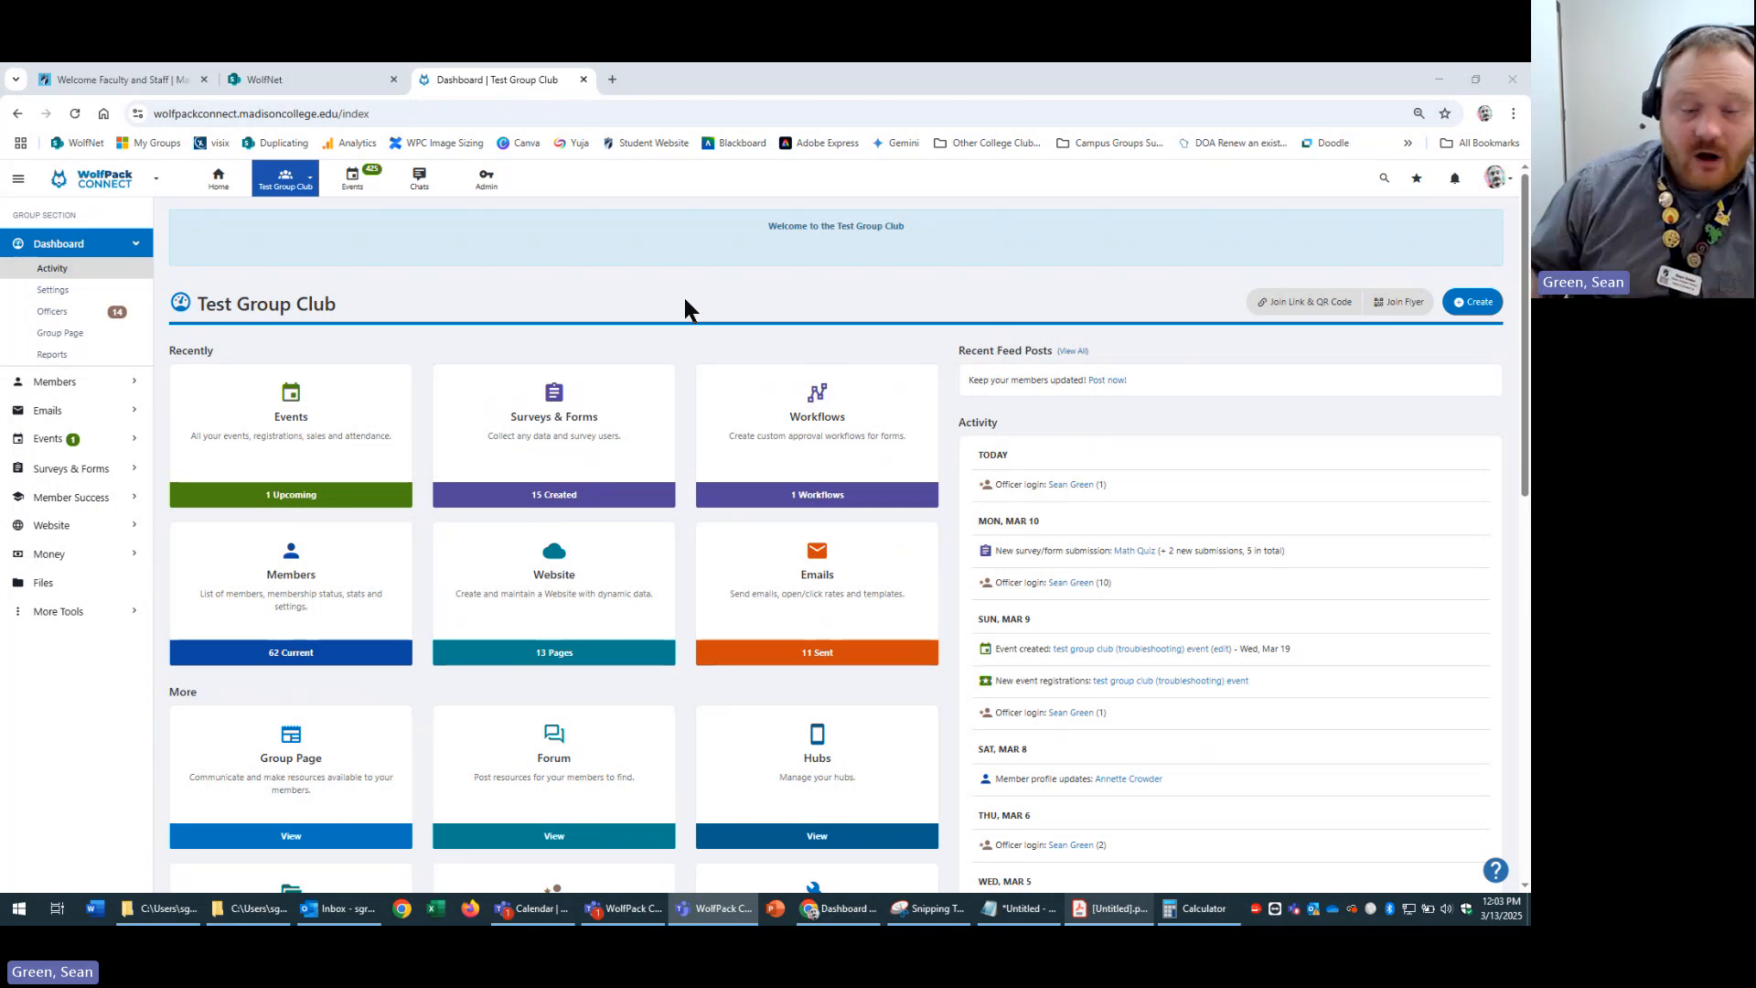
- Open the Test Group Club's Surveys & Forms list and look over its Workflows page and the list of groups
{"action": "left_click", "coordinate": [822, 294]}
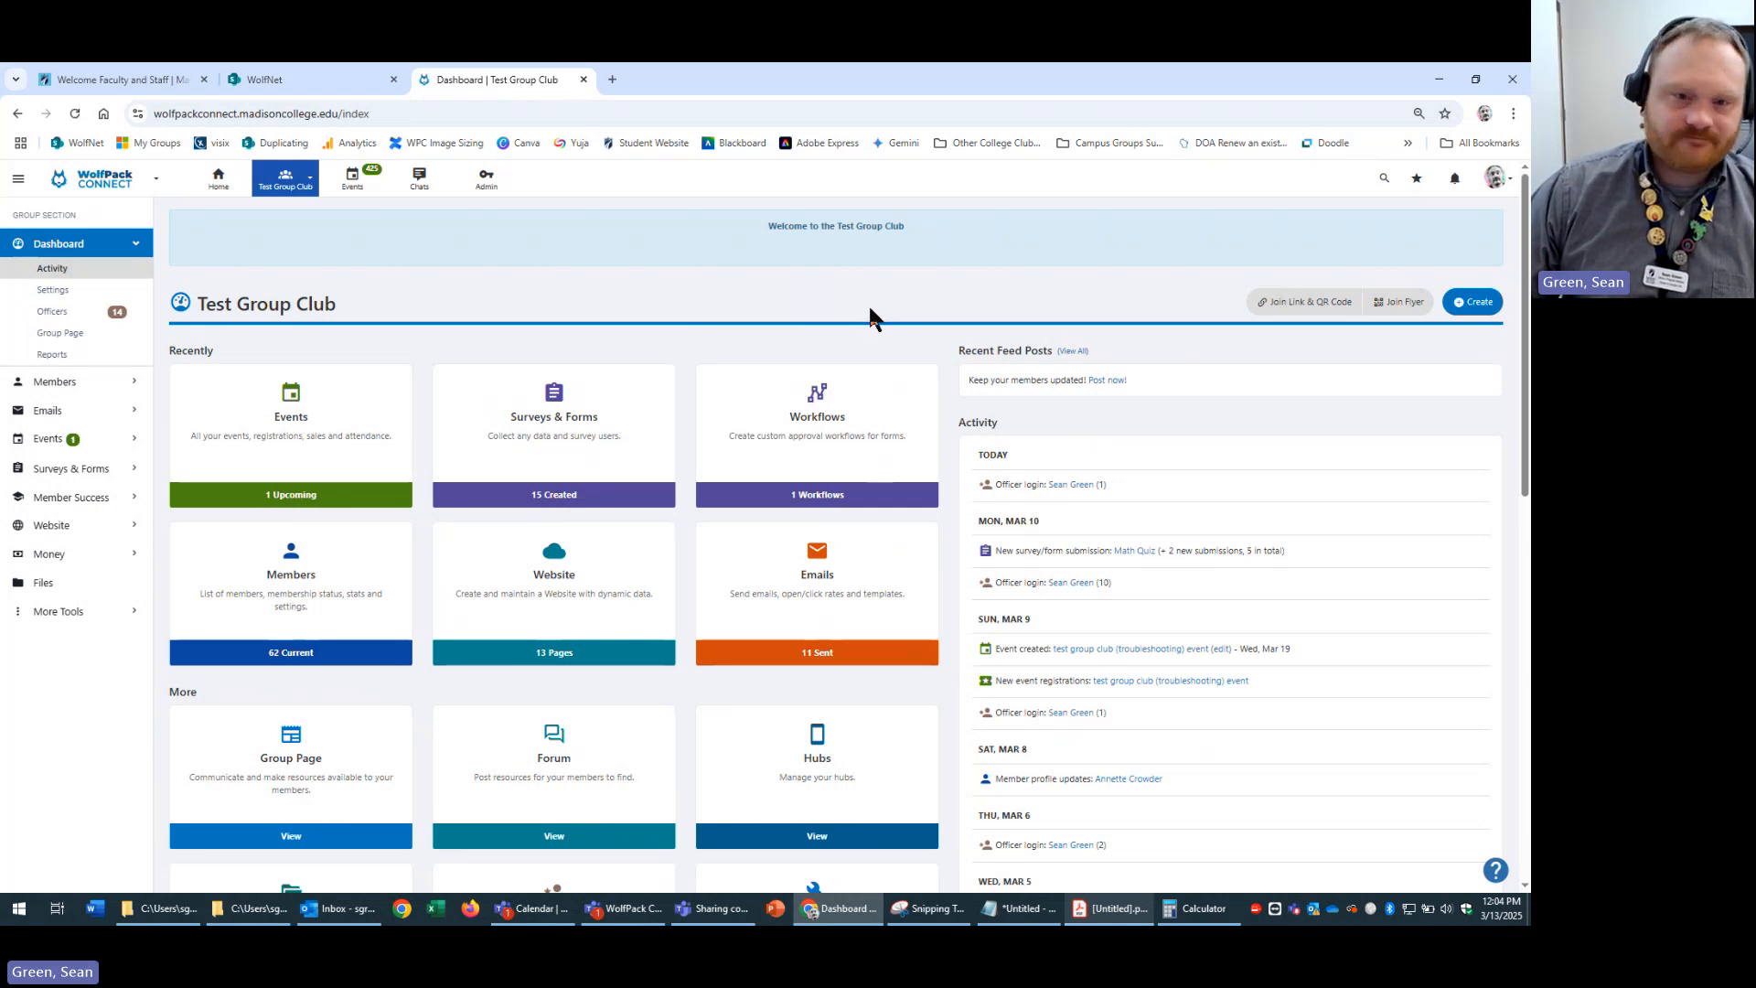
{"action": "left_click", "coordinate": [592, 439]}
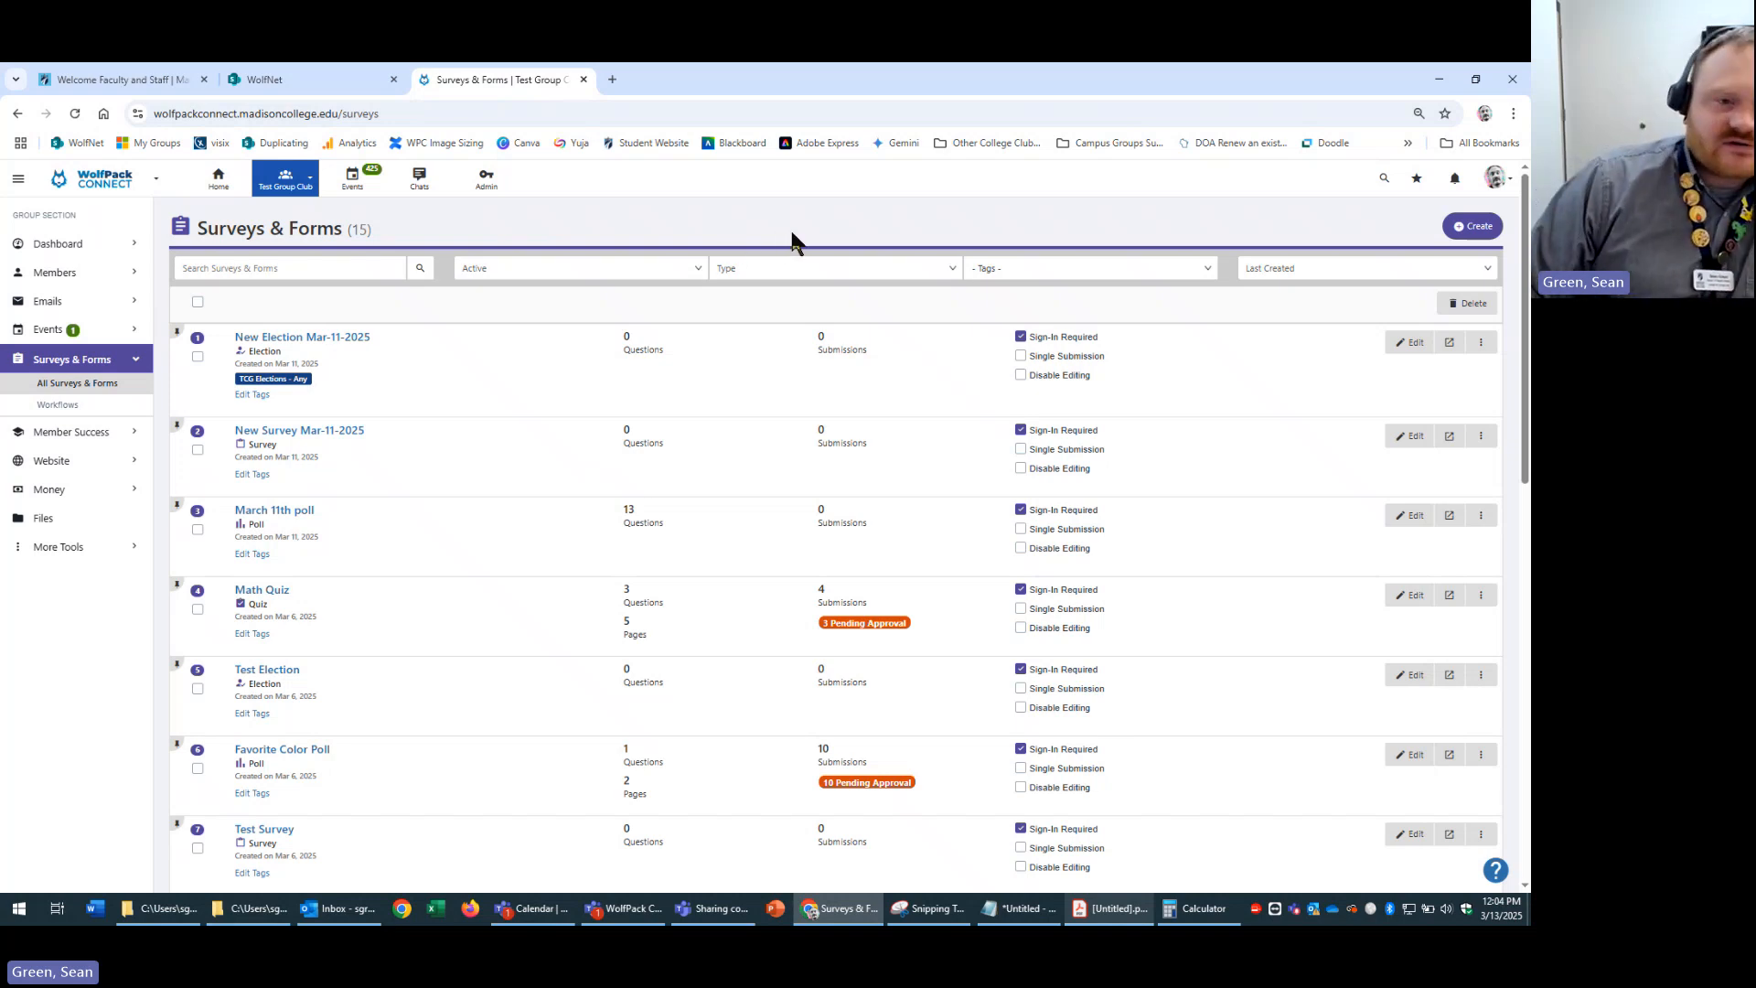
{"action": "left_click", "coordinate": [60, 408]}
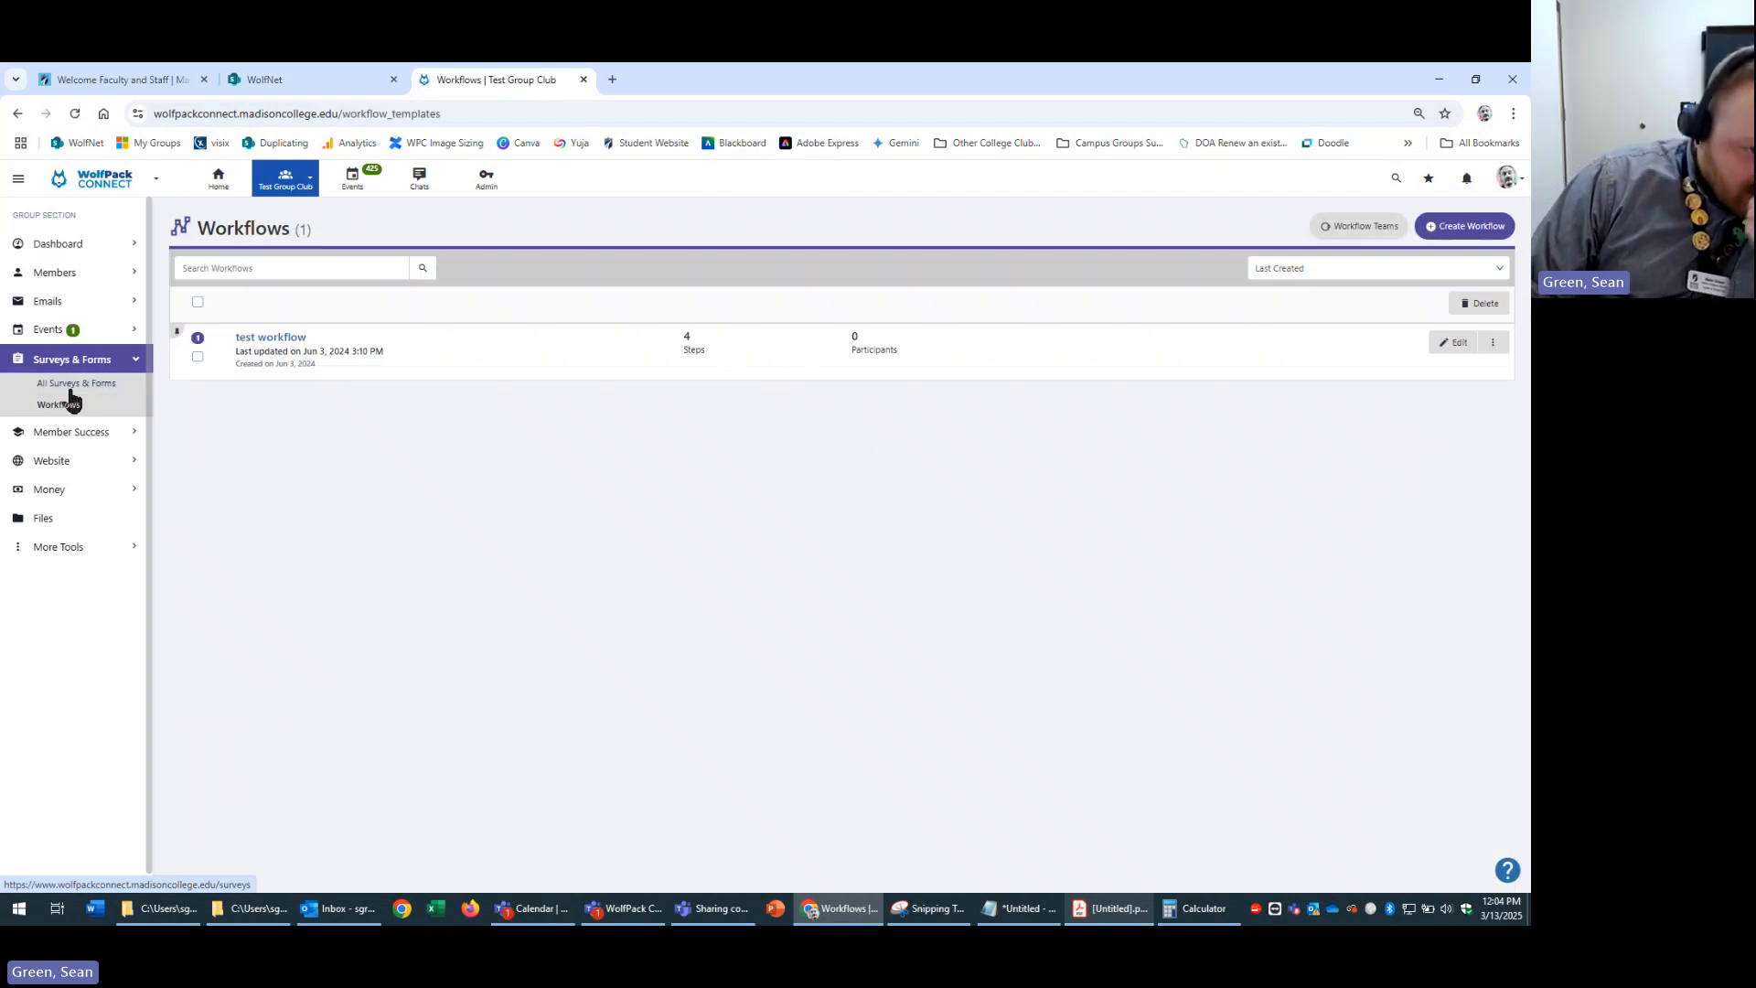
{"action": "left_click", "coordinate": [70, 388]}
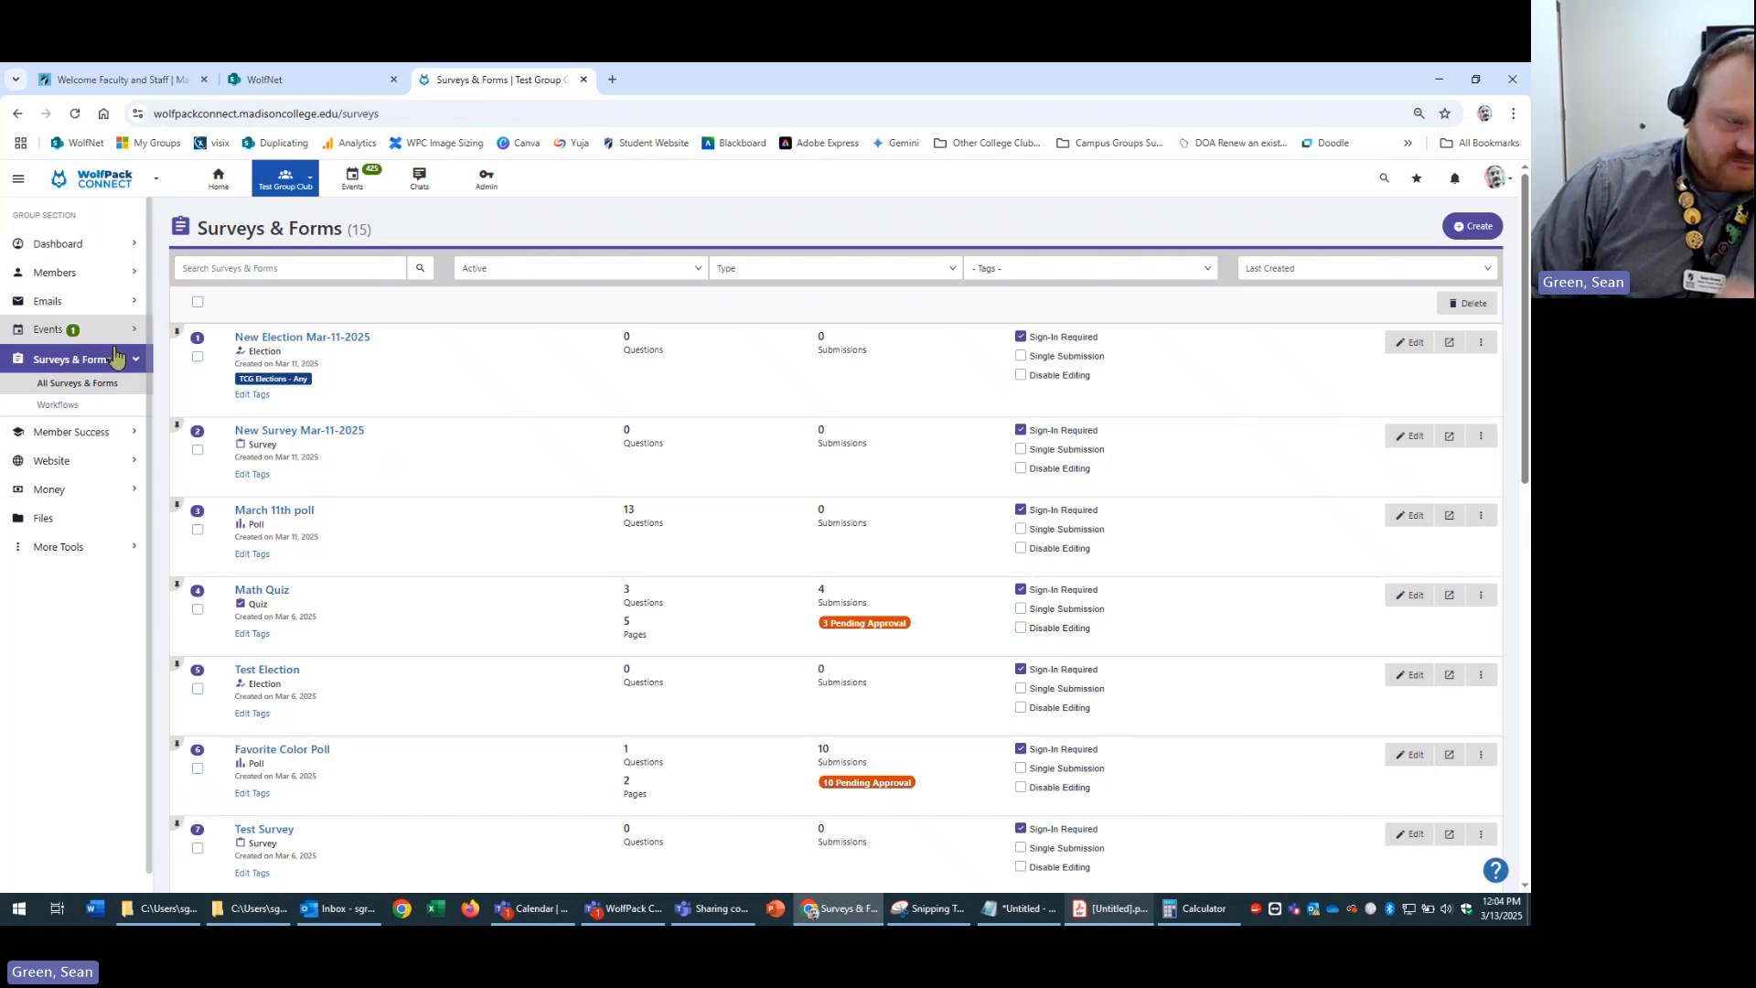
{"action": "left_click", "coordinate": [285, 188]}
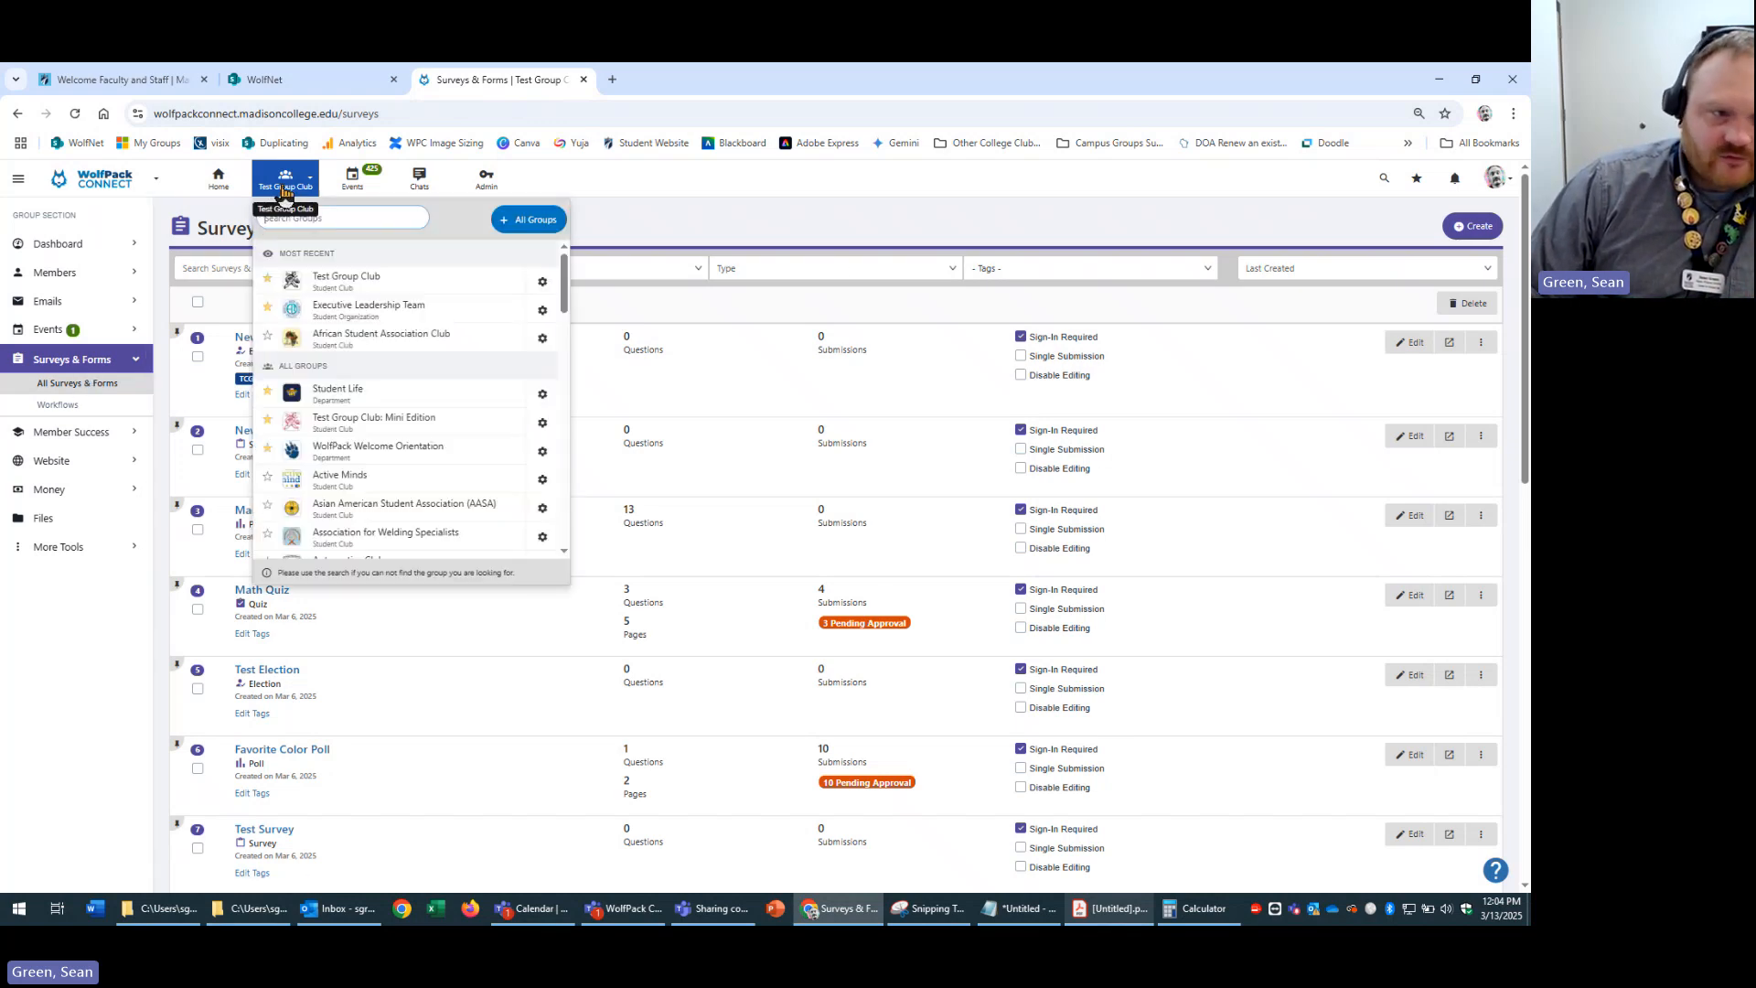
{"action": "left_click", "coordinate": [816, 216]}
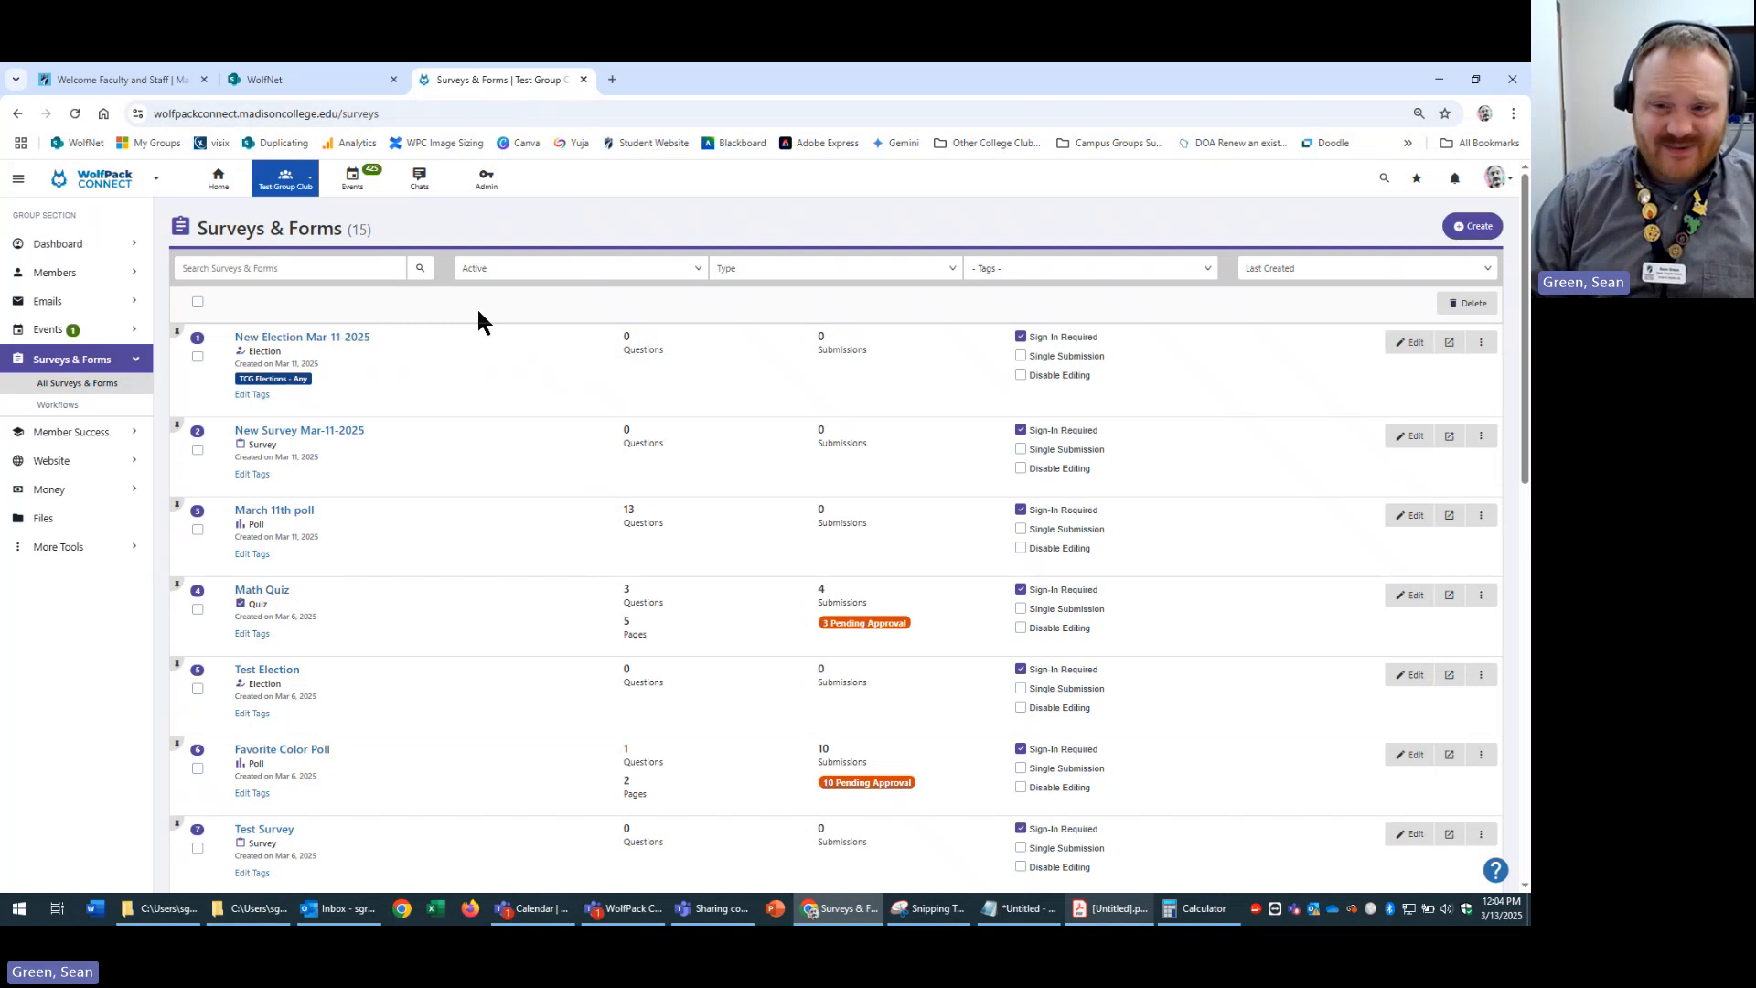
- Look over the submissions page, available actions and survey builder of New Election Mar-11-2025
{"action": "left_click", "coordinate": [315, 339]}
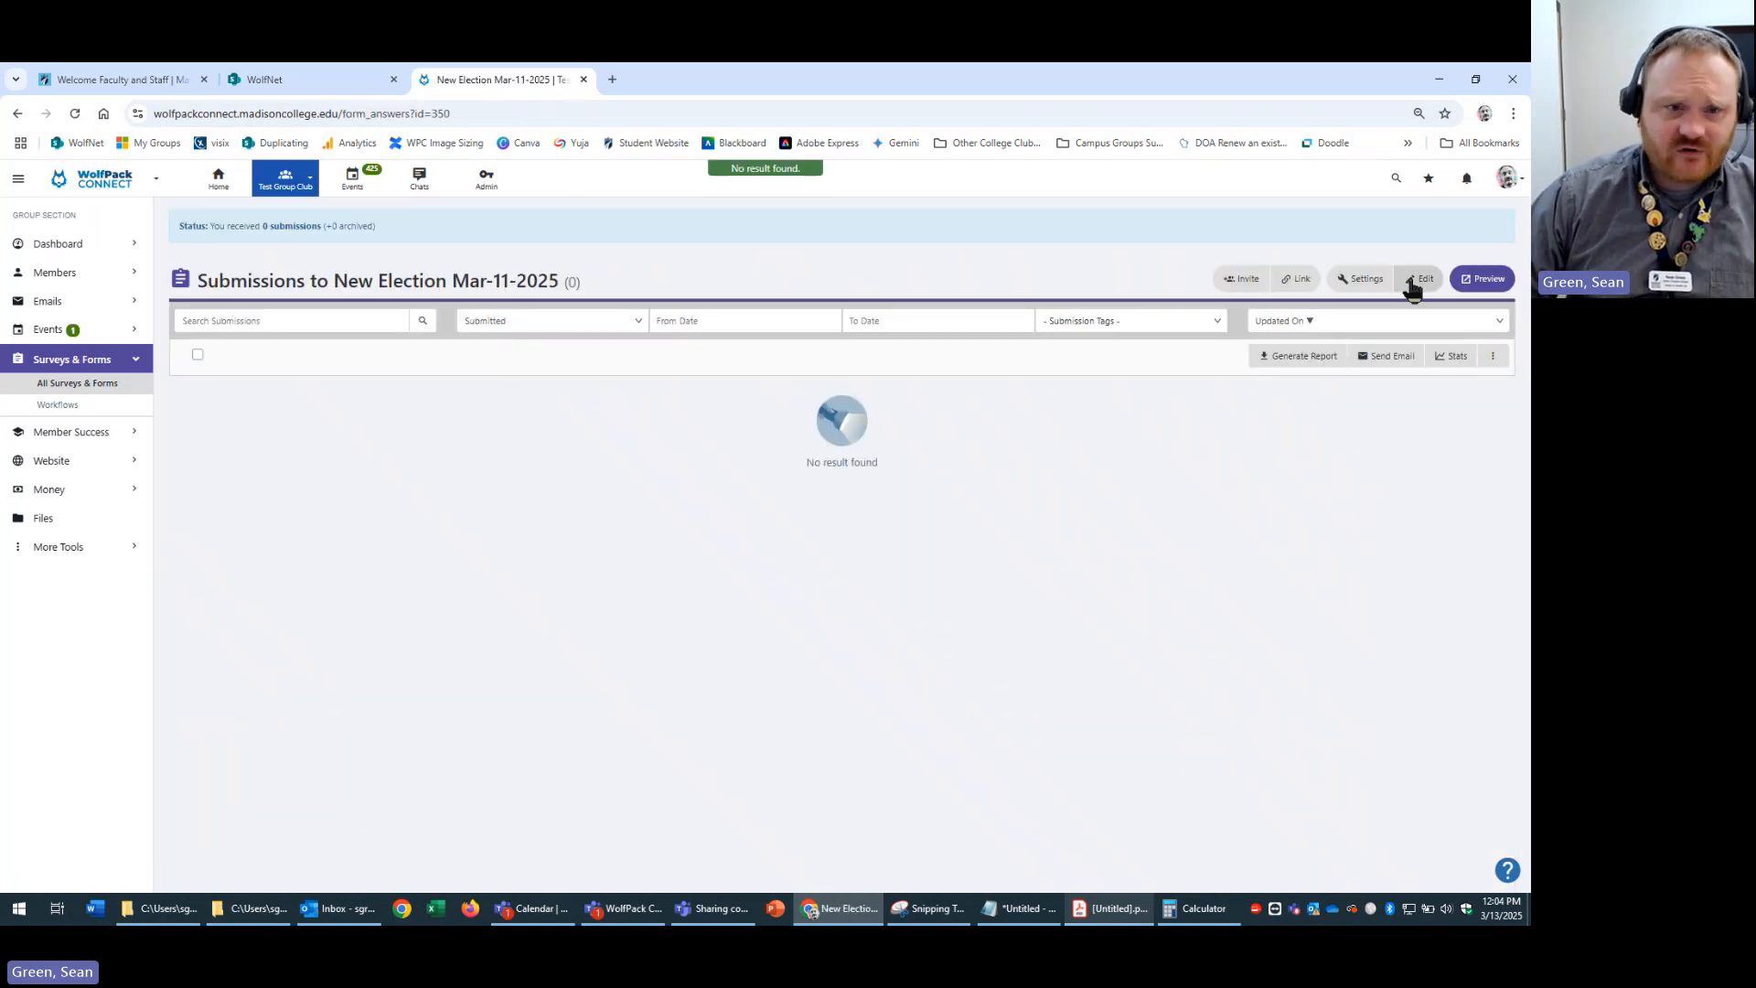
{"action": "left_click", "coordinate": [20, 114]}
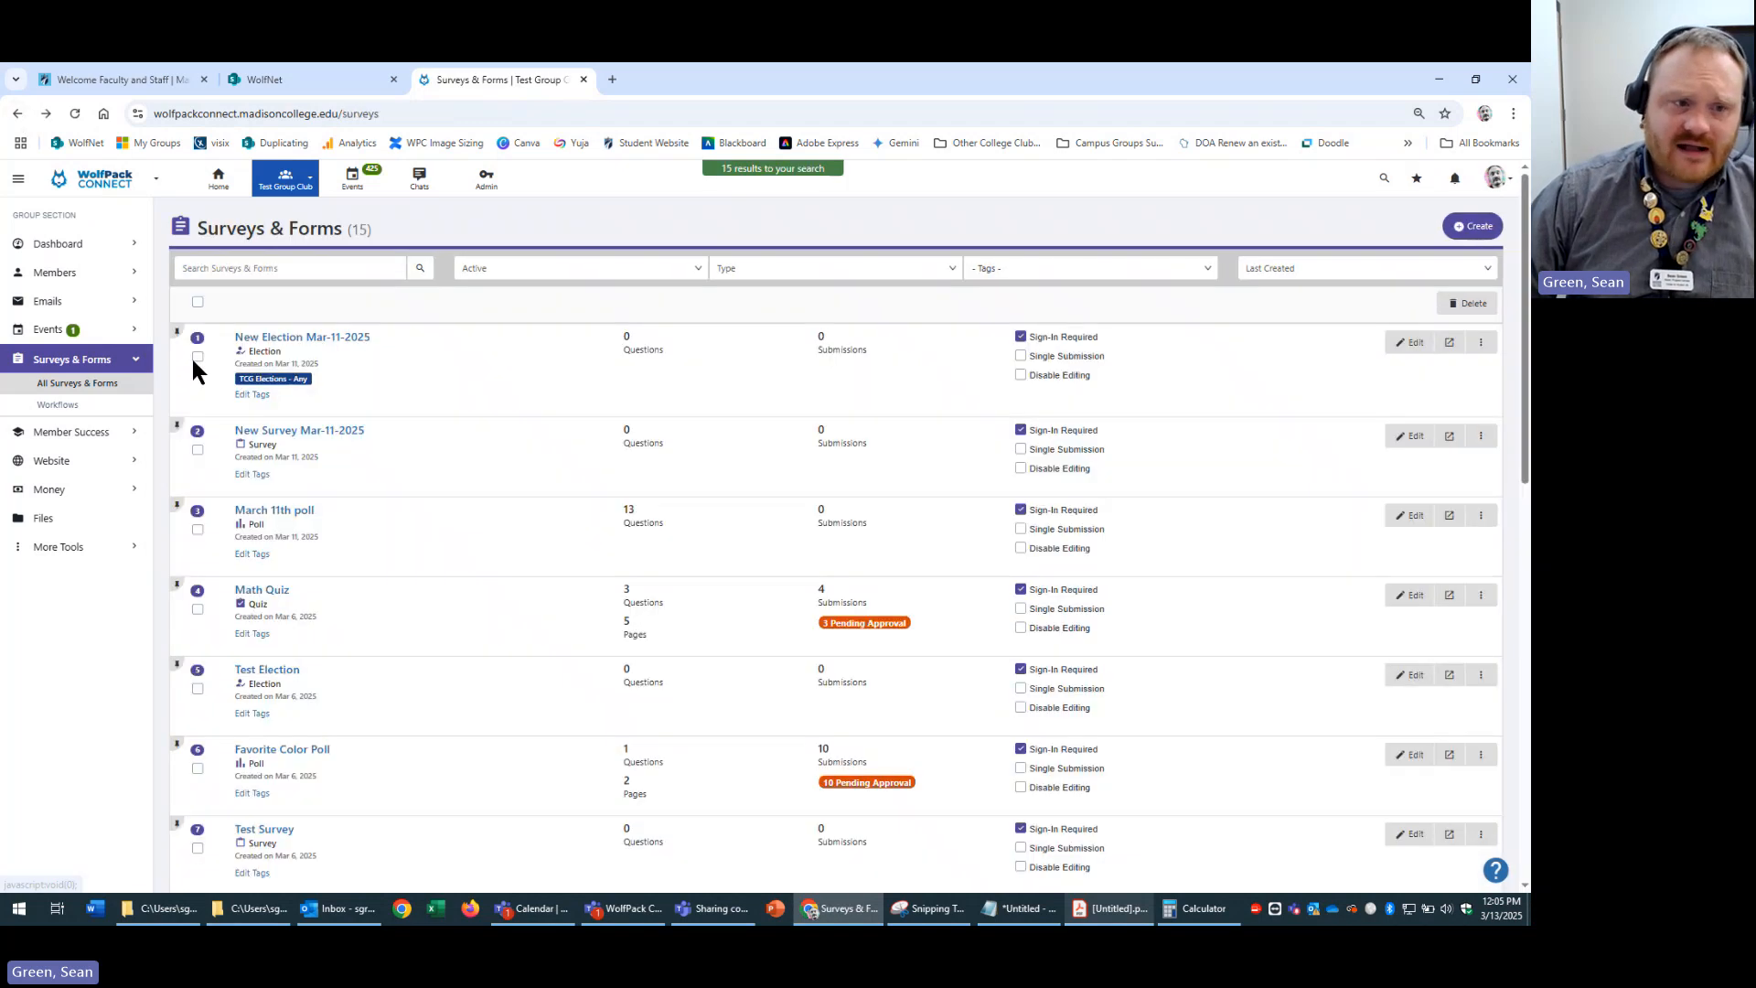
{"action": "left_click", "coordinate": [1480, 342]}
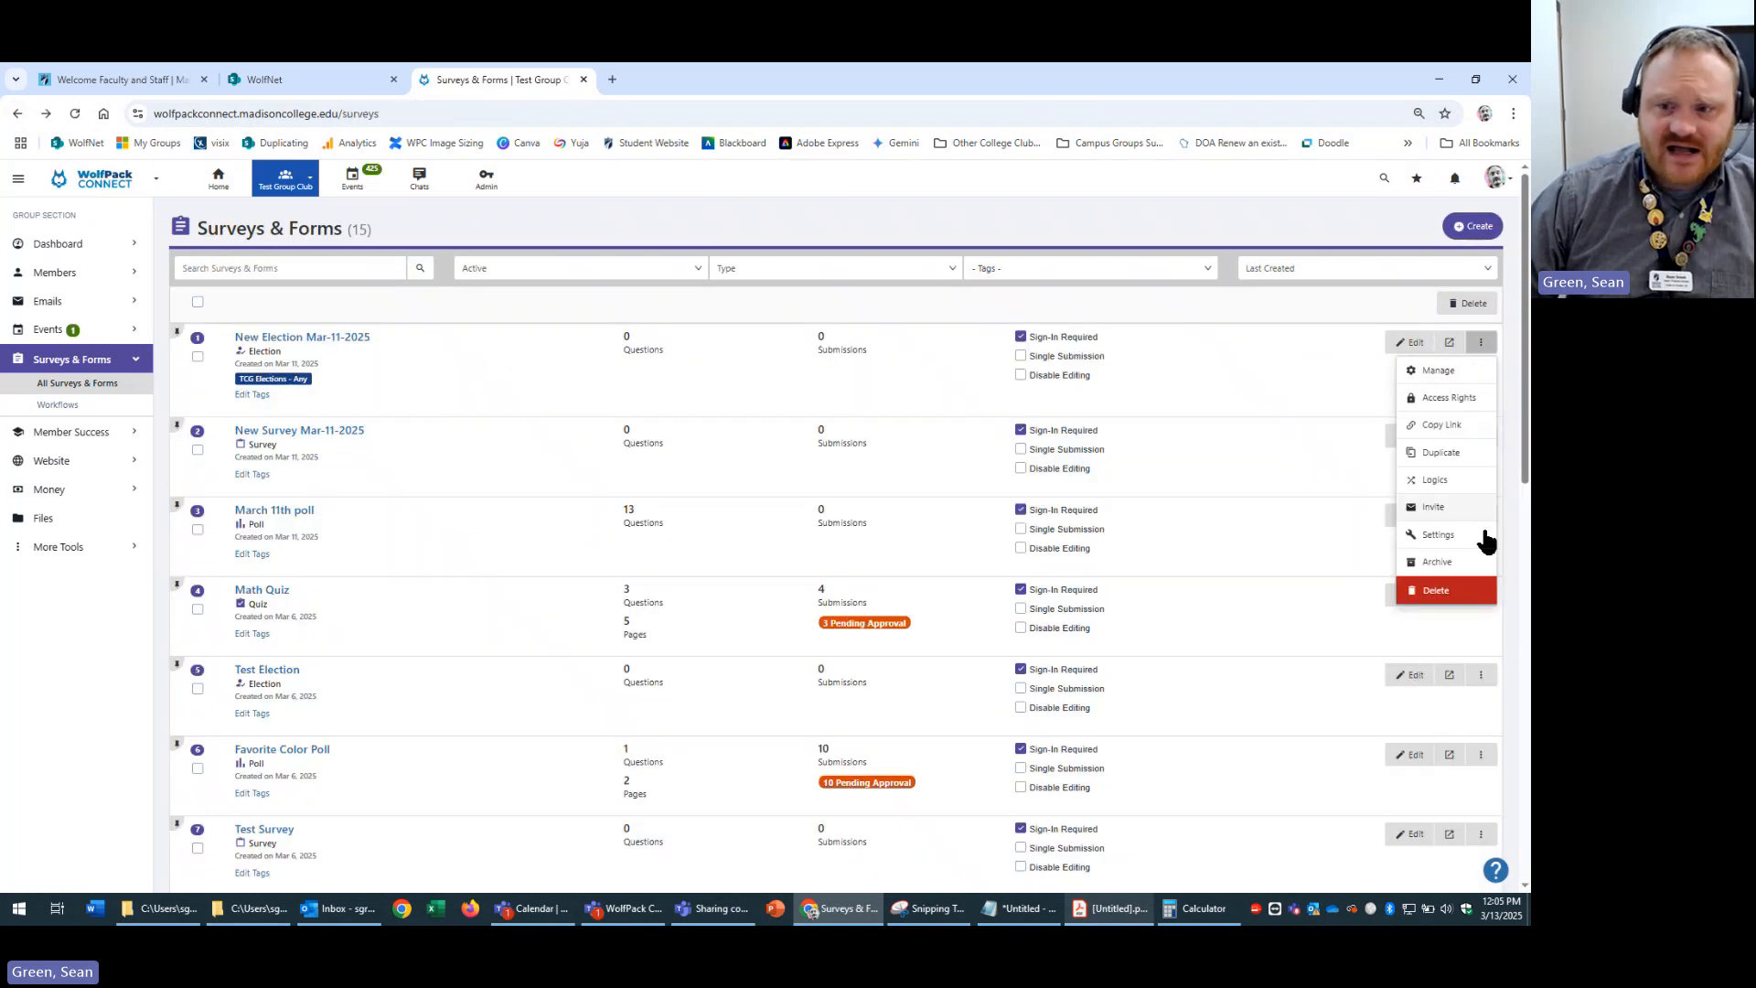
{"action": "left_click", "coordinate": [1311, 361]}
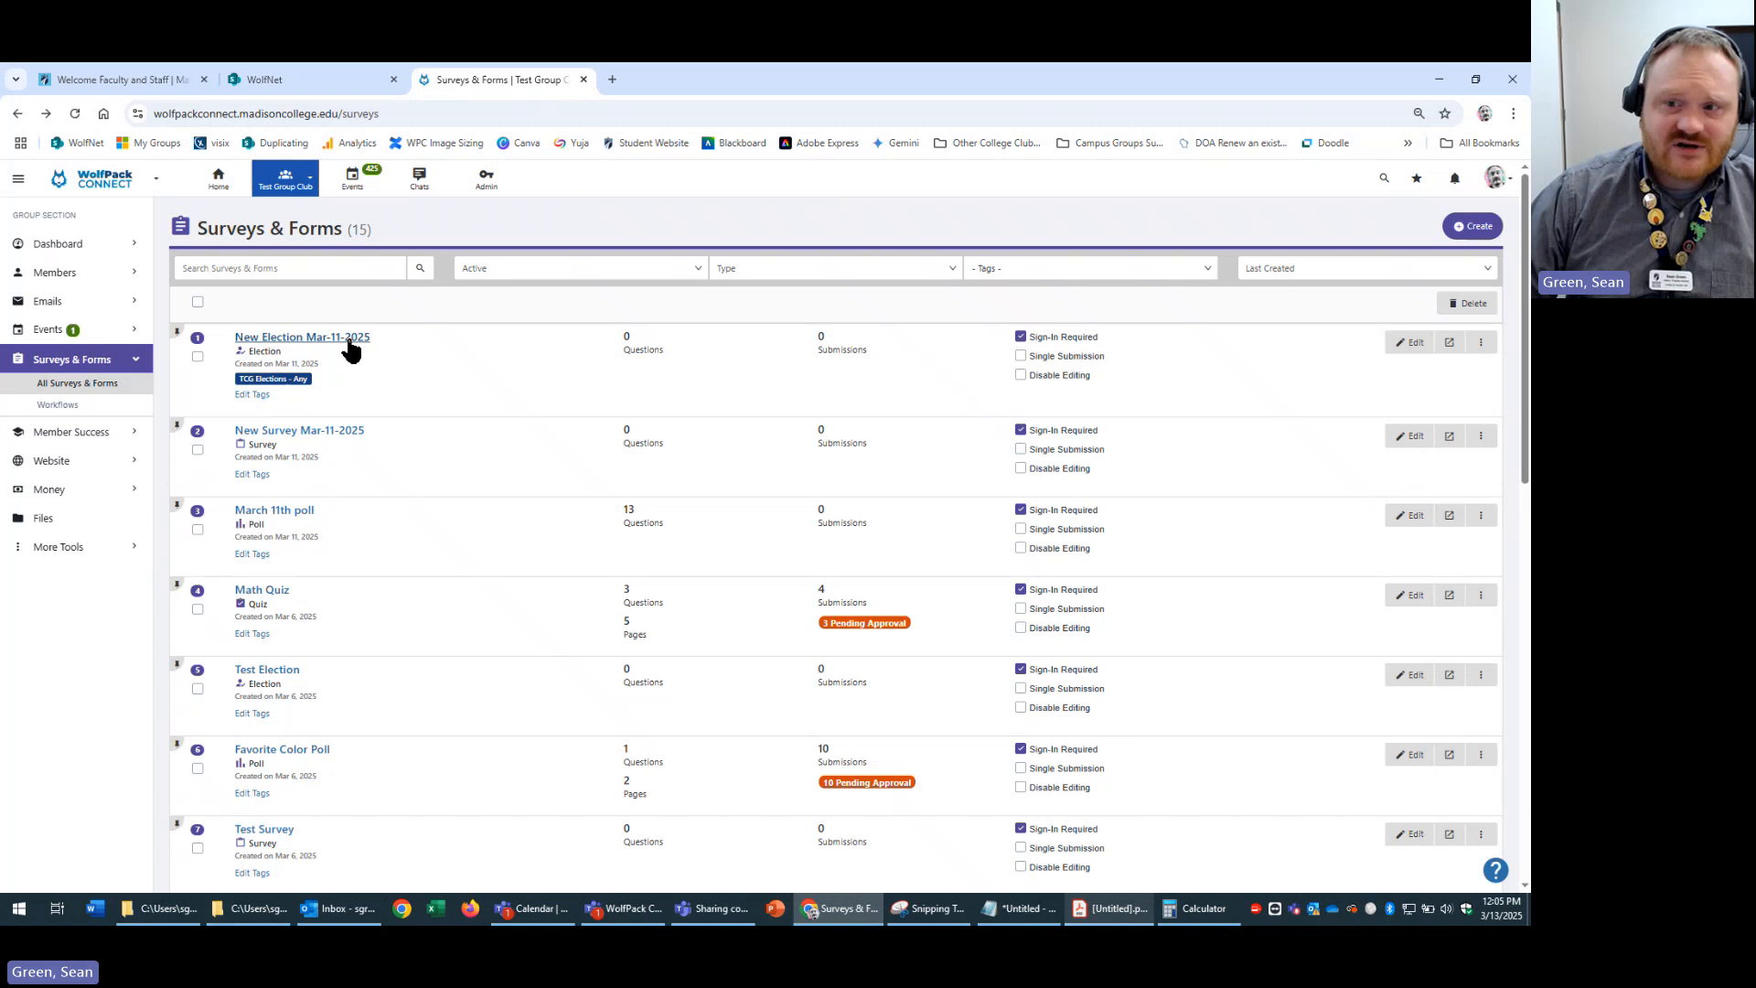
{"action": "left_click", "coordinate": [1411, 343]}
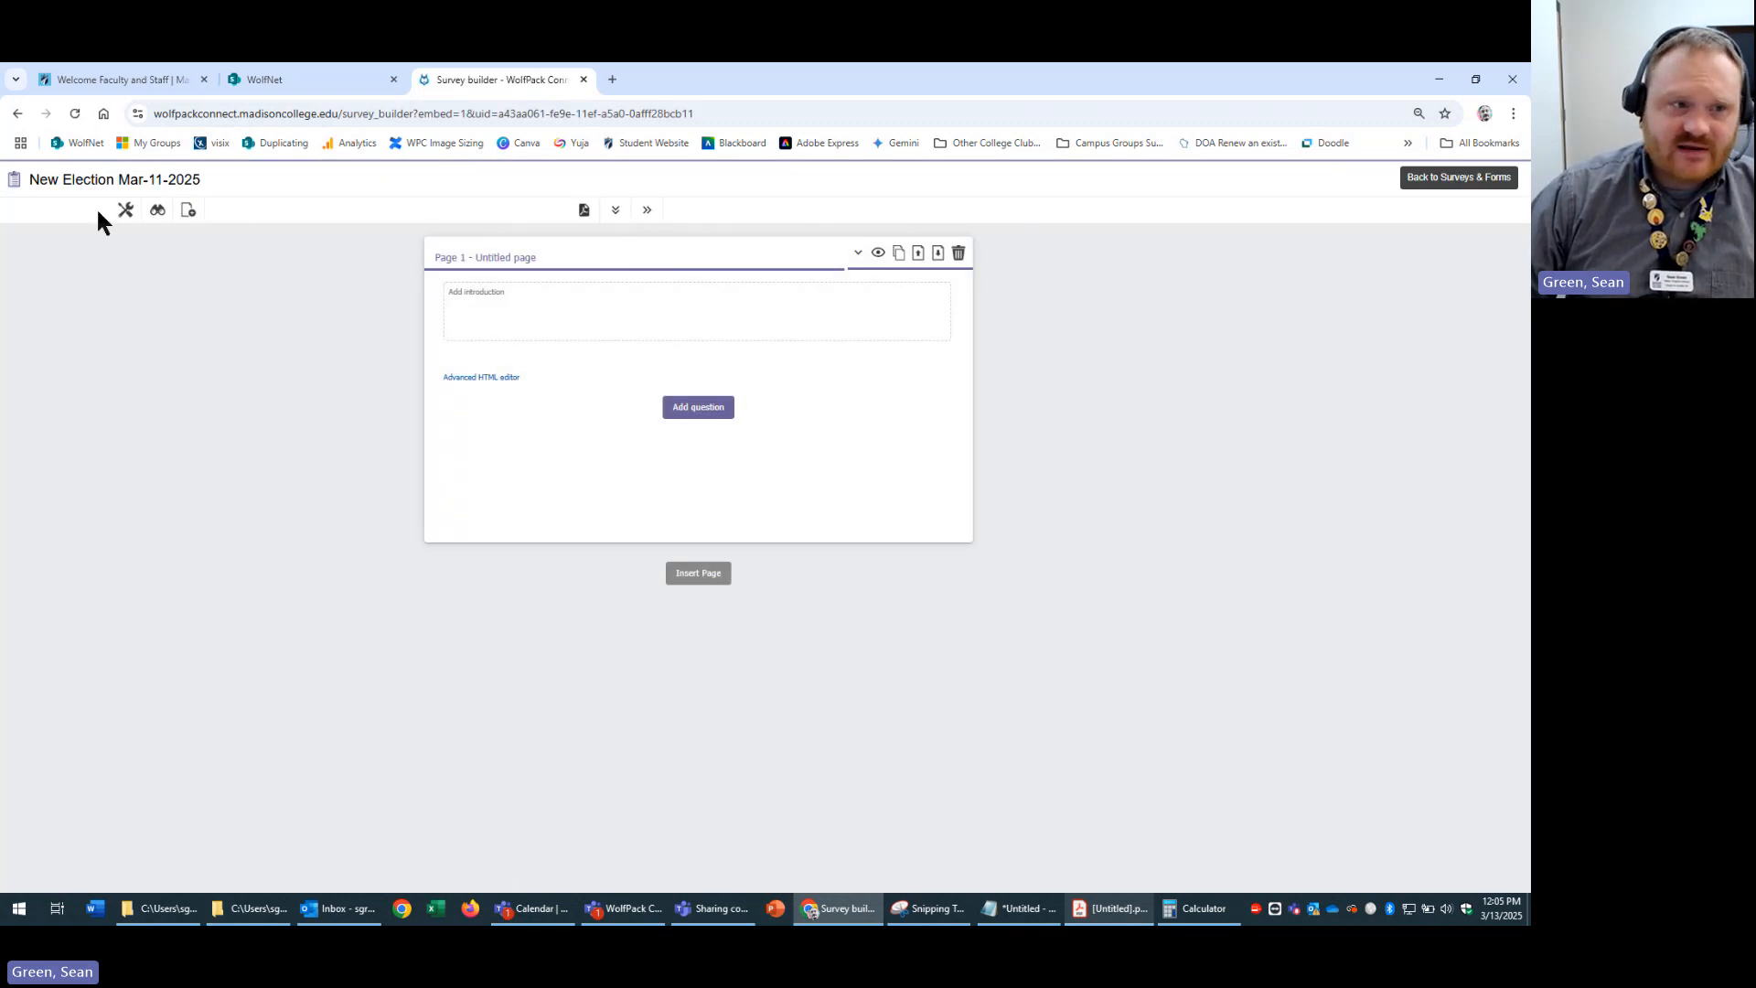
{"action": "left_click", "coordinate": [24, 110]}
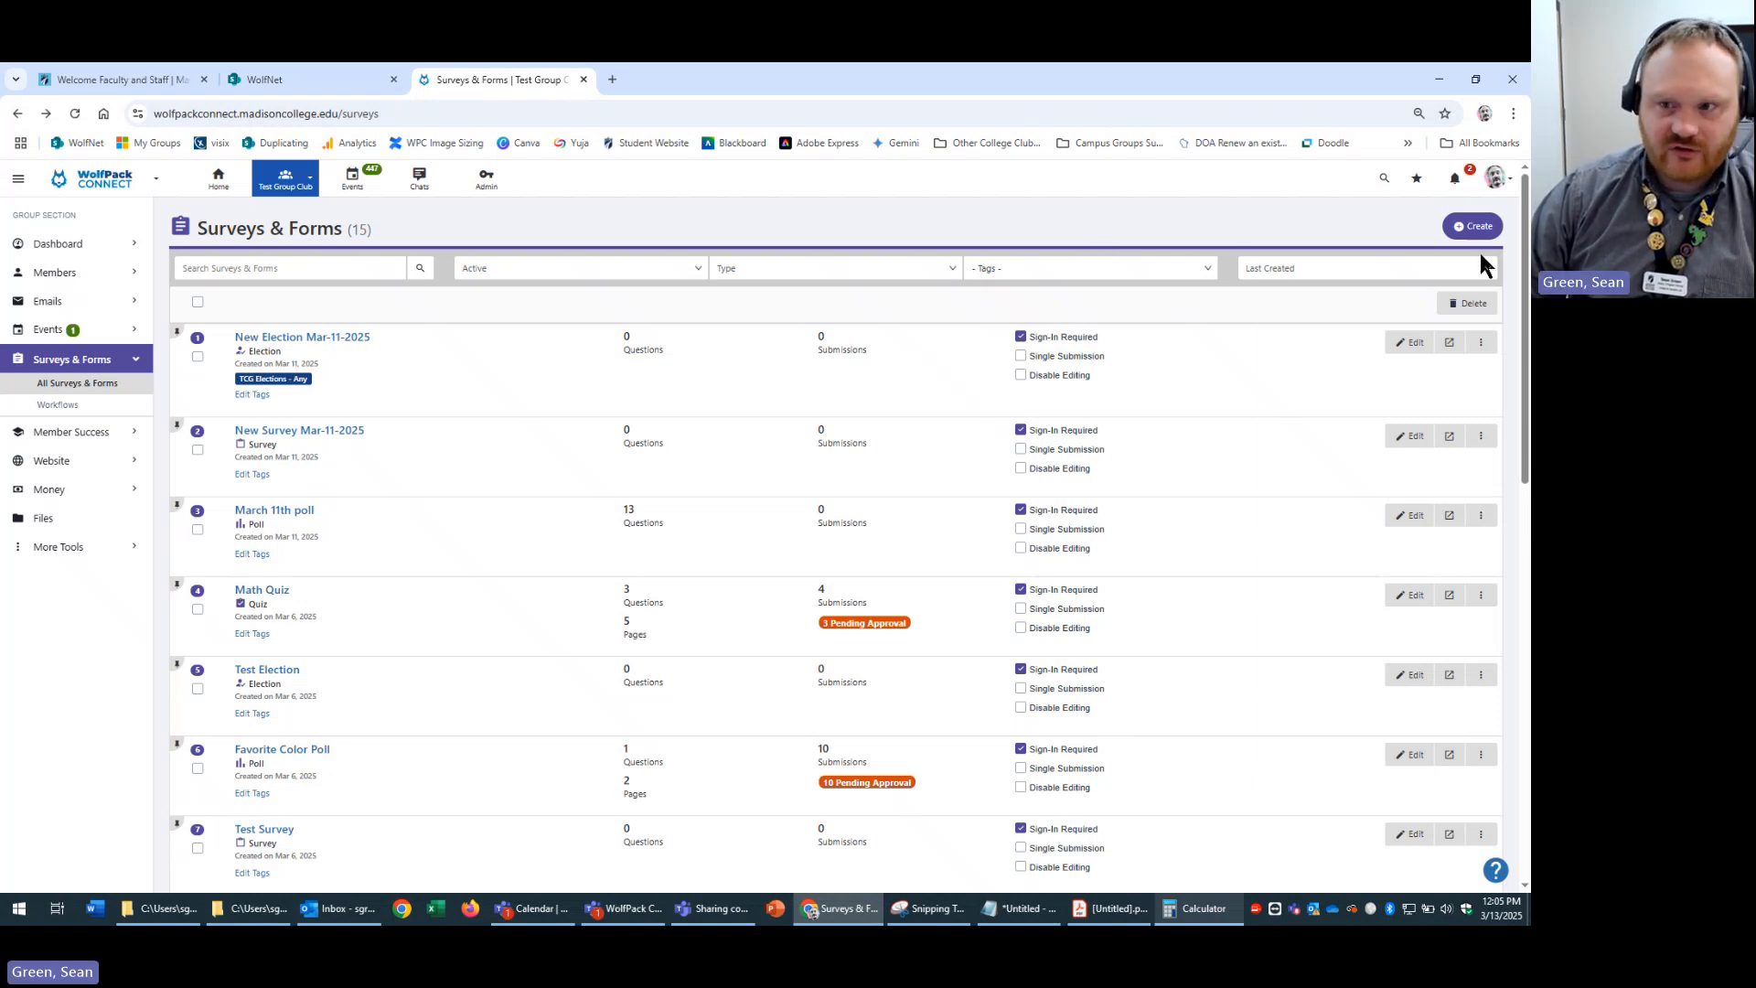
- Create a new item of type Form and name it "Logic Form"
{"action": "left_click", "coordinate": [1471, 227]}
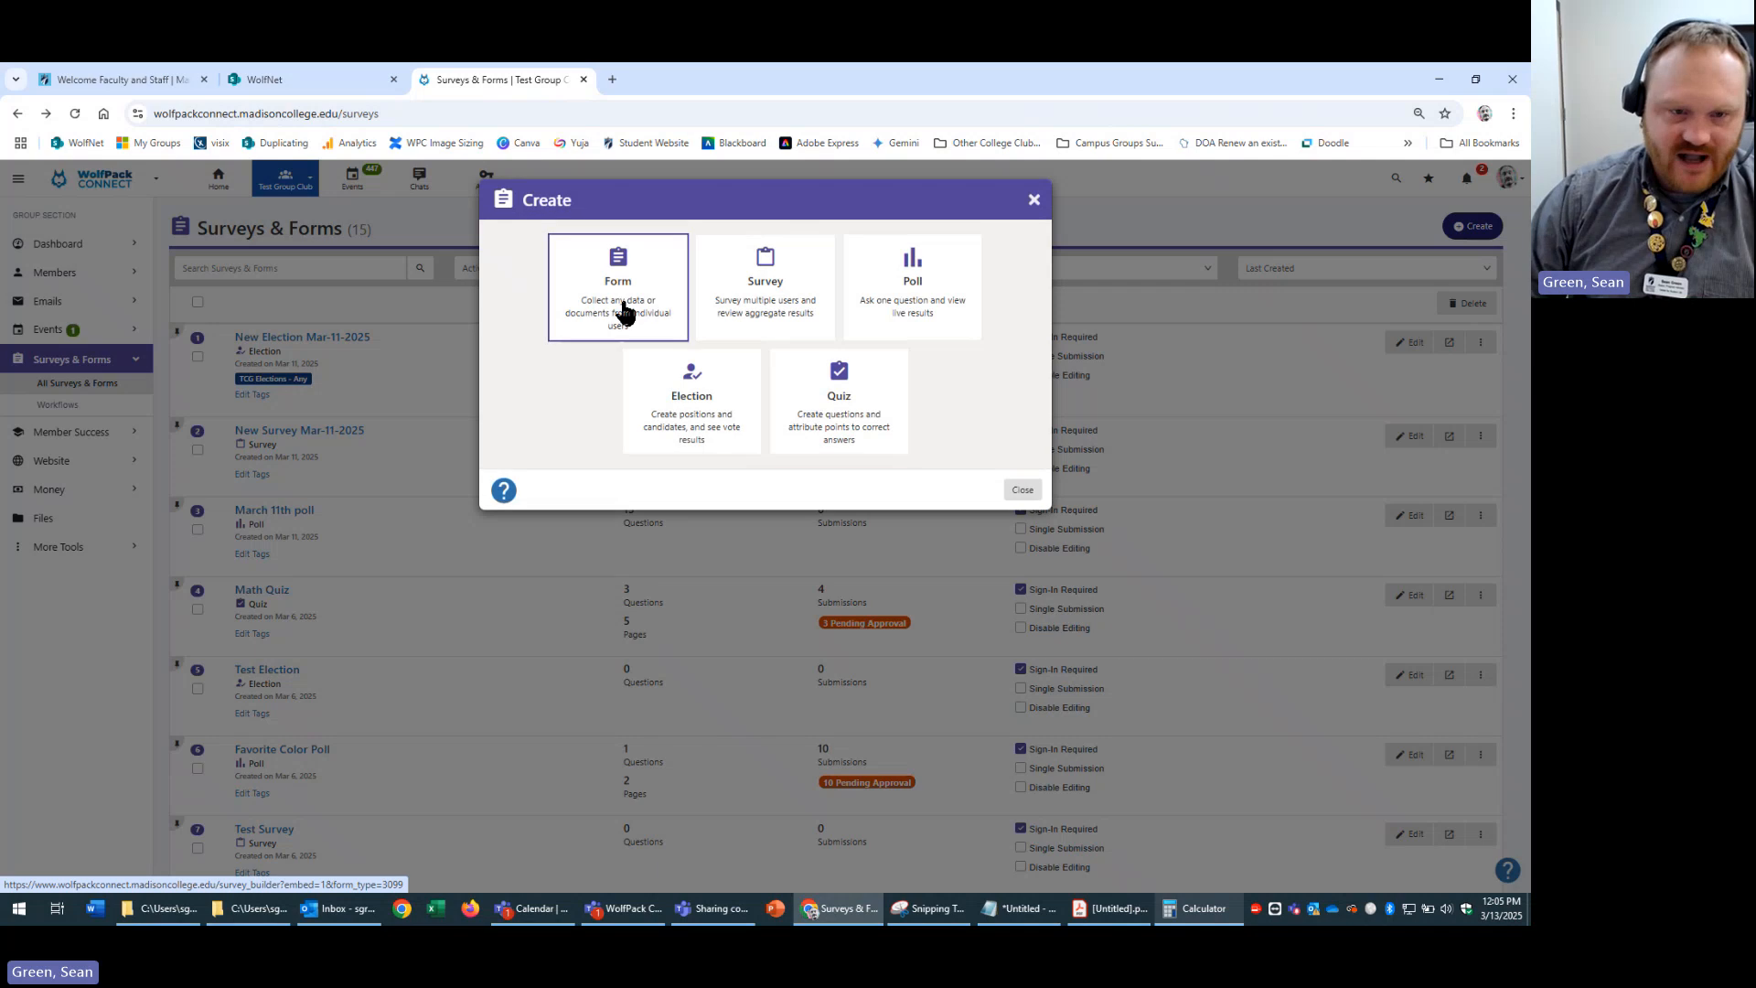
{"action": "left_click", "coordinate": [631, 291]}
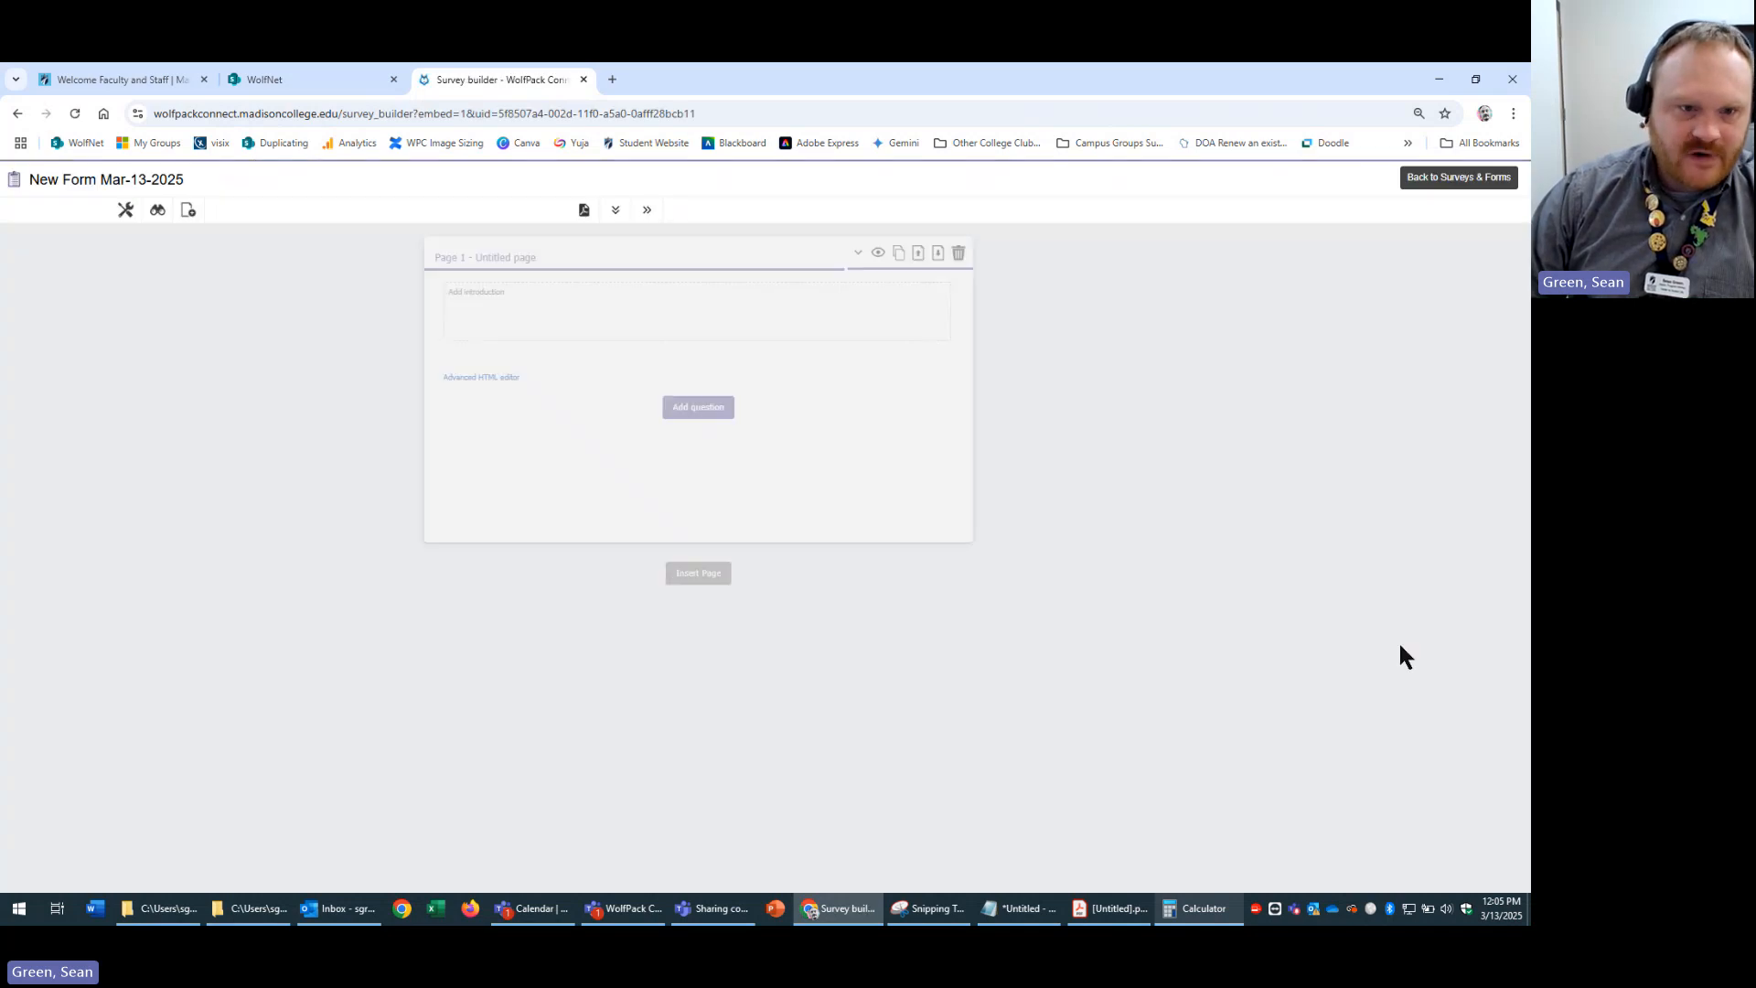
{"action": "left_click", "coordinate": [209, 187]}
{"action": "left_click_drag", "start_coordinate": [208, 188], "coordinate": [4, 185]}
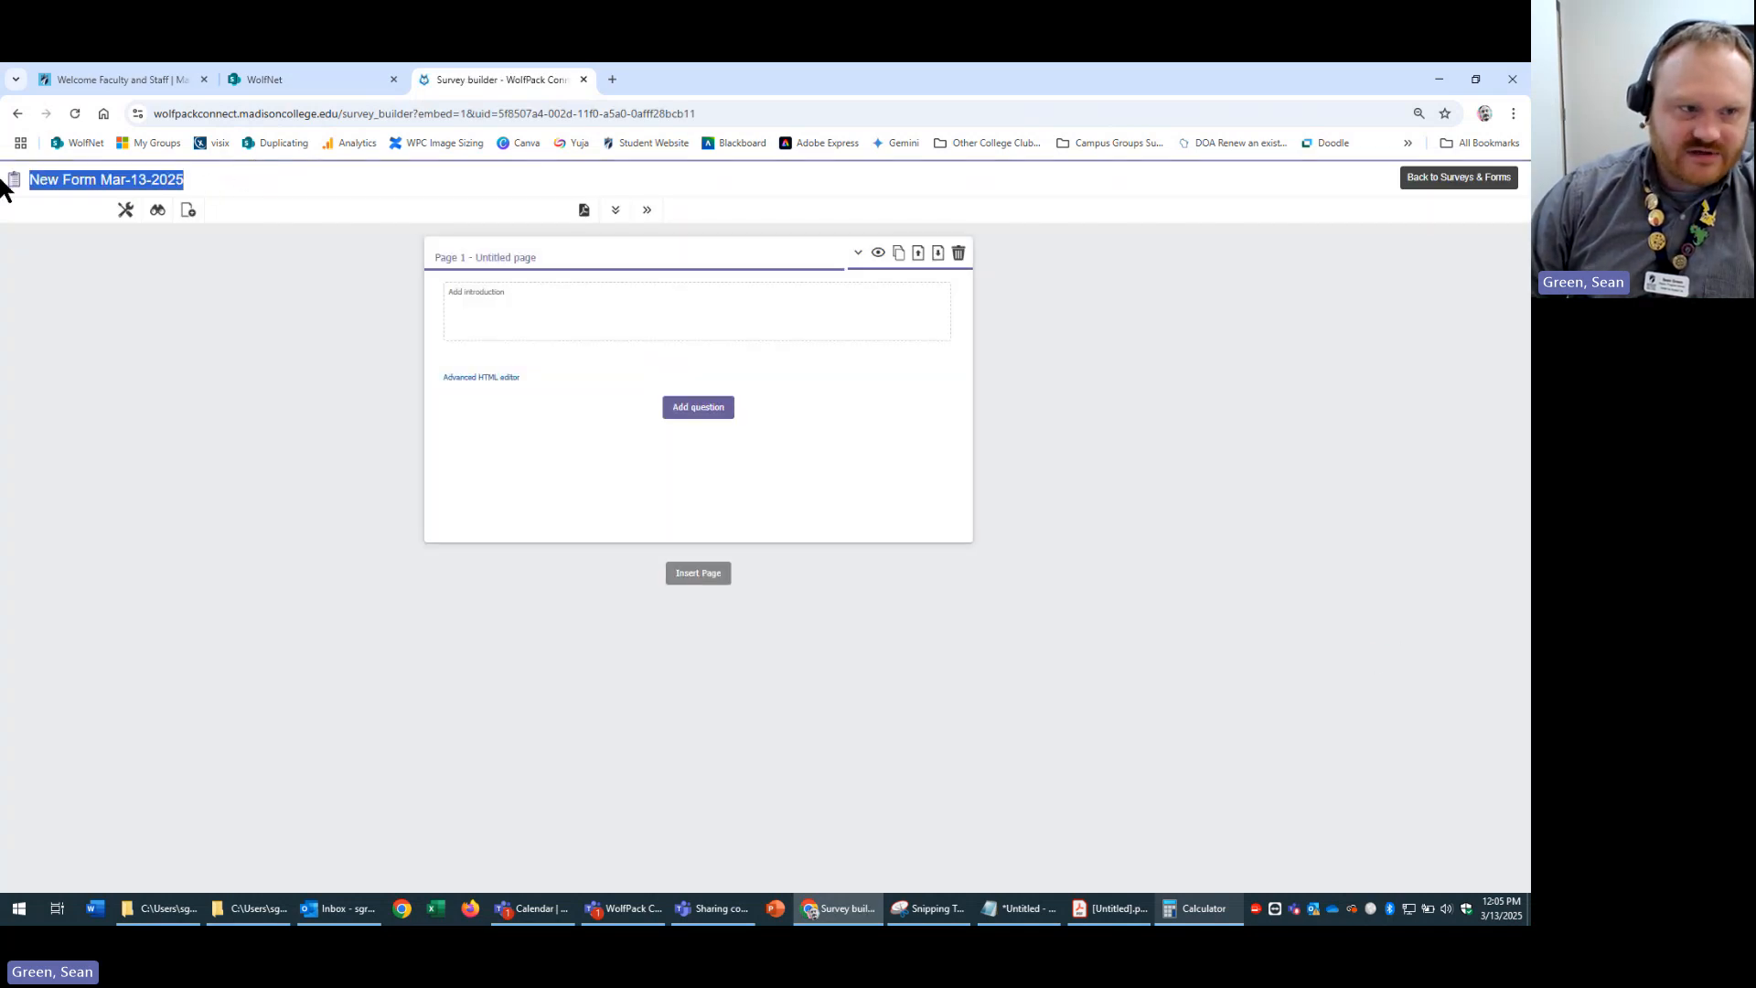
{"action": "type", "text": "Logic "}
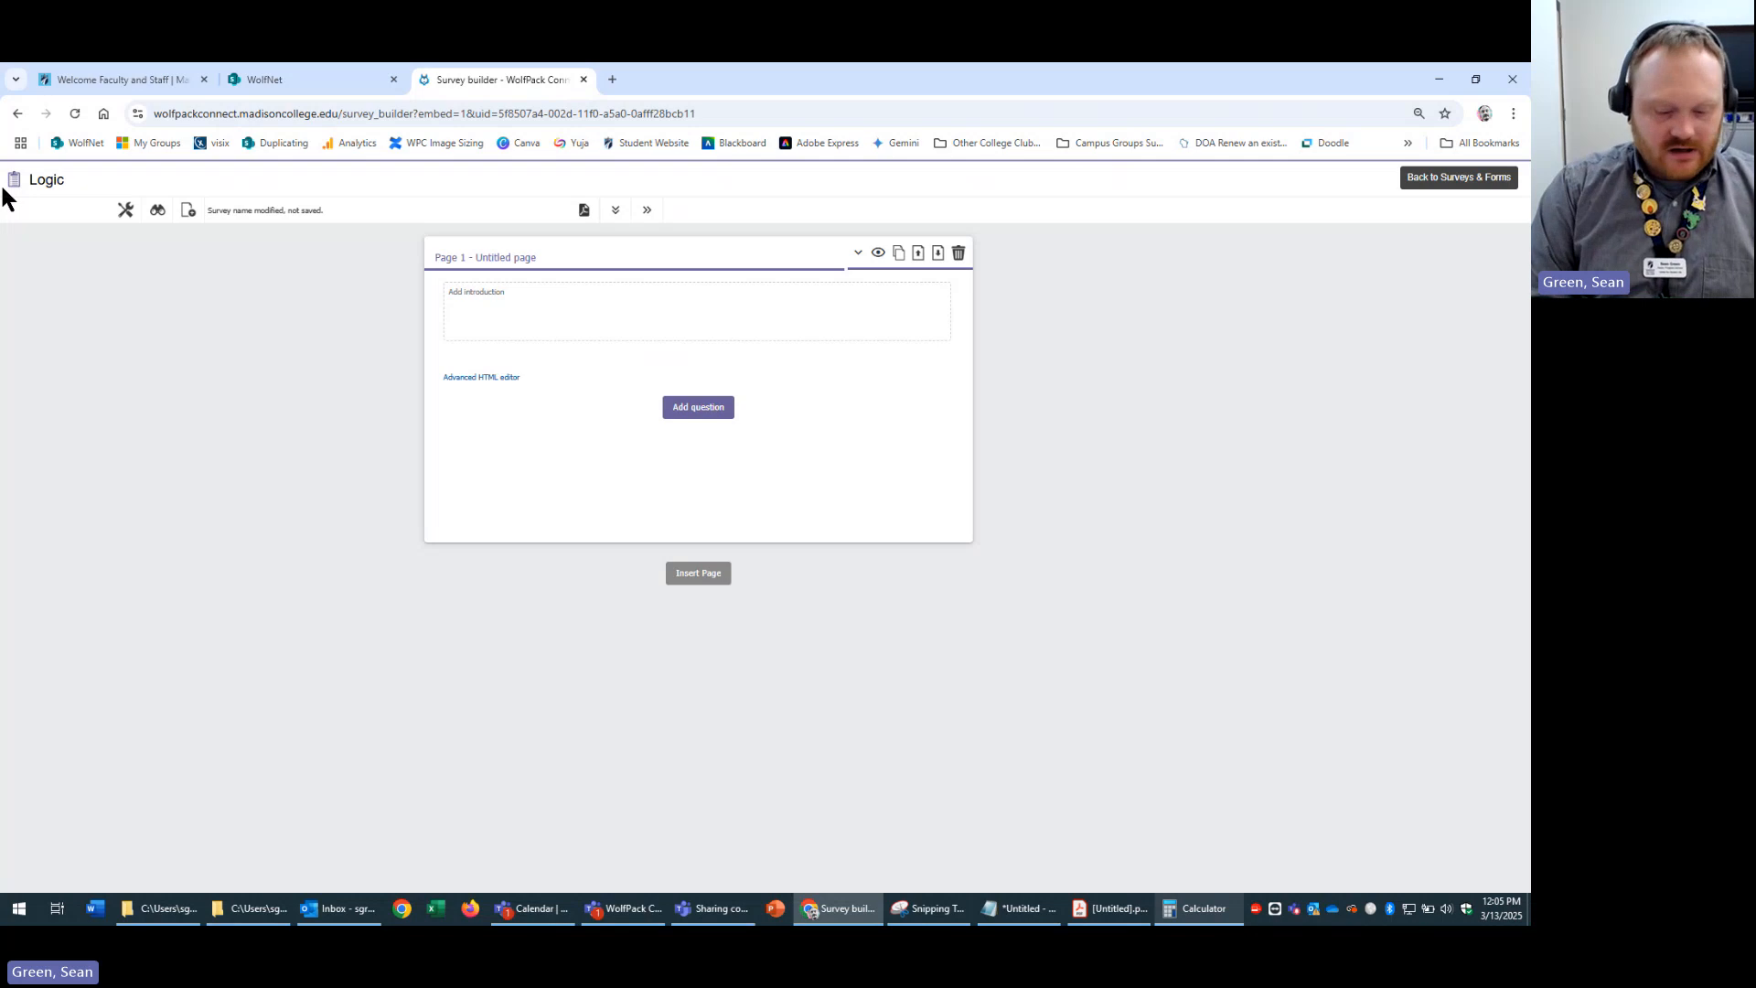
{"action": "type", "text": "Form"}
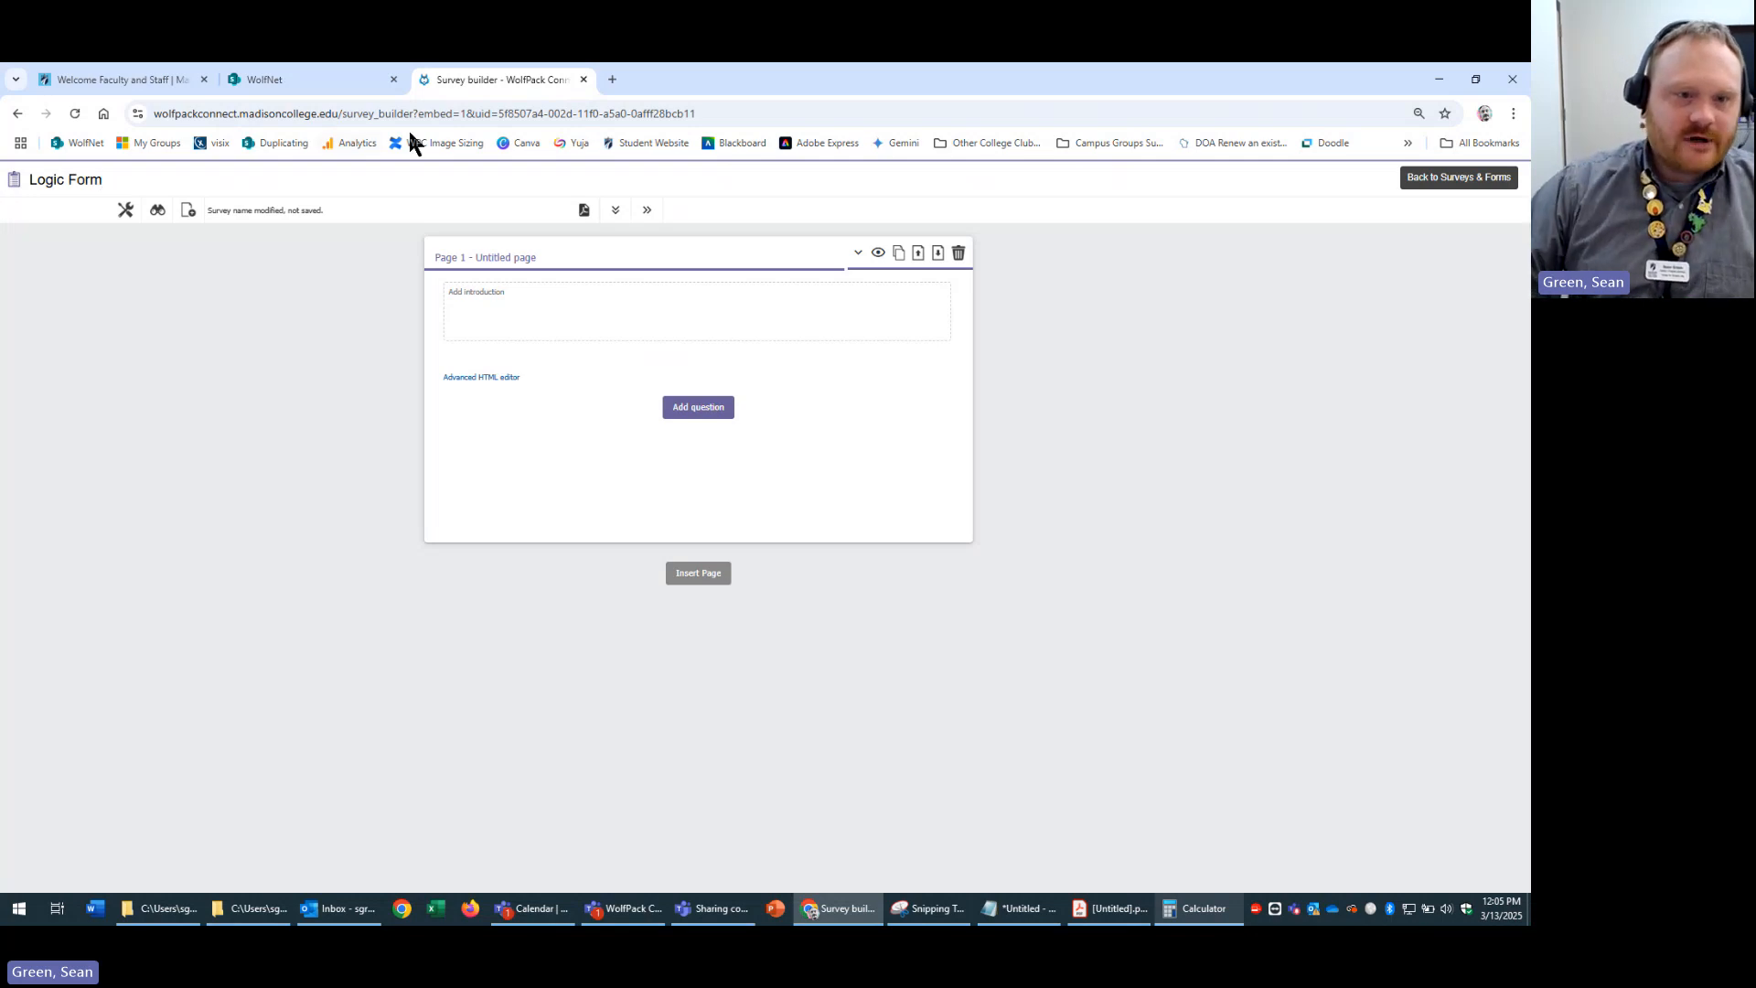
{"action": "left_click", "coordinate": [690, 261]}
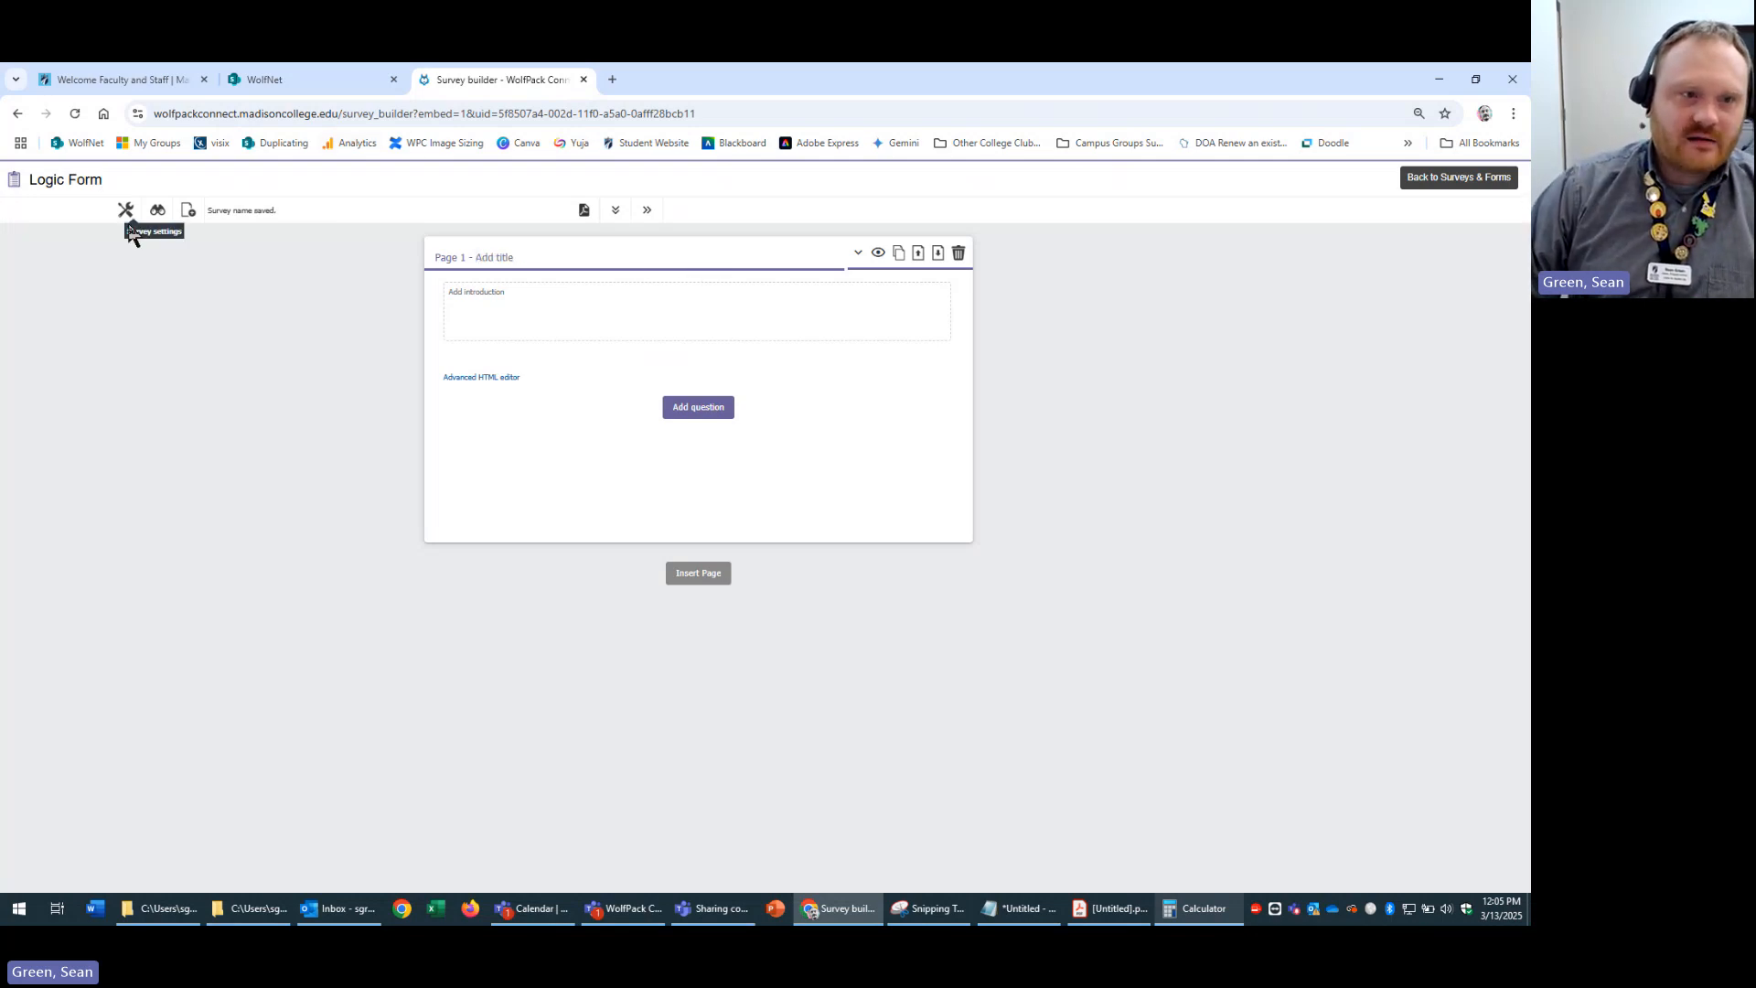
- Return to the list of surveys and forms and set the Logic Form's type to Survey in its settings
{"action": "left_click", "coordinate": [1433, 187]}
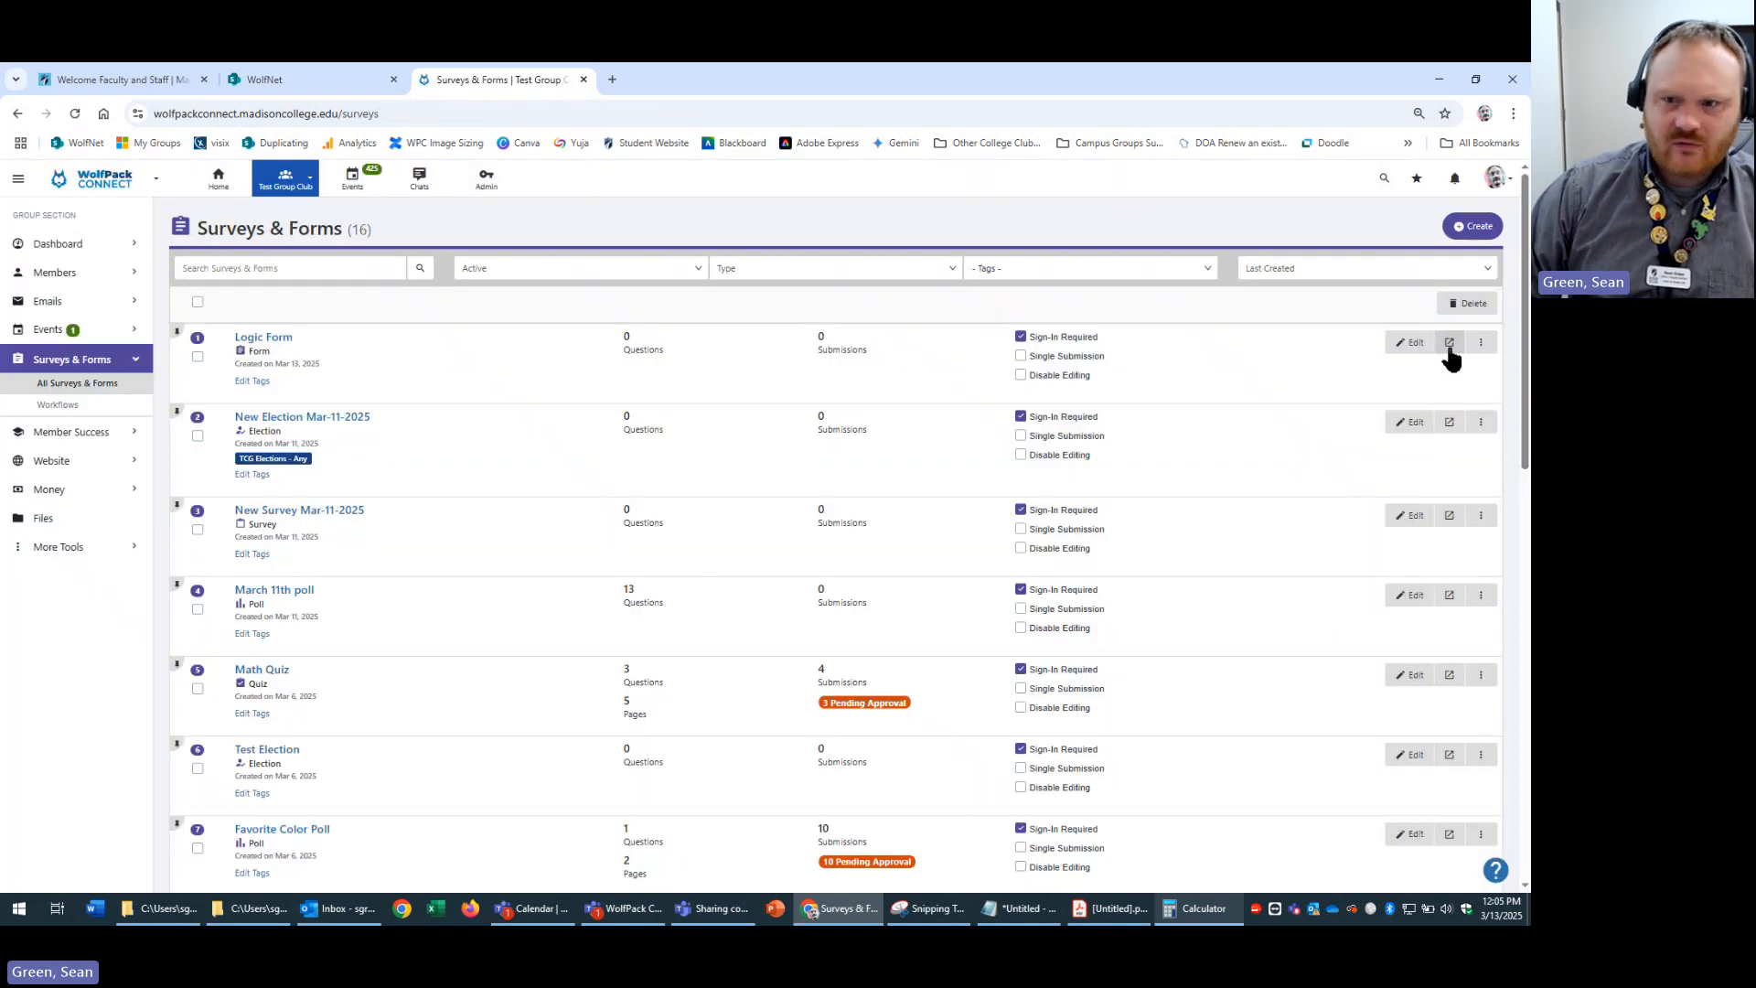
{"action": "left_click", "coordinate": [1480, 345]}
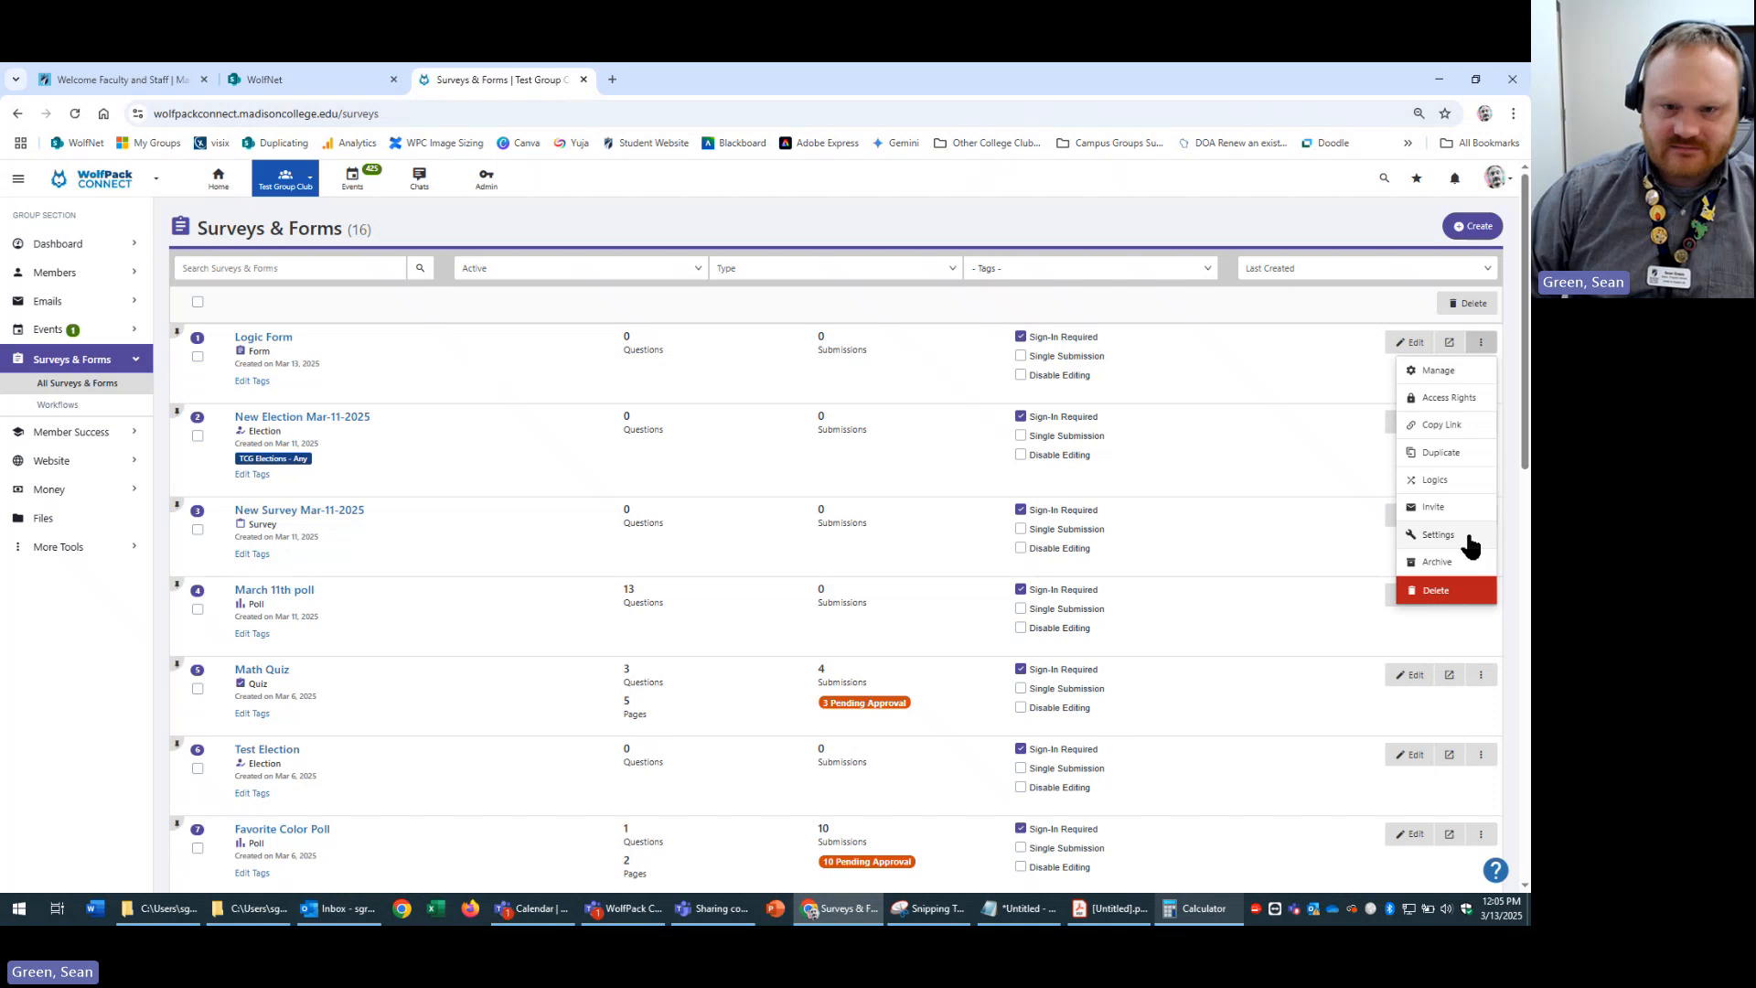
{"action": "left_click", "coordinate": [1435, 535]}
{"action": "left_click", "coordinate": [704, 511]}
{"action": "left_click", "coordinate": [684, 540]}
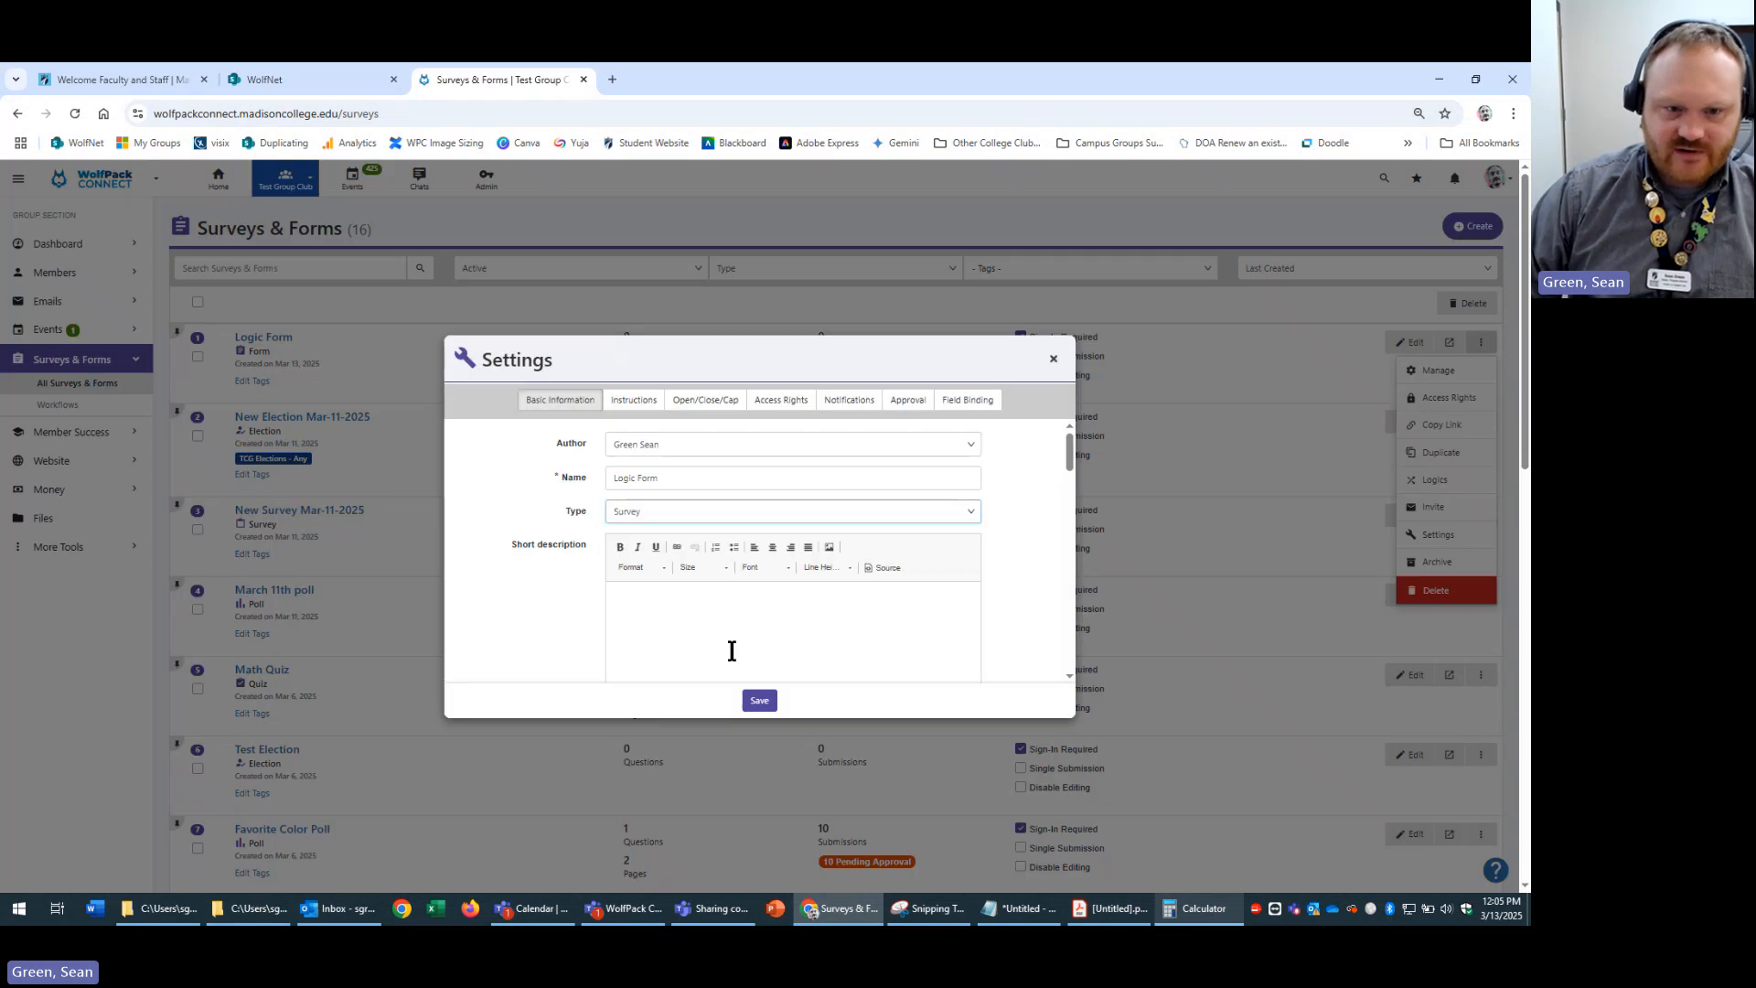
{"action": "left_click", "coordinate": [1053, 359]}
- Reopen Logic Form in the survey builder and rename it "Logic Survey"
{"action": "left_click", "coordinate": [261, 339]}
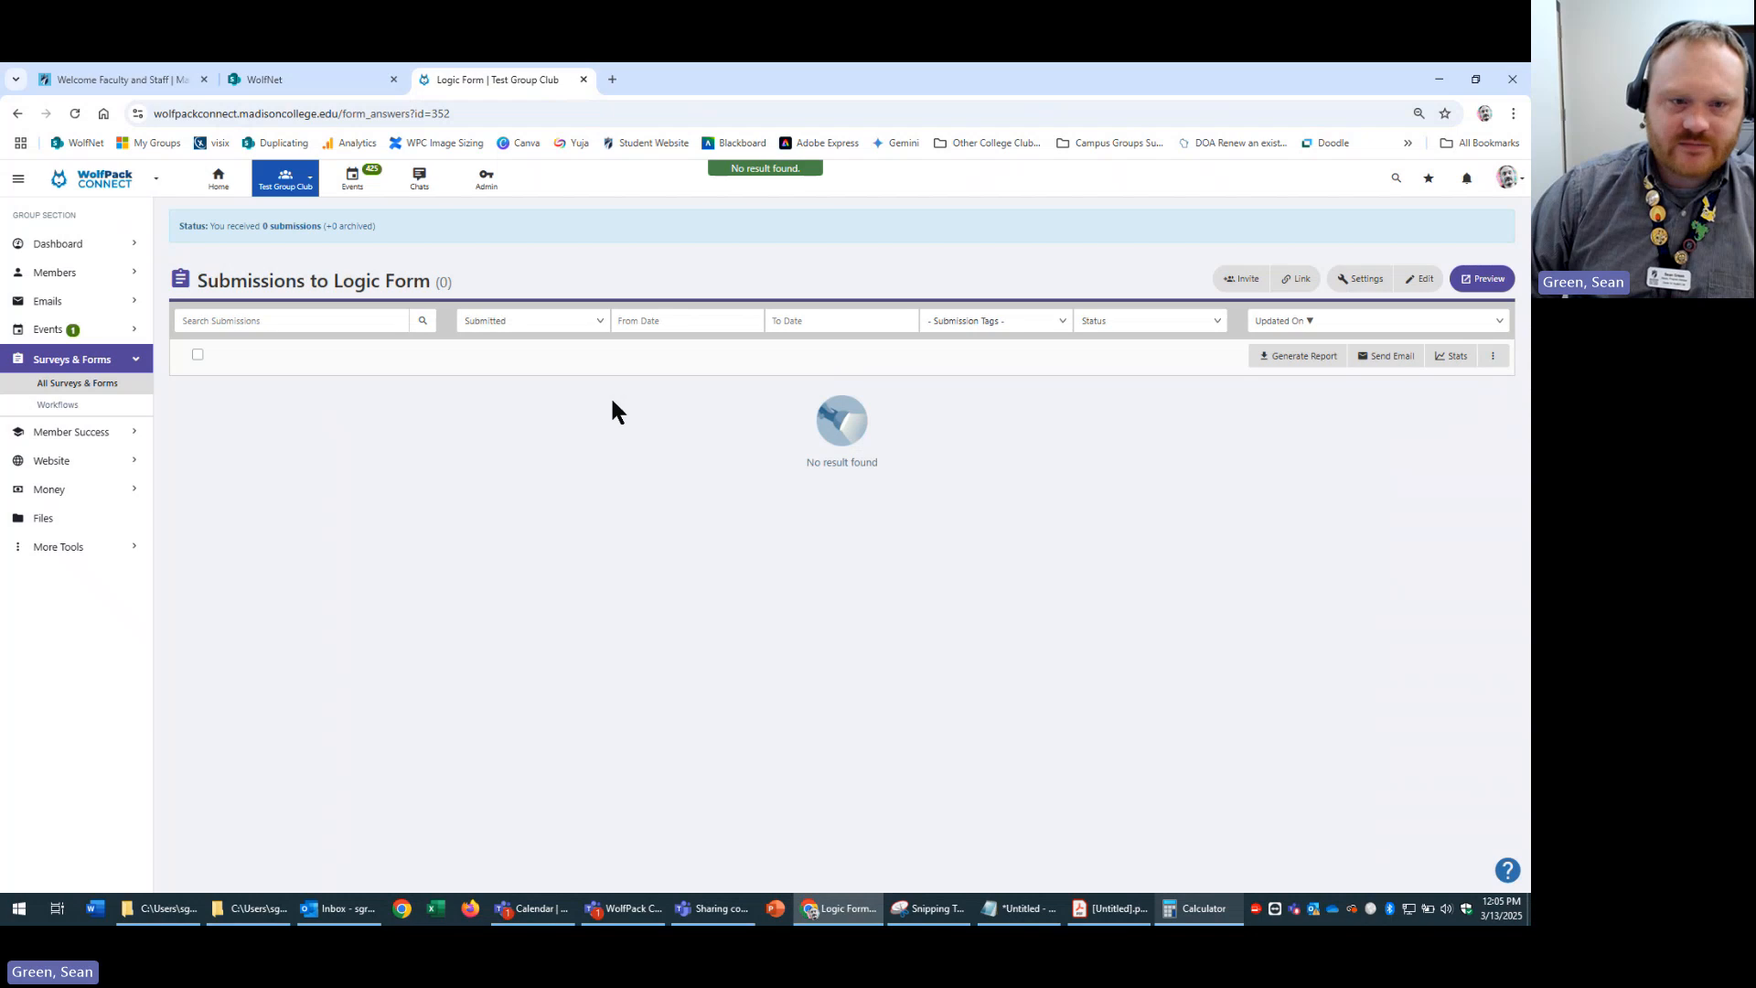
{"action": "left_click", "coordinate": [1419, 281]}
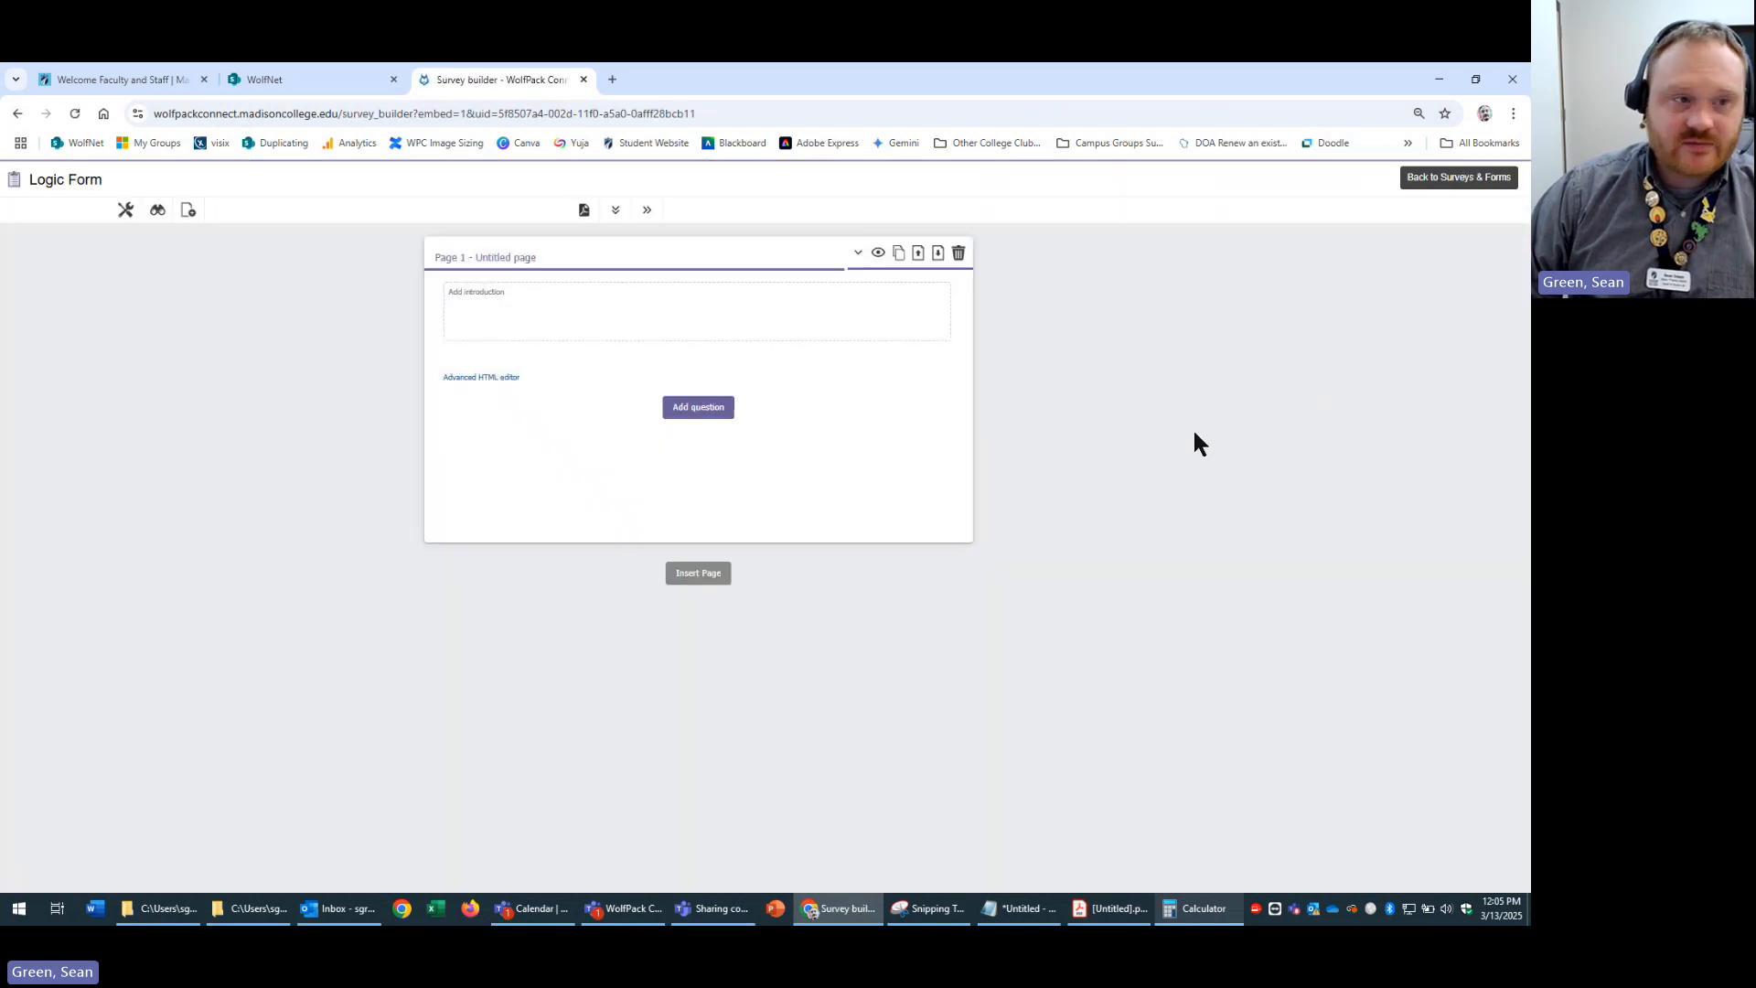
{"action": "left_click", "coordinate": [174, 171]}
{"action": "key", "text": "BackSpace"}
{"action": "key", "text": "BackSpace"}
{"action": "key", "text": "BackSpace"}
{"action": "key", "text": "BackSpace"}
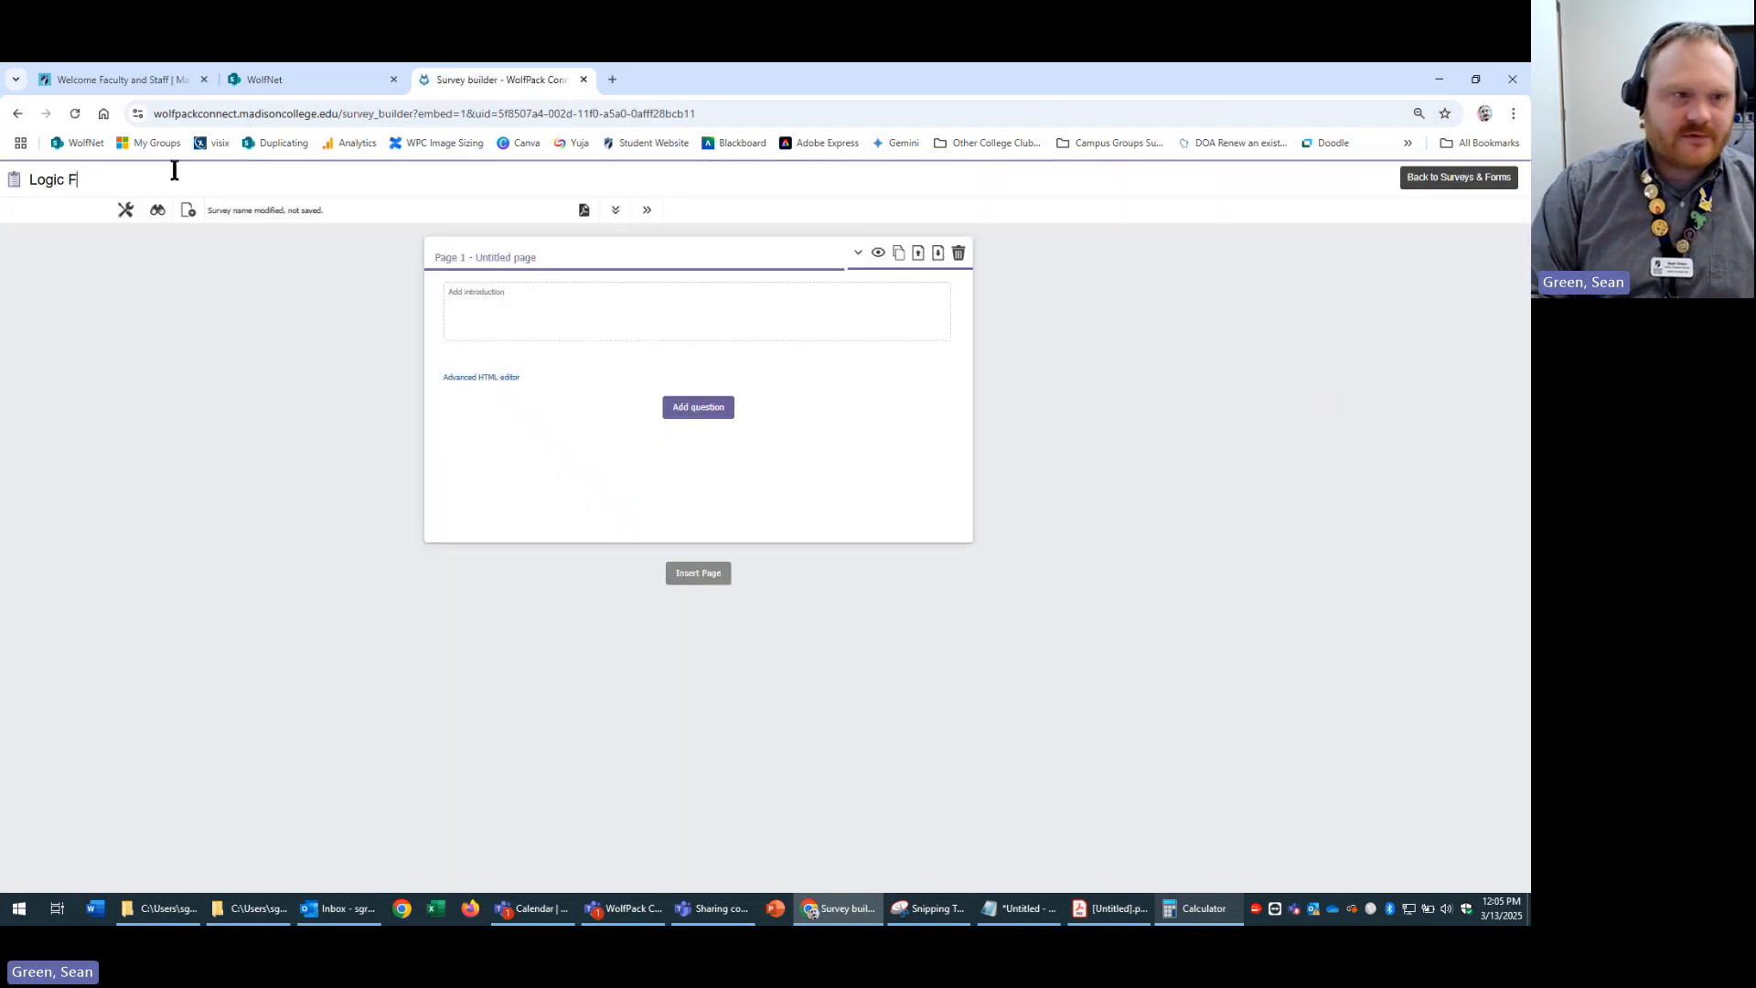
{"action": "type", "text": "Survey"}
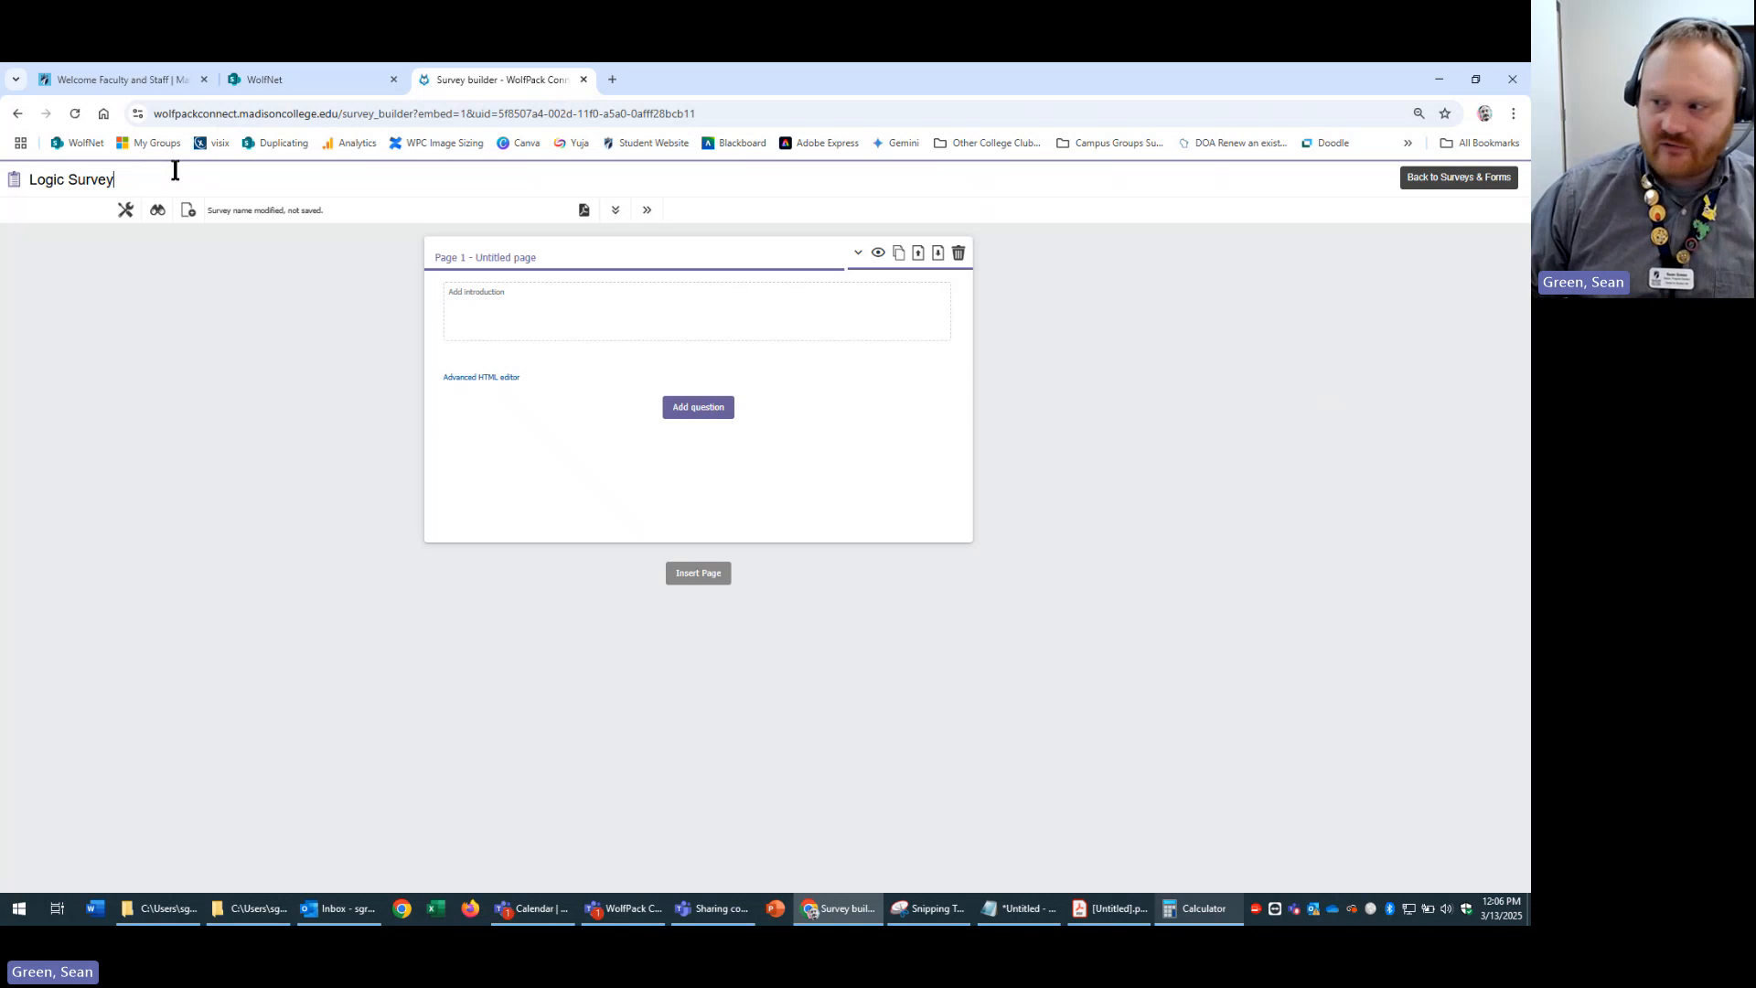
{"action": "key", "text": "Return"}
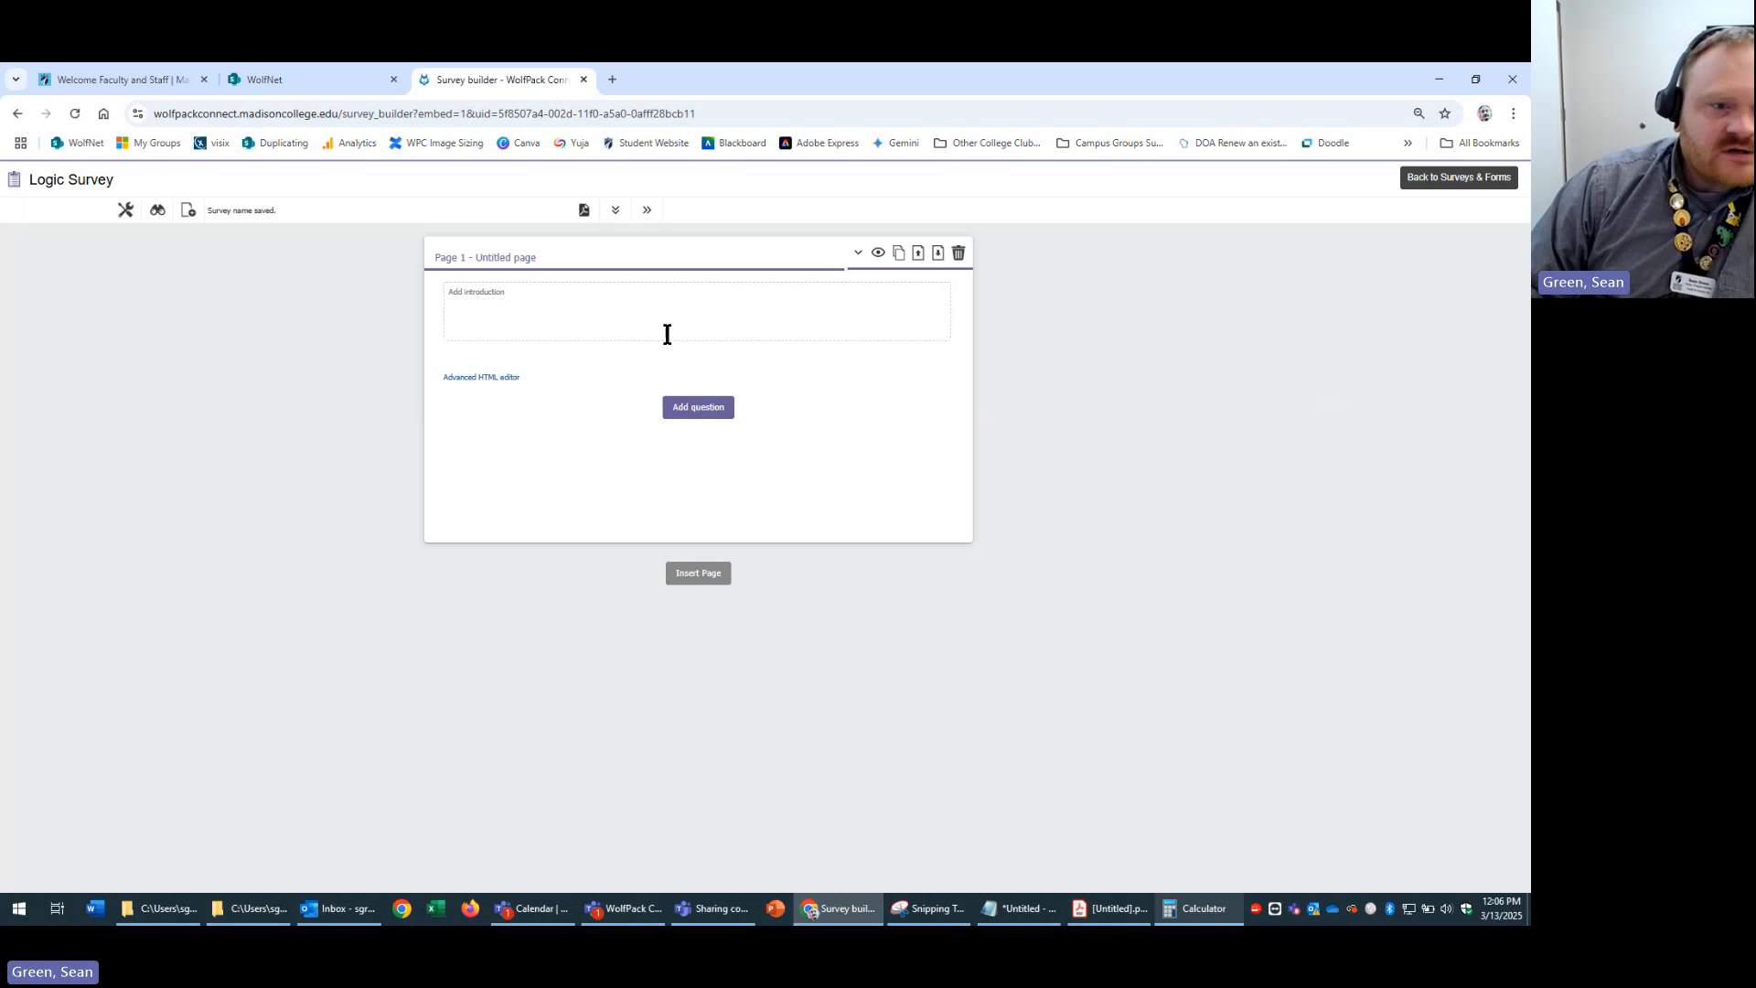
- Add a question to page 1 with the text "What was the event that you attended?"
{"action": "left_click", "coordinate": [715, 418]}
{"action": "left_click", "coordinate": [591, 502]}
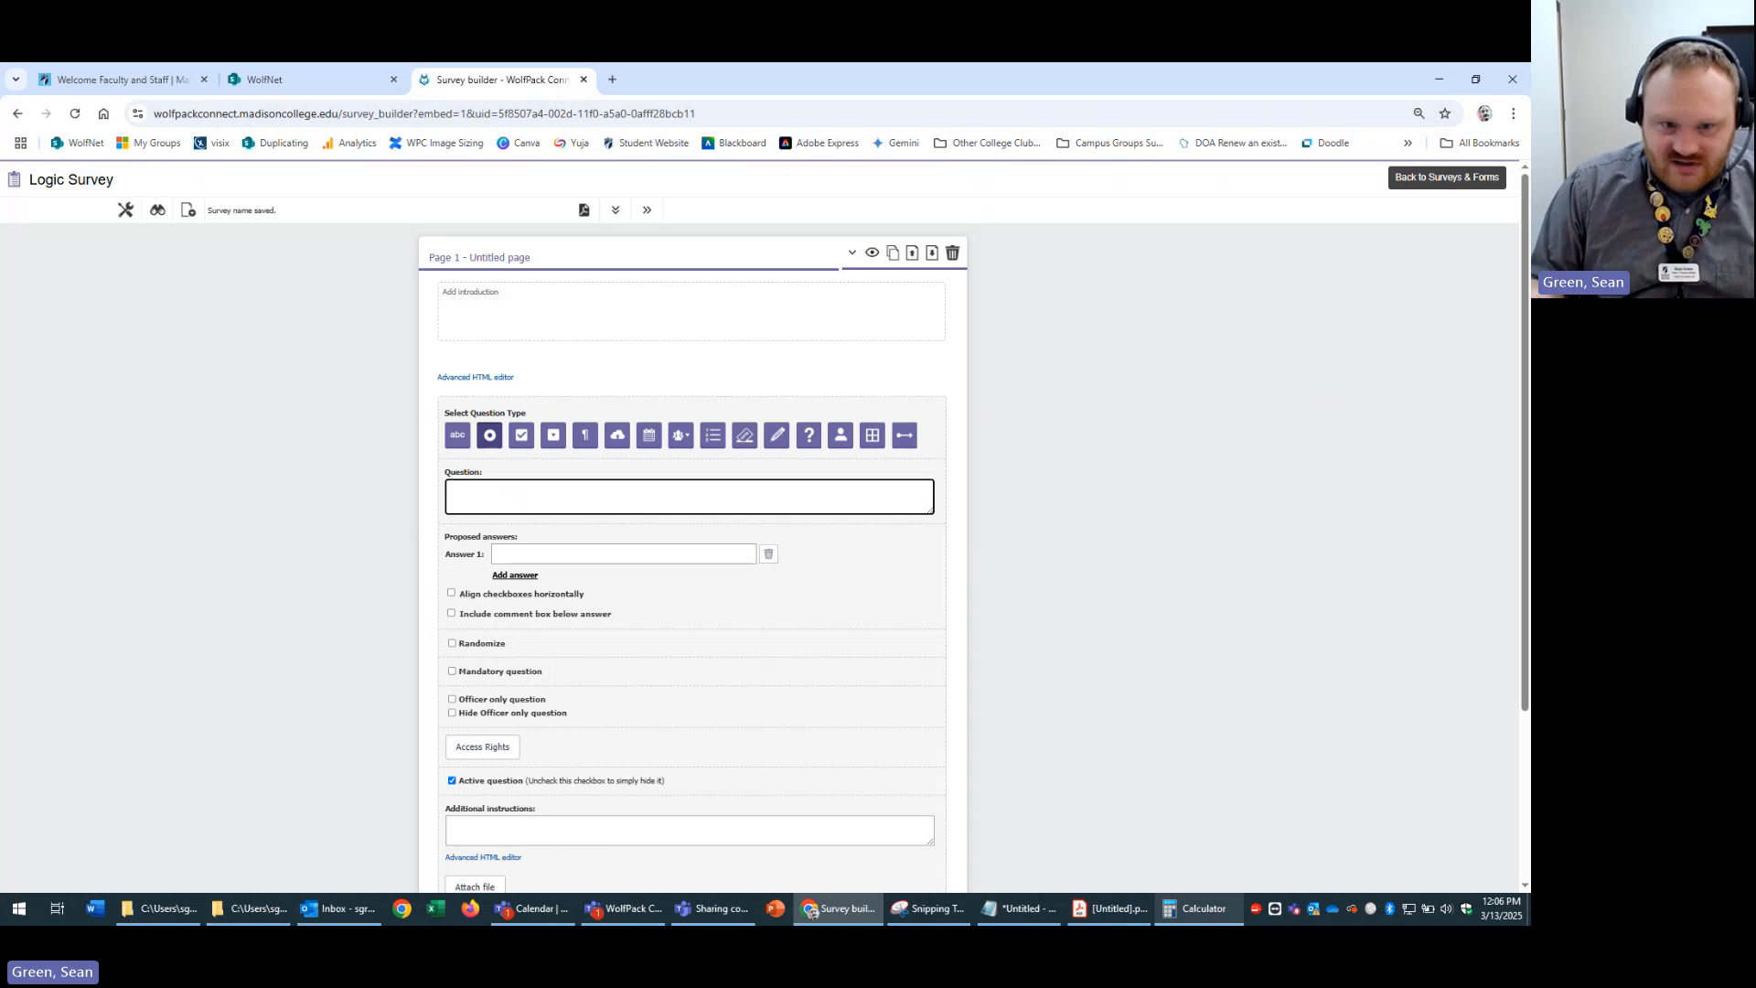
{"action": "type", "text": "What"}
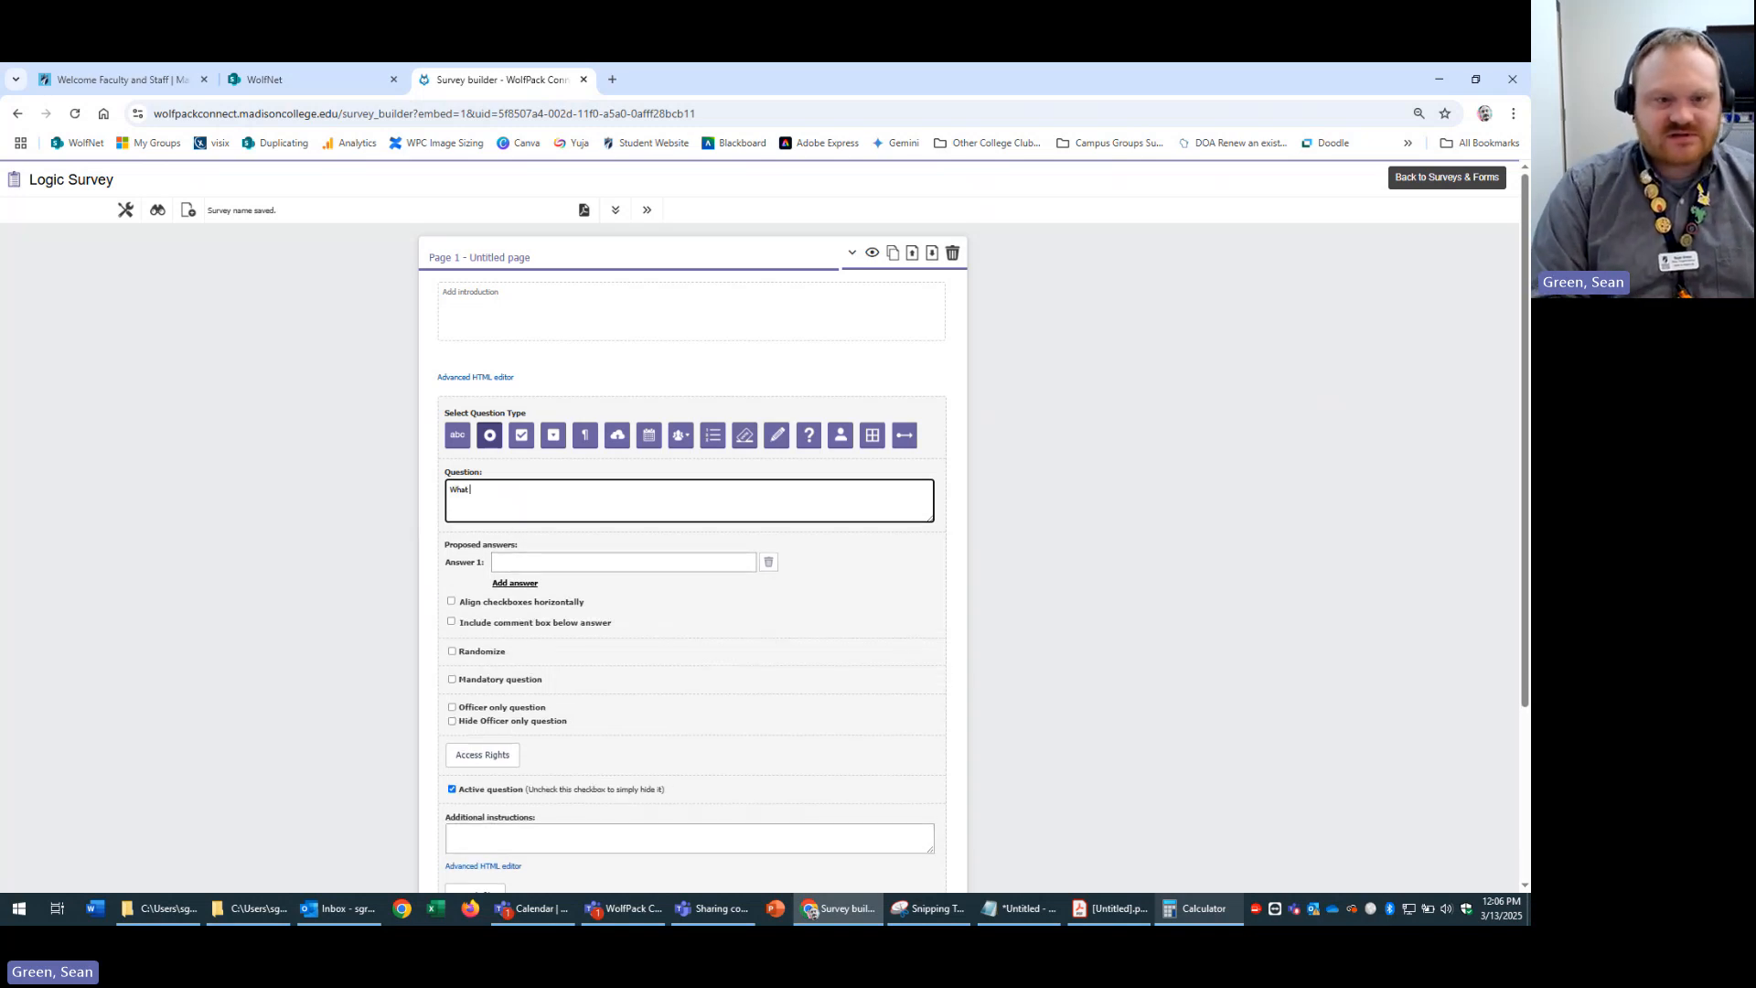
{"action": "type", "text": "awse"}
{"action": "key", "text": "BackSpace"}
{"action": "key", "text": "BackSpace"}
{"action": "type", "text": "as th"}
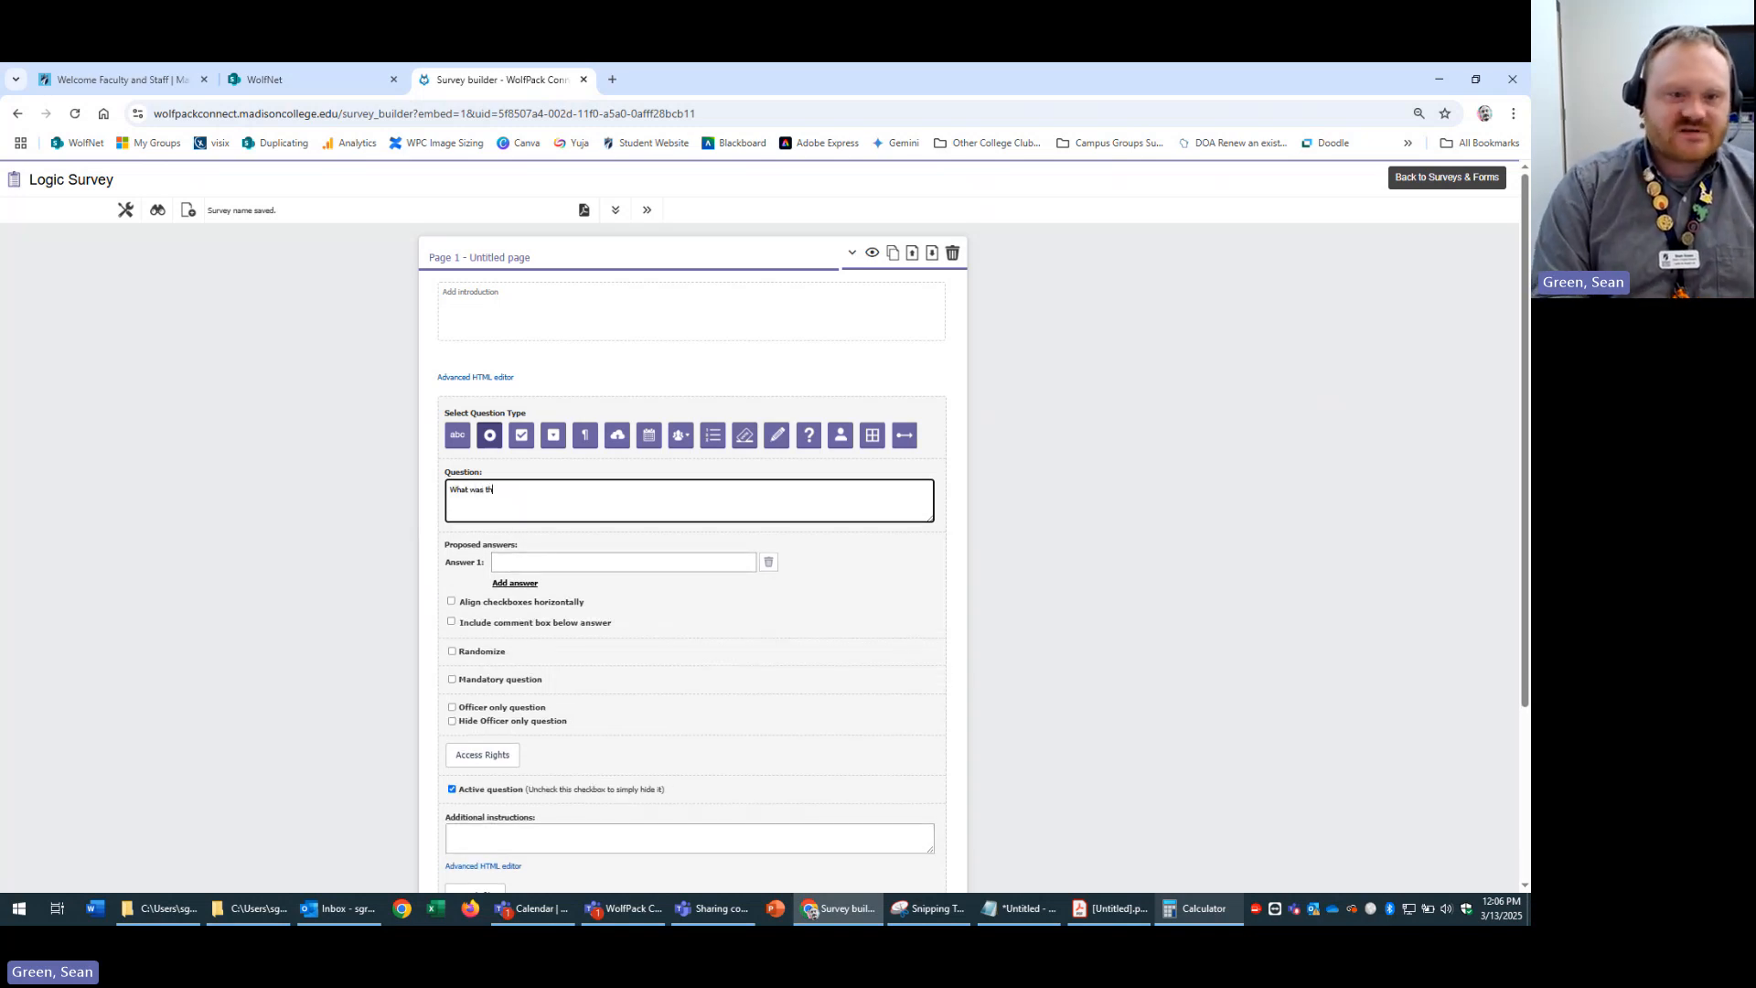
{"action": "type", "text": "e event y"}
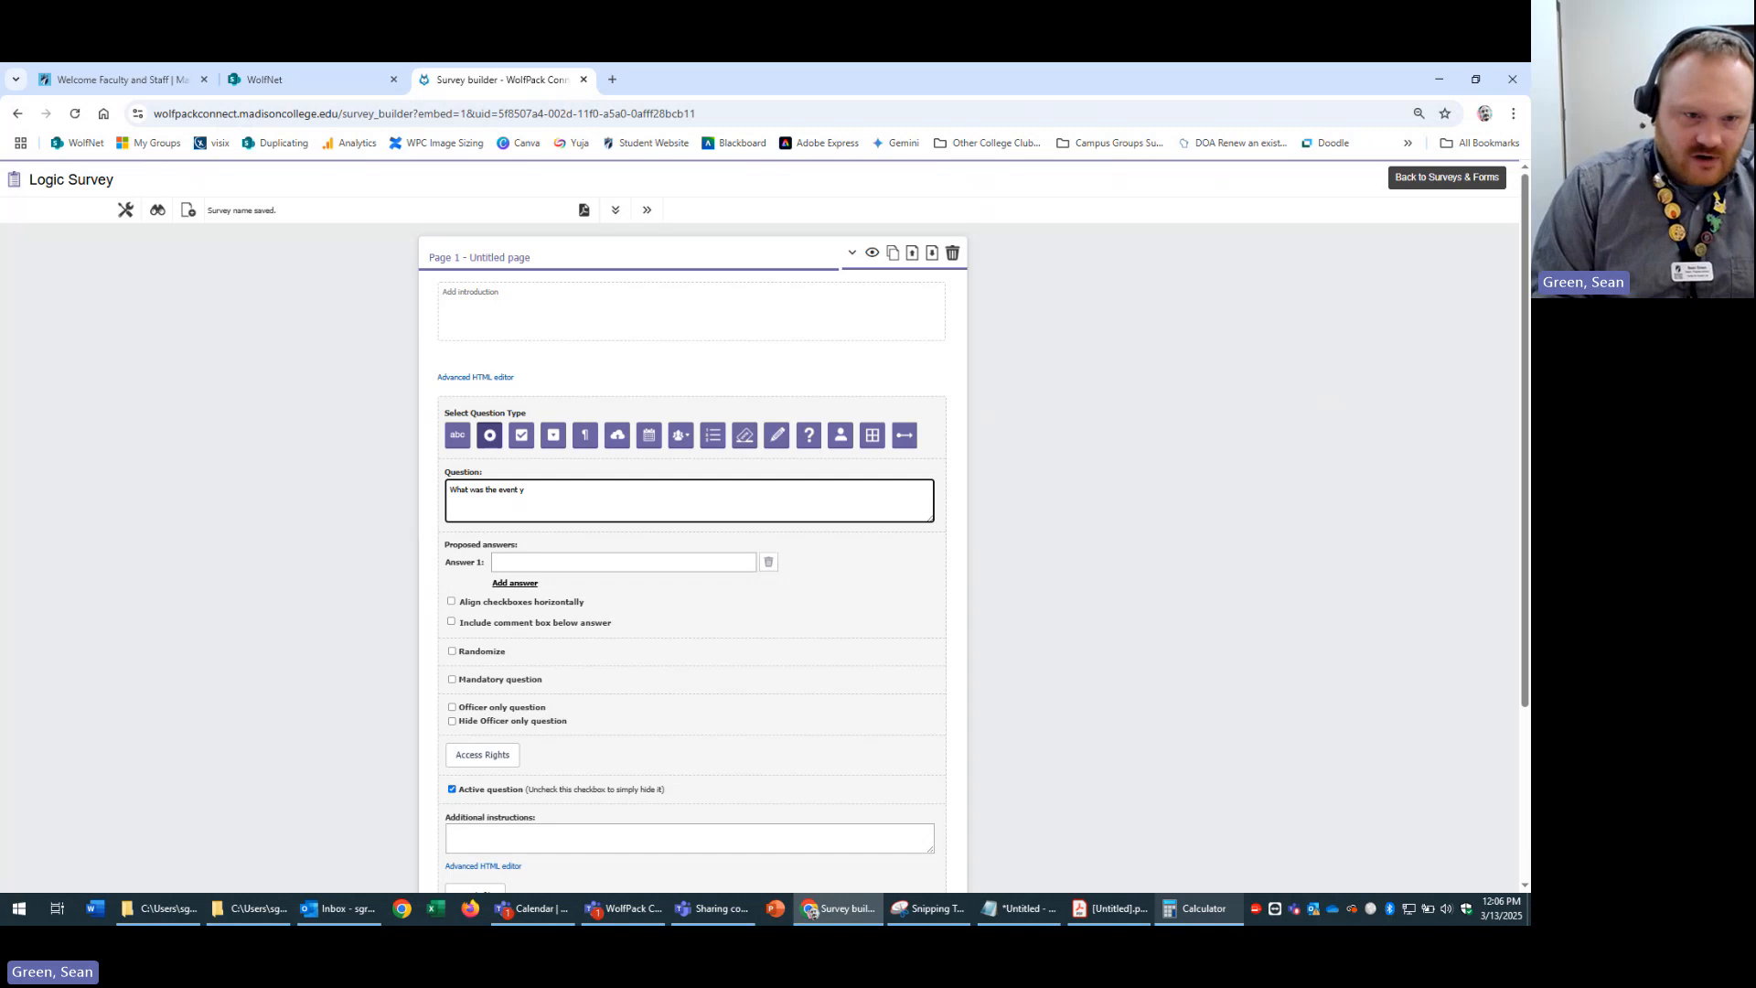
{"action": "key", "text": "BackSpace"}
{"action": "type", "text": "that yo"}
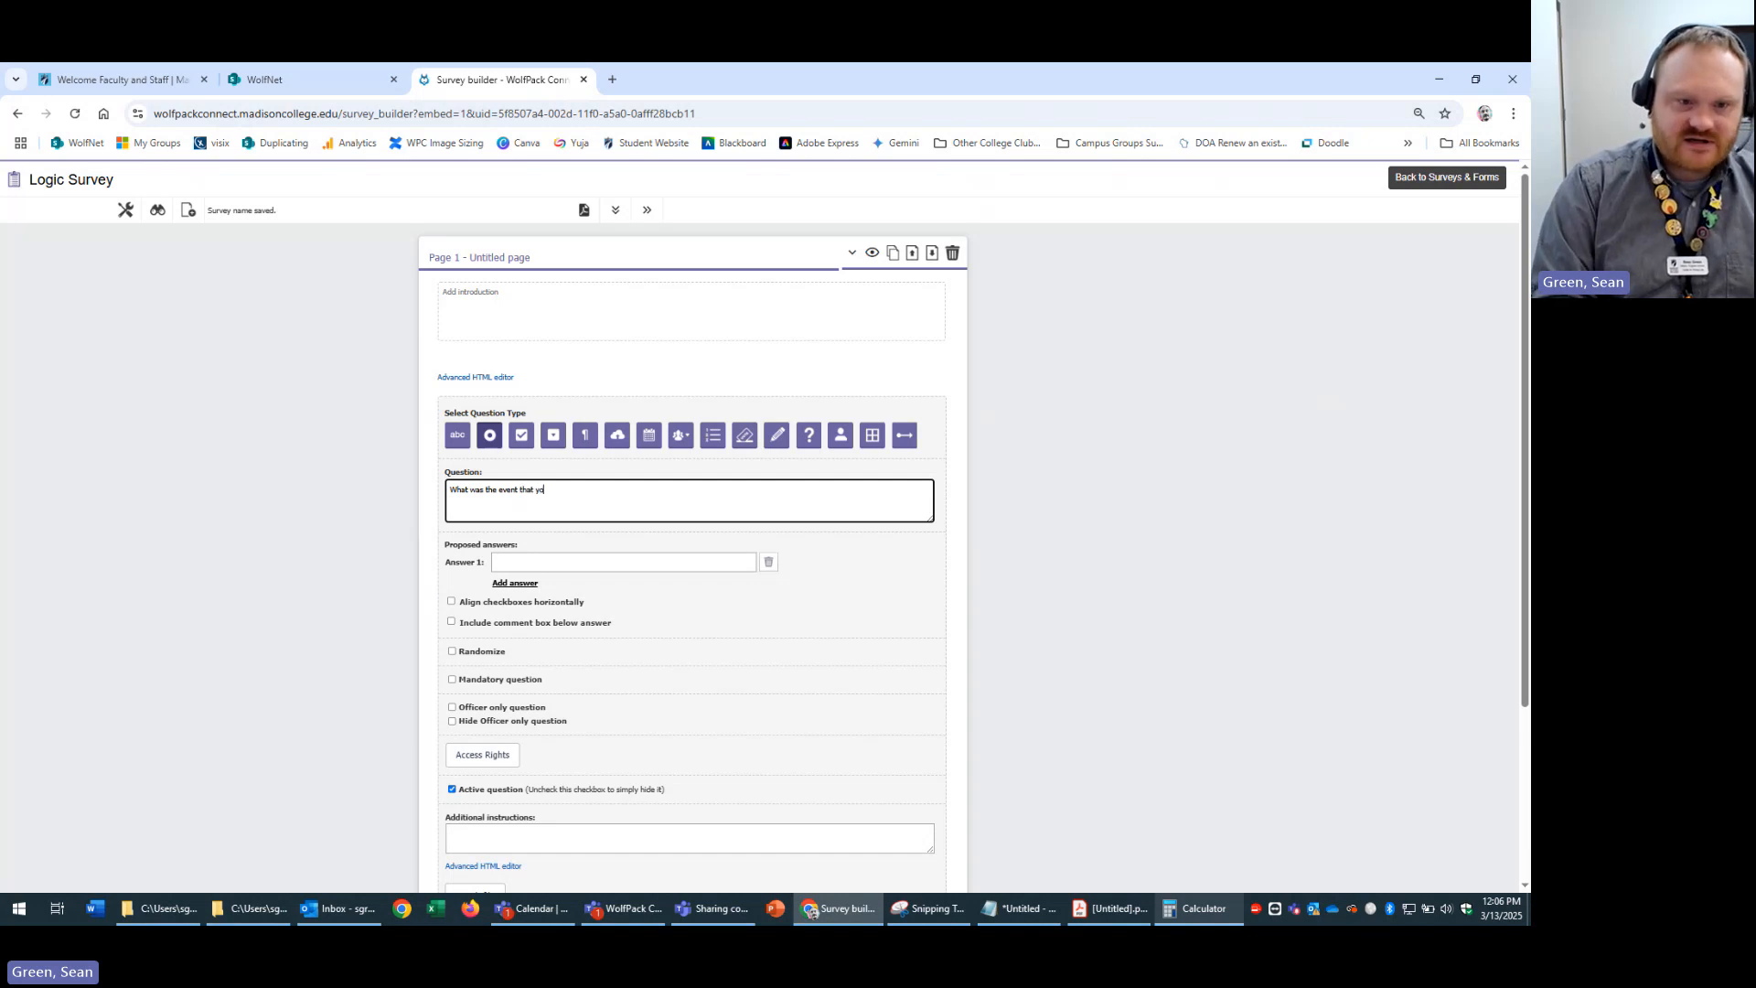
{"action": "type", "text": "u attended?"}
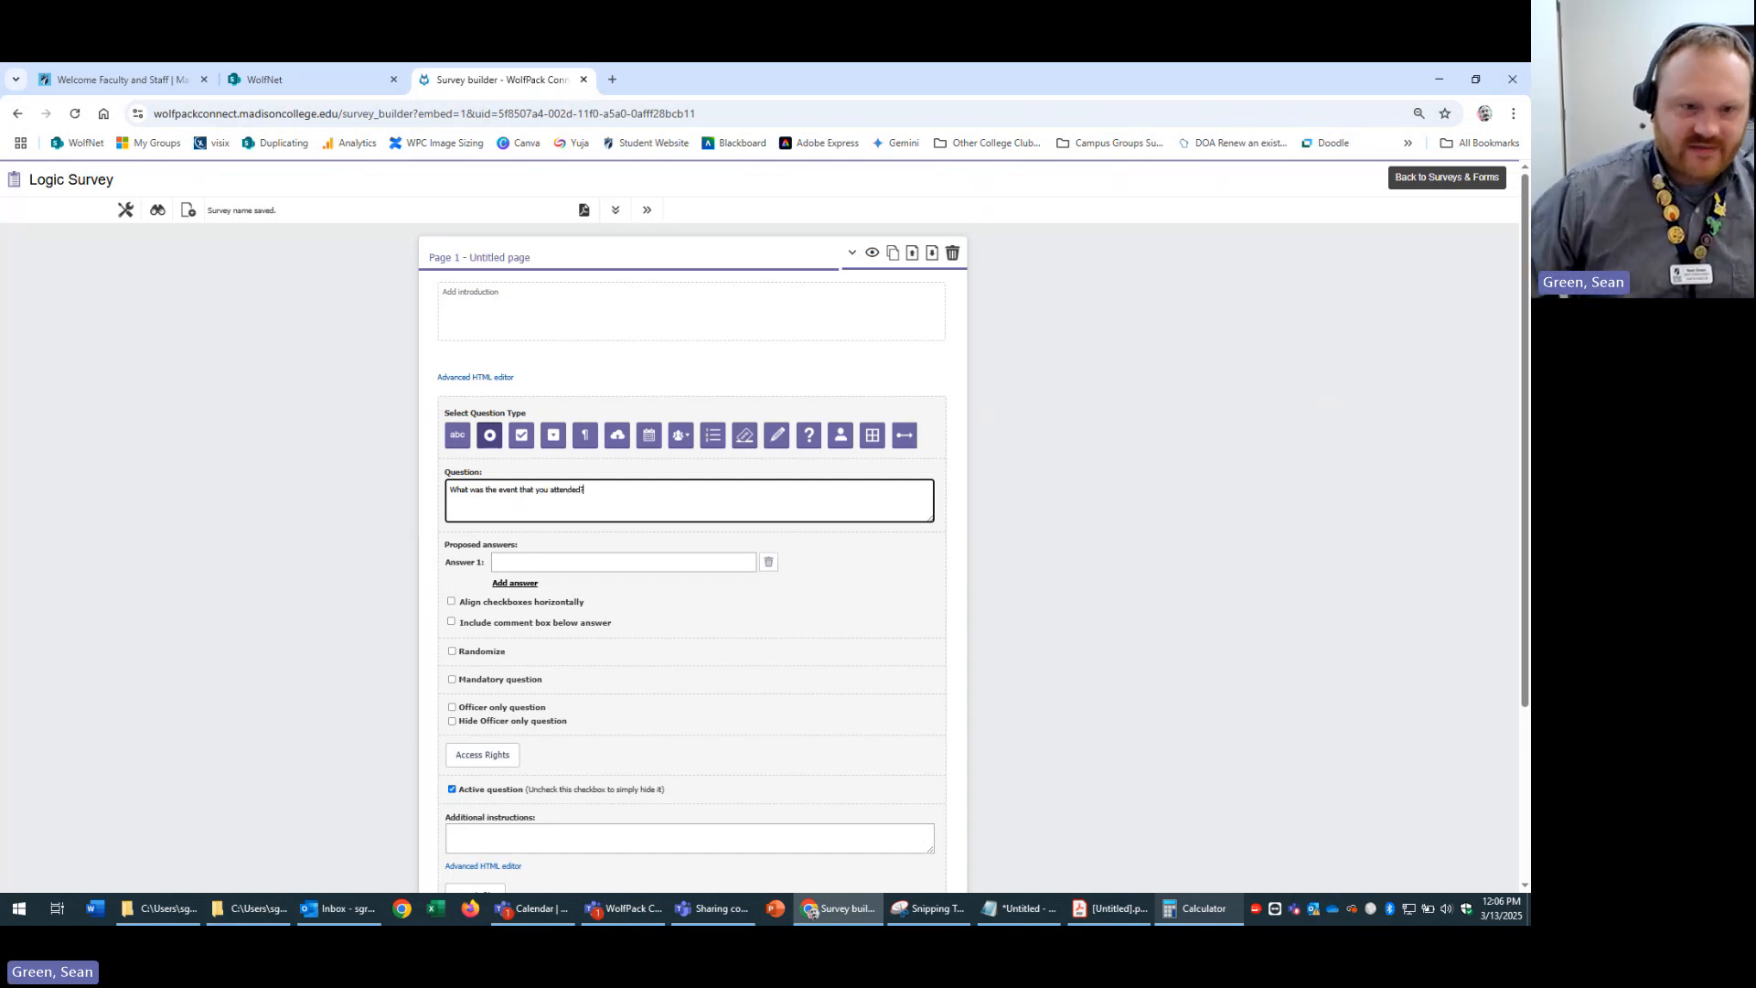
- Change the question's type to text (abc) and make it mandatory
{"action": "left_click", "coordinate": [450, 444]}
{"action": "scroll", "coordinate": [674, 619], "scroll_direction": "down", "scroll_amount": 2}
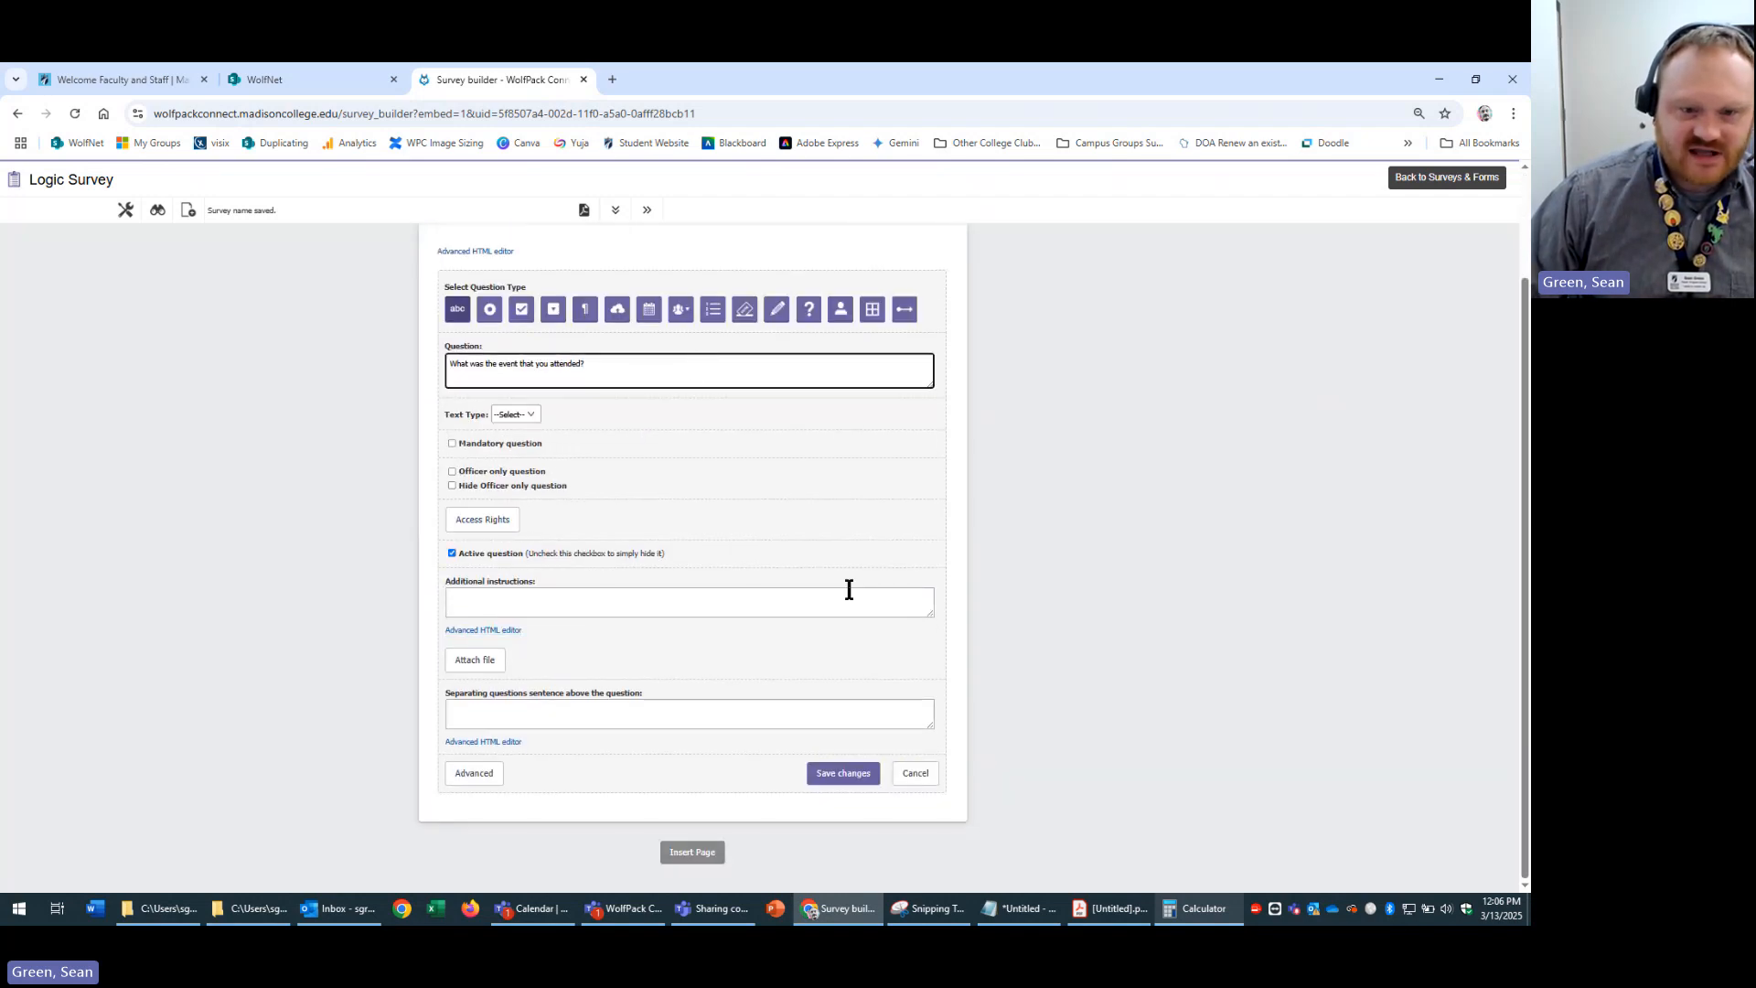
{"action": "left_click", "coordinate": [784, 614]}
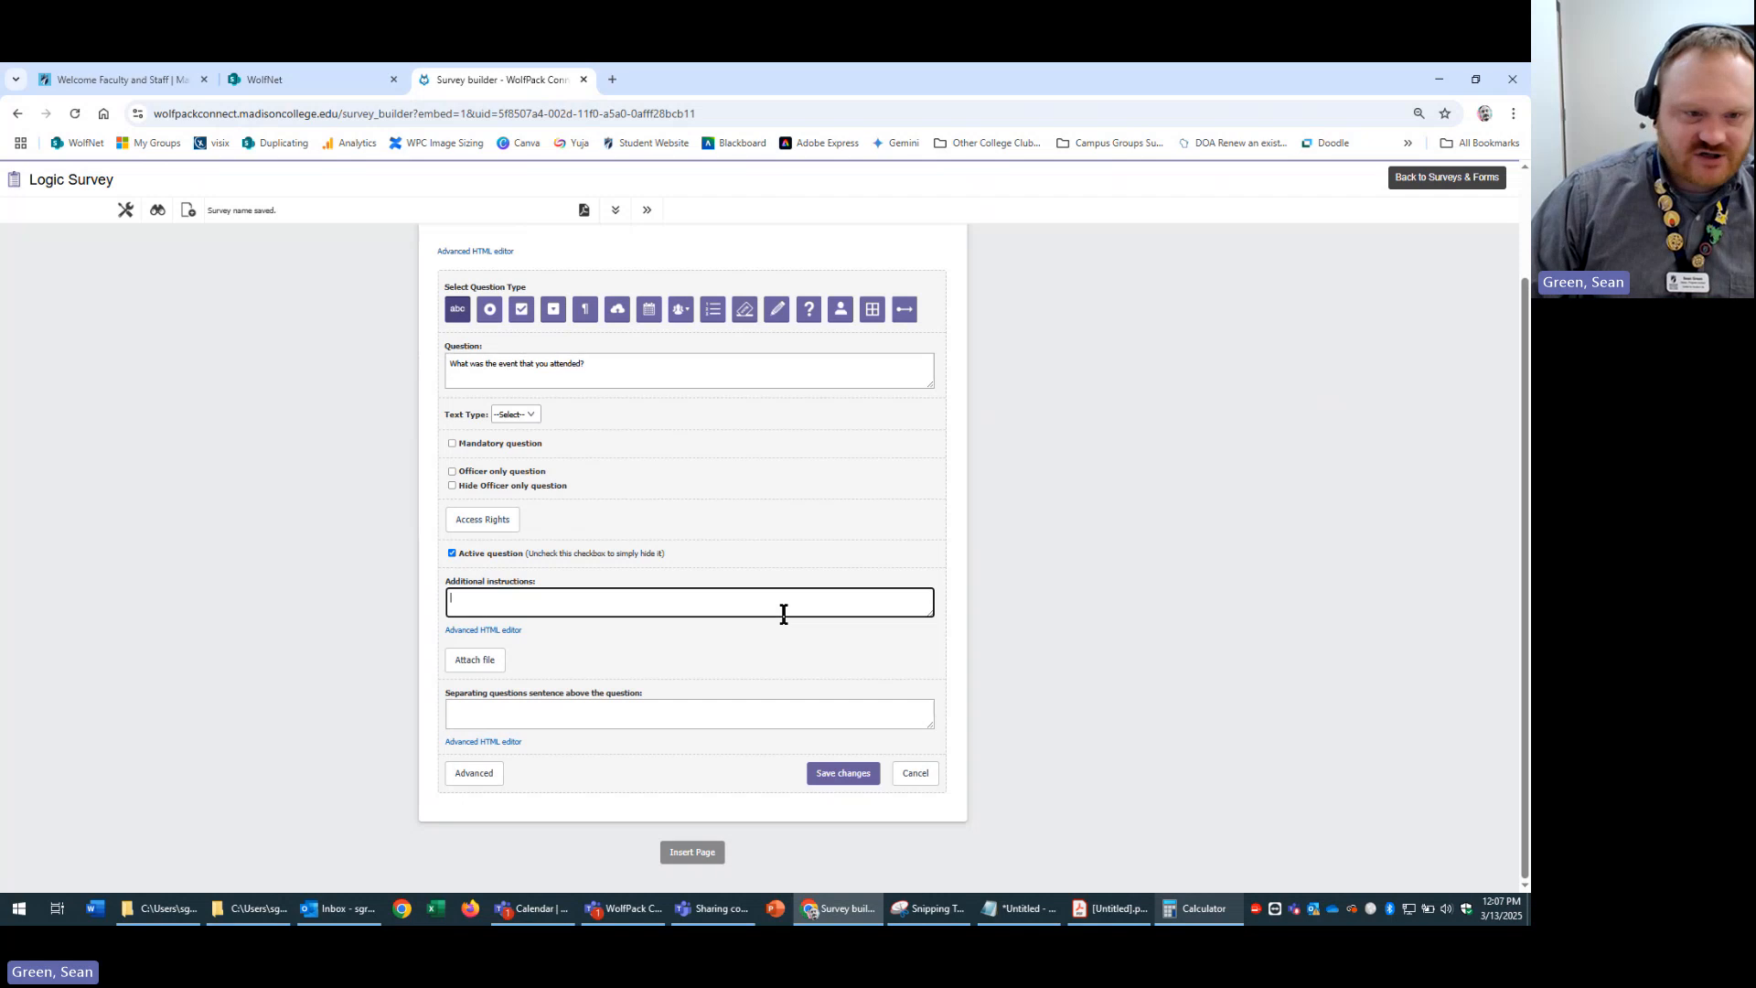
{"action": "left_click", "coordinate": [452, 443]}
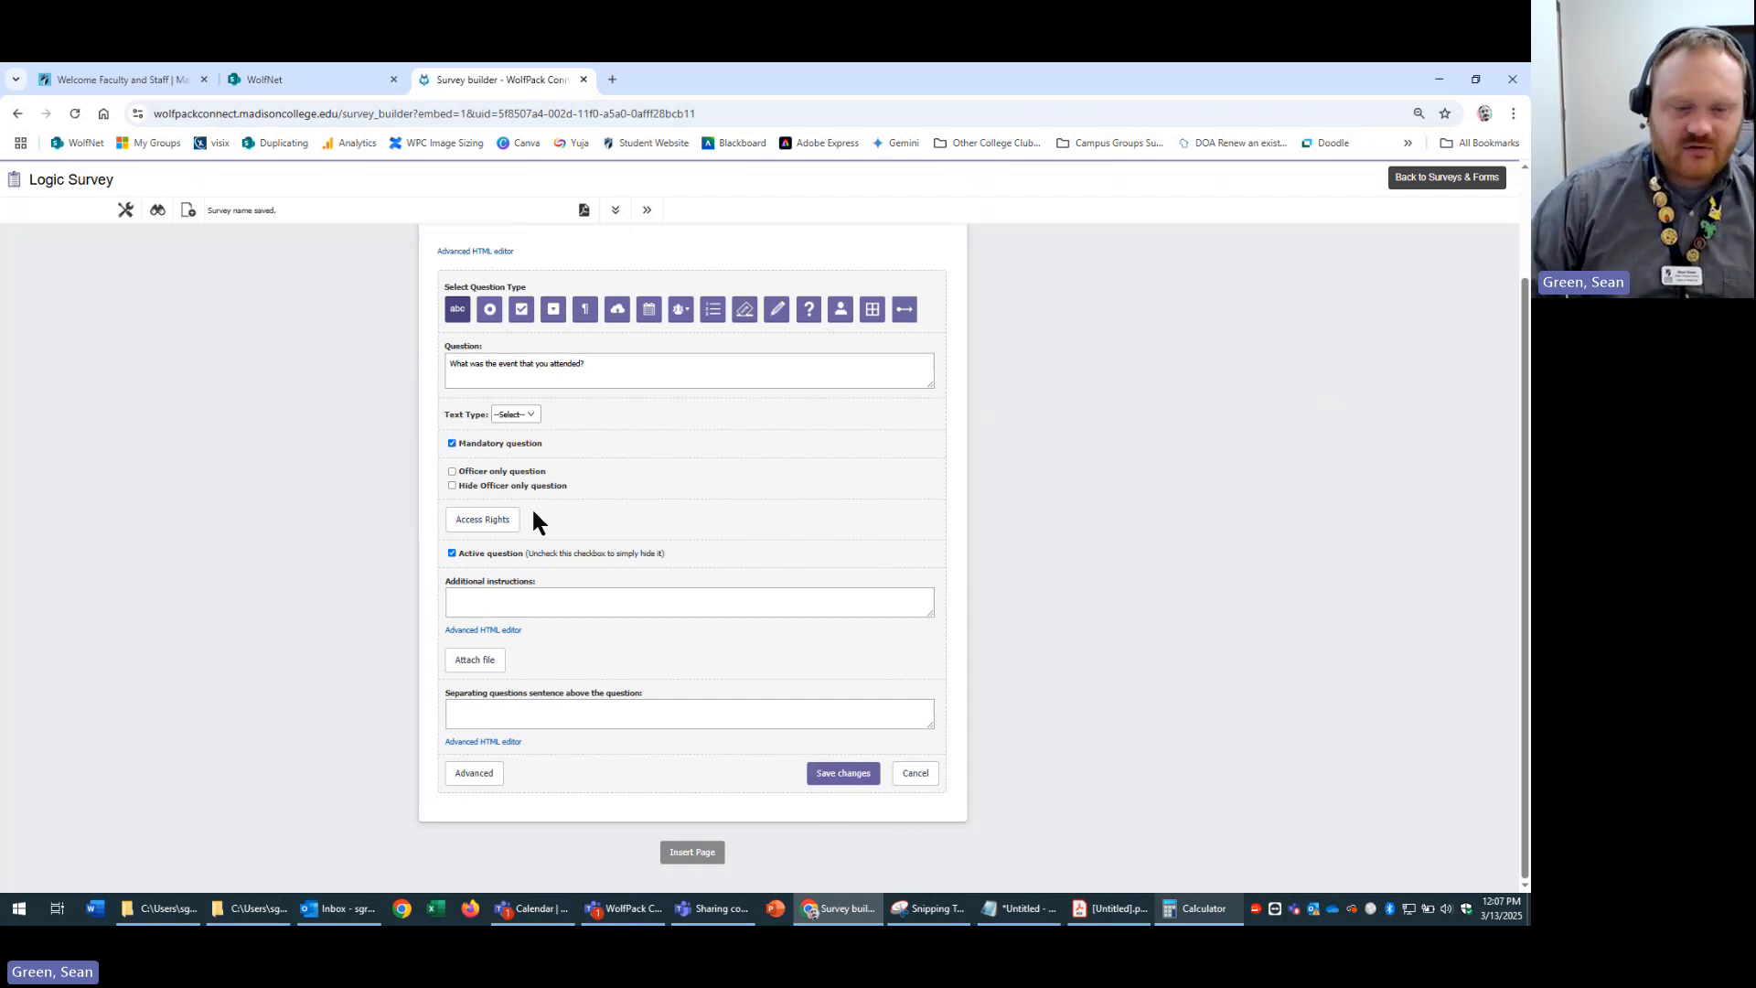
- Save the attended-event question and begin page 1's introduction with "Thanks for attending our club event!"
{"action": "left_click", "coordinate": [858, 779]}
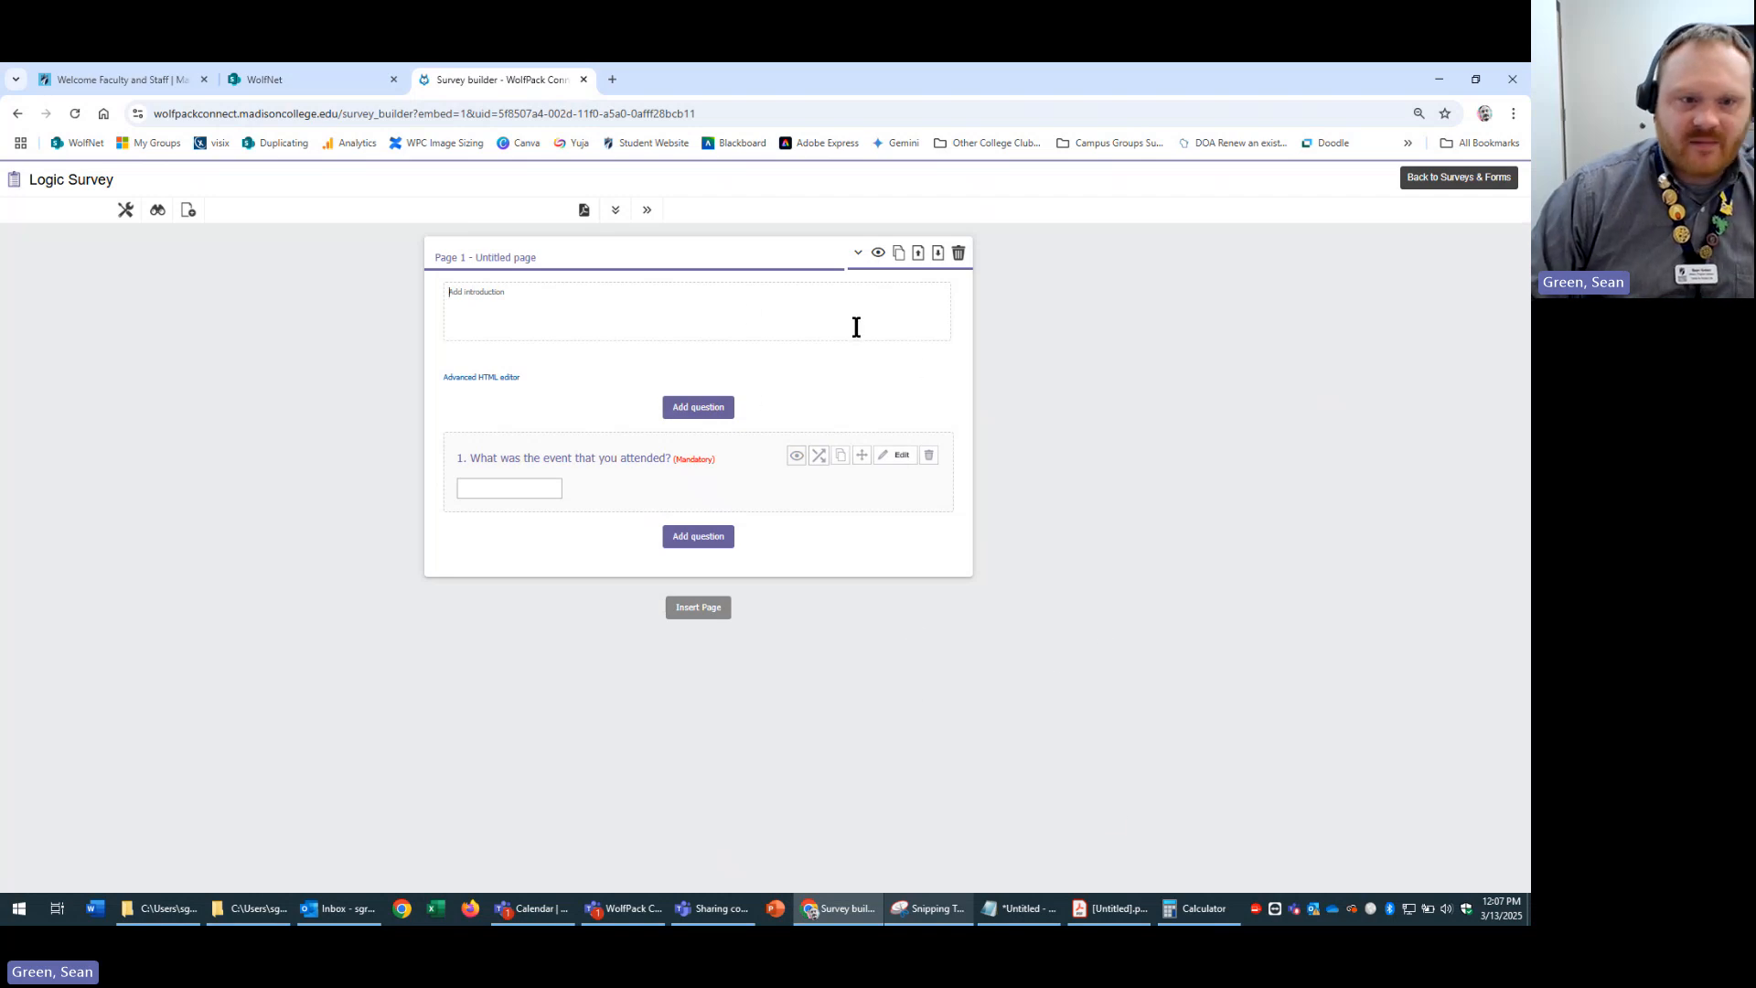
{"action": "type", "text": "Thanks for "}
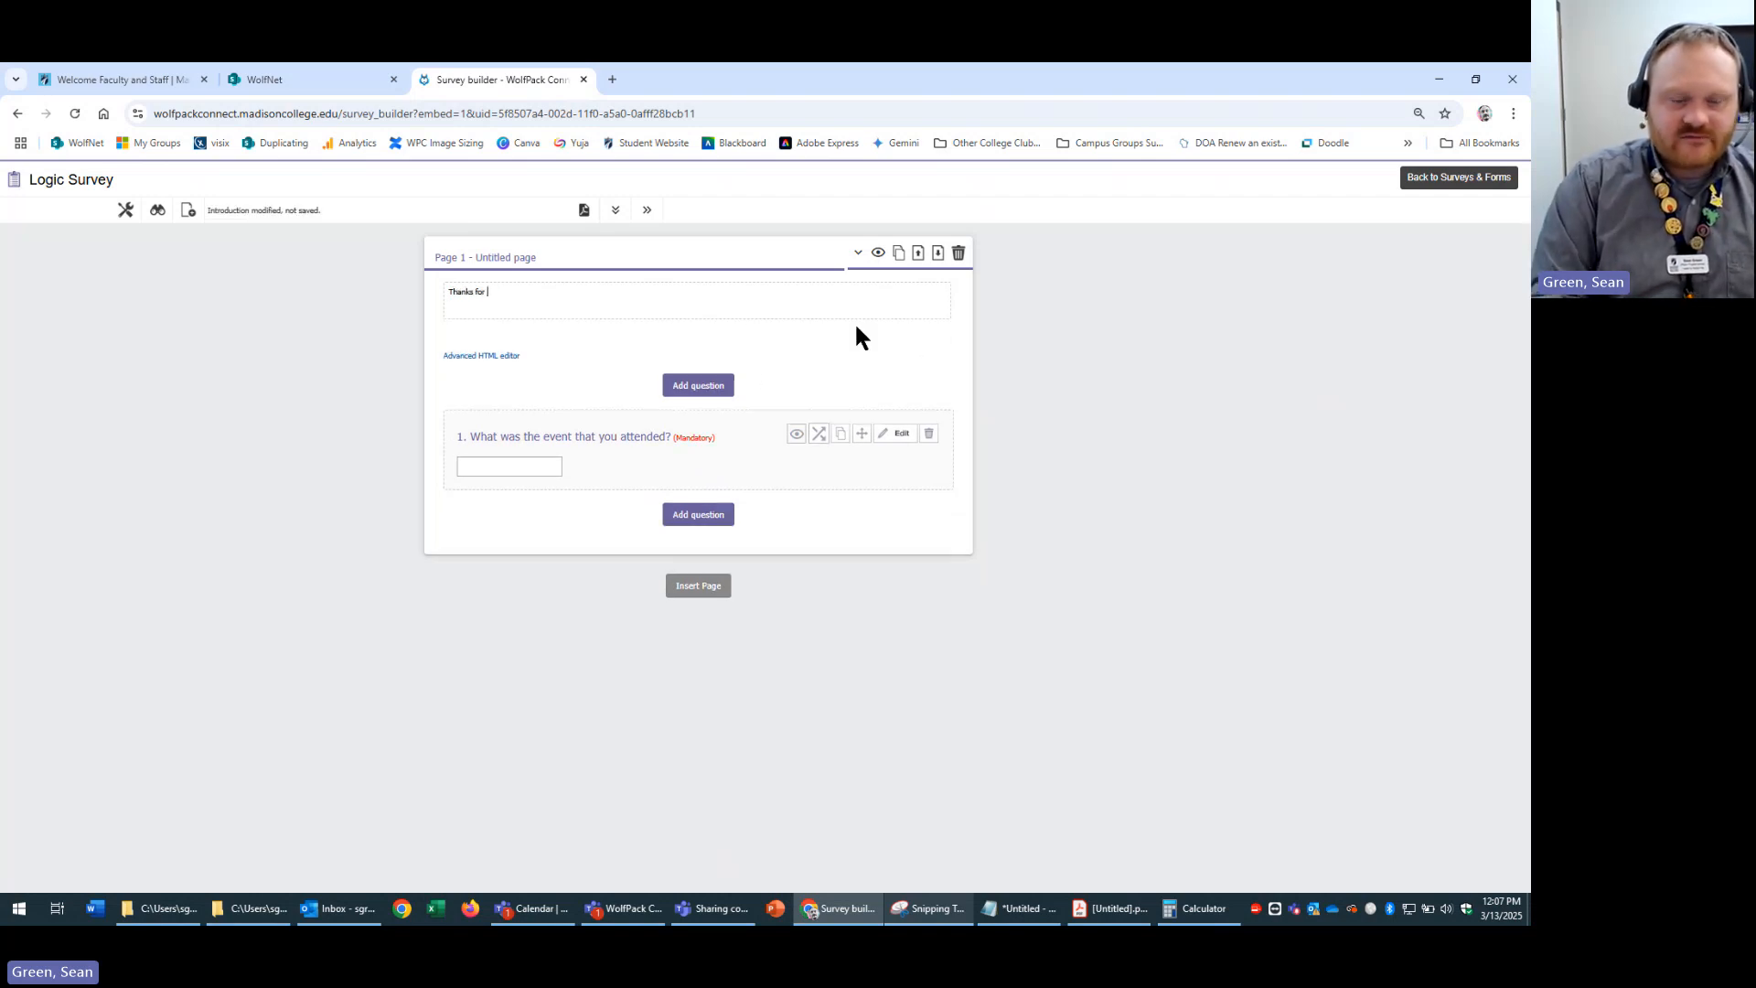
{"action": "type", "text": "attendi"}
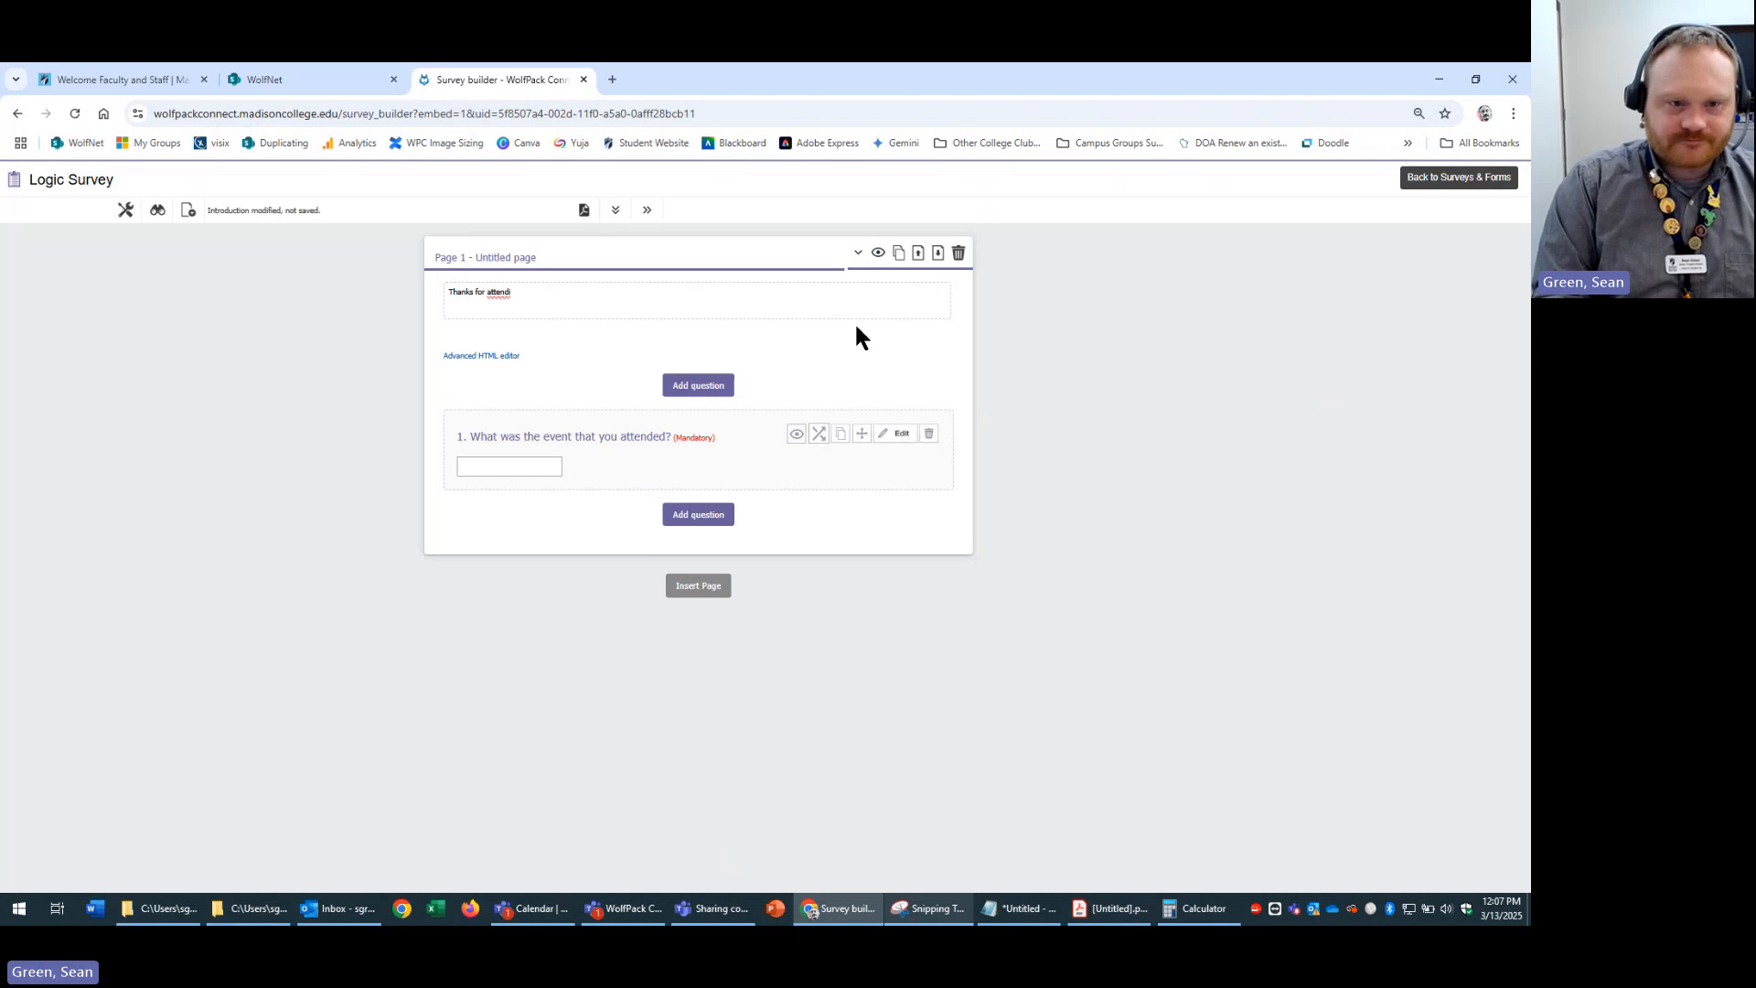
{"action": "type", "text": "ng our club e"}
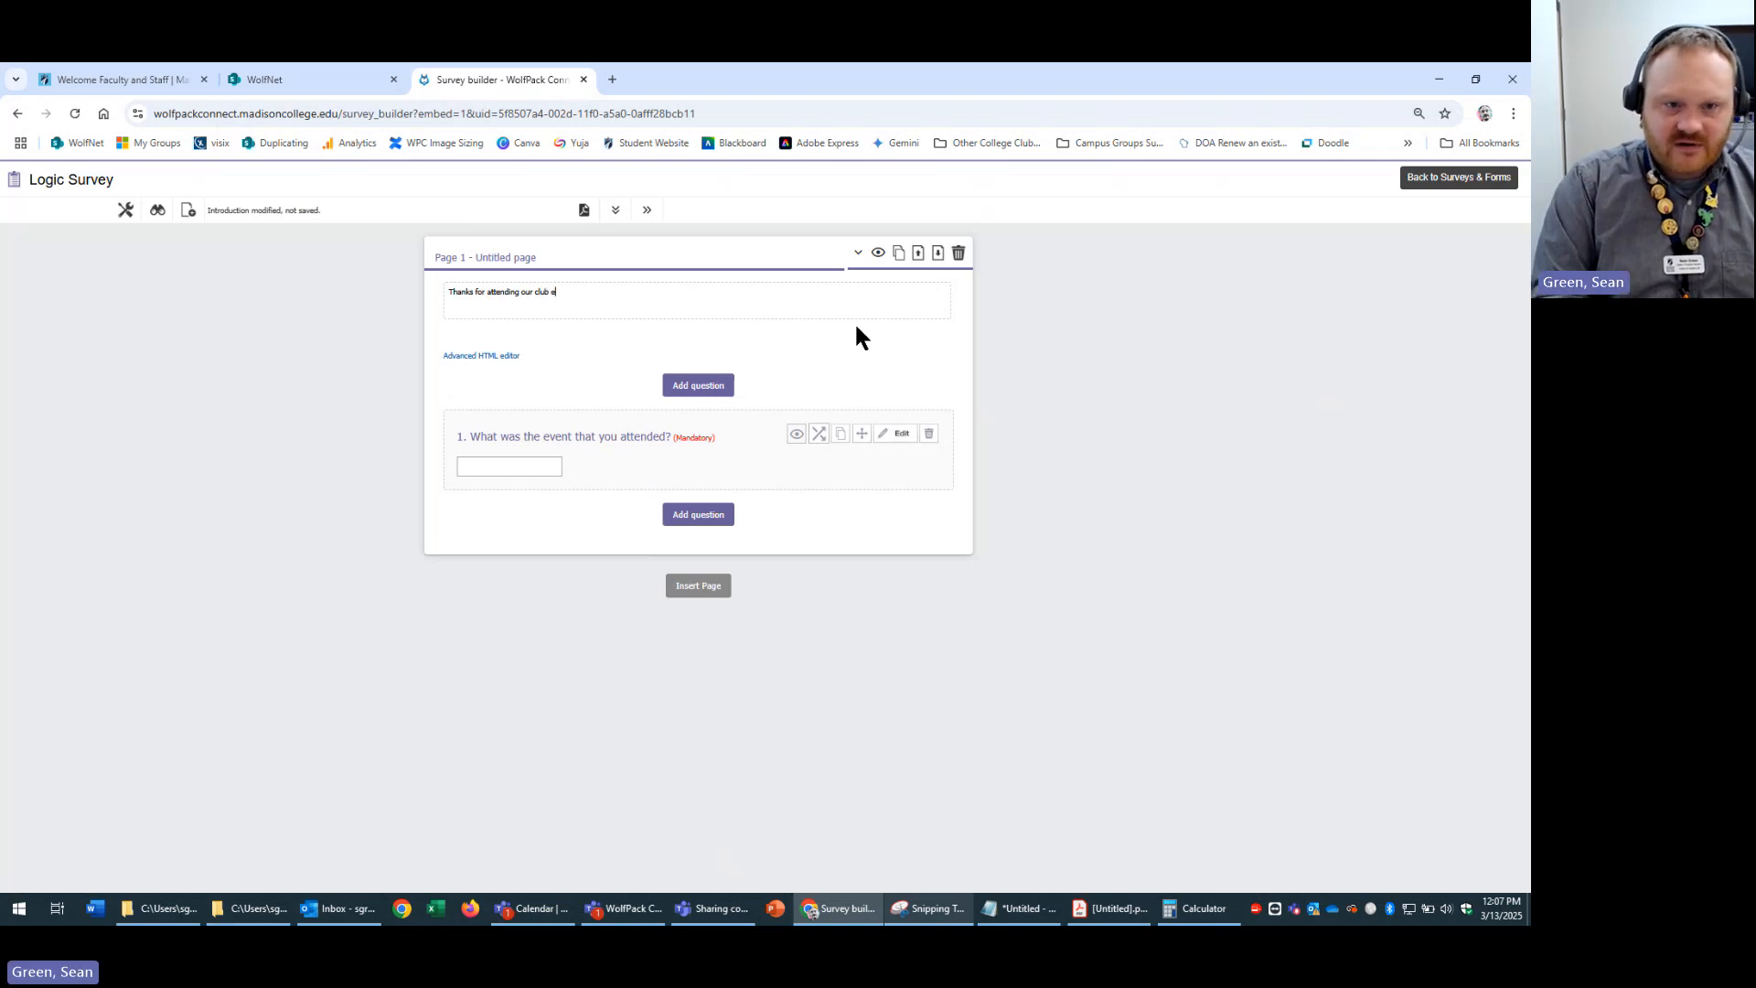
{"action": "type", "text": "vent"}
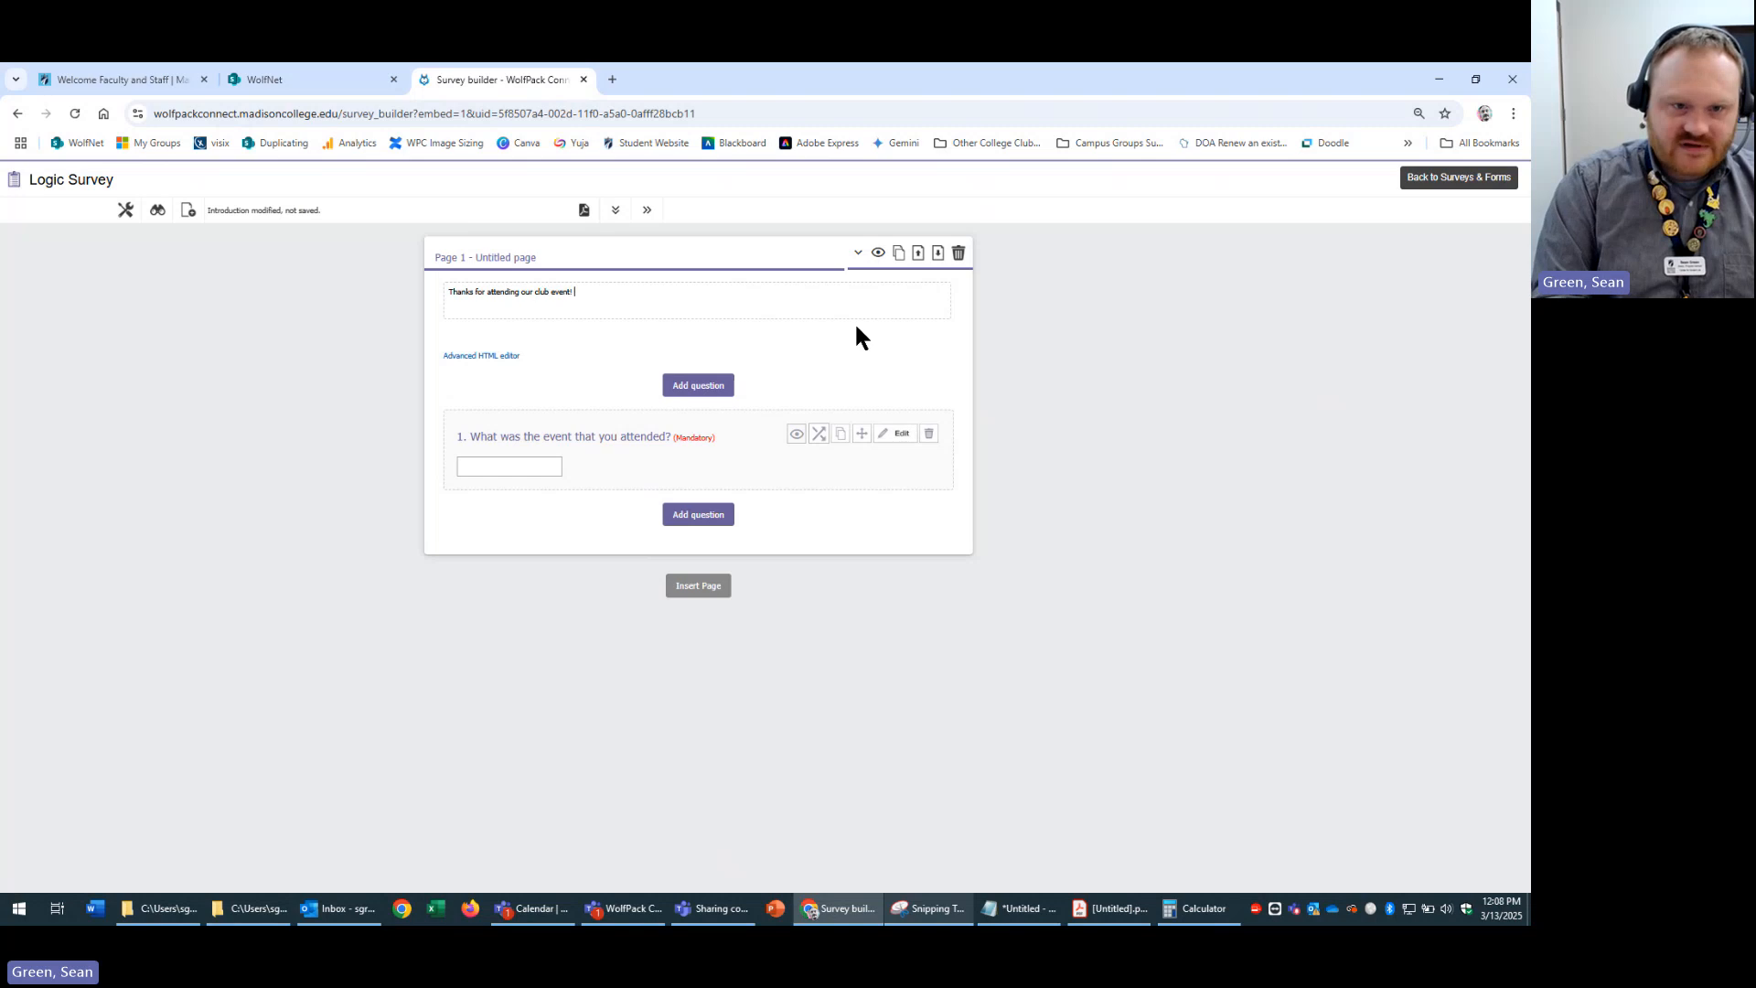
- Continue the page 1 introduction with "this survey helps gather feedback to make sure that we can make it better for the next time"
{"action": "type", "text": "! this sru"}
{"action": "key", "text": "BackSpace"}
{"action": "key", "text": "BackSpace"}
{"action": "type", "text": "urvey"}
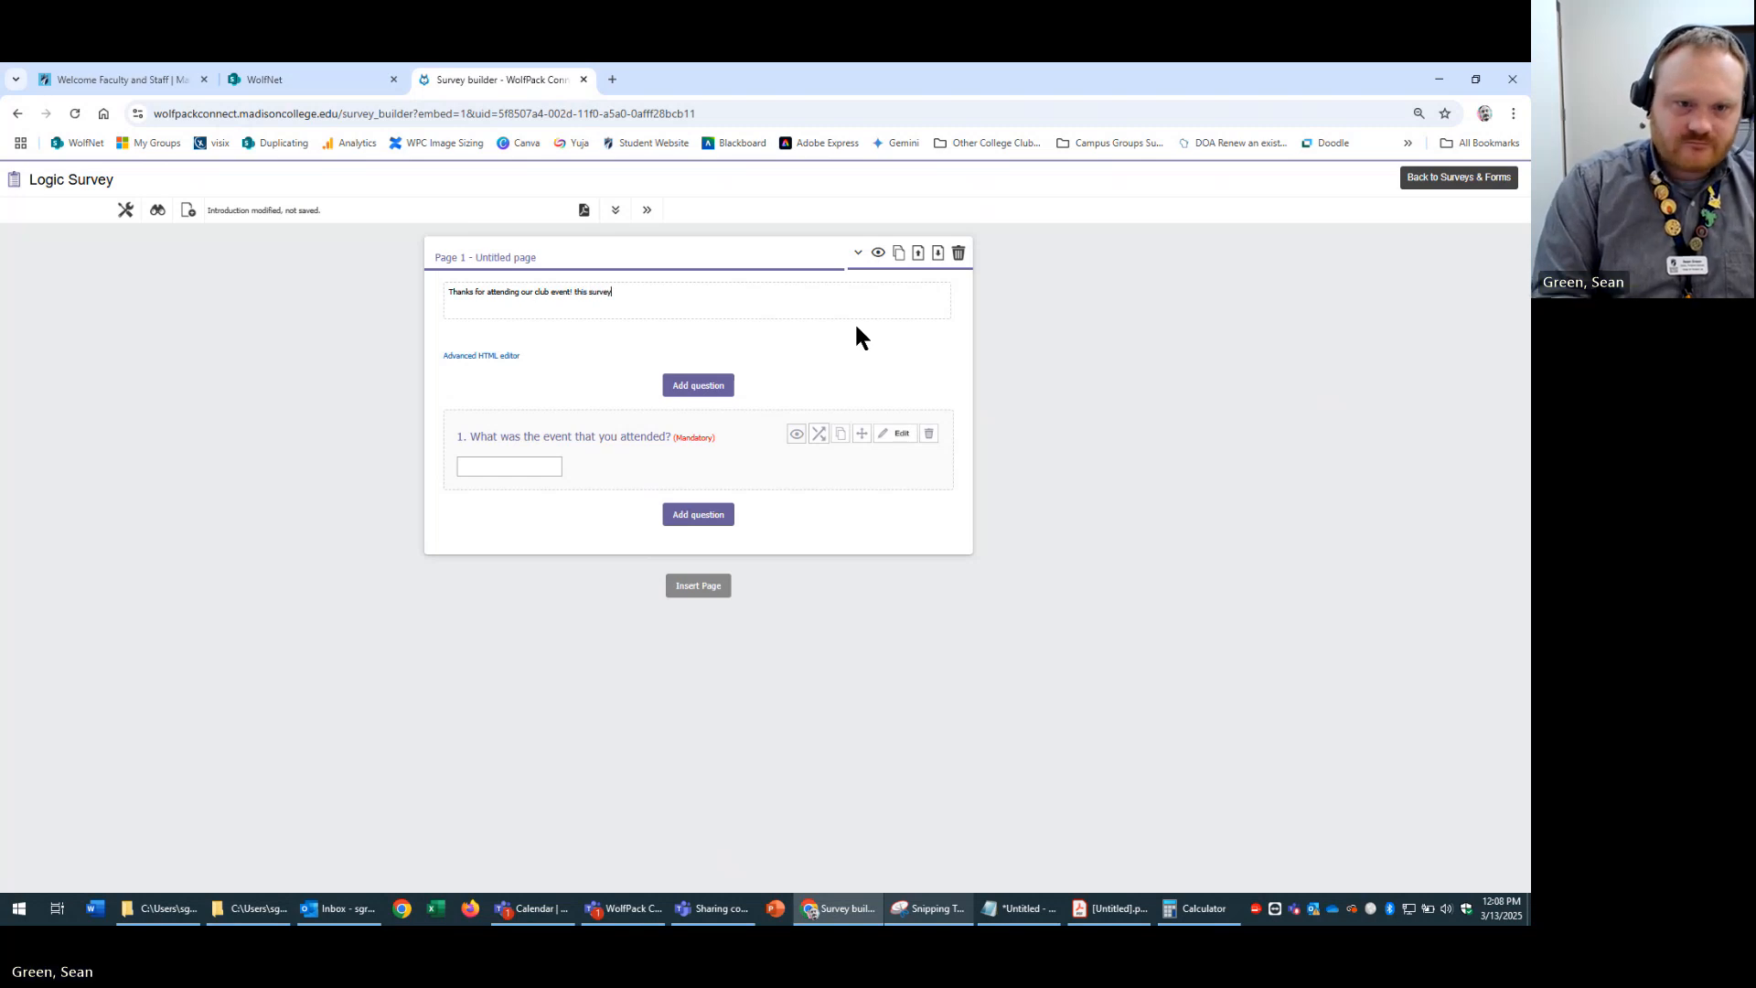
{"action": "type", "text": " helps"}
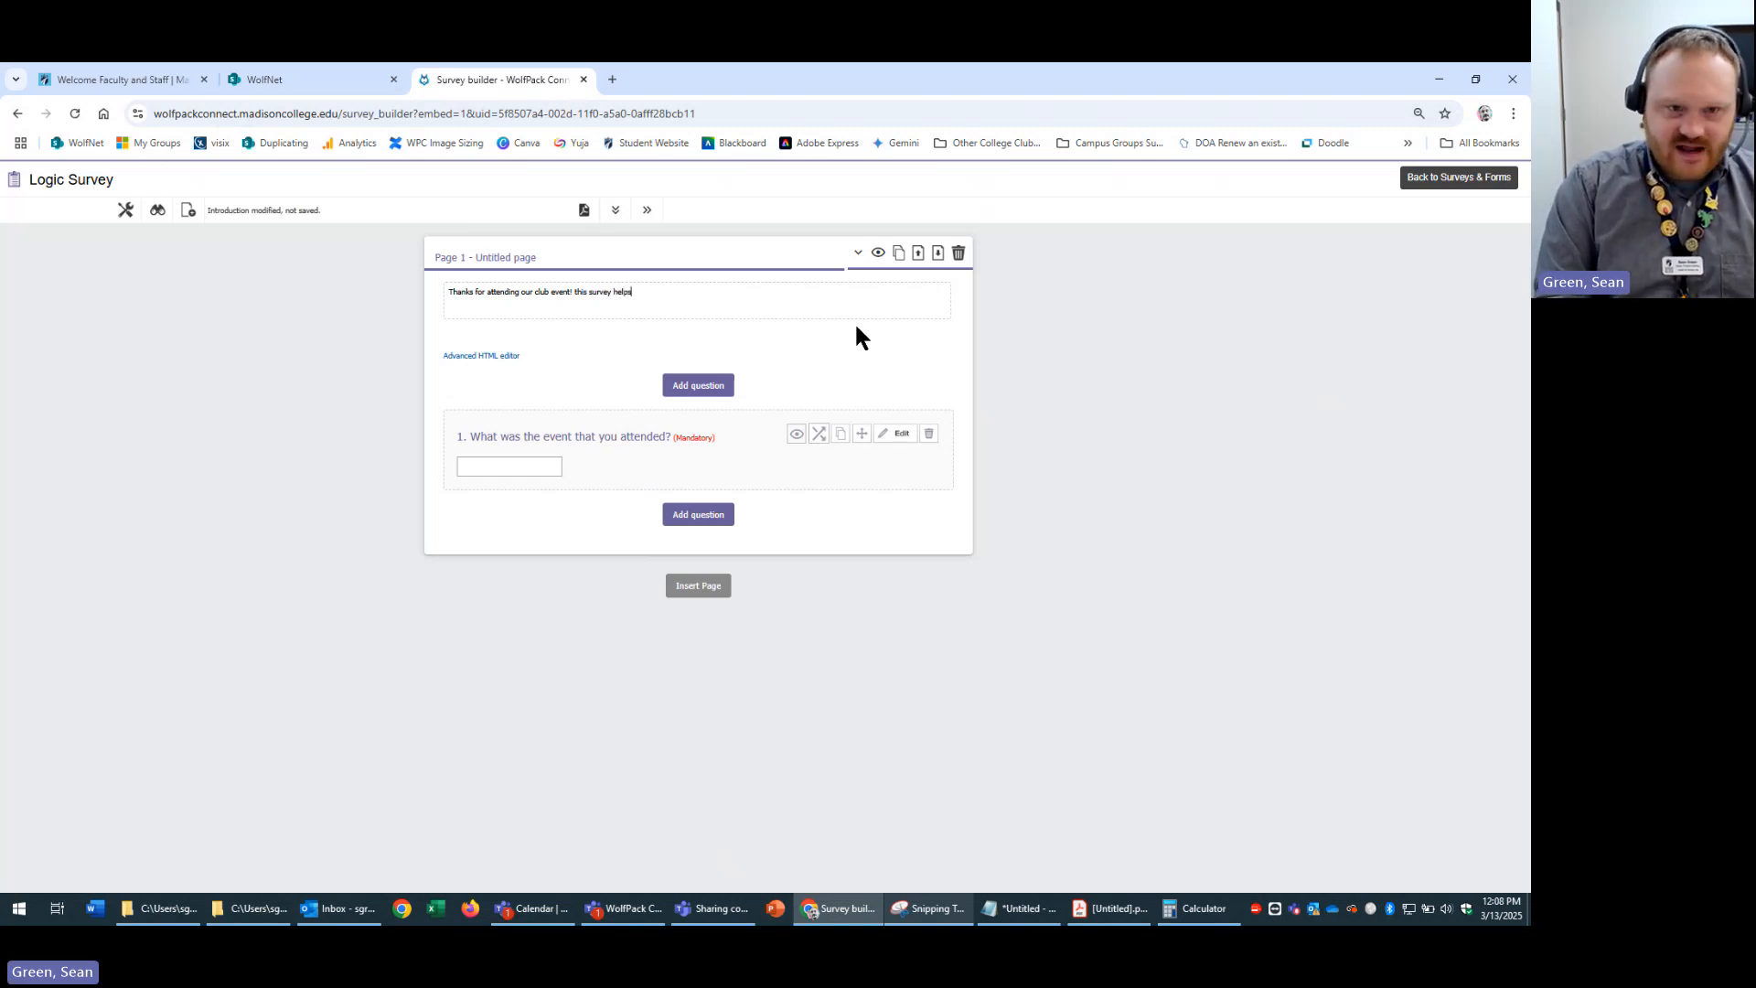
{"action": "type", "text": " gather feedback t"}
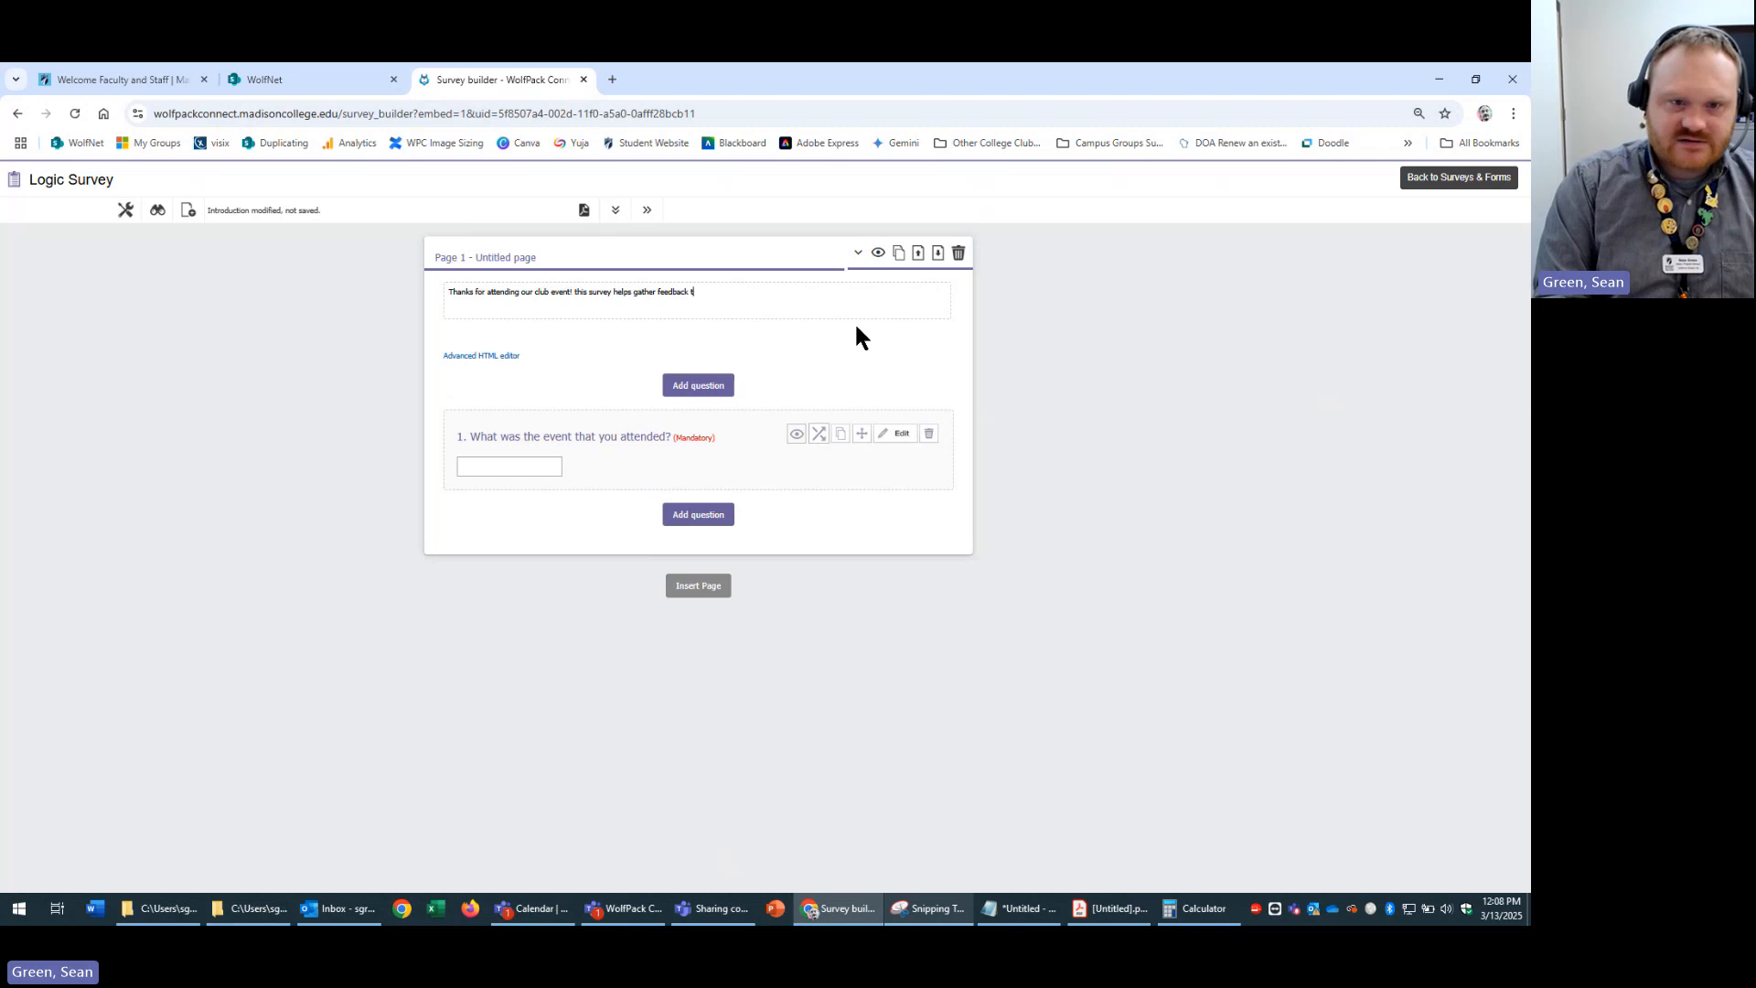
{"action": "type", "text": "o make sure that w"}
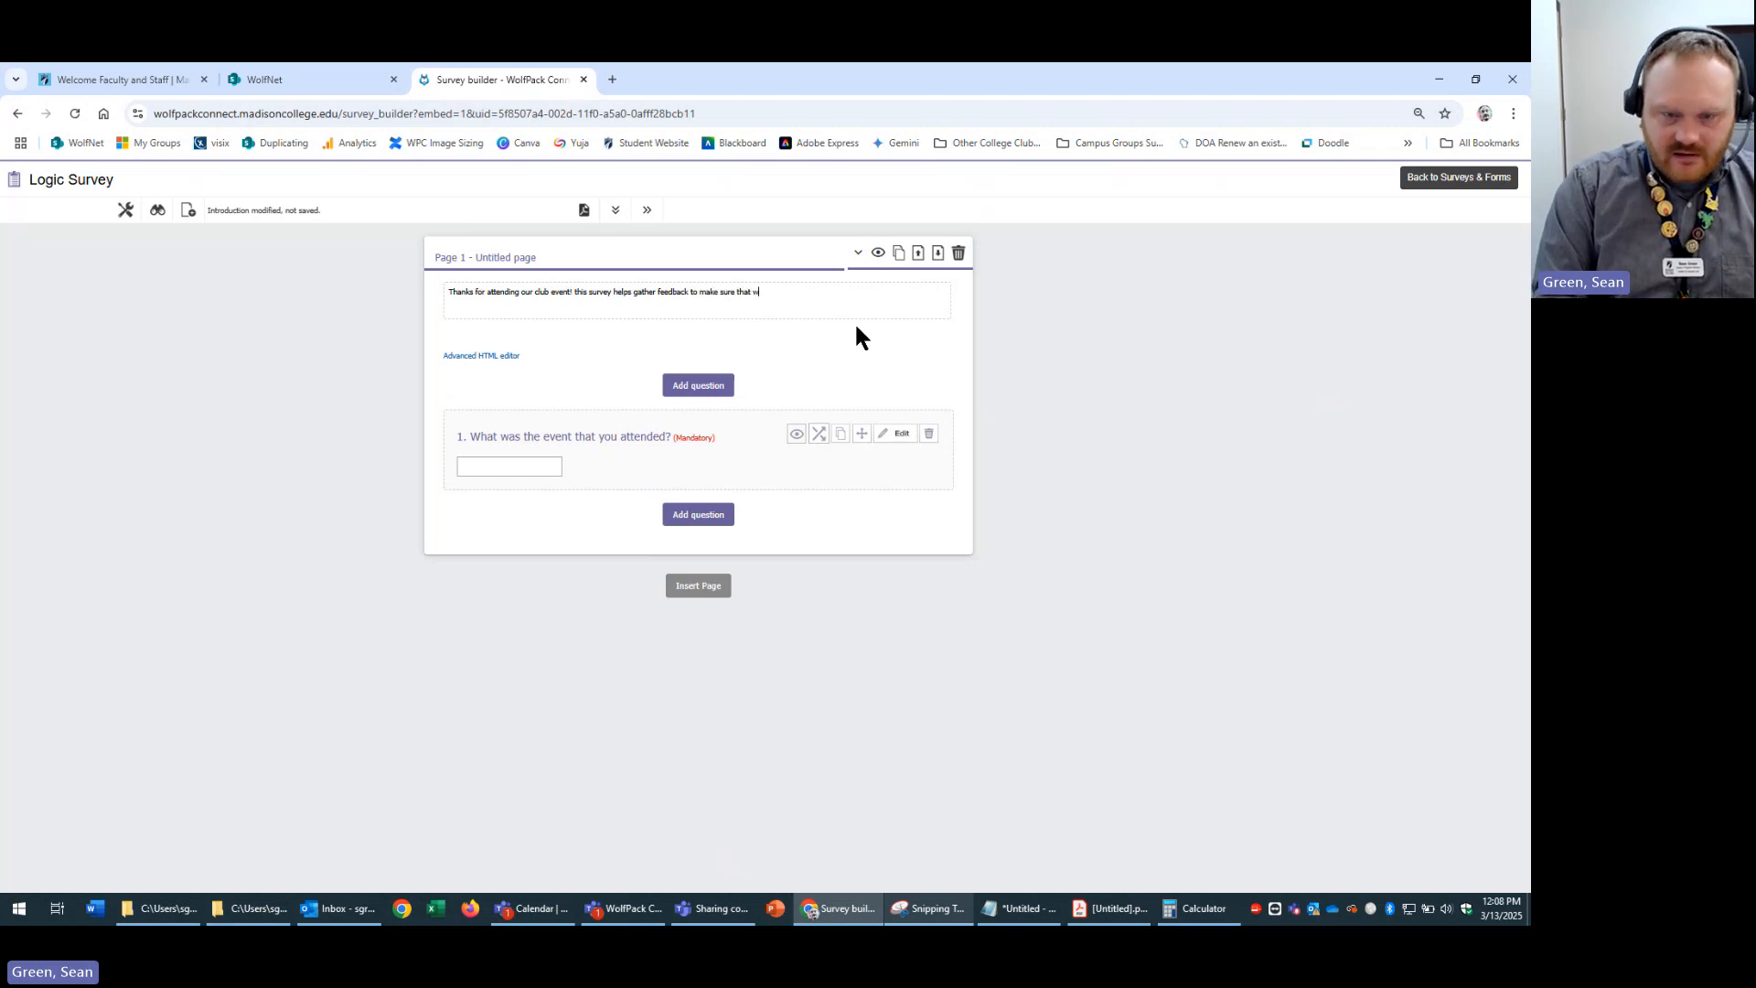
{"action": "type", "text": "e can make it better for the next time"}
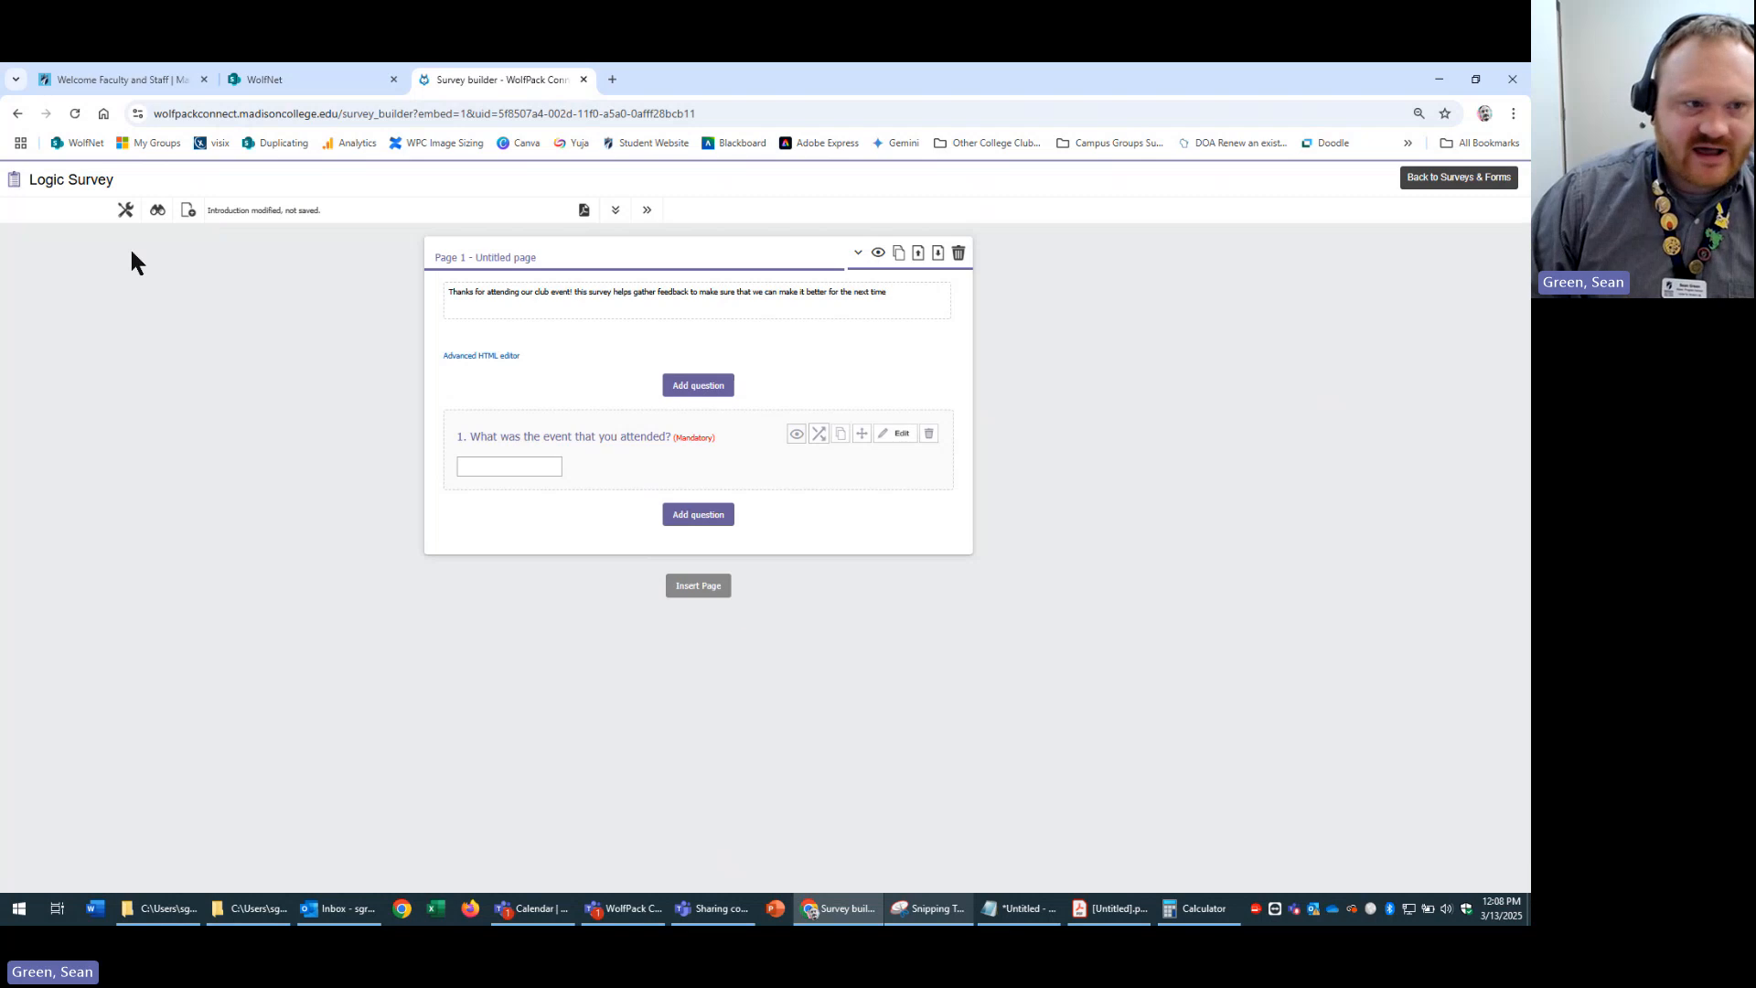
- Preview the survey, try the attended-event answer field with dummy text and clear it, and return to the survey builder
{"action": "left_click", "coordinate": [160, 213]}
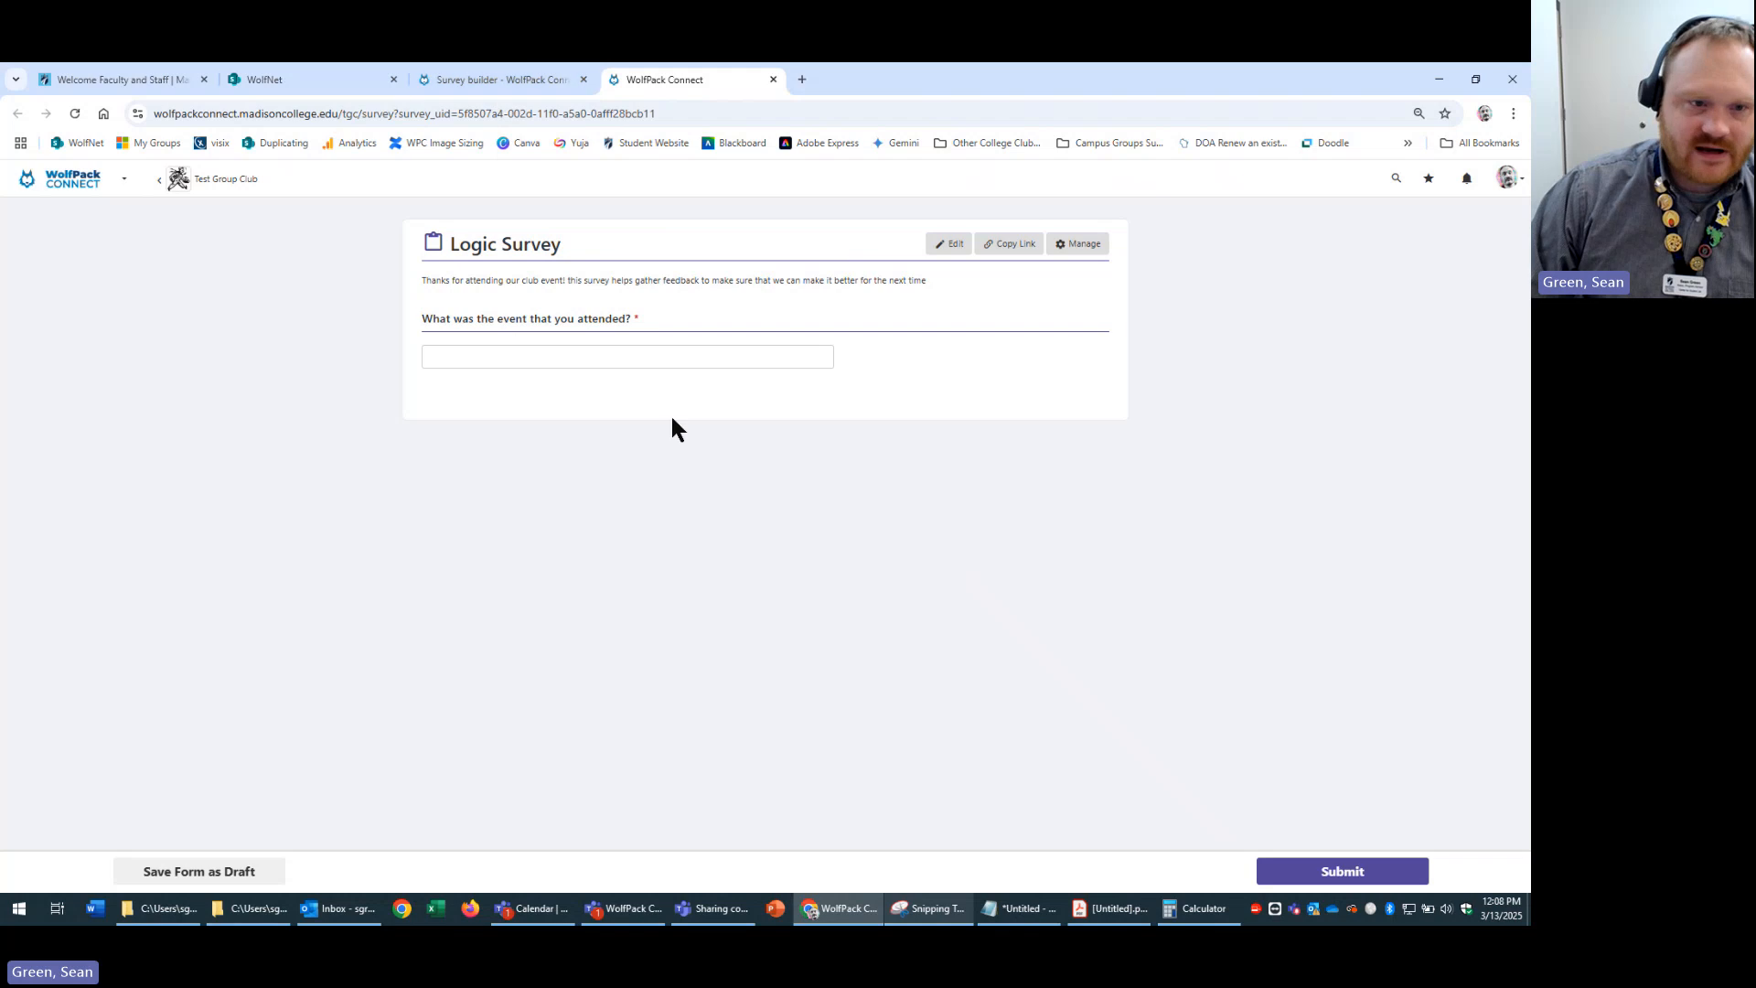
{"action": "left_click", "coordinate": [629, 356]}
{"action": "type", "text": "asdfasdfasdf"}
{"action": "key", "text": "BackSpace"}
{"action": "key", "text": "BackSpace"}
{"action": "key", "text": "BackSpace"}
{"action": "key", "text": "BackSpace"}
{"action": "key", "text": "BackSpace"}
{"action": "key", "text": "BackSpace"}
{"action": "key", "text": "BackSpace"}
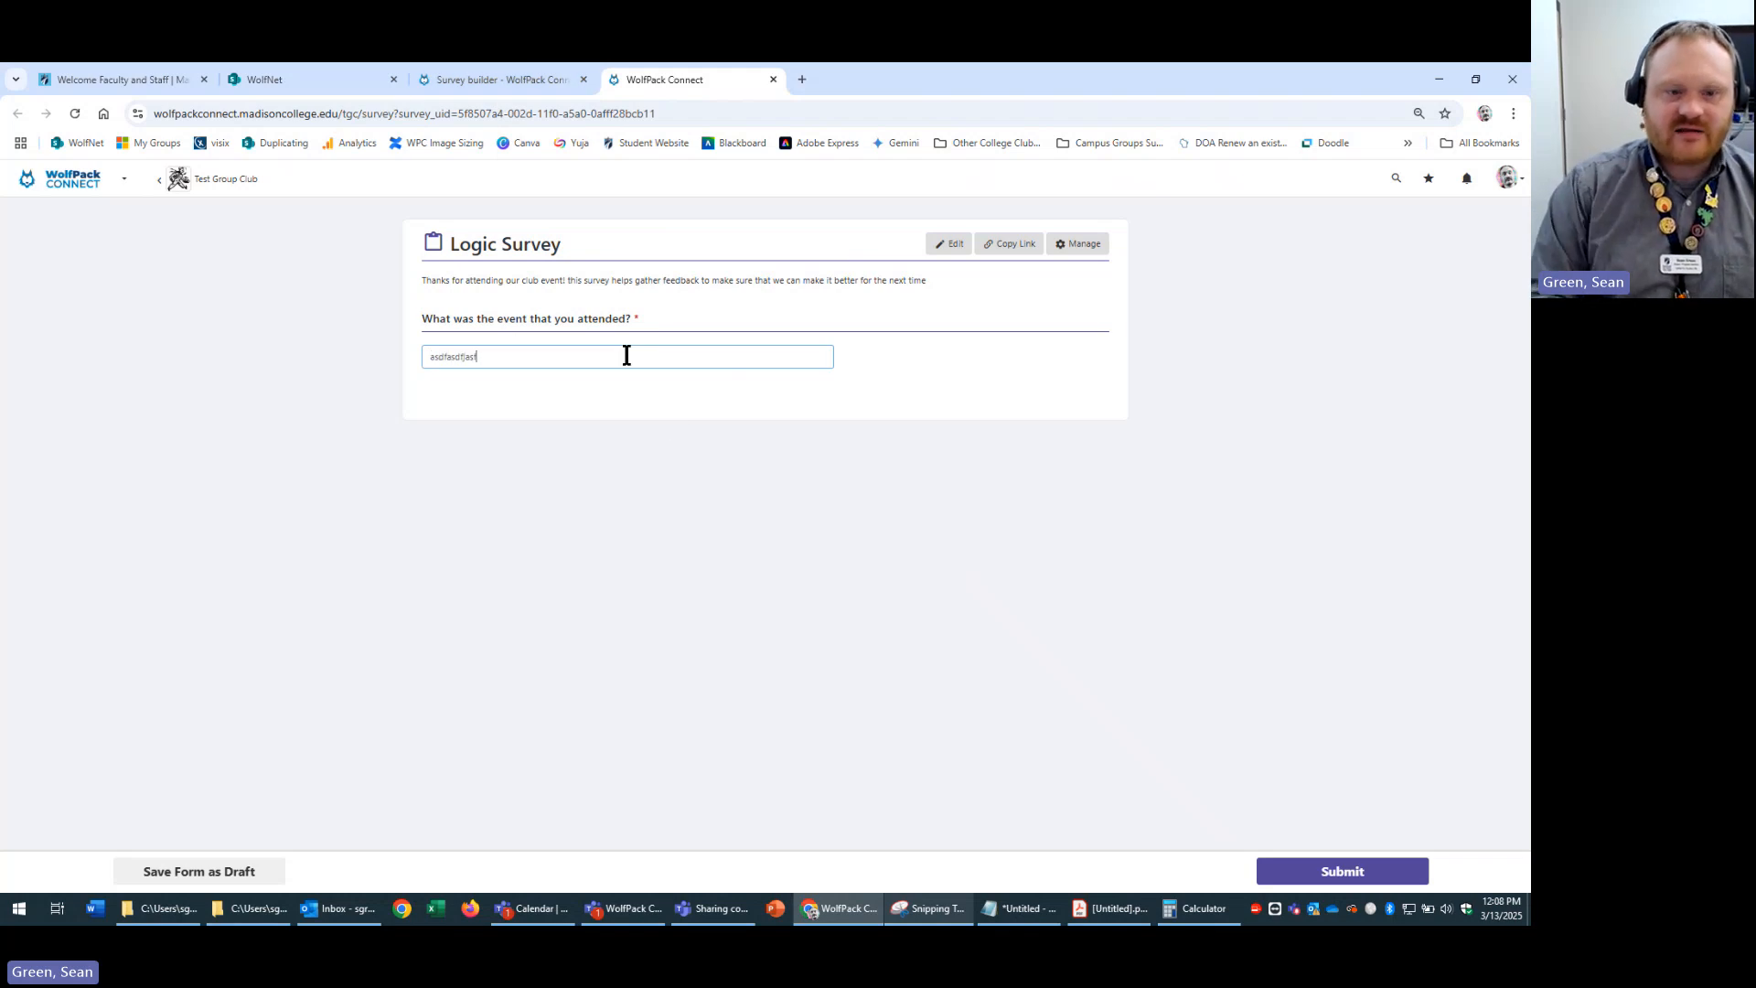
{"action": "key", "text": "BackSpace"}
{"action": "key", "text": "BackSpace"}
{"action": "key", "text": "BackSpace"}
{"action": "key", "text": "BackSpace"}
{"action": "key", "text": "BackSpace"}
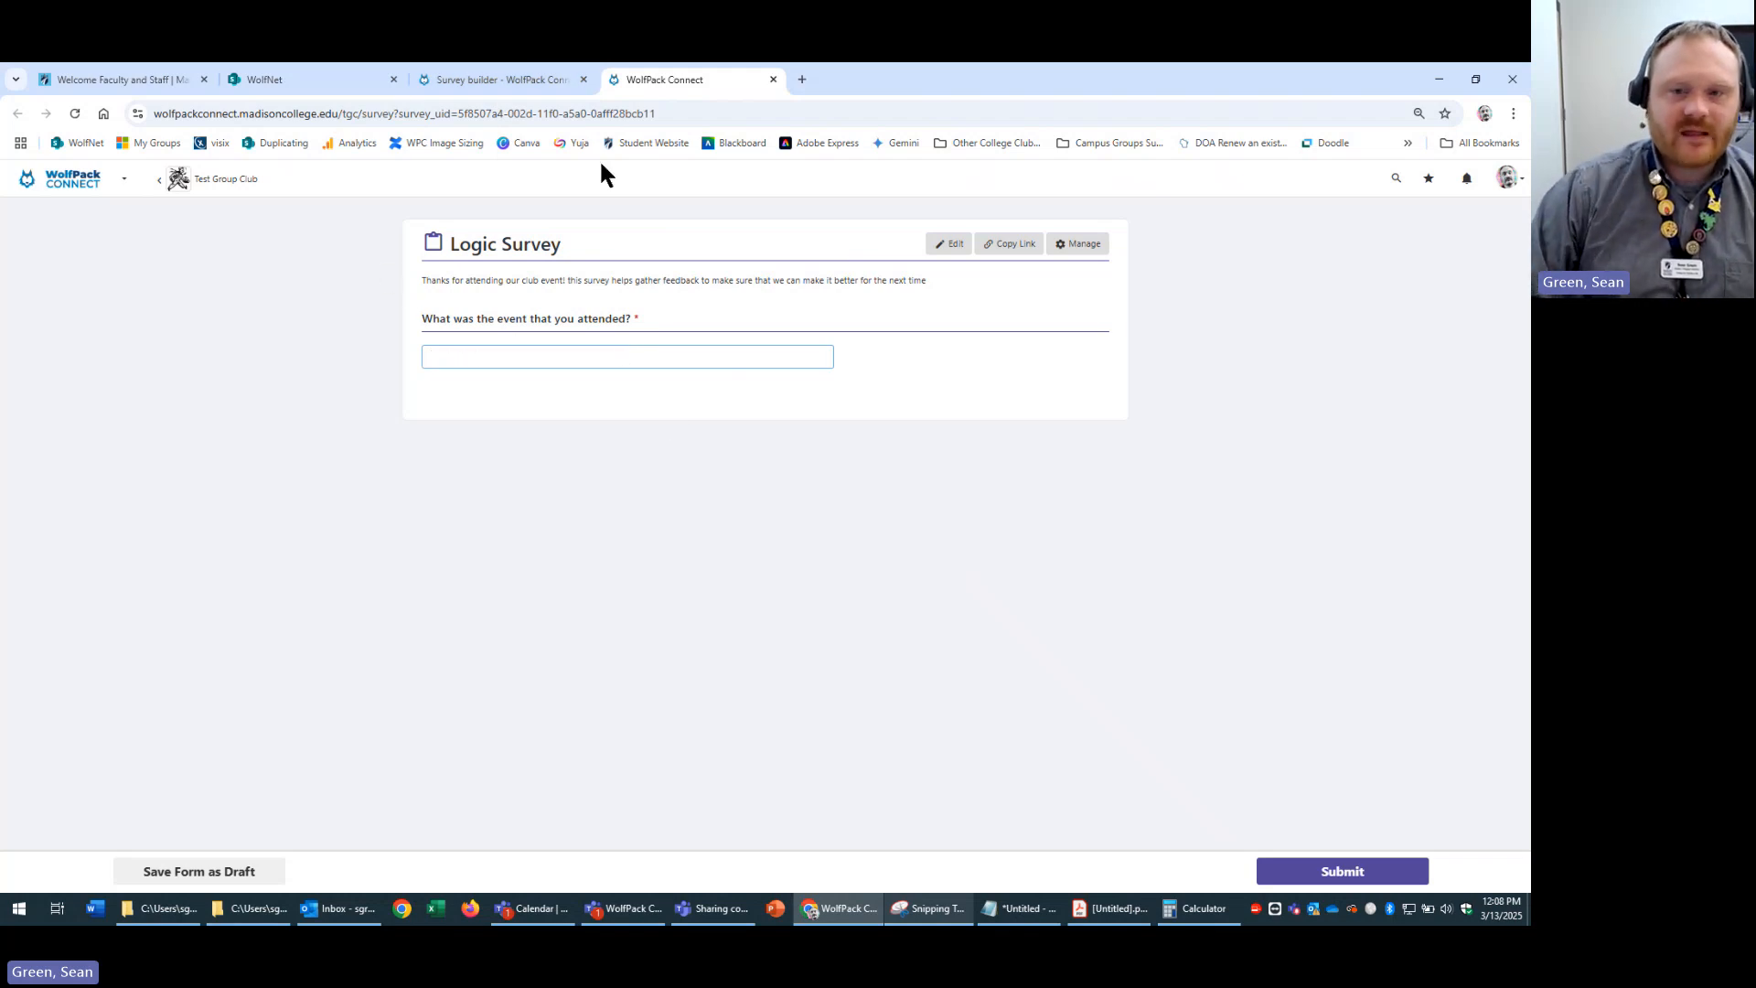
{"action": "left_click", "coordinate": [942, 244]}
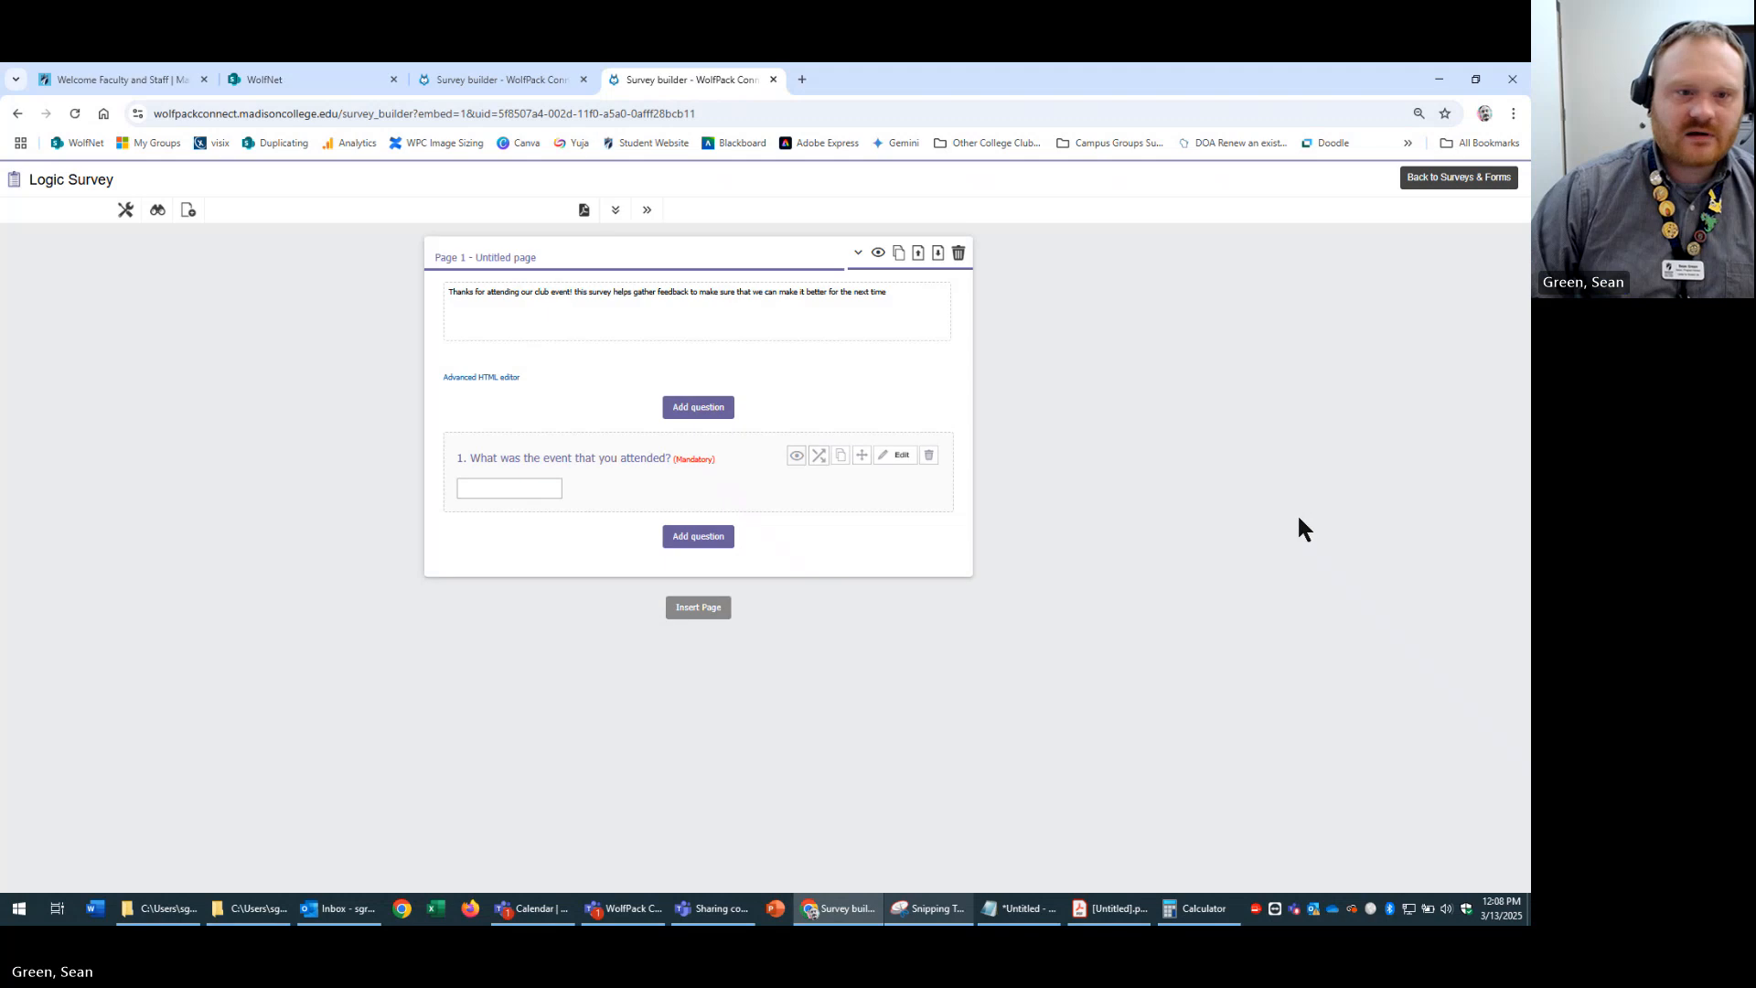
- Add and save a mandatory calendar pop-up question after question 1 with the text "what was the date of the event?"
{"action": "left_click", "coordinate": [723, 540]}
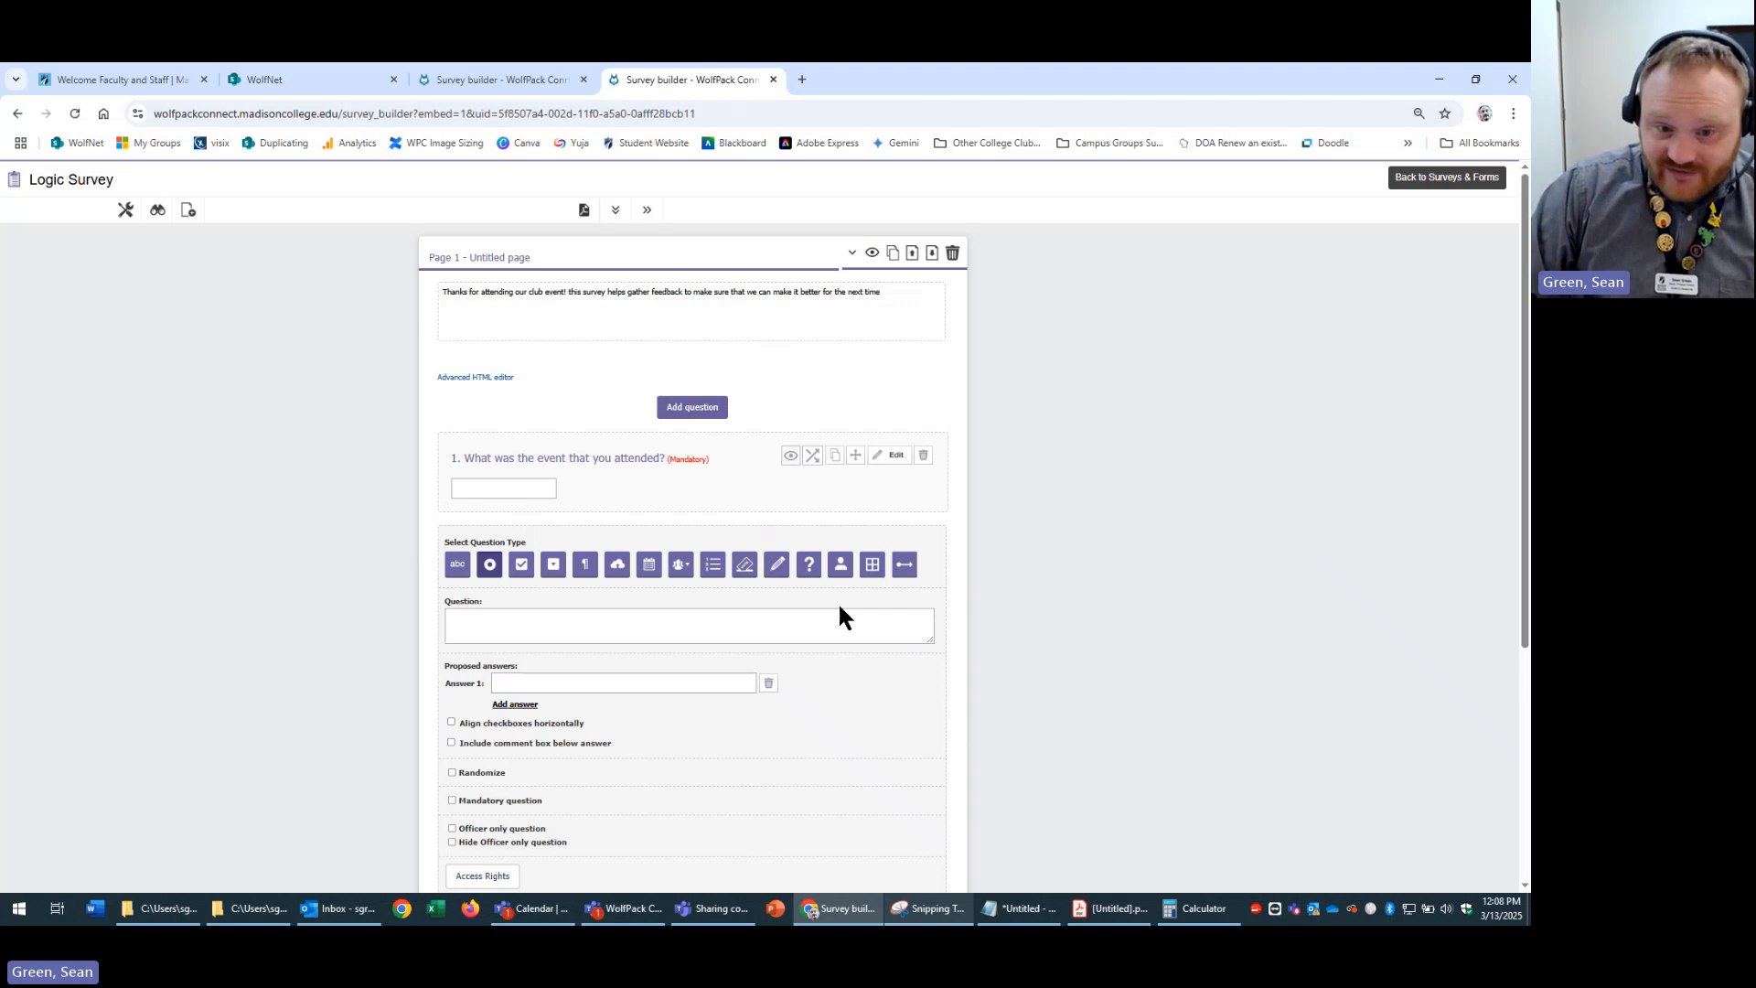
{"action": "left_click", "coordinate": [829, 616]}
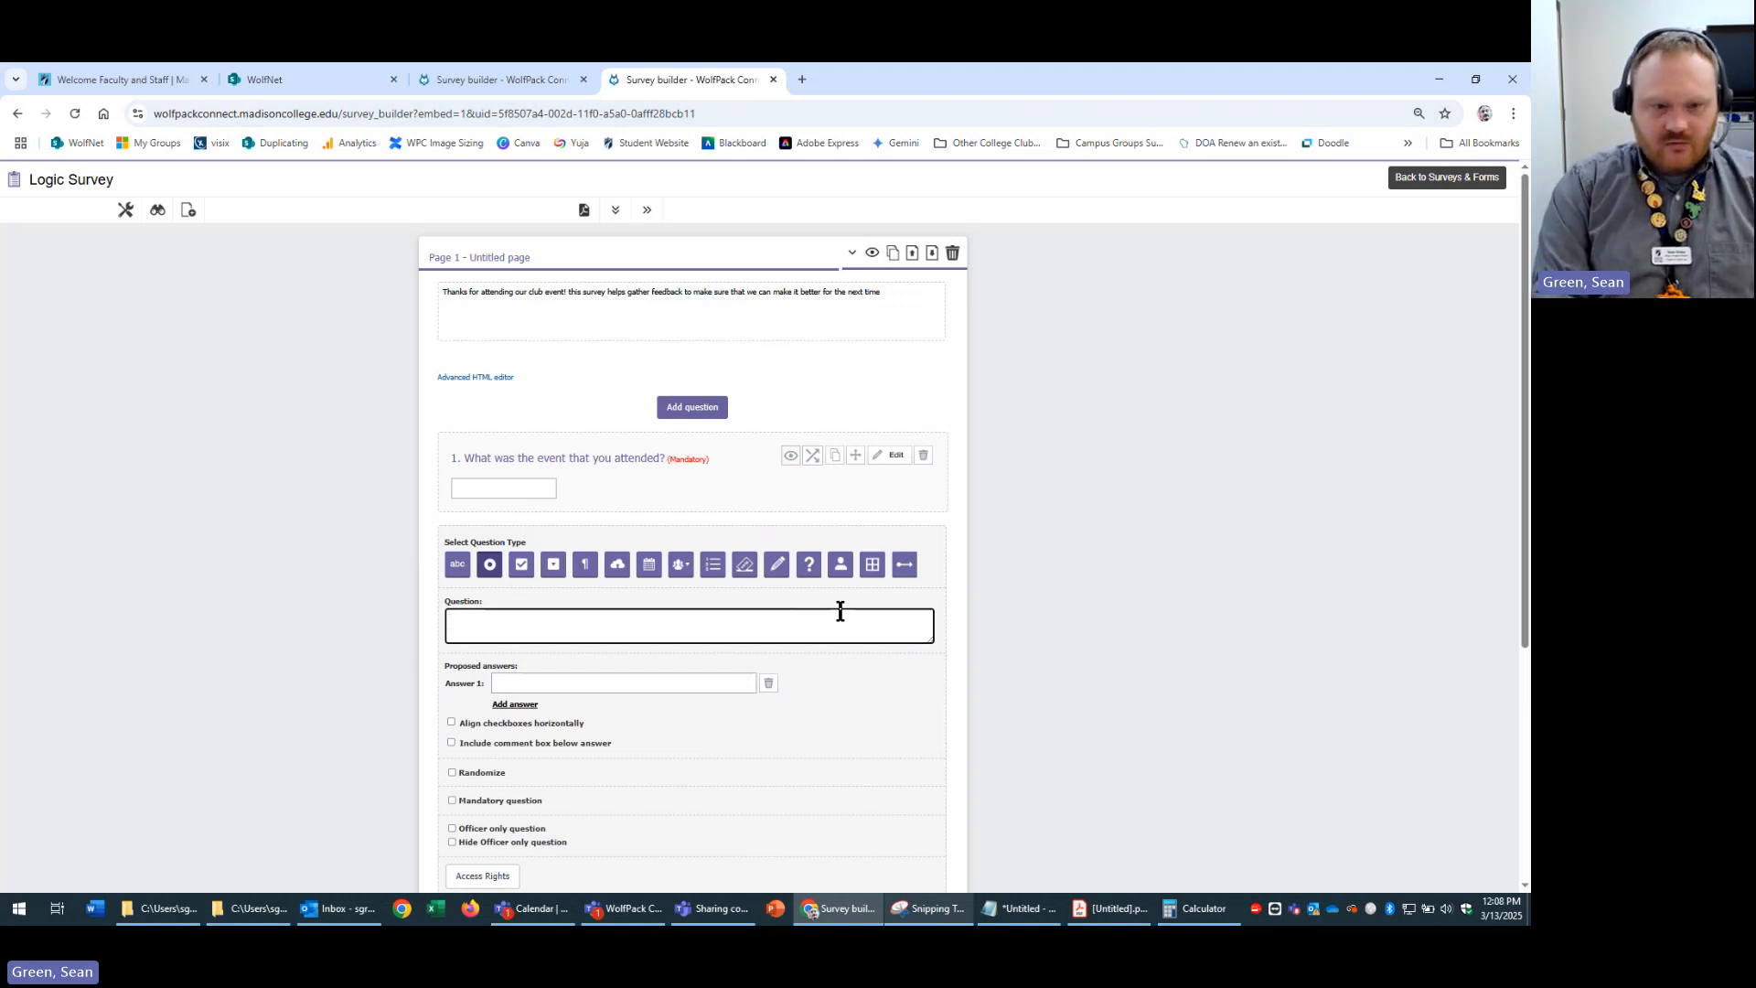
{"action": "type", "text": "what was the date"}
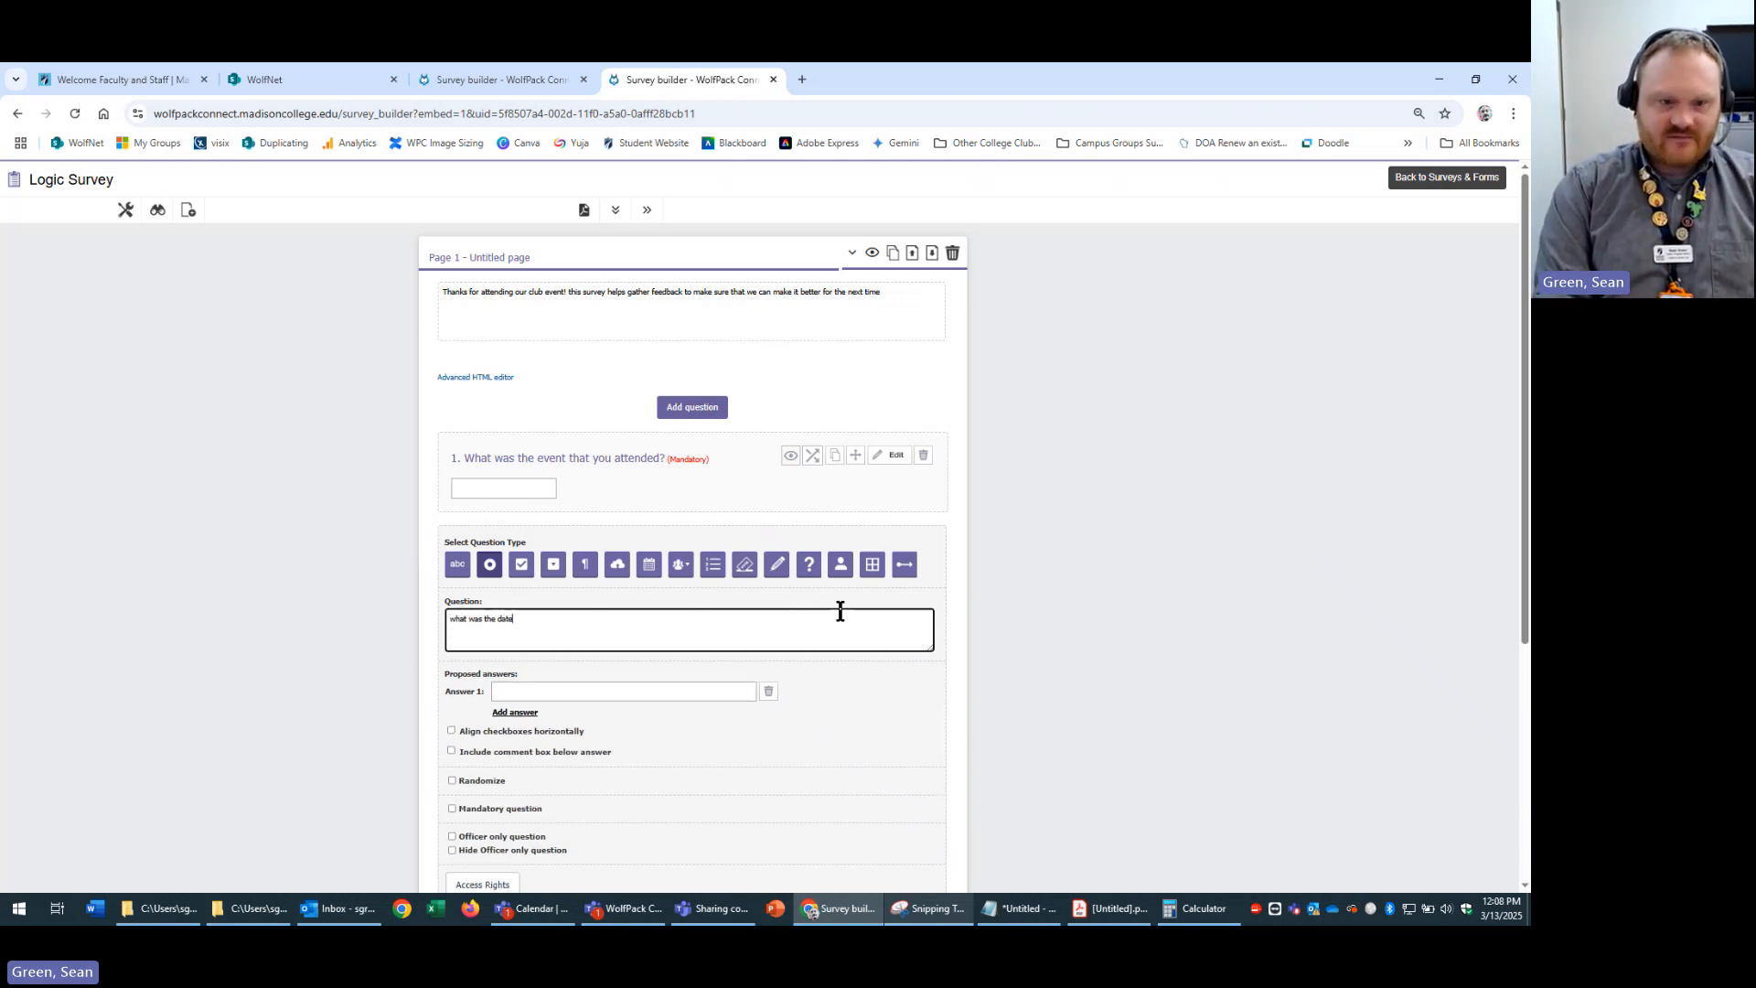
{"action": "type", "text": " of the event?"}
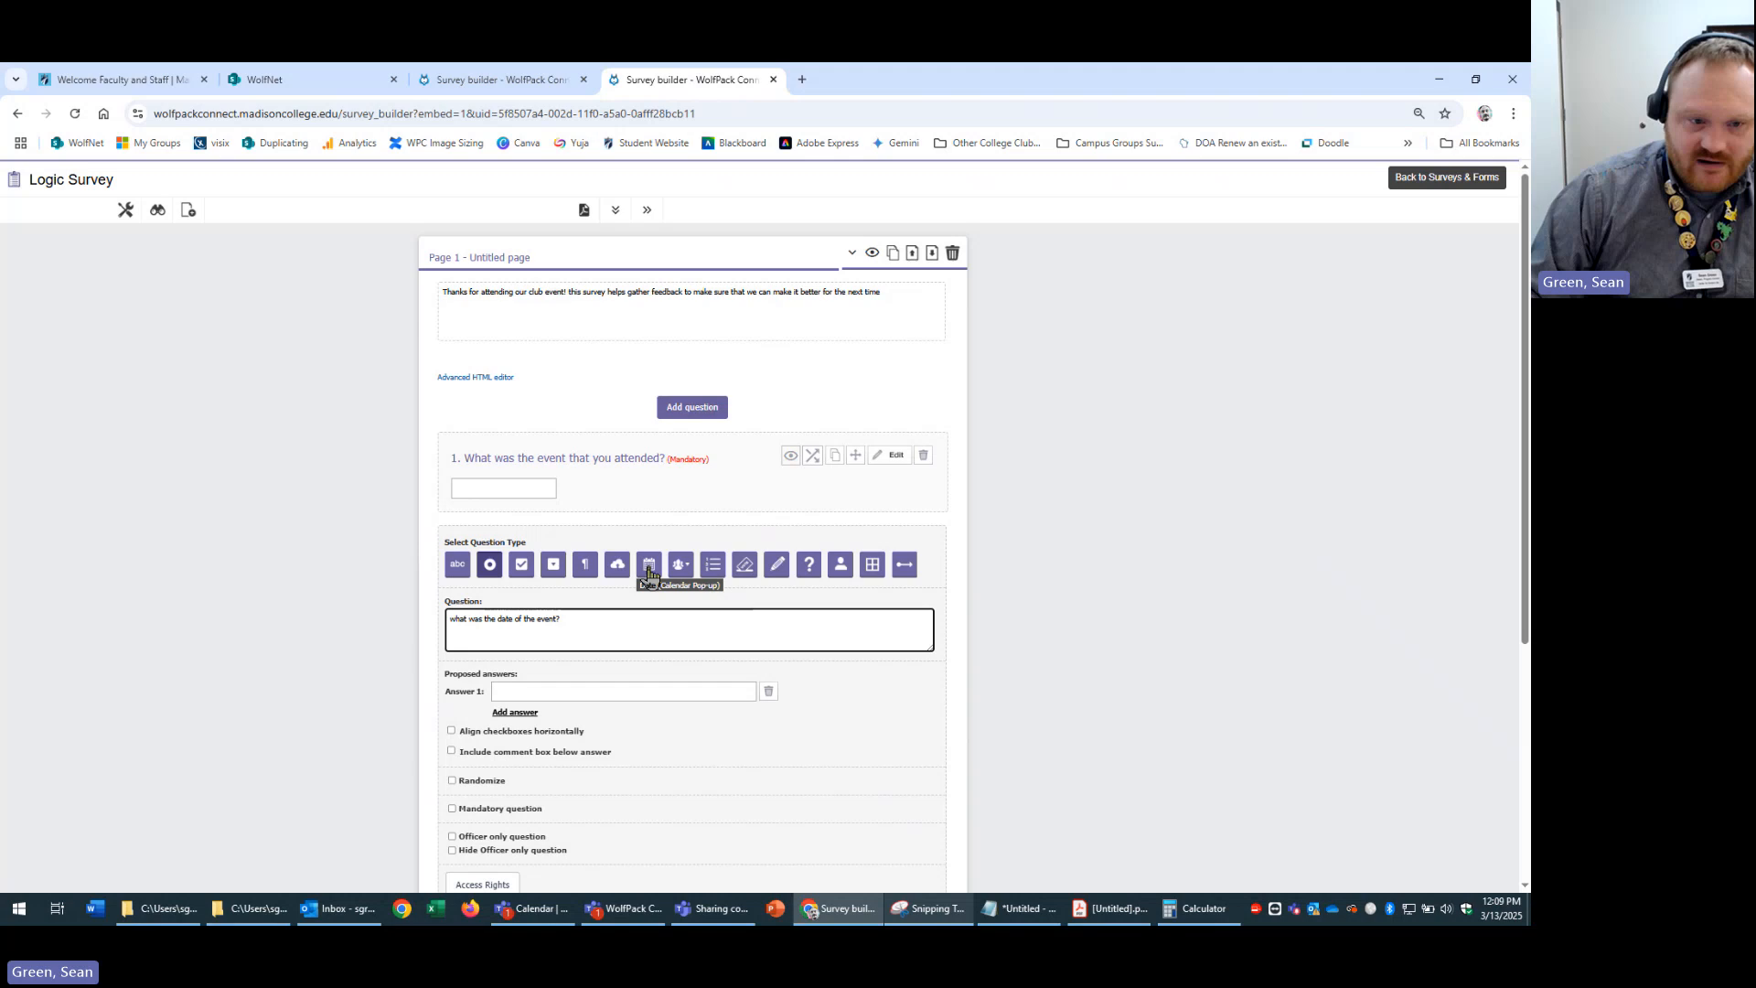
{"action": "left_click", "coordinate": [649, 569]}
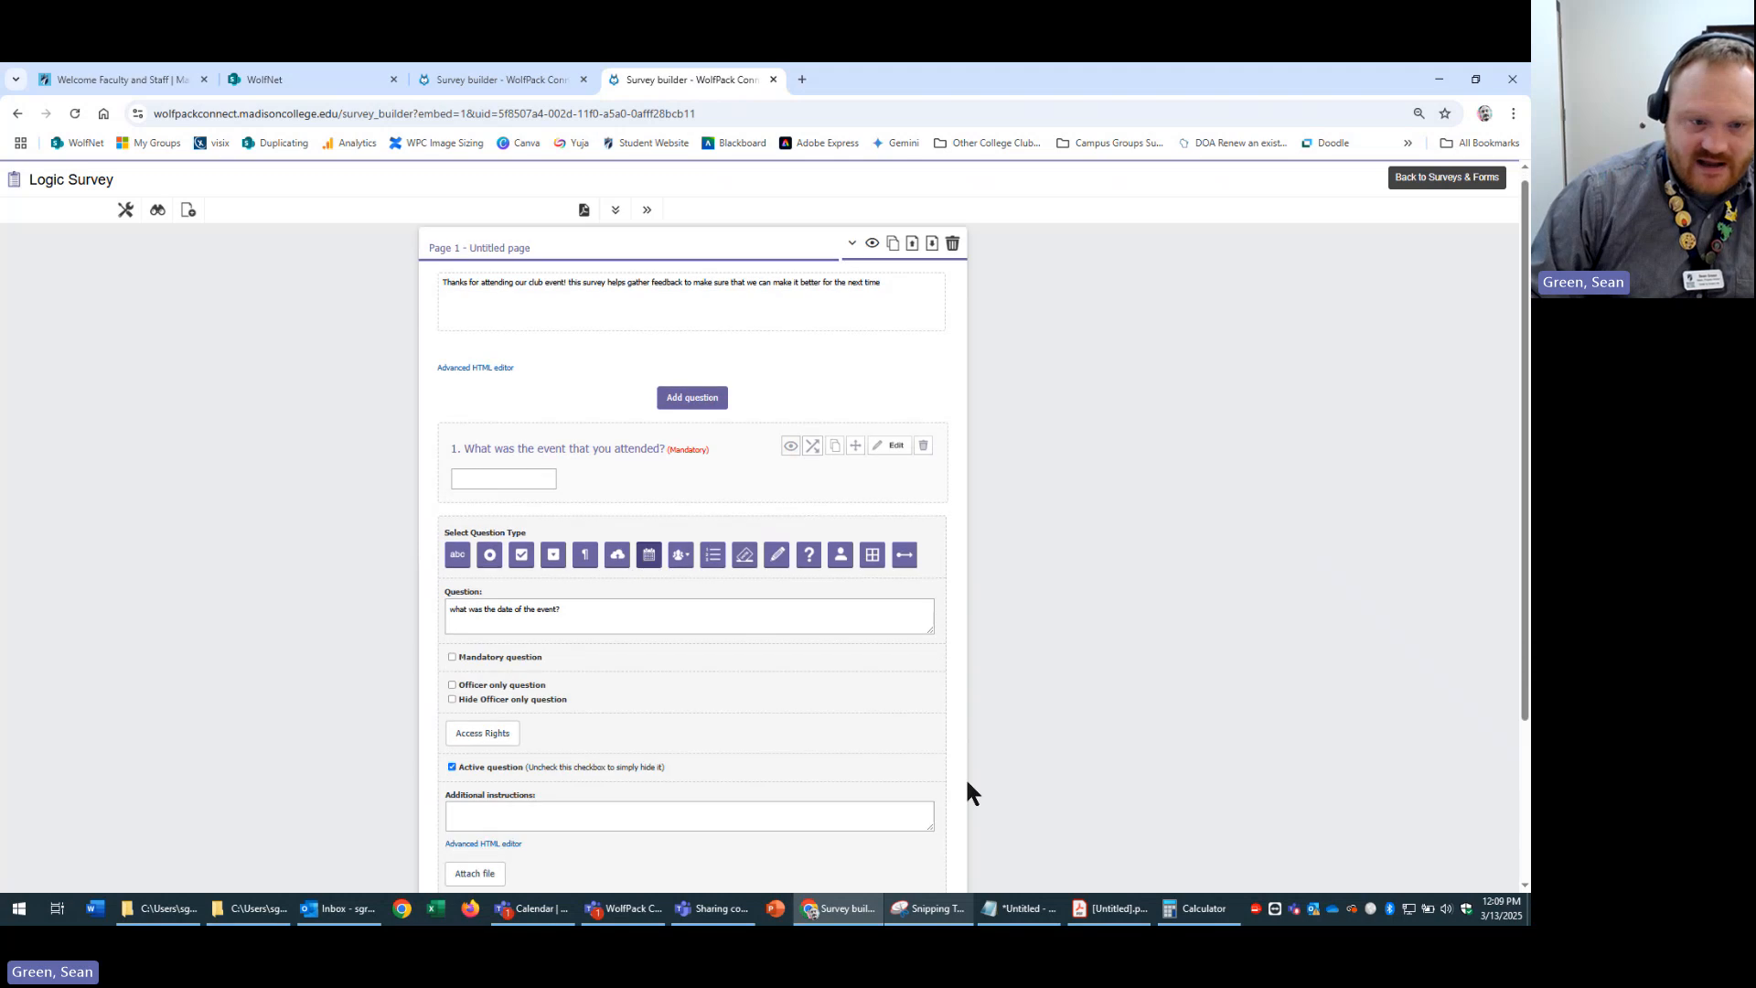
{"action": "scroll", "coordinate": [620, 467], "scroll_direction": "down", "scroll_amount": 3}
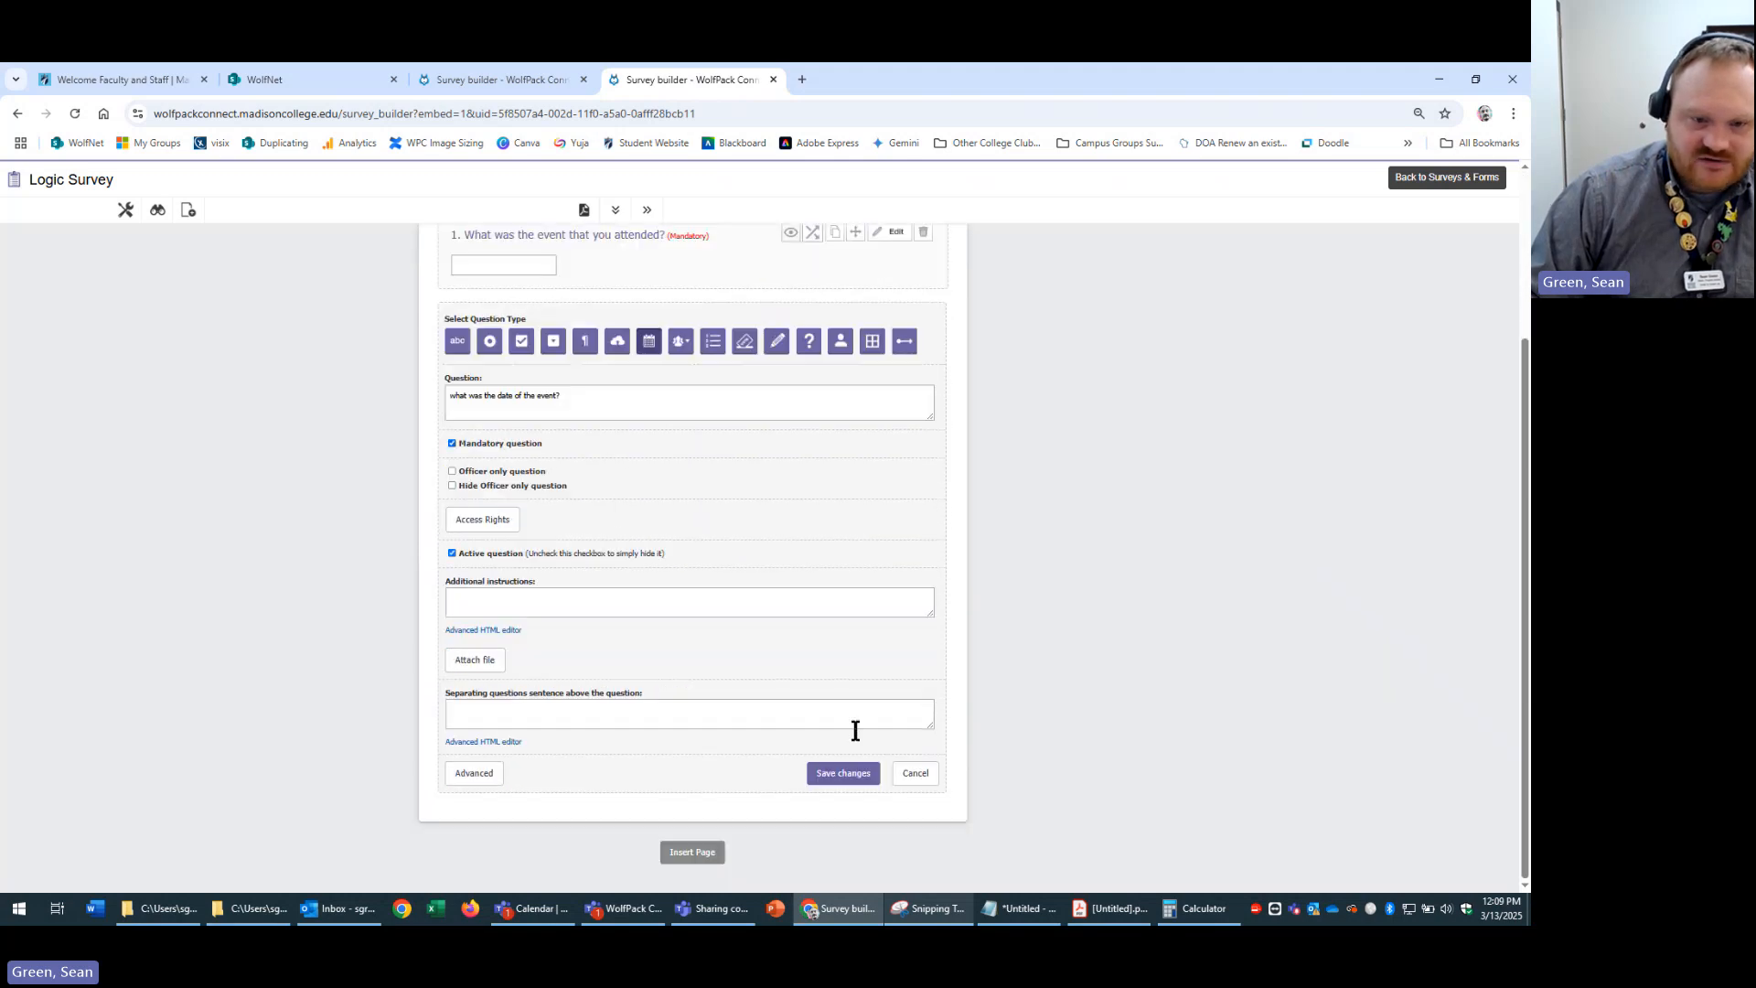
{"action": "left_click", "coordinate": [867, 777]}
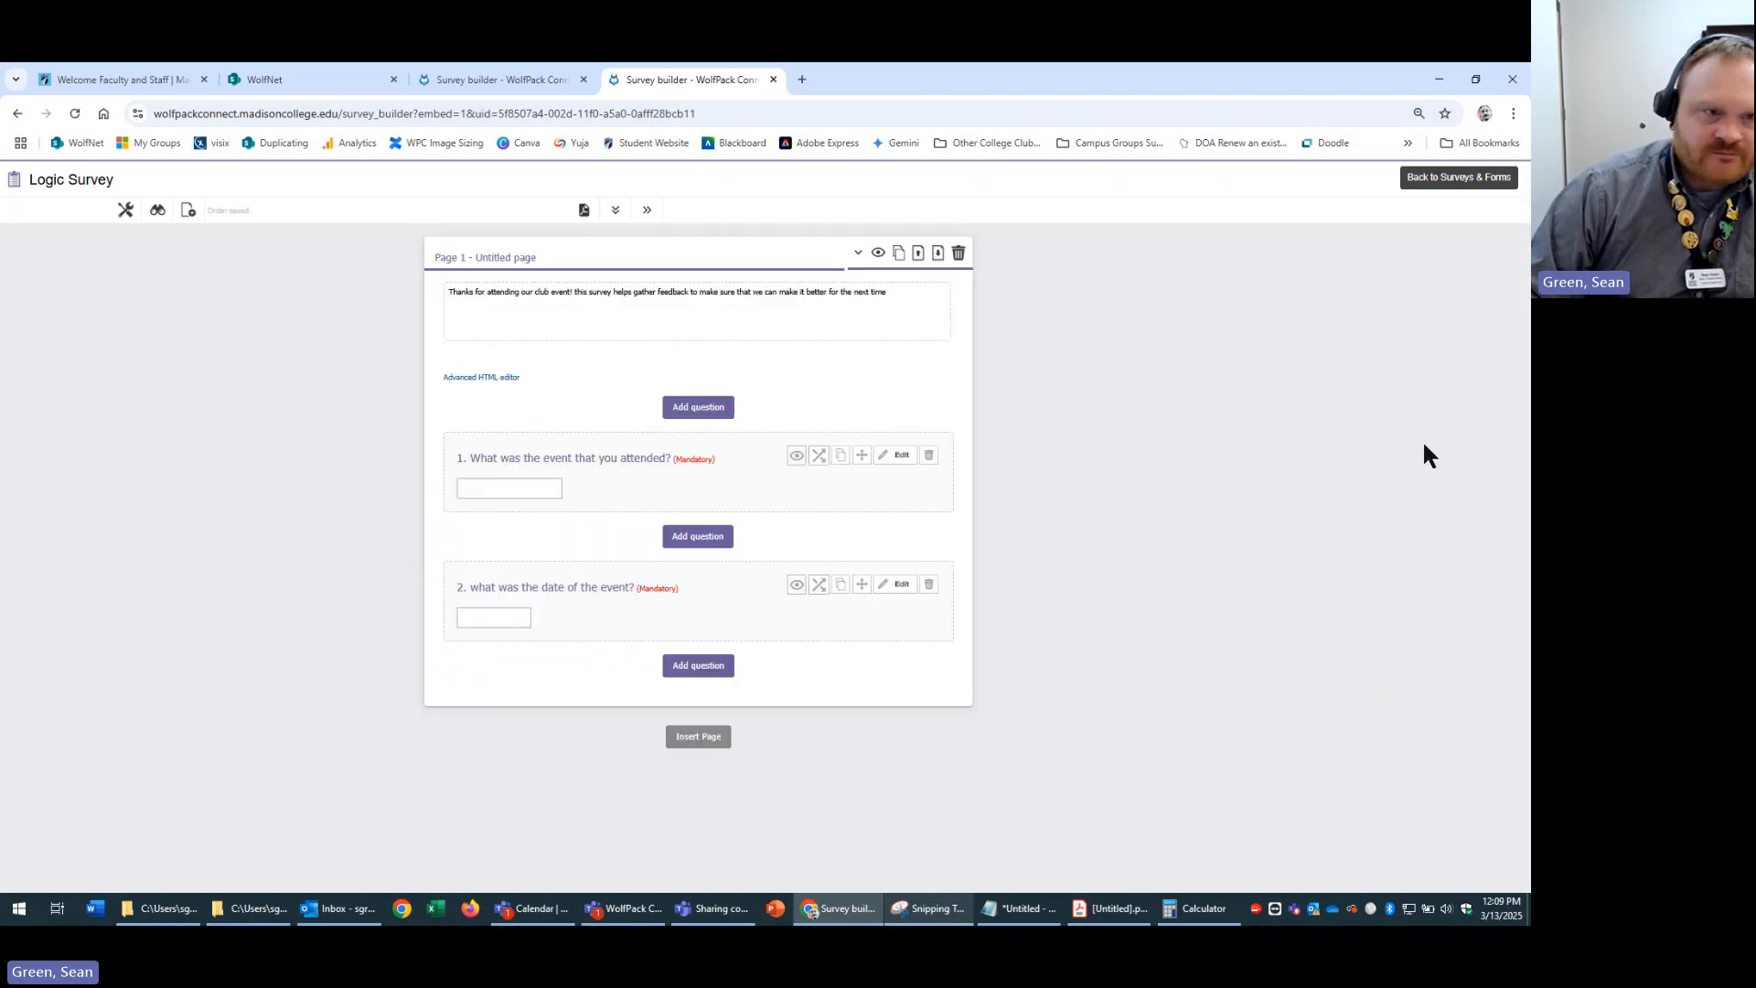
- Preview the survey to check both question fields, and return to the survey builder
{"action": "left_click", "coordinate": [155, 211]}
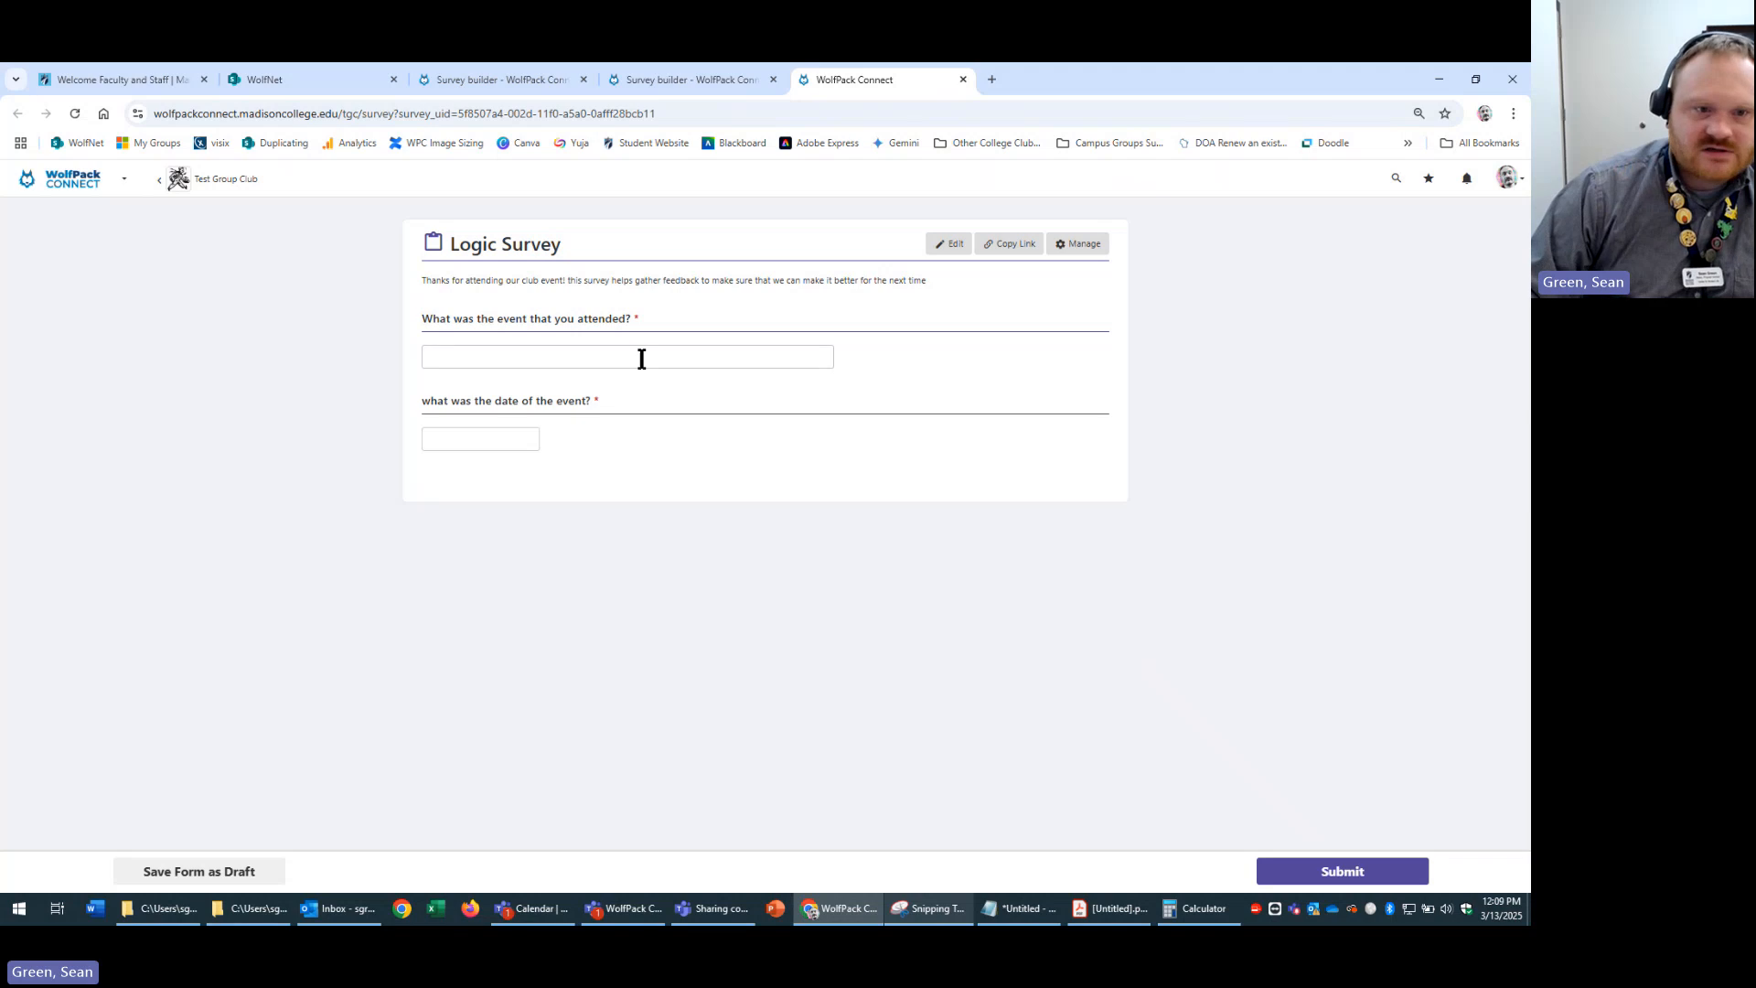
{"action": "left_click", "coordinate": [639, 357]}
{"action": "left_click", "coordinate": [460, 440]}
{"action": "left_click", "coordinate": [1109, 549]}
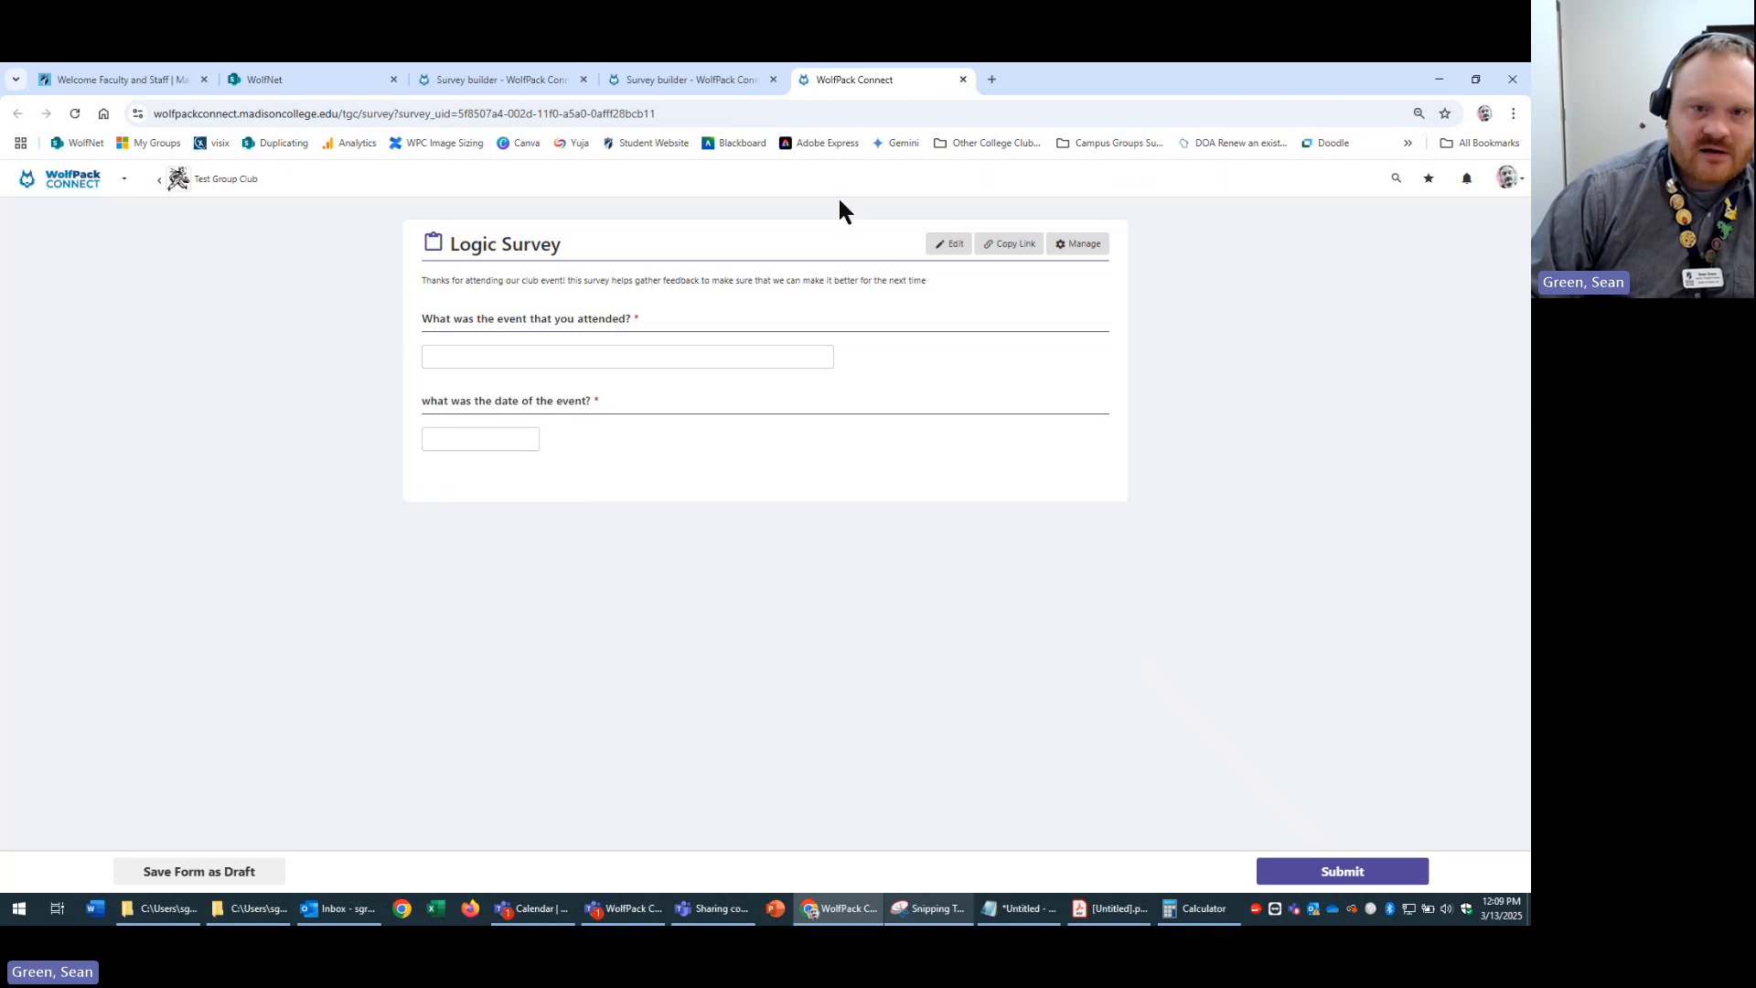
{"action": "left_click", "coordinate": [946, 245]}
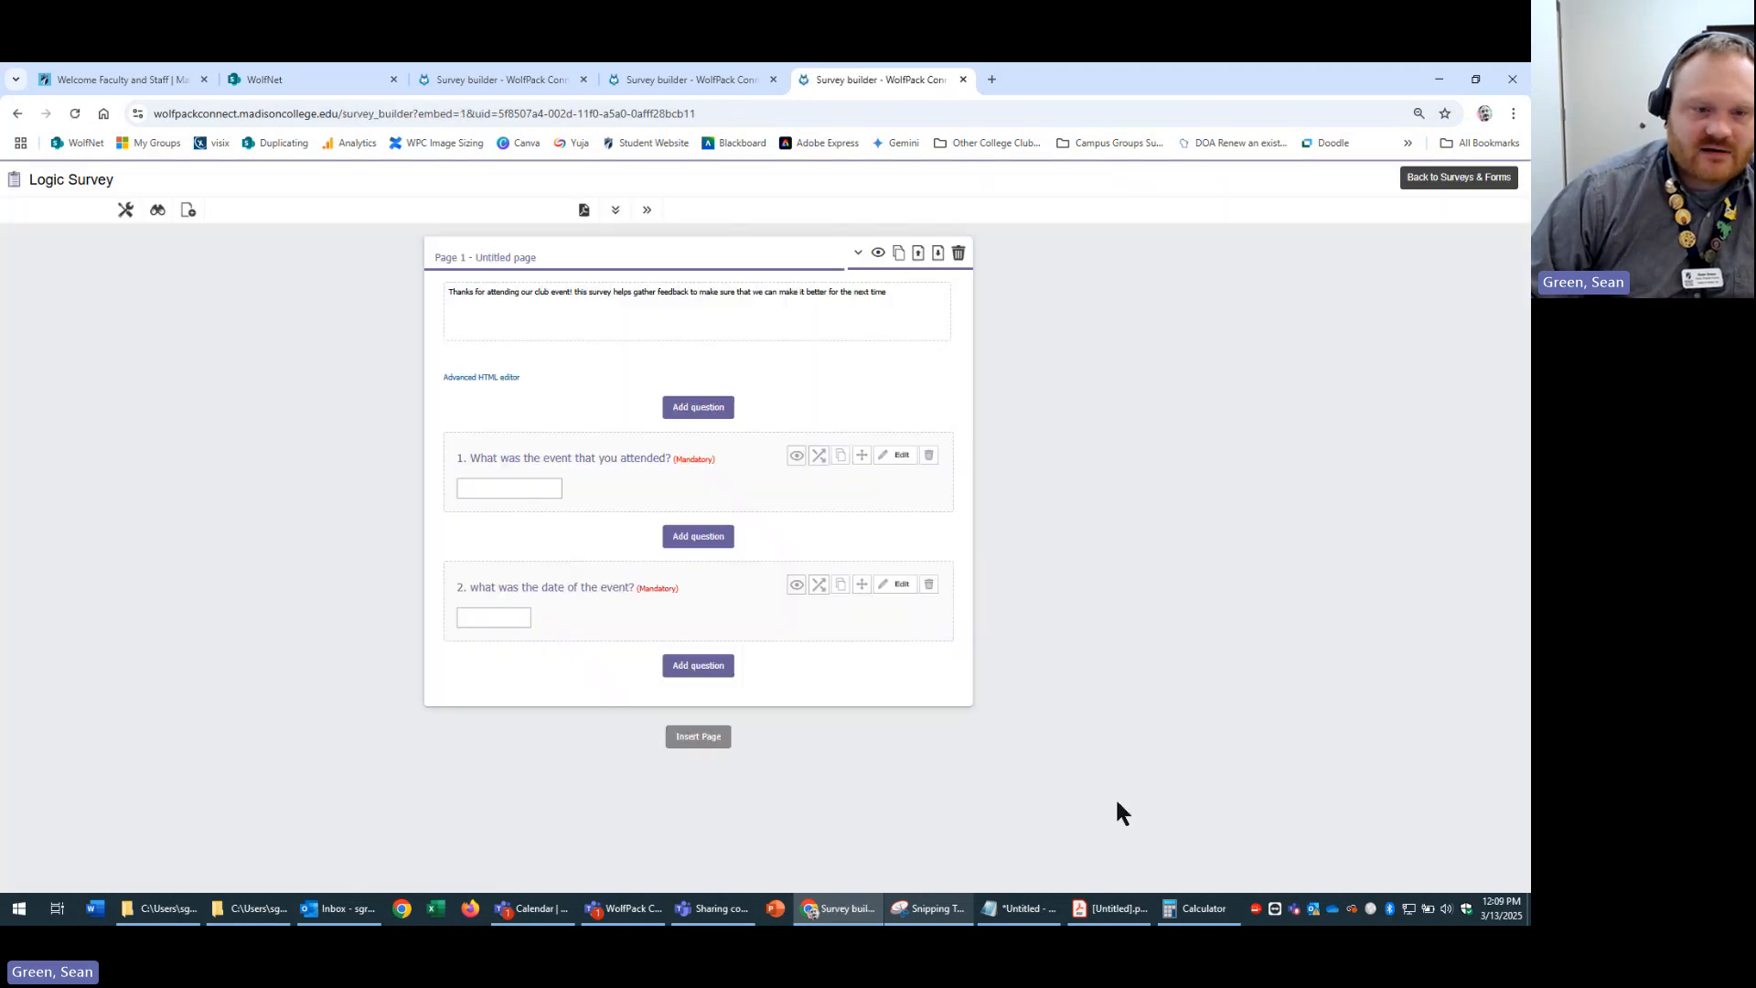
- Open a new question form below the event date question and review its available options
{"action": "left_click", "coordinate": [715, 674]}
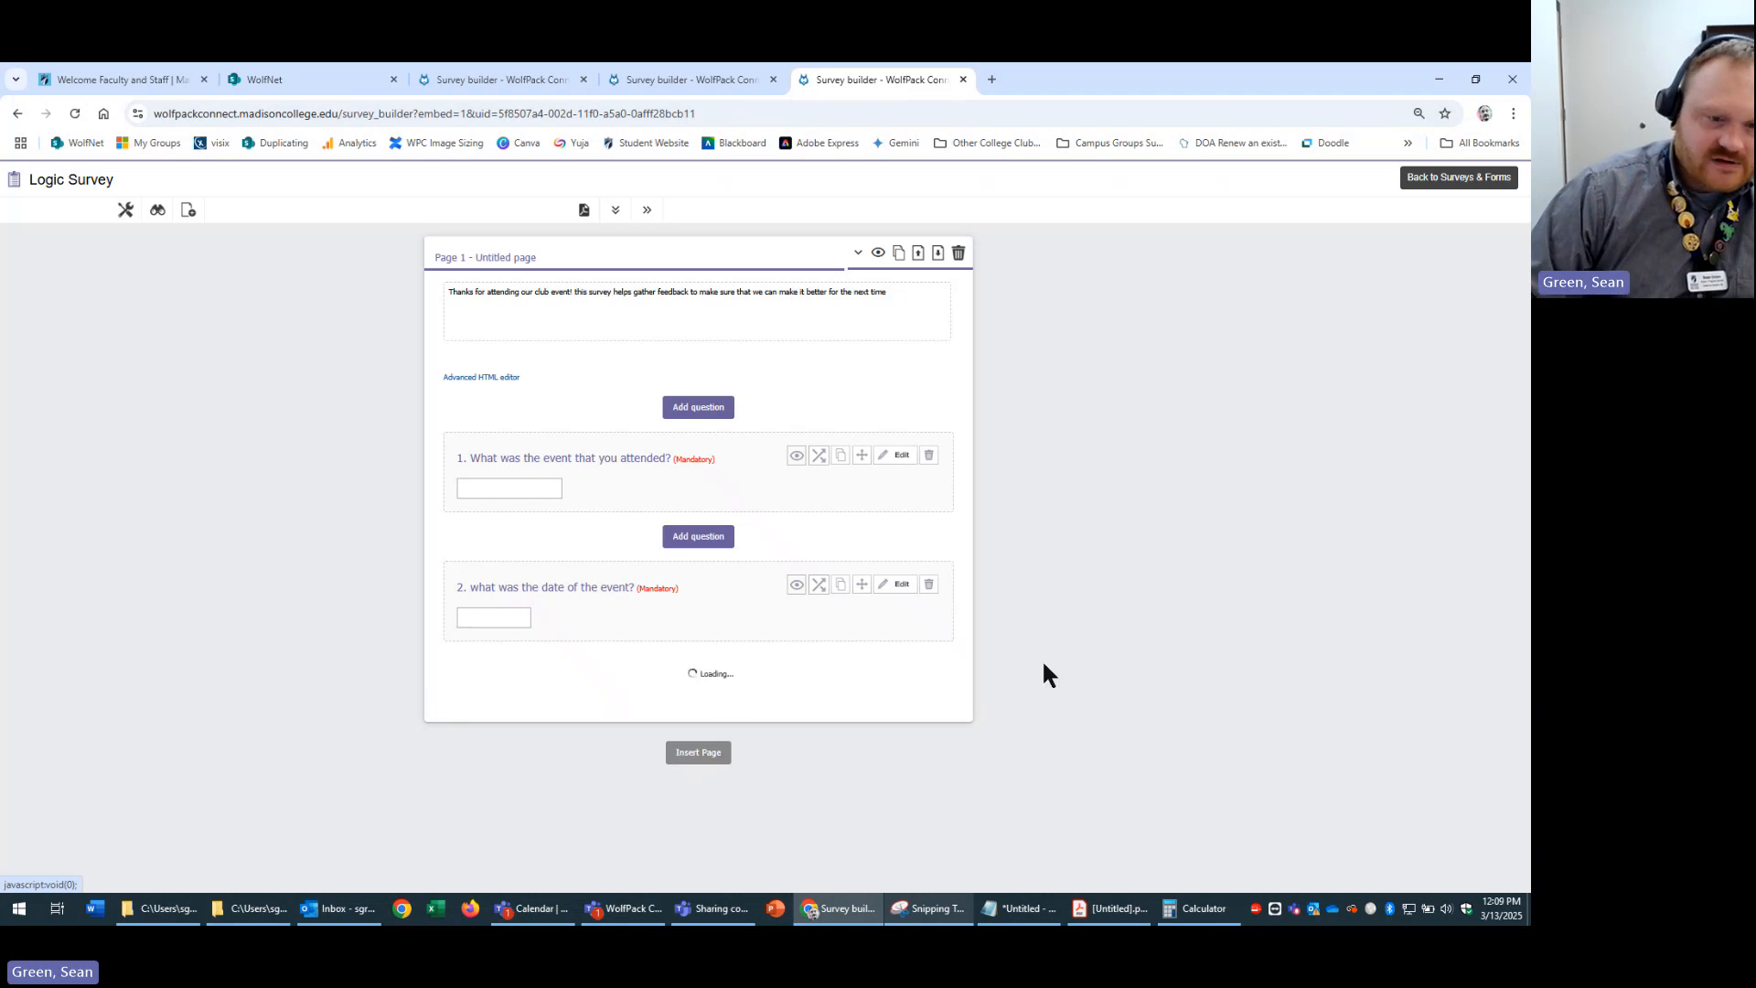
{"action": "left_click", "coordinate": [752, 749]}
{"action": "scroll", "coordinate": [1185, 709], "scroll_direction": "down", "scroll_amount": 5}
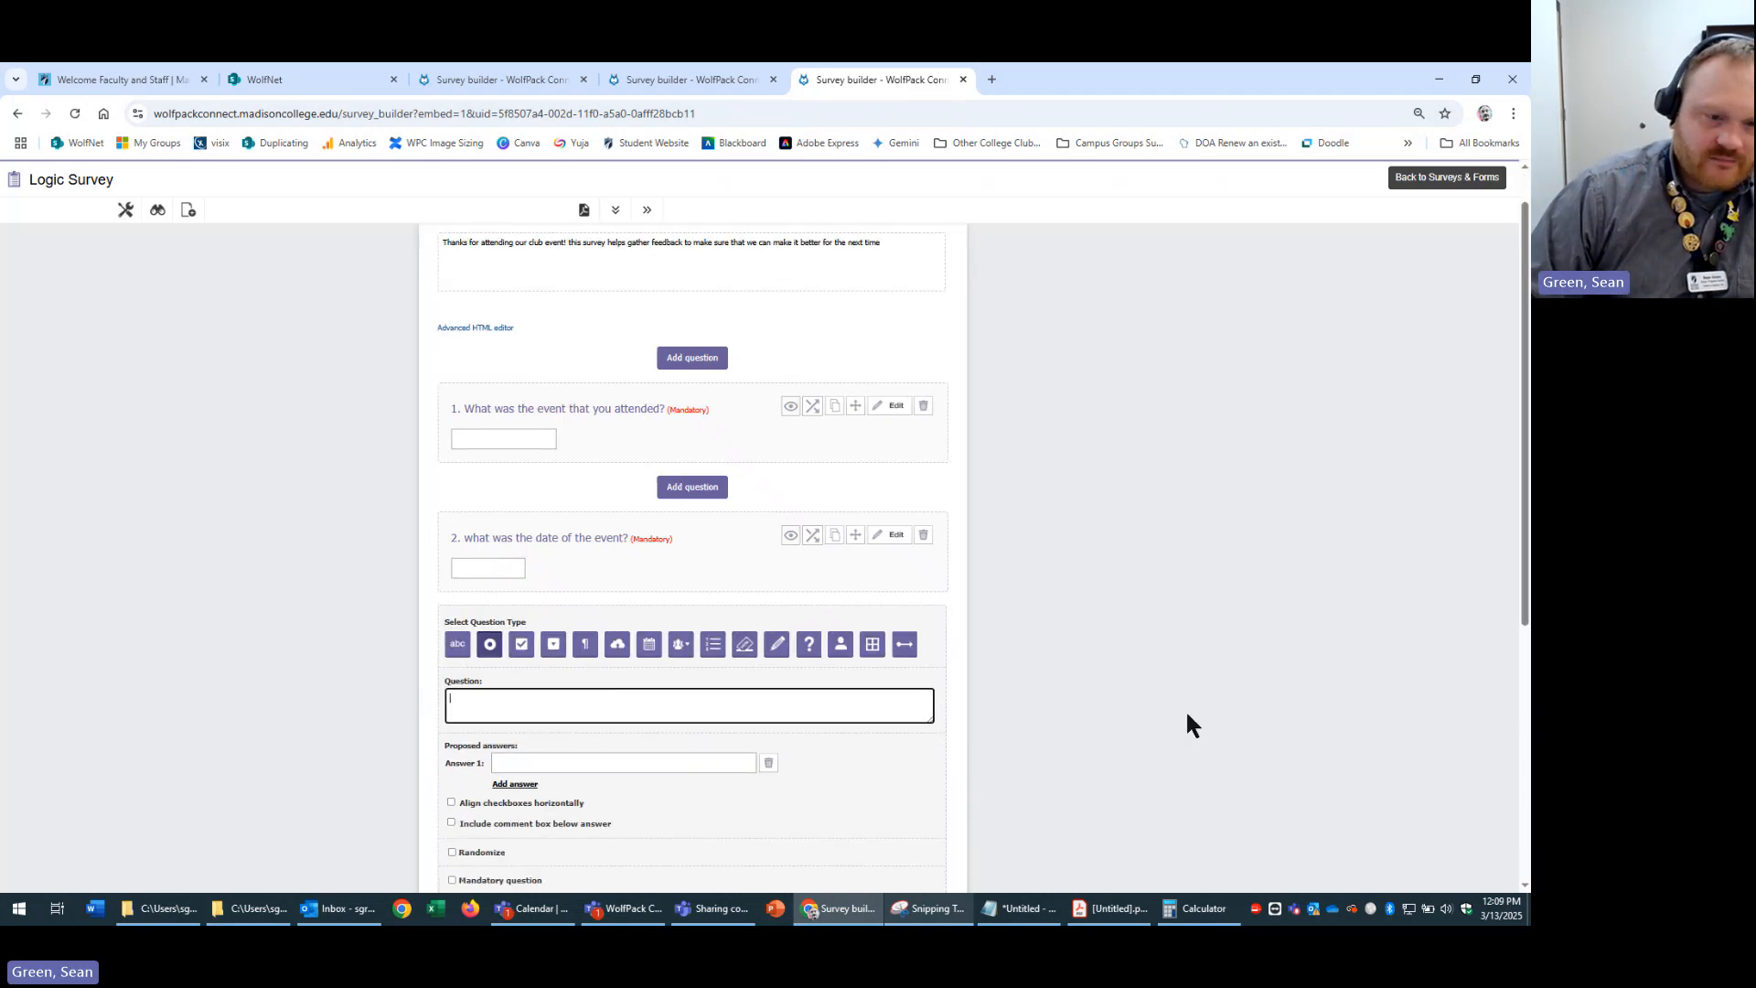
{"action": "scroll", "coordinate": [1164, 713], "scroll_direction": "up", "scroll_amount": 4}
{"action": "scroll", "coordinate": [1168, 704], "scroll_direction": "down", "scroll_amount": 3}
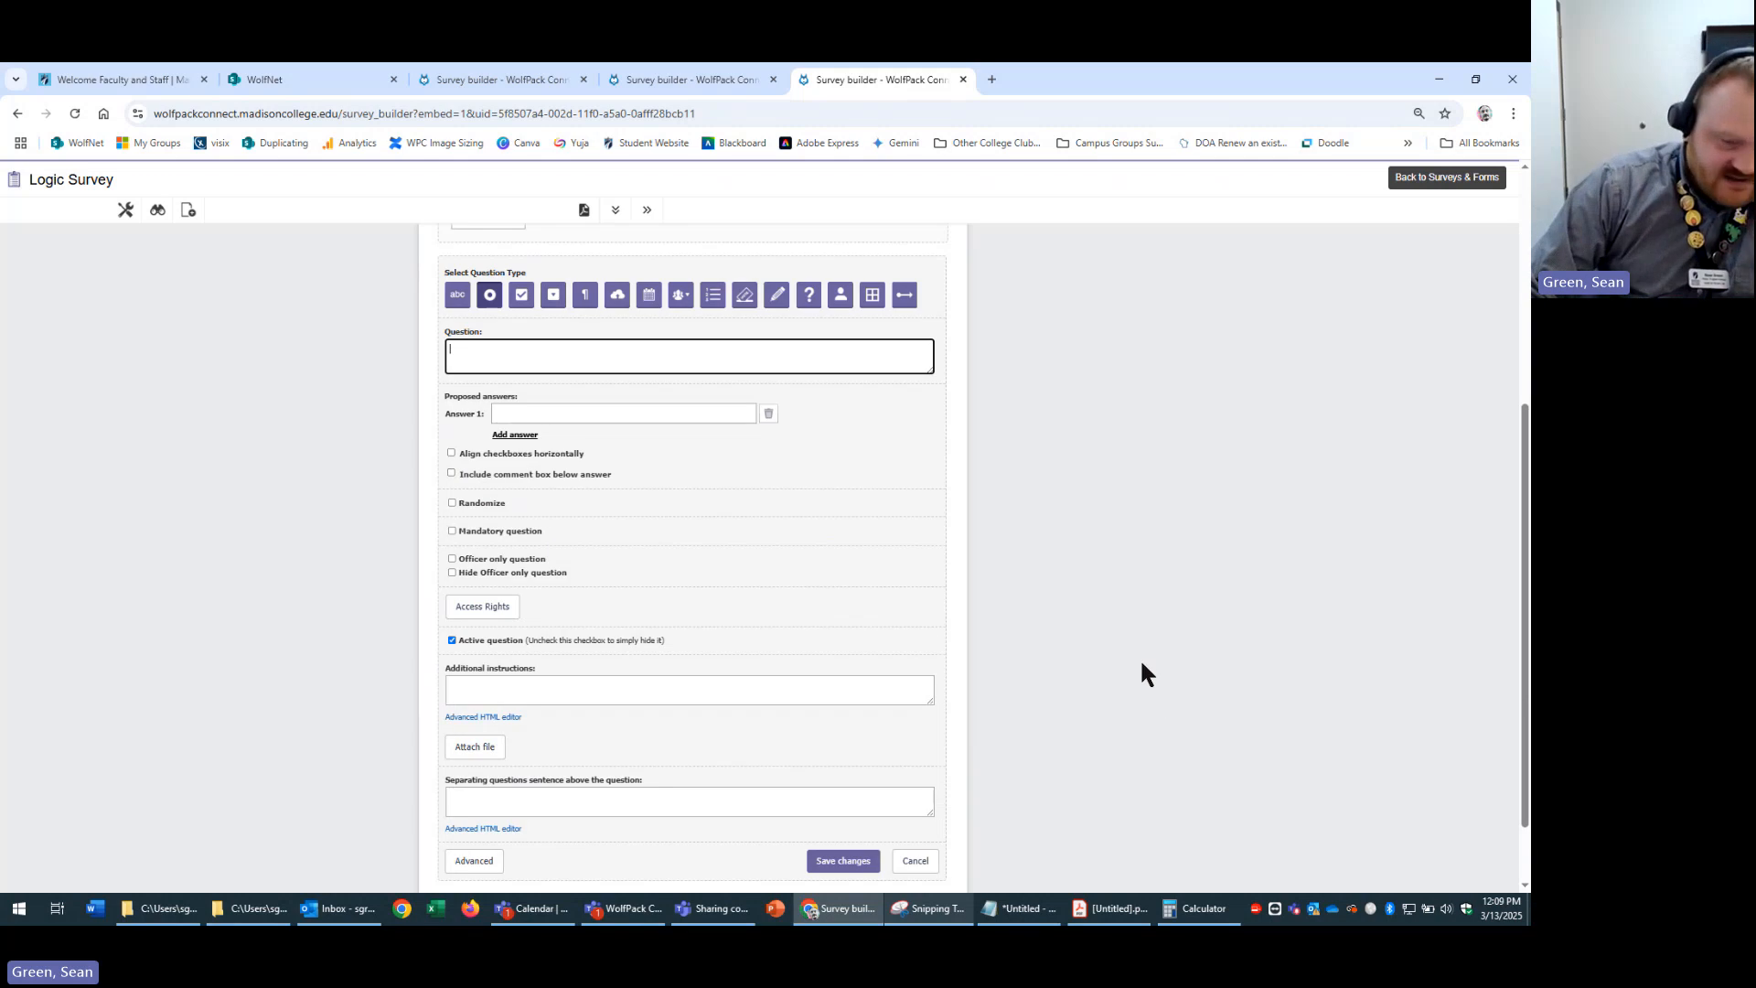
{"action": "scroll", "coordinate": [1140, 673], "scroll_direction": "up", "scroll_amount": 1}
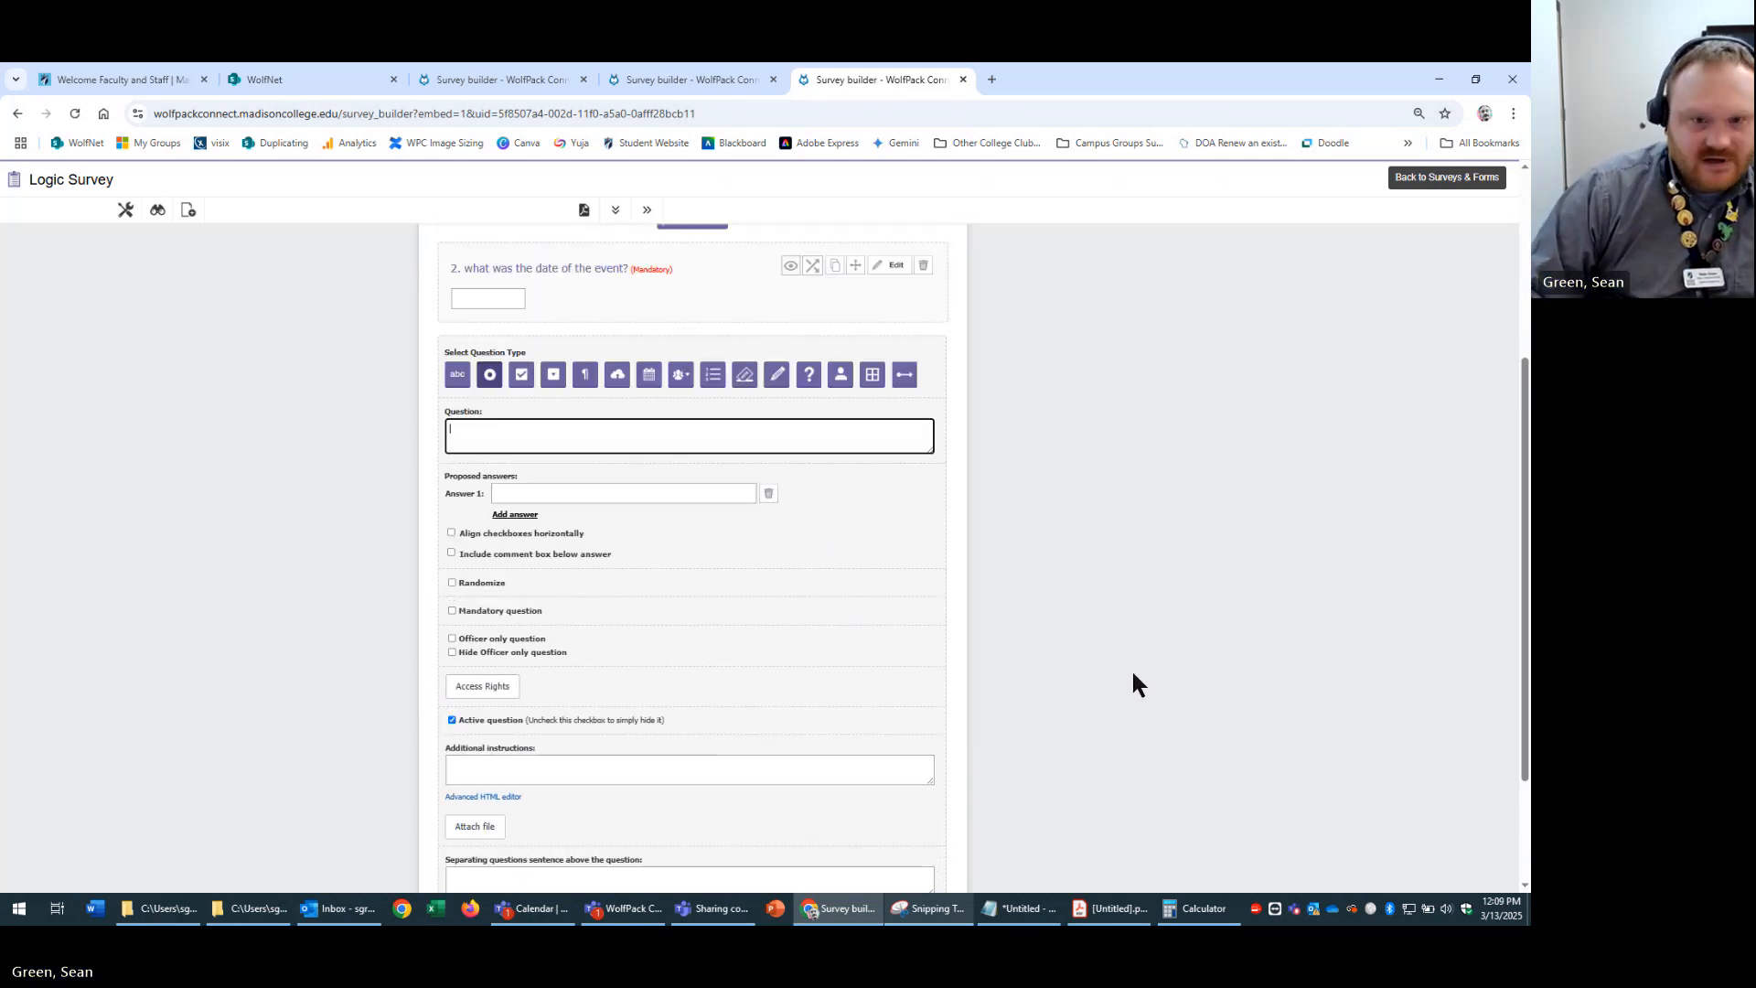
- Switch to Word and create a blank document
{"action": "left_click", "coordinate": [22, 910]}
{"action": "left_click", "coordinate": [33, 914]}
{"action": "left_click", "coordinate": [95, 908]}
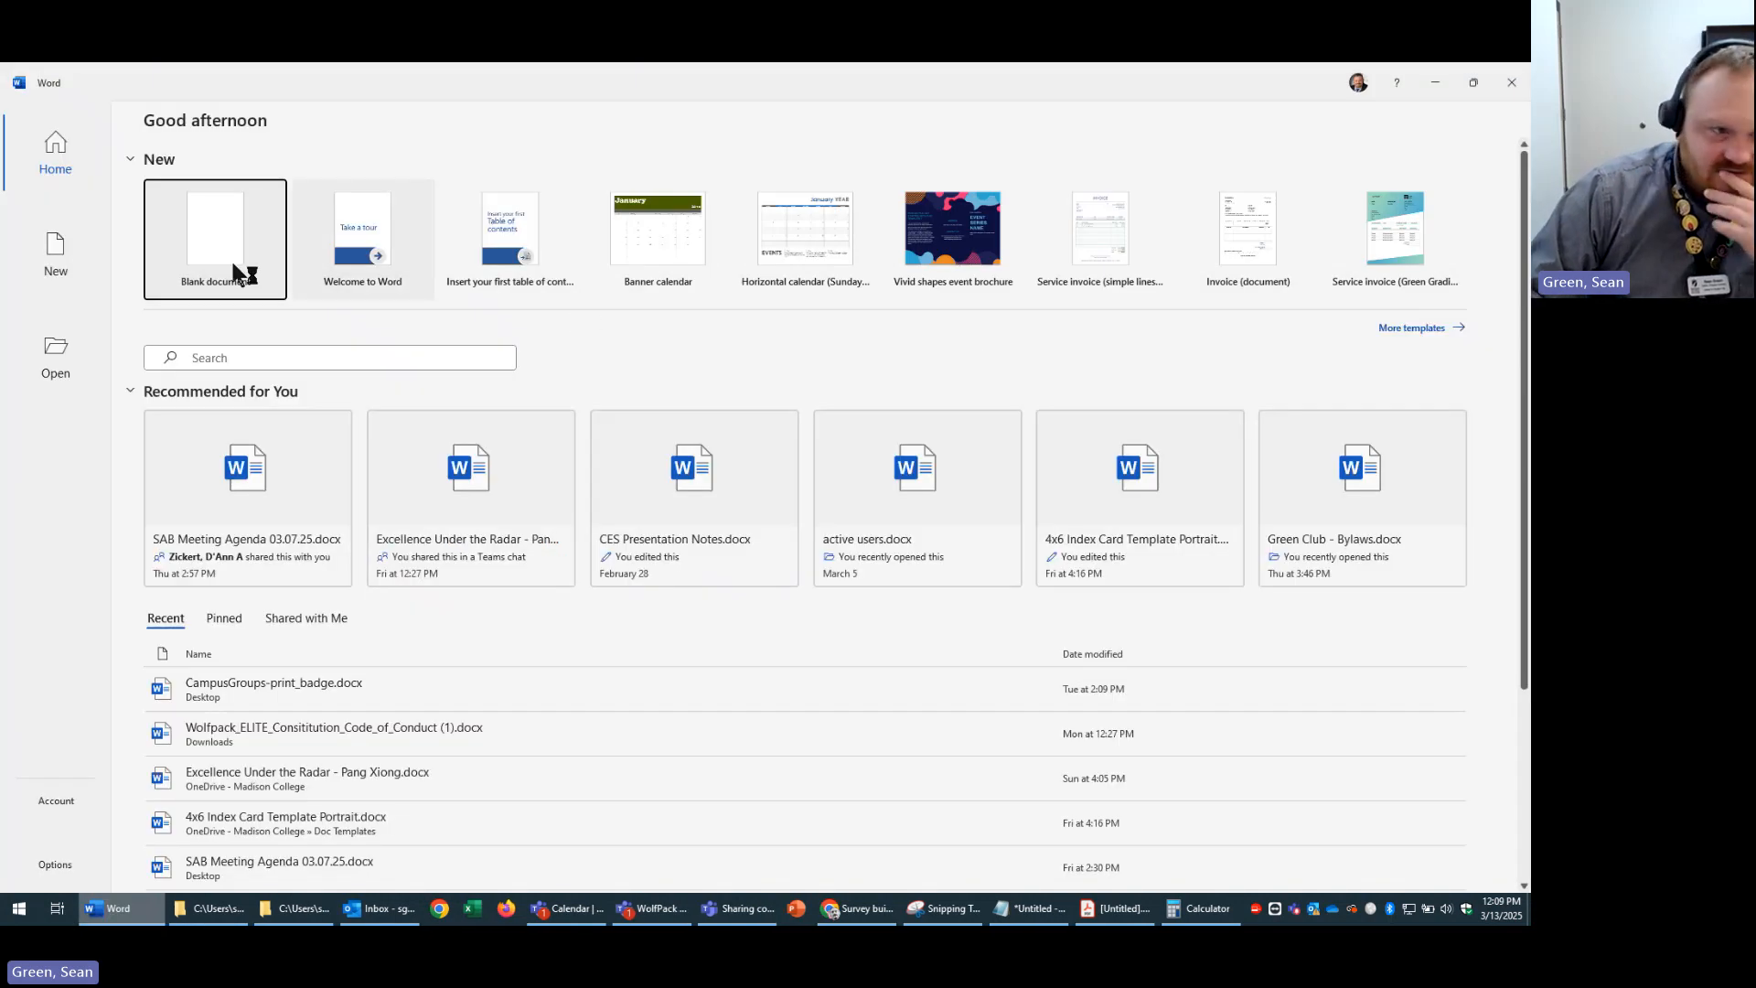
{"action": "left_click", "coordinate": [233, 270]}
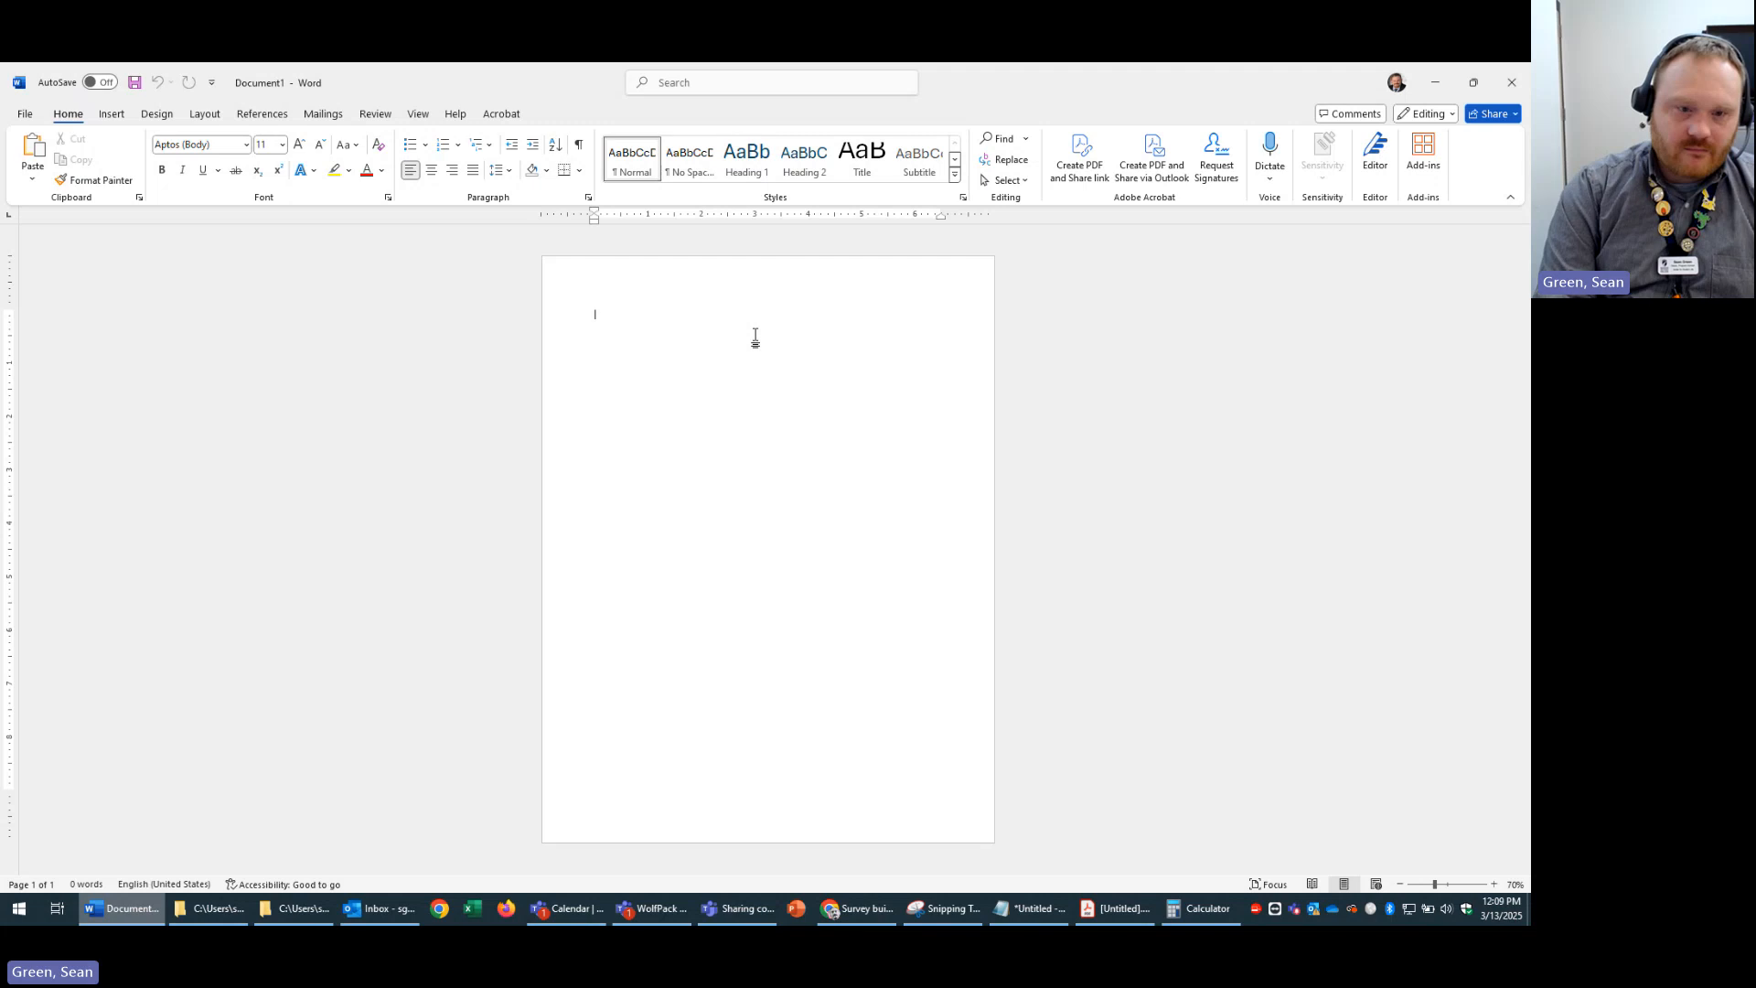
- Write "What did you do at the event?" as the document's first line and start a new line below it
{"action": "type", "text": "What did y"}
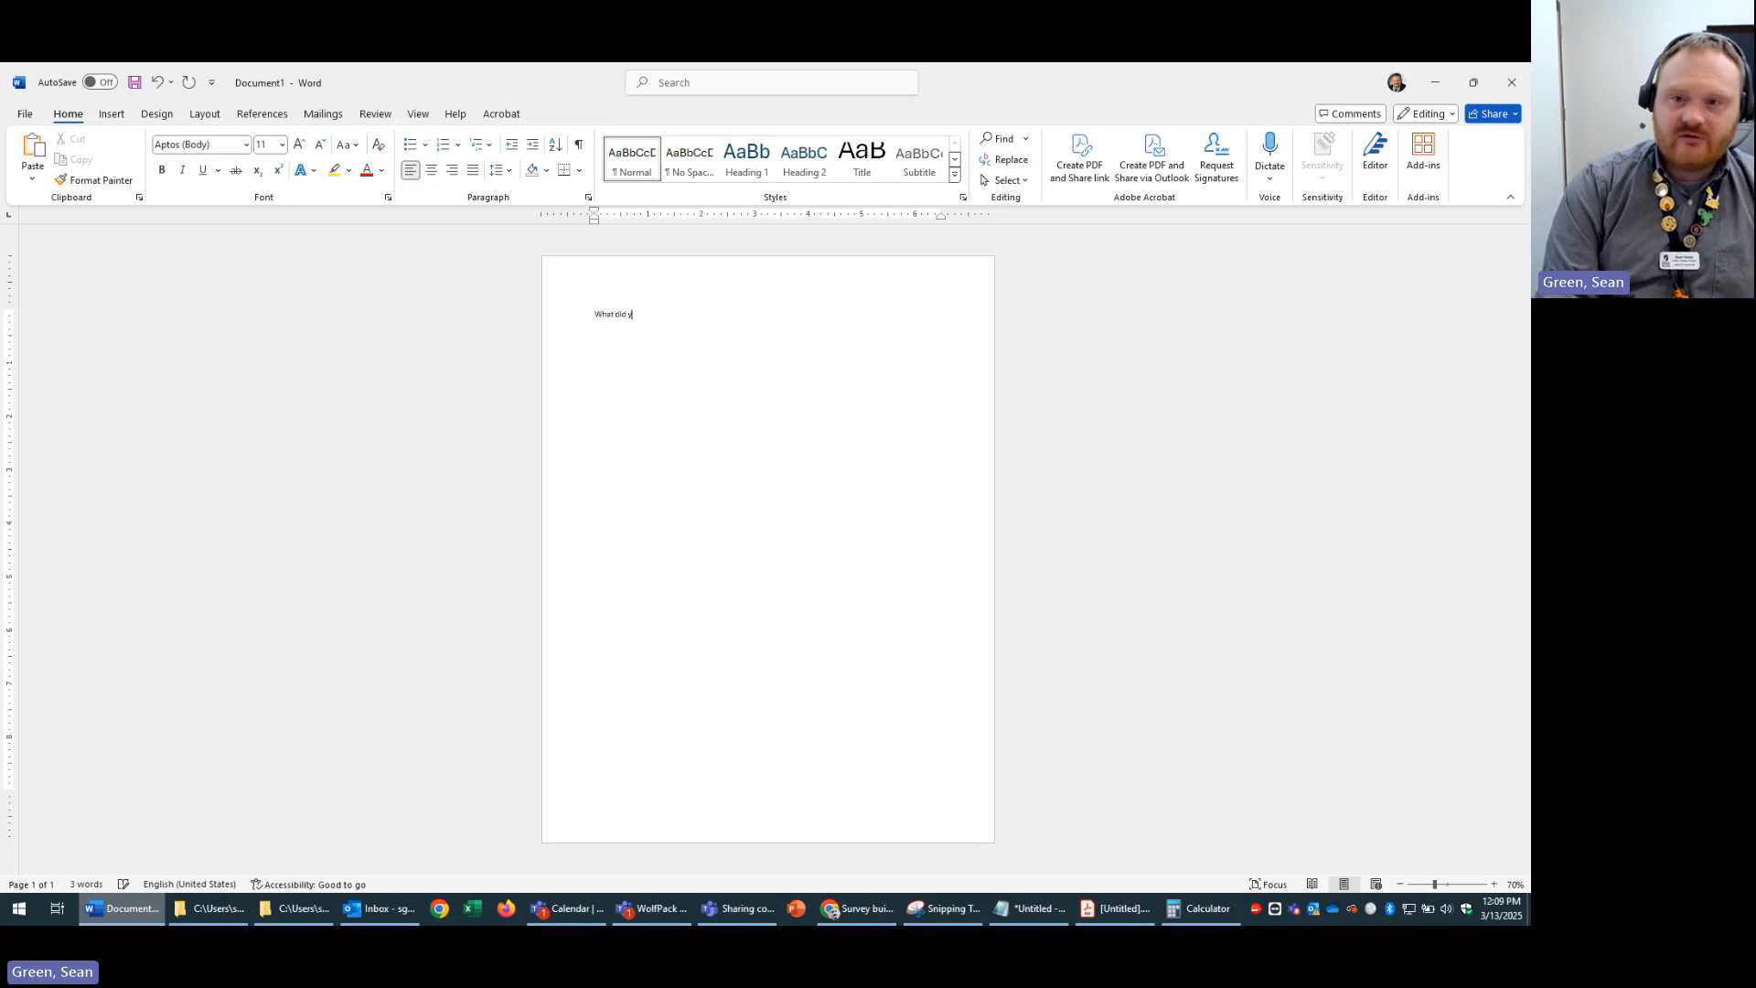
{"action": "type", "text": "ou"}
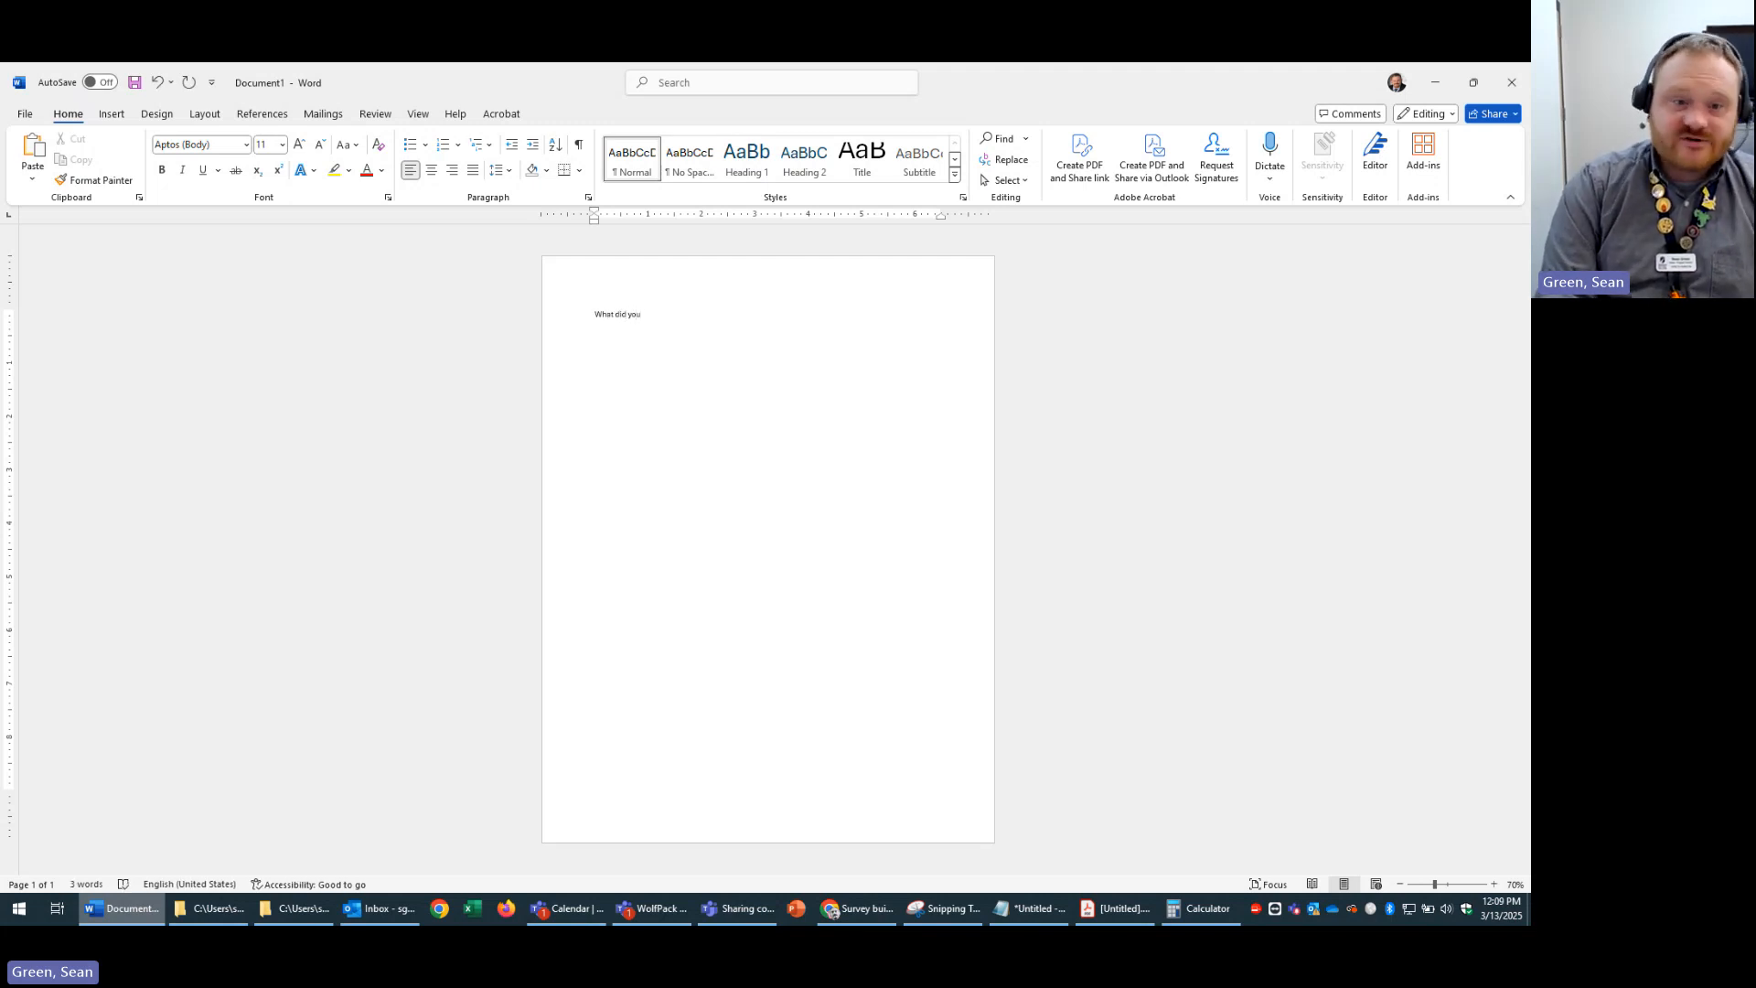
{"action": "type", "text": " do a"}
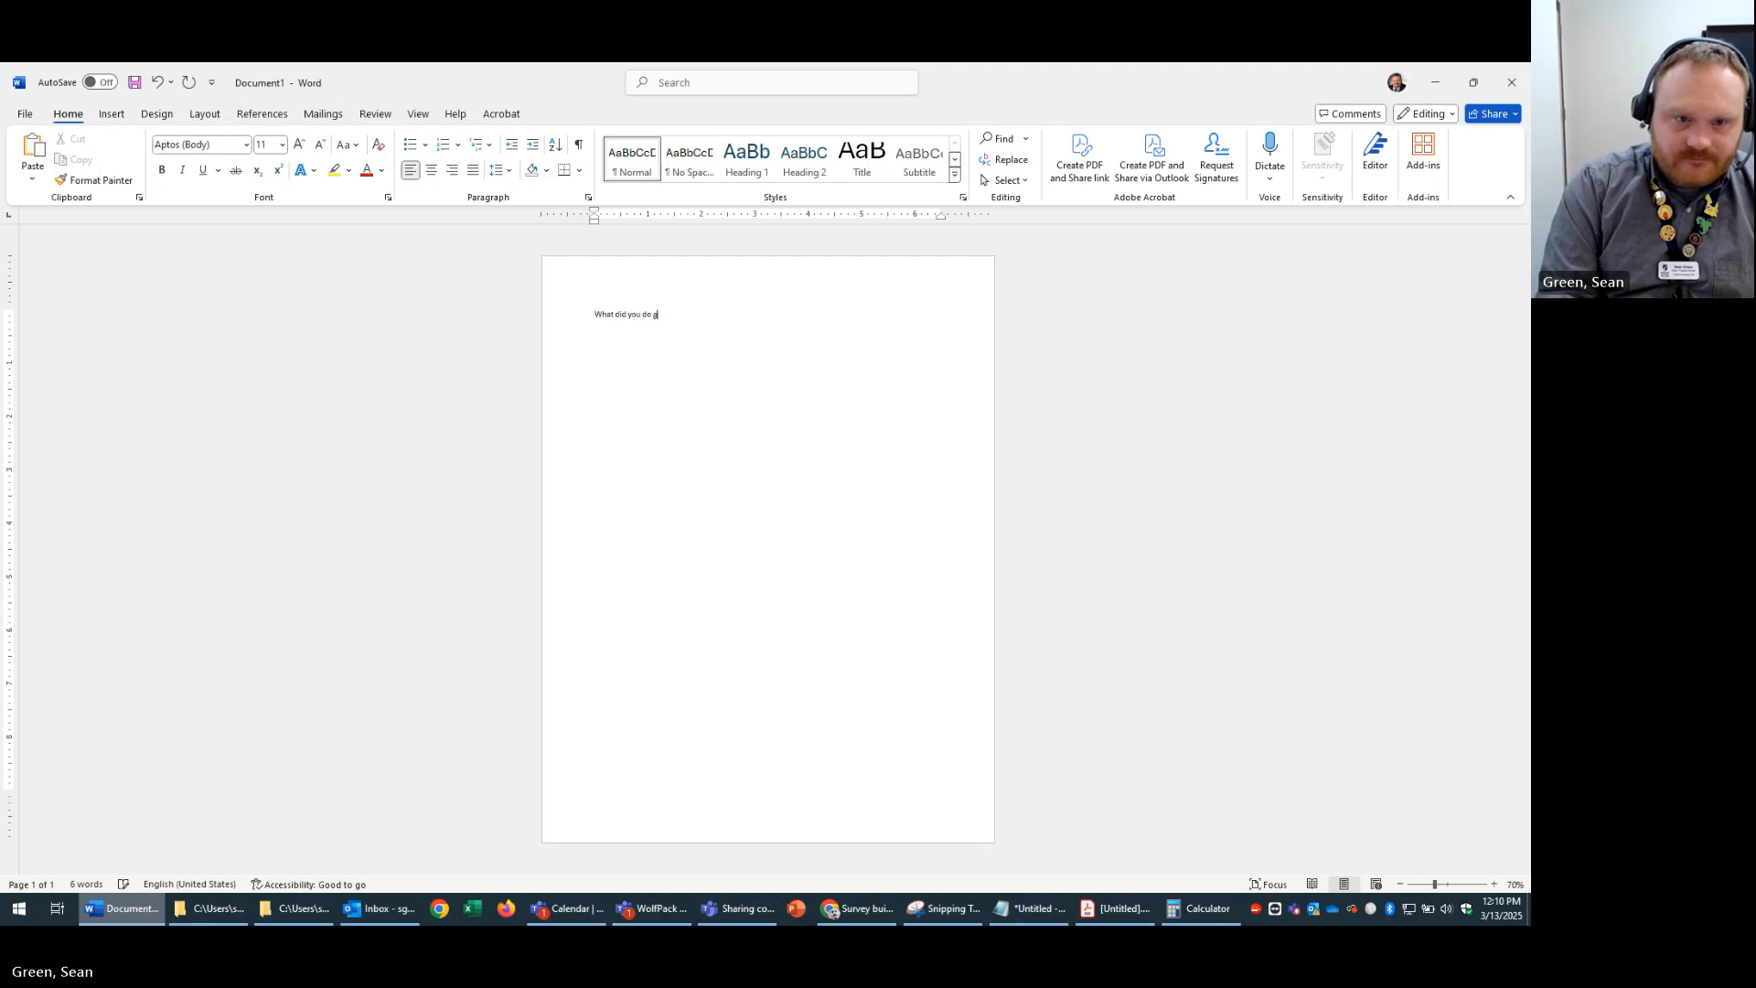
{"action": "type", "text": "t the event?"}
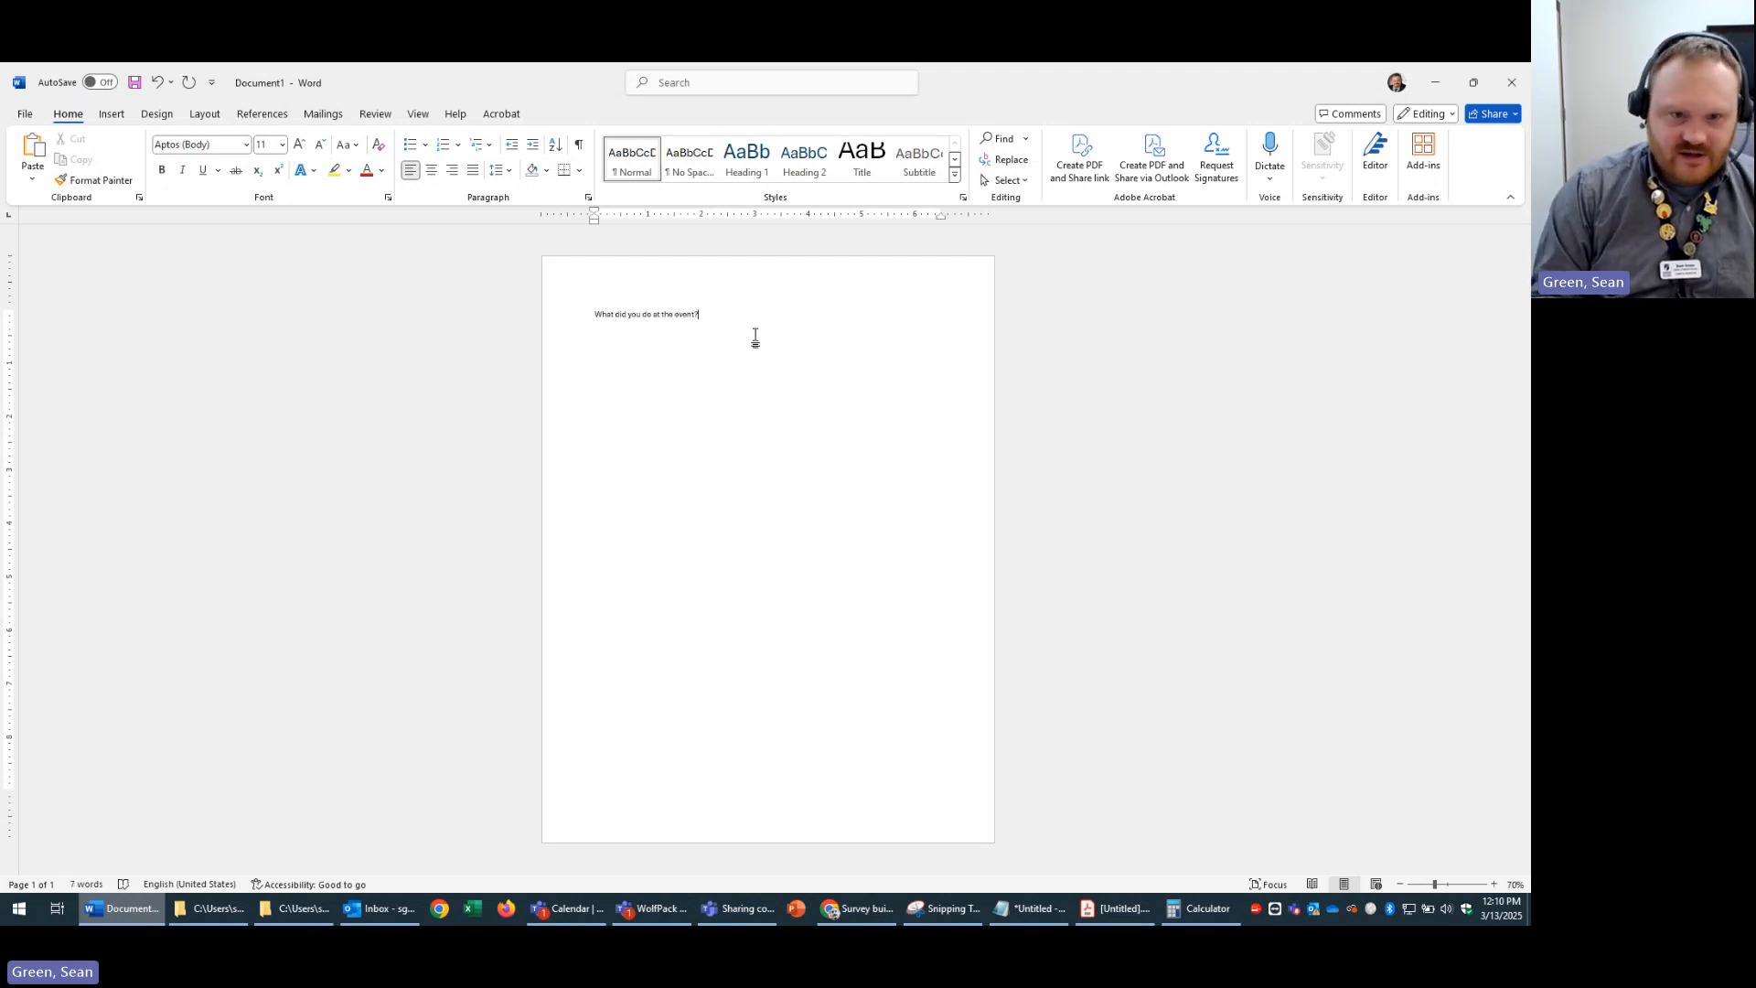
{"action": "key", "text": "Return"}
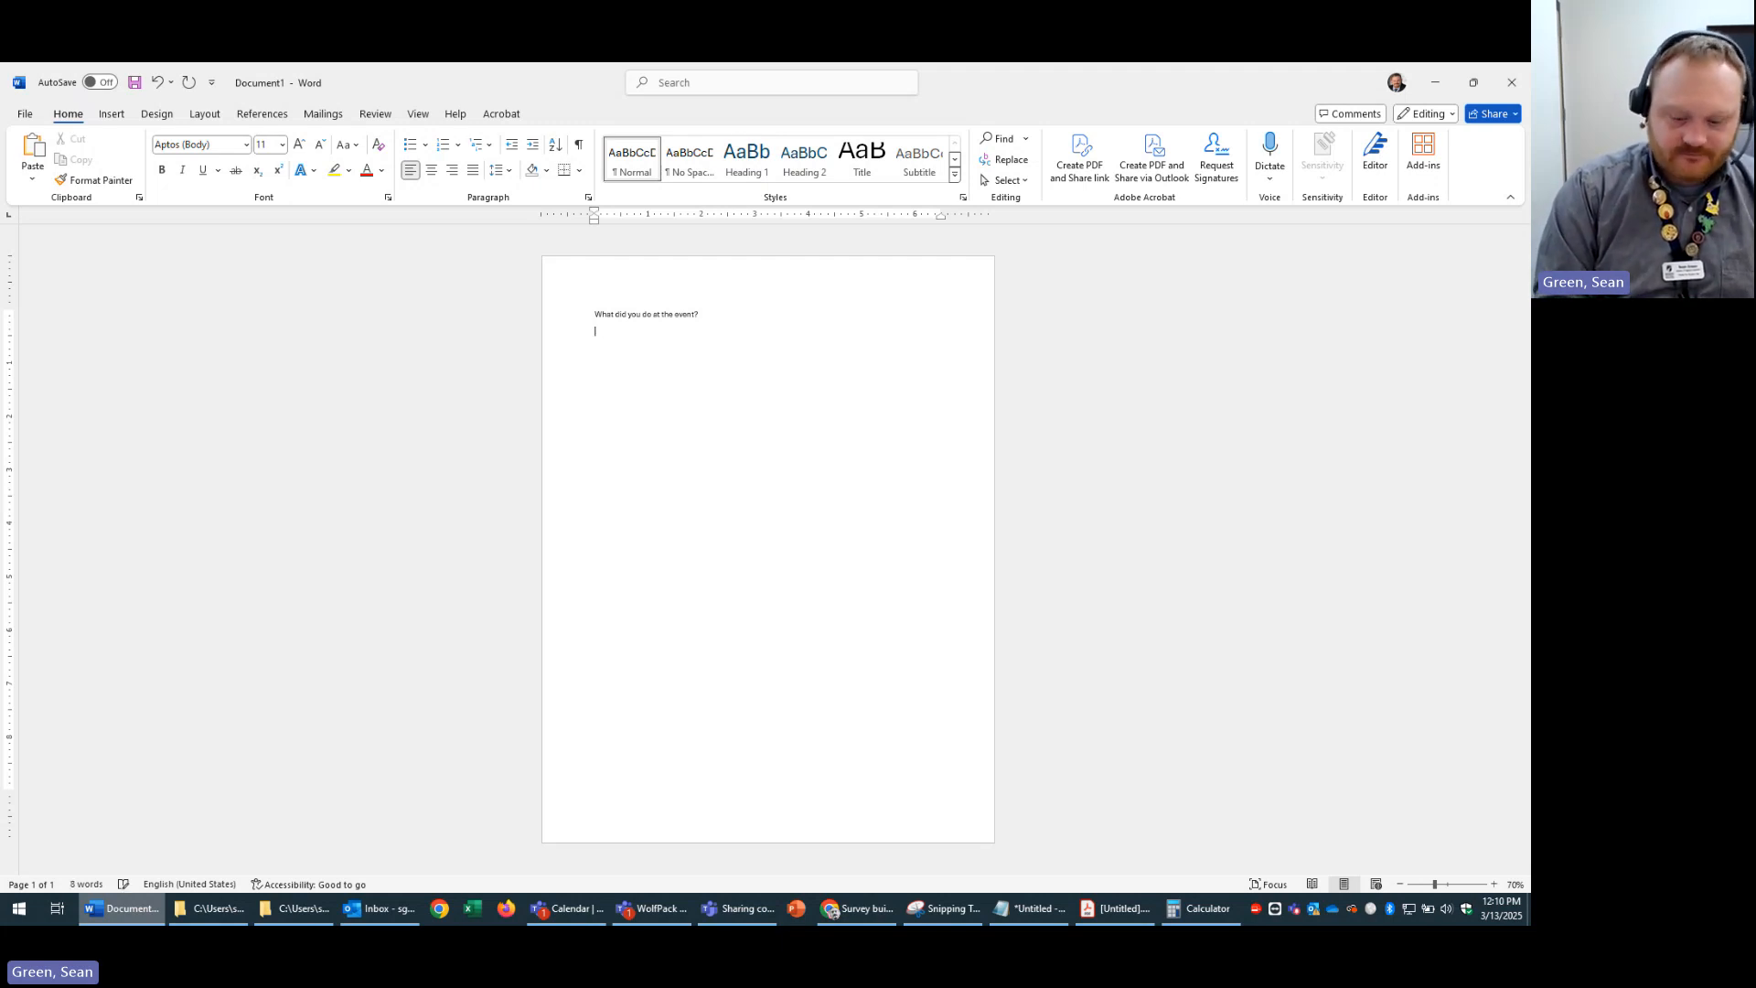
- List the answer options "Played with activities", "Talked to club members", "Ate some food" and "Other" on separate lines below the question
{"action": "type", "text": "Played with ac"}
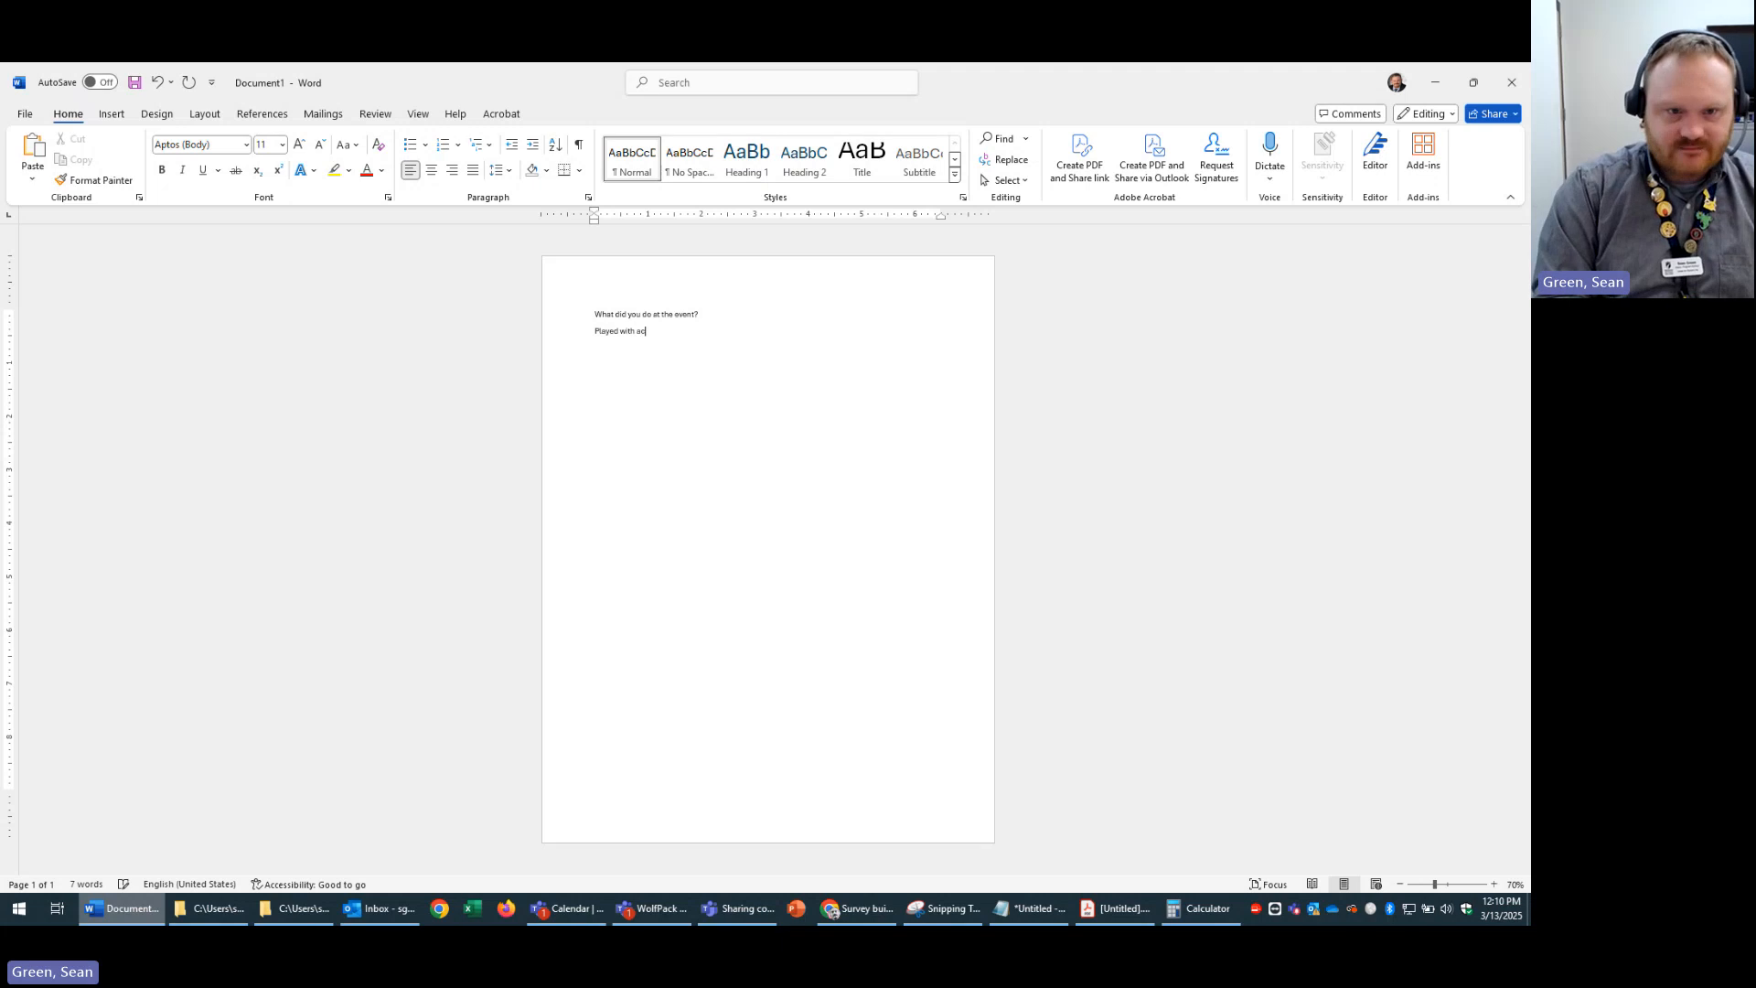
{"action": "type", "text": "tivities"}
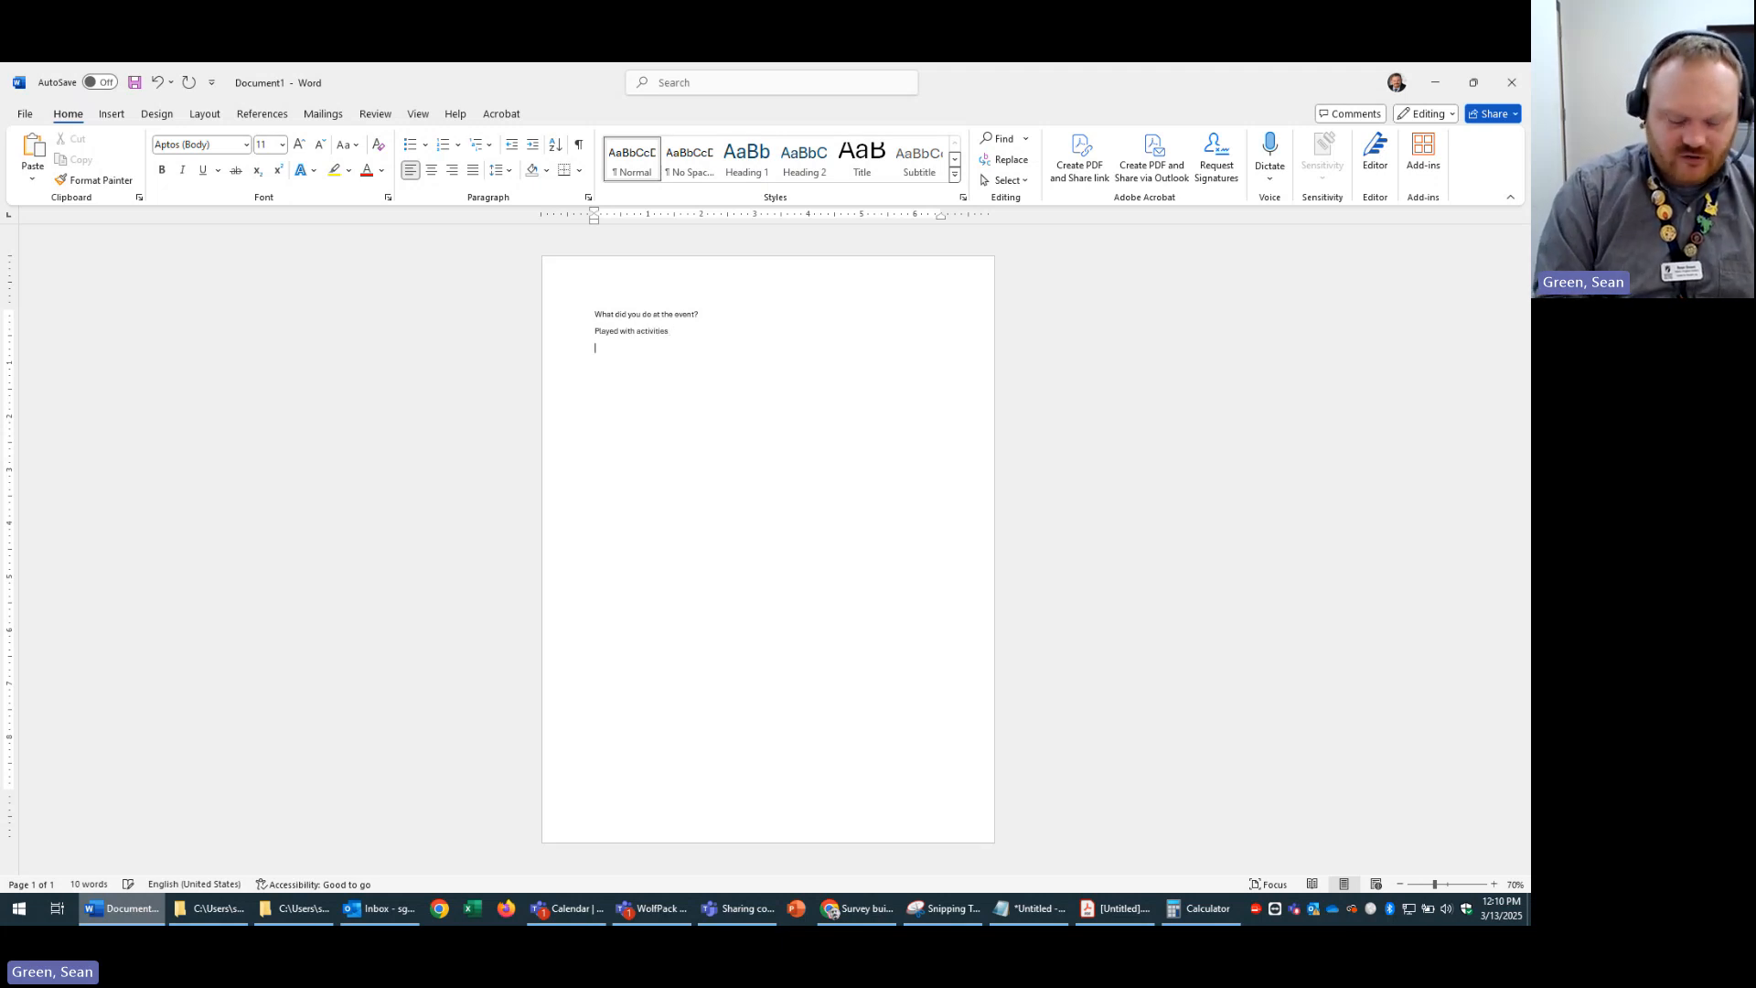
{"action": "key", "text": "Return"}
{"action": "type", "text": "Talked to"}
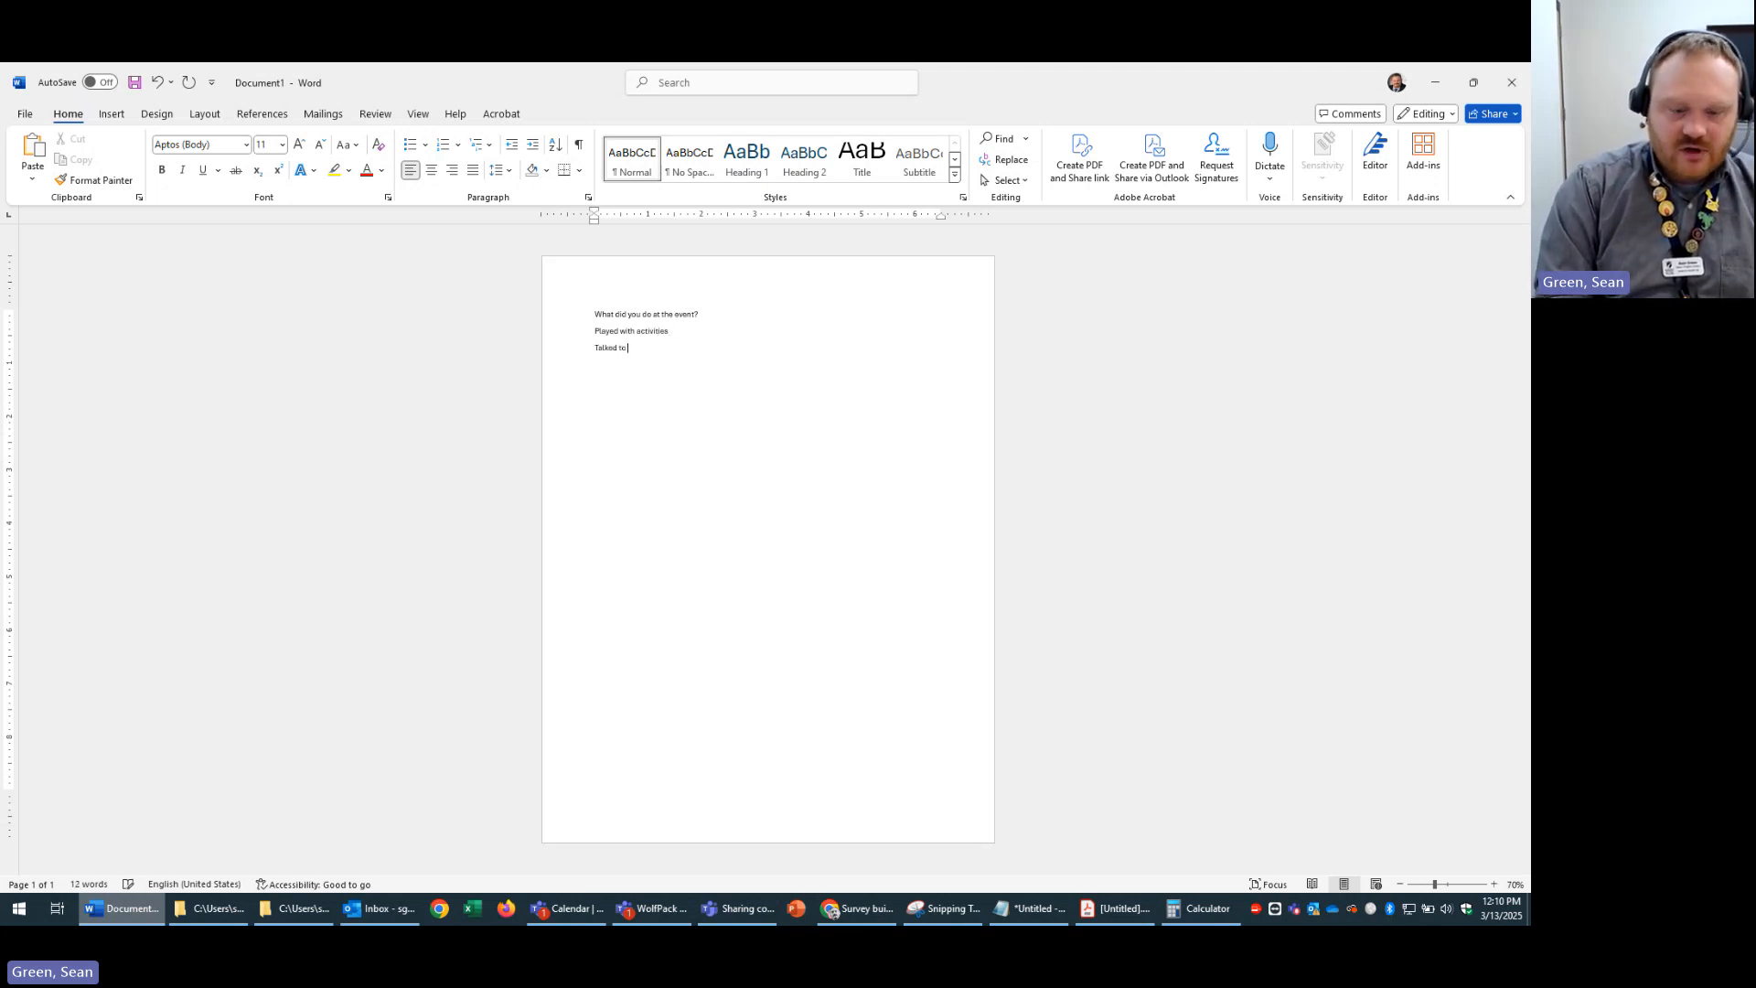
{"action": "type", "text": " clkuy"}
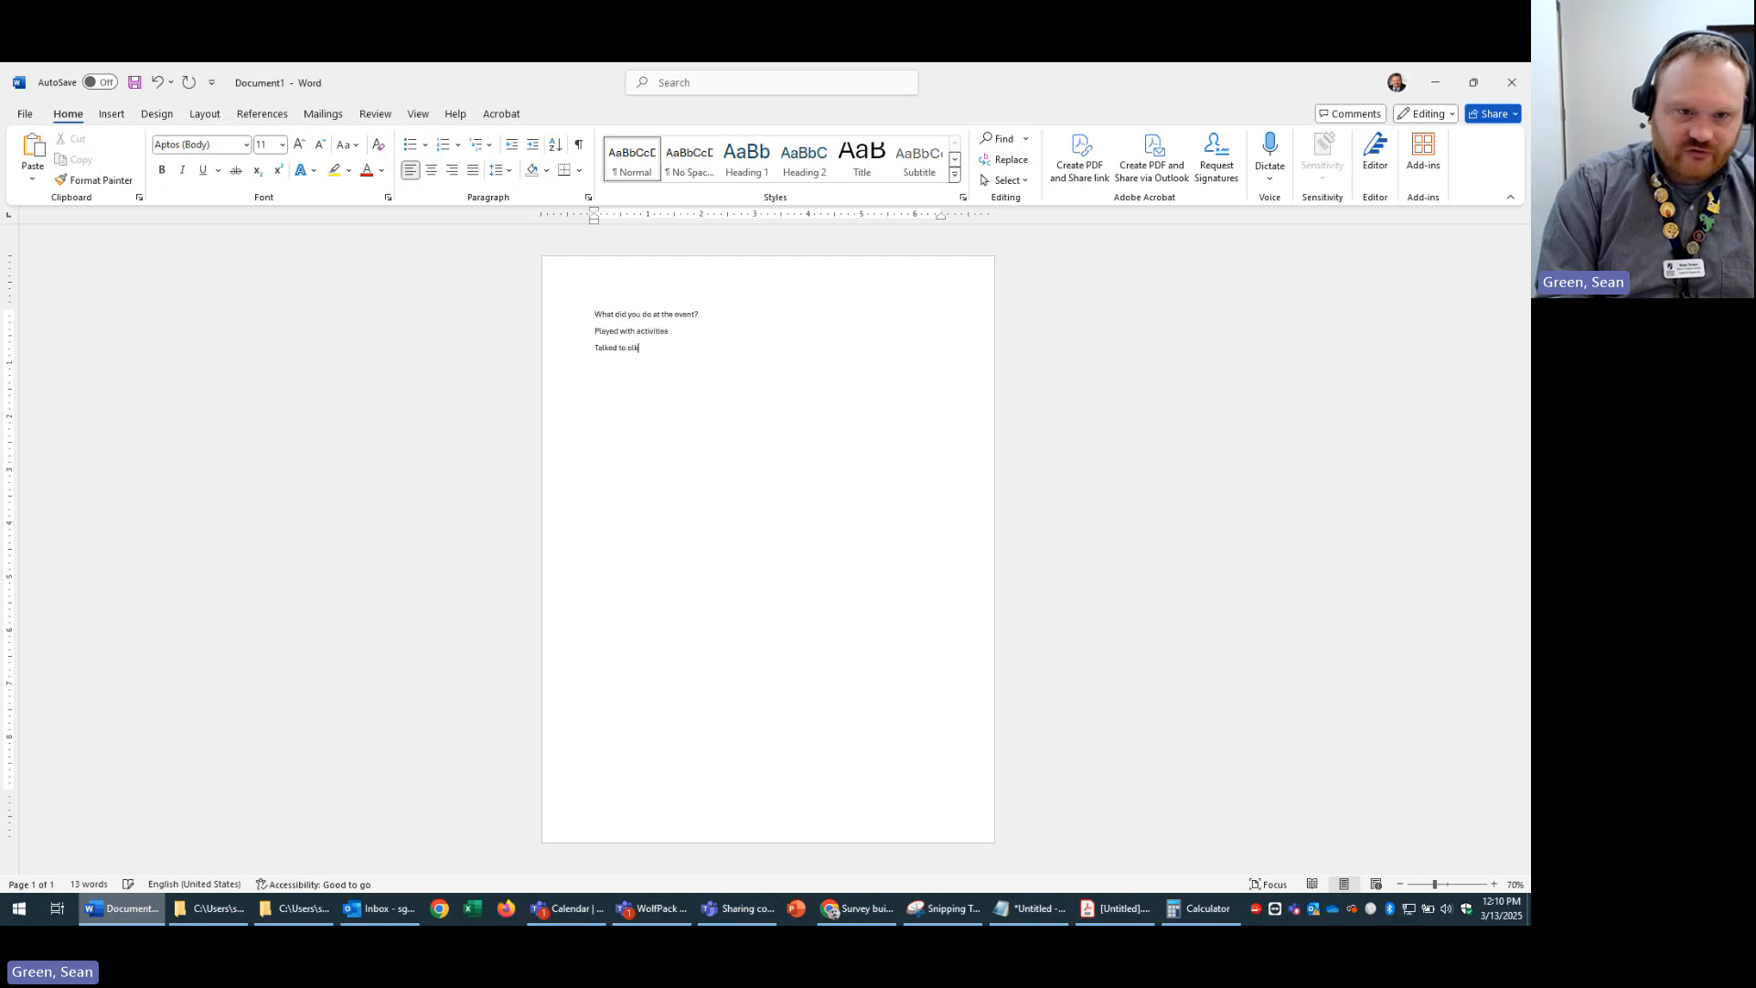
{"action": "type", "text": "b mem"}
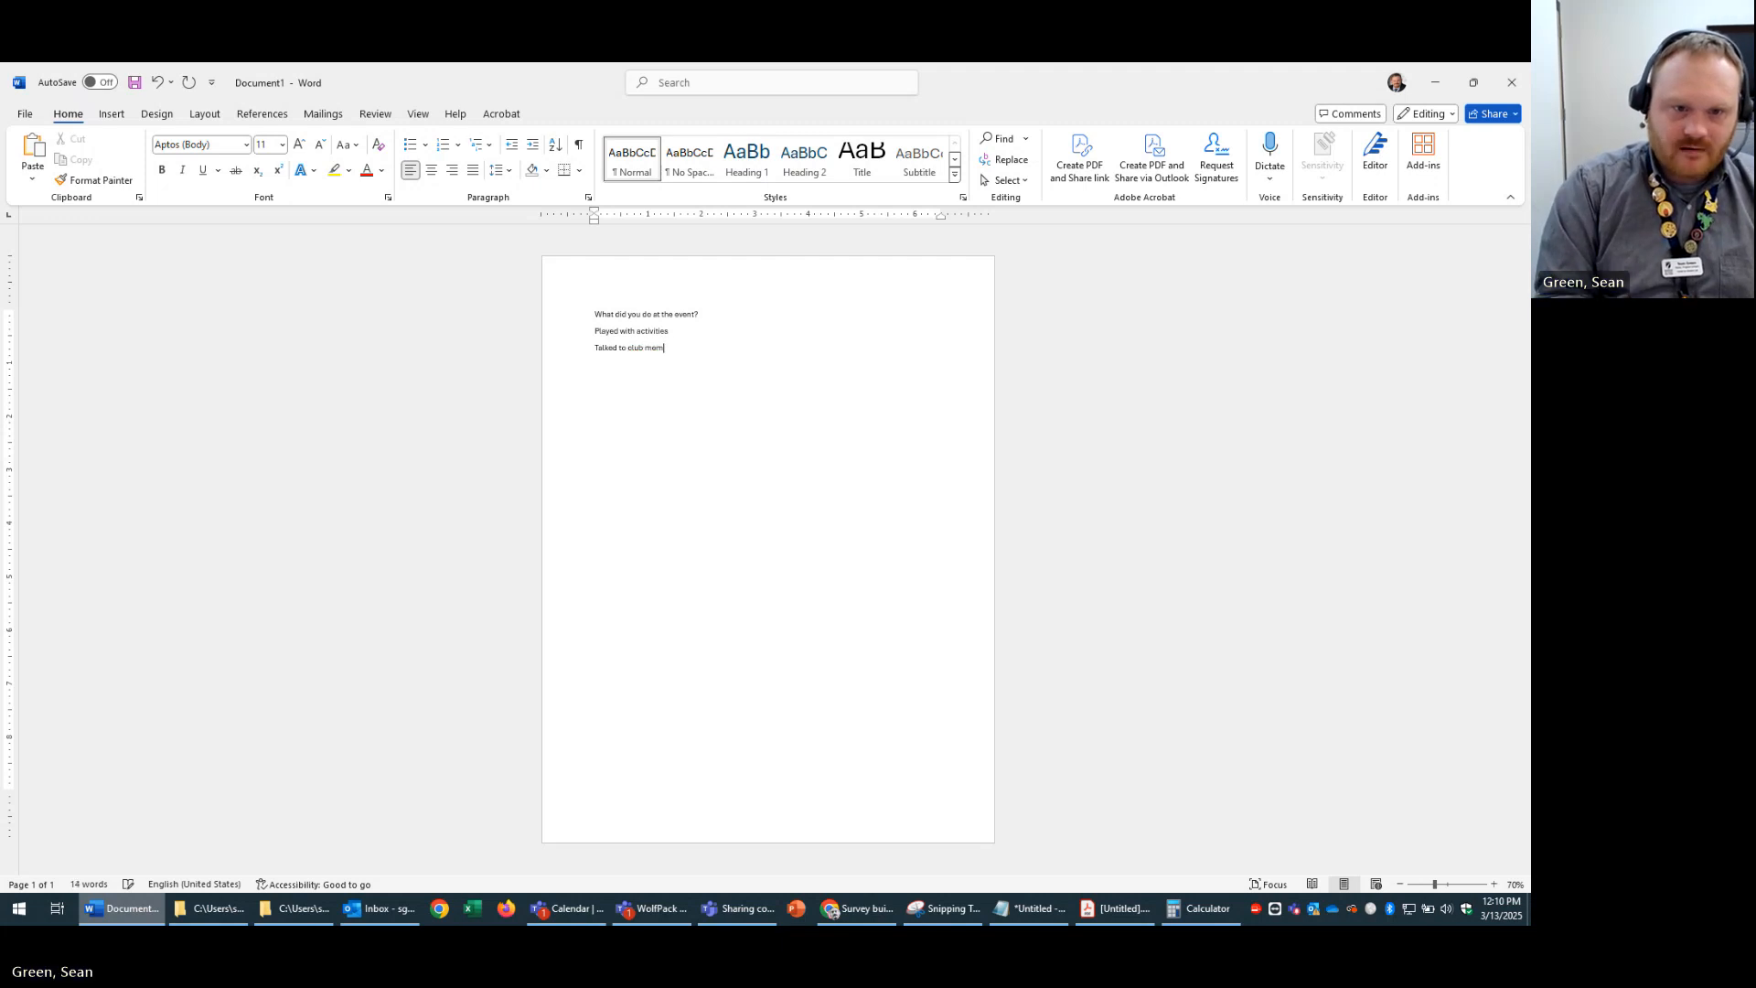
{"action": "type", "text": "bers"}
{"action": "key", "text": "Return"}
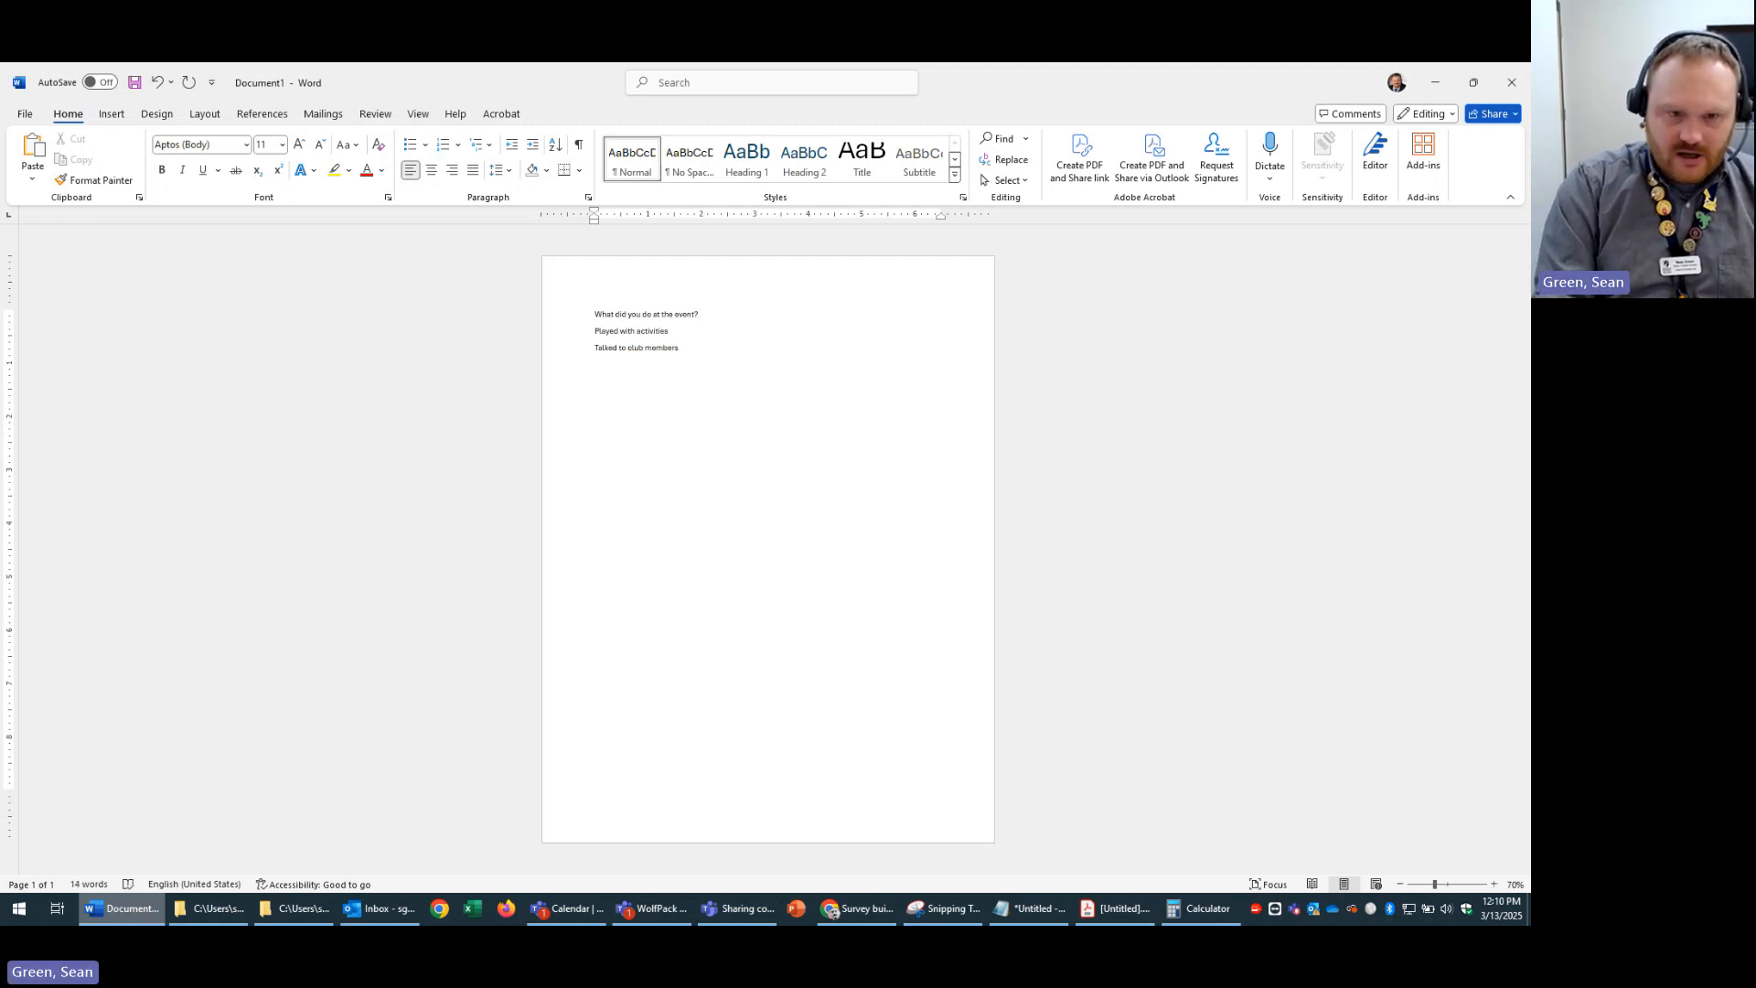
{"action": "type", "text": "Ate "}
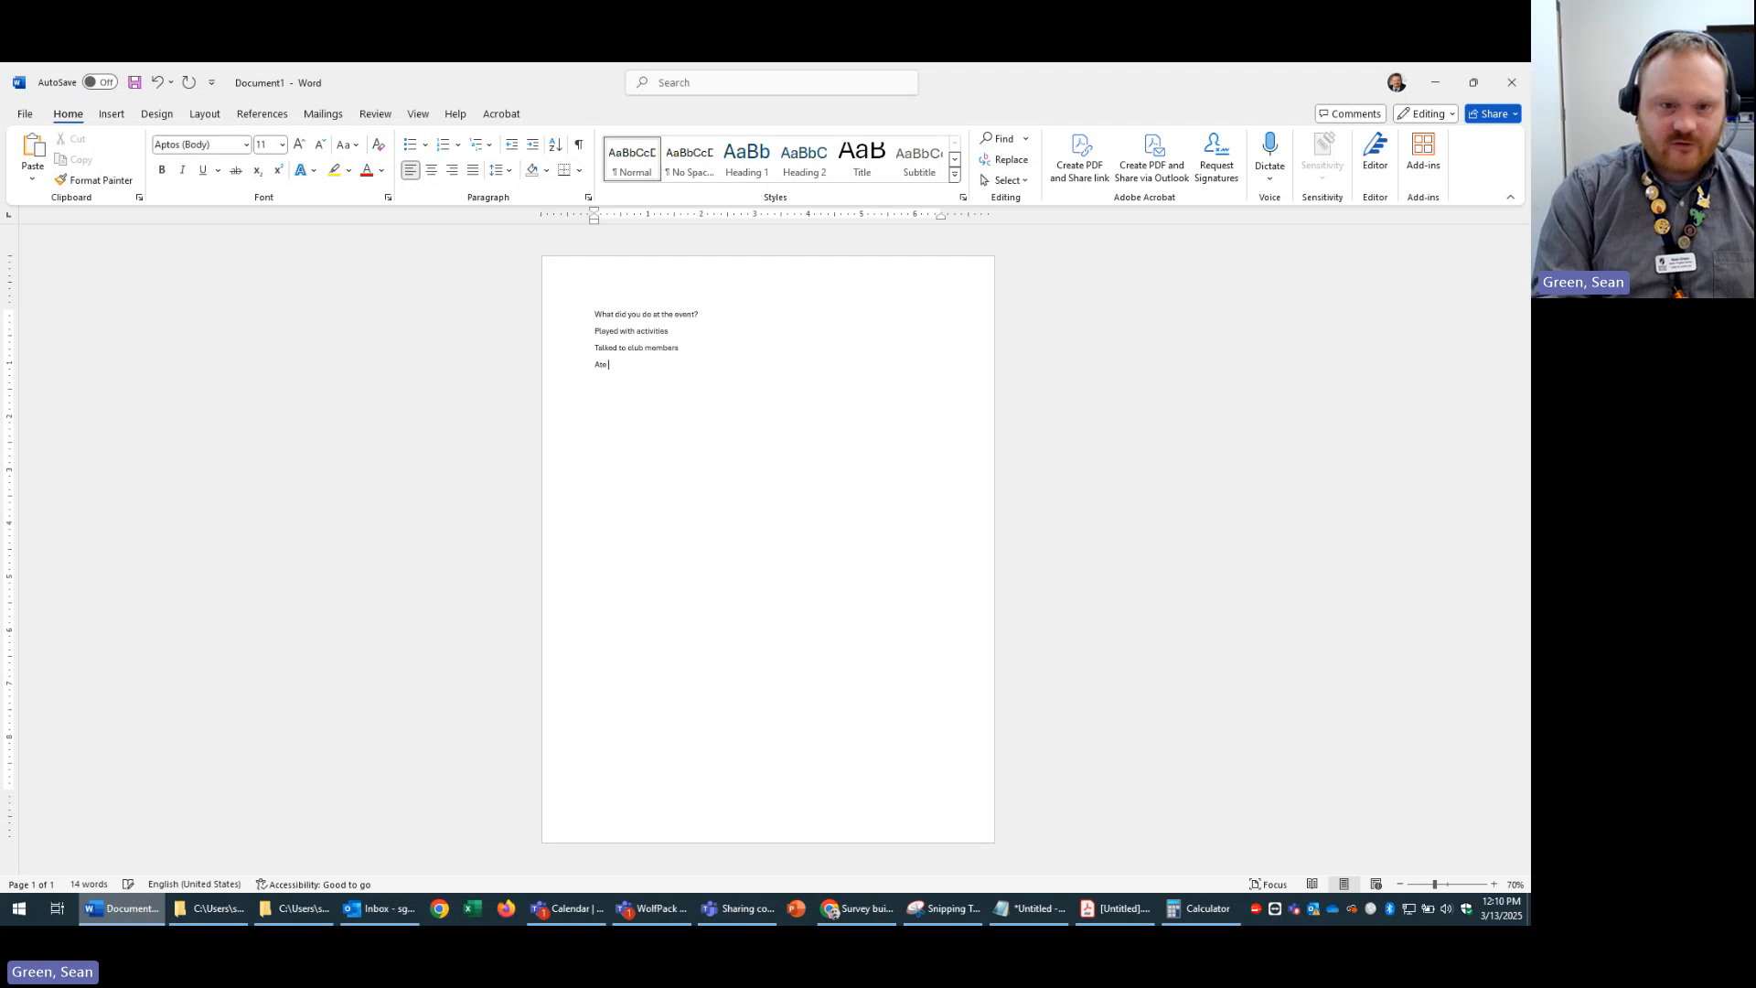
{"action": "type", "text": "some food"}
{"action": "key", "text": "Return"}
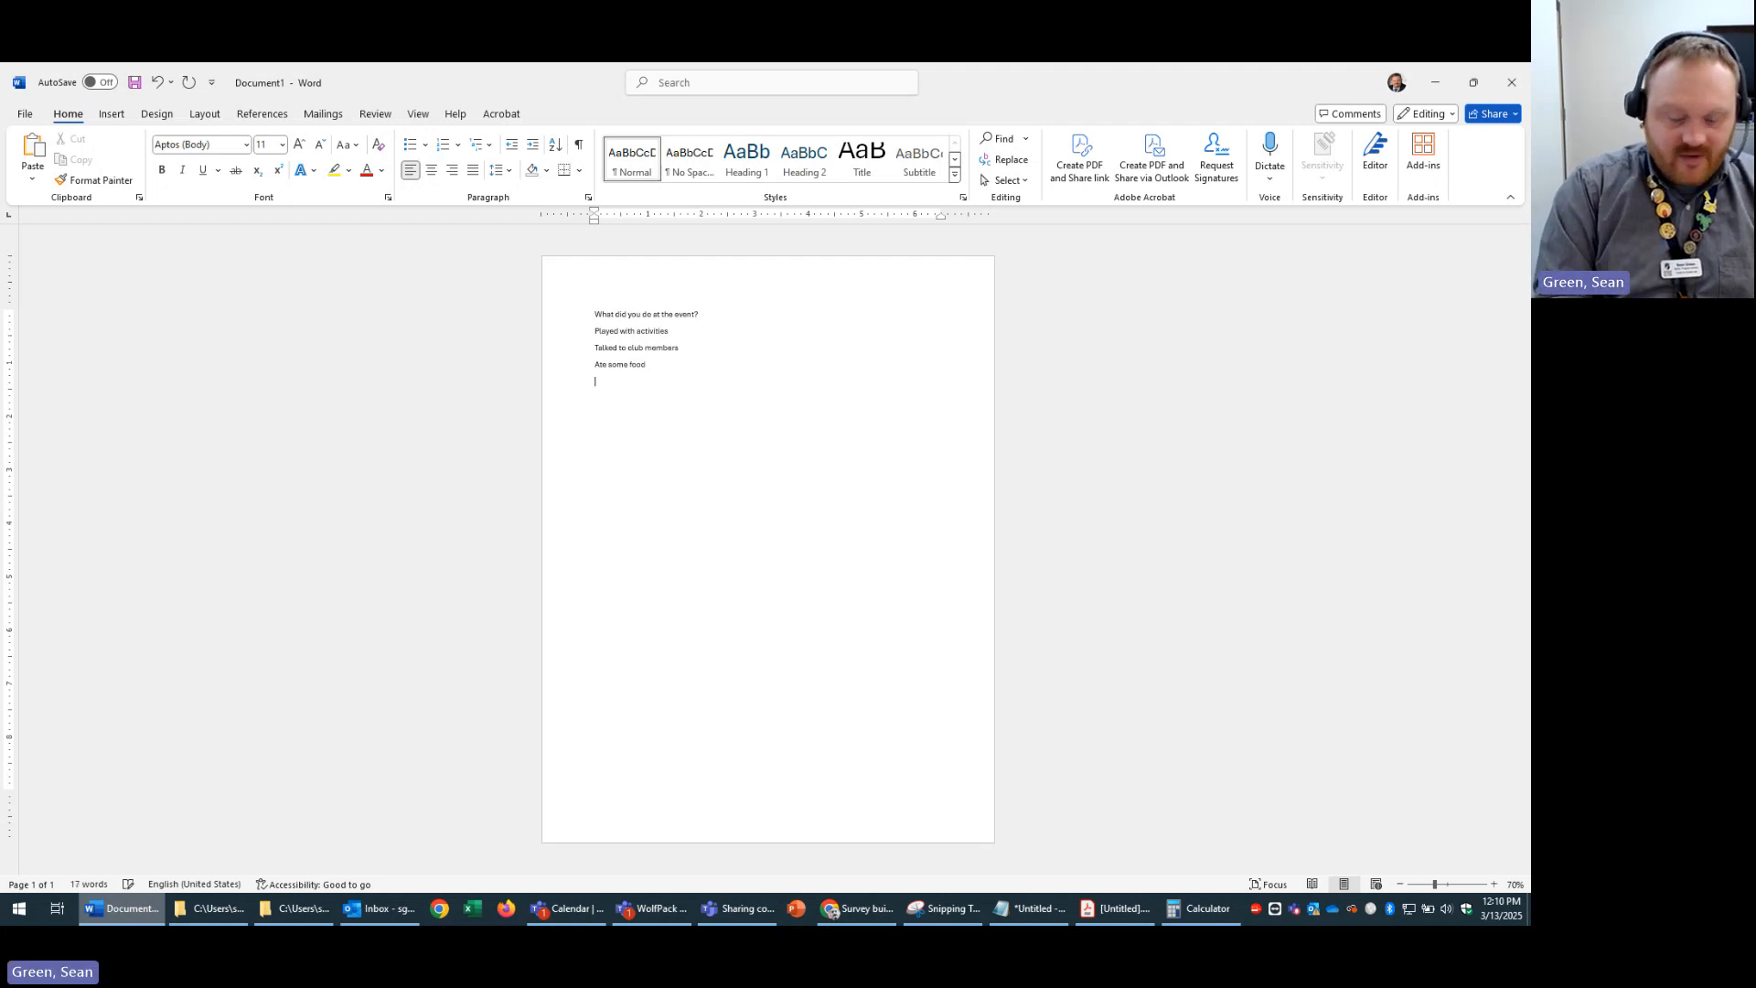
{"action": "type", "text": "othe"}
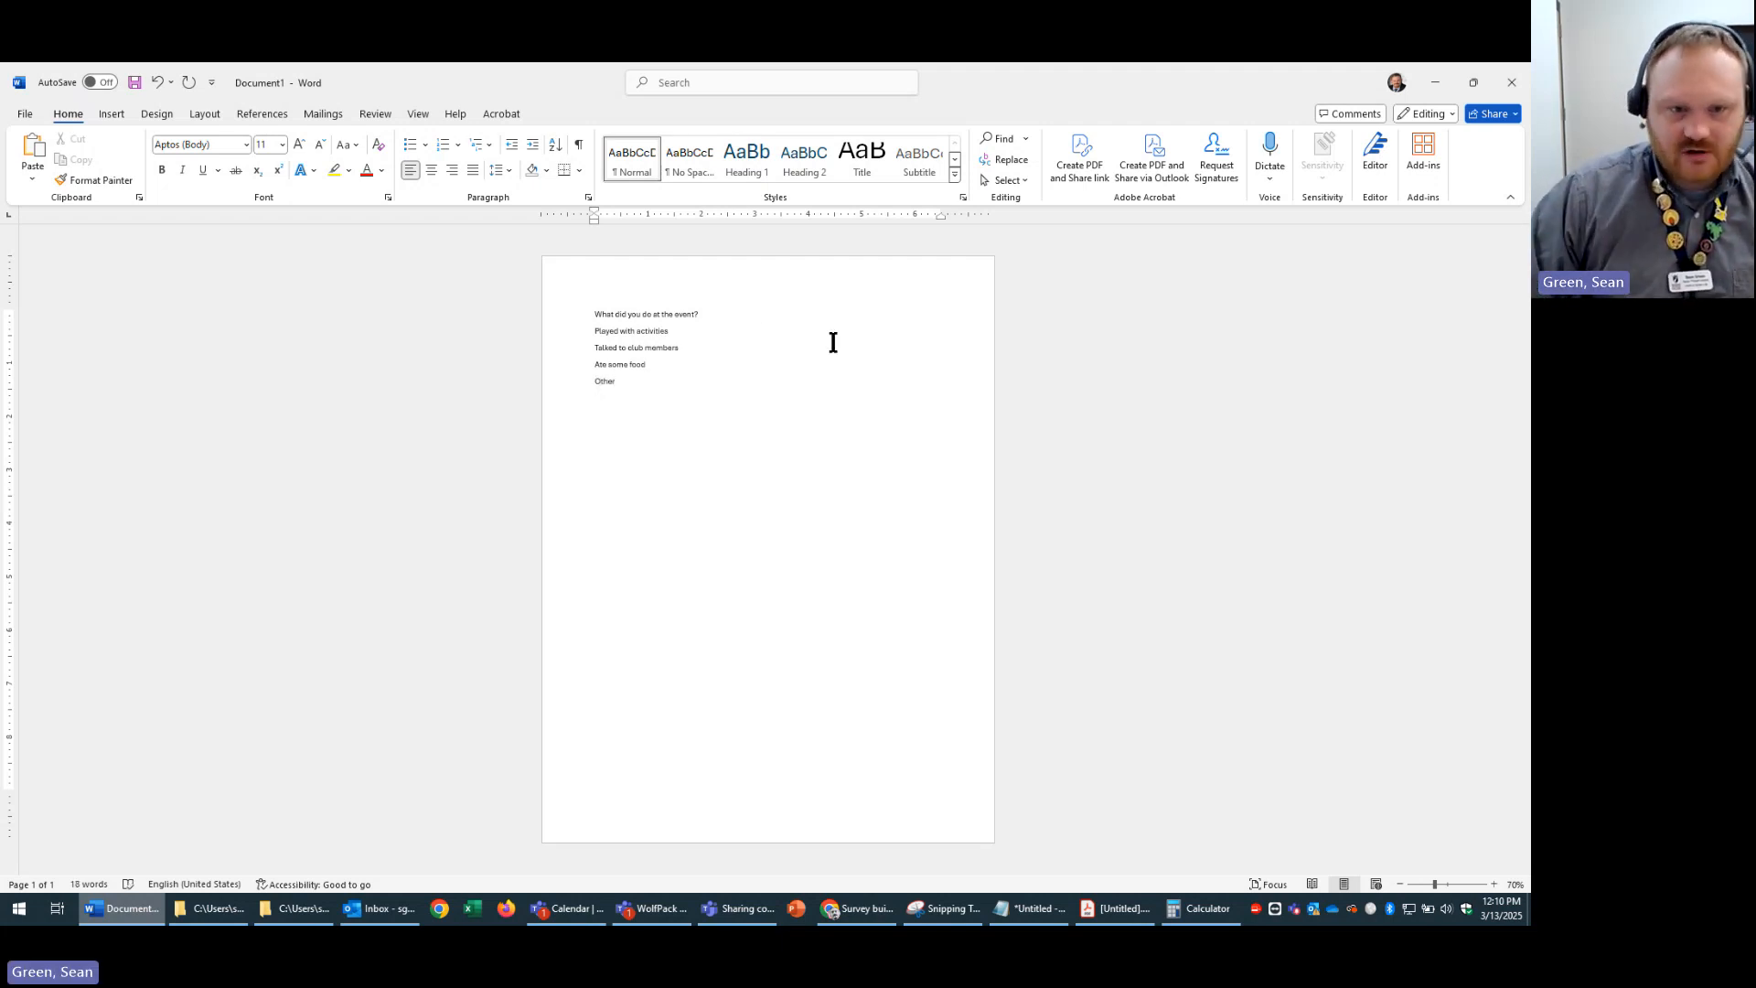
- Add an indented "-logic" note on a new line below the "Other" option
{"action": "left_click", "coordinate": [640, 383]}
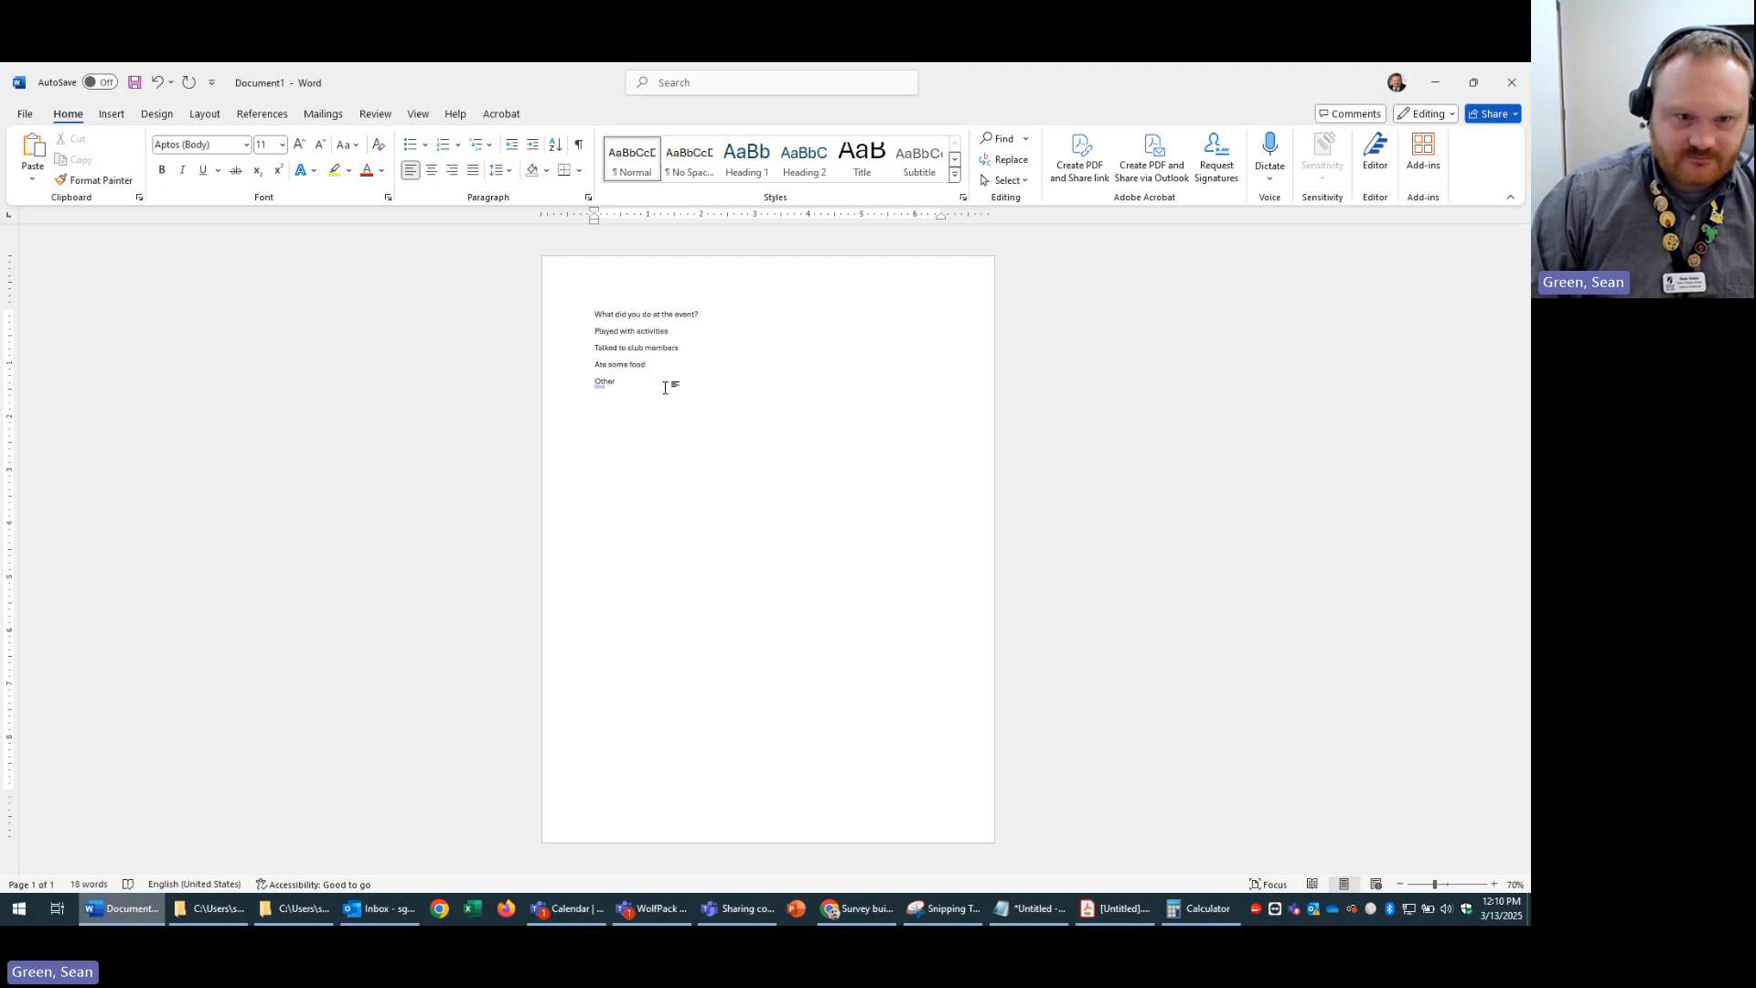
{"action": "left_click", "coordinate": [650, 396]}
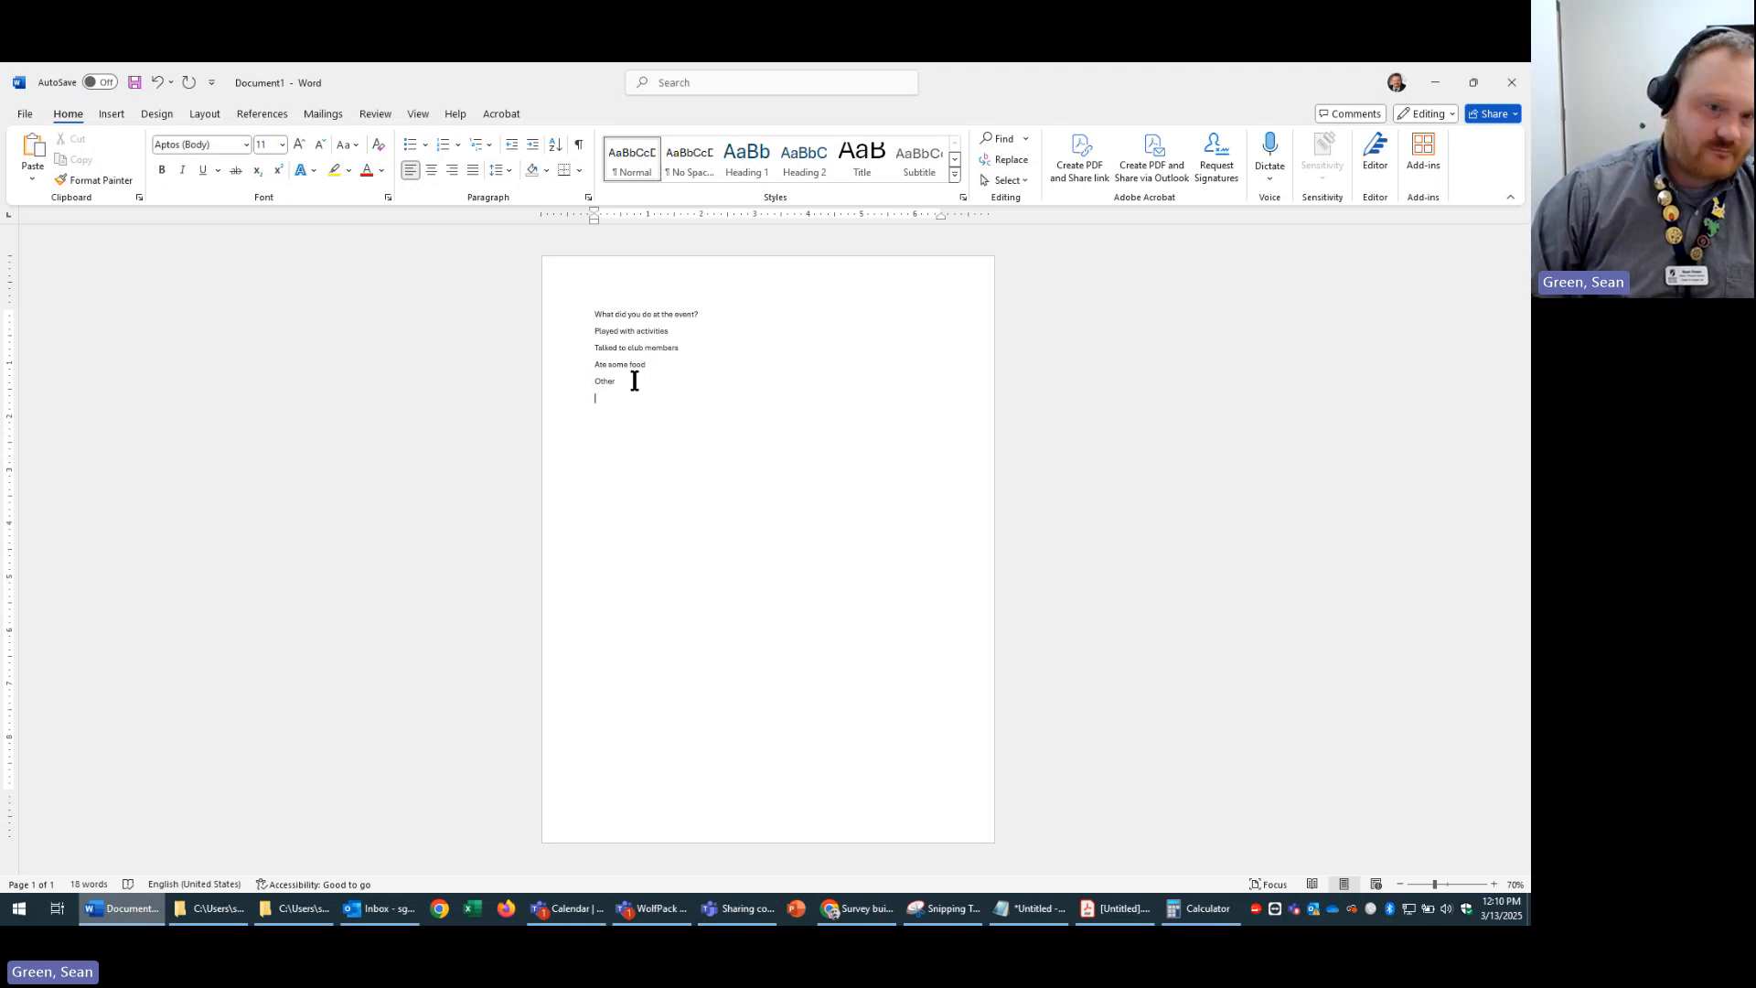
{"action": "left_click", "coordinate": [619, 382]}
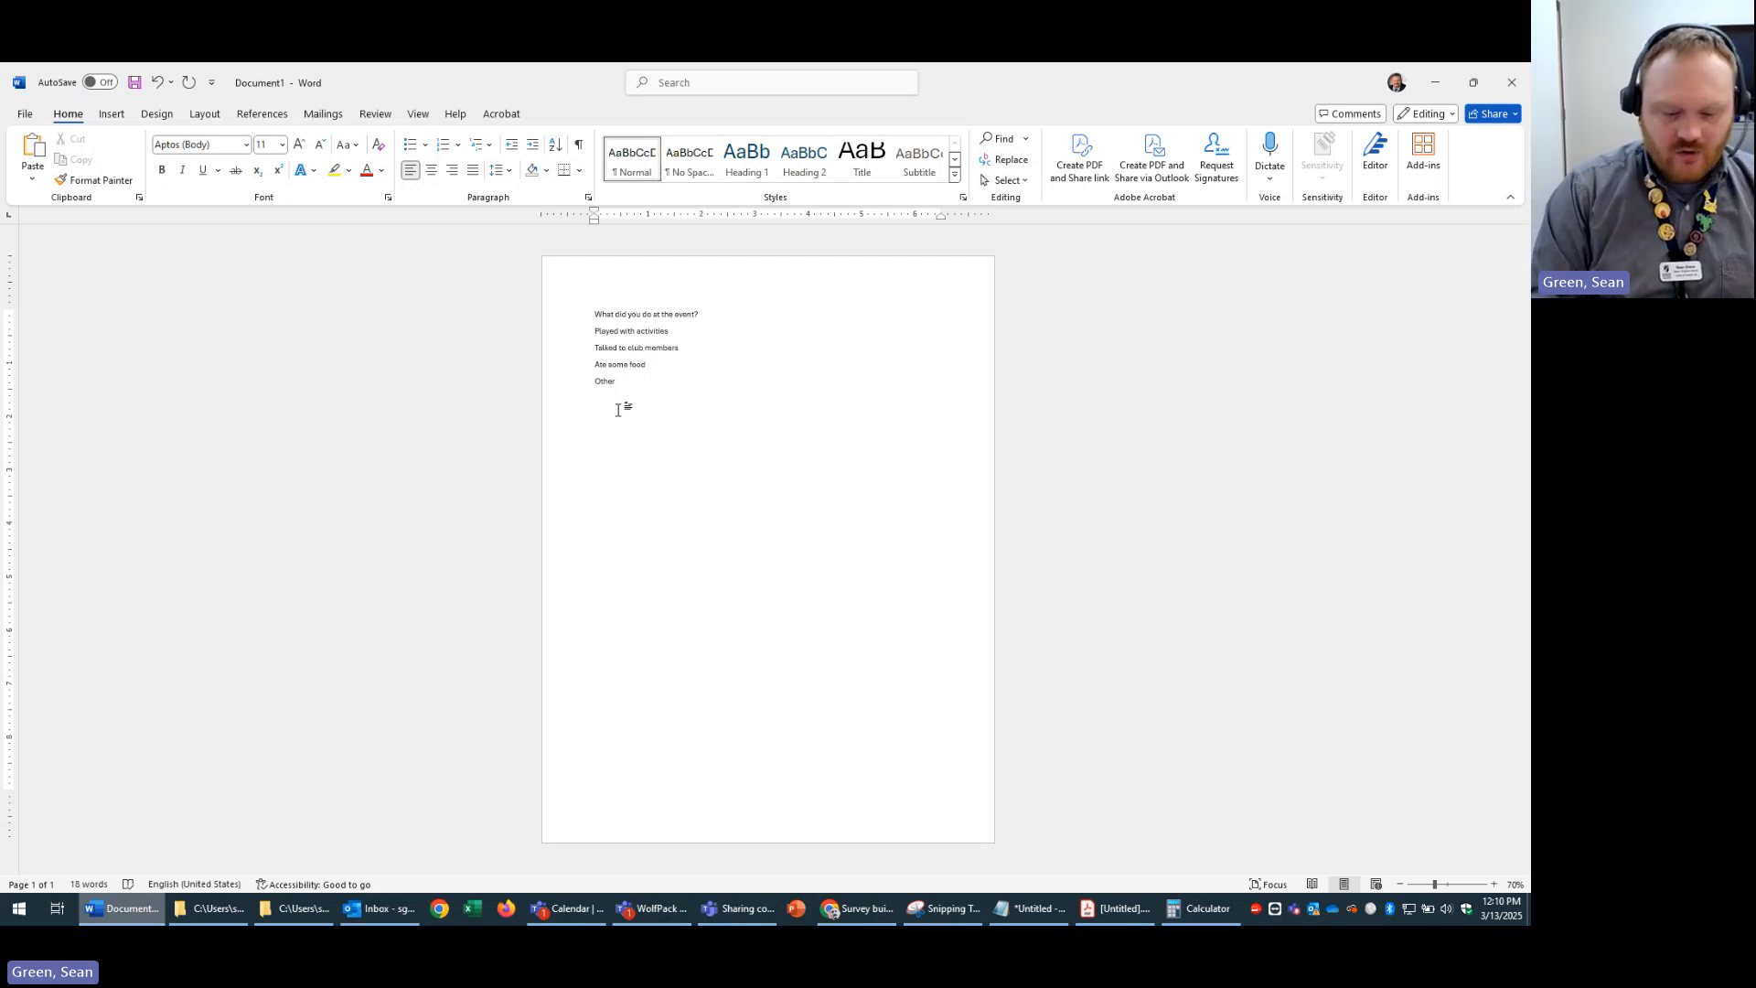
{"action": "key", "text": "Tab"}
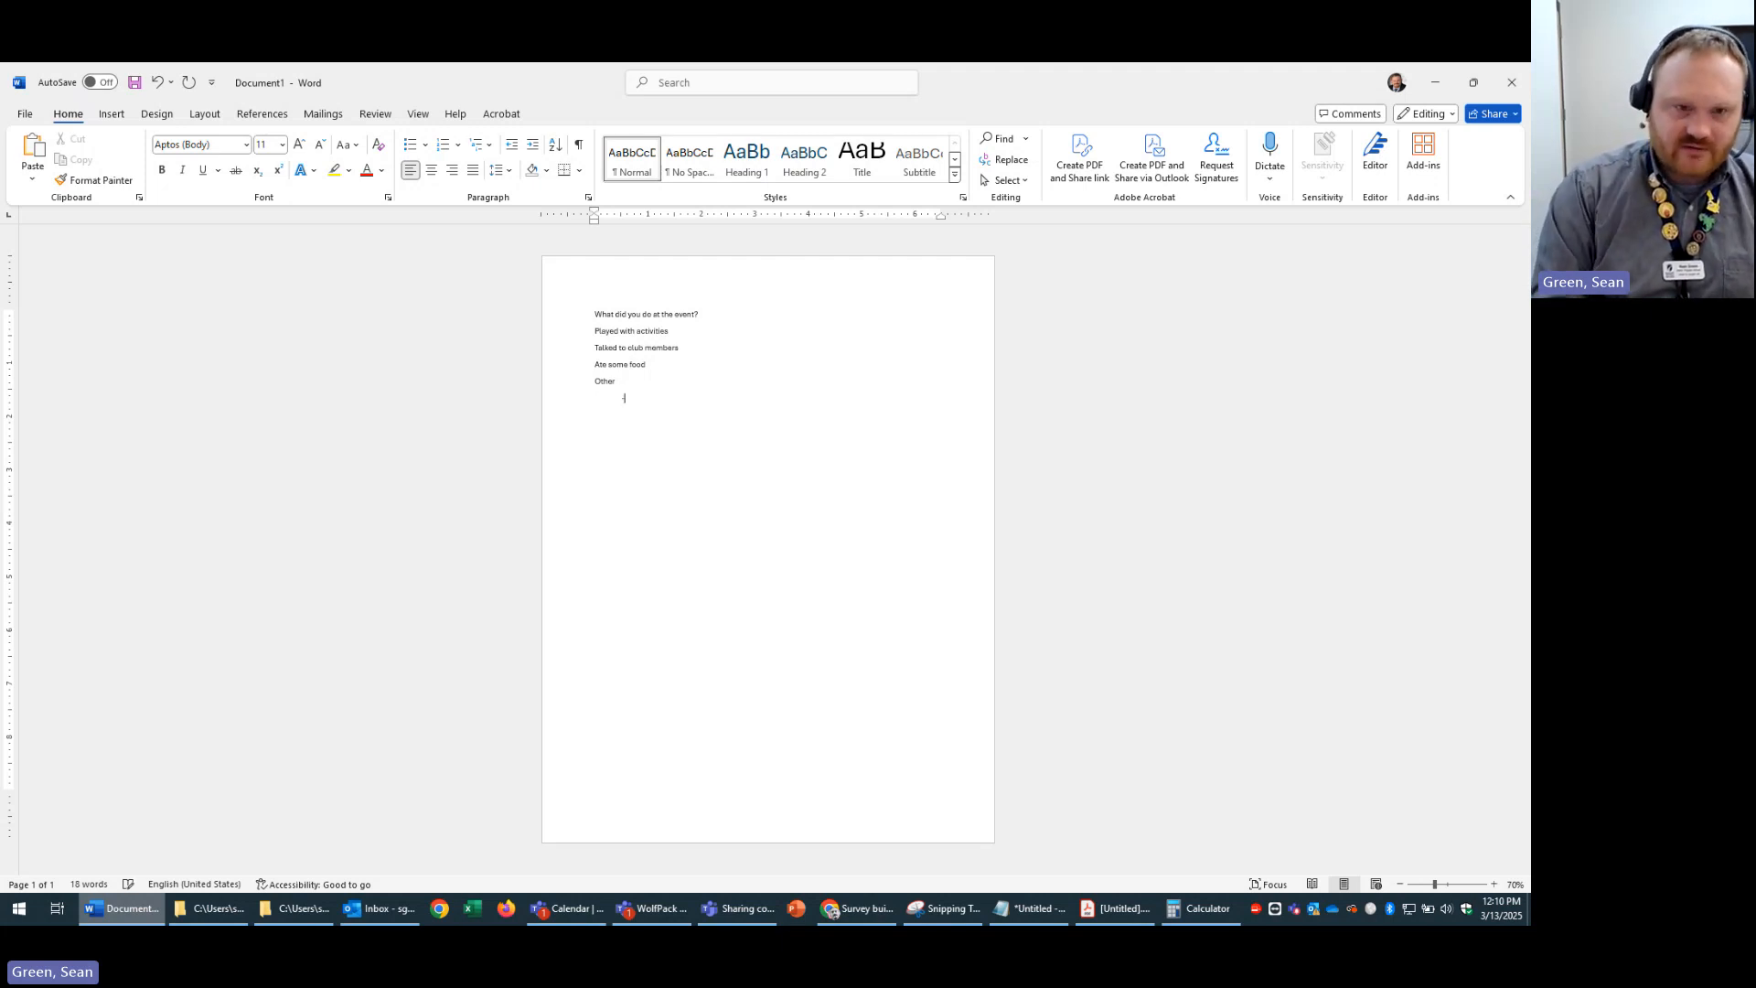
{"action": "type", "text": "-log"}
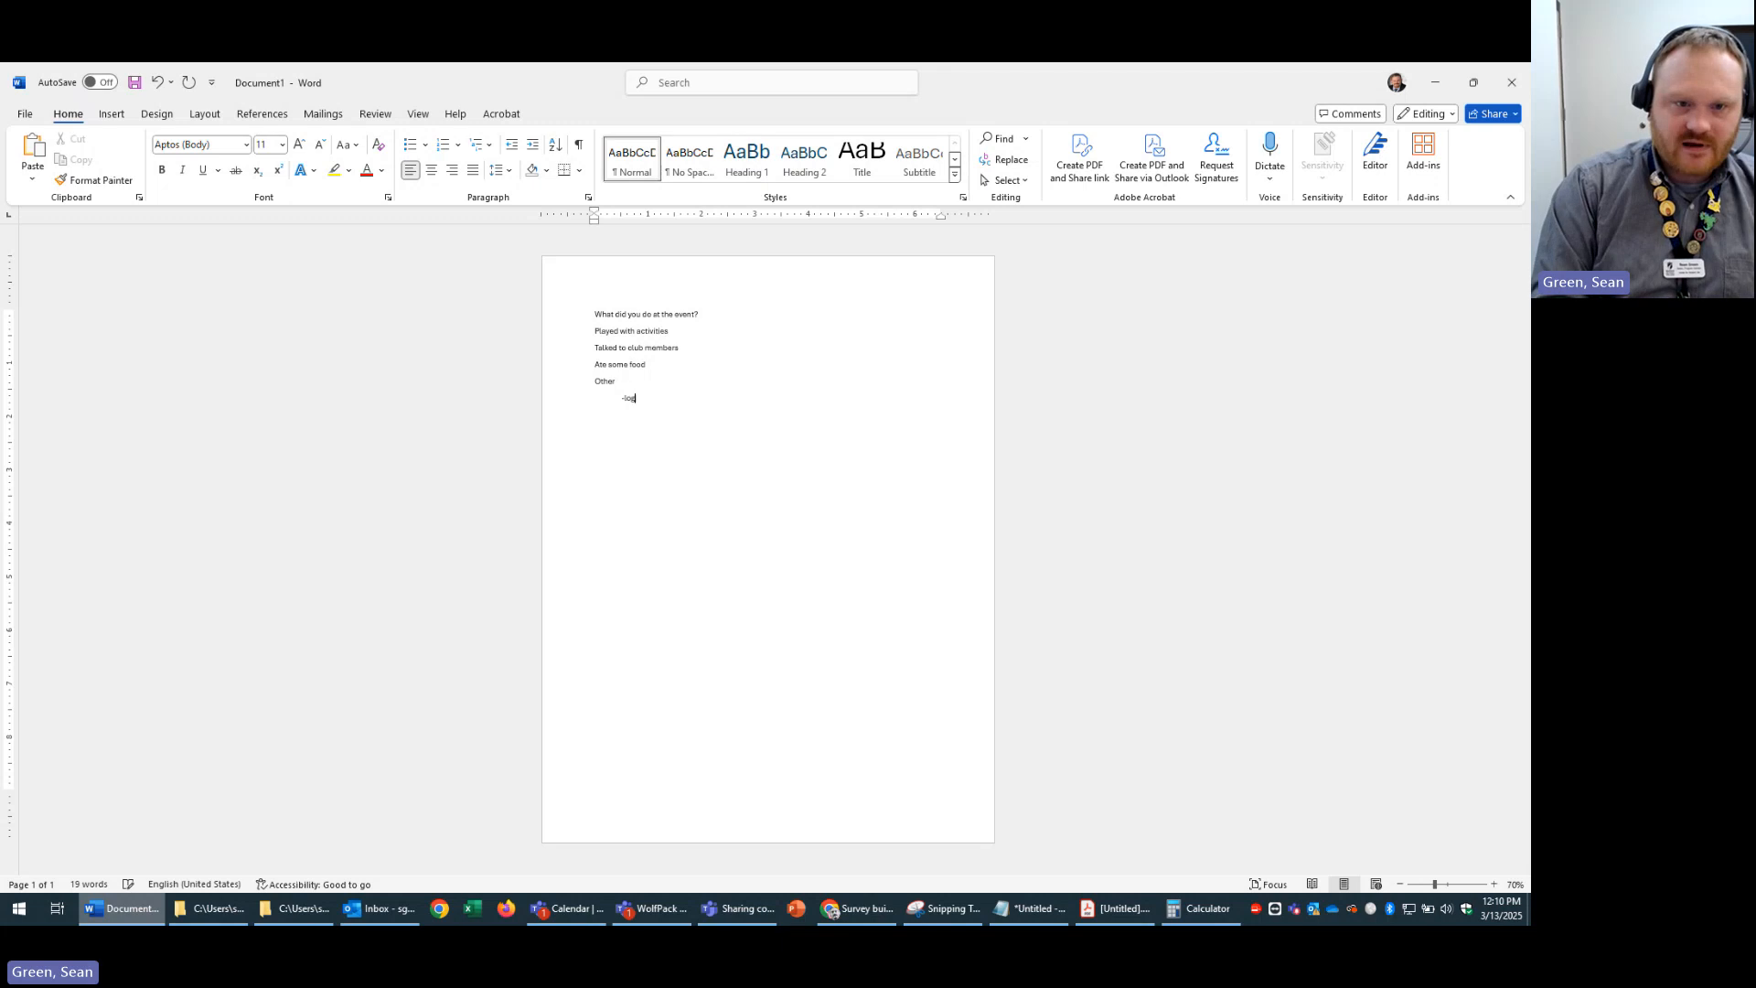
{"action": "type", "text": "ic"}
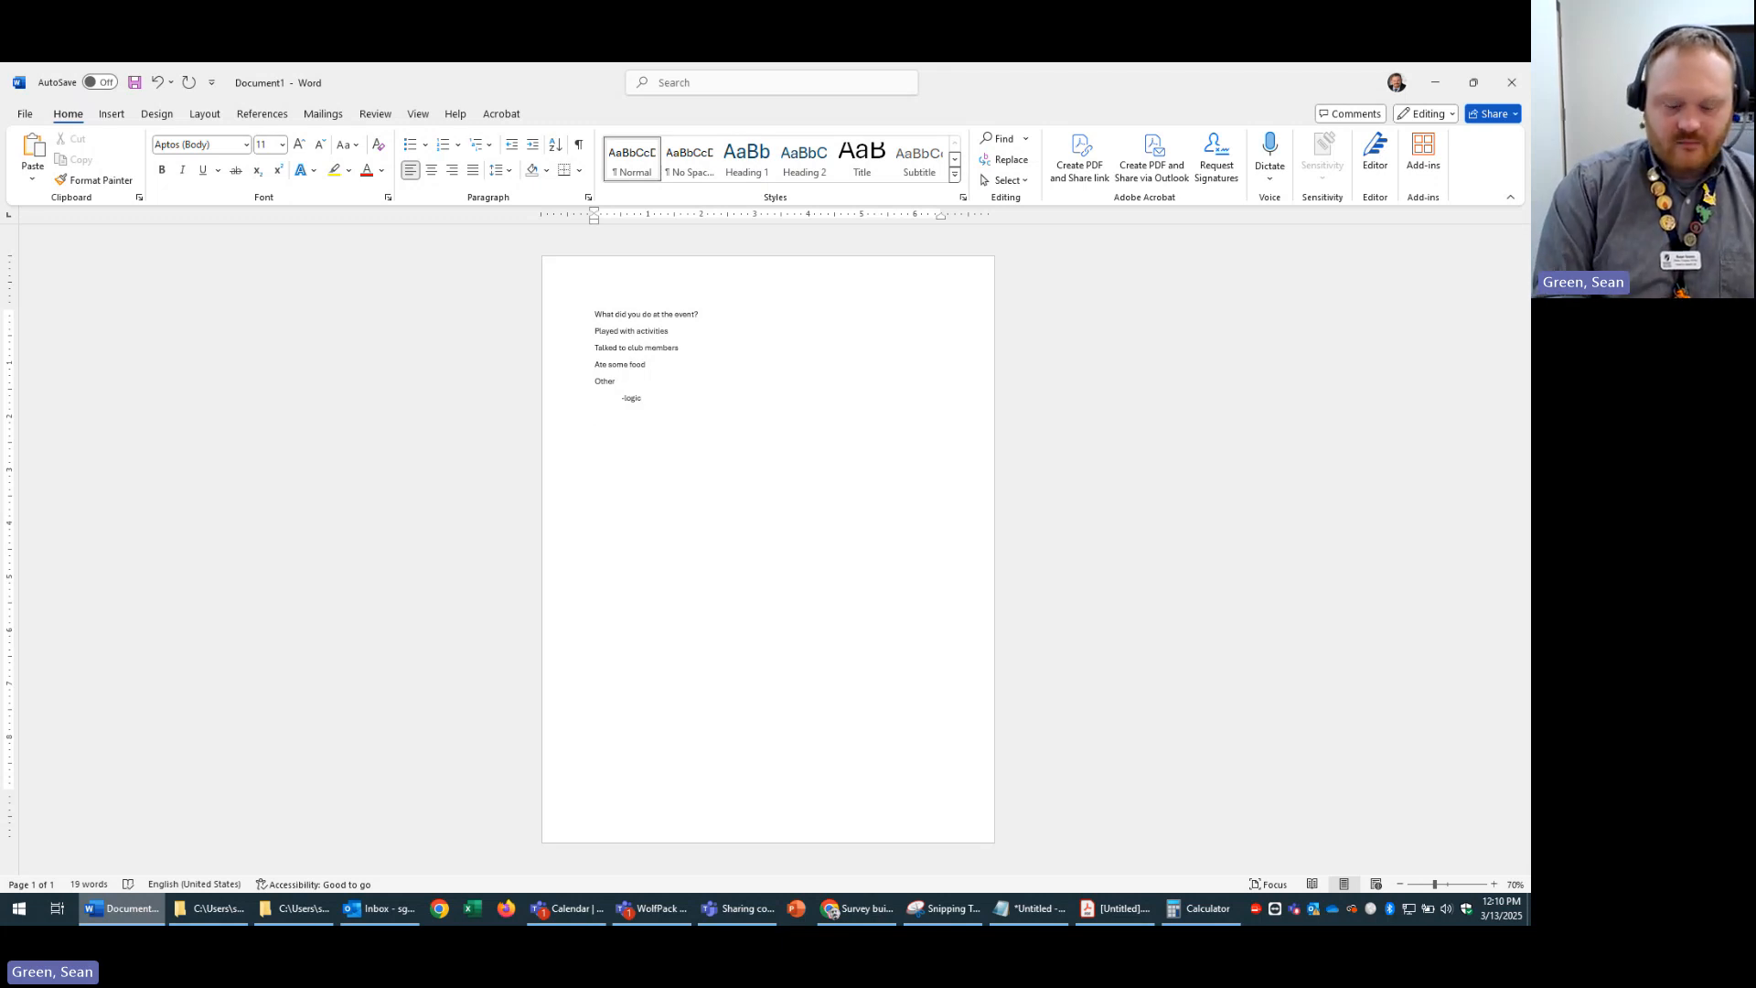
- Write the follow-up prompt "Please explain what you did at the event." as an indented line below the logic note
{"action": "key", "text": "Return"}
{"action": "type", "text": "What"}
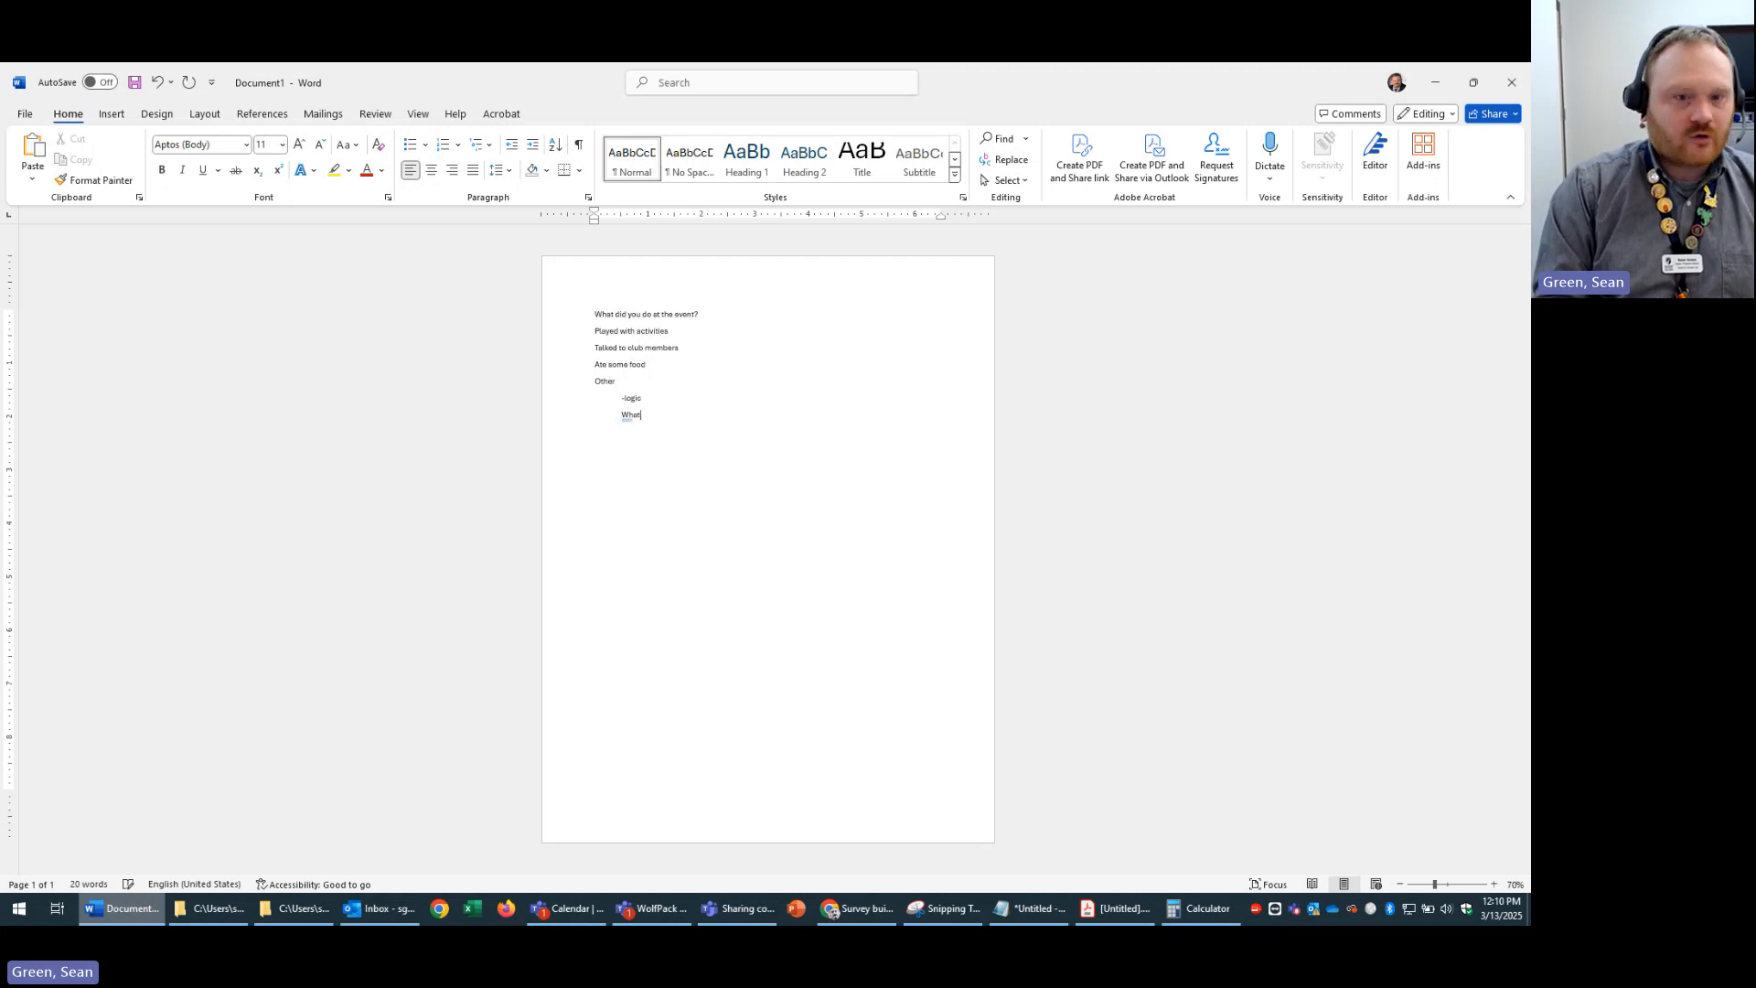
{"action": "key", "text": "BackSpace"}
{"action": "key", "text": "BackSpace"}
{"action": "key", "text": "BackSpace"}
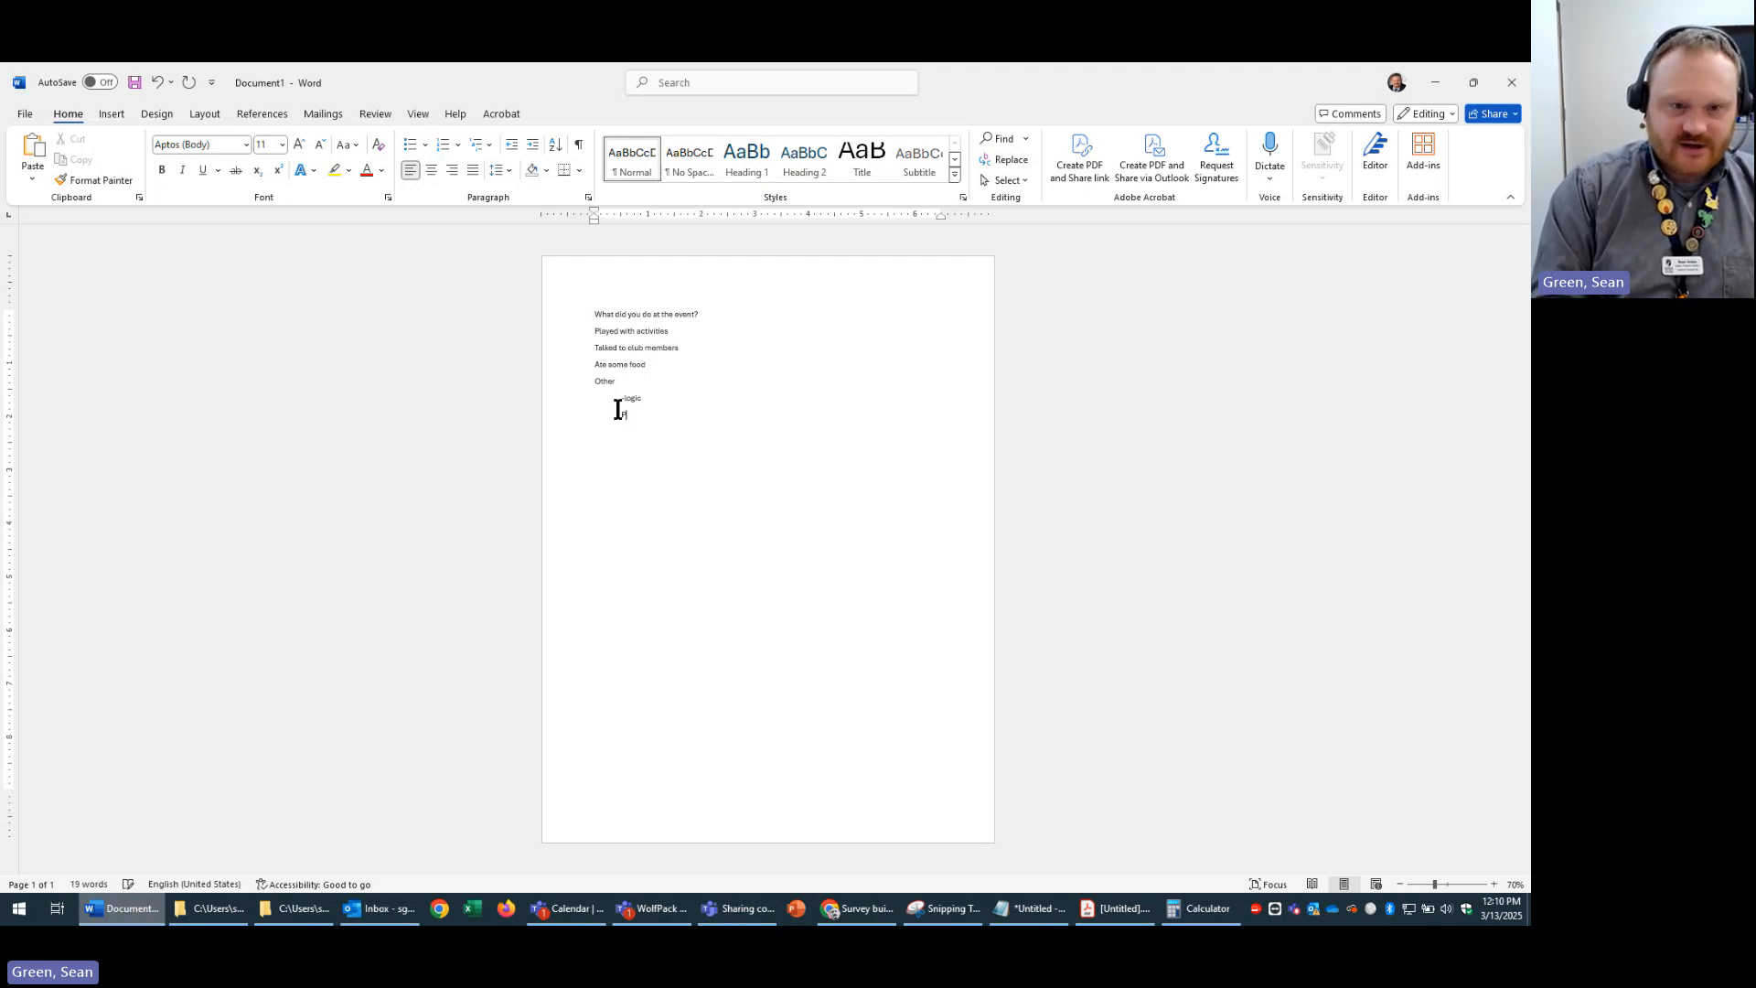
{"action": "type", "text": "Please explain"}
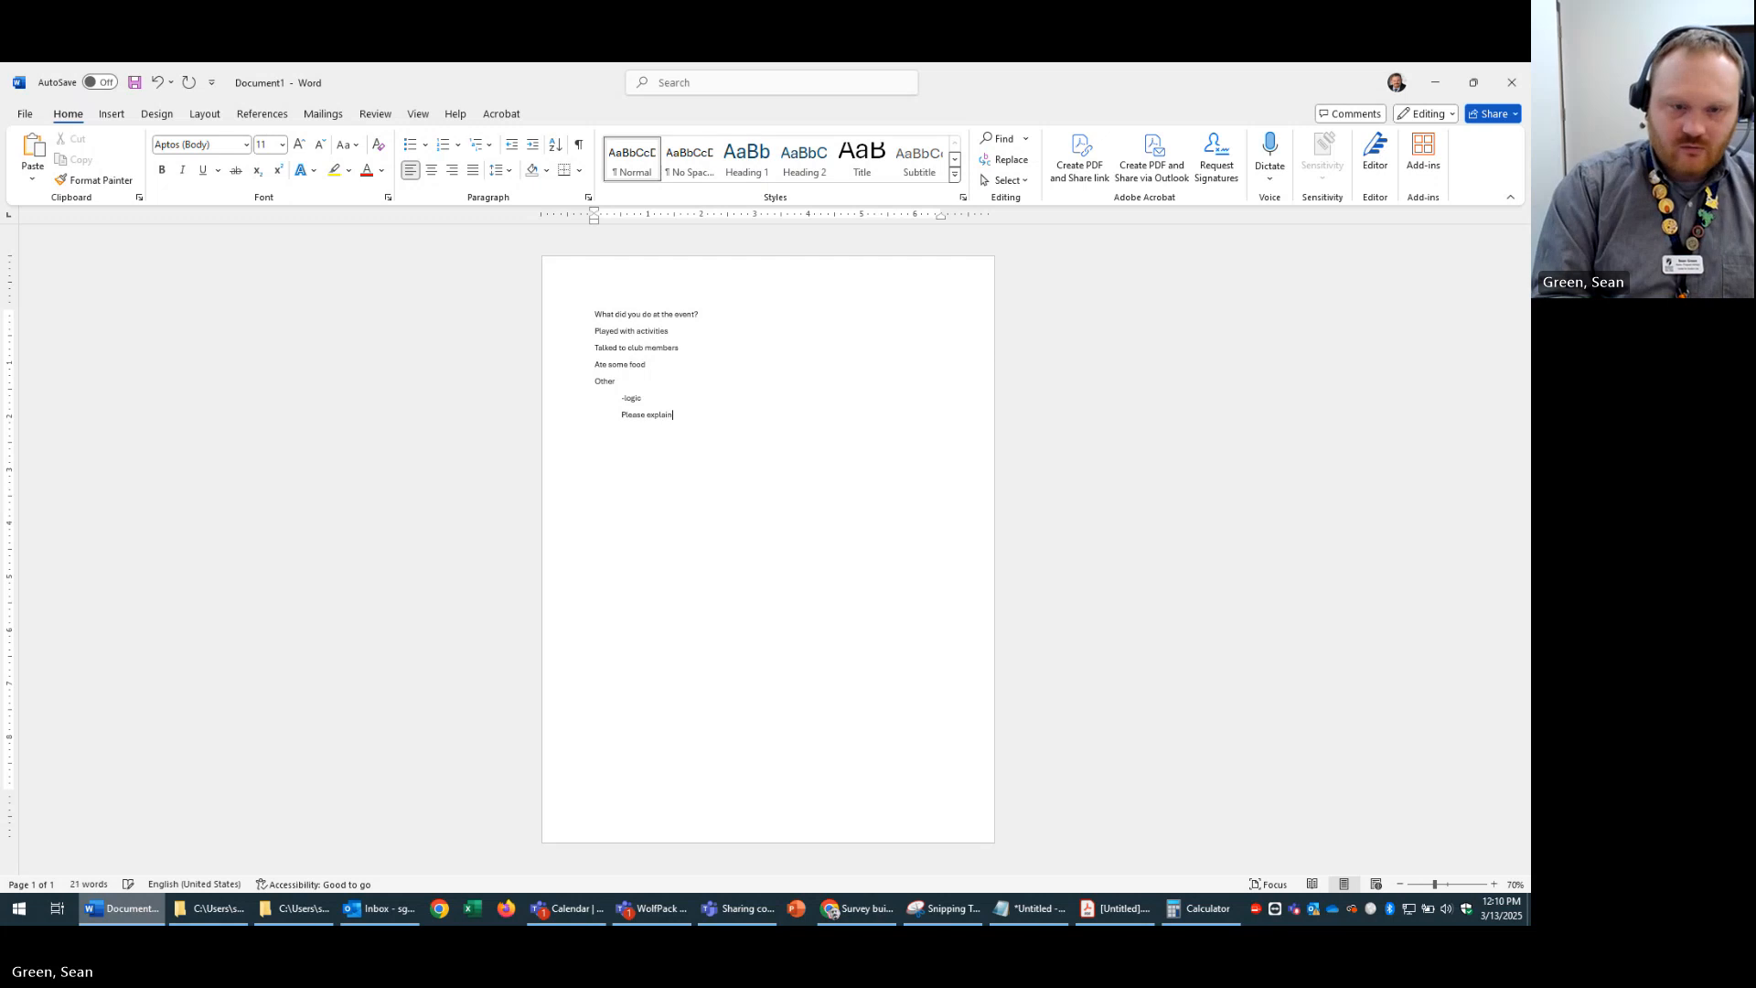
{"action": "type", "text": " what you did at the event"}
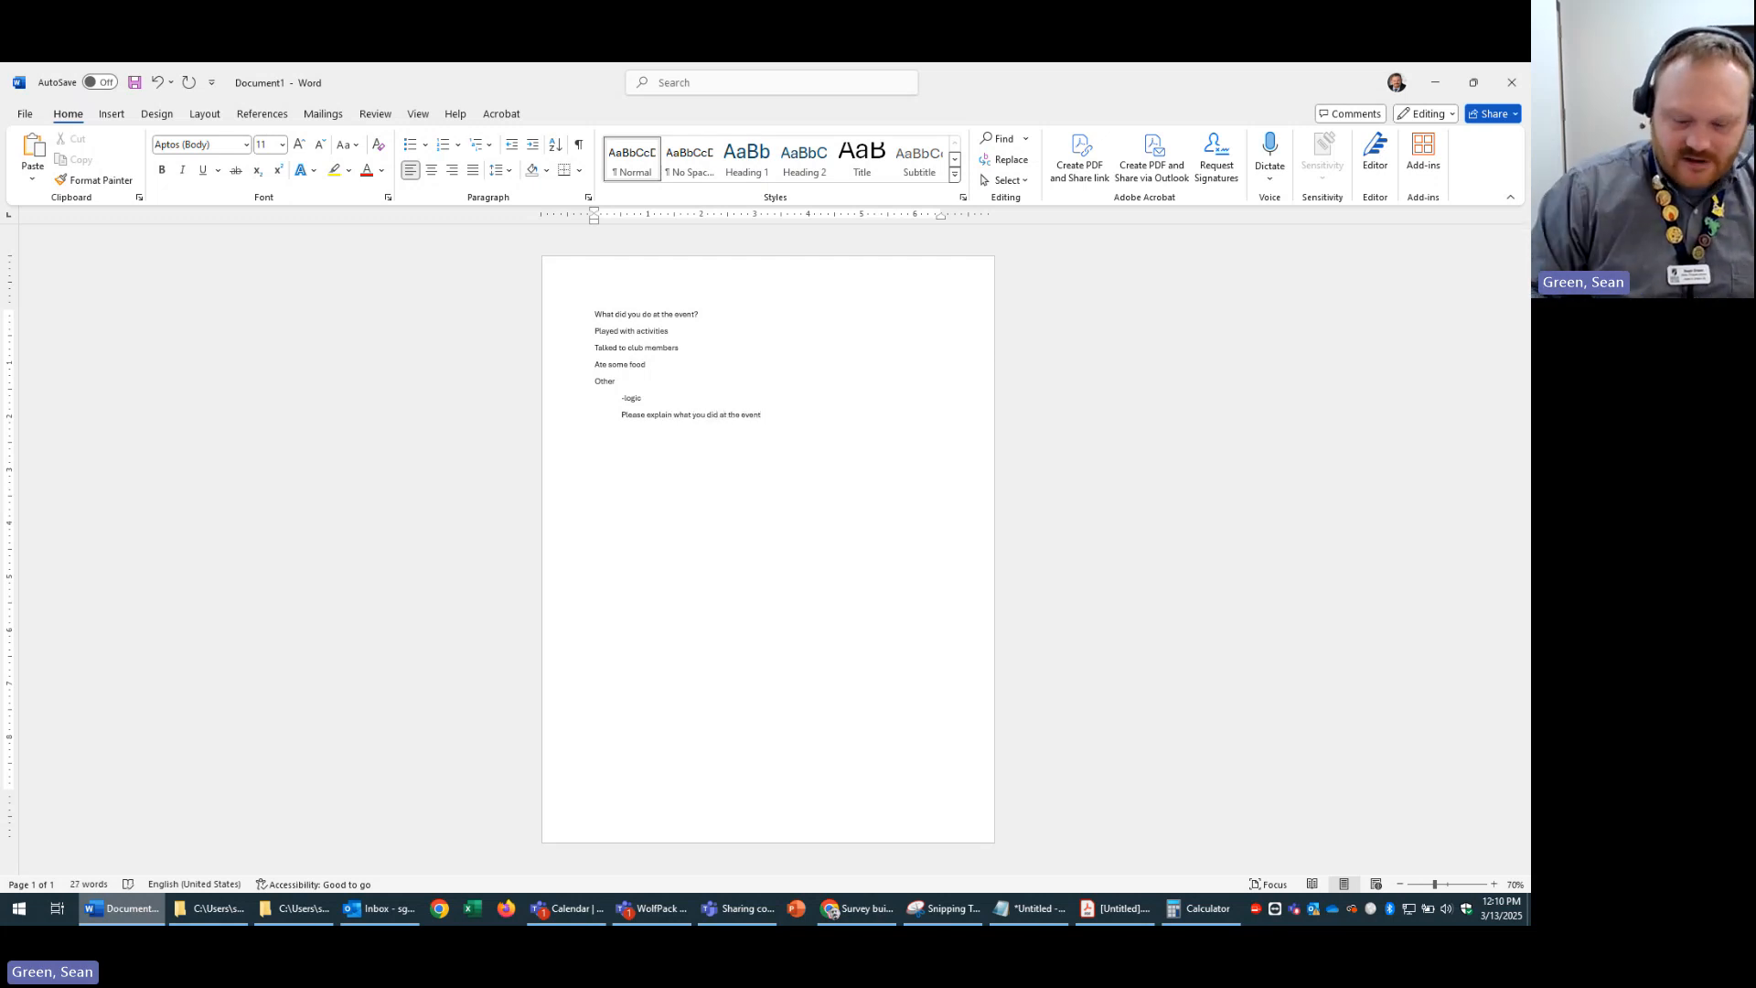
{"action": "type", "text": "."}
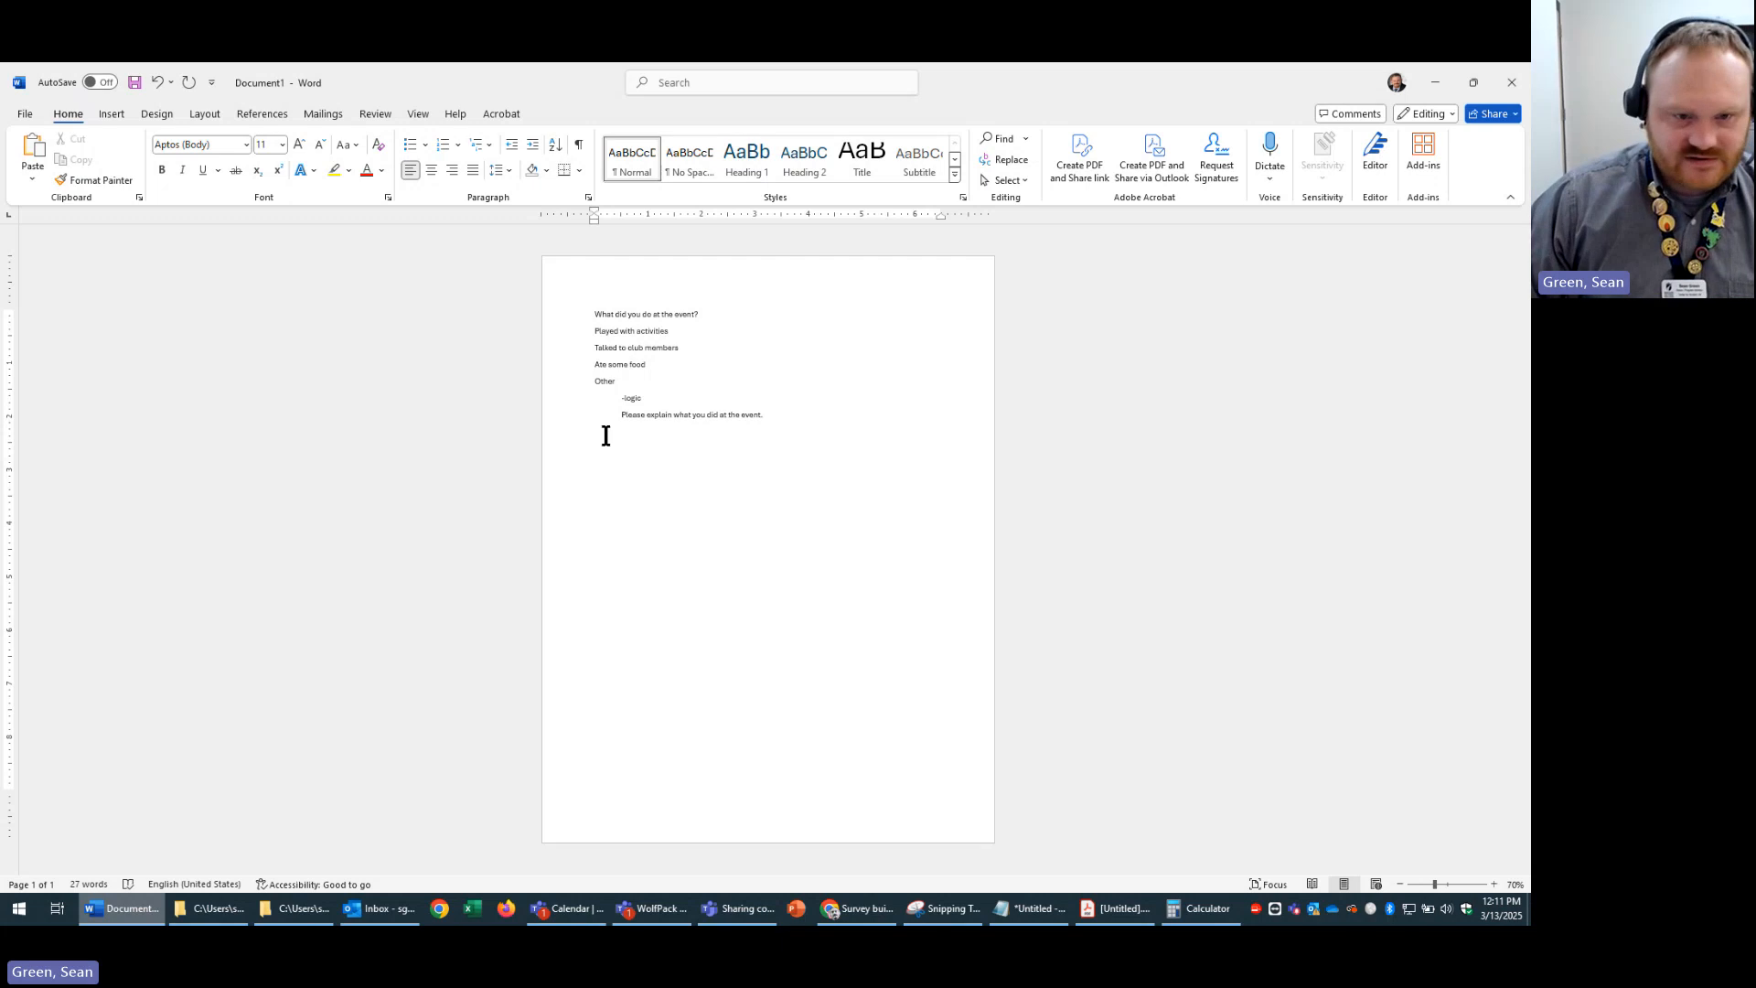
{"action": "key", "text": "Return"}
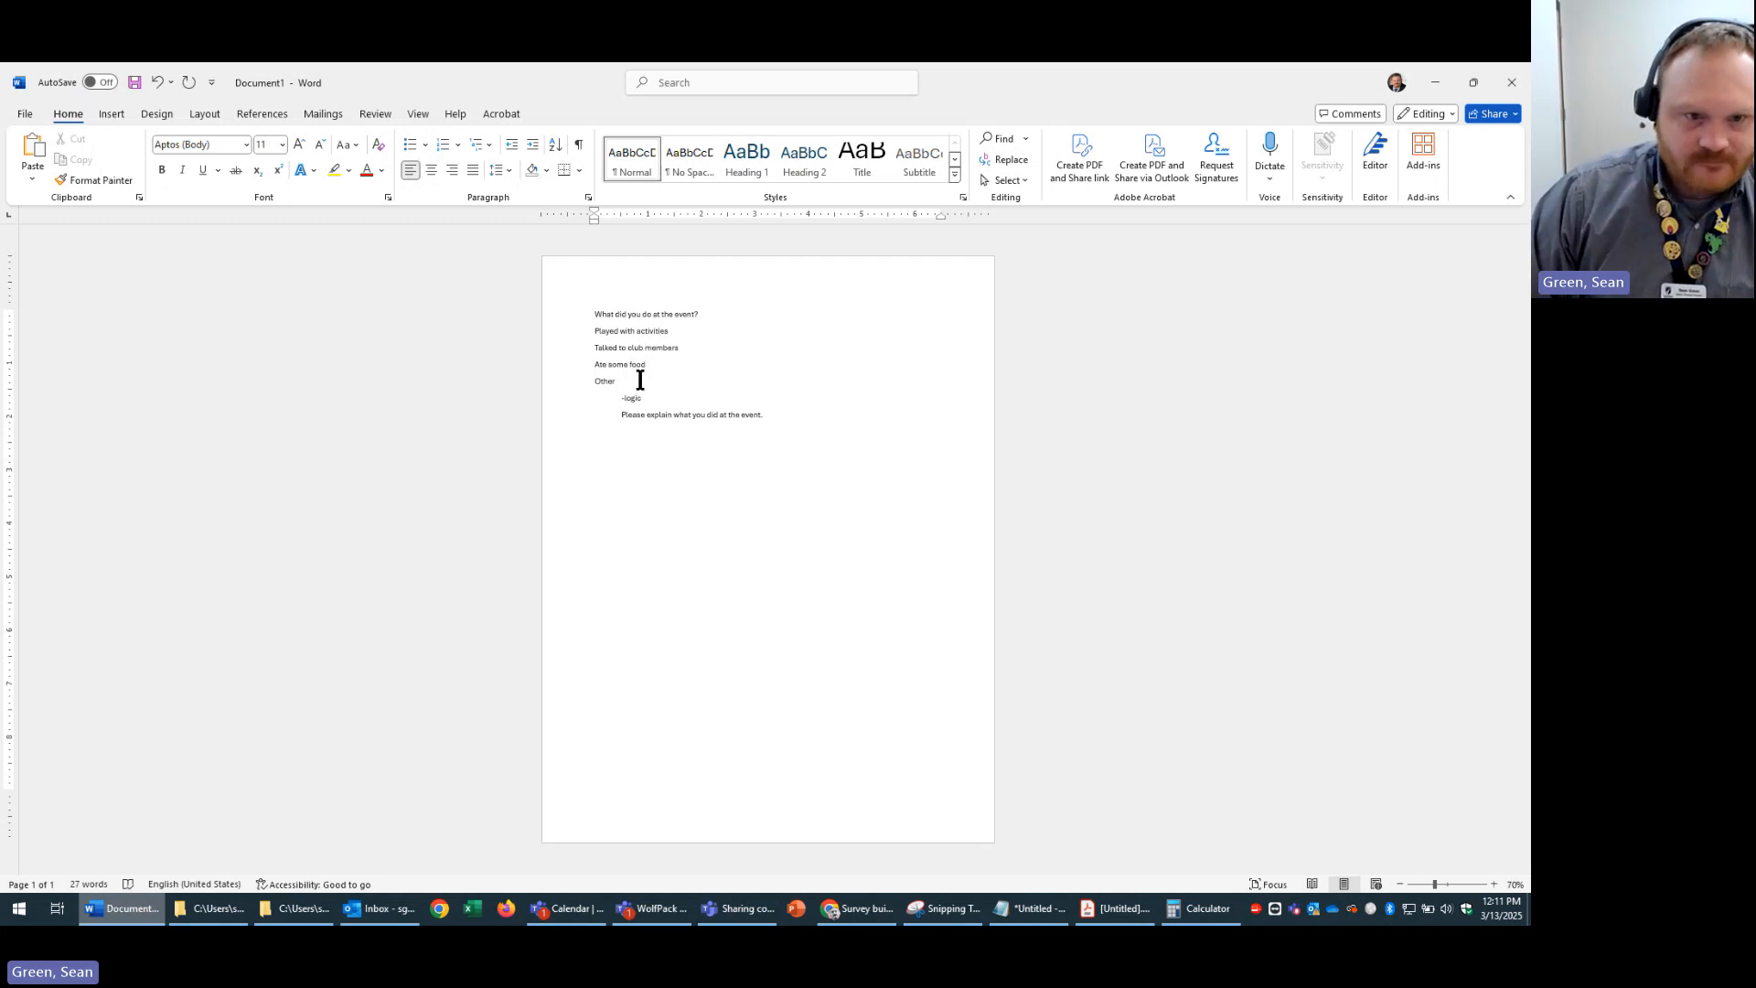
- Make the "Other" answer option bold
{"action": "left_click_drag", "start_coordinate": [640, 381], "coordinate": [573, 381]}
{"action": "left_click", "coordinate": [162, 170]}
{"action": "left_click", "coordinate": [746, 464]}
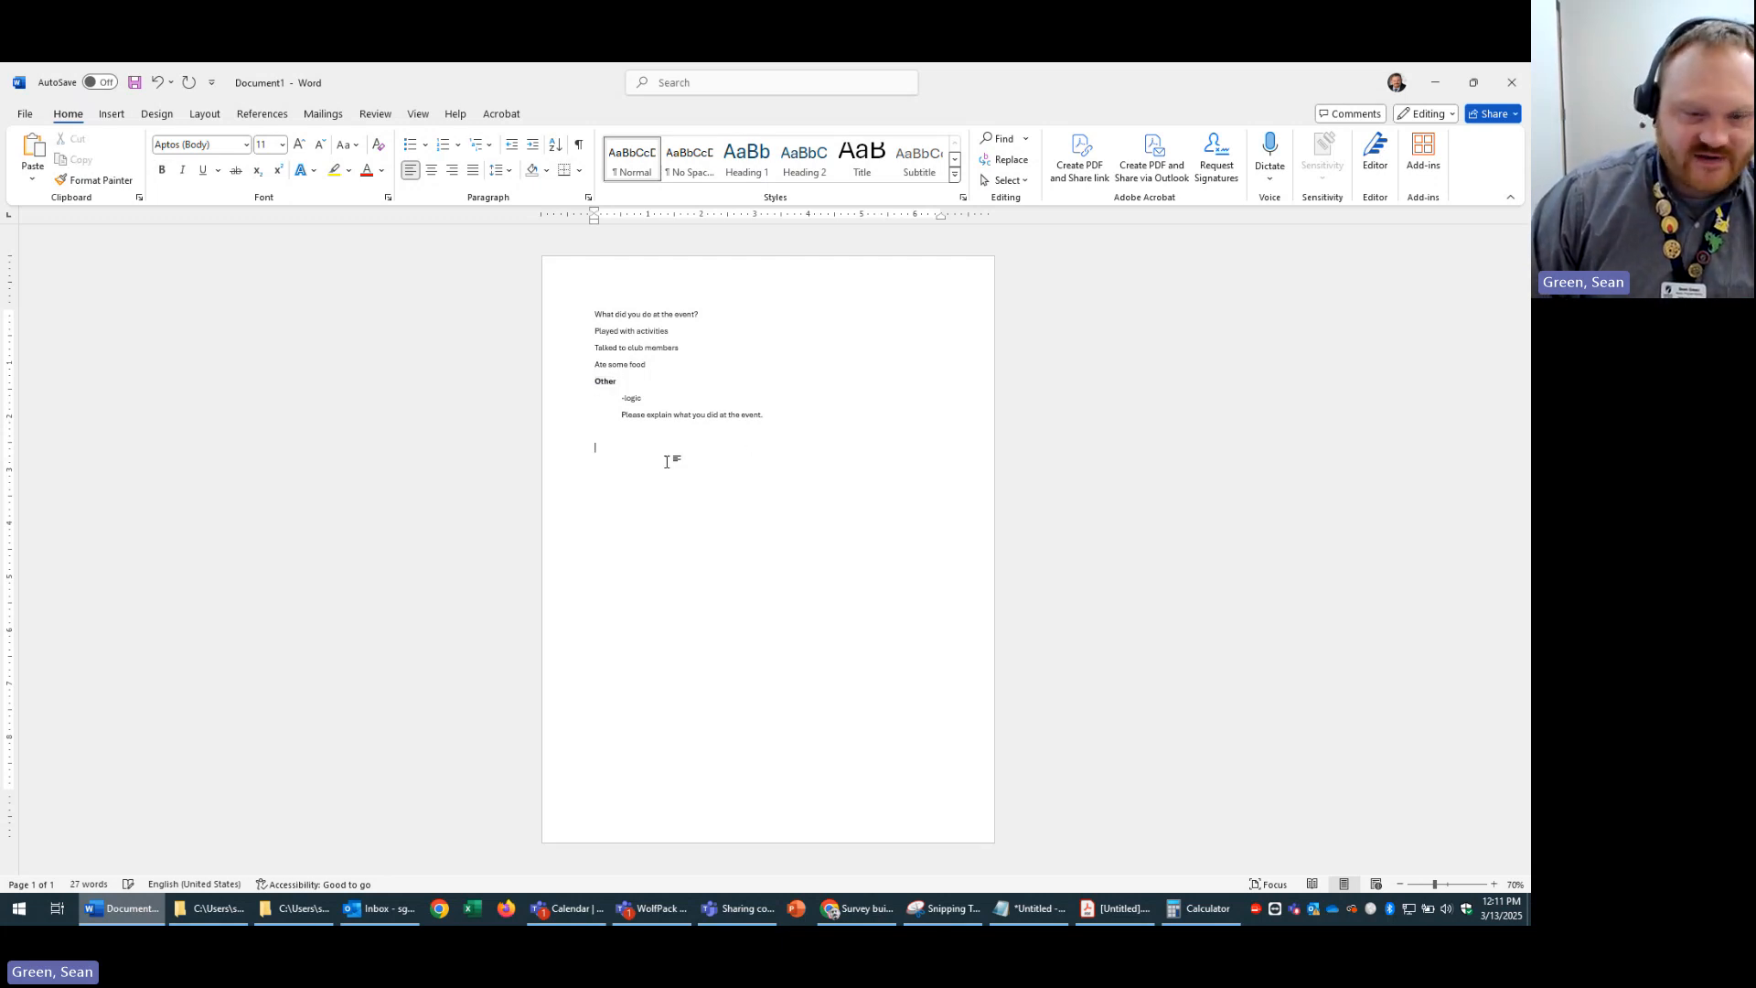
- Write the second question, "Did you enjoy the activities provided?", after a blank line below the first question's follow-up prompt
{"action": "left_click", "coordinate": [786, 414]}
{"action": "left_click", "coordinate": [595, 449]}
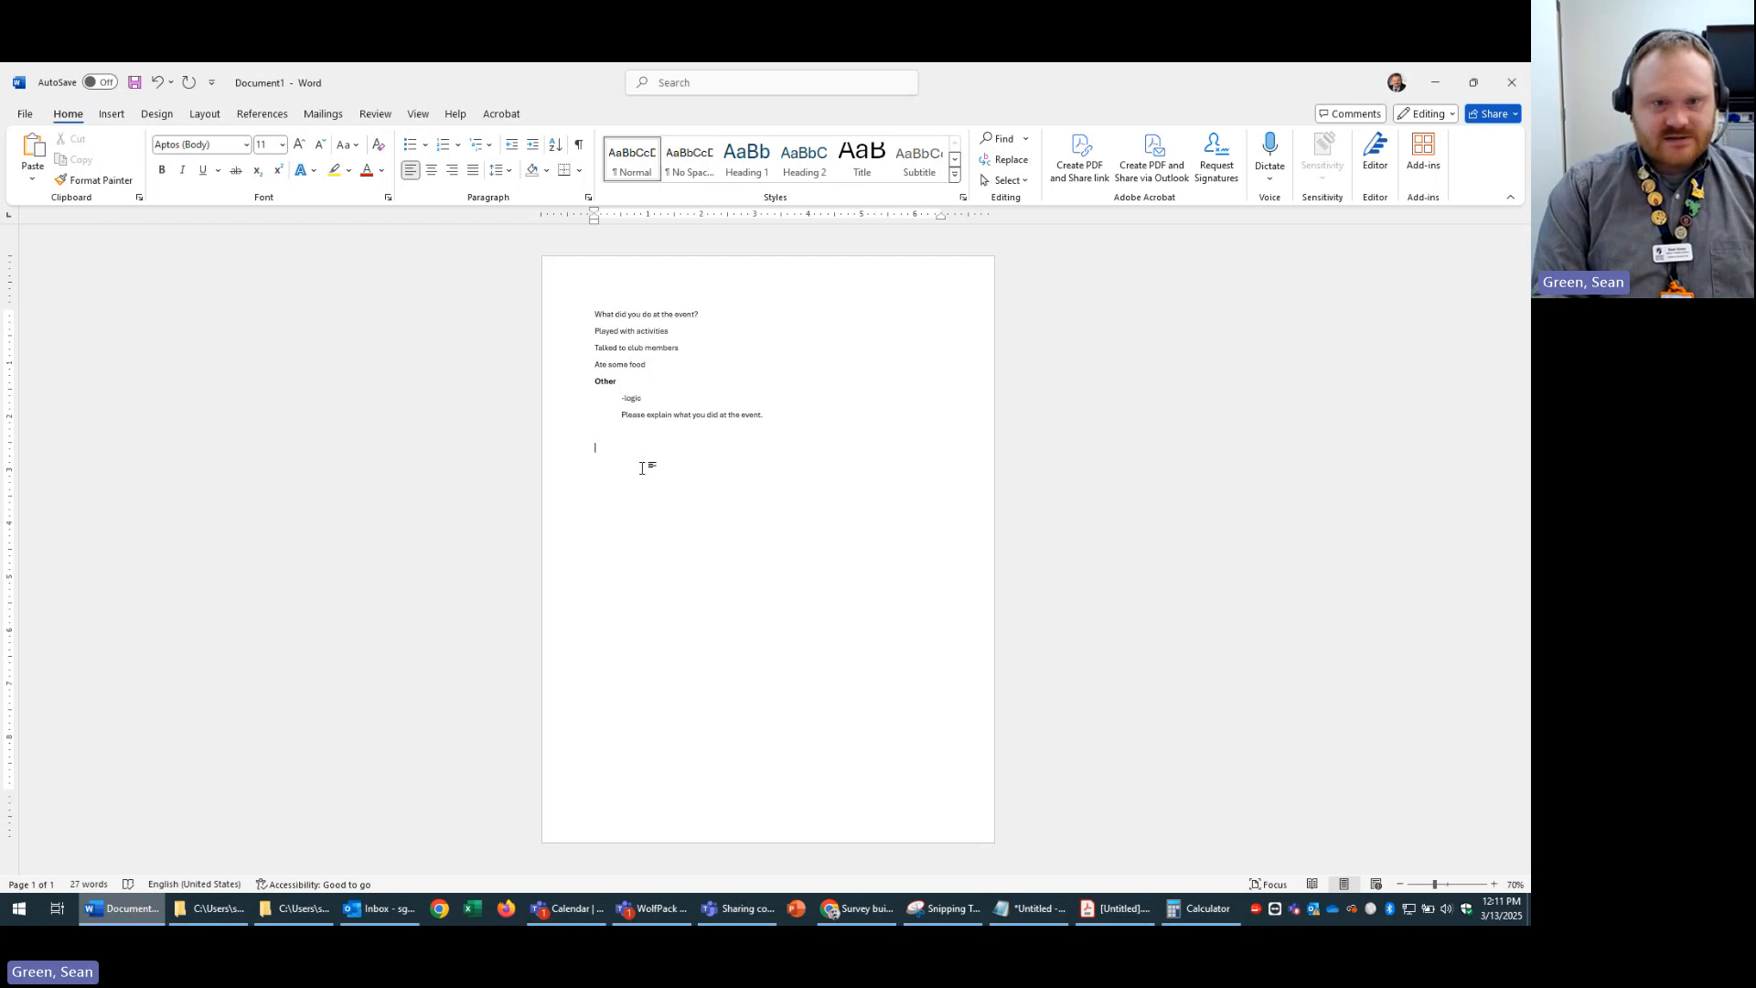
{"action": "type", "text": "Did you enjo"}
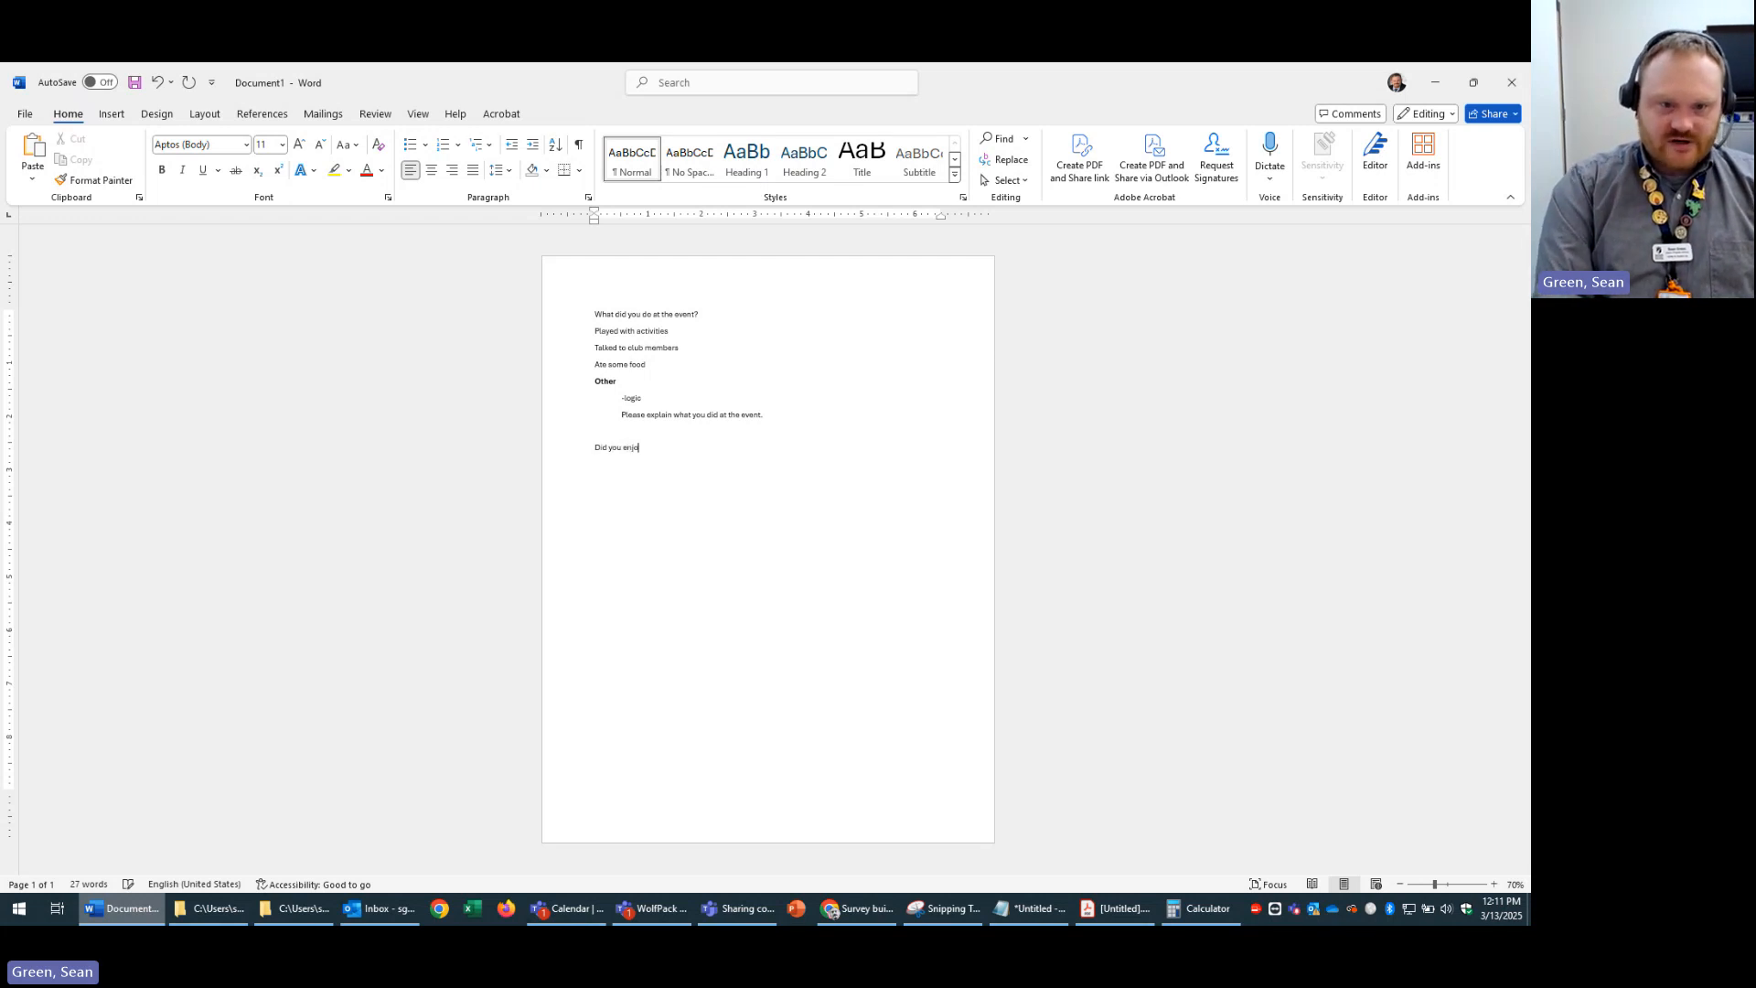
{"action": "type", "text": "y the activities "}
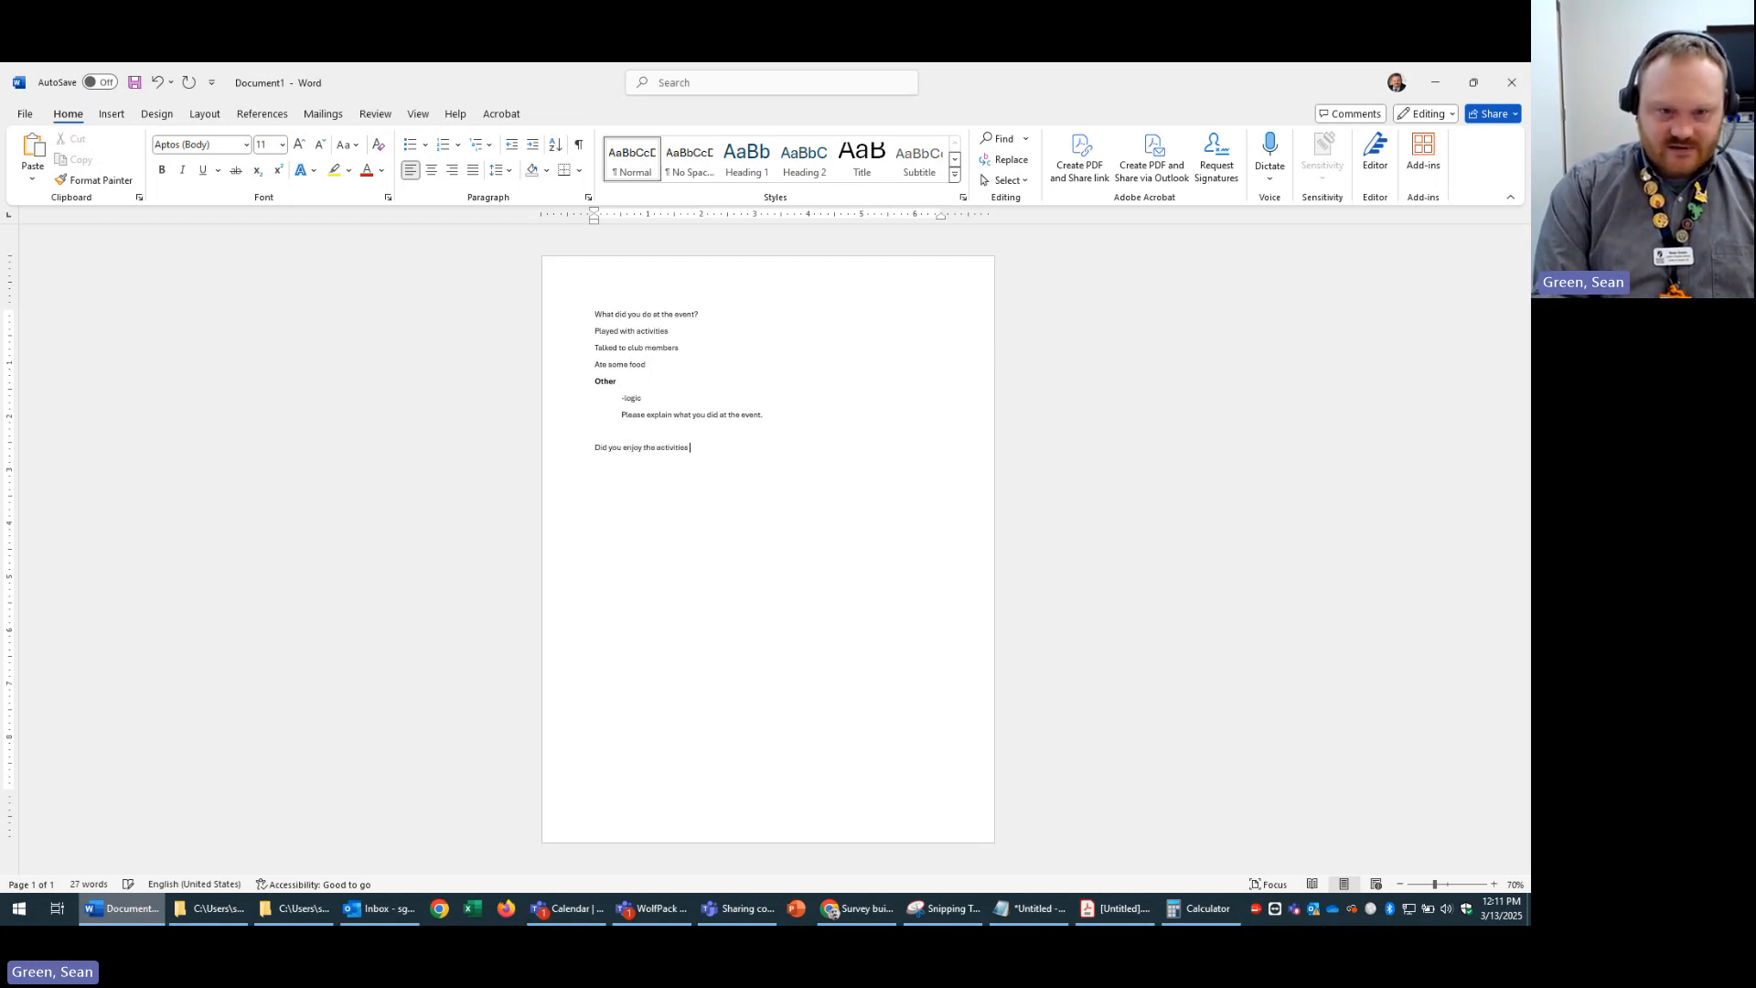
{"action": "type", "text": "provided?"}
{"action": "key", "text": "Return"}
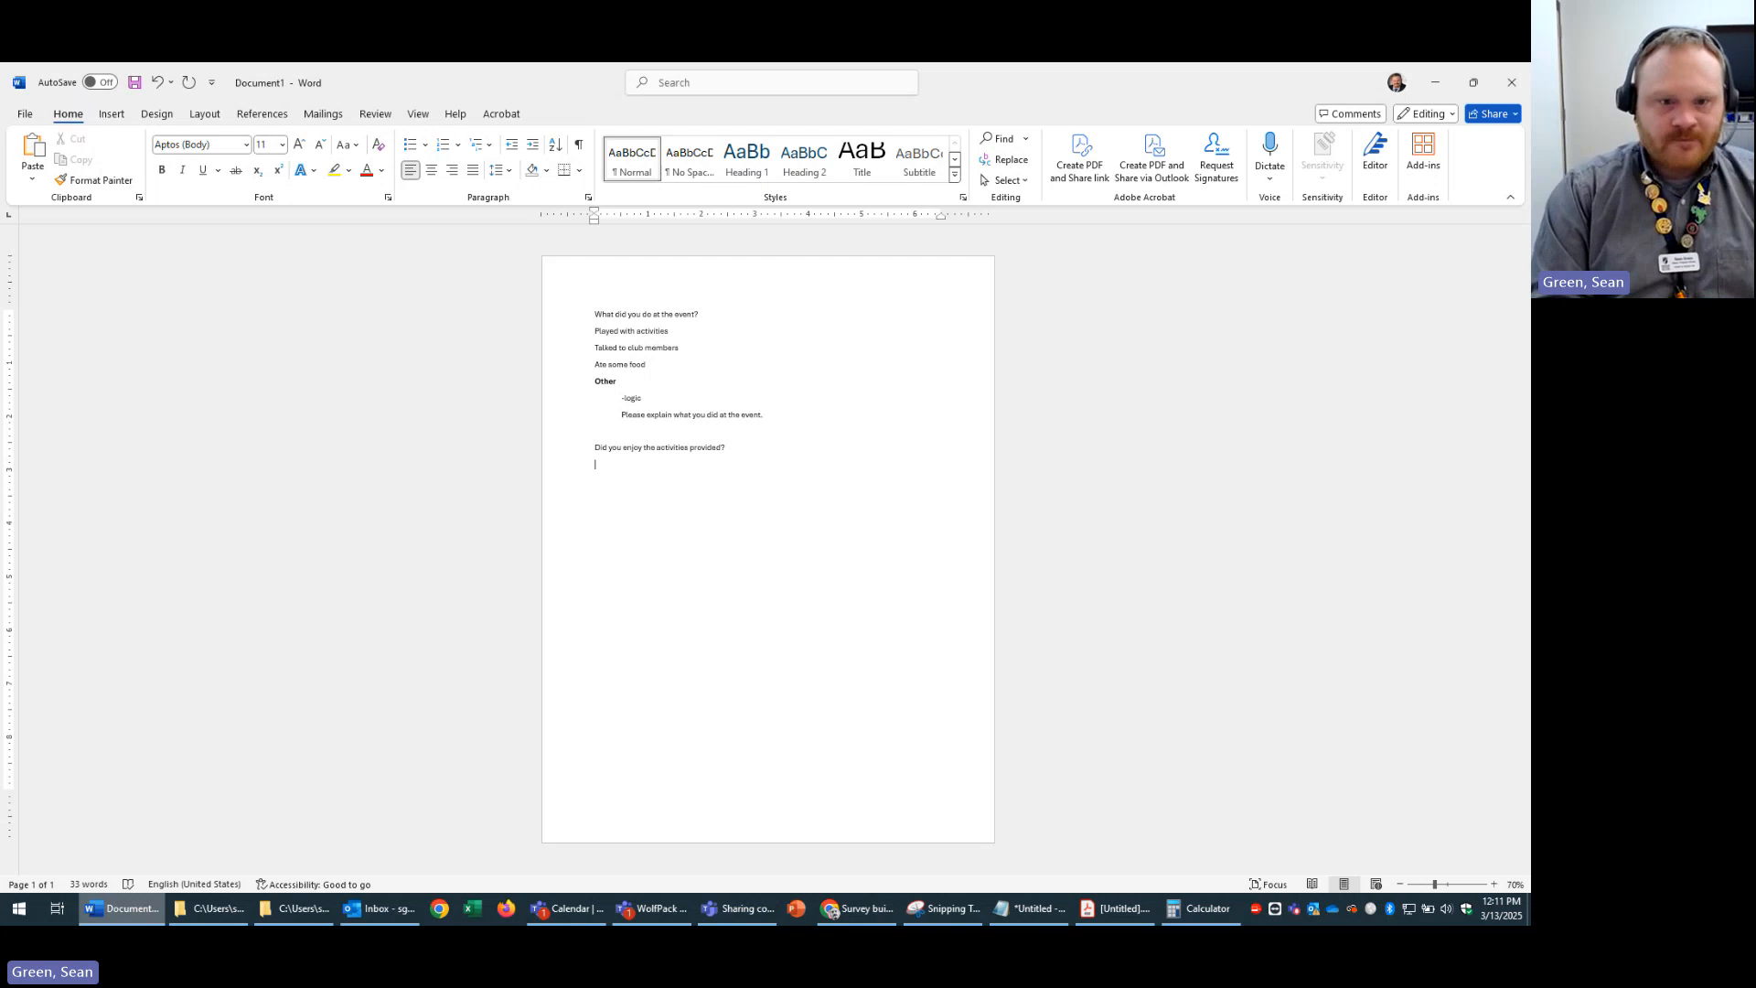
- Add an indented "-logic" note below the second question, with "Yes" on the line beneath it
{"action": "key", "text": "Tab"}
{"action": "type", "text": "-logic"}
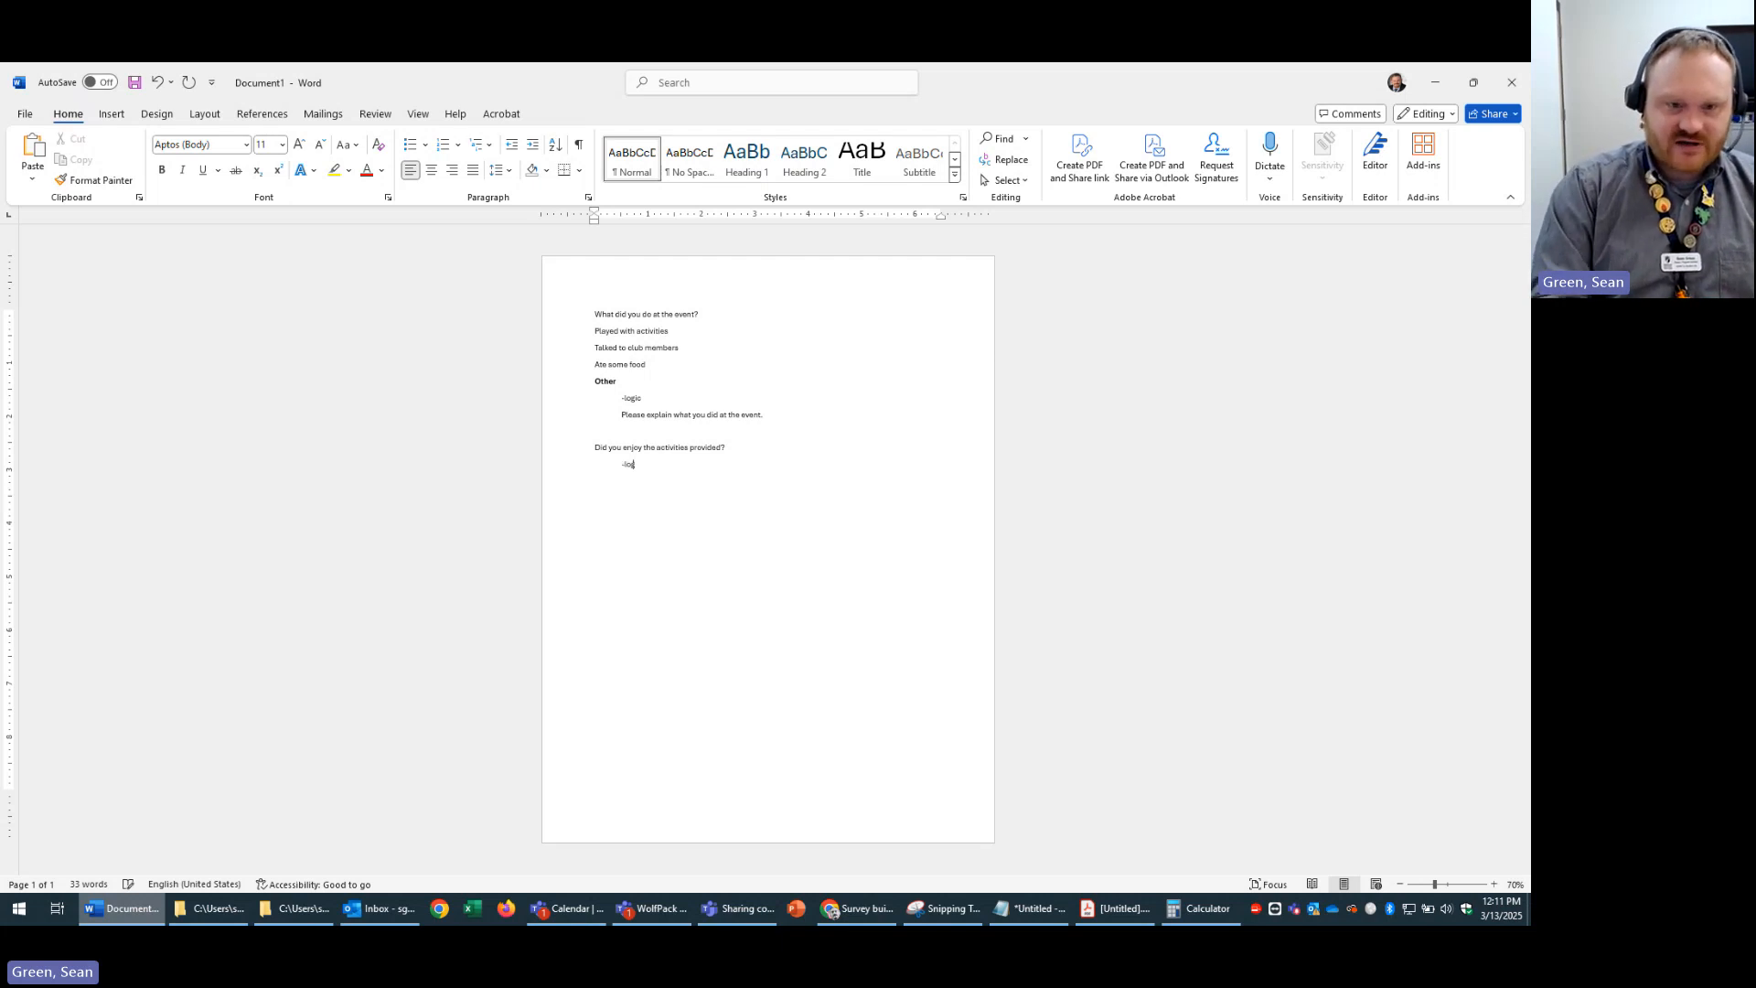
{"action": "left_click", "coordinate": [1494, 883]}
{"action": "left_click", "coordinate": [1494, 883]}
{"action": "left_click", "coordinate": [1494, 883]}
{"action": "left_click", "coordinate": [1494, 883]}
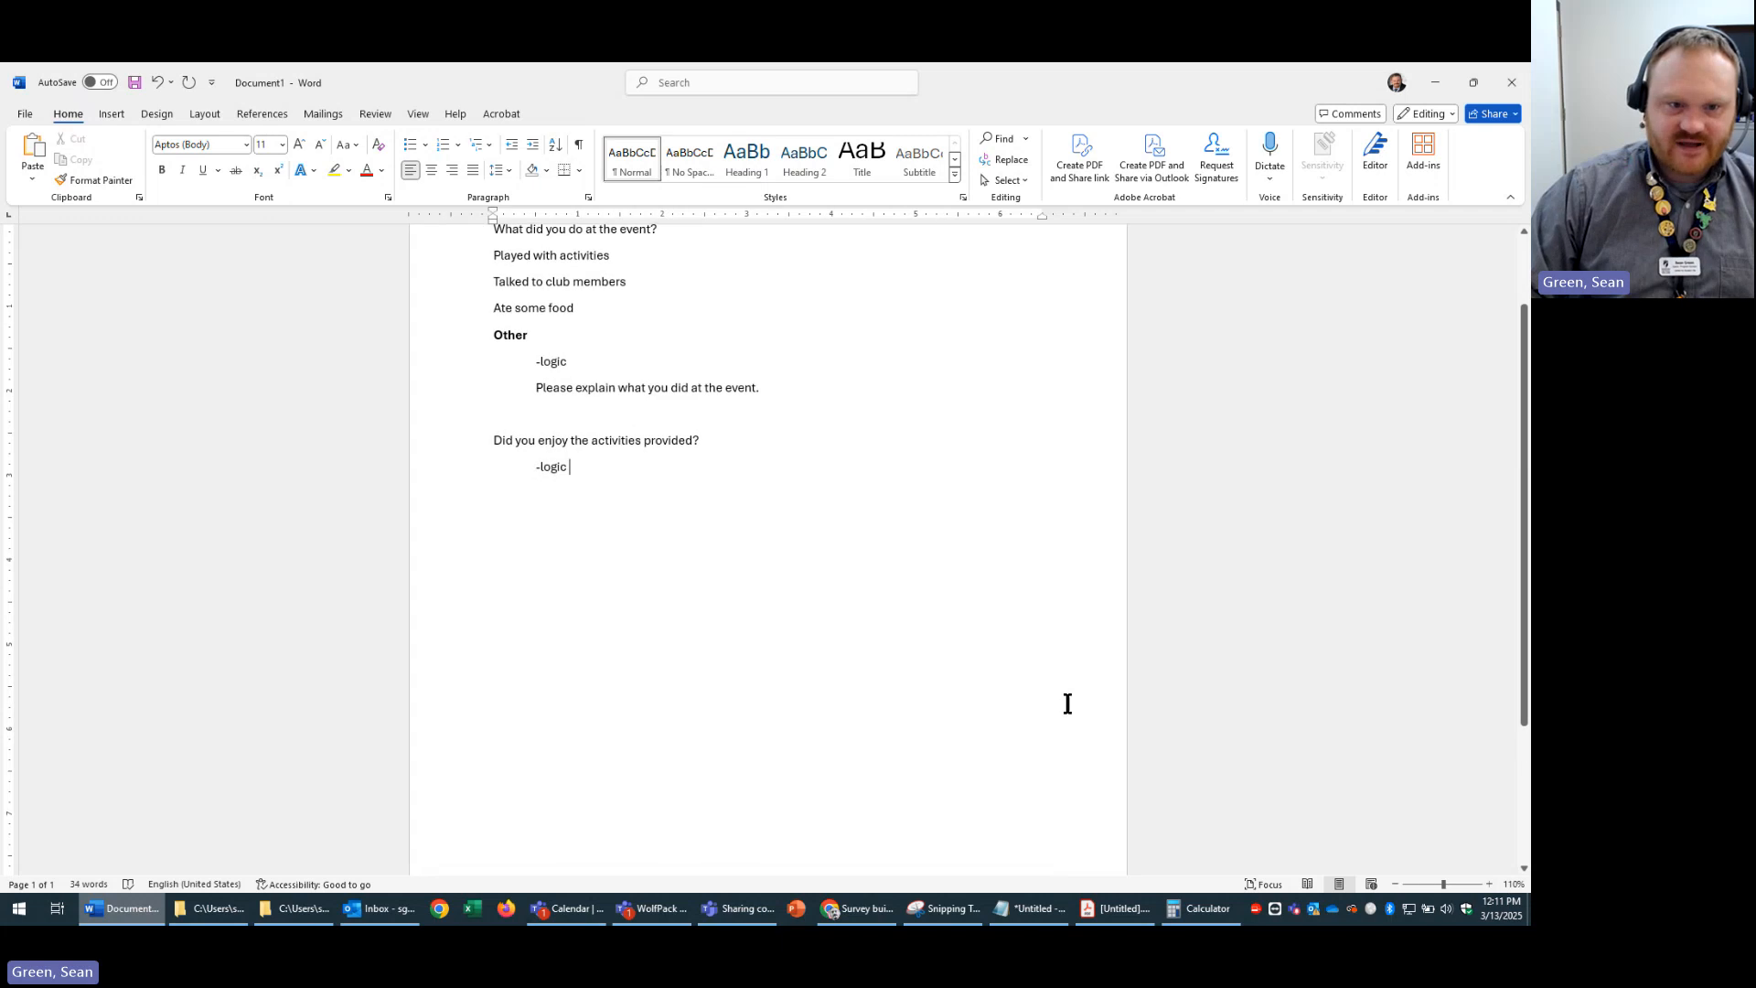
{"action": "scroll", "coordinate": [1067, 705], "scroll_direction": "up", "scroll_amount": 2}
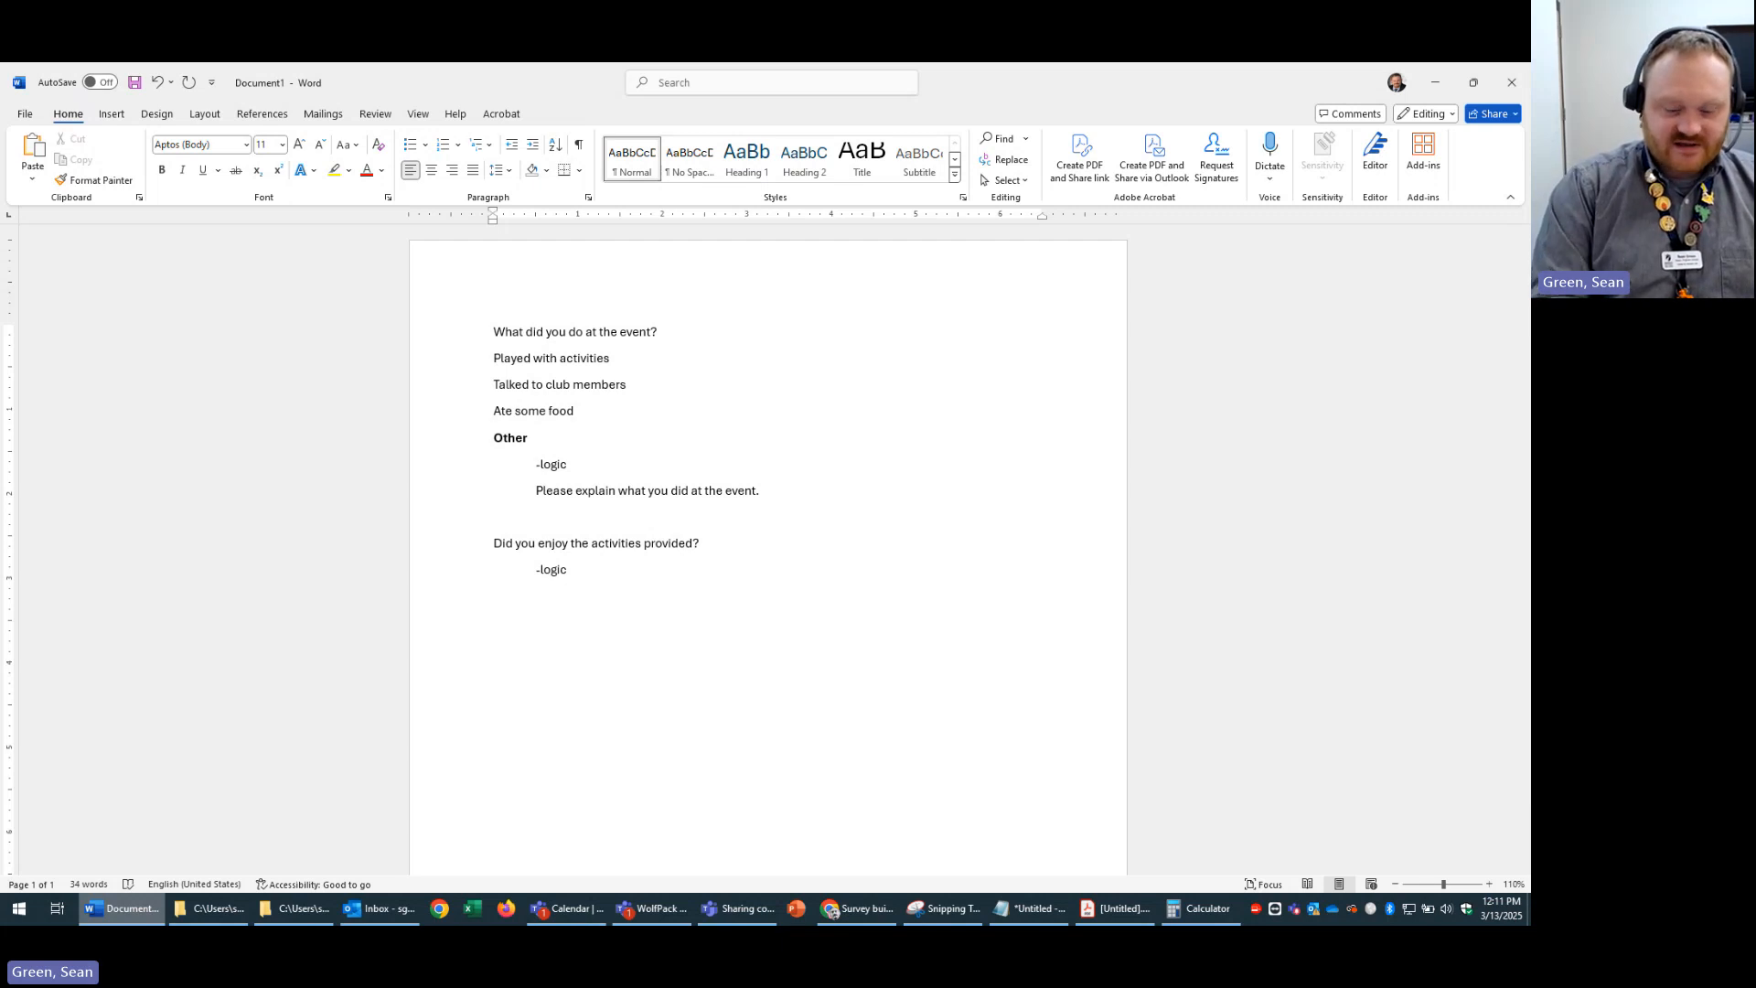
{"action": "type", "text": "yes"}
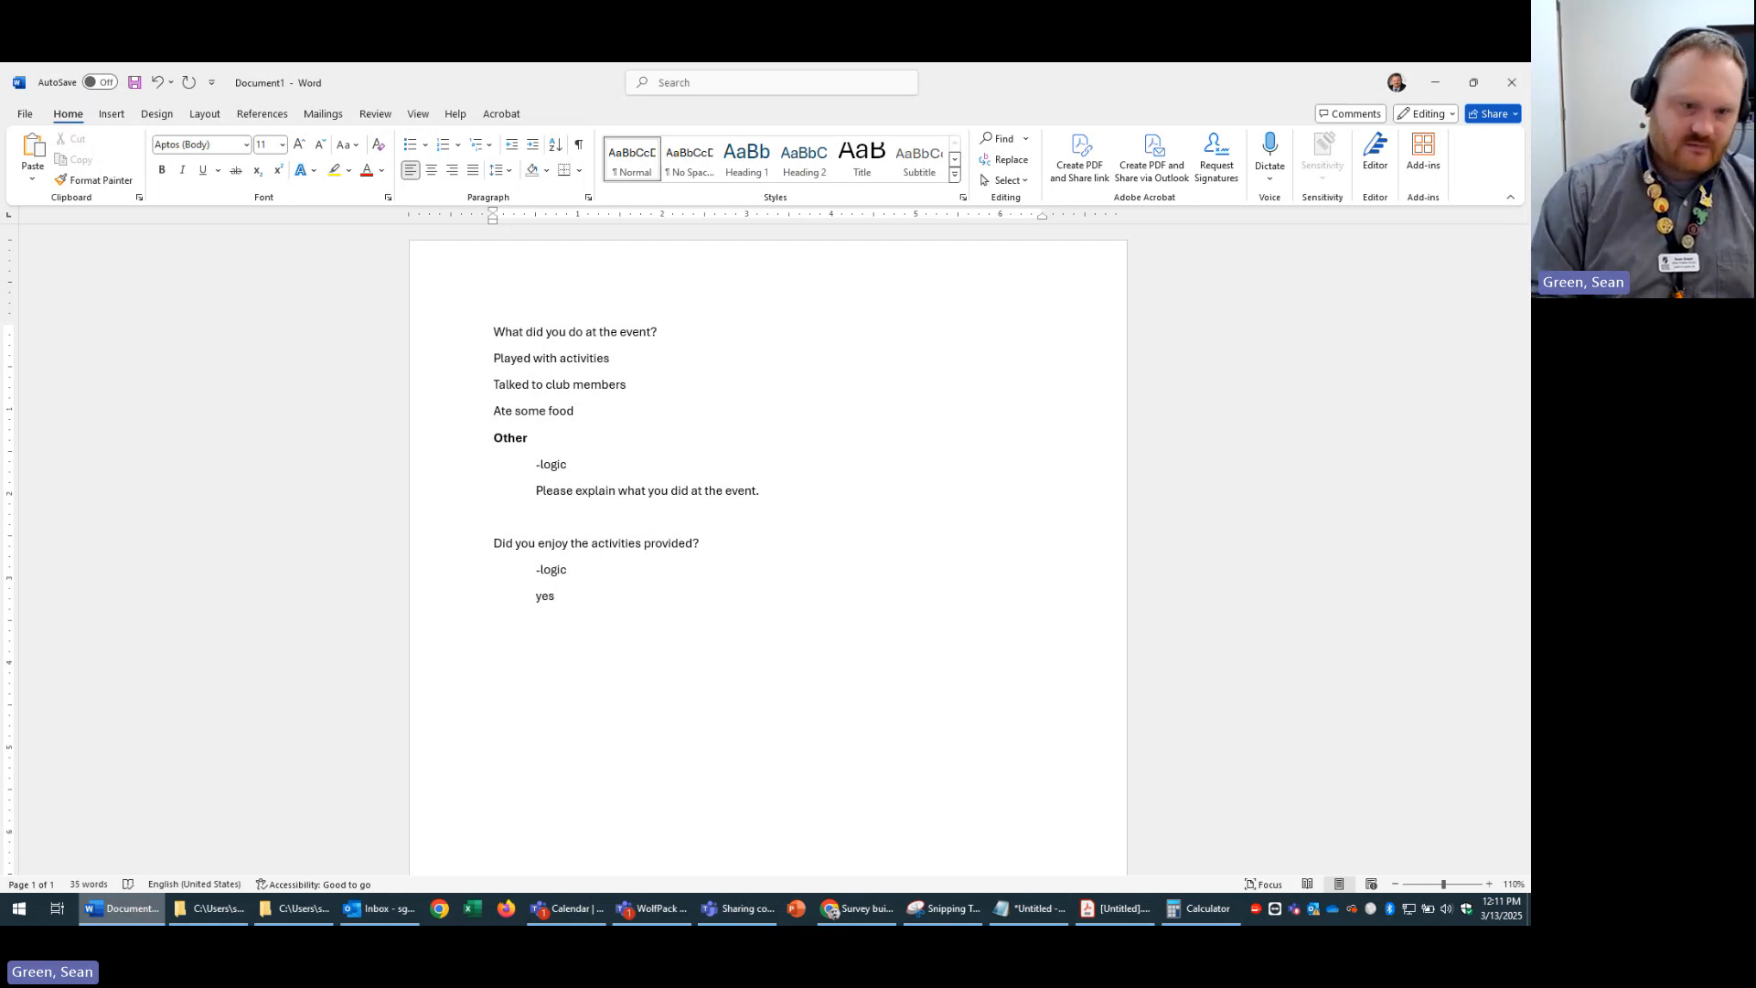
- Write the indented follow-up prompt "Please explain what you liked." below "Yes"
{"action": "key", "text": "Tab"}
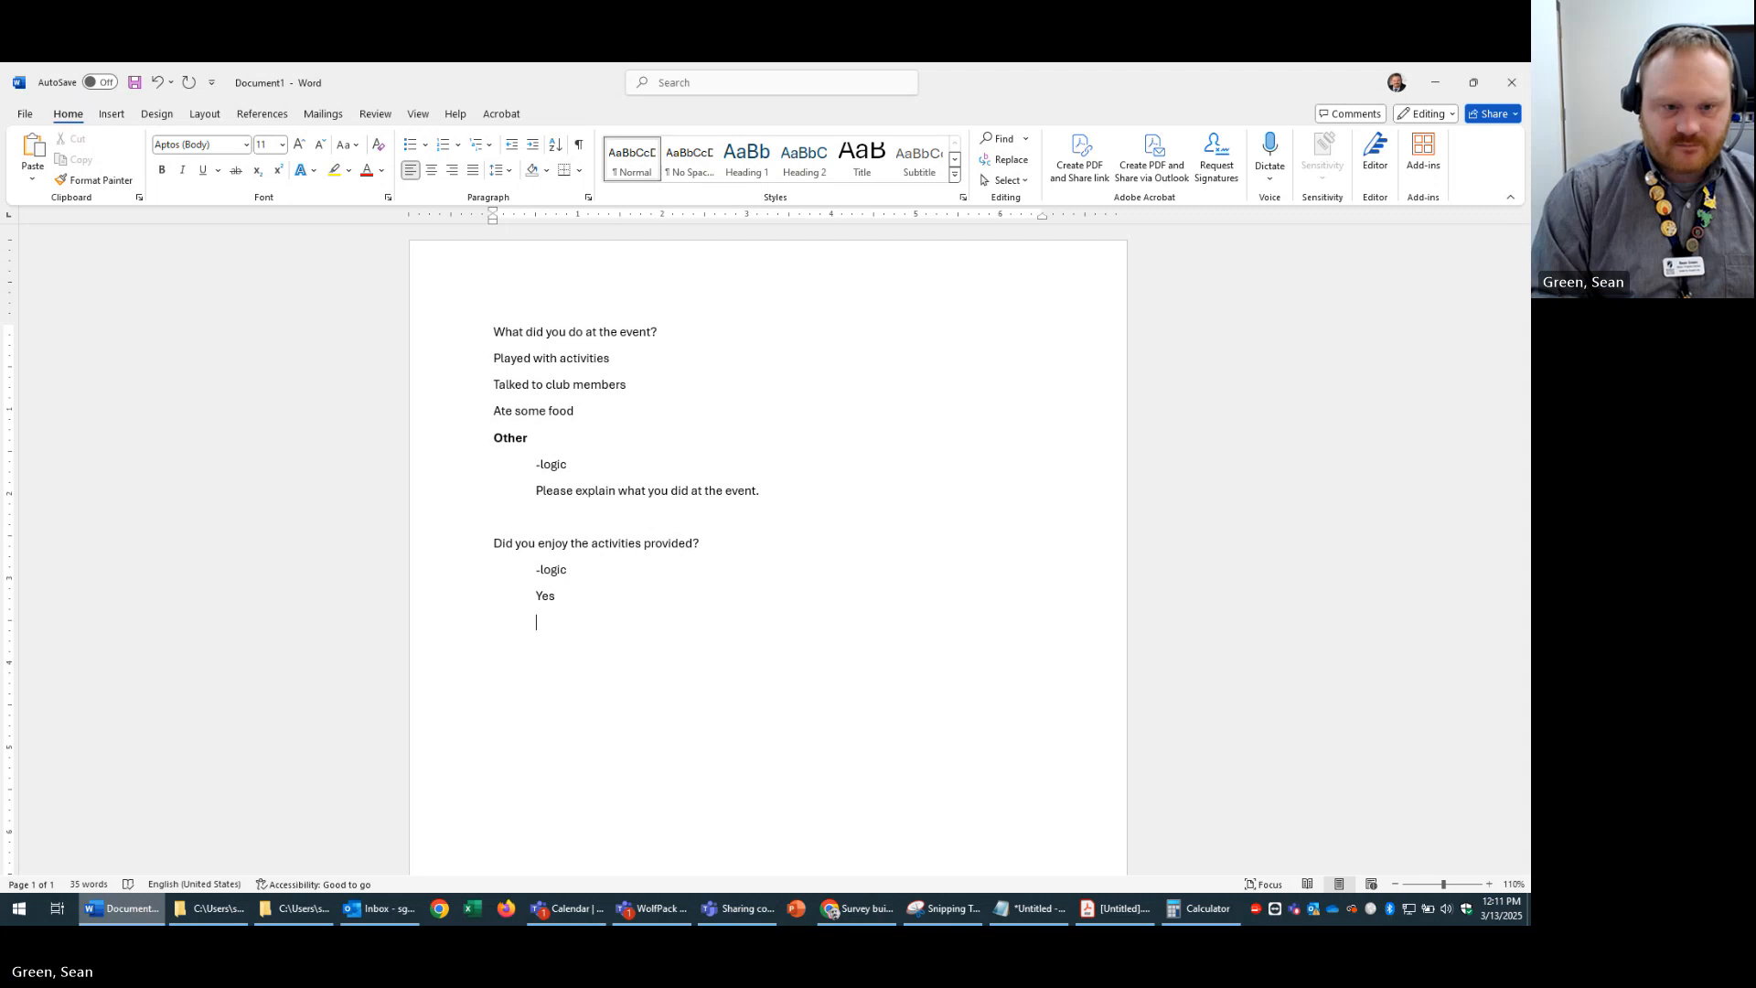
{"action": "type", "text": "Please explai"}
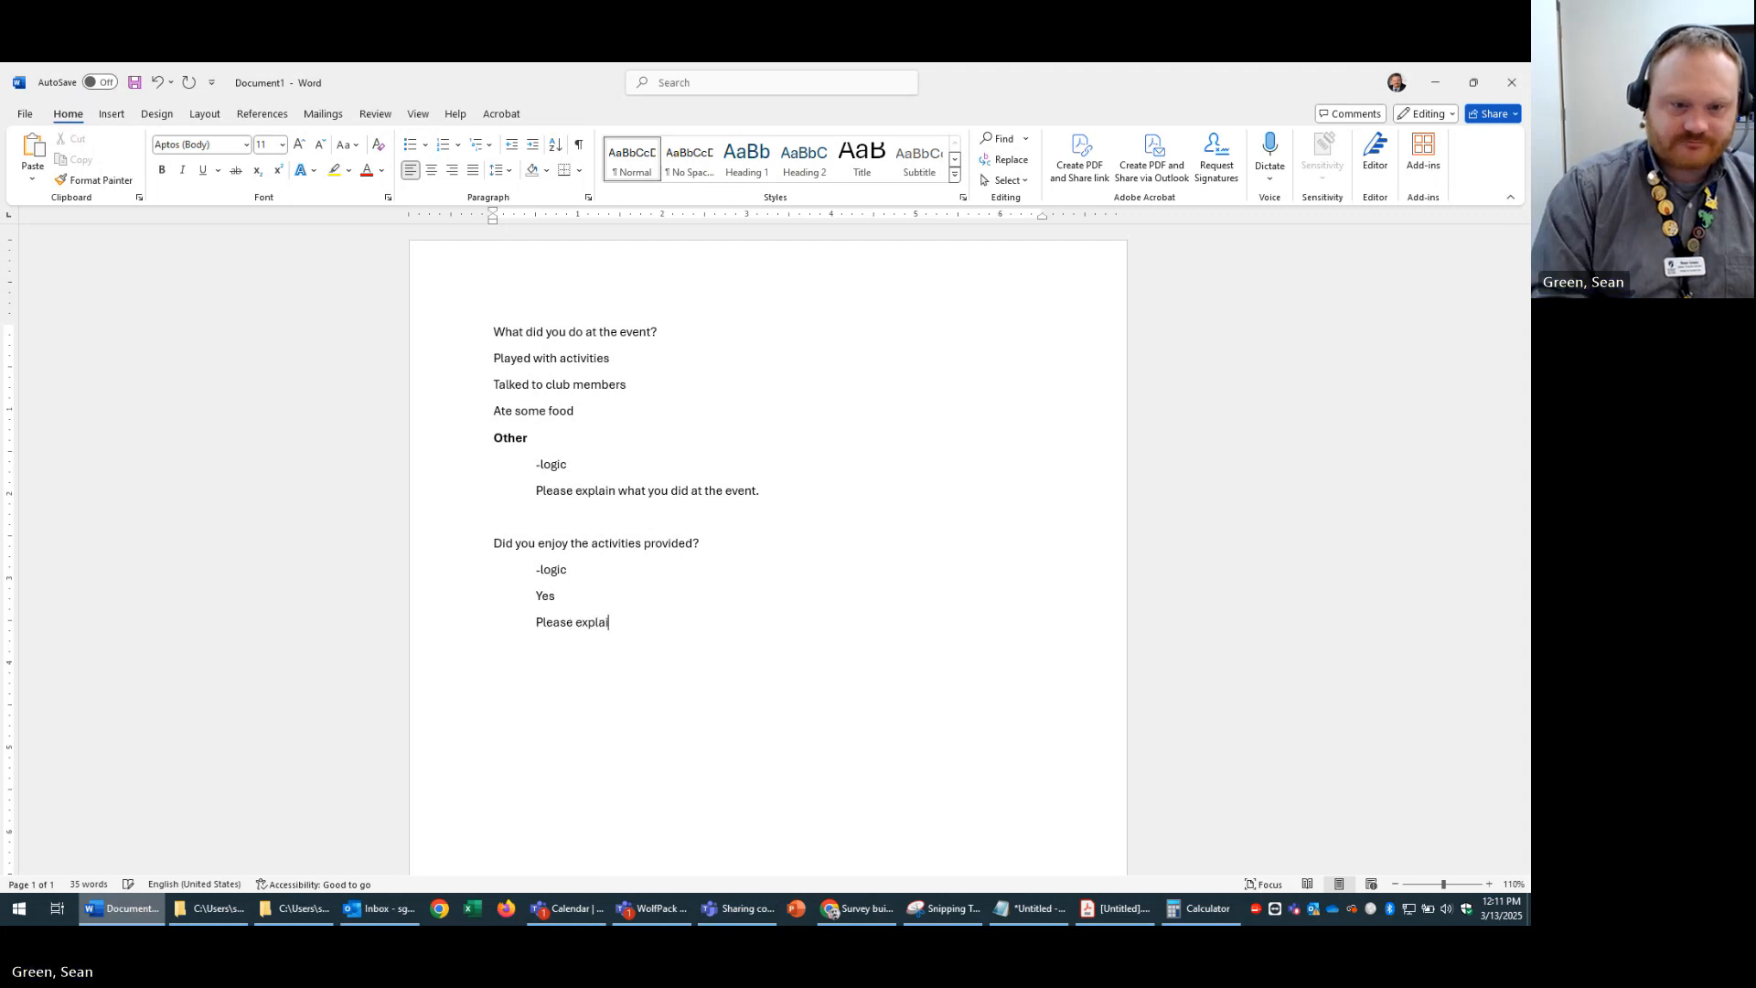
{"action": "type", "text": "n what you liked."}
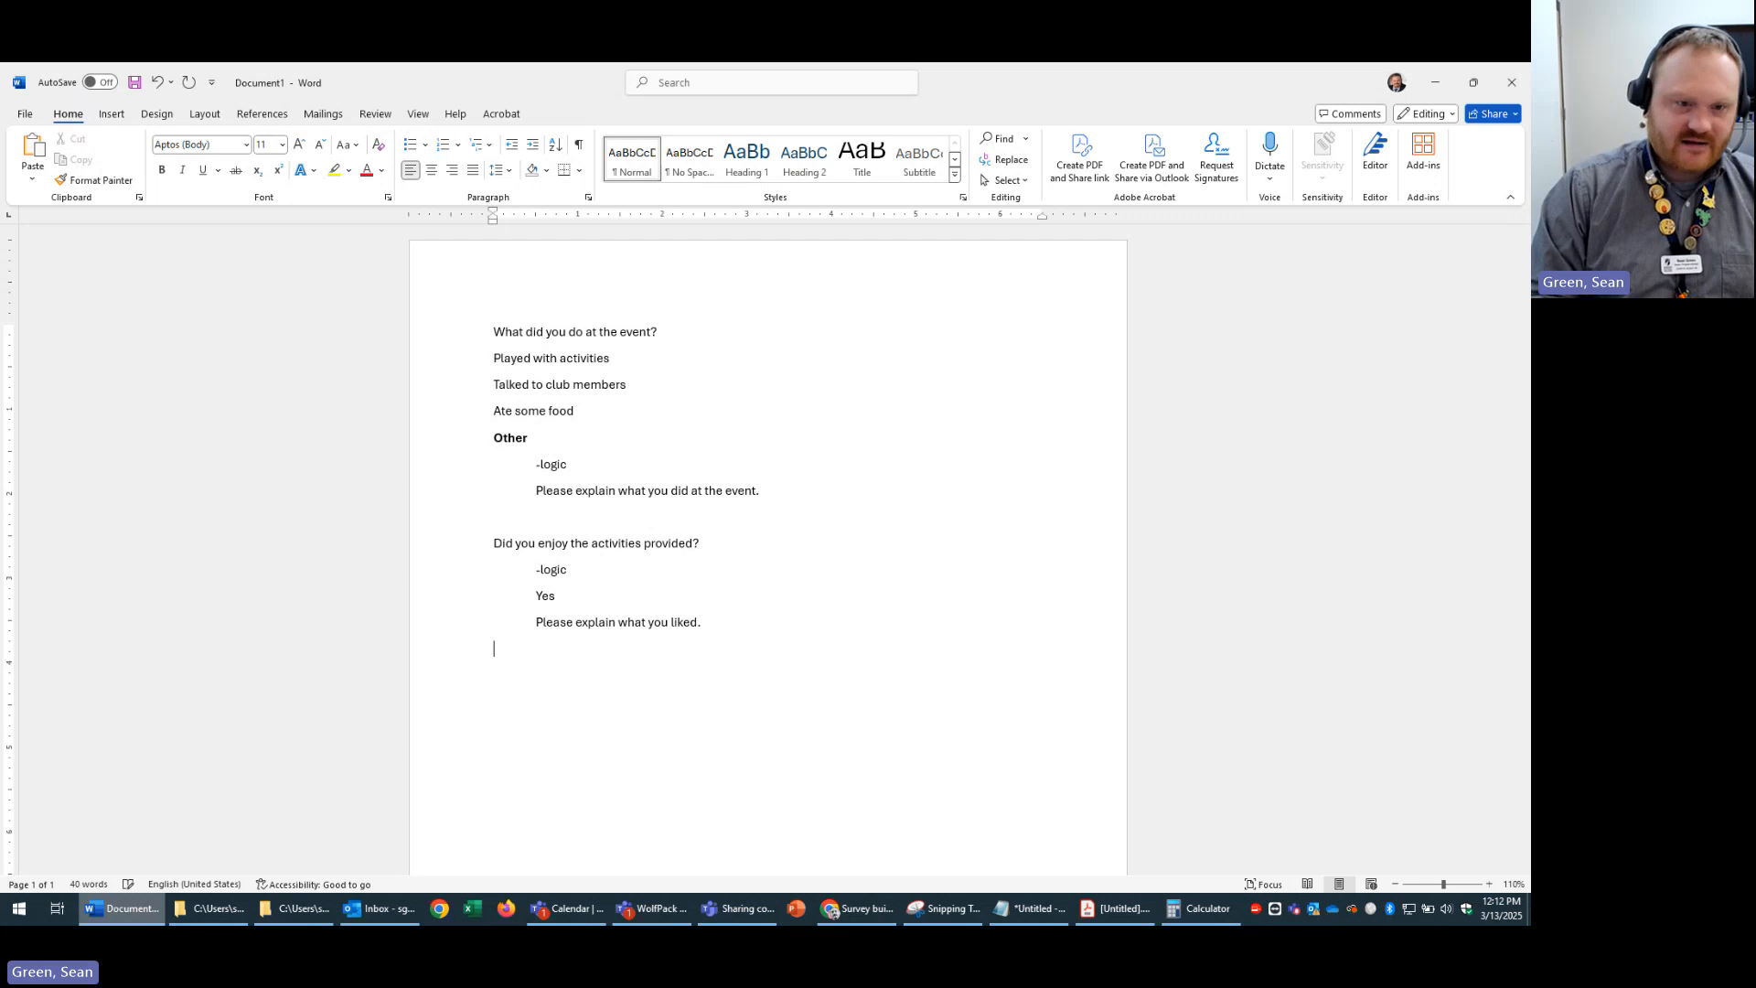
- Add another indented "-logic" note after a blank line below the "Yes" follow-up, with "No" on the line beneath it
{"action": "key", "text": "Return"}
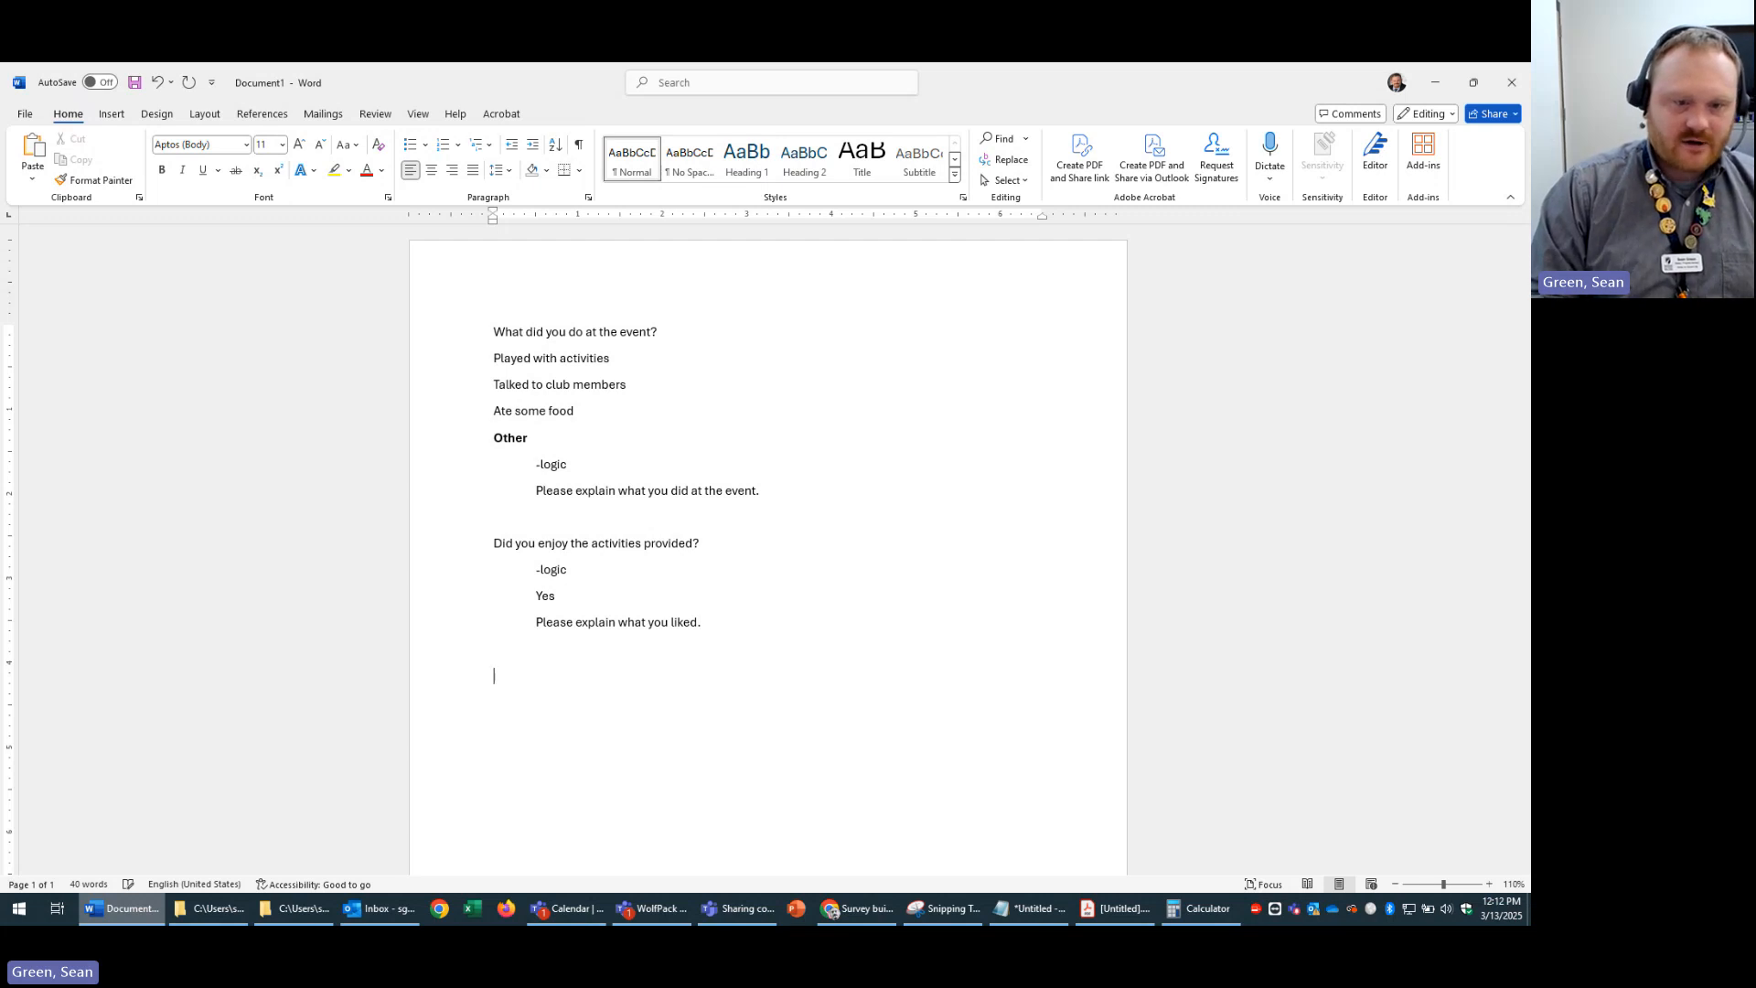
{"action": "key", "text": "Tab"}
{"action": "type", "text": "-log"}
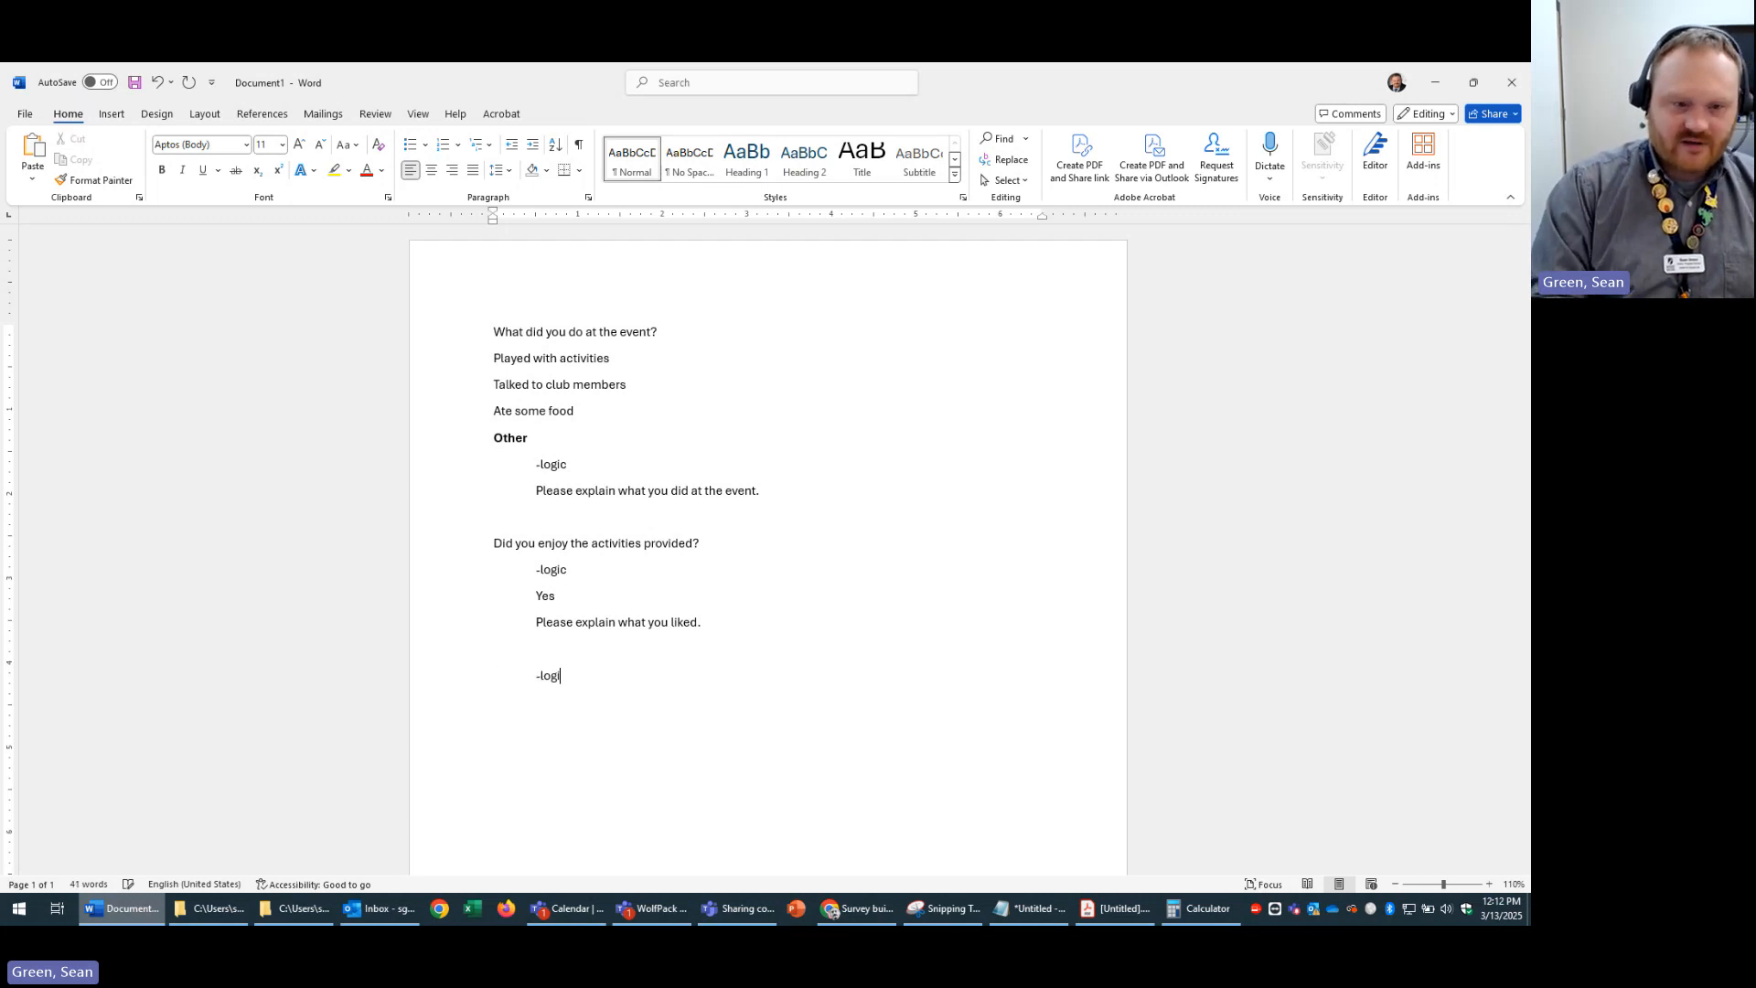
{"action": "type", "text": "ic "}
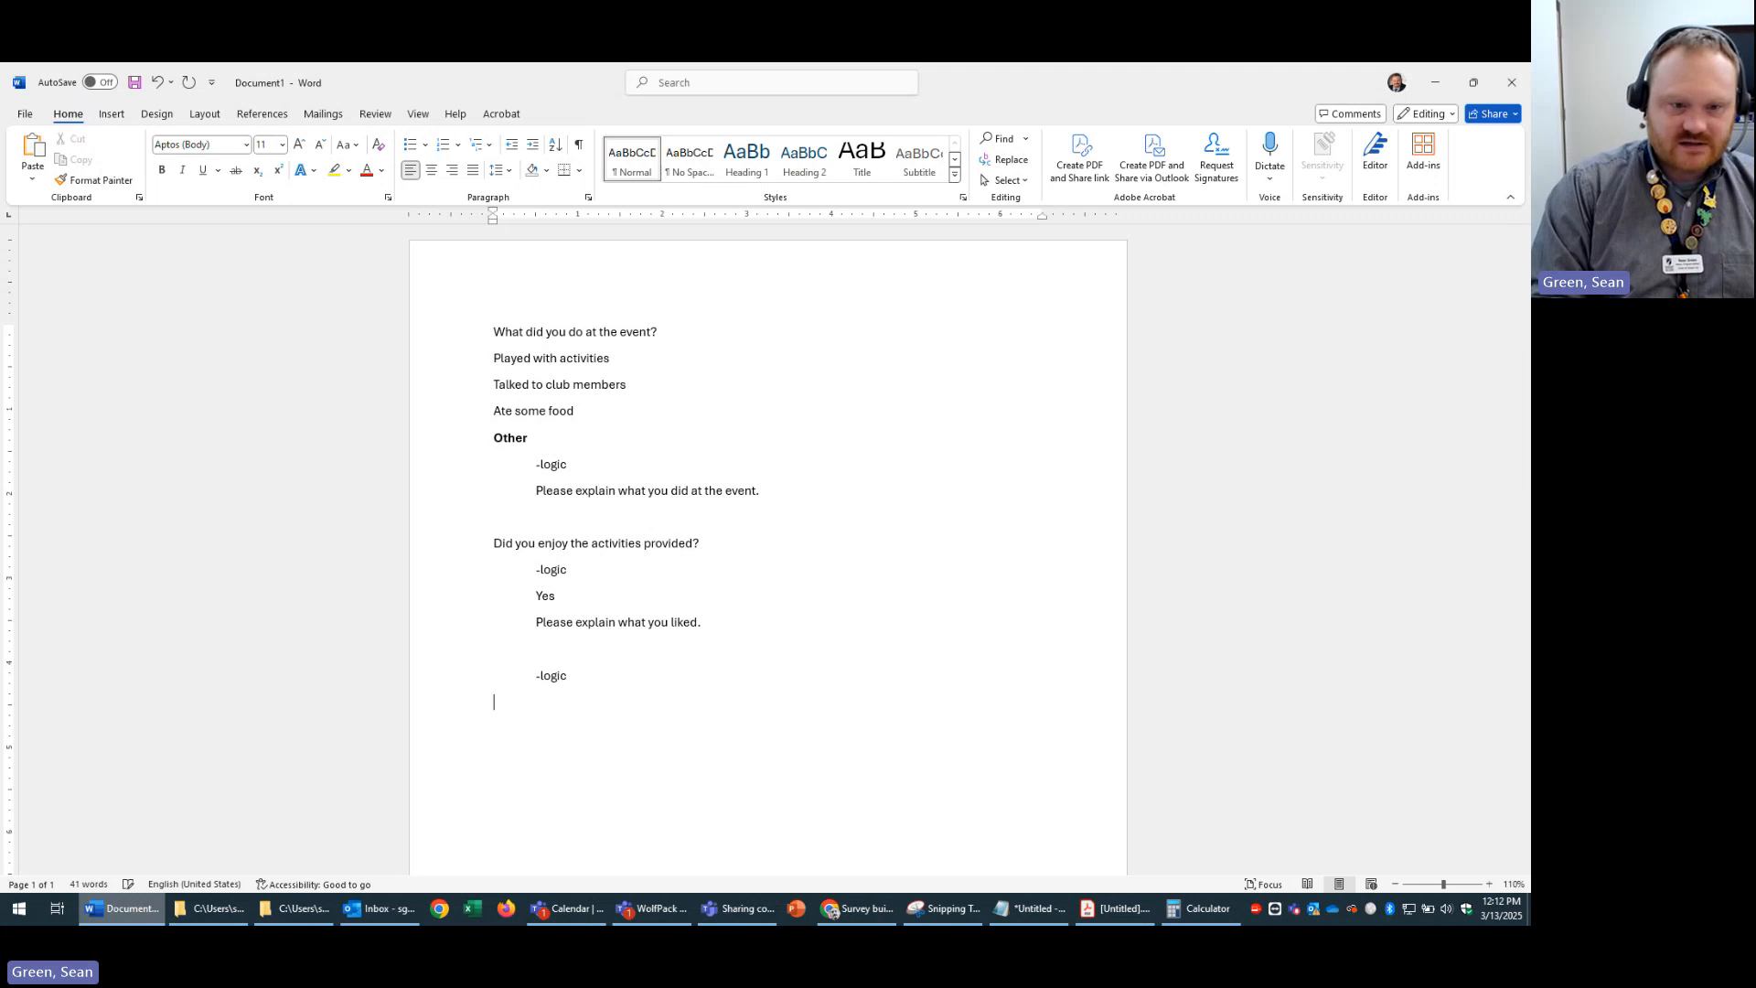
{"action": "type", "text": "No"}
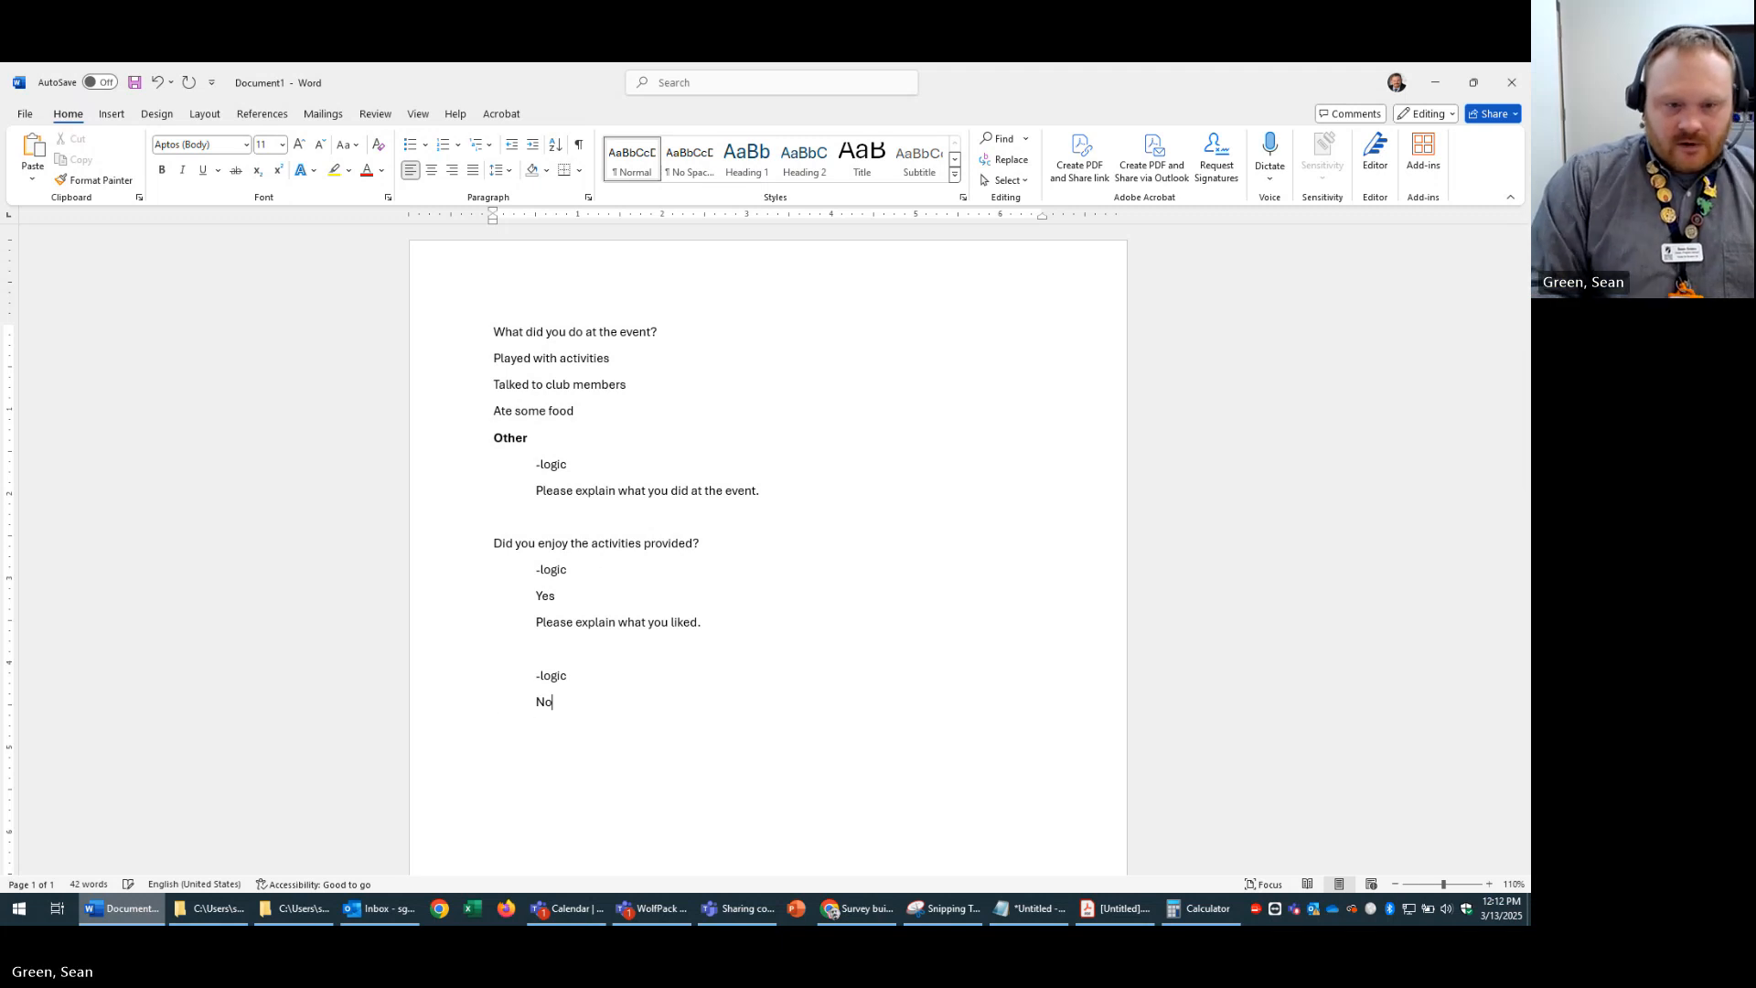
- Write the indented follow-up prompt "Please explain what you didn't like." below "No"
{"action": "key", "text": "Return"}
{"action": "key", "text": "Tab"}
{"action": "type", "text": "Plea"}
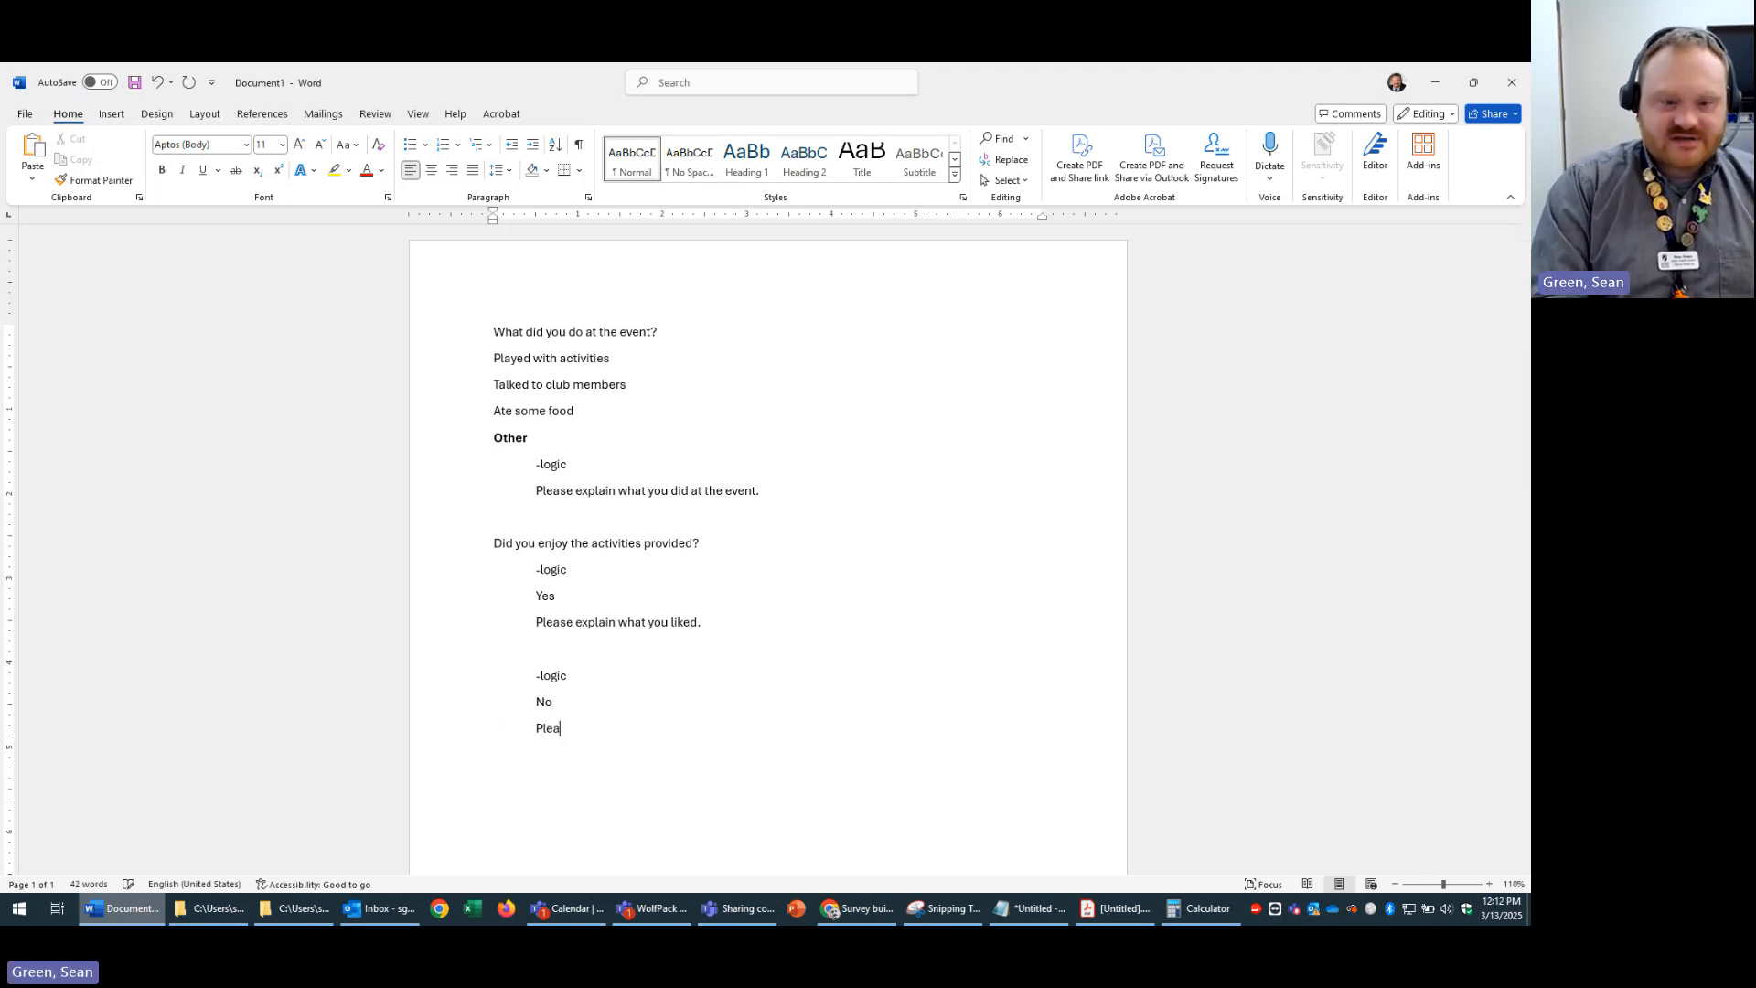
{"action": "type", "text": "se explain what y"}
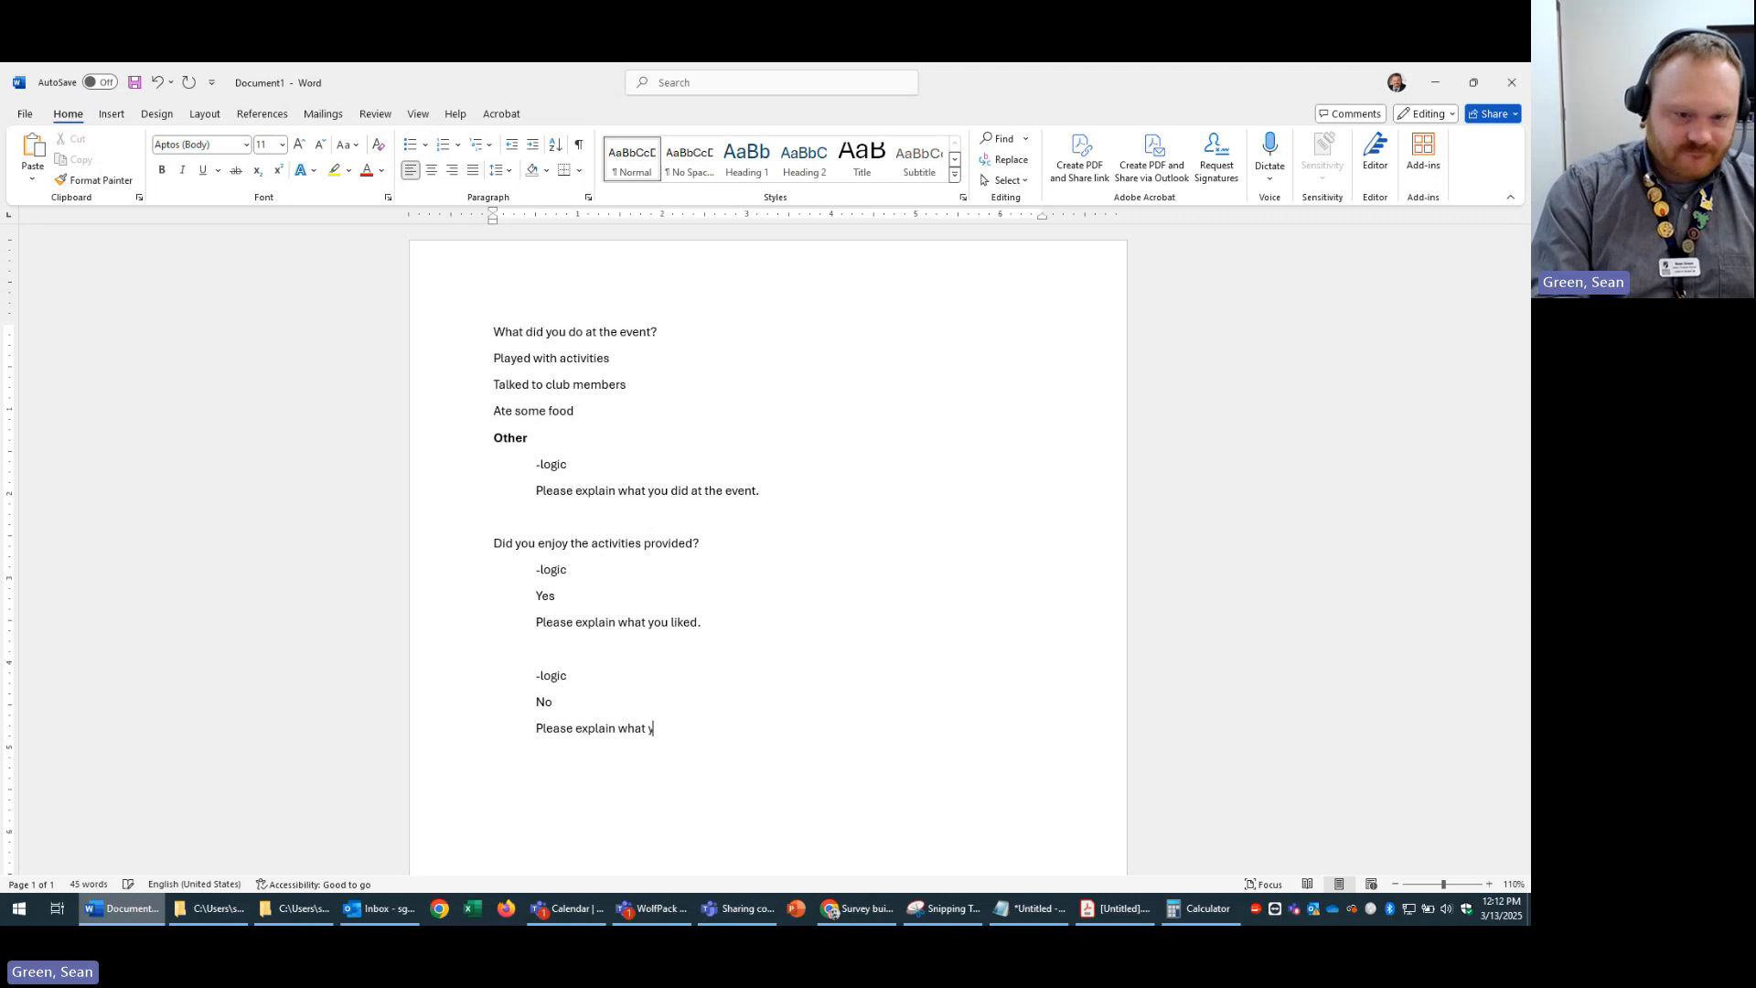
{"action": "type", "text": "ou didn't like."}
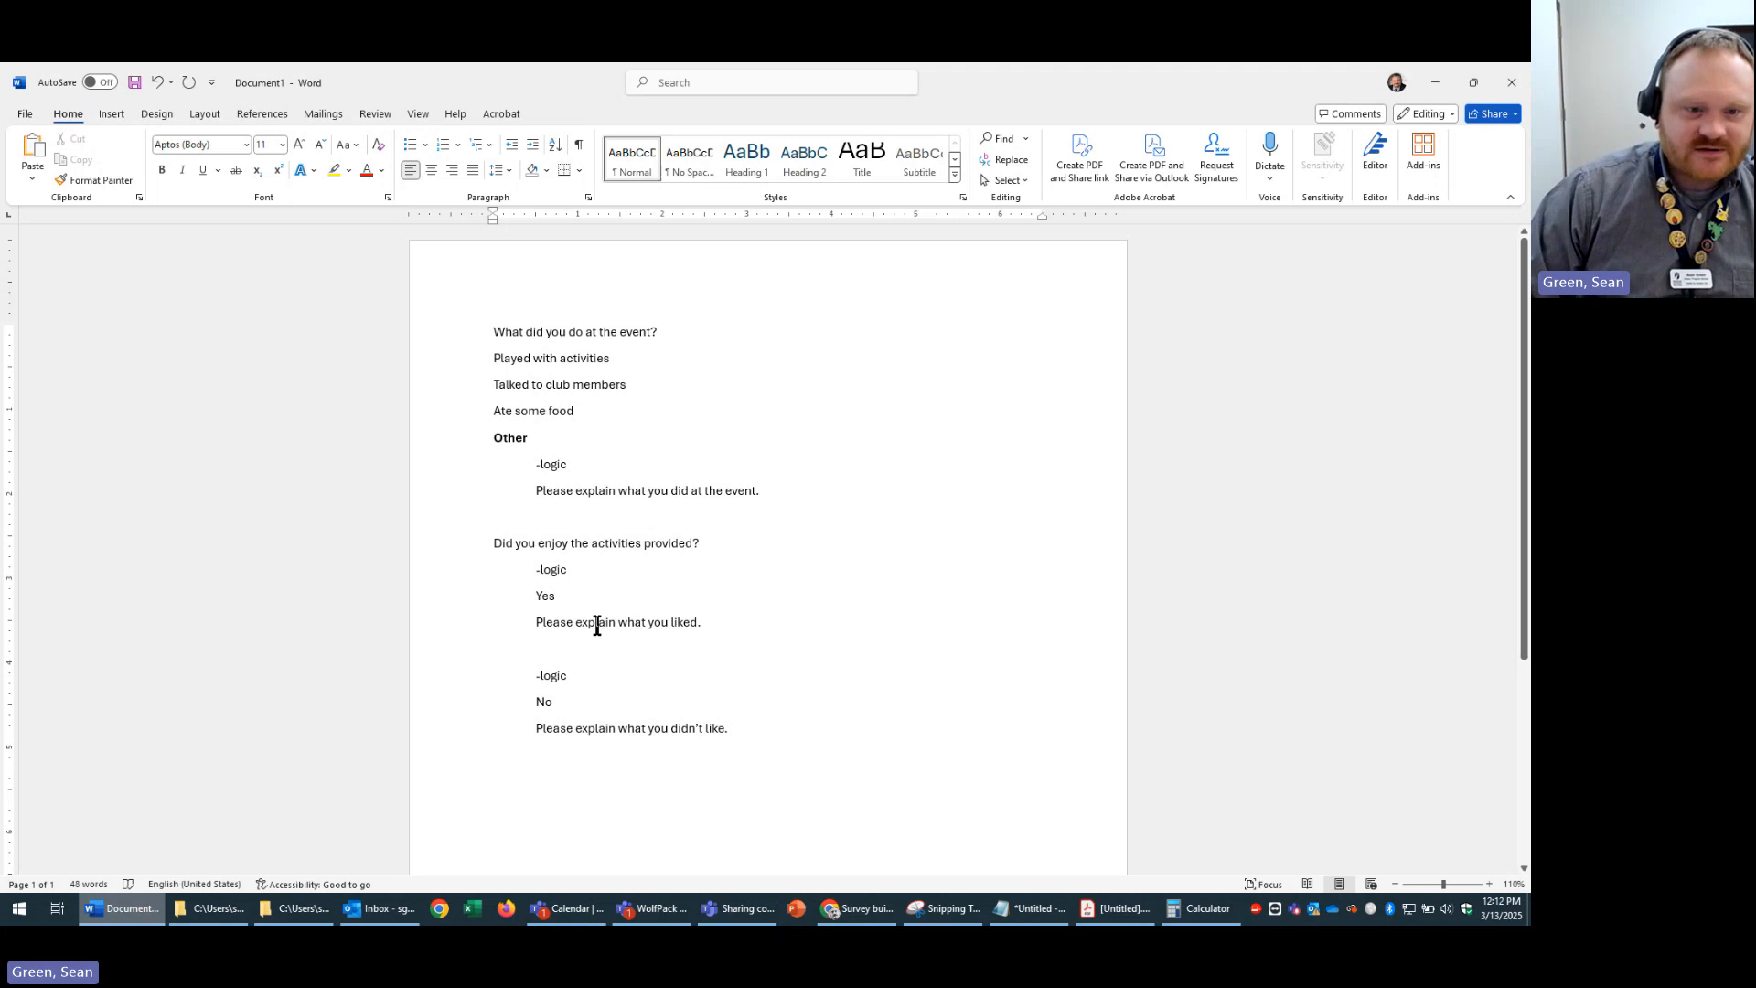
- Make the question "Did you enjoy the activities provided?" and its "Yes" and "No" answers bold
{"action": "left_click_drag", "start_coordinate": [713, 547], "coordinate": [399, 552]}
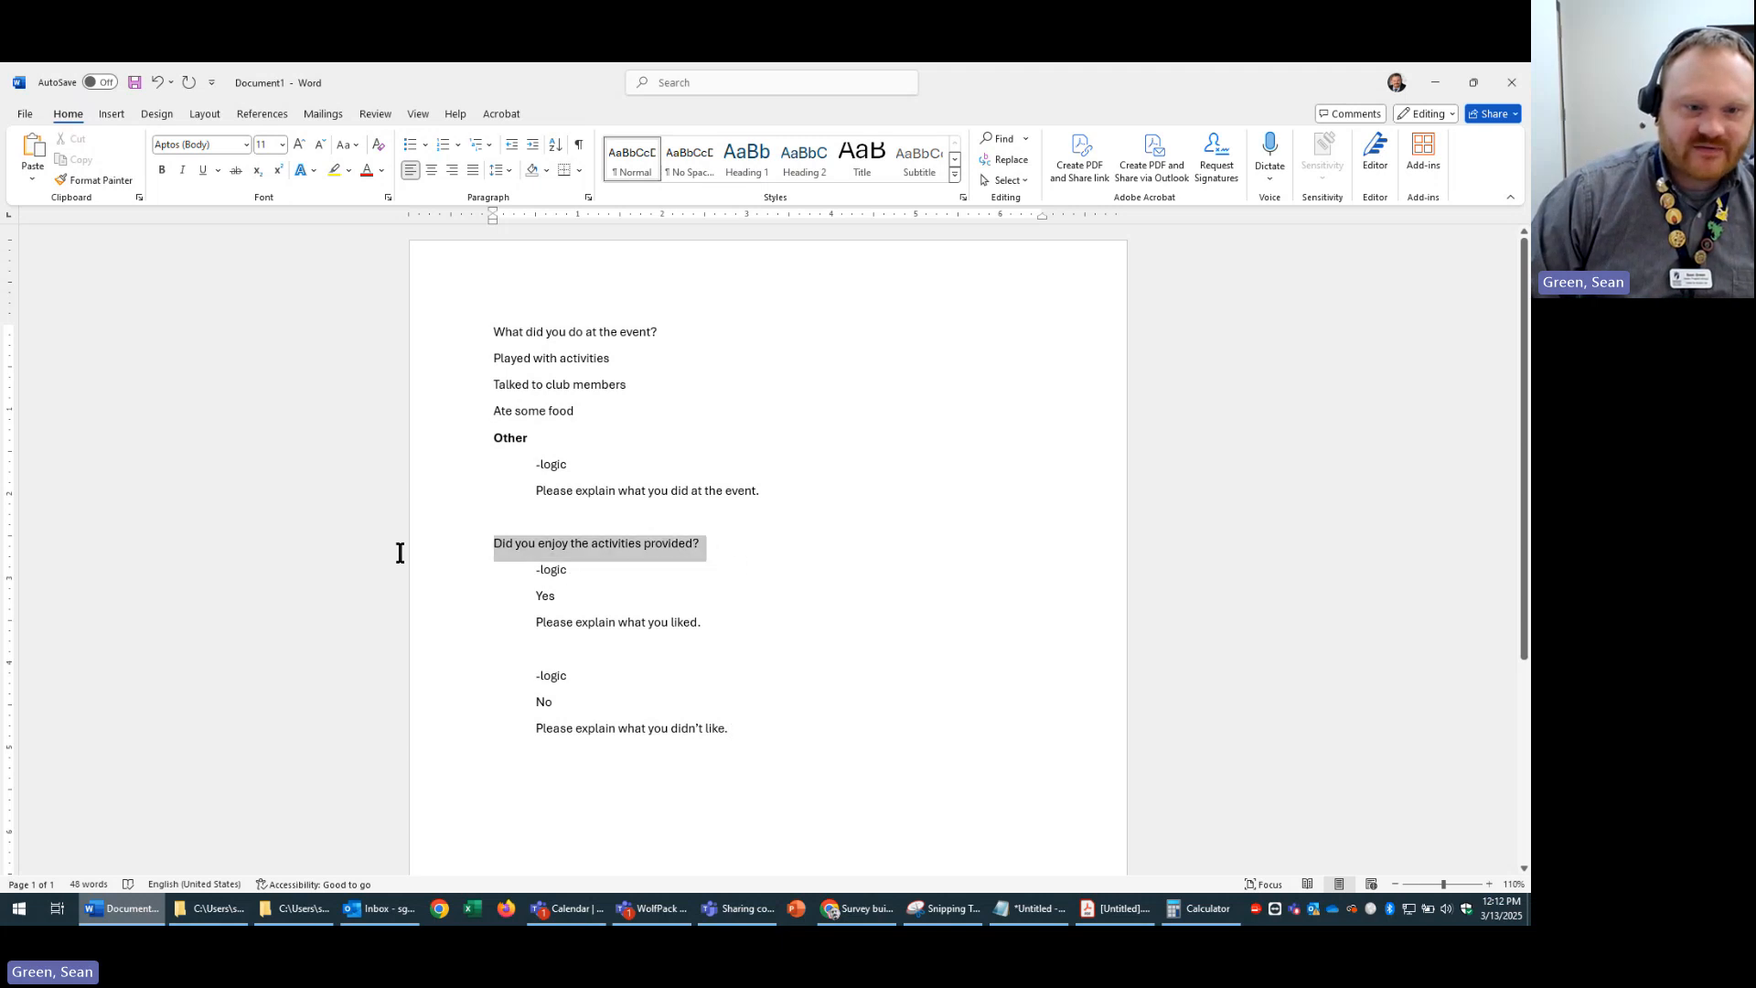
{"action": "left_click", "coordinate": [162, 171]}
{"action": "left_click", "coordinate": [606, 677]}
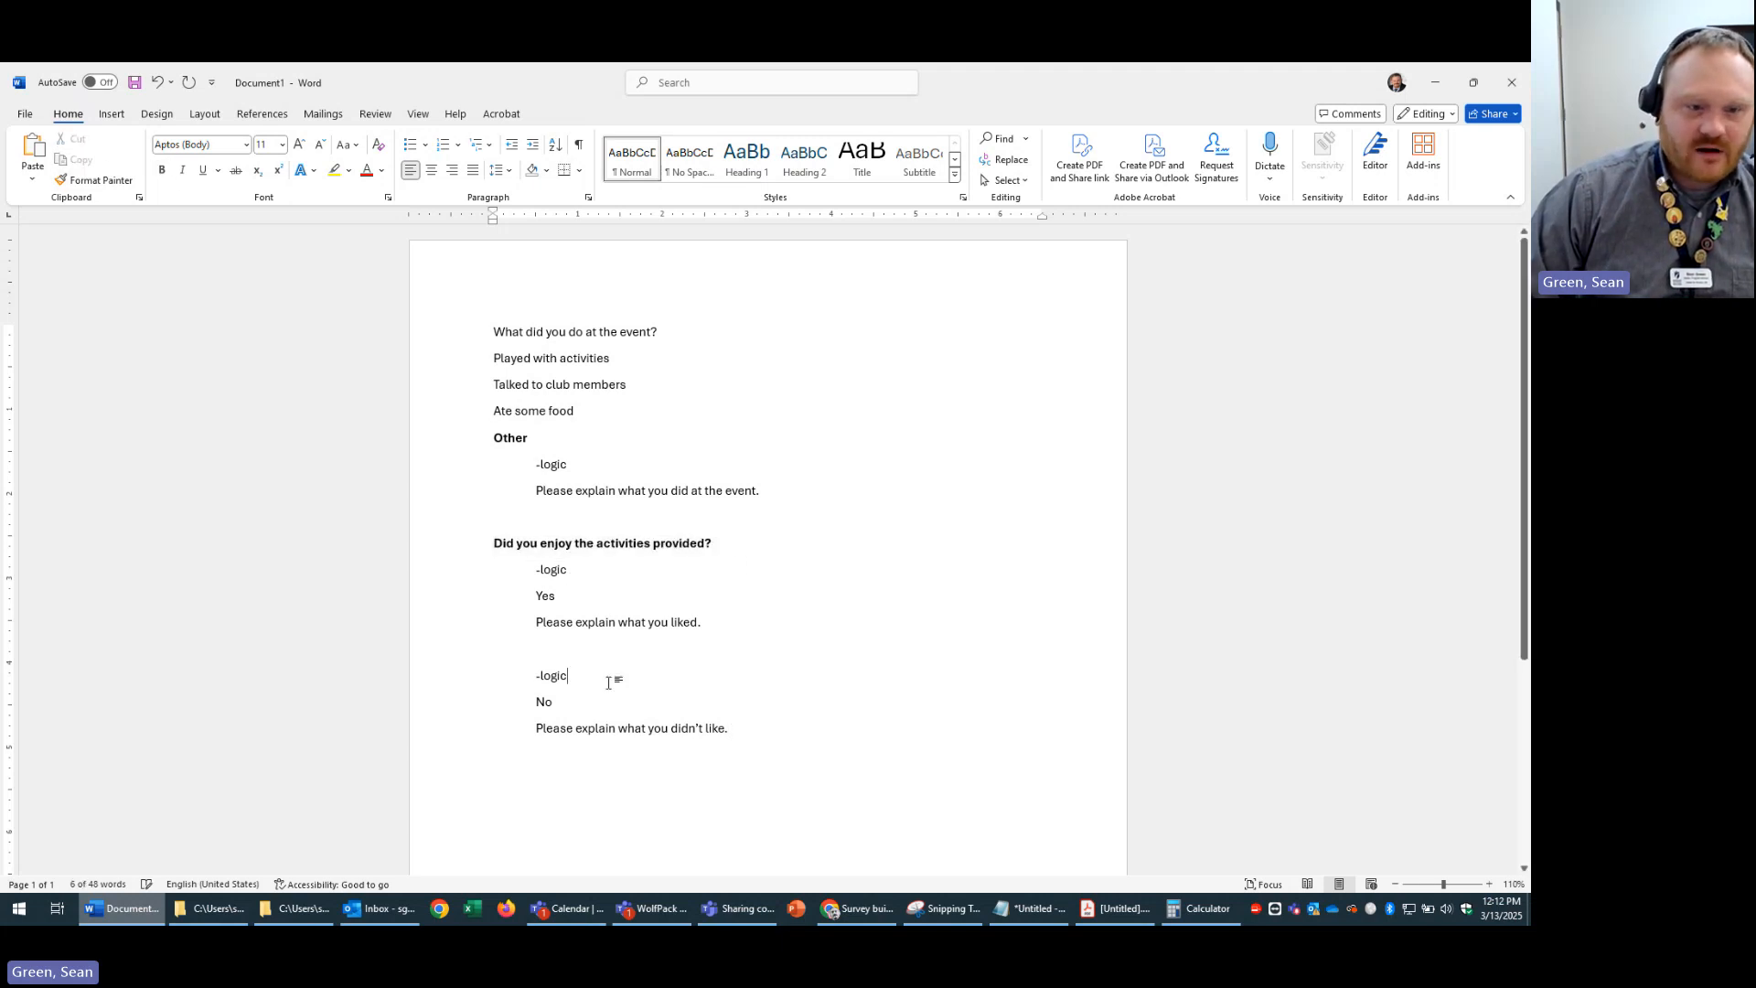
{"action": "left_click_drag", "start_coordinate": [565, 599], "coordinate": [495, 594]}
{"action": "left_click", "coordinate": [162, 171]}
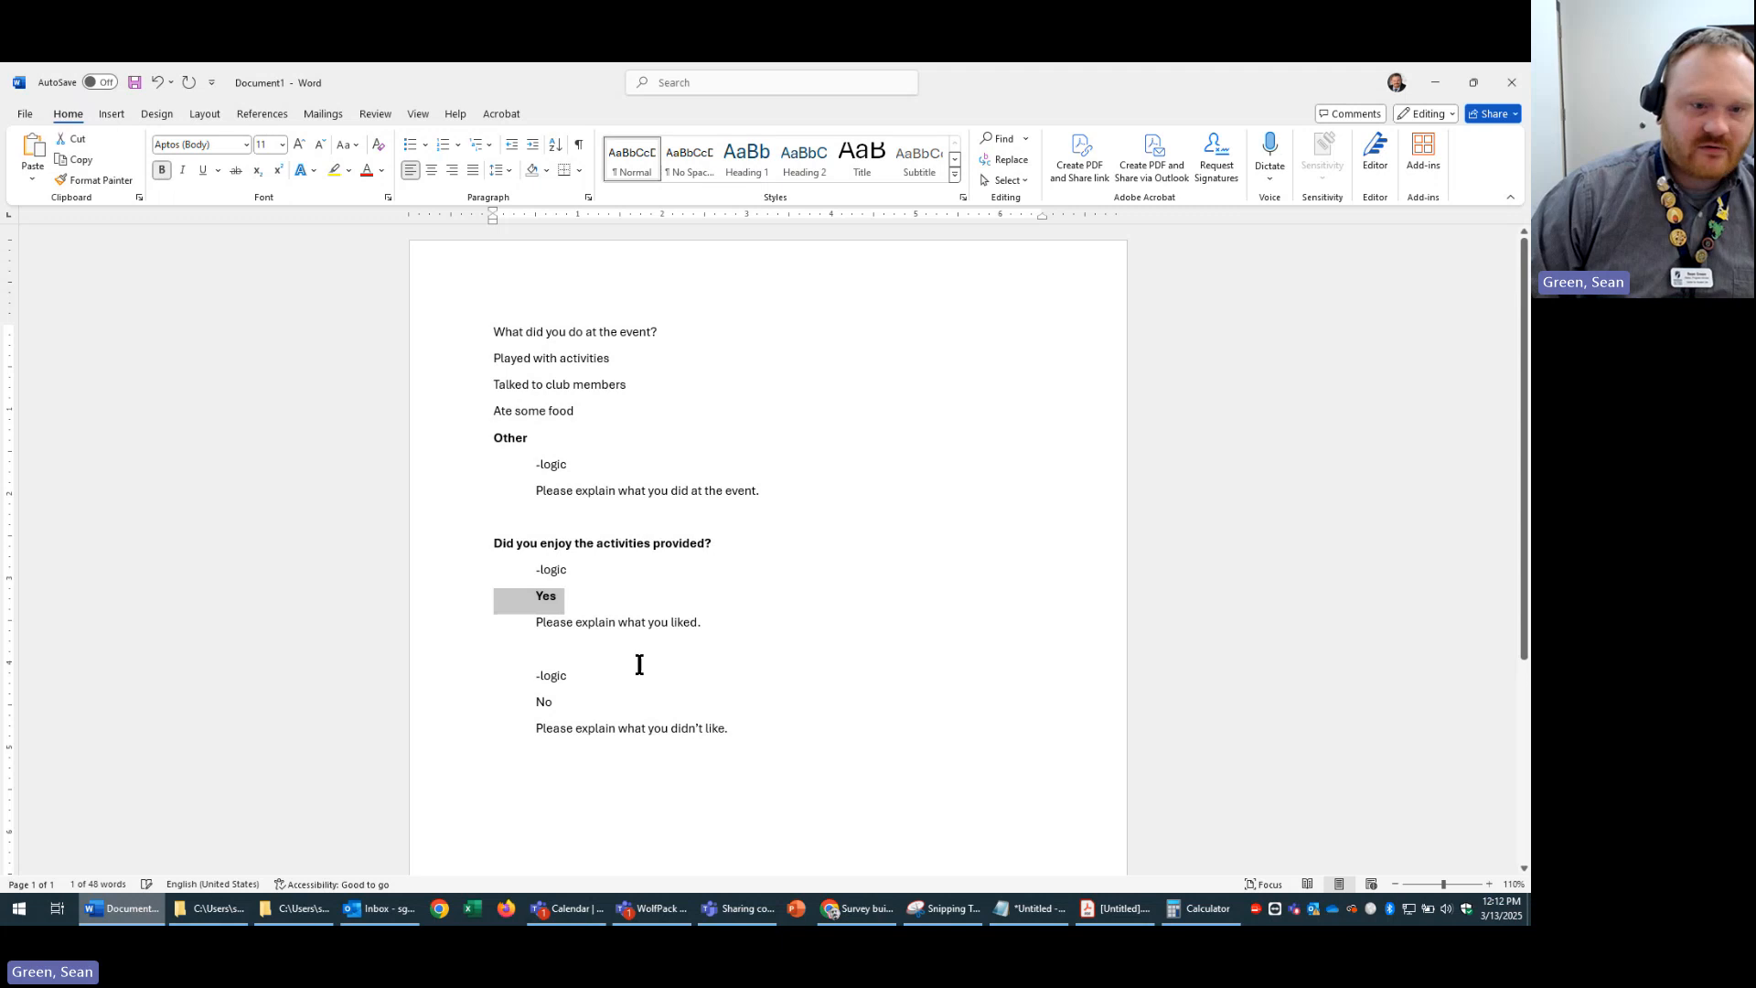
{"action": "left_click_drag", "start_coordinate": [578, 709], "coordinate": [366, 704]}
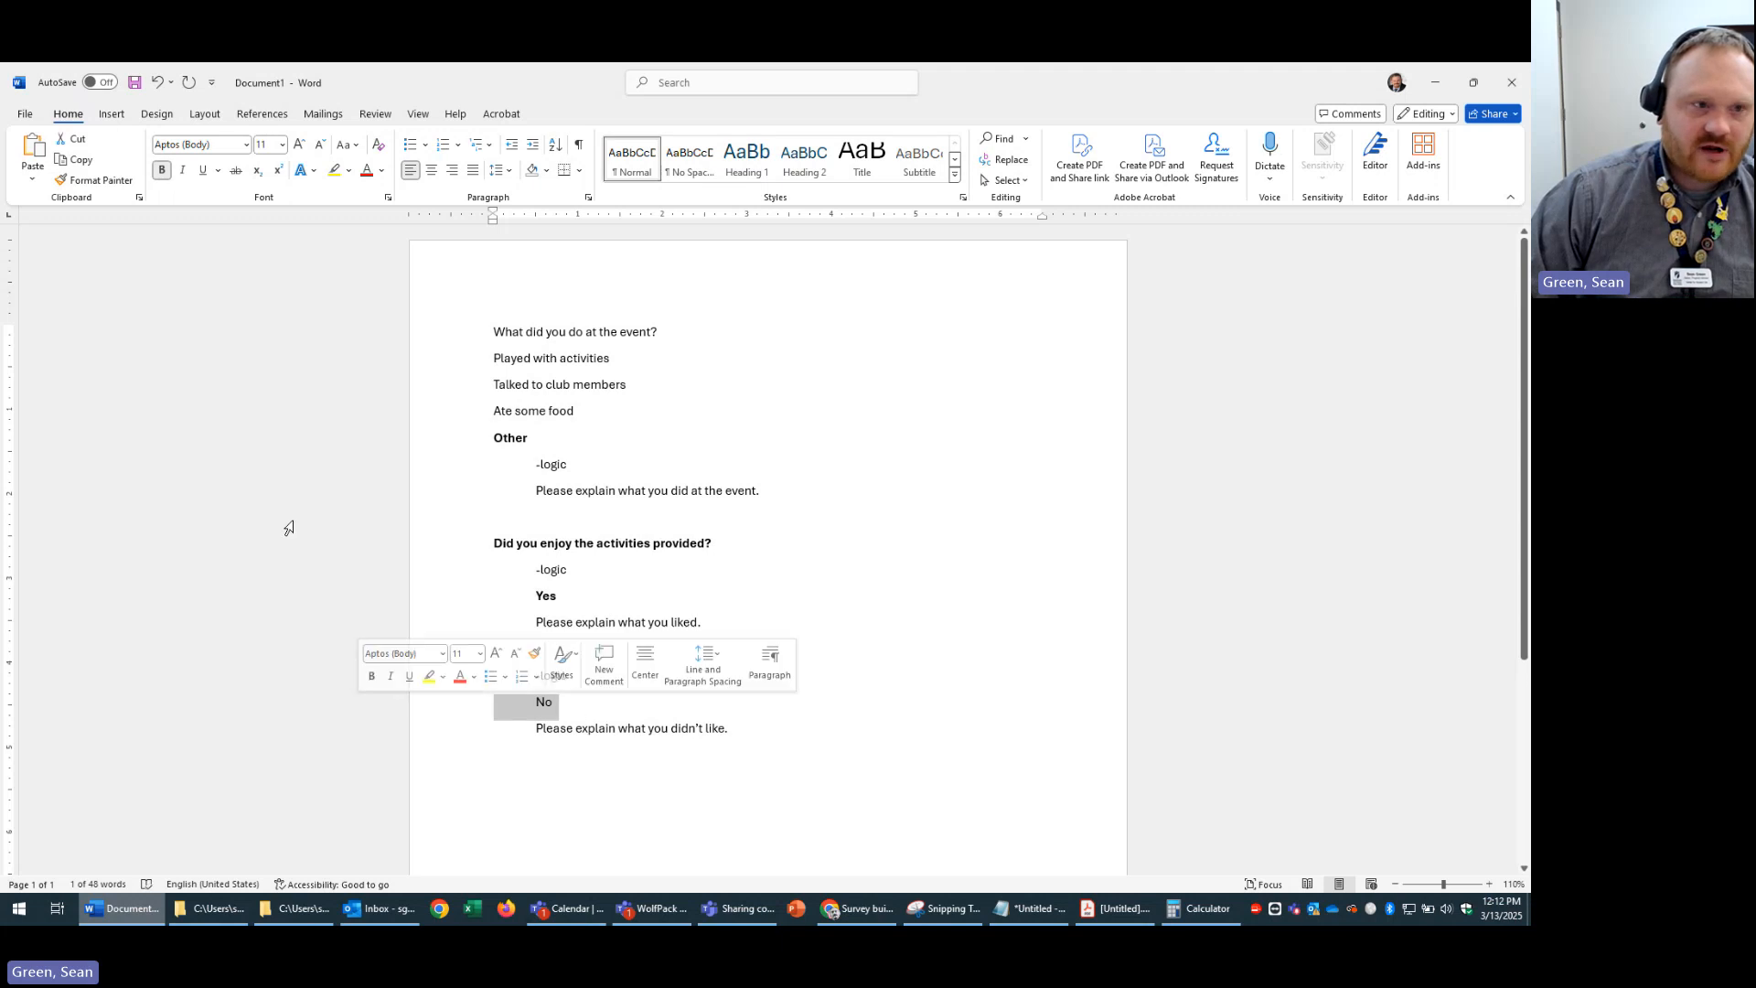
{"action": "left_click", "coordinate": [162, 171]}
- Write the third question, "What would you have liked to see at the event?", below the "No" follow-up and correct its grammar
{"action": "left_click", "coordinate": [767, 766]}
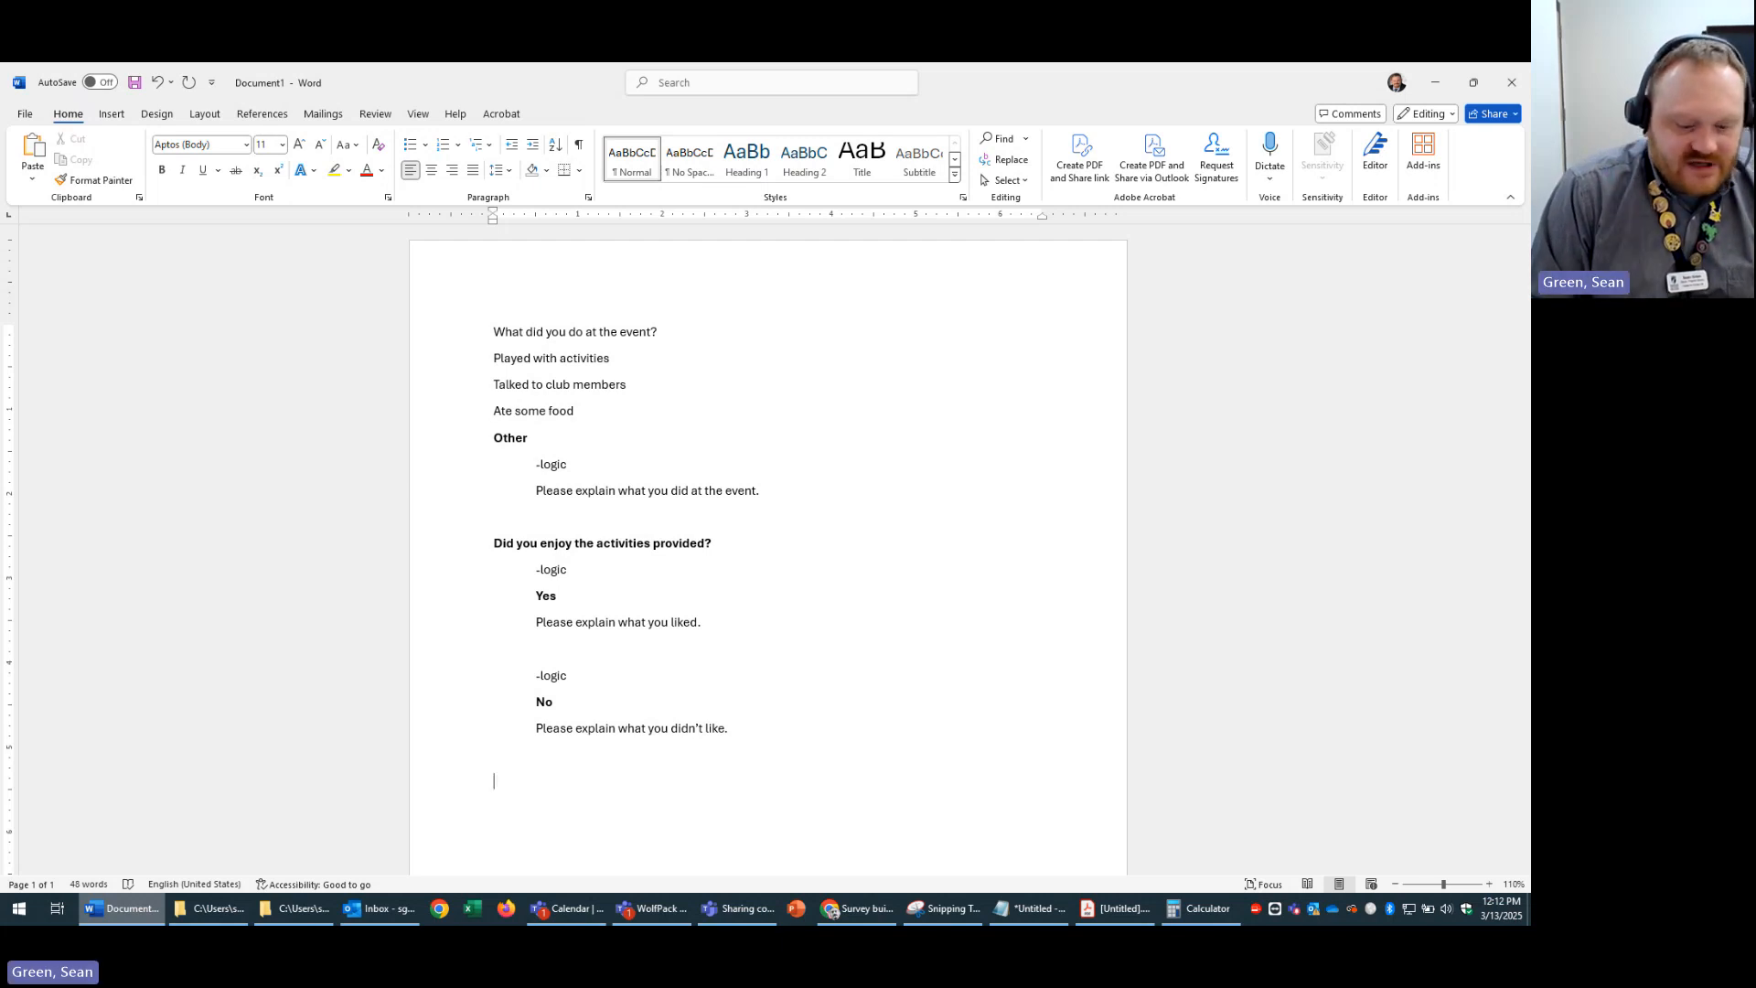
{"action": "type", "text": "What "}
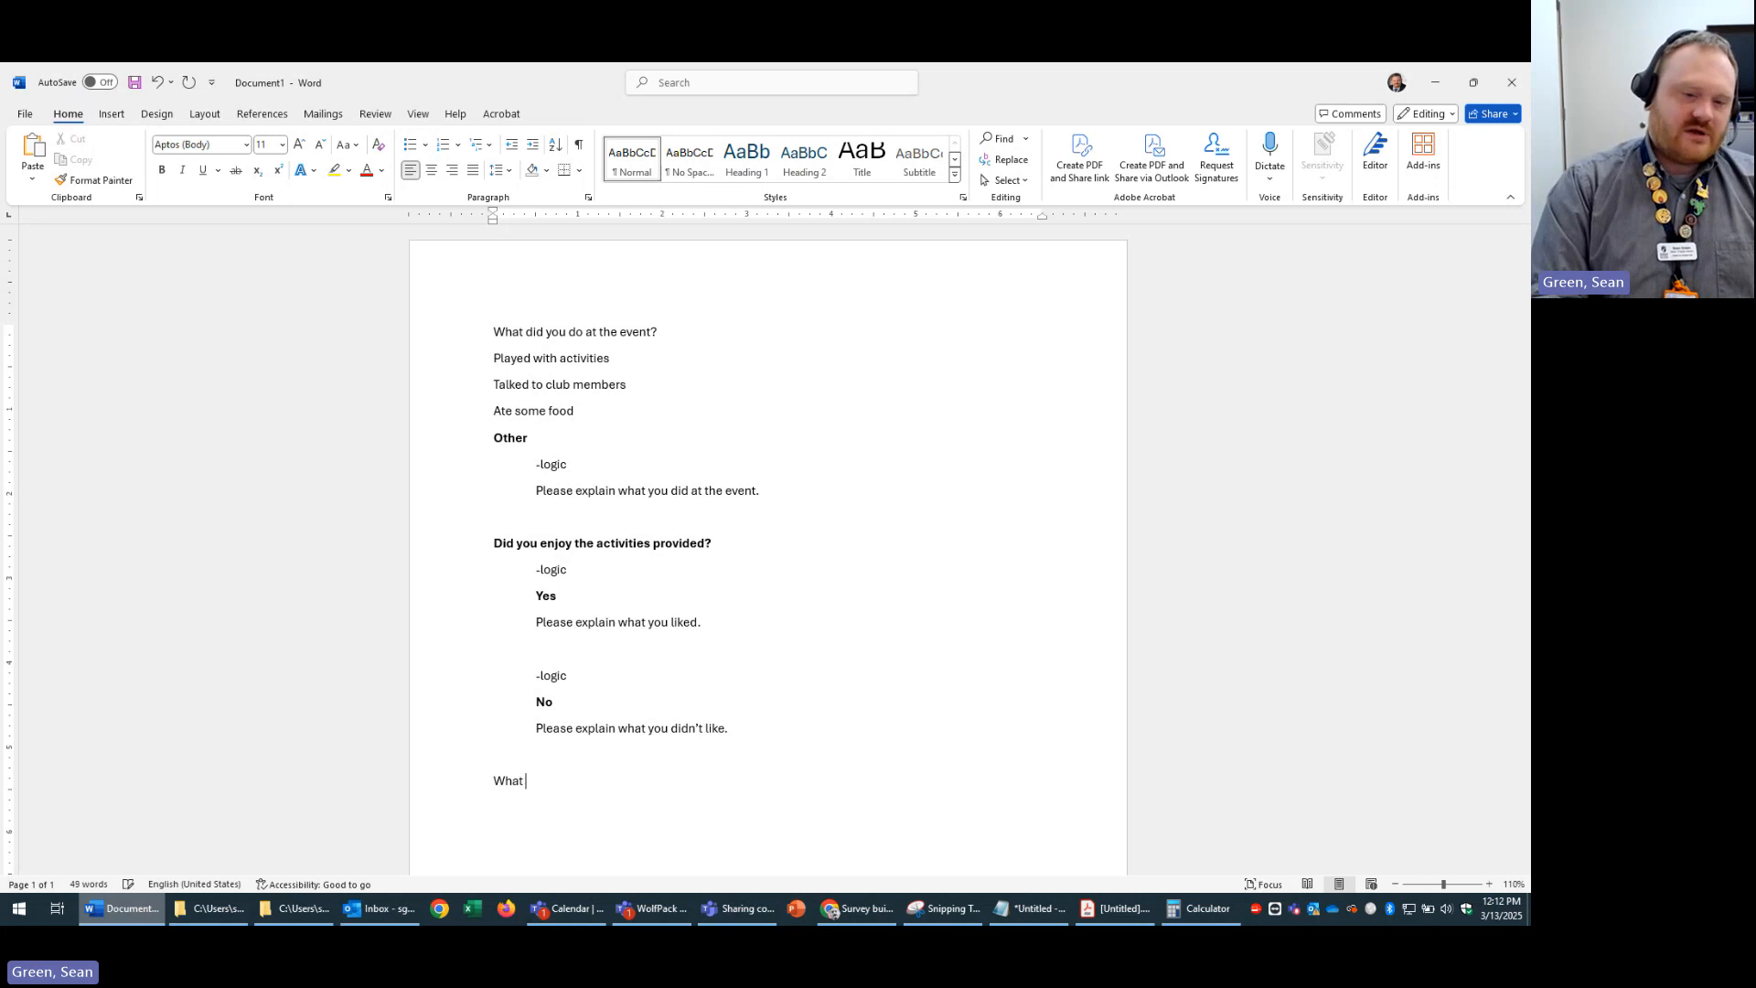
{"action": "type", "text": "would you "}
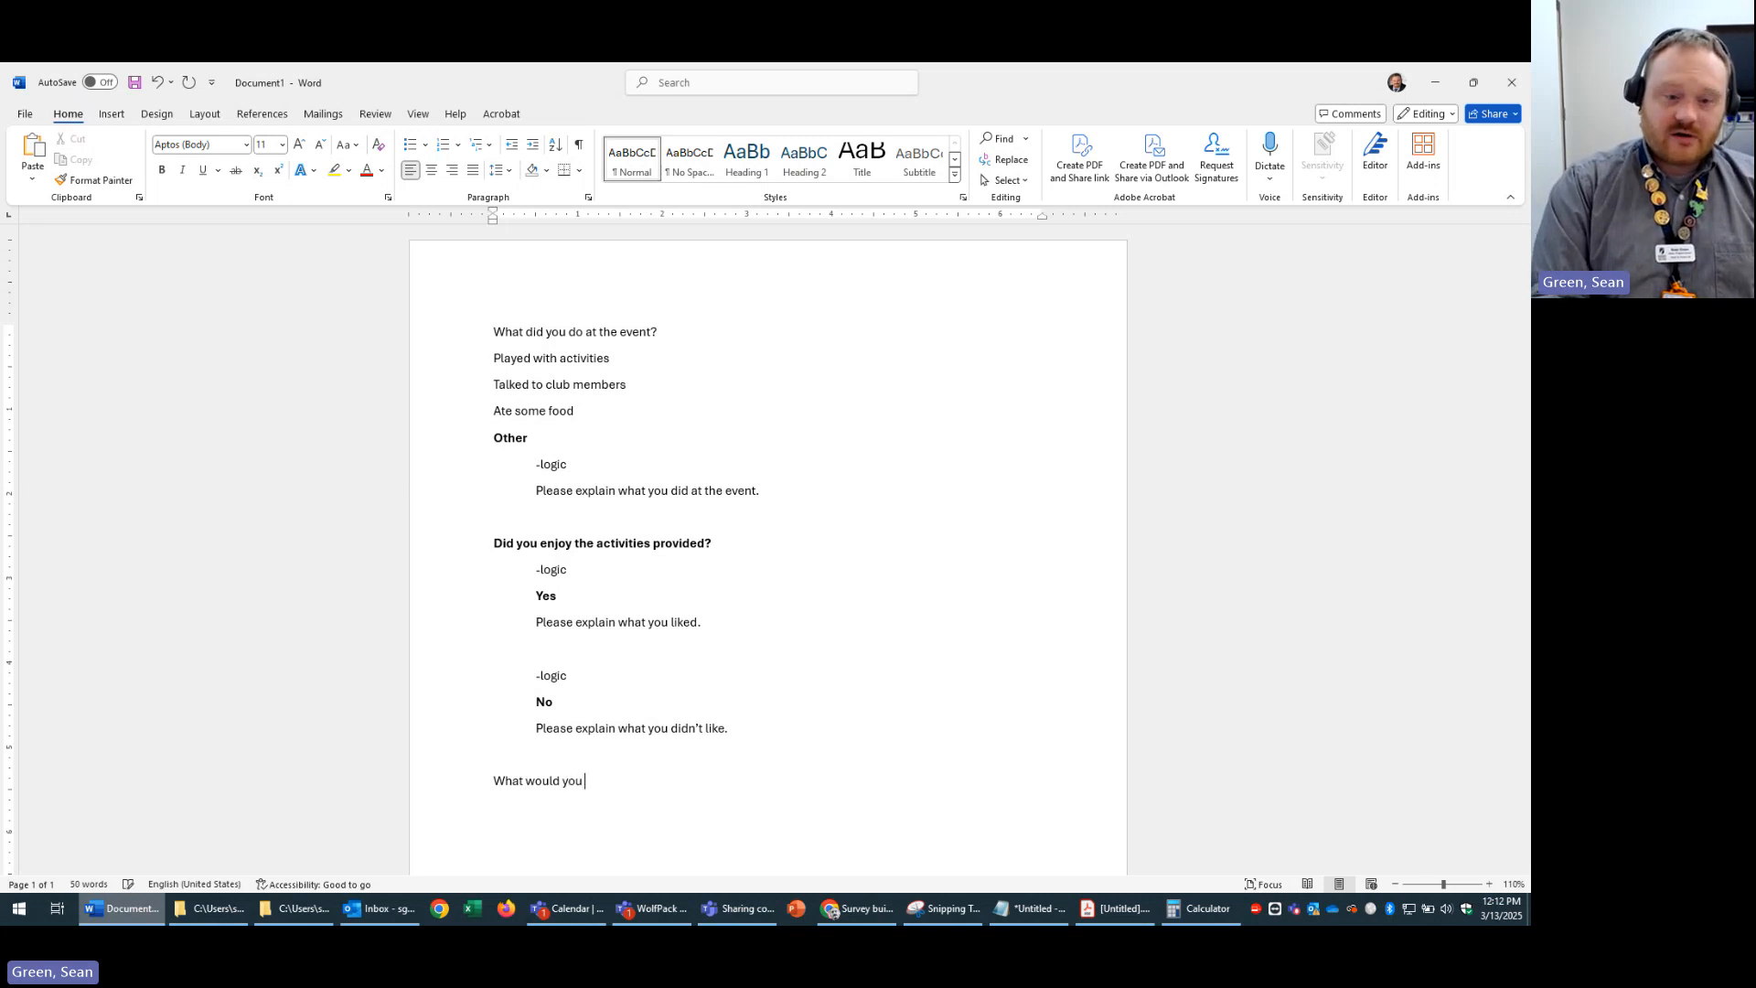
{"action": "type", "text": "of liked to see "}
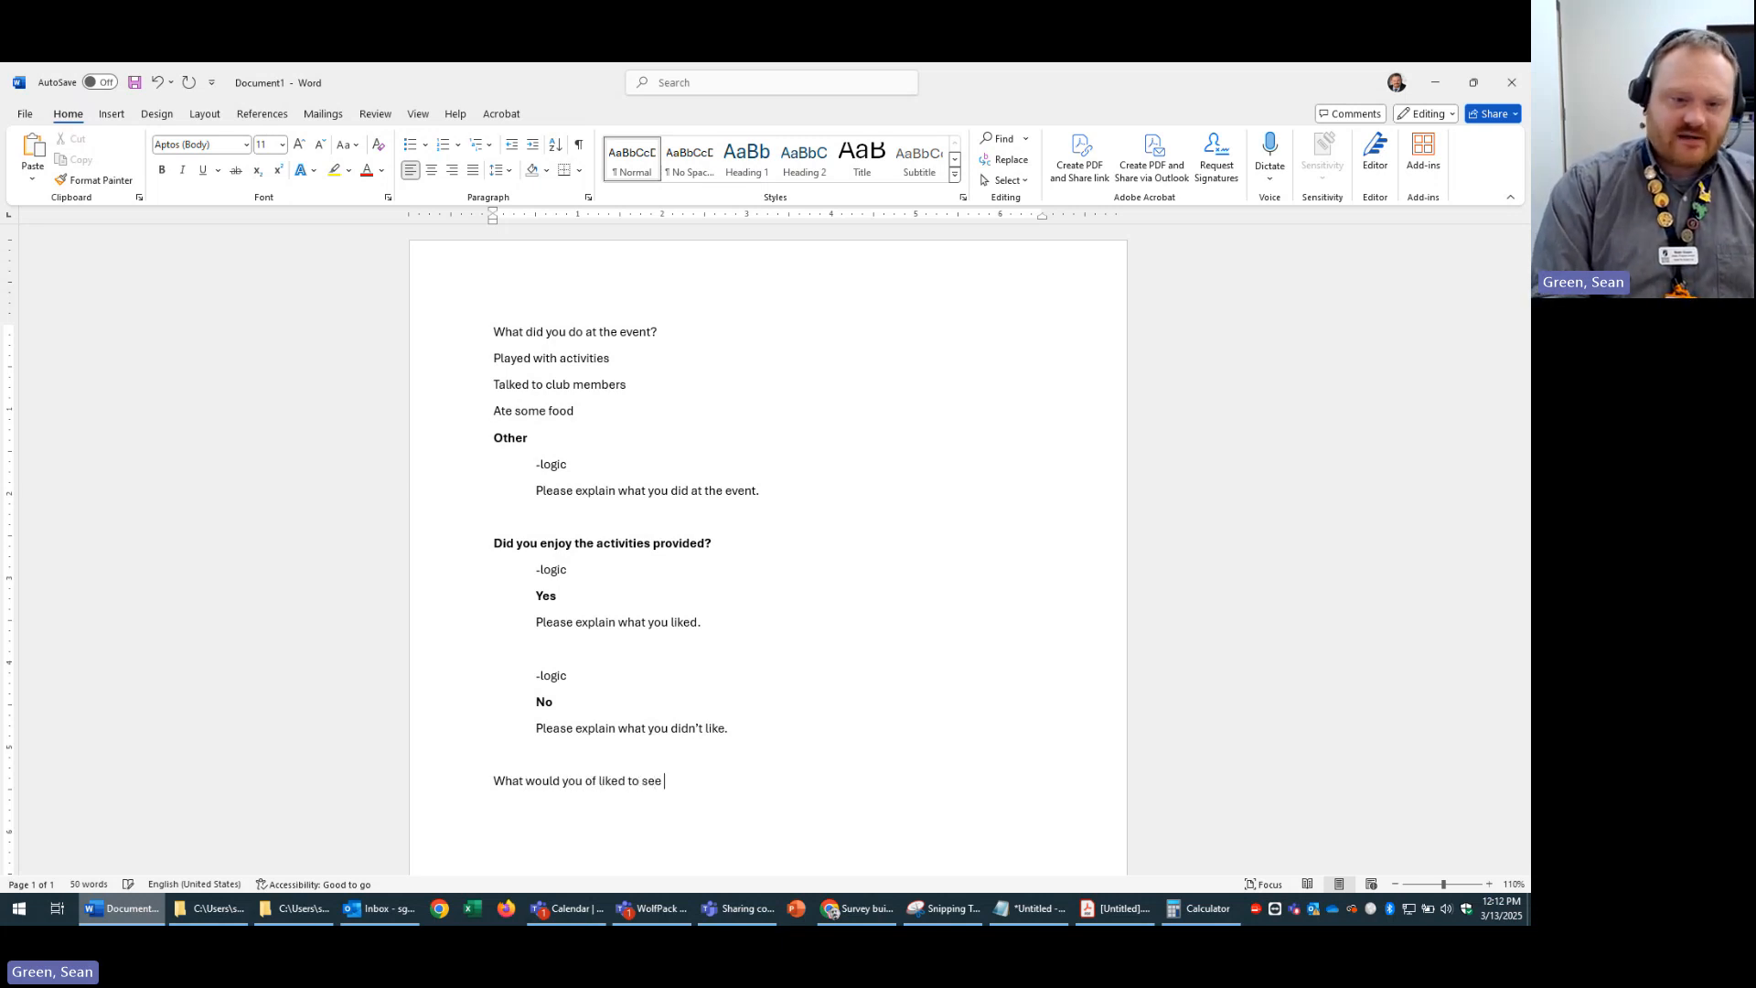
{"action": "type", "text": "at the event?"}
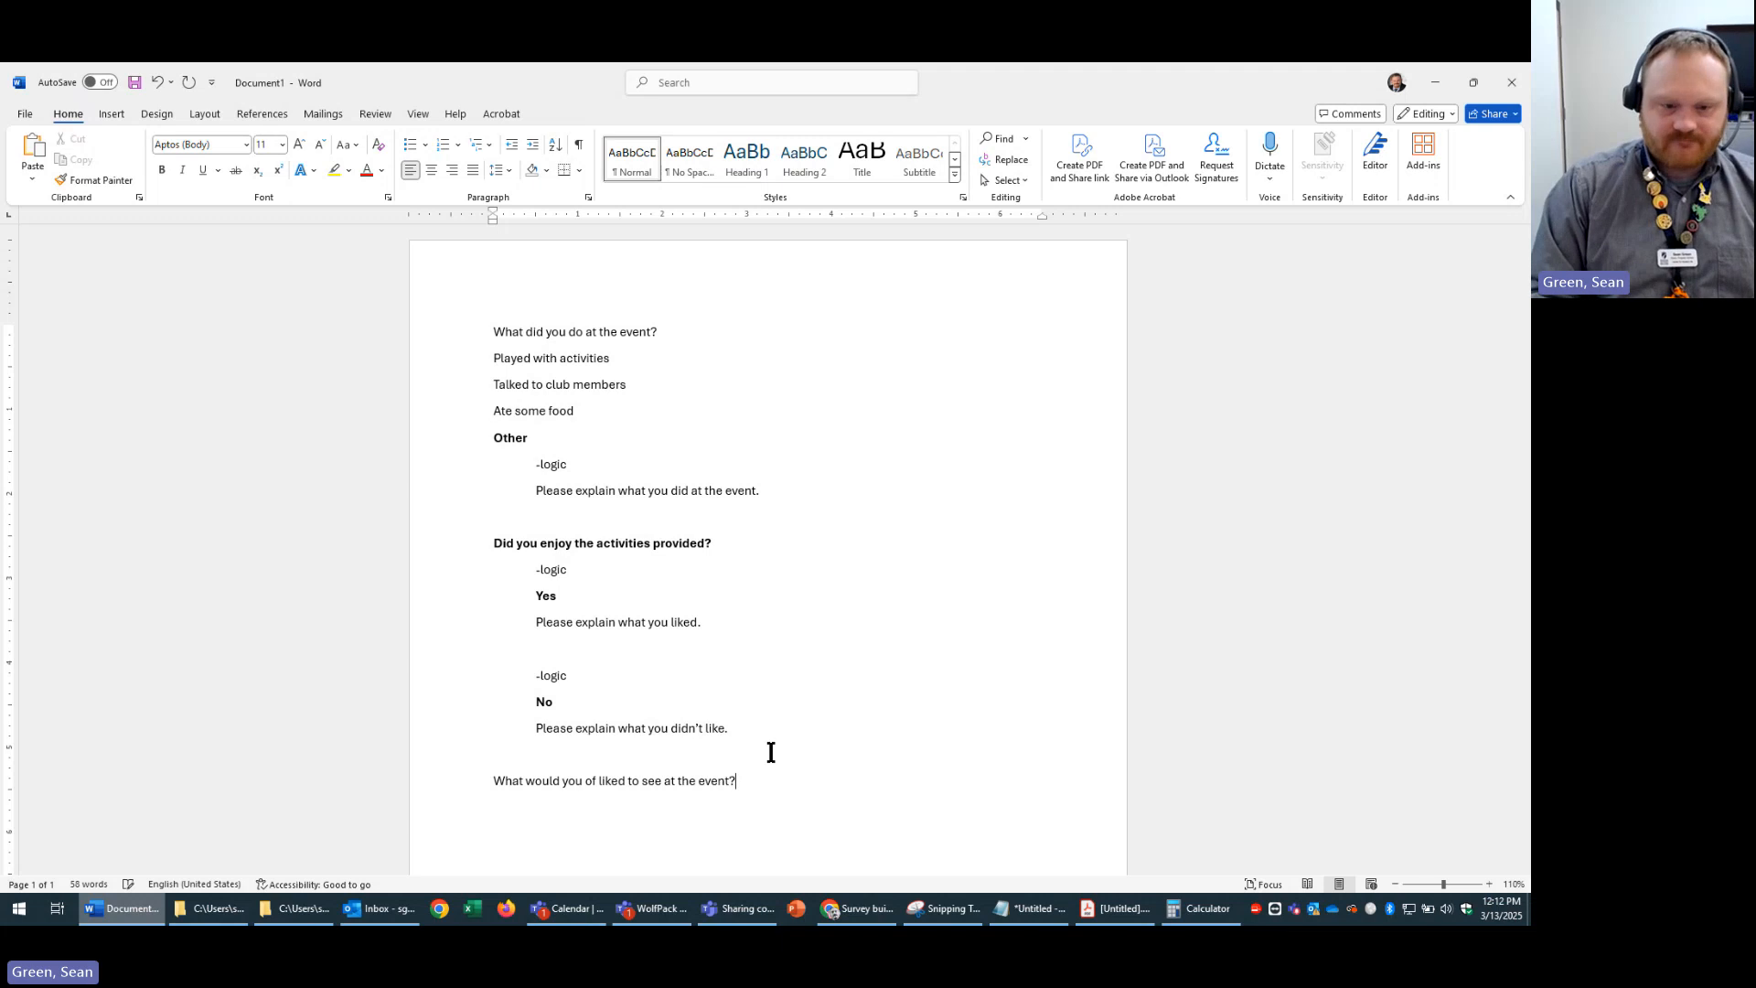
{"action": "key", "text": "Return"}
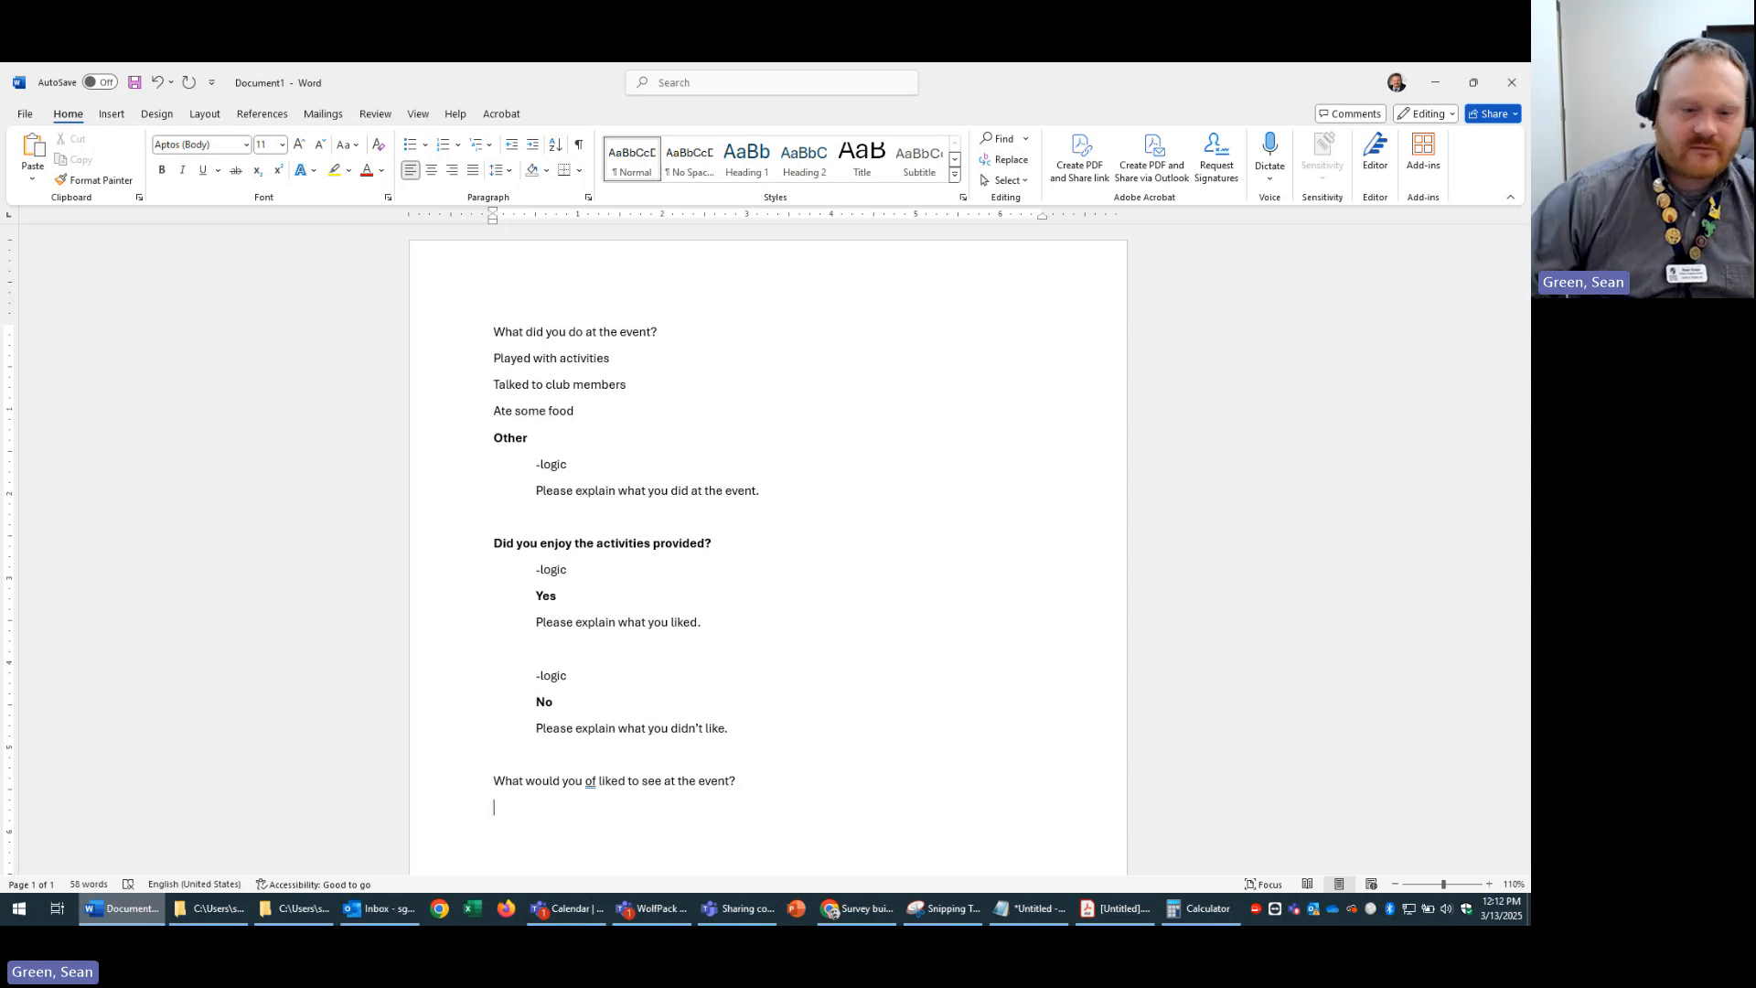
{"action": "right_click", "coordinate": [590, 781]}
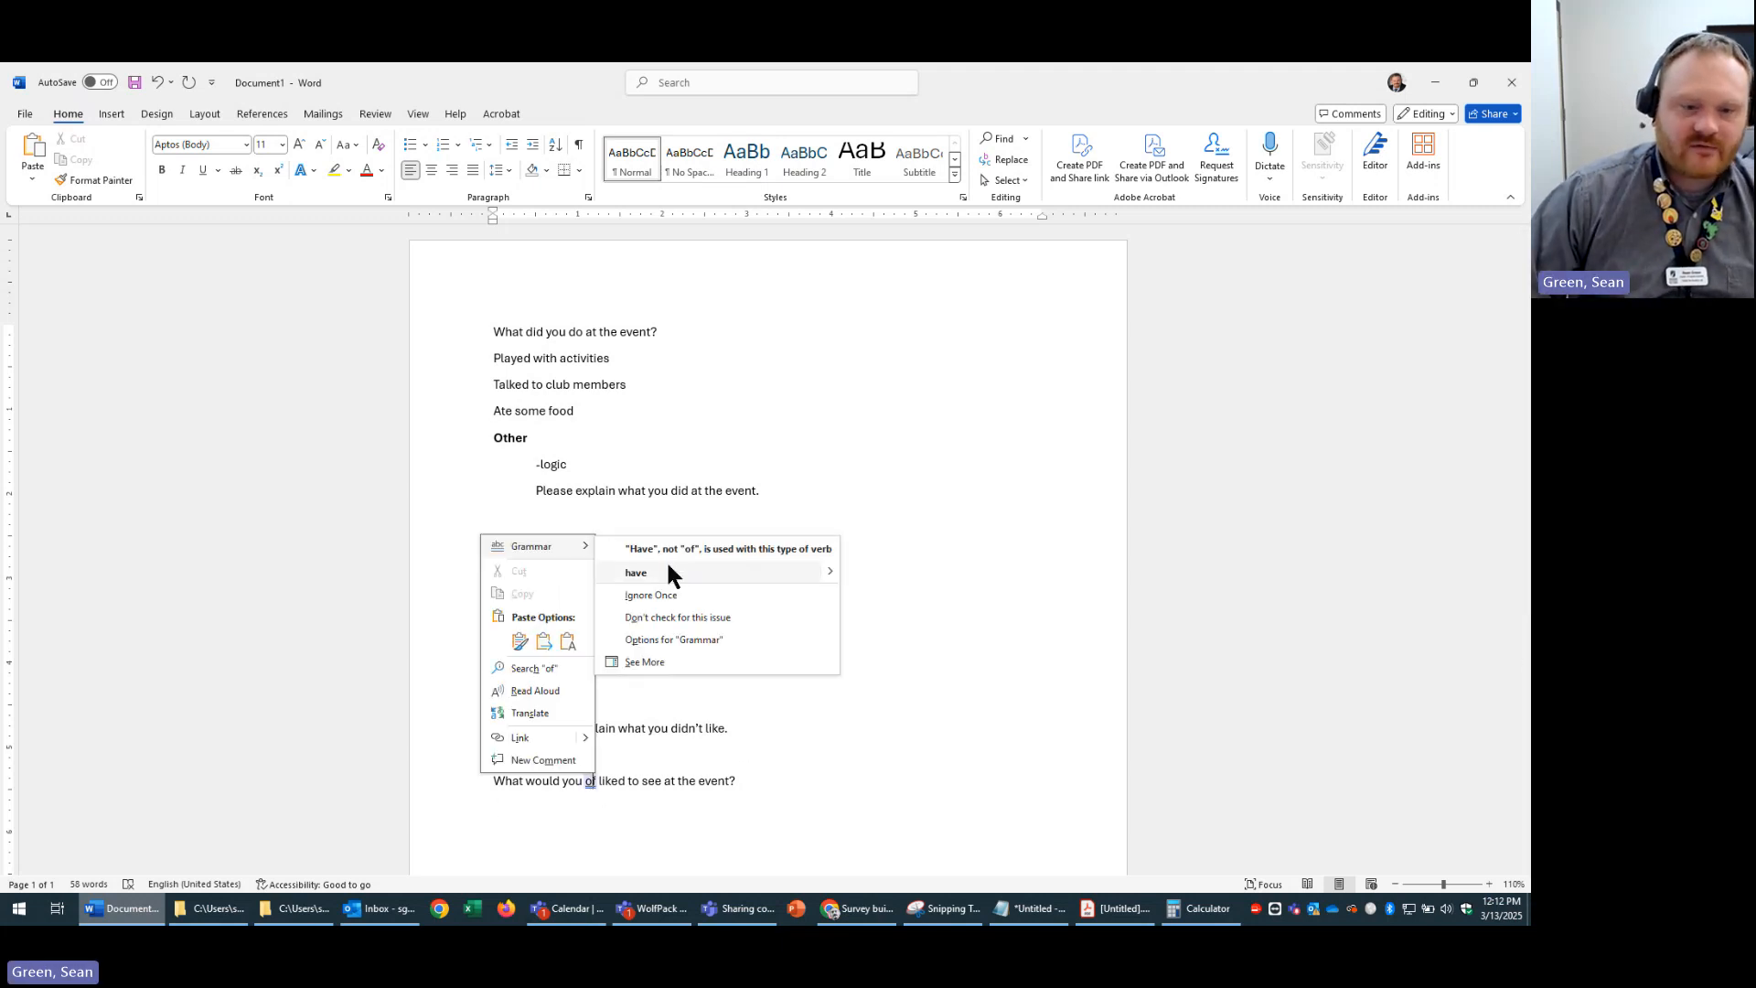
{"action": "left_click", "coordinate": [668, 567]}
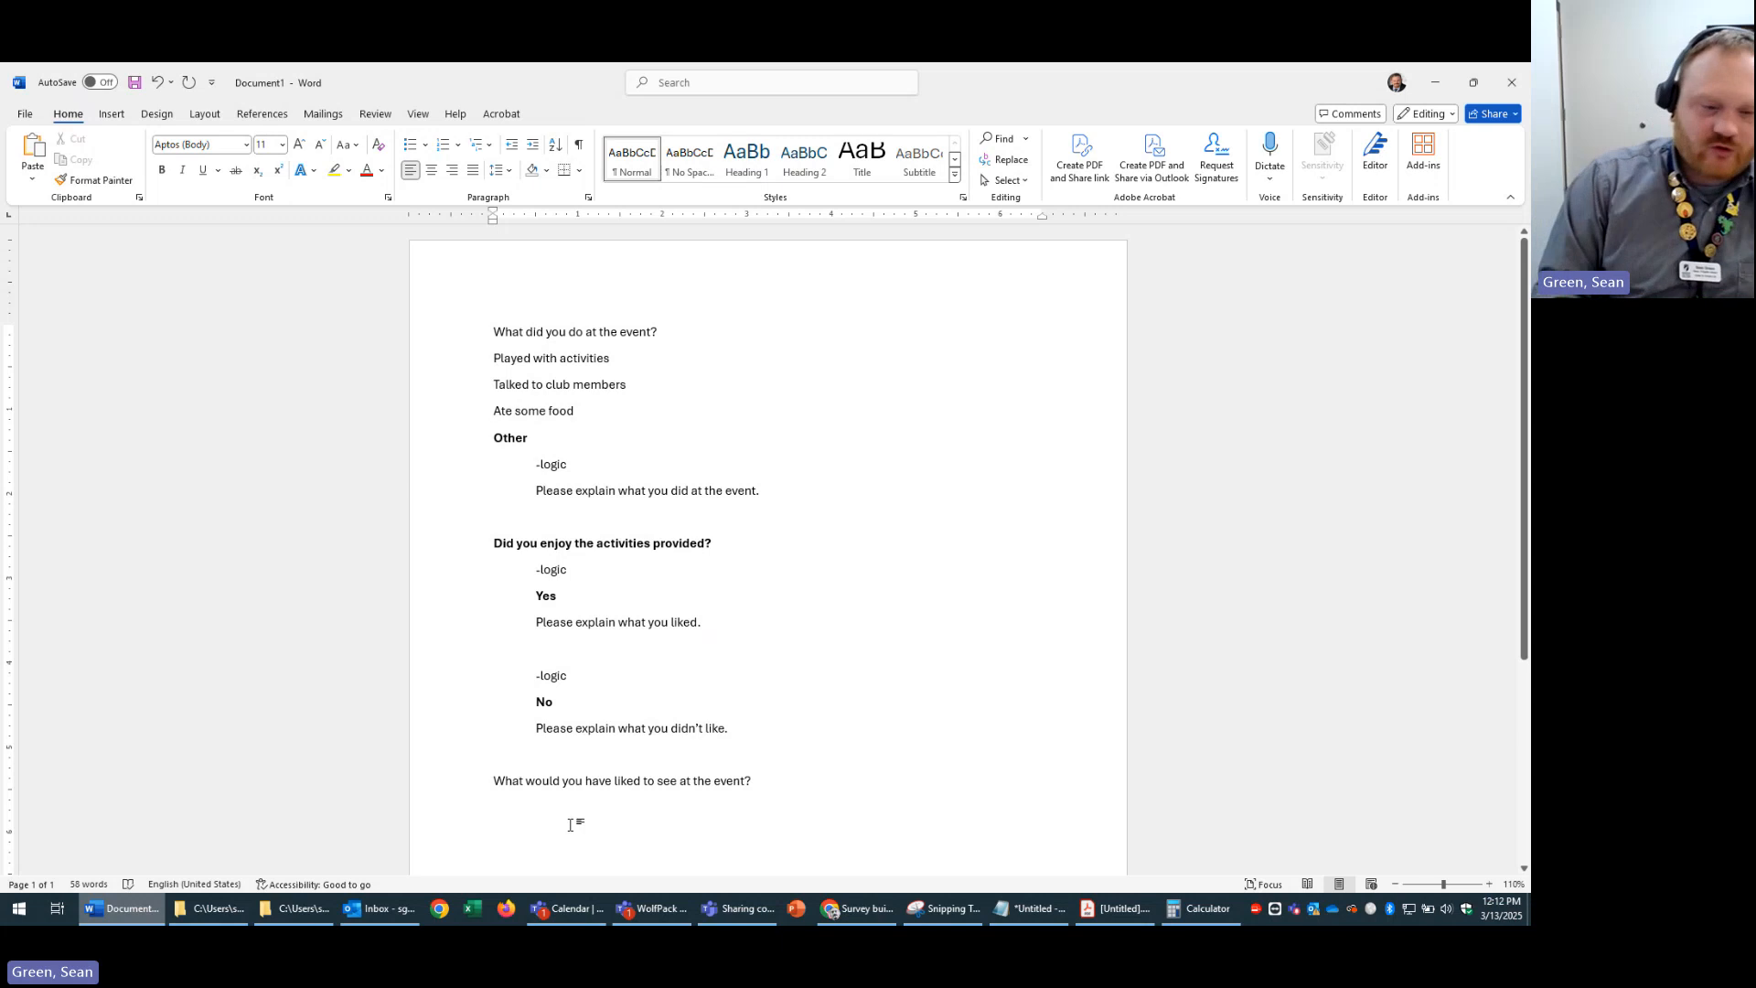
- Write the fourth question after a blank line: "Would you like someone from the club to contact you about the event to discuss further?"
{"action": "key", "text": "Return"}
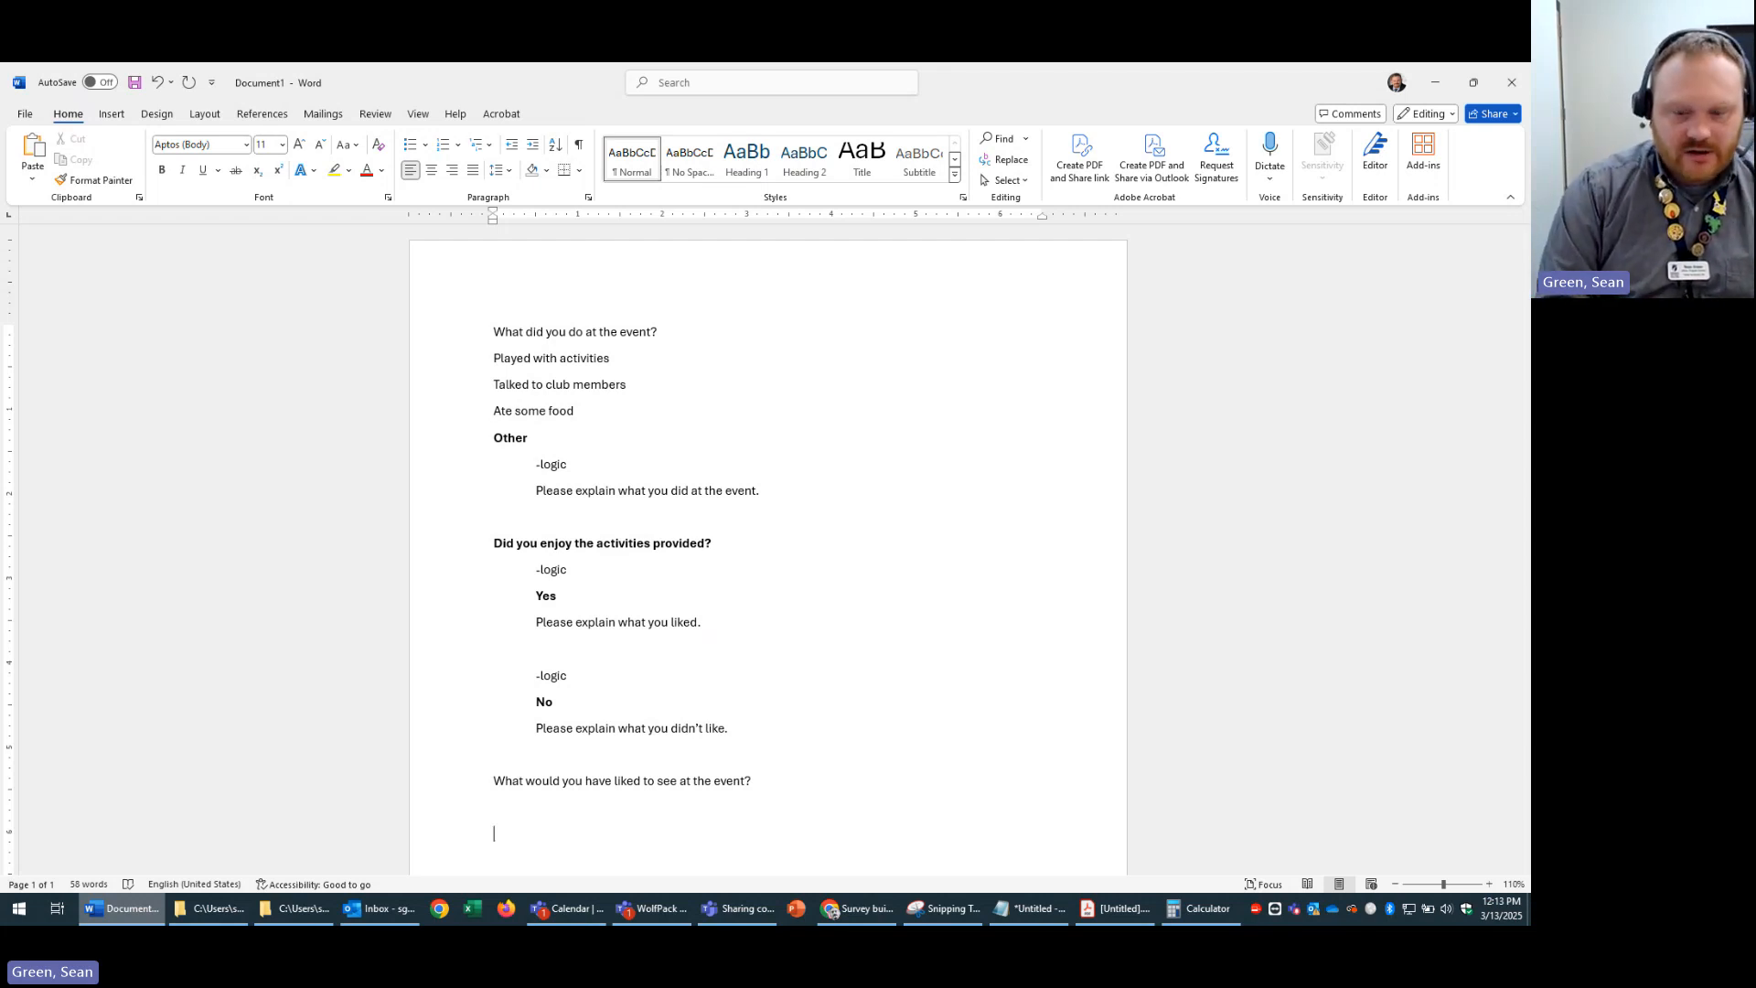
{"action": "type", "text": "What"}
{"action": "key", "text": "BackSpace"}
{"action": "key", "text": "BackSpace"}
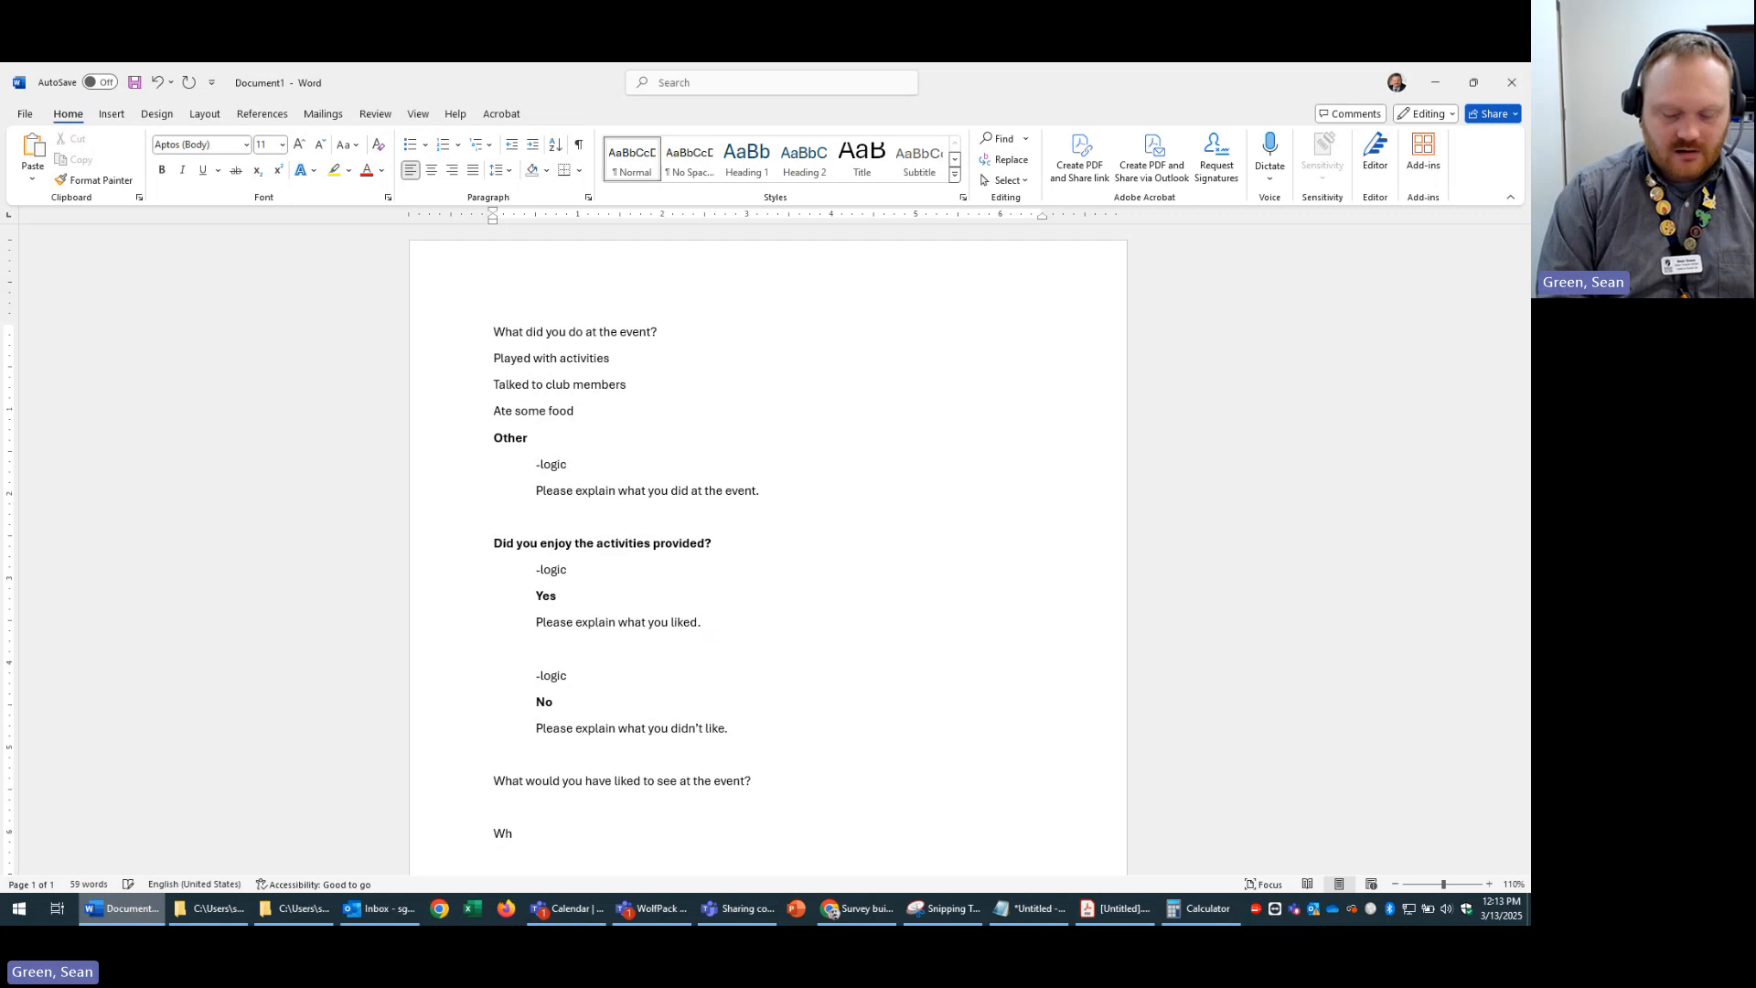
{"action": "key", "text": "BackSpace"}
{"action": "type", "text": "ould "}
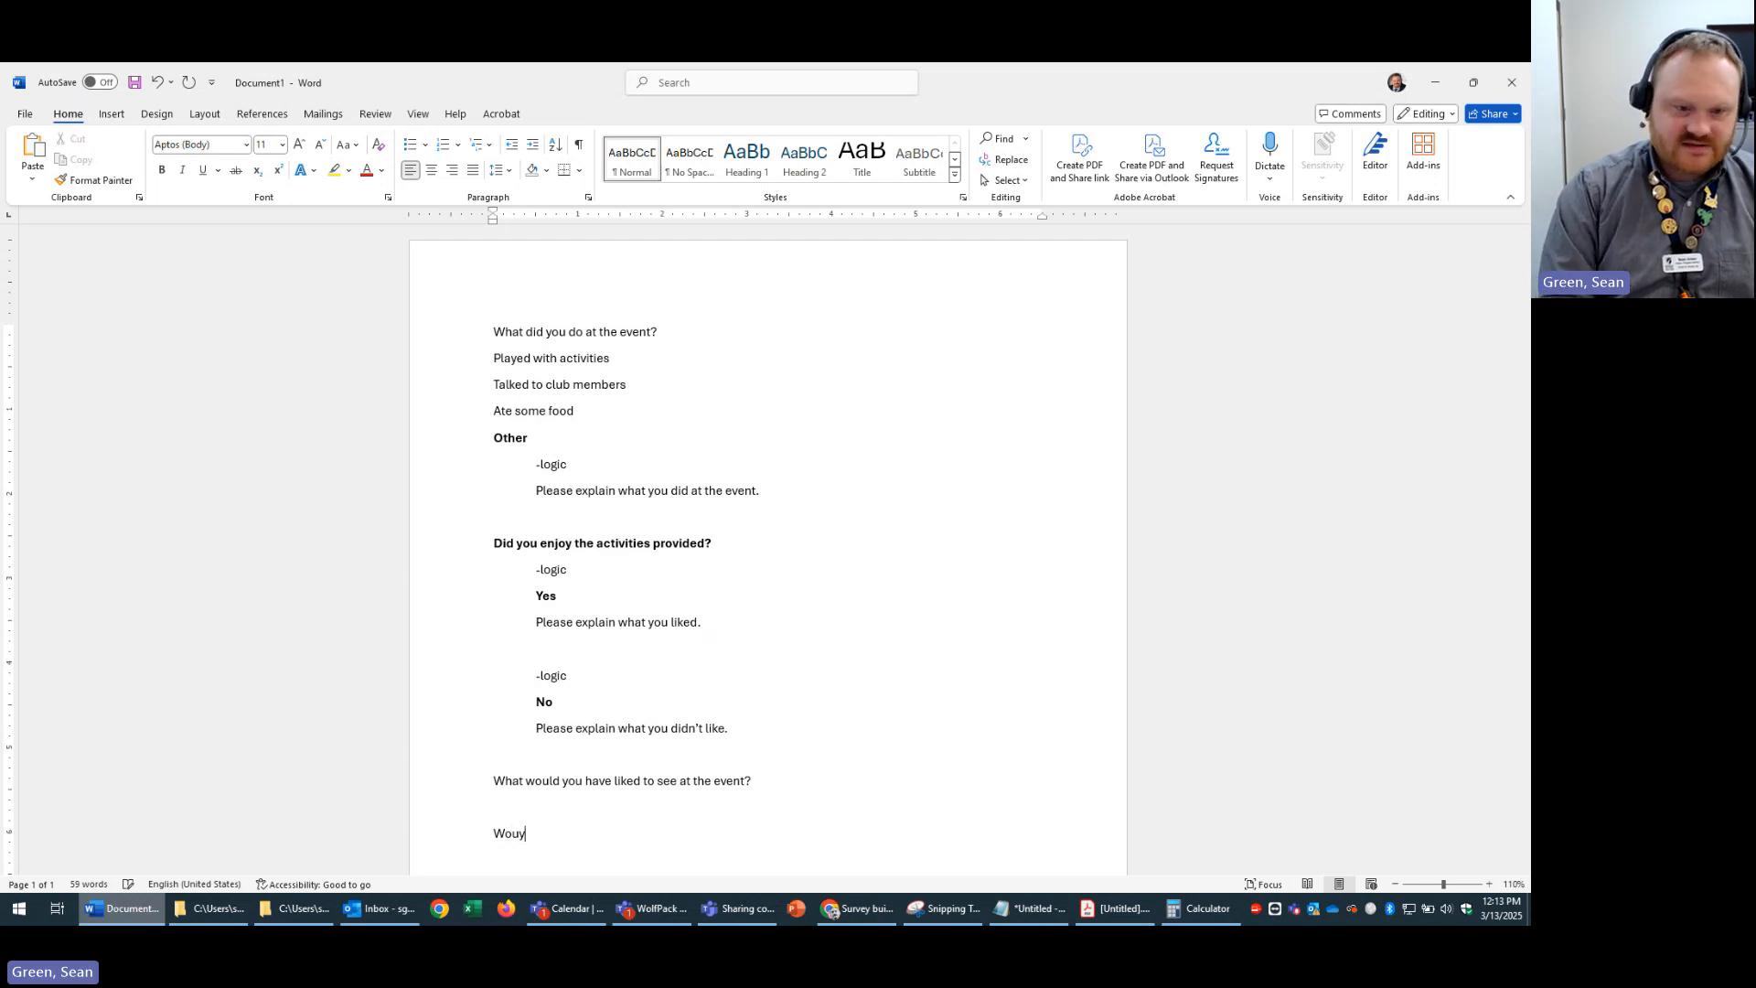
{"action": "type", "text": "you like"}
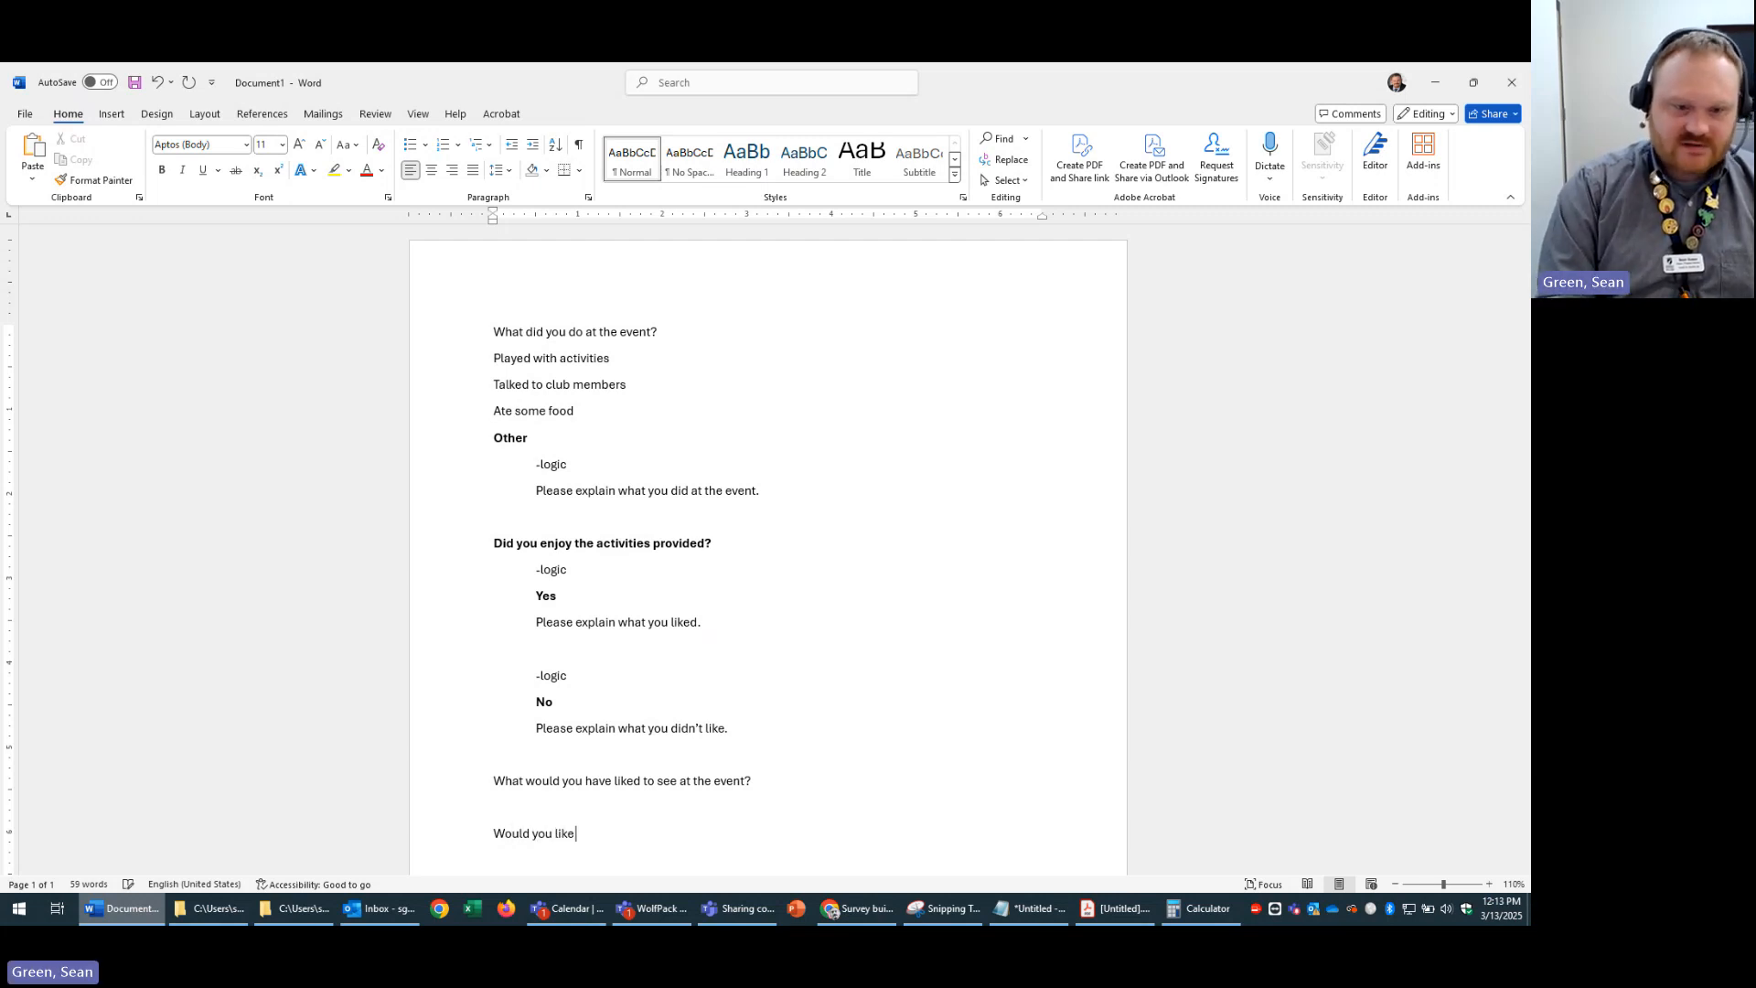
{"action": "type", "text": " someone tfrom the "}
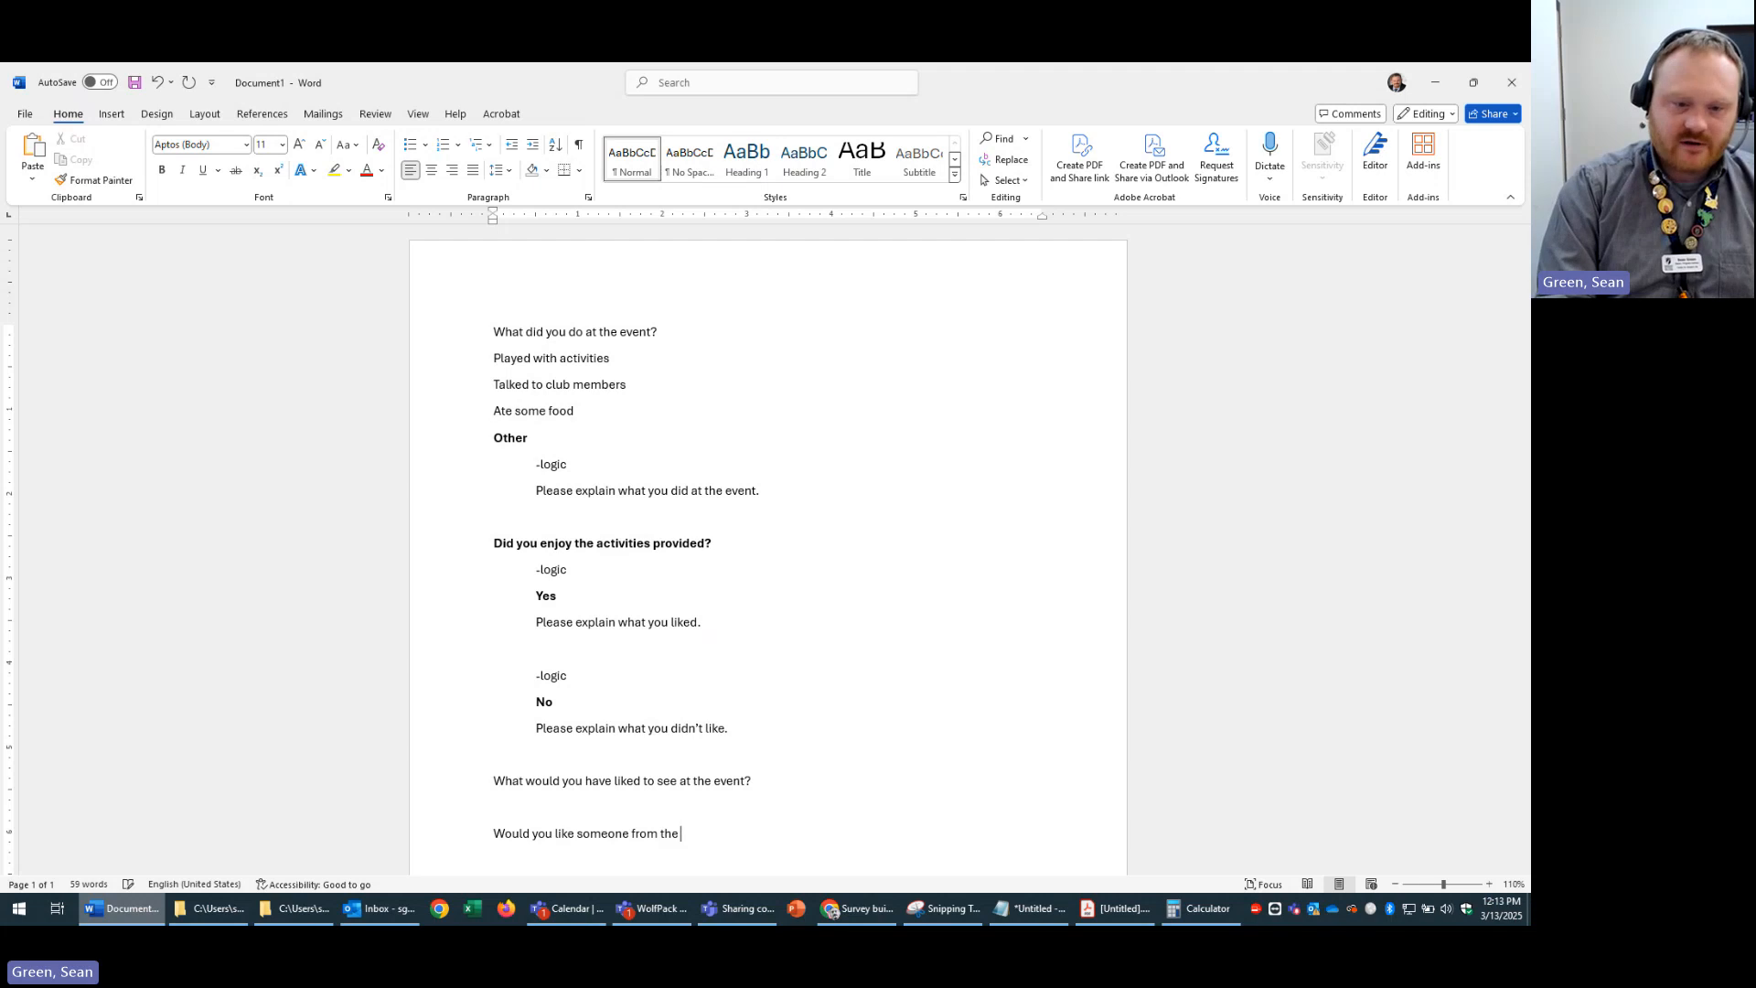
{"action": "type", "text": "club to contact y"}
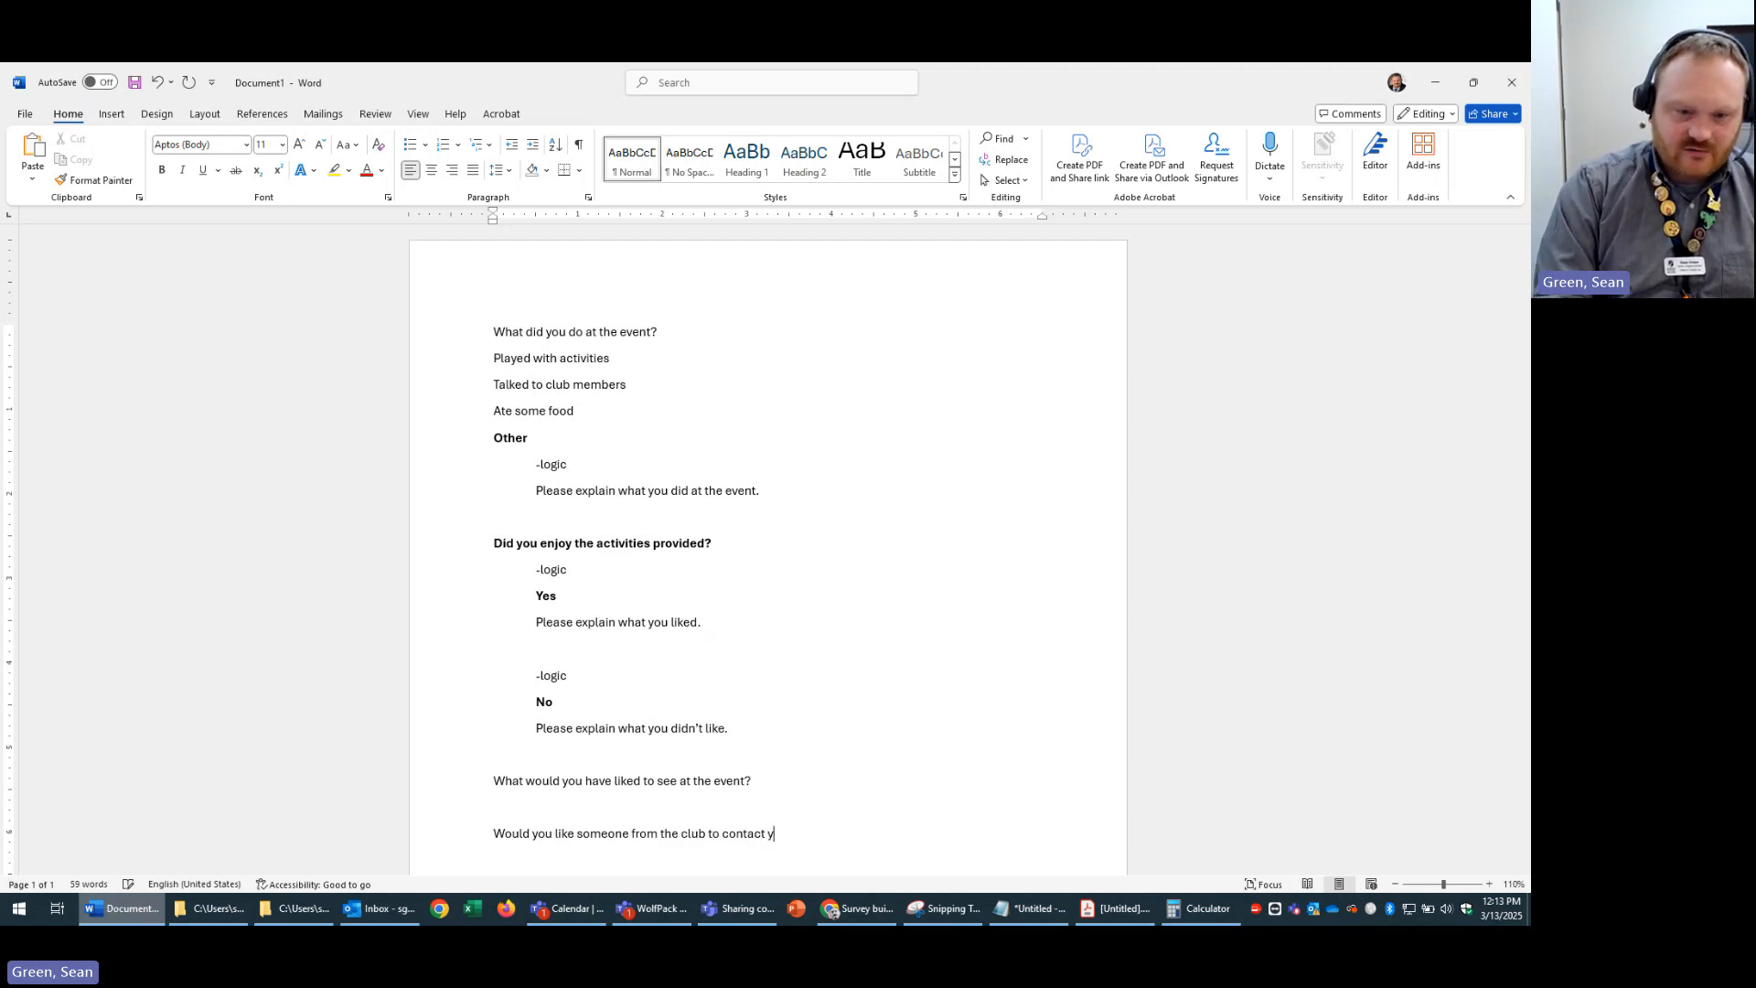
{"action": "type", "text": "ou about the event"}
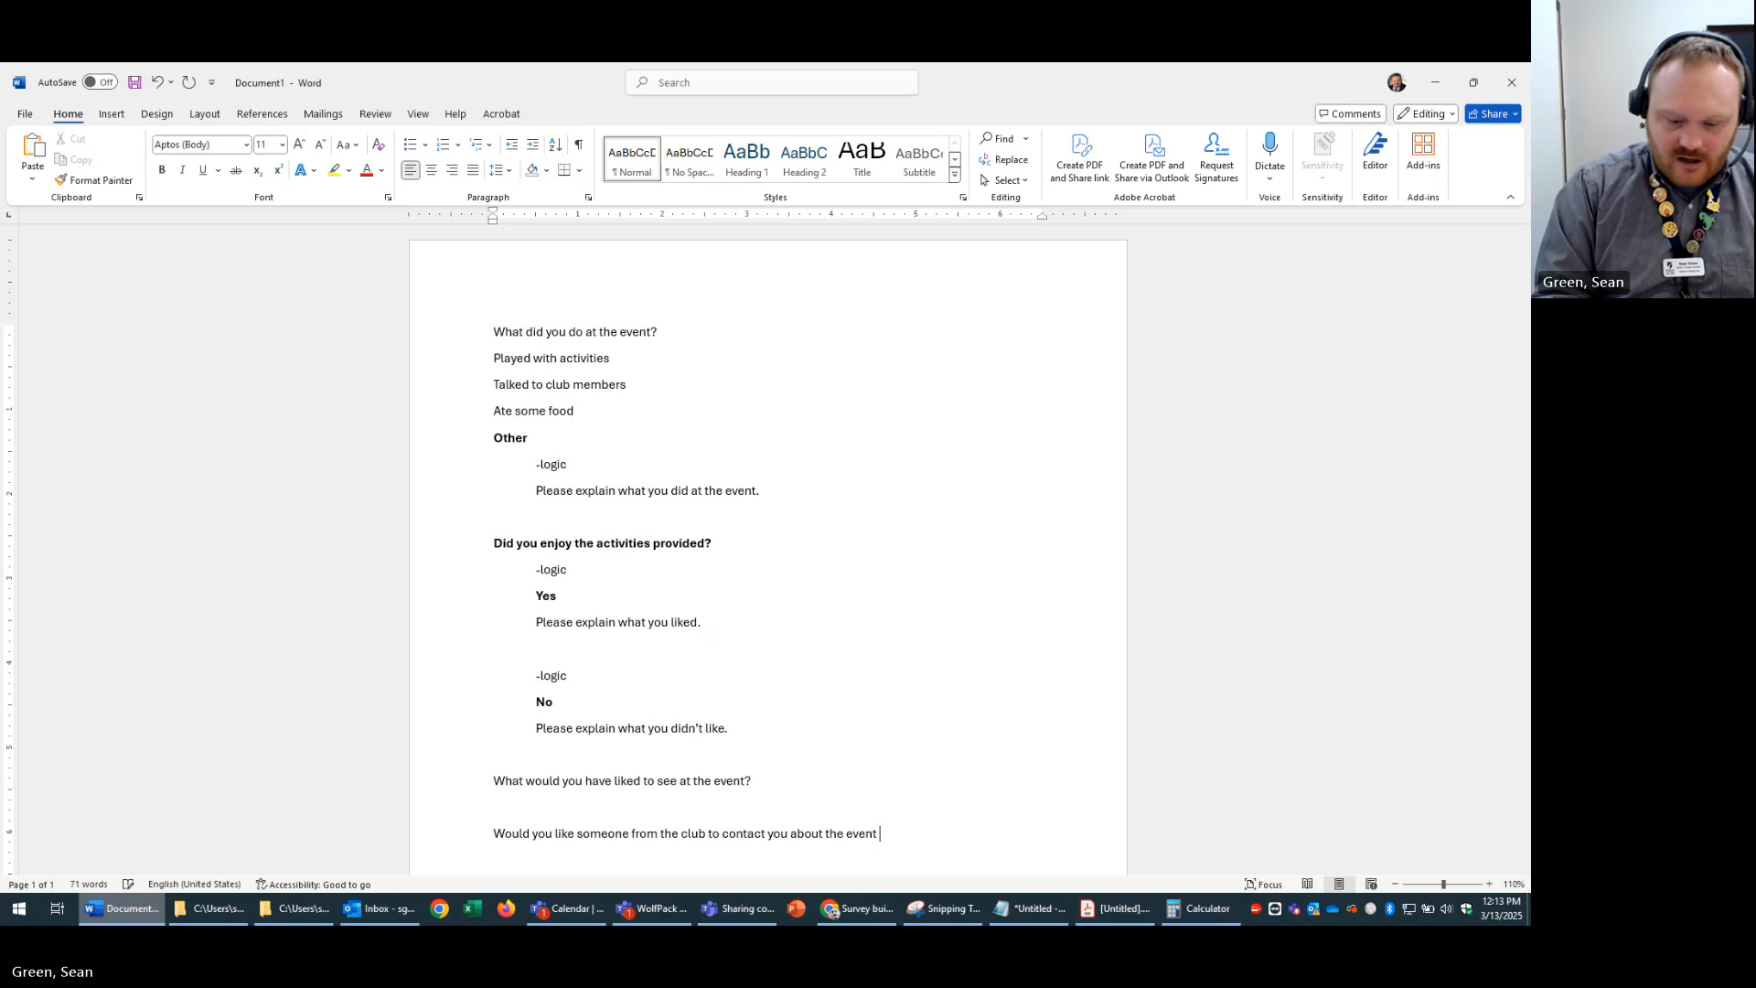
{"action": "type", "text": " to discuss further?"}
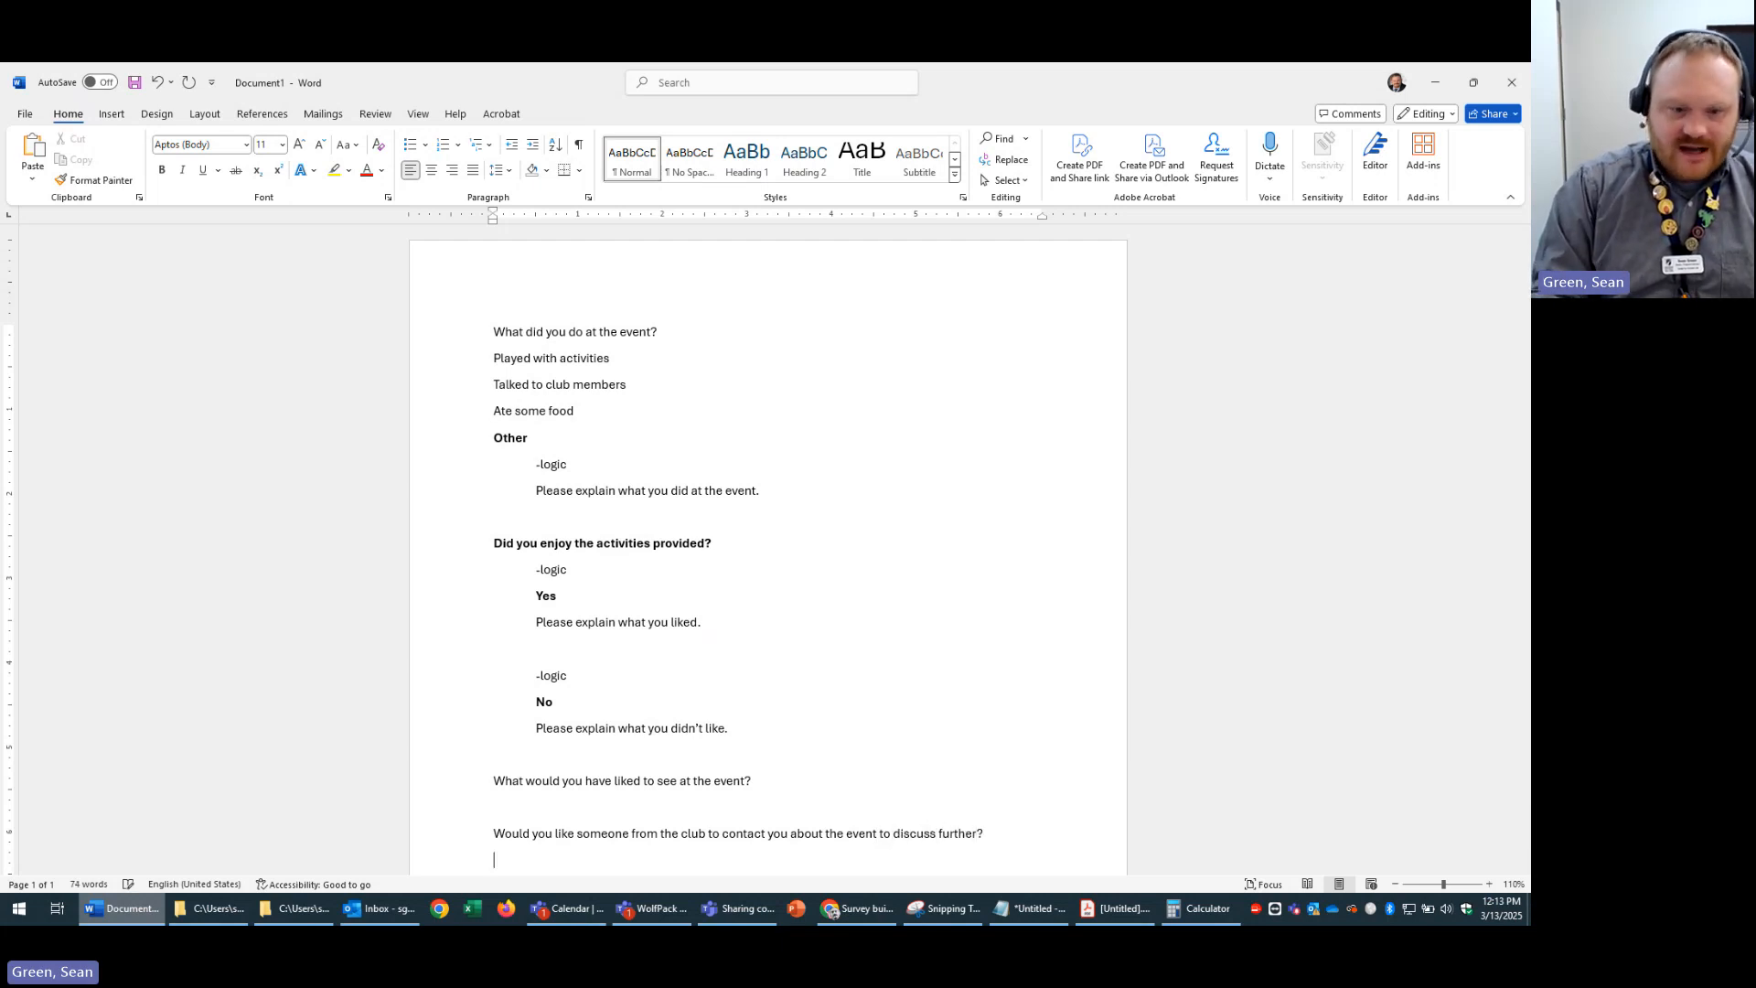
- Write the fifth question, "Do you want to be on our mailing list?", after a blank line below the contact question
{"action": "key", "text": "Return"}
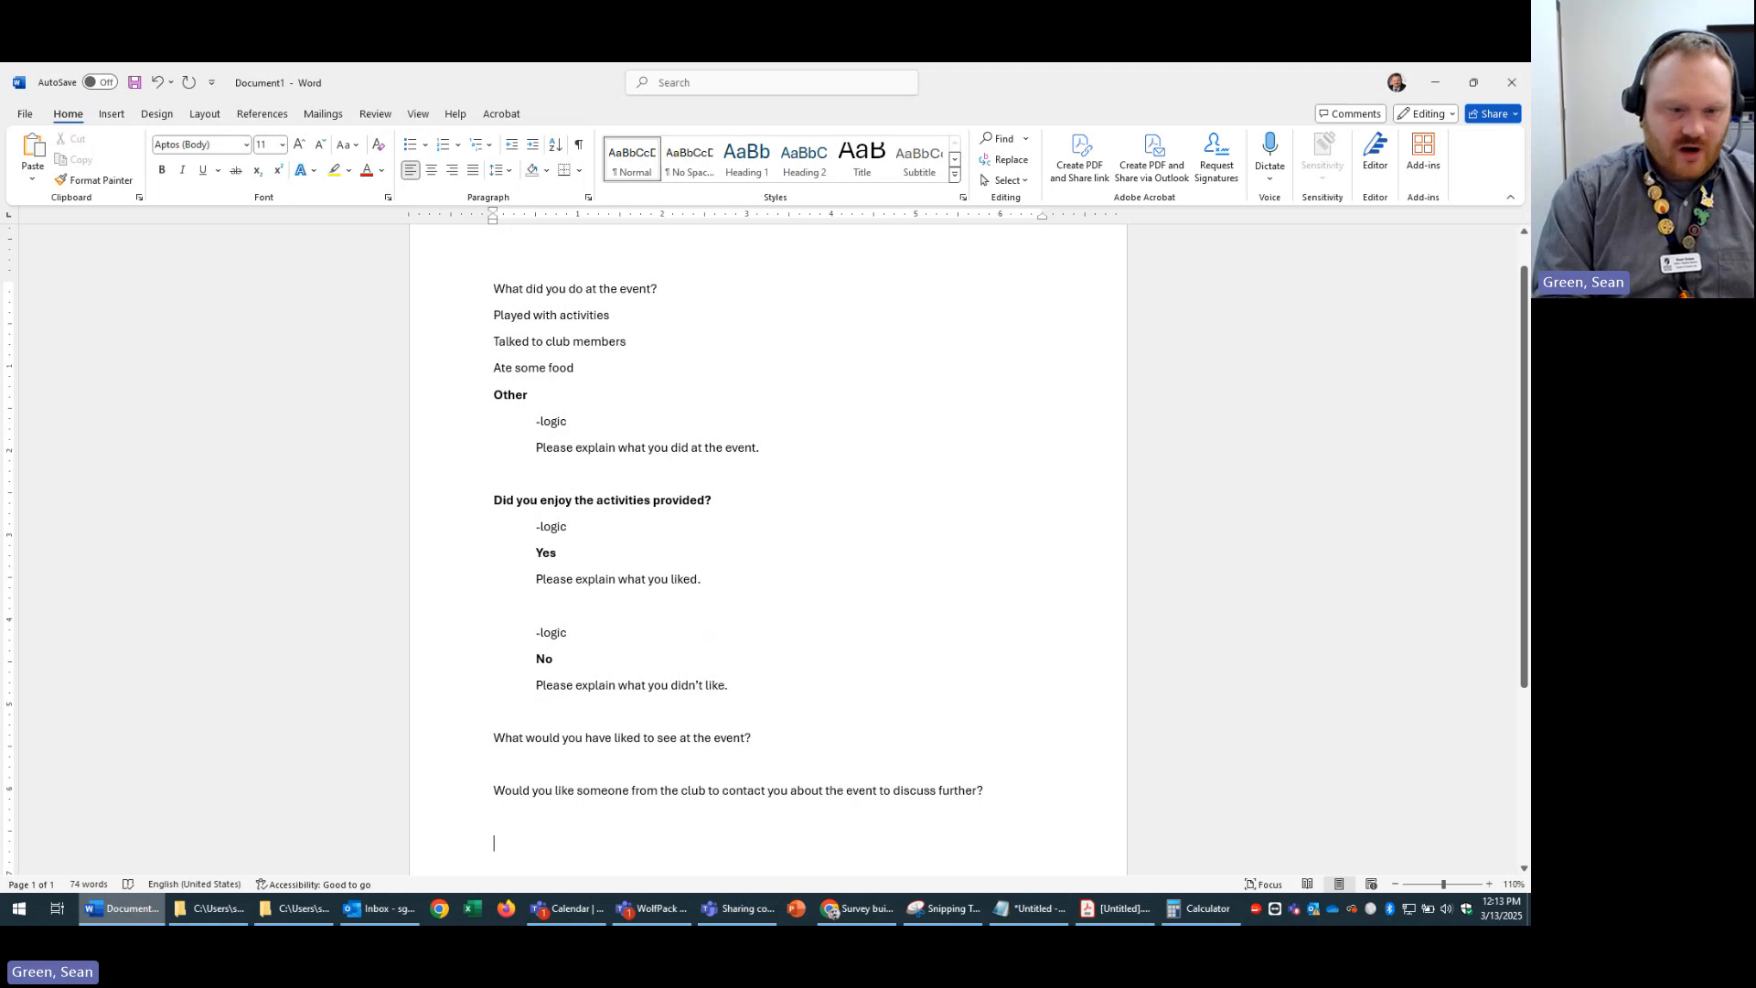
{"action": "type", "text": "Do yto"}
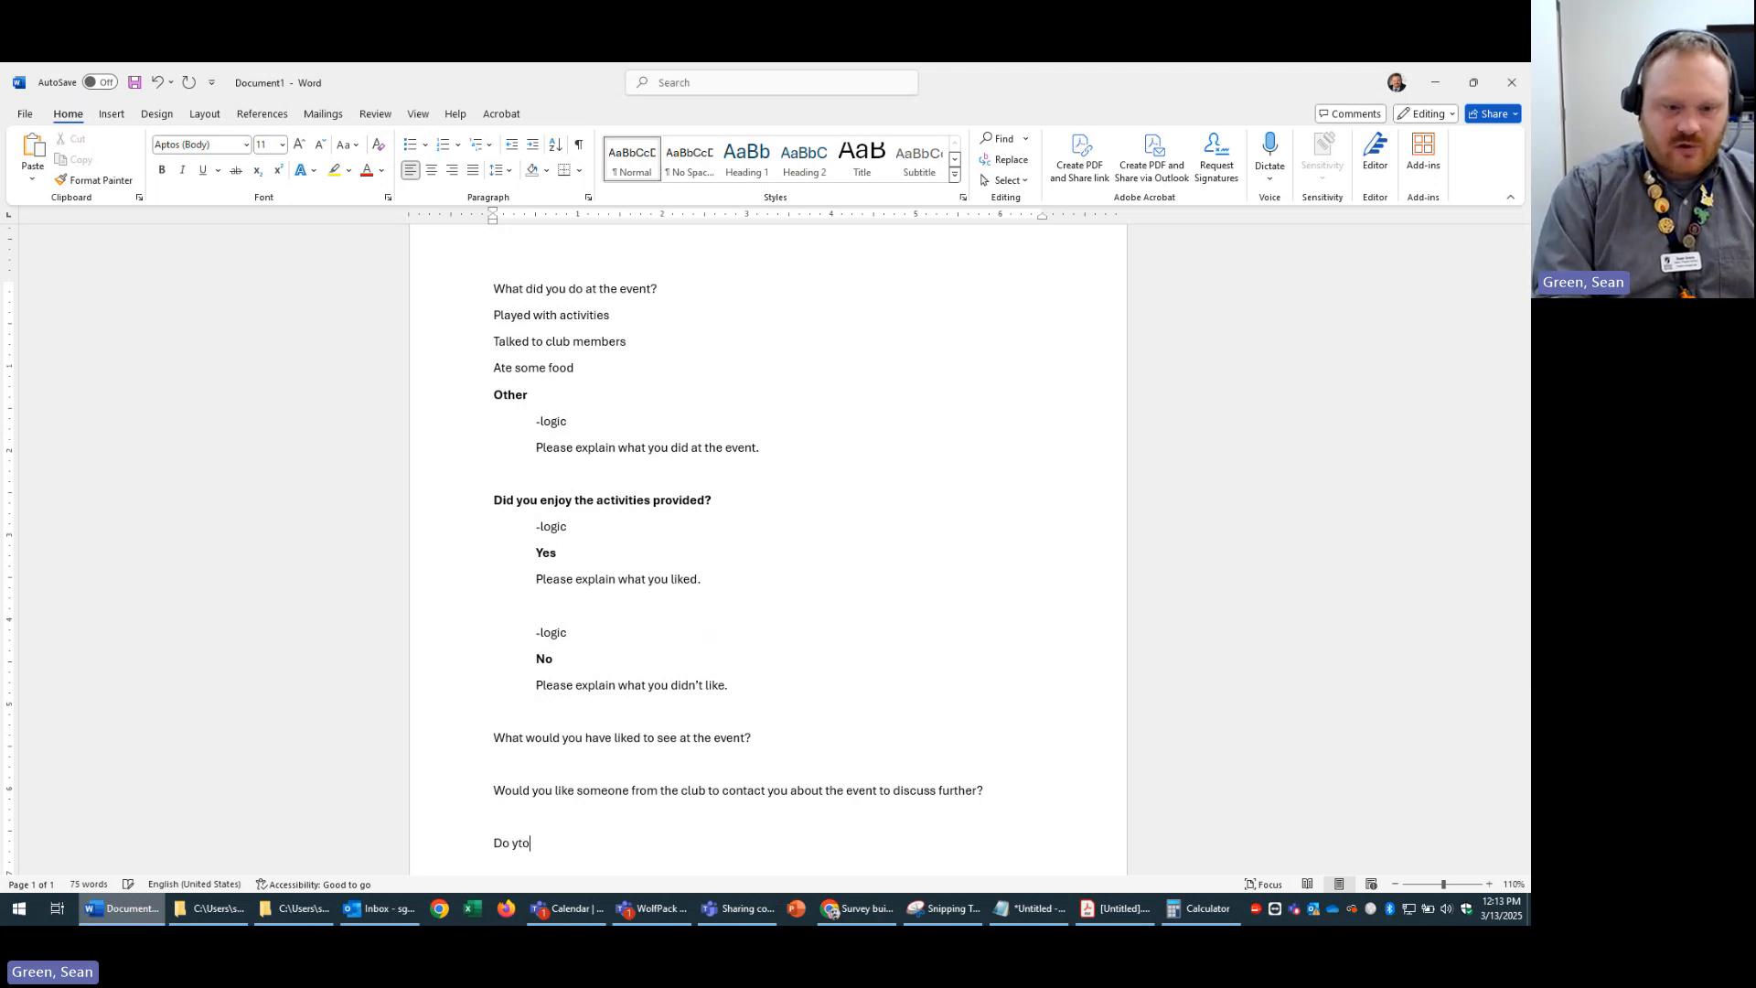
{"action": "key", "text": "BackSpace"}
{"action": "key", "text": "BackSpace"}
{"action": "type", "text": "ou want to be"}
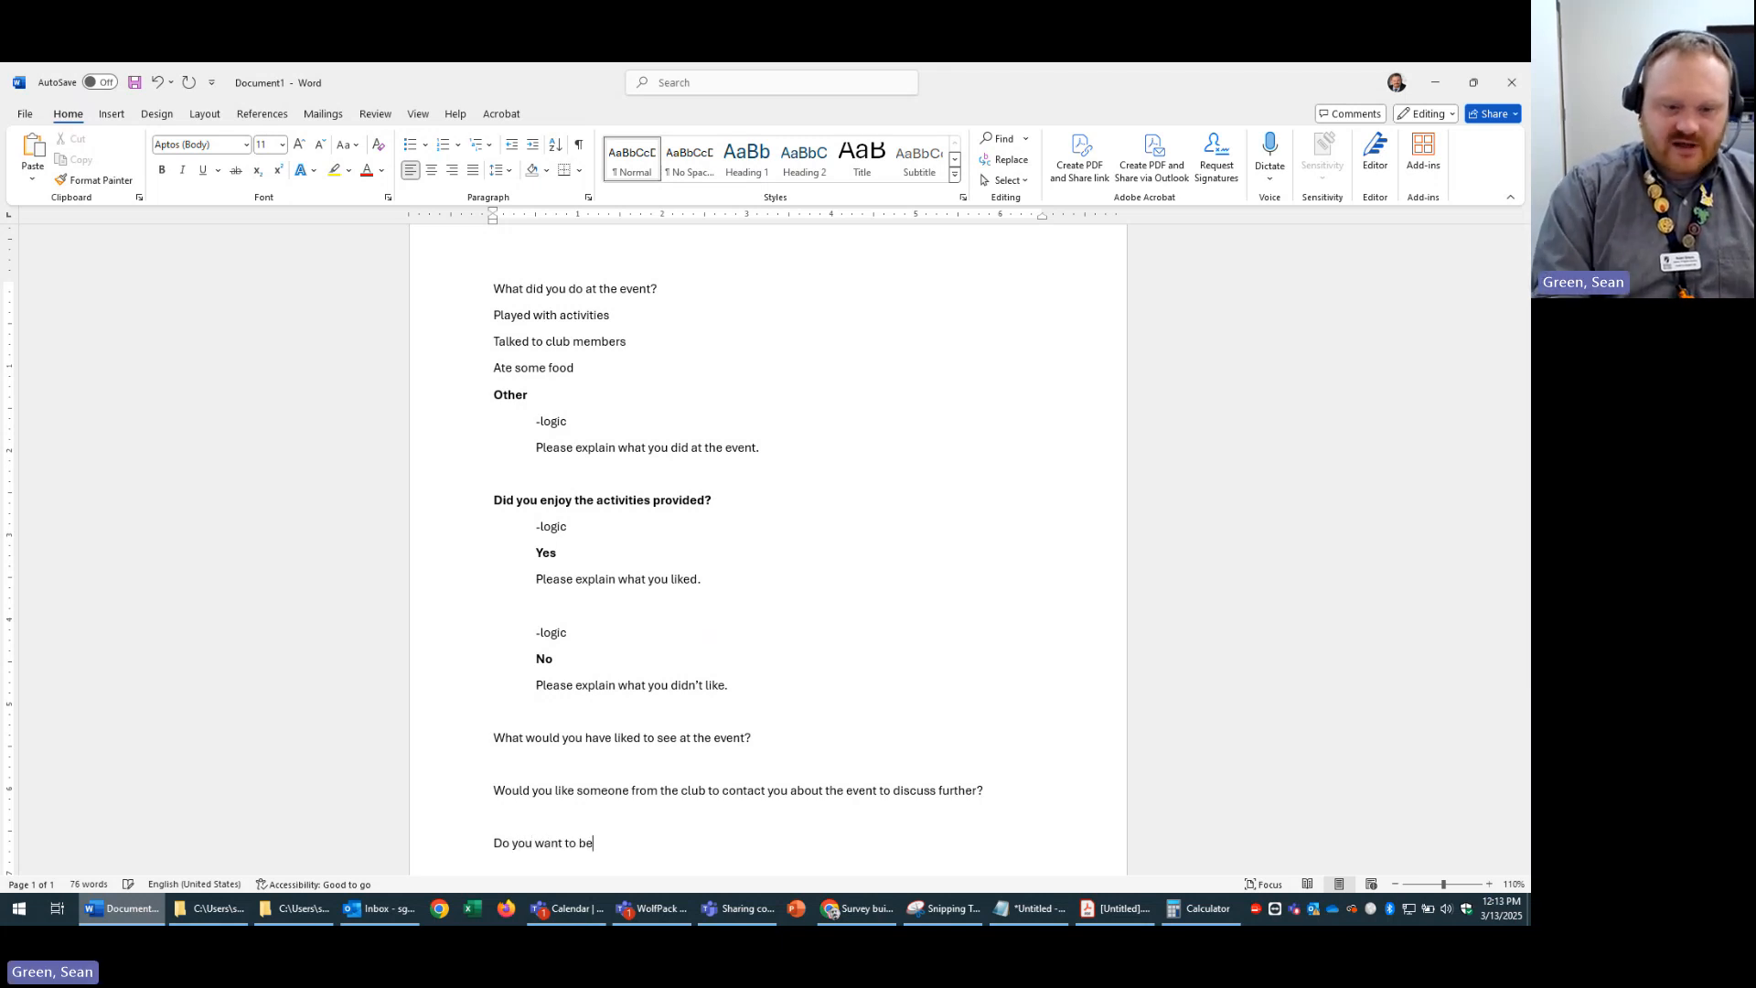
{"action": "type", "text": " on our mailing l"}
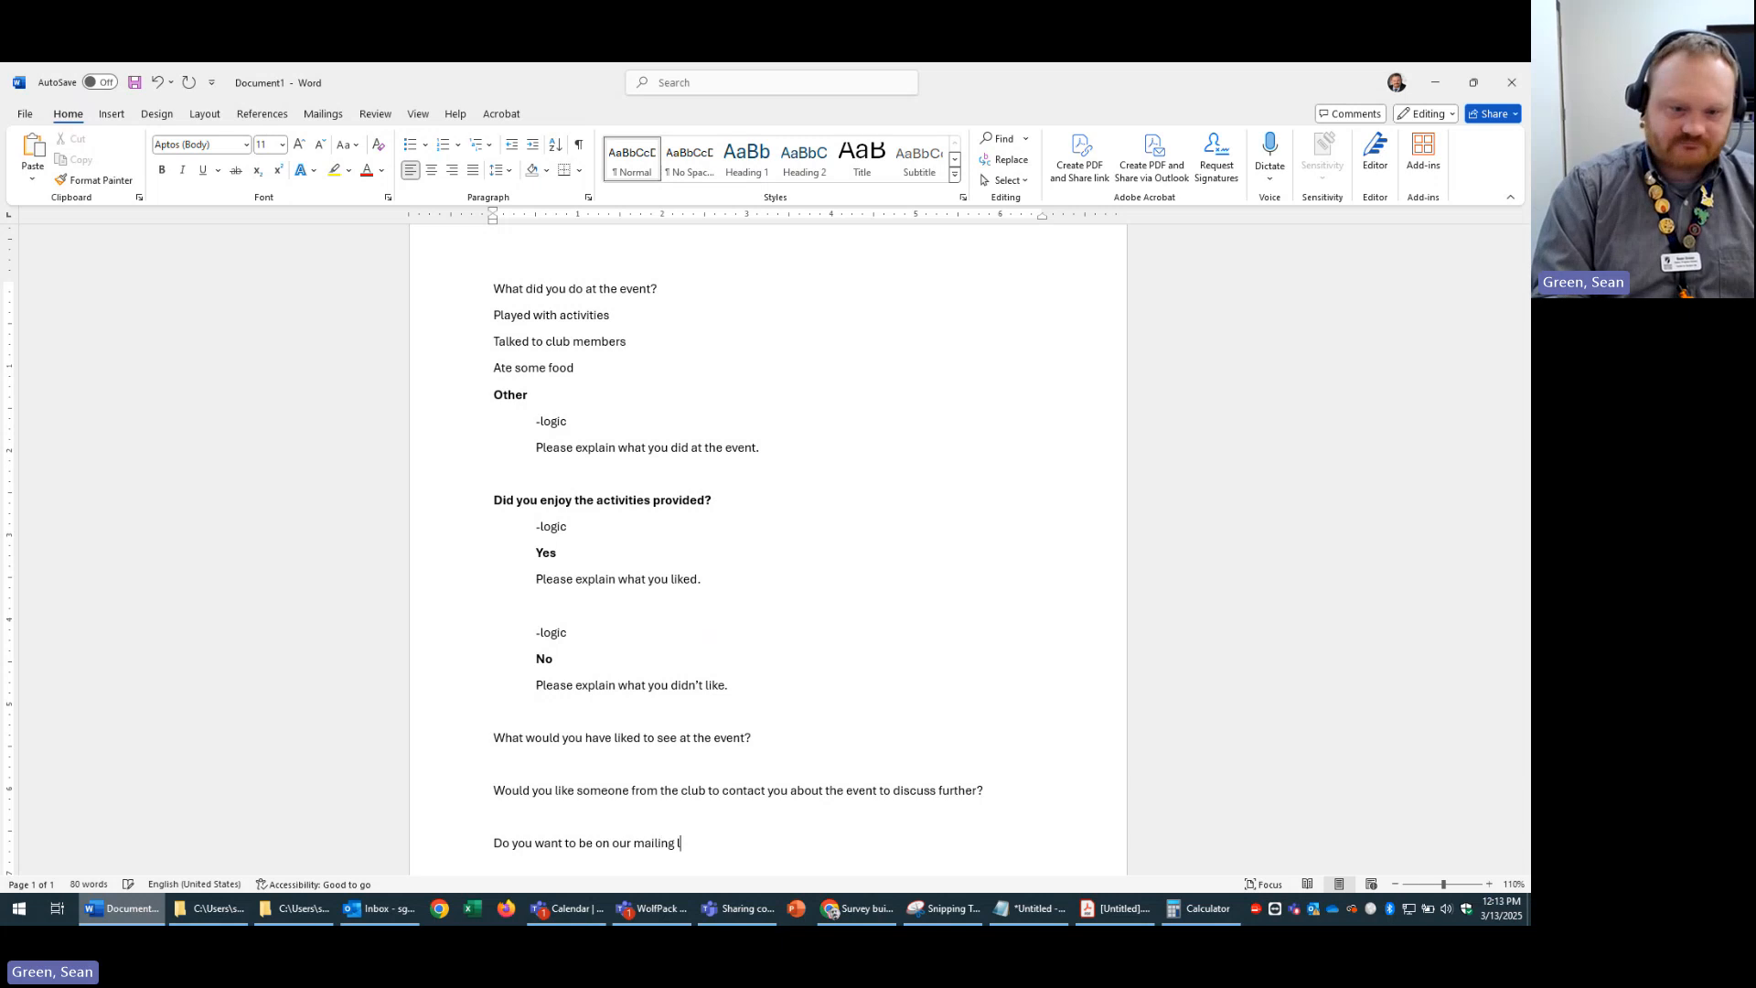
{"action": "type", "text": "ist?"}
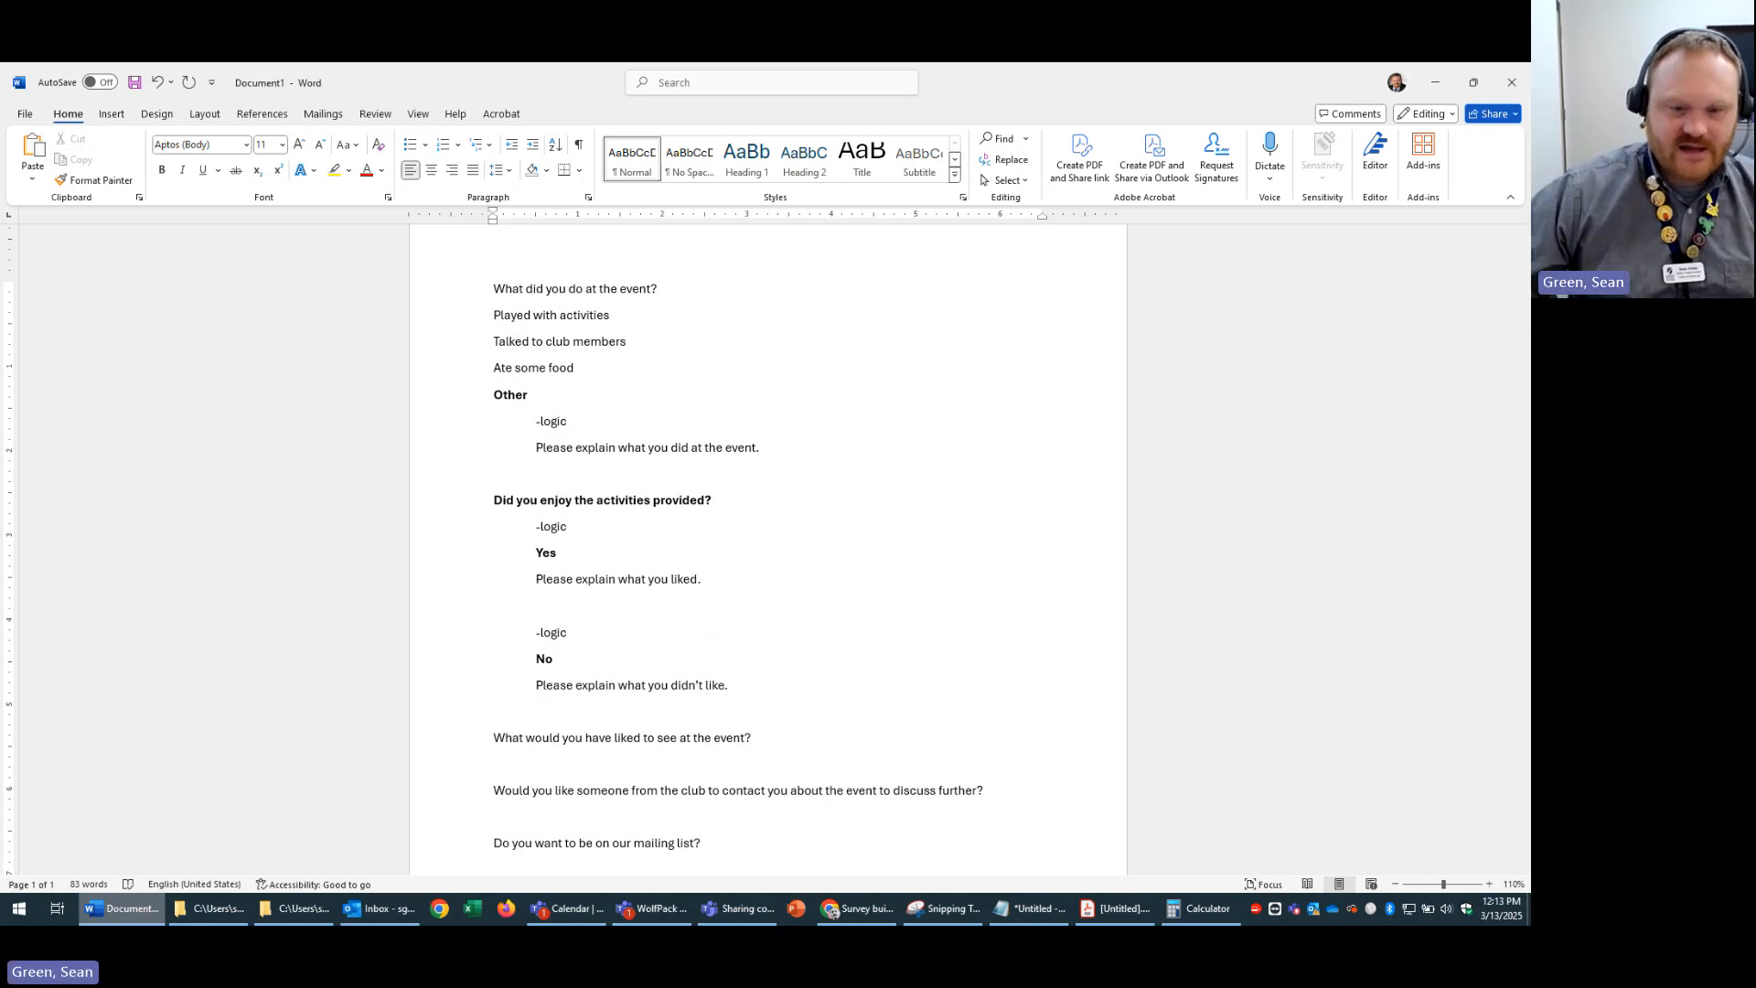
- Add an indented "-logic" line below the question "Do you want to be on our mailing list?"
{"action": "scroll", "coordinate": [748, 686], "scroll_direction": "down", "scroll_amount": 3}
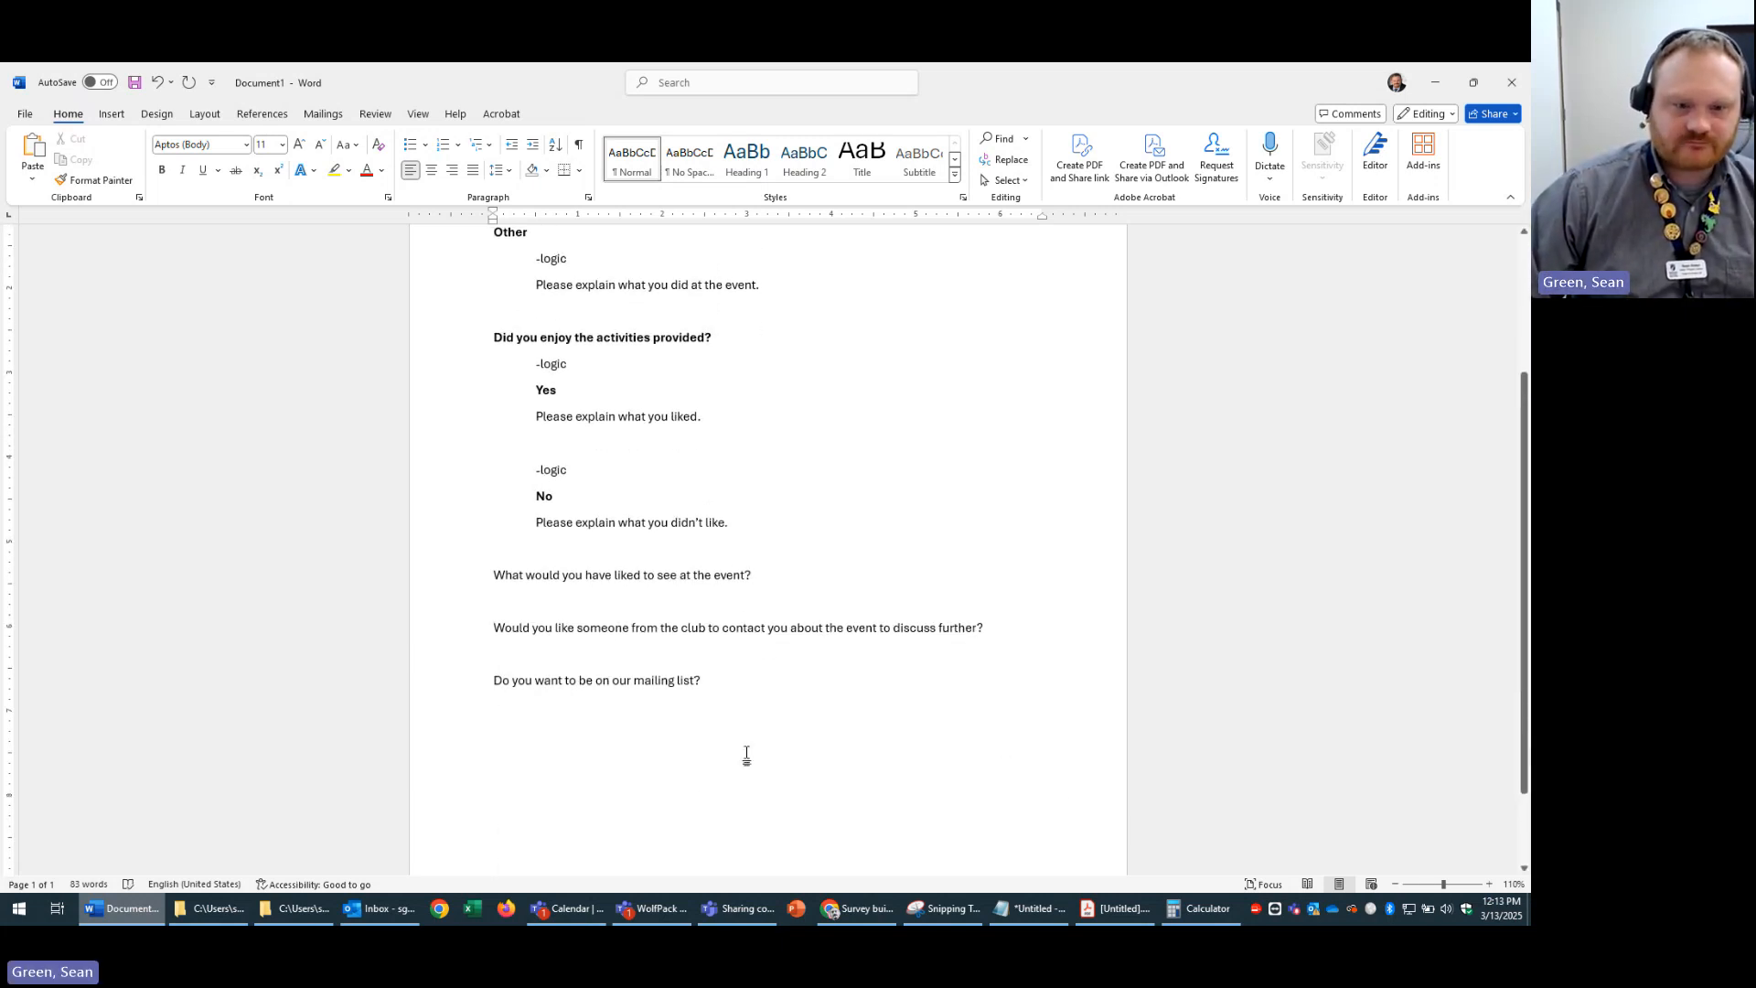
{"action": "key", "text": "Tab"}
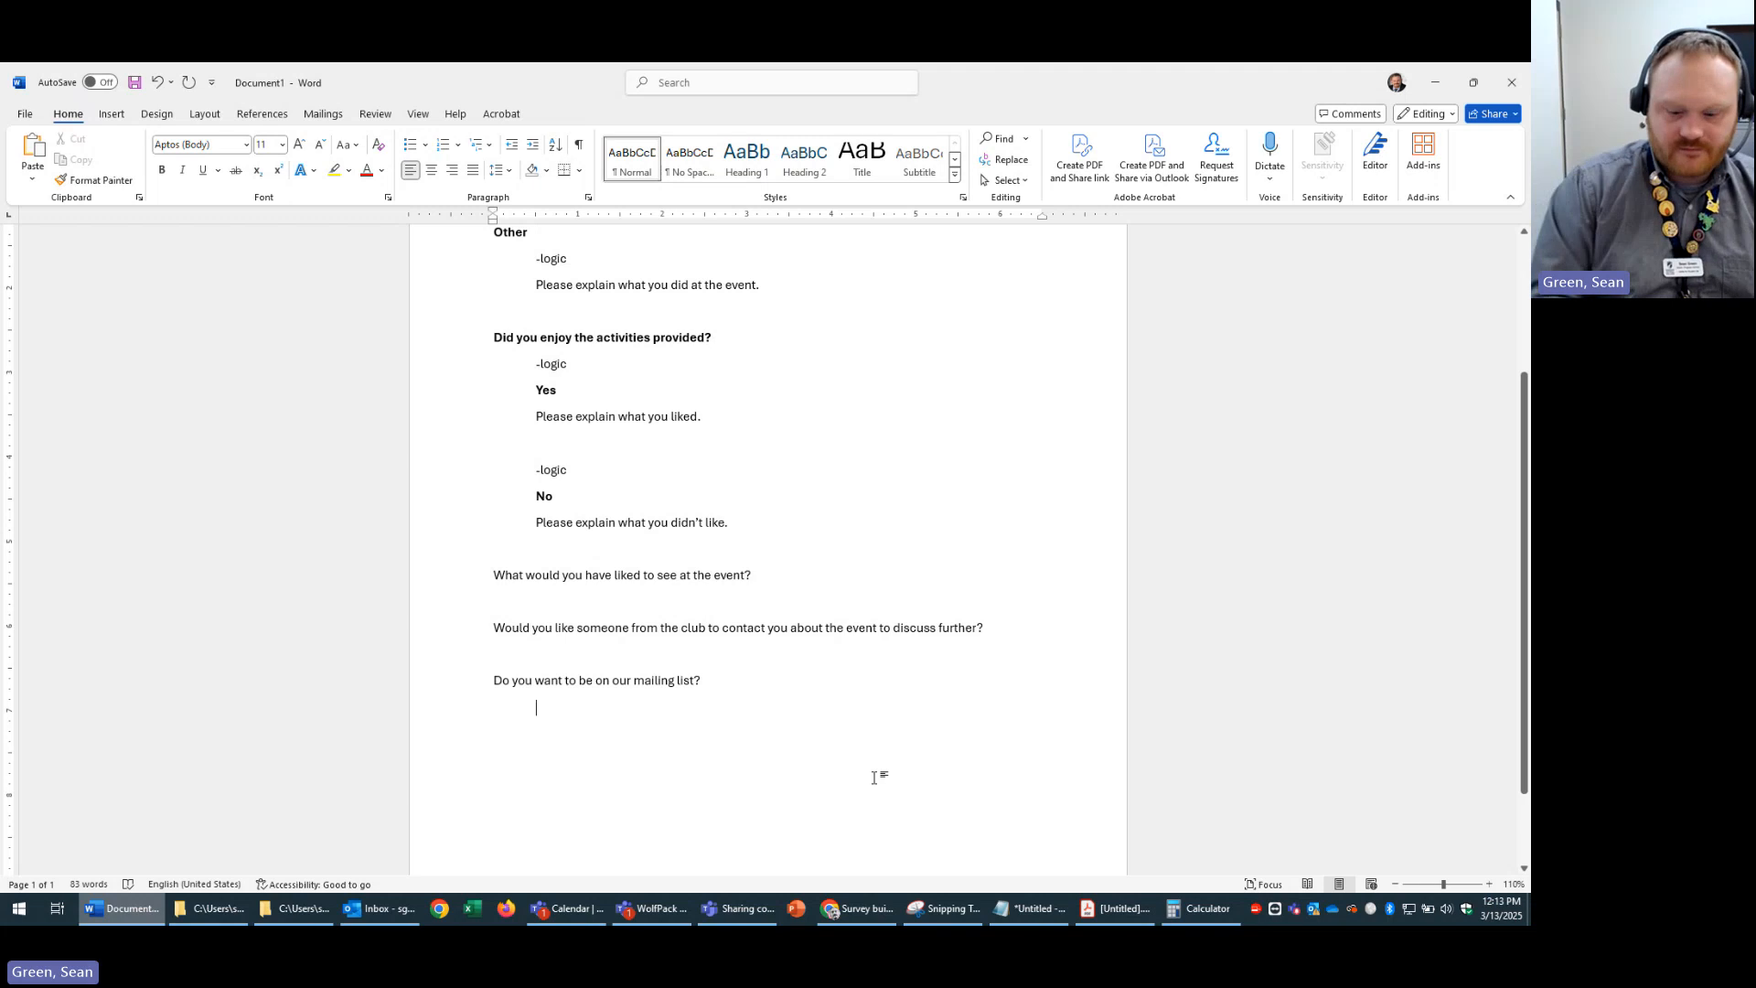
{"action": "type", "text": "-l"}
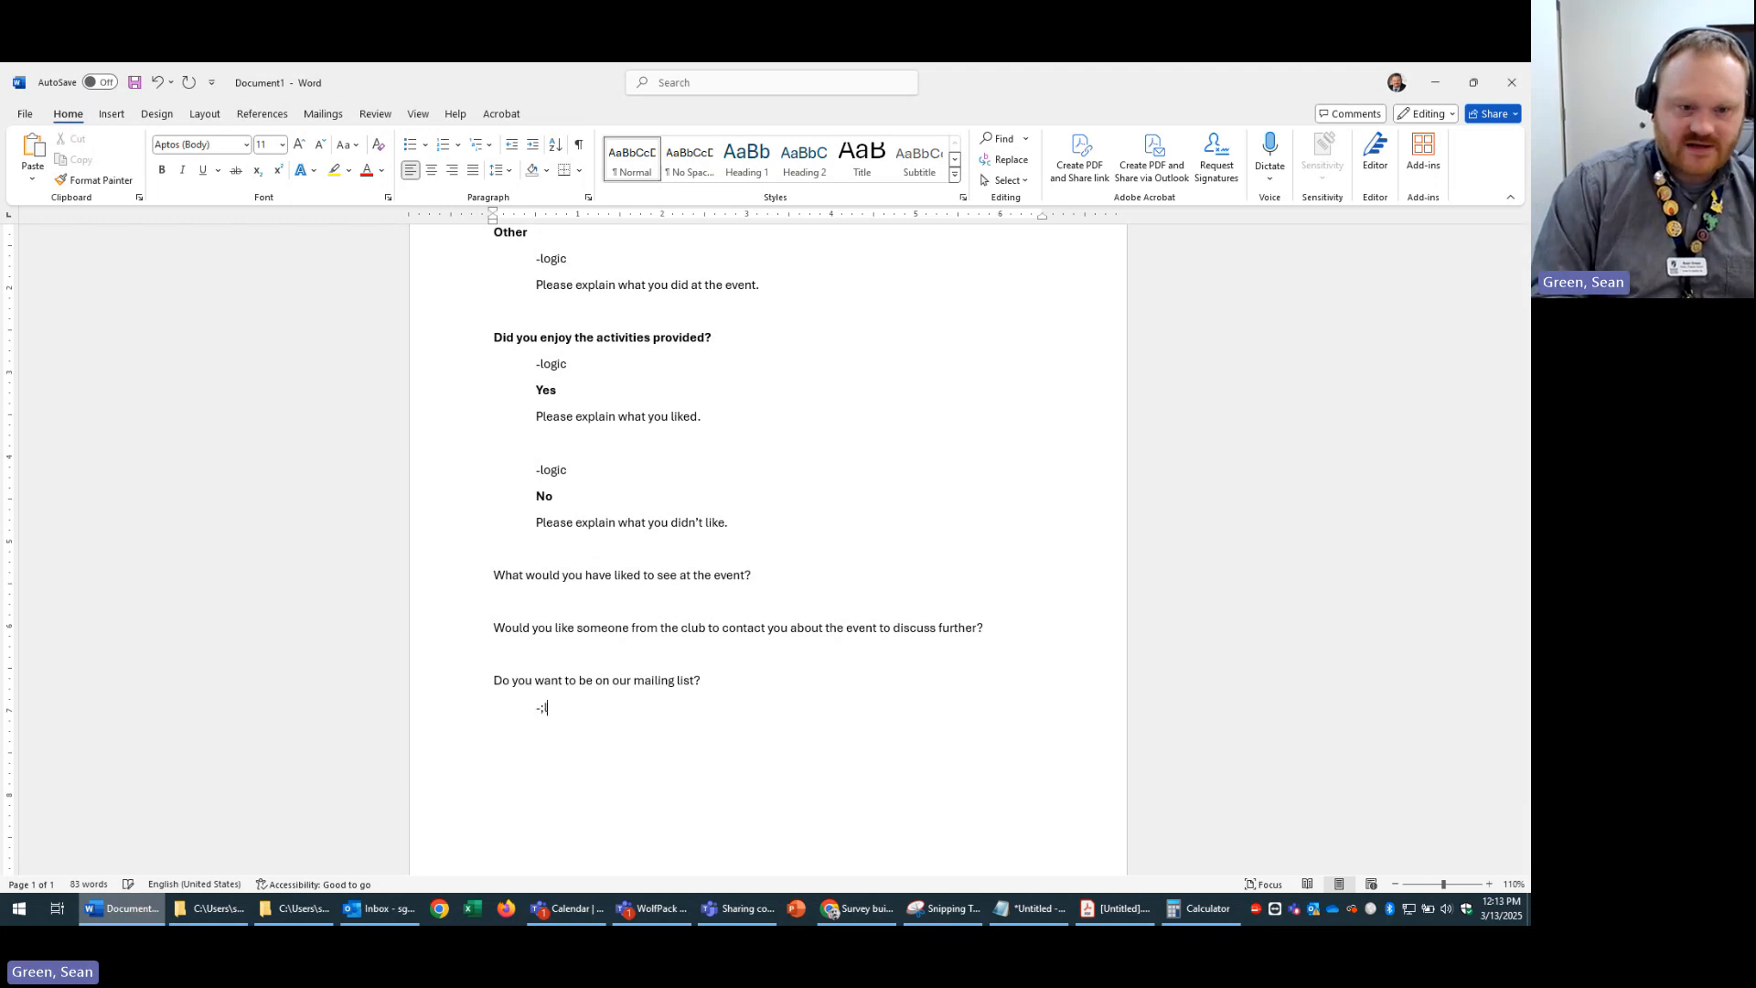
{"action": "type", "text": "log"}
{"action": "key", "text": "BackSpace"}
{"action": "key", "text": "BackSpace"}
{"action": "key", "text": "BackSpace"}
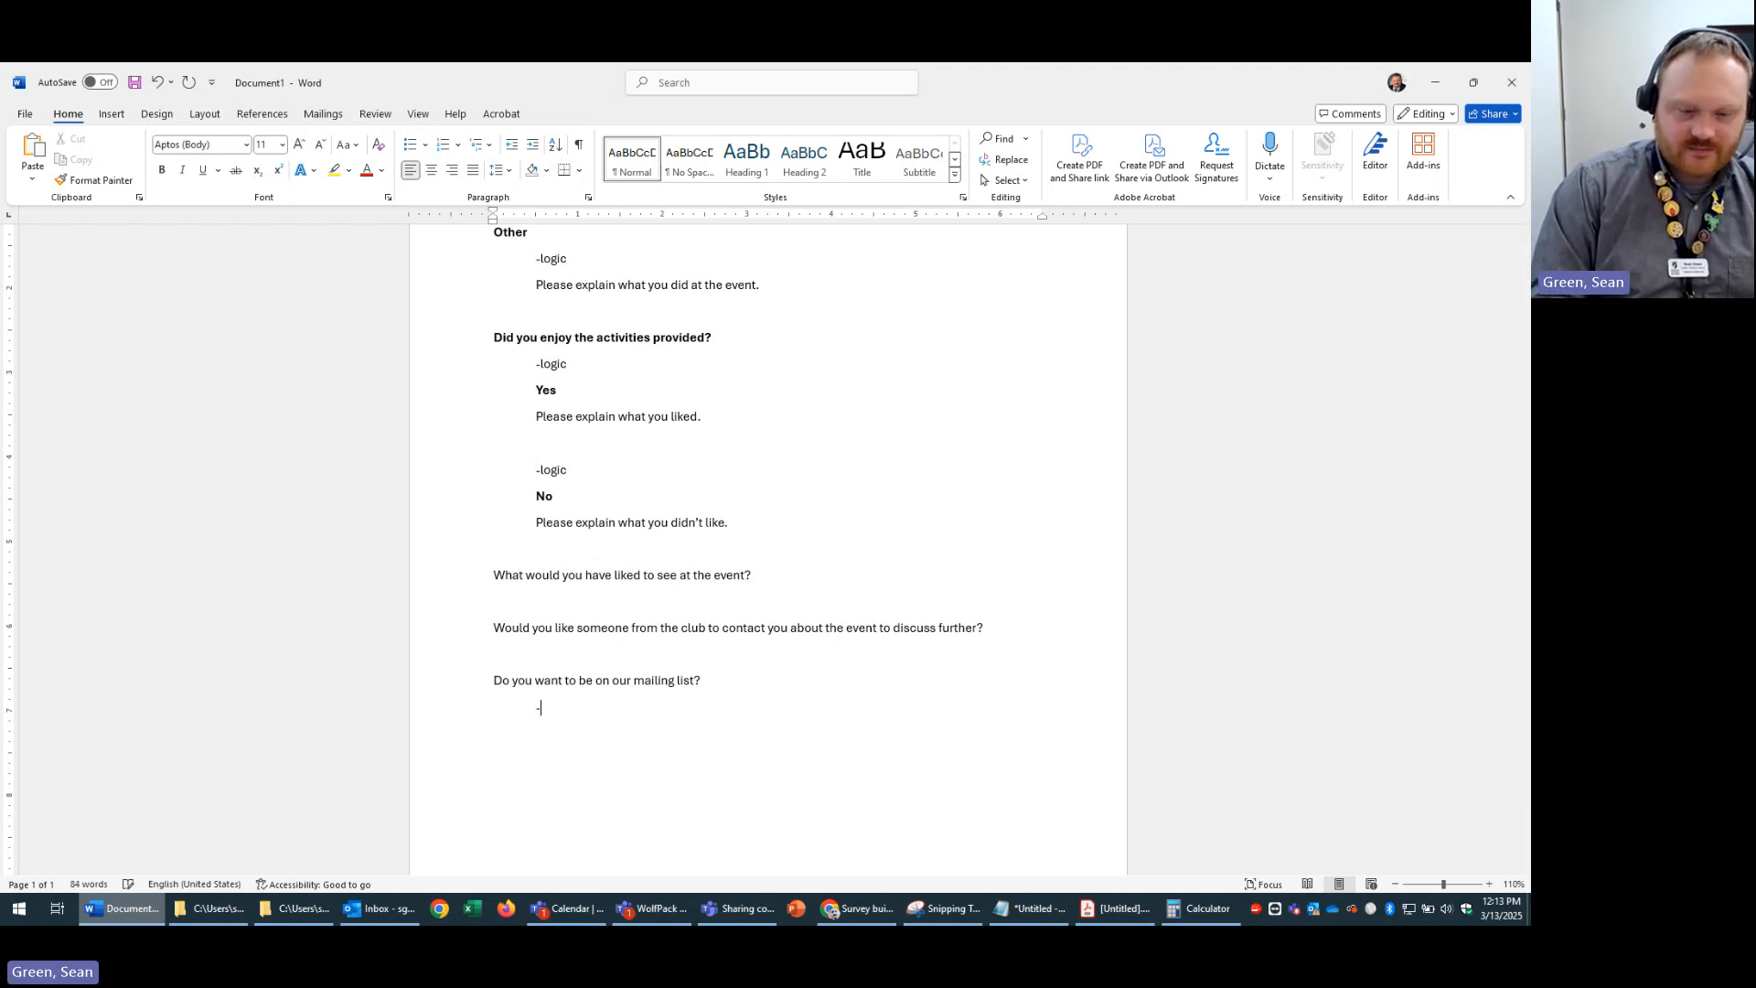
{"action": "type", "text": "loig"}
{"action": "key", "text": "BackSpace"}
{"action": "key", "text": "BackSpace"}
{"action": "type", "text": "g"}
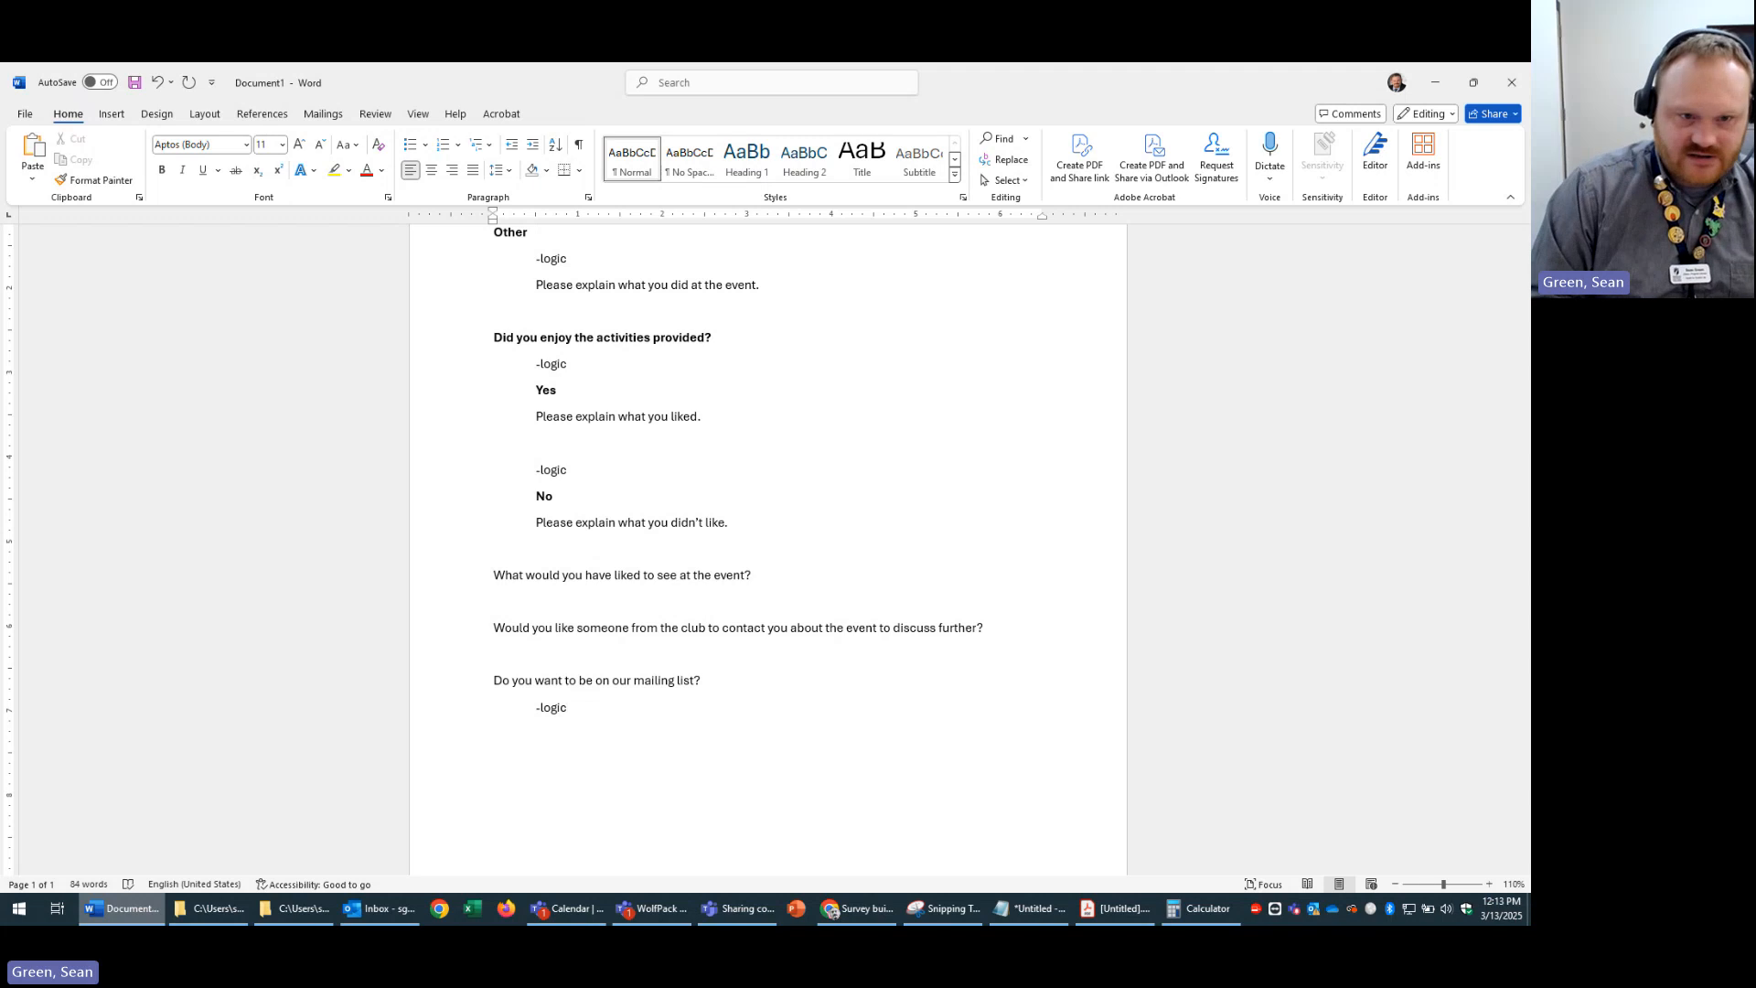
{"action": "type", "text": "ic"}
{"action": "key", "text": "Return"}
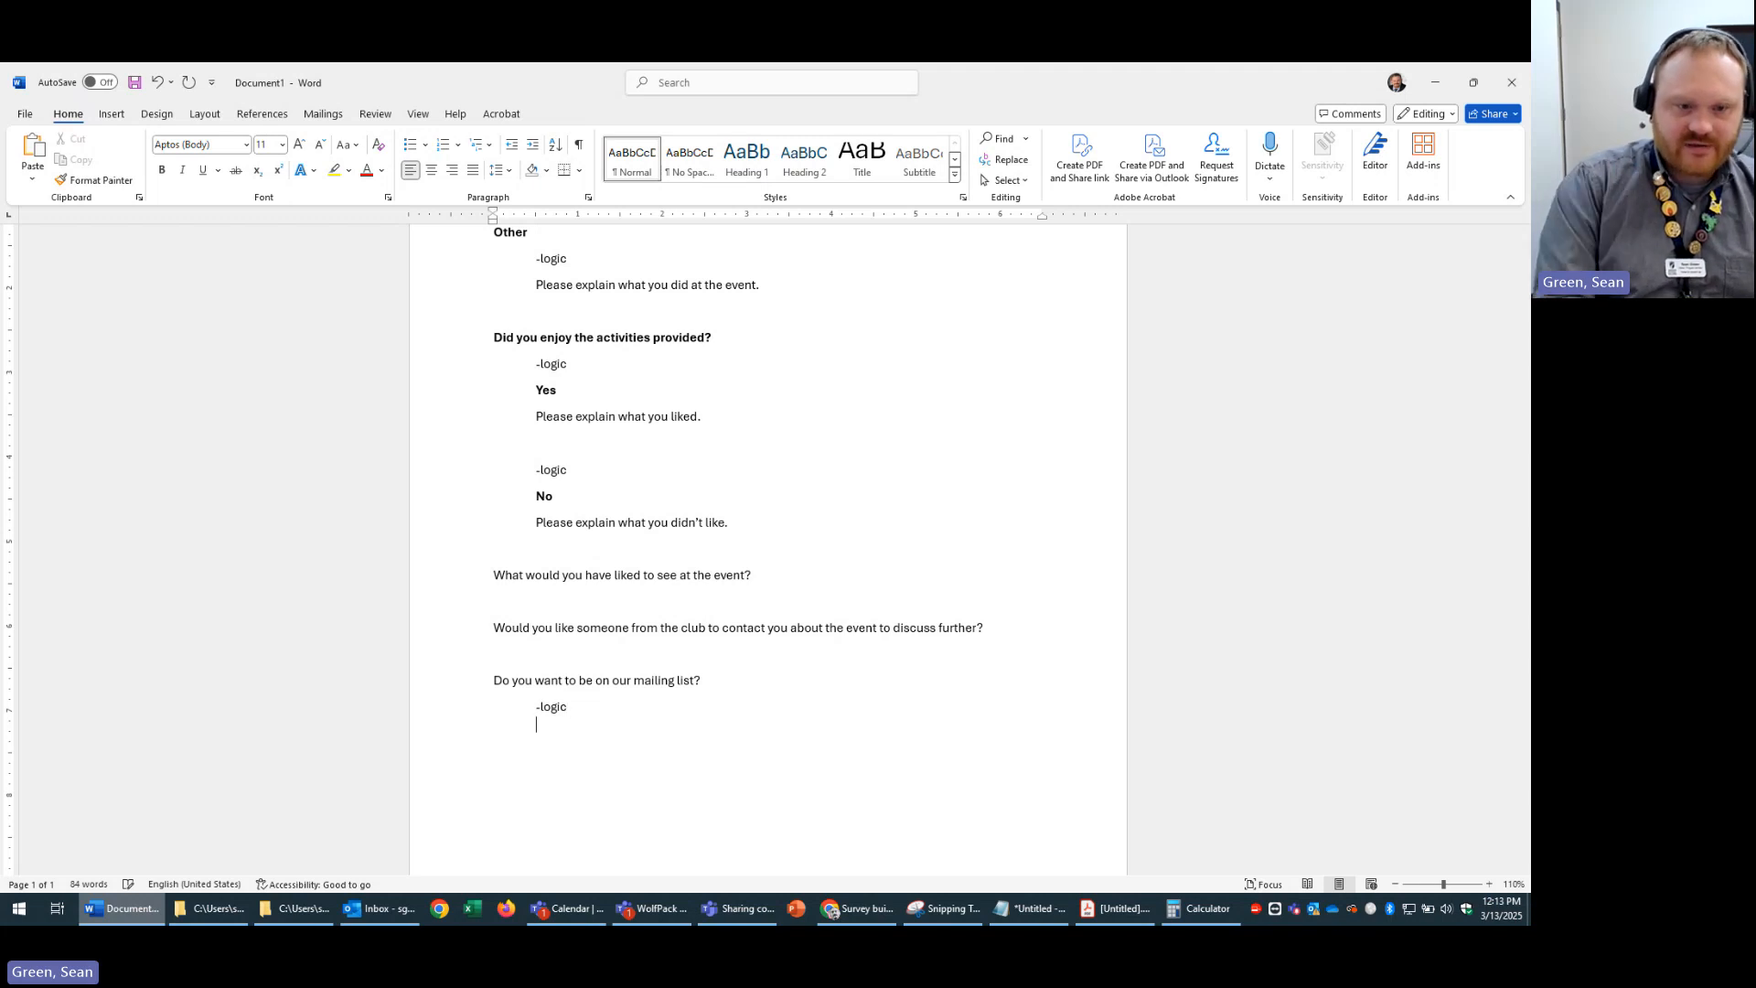
- Add the indented answers "Yes" and "No" under the mailing list question's logic line, separated by a blank line
{"action": "type", "text": "Yes"}
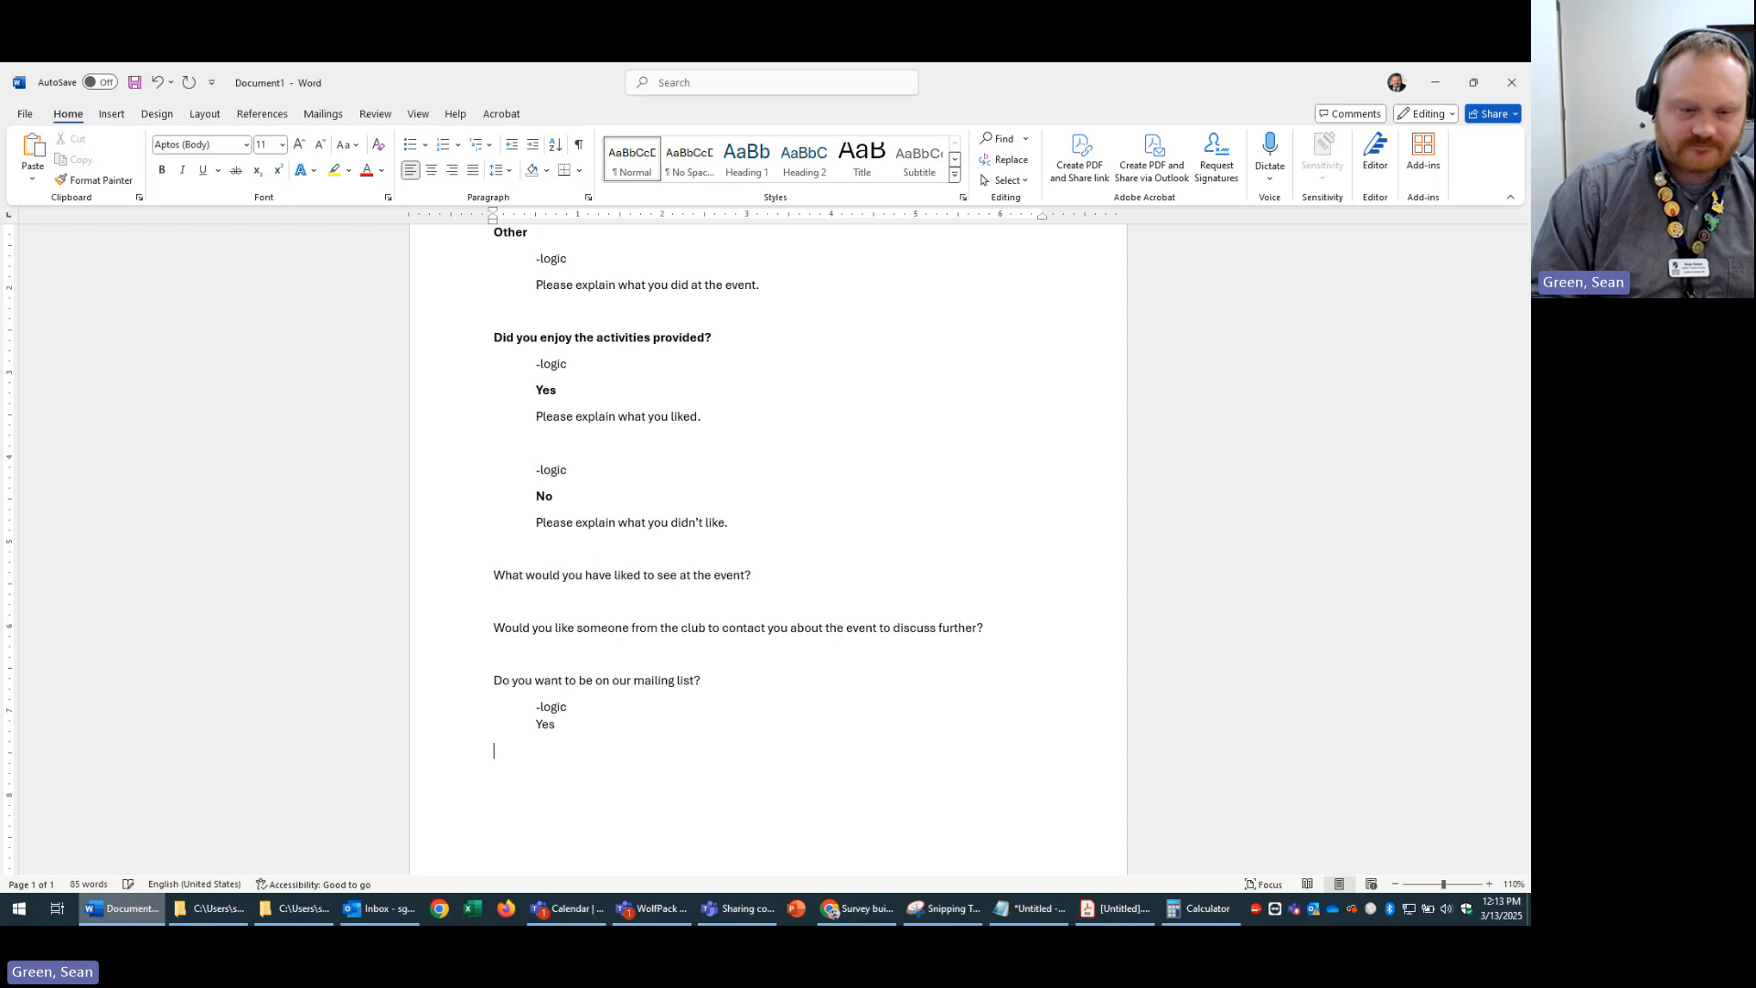
{"action": "key", "text": "Return"}
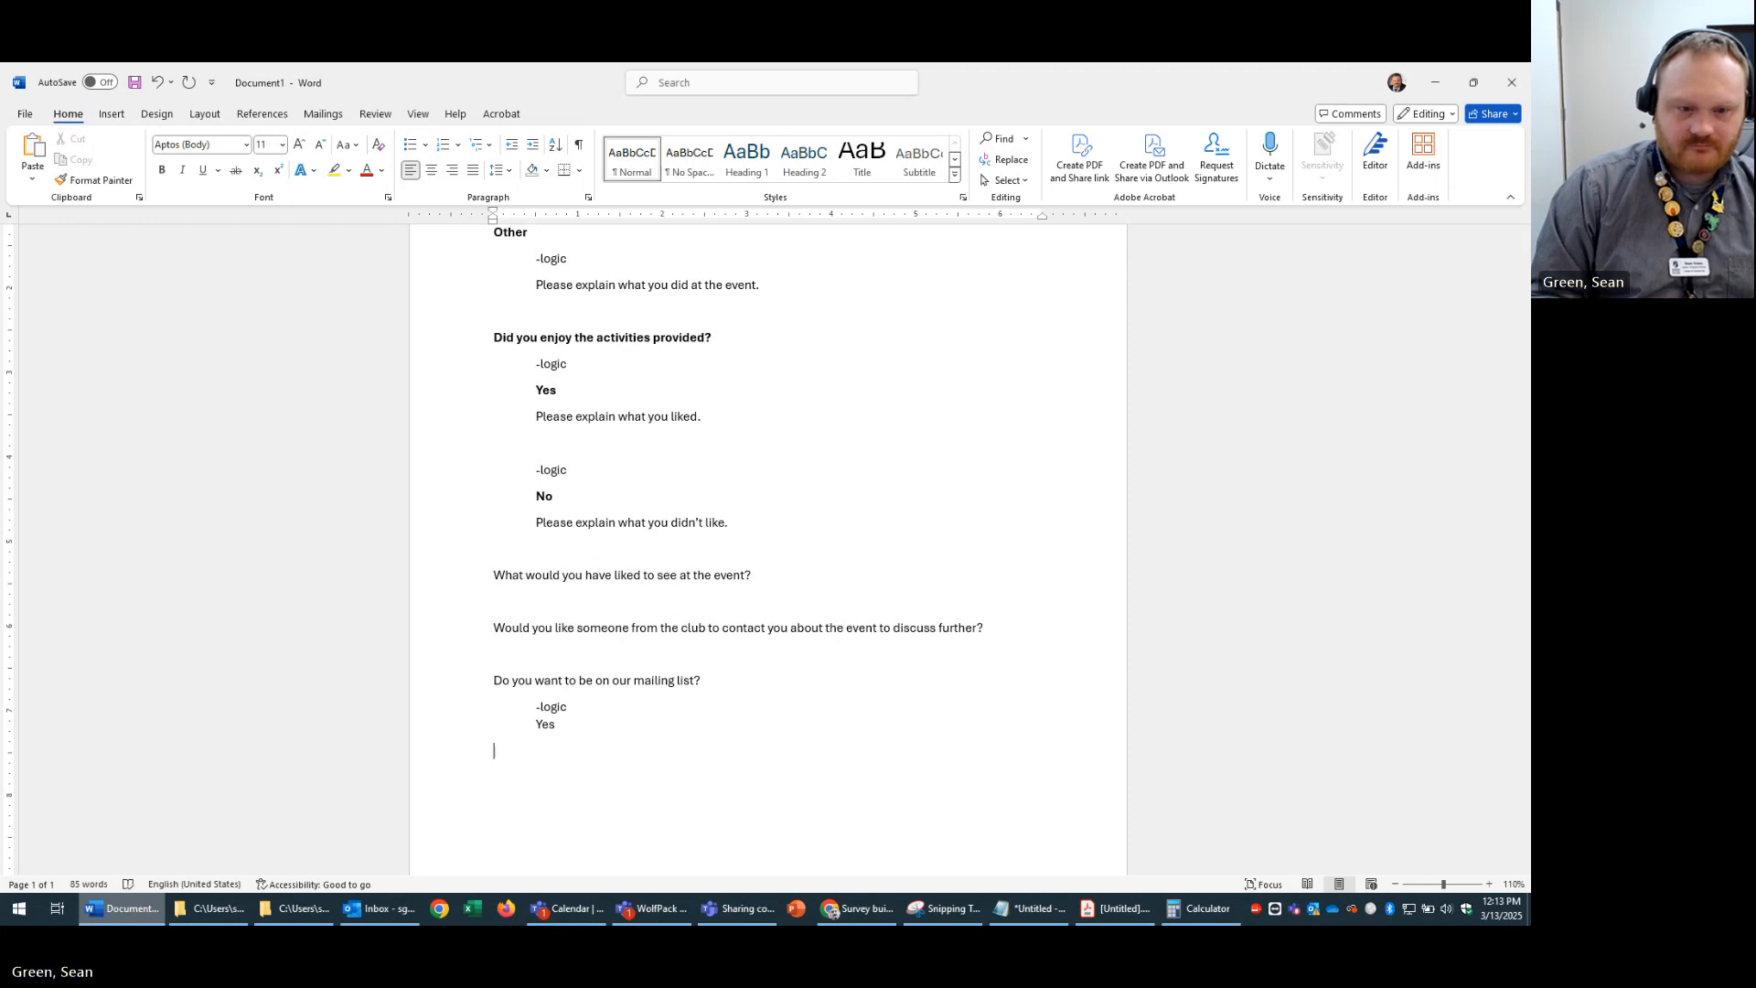
{"action": "key", "text": "Return"}
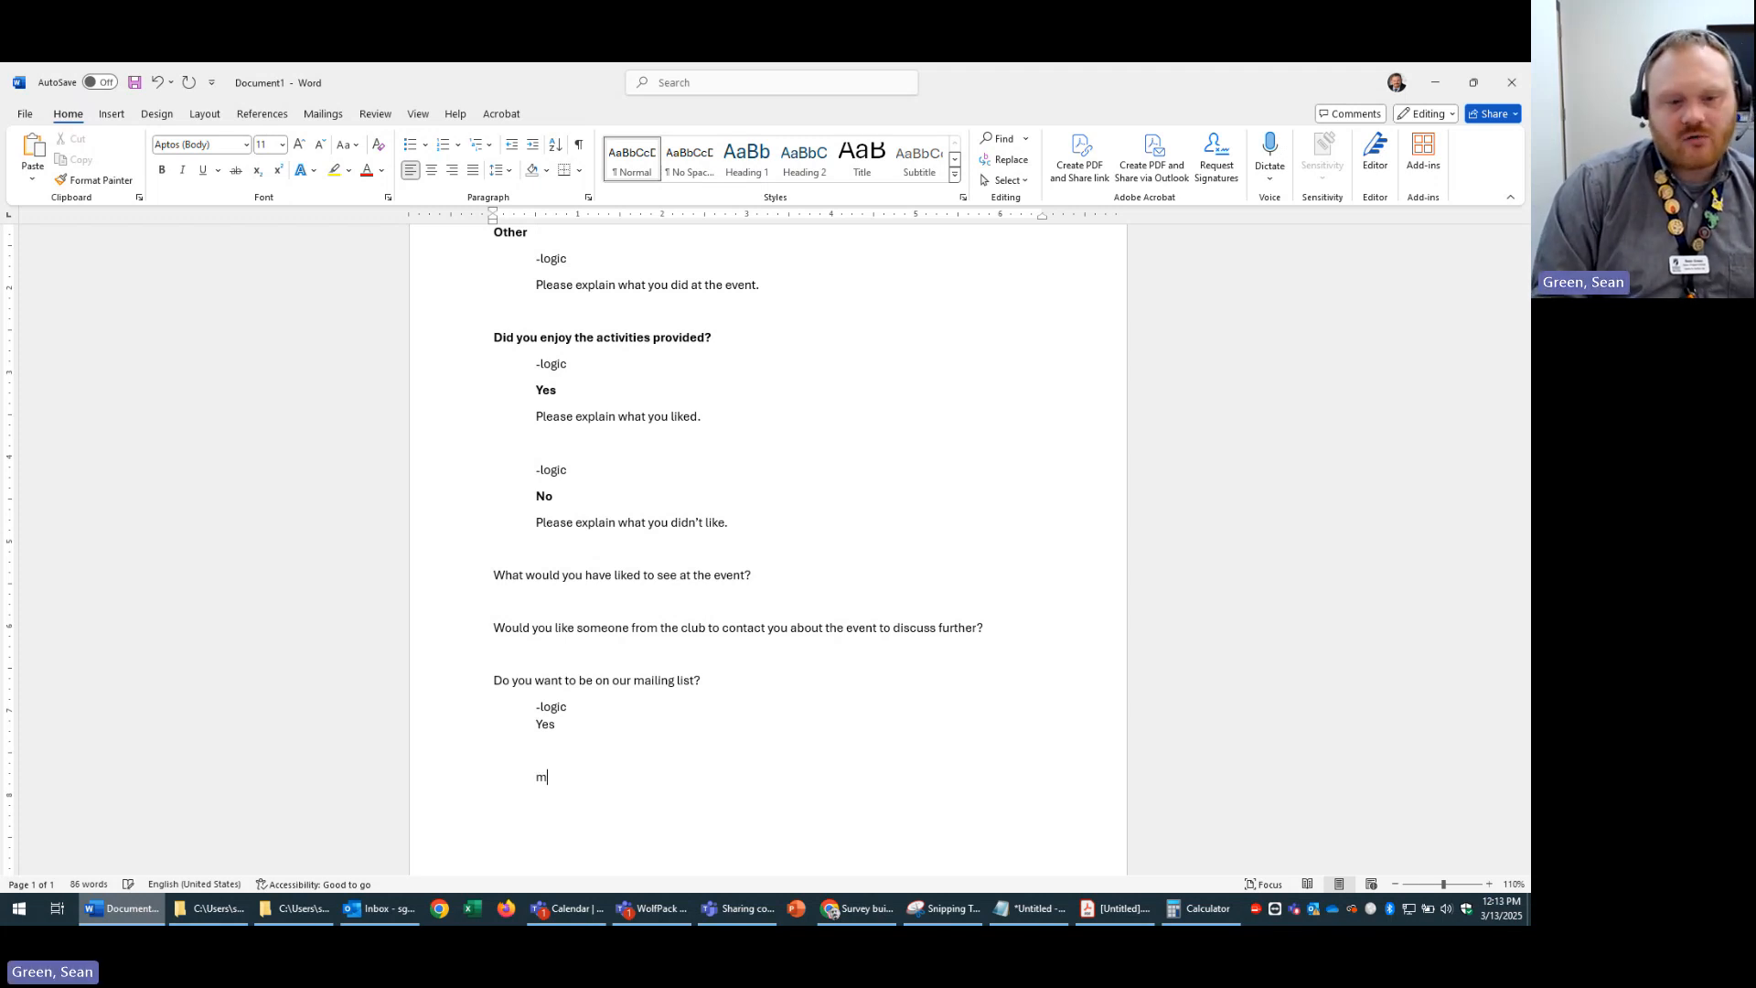
{"action": "type", "text": "No"}
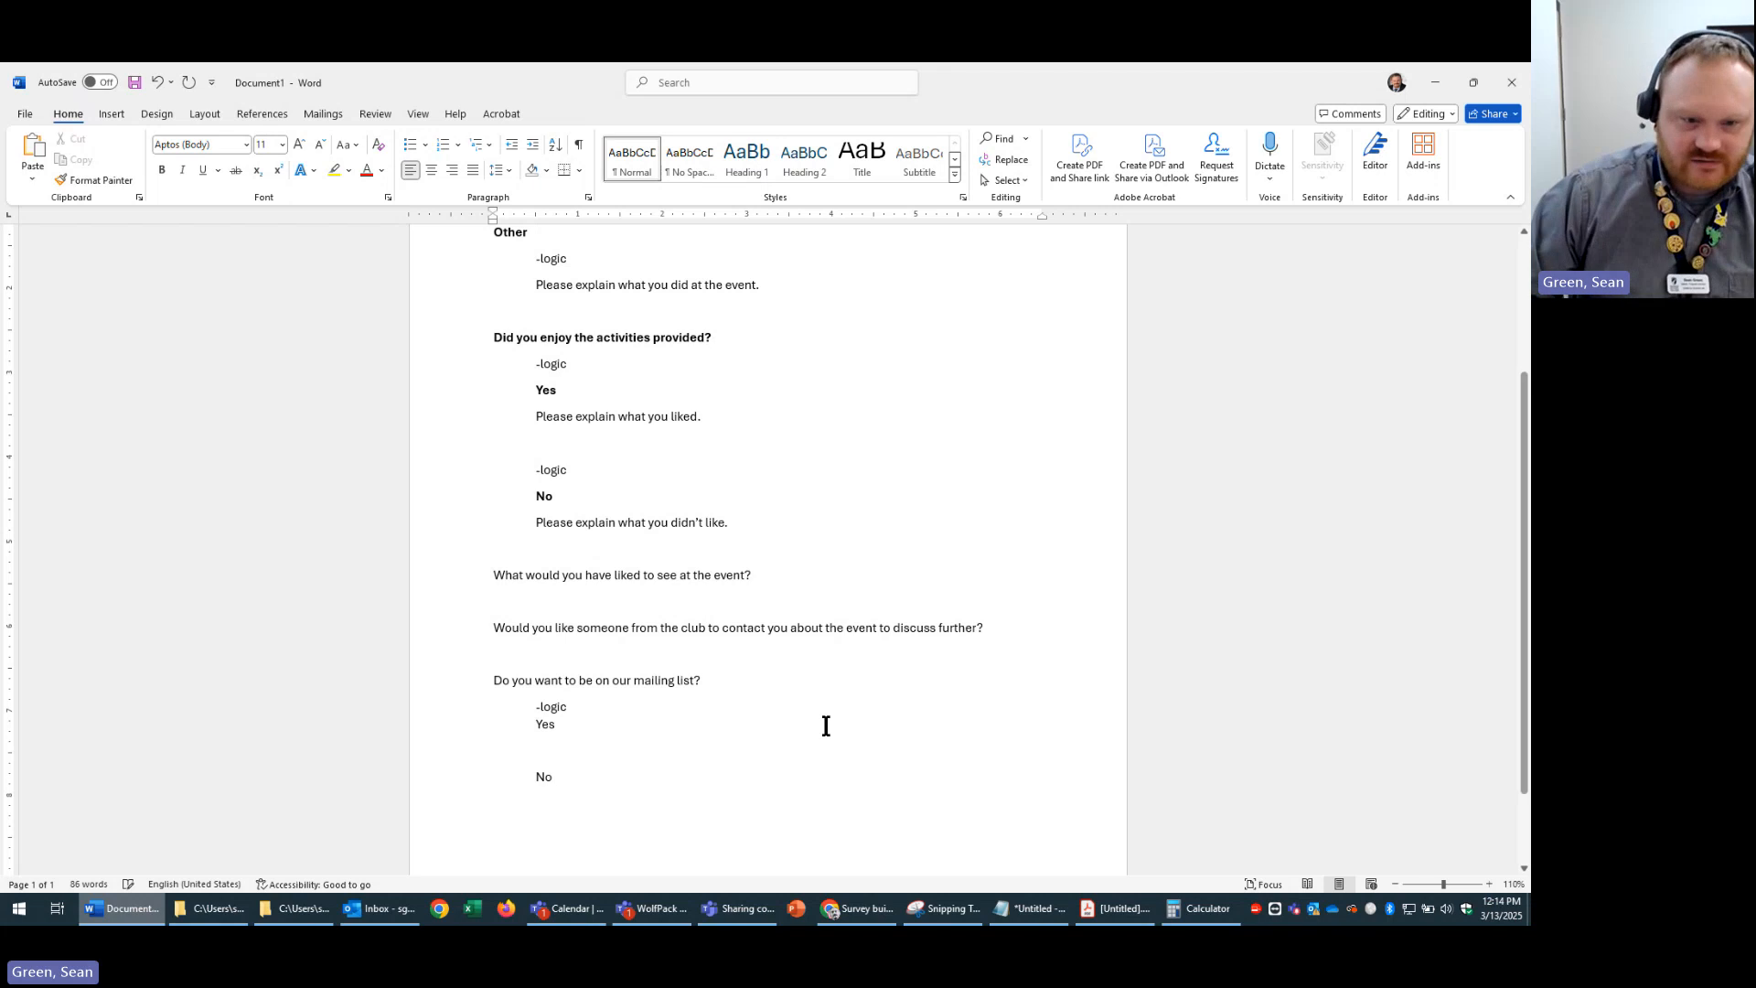
- Make the mailing list question and its "Yes" answer bold
{"action": "left_click_drag", "start_coordinate": [607, 721], "coordinate": [492, 721]}
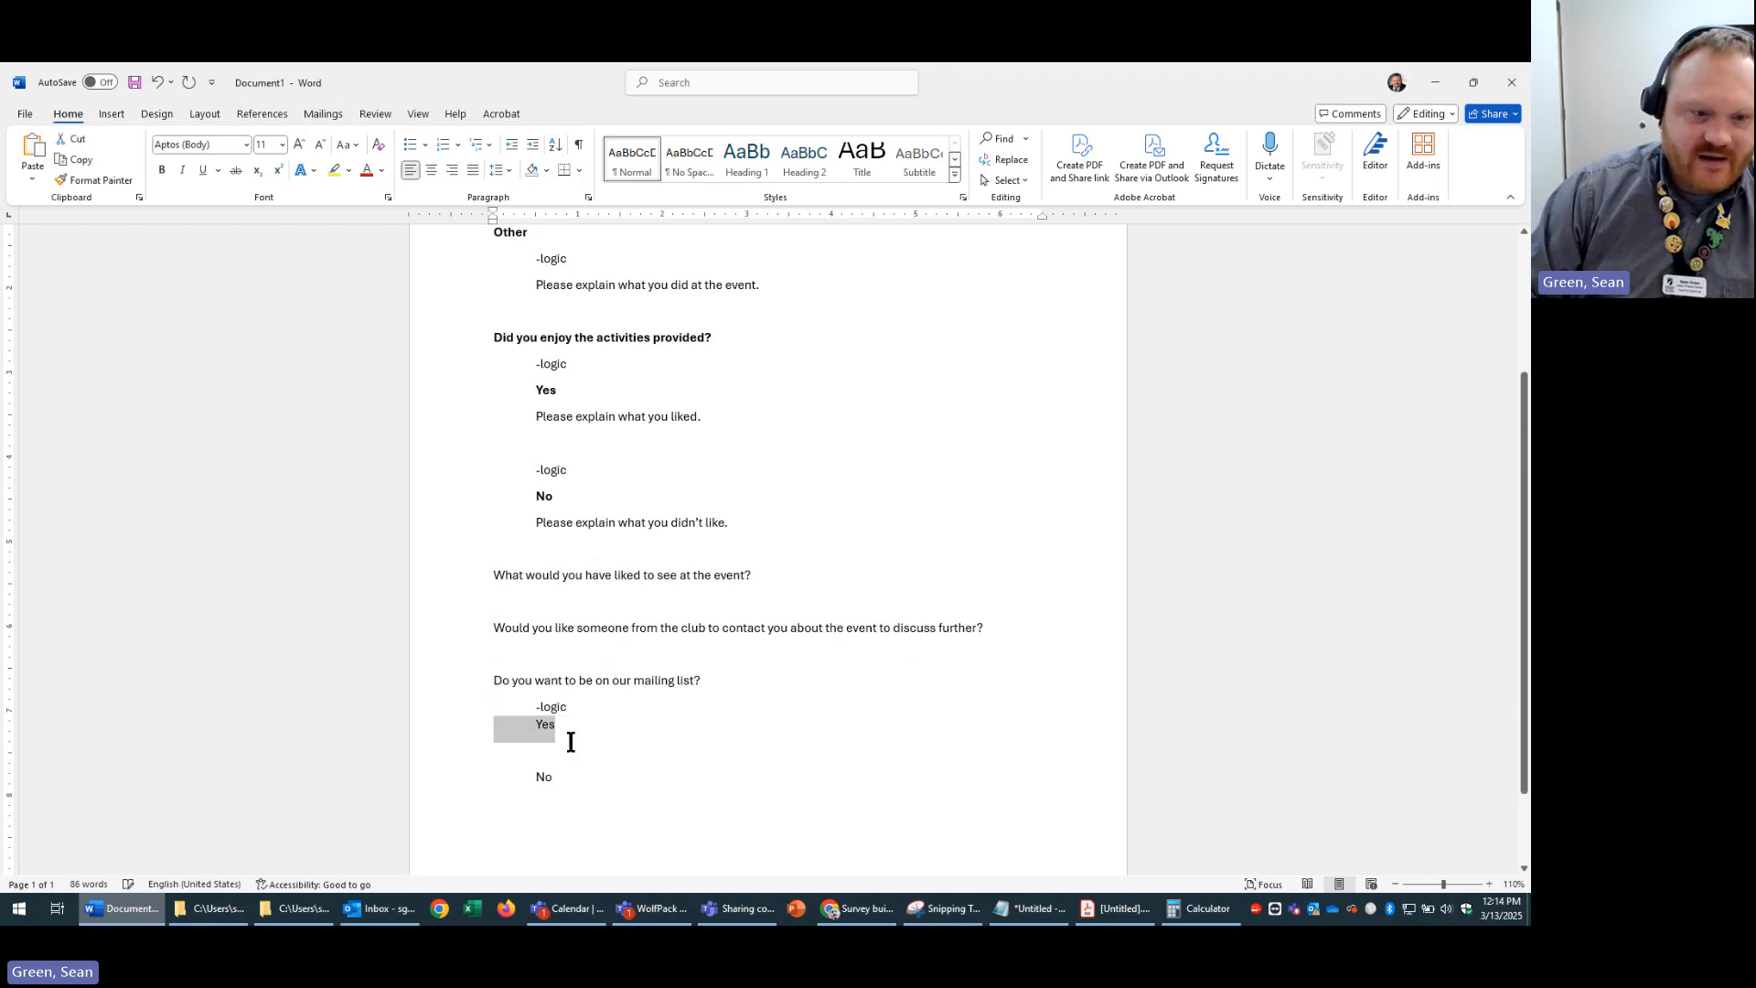
{"action": "left_click", "coordinate": [163, 168]}
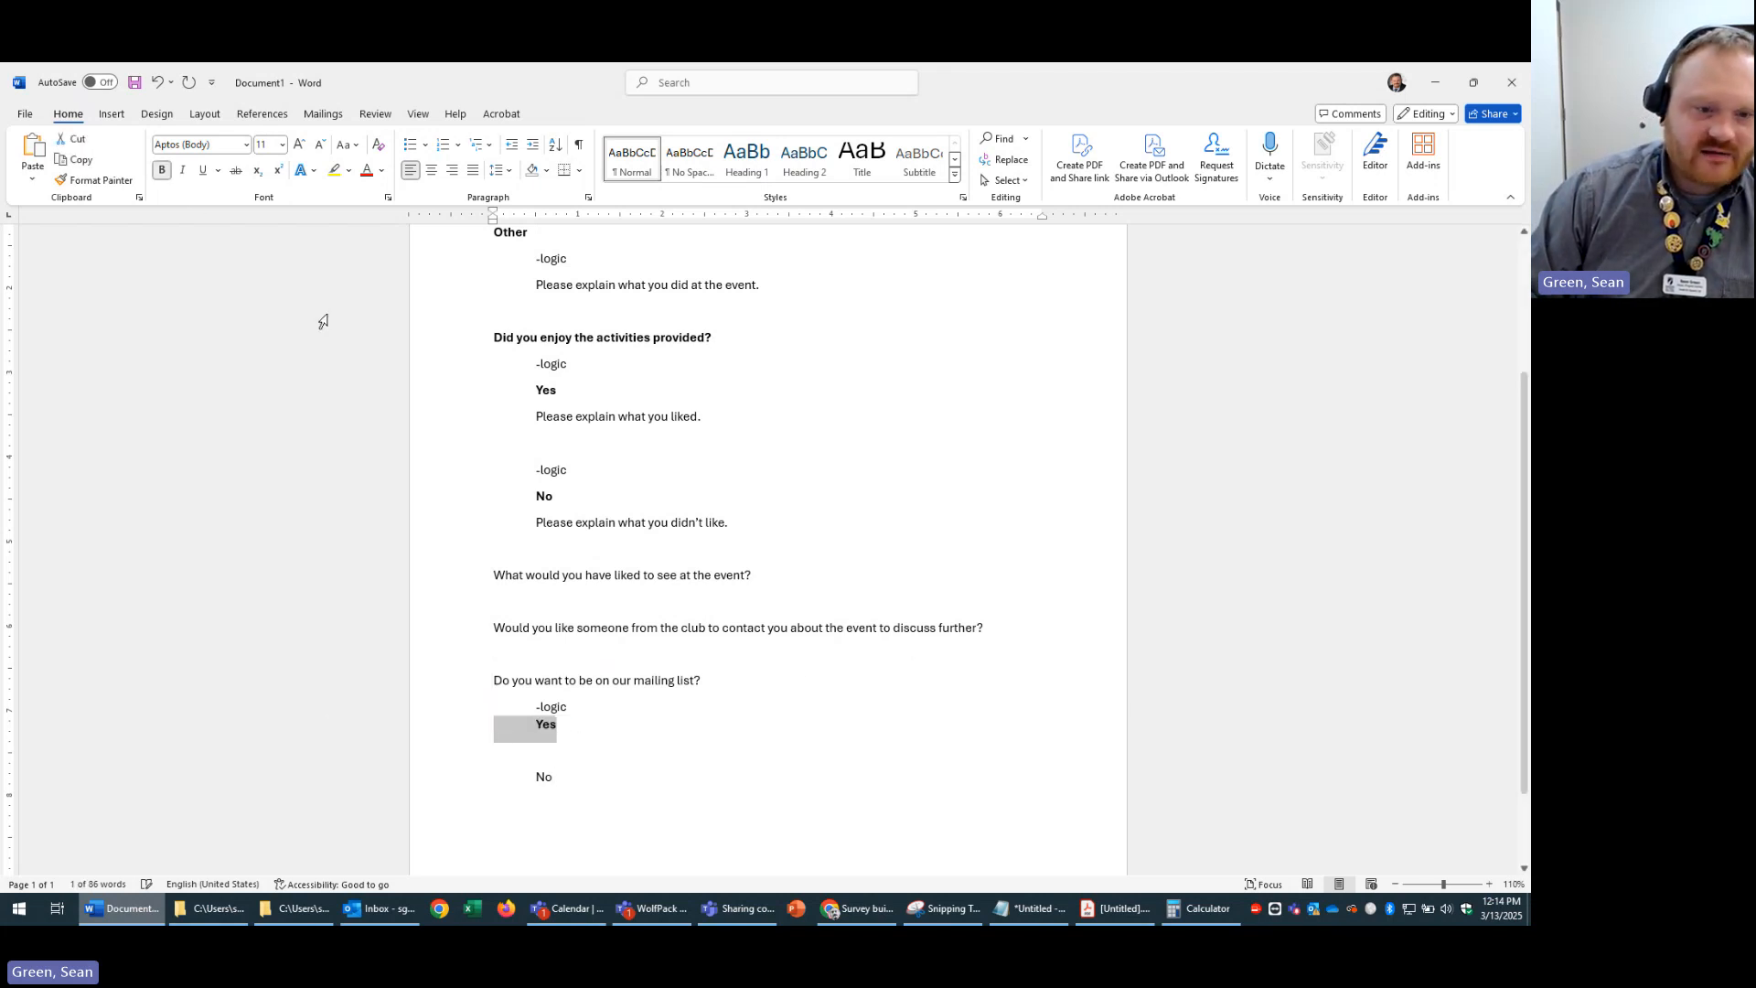
{"action": "left_click", "coordinate": [771, 716]}
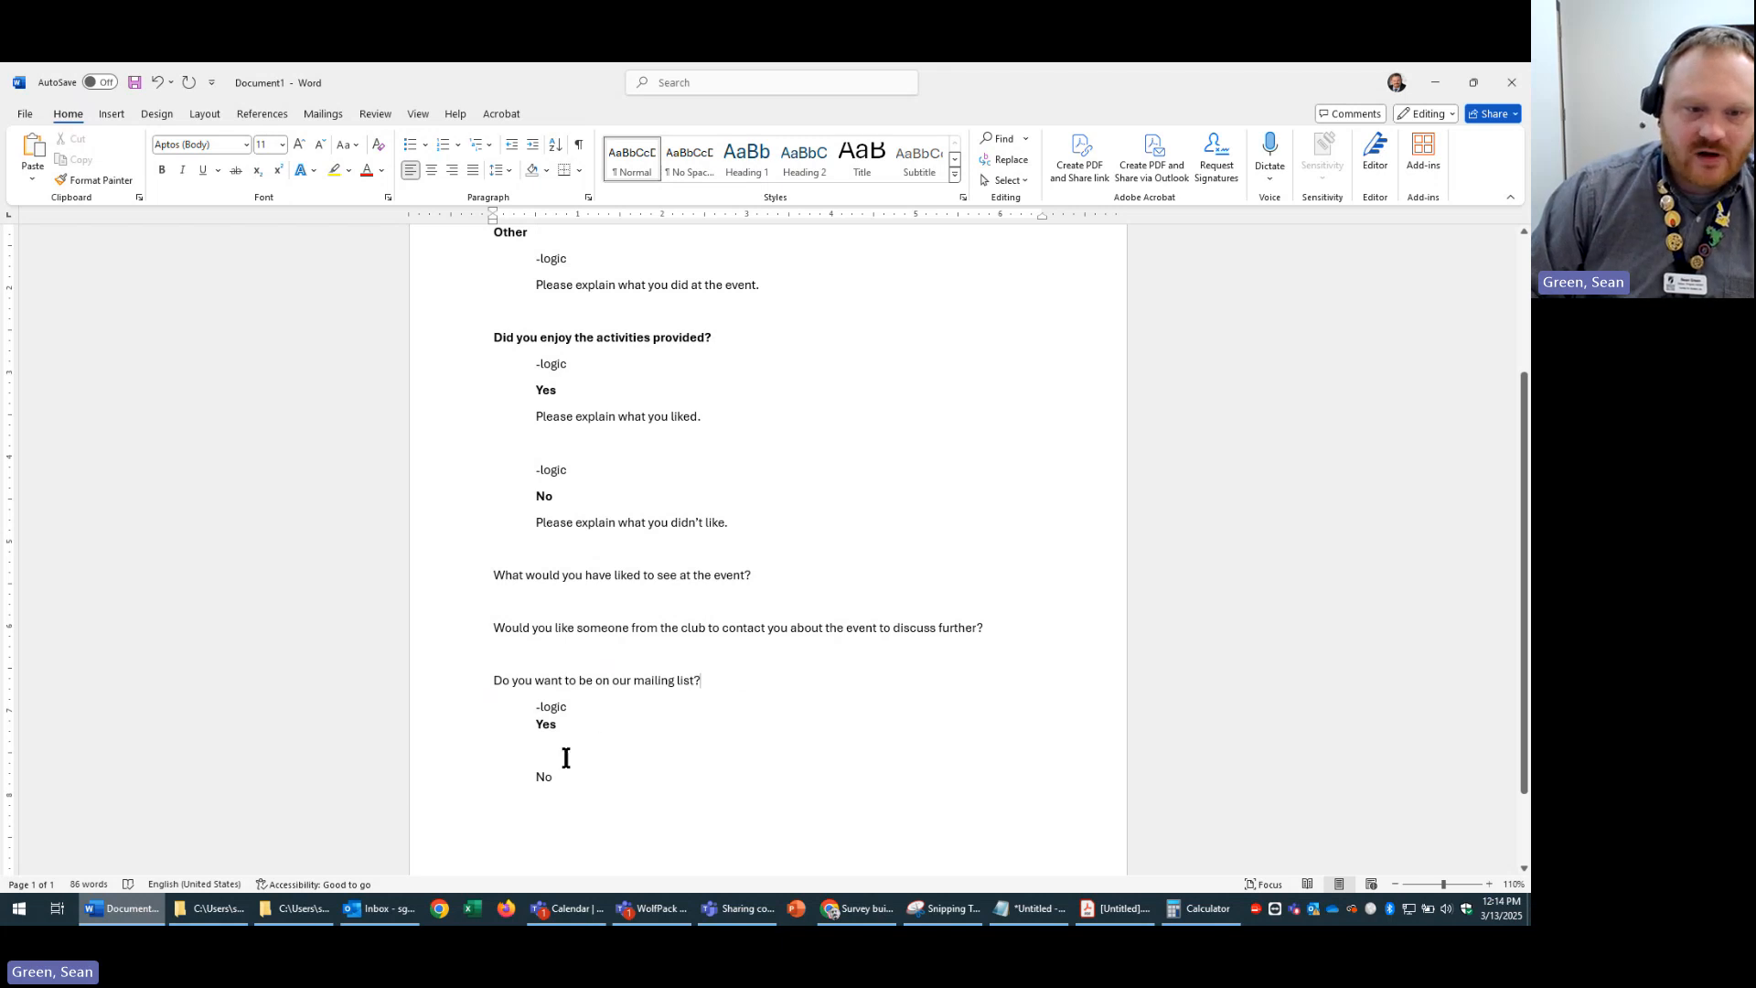
{"action": "triple_click", "coordinate": [635, 680]}
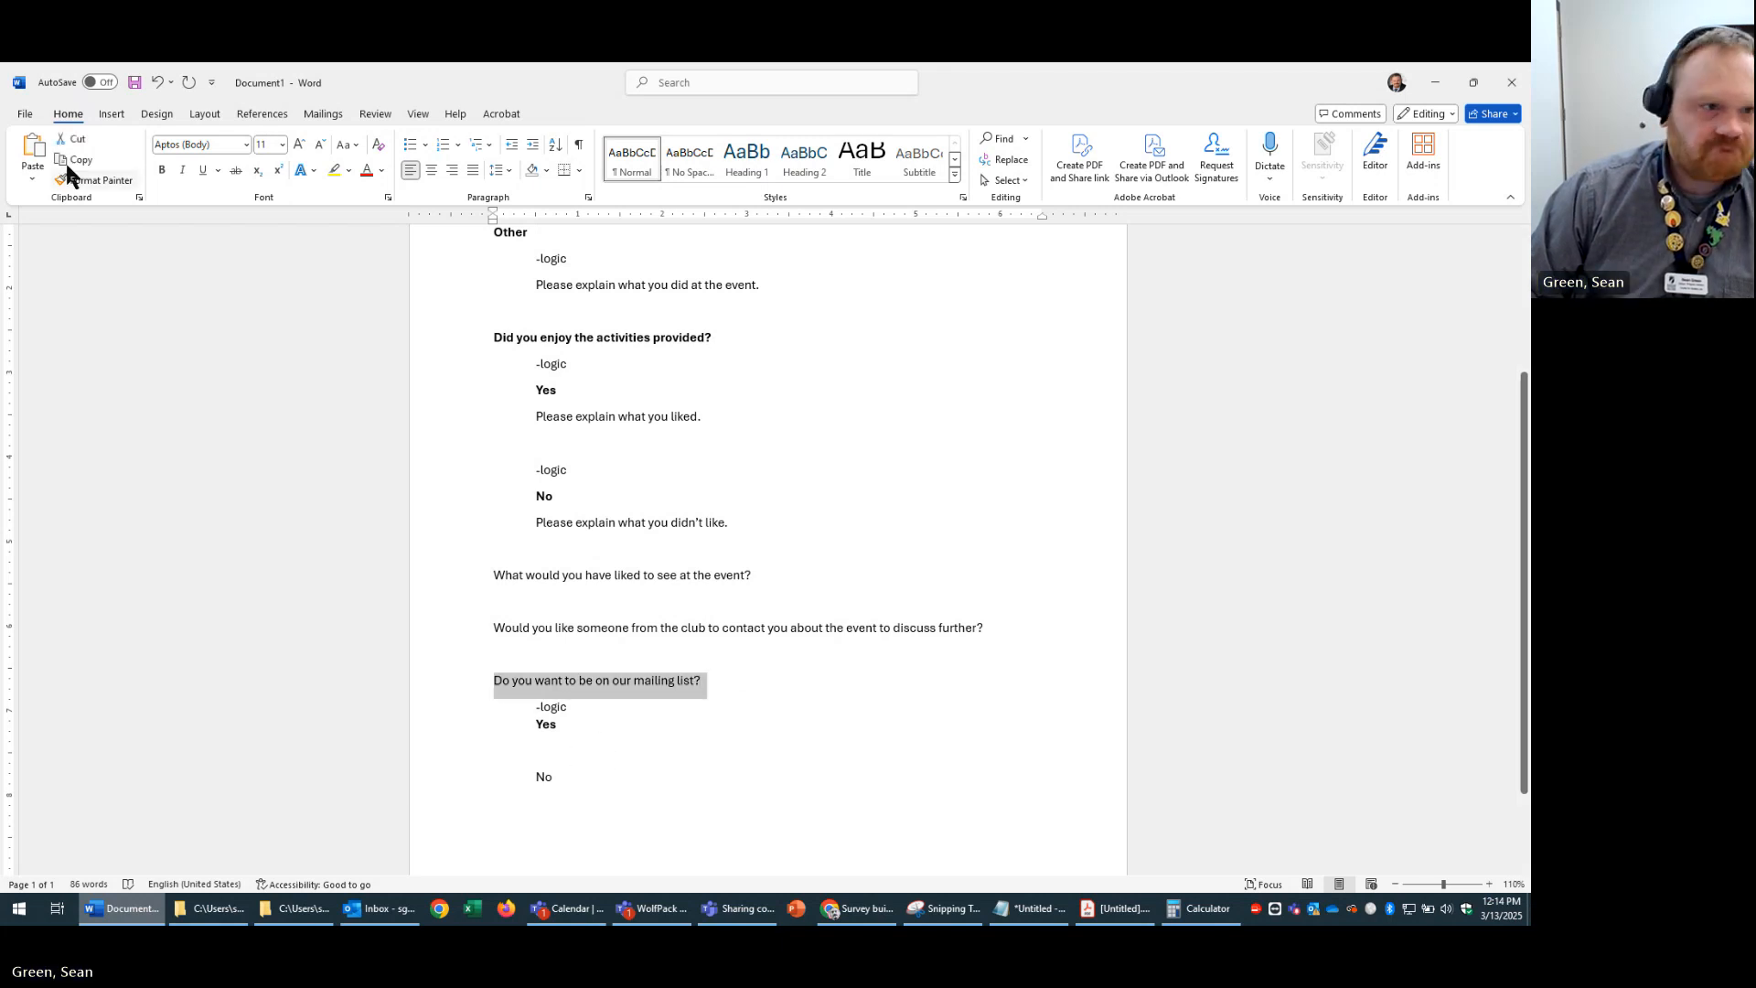
{"action": "left_click", "coordinate": [162, 170]}
- Add an indented "-logic" line and a "Yes" answer below the question about being contacted by someone from the club
{"action": "left_click", "coordinate": [1000, 625]}
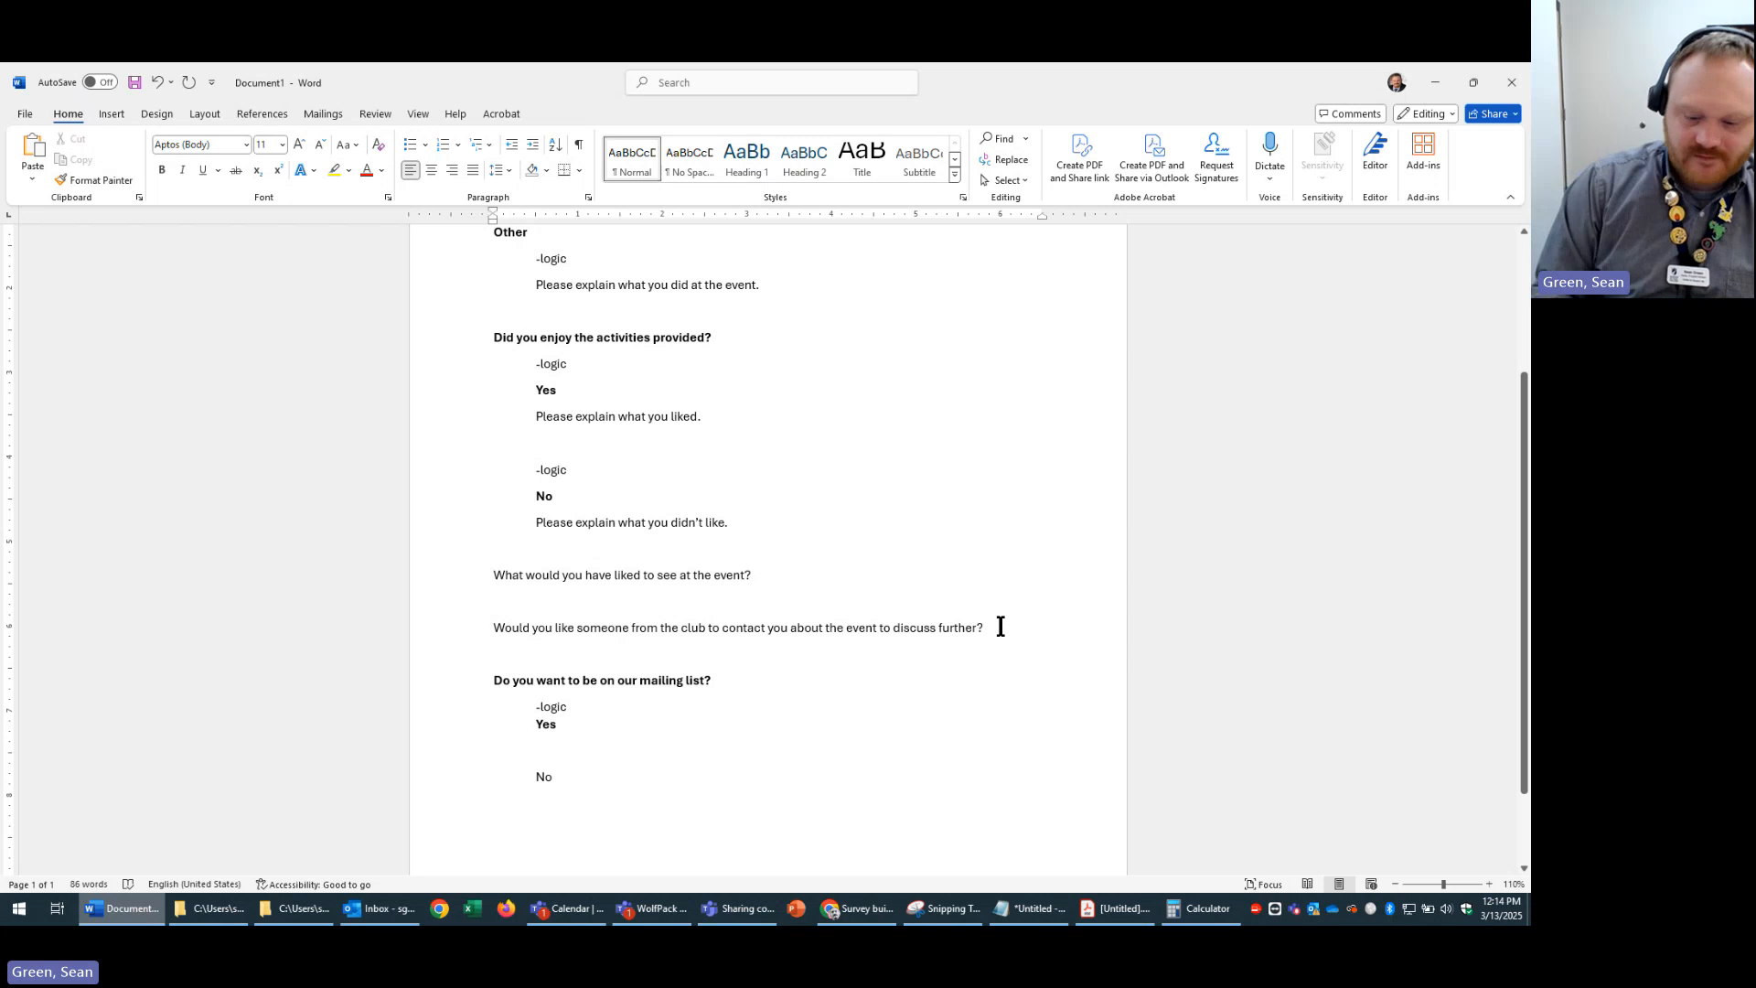
{"action": "key", "text": "Return"}
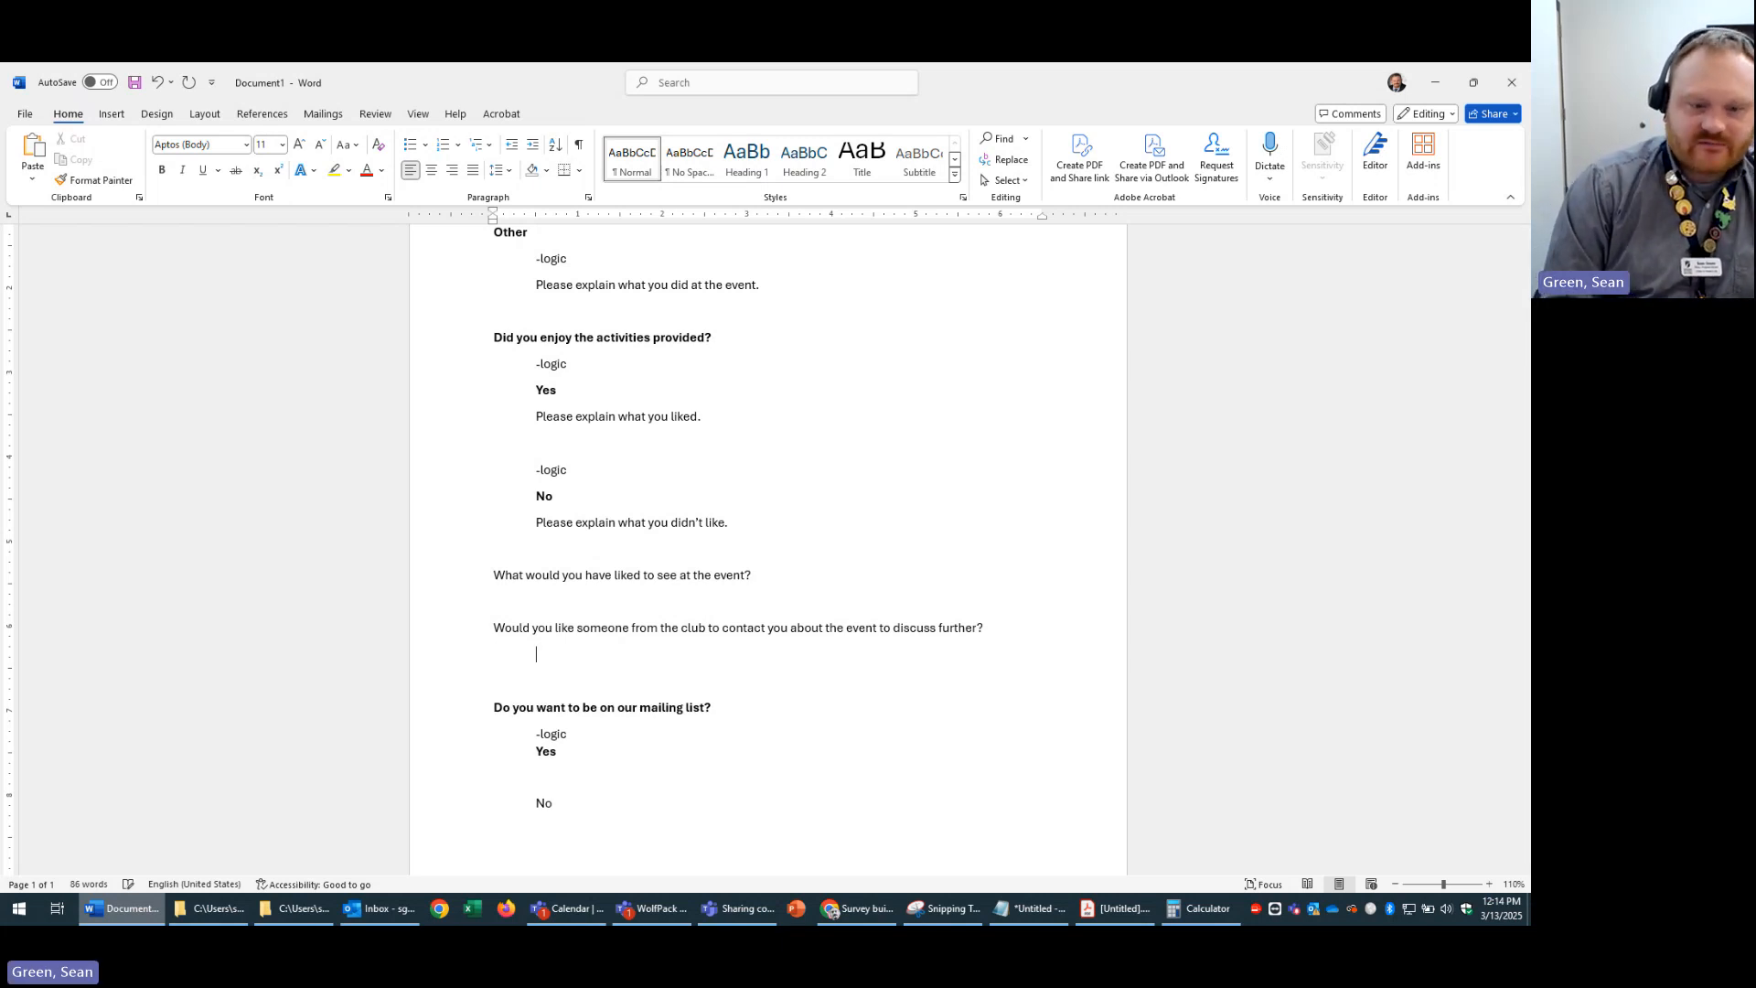
{"action": "type", "text": "-logic"}
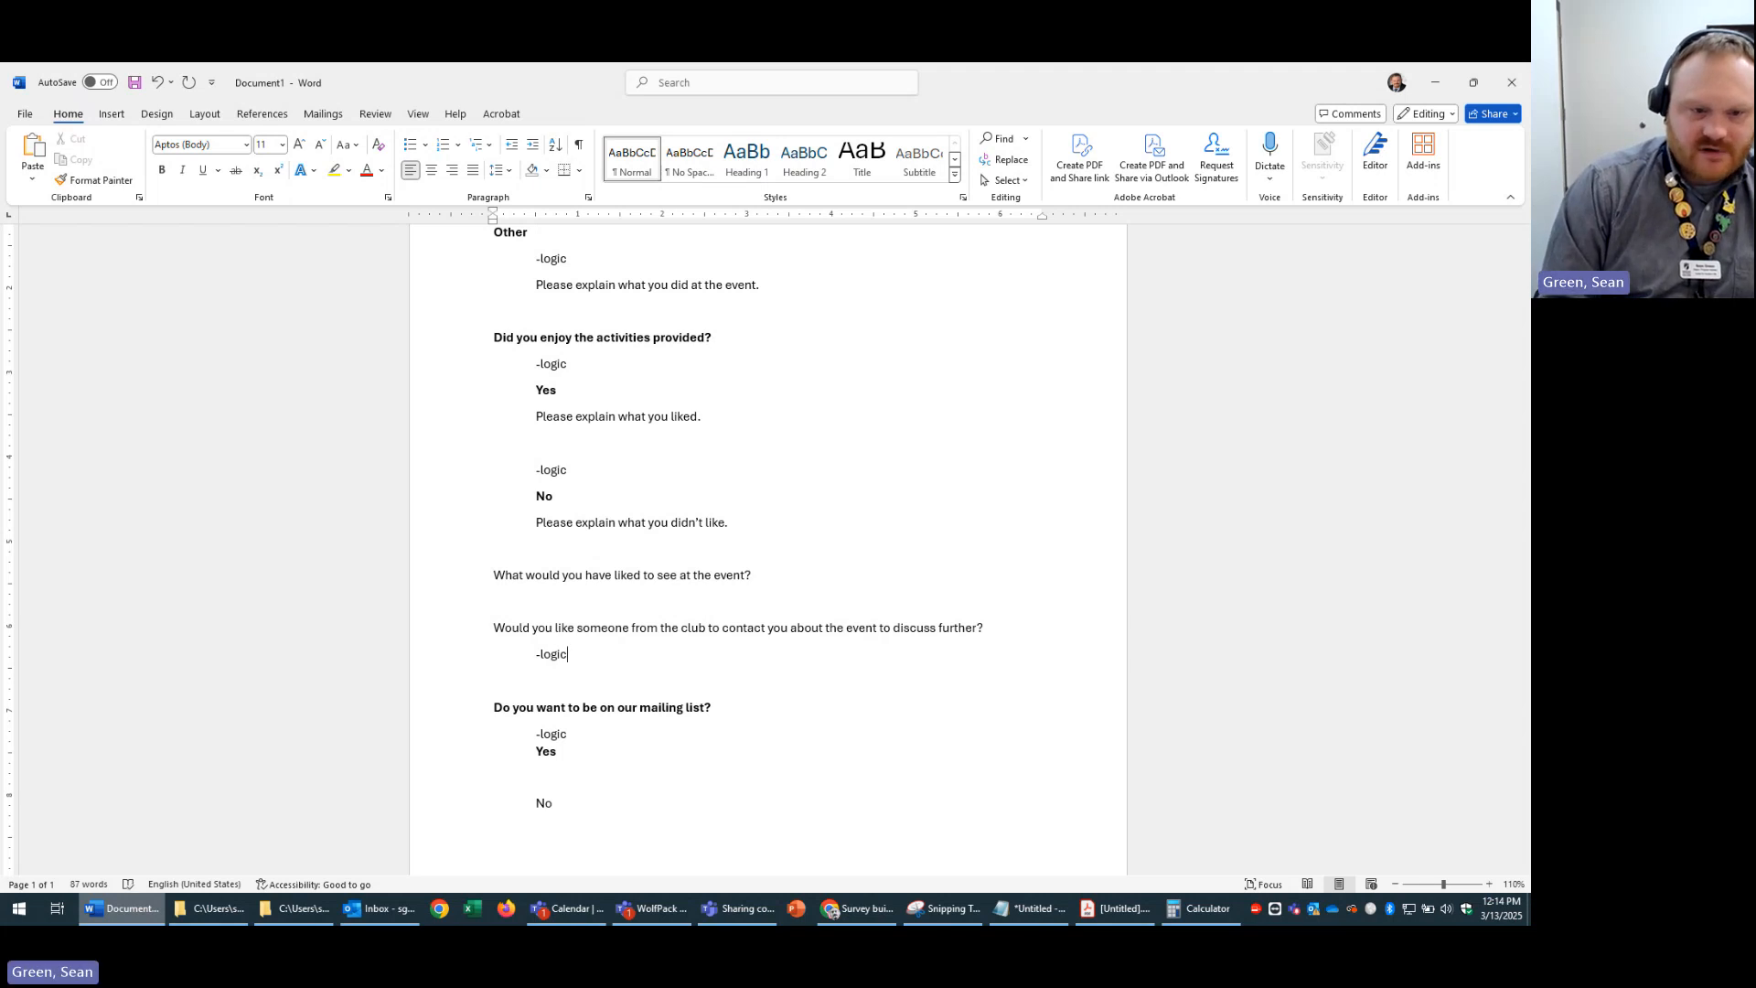
{"action": "key", "text": "Return"}
{"action": "type", "text": "YT"}
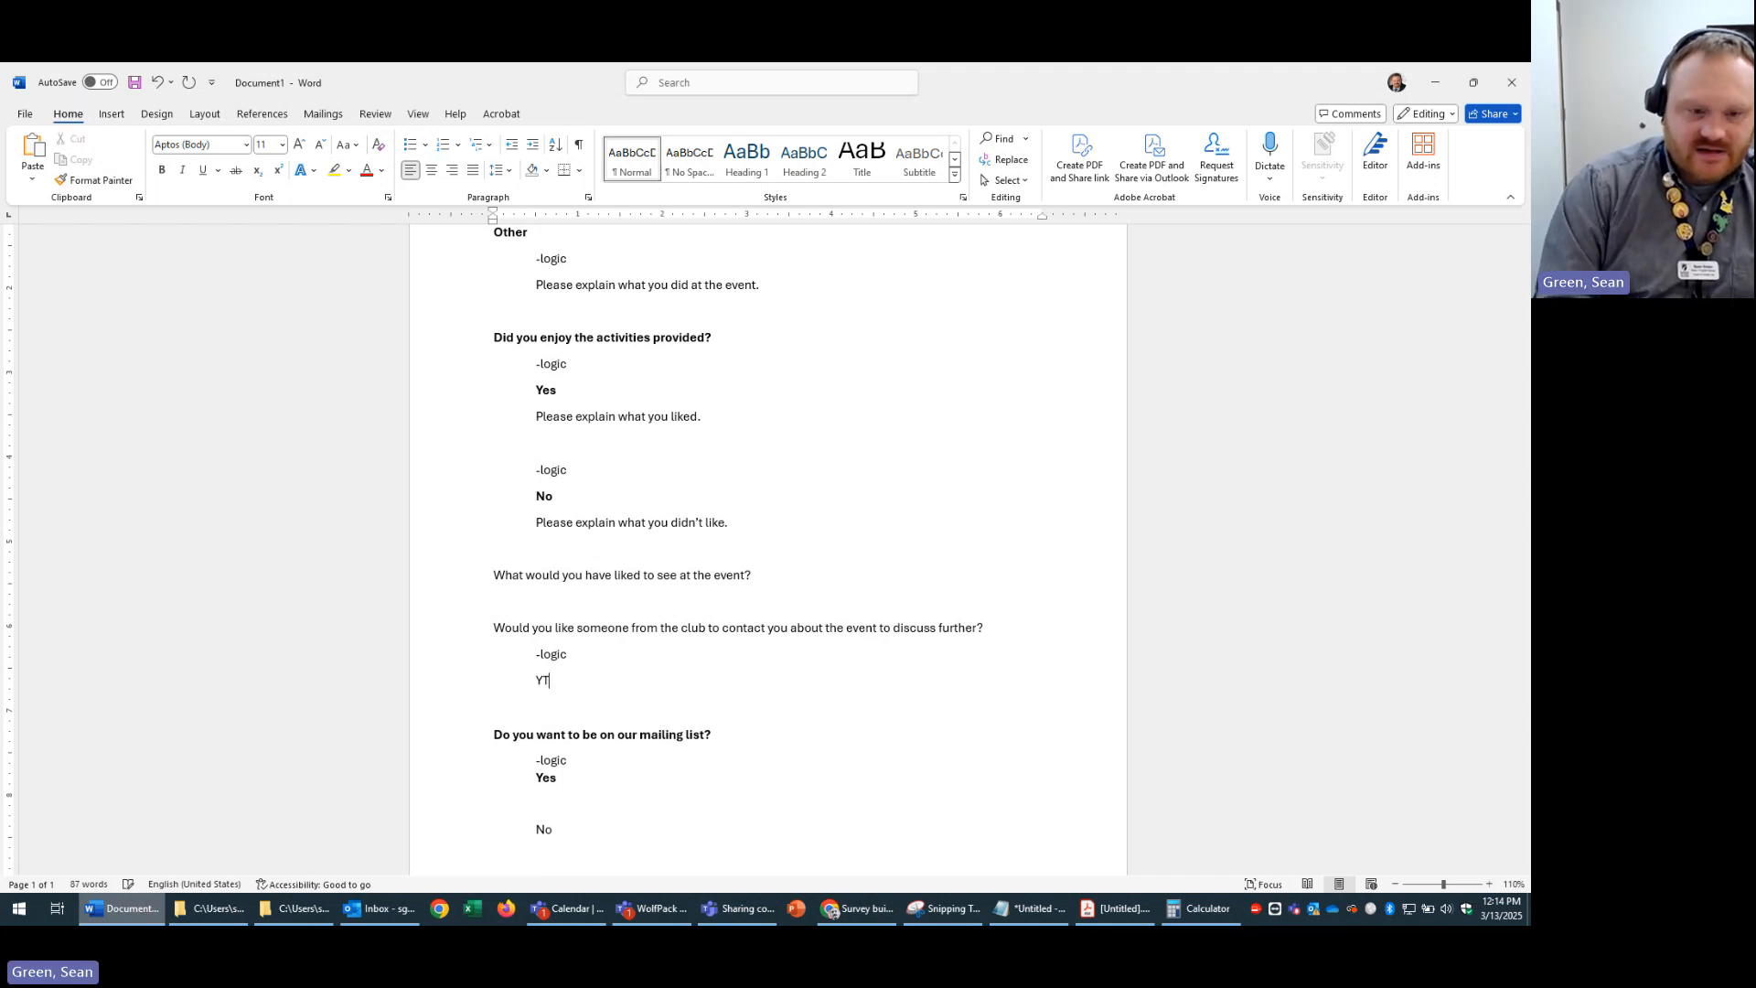
{"action": "type", "text": "e"}
{"action": "key", "text": "BackSpace"}
{"action": "key", "text": "BackSpace"}
{"action": "type", "text": "es"}
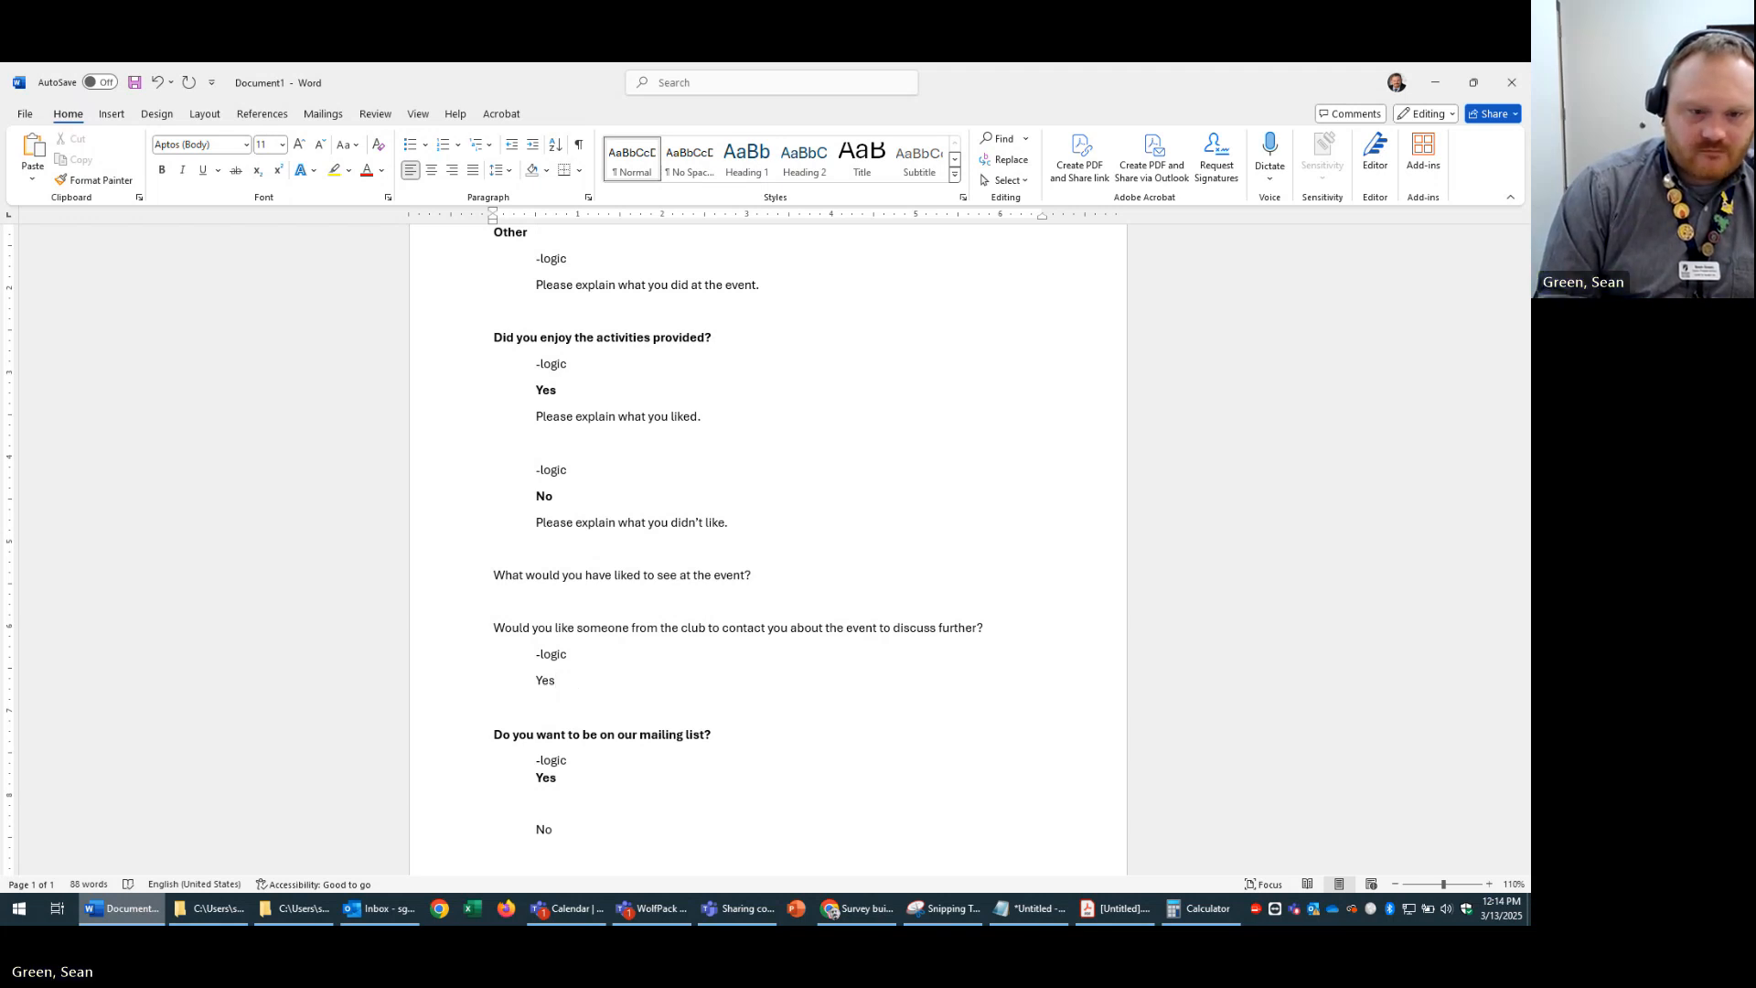
- Write the follow-up question "How would you like us to contact you?" below the contact question's "Yes" answer
{"action": "key", "text": "Return"}
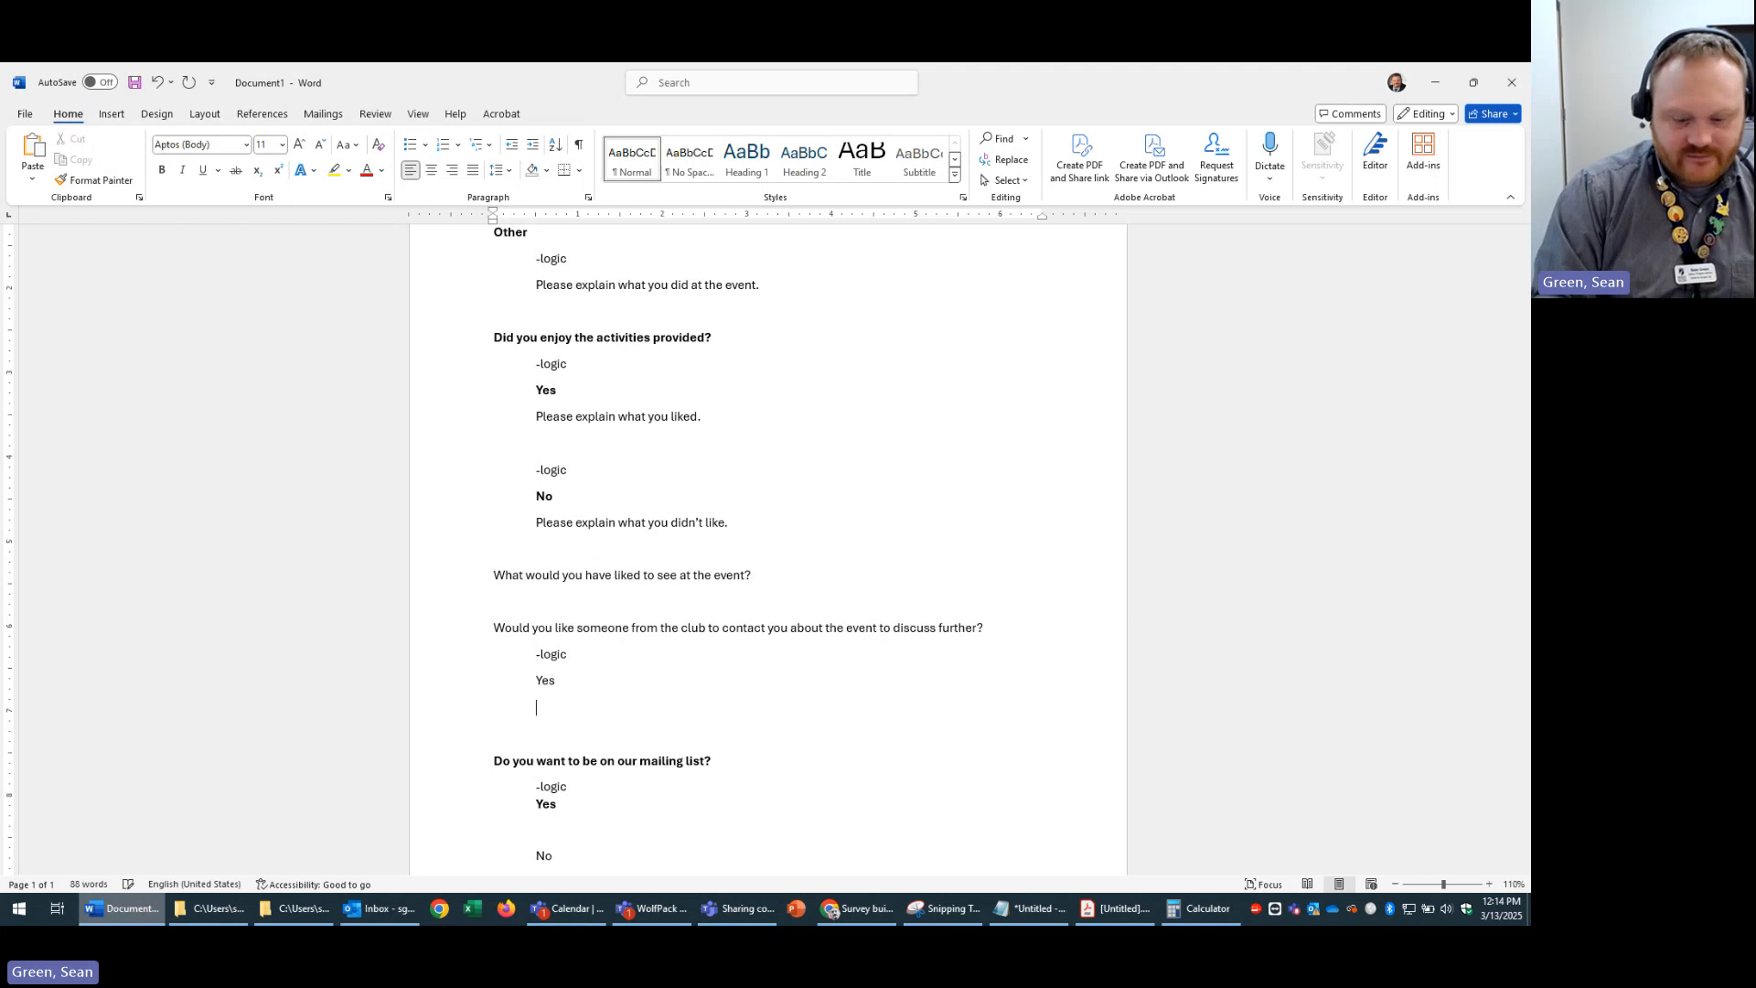
{"action": "type", "text": "How would"}
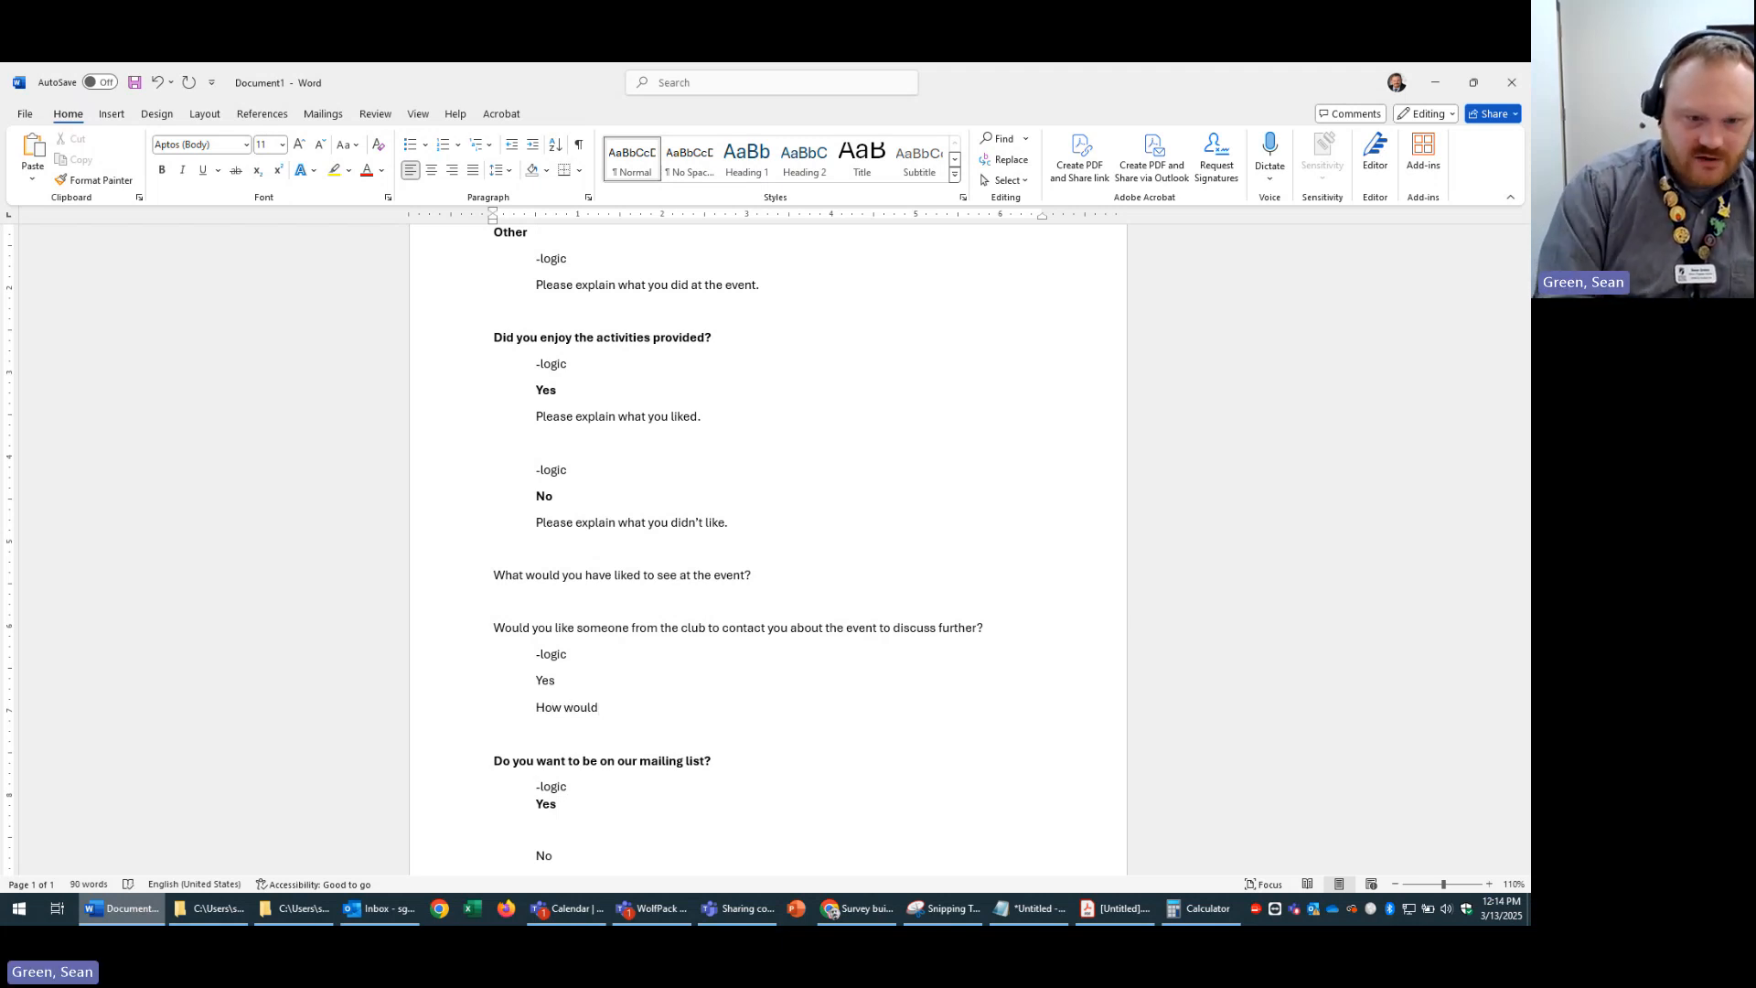
{"action": "type", "text": " you like us to"}
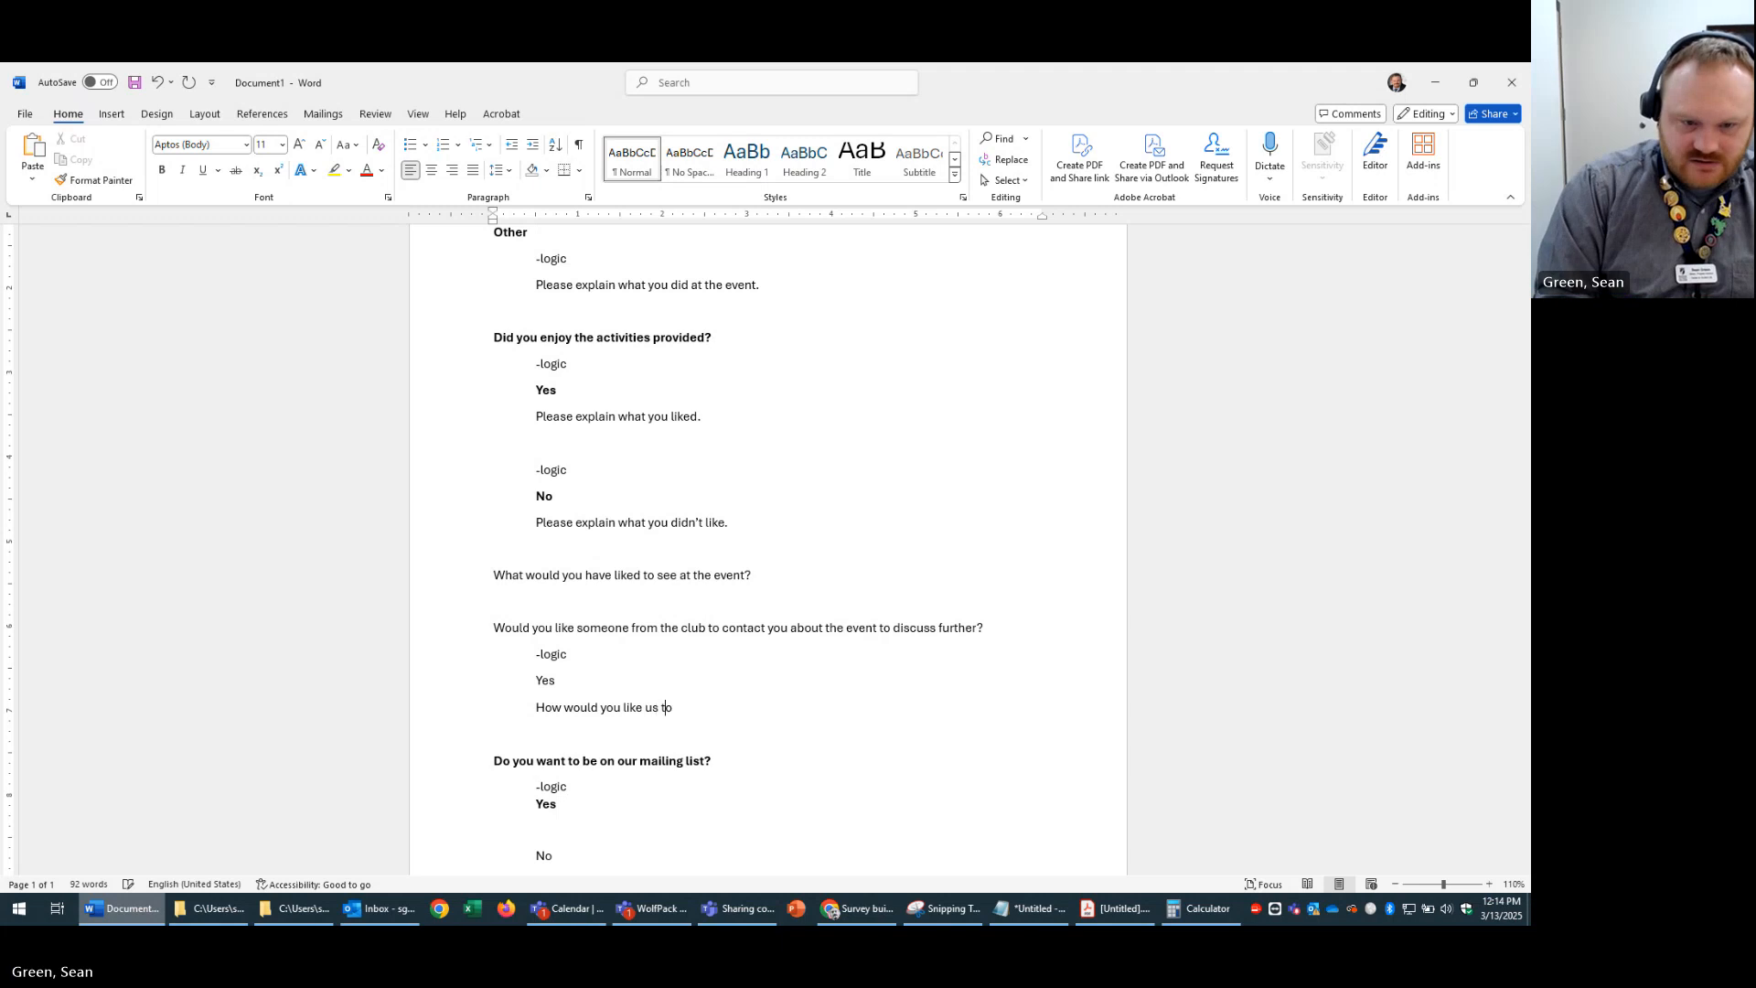
{"action": "type", "text": " contacyt y"}
{"action": "key", "text": "BackSpace"}
{"action": "key", "text": "BackSpace"}
{"action": "key", "text": "BackSpace"}
{"action": "key", "text": "BackSpace"}
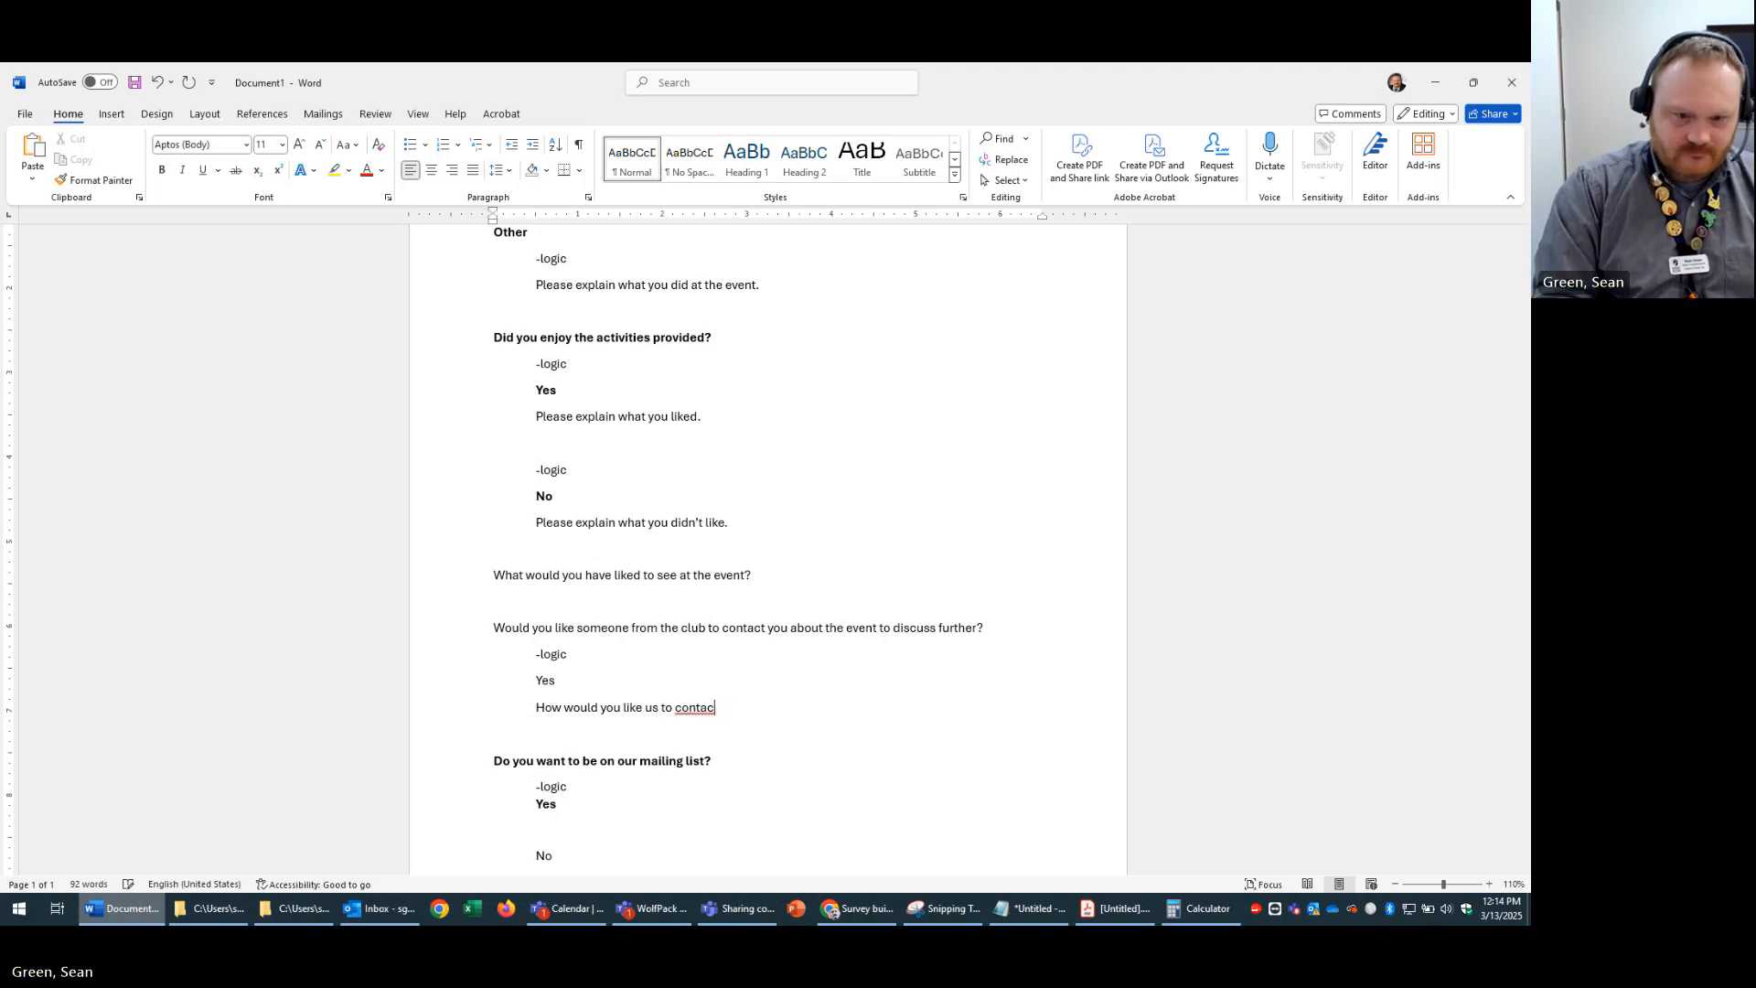
{"action": "type", "text": "t you/"}
{"action": "key", "text": "BackSpace"}
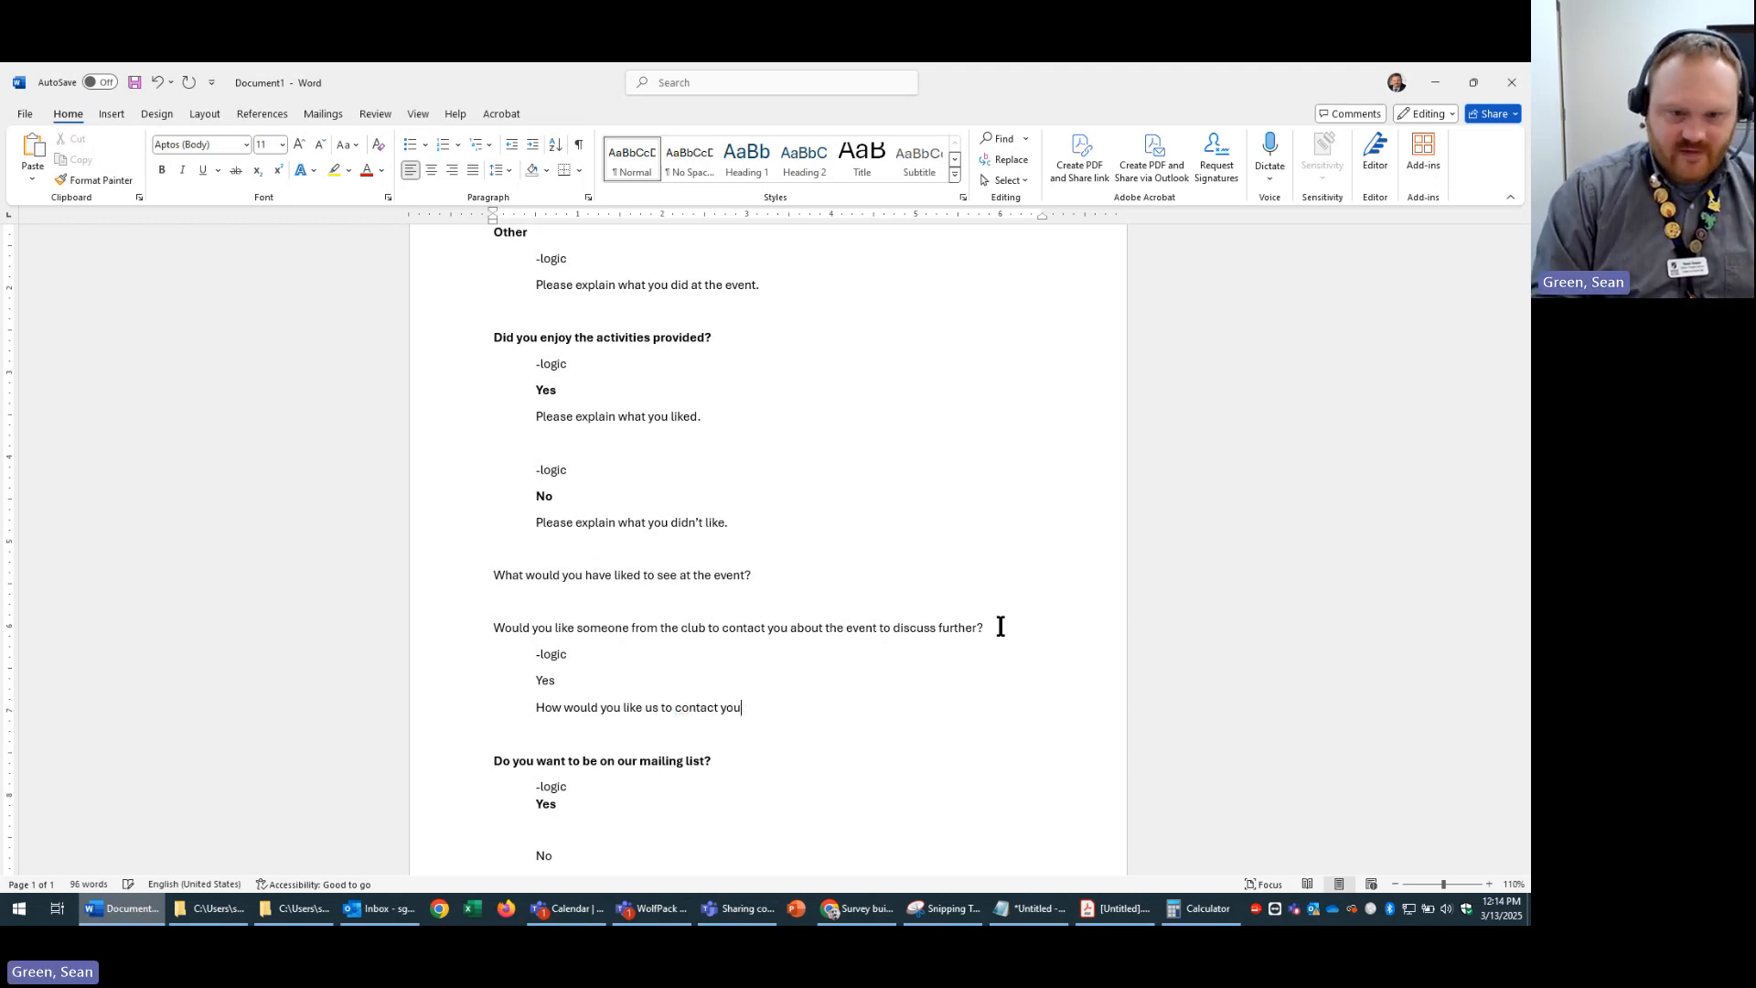
{"action": "type", "text": "?"}
{"action": "key", "text": "Return"}
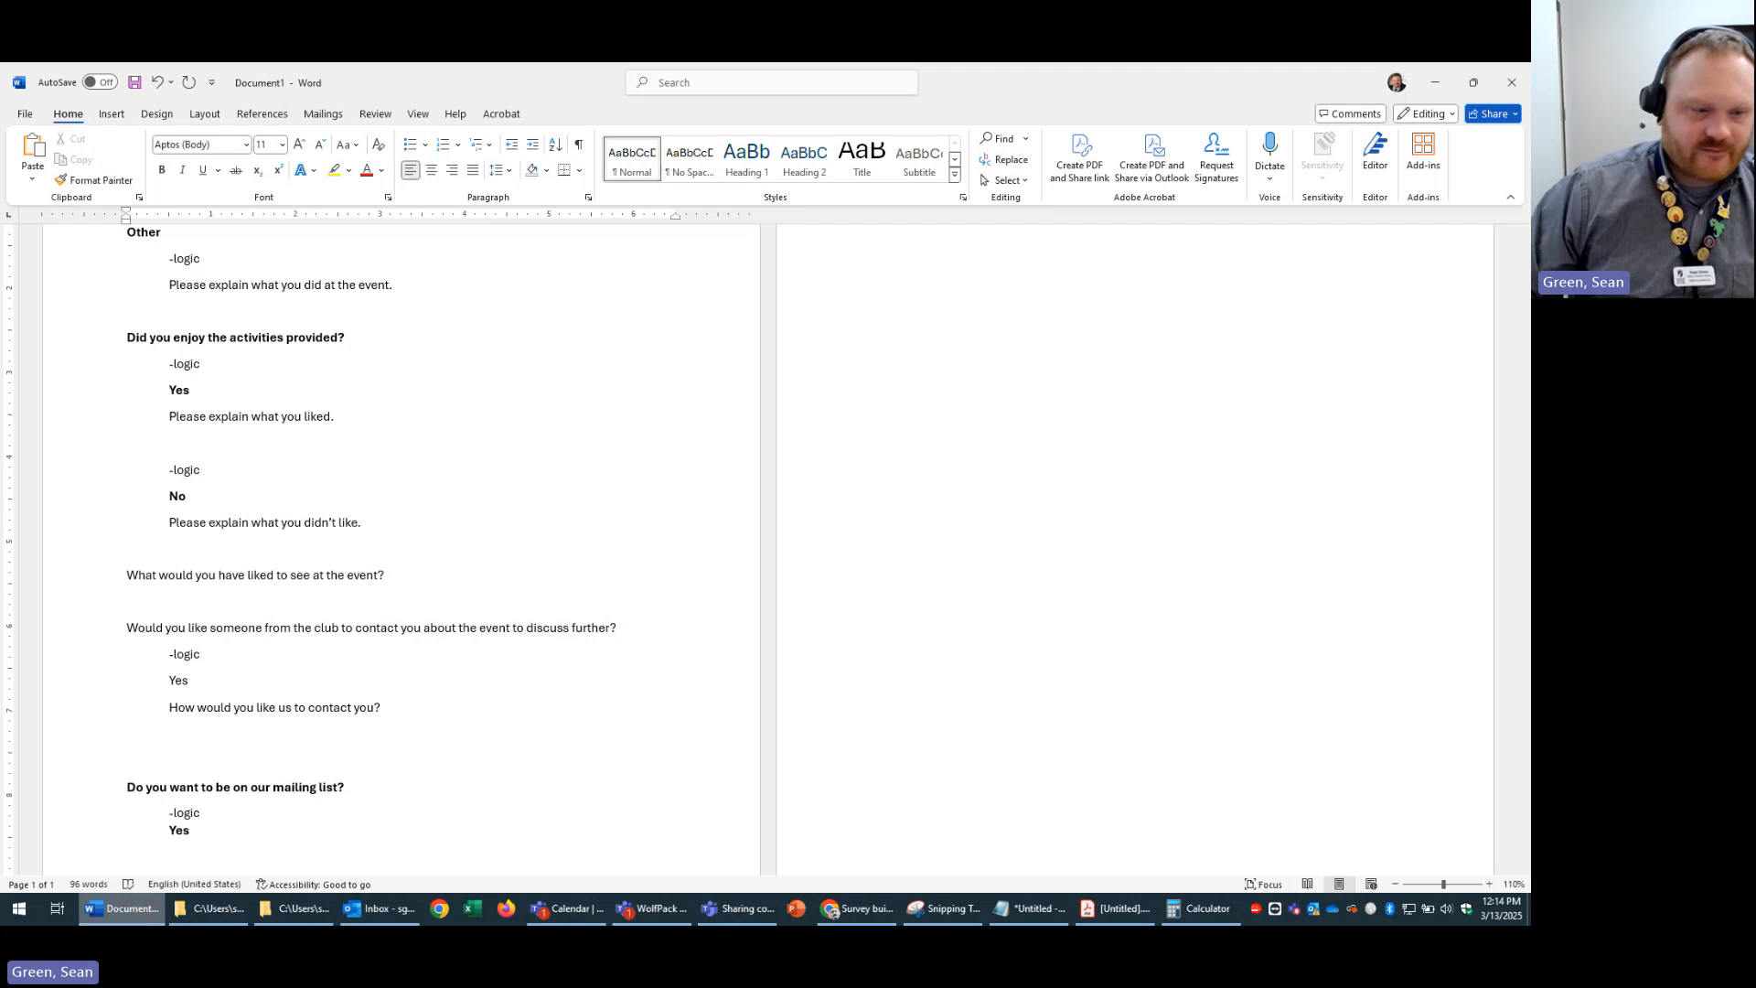
- List the contact options "-email" and "-text" on separate lines below "How would you like us to contact you?"
{"action": "scroll", "coordinate": [394, 768], "scroll_direction": "down", "scroll_amount": 1}
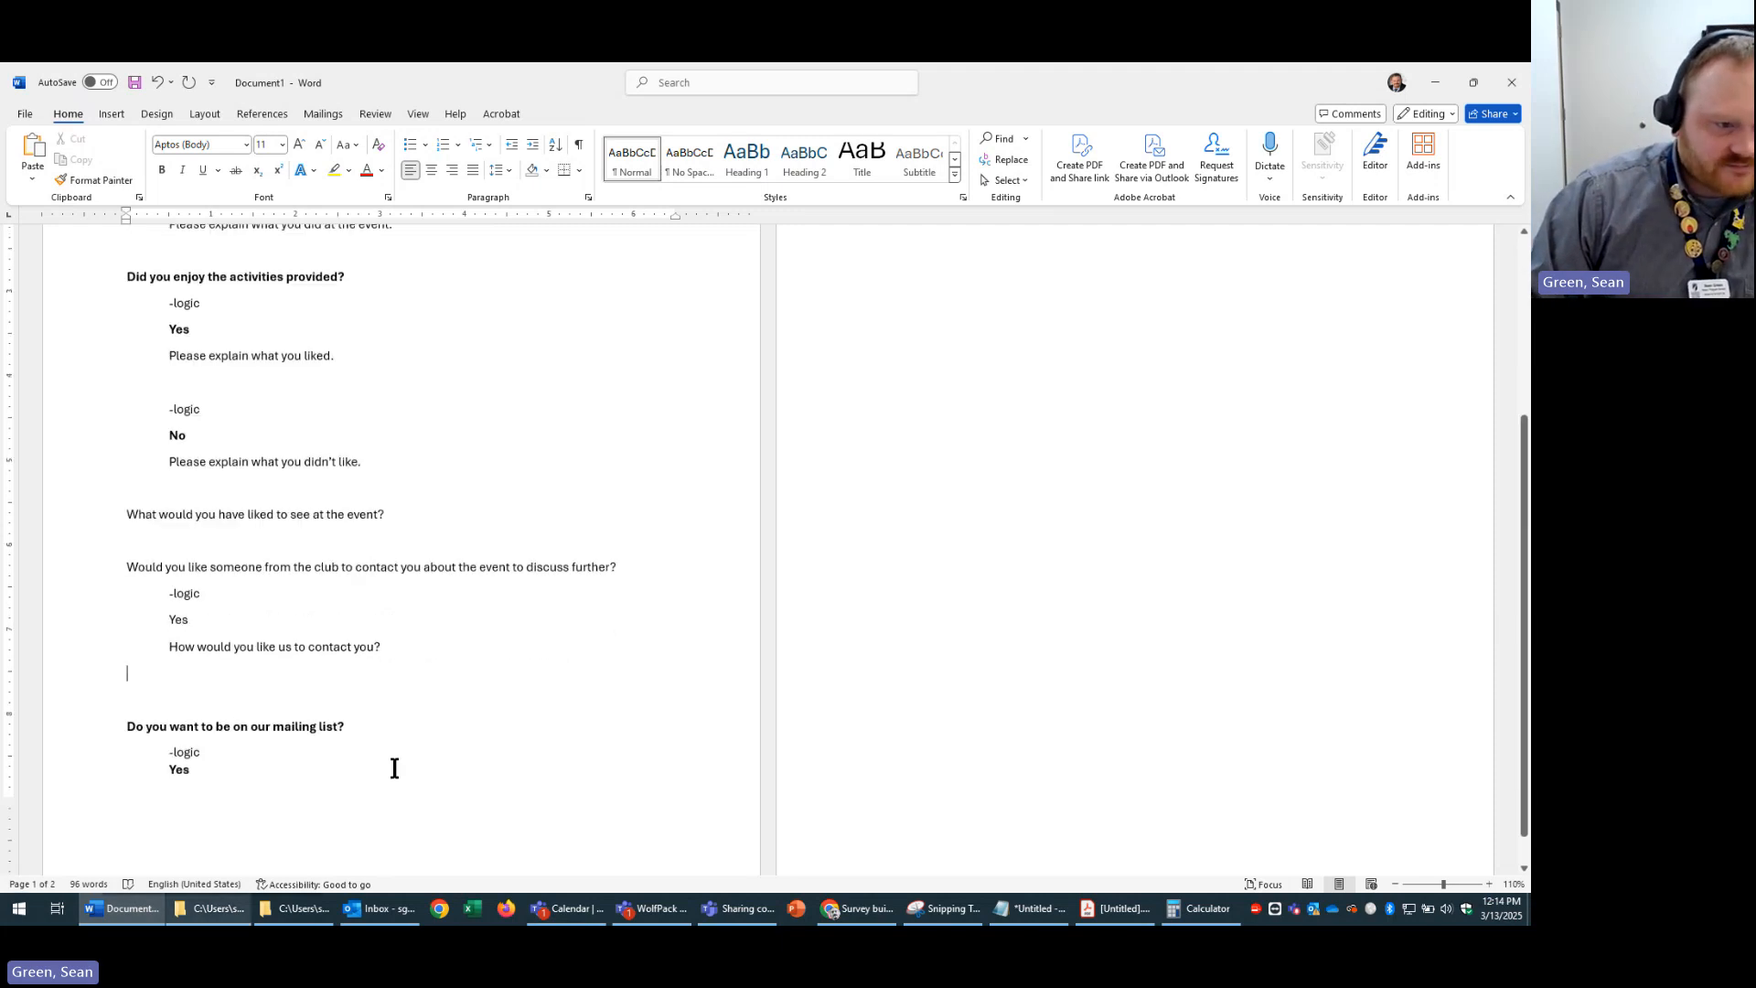
{"action": "scroll", "coordinate": [394, 768], "scroll_direction": "down", "scroll_amount": 1}
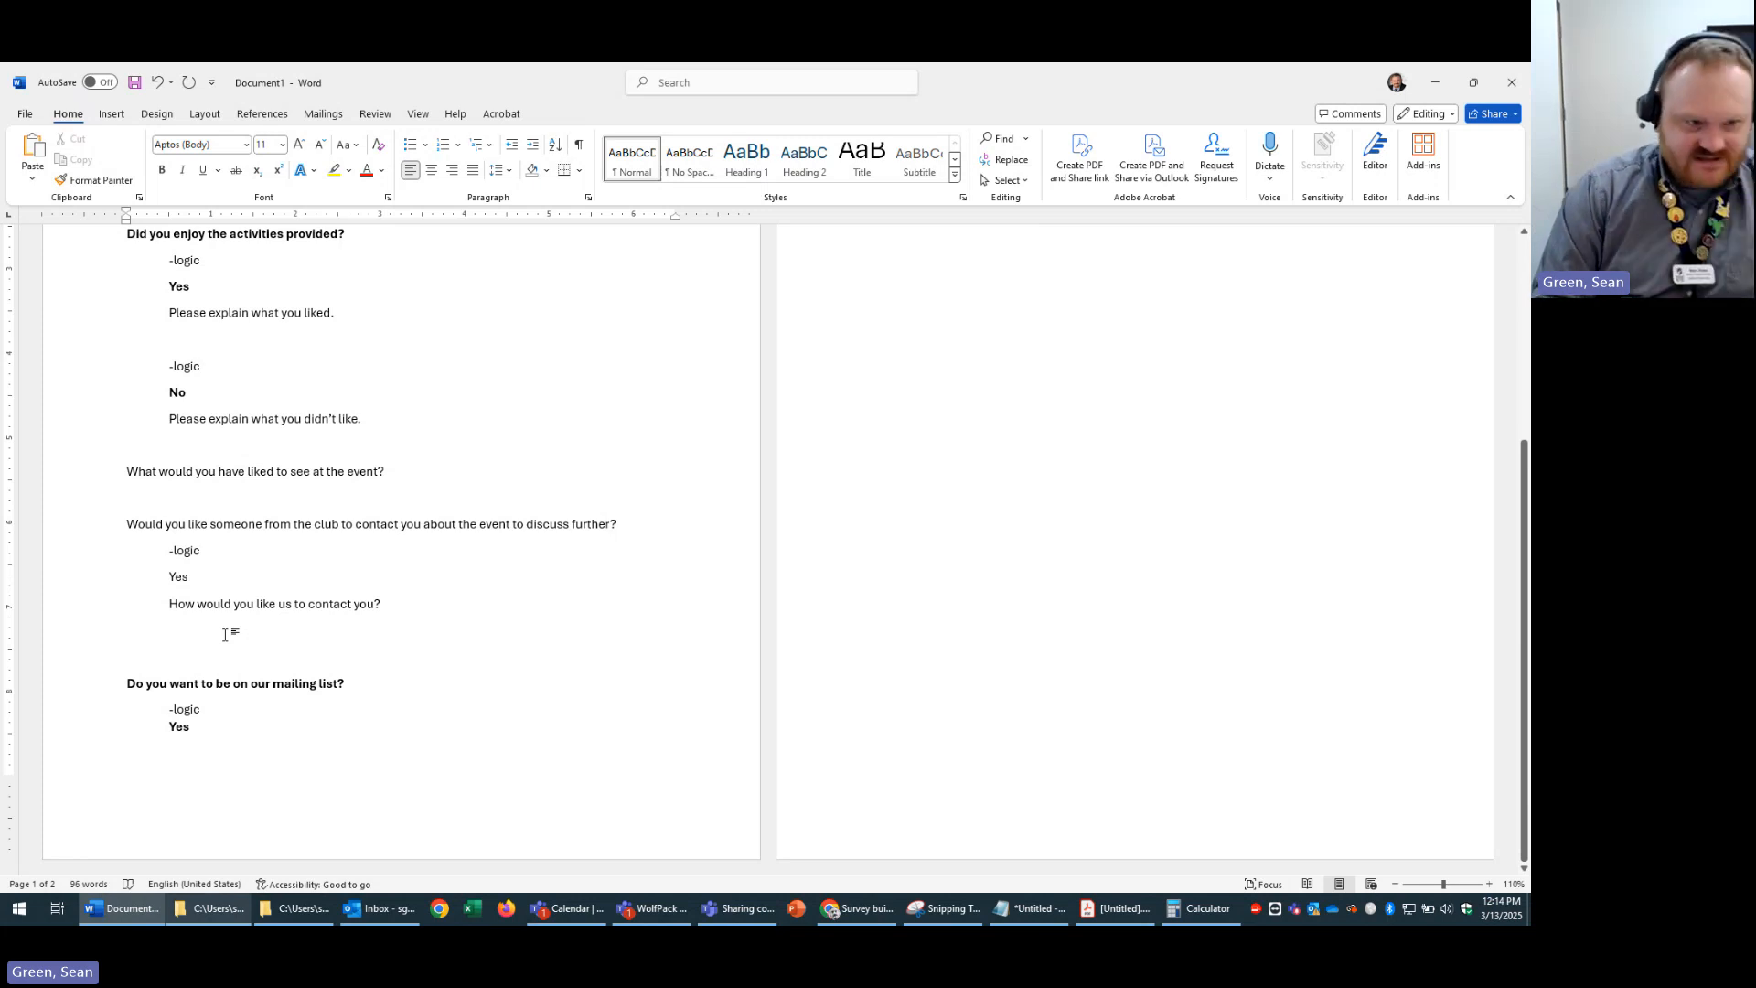
{"action": "type", "text": "-"}
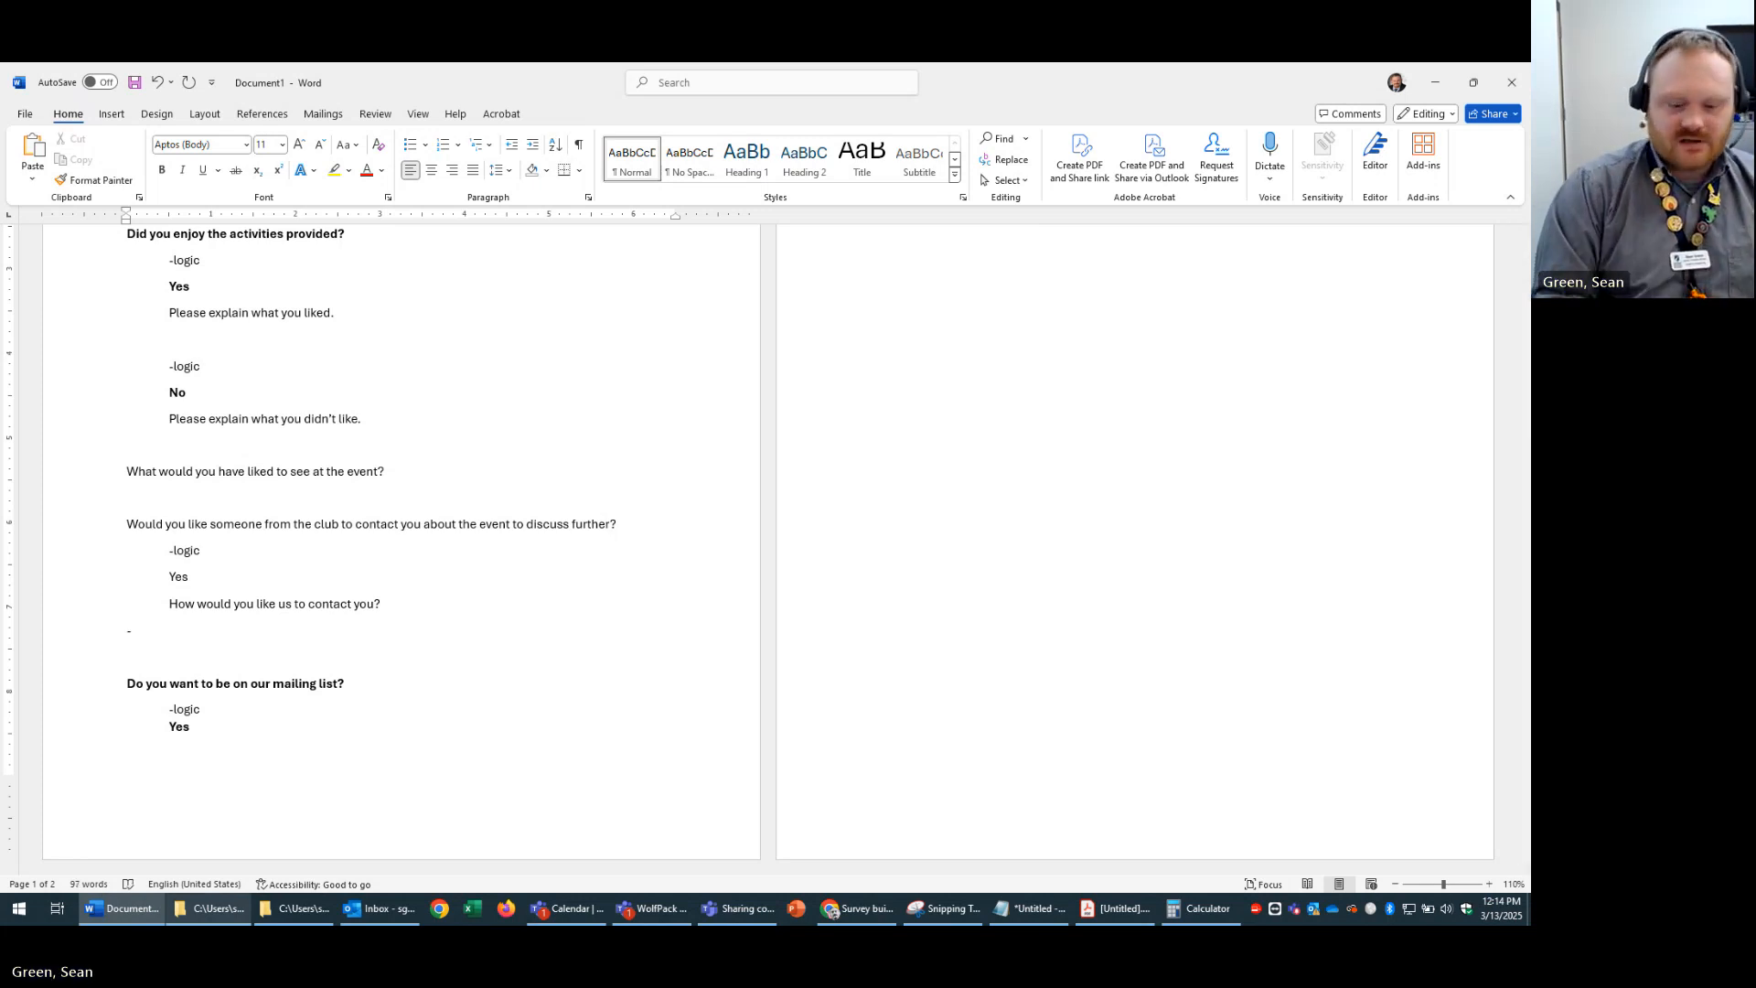
{"action": "type", "text": "email"}
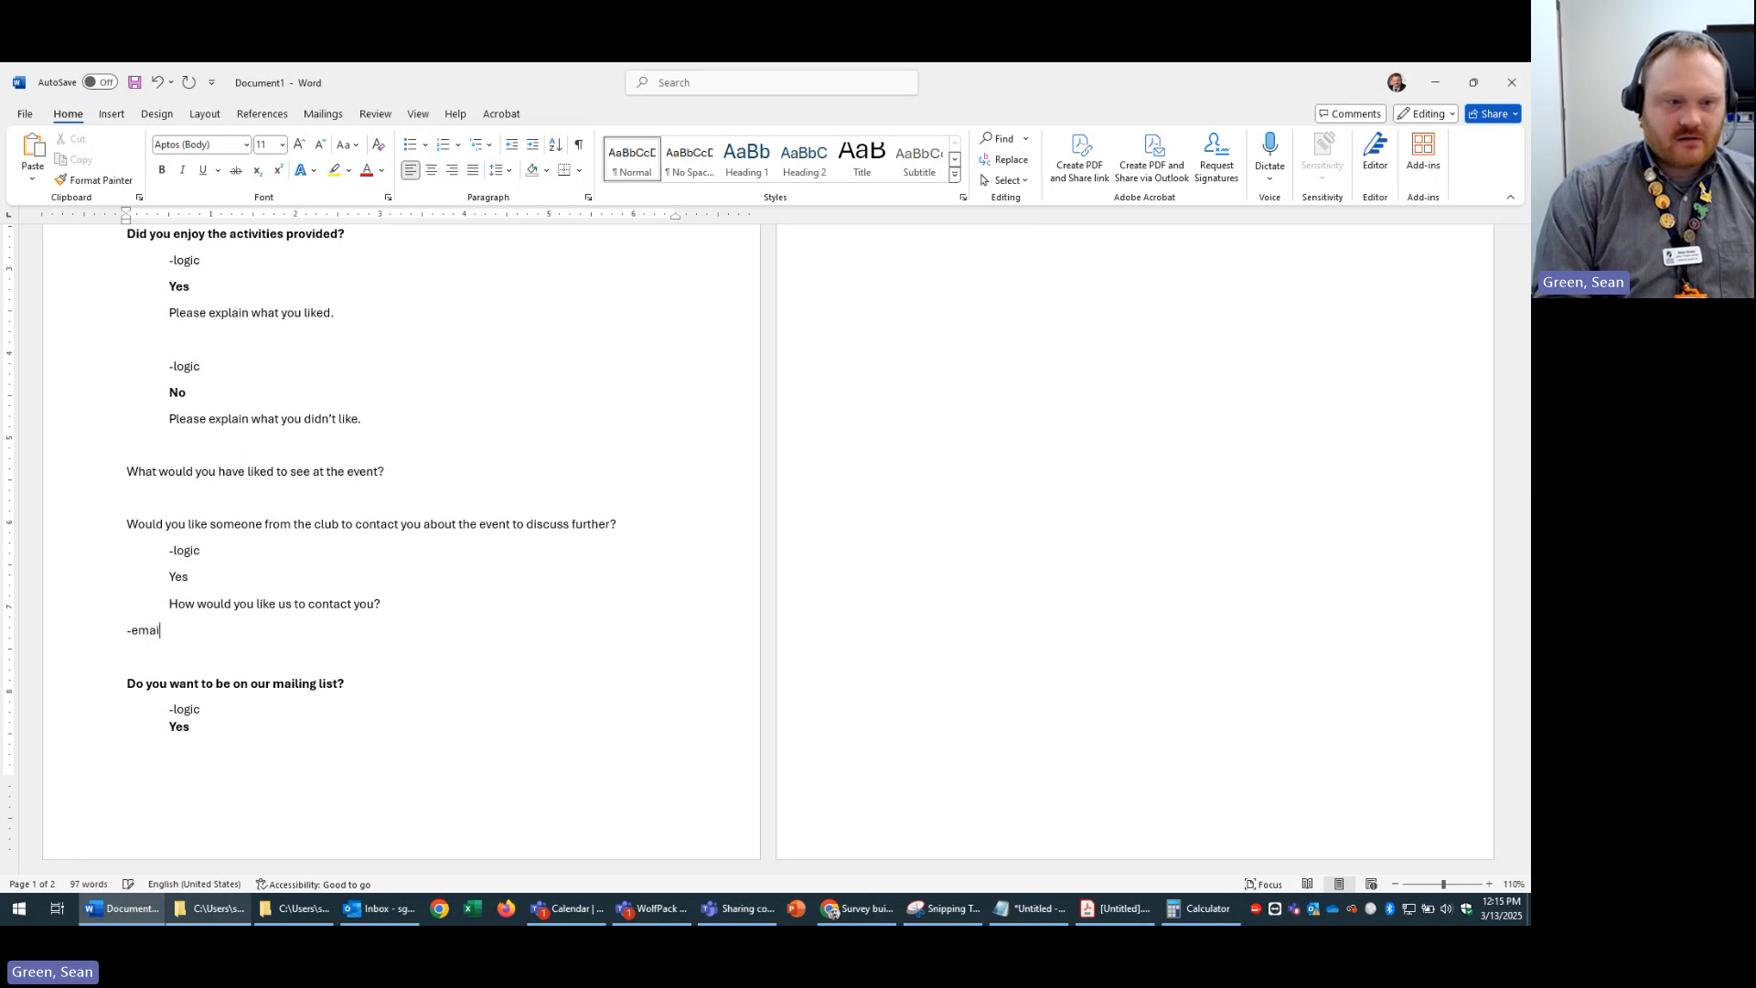
{"action": "key", "text": "Return"}
{"action": "type", "text": "-p"}
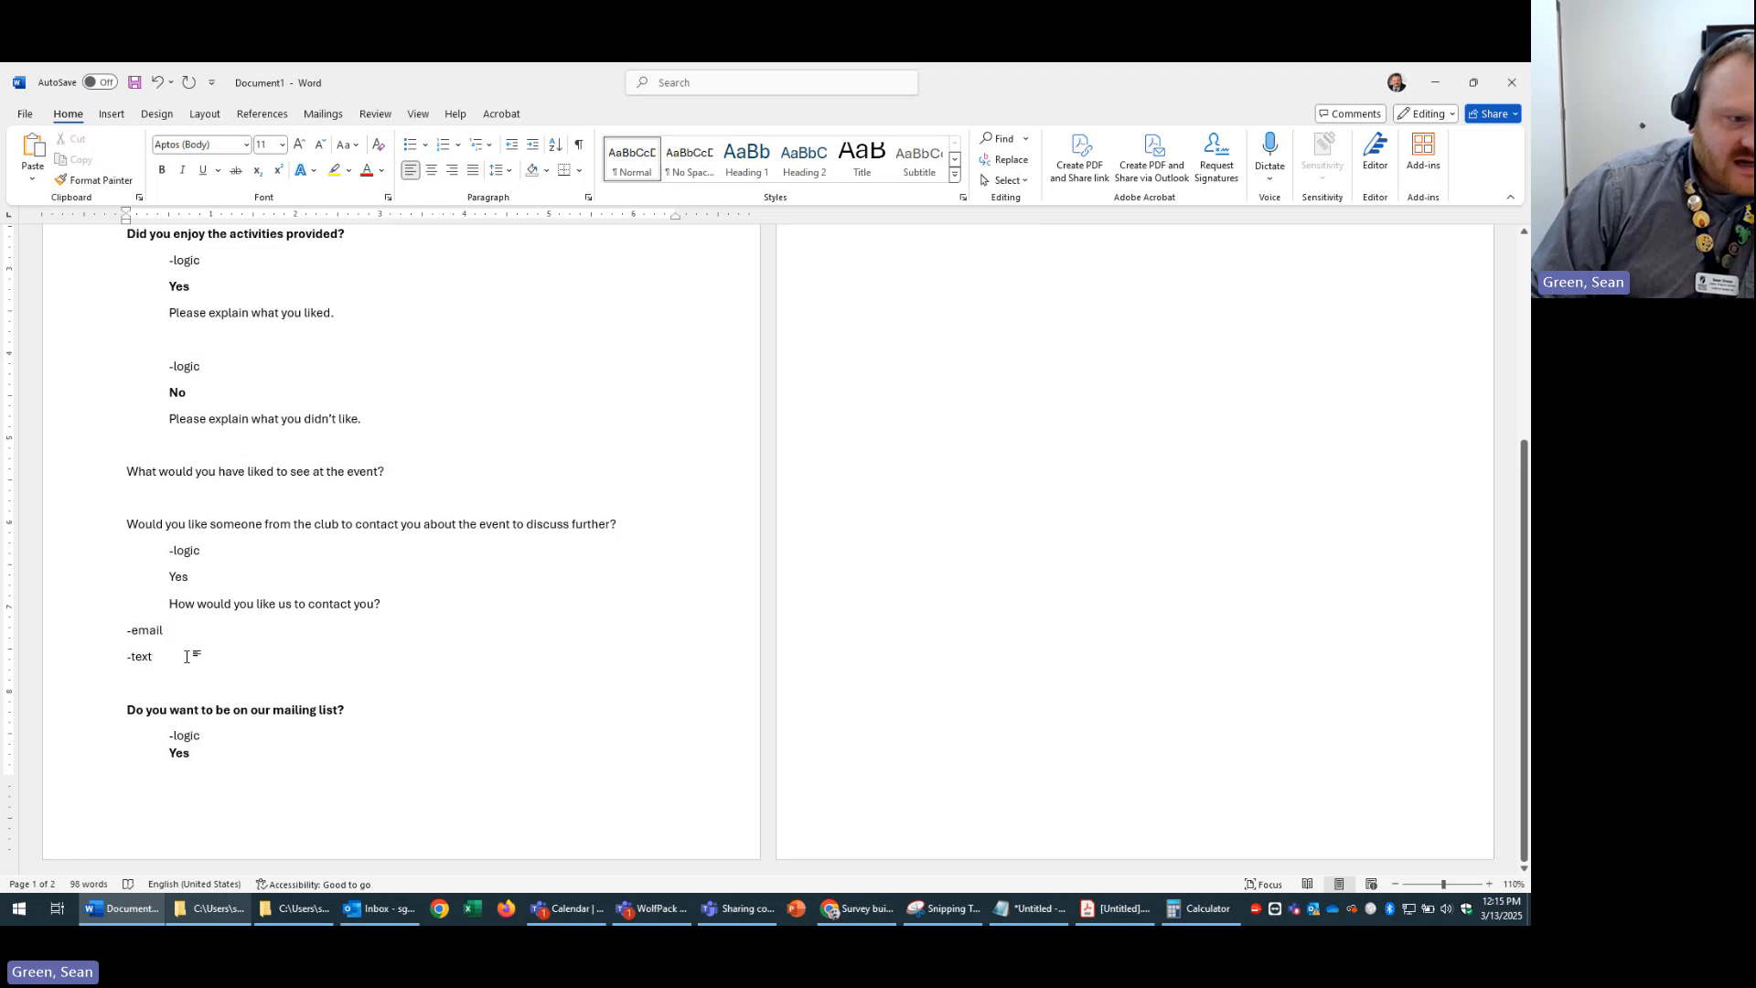
- Make the contact question's "Yes" answer bold and add an indented "No" answer after a blank line below "-text"
{"action": "left_click_drag", "start_coordinate": [170, 576], "coordinate": [235, 573]}
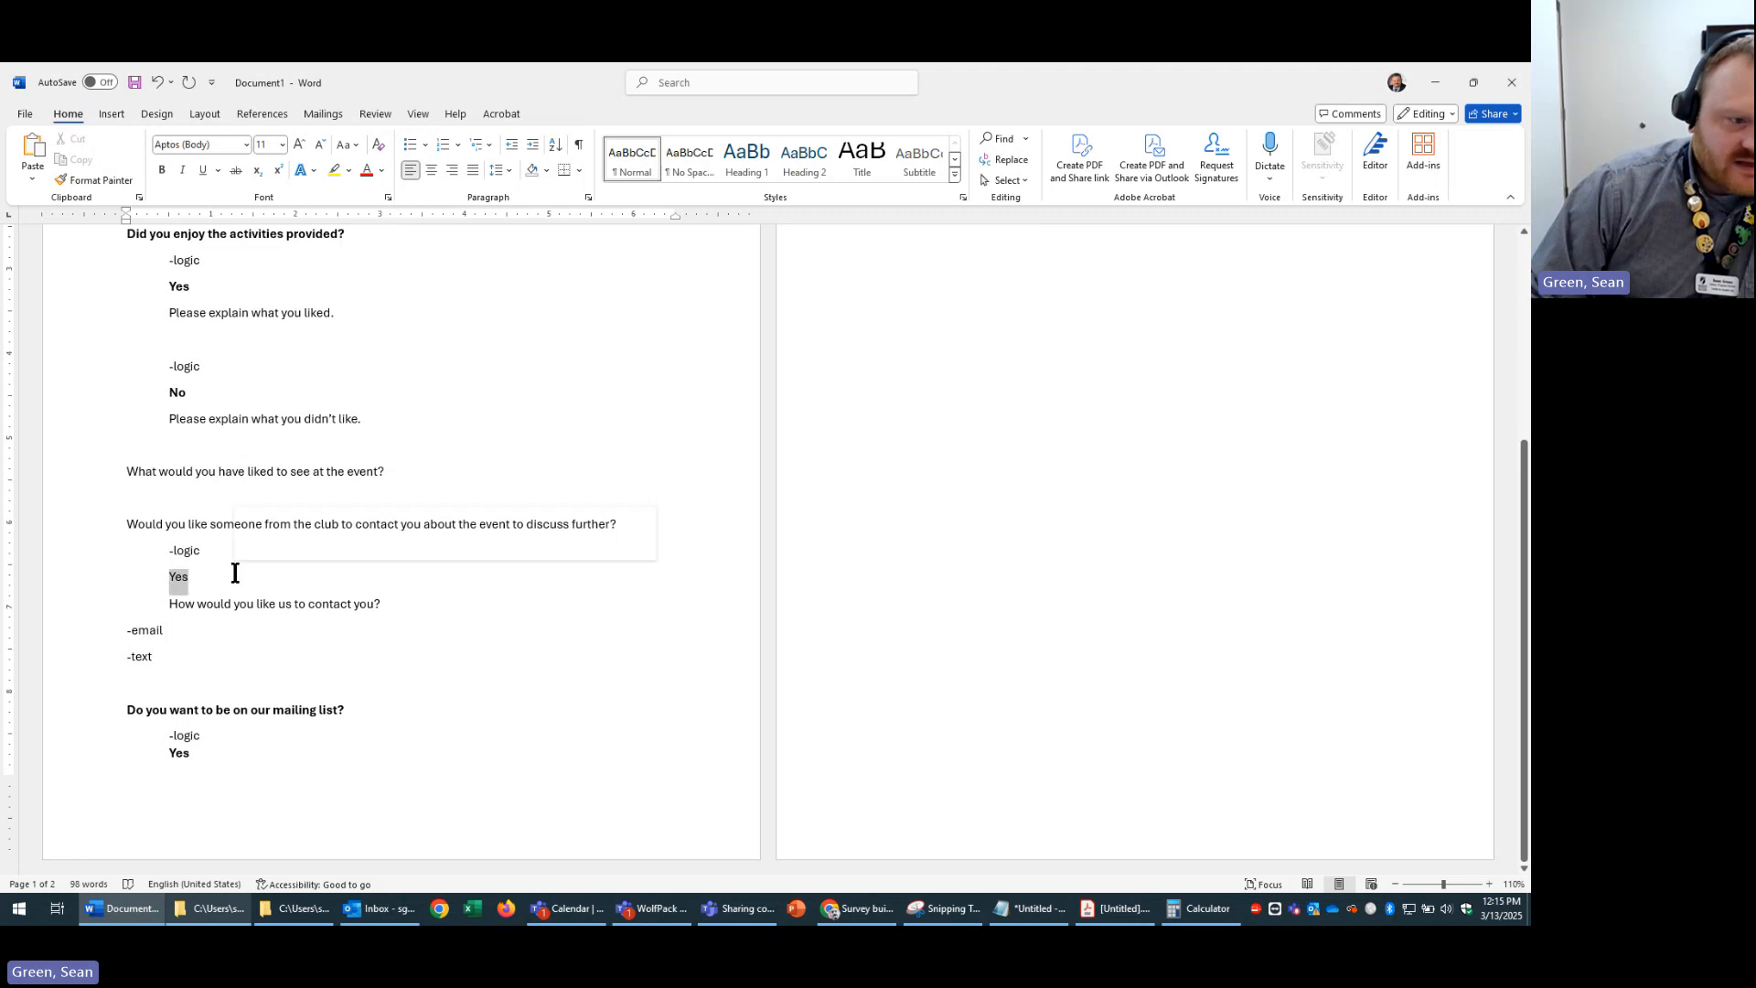
{"action": "left_click", "coordinate": [162, 170]}
{"action": "left_click", "coordinate": [216, 658]}
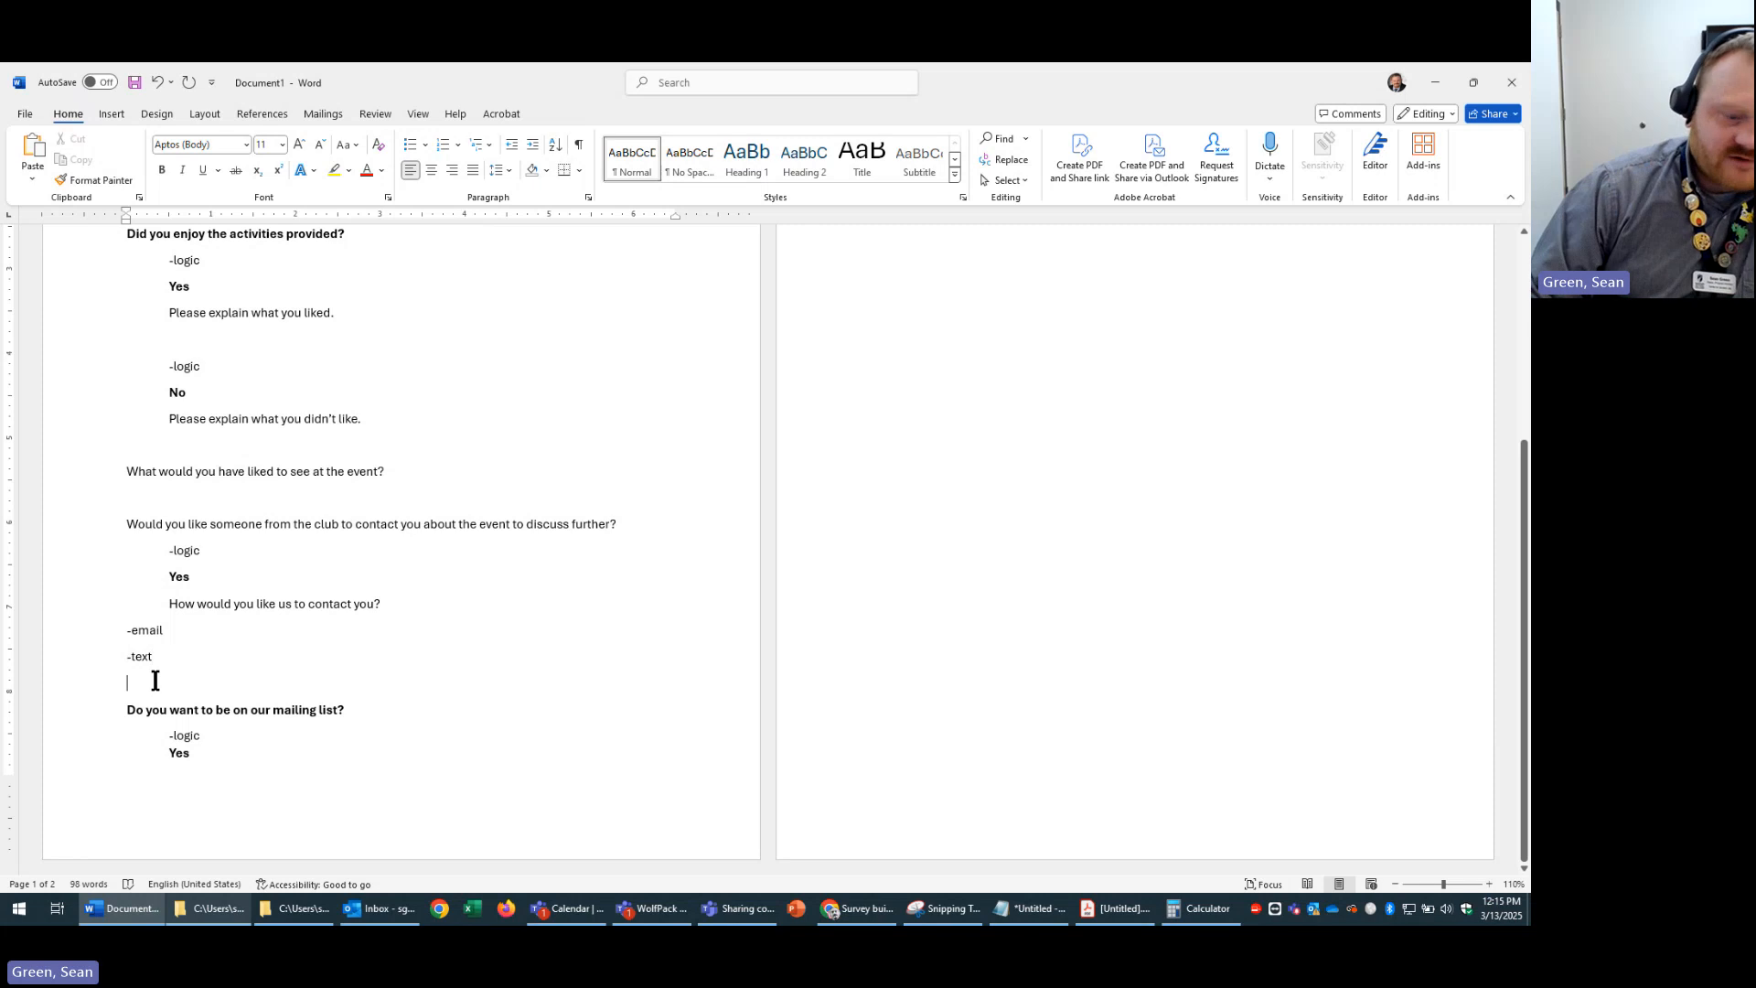
{"action": "key", "text": "Return"}
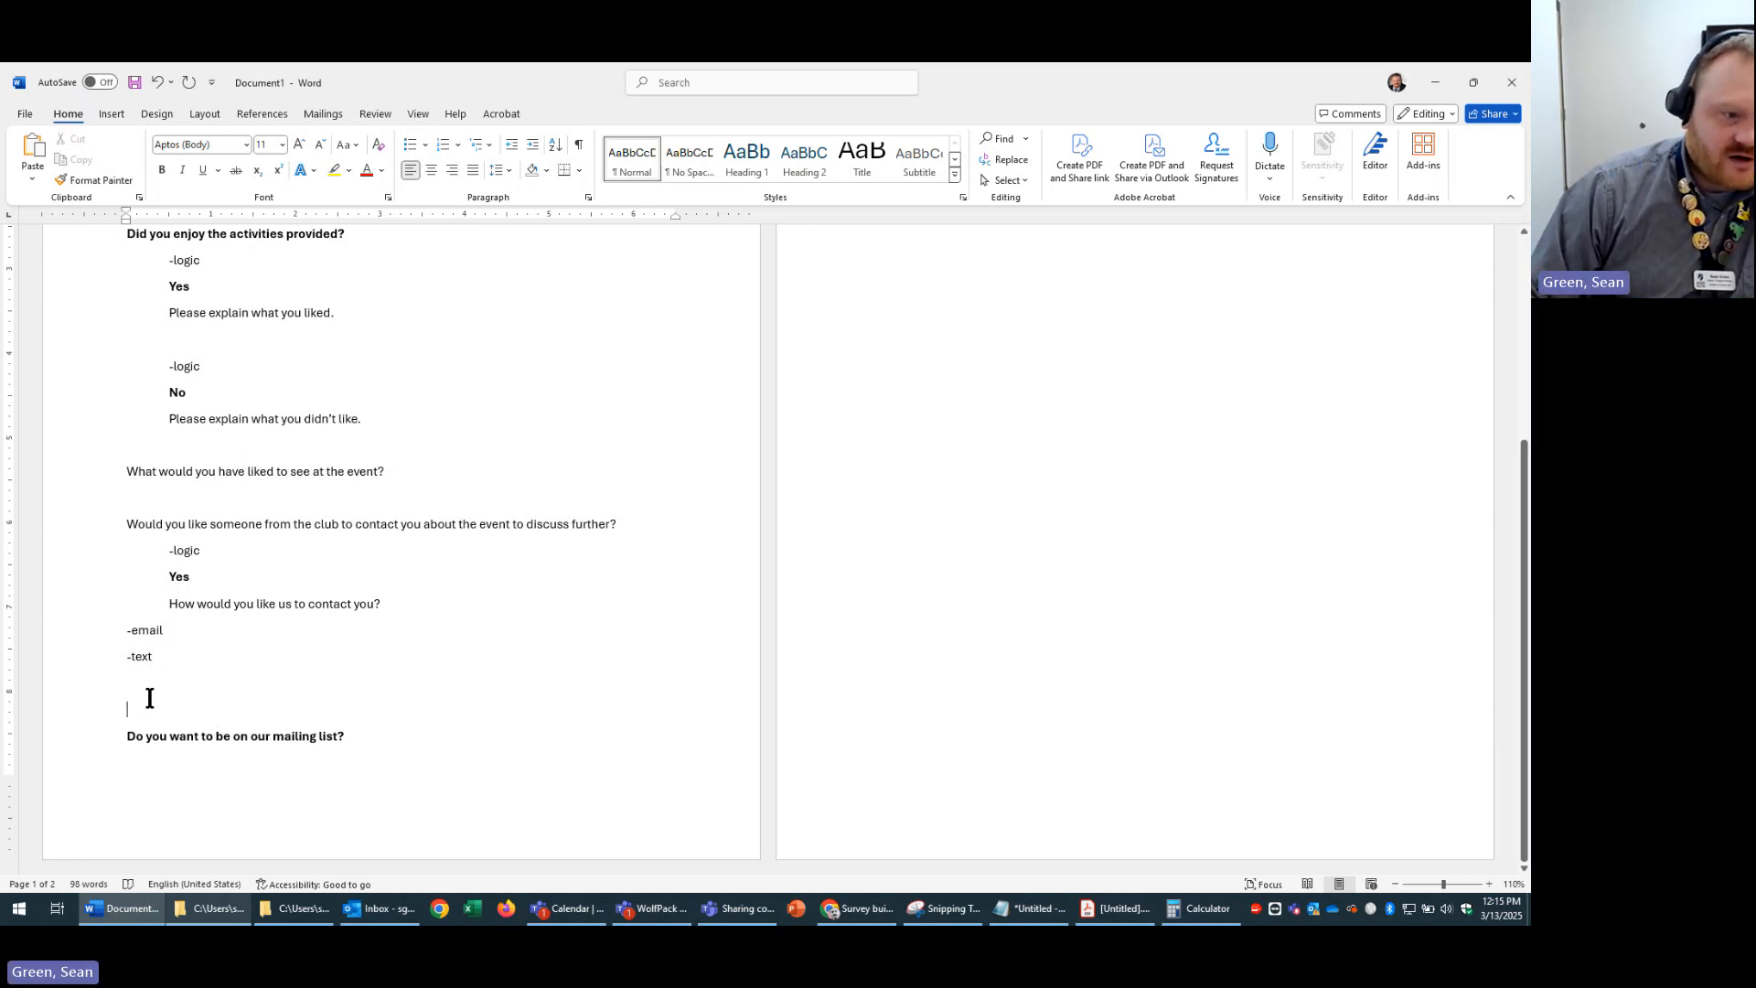
{"action": "key", "text": "Tab"}
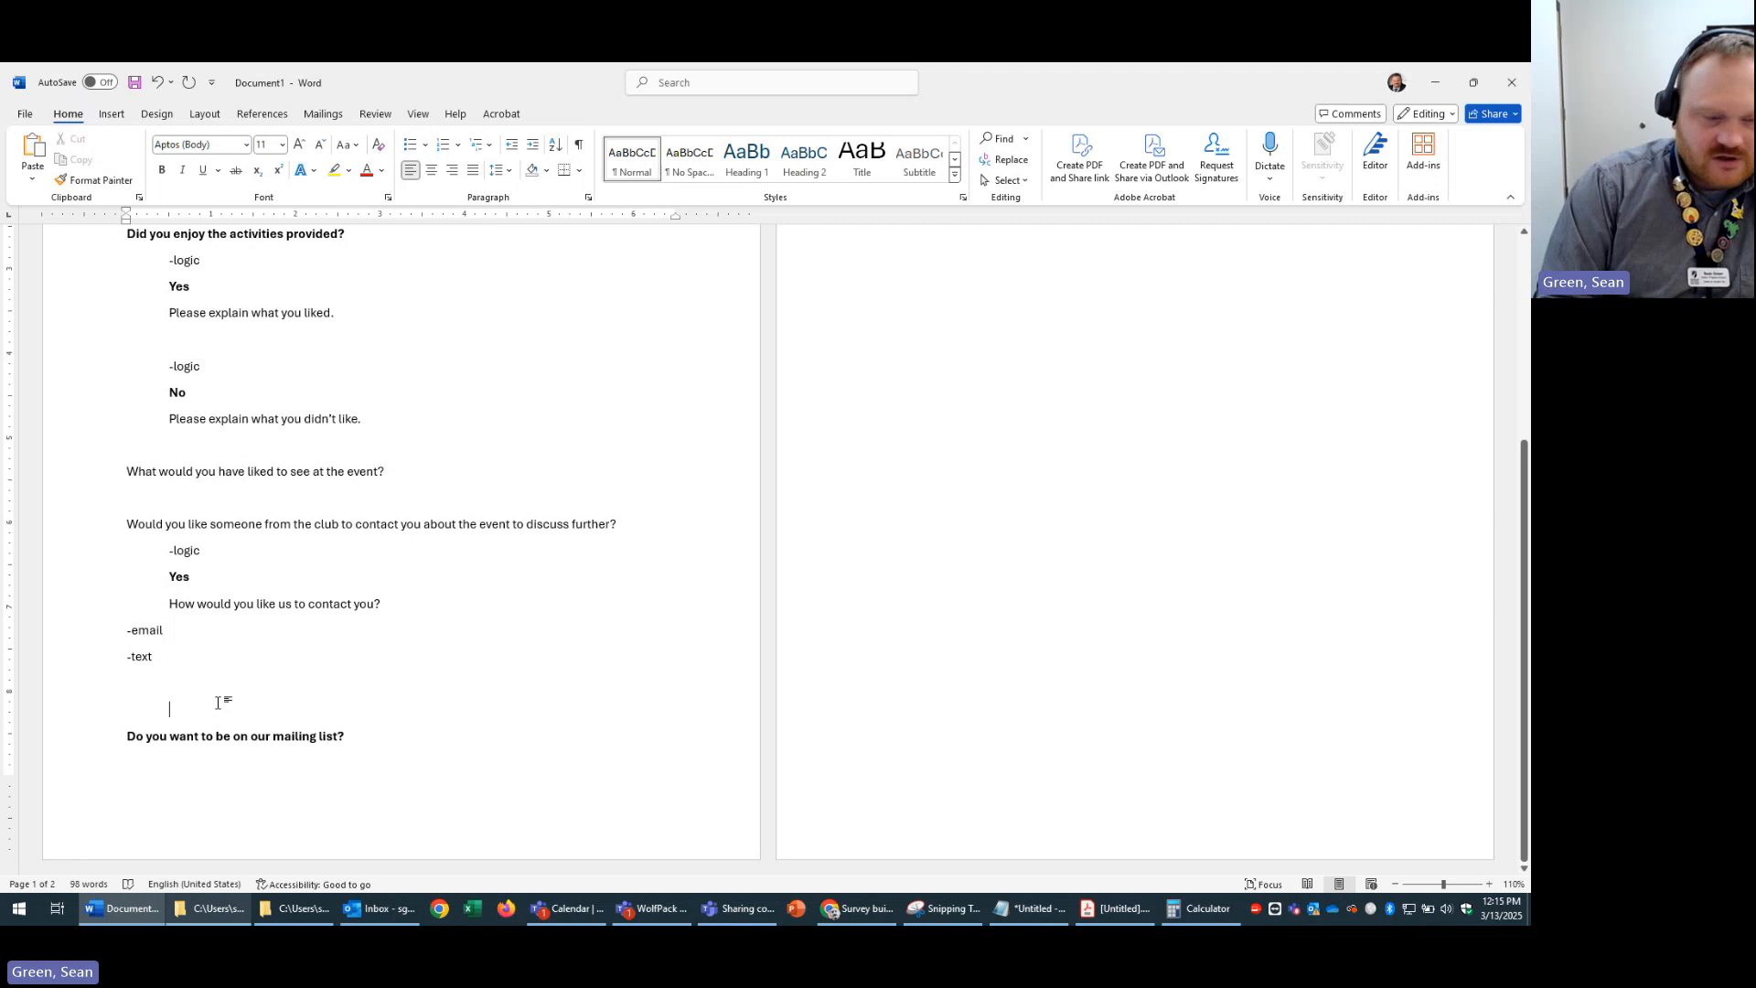
{"action": "type", "text": "No"}
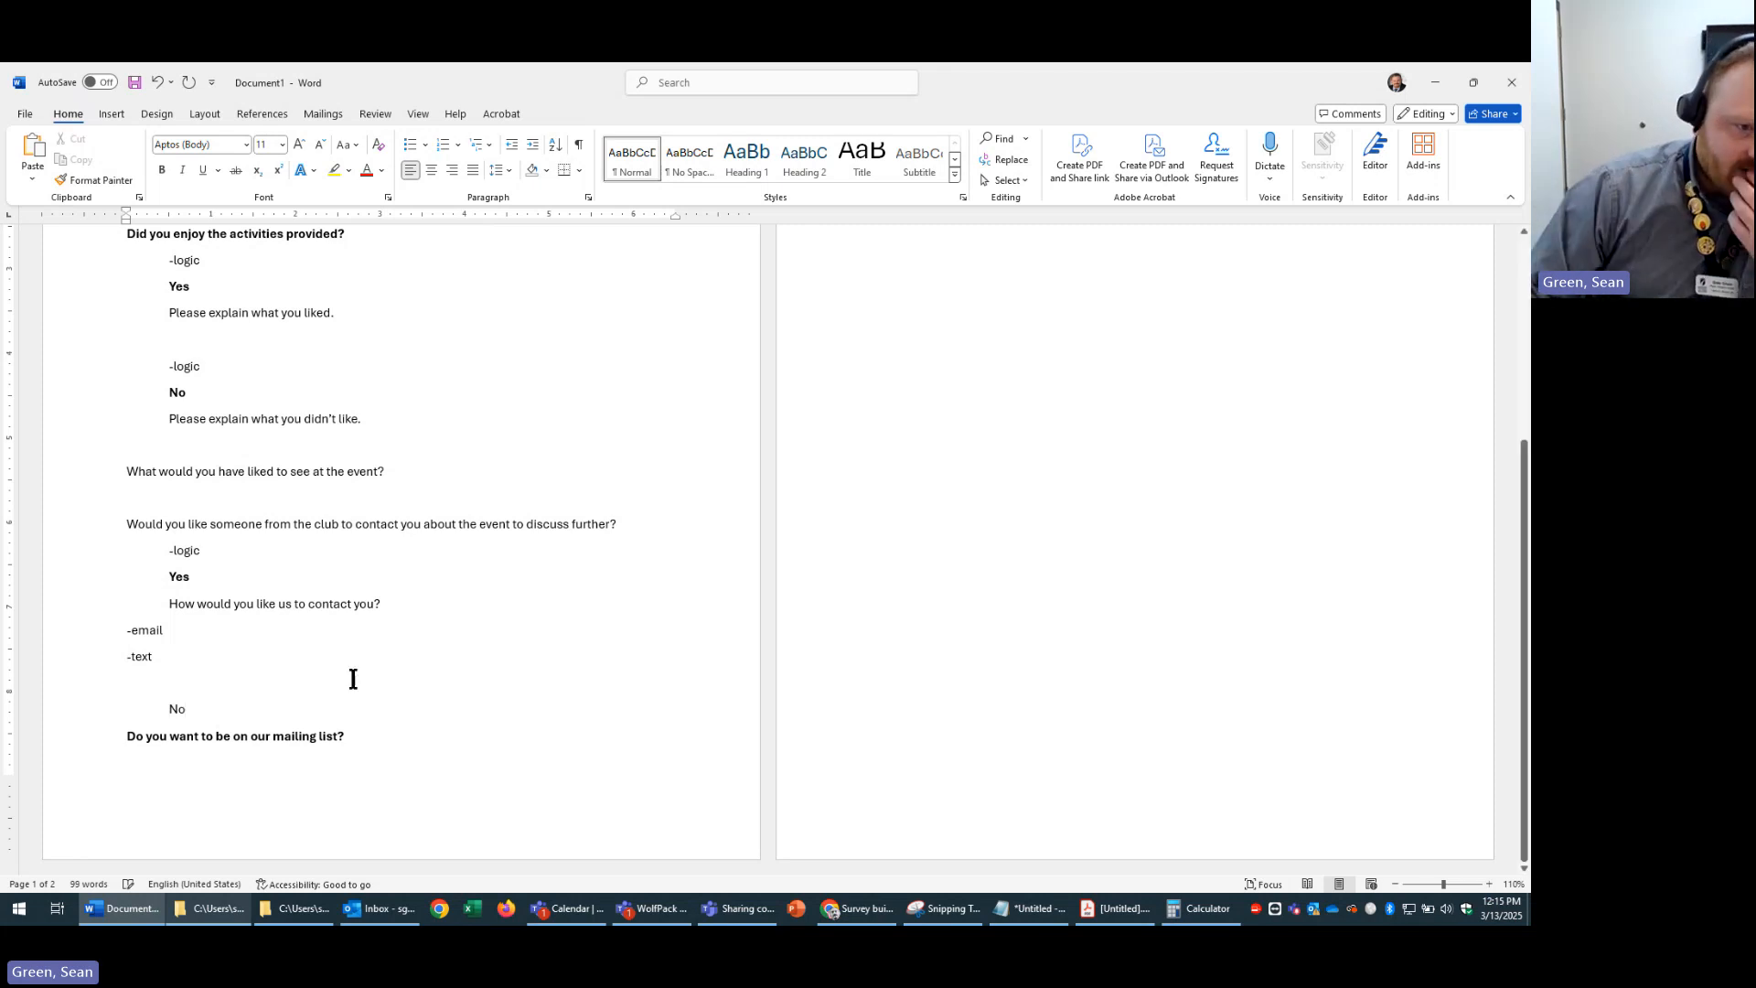
- Remove the spacing after paragraphs throughout the whole document
{"action": "scroll", "coordinate": [595, 582], "scroll_direction": "up", "scroll_amount": 3}
{"action": "scroll", "coordinate": [404, 730], "scroll_direction": "down", "scroll_amount": 3}
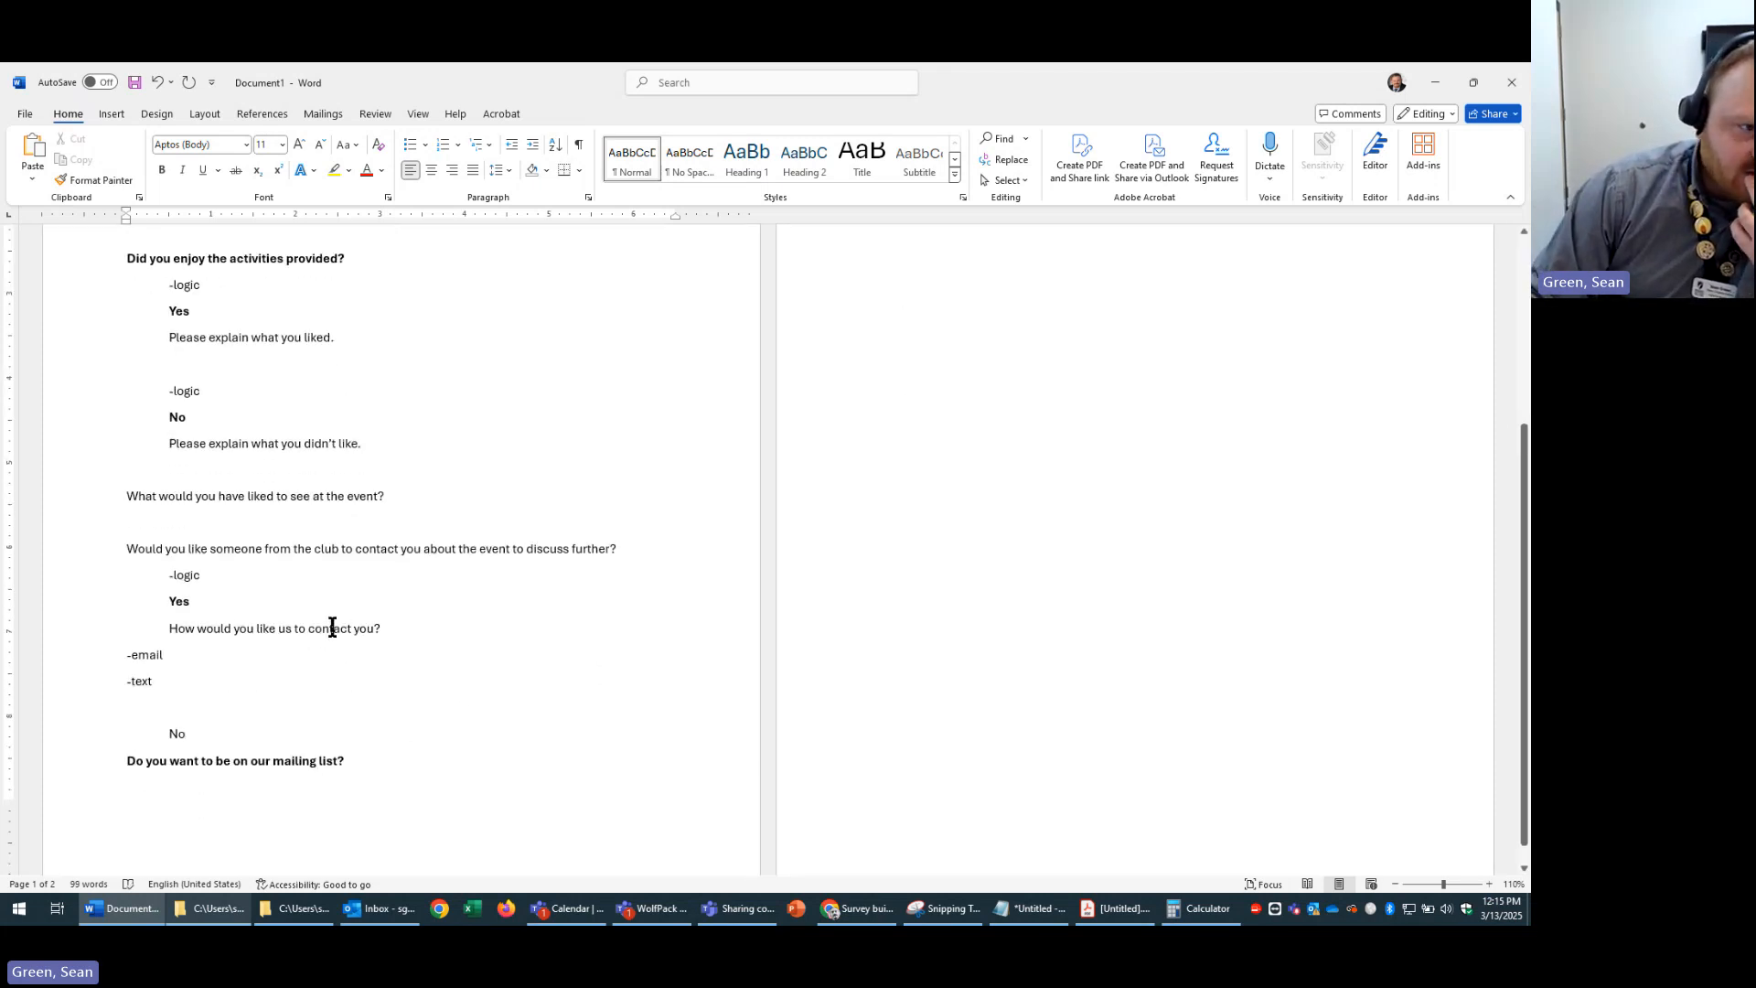
{"action": "scroll", "coordinate": [345, 639], "scroll_direction": "up", "scroll_amount": 4}
{"action": "scroll", "coordinate": [345, 639], "scroll_direction": "up", "scroll_amount": 1}
{"action": "left_click", "coordinate": [353, 353]}
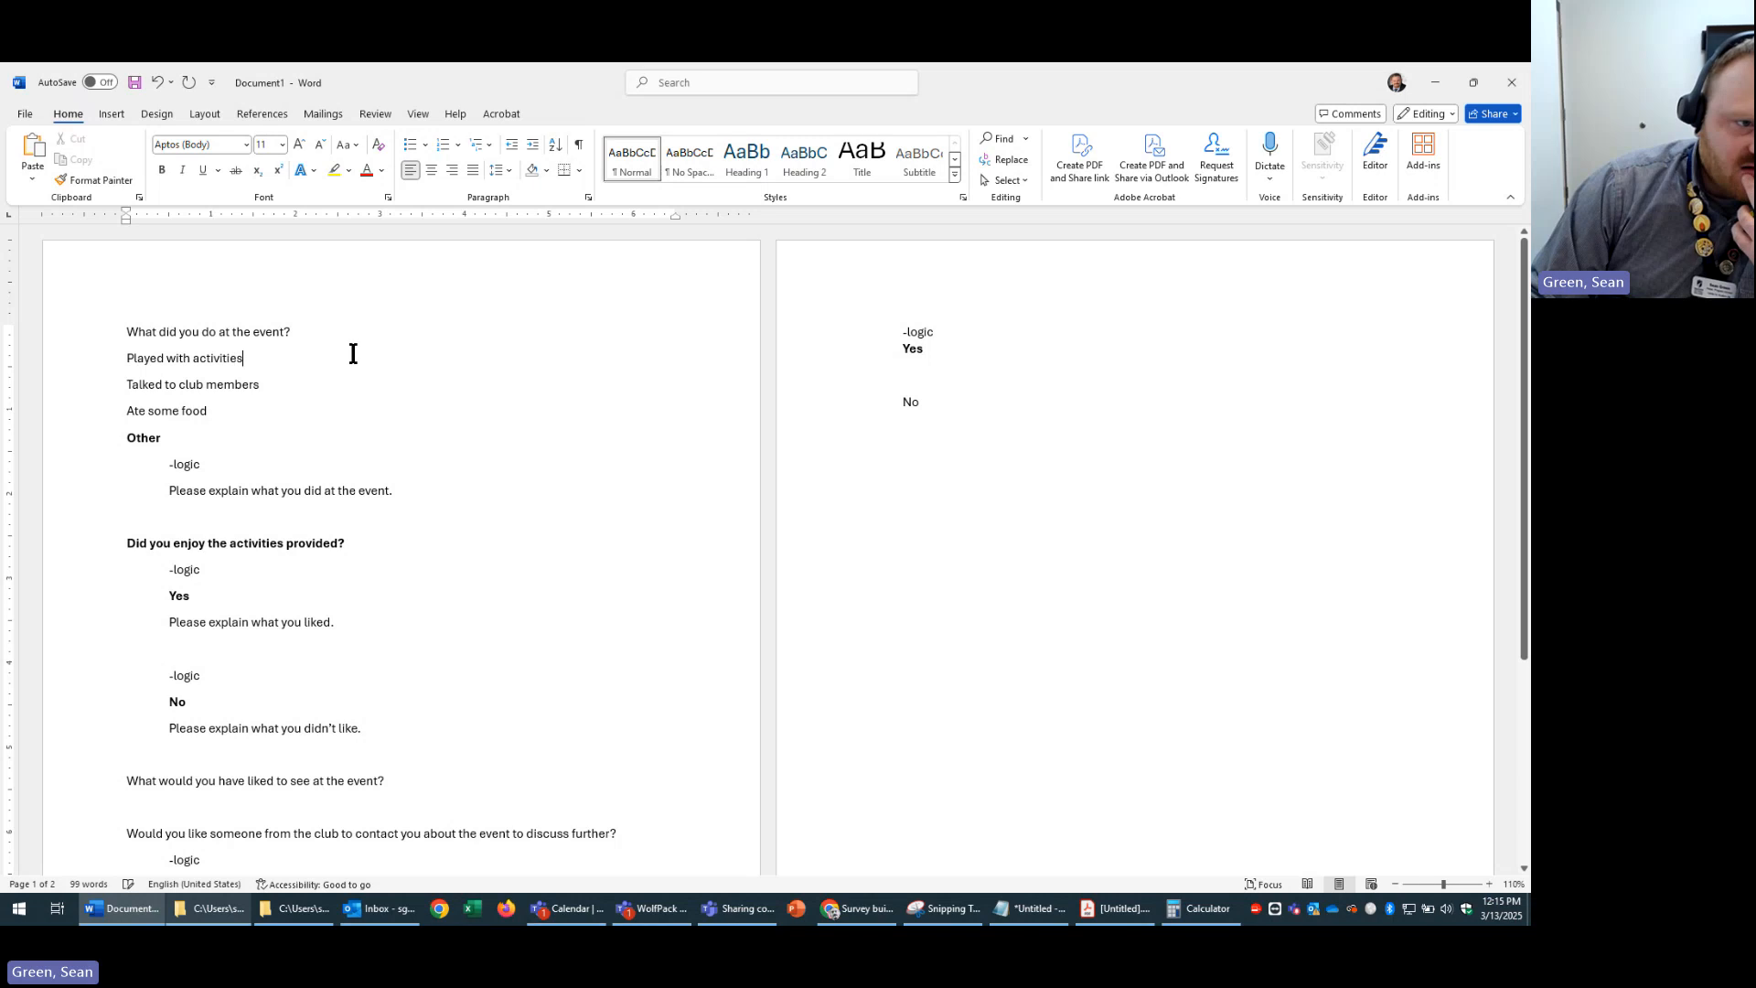
{"action": "key", "text": "ctrl+a"}
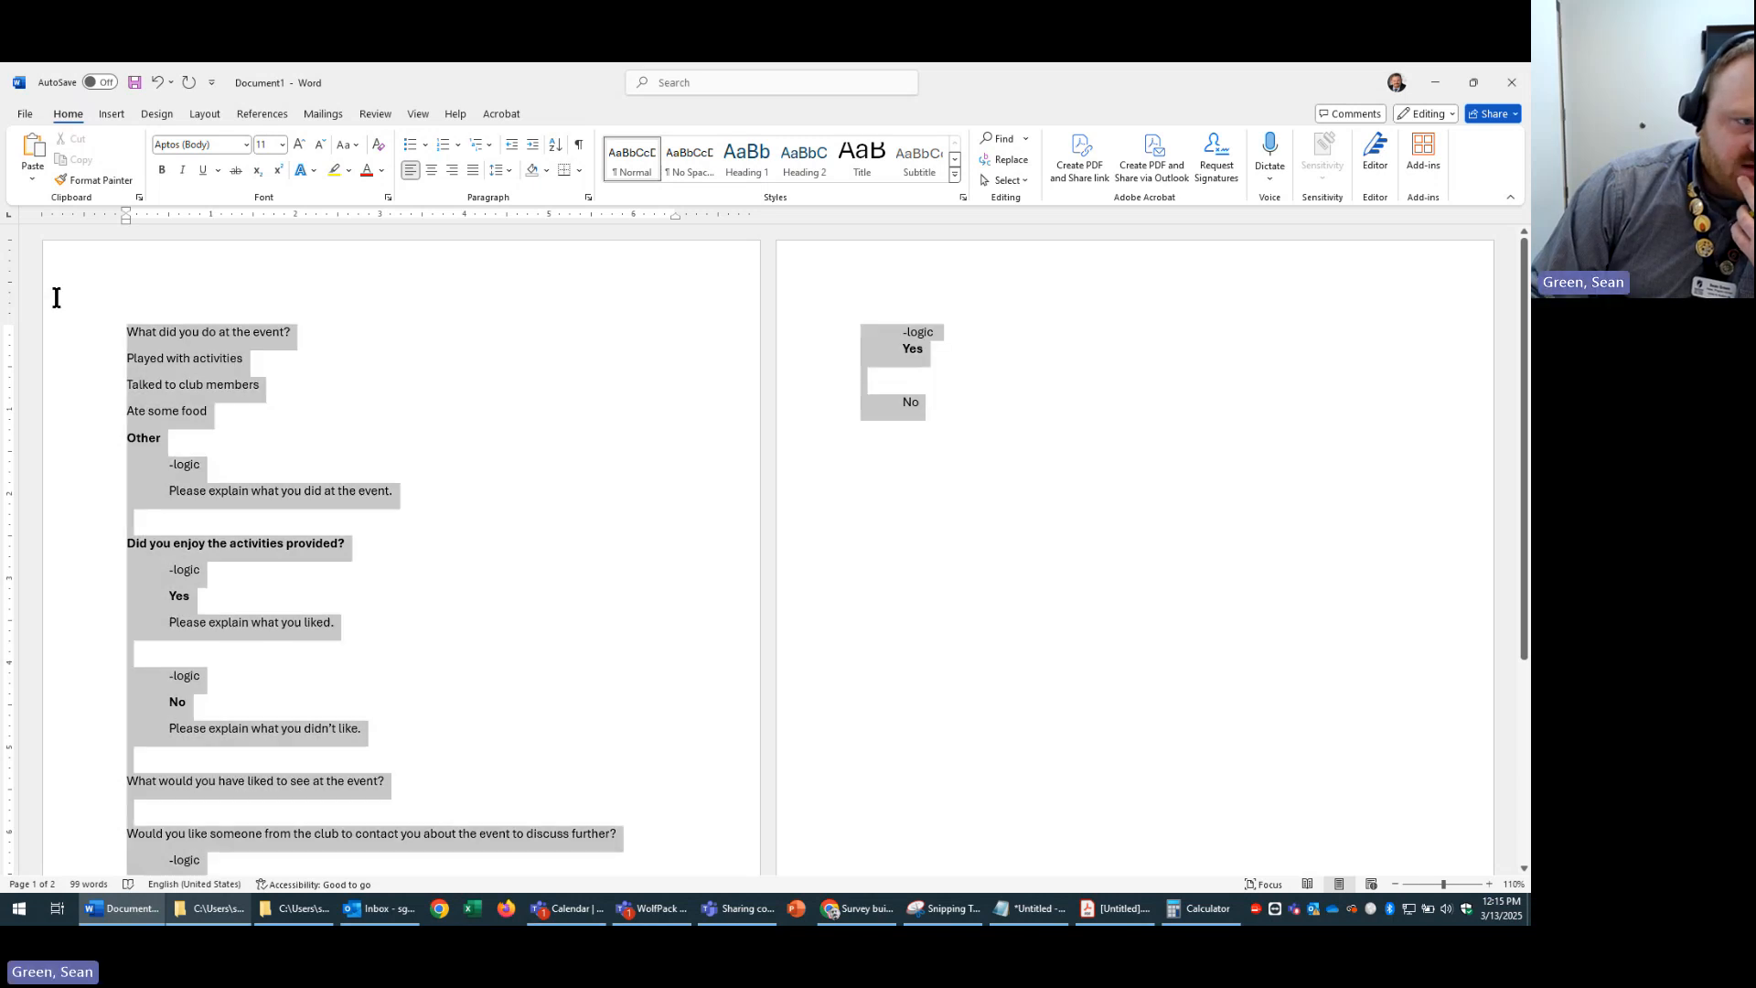
{"action": "left_click", "coordinate": [503, 171]}
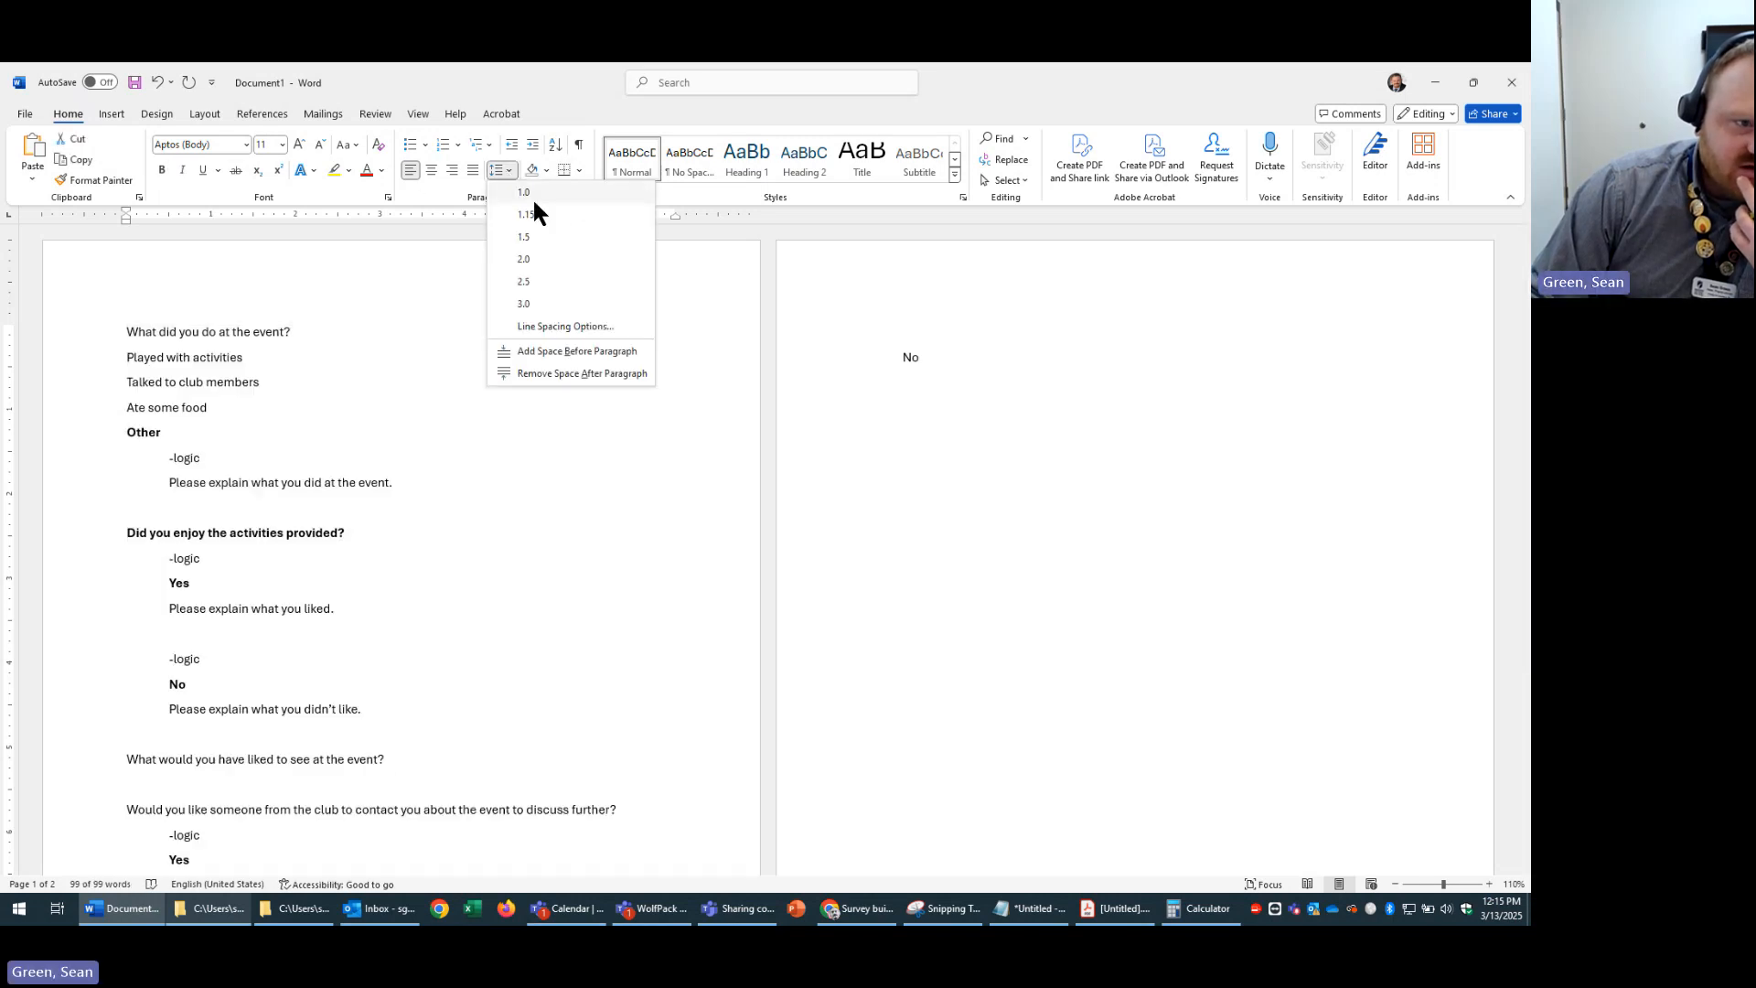
{"action": "left_click", "coordinate": [568, 370]}
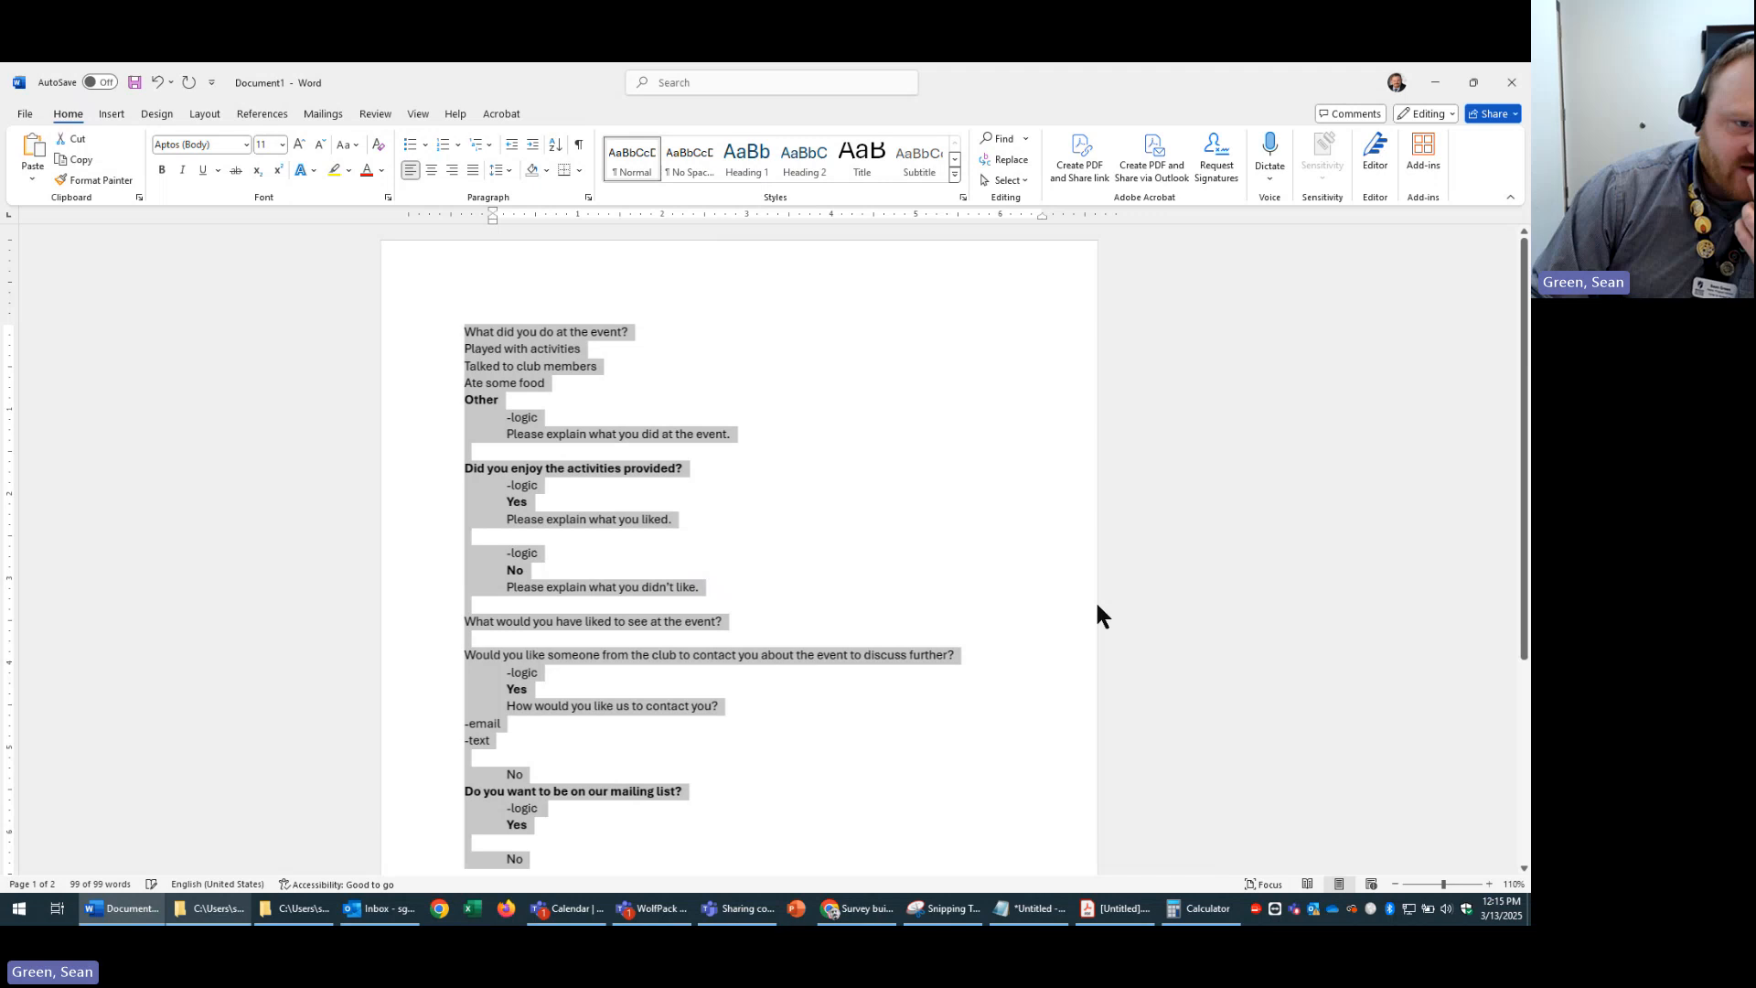
{"action": "left_click", "coordinate": [1028, 619]}
- Set the line spacing of the whole document to 1.5
{"action": "scroll", "coordinate": [1126, 831], "scroll_direction": "down", "scroll_amount": 4}
{"action": "scroll", "coordinate": [1126, 831], "scroll_direction": "up", "scroll_amount": 2}
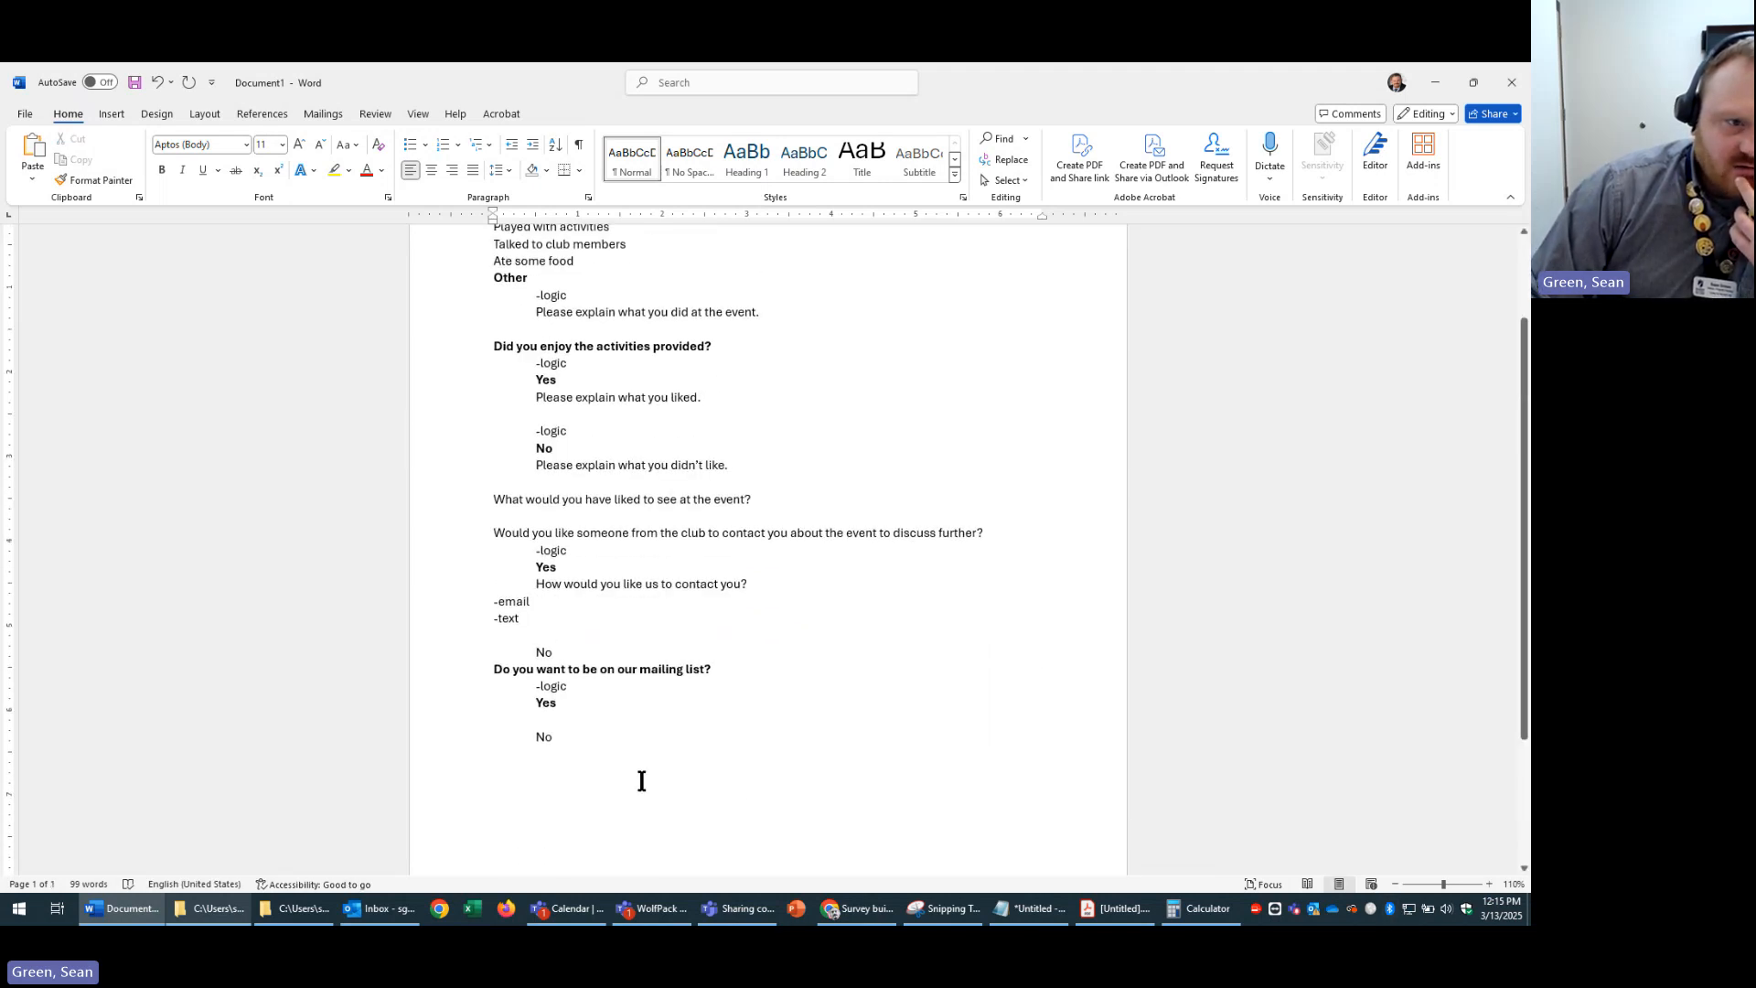
{"action": "key", "text": "ctrl+a"}
{"action": "scroll", "coordinate": [640, 777], "scroll_direction": "up", "scroll_amount": 3}
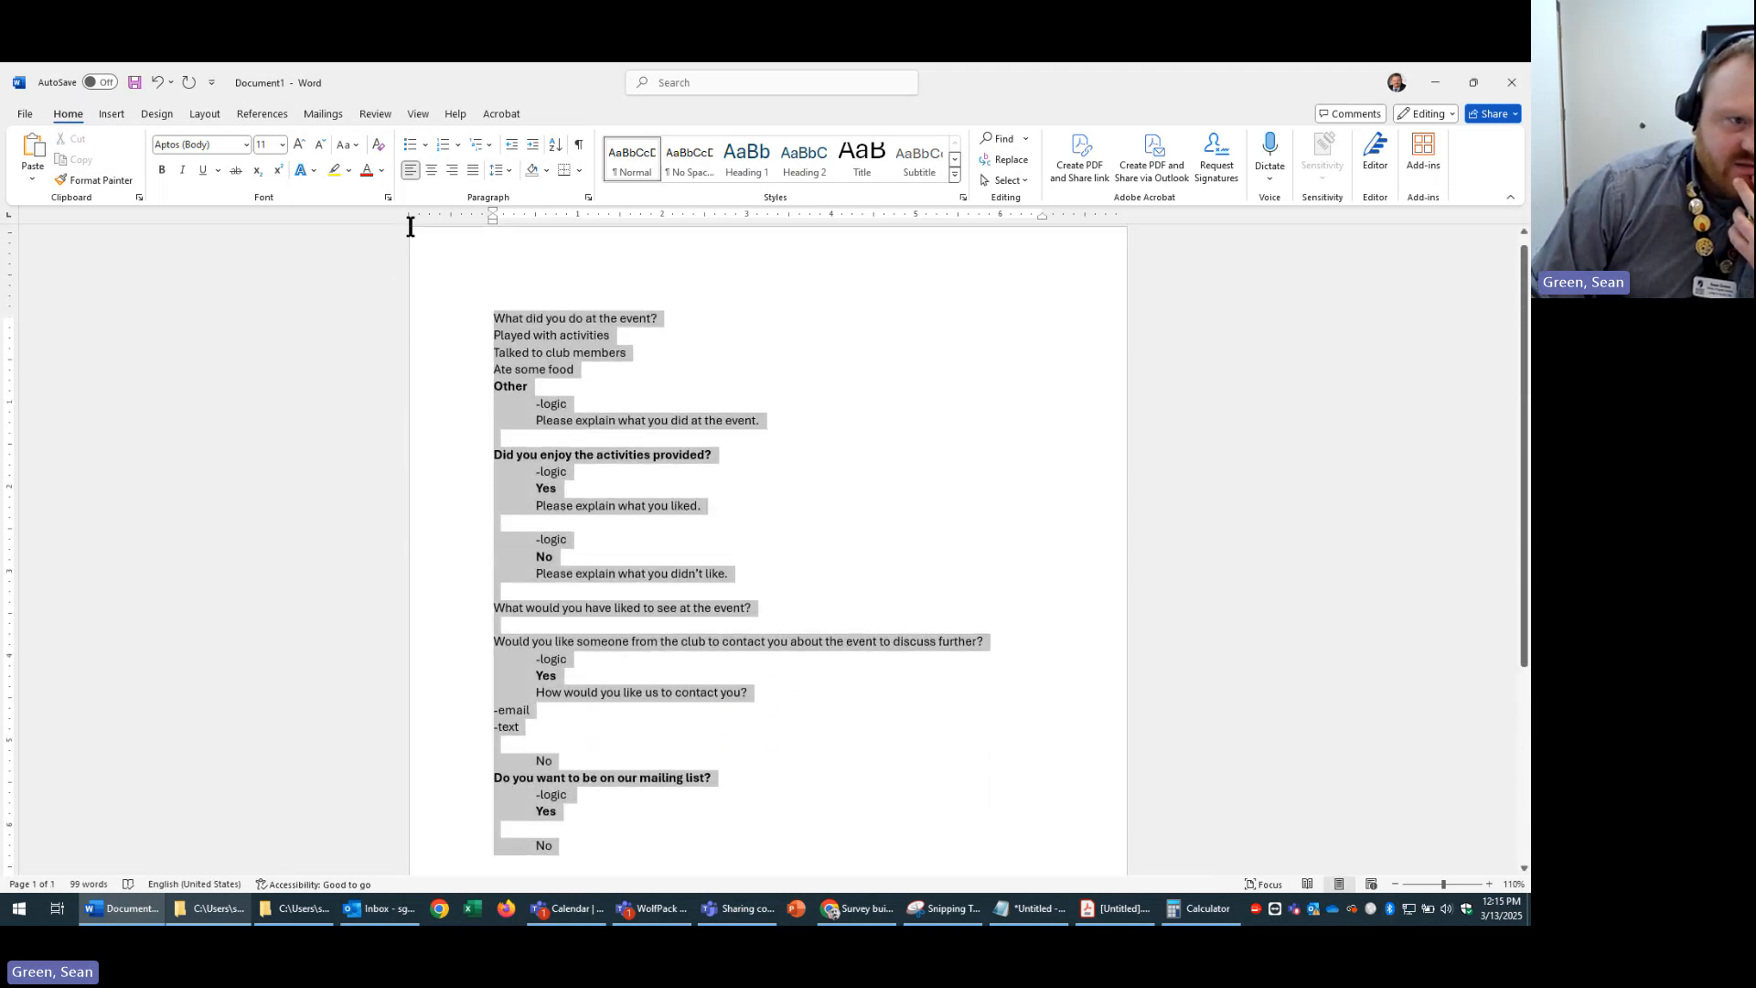
{"action": "left_click", "coordinate": [505, 172]}
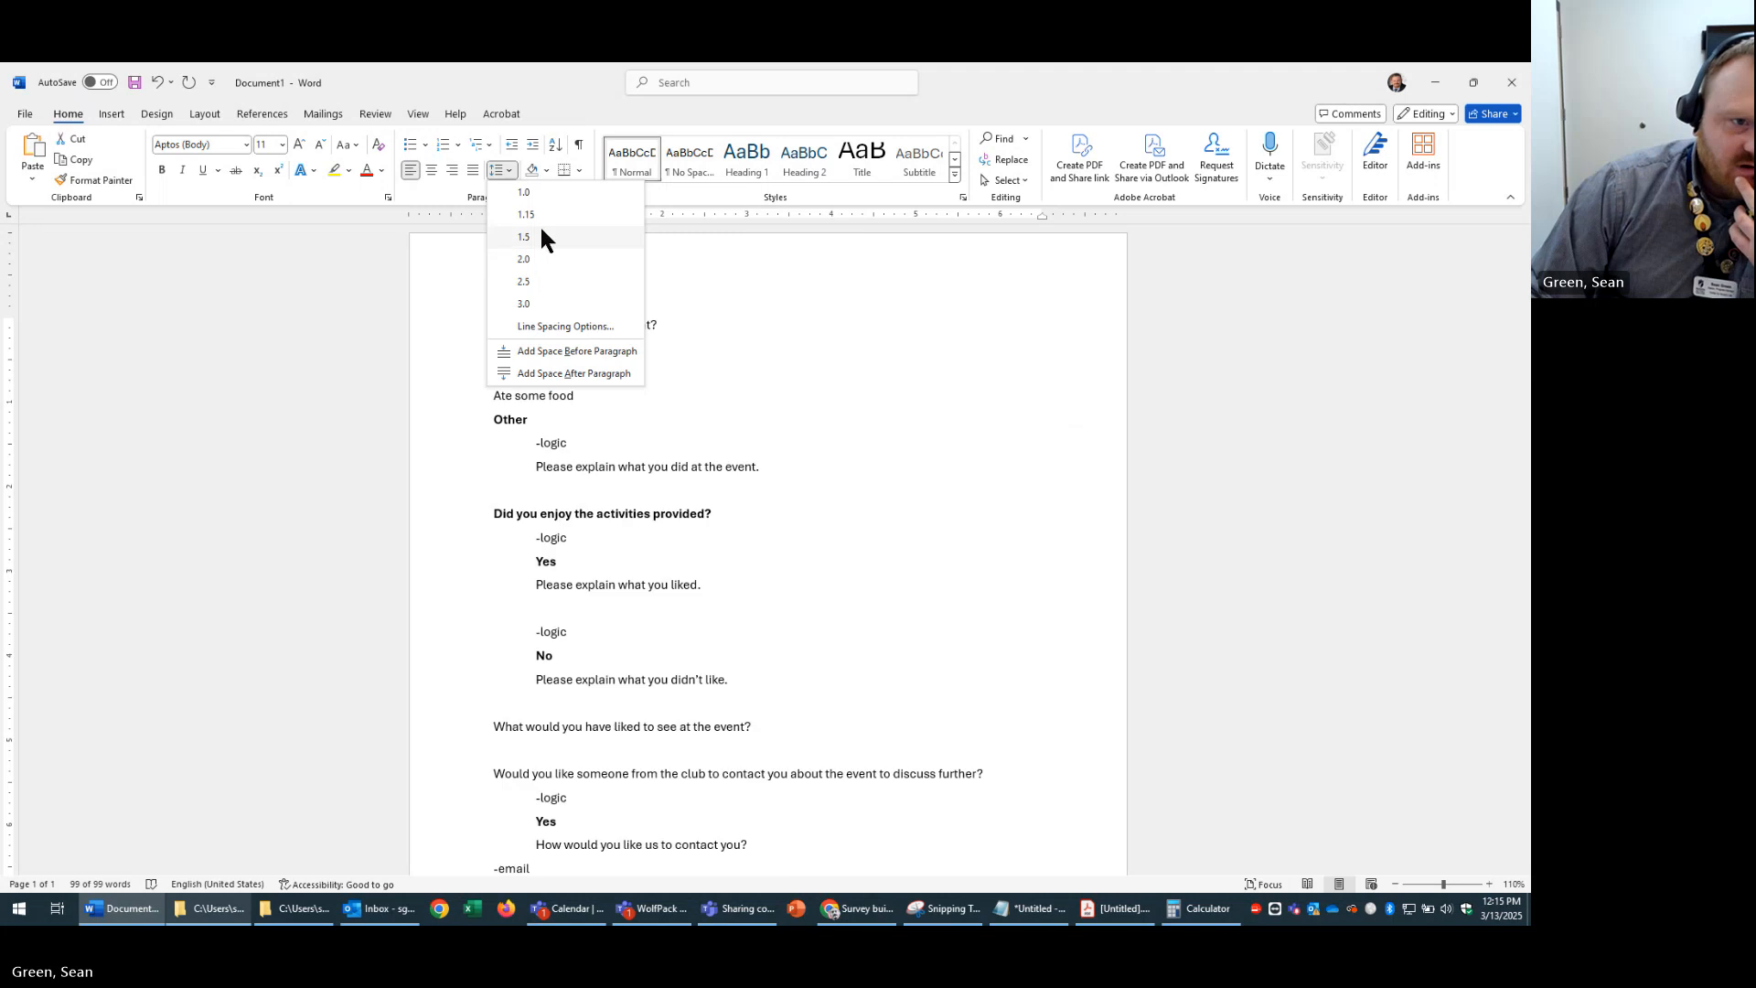
{"action": "left_click", "coordinate": [539, 221]}
{"action": "scroll", "coordinate": [1243, 578], "scroll_direction": "down", "scroll_amount": 3}
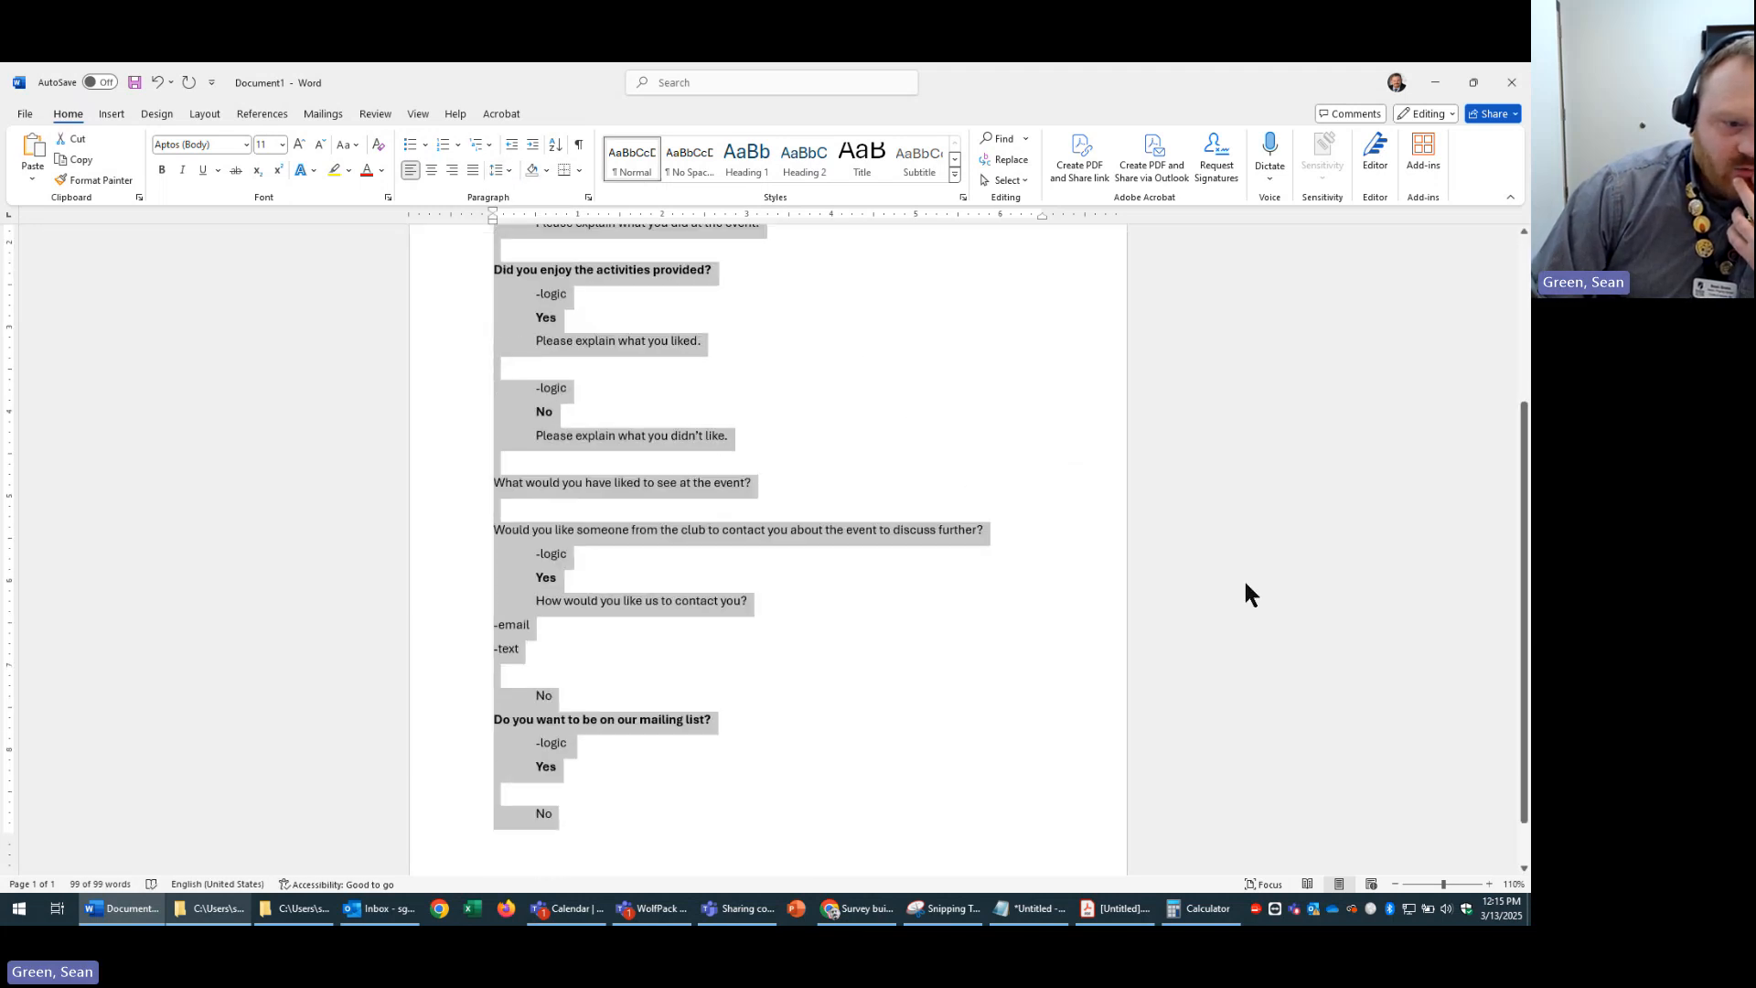
{"action": "left_click", "coordinate": [1396, 885]}
{"action": "left_click", "coordinate": [1396, 884]}
{"action": "left_click", "coordinate": [1250, 815]}
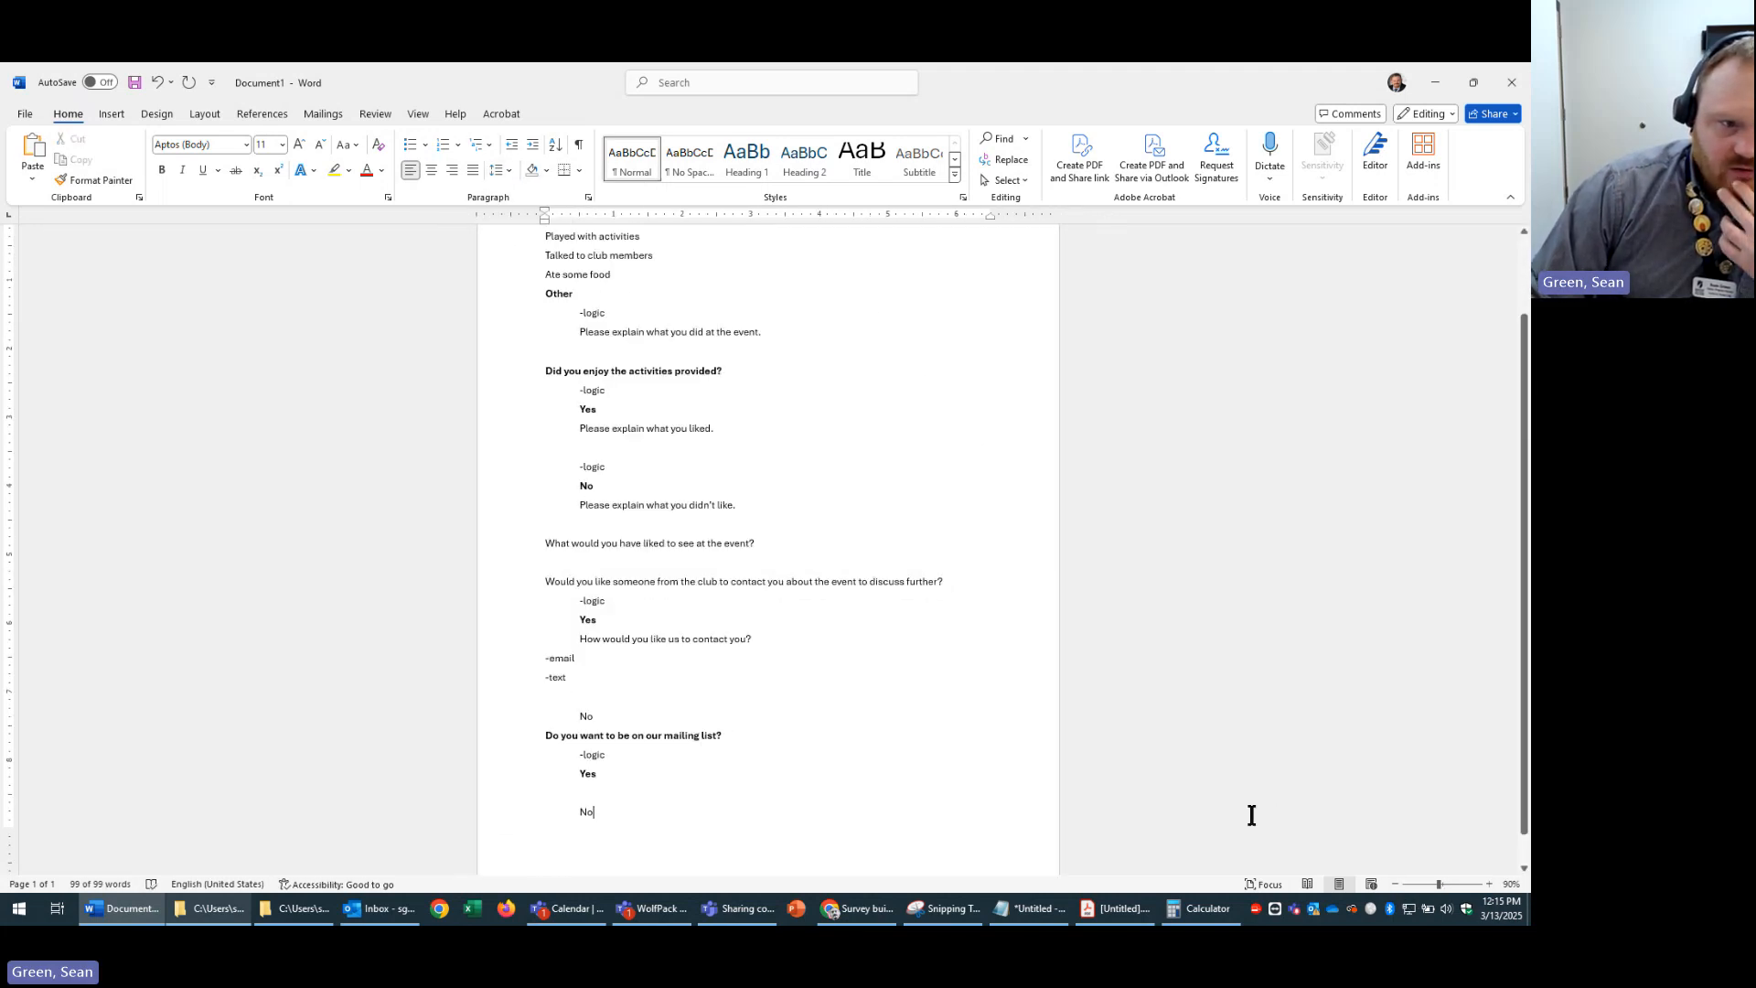
- Add an indented line reading -submission tag “email” below the "-email" contact option
{"action": "scroll", "coordinate": [784, 698], "scroll_direction": "up", "scroll_amount": 3}
{"action": "scroll", "coordinate": [793, 686], "scroll_direction": "down", "scroll_amount": 1}
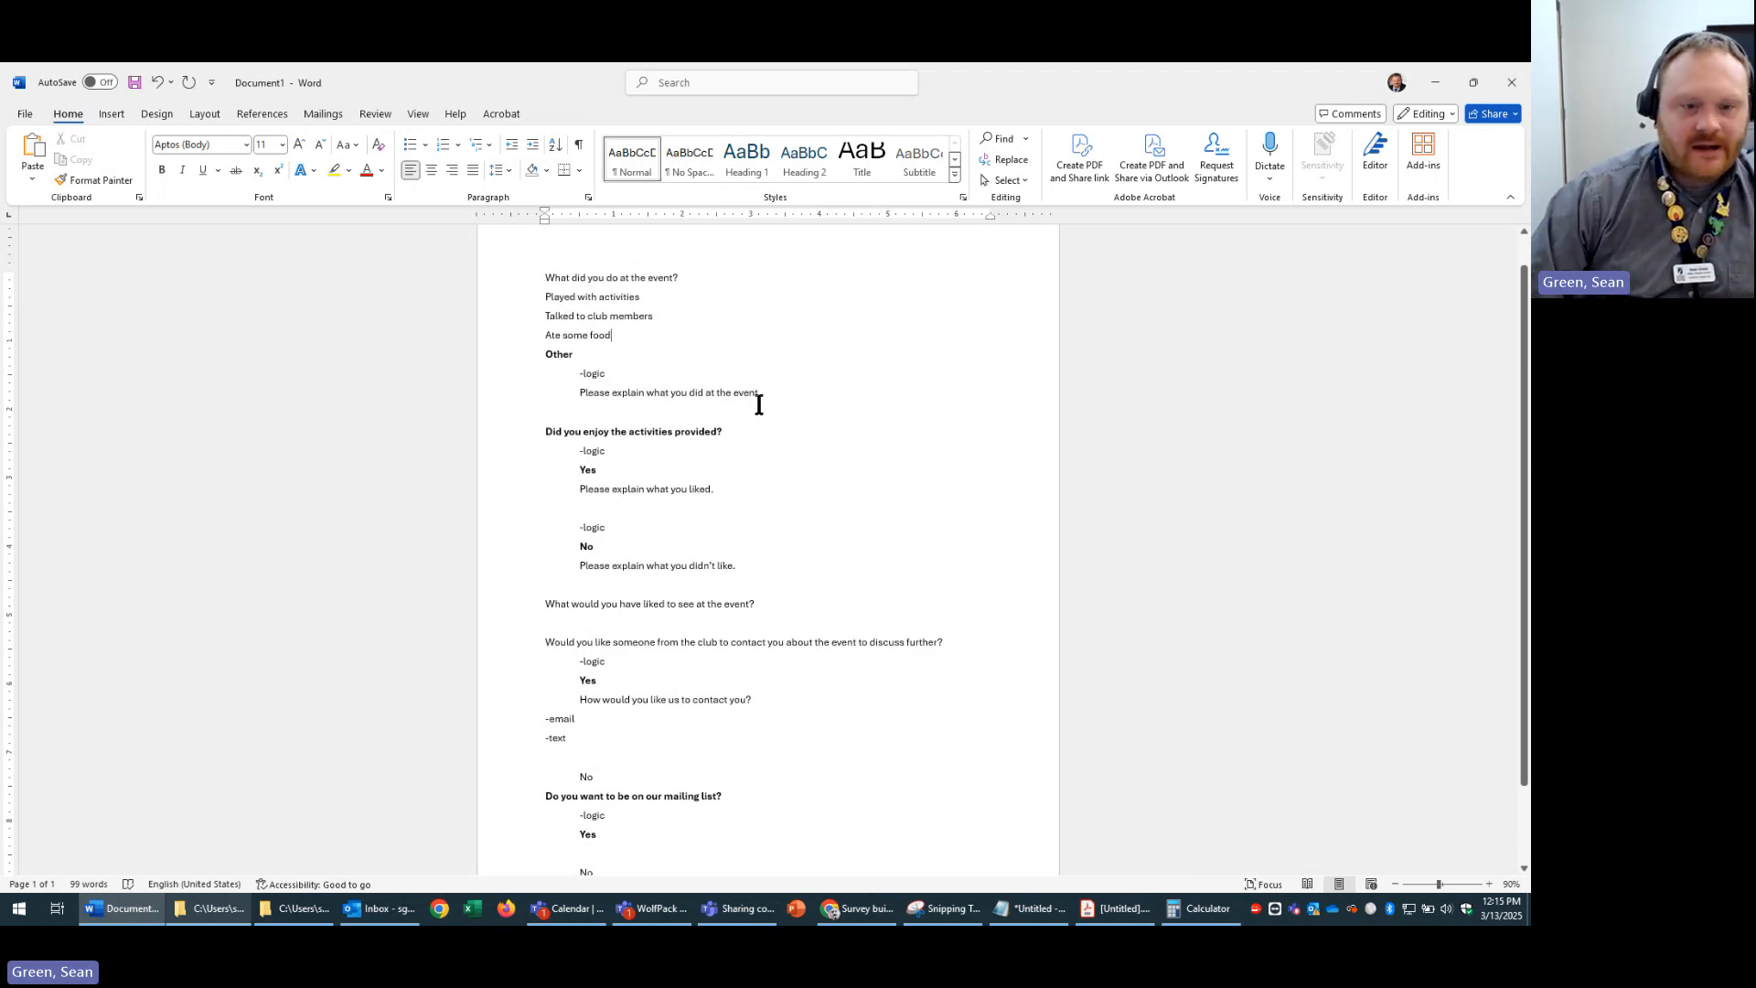
{"action": "left_click", "coordinate": [643, 757]}
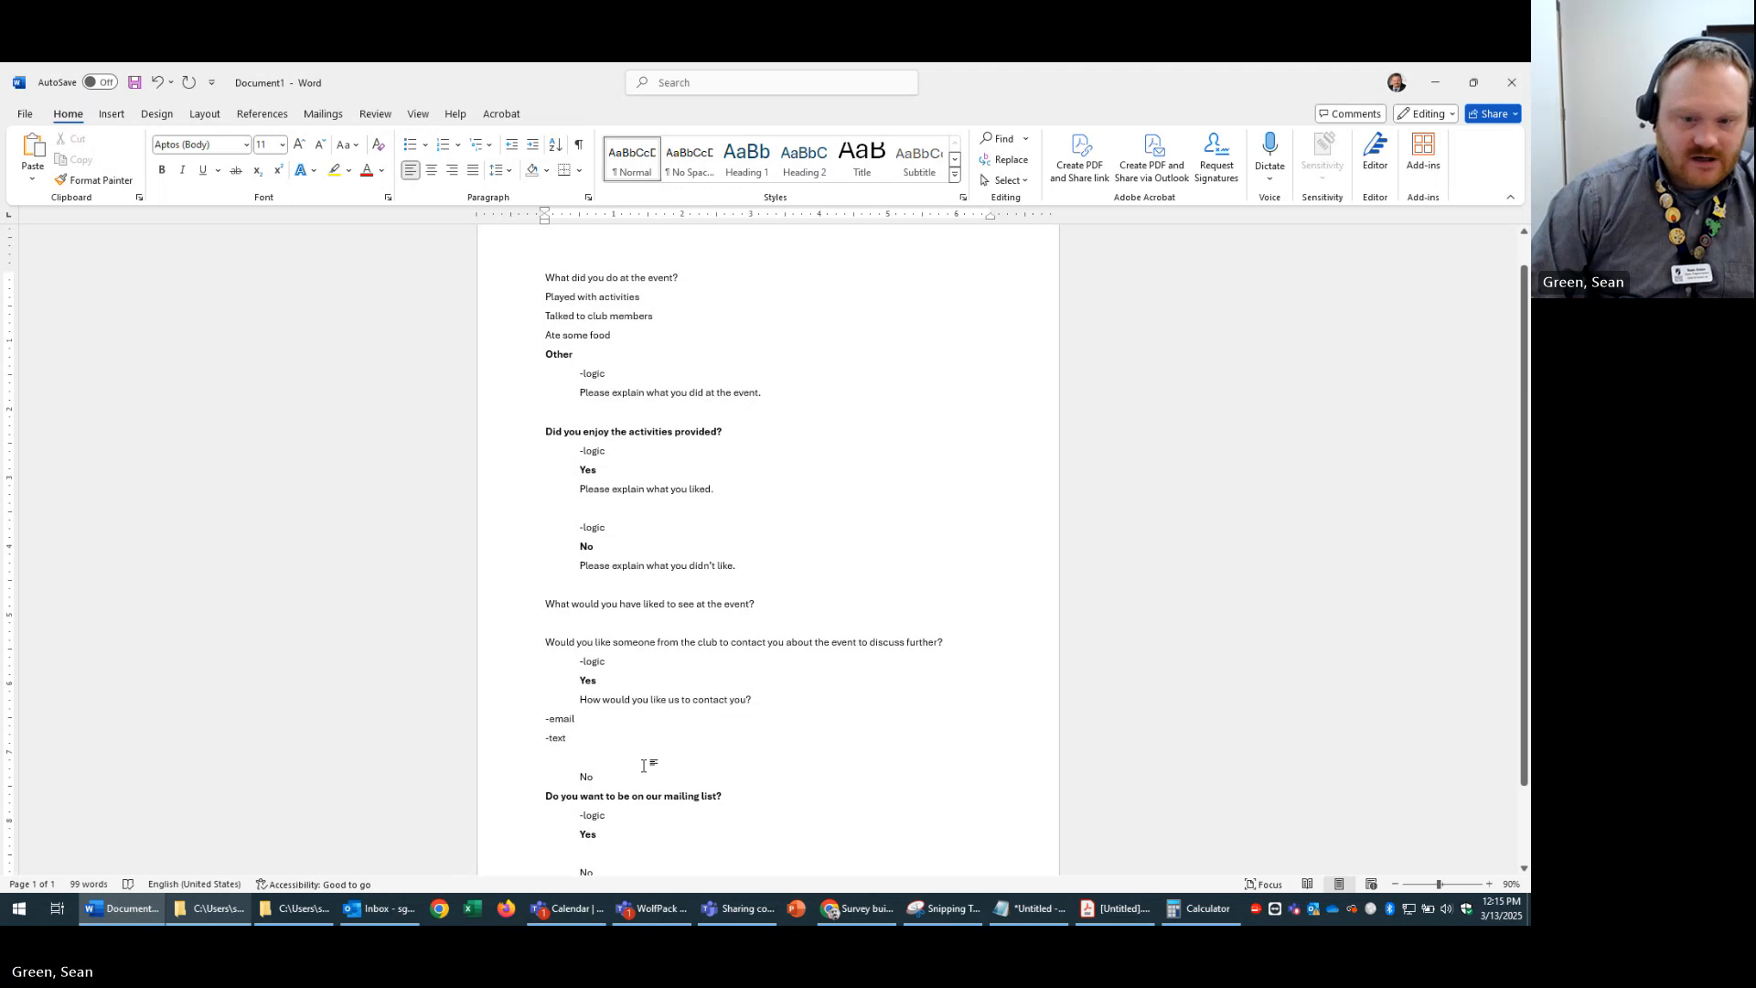
{"action": "left_click", "coordinate": [585, 719]}
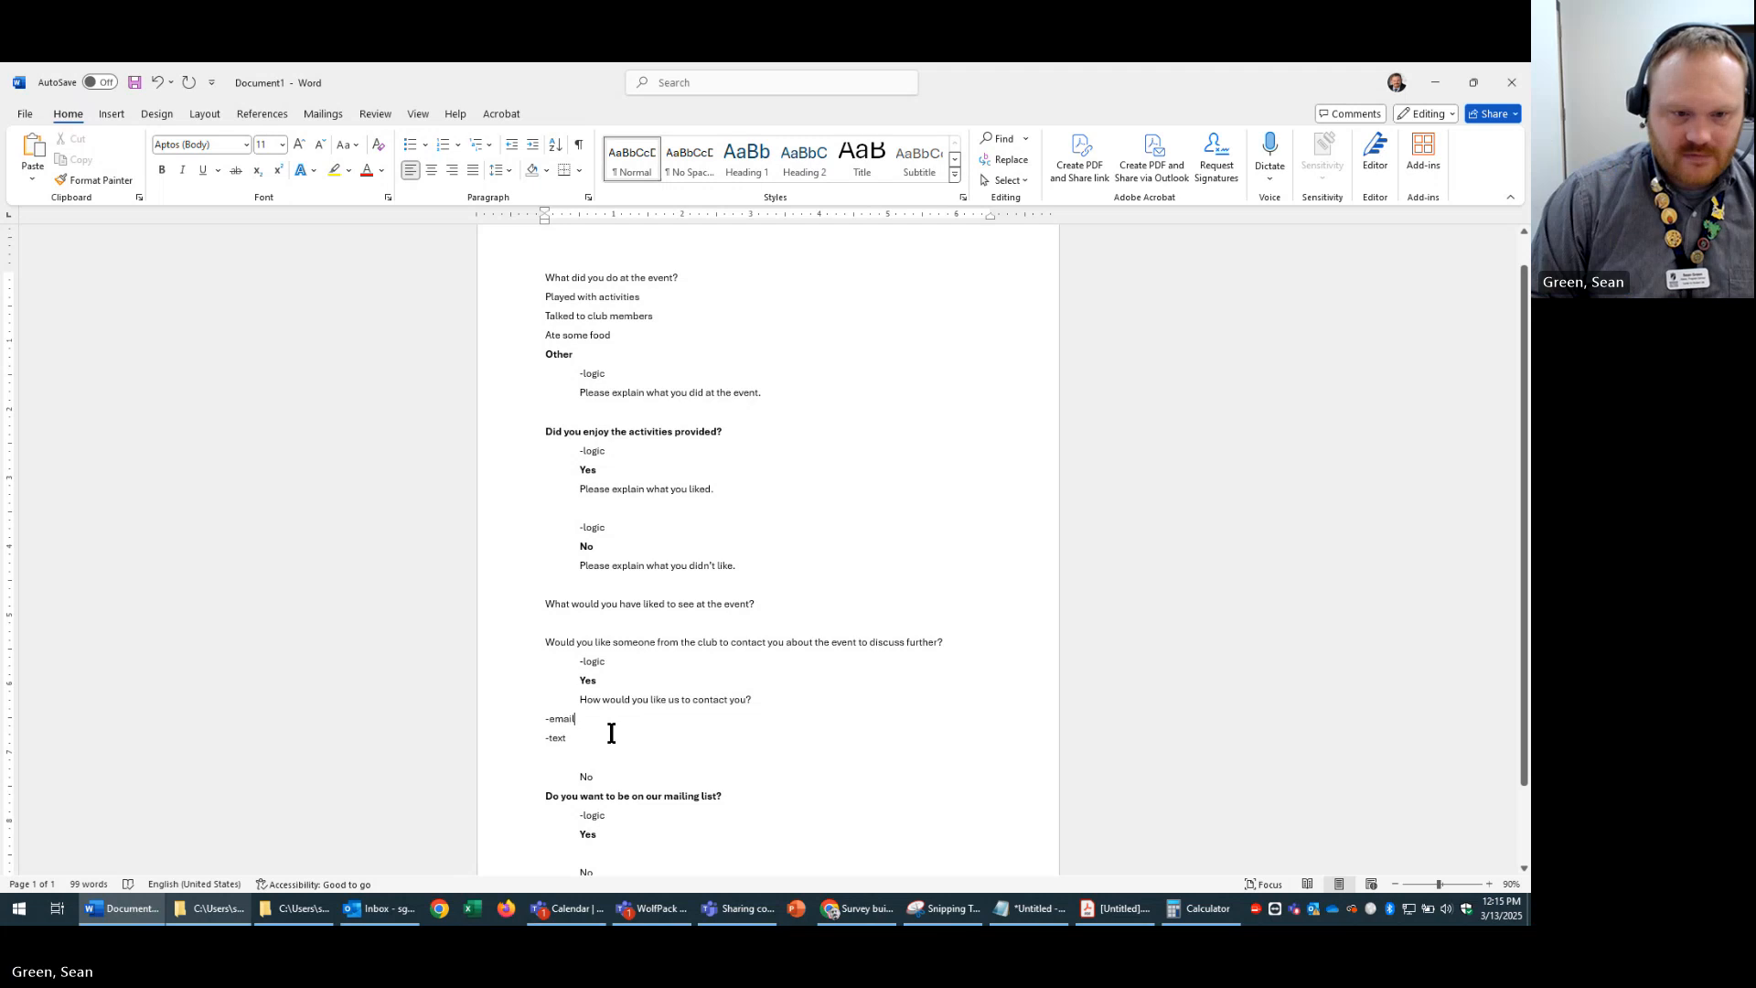
{"action": "key", "text": "Return"}
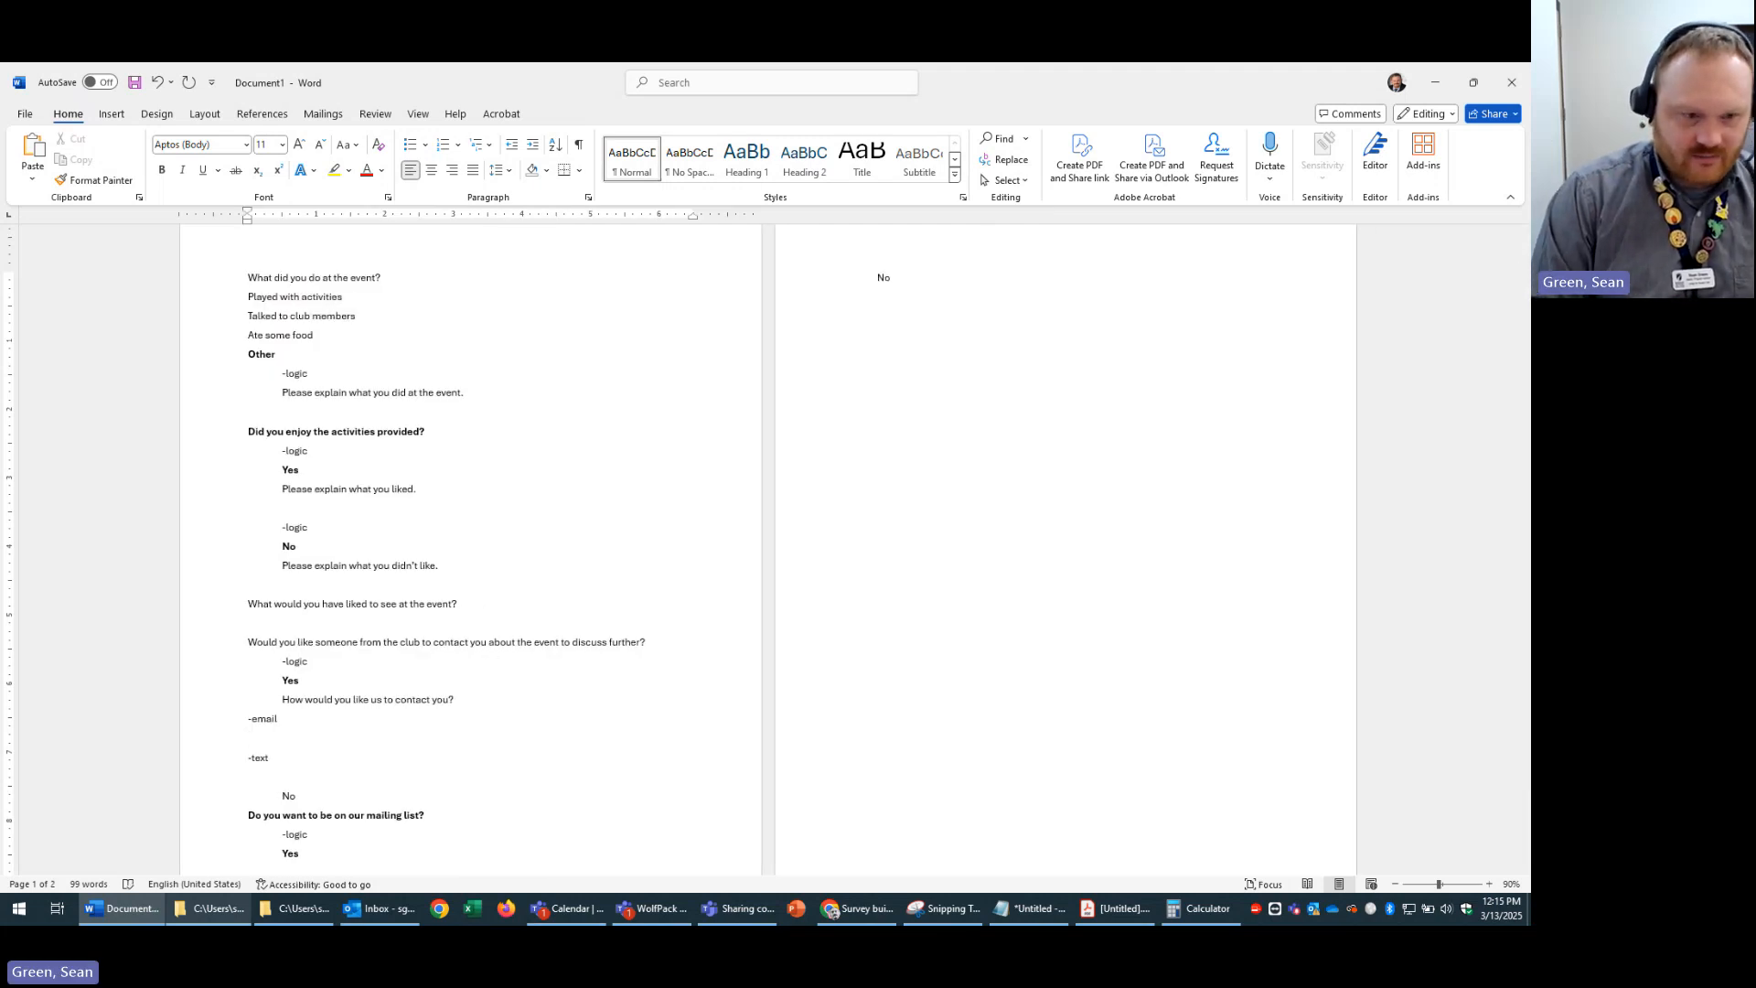
{"action": "key", "text": "Tab"}
{"action": "type", "text": "-"}
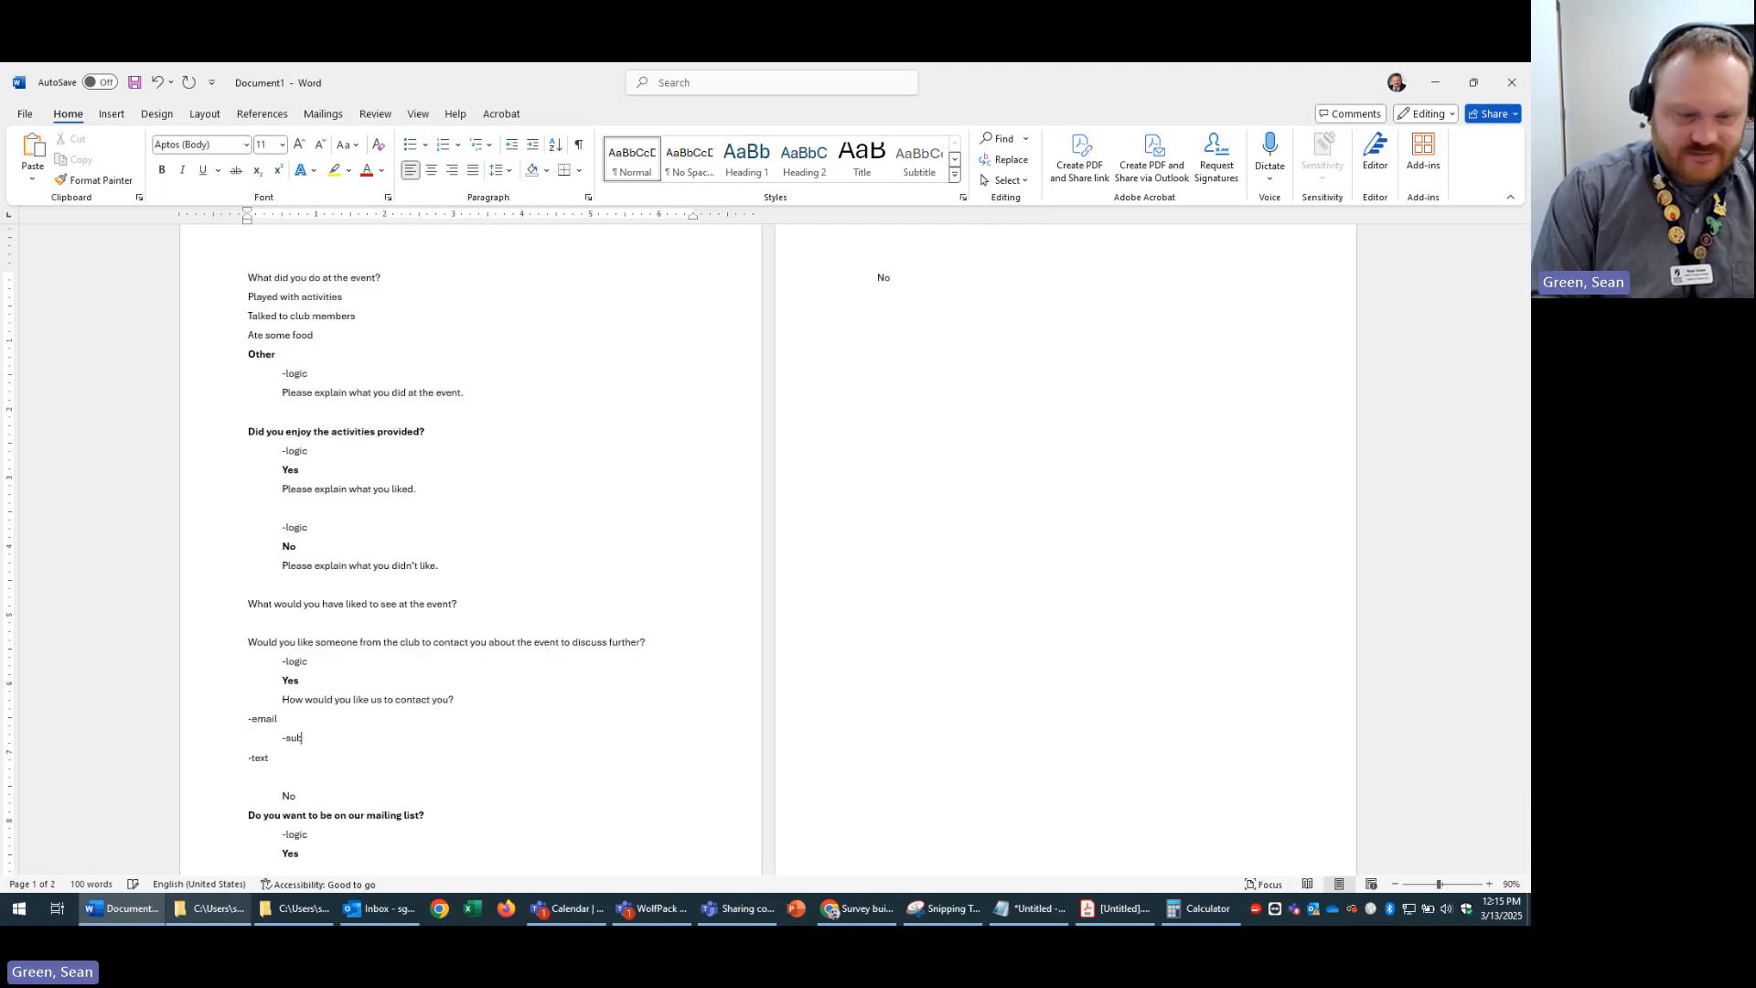
{"action": "key", "text": "BackSpace"}
{"action": "key", "text": "BackSpace"}
{"action": "key", "text": "BackSpace"}
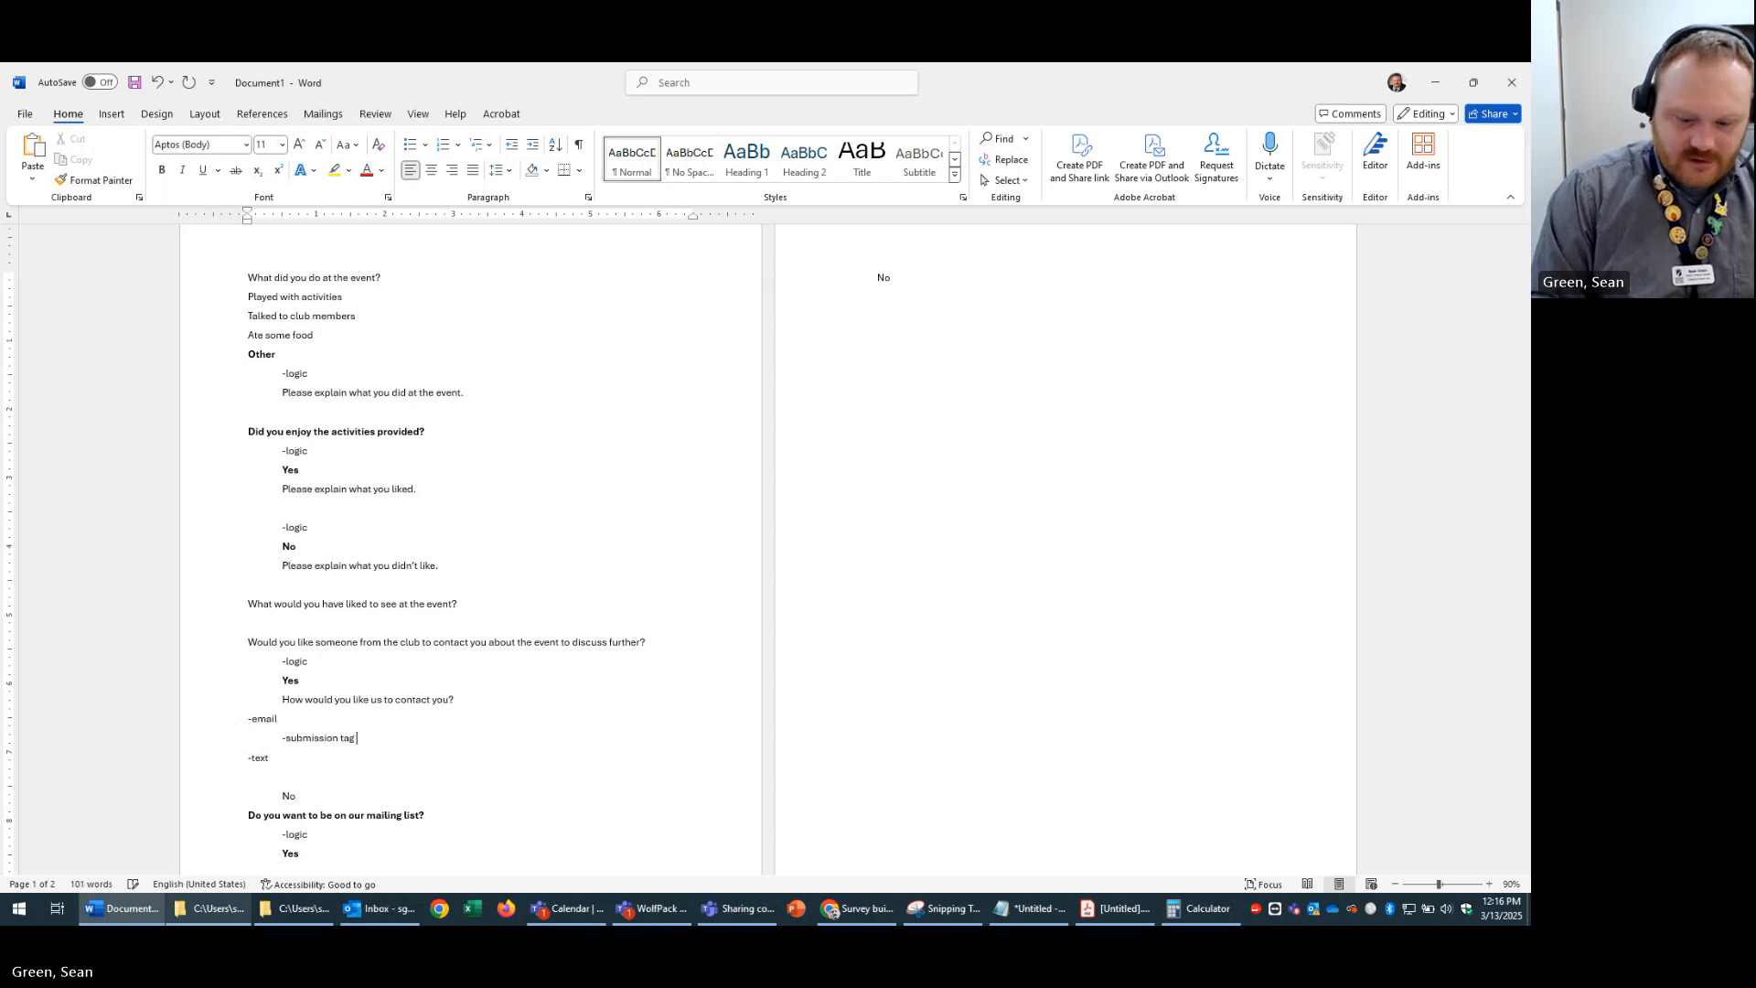
{"action": "type", "text": "\"email"}
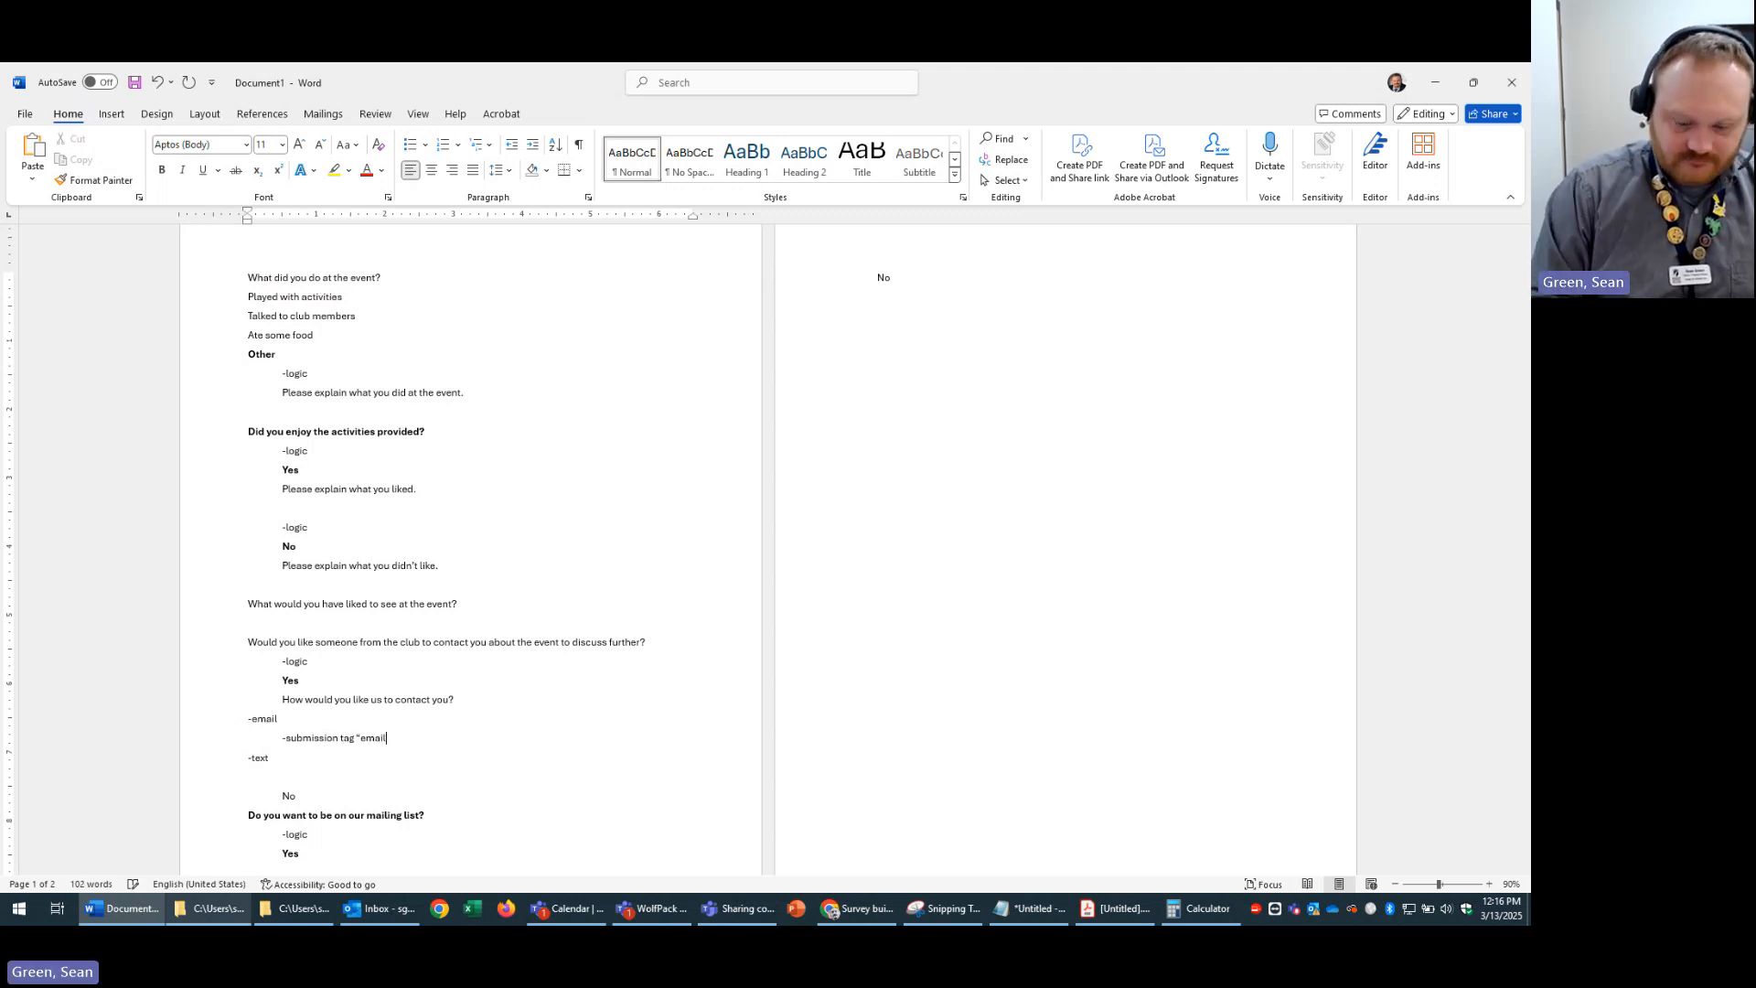
{"action": "type", "text": "\""}
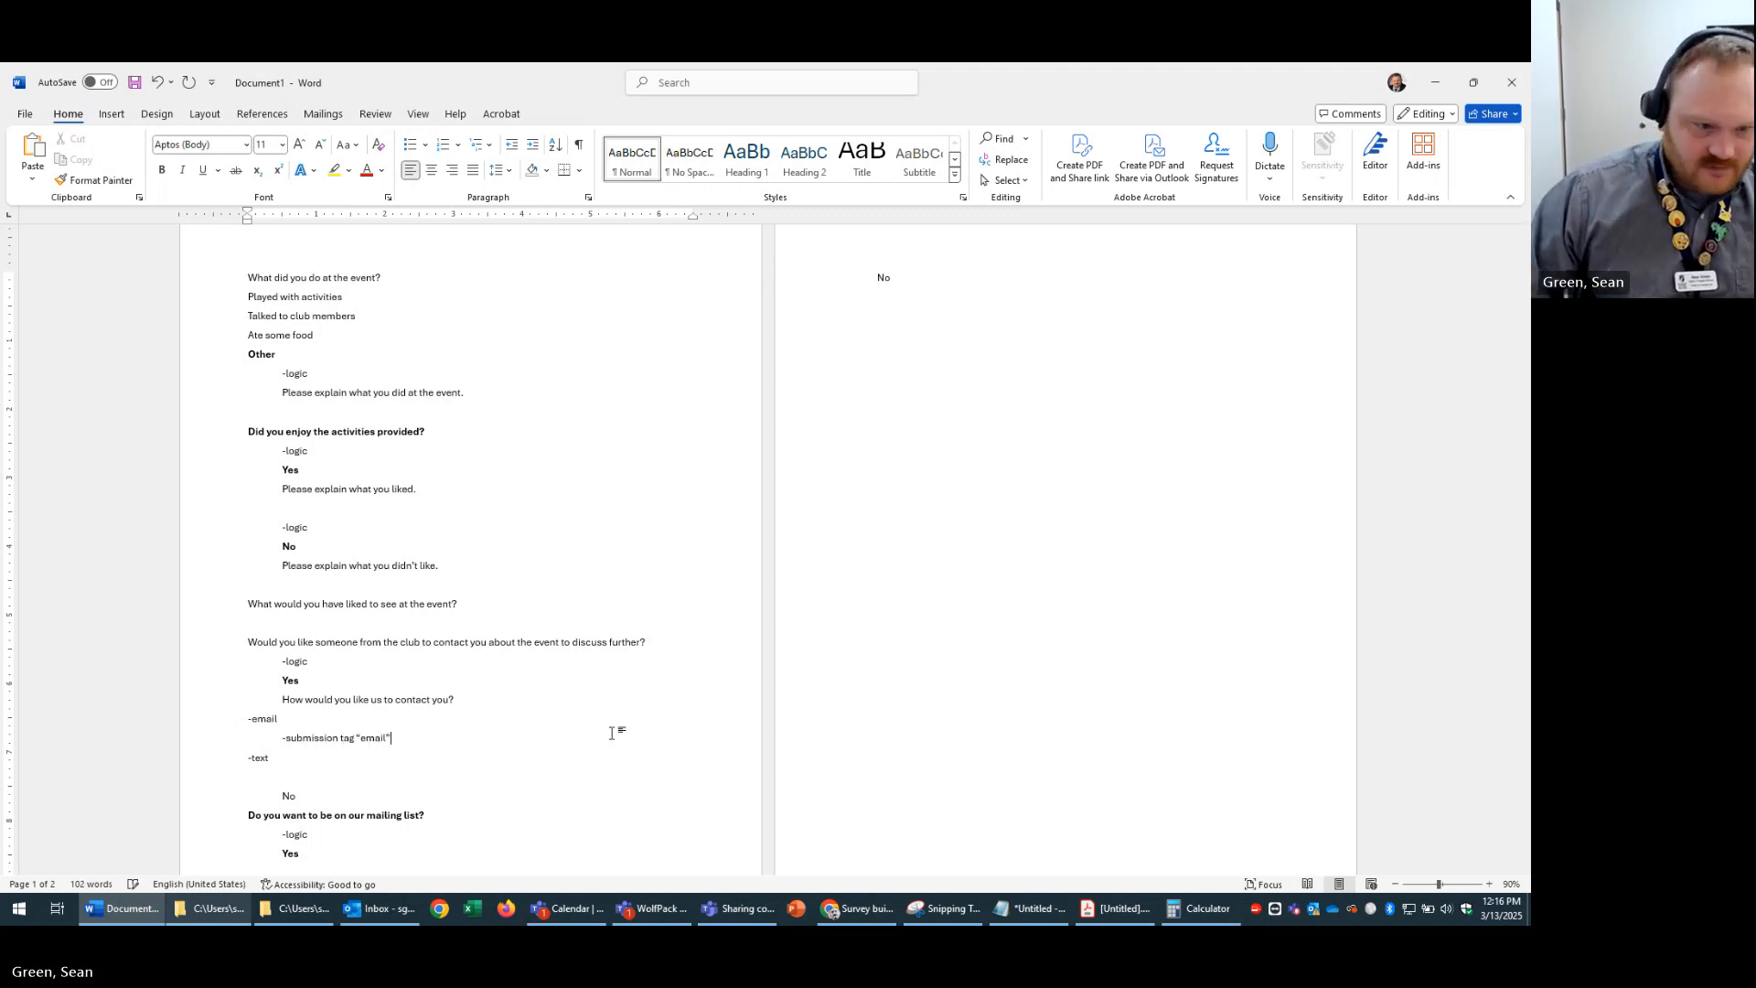
- Add an indented line reading -submission tag “text” below the "-text" contact option
{"action": "left_click", "coordinate": [306, 764]}
{"action": "key", "text": "Return"}
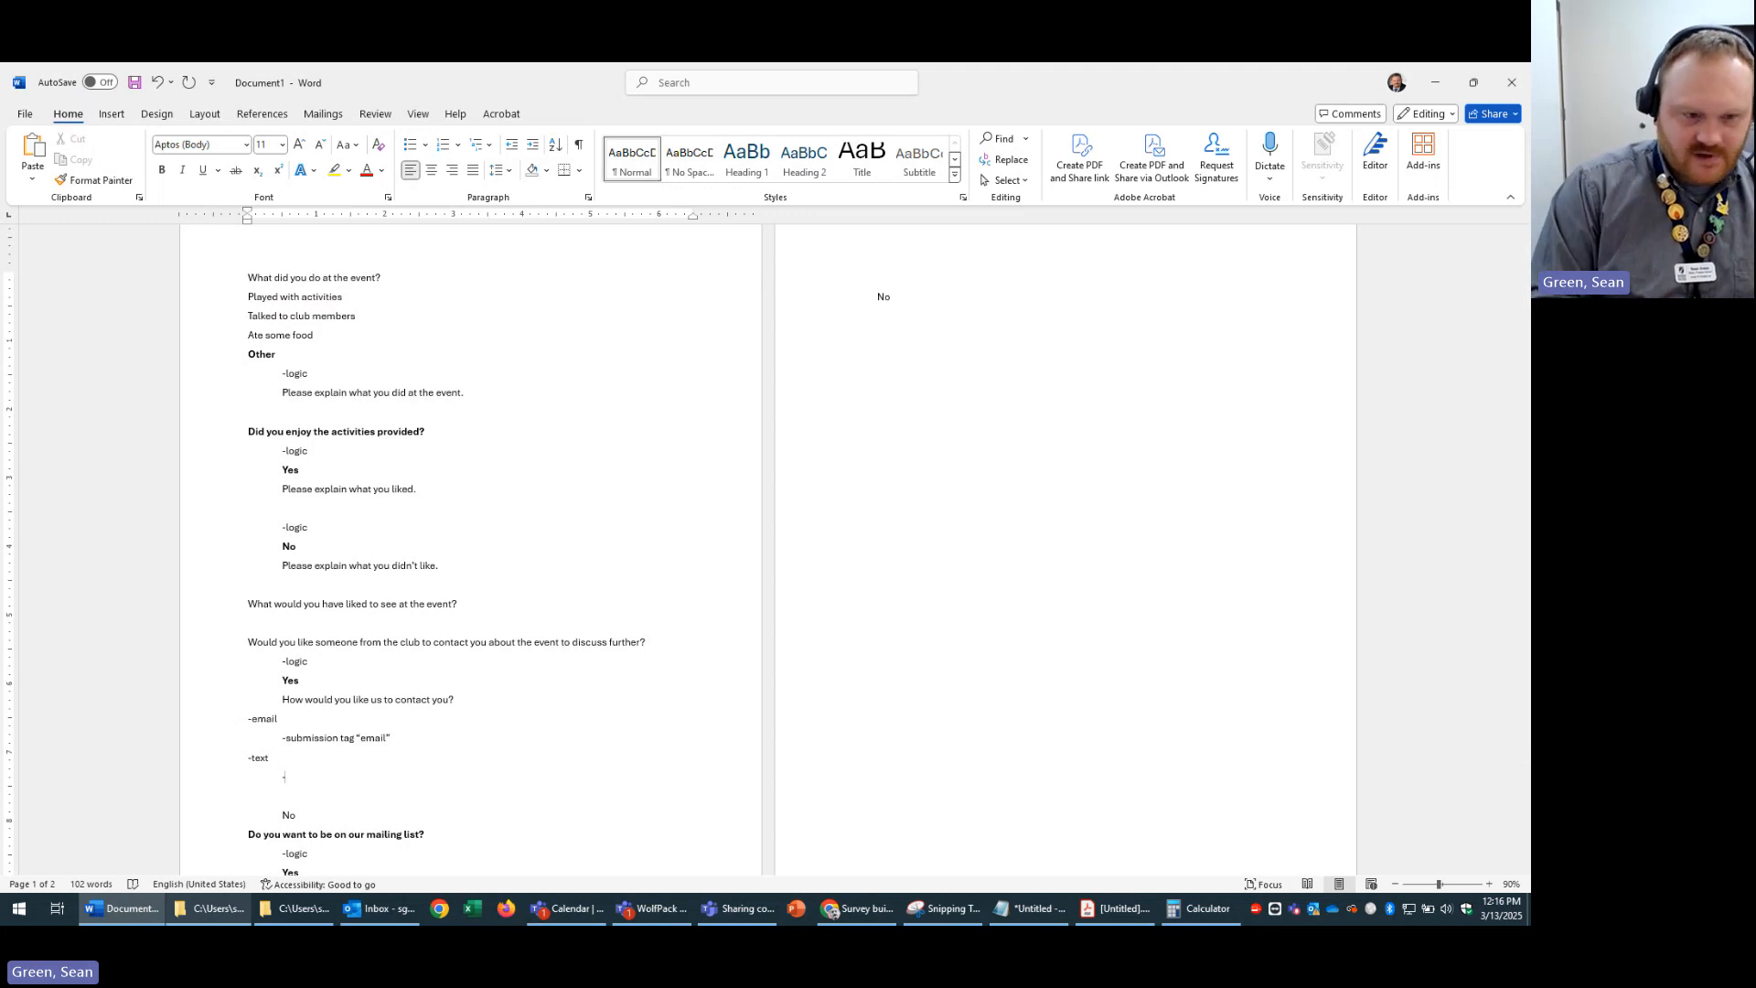
{"action": "type", "text": "-submission tag"}
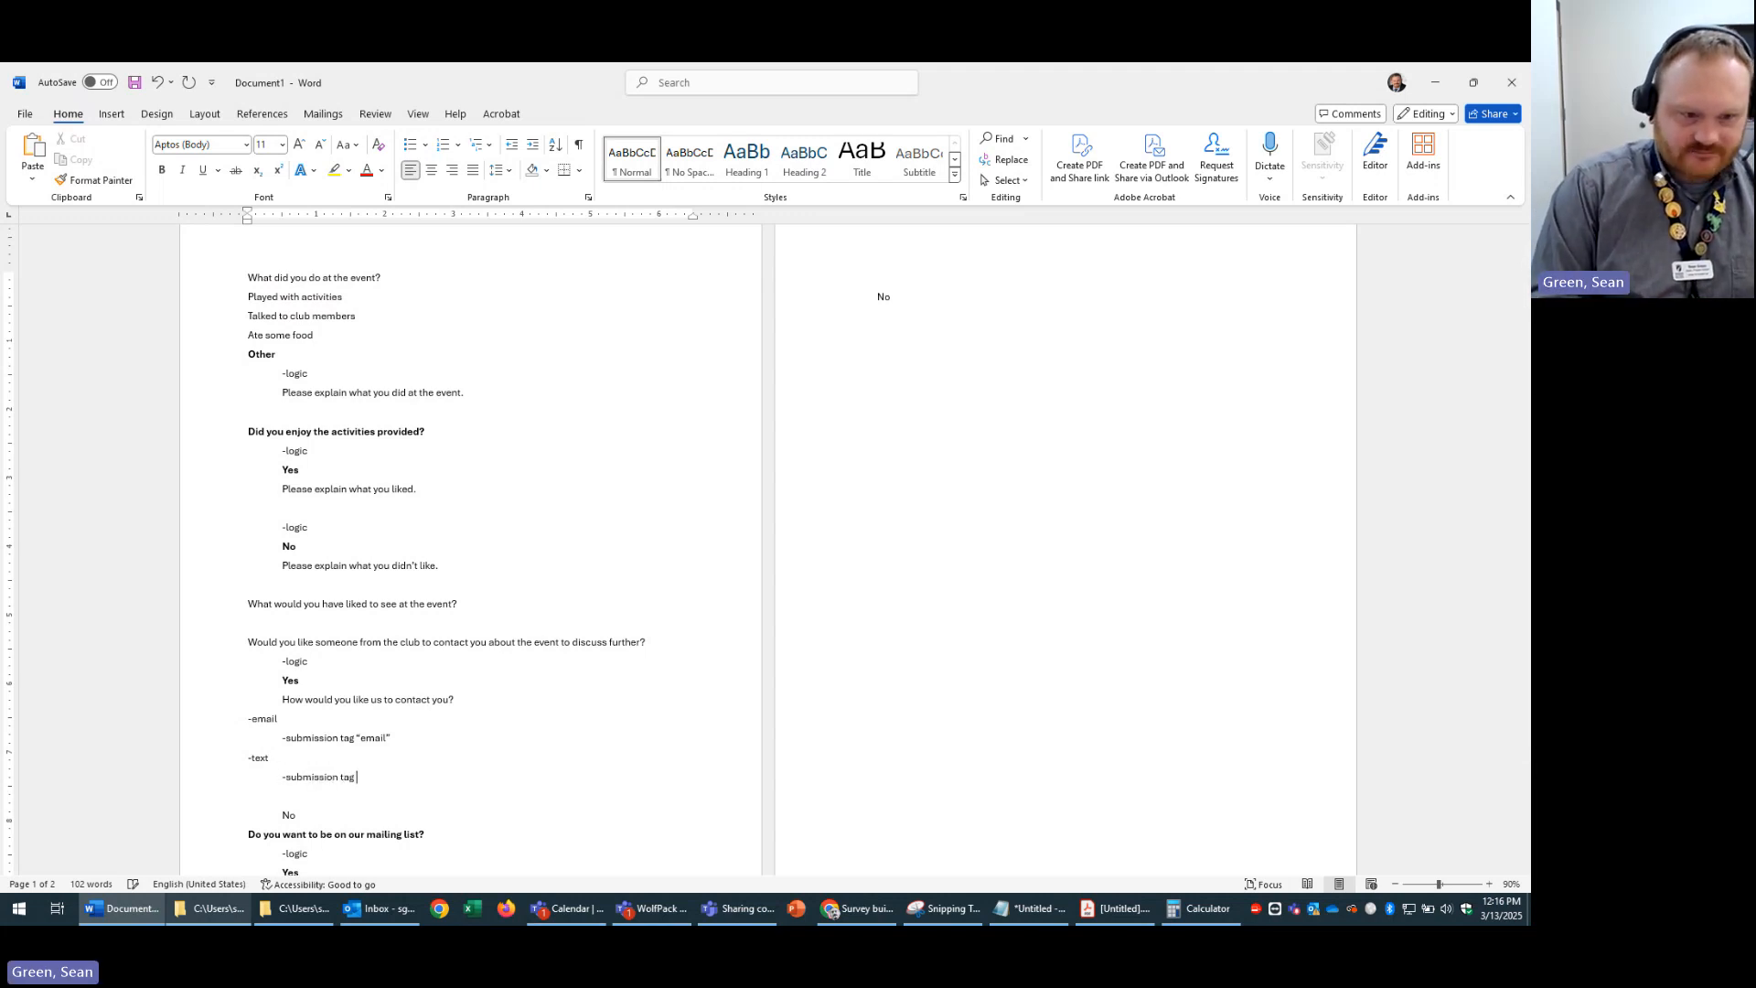
{"action": "type", "text": " “te"}
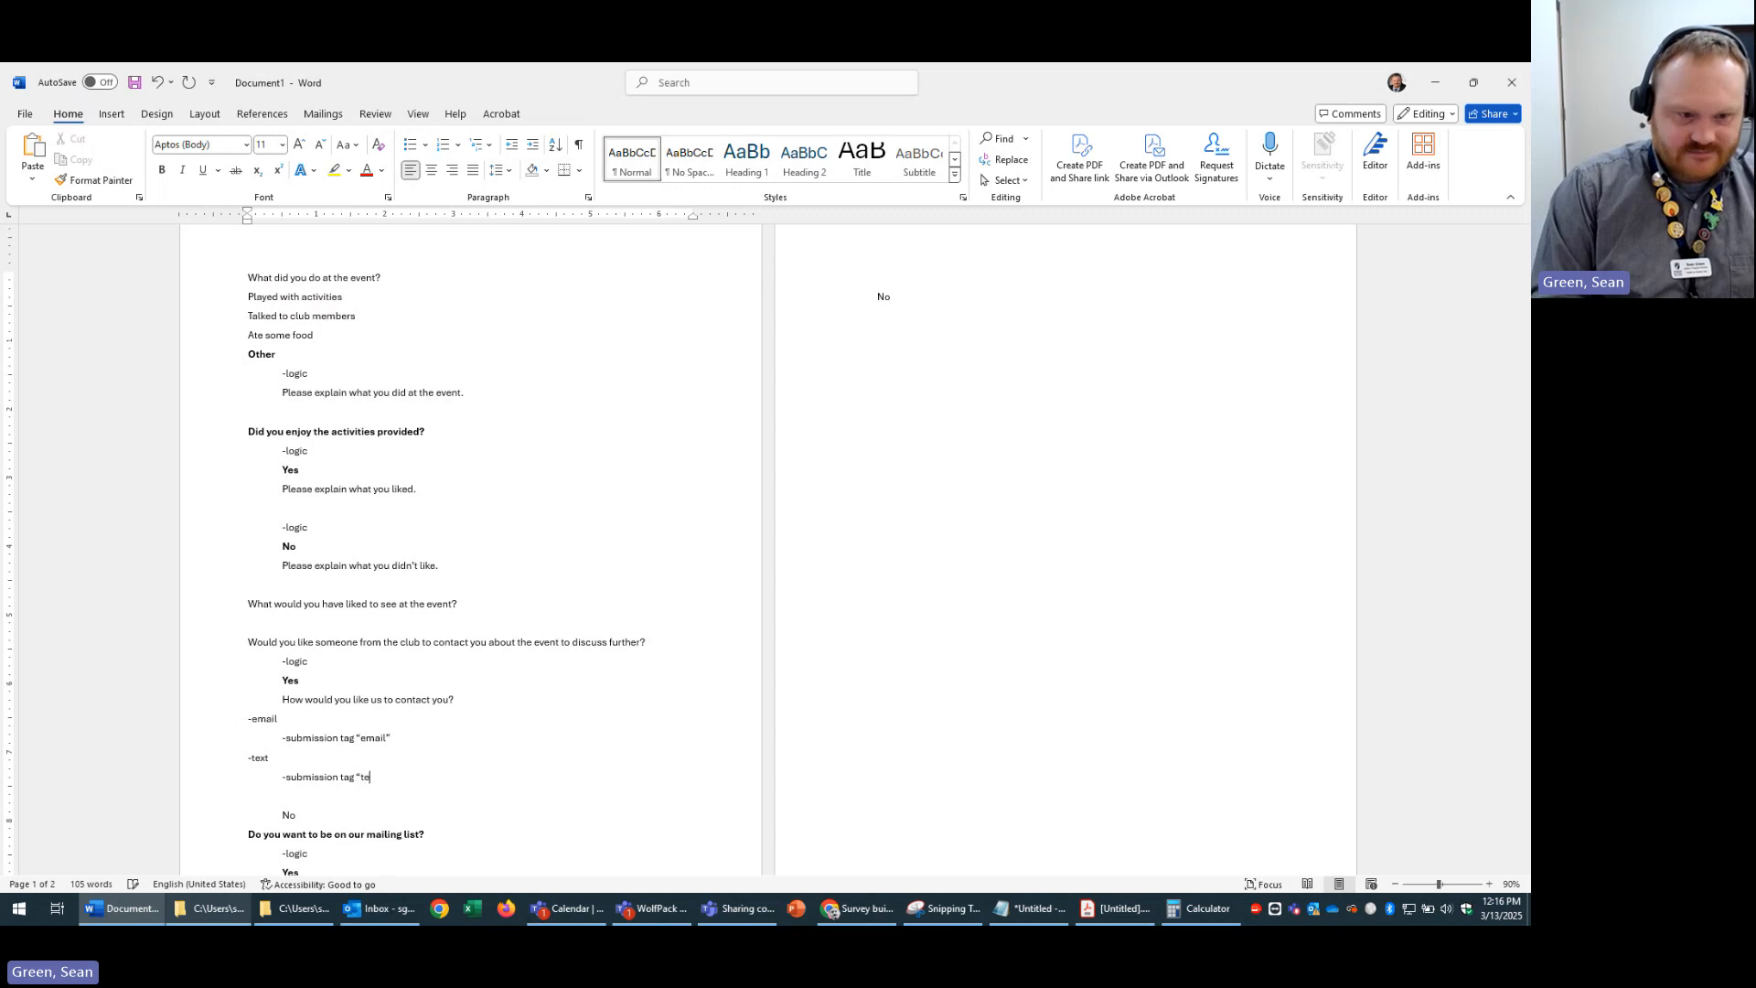
{"action": "type", "text": "xt\""}
- Make the submission tag text below both the "-email" and "-text" options bold
{"action": "scroll", "coordinate": [533, 701], "scroll_direction": "down", "scroll_amount": 2}
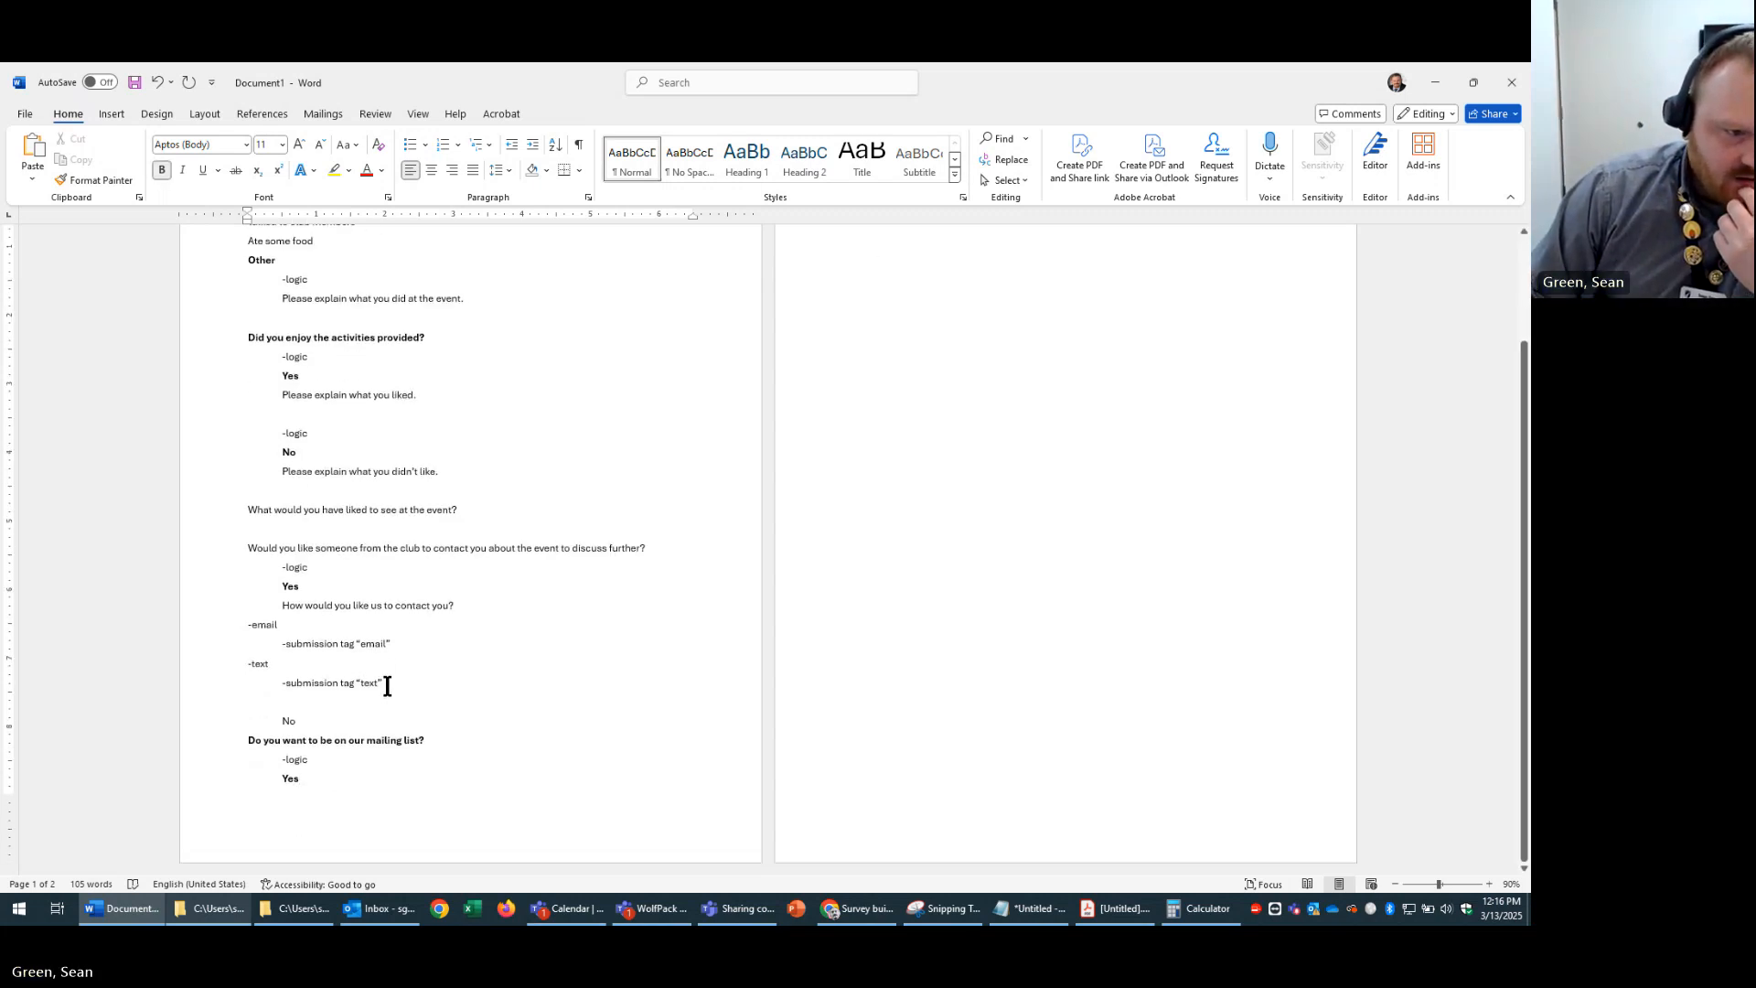
{"action": "left_click_drag", "start_coordinate": [384, 684], "coordinate": [286, 684]}
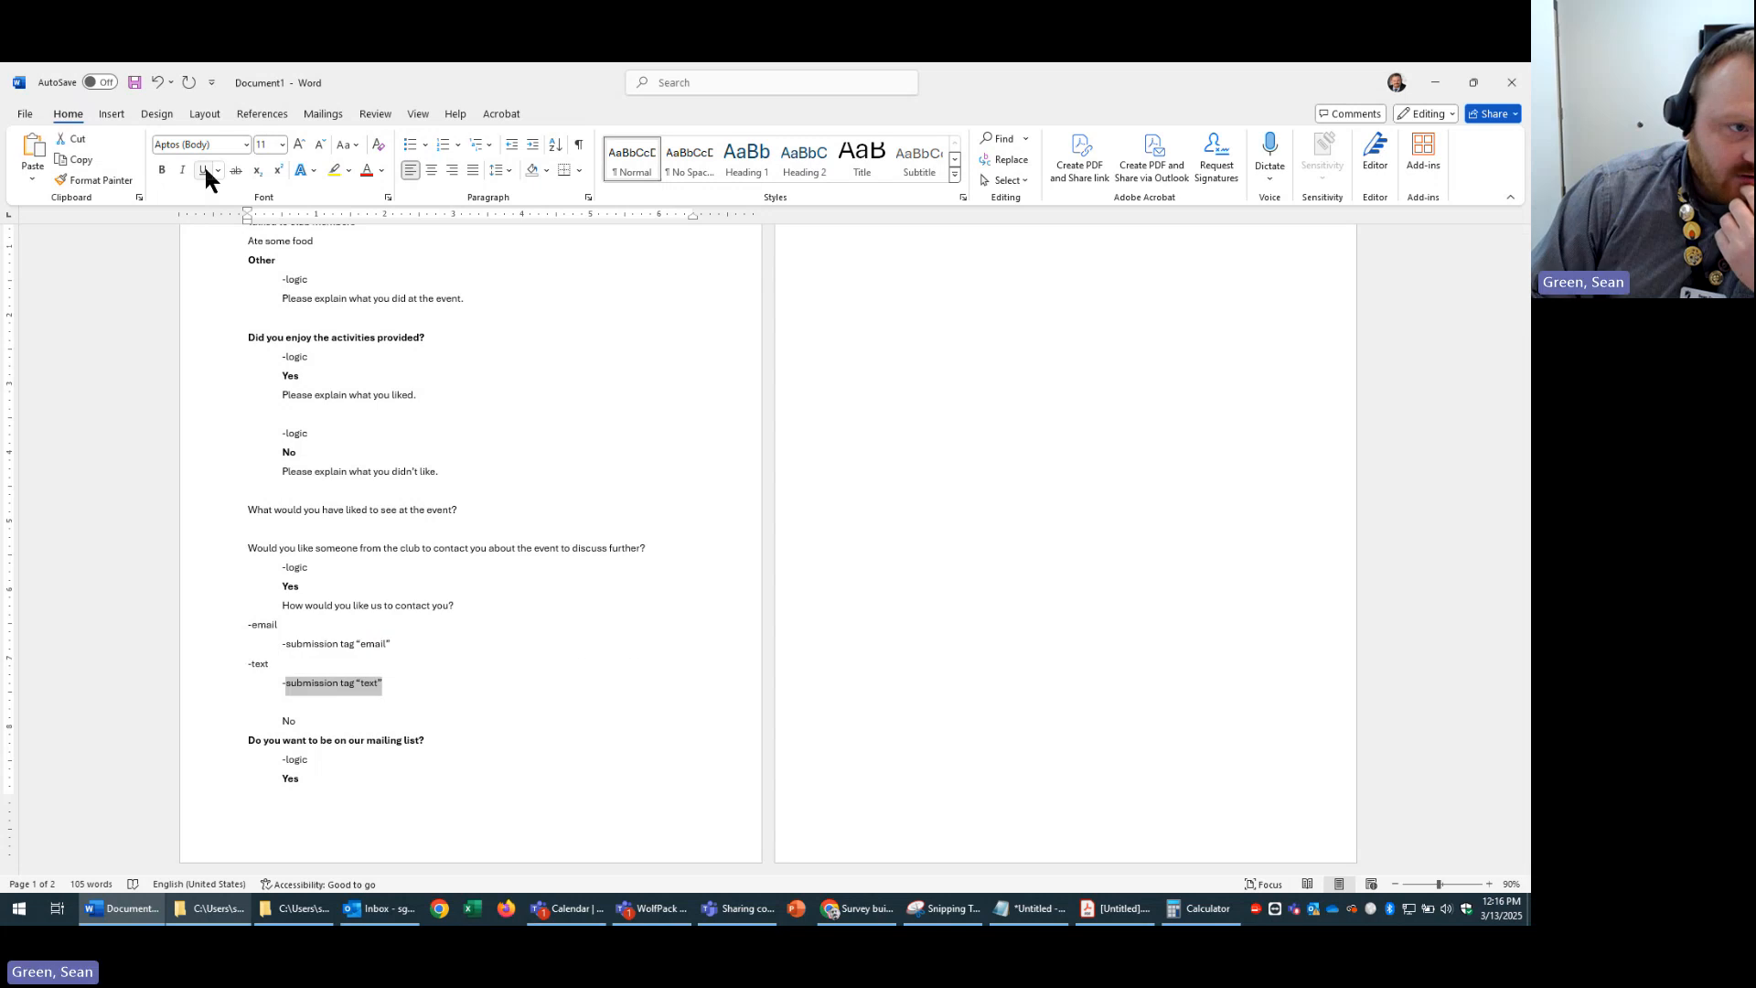
{"action": "left_click", "coordinate": [163, 171]}
{"action": "left_click_drag", "start_coordinate": [400, 643], "coordinate": [283, 643]}
{"action": "left_click", "coordinate": [162, 170]}
{"action": "left_click", "coordinate": [463, 718]}
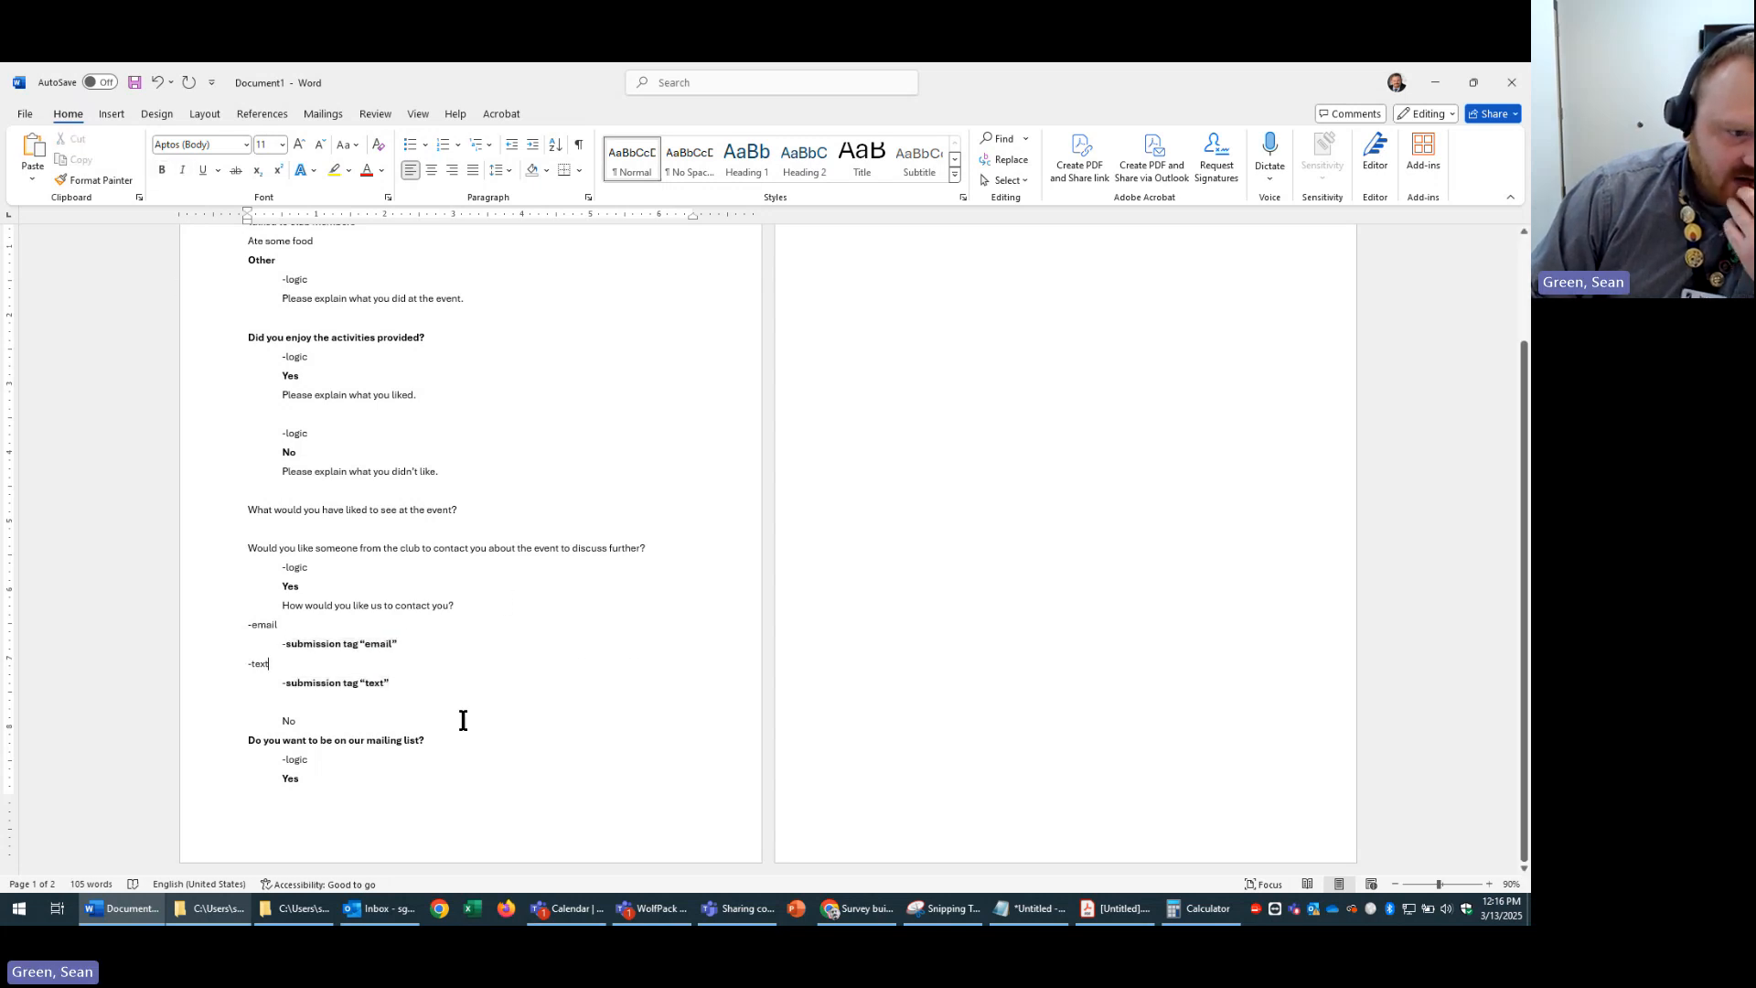
- Review the drafted questions, checking the logic lines and answers of the contact and mailing list questions
{"action": "scroll", "coordinate": [612, 774], "scroll_direction": "up", "scroll_amount": 1}
{"action": "scroll", "coordinate": [612, 774], "scroll_direction": "up", "scroll_amount": 1}
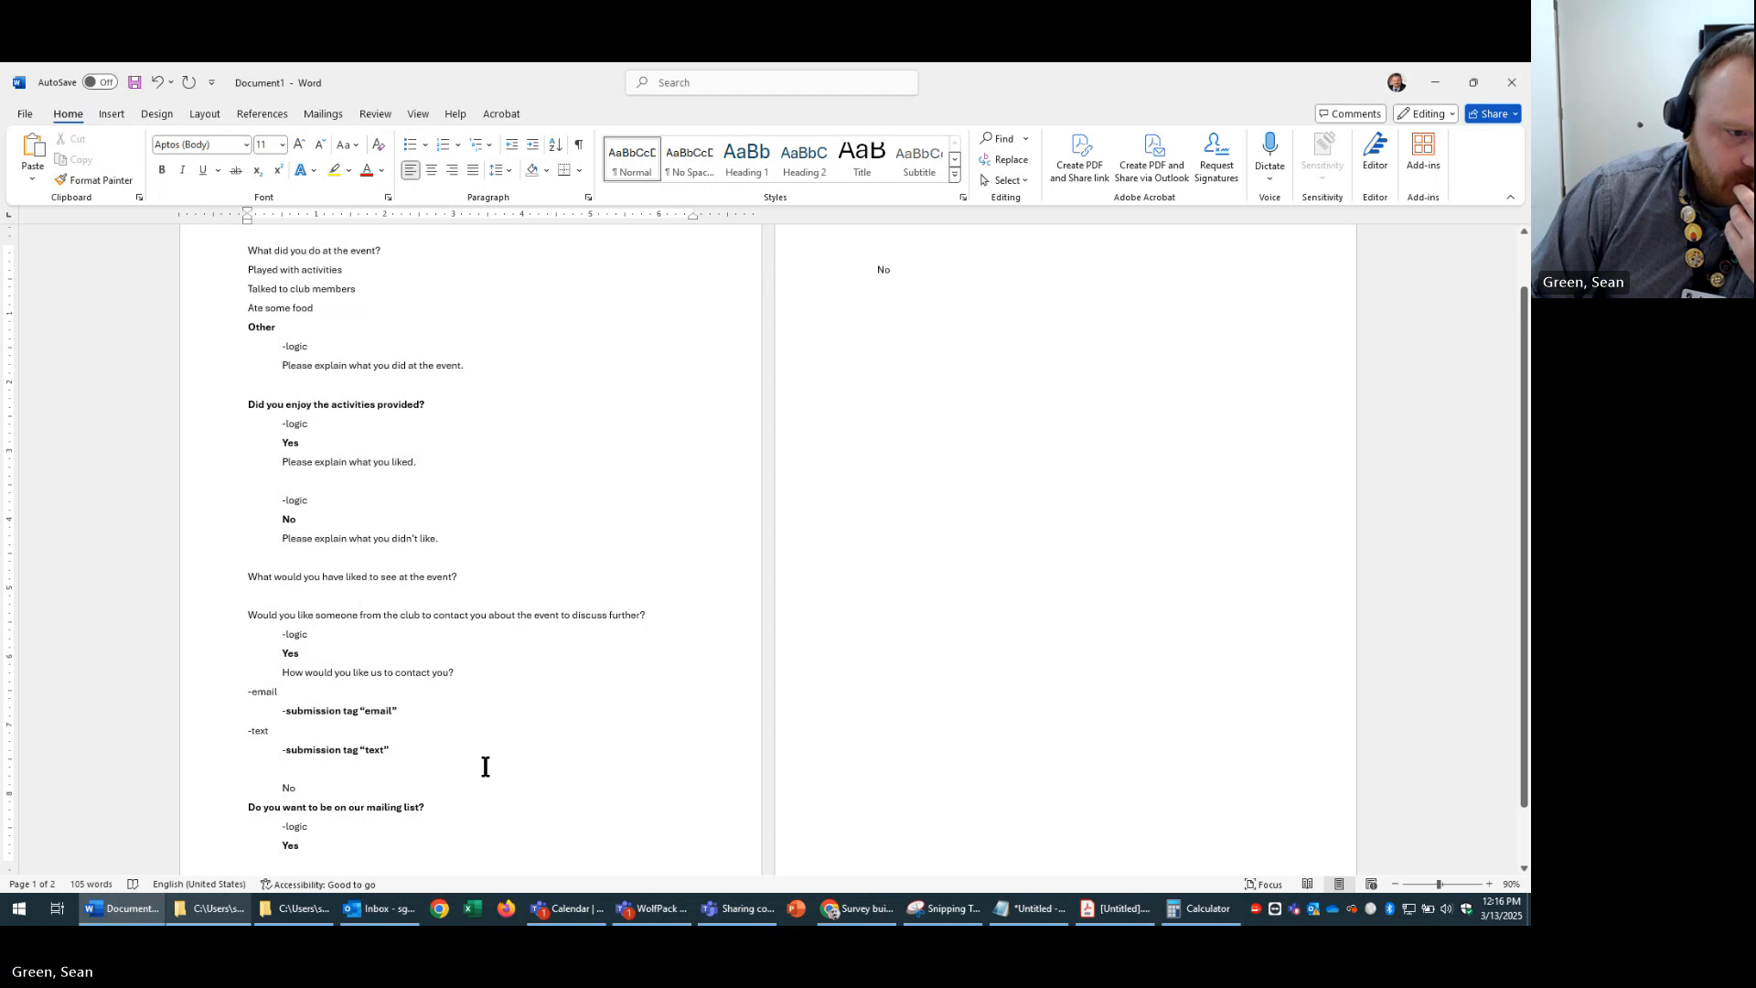
{"action": "left_click", "coordinate": [430, 739]}
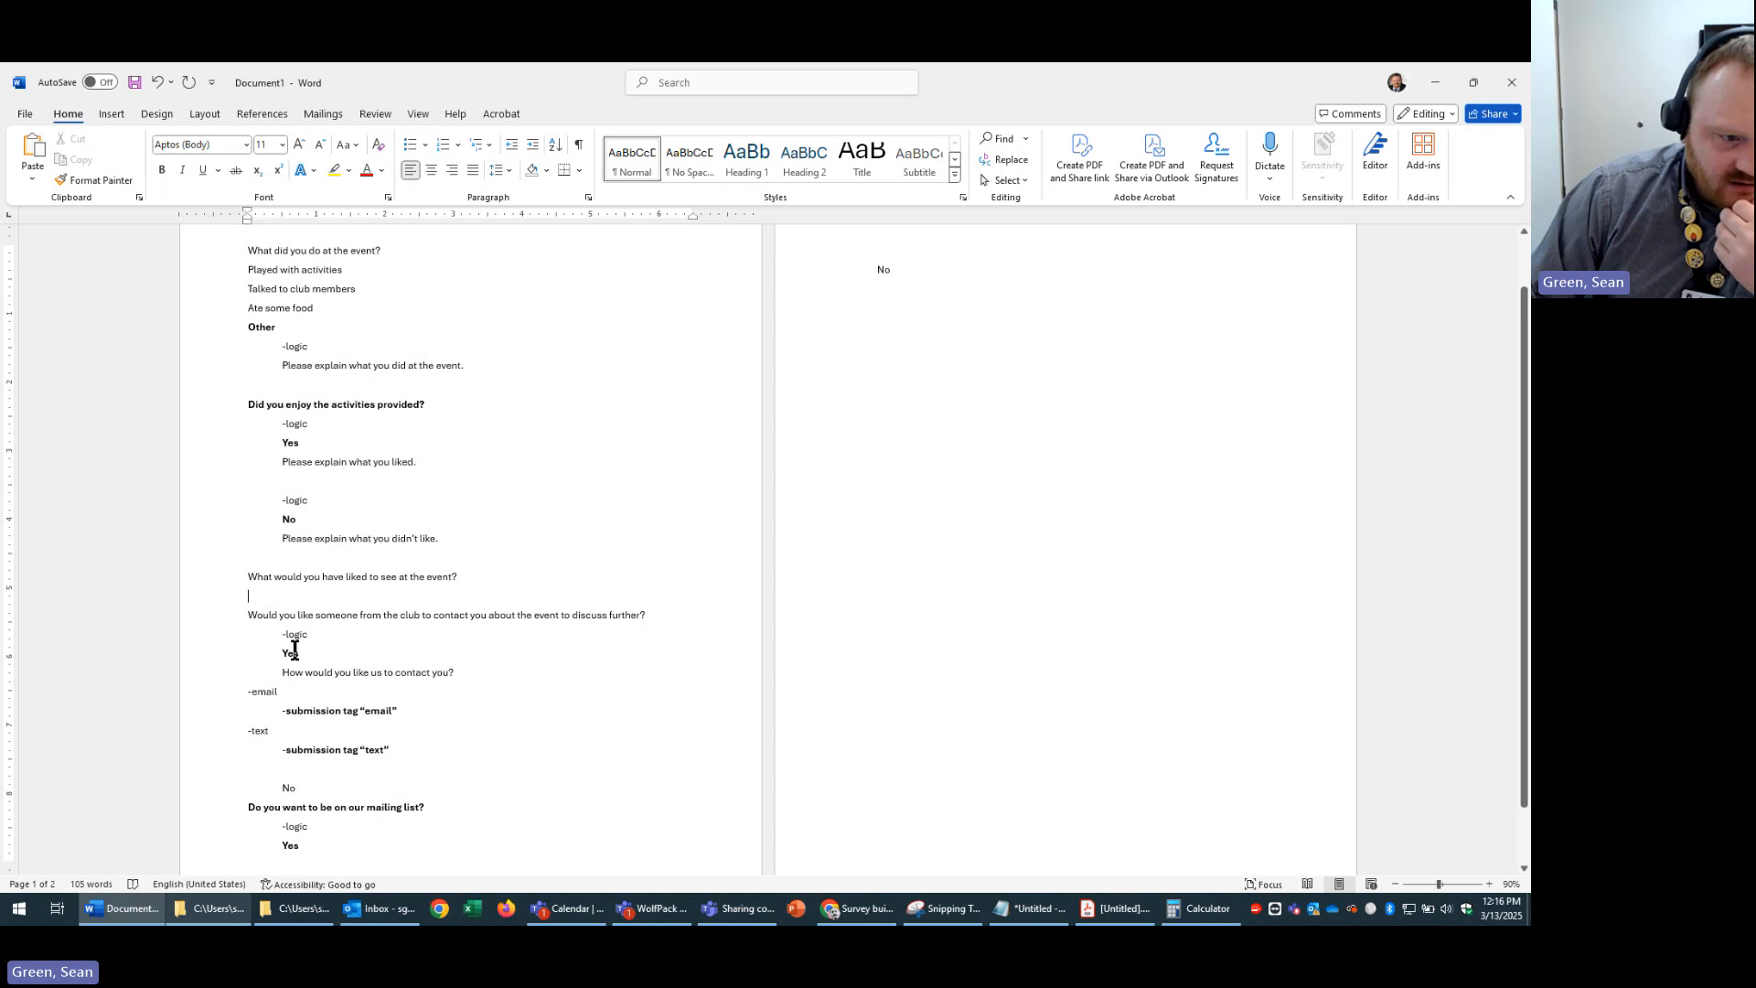
{"action": "left_click", "coordinate": [492, 668]}
{"action": "left_click", "coordinate": [388, 659]}
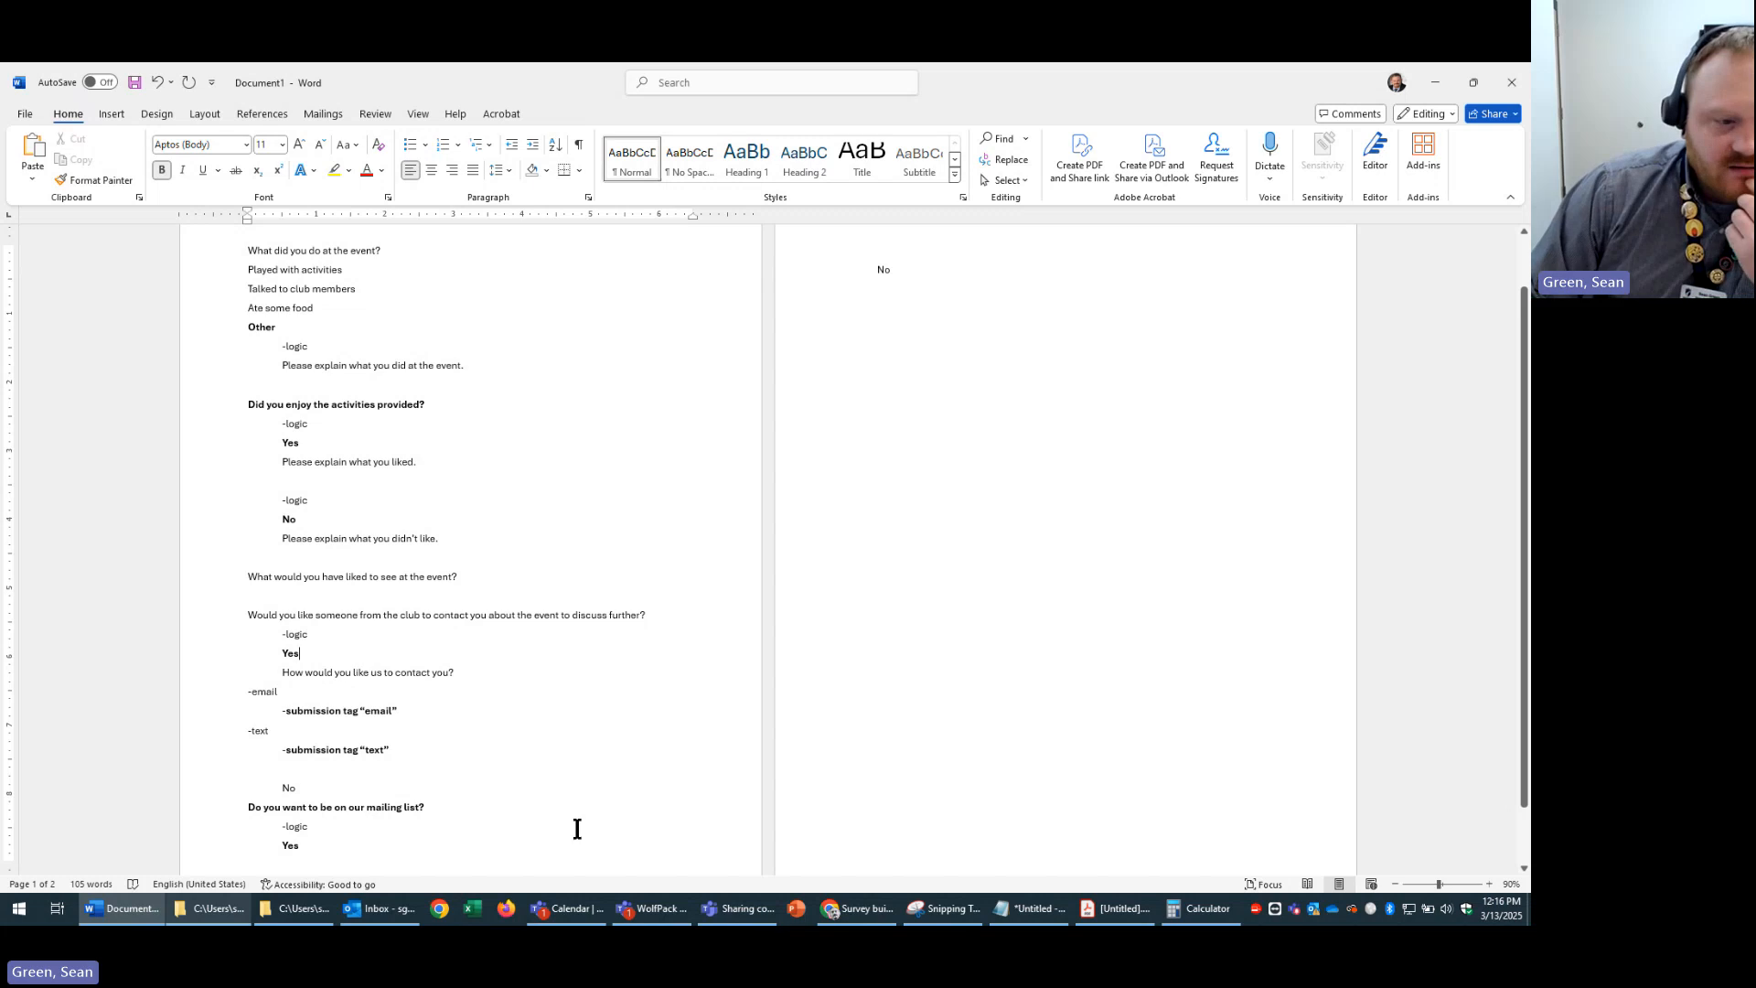
{"action": "left_click", "coordinate": [486, 812]}
{"action": "left_click", "coordinate": [498, 657]}
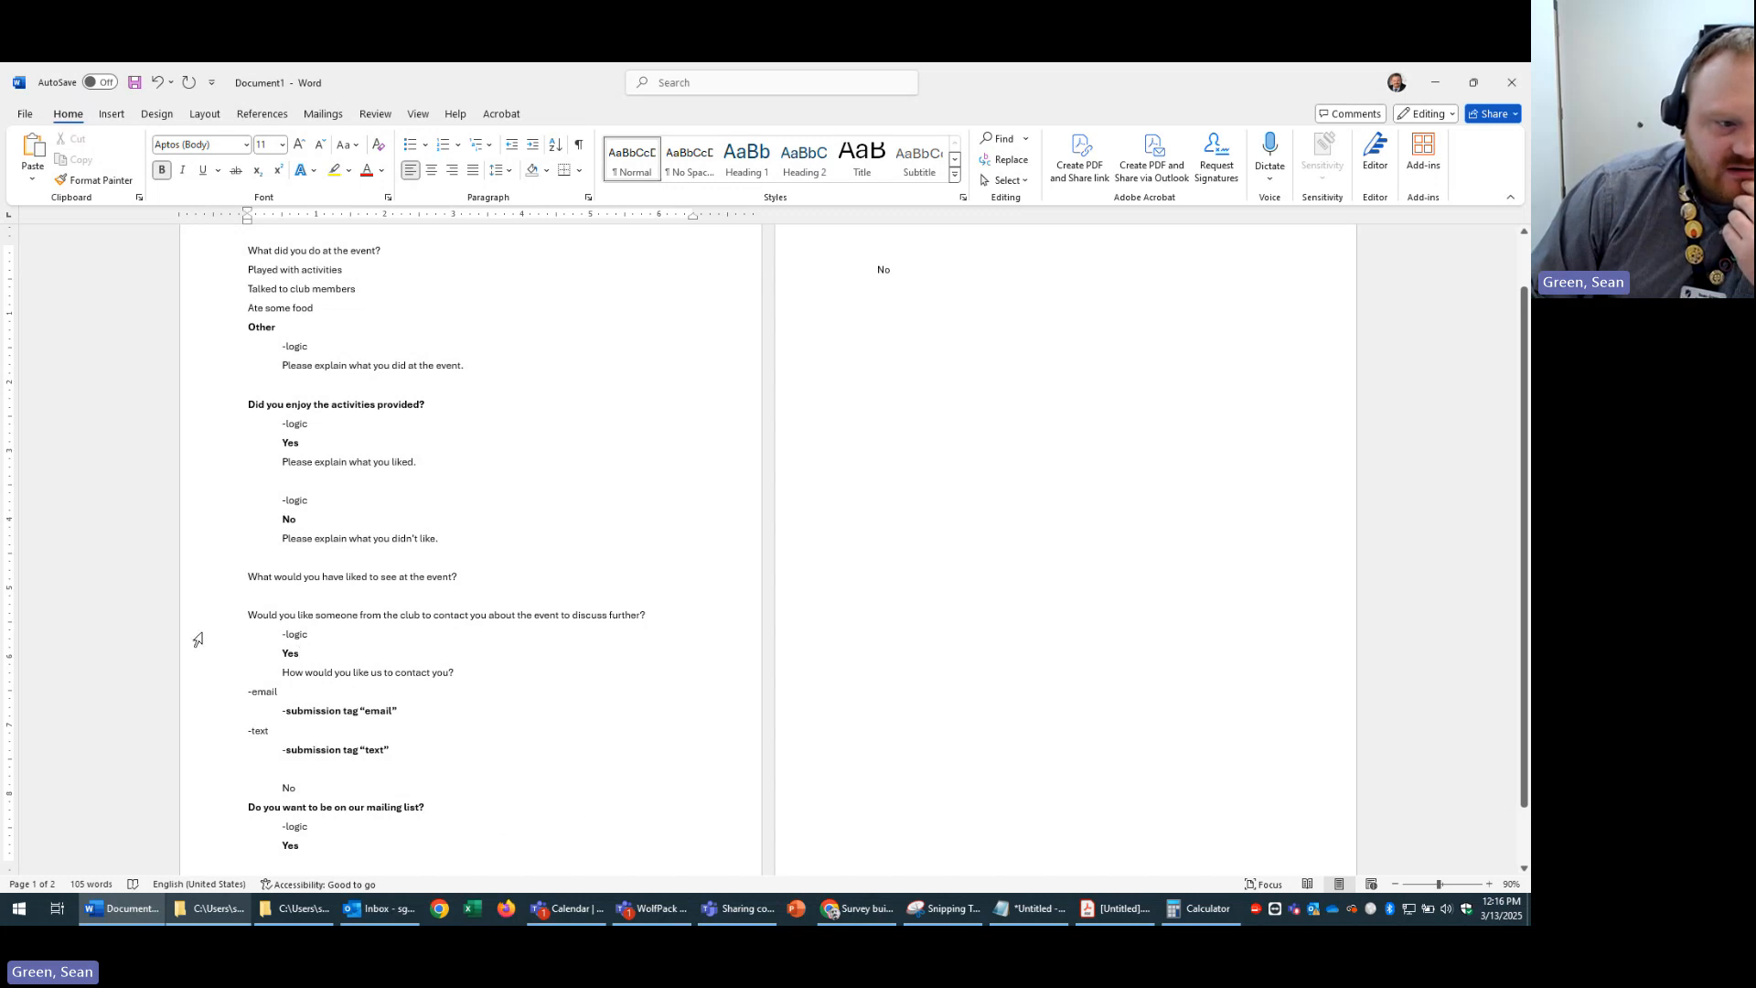
{"action": "scroll", "coordinate": [458, 819], "scroll_direction": "down", "scroll_amount": 1}
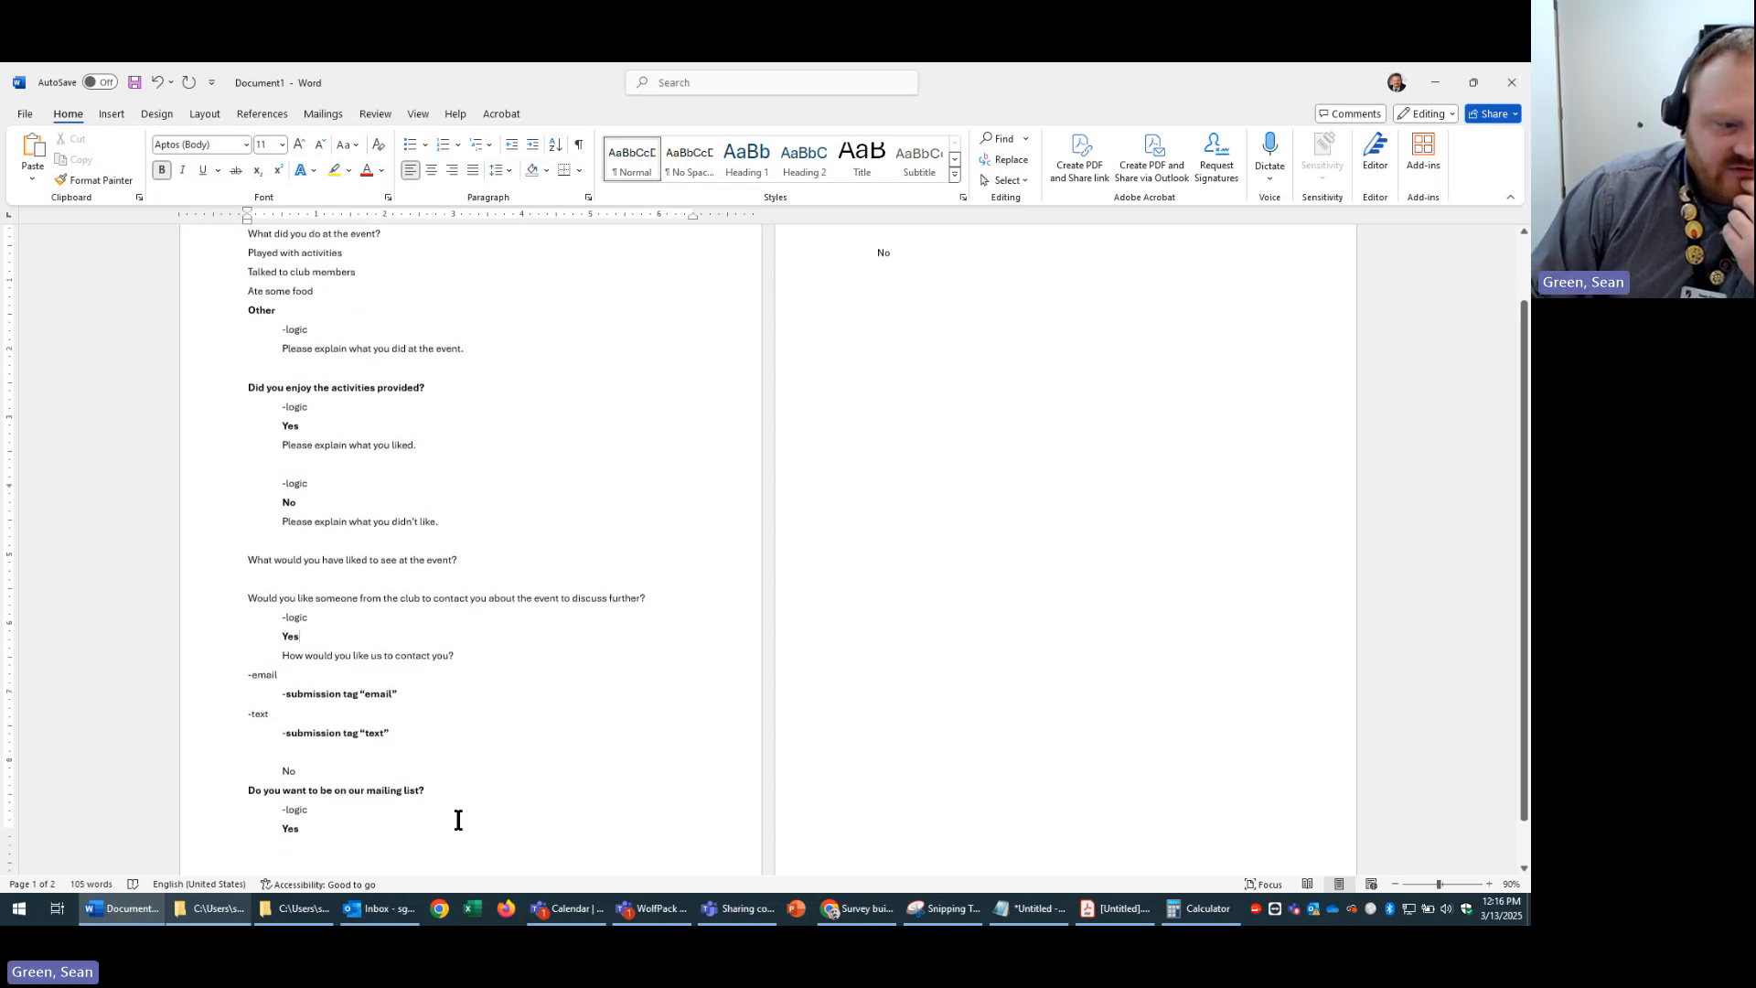
{"action": "scroll", "coordinate": [458, 820], "scroll_direction": "down", "scroll_amount": 3}
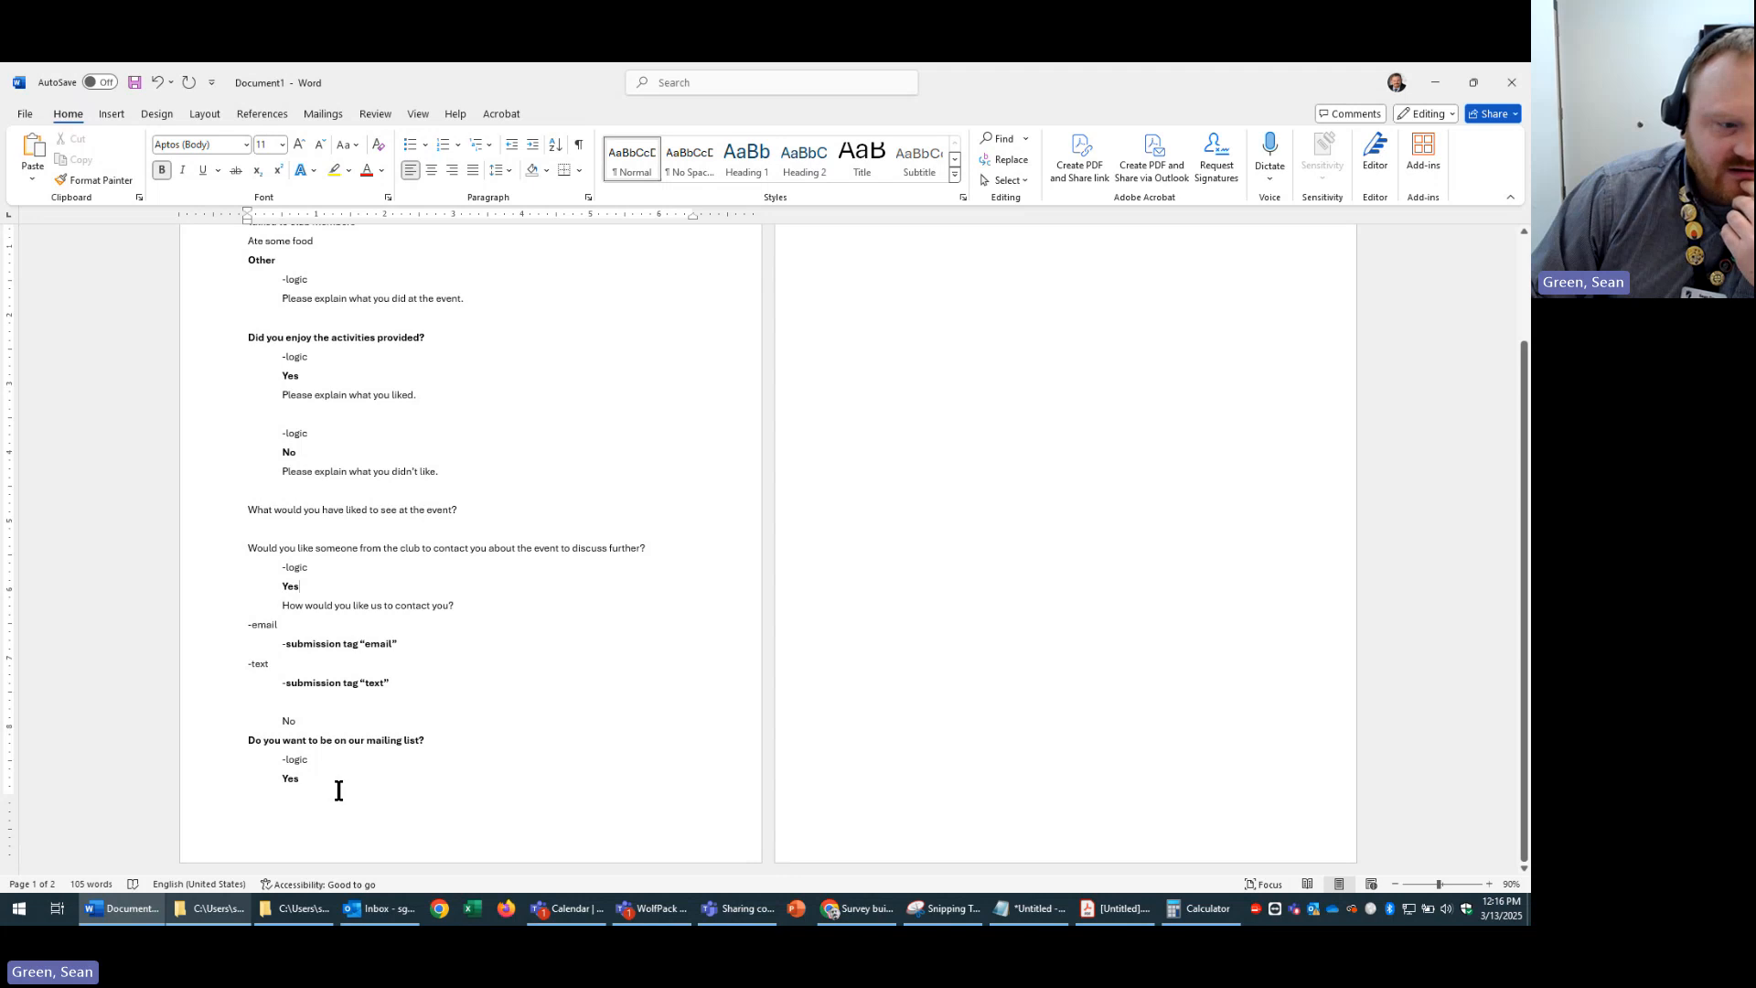
{"action": "scroll", "coordinate": [375, 789], "scroll_direction": "up", "scroll_amount": 3}
{"action": "scroll", "coordinate": [393, 786], "scroll_direction": "down", "scroll_amount": 2}
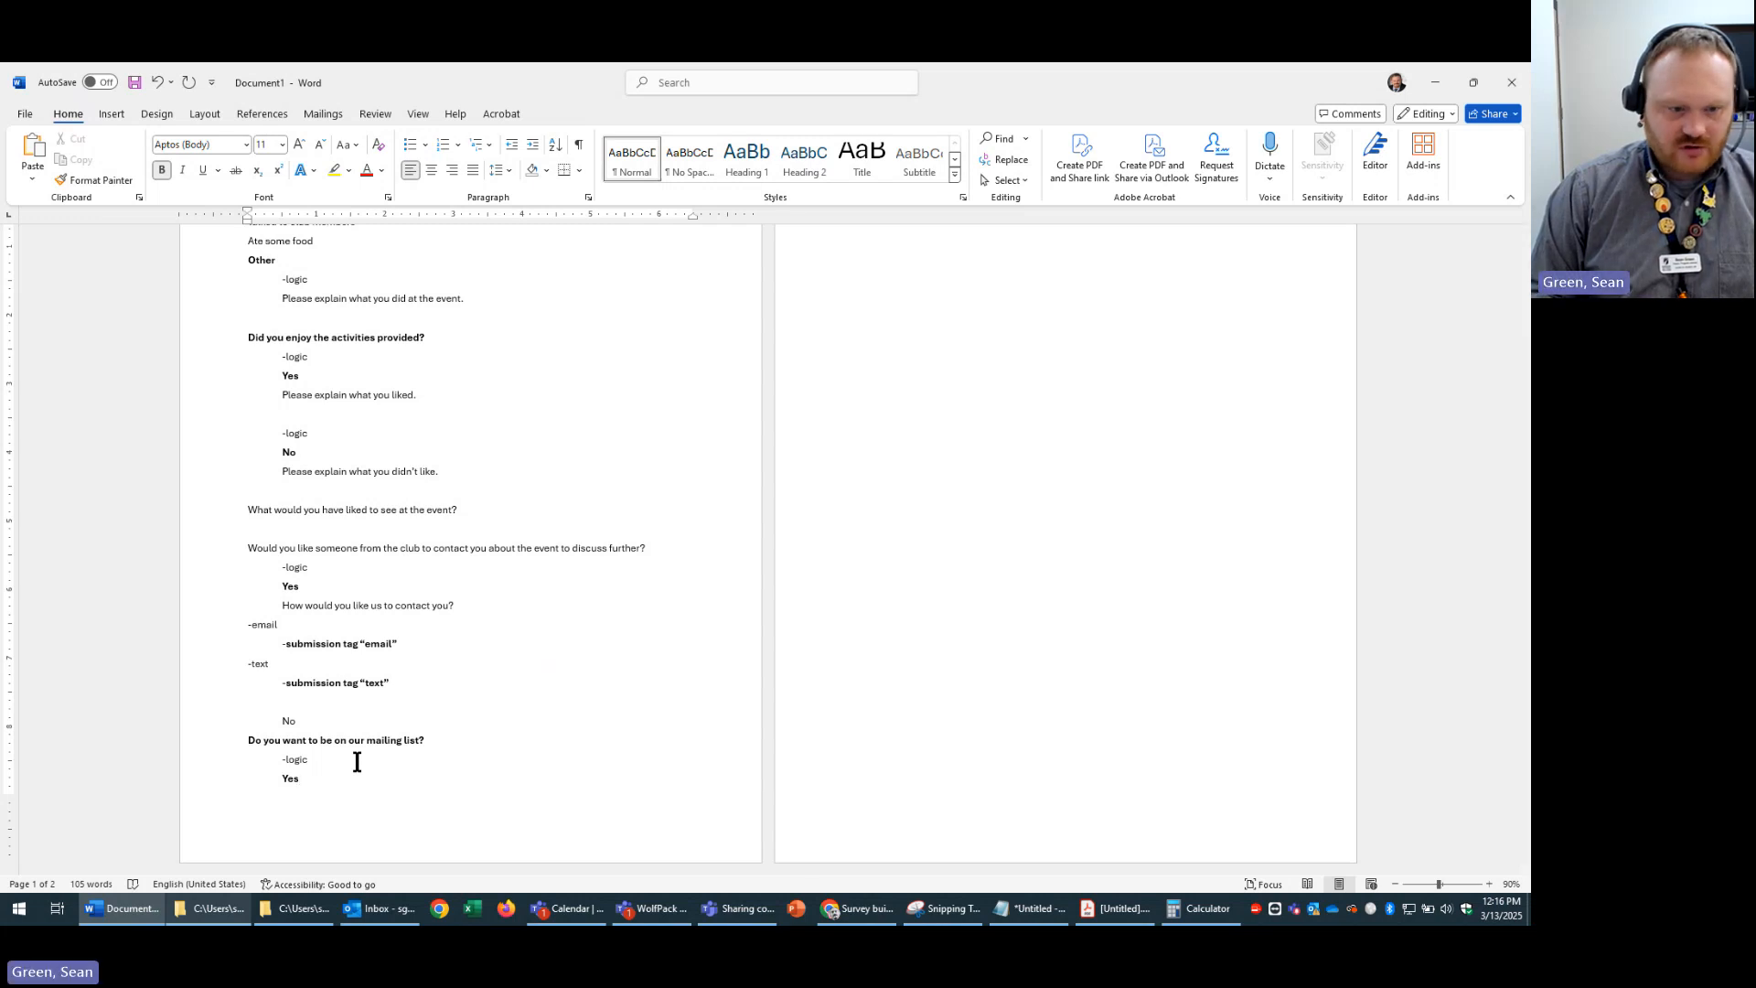
- Add an indented line reading -submission tag “mailing” below the Yes answer of the mailing list question
{"action": "key", "text": "Return"}
{"action": "key", "text": "Tab"}
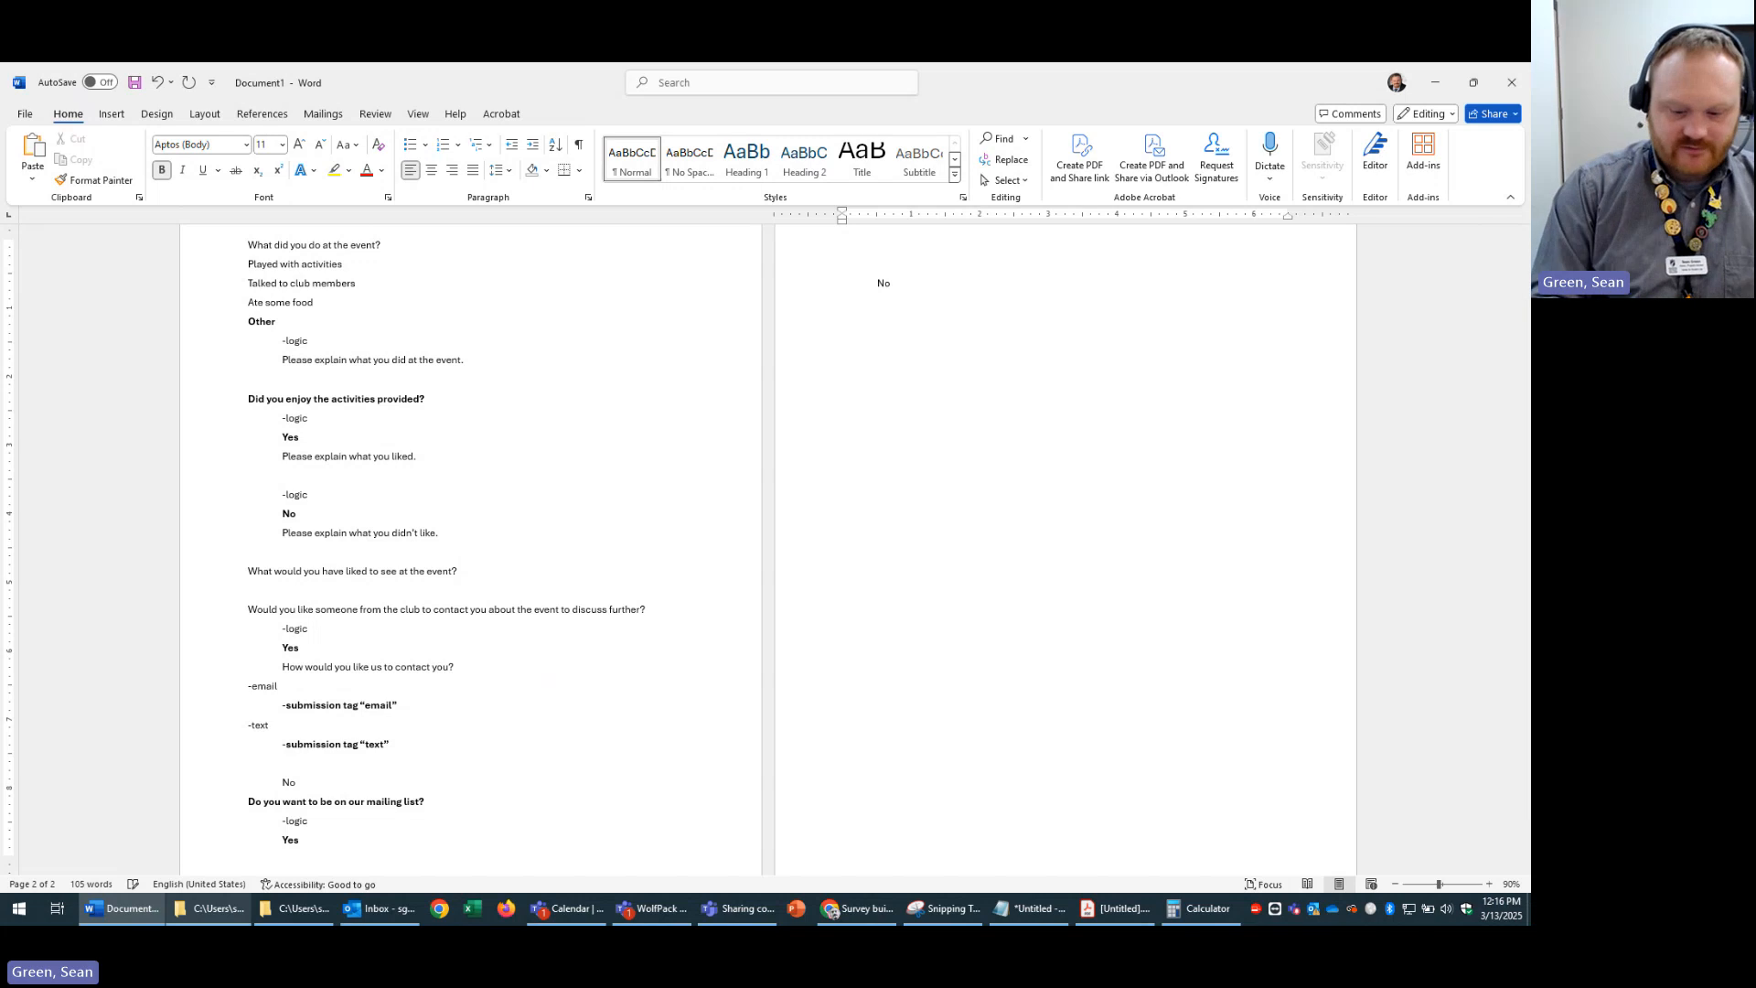
{"action": "type", "text": "-subm"}
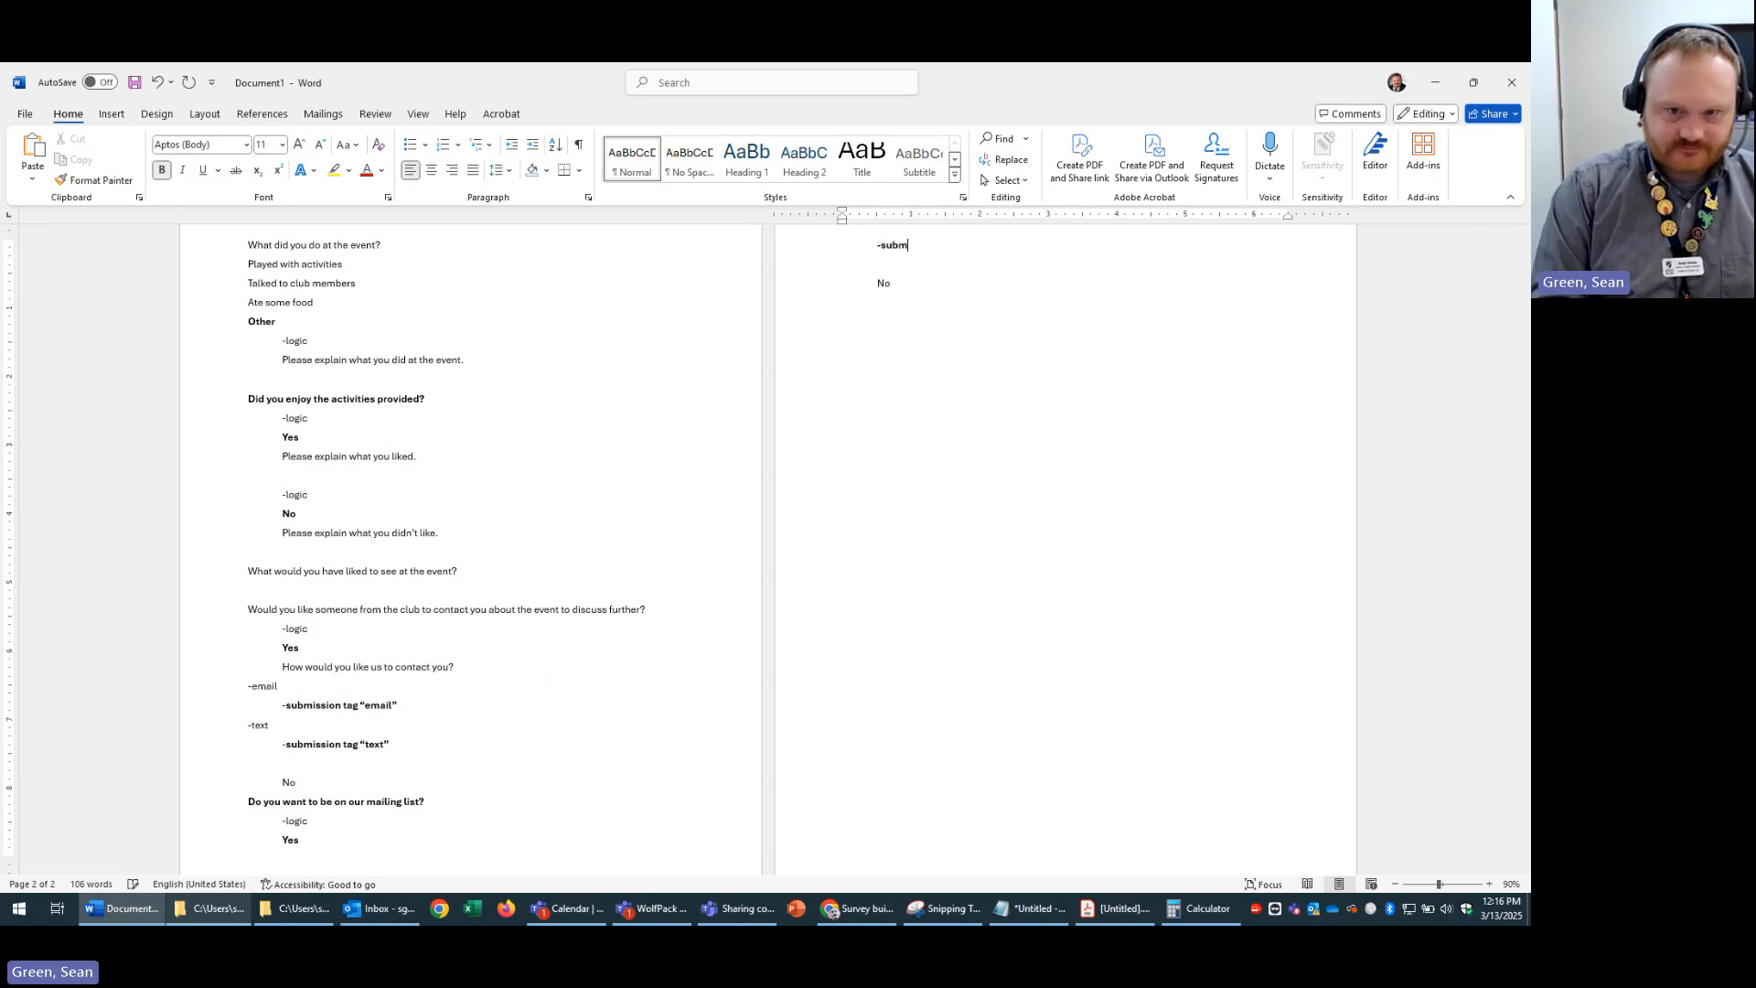
{"action": "type", "text": "ission tag"}
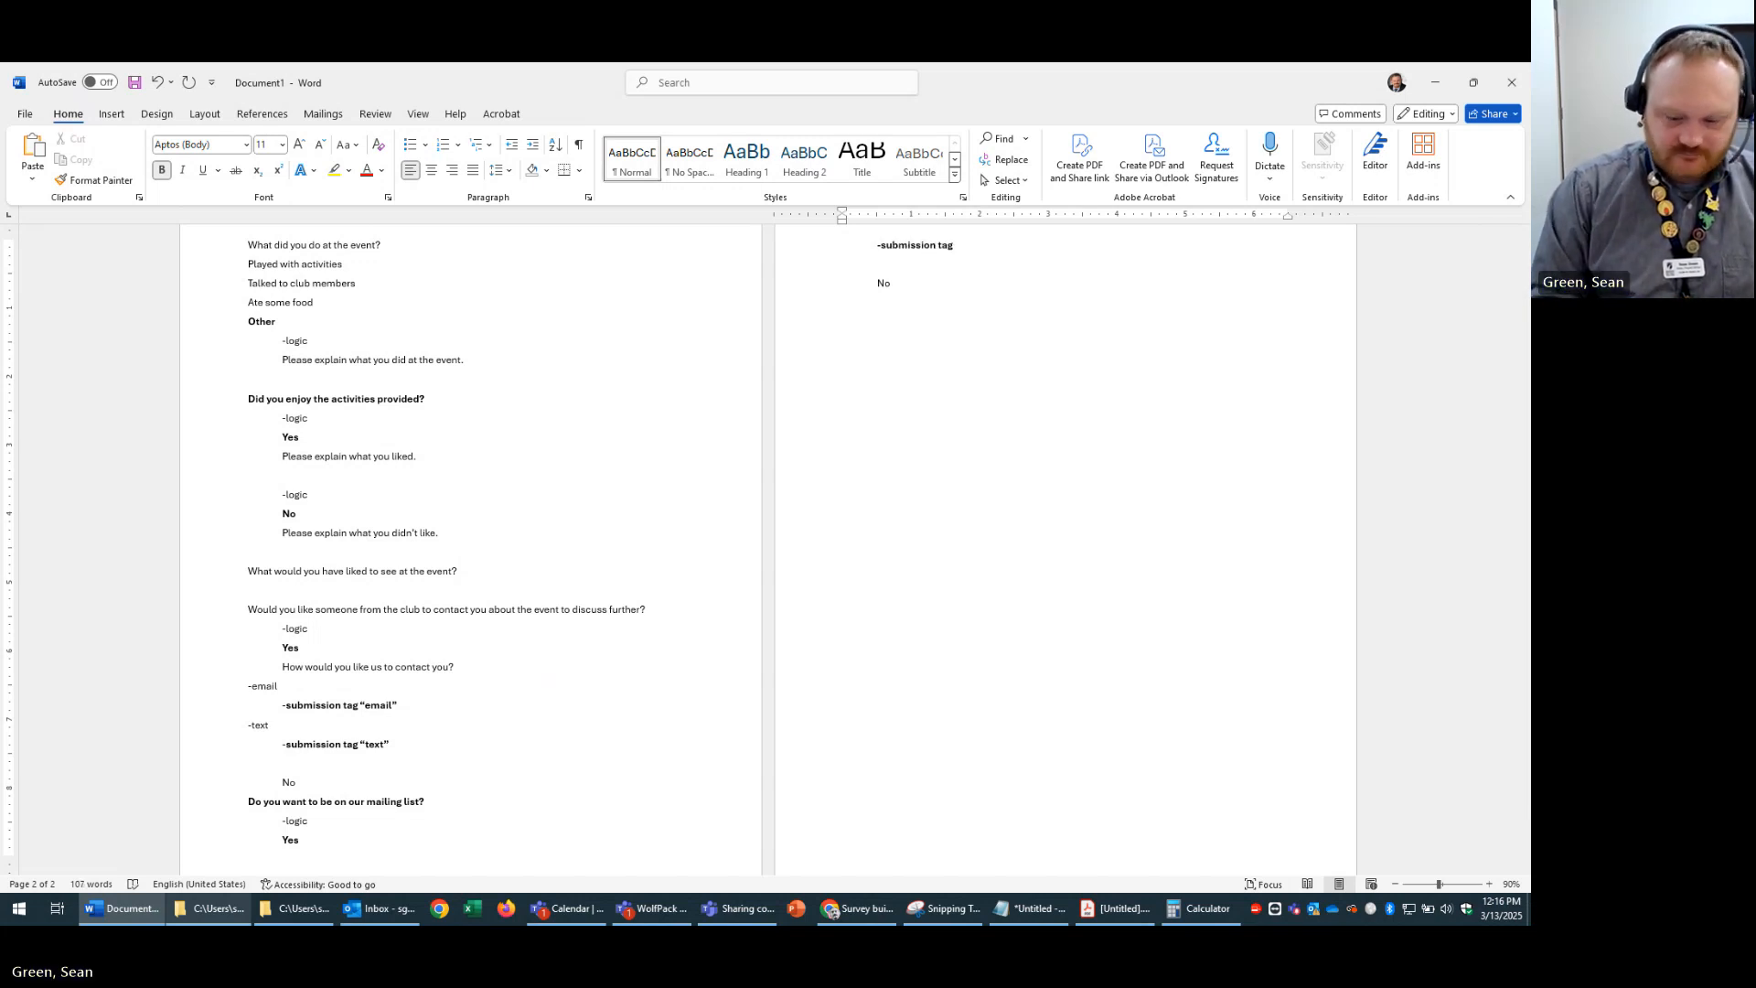
{"action": "type", "text": " \"y"}
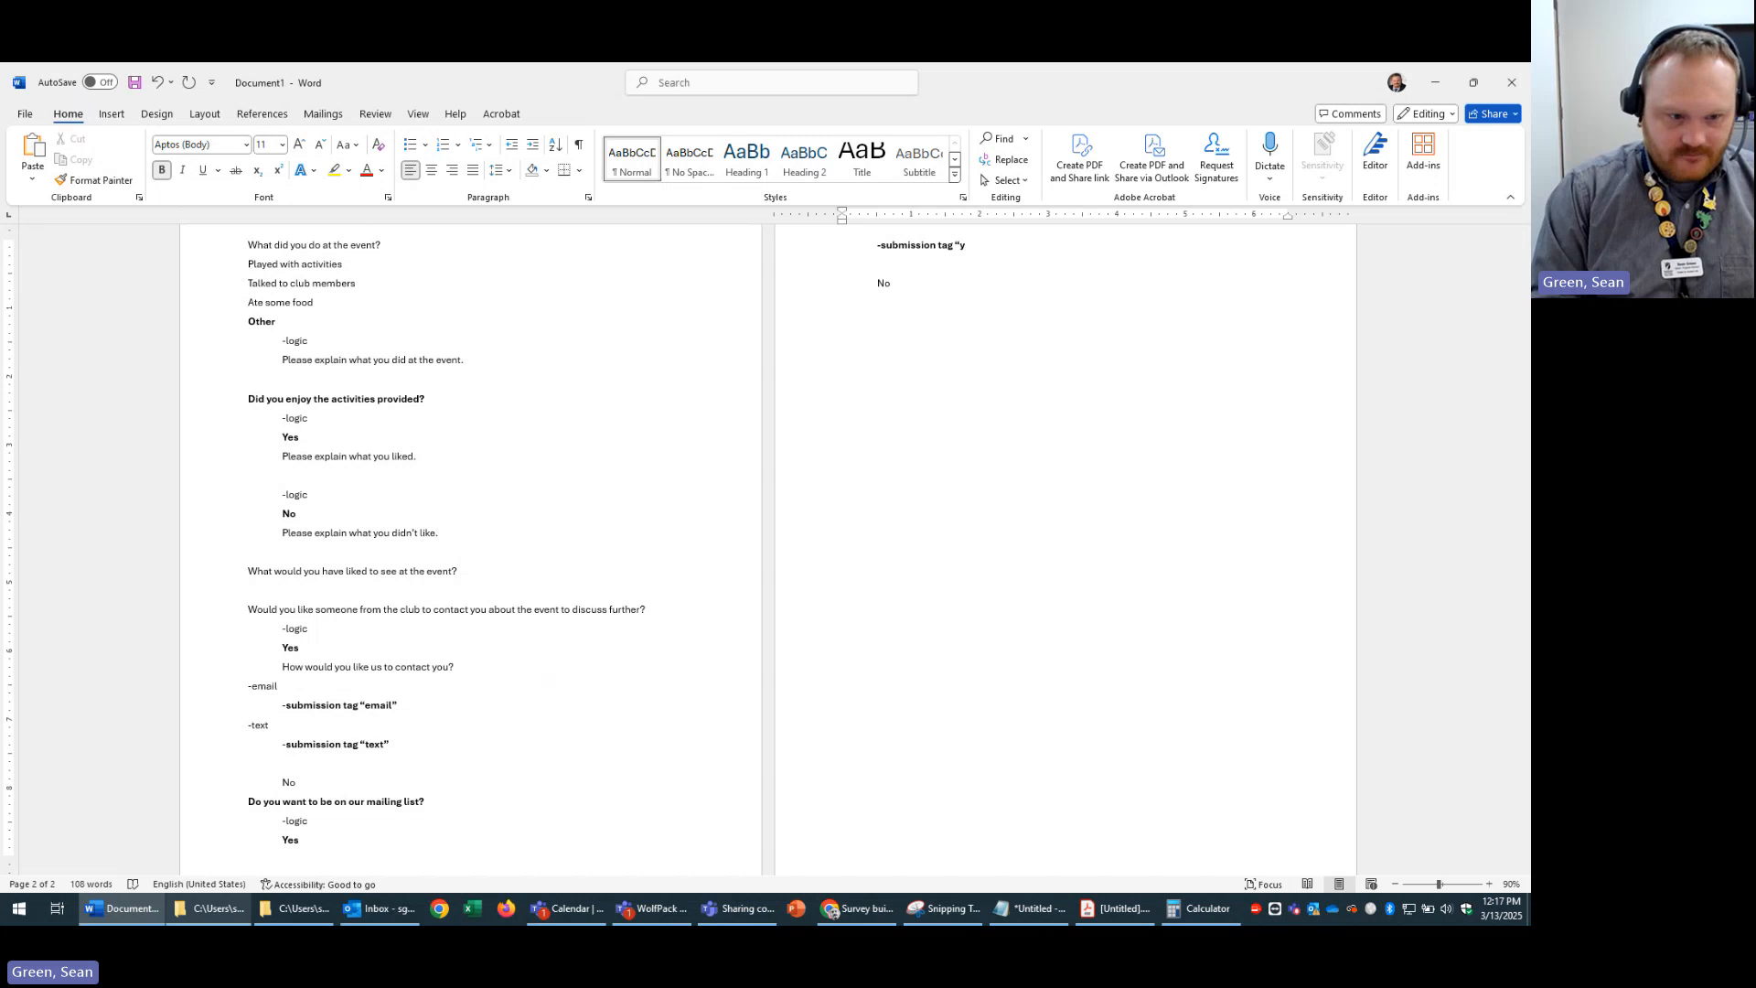
{"action": "type", "text": "mailing"}
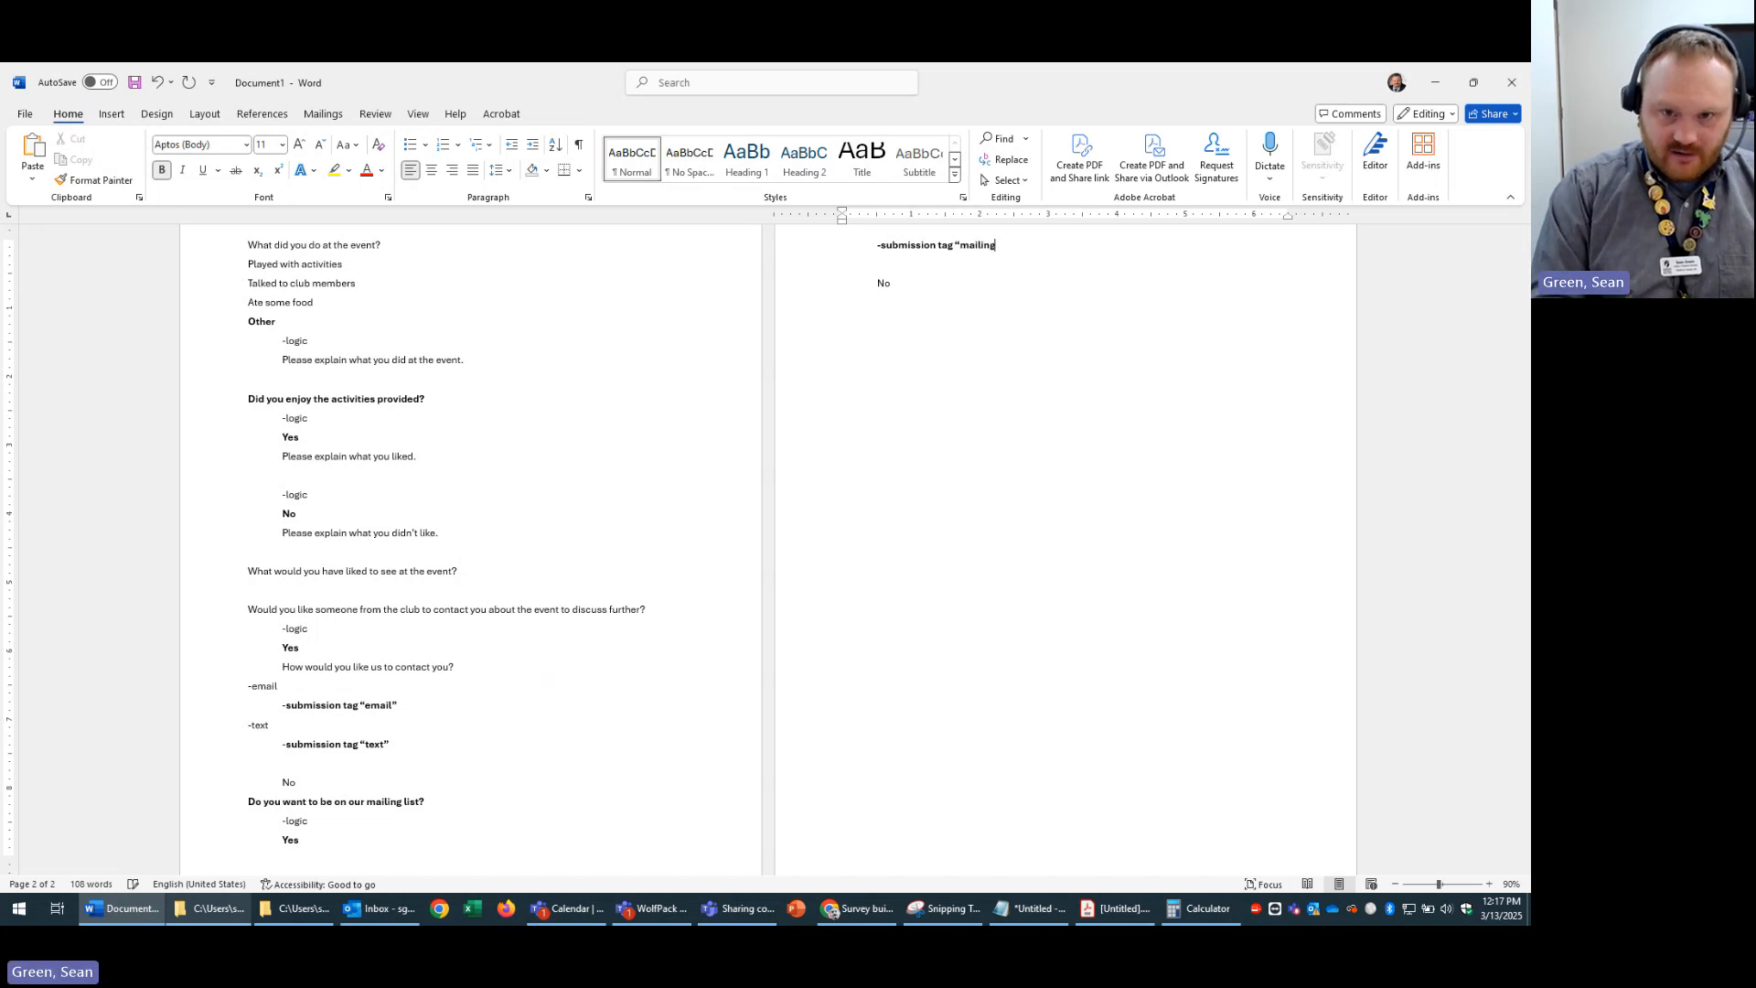
{"action": "type", "text": " list"}
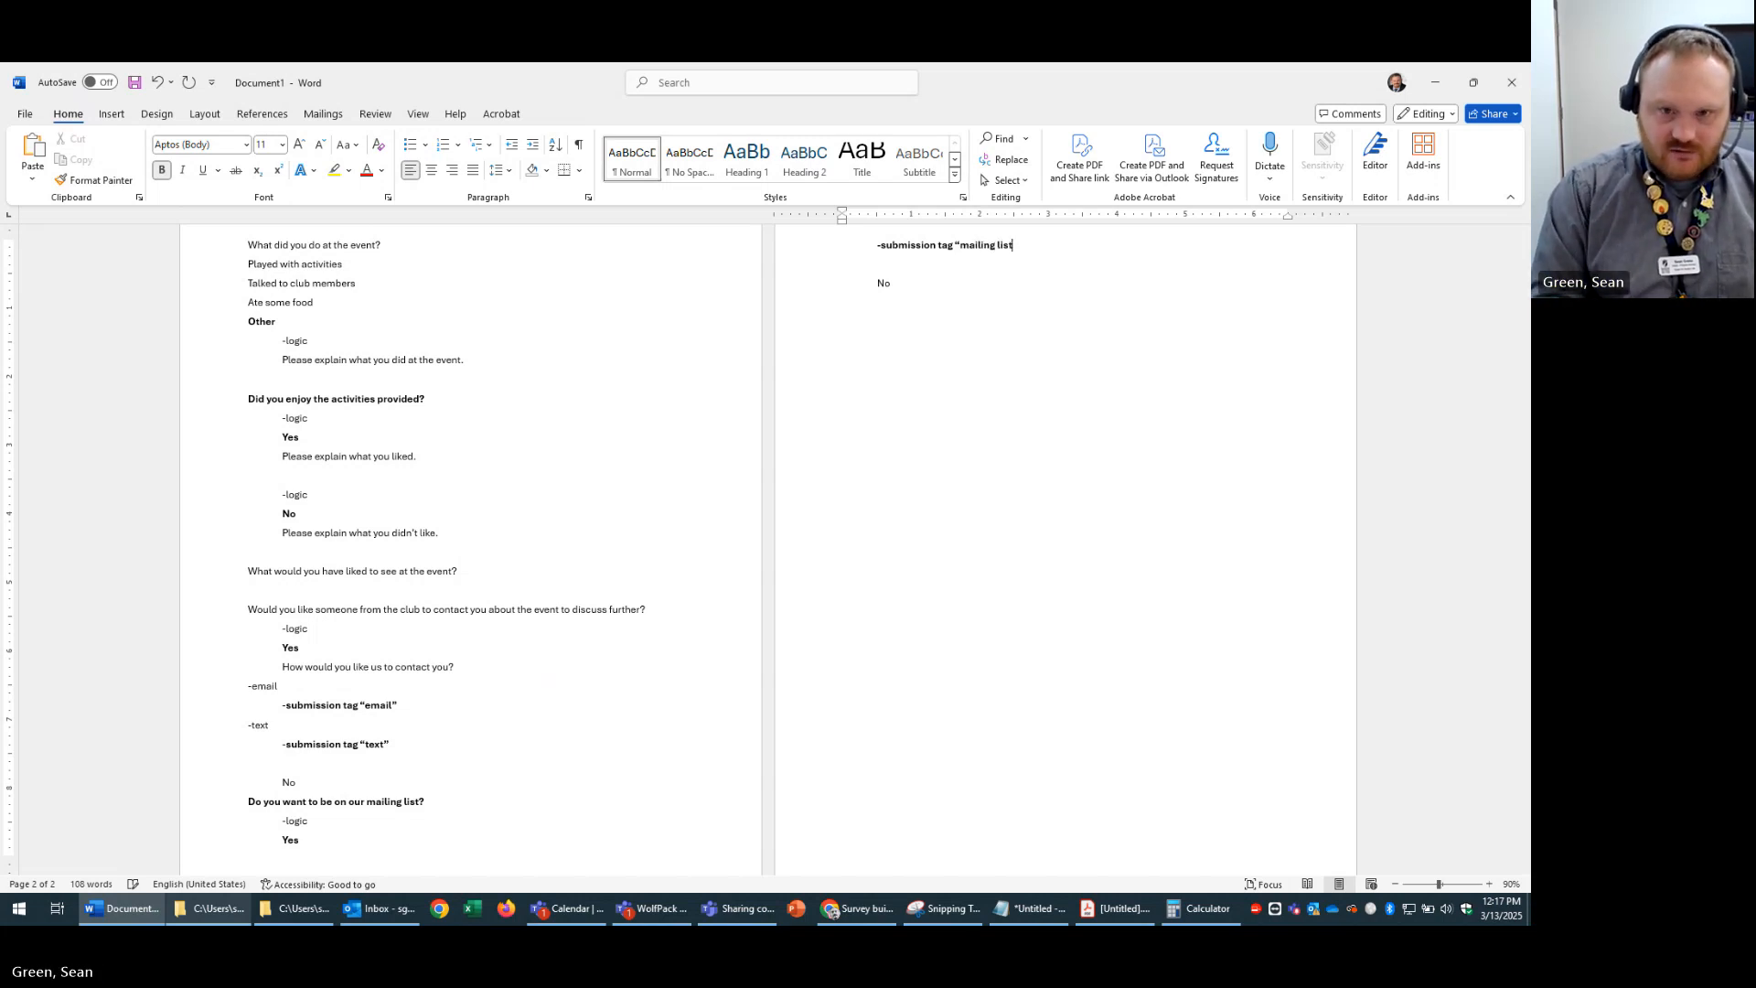
{"action": "key", "text": "BackSpace"}
{"action": "key", "text": "BackSpace"}
{"action": "key", "text": "BackSpace"}
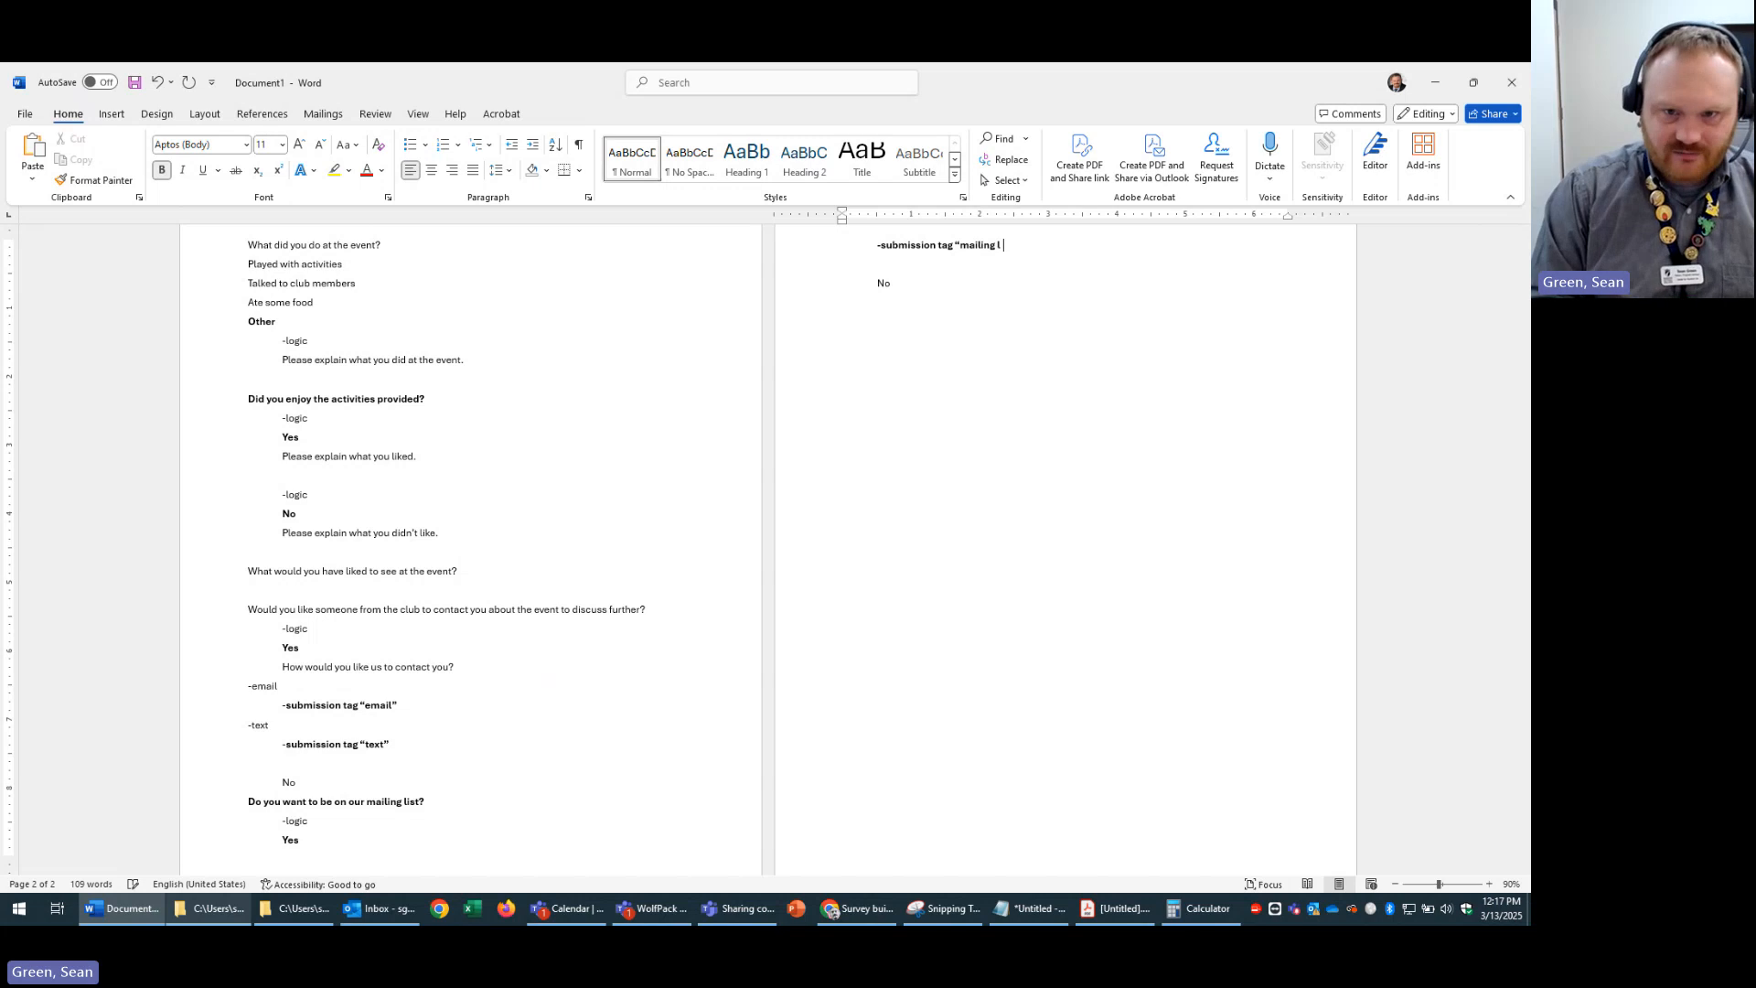
{"action": "type", "text": "\""}
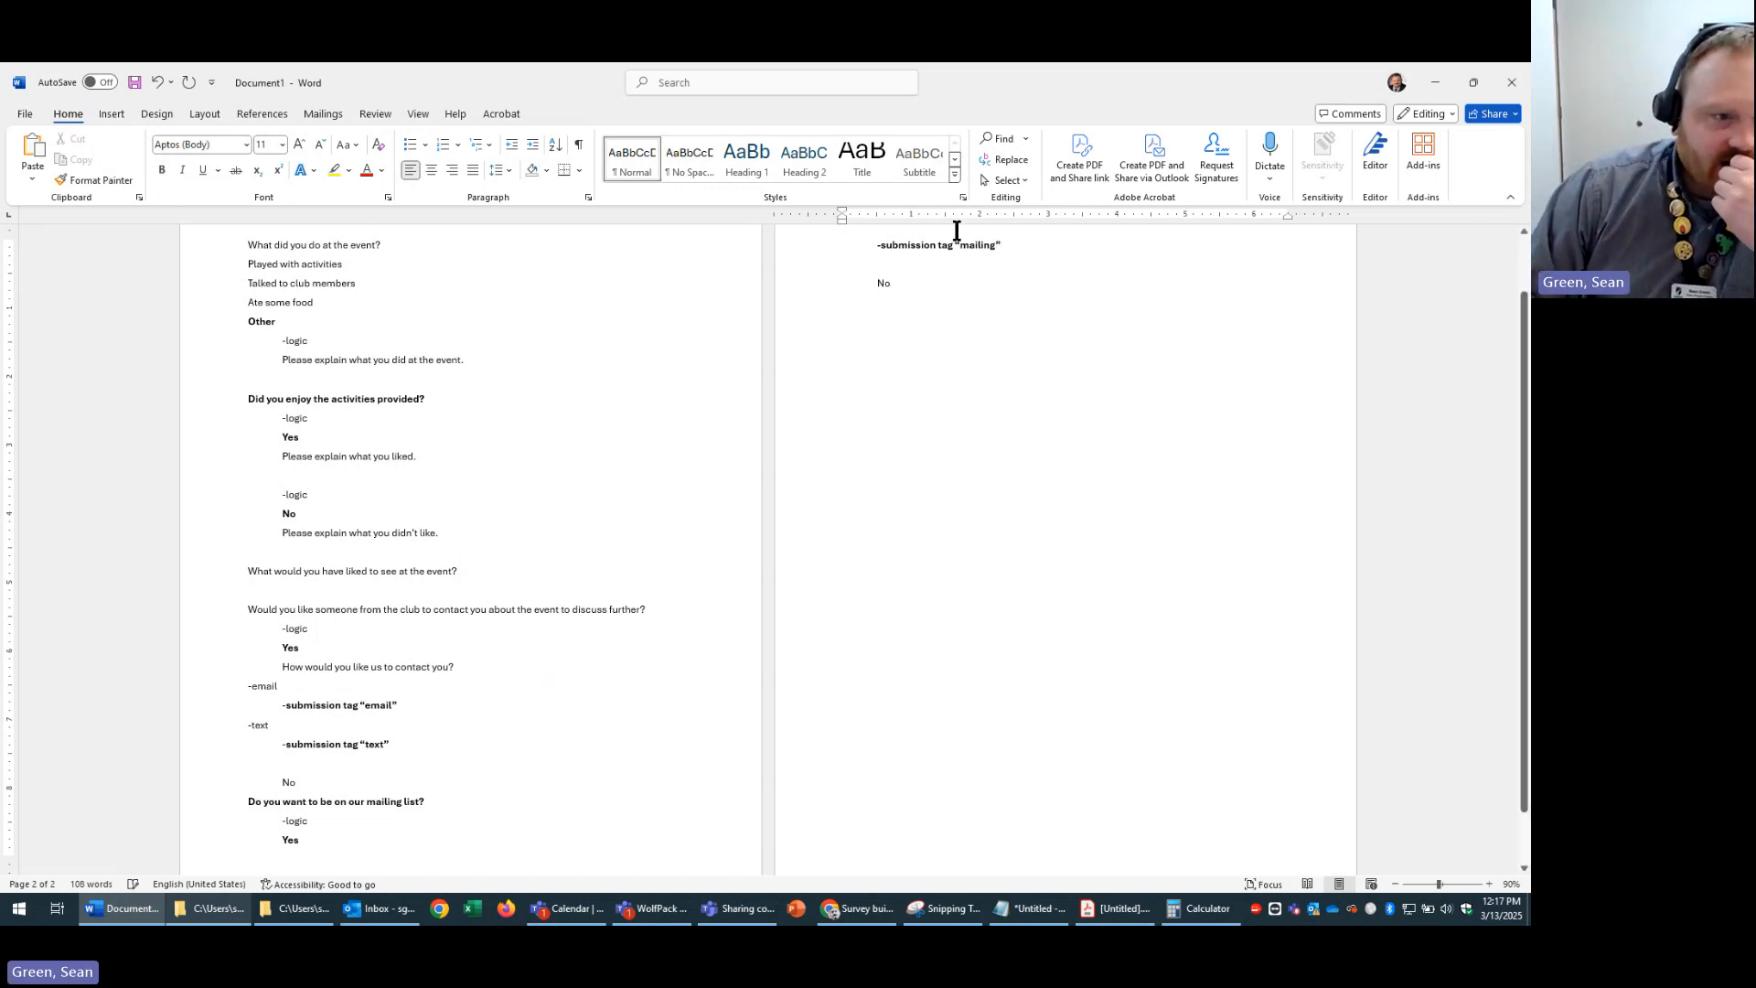
{"action": "scroll", "coordinate": [535, 562], "scroll_direction": "up", "scroll_amount": 1}
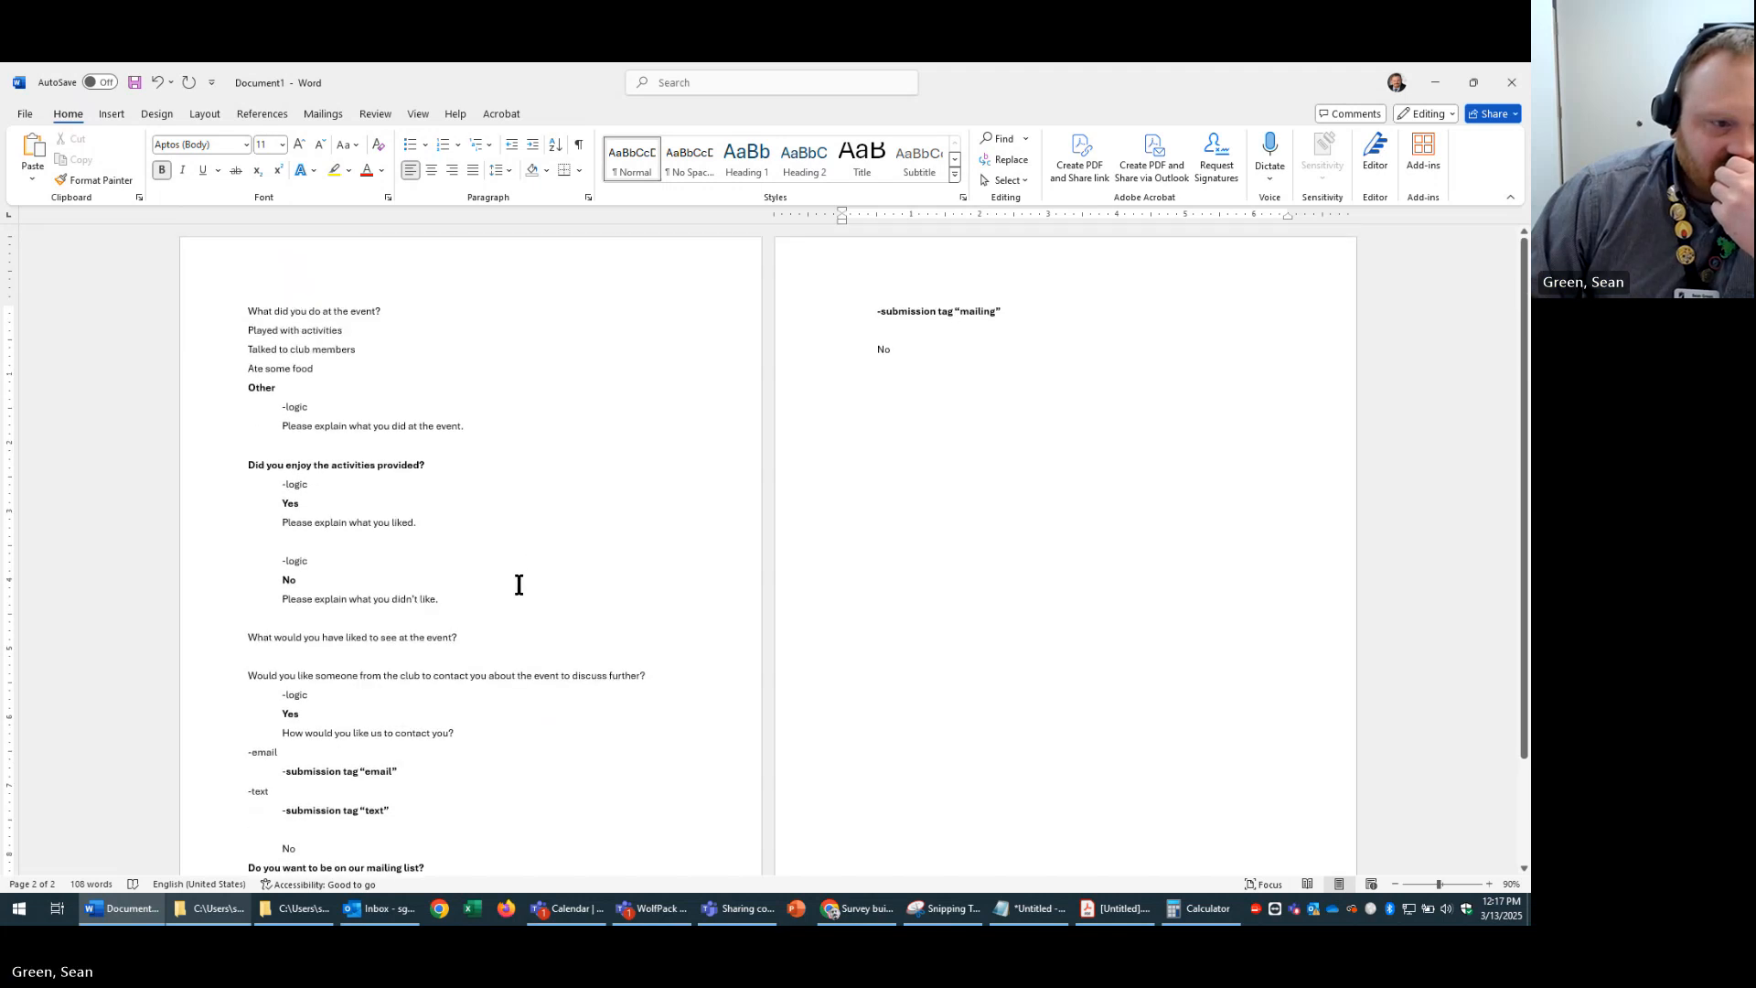
{"action": "left_click", "coordinate": [396, 528]}
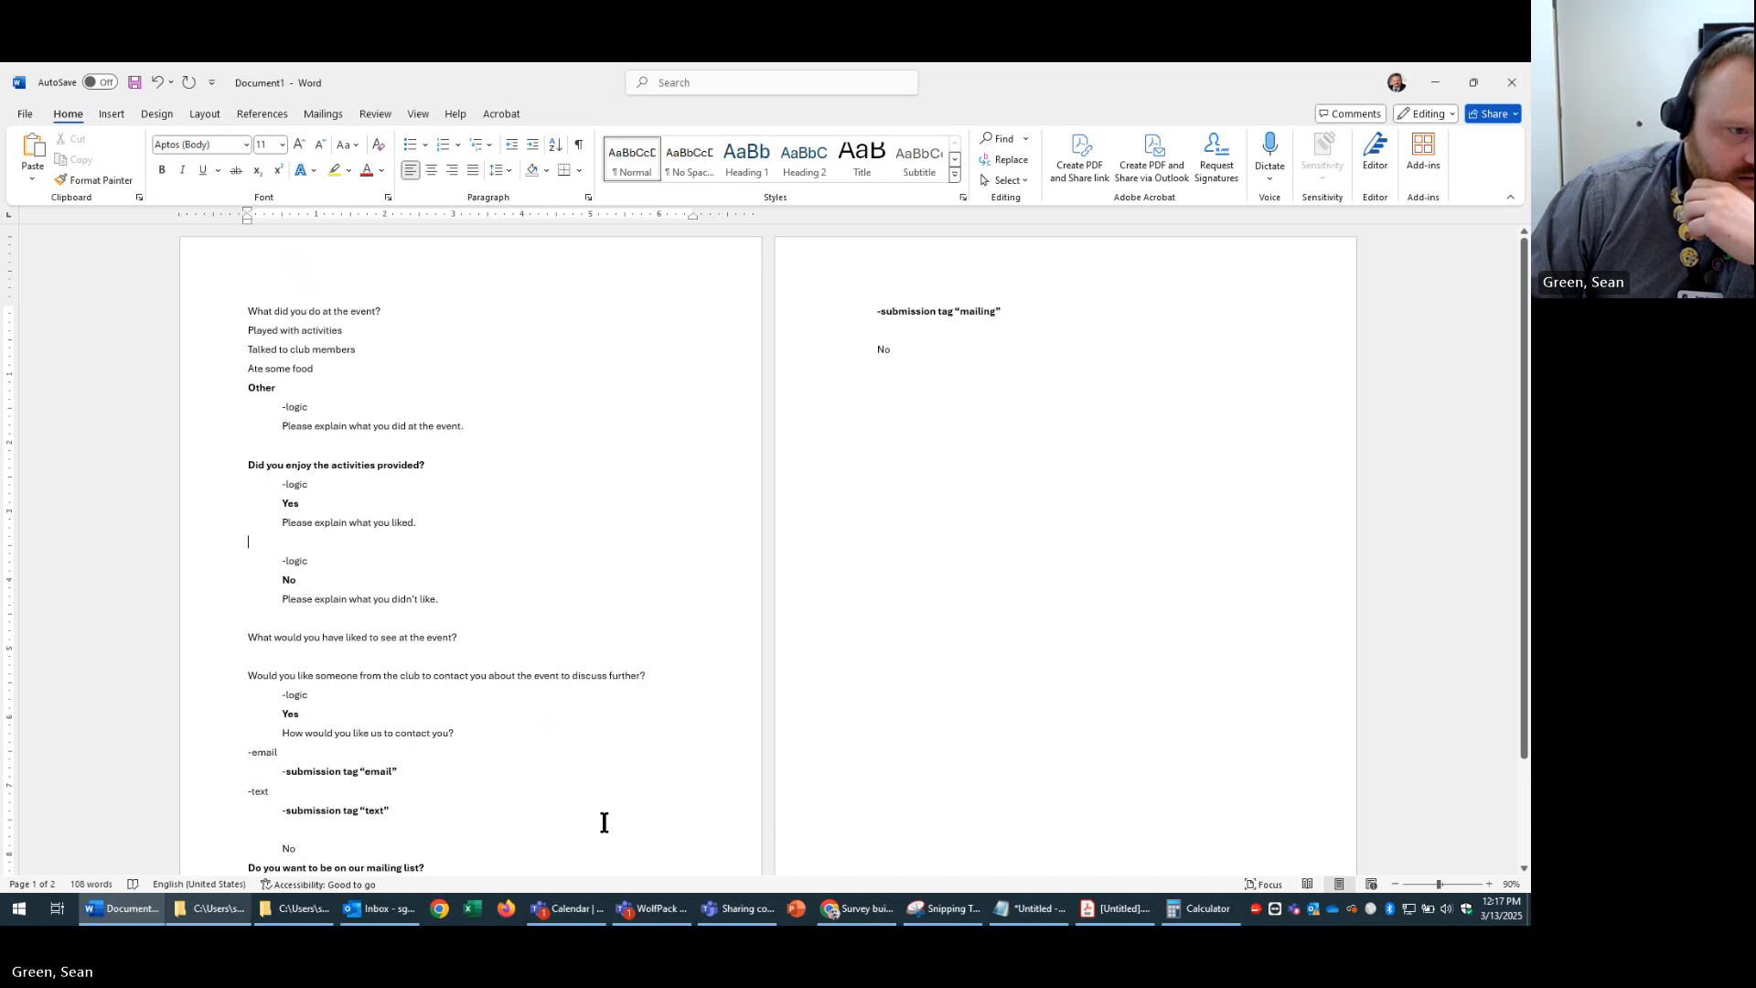
{"action": "left_click", "coordinate": [1060, 410]}
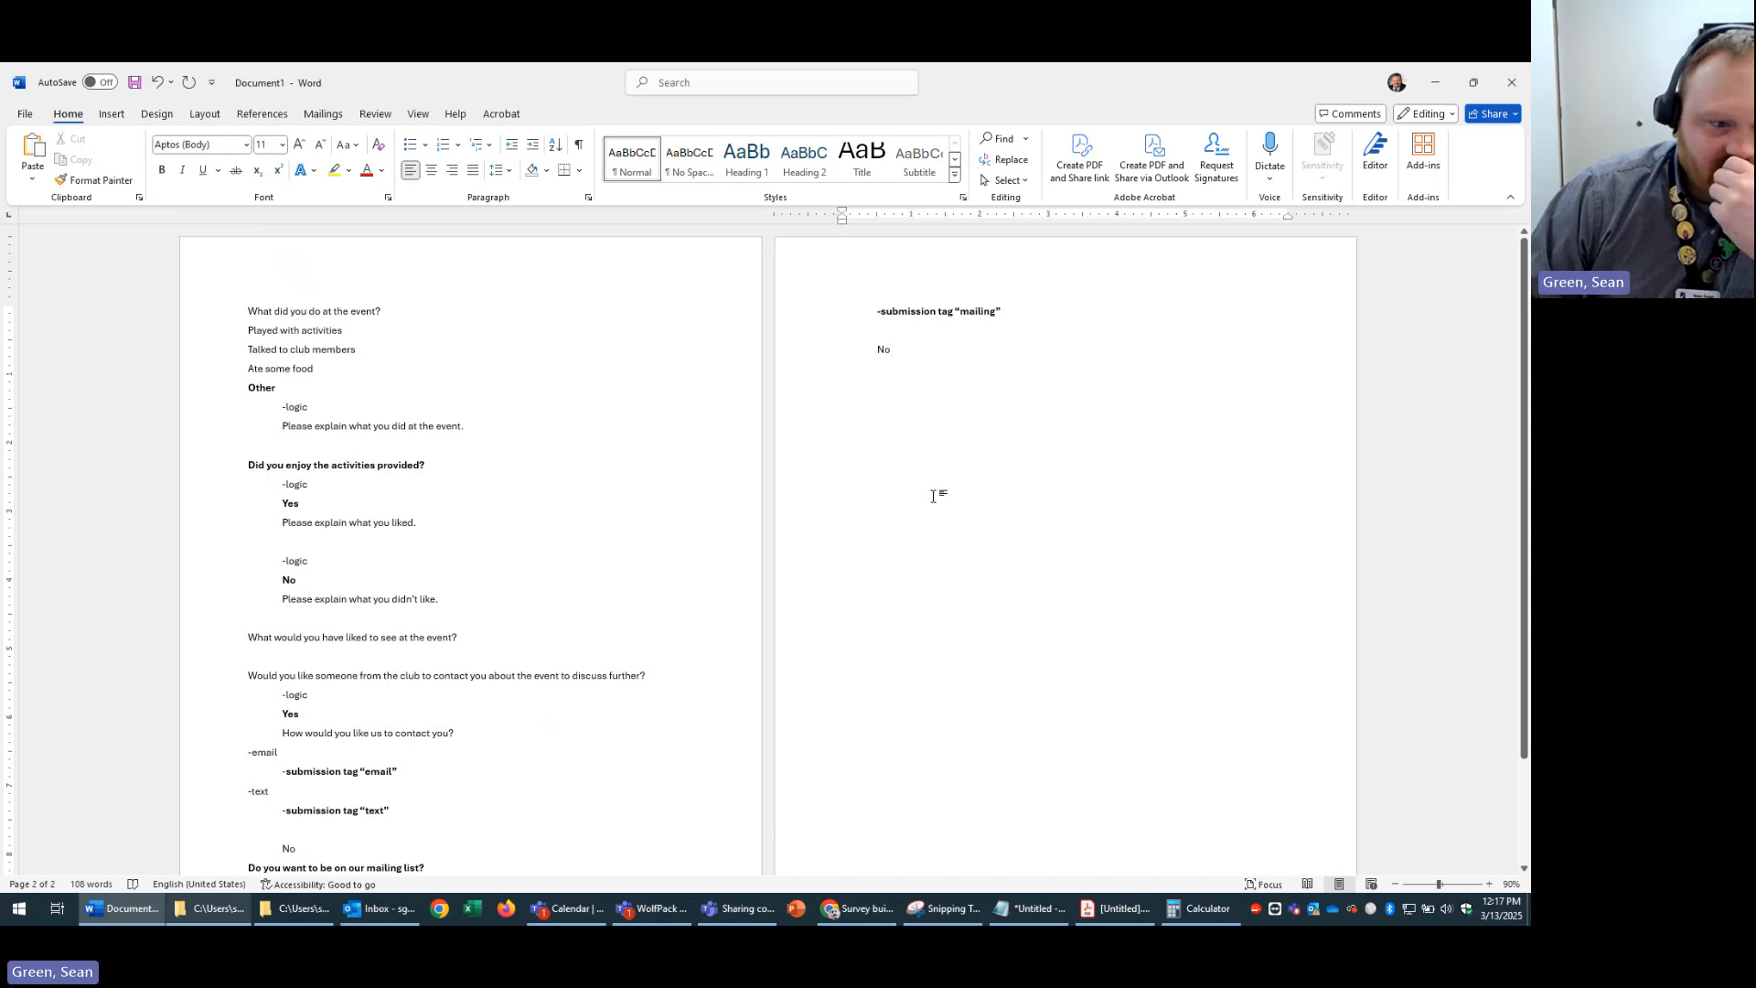
{"action": "scroll", "coordinate": [937, 494], "scroll_direction": "down", "scroll_amount": 2}
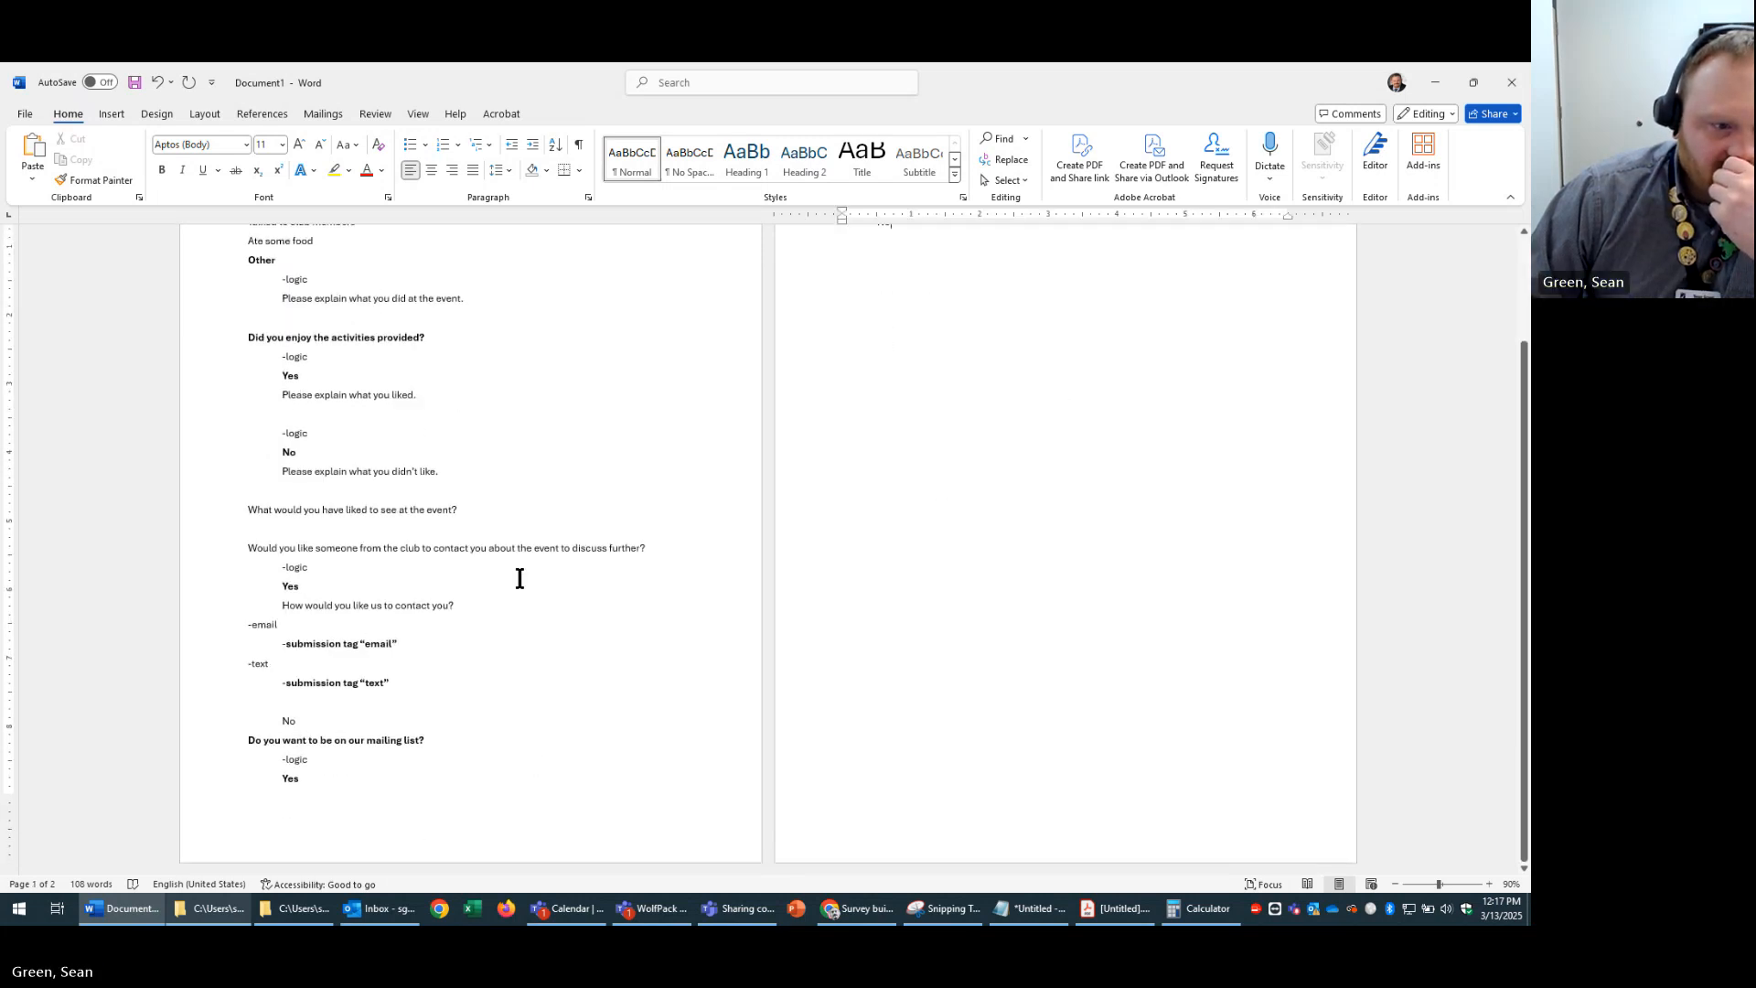
{"action": "left_click", "coordinate": [409, 701]}
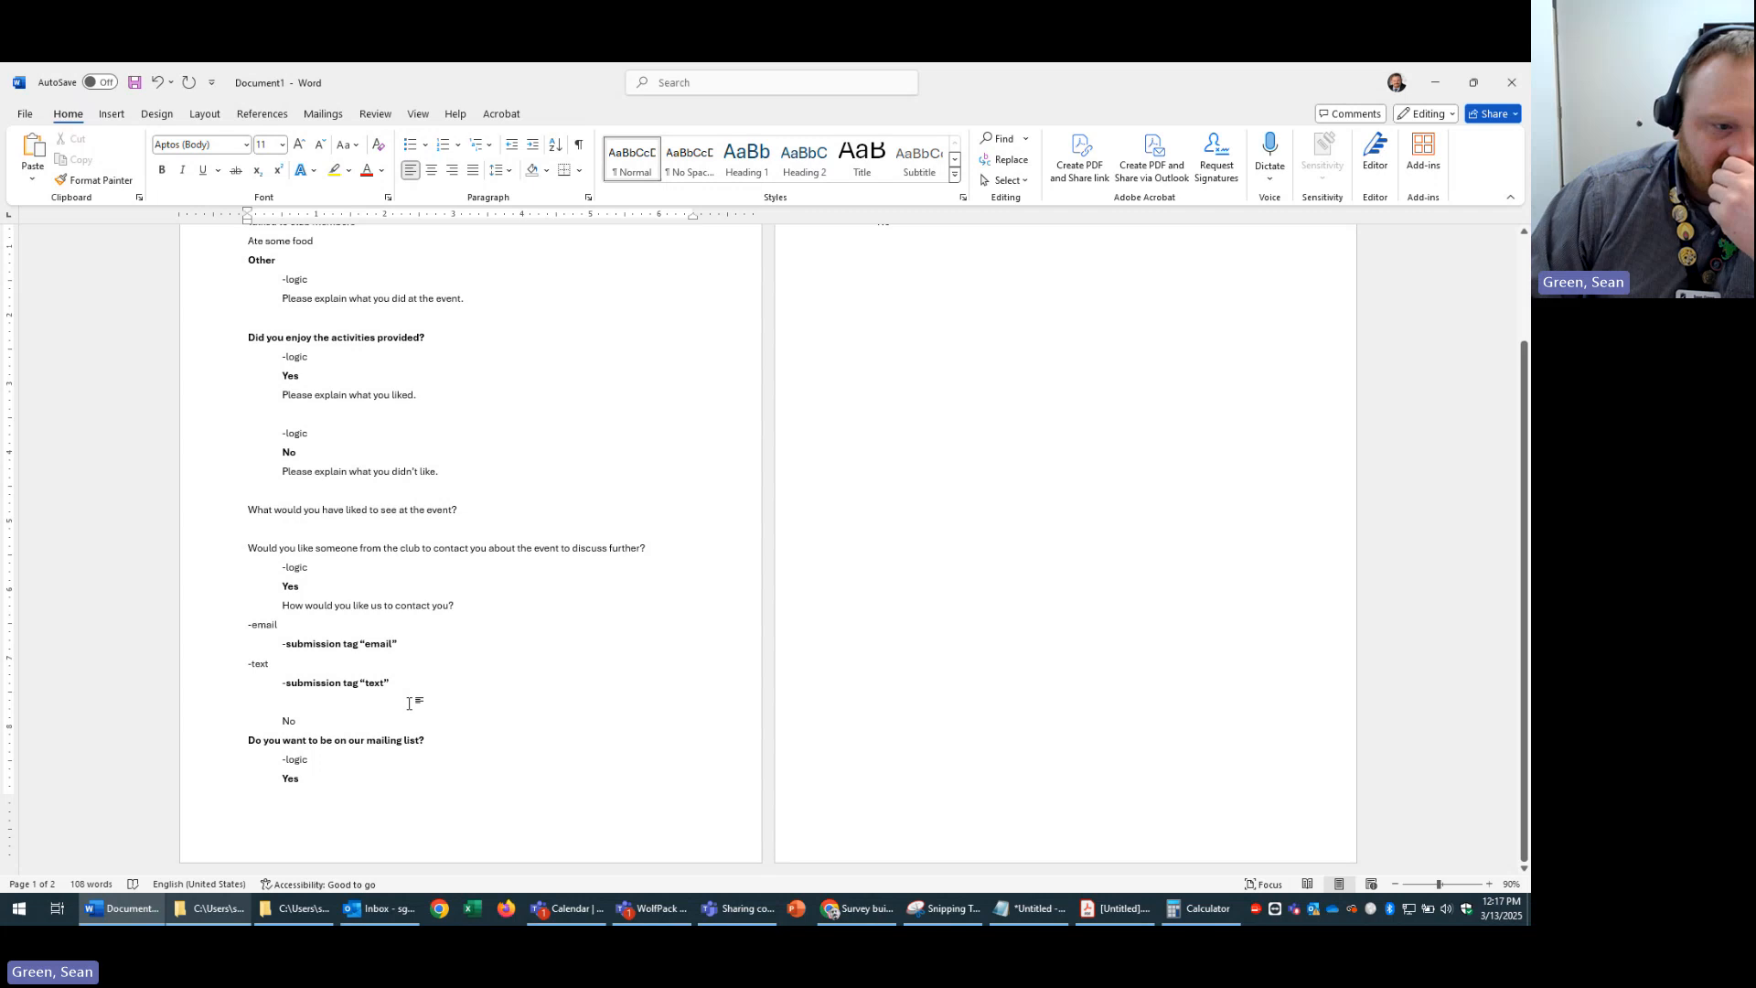
- Add a line reading -workflow trigger here- below the Yes answer of the question about being contacted by the club
{"action": "left_click", "coordinate": [378, 586]}
{"action": "left_click", "coordinate": [352, 574]}
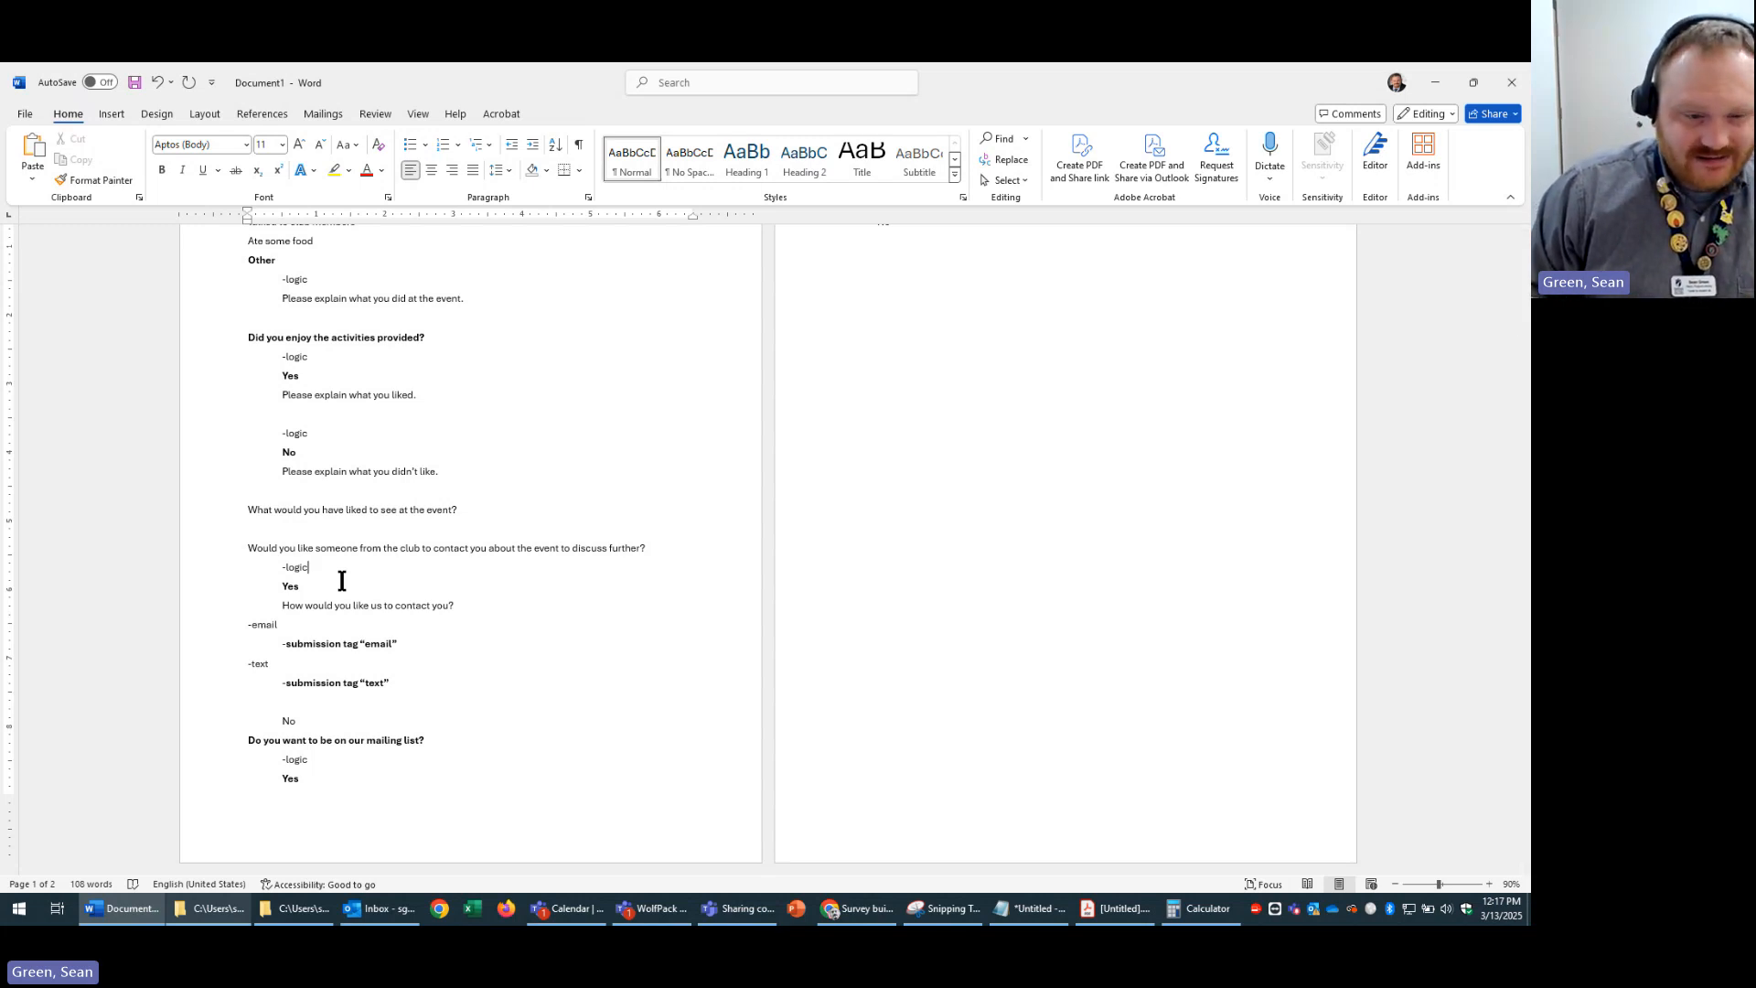
{"action": "left_click", "coordinate": [342, 582]}
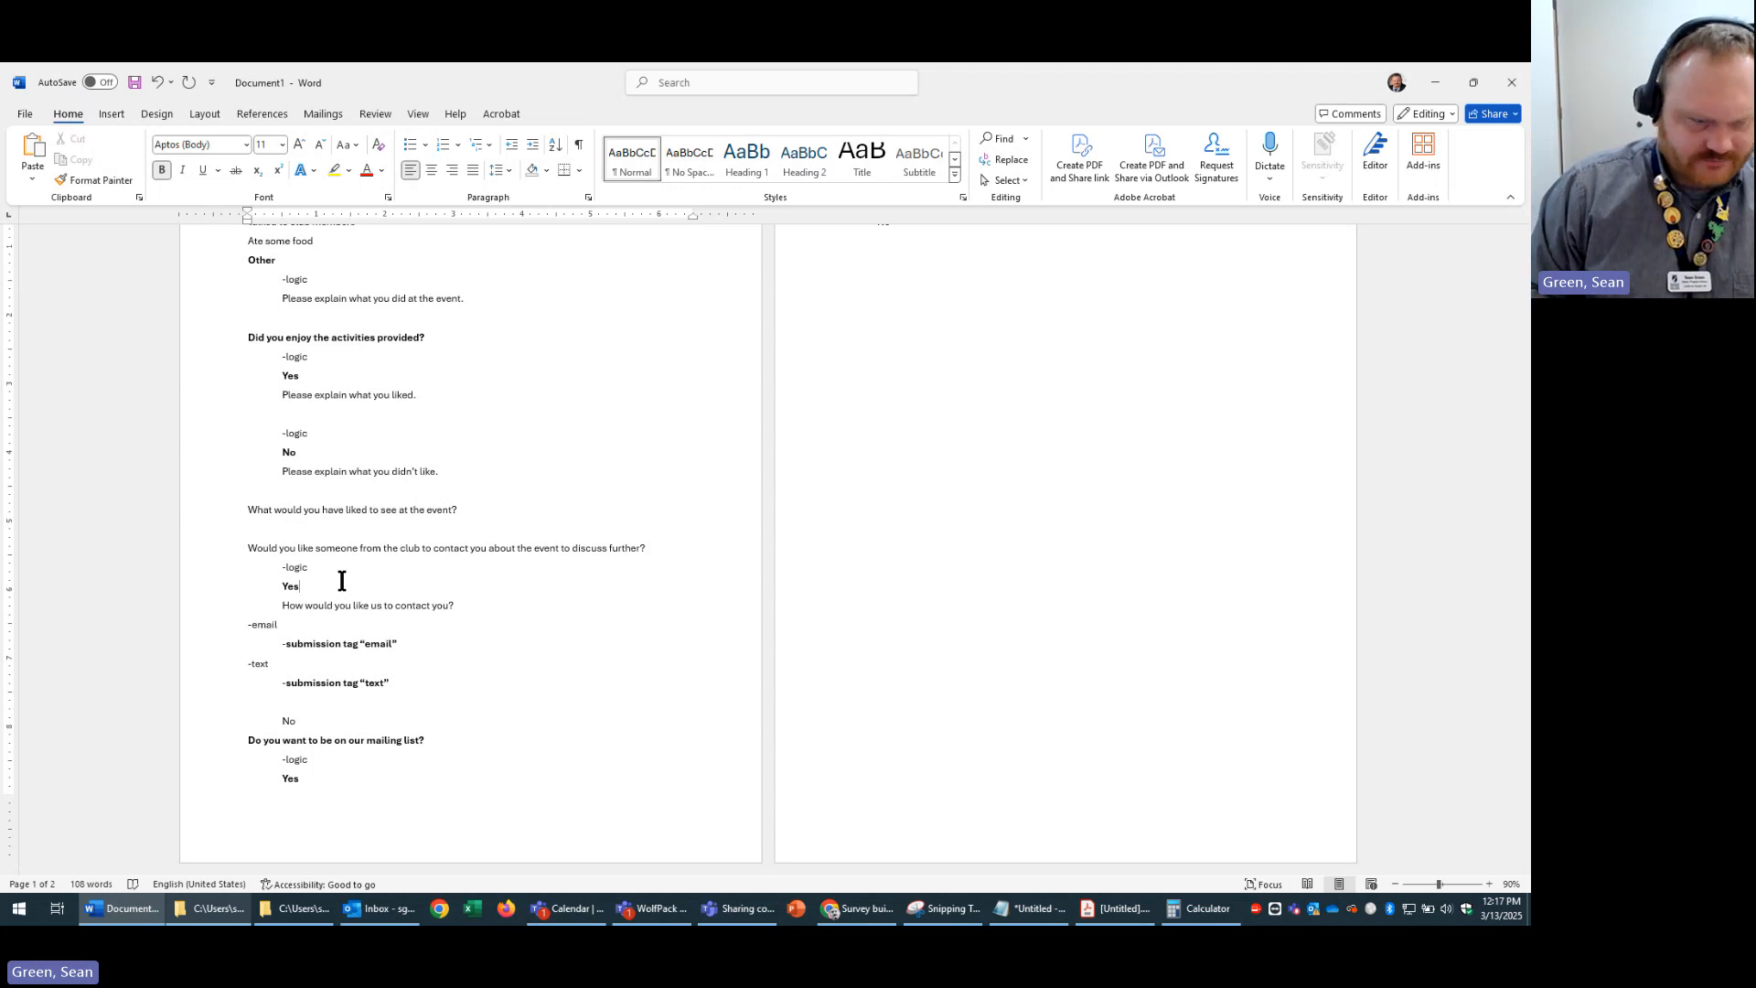
{"action": "key", "text": "Return"}
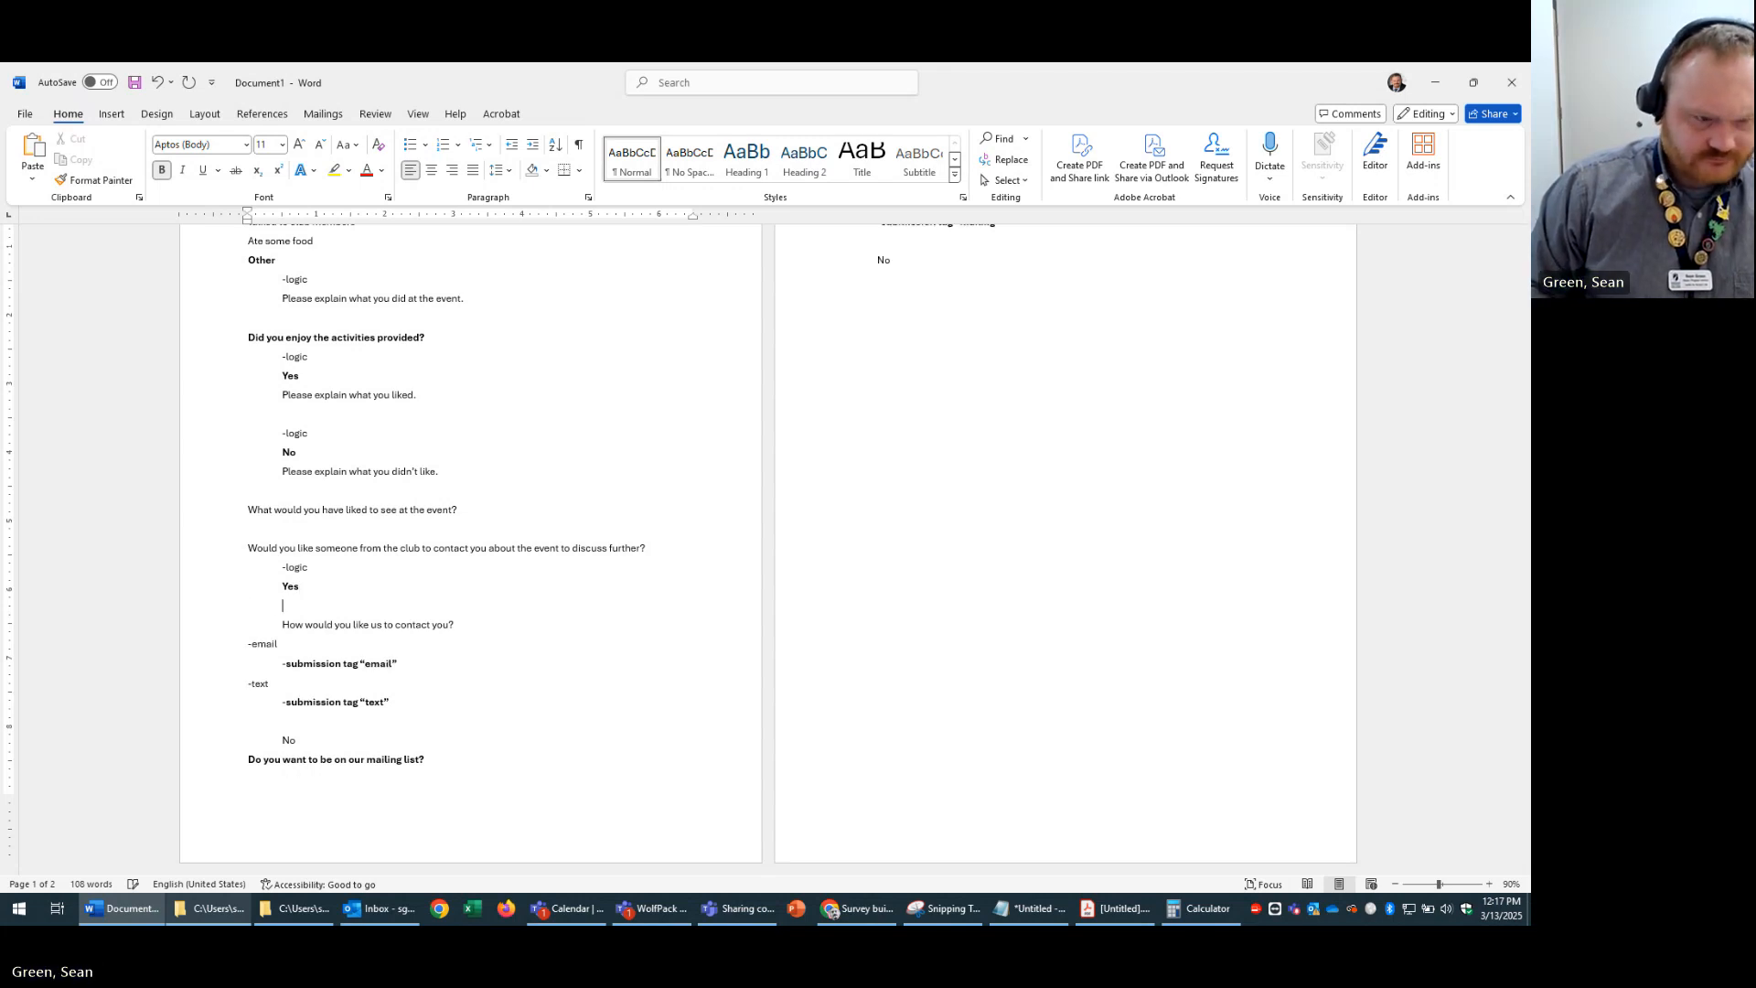
{"action": "type", "text": "-work"}
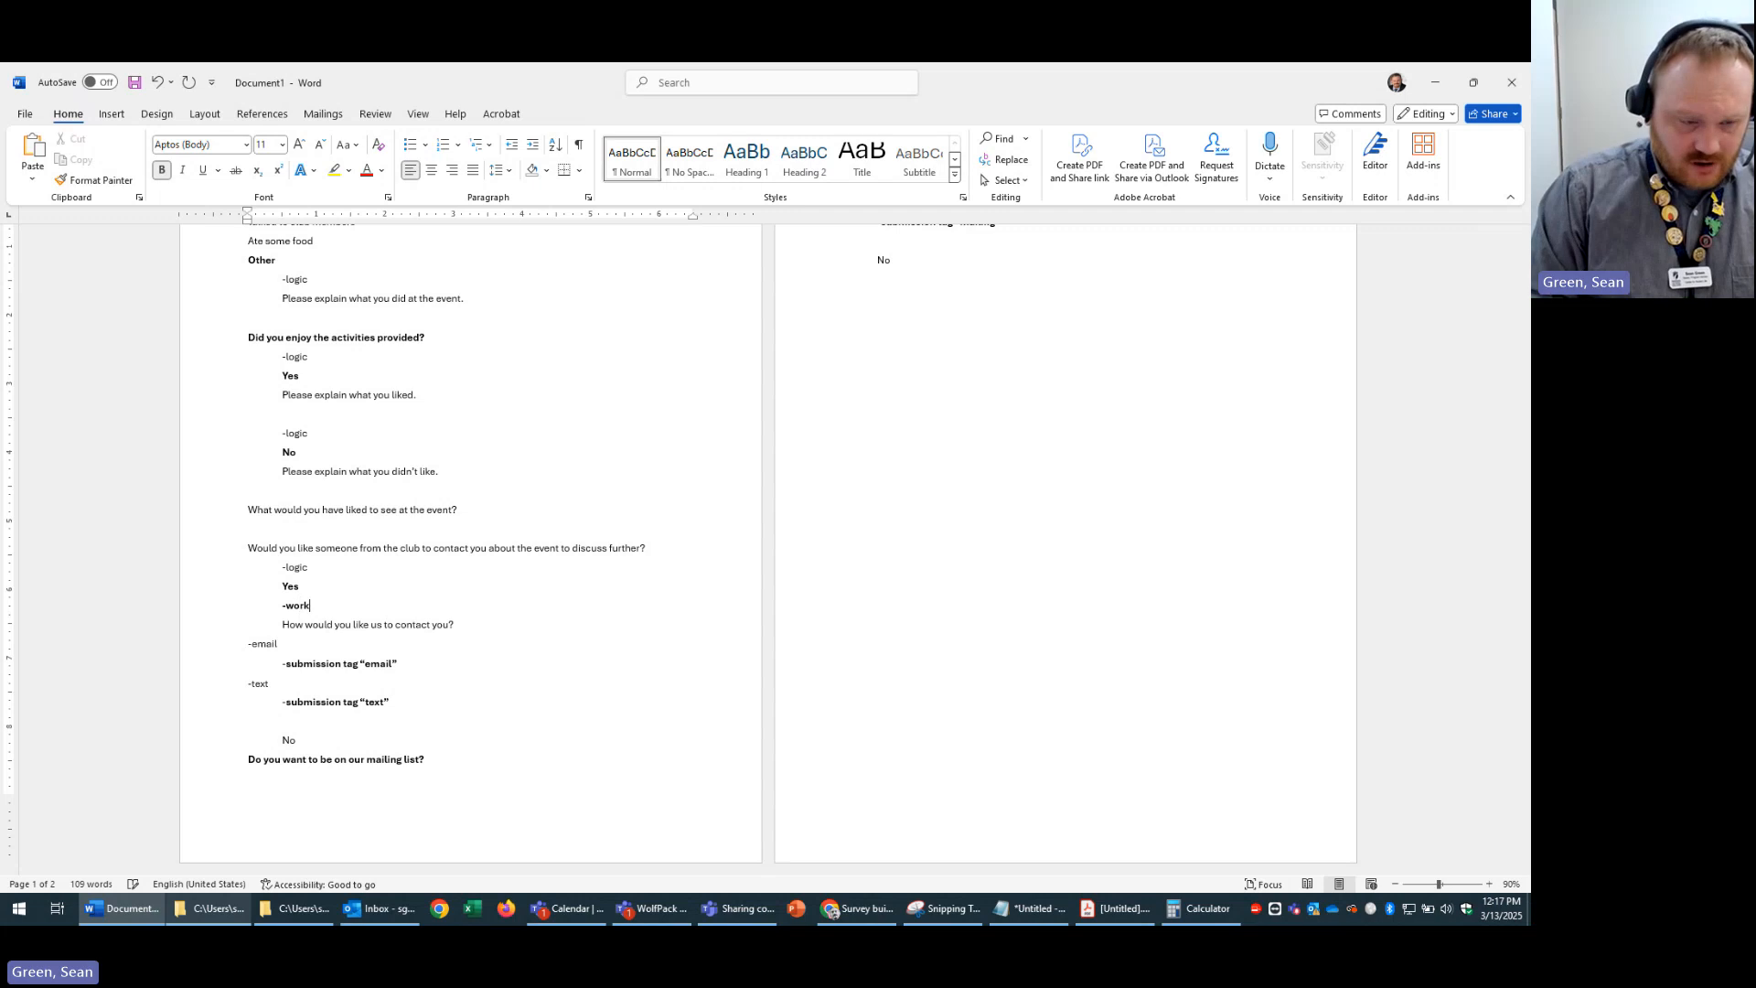
{"action": "type", "text": "folw"}
{"action": "key", "text": "BackSpace"}
{"action": "key", "text": "BackSpace"}
{"action": "key", "text": "BackSpace"}
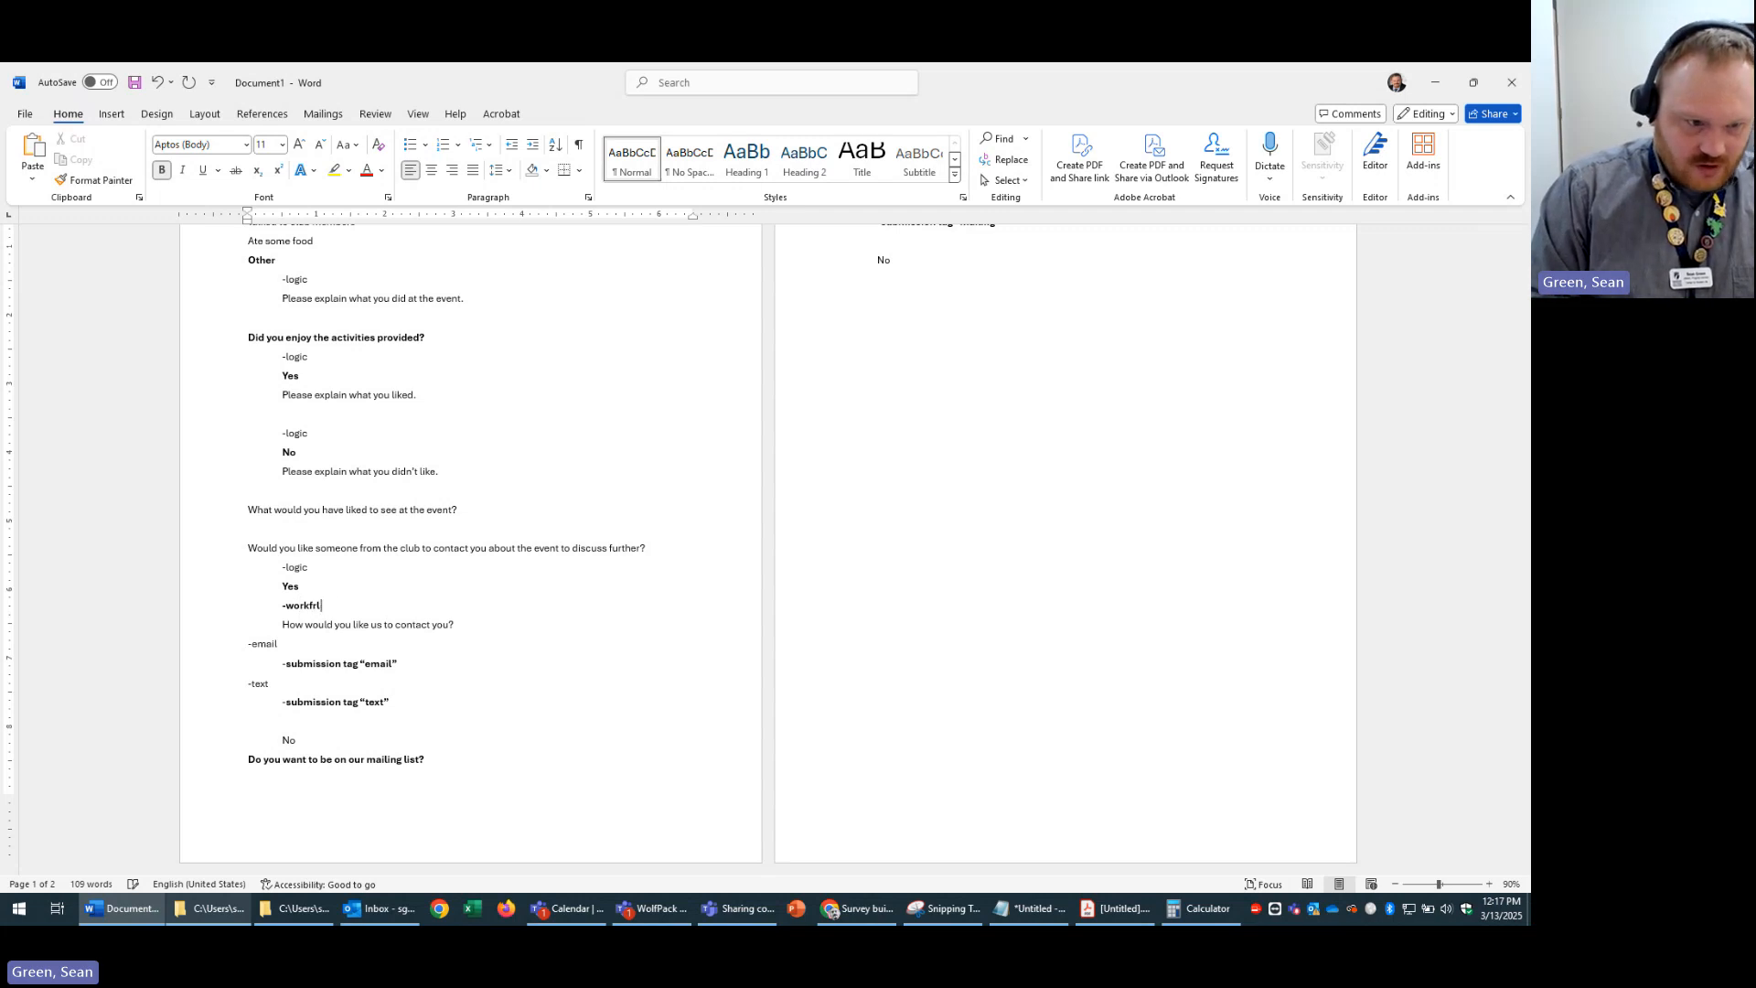
{"action": "type", "text": "low "}
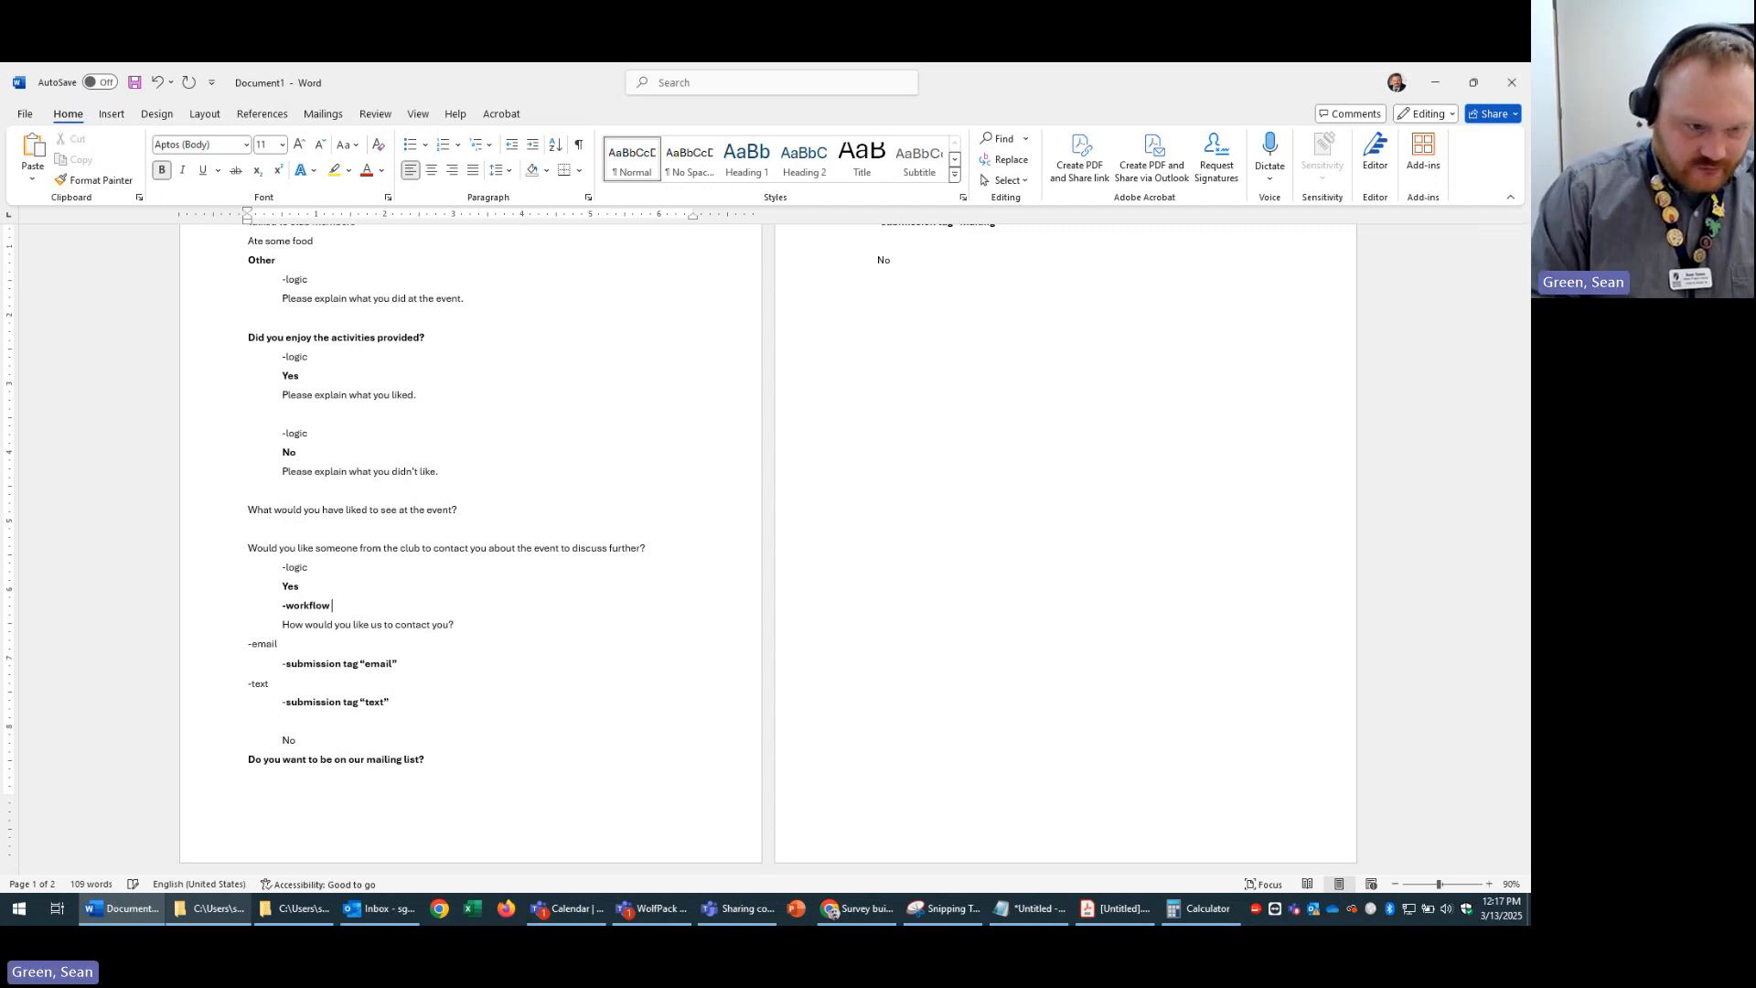
{"action": "type", "text": "trigger"}
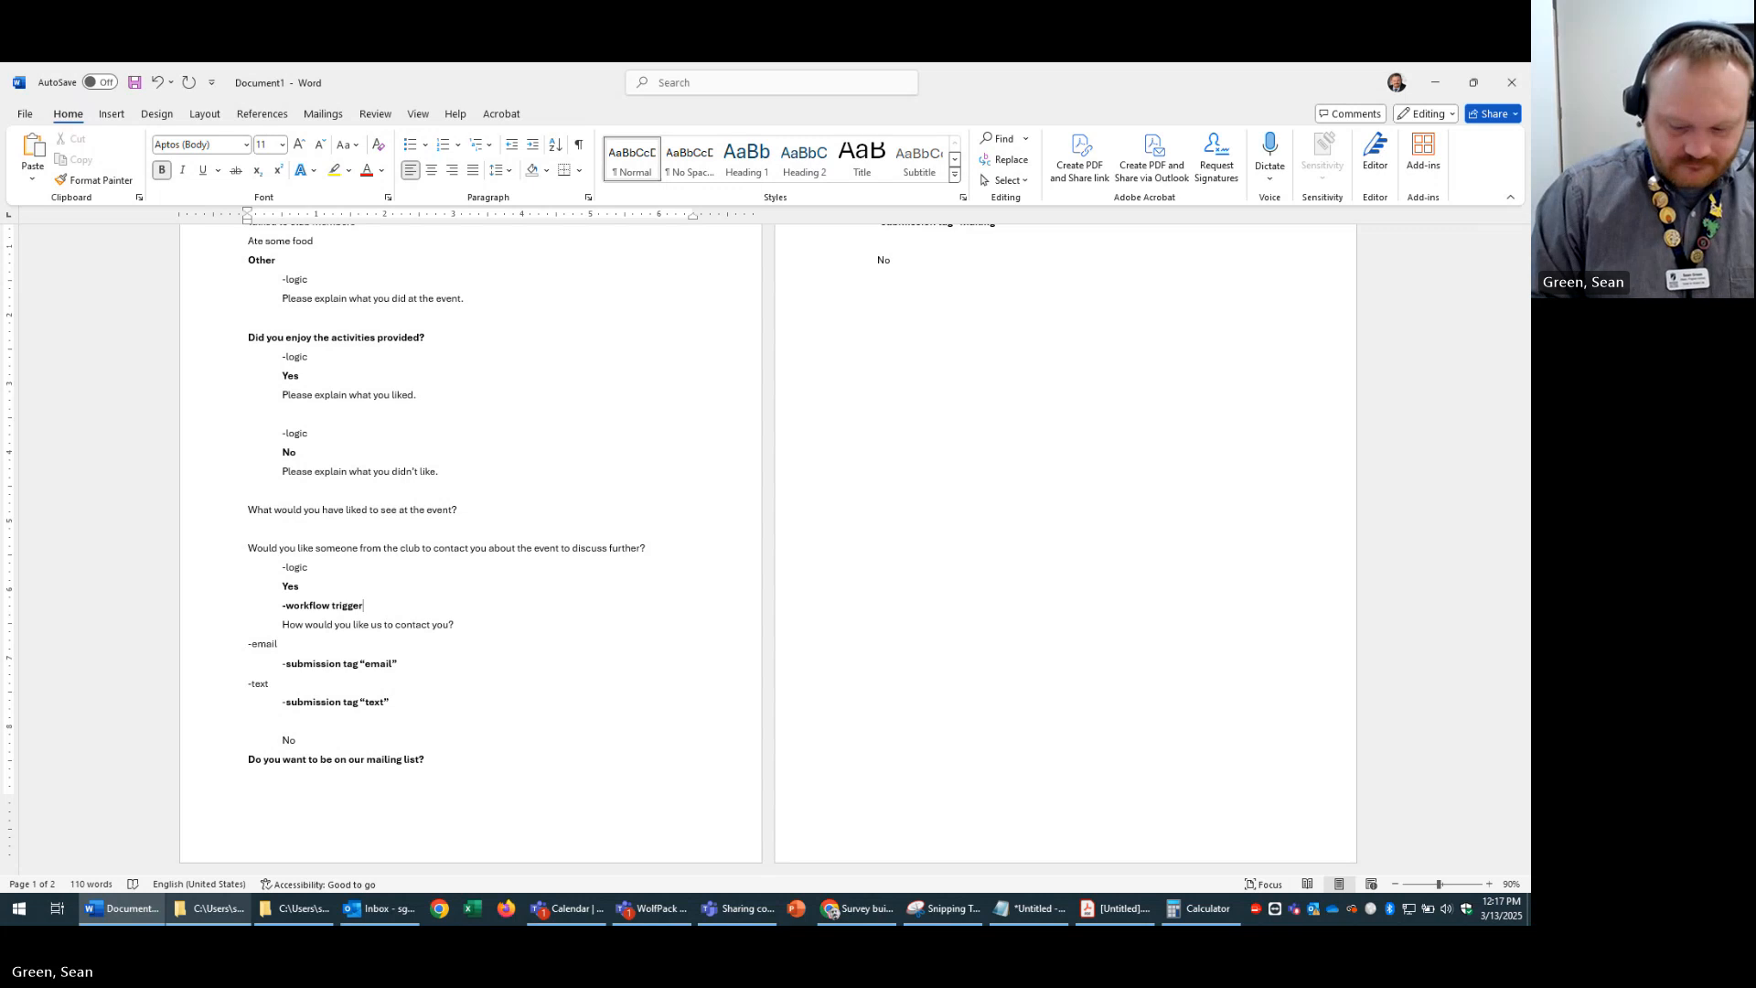
{"action": "type", "text": " here-"}
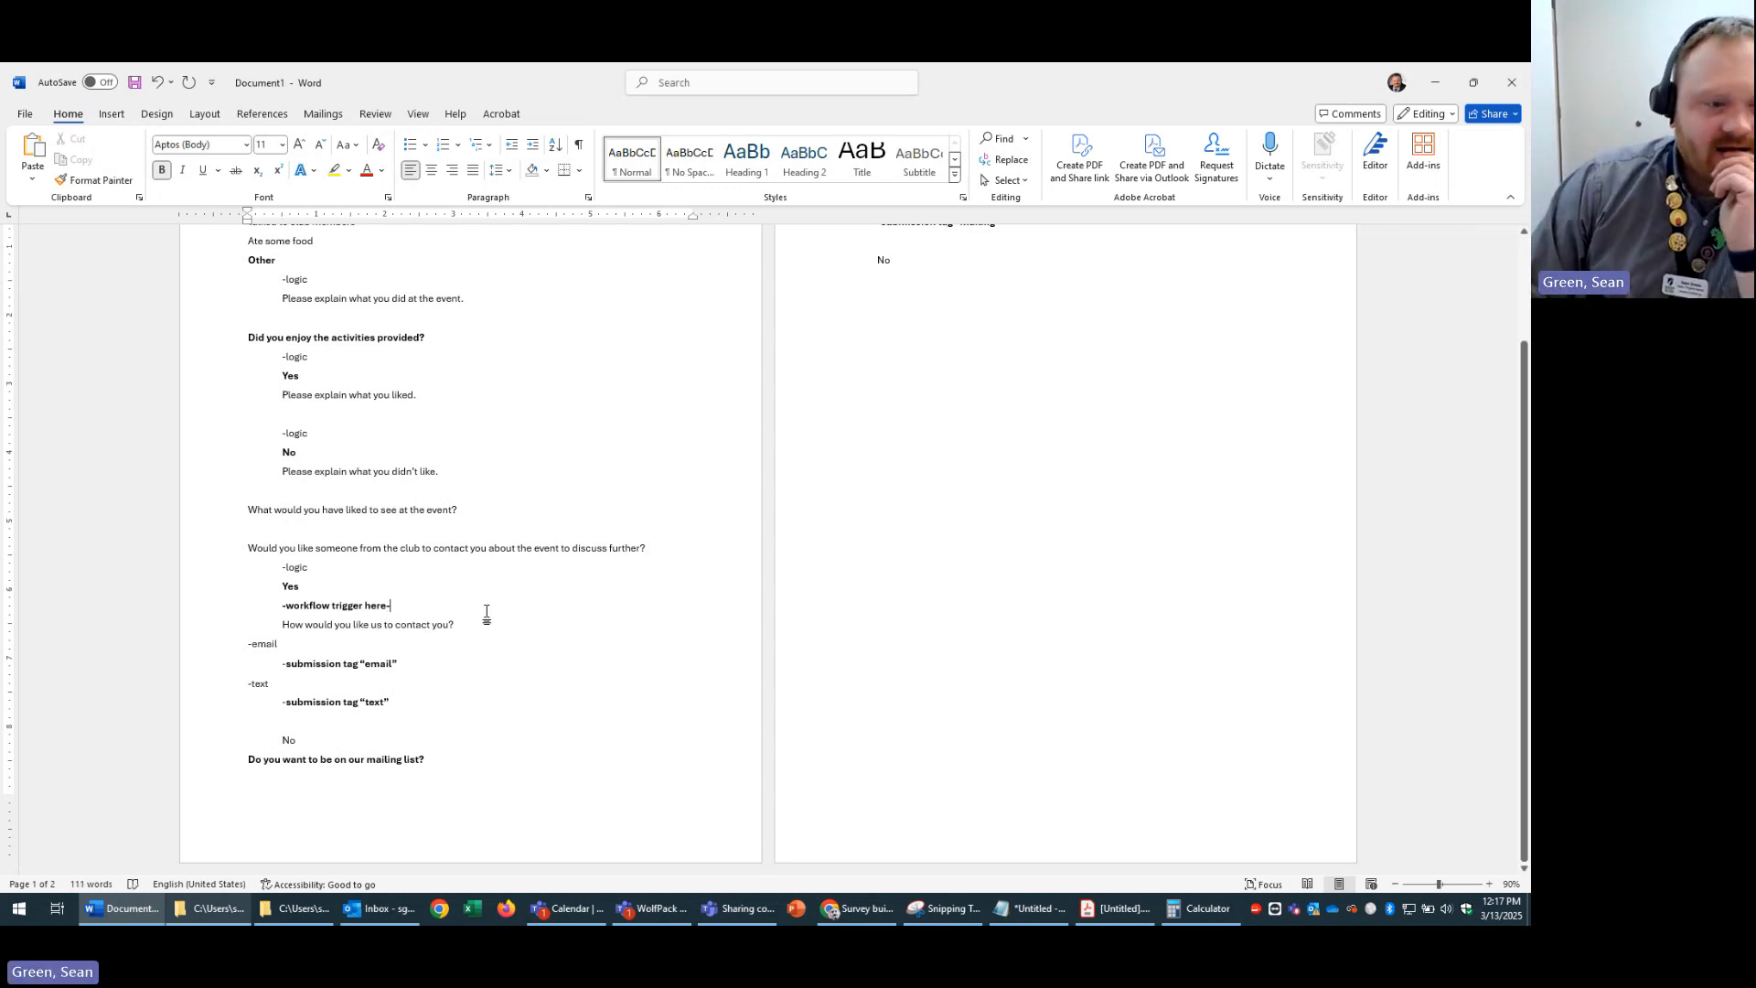
- Tighten the line spacing of the entire survey draft so that all questions fit on one page
{"action": "left_click", "coordinate": [347, 642]}
{"action": "scroll", "coordinate": [1097, 424], "scroll_direction": "up", "scroll_amount": 1}
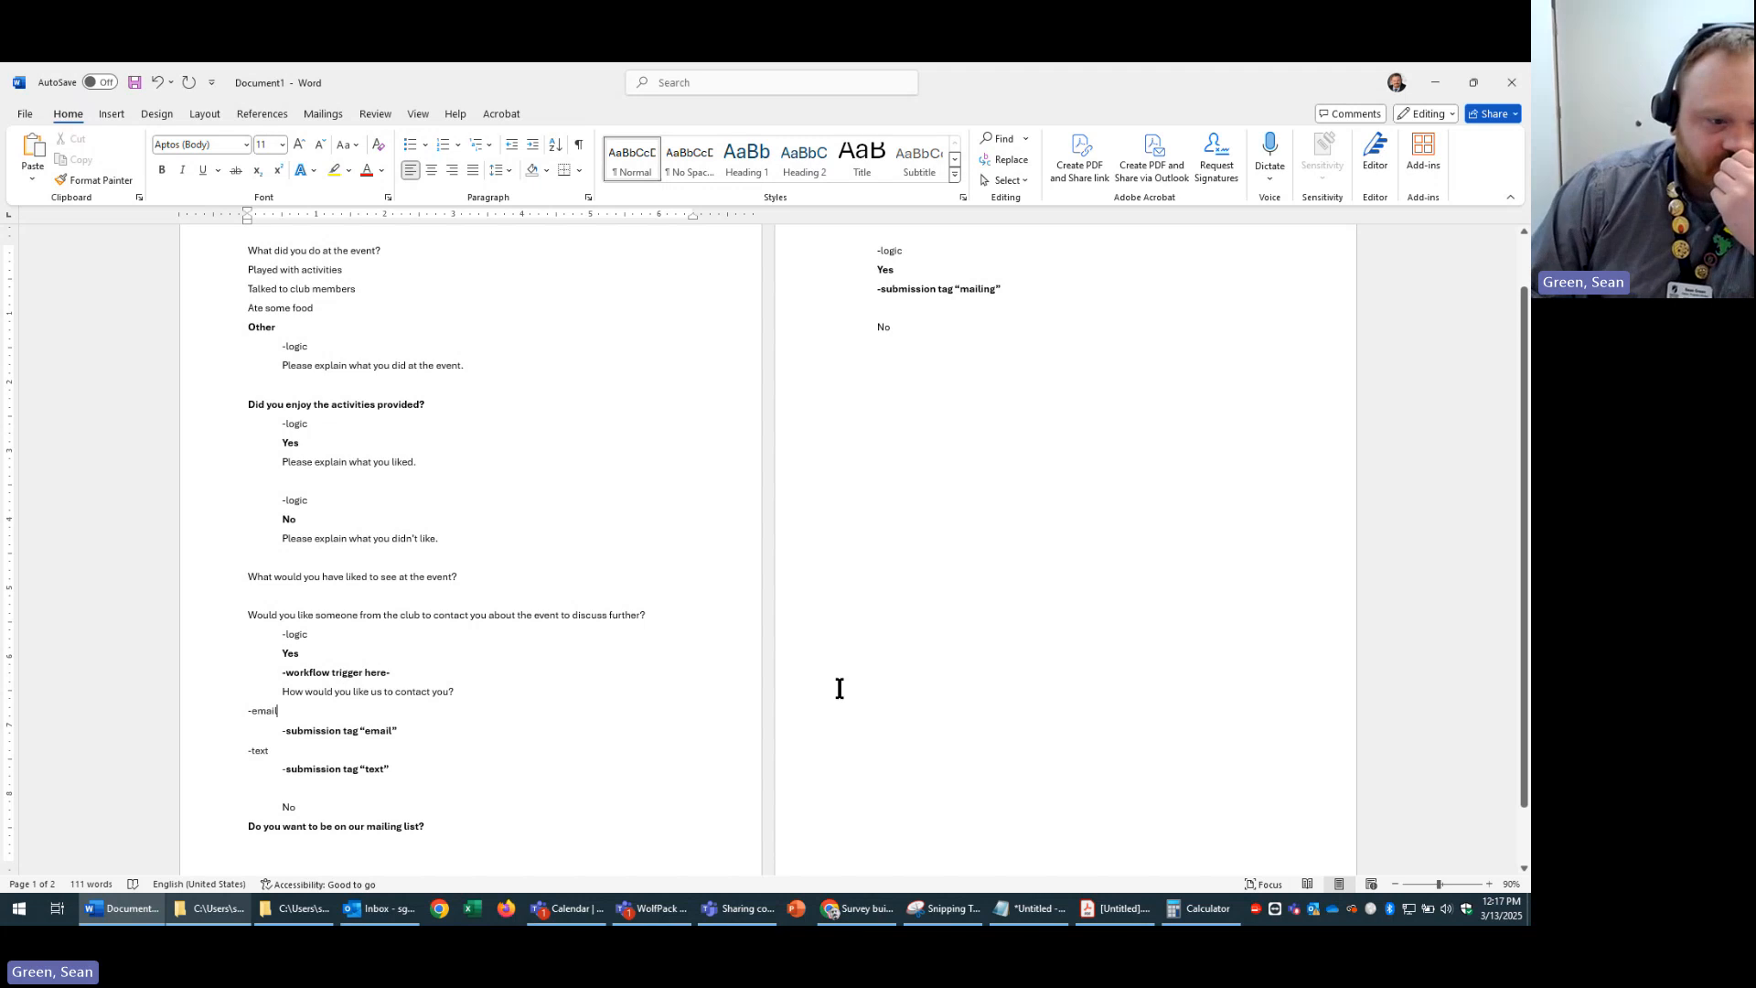
{"action": "left_click_drag", "start_coordinate": [1106, 413], "coordinate": [235, 283]}
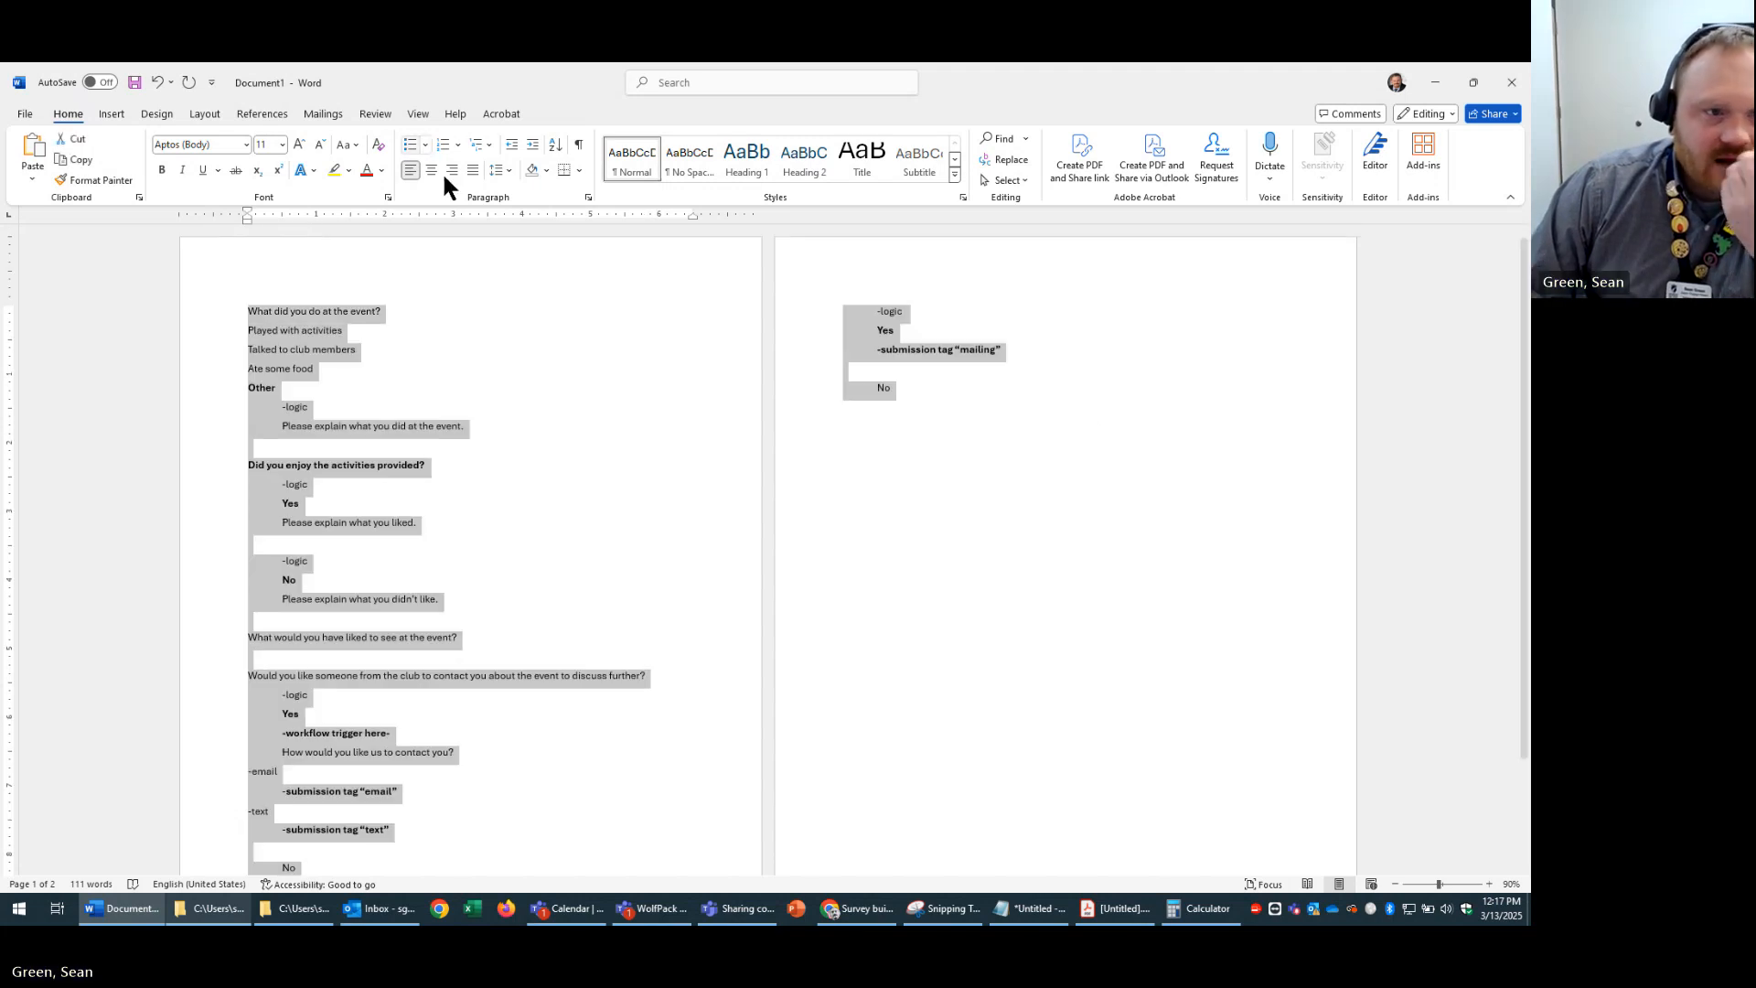
{"action": "left_click", "coordinate": [498, 170]}
{"action": "left_click", "coordinate": [572, 216]}
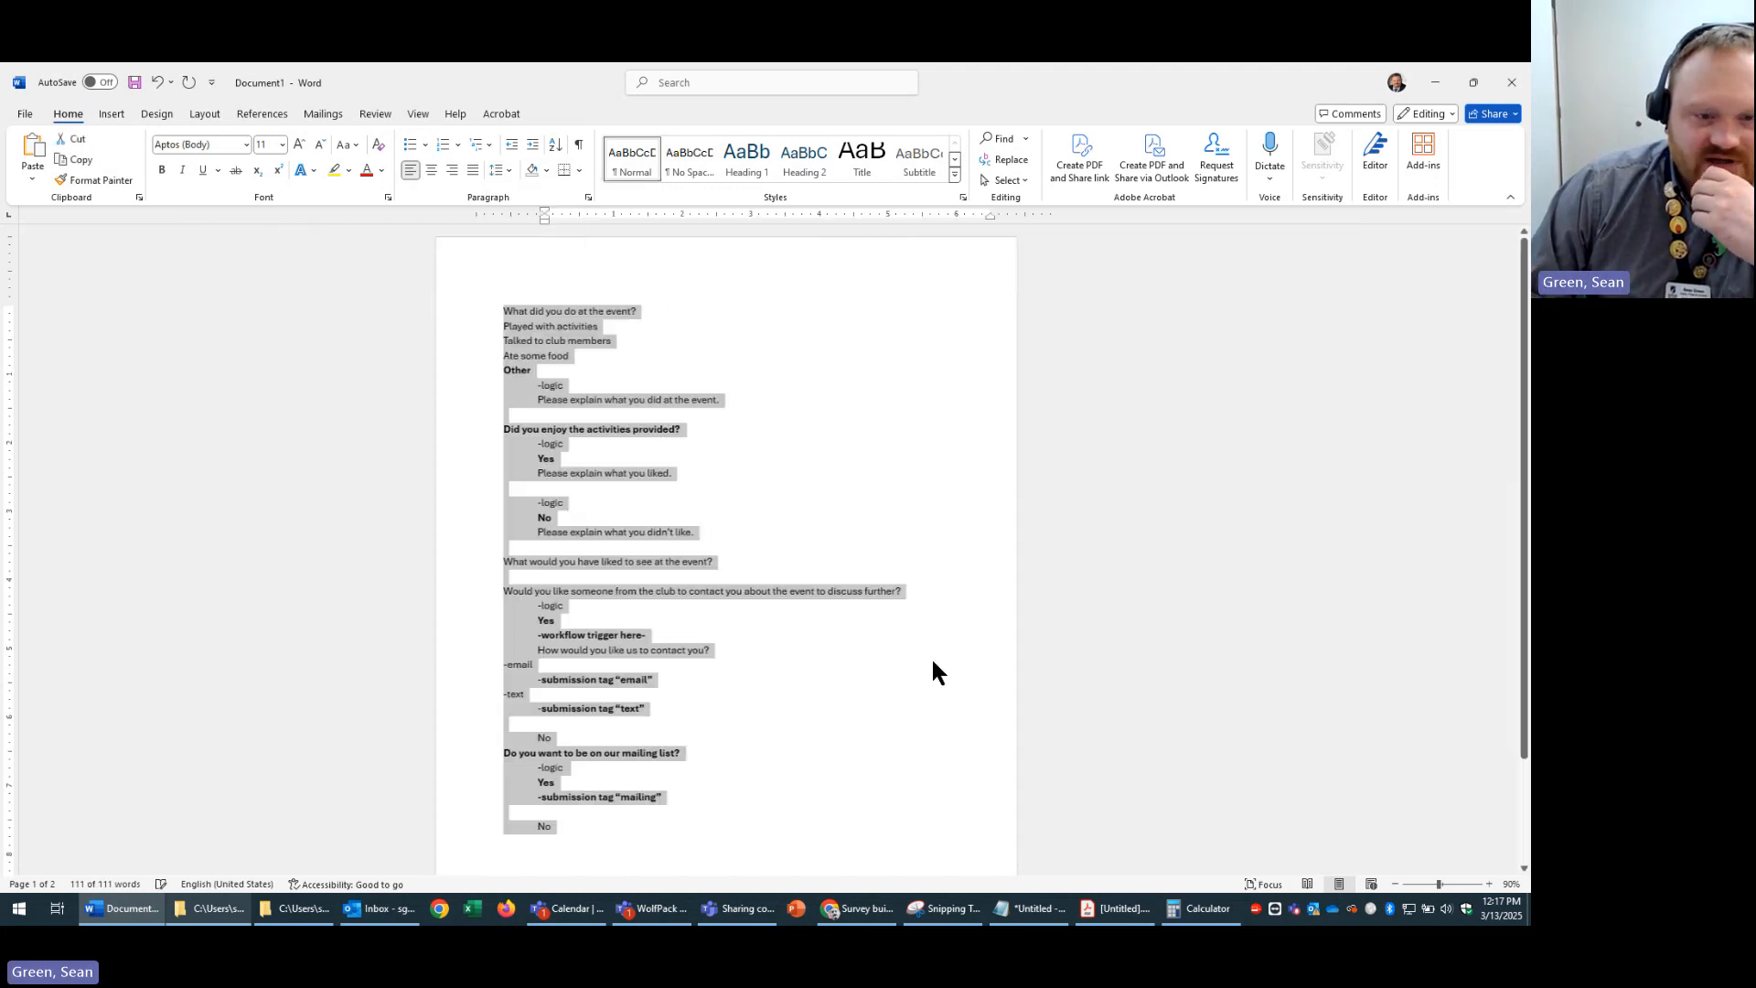
{"action": "left_click", "coordinate": [942, 753]}
{"action": "scroll", "coordinate": [943, 753], "scroll_direction": "down", "scroll_amount": 2}
{"action": "left_click", "coordinate": [840, 768]}
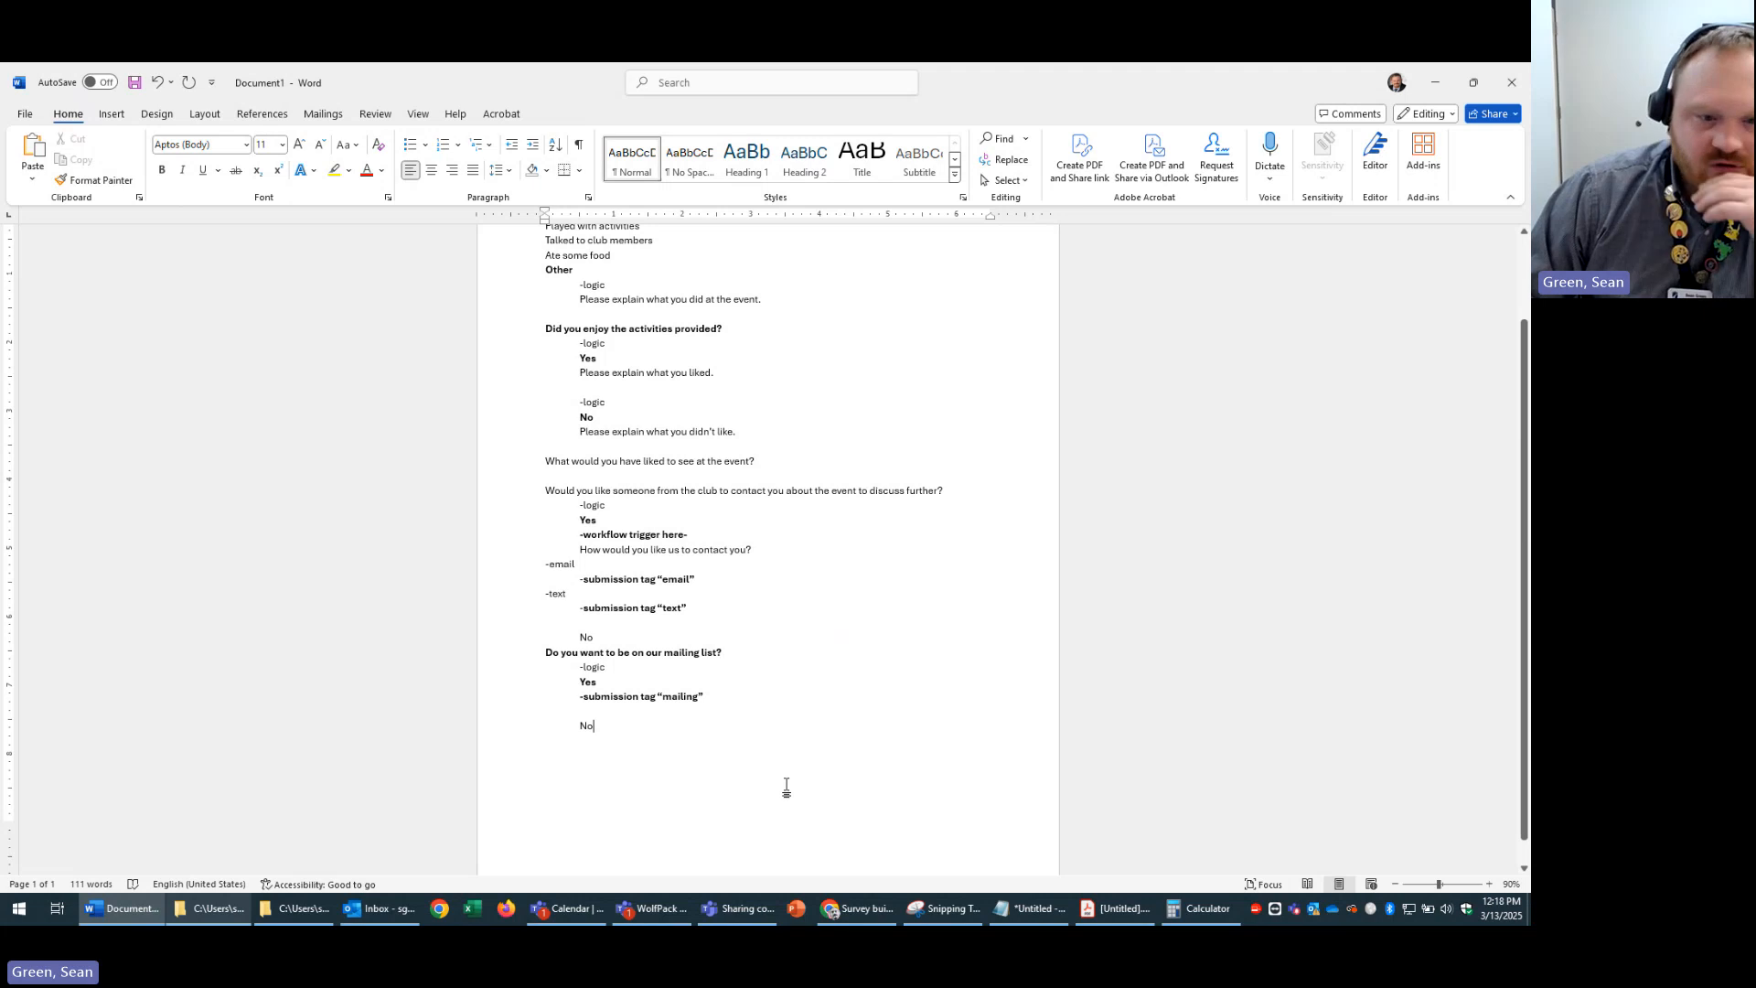
- Switch to WolfPack Connect in Chrome and open the Executive Leadership Team's submissions to the Spring Involvement Fair - Sign-Up form
{"action": "left_click", "coordinate": [856, 908]}
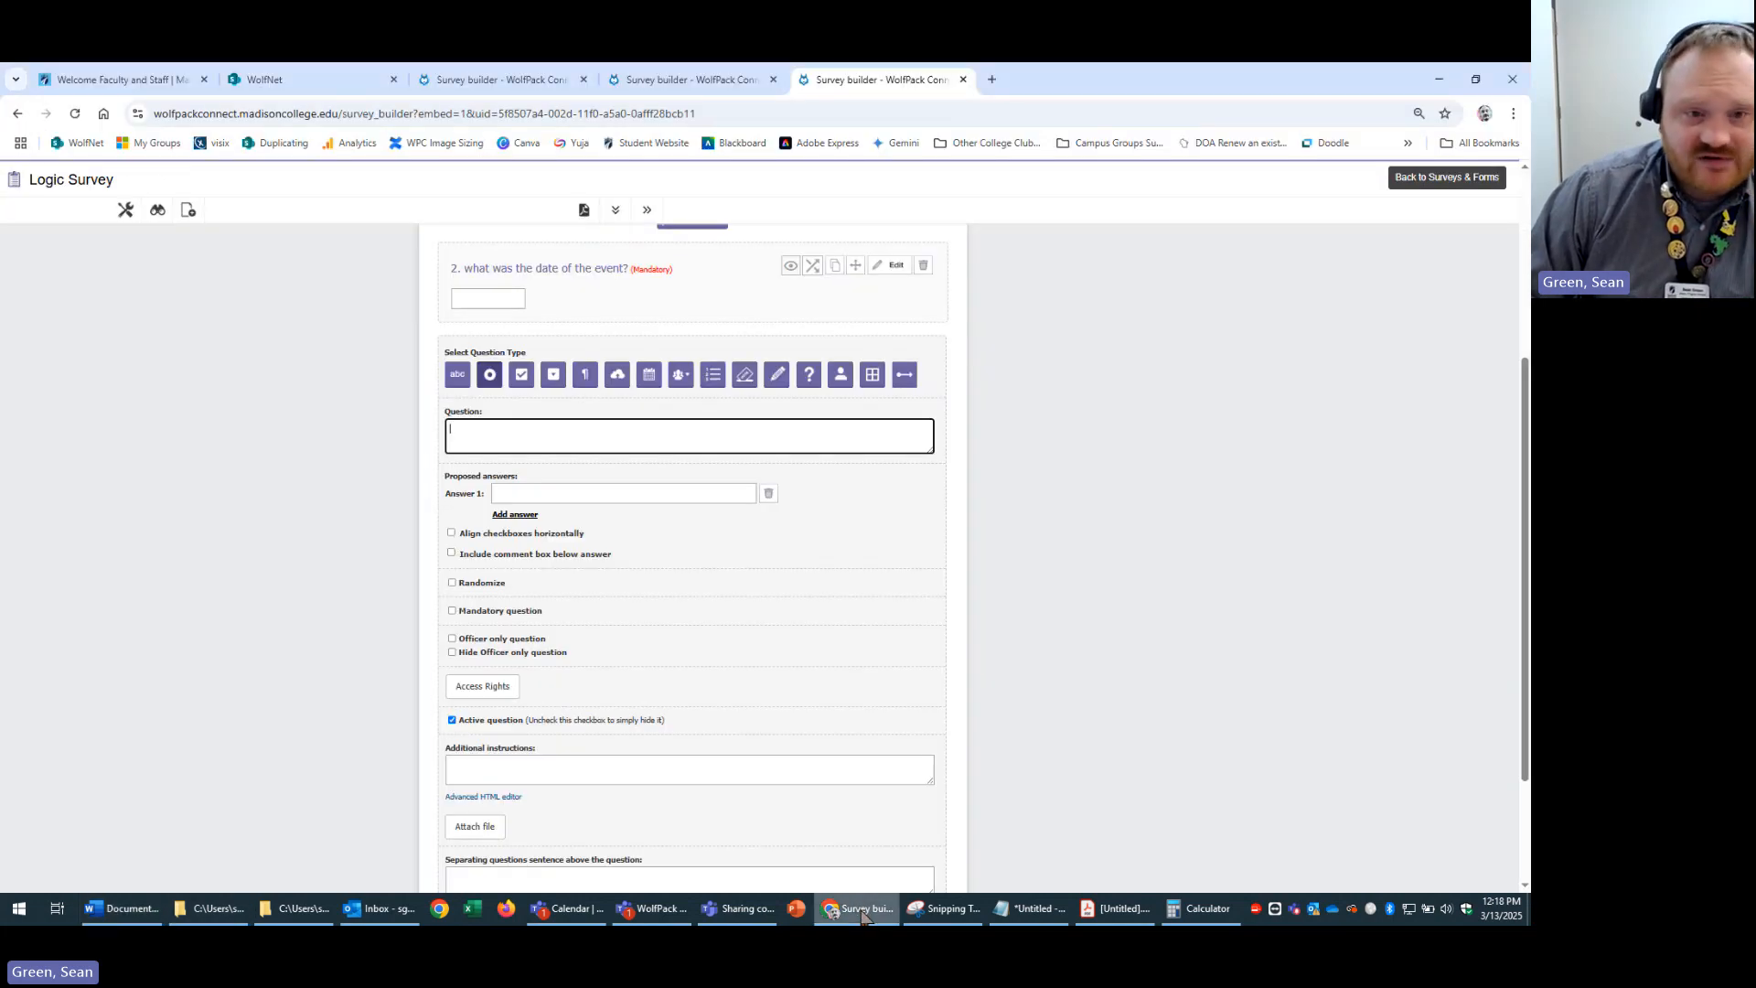
{"action": "left_click", "coordinate": [1442, 179]}
{"action": "left_click", "coordinate": [285, 179]}
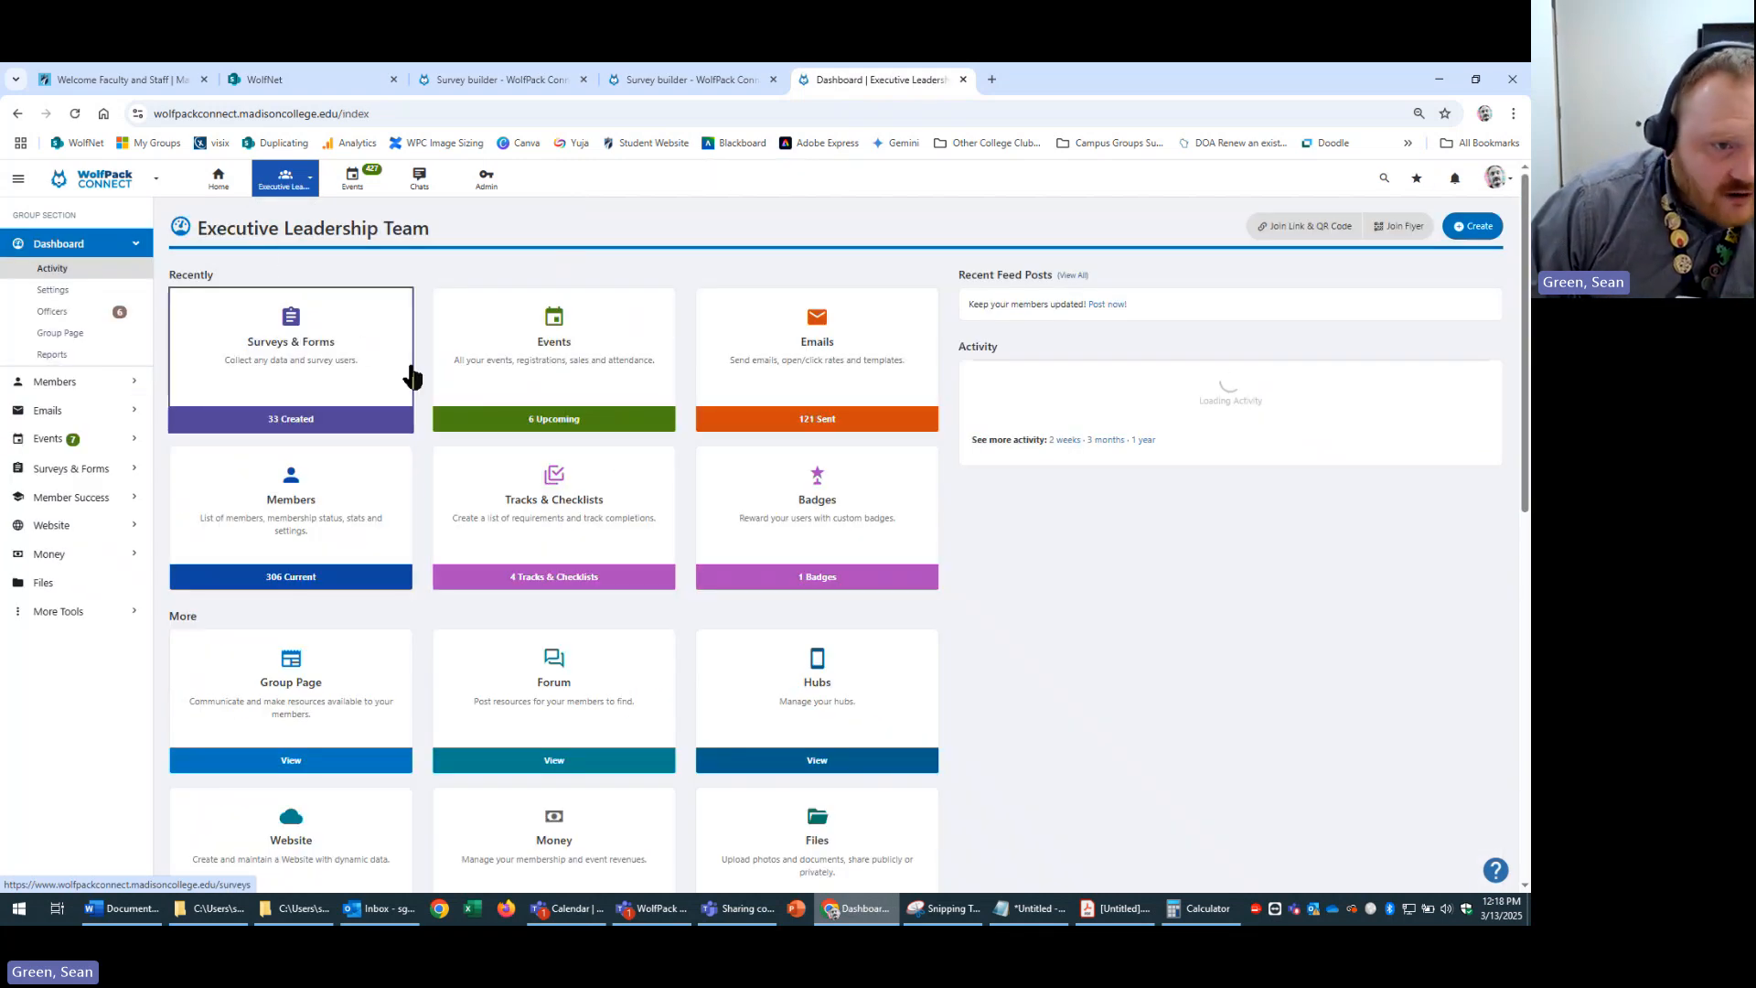
{"action": "left_click", "coordinate": [332, 365]}
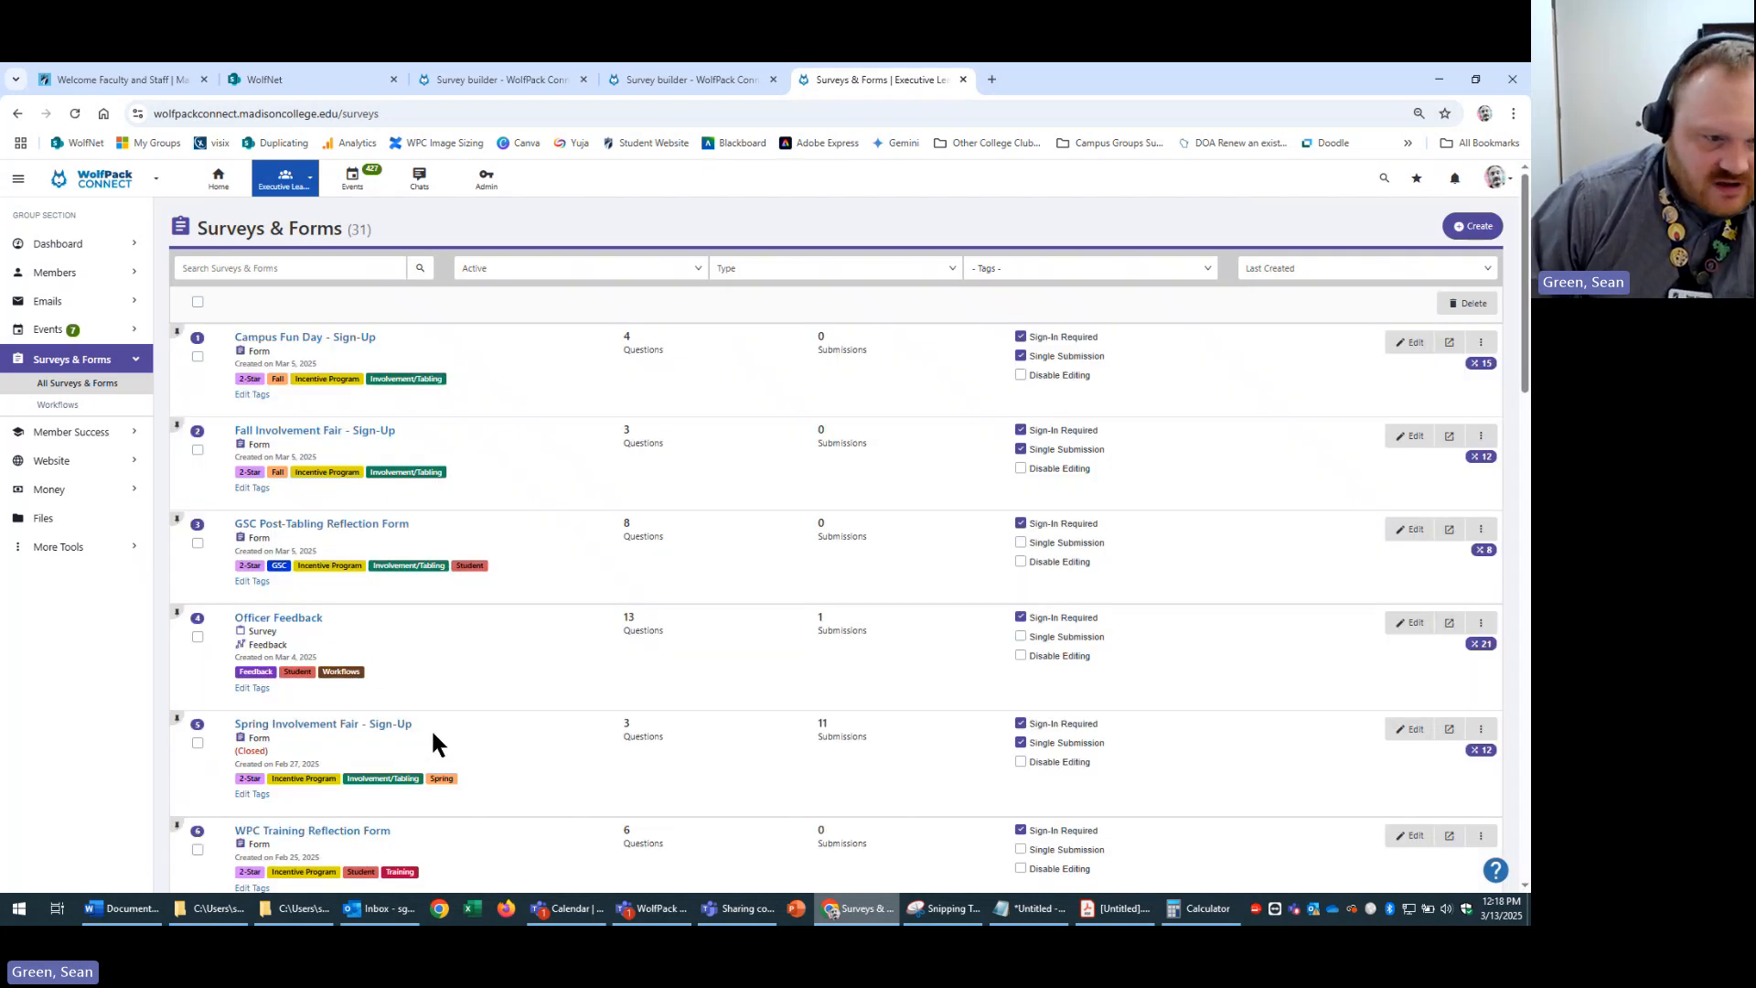
{"action": "left_click", "coordinate": [383, 730]}
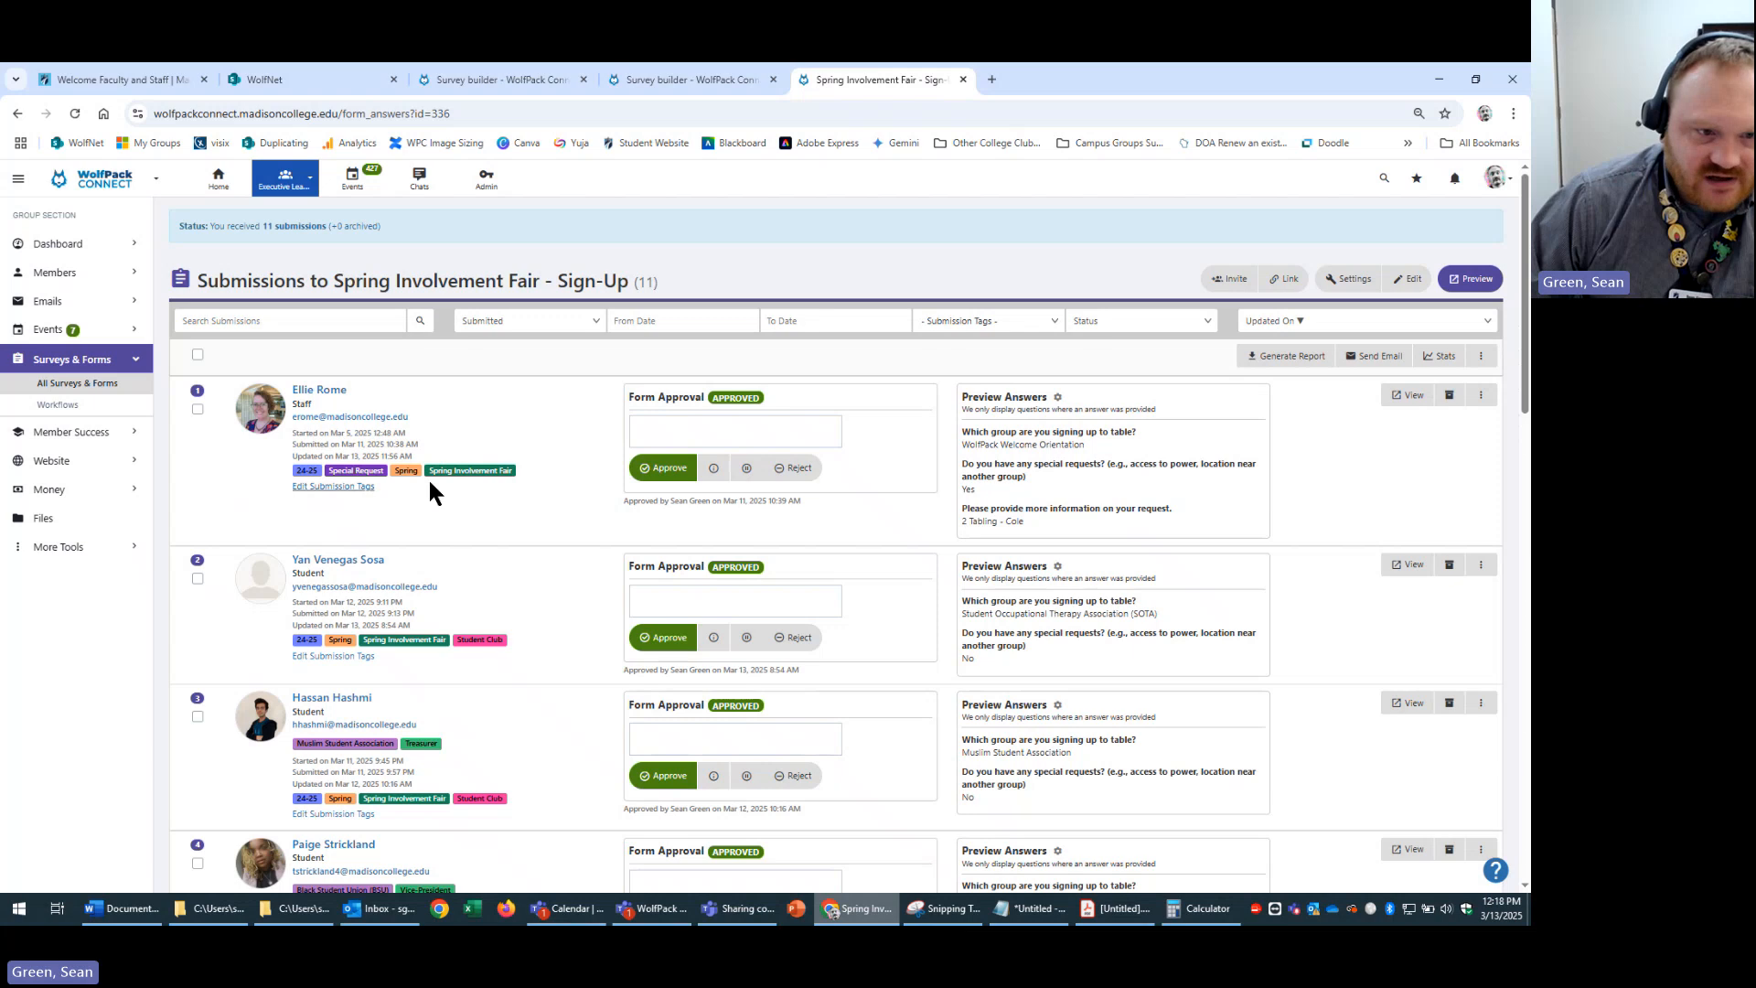
- Examine the submission tags on the Spring Involvement Fair sign-ups and compare them with the previewed answers
{"action": "left_click_drag", "start_coordinate": [521, 478], "coordinate": [229, 501]}
{"action": "left_click", "coordinate": [479, 474]}
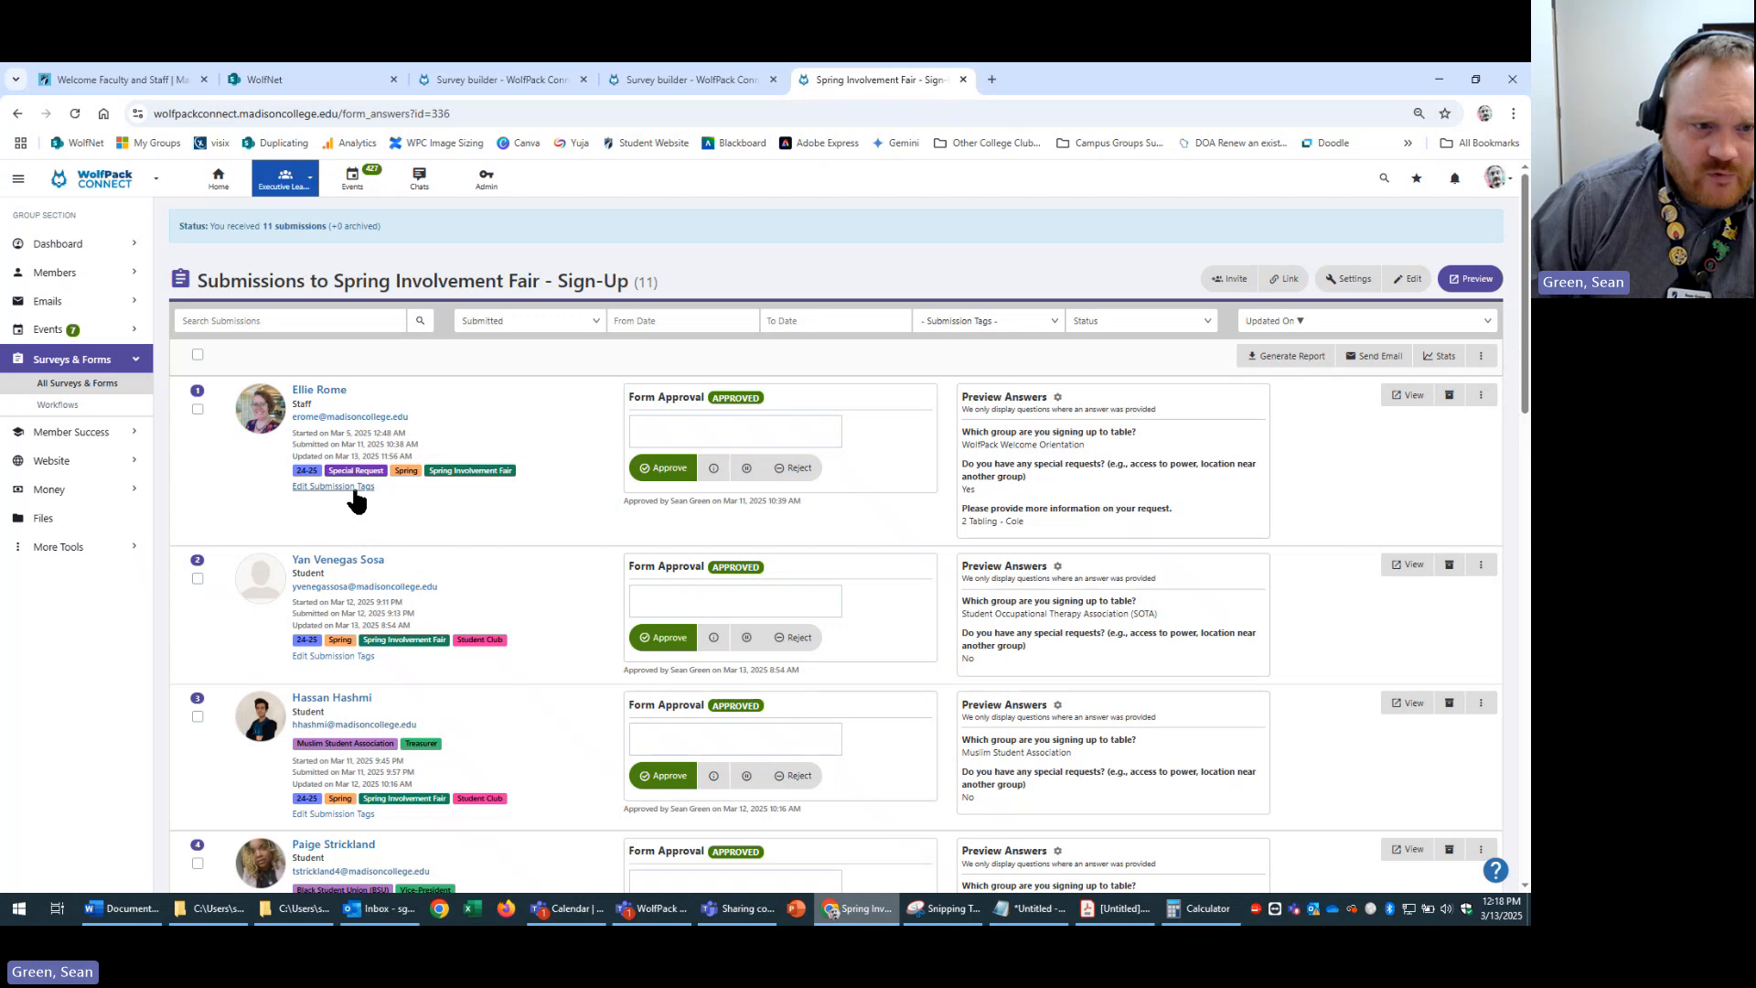
{"action": "left_click_drag", "start_coordinate": [329, 470], "coordinate": [420, 471]}
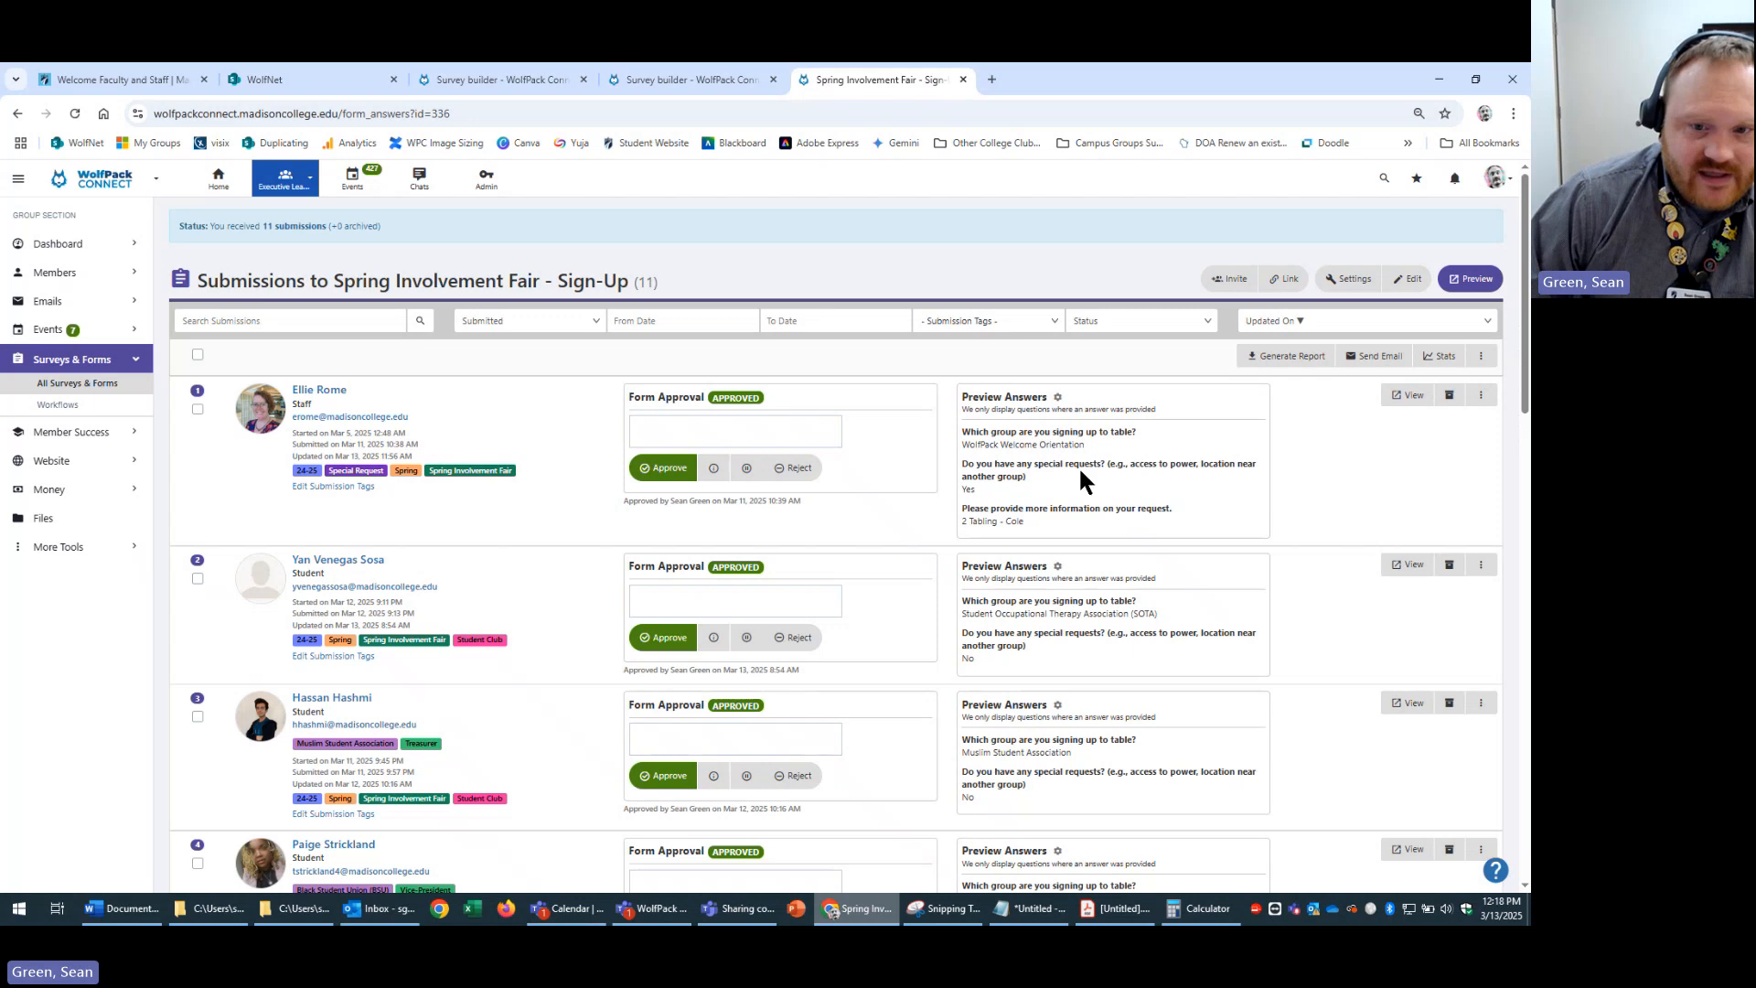
{"action": "left_click_drag", "start_coordinate": [1061, 526], "coordinate": [953, 514]}
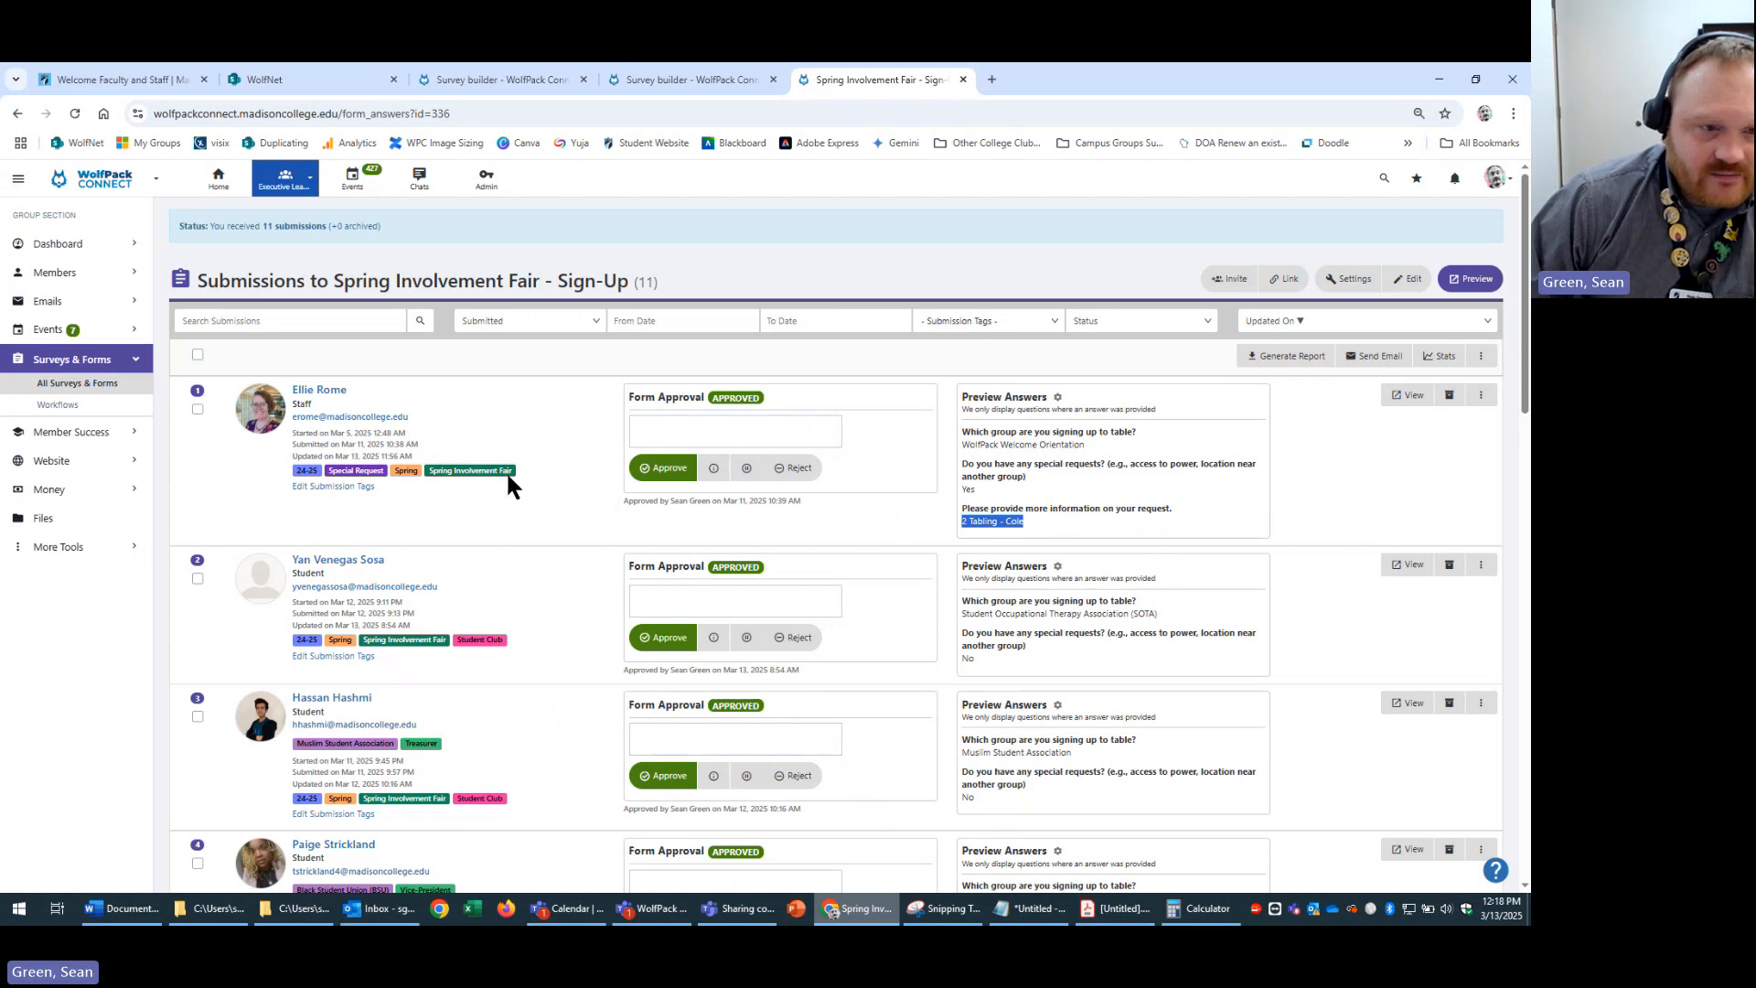
{"action": "left_click", "coordinate": [357, 469]}
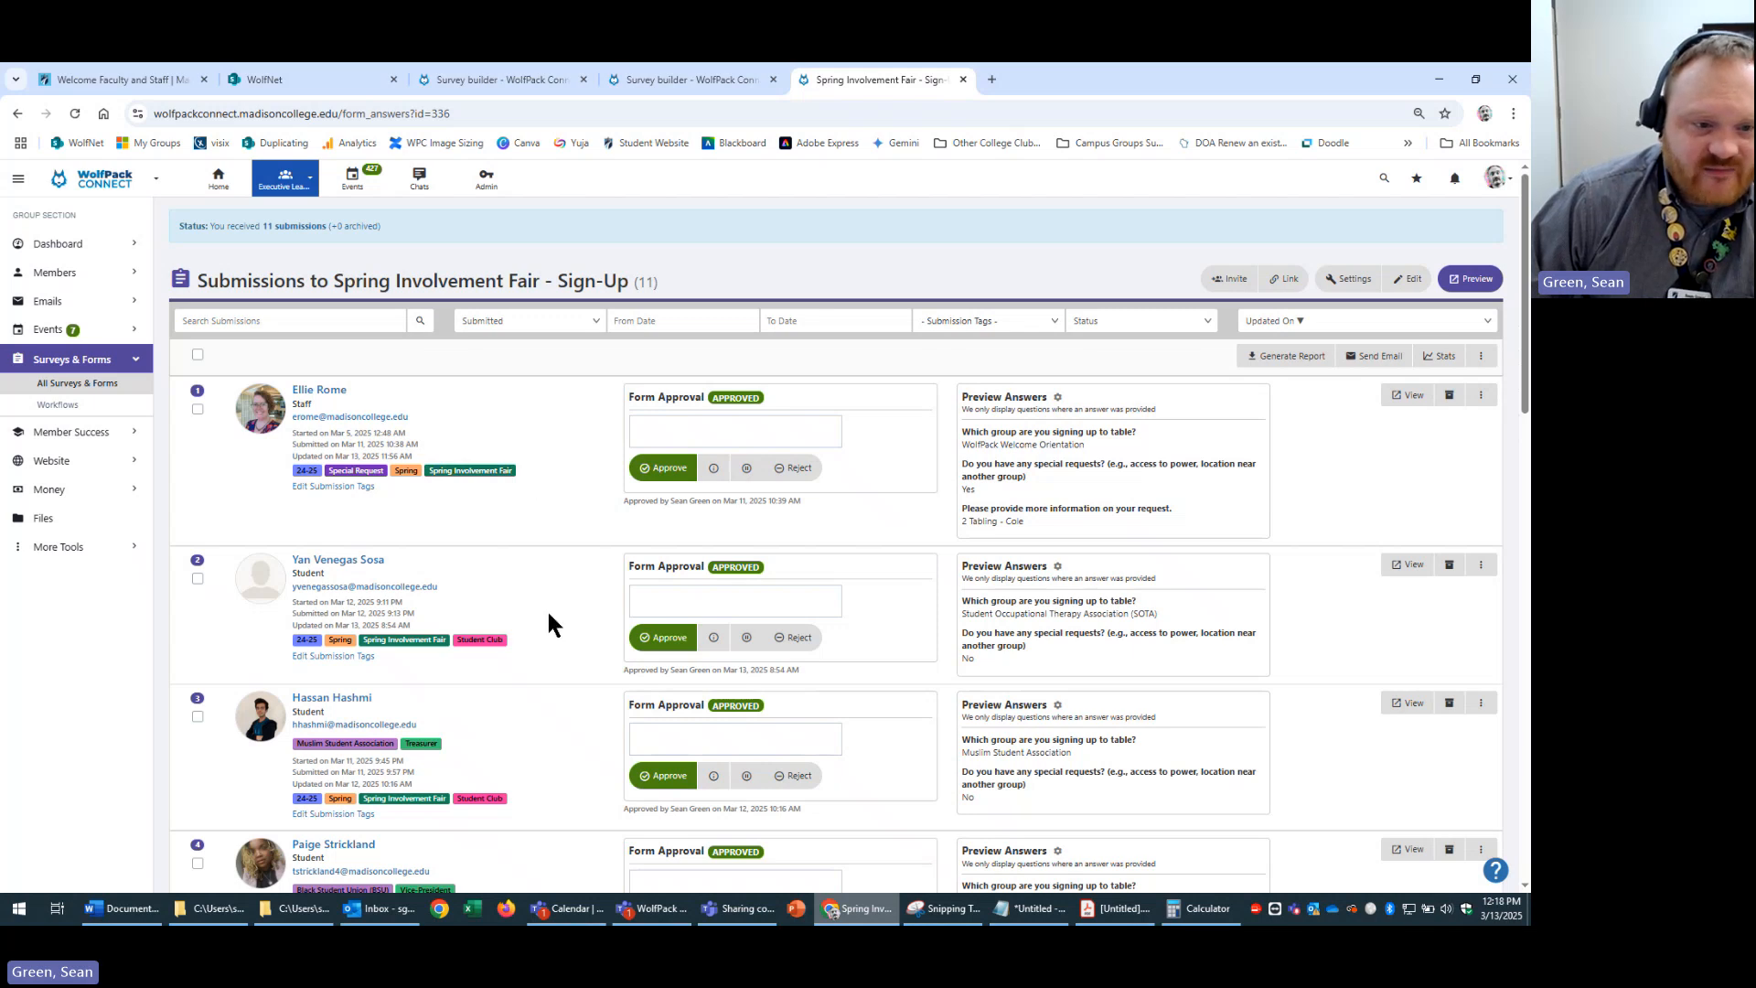
{"action": "left_click_drag", "start_coordinate": [509, 640], "coordinate": [448, 646]}
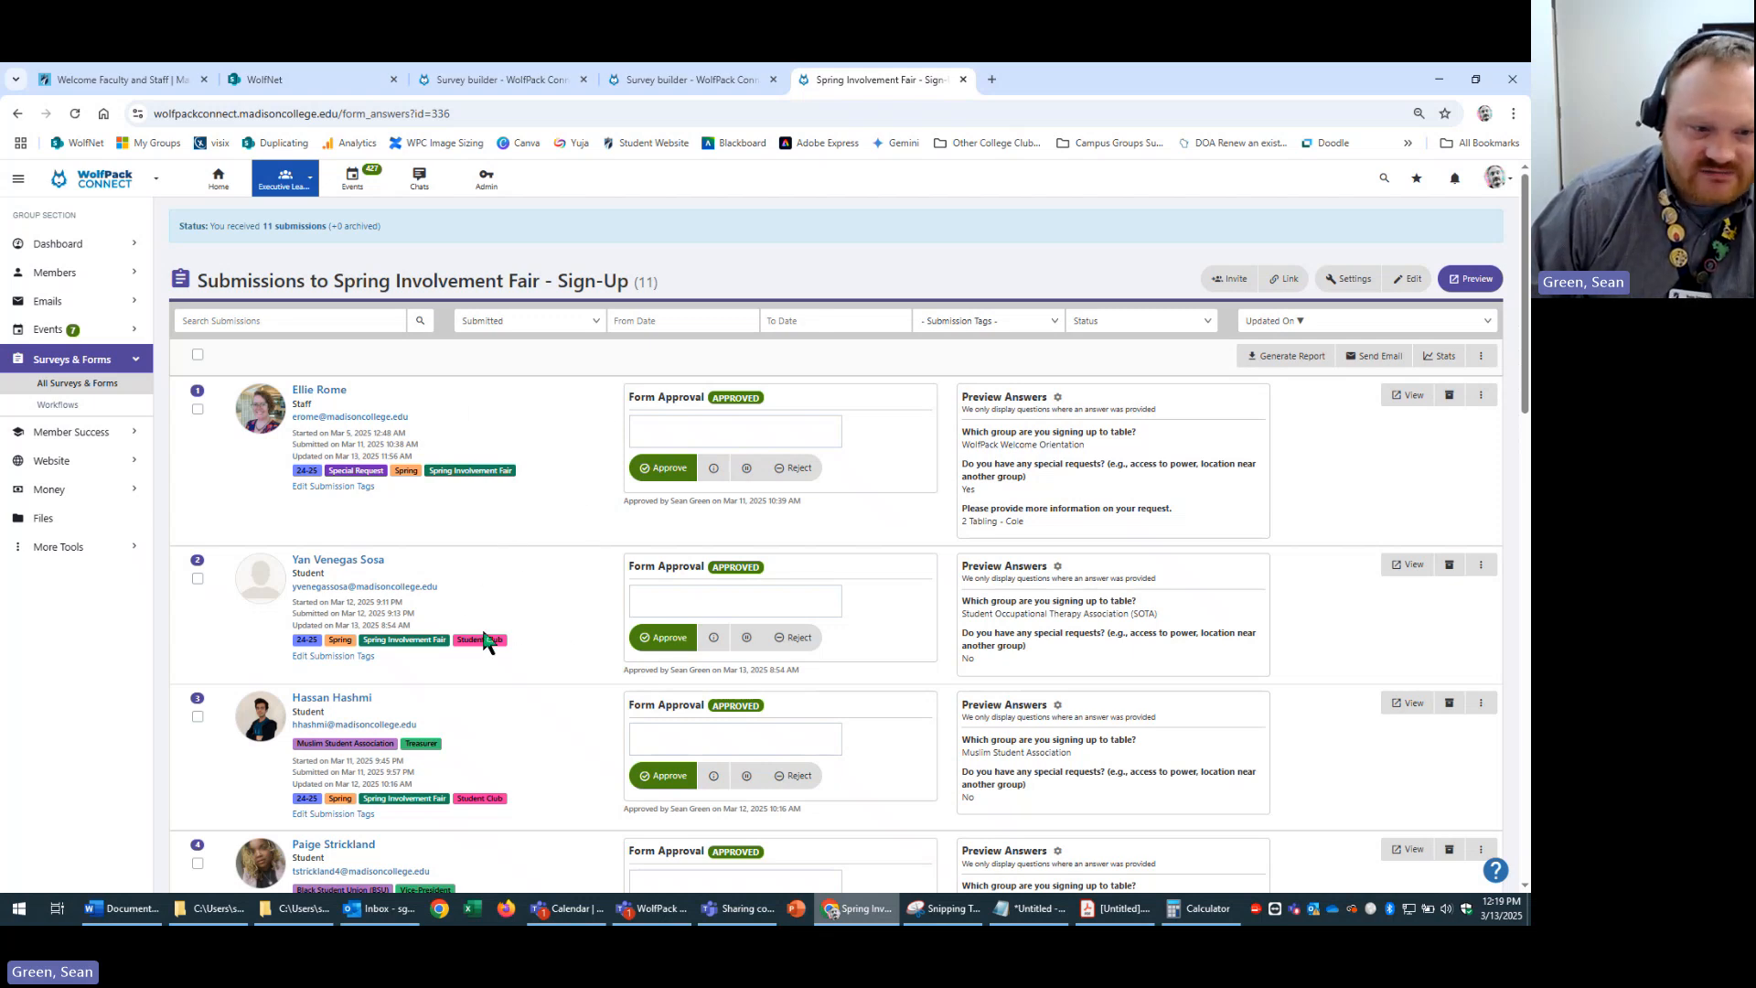
{"action": "scroll", "coordinate": [521, 745], "scroll_direction": "down", "scroll_amount": 6}
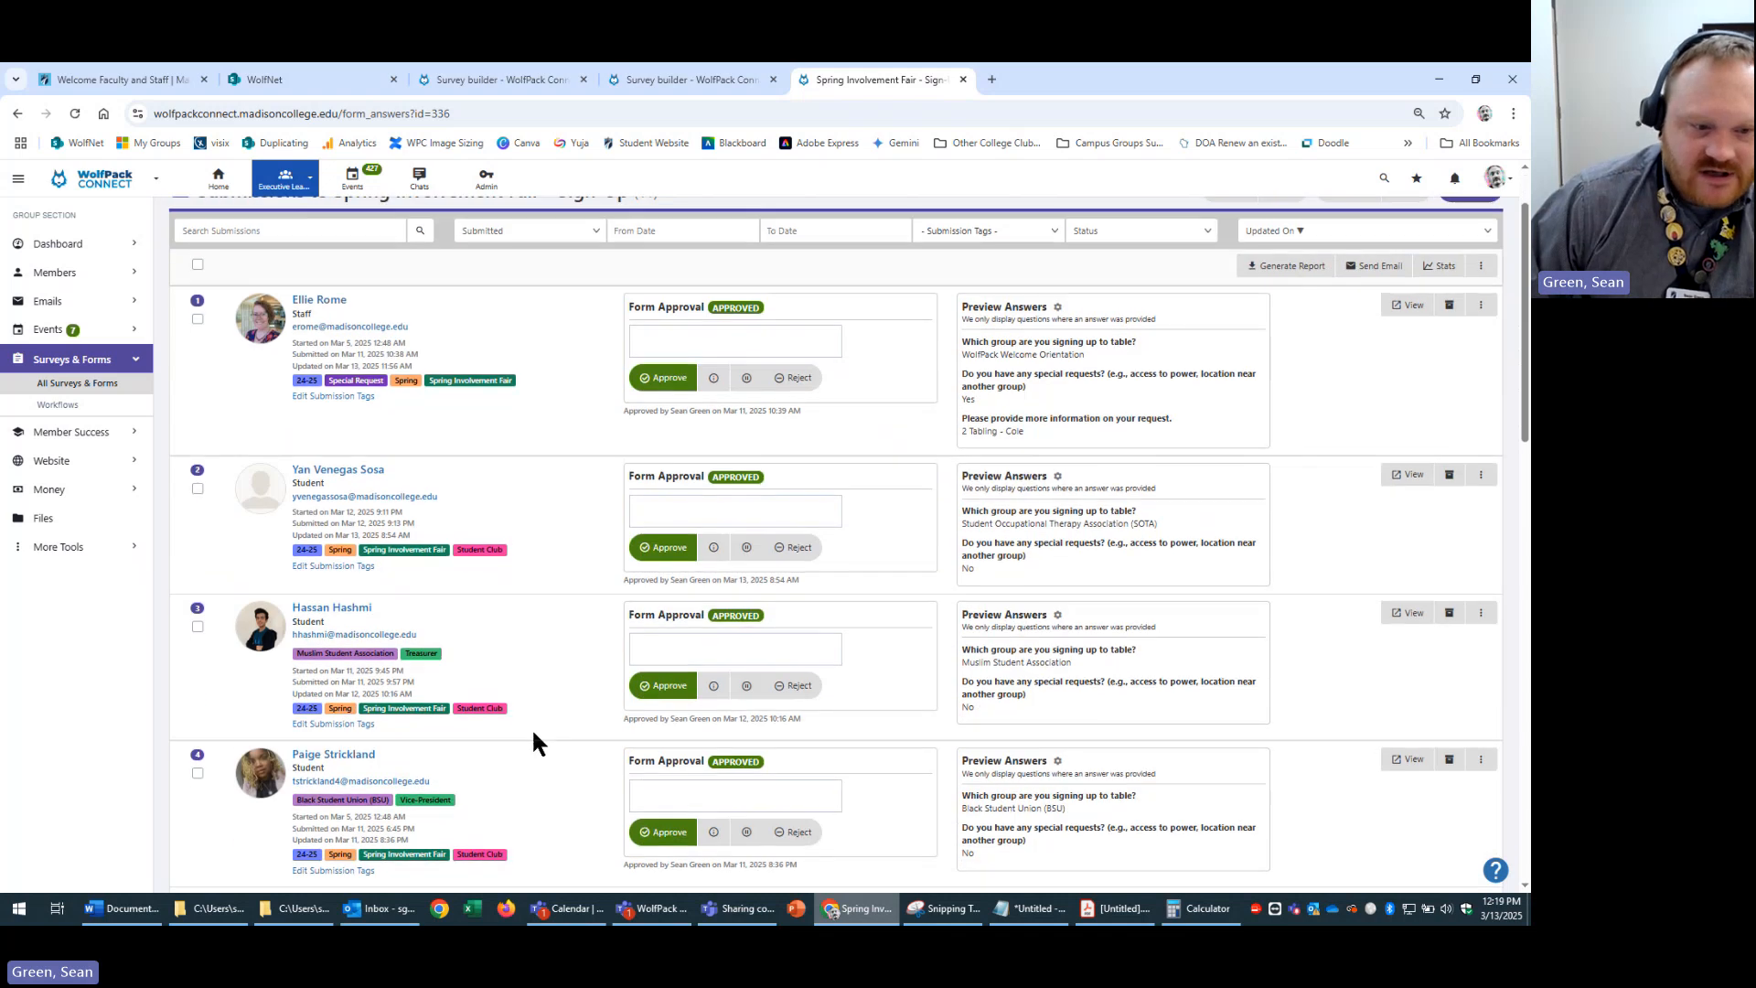
- Examine the year, season, event and group-type submission tags on the Student Senate sign-up
{"action": "scroll", "coordinate": [540, 721], "scroll_direction": "up", "scroll_amount": 6}
{"action": "scroll", "coordinate": [541, 651], "scroll_direction": "down", "scroll_amount": 9}
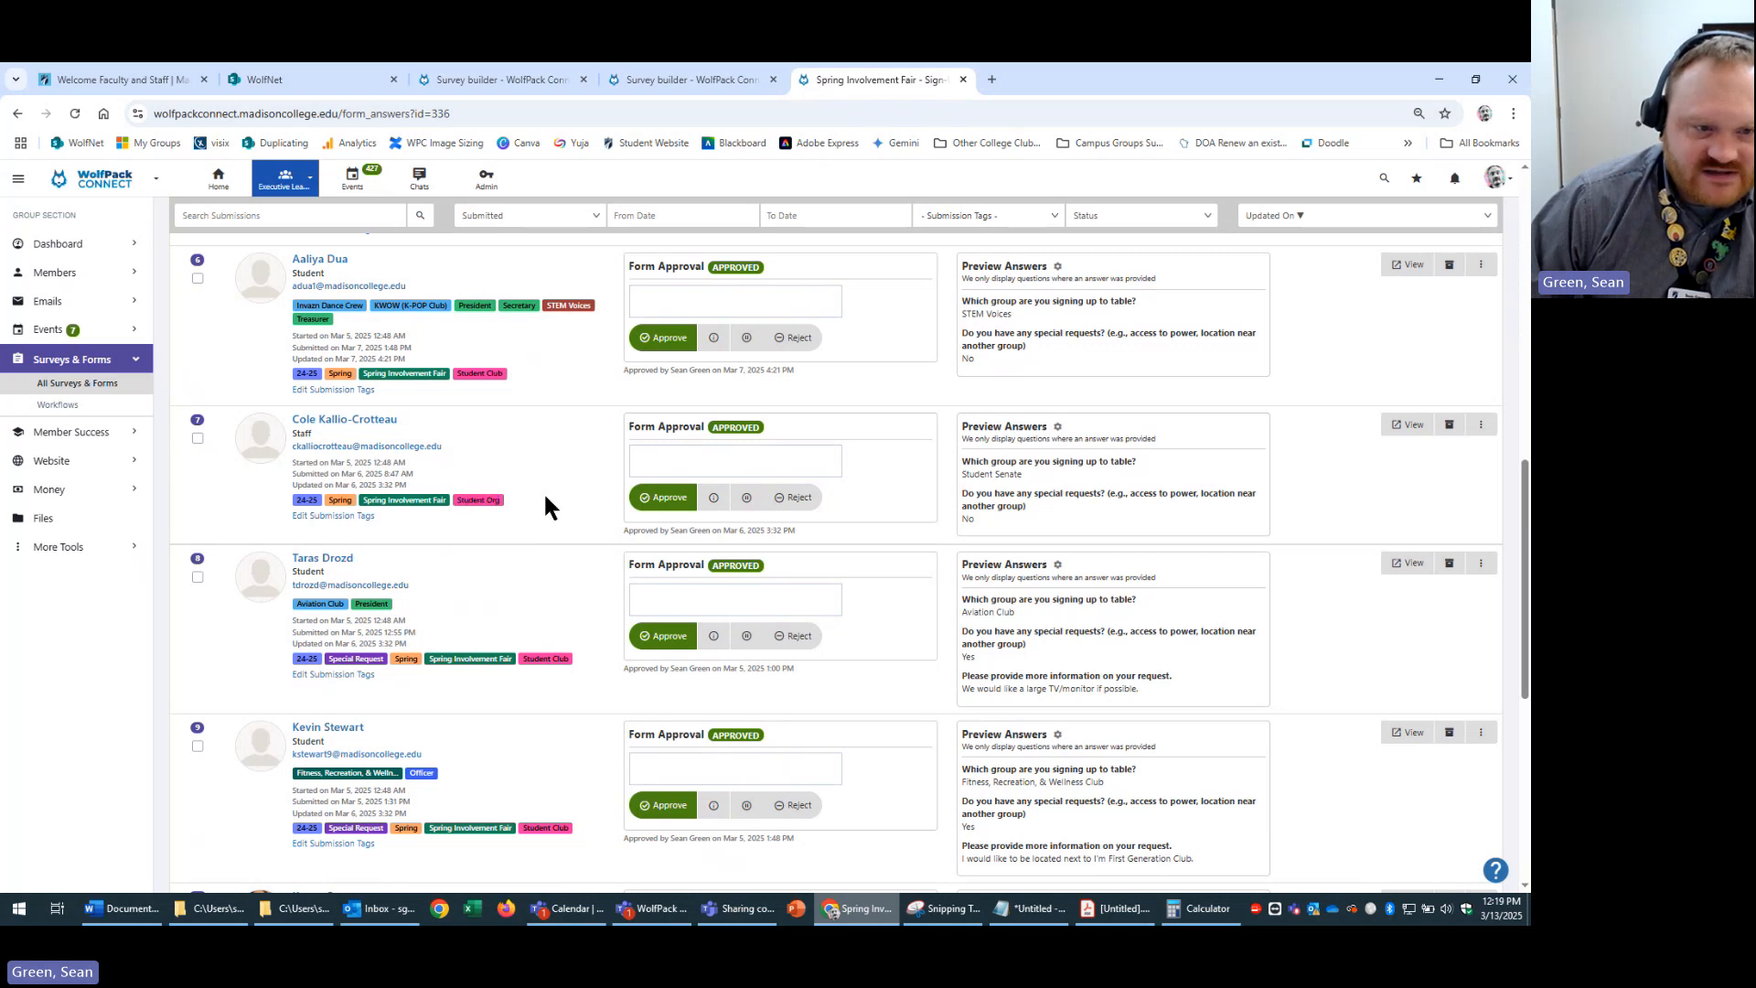
{"action": "left_click_drag", "start_coordinate": [279, 498], "coordinate": [310, 502]}
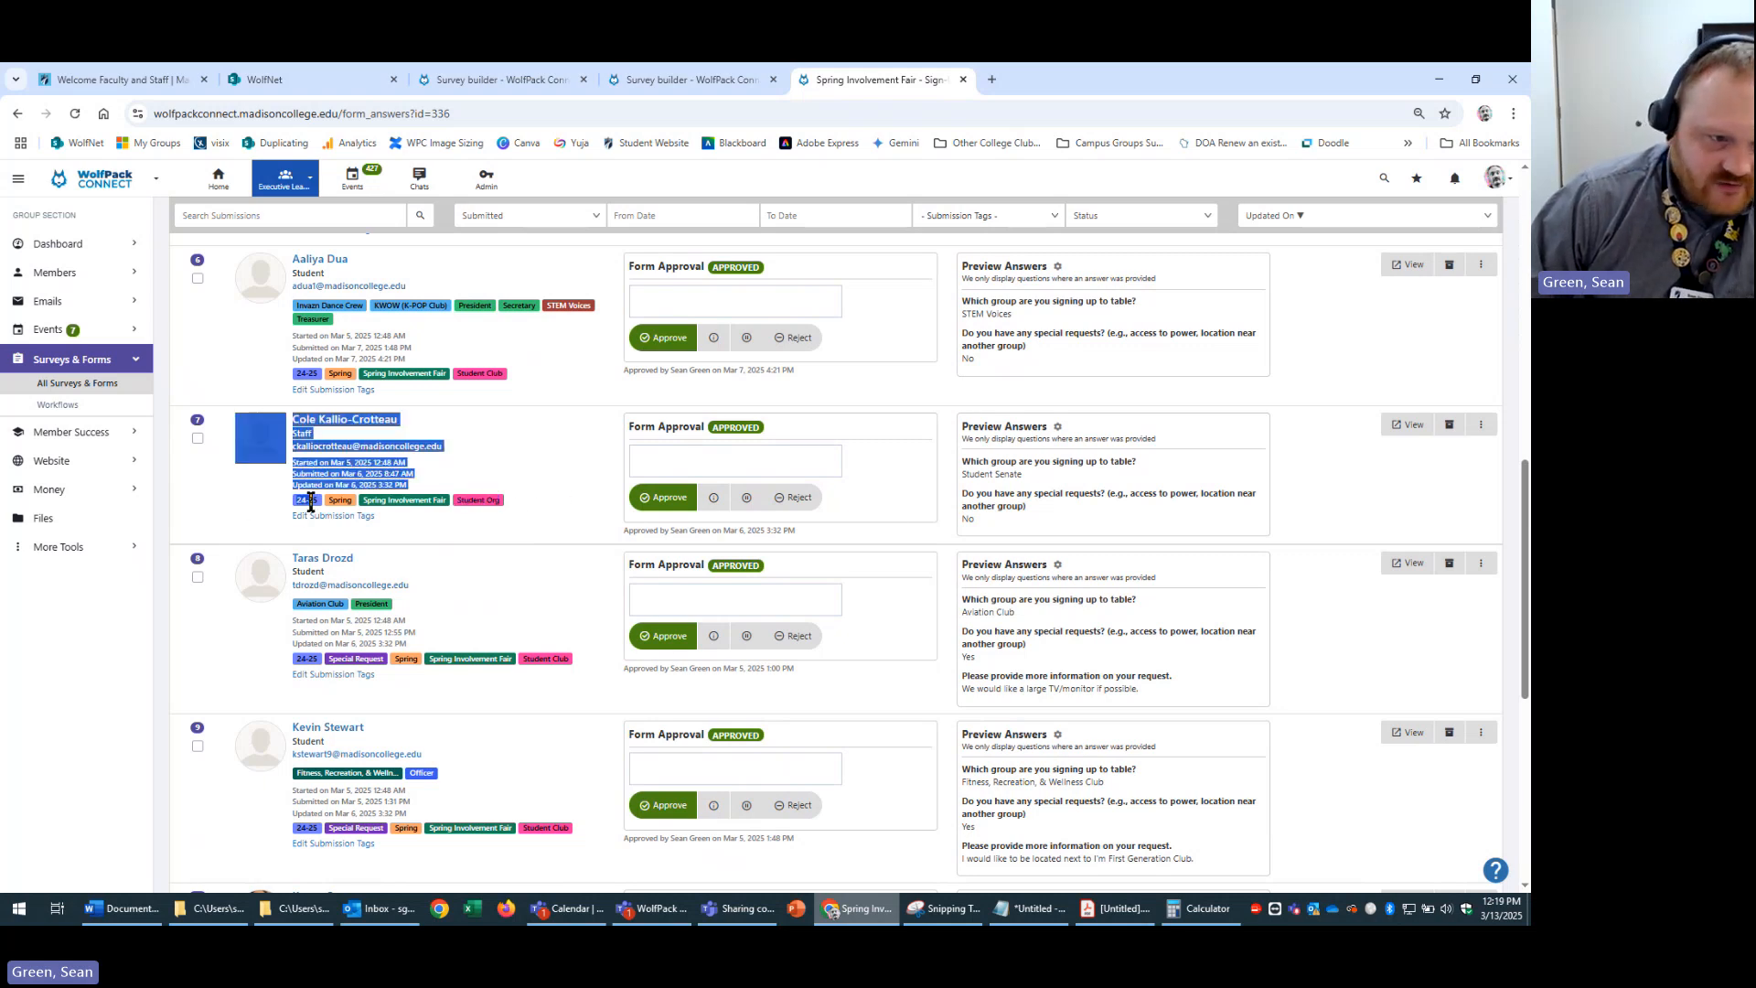
{"action": "left_click", "coordinate": [393, 524]}
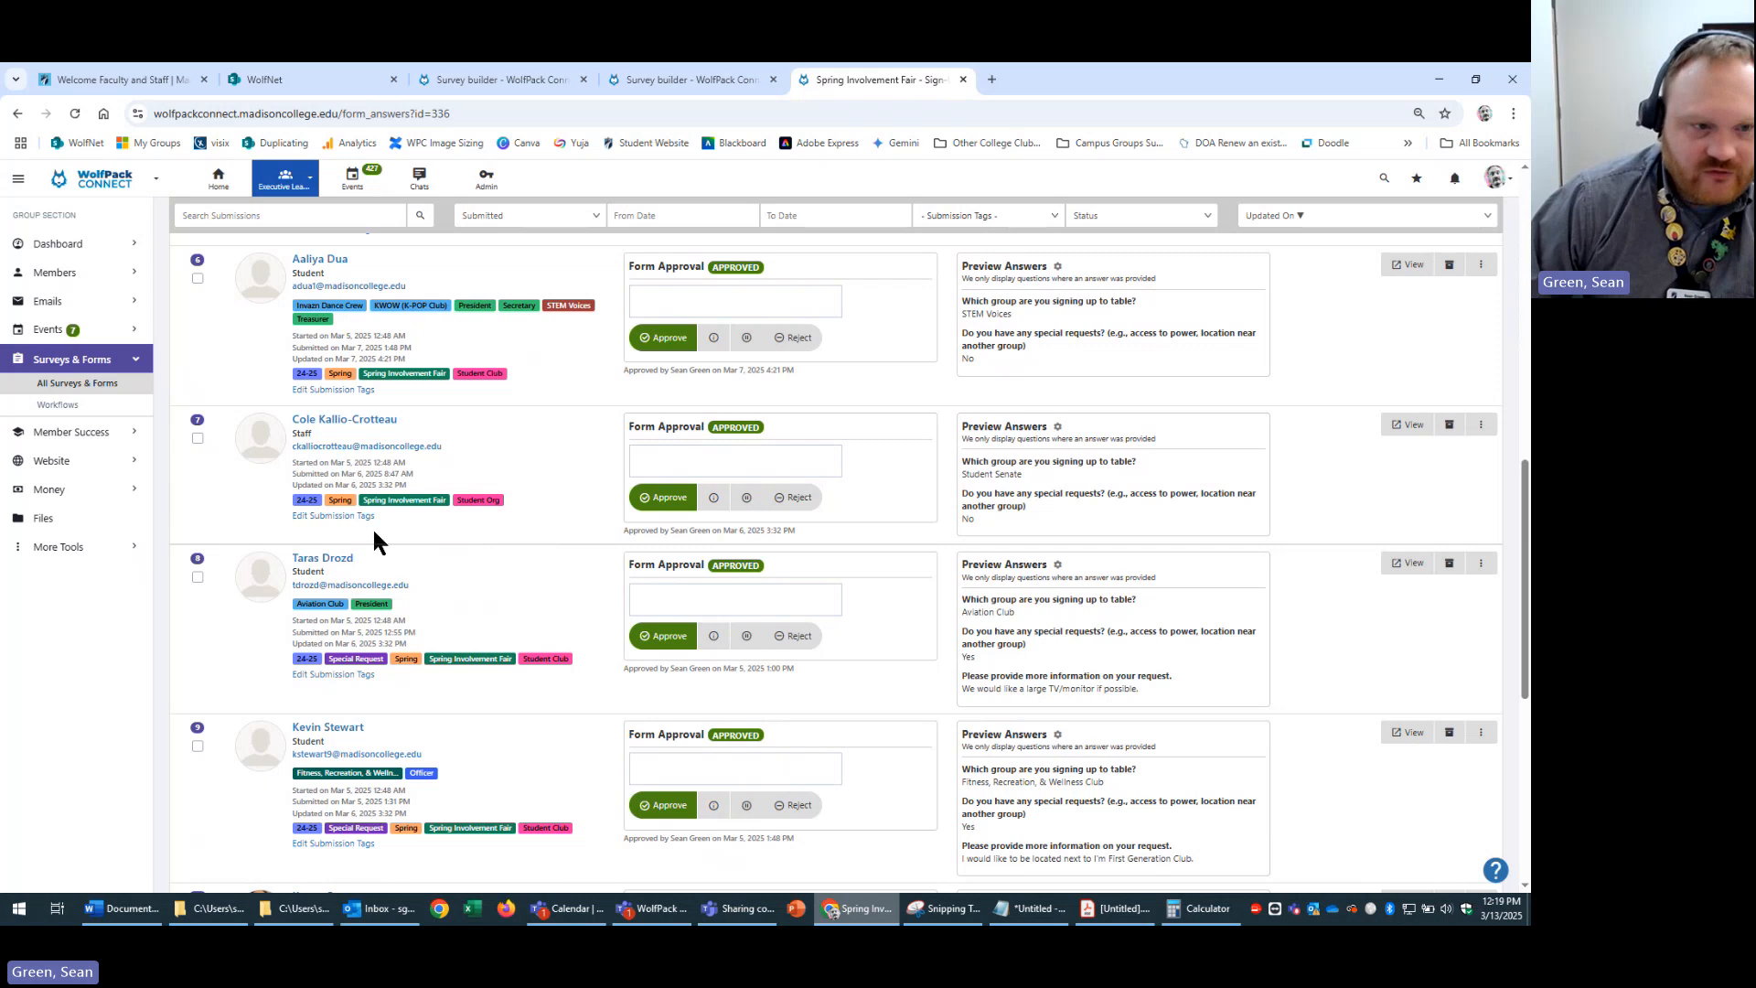
{"action": "left_click_drag", "start_coordinate": [357, 502], "coordinate": [322, 499]}
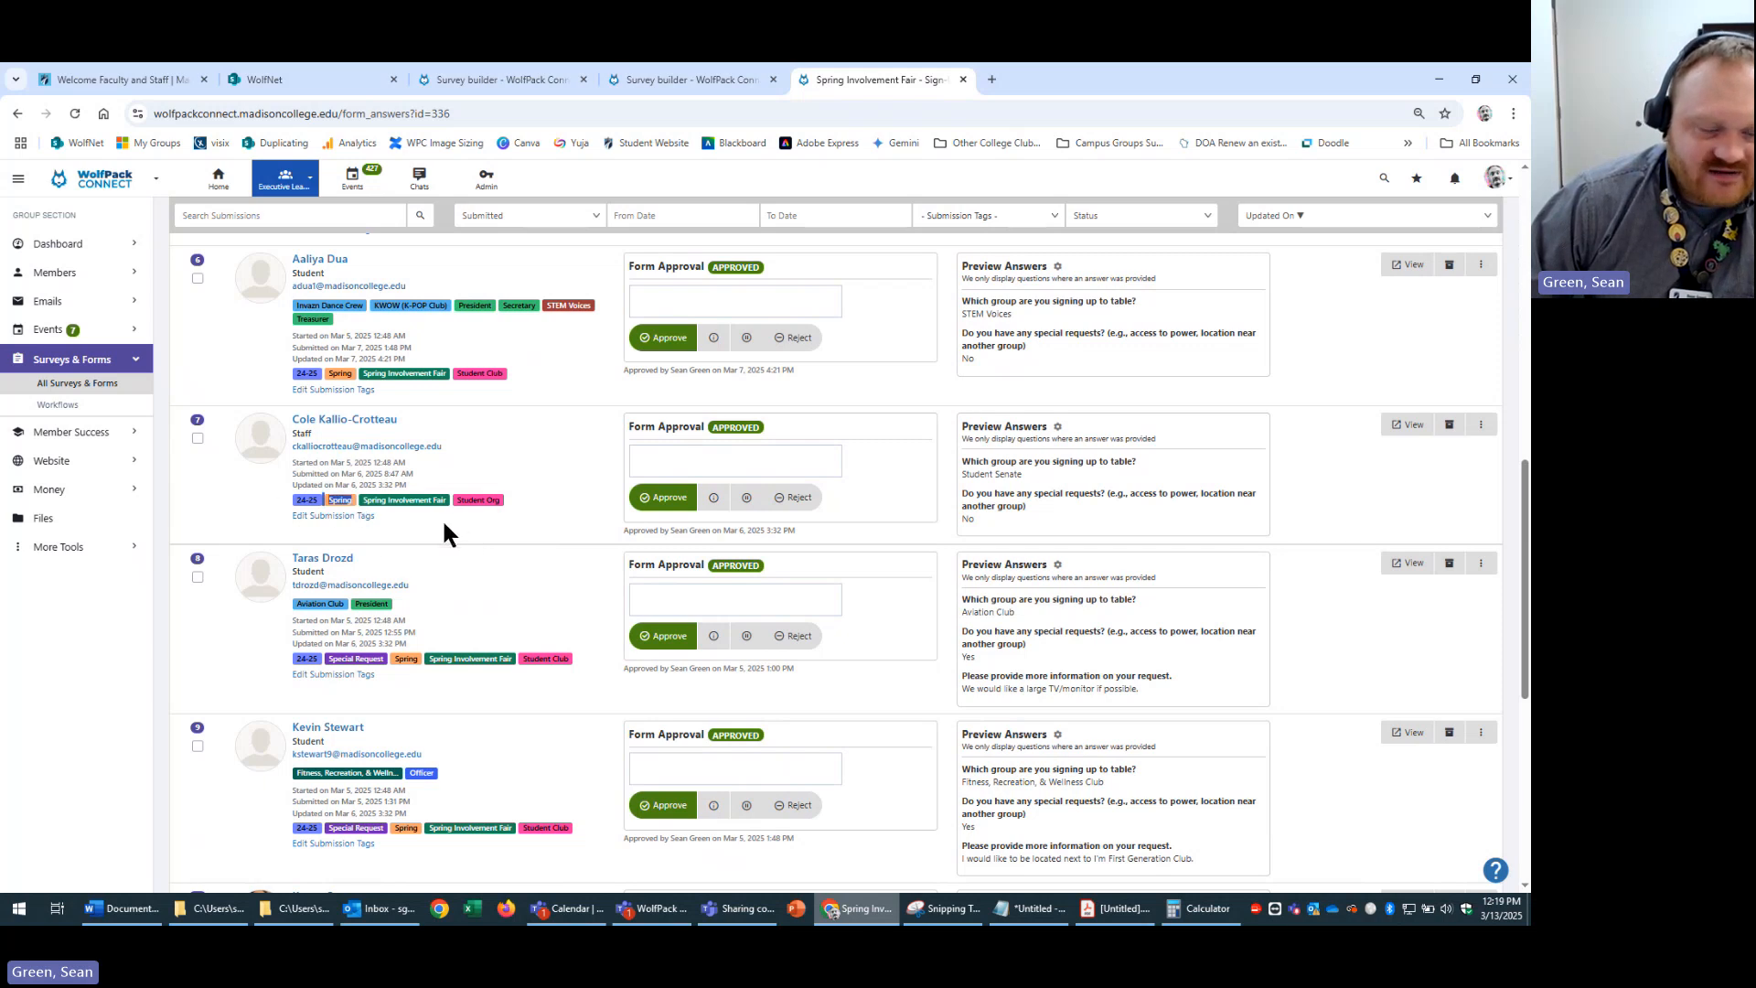
{"action": "left_click", "coordinate": [322, 499]}
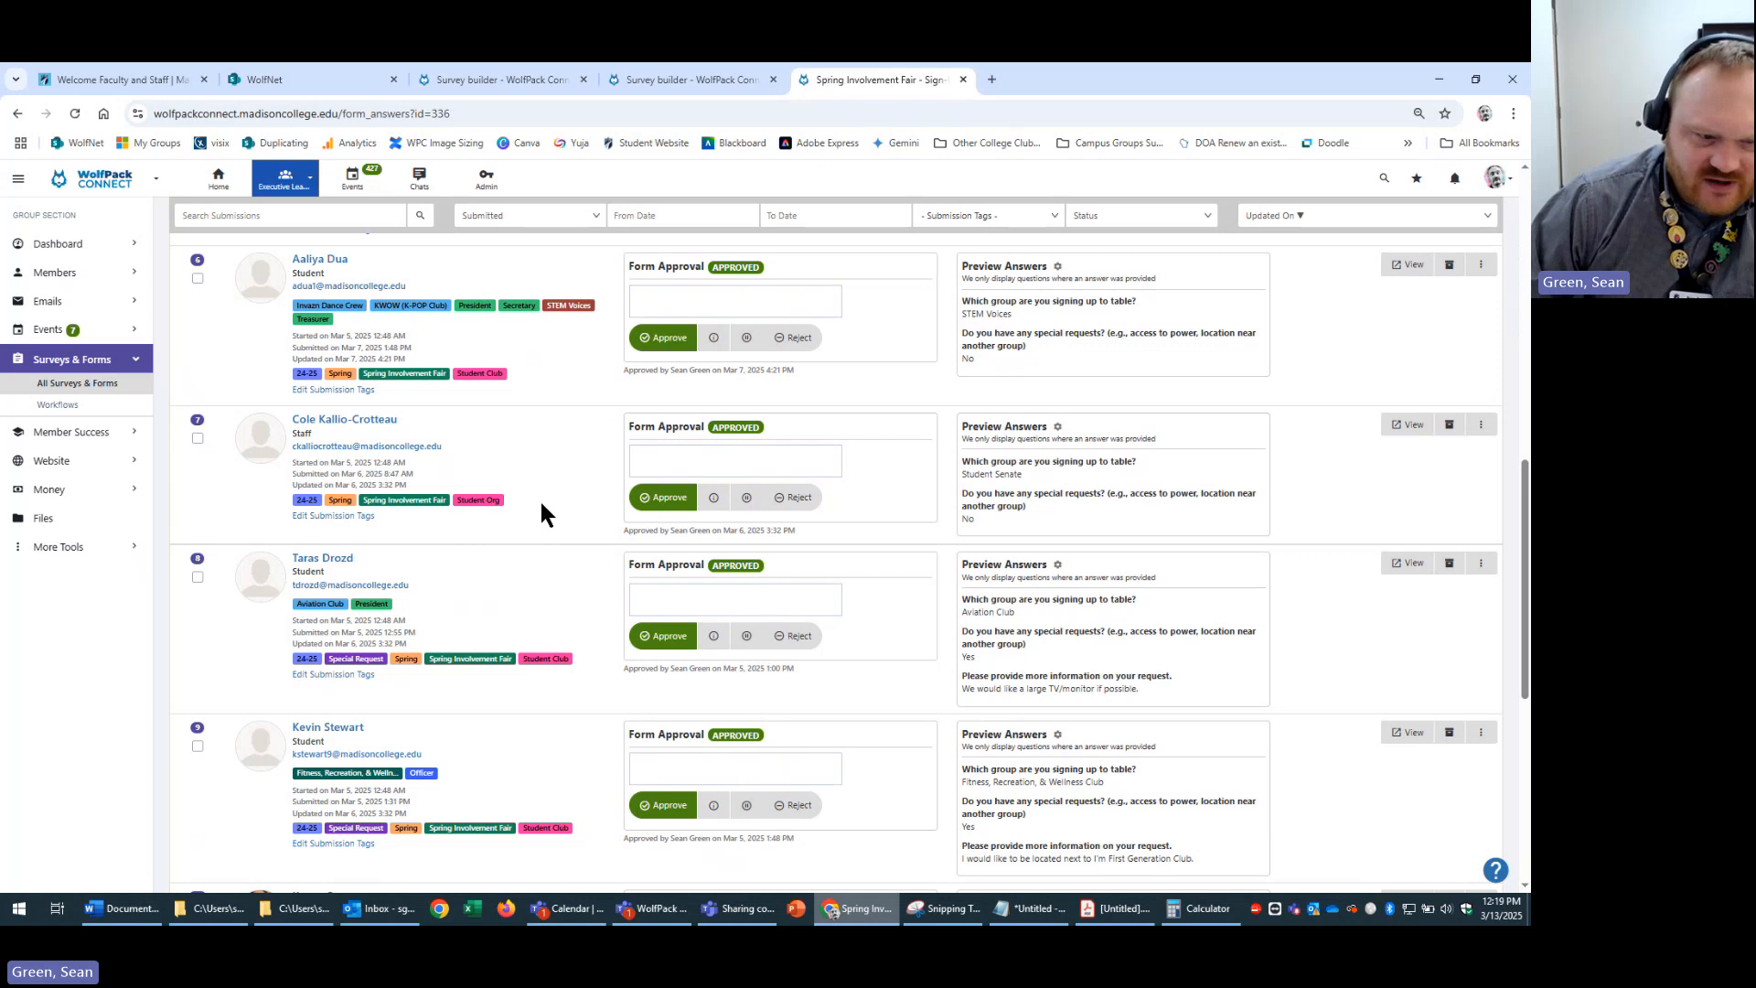
- View the statistics of the Spring Involvement Fair sign-ups, including submissions grouped by tags, and close them again
{"action": "scroll", "coordinate": [539, 498], "scroll_direction": "up", "scroll_amount": 10}
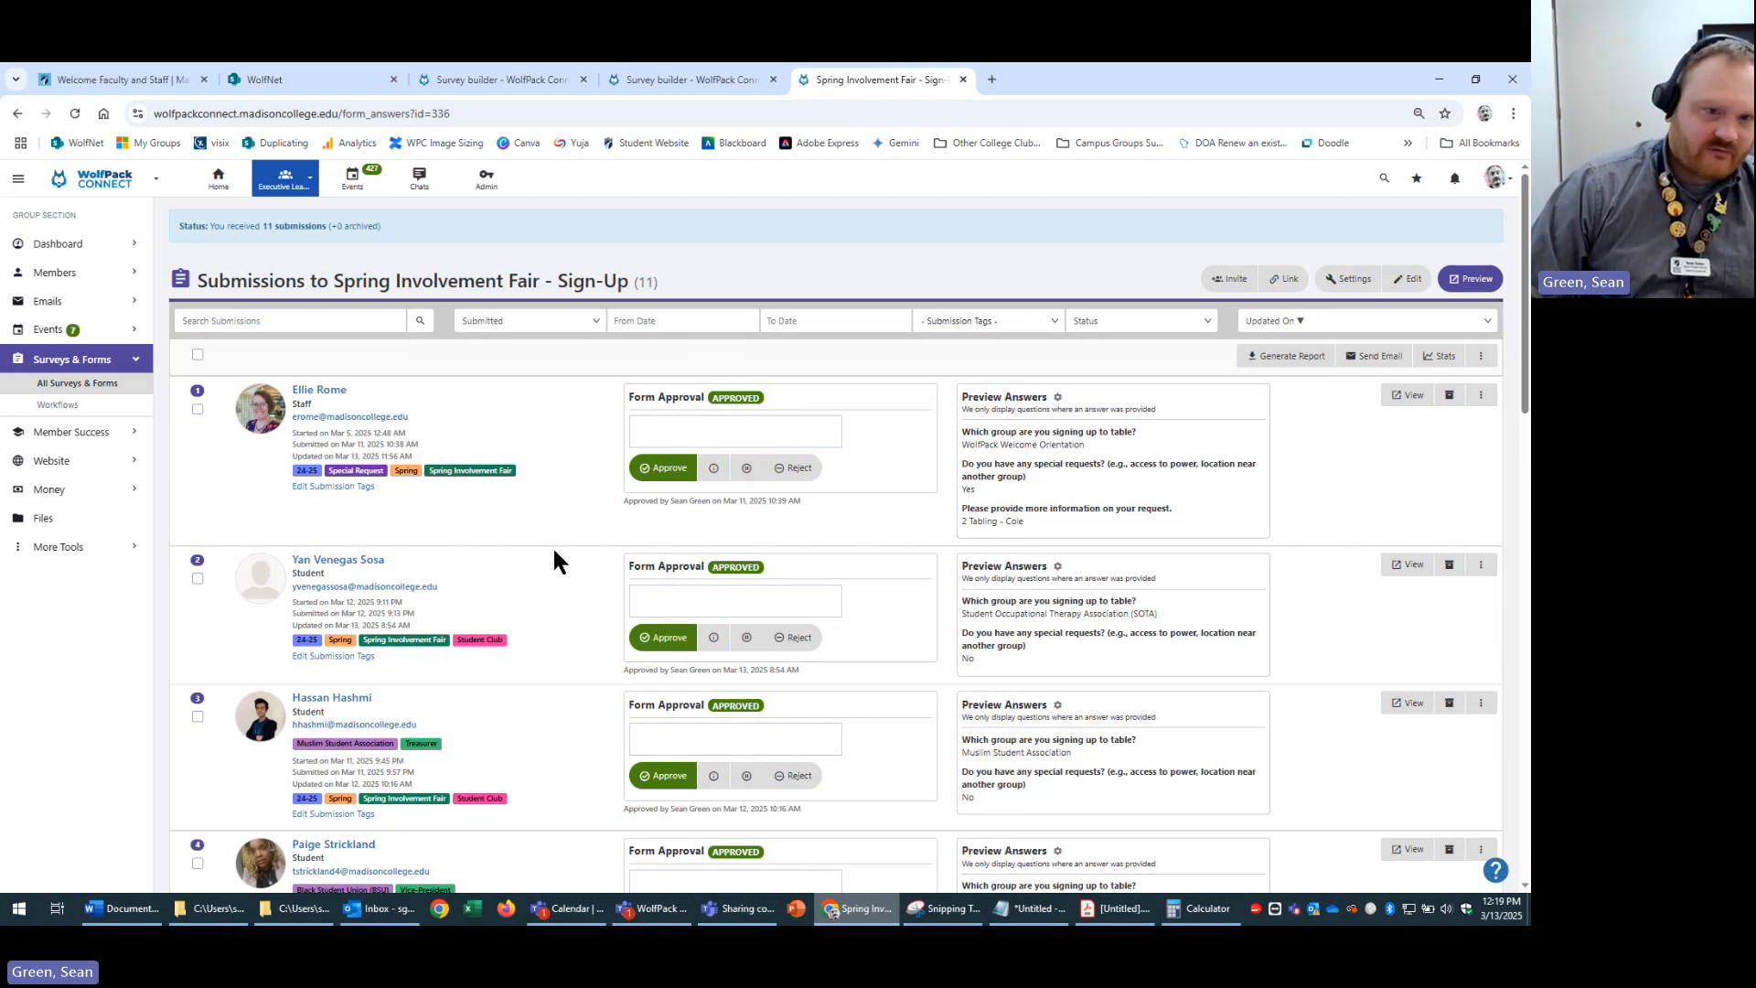
{"action": "left_click", "coordinate": [1441, 357]}
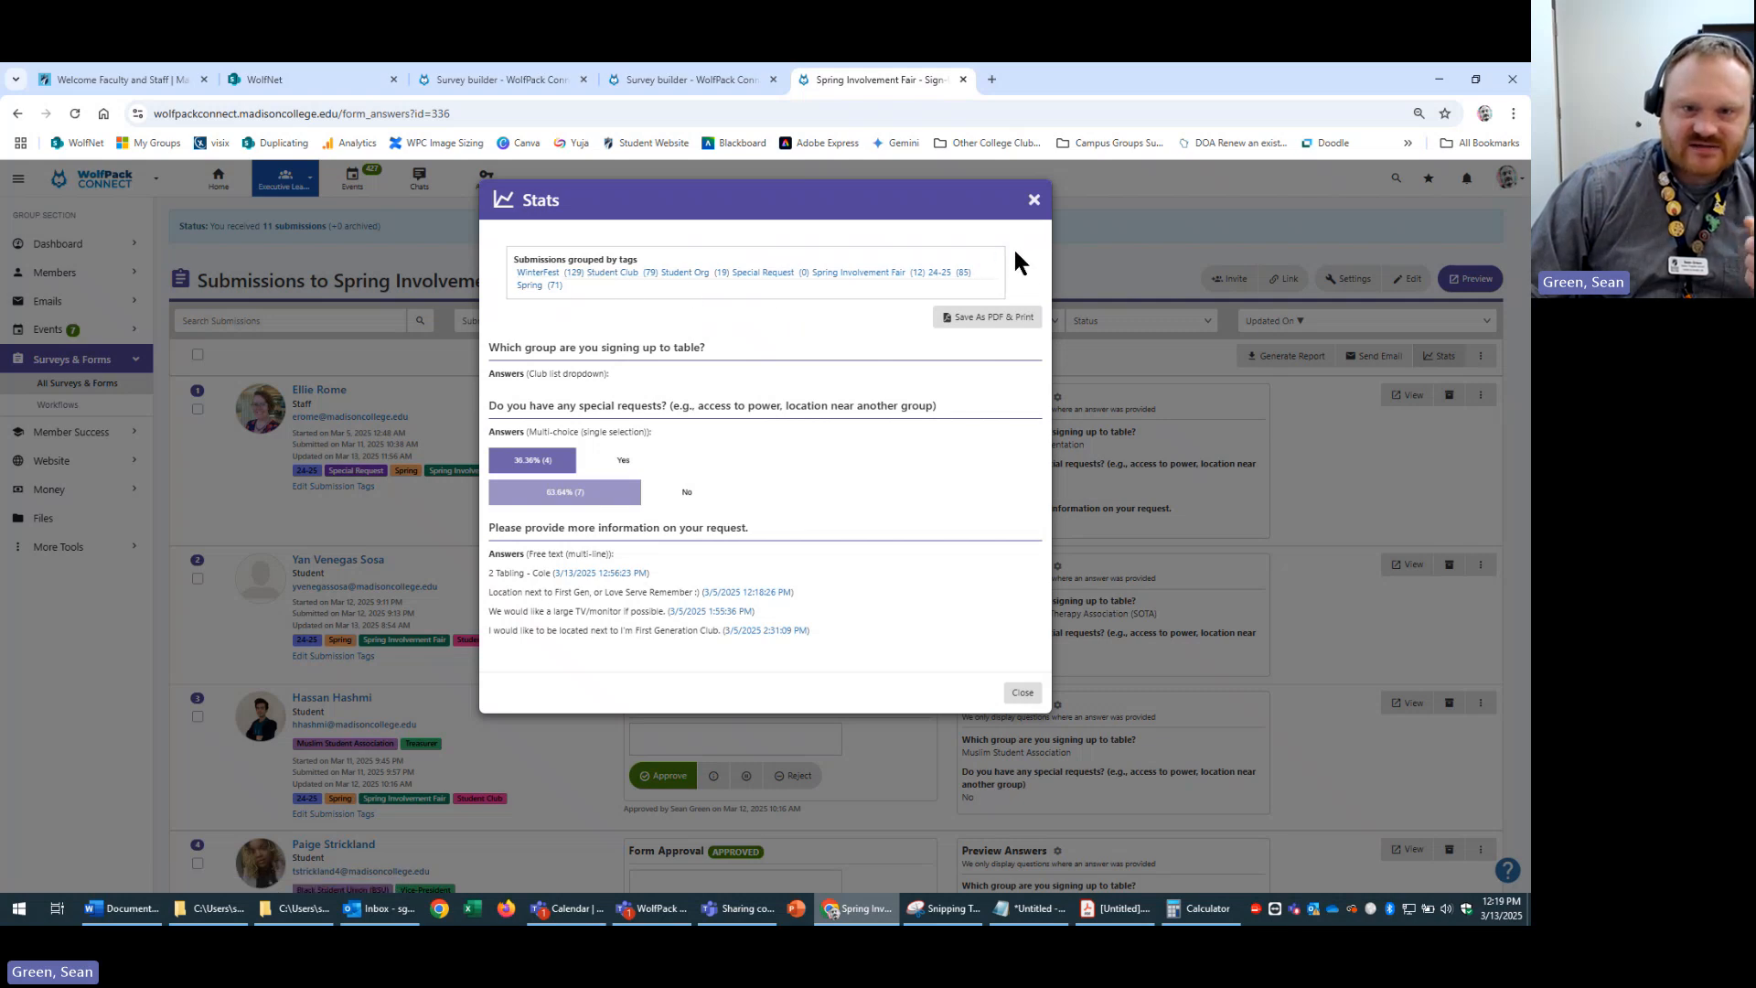
{"action": "left_click", "coordinate": [1033, 200]}
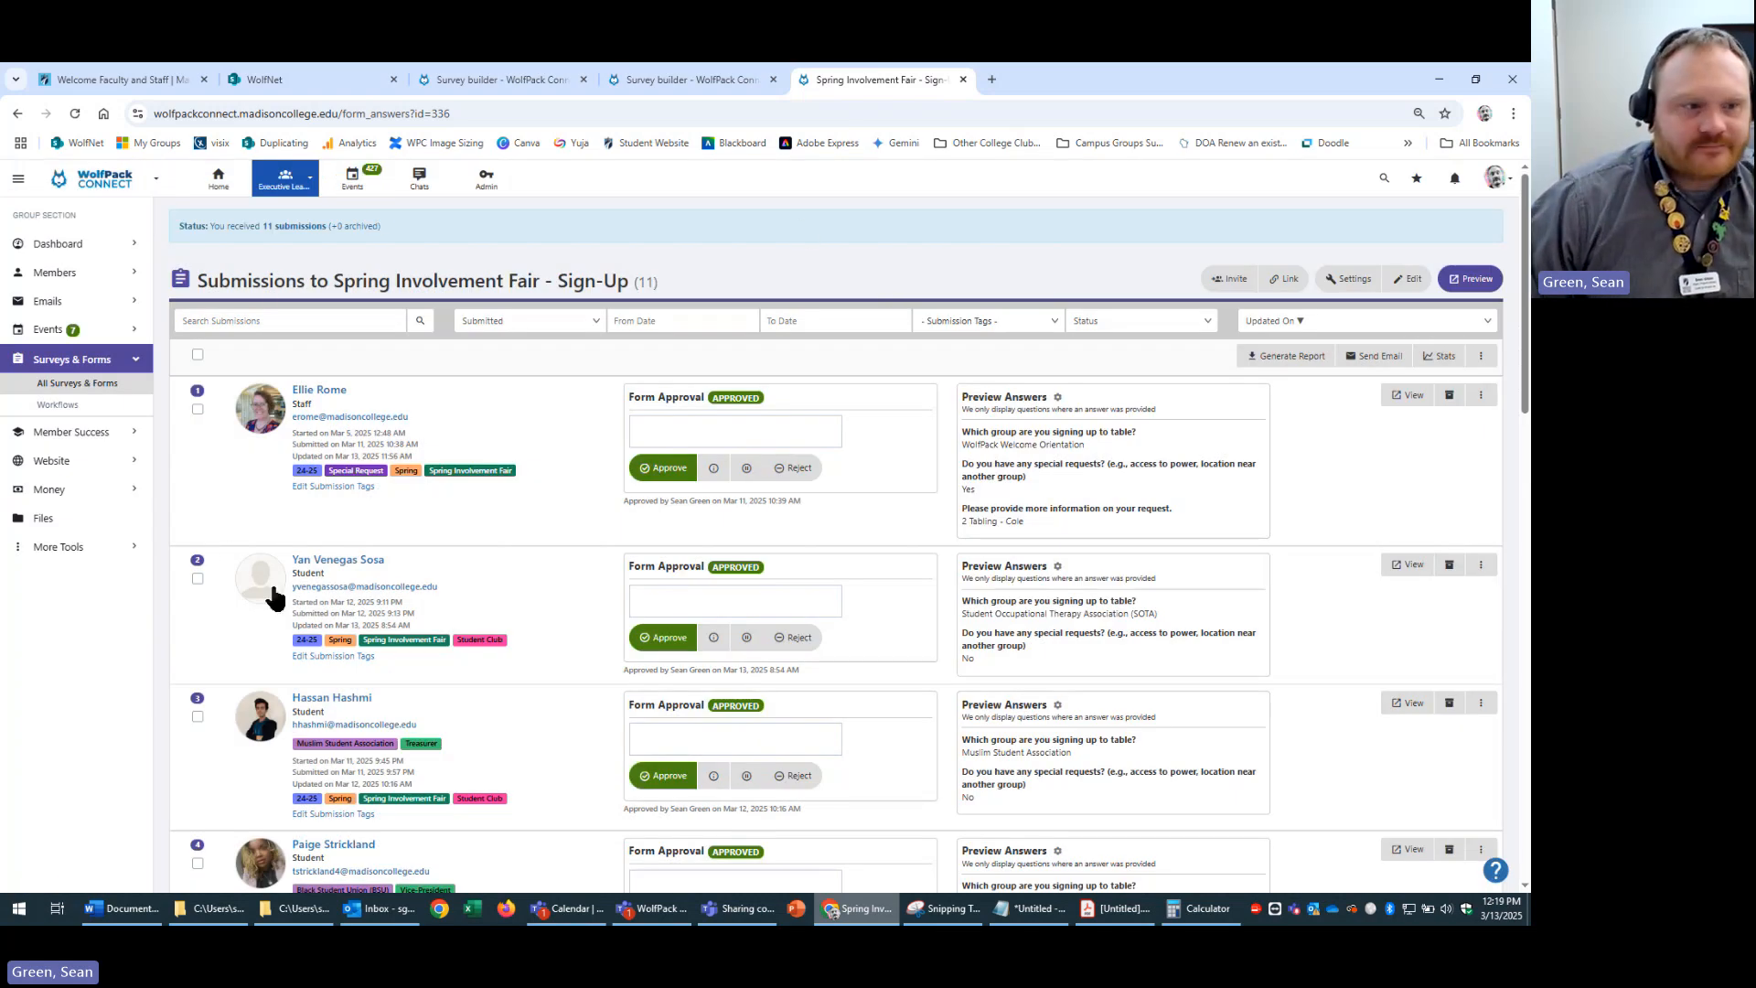
- Switch to the Test Group Club in WolfPack Connect and review the submission tags planned in the Word survey draft
{"action": "left_click", "coordinate": [300, 190]}
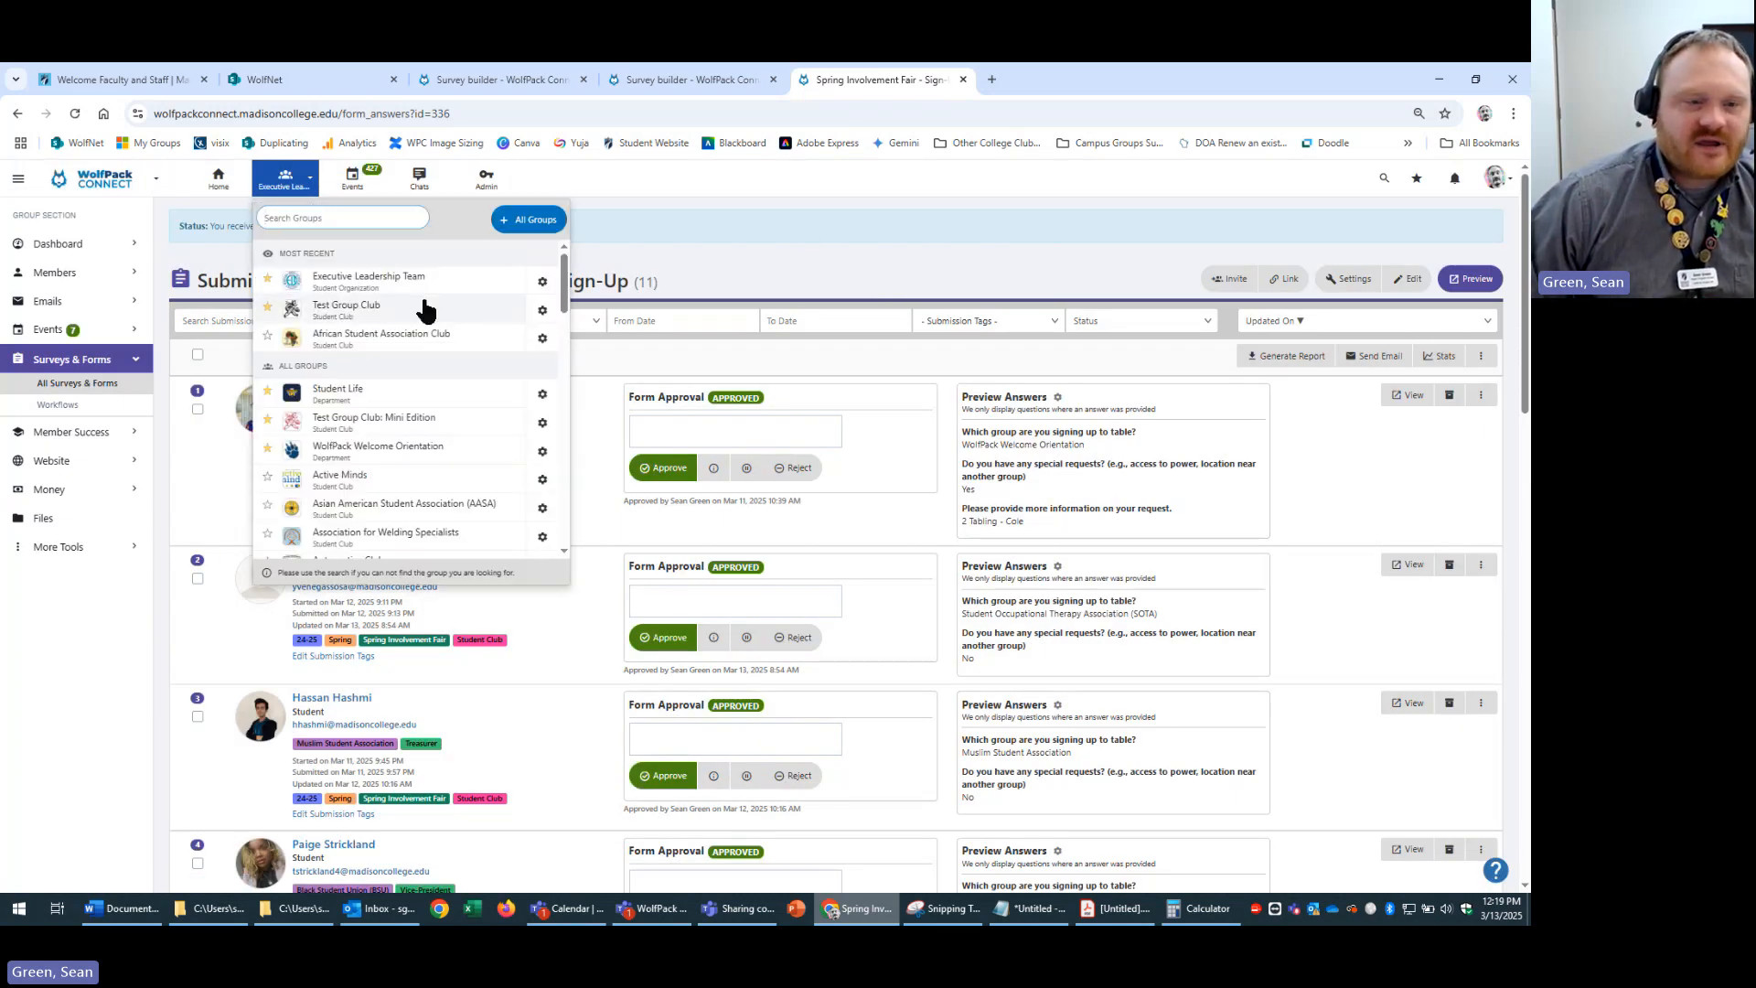
{"action": "left_click", "coordinate": [408, 311]}
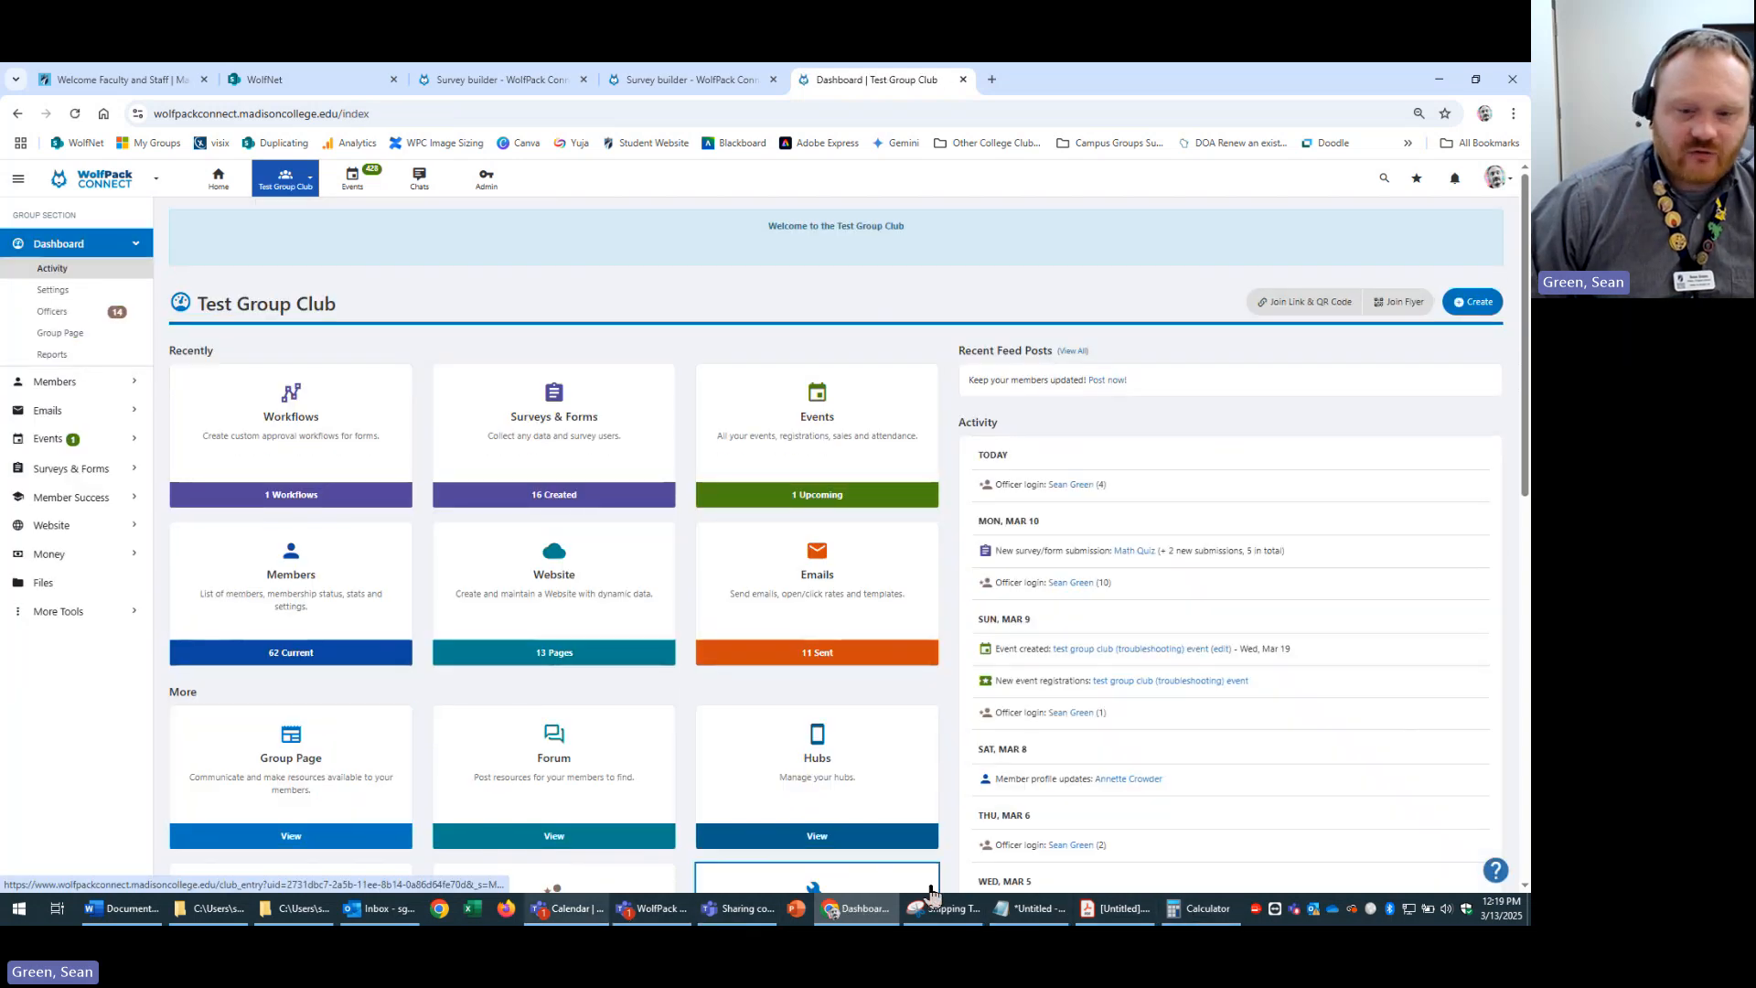
{"action": "left_click", "coordinate": [122, 908]}
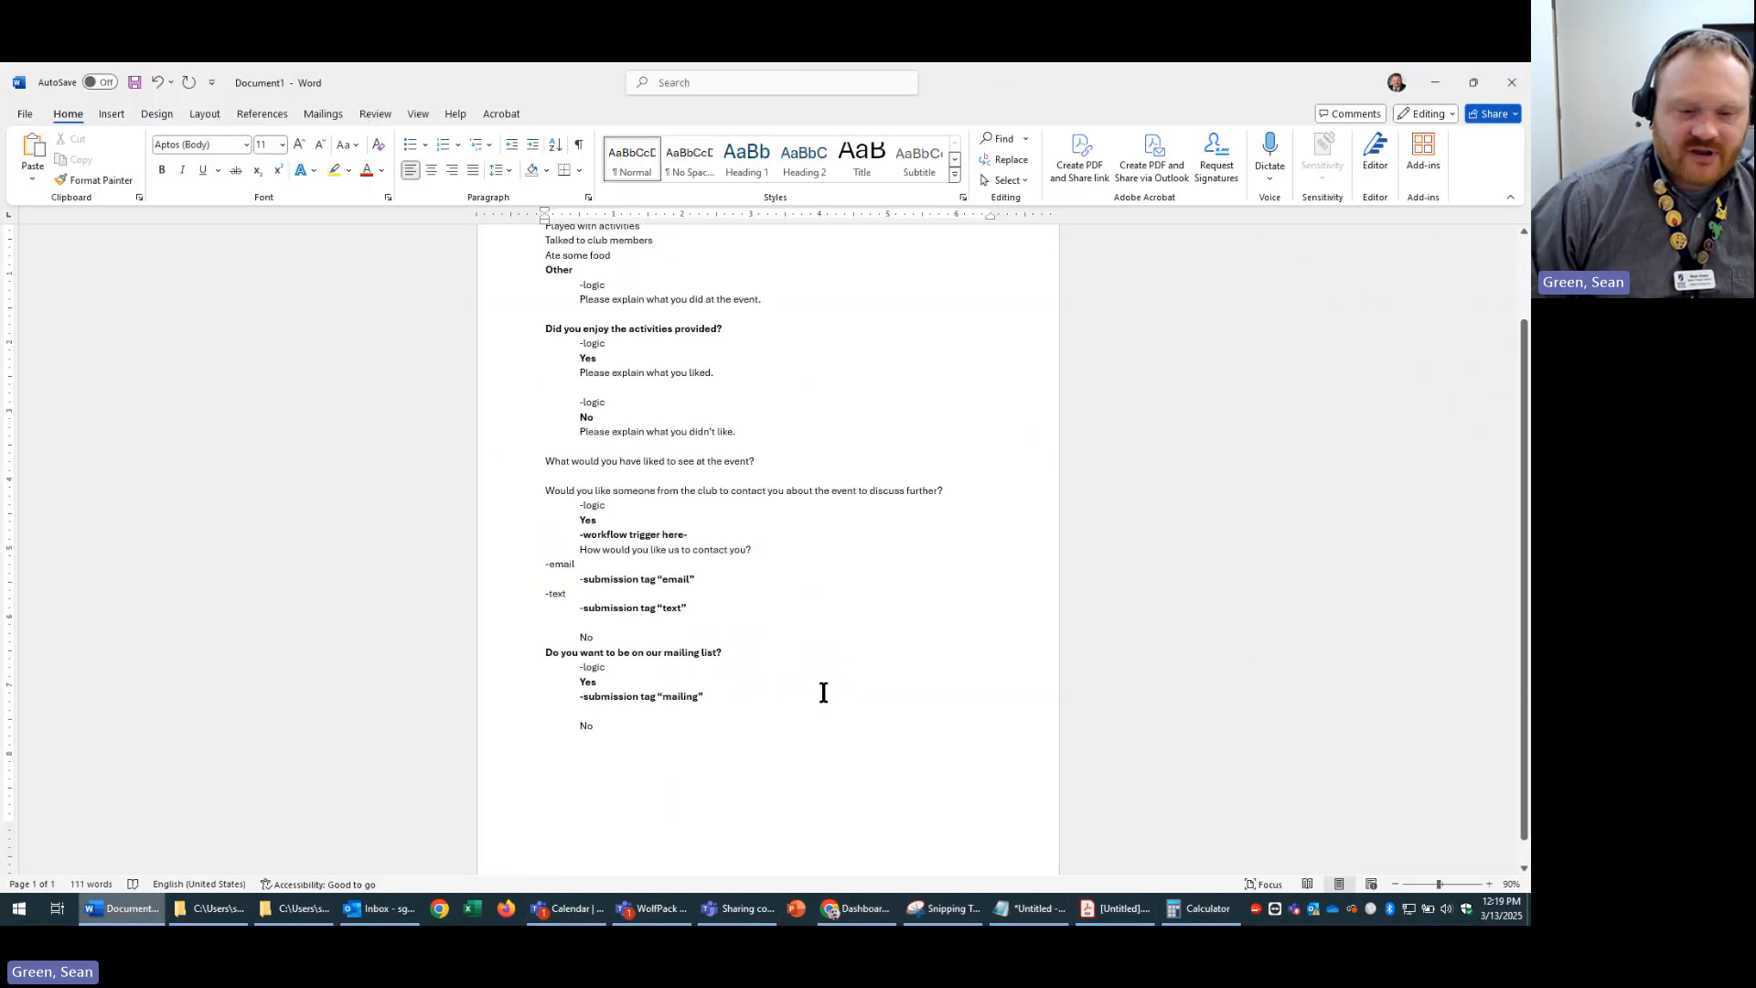
{"action": "scroll", "coordinate": [823, 692], "scroll_direction": "up", "scroll_amount": 3}
{"action": "left_click", "coordinate": [147, 913]}
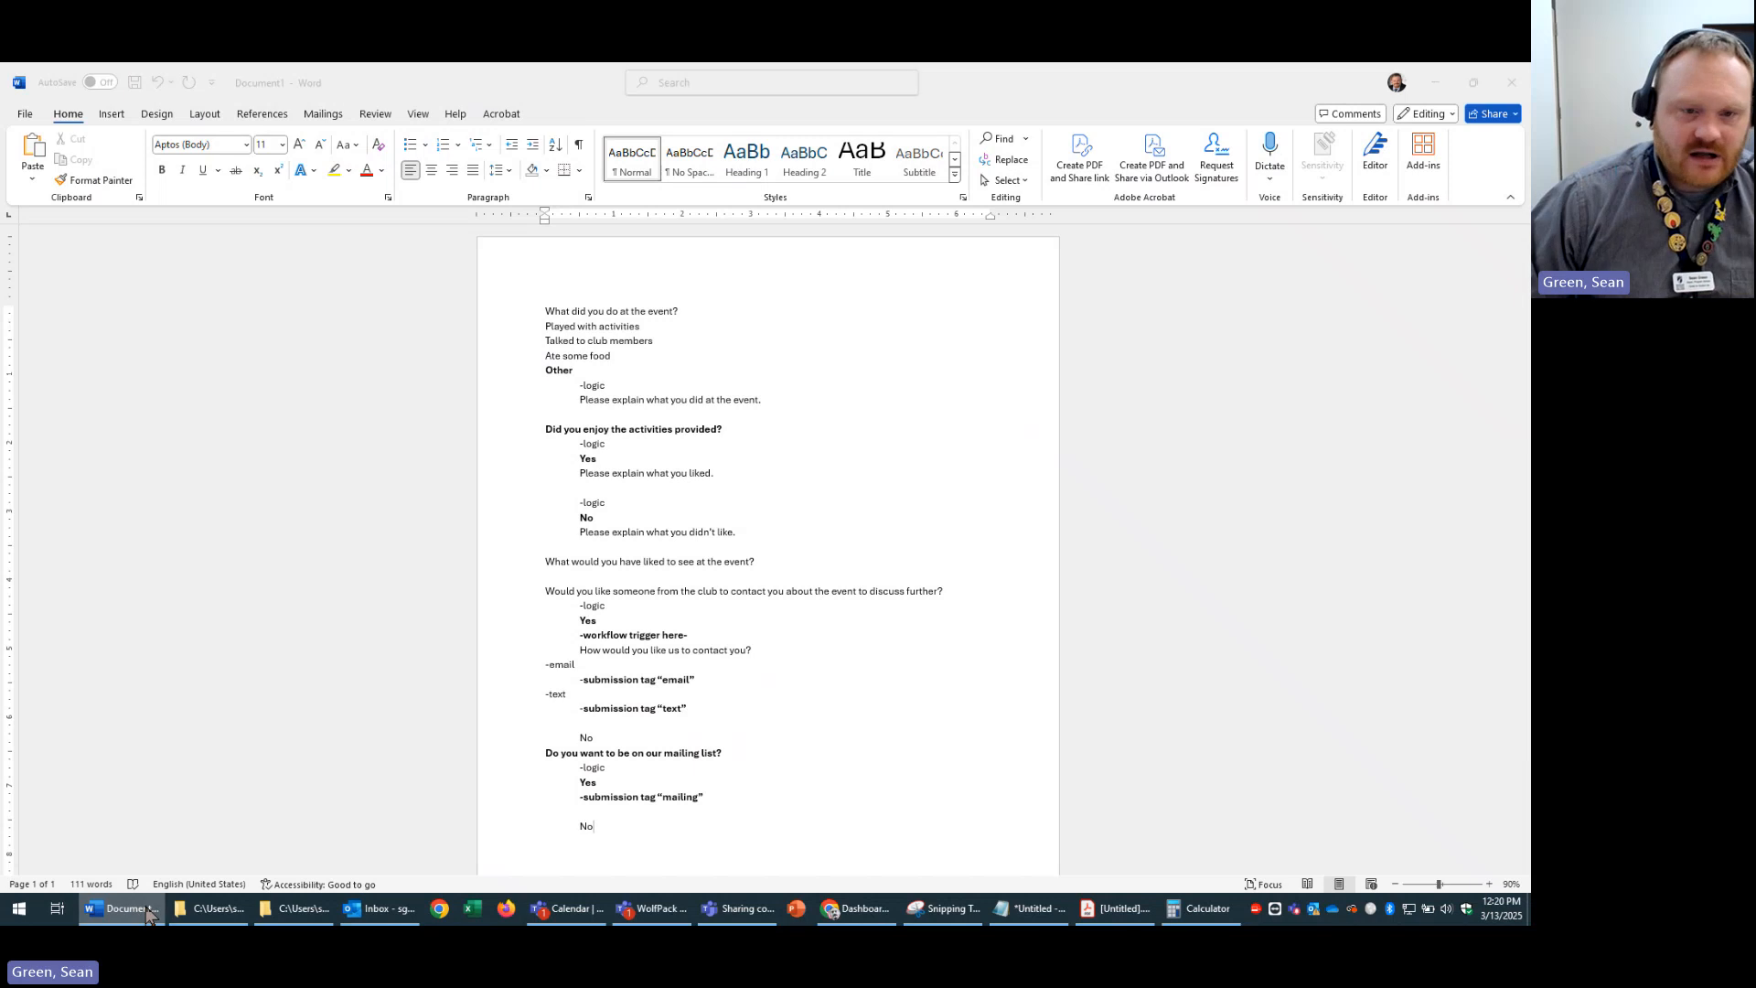
- Return to WolfPack Connect, open the Test Group Club's tags and locate the Forms/Surveys Submissions Tags section
{"action": "left_click", "coordinate": [556, 431]}
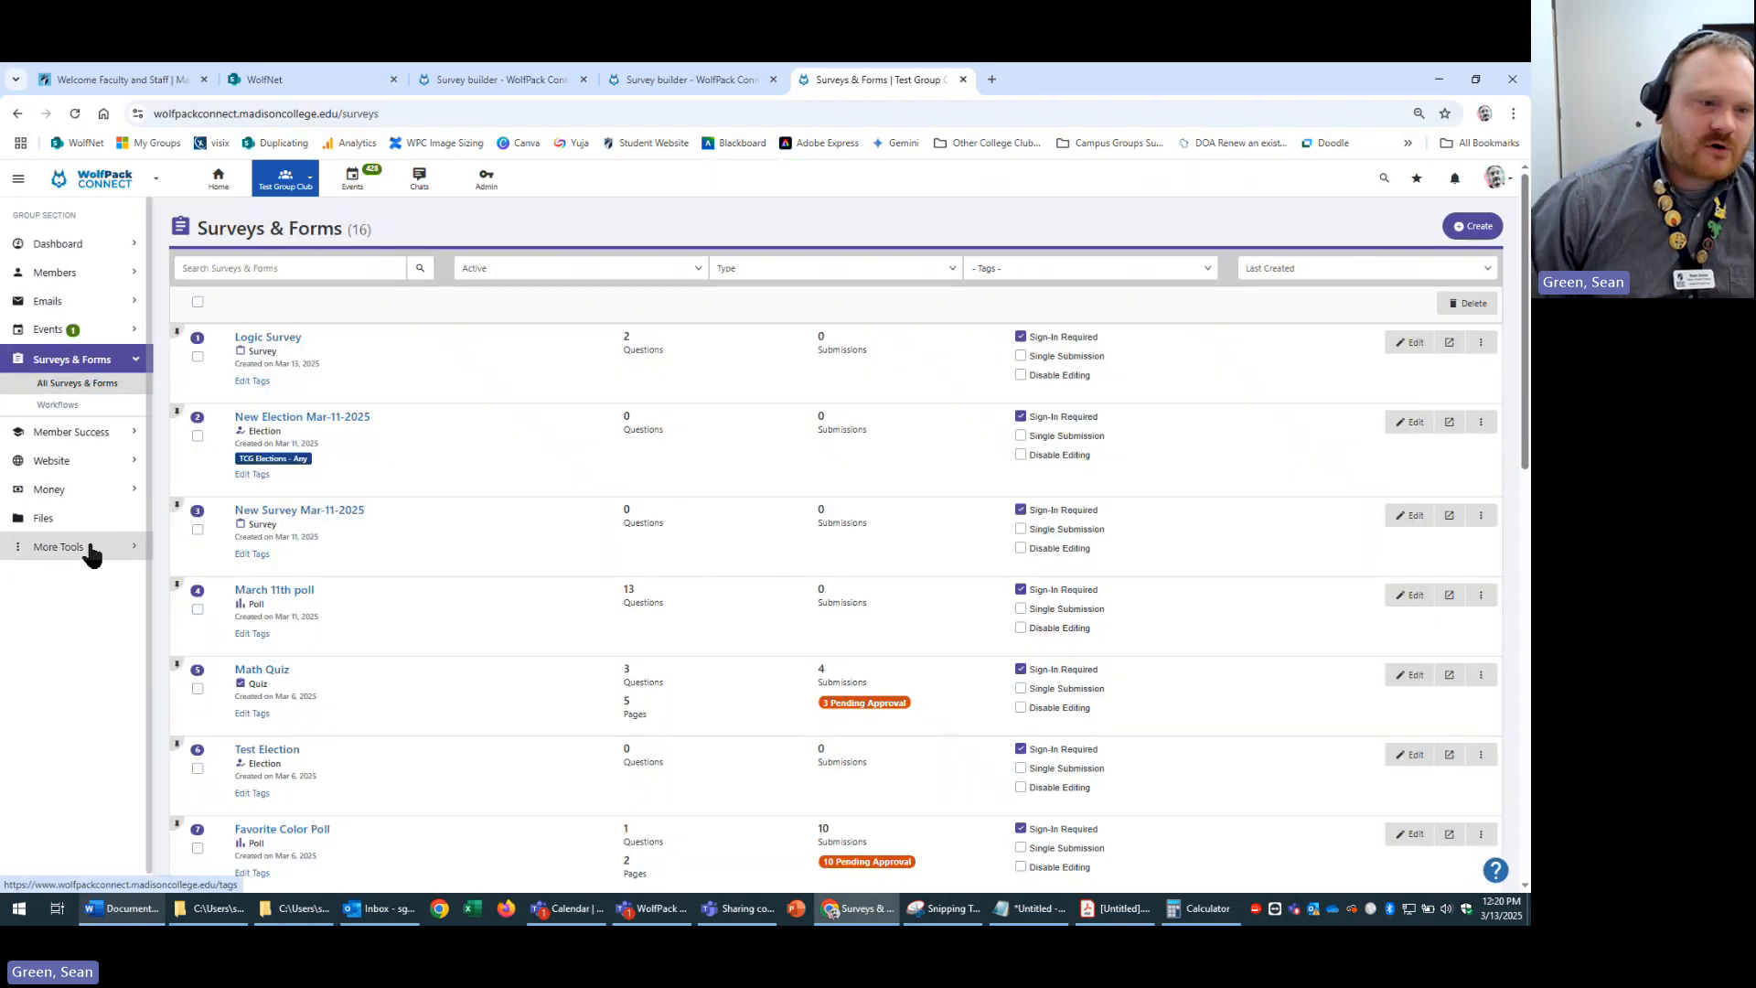
{"action": "left_click", "coordinate": [86, 547]}
{"action": "left_click", "coordinate": [92, 551]}
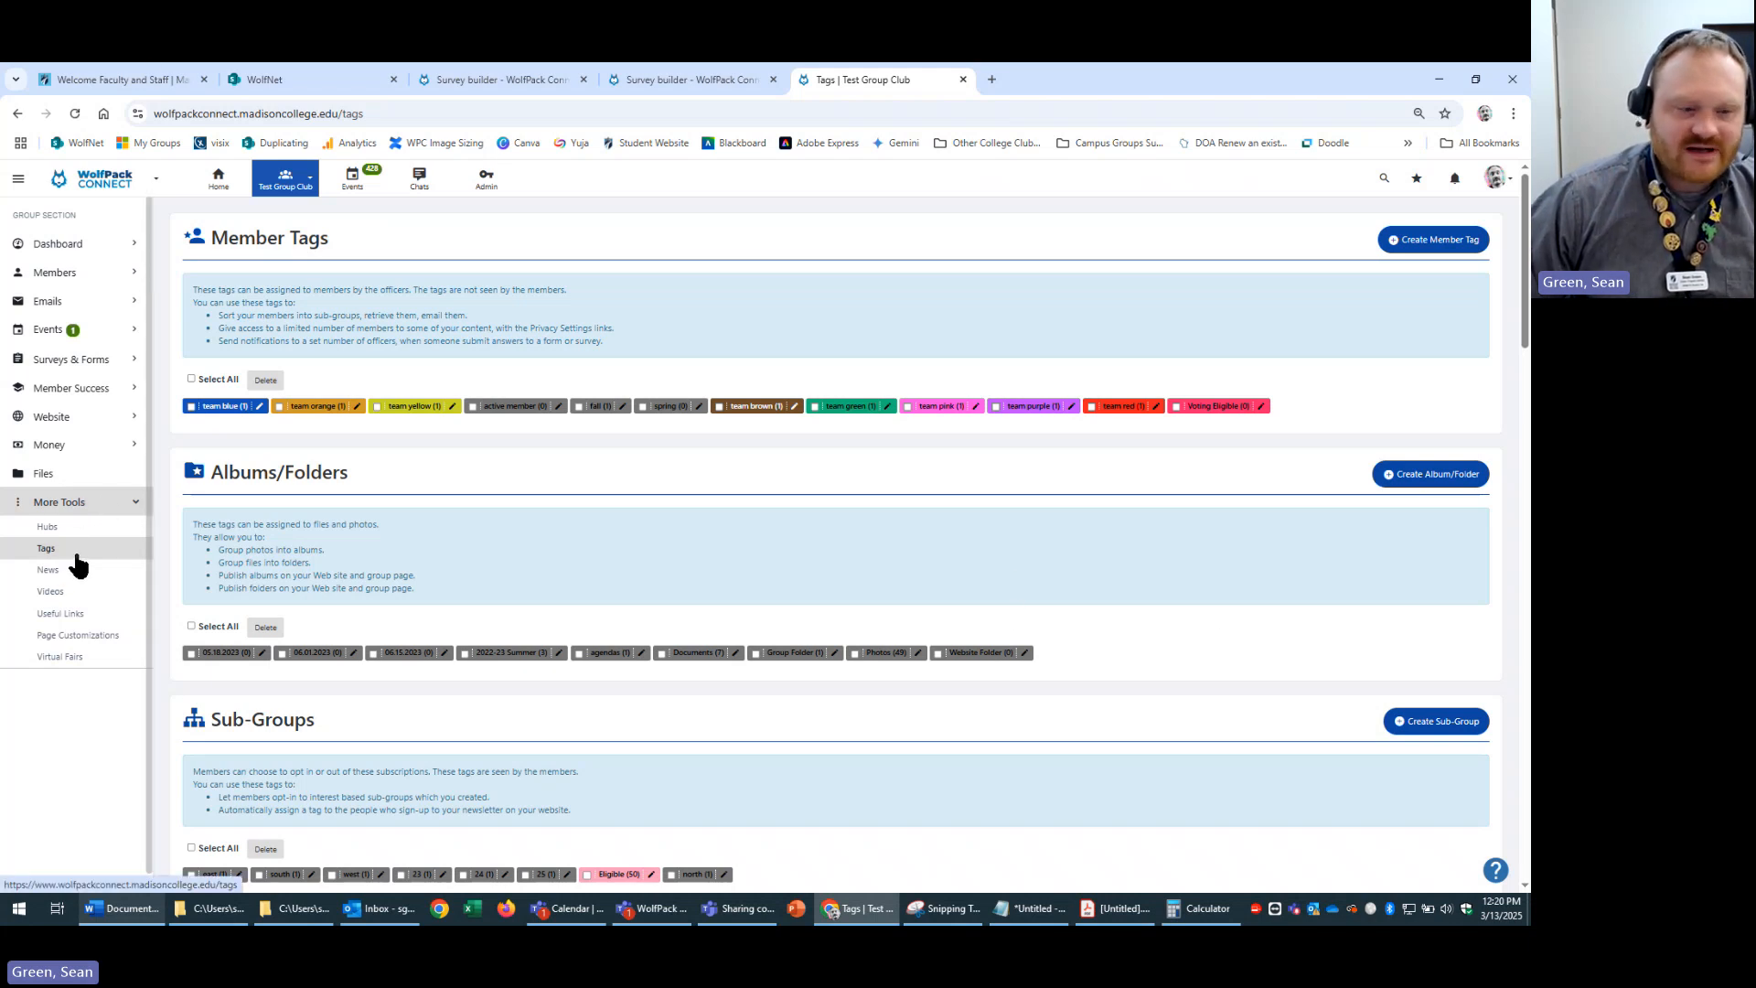
{"action": "scroll", "coordinate": [1143, 658], "scroll_direction": "down", "scroll_amount": 7}
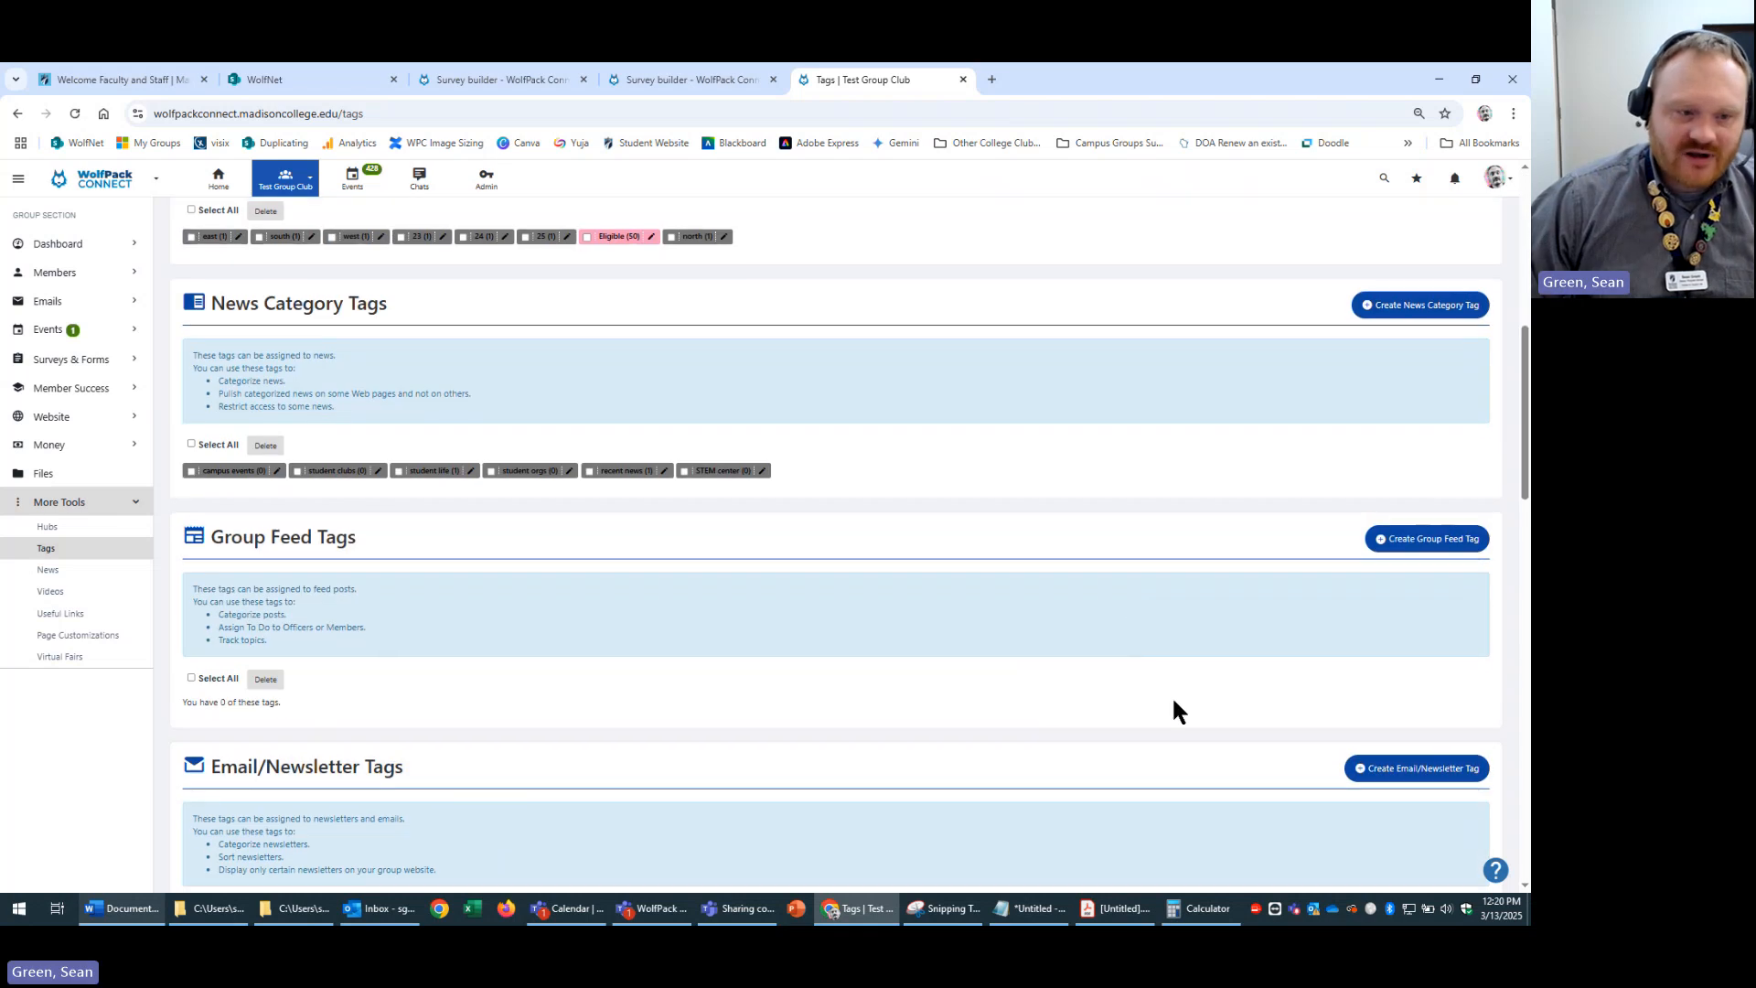
{"action": "scroll", "coordinate": [1161, 703], "scroll_direction": "down", "scroll_amount": 3}
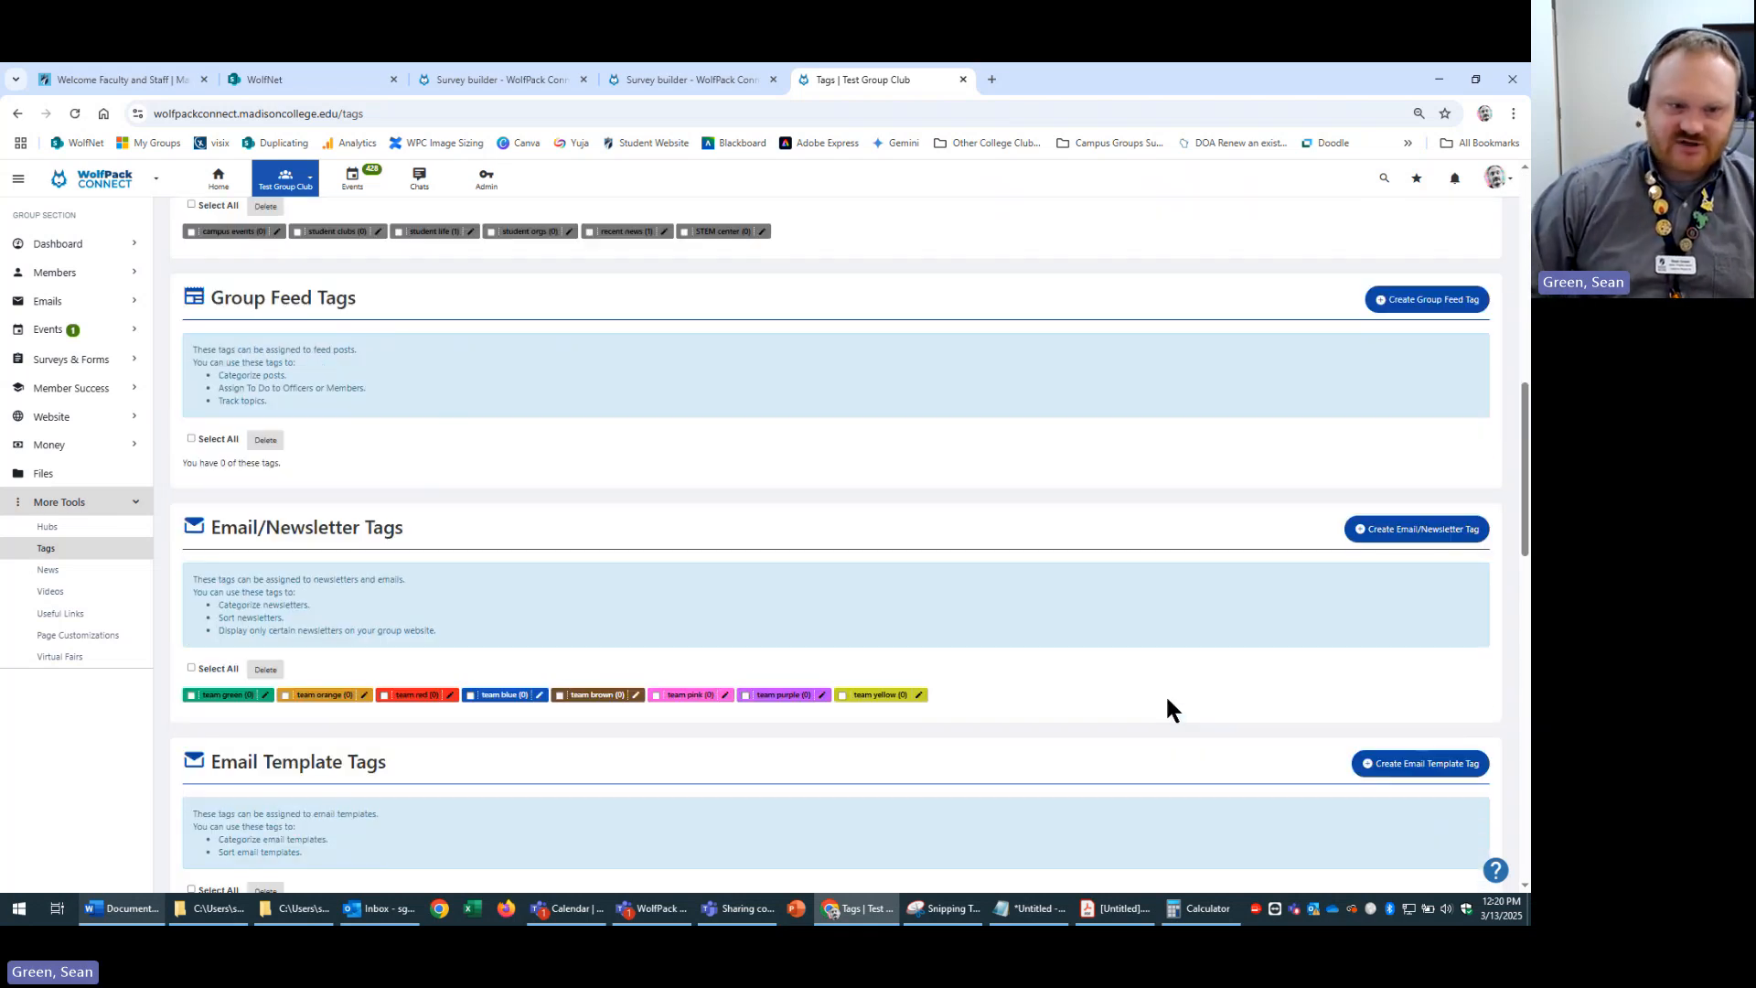
{"action": "scroll", "coordinate": [1149, 662], "scroll_direction": "down", "scroll_amount": 4}
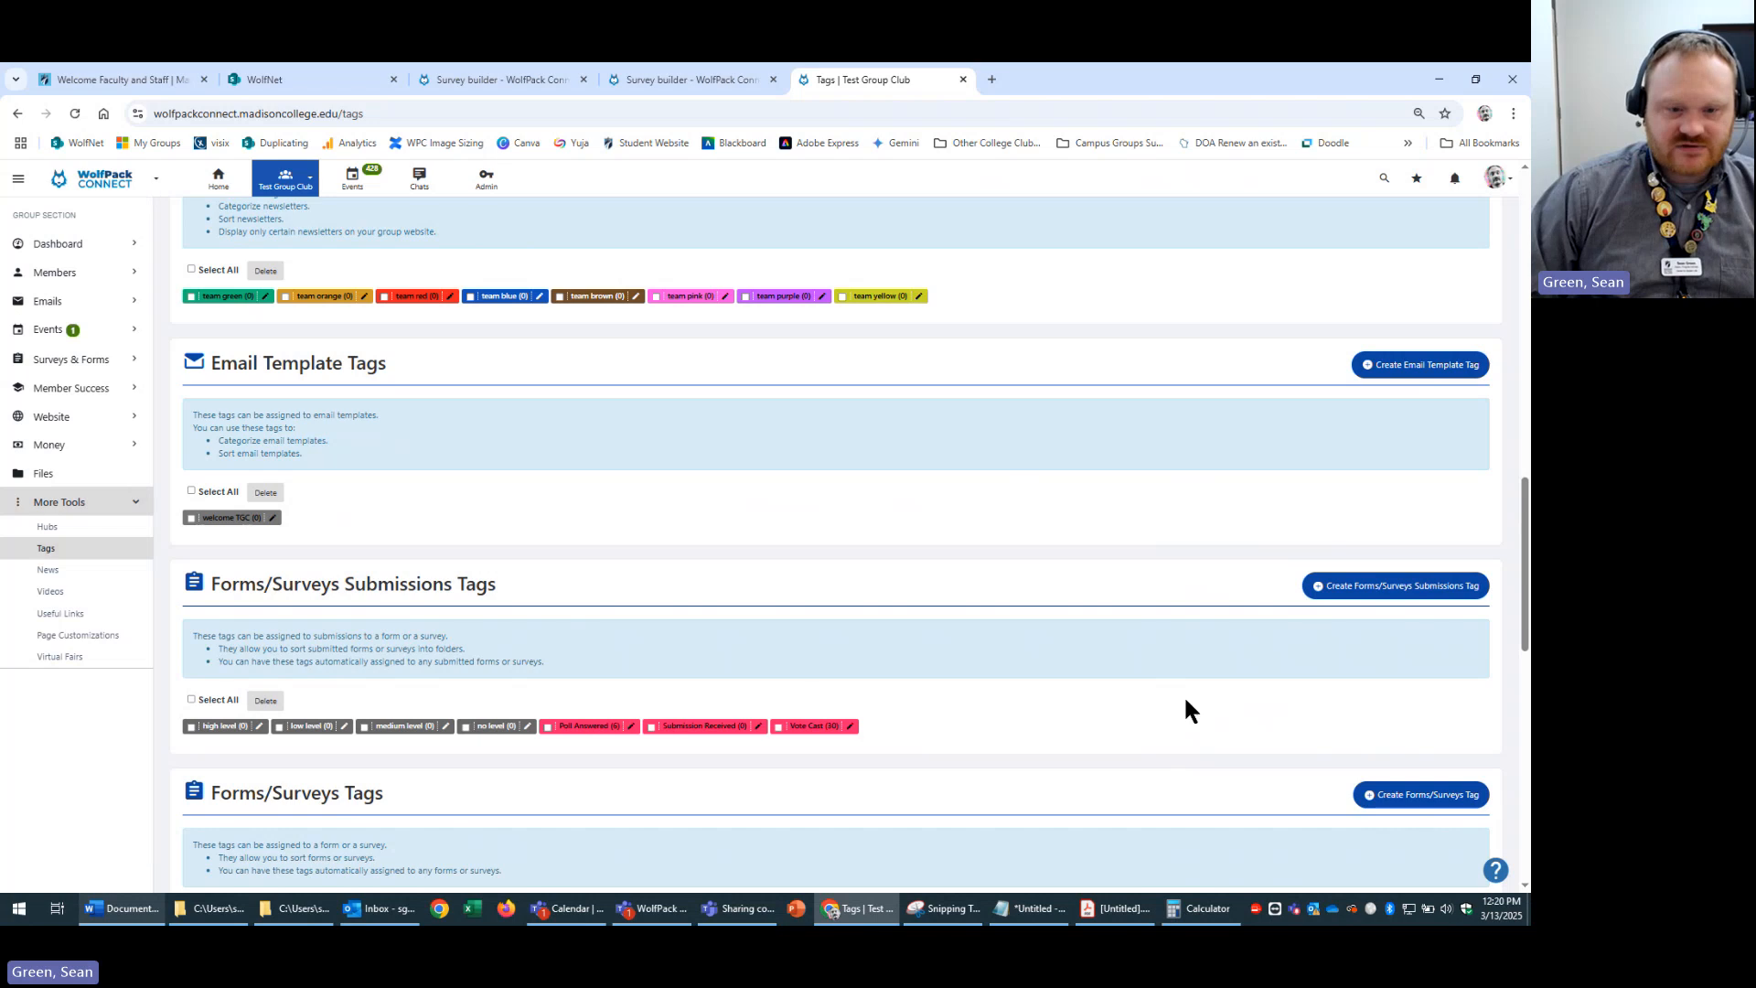
{"action": "scroll", "coordinate": [1183, 694], "scroll_direction": "down", "scroll_amount": 1}
{"action": "scroll", "coordinate": [607, 501], "scroll_direction": "down", "scroll_amount": 3}
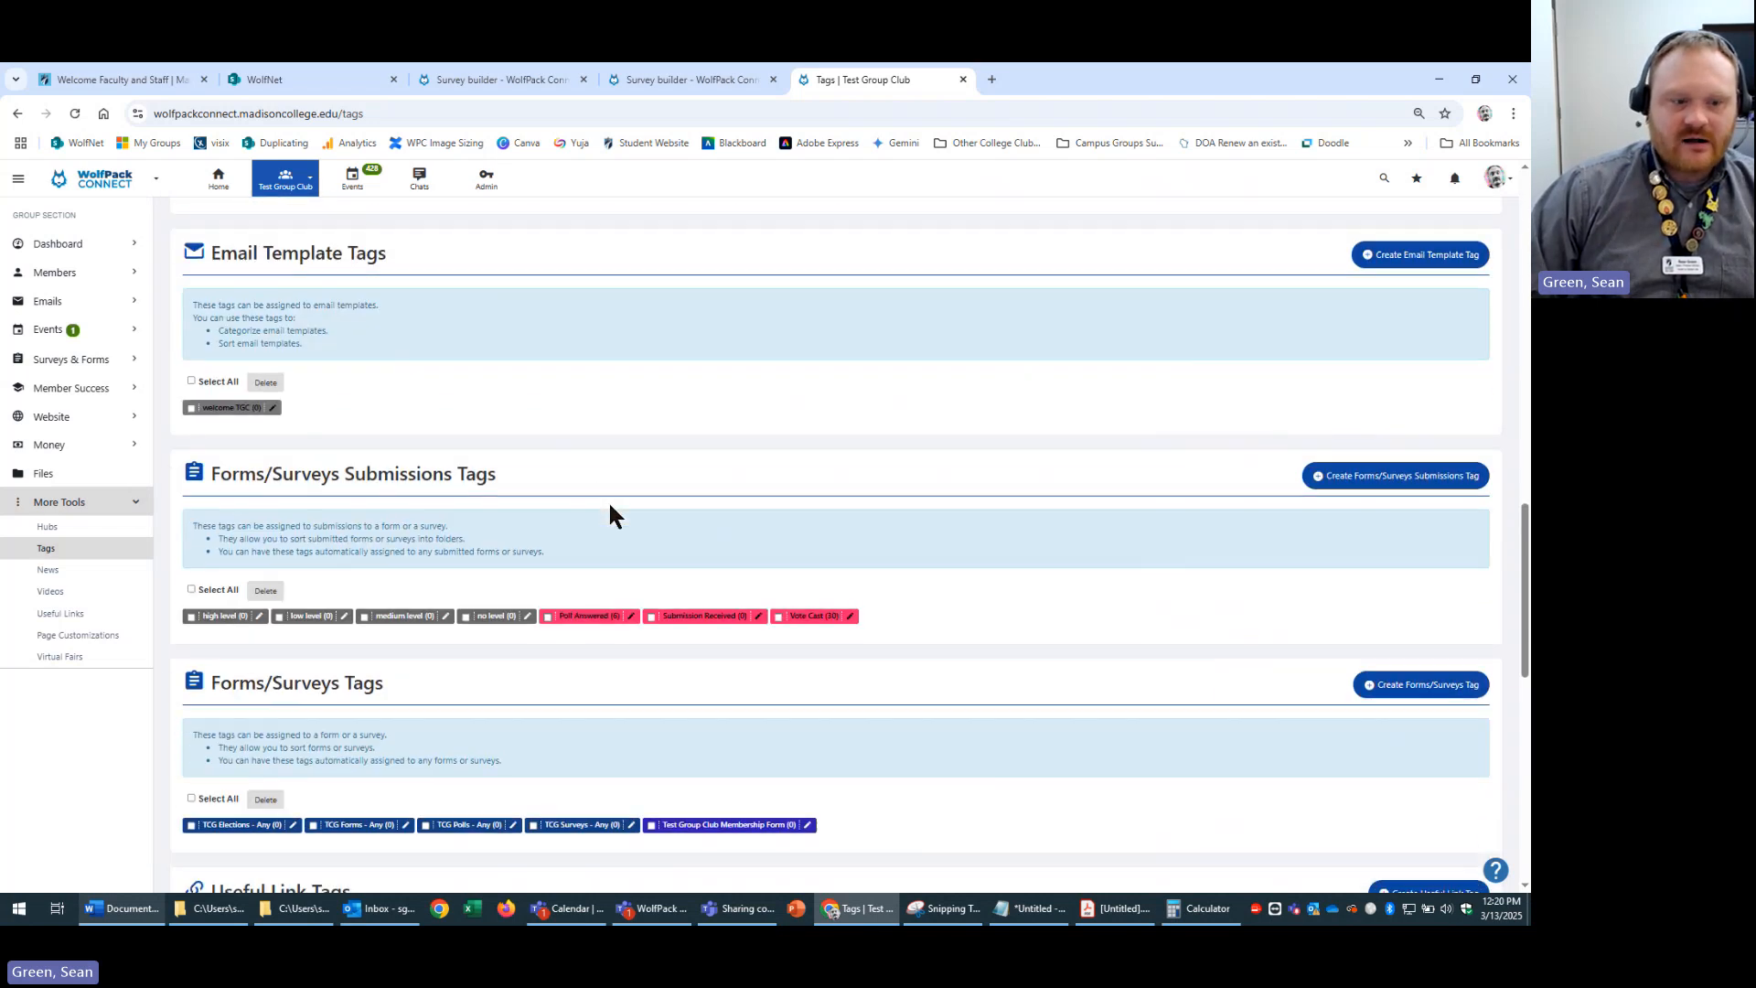
{"action": "left_click_drag", "start_coordinate": [554, 308], "coordinate": [549, 260]}
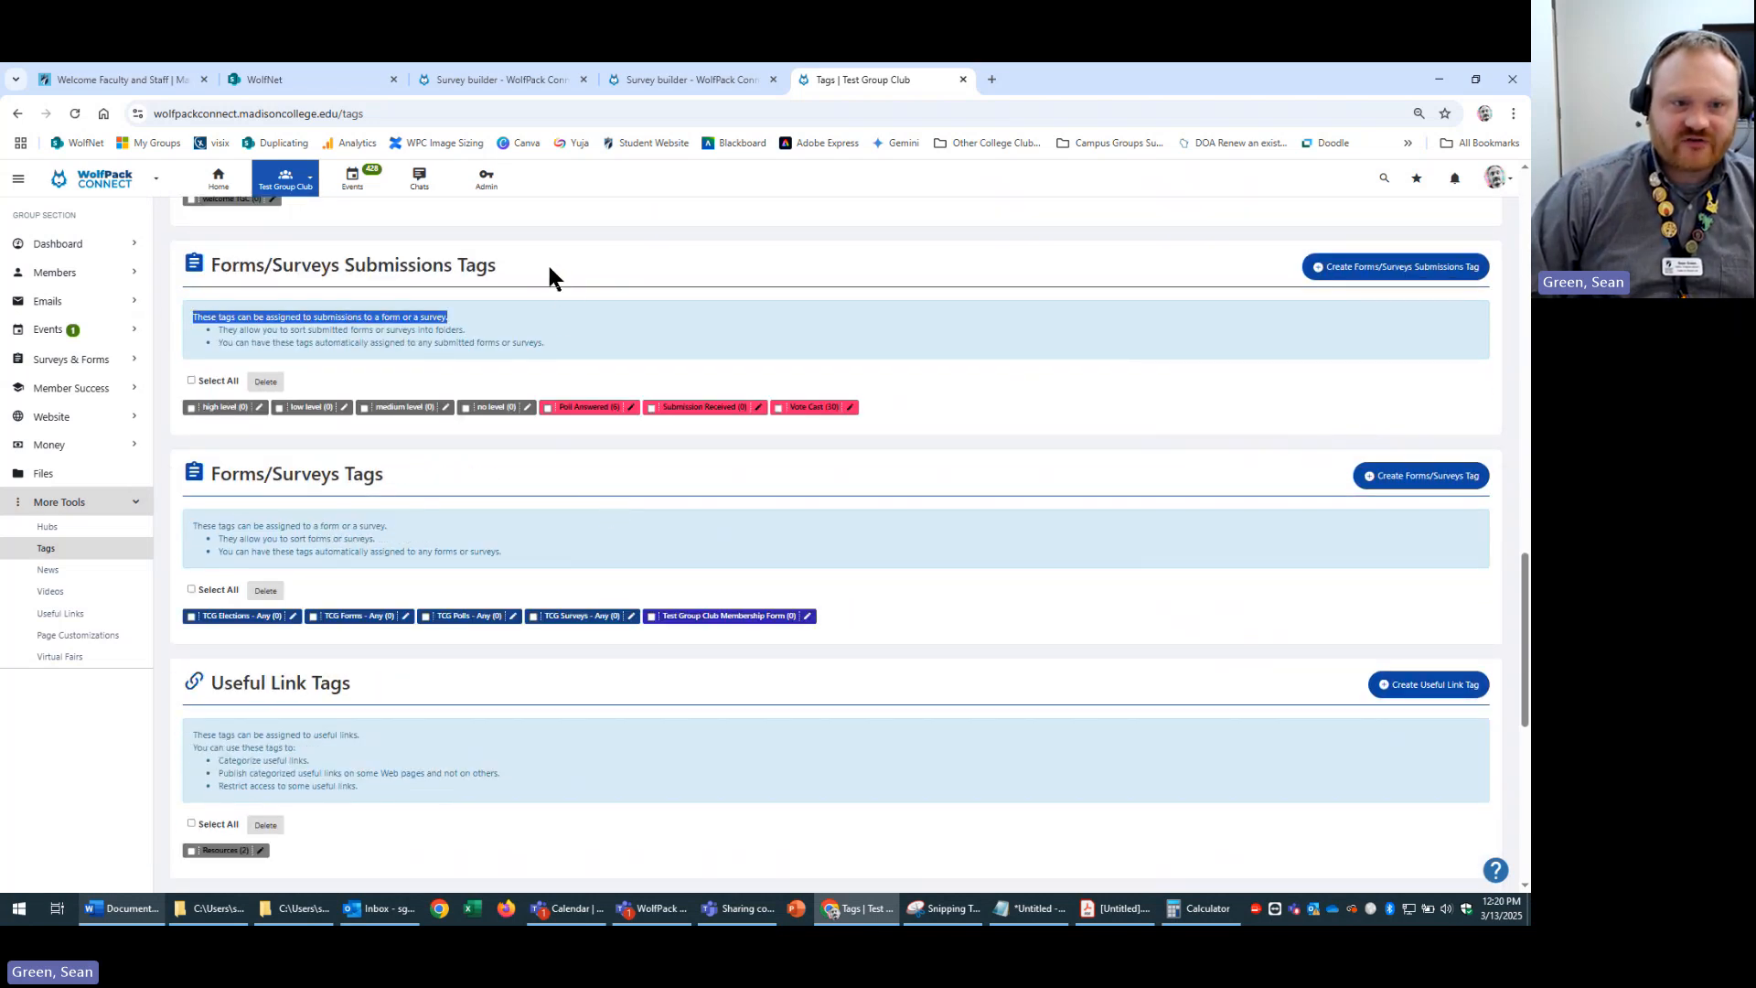
{"action": "left_click", "coordinate": [548, 262]}
- Create a Forms/Surveys submission tag named "mailing" in green #518310, checking the tag name against the Word draft
{"action": "left_click", "coordinate": [1418, 272]}
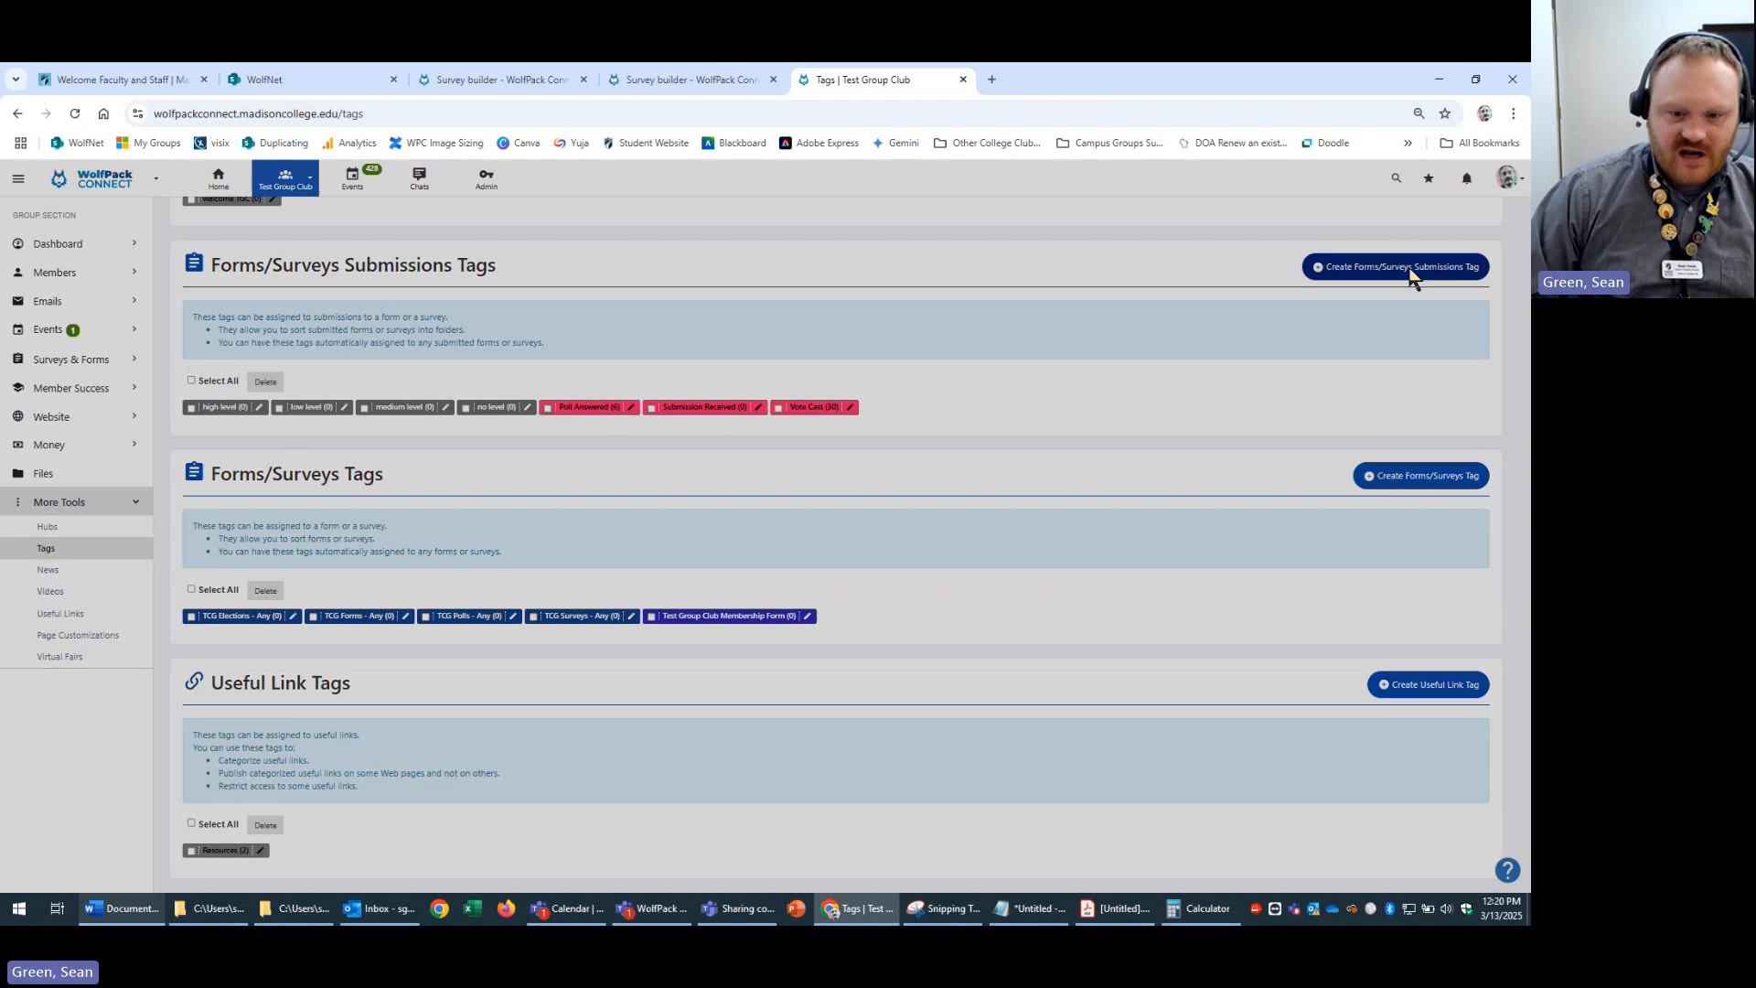
{"action": "left_click", "coordinate": [157, 913]}
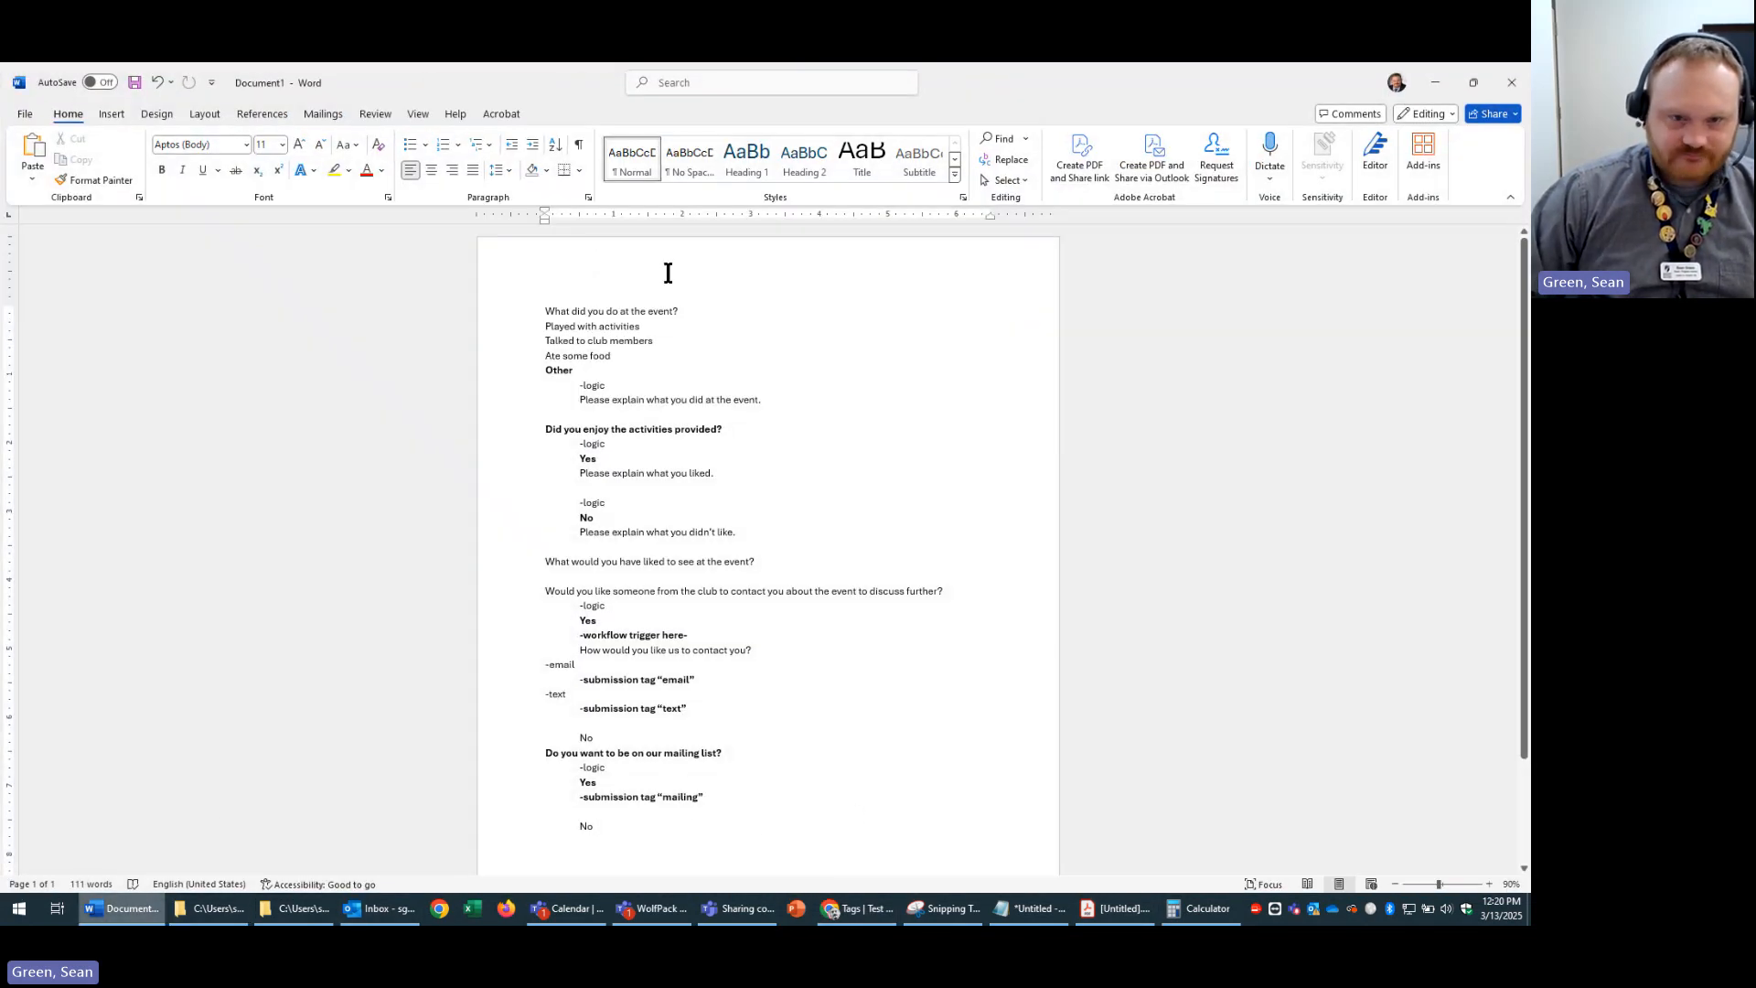
{"action": "left_click", "coordinate": [157, 913]}
{"action": "left_click", "coordinate": [709, 240]}
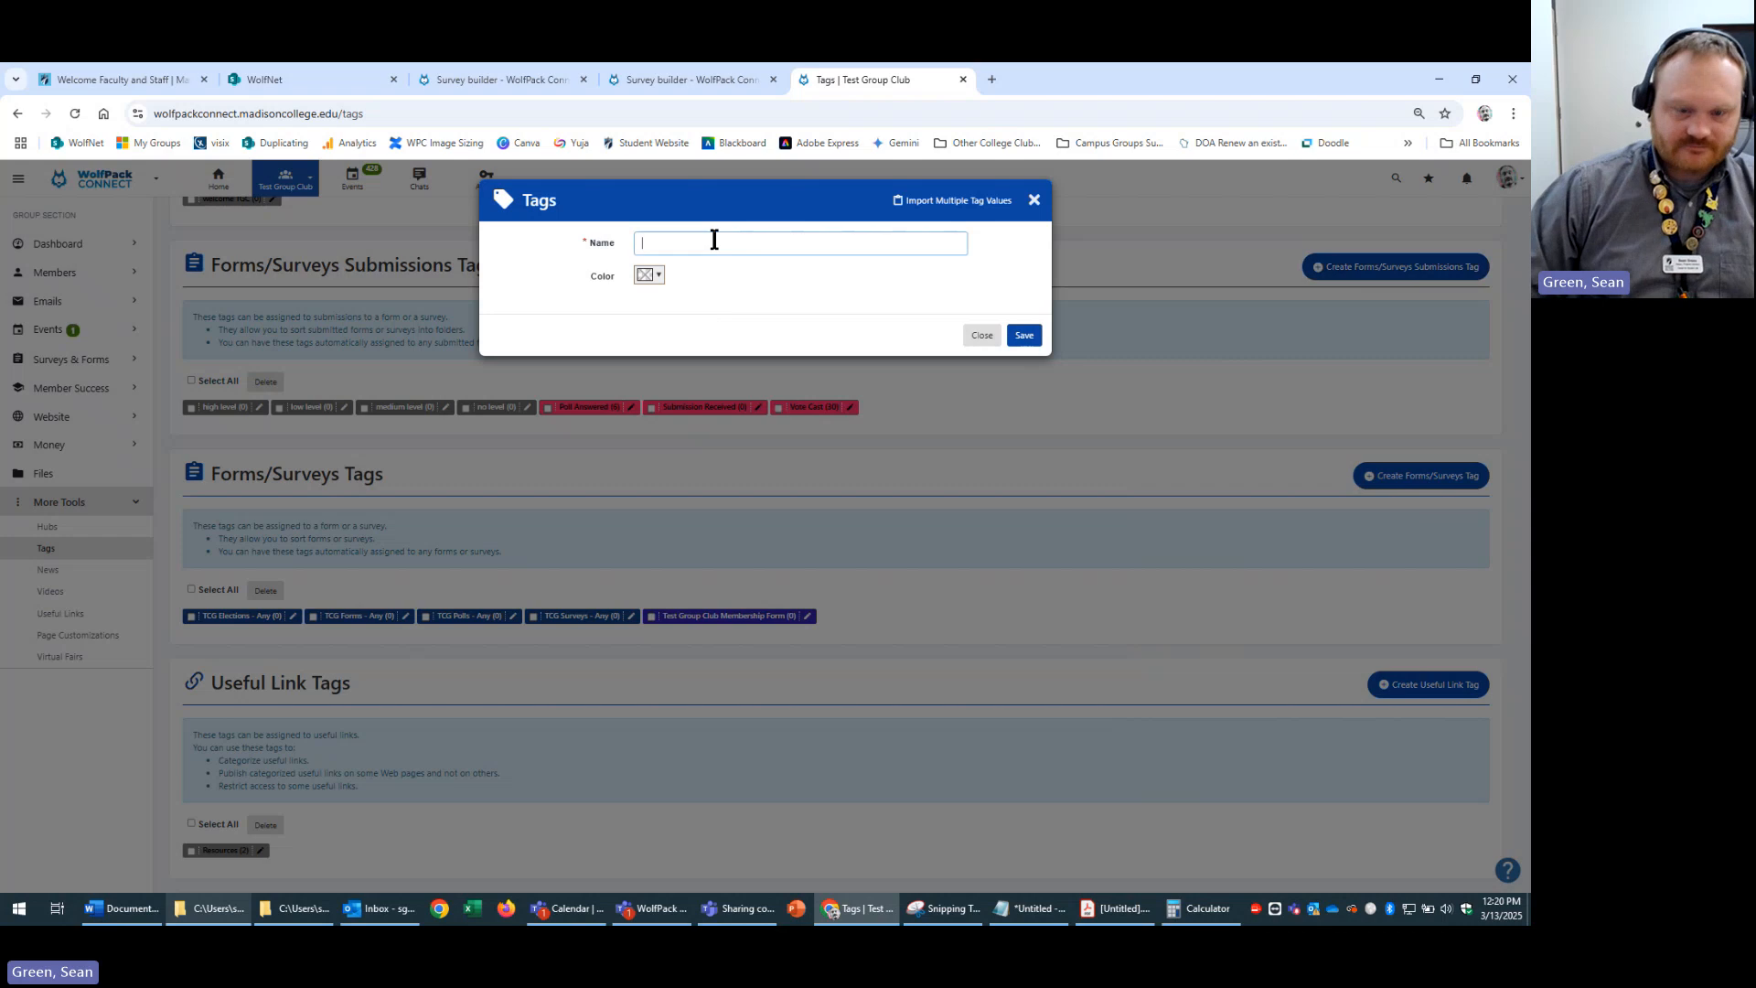
{"action": "type", "text": "mailing"}
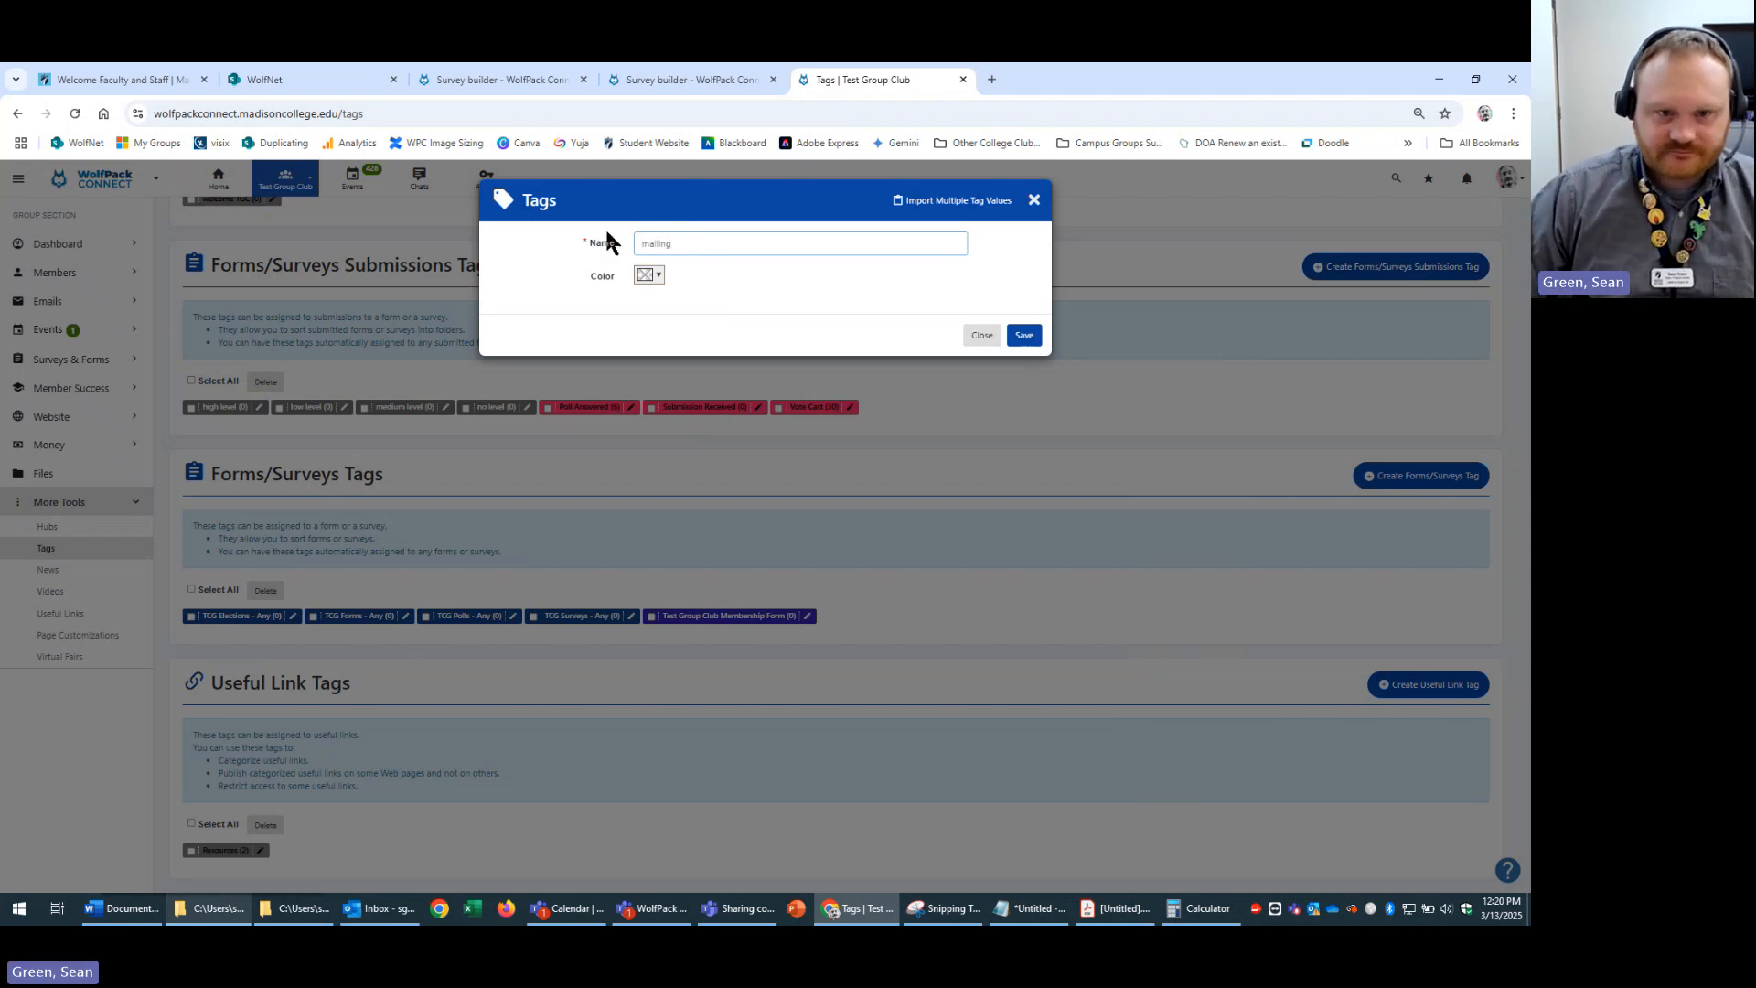
{"action": "left_click", "coordinate": [647, 274]}
{"action": "left_click", "coordinate": [699, 300]}
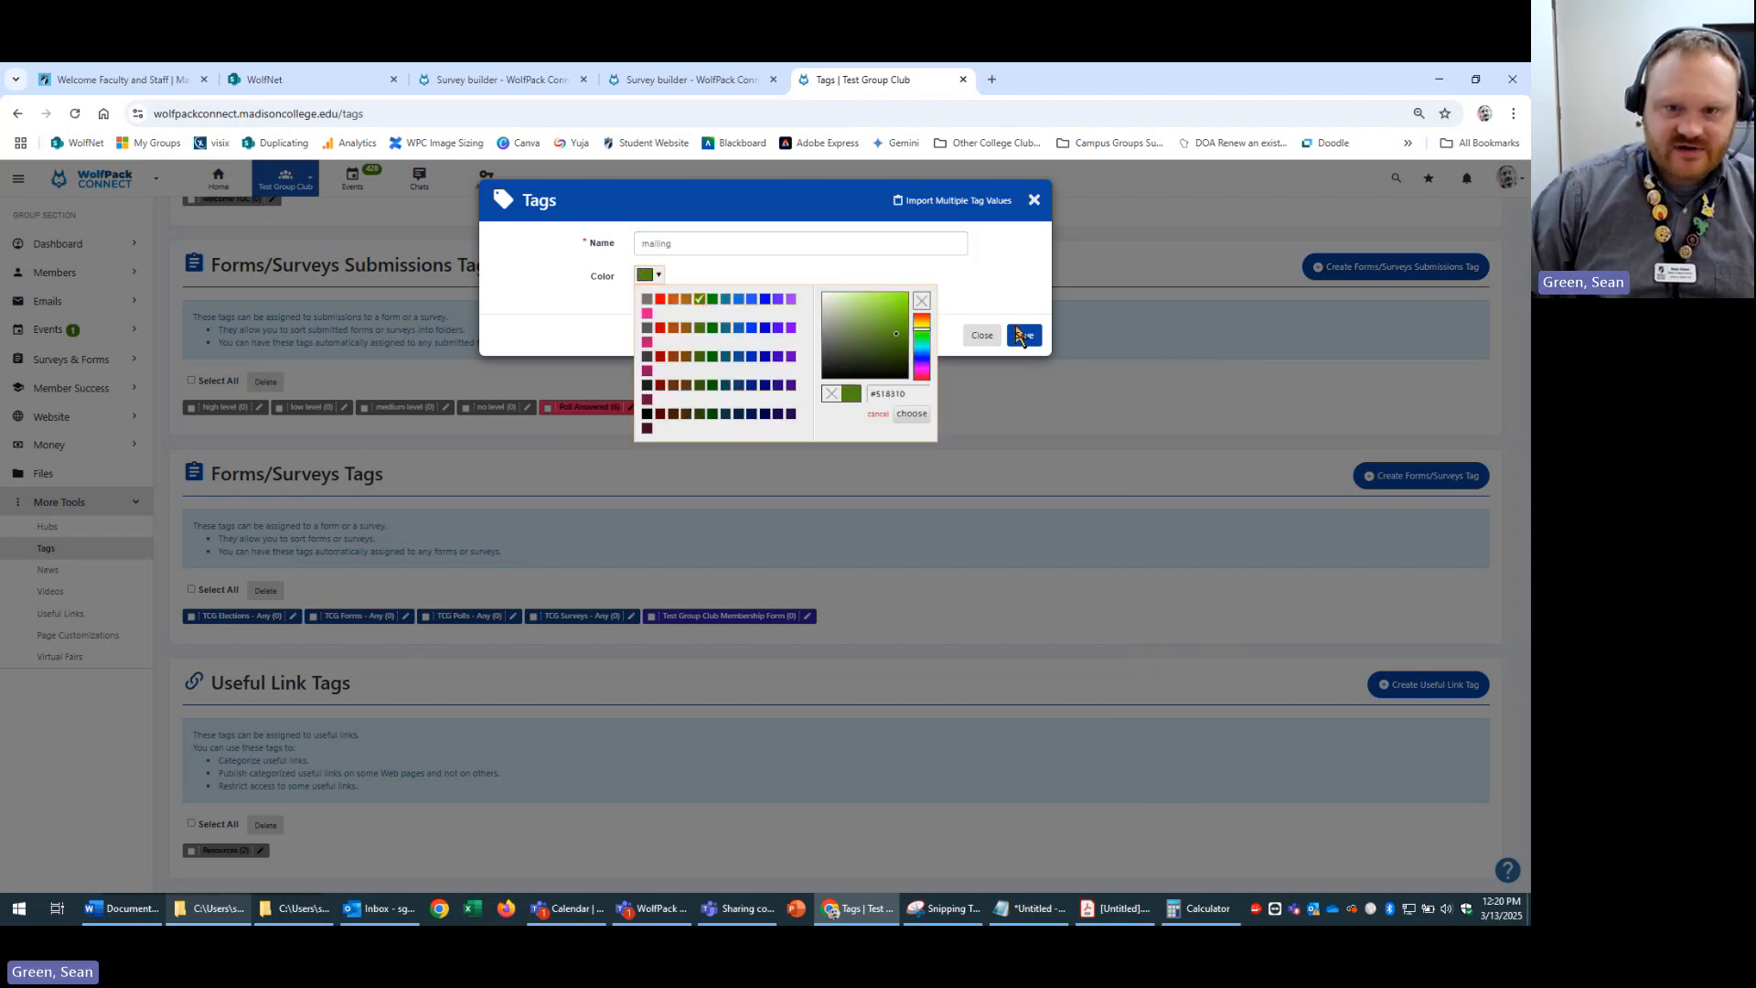
{"action": "left_click", "coordinate": [1025, 335]}
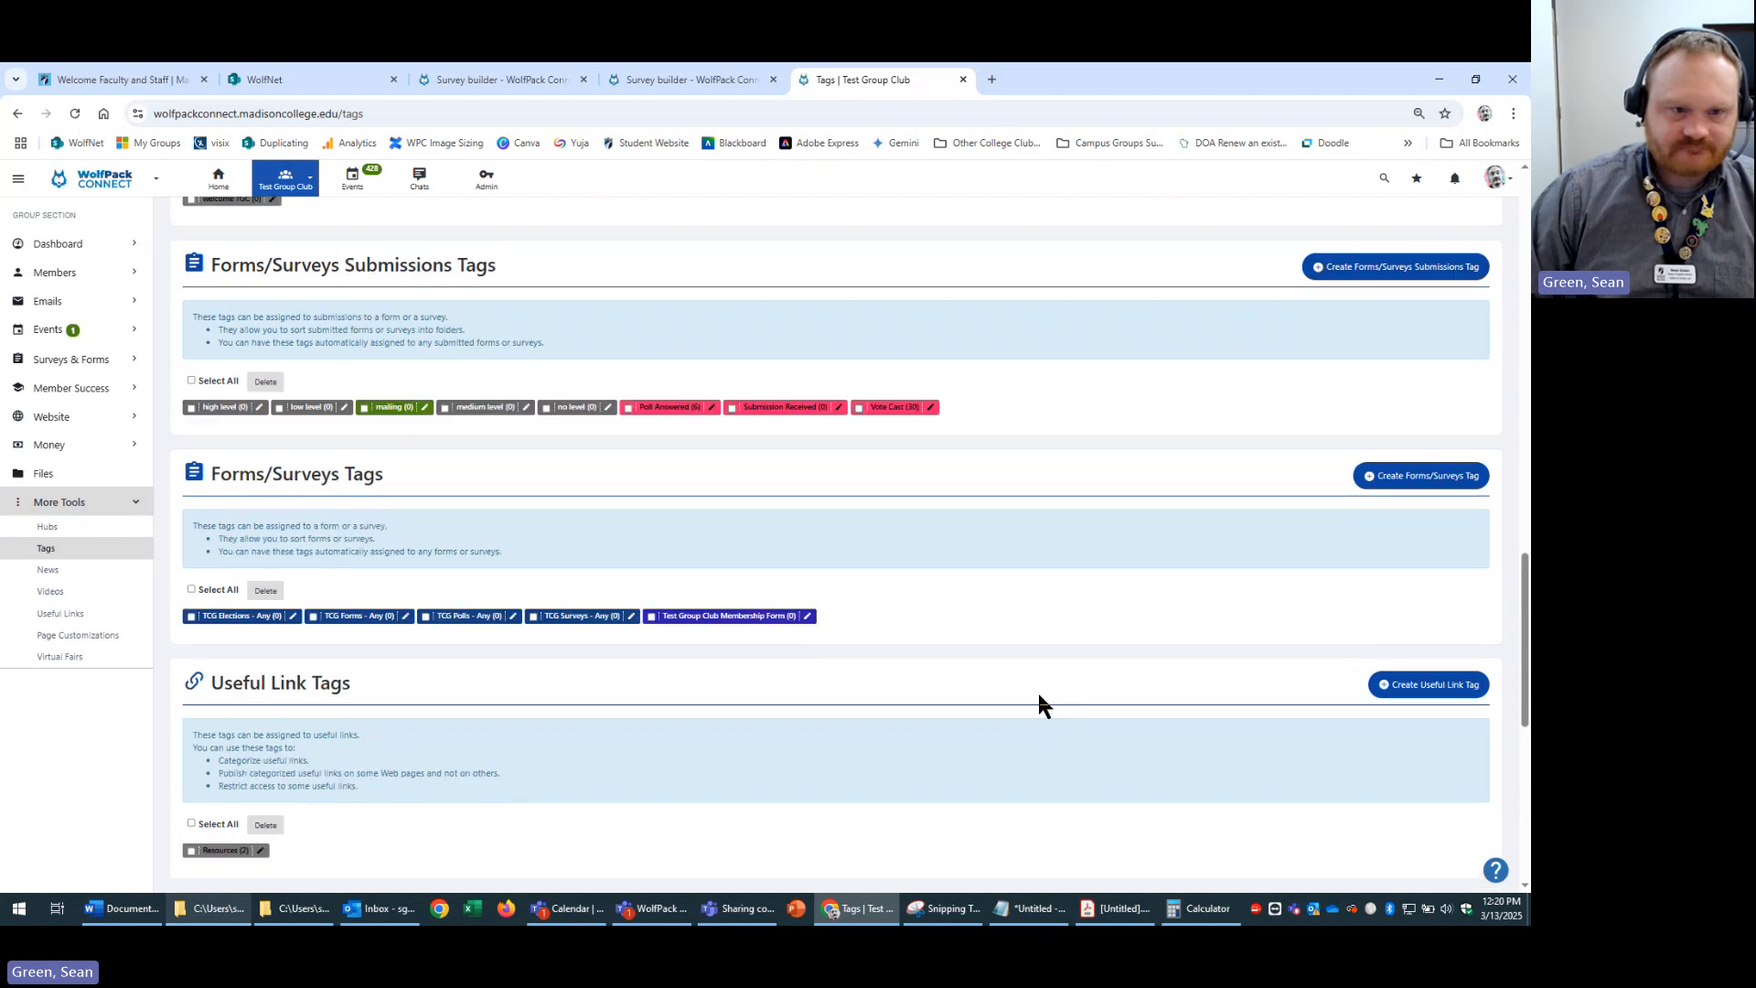
- Check the Word draft and create a Forms/Surveys submission tag named "email" in purple #3d00b8
{"action": "left_click", "coordinate": [1382, 274]}
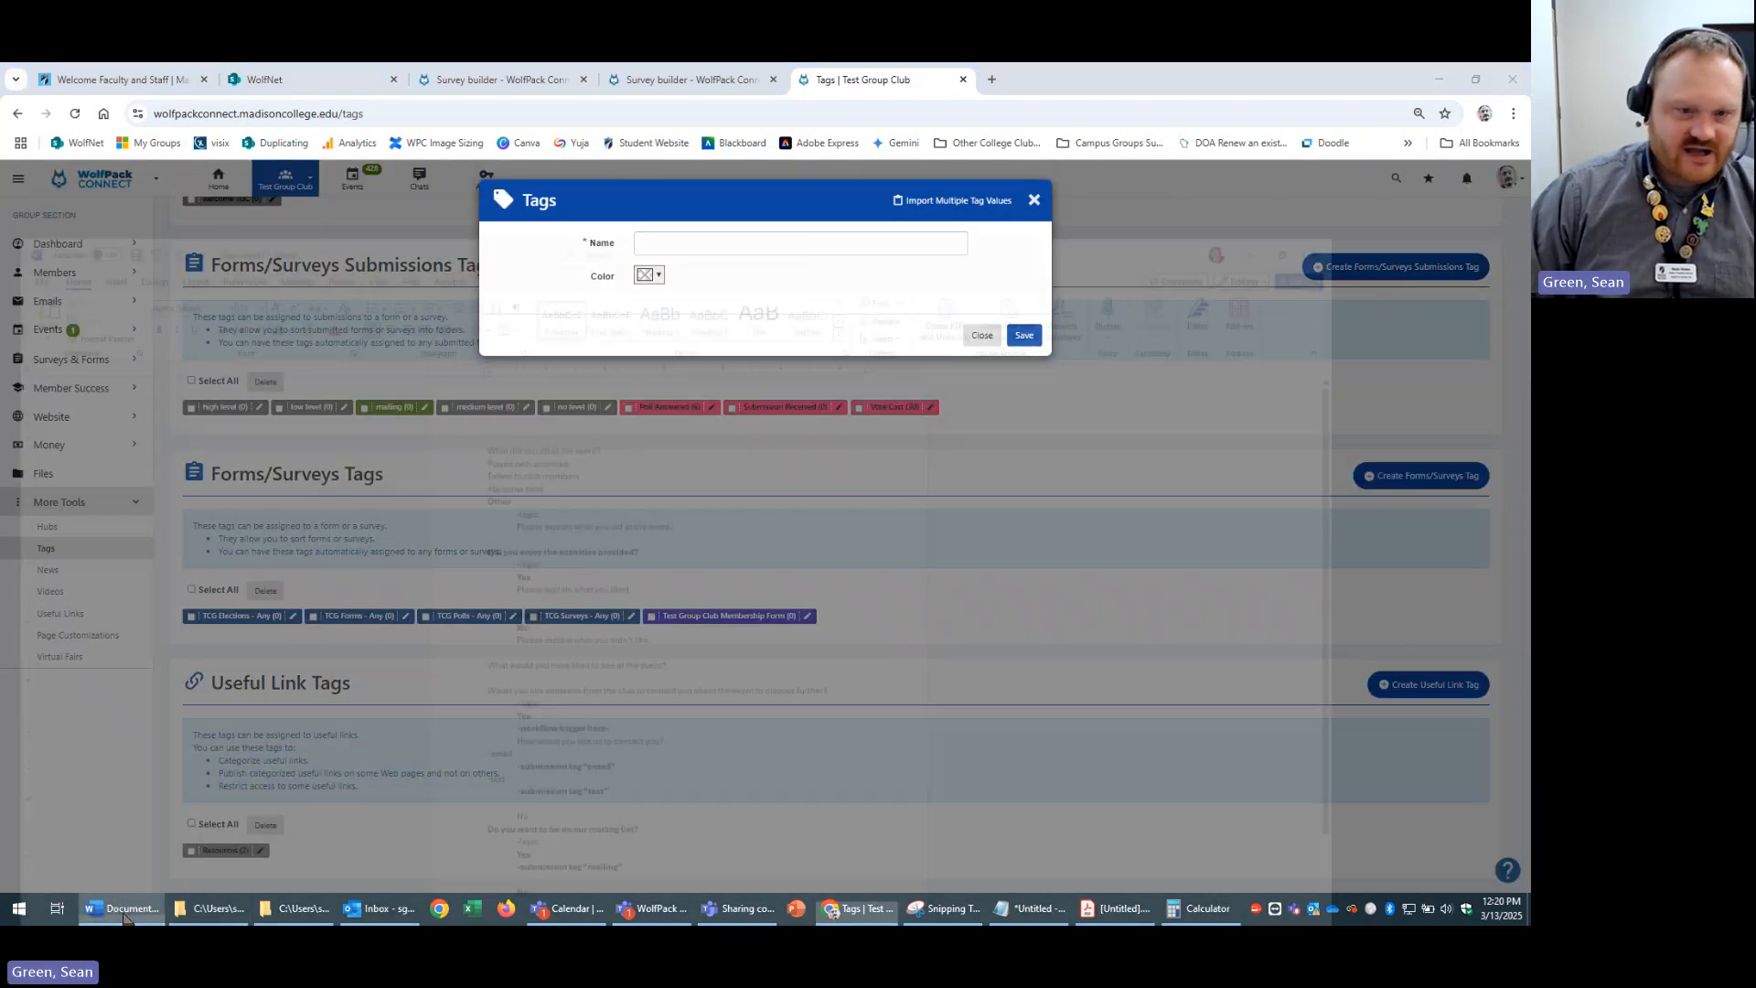
{"action": "left_click", "coordinate": [125, 918]}
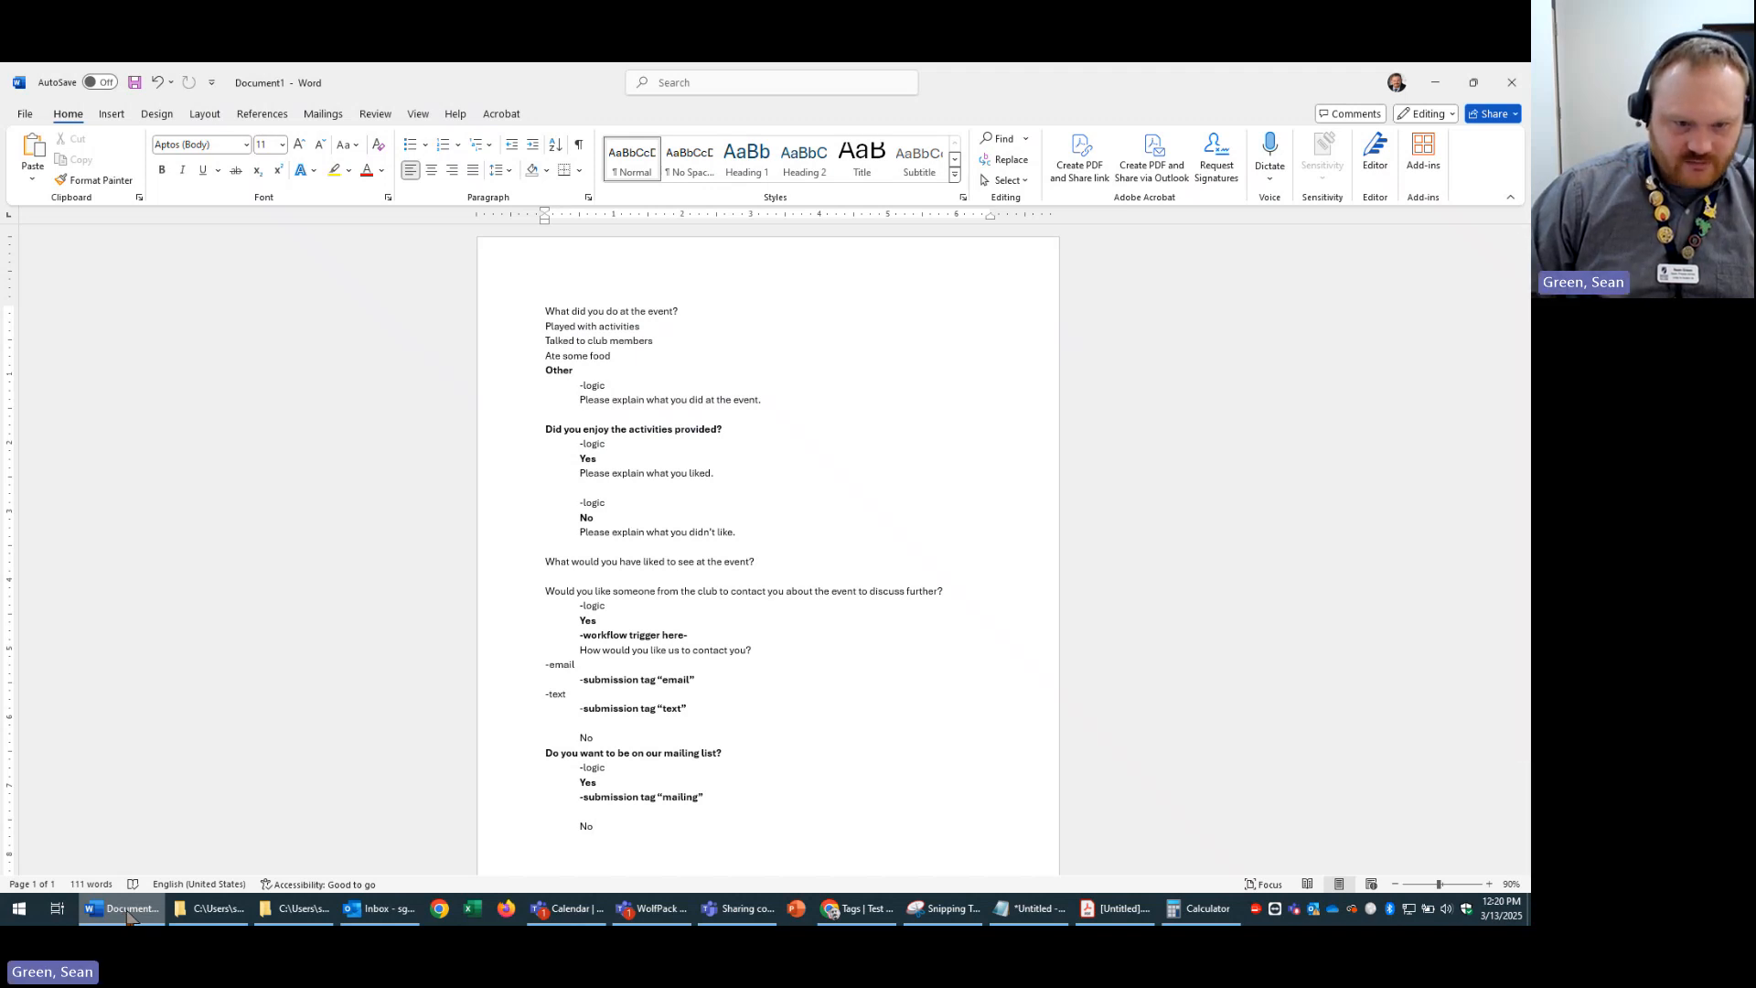
{"action": "key", "text": "alt+Tab"}
{"action": "left_click", "coordinate": [725, 243]}
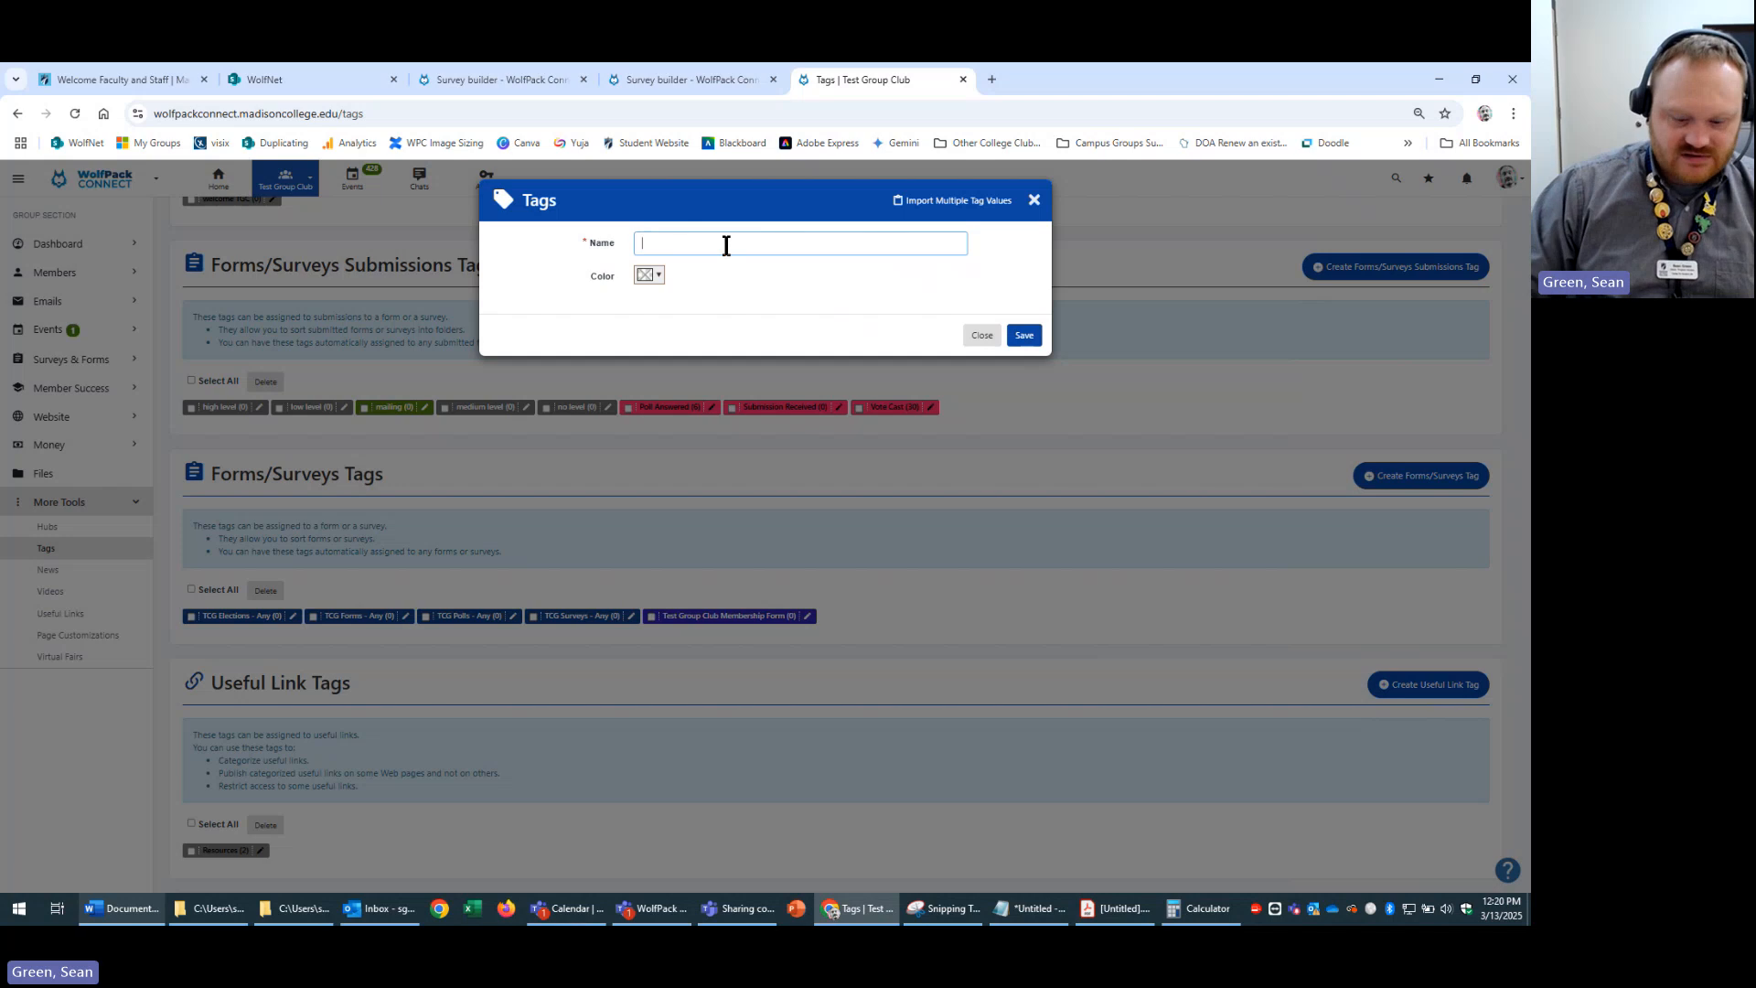
{"action": "type", "text": "email"}
{"action": "left_click", "coordinate": [650, 274]}
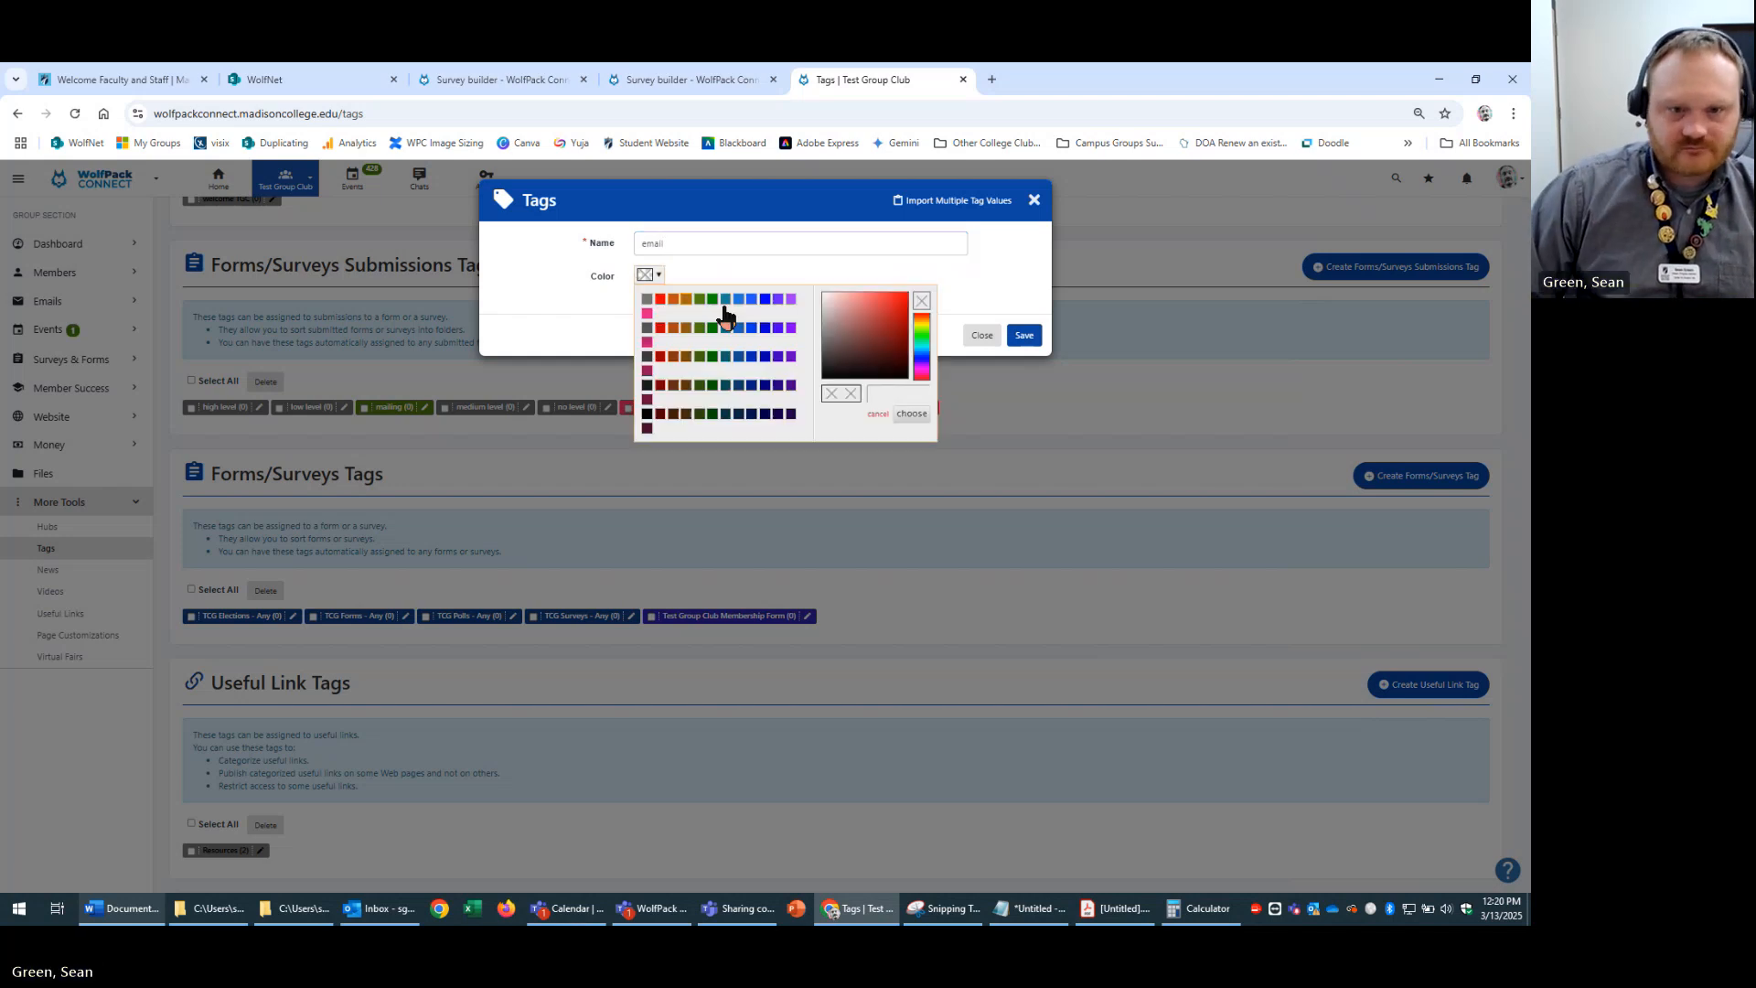
{"action": "left_click", "coordinate": [778, 357]}
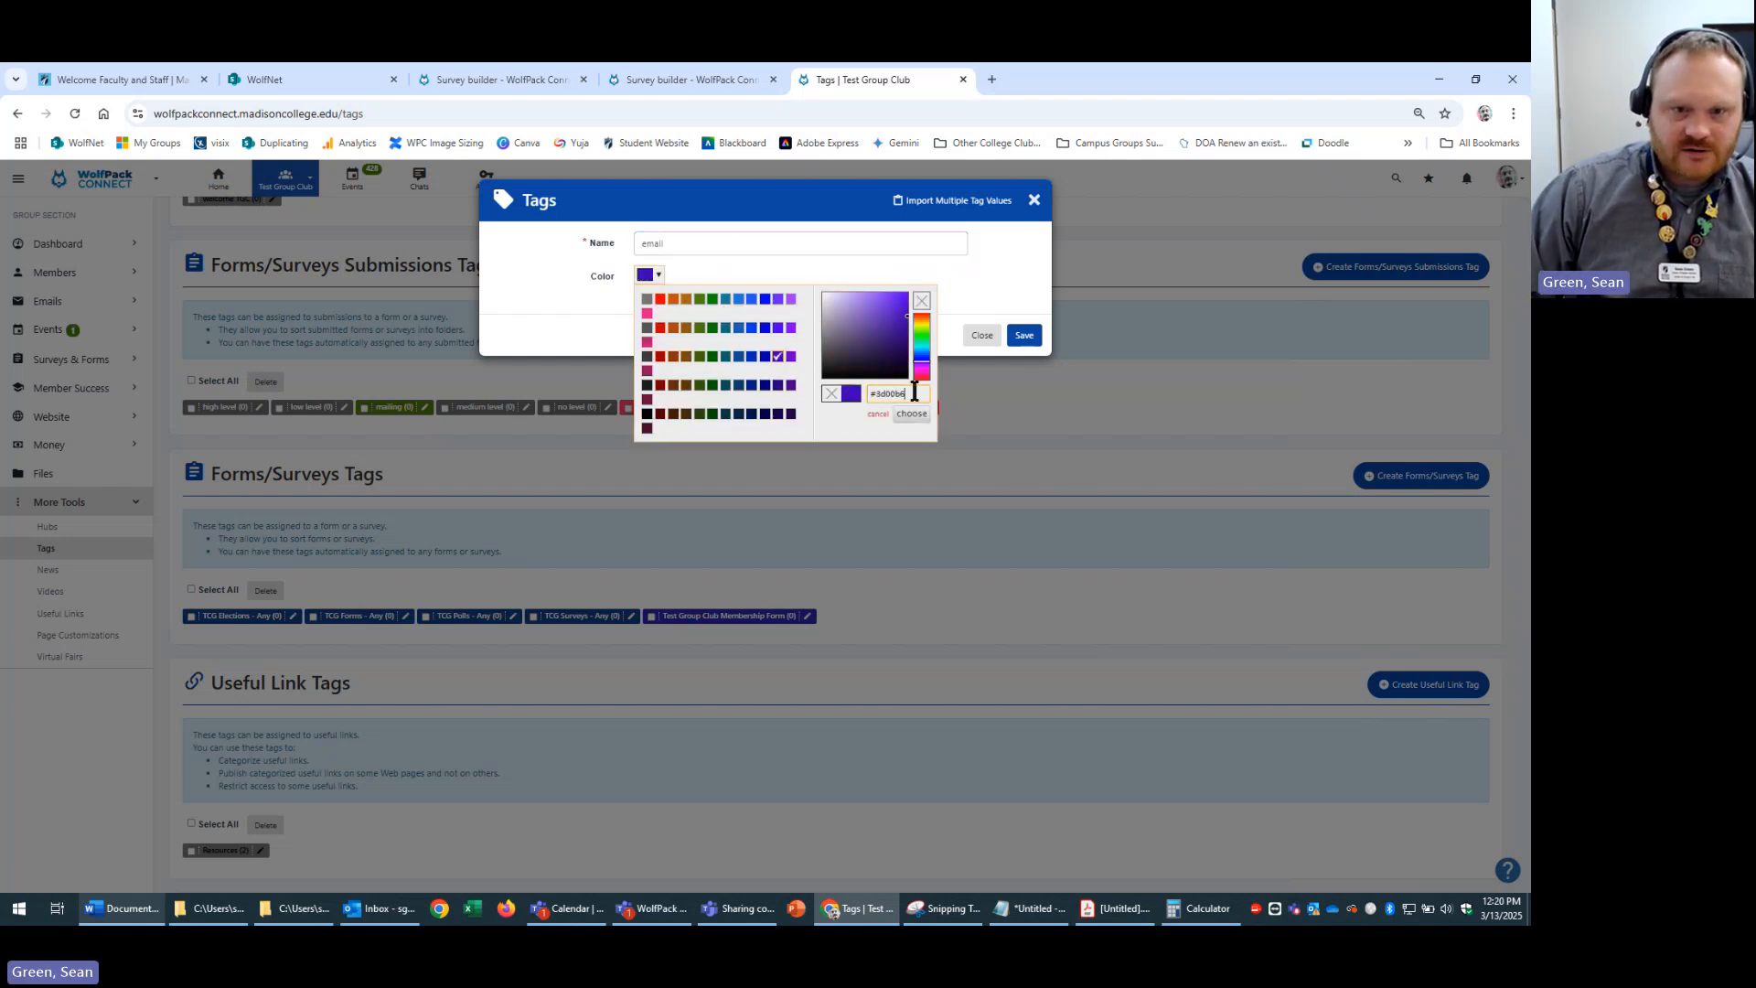
{"action": "triple_click", "coordinate": [914, 398]}
{"action": "left_click", "coordinate": [912, 413]}
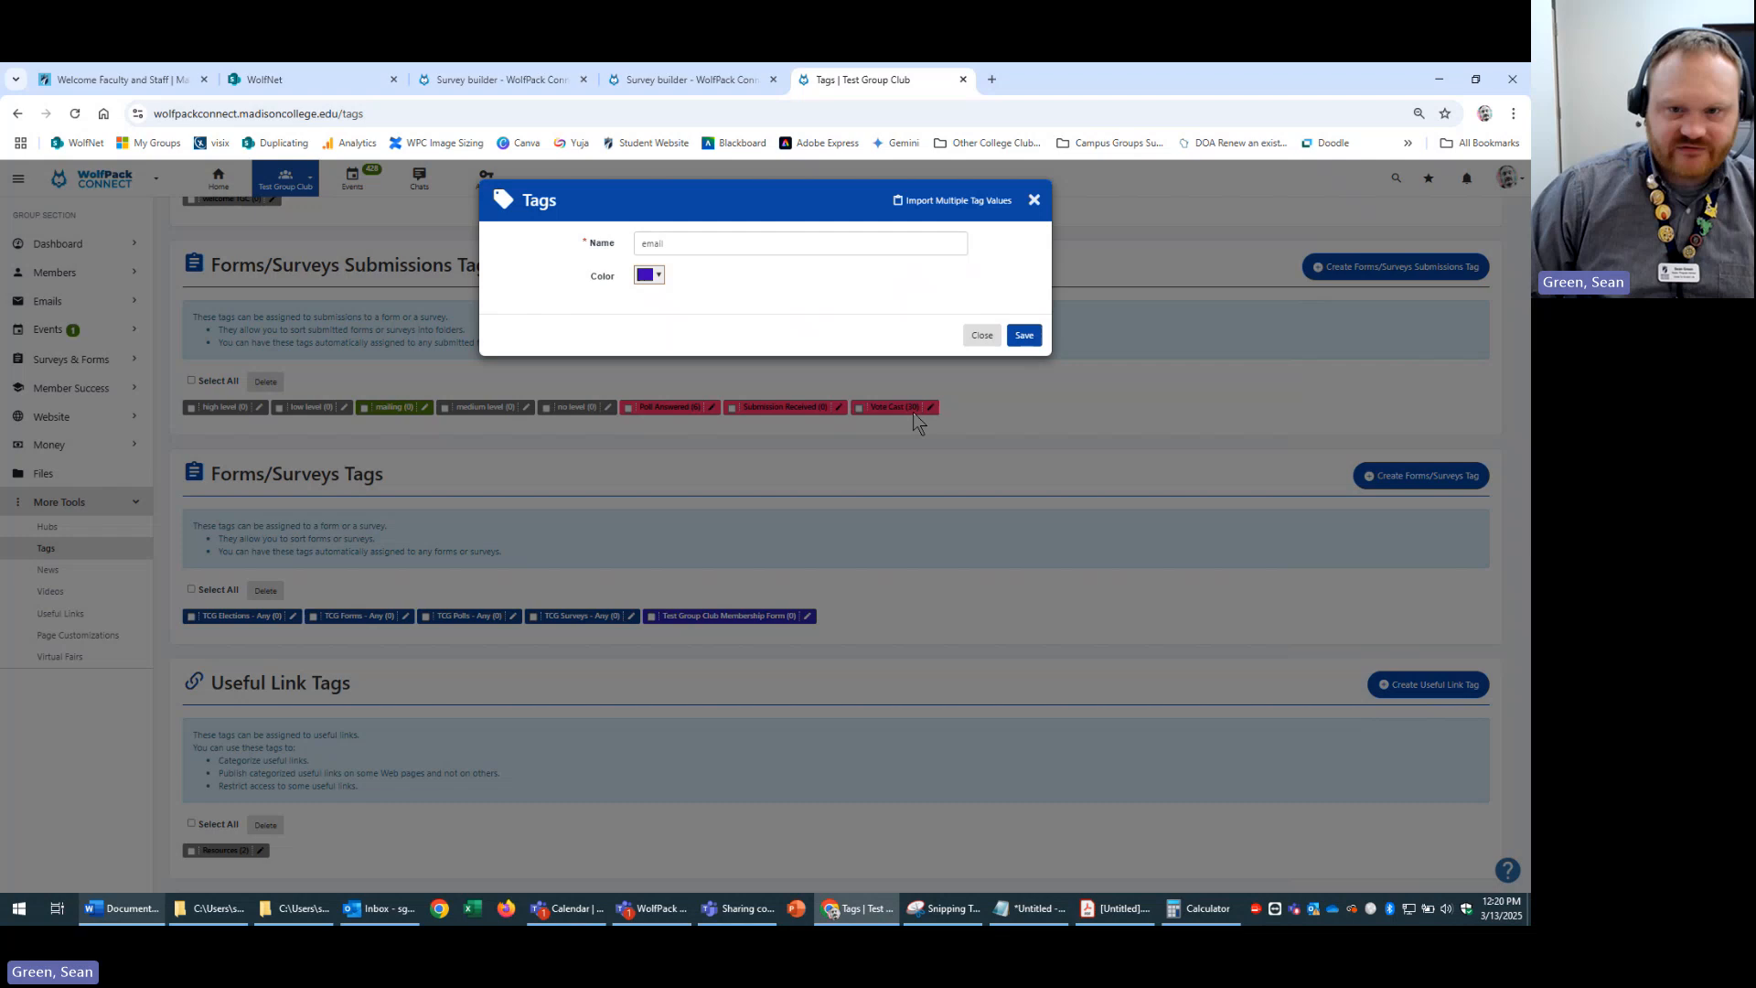
{"action": "left_click", "coordinate": [1022, 335]}
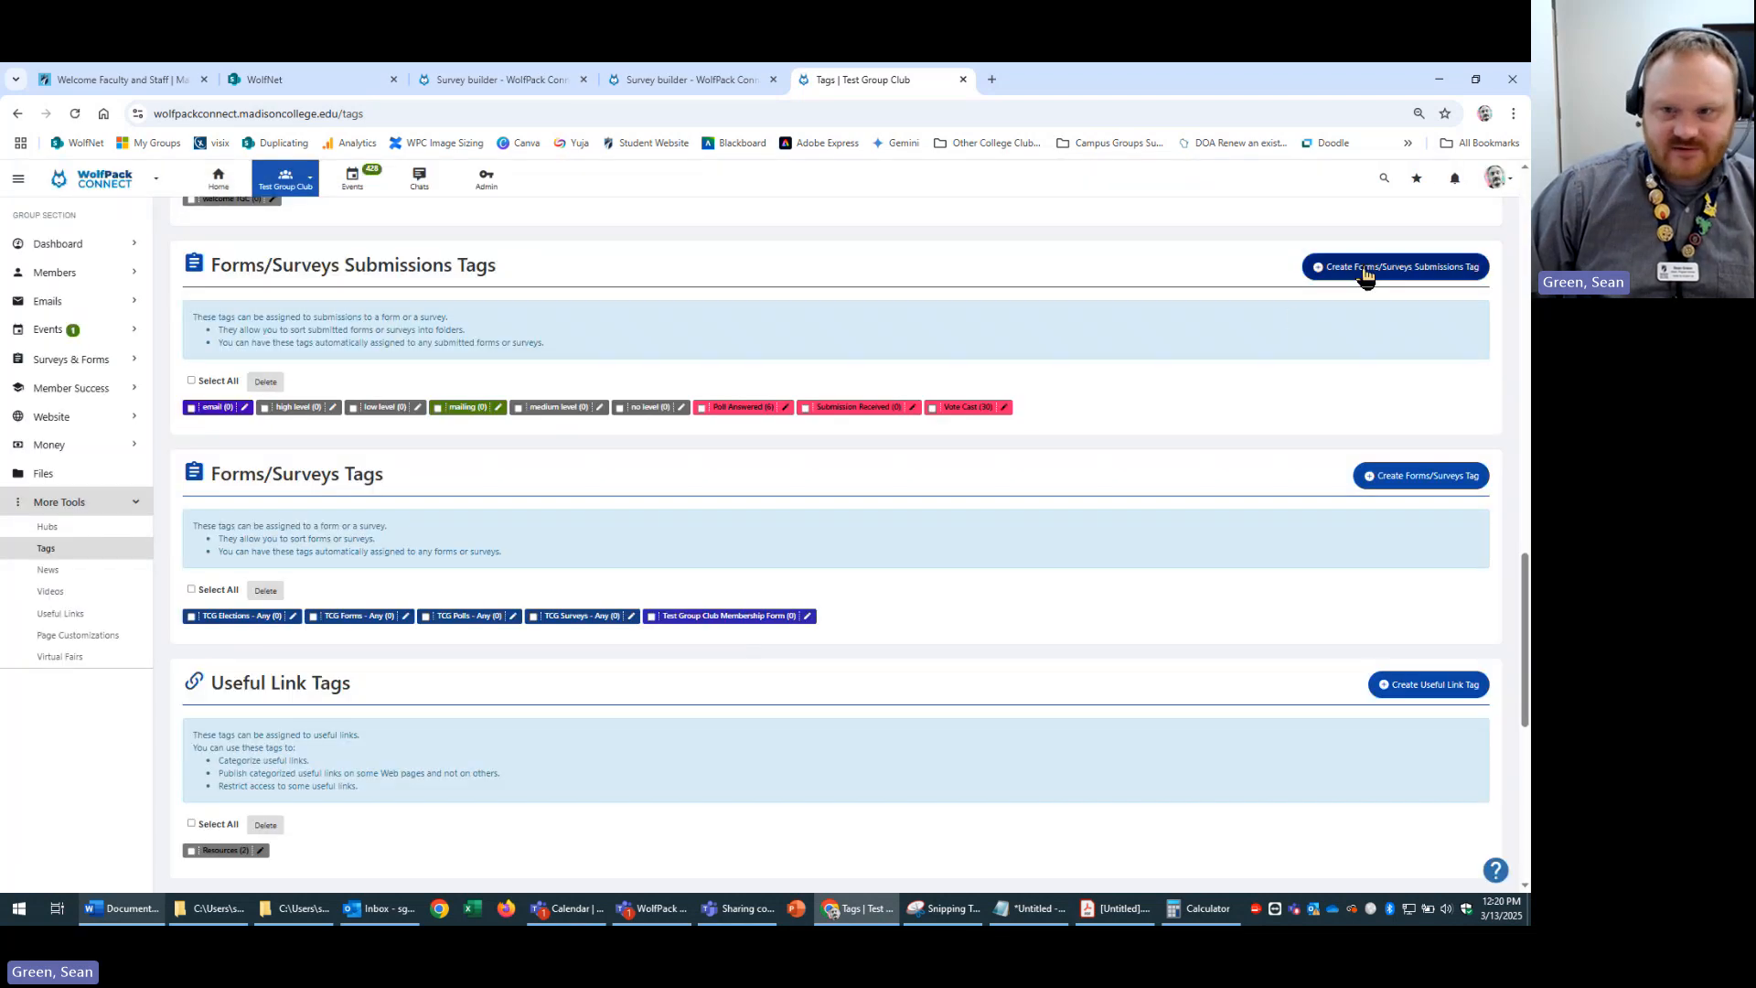
- Create a Forms/Surveys submission tag named "text" using the email tag's purple, #3d00b8
{"action": "left_click", "coordinate": [1364, 266]}
{"action": "left_click", "coordinate": [757, 245]}
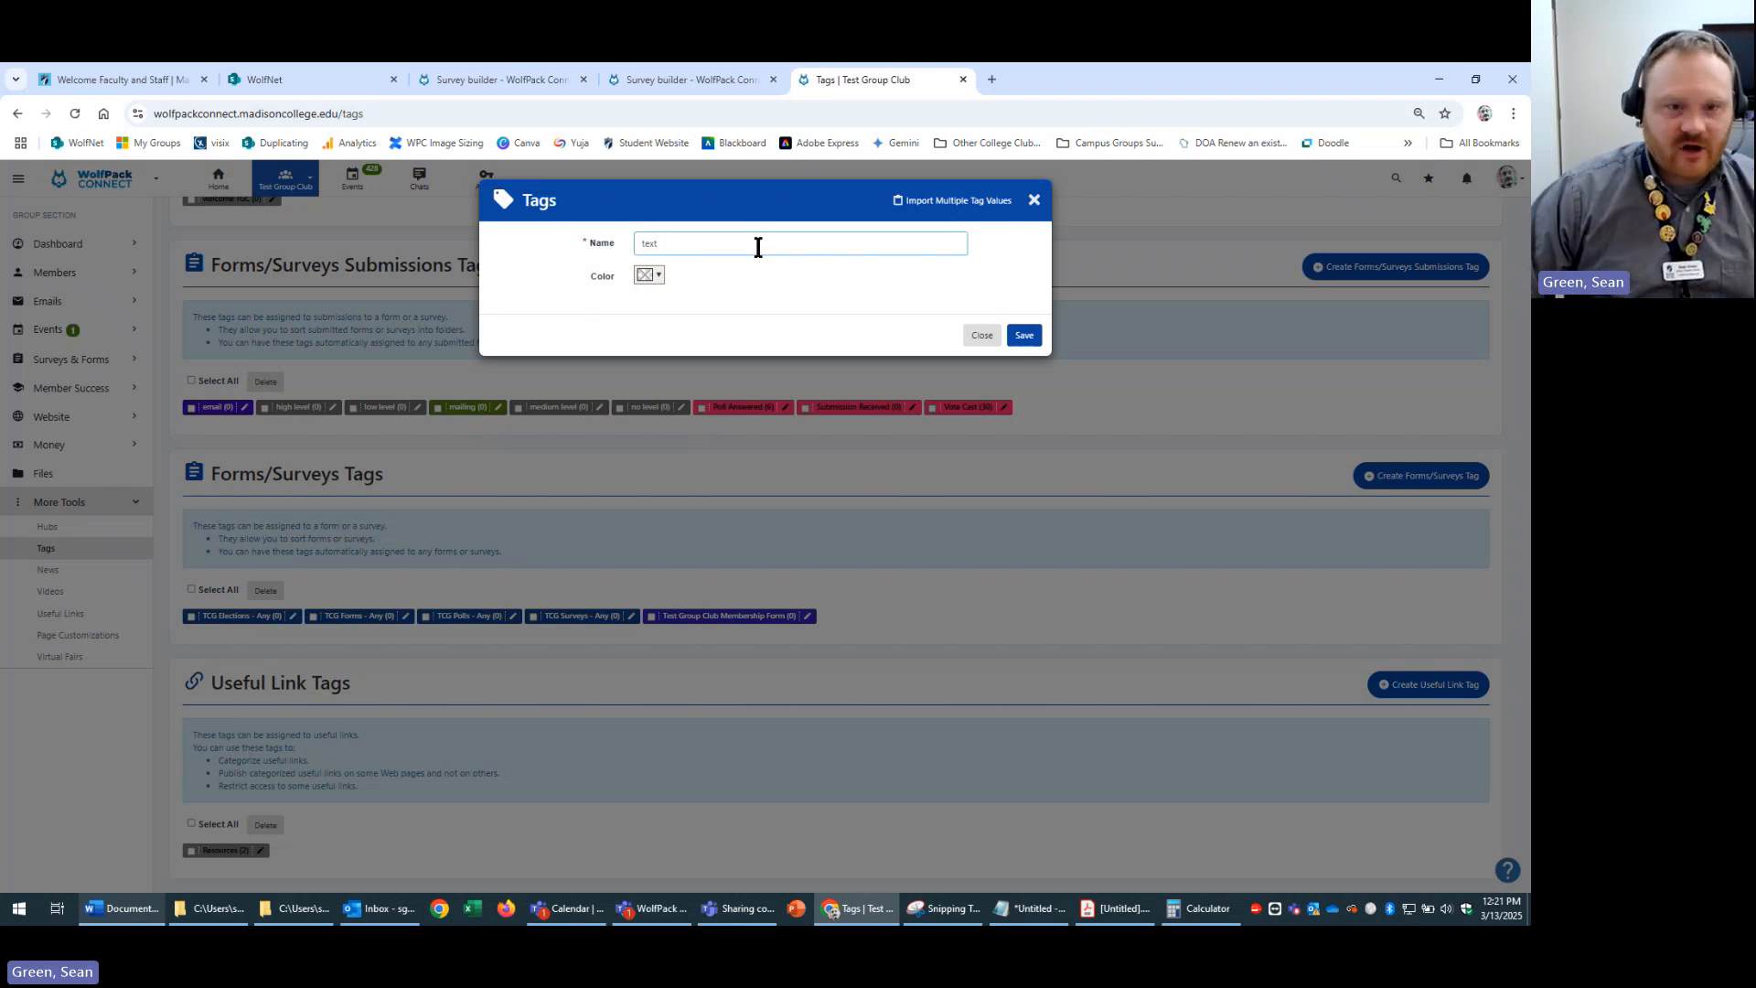
{"action": "left_click", "coordinate": [659, 276]}
{"action": "left_click", "coordinate": [890, 391]}
{"action": "type", "text": "#3d00b8"}
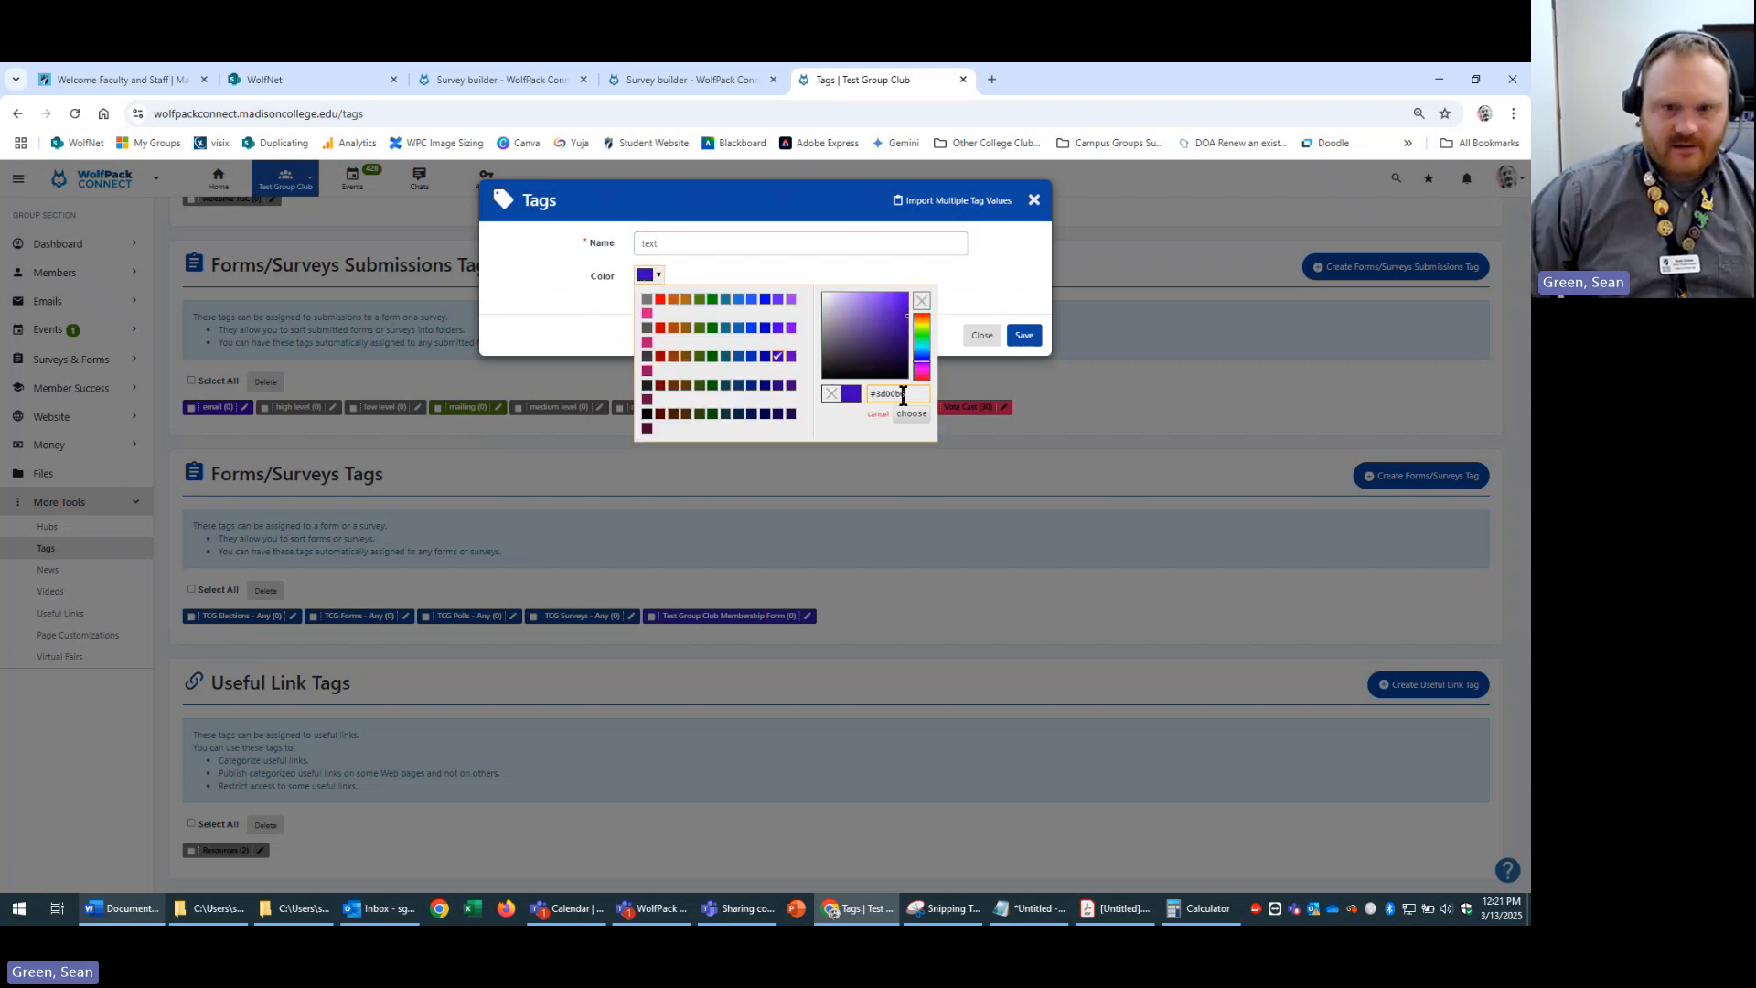
{"action": "left_click", "coordinate": [911, 414]}
{"action": "left_click", "coordinate": [1036, 339]}
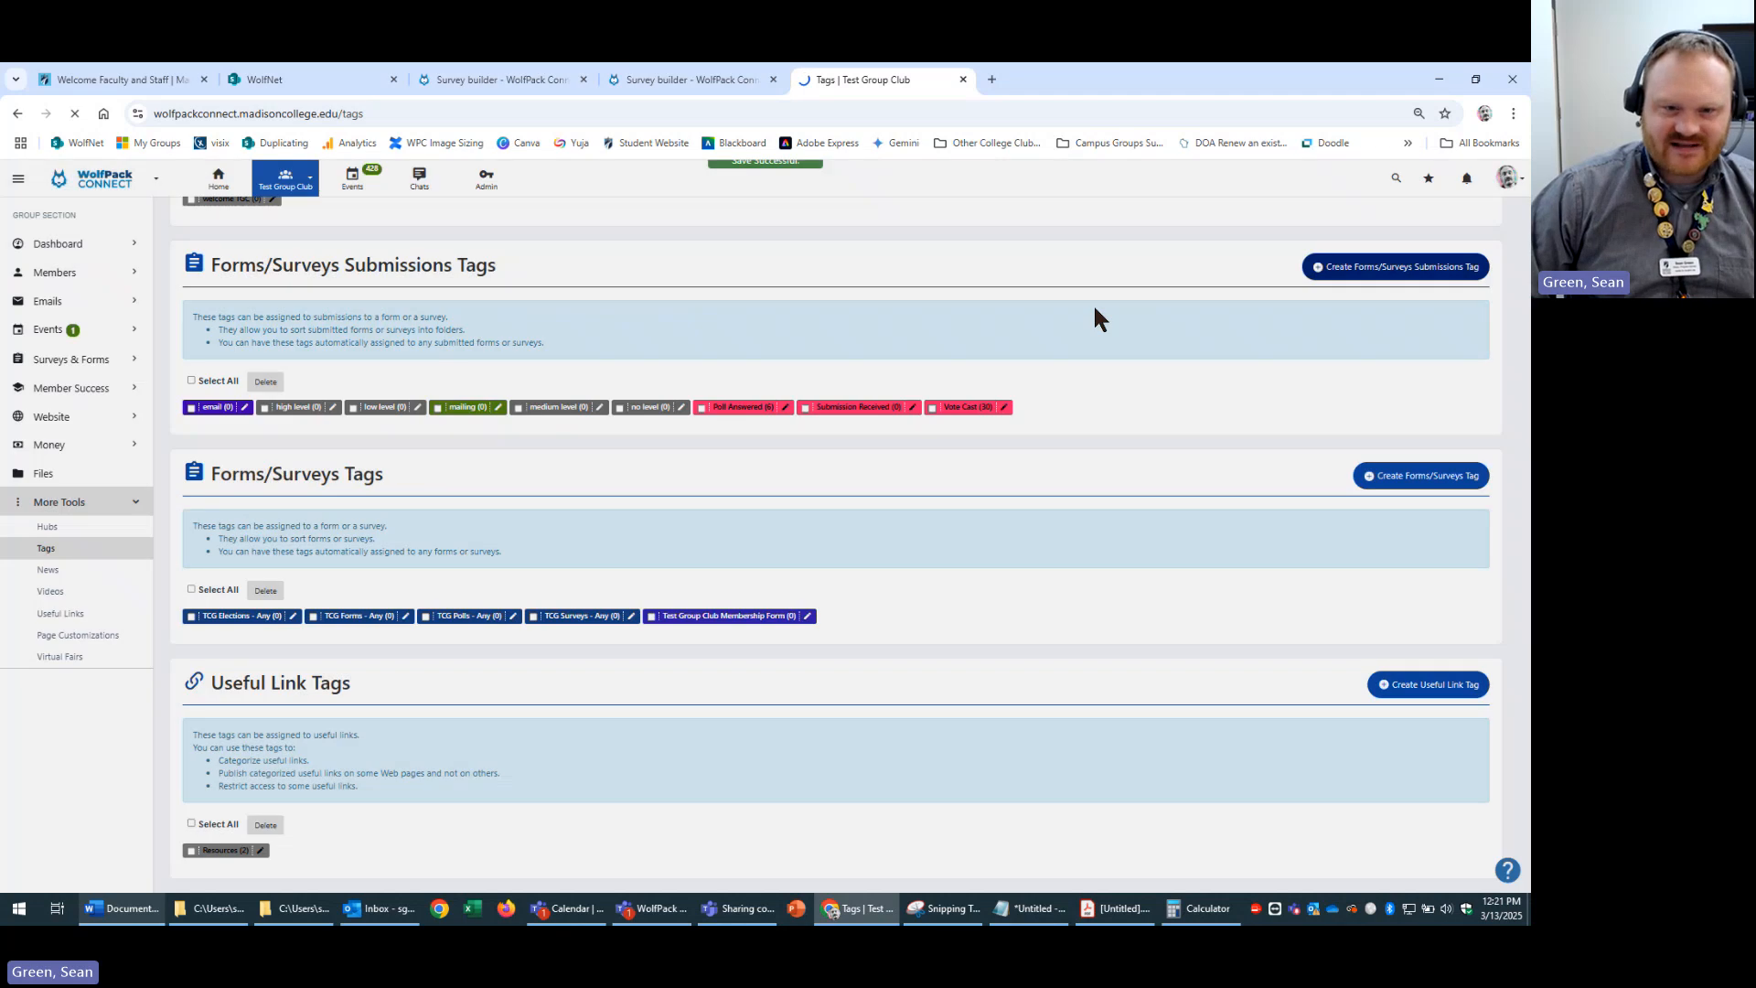
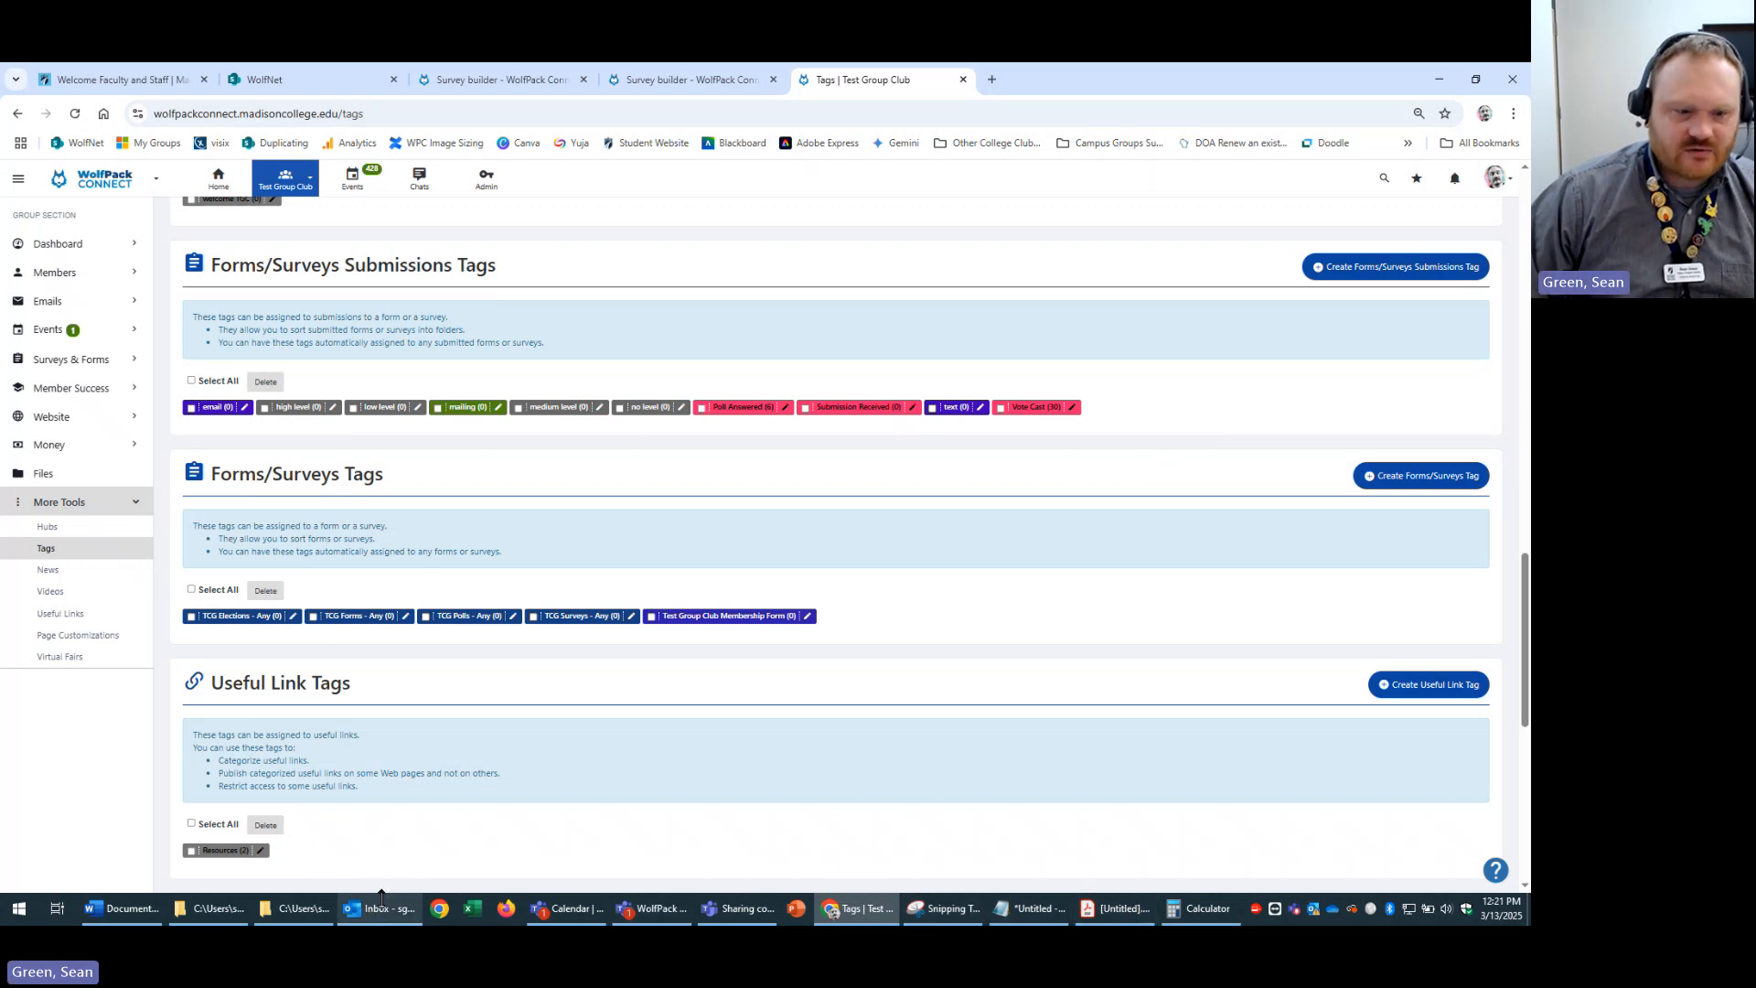
- Switch to the Word outline and add the question "What level of interest did you have for the event?" after "Please explain what you didn't like."
{"action": "left_click", "coordinate": [151, 914]}
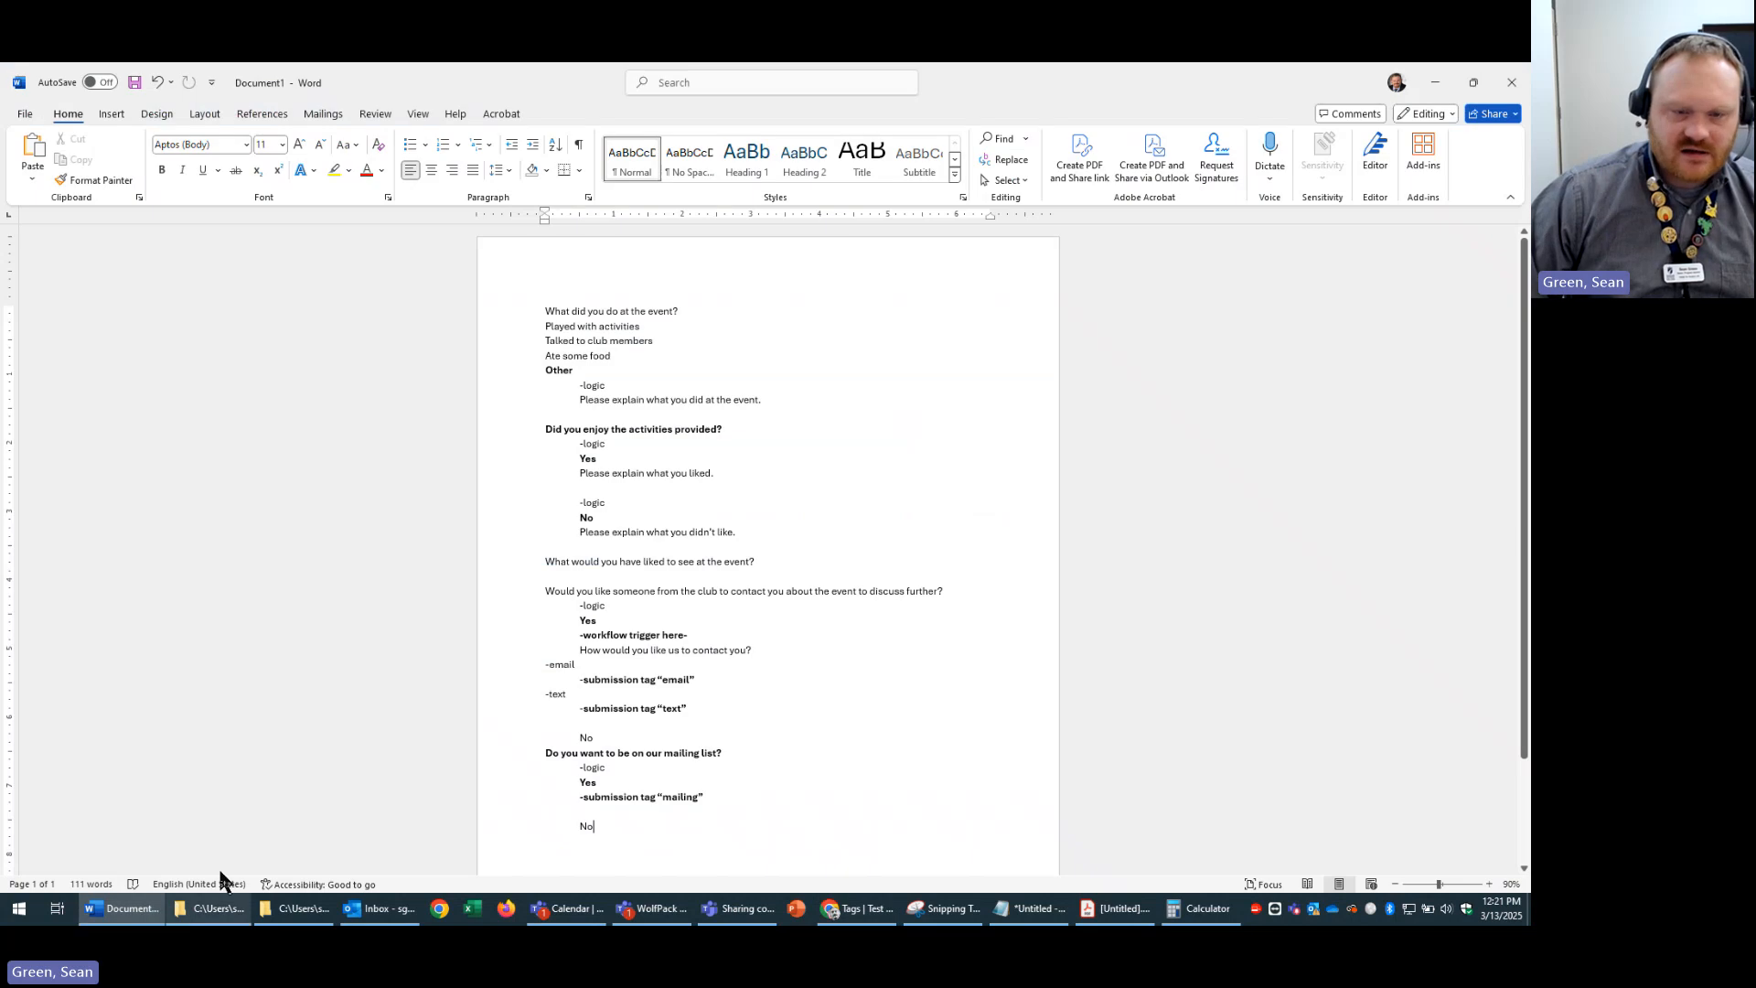
{"action": "left_click", "coordinate": [782, 416]}
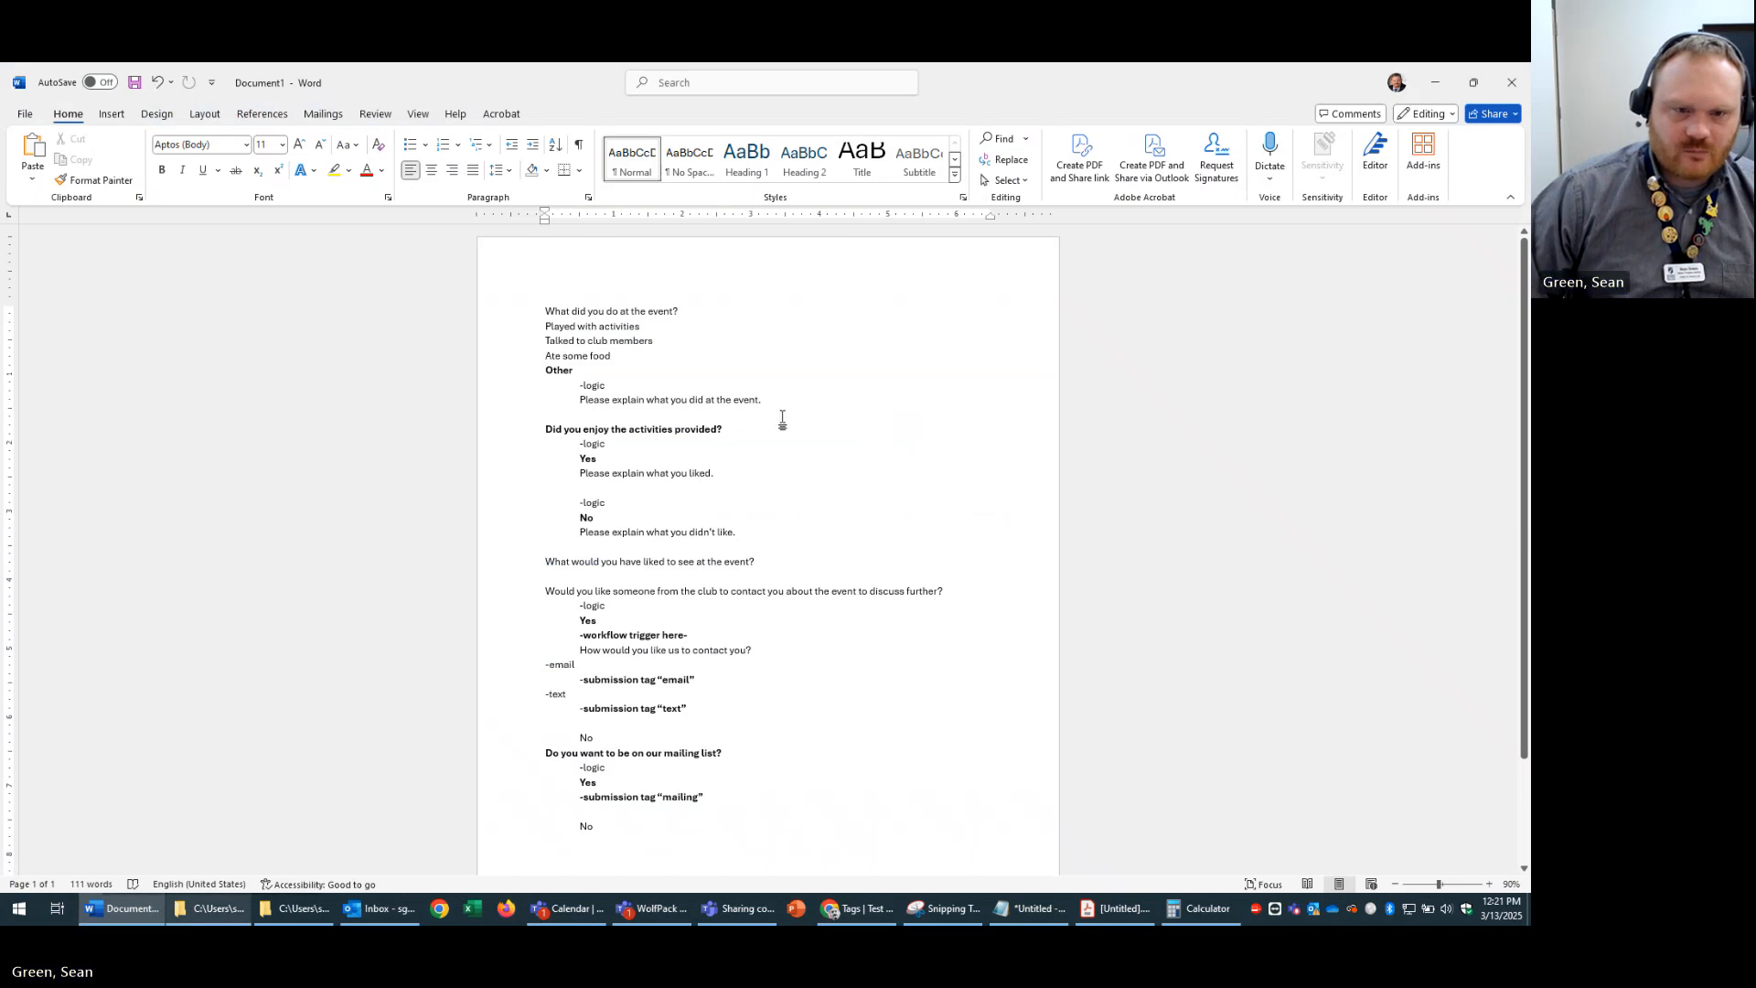
{"action": "left_click", "coordinate": [787, 549]}
{"action": "key", "text": "Return"}
{"action": "key", "text": "Return"}
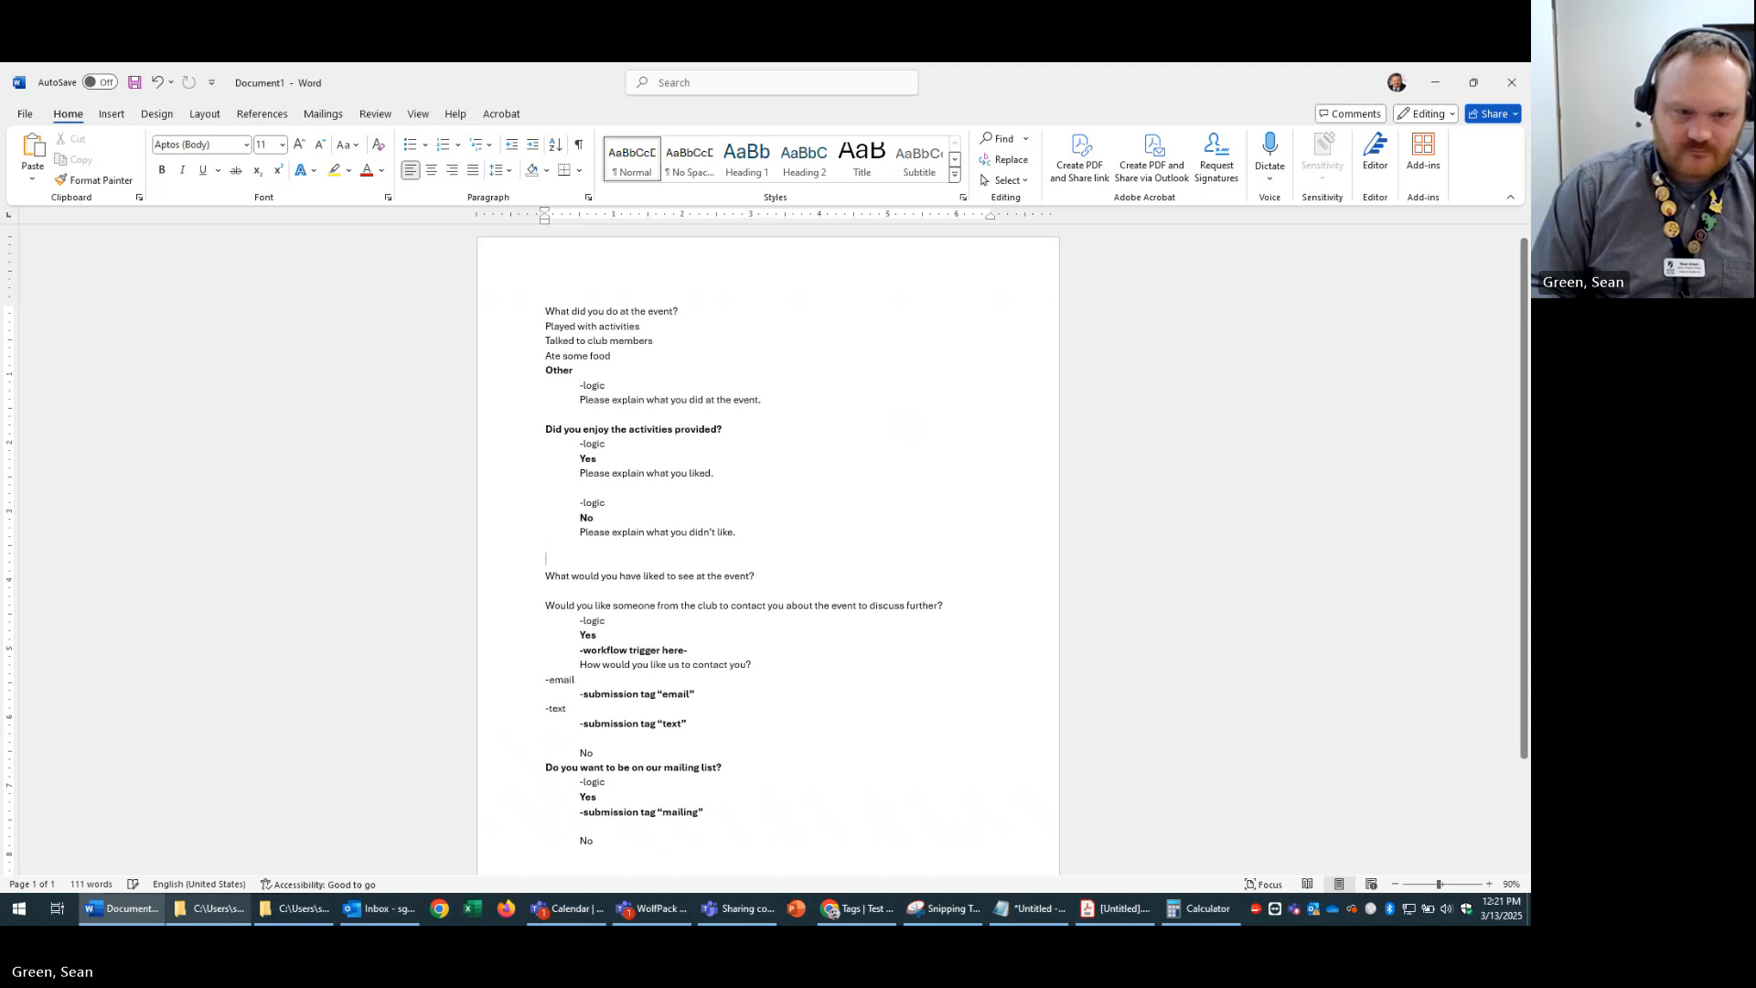
{"action": "type", "text": "Wh"}
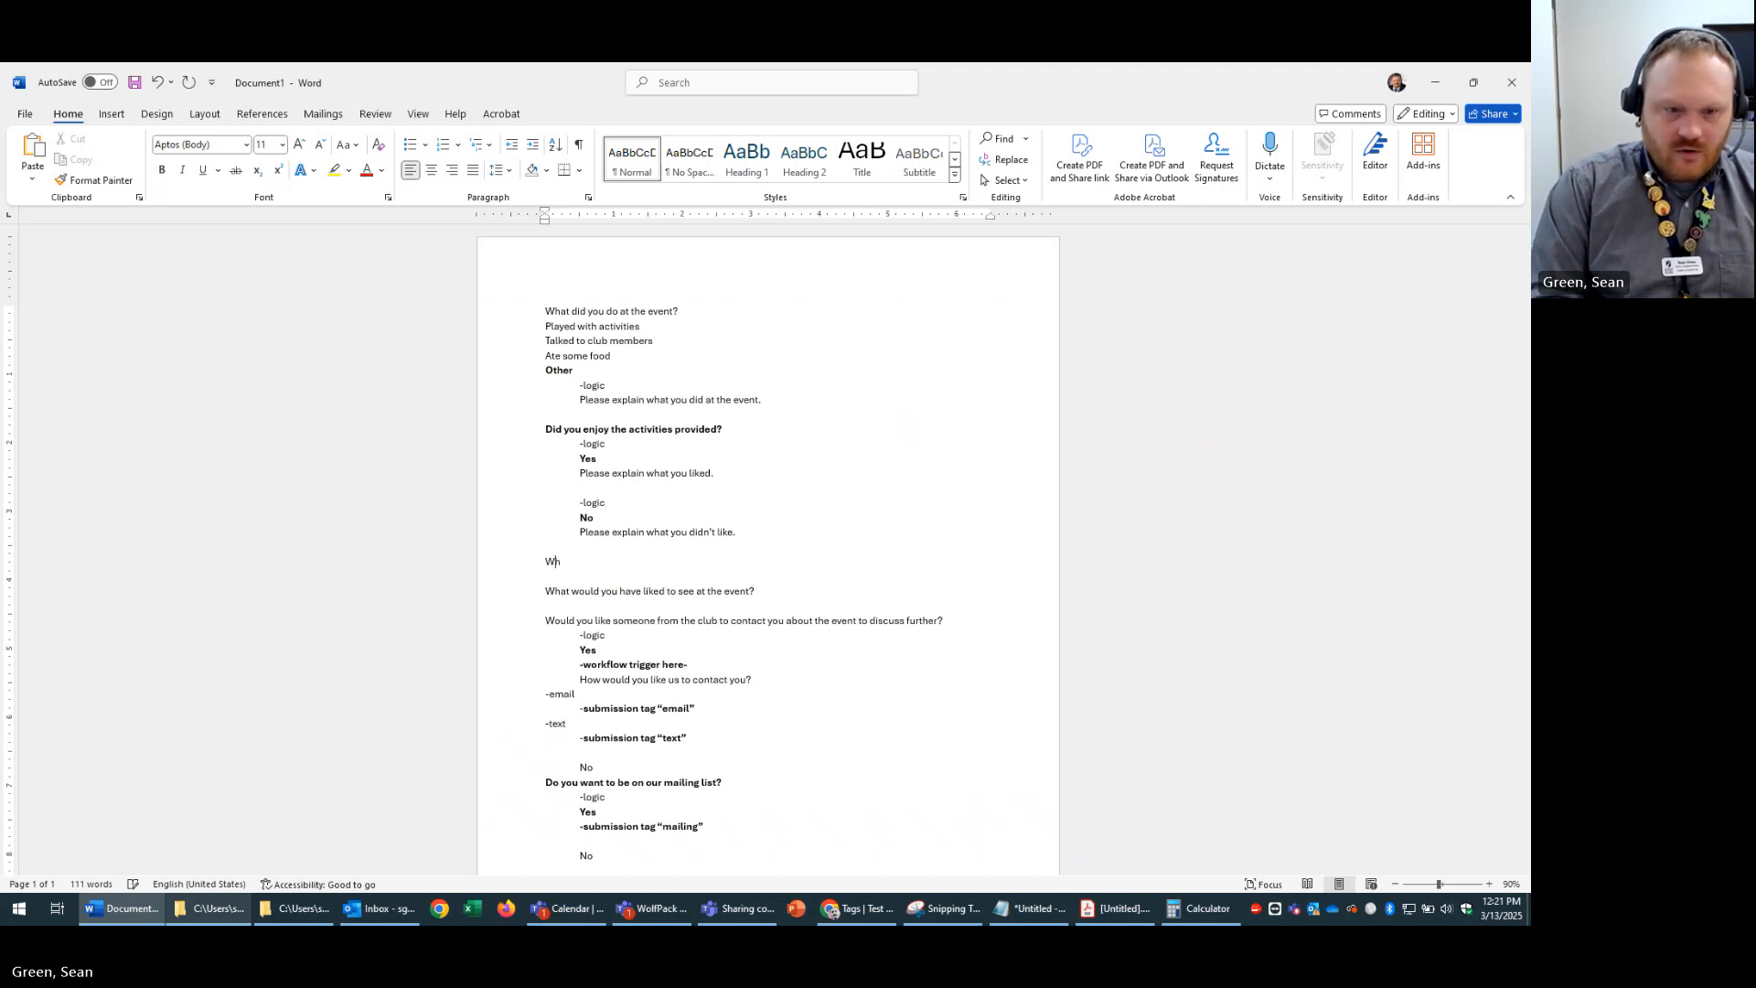
{"action": "type", "text": "at level of interes"}
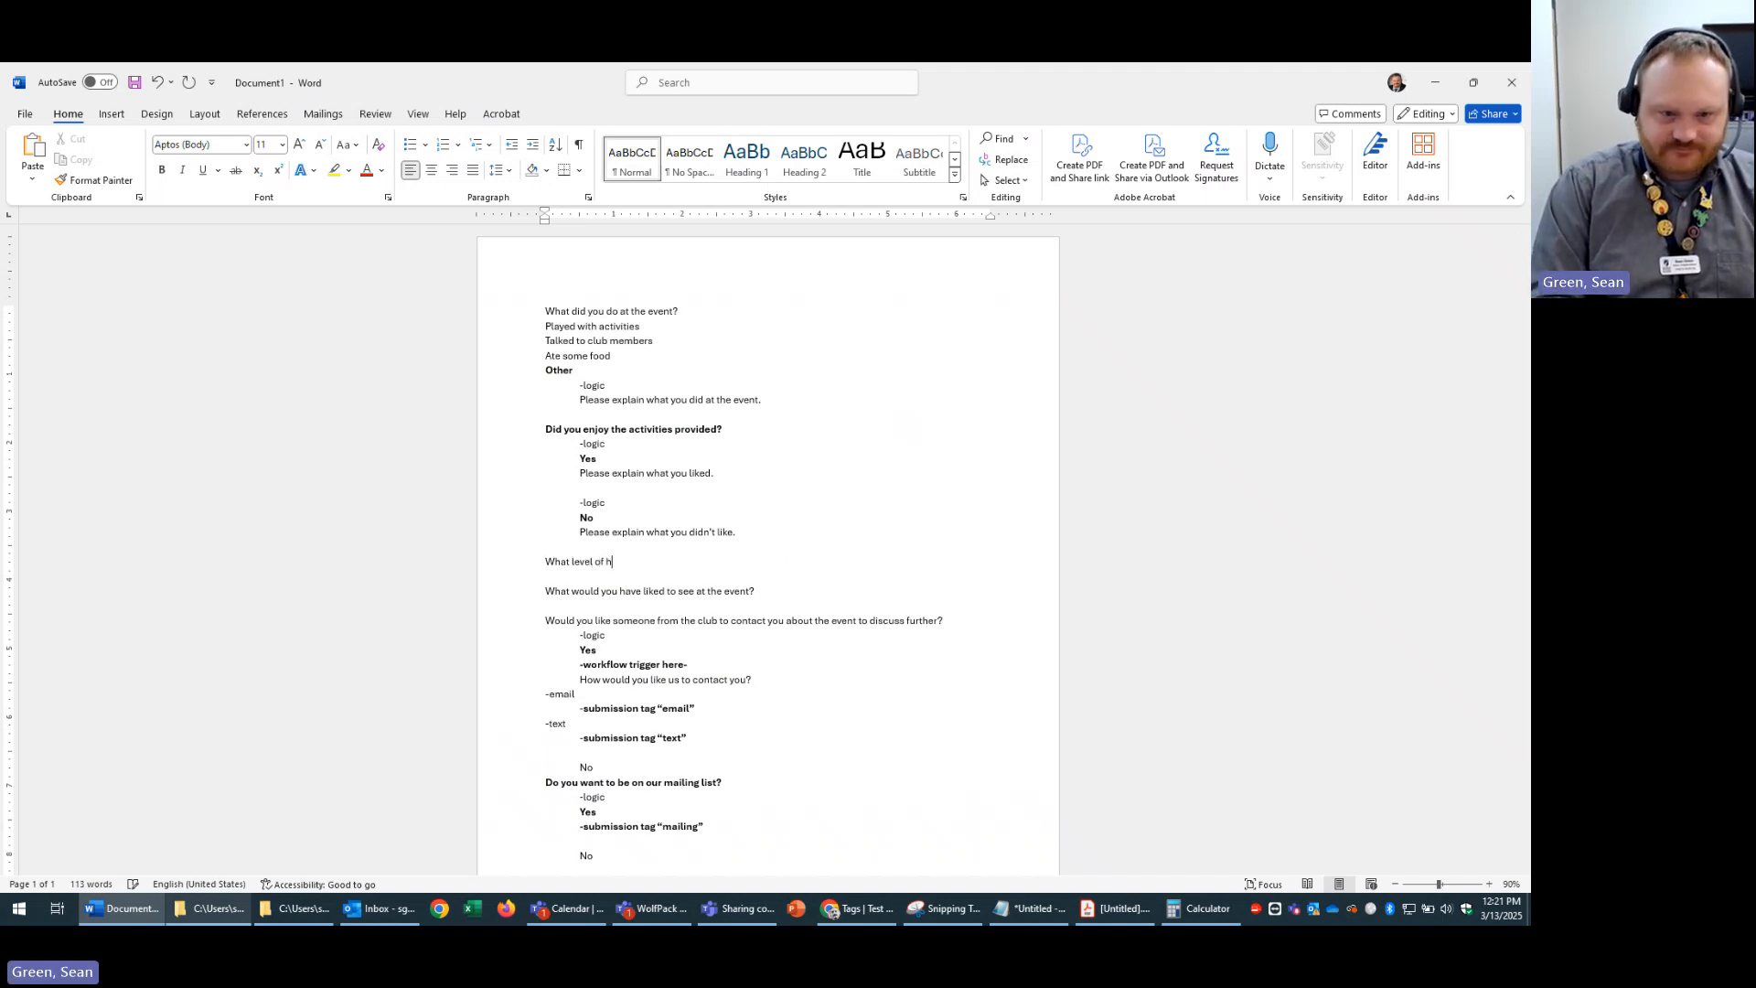
{"action": "type", "text": "t "}
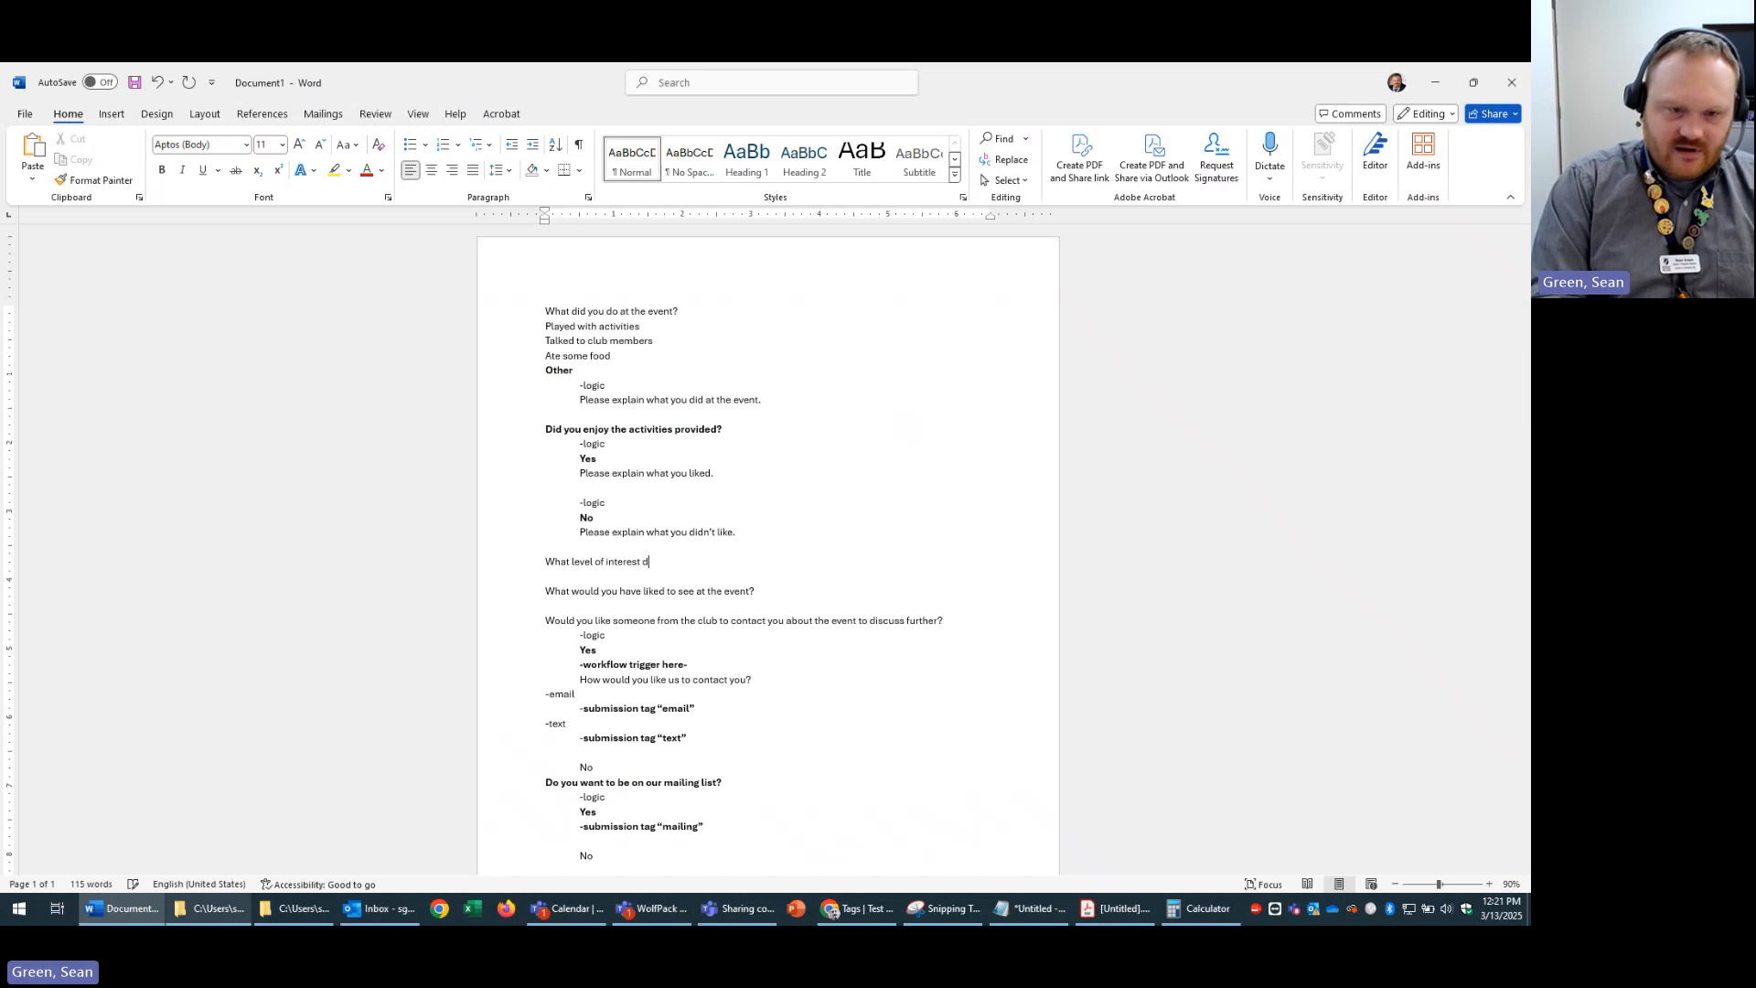
{"action": "type", "text": "did you have"}
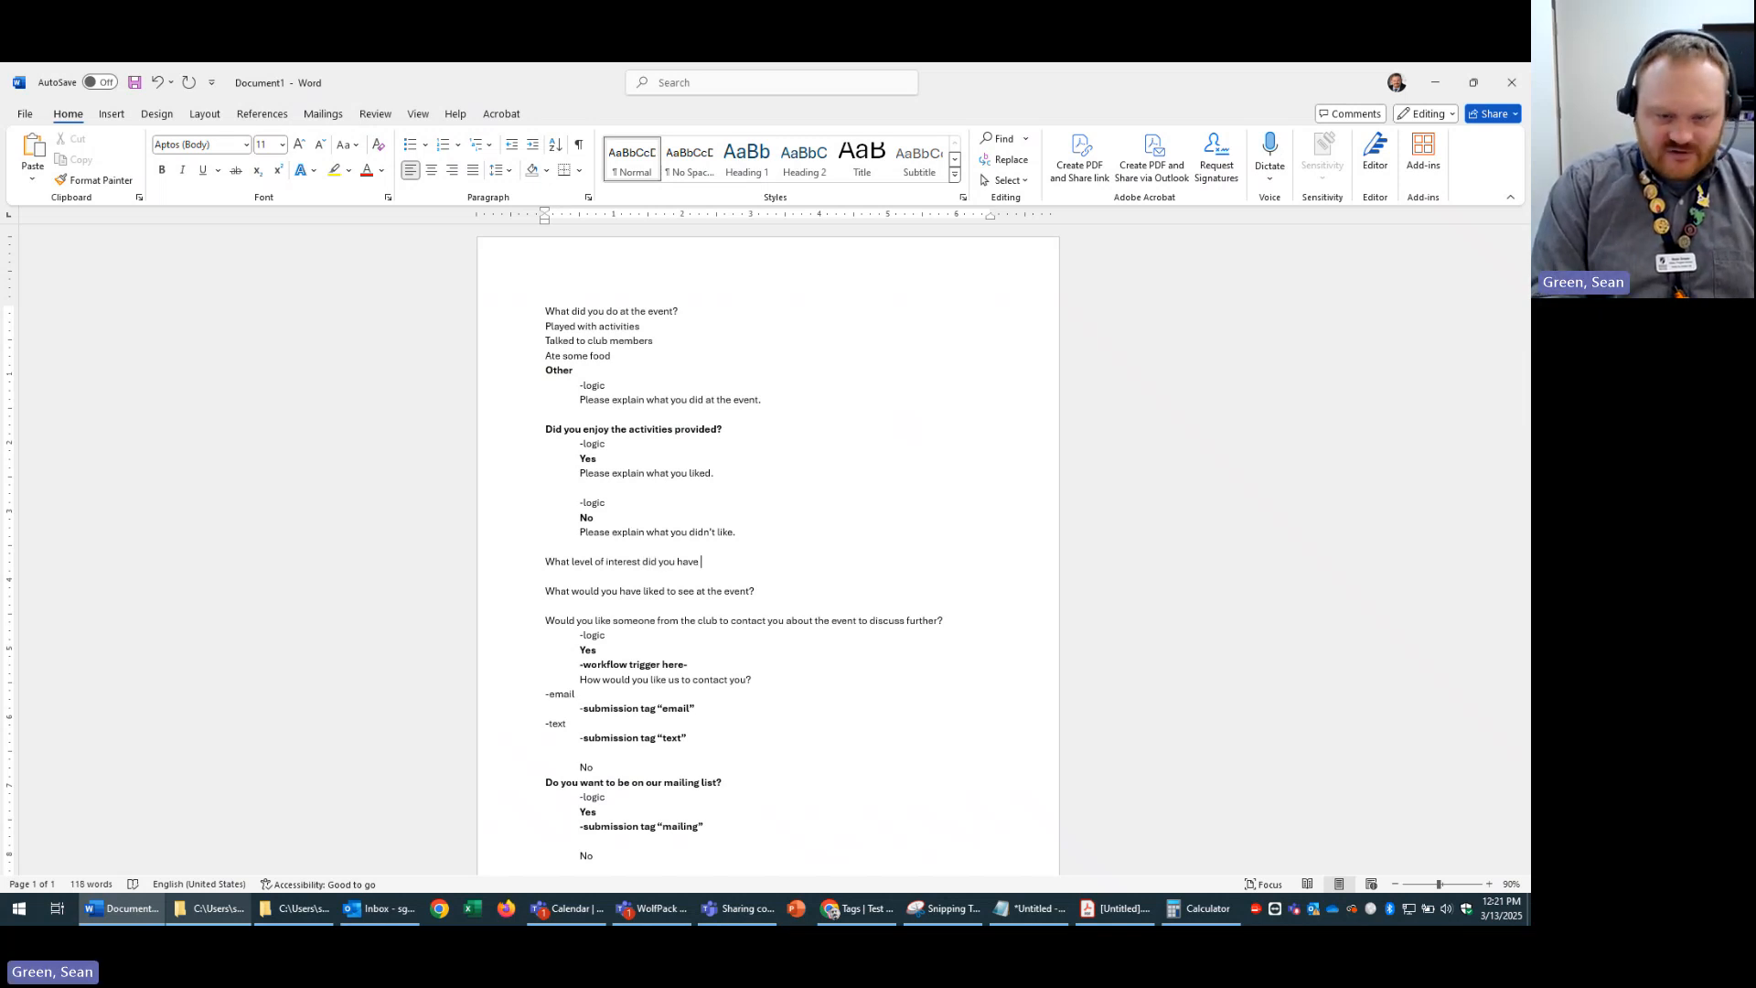
{"action": "type", "text": " for the event"}
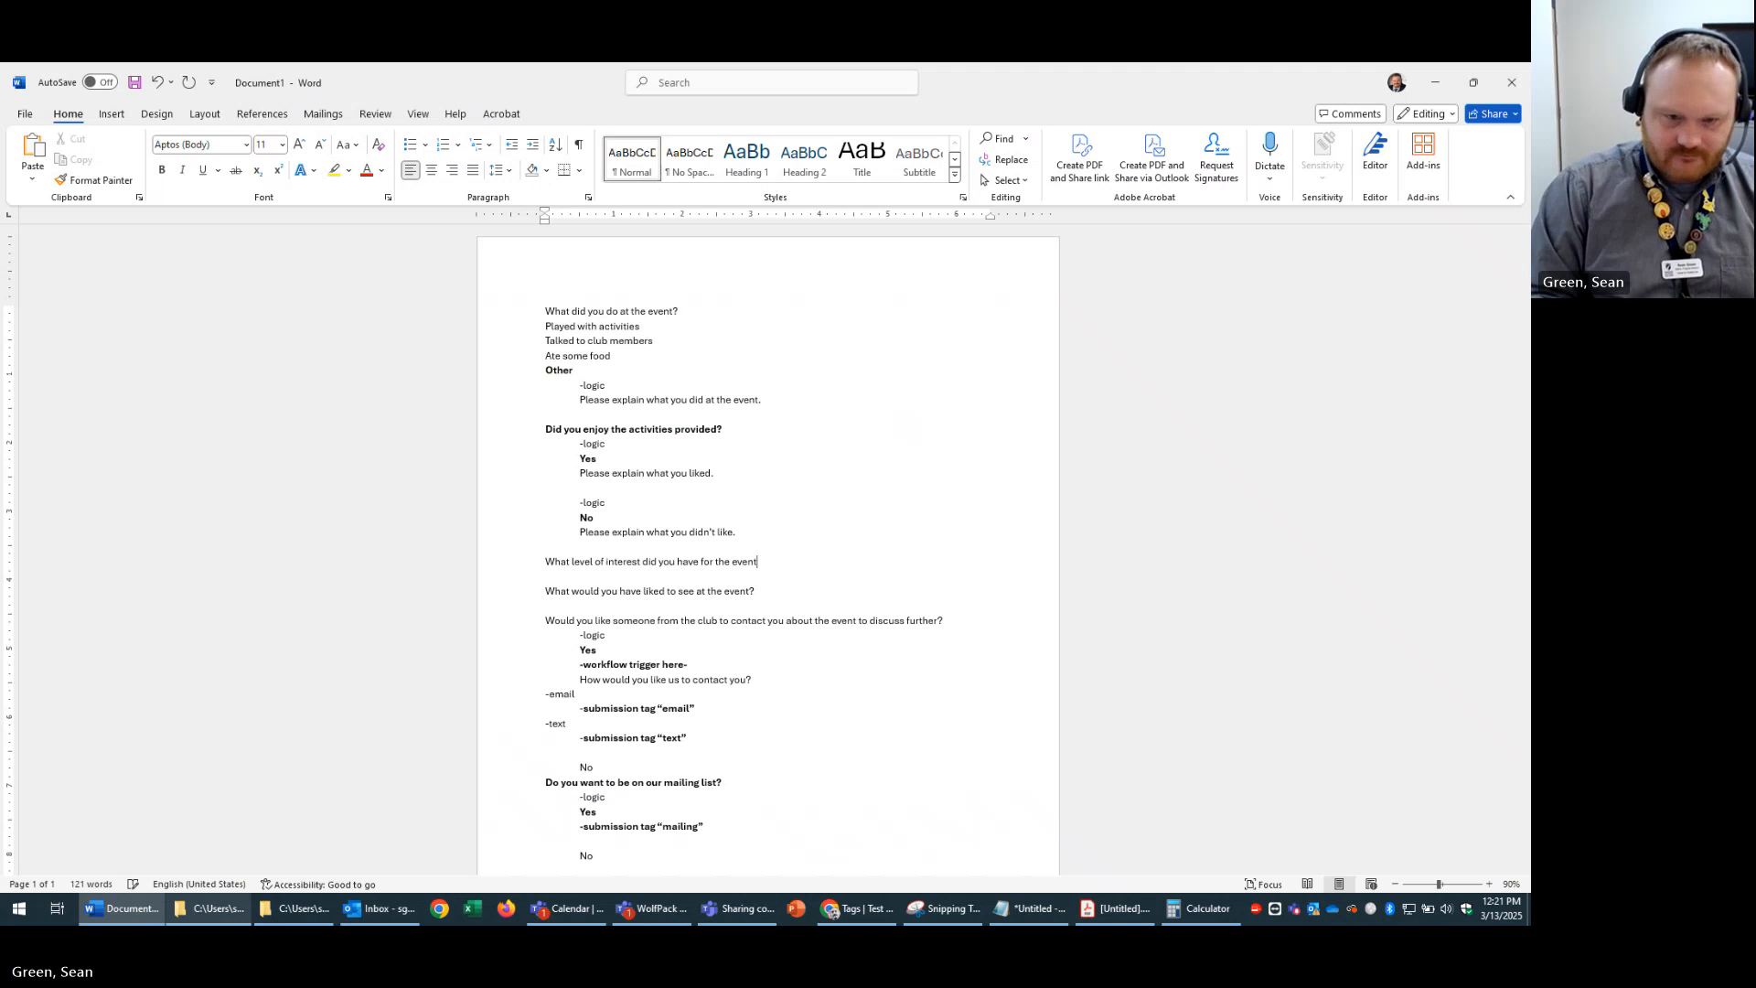
{"action": "type", "text": "?"}
{"action": "key", "text": "Return"}
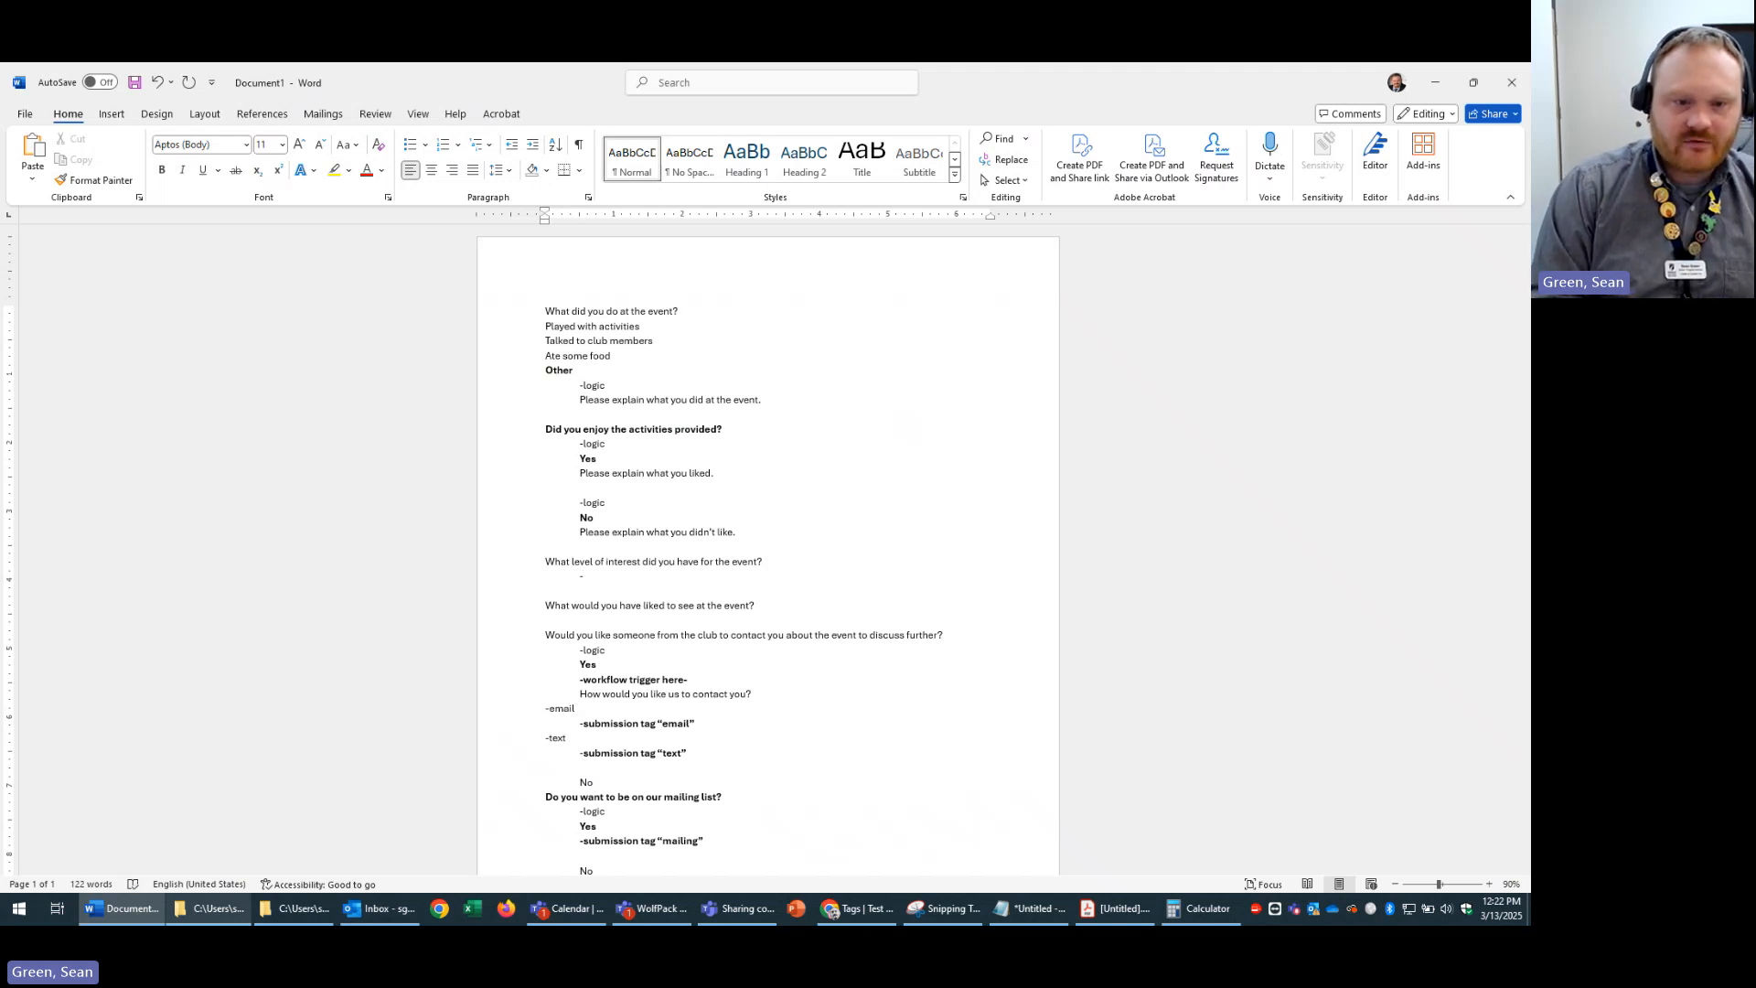
- Enter "-high" as the first indented answer option under the level of interest question, followed by a blank line
{"action": "type", "text": "high"}
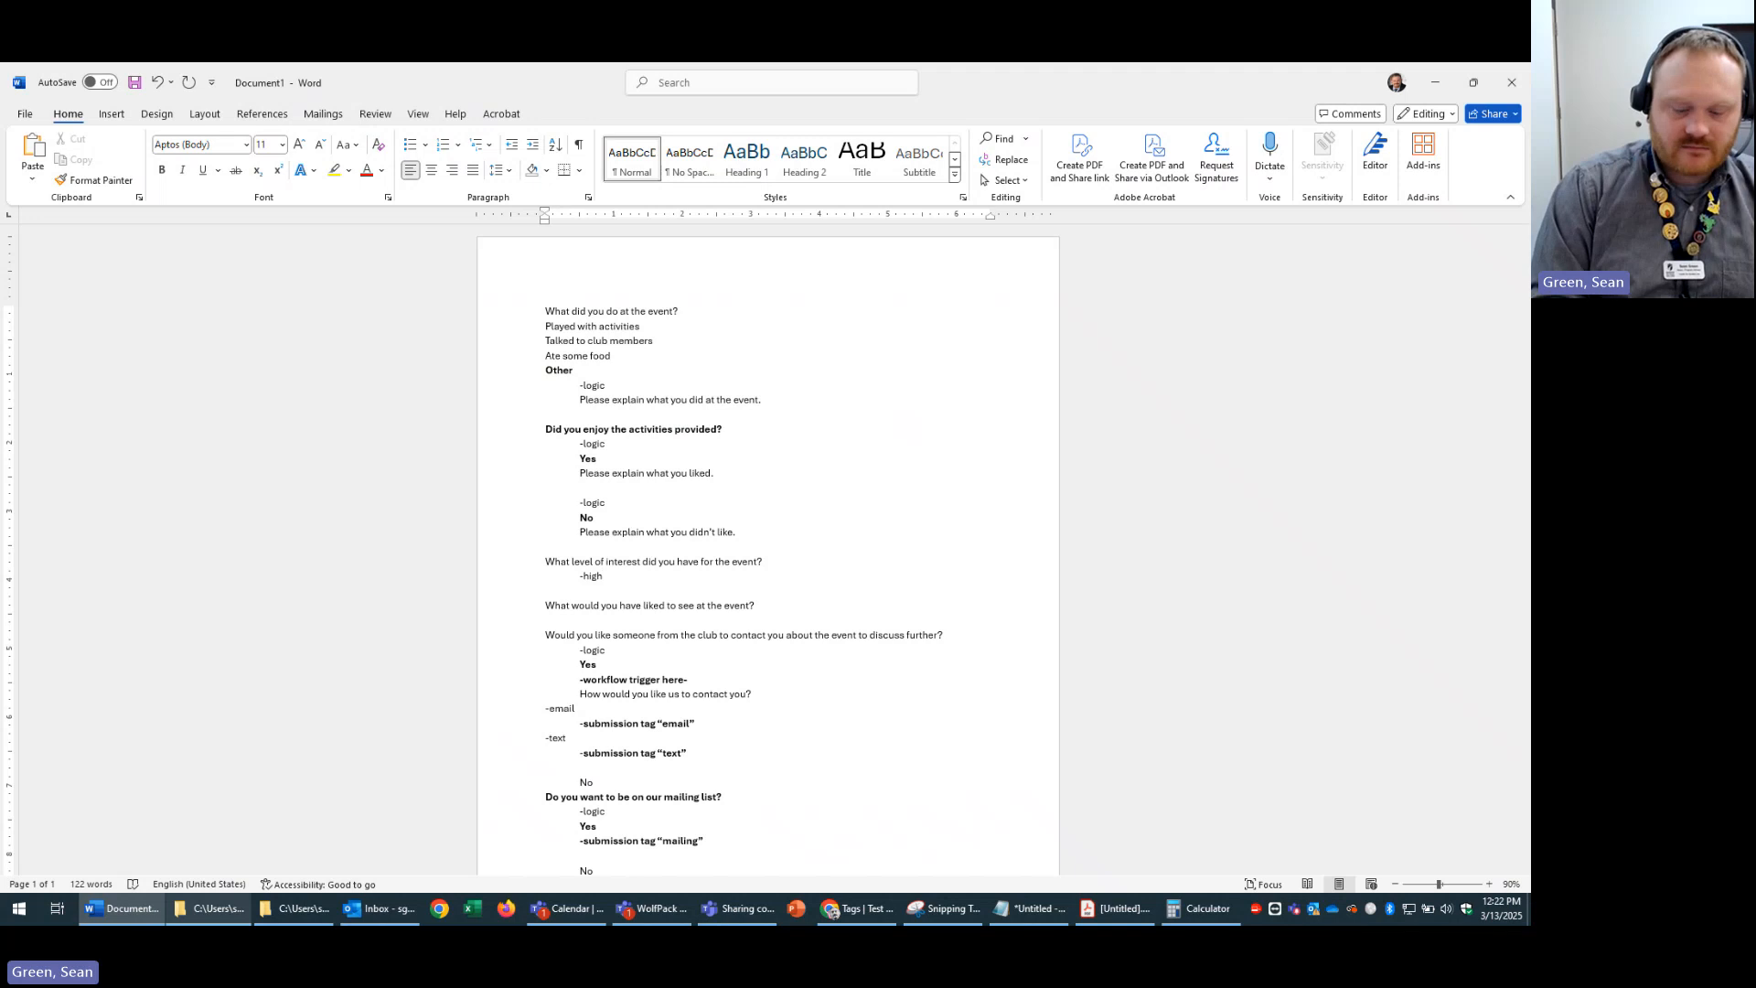
{"action": "type", "text": "ev"}
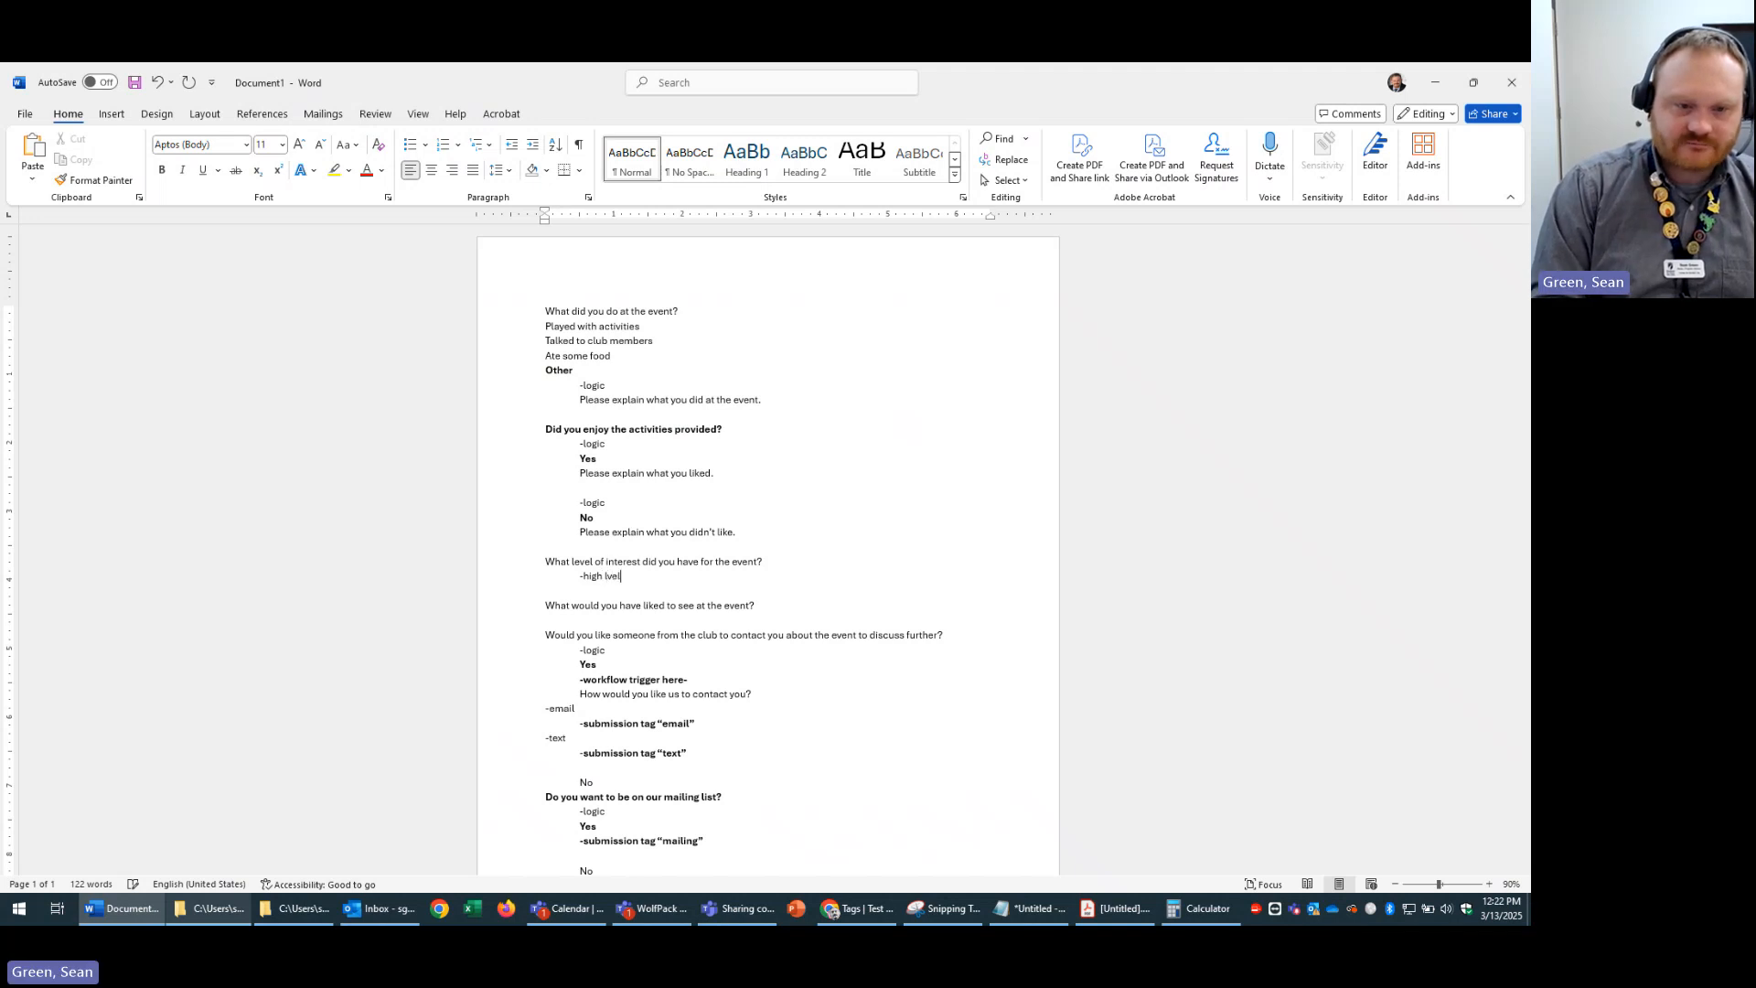
{"action": "key", "text": "BackSpace"}
{"action": "key", "text": "BackSpace"}
{"action": "key", "text": "BackSpace"}
{"action": "key", "text": "Return"}
{"action": "key", "text": "Return"}
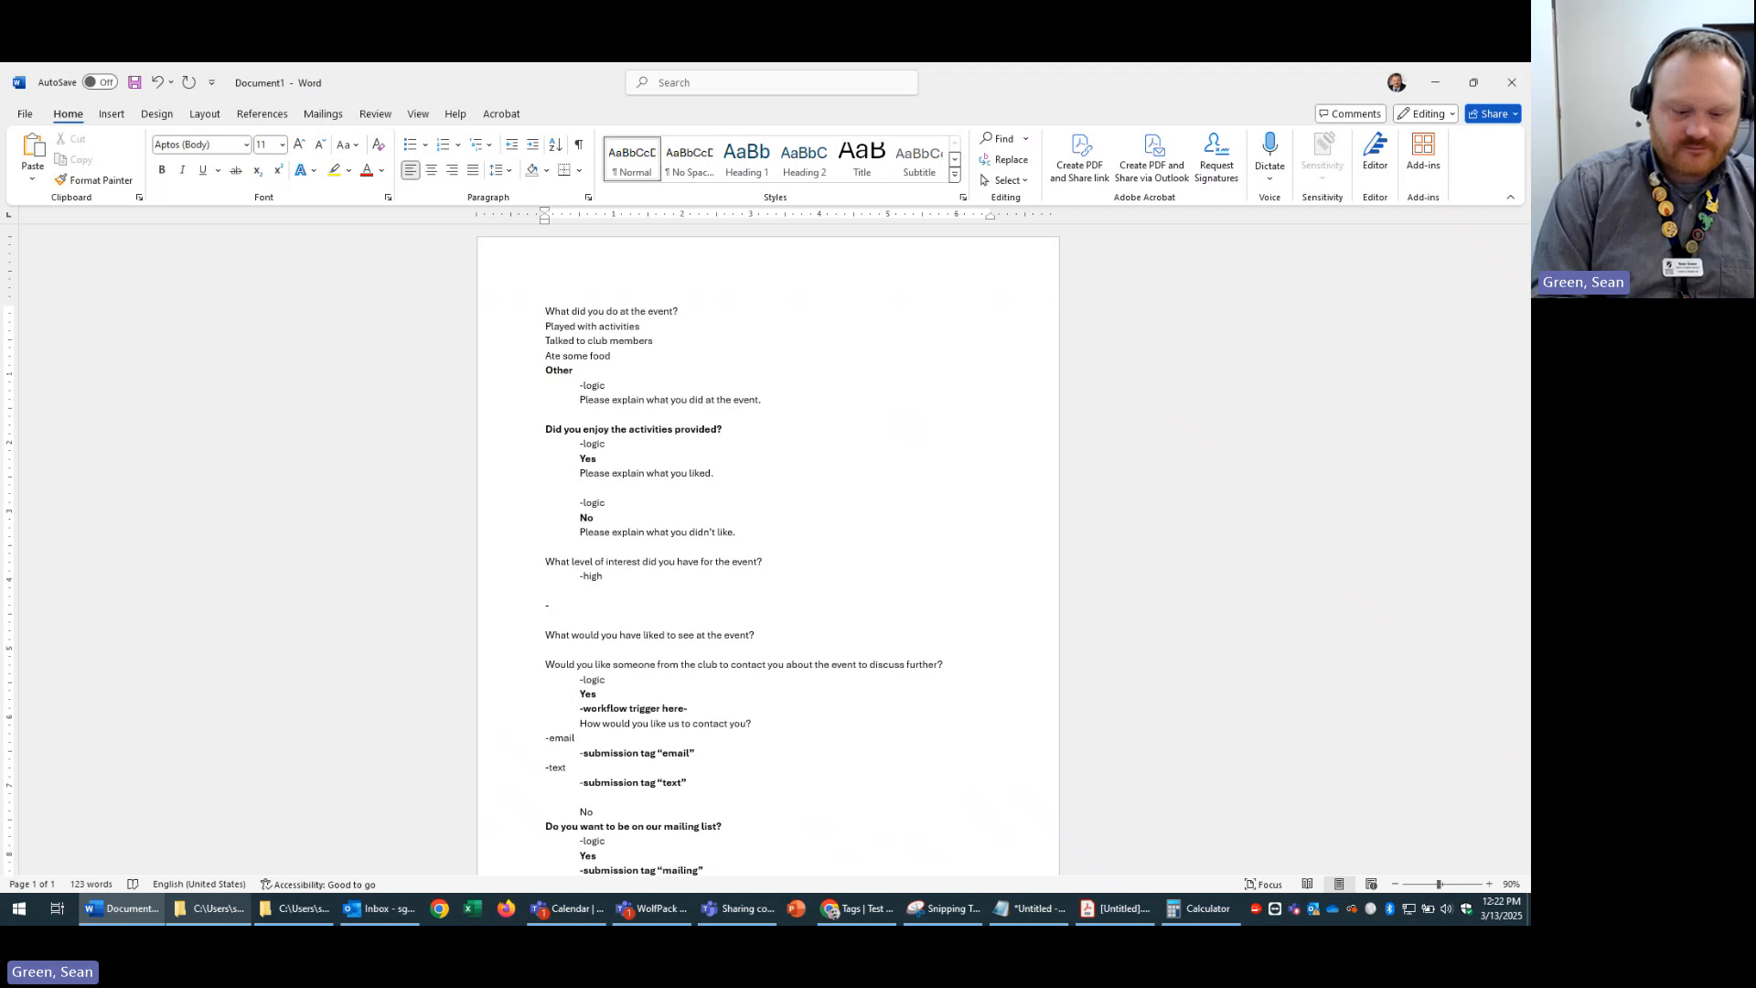
- Check the level tags on the browser's Tags page, and add an indented "-medium" option below "-high" in the Word outline
{"action": "key", "text": "alt+Tab"}
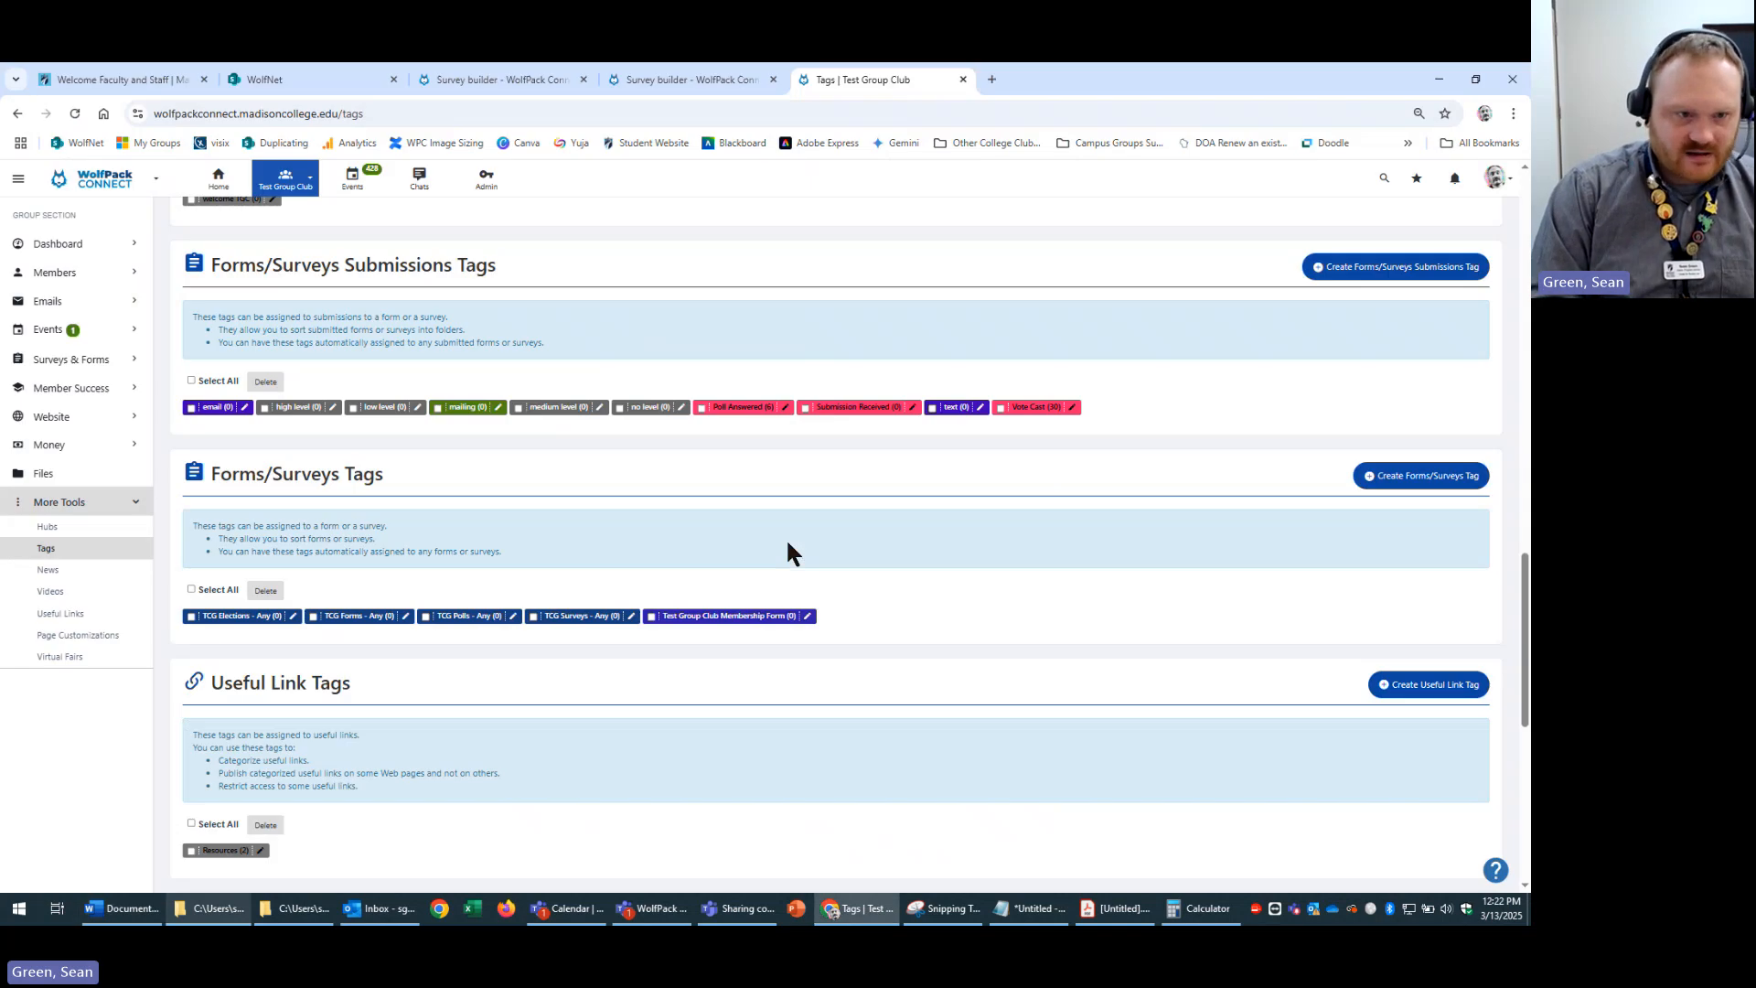
{"action": "key", "text": "alt+Tab"}
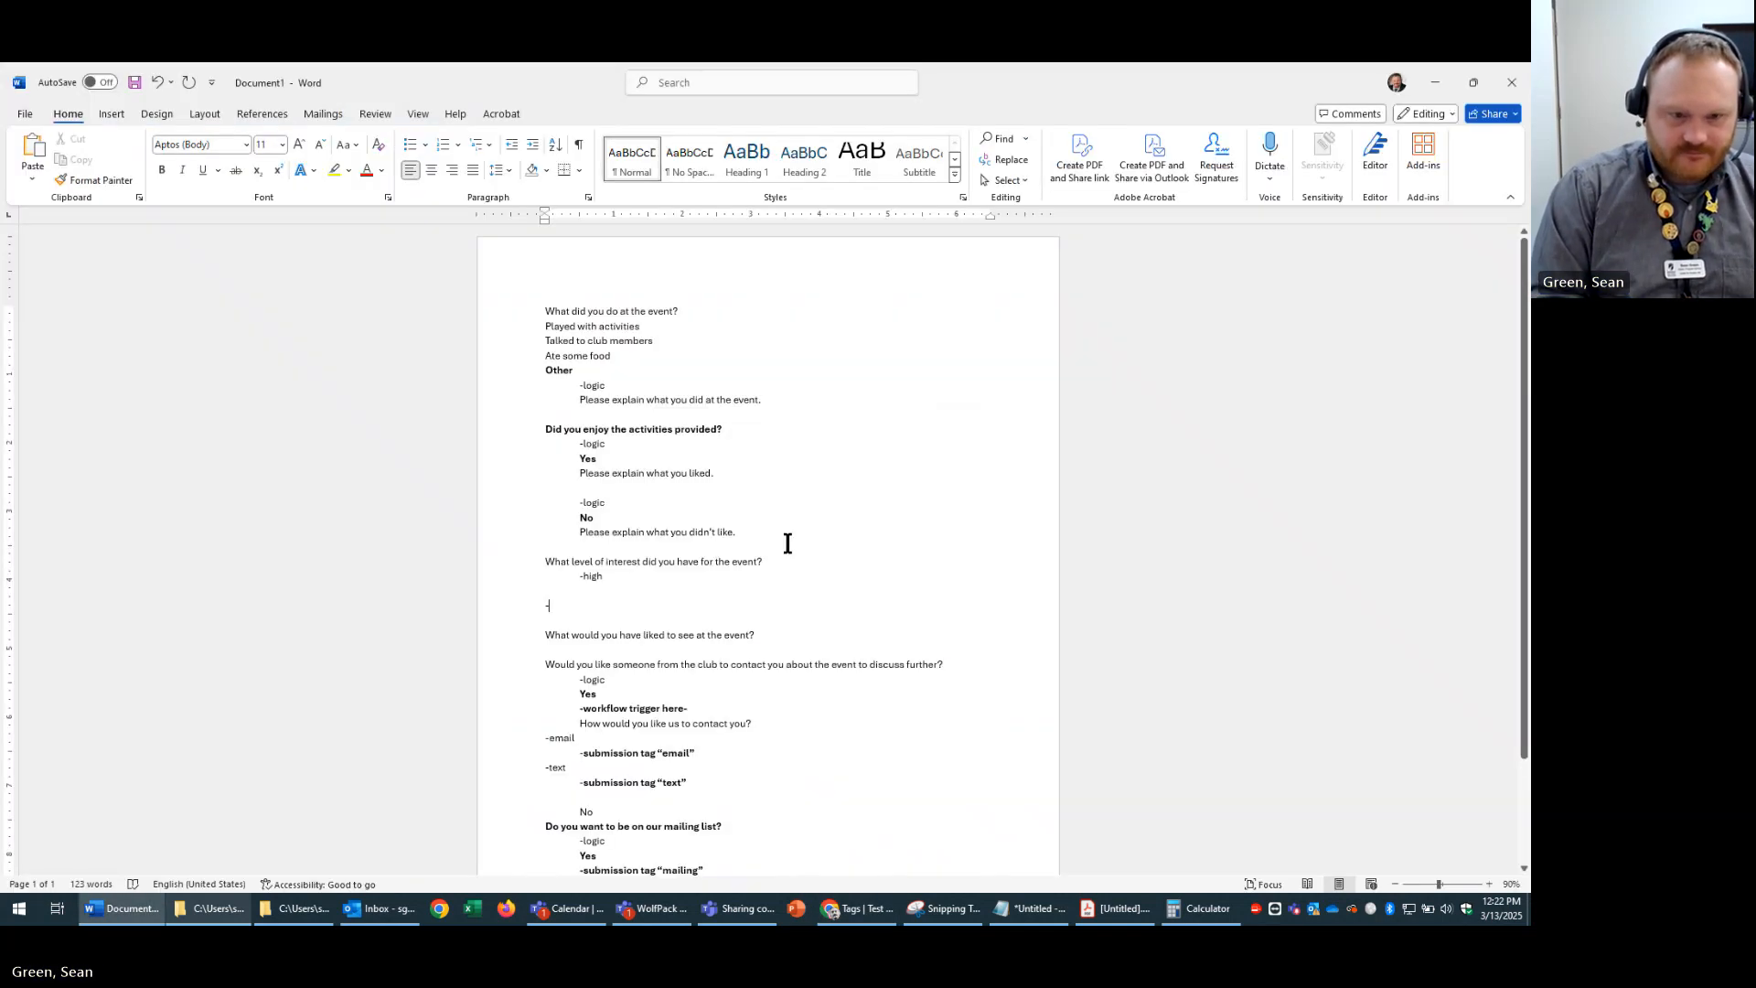
{"action": "key", "text": "Tab"}
{"action": "type", "text": "-"}
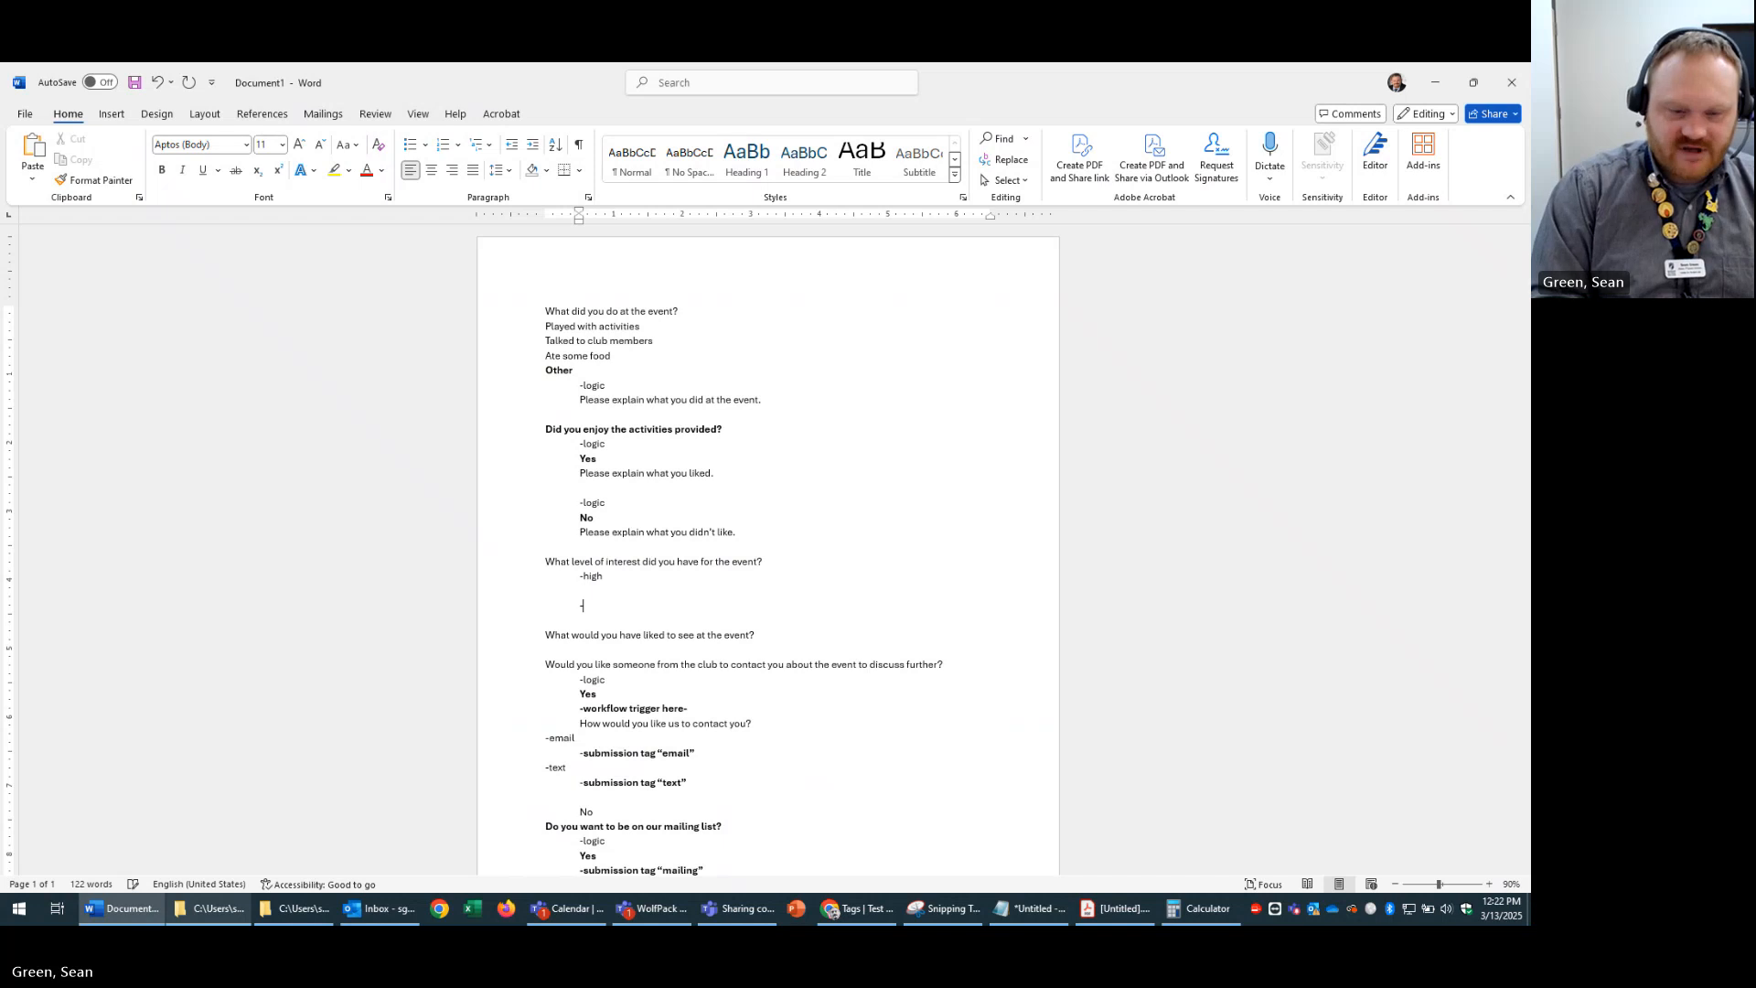
{"action": "type", "text": "medium"}
{"action": "key", "text": "Return"}
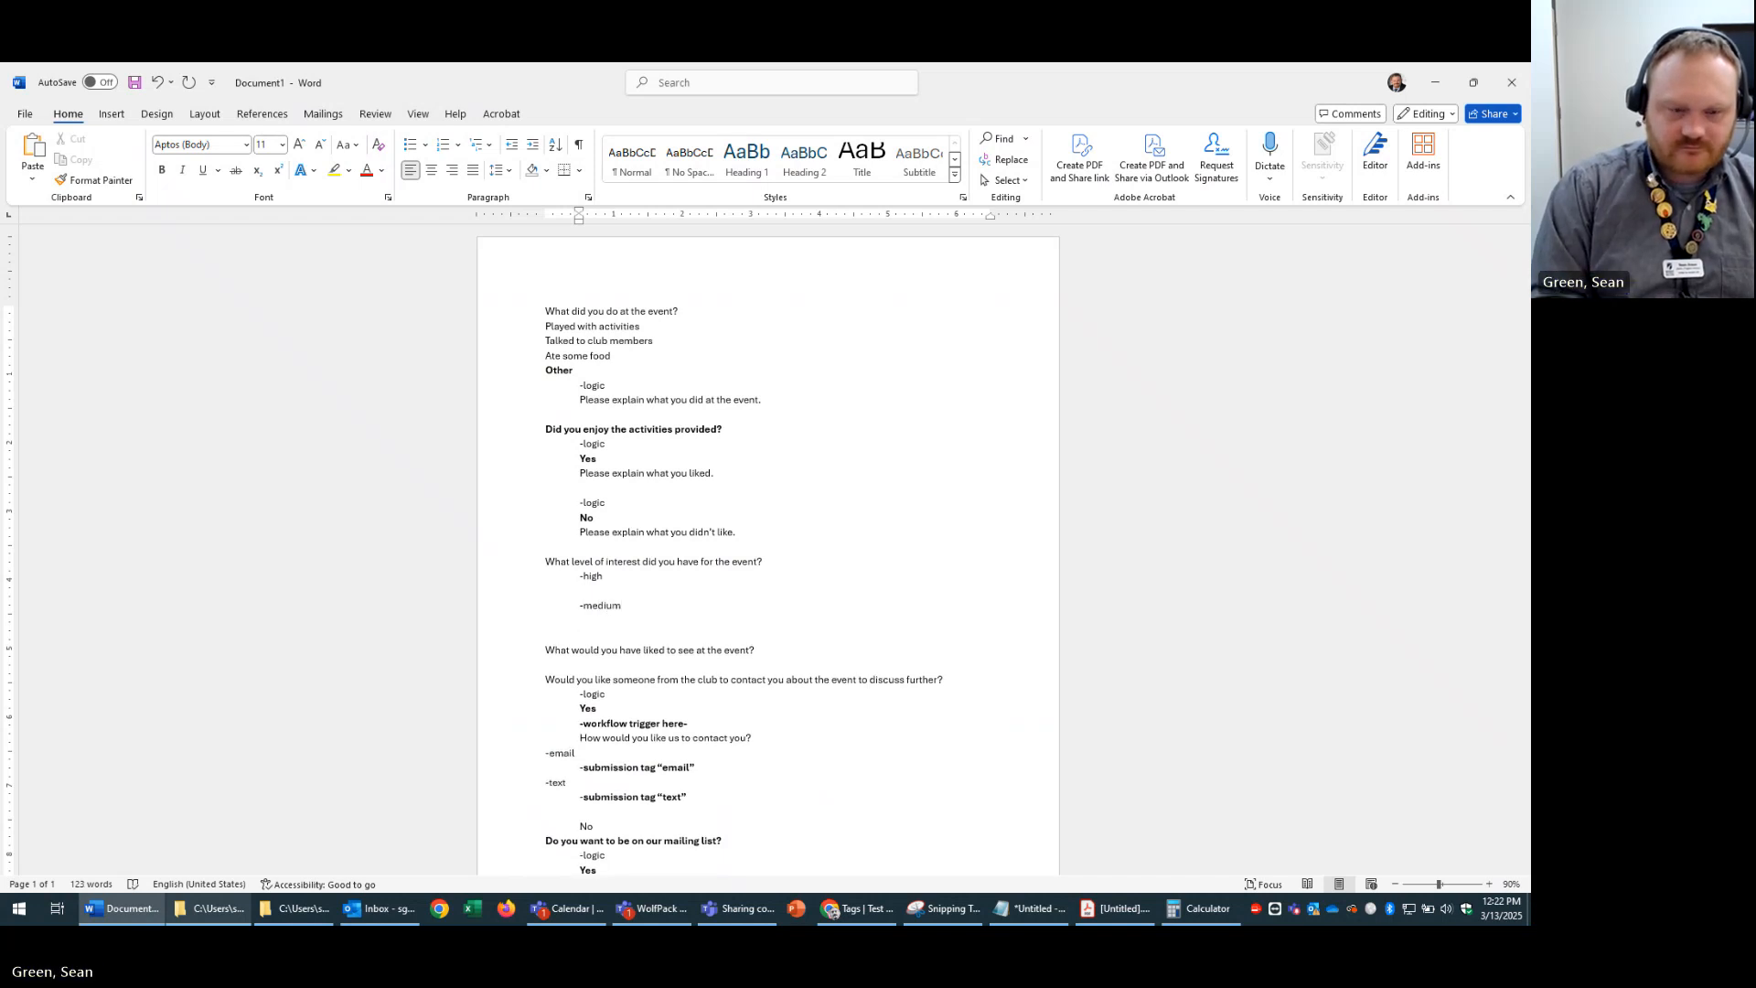
- Add indented "-low" and "-none" options below "-medium", separated by a blank line
{"action": "key", "text": "Return"}
{"action": "key", "text": "Tab"}
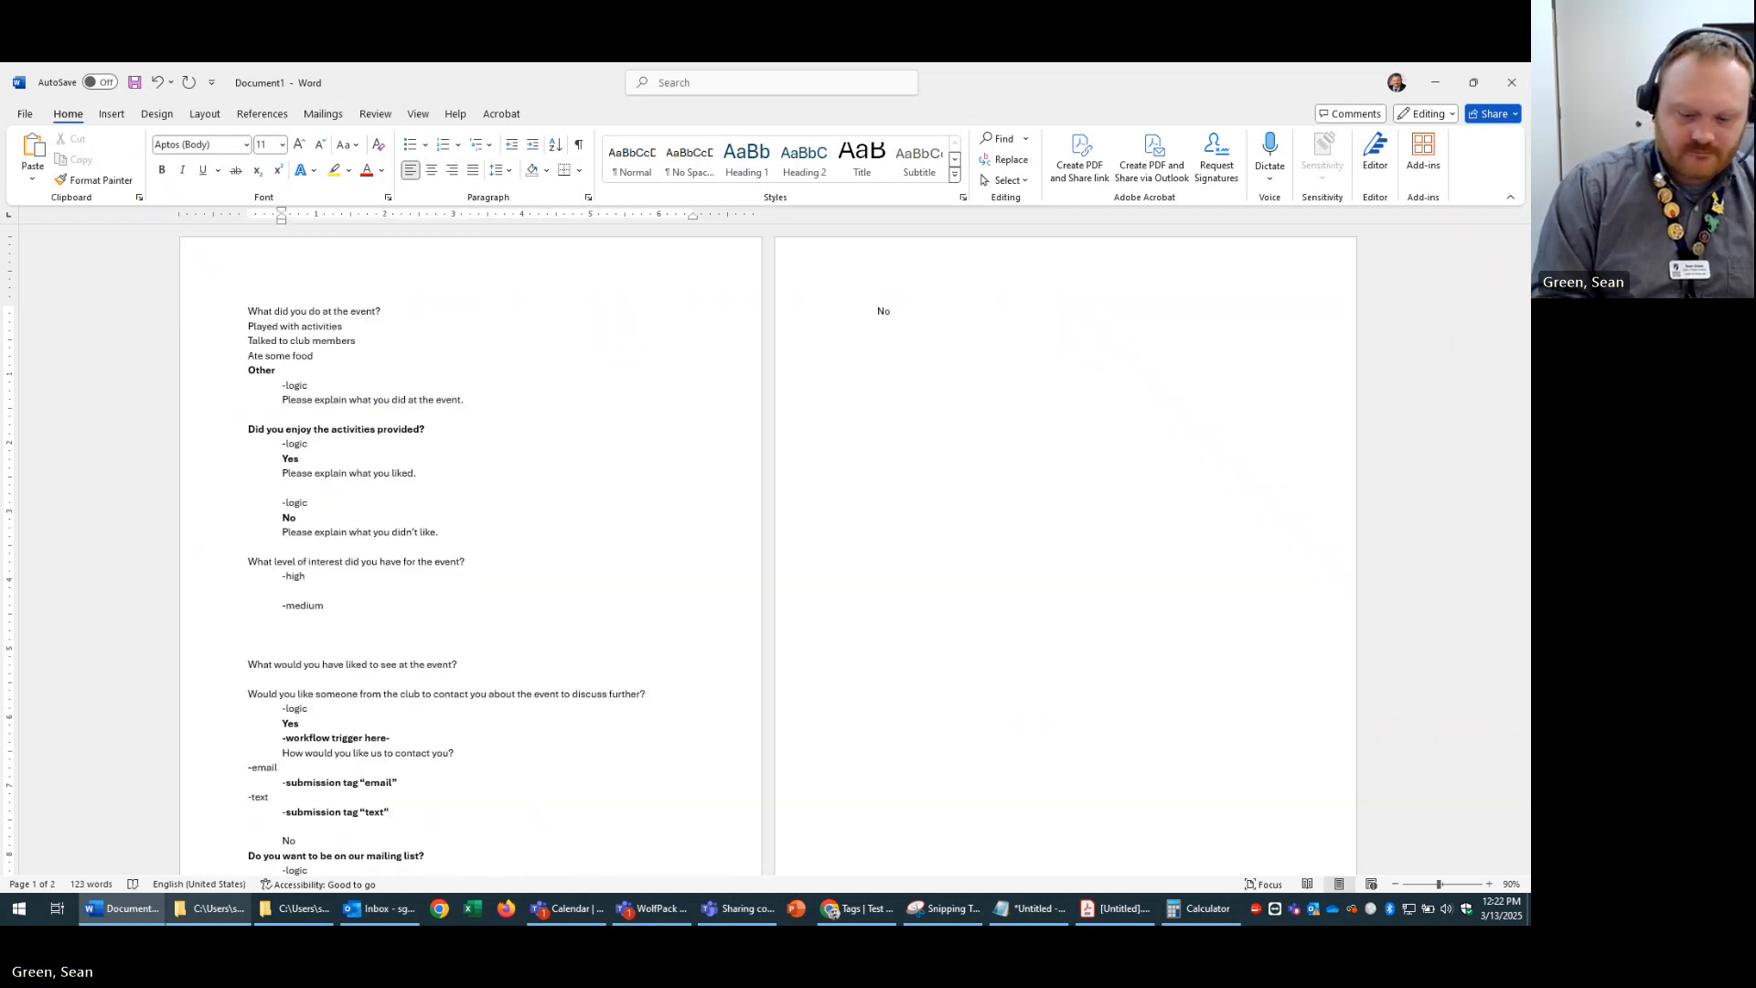
{"action": "type", "text": "-low"}
{"action": "key", "text": "Return"}
{"action": "key", "text": "Tab"}
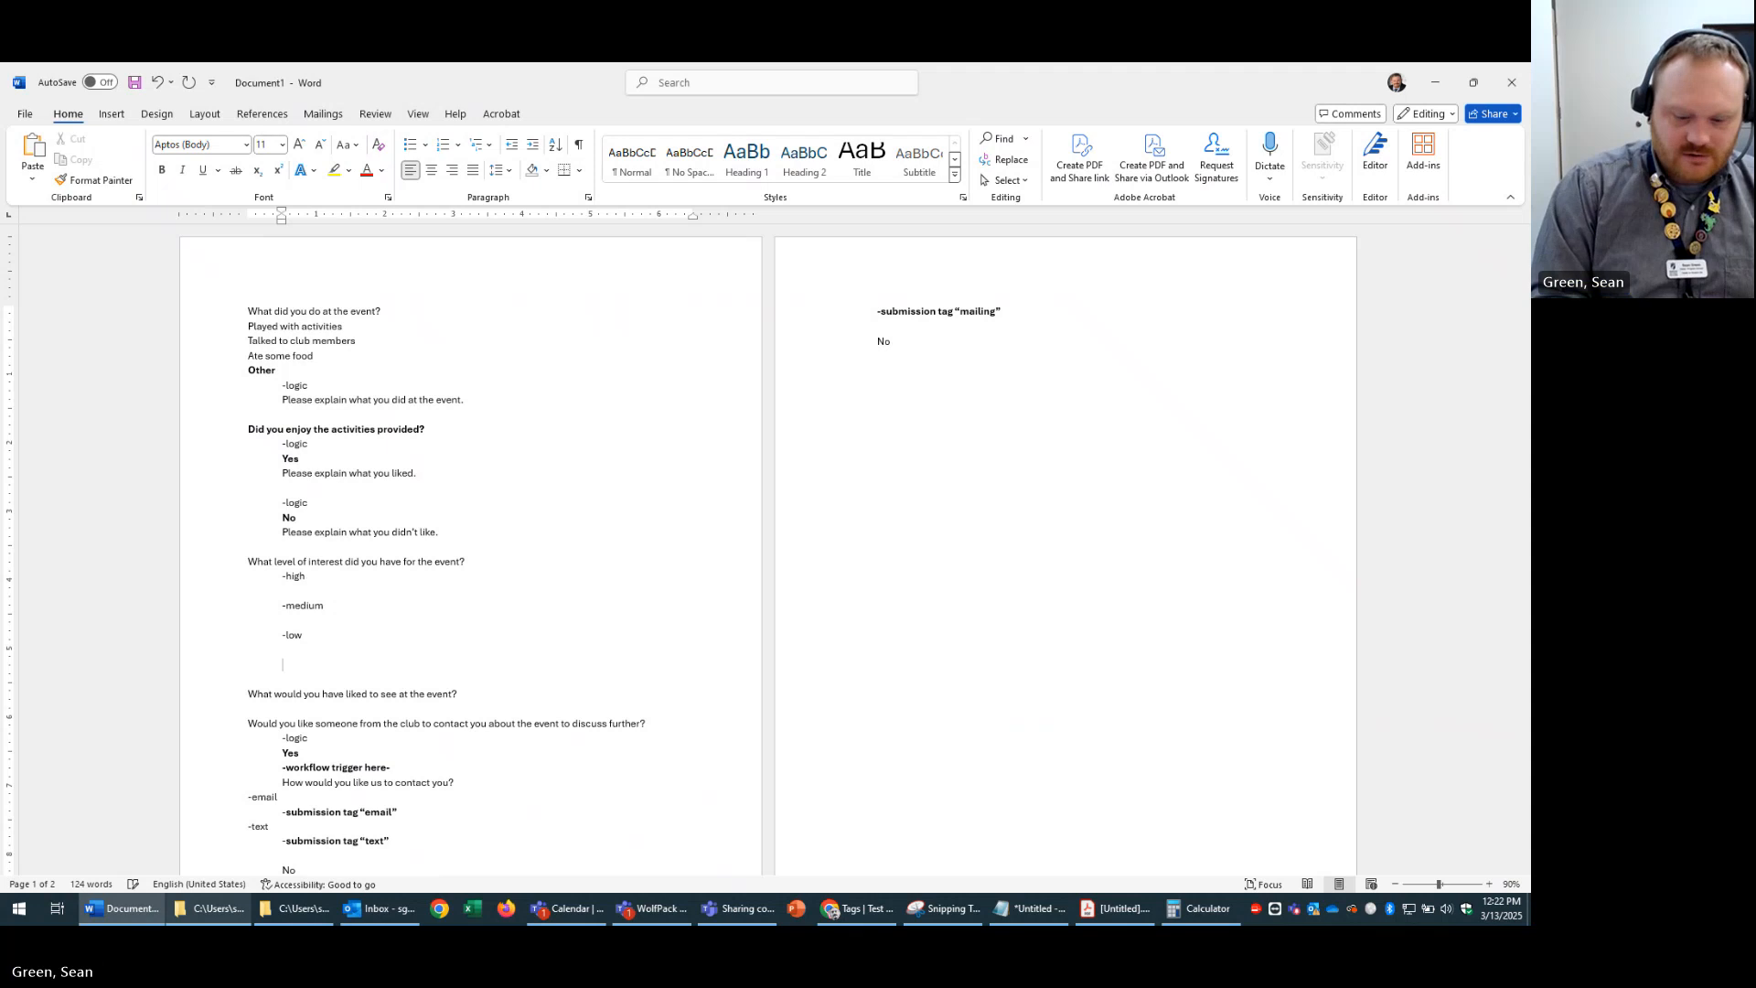
{"action": "type", "text": "-no"}
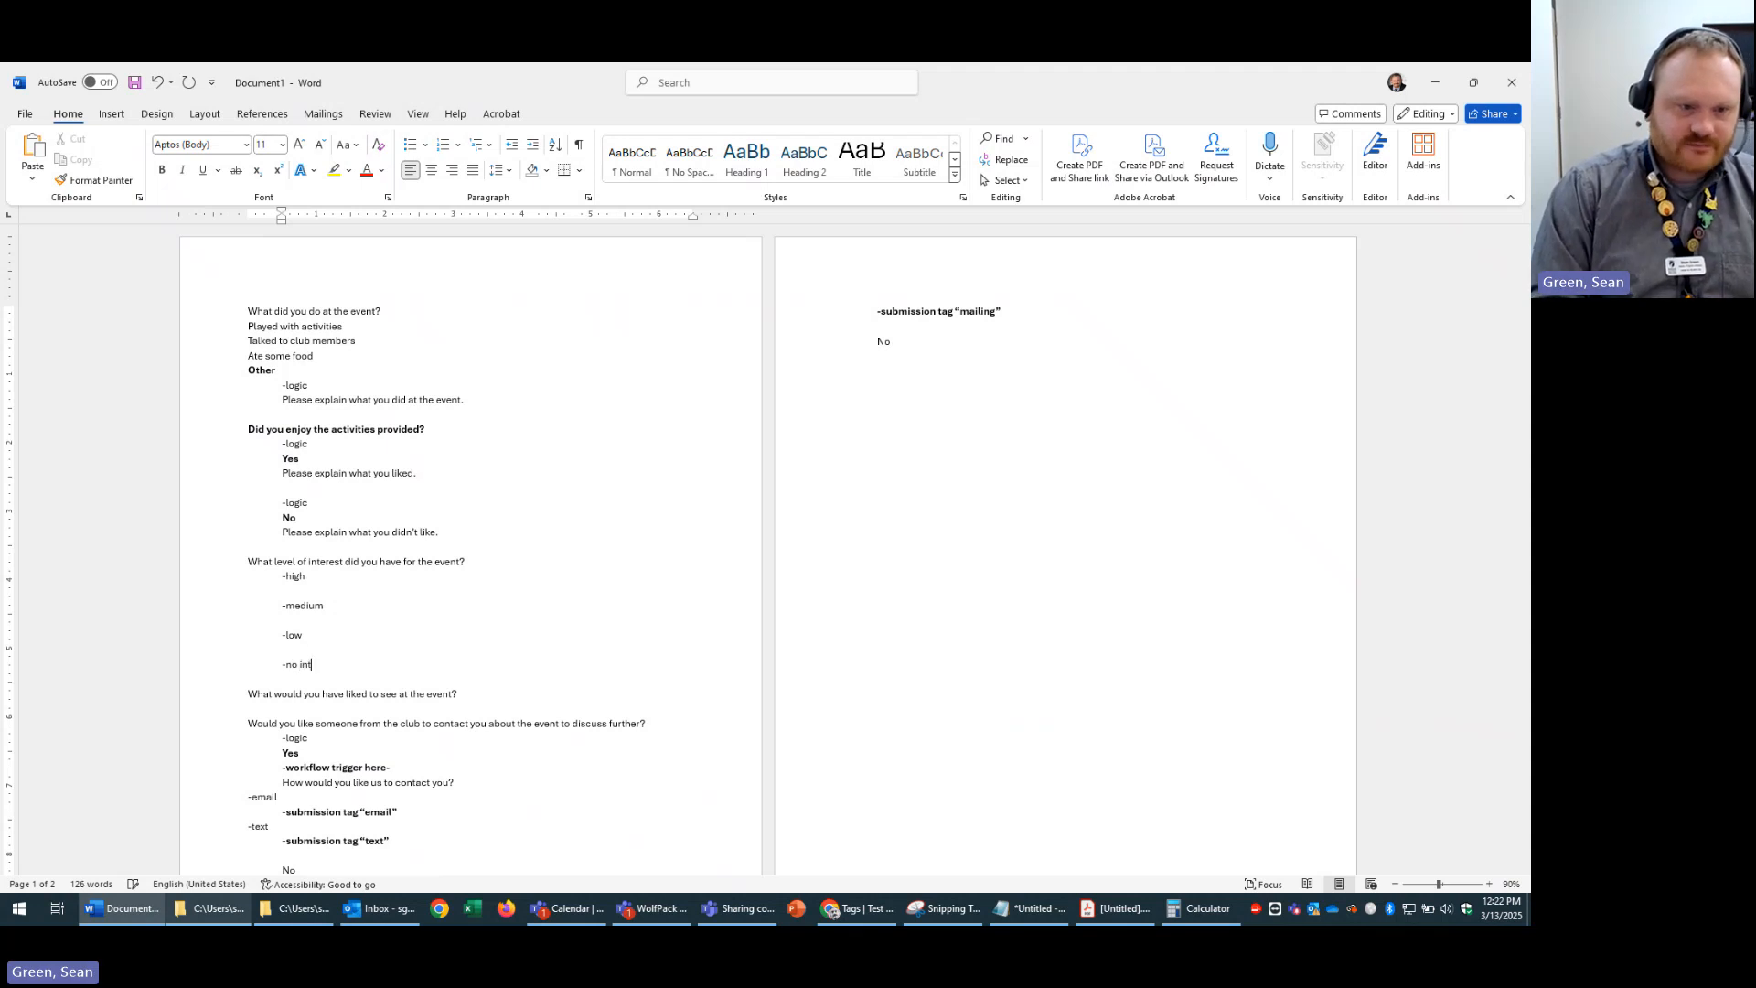
{"action": "key", "text": "BackSpace"}
{"action": "type", "text": "ne"}
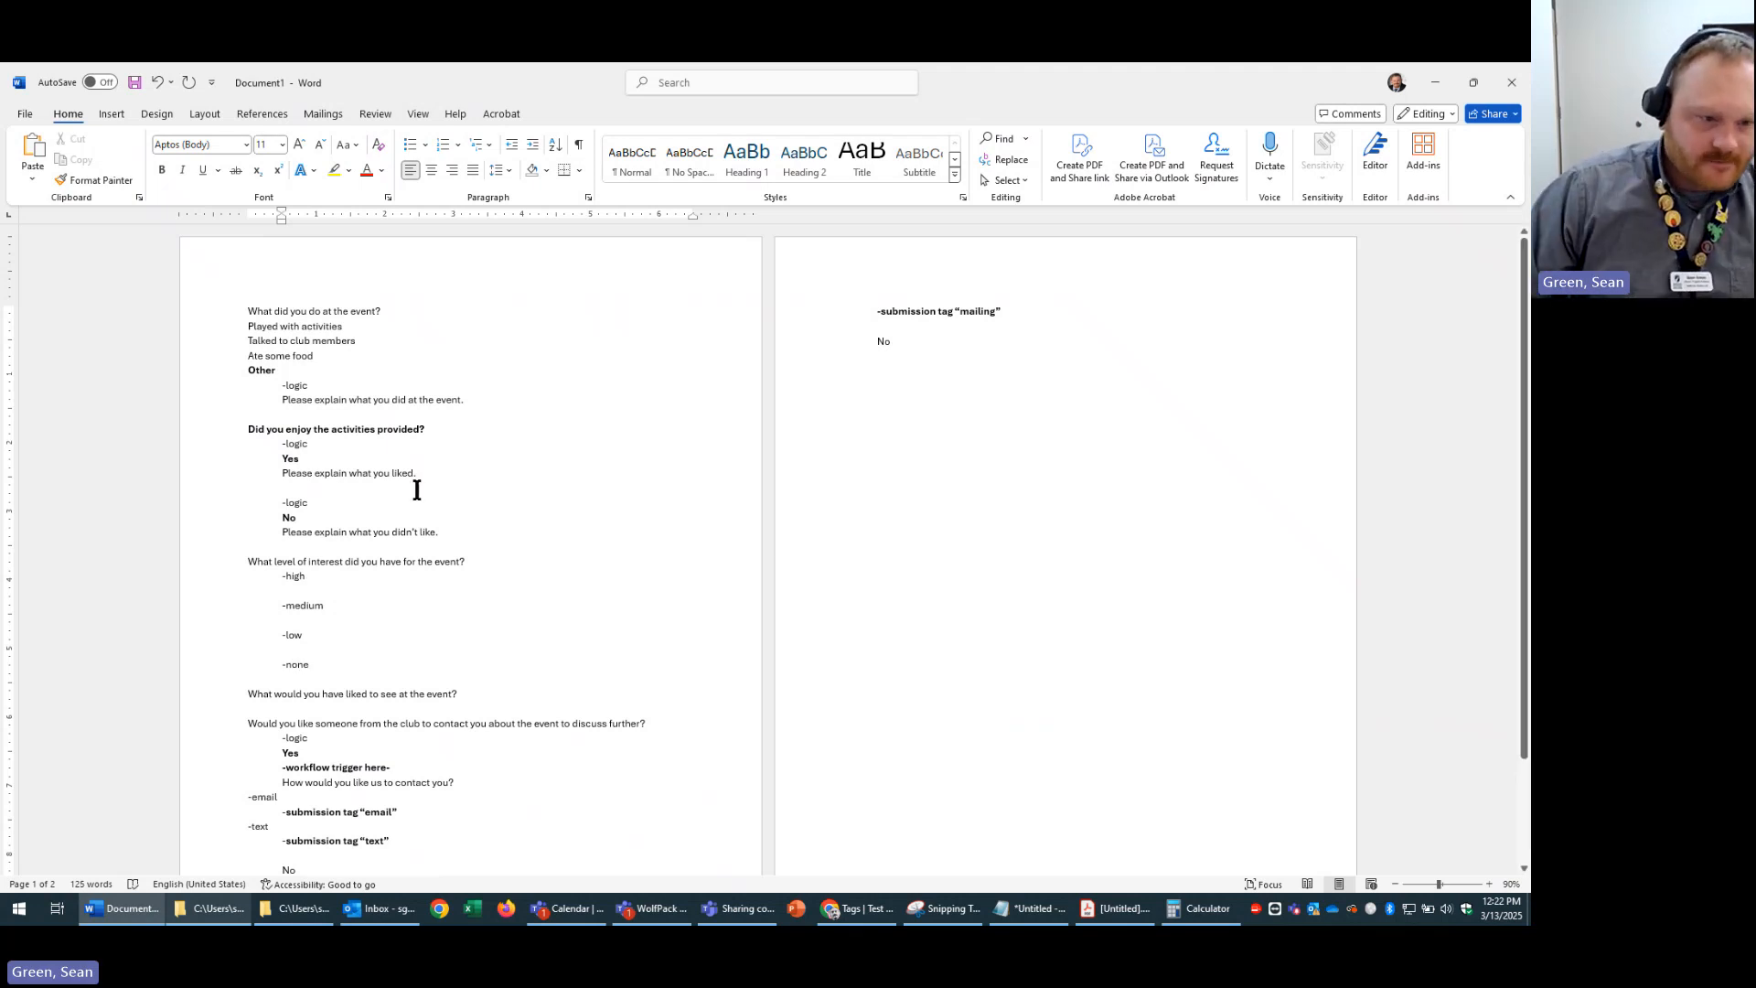
- Add the further indented line -submission tag "no interest" beneath the "-none" option
{"action": "key", "text": "Return"}
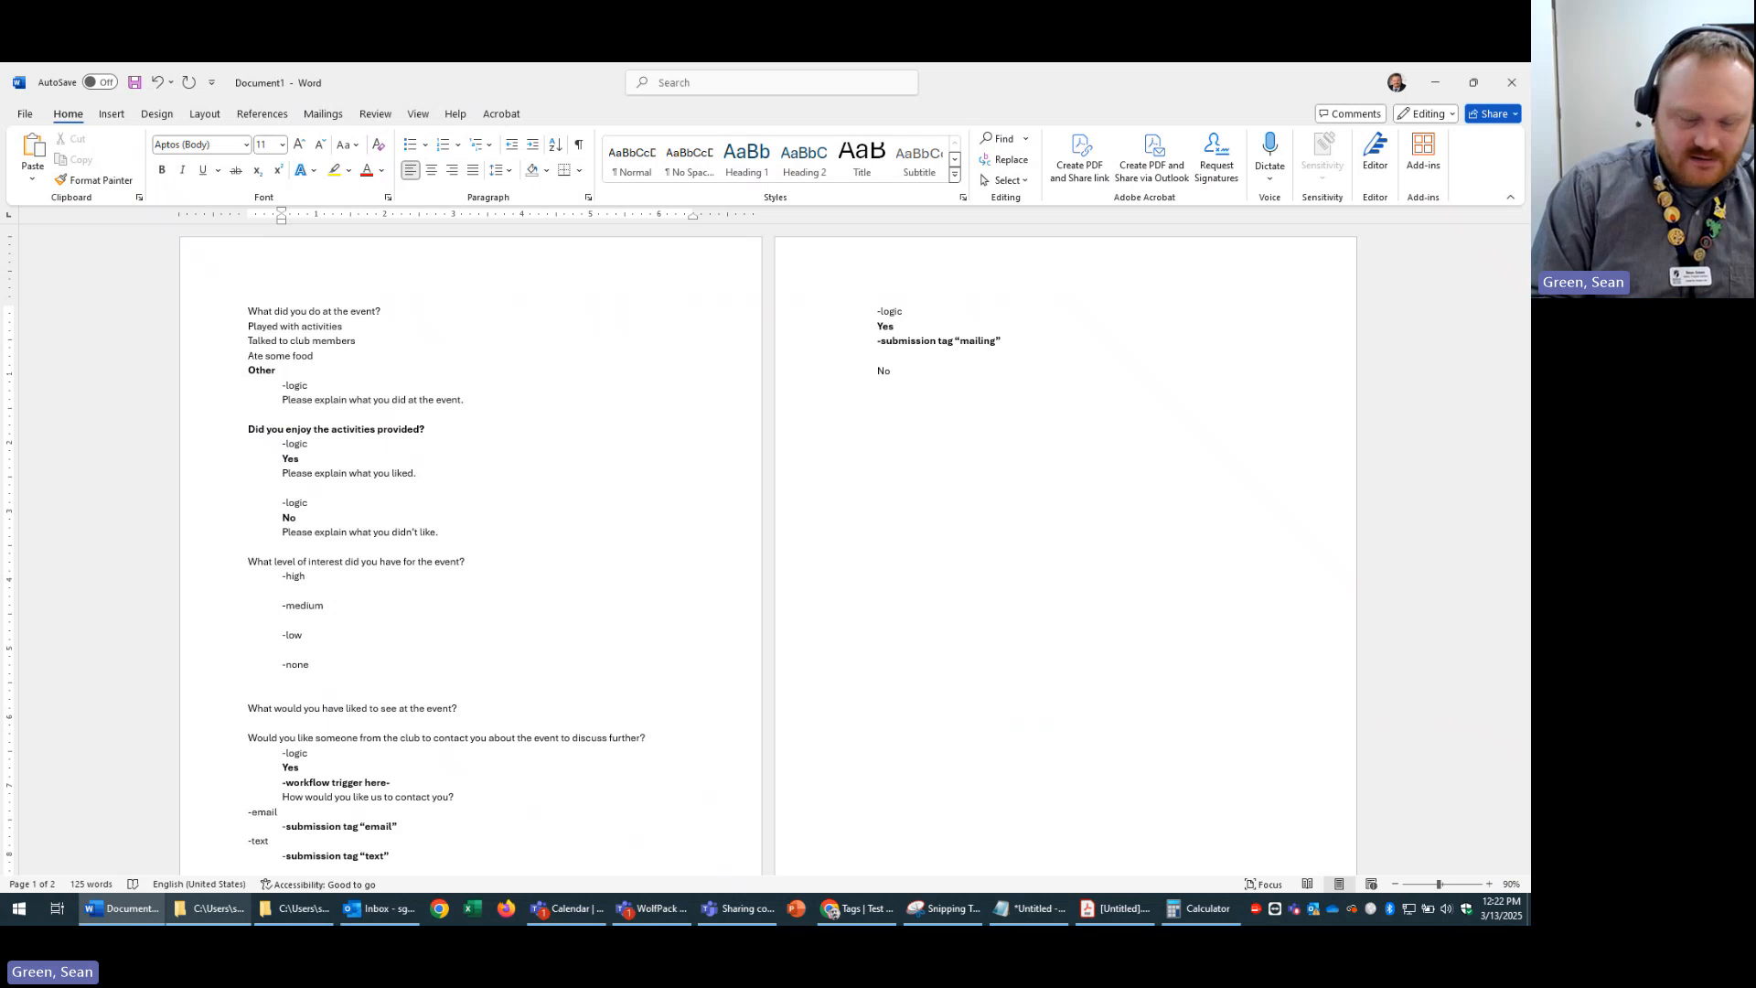
{"action": "type", "text": "-submiuss"}
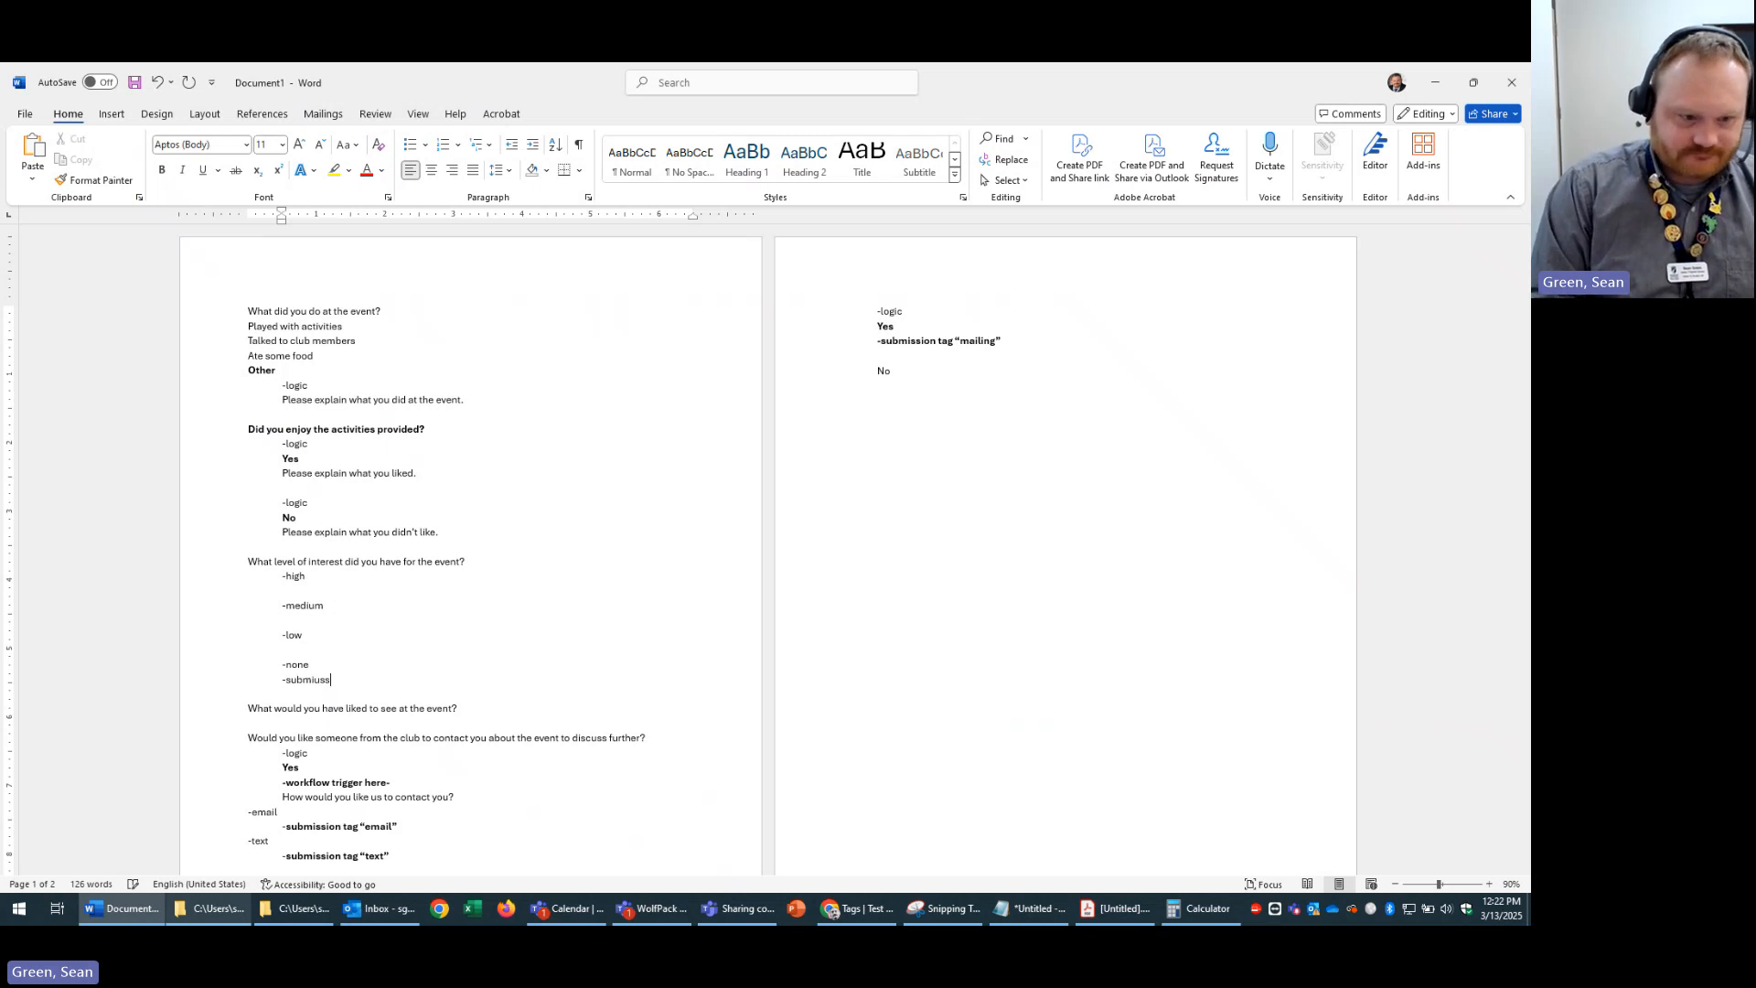
{"action": "key", "text": "BackSpace"}
{"action": "key", "text": "BackSpace"}
{"action": "key", "text": "BackSpace"}
{"action": "key", "text": "BackSpace"}
{"action": "key", "text": "BackSpace"}
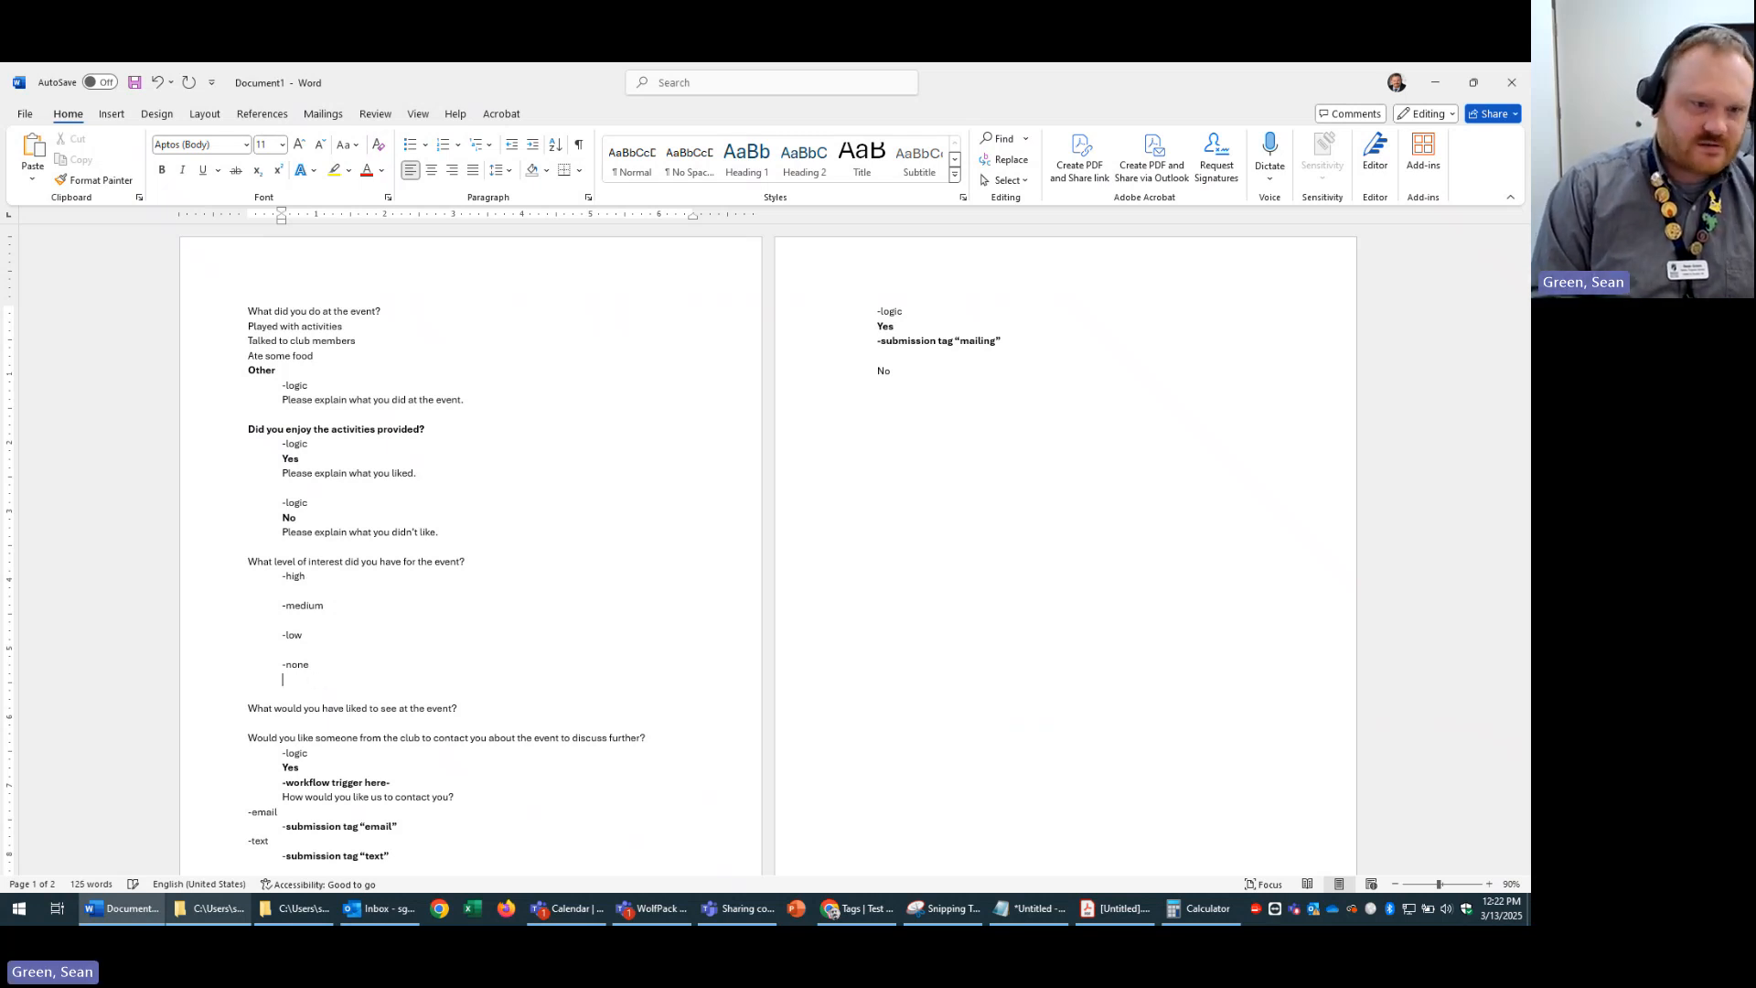
{"action": "type", "text": "-submission tag “"}
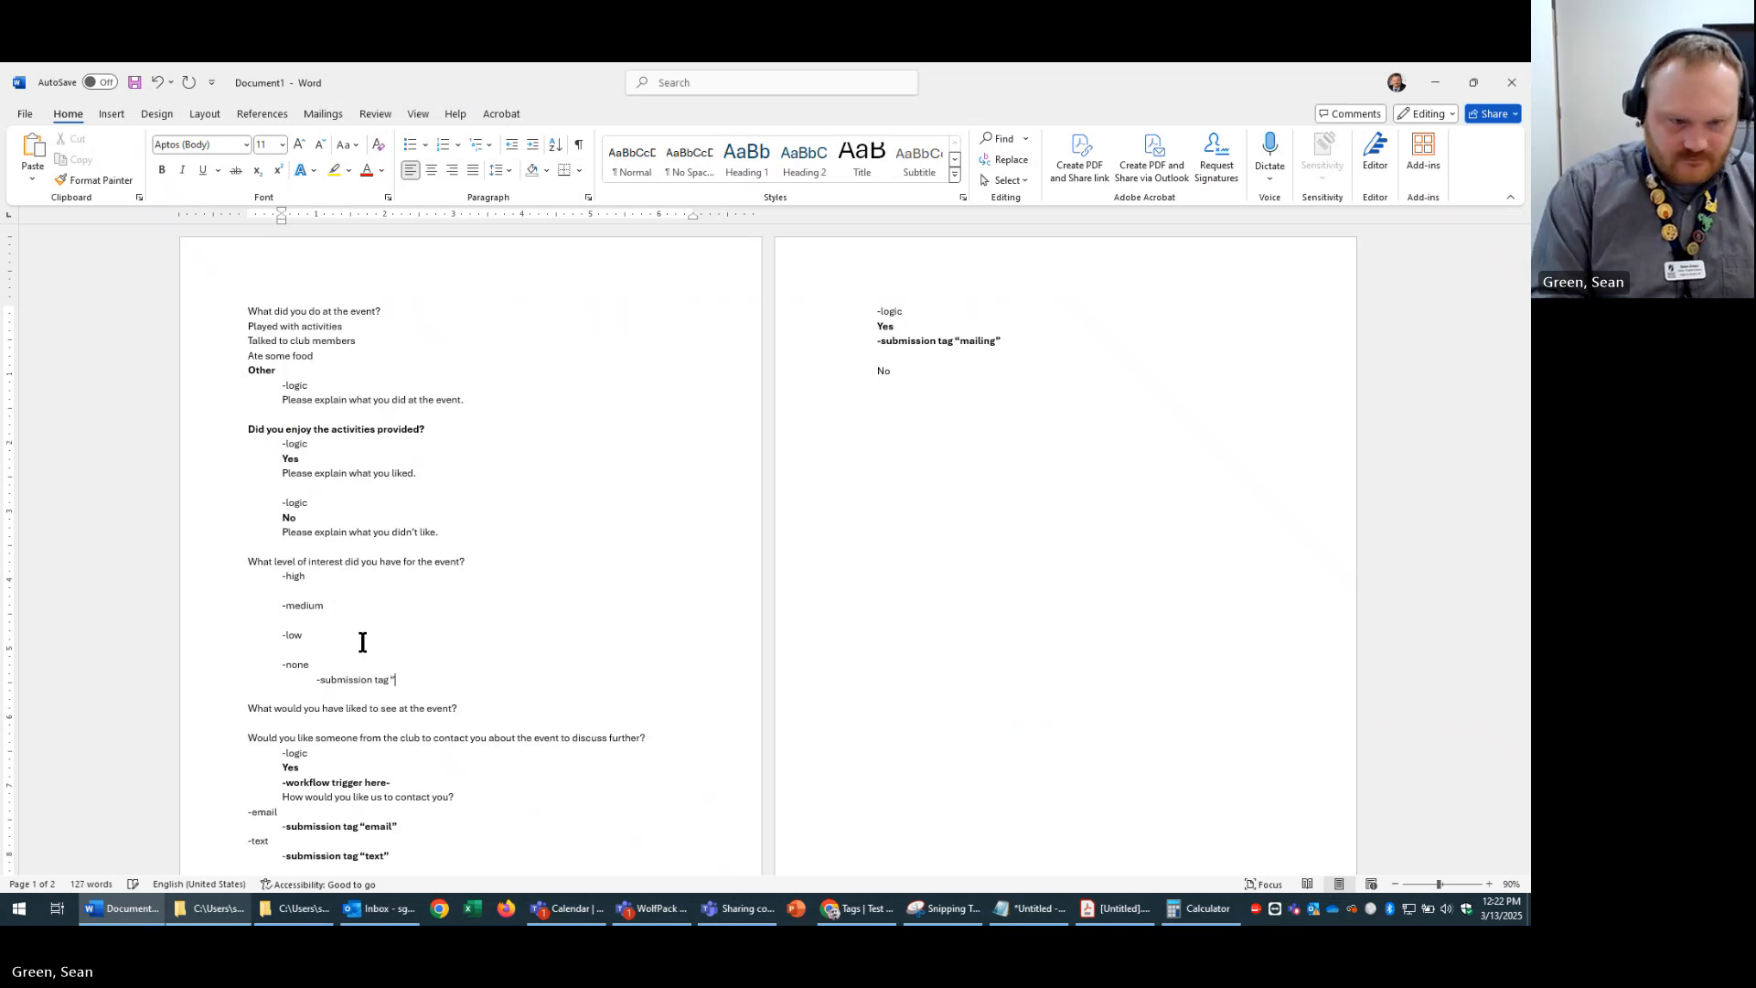
{"action": "key", "text": "BackSpace"}
{"action": "type", "text": "\"n"}
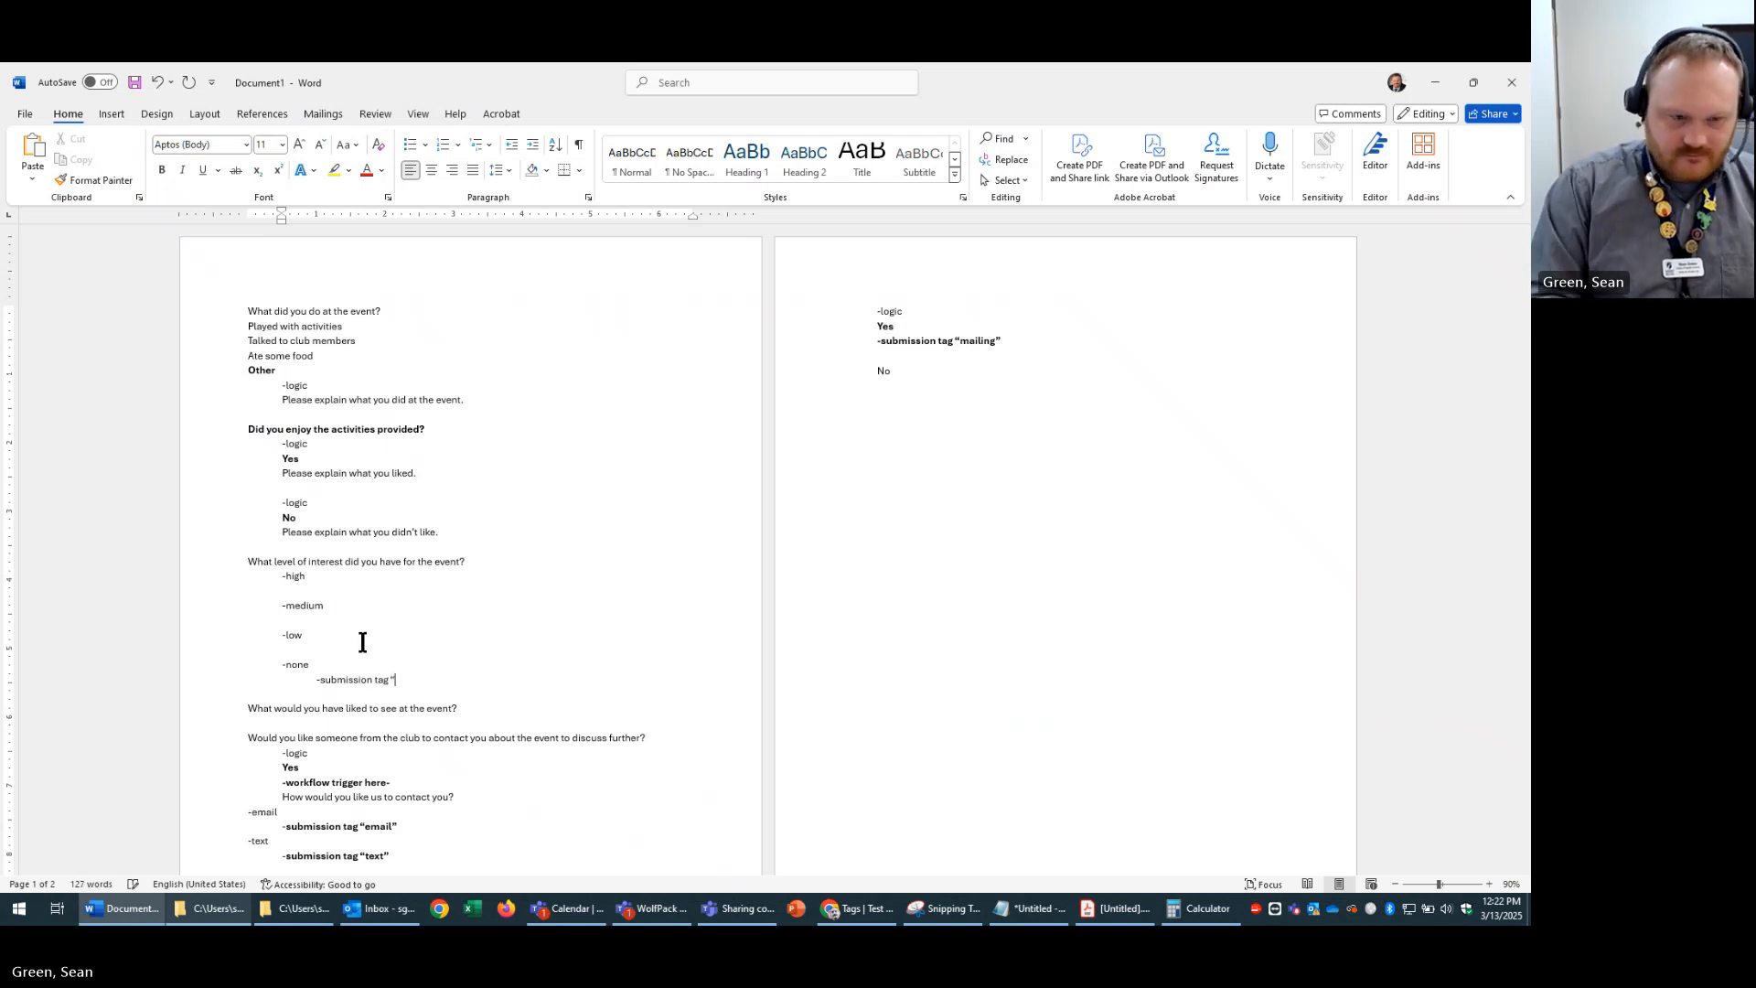
{"action": "type", "text": "o i"}
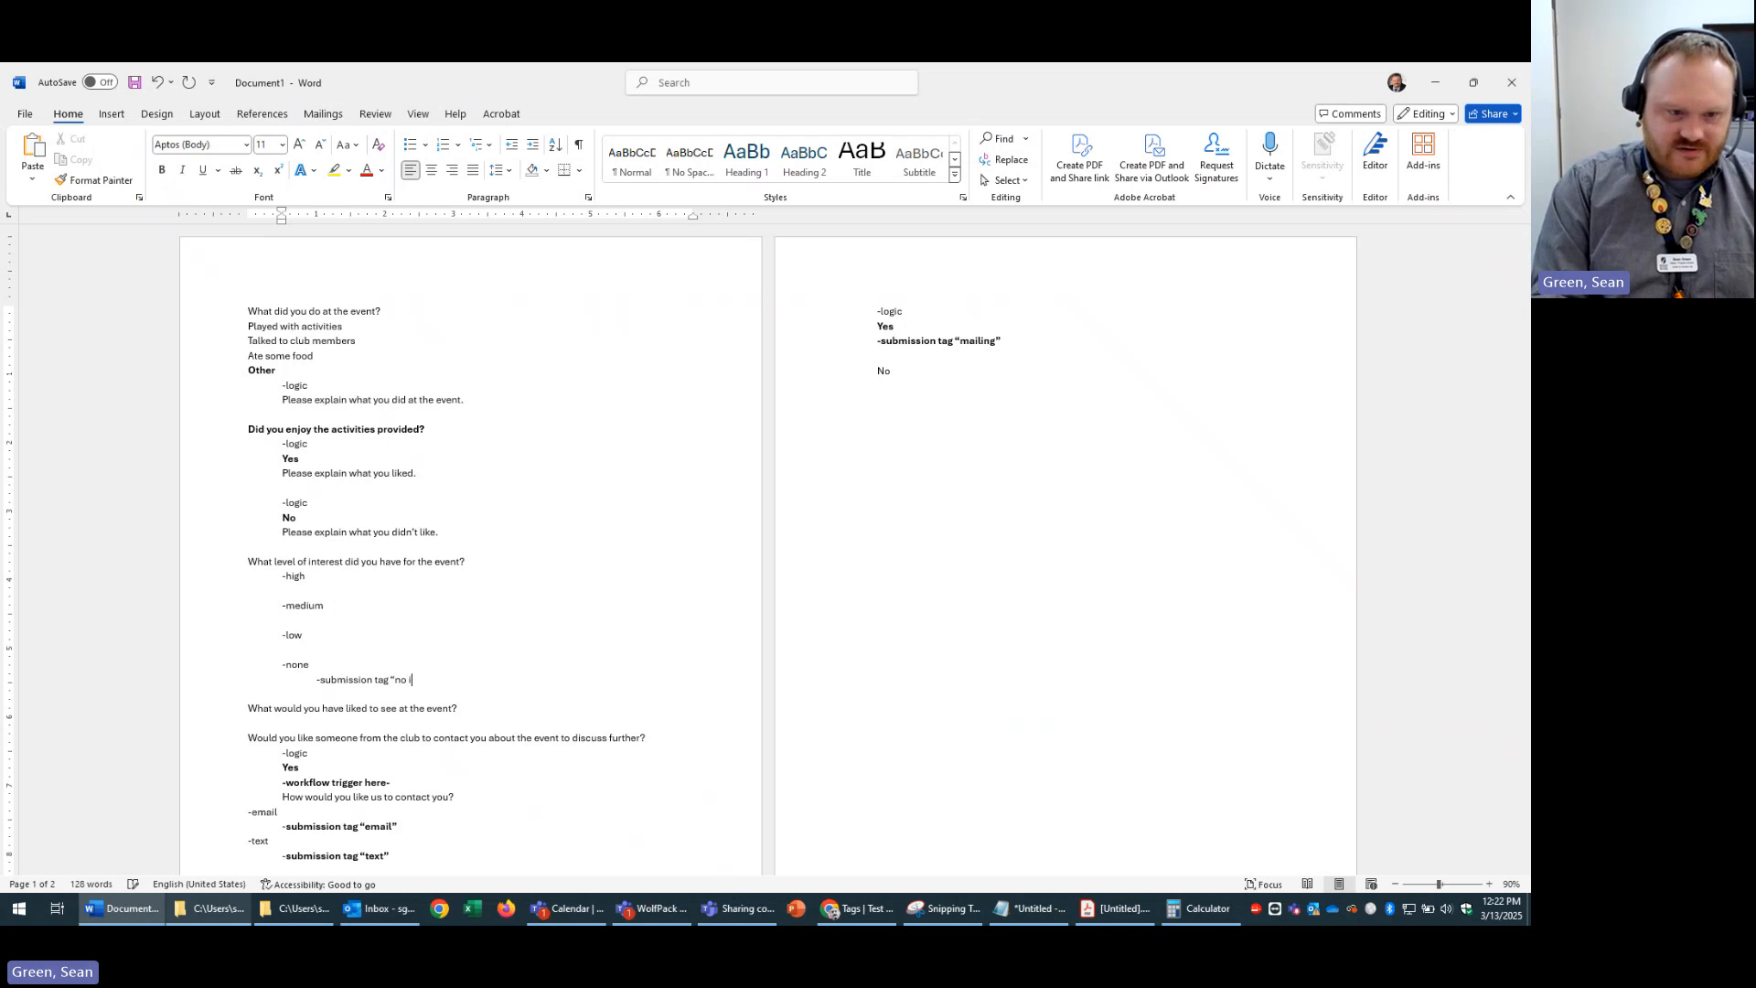
{"action": "type", "text": "nterest’"}
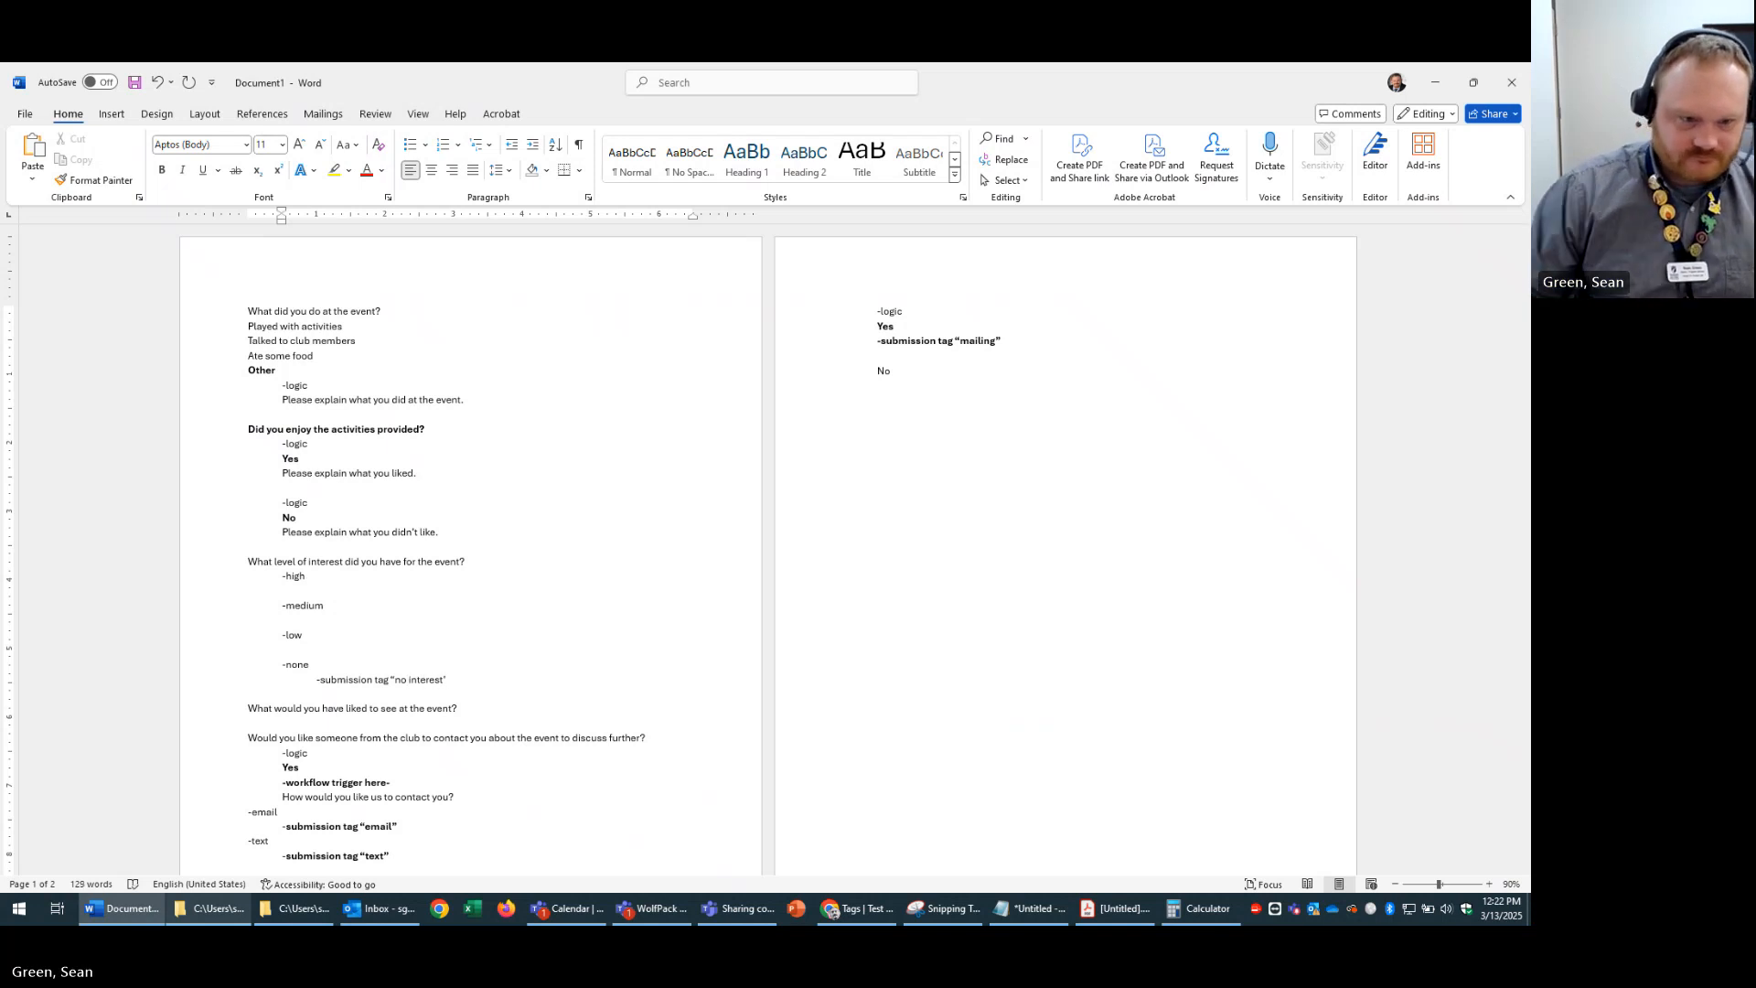
{"action": "type", "text": "\""}
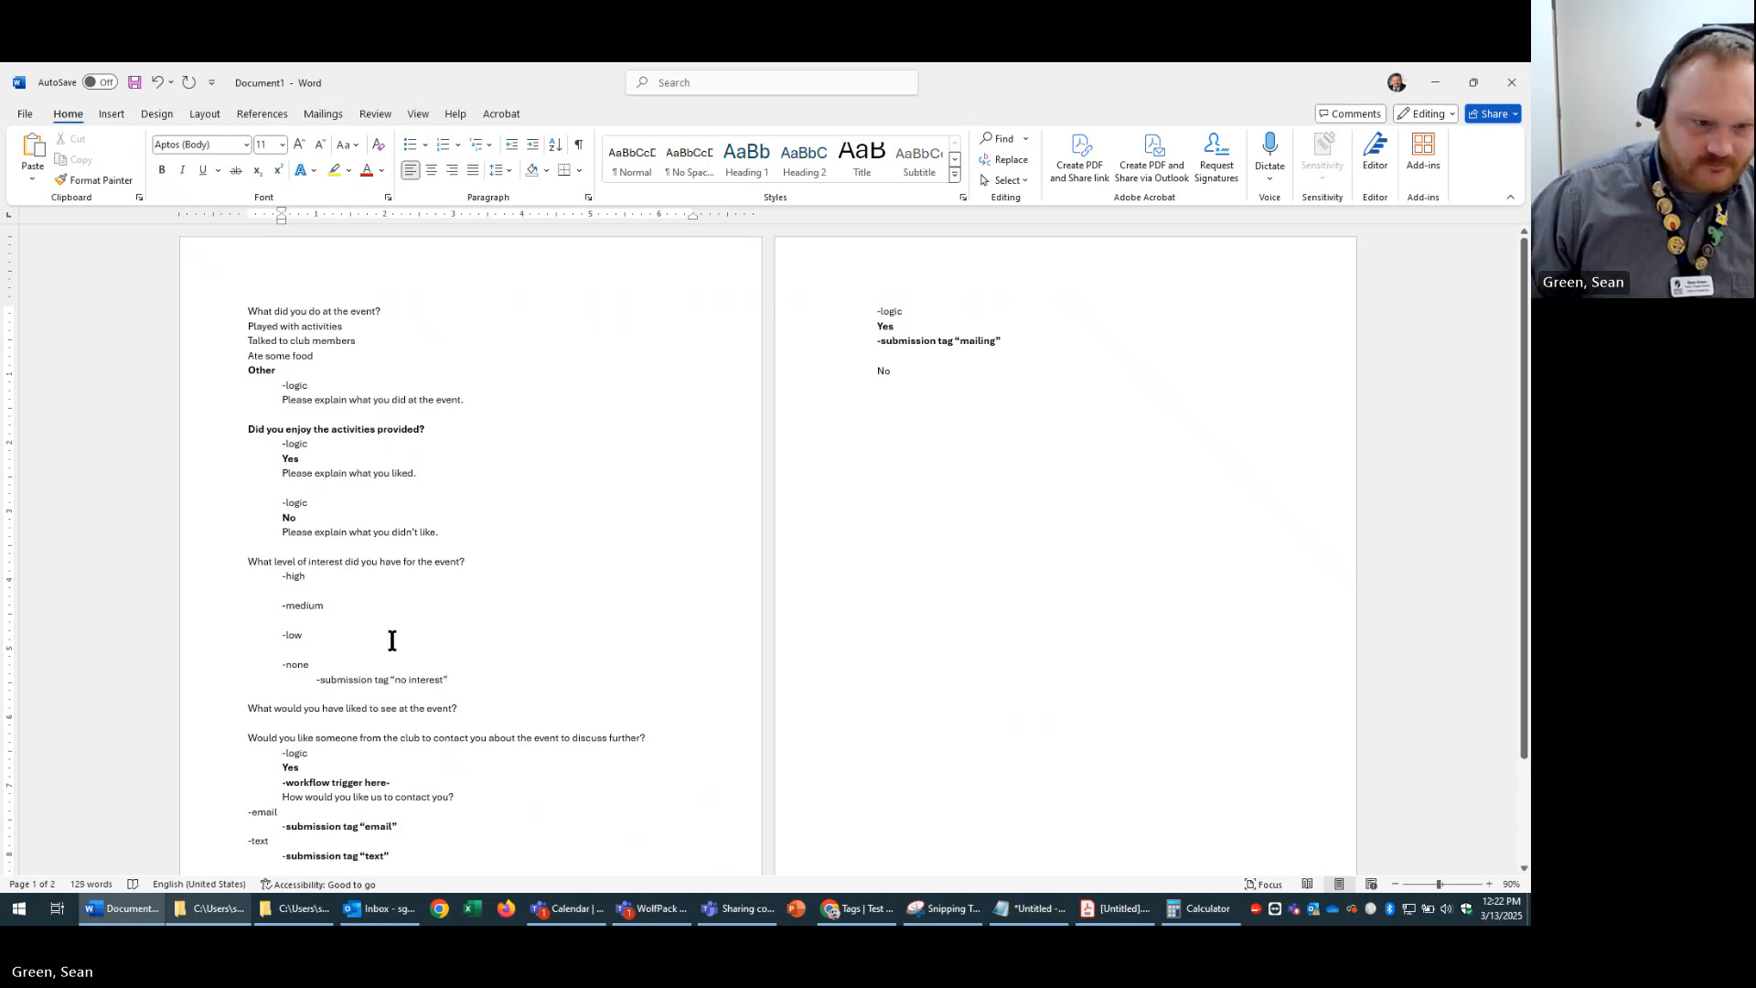
- Begin a further indented "-submission tag" line with an opening quotation mark beneath the "-low" option
{"action": "left_click", "coordinate": [362, 633]}
{"action": "key", "text": "Return"}
{"action": "key", "text": "Tab"}
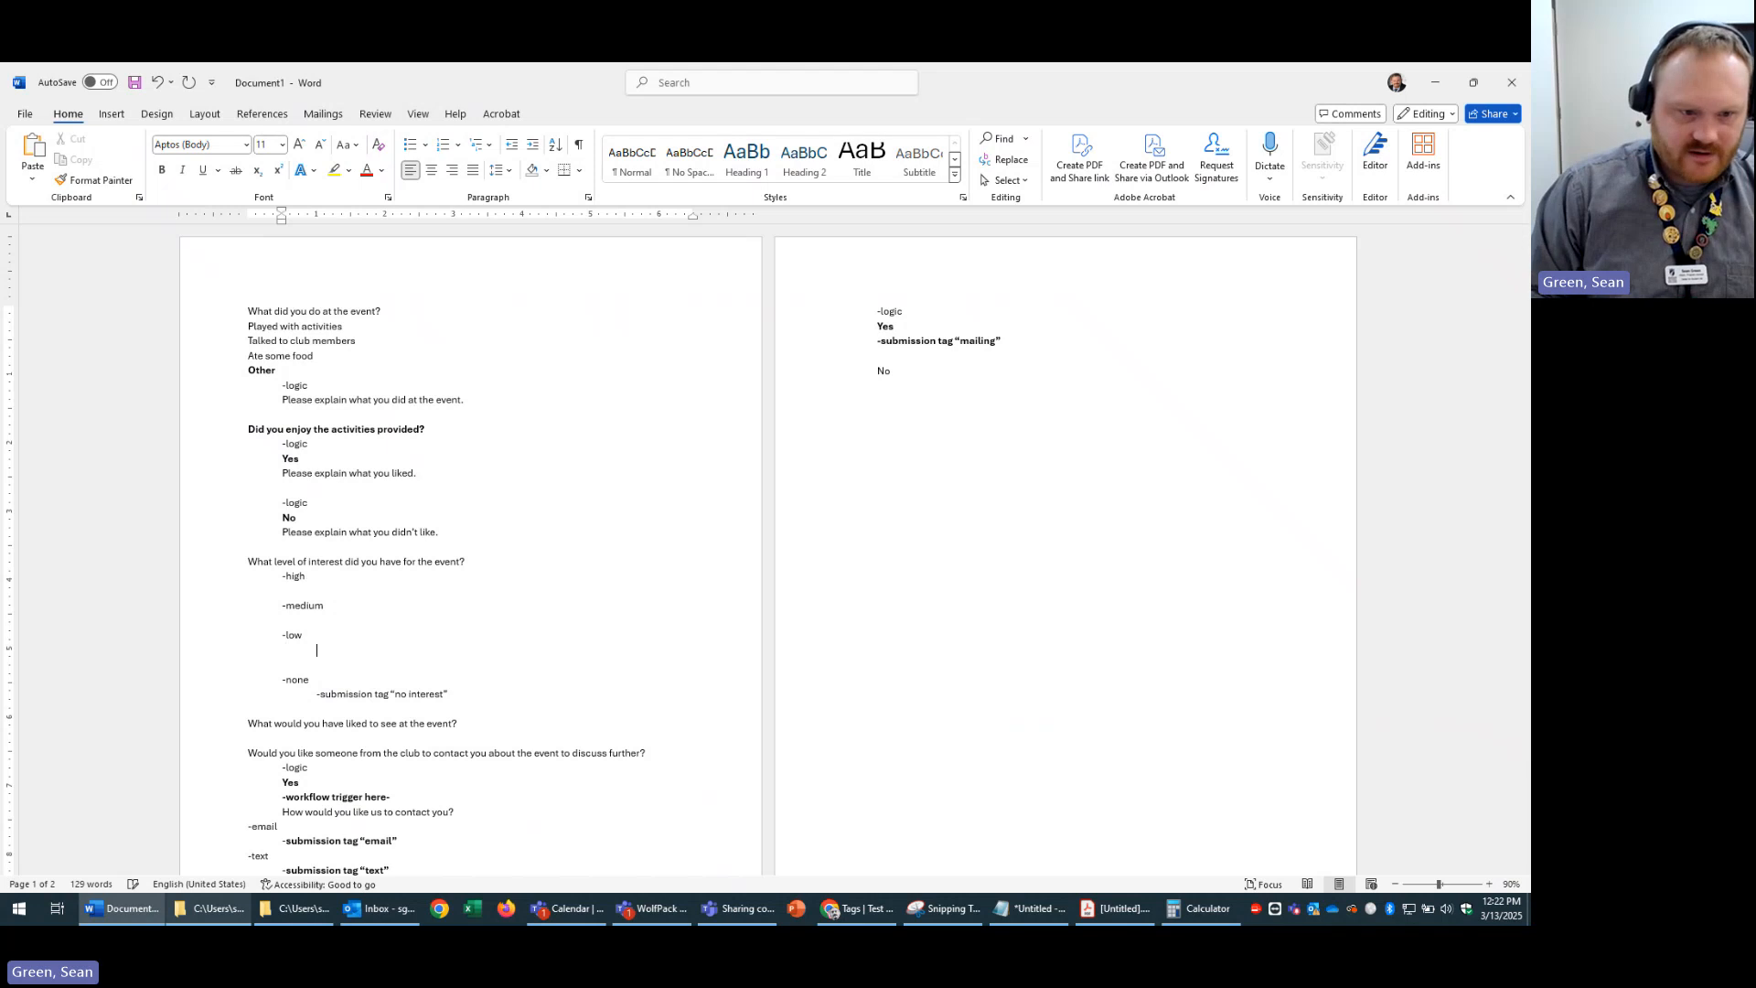
{"action": "type", "text": "-submissi"}
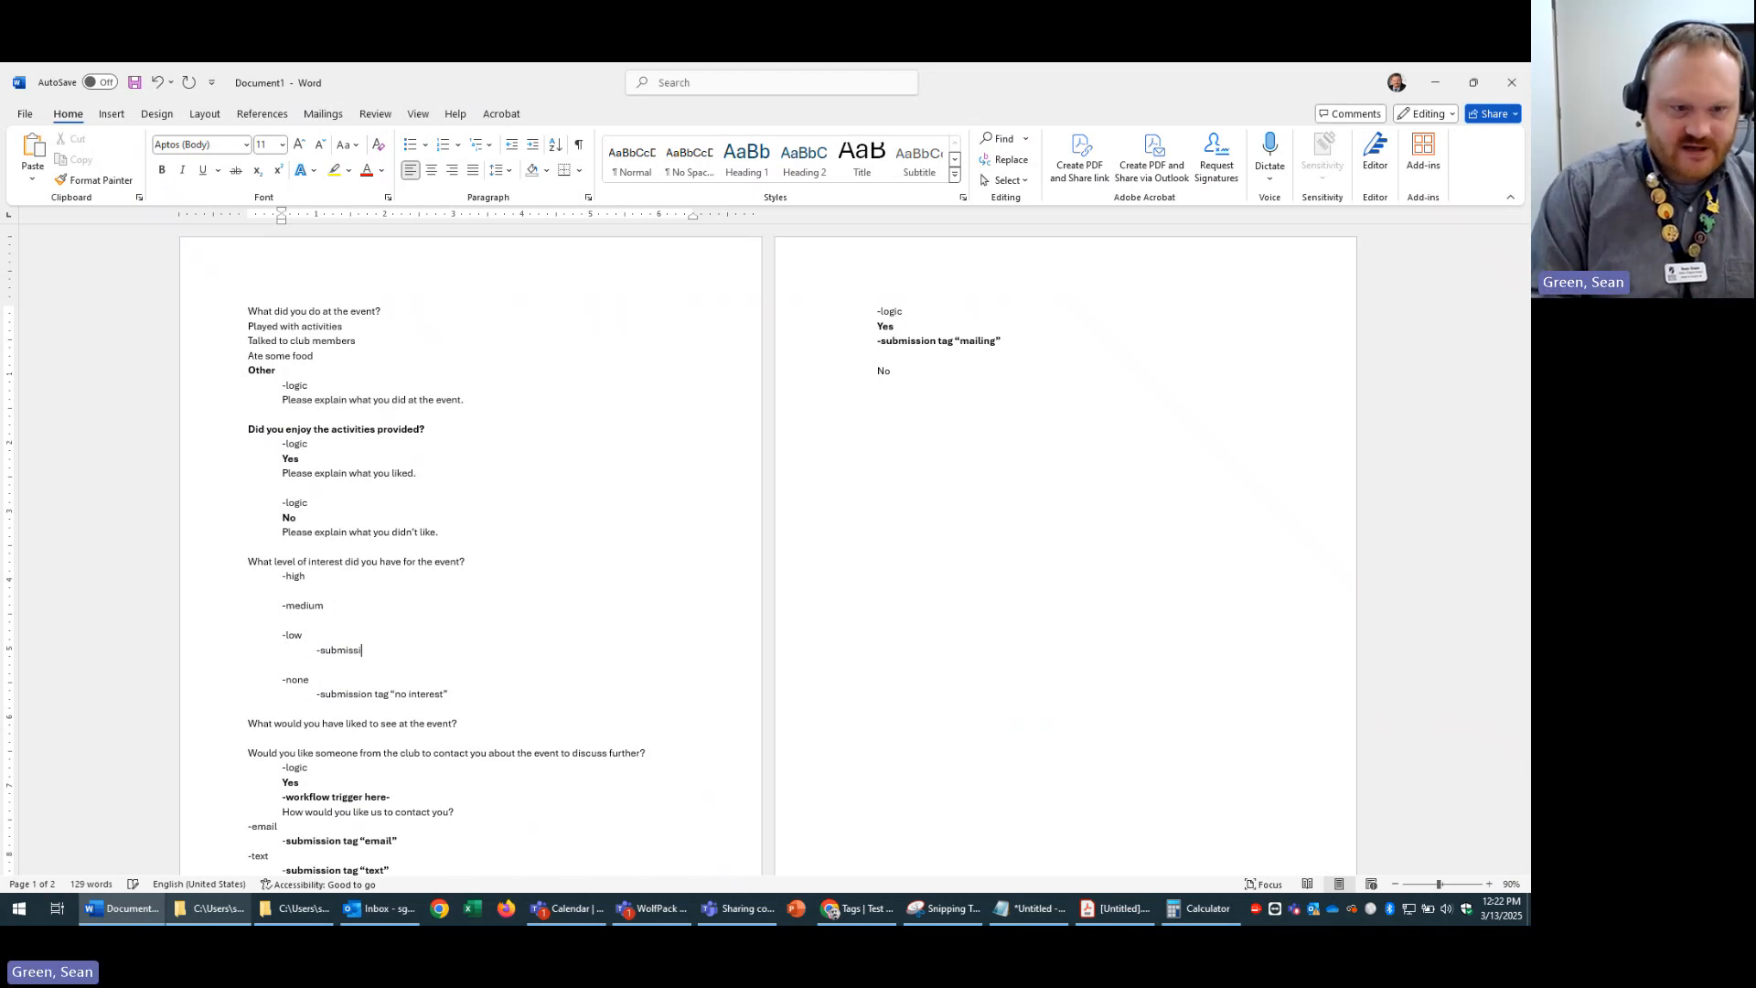
{"action": "type", "text": "on tag "}
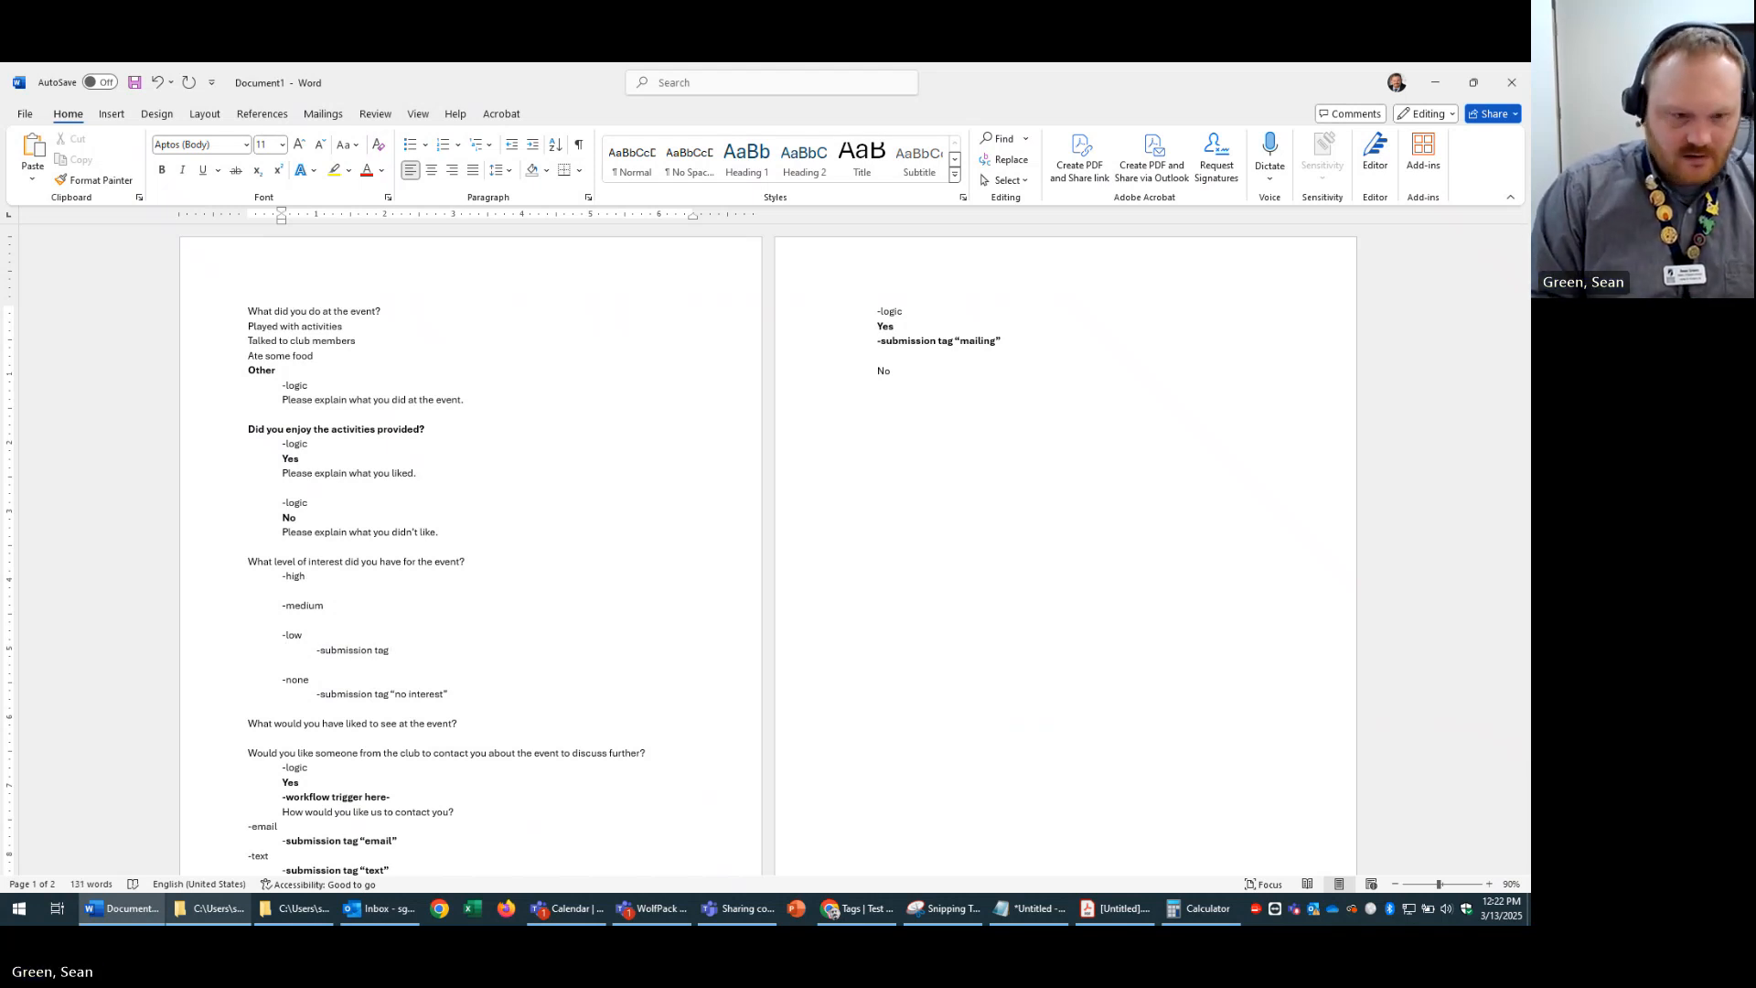
{"action": "type", "text": "\""}
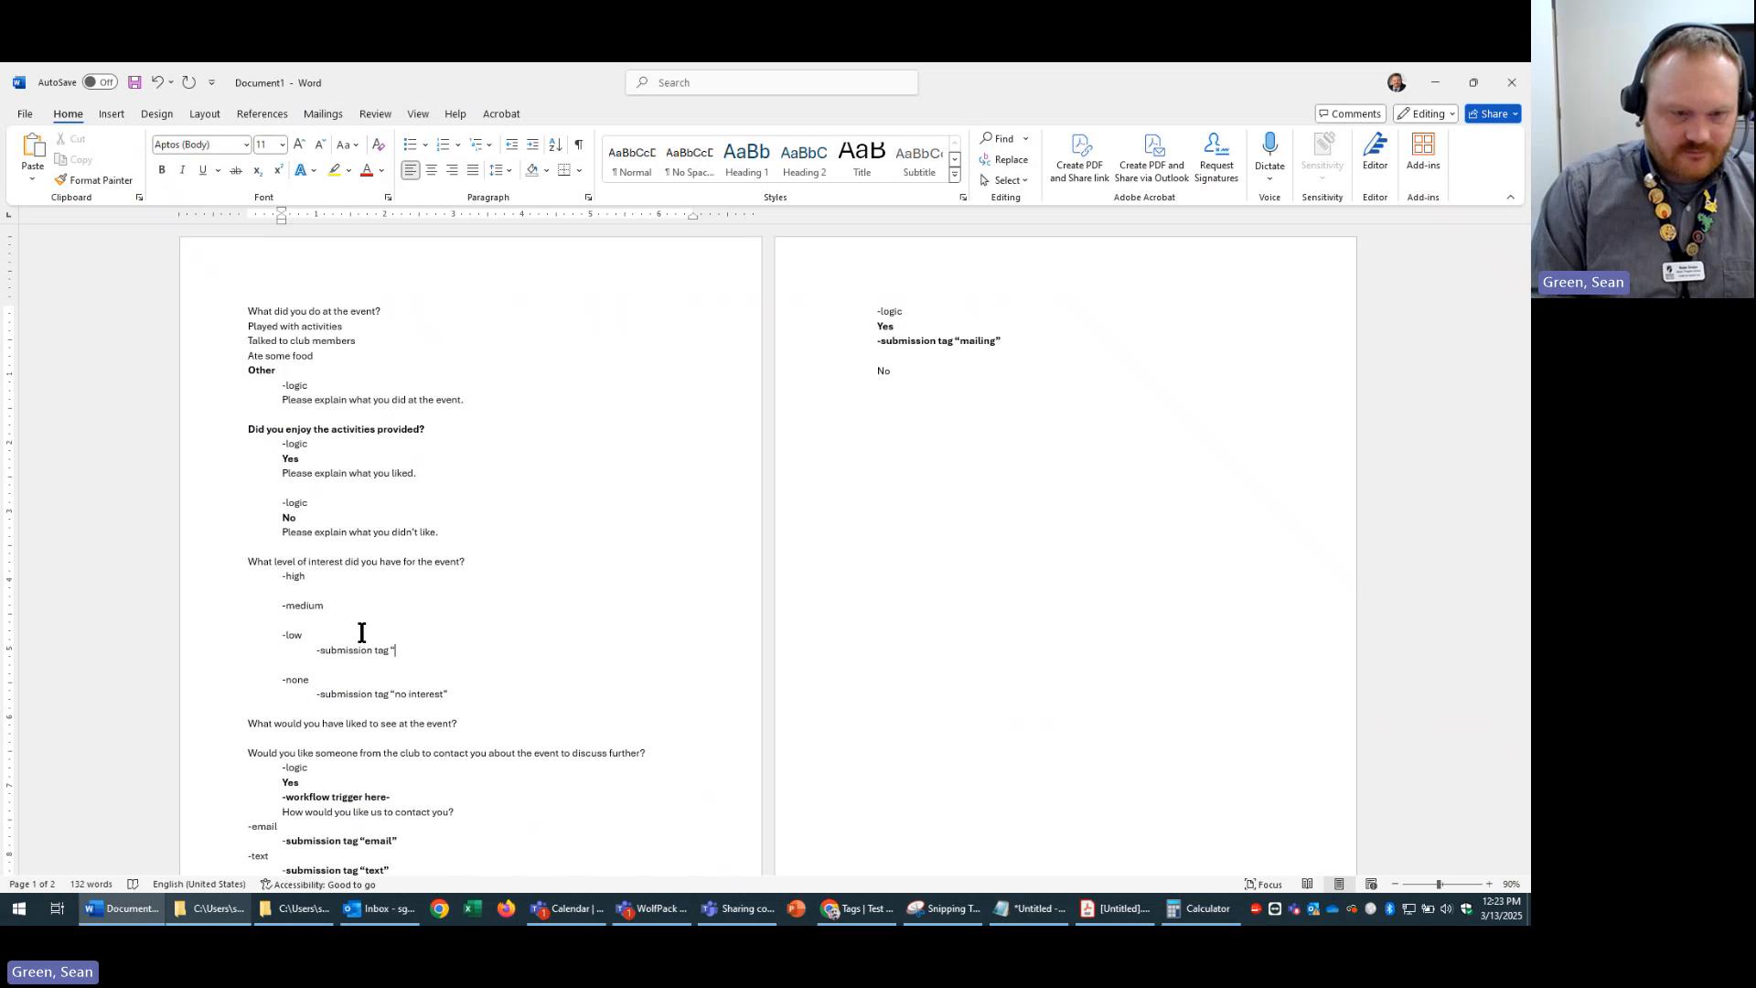
- Check the submission tag names on the browser's Tags page, and change the tag under "-none" in the Word outline to "no level"
{"action": "key", "text": "alt+Tab"}
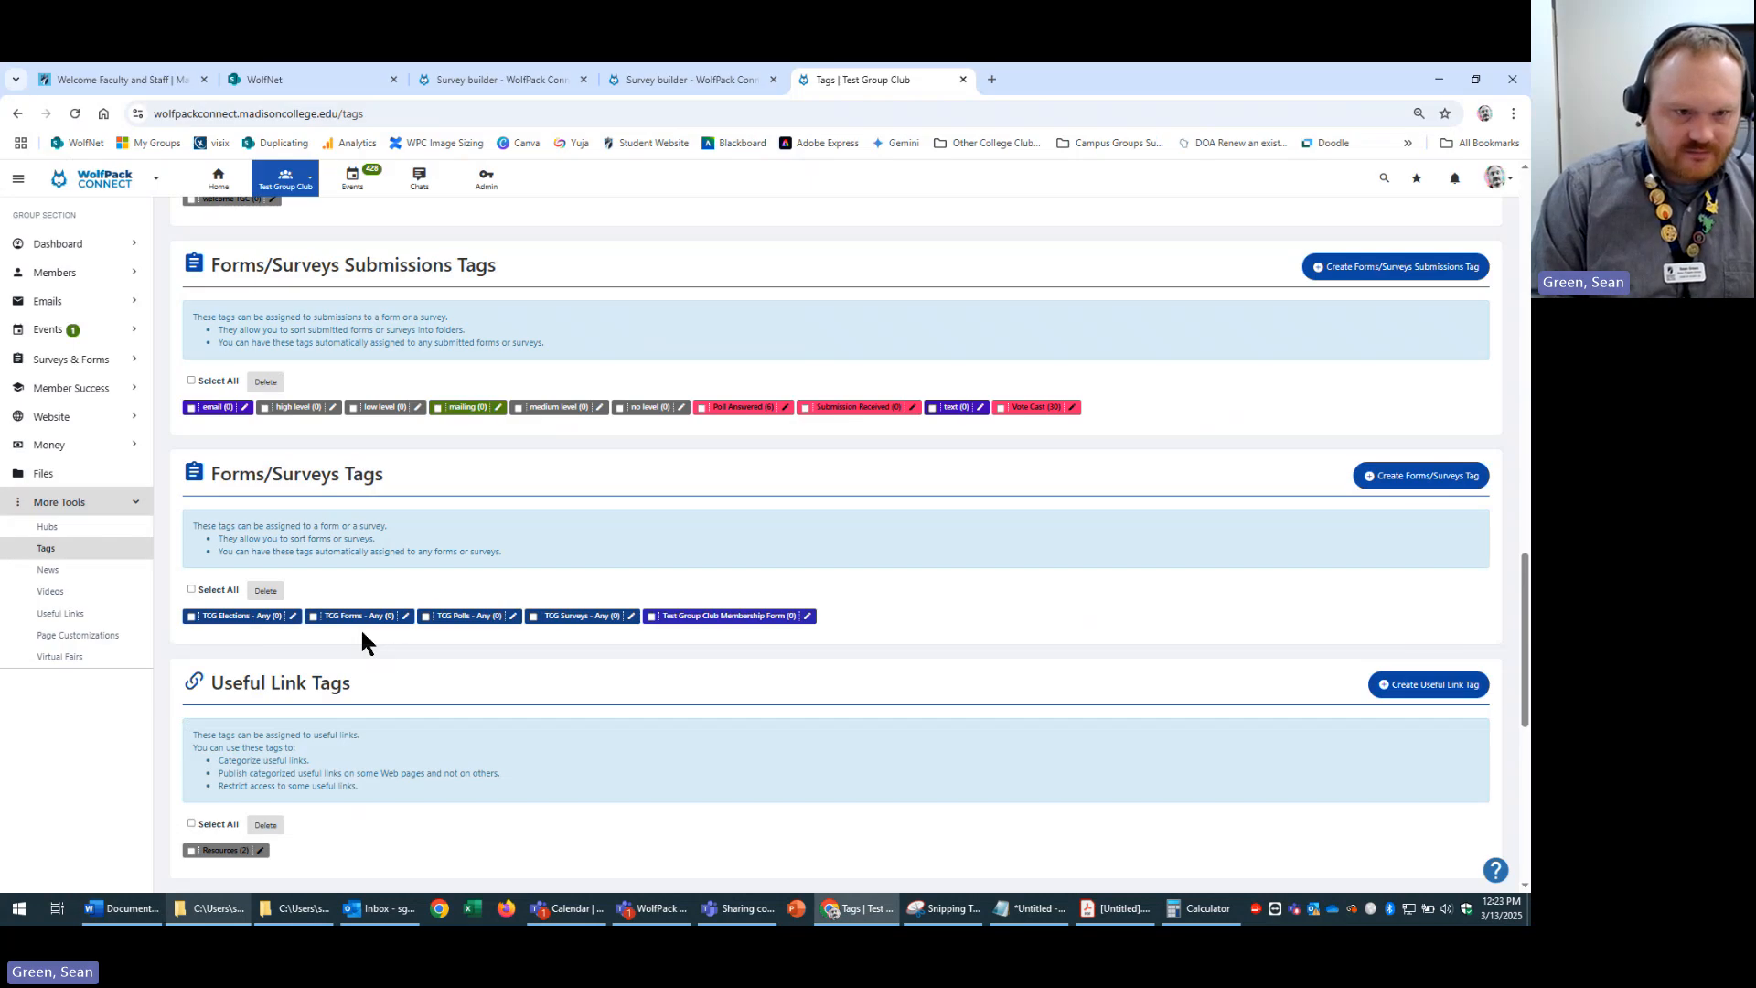
{"action": "key", "text": "alt+Tab"}
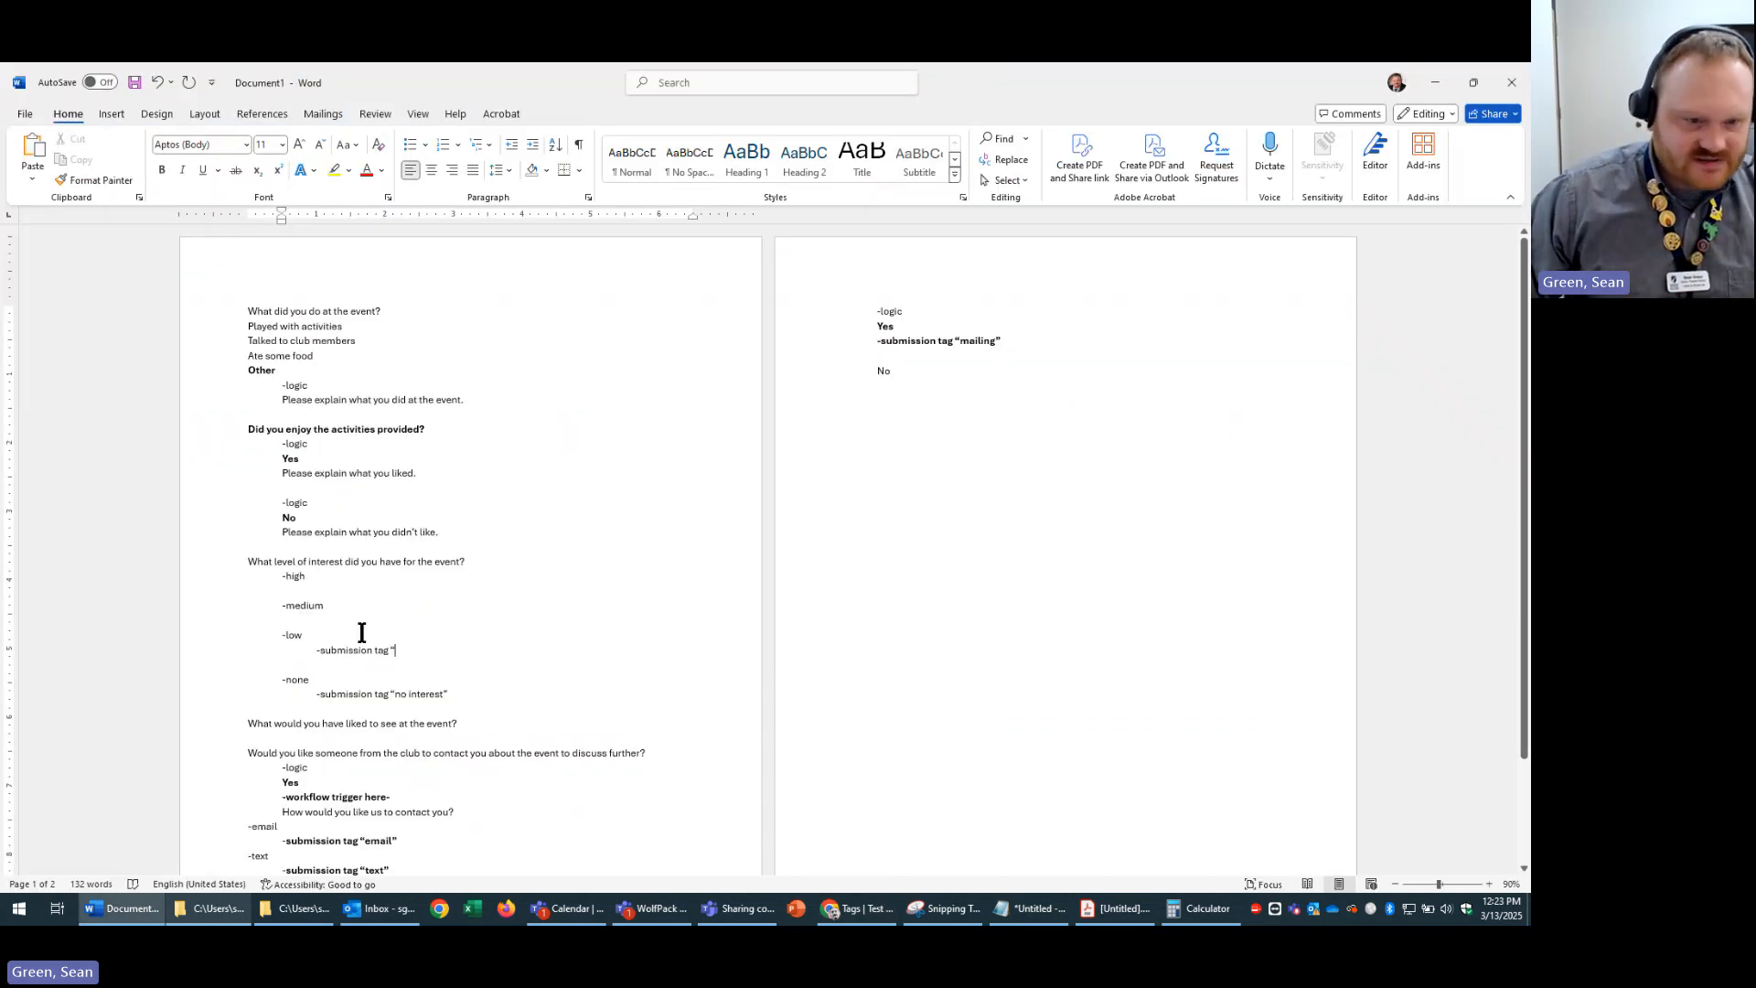
{"action": "left_click", "coordinate": [449, 692]}
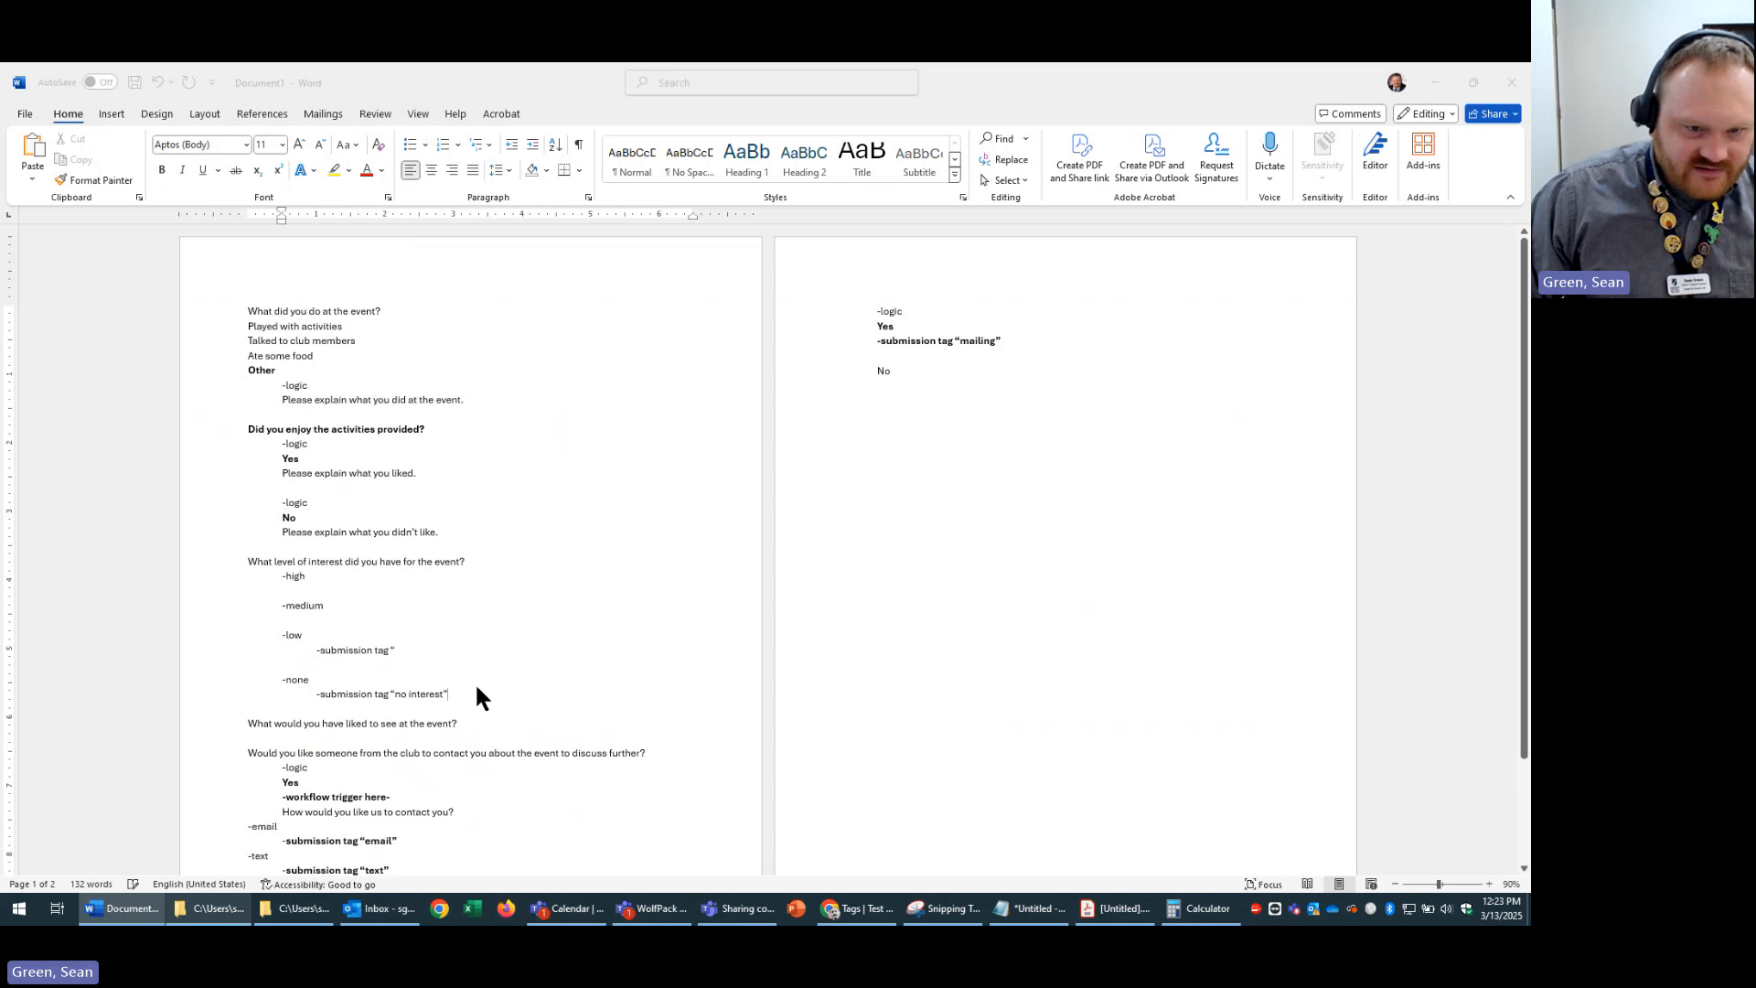
{"action": "key", "text": "alt+Tab"}
{"action": "key", "text": "alt+Tab"}
{"action": "left_click", "coordinate": [444, 693]}
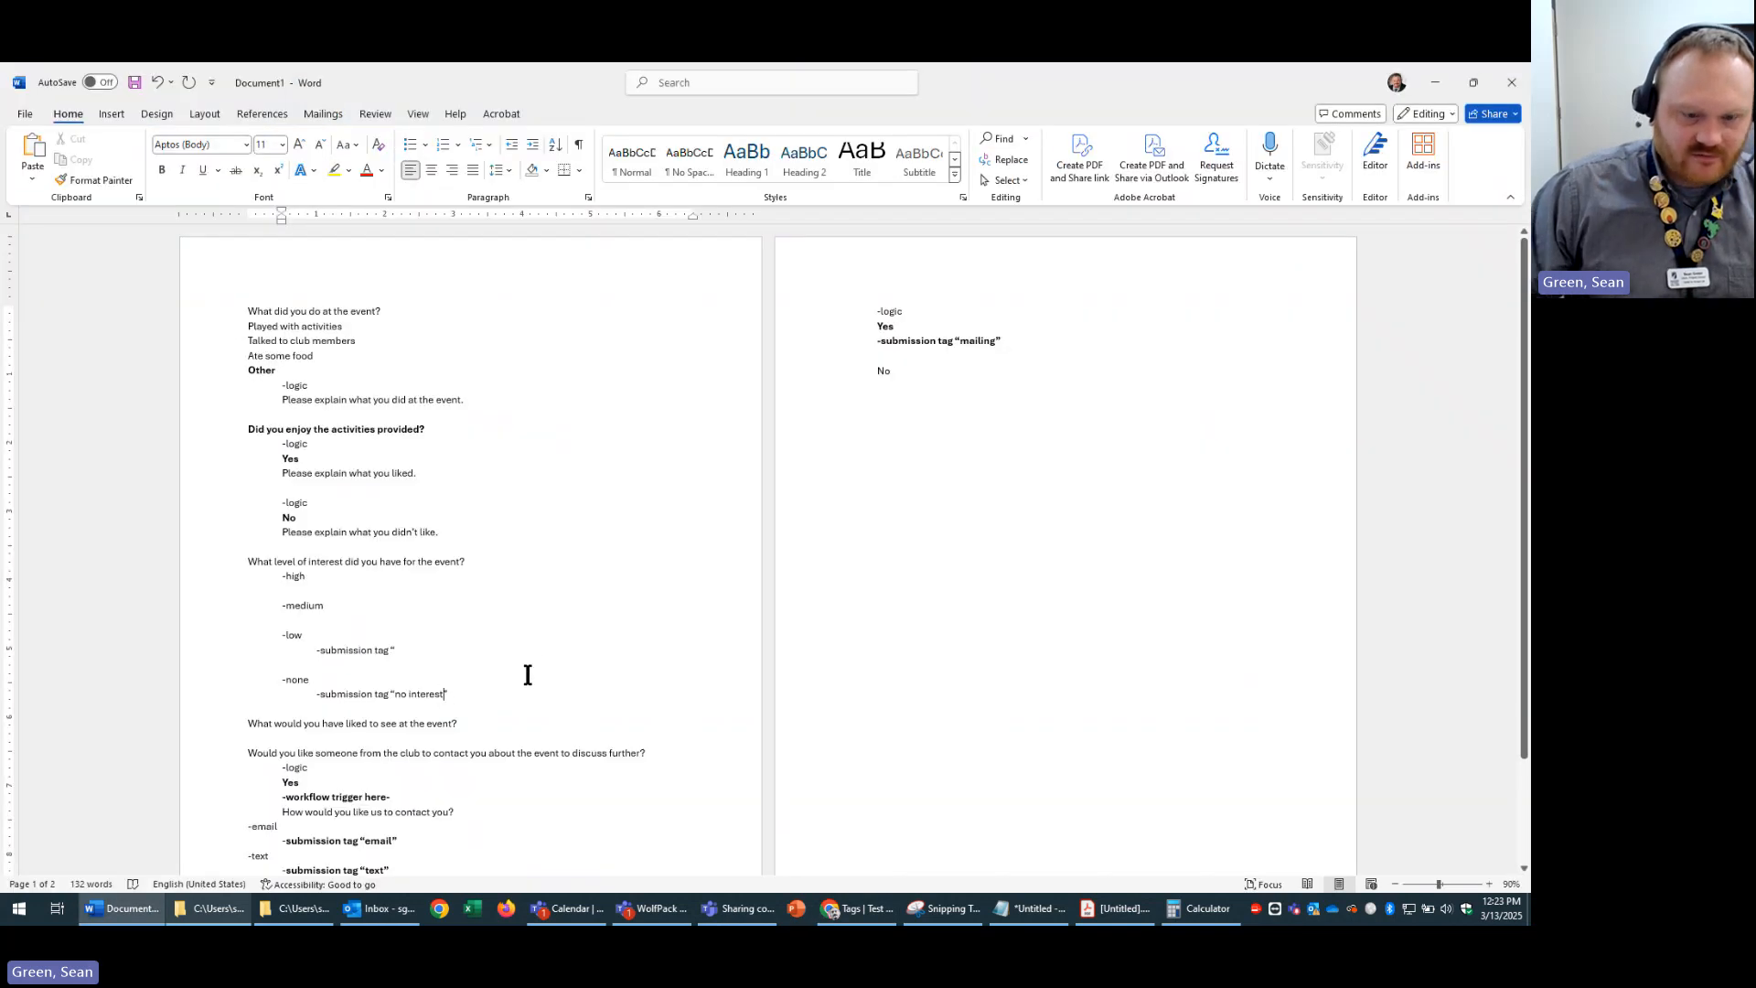
{"action": "key", "text": "BackSpace"}
{"action": "key", "text": "BackSpace"}
{"action": "key", "text": "BackSpace"}
{"action": "key", "text": "BackSpace"}
{"action": "key", "text": "BackSpace"}
{"action": "key", "text": "BackSpace"}
{"action": "key", "text": "BackSpace"}
{"action": "key", "text": "BackSpace"}
{"action": "type", "text": "lev"}
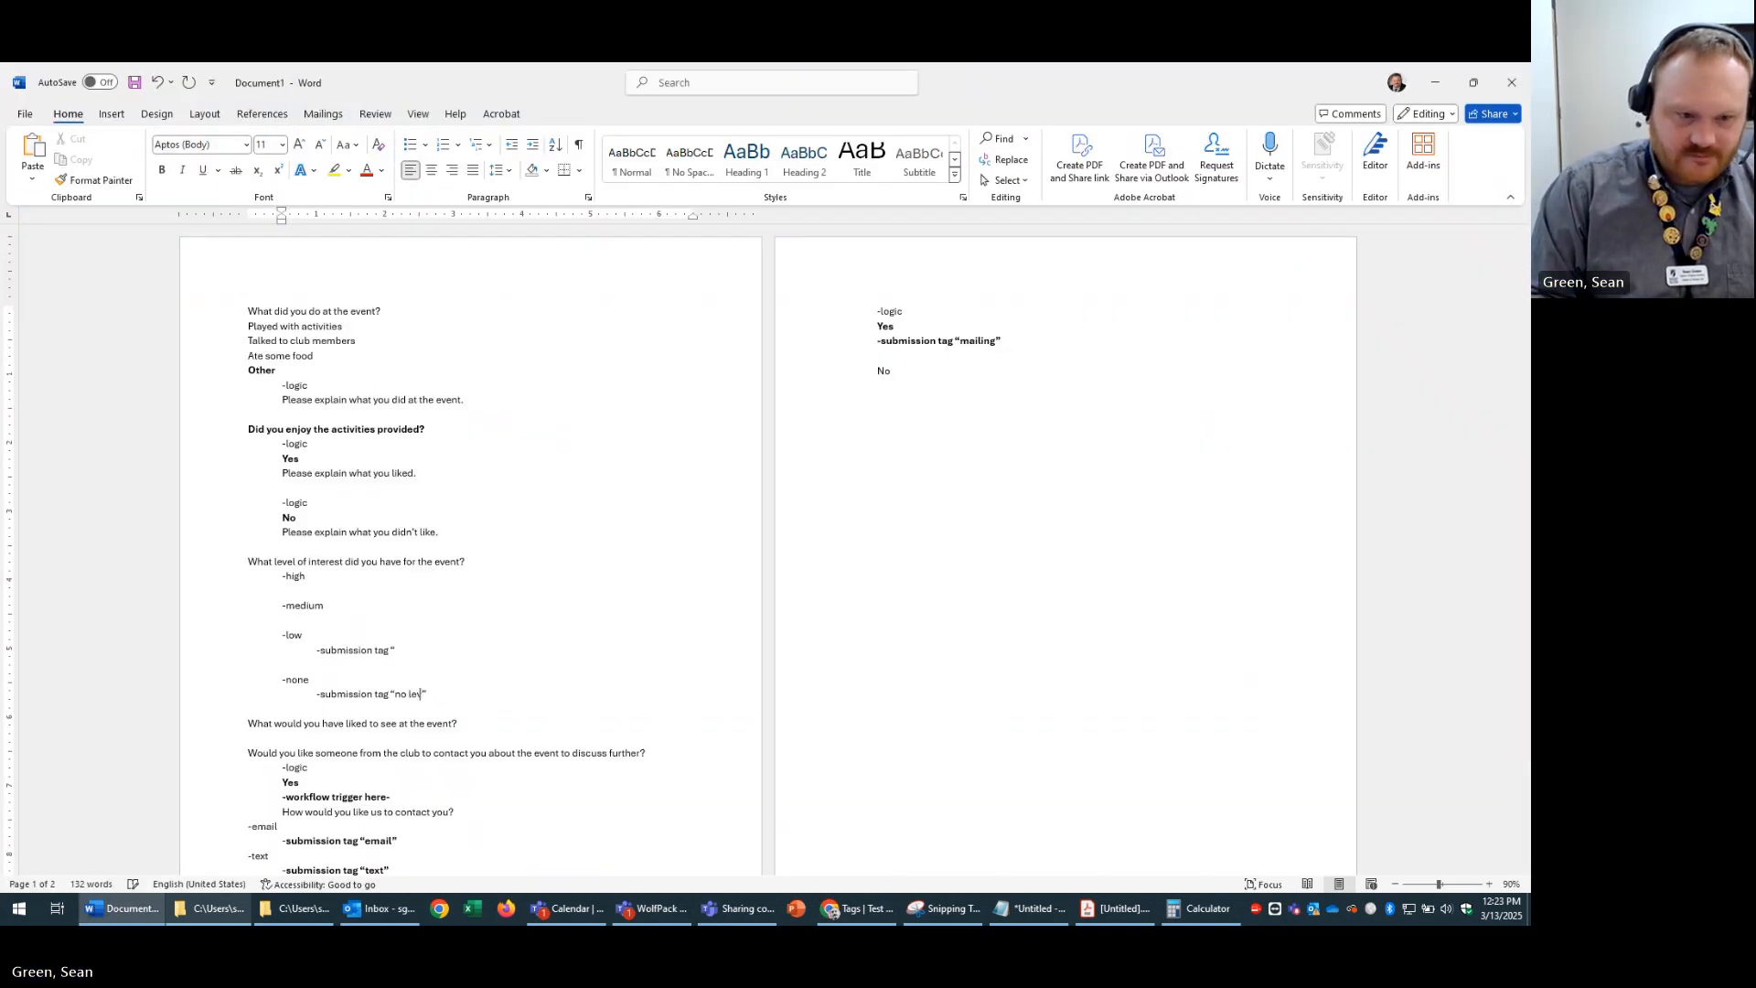
{"action": "type", "text": "el"}
- Complete the tag under "-low" as "low level", and add an indented -submission tag "medium level" line beneath "-medium"
{"action": "left_click", "coordinate": [415, 646]}
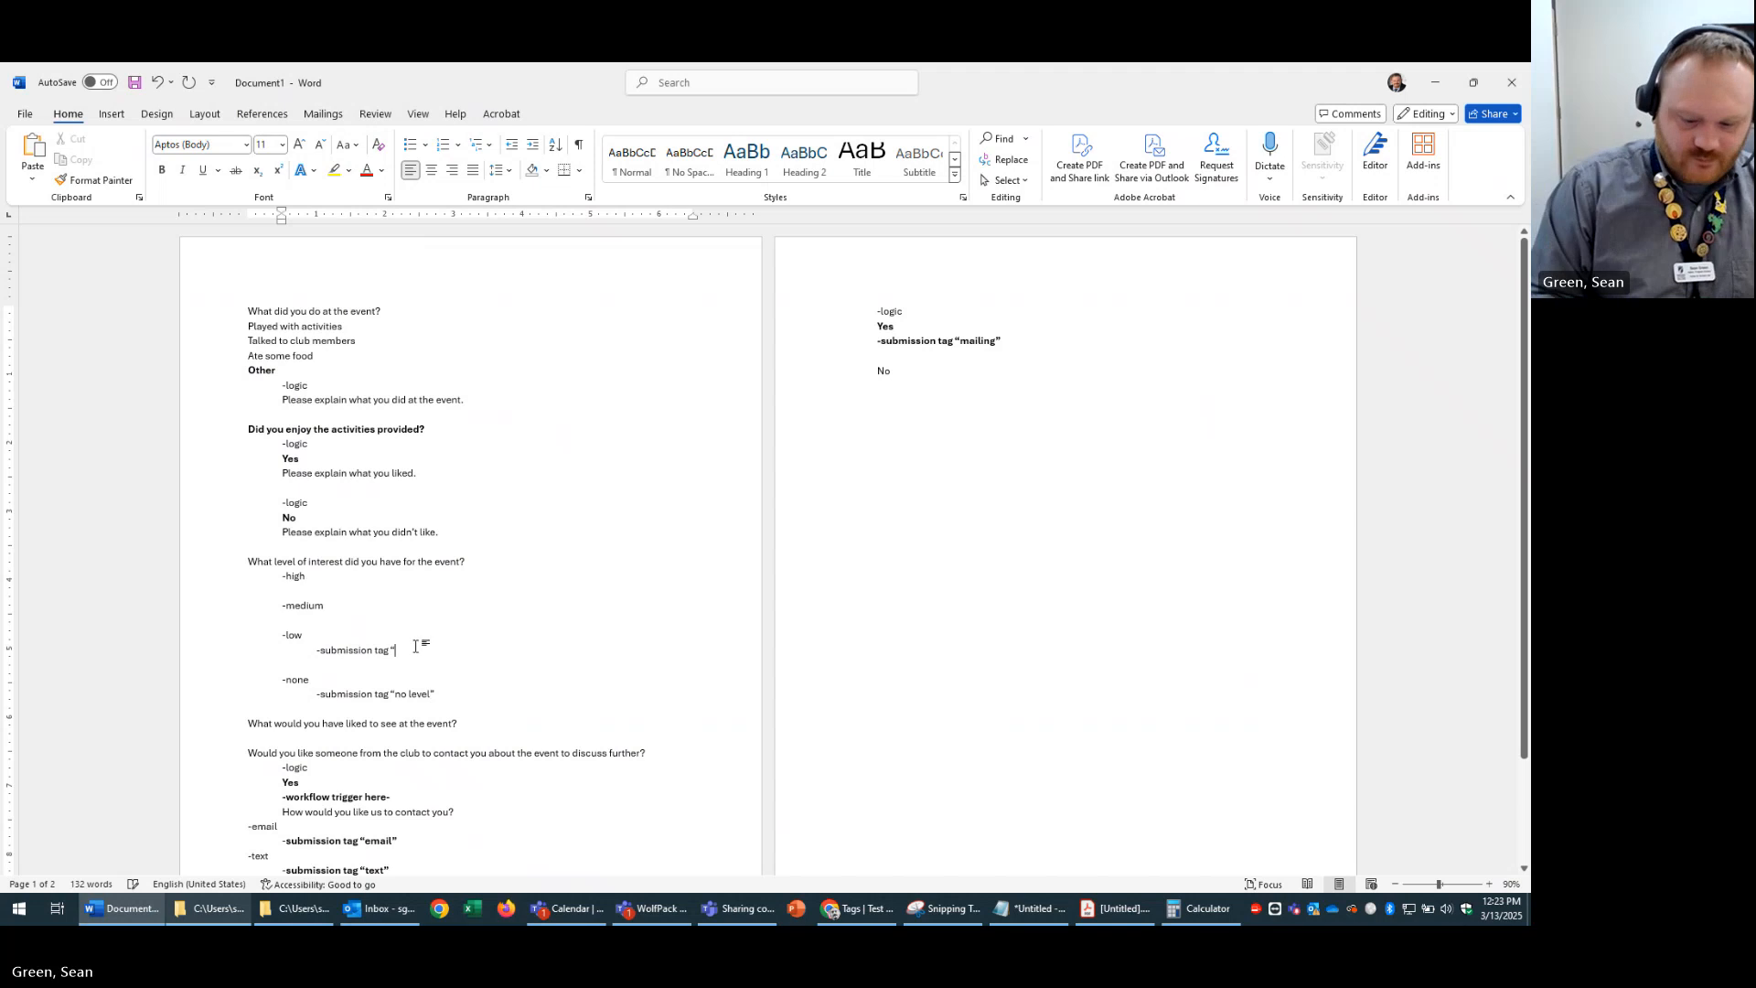
{"action": "type", "text": "low level”"}
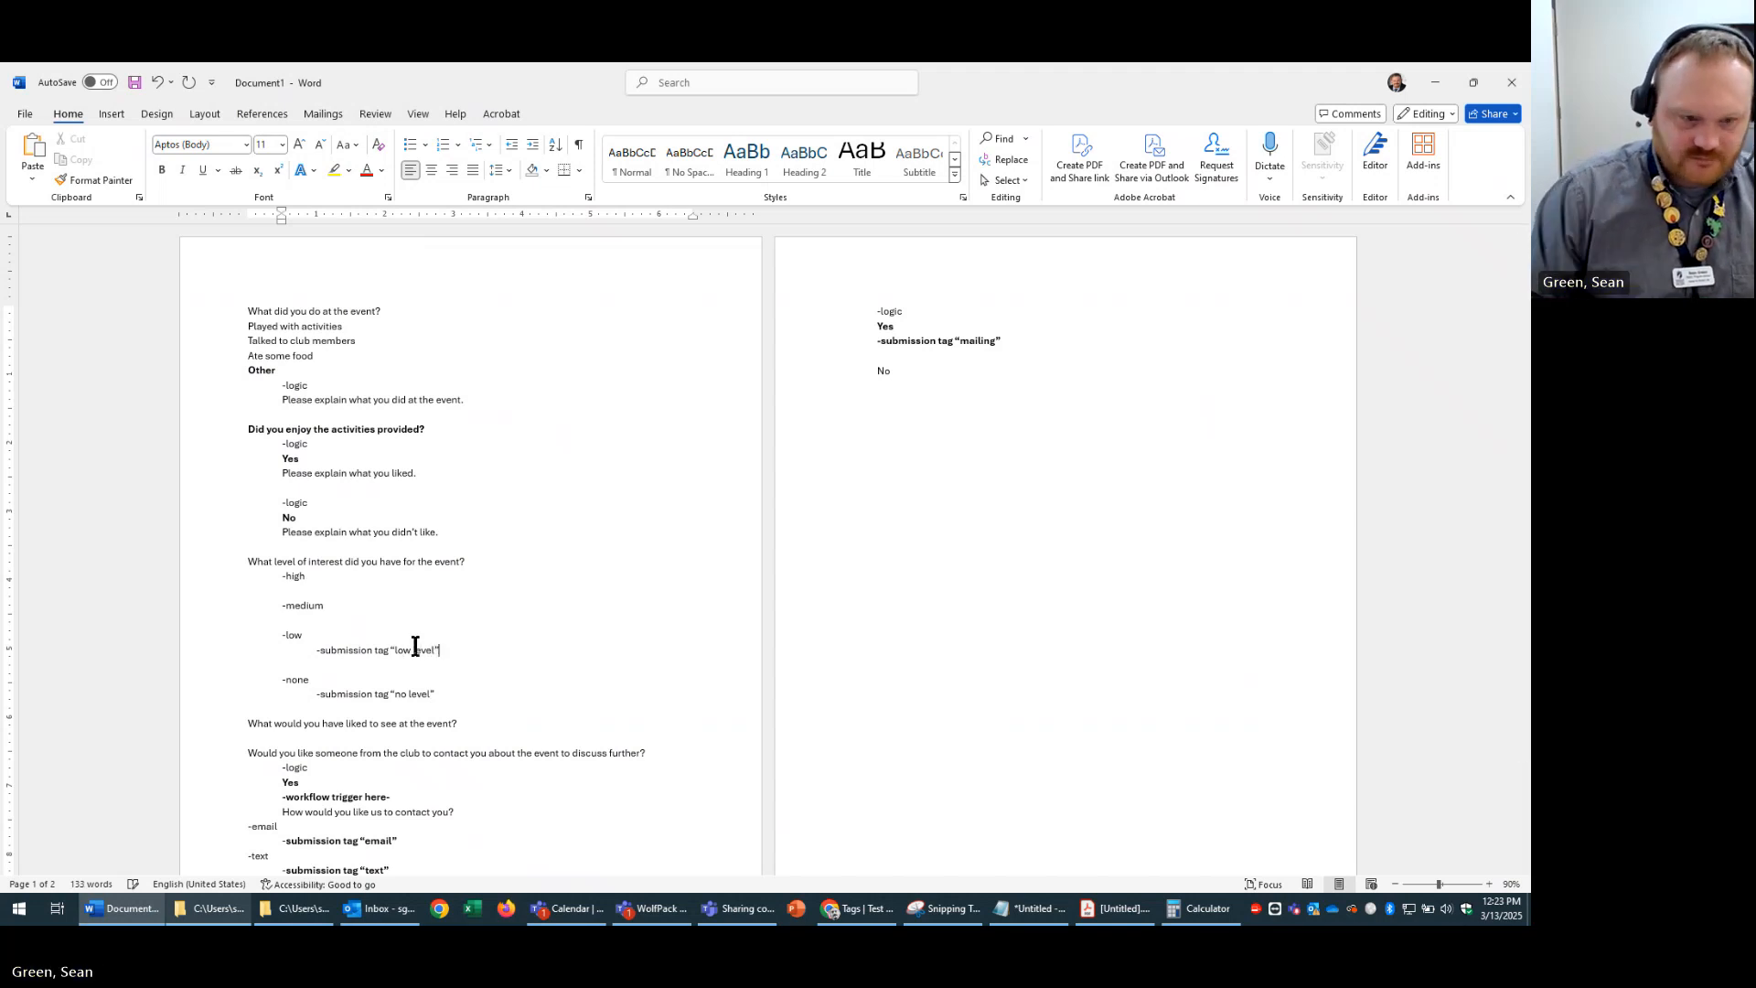
{"action": "left_click", "coordinate": [370, 605]}
{"action": "key", "text": "Return"}
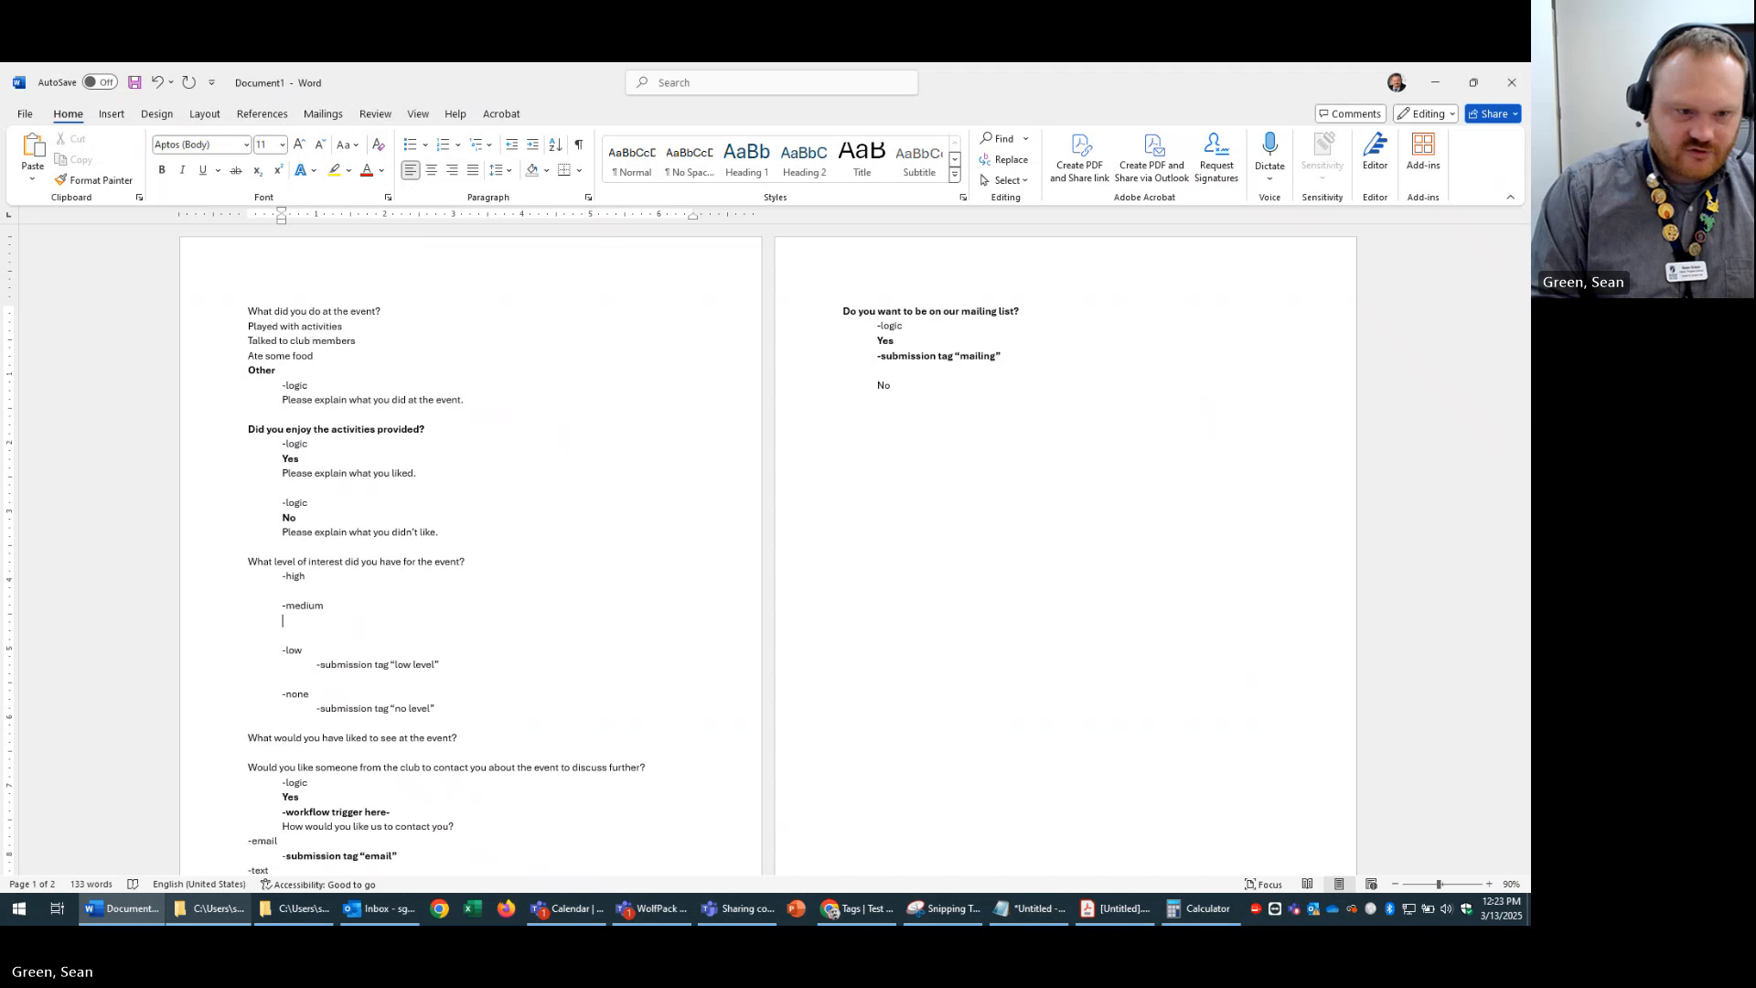
{"action": "key", "text": "Tab"}
{"action": "type", "text": "-submiss"}
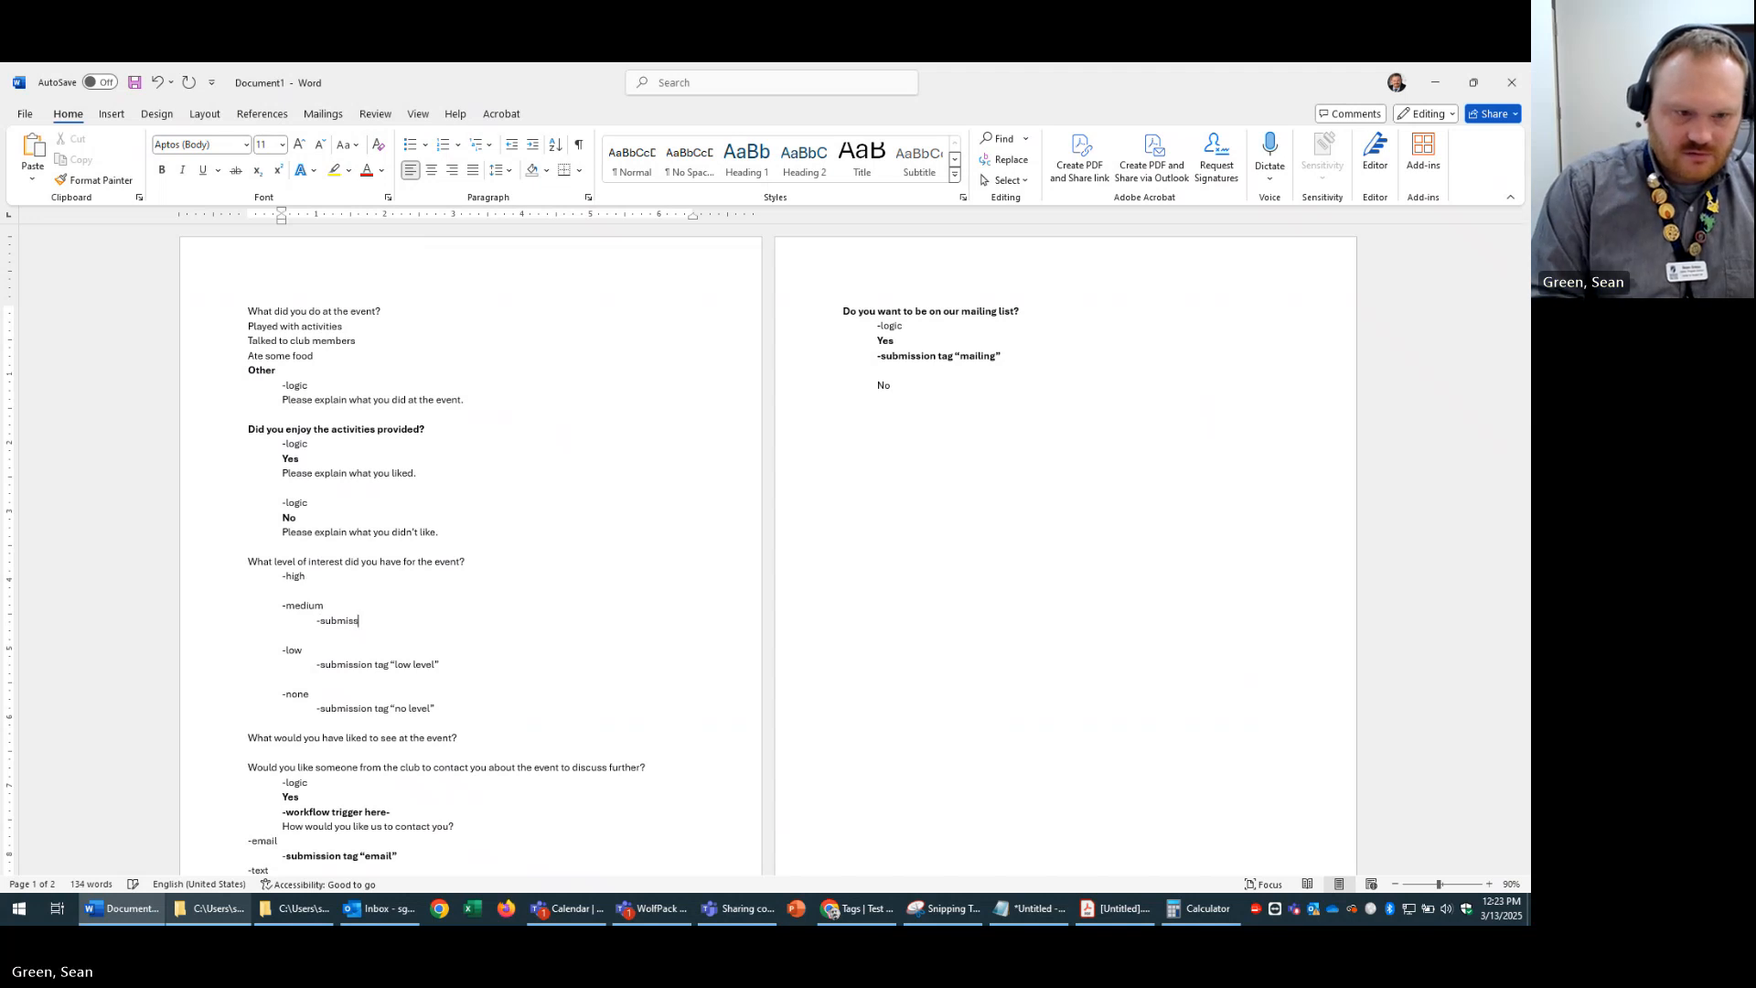
{"action": "type", "text": "ion tag “medi"}
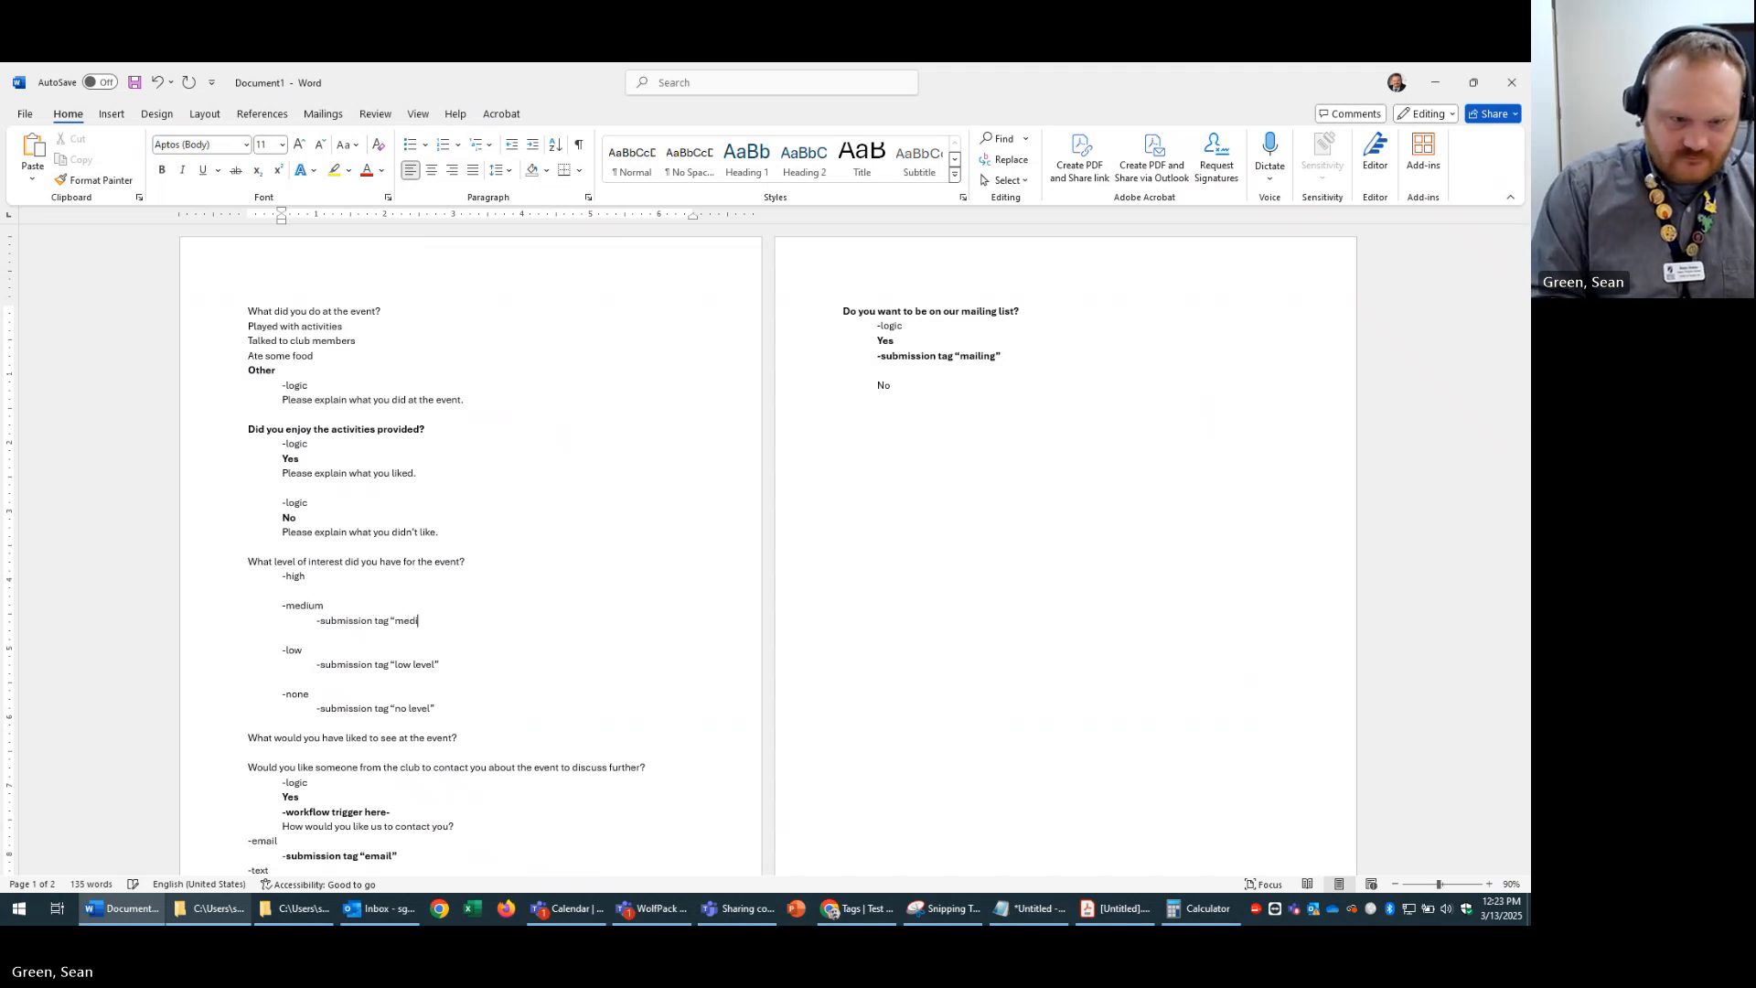
{"action": "type", "text": "um level"}
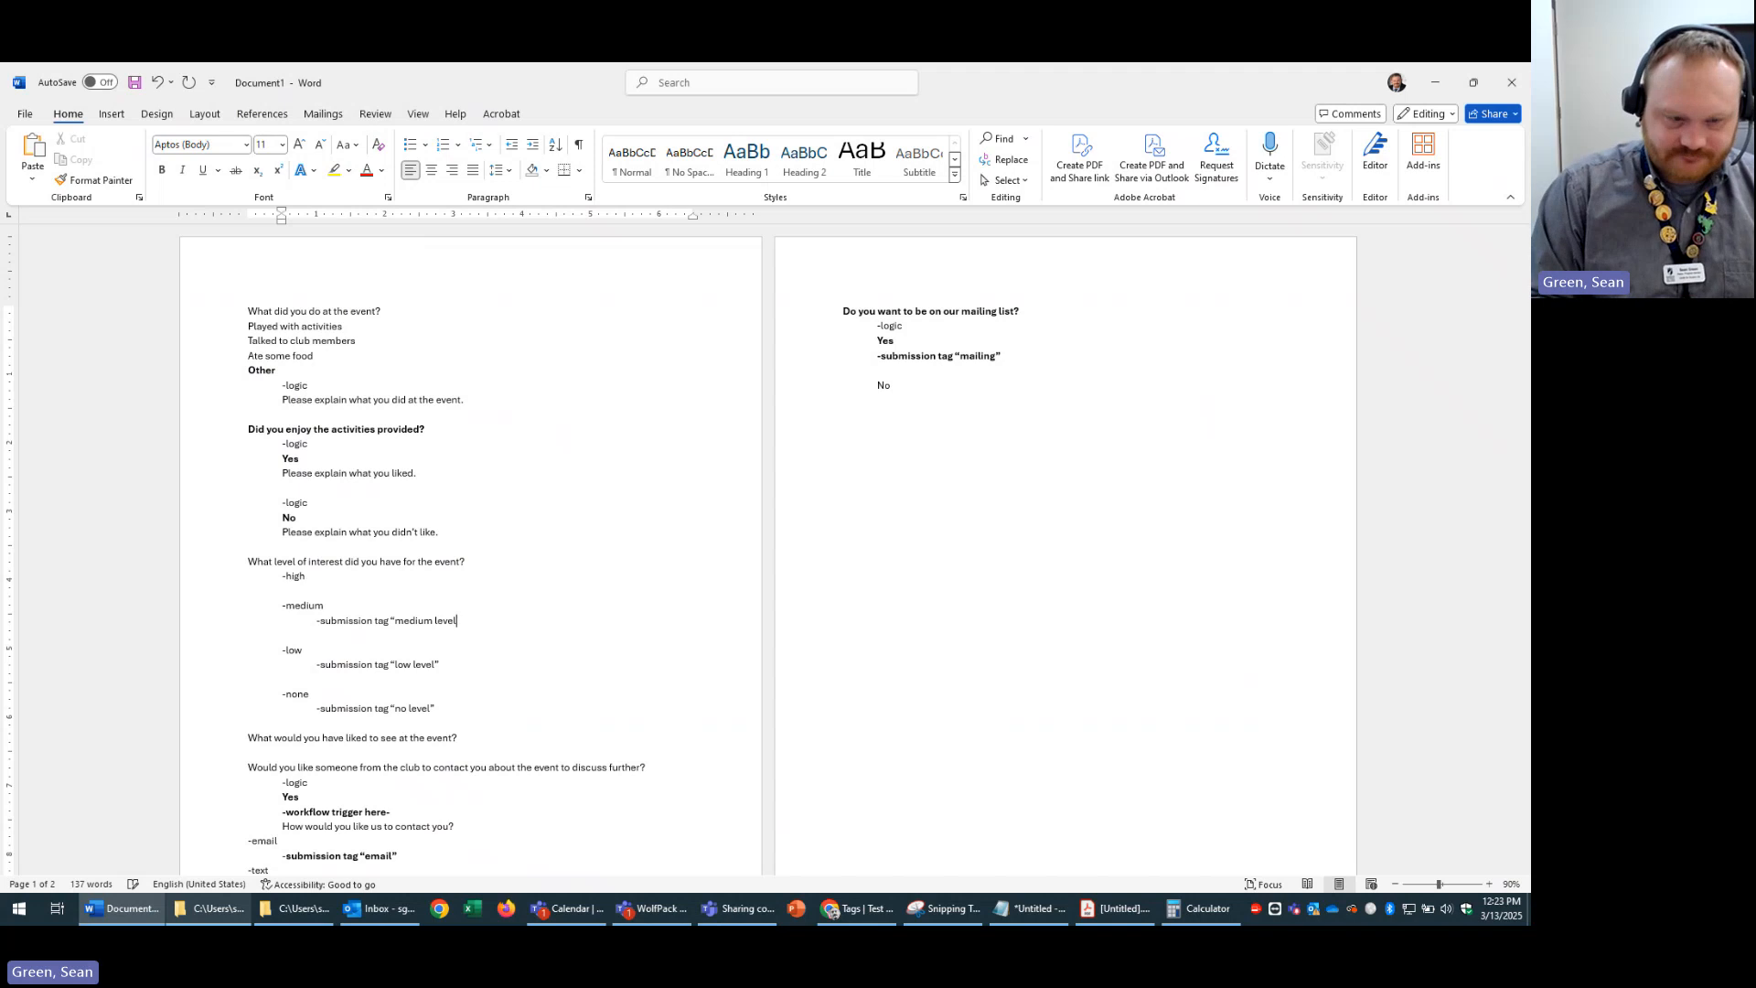
{"action": "type", "text": "\""}
- Add an indented -submission tag "high level" line beneath the "-high" option, keeping a blank line before "-medium"
{"action": "key", "text": "Up"}
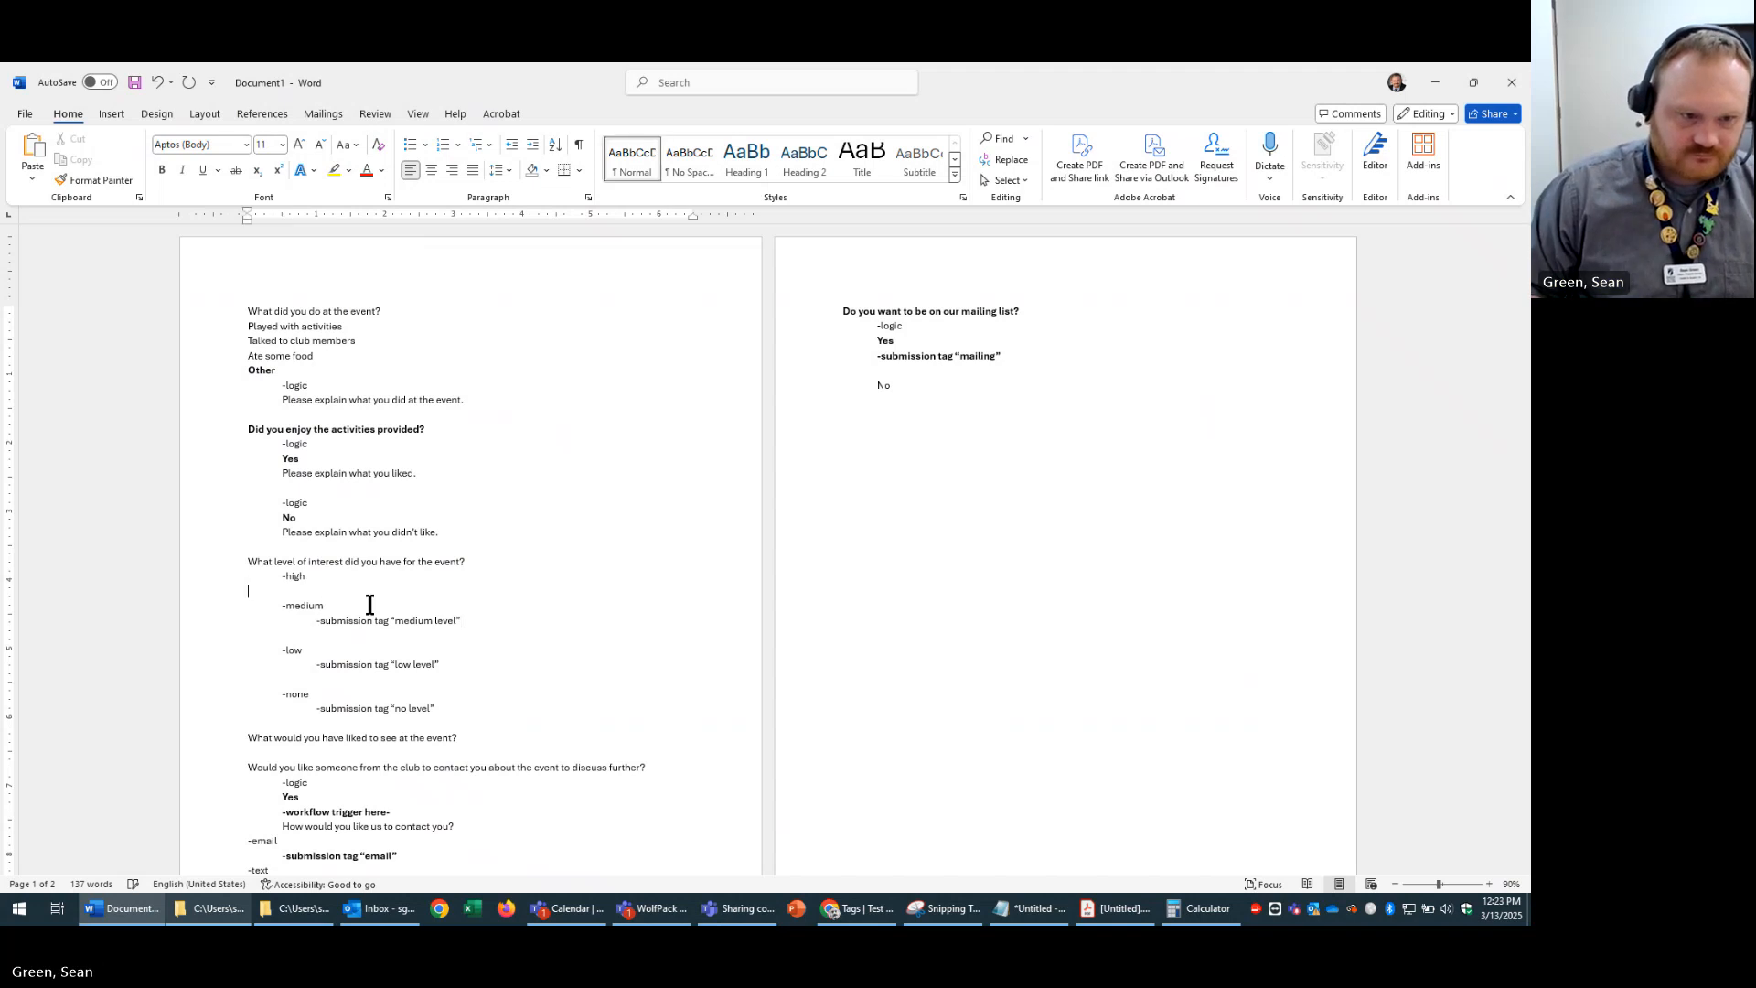
{"action": "key", "text": "Return"}
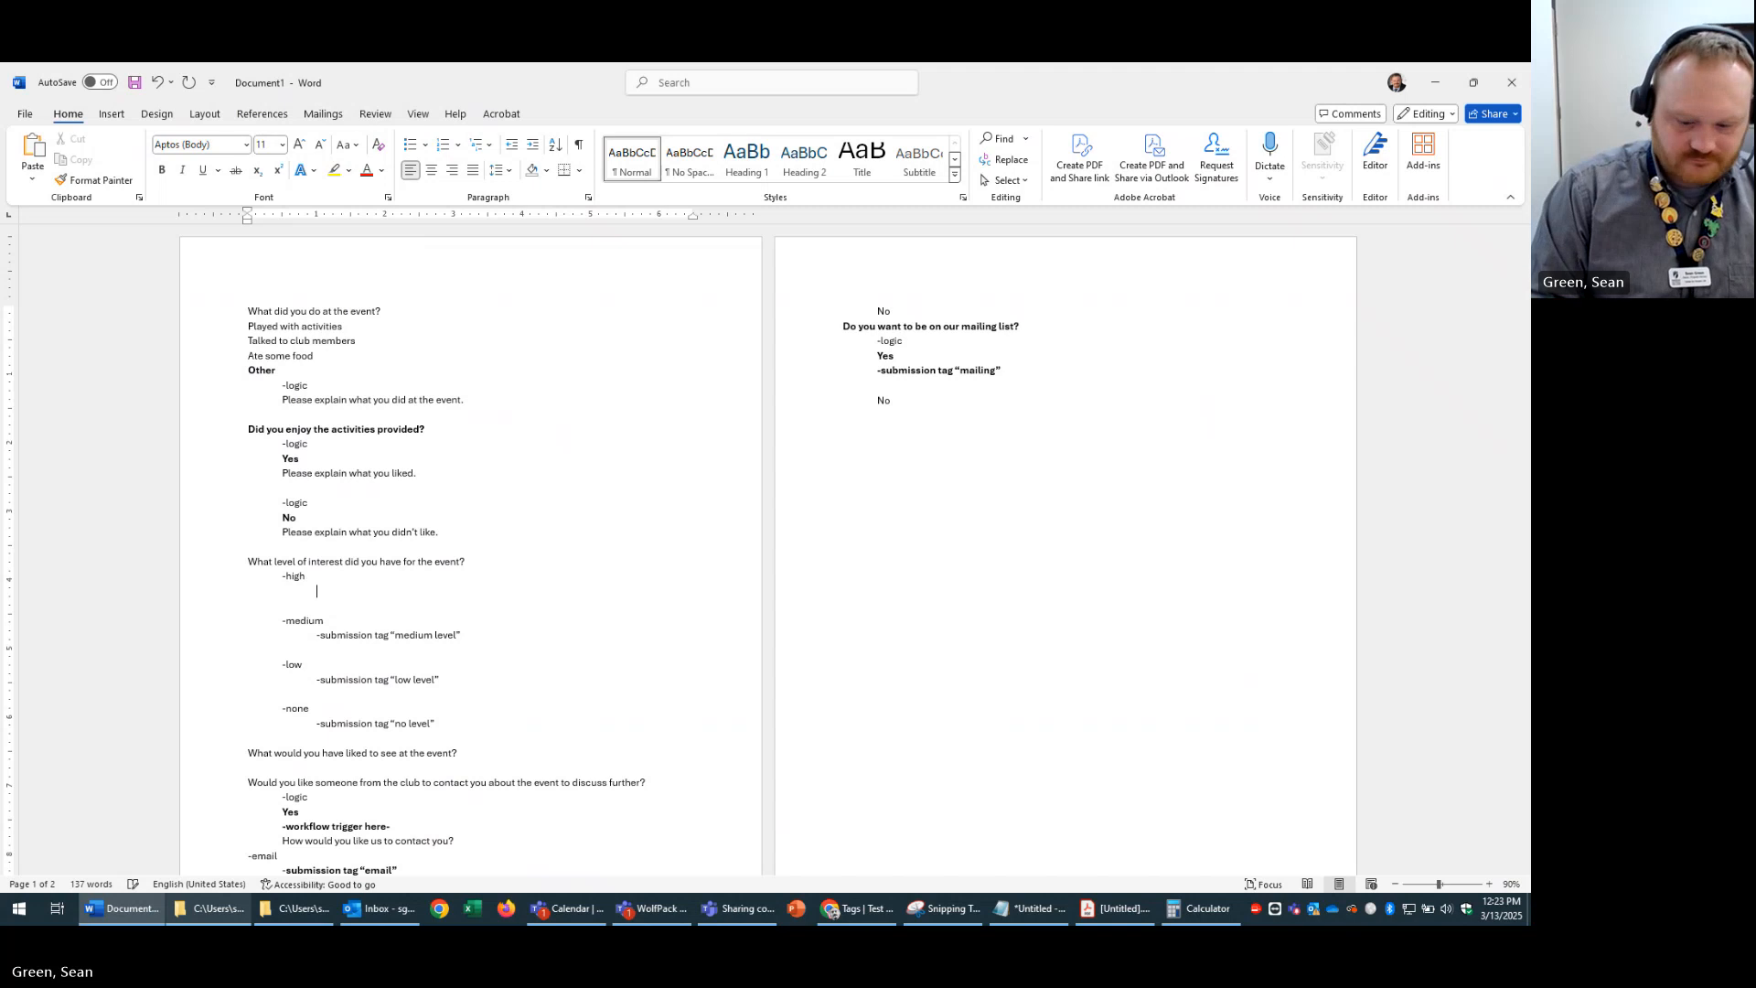
{"action": "type", "text": "-sub"}
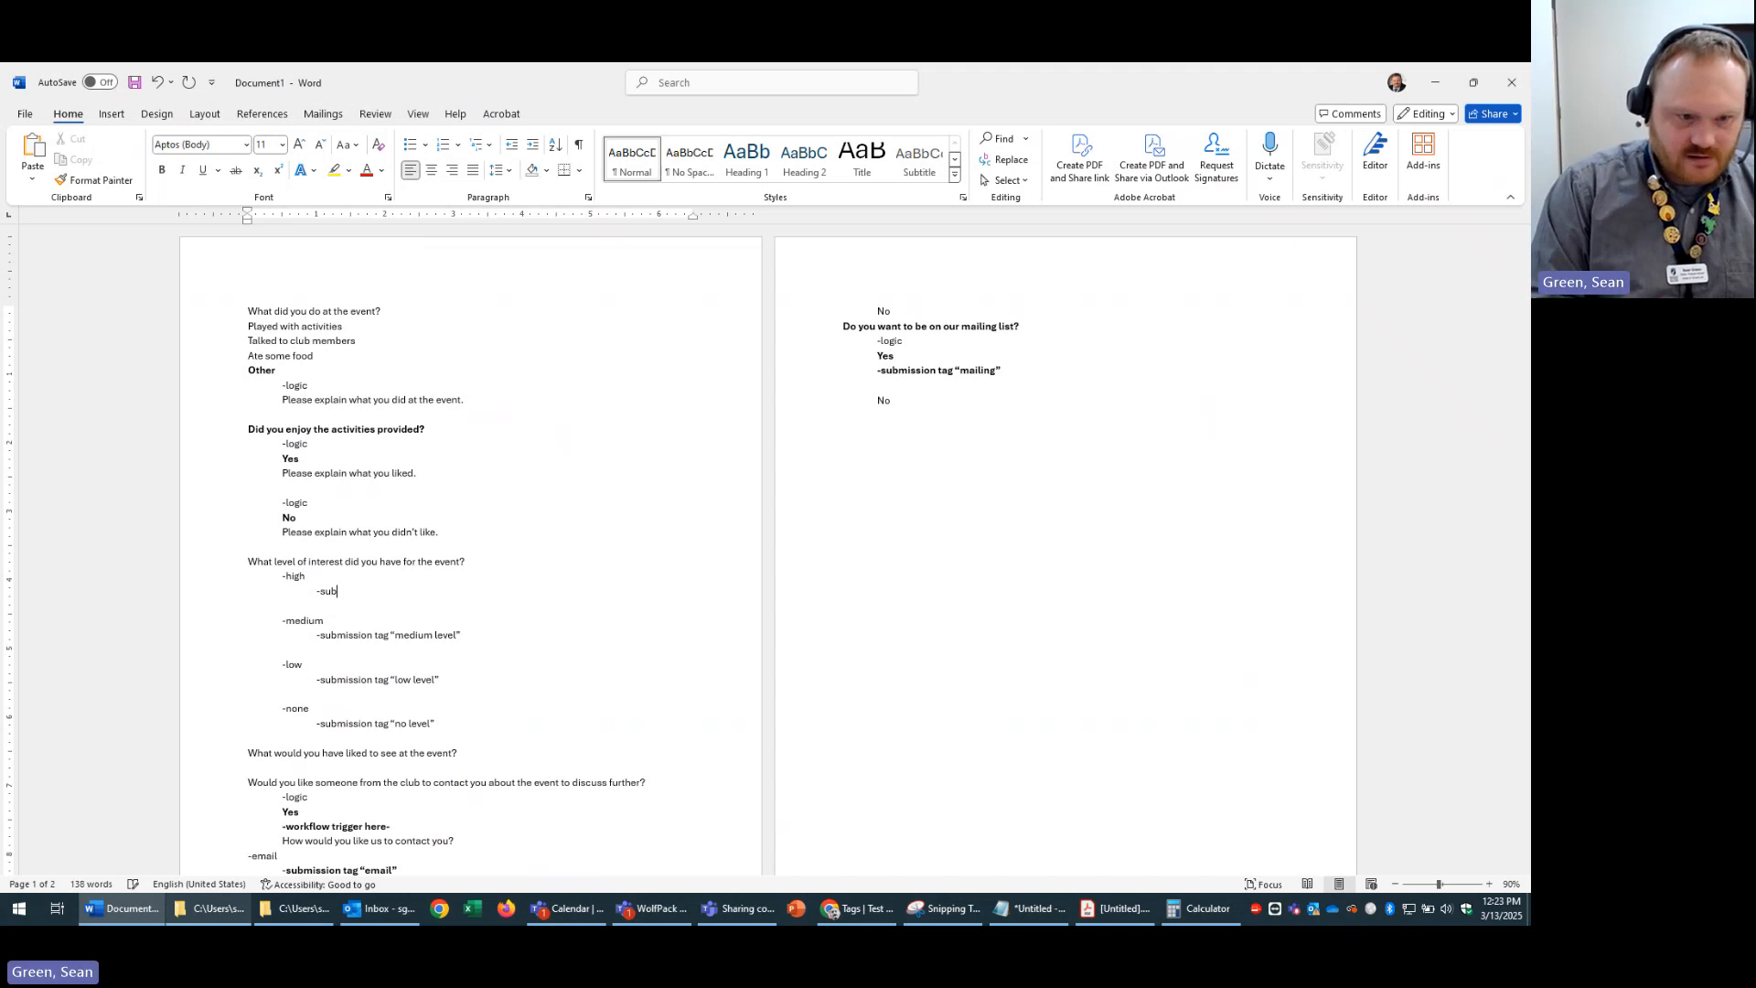
{"action": "type", "text": "mission tag \"nh"}
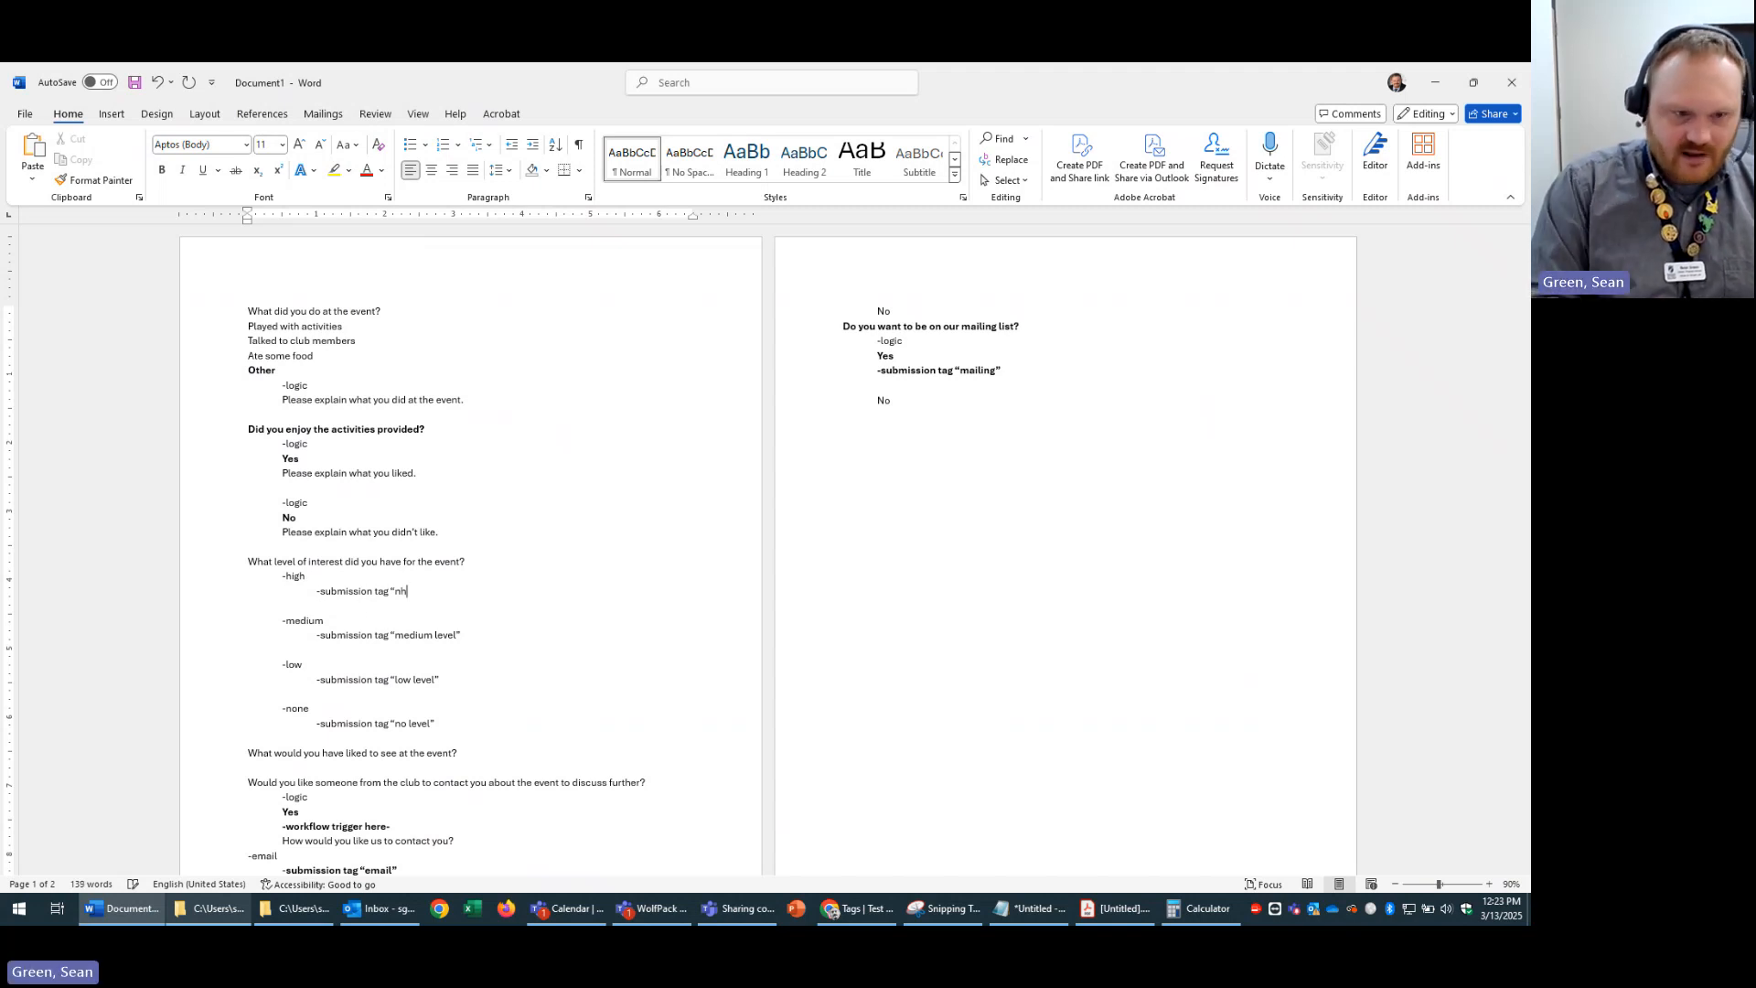
{"action": "type", "text": "igh"}
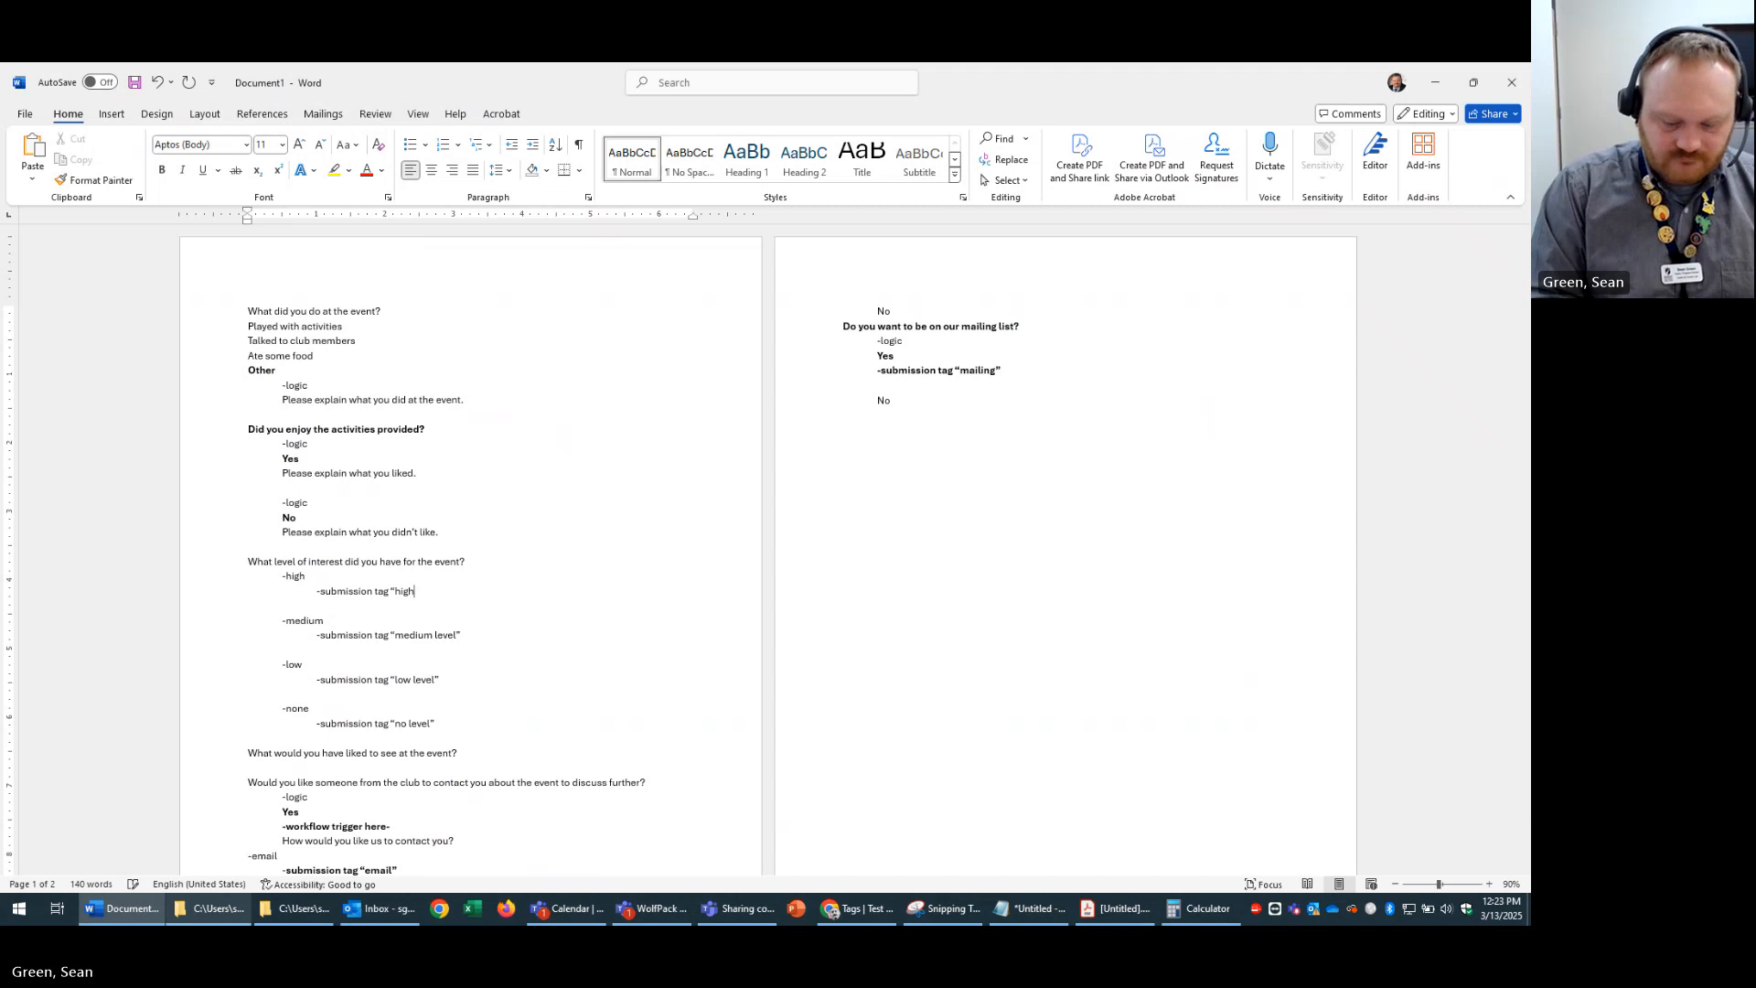
{"action": "type", "text": " level”"}
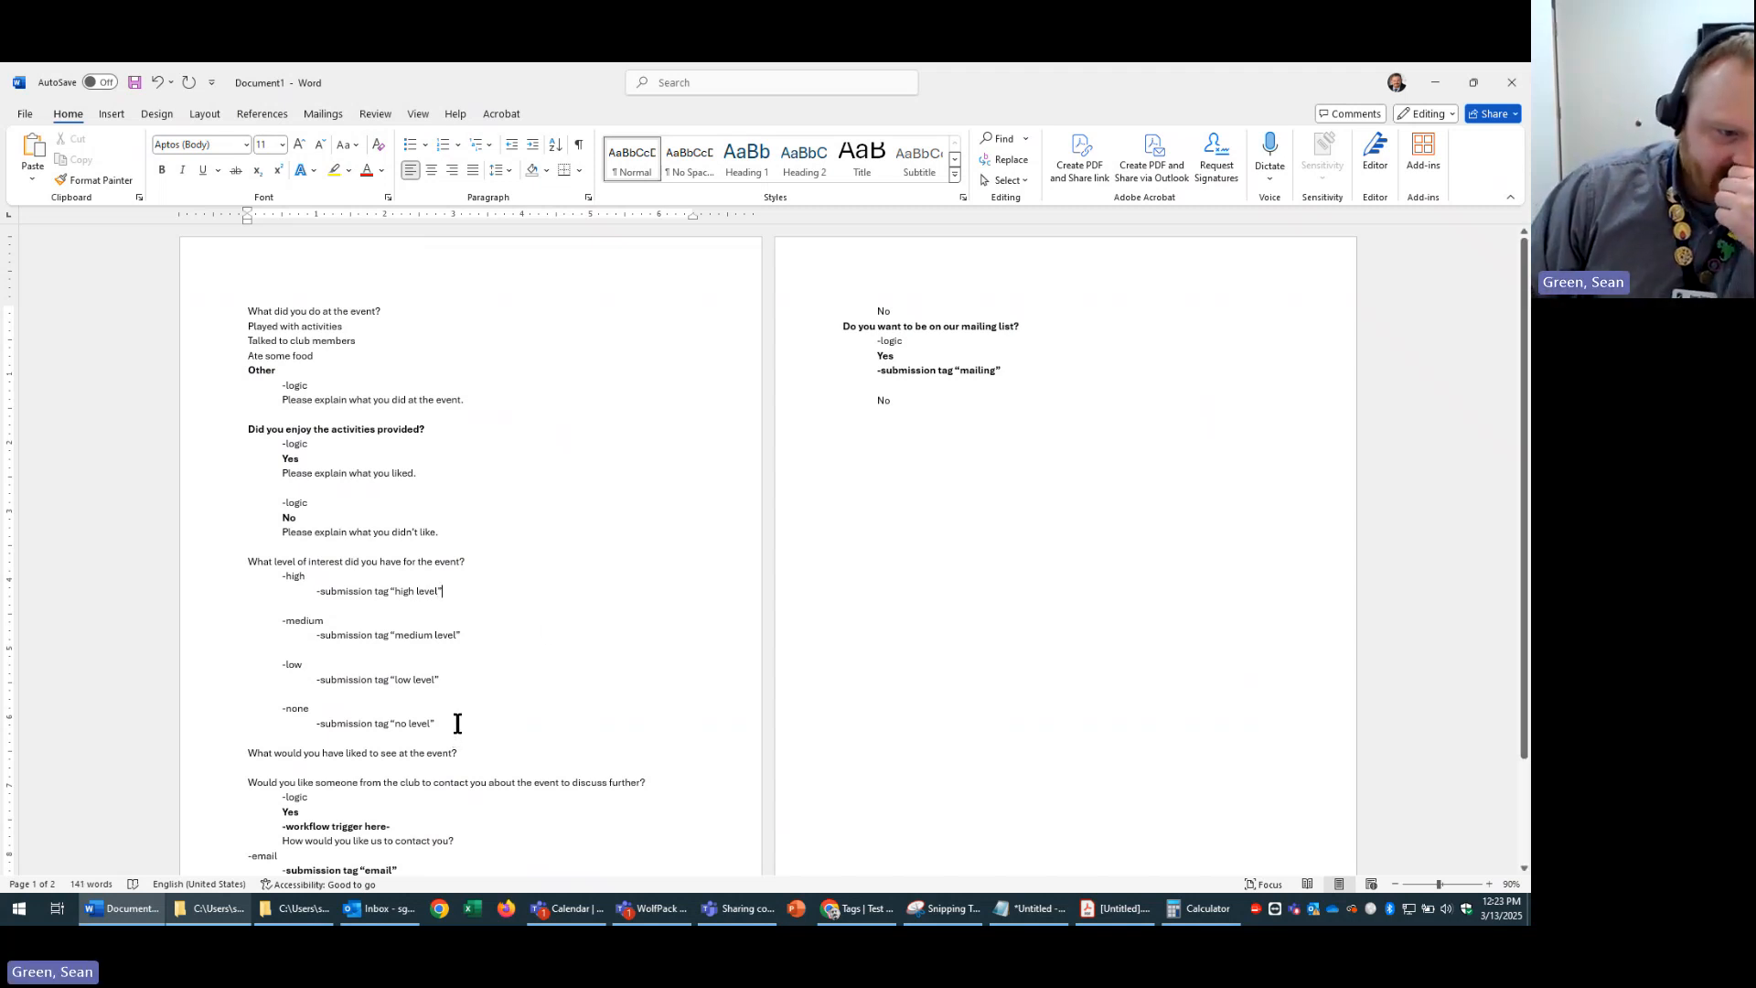
- Make the four submission tag lines under the level-of-interest question bold
{"action": "scroll", "coordinate": [457, 722], "scroll_direction": "down", "scroll_amount": 2}
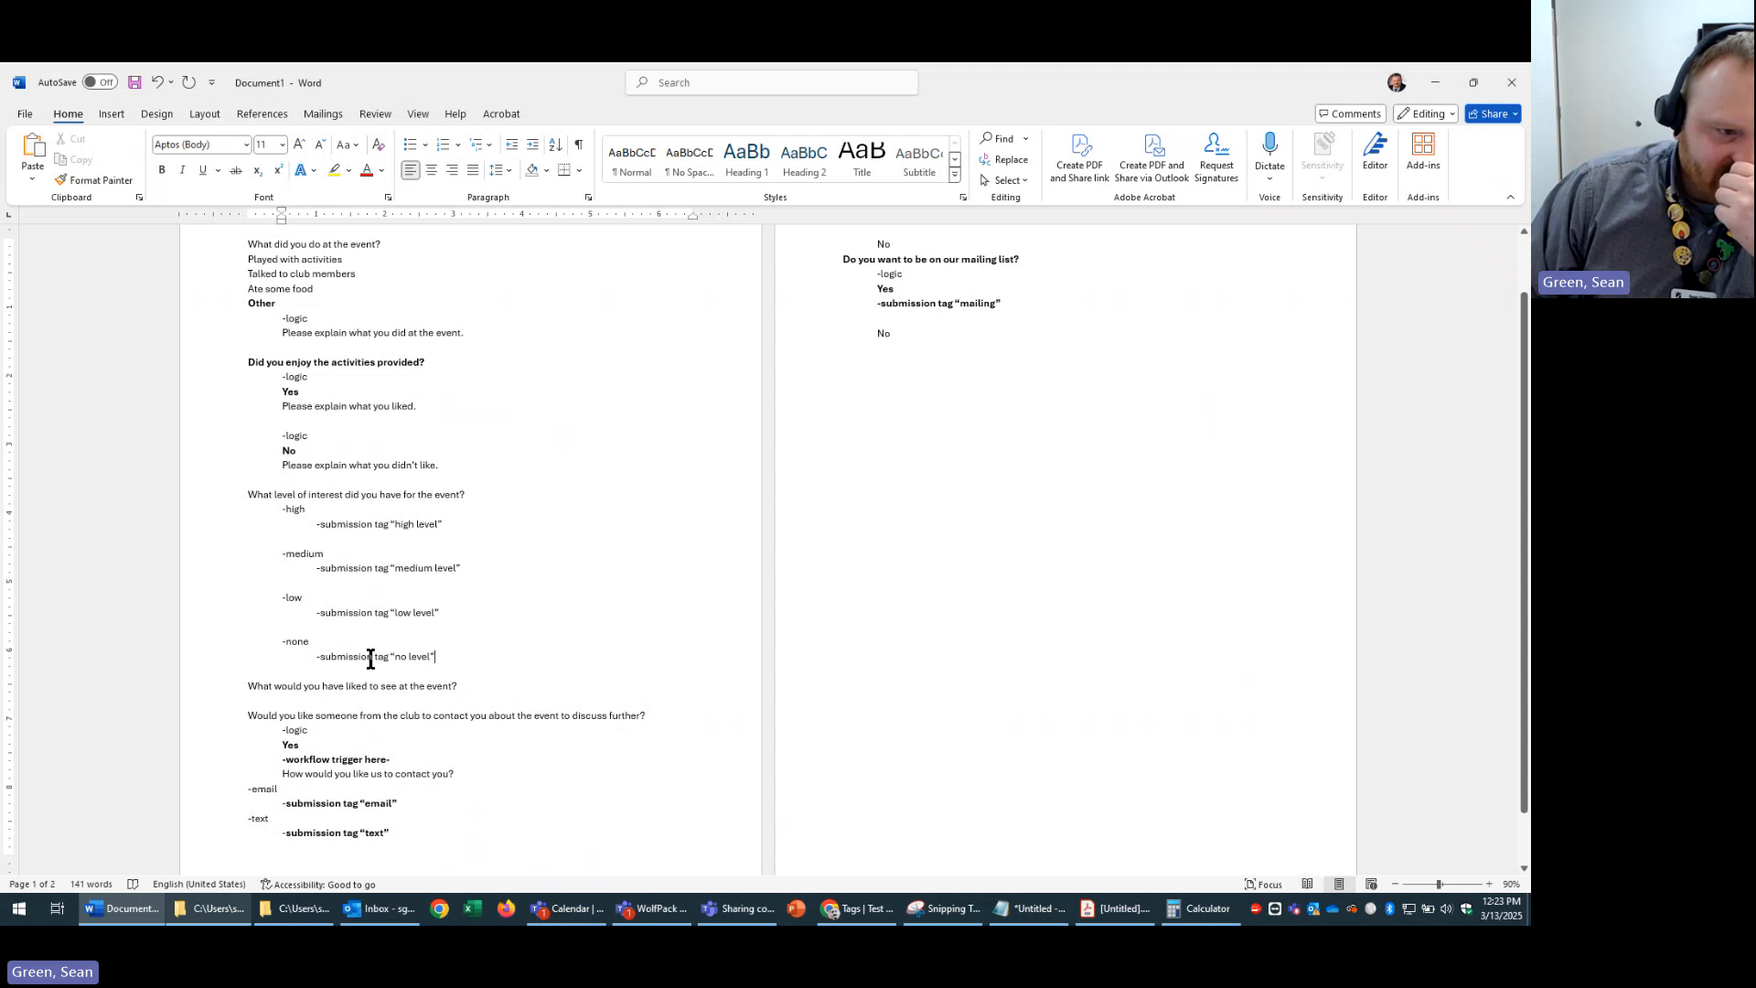
{"action": "left_click_drag", "start_coordinate": [440, 656], "coordinate": [280, 652]}
{"action": "left_click", "coordinate": [295, 620]}
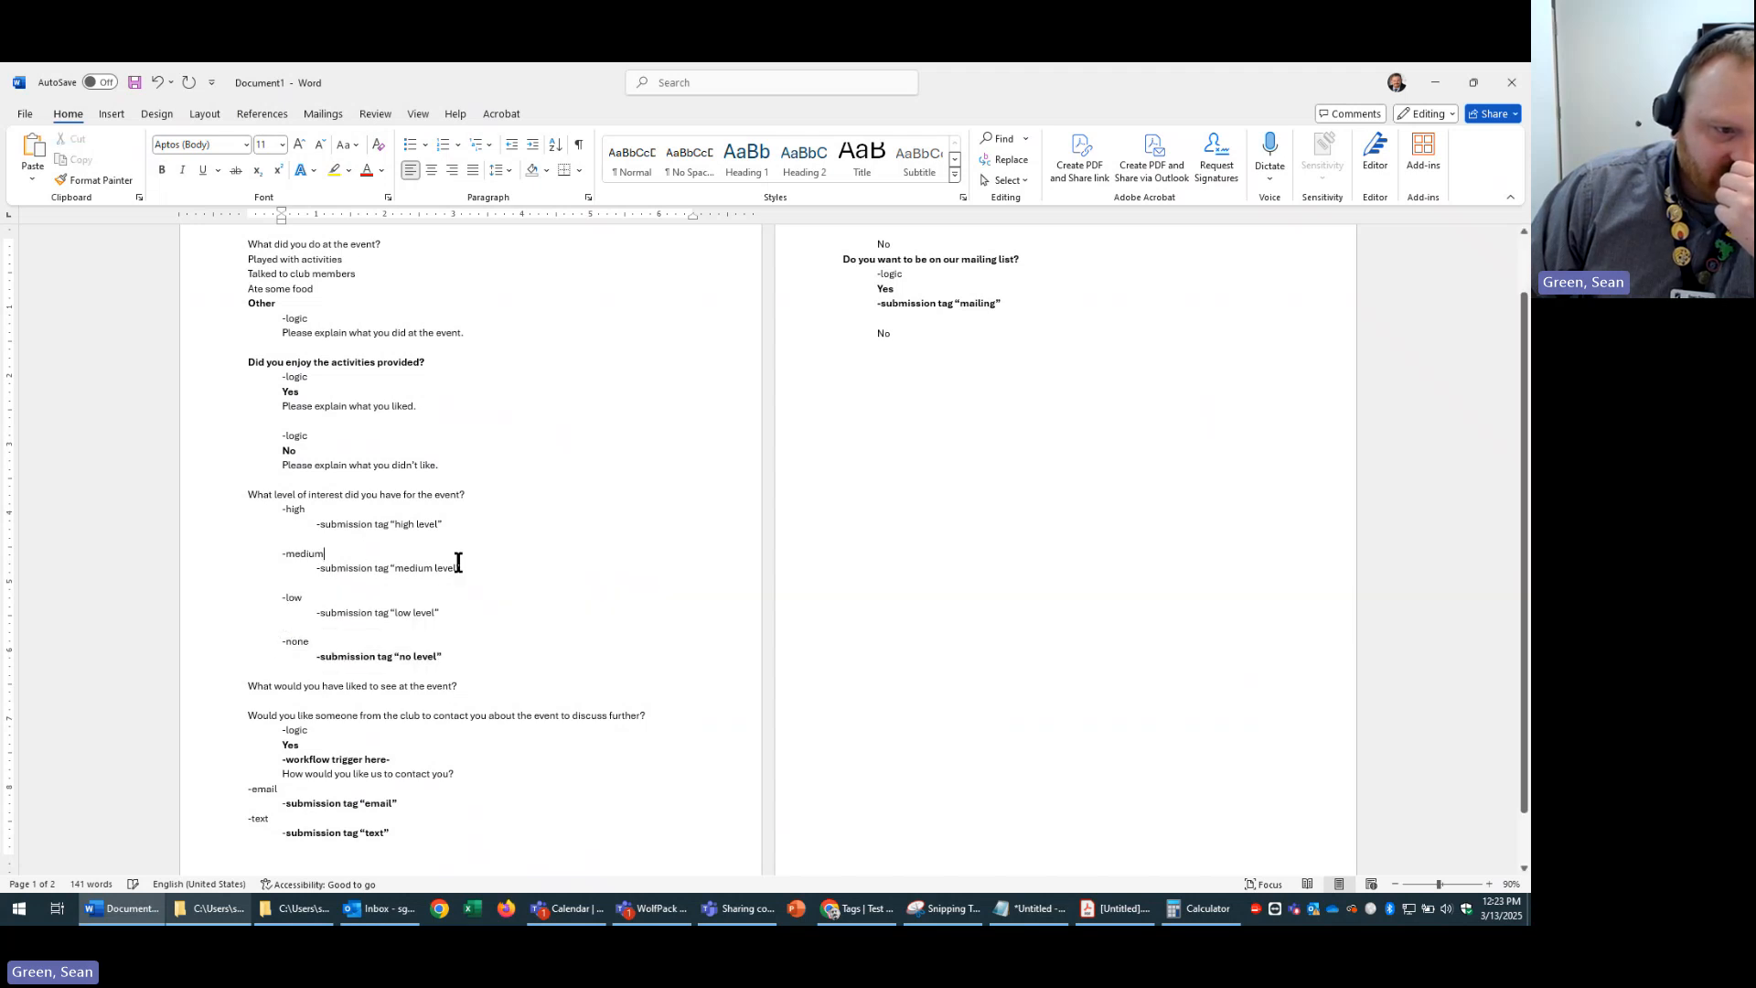
{"action": "left_click_drag", "start_coordinate": [464, 567], "coordinate": [209, 567]}
{"action": "left_click", "coordinate": [223, 539]}
{"action": "left_click_drag", "start_coordinate": [447, 613], "coordinate": [278, 612]}
{"action": "left_click", "coordinate": [206, 585]}
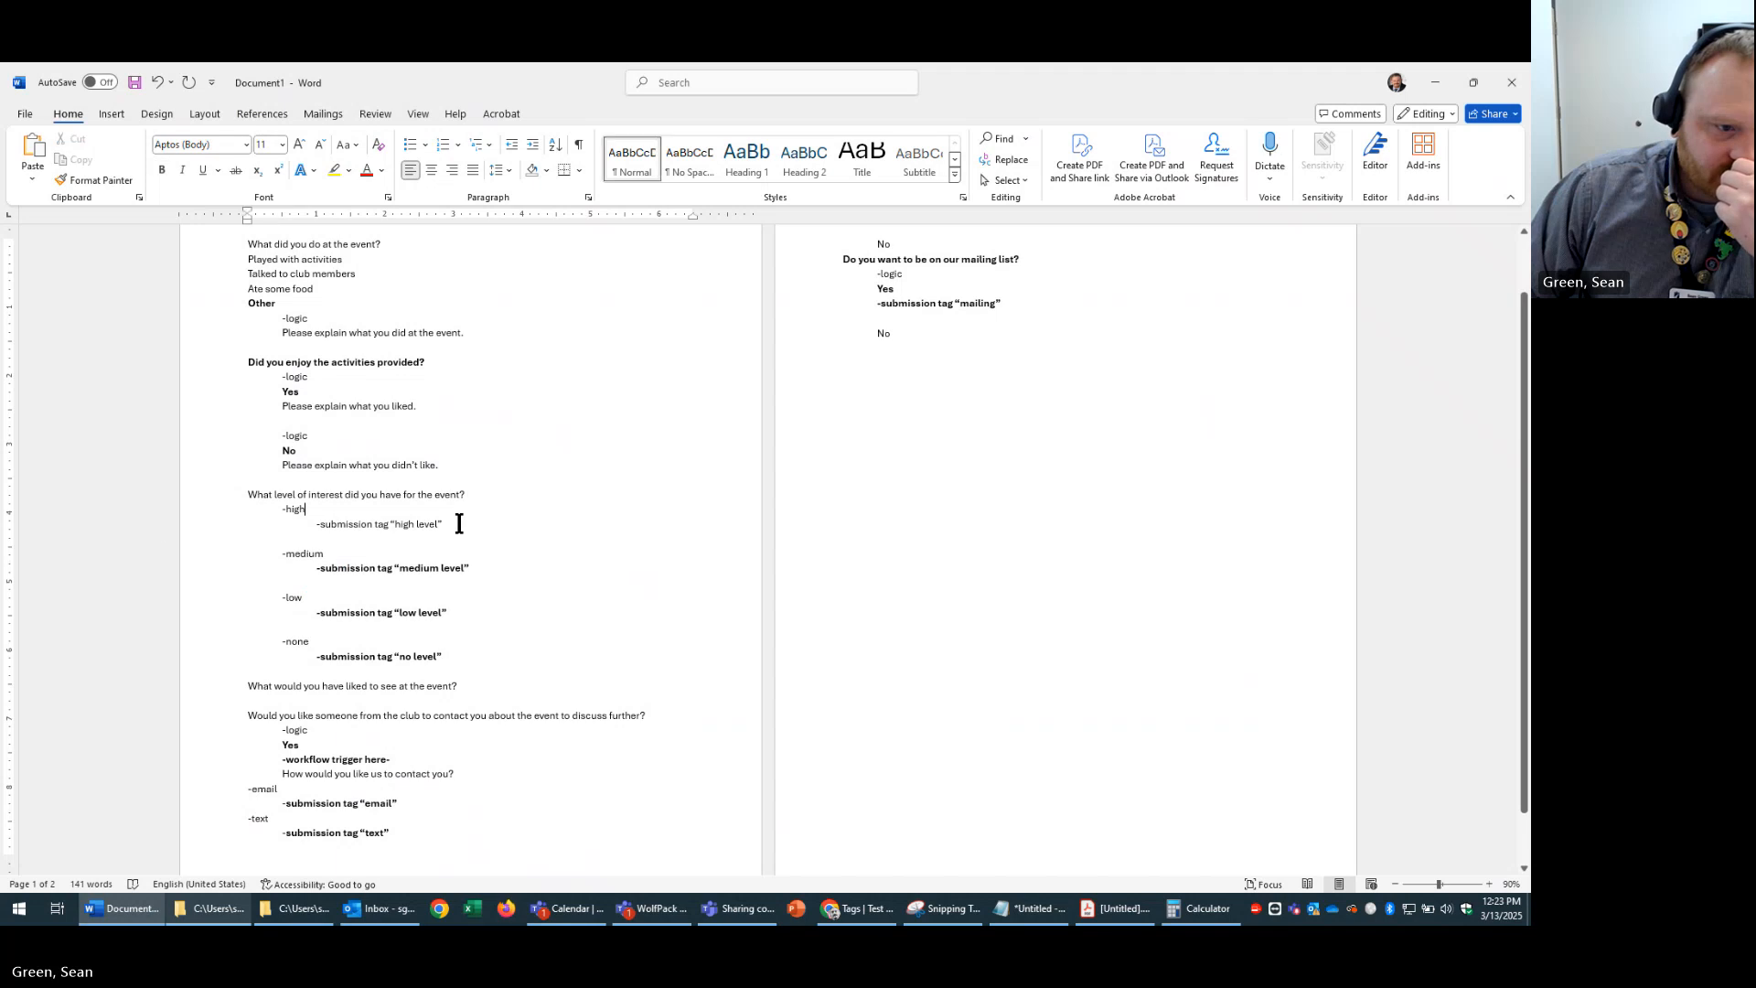
{"action": "left_click_drag", "start_coordinate": [450, 524], "coordinate": [161, 523]}
{"action": "left_click", "coordinate": [180, 496]}
{"action": "left_click", "coordinate": [560, 636]}
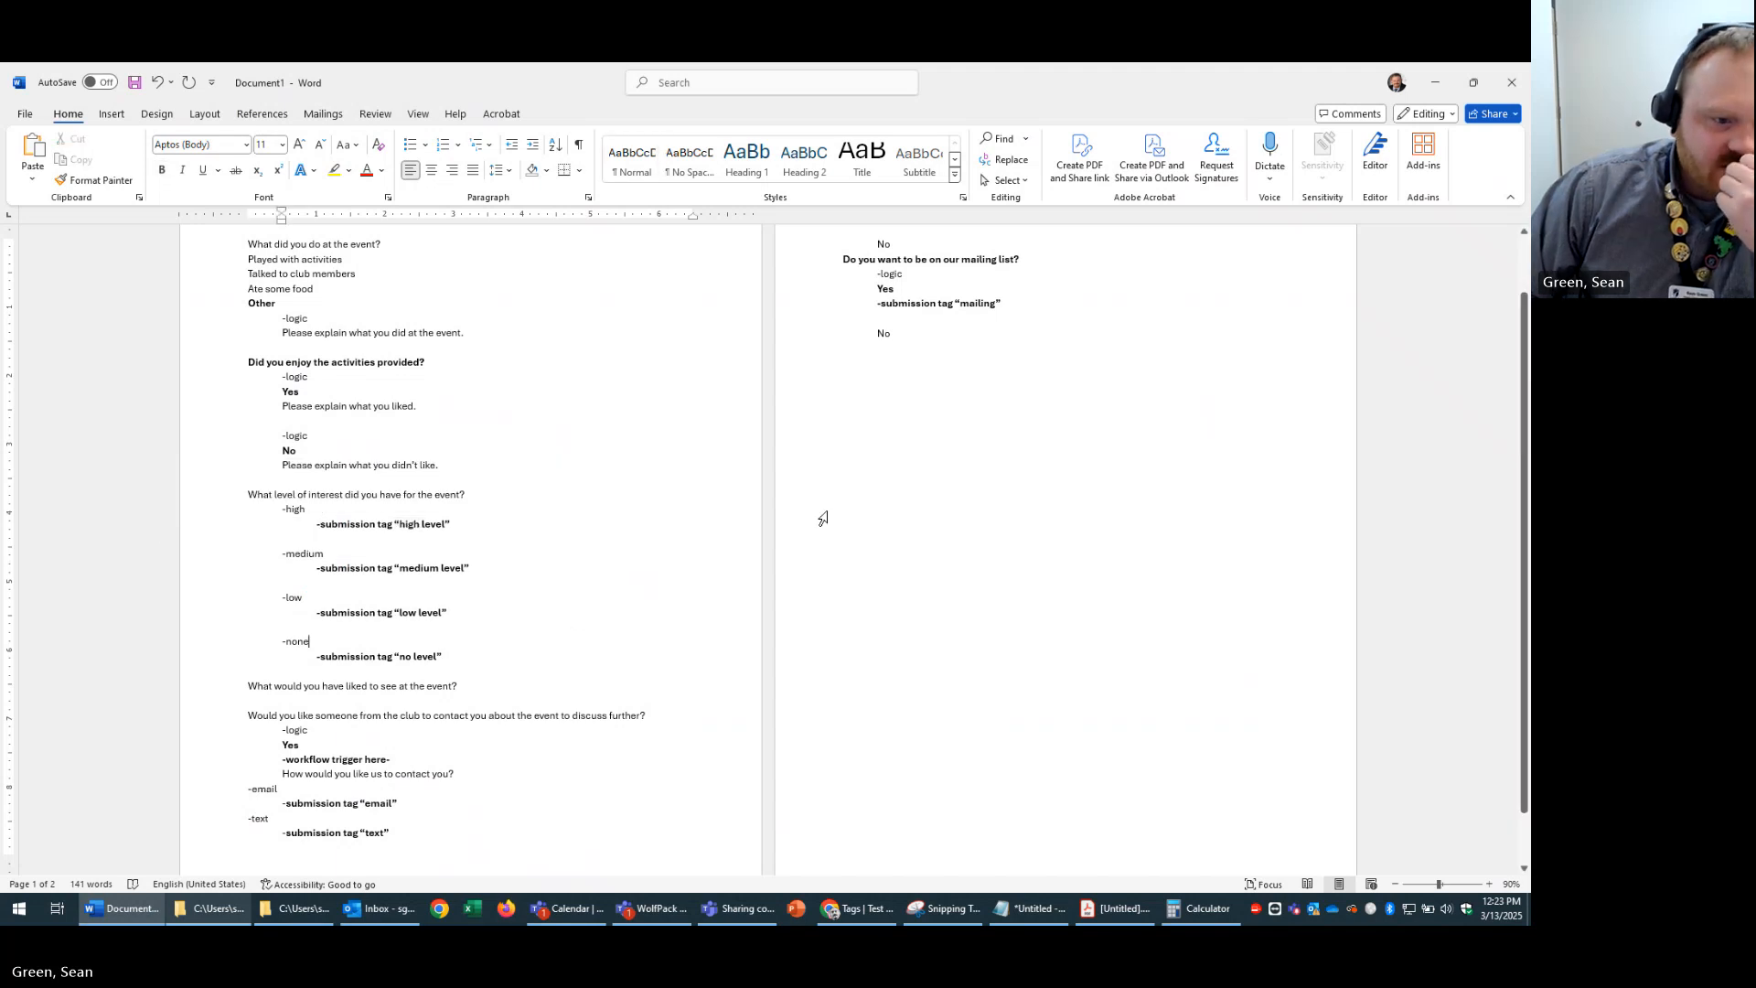
- Switch to the browser and open the Logic Survey for editing from the group's Surveys & Forms list
{"action": "scroll", "coordinate": [932, 532], "scroll_direction": "up", "scroll_amount": 1}
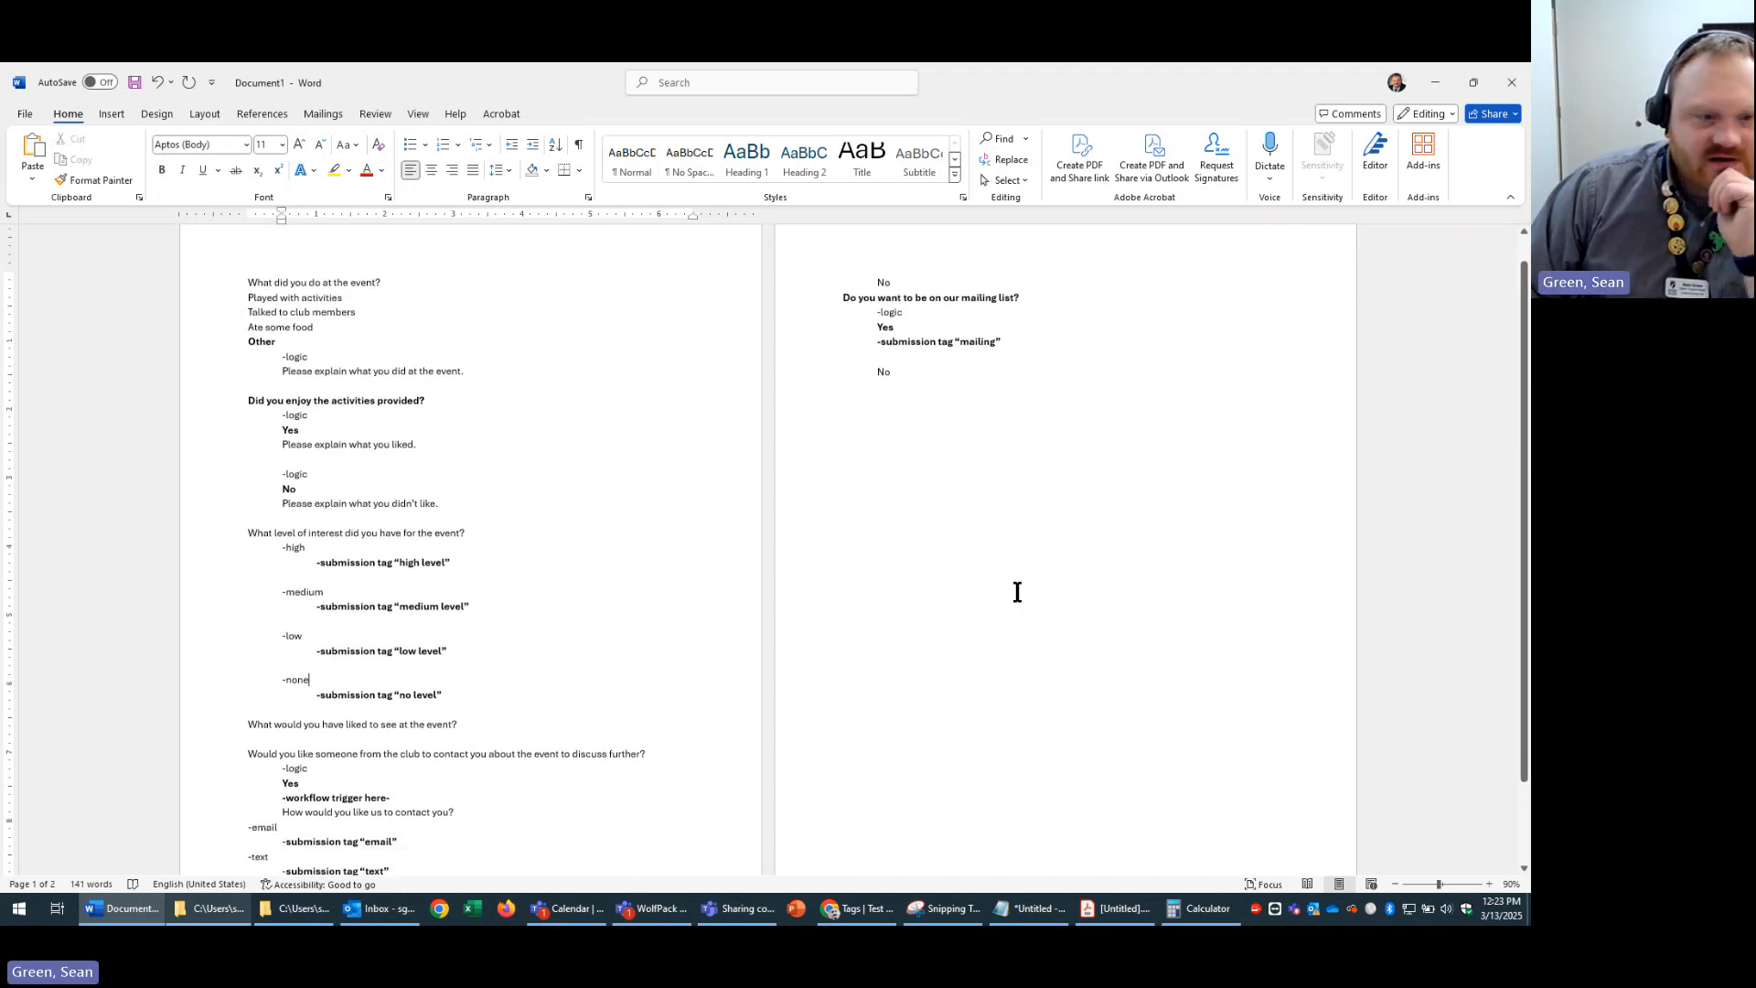
{"action": "scroll", "coordinate": [1071, 729], "scroll_direction": "up", "scroll_amount": 1}
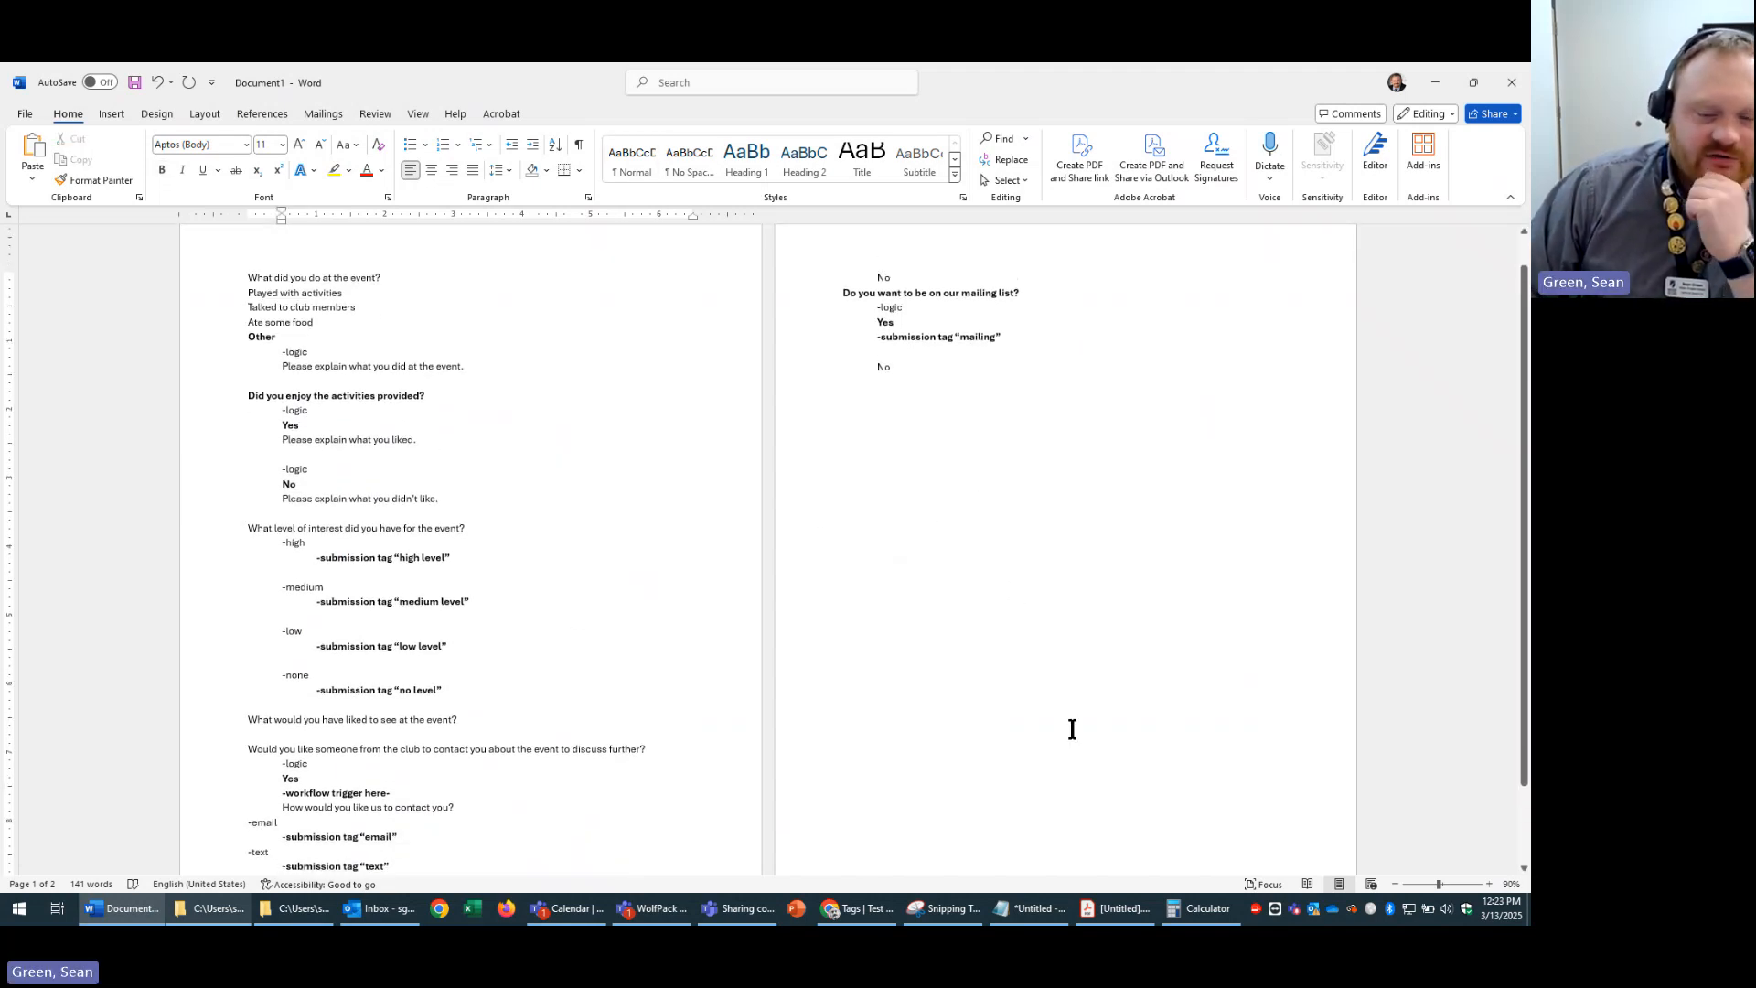
{"action": "left_click", "coordinate": [848, 915]}
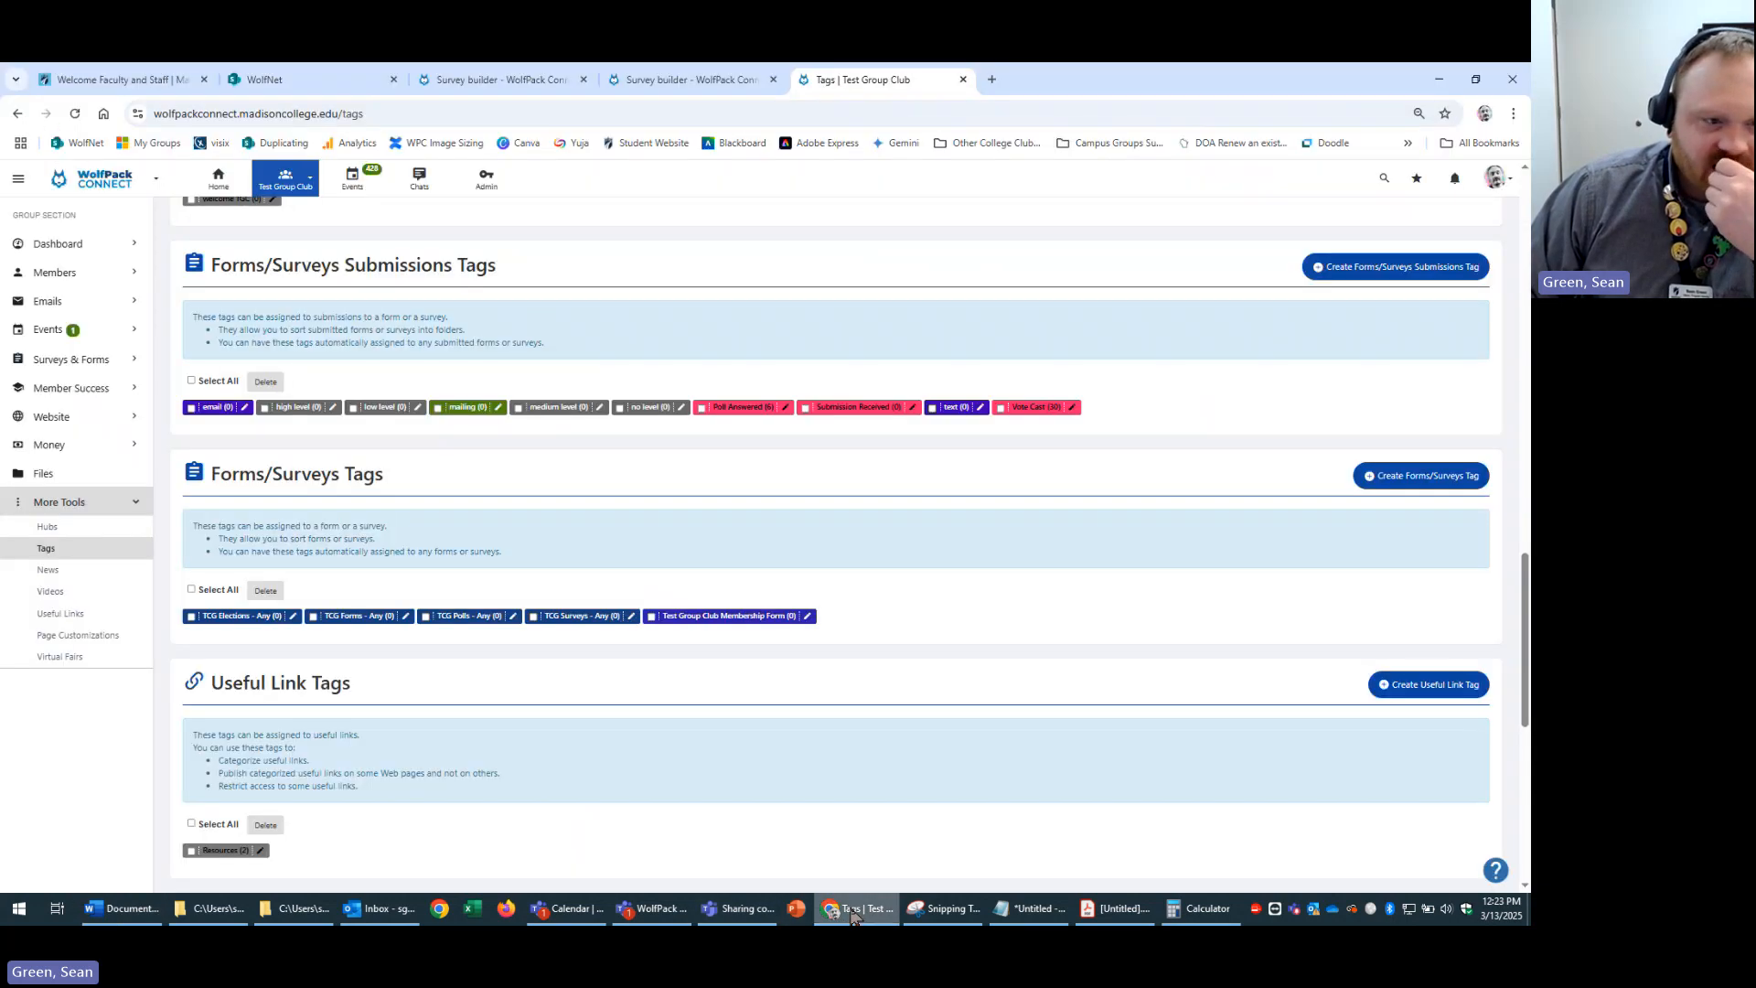
{"action": "left_click", "coordinate": [851, 915]}
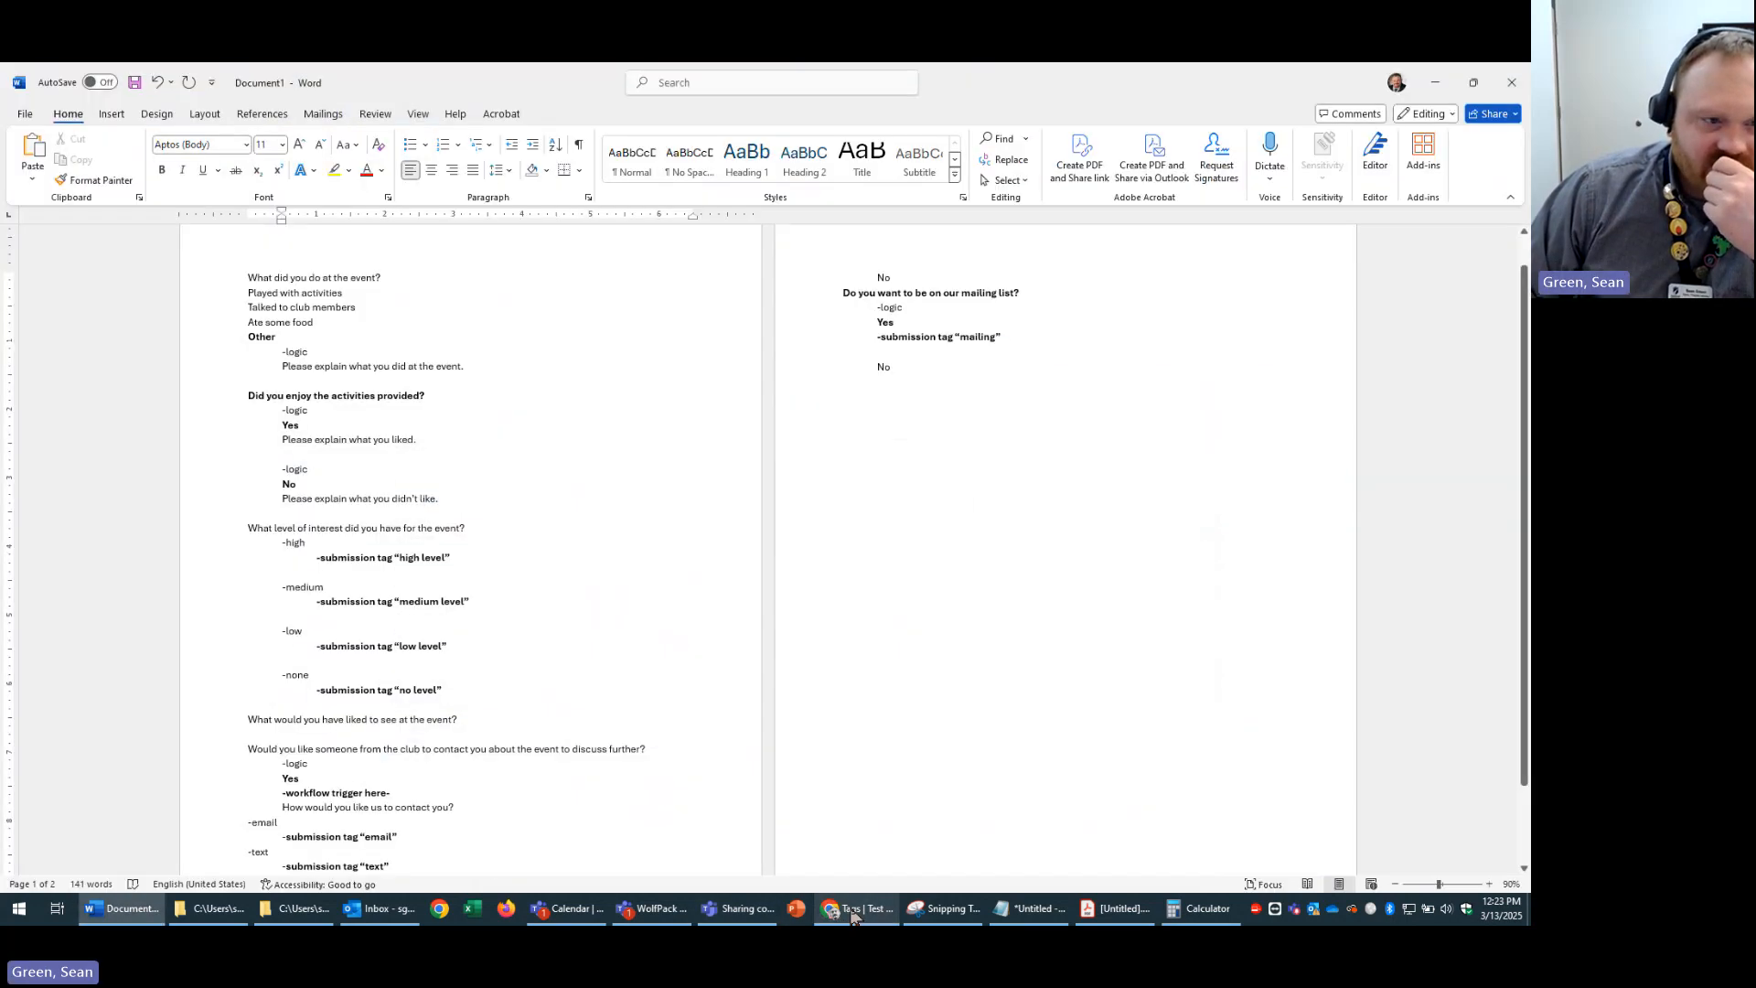
{"action": "left_click", "coordinate": [851, 915]}
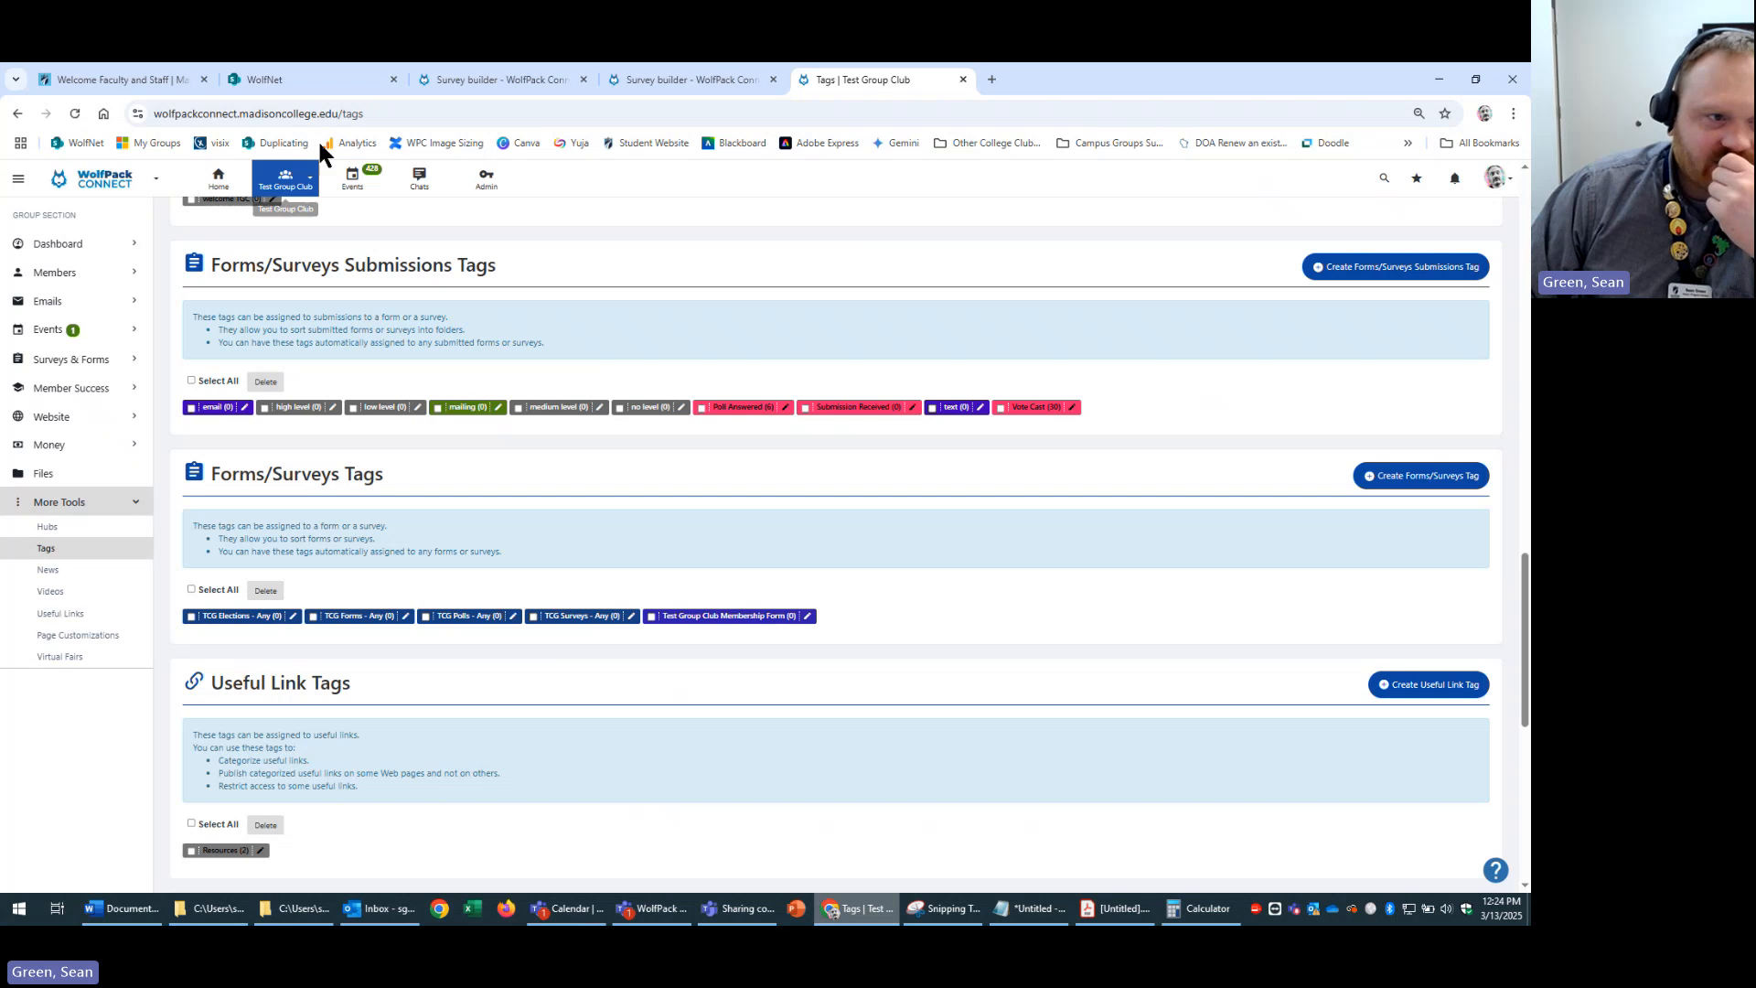
{"action": "scroll", "coordinate": [305, 313], "scroll_direction": "up", "scroll_amount": 5}
{"action": "left_click", "coordinate": [82, 361]}
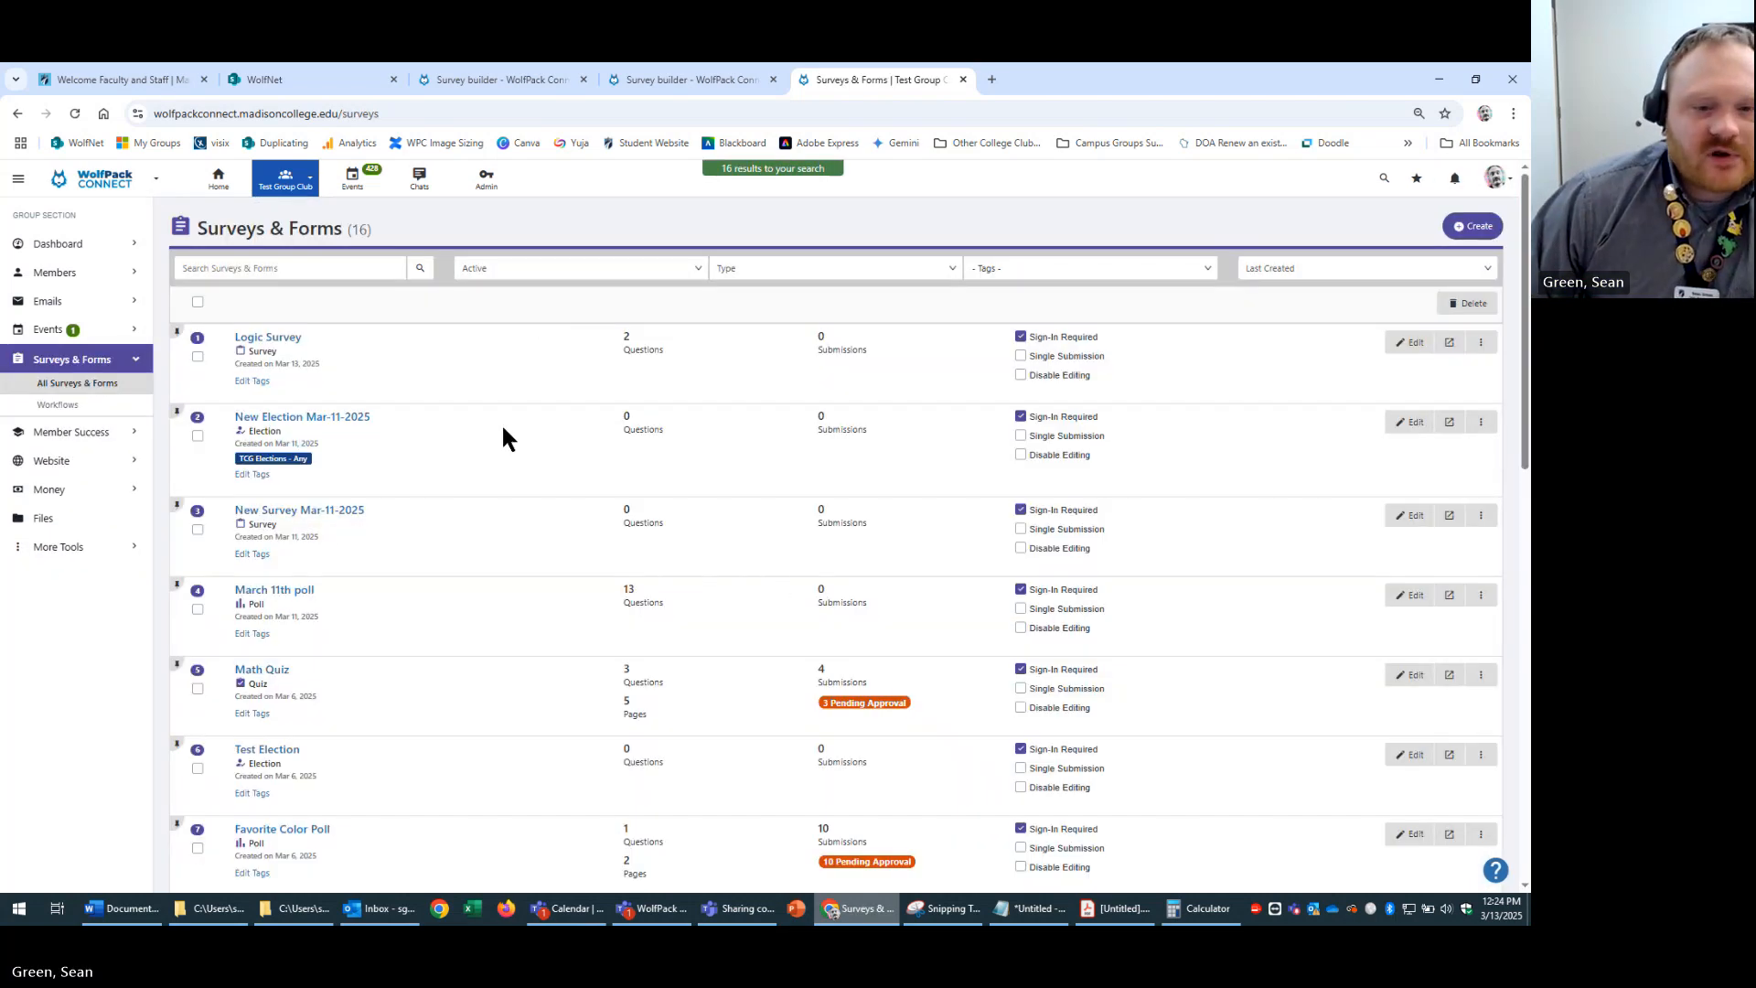
{"action": "left_click", "coordinate": [1413, 342]}
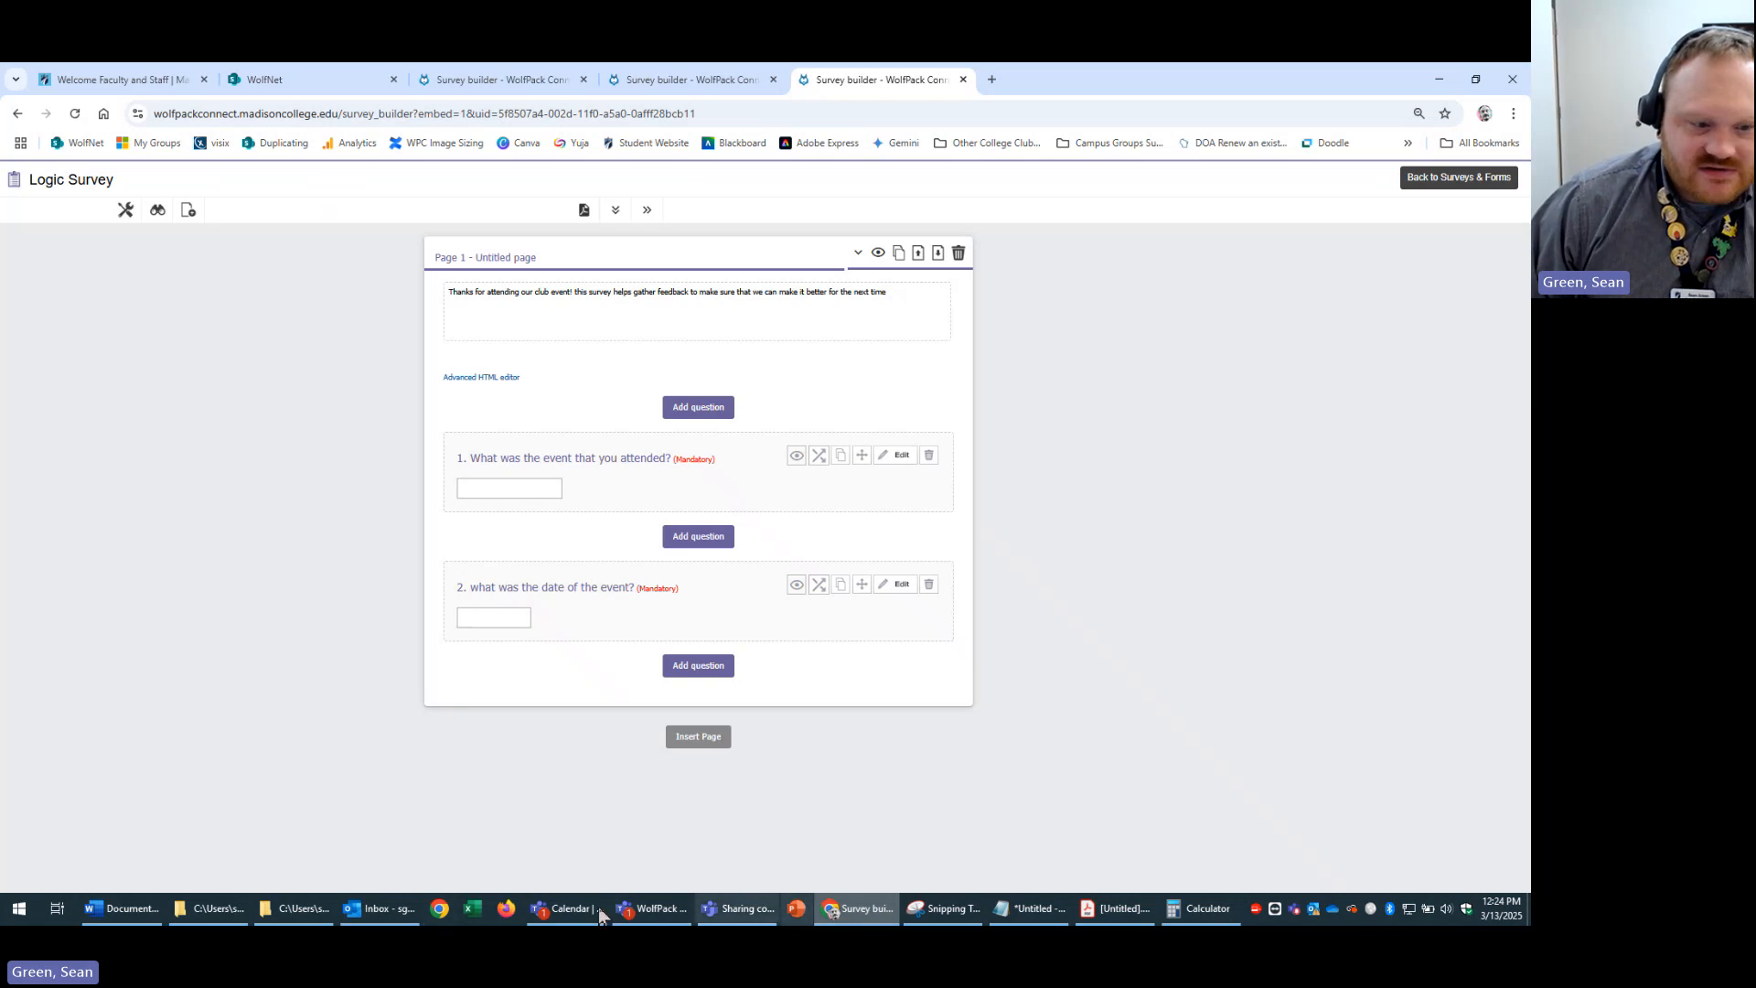
- Switch to the Word outline and copy the first question, "What did you do at the event?"
{"action": "left_click", "coordinate": [146, 915]}
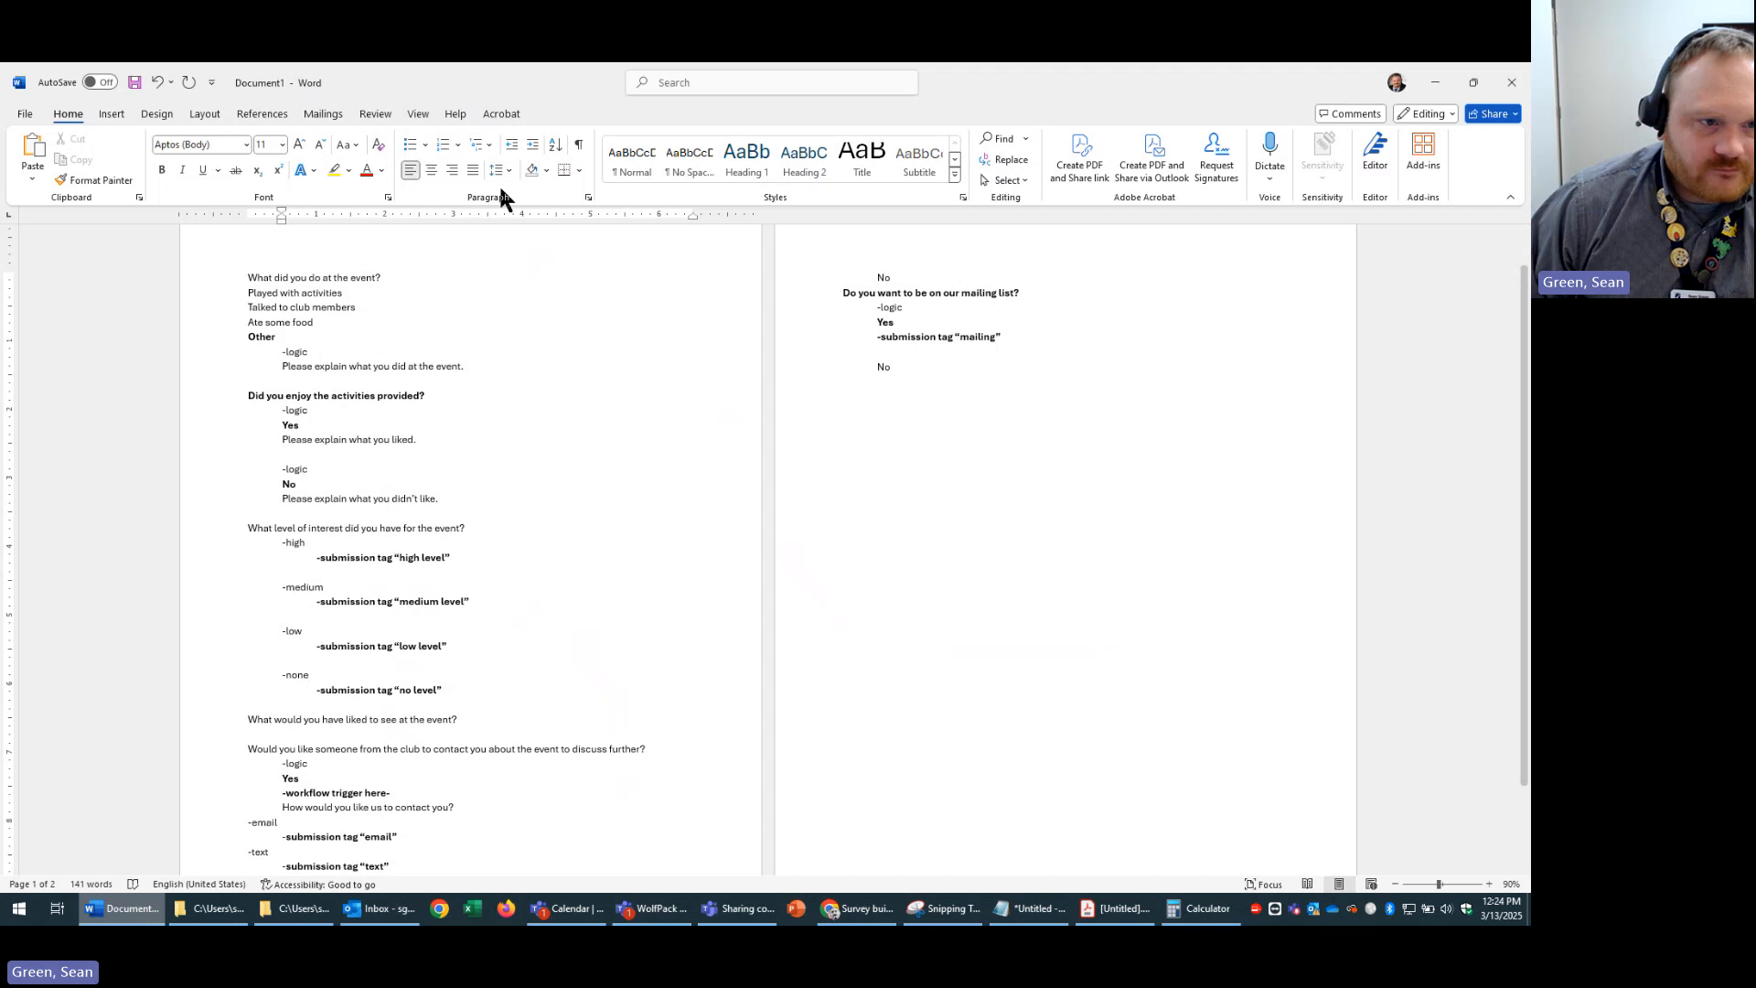
{"action": "left_click", "coordinate": [389, 277]}
{"action": "left_click_drag", "start_coordinate": [405, 279], "coordinate": [245, 278]}
{"action": "right_click", "coordinate": [337, 276]}
{"action": "left_click", "coordinate": [381, 366]}
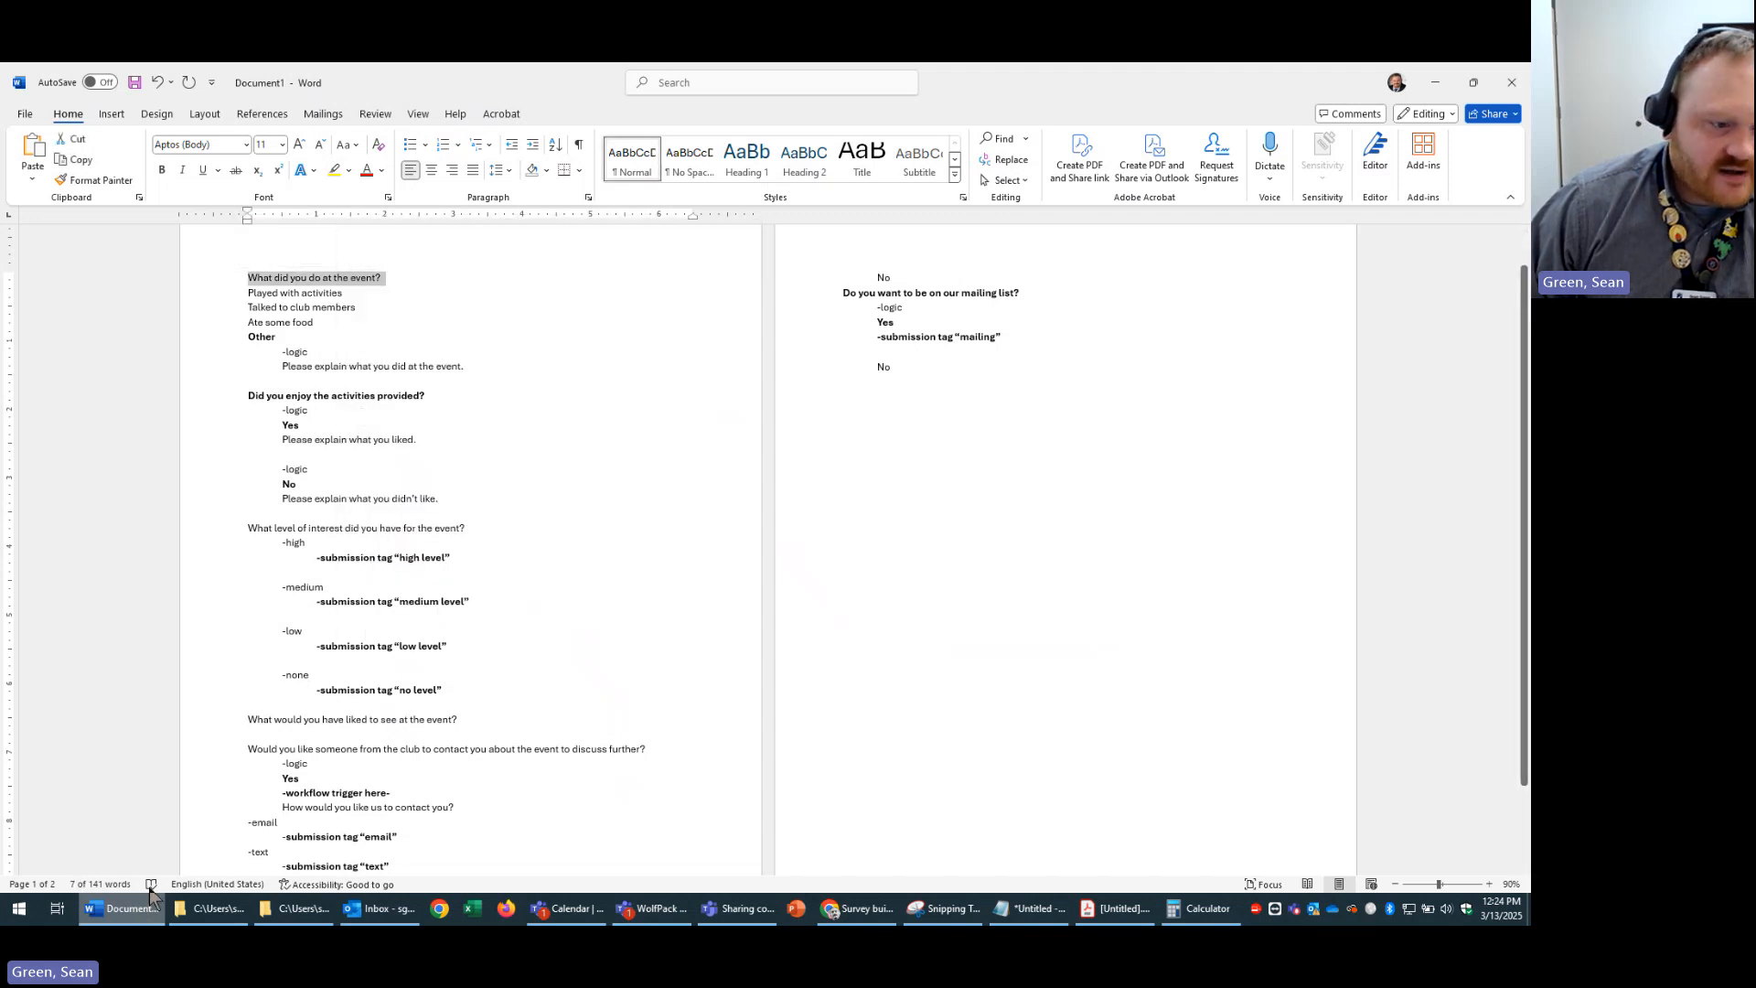
- Back in the browser, add a question below the event date question and paste "What did you do at the event?" as its text
{"action": "key", "text": "alt+Tab"}
{"action": "left_click", "coordinate": [695, 665]}
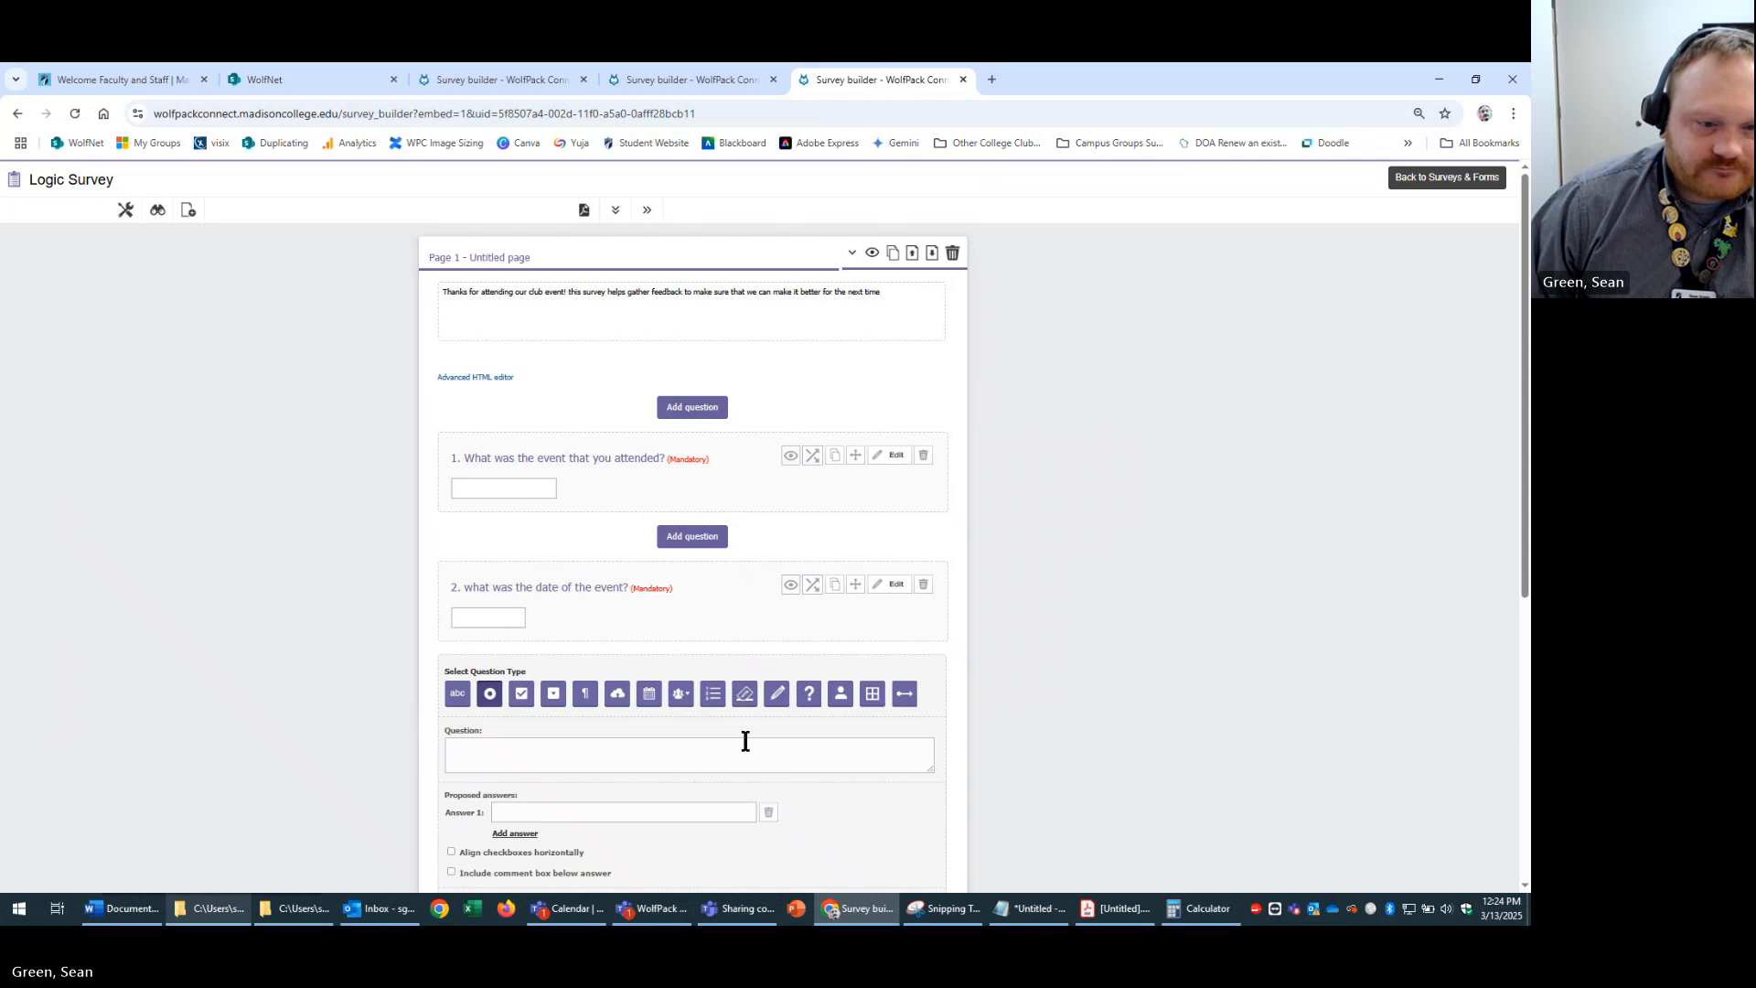
{"action": "scroll", "coordinate": [549, 741], "scroll_direction": "down", "scroll_amount": 2}
{"action": "left_click", "coordinate": [627, 586]}
{"action": "key", "text": "ctrl+v"}
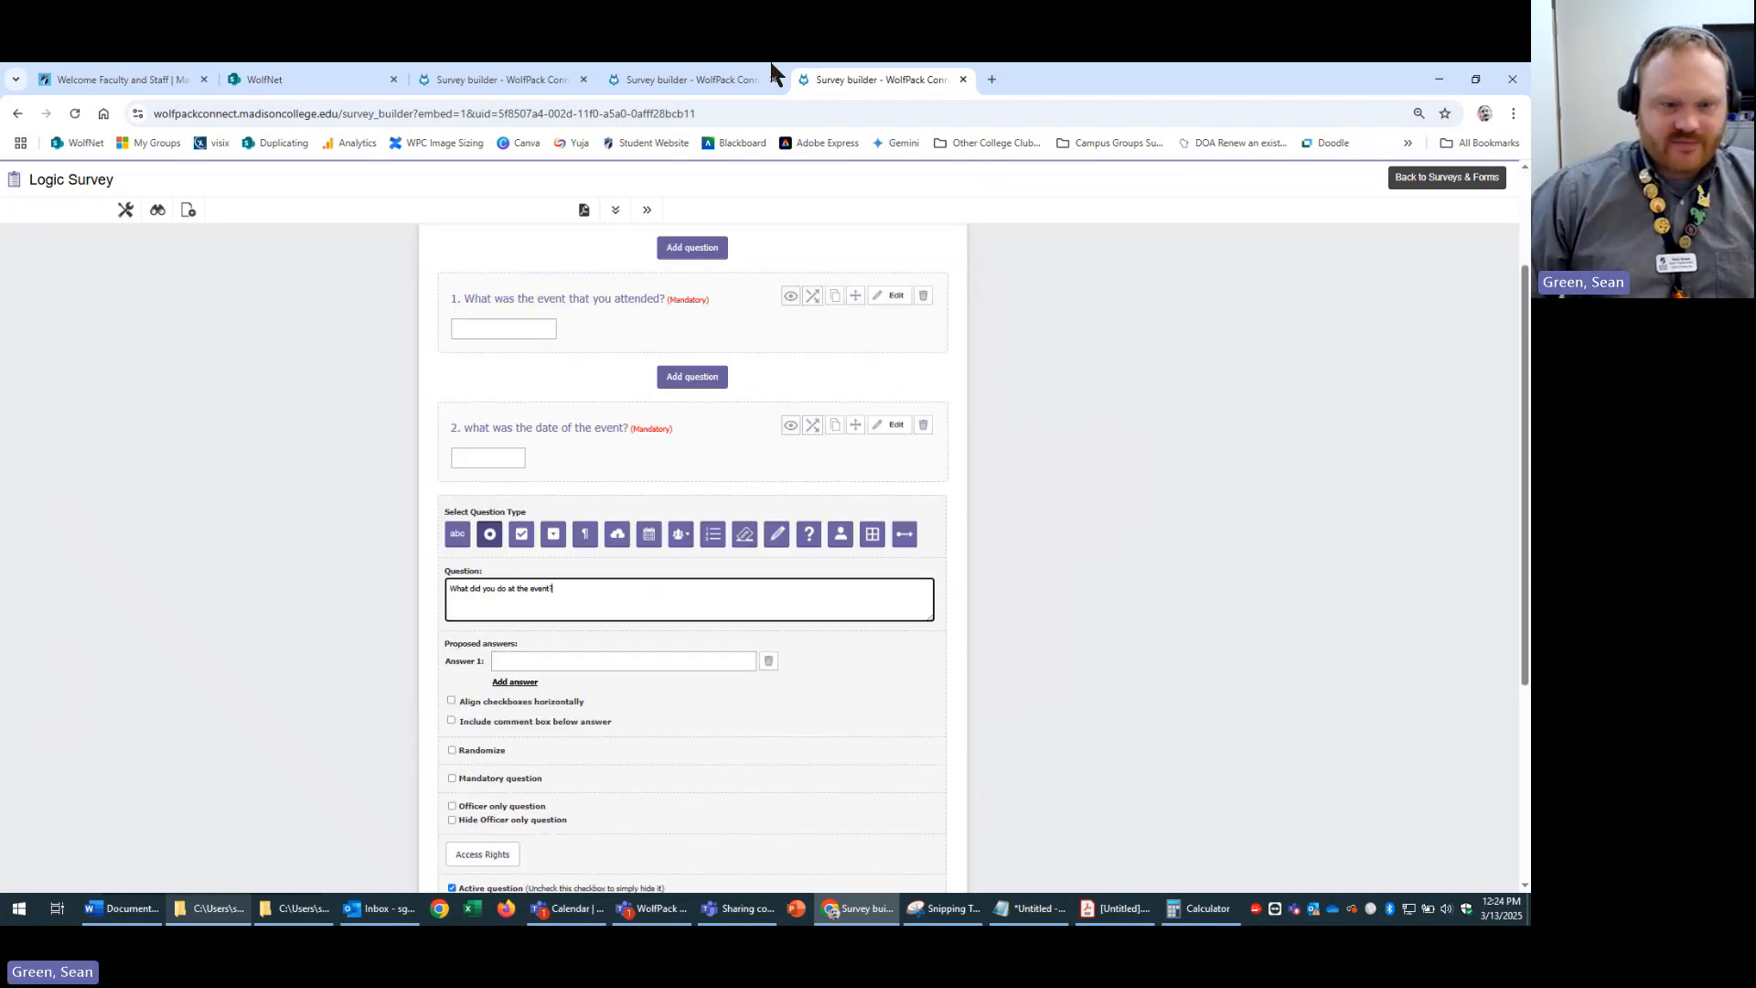
{"action": "left_click", "coordinate": [552, 536]}
{"action": "scroll", "coordinate": [687, 419], "scroll_direction": "down", "scroll_amount": 3}
{"action": "left_click", "coordinate": [757, 355]}
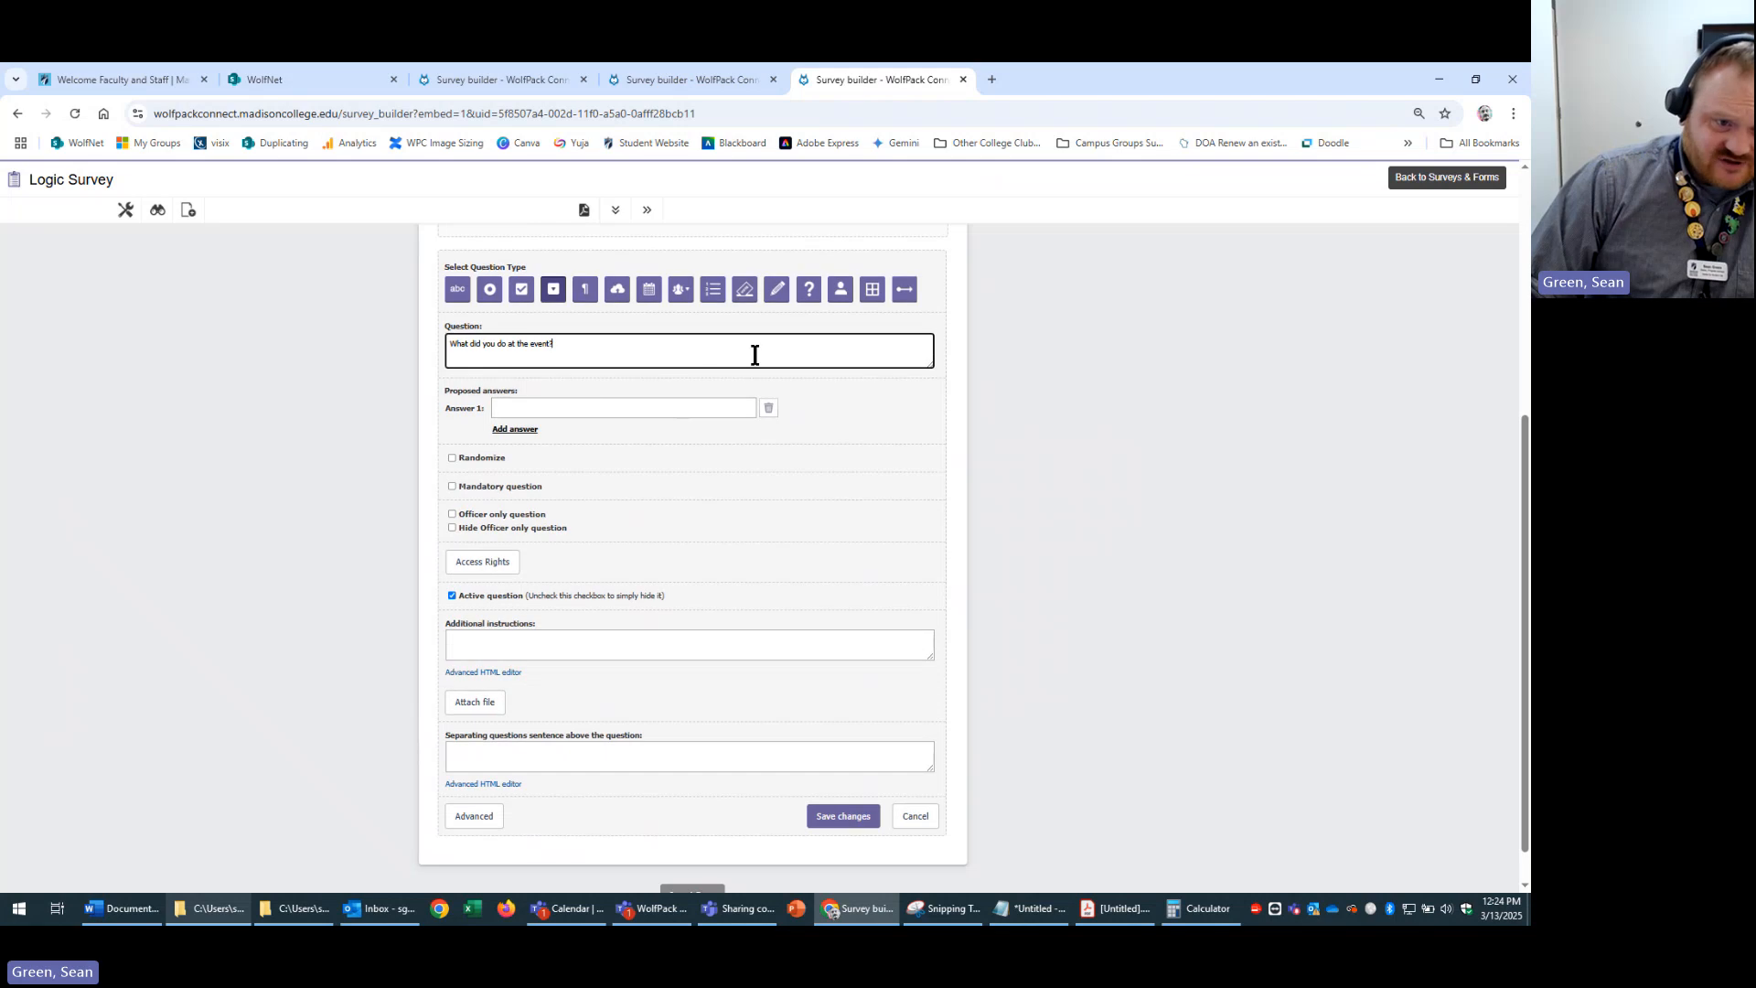
{"action": "left_click", "coordinate": [490, 289]}
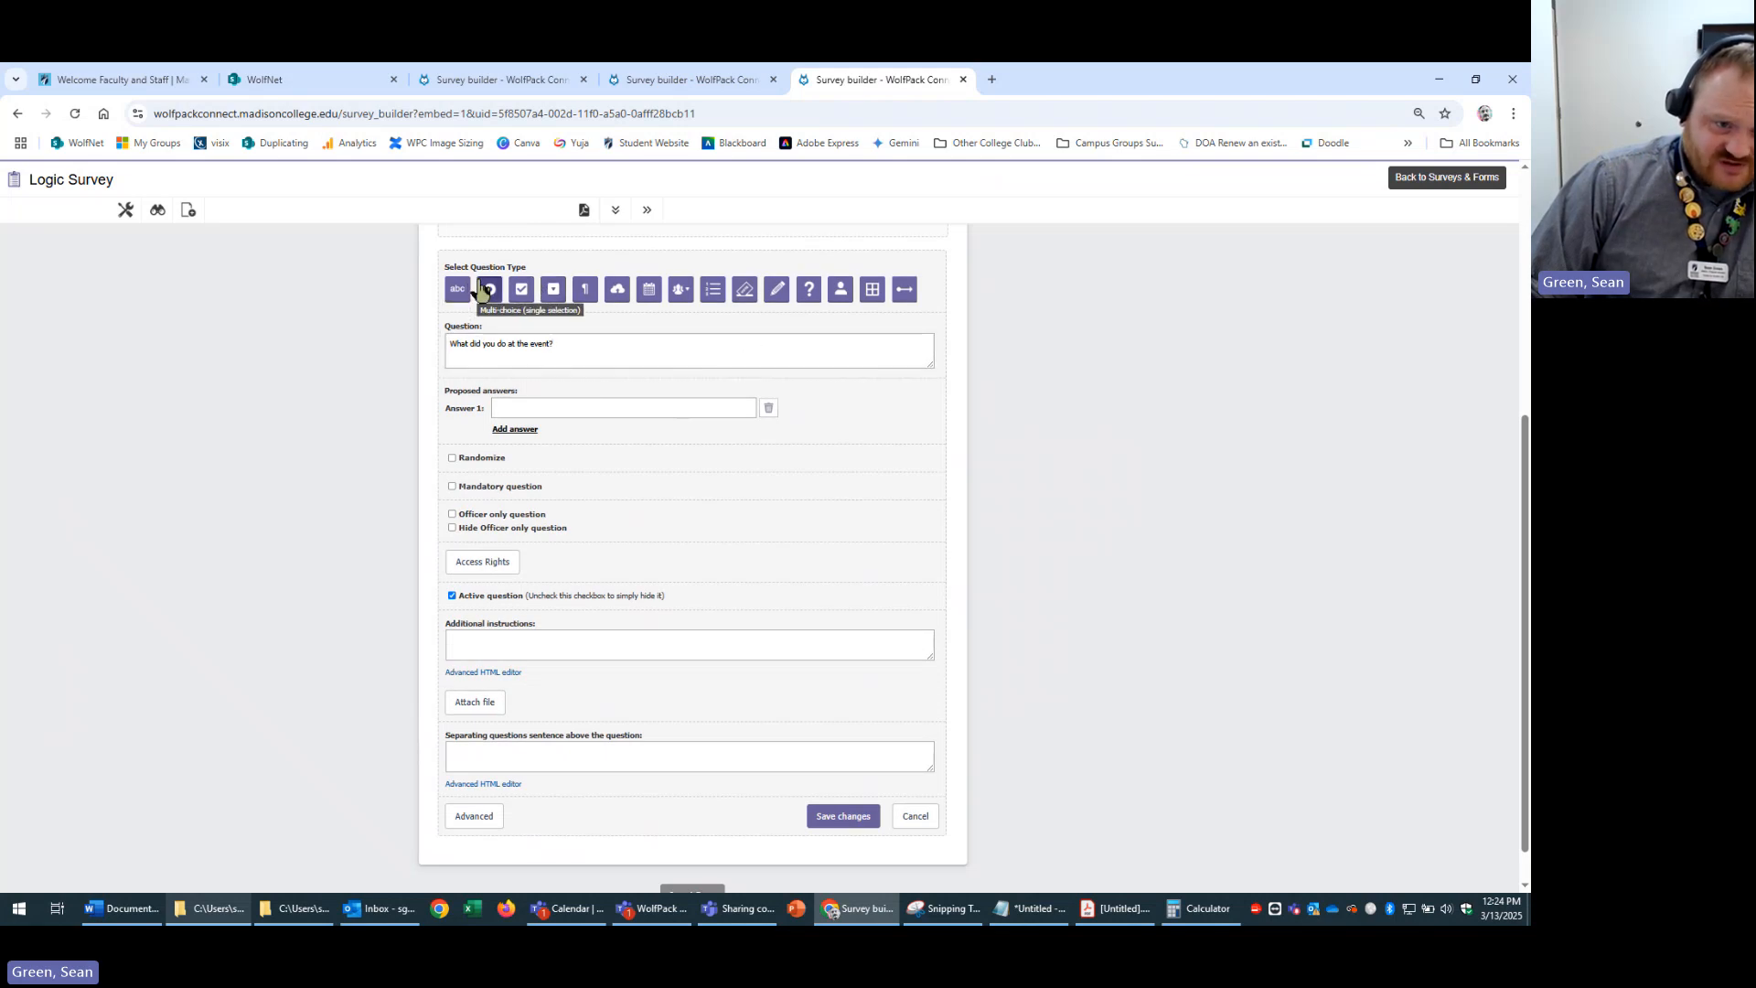
- Copy "Played with activities" from the Word outline and paste it as the first proposed answer in the browser survey
{"action": "left_click", "coordinate": [671, 407]}
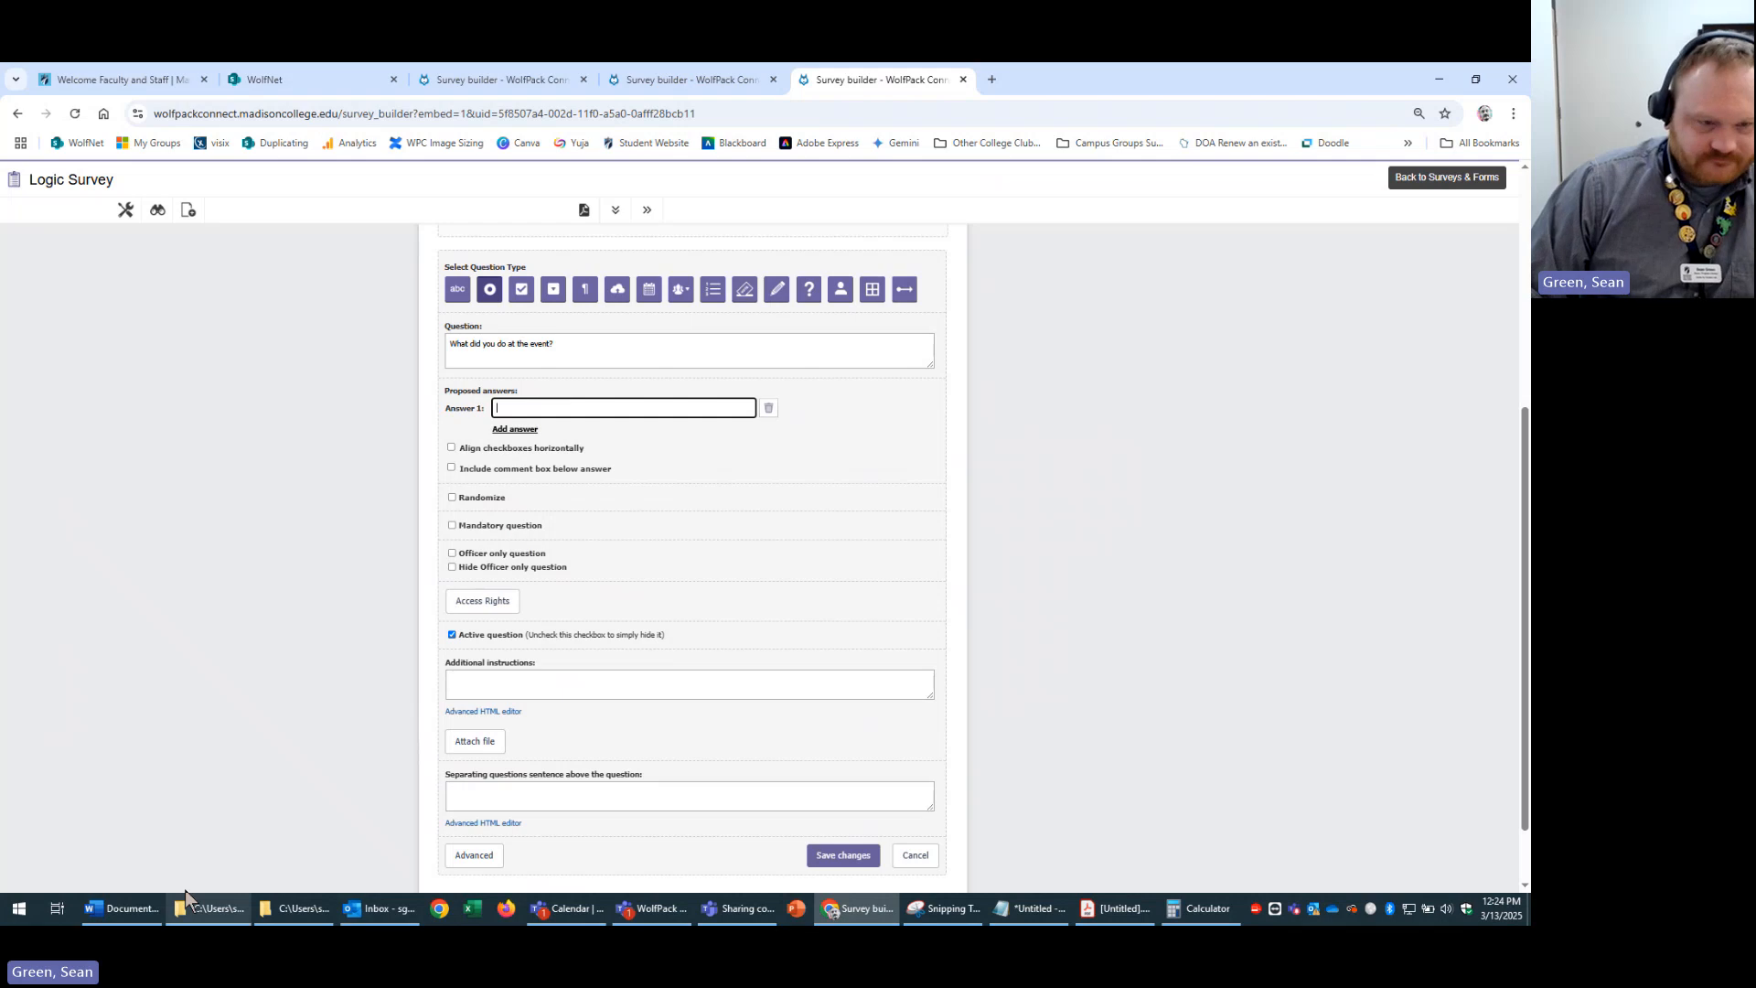
{"action": "key", "text": "alt+Tab"}
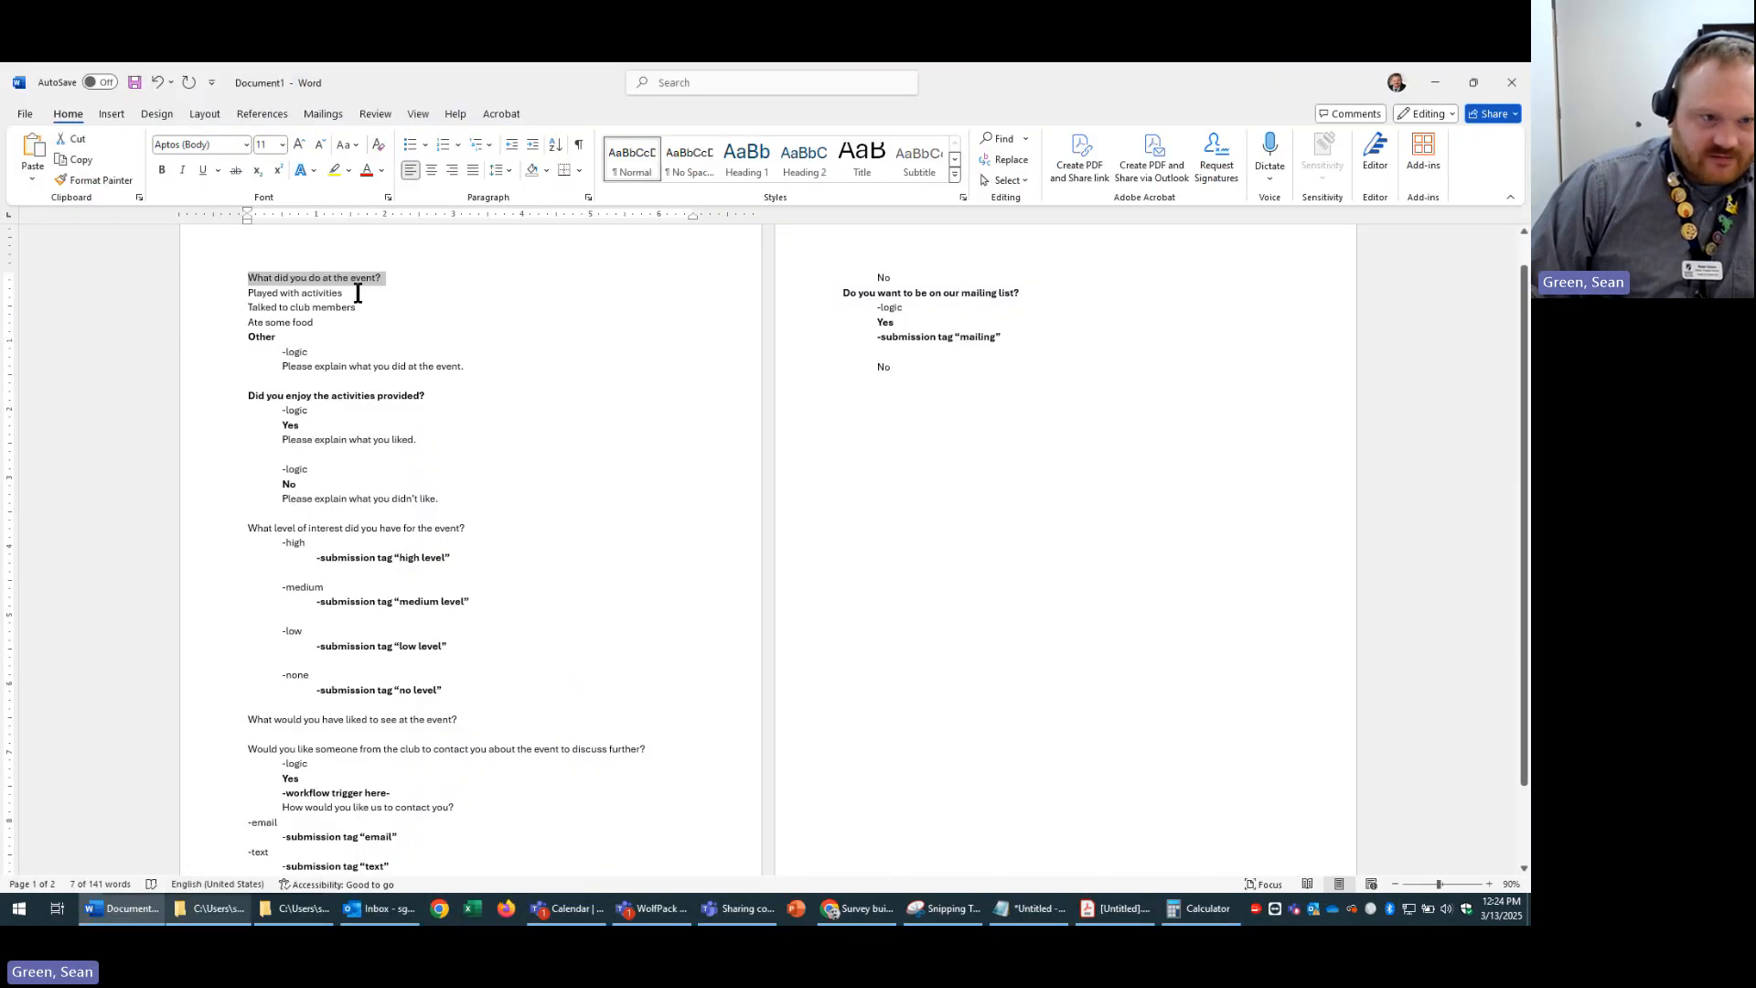
{"action": "left_click", "coordinate": [157, 292]}
{"action": "key", "text": "alt+Tab"}
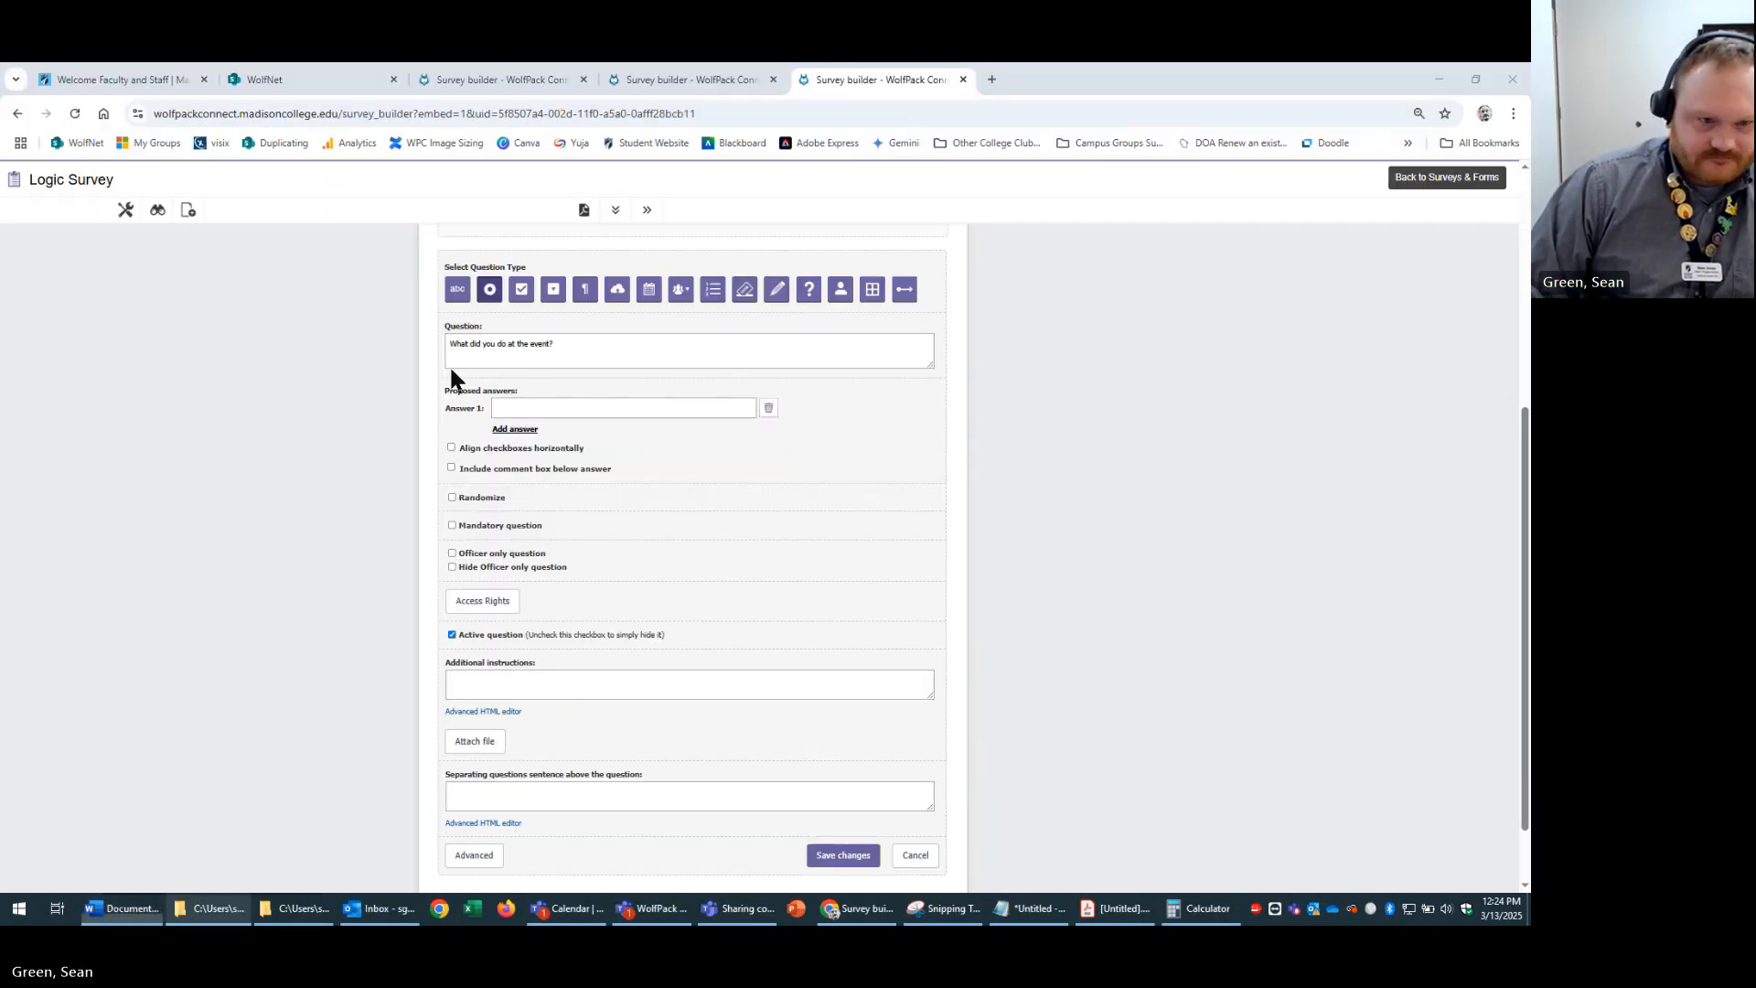
{"action": "key", "text": "ctrl+v"}
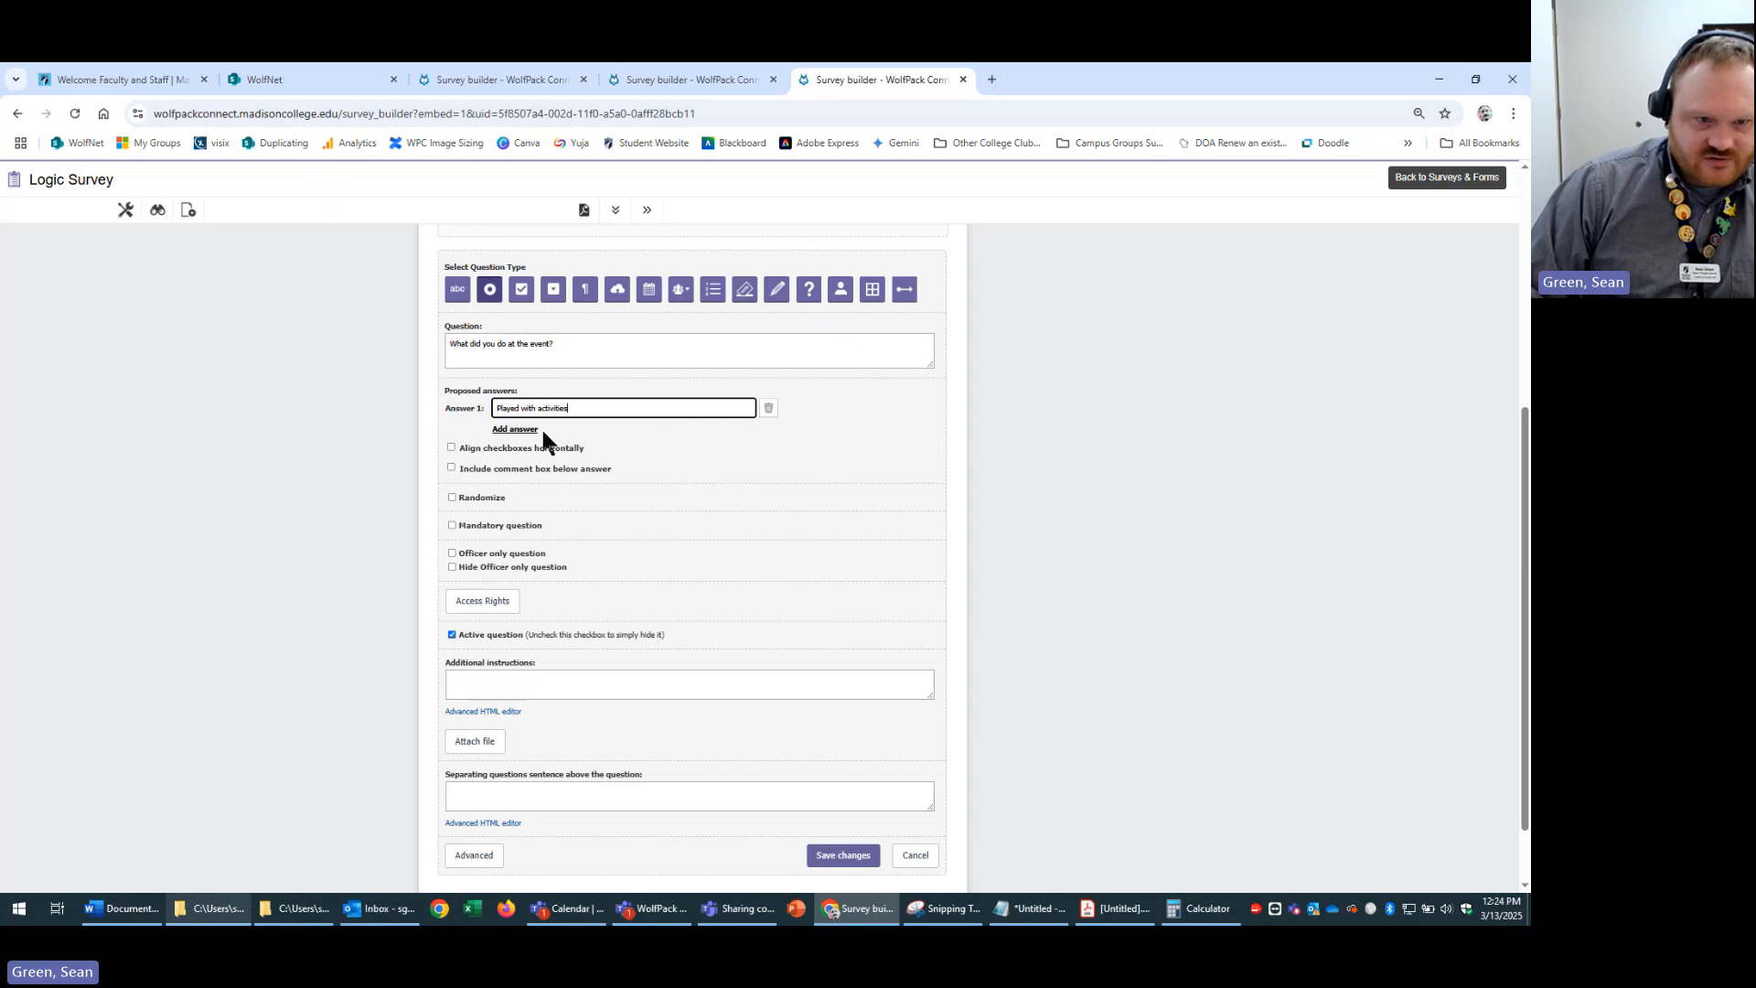
- Add a second answer and fill it with "Talked to club members" copied from the Word outline
{"action": "left_click", "coordinate": [526, 429]}
{"action": "key", "text": "alt+Tab"}
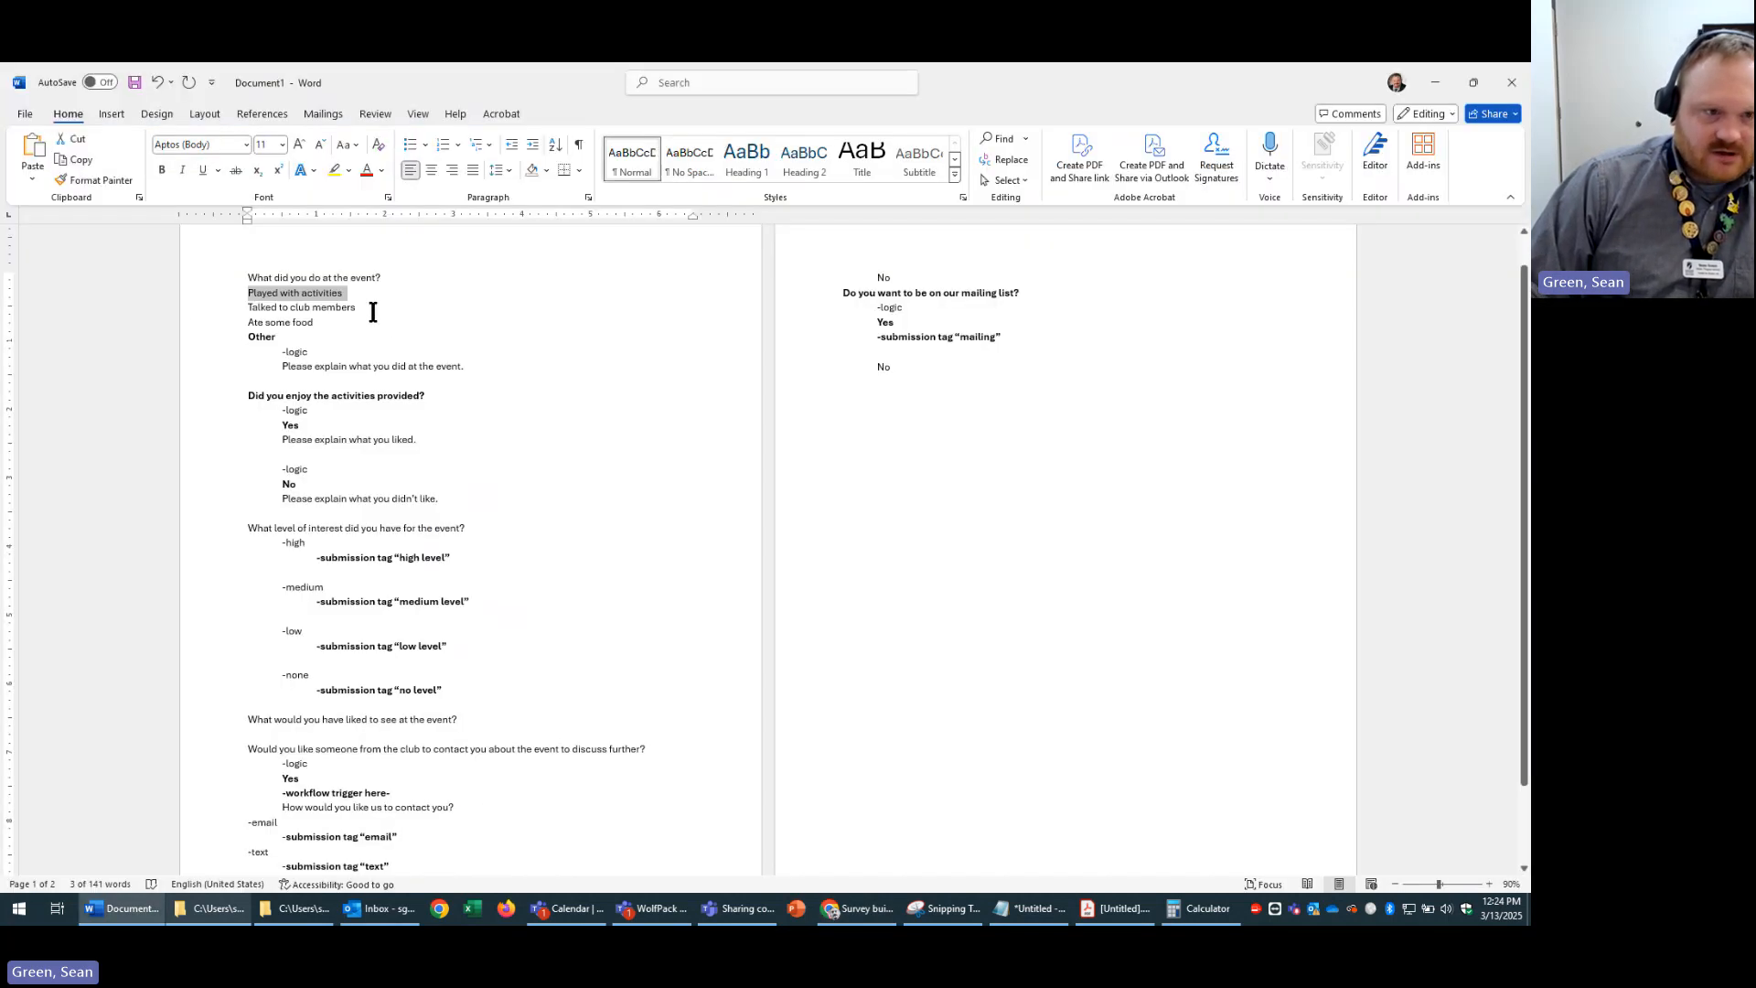
{"action": "left_click", "coordinate": [196, 309]}
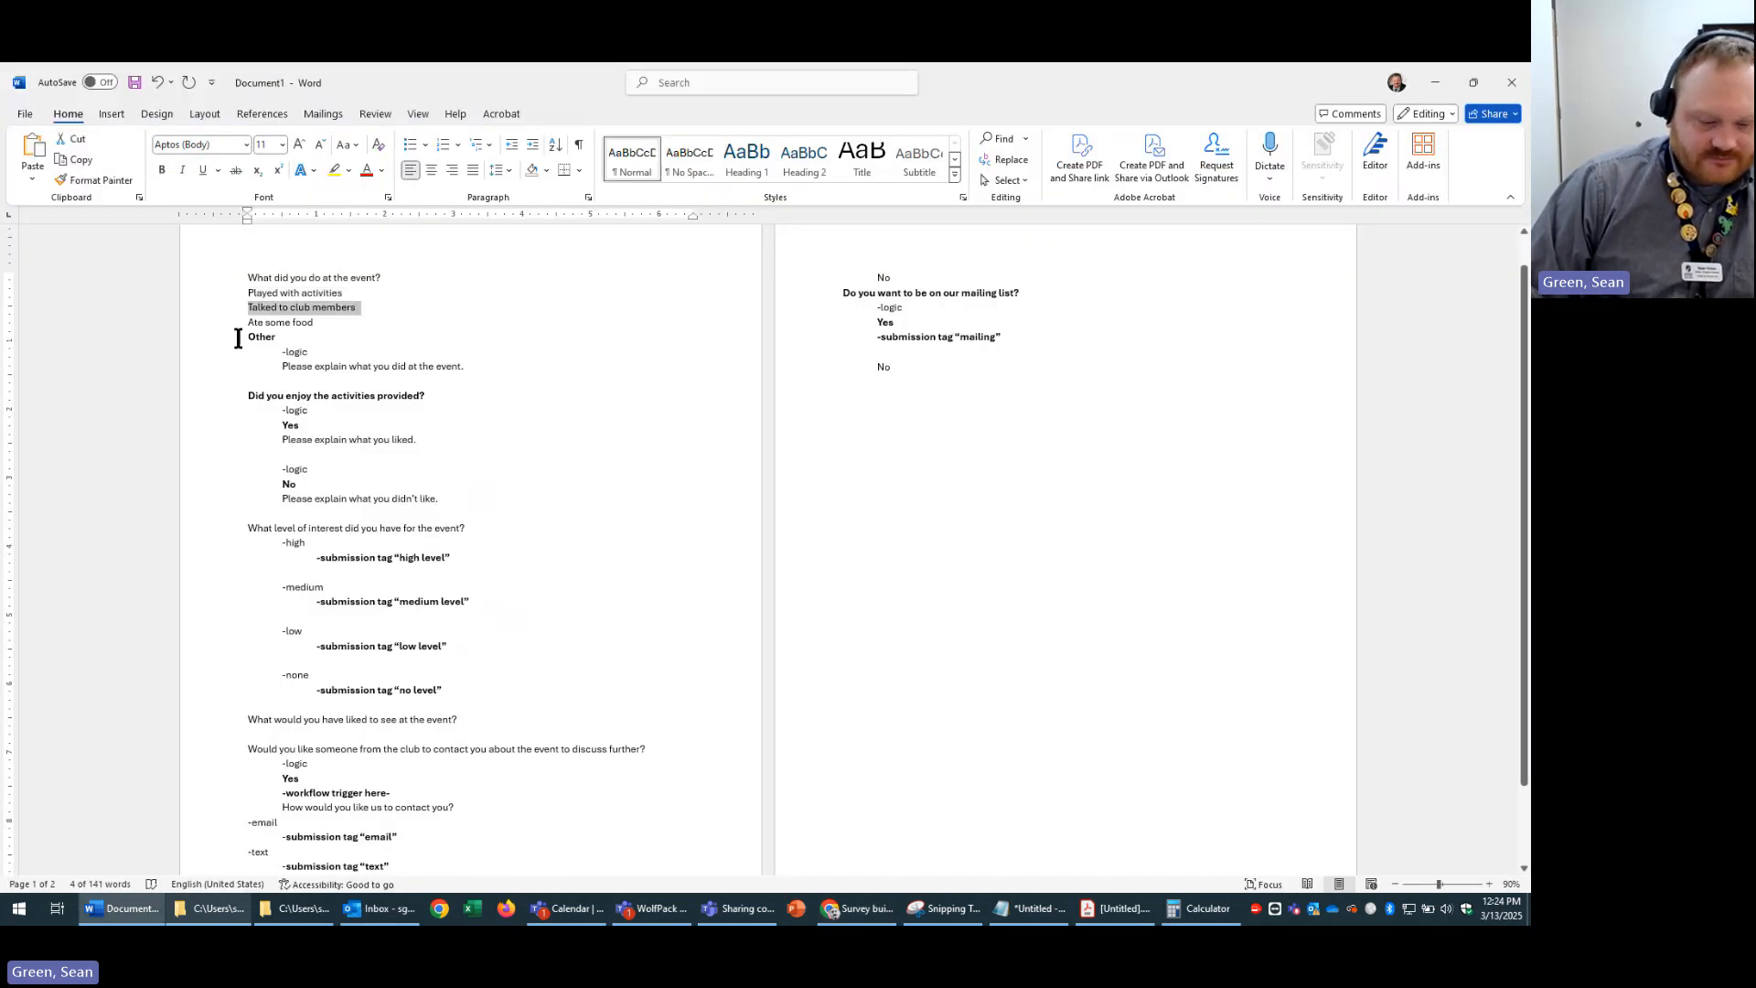
{"action": "key", "text": "alt+Tab"}
{"action": "key", "text": "ctrl+v"}
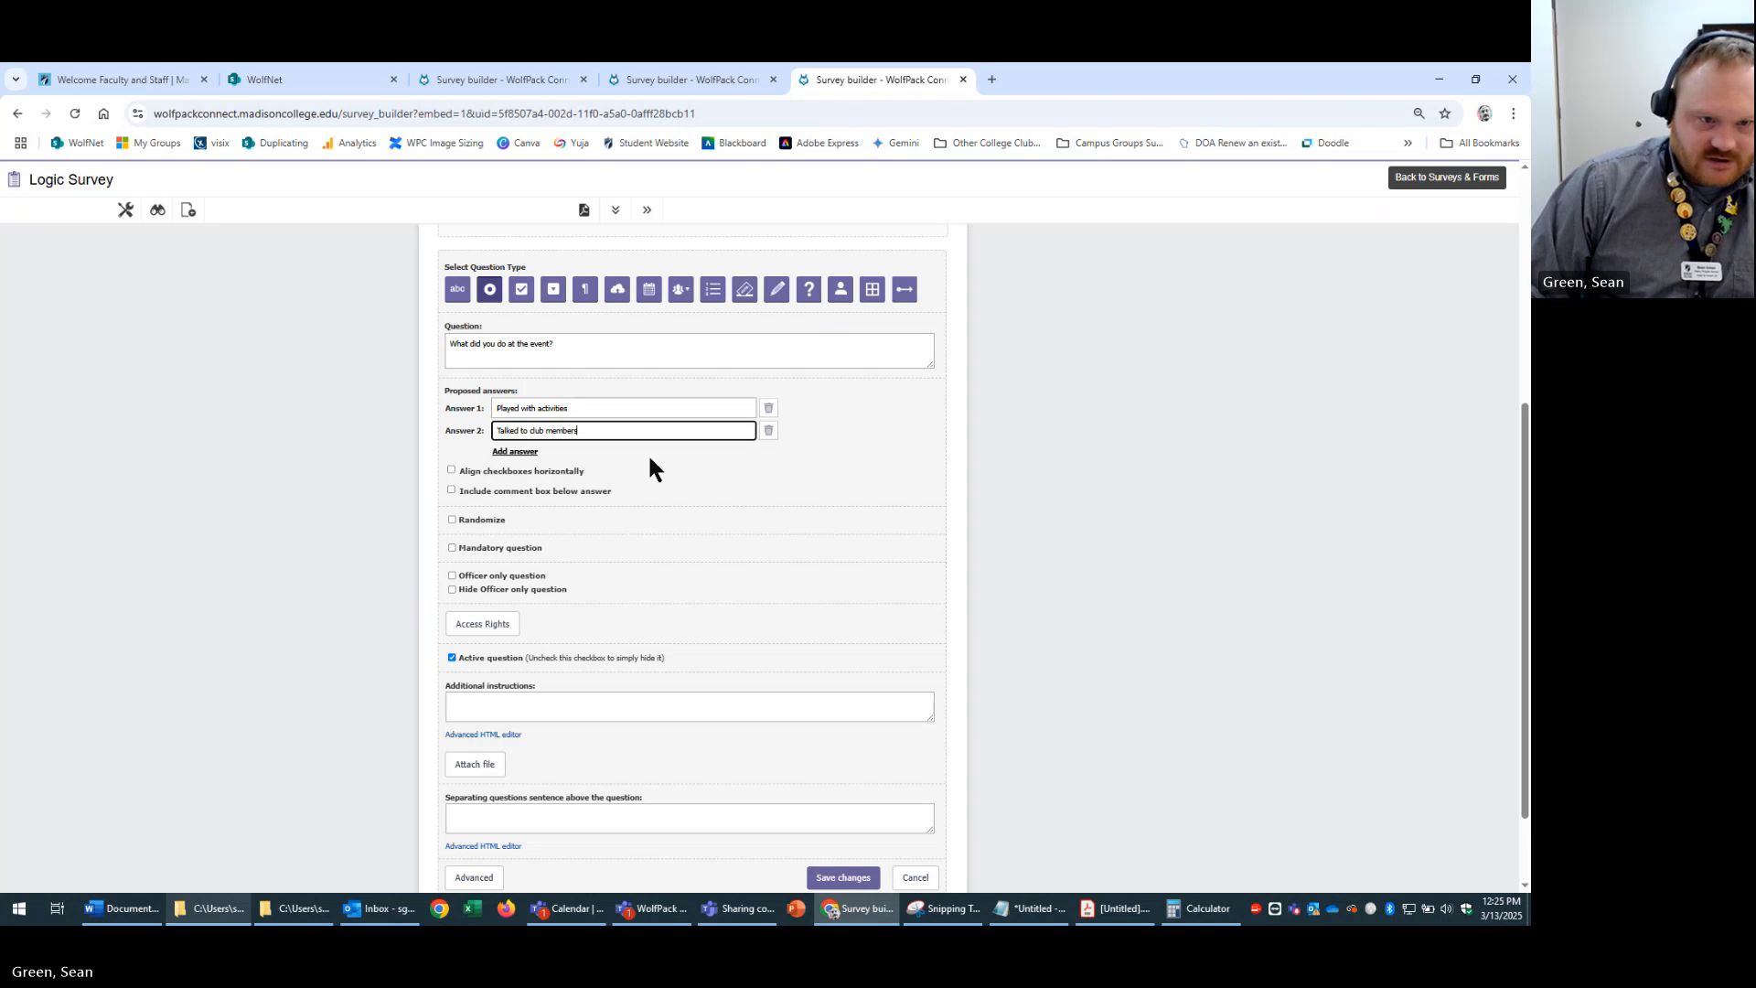
- Add a third answer and fill it with "Ate some food" copied from the Word outline
{"action": "left_click", "coordinate": [519, 452]}
{"action": "key", "text": "alt+Tab"}
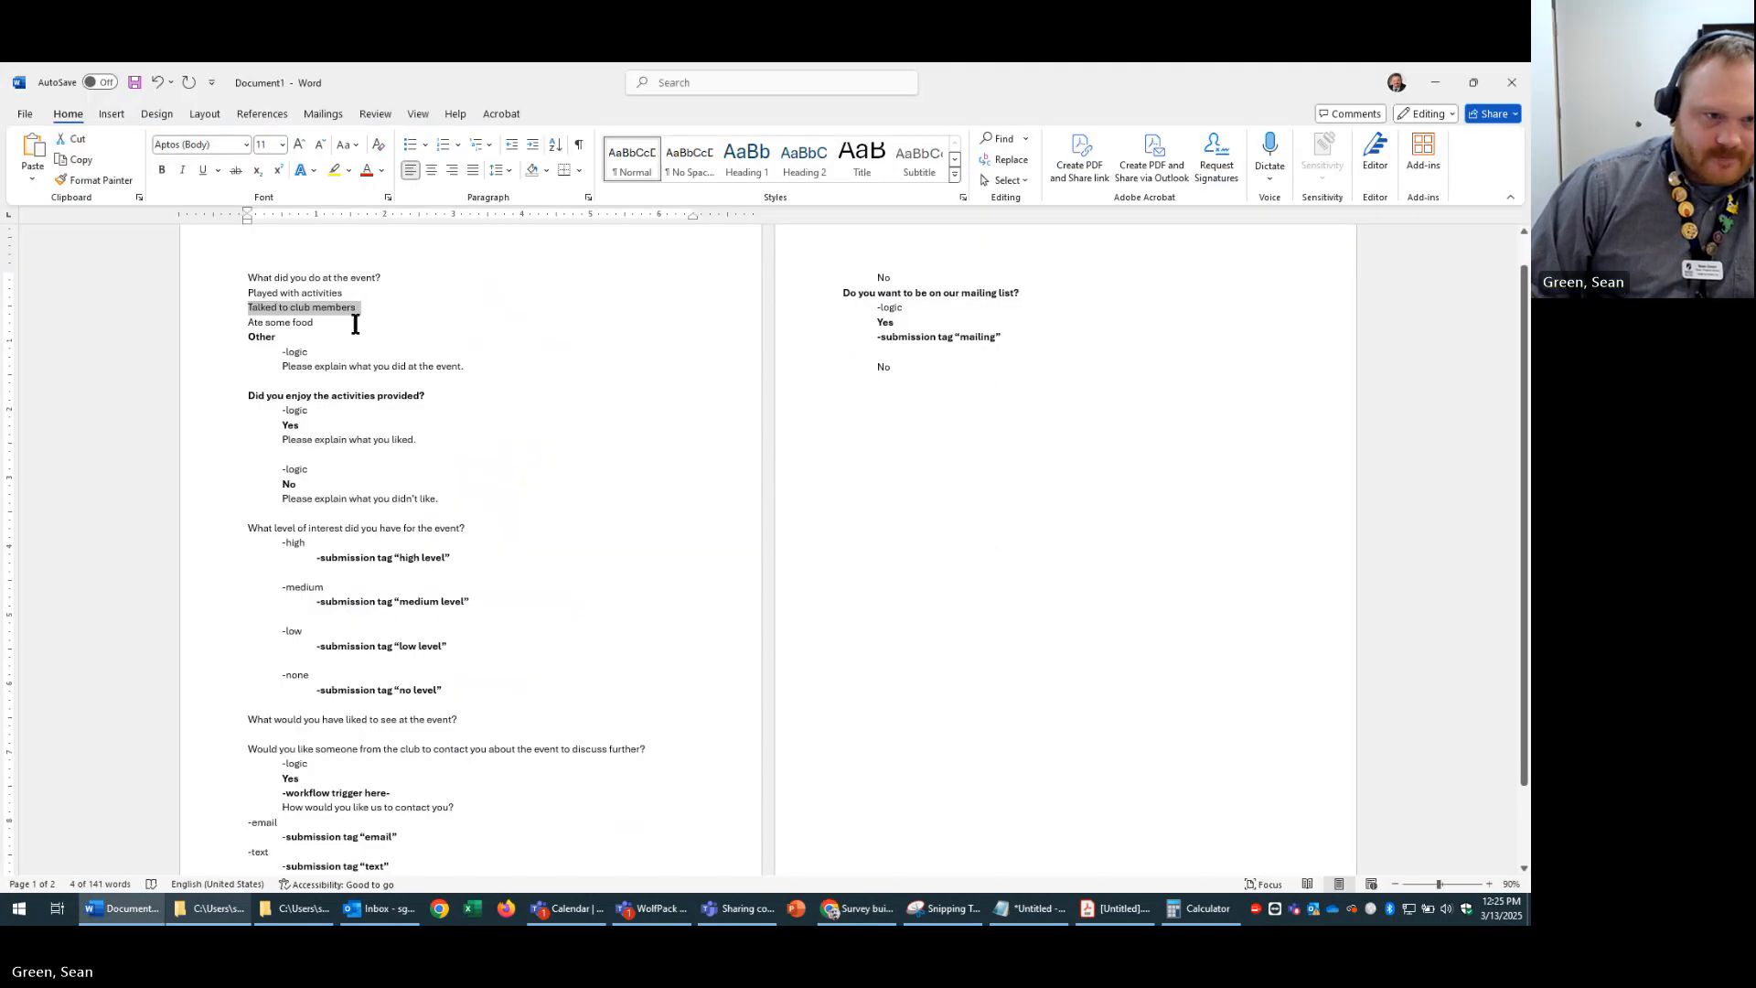
{"action": "left_click", "coordinate": [185, 324]}
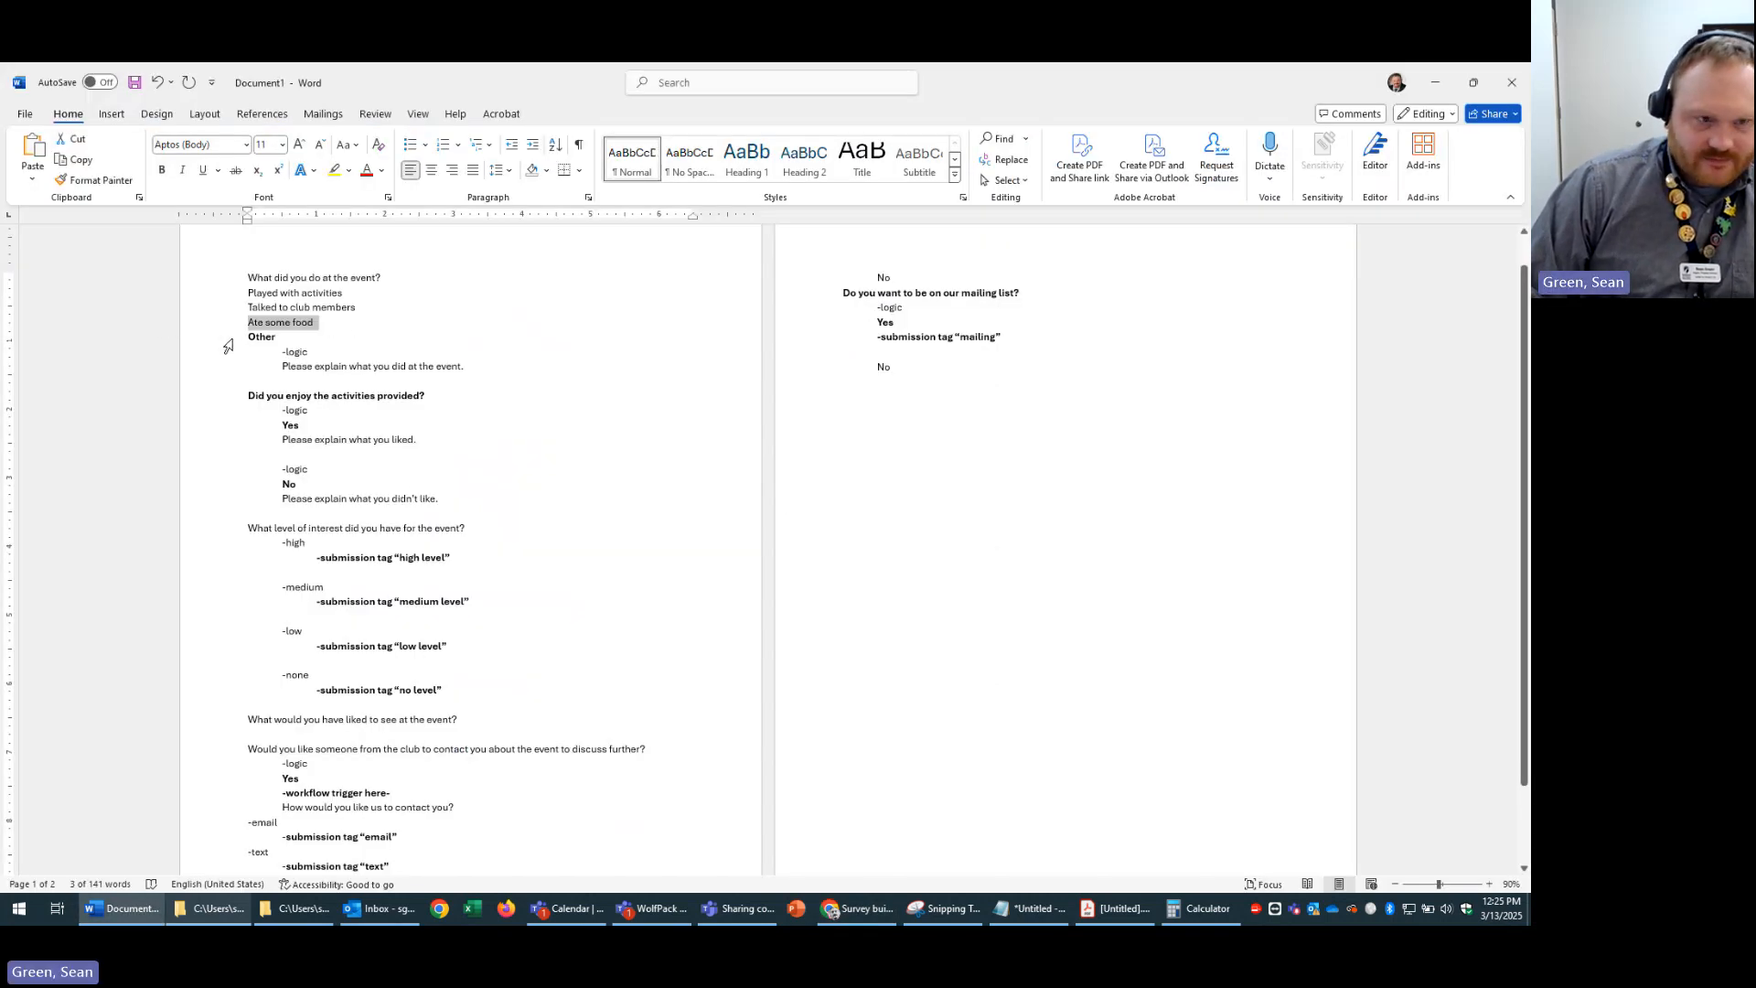
{"action": "key", "text": "alt+Tab"}
{"action": "left_click", "coordinate": [615, 454]}
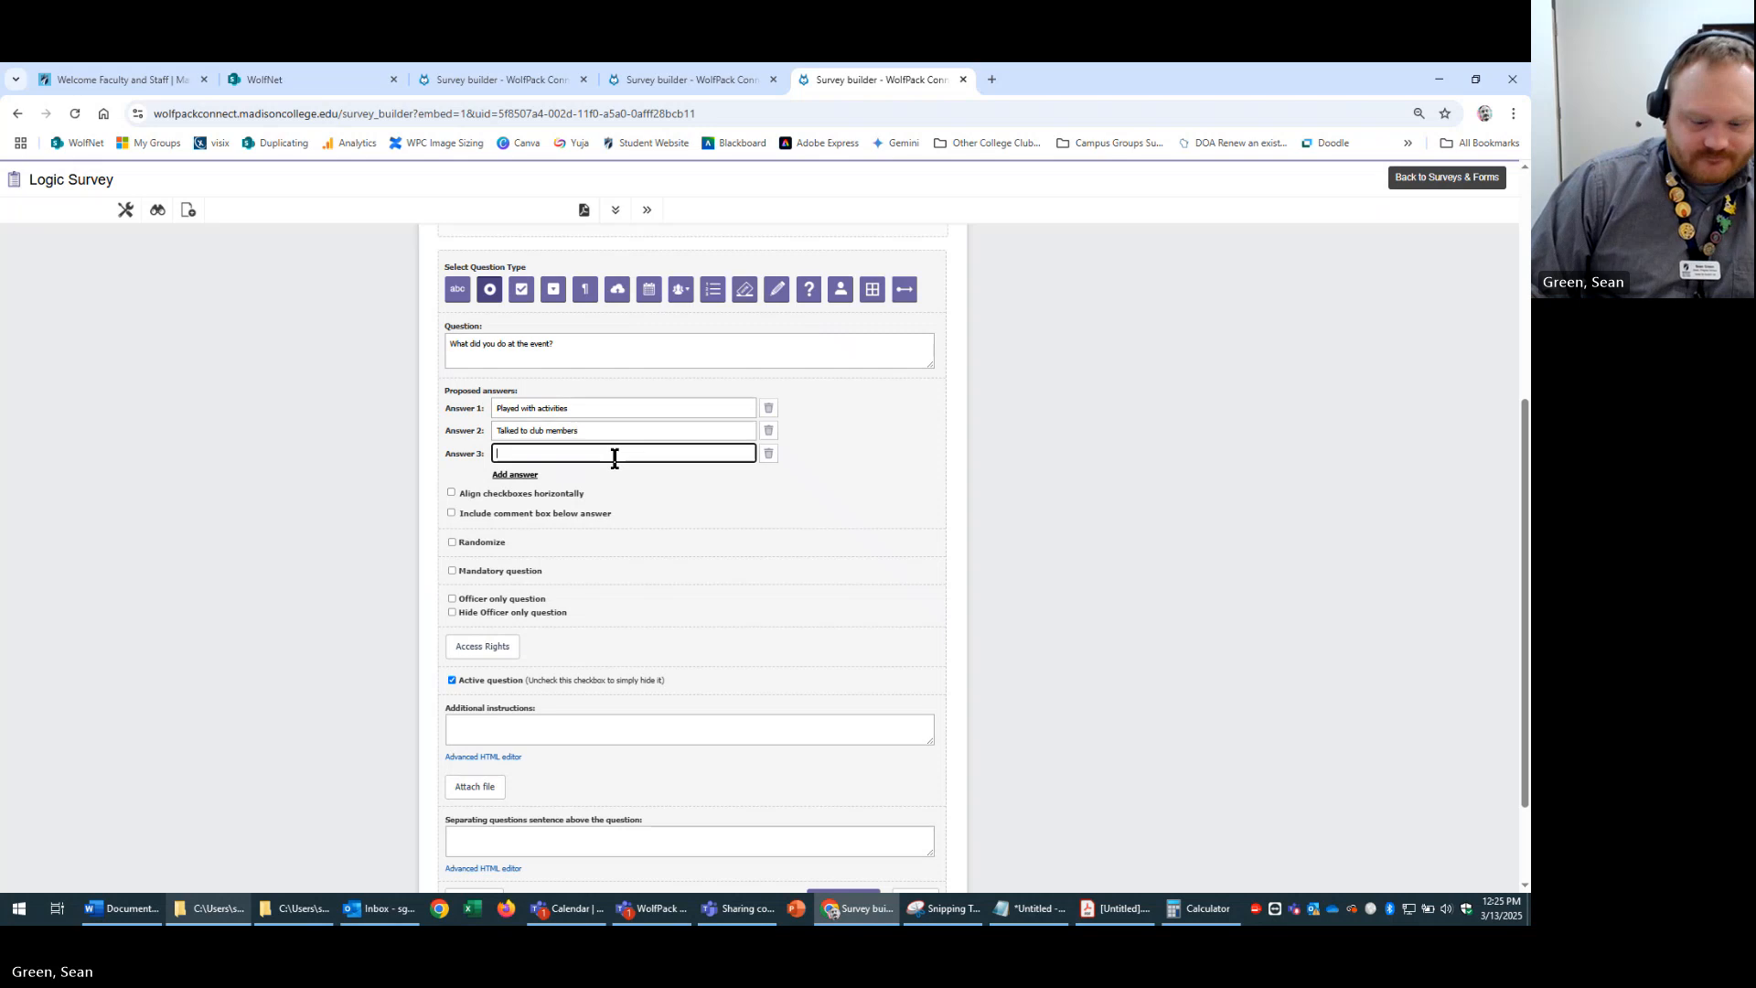
{"action": "key", "text": "ctrl+v"}
- Add a fourth proposed answer reading "Other"
{"action": "left_click", "coordinate": [534, 474]}
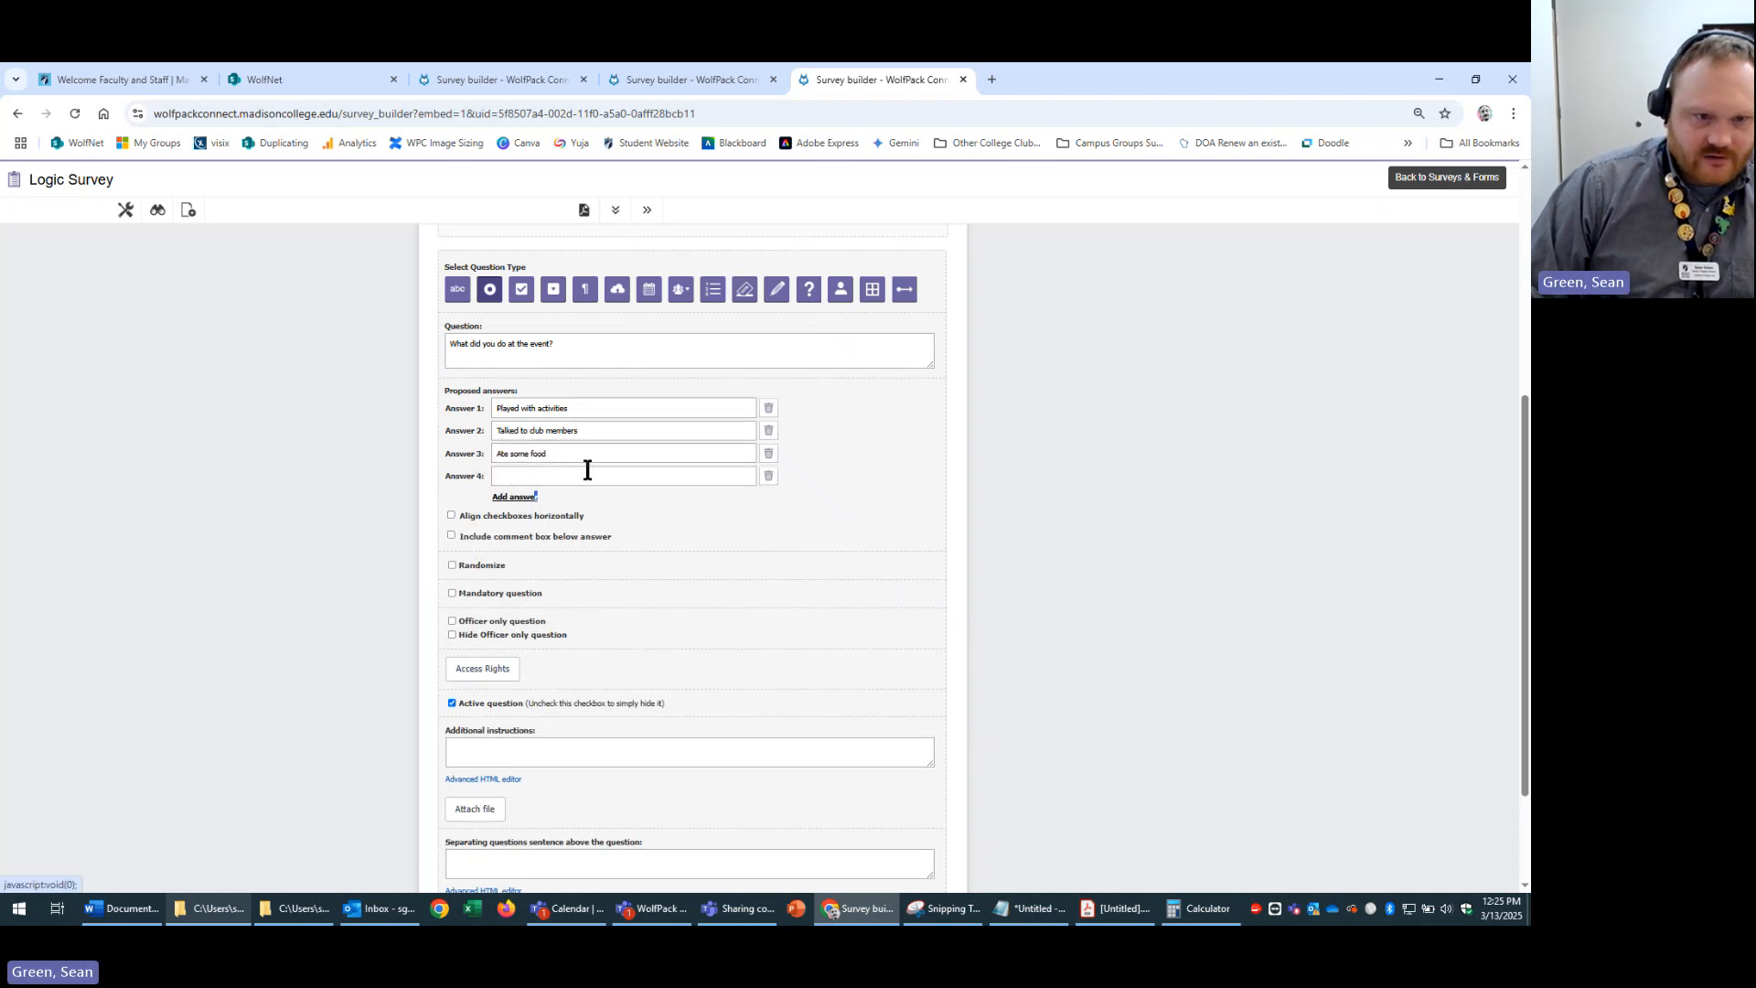
{"action": "left_click", "coordinate": [589, 475]}
{"action": "type", "text": "Other"}
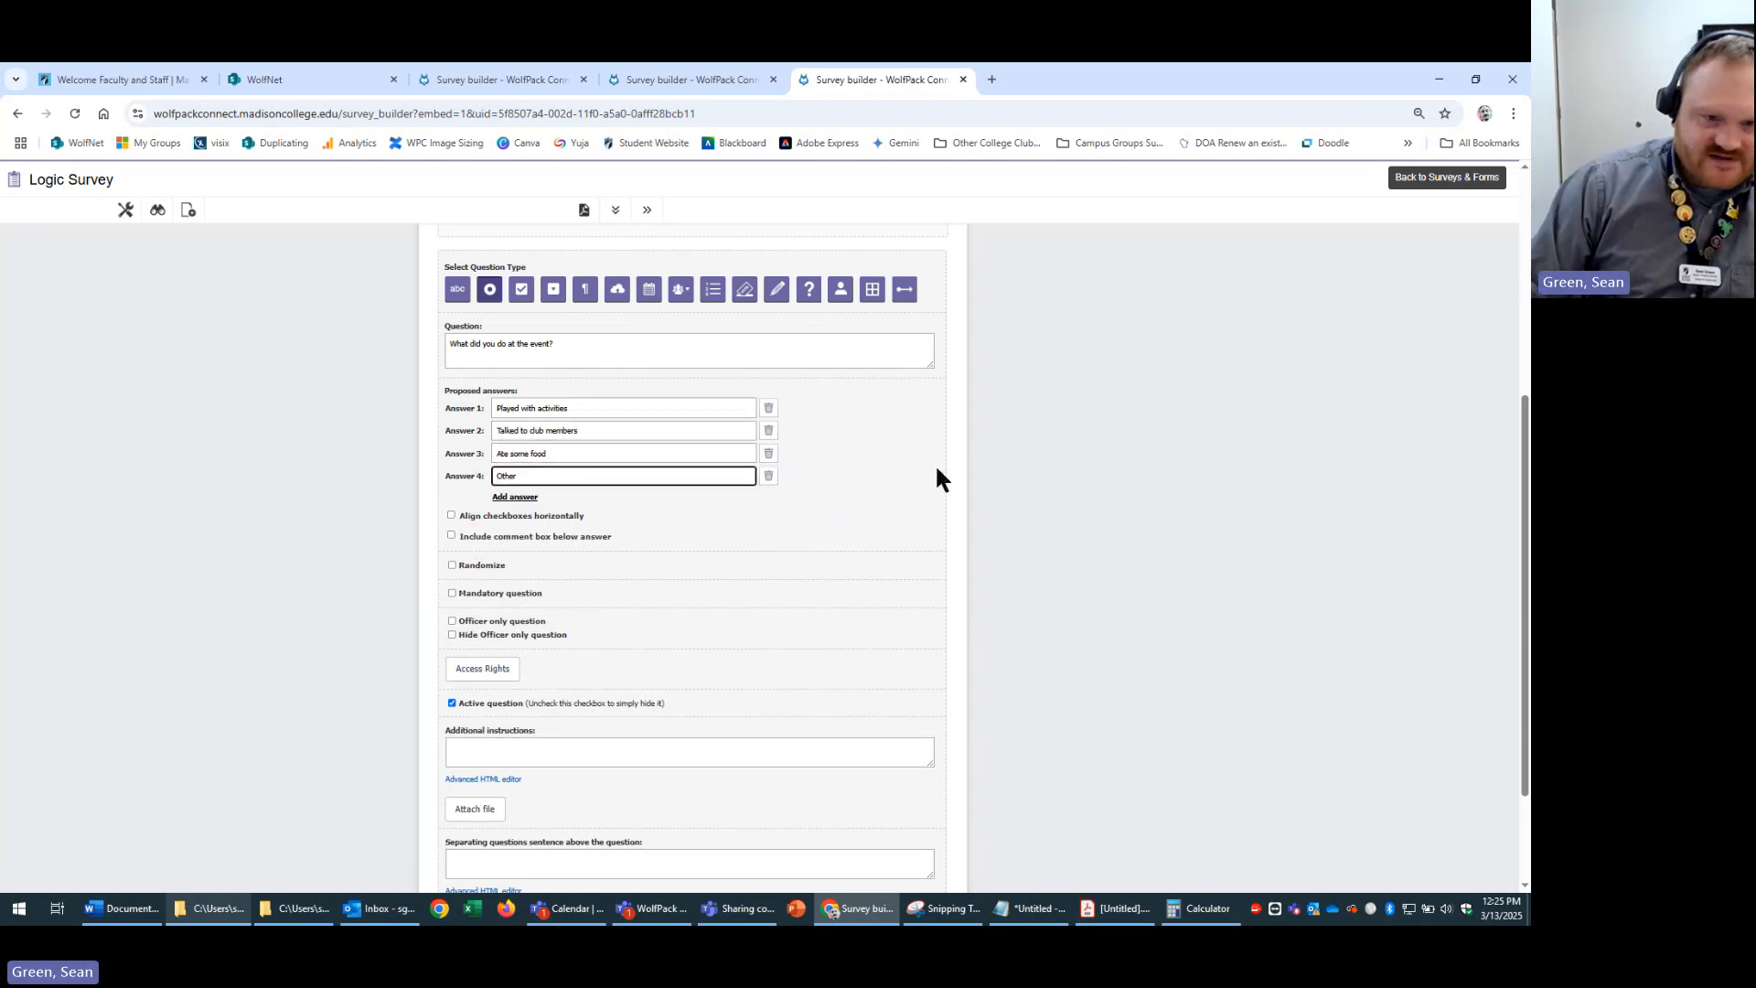
{"action": "left_click", "coordinate": [936, 469]}
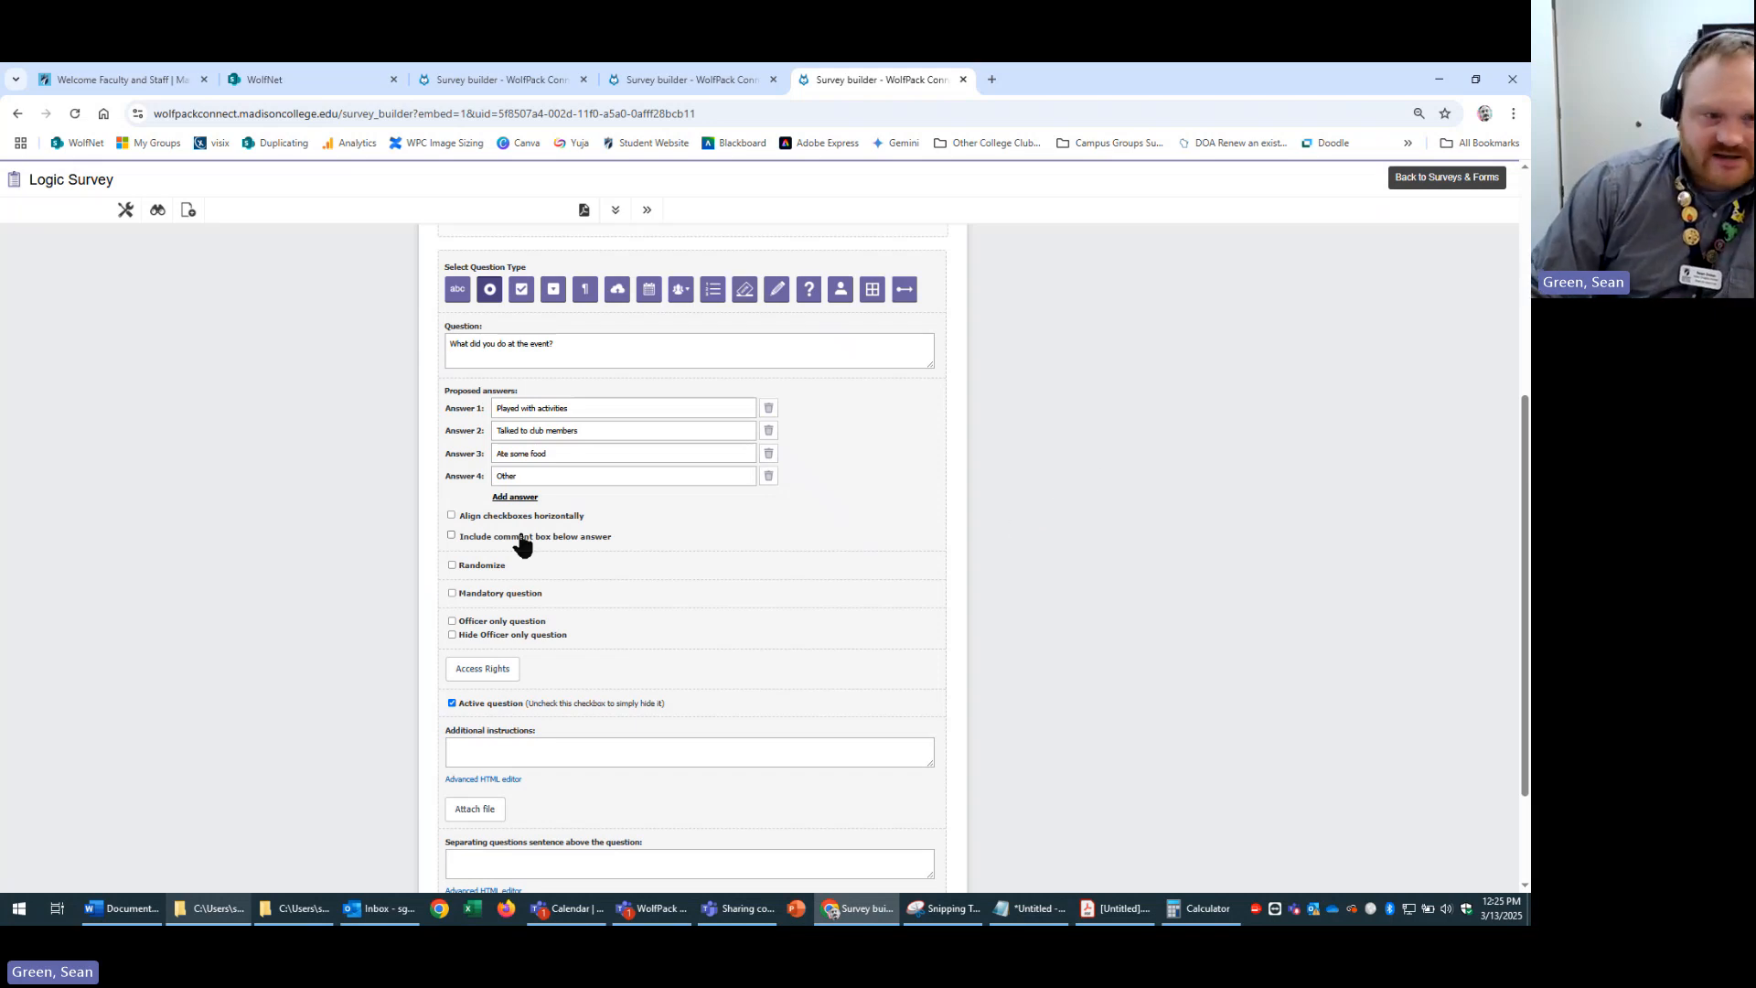
- Make the "What did you do at the event?" question mandatory and save it
{"action": "left_click", "coordinate": [484, 594]}
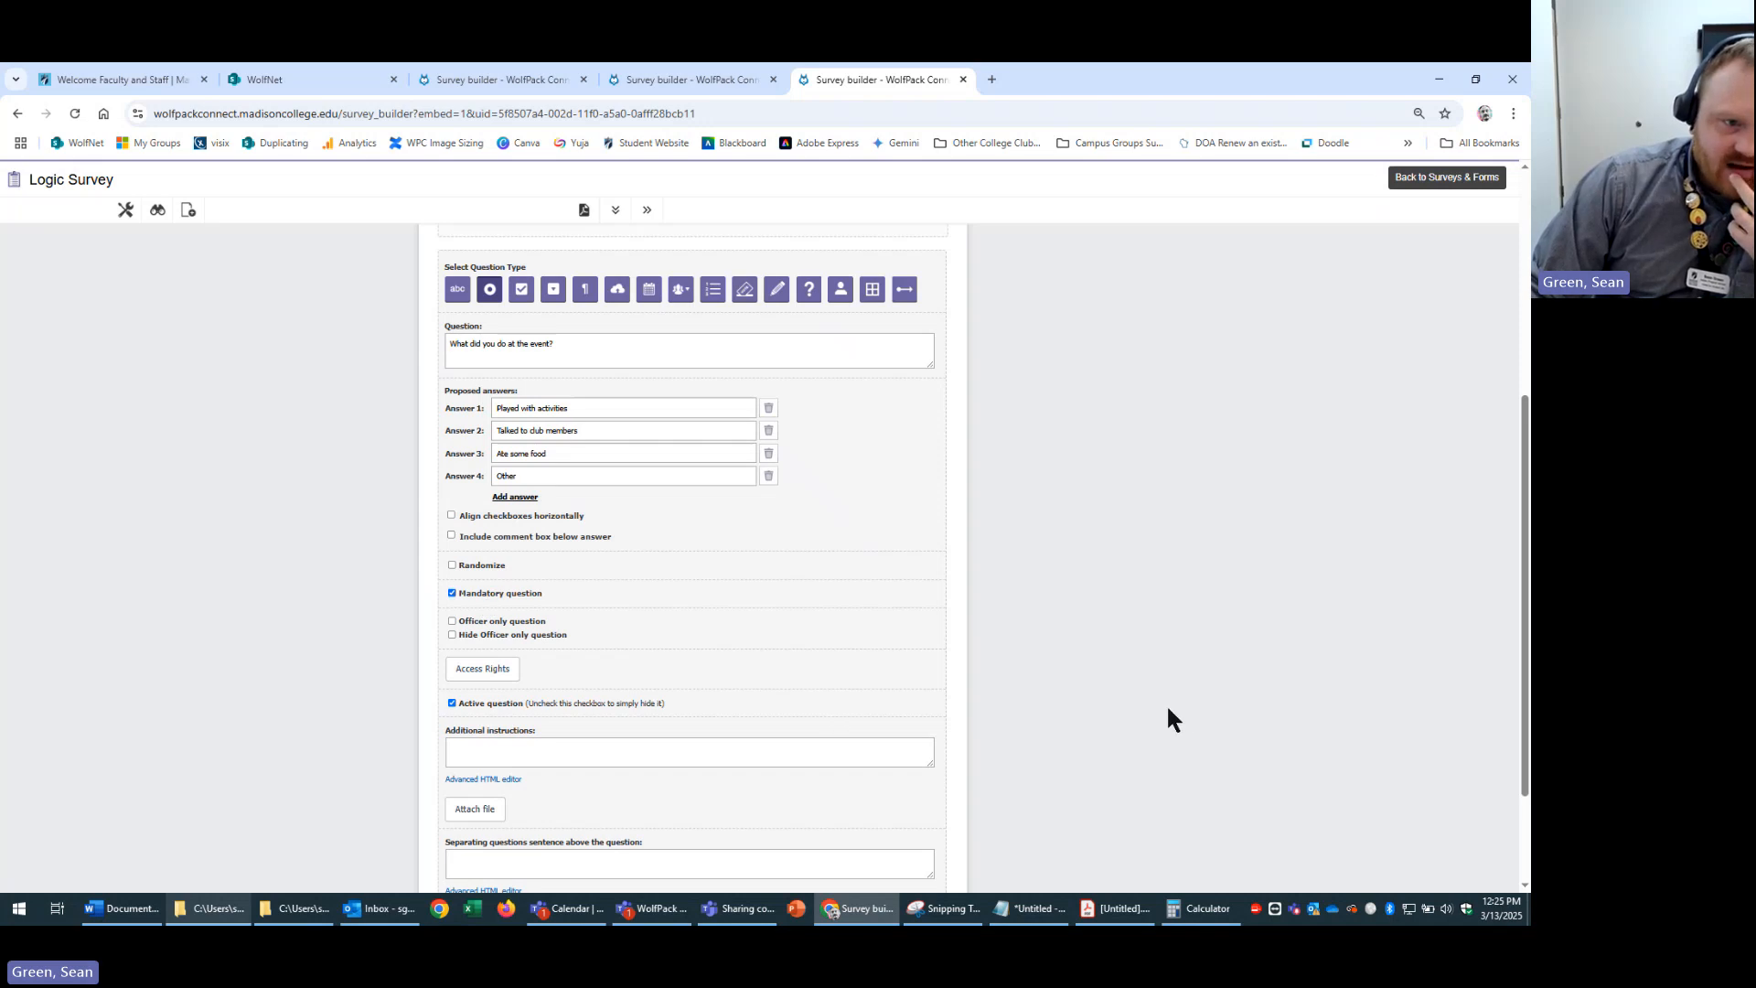
{"action": "scroll", "coordinate": [1097, 732], "scroll_direction": "down", "scroll_amount": 2}
{"action": "left_click", "coordinate": [846, 776]}
{"action": "left_click", "coordinate": [1092, 559]}
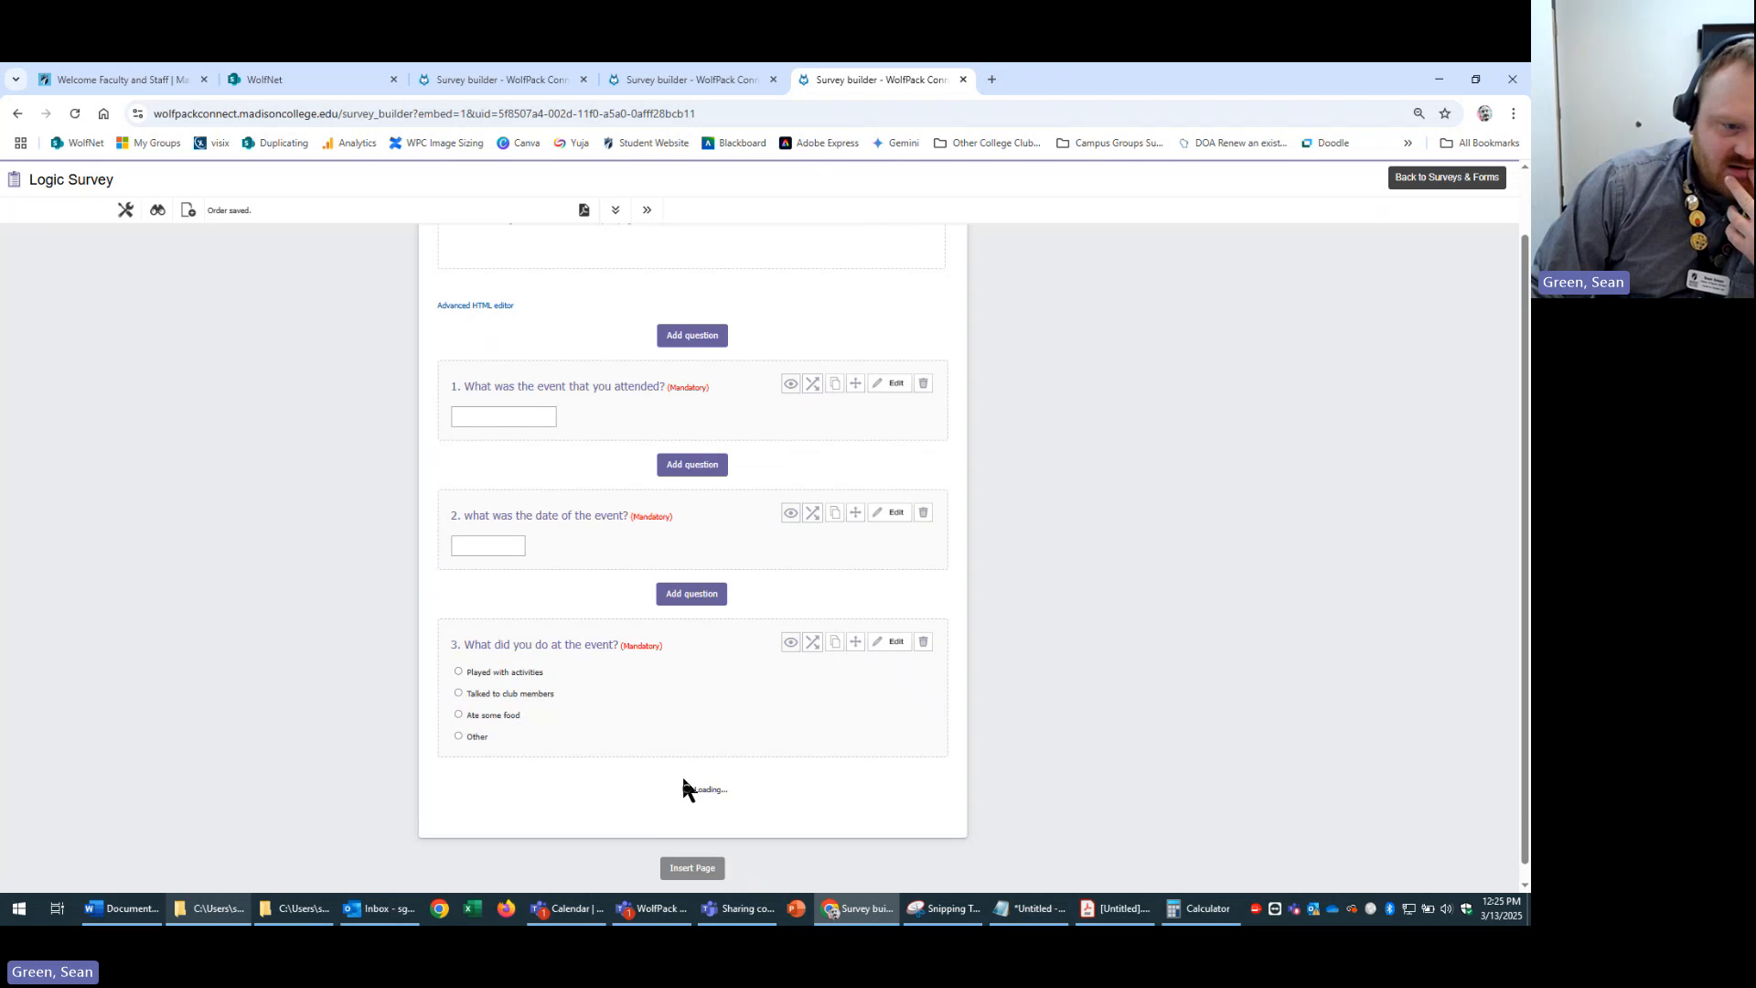
- Add a question below question 3 with the text "Please explain what you did at the event." copied from the Word outline, removing the leading space
{"action": "left_click", "coordinate": [693, 780]}
{"action": "left_click", "coordinate": [597, 557]}
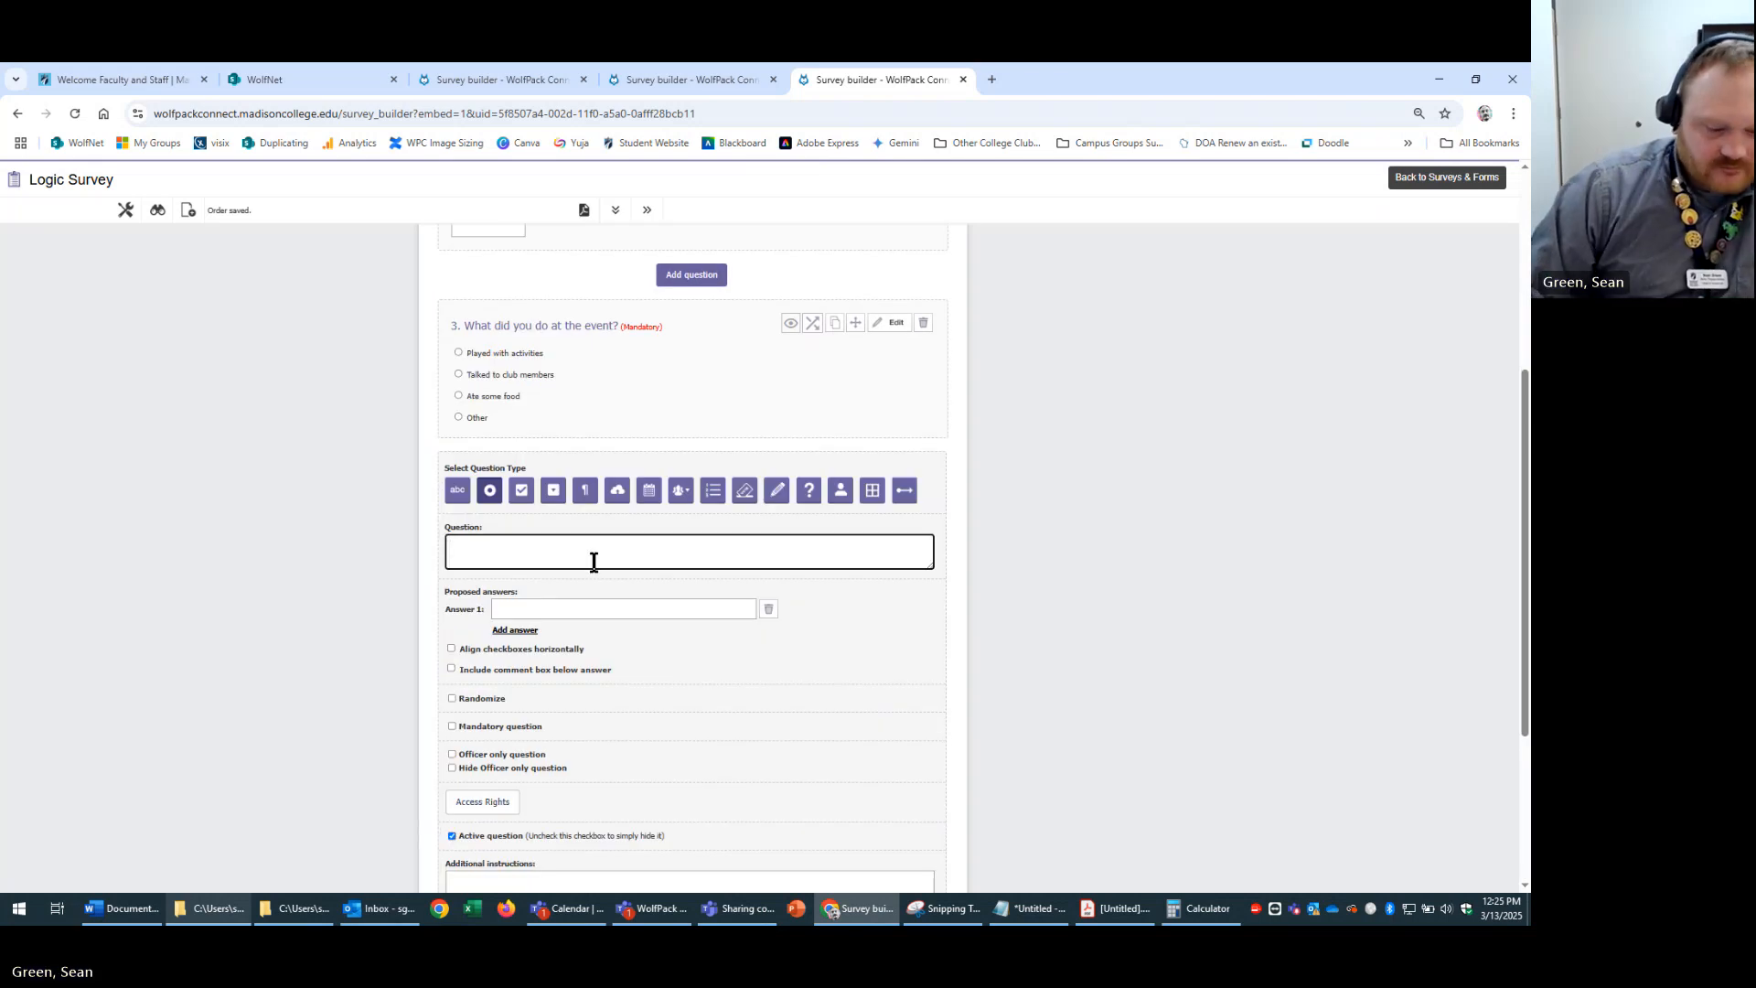
{"action": "key", "text": "alt+Tab"}
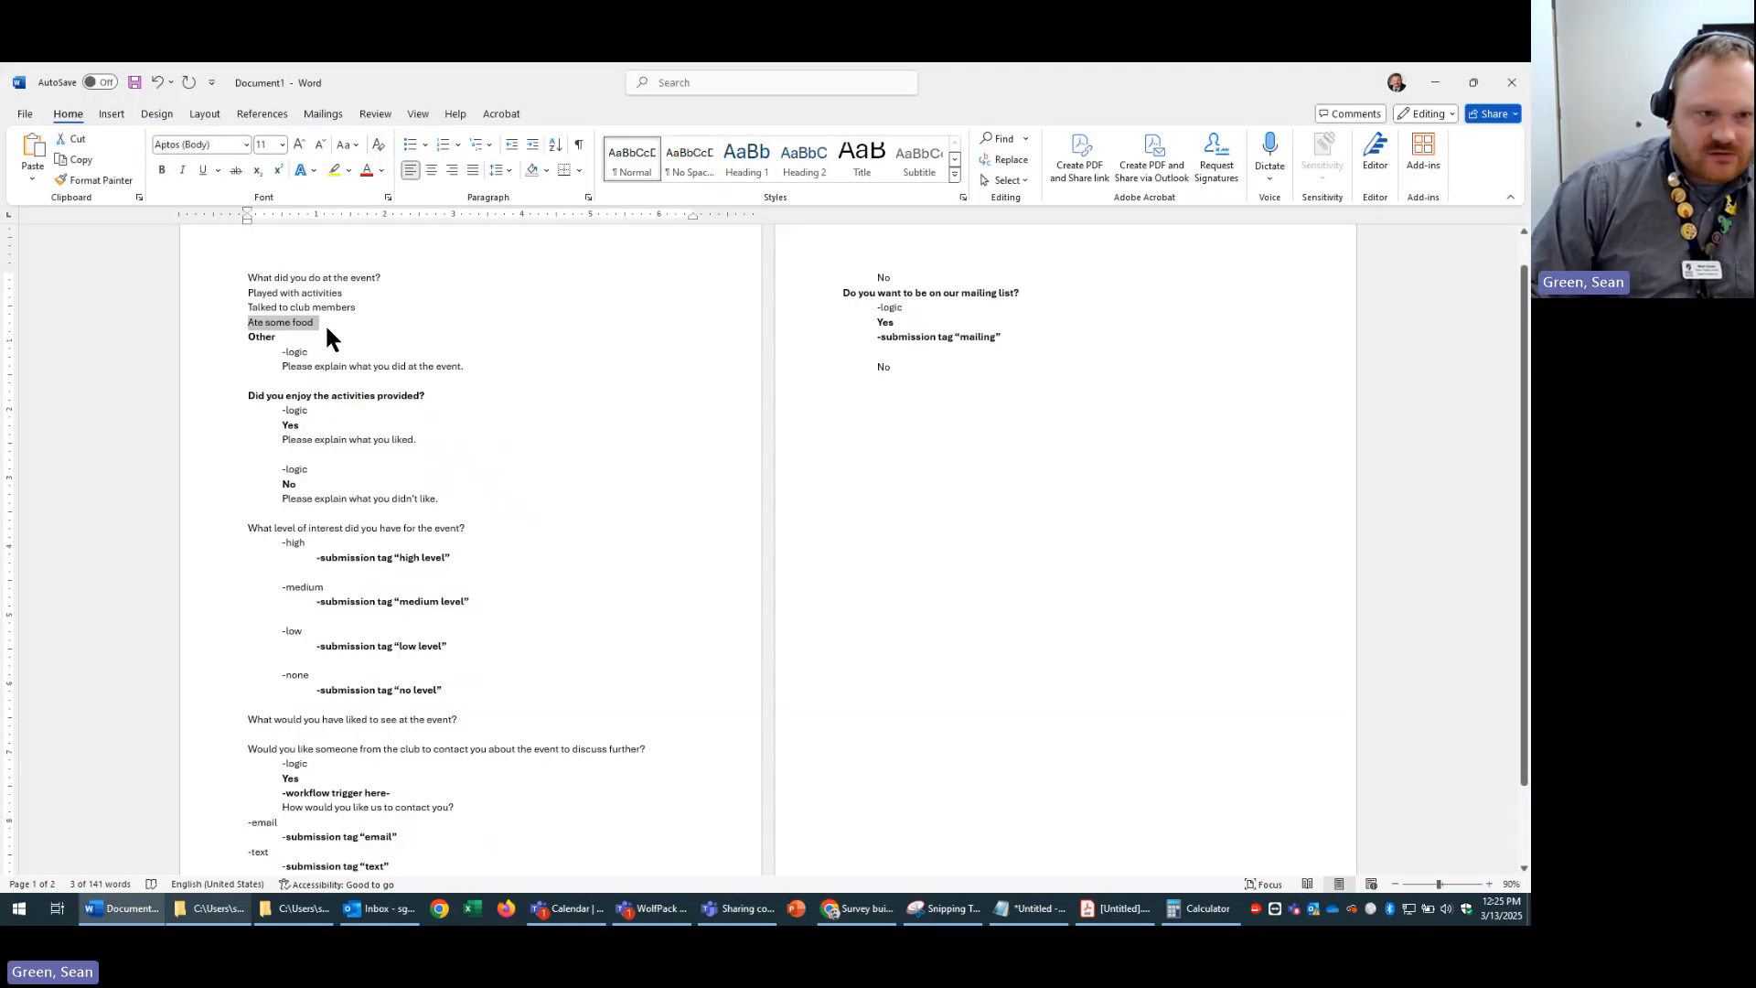
{"action": "left_click", "coordinate": [208, 366]}
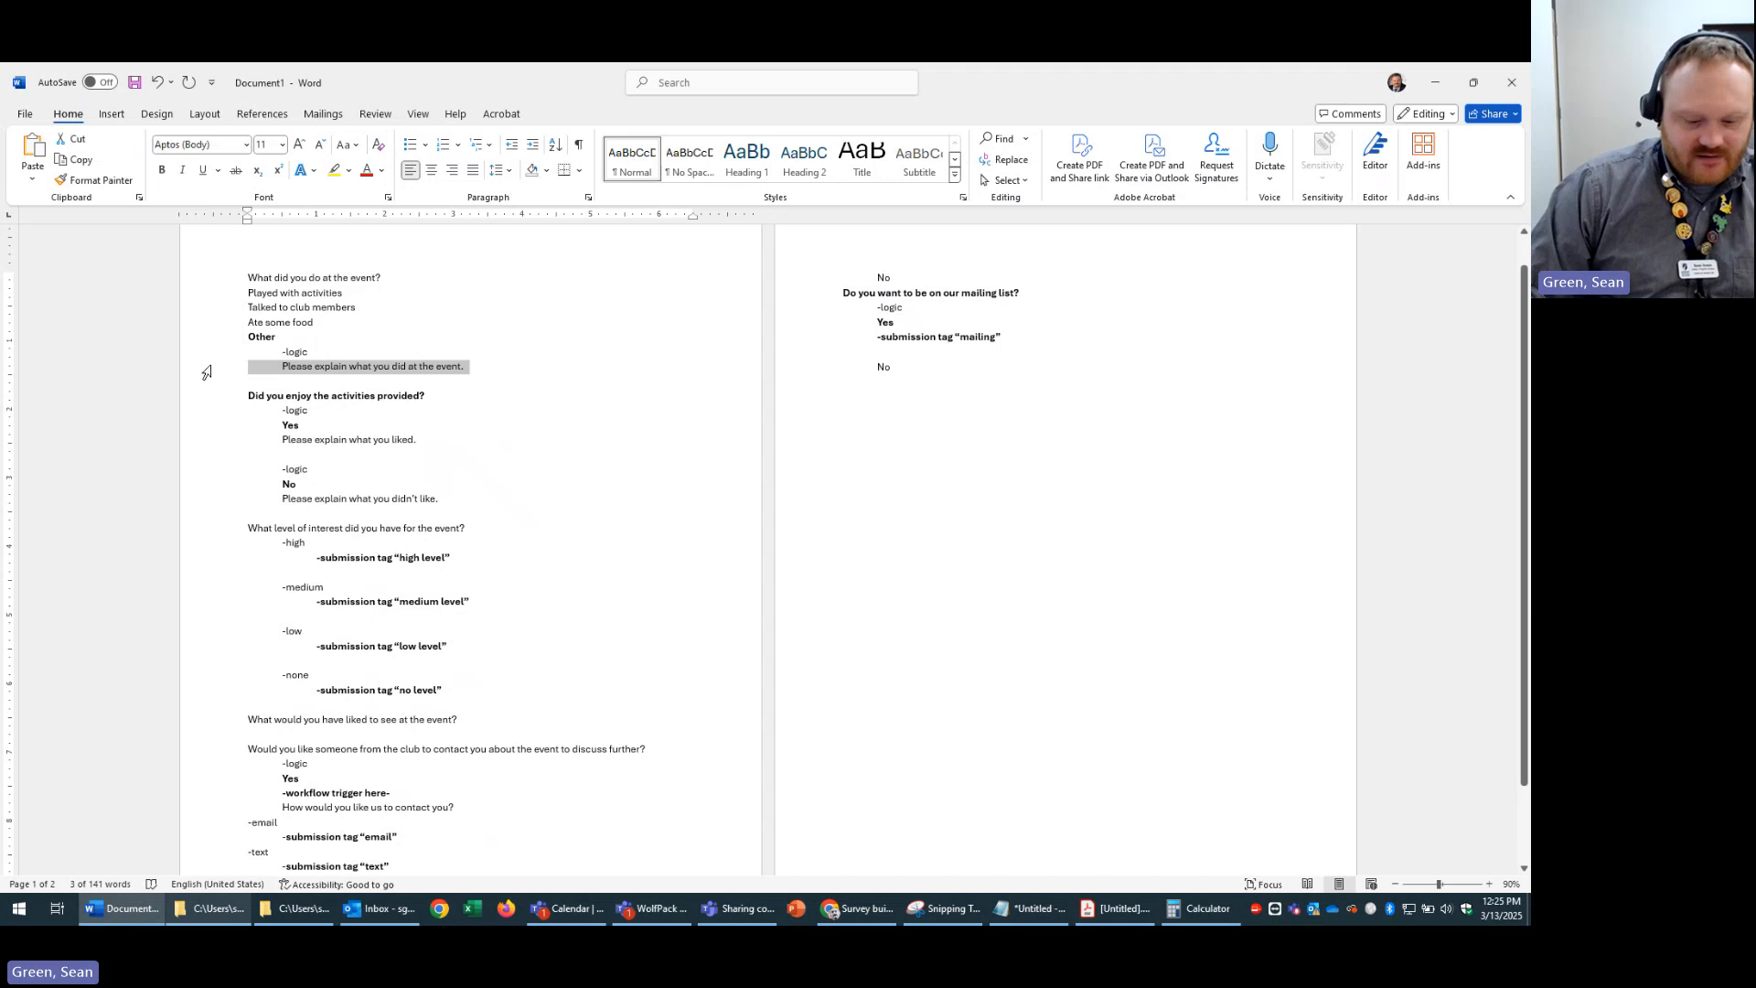
{"action": "key", "text": "ctrl+c"}
{"action": "key", "text": "alt+Tab"}
{"action": "left_click", "coordinate": [612, 545]}
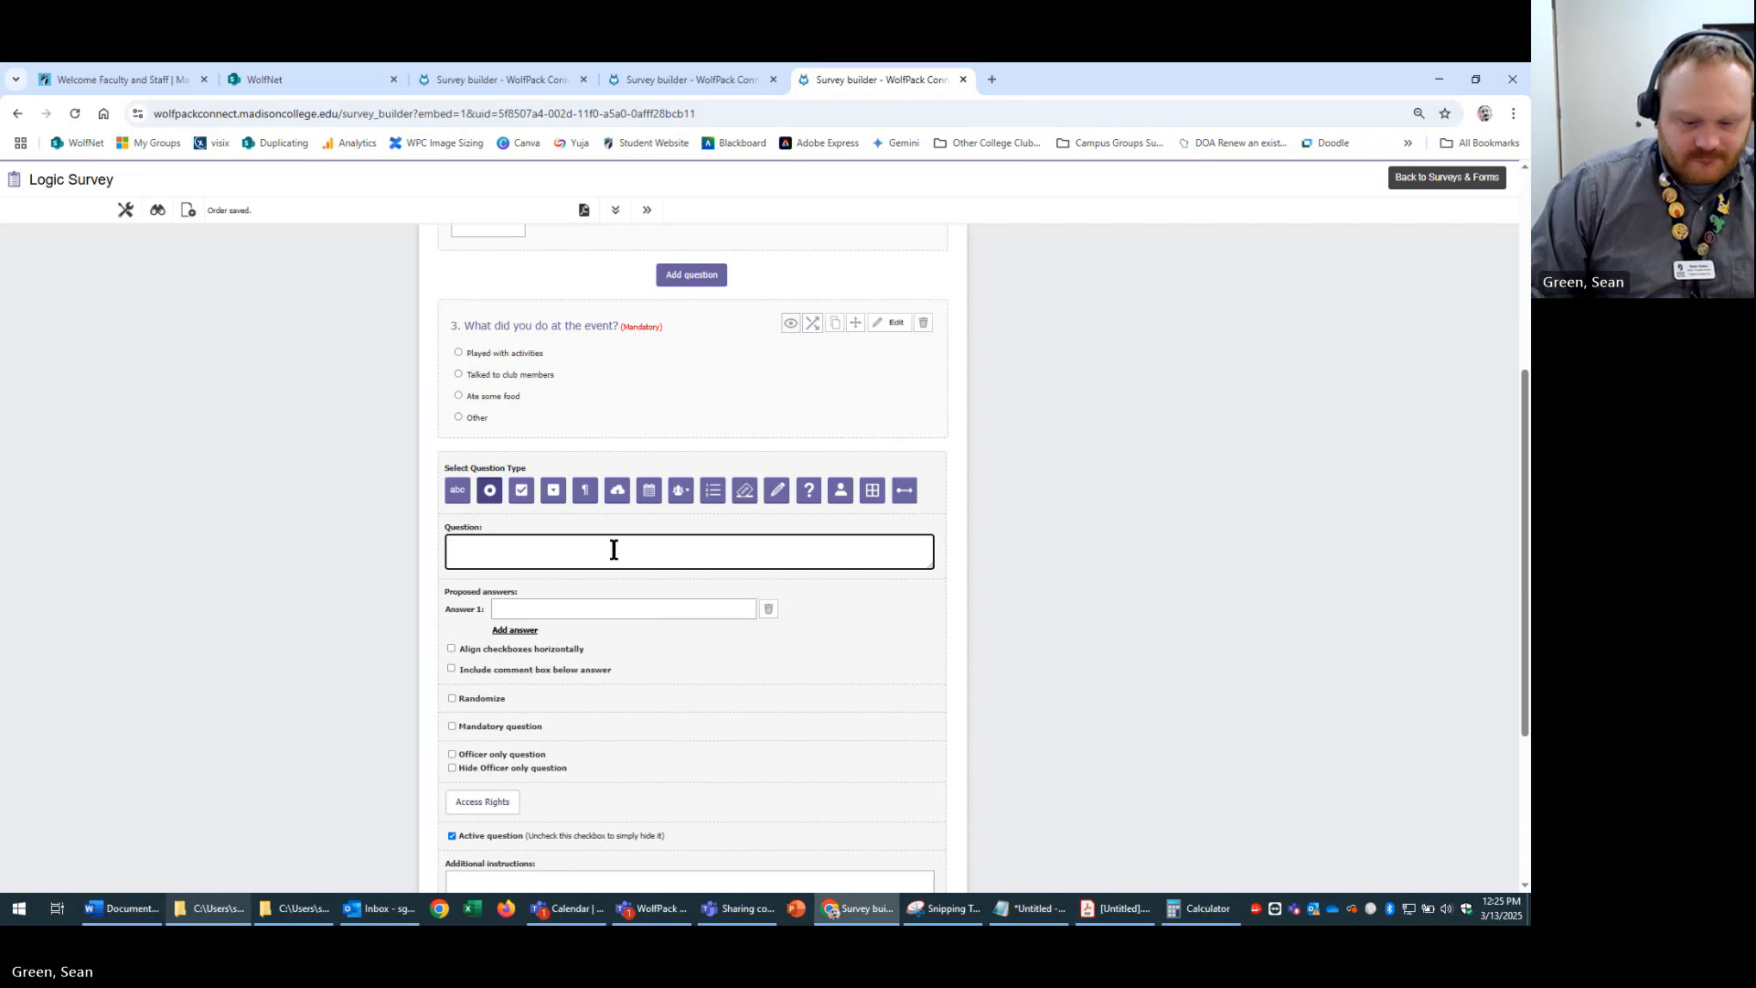
{"action": "key", "text": "ctrl+v"}
{"action": "left_click_drag", "start_coordinate": [469, 545], "coordinate": [331, 549]}
{"action": "key", "text": "BackSpace"}
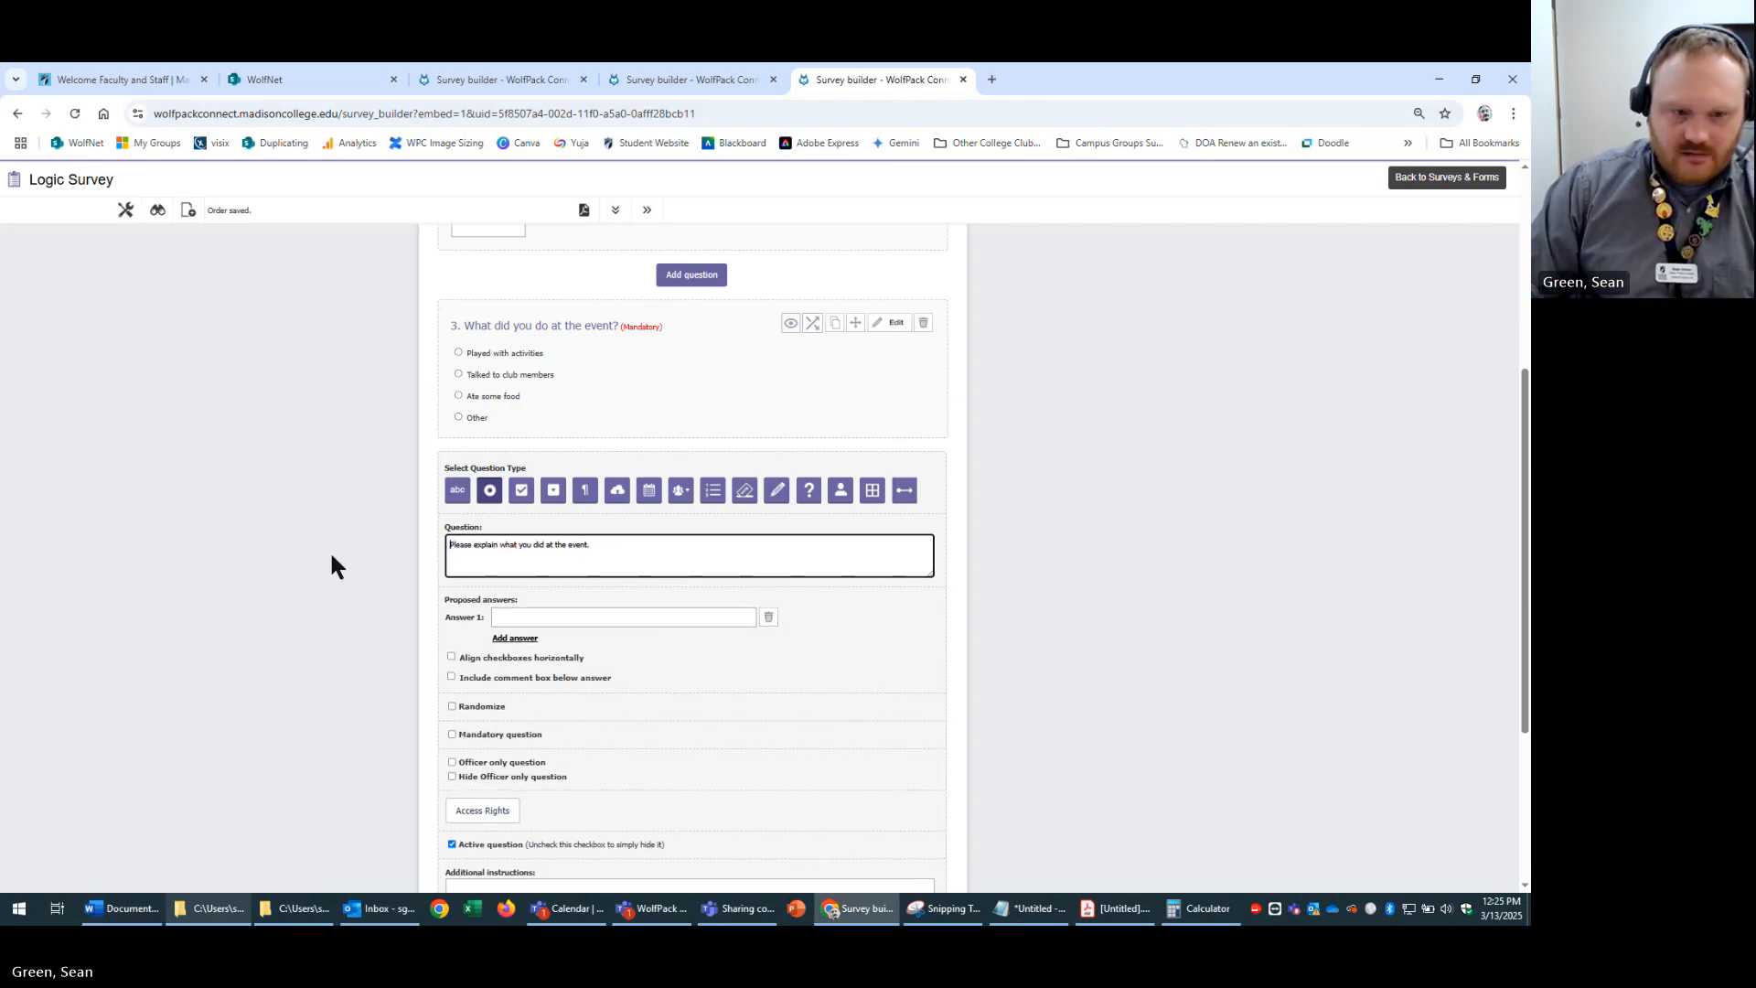
- Save the explanation question as a mandatory paragraph text question and hide it in the survey
{"action": "left_click", "coordinate": [585, 490]}
{"action": "left_click", "coordinate": [730, 353]}
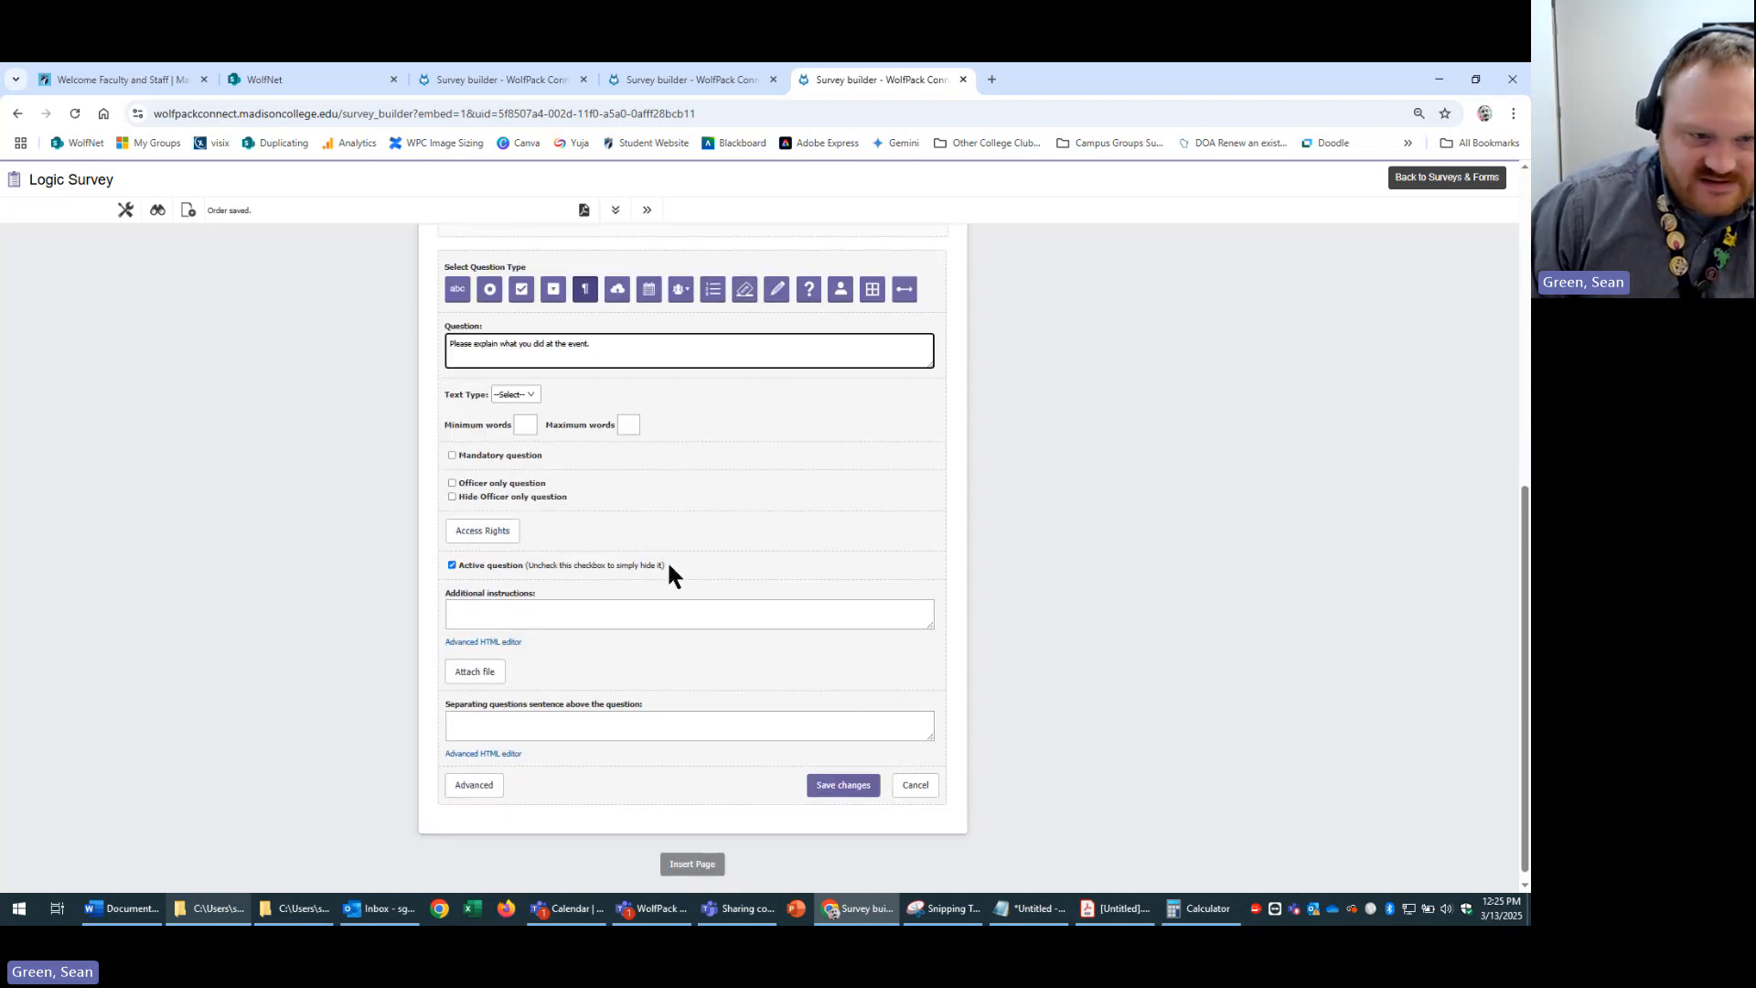
{"action": "left_click", "coordinate": [496, 454]}
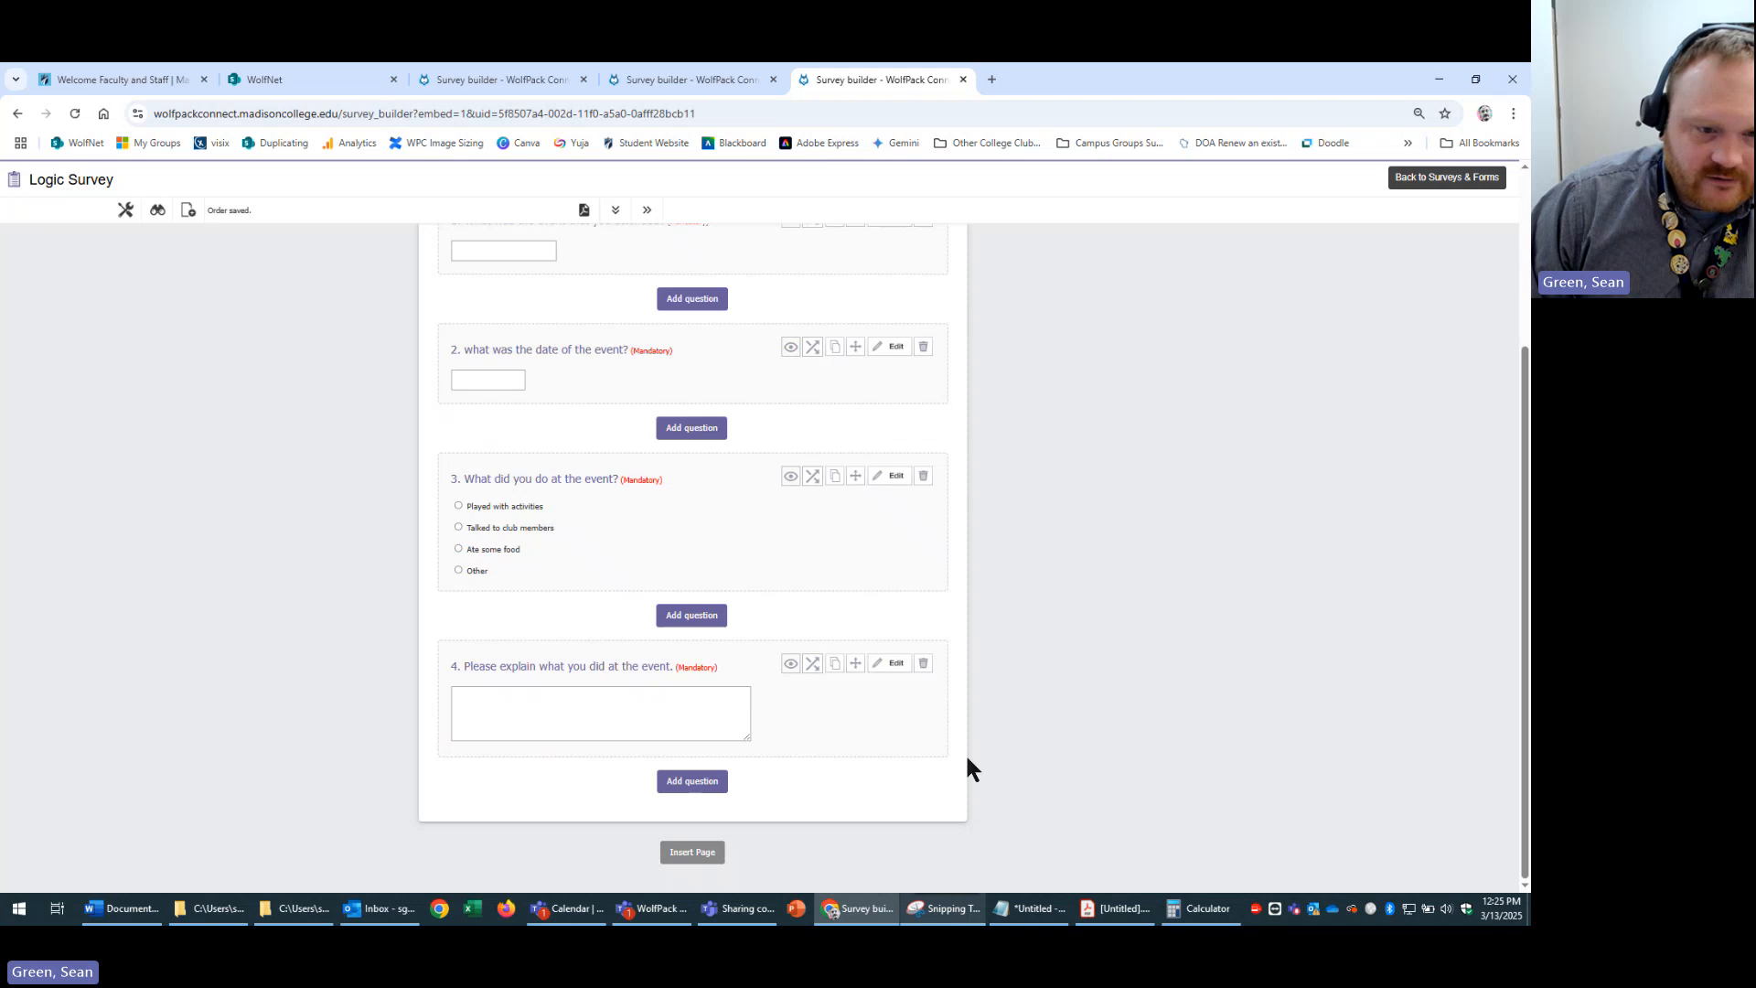
{"action": "left_click", "coordinate": [789, 664]}
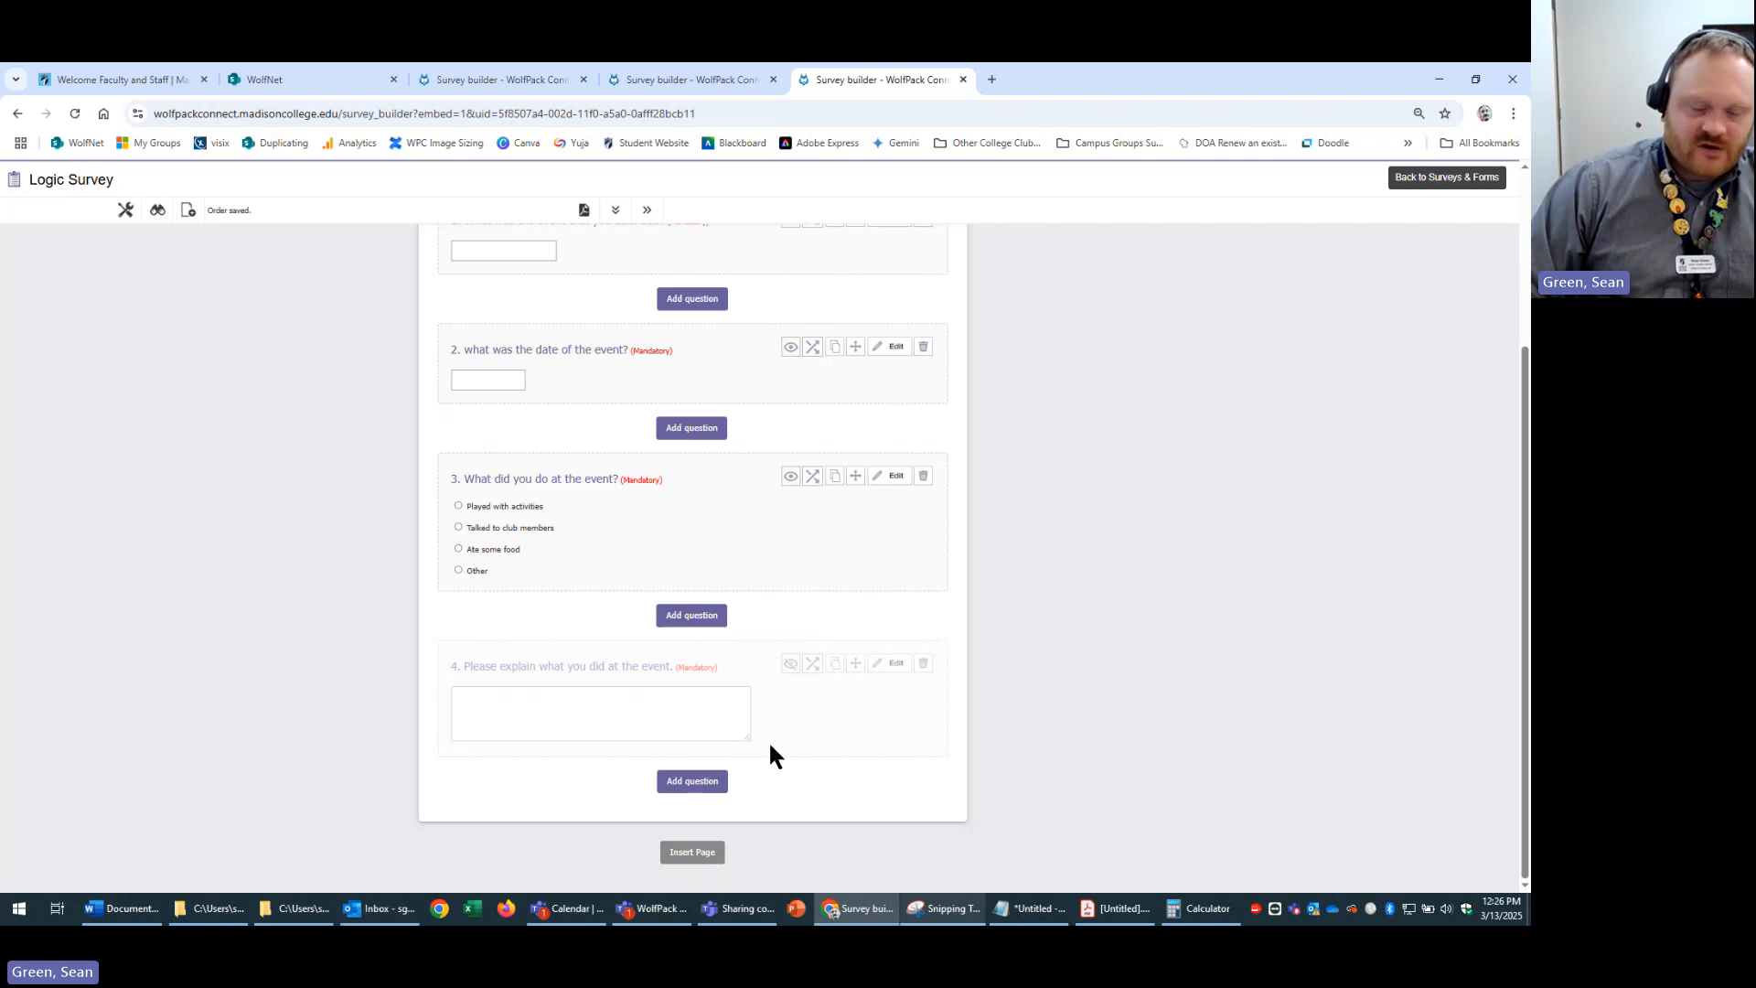
- Add a question below question 4 and paste "Did you enjoy the activities provided?" from the Word outline as its text
{"action": "left_click", "coordinate": [718, 780]}
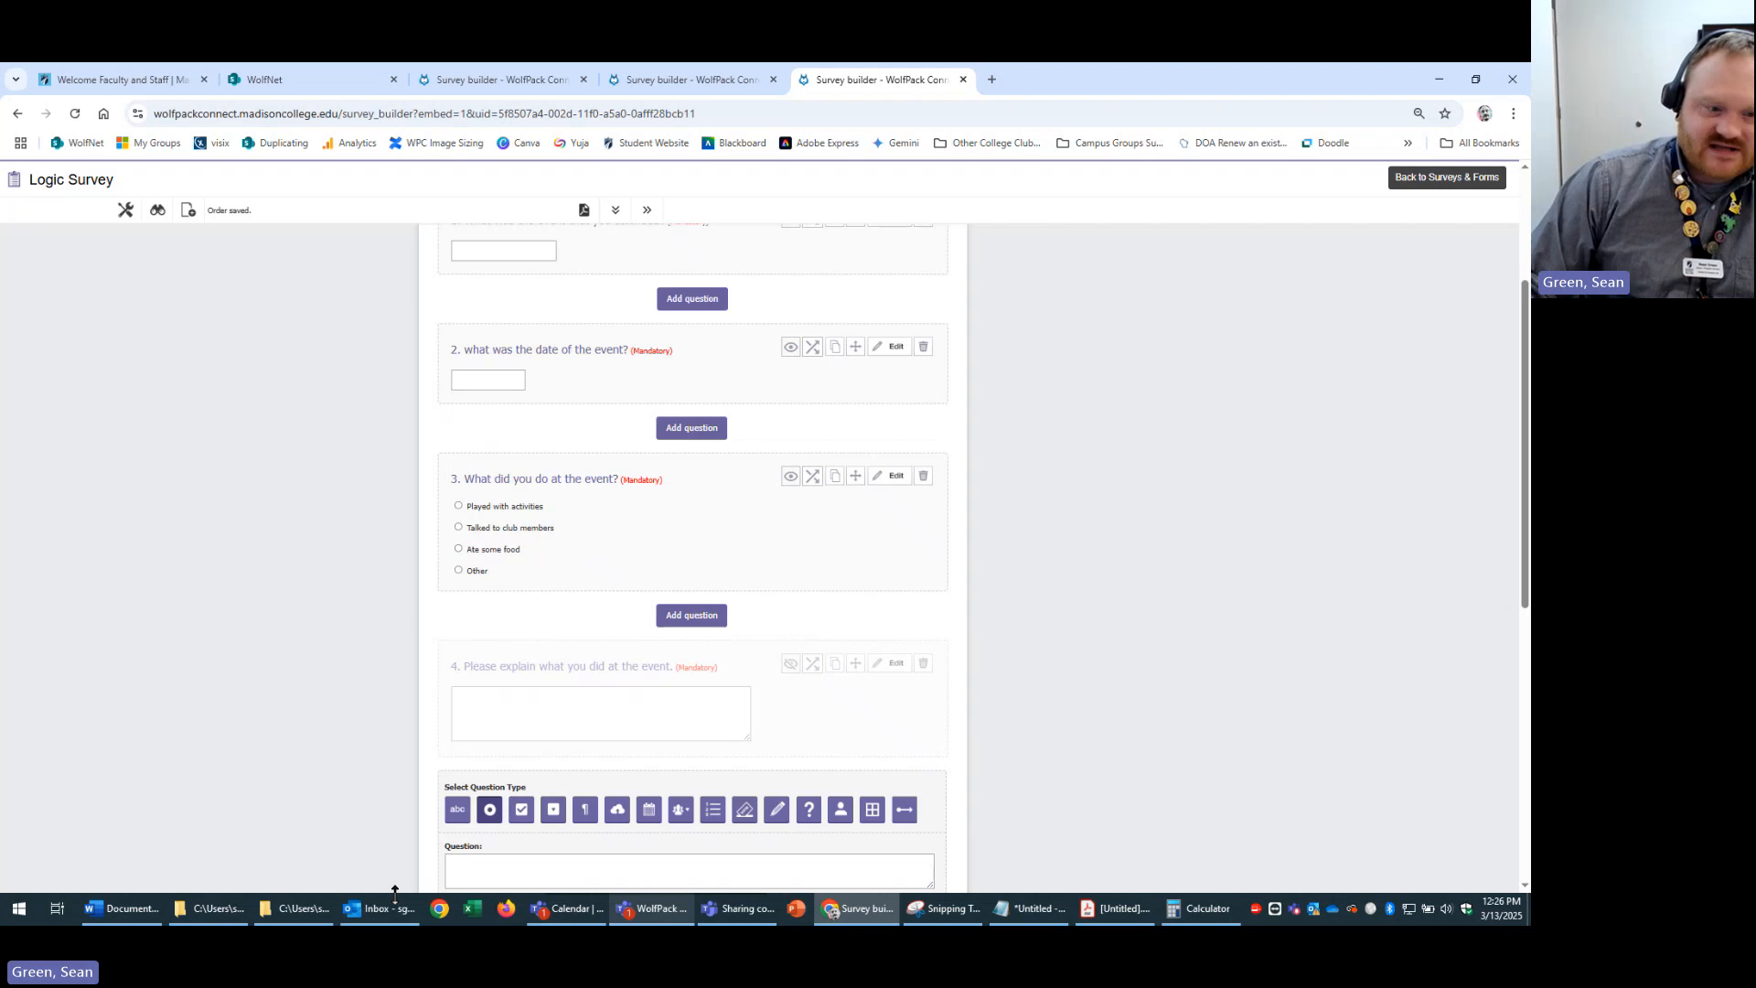
{"action": "left_click", "coordinate": [131, 908]}
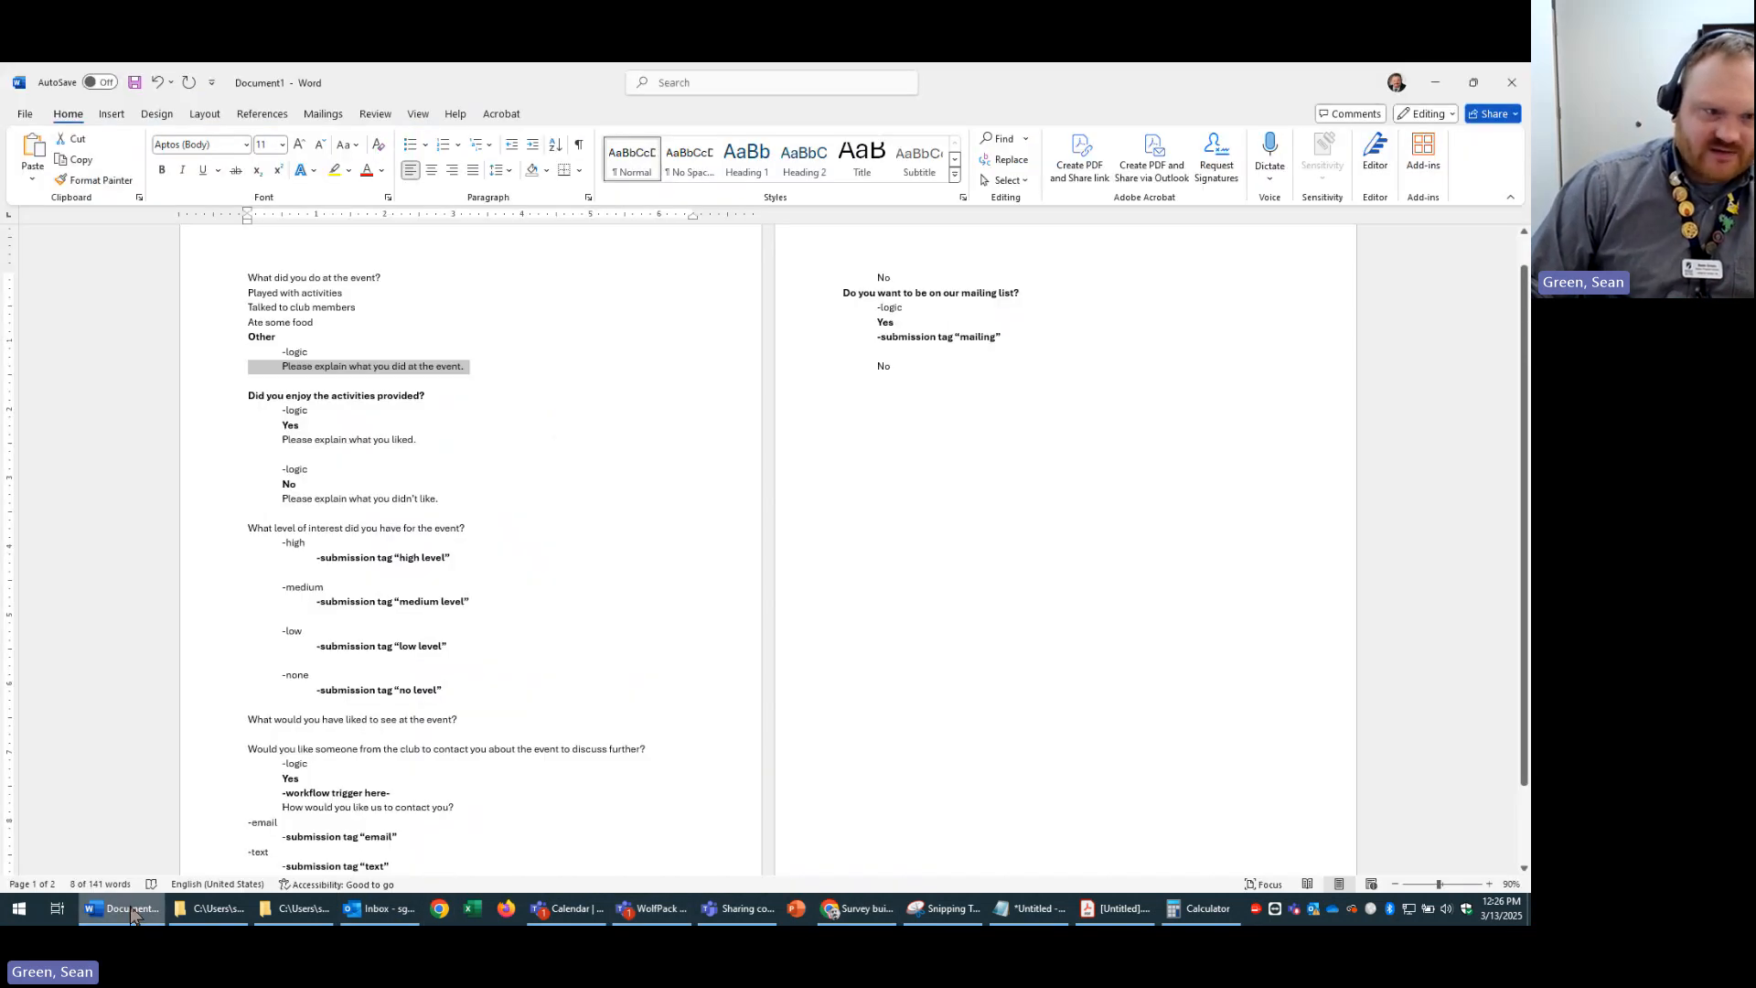
{"action": "left_click_drag", "start_coordinate": [420, 380], "coordinate": [48, 392]}
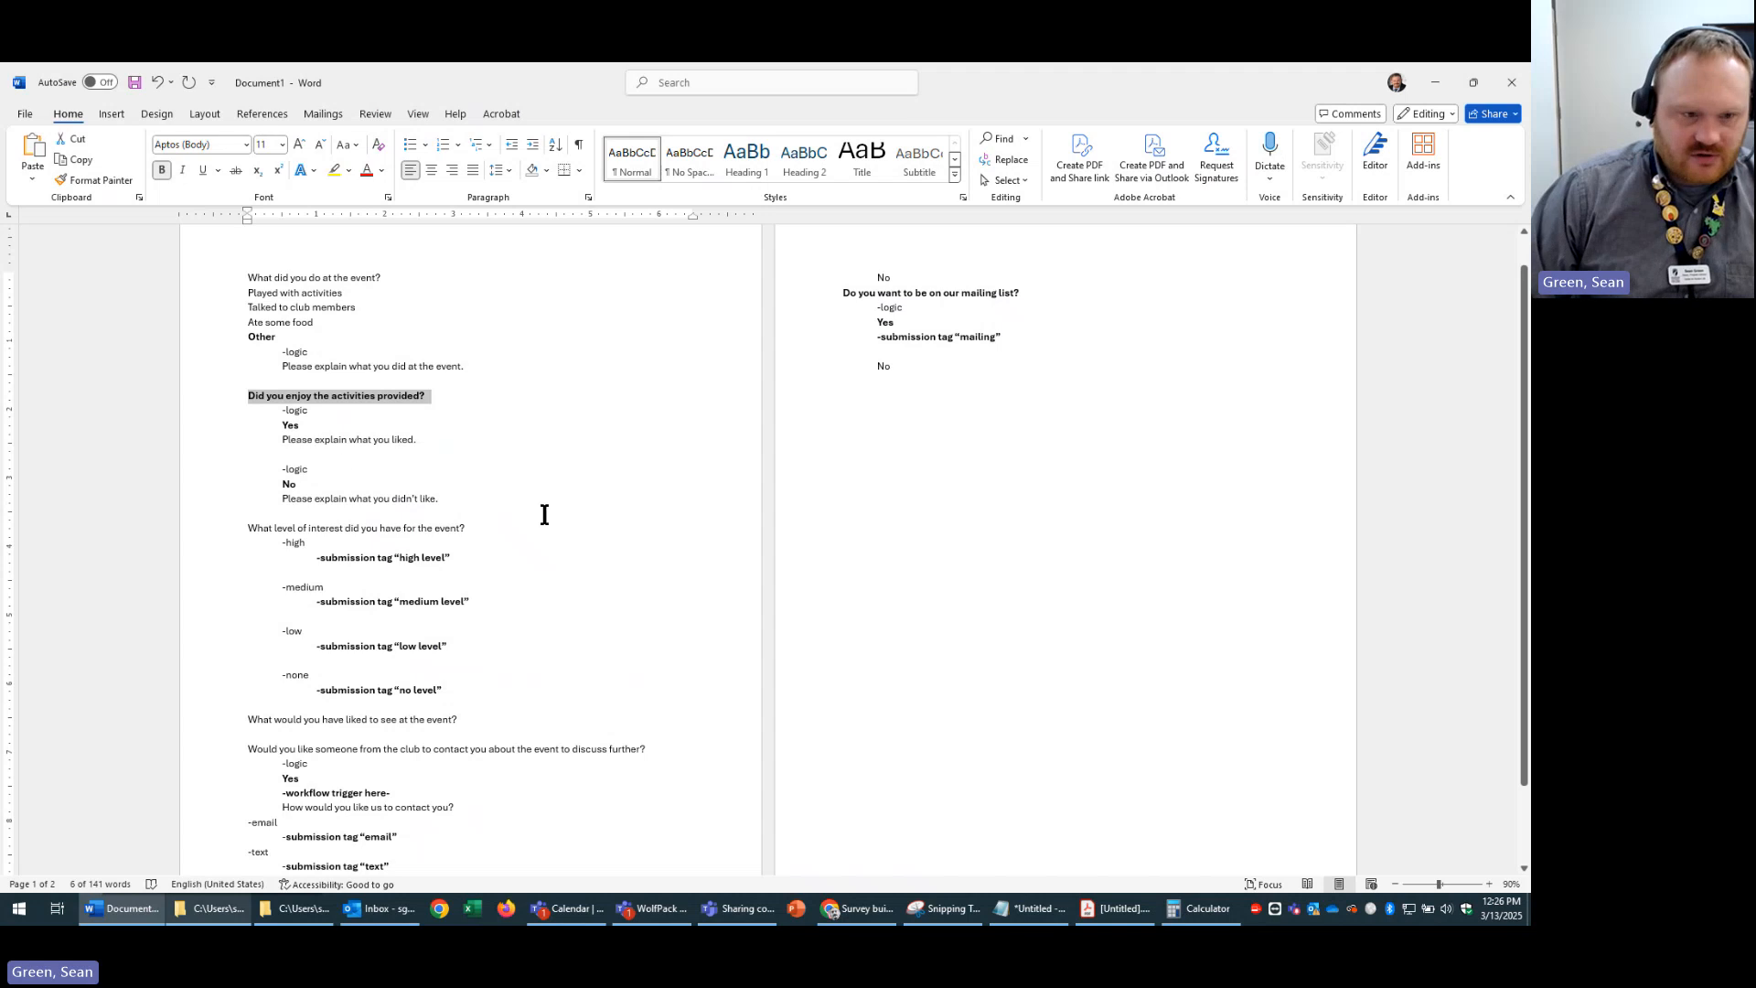
{"action": "key", "text": "alt+Tab"}
{"action": "scroll", "coordinate": [1039, 759], "scroll_direction": "down", "scroll_amount": 3}
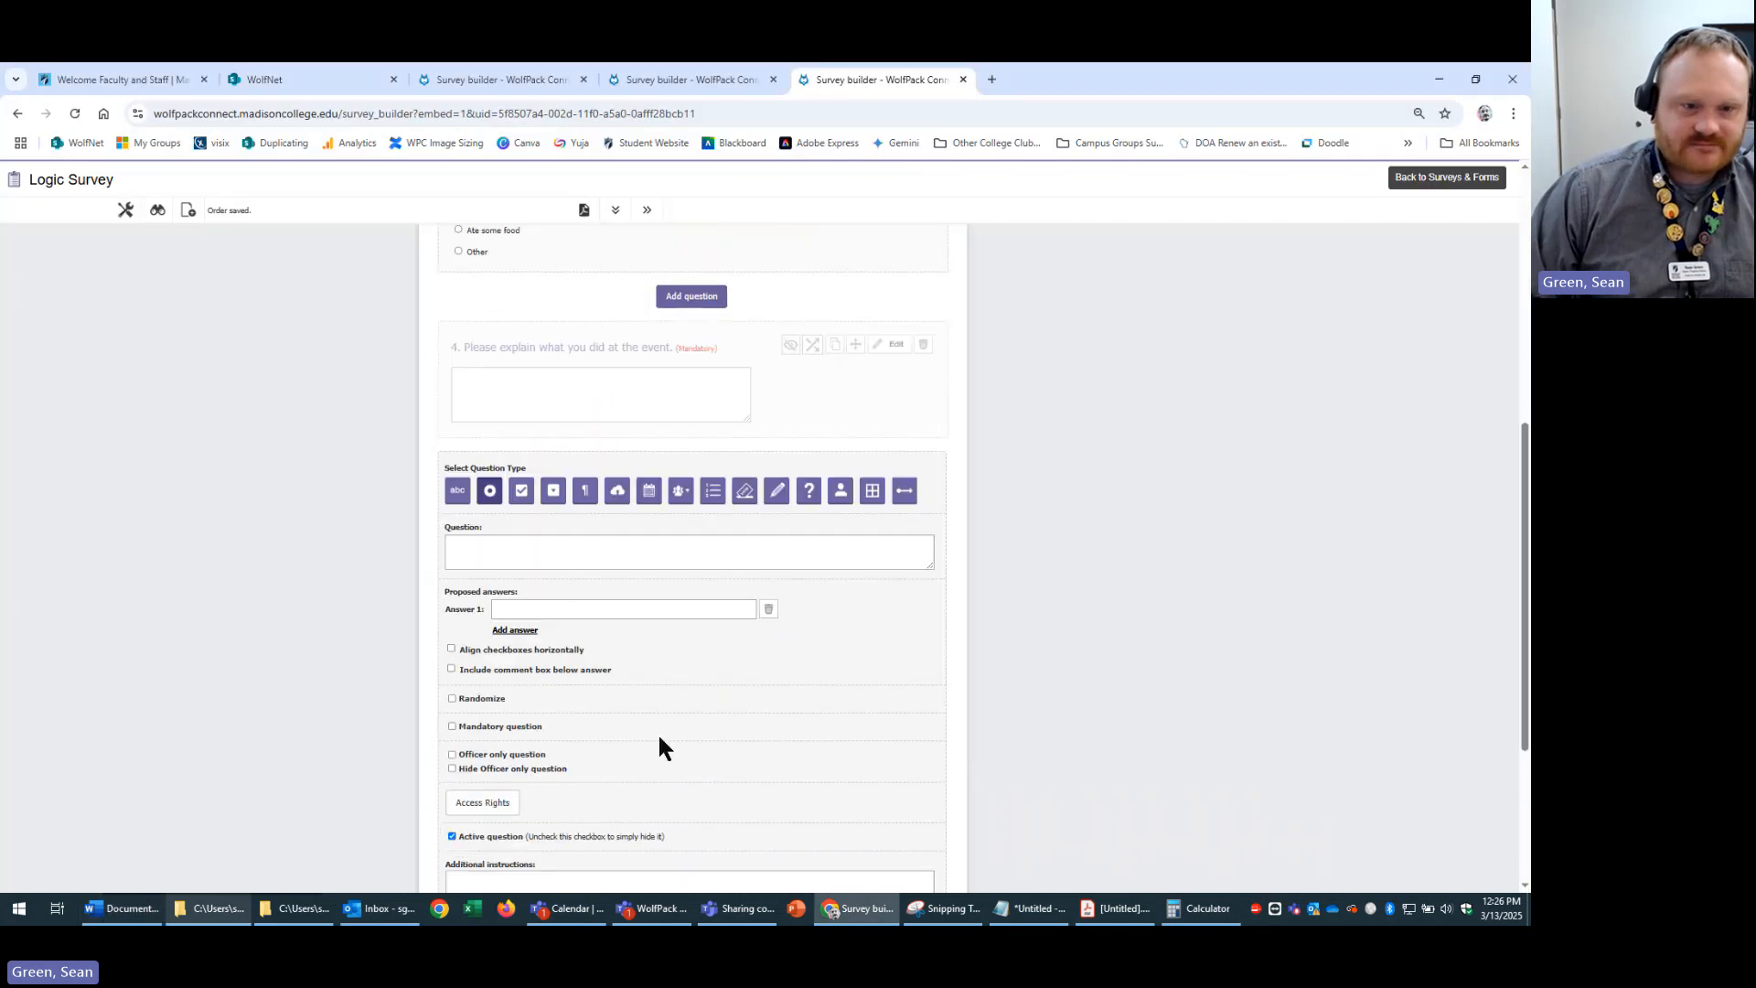
{"action": "left_click", "coordinate": [564, 549]}
{"action": "key", "text": "ctrl+v"}
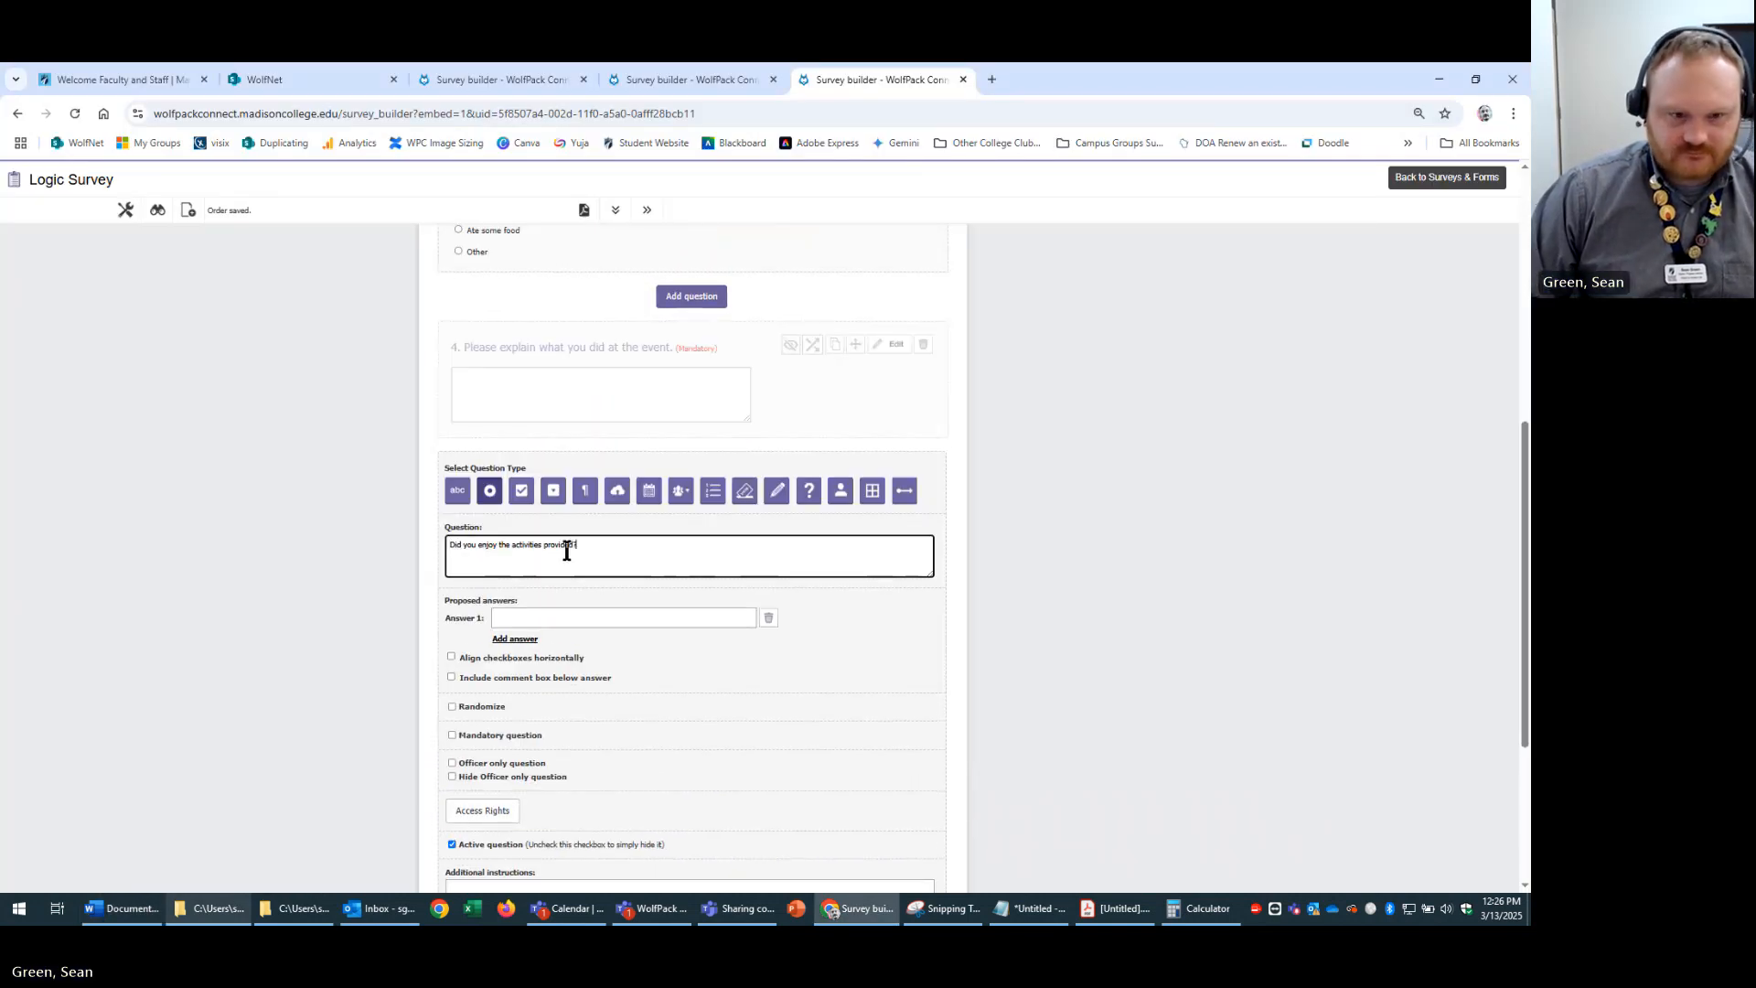
- Enter "Yes" and "No" as the two proposed answers to the activities question
{"action": "left_click", "coordinate": [657, 618]}
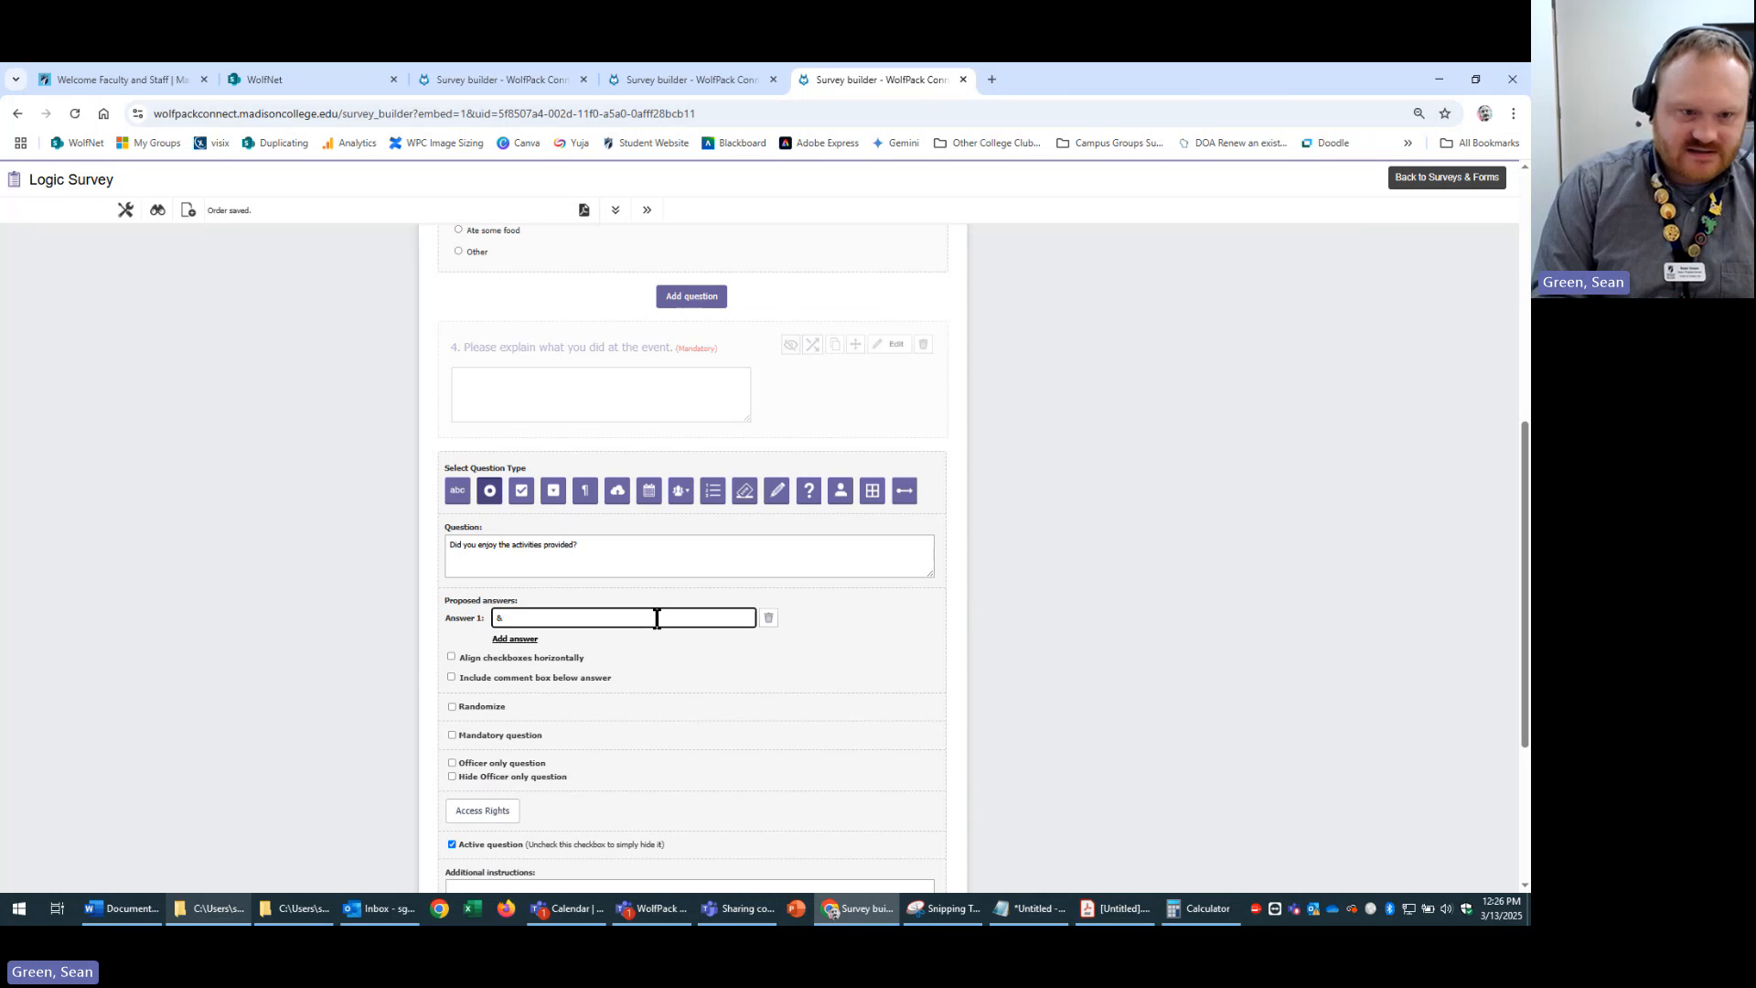
{"action": "type", "text": "Yes"}
{"action": "left_click", "coordinate": [515, 639]}
{"action": "left_click", "coordinate": [561, 639]}
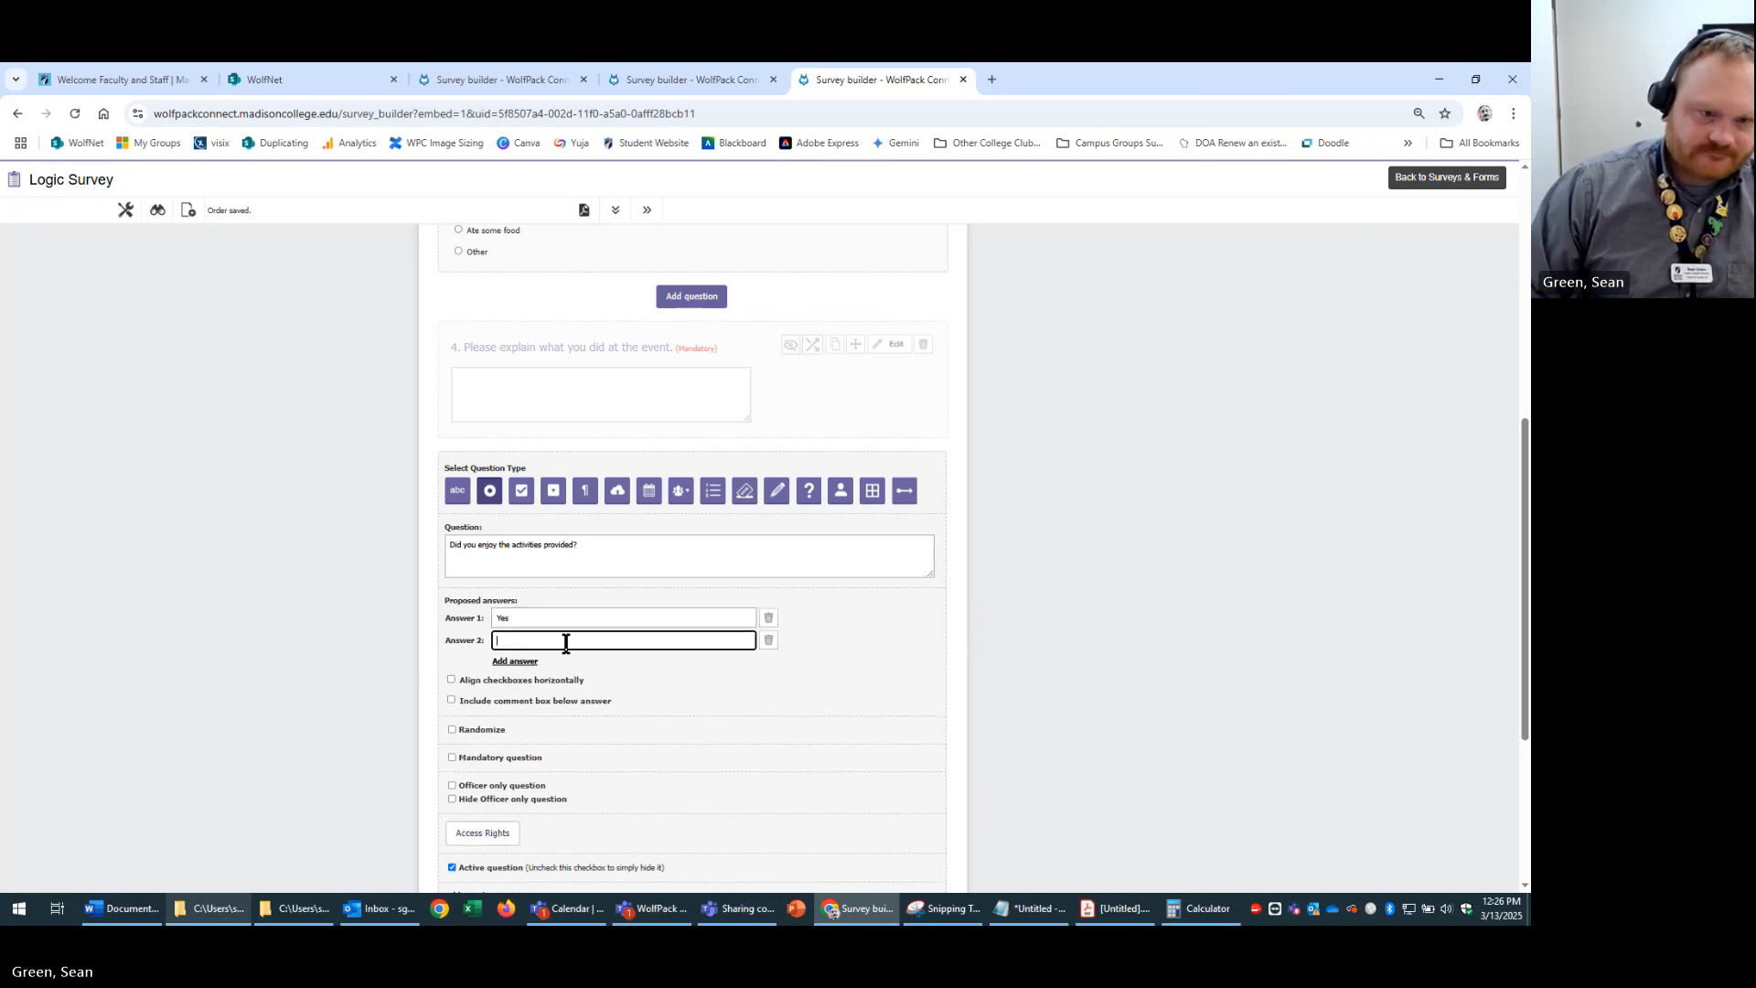
{"action": "type", "text": "No"}
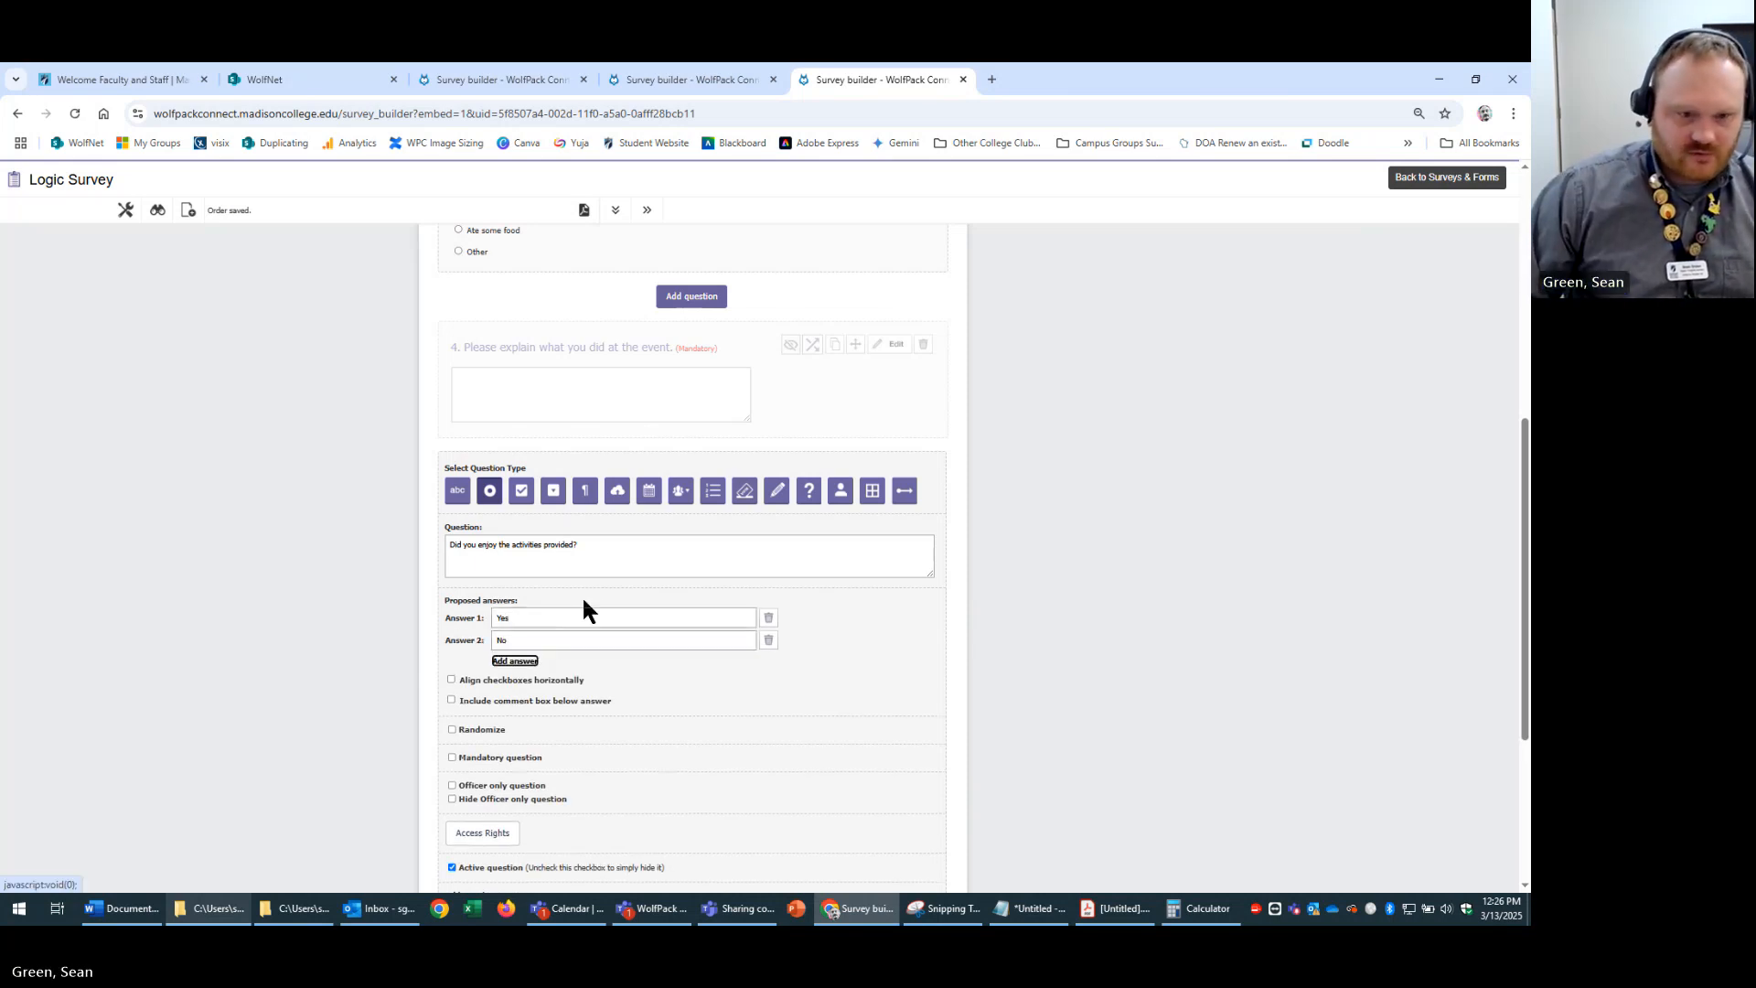
- Make the activities question with the "Yes" and "No" answers mandatory and save it
{"action": "key", "text": "alt+Tab"}
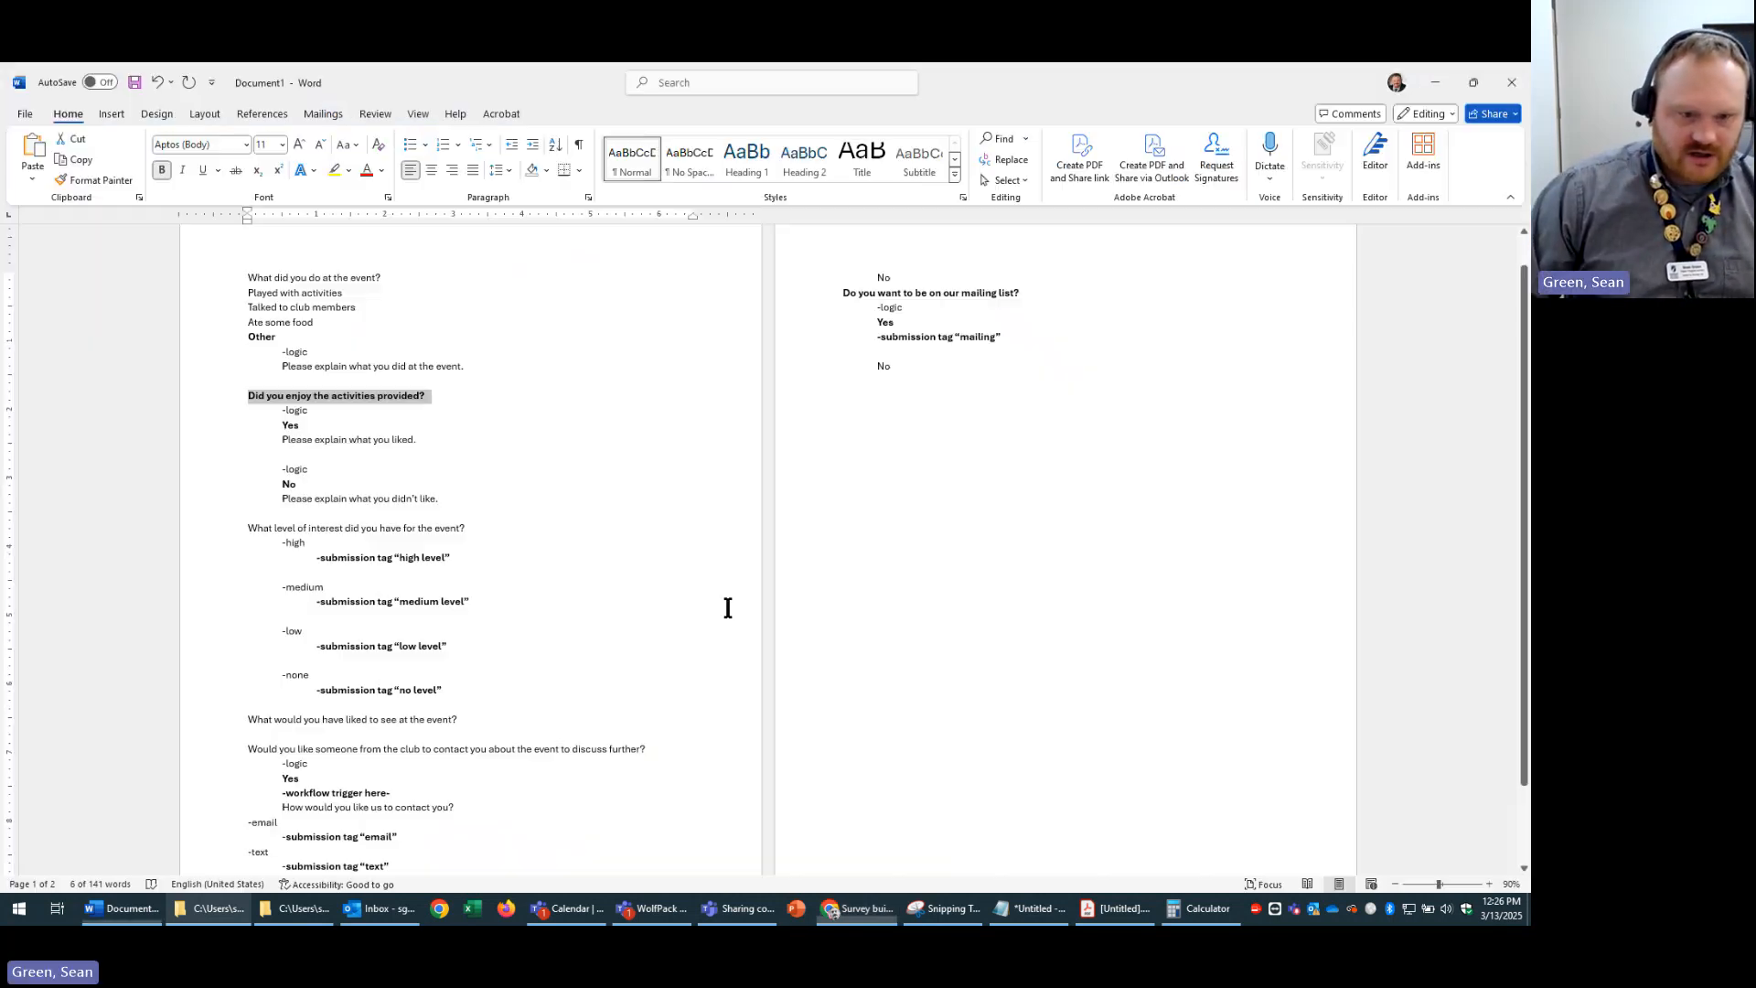
{"action": "left_click", "coordinate": [470, 441]}
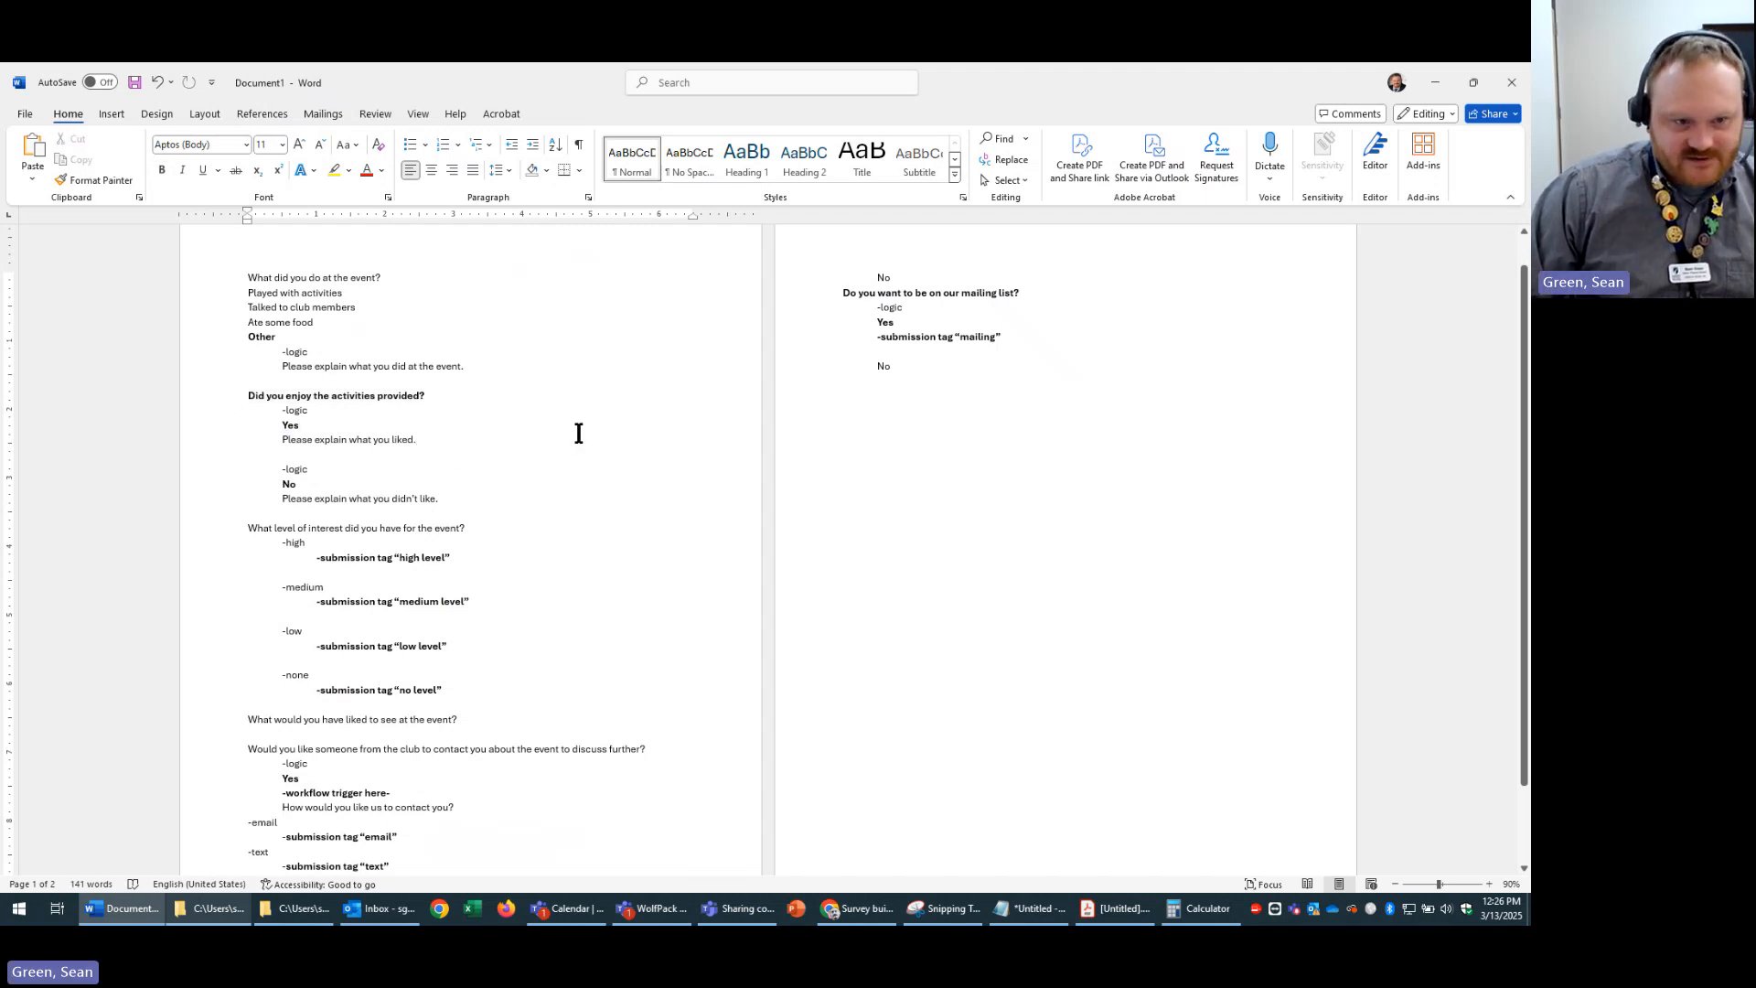
{"action": "key", "text": "alt+Tab"}
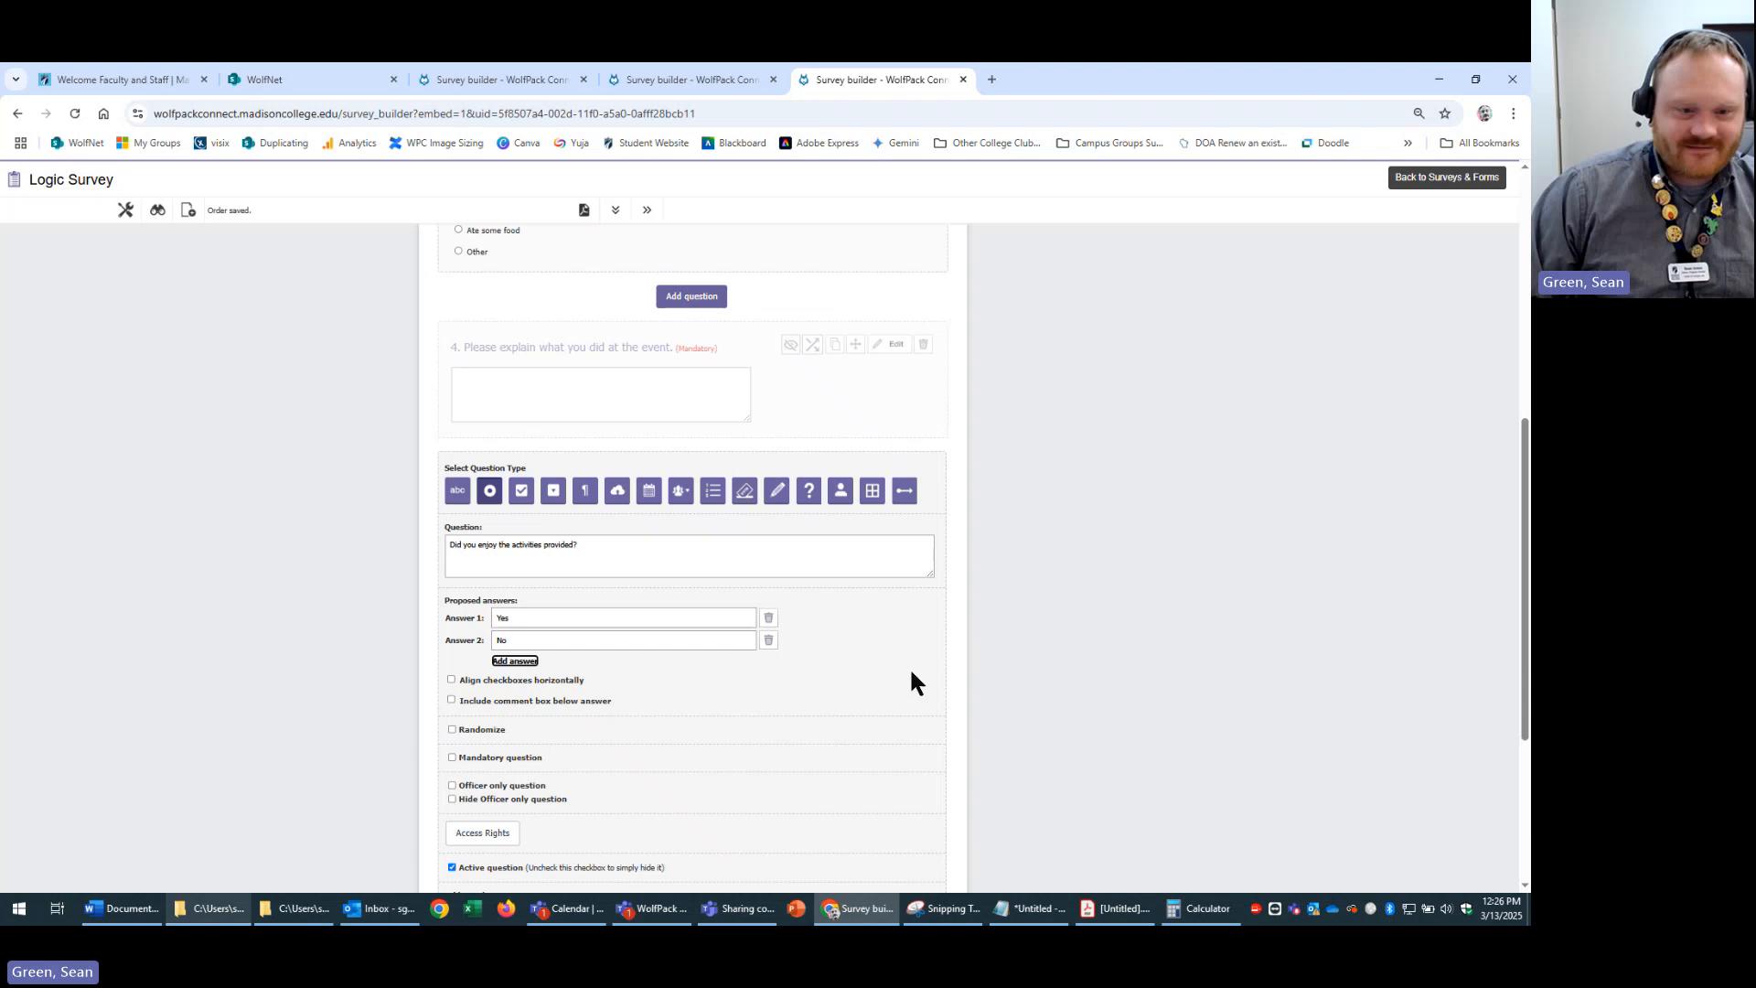
{"action": "left_click", "coordinate": [1150, 651]}
{"action": "scroll", "coordinate": [1105, 689], "scroll_direction": "down", "scroll_amount": 3}
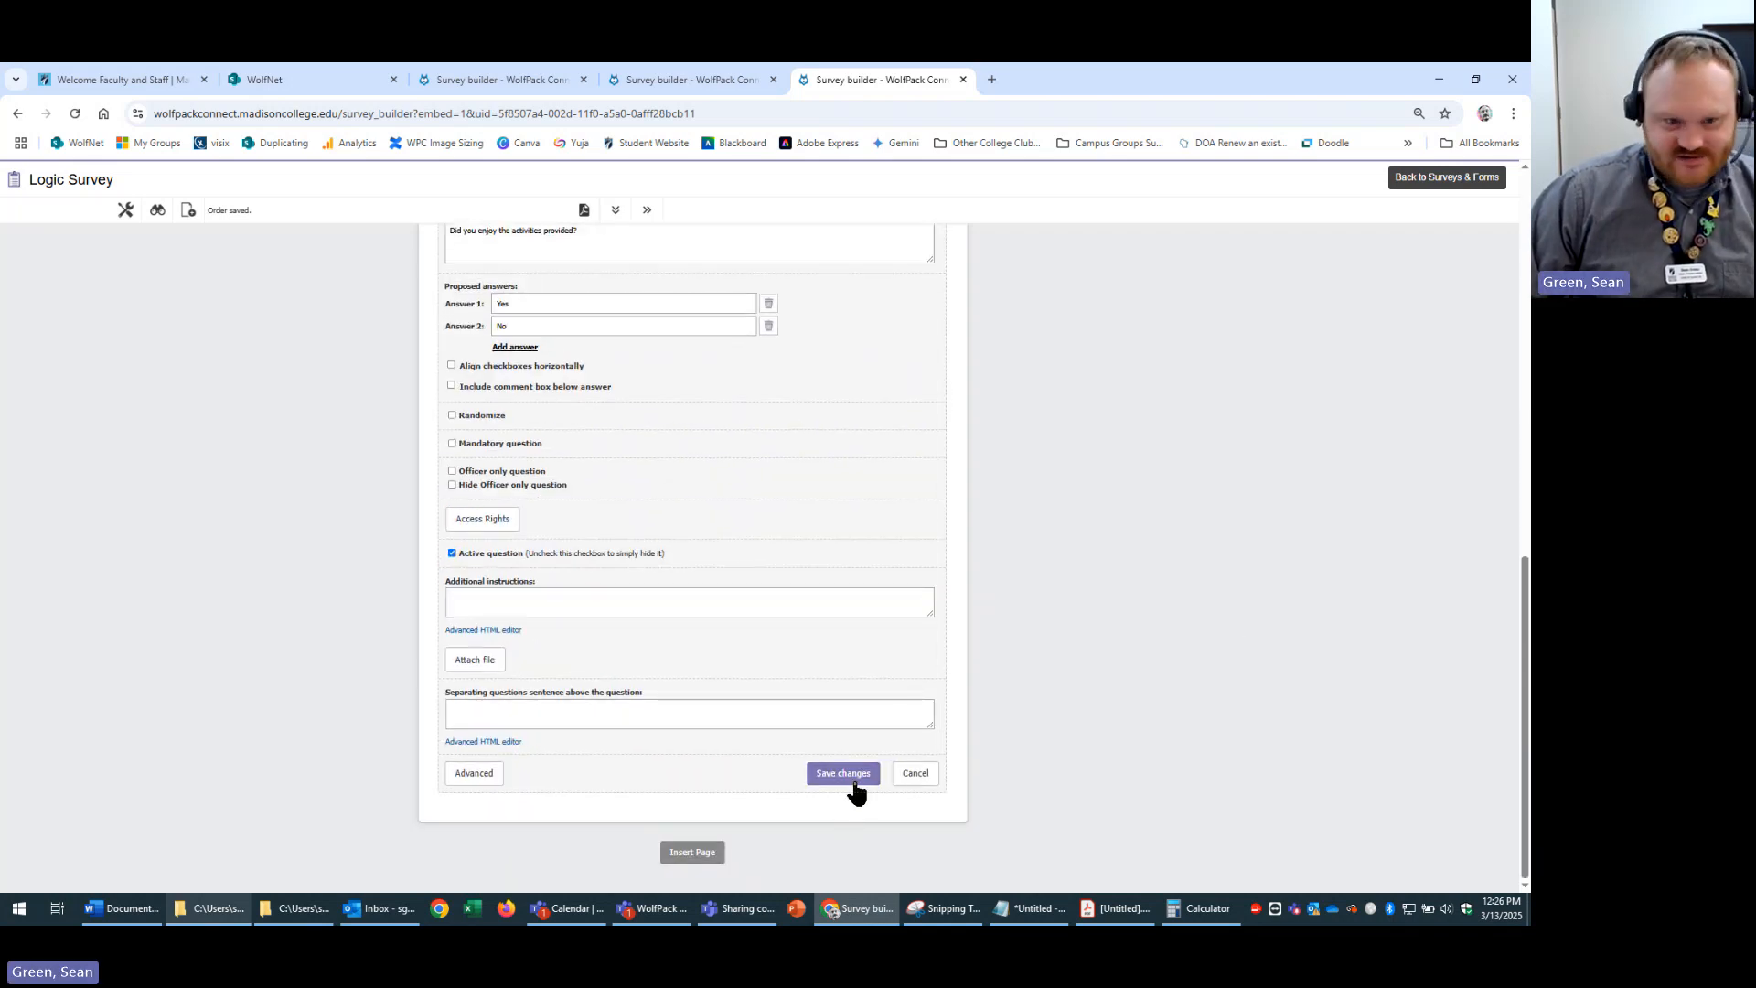
{"action": "scroll", "coordinate": [823, 759], "scroll_direction": "up", "scroll_amount": 2}
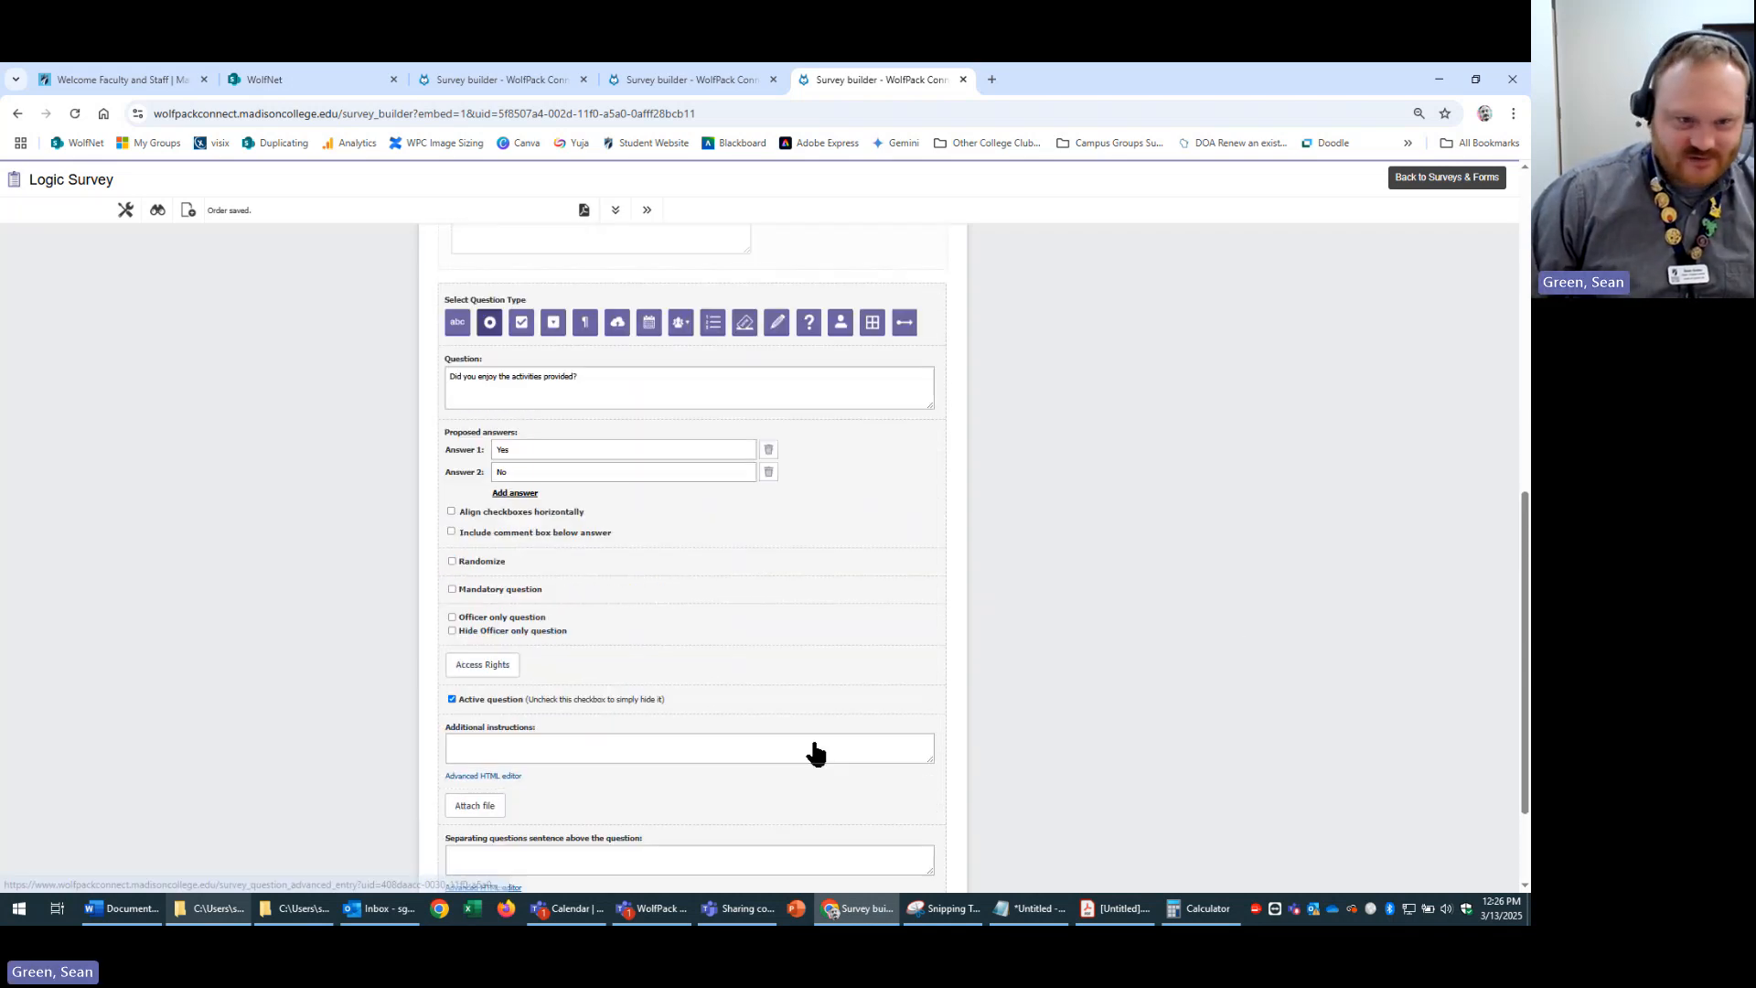
{"action": "left_click", "coordinate": [499, 603]}
{"action": "scroll", "coordinate": [936, 686], "scroll_direction": "down", "scroll_amount": 2}
{"action": "left_click", "coordinate": [839, 775]}
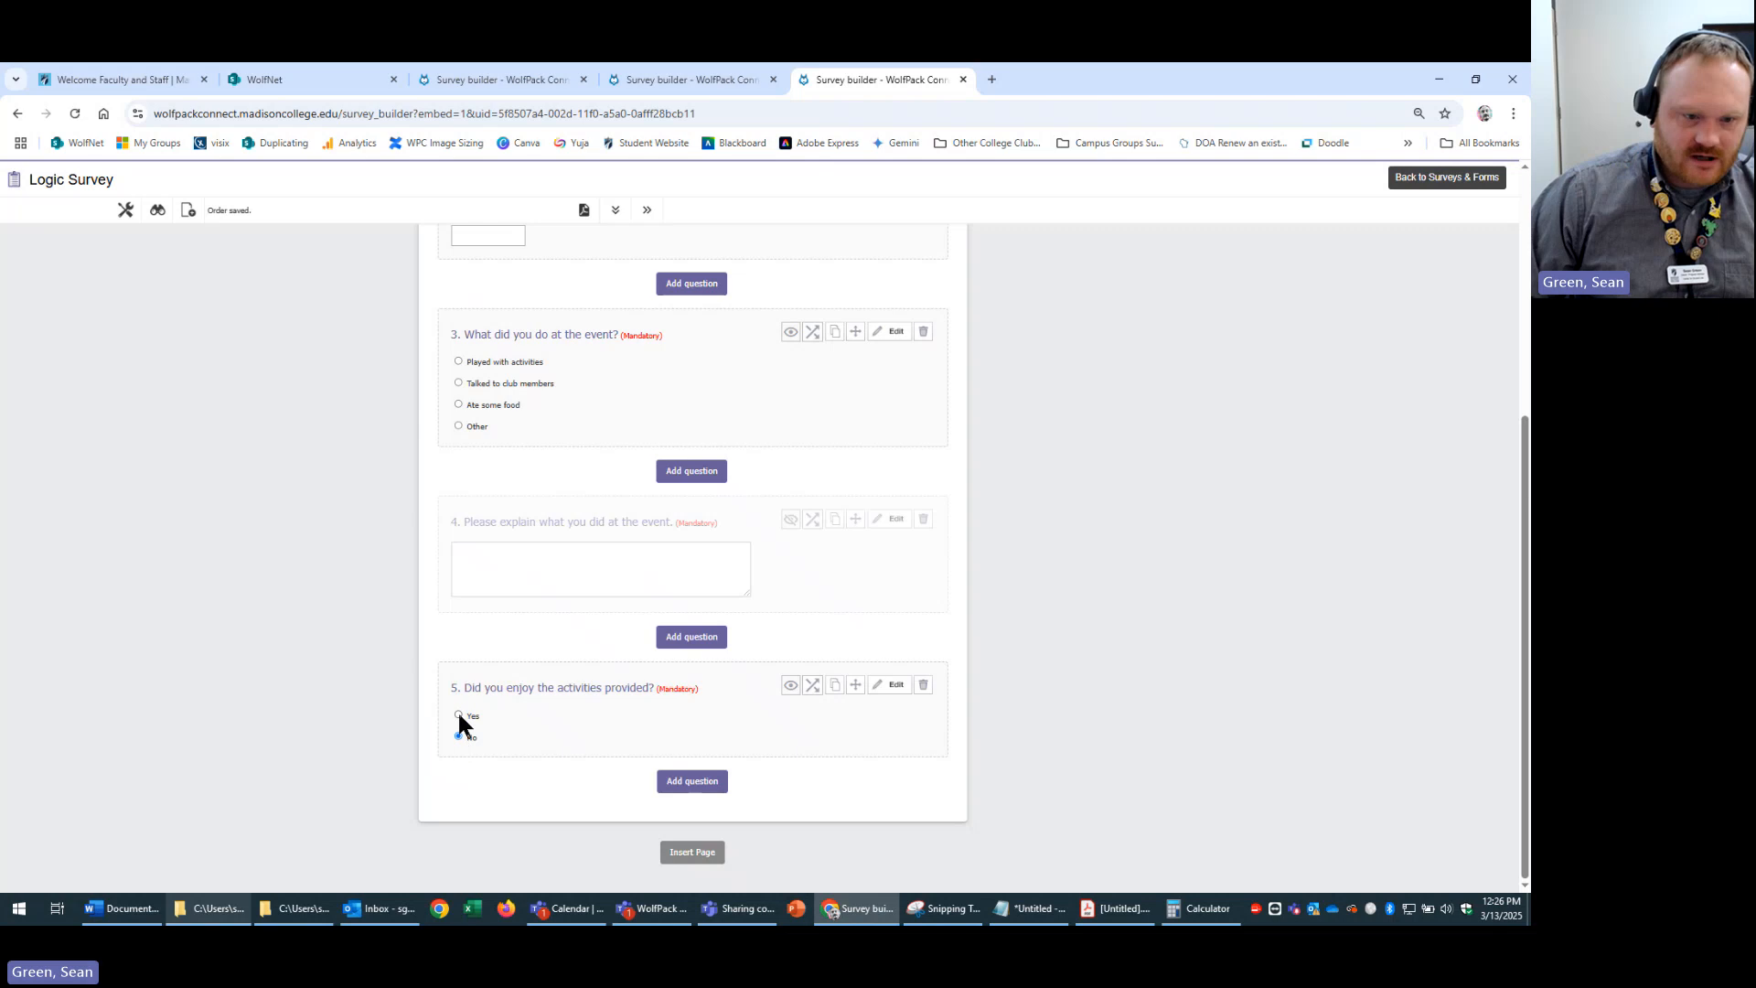
- Add a question below question 5 with the text "Please explain what you liked." copied from the Word outline, removing the leading space
{"action": "left_click", "coordinate": [705, 784]}
{"action": "scroll", "coordinate": [638, 827], "scroll_direction": "down", "scroll_amount": 3}
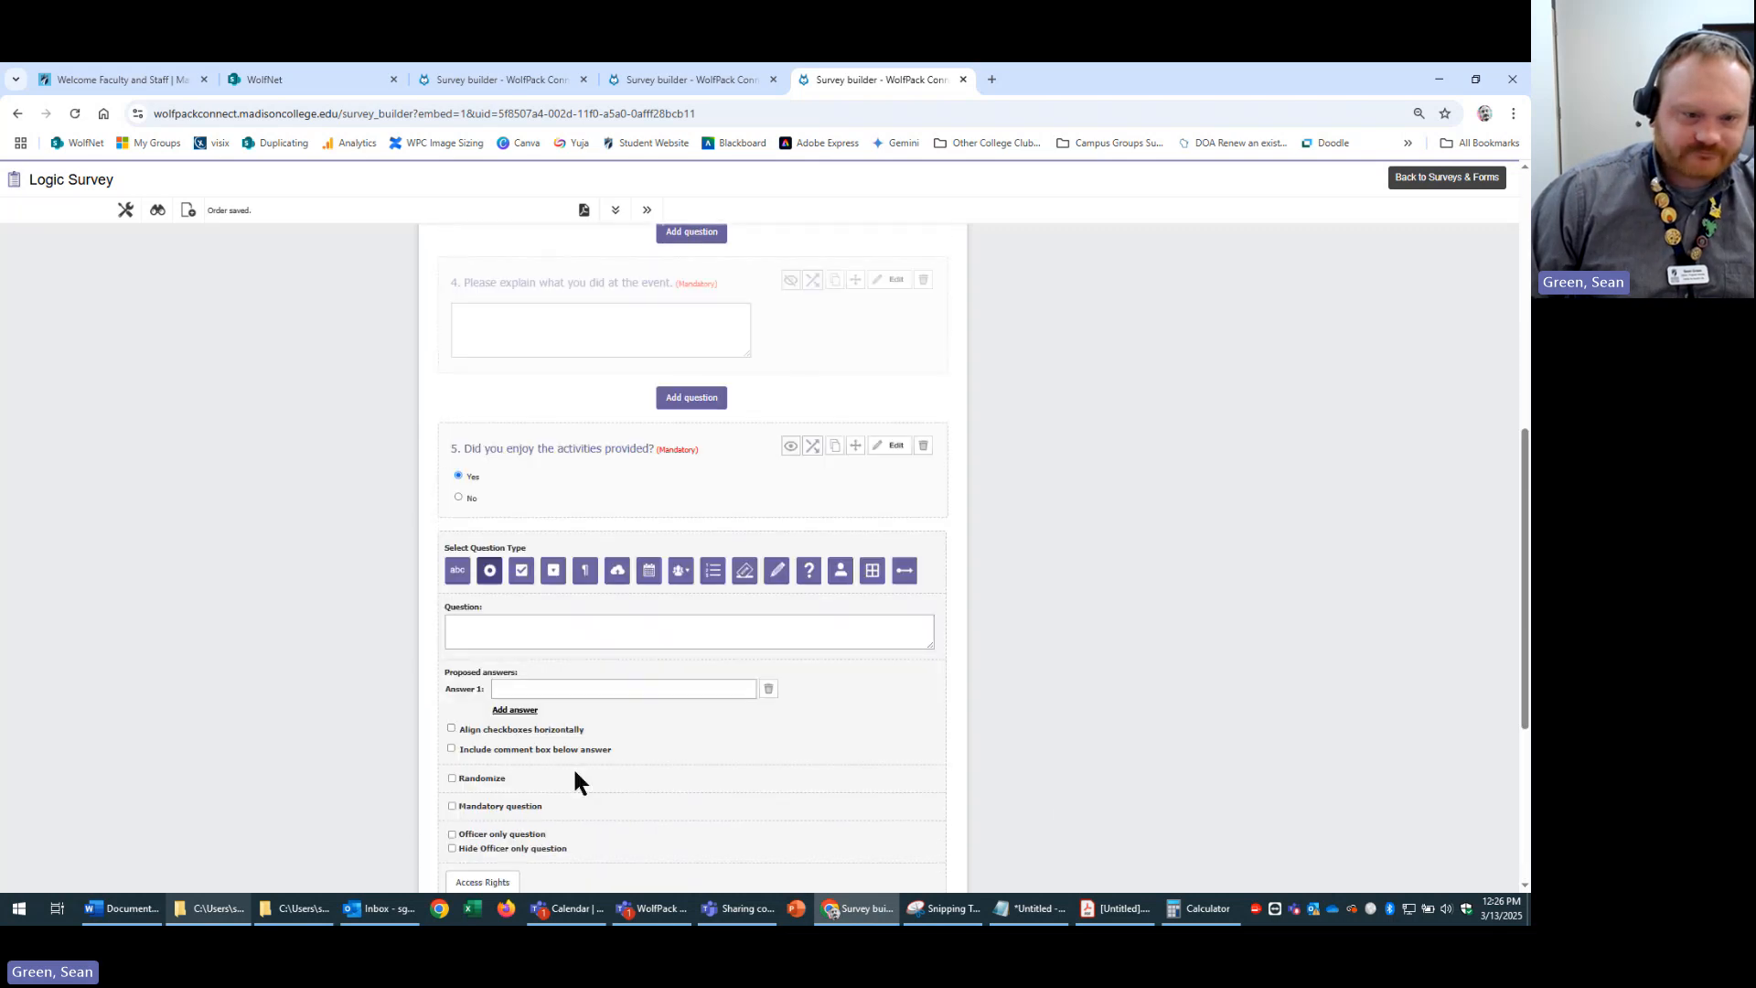
{"action": "left_click", "coordinate": [595, 632]}
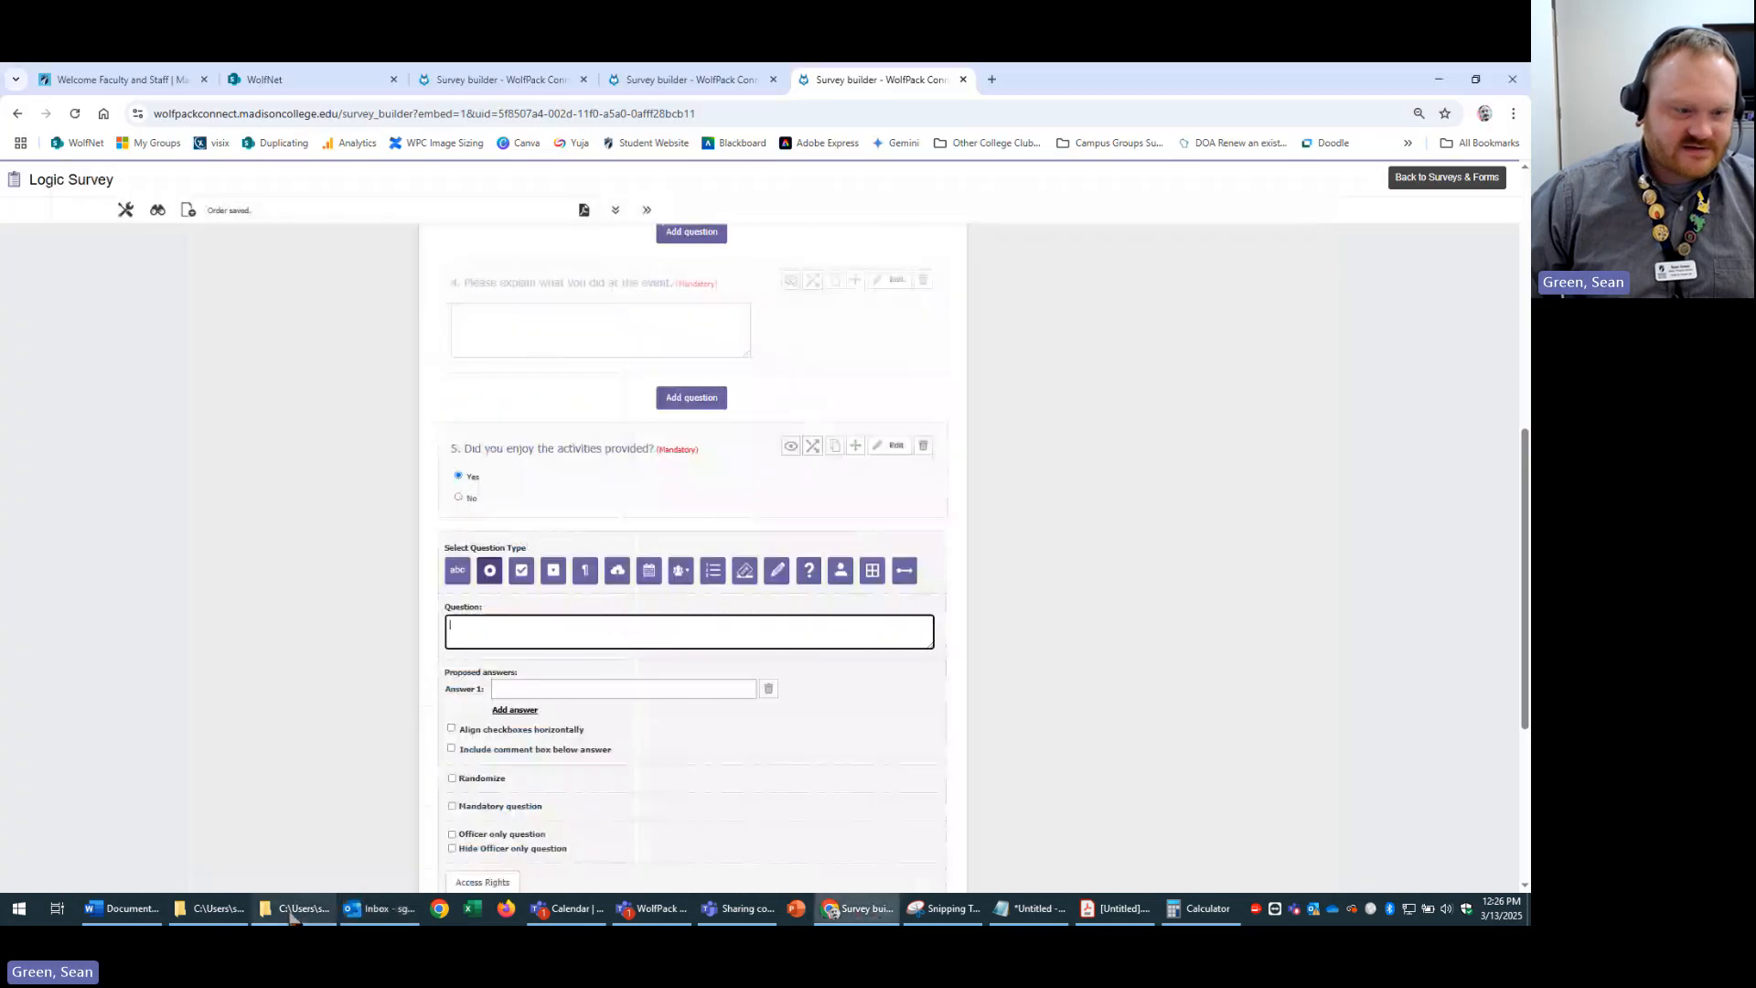
{"action": "left_click", "coordinate": [121, 908]}
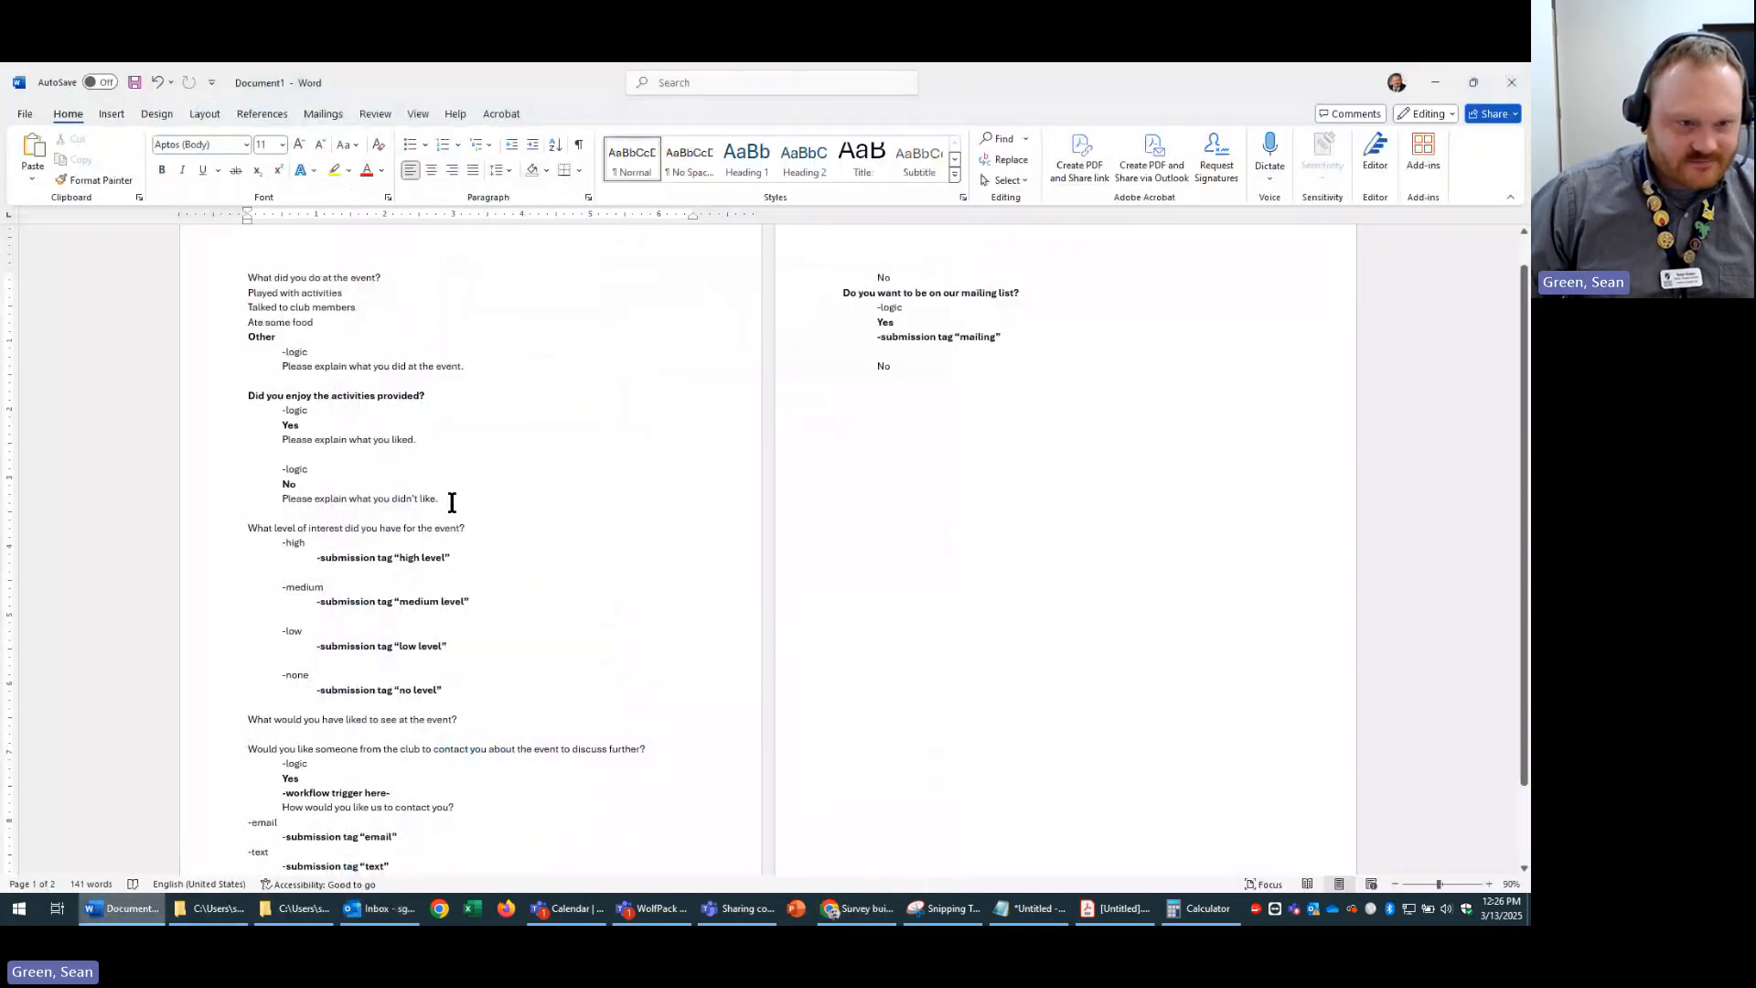
{"action": "left_click", "coordinate": [191, 441]}
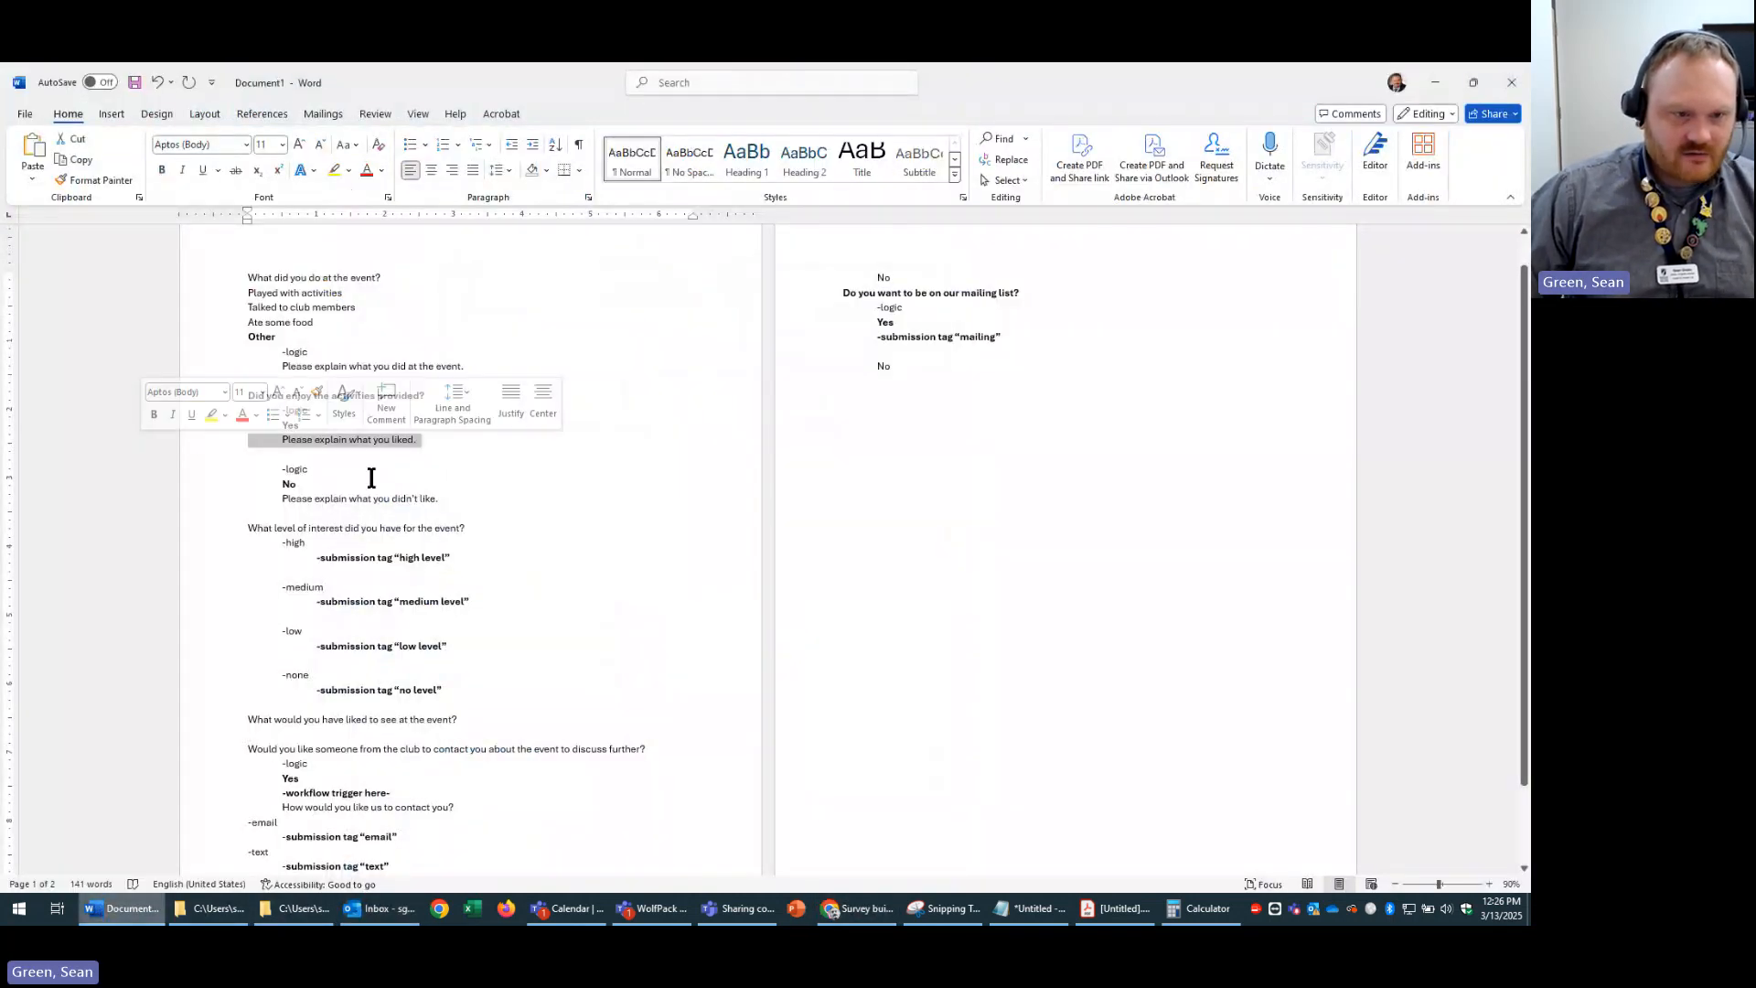
{"action": "key", "text": "ctrl+c"}
{"action": "key", "text": "alt+Tab"}
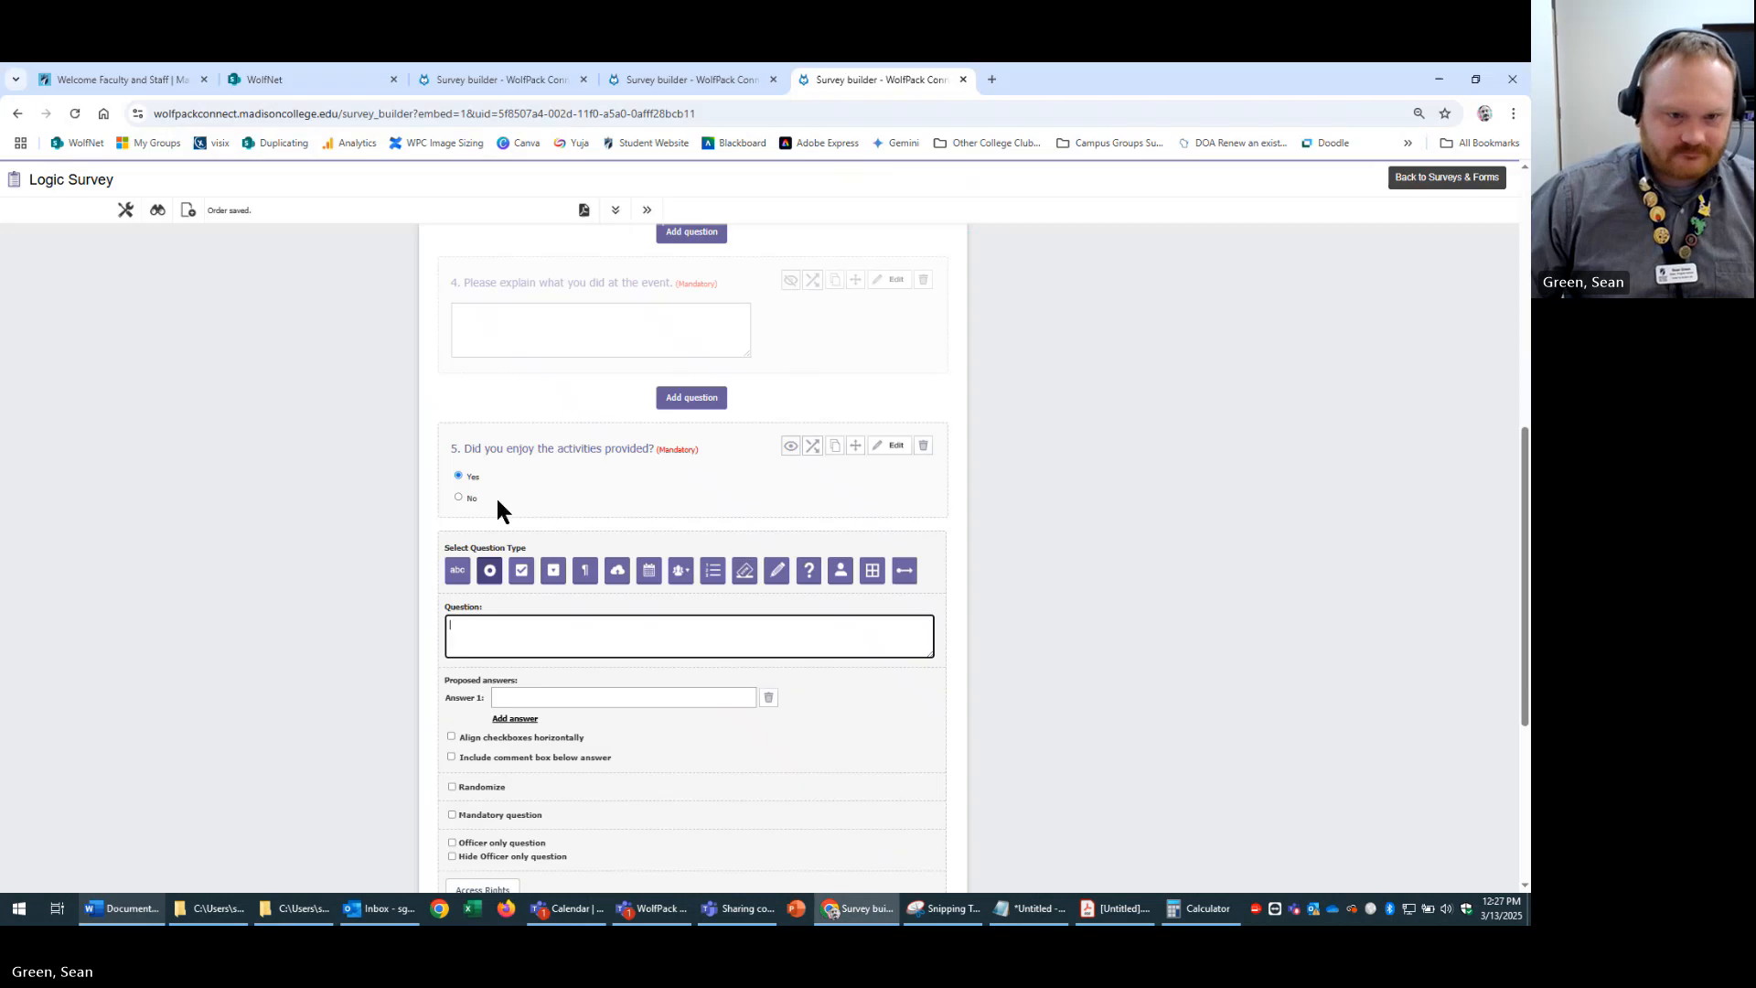
{"action": "left_click", "coordinate": [573, 645]}
{"action": "key", "text": "ctrl+v"}
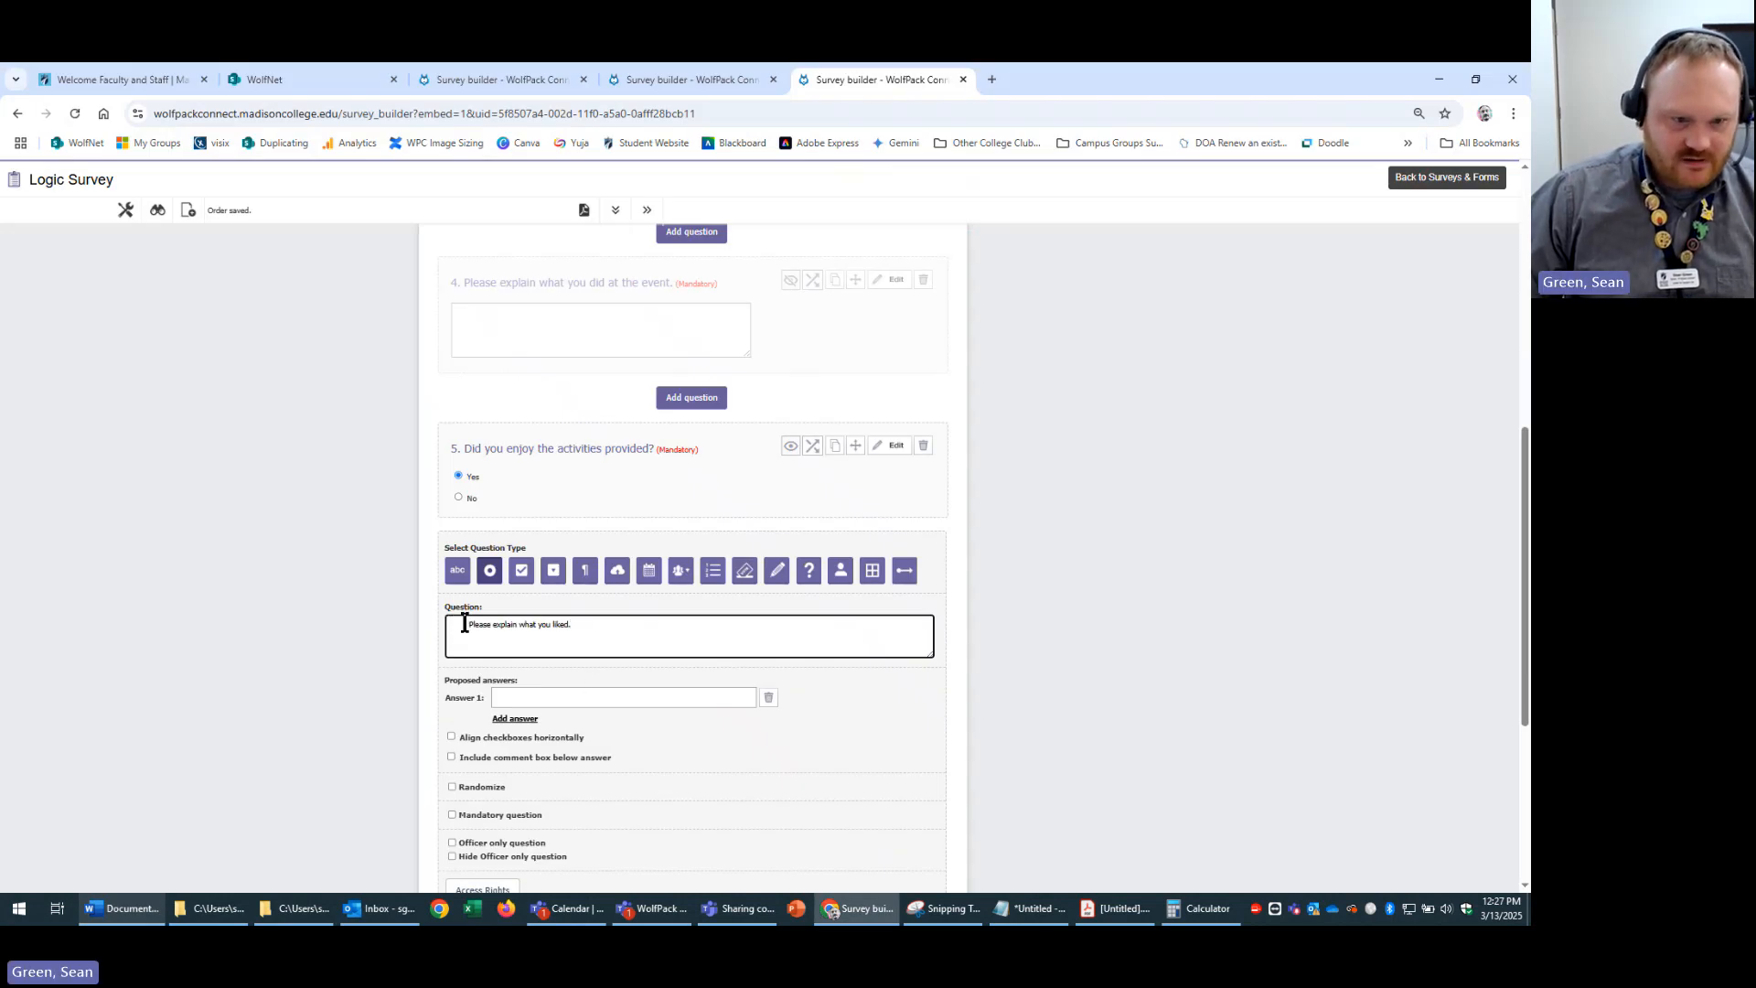
{"action": "left_click_drag", "start_coordinate": [463, 623], "coordinate": [339, 623]}
{"action": "key", "text": "BackSpace"}
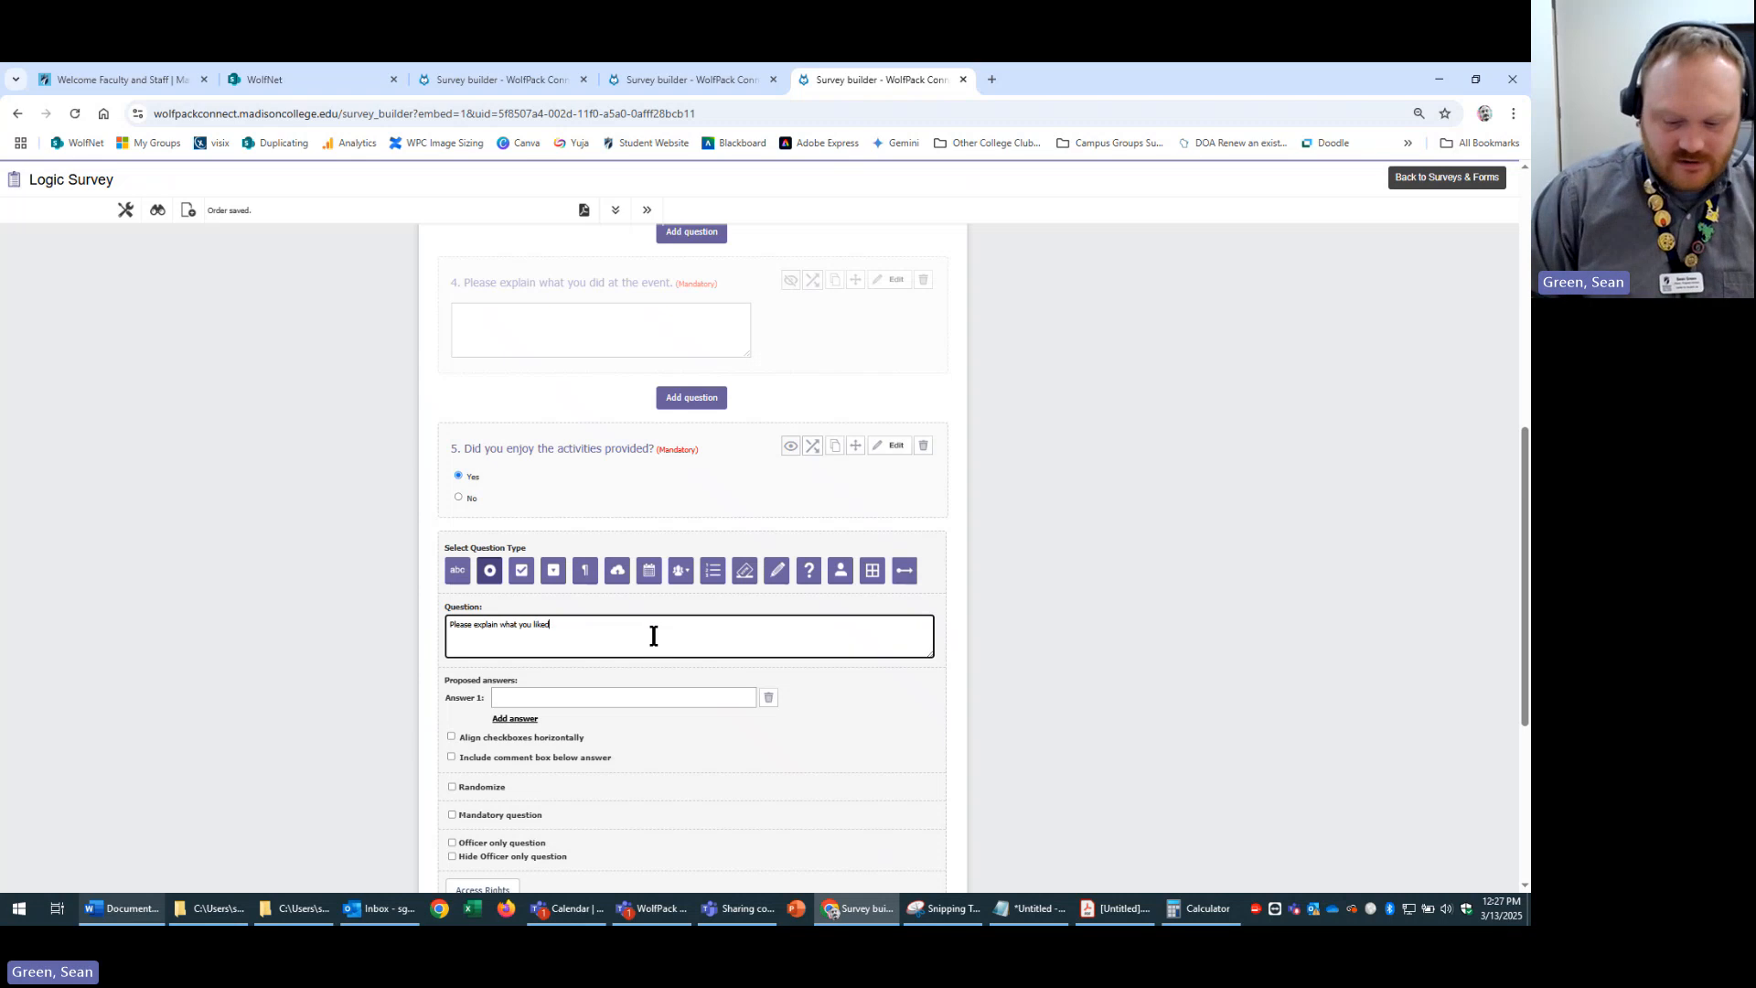
{"action": "type", "text": "."}
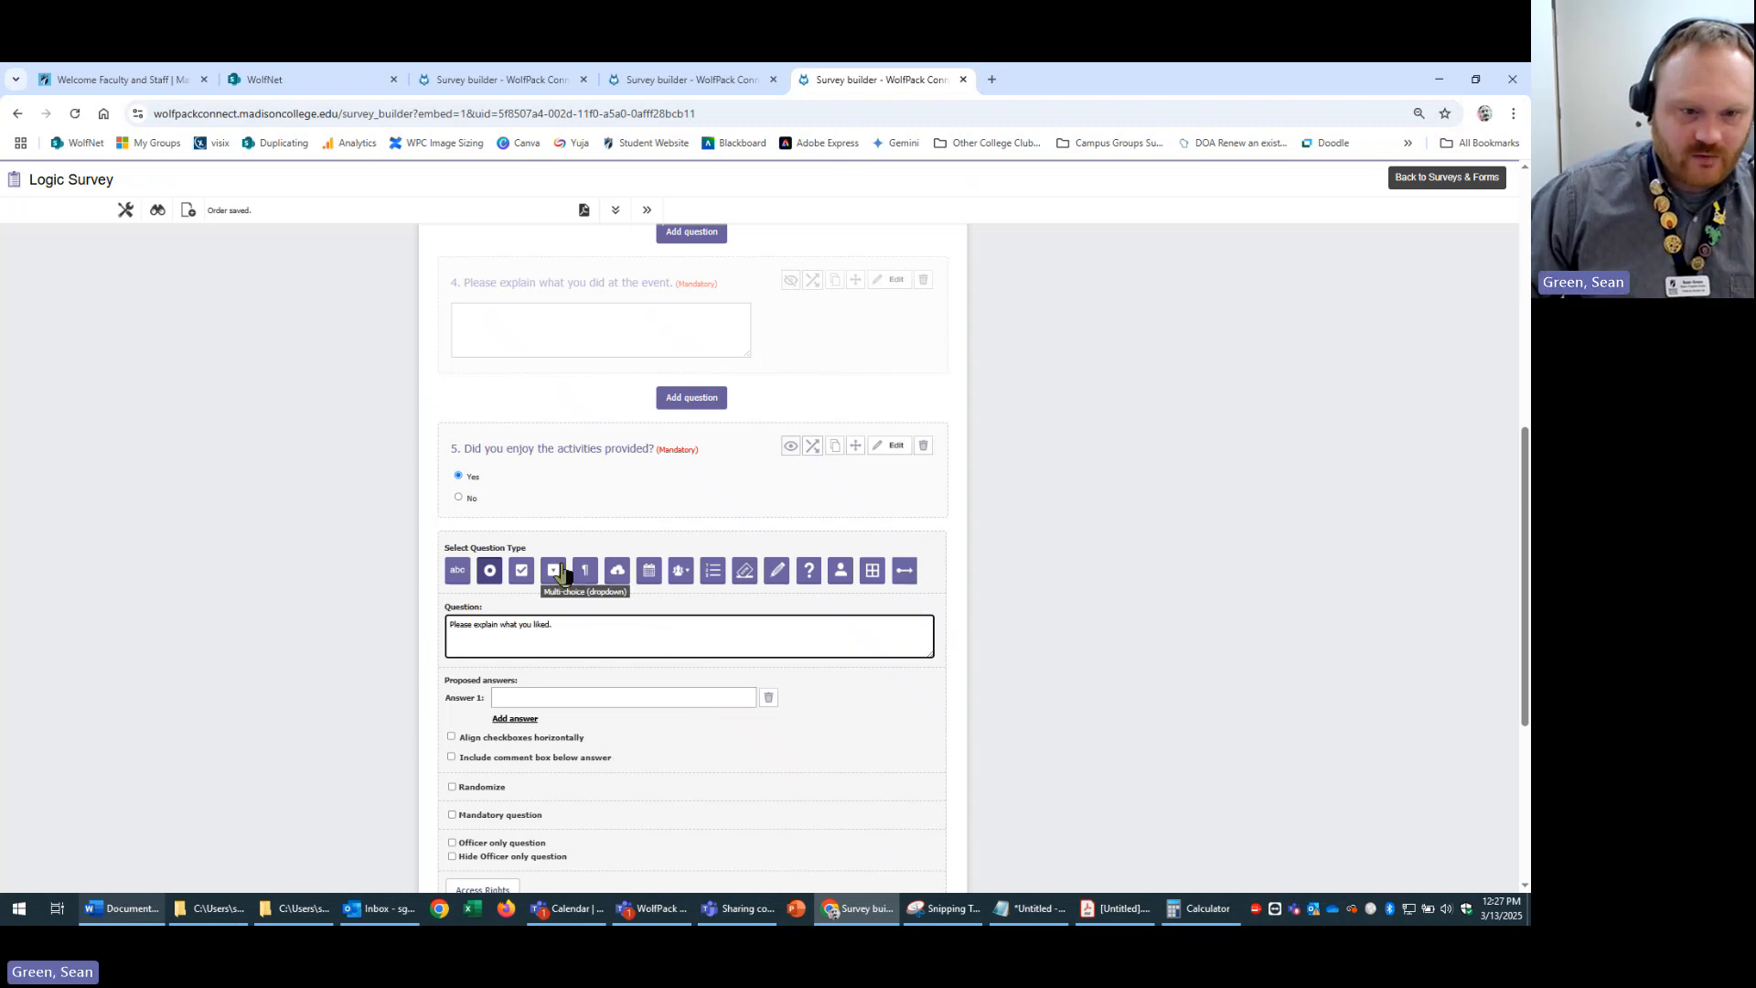
- Set the "Please explain what you liked." question to the paragraph text type, make it mandatory and save it
{"action": "left_click", "coordinate": [585, 570]}
{"action": "scroll", "coordinate": [702, 690], "scroll_direction": "down", "scroll_amount": 3}
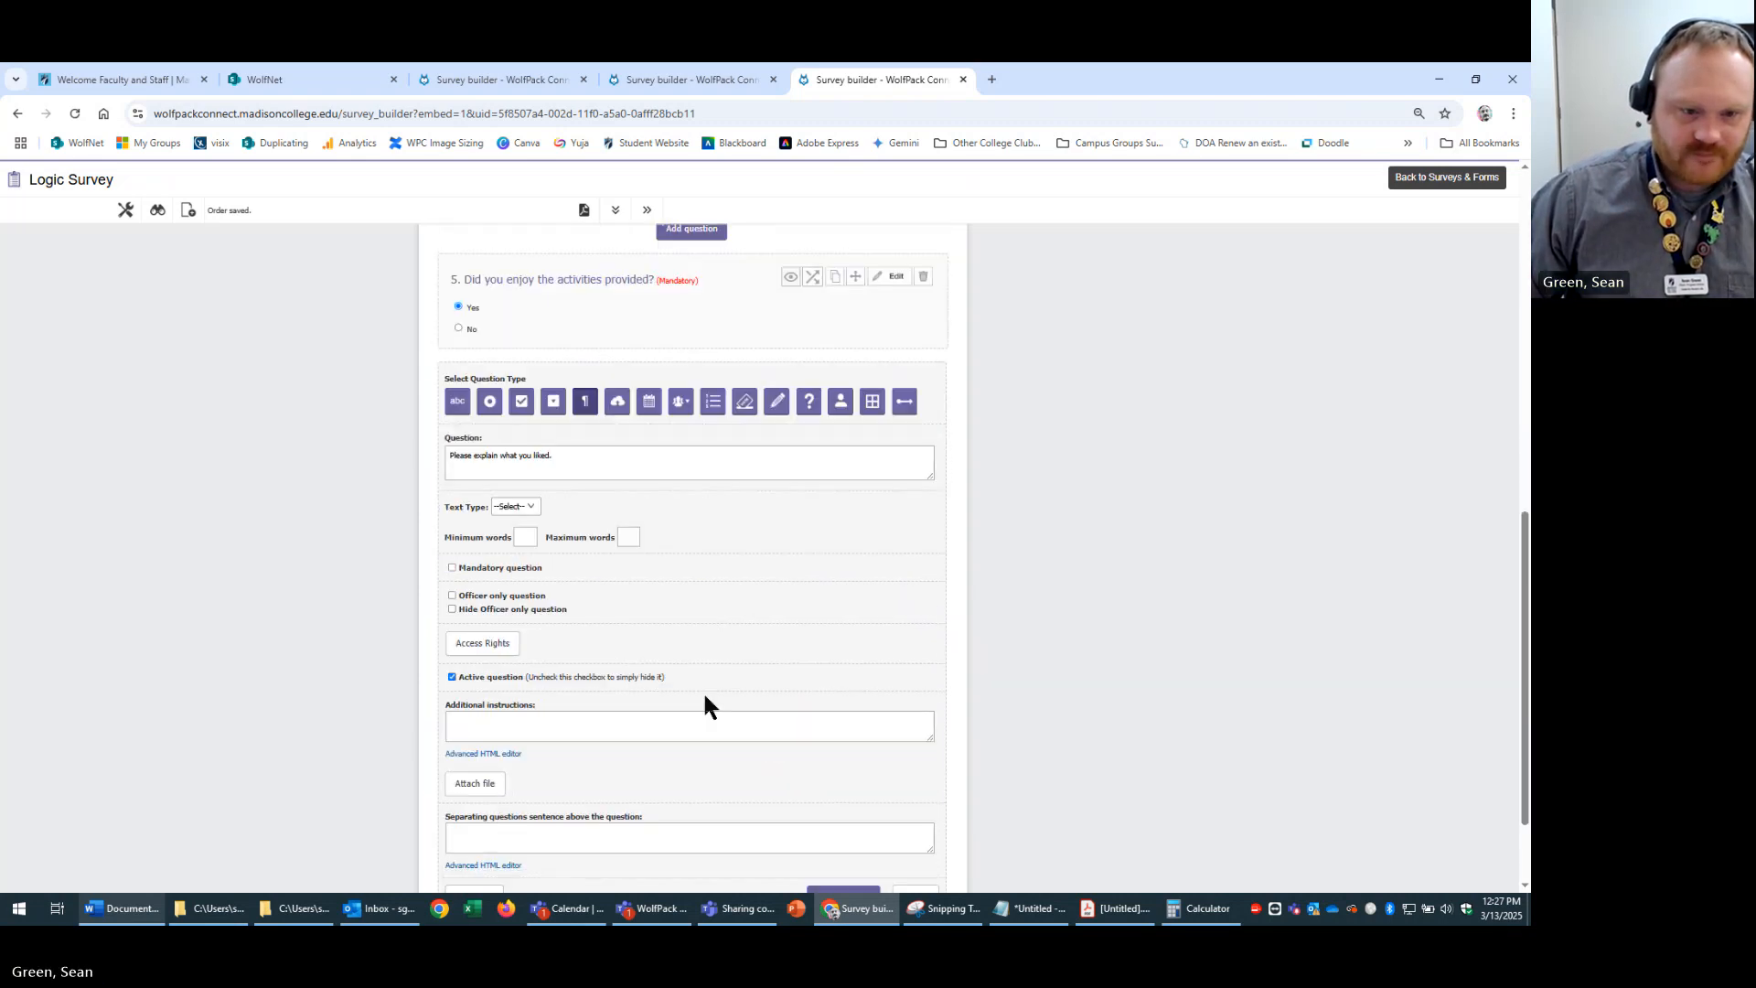
{"action": "left_click", "coordinate": [454, 455]}
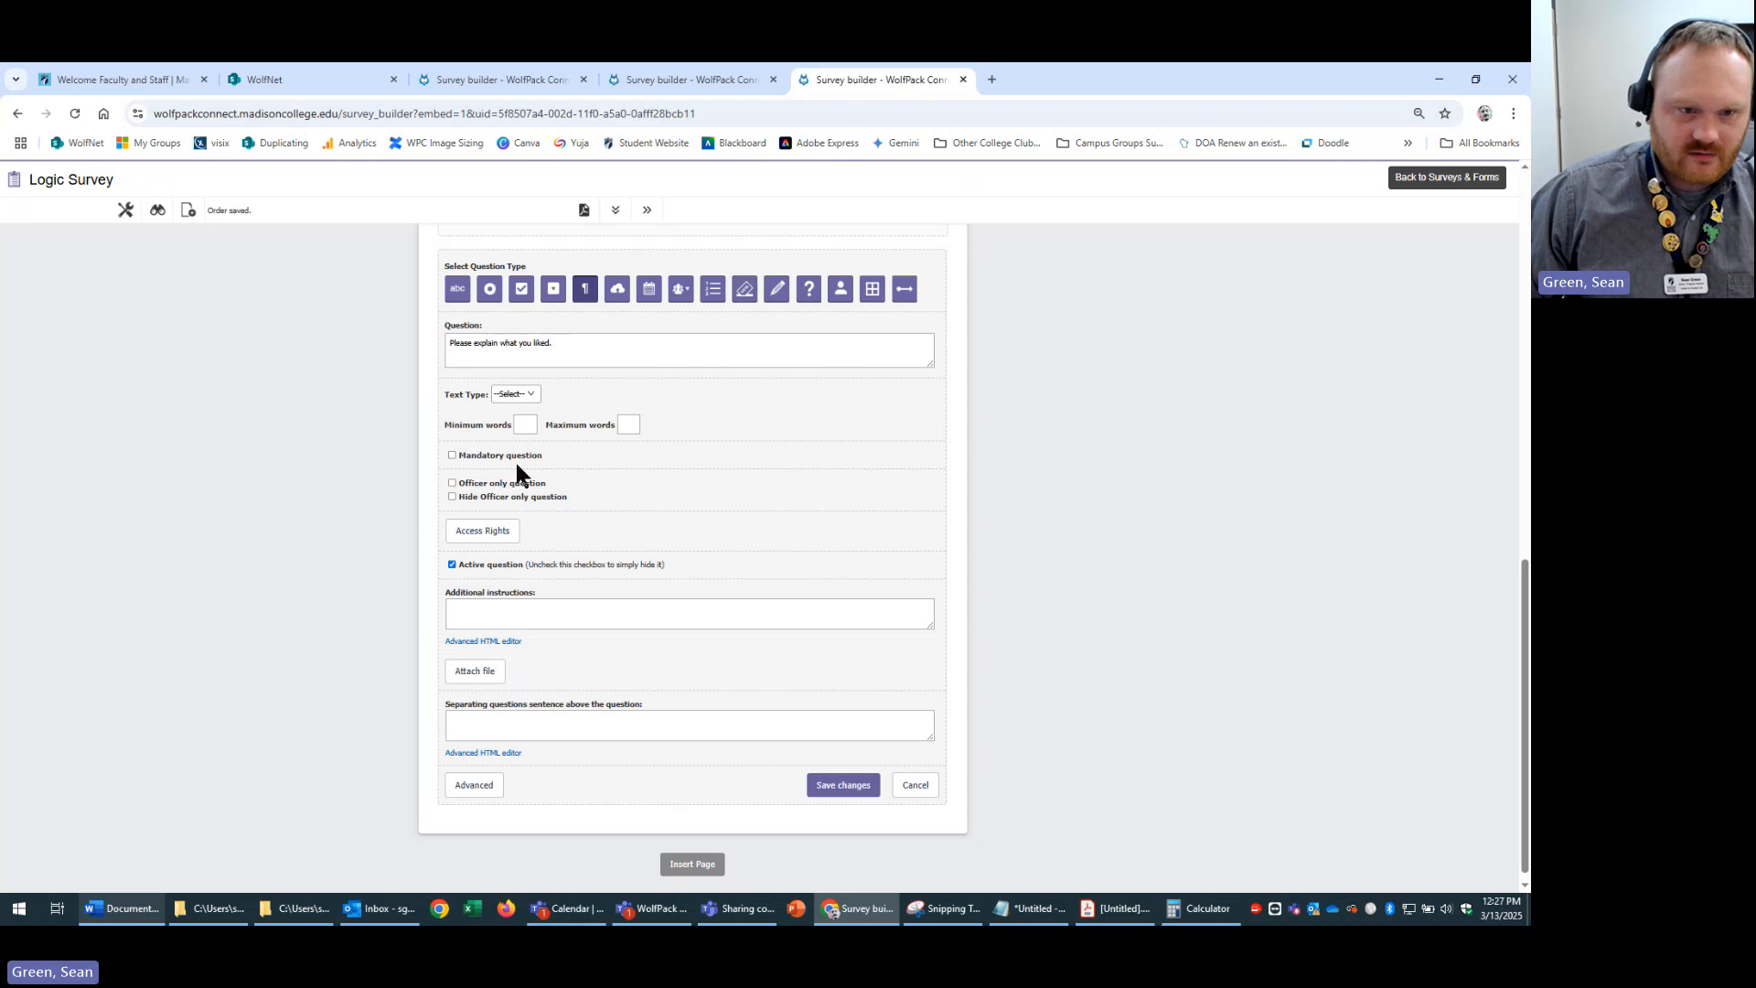
{"action": "left_click", "coordinate": [837, 785]}
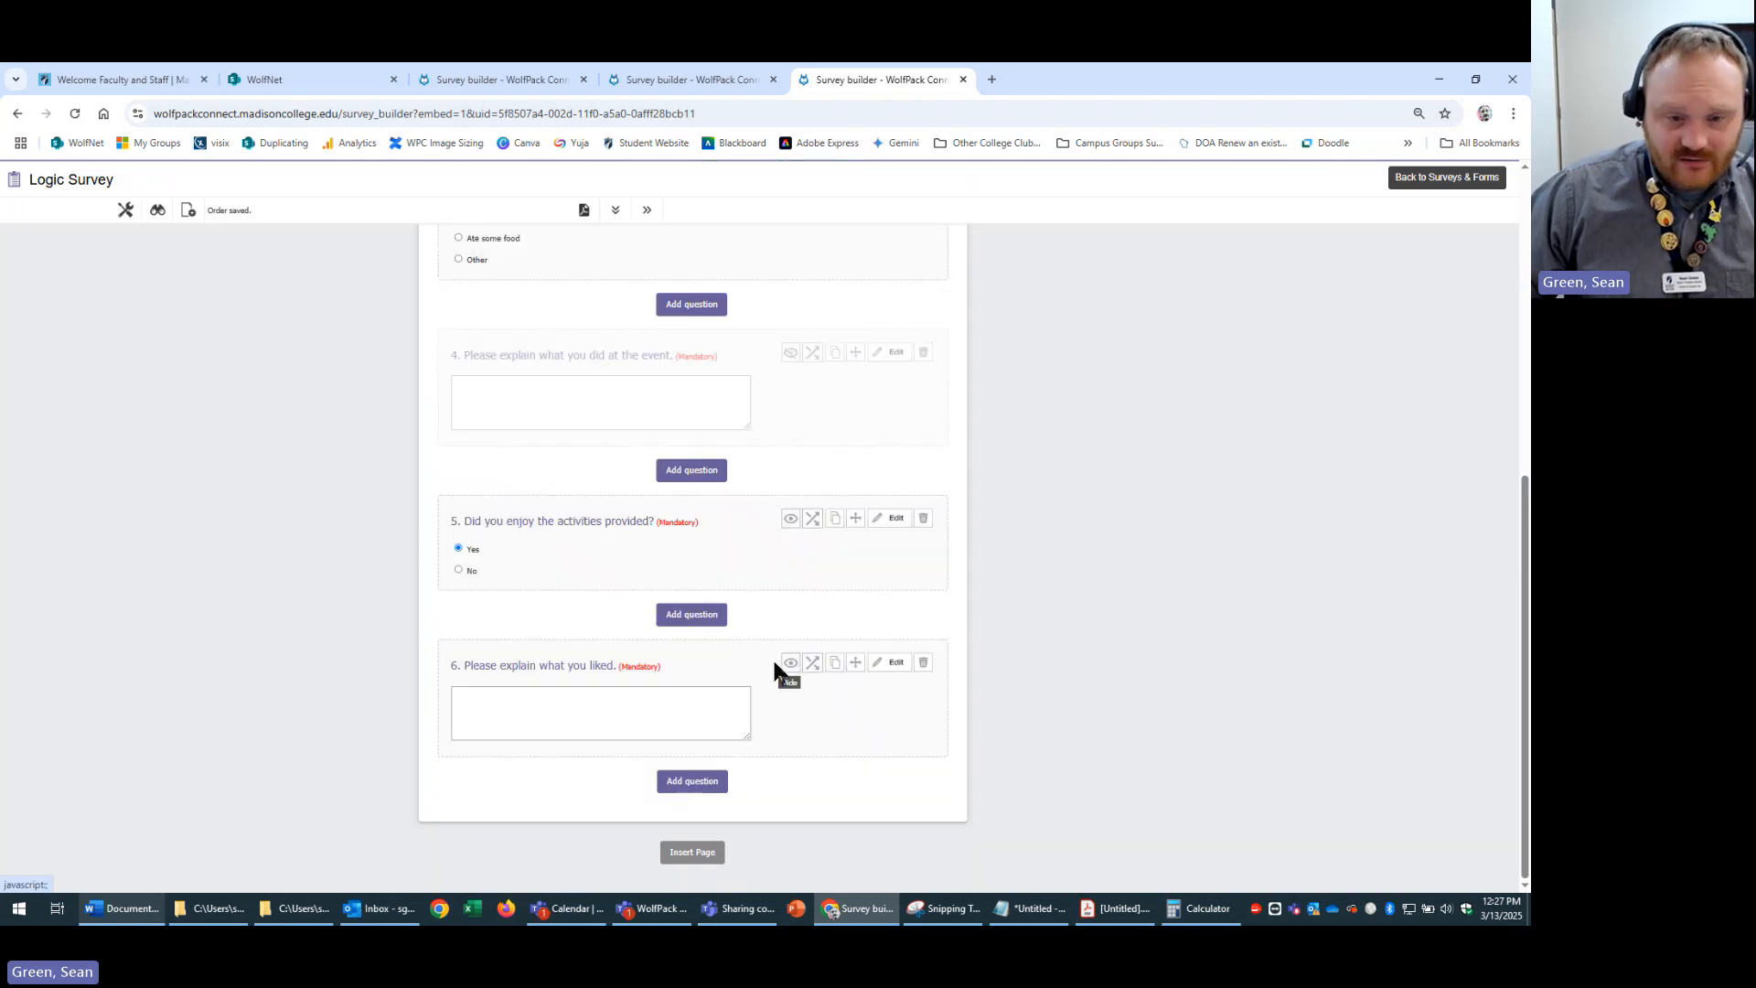
- Duplicate the "Please explain what you liked." question and change the copy's text to "Please explain what you didn't like."
{"action": "left_click", "coordinate": [833, 663]}
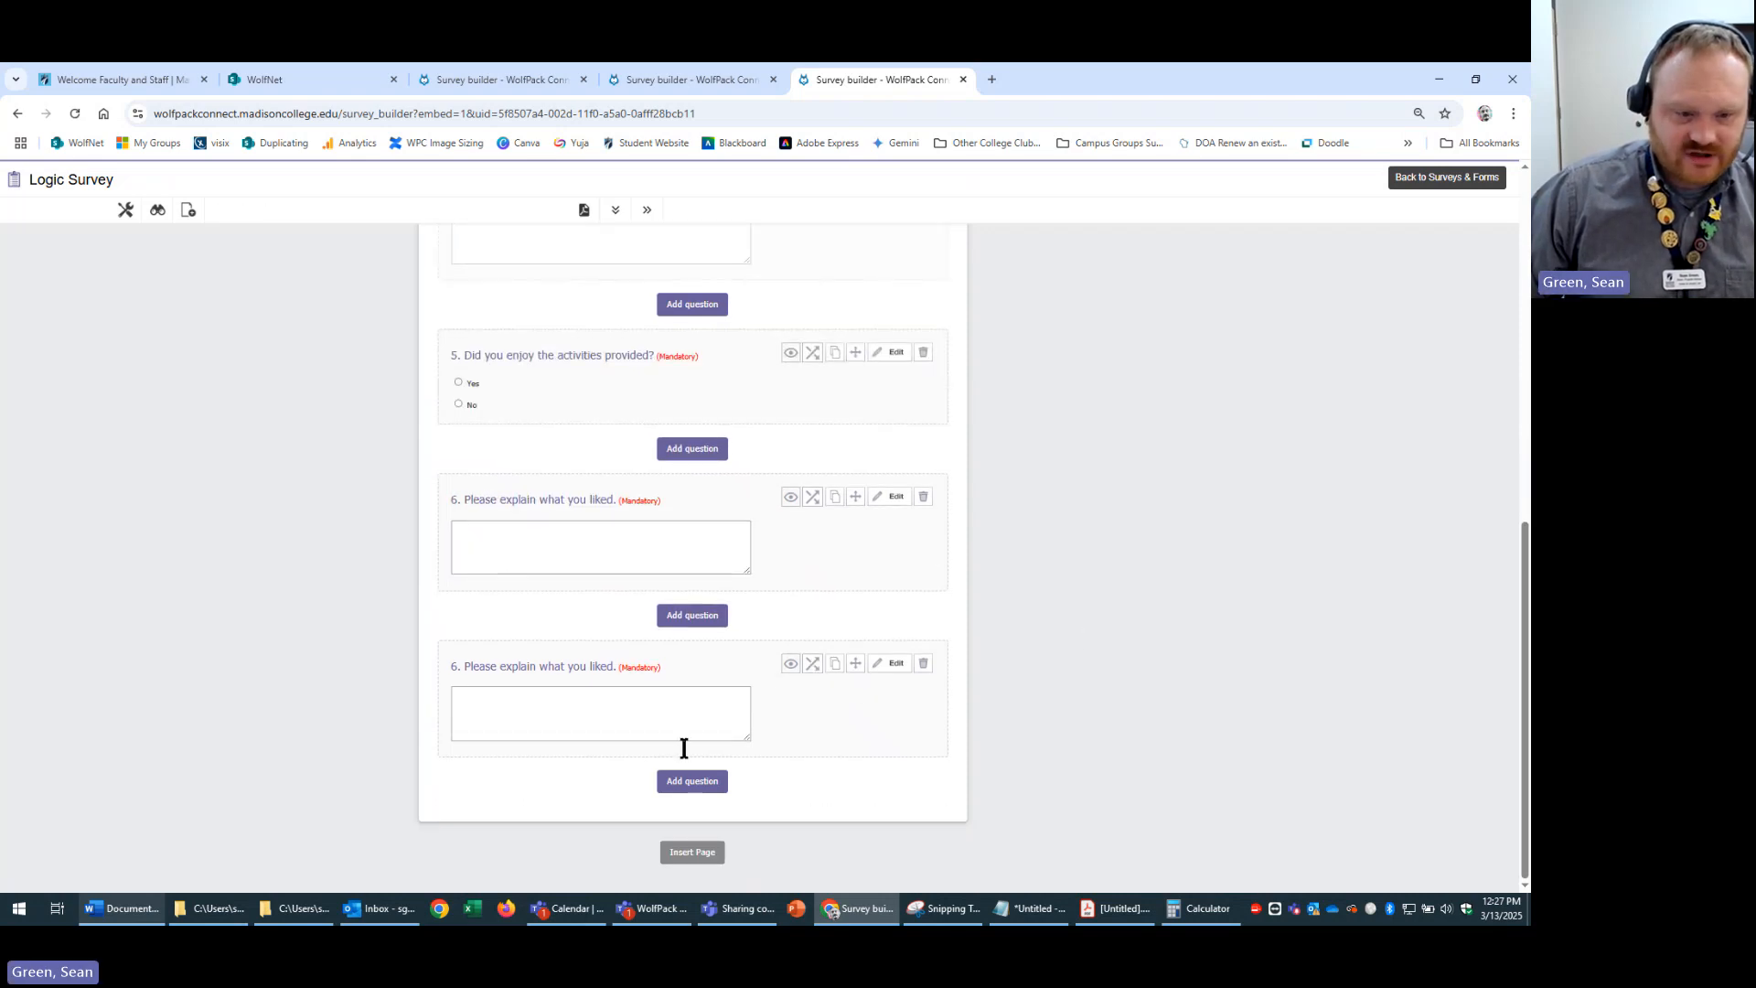
{"action": "key", "text": "alt+Tab"}
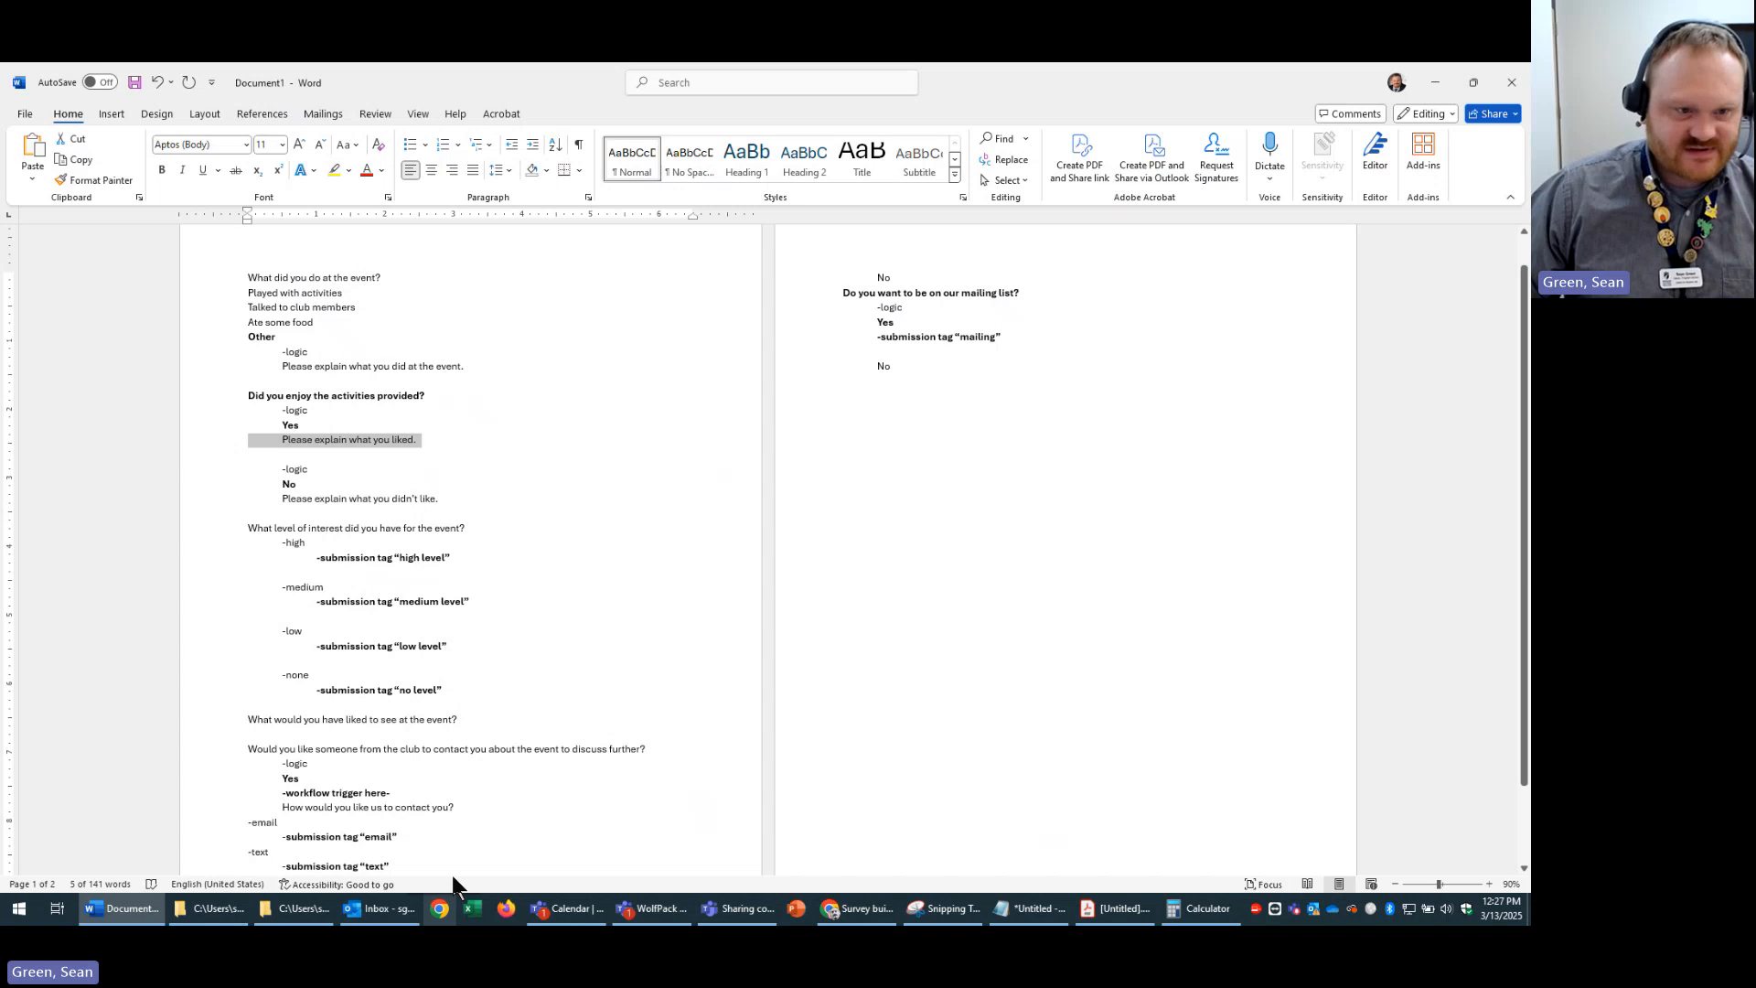
{"action": "key", "text": "alt+Tab"}
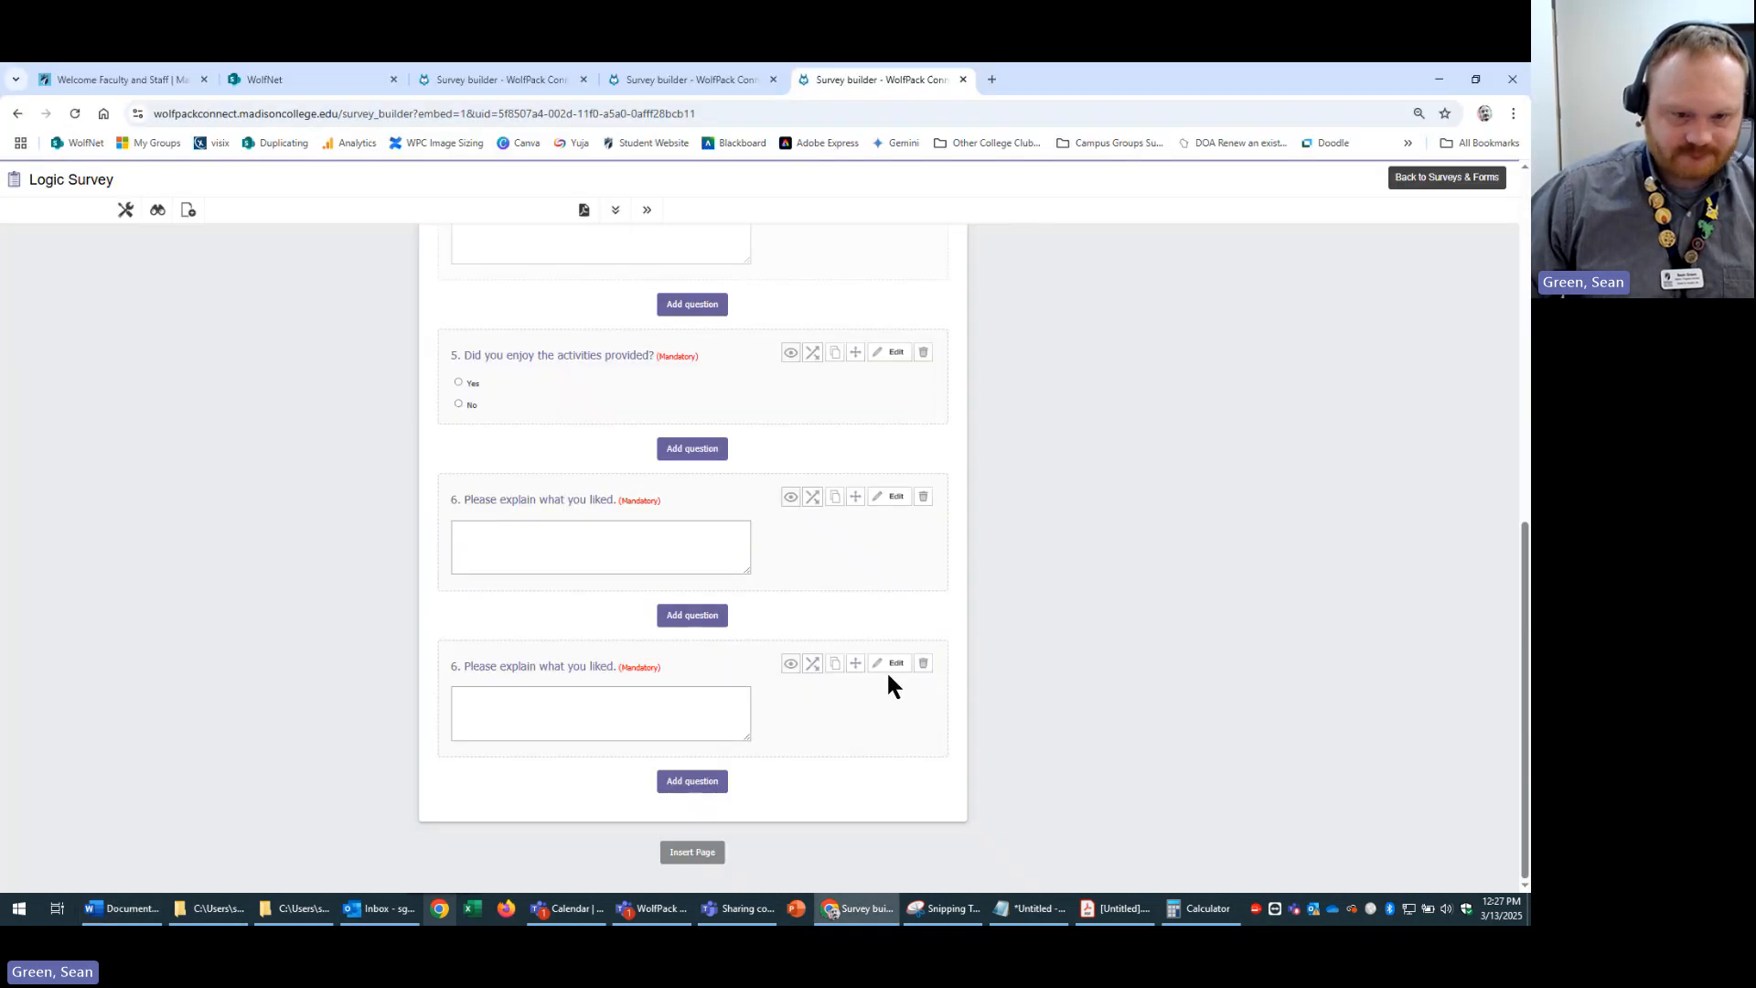
{"action": "left_click", "coordinate": [891, 663]}
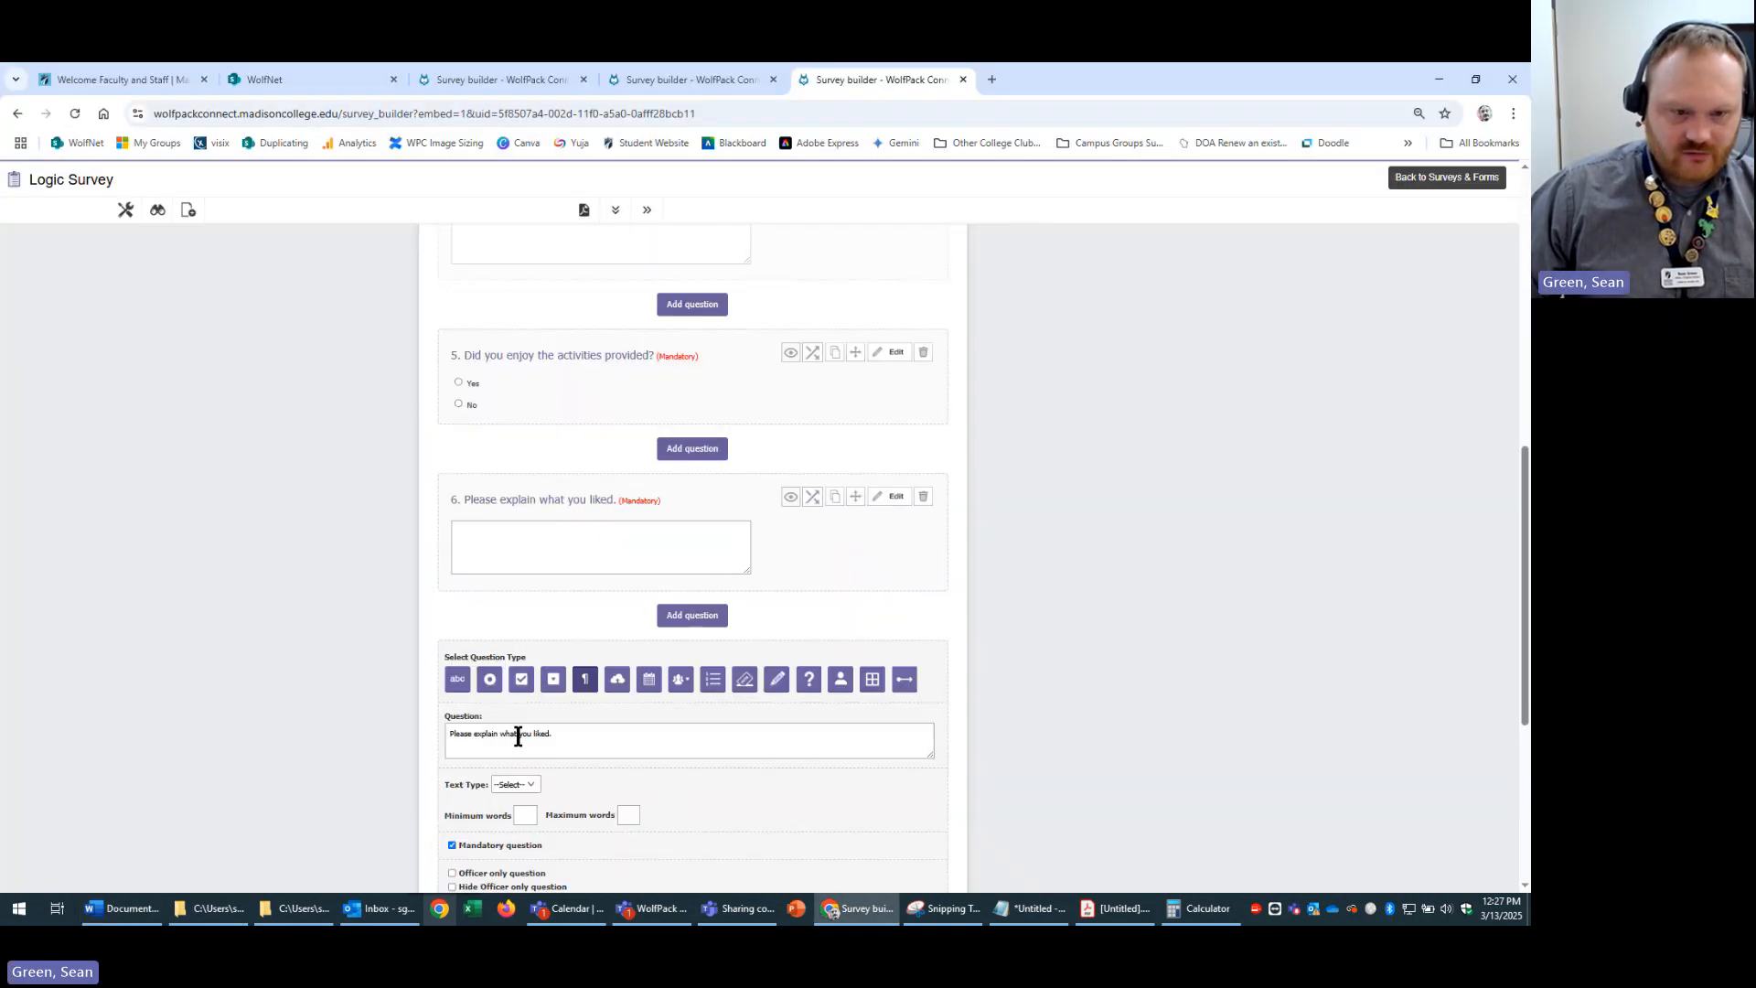
{"action": "left_click", "coordinate": [533, 734]}
{"action": "mouse_move", "coordinate": [547, 736]}
{"action": "left_mouse_down"}
{"action": "mouse_move", "coordinate": [519, 739]}
{"action": "mouse_move", "coordinate": [534, 736]}
{"action": "left_mouse_up"}
{"action": "key", "text": "BackSpace"}
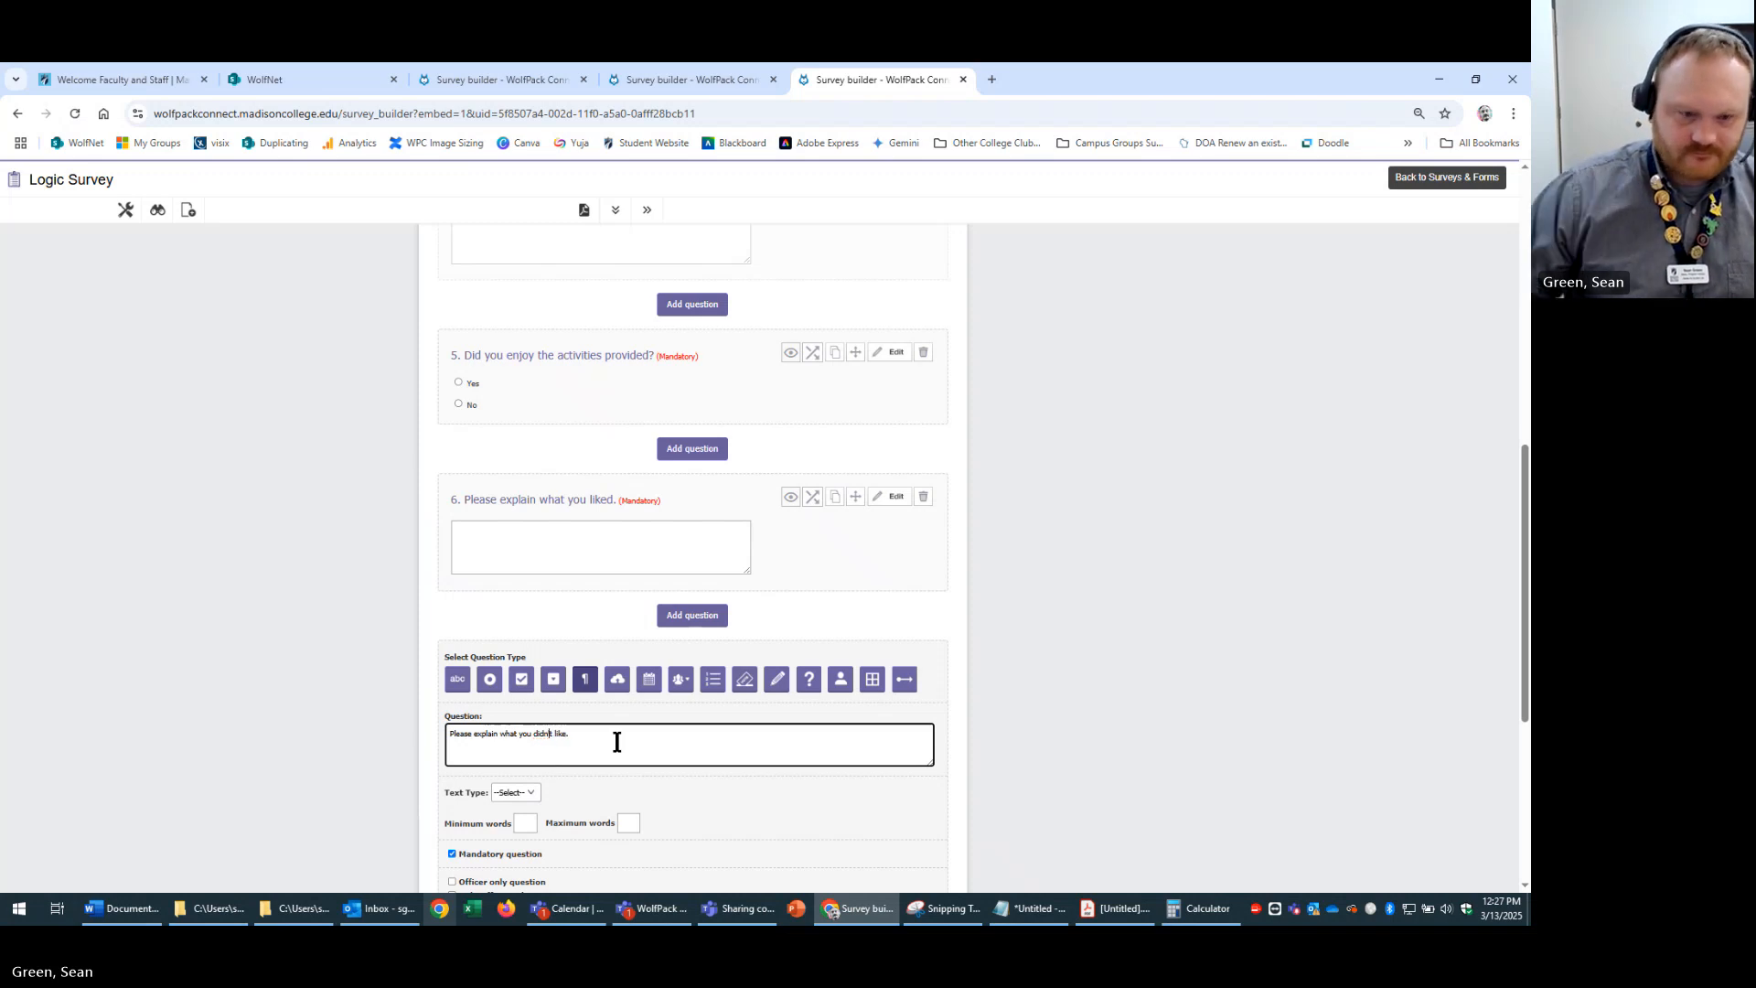
- Save the edited copy and hide both the liked and didn't-like explanation questions in the survey
{"action": "scroll", "coordinate": [937, 737], "scroll_direction": "down", "scroll_amount": 3}
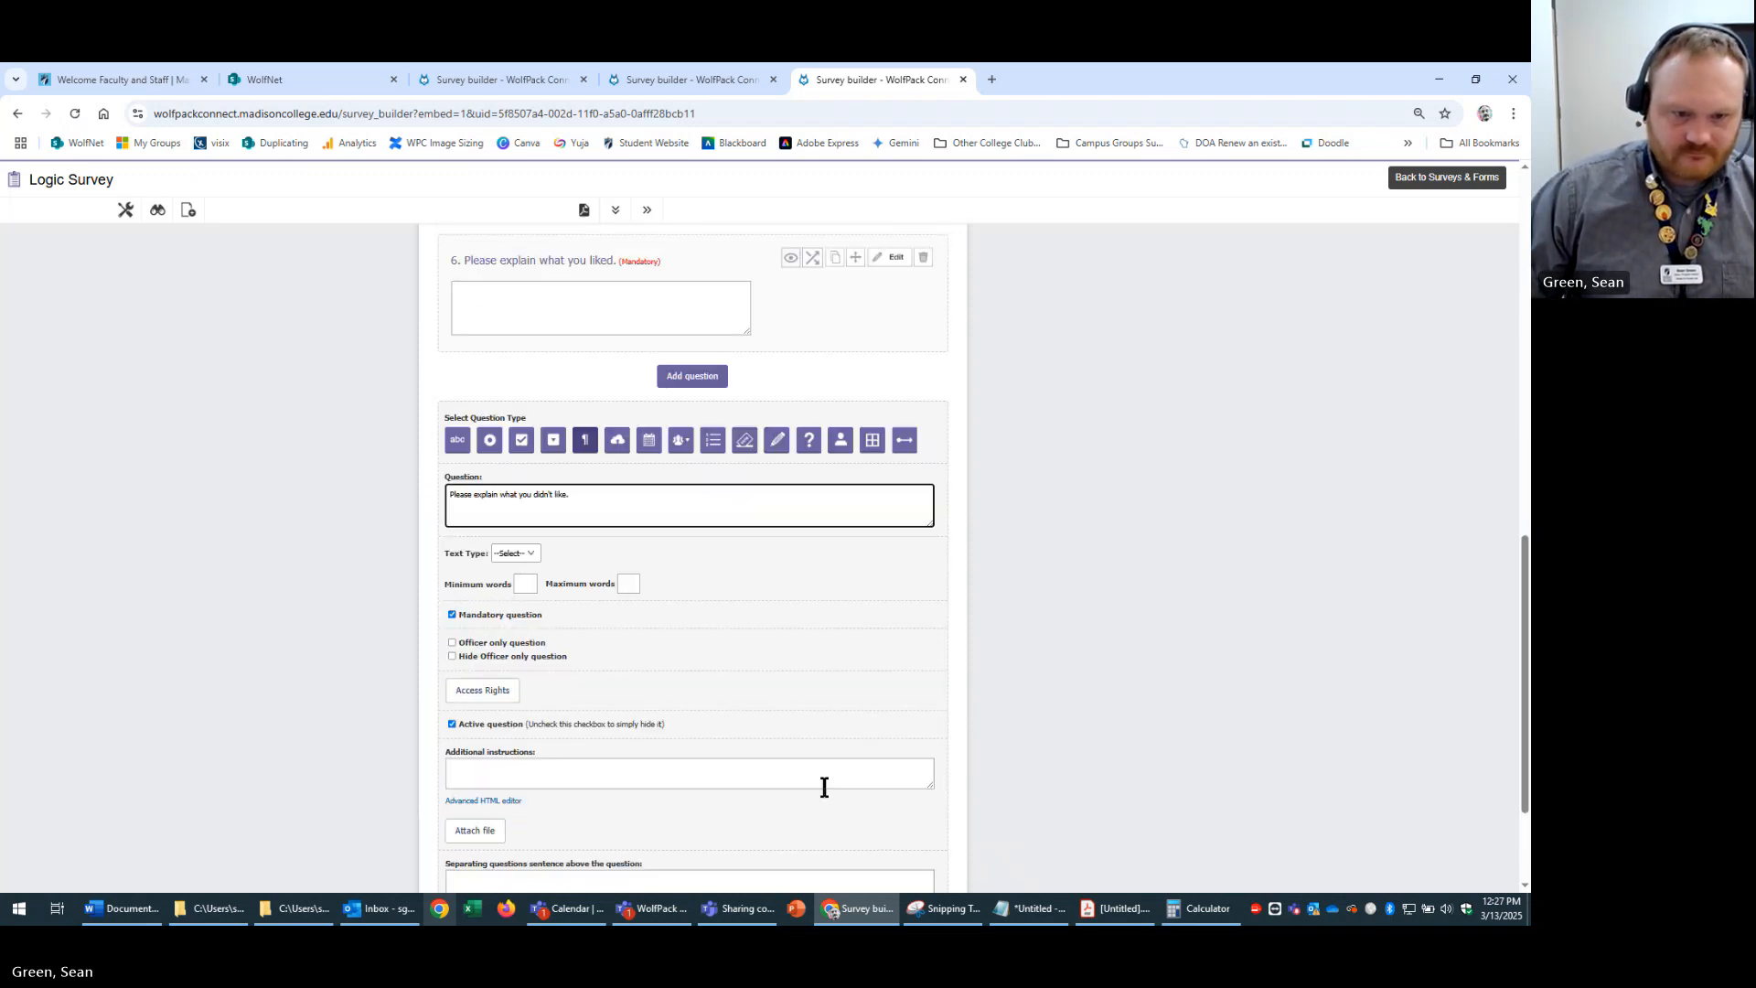
{"action": "scroll", "coordinate": [855, 745], "scroll_direction": "down", "scroll_amount": 1}
{"action": "left_click", "coordinate": [843, 864]}
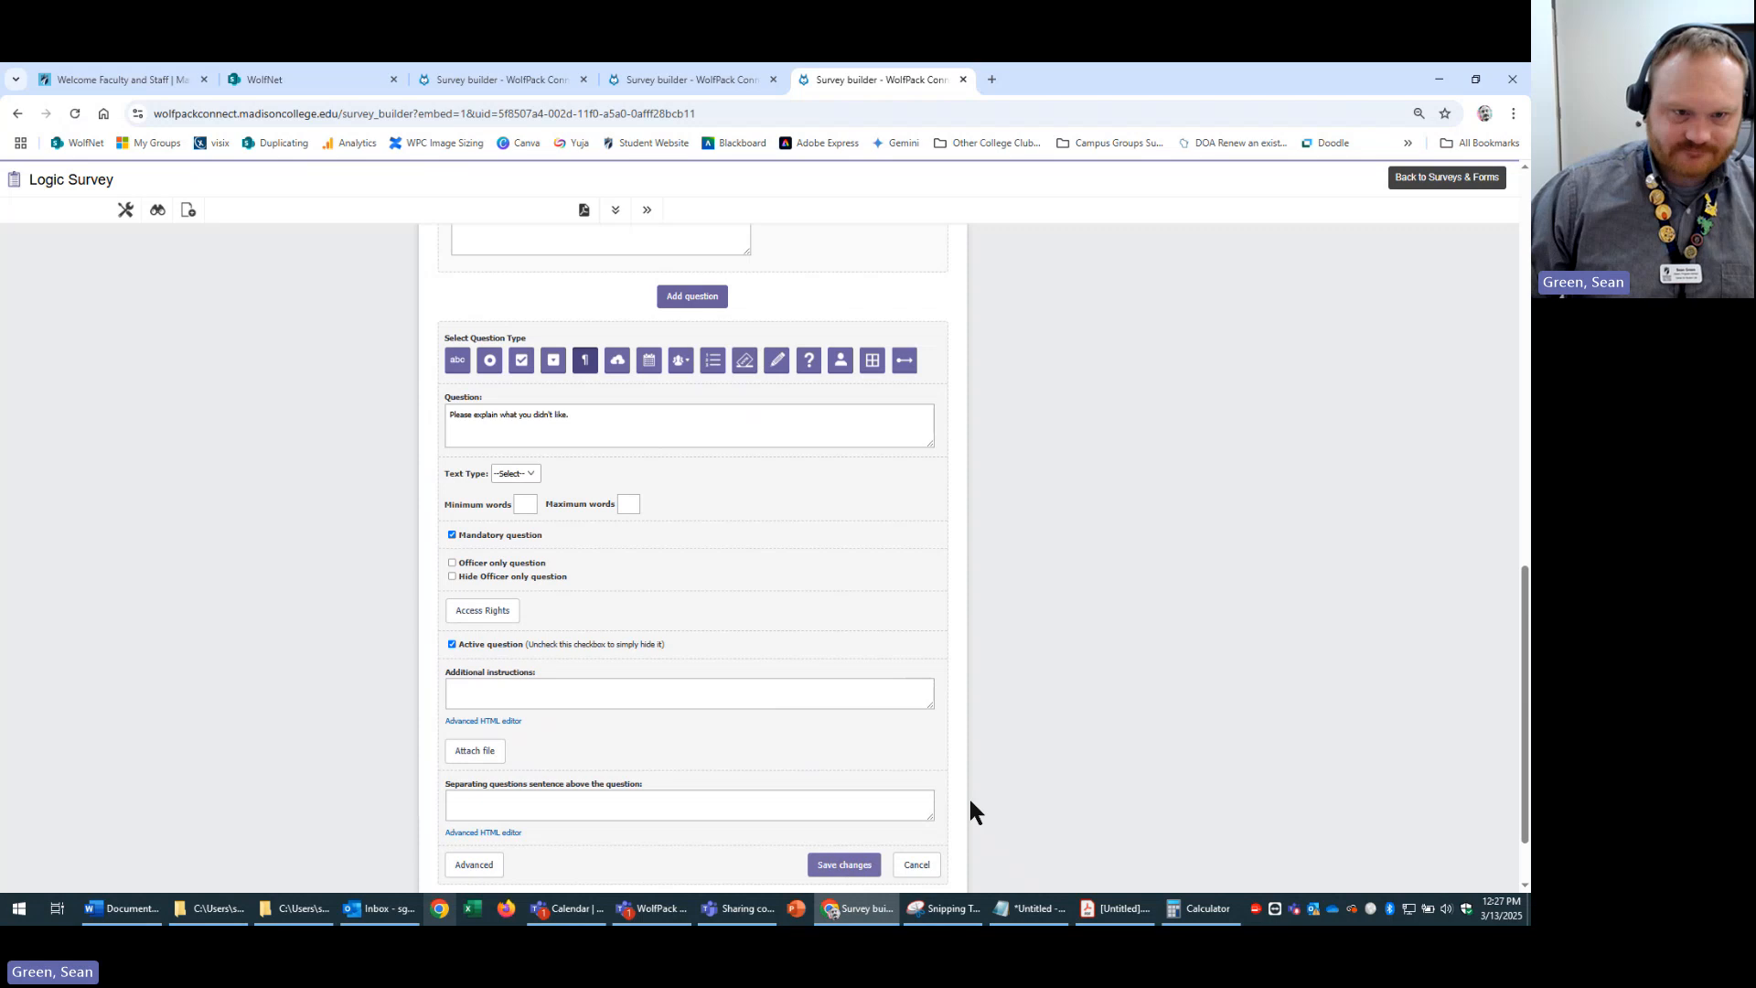
{"action": "left_click", "coordinate": [791, 498]}
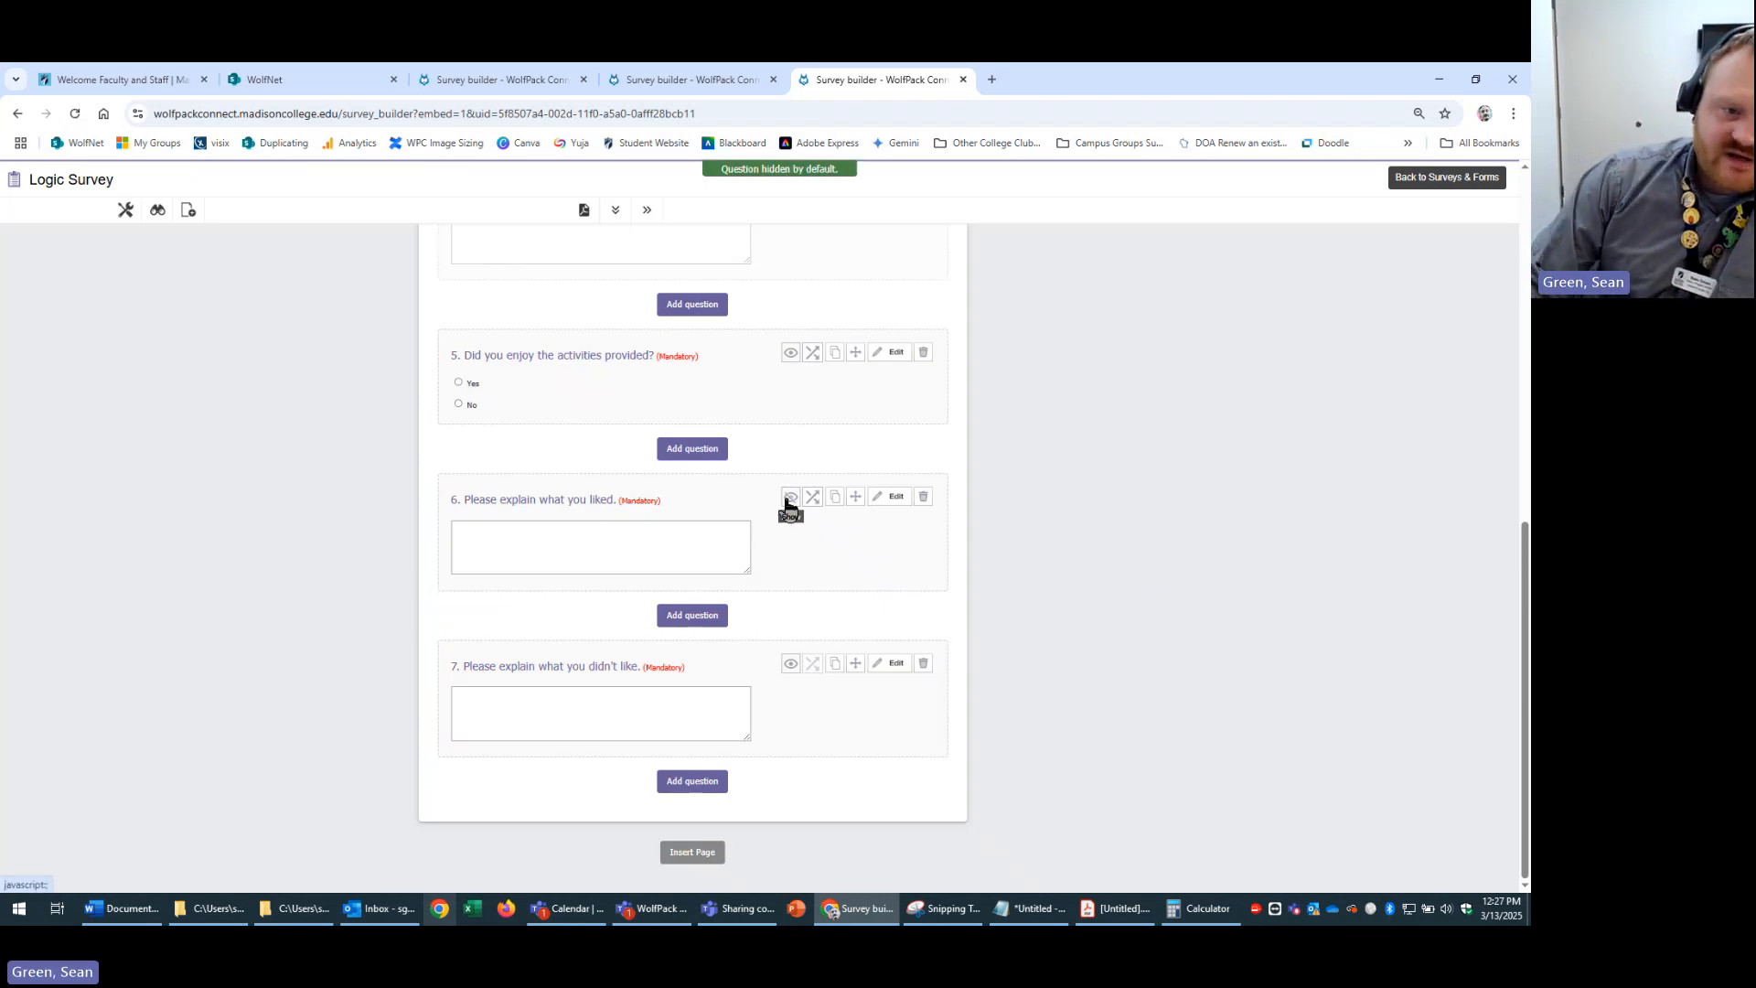
{"action": "left_click", "coordinate": [790, 663]}
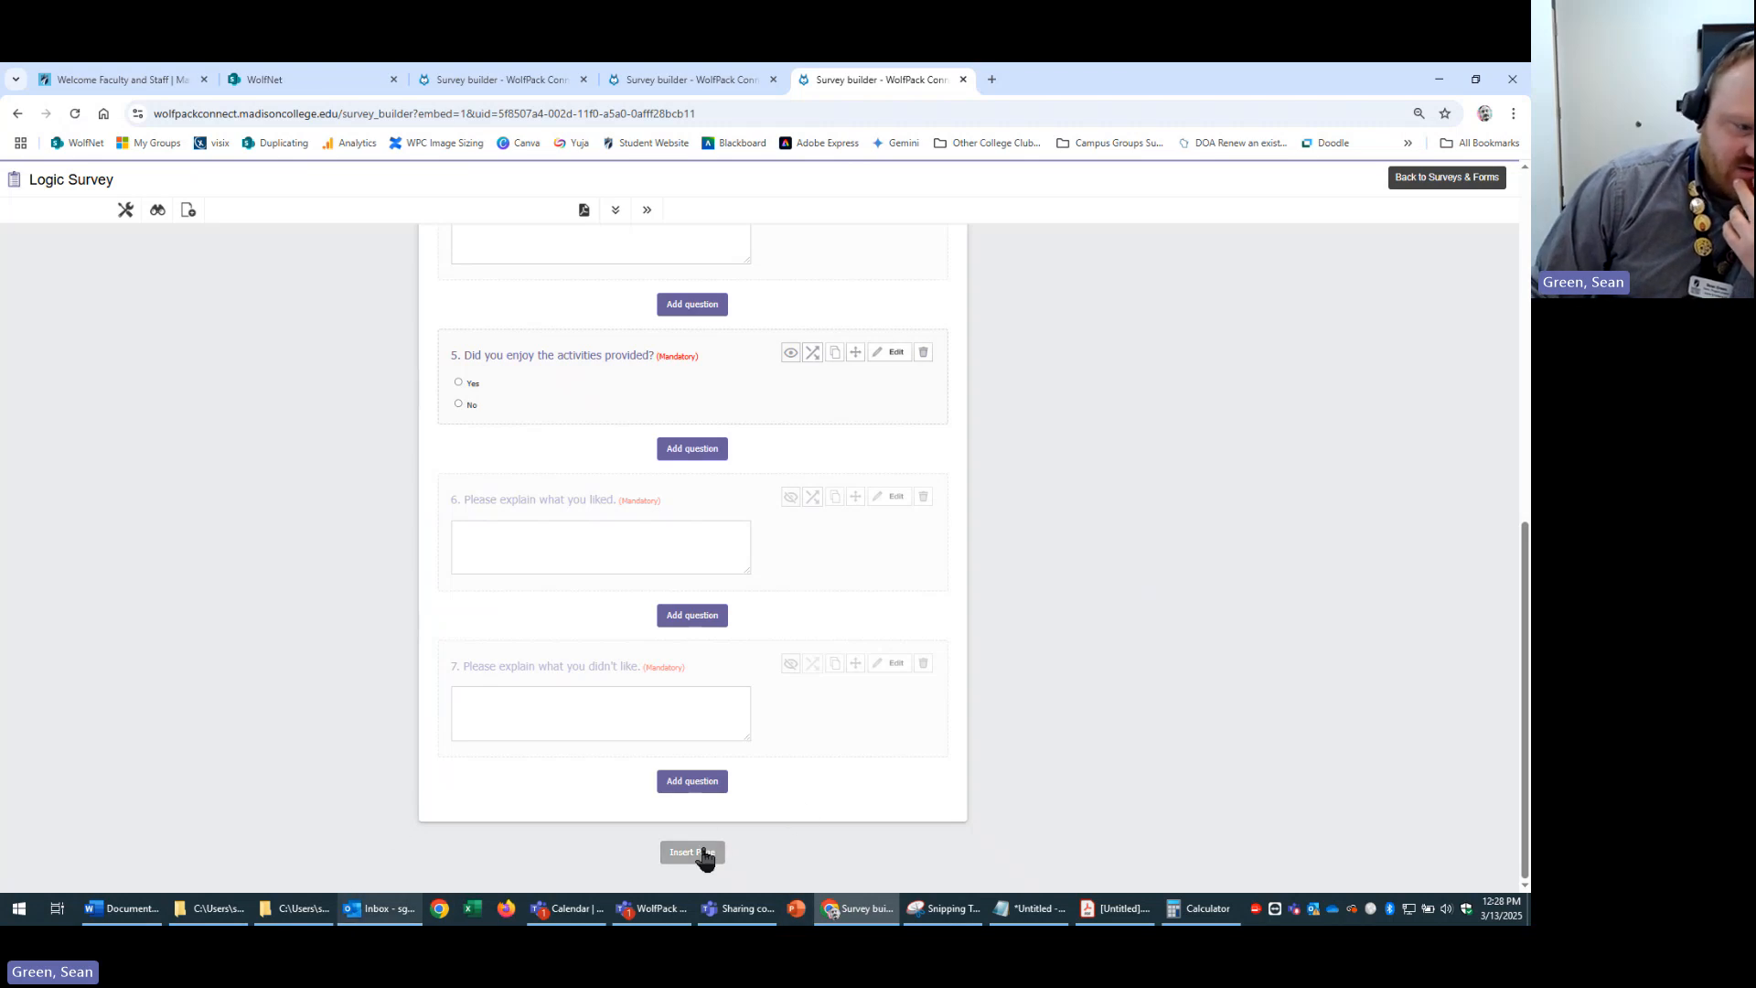
- Add a question below question 7 with the text "What level of interest did you have for the event?" copied from the Word outline
{"action": "left_click", "coordinate": [119, 908]}
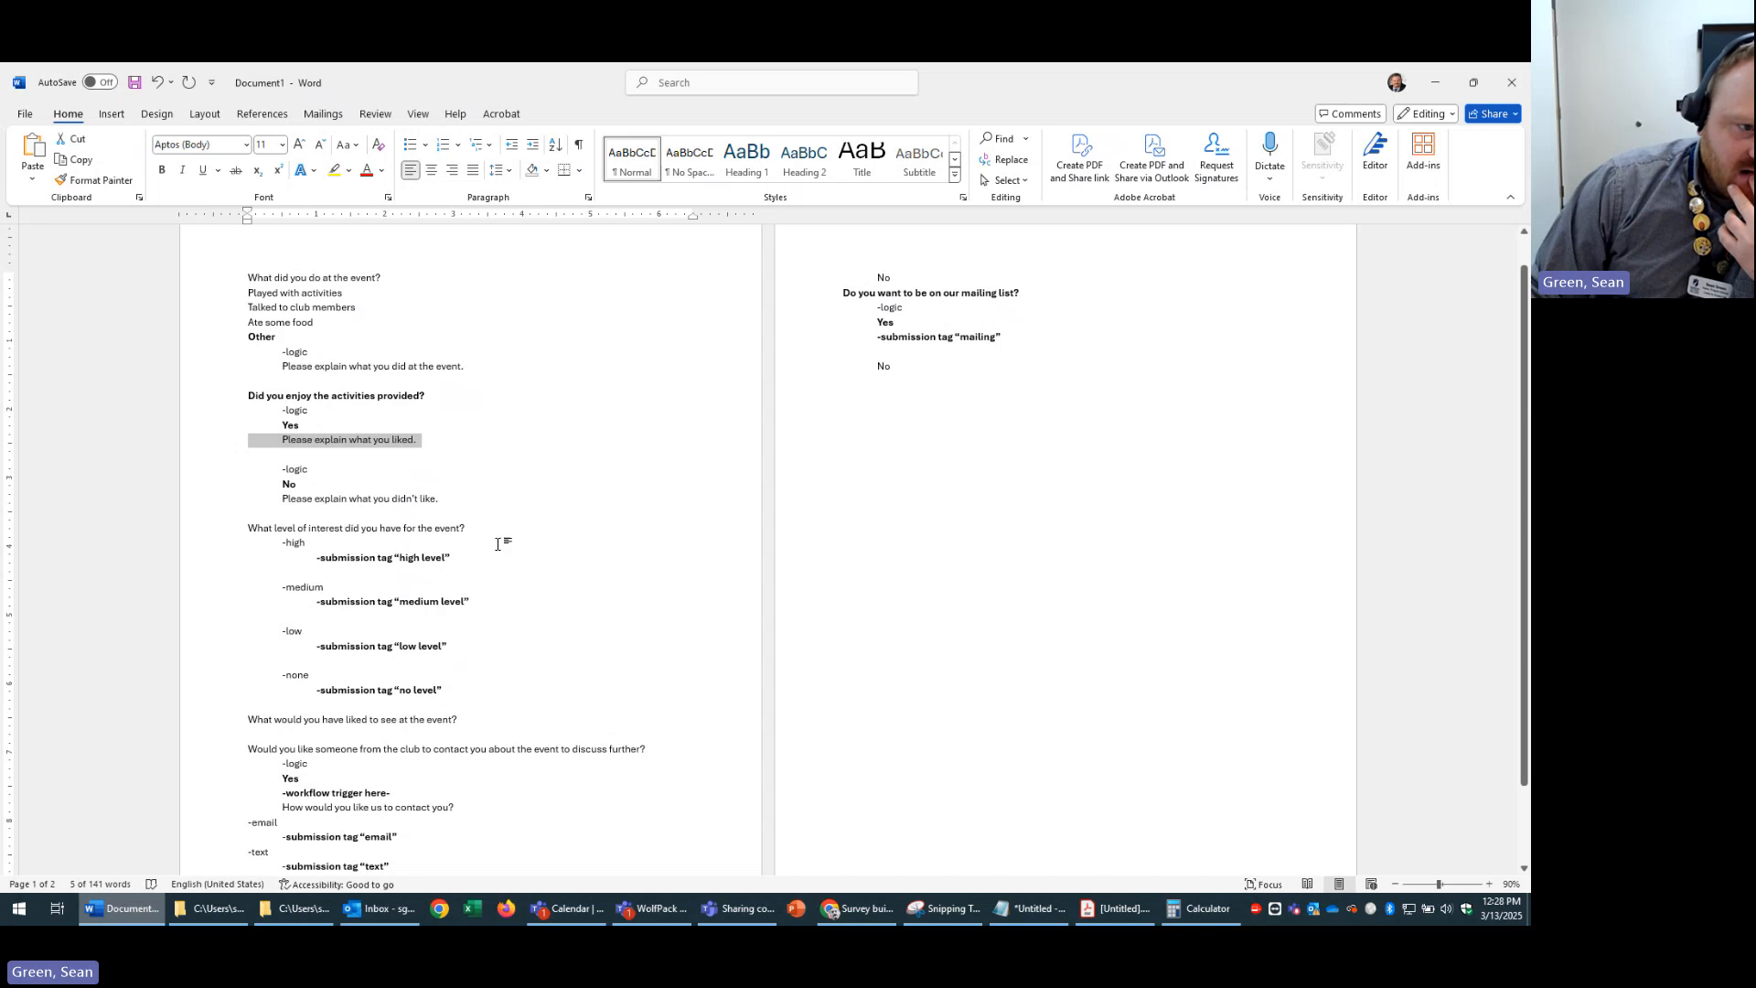
{"action": "left_click_drag", "start_coordinate": [492, 531], "coordinate": [195, 529]}
{"action": "key", "text": "ctrl+c"}
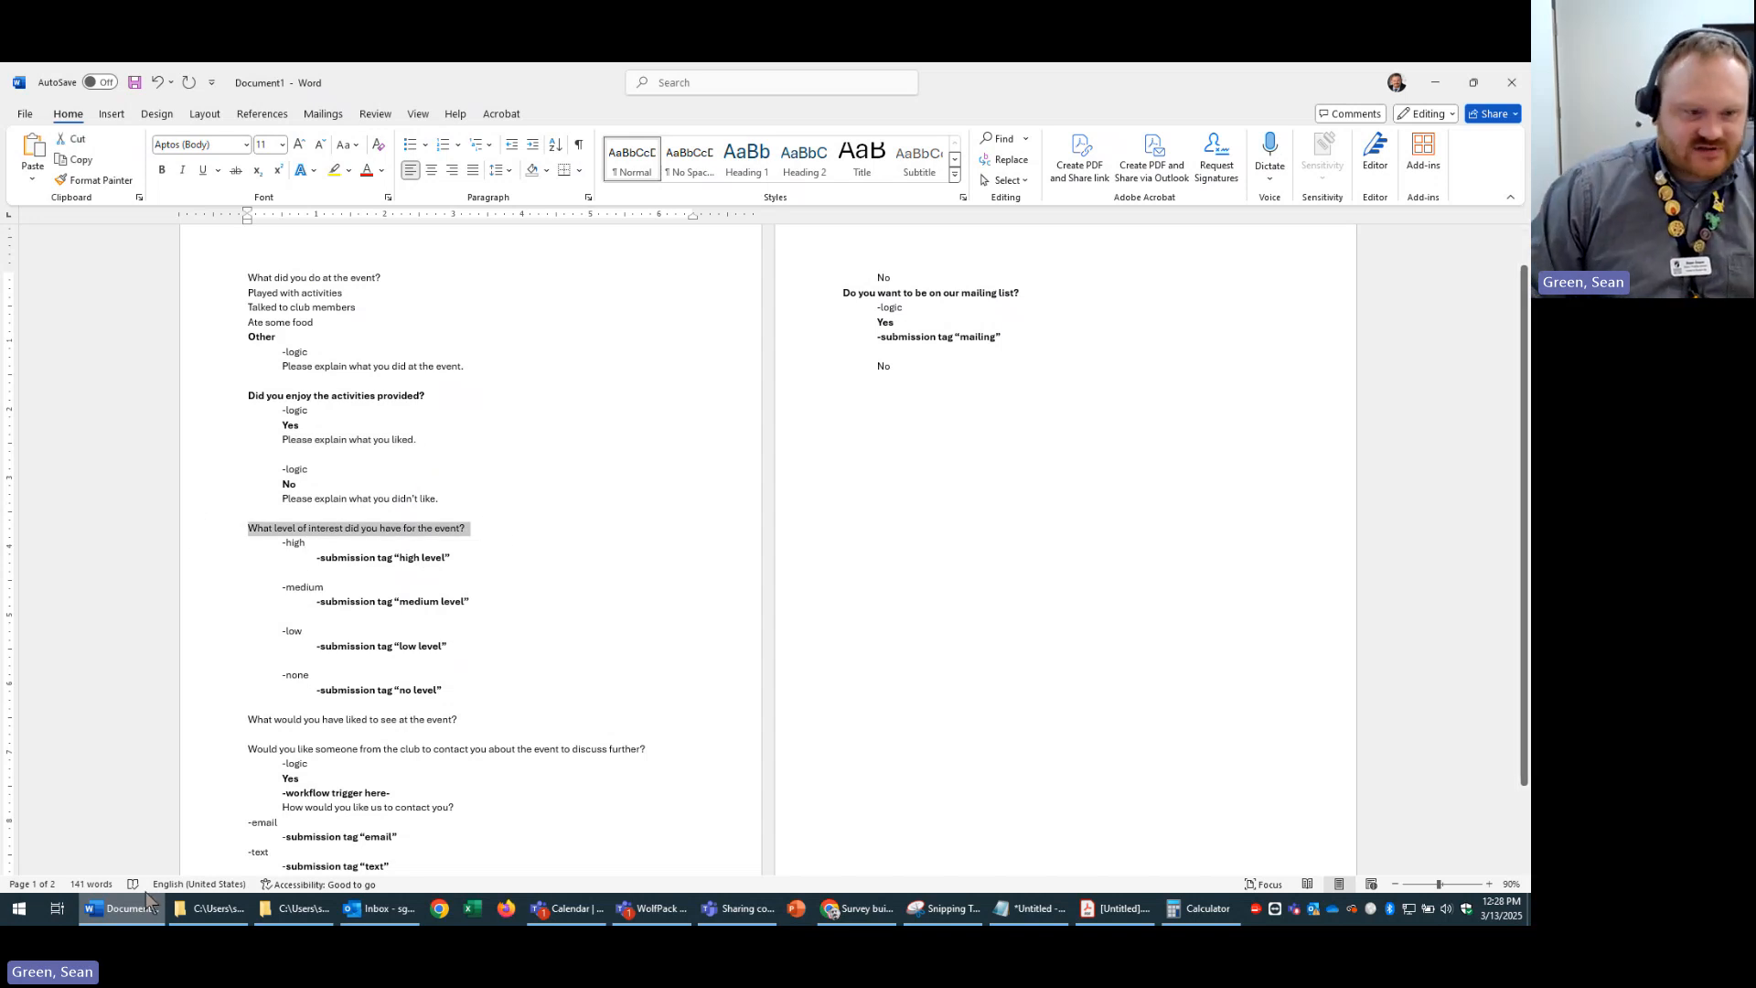
{"action": "key", "text": "alt+Tab"}
{"action": "left_click", "coordinate": [692, 784]}
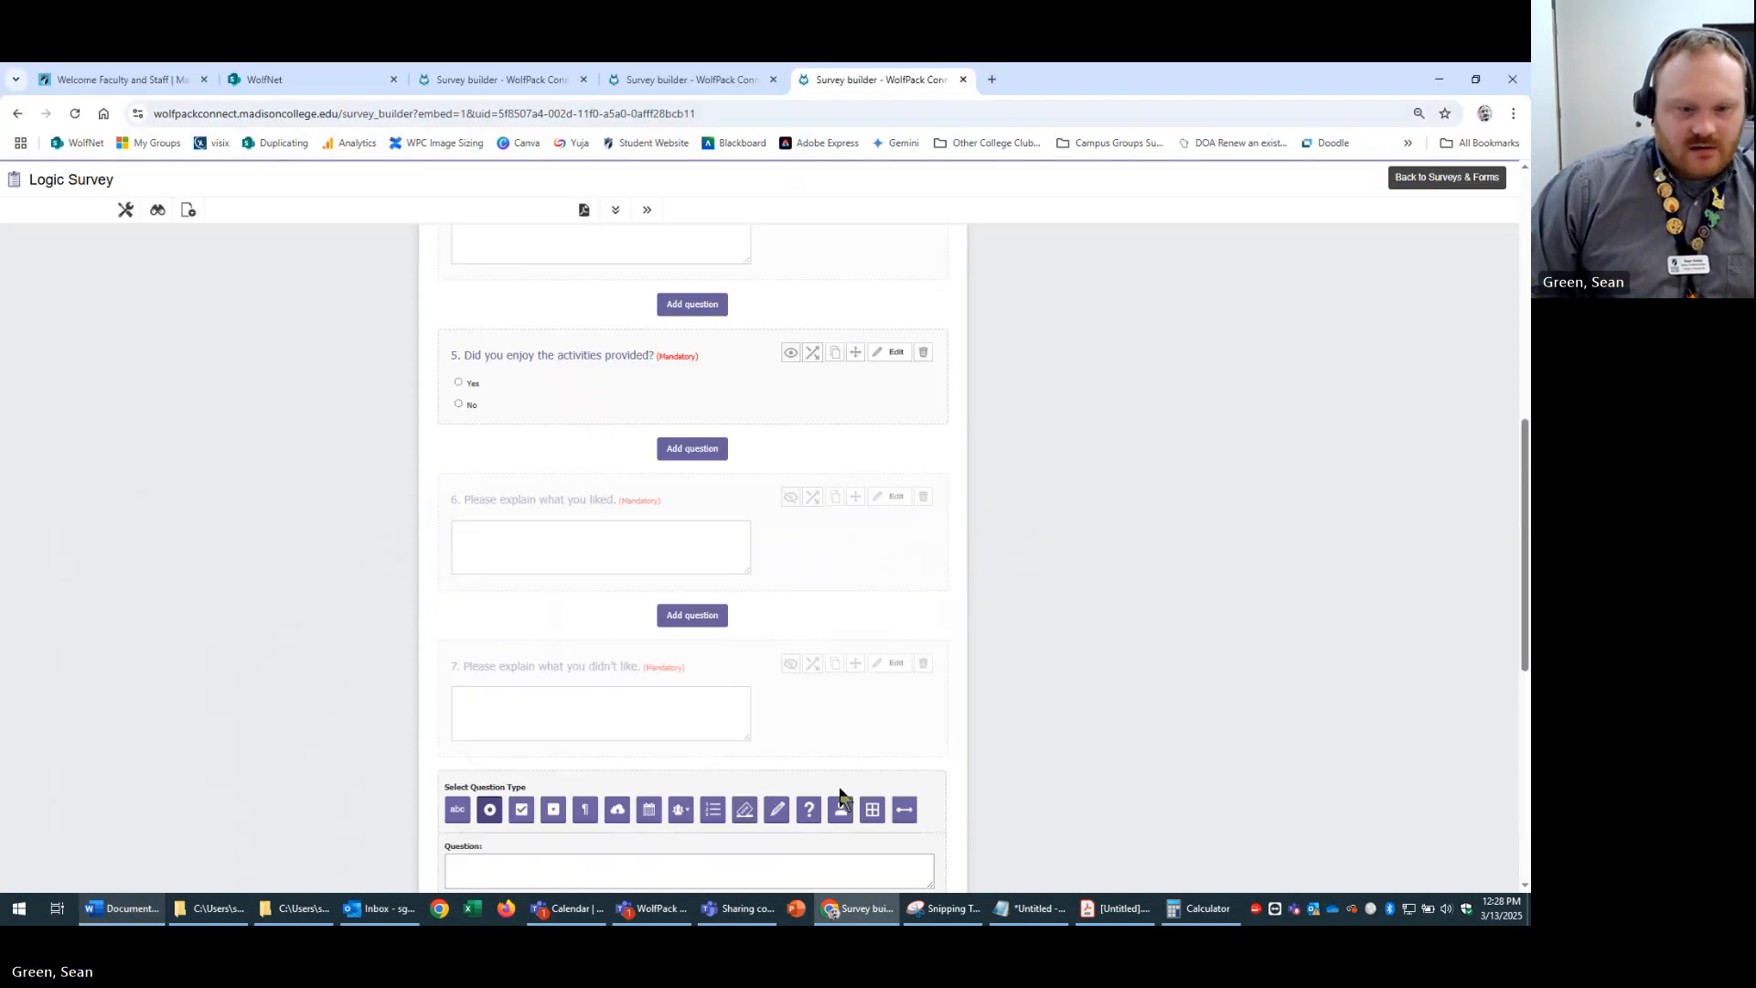
{"action": "scroll", "coordinate": [764, 732], "scroll_direction": "down", "scroll_amount": 3}
{"action": "left_click", "coordinate": [642, 557]}
{"action": "key", "text": "ctrl+v"}
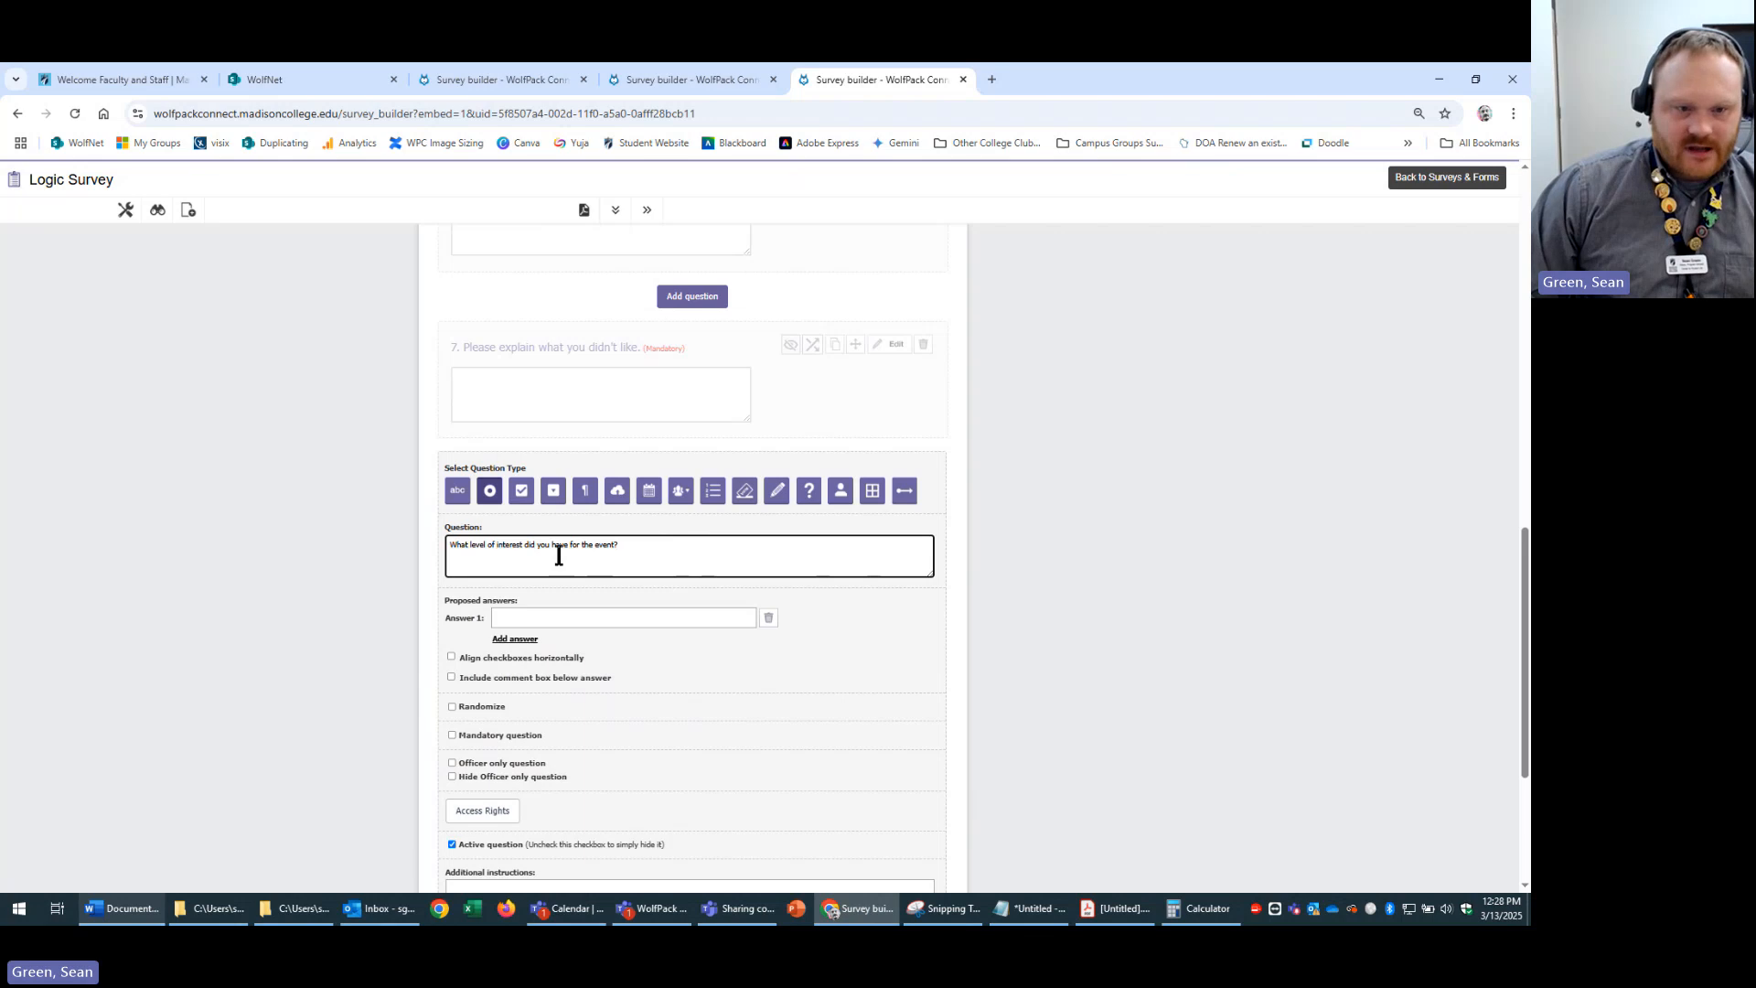
- Check the interest levels in the Word outline and enter "high" and "medium" as the interest question's first two answers
{"action": "left_click", "coordinate": [692, 617]}
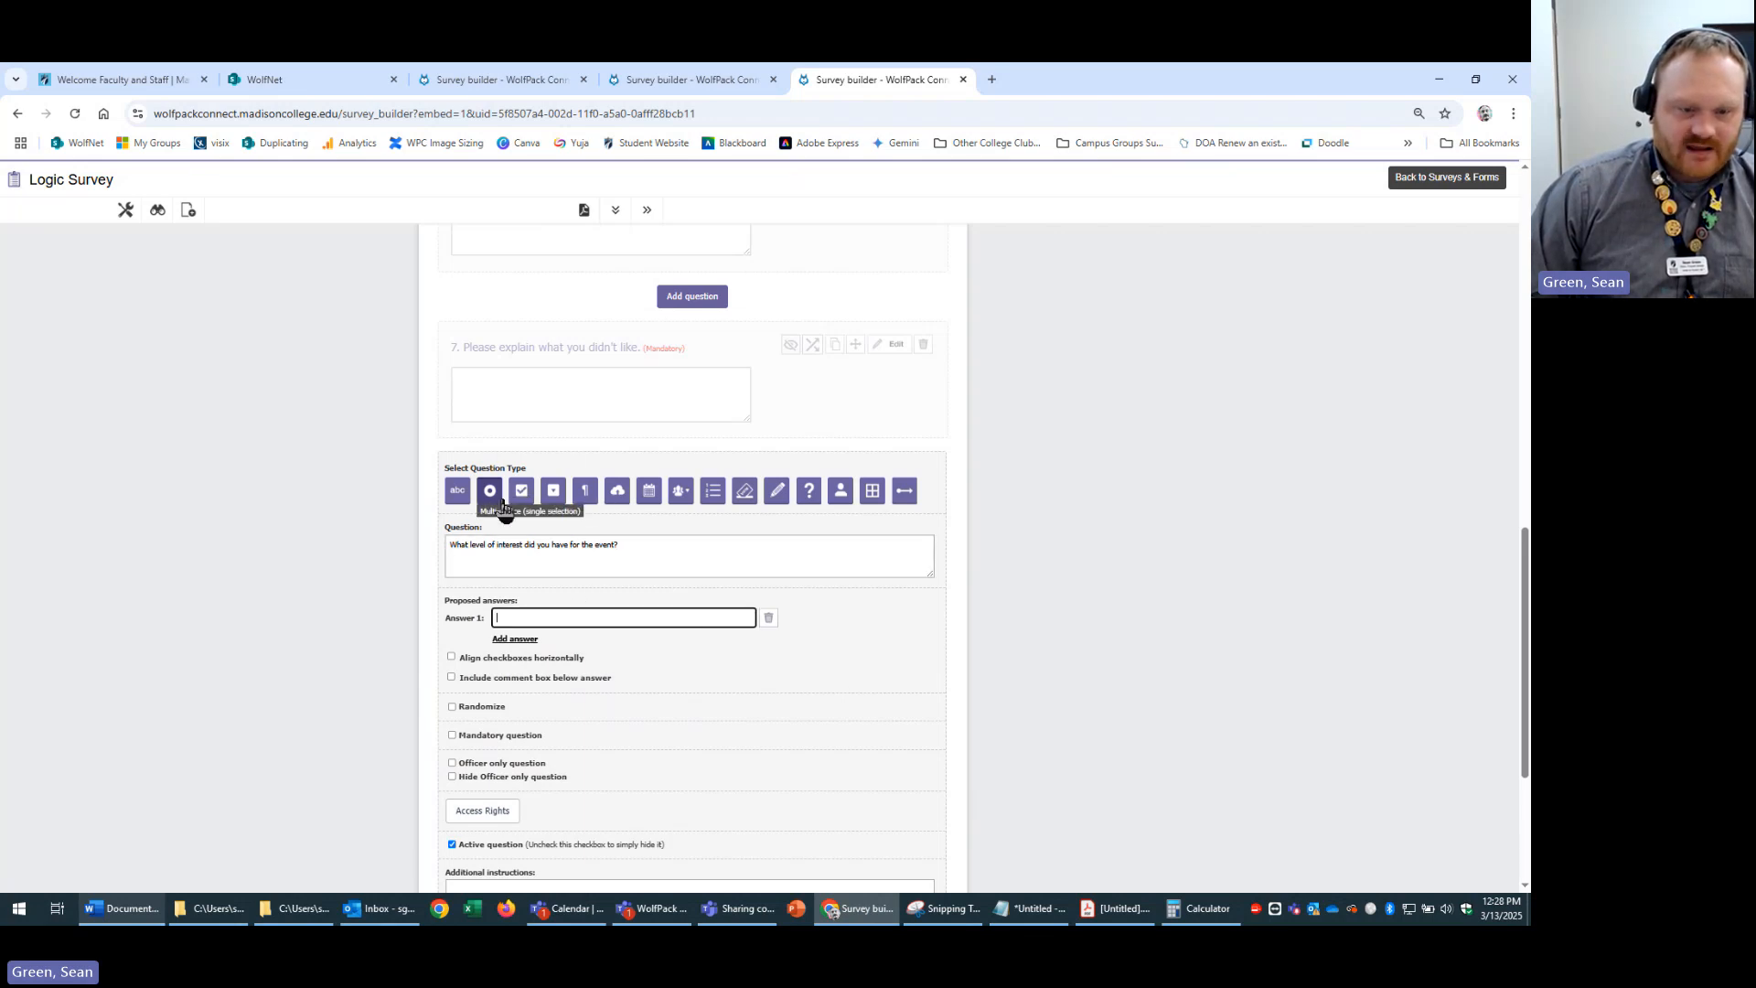
{"action": "left_click", "coordinate": [102, 916]}
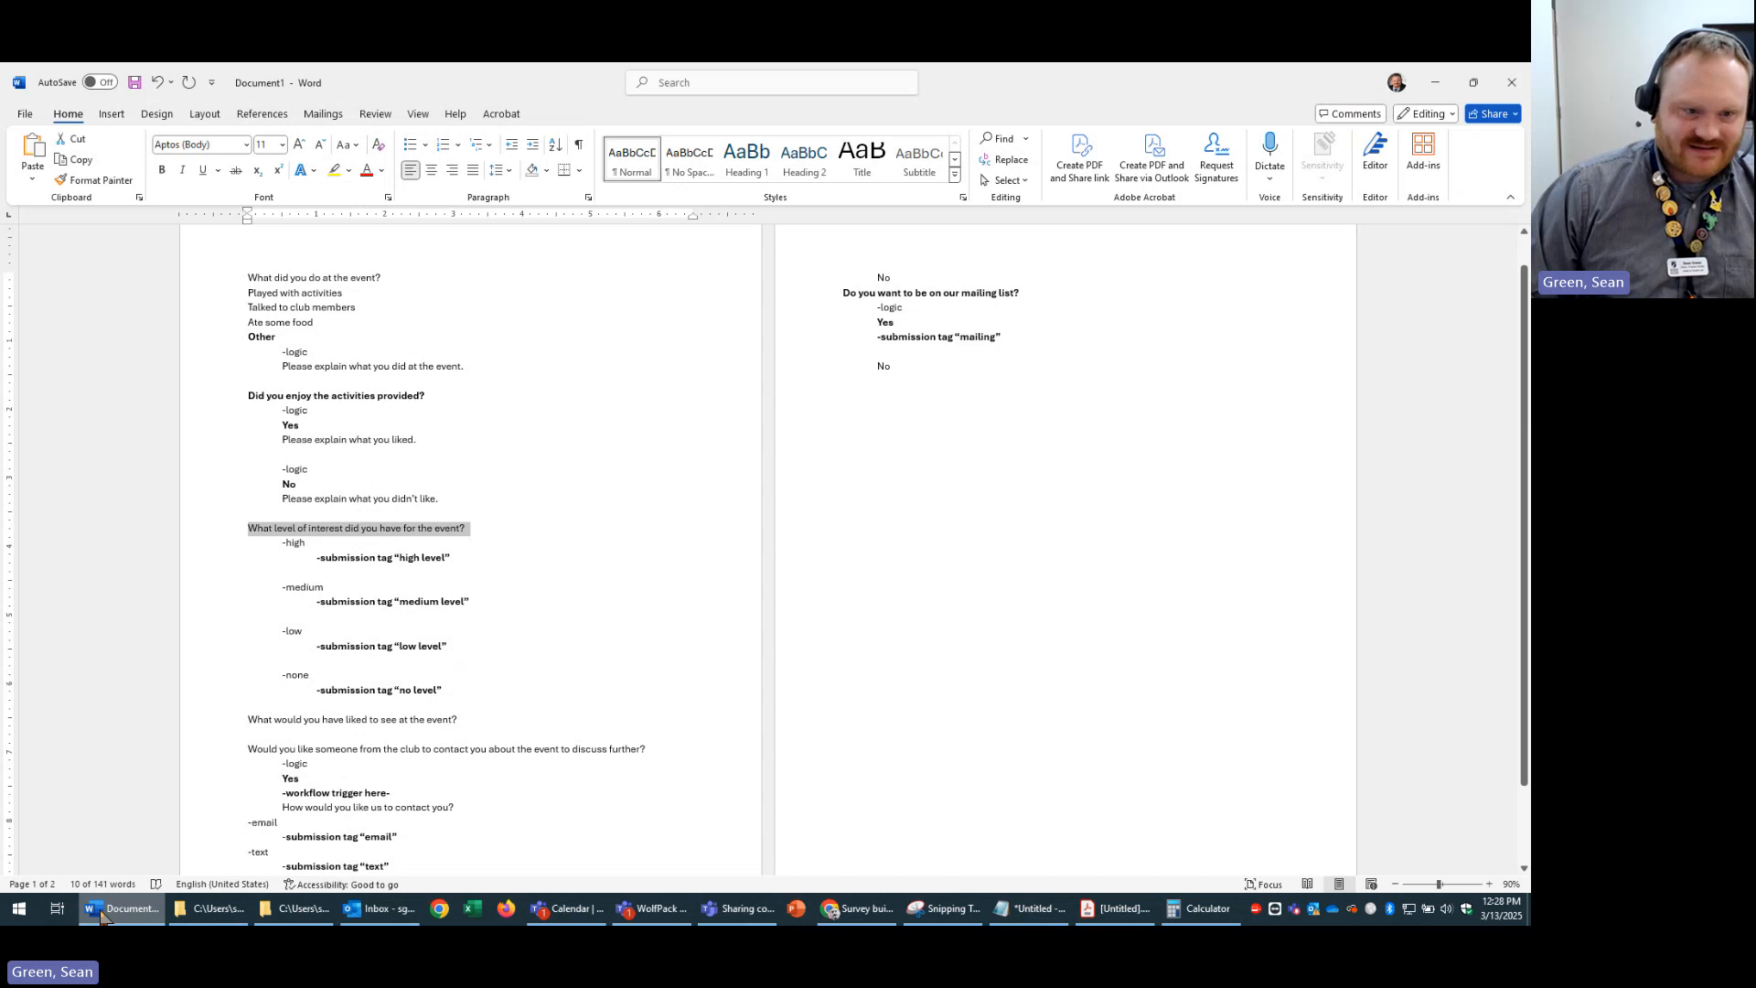
{"action": "left_click", "coordinate": [102, 916]}
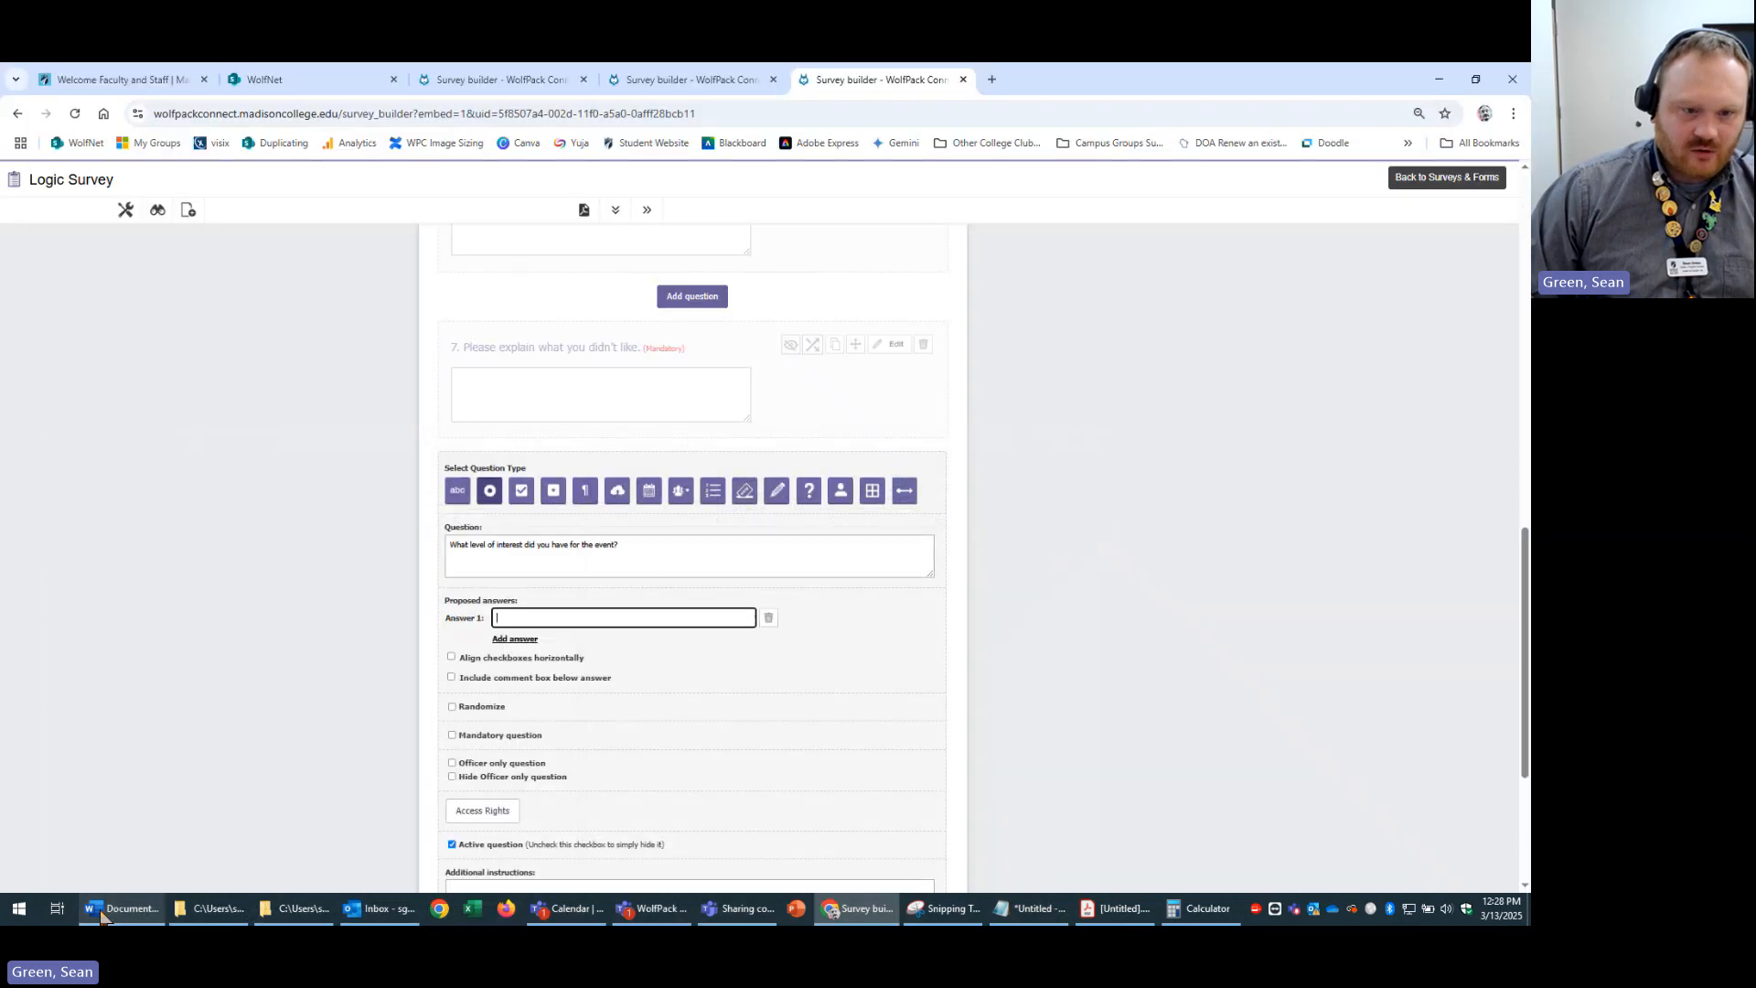
{"action": "type", "text": "high"}
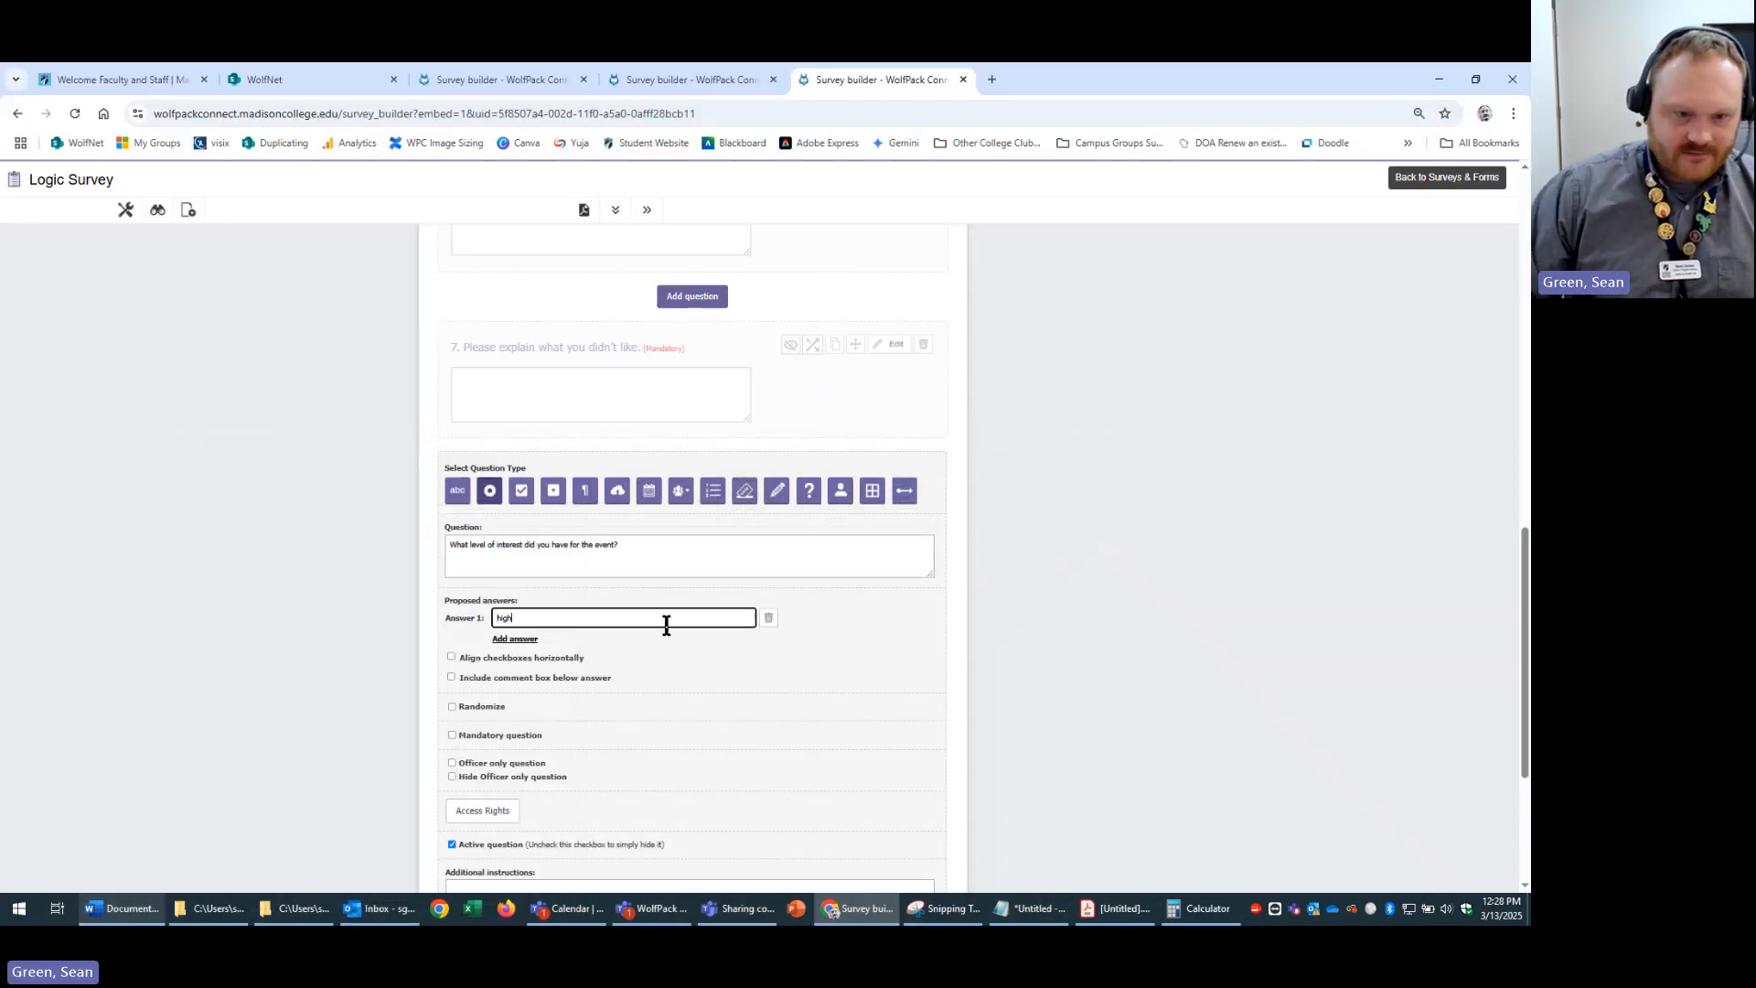
{"action": "left_click", "coordinate": [515, 638]}
{"action": "type", "text": "me"}
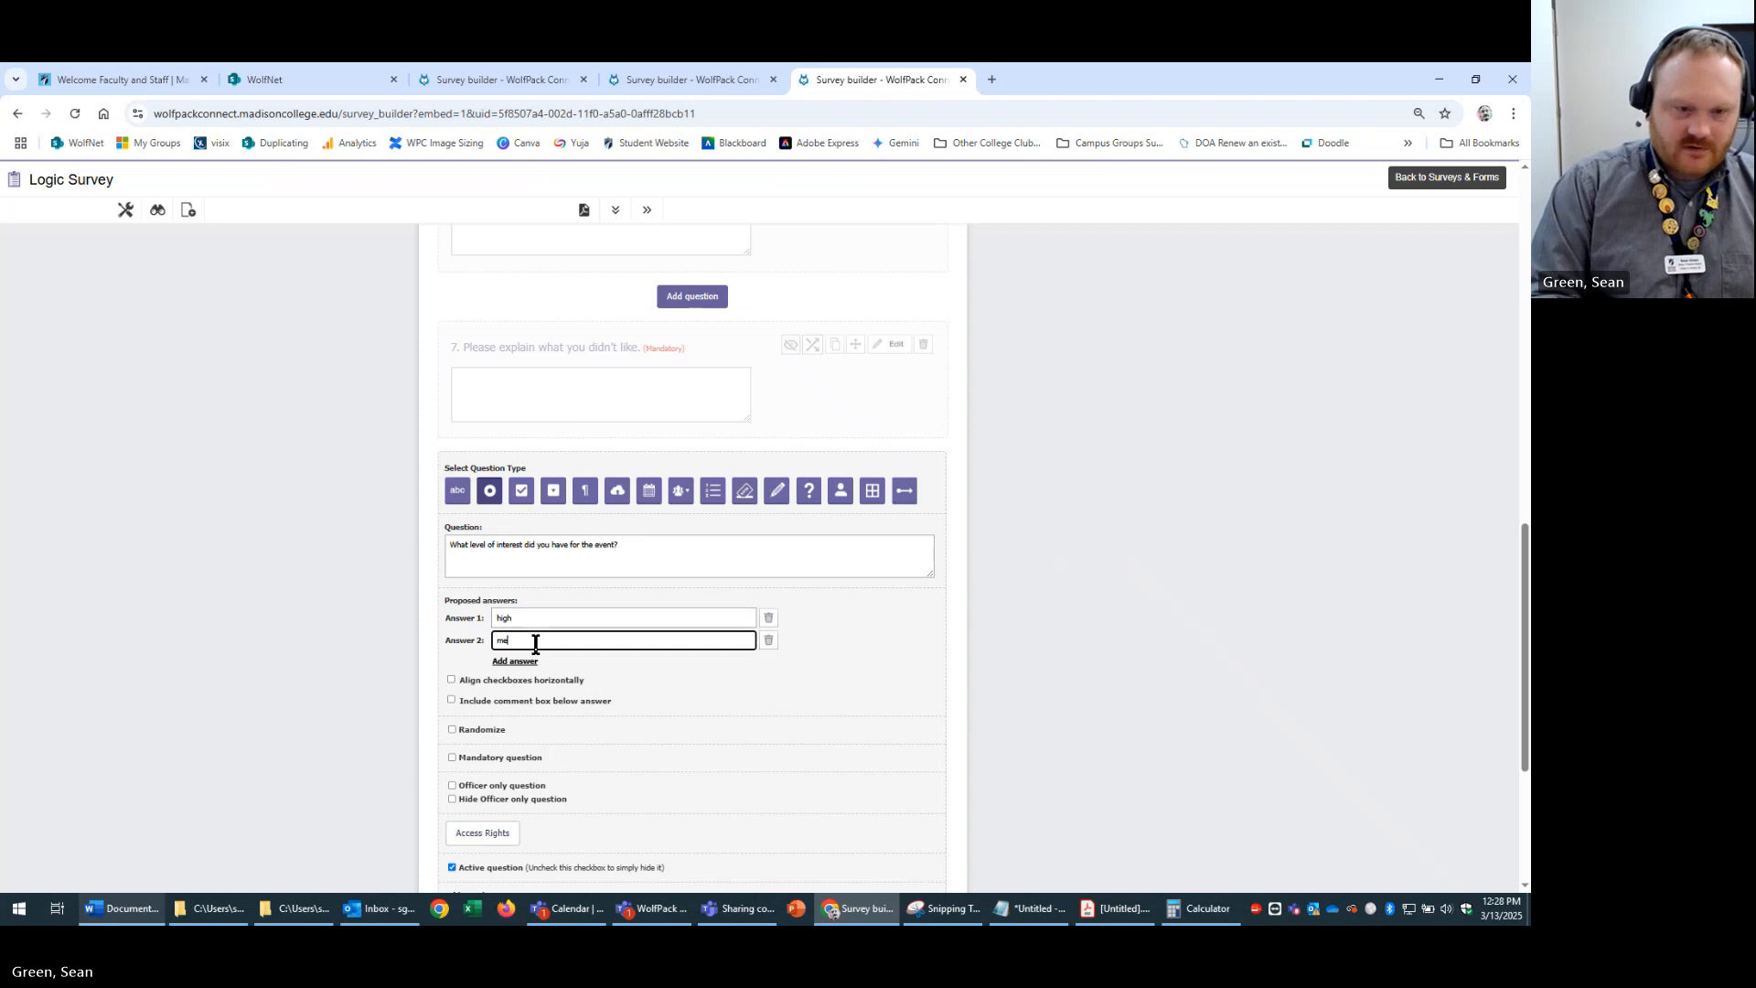
{"action": "type", "text": "dium"}
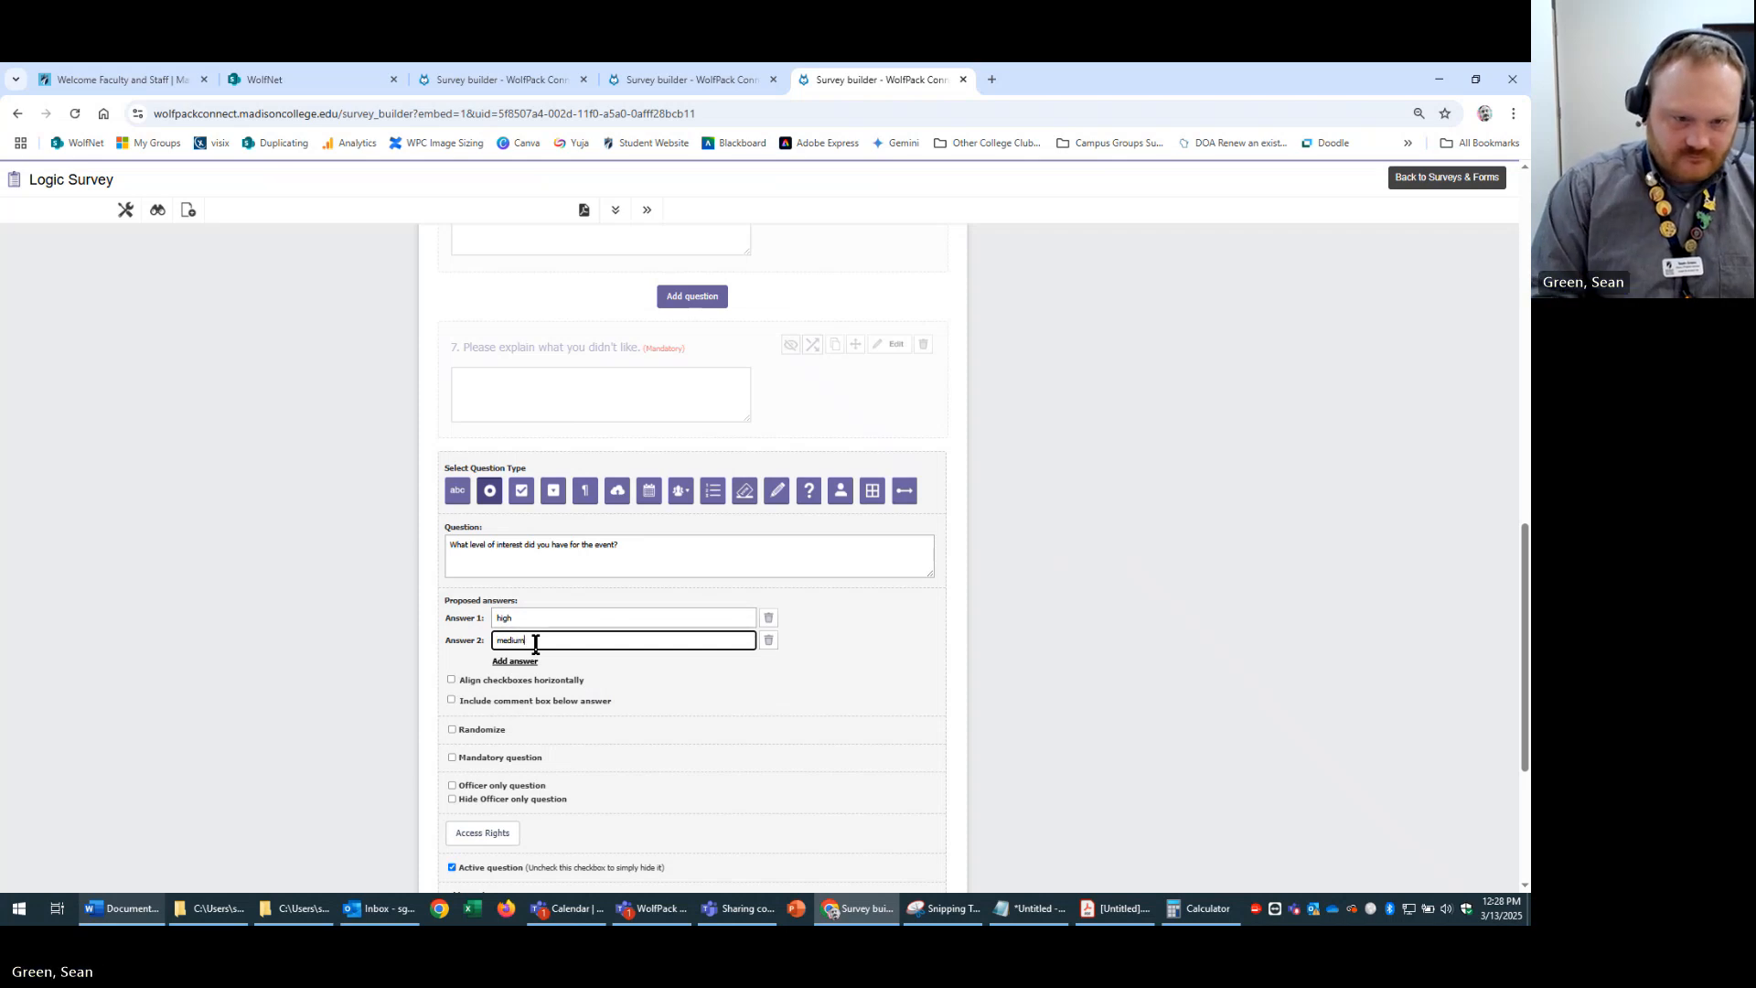
{"action": "key", "text": "Tab"}
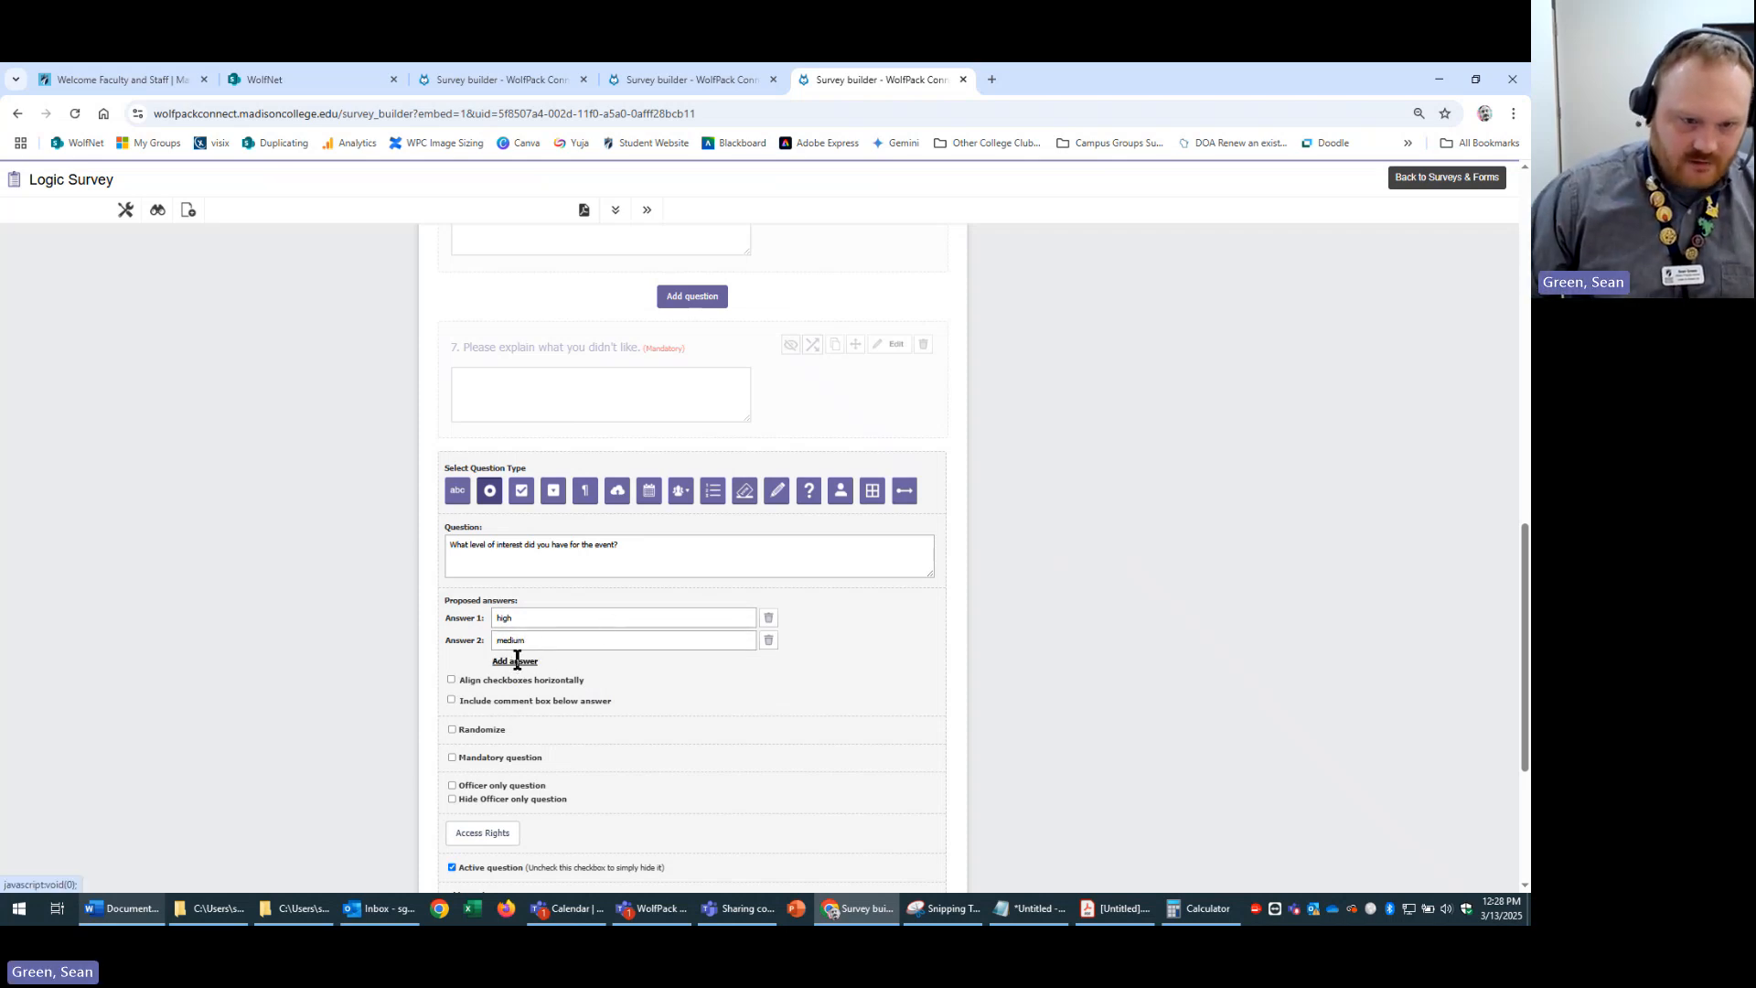
- Add "low" and "none" as the third and fourth answers of the interest question and save it
{"action": "left_click", "coordinate": [514, 661]}
{"action": "type", "text": "low"}
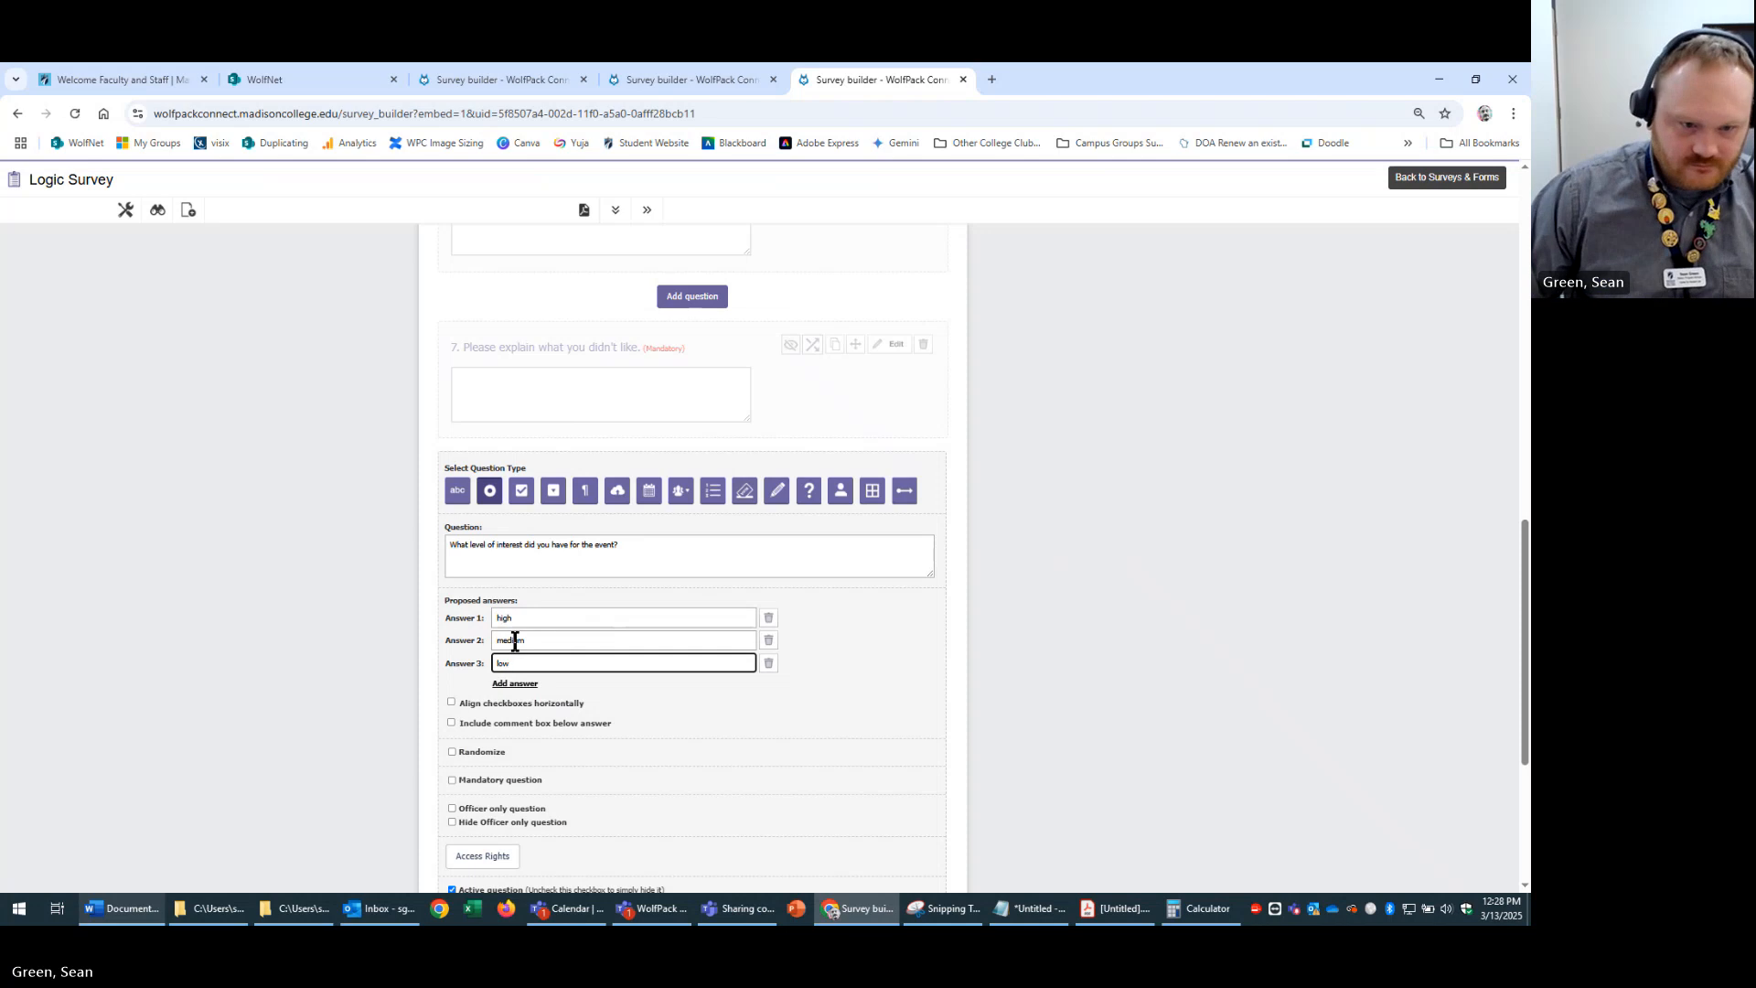
{"action": "left_click", "coordinate": [526, 684]}
{"action": "type", "text": "n"}
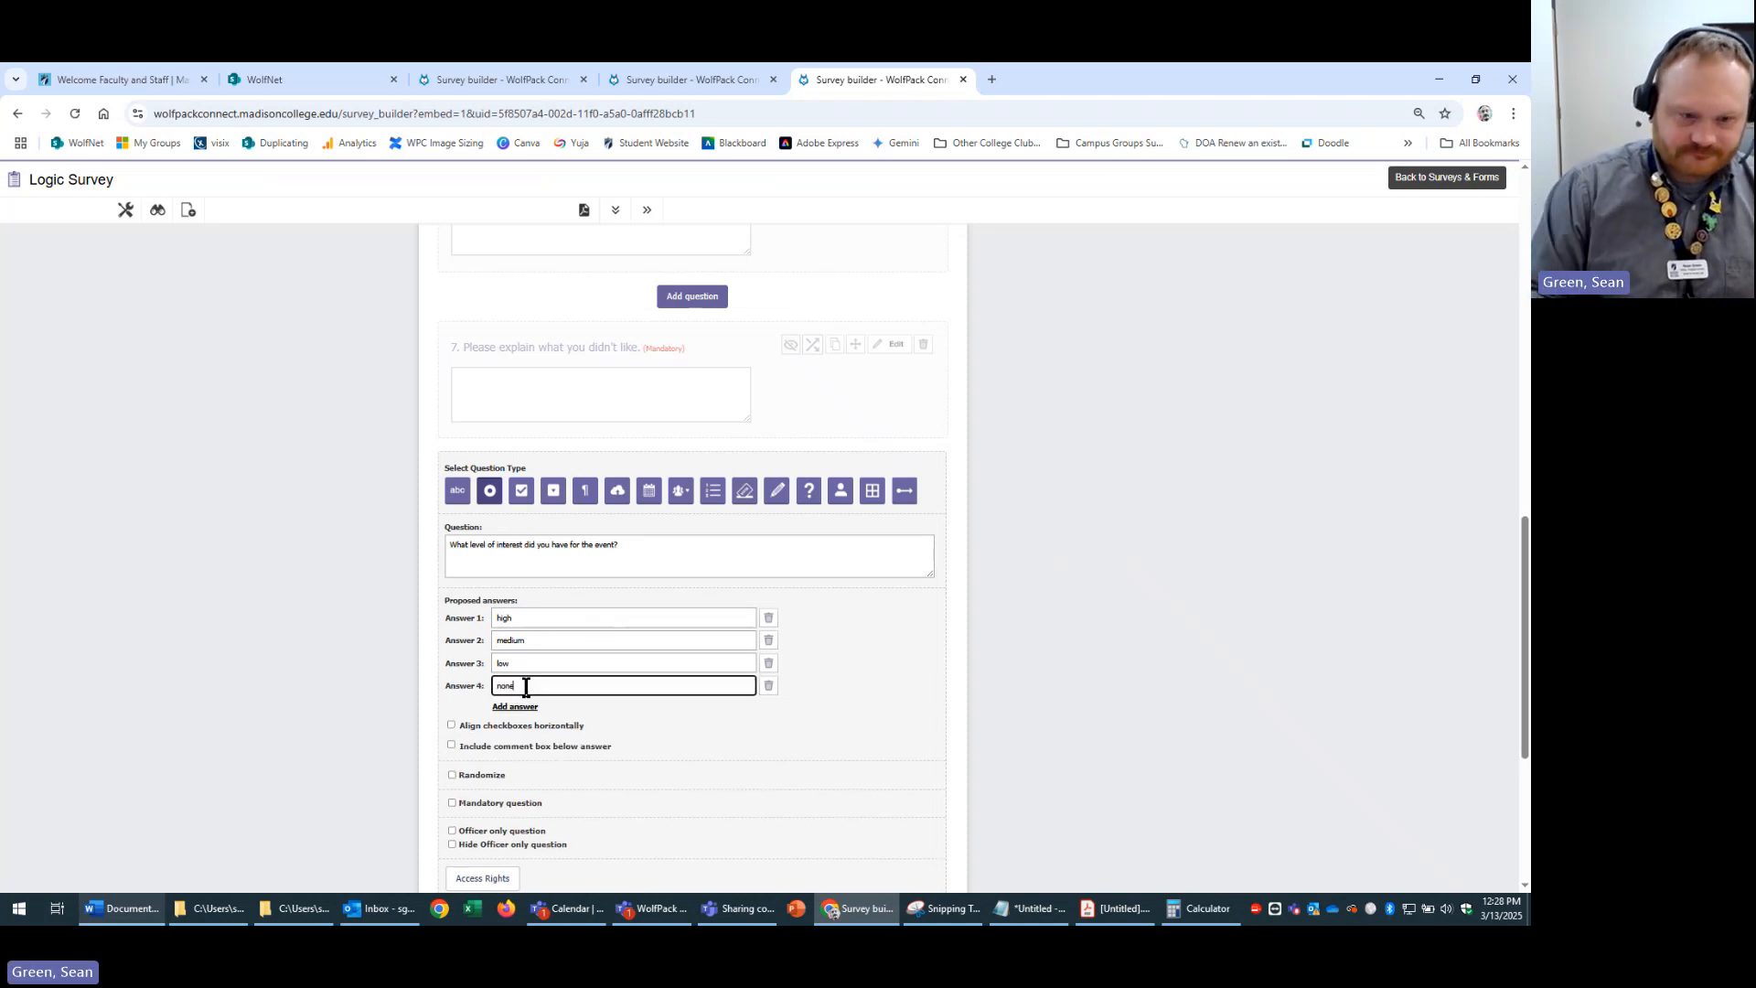
{"action": "type", "text": "one"}
{"action": "left_click", "coordinate": [915, 657]}
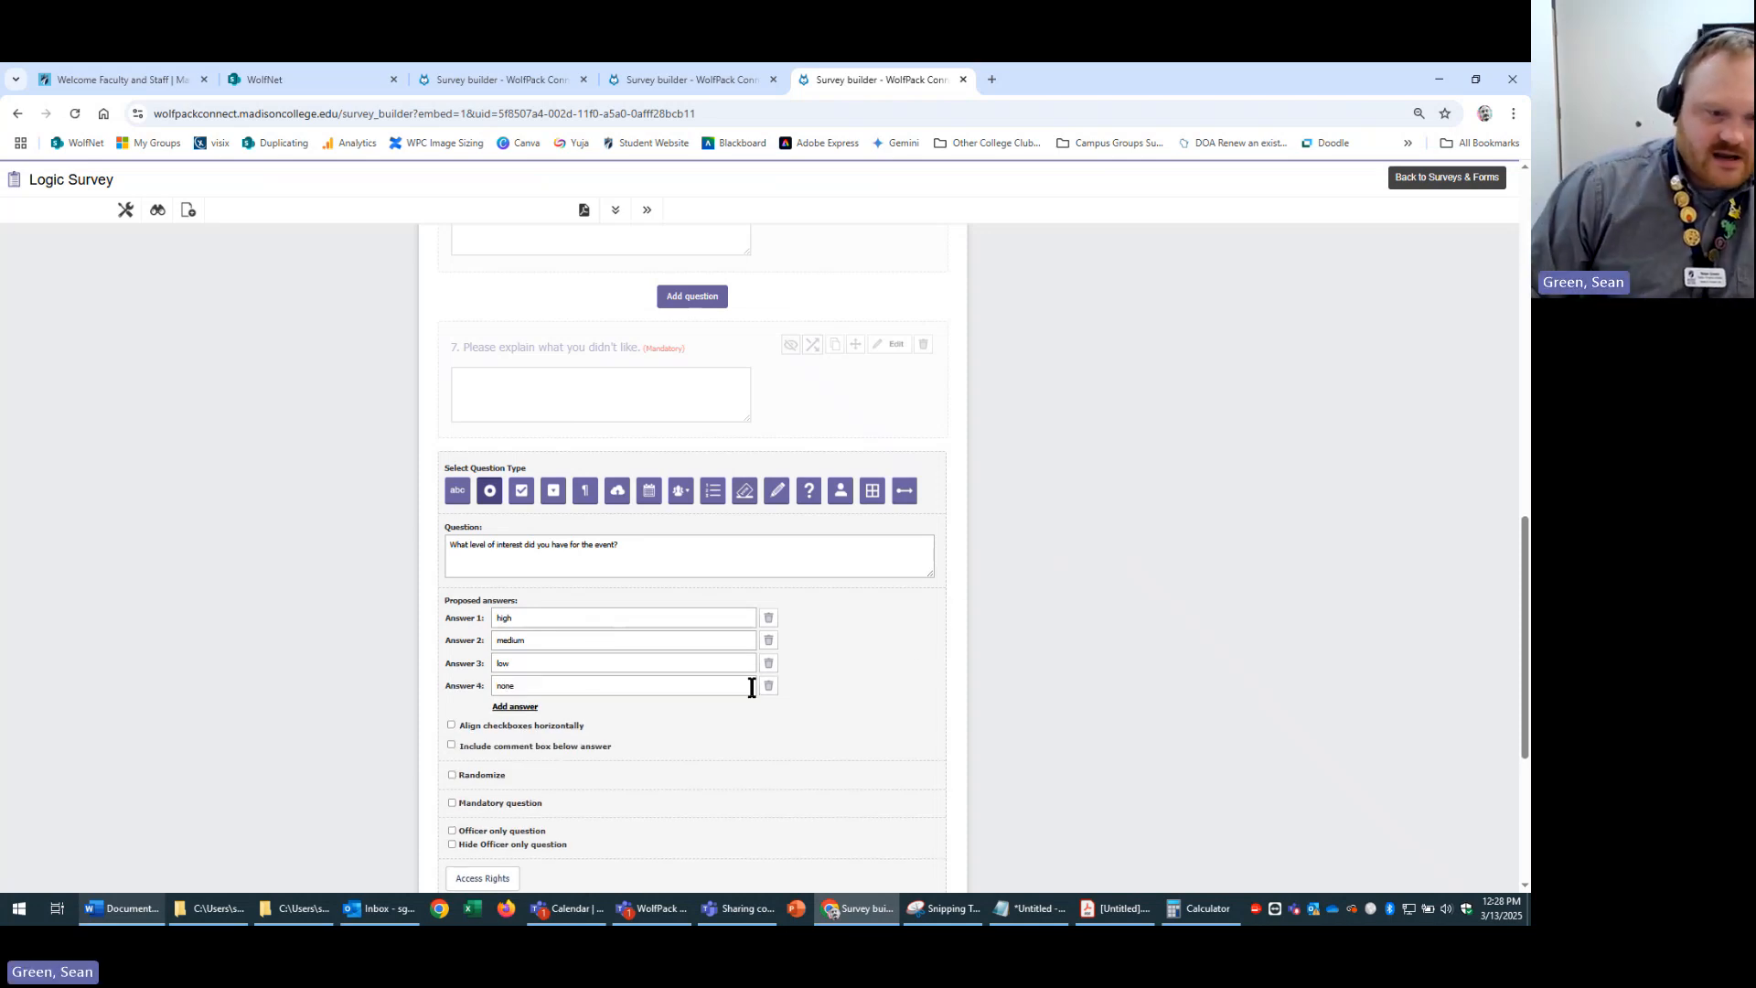
{"action": "scroll", "coordinate": [752, 688], "scroll_direction": "down", "scroll_amount": 4}
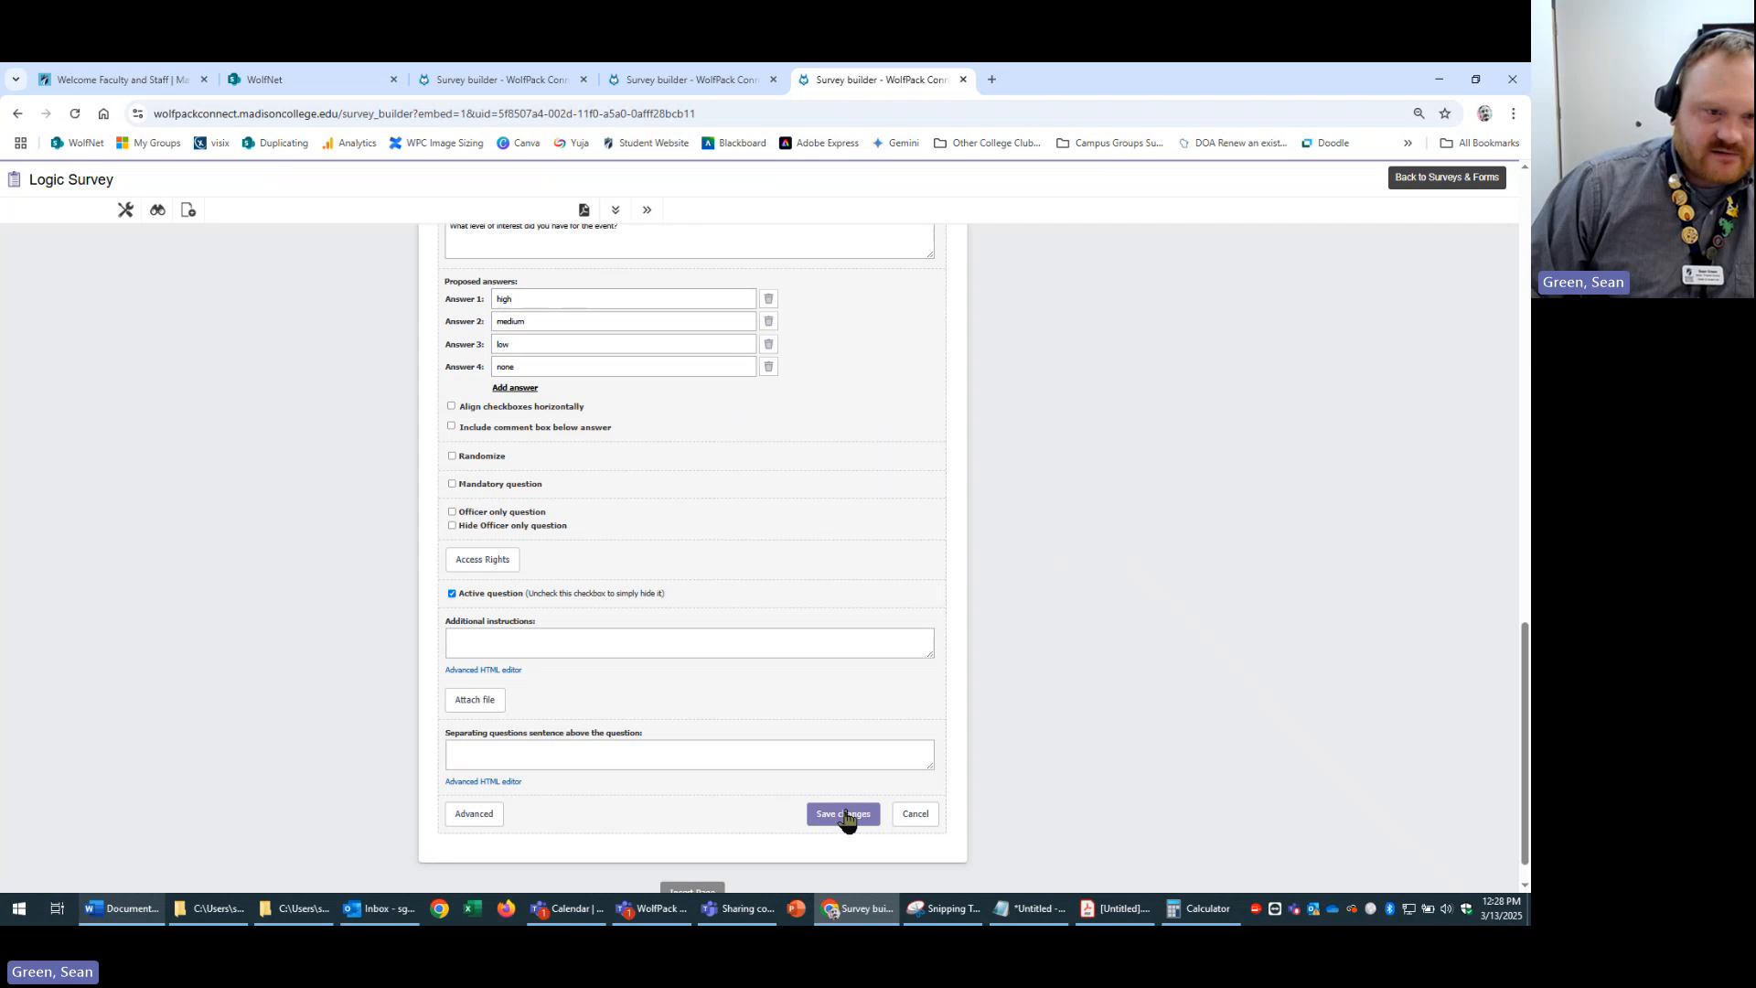
{"action": "left_click", "coordinate": [843, 814]}
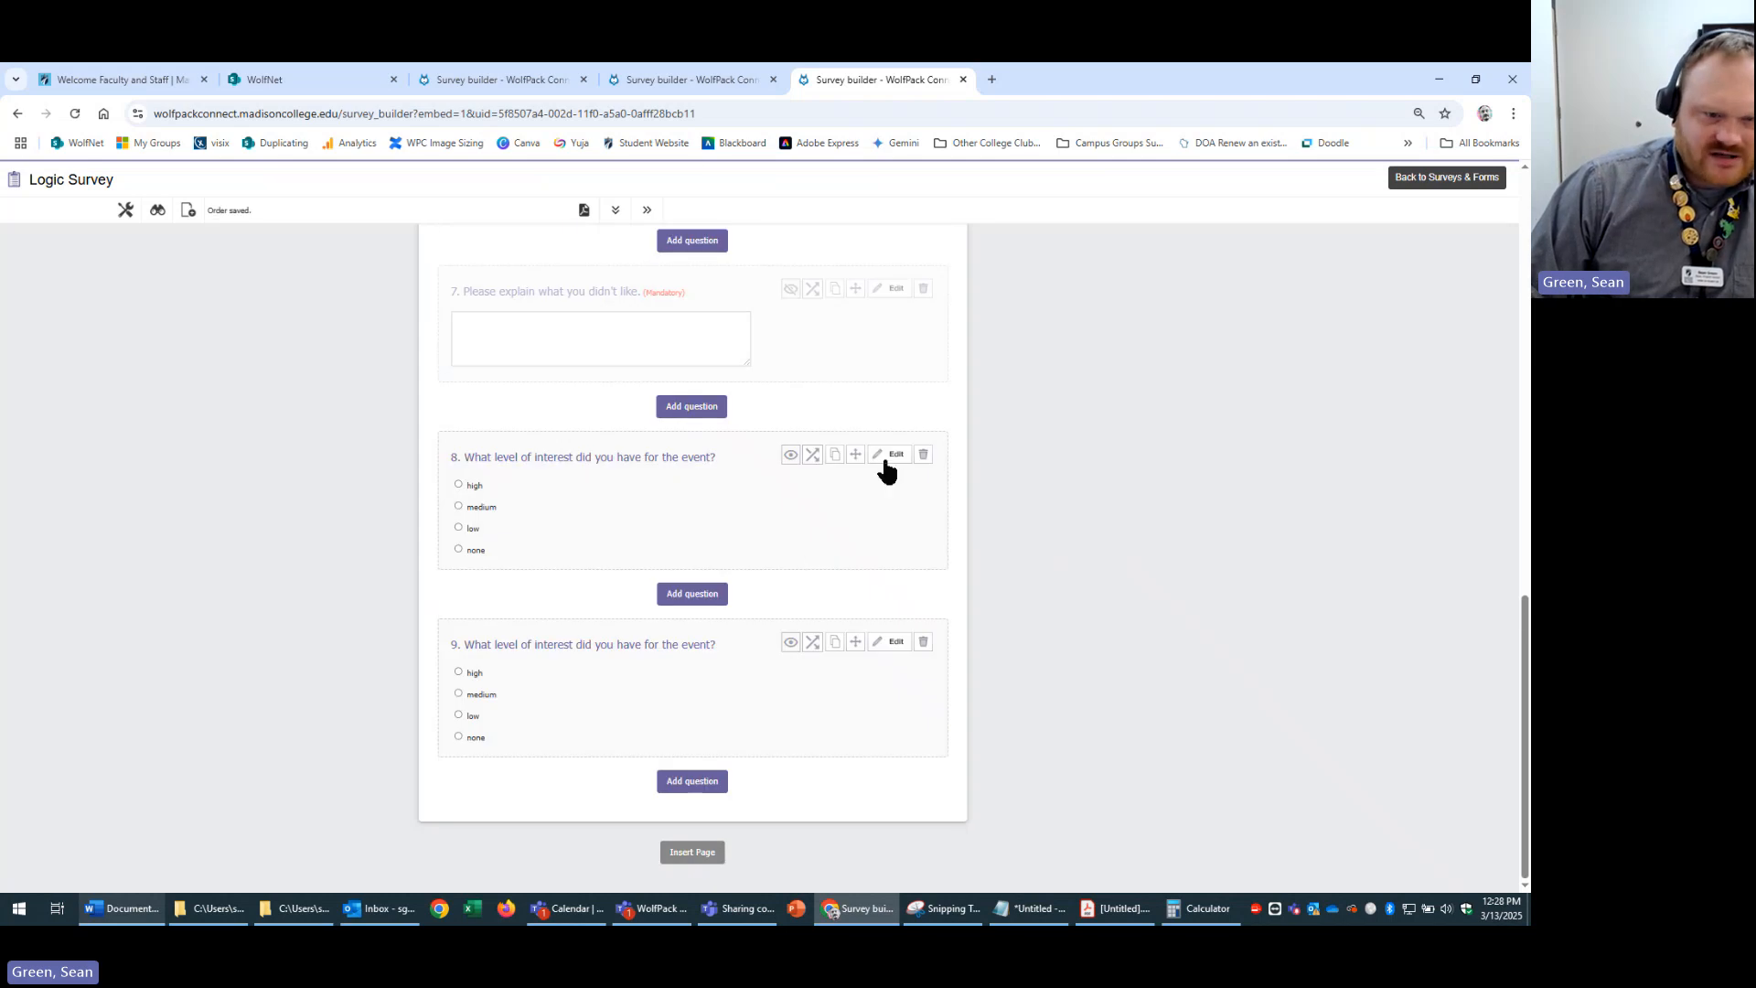
- Reload the survey builder page, make the "What level of interest did you have for the event?" question mandatory and save it
{"action": "left_click", "coordinate": [886, 460]}
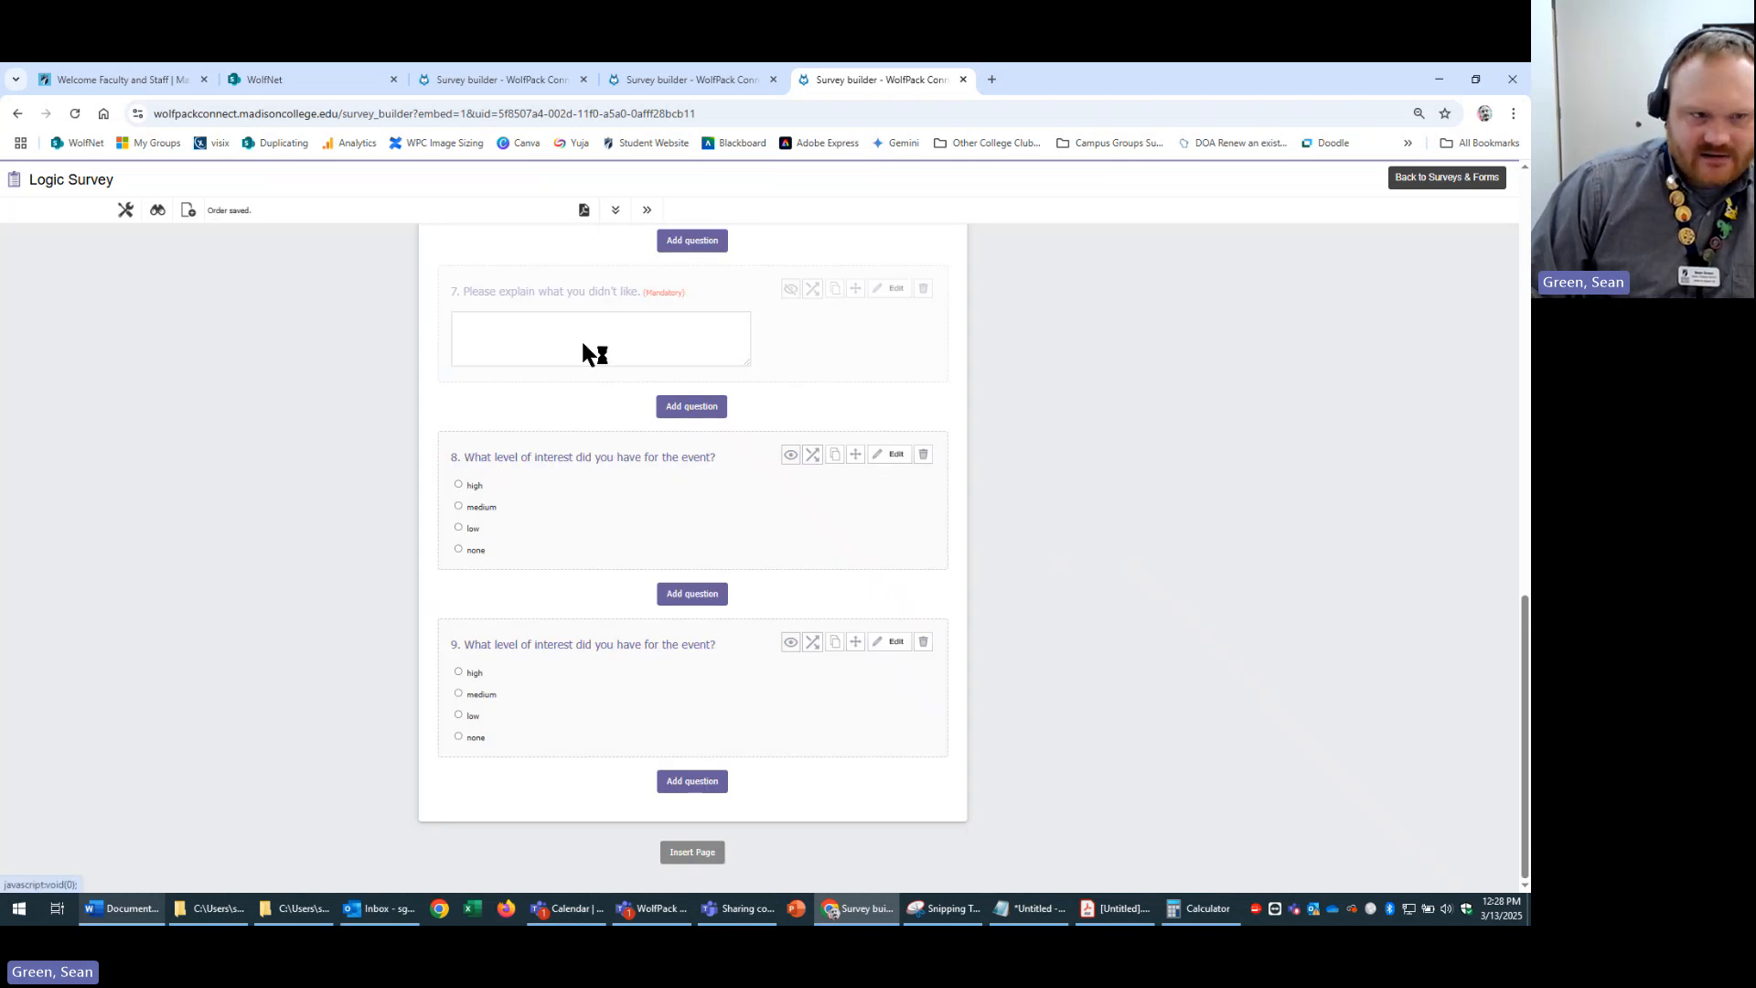
{"action": "left_click", "coordinate": [75, 113]}
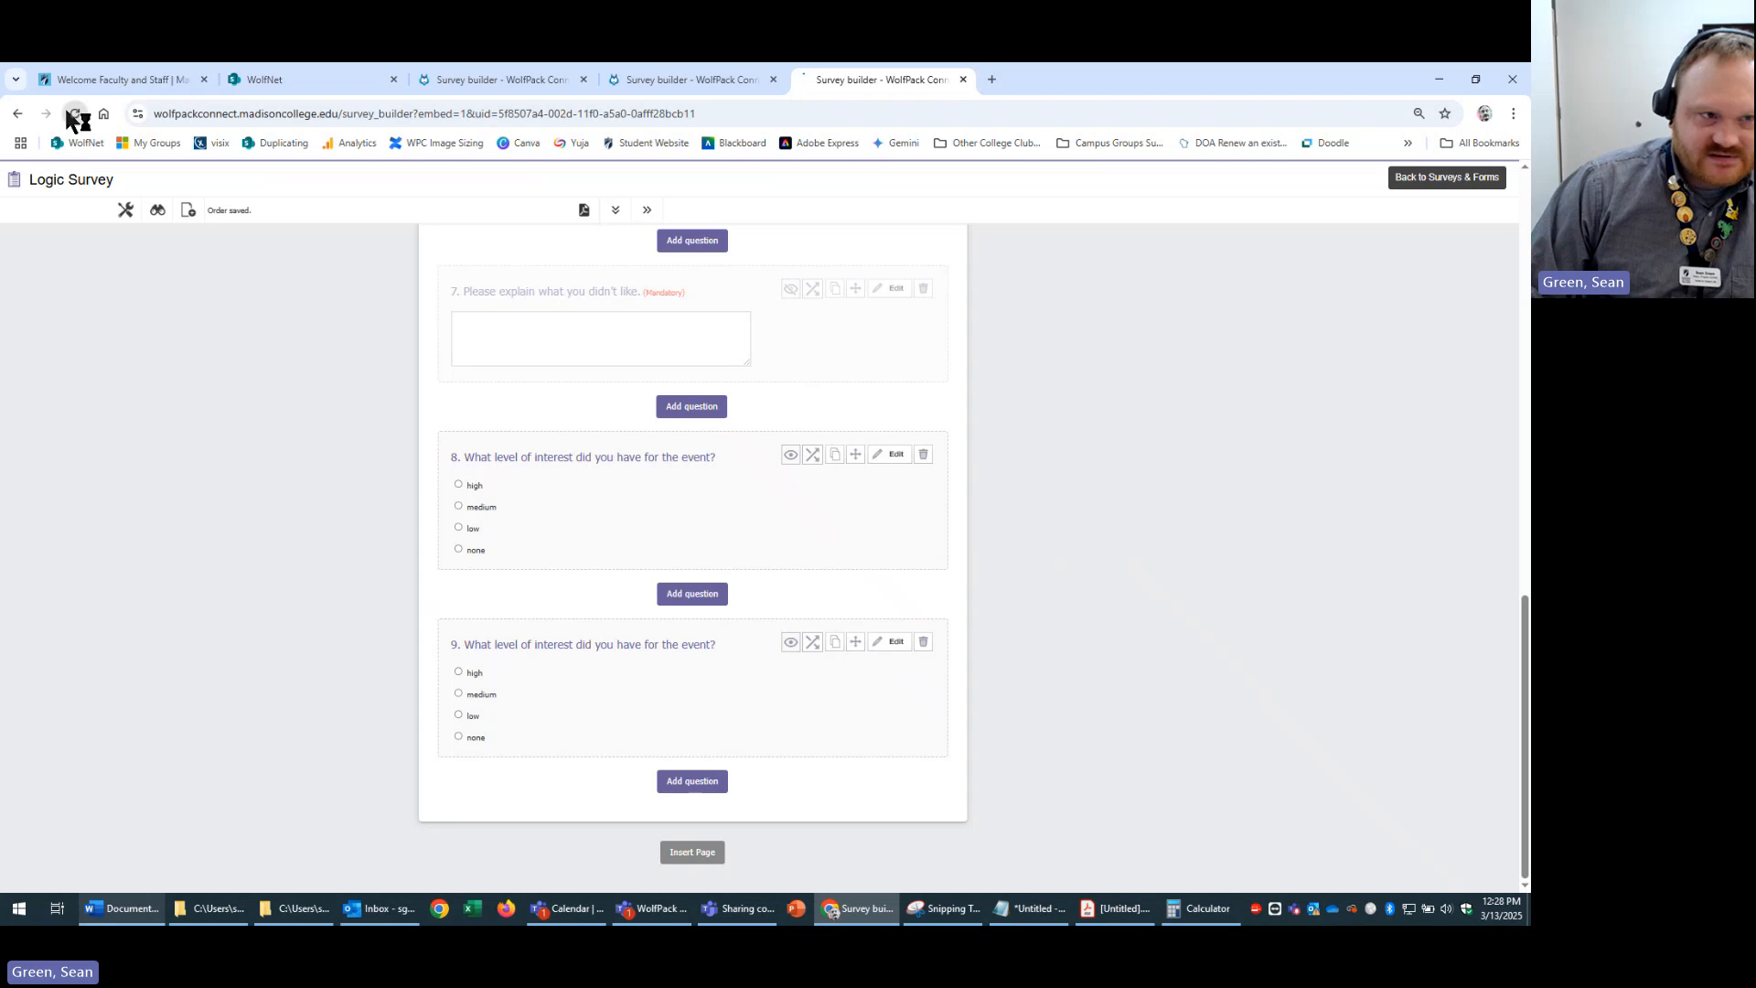
{"action": "scroll", "coordinate": [1271, 604], "scroll_direction": "down", "scroll_amount": 7}
{"action": "scroll", "coordinate": [1261, 610], "scroll_direction": "down", "scroll_amount": 4}
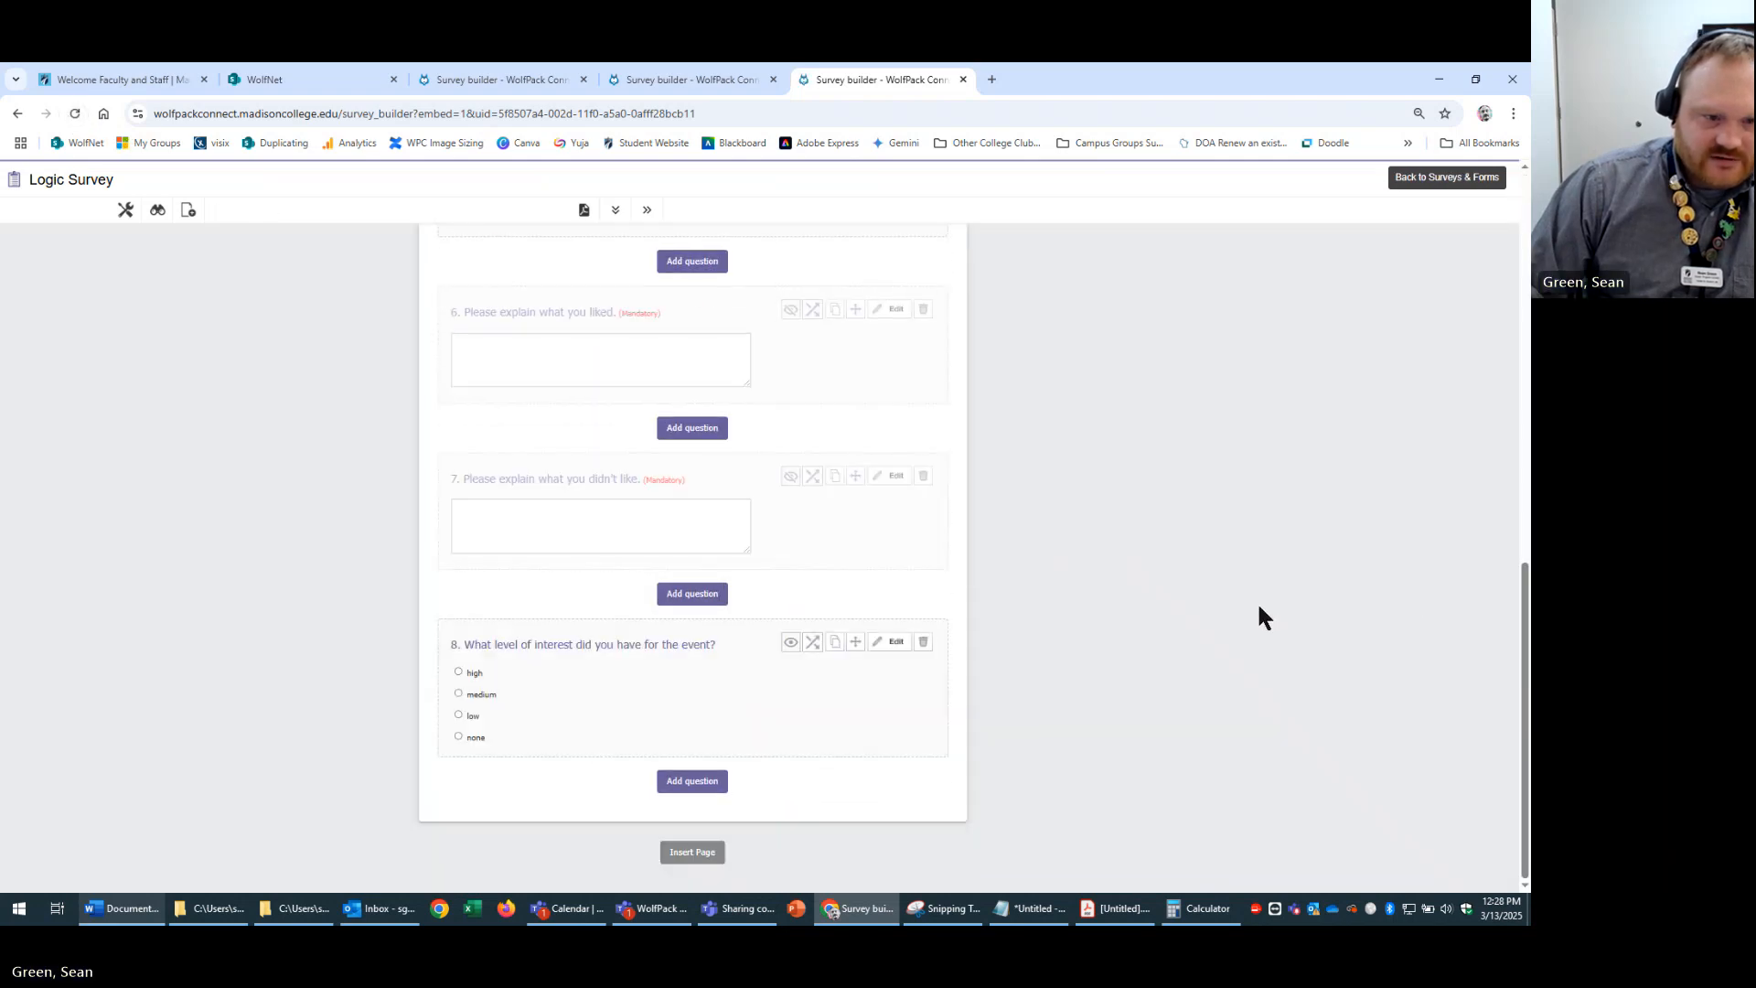
{"action": "left_click", "coordinate": [892, 645]}
{"action": "scroll", "coordinate": [821, 734], "scroll_direction": "down", "scroll_amount": 3}
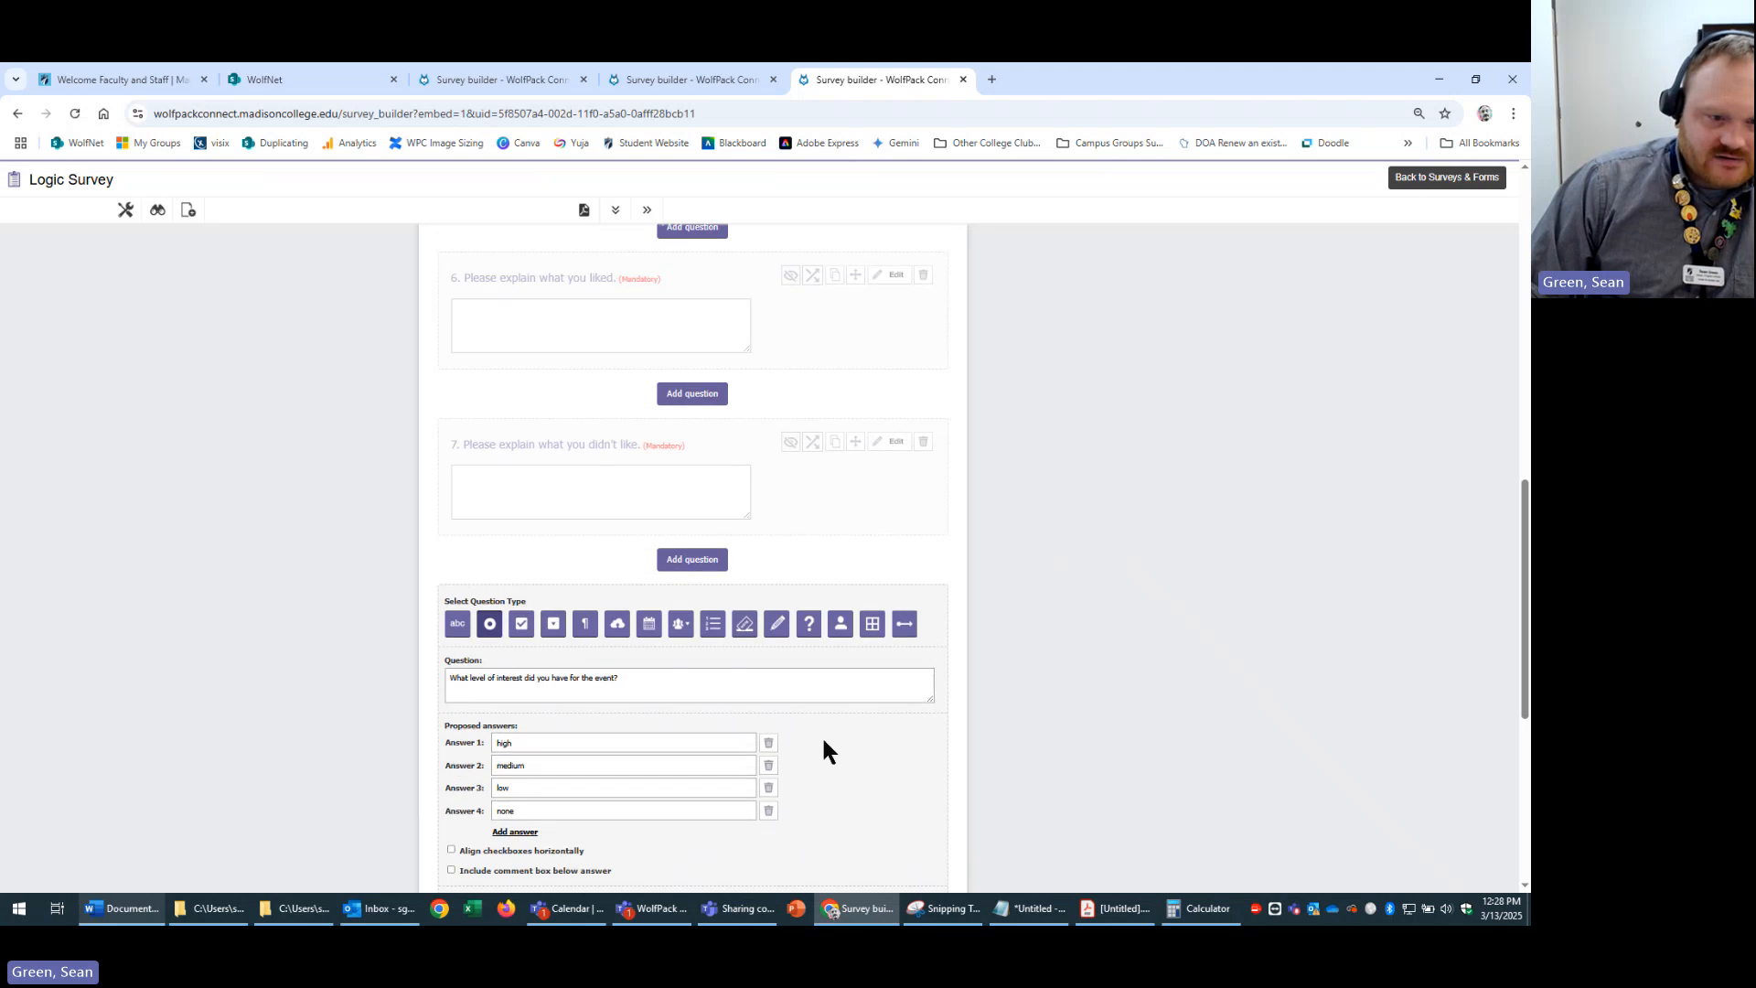
{"action": "left_click", "coordinate": [489, 648]}
{"action": "scroll", "coordinate": [975, 693], "scroll_direction": "down", "scroll_amount": 3}
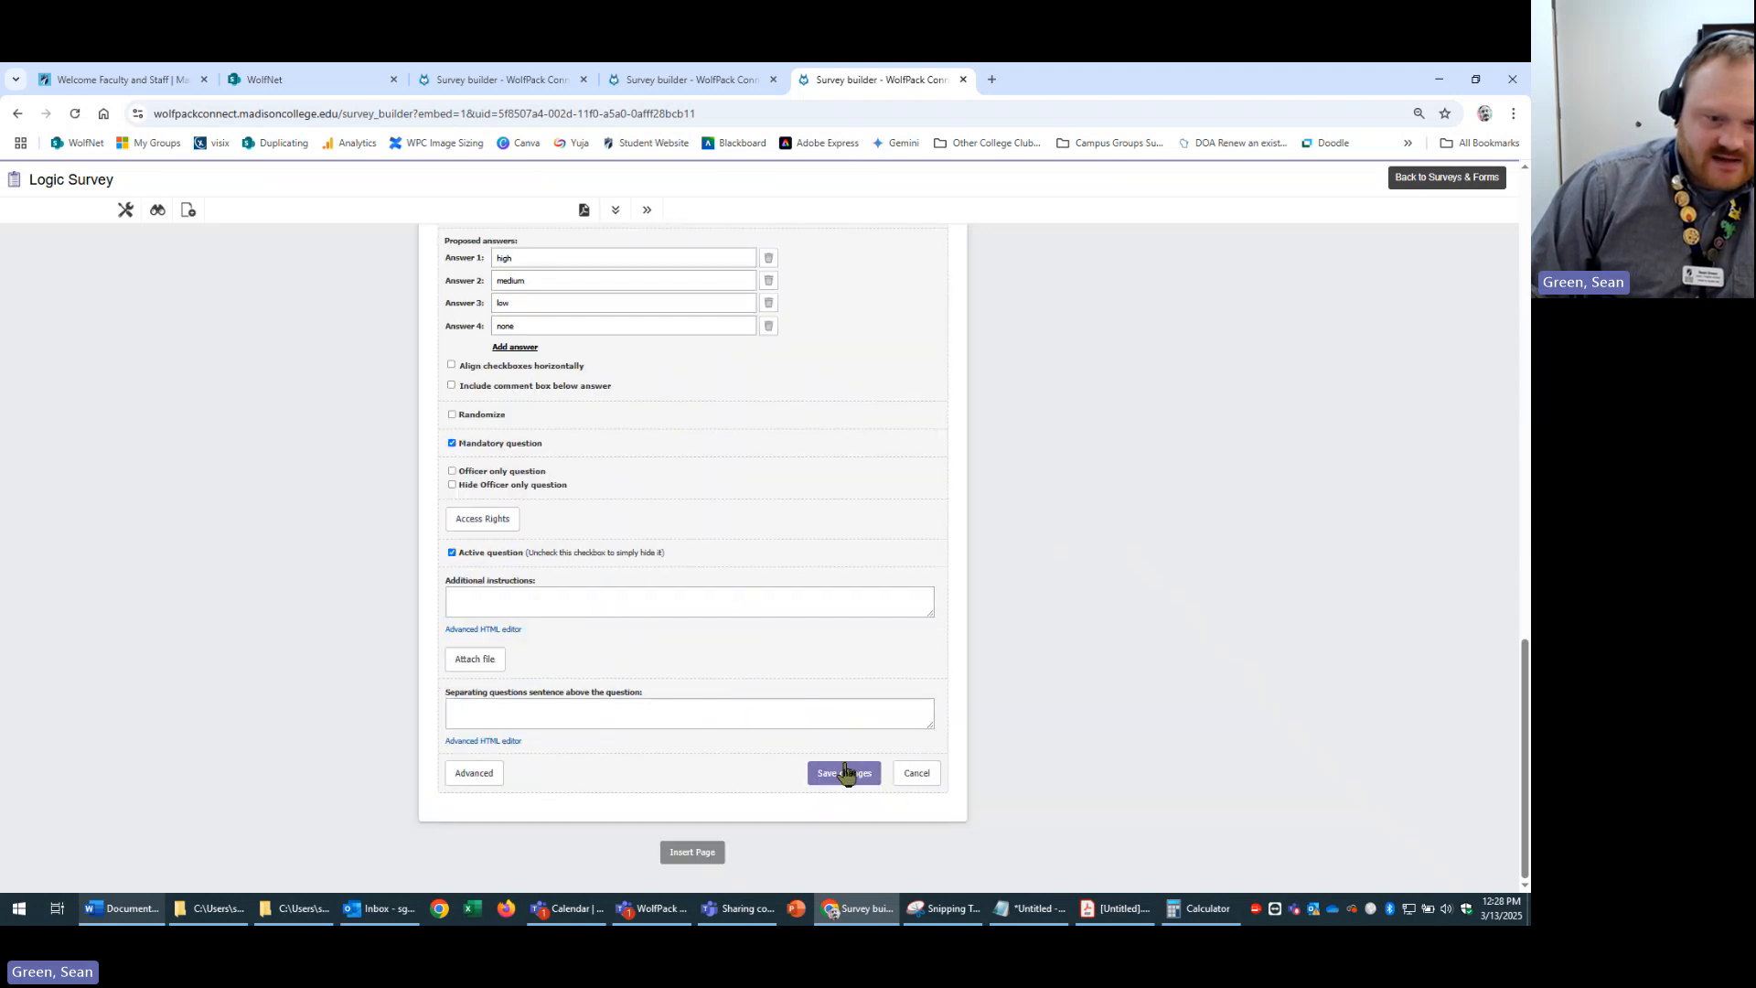
{"action": "left_click", "coordinate": [837, 772]}
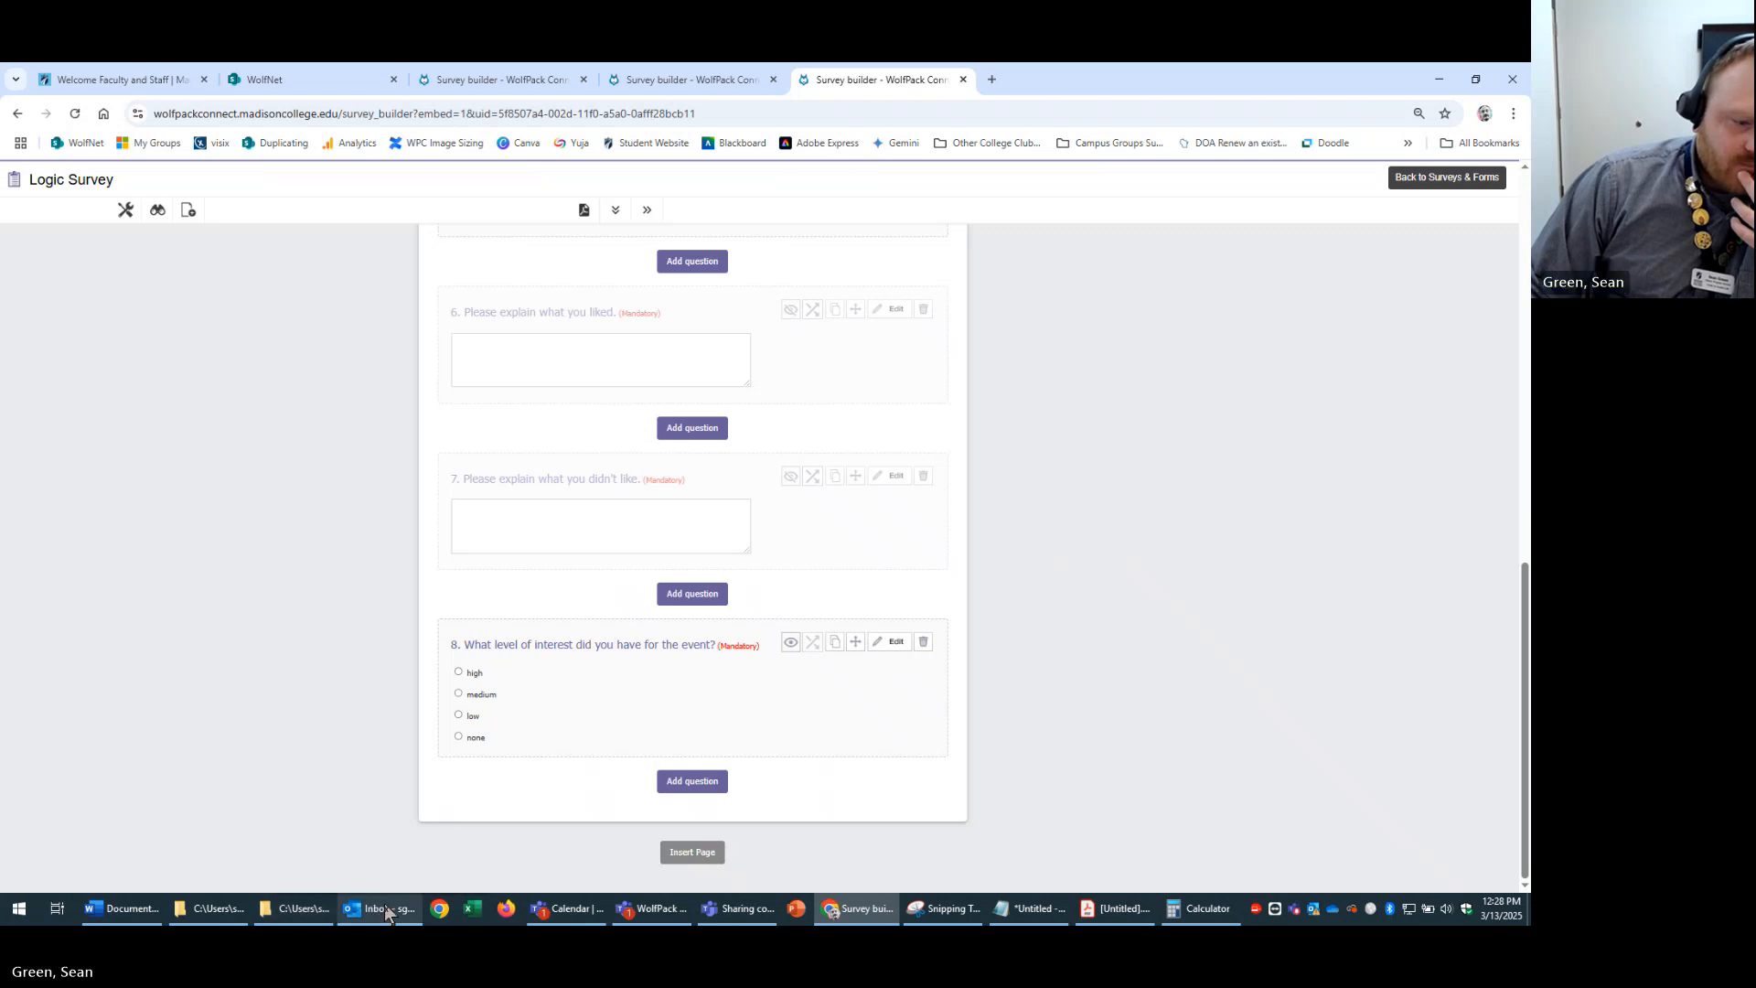
- Add a question below question 8 with the text "What would you have liked to see at the event?" copied from the Word outline
{"action": "left_click", "coordinate": [92, 911]}
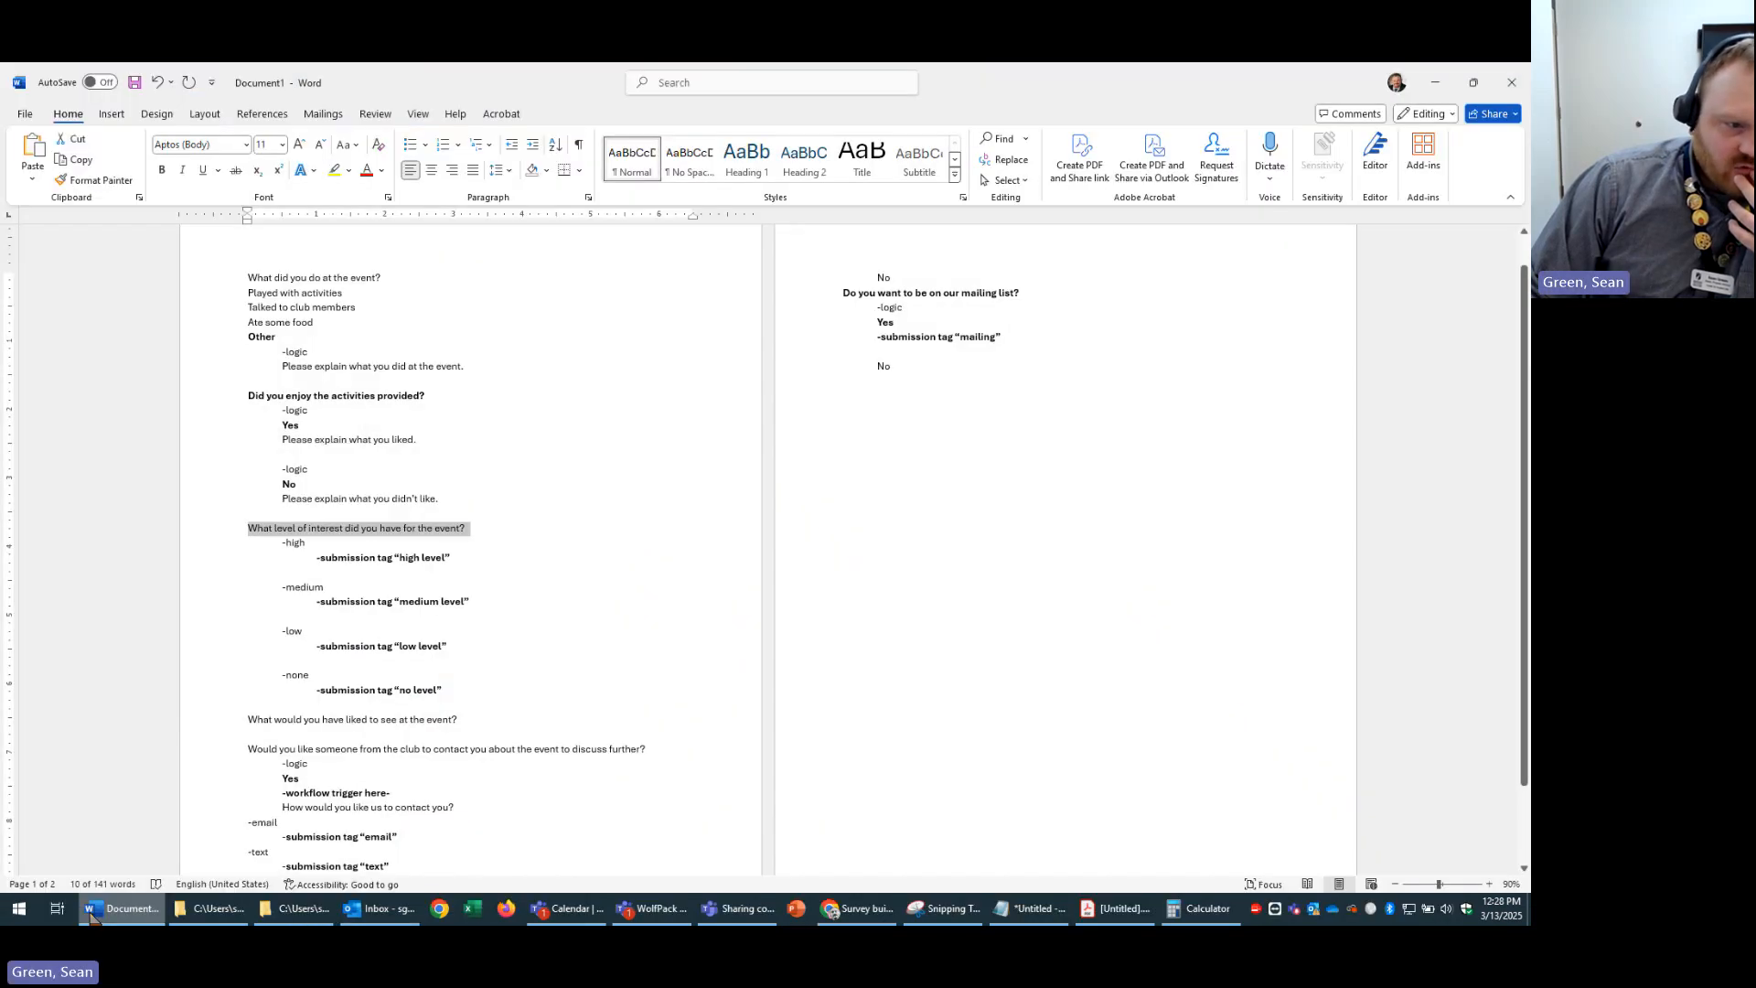
{"action": "left_click", "coordinate": [480, 721]}
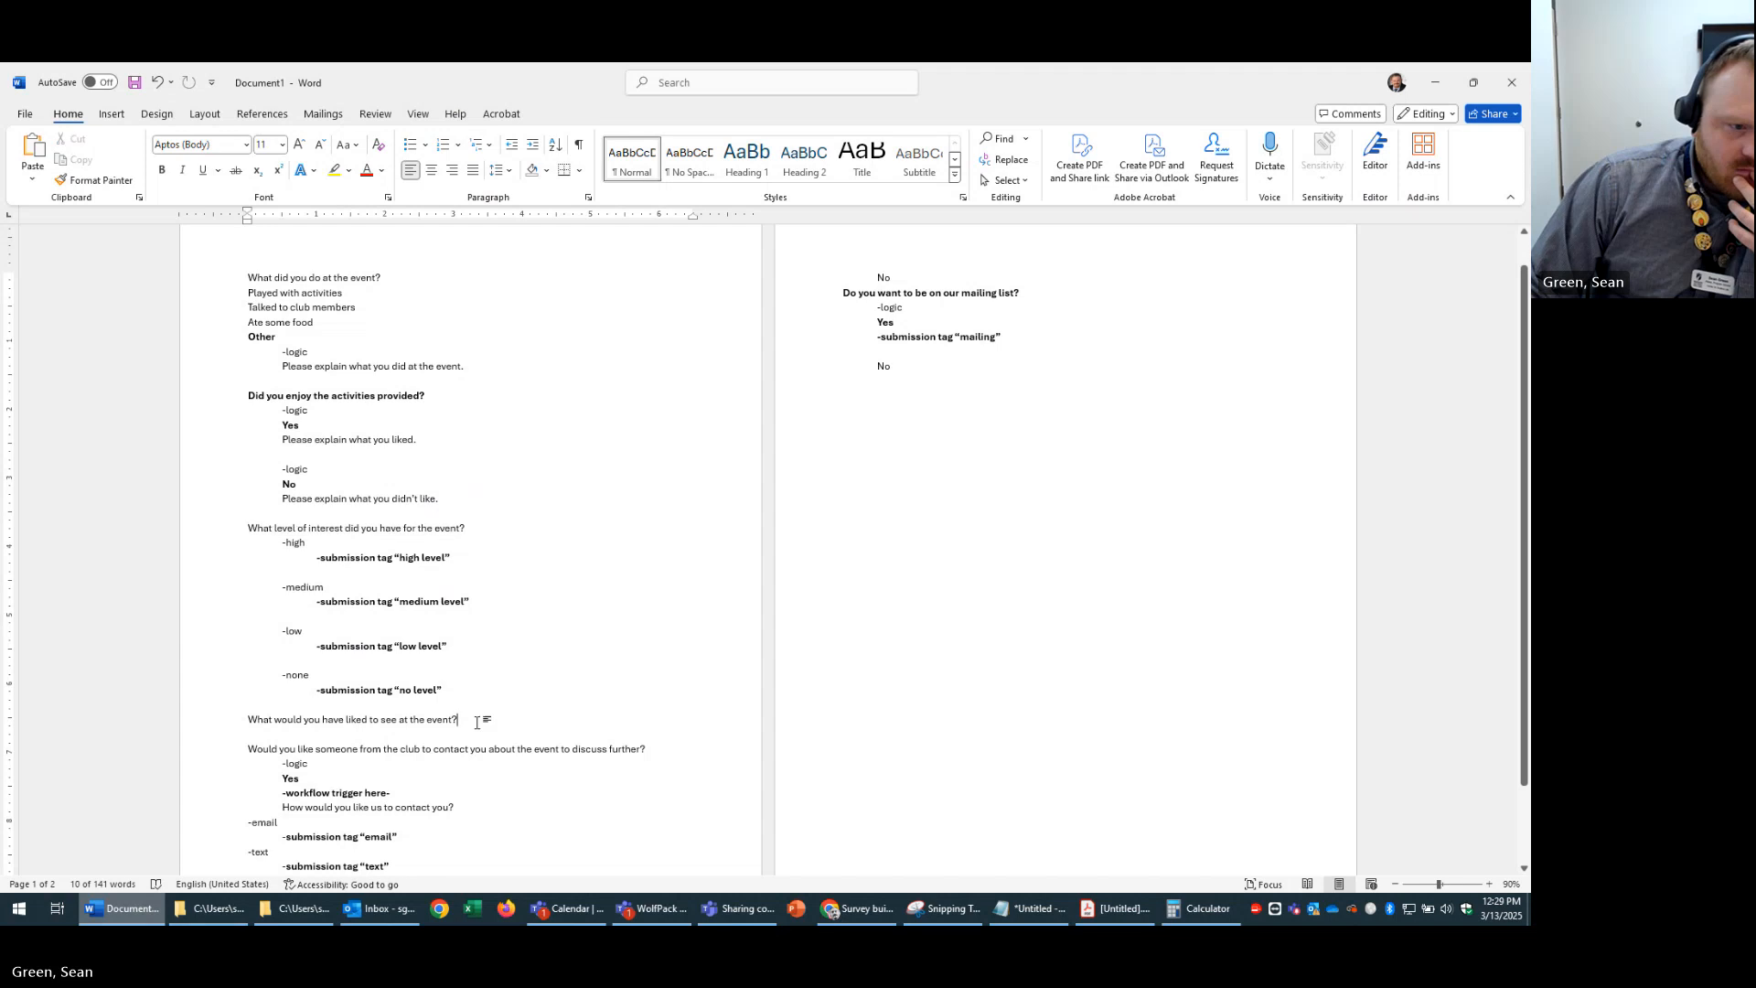
{"action": "left_click", "coordinate": [134, 725]}
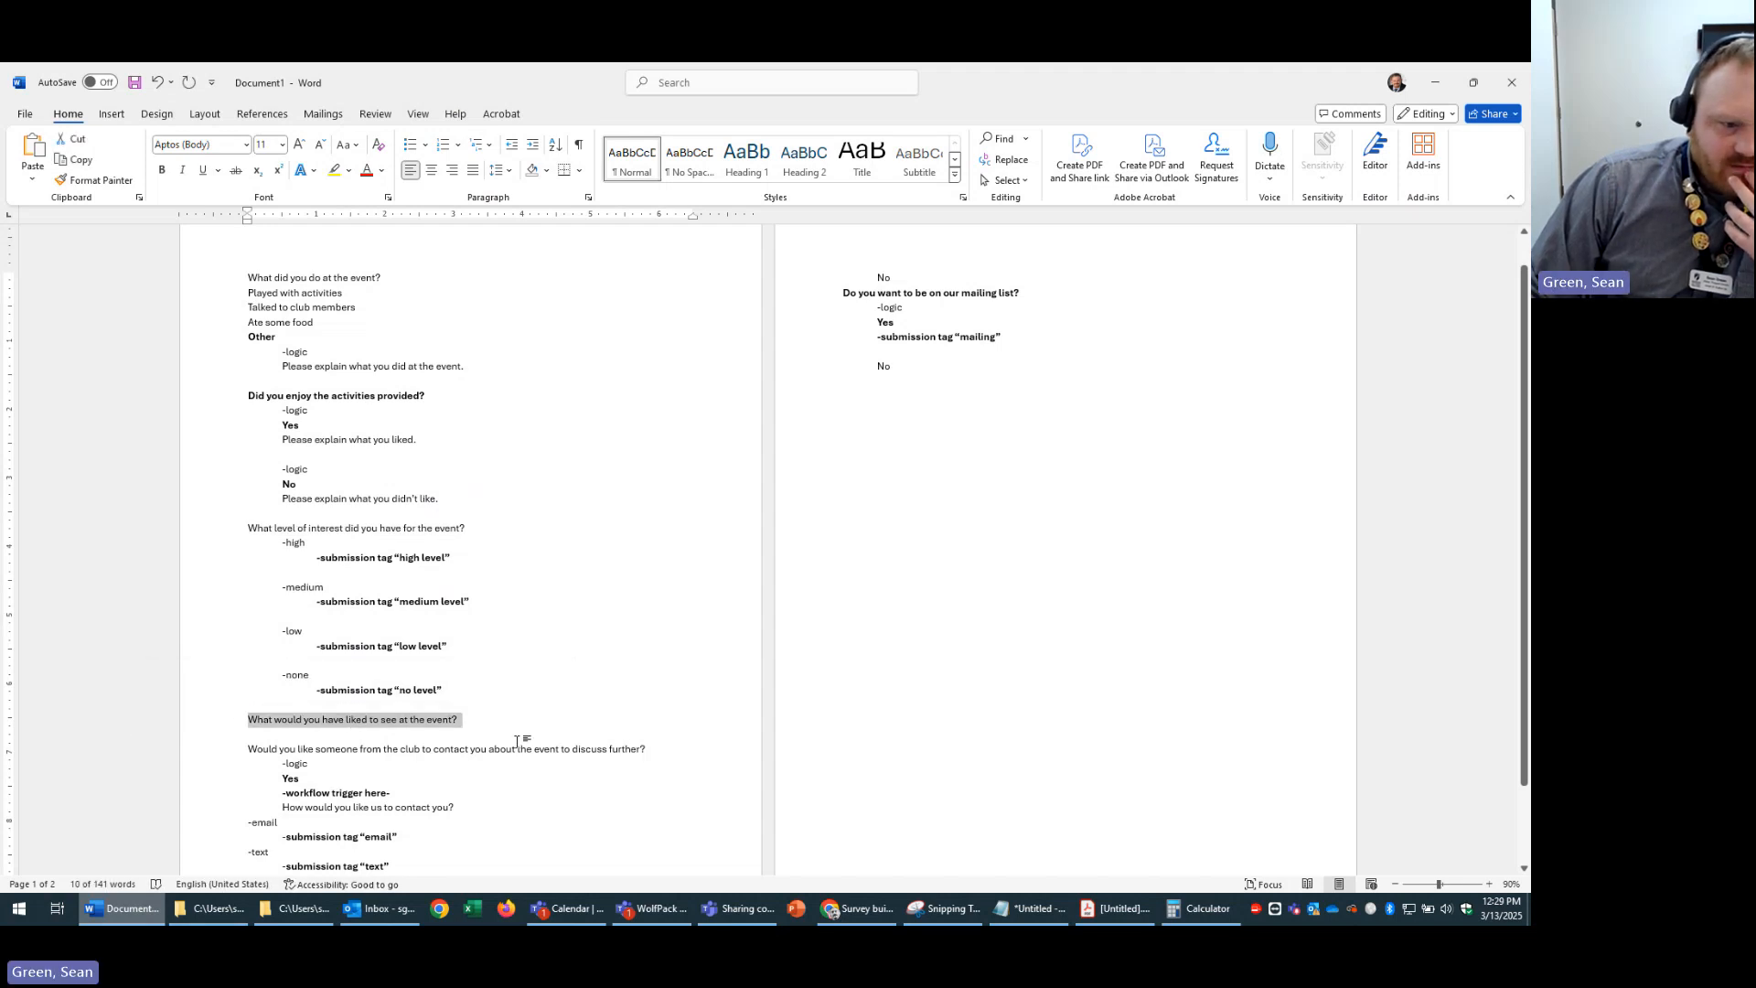
{"action": "left_click", "coordinate": [479, 721]}
{"action": "left_click", "coordinate": [151, 726]}
{"action": "key", "text": "ctrl+c"}
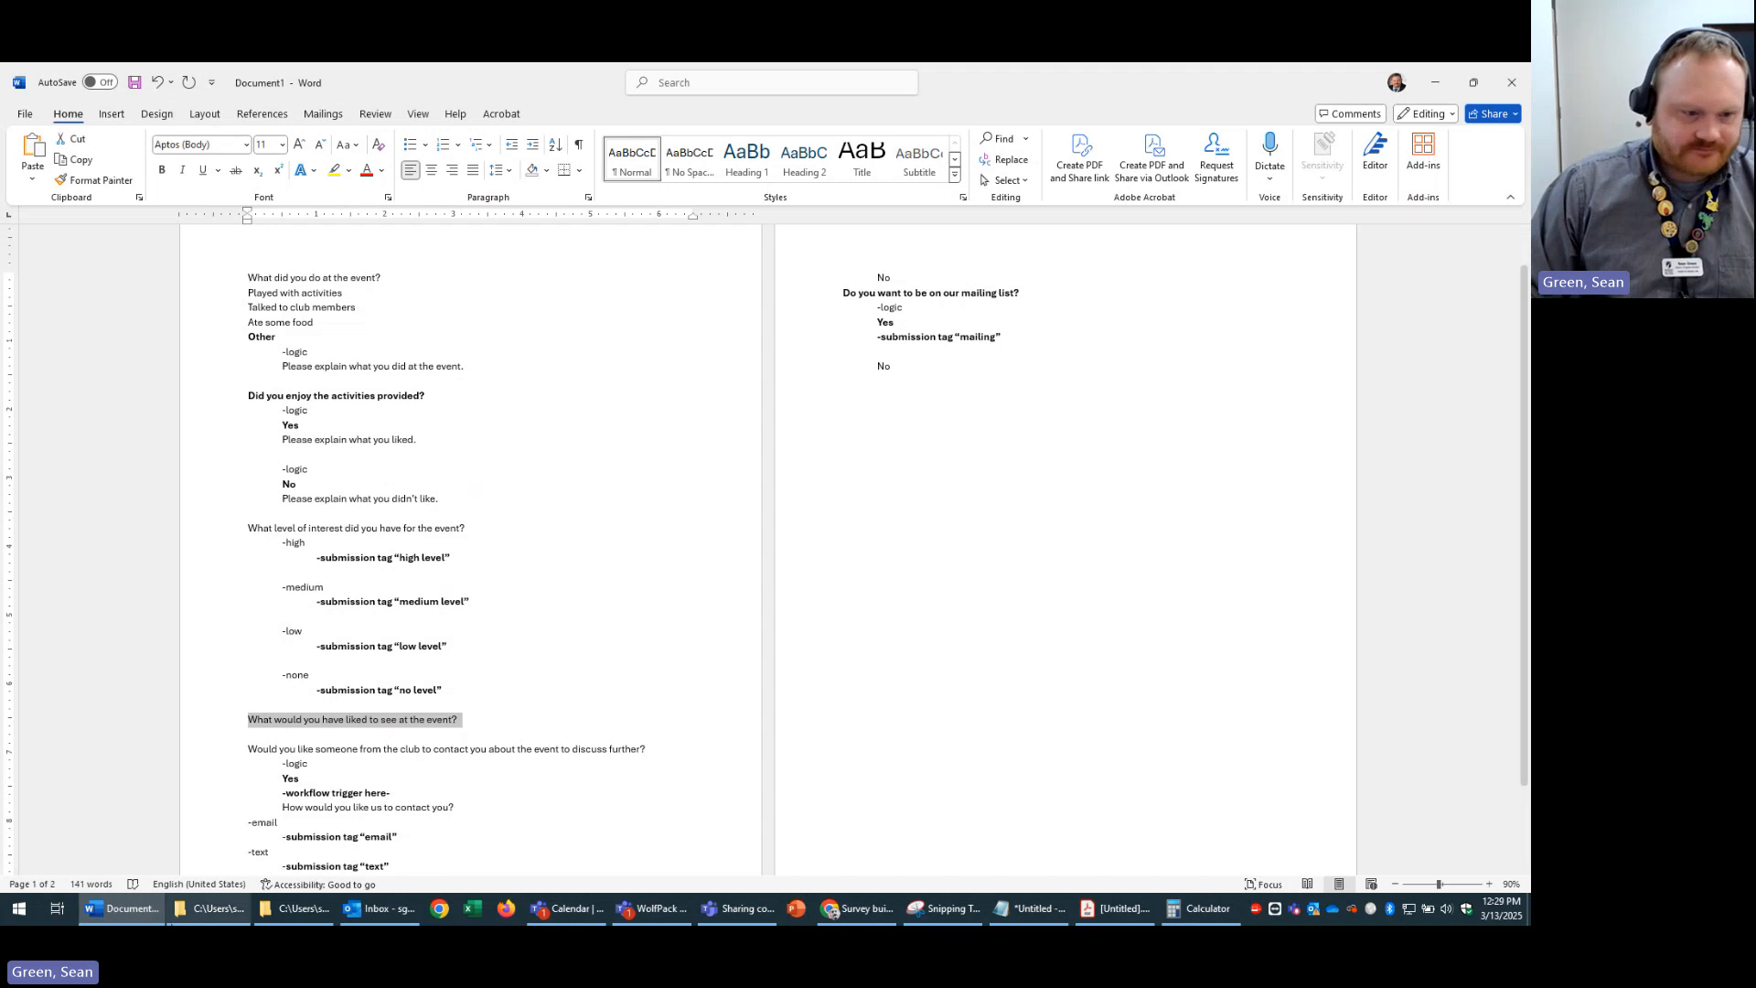
{"action": "key", "text": "alt+Tab"}
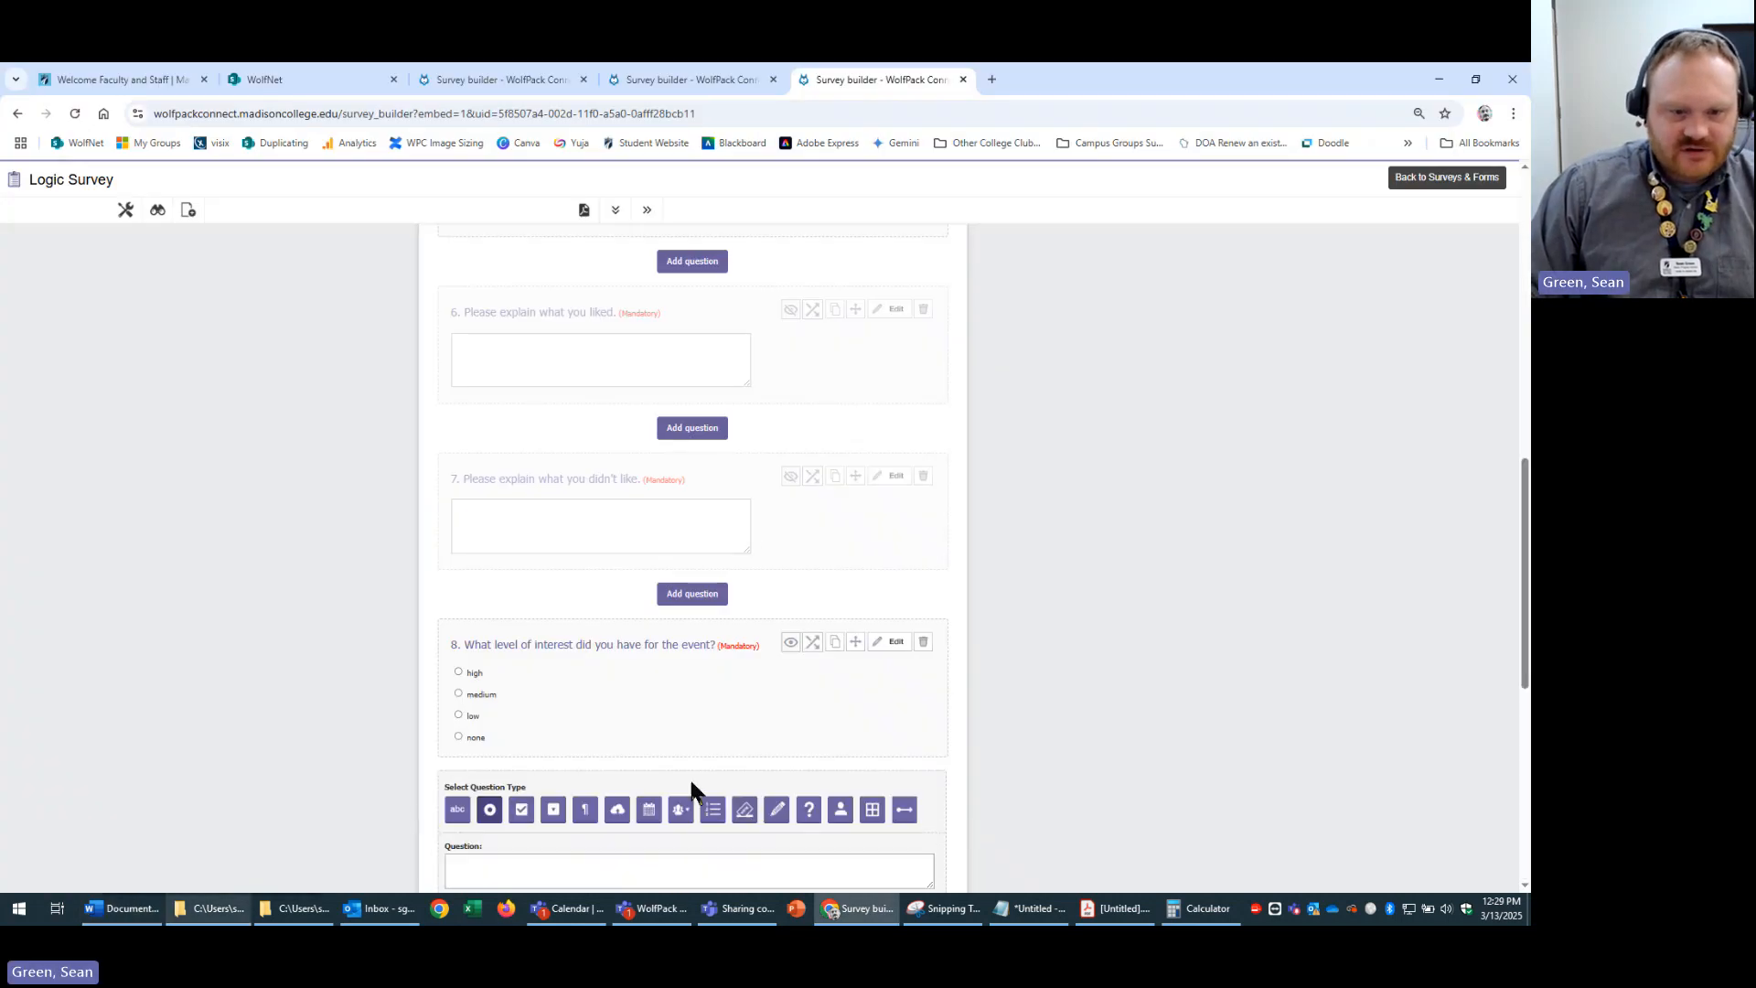
{"action": "scroll", "coordinate": [692, 784], "scroll_direction": "down", "scroll_amount": 4}
{"action": "left_click", "coordinate": [639, 473]}
{"action": "key", "text": "ctrl+v"}
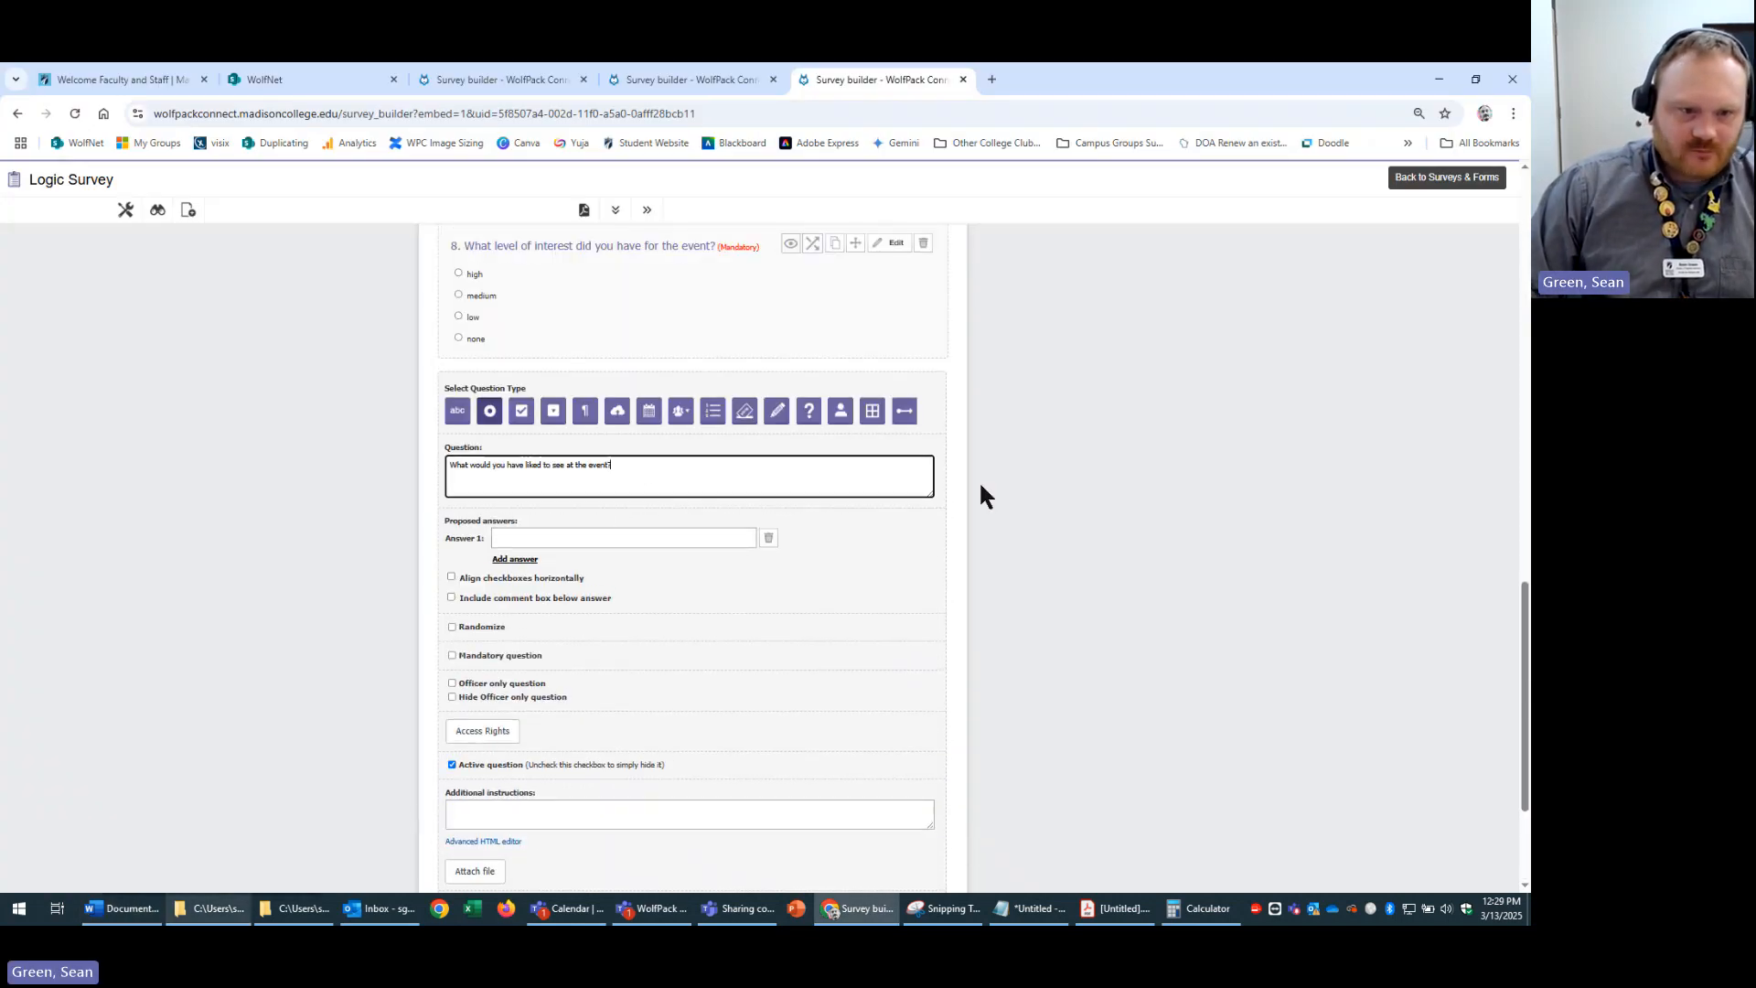
- Set the "What would you have liked to see at the event?" question to the paragraph text type, leave it non-mandatory and save it
{"action": "left_click", "coordinate": [585, 411]}
{"action": "scroll", "coordinate": [1013, 586], "scroll_direction": "down", "scroll_amount": 1}
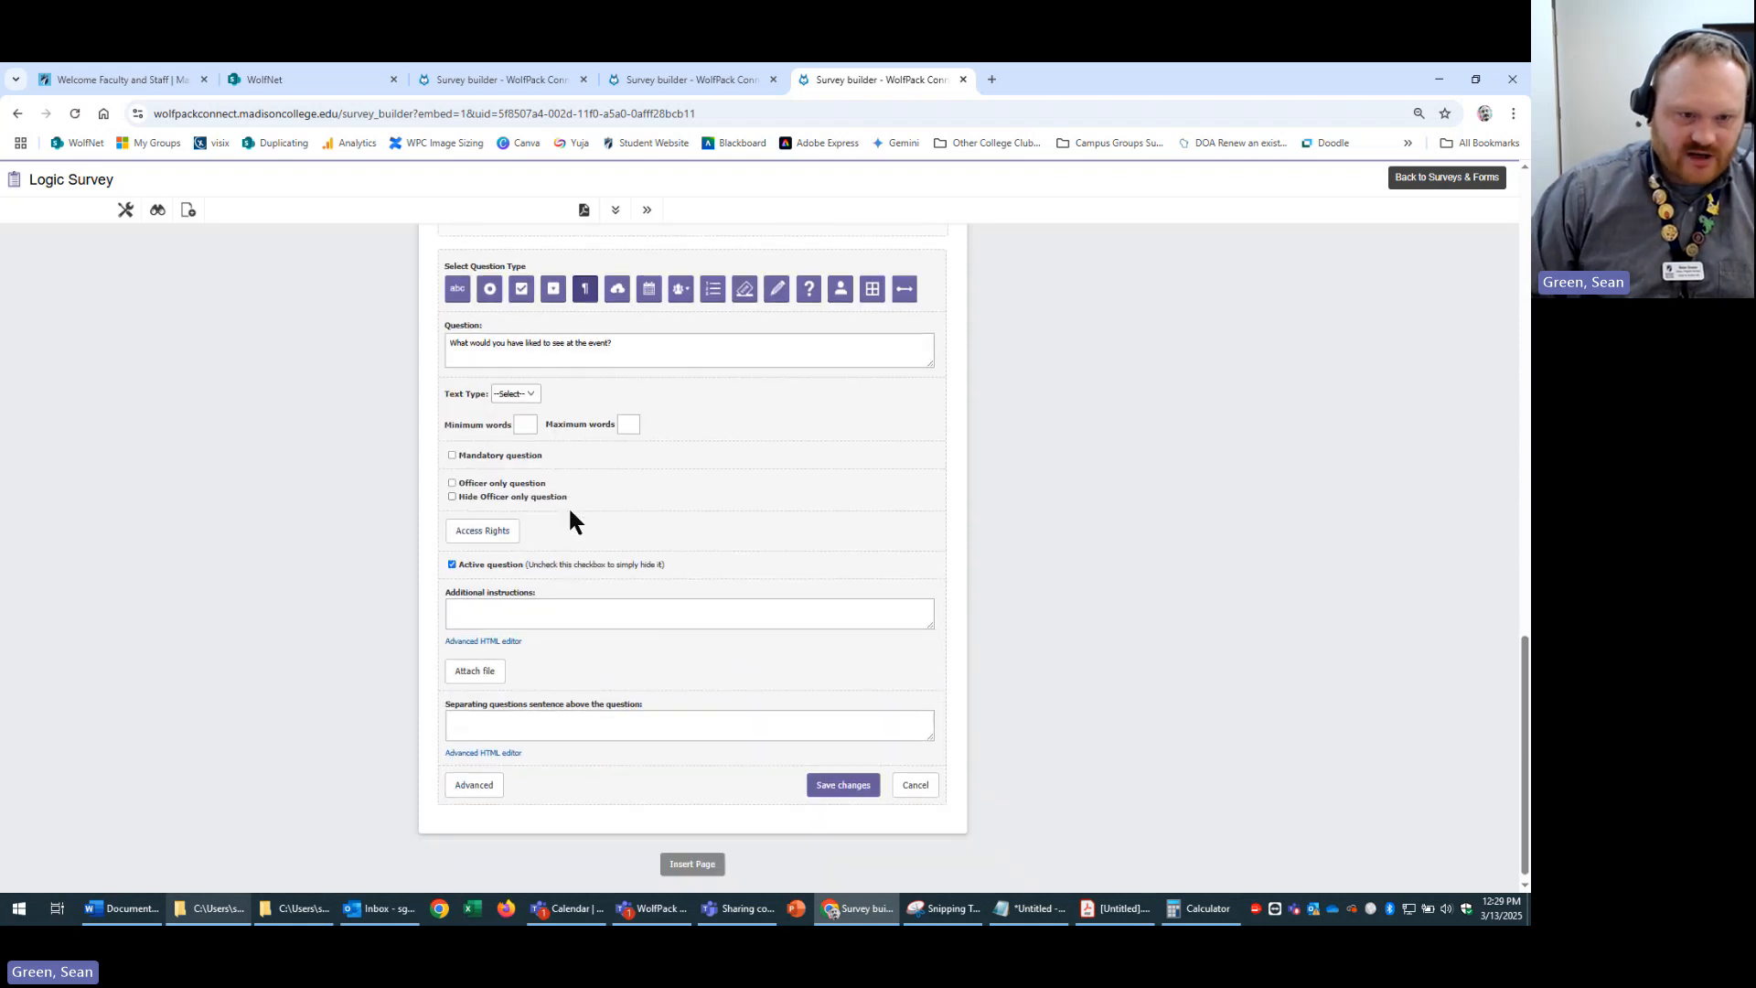
{"action": "left_click", "coordinate": [468, 454]}
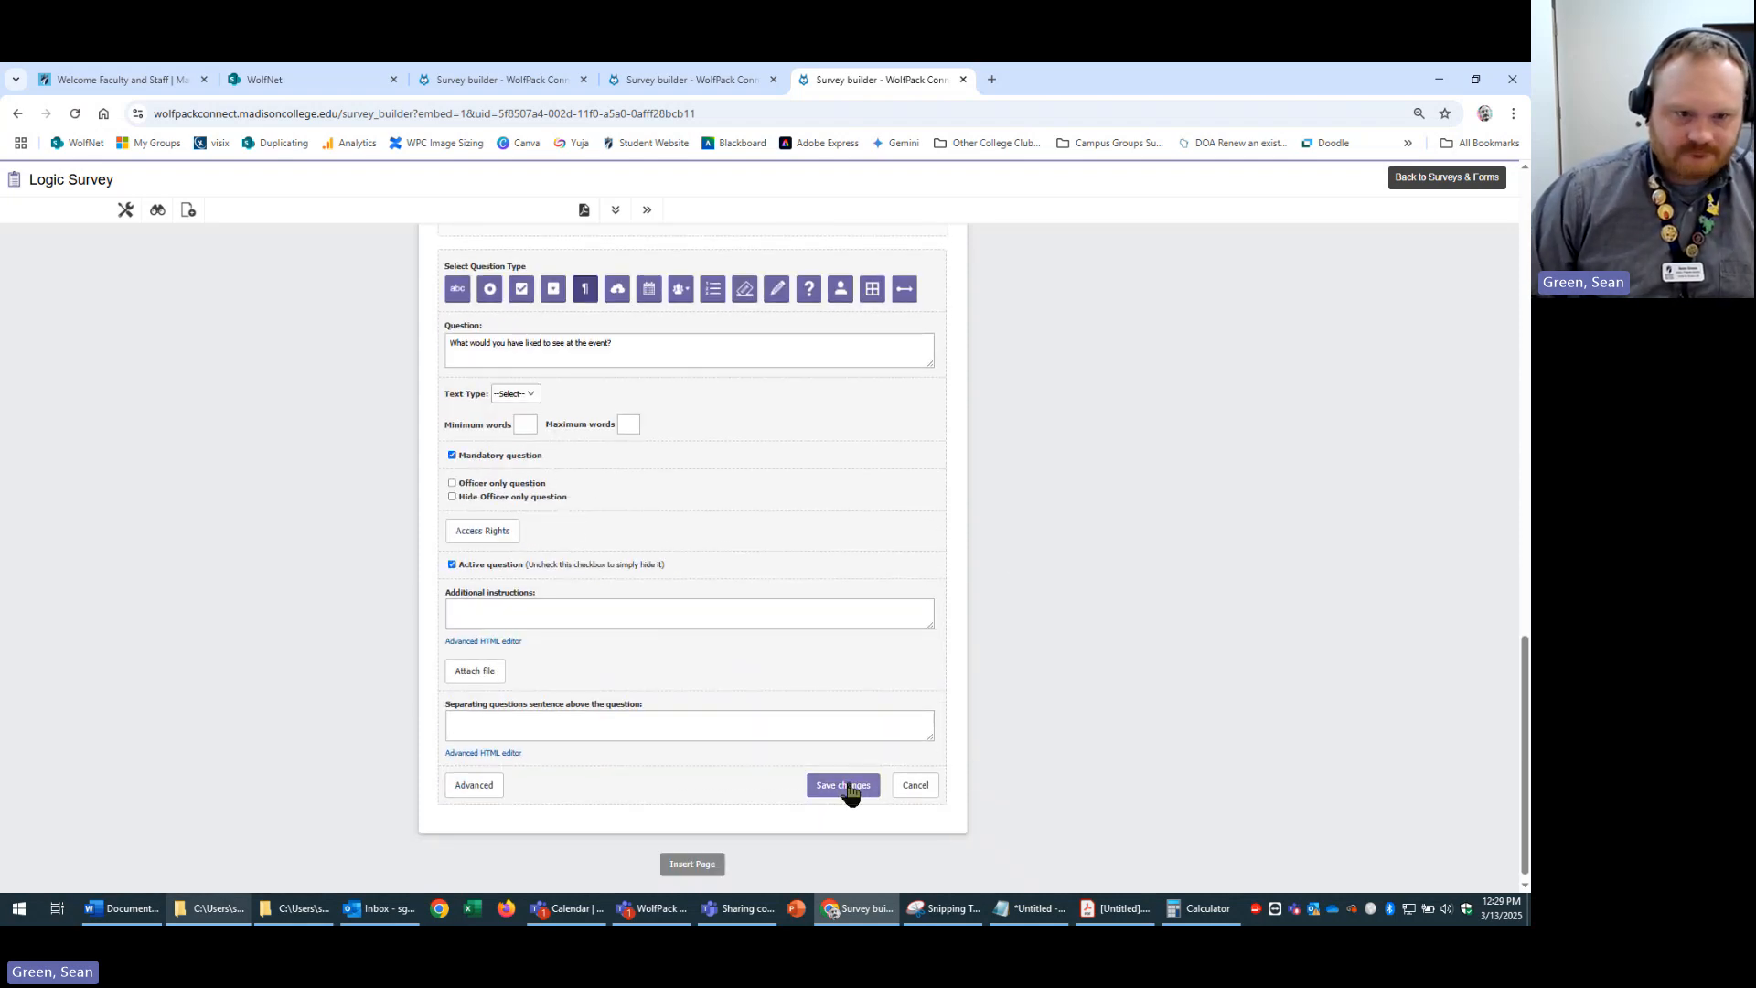
{"action": "left_click", "coordinate": [498, 455]}
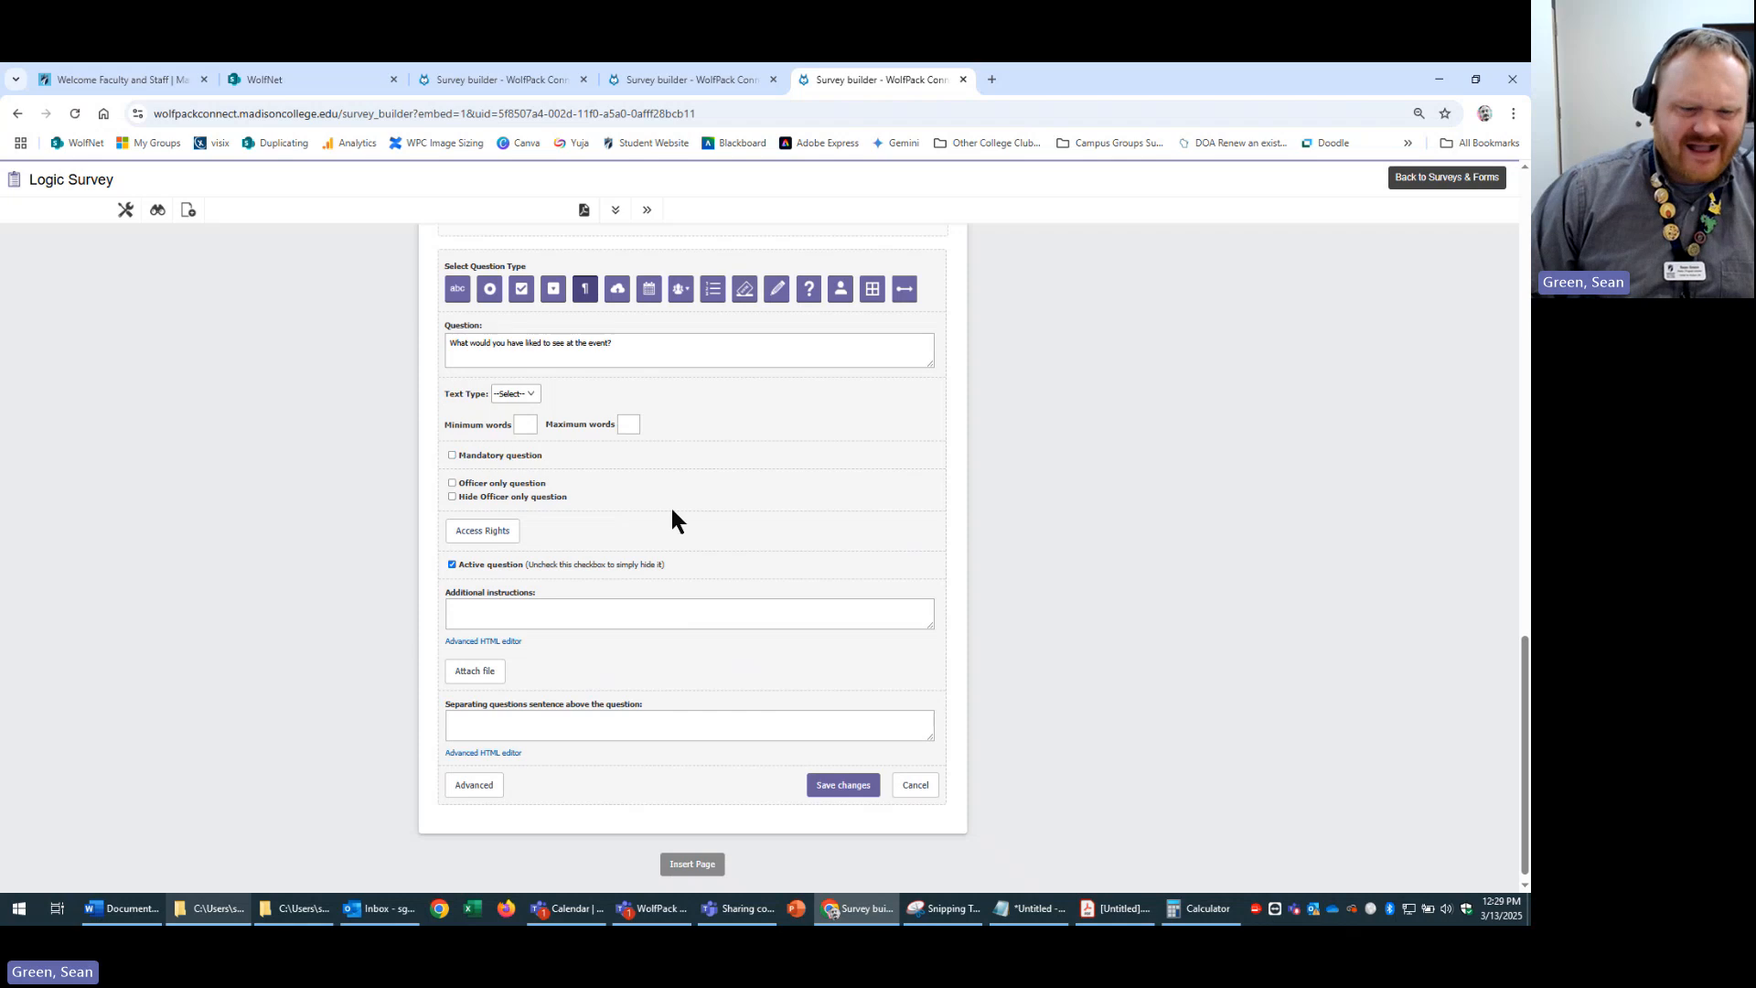
{"action": "left_click", "coordinate": [847, 788]}
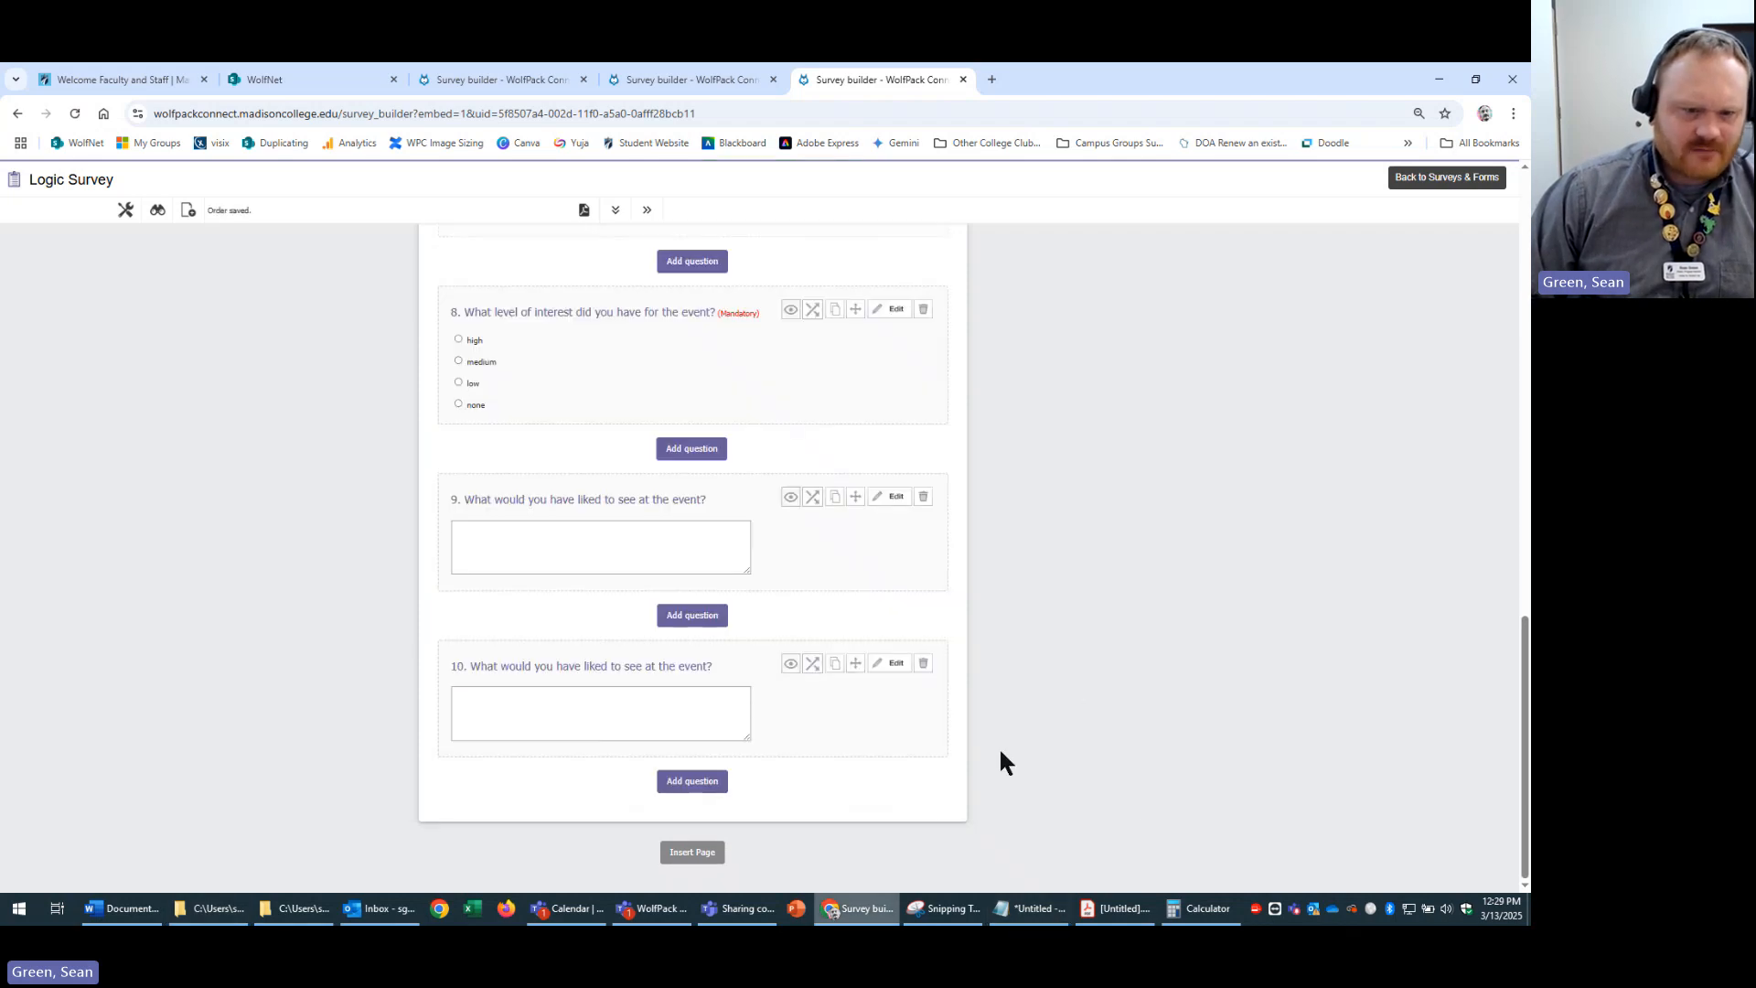
- Add a question below question 9 reading "Would you like someone from the club to contact you about the event to discuss further?" copied from the Word outline
{"action": "left_click", "coordinate": [135, 907]}
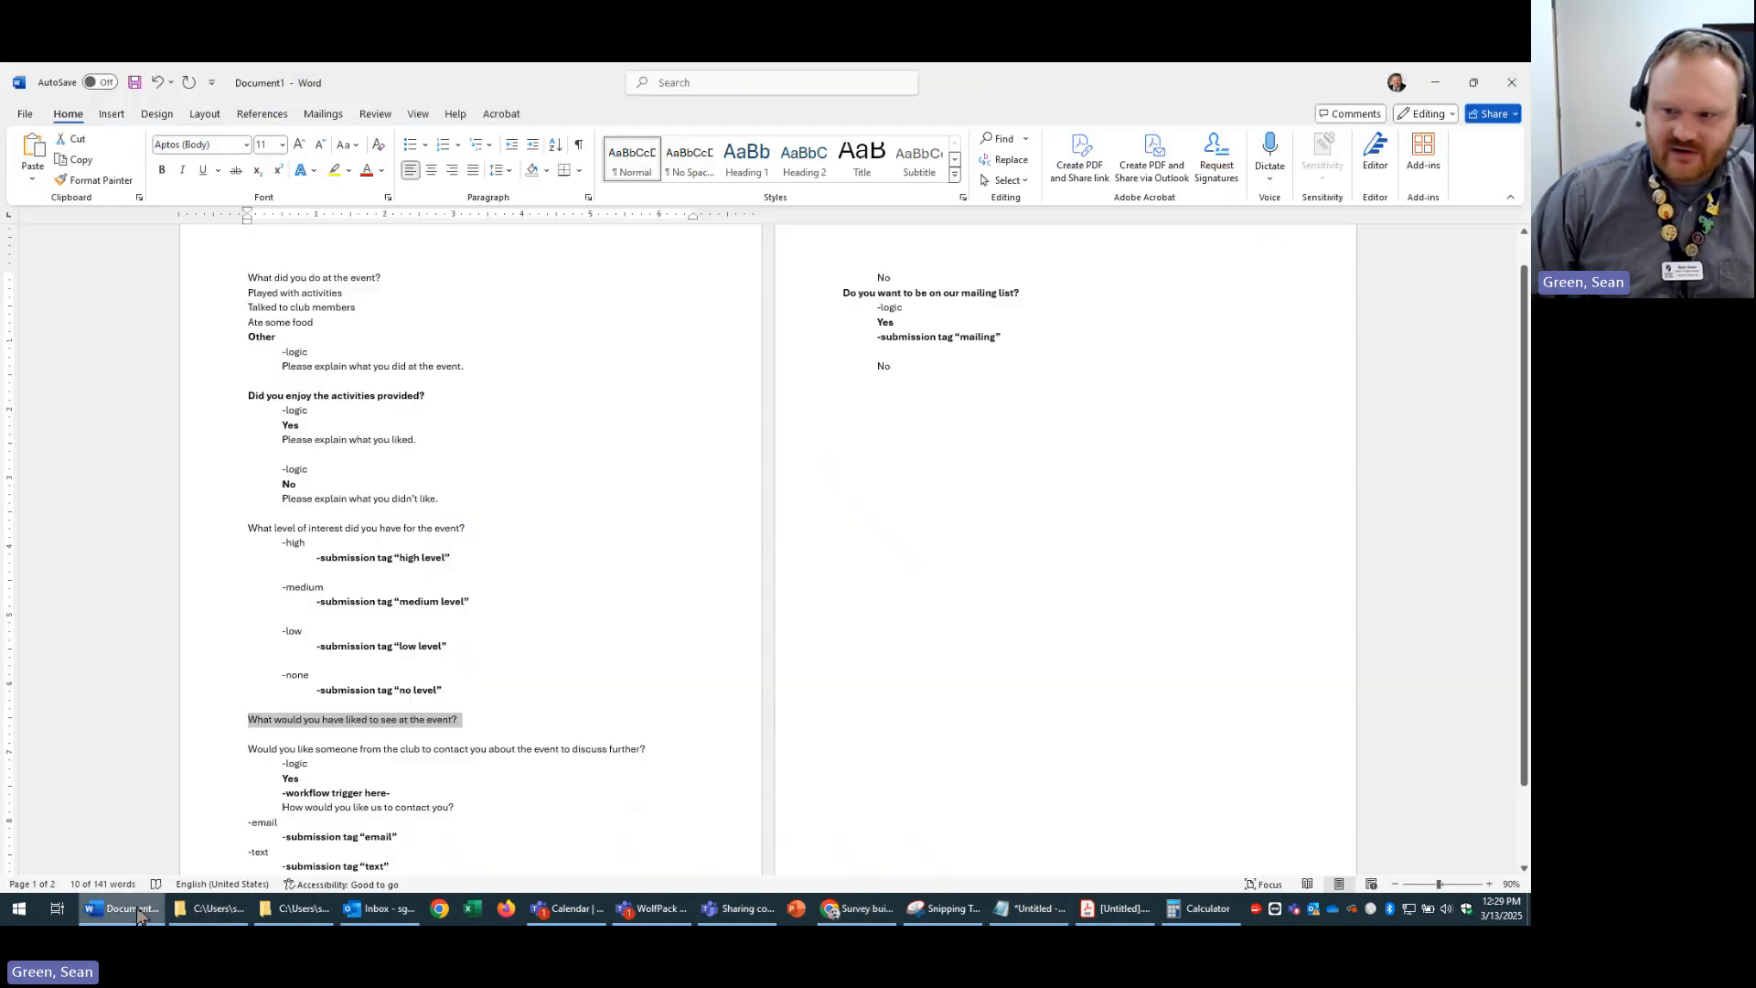
{"action": "left_click", "coordinate": [389, 764]}
{"action": "scroll", "coordinate": [412, 759], "scroll_direction": "down", "scroll_amount": 2}
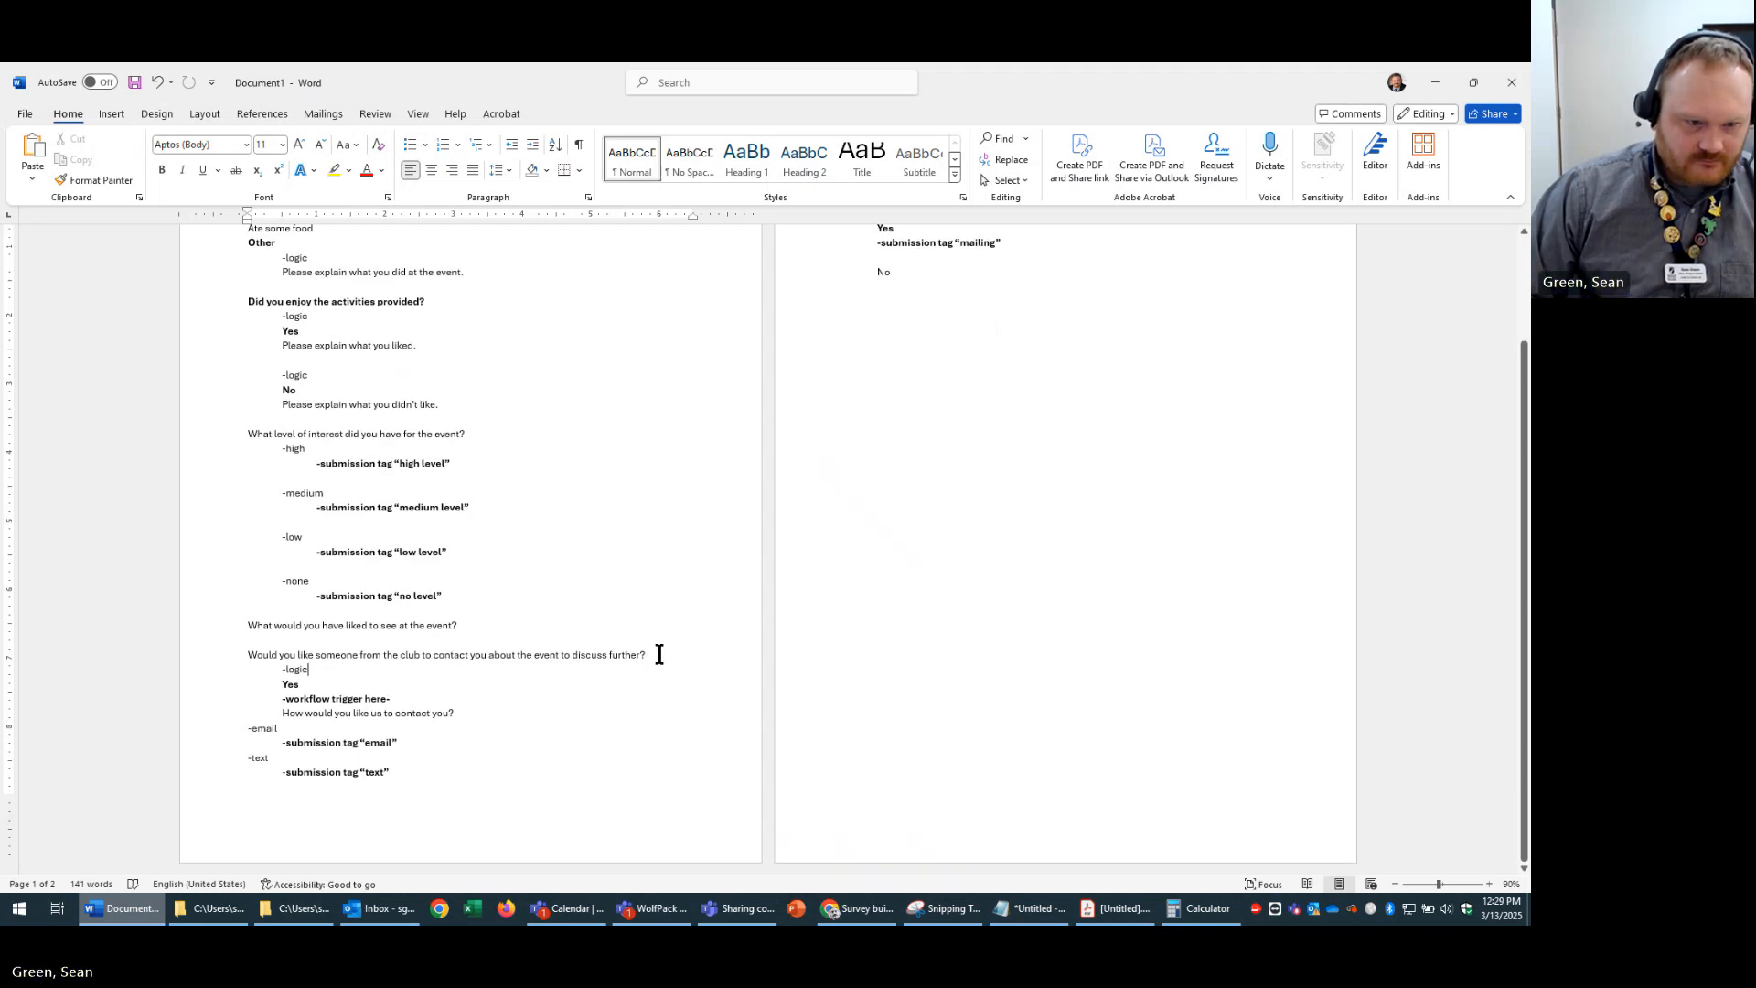
{"action": "left_click", "coordinate": [101, 657]}
{"action": "key", "text": "ctrl+c"}
{"action": "left_click", "coordinate": [137, 909]}
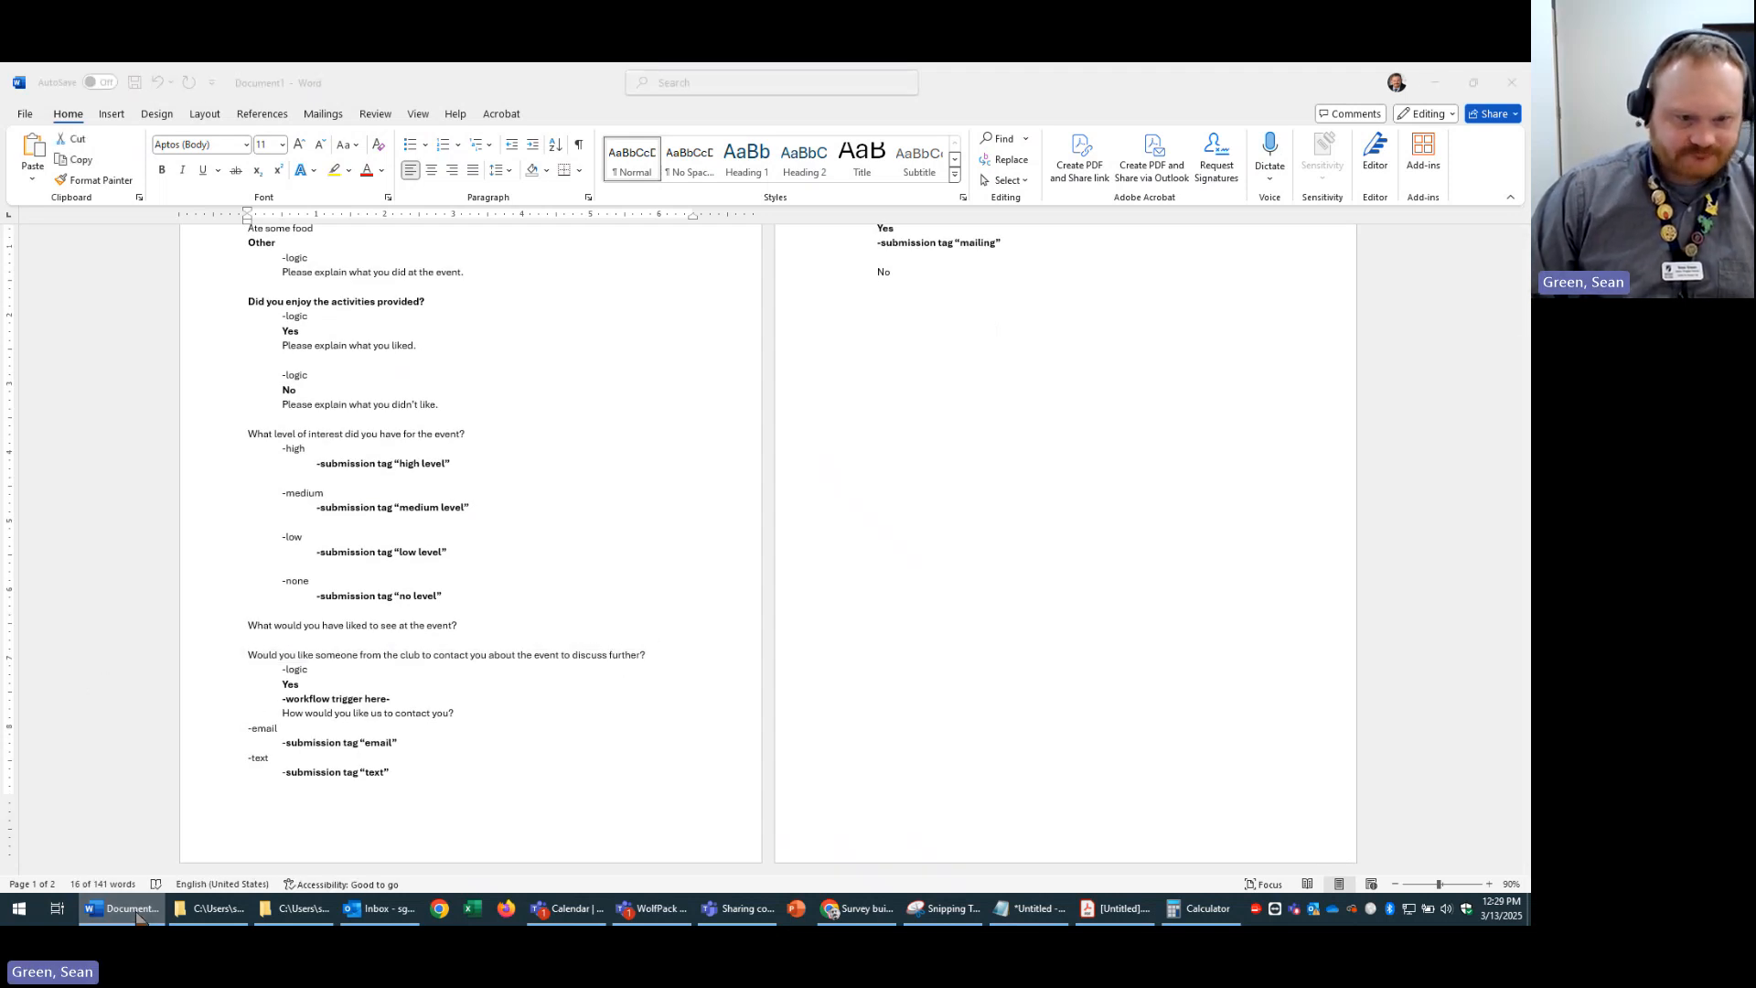
{"action": "left_click", "coordinate": [710, 788]}
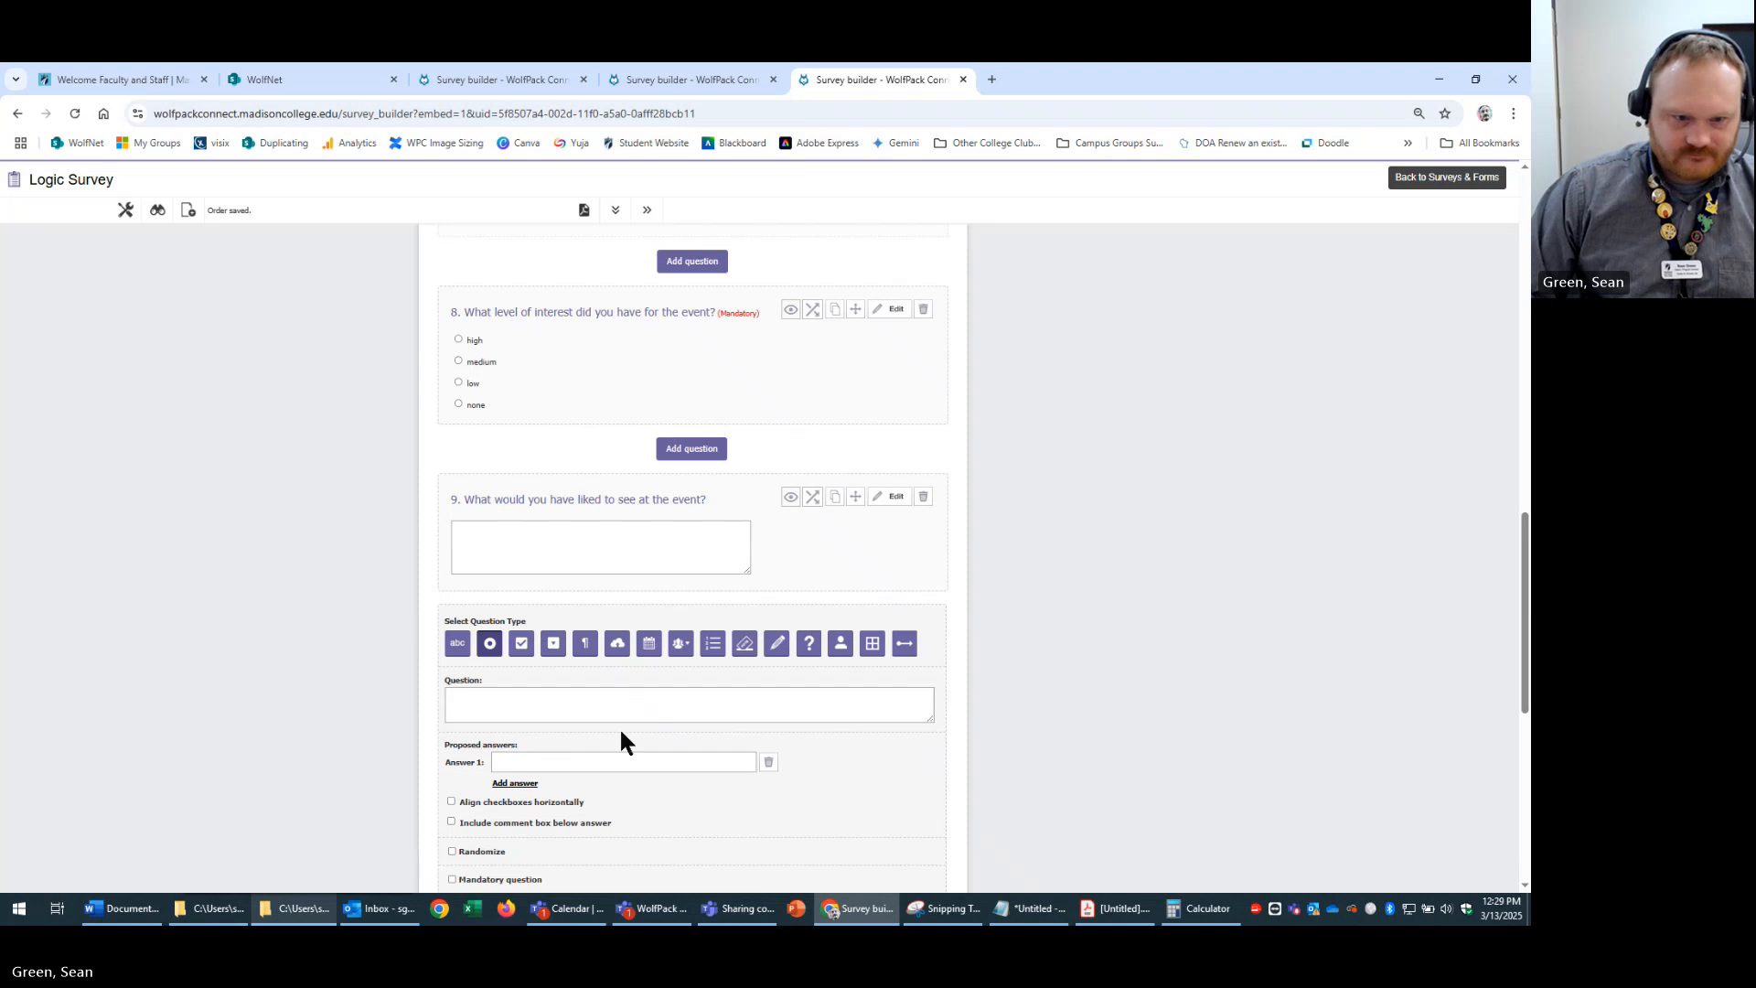
{"action": "left_click", "coordinate": [585, 706]}
{"action": "key", "text": "ctrl+v"}
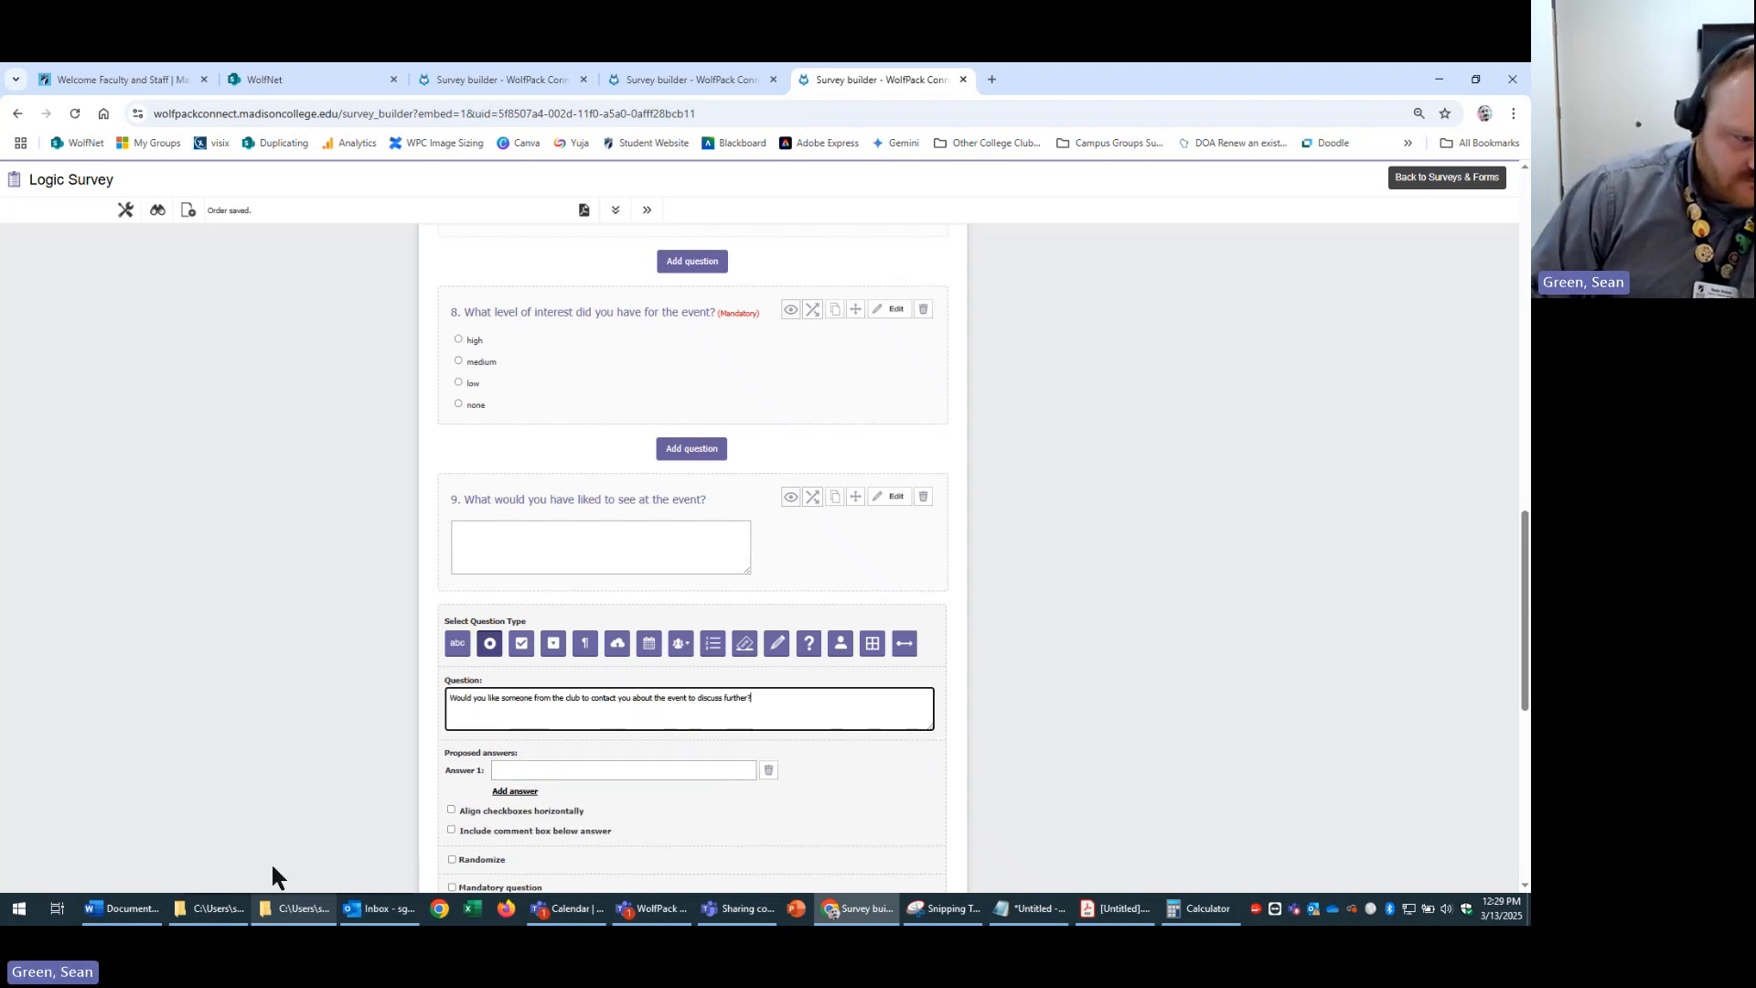
- Check the Word outline and give the "Would you like someone from the club to contact you…" question the answers Yes and No
{"action": "left_click", "coordinate": [131, 921]}
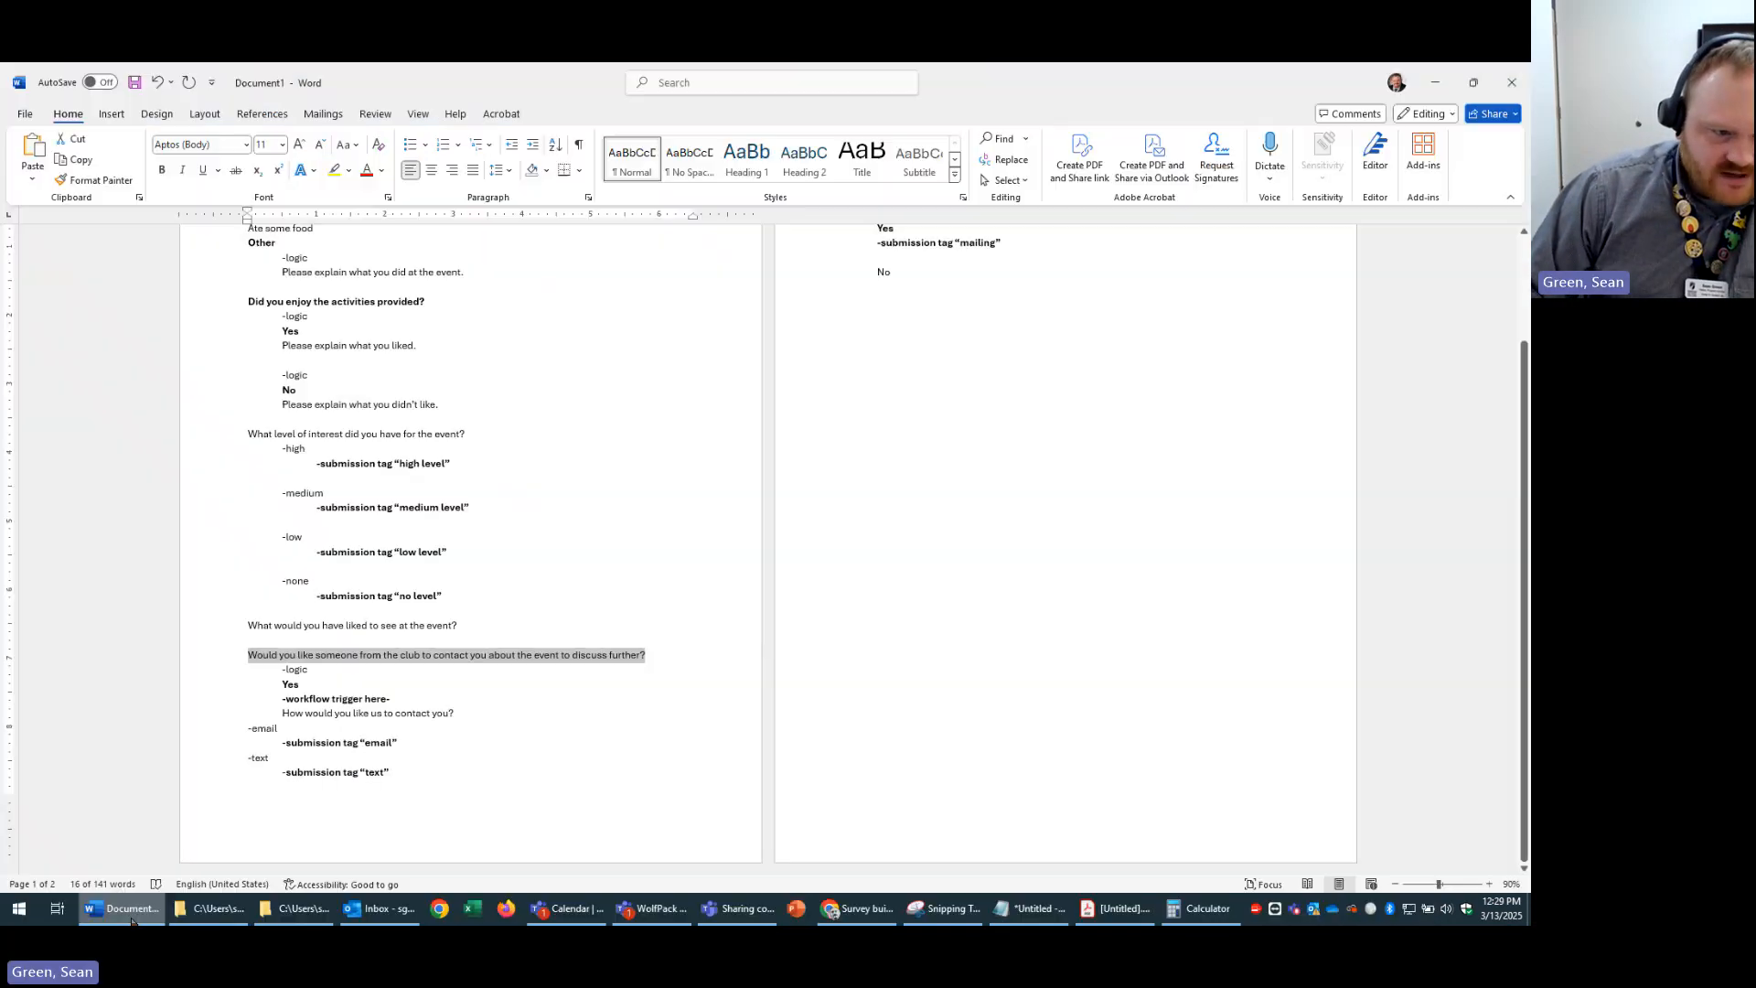
{"action": "left_click", "coordinate": [137, 917]}
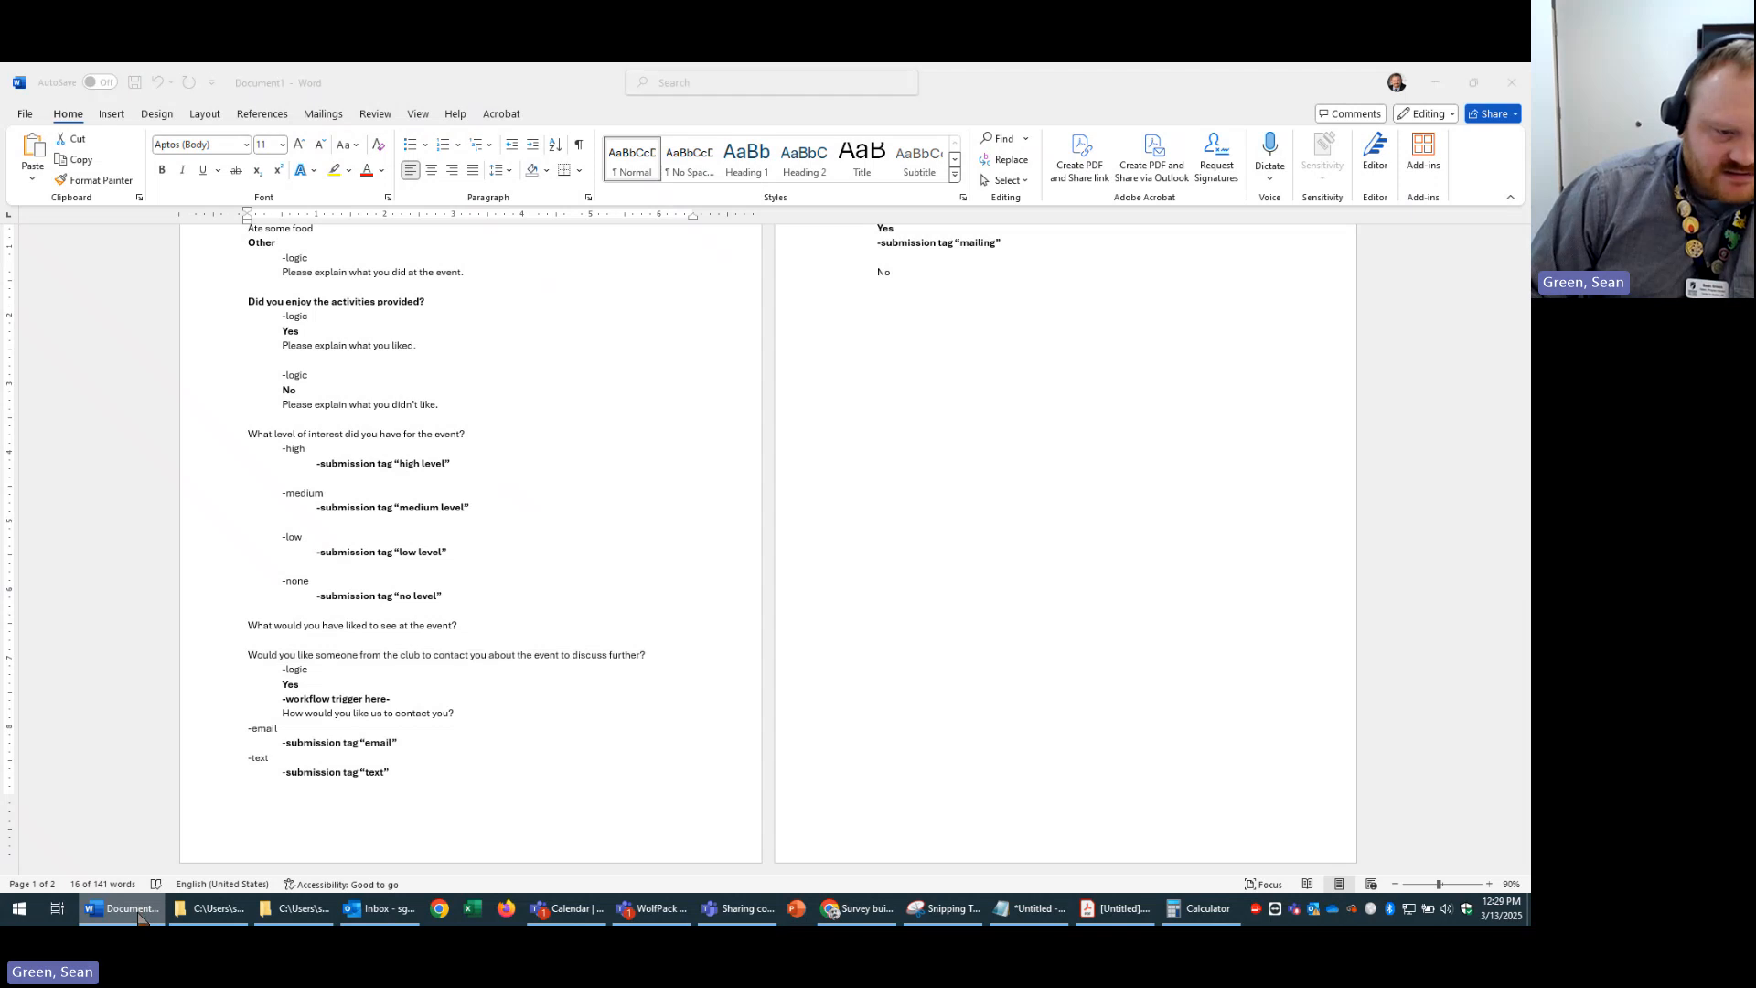
{"action": "left_click", "coordinate": [137, 917]}
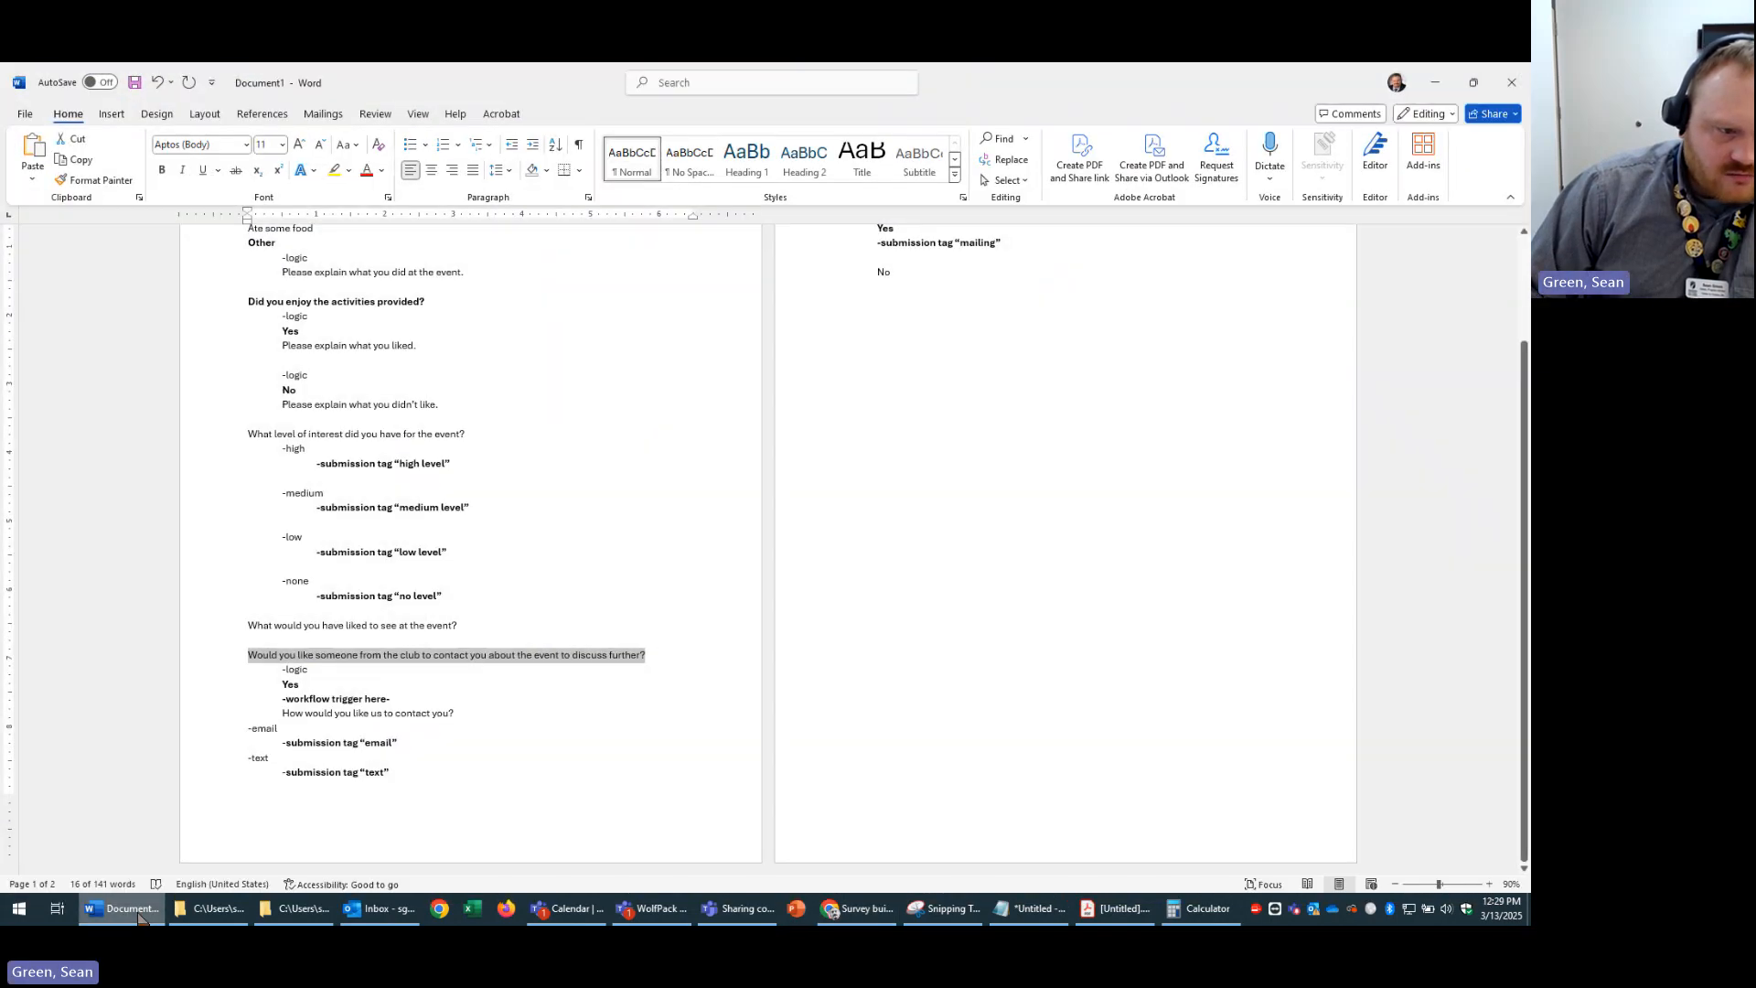
{"action": "left_click", "coordinate": [138, 917]}
{"action": "left_click", "coordinate": [641, 768]}
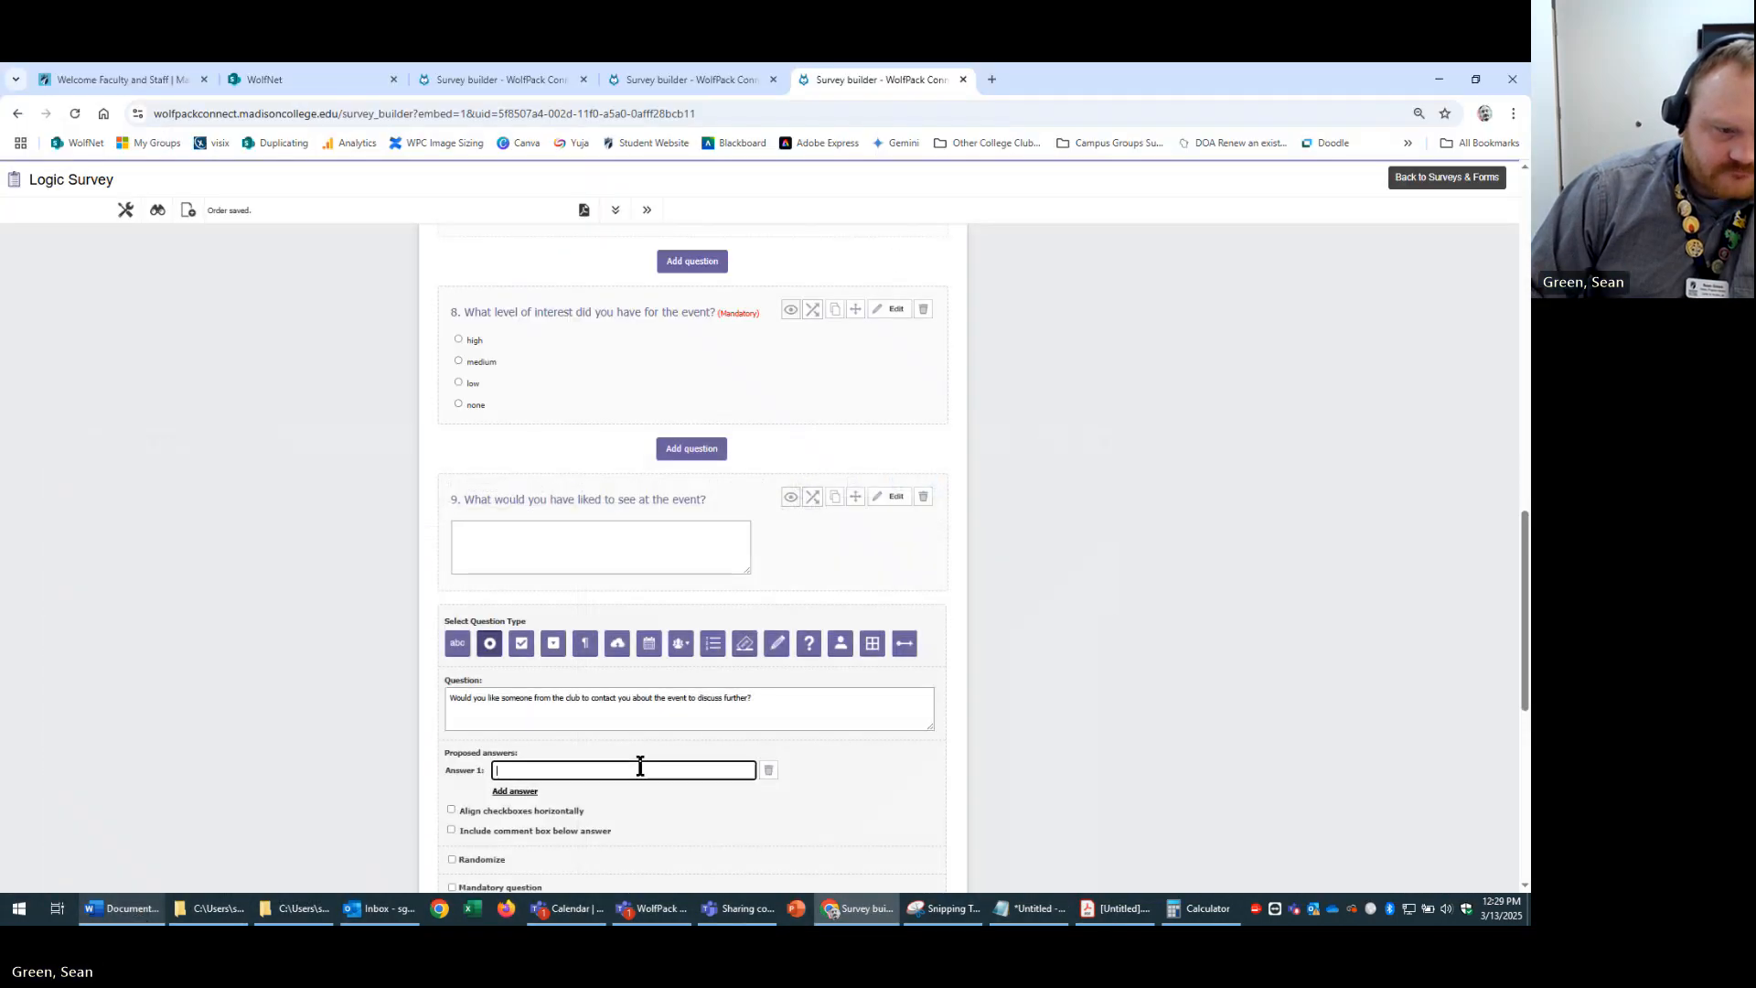
{"action": "scroll", "coordinate": [640, 766], "scroll_direction": "down", "scroll_amount": 3}
{"action": "type", "text": "Yes"}
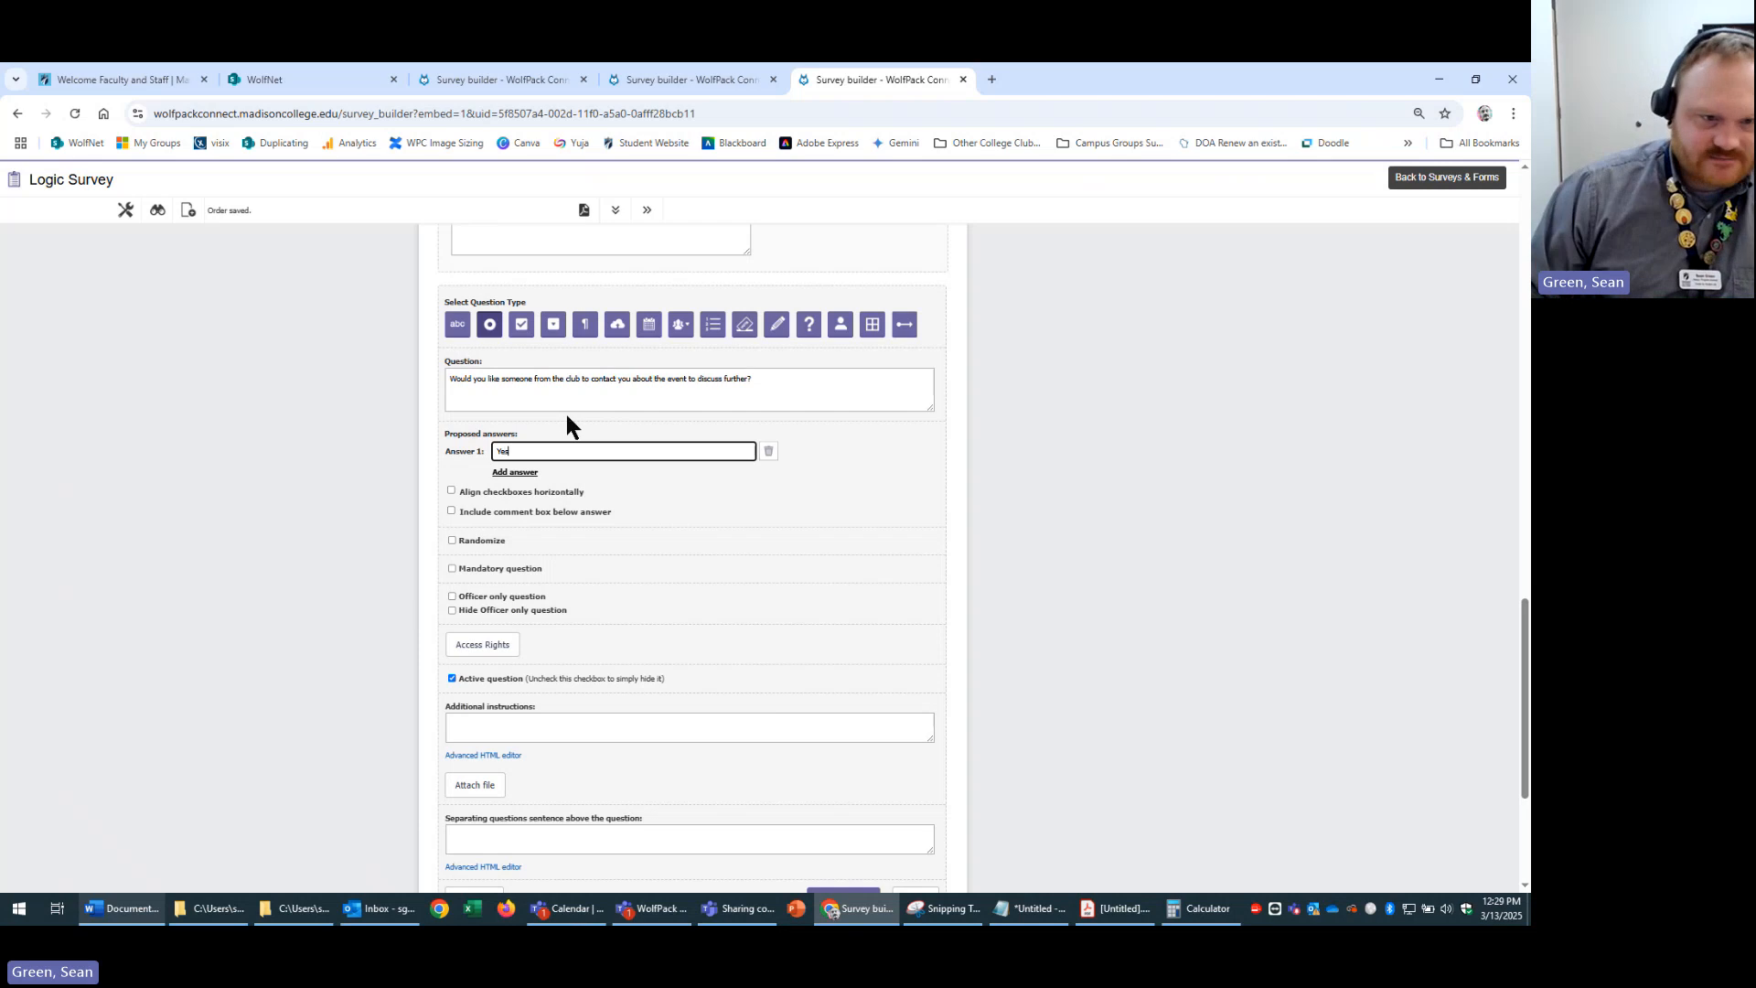
{"action": "left_click", "coordinate": [515, 471]}
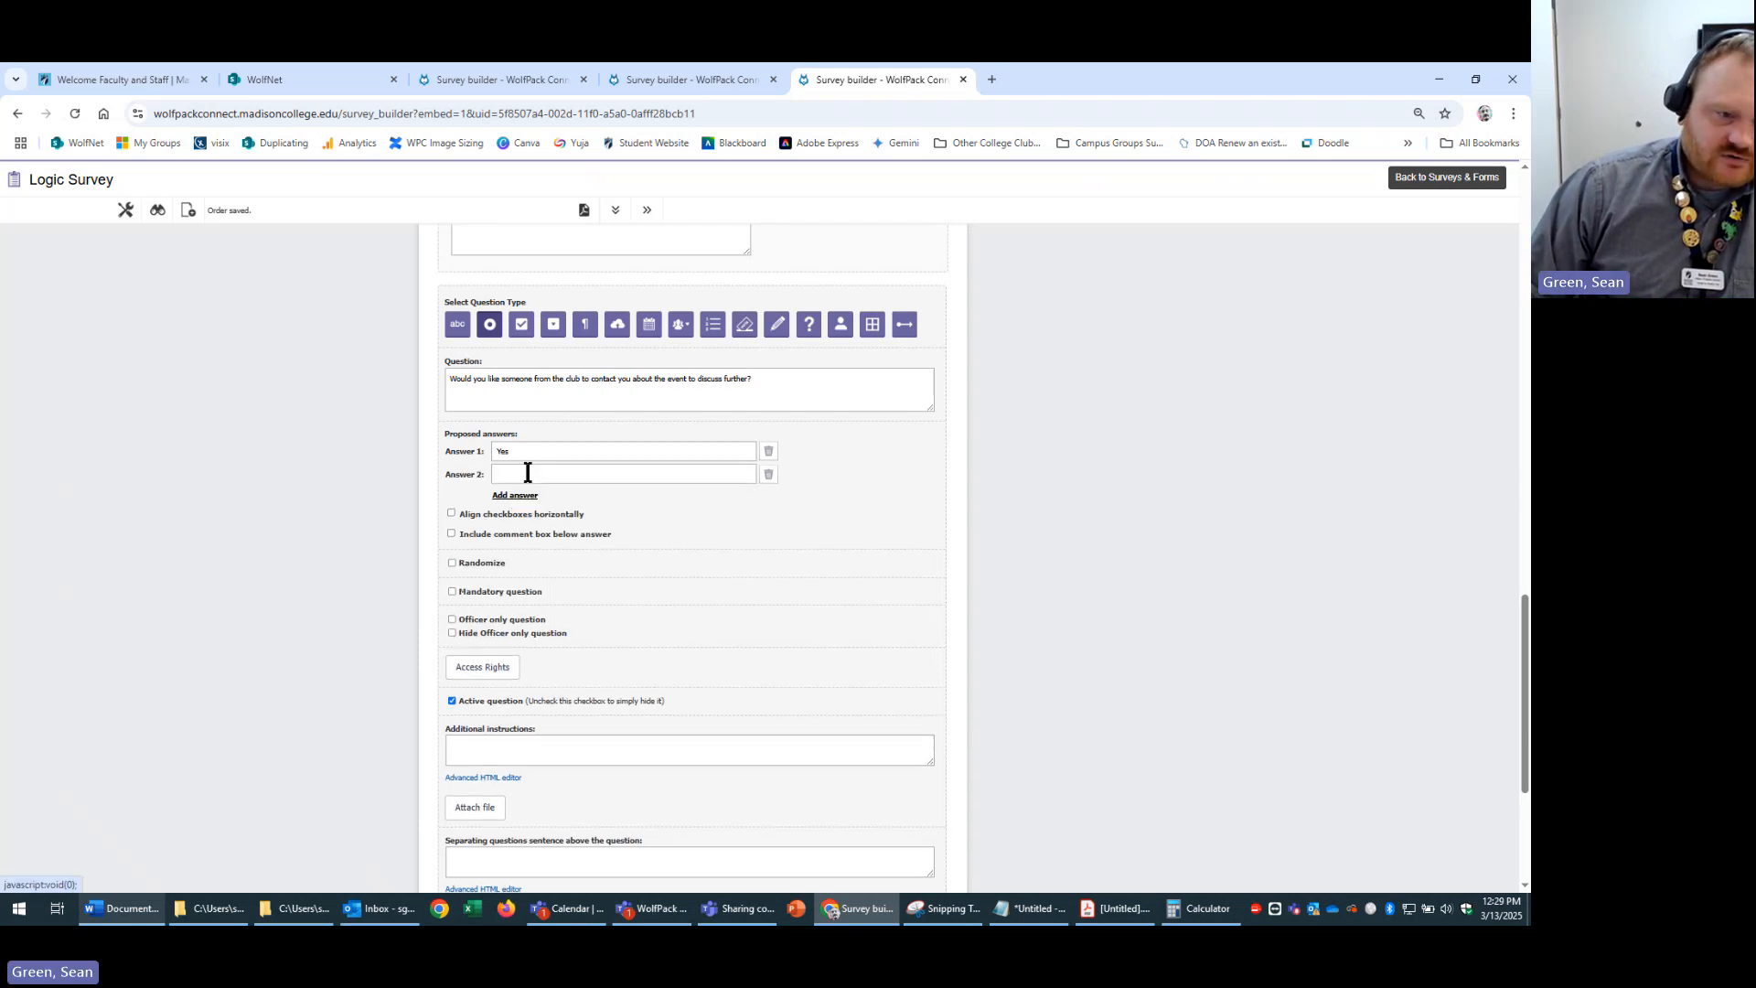
{"action": "left_click", "coordinate": [527, 472]}
{"action": "type", "text": "No"}
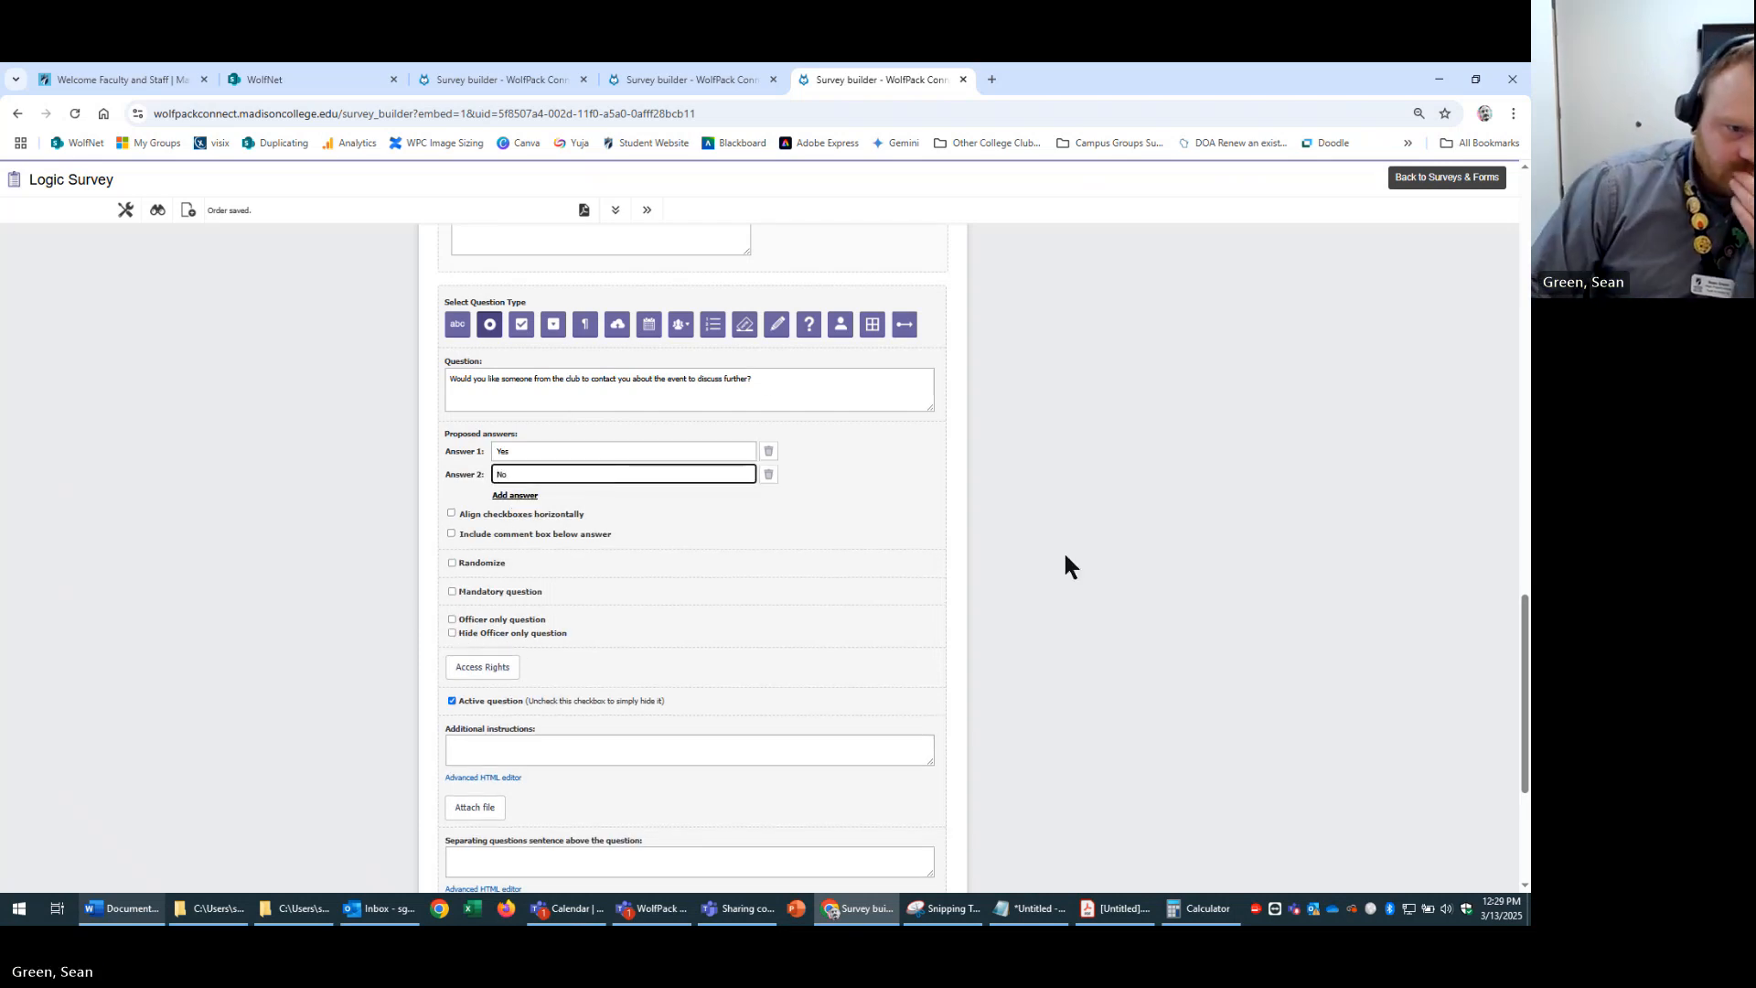
{"action": "left_click", "coordinate": [1065, 555]}
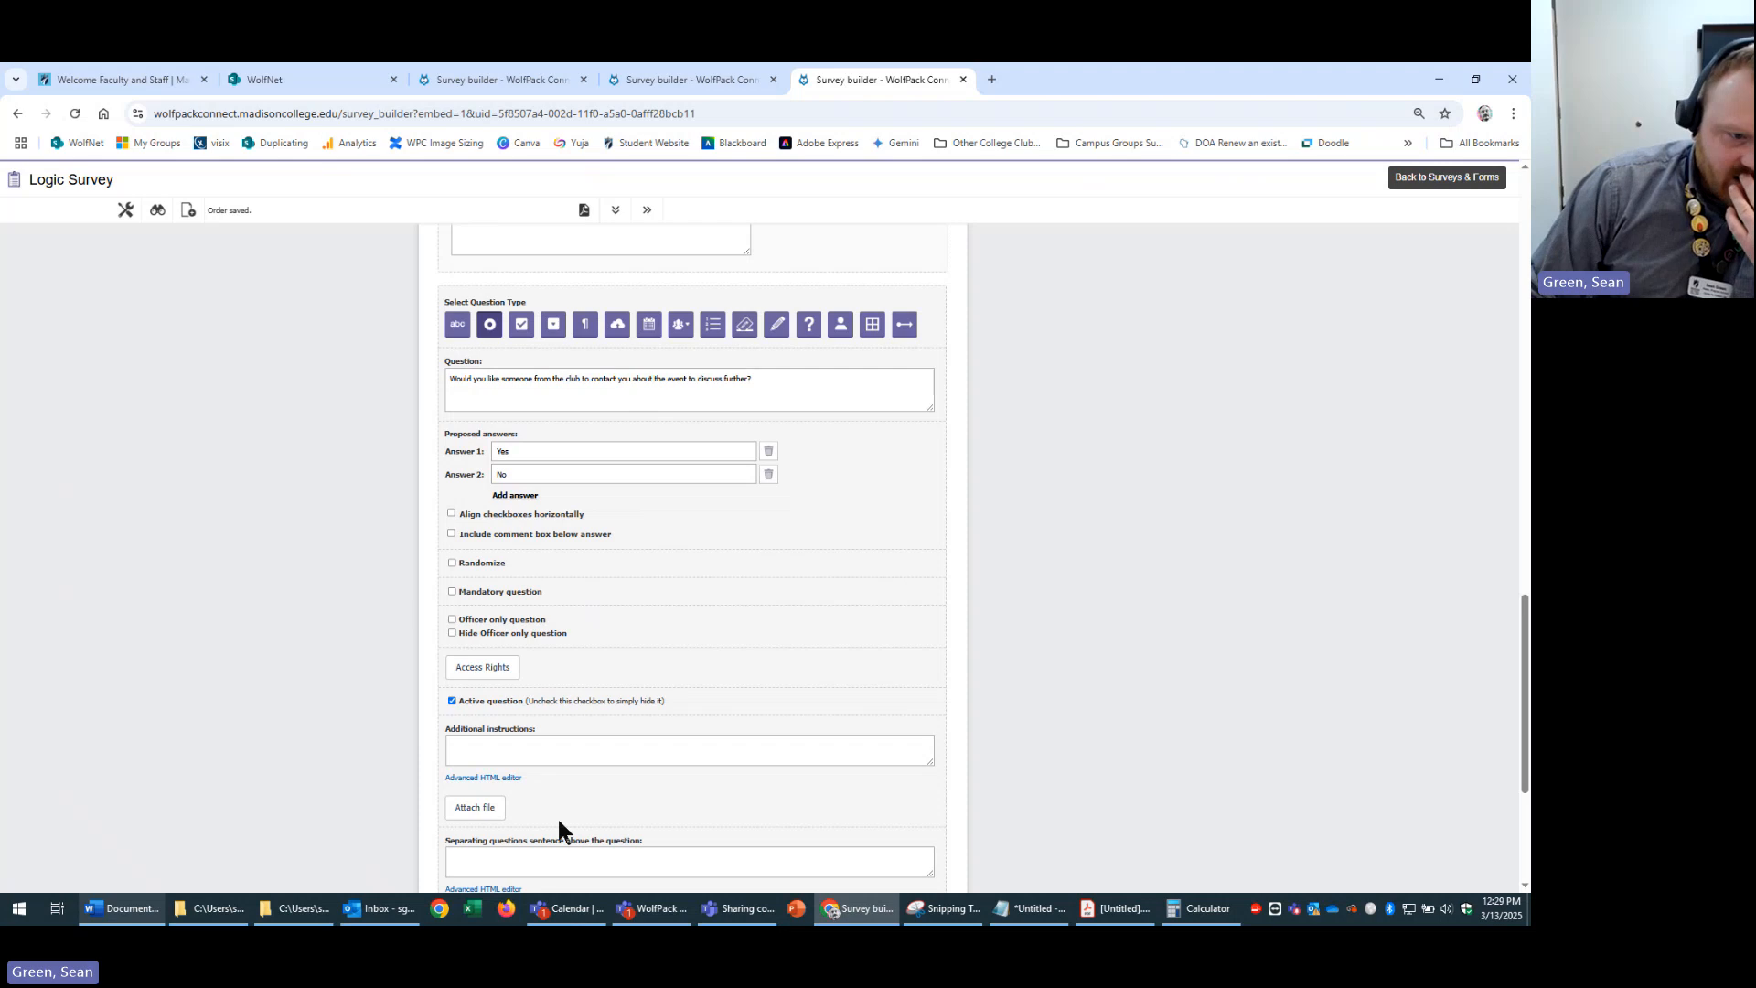
- Make the question about being contacted by someone from the club mandatory and save it
{"action": "scroll", "coordinate": [775, 695], "scroll_direction": "down", "scroll_amount": 3}
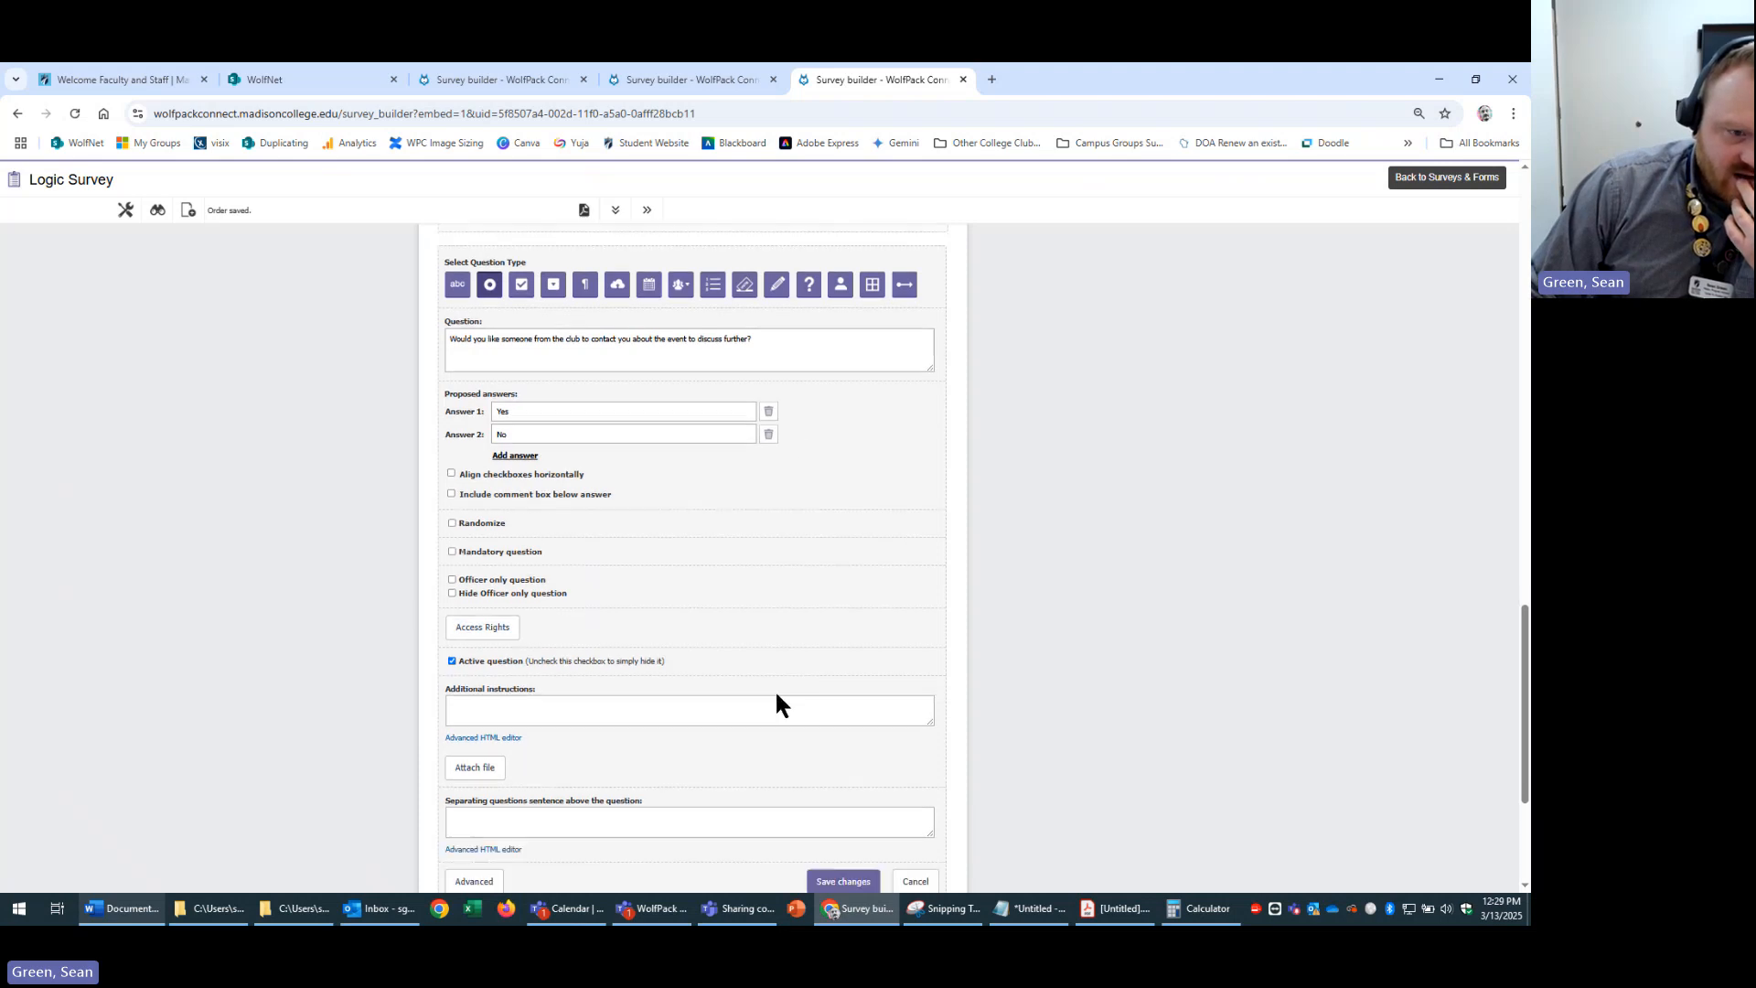
{"action": "left_click", "coordinate": [470, 355]}
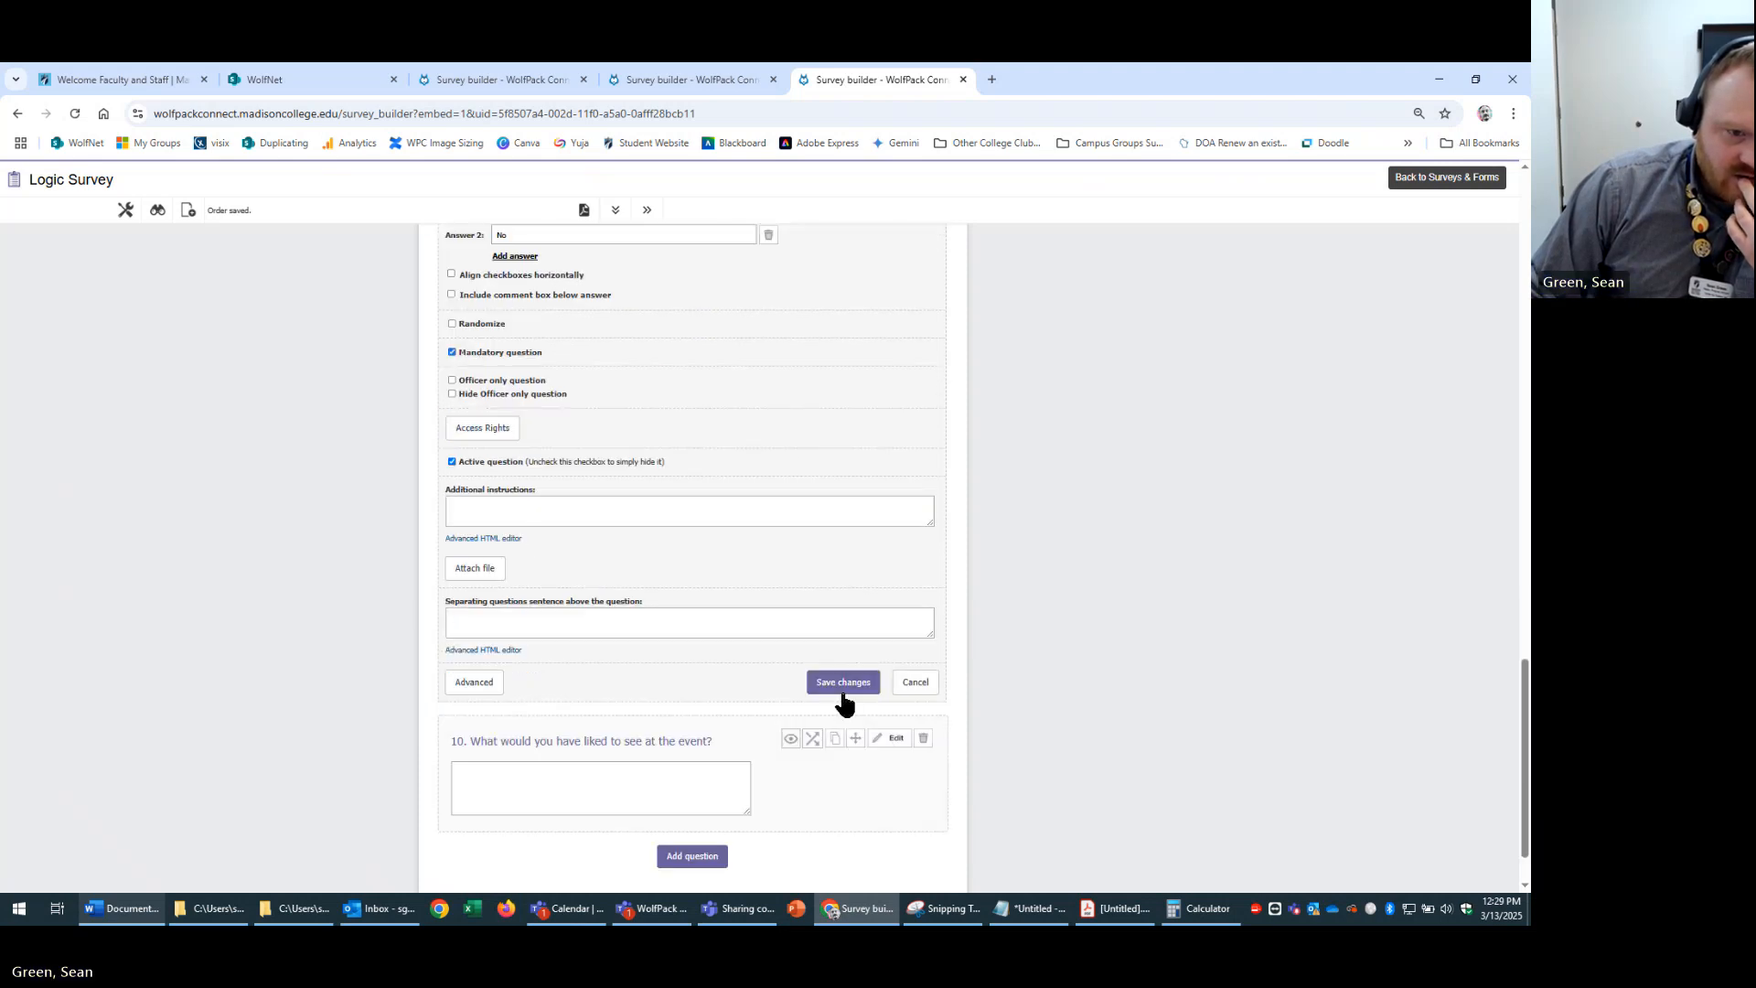
{"action": "left_click", "coordinate": [844, 682]}
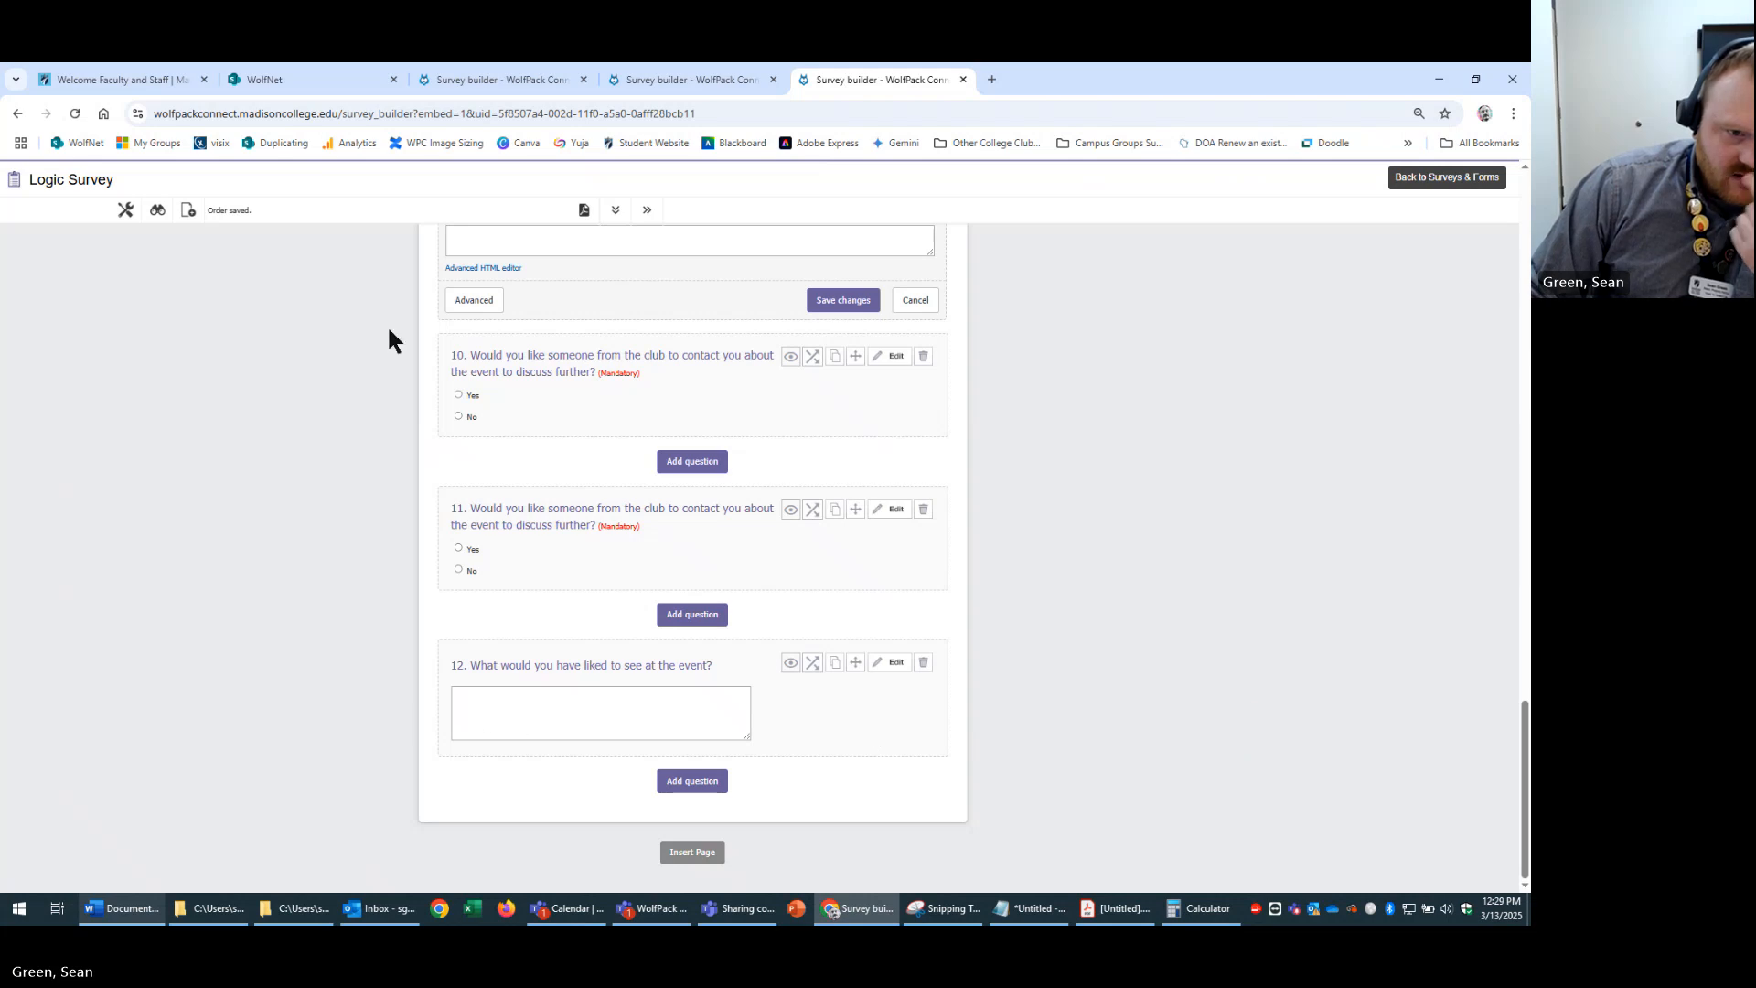
- Reload the survey builder page and move the club contact question below "What would you have liked to see at the event?"
{"action": "left_click", "coordinate": [76, 114]}
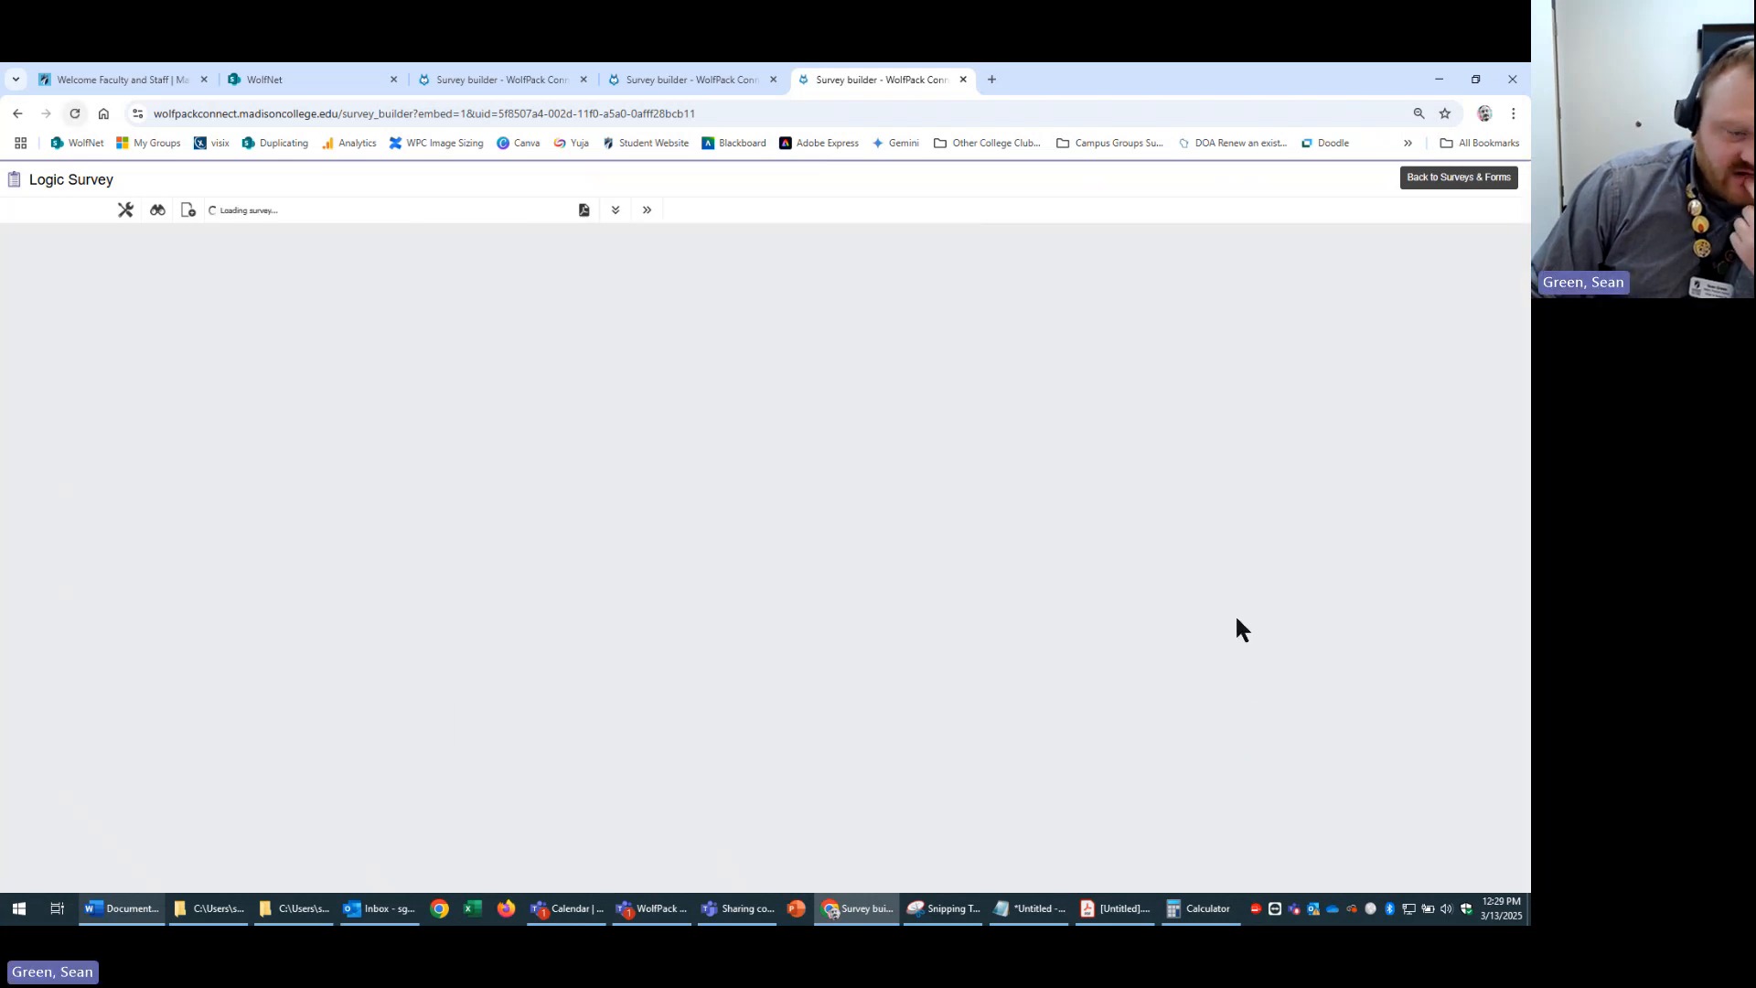
{"action": "scroll", "coordinate": [1354, 746], "scroll_direction": "down", "scroll_amount": 10}
{"action": "scroll", "coordinate": [1306, 759], "scroll_direction": "down", "scroll_amount": 3}
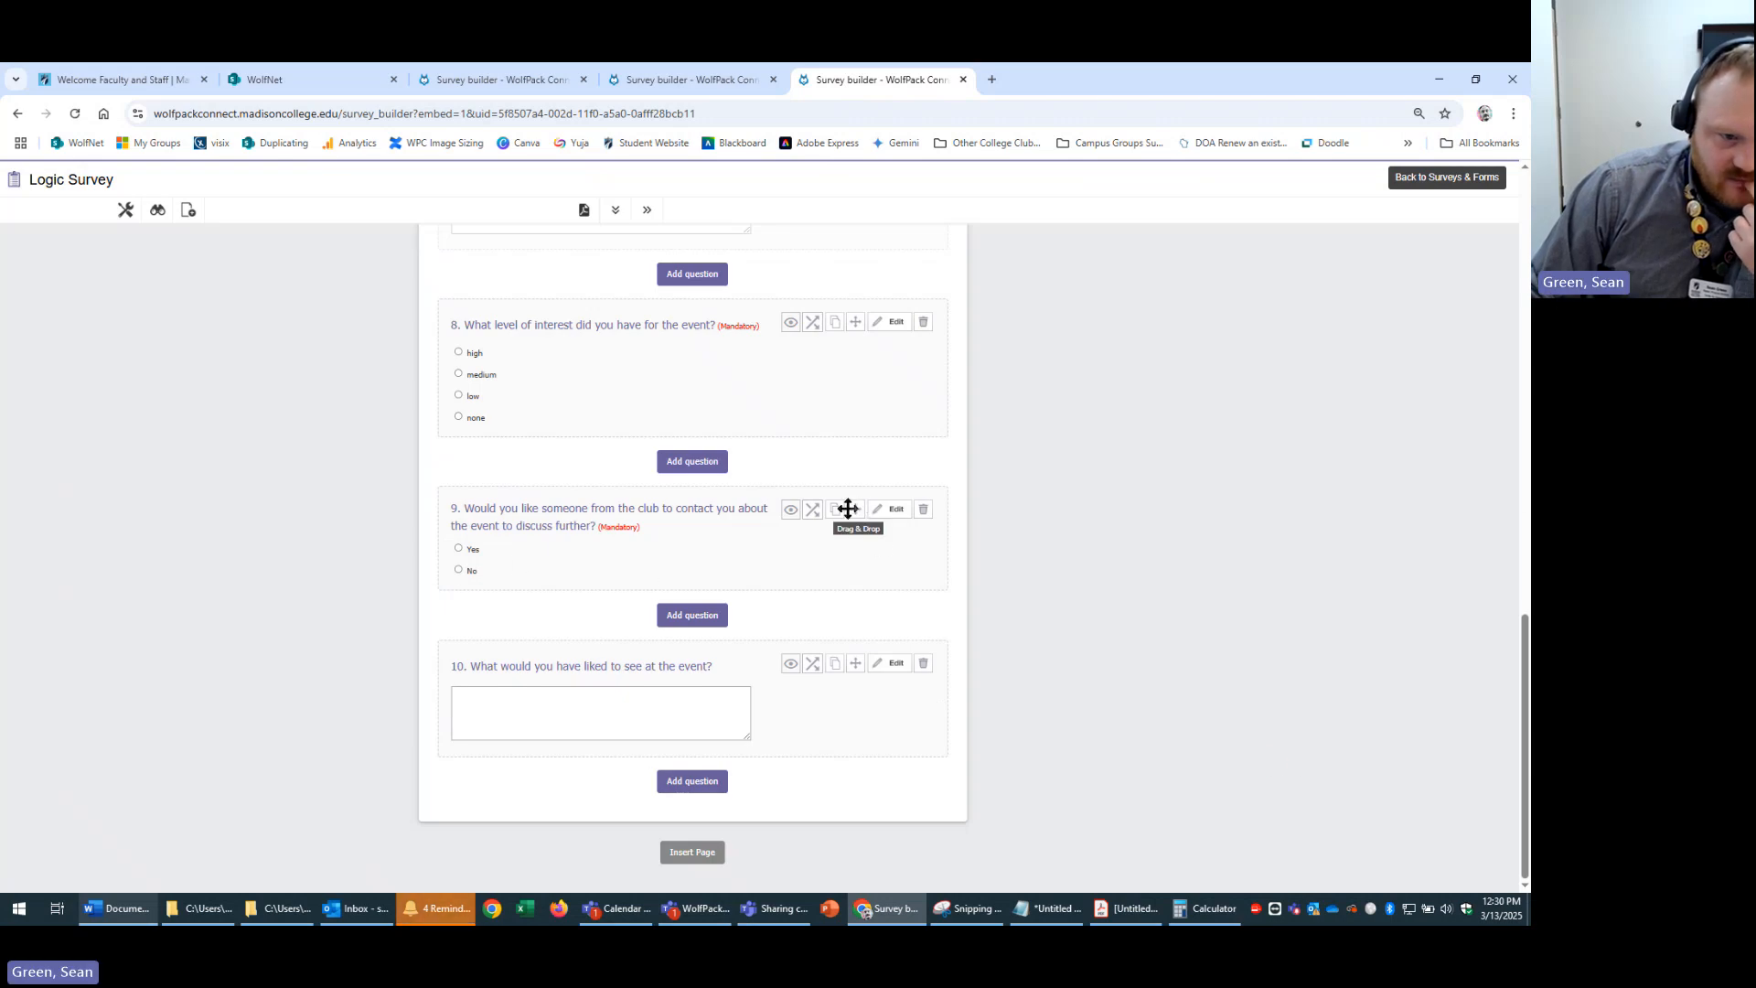
{"action": "left_click_drag", "start_coordinate": [846, 755], "coordinate": [851, 732]}
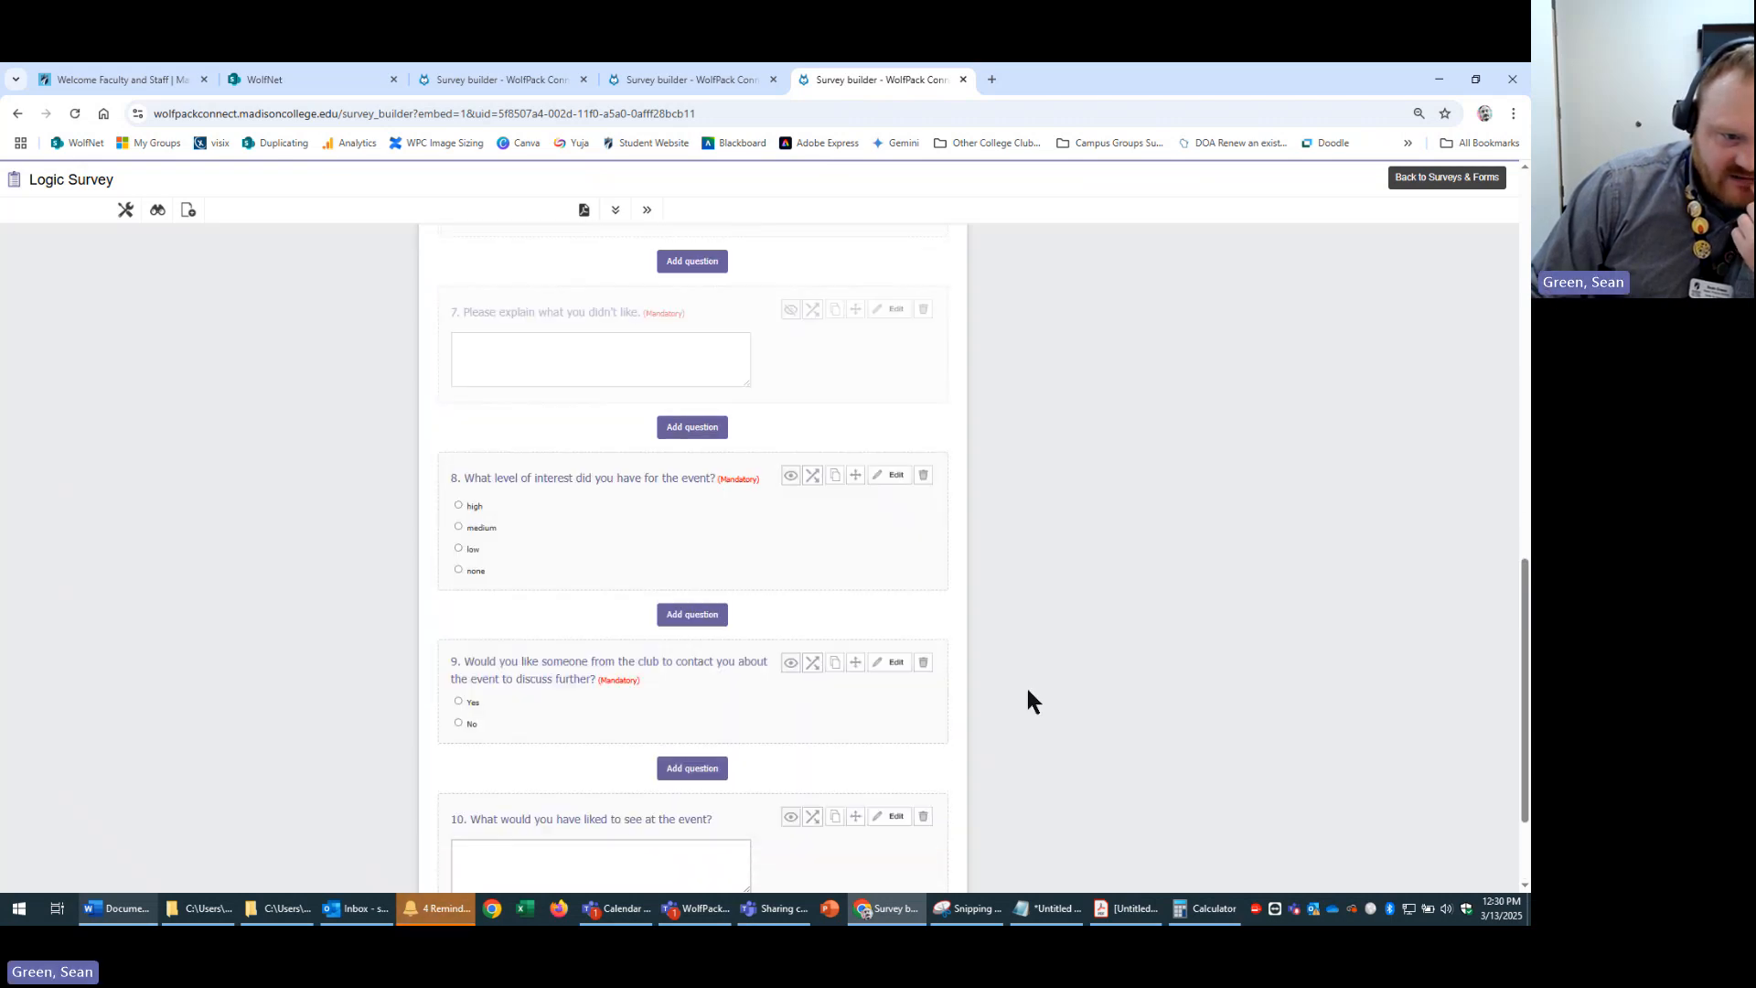
{"action": "scroll", "coordinate": [1024, 686], "scroll_direction": "down", "scroll_amount": 2}
{"action": "left_click_drag", "start_coordinate": [853, 507], "coordinate": [883, 838]}
{"action": "scroll", "coordinate": [1010, 721], "scroll_direction": "down", "scroll_amount": 2}
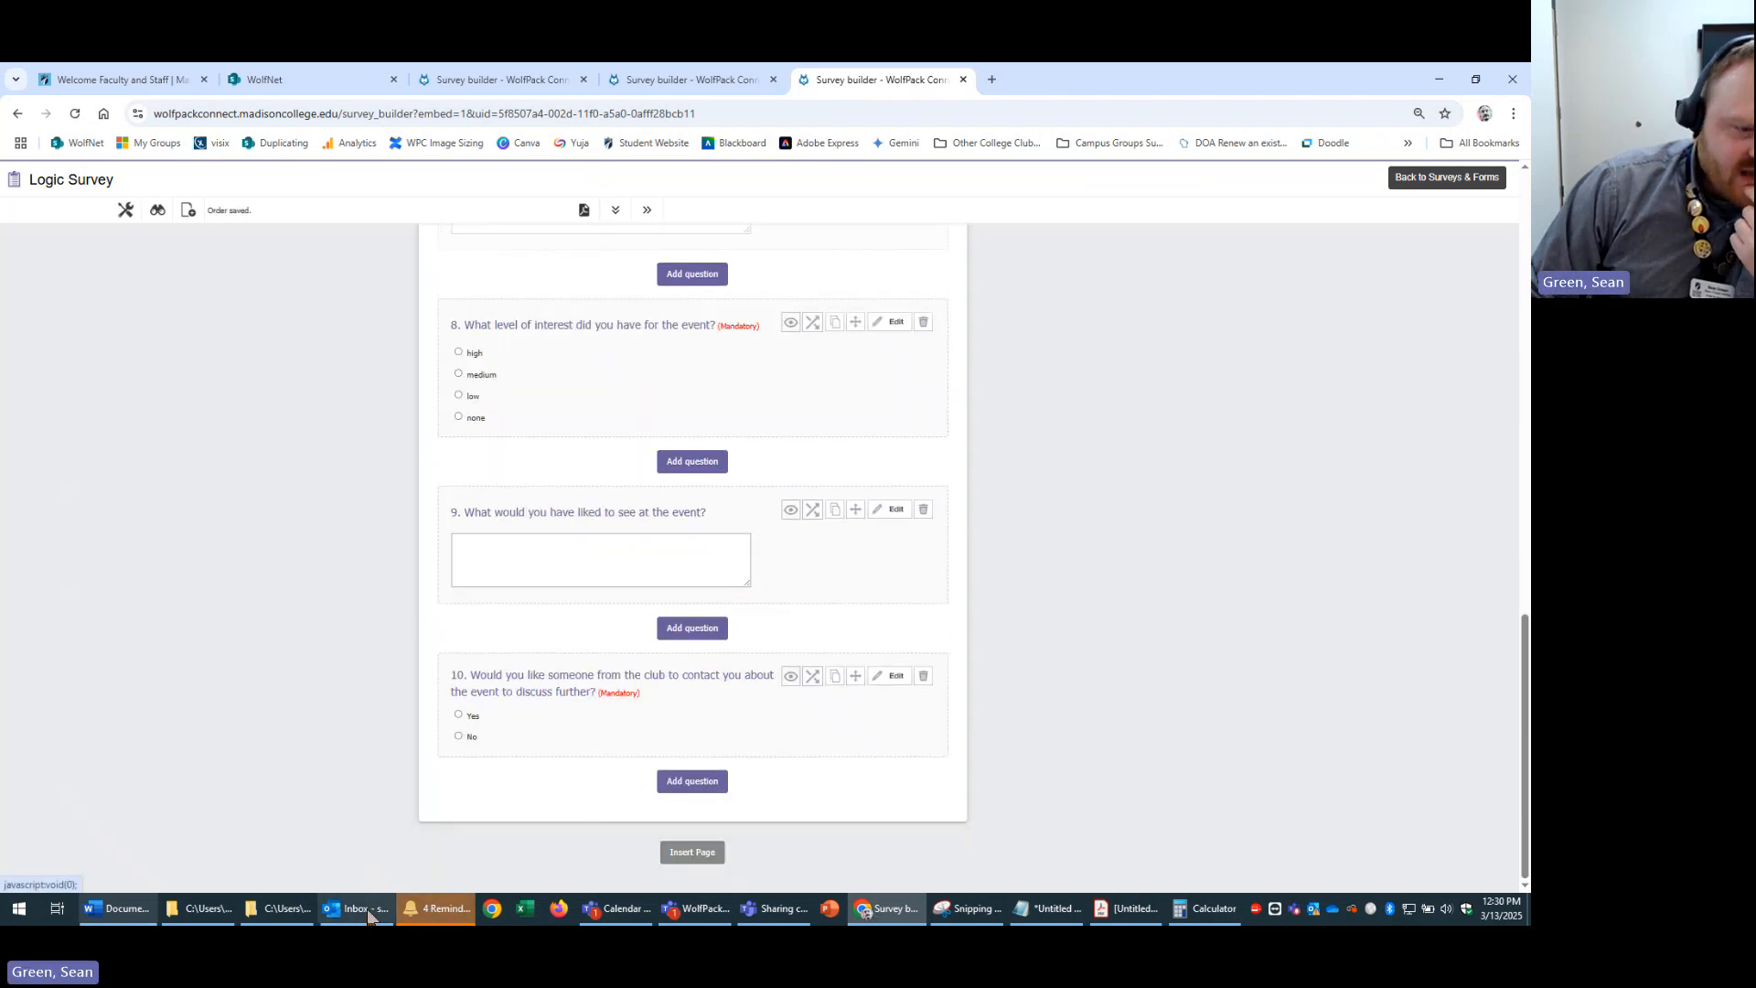
- Add a question below question 10 reading "How would you like us to contact you?" copied from the Word outline
{"action": "left_click", "coordinate": [706, 786]}
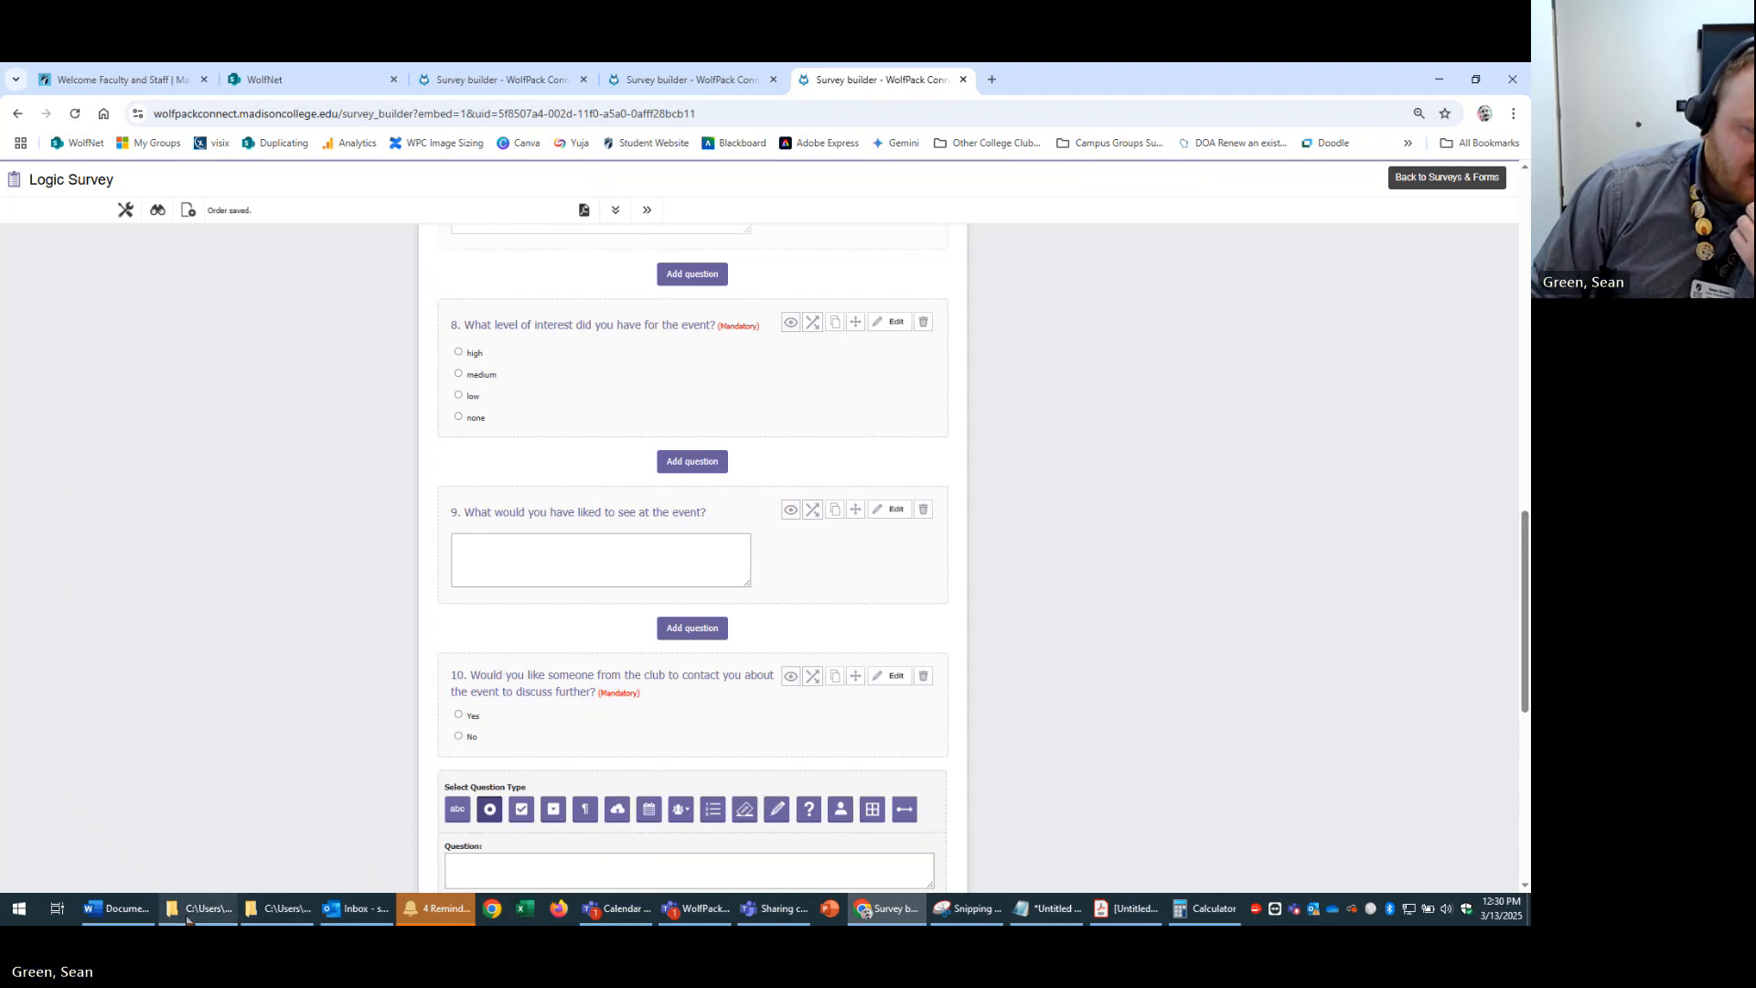
{"action": "scroll", "coordinate": [356, 835], "scroll_direction": "down", "scroll_amount": 3}
{"action": "left_click", "coordinate": [574, 560]}
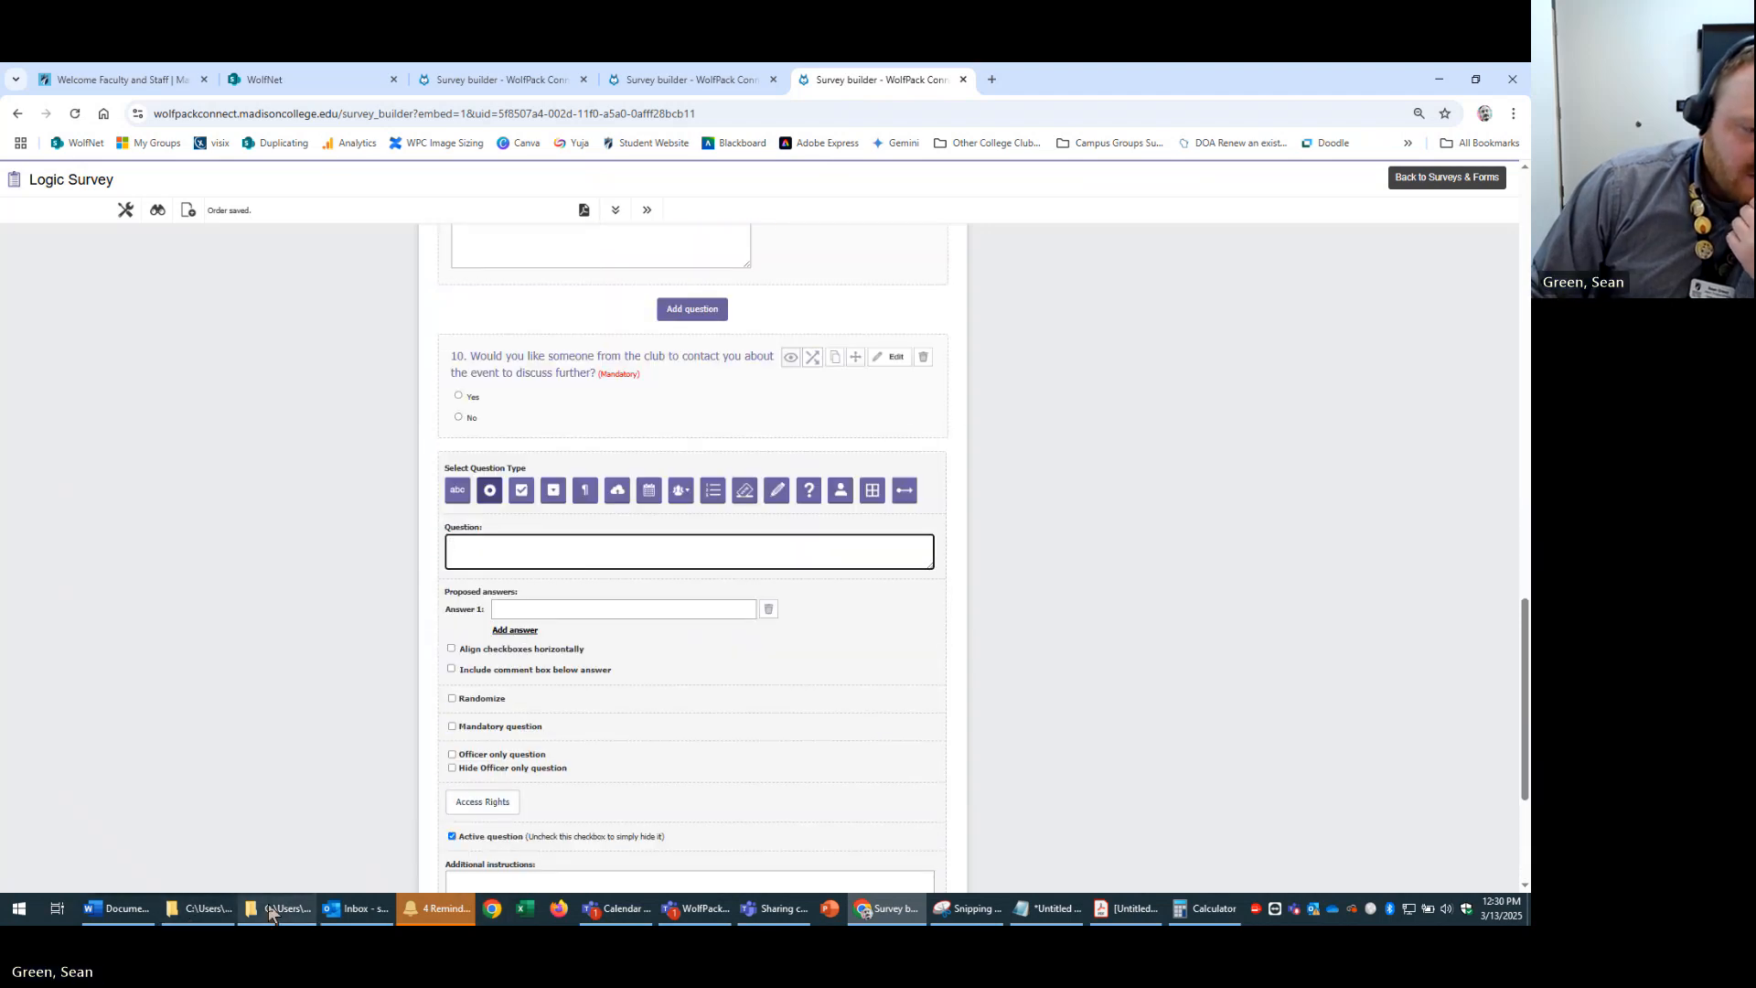
{"action": "left_click", "coordinate": [126, 911]}
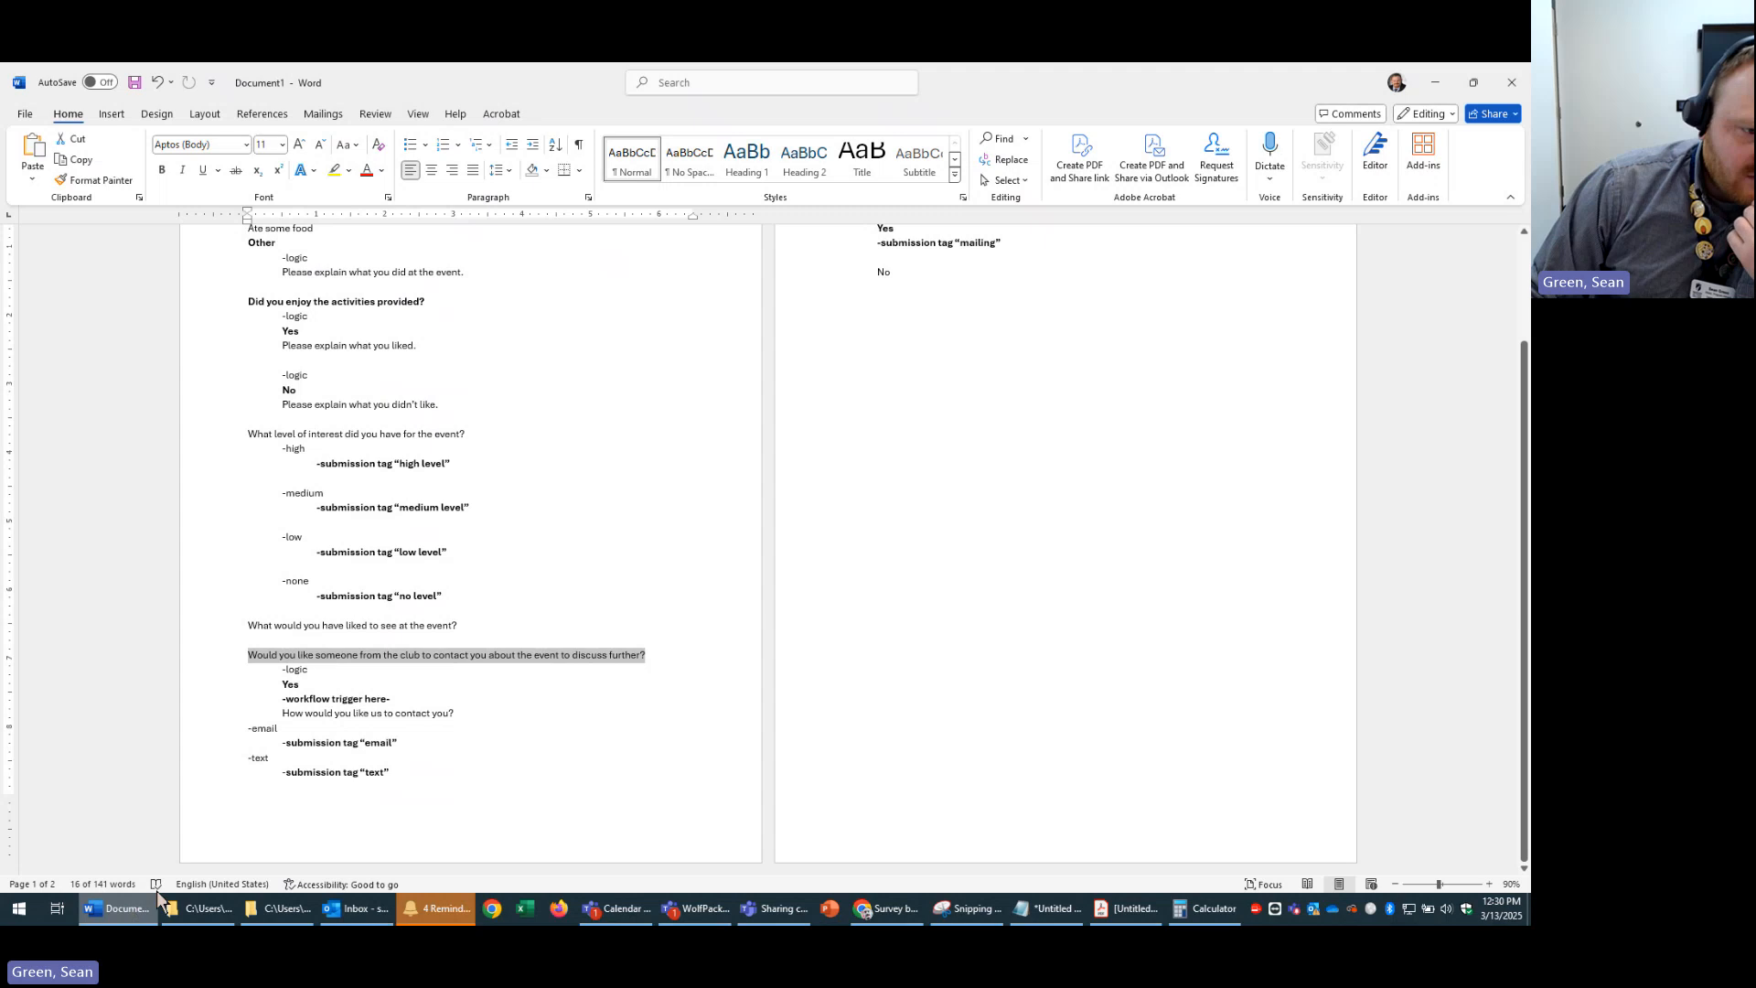
{"action": "left_click_drag", "start_coordinate": [458, 715], "coordinate": [705, 717]}
{"action": "key", "text": "ctrl+c"}
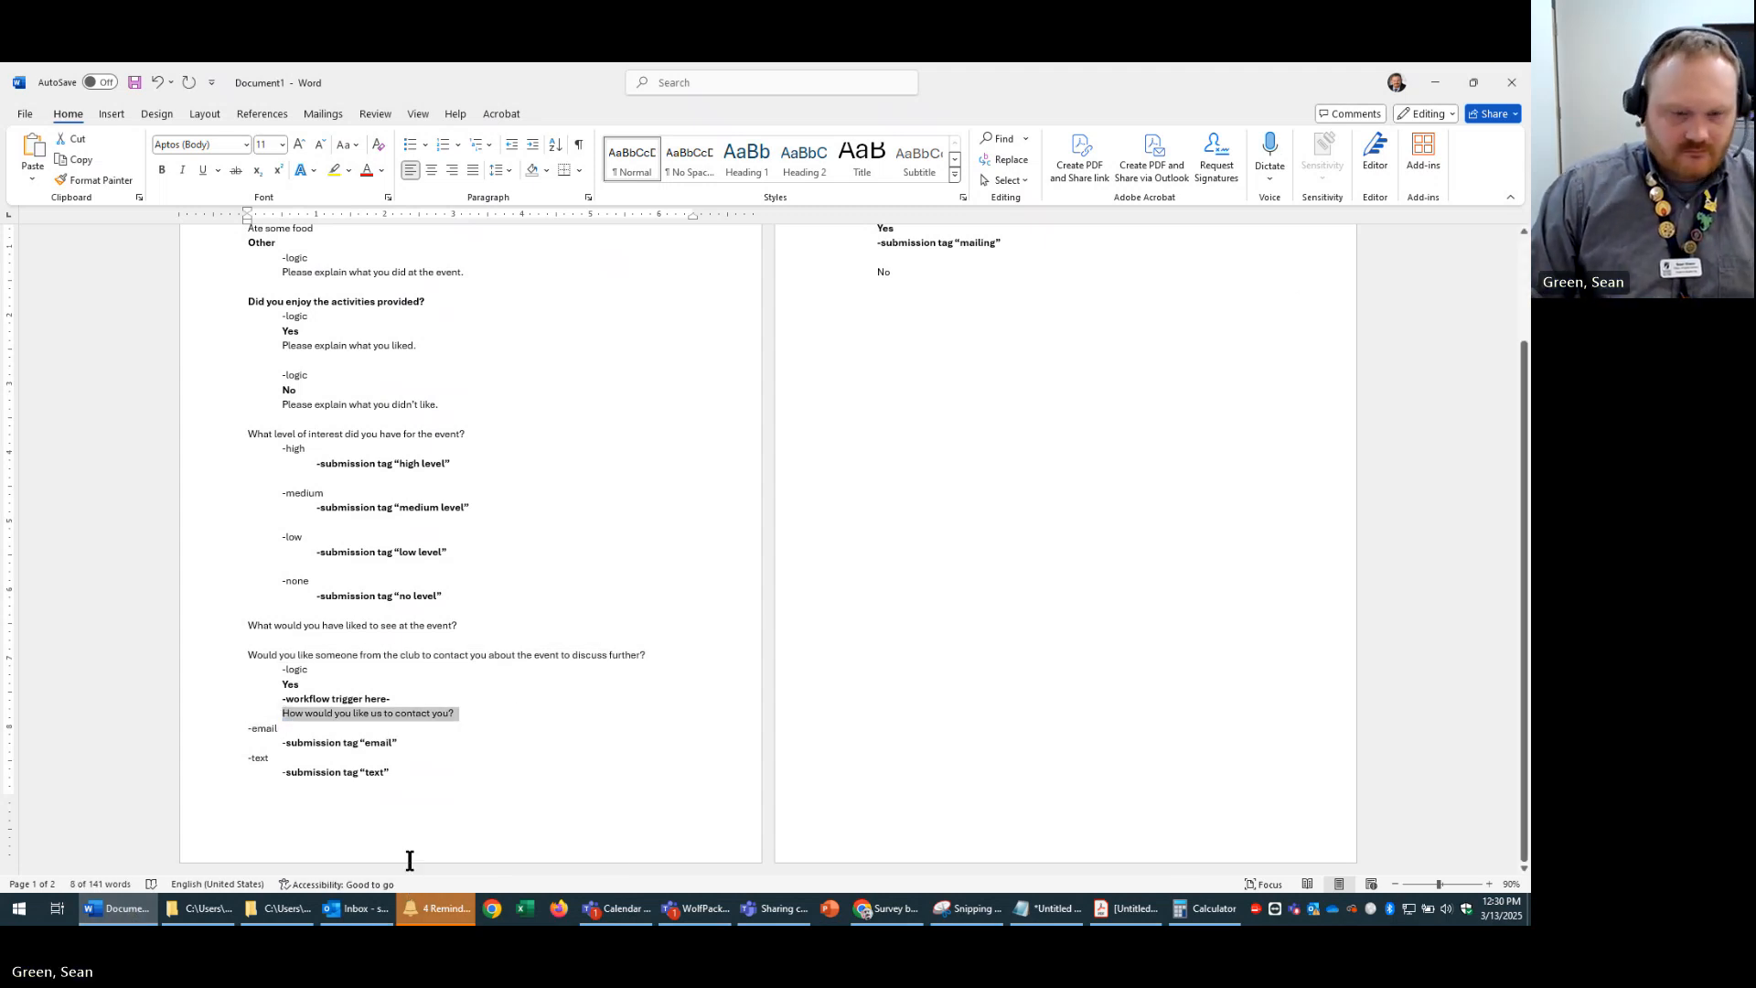
{"action": "key", "text": "alt+Tab"}
{"action": "key", "text": "alt+Tab"}
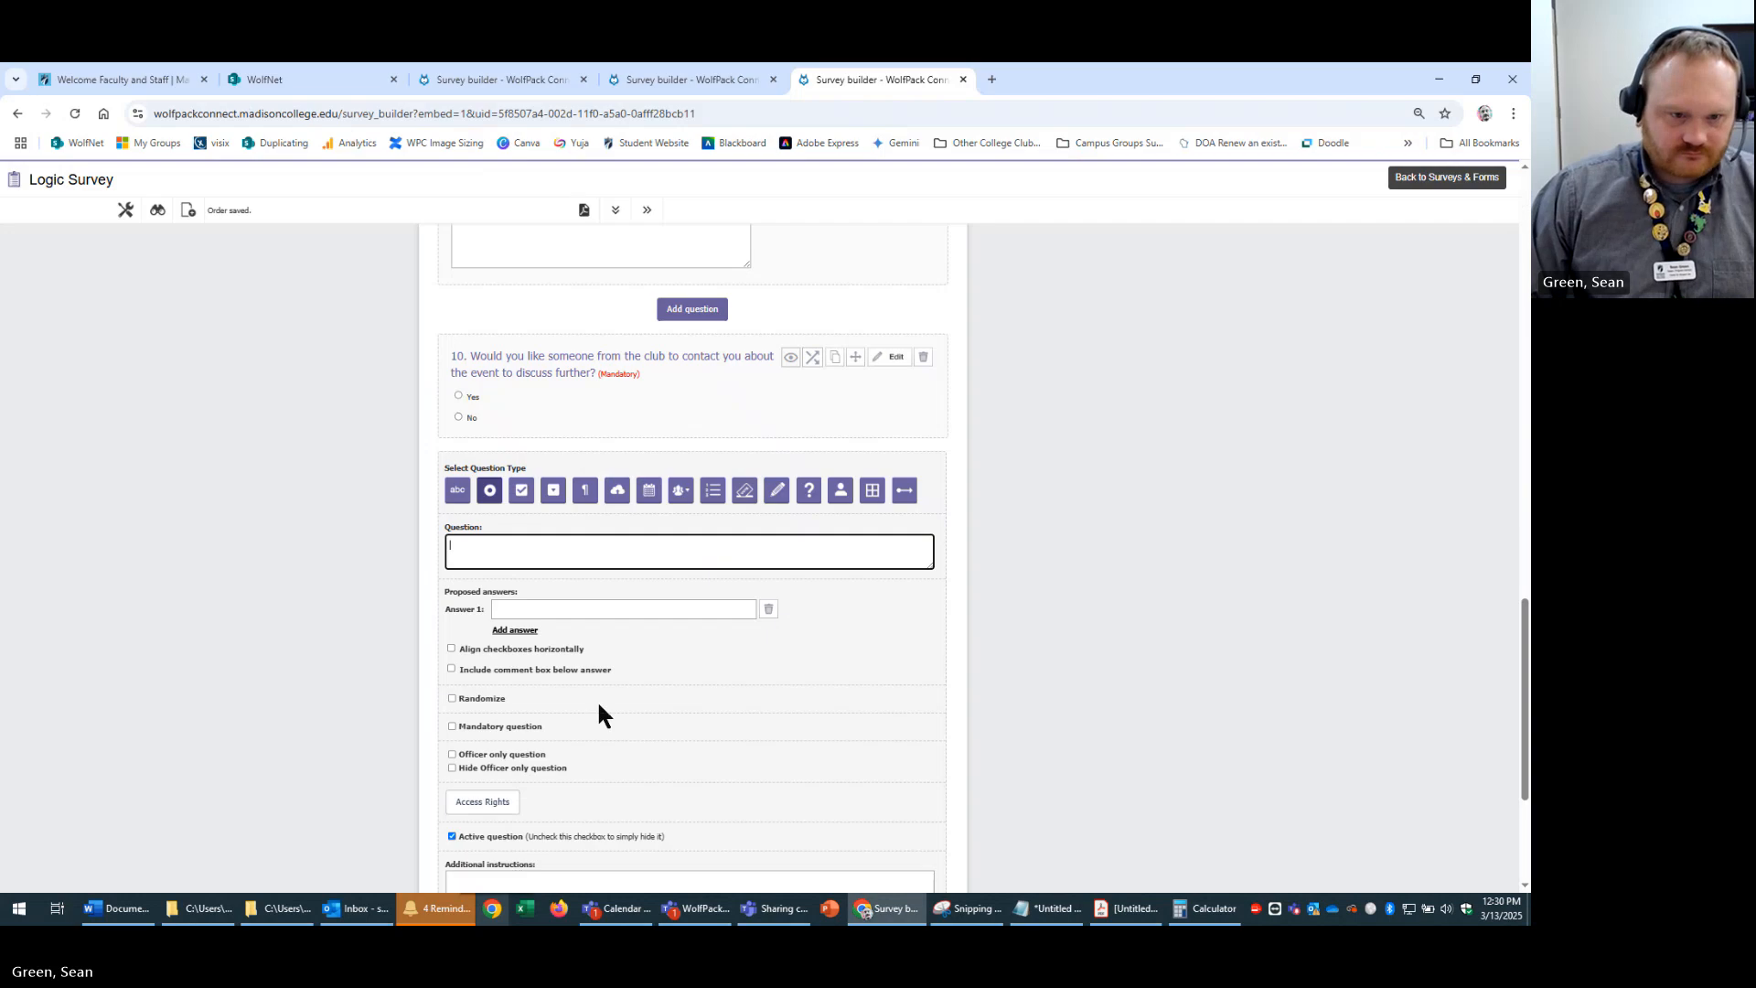
{"action": "key", "text": "ctrl+v"}
- Enter "email" and "text" as the proposed answers for "How would you like us to contact you?"
{"action": "left_click", "coordinate": [695, 619]}
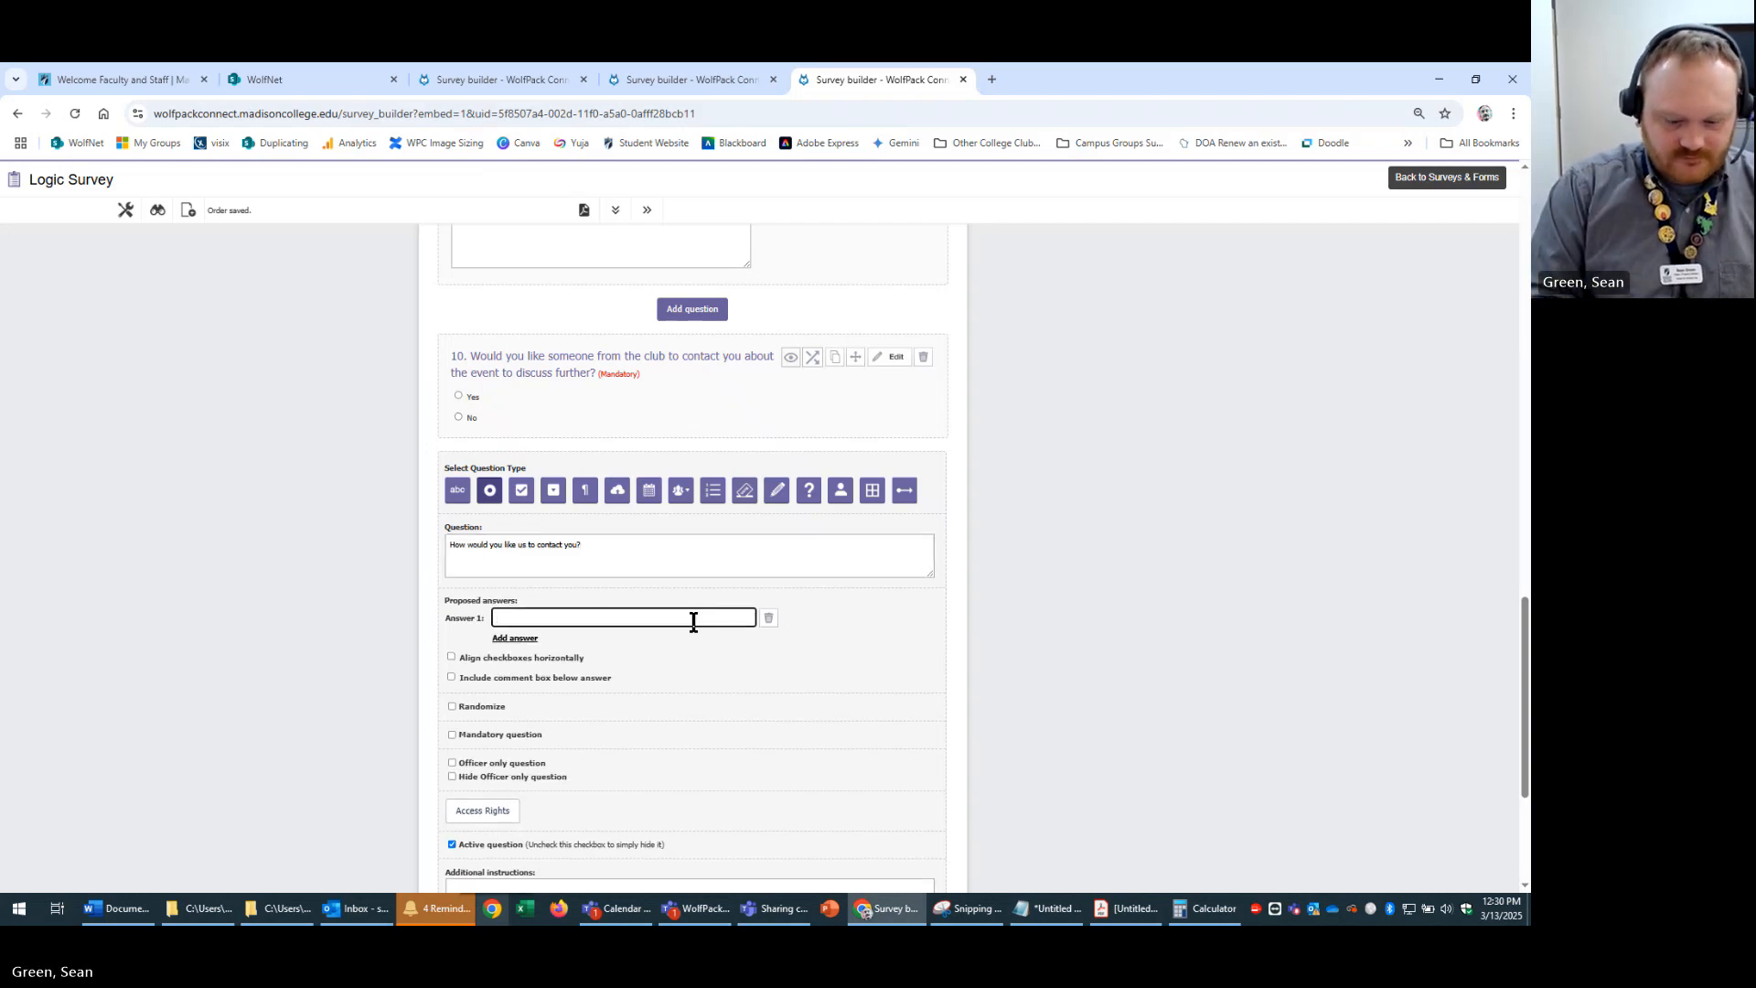
{"action": "type", "text": "emaiull,"}
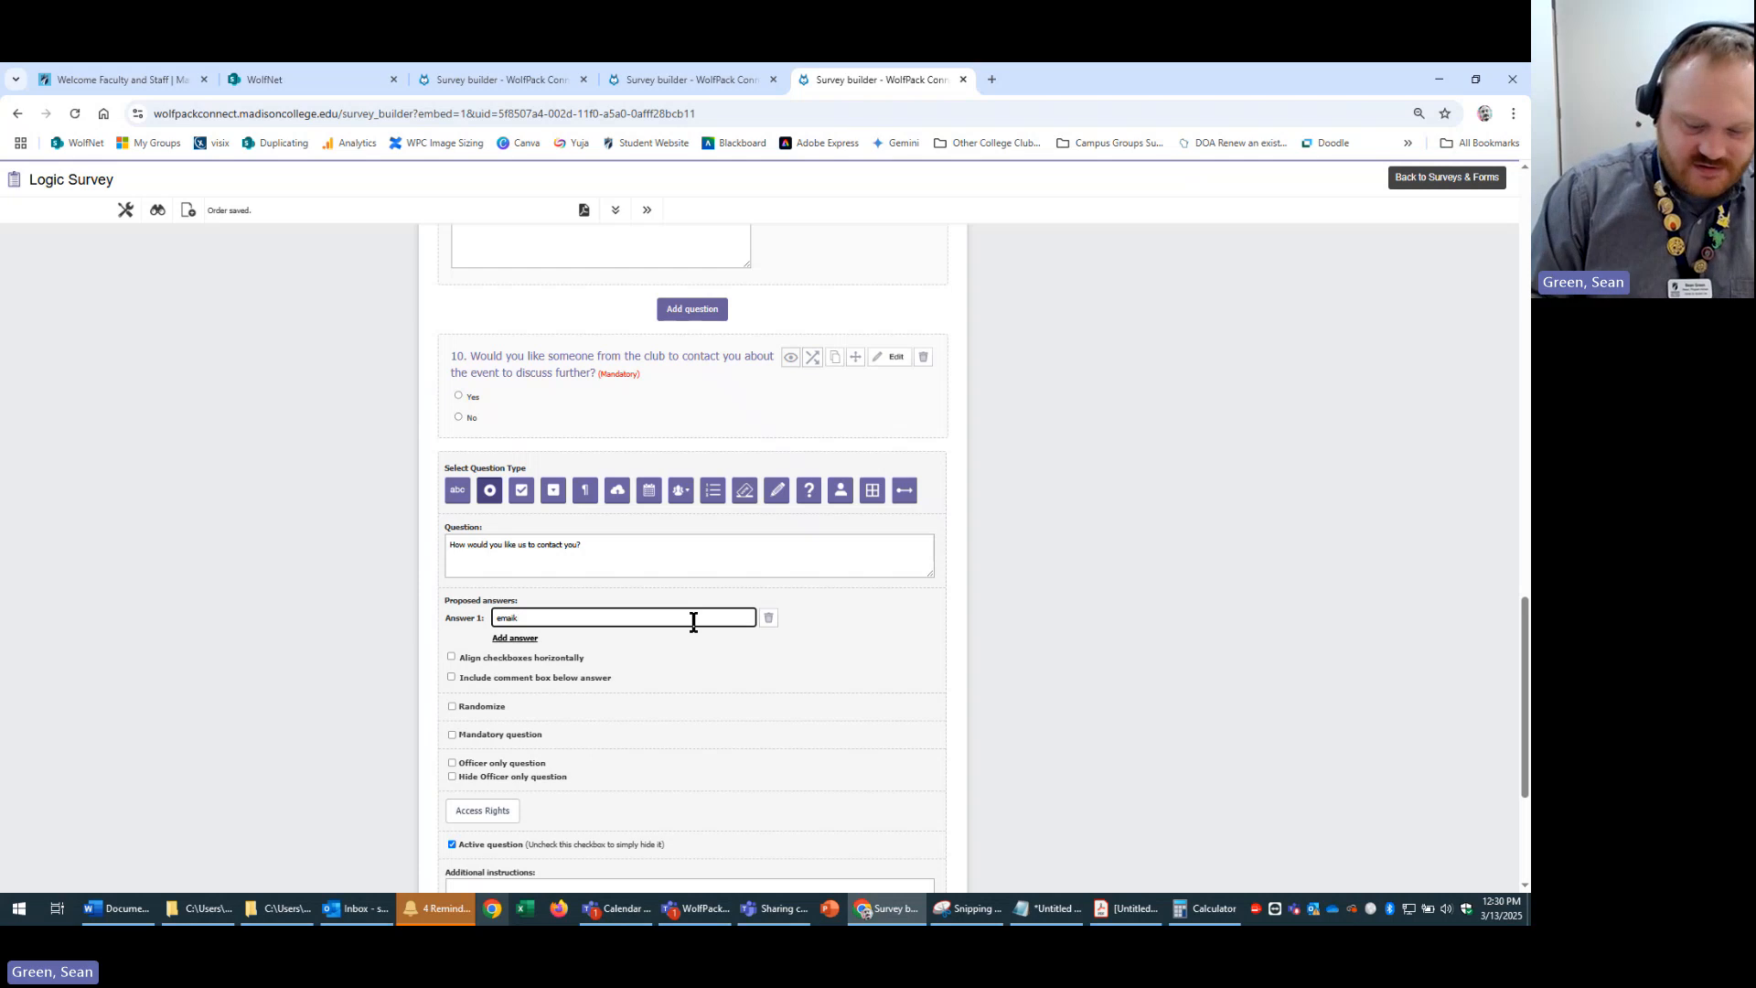
{"action": "left_click", "coordinate": [510, 637]}
{"action": "left_click", "coordinate": [607, 643]}
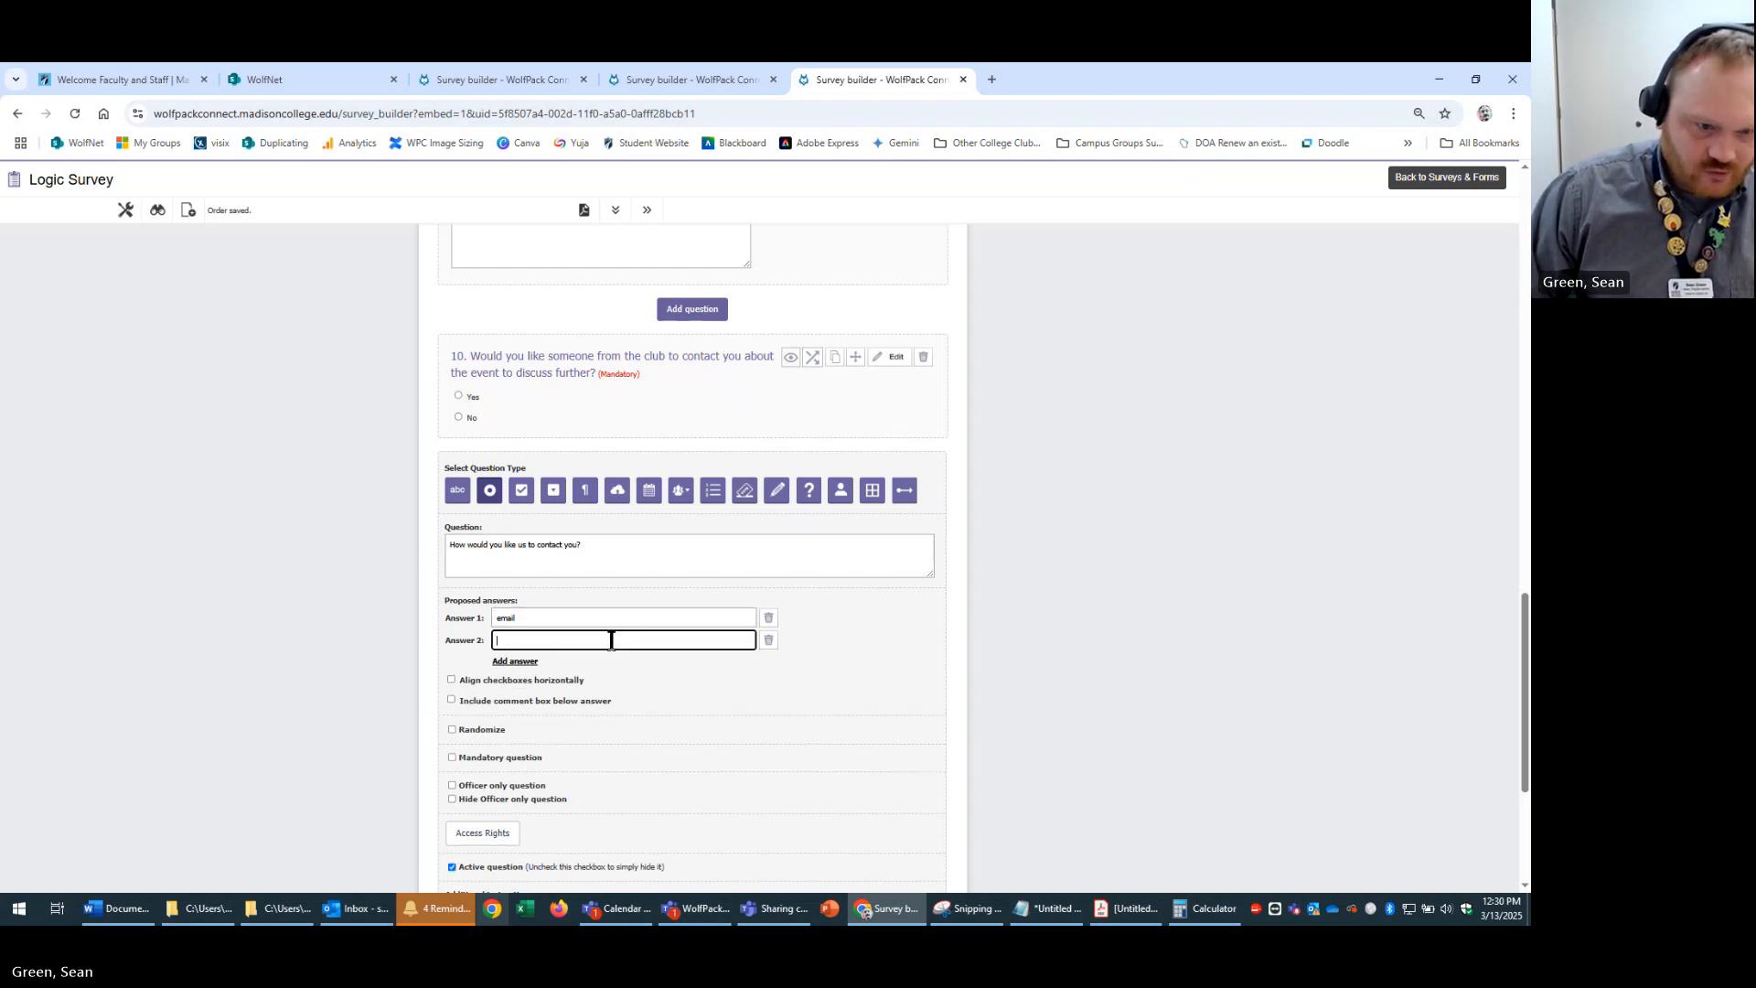
{"action": "type", "text": "text"}
{"action": "left_click", "coordinate": [1006, 605]}
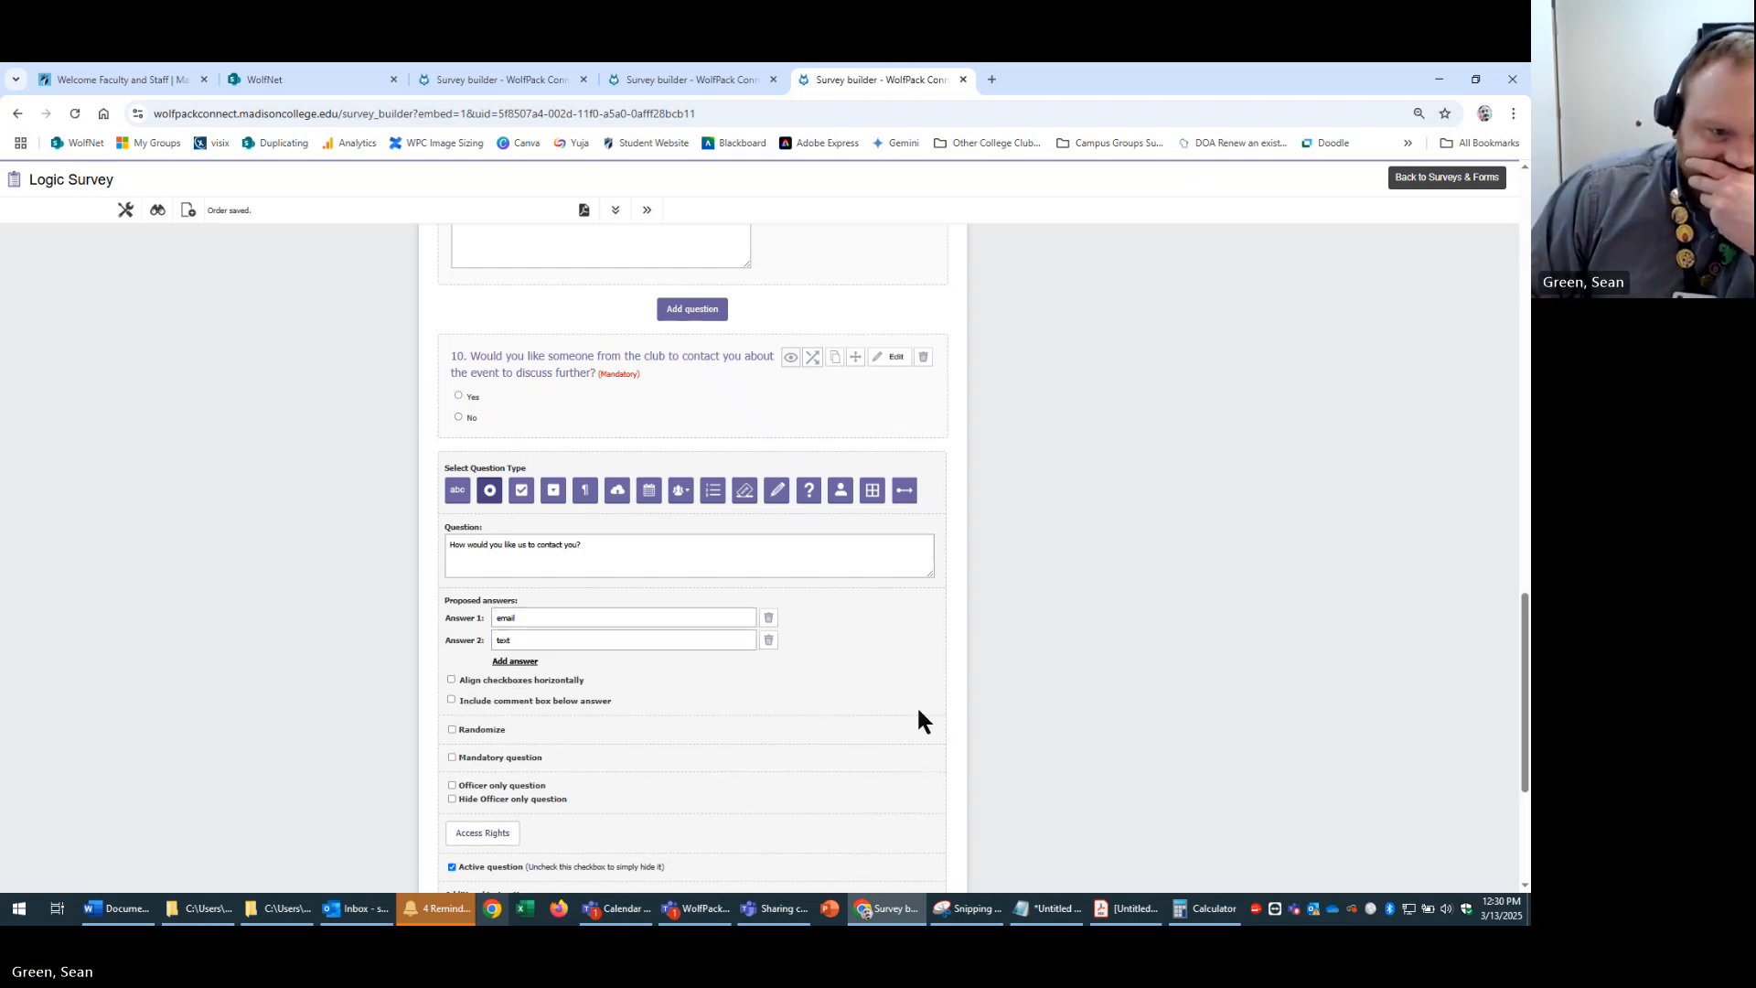
- Make the "How would you like us to contact you?" question mandatory, save it and hide it
{"action": "scroll", "coordinate": [917, 705], "scroll_direction": "down", "scroll_amount": 3}
{"action": "left_click", "coordinate": [486, 519]}
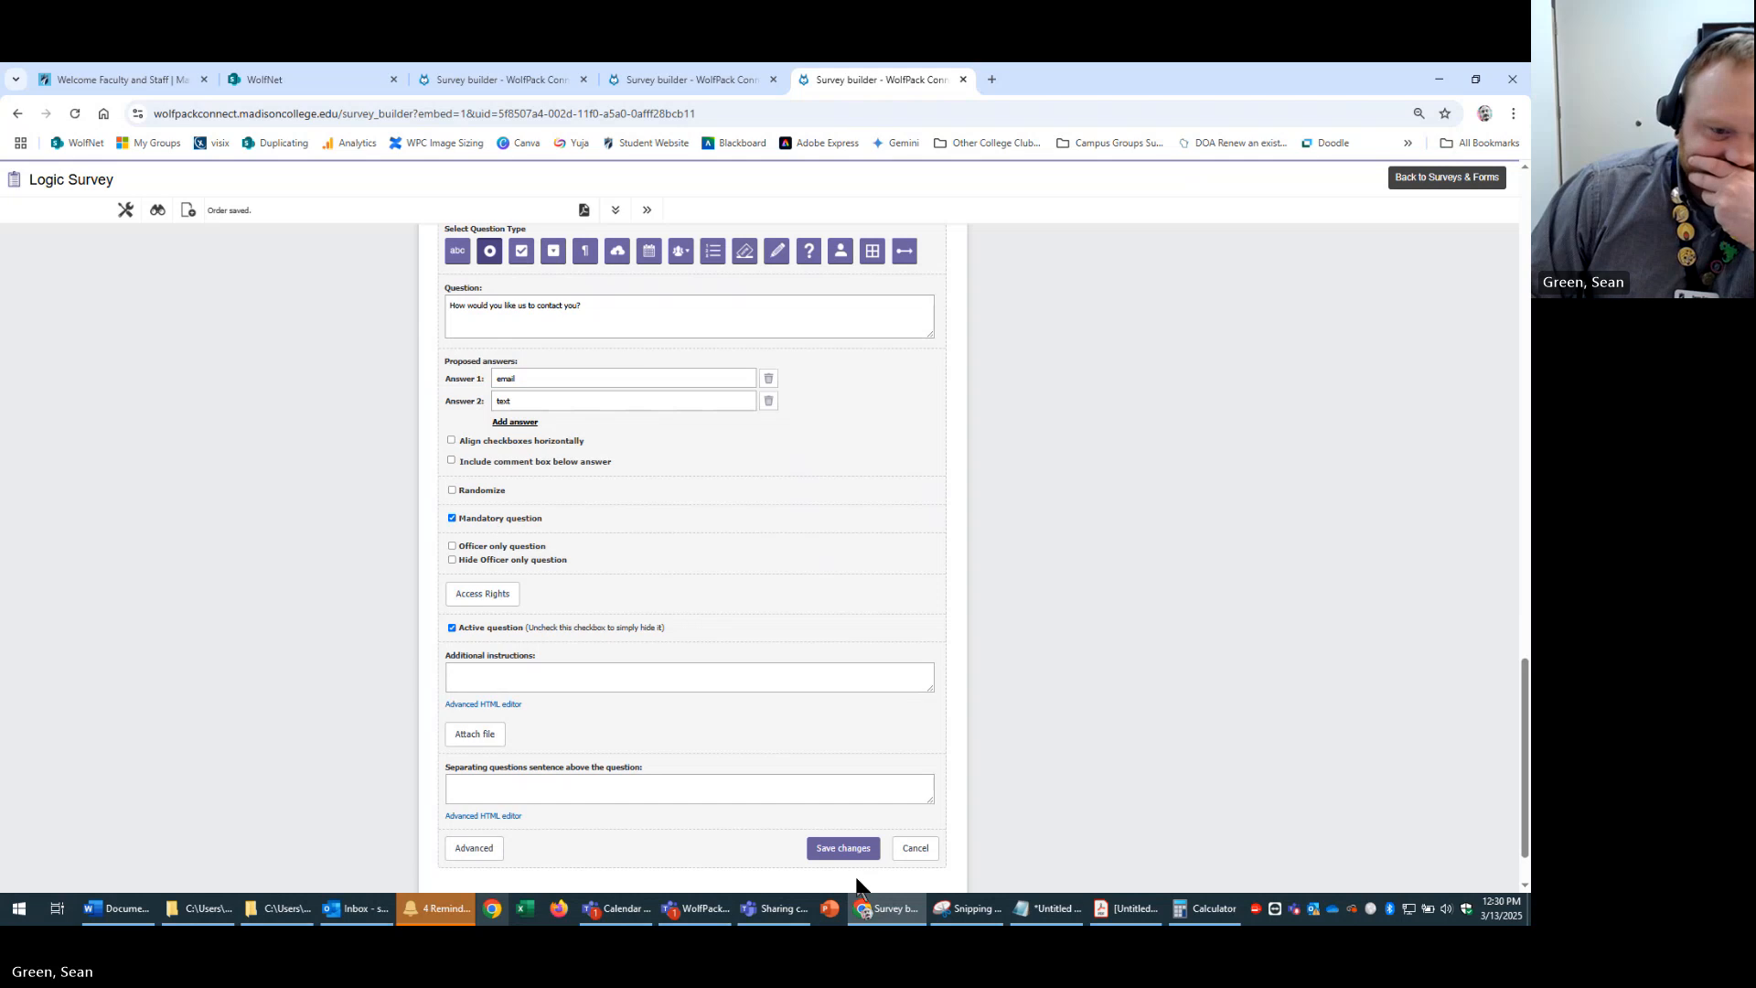
{"action": "left_click", "coordinate": [843, 848]}
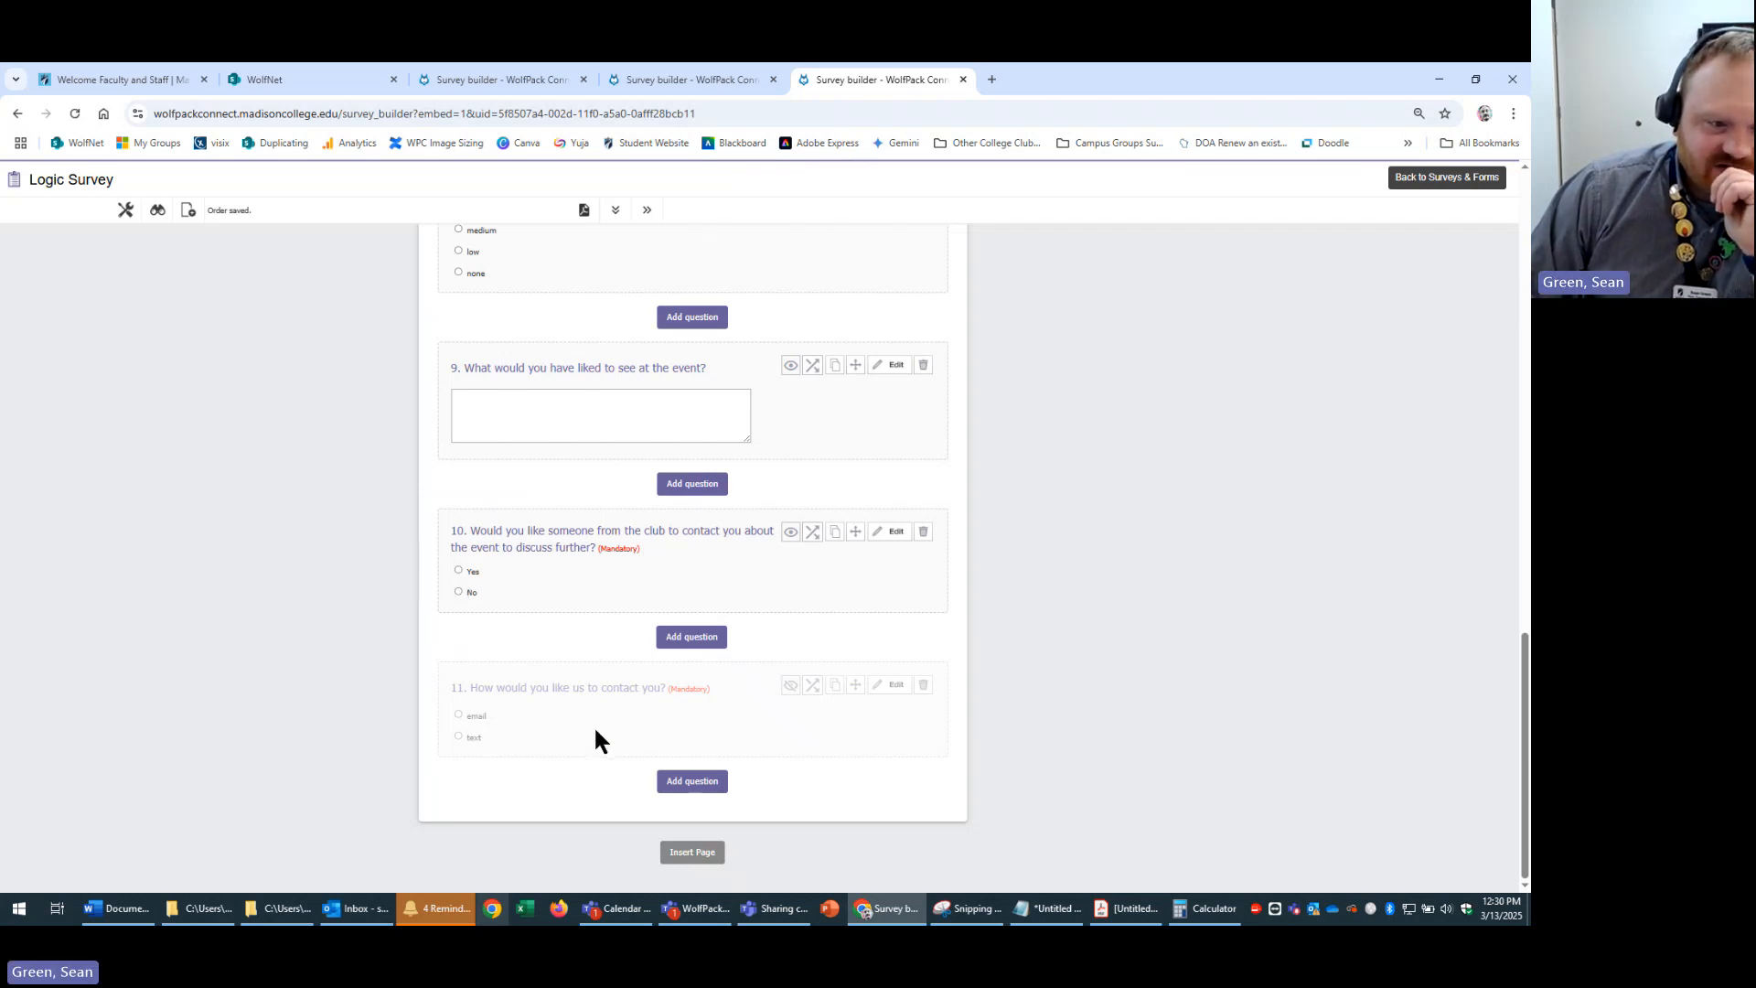
- Add a question below question 11 reading "Do you want to be on our mailing list?" copied from the Word outline
{"action": "left_click", "coordinate": [117, 910]}
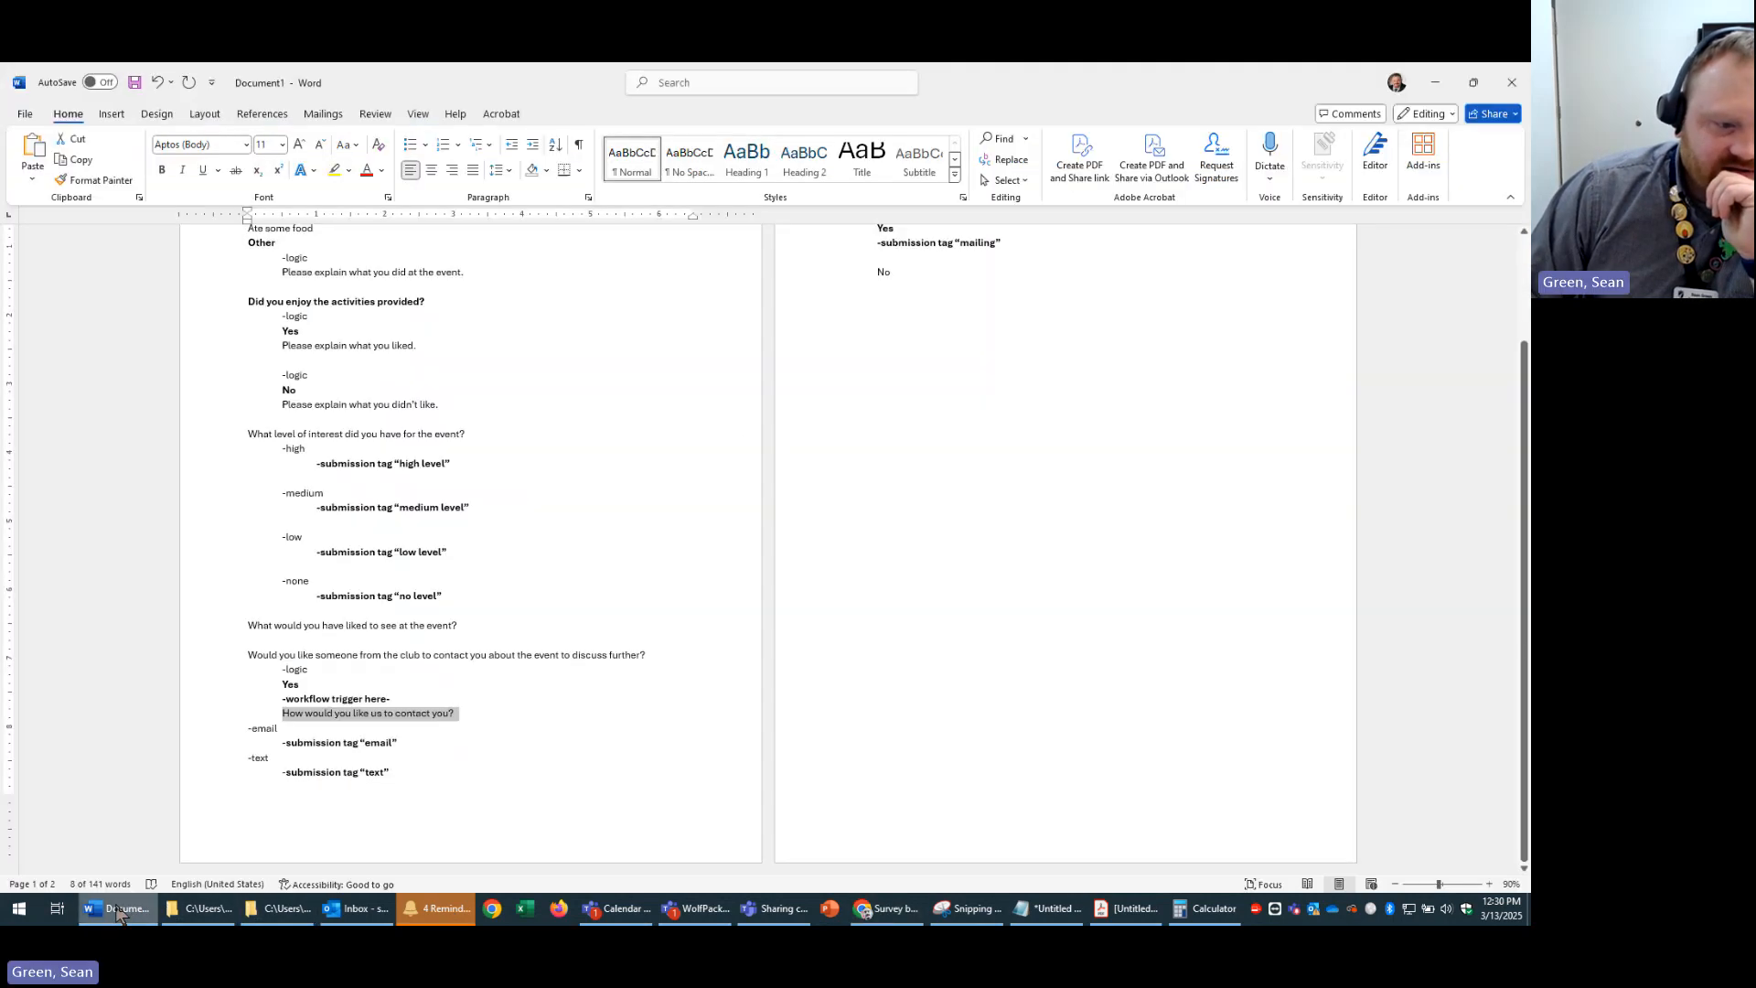
{"action": "scroll", "coordinate": [1227, 614], "scroll_direction": "up", "scroll_amount": 3}
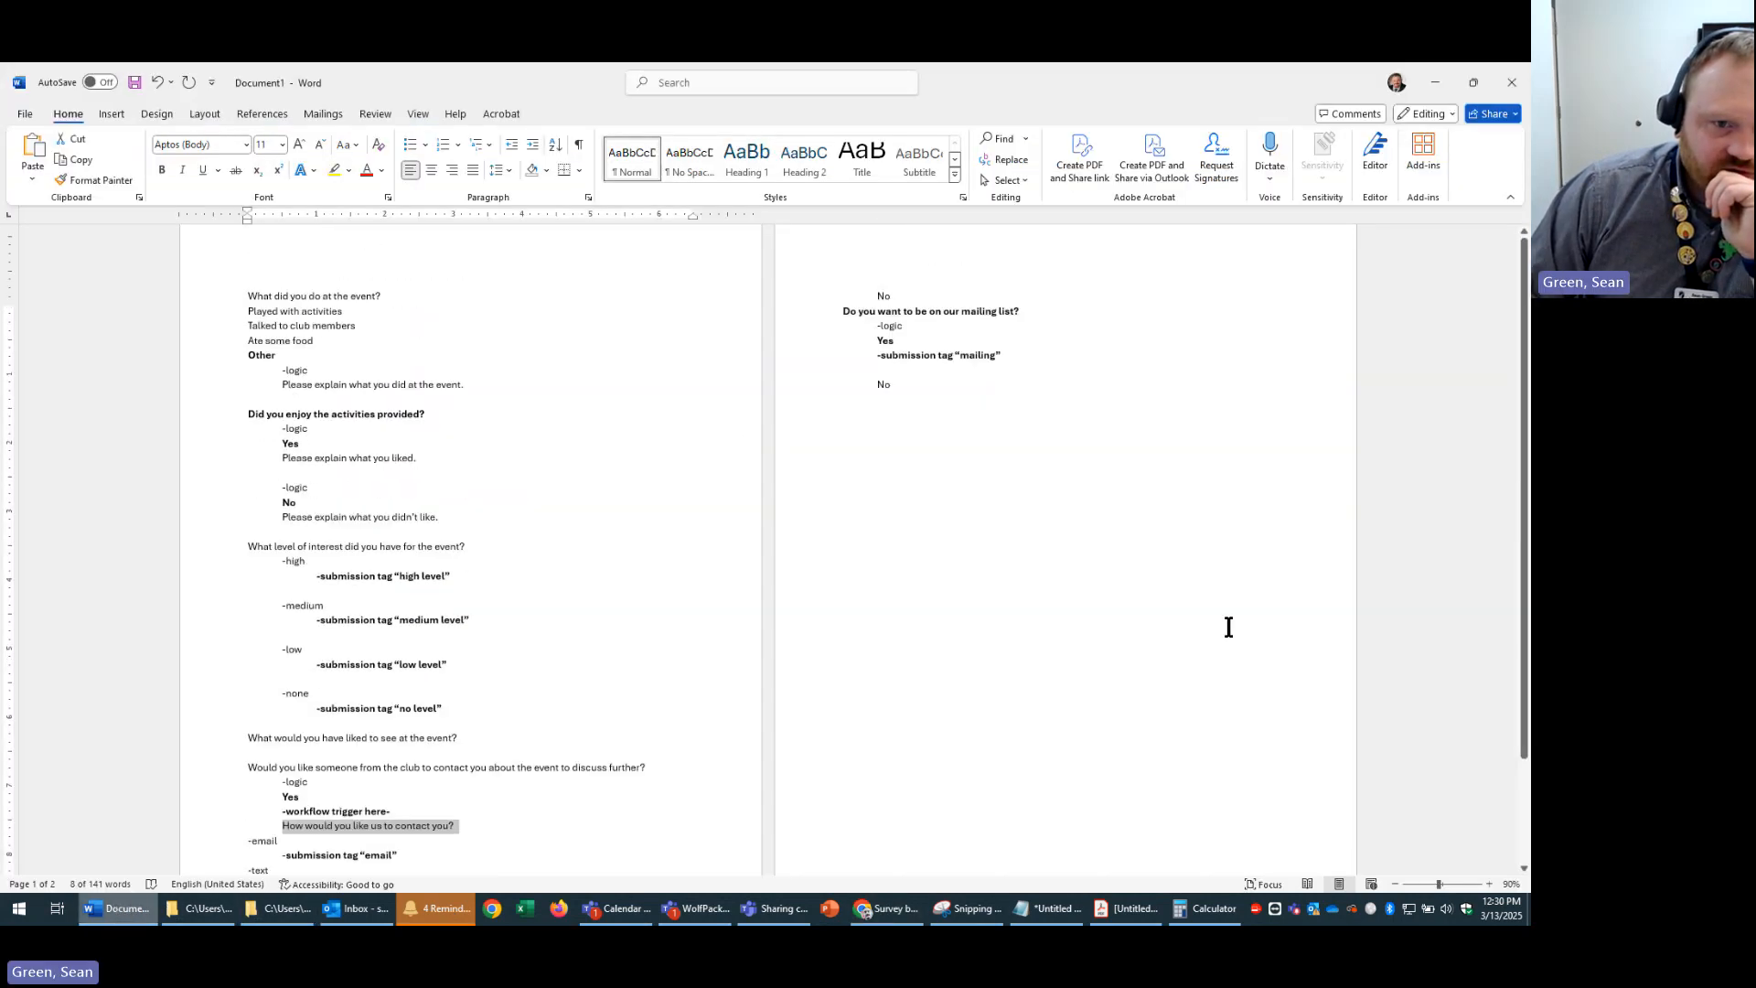
{"action": "left_click", "coordinate": [1060, 328]}
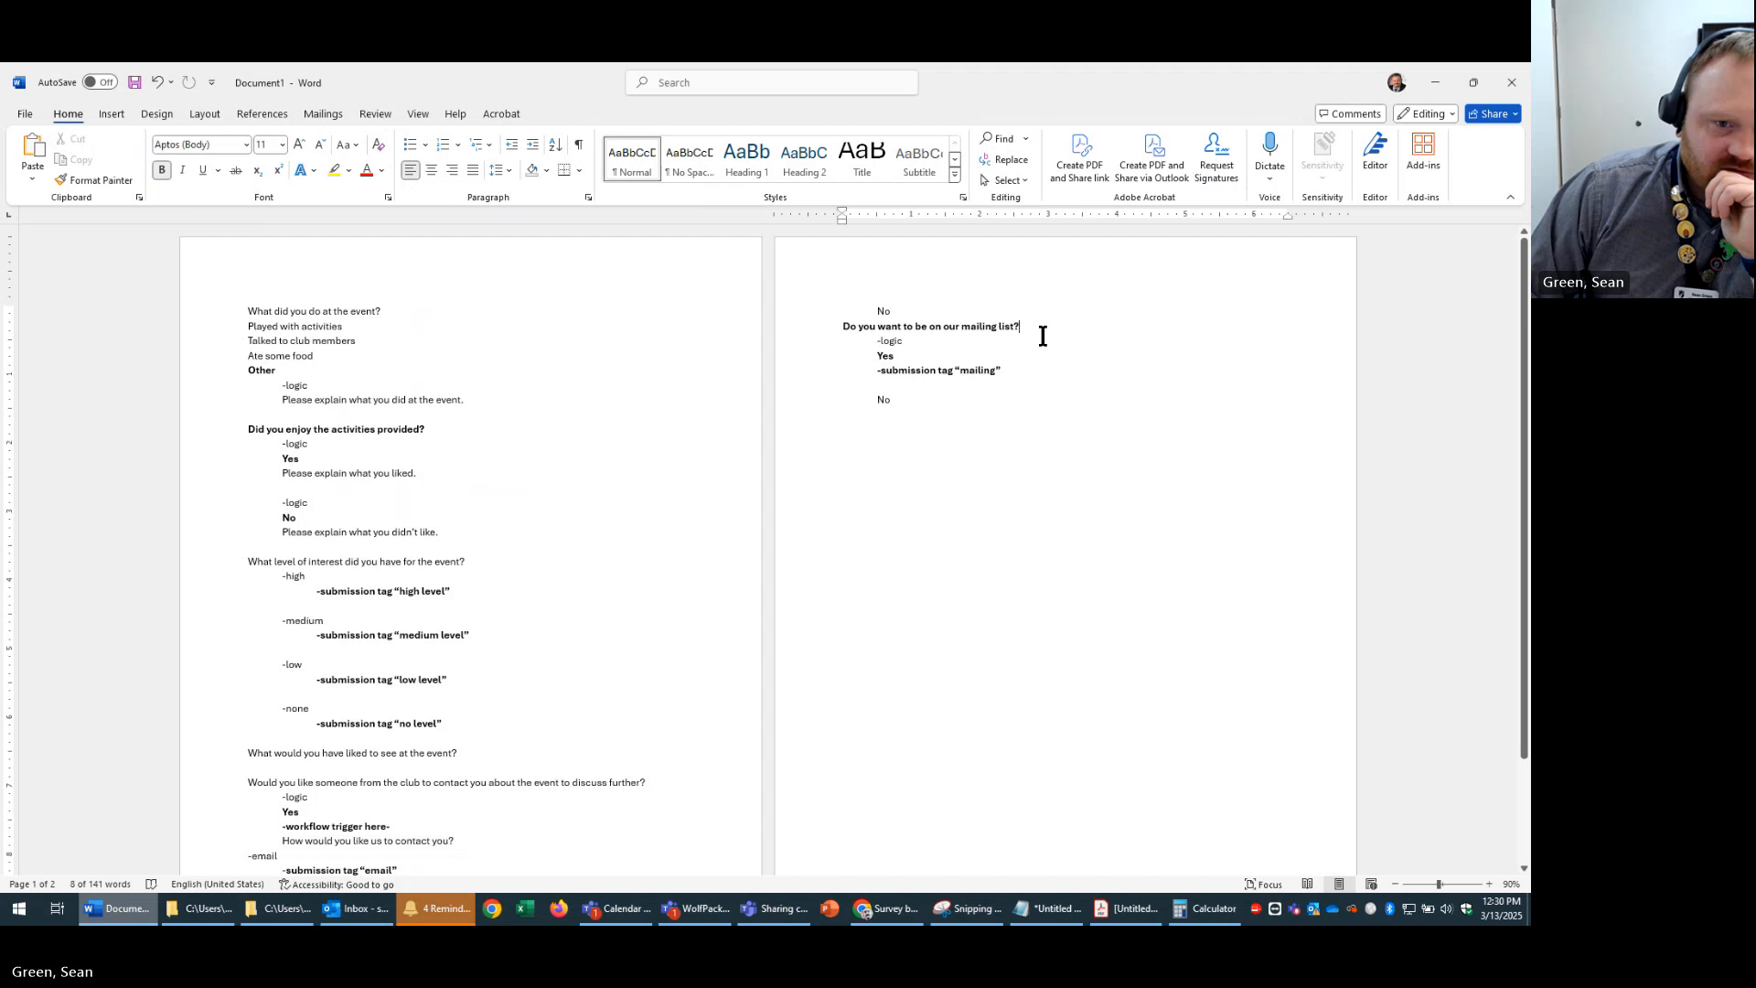
{"action": "left_click_drag", "start_coordinate": [1059, 329], "coordinate": [831, 331]}
{"action": "key", "text": "ctrl+c"}
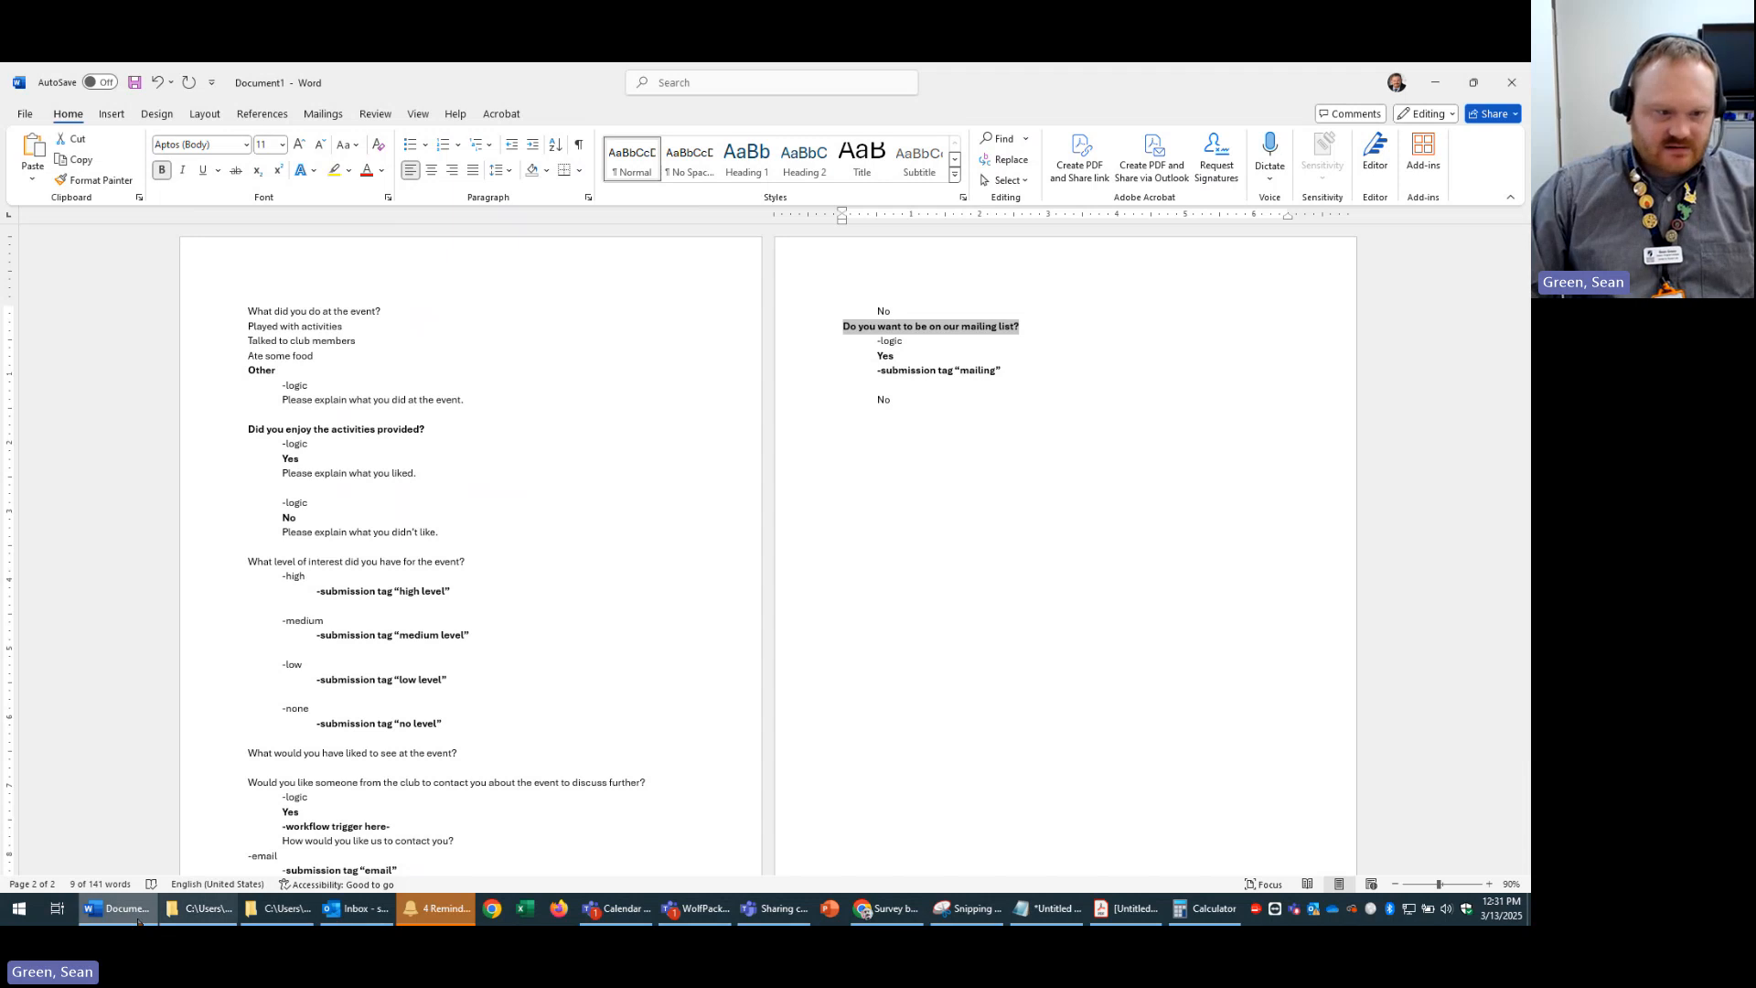
{"action": "key", "text": "alt+Tab"}
{"action": "left_click", "coordinate": [699, 782]}
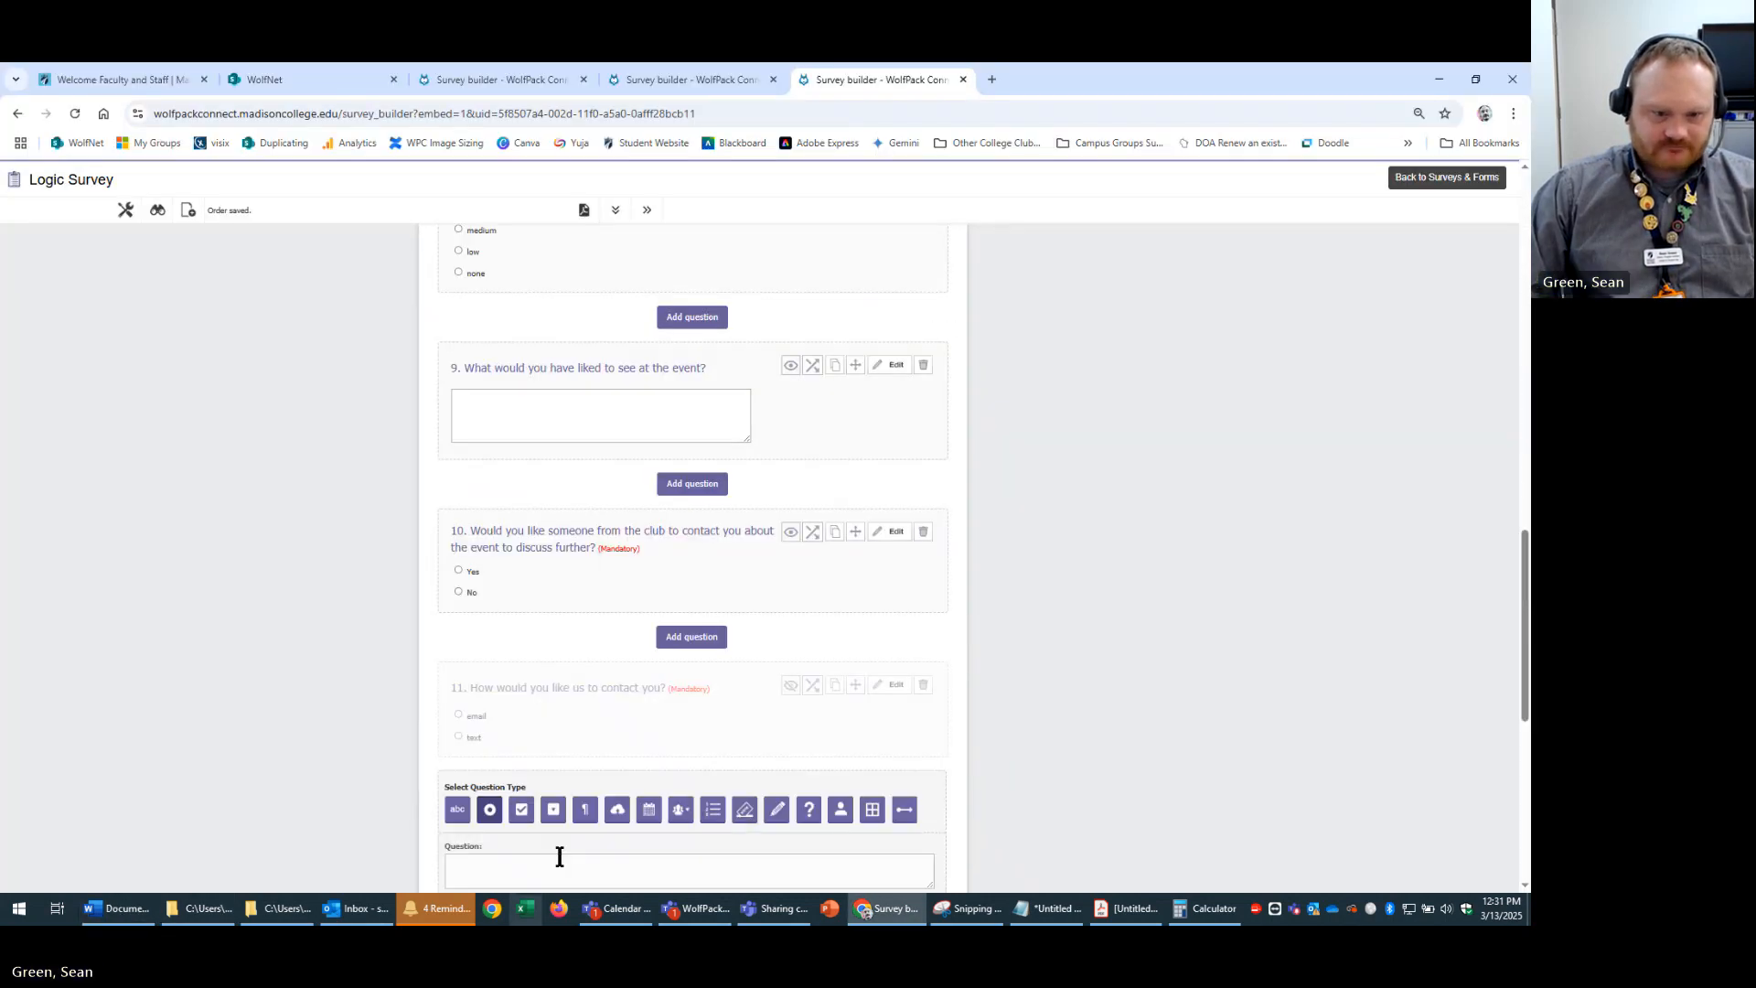
{"action": "left_click", "coordinate": [546, 863]}
{"action": "key", "text": "ctrl+v"}
- Give the mailing list question the answers Yes and No and make it mandatory
{"action": "scroll", "coordinate": [1149, 722], "scroll_direction": "down", "scroll_amount": 4}
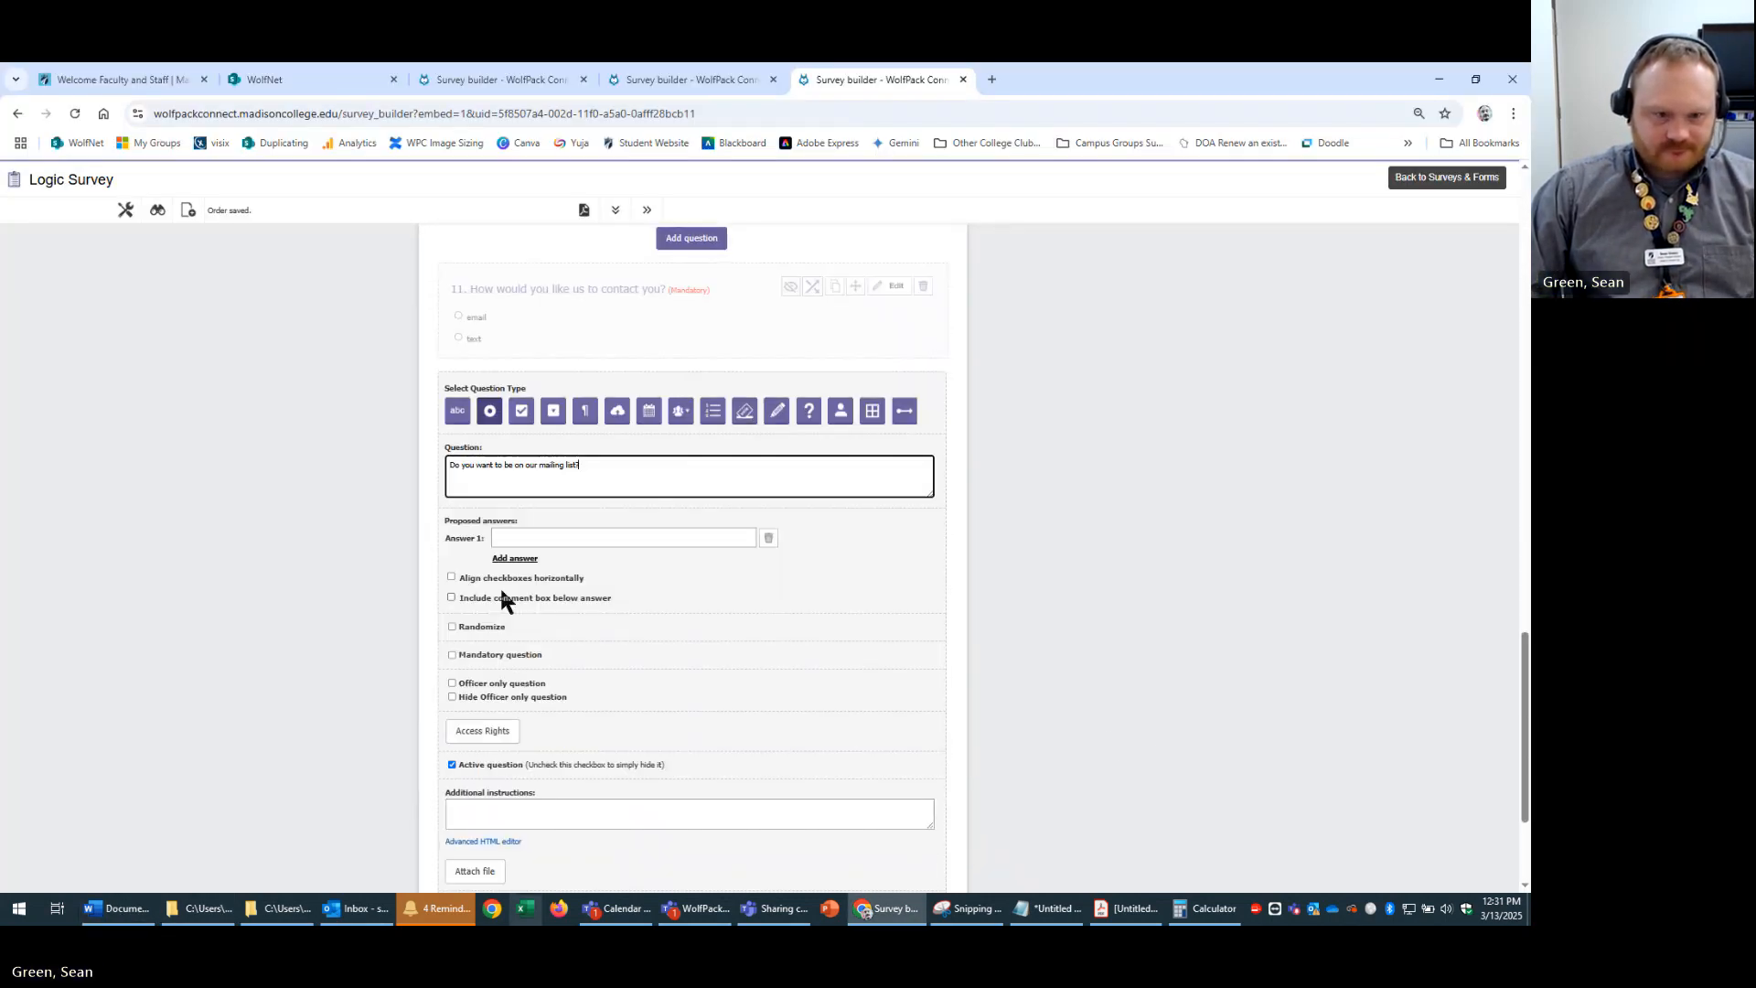
{"action": "left_click", "coordinate": [614, 540]}
{"action": "type", "text": "Yes"}
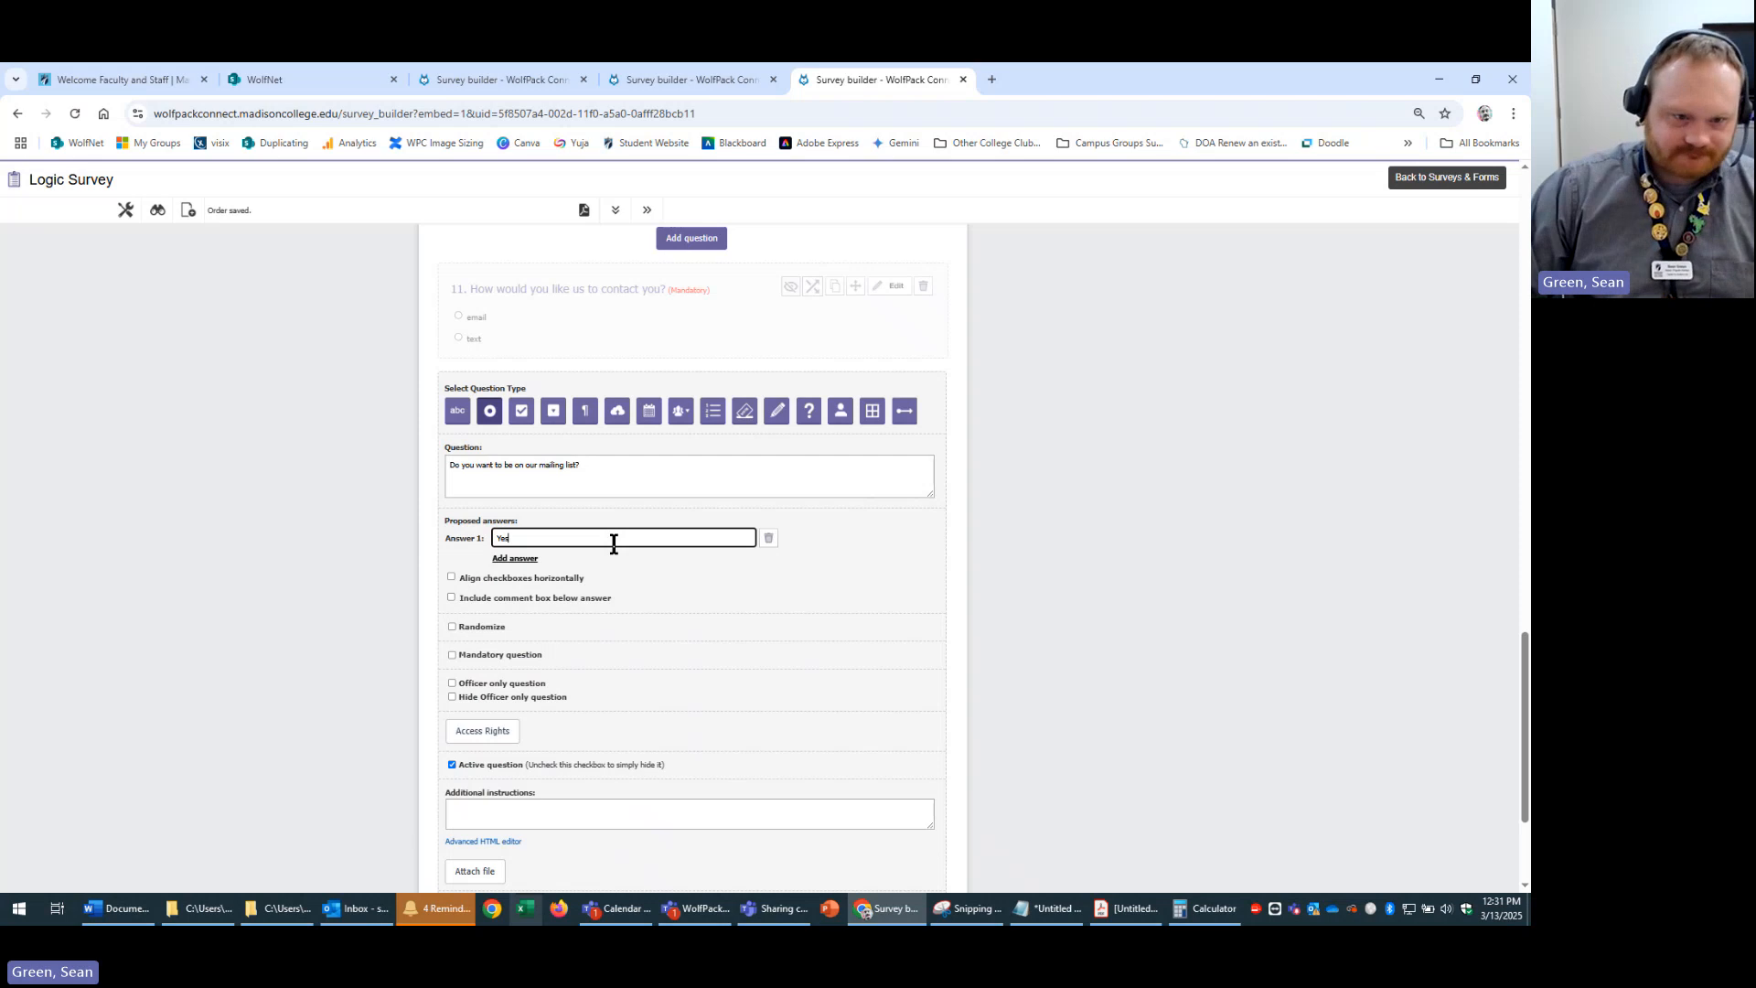
{"action": "left_click", "coordinate": [516, 559]}
{"action": "type", "text": "No"}
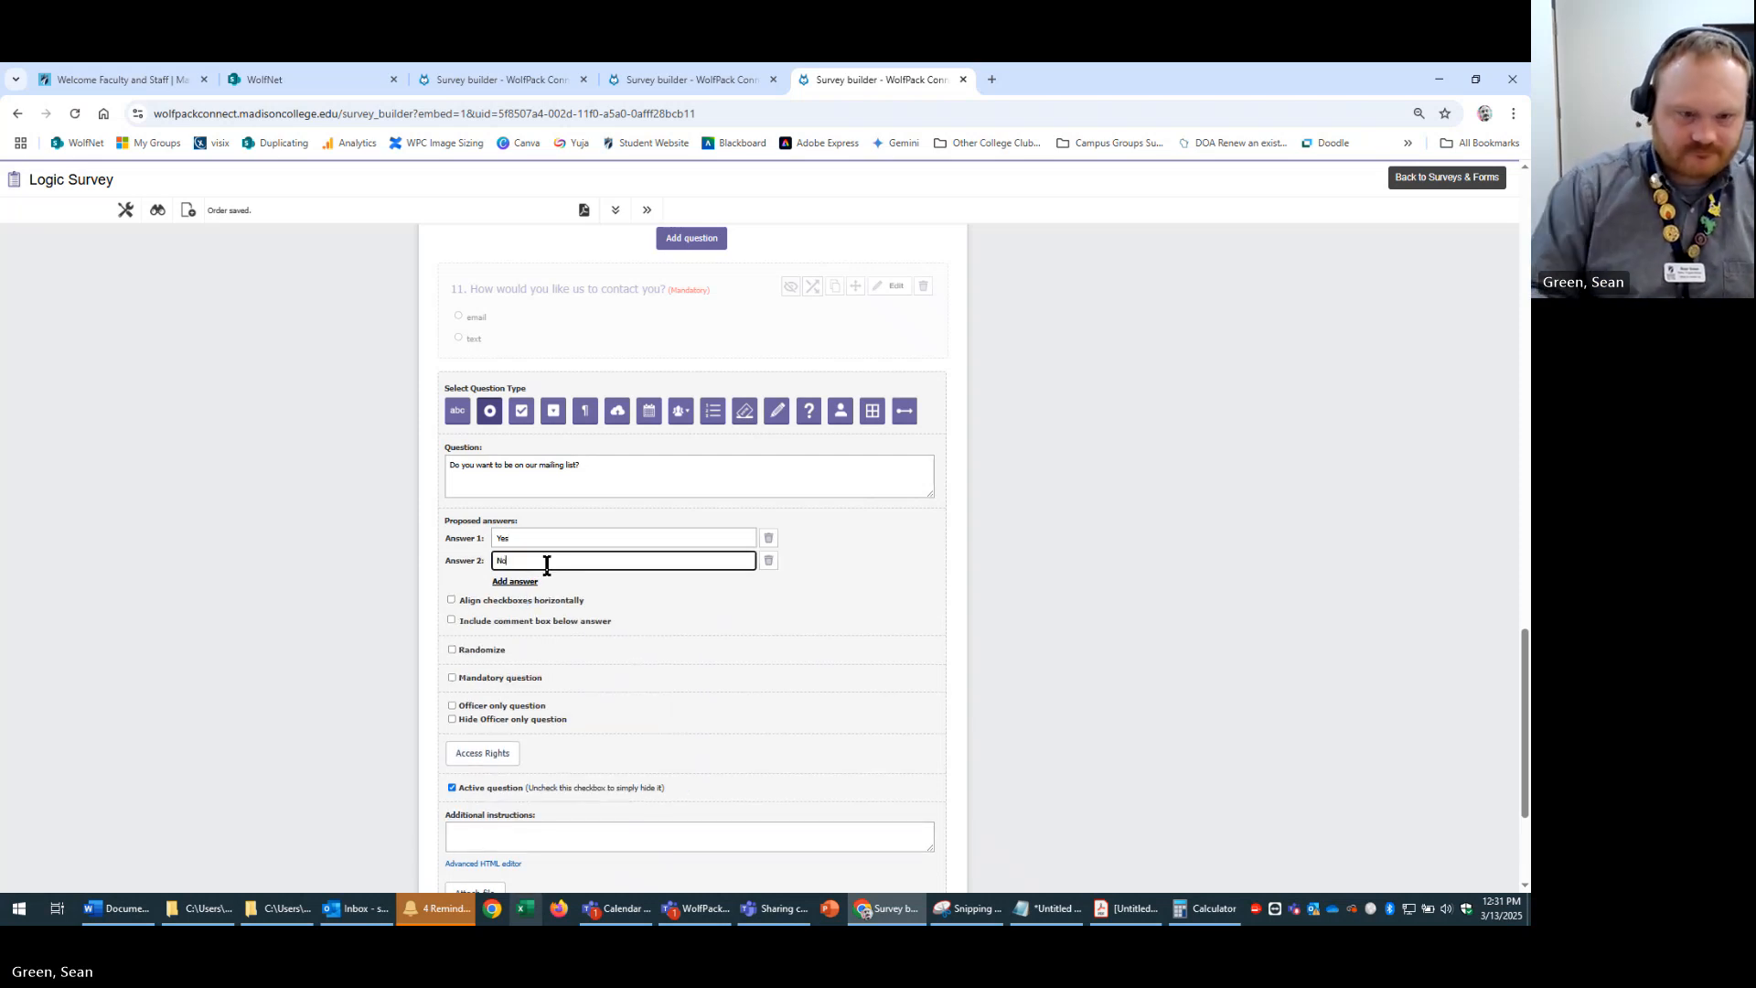
{"action": "left_click", "coordinate": [497, 667]}
{"action": "left_click", "coordinate": [498, 671]}
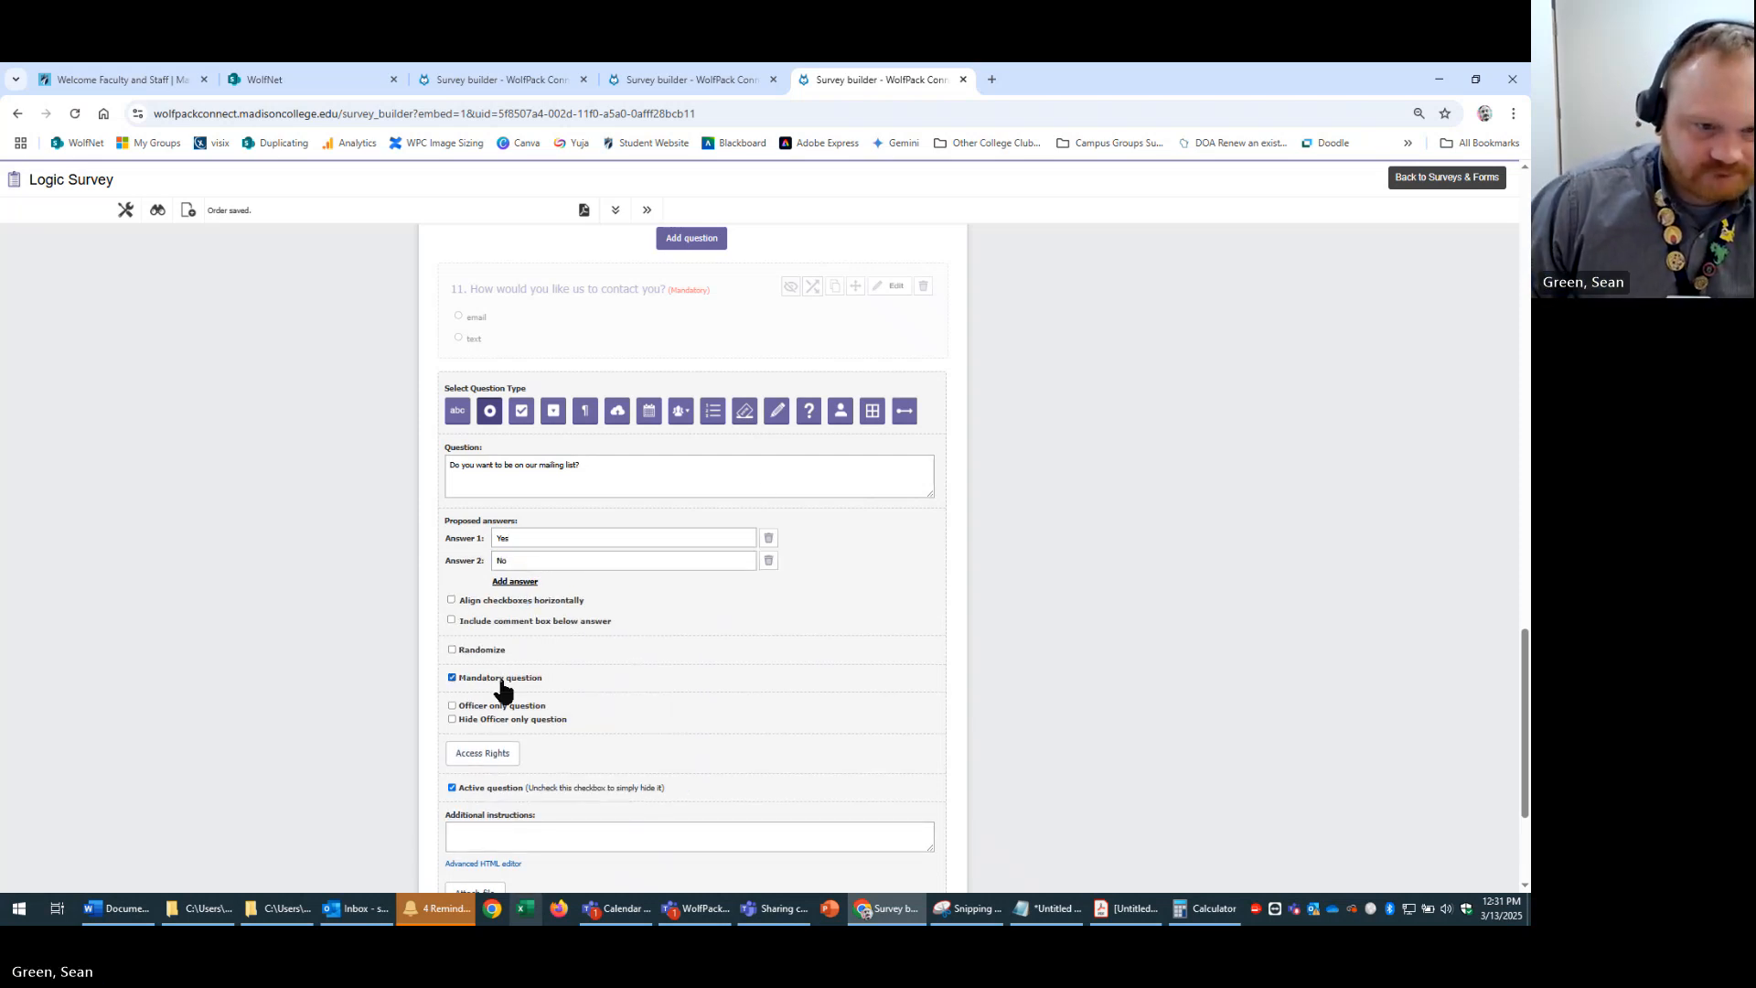
- Save the "Do you want to be on our mailing list?" question
{"action": "scroll", "coordinate": [1072, 637], "scroll_direction": "down", "scroll_amount": 3}
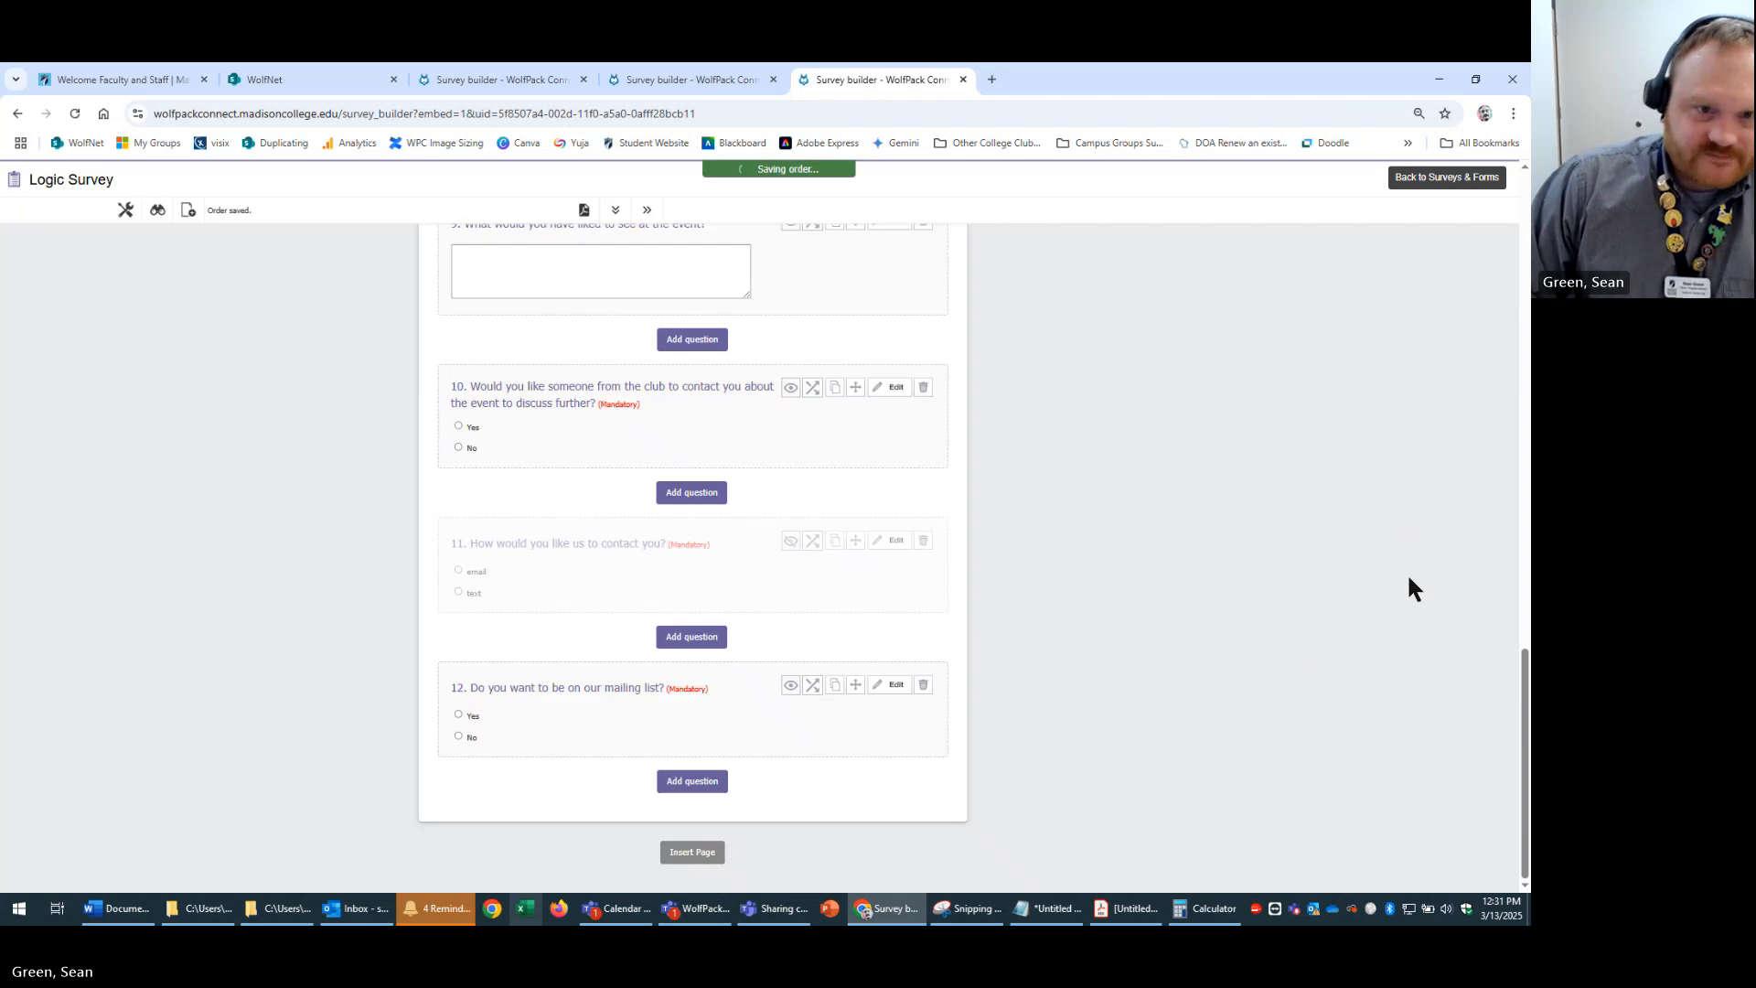
{"action": "scroll", "coordinate": [731, 448], "scroll_direction": "up", "scroll_amount": 2}
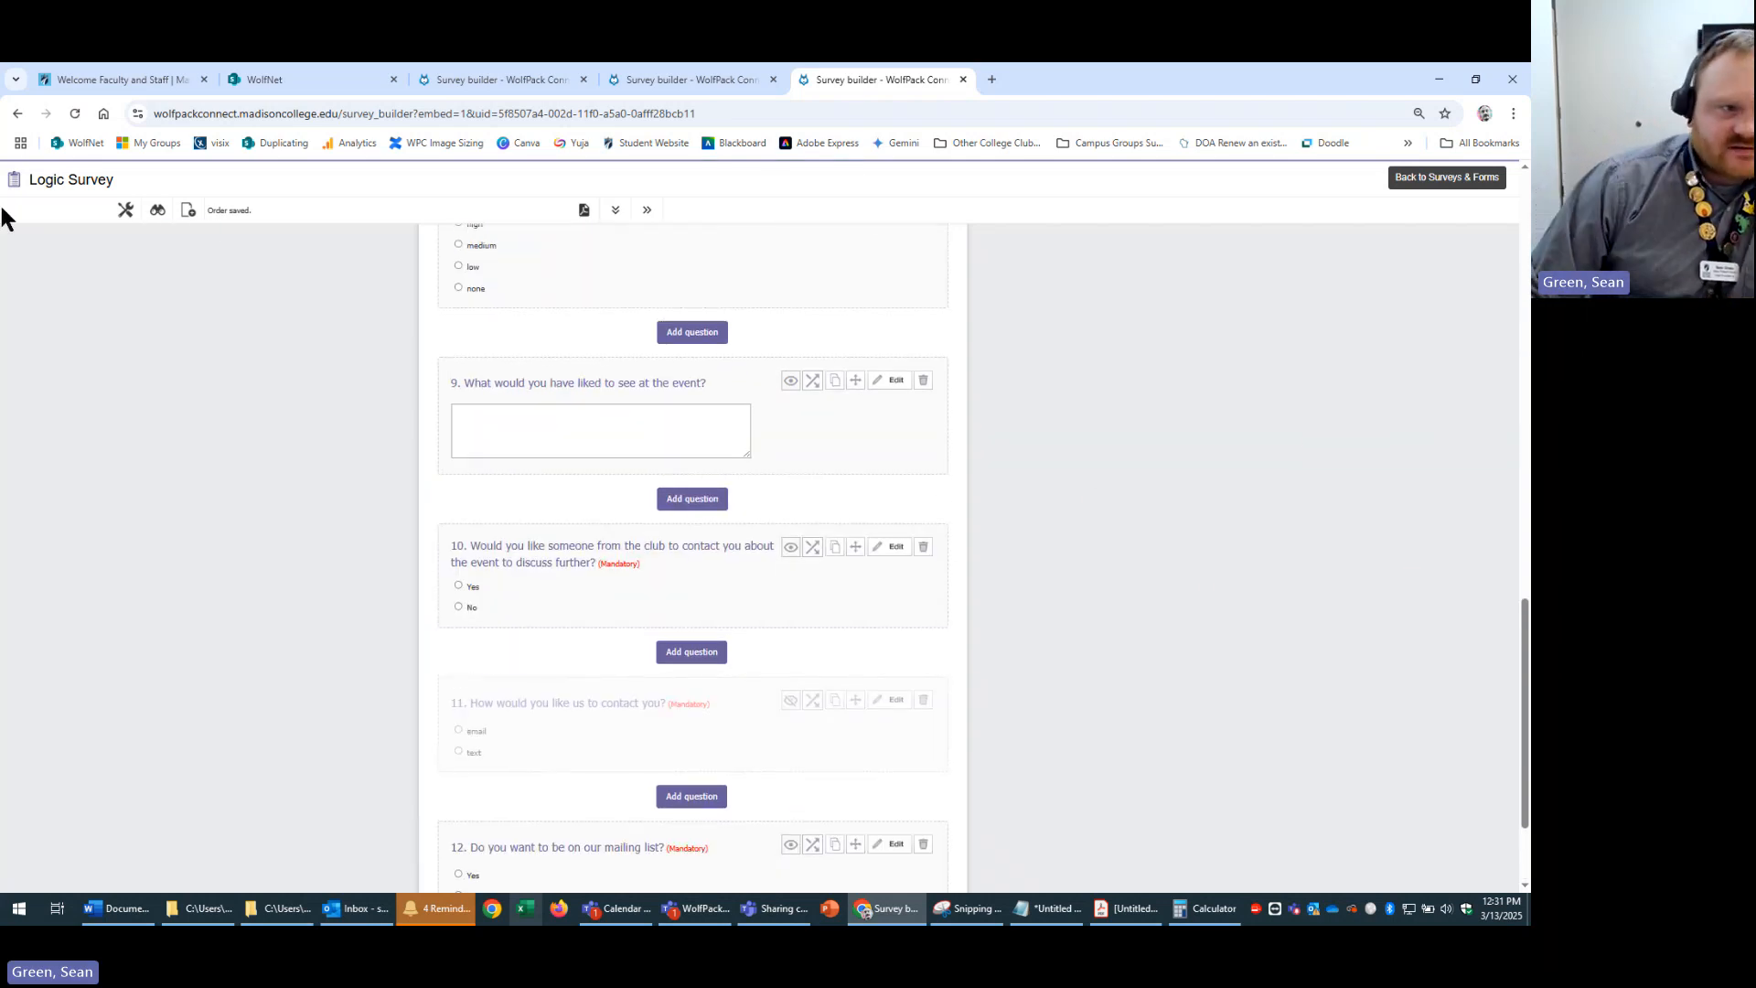
- Preview the survey and look through its displayed questions from the event name to the mailing list question
{"action": "left_click", "coordinate": [157, 212]}
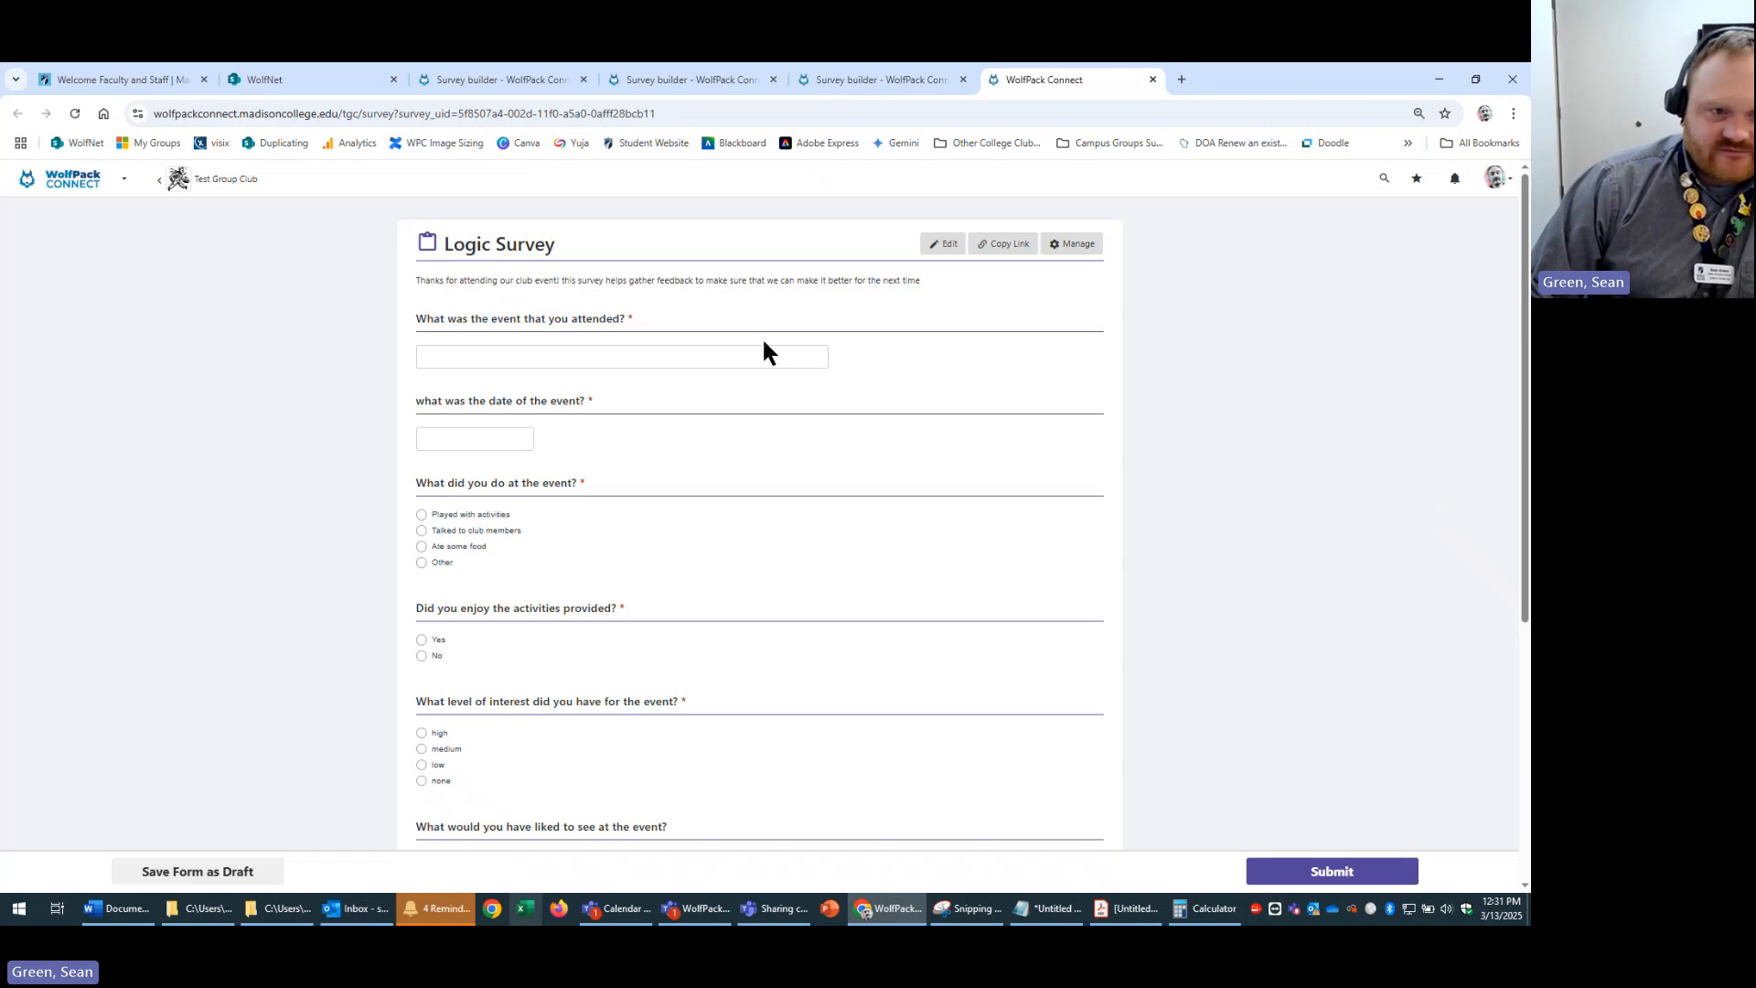
{"action": "left_click", "coordinate": [521, 439]}
{"action": "left_click", "coordinate": [1159, 450]}
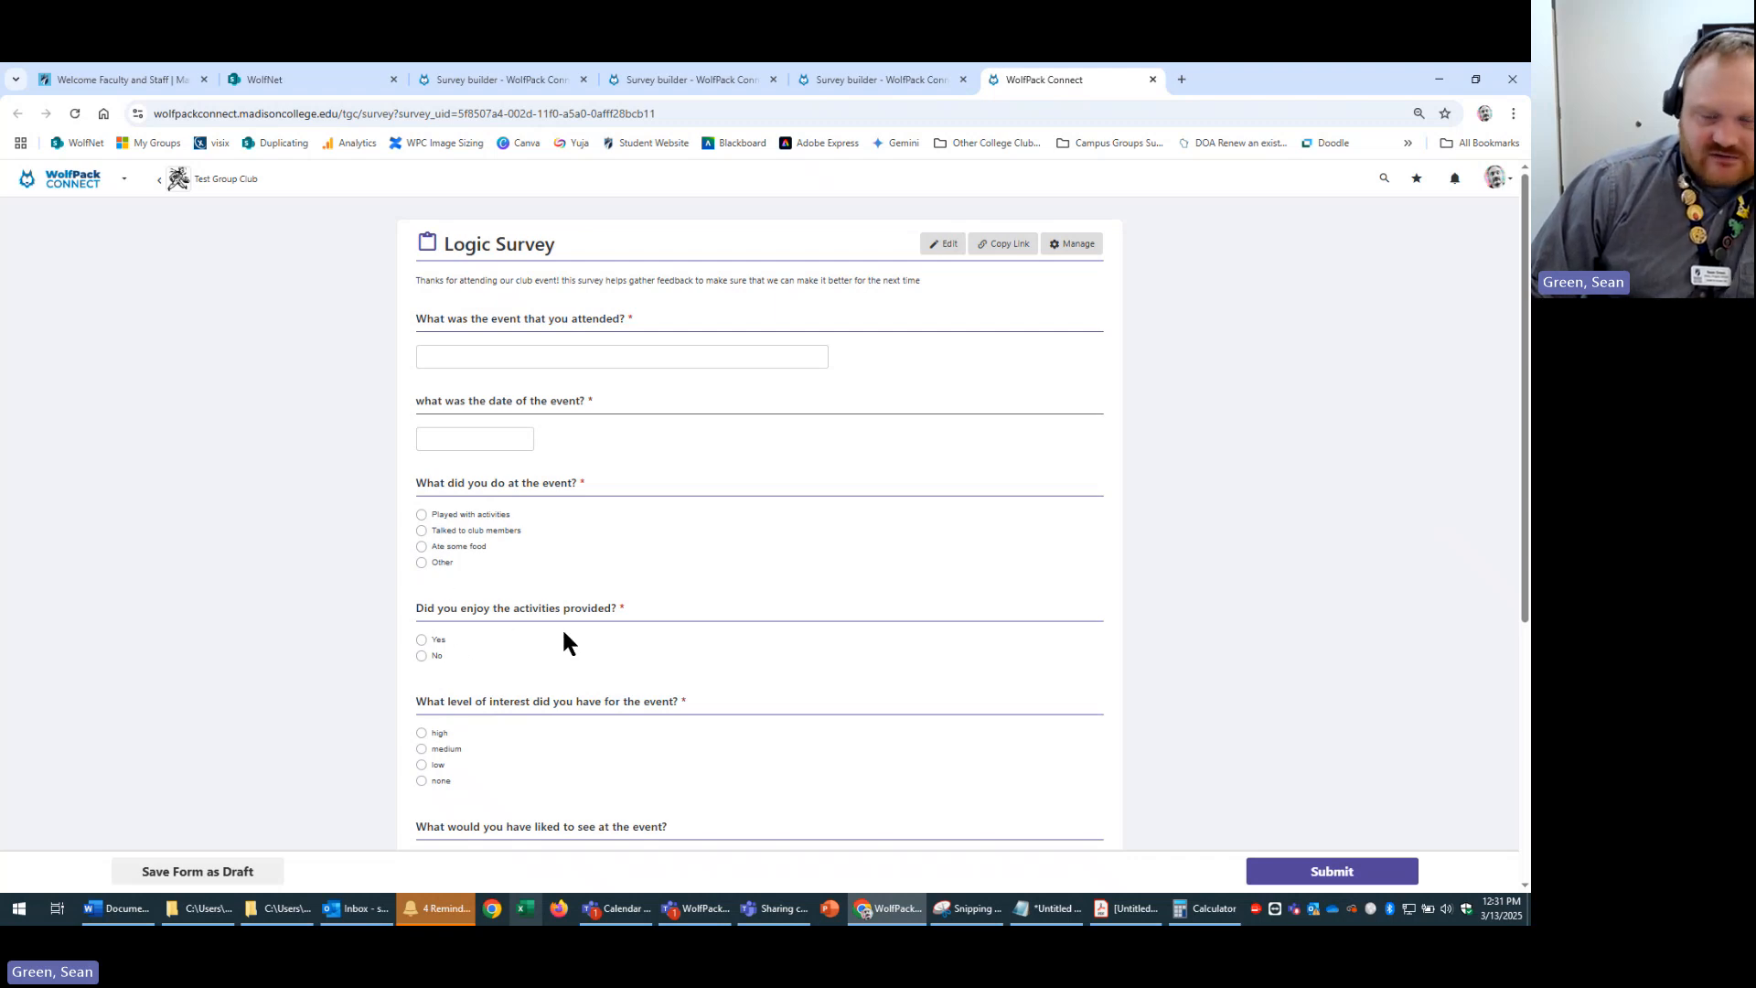
{"action": "scroll", "coordinate": [562, 632], "scroll_direction": "down", "scroll_amount": 1}
{"action": "scroll", "coordinate": [559, 637], "scroll_direction": "down", "scroll_amount": 2}
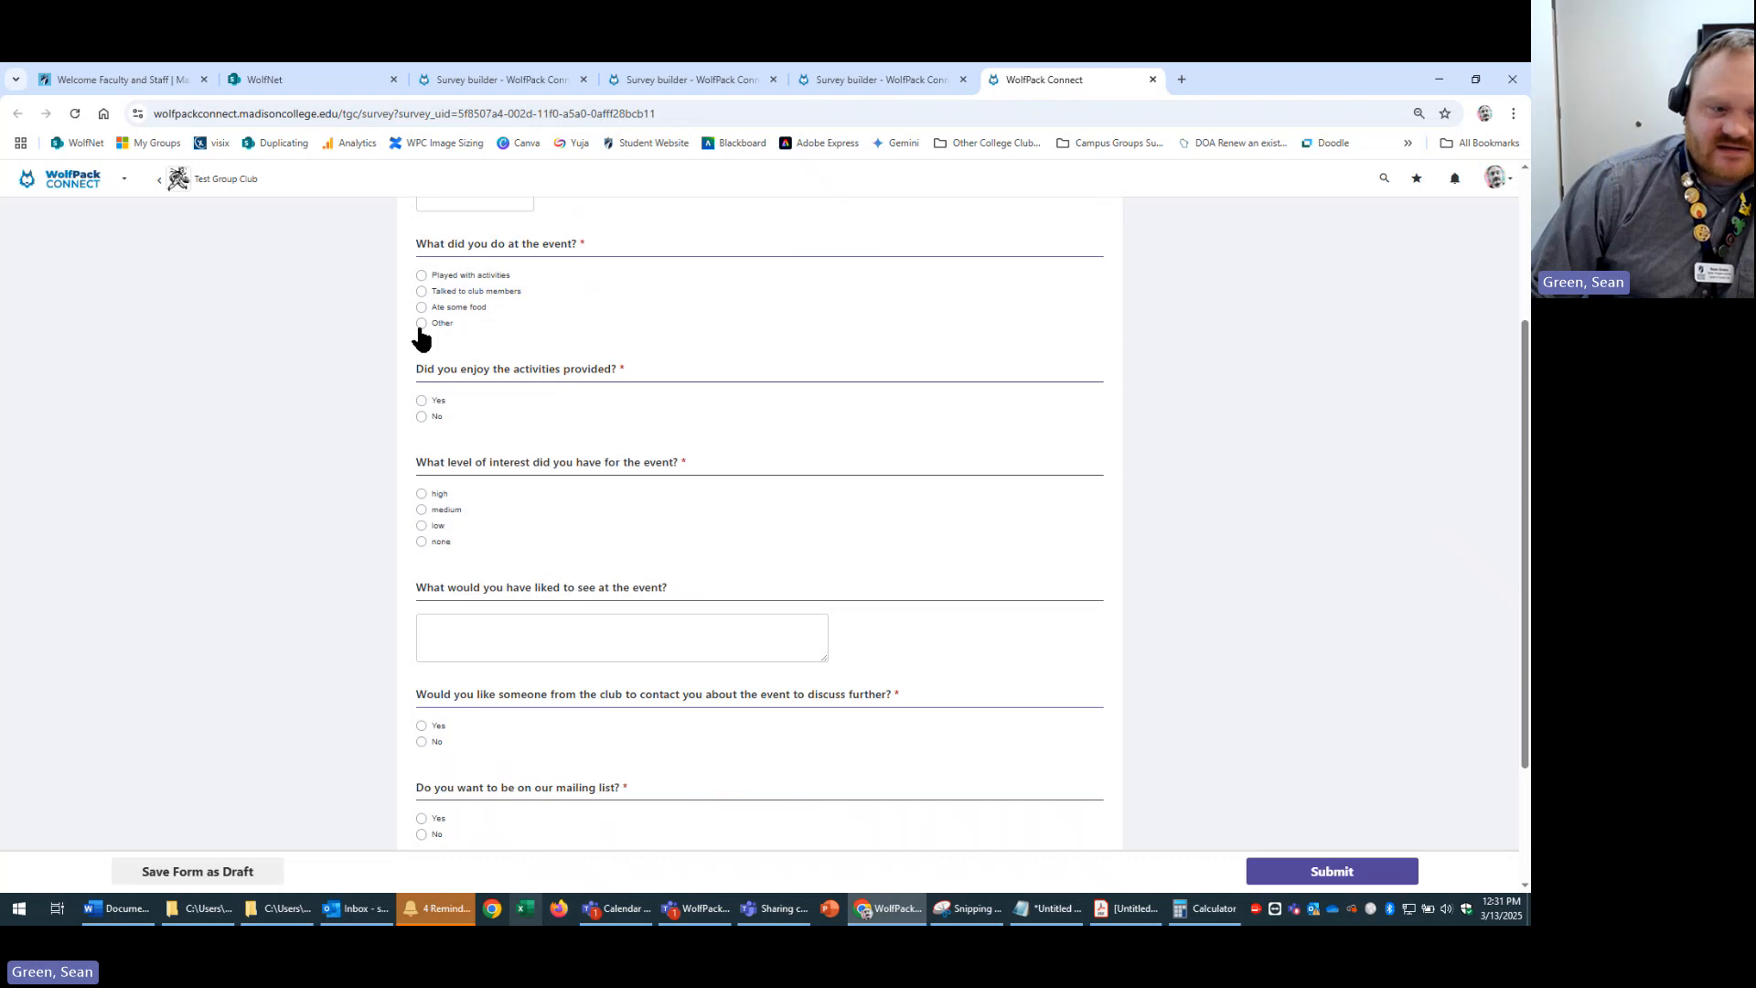
{"action": "scroll", "coordinate": [376, 470], "scroll_direction": "down", "scroll_amount": 2}
{"action": "scroll", "coordinate": [305, 579], "scroll_direction": "up", "scroll_amount": 5}
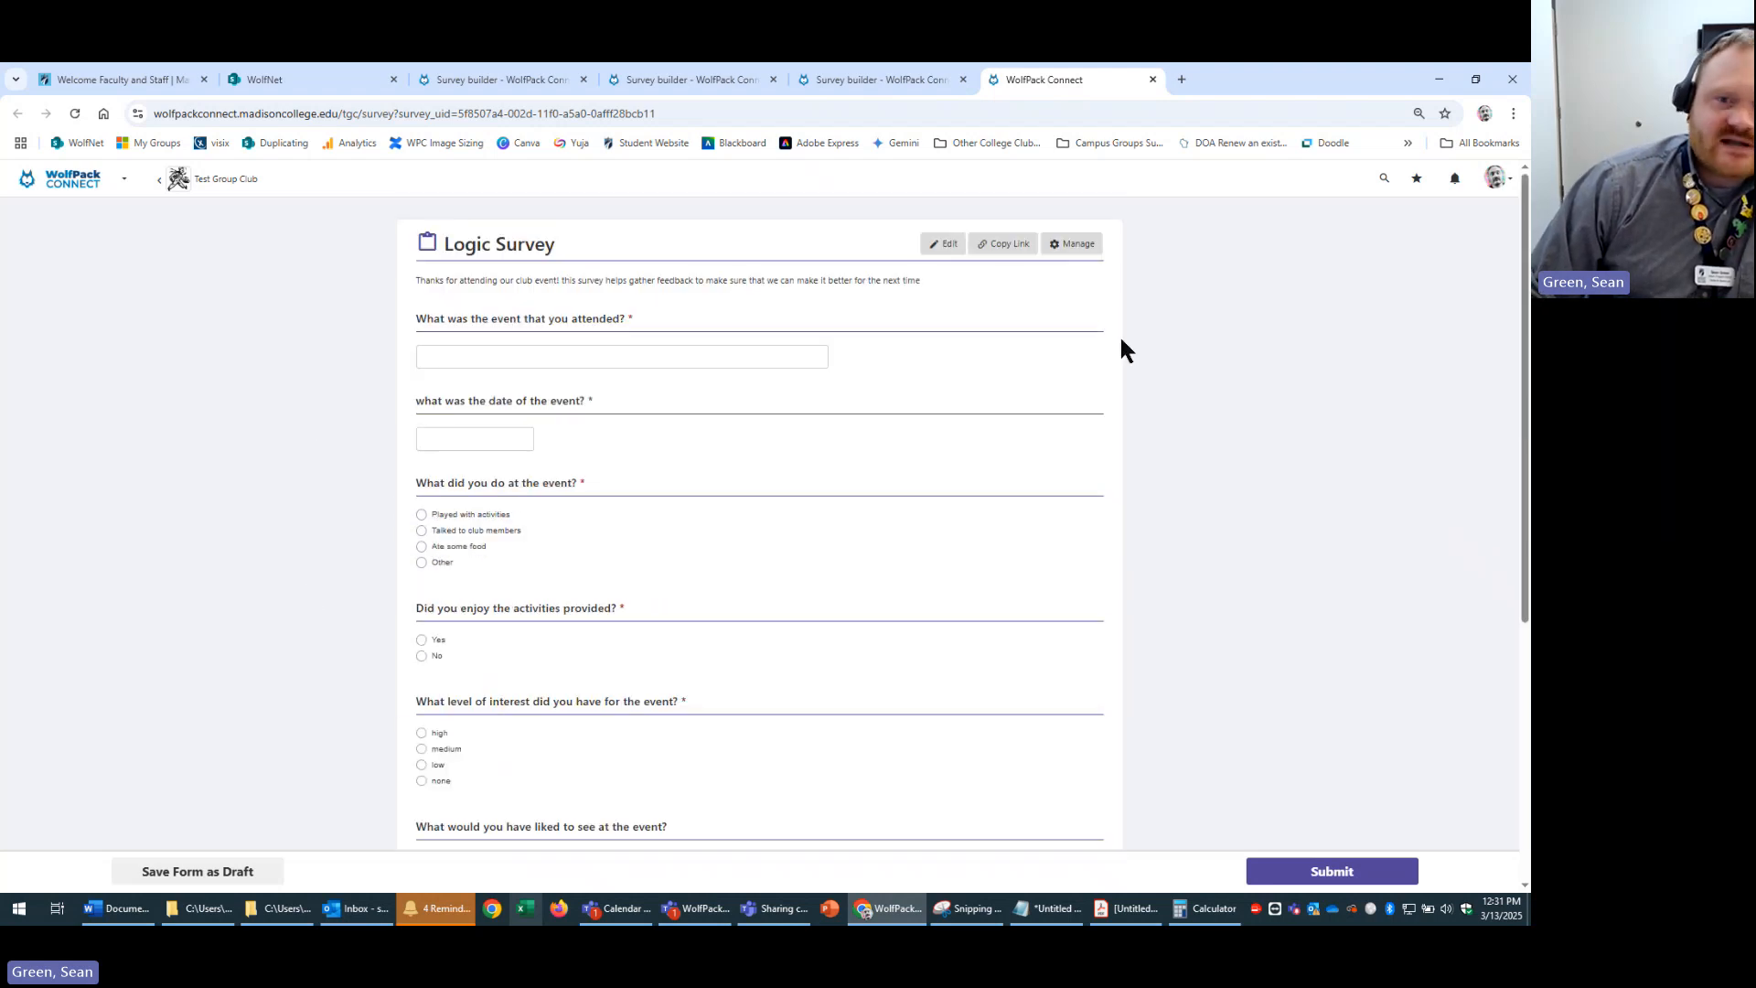
- Return from the preview to editing the survey and open the logics of question 4, "Please explain what you did at the event."
{"action": "left_click", "coordinate": [939, 245]}
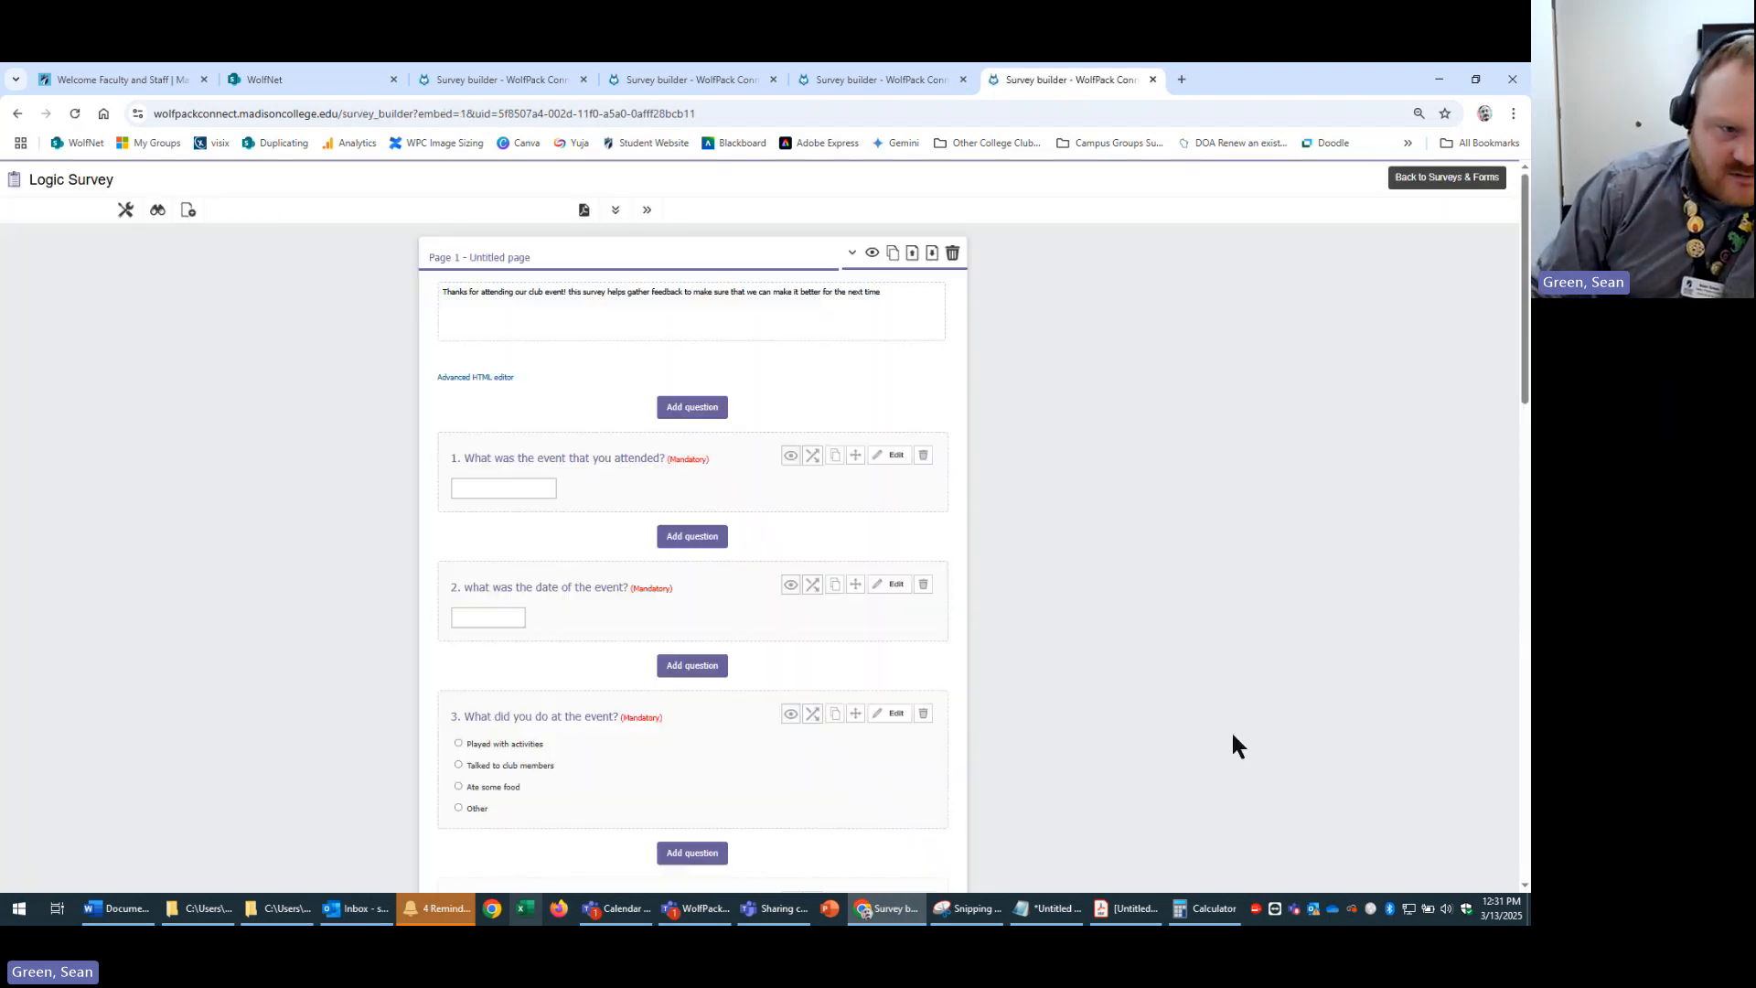
{"action": "scroll", "coordinate": [1047, 627], "scroll_direction": "down", "scroll_amount": 5}
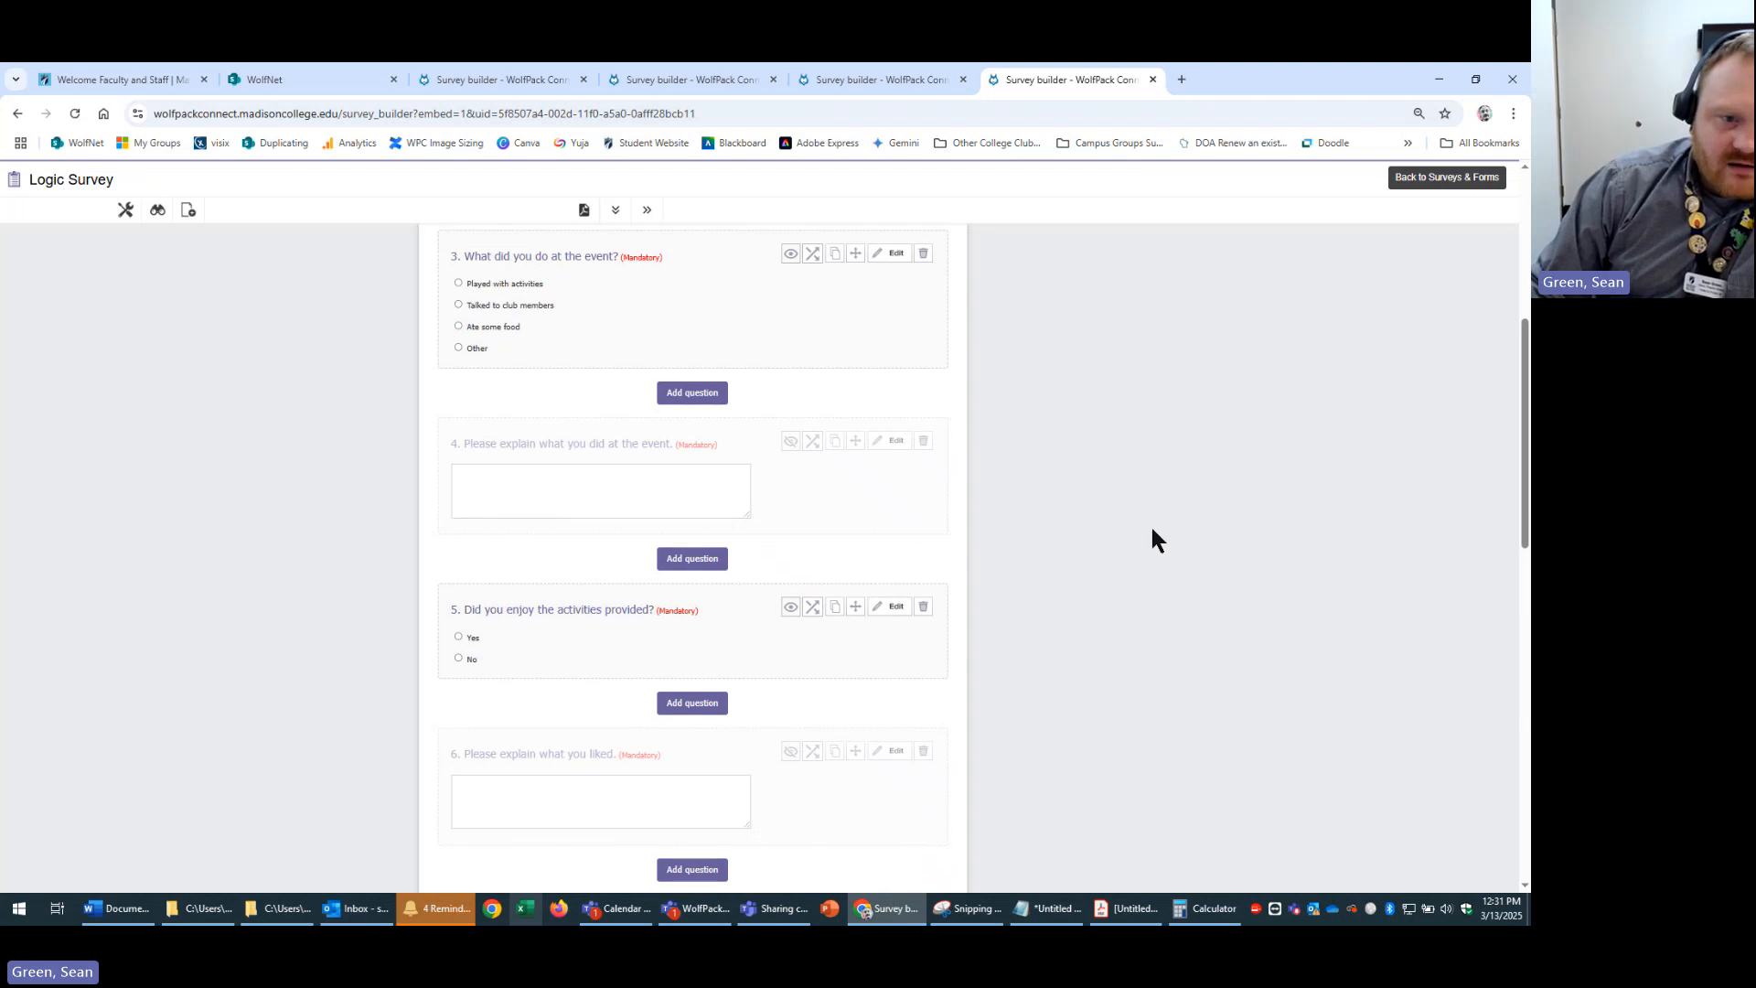
{"action": "scroll", "coordinate": [779, 642], "scroll_direction": "up", "scroll_amount": 2}
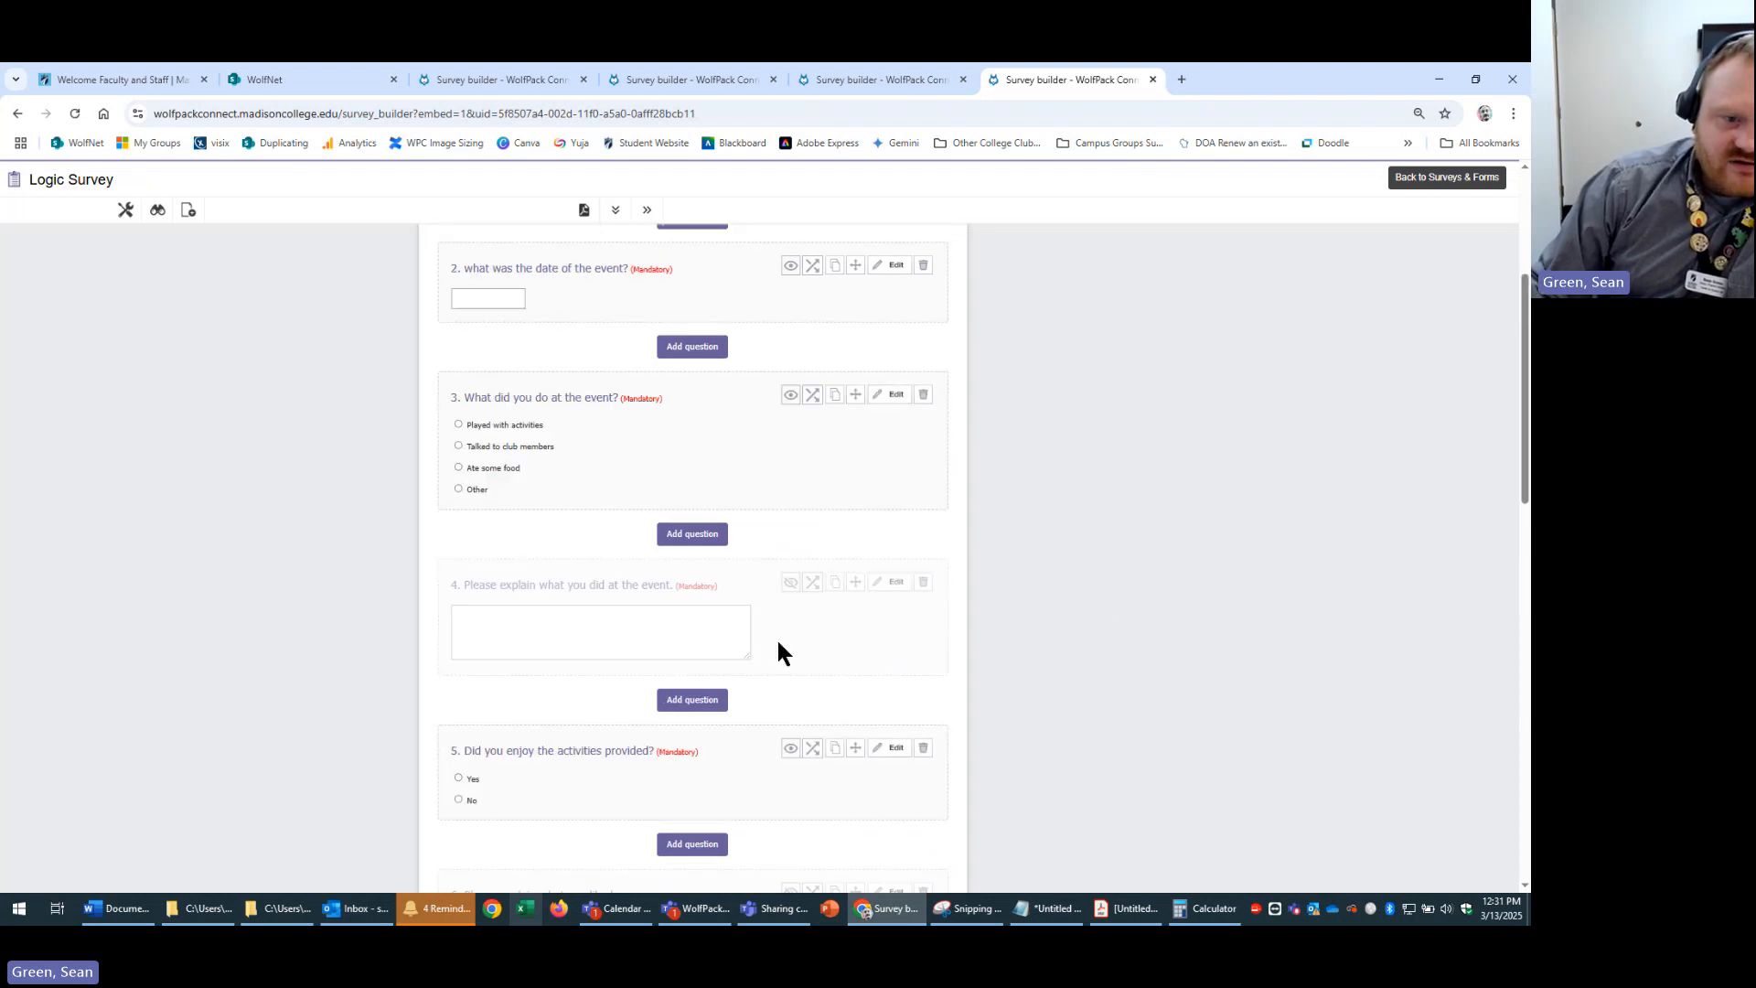
{"action": "left_click", "coordinate": [814, 583]}
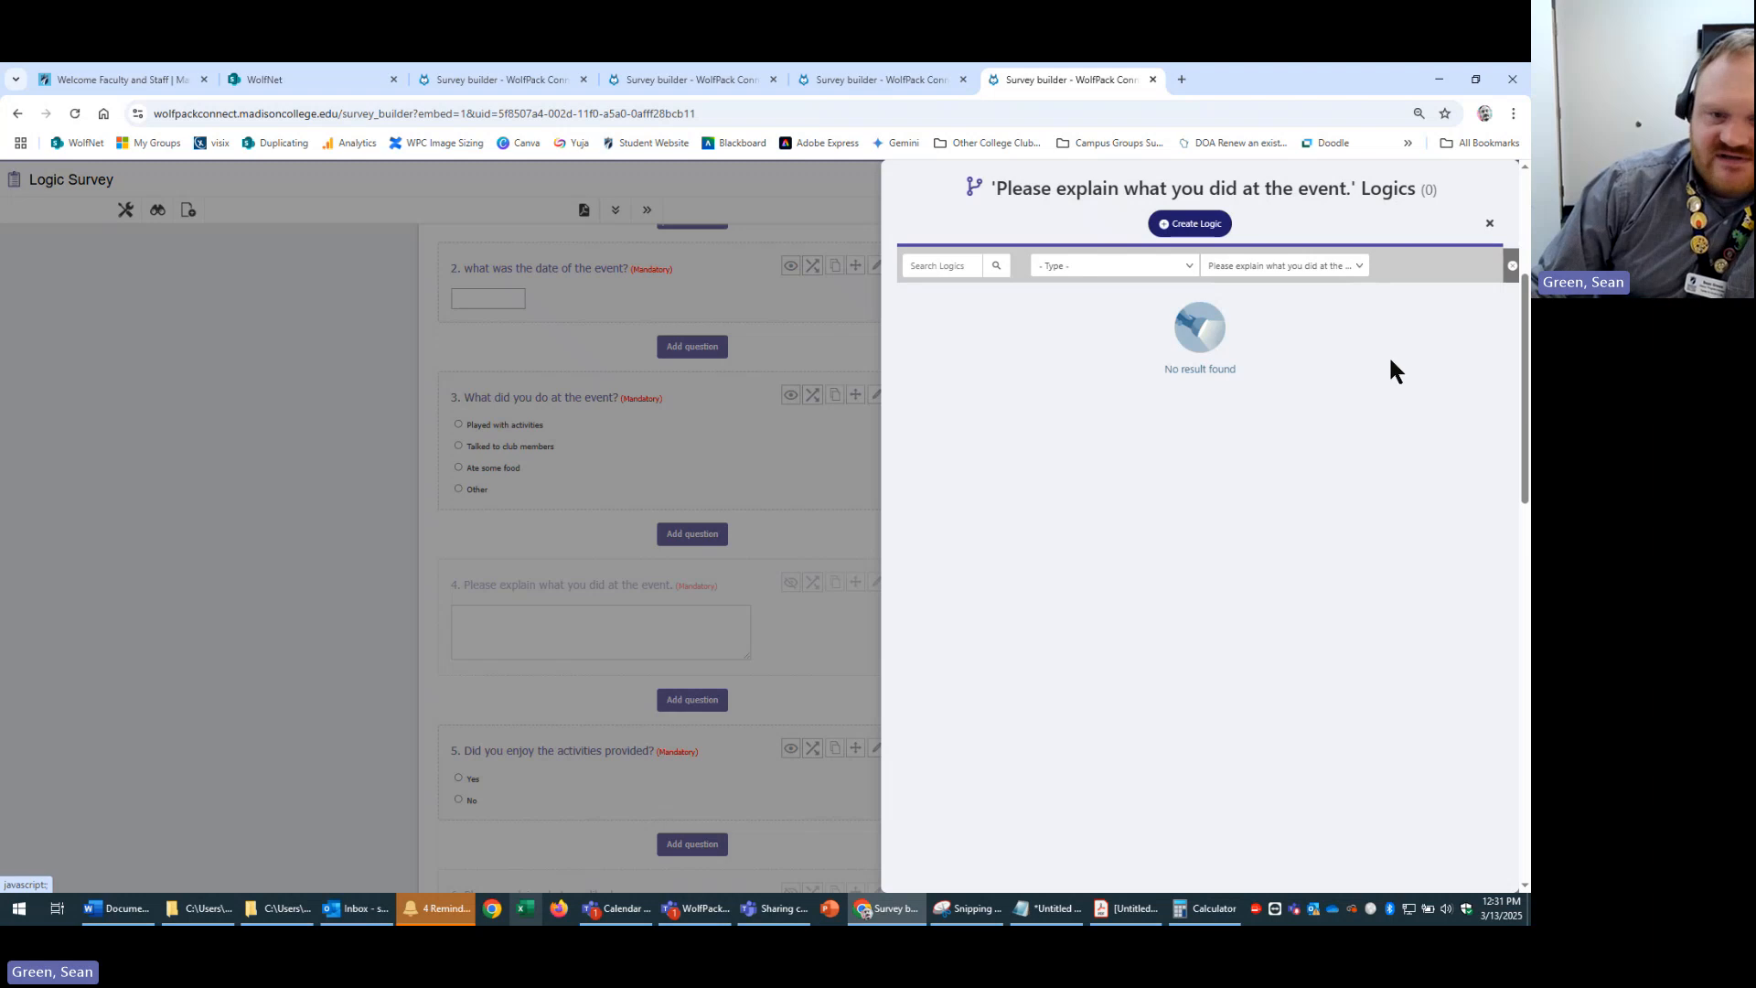
- Examine the logic search filters, trying the types Pages, Submission Tags, Submitter Tags, Workflows and Questions and viewing the question choices
{"action": "left_click", "coordinate": [908, 265]}
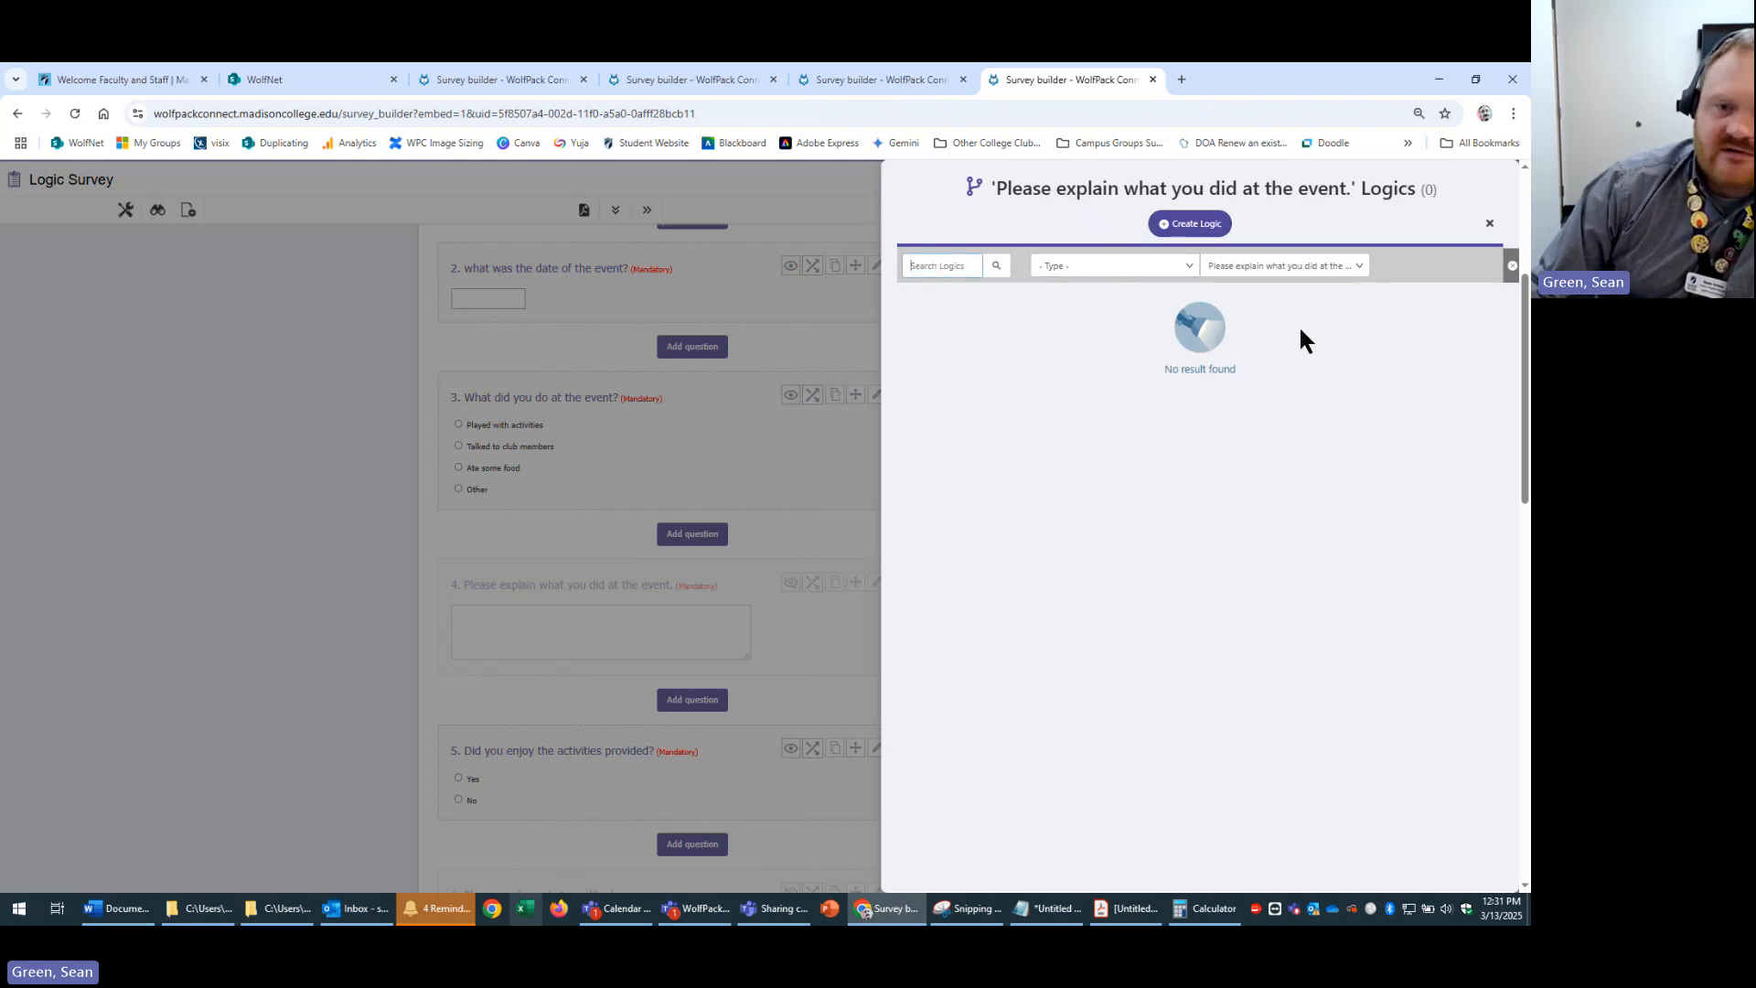
{"action": "left_click", "coordinate": [1139, 269]}
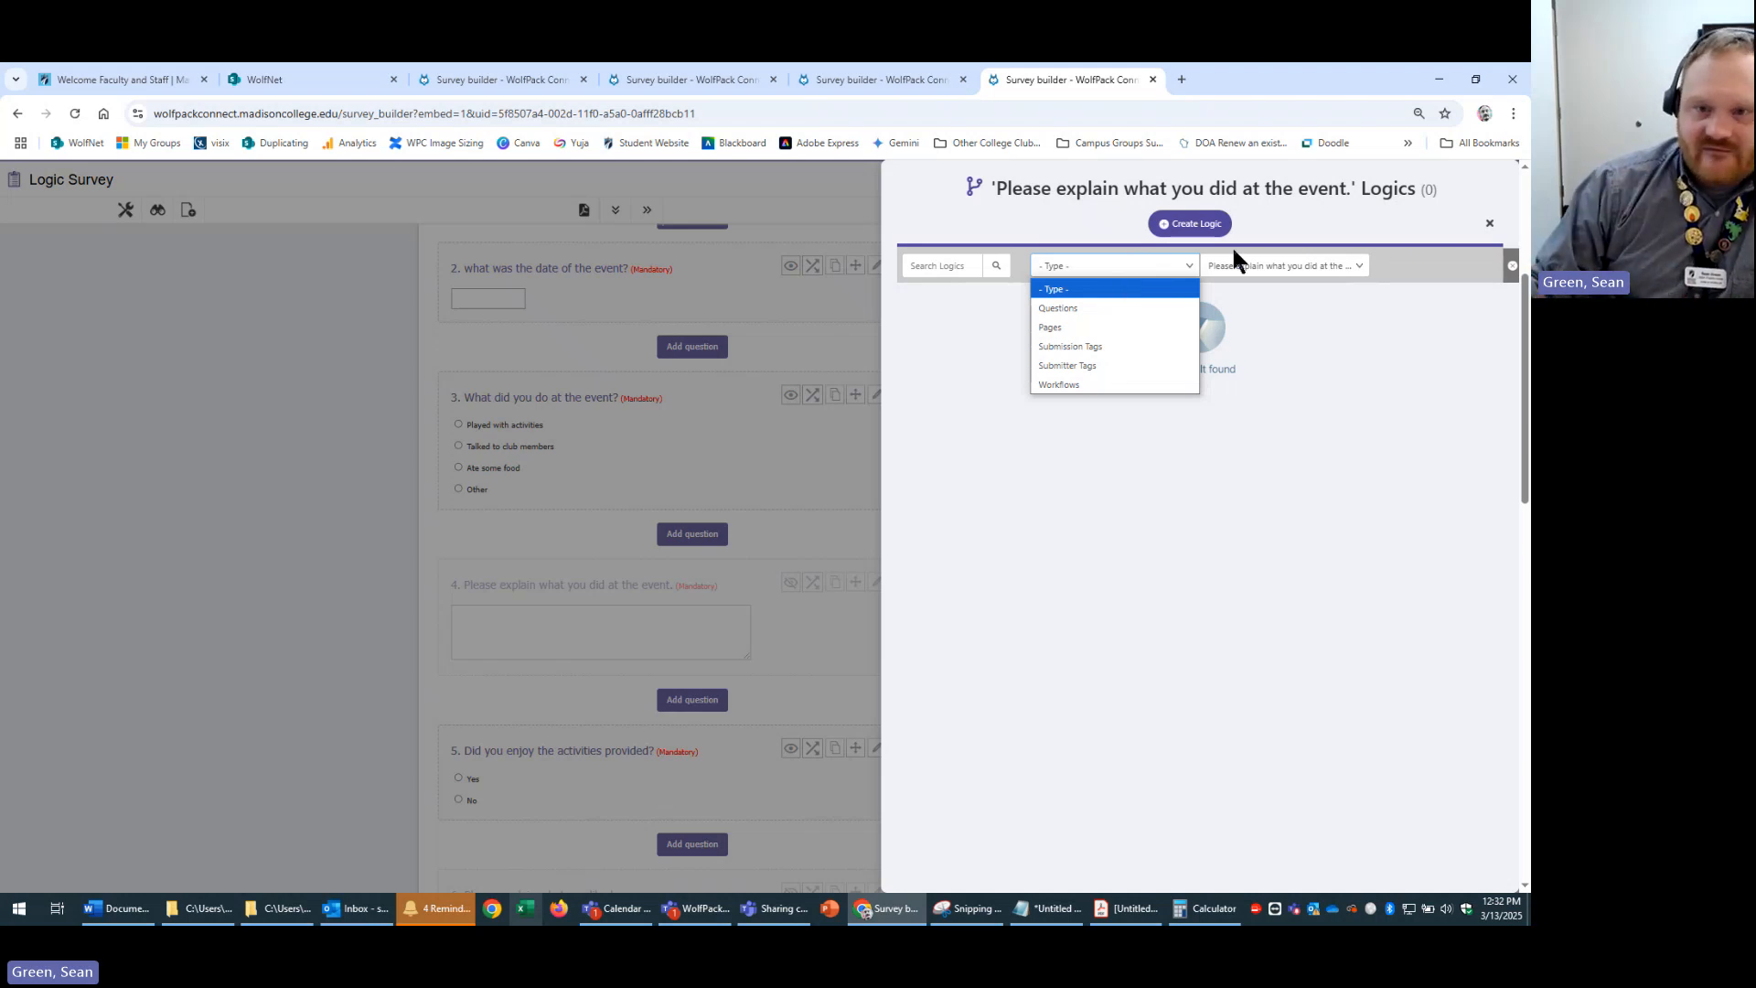
{"action": "left_click", "coordinate": [1317, 266]}
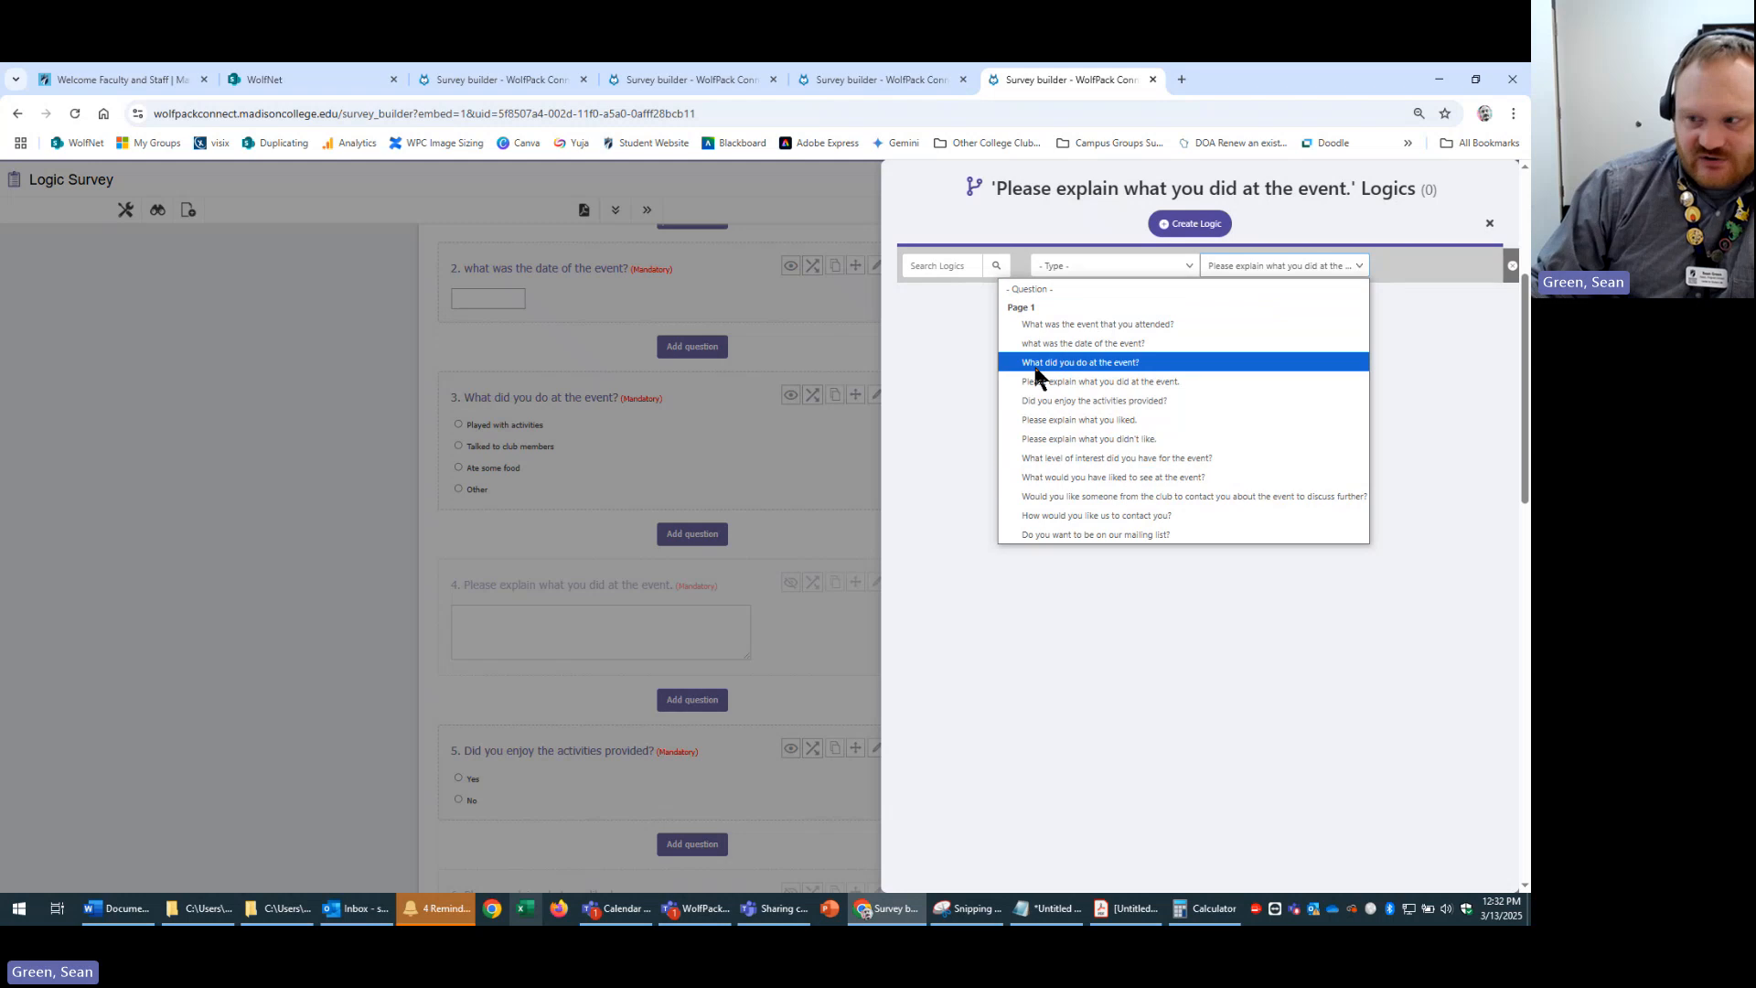
{"action": "left_click", "coordinate": [1112, 265]}
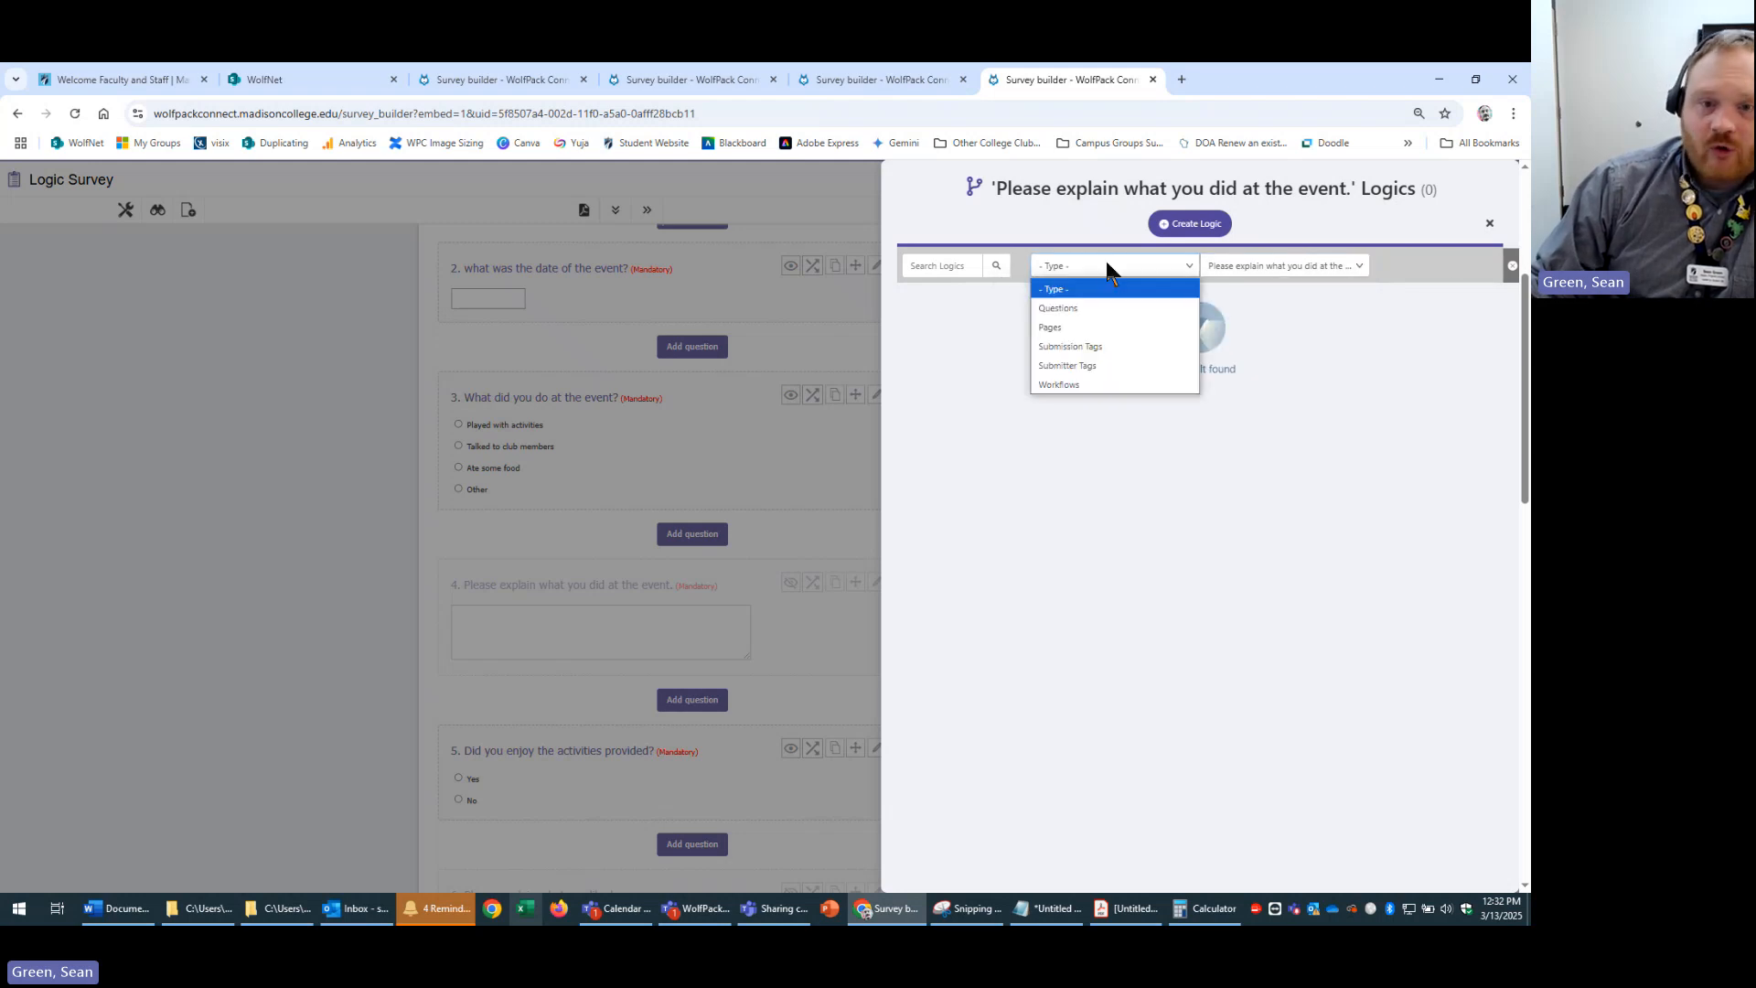
{"action": "left_click", "coordinate": [1109, 327]}
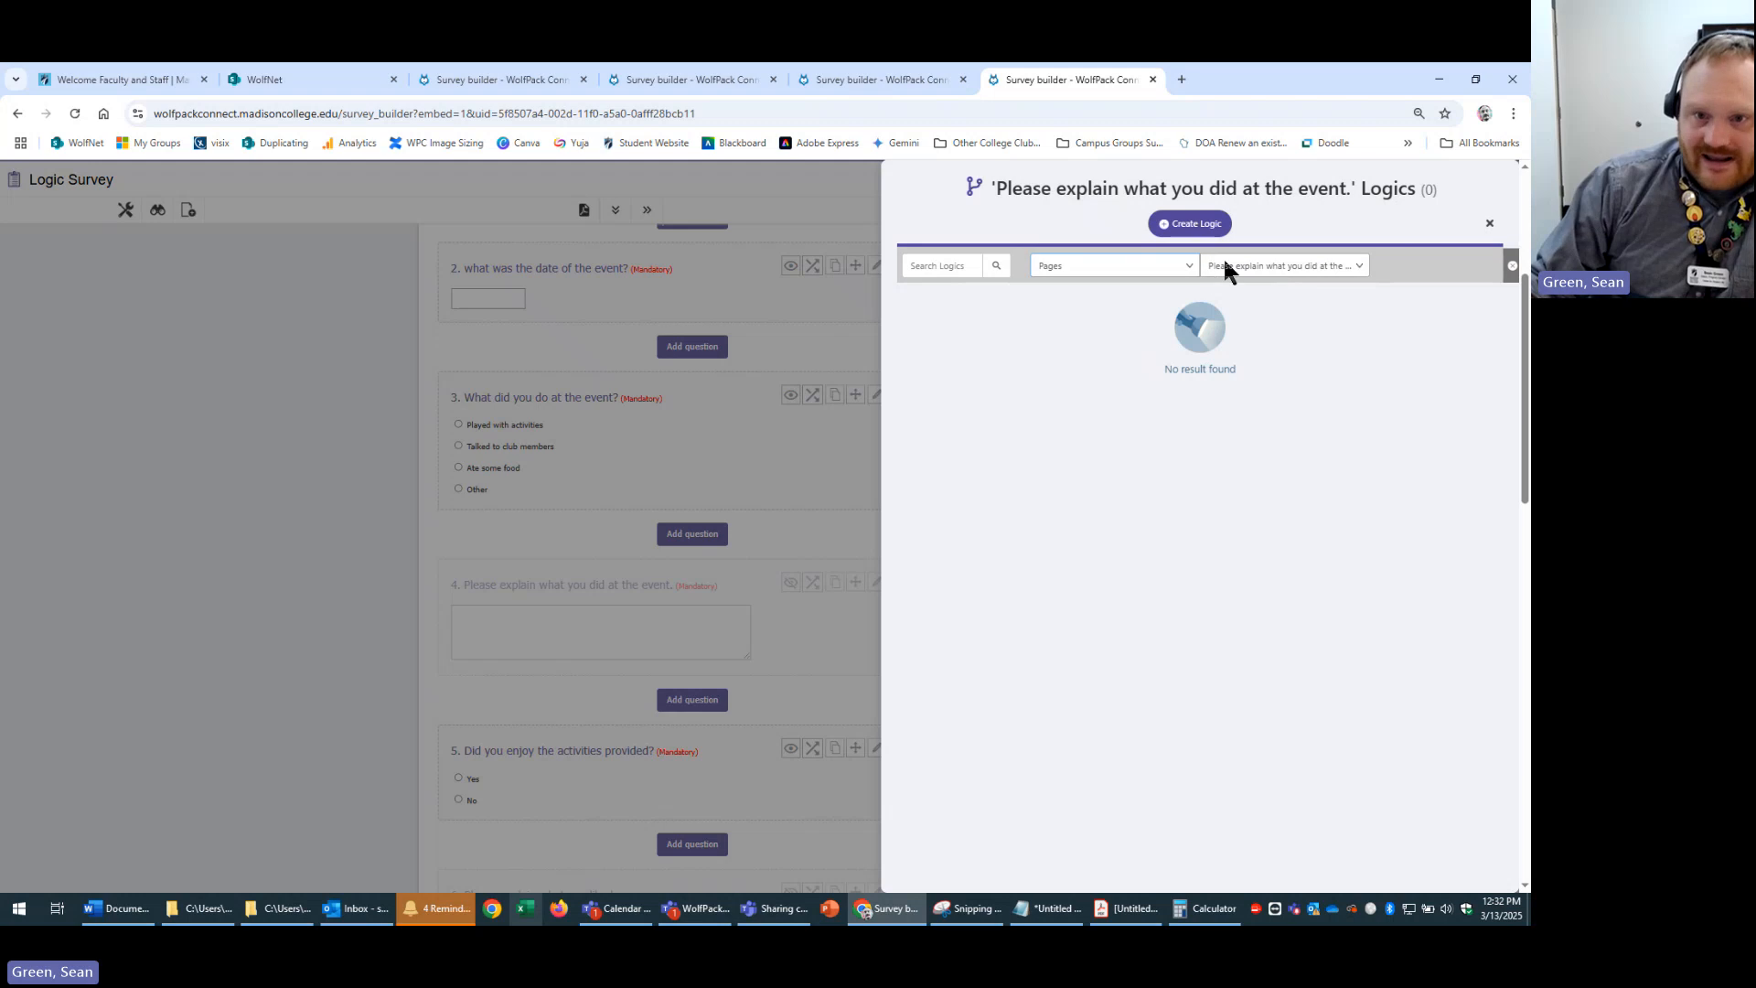
{"action": "left_click", "coordinate": [1254, 264]}
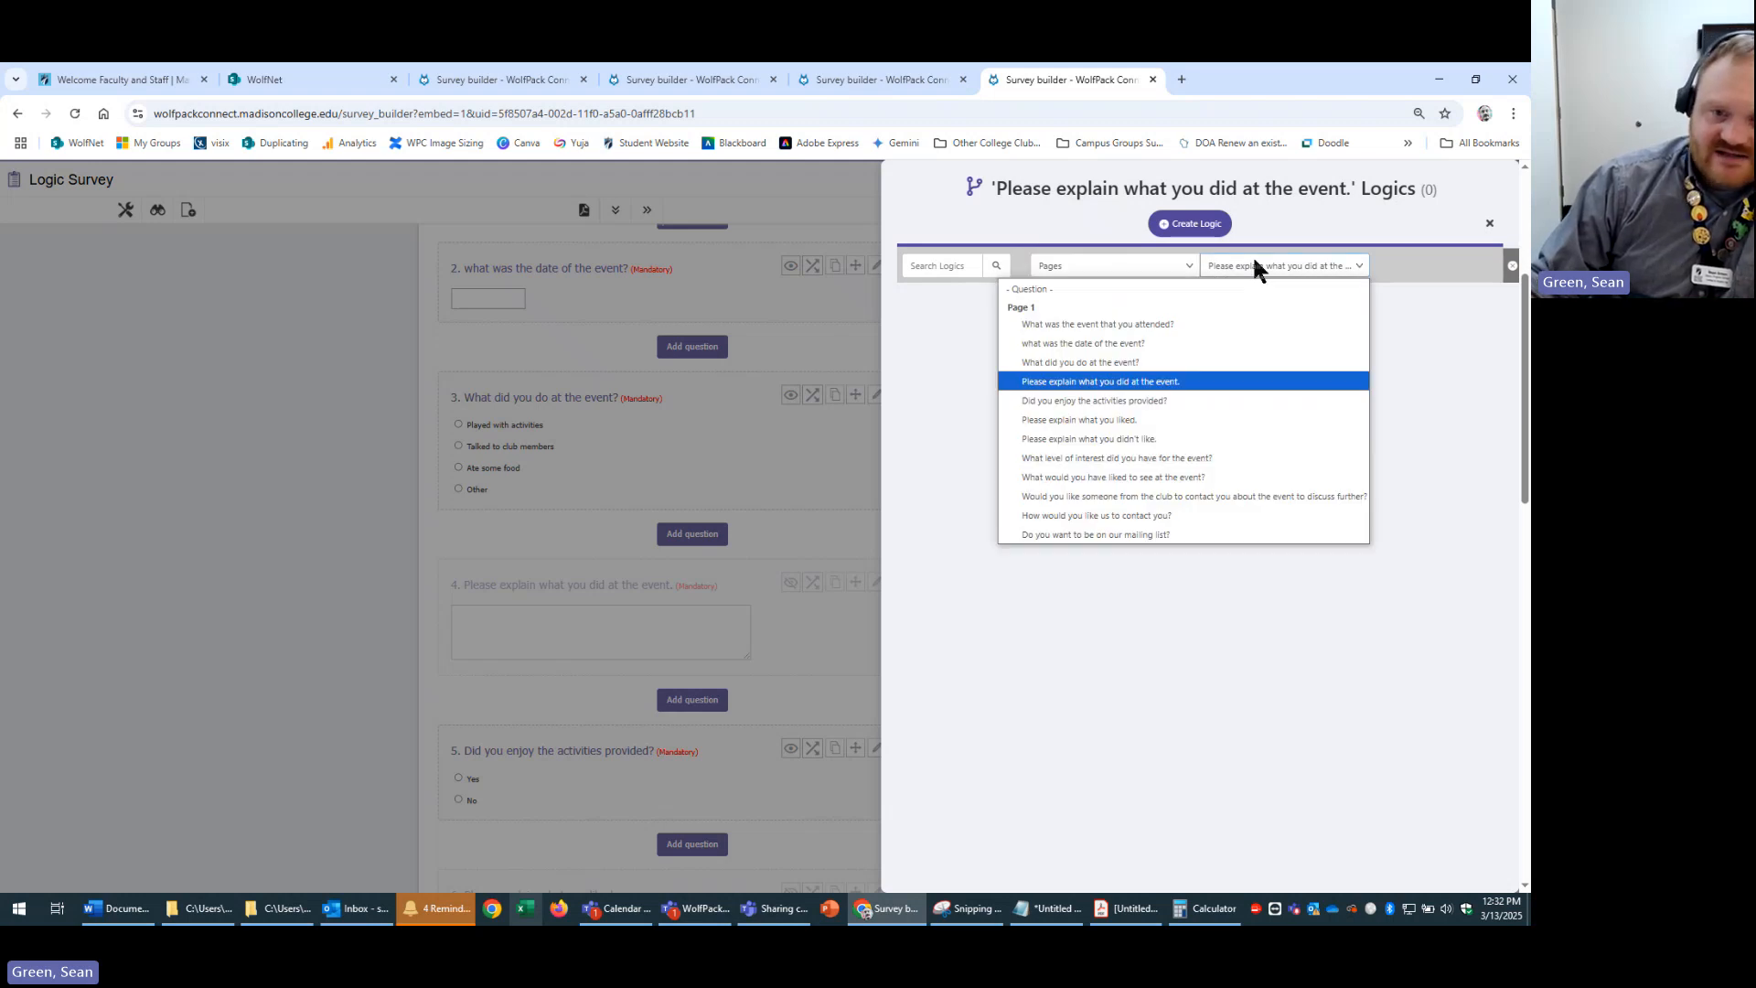
{"action": "left_click", "coordinate": [1254, 264]}
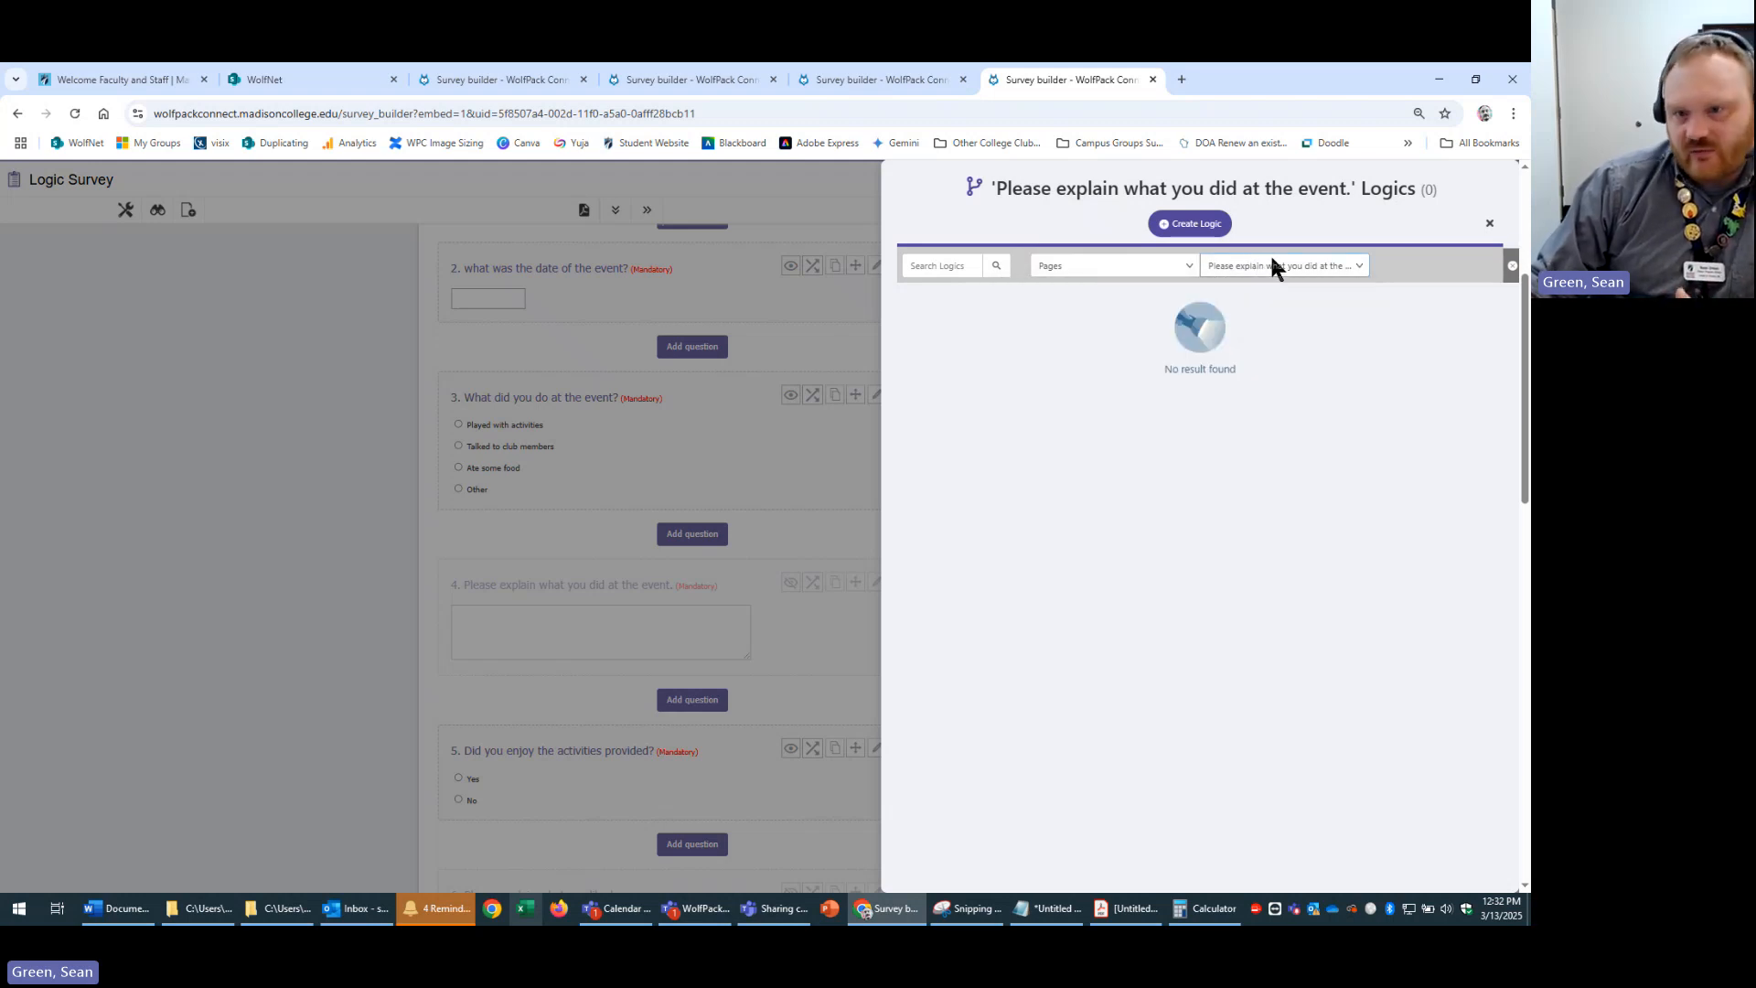
{"action": "left_click", "coordinate": [1194, 270]}
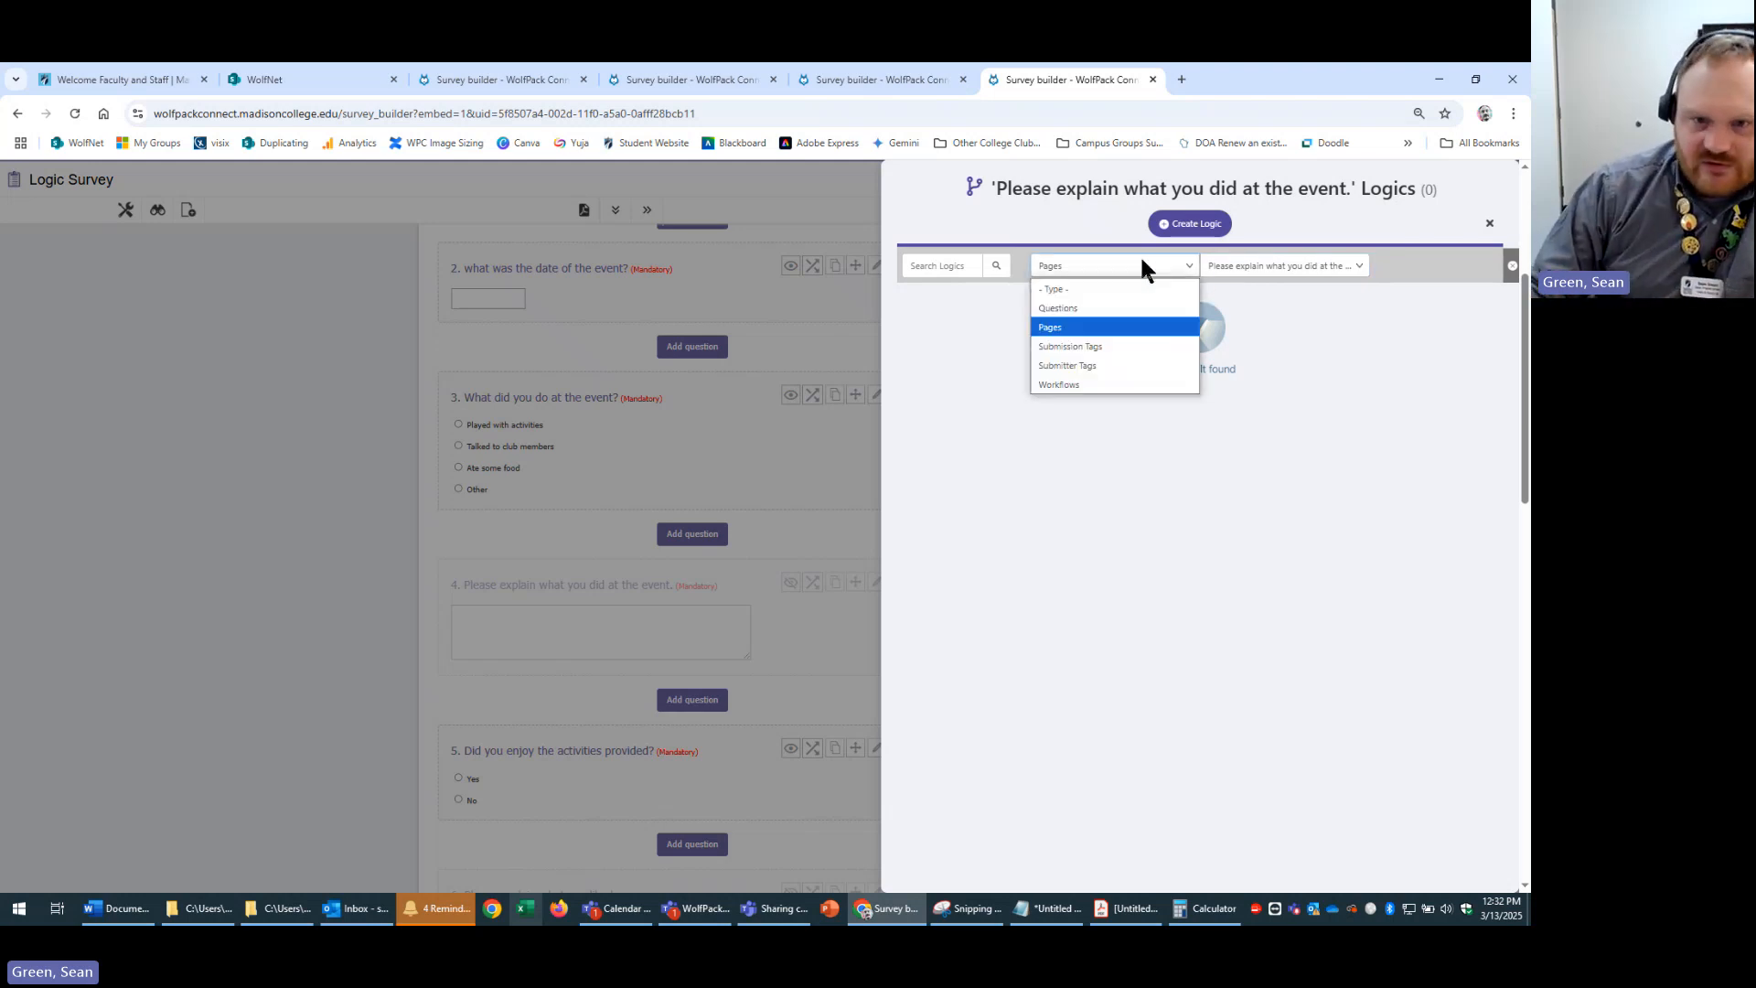
{"action": "left_click", "coordinate": [1155, 338]}
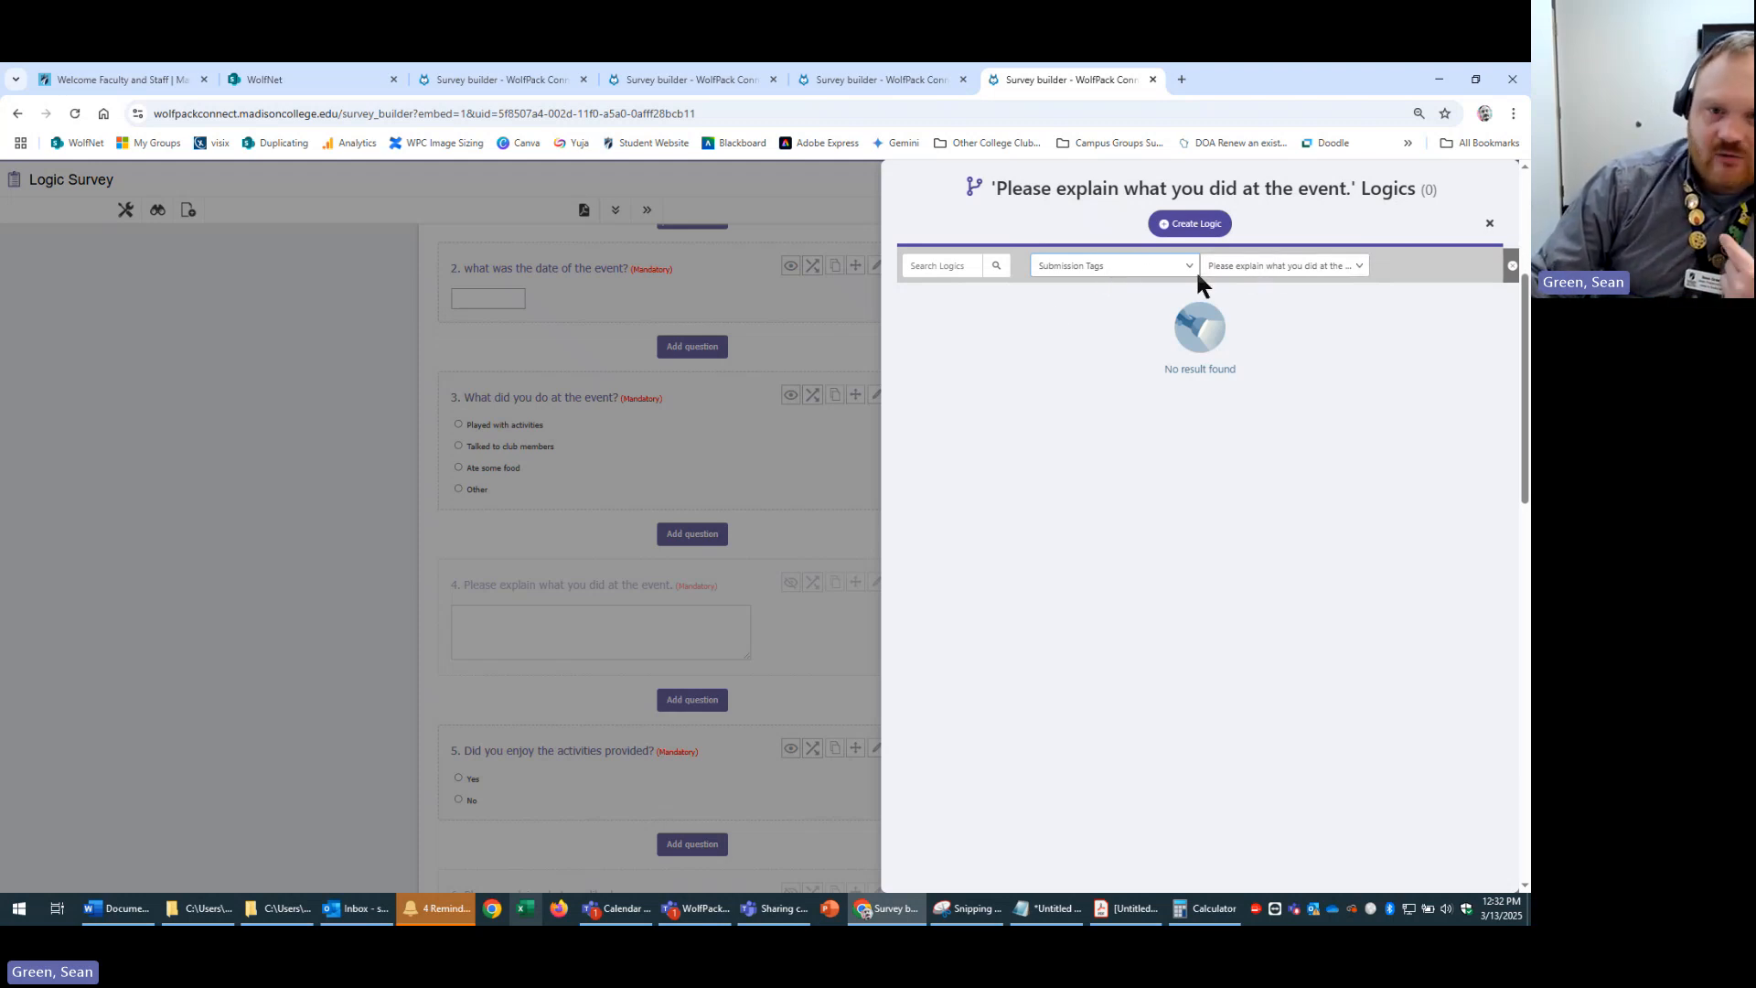
{"action": "left_click", "coordinate": [1226, 265]}
{"action": "left_click", "coordinate": [1110, 265]}
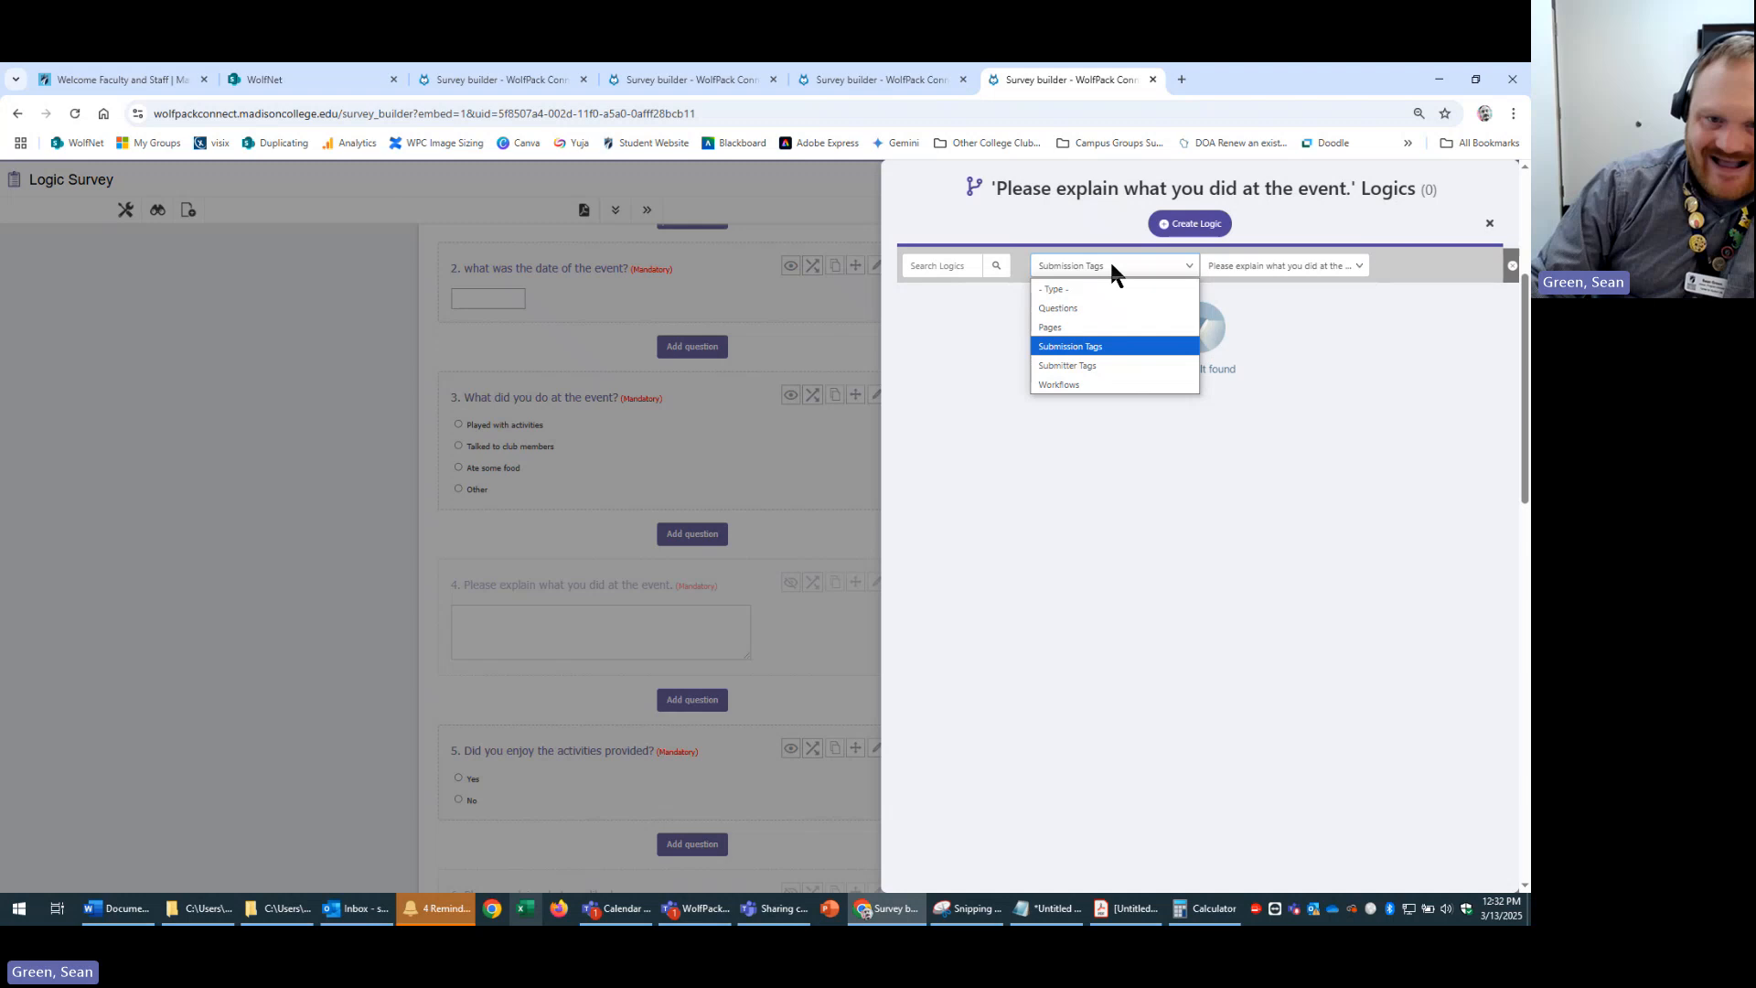
{"action": "left_click", "coordinate": [1154, 367]}
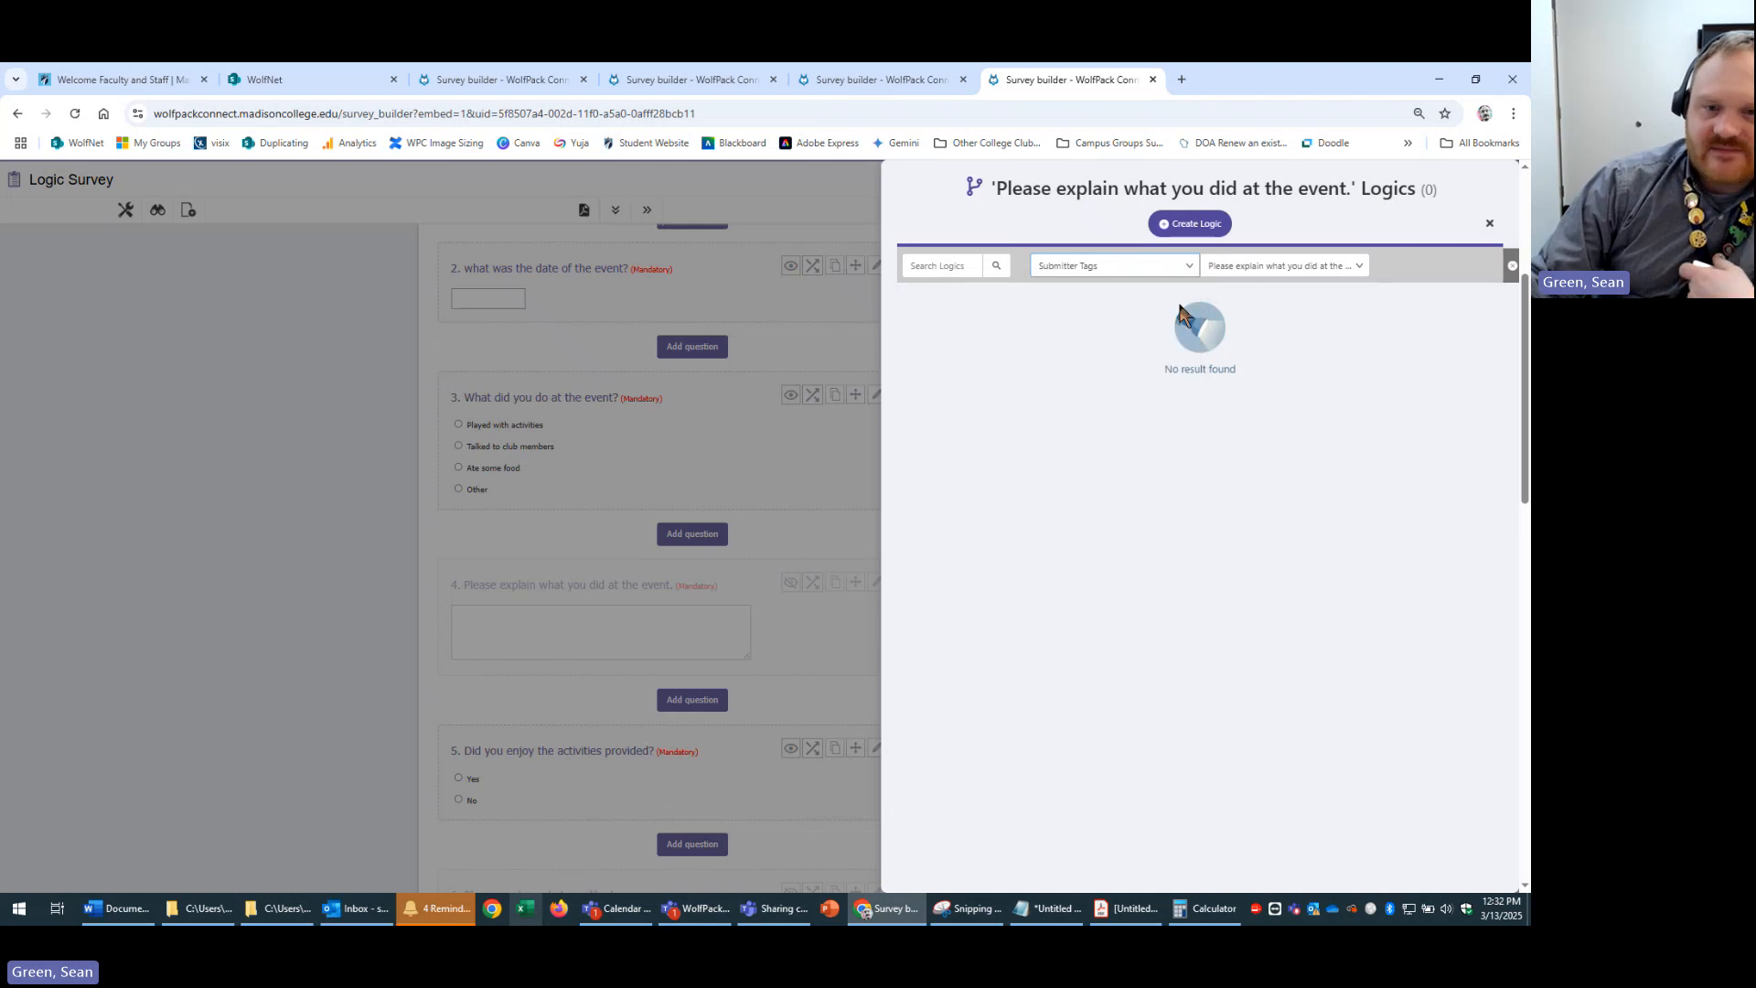
{"action": "left_click", "coordinate": [1150, 269]}
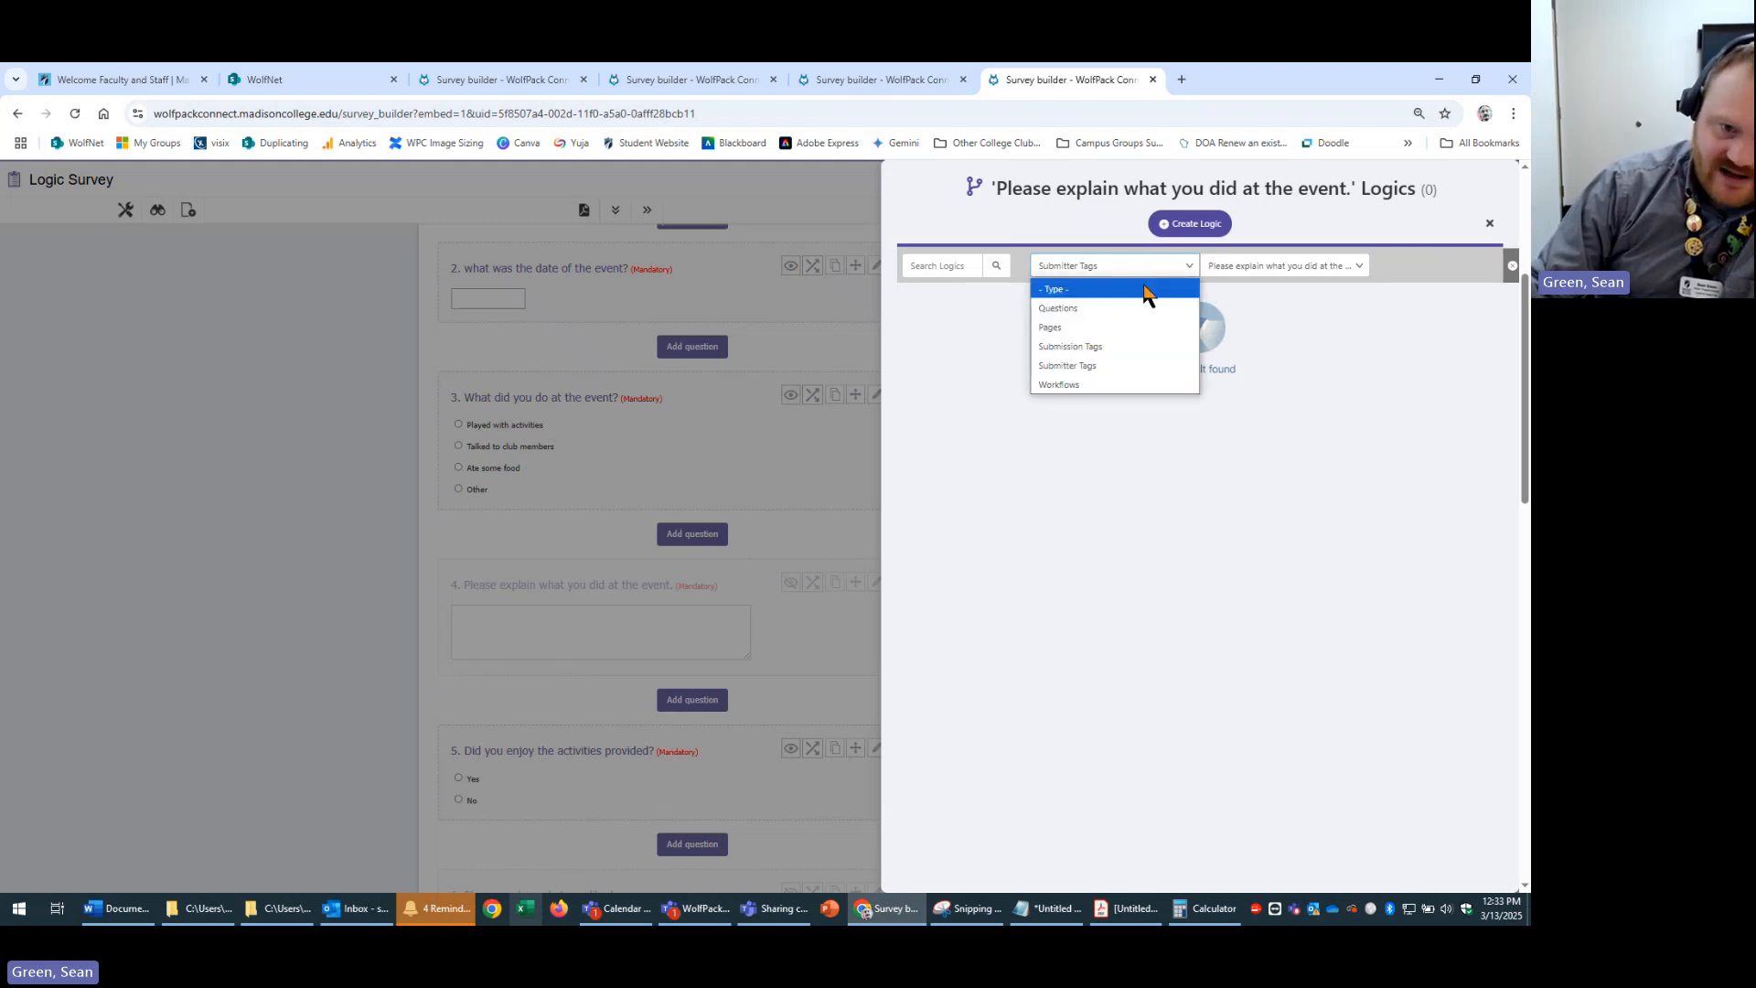
{"action": "left_click", "coordinate": [1080, 385]}
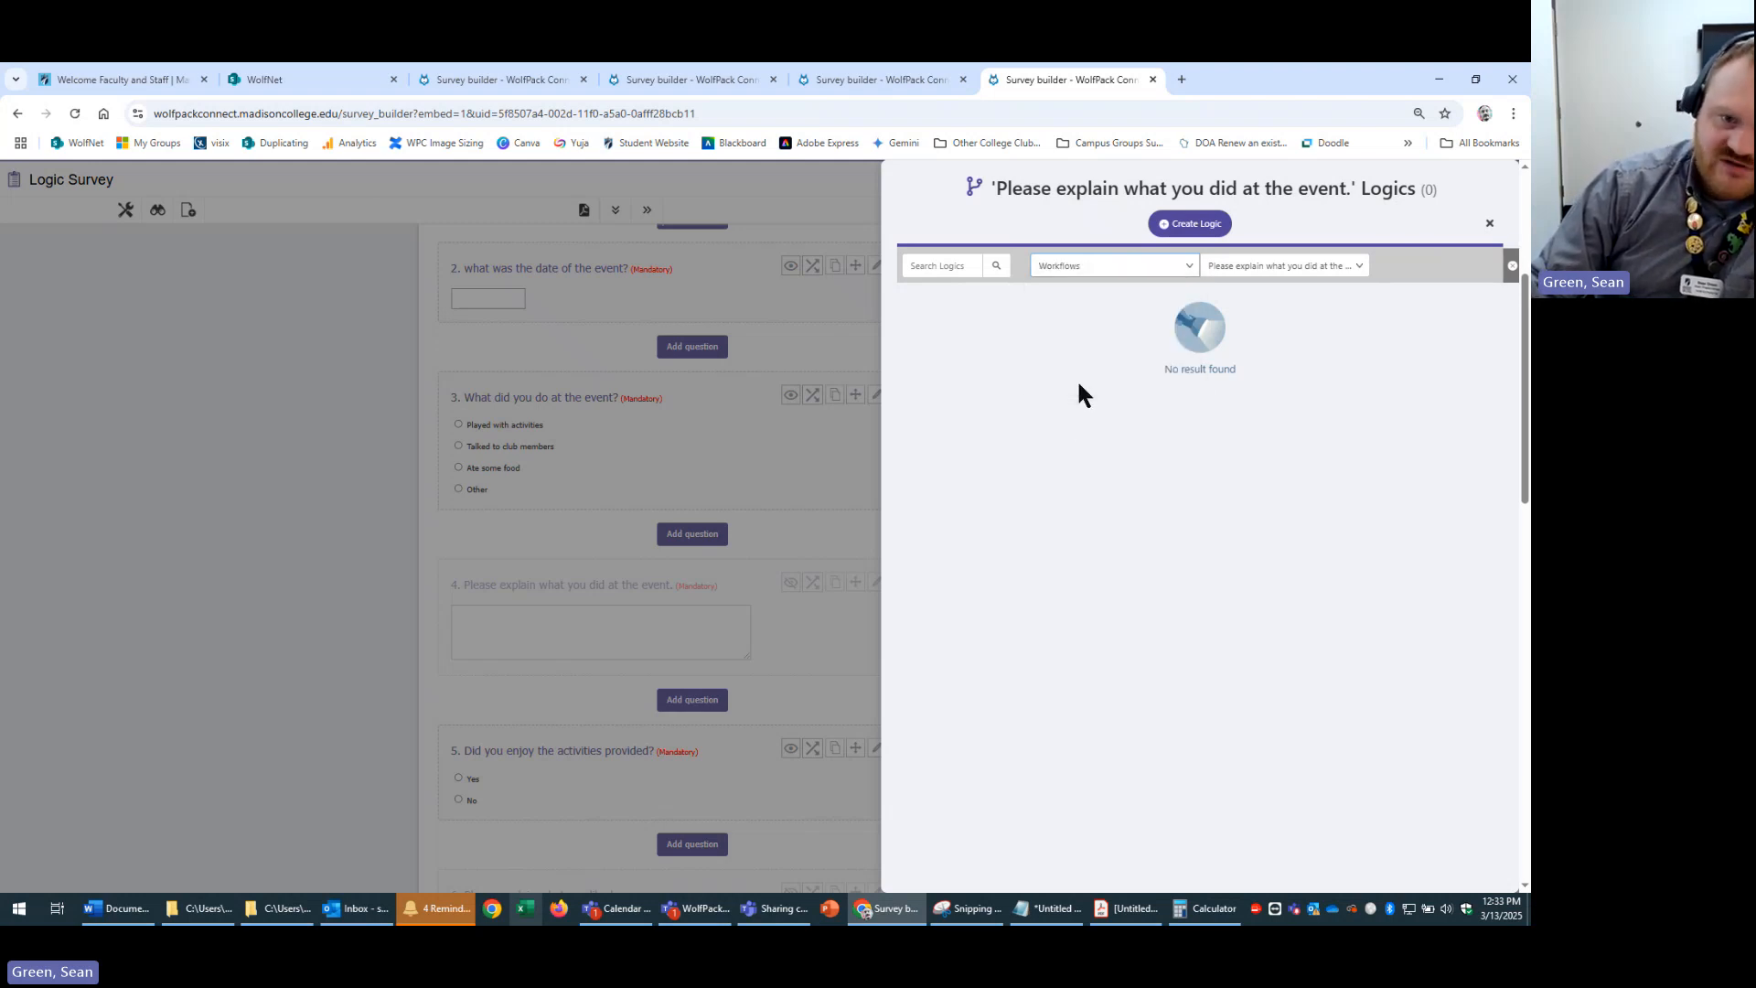
{"action": "left_click", "coordinate": [1166, 267]}
{"action": "left_click", "coordinate": [1129, 309]}
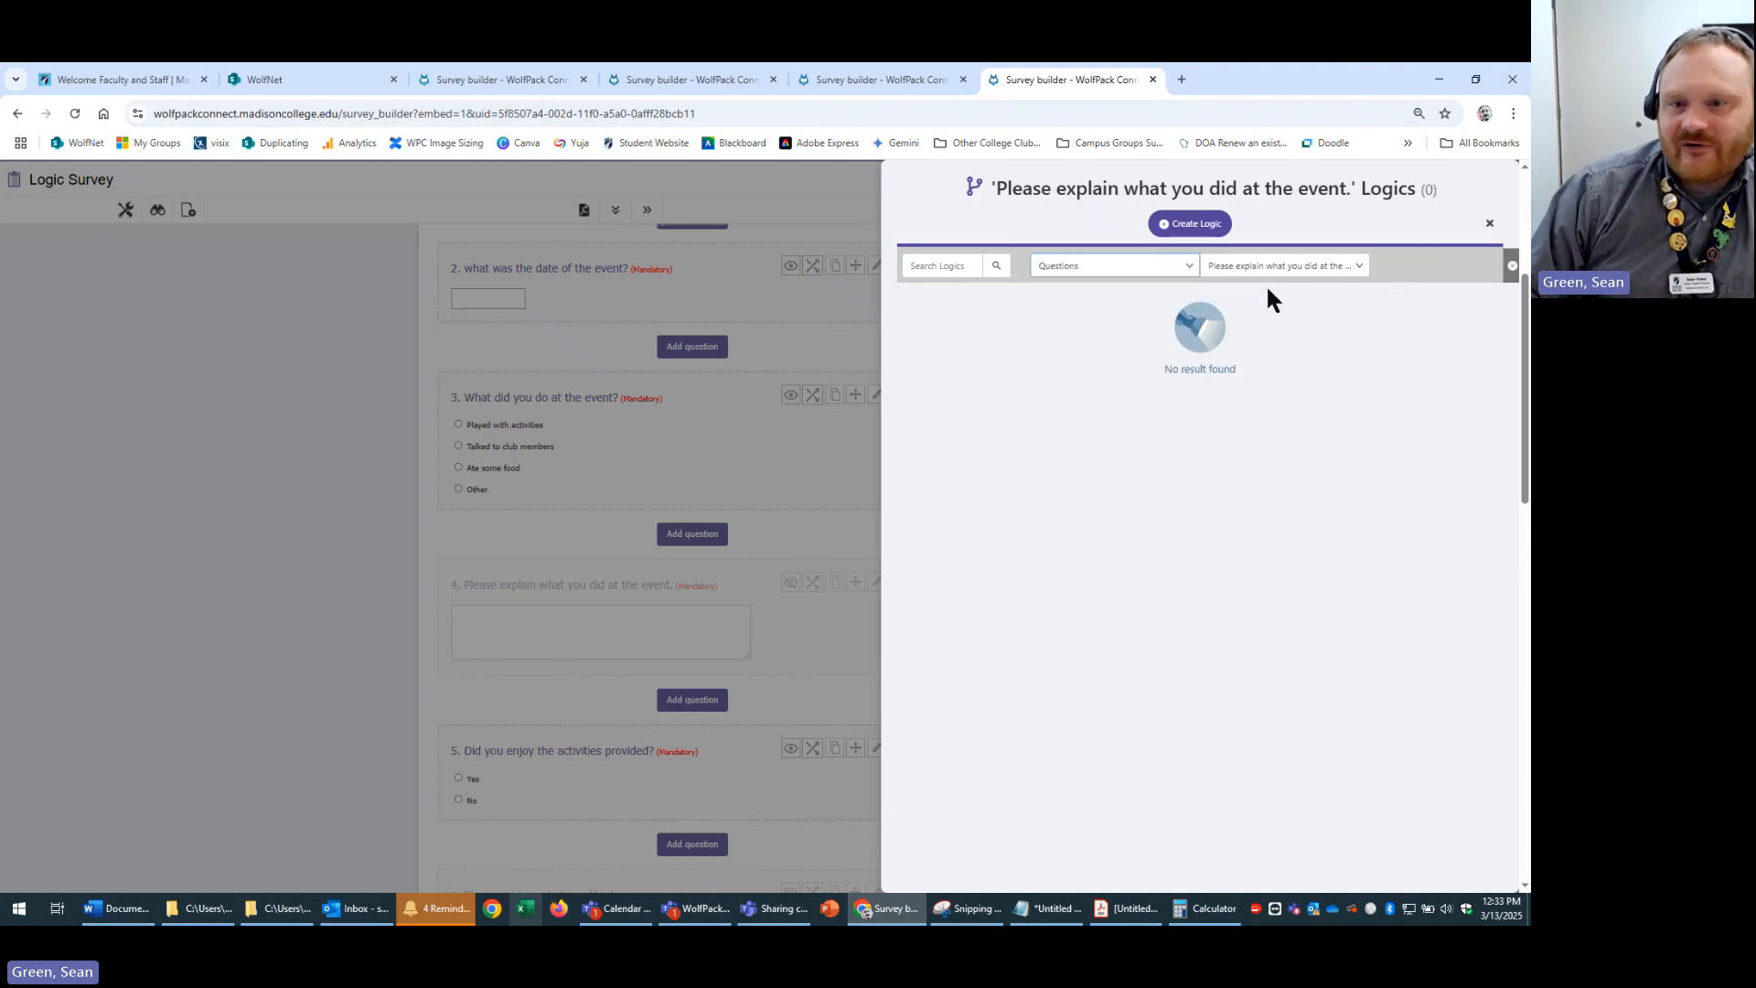
- Create a Question-type logic with the condition that "Did you enjoy the activities provided?" is Yes, following the Word outline
{"action": "left_click", "coordinate": [1184, 223]}
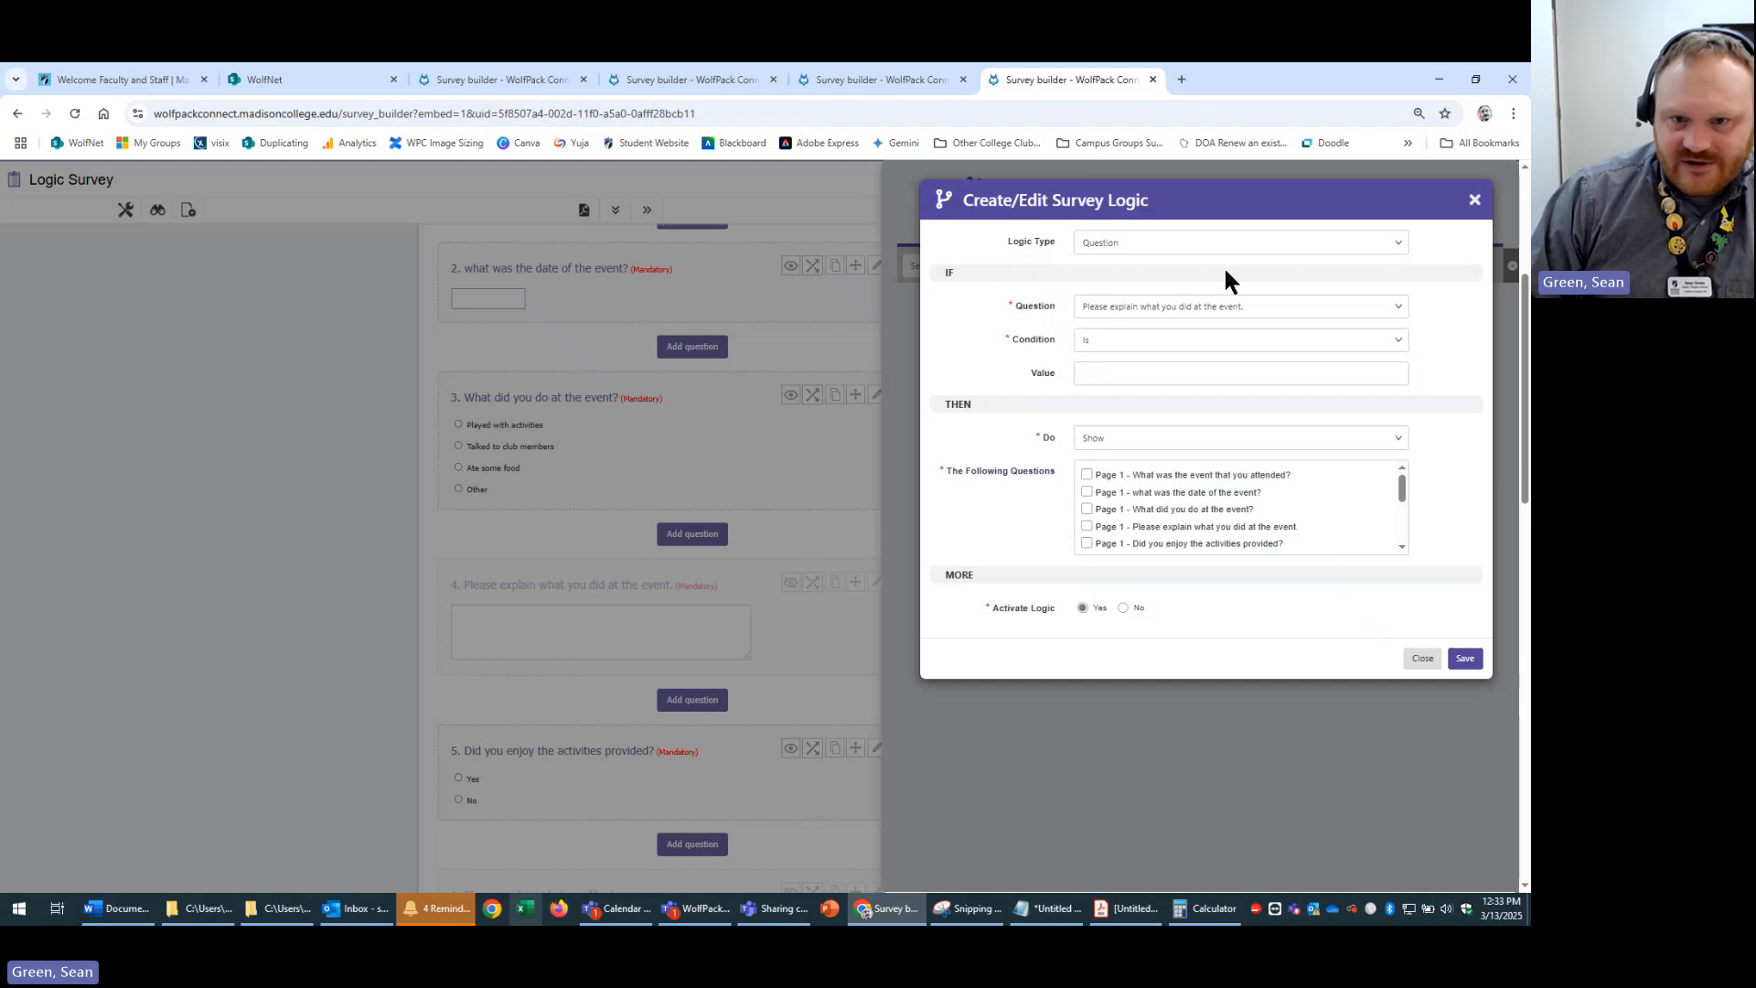
{"action": "left_click", "coordinate": [1077, 242]}
{"action": "left_click", "coordinate": [1007, 245]}
{"action": "left_click", "coordinate": [1125, 241]}
{"action": "left_click", "coordinate": [1120, 244]}
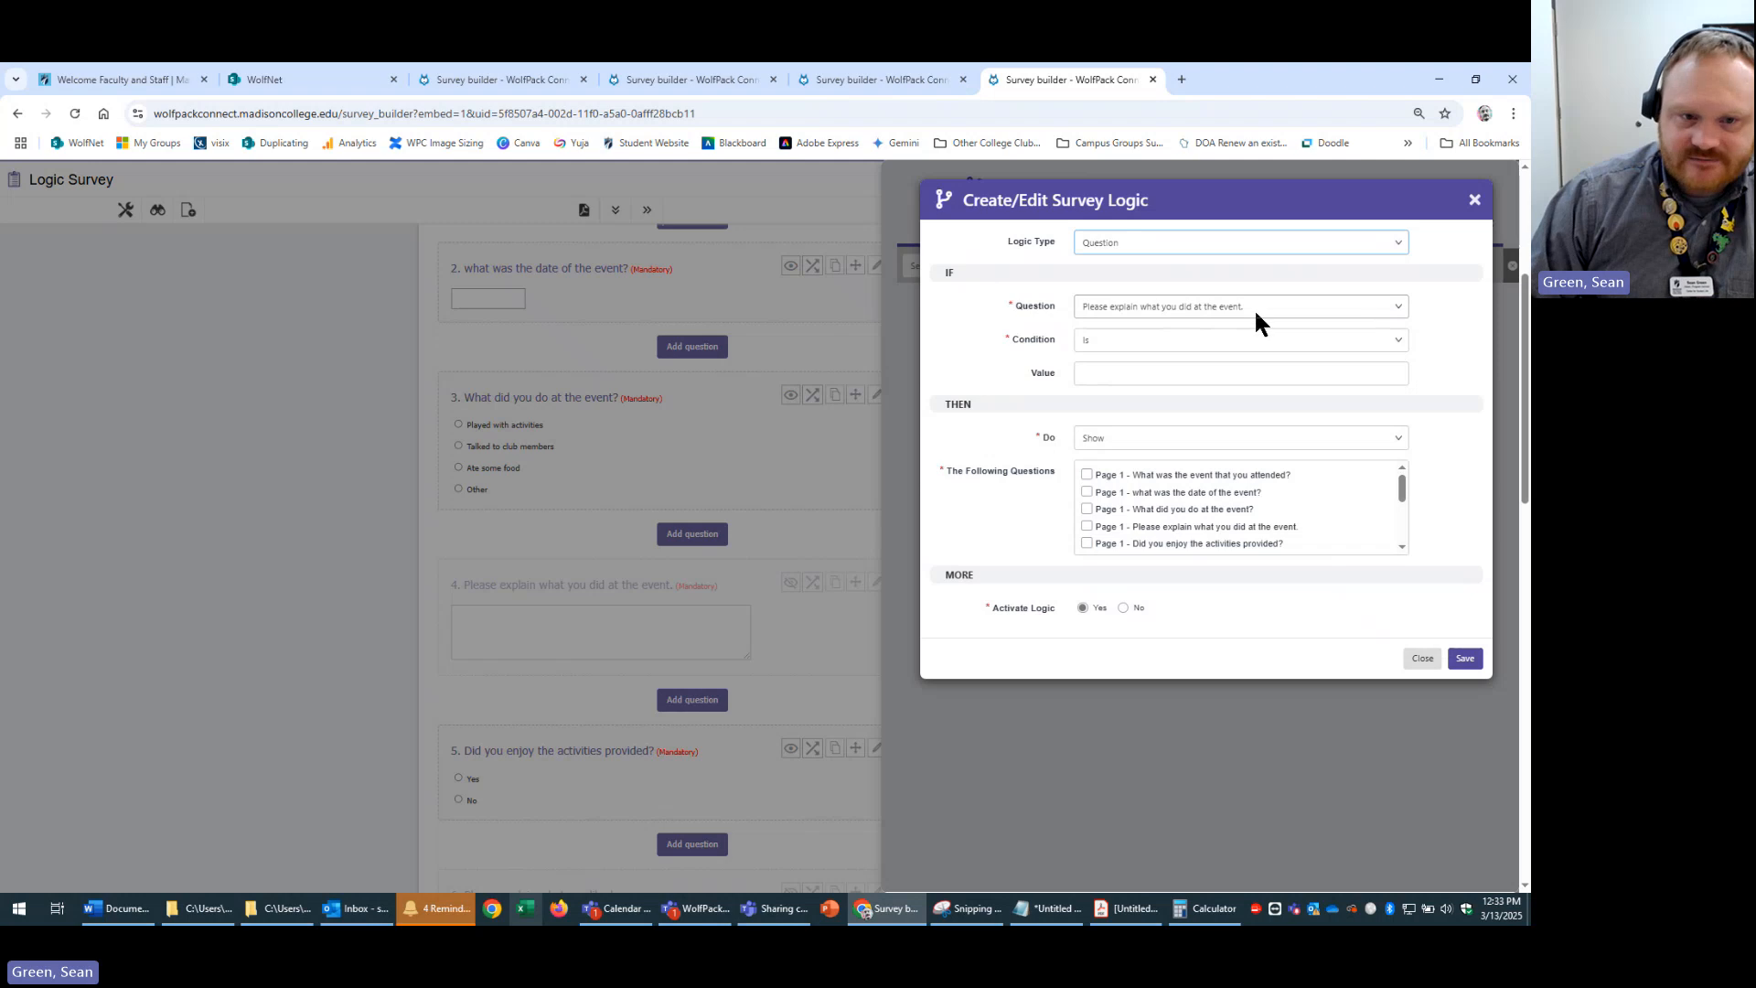
{"action": "left_click", "coordinate": [125, 910]}
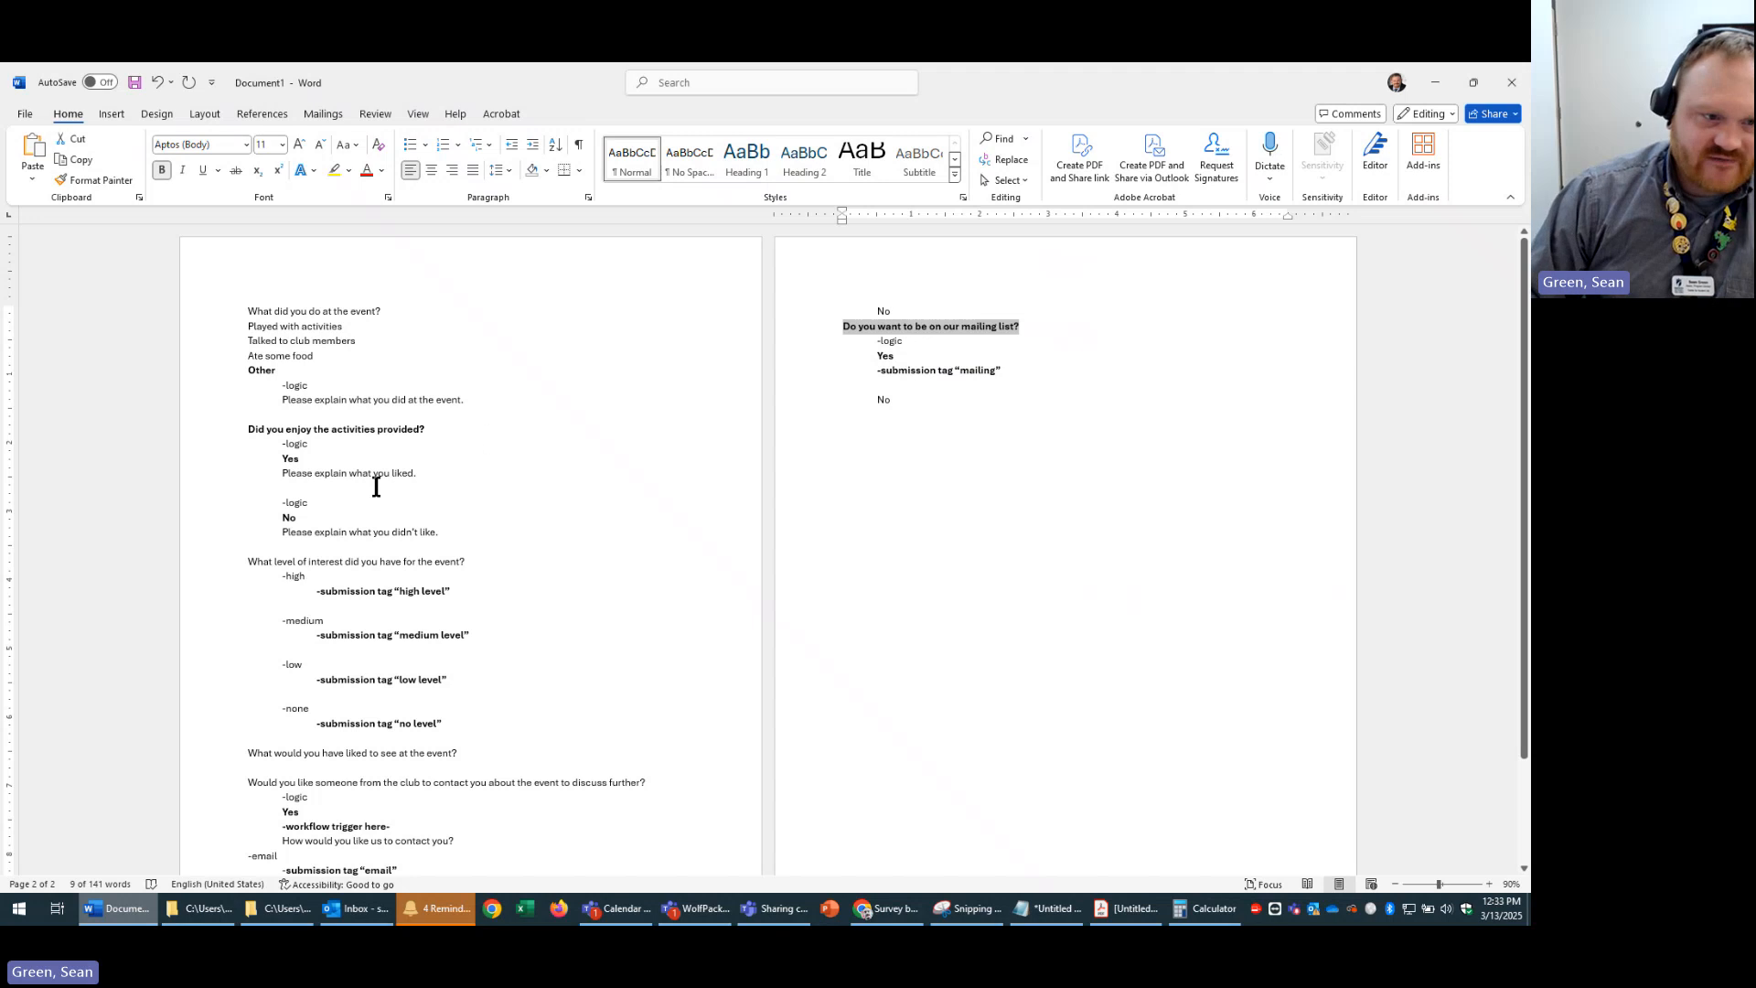
{"action": "left_click", "coordinate": [114, 908]}
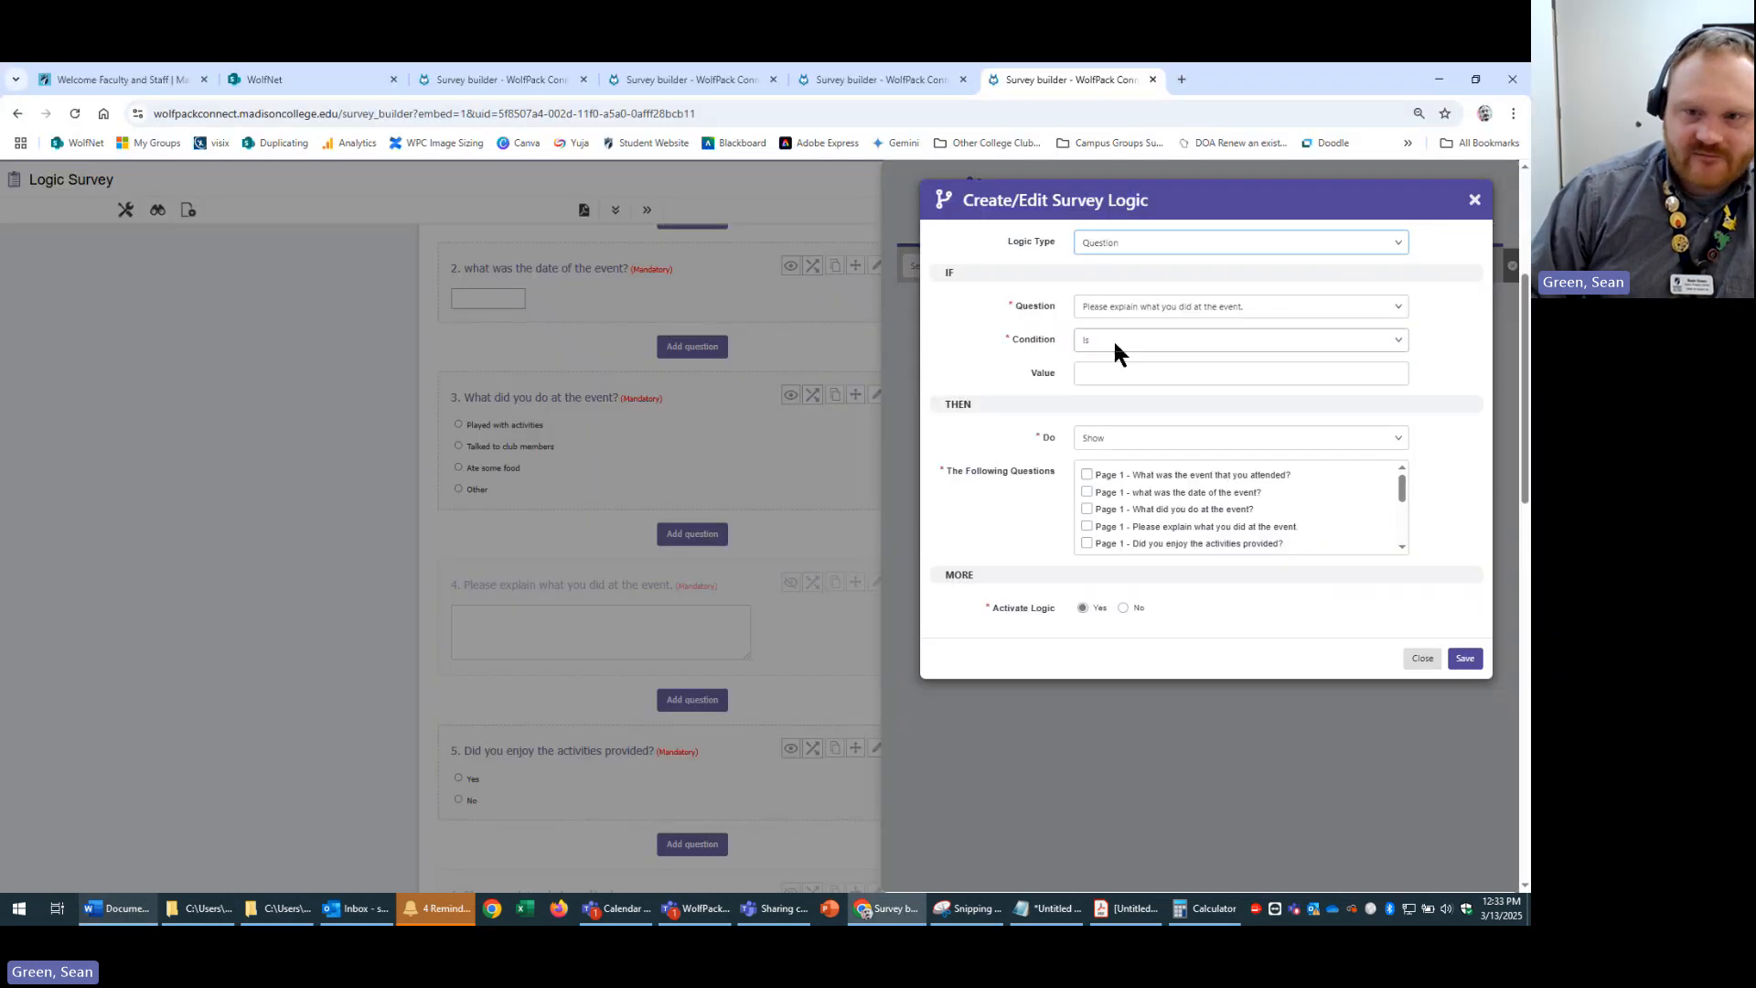
{"action": "left_click", "coordinate": [1295, 306]}
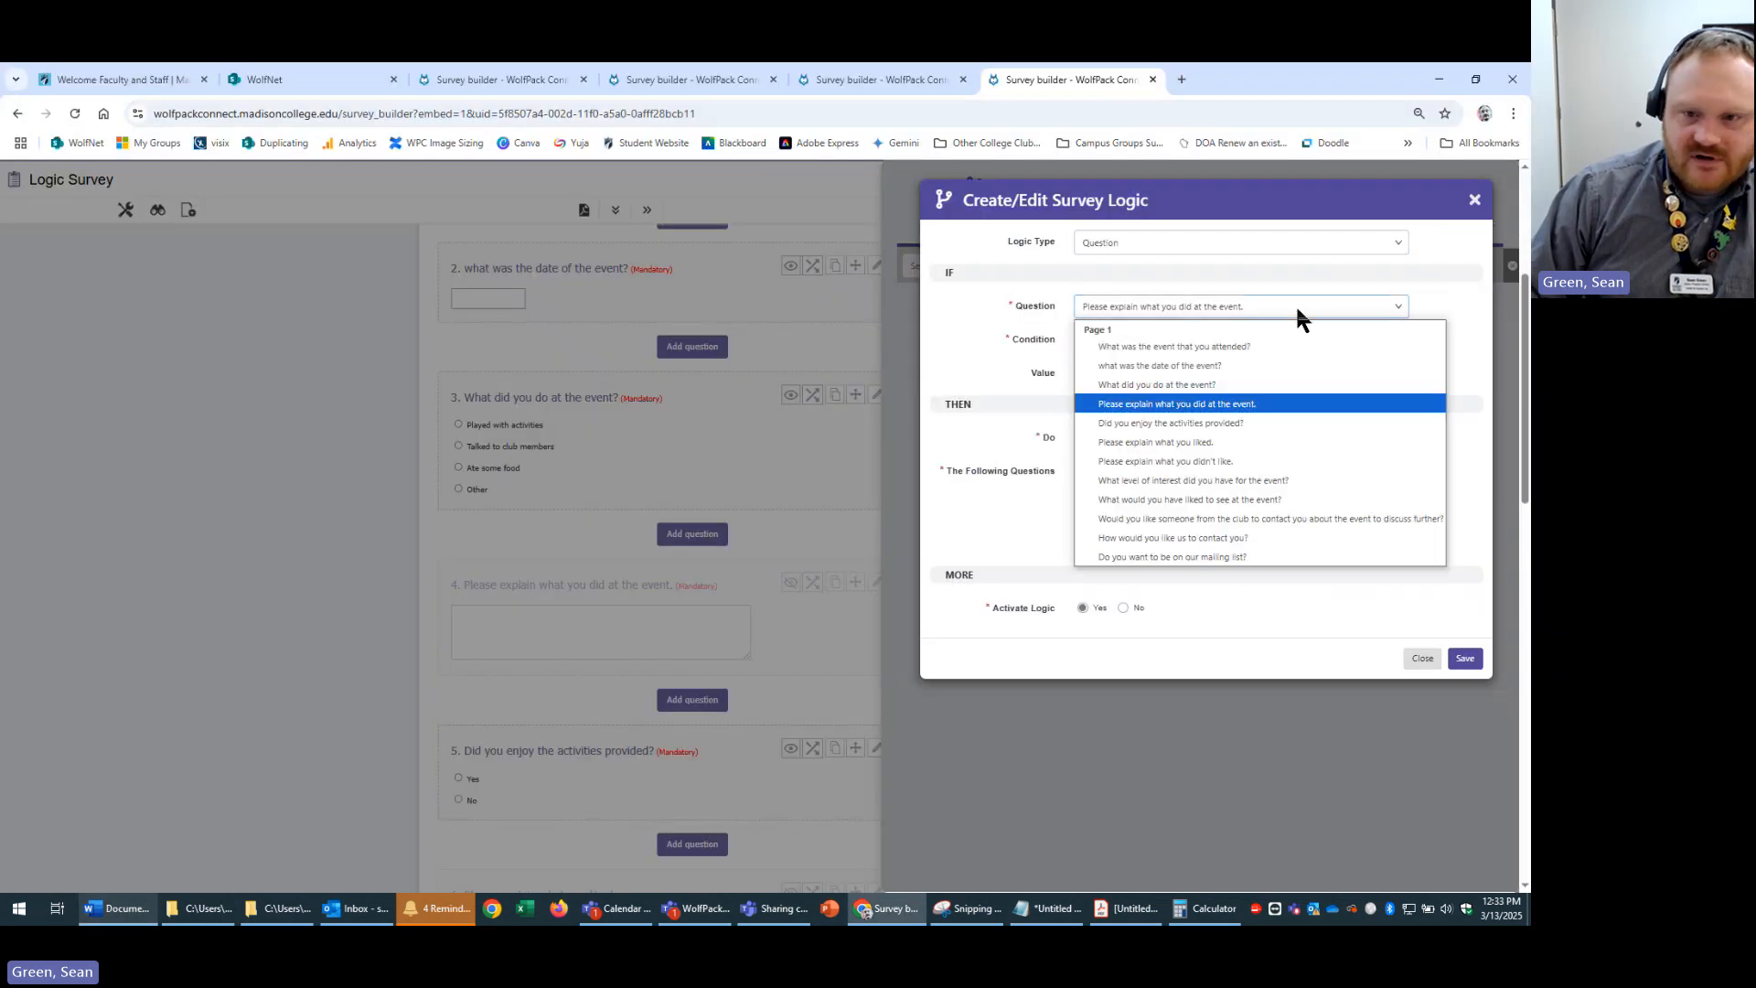
{"action": "left_click", "coordinate": [1227, 423]}
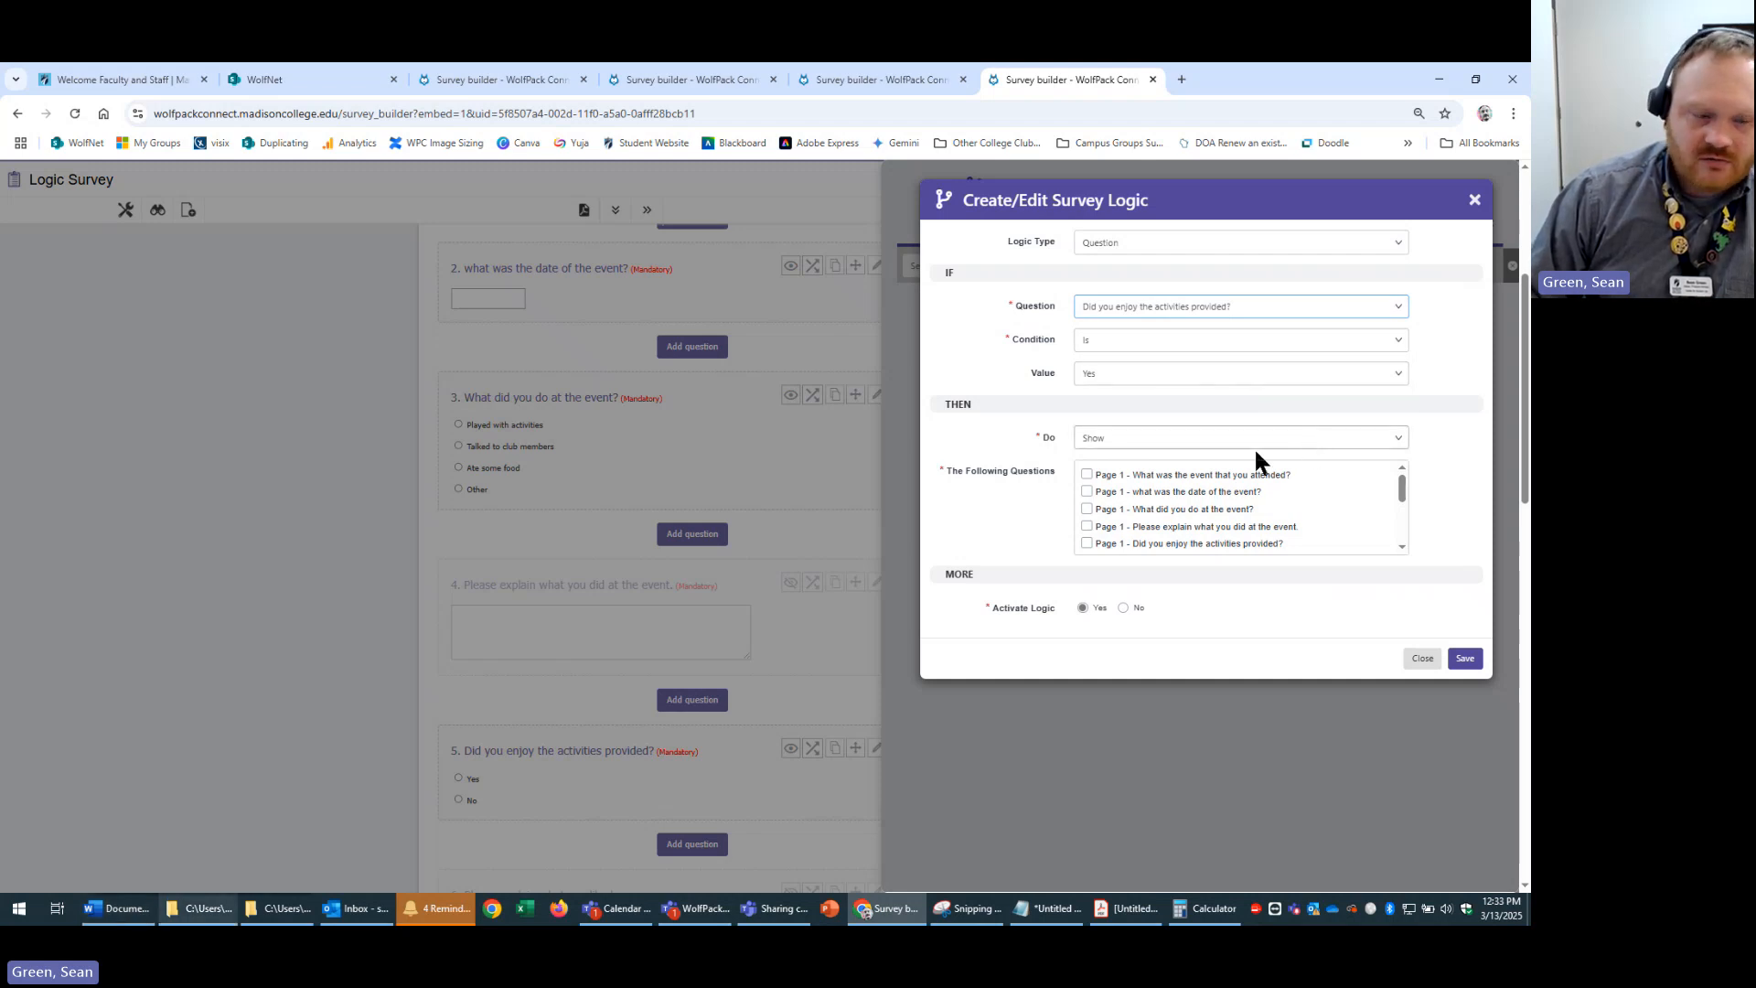
- Check the Word outline, set the logic to show "Please explain what you liked." and save it as active
{"action": "left_click", "coordinate": [116, 915]}
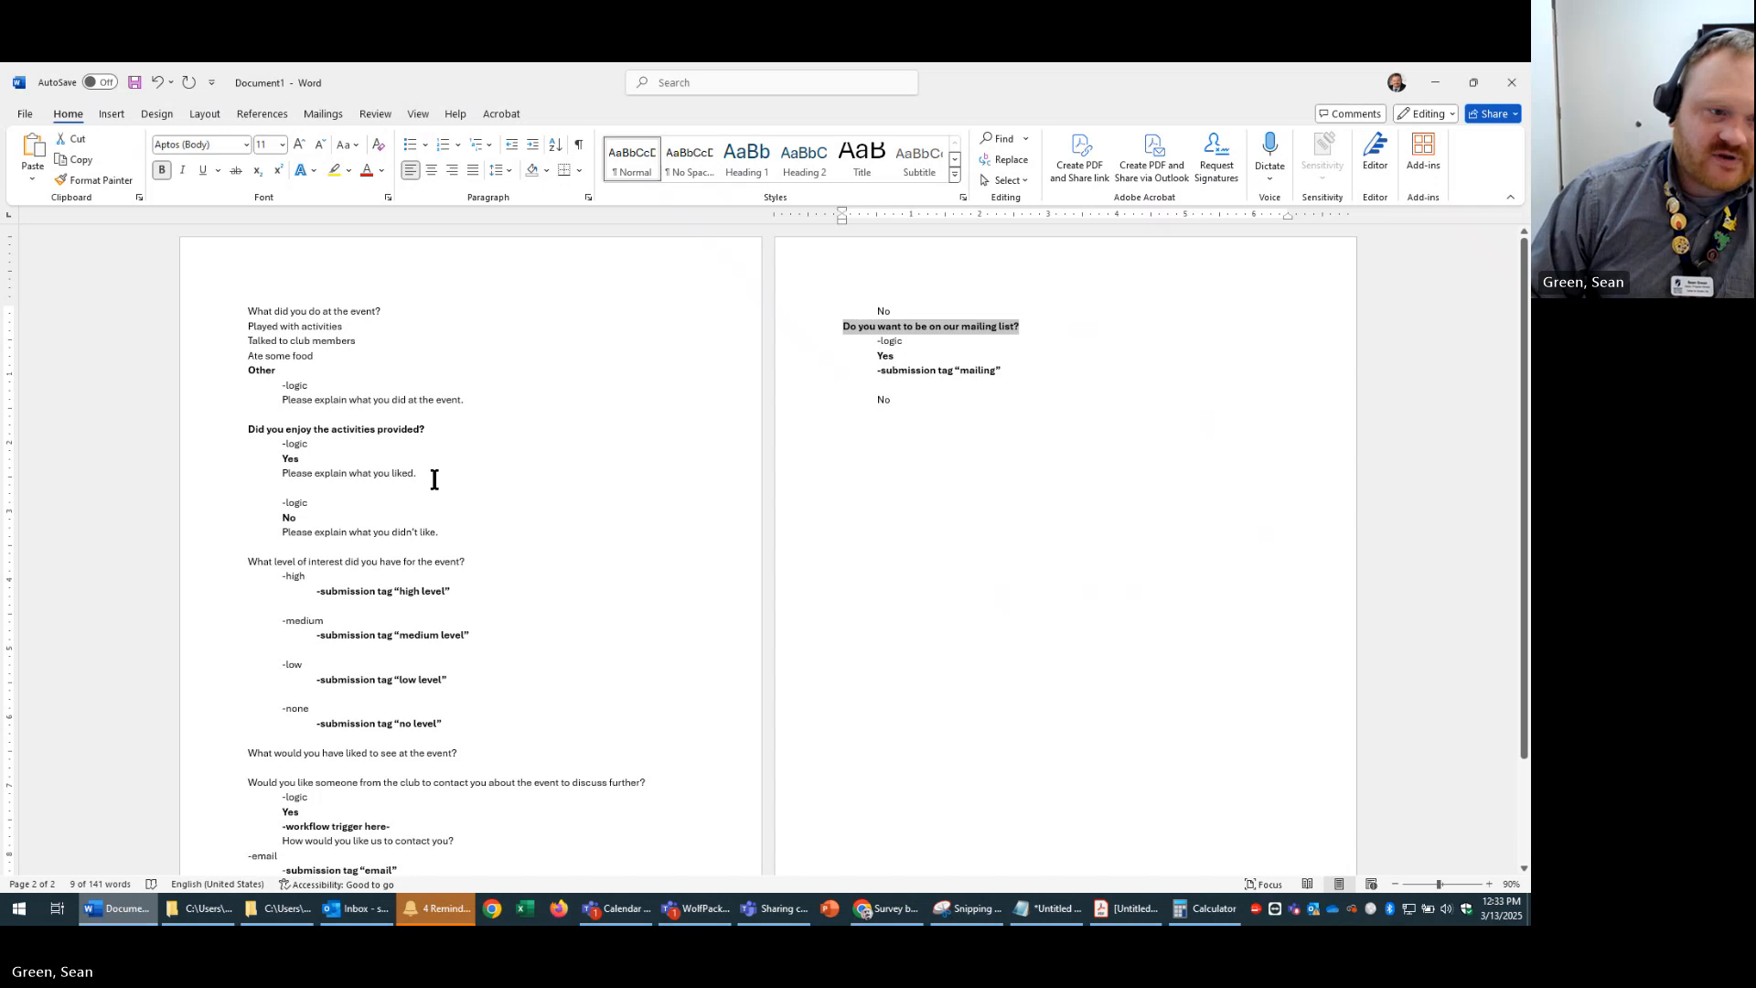
{"action": "left_click", "coordinate": [123, 908]}
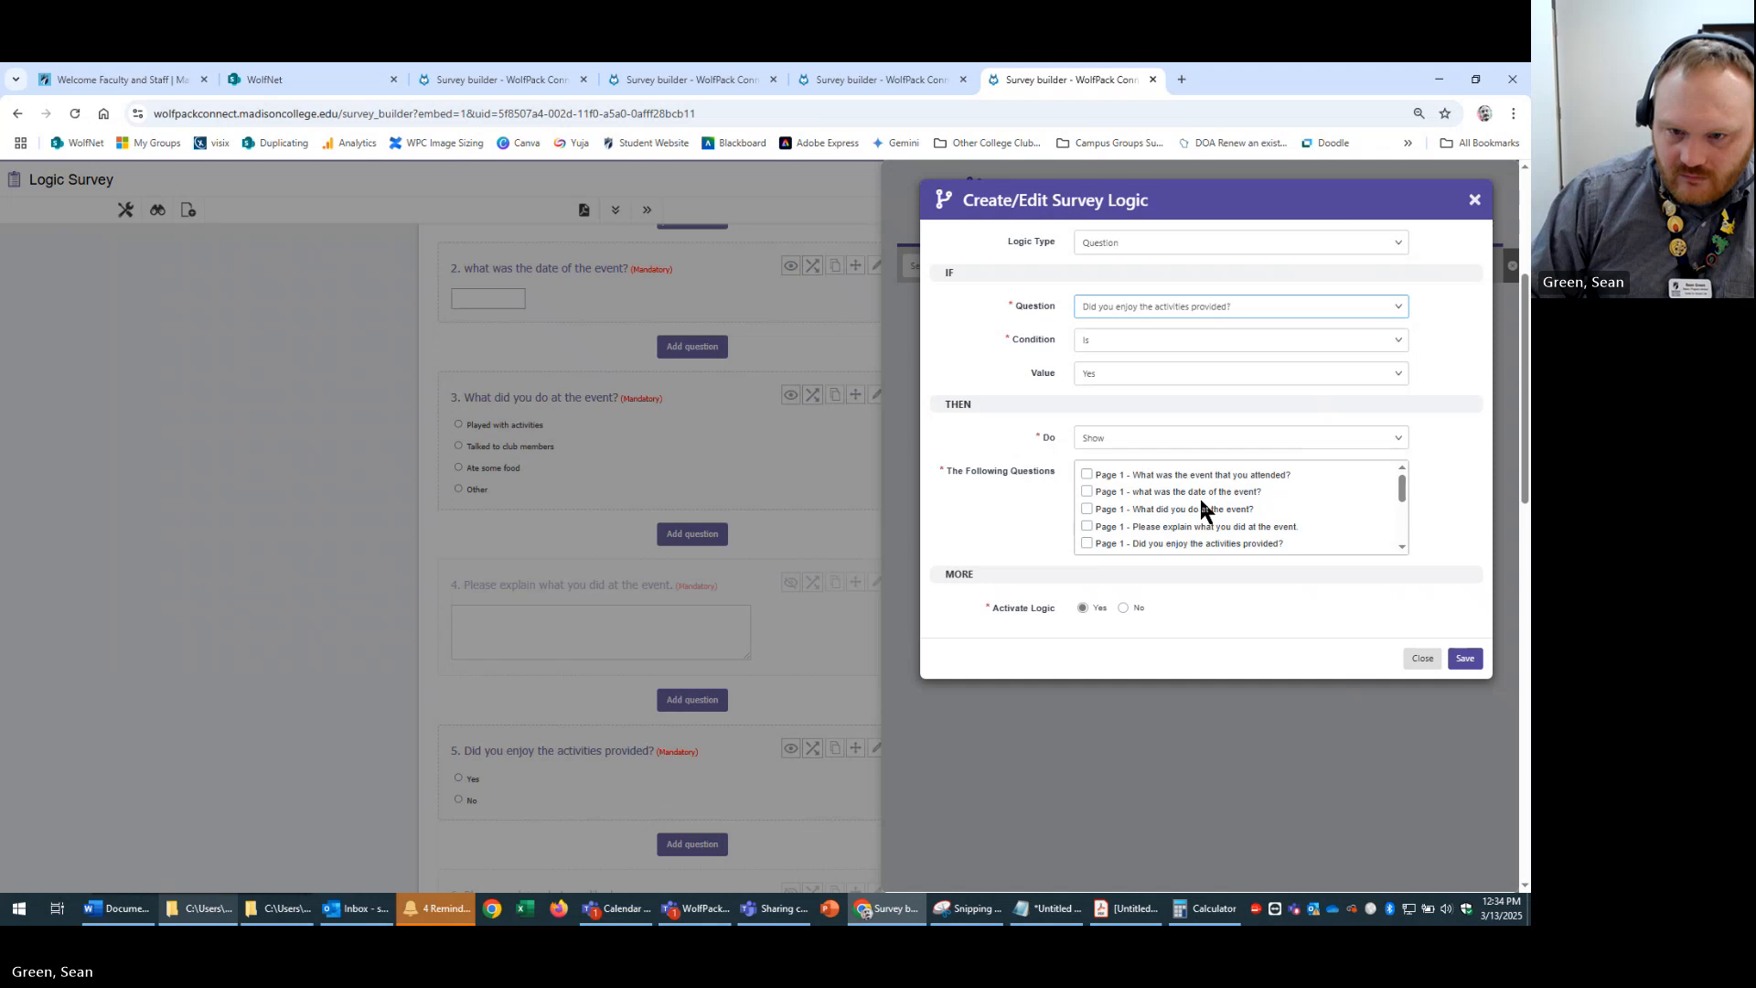
{"action": "scroll", "coordinate": [1402, 489], "scroll_direction": "down", "scroll_amount": 1}
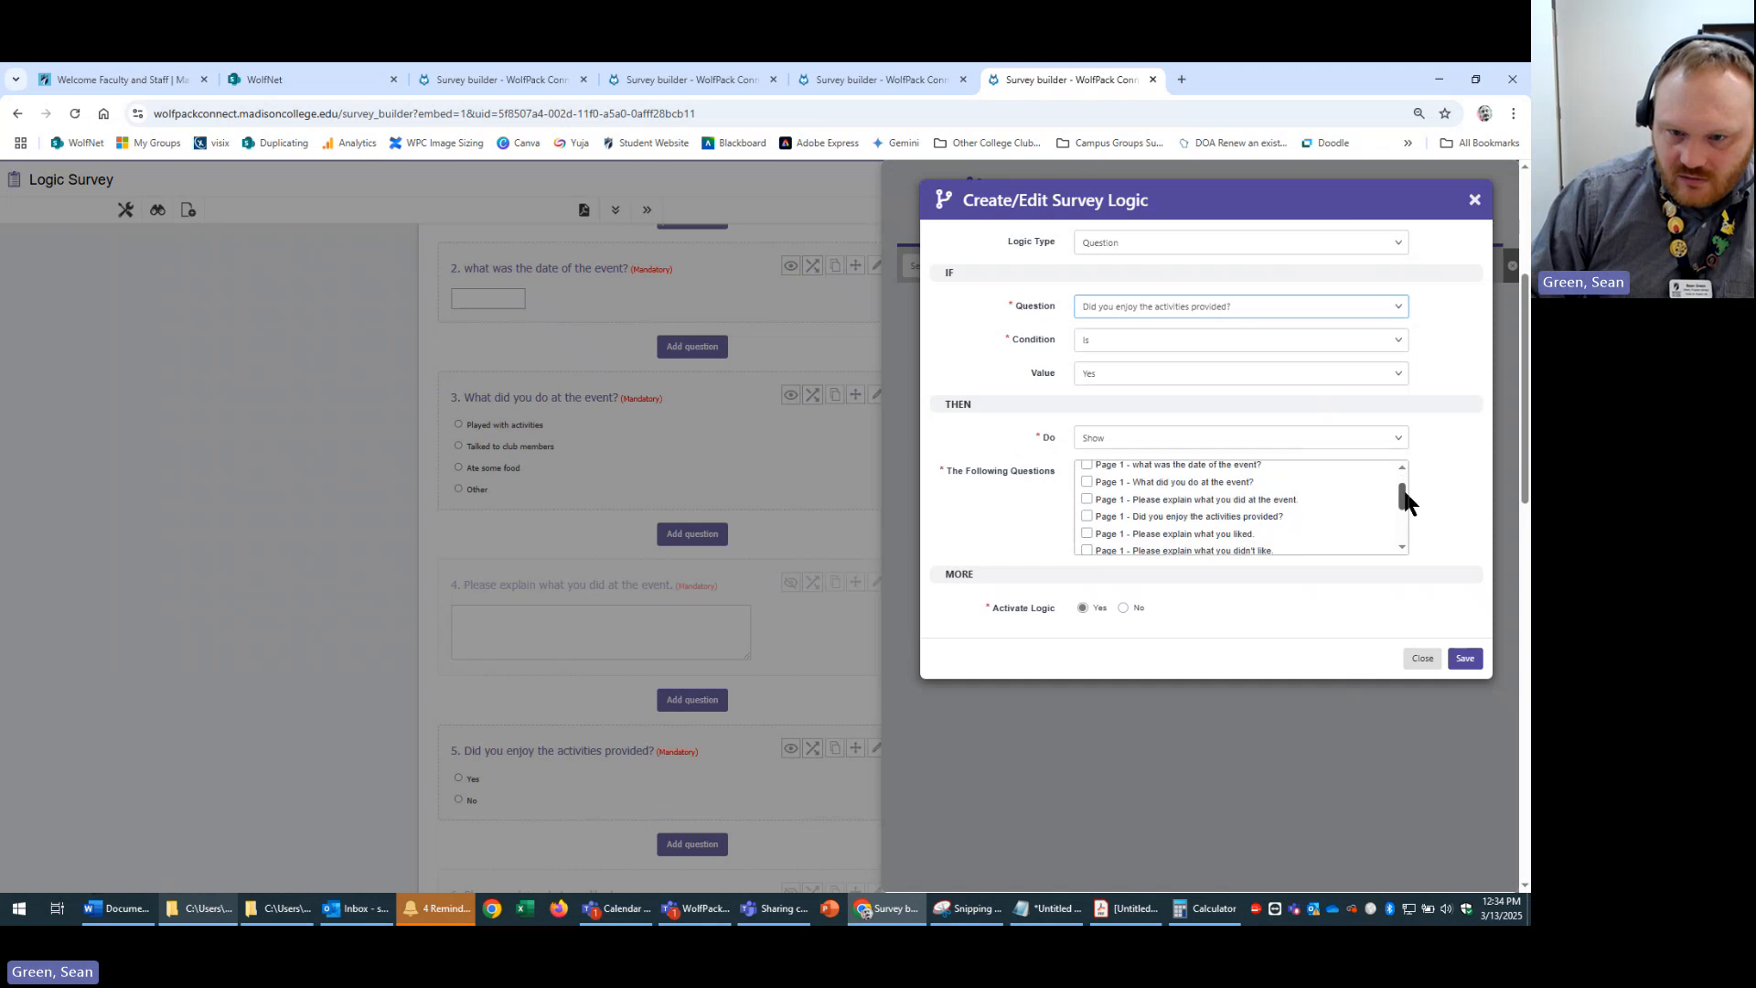
{"action": "scroll", "coordinate": [1372, 498], "scroll_direction": "down", "scroll_amount": 1}
{"action": "left_click", "coordinate": [1087, 529]}
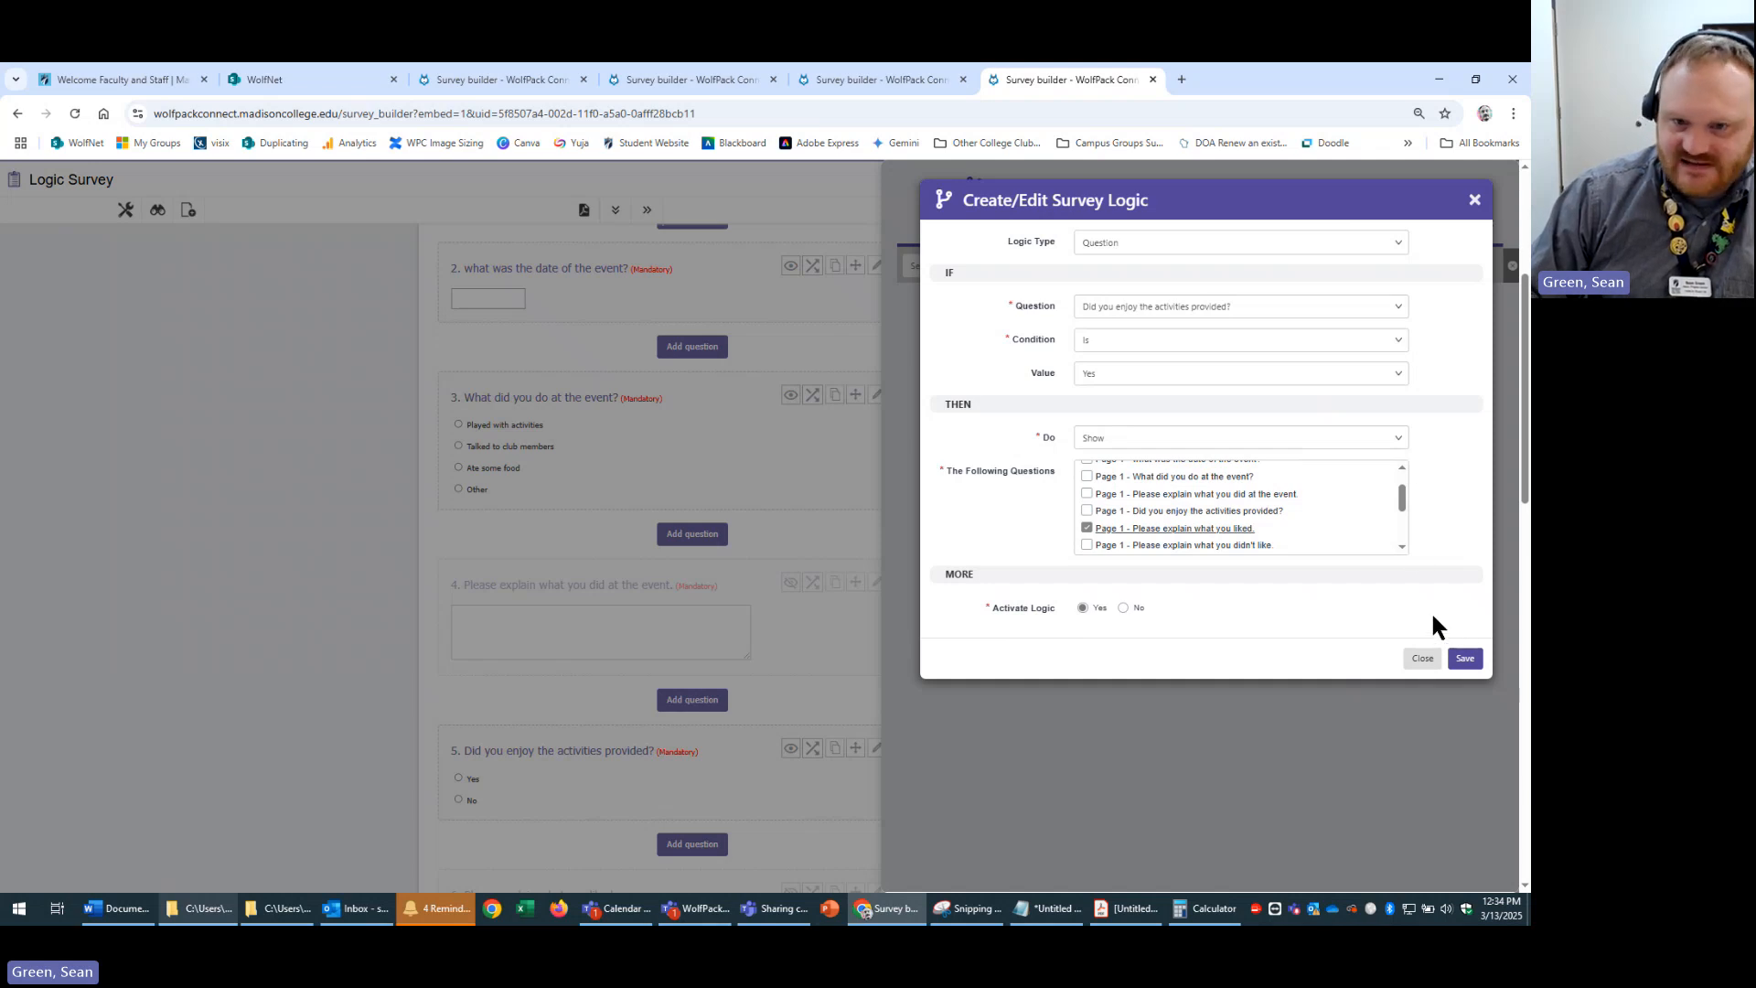
{"action": "left_click", "coordinate": [1464, 659]}
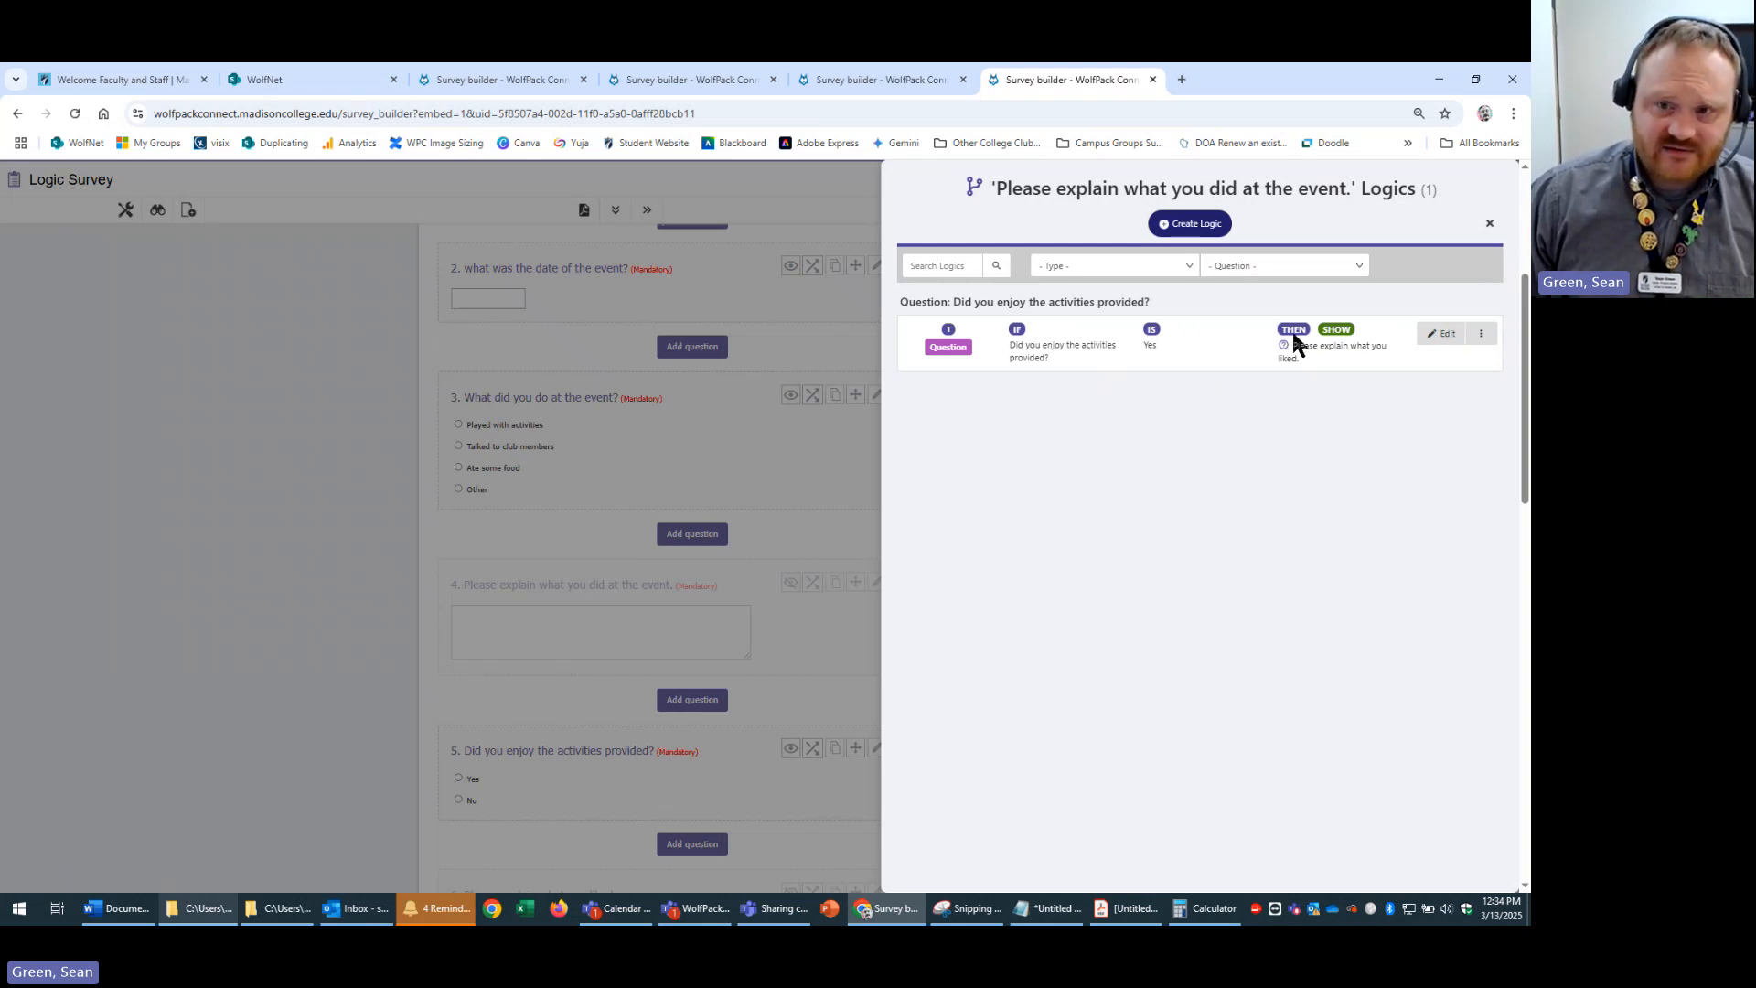
- Create an active logic that shows "Please explain what you didn't like." when "Did you enjoy the activities provided?" is No
{"action": "left_click", "coordinate": [1207, 225]}
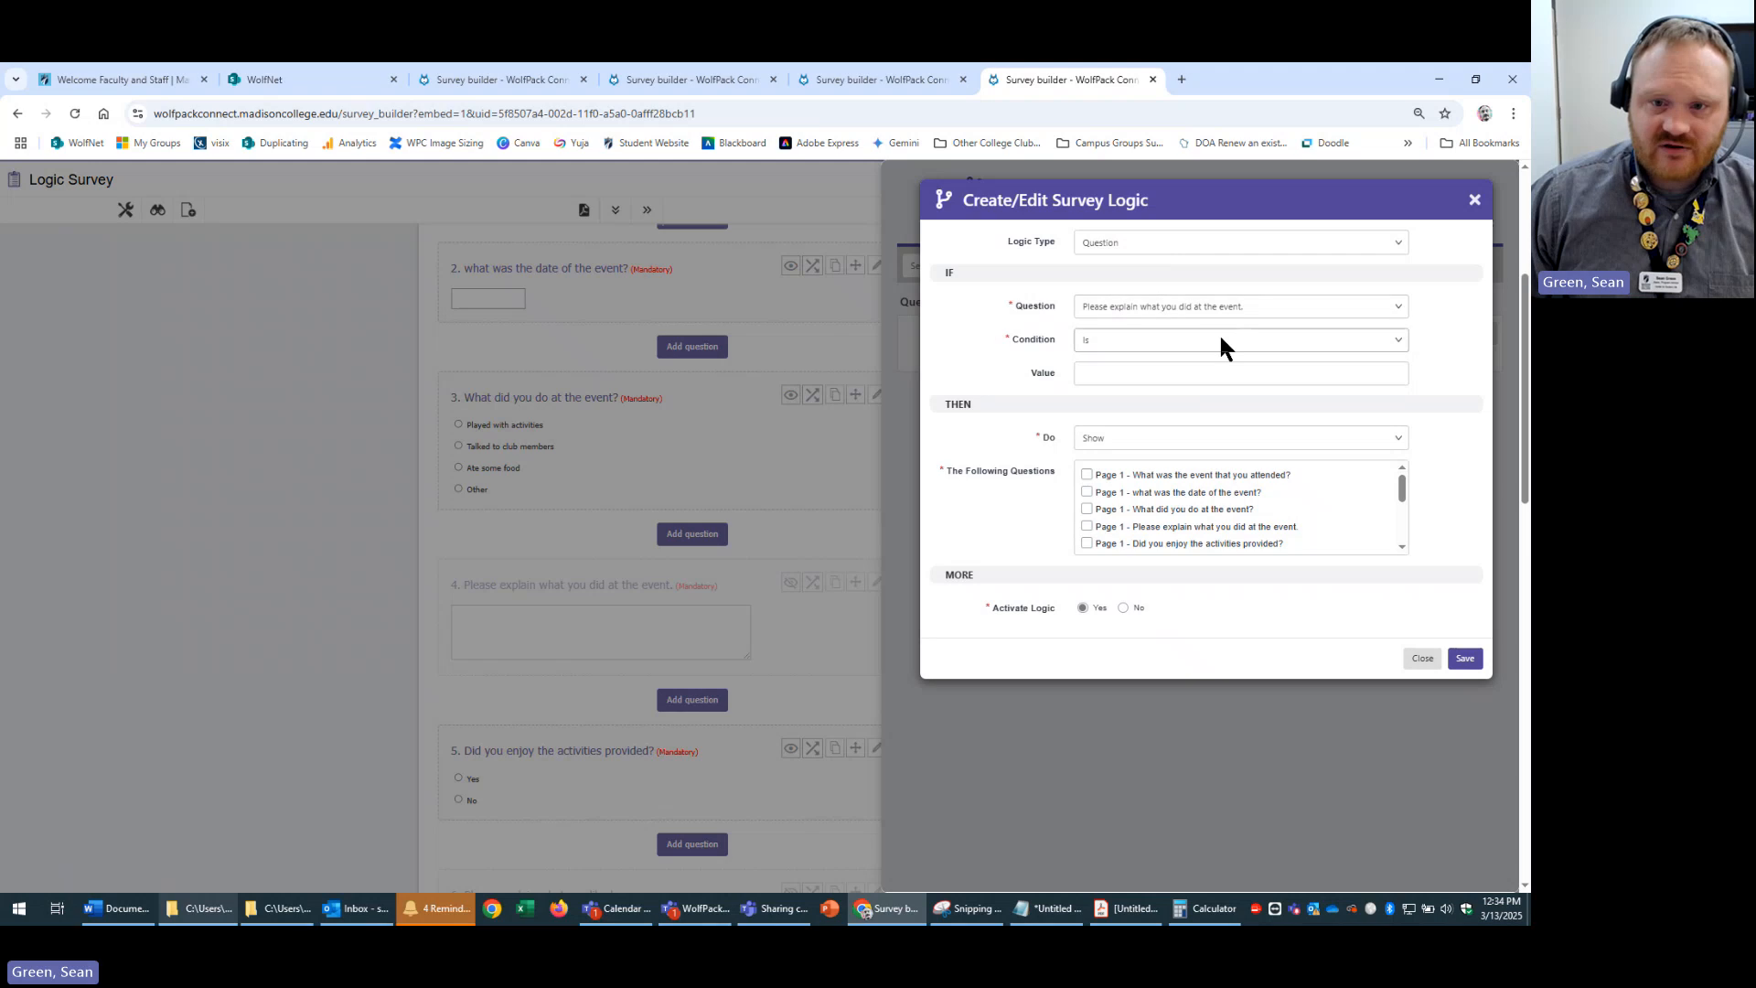
{"action": "left_click", "coordinate": [1299, 307]}
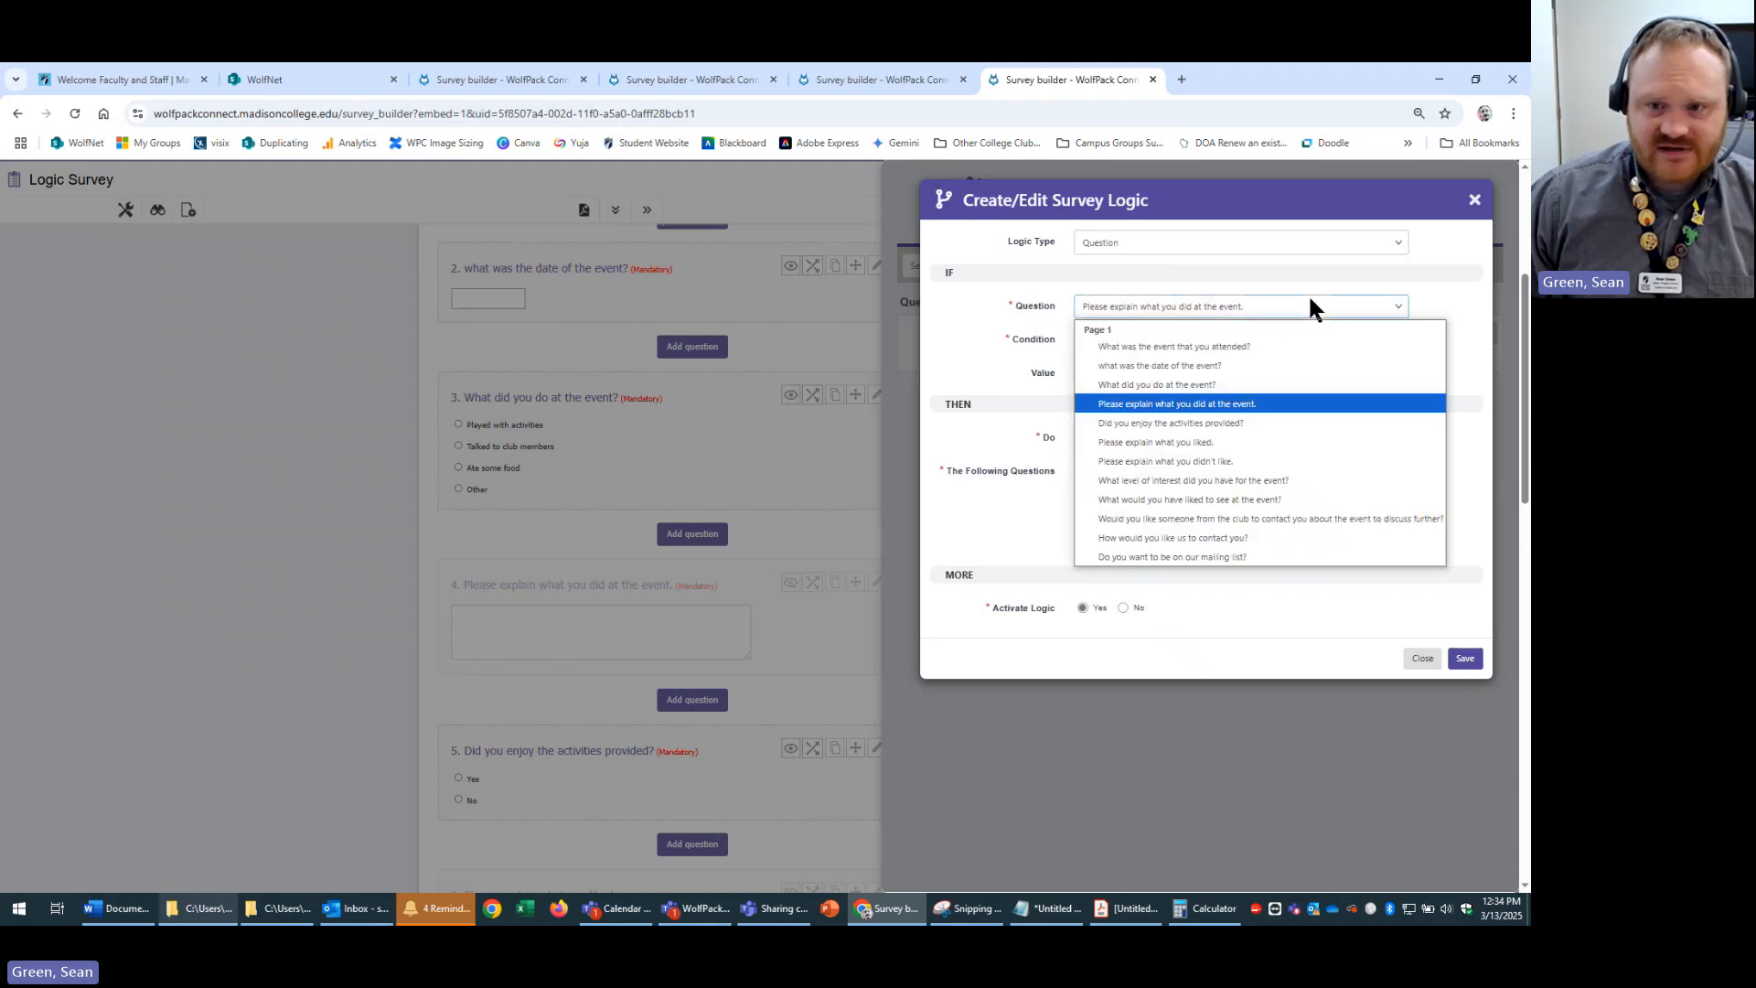
{"action": "left_click", "coordinate": [1294, 424]}
{"action": "left_click", "coordinate": [1220, 373]}
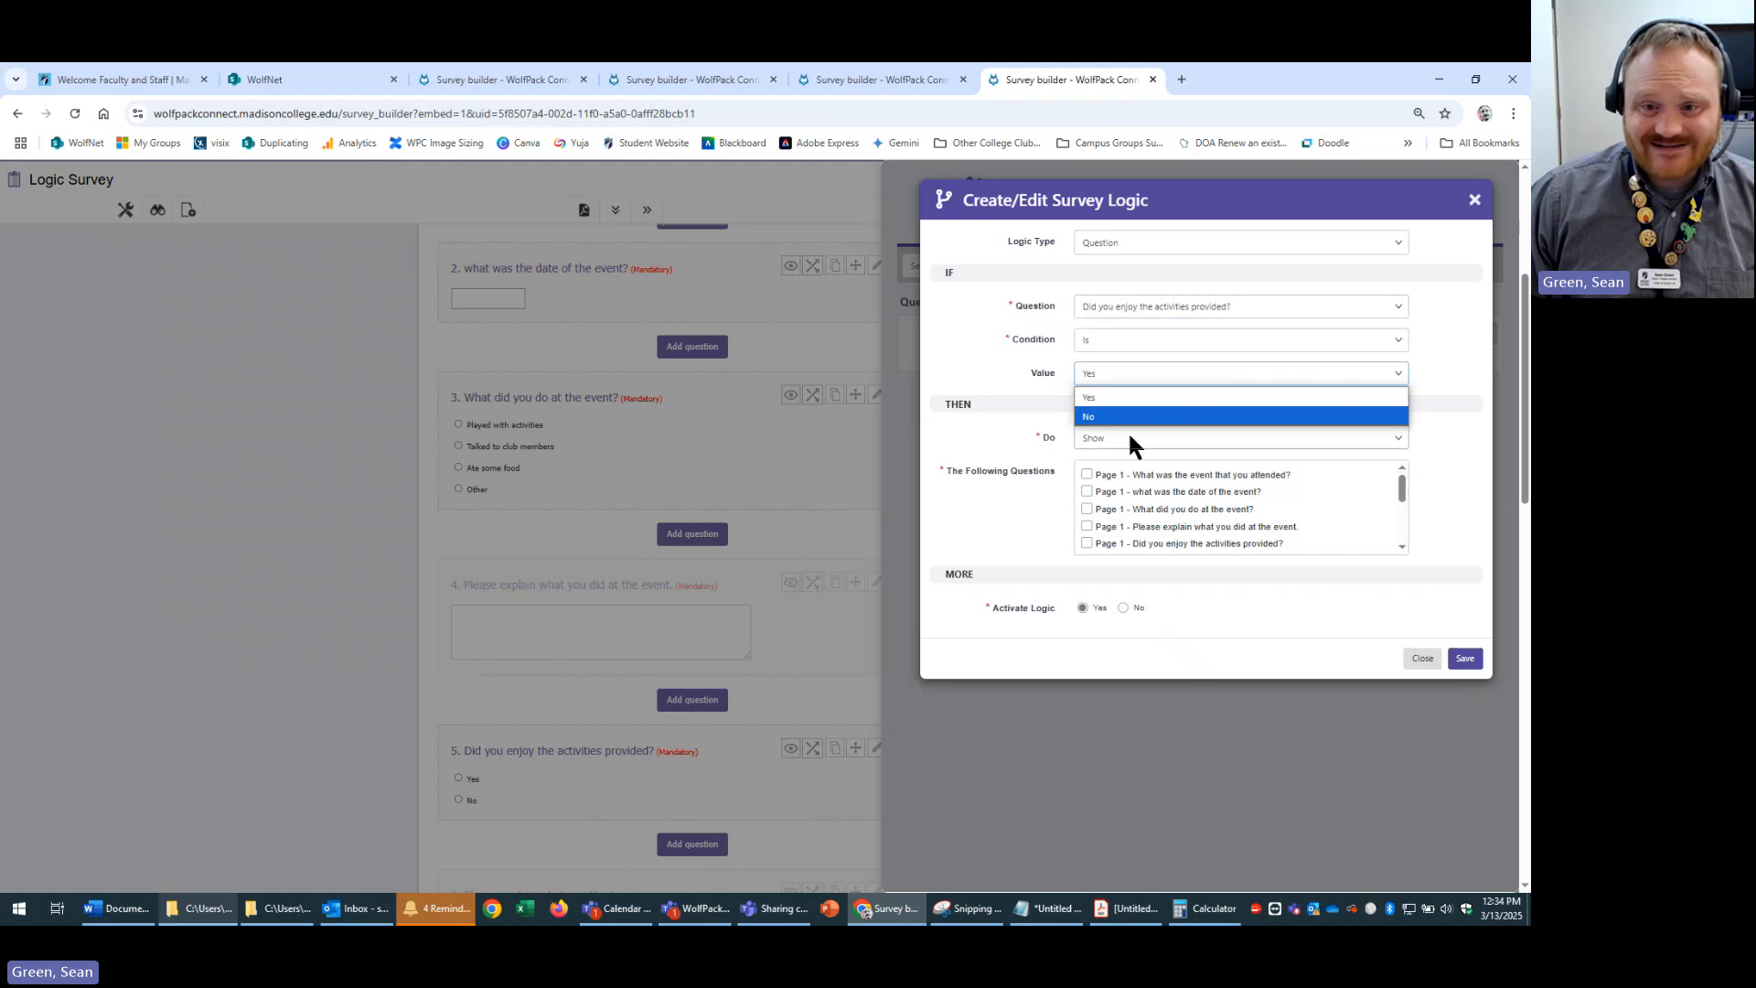
{"action": "left_click", "coordinate": [1143, 416]}
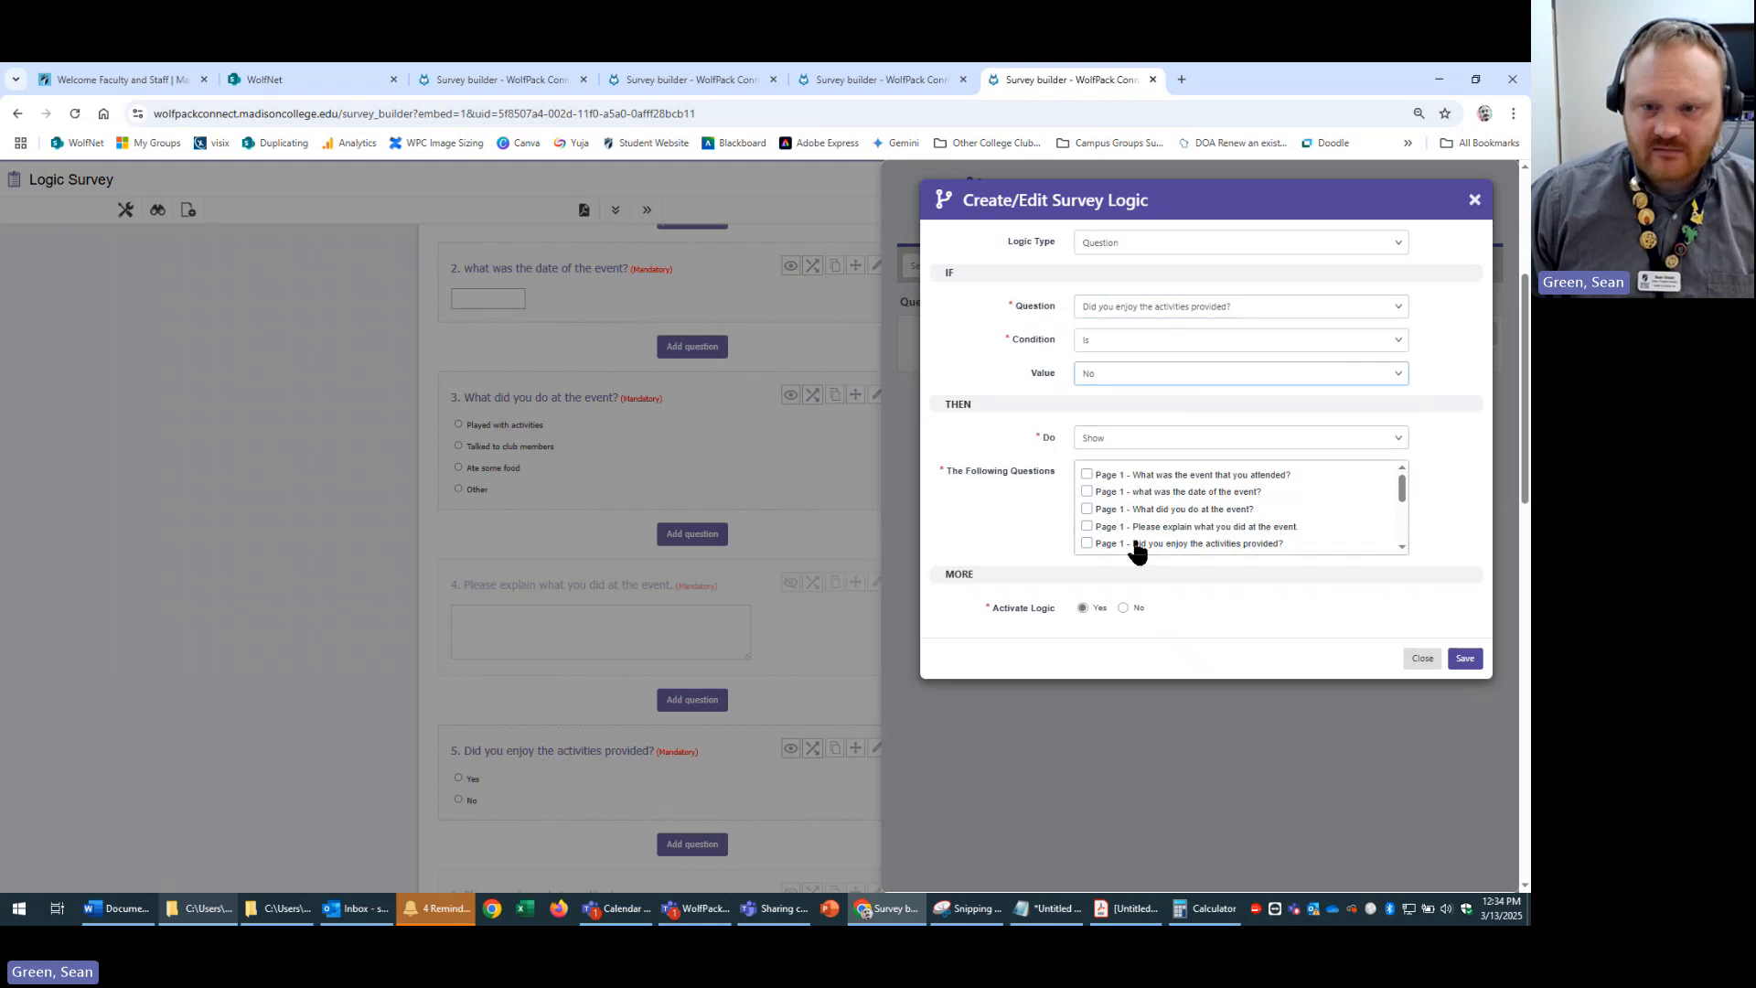
{"action": "scroll", "coordinate": [1136, 553], "scroll_direction": "down", "scroll_amount": 3}
{"action": "left_click", "coordinate": [1087, 499]}
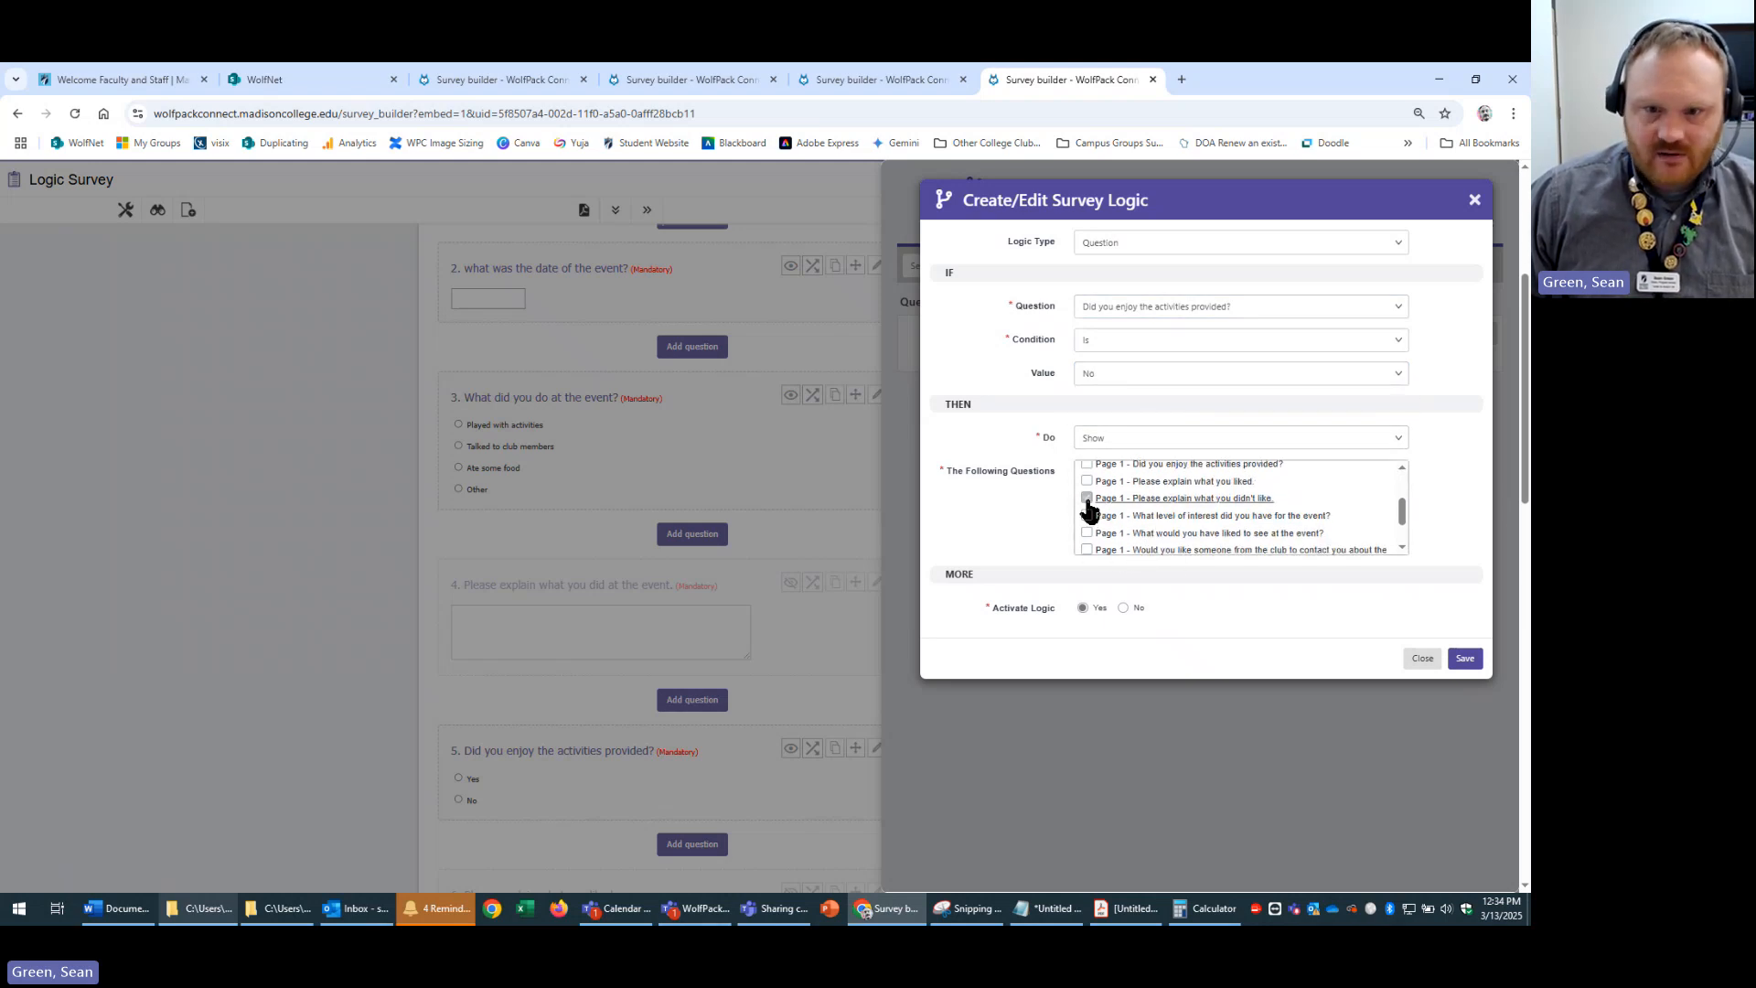
{"action": "left_click", "coordinate": [1464, 657]}
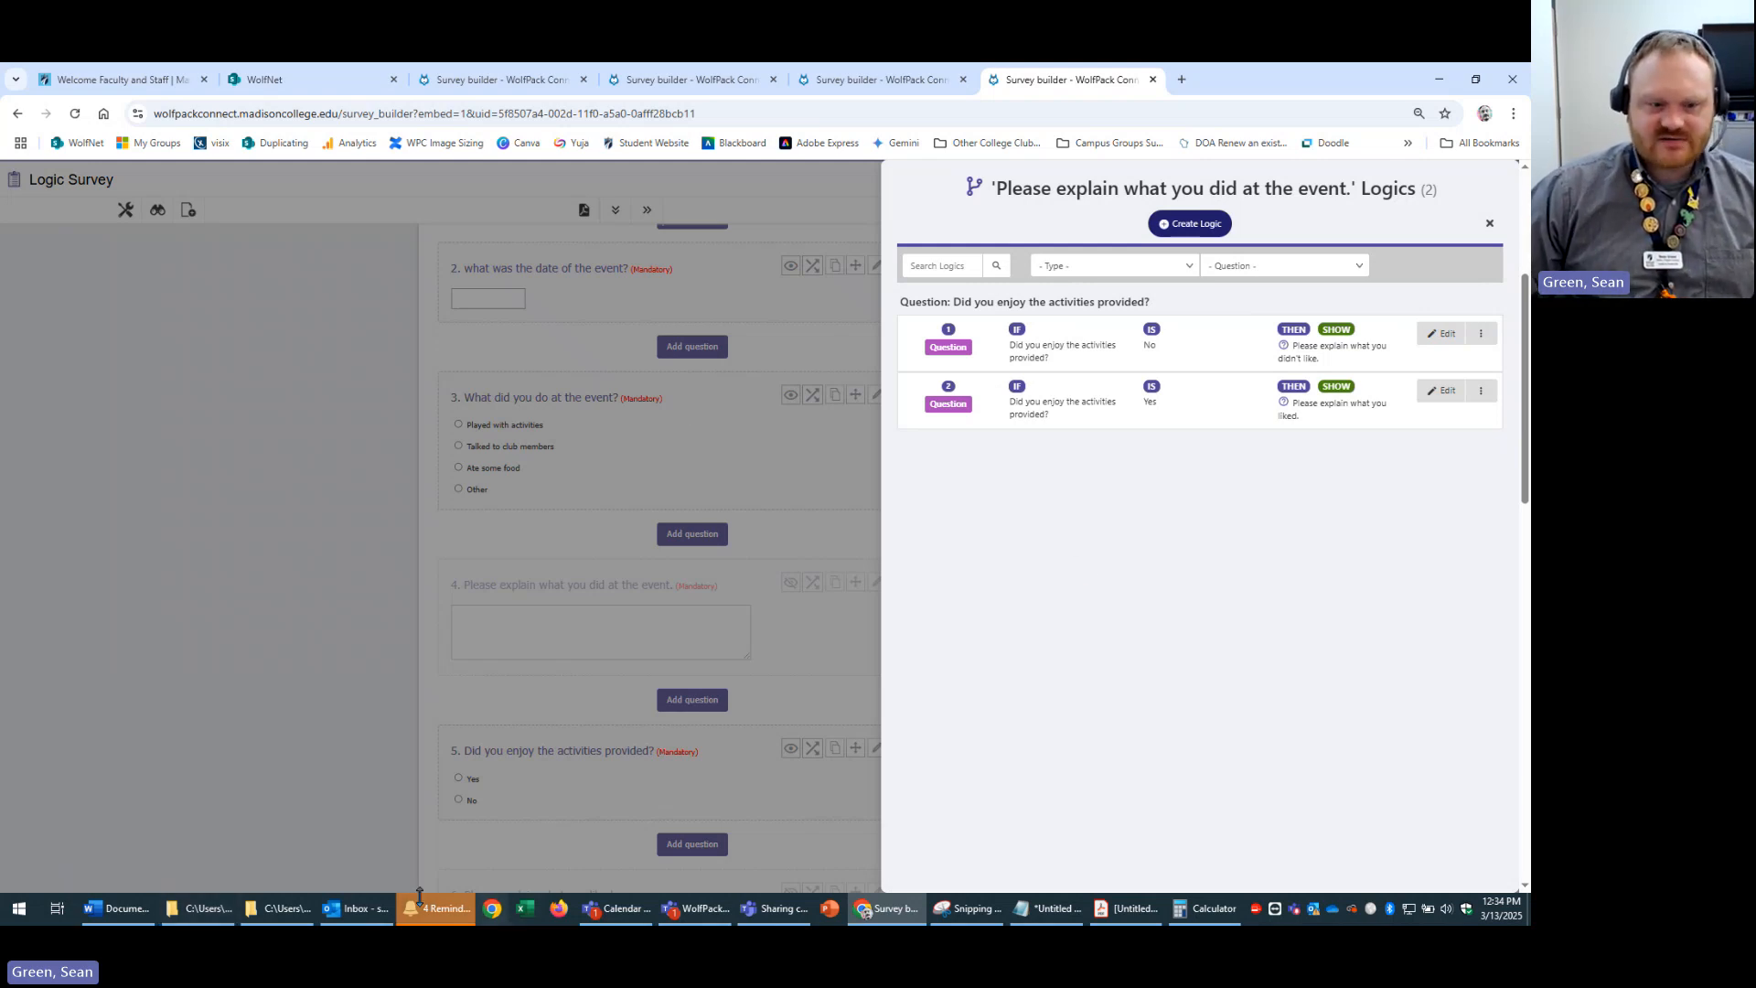
- Compare the Yes and No logics with the Word outline and close the logics list of question 4
{"action": "left_click", "coordinate": [101, 910]}
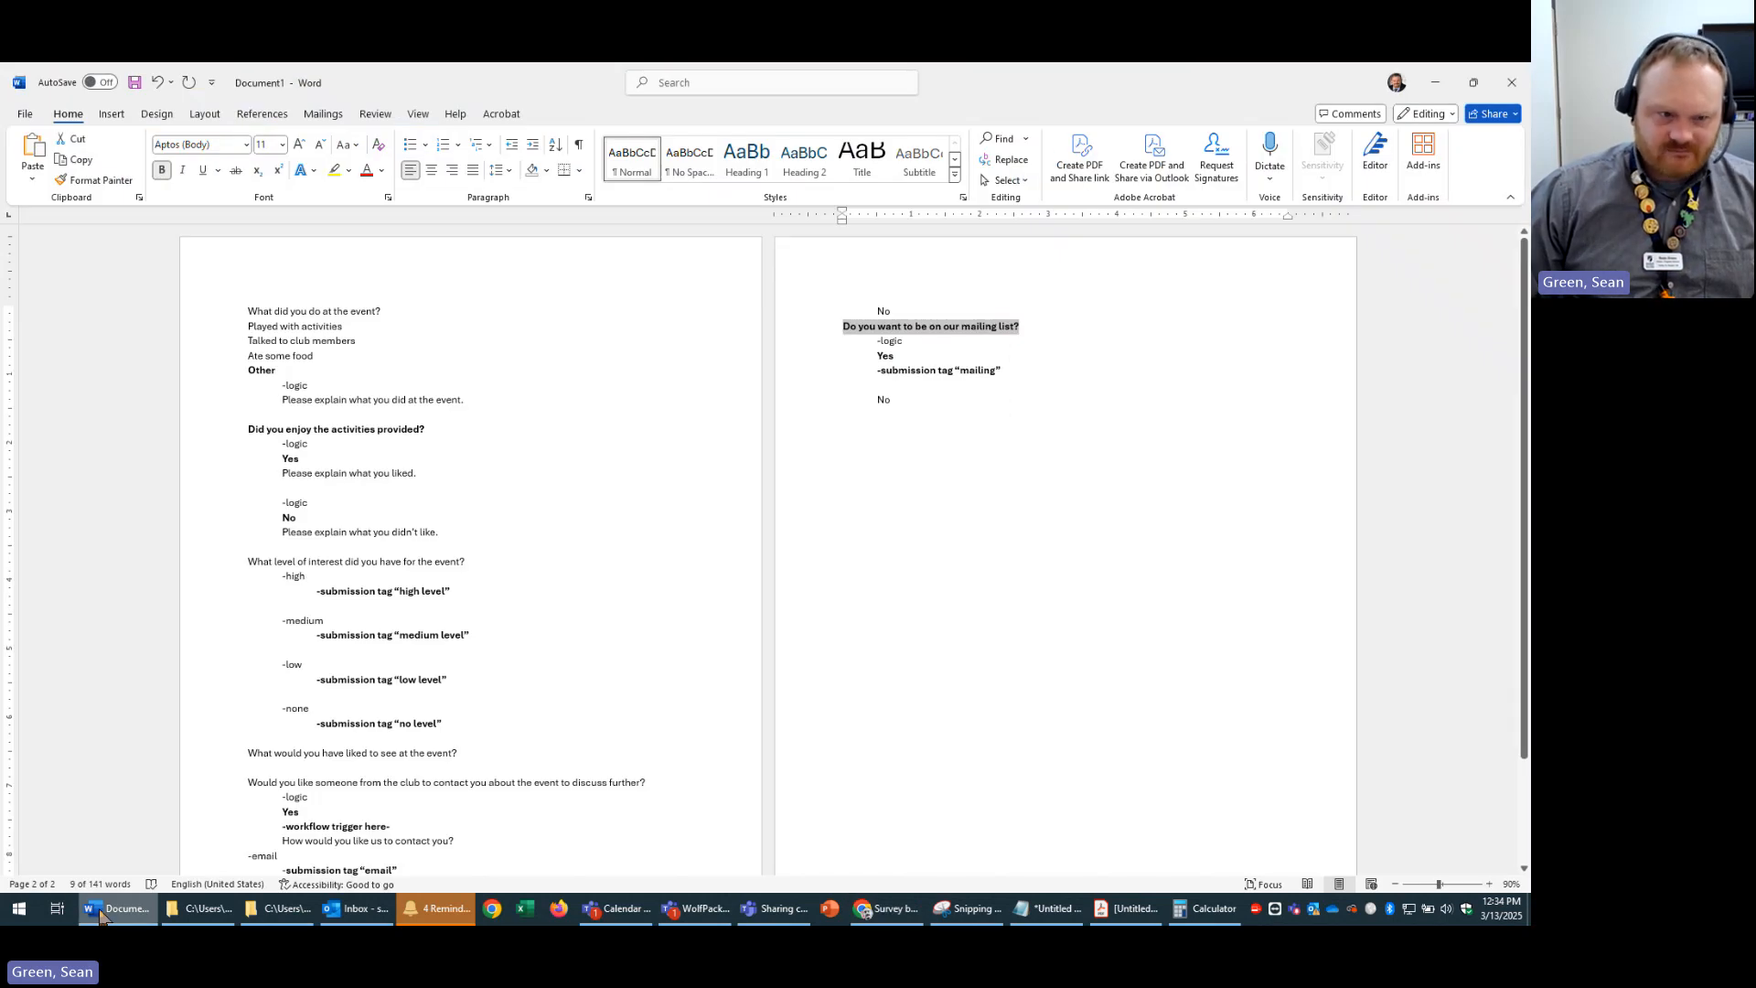
{"action": "left_click", "coordinate": [101, 910]}
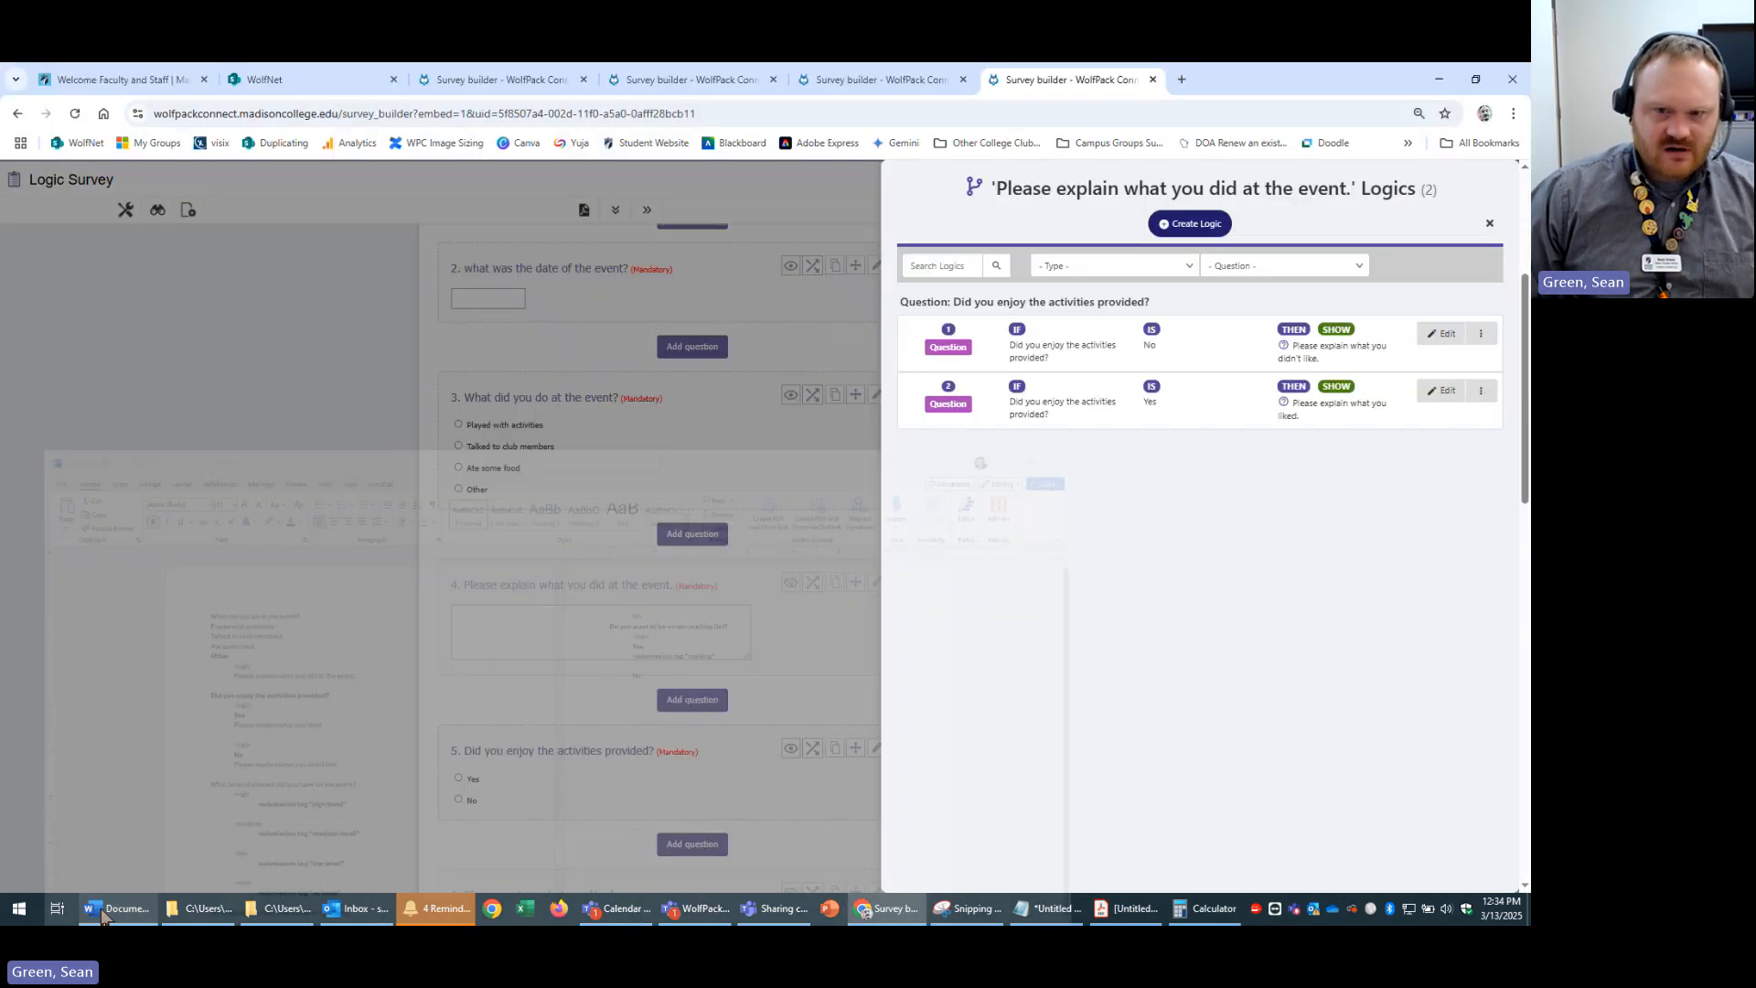
{"action": "left_click", "coordinate": [100, 910]}
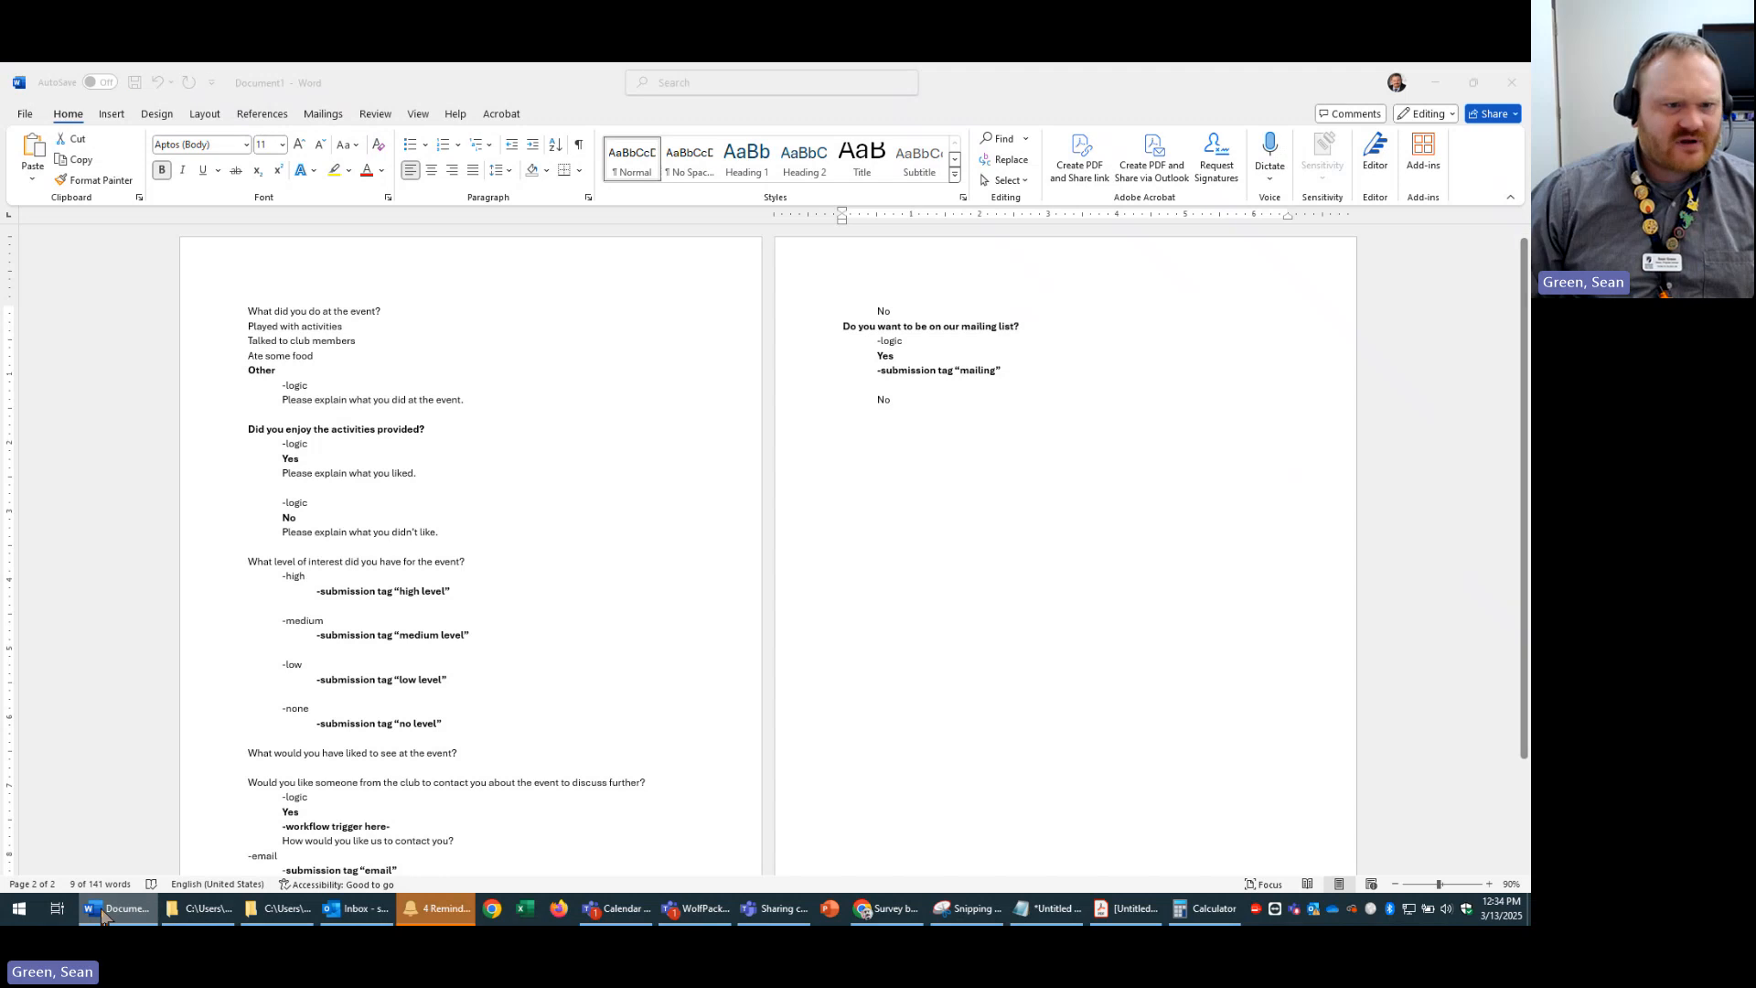
{"action": "left_click", "coordinate": [101, 910]}
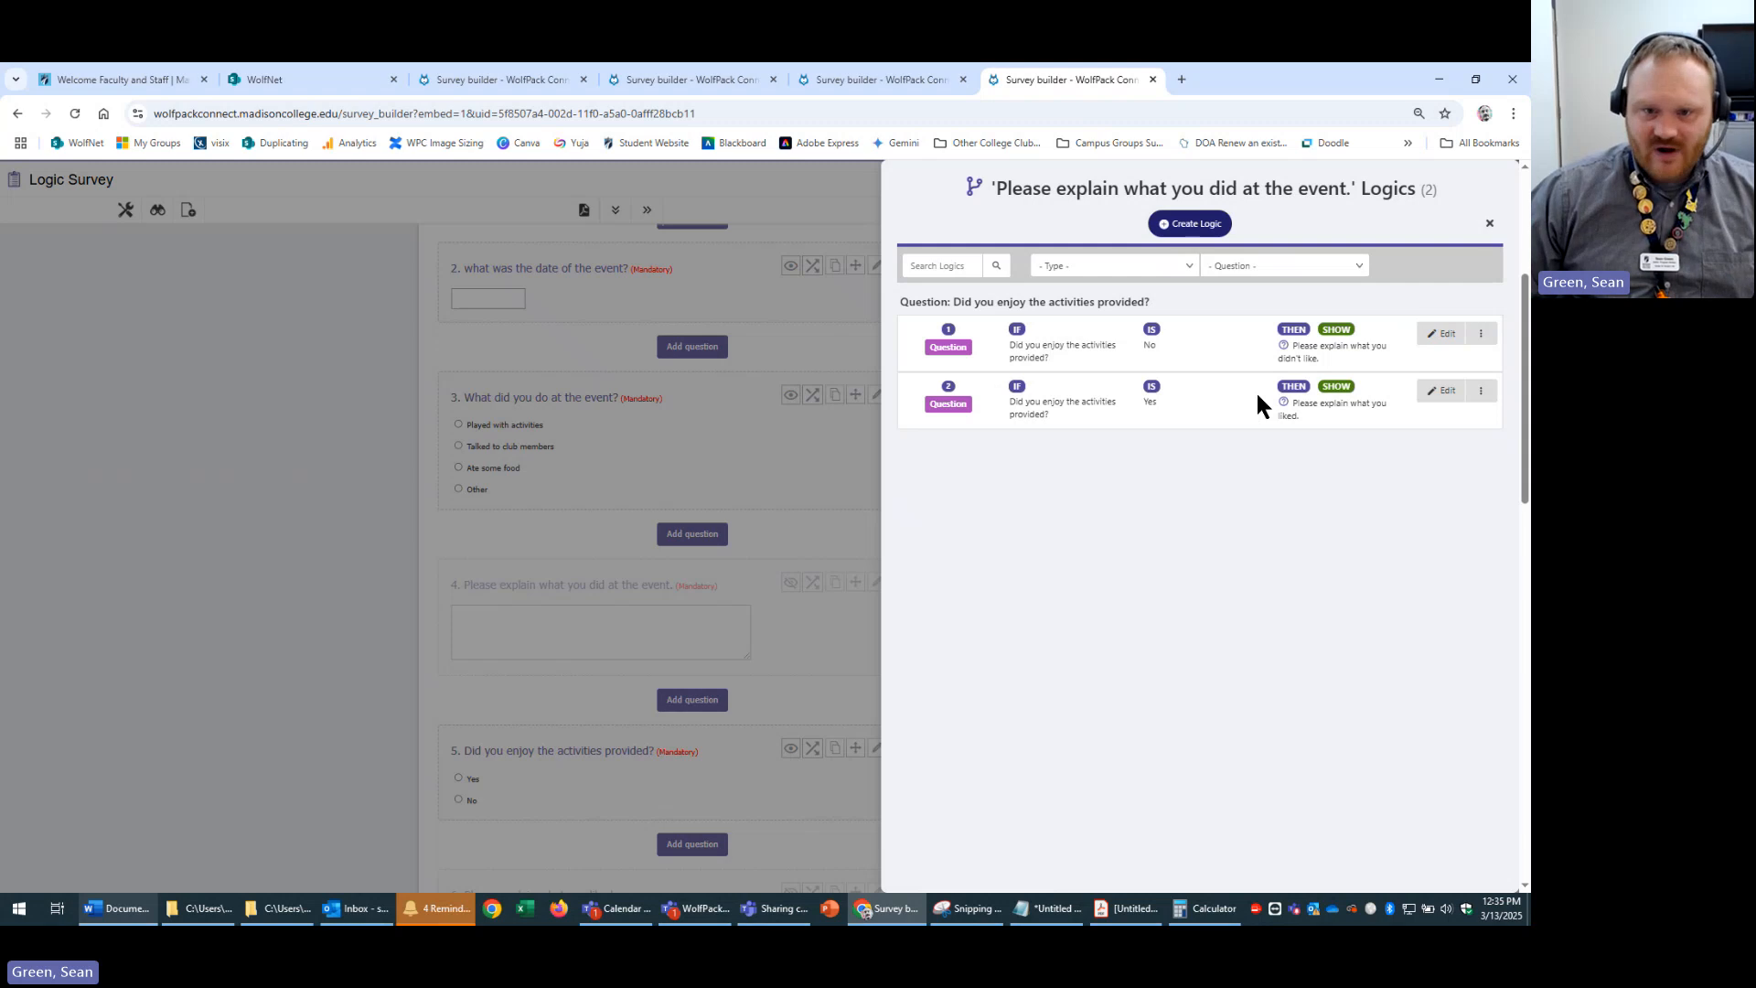
{"action": "left_click_drag", "start_coordinate": [885, 302], "coordinate": [997, 309]}
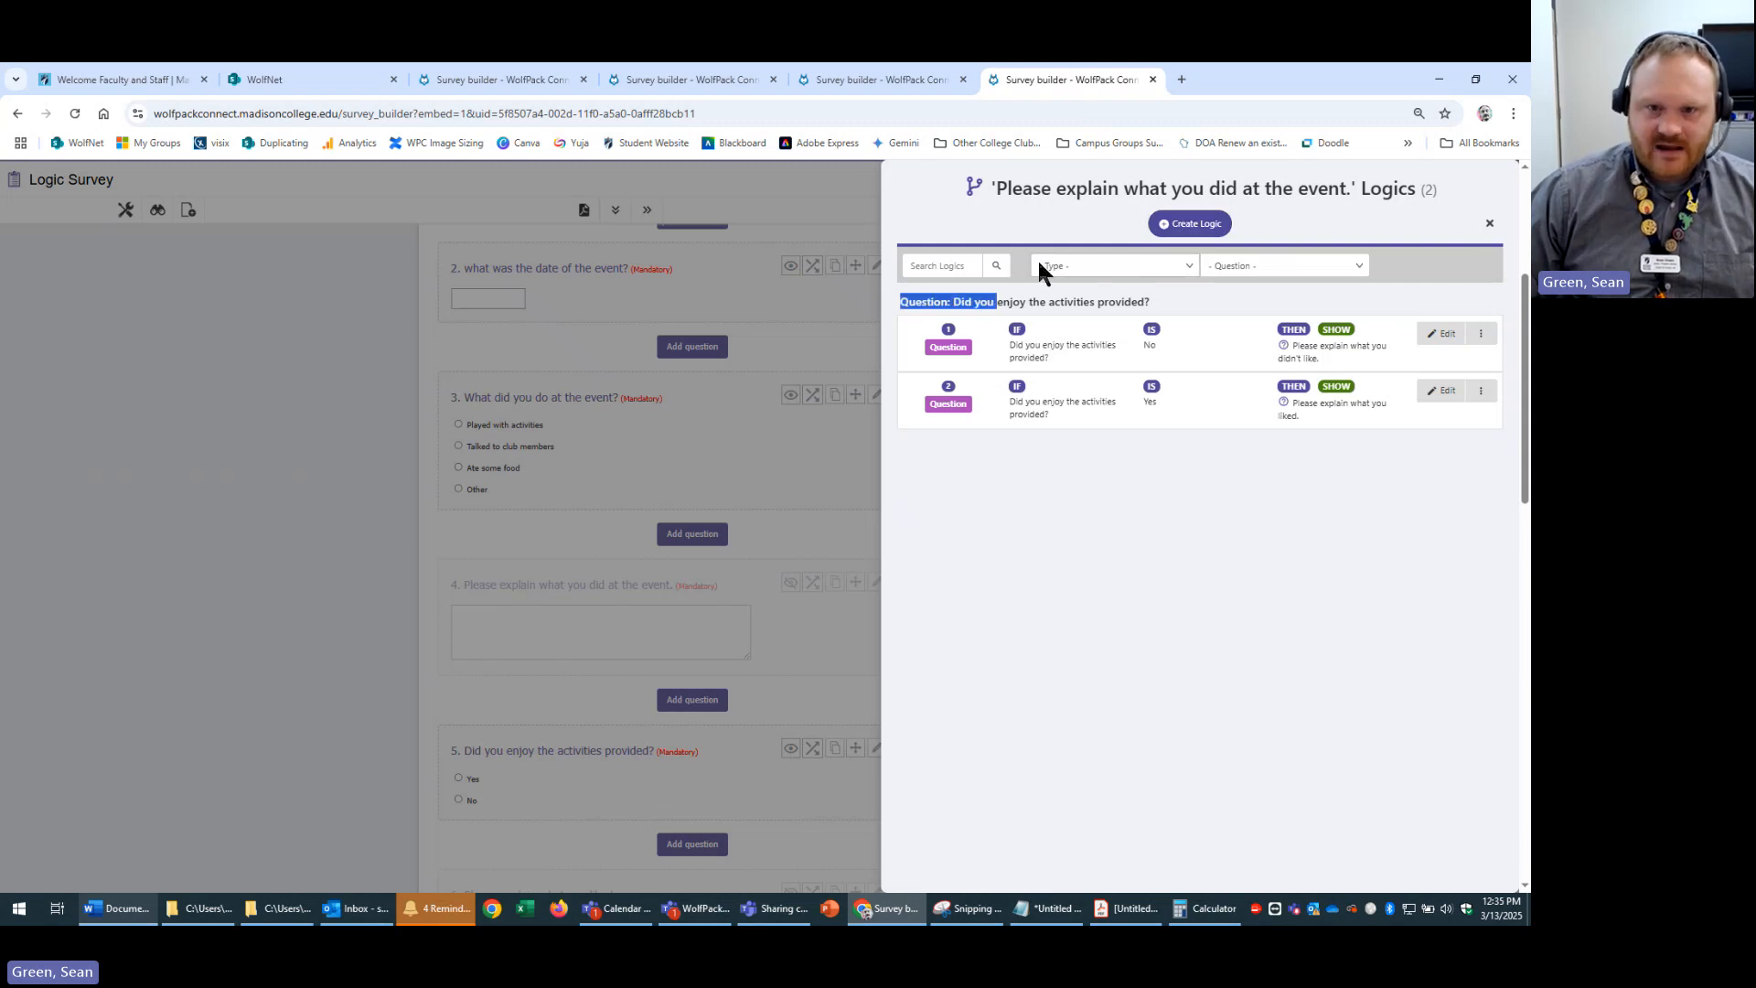
{"action": "left_click", "coordinate": [380, 408]}
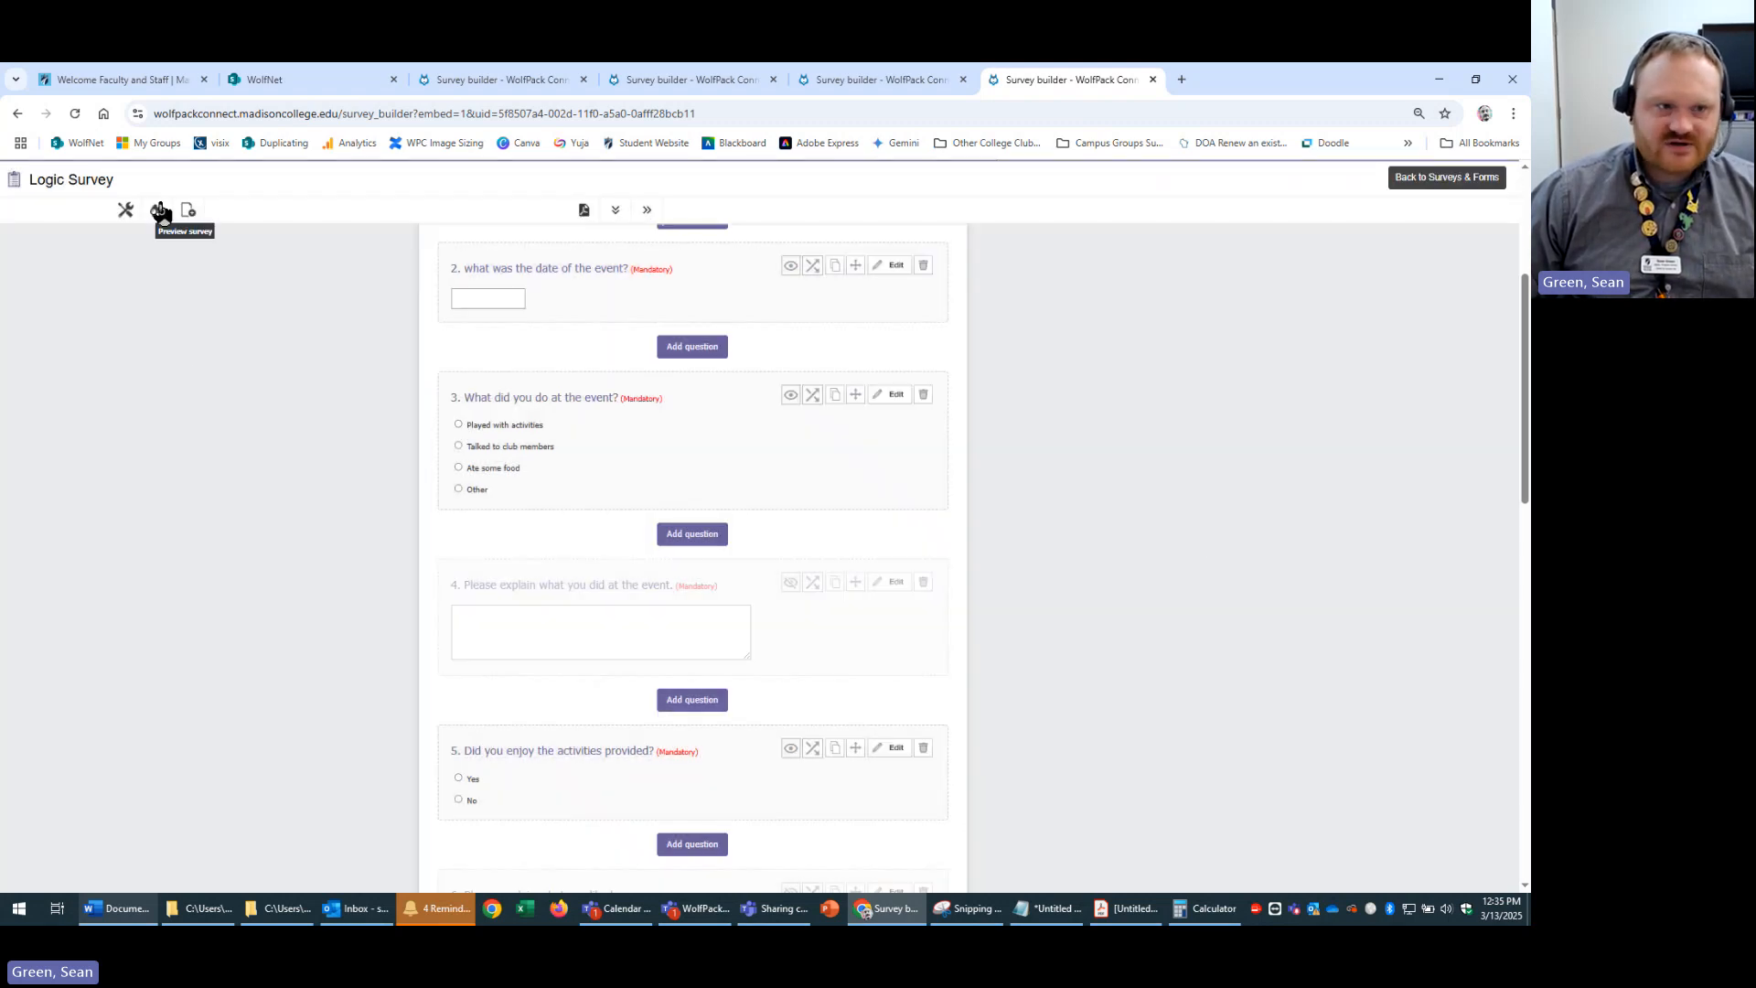
- Preview the survey, test Yes and No for enjoying the activities and Other for what was done, and check the Word outline
{"action": "left_click", "coordinate": [186, 210]}
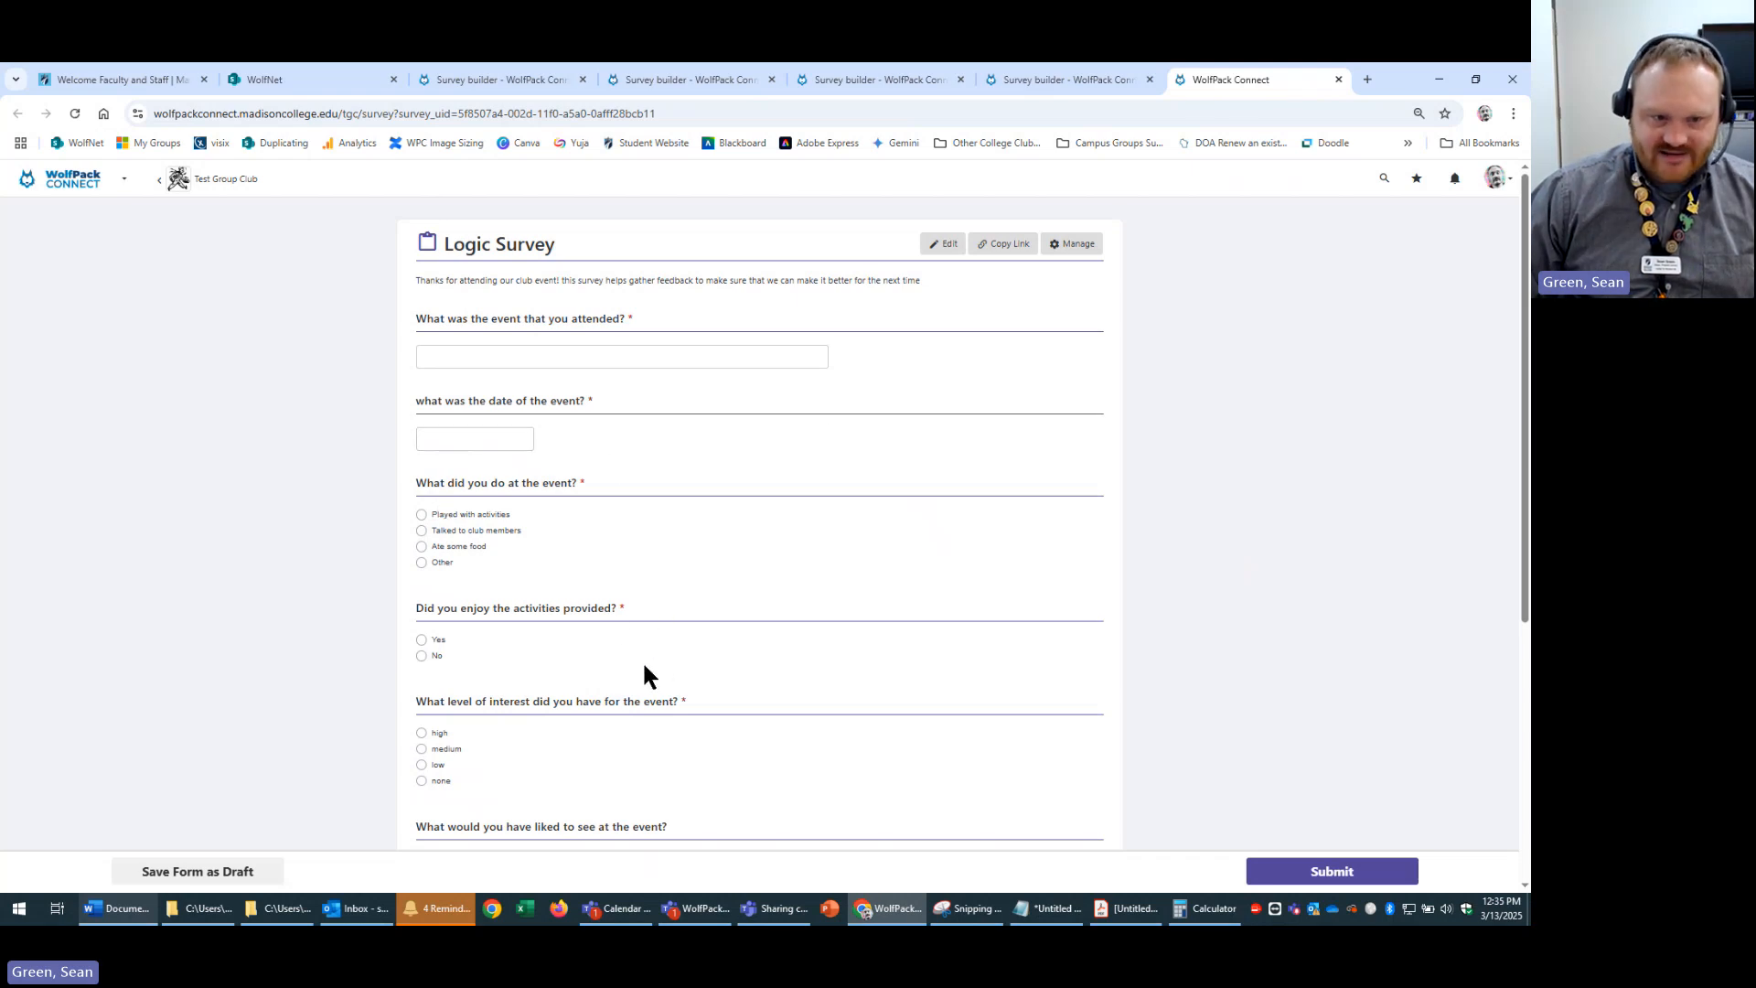
{"action": "left_click", "coordinate": [422, 639]}
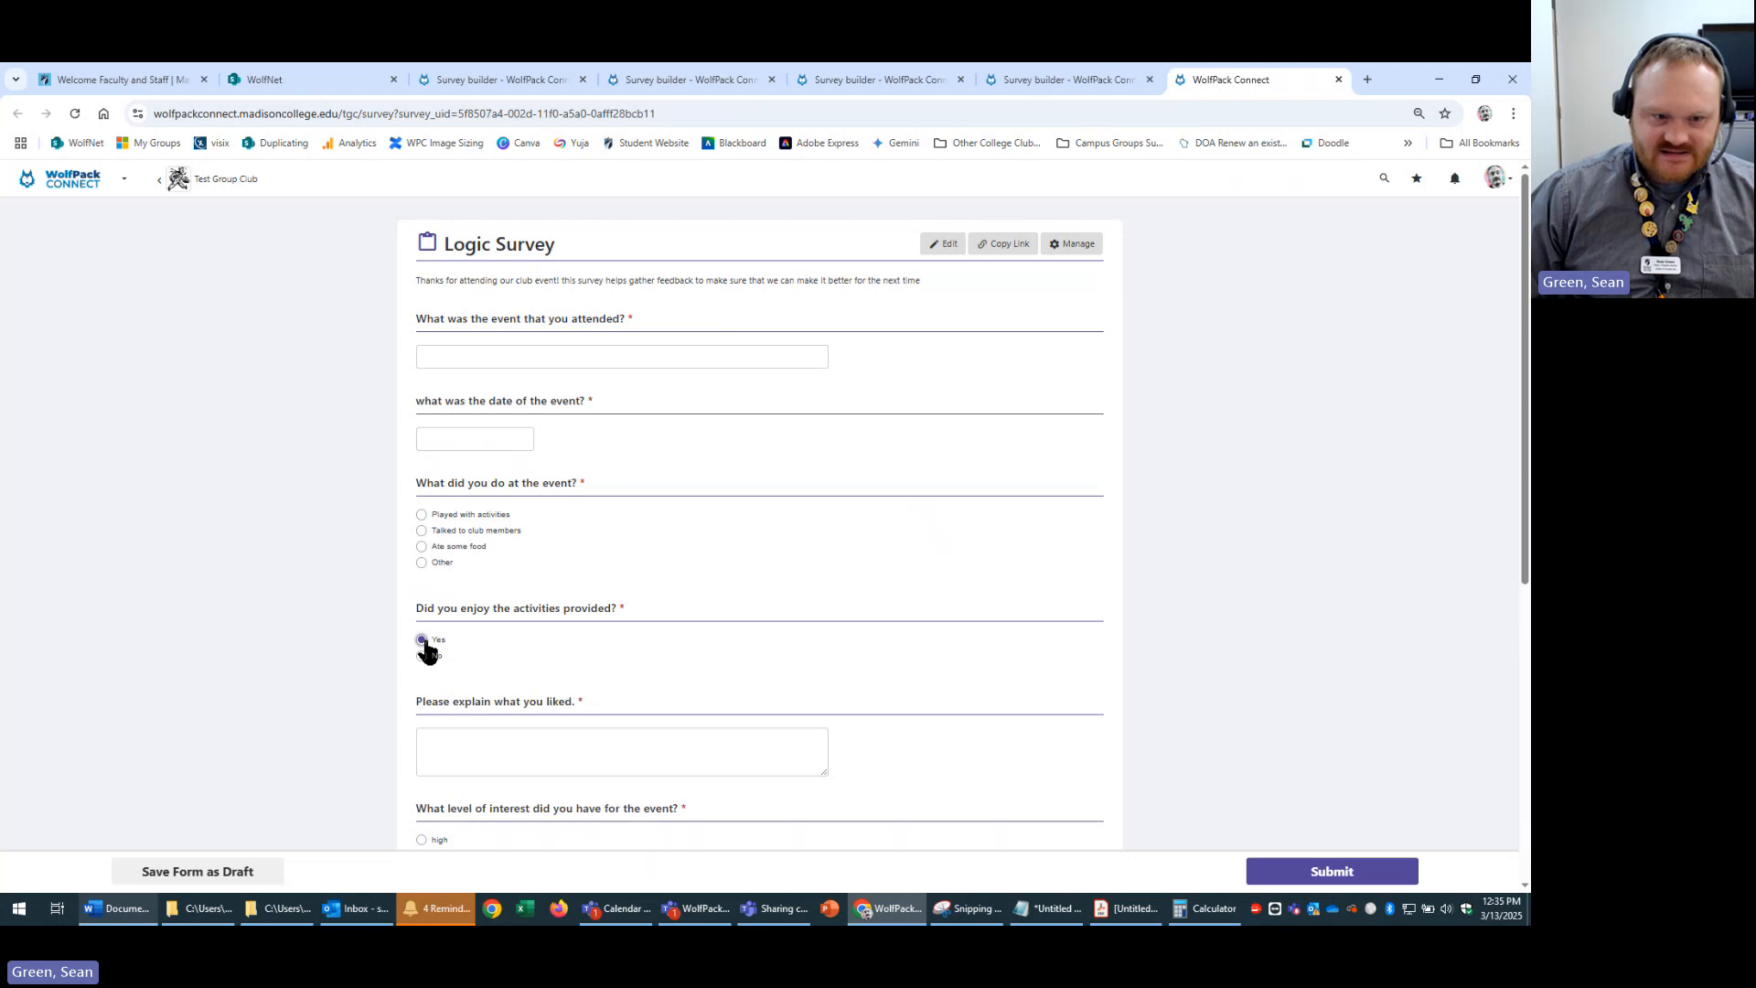
{"action": "left_click", "coordinate": [422, 656]}
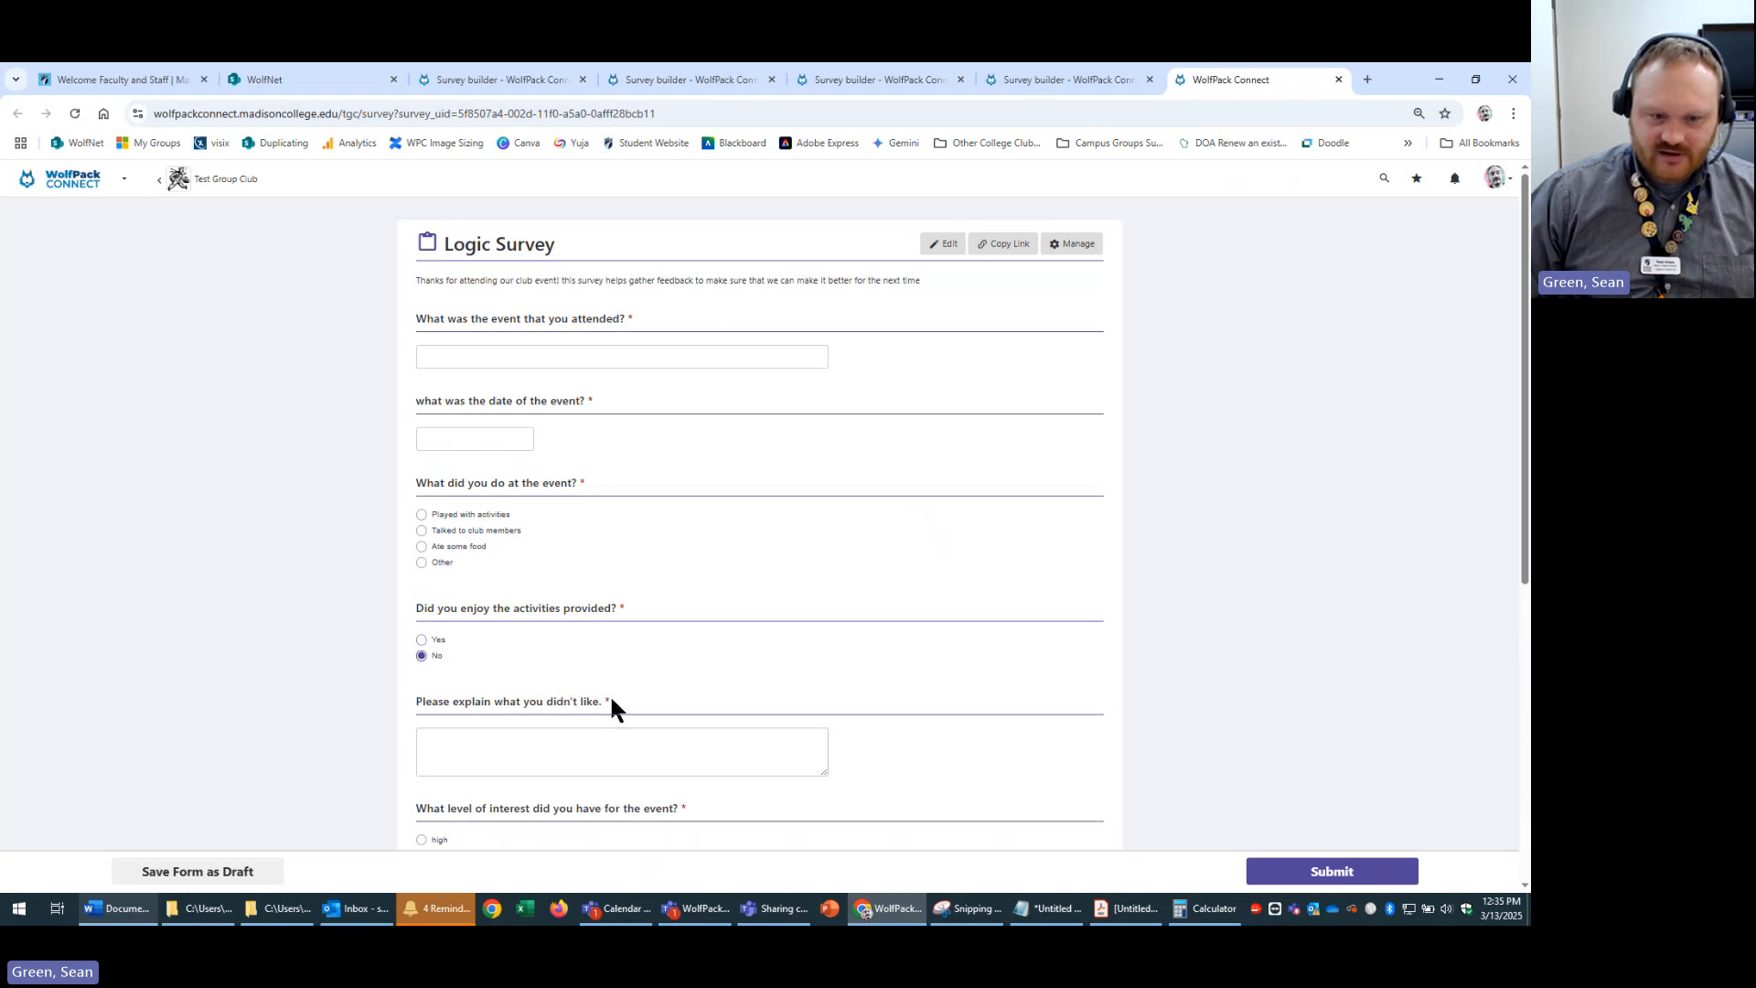
{"action": "left_click", "coordinate": [423, 564]}
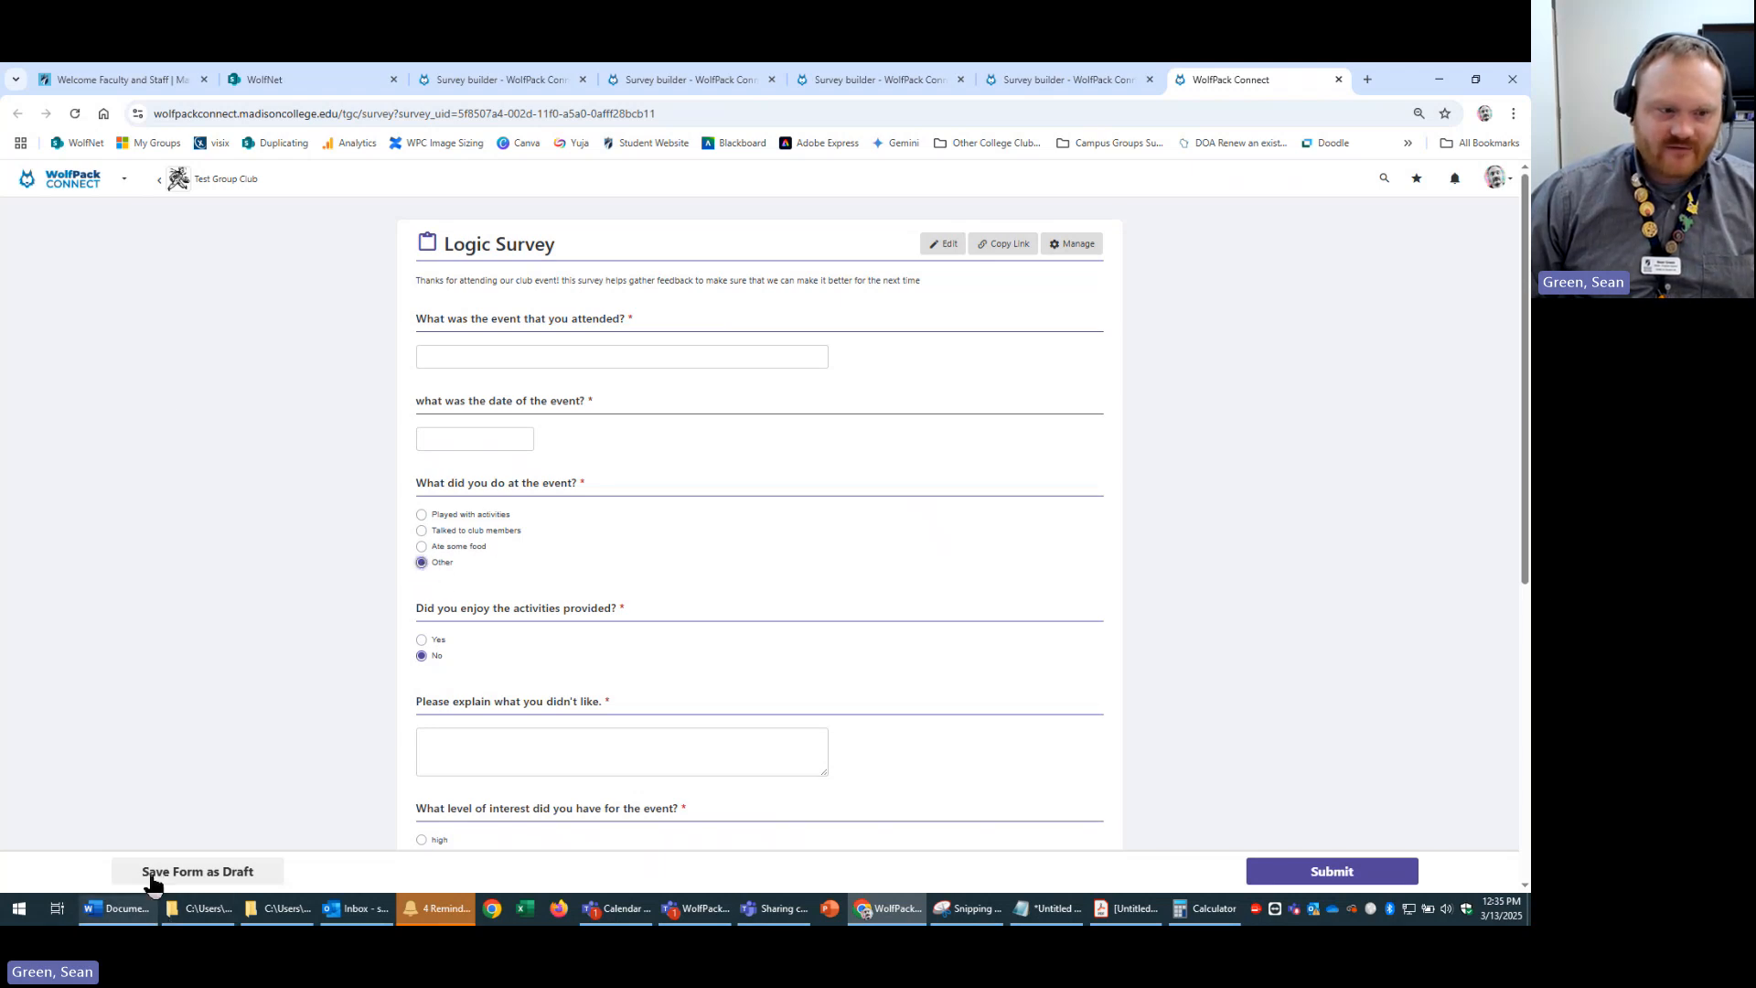
{"action": "left_click", "coordinate": [137, 913]}
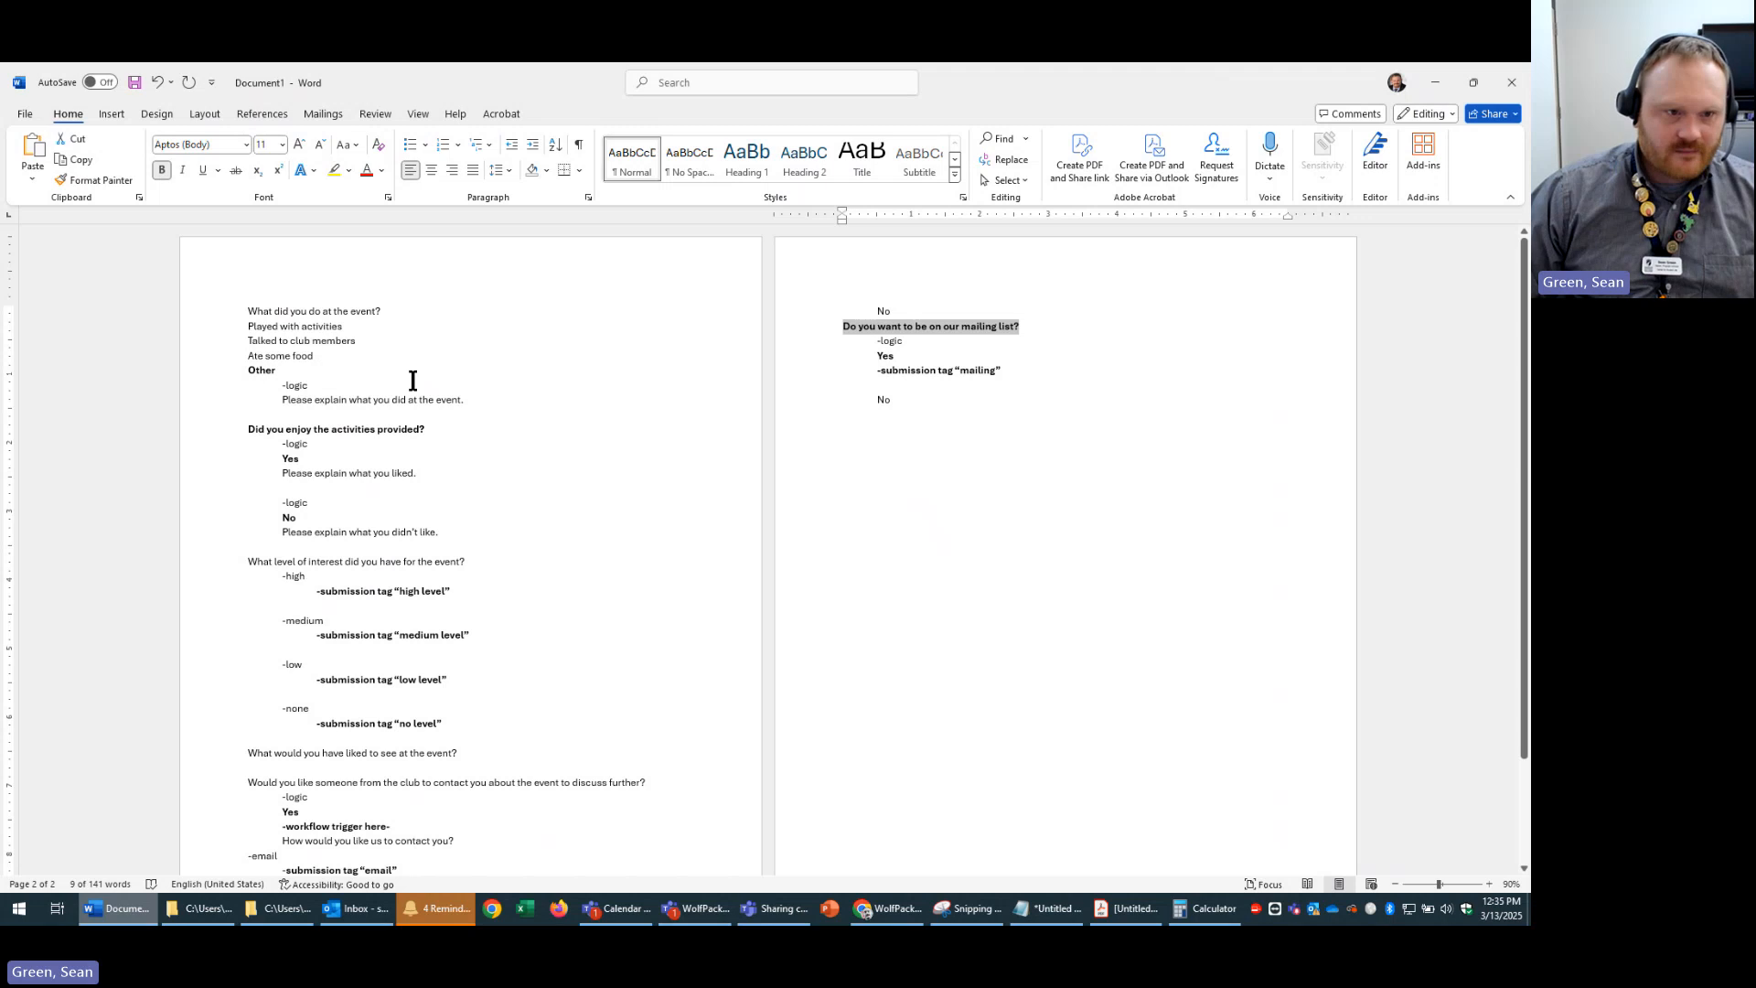
{"action": "key", "text": "alt+Tab"}
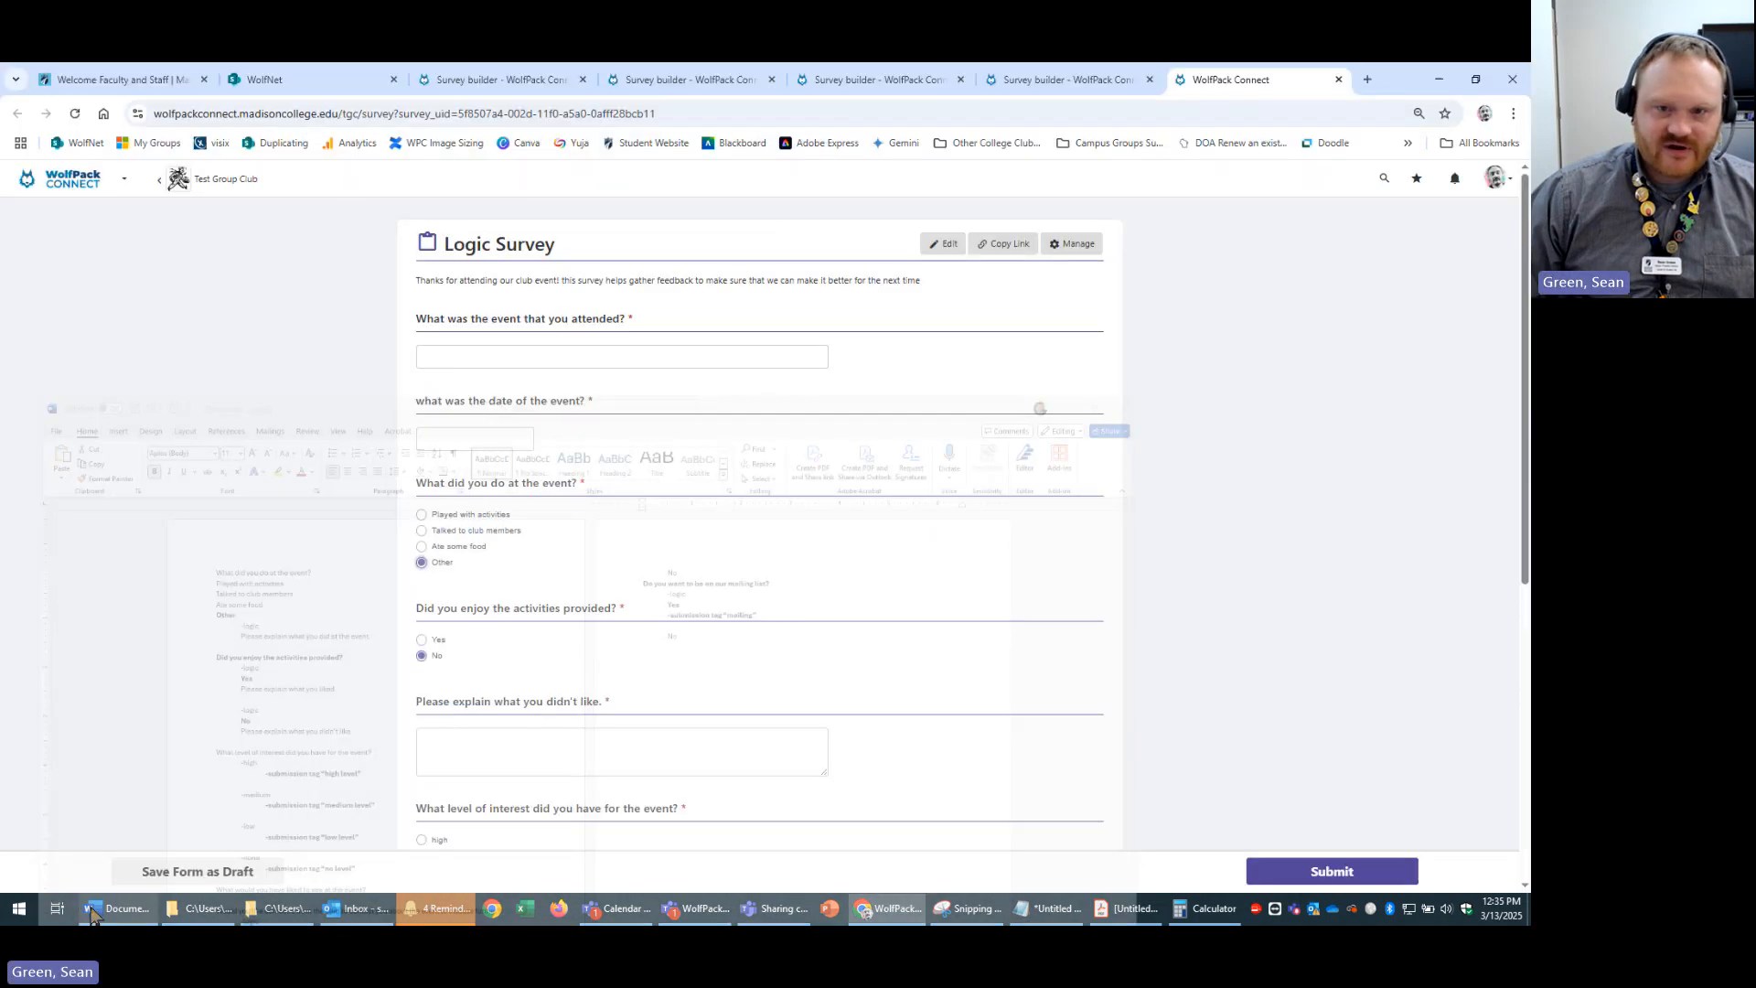
- Return to editing and create an active logic for question 3 that shows "What did you do at the event?" when its answer is Other
{"action": "left_click", "coordinate": [949, 245]}
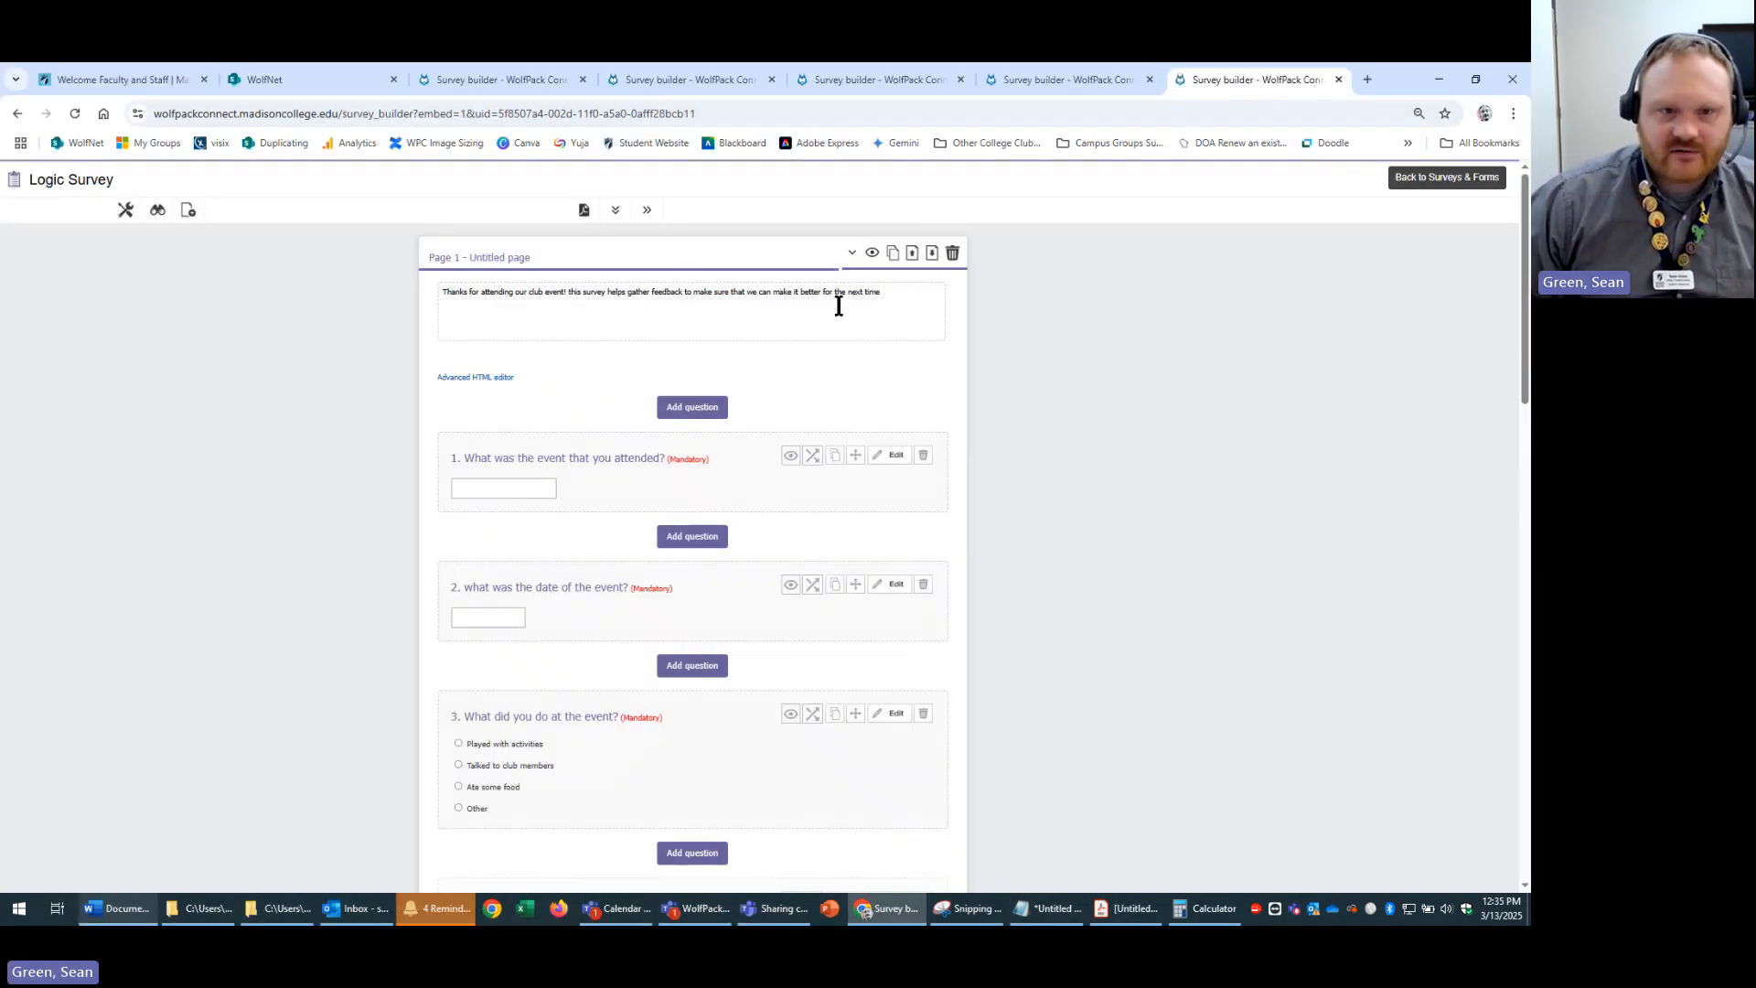
{"action": "left_click", "coordinate": [812, 714]}
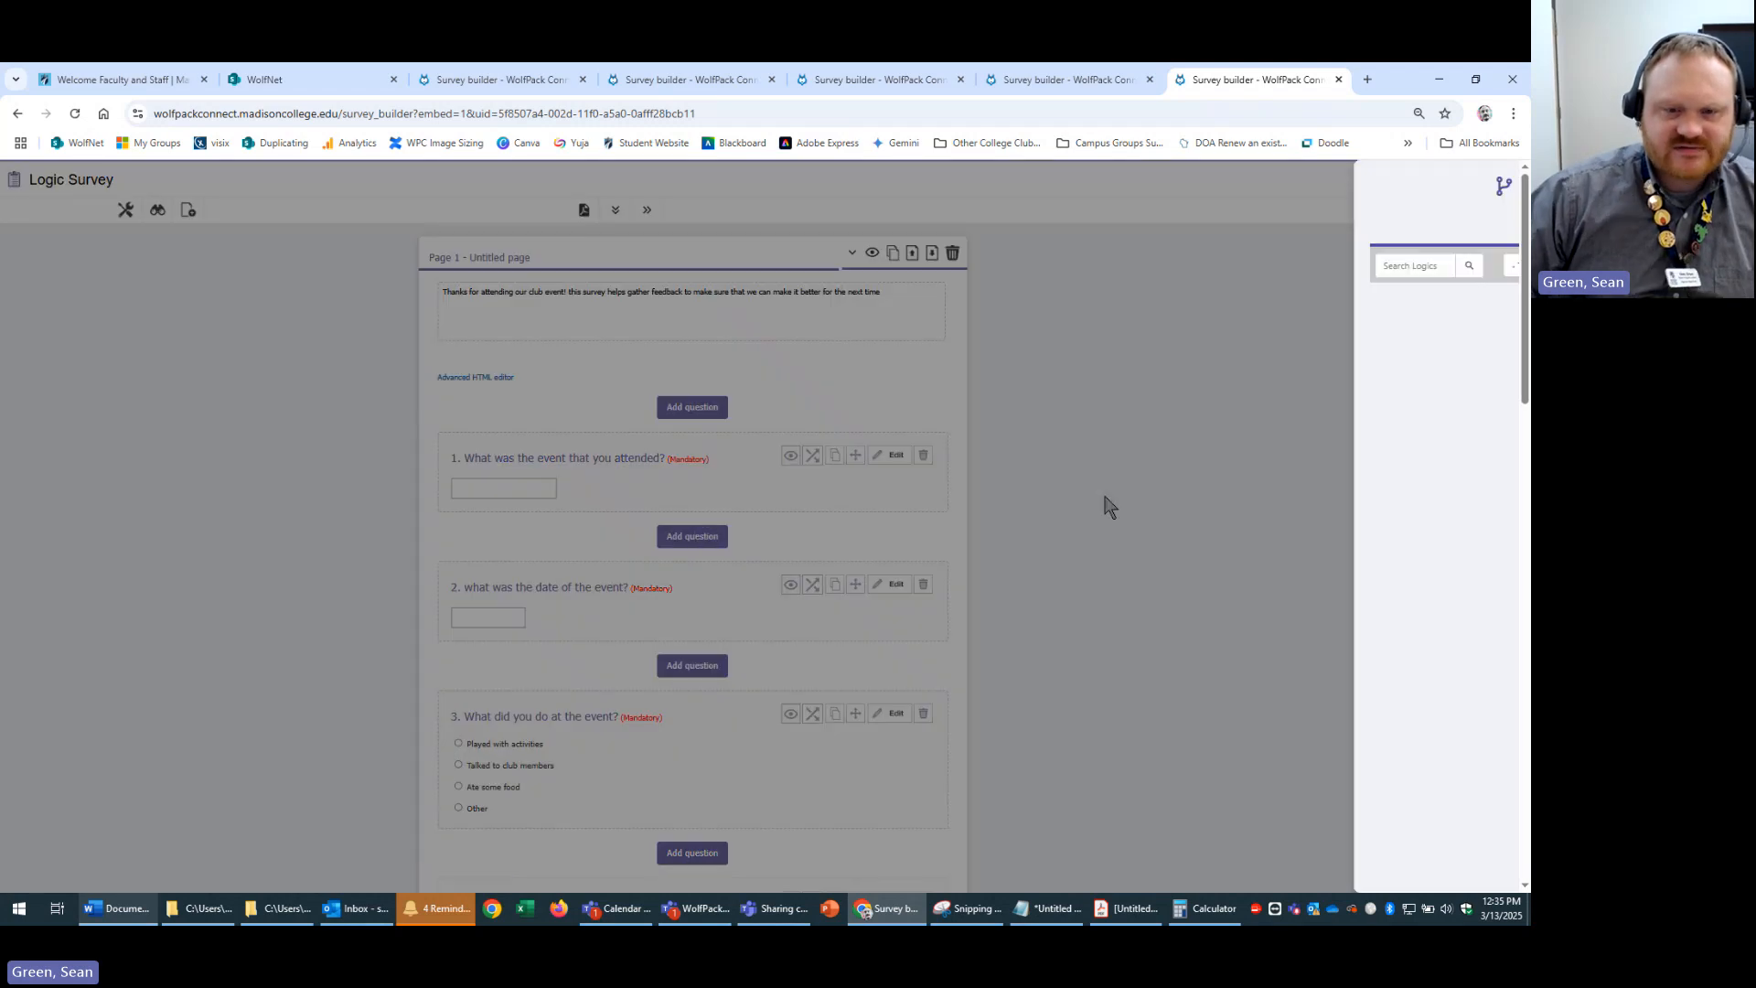
{"action": "left_click", "coordinate": [1188, 223]}
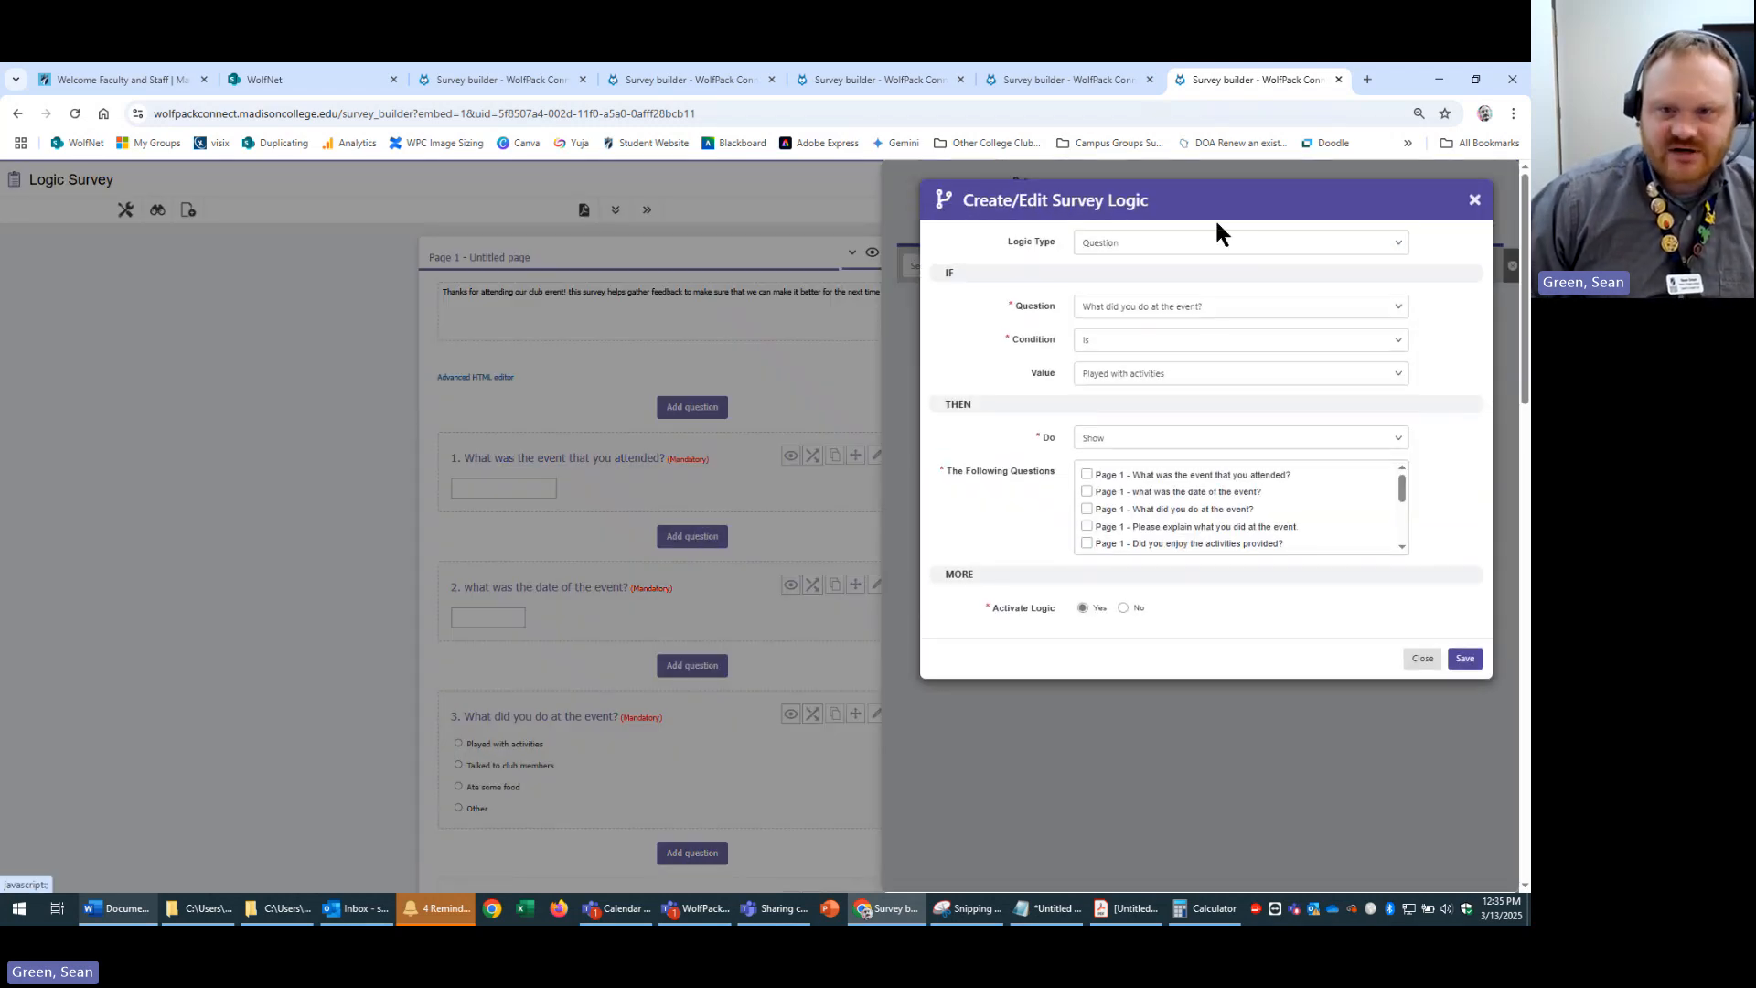
{"action": "left_click", "coordinate": [1212, 308]}
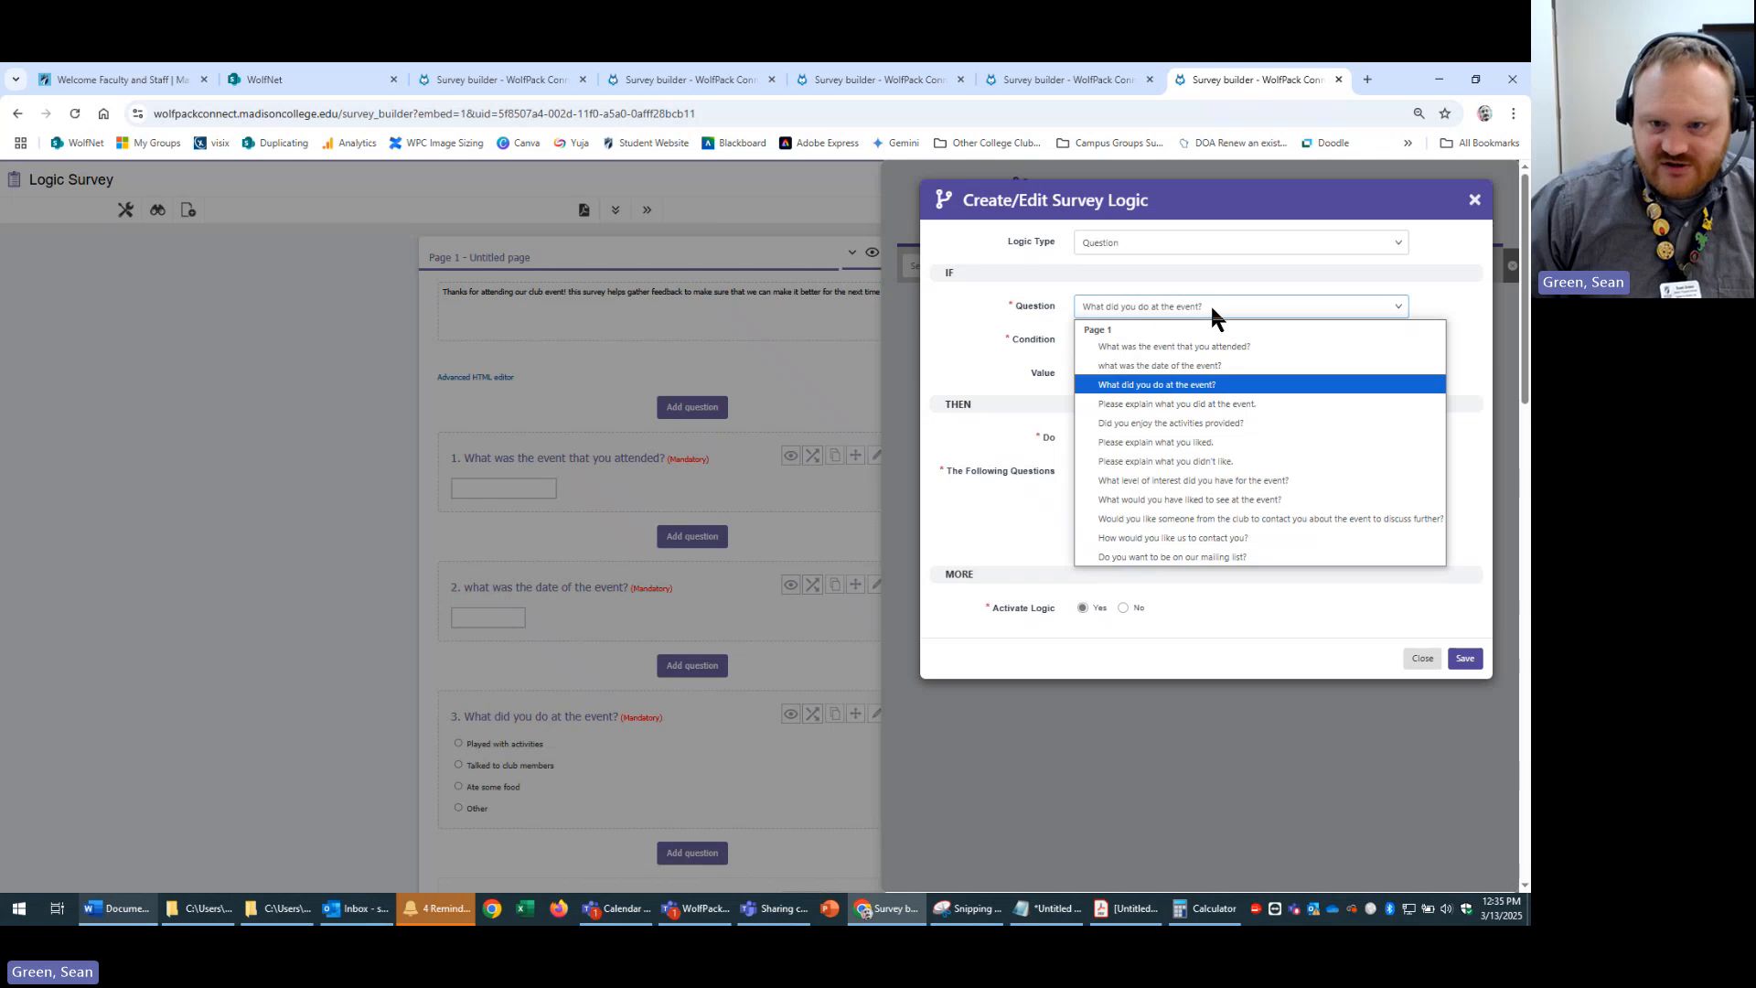
{"action": "left_click", "coordinate": [1212, 307]}
{"action": "left_click", "coordinate": [1212, 370]}
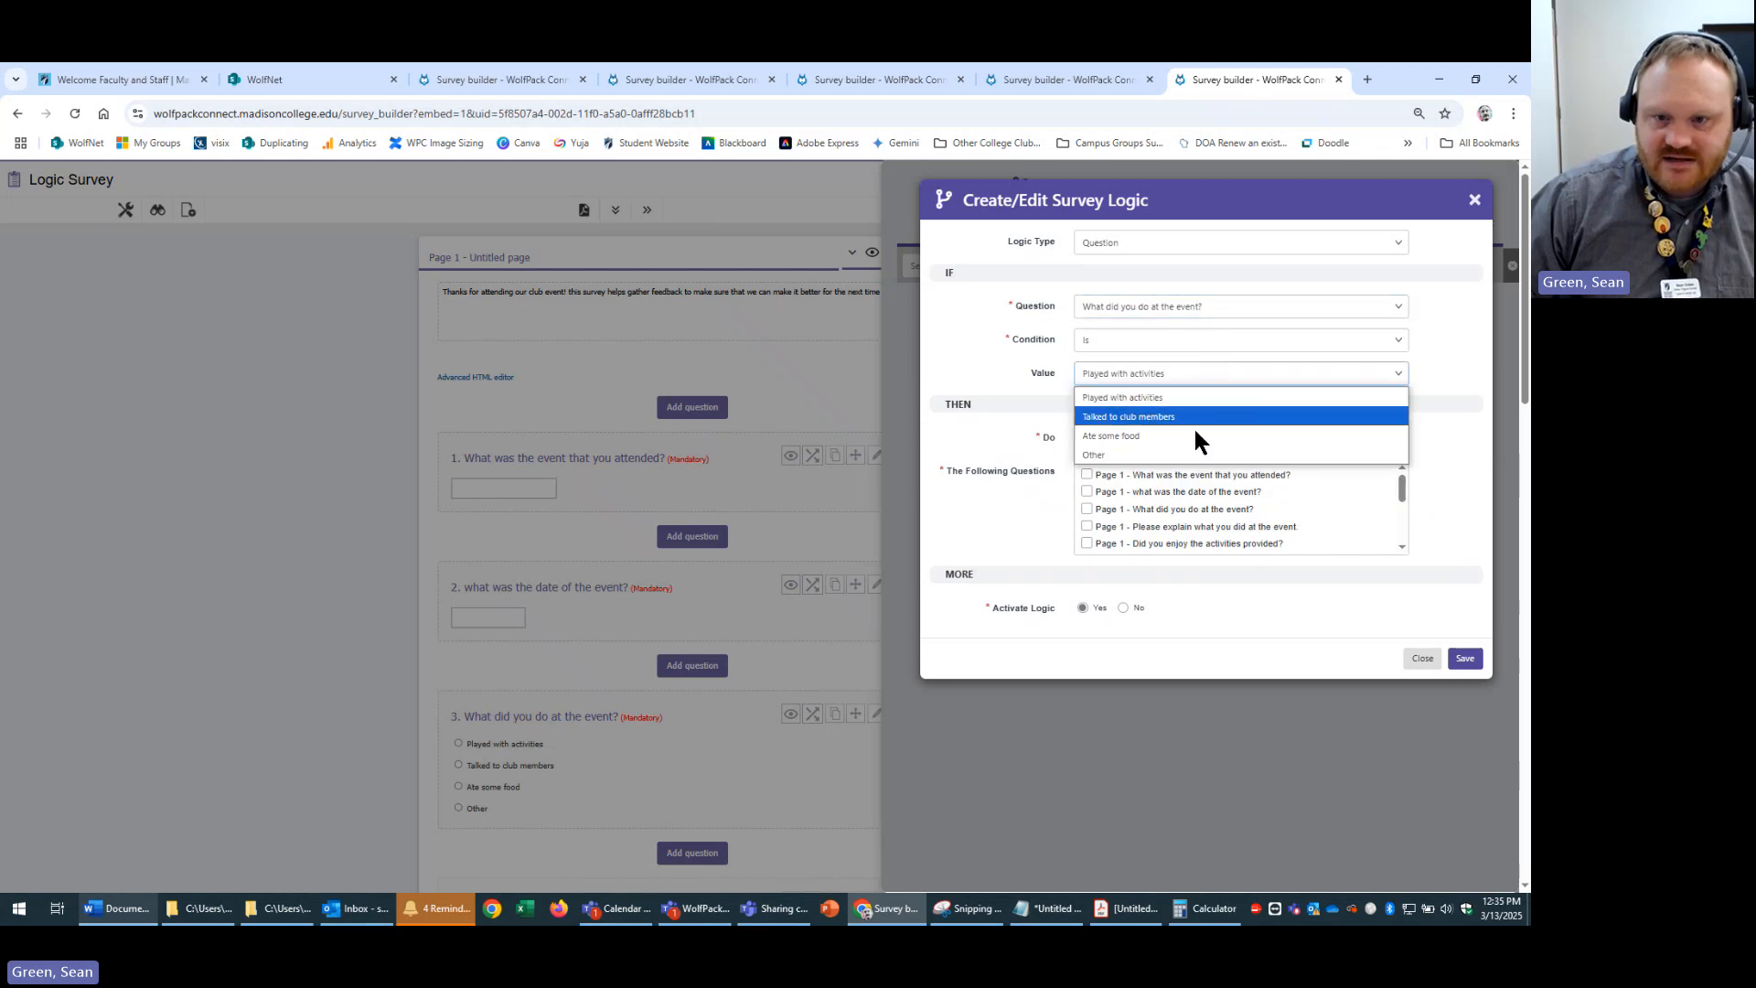
{"action": "left_click", "coordinate": [1149, 457]}
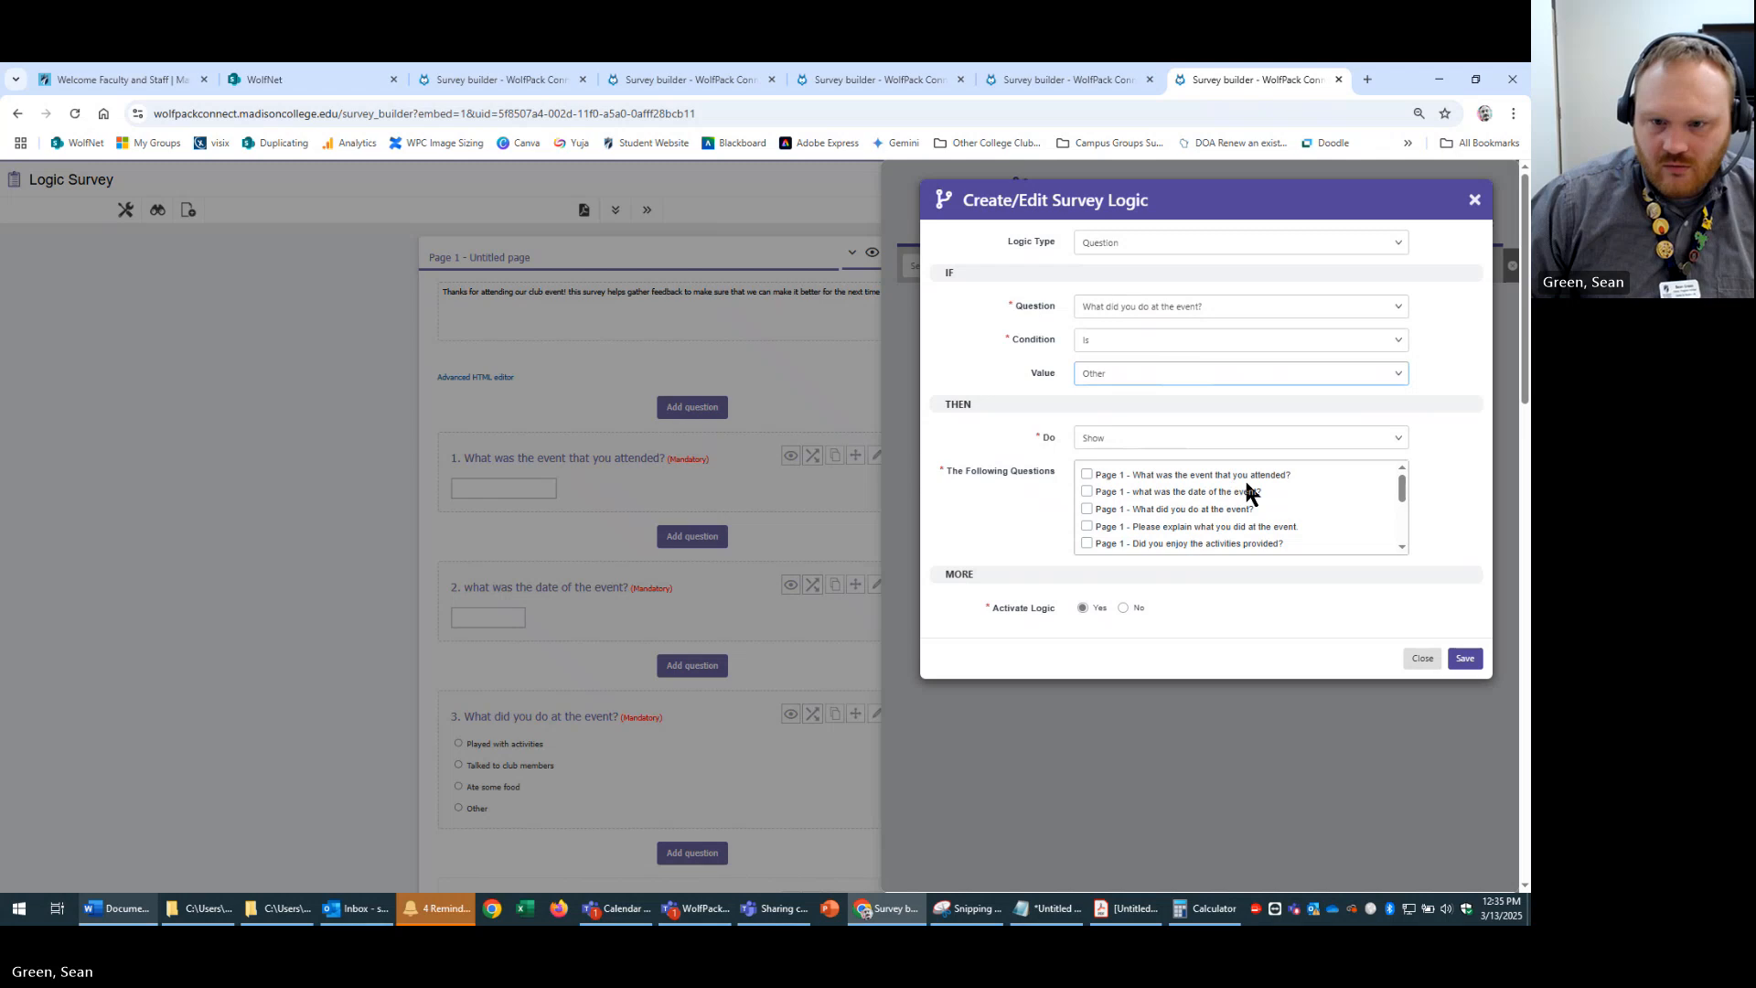
{"action": "left_click", "coordinate": [1087, 510]}
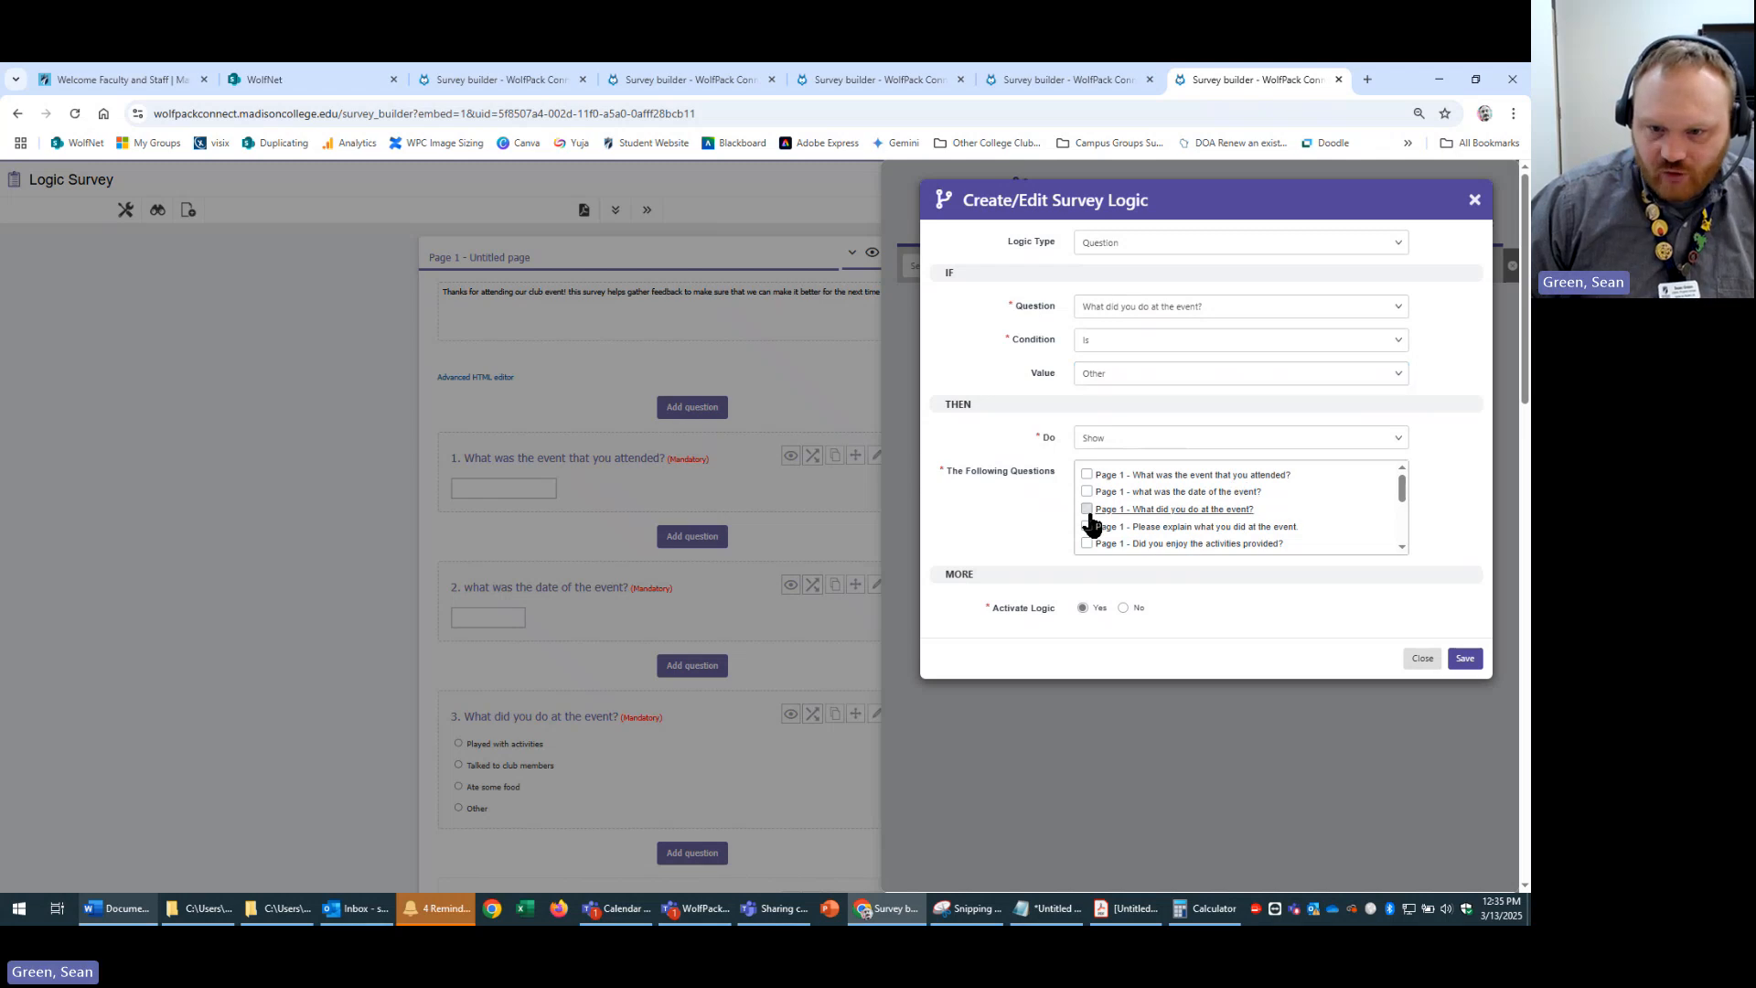
{"action": "left_click", "coordinate": [1464, 659]}
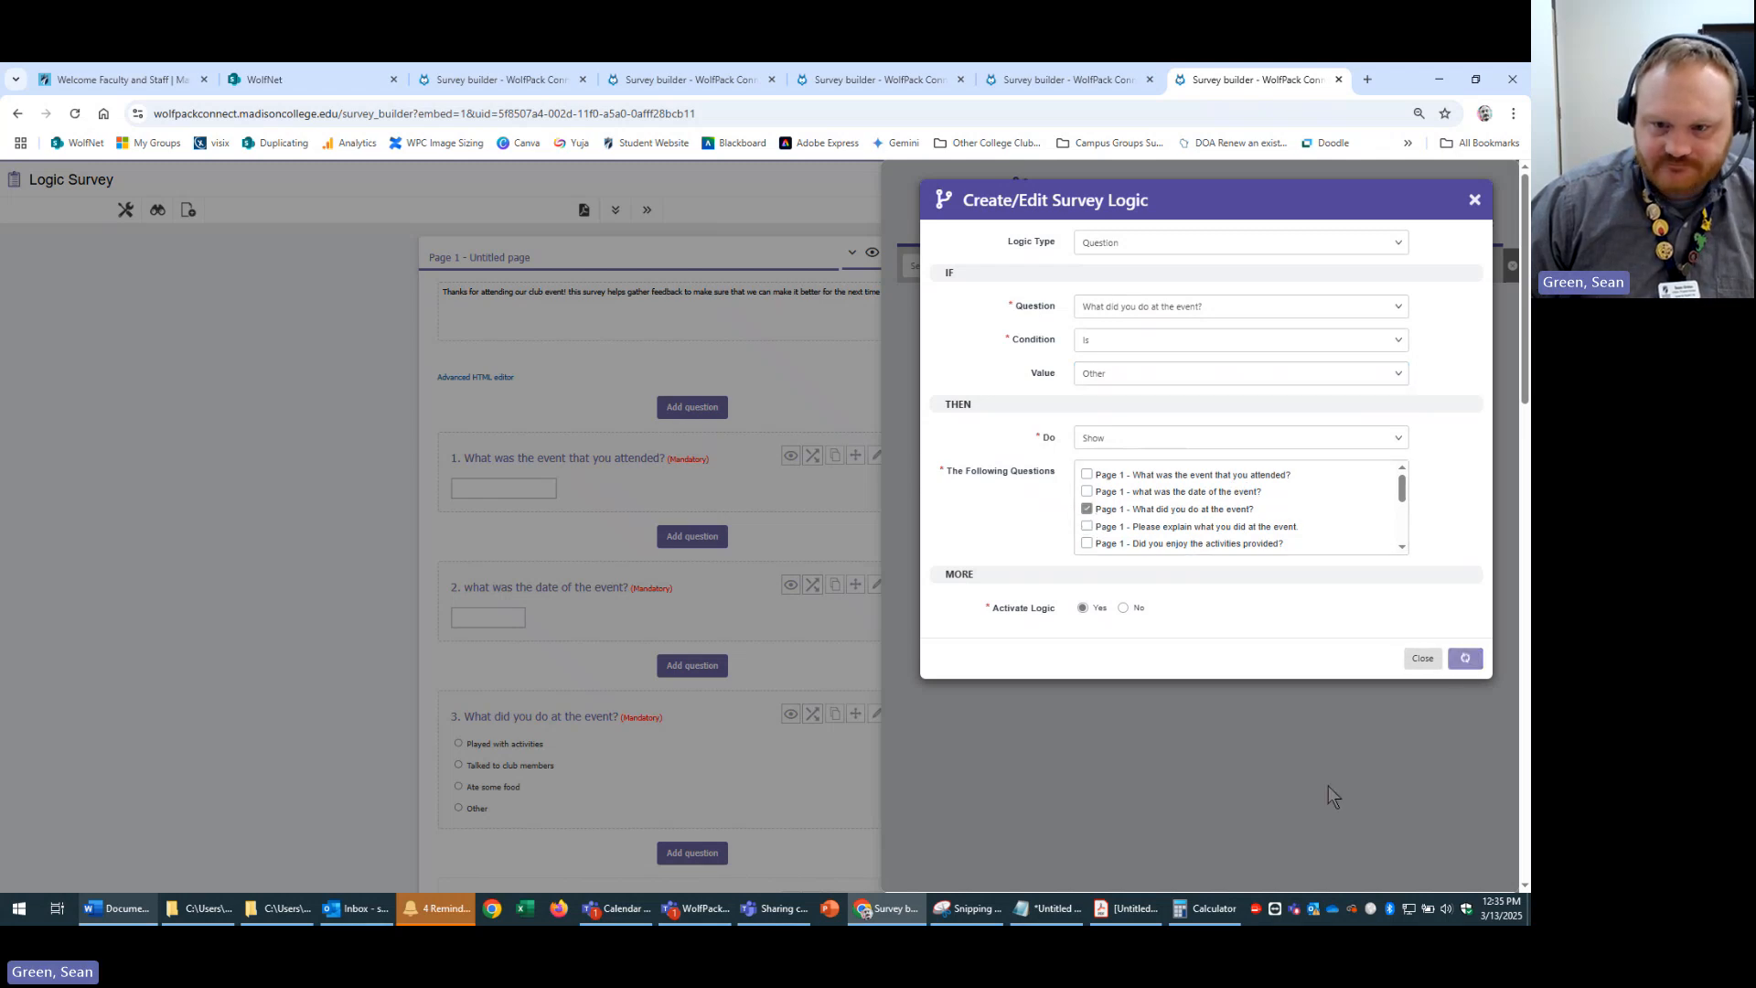
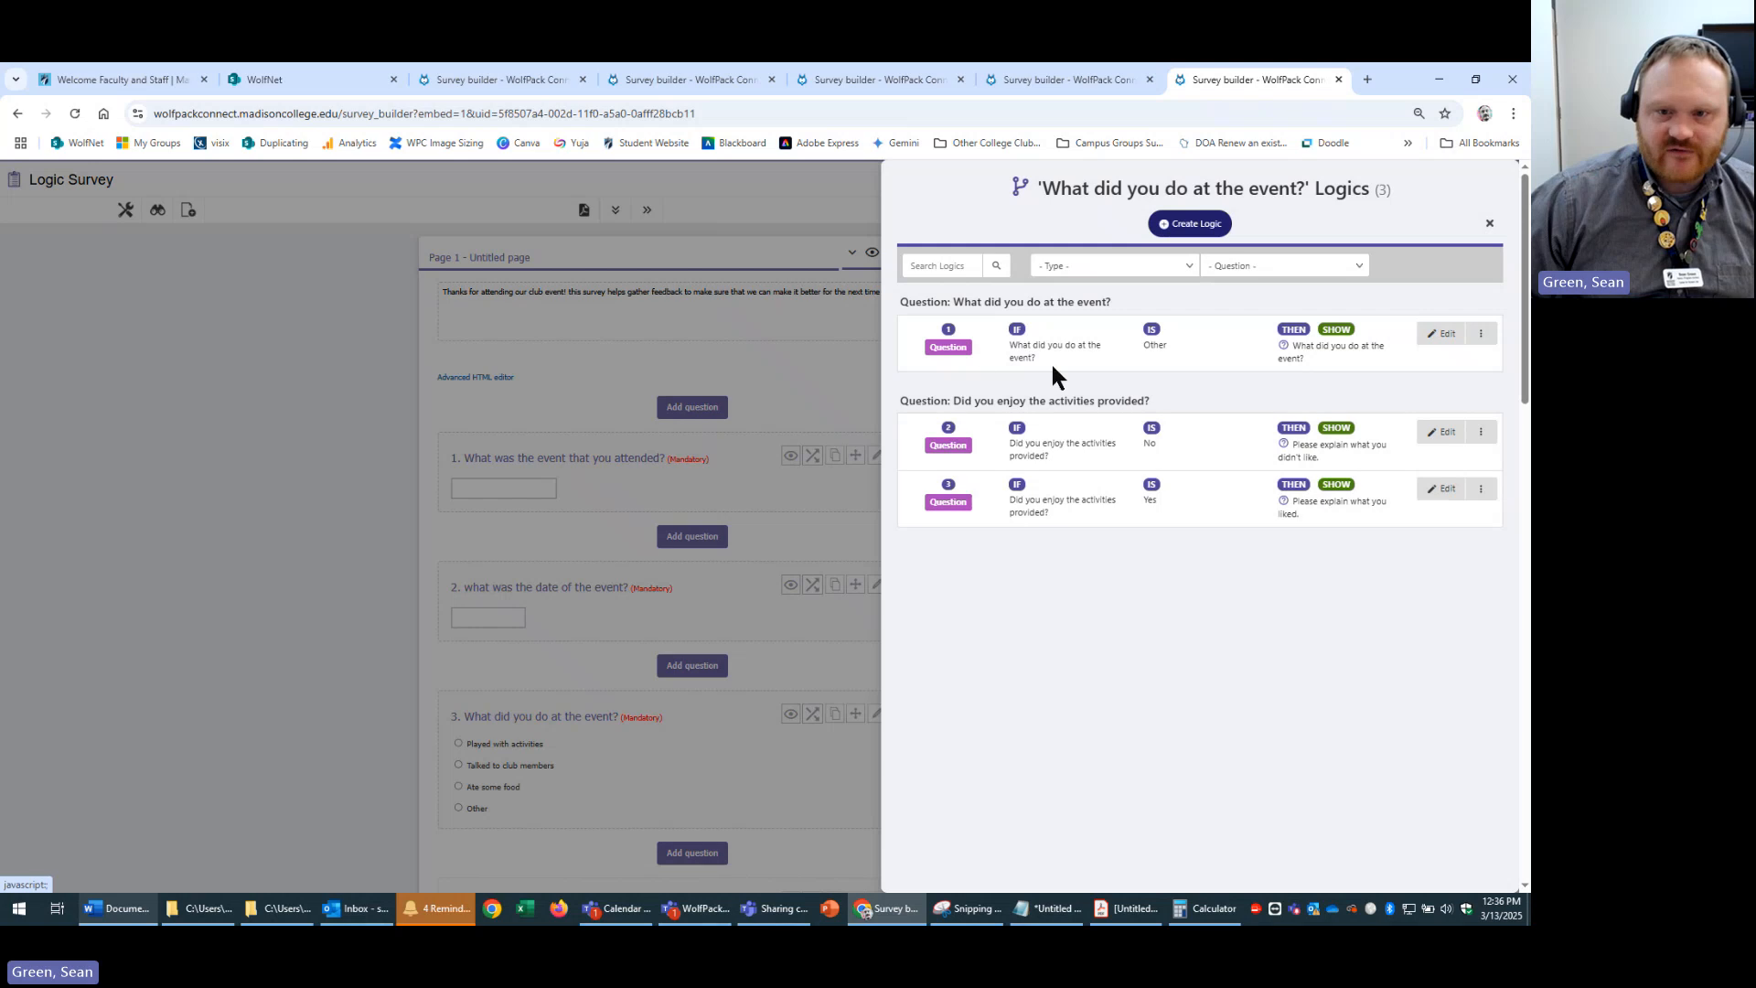
- Close the logics list, preview the survey and test the answer Other for "What did you do at the event?"
{"action": "left_click", "coordinate": [446, 512]}
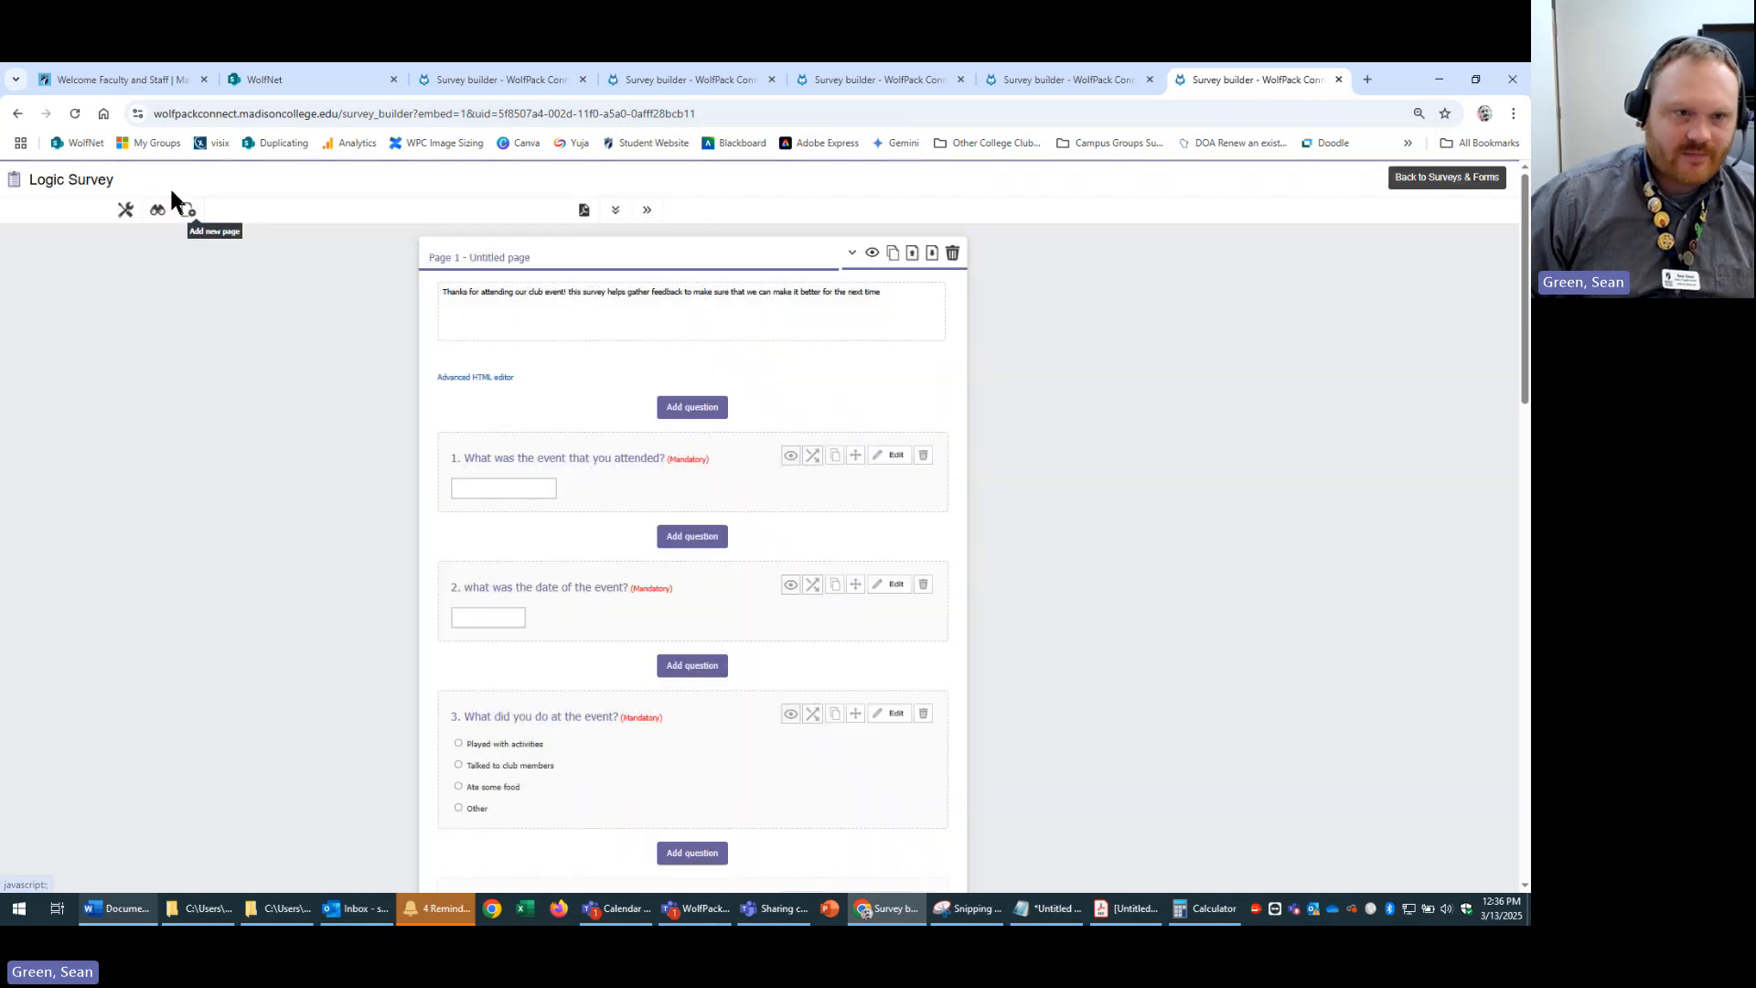
{"action": "left_click", "coordinate": [168, 224]}
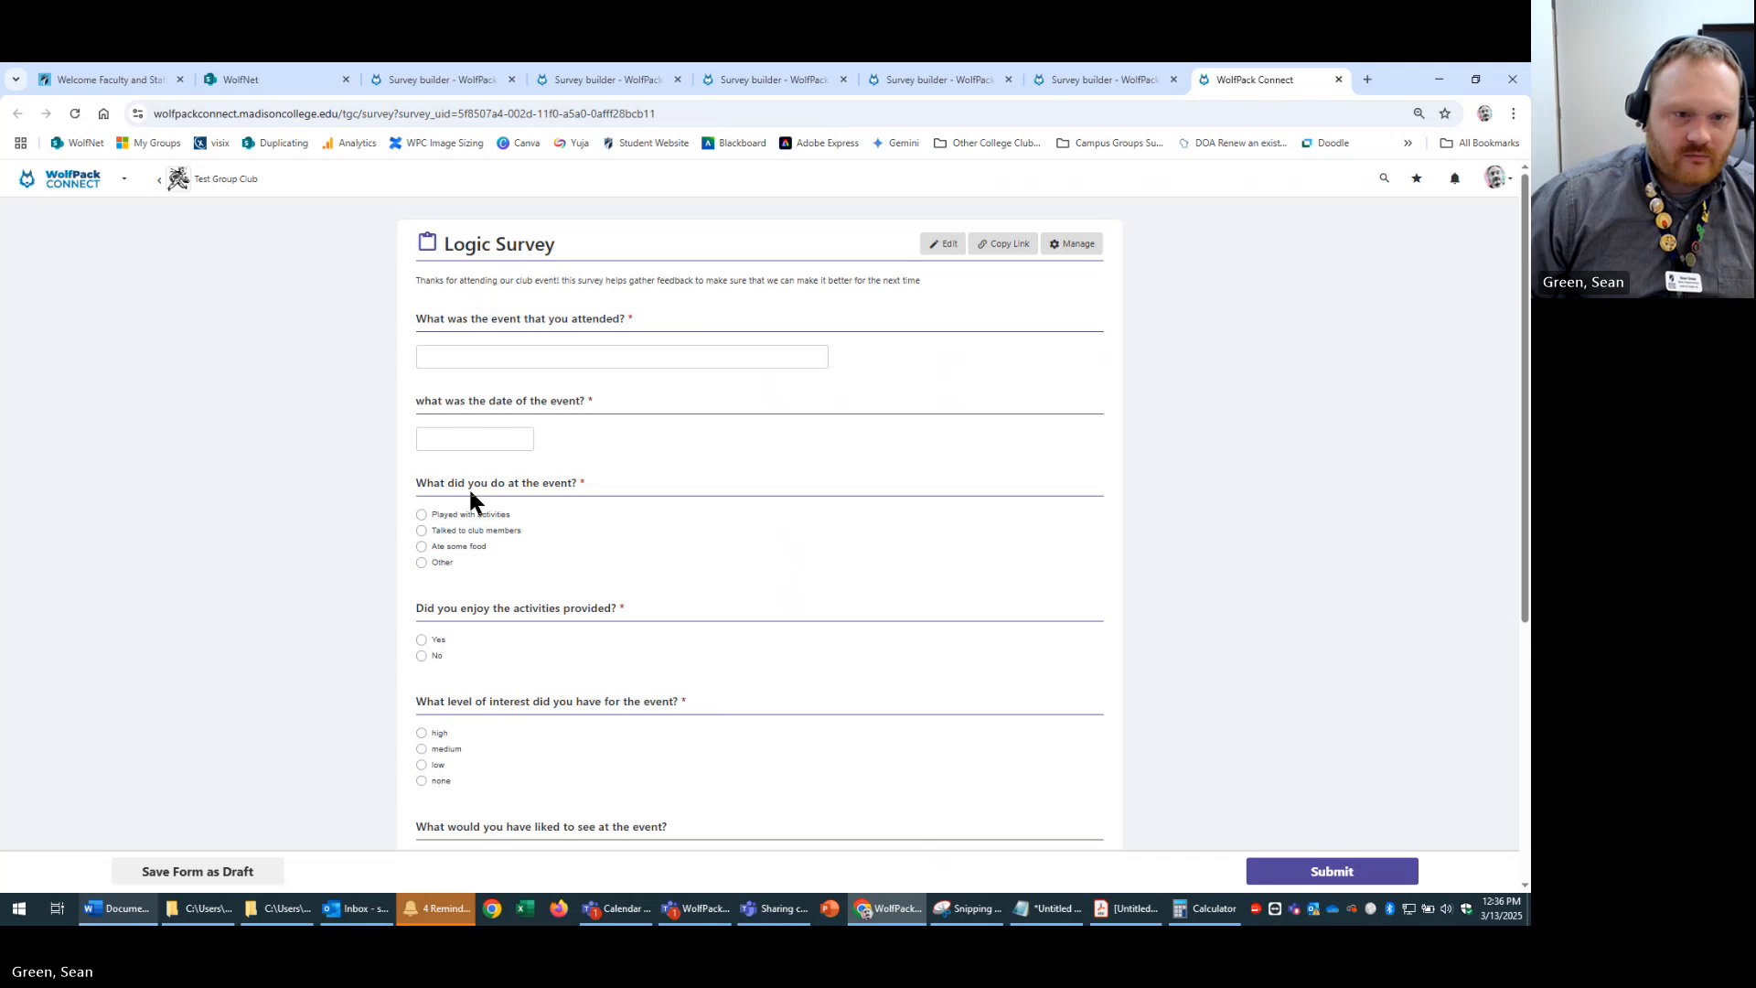
{"action": "left_click", "coordinate": [422, 563]}
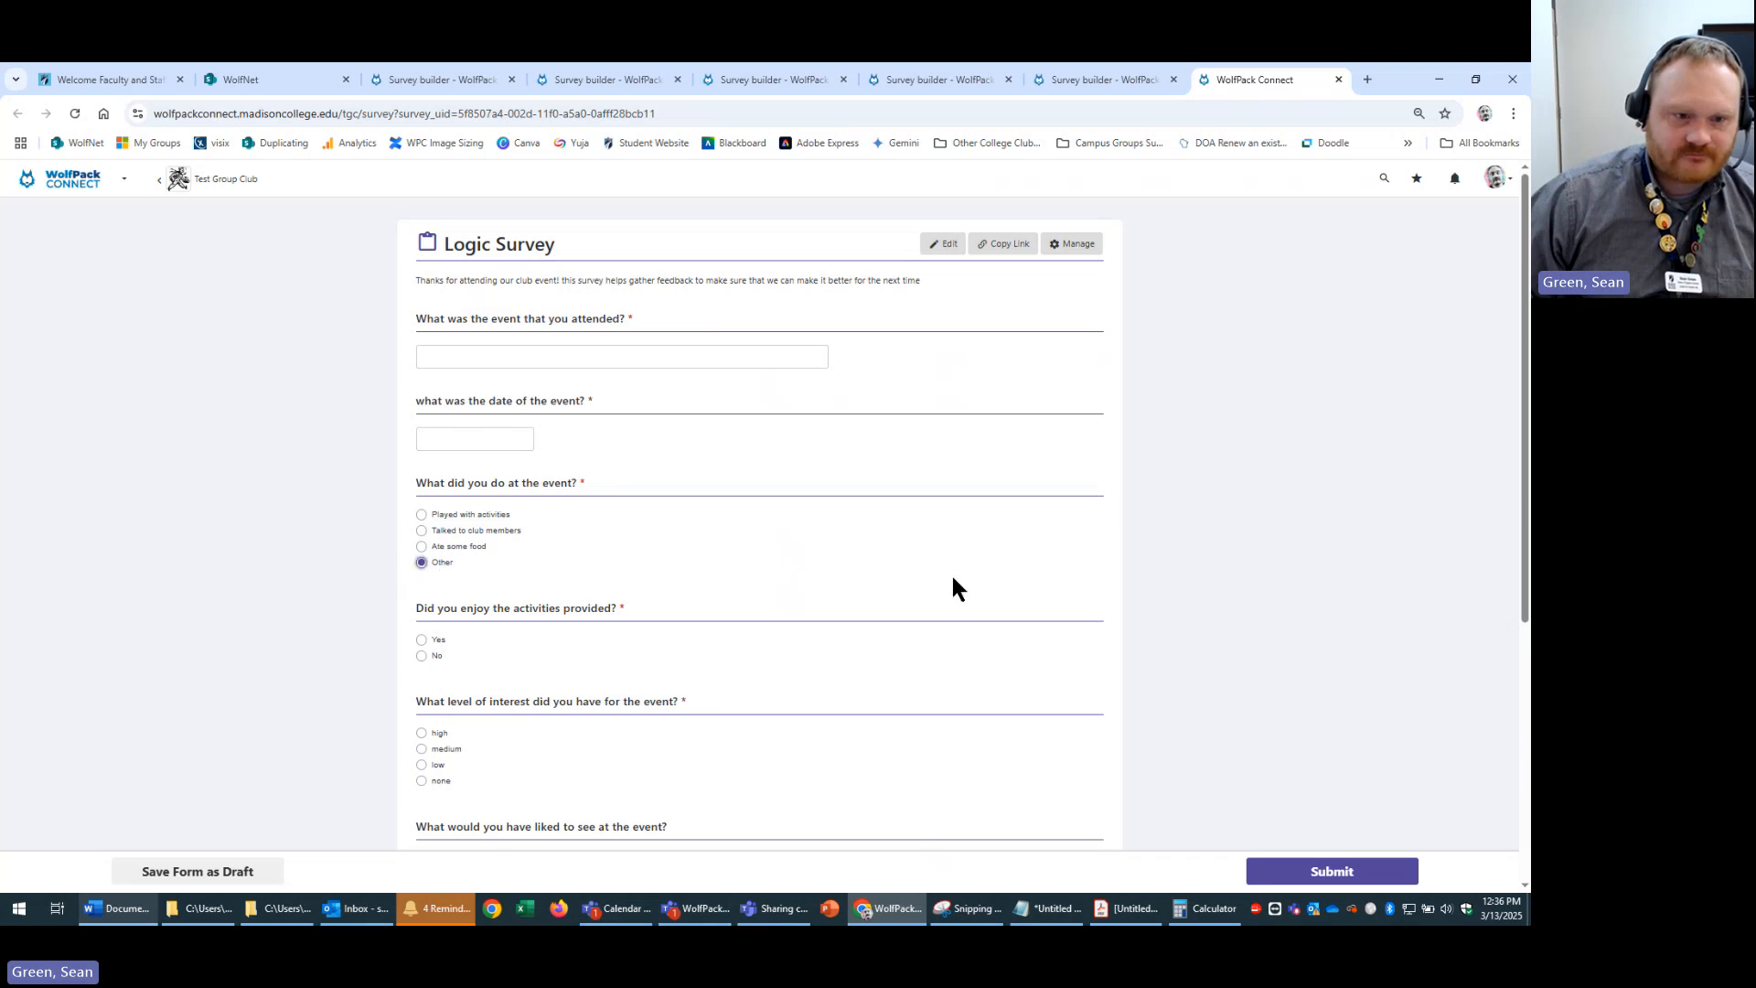
{"action": "left_click", "coordinate": [454, 549]}
{"action": "left_click", "coordinate": [430, 564]}
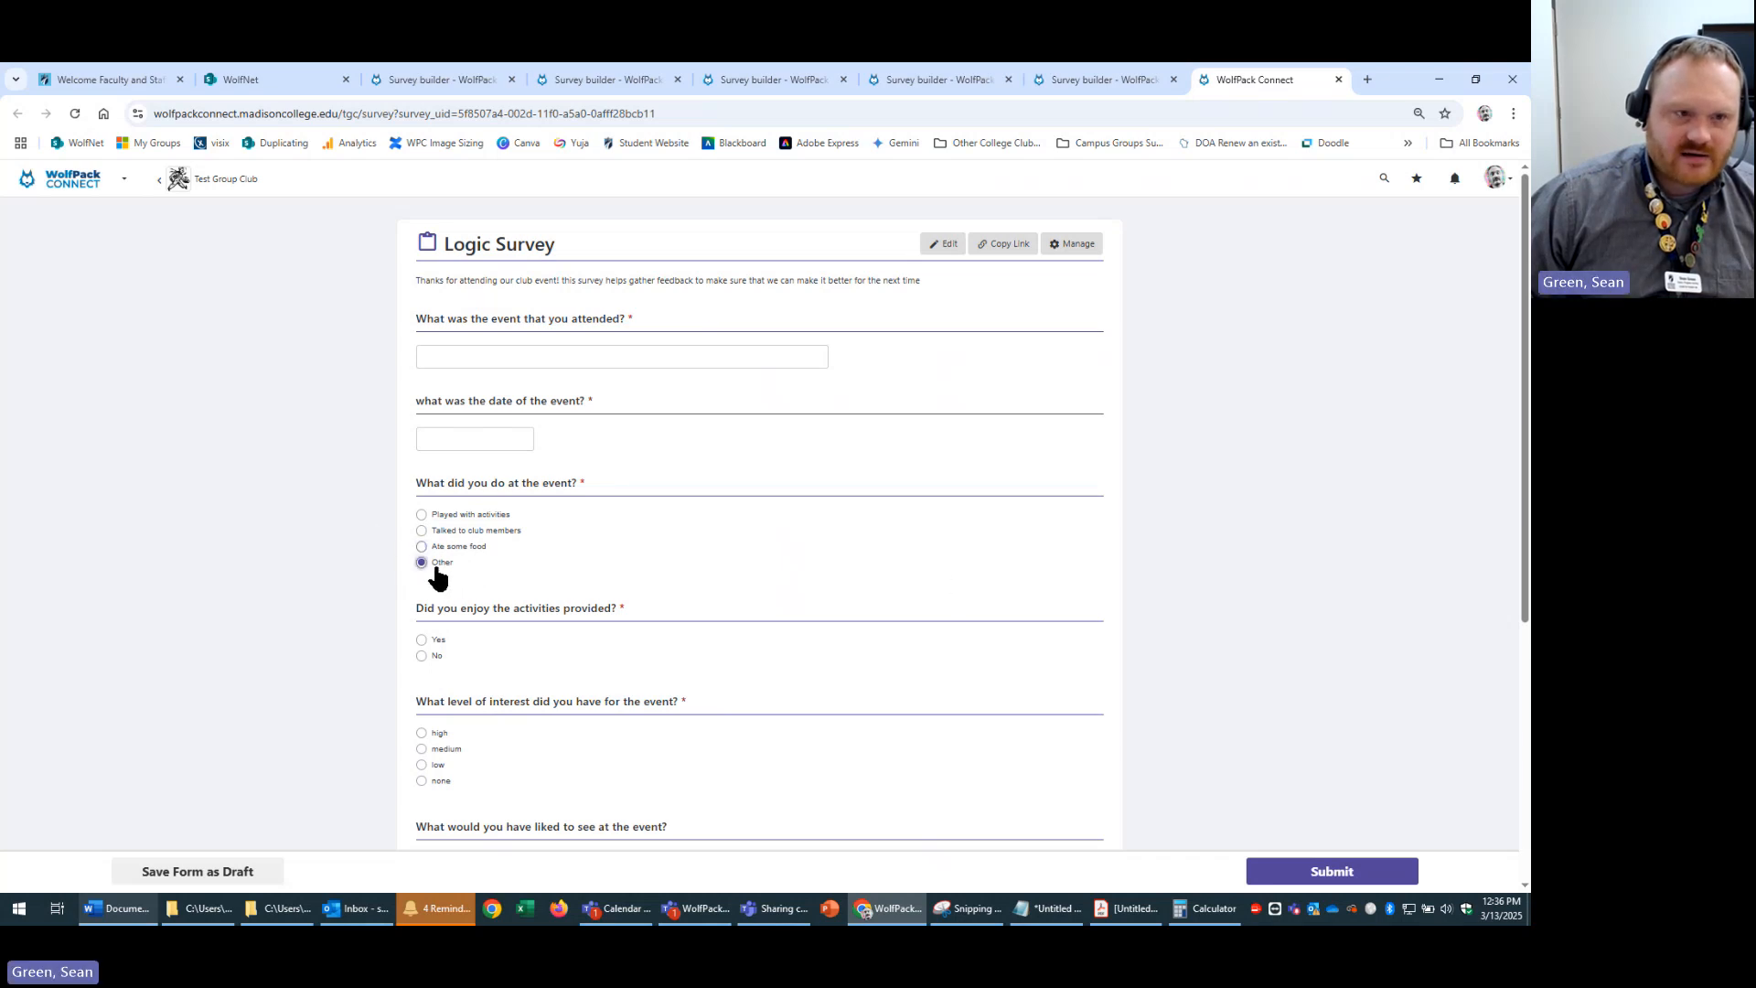
- Return to editing the survey, check the settings of "What did you do at the event?" and leave them without saving
{"action": "left_click", "coordinate": [937, 245]}
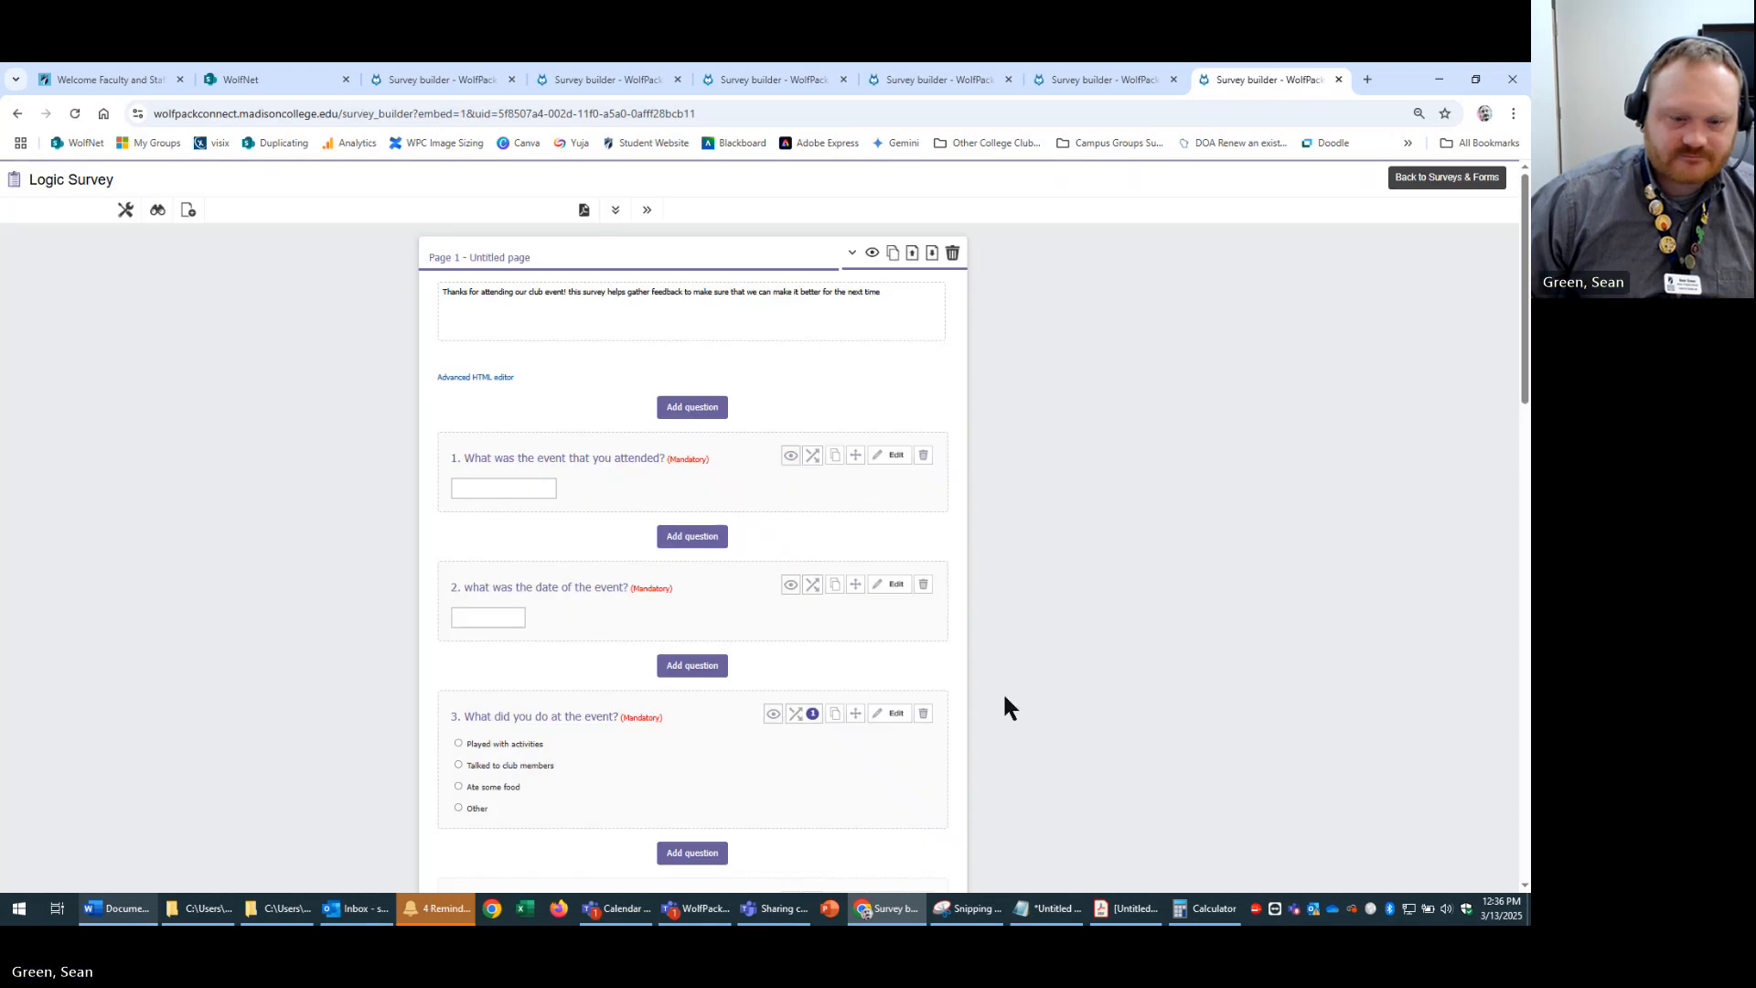
{"action": "scroll", "coordinate": [1002, 695], "scroll_direction": "down", "scroll_amount": 2}
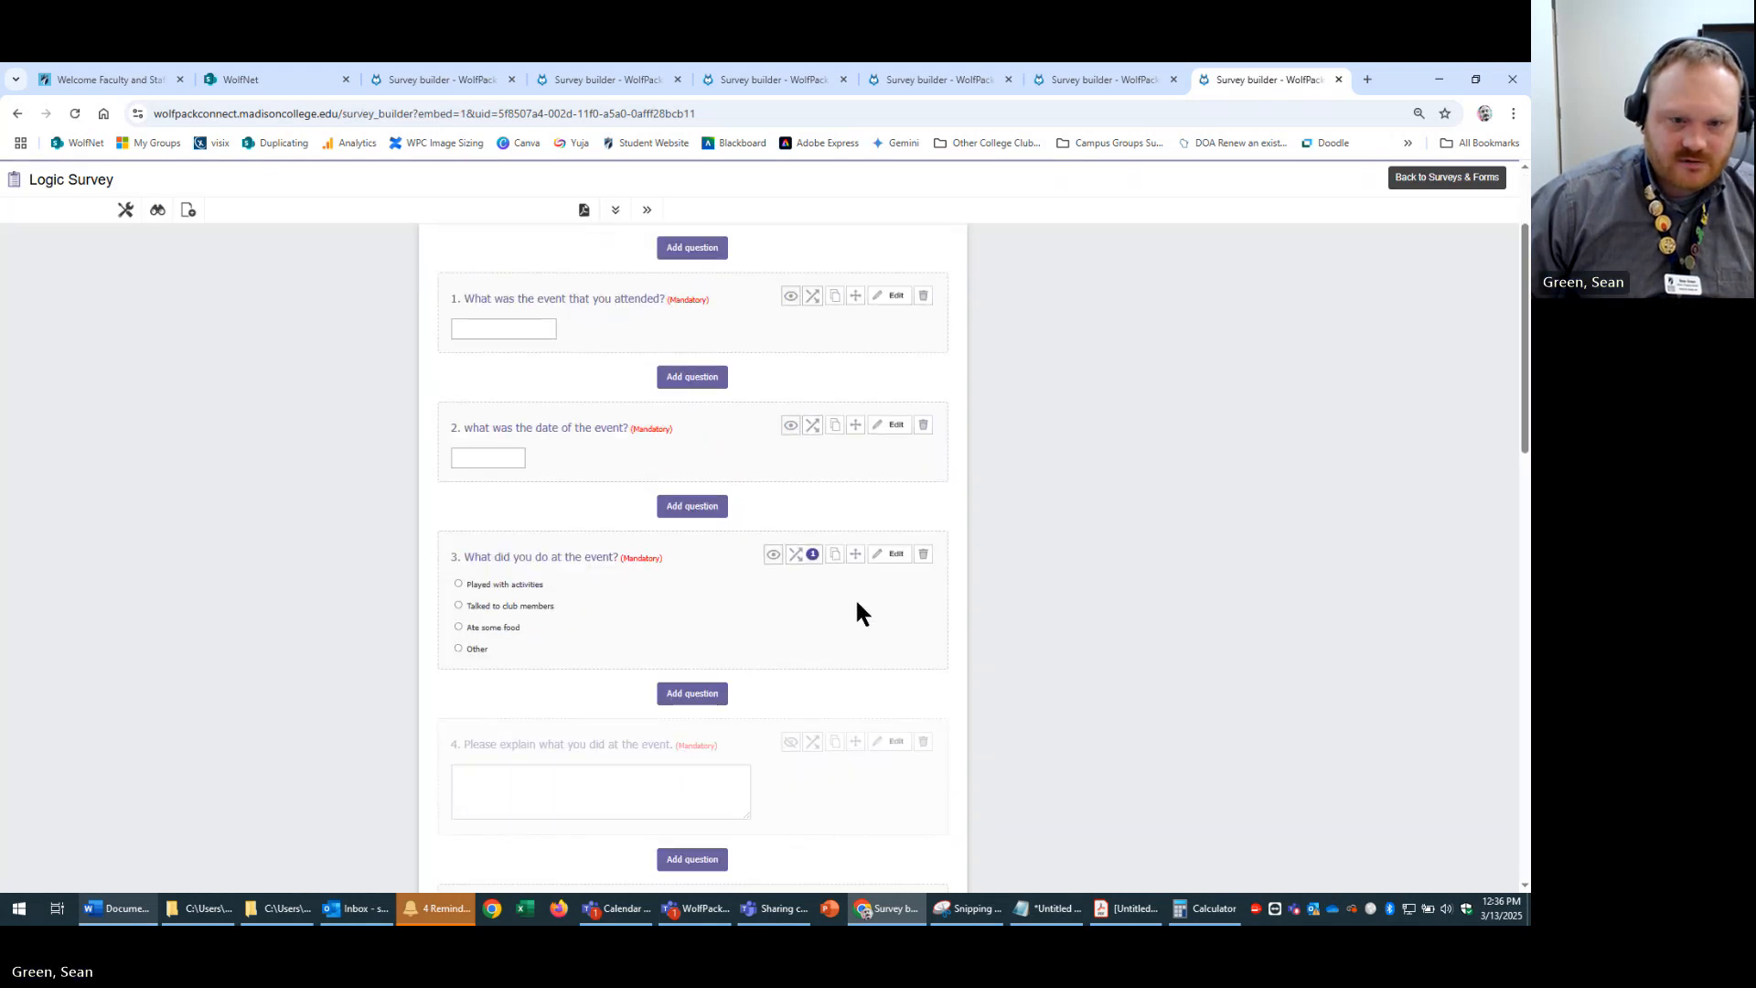
{"action": "left_click", "coordinate": [891, 553]}
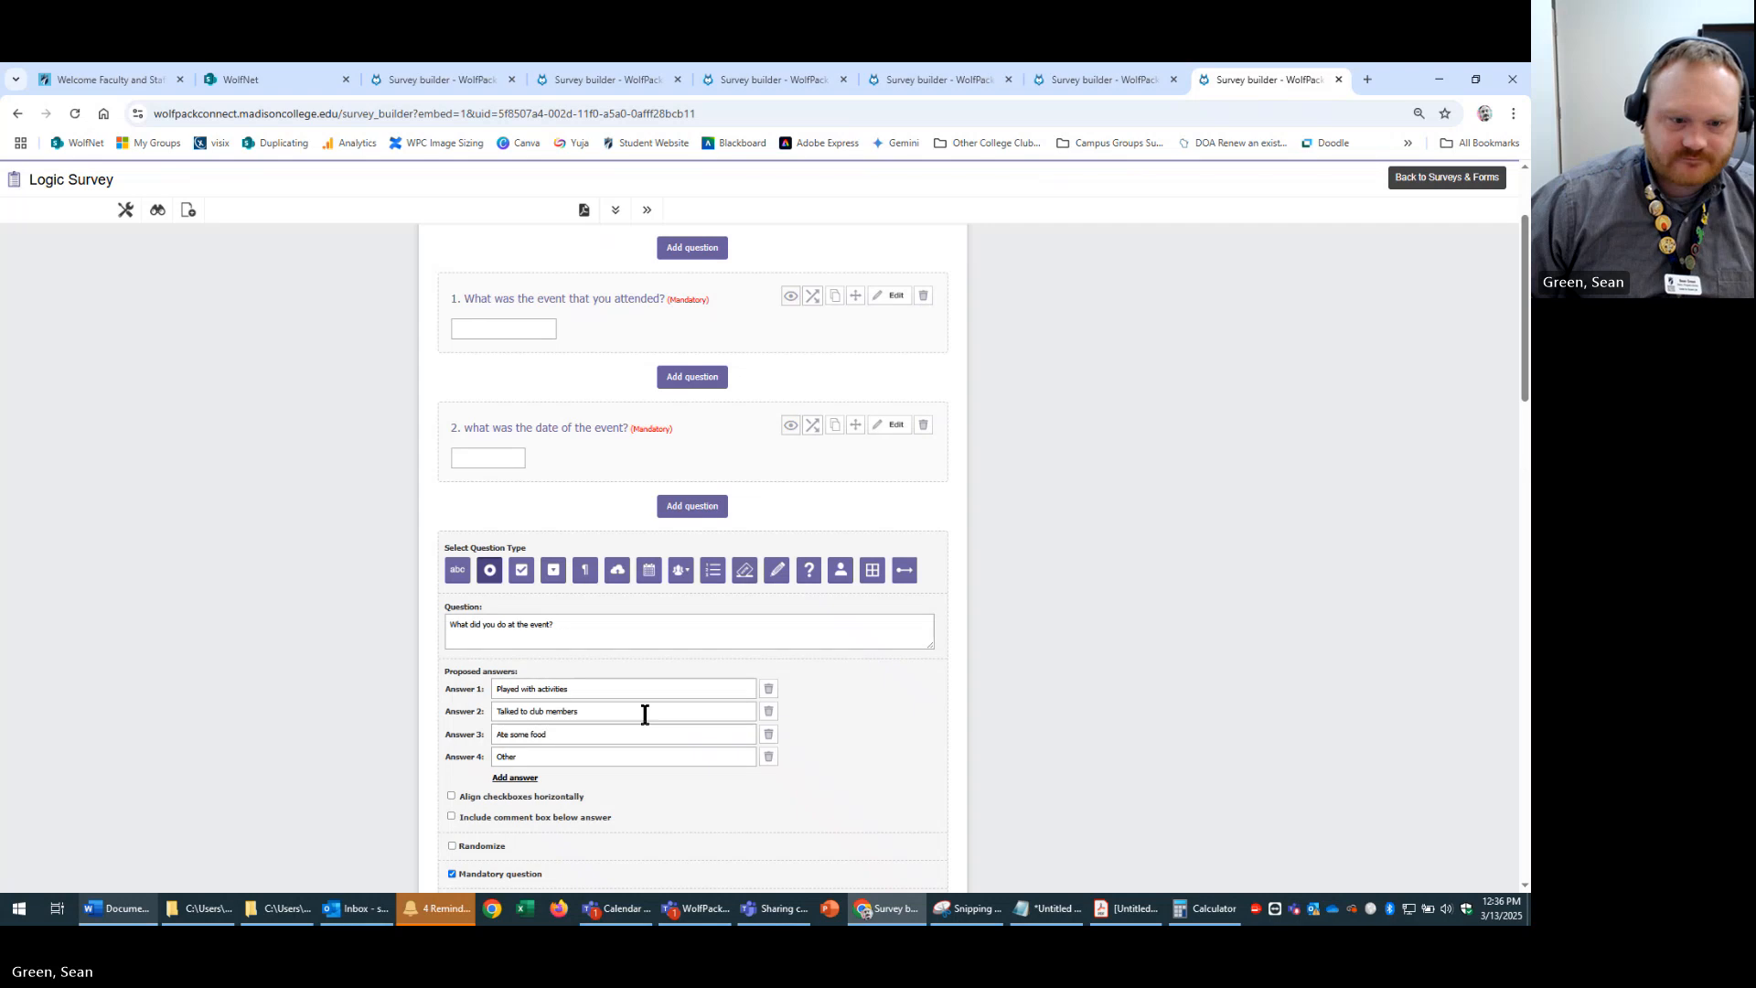
{"action": "scroll", "coordinate": [996, 688], "scroll_direction": "down", "scroll_amount": 2}
{"action": "scroll", "coordinate": [1015, 677], "scroll_direction": "down", "scroll_amount": 2}
{"action": "scroll", "coordinate": [976, 742], "scroll_direction": "down", "scroll_amount": 3}
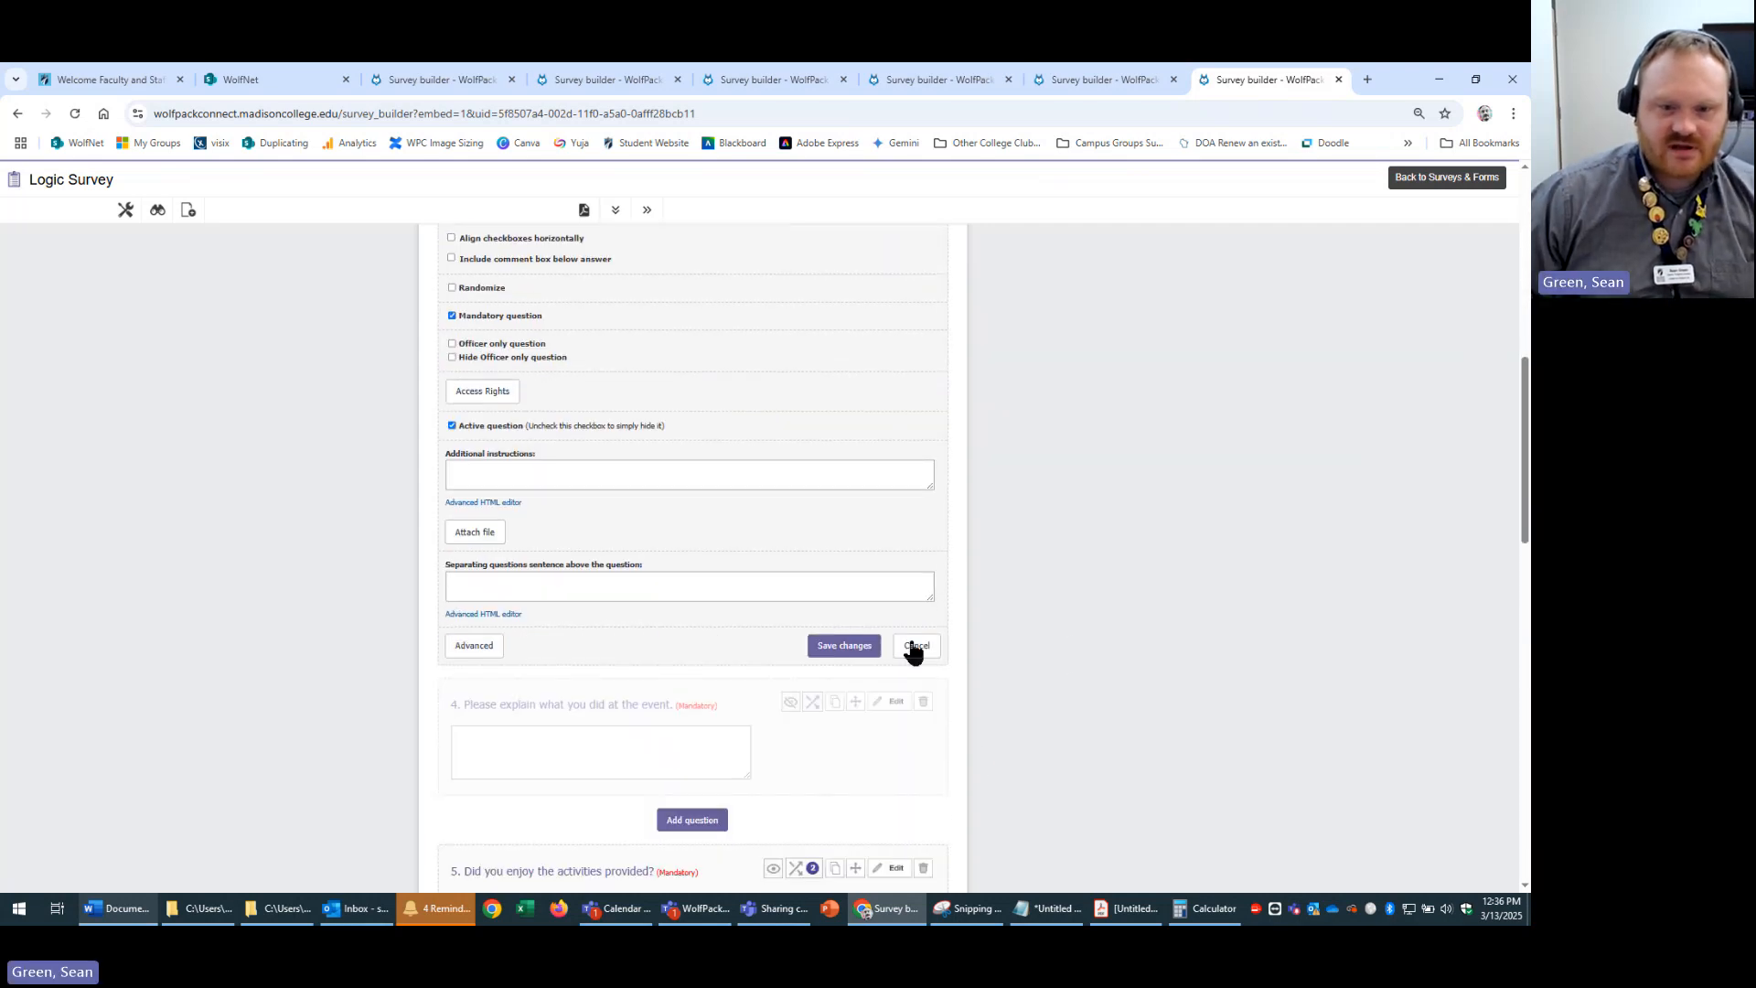
{"action": "left_click", "coordinate": [917, 646]}
- Start a new Question logic from the logics of question 5 and set its IF question to "What did you do at the event?"
{"action": "left_click", "coordinate": [811, 351]}
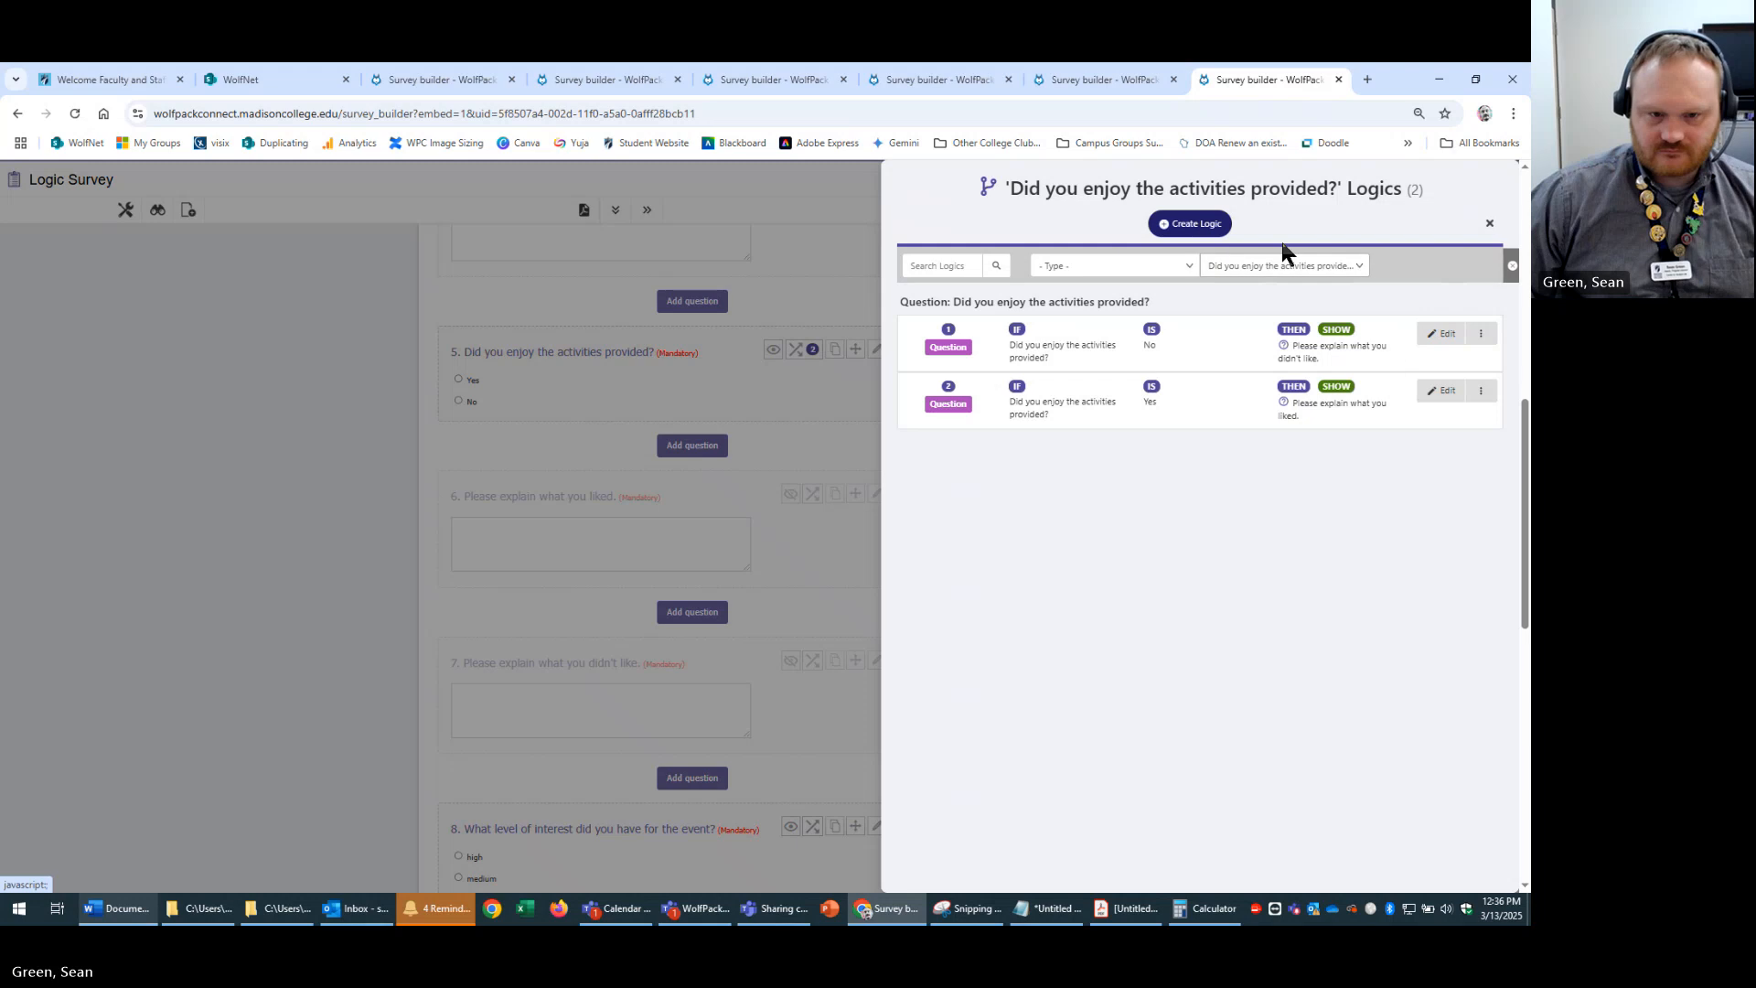
{"action": "left_click", "coordinate": [1194, 227]}
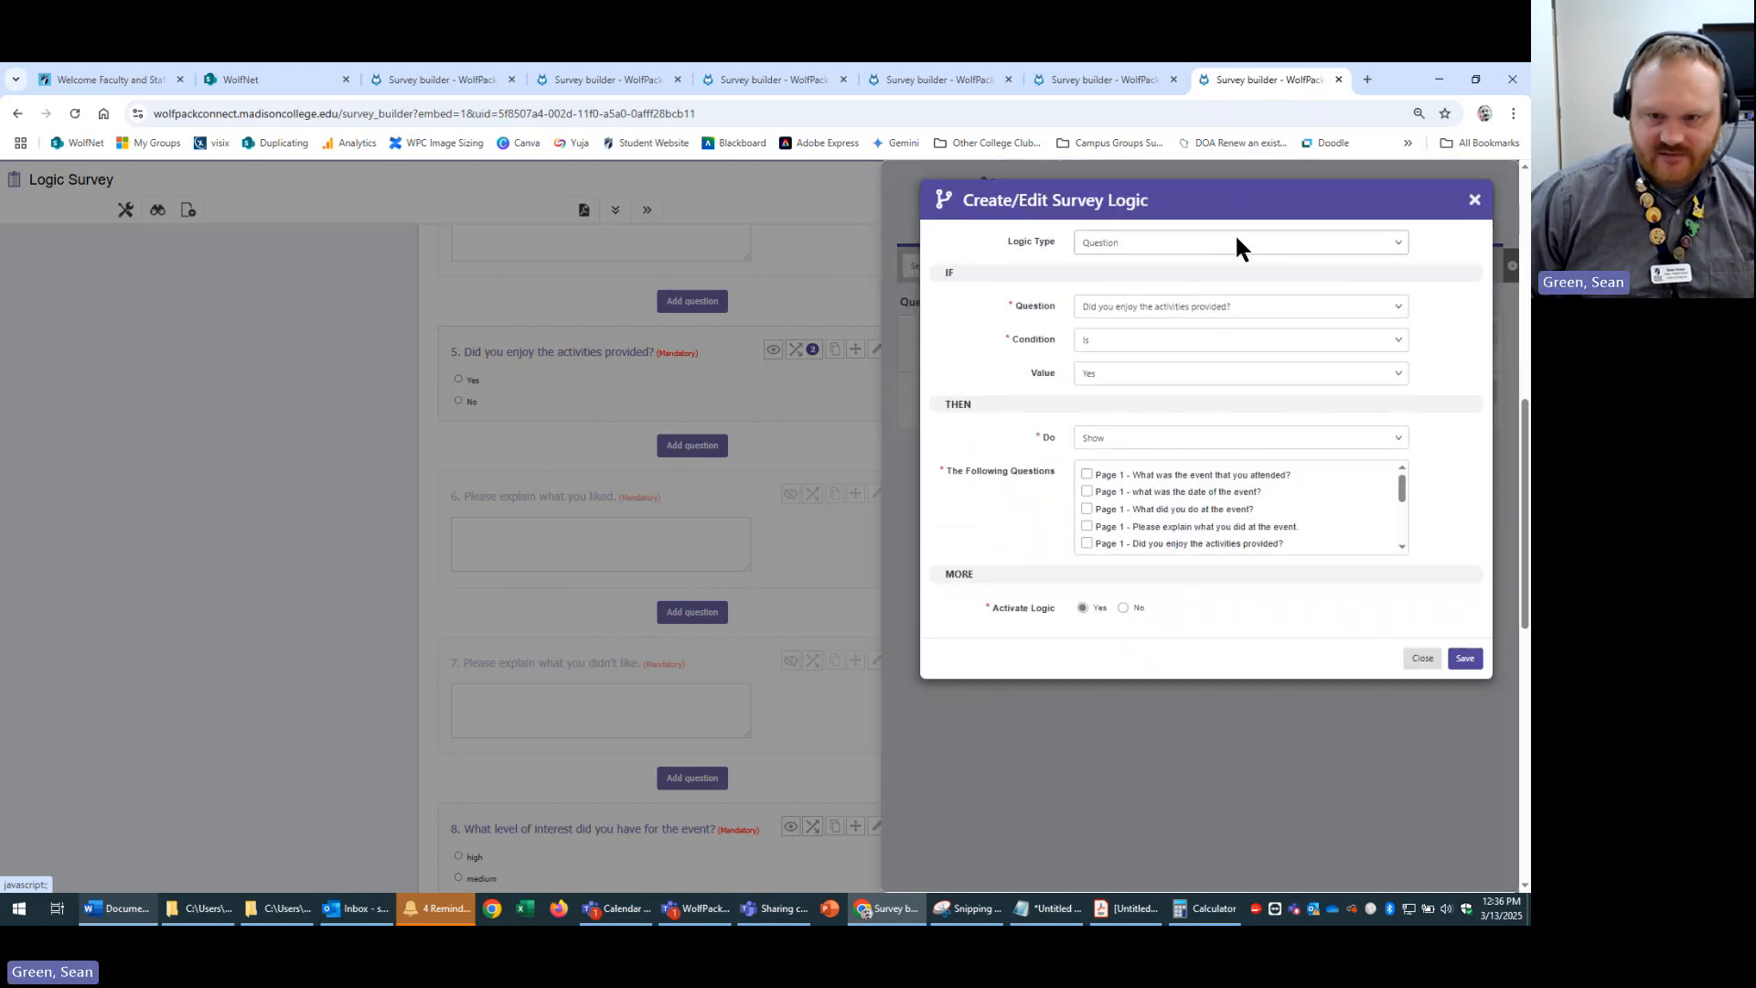
{"action": "left_click", "coordinate": [1265, 240]}
{"action": "left_click", "coordinate": [1266, 240]}
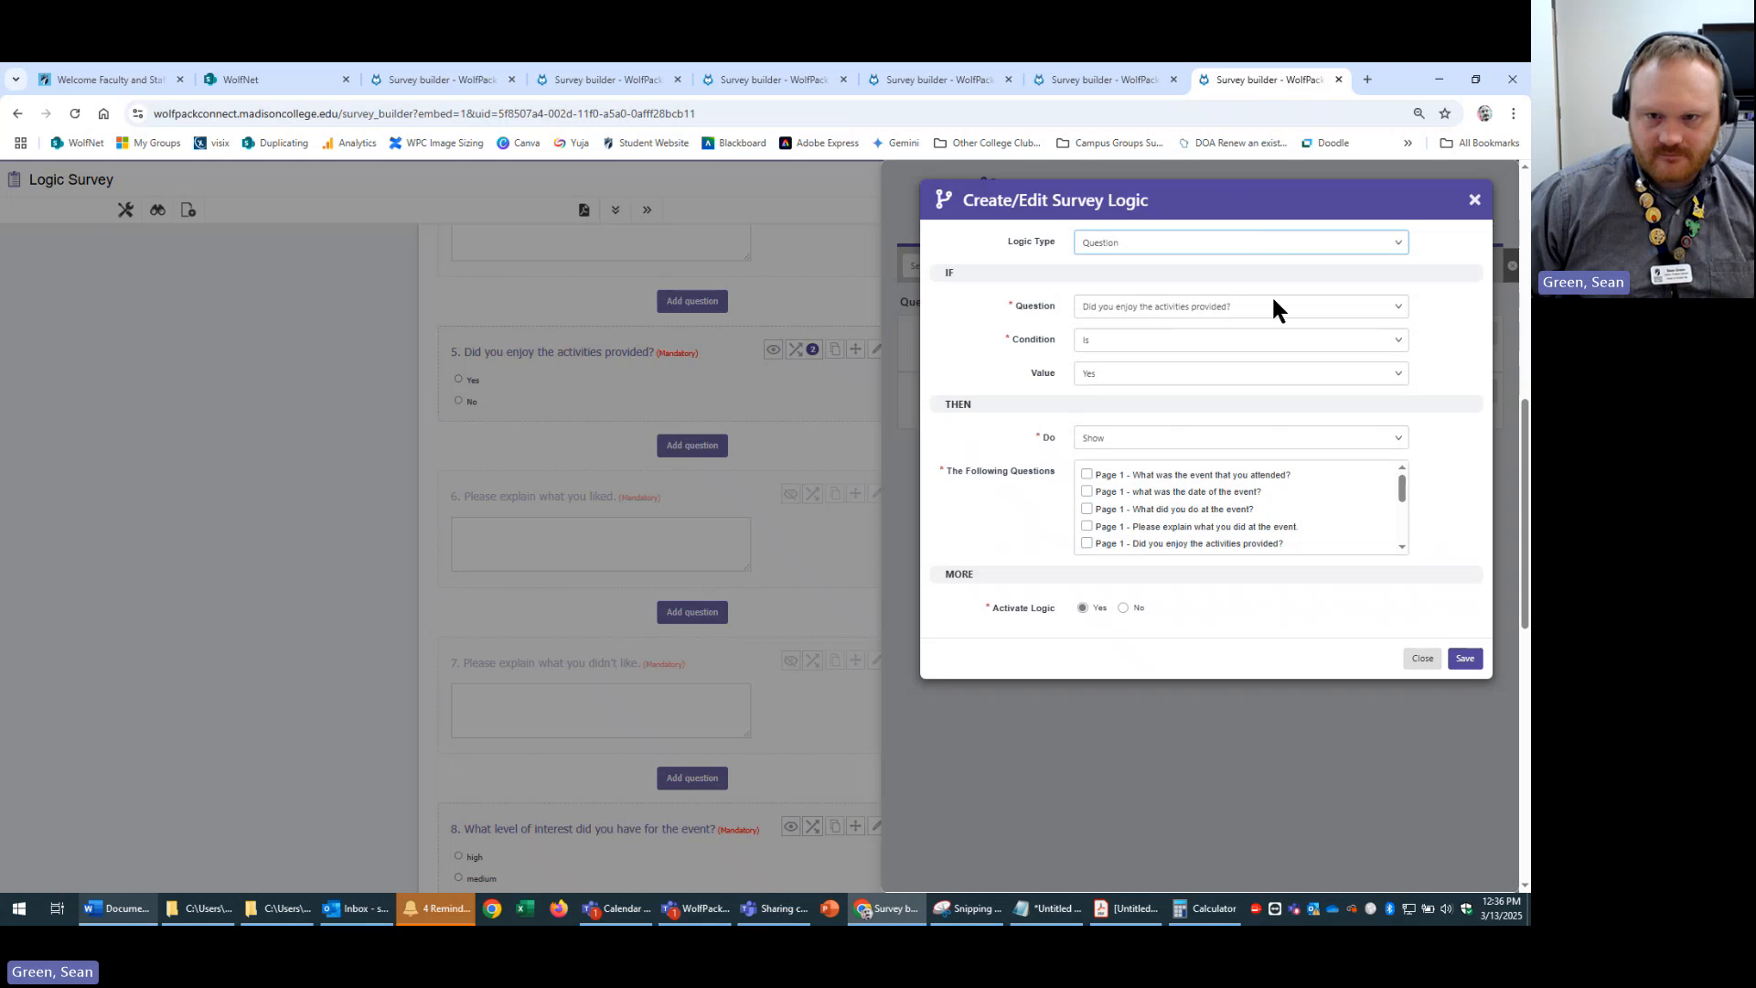
{"action": "left_click", "coordinate": [1273, 308]}
{"action": "left_click", "coordinate": [1234, 243]}
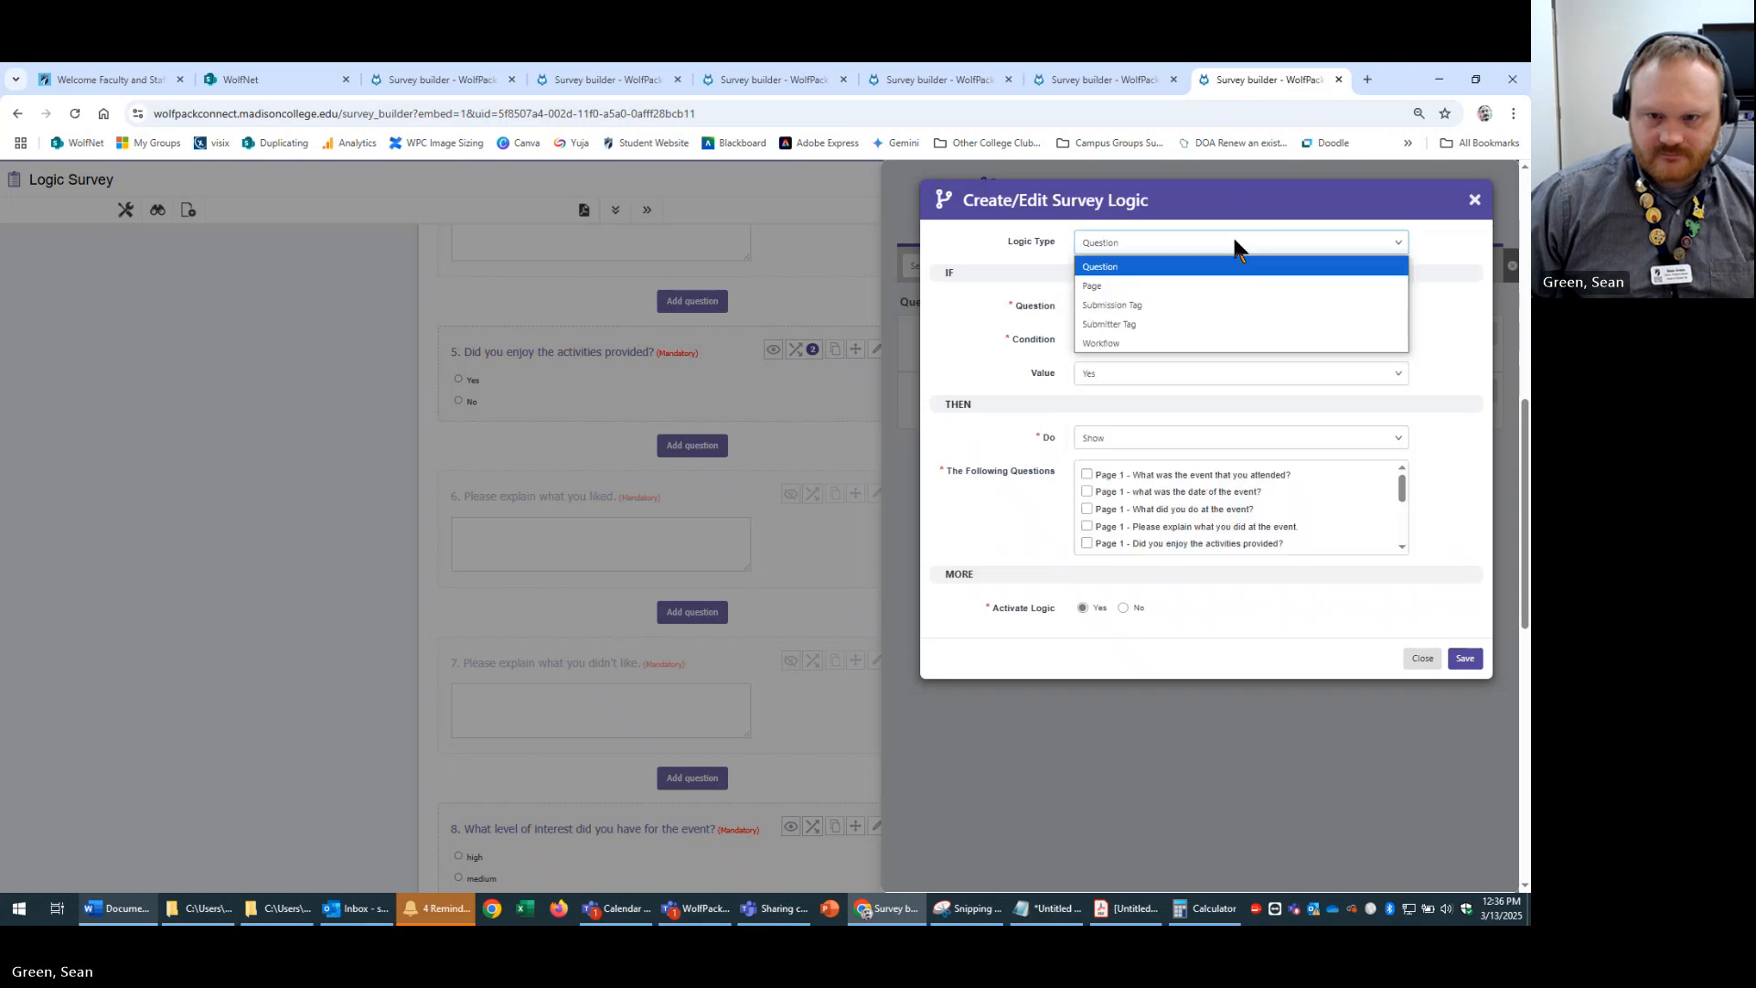
{"action": "left_click", "coordinate": [1027, 300]}
{"action": "left_click", "coordinate": [1183, 307]}
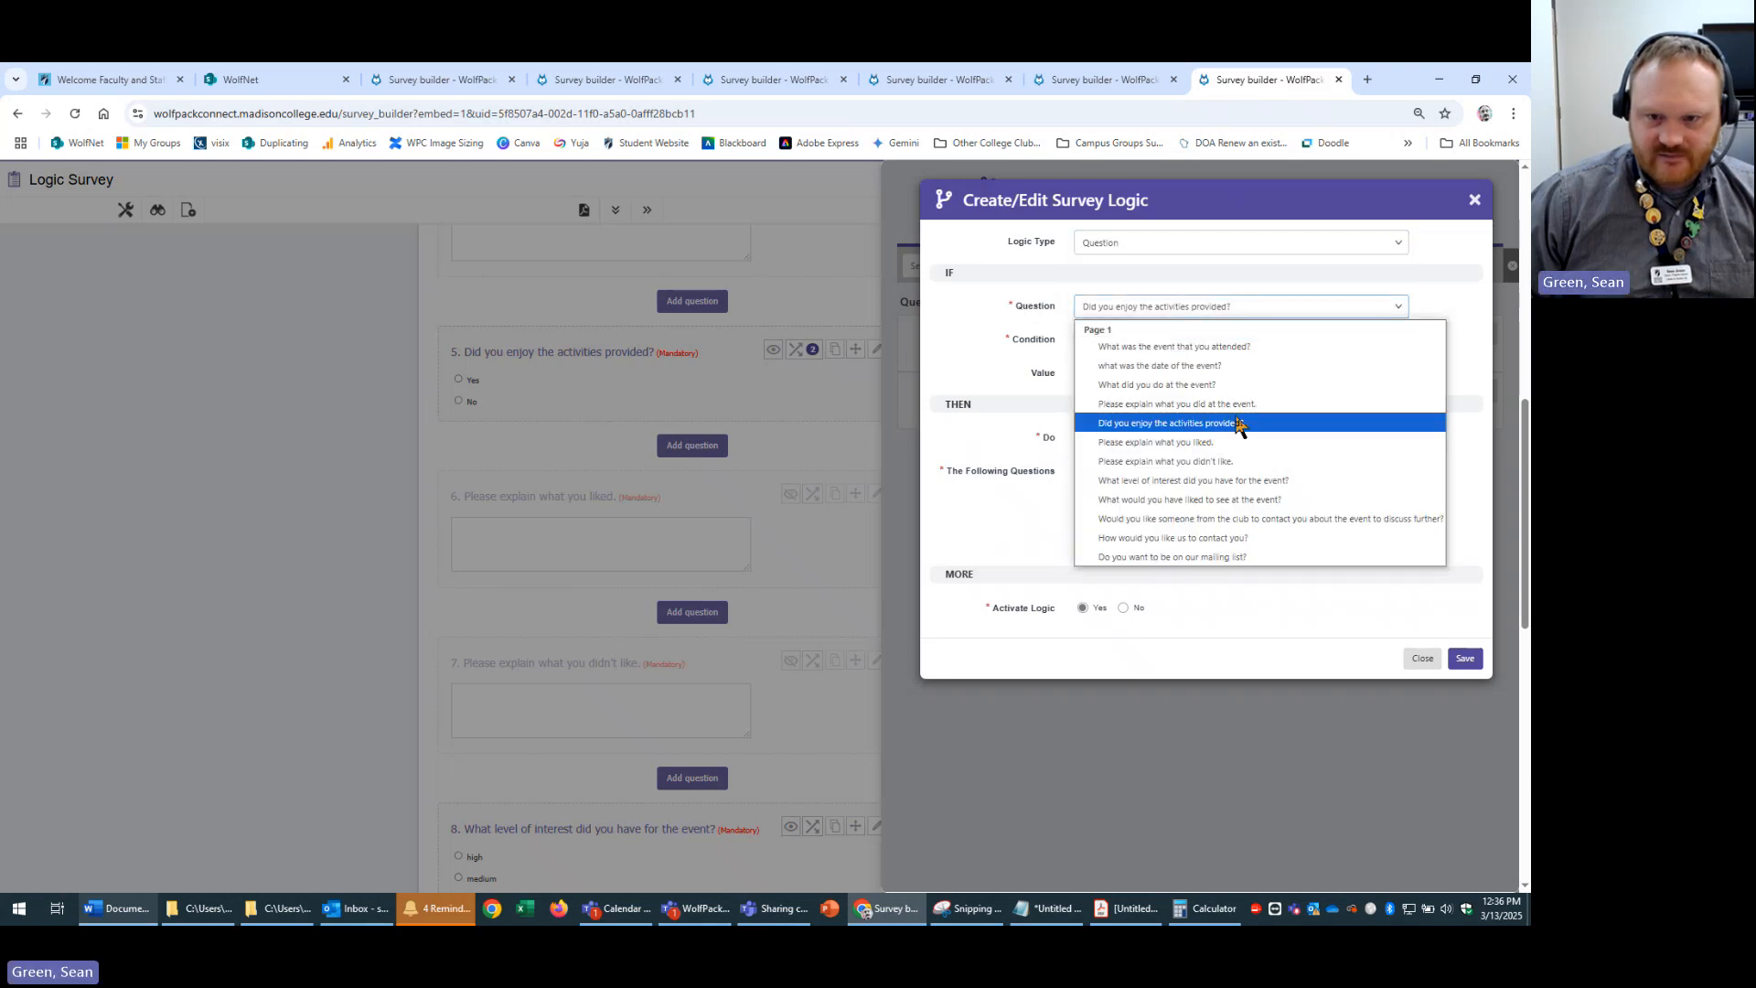
{"action": "left_click", "coordinate": [1317, 385]}
- Set the logic's condition to Is, its value to Other and its action to Show, and look through the questions it can show
{"action": "left_click", "coordinate": [1165, 341]}
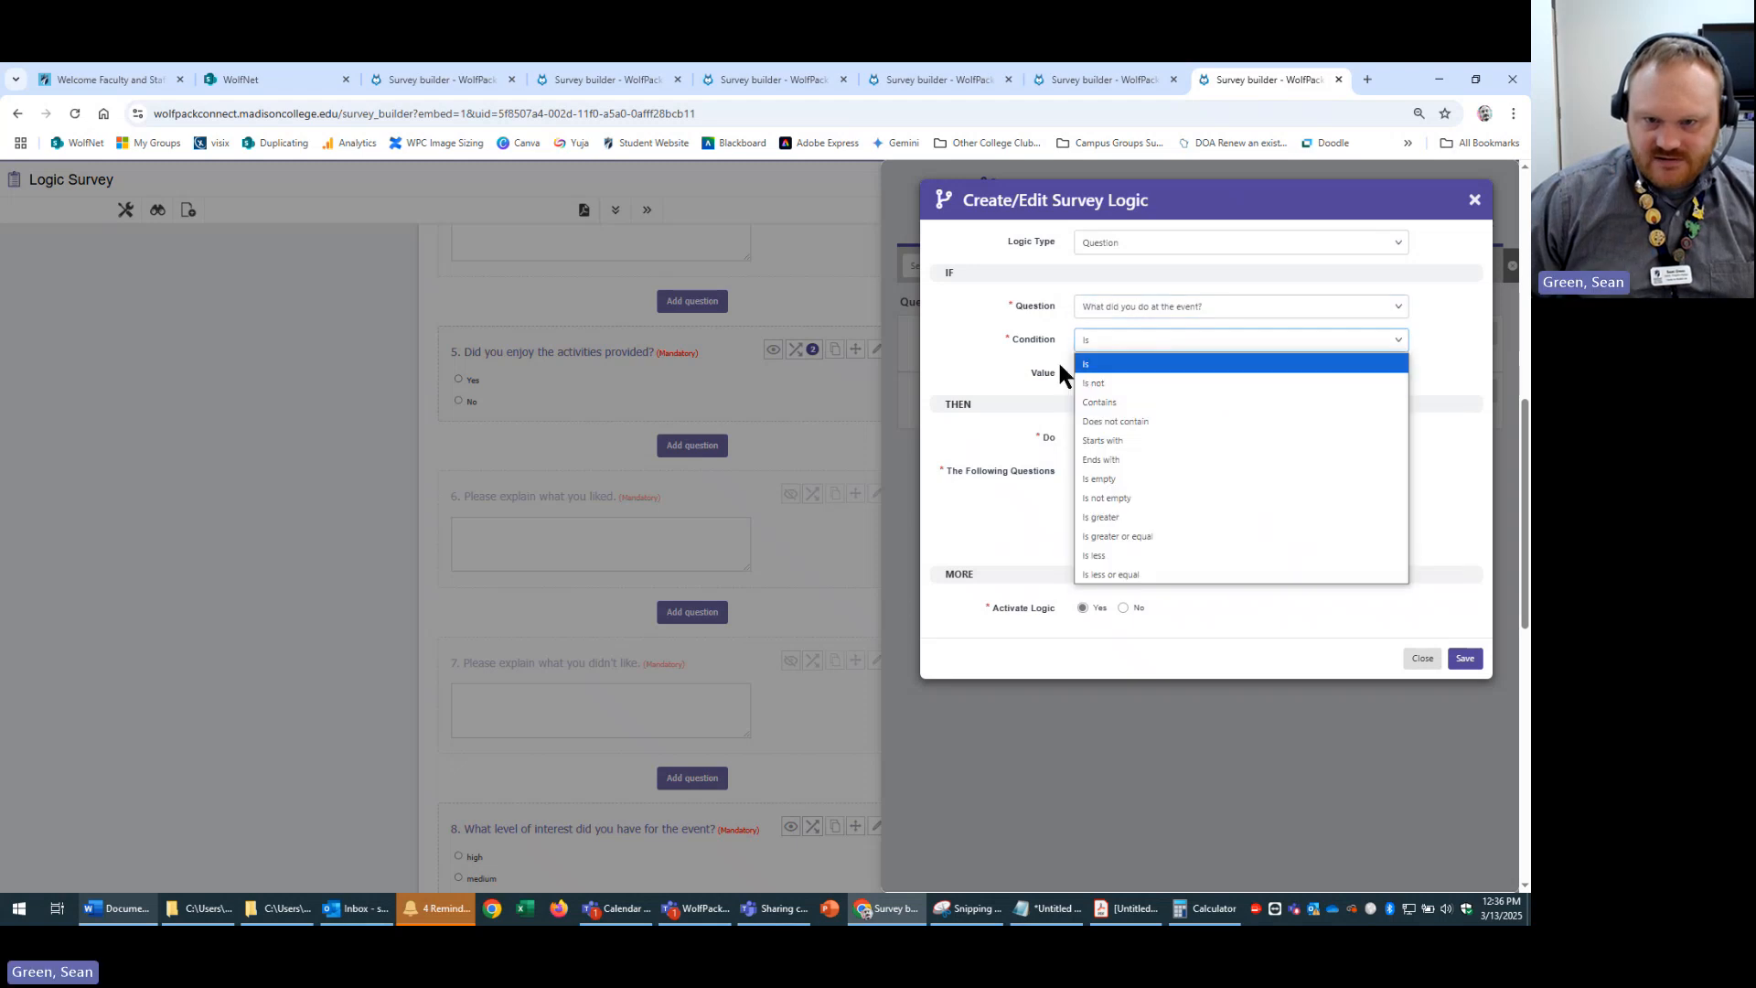
{"action": "left_click", "coordinate": [1088, 364]}
{"action": "left_click", "coordinate": [1184, 372]}
{"action": "left_click", "coordinate": [1145, 448]}
{"action": "left_click", "coordinate": [1331, 439]}
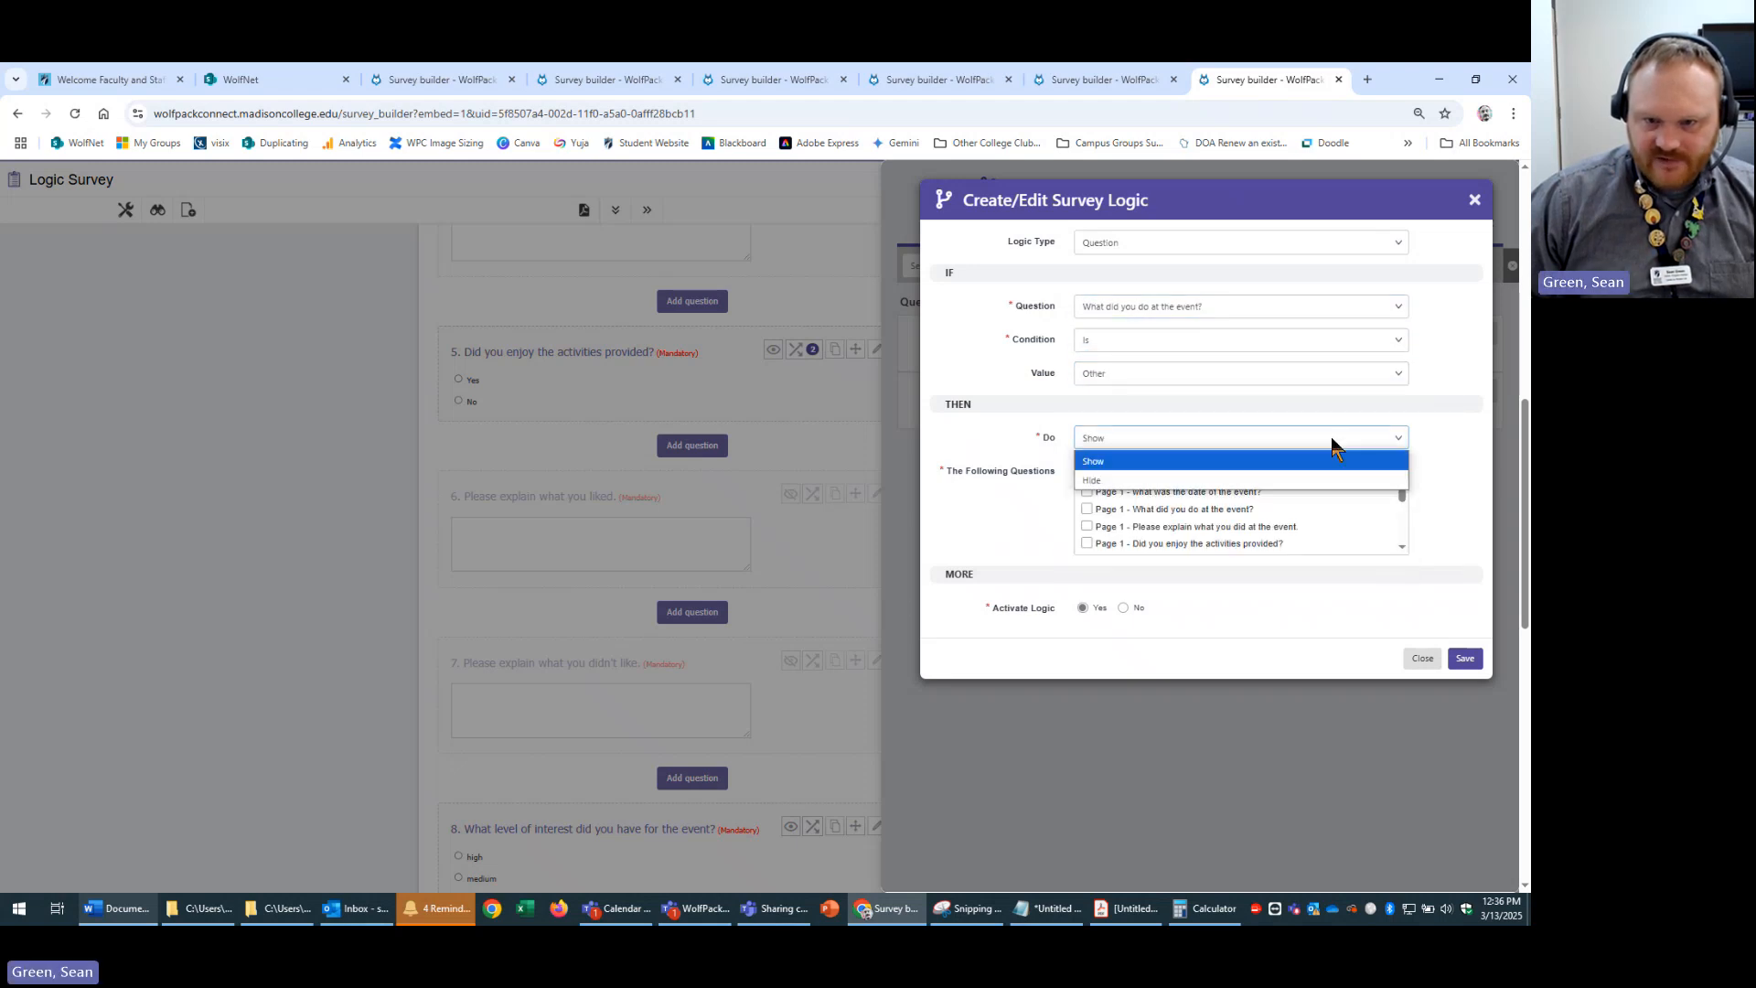
{"action": "left_click", "coordinate": [1332, 461]}
{"action": "scroll", "coordinate": [1286, 535], "scroll_direction": "down", "scroll_amount": 1}
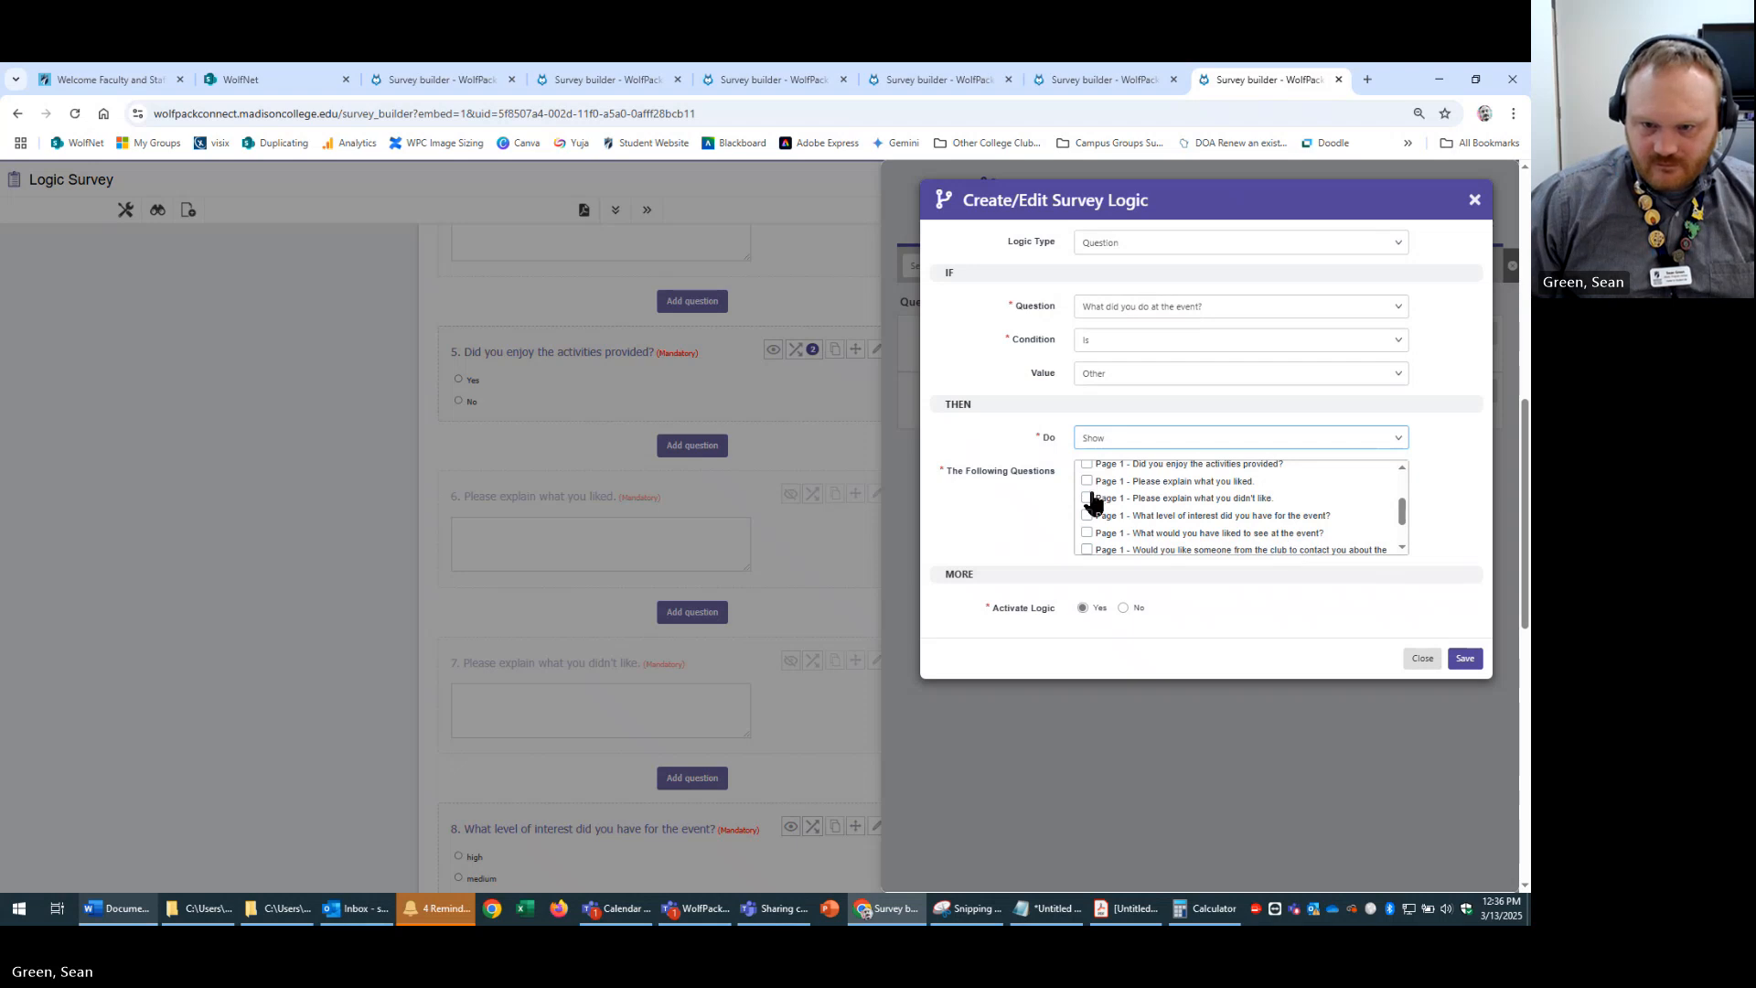
- Save the logic rule to show "Please explain what you did at the event" when "What did you do at the event?" is Other
{"action": "scroll", "coordinate": [1093, 494], "scroll_direction": "down", "scroll_amount": 3}
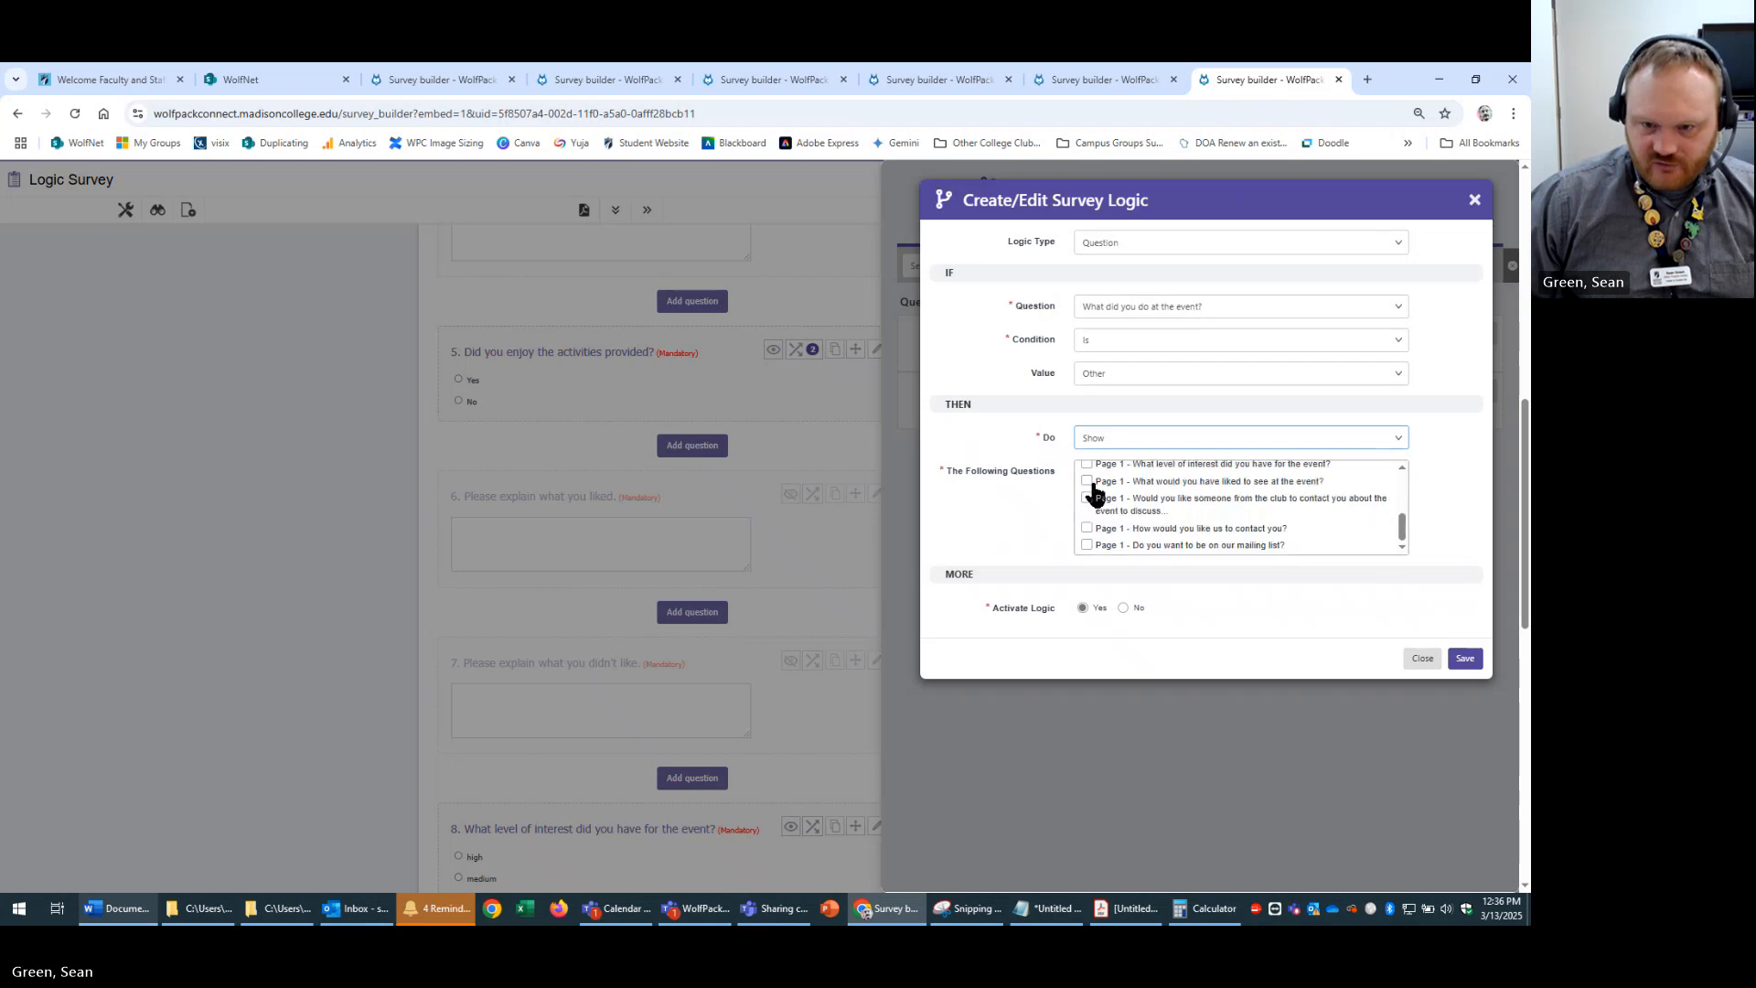
{"action": "scroll", "coordinate": [1091, 535], "scroll_direction": "up", "scroll_amount": 5}
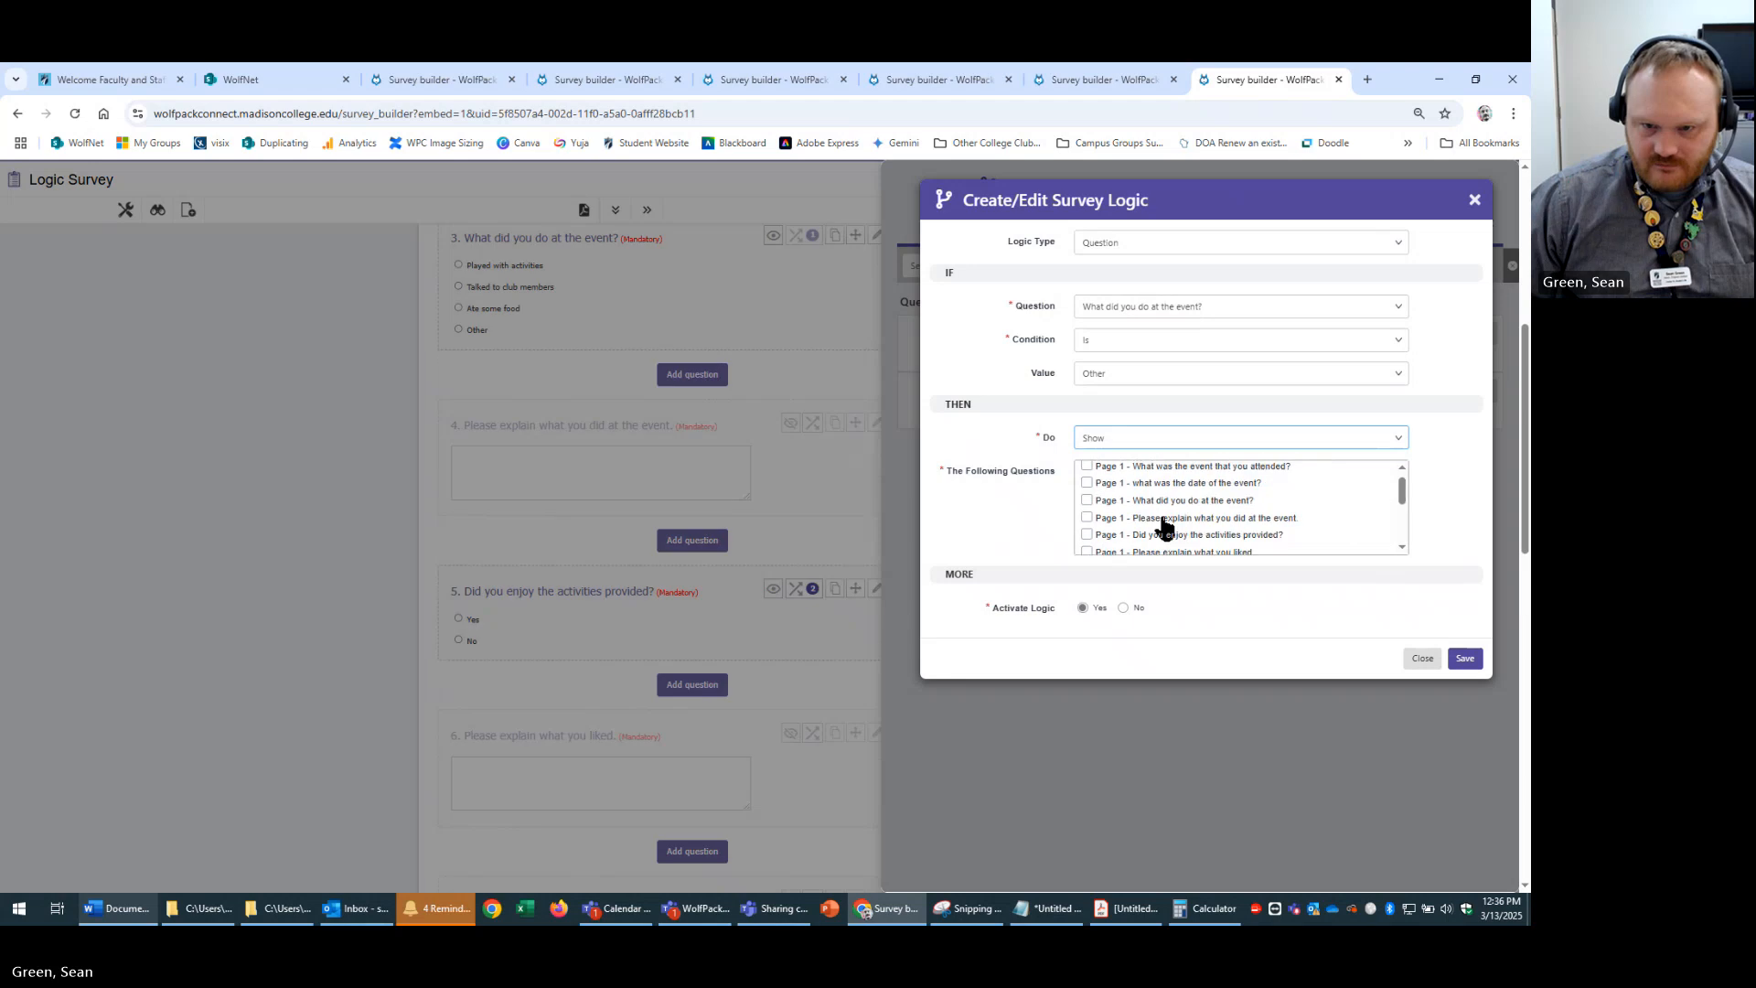
{"action": "left_click", "coordinate": [1087, 510]}
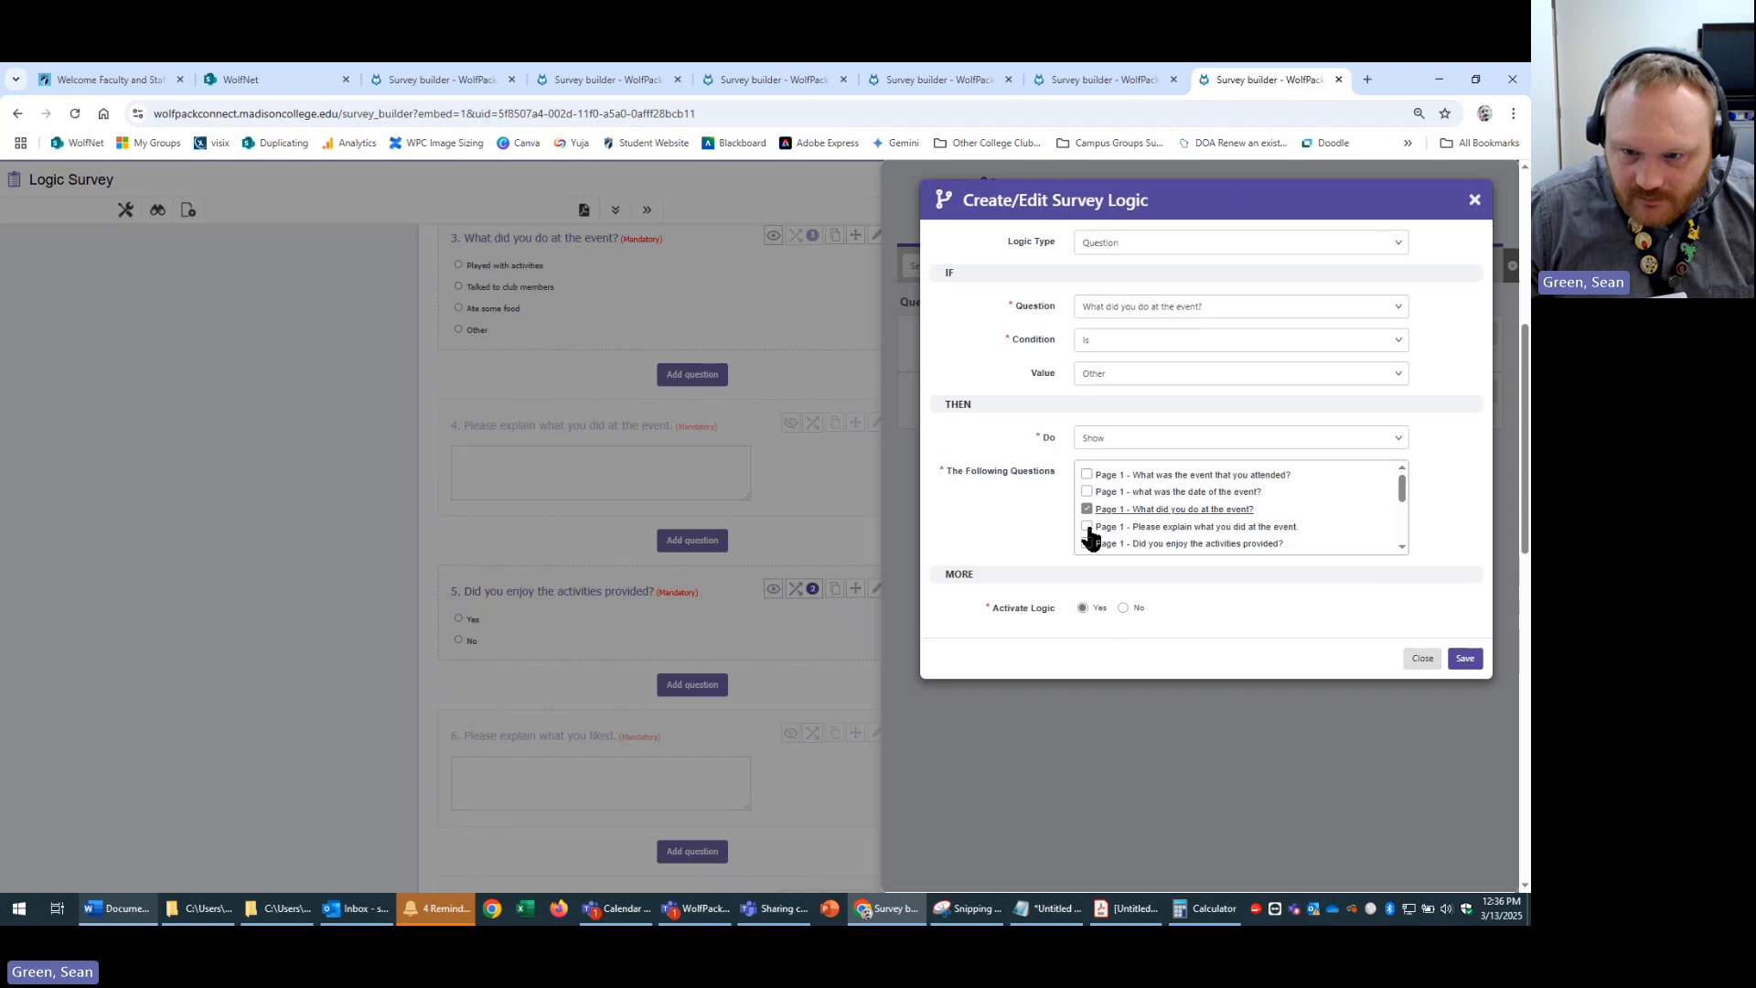
{"action": "left_click", "coordinate": [1087, 527]}
{"action": "left_click", "coordinate": [1094, 510]}
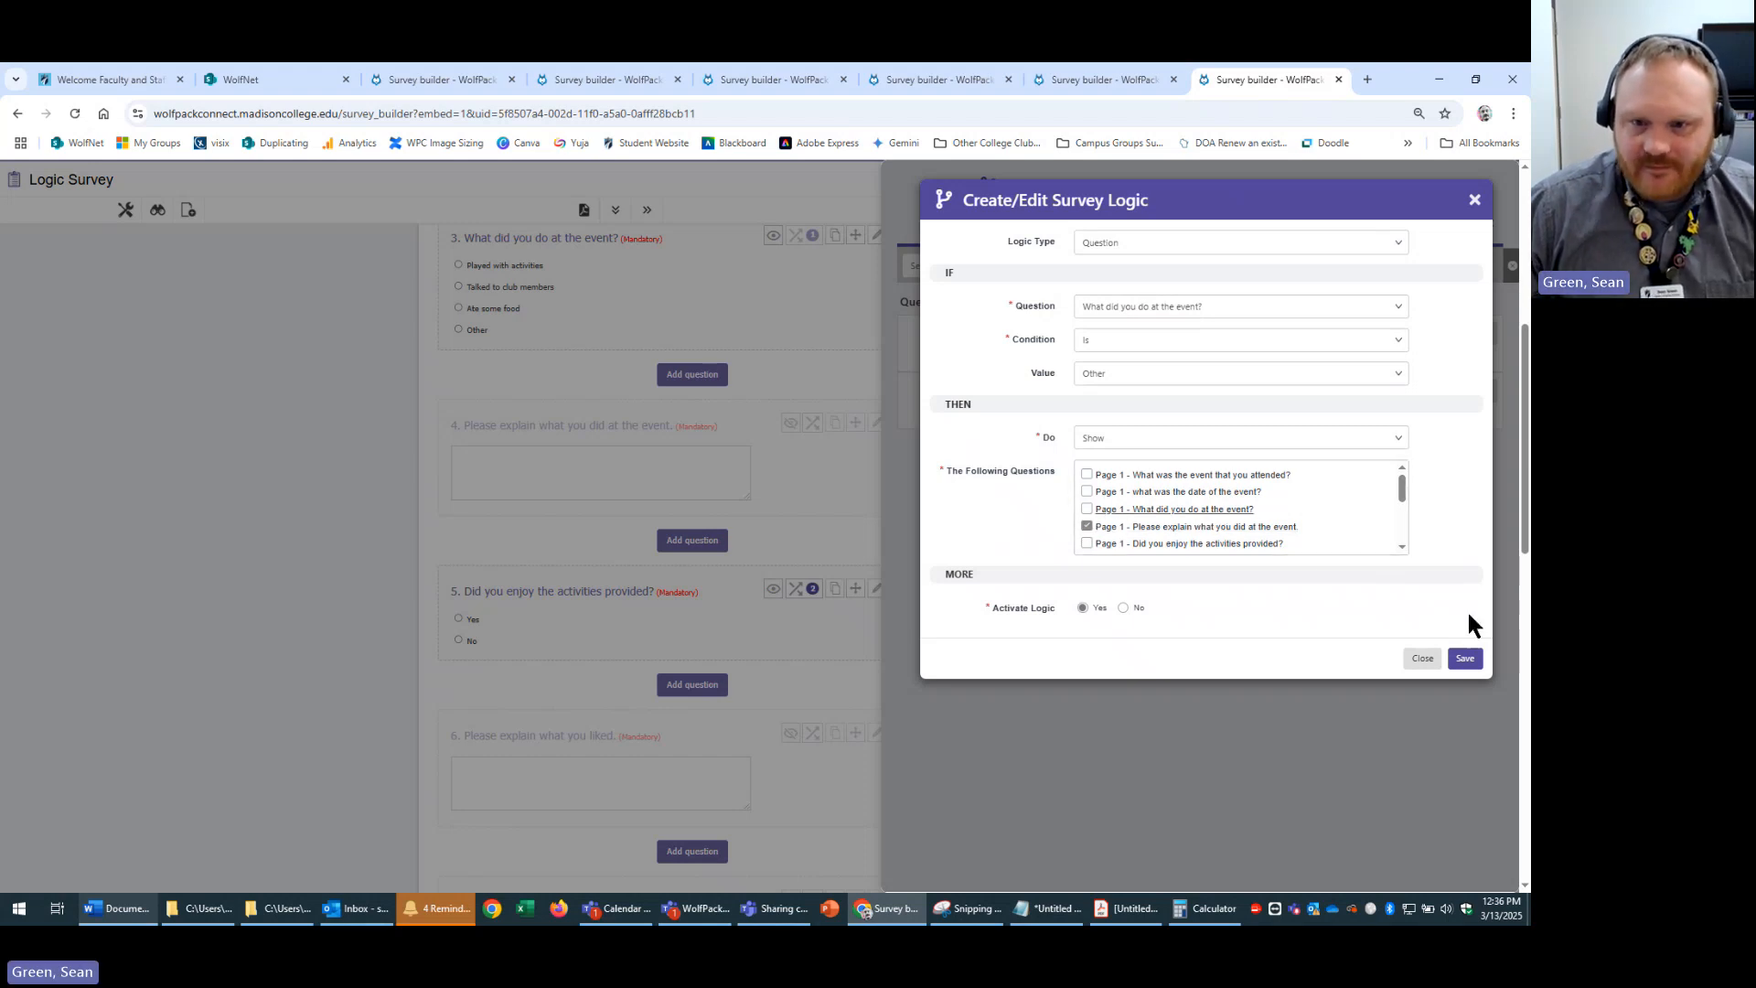
{"action": "left_click", "coordinate": [1477, 665]}
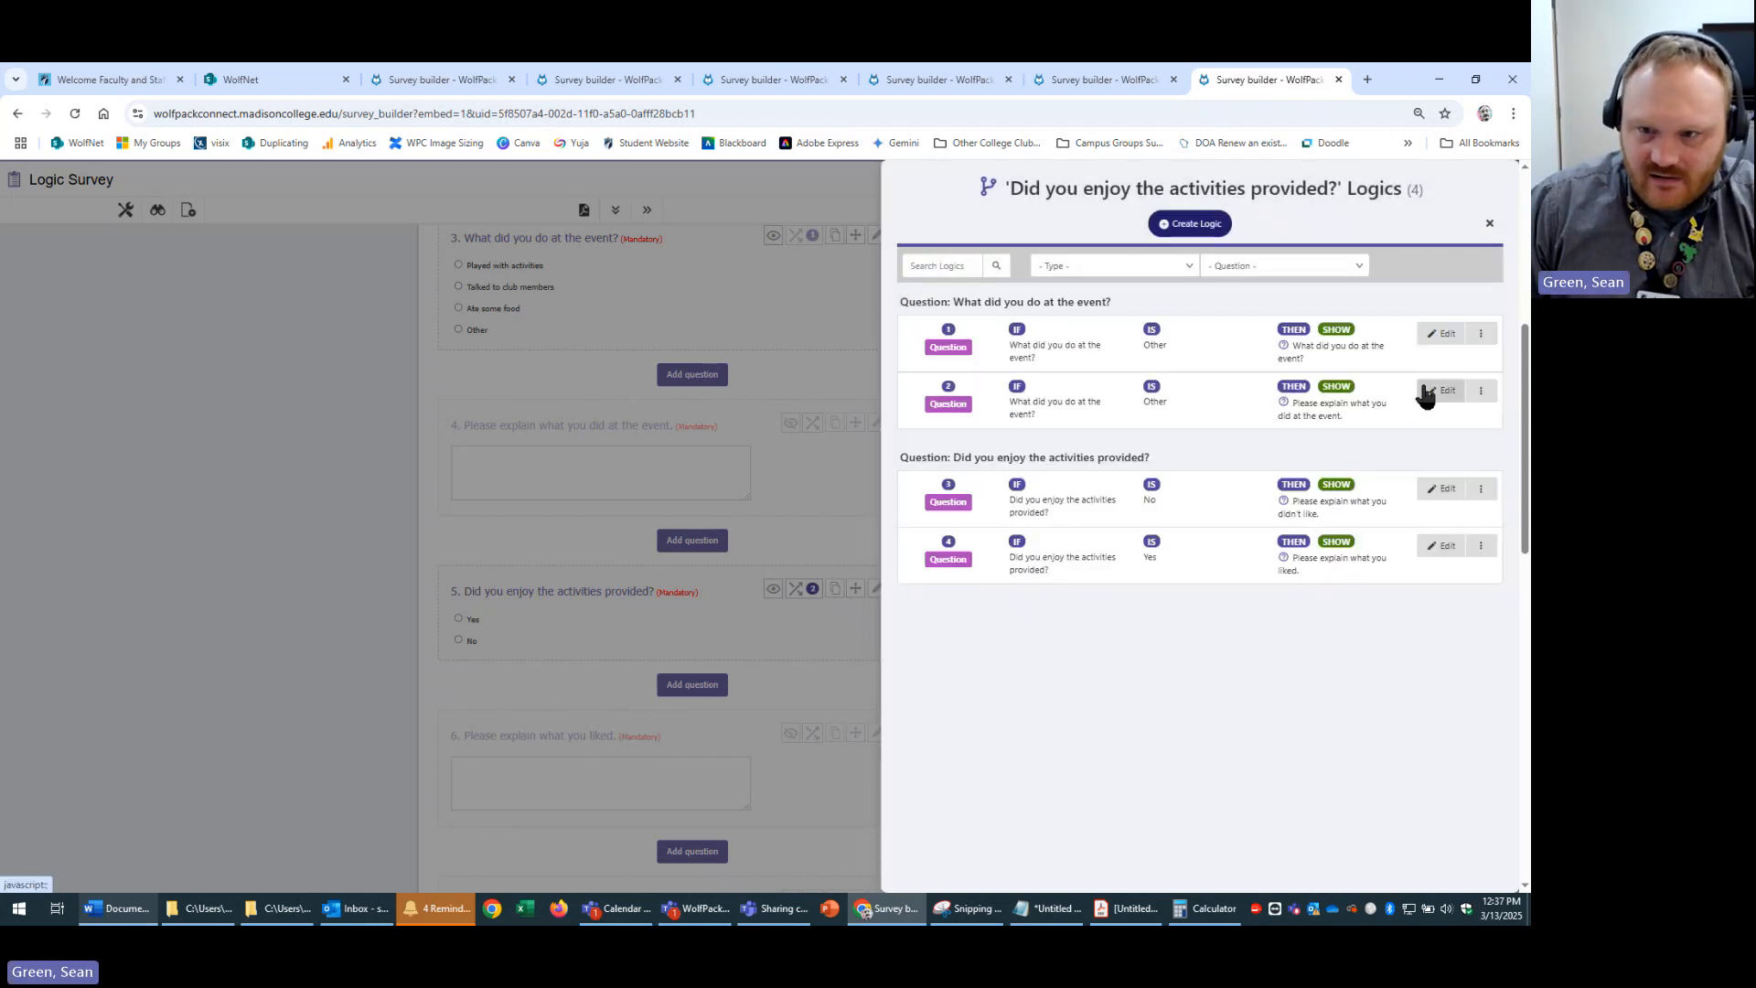
- Delete the logic rule that shows "What did you do at the event?" for the answer Other, and close the logic list
{"action": "left_click", "coordinate": [1480, 332]}
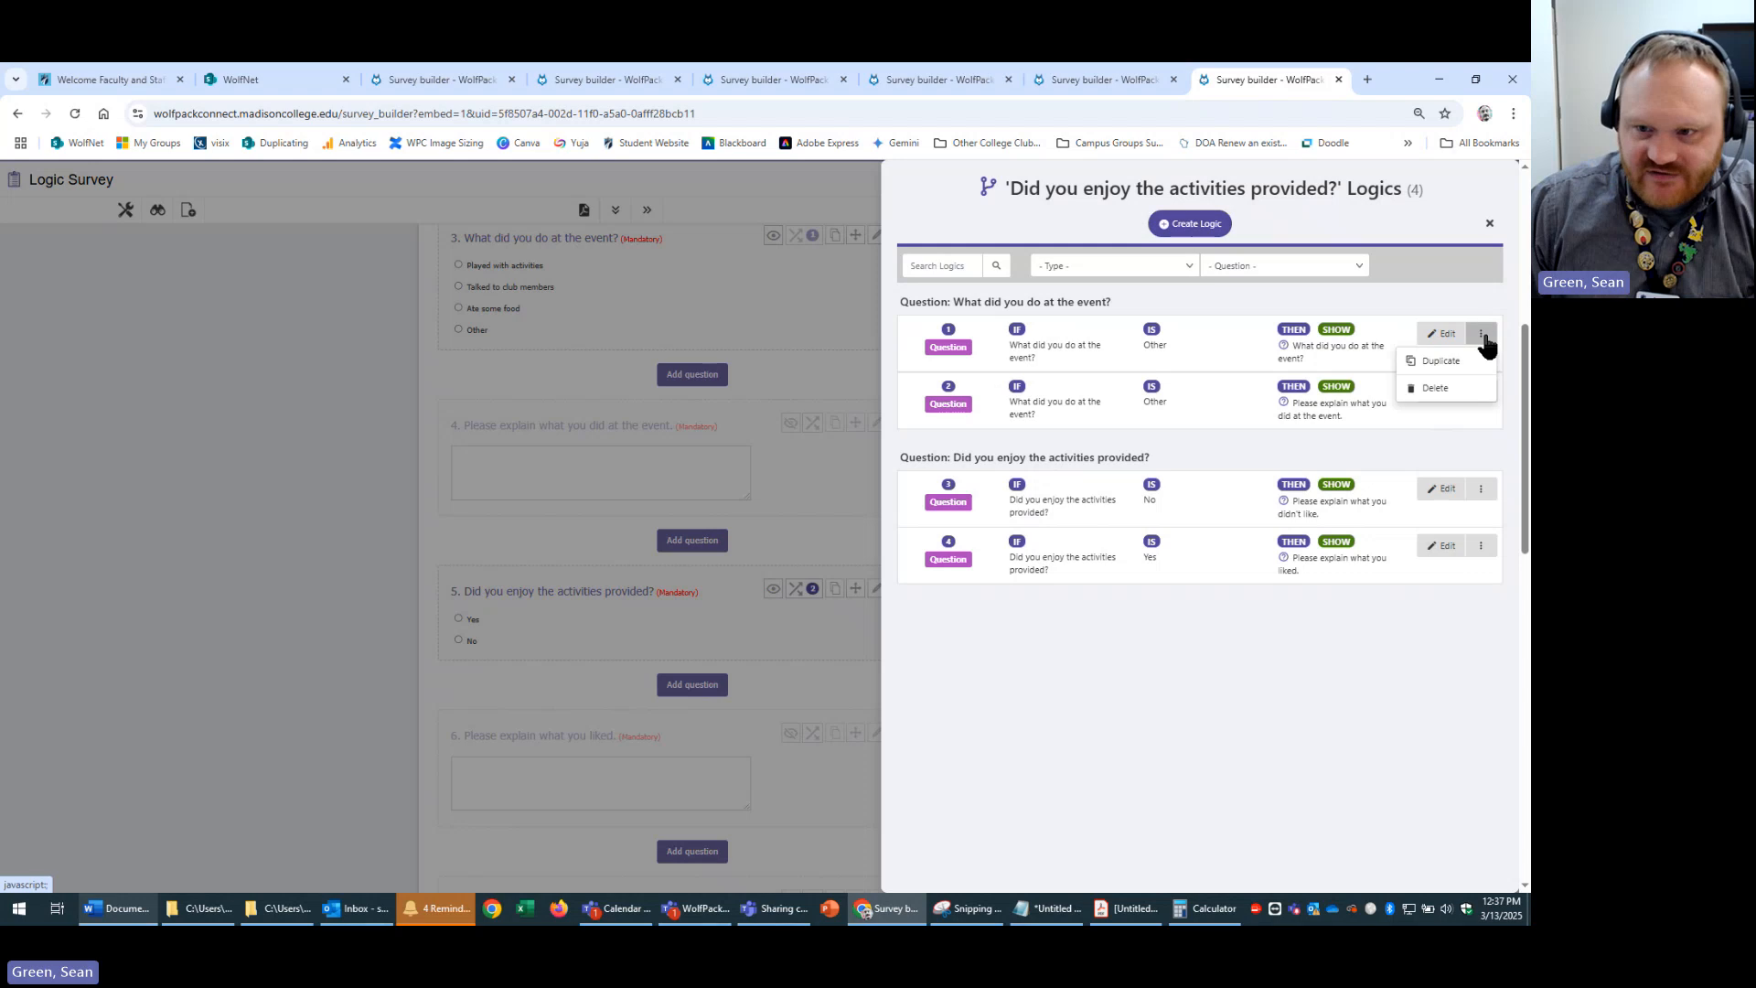
{"action": "left_click", "coordinate": [1438, 388]}
{"action": "left_click", "coordinate": [836, 215]}
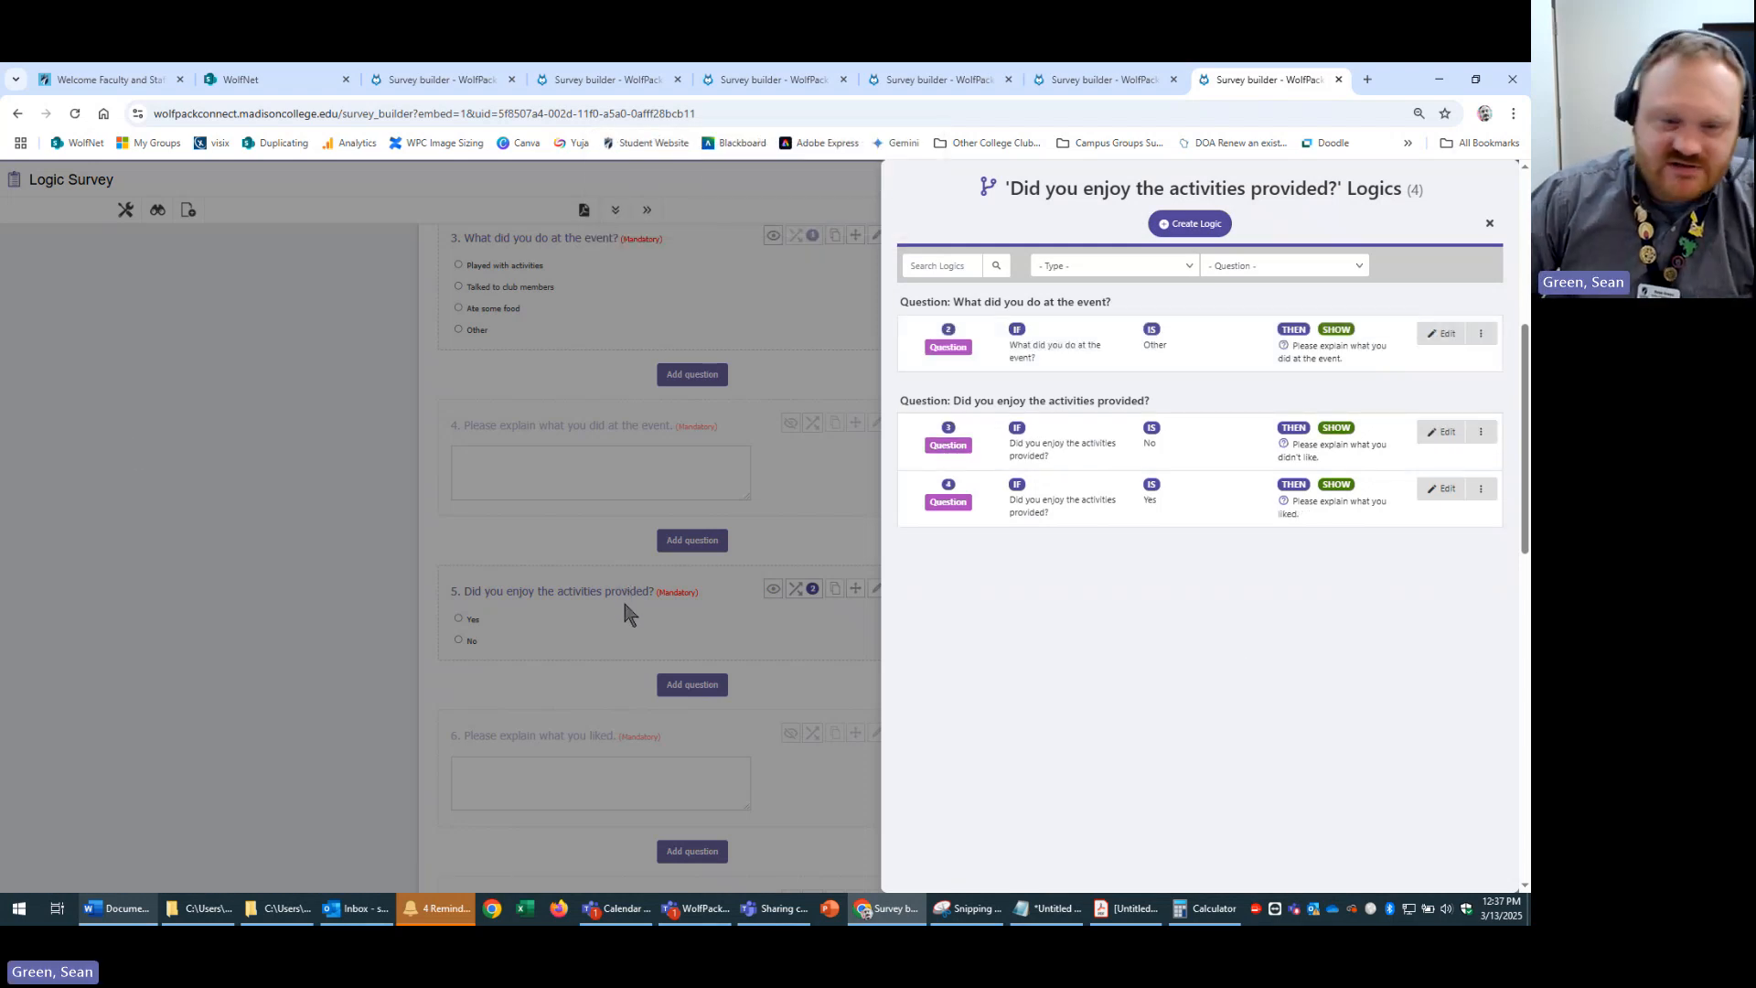
{"action": "left_click", "coordinate": [407, 496]}
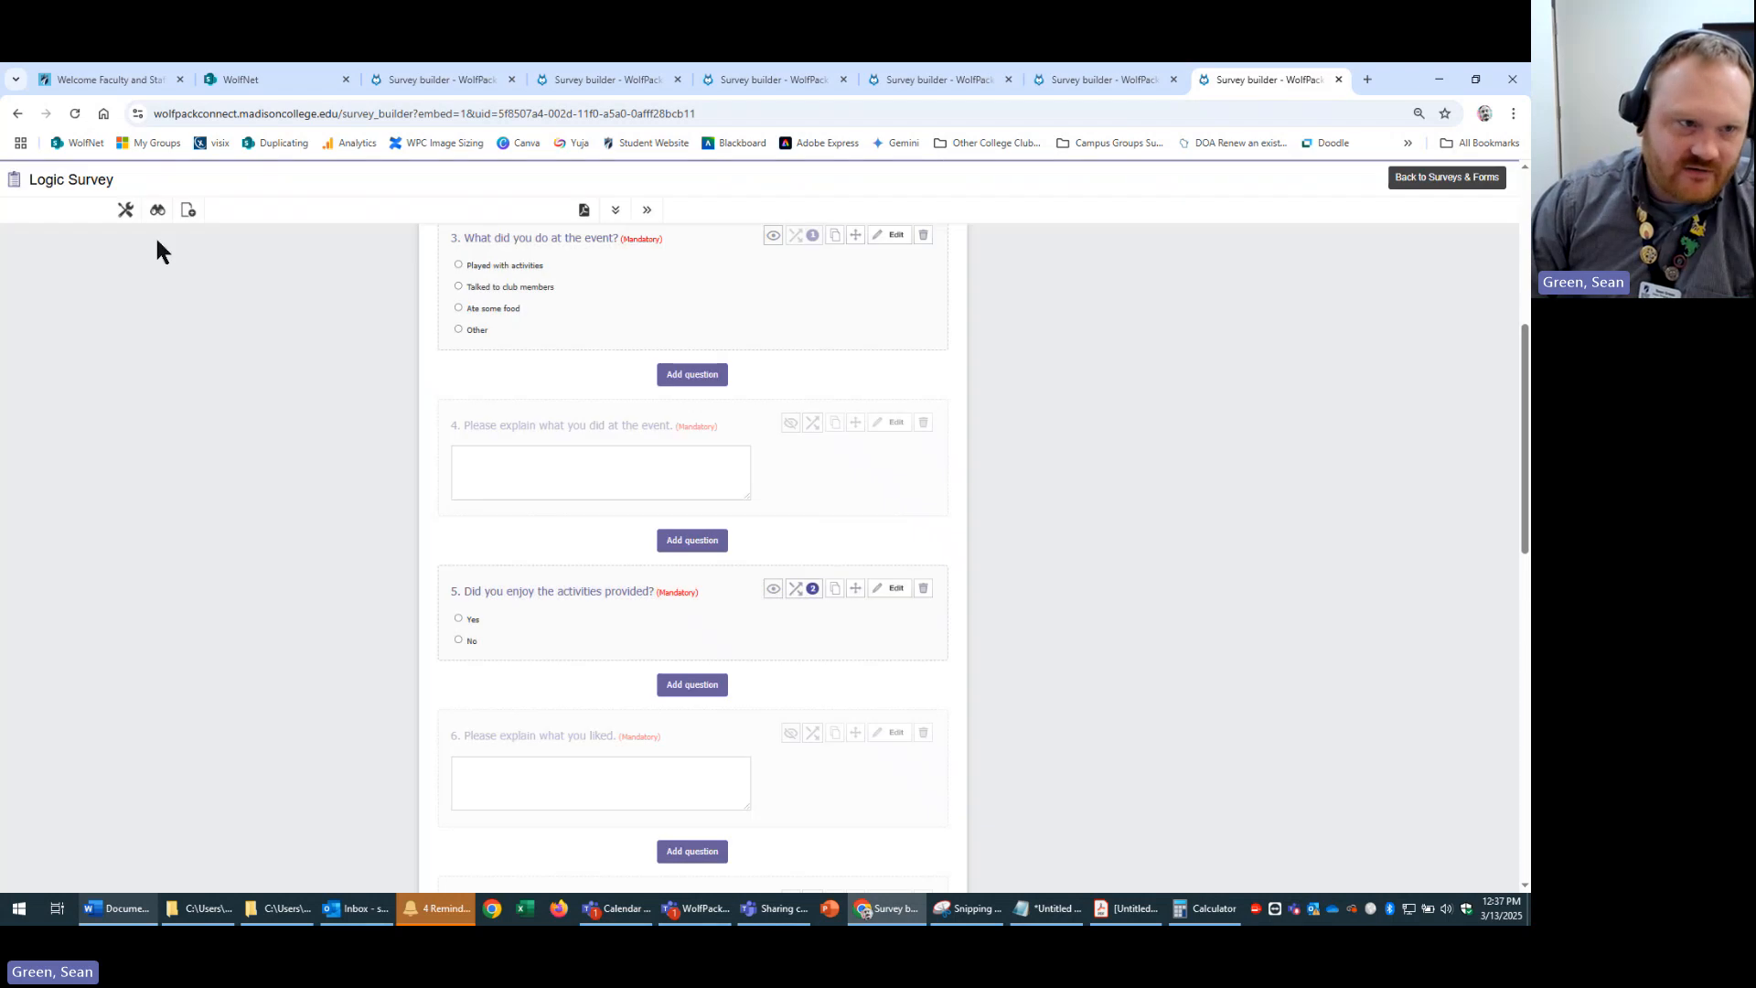
- Preview the survey and answer "What did you do at the event?" with Other to test its follow-up question
{"action": "left_click", "coordinate": [159, 211]}
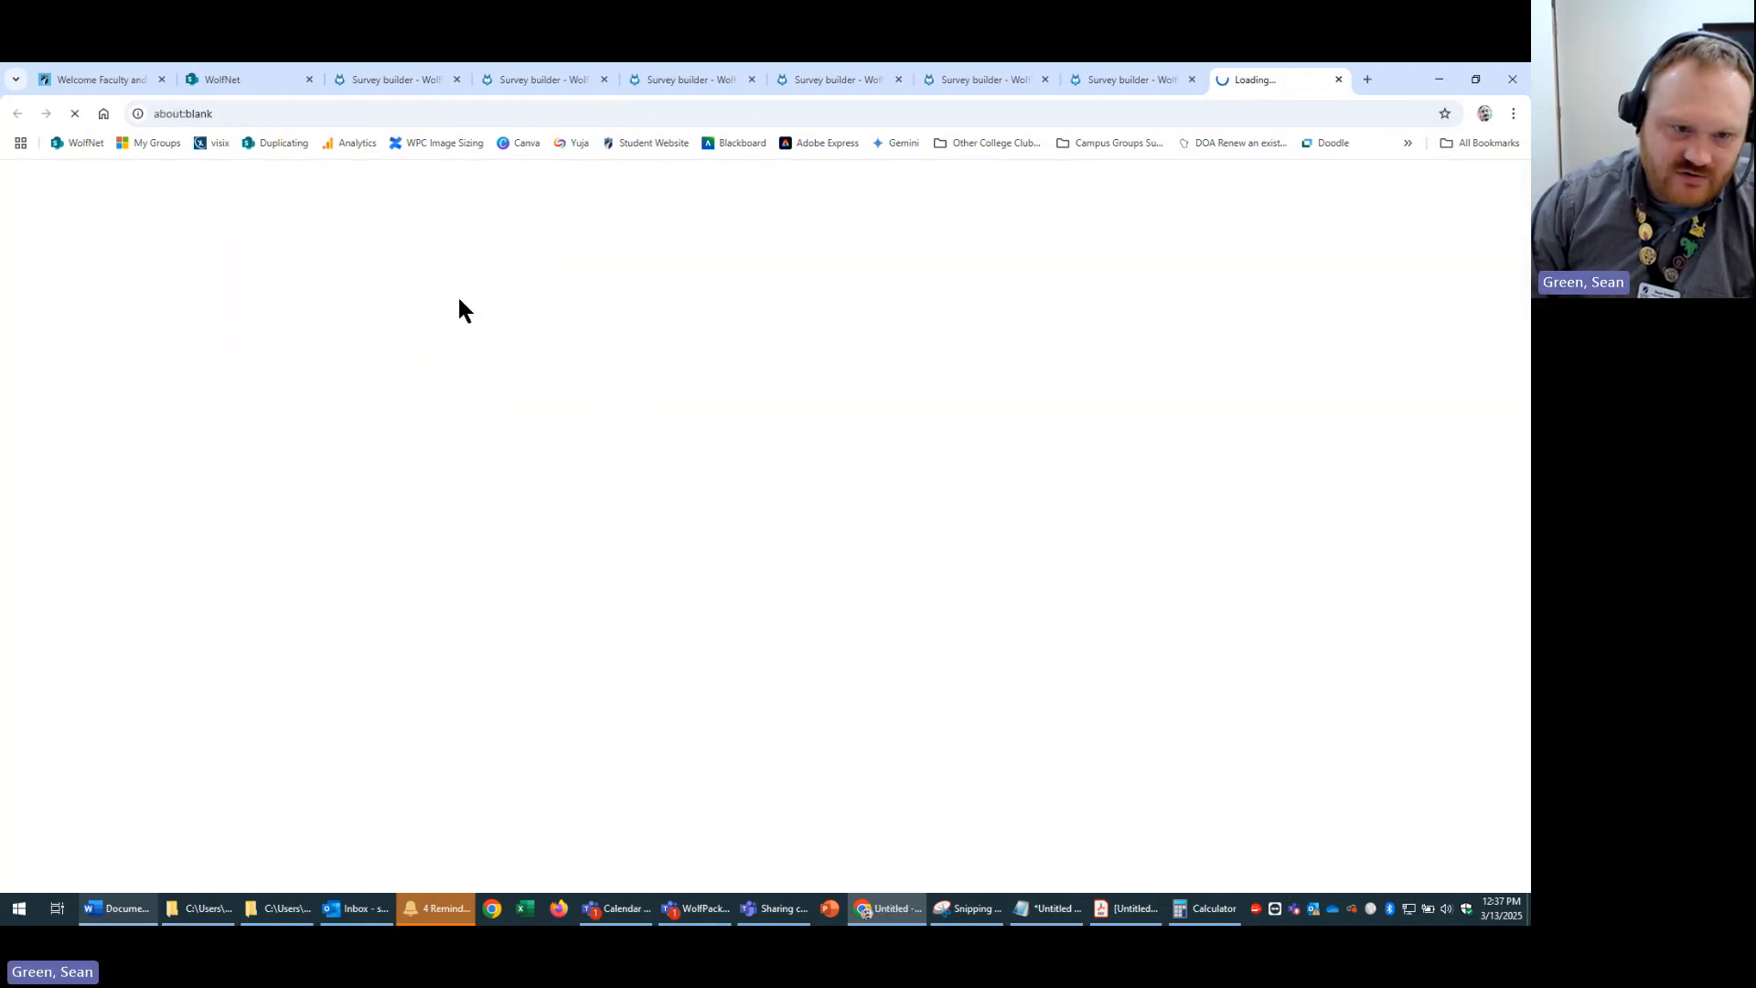
{"action": "left_click", "coordinate": [426, 564]}
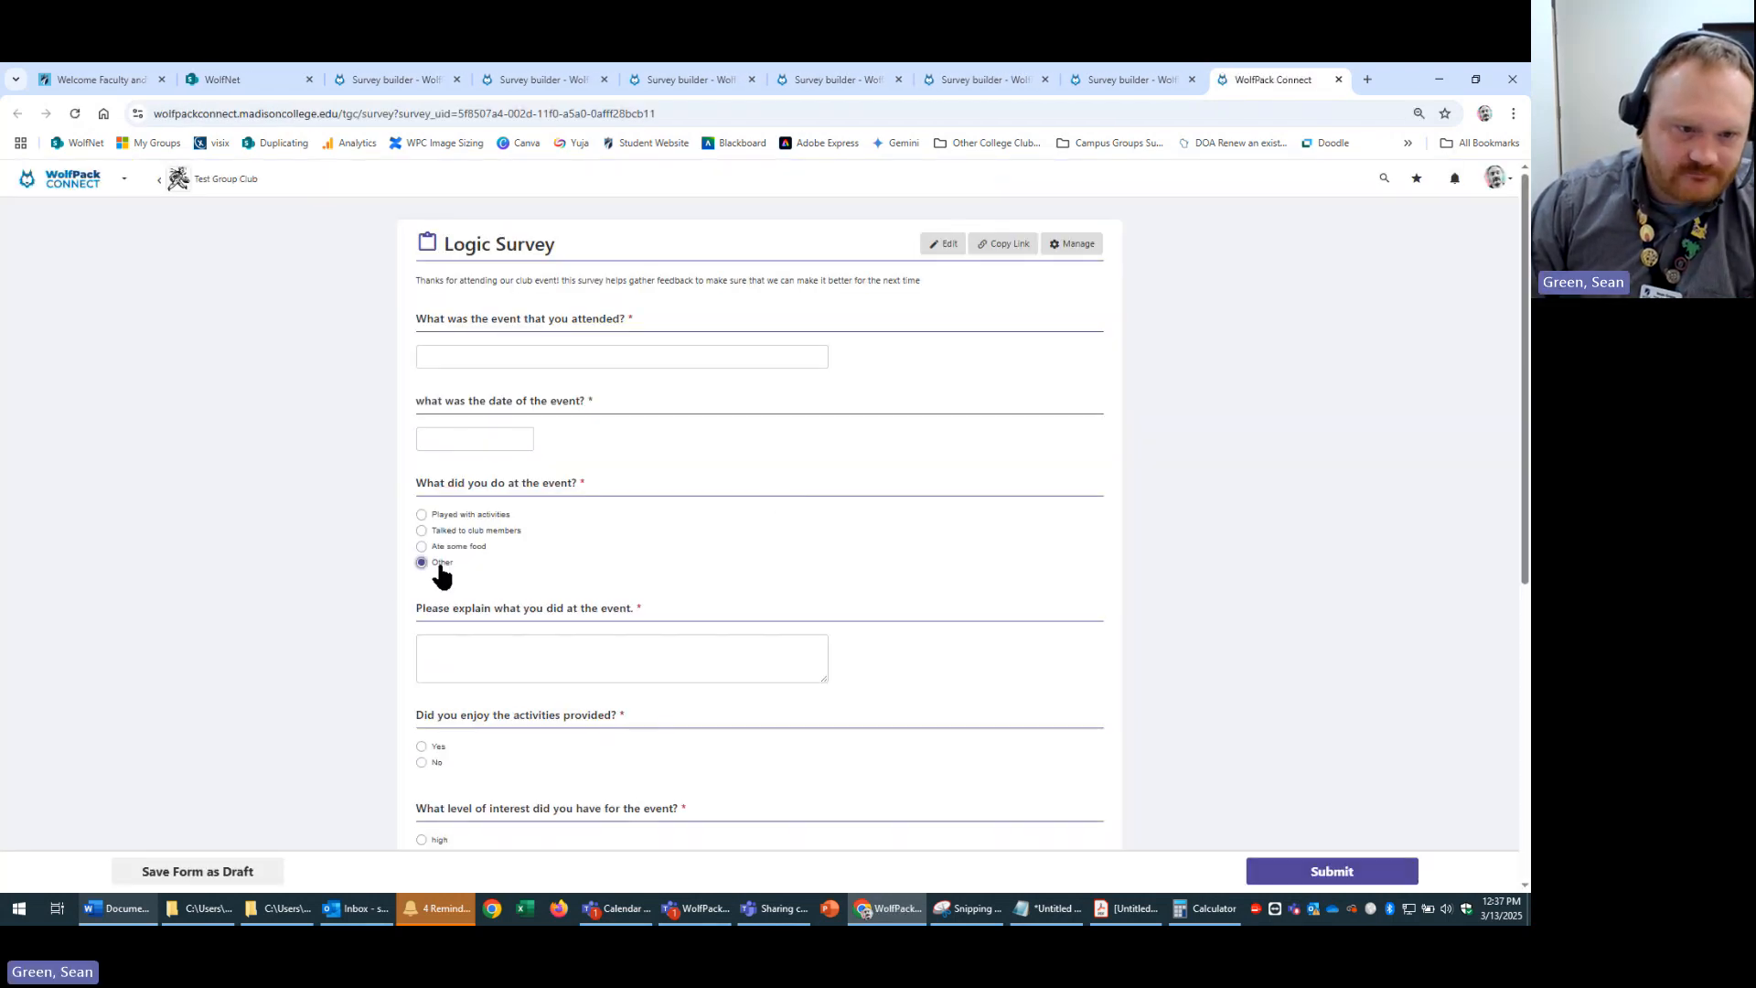
{"action": "left_click", "coordinate": [700, 648]}
{"action": "scroll", "coordinate": [1006, 599], "scroll_direction": "down", "scroll_amount": 3}
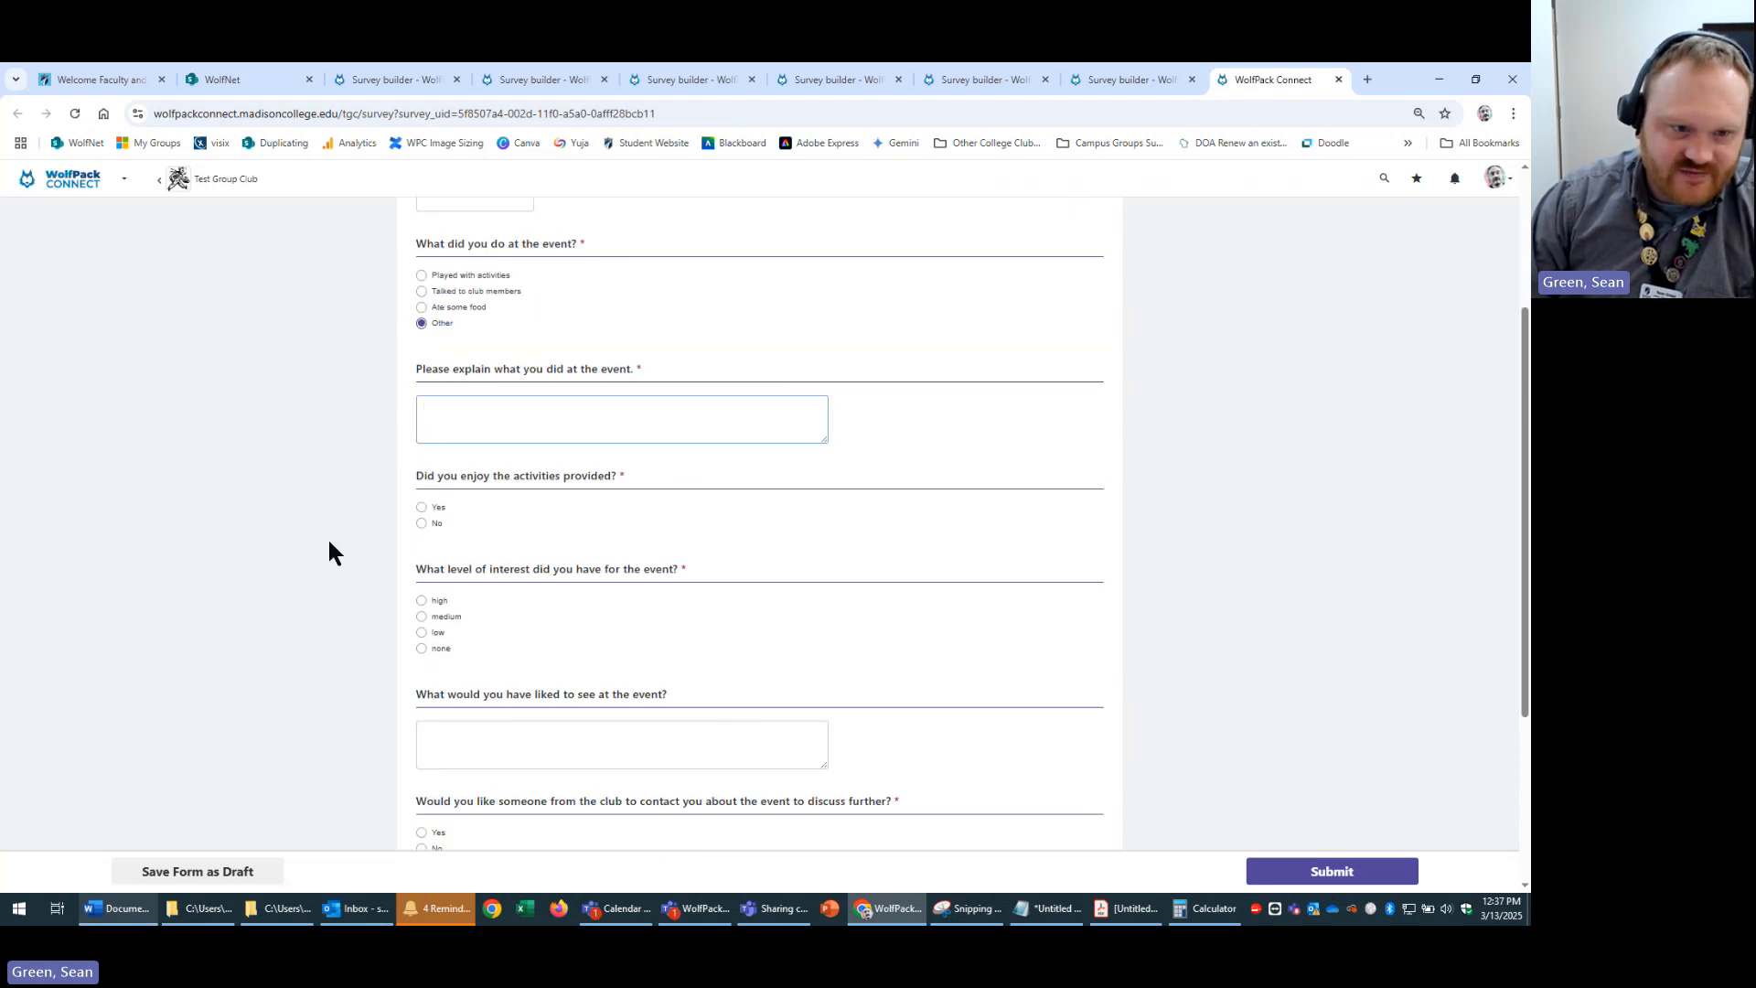
- Test the Yes and No answers to "Did you enjoy the activities provided?" and review the rest of the previewed survey
{"action": "left_click", "coordinate": [421, 507]}
{"action": "left_click", "coordinate": [423, 524]}
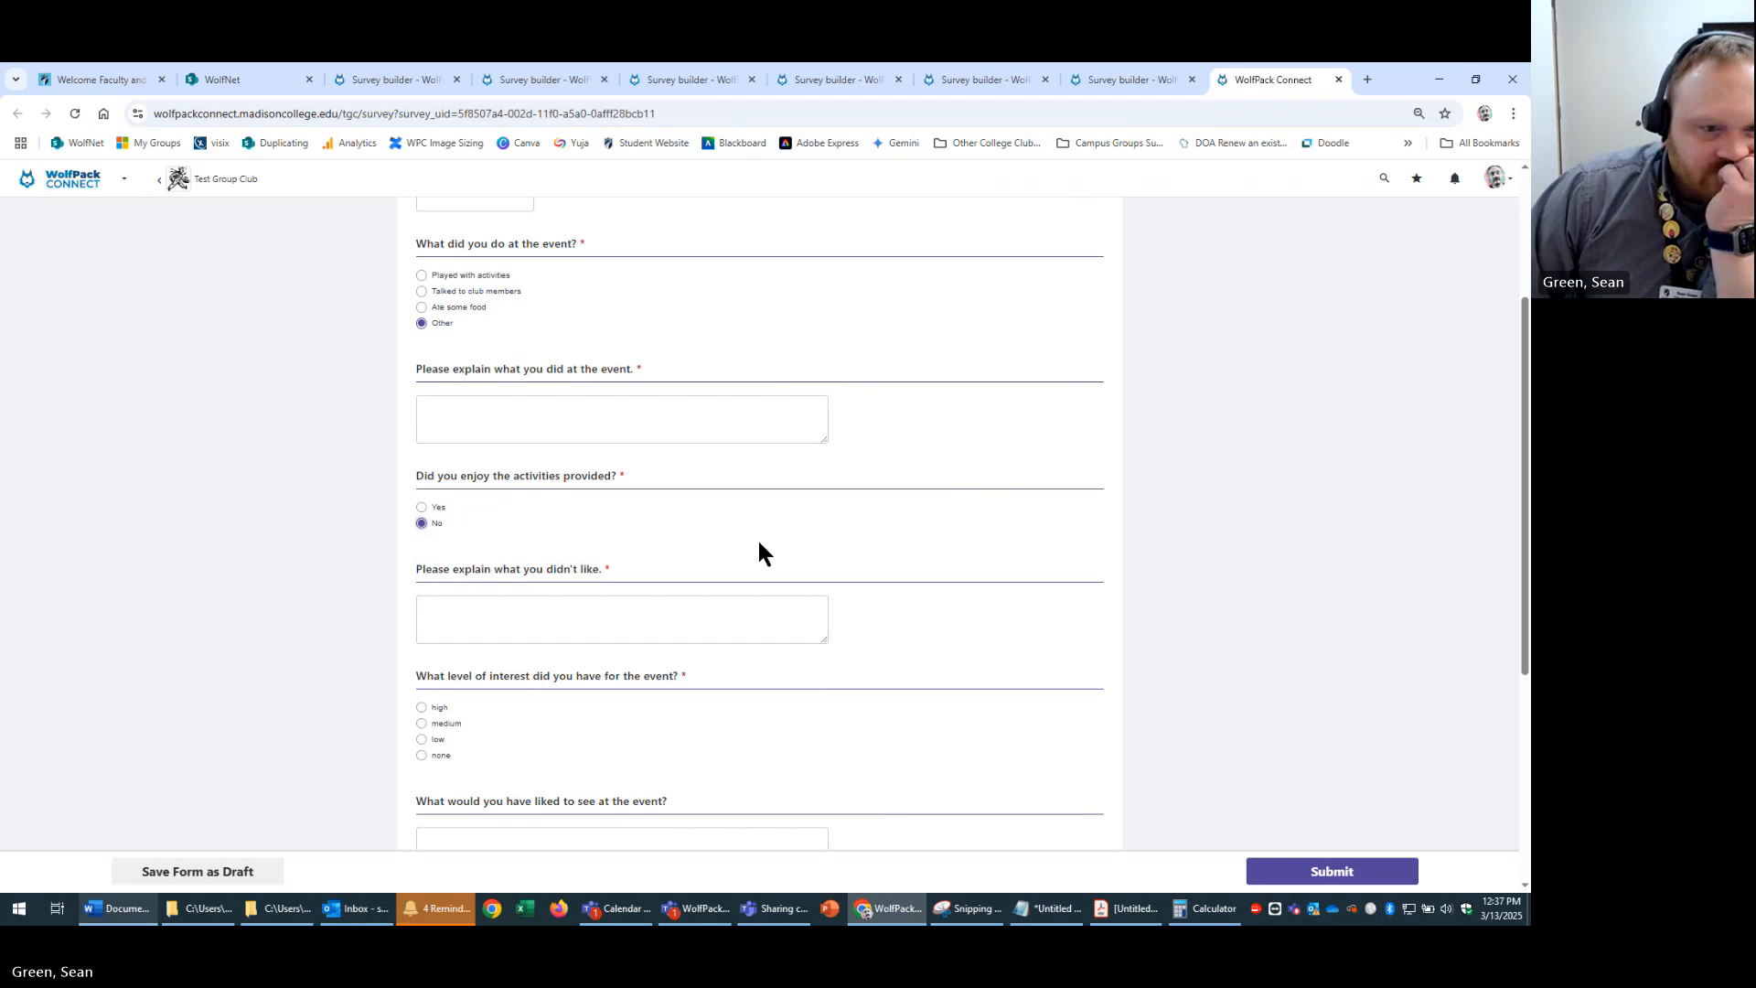
{"action": "left_click", "coordinate": [718, 623]}
{"action": "scroll", "coordinate": [268, 559], "scroll_direction": "down", "scroll_amount": 2}
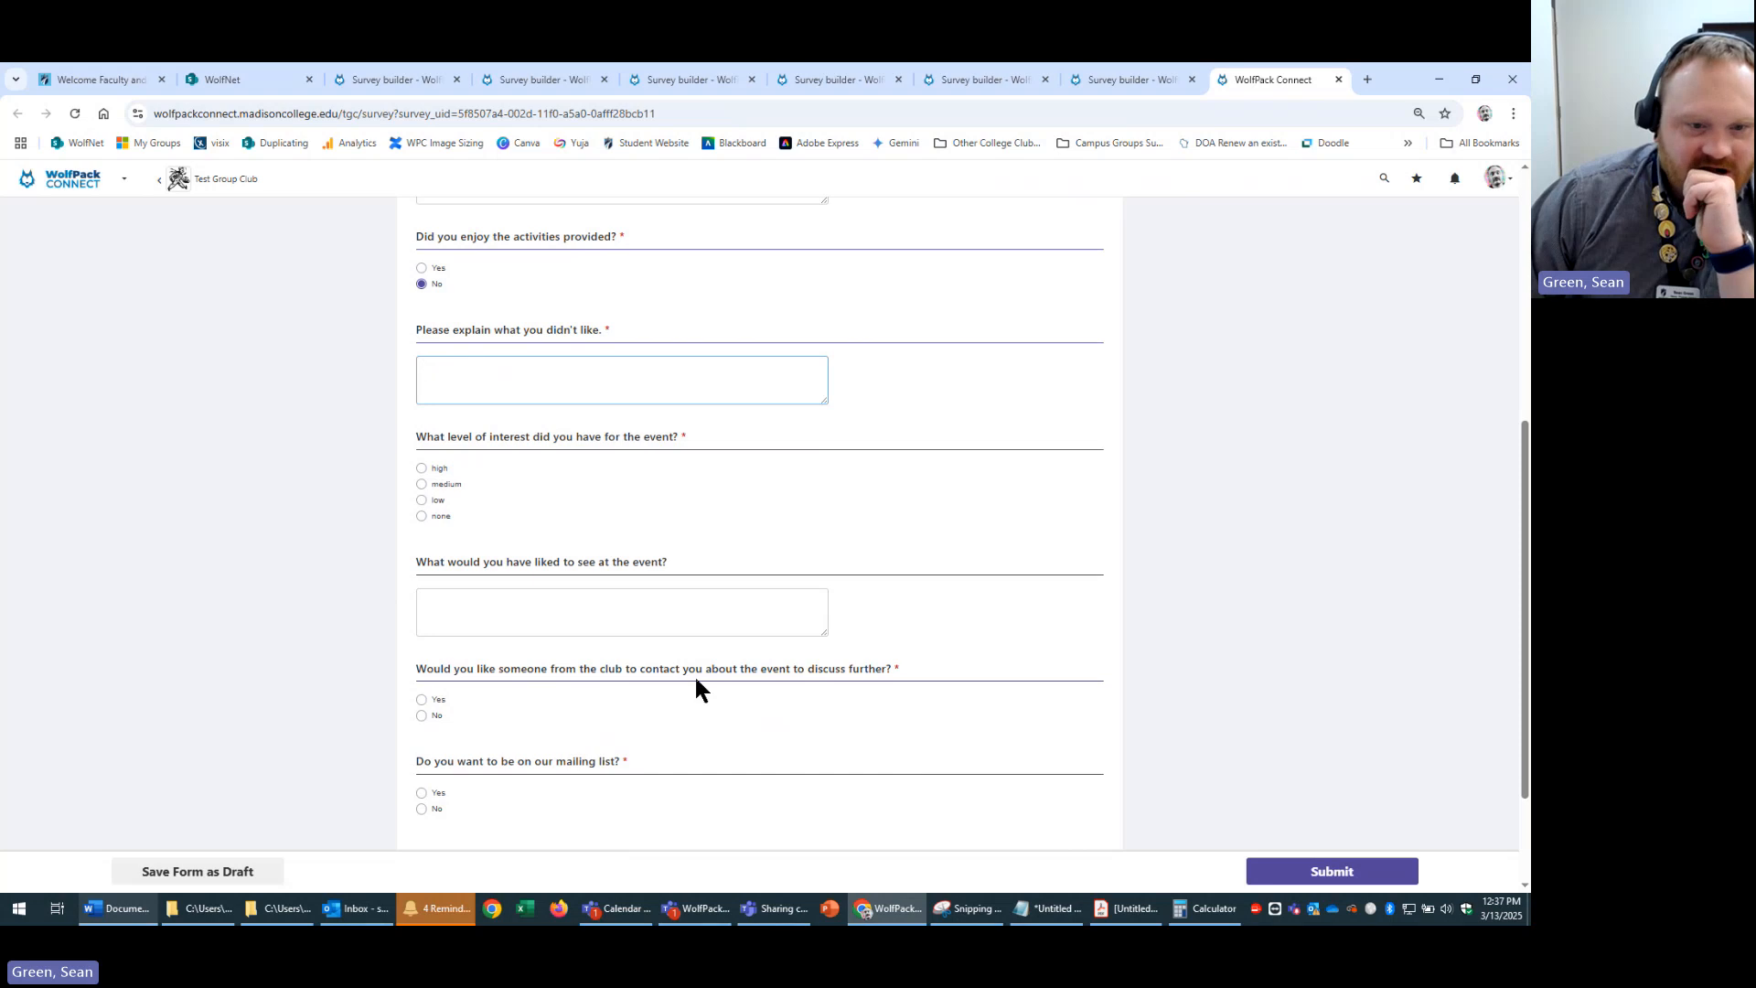
{"action": "scroll", "coordinate": [1129, 680], "scroll_direction": "up", "scroll_amount": 3}
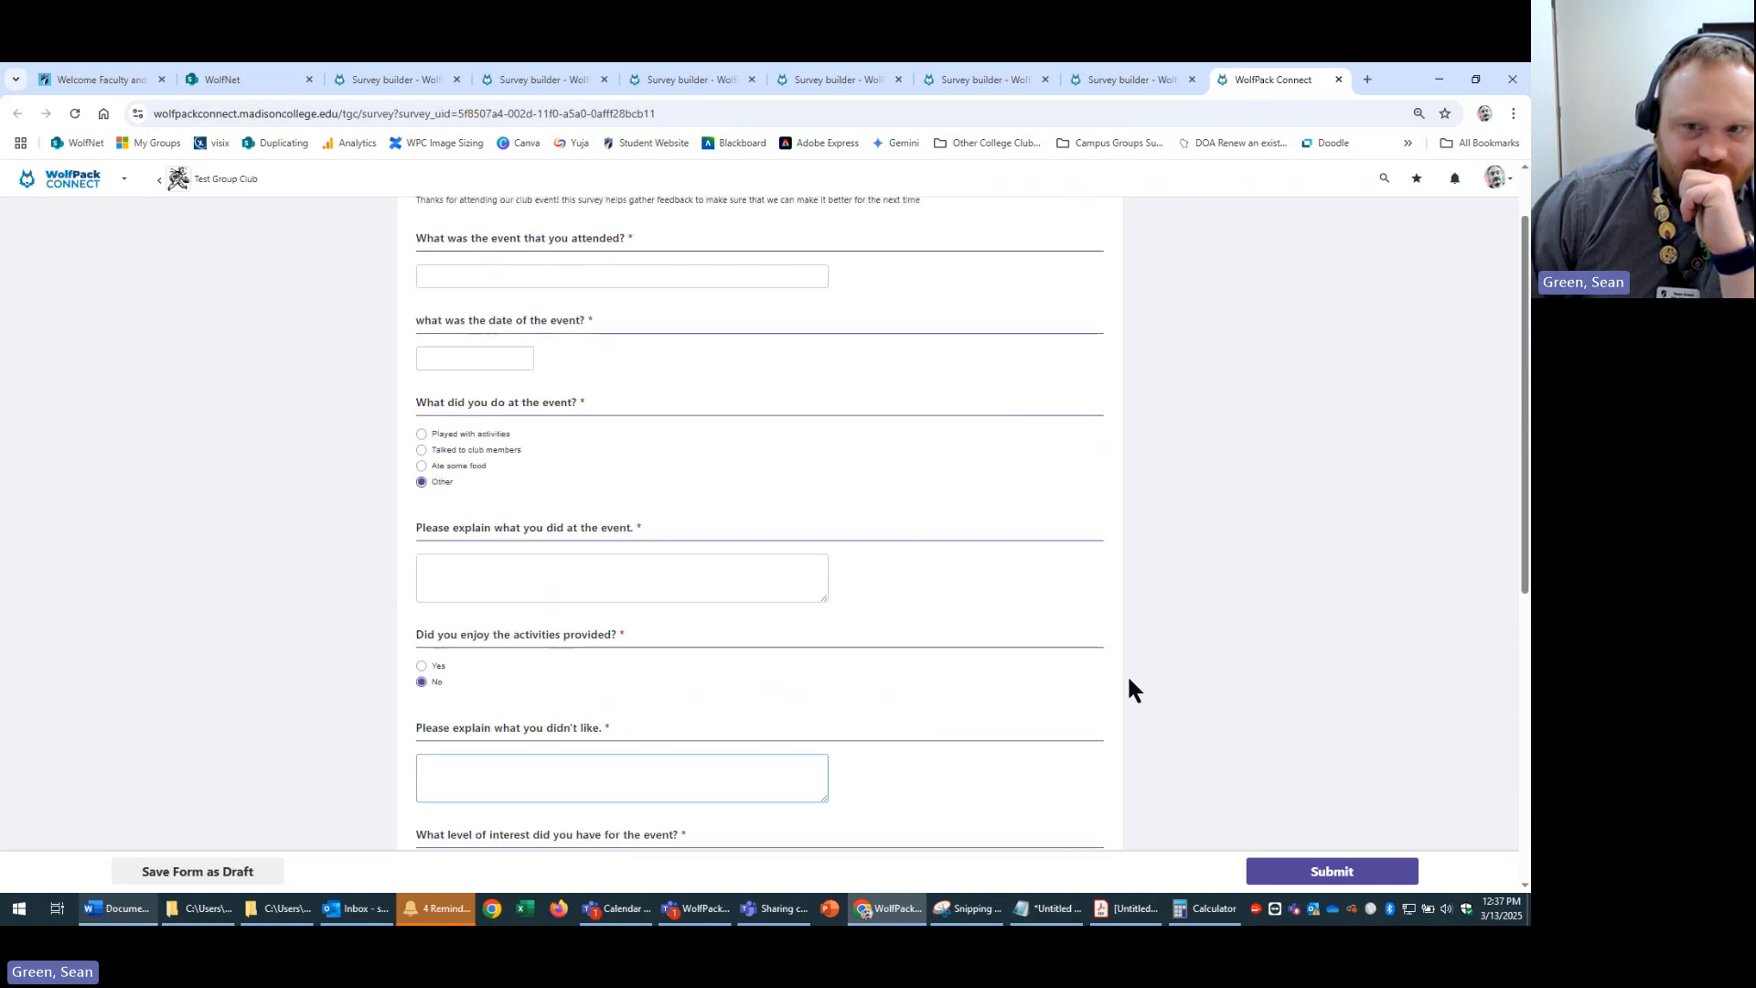
{"action": "scroll", "coordinate": [1134, 672], "scroll_direction": "up", "scroll_amount": 1}
- Return to editing the survey and open the logic list for "What level of interest did you have for the event?"
{"action": "left_click", "coordinate": [929, 248]}
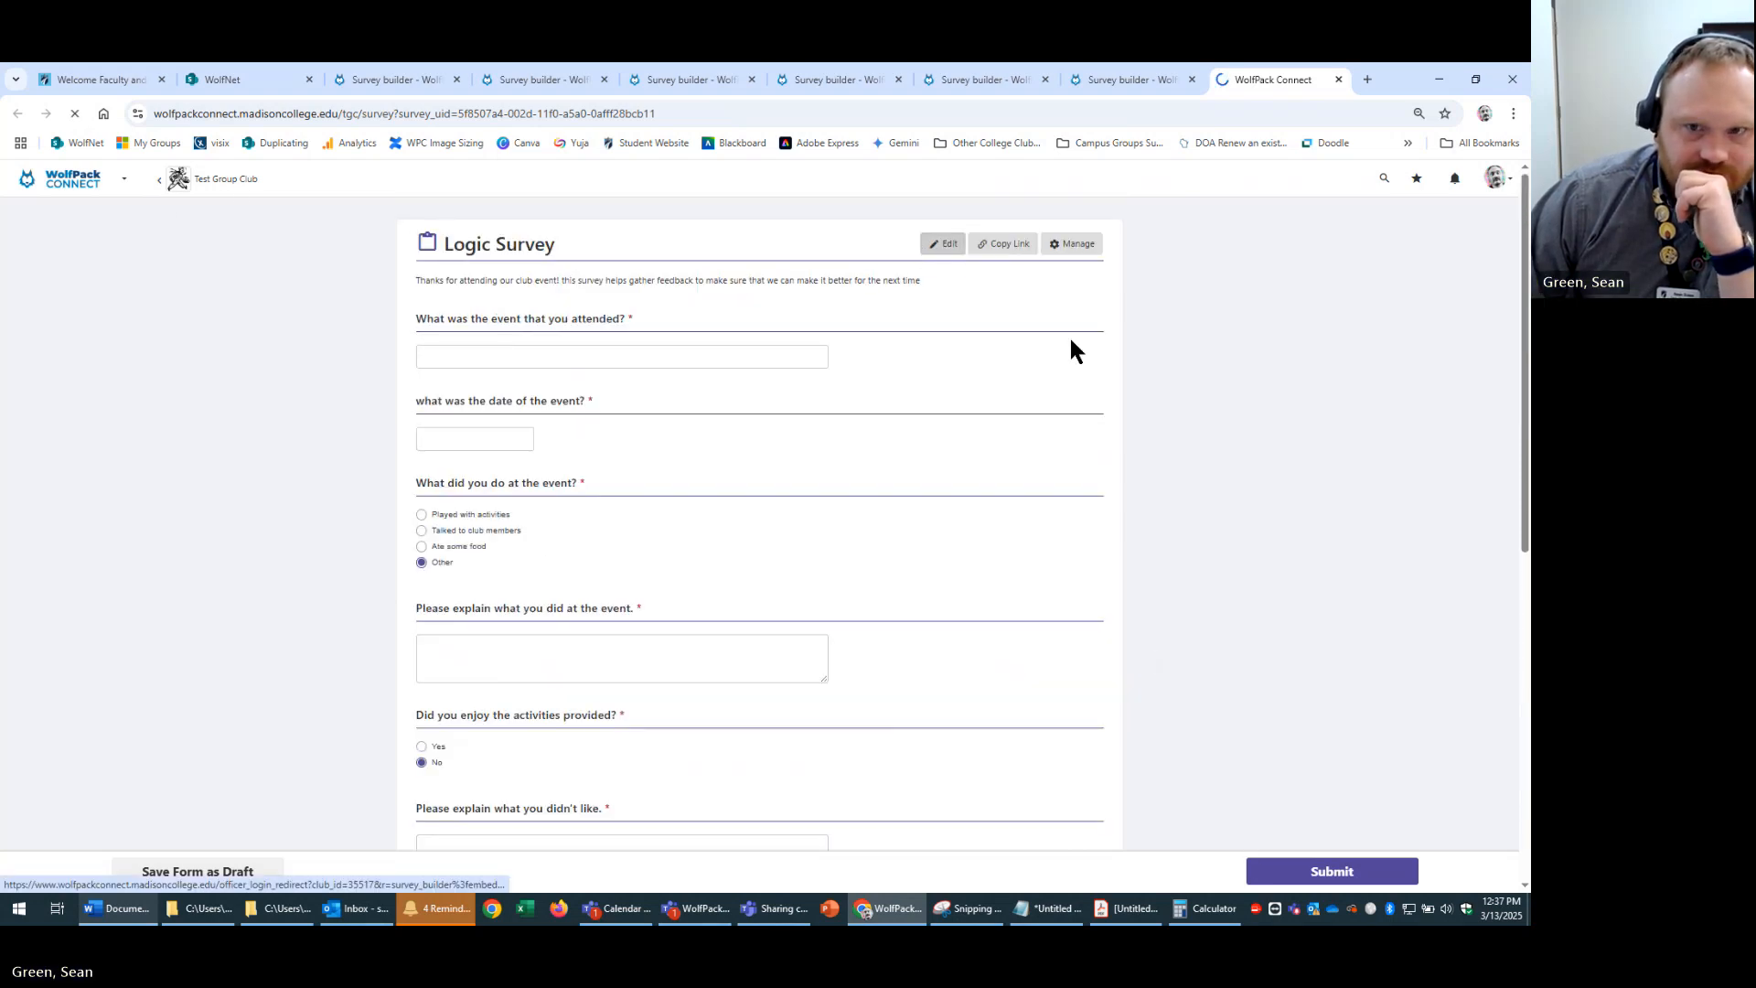
{"action": "scroll", "coordinate": [1086, 766], "scroll_direction": "down", "scroll_amount": 4}
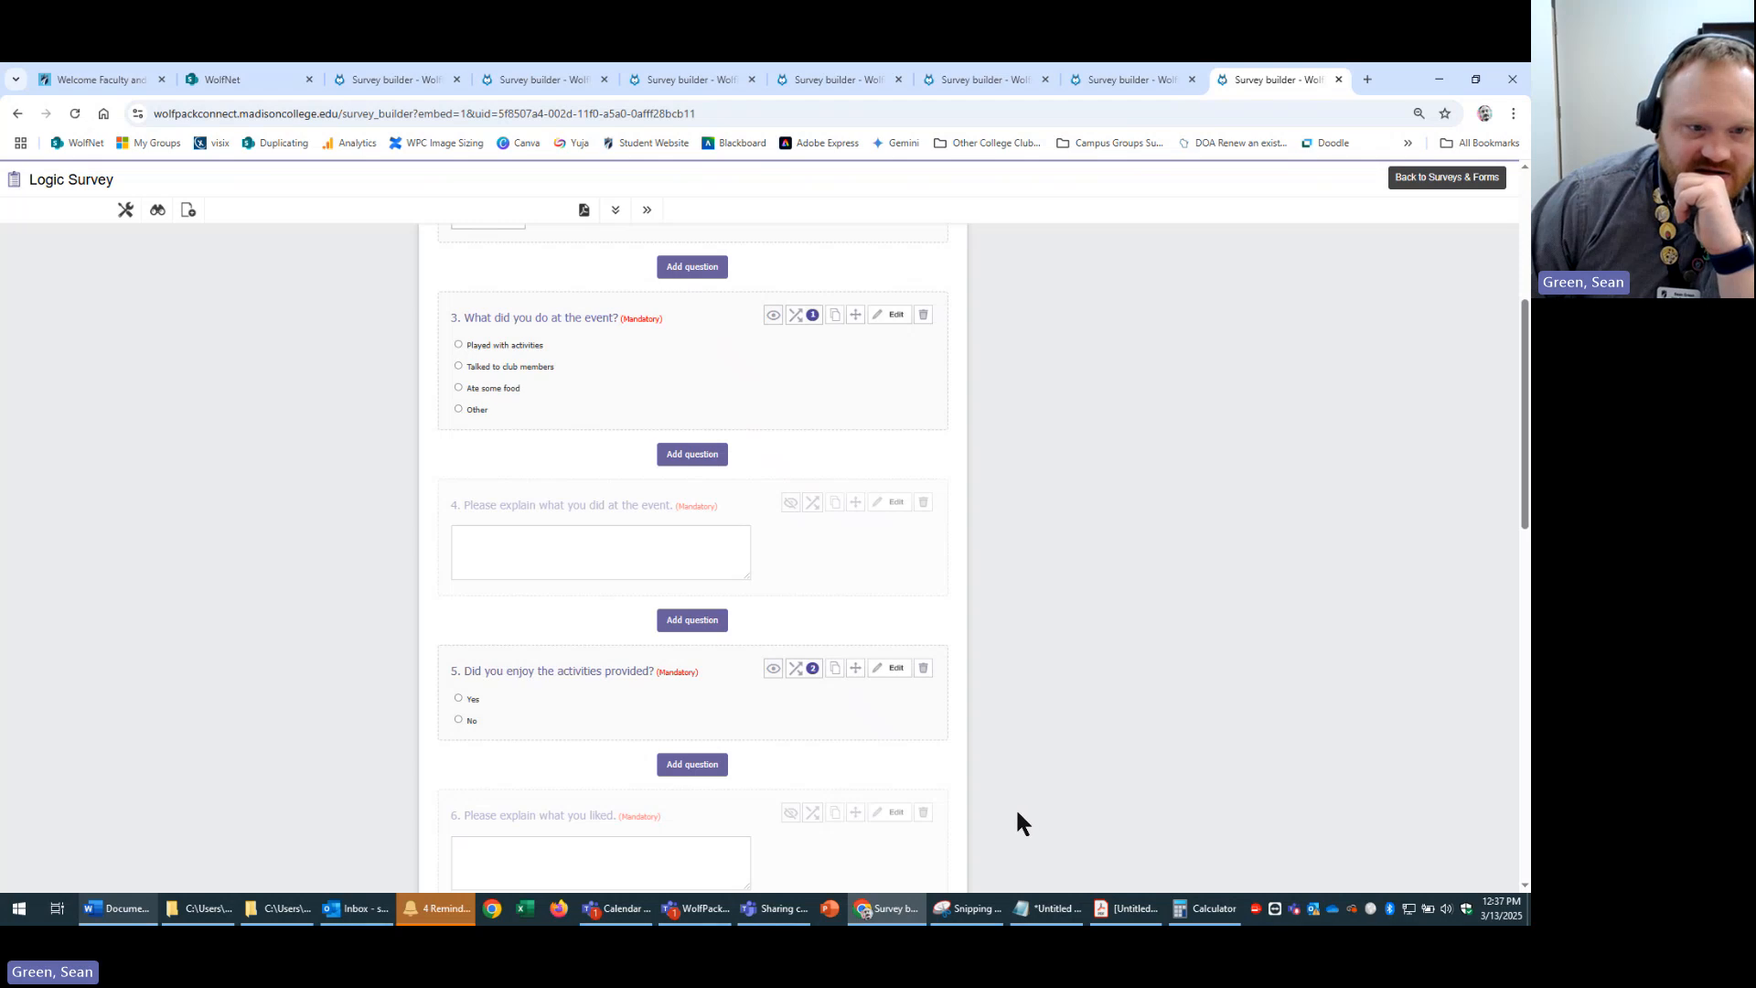
{"action": "scroll", "coordinate": [1016, 810], "scroll_direction": "down", "scroll_amount": 3}
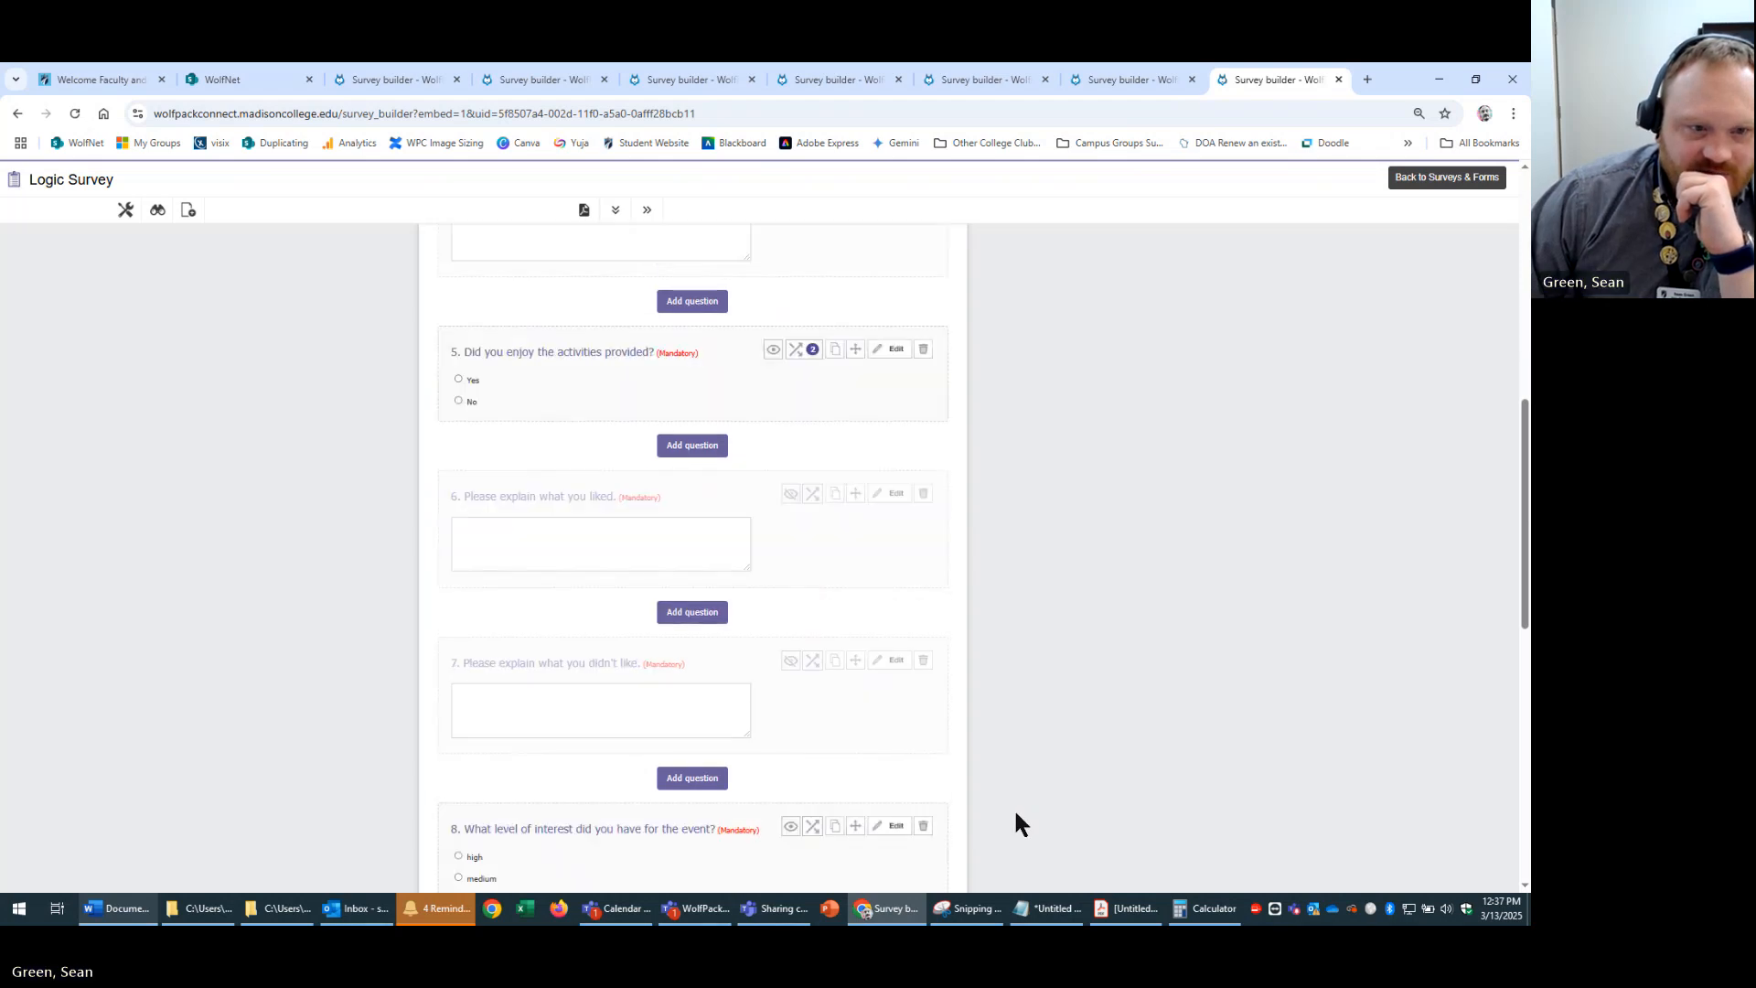
{"action": "scroll", "coordinate": [937, 586], "scroll_direction": "up", "scroll_amount": 3}
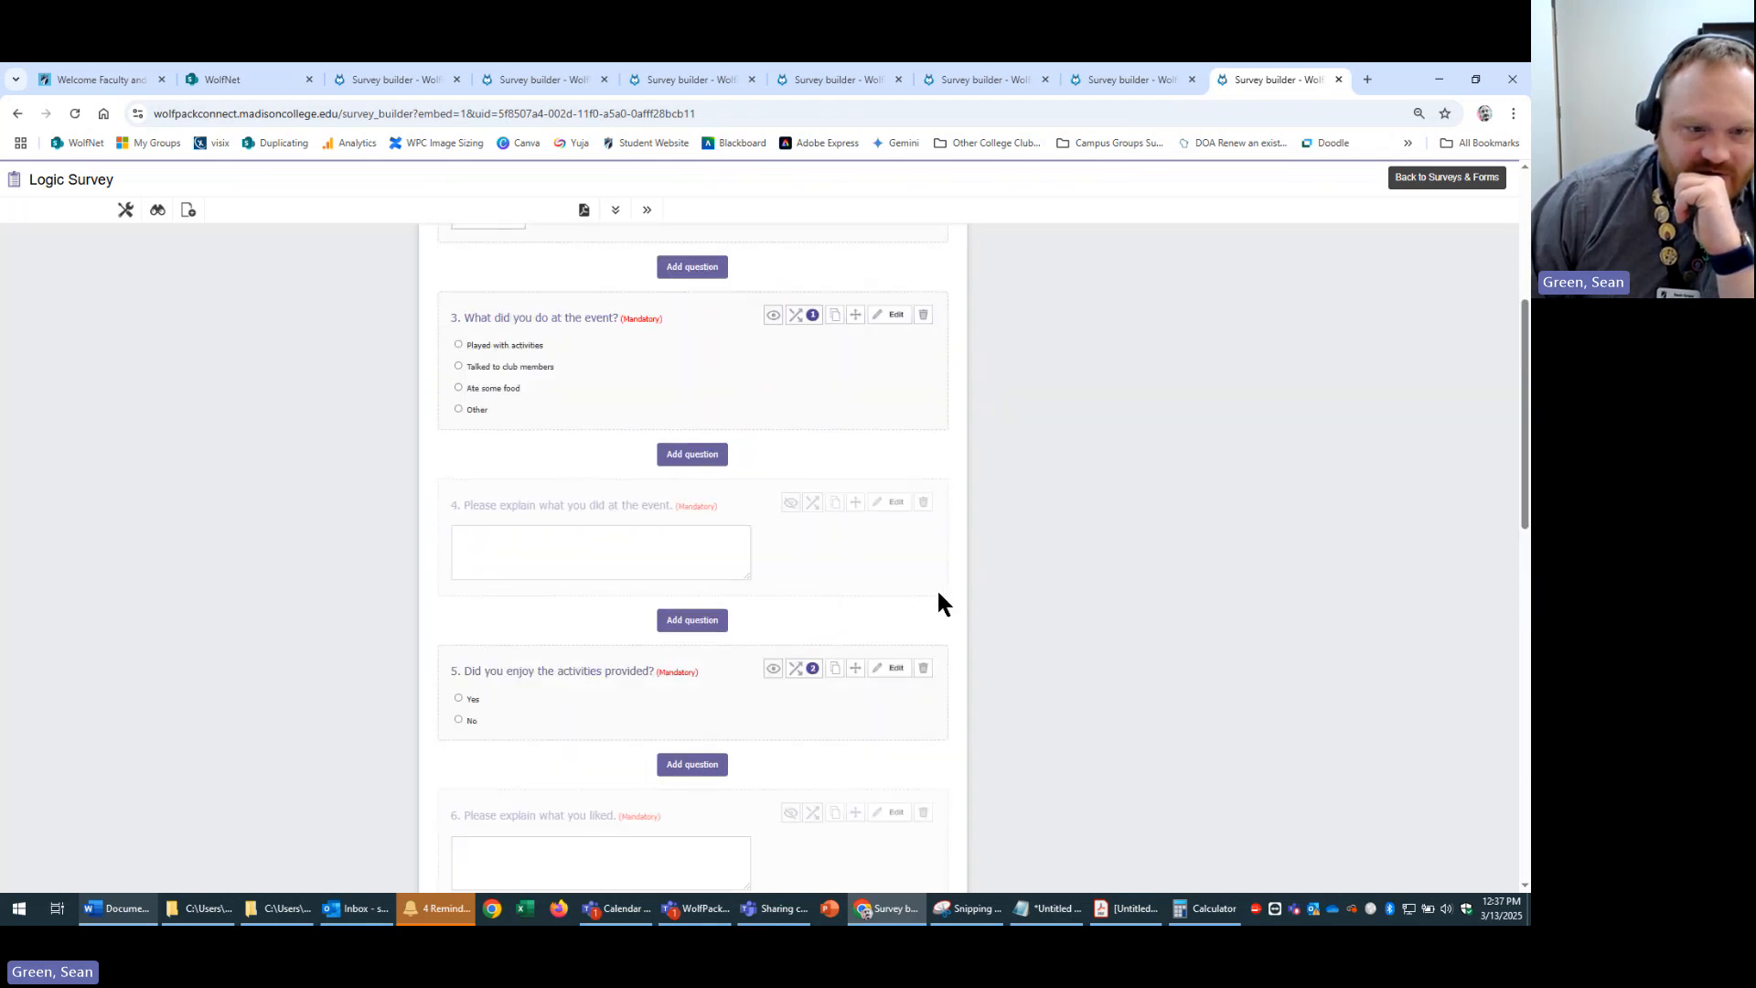
{"action": "scroll", "coordinate": [942, 601], "scroll_direction": "down", "scroll_amount": 5}
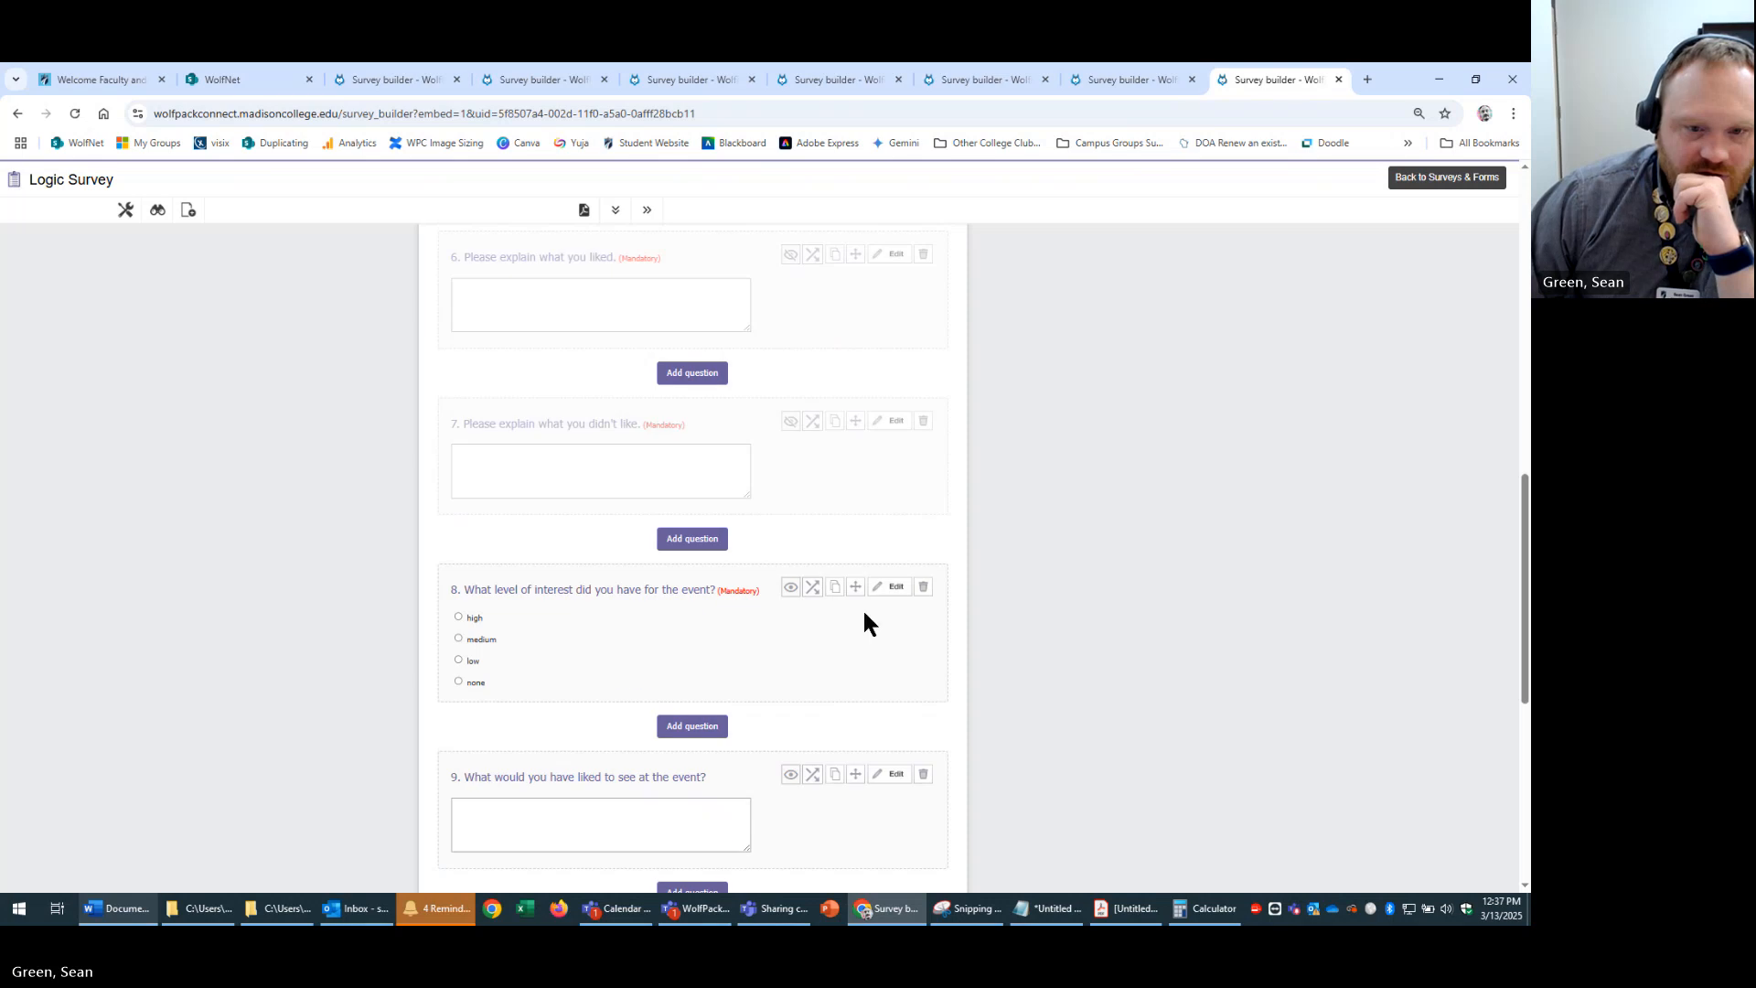
{"action": "left_click", "coordinate": [811, 589]}
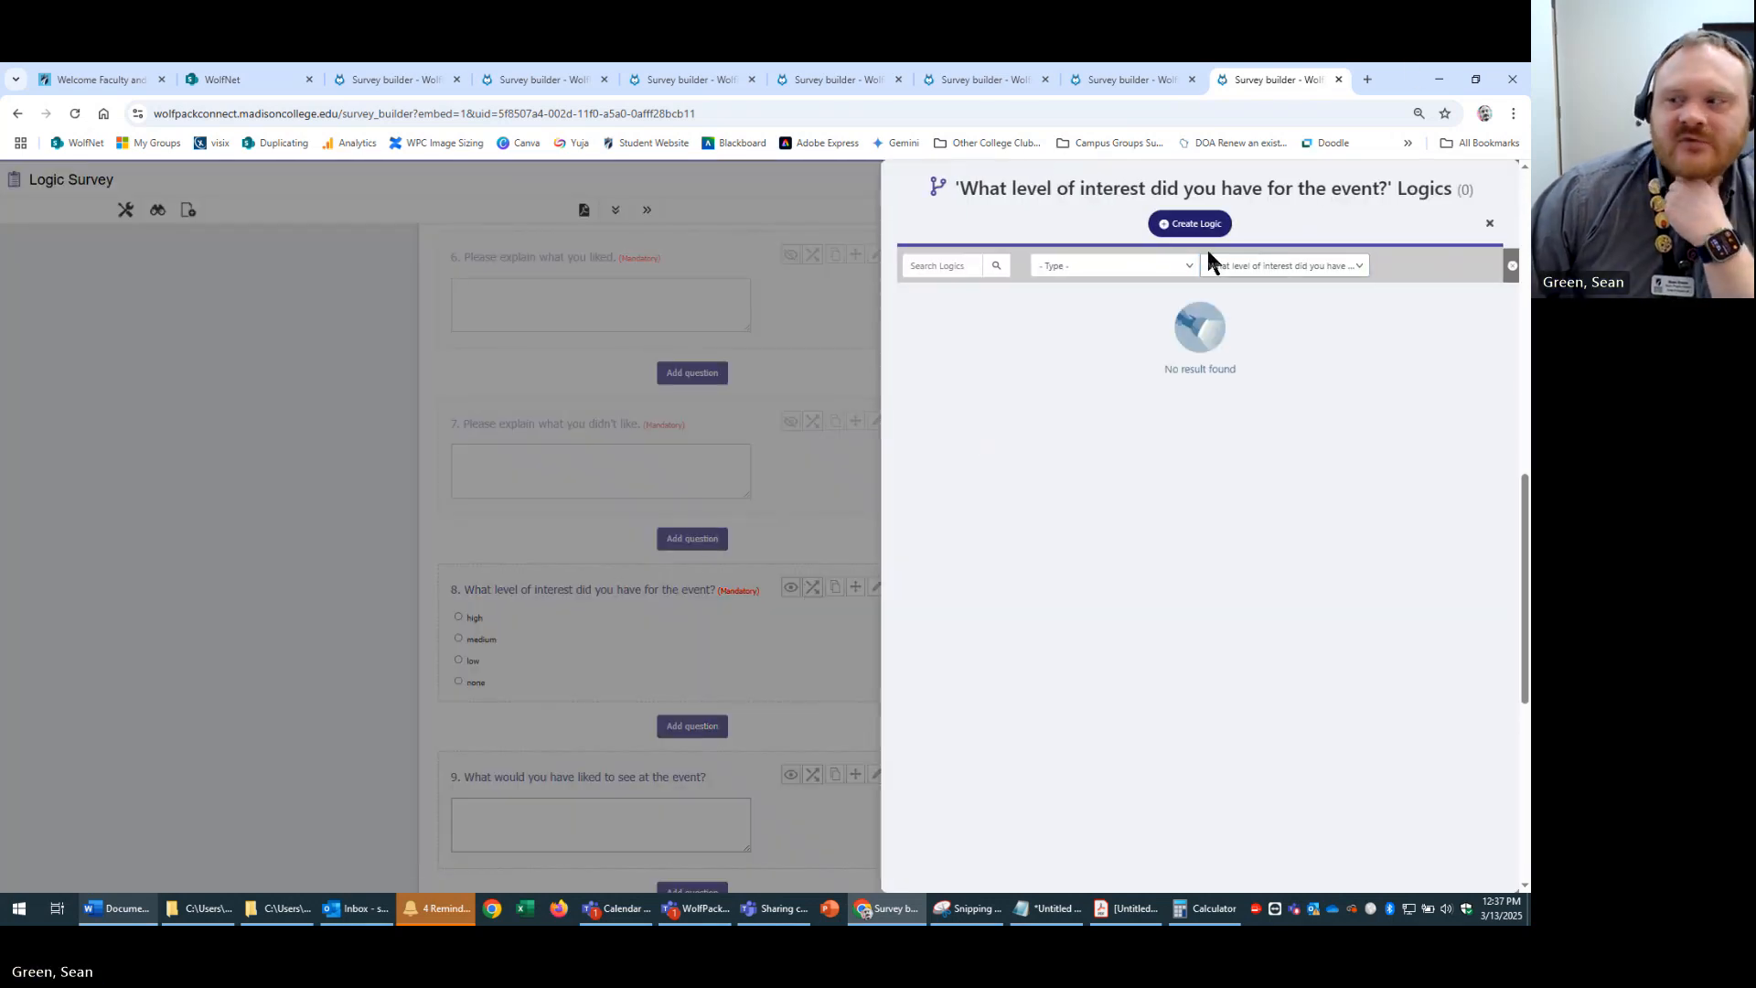
- Create a Submission Tag logic rule that adds the "high level" tag when the interest level is high
{"action": "left_click", "coordinate": [1213, 233]}
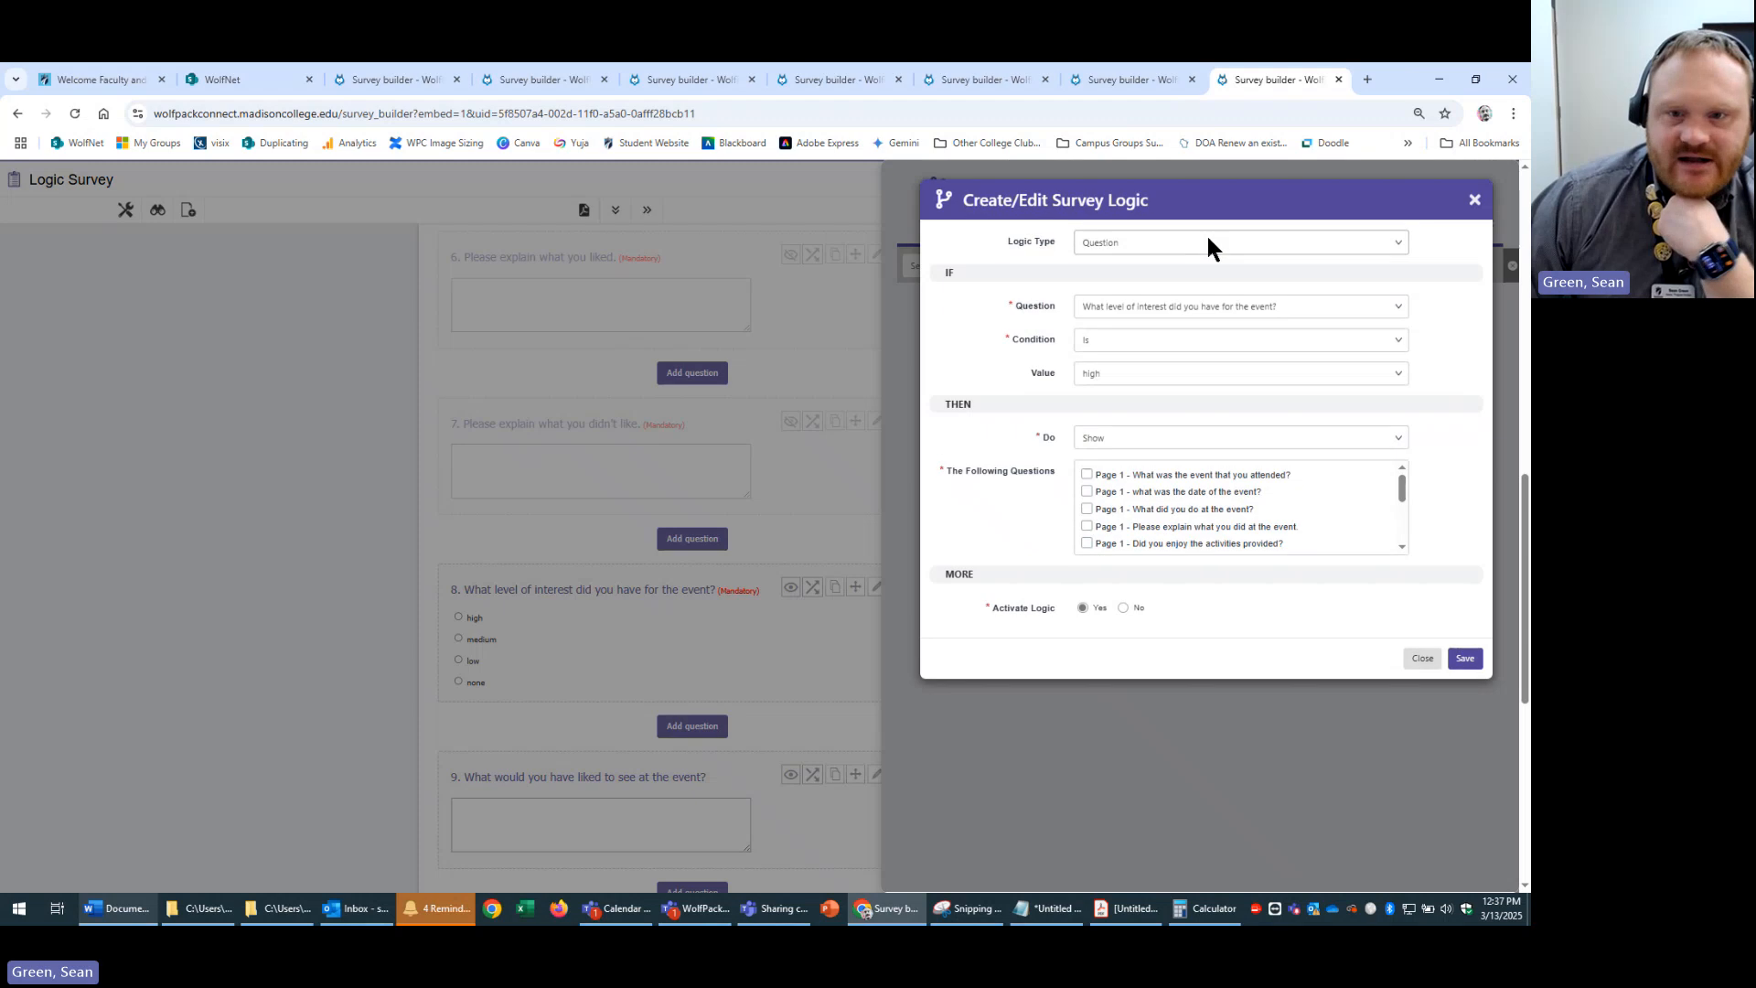
{"action": "left_click", "coordinate": [1207, 242]}
{"action": "left_click", "coordinate": [1162, 305]}
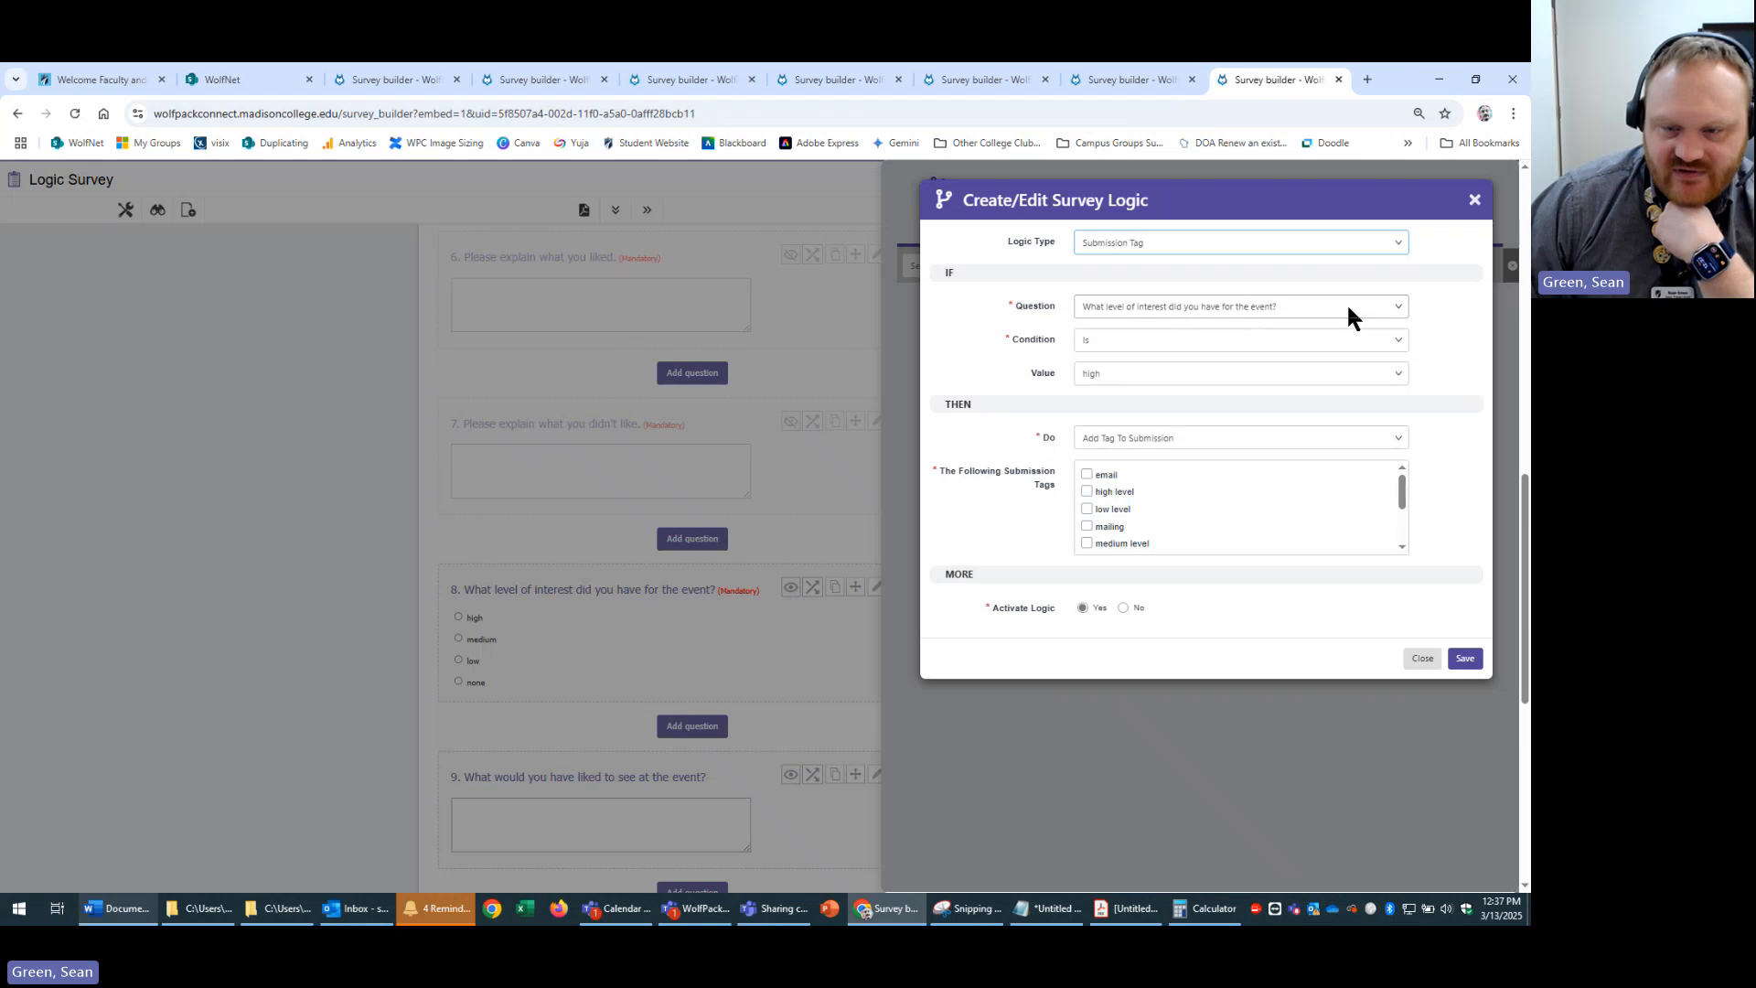
{"action": "left_click", "coordinate": [1087, 492]}
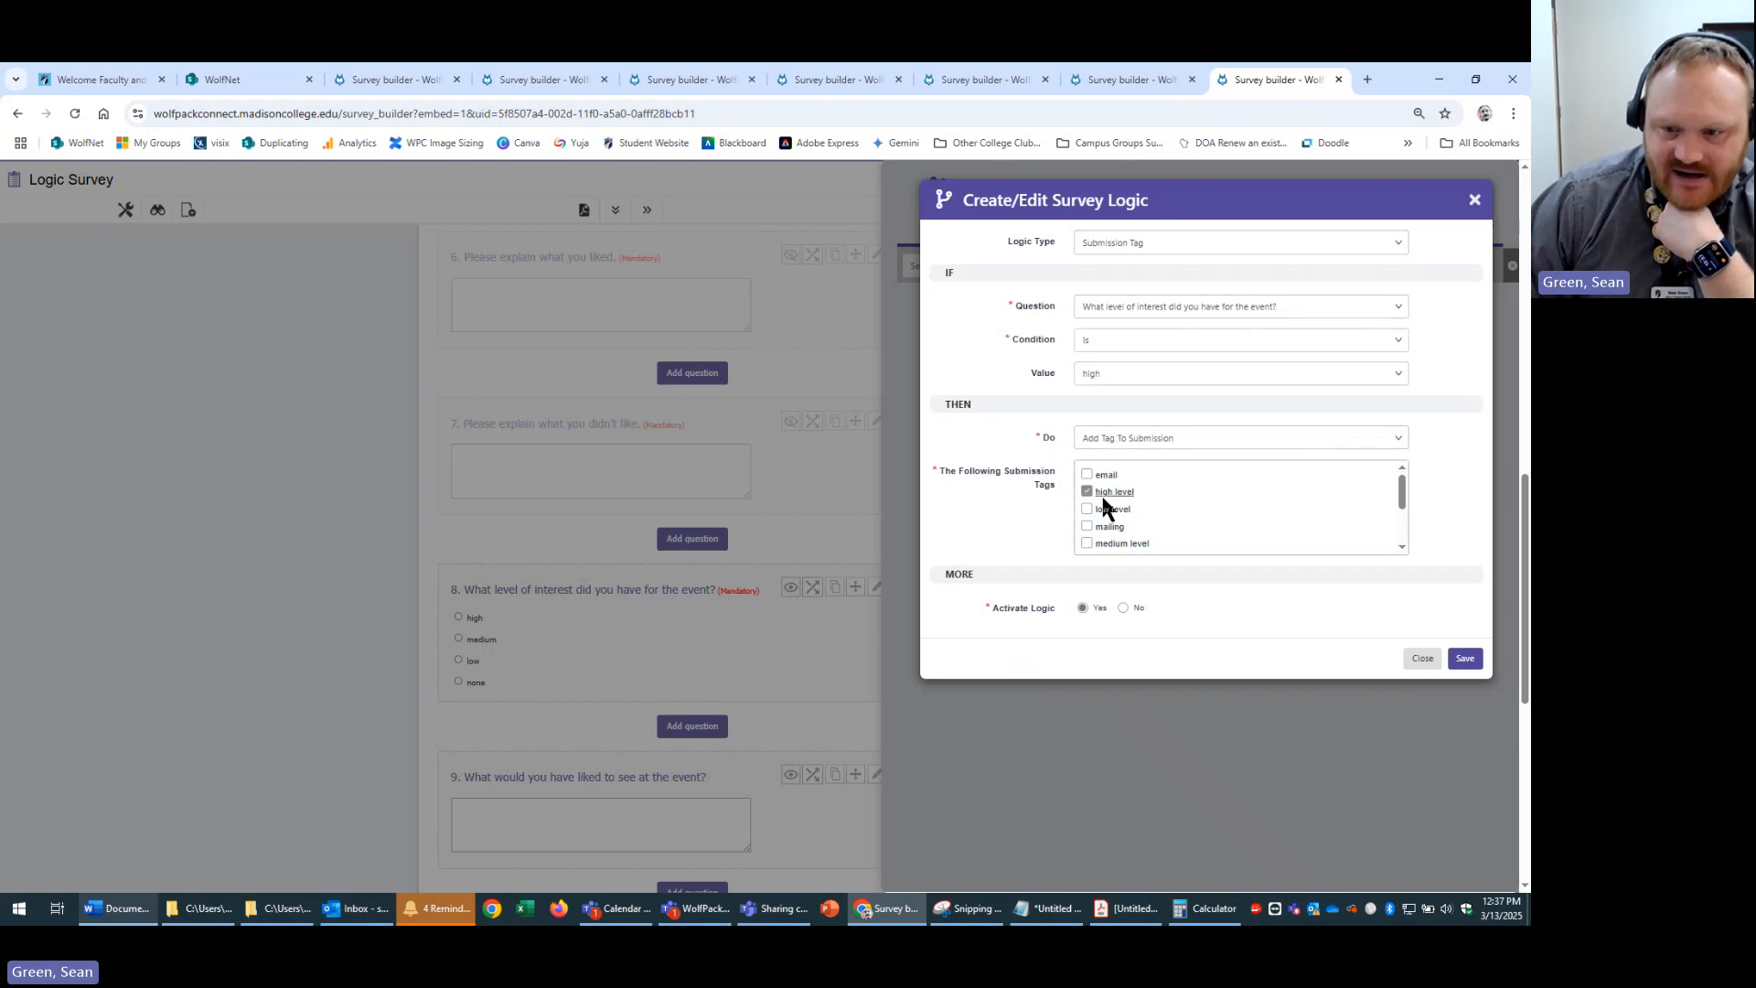
{"action": "left_click", "coordinate": [1466, 660]}
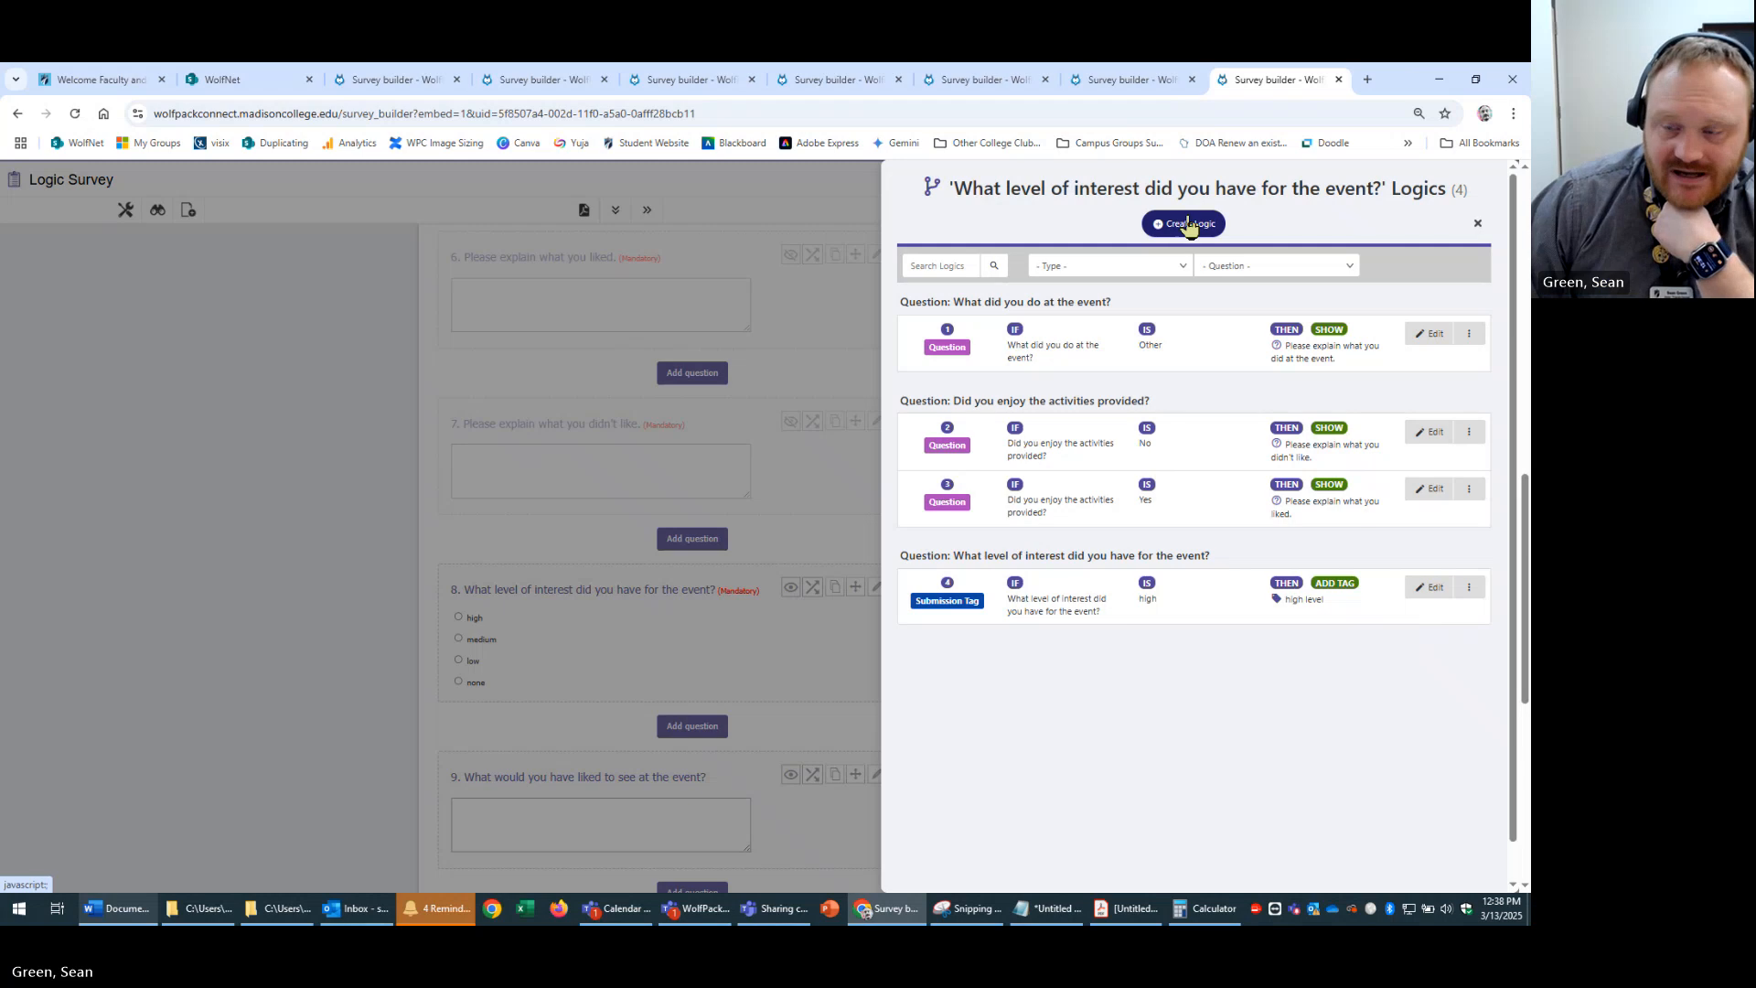
- Create a Submission Tag logic rule that adds the "medium level" tag when the interest level is medium
{"action": "left_click", "coordinate": [1182, 223]}
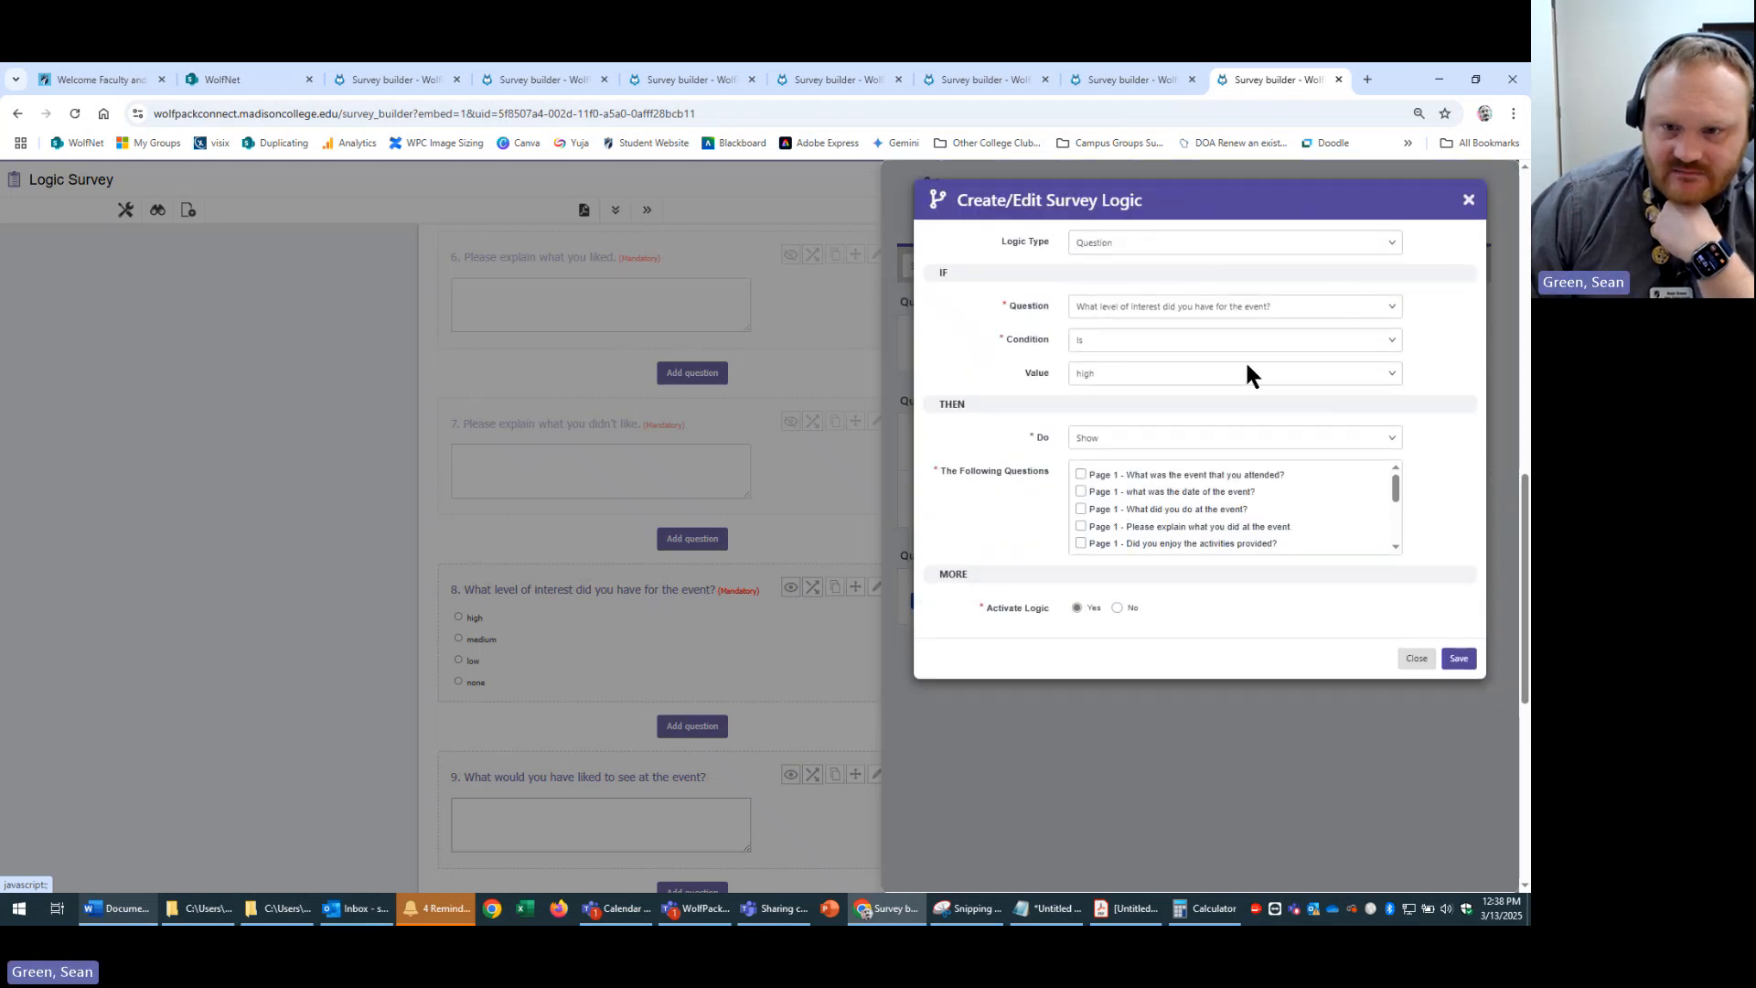
{"action": "left_click", "coordinate": [1135, 377]}
{"action": "left_click", "coordinate": [1134, 416]}
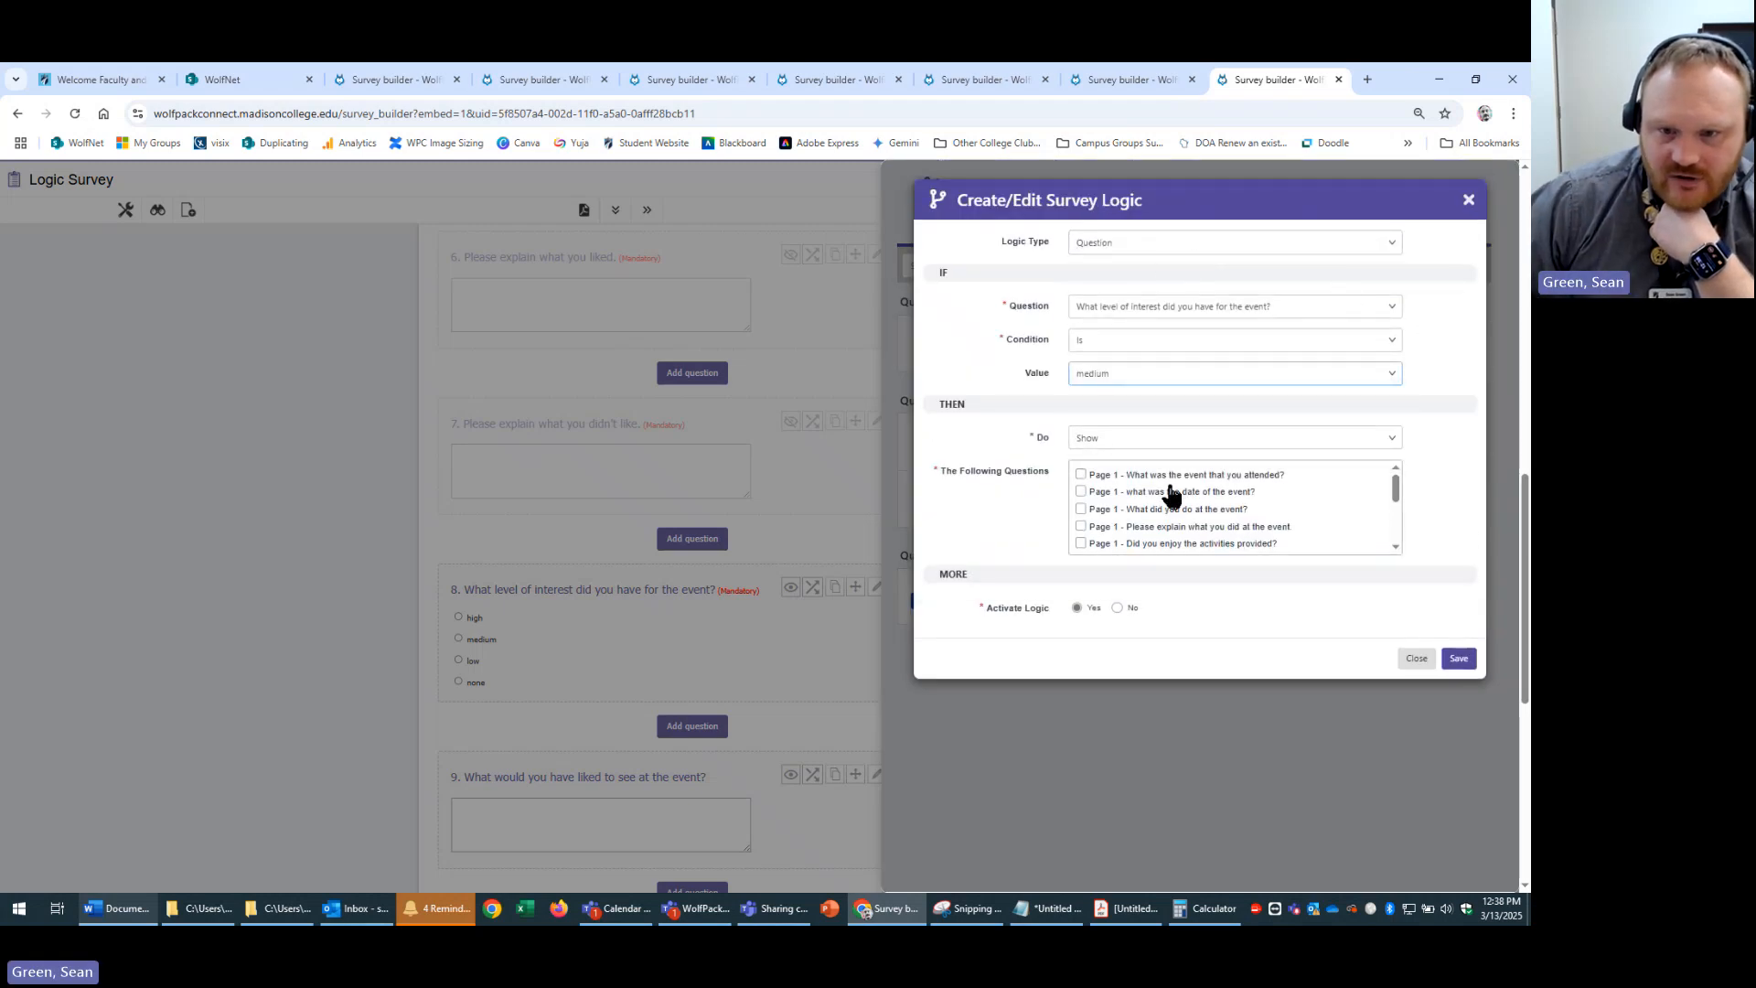
{"action": "left_click", "coordinate": [1175, 244]}
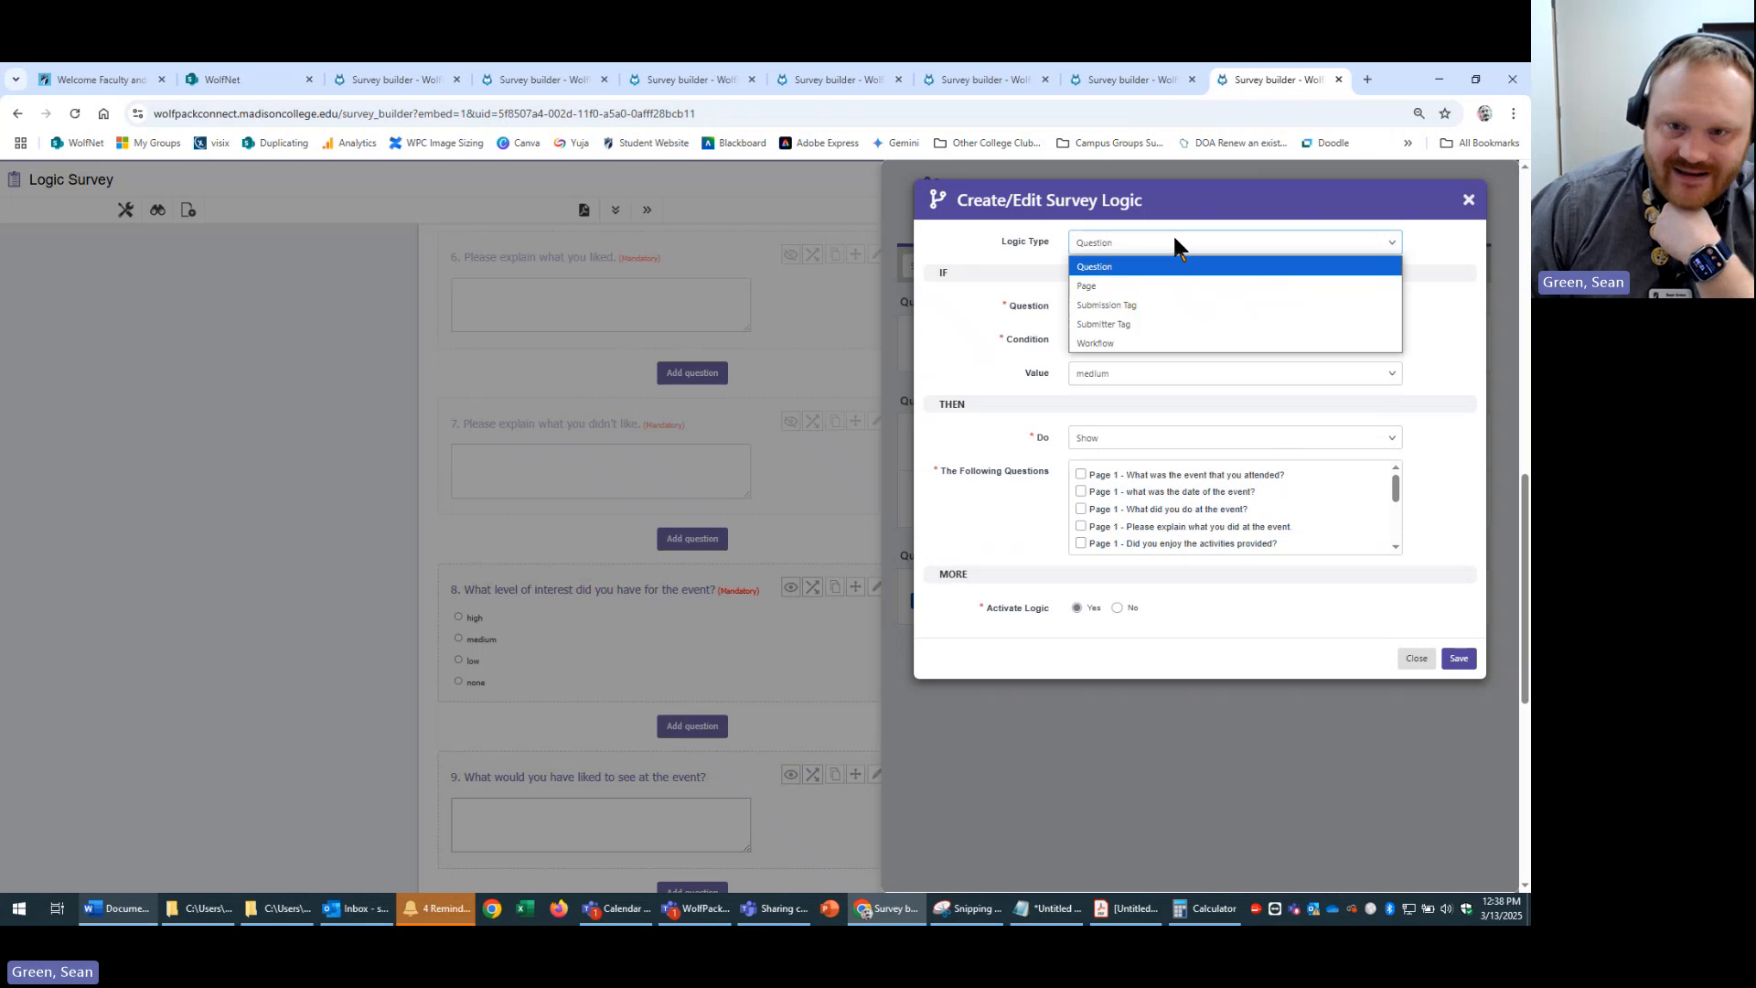
{"action": "left_click", "coordinate": [1143, 306]}
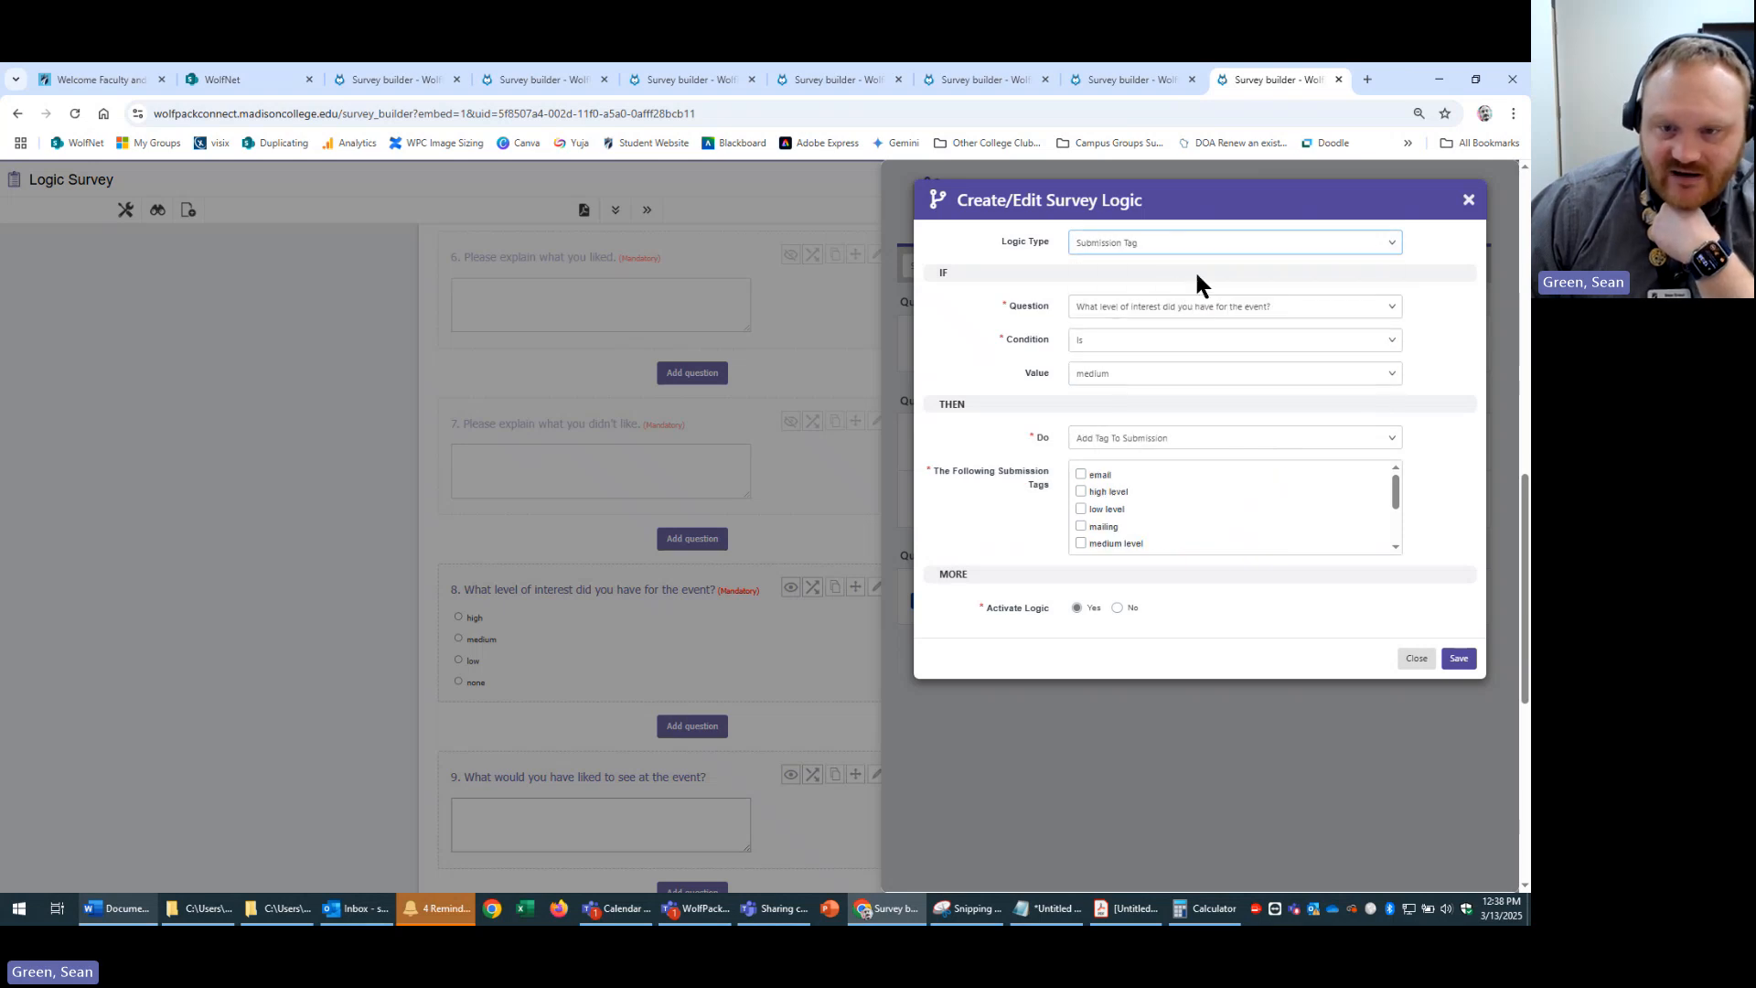
{"action": "left_click", "coordinate": [1081, 543]}
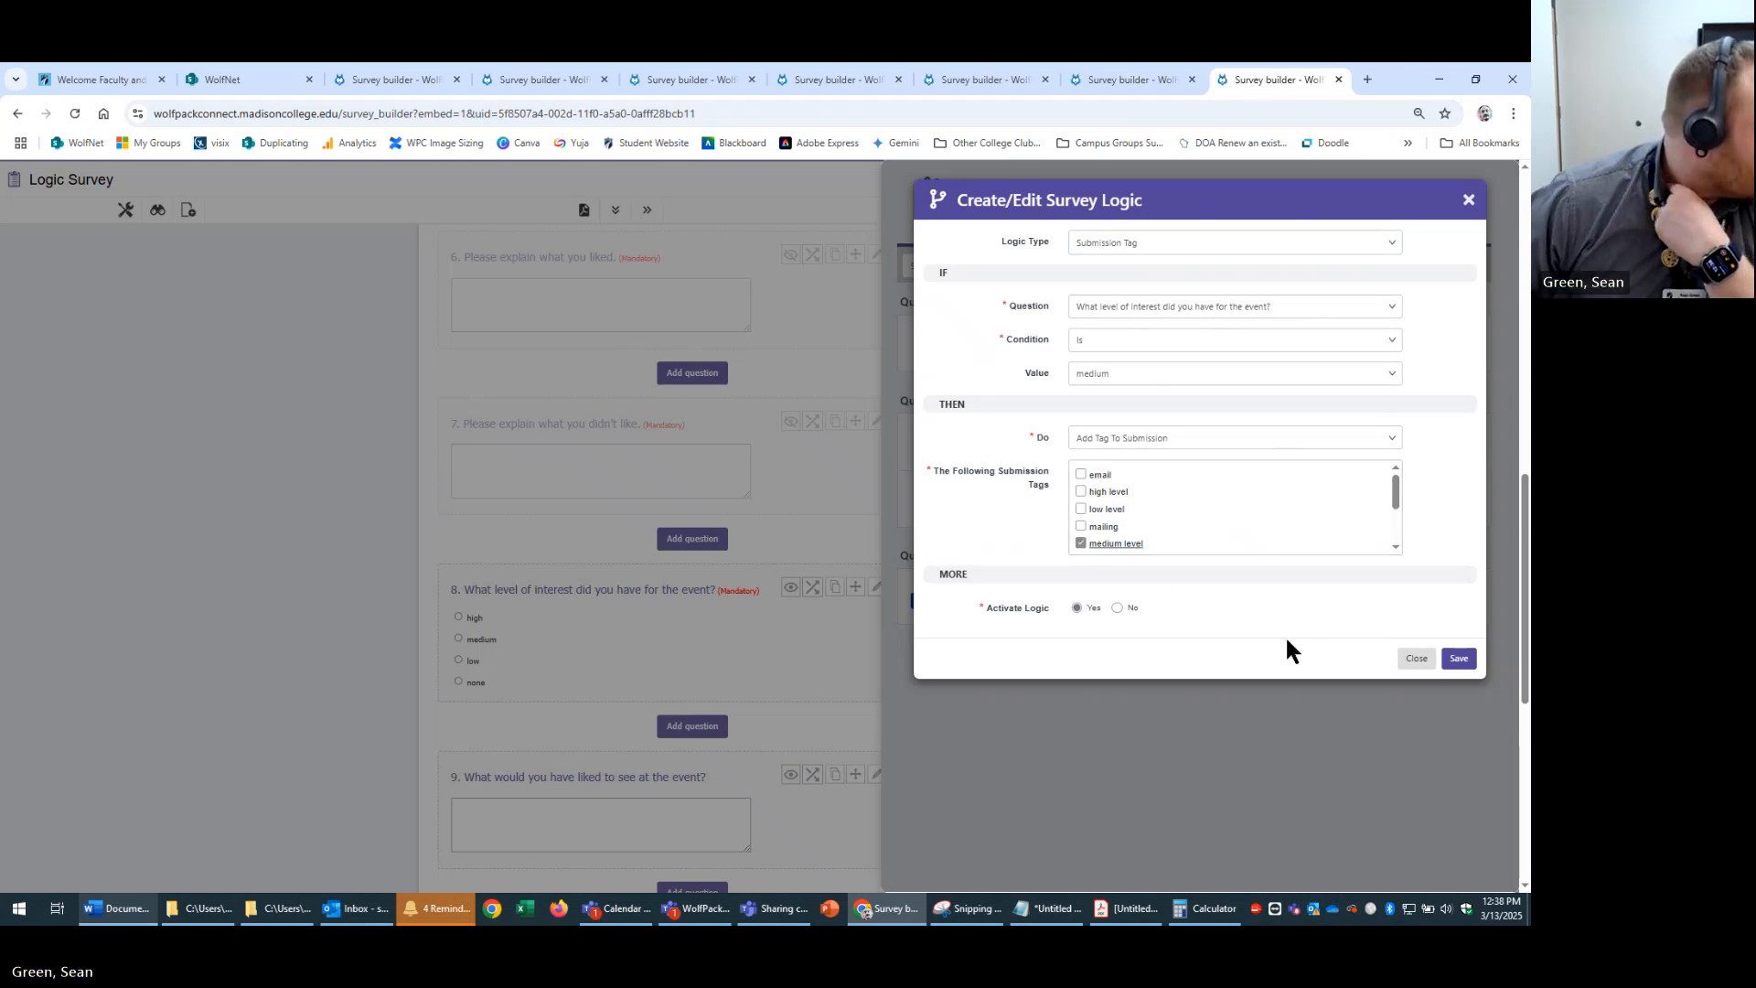
{"action": "left_click", "coordinate": [1463, 658]}
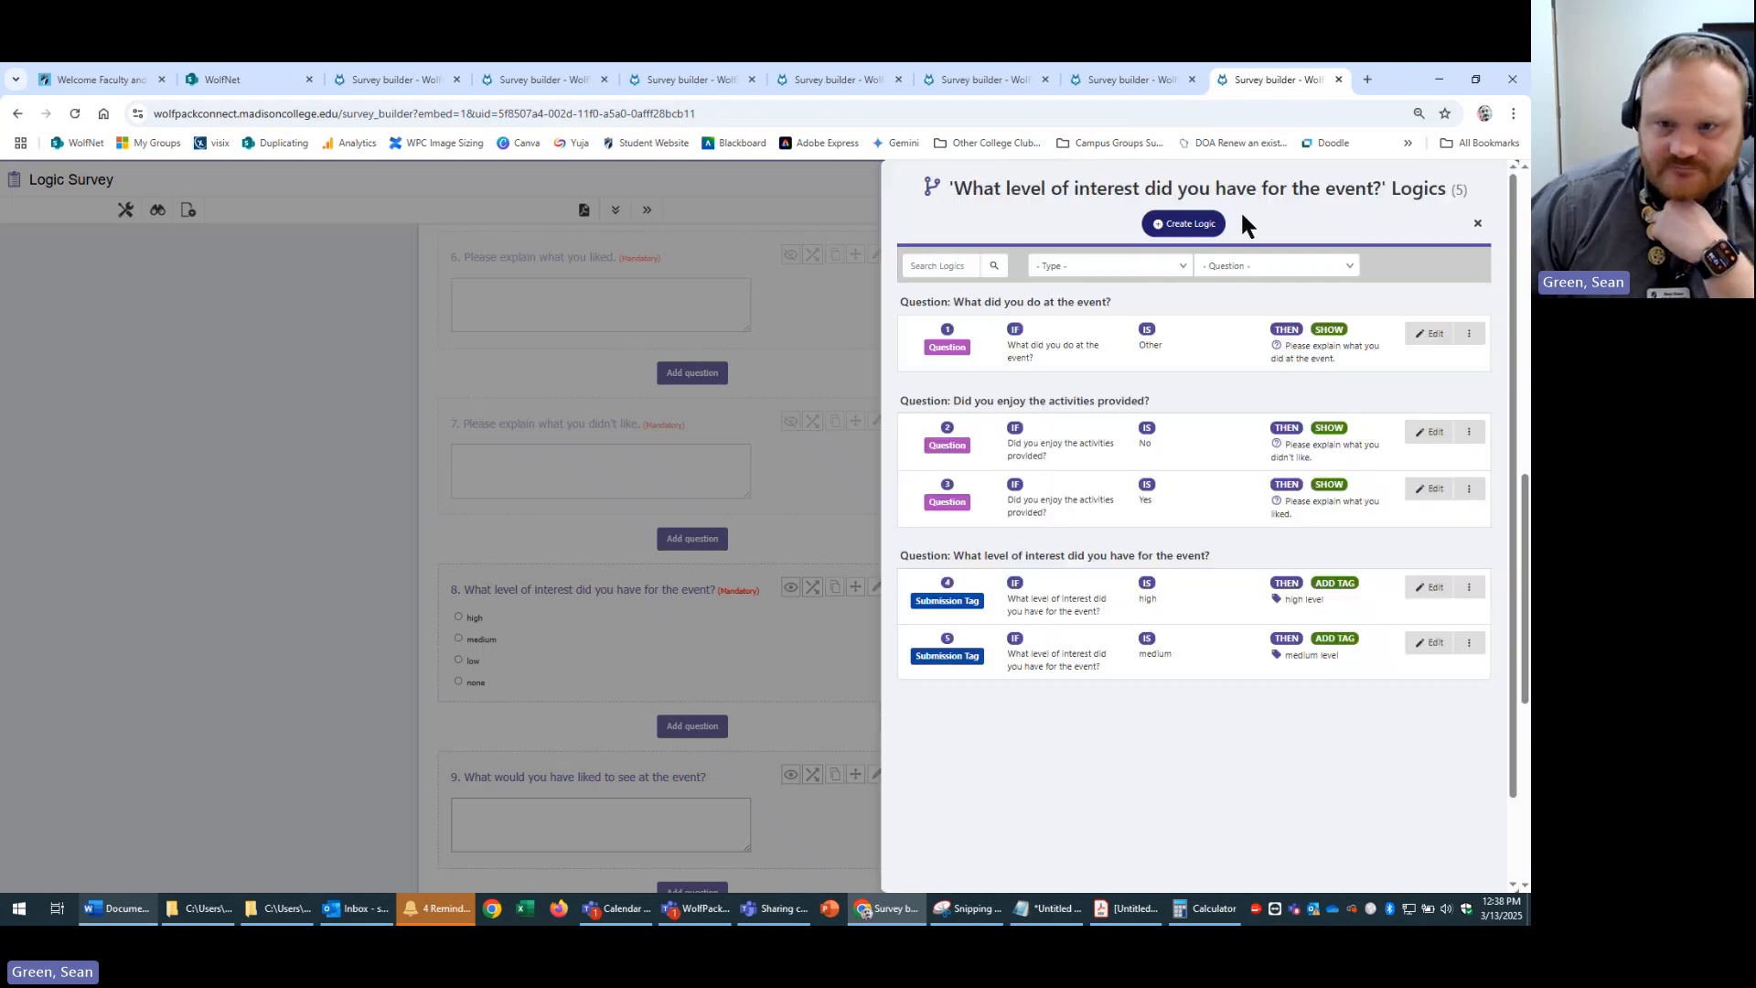
- Create a Submission Tag logic rule that adds the "low level" tag when the interest level is low
{"action": "left_click", "coordinate": [1185, 222]}
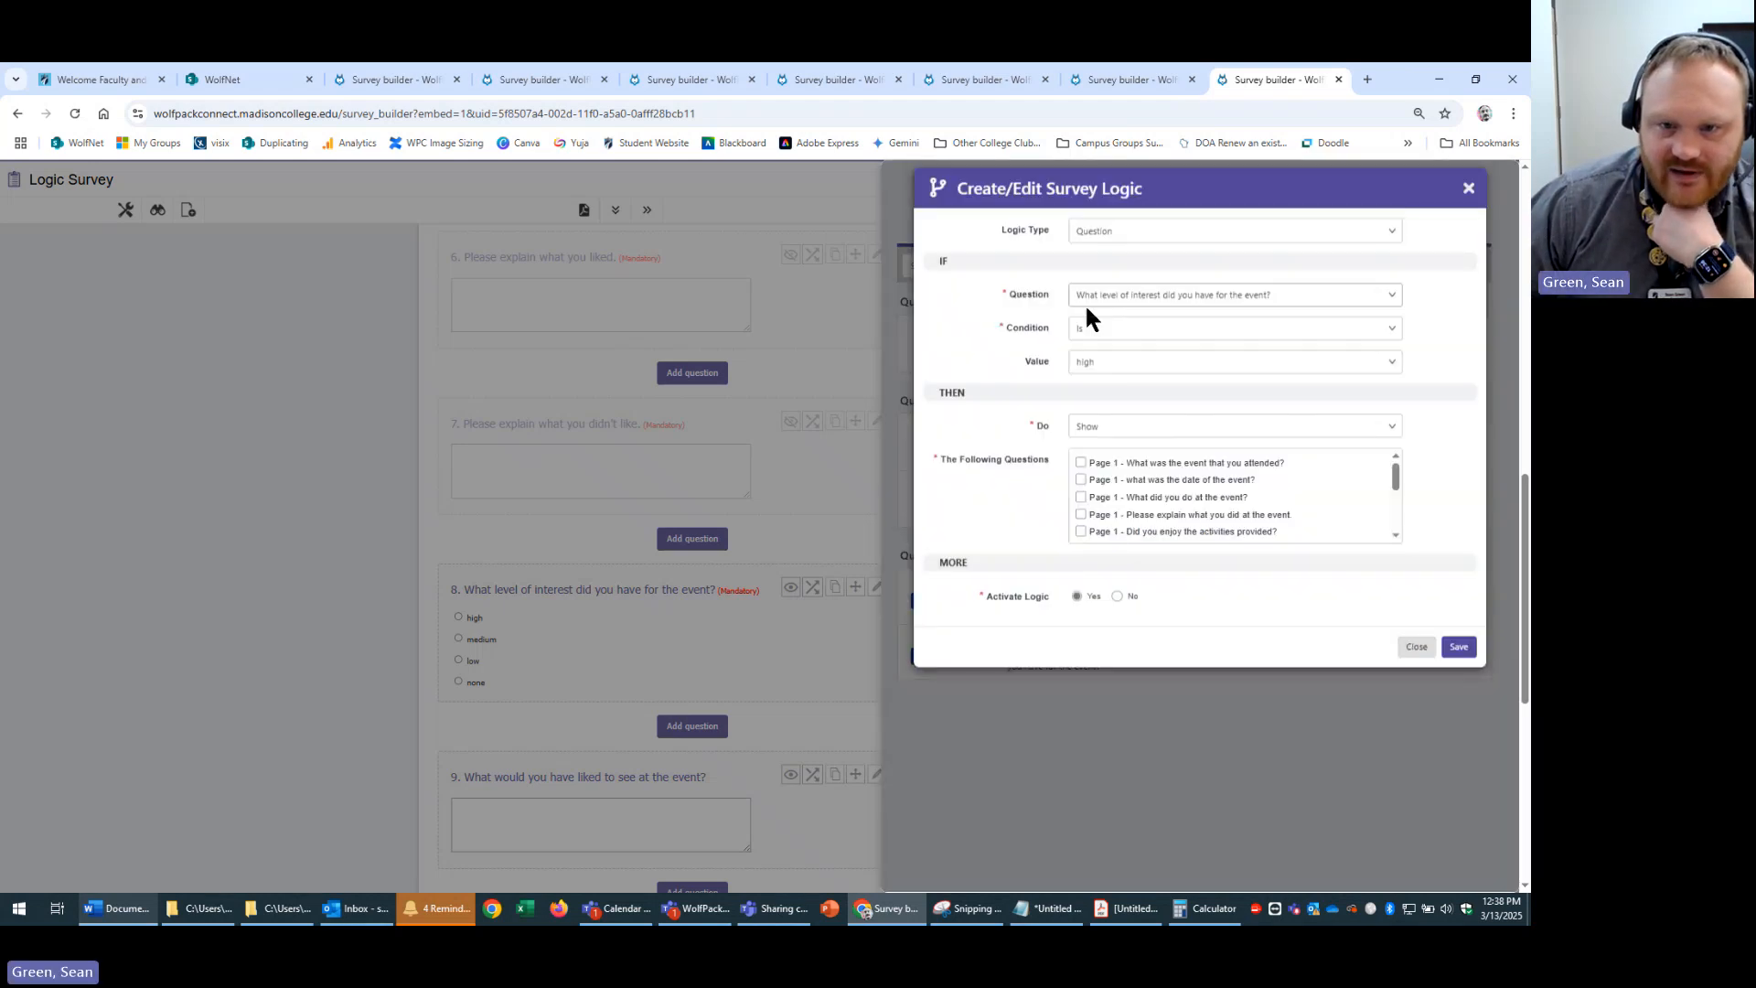
{"action": "left_click", "coordinate": [1225, 244]}
{"action": "left_click", "coordinate": [1143, 305]}
{"action": "left_click", "coordinate": [1116, 374]}
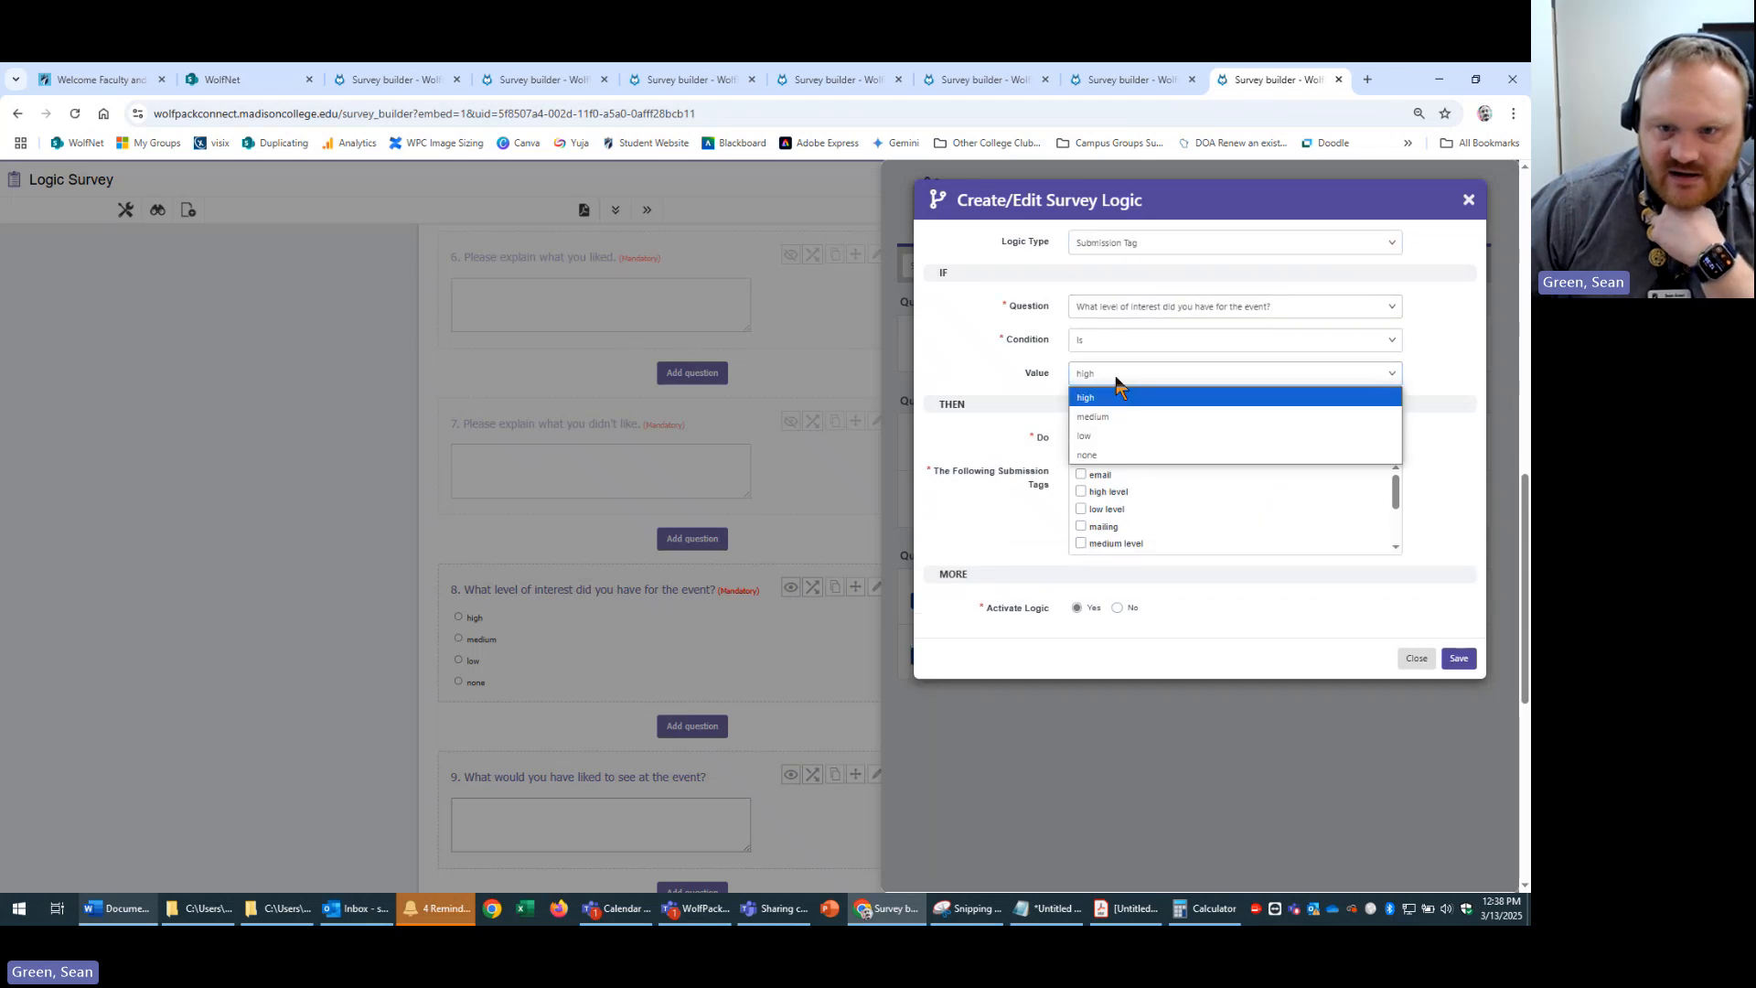
{"action": "left_click", "coordinate": [1095, 433]}
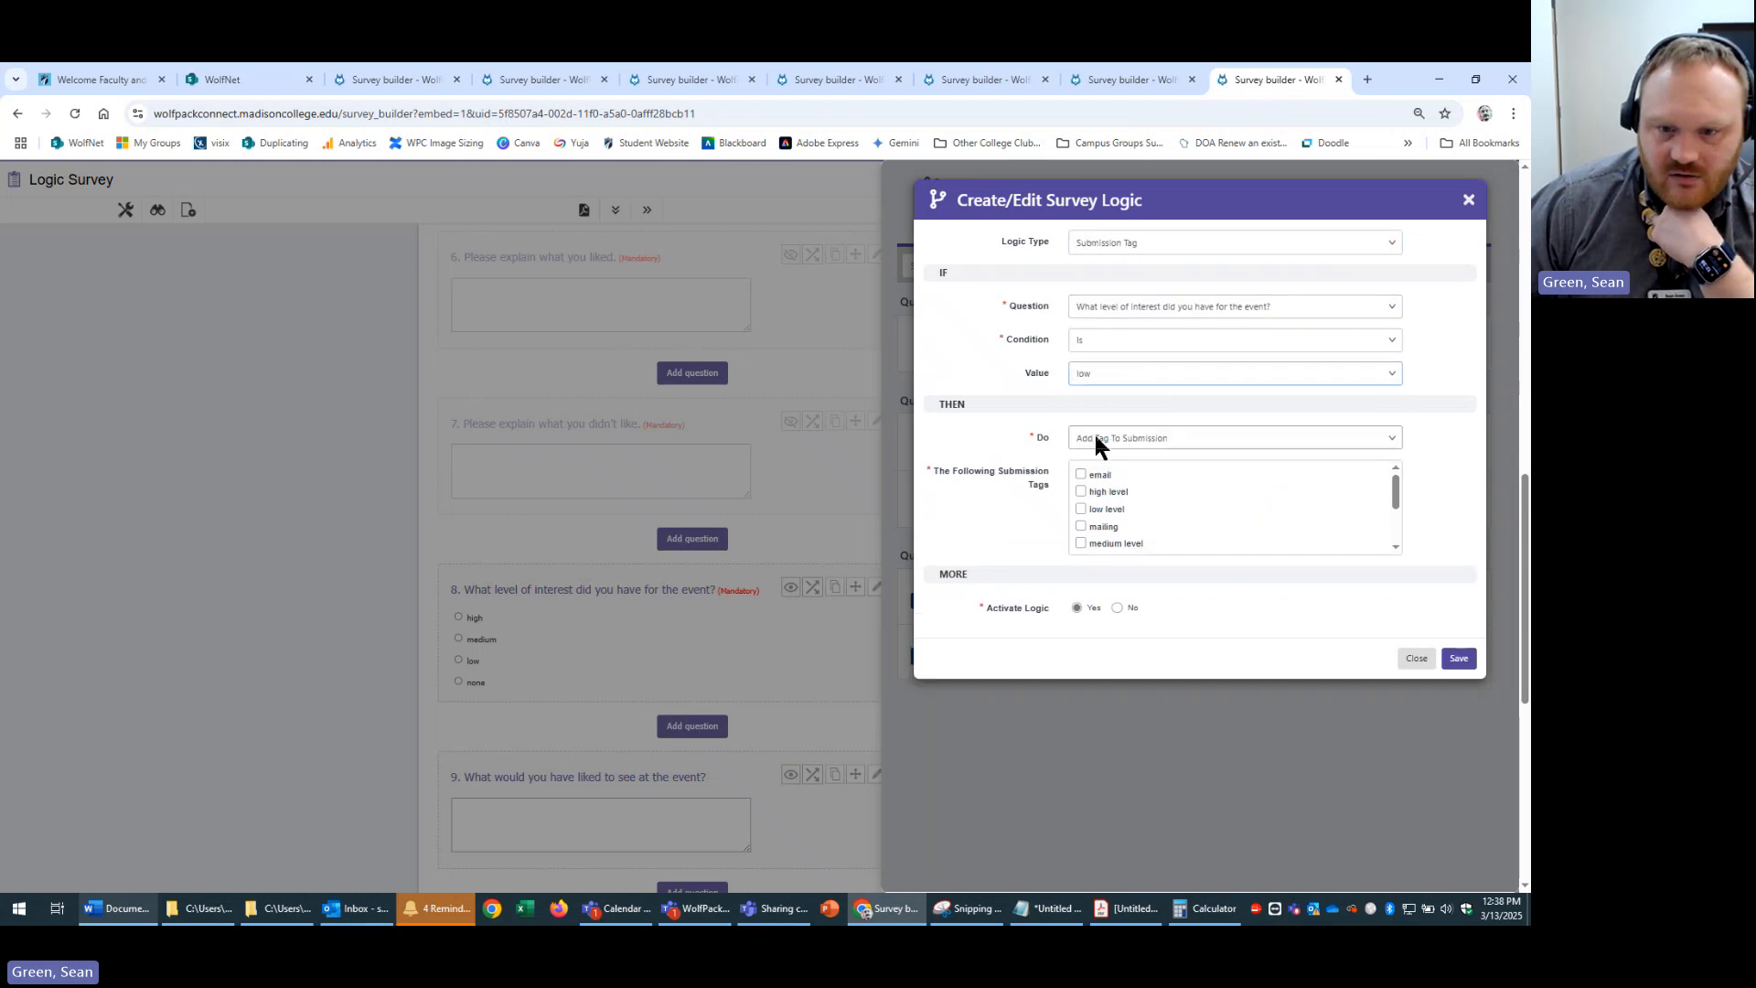
{"action": "left_click", "coordinate": [1081, 509]}
{"action": "left_click", "coordinate": [1464, 660]}
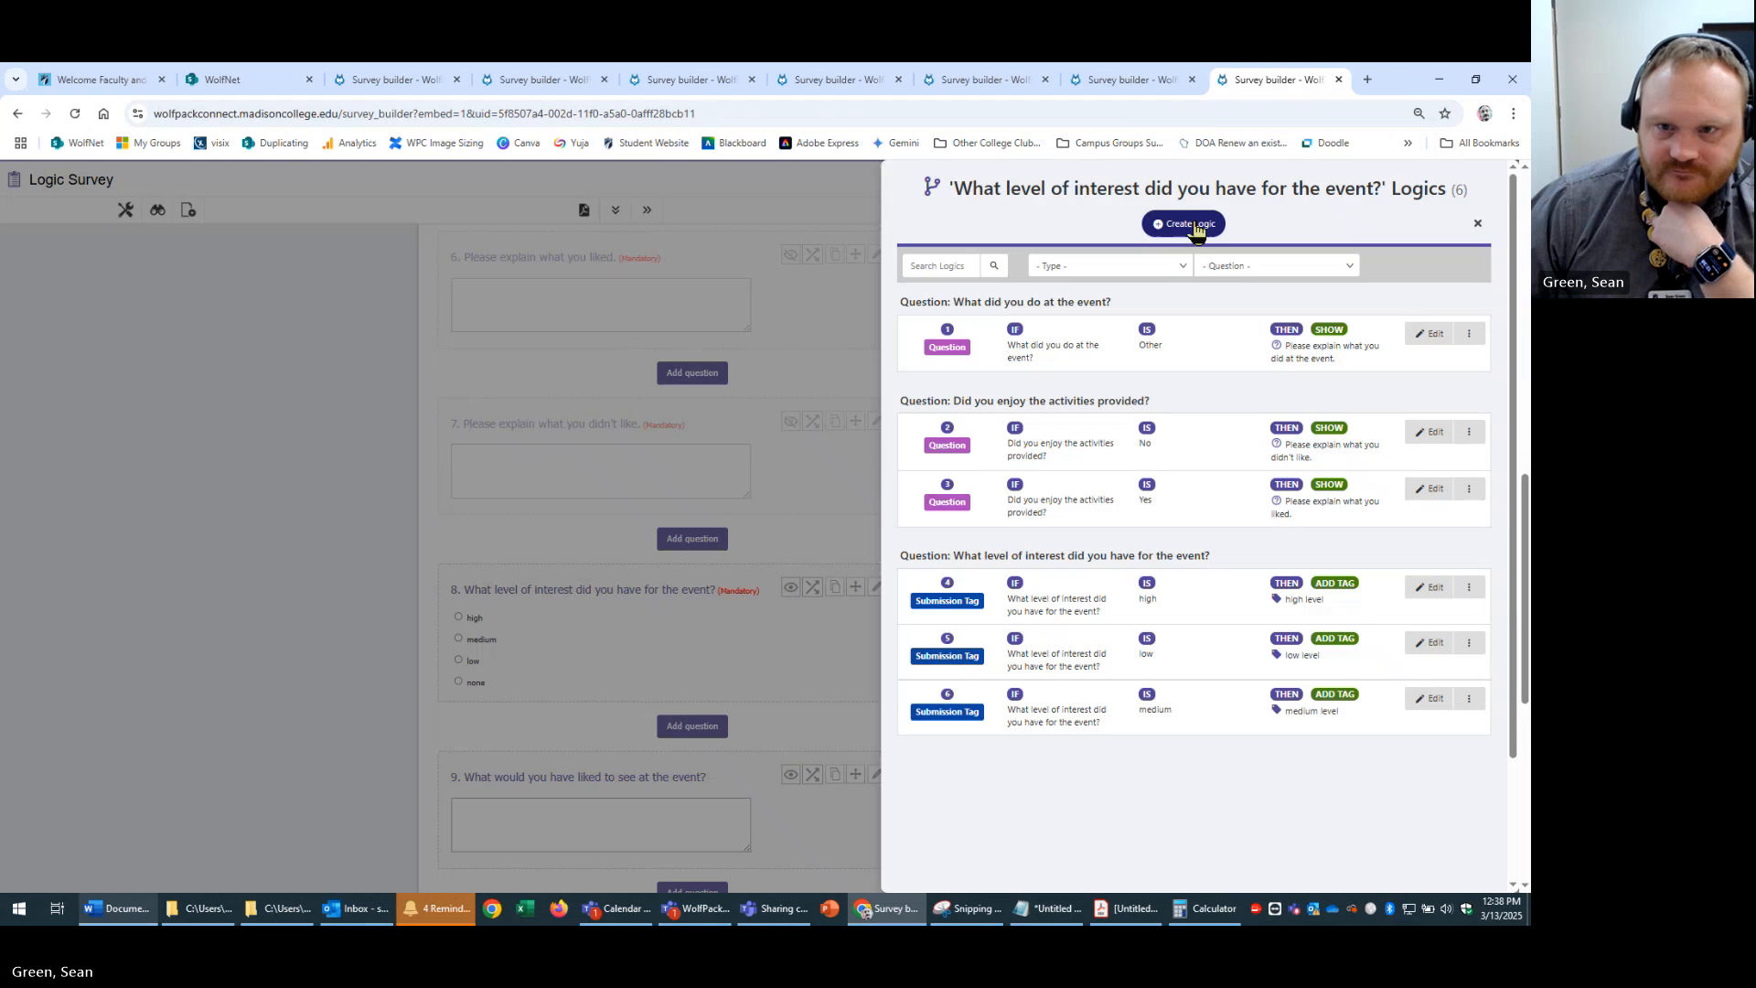
- Create a Submission Tag logic rule that adds the "no level" tag when the interest level is none
{"action": "left_click", "coordinate": [1178, 223]}
{"action": "left_click", "coordinate": [1105, 242]}
{"action": "left_click", "coordinate": [1123, 304]}
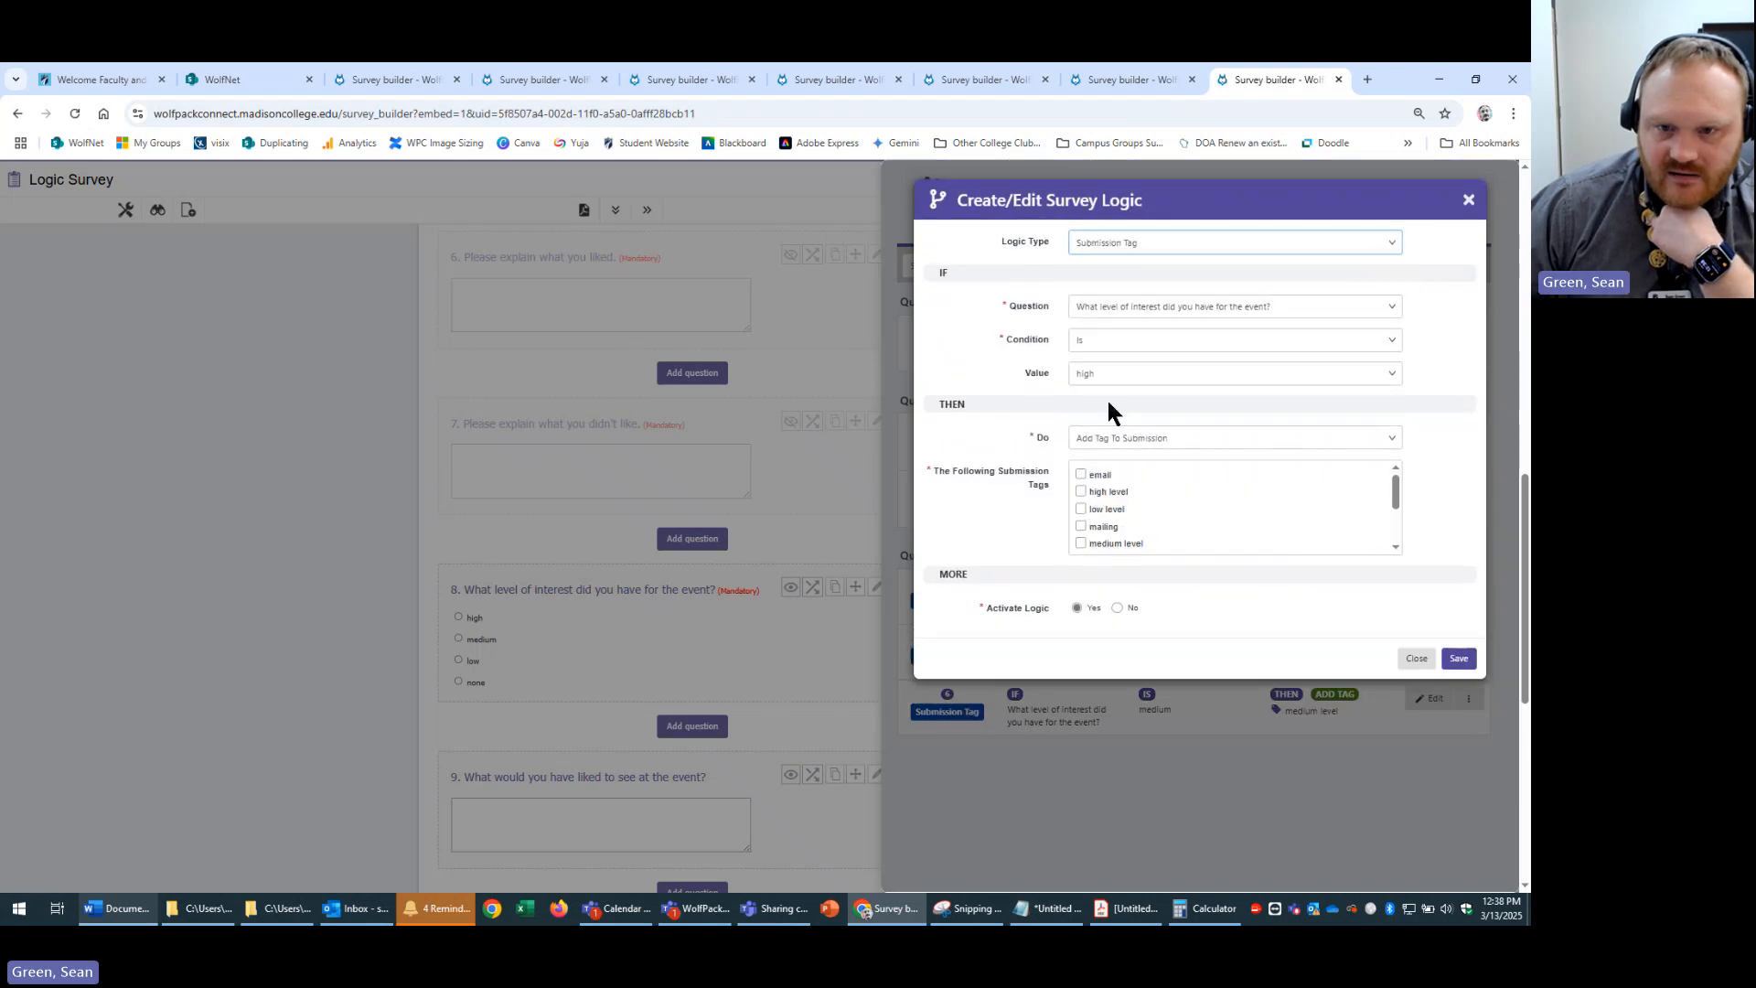
{"action": "left_click", "coordinate": [1120, 374]}
{"action": "left_click", "coordinate": [1098, 455]}
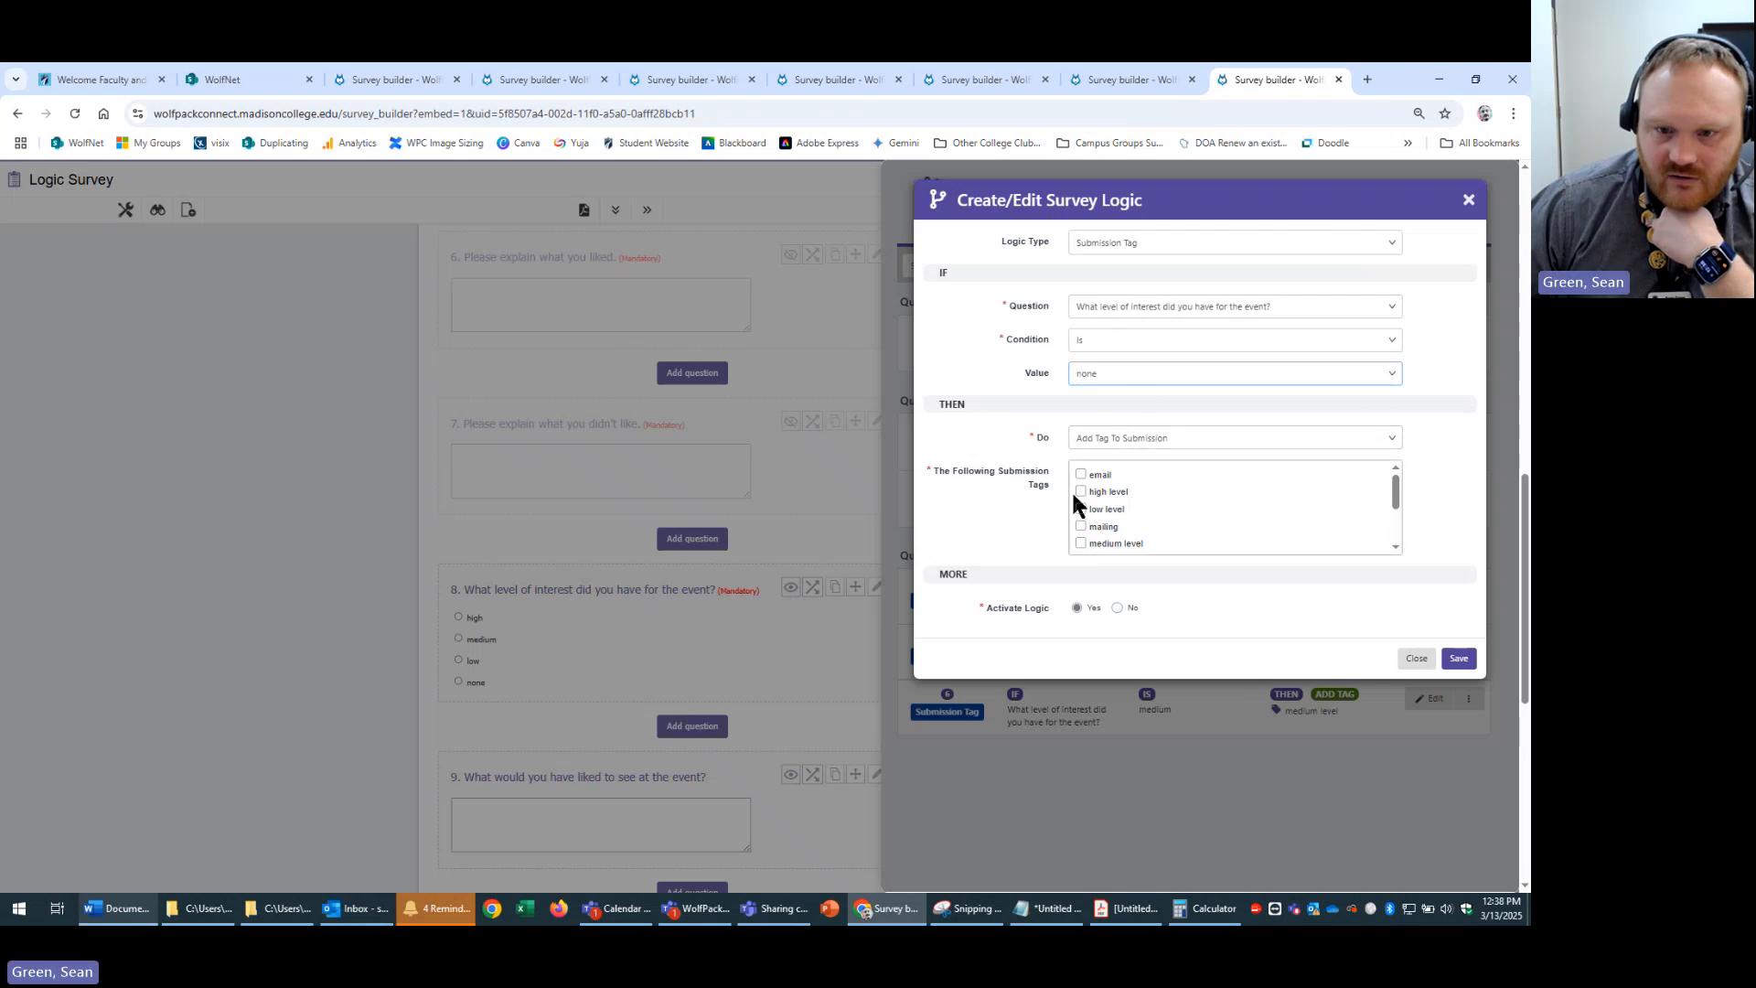
{"action": "scroll", "coordinate": [1079, 541], "scroll_direction": "down", "scroll_amount": 2}
{"action": "scroll", "coordinate": [1080, 544], "scroll_direction": "up", "scroll_amount": 2}
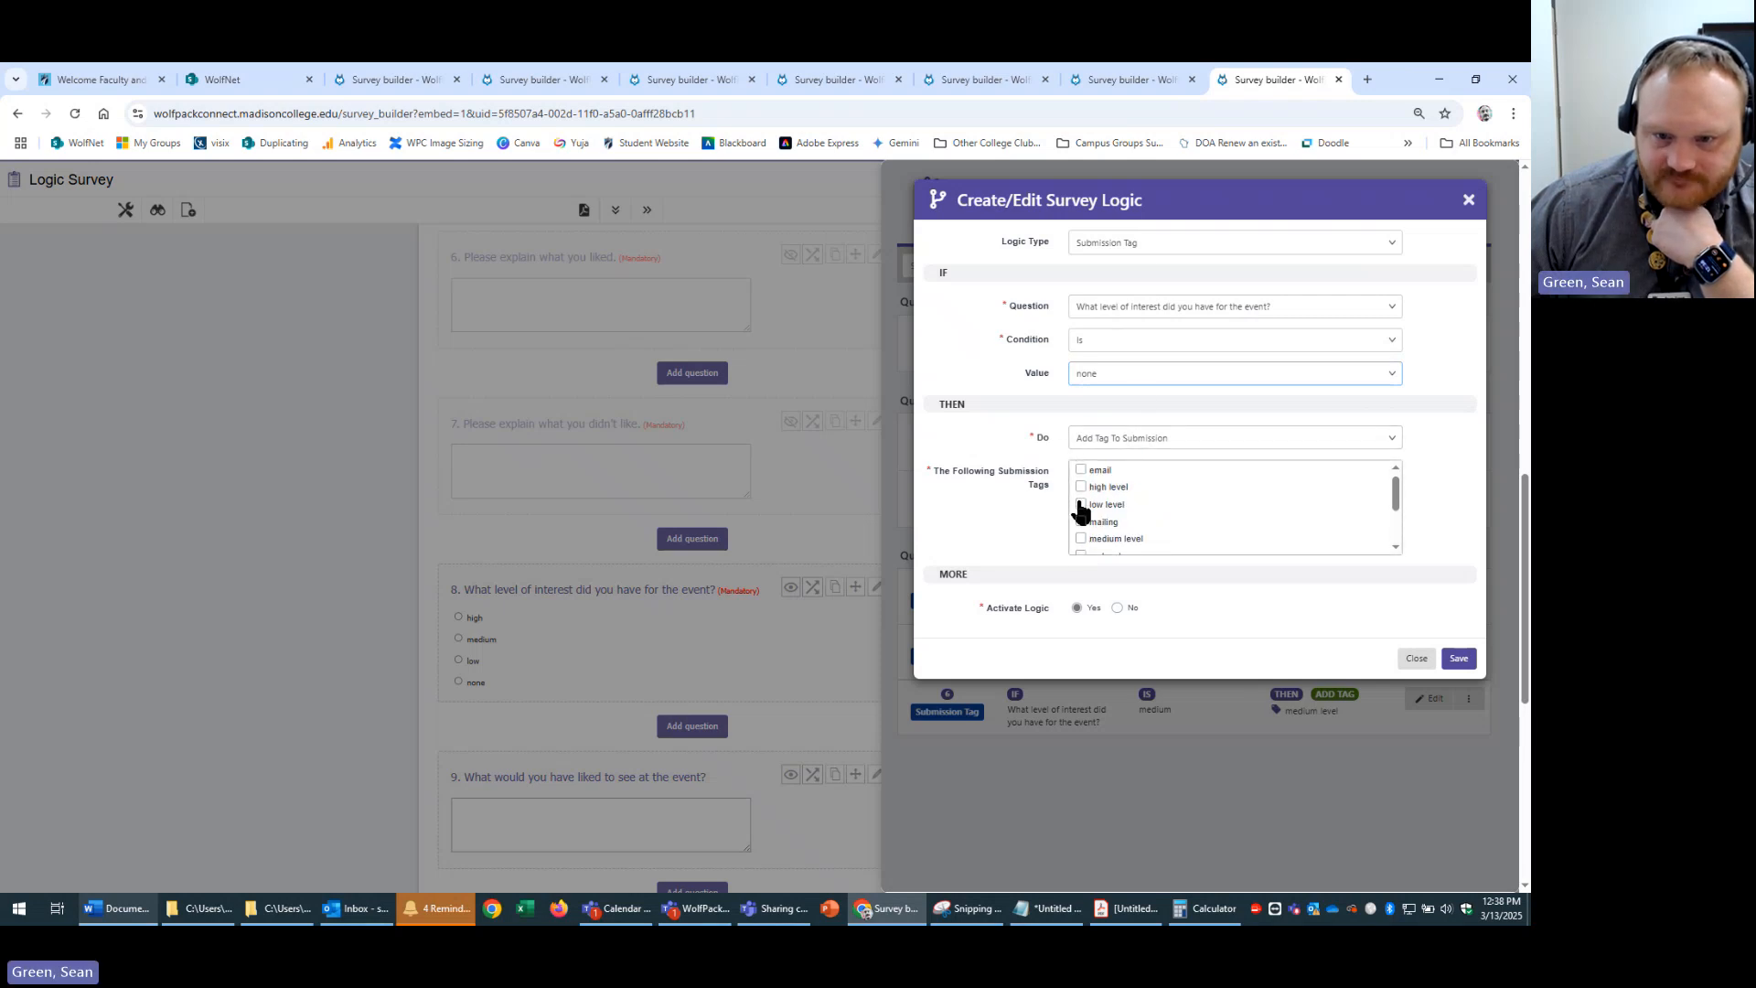
{"action": "scroll", "coordinate": [1082, 549], "scroll_direction": "down", "scroll_amount": 1}
{"action": "scroll", "coordinate": [1082, 548], "scroll_direction": "down", "scroll_amount": 1}
{"action": "left_click", "coordinate": [1080, 494]}
{"action": "scroll", "coordinate": [1156, 540], "scroll_direction": "down", "scroll_amount": 1}
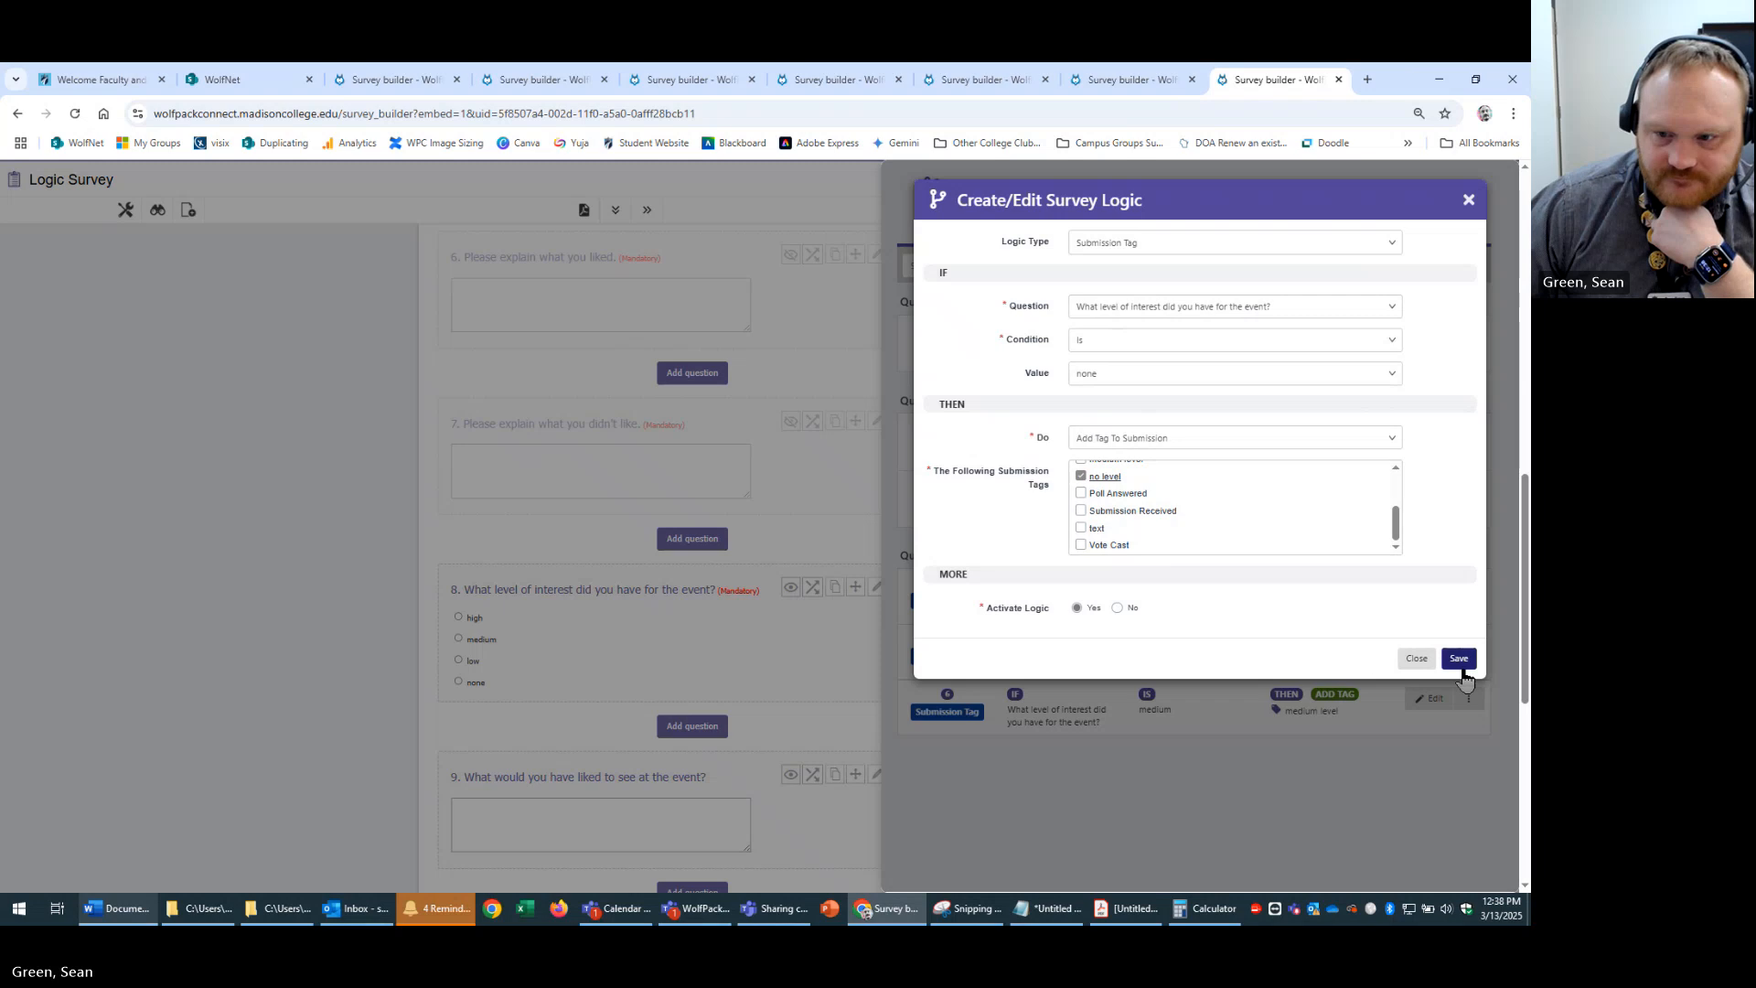
{"action": "left_click", "coordinate": [1460, 658]}
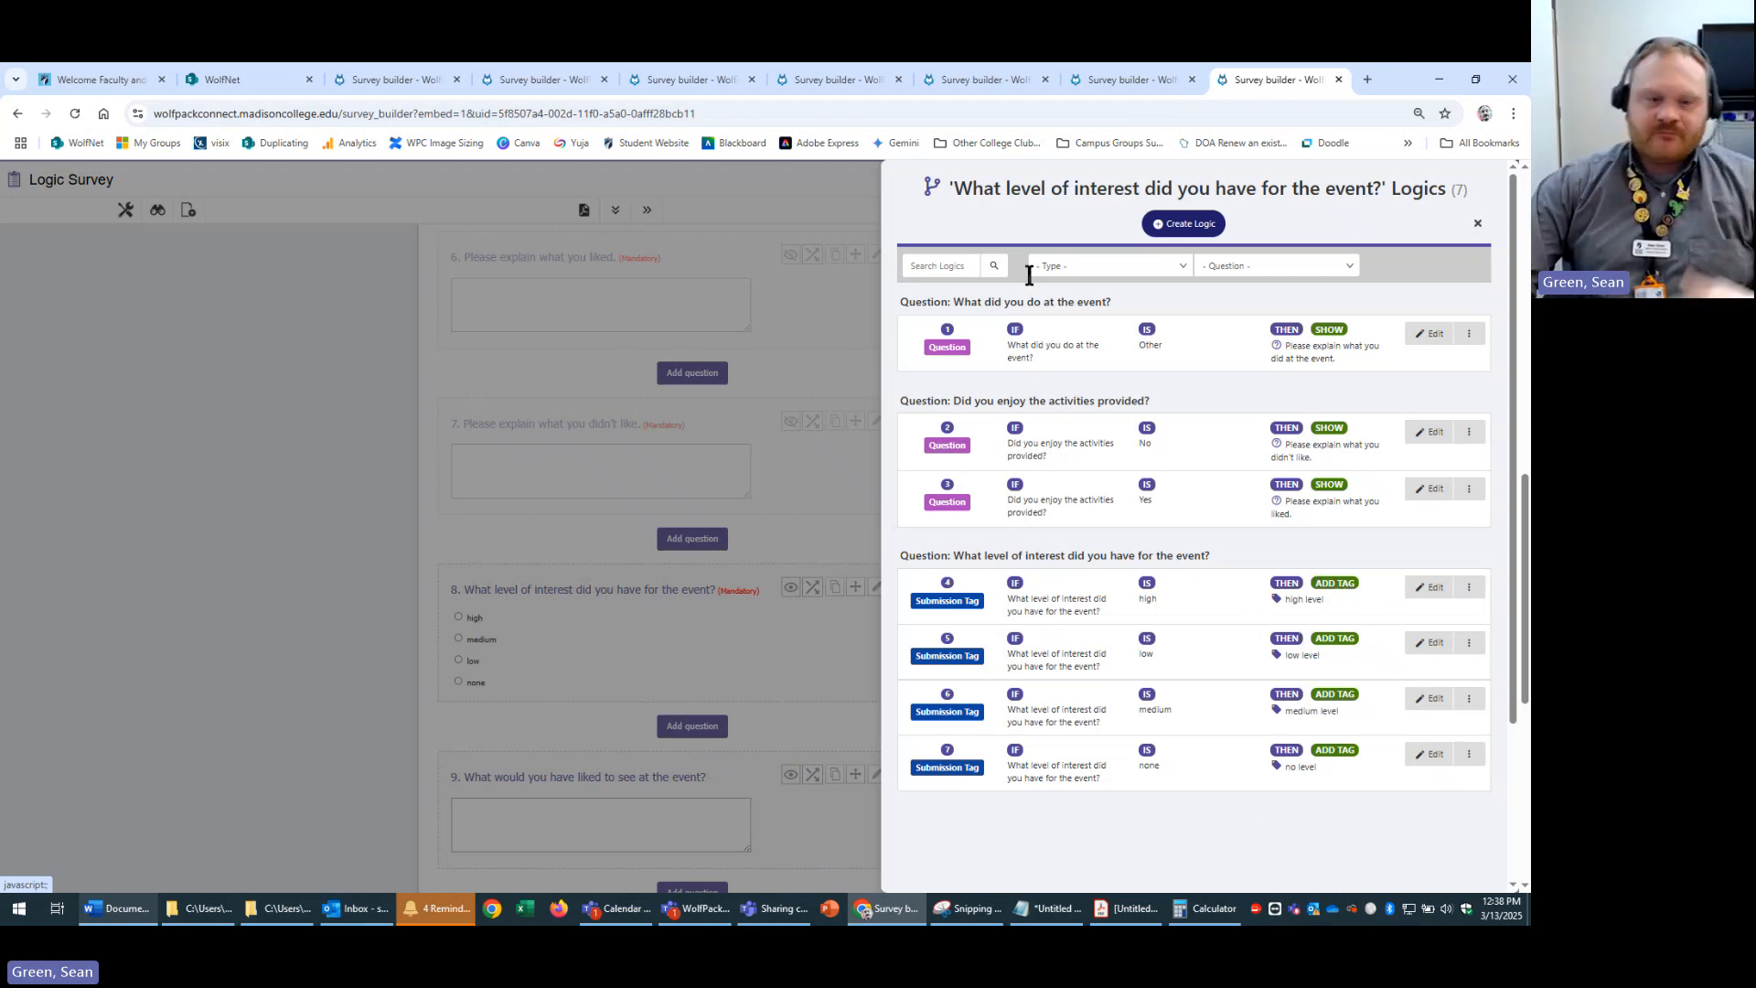
- Check the planned logic and submission tags in the Word survey outline, and return to the survey builder
{"action": "left_click", "coordinate": [117, 908]}
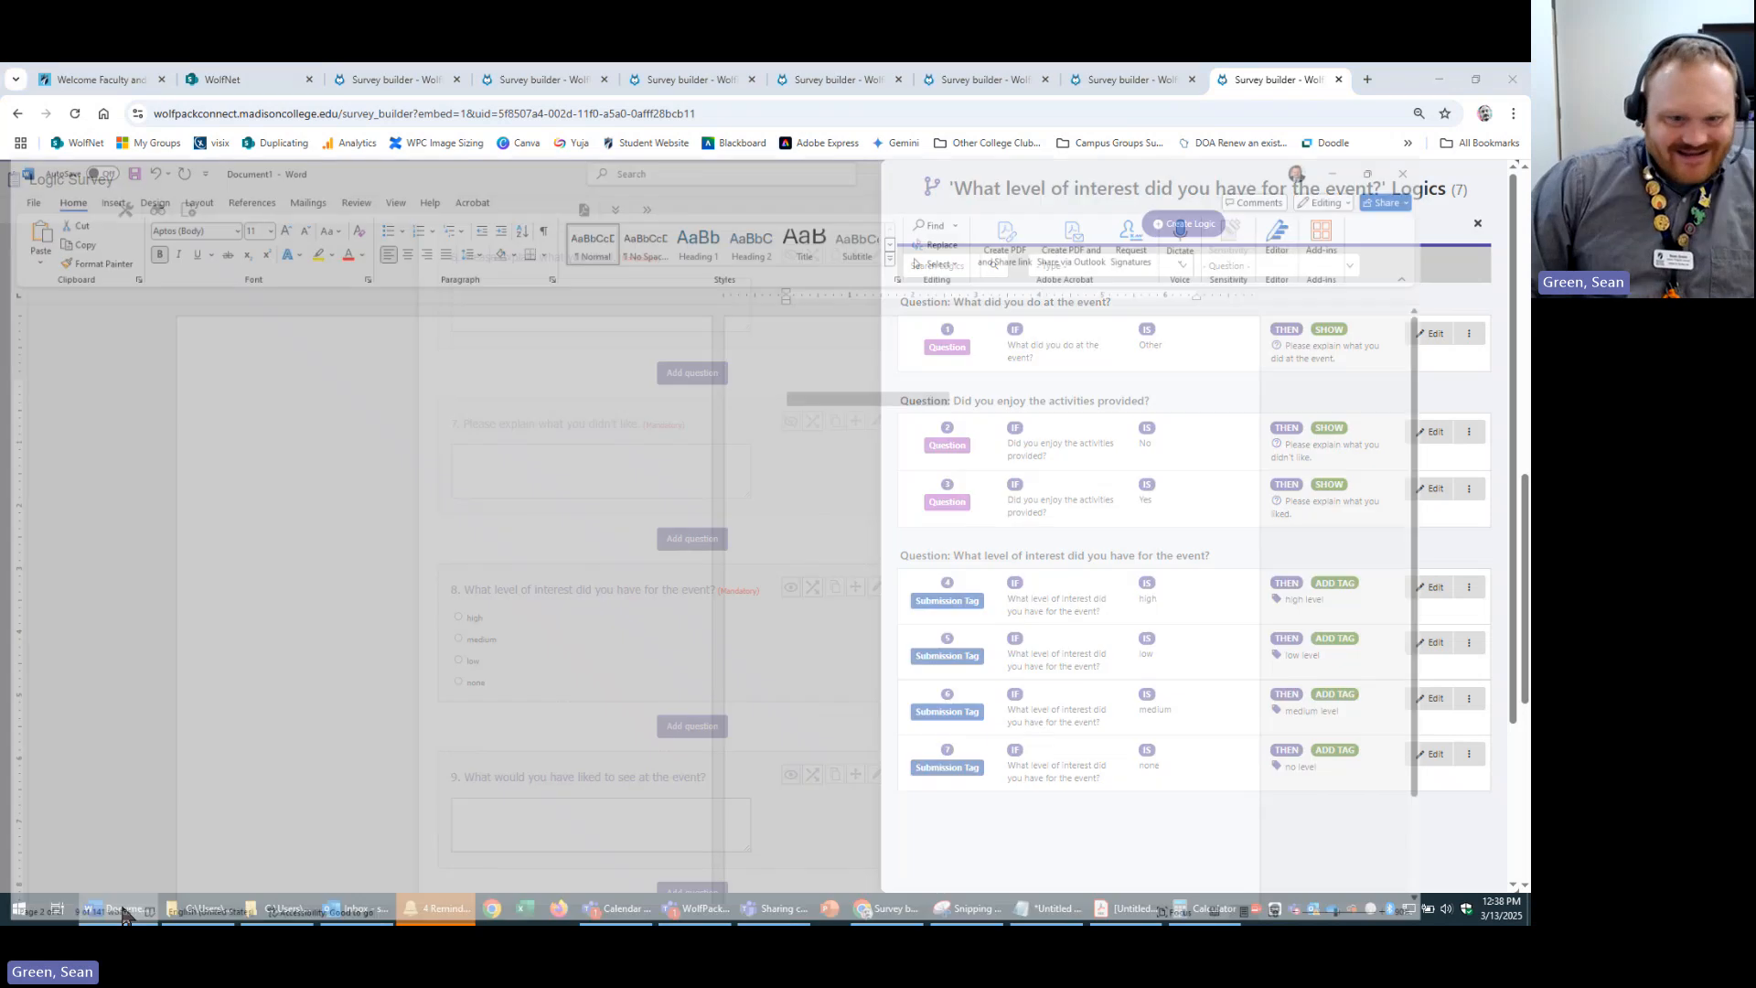
{"action": "scroll", "coordinate": [678, 571], "scroll_direction": "down", "scroll_amount": 1}
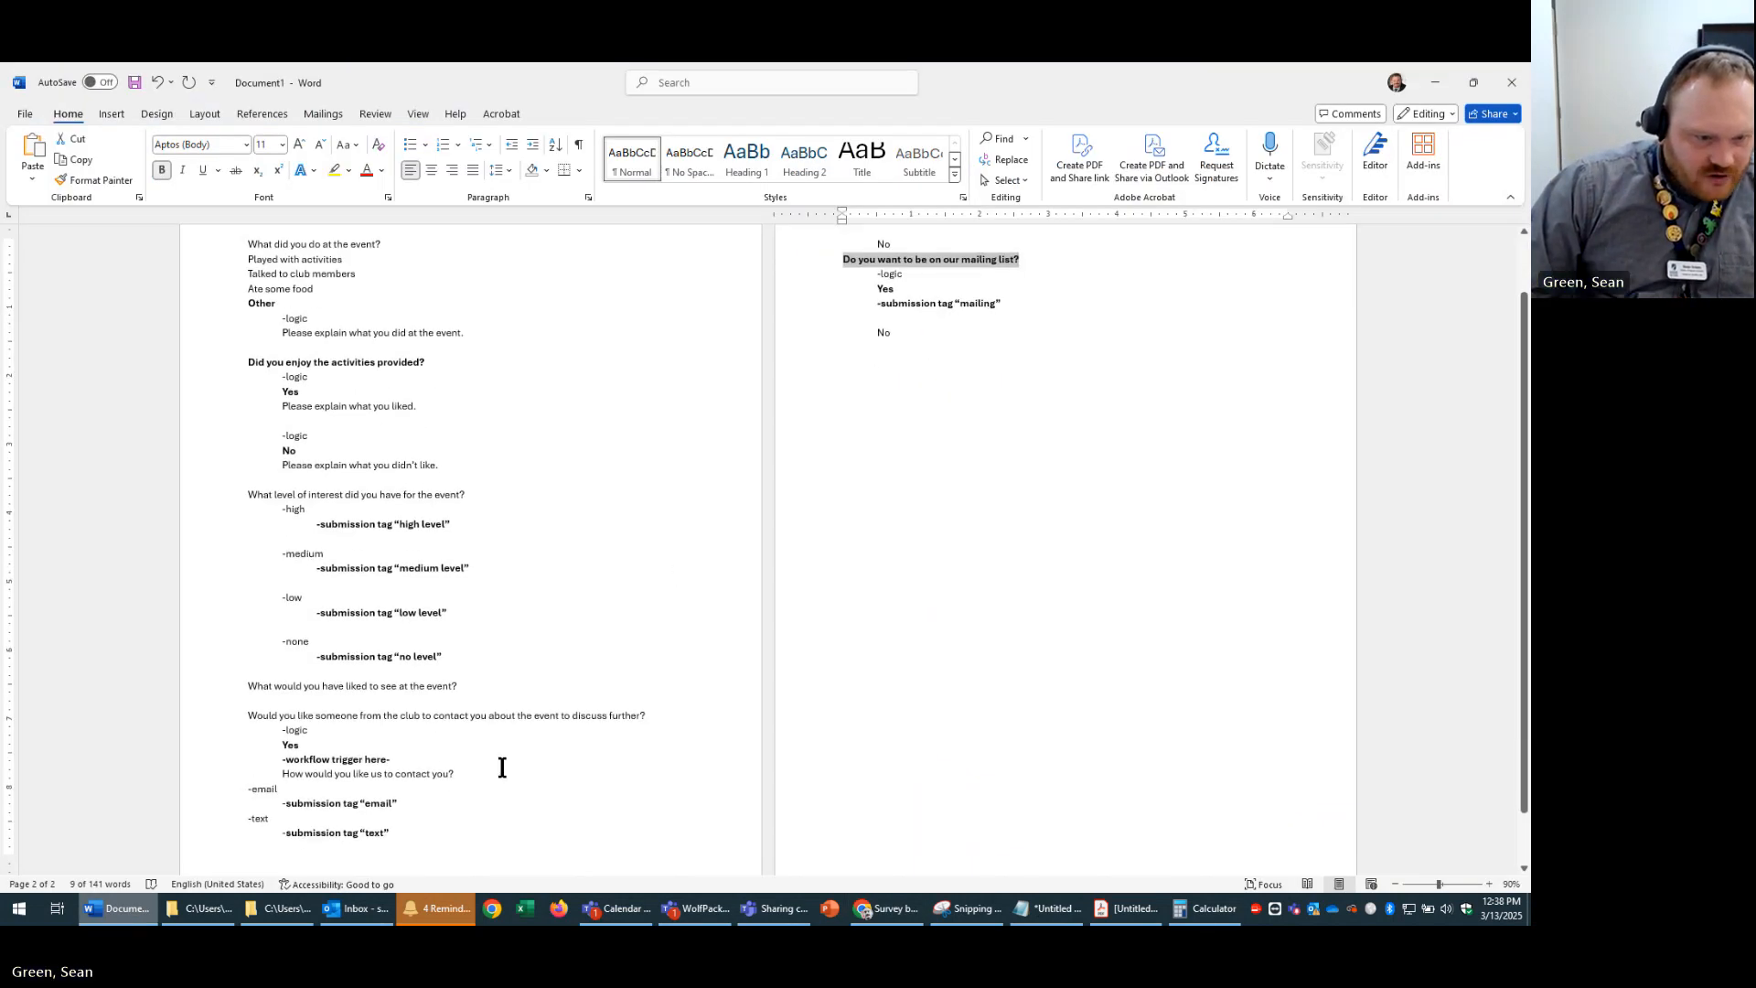
{"action": "left_click", "coordinate": [132, 914]}
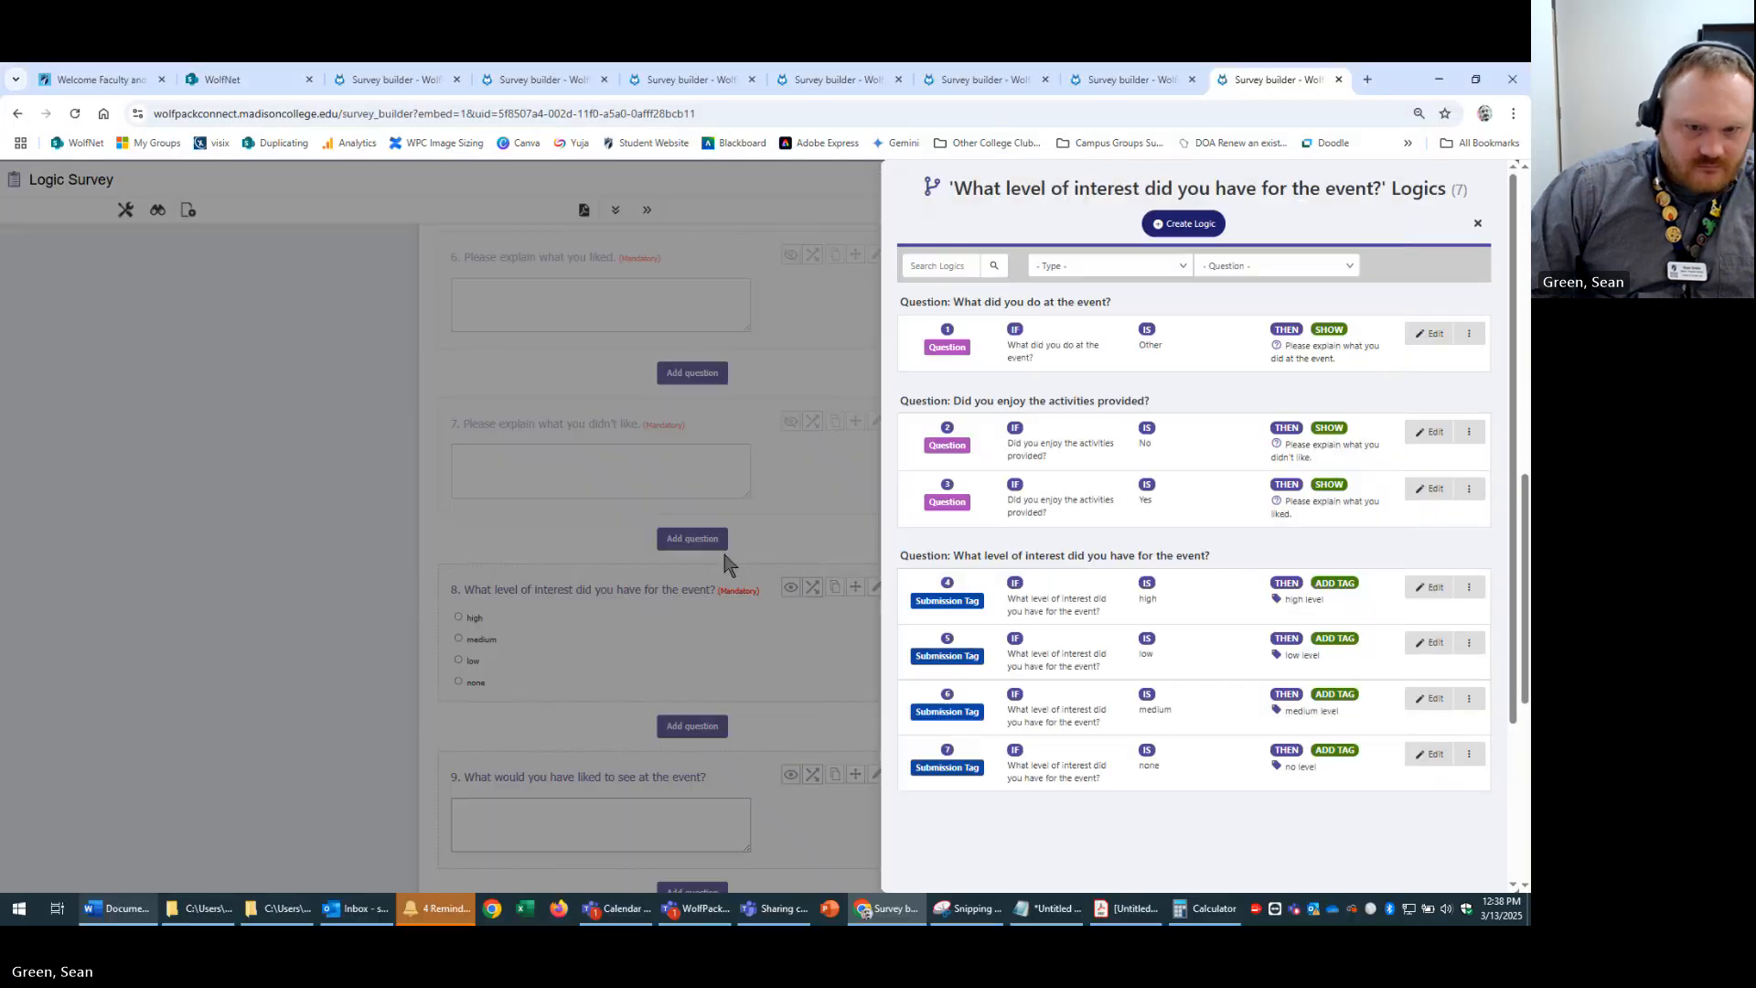
- Create a Question logic rule that shows "How would you like us to contact you?" when the club contact question is answered Yes
{"action": "left_click", "coordinate": [437, 577]}
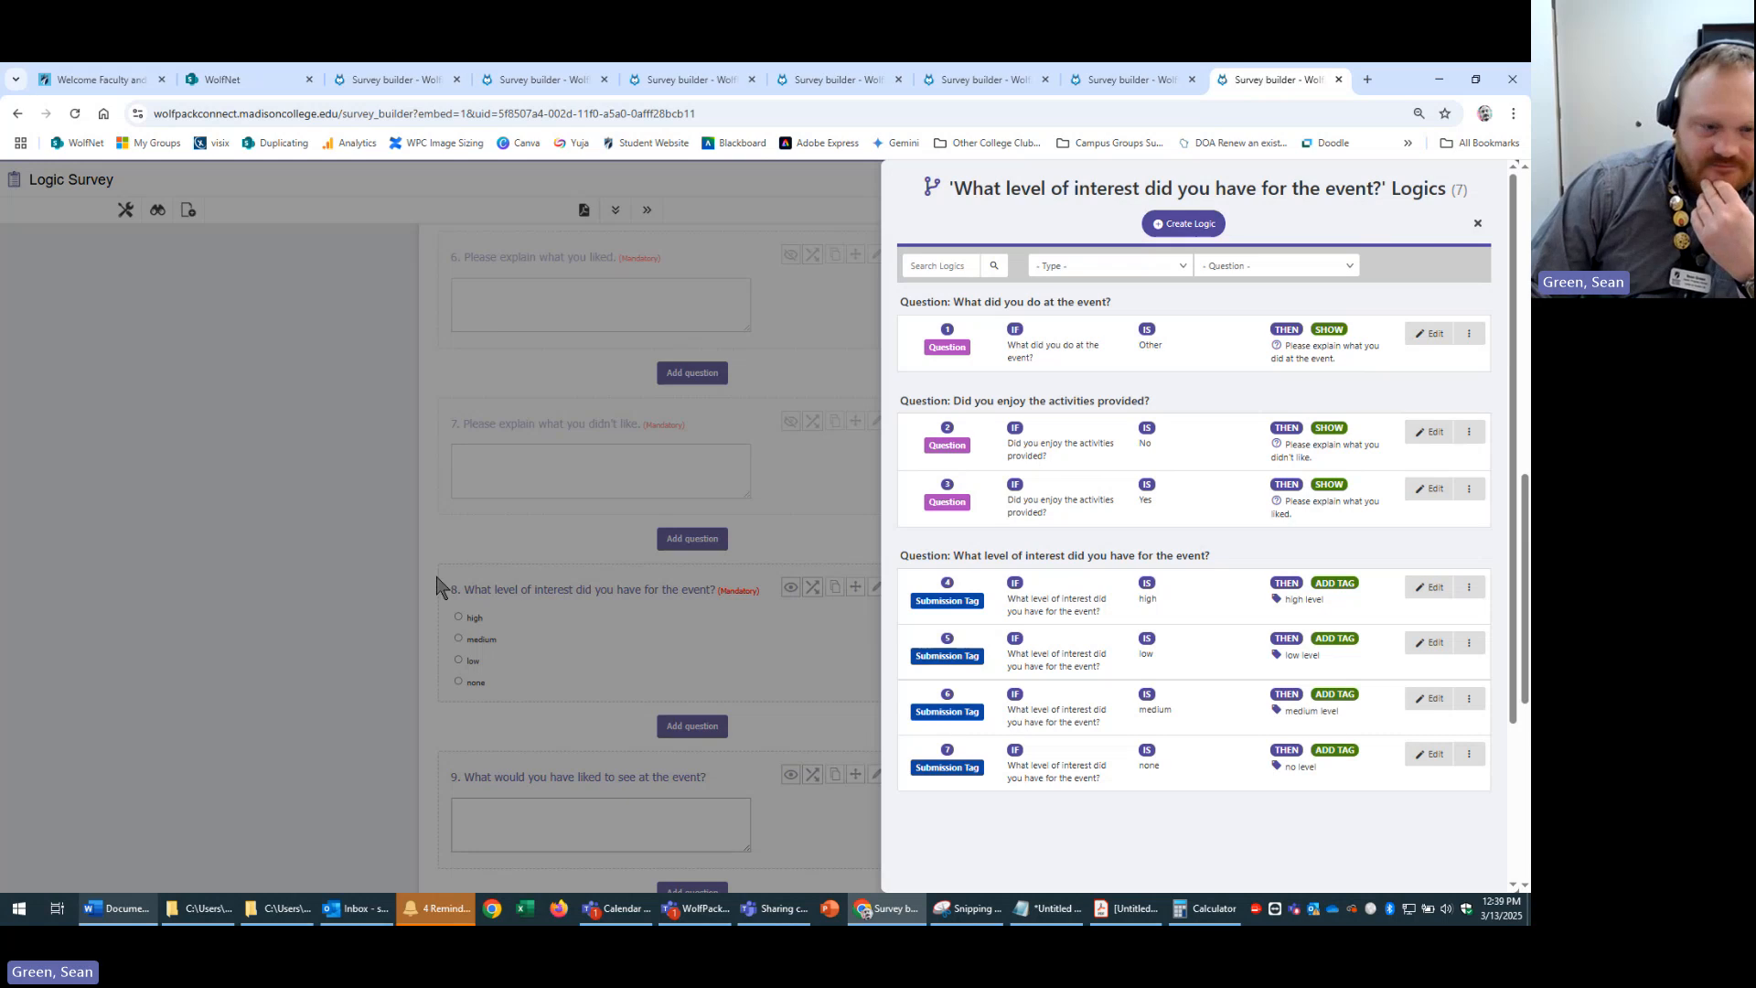
{"action": "scroll", "coordinate": [1368, 692], "scroll_direction": "down", "scroll_amount": 4}
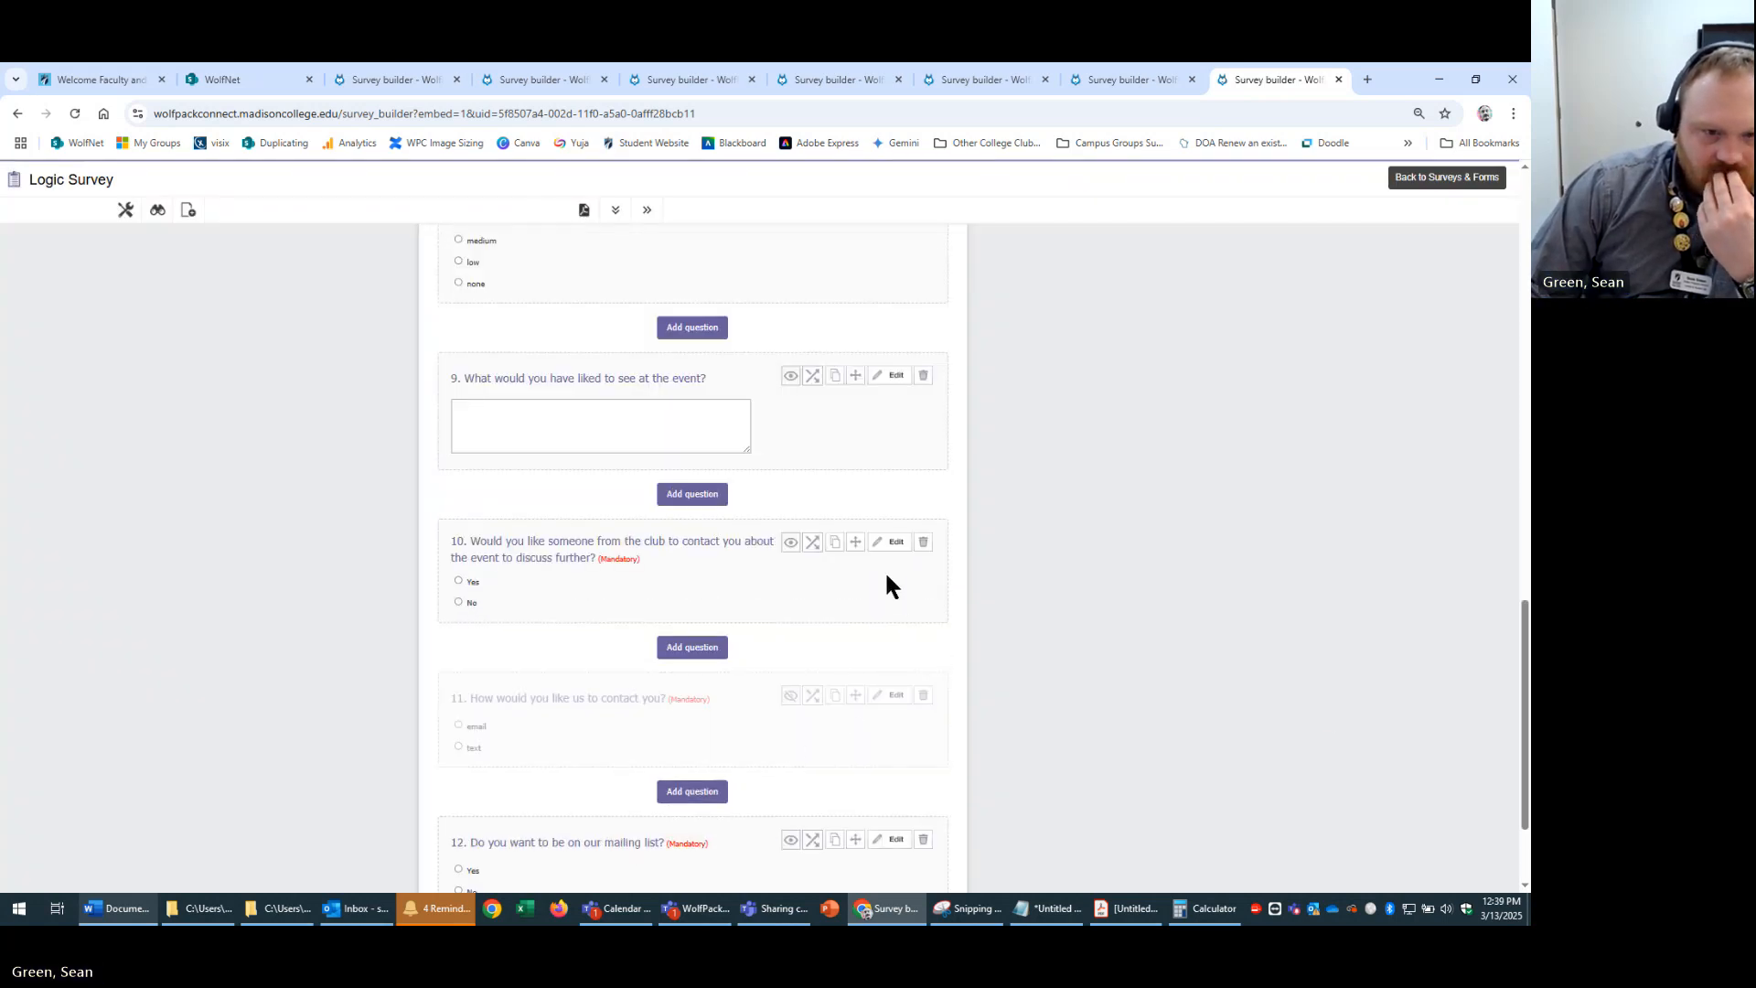
{"action": "left_click", "coordinate": [812, 543]}
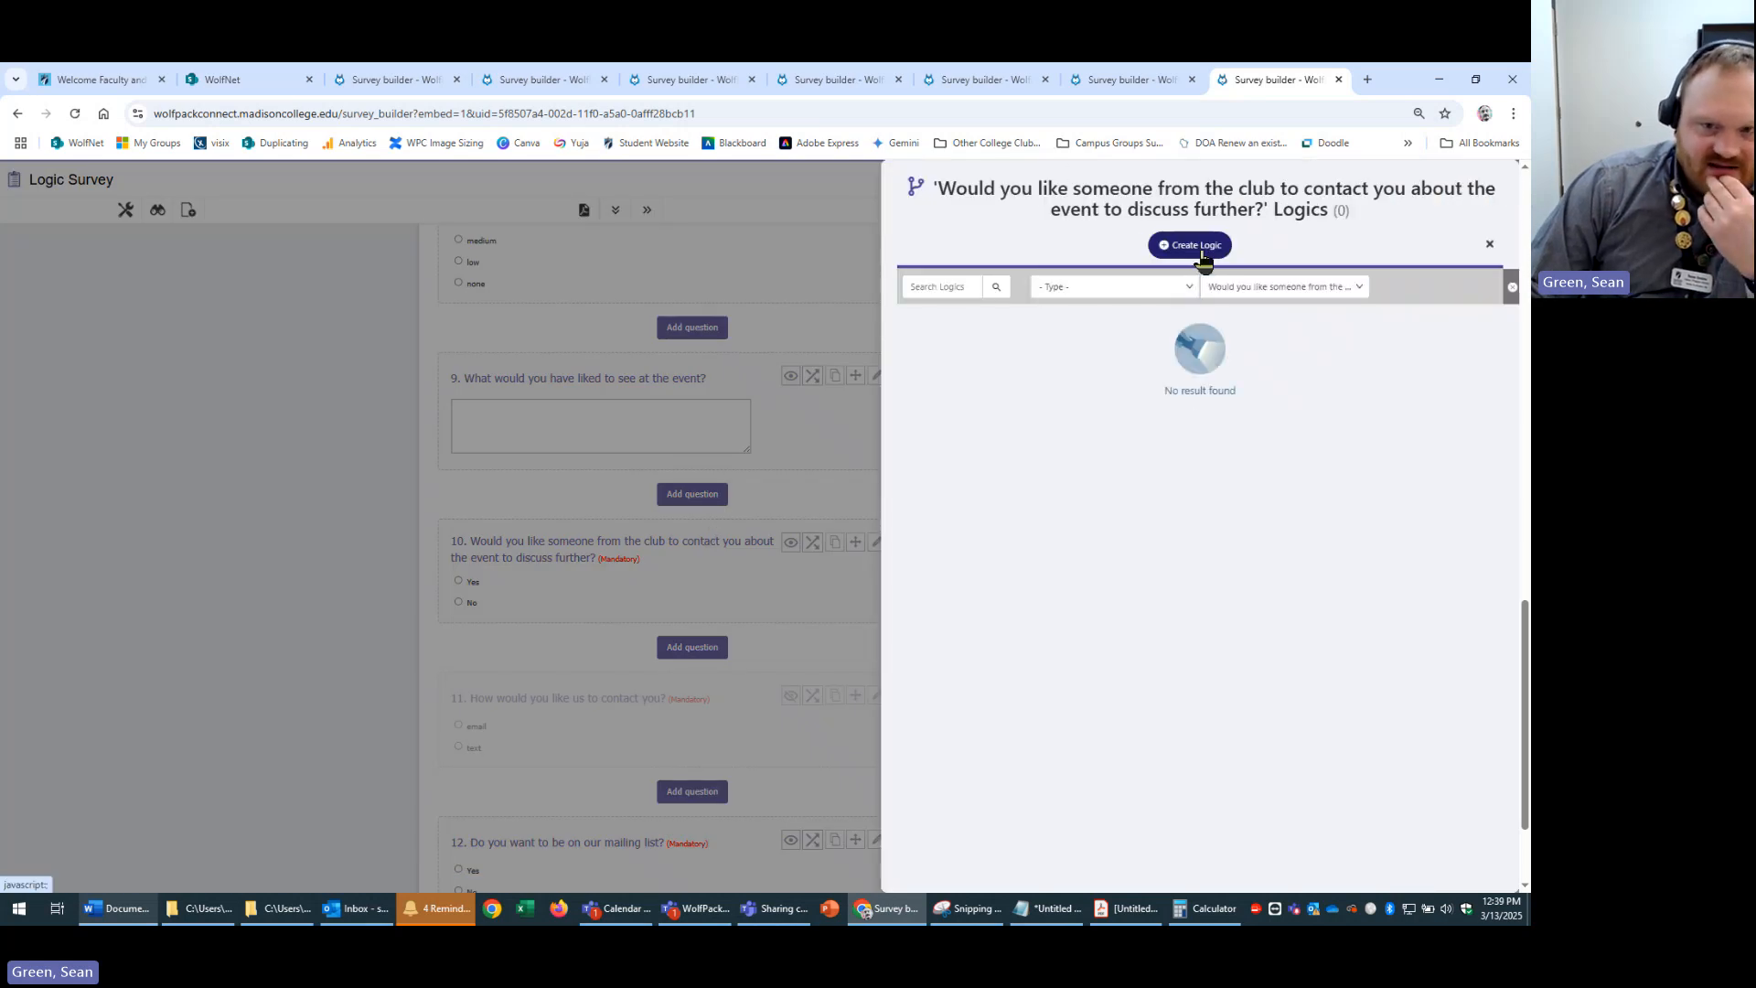
{"action": "left_click", "coordinate": [1191, 244]}
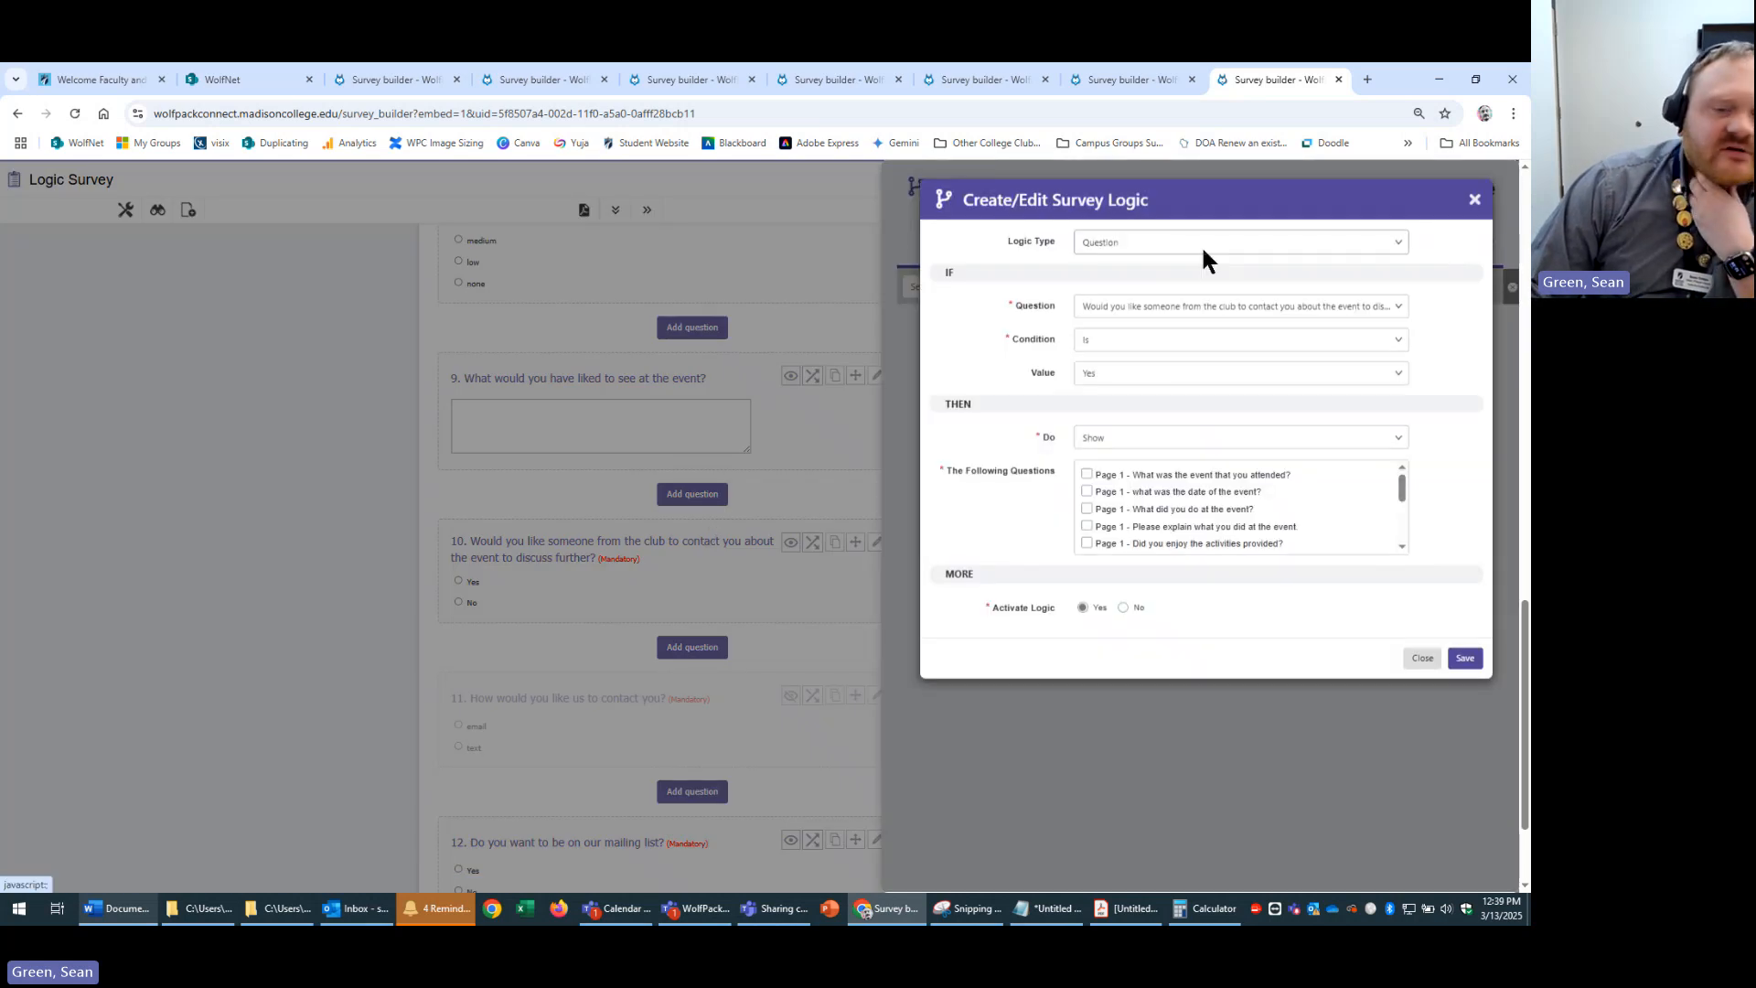
{"action": "left_click", "coordinate": [1291, 242]}
{"action": "left_click", "coordinate": [1292, 243]}
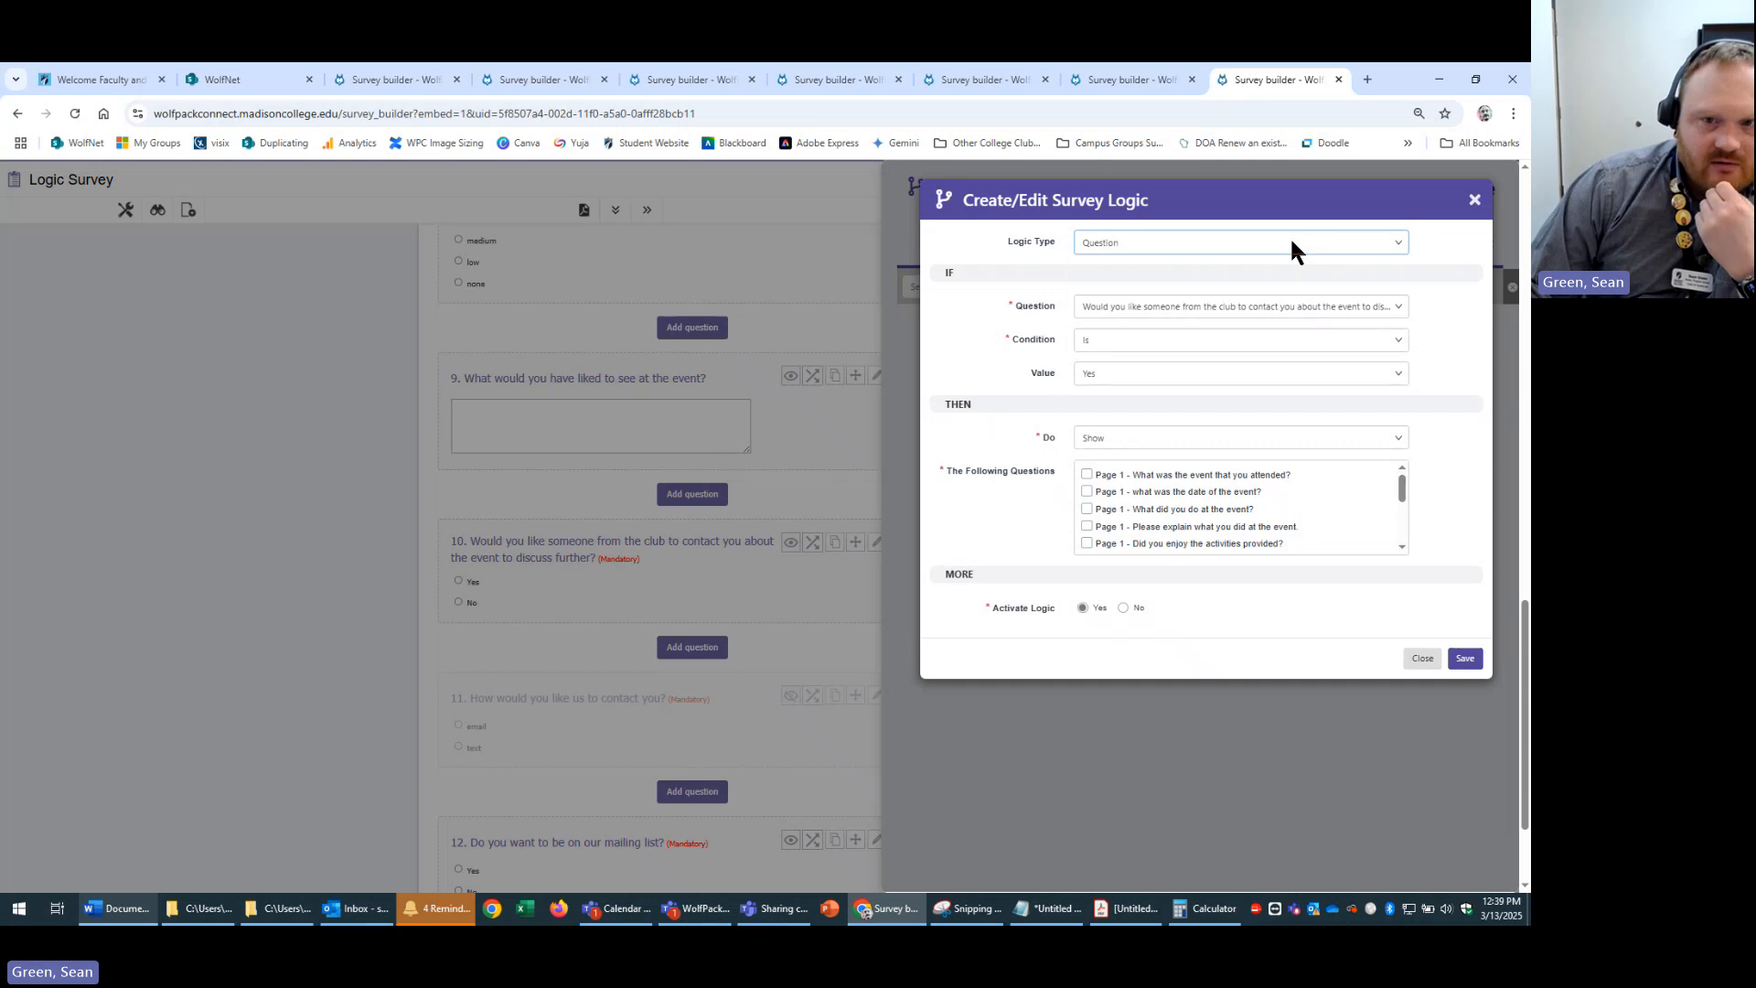
{"action": "left_click", "coordinate": [1291, 242]}
{"action": "left_click", "coordinate": [1291, 243]}
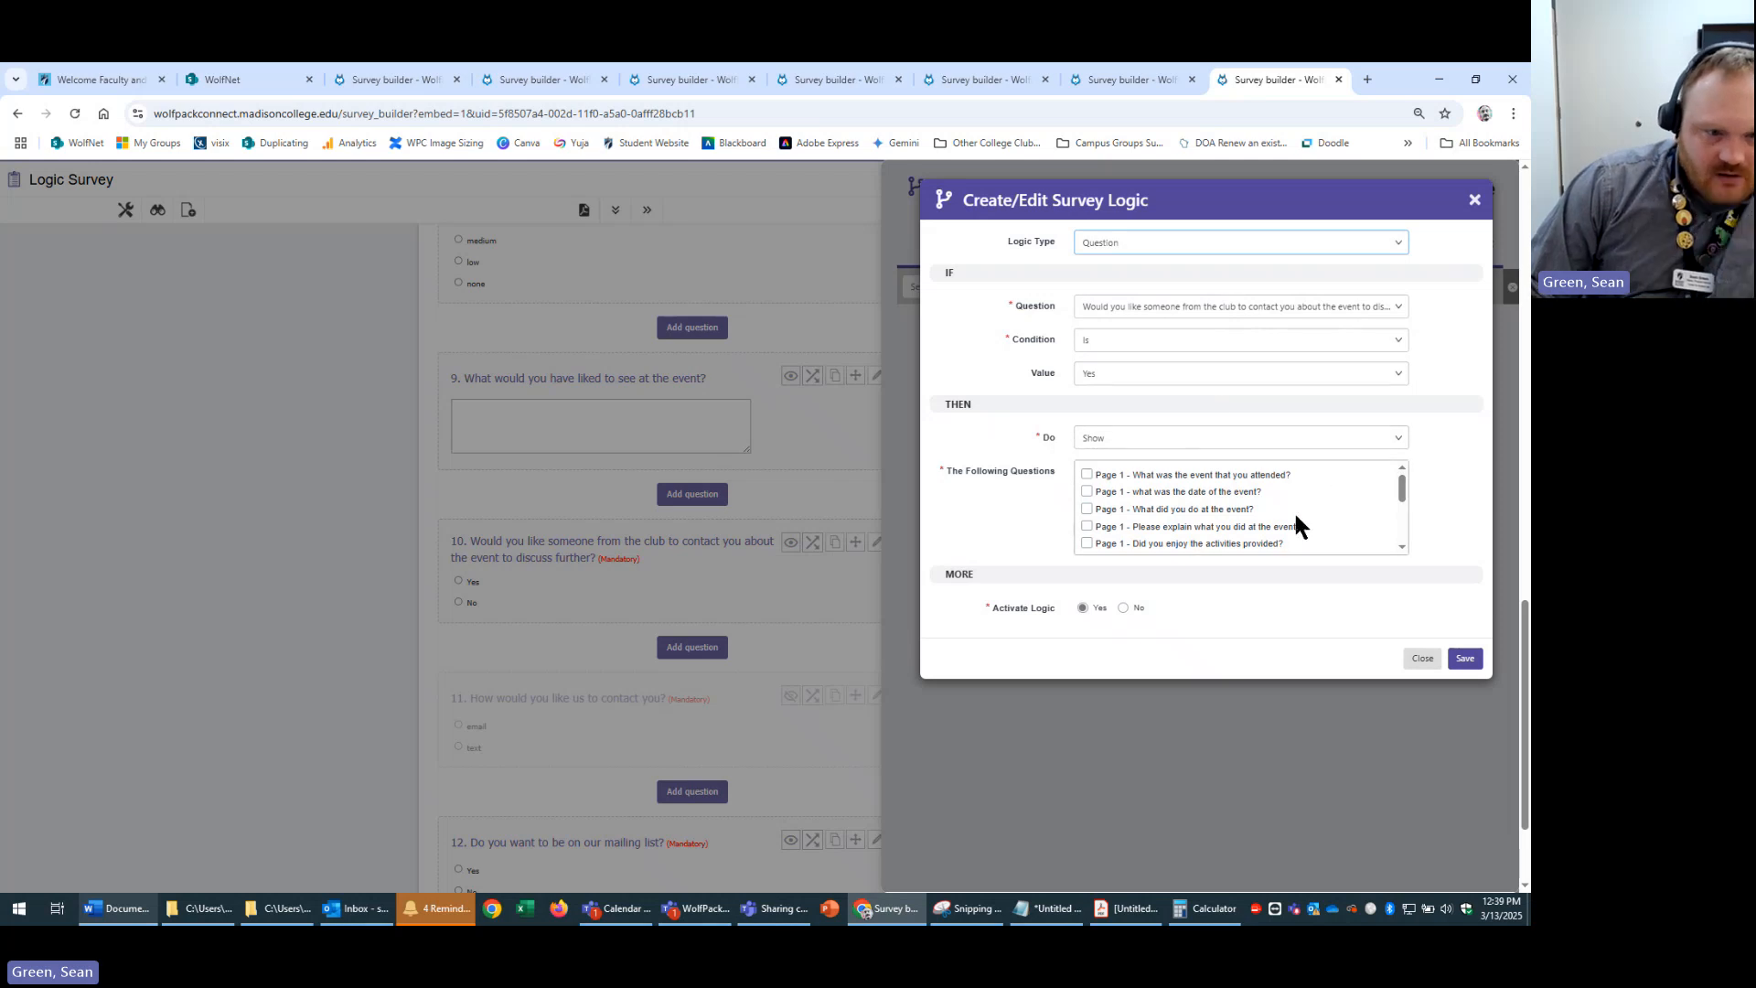
{"action": "scroll", "coordinate": [1266, 544], "scroll_direction": "down", "scroll_amount": 5}
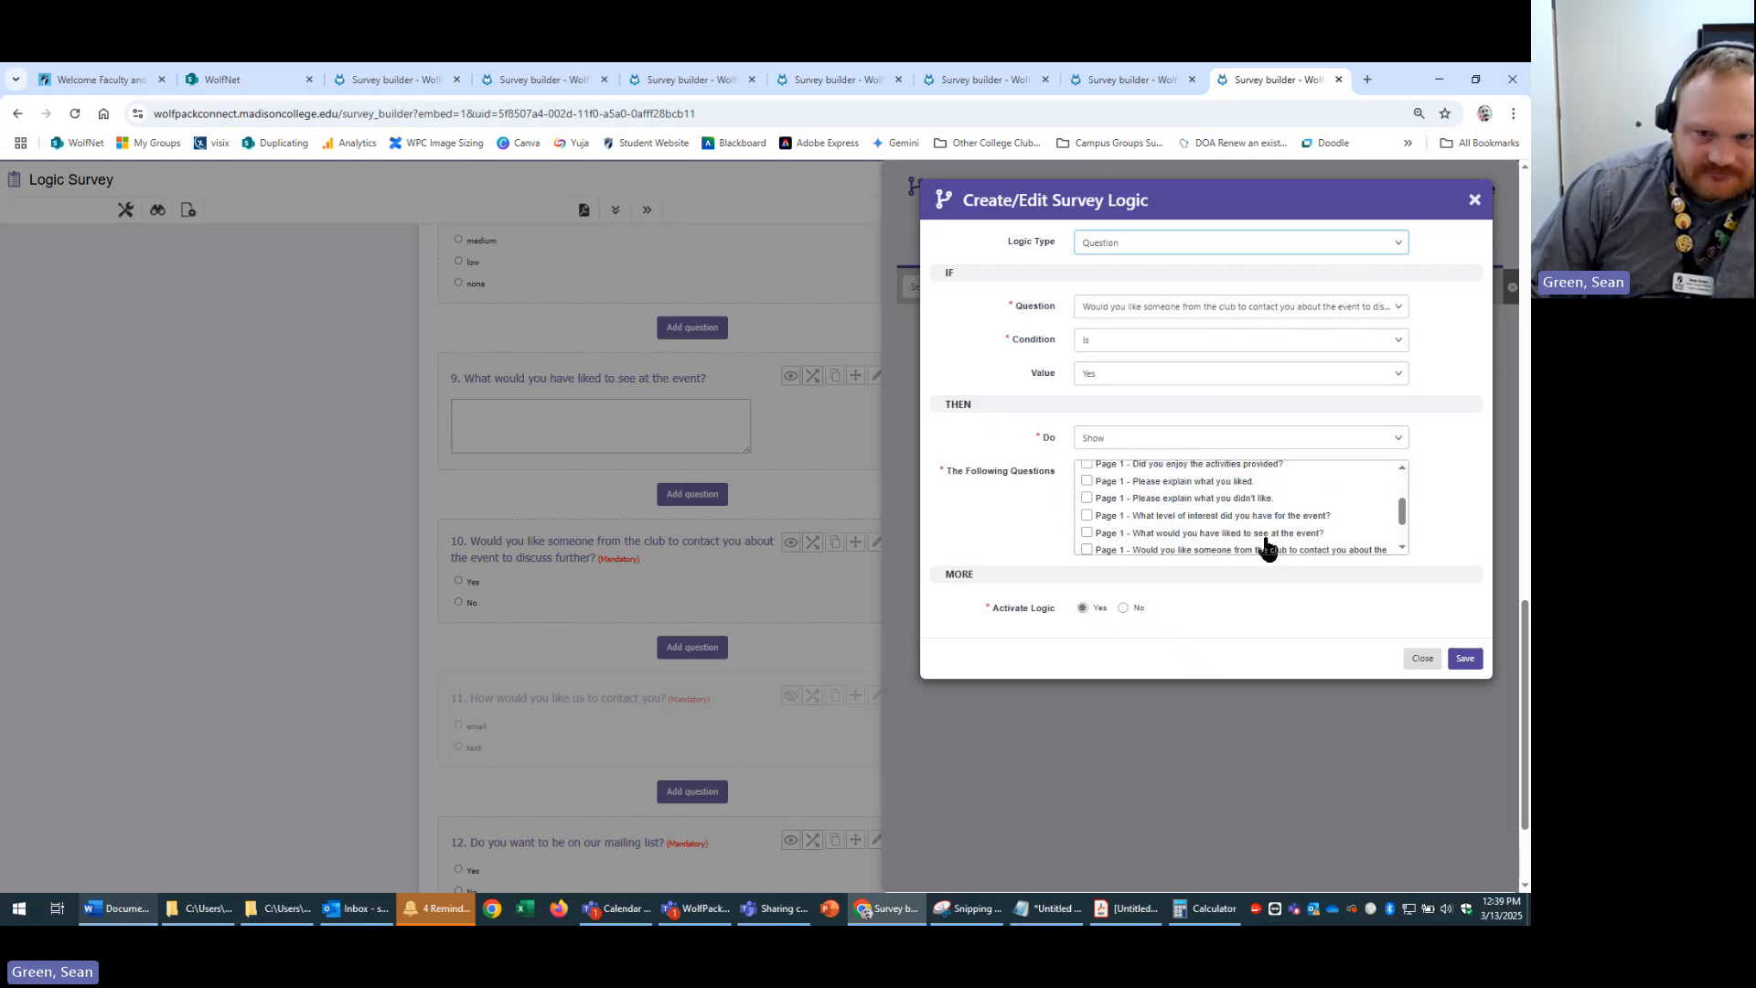
{"action": "left_click", "coordinate": [1087, 528]}
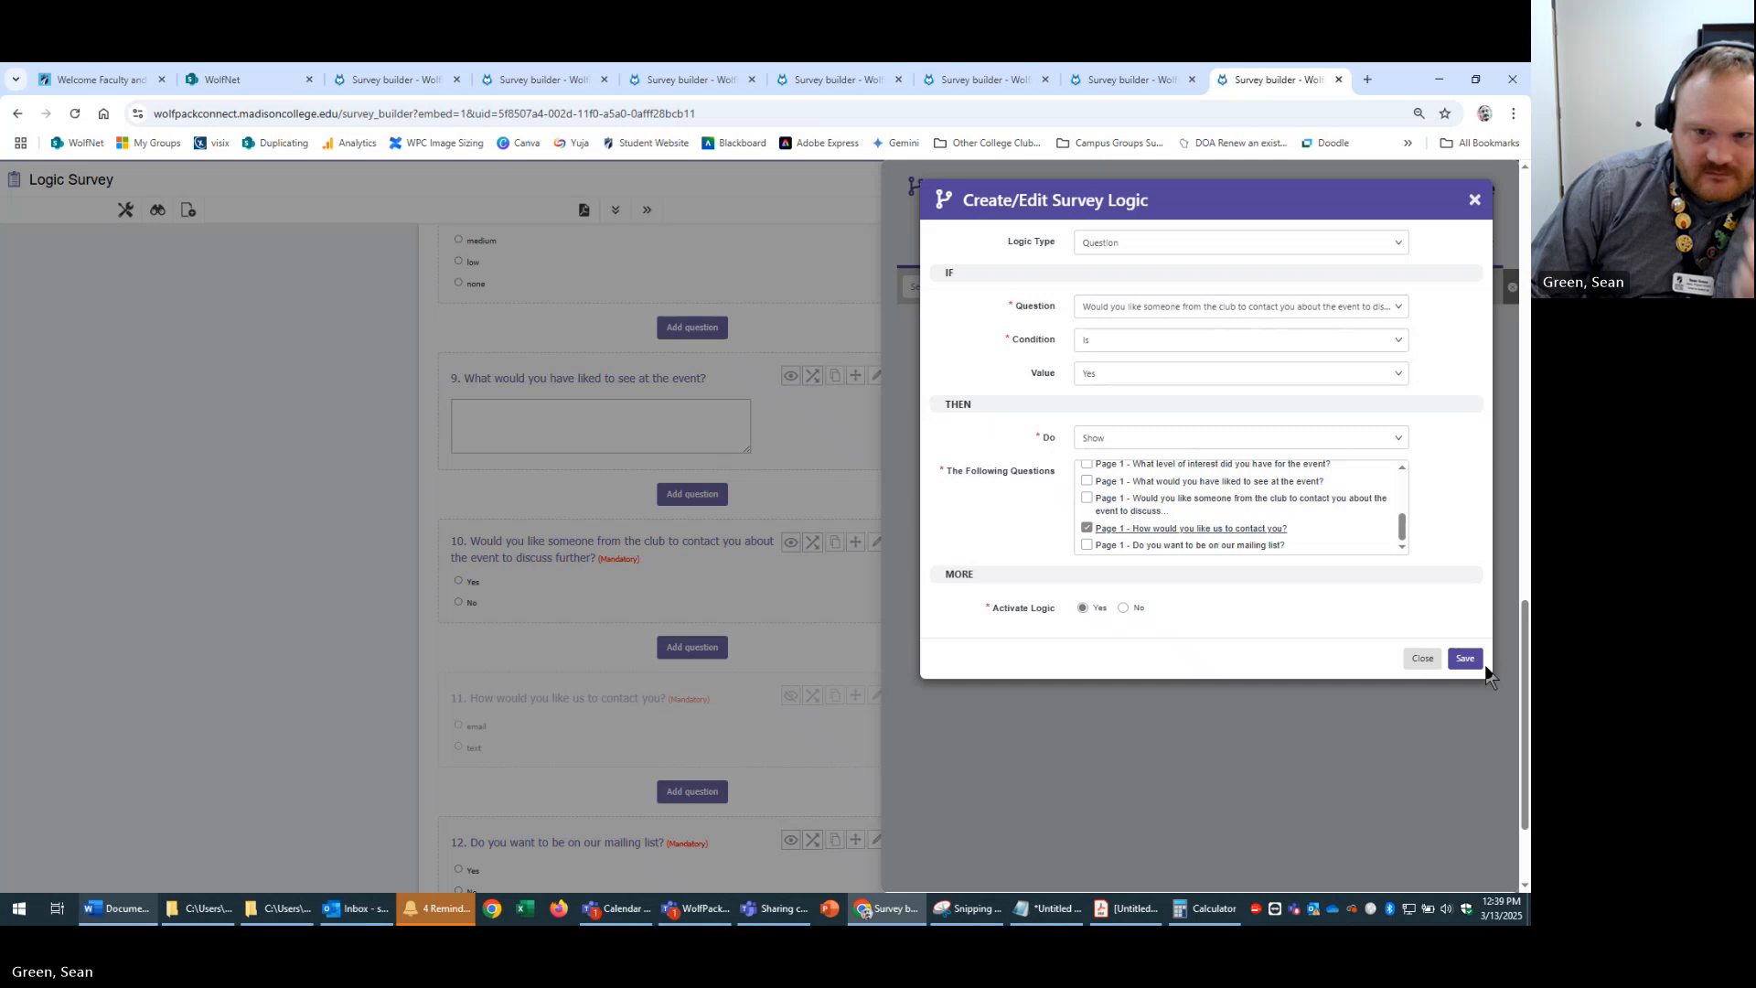
{"action": "left_click", "coordinate": [1465, 658]}
{"action": "scroll", "coordinate": [1220, 733], "scroll_direction": "down", "scroll_amount": 4}
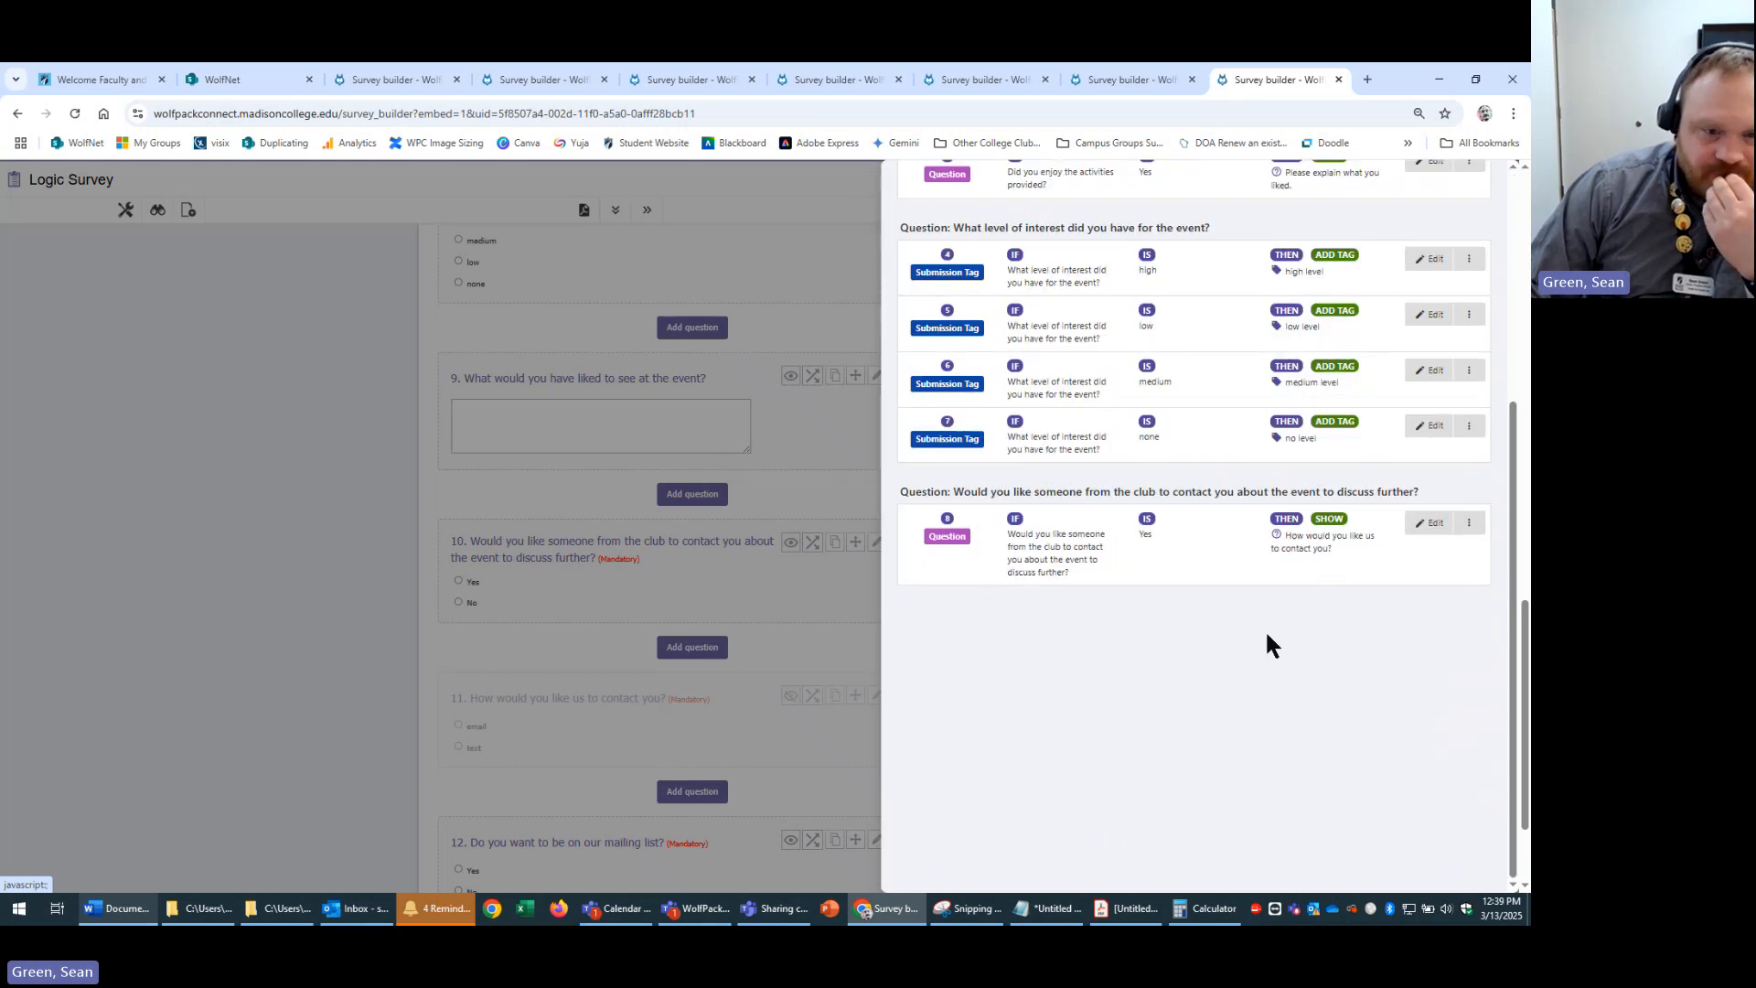
- Create a Submission Tag logic rule that adds the "email" tag when "How would you like us to contact you?" is email
{"action": "left_click", "coordinate": [137, 911]}
{"action": "left_click", "coordinate": [140, 911]}
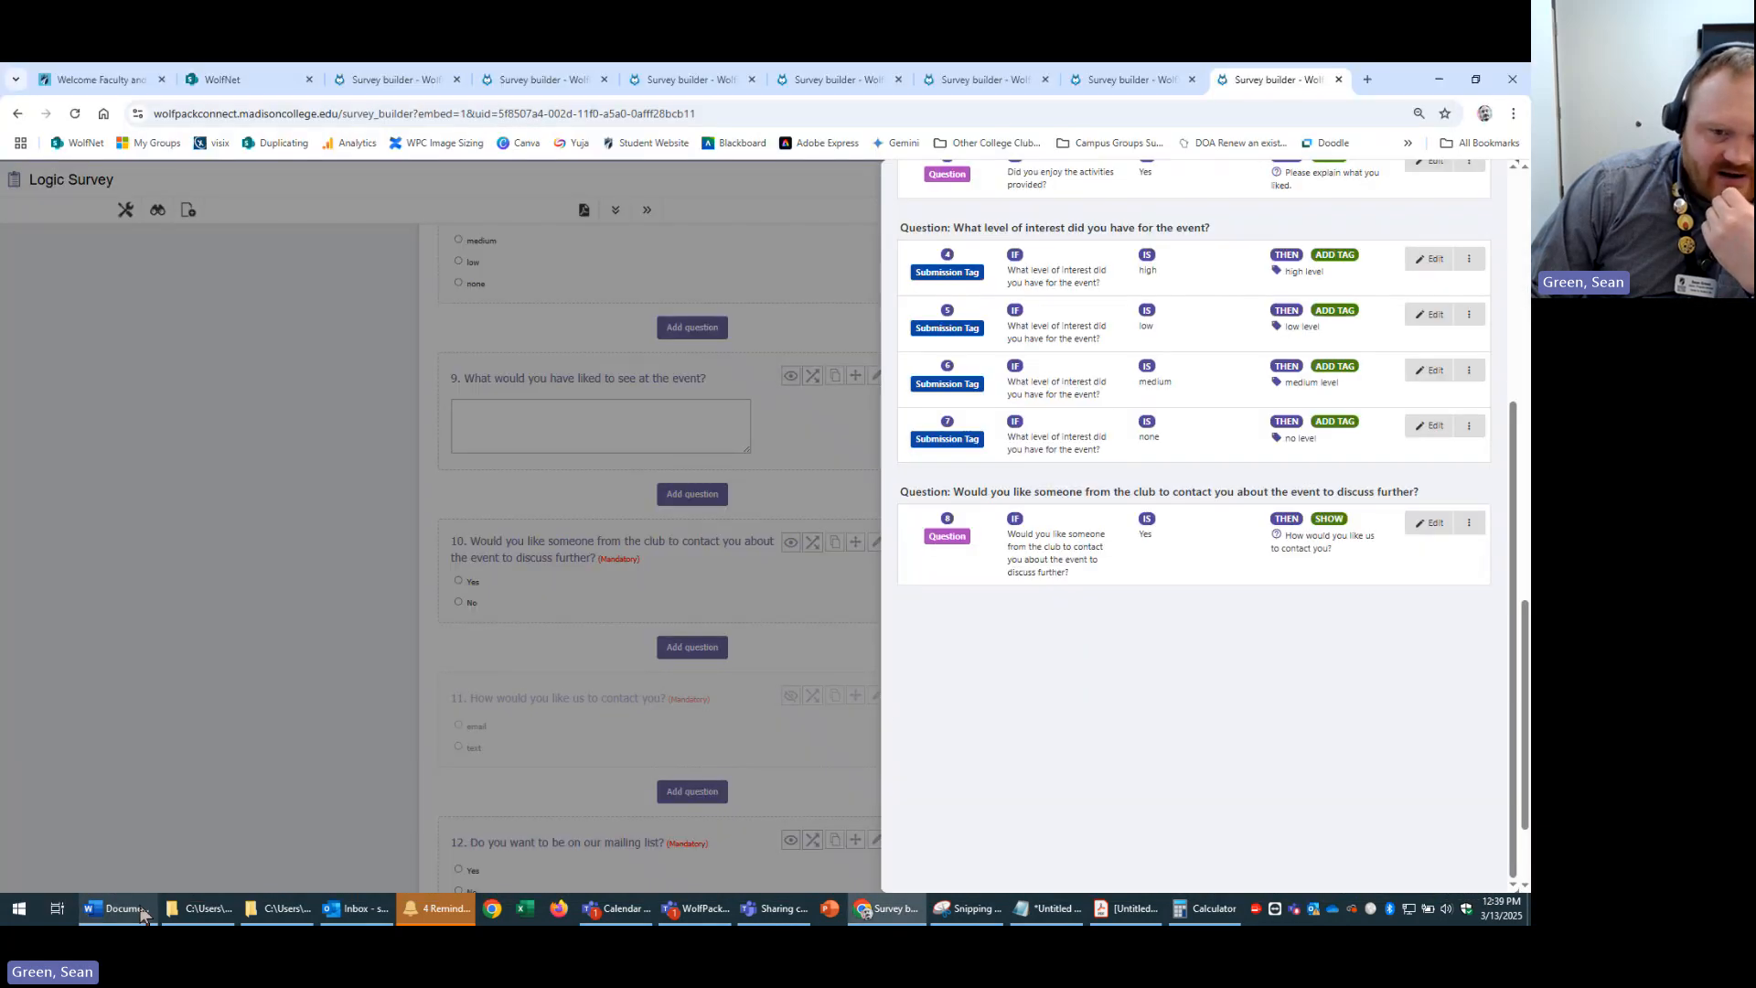
{"action": "left_click", "coordinate": [1431, 524]}
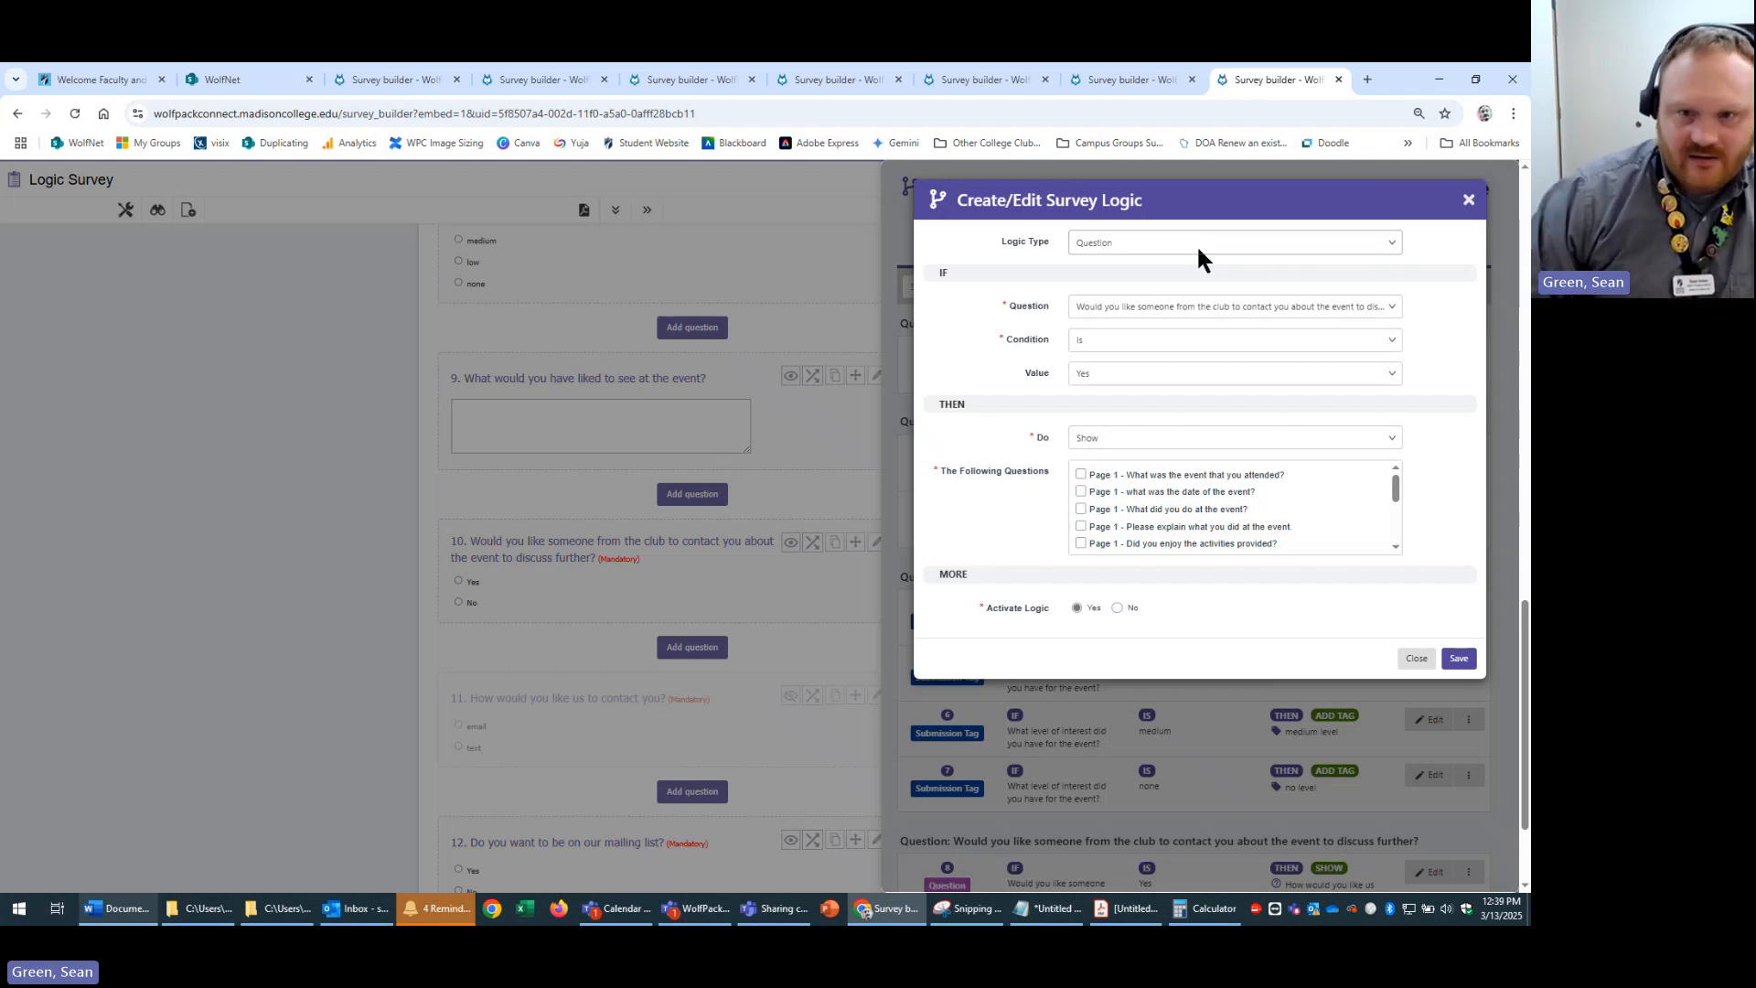
{"action": "left_click", "coordinate": [1198, 244]}
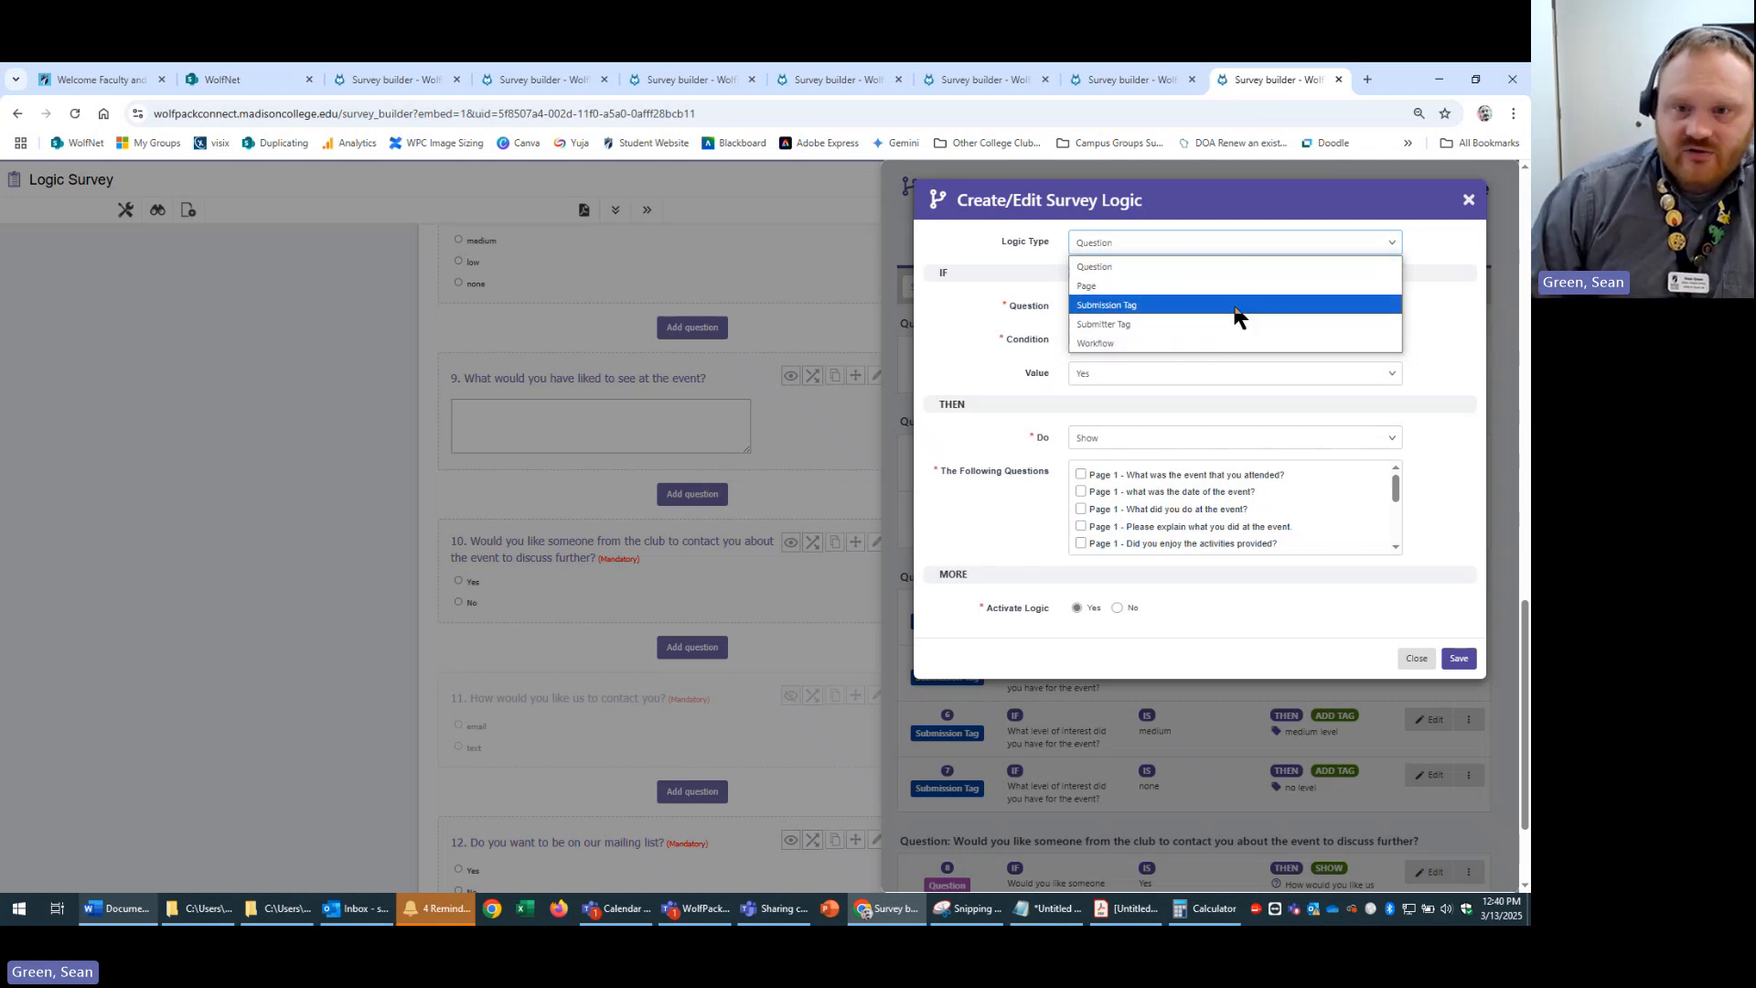
{"action": "left_click", "coordinate": [1239, 304]}
{"action": "left_click", "coordinate": [1338, 307]}
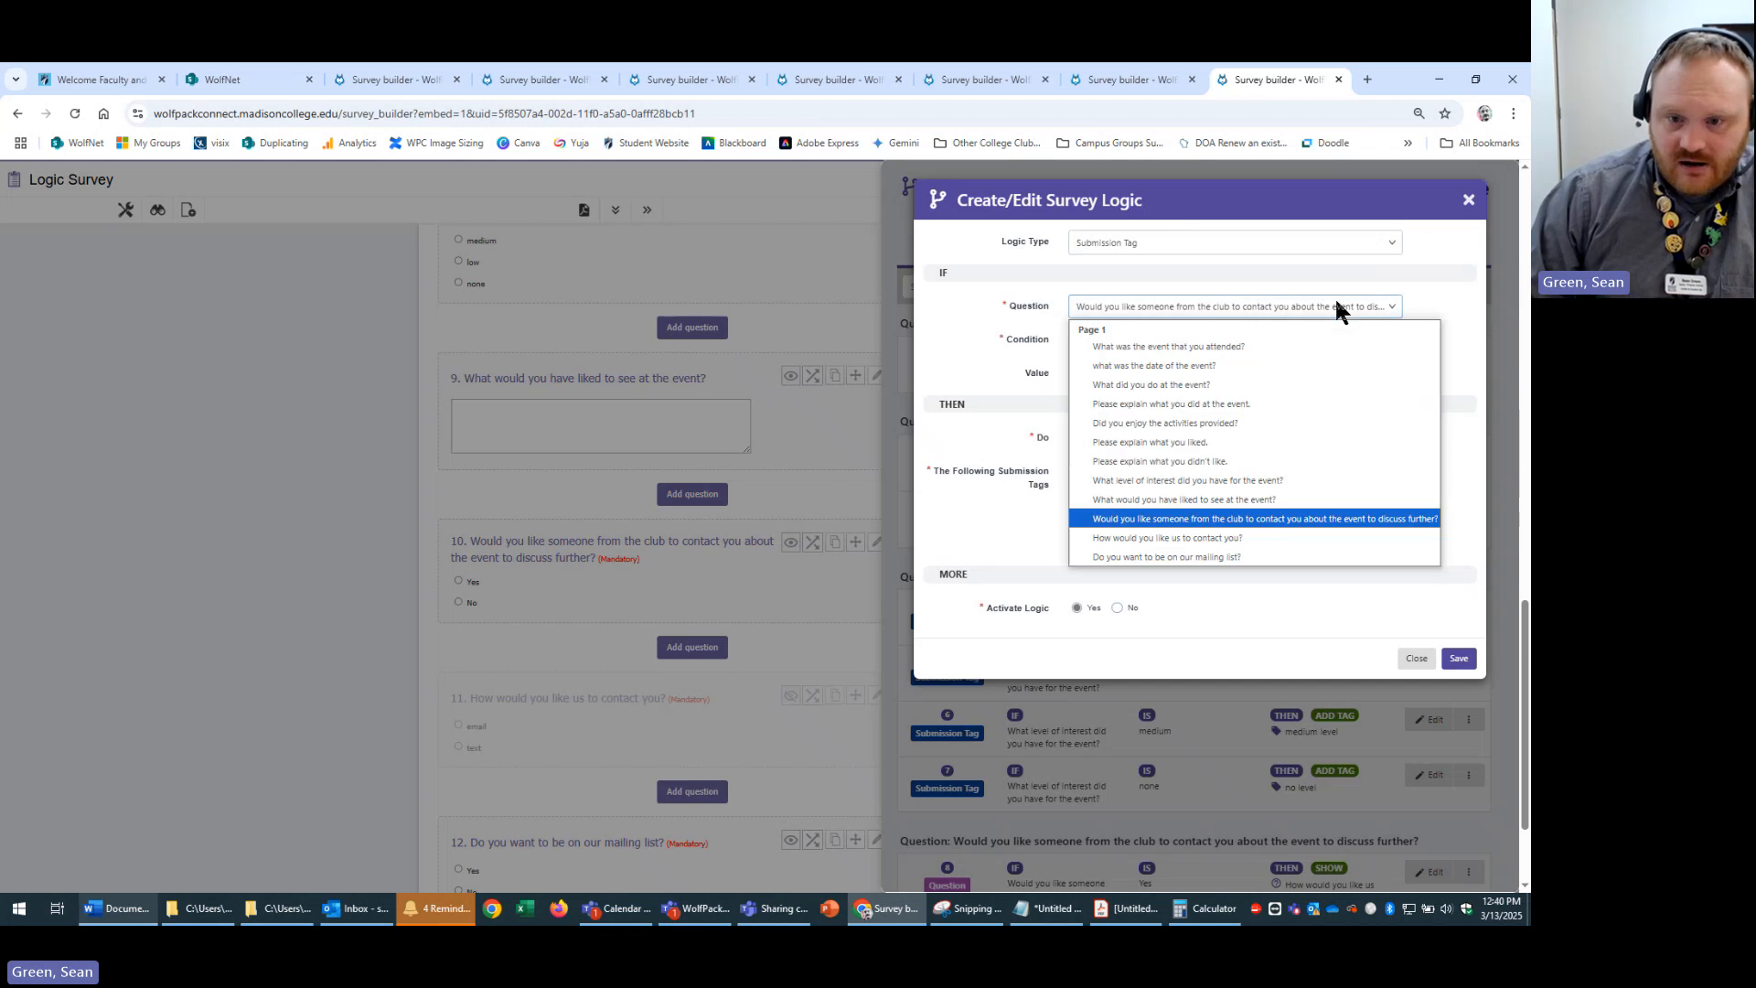
{"action": "left_click", "coordinate": [1312, 538]}
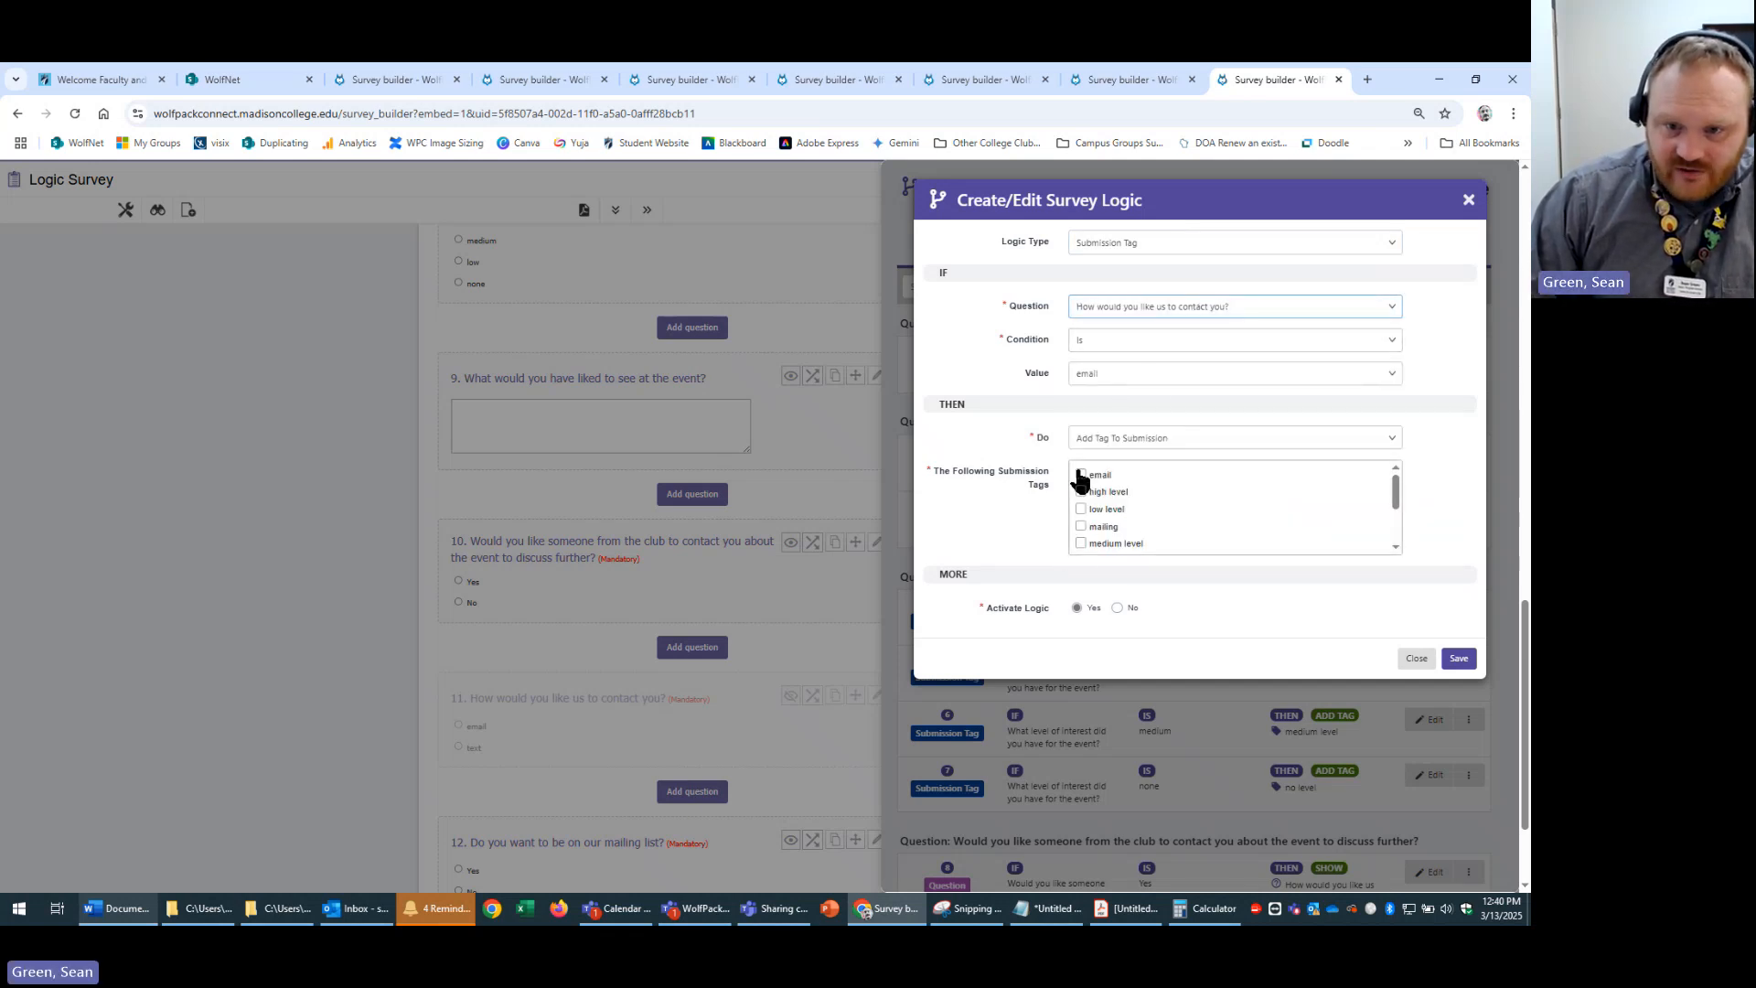
{"action": "left_click", "coordinate": [1081, 474]}
{"action": "left_click", "coordinate": [1459, 658]}
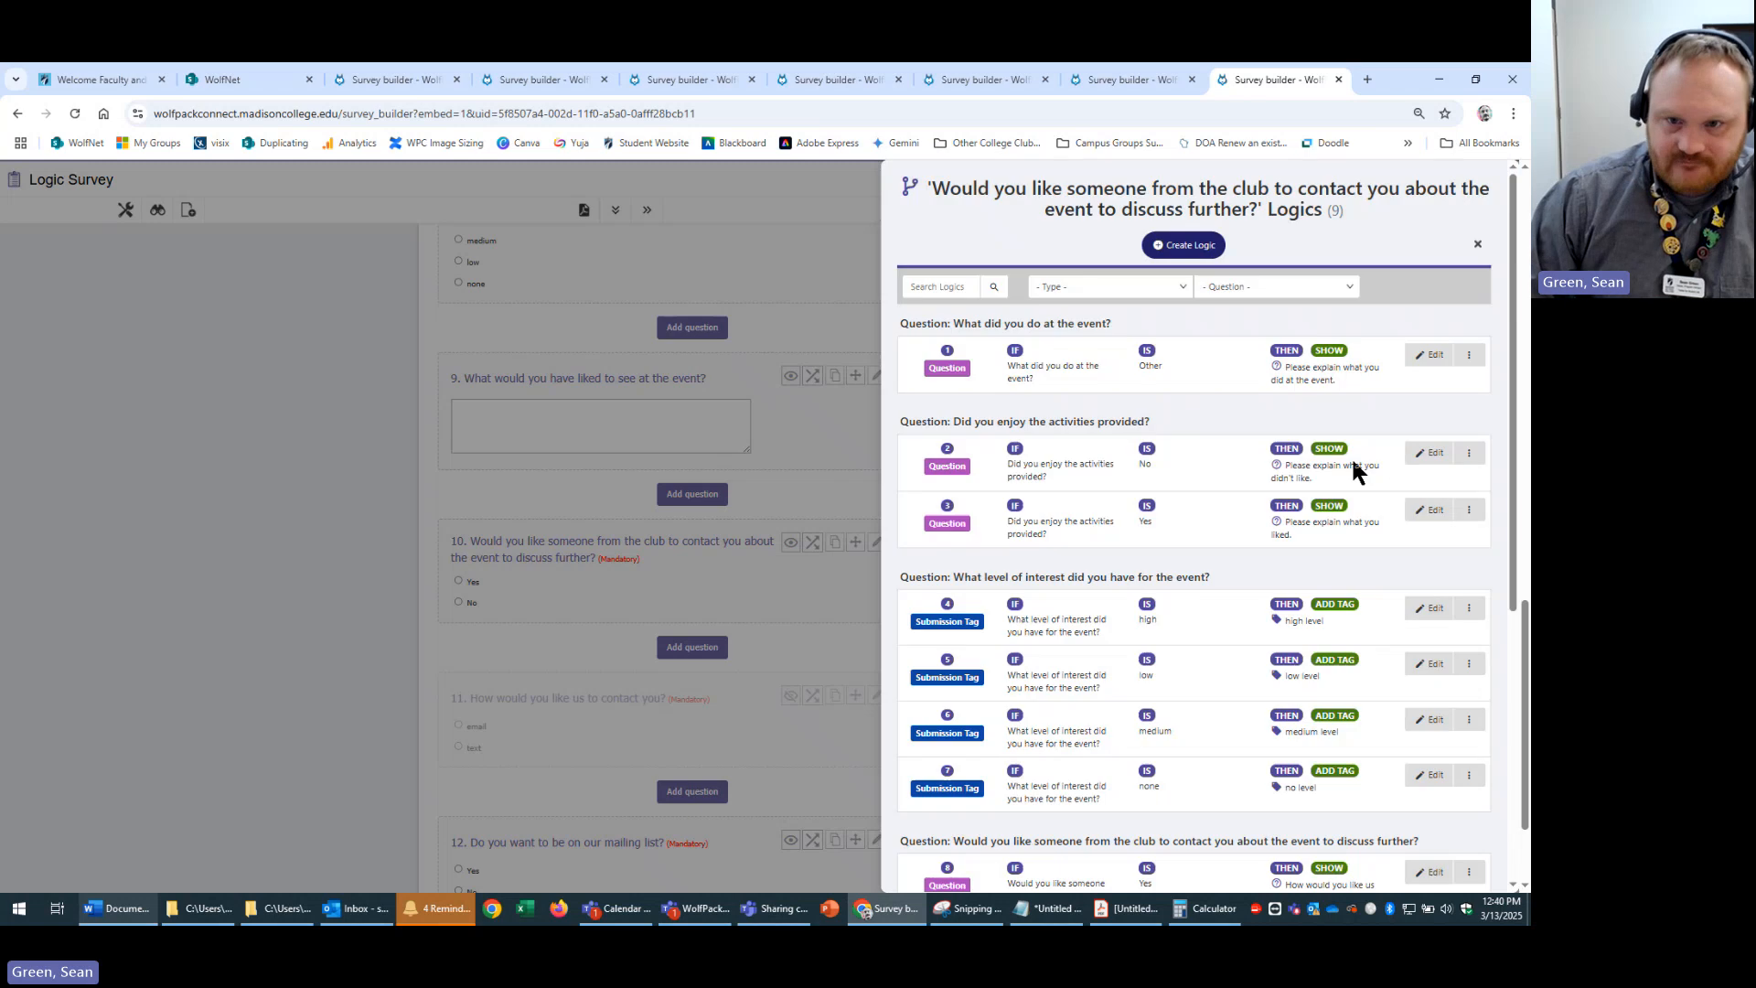
- Create a Submission Tag logic rule that adds the "text" tag when "How would you like us to contact you?" is text
{"action": "left_click", "coordinate": [1163, 259]}
{"action": "left_click", "coordinate": [1183, 244]}
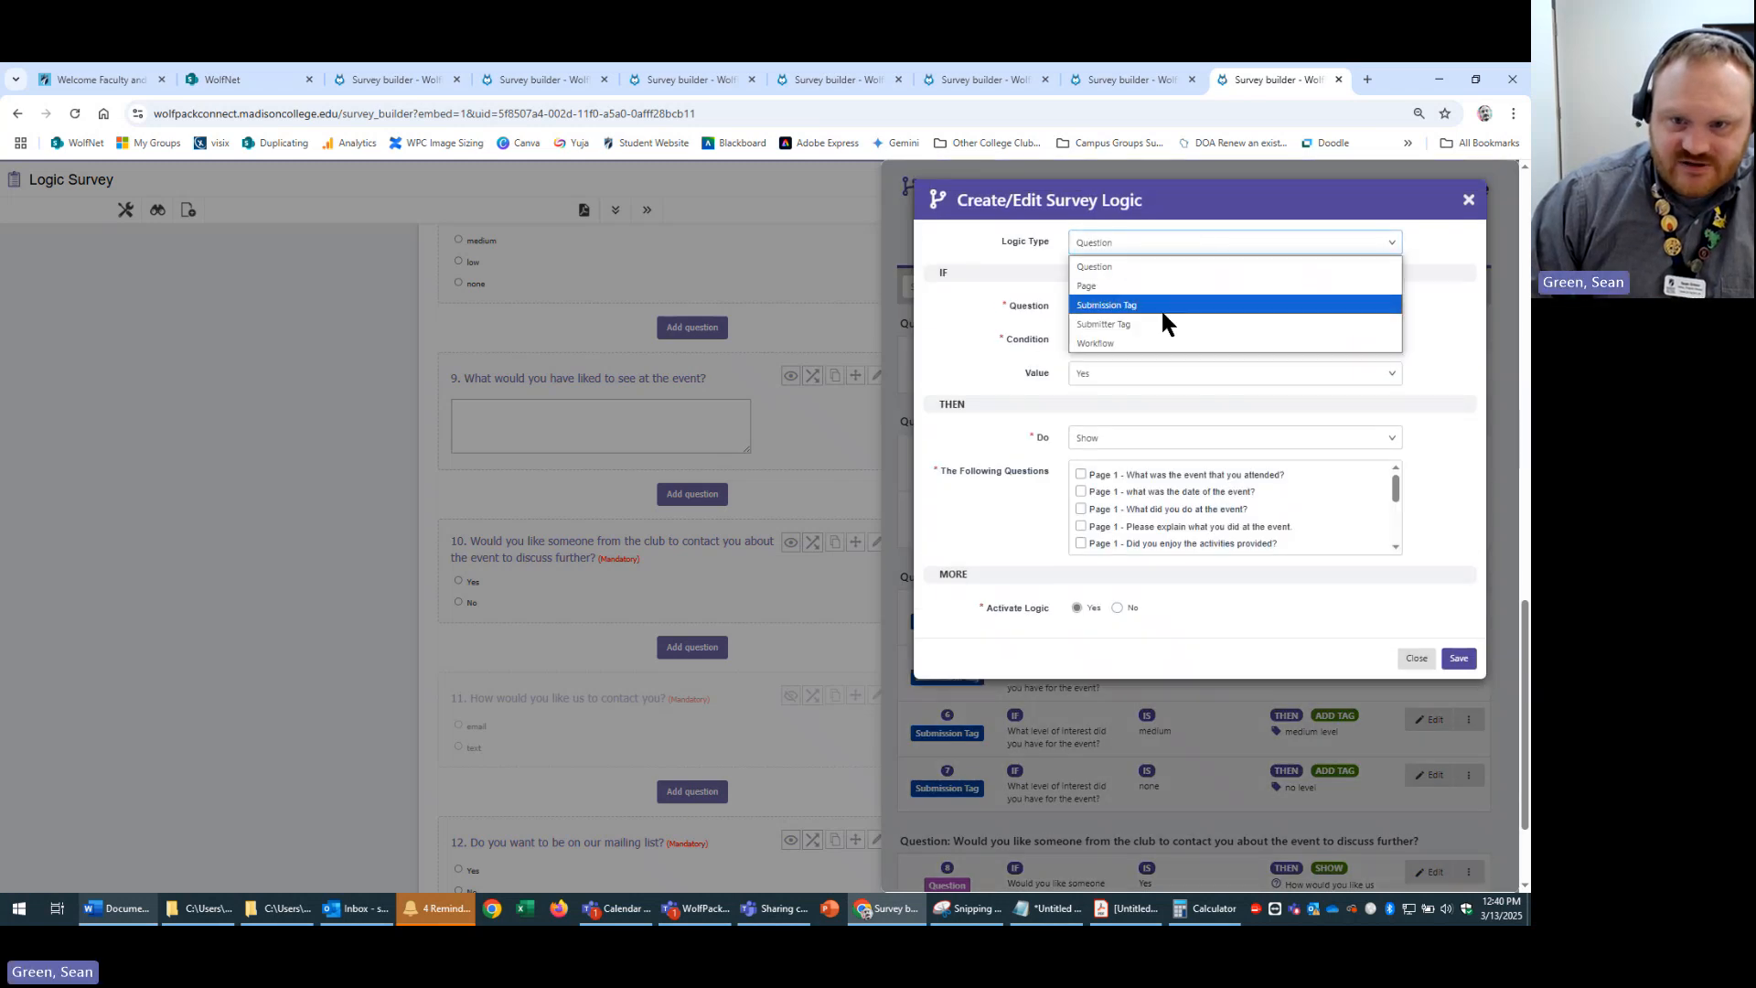
{"action": "left_click", "coordinate": [1163, 311]}
{"action": "left_click", "coordinate": [1235, 308]}
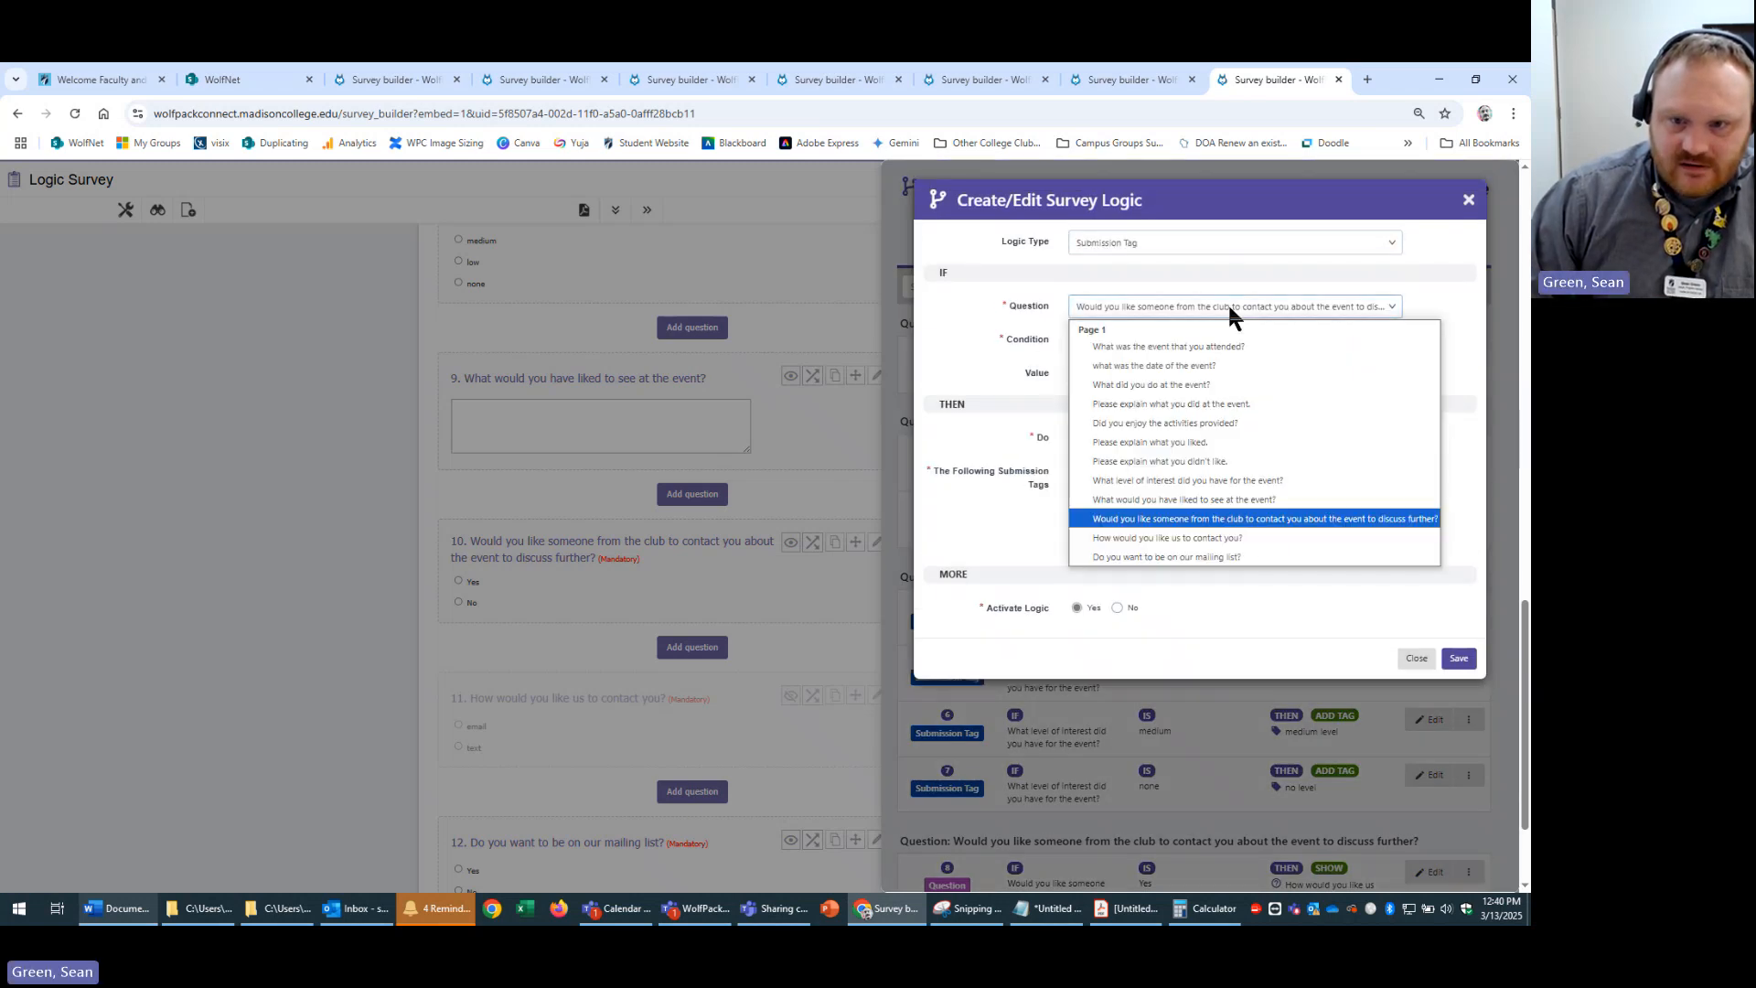
{"action": "left_click", "coordinate": [1235, 537]}
{"action": "left_click", "coordinate": [1145, 375]}
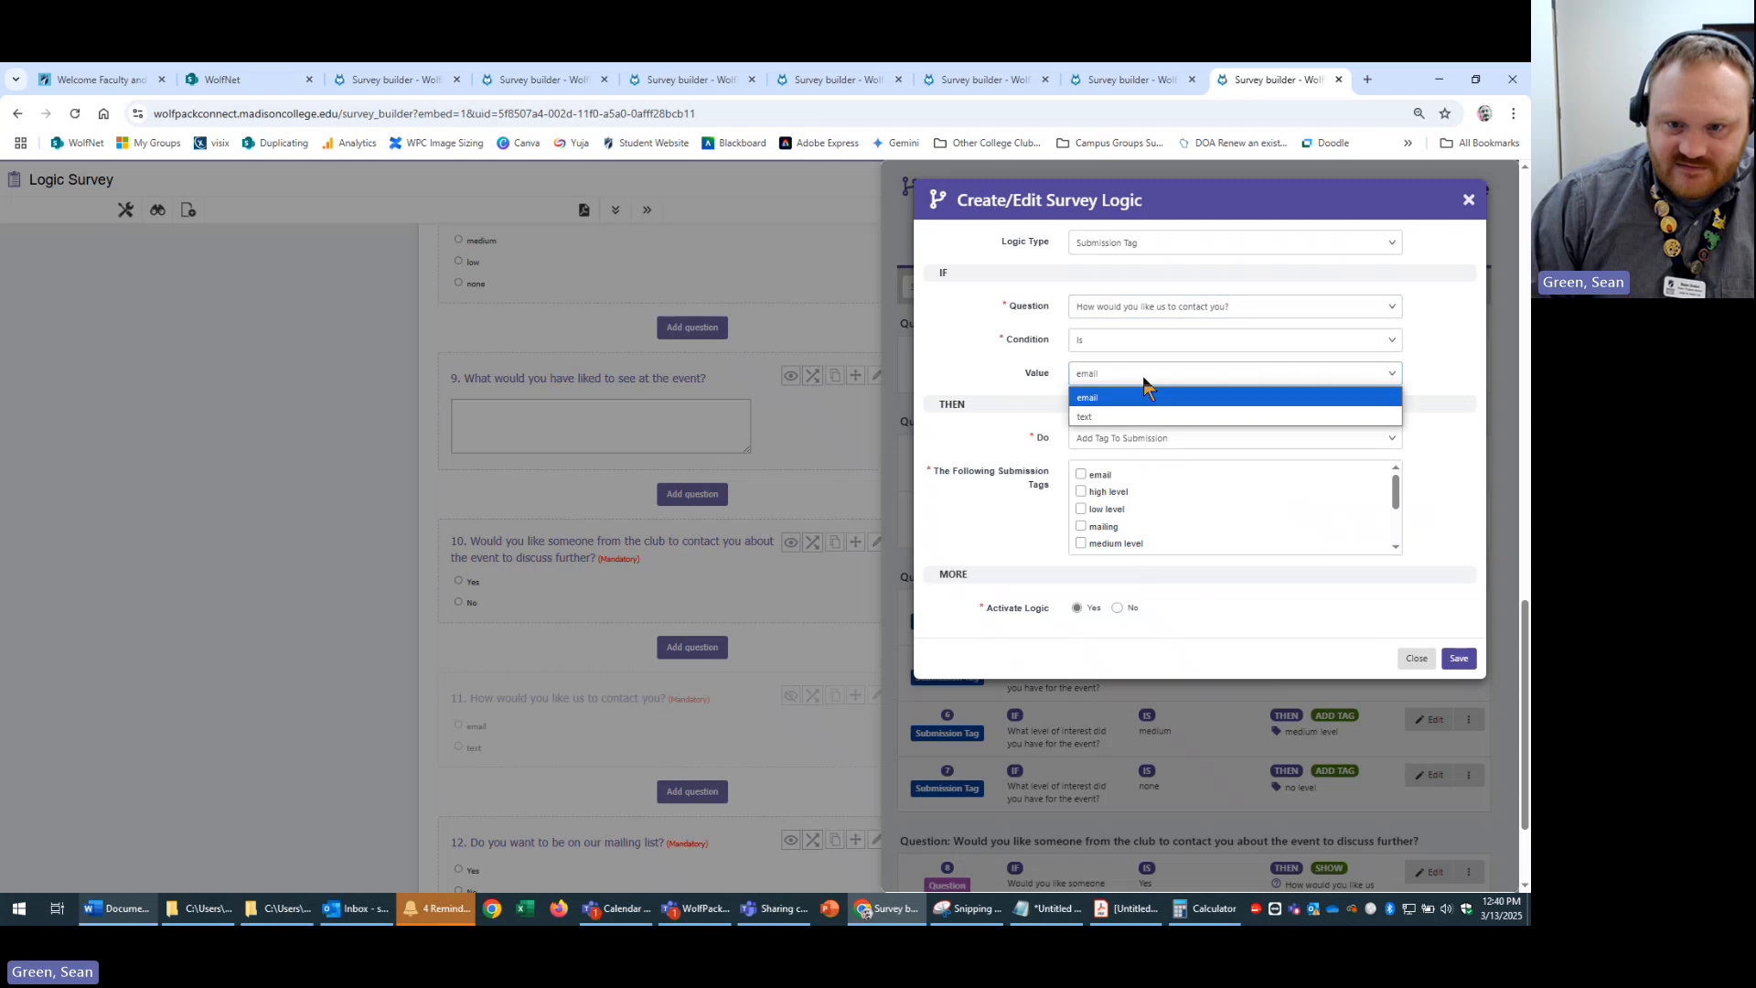
{"action": "left_click", "coordinate": [1117, 419]}
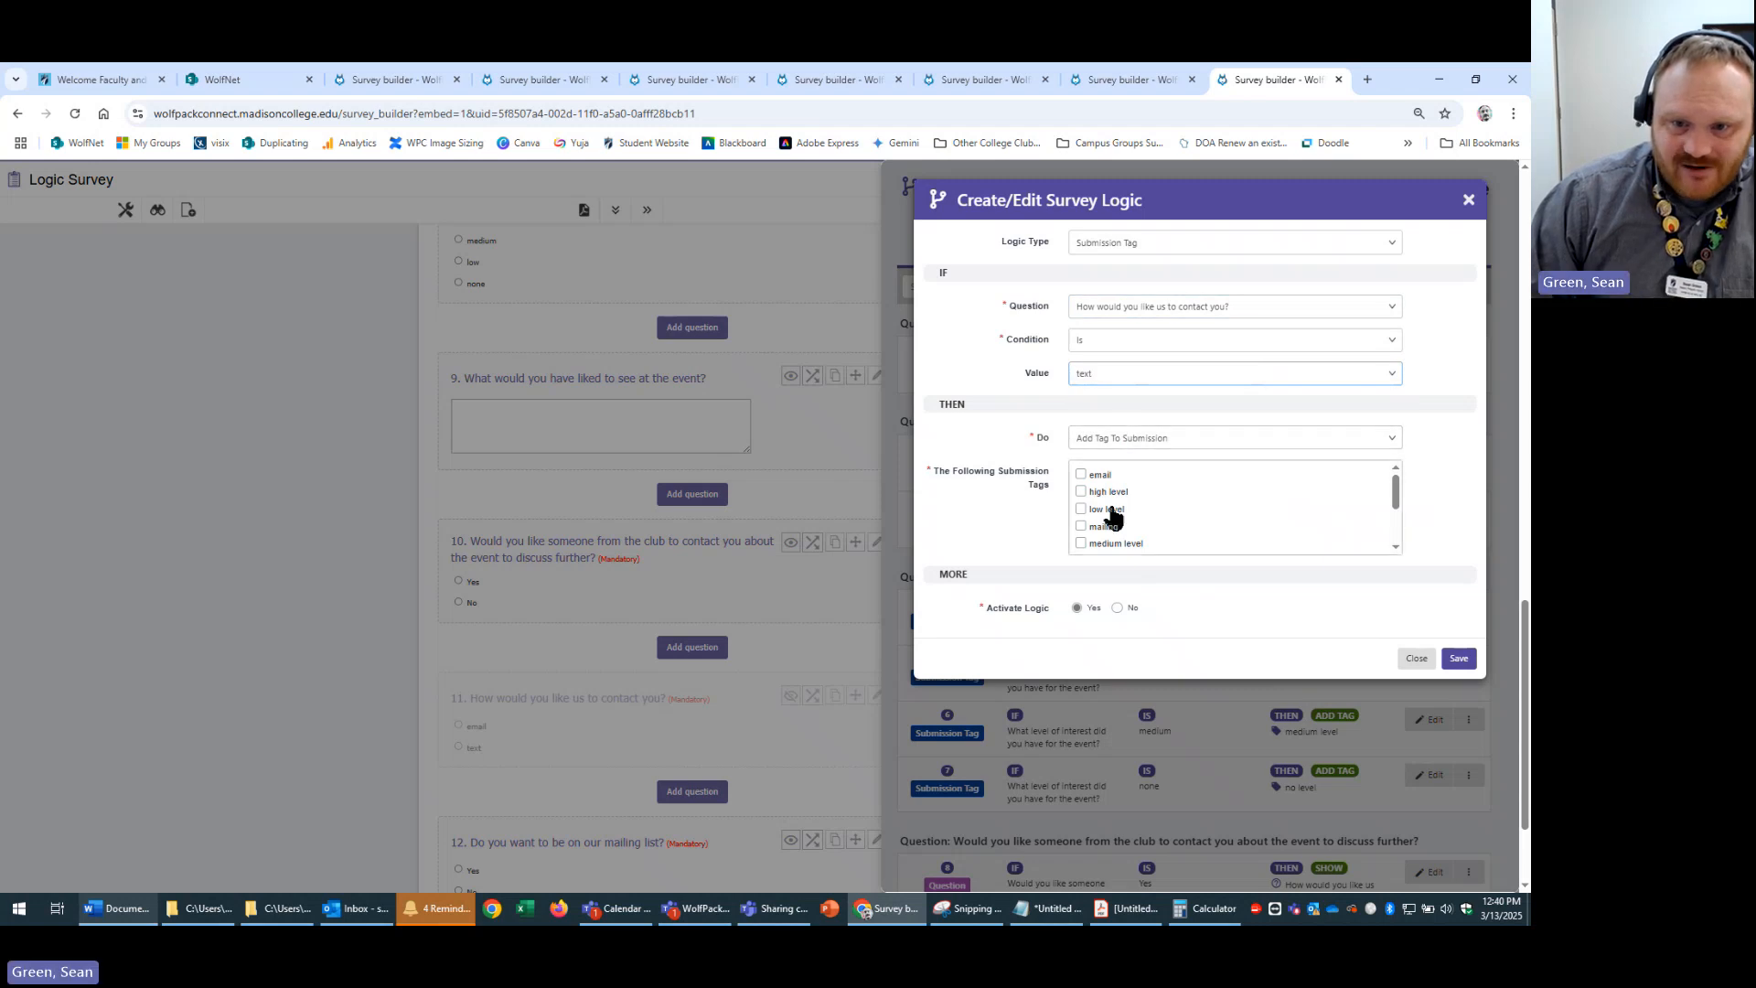
{"action": "scroll", "coordinate": [1108, 516], "scroll_direction": "down", "scroll_amount": 1}
{"action": "scroll", "coordinate": [1108, 521], "scroll_direction": "down", "scroll_amount": 1}
{"action": "left_click", "coordinate": [1079, 538]}
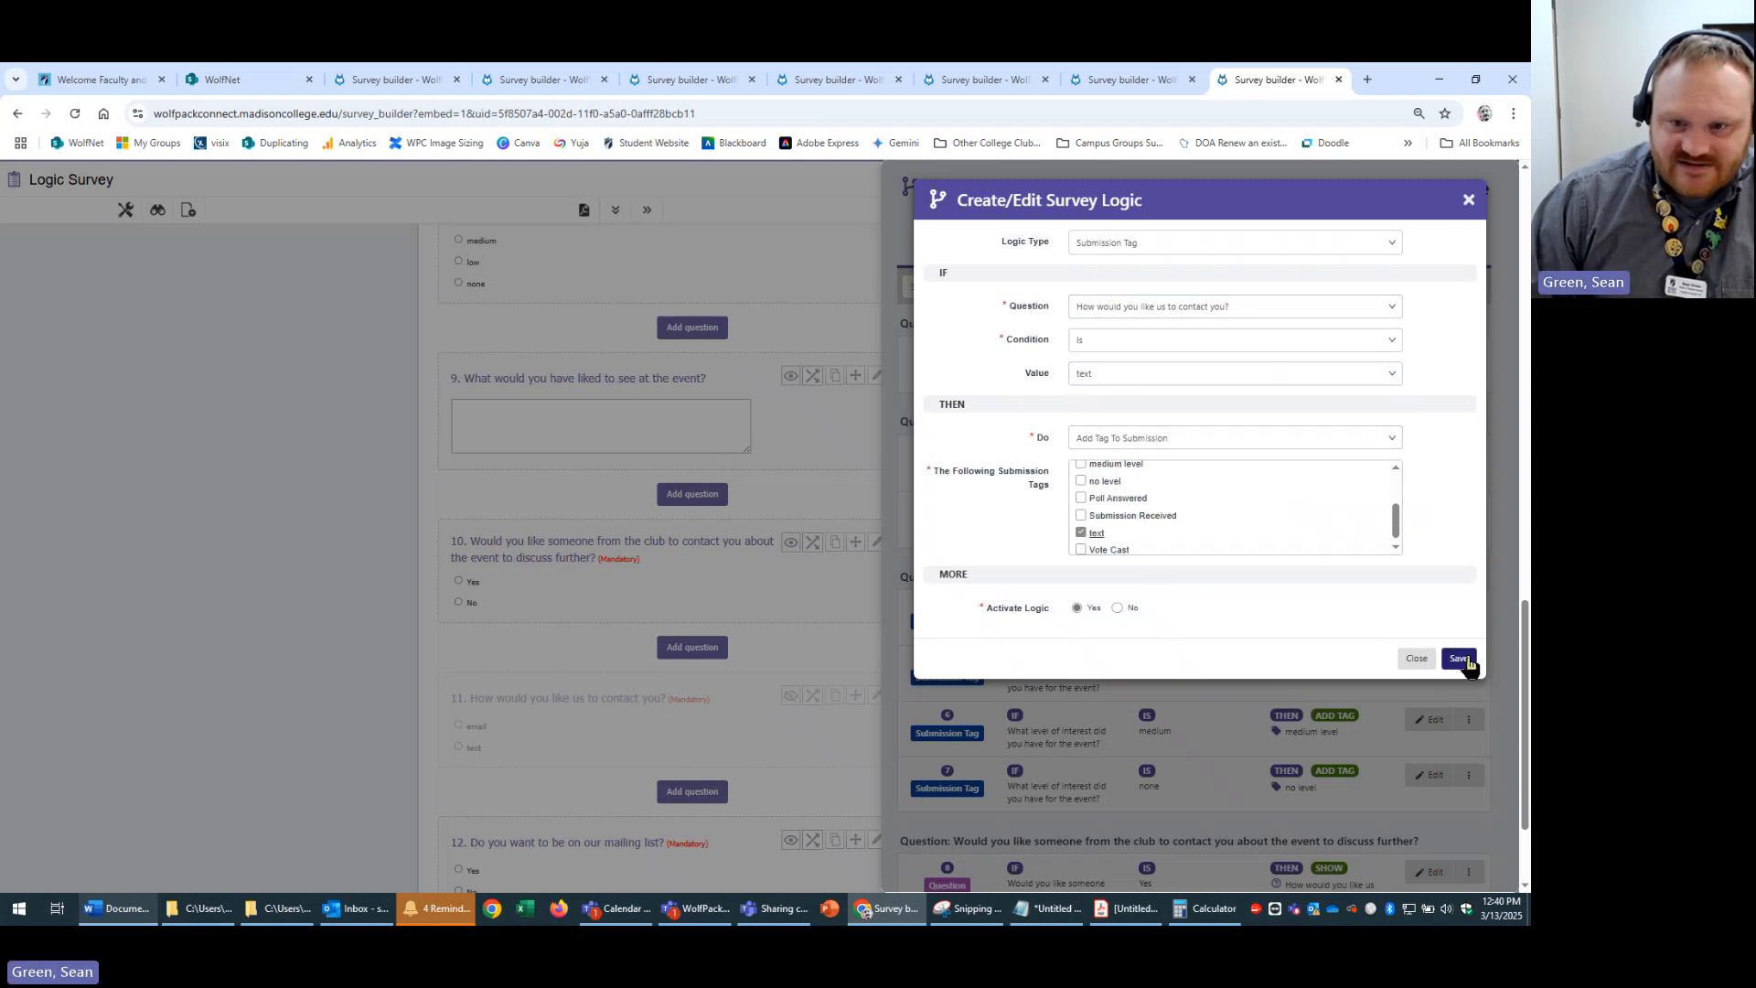
{"action": "left_click", "coordinate": [1458, 658]}
{"action": "scroll", "coordinate": [1235, 745], "scroll_direction": "down", "scroll_amount": 3}
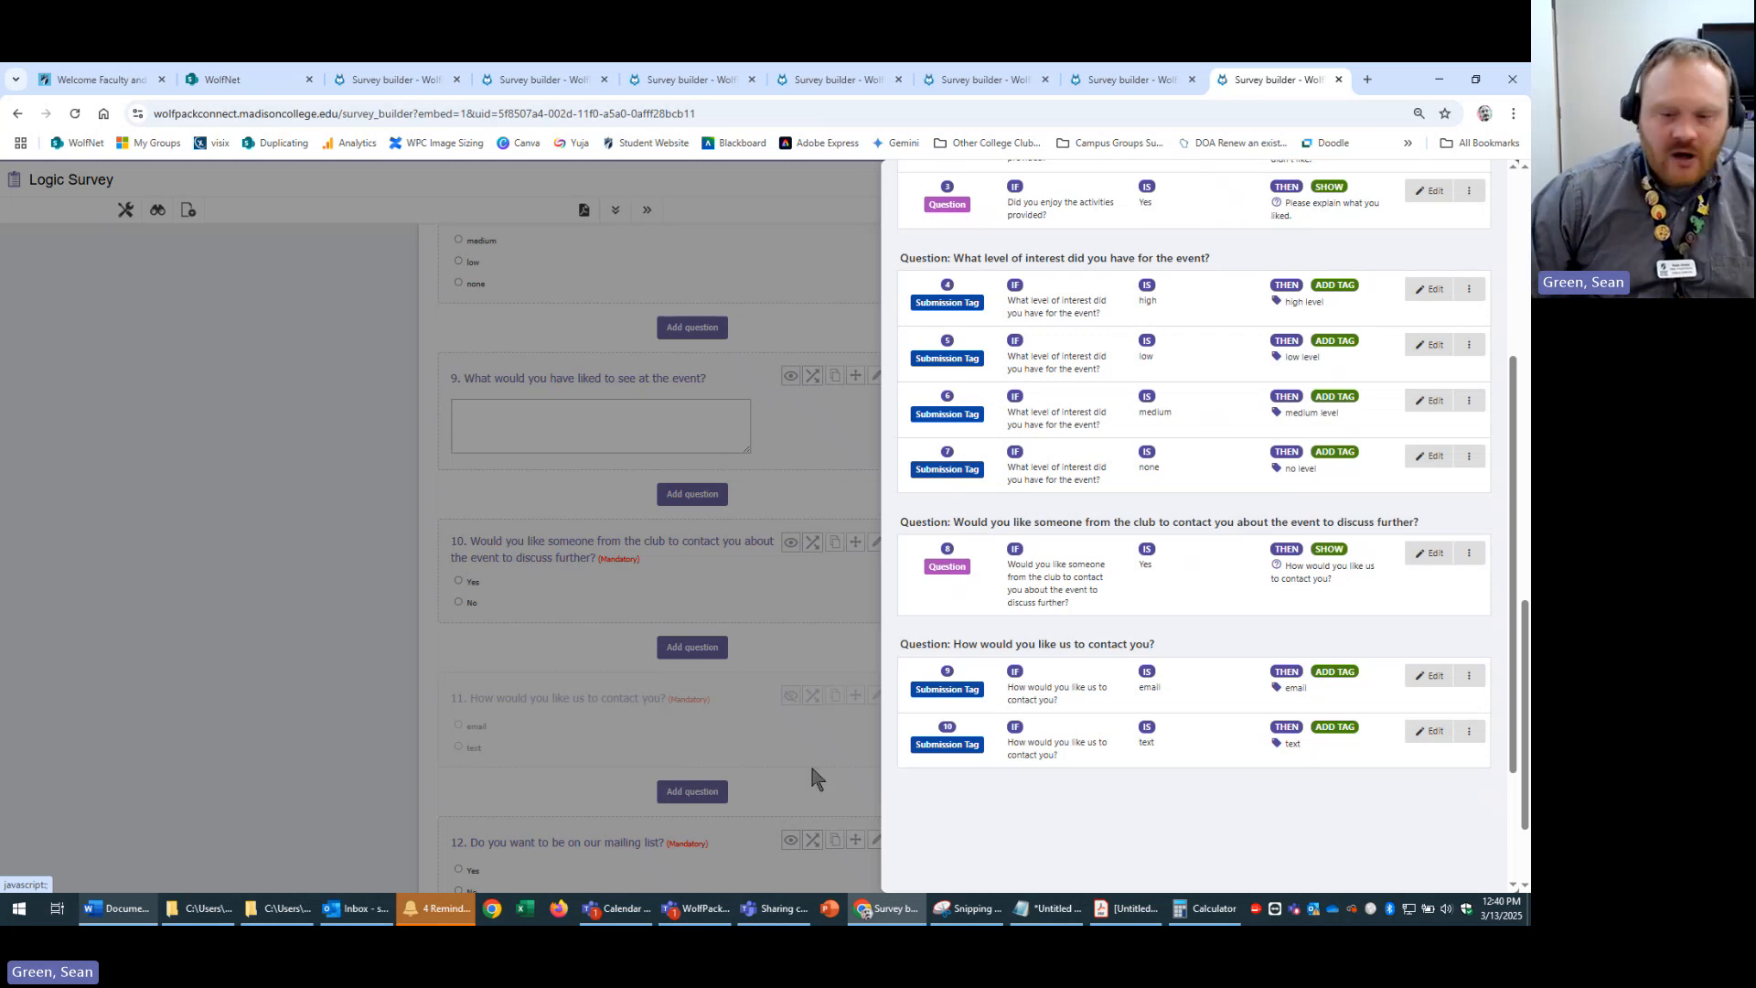
- Preview the survey and test the follow-up questions by answering "Did you enjoy the activities provided?" with Yes and with No
{"action": "left_click", "coordinate": [331, 771]}
{"action": "scroll", "coordinate": [470, 805], "scroll_direction": "up", "scroll_amount": 8}
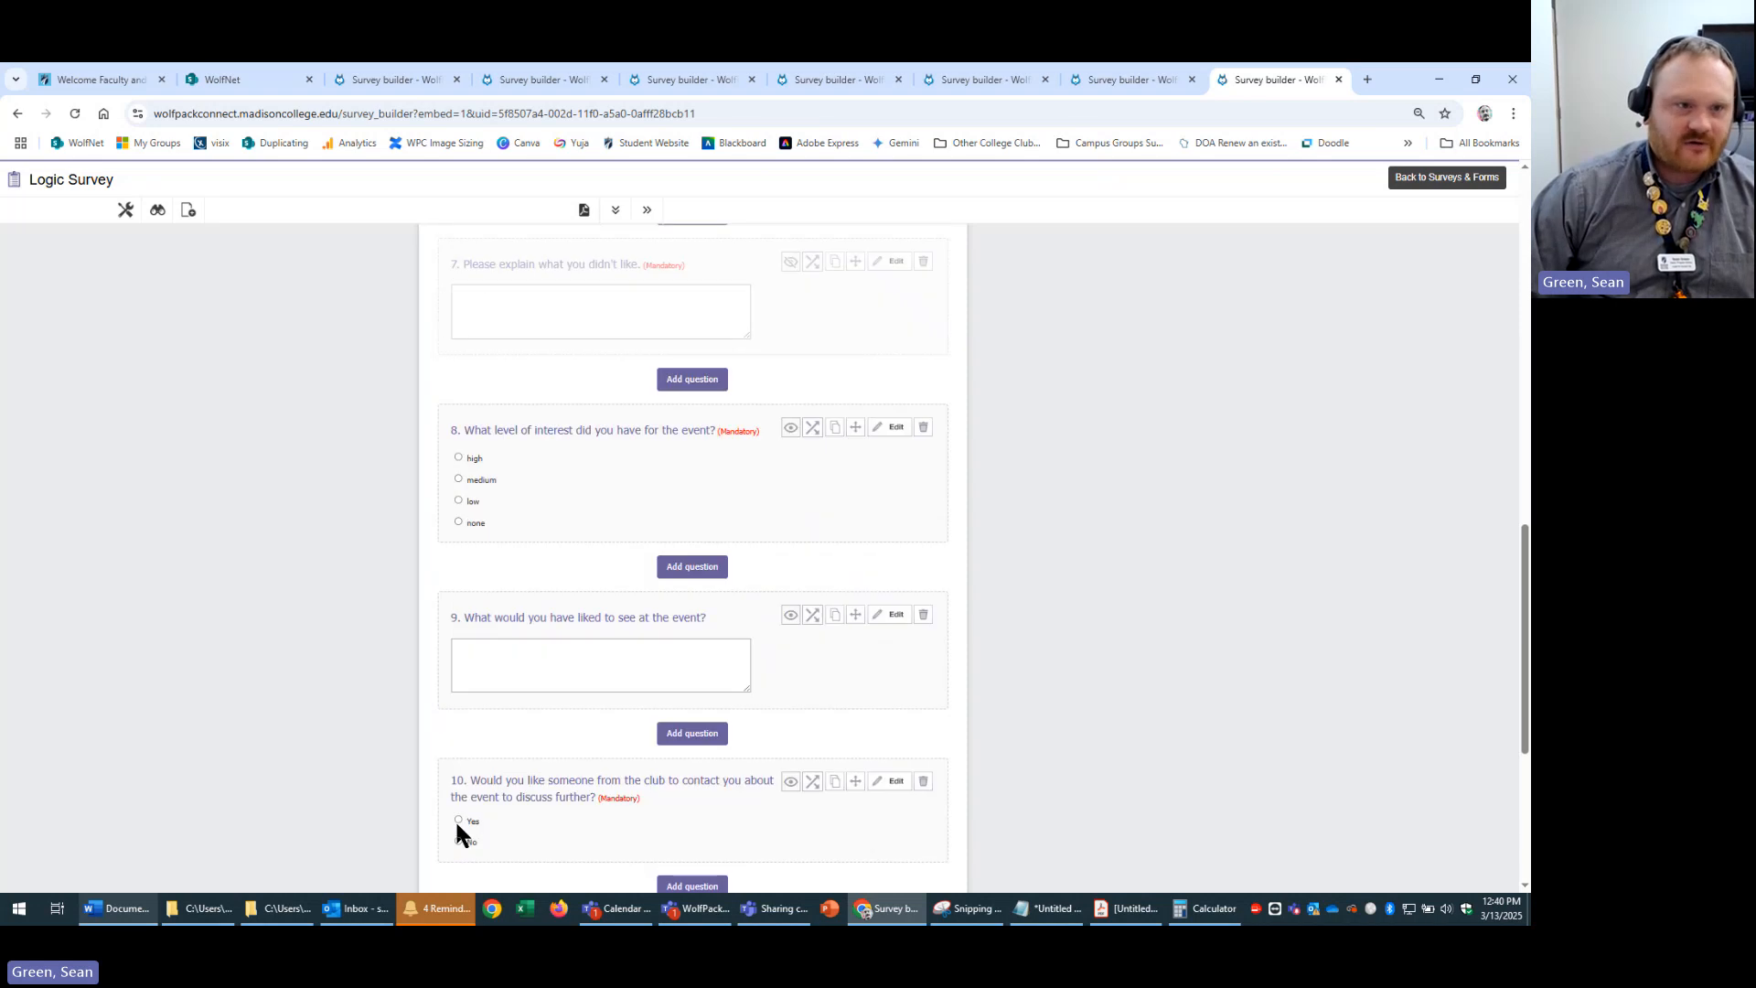
{"action": "left_click", "coordinate": [160, 211]}
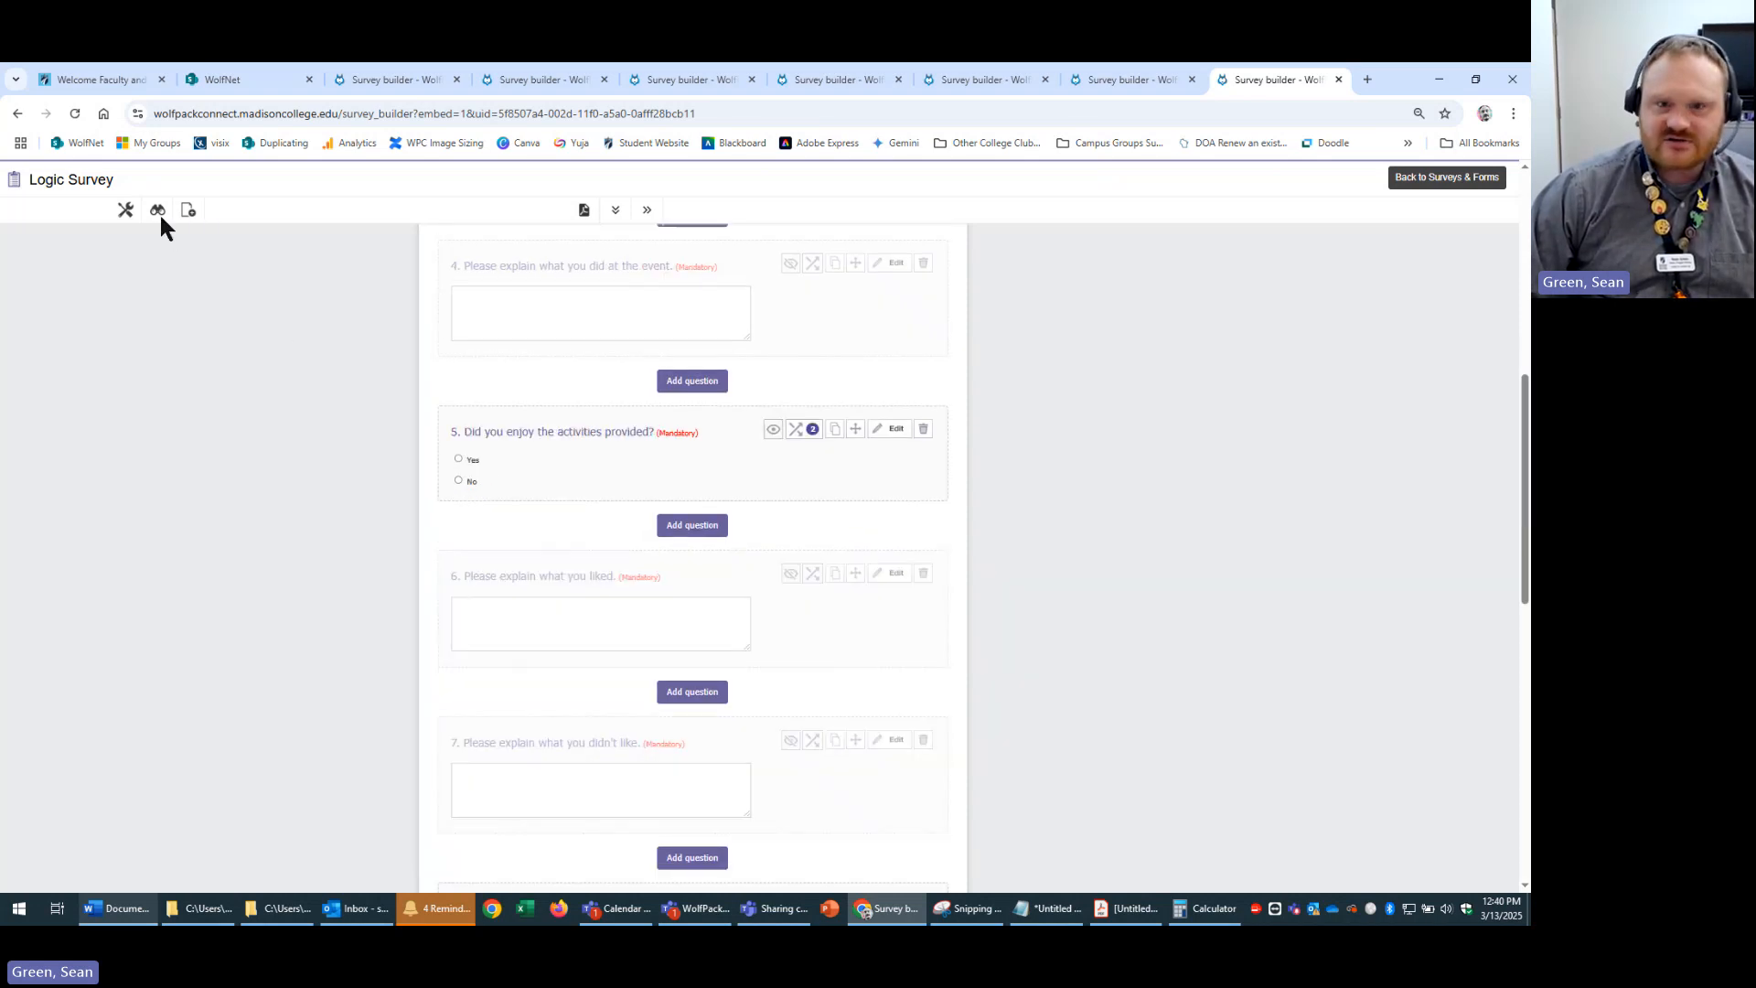
{"action": "scroll", "coordinate": [737, 670], "scroll_direction": "down", "scroll_amount": 4}
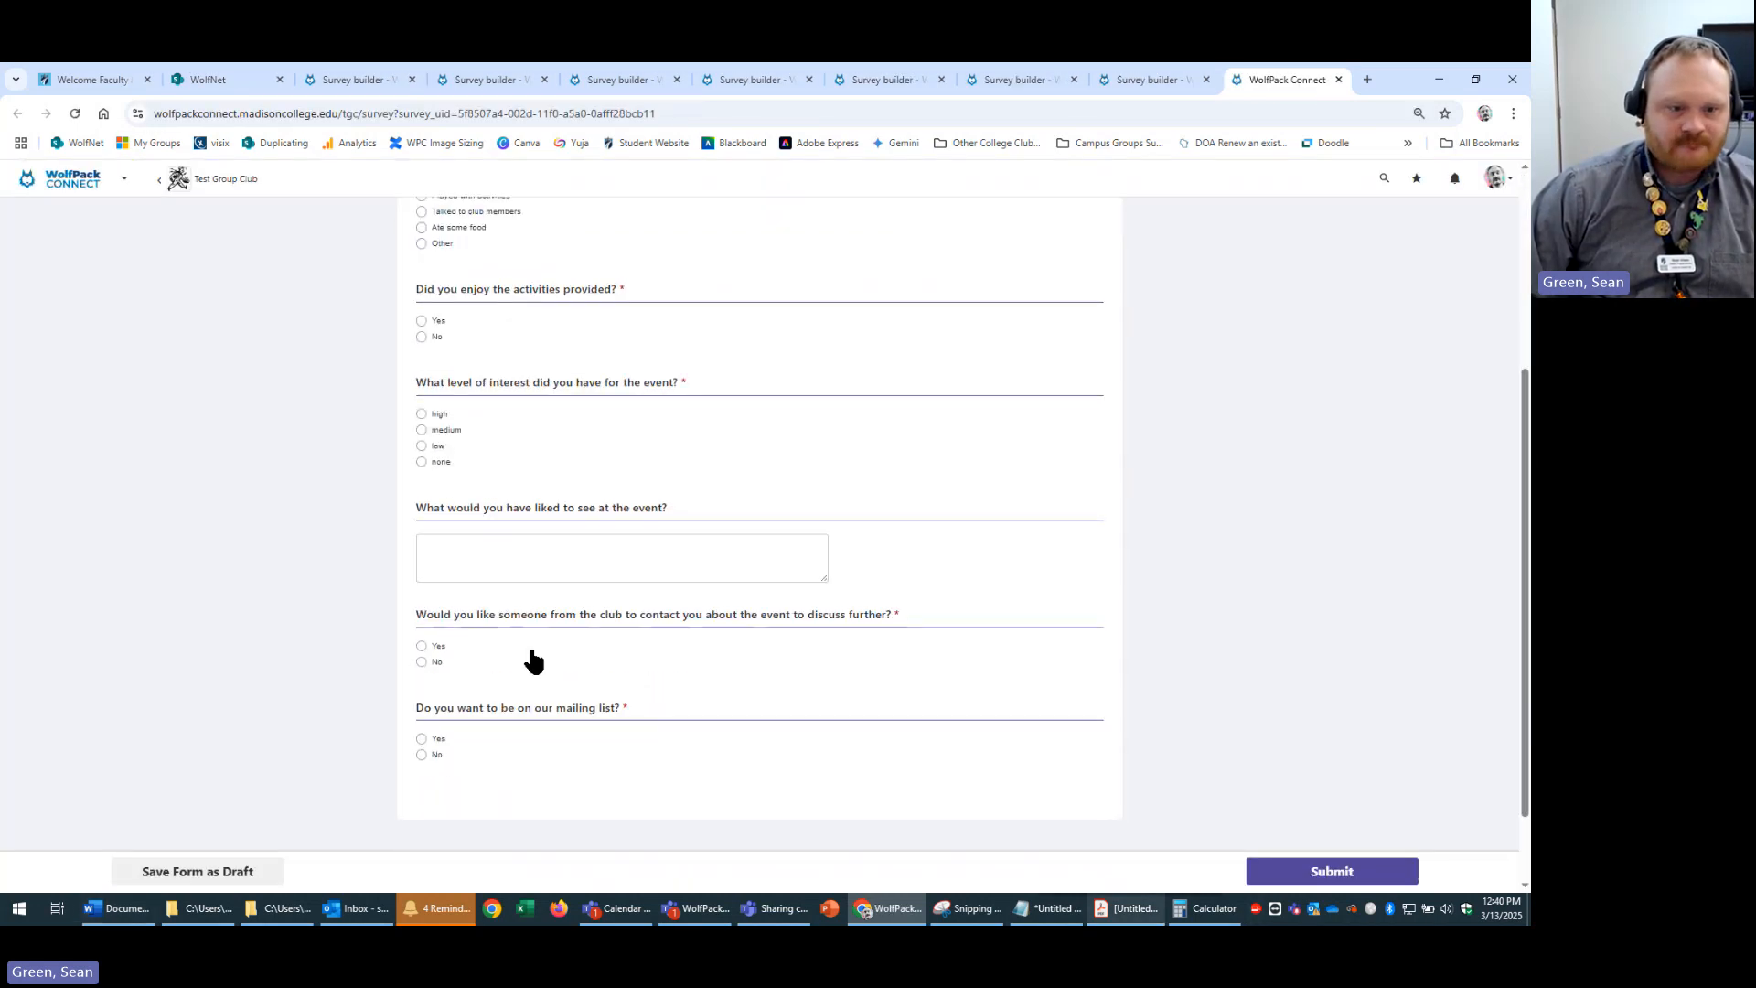
{"action": "left_click", "coordinate": [422, 321]}
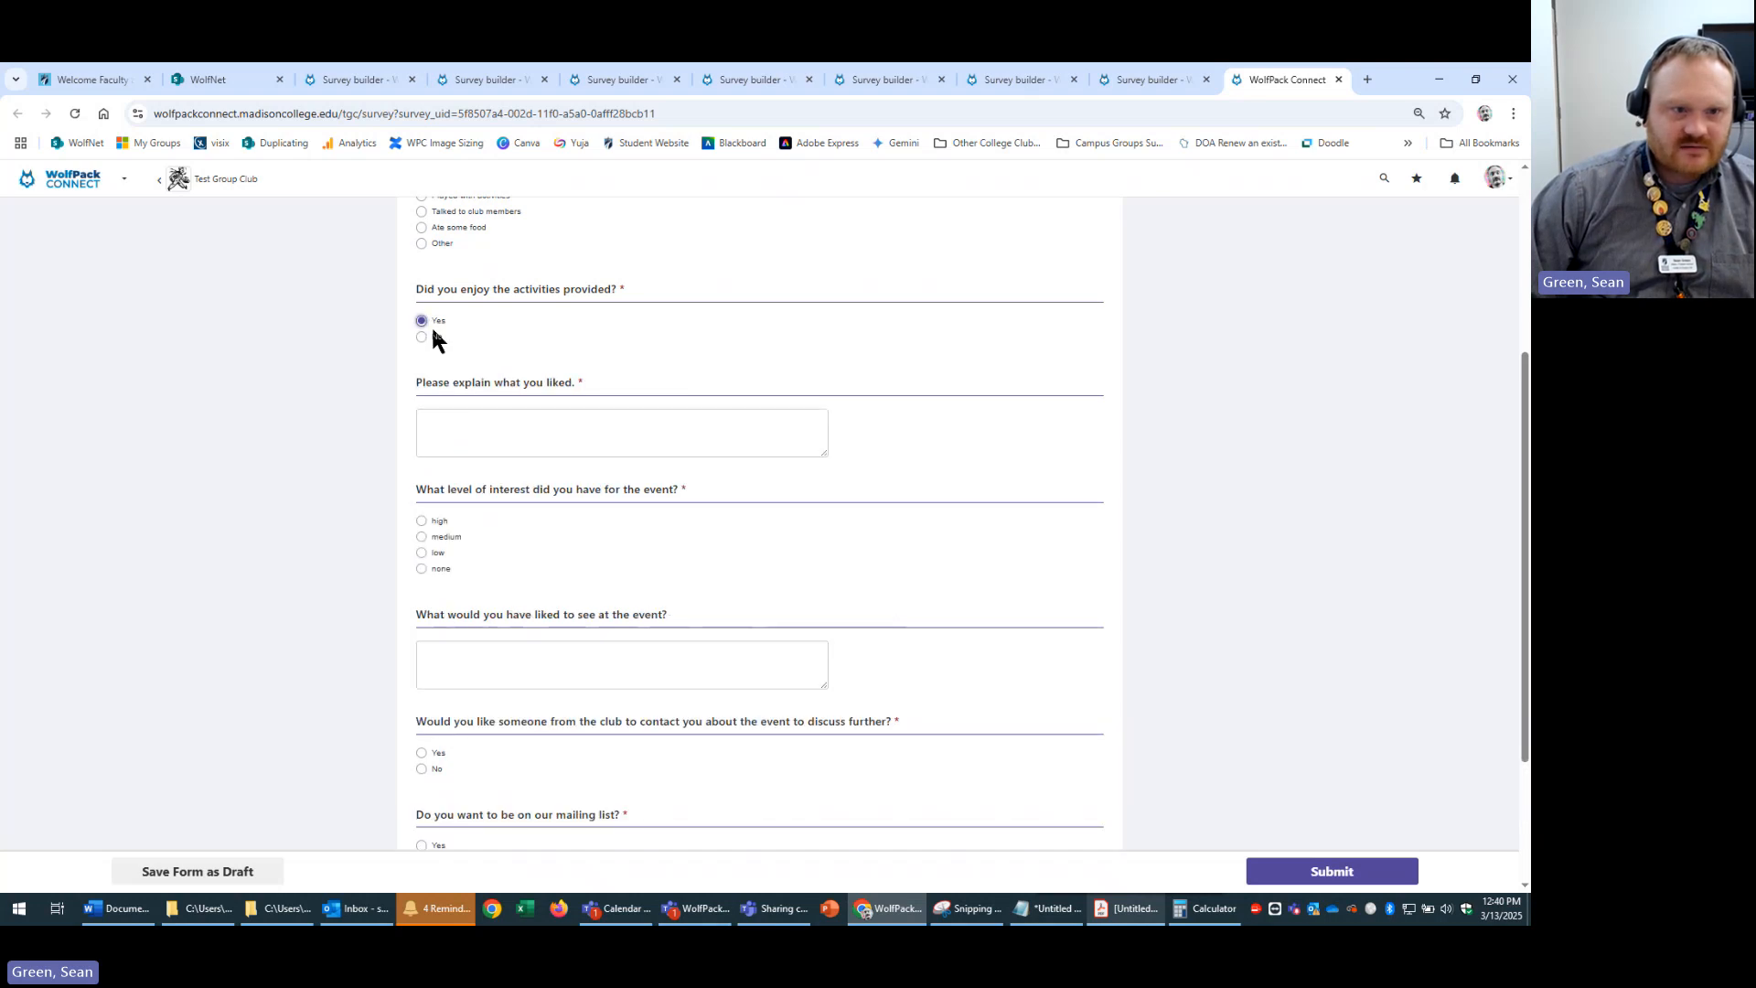
{"action": "left_click", "coordinate": [433, 335]}
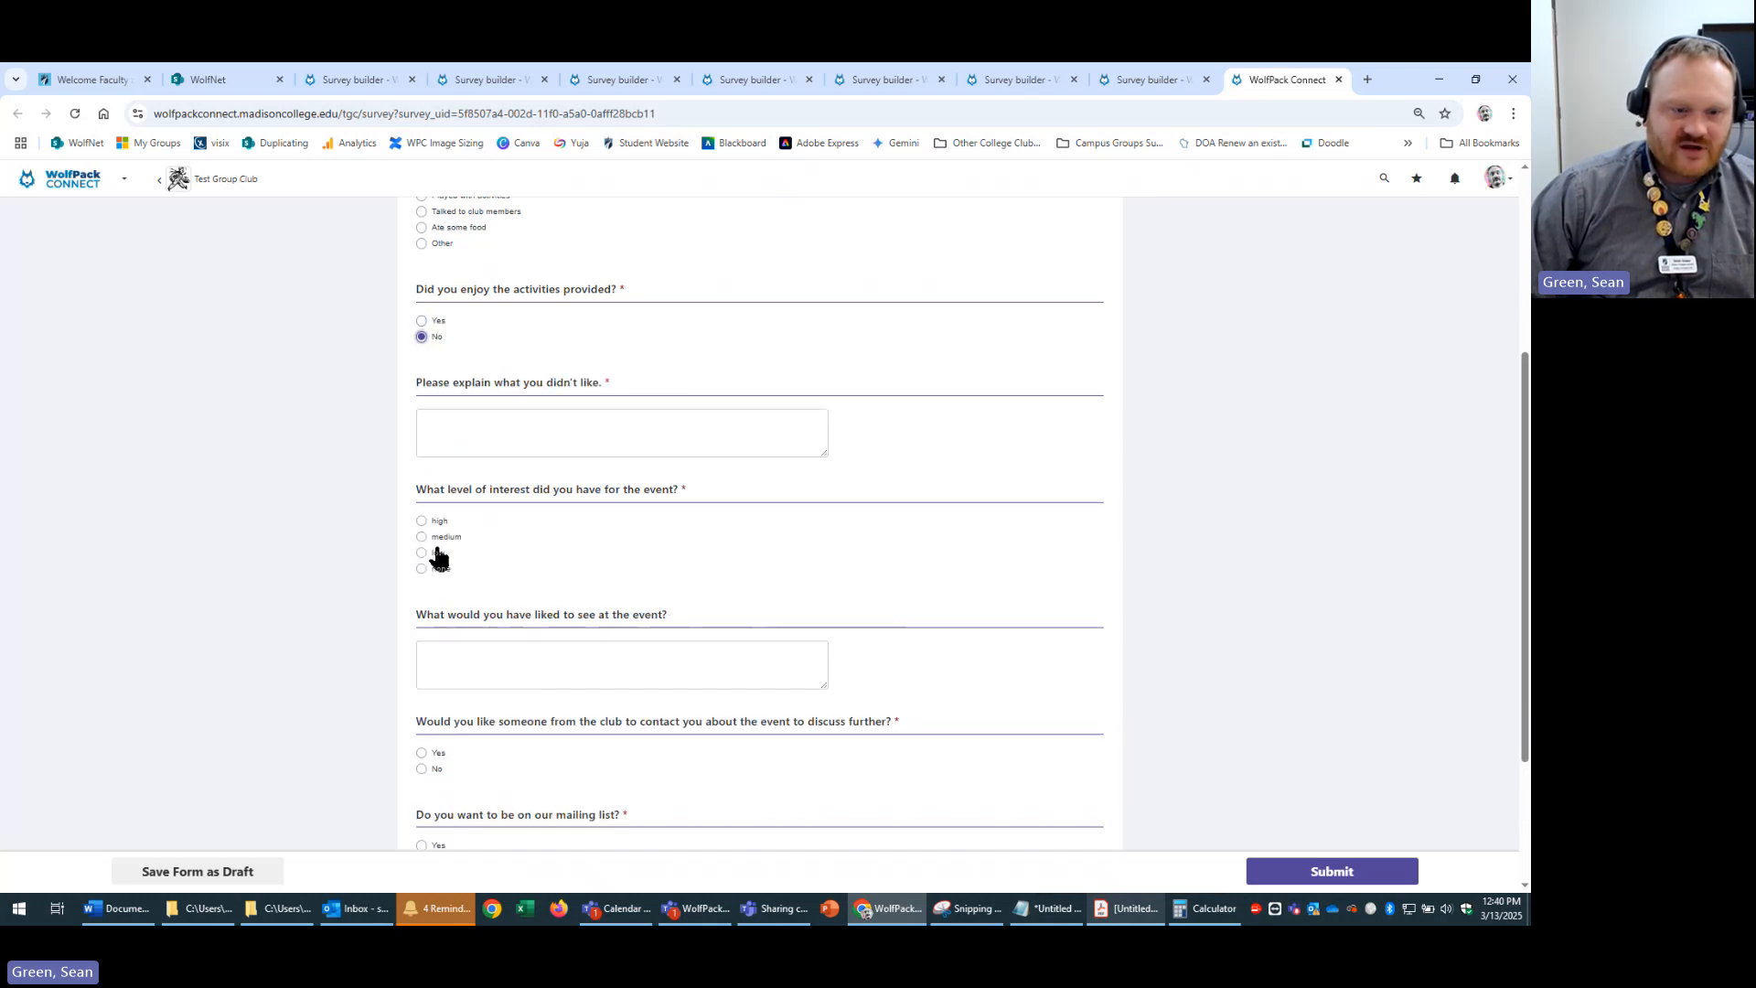
{"action": "scroll", "coordinate": [622, 674], "scroll_direction": "down", "scroll_amount": 3}
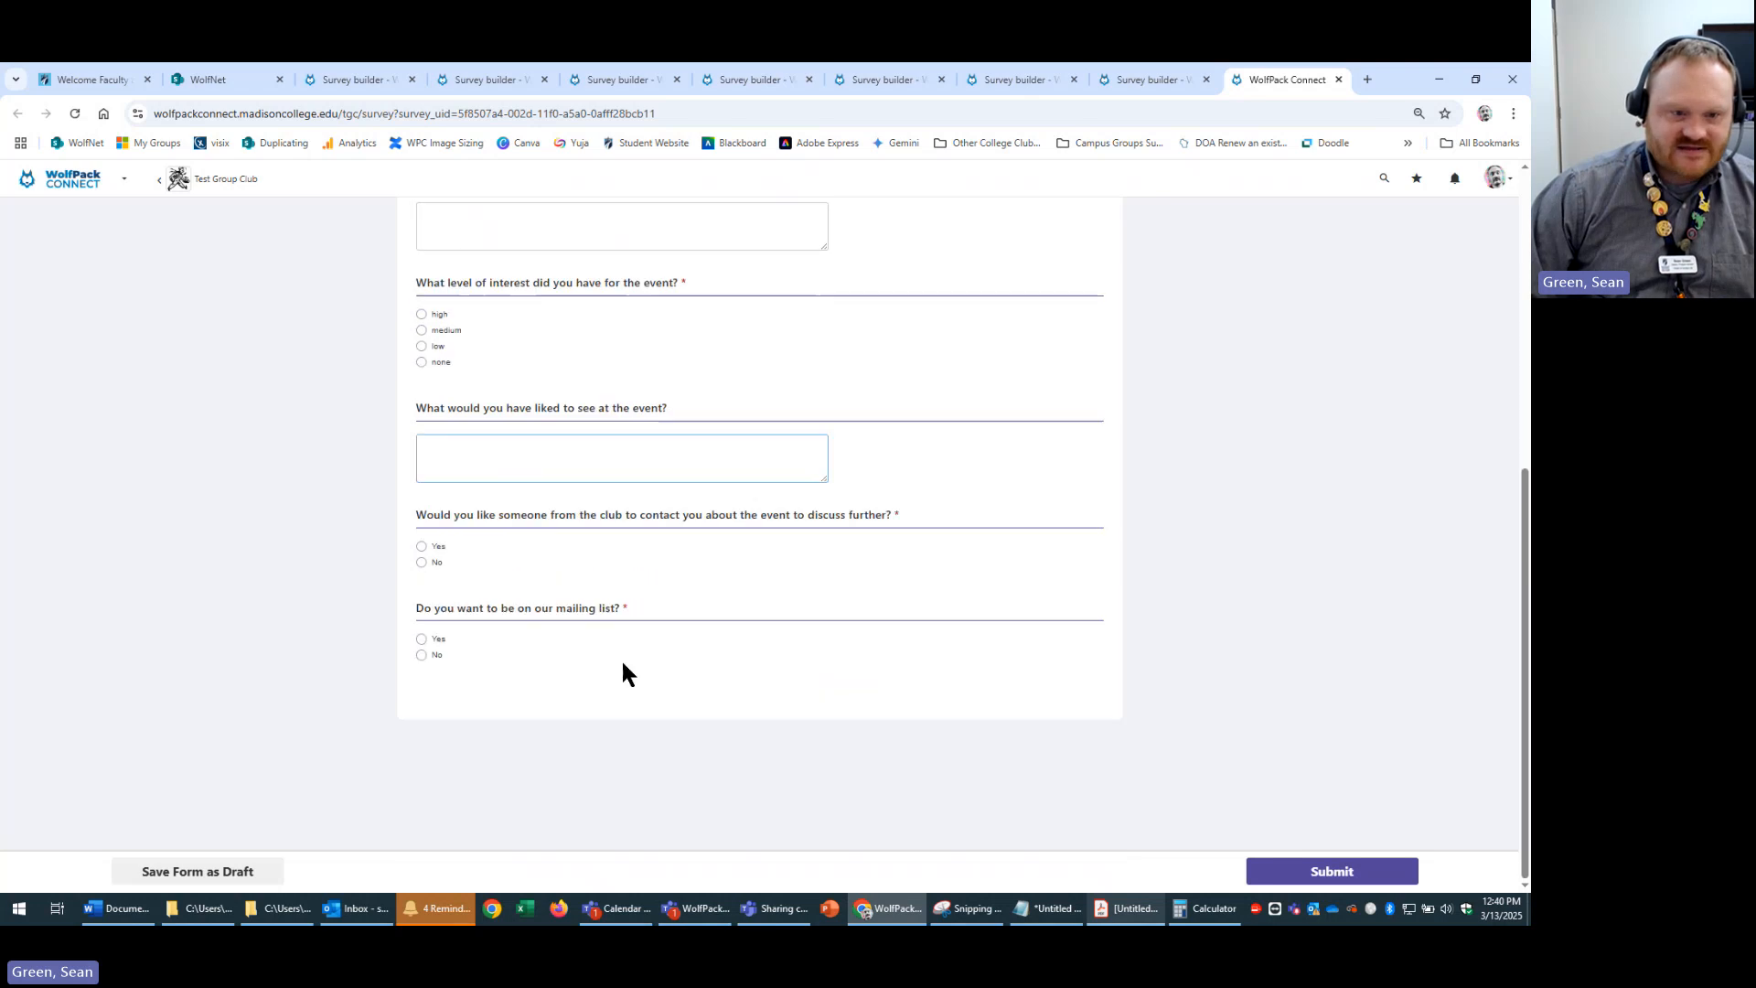
- Test the contact follow-up question by answering Yes to being contacted by someone from the club
{"action": "left_click", "coordinate": [421, 547]}
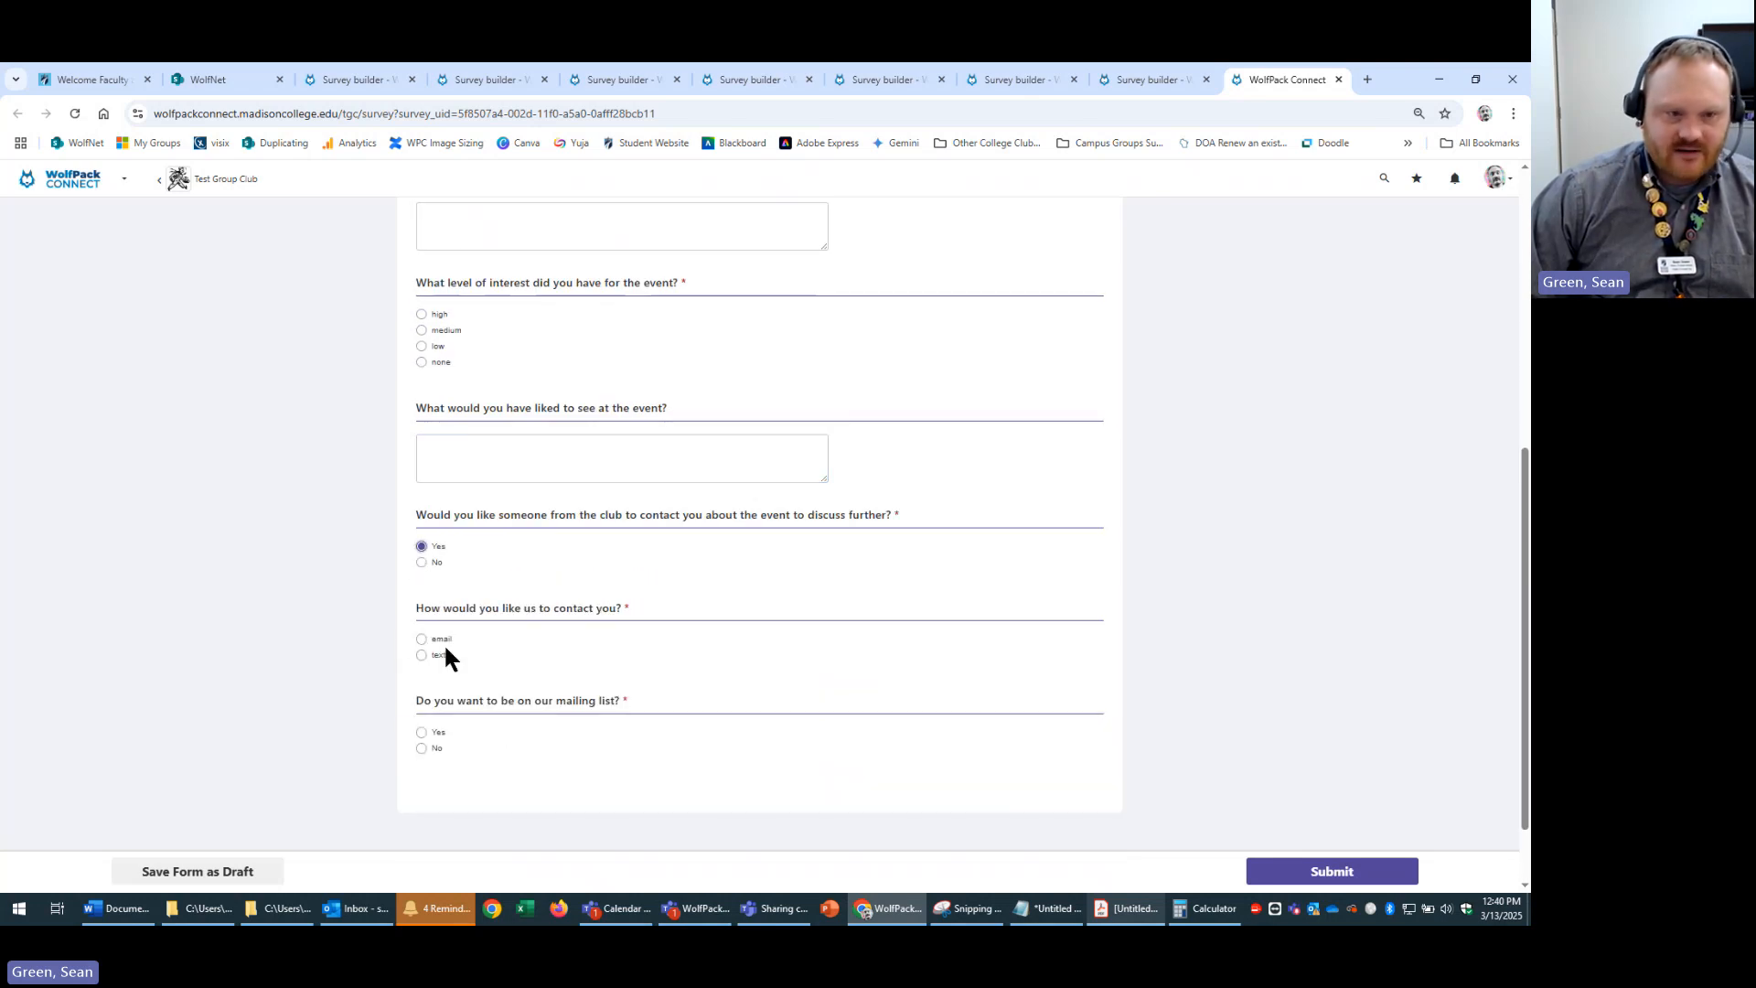
{"action": "scroll", "coordinate": [208, 347], "scroll_direction": "up", "scroll_amount": 4}
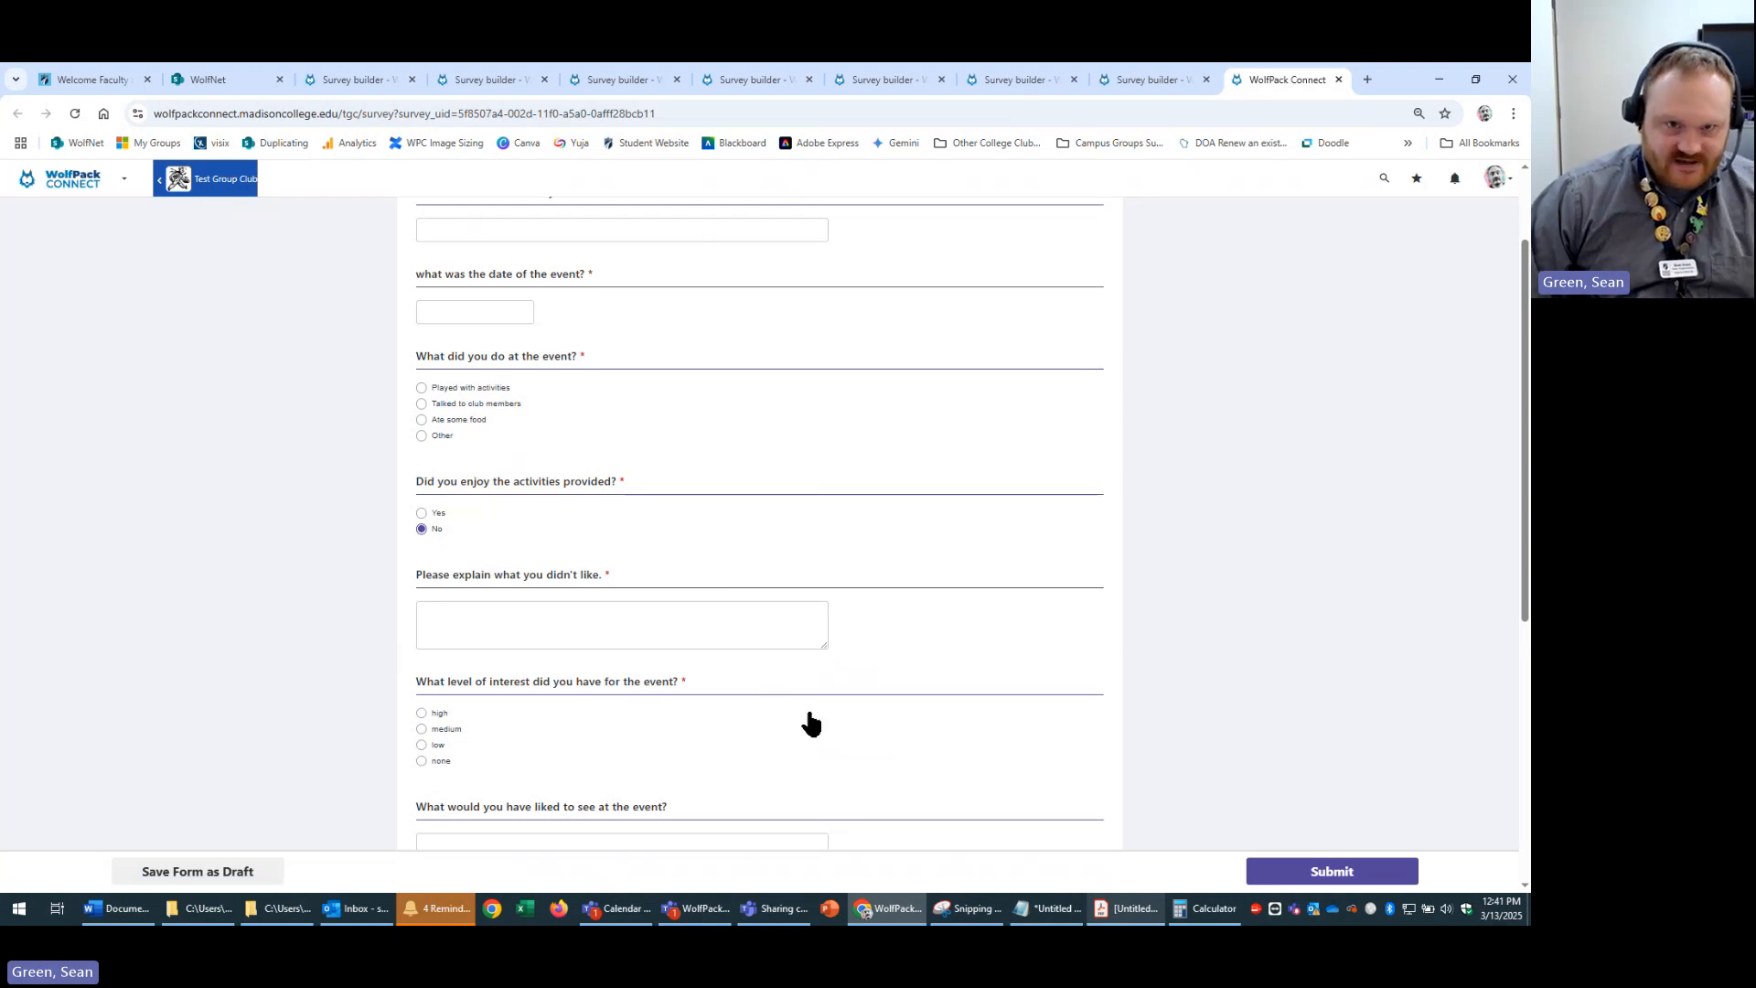
{"action": "scroll", "coordinate": [882, 406], "scroll_direction": "up", "scroll_amount": 2}
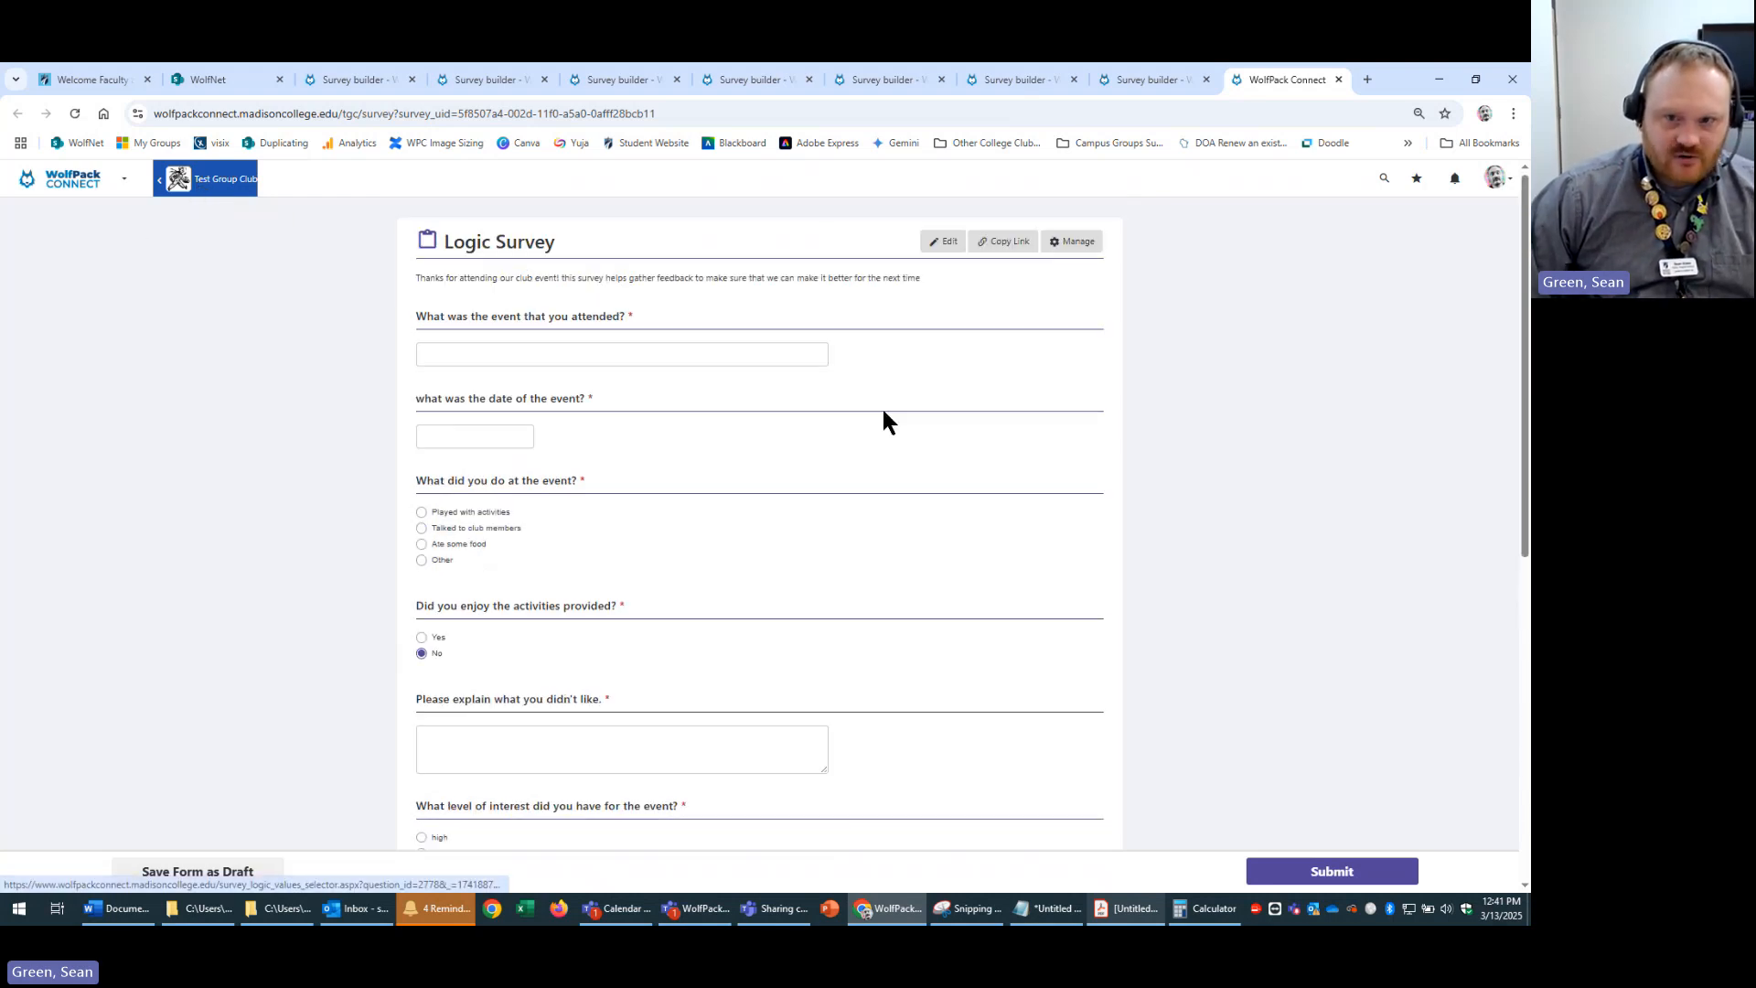
- Leave the survey preview and return to the group's Surveys & Forms list
{"action": "left_click", "coordinate": [191, 183]}
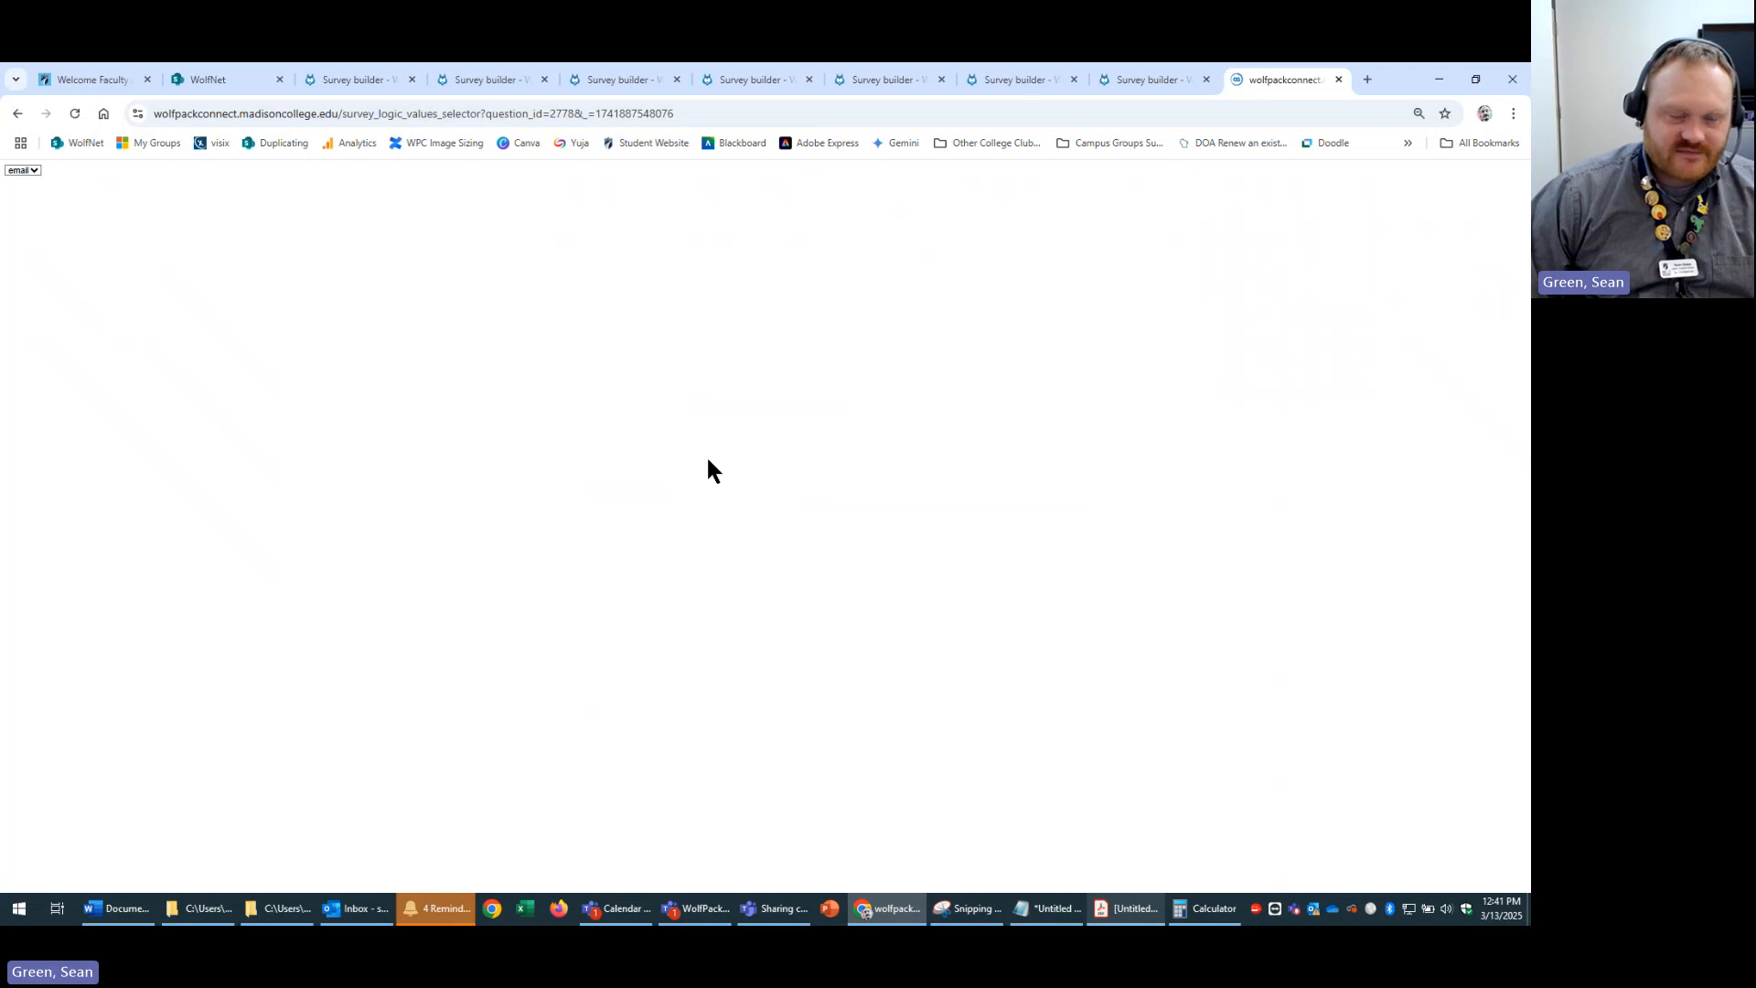
{"action": "left_click", "coordinate": [17, 113]}
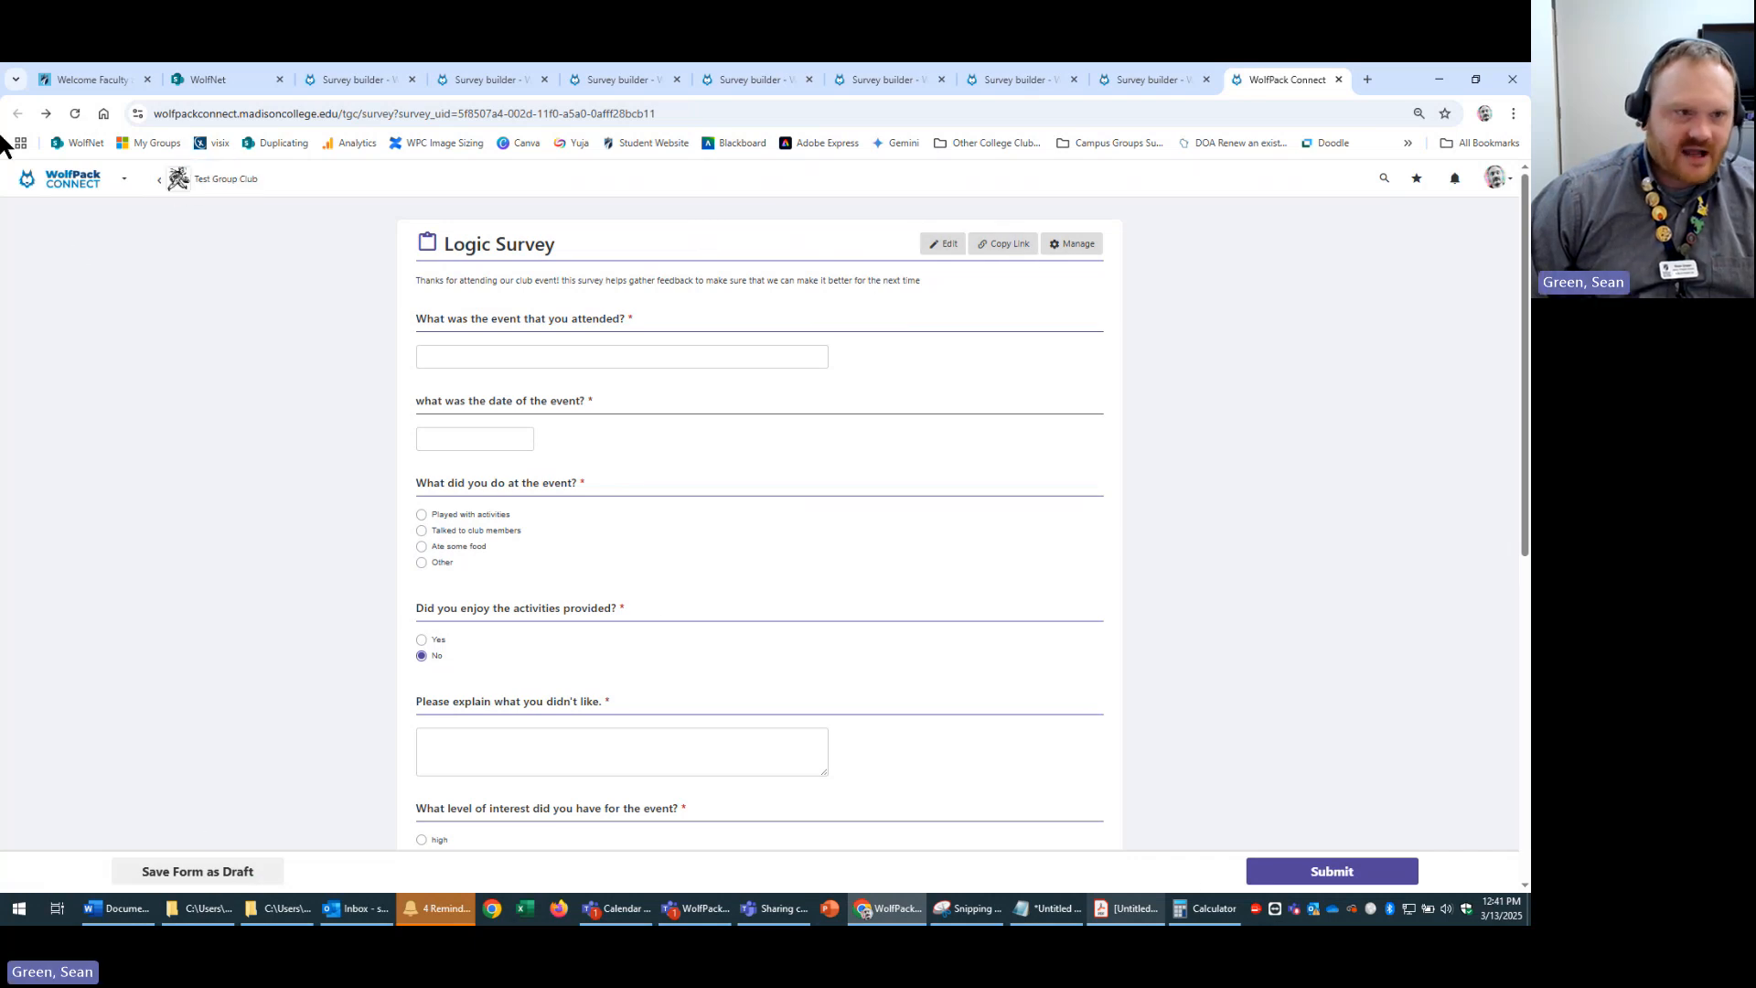
{"action": "left_click", "coordinate": [943, 244]}
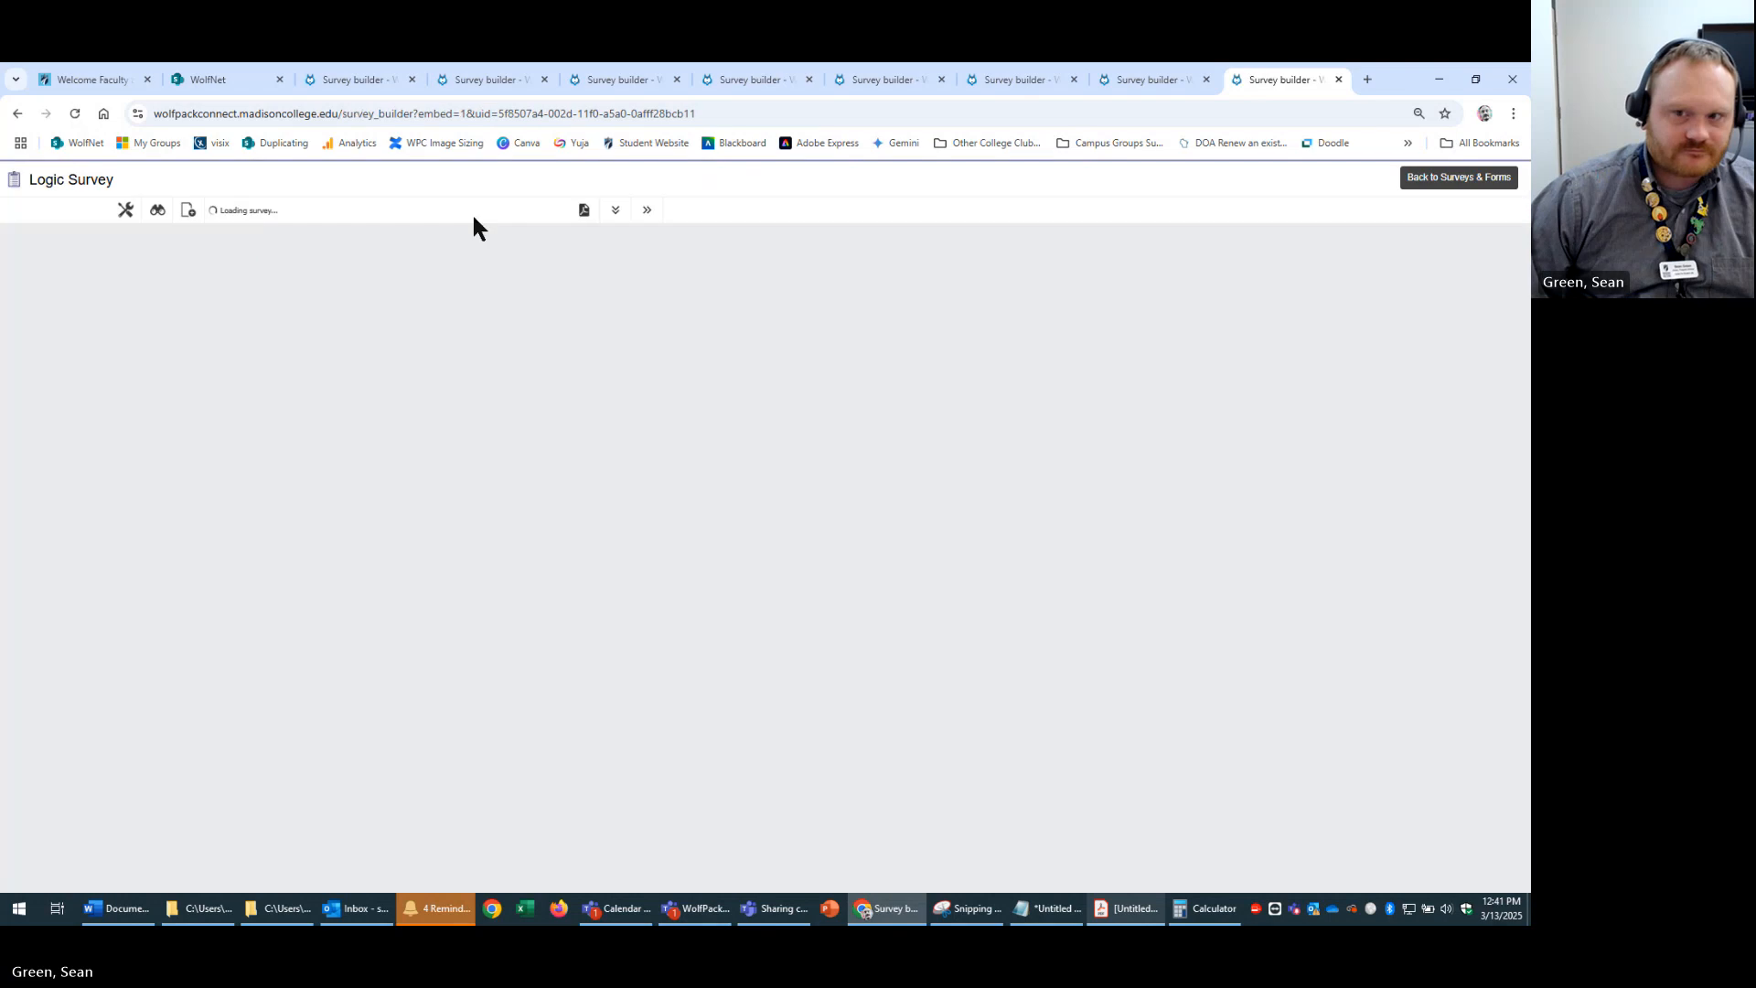
{"action": "left_click", "coordinate": [1463, 180]}
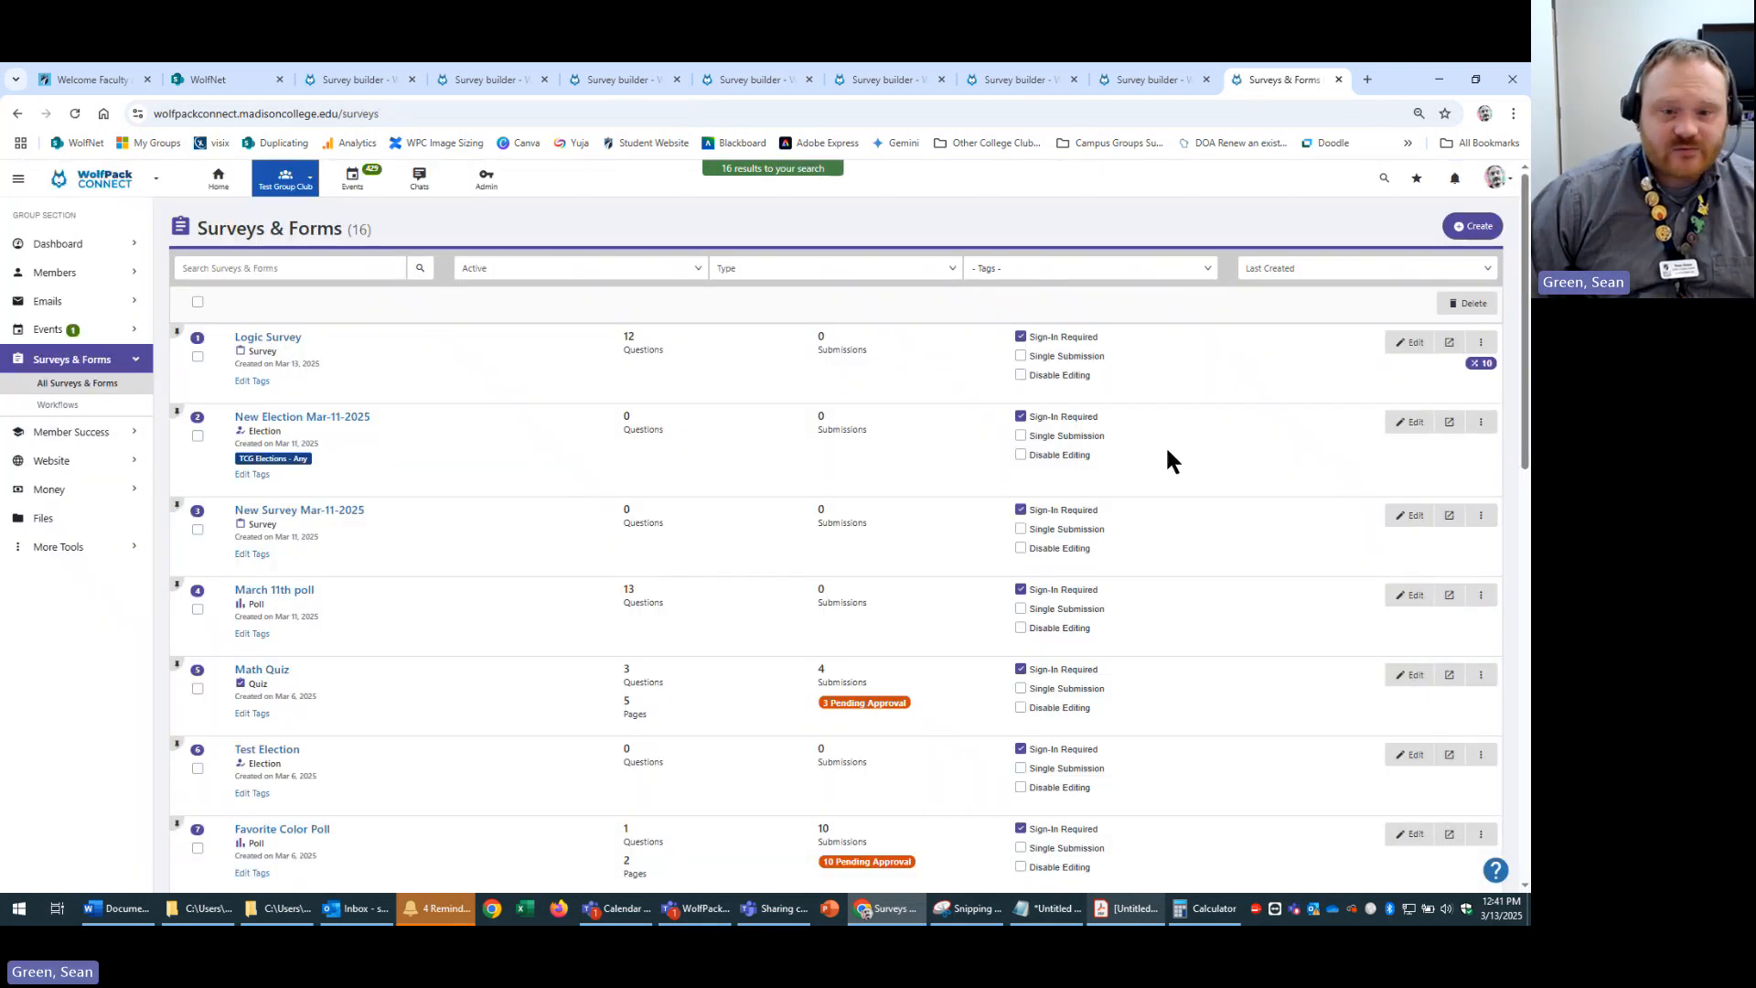
- Start a new workflow for the group and name it "communication"
{"action": "left_click", "coordinate": [79, 411]}
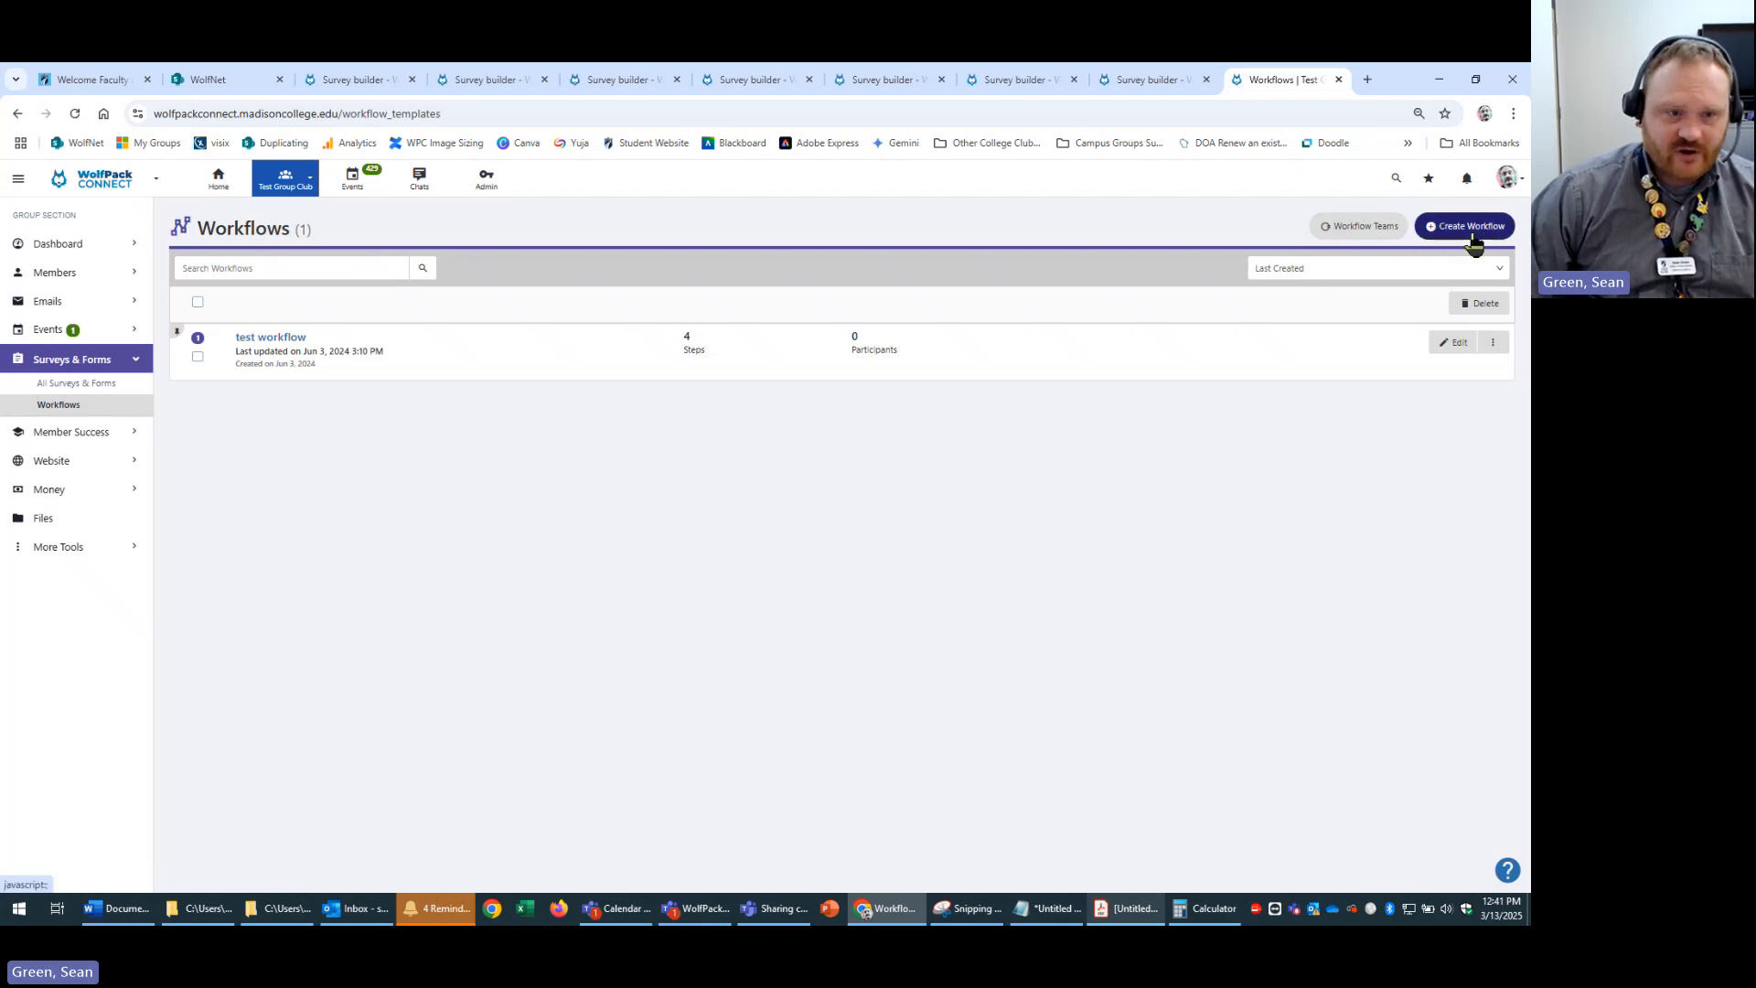
{"action": "left_click", "coordinate": [1470, 226]}
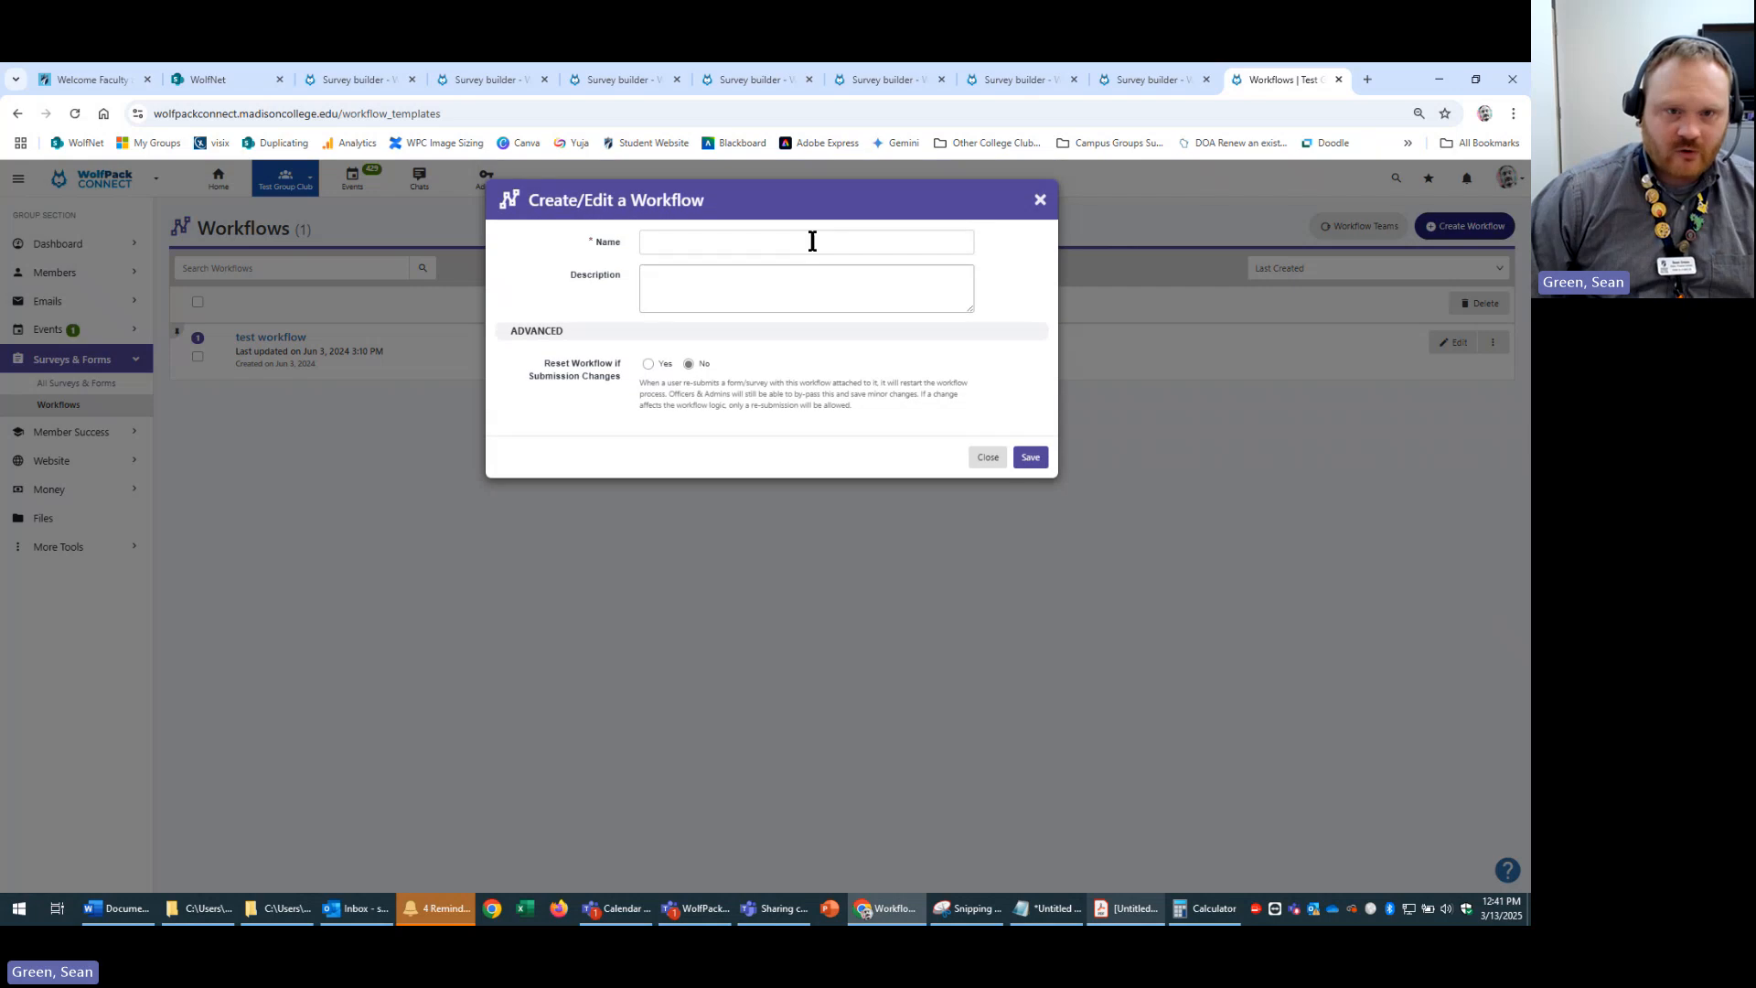
{"action": "left_click", "coordinate": [829, 245]}
{"action": "type", "text": "coimm"}
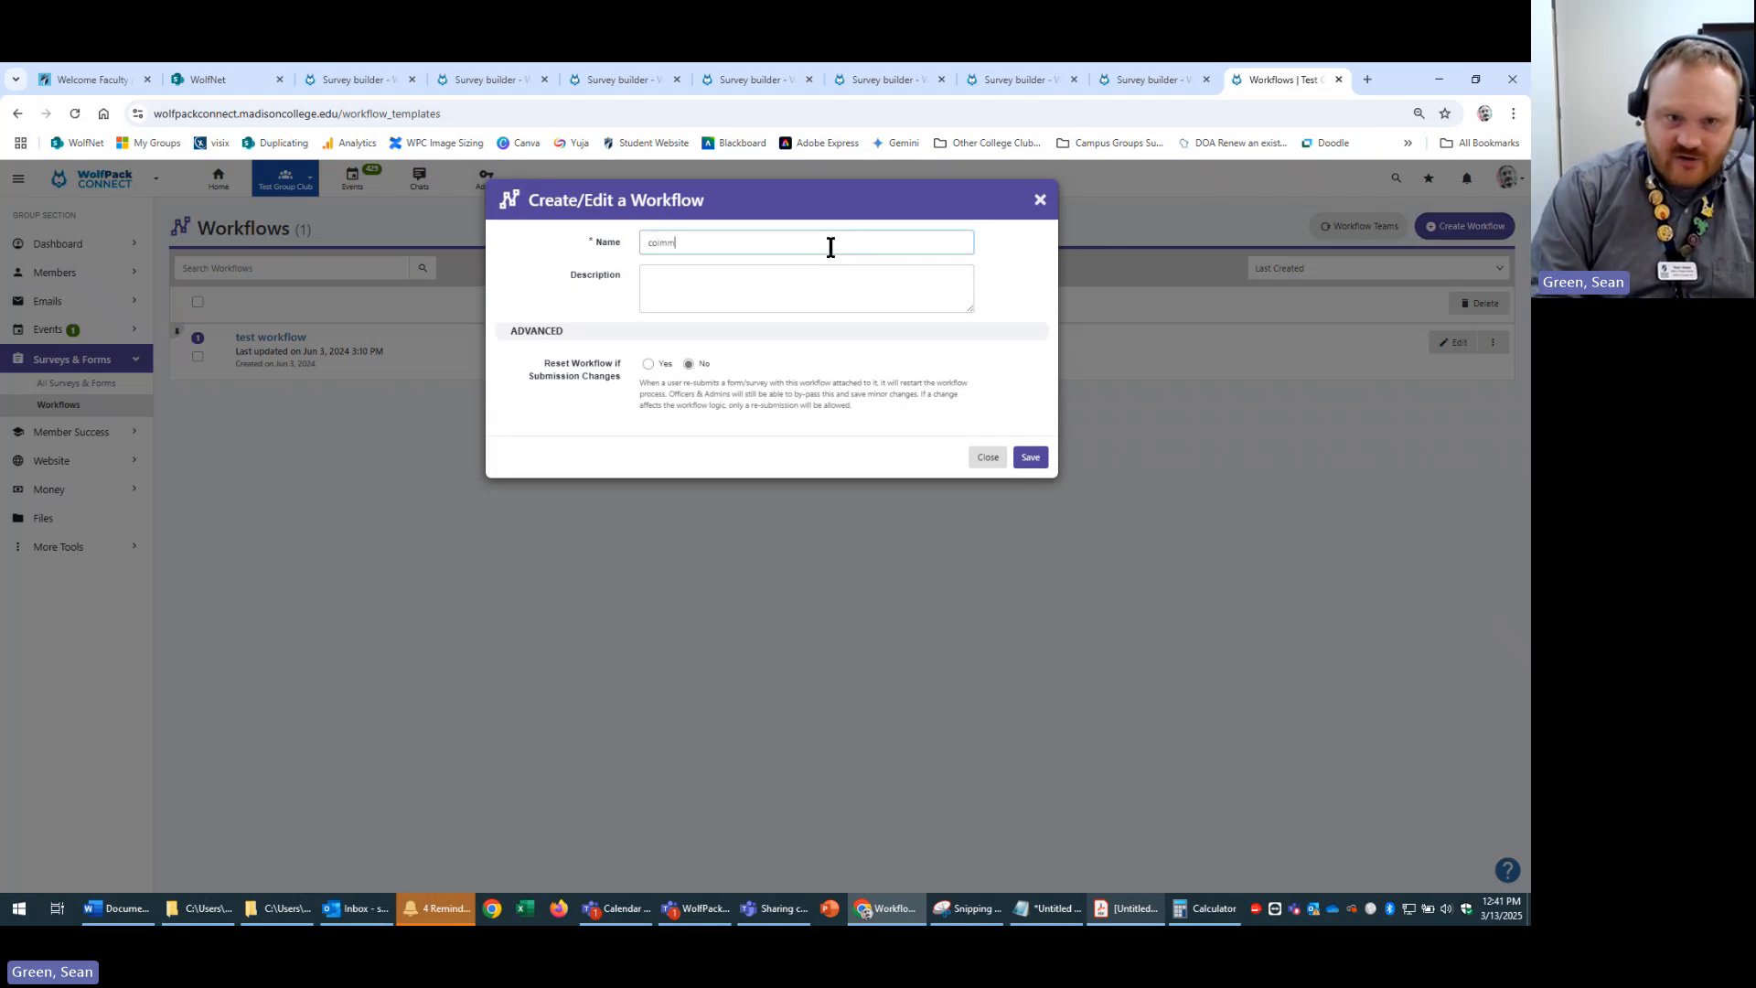
{"action": "type", "text": "un"}
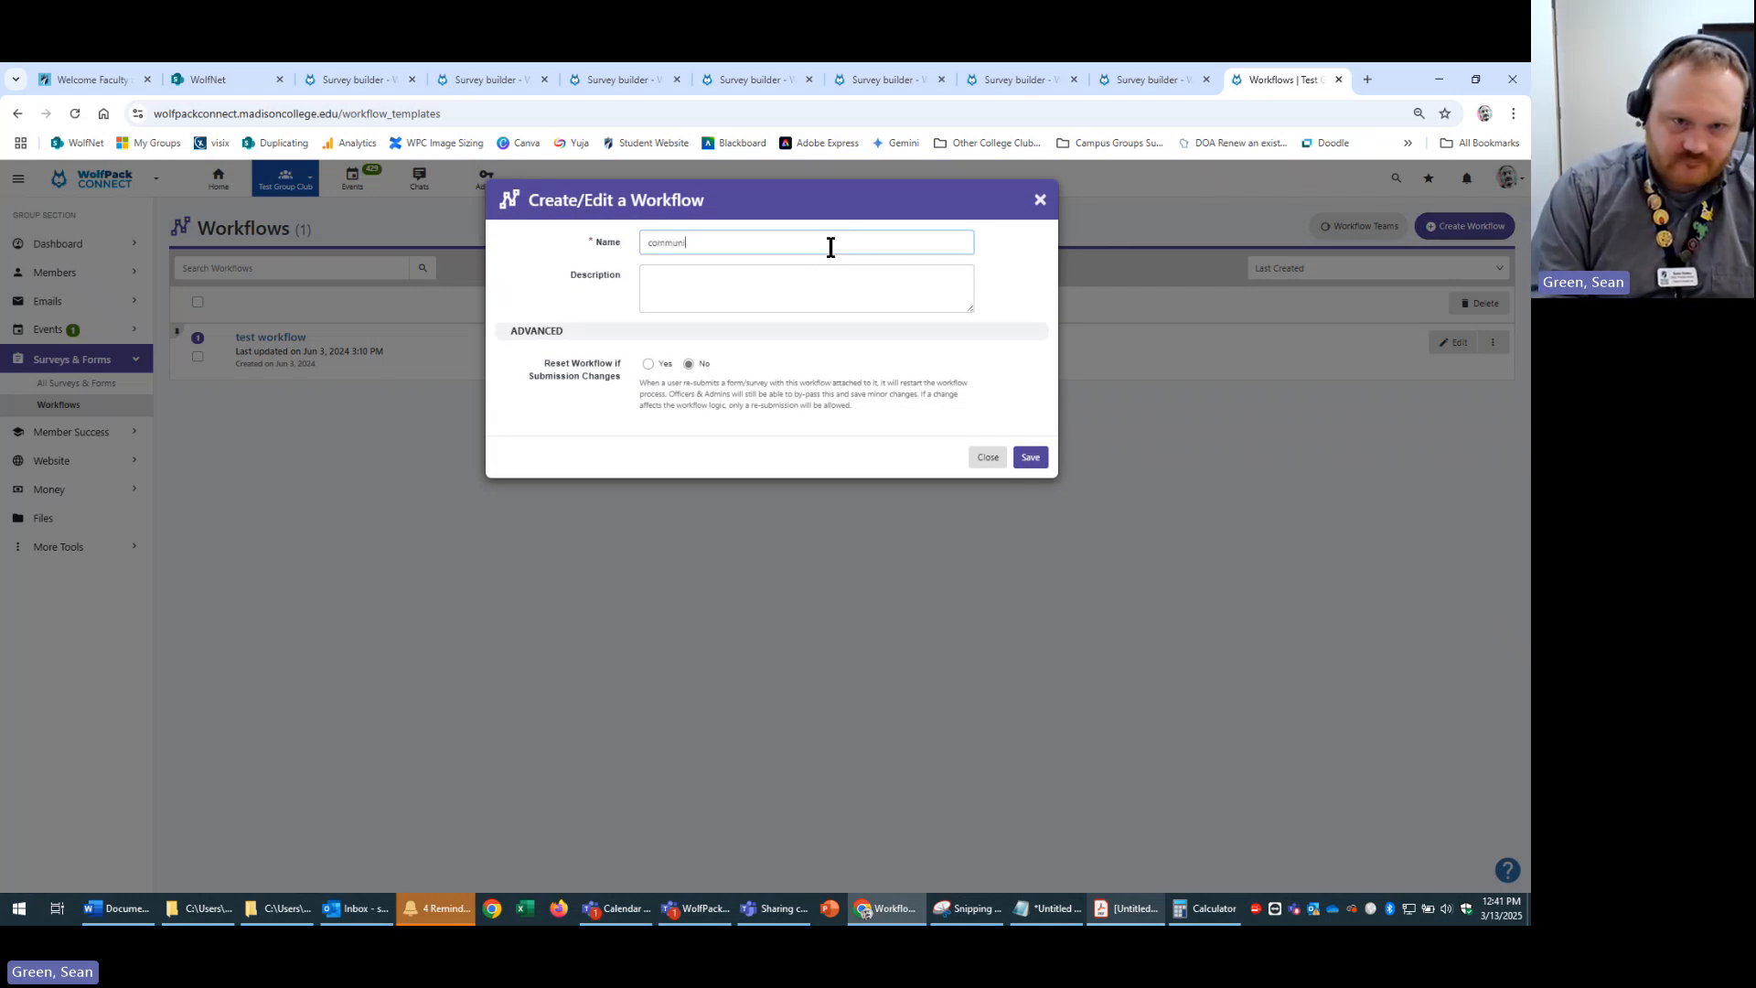
{"action": "type", "text": "ic"}
{"action": "type", "text": "cat"}
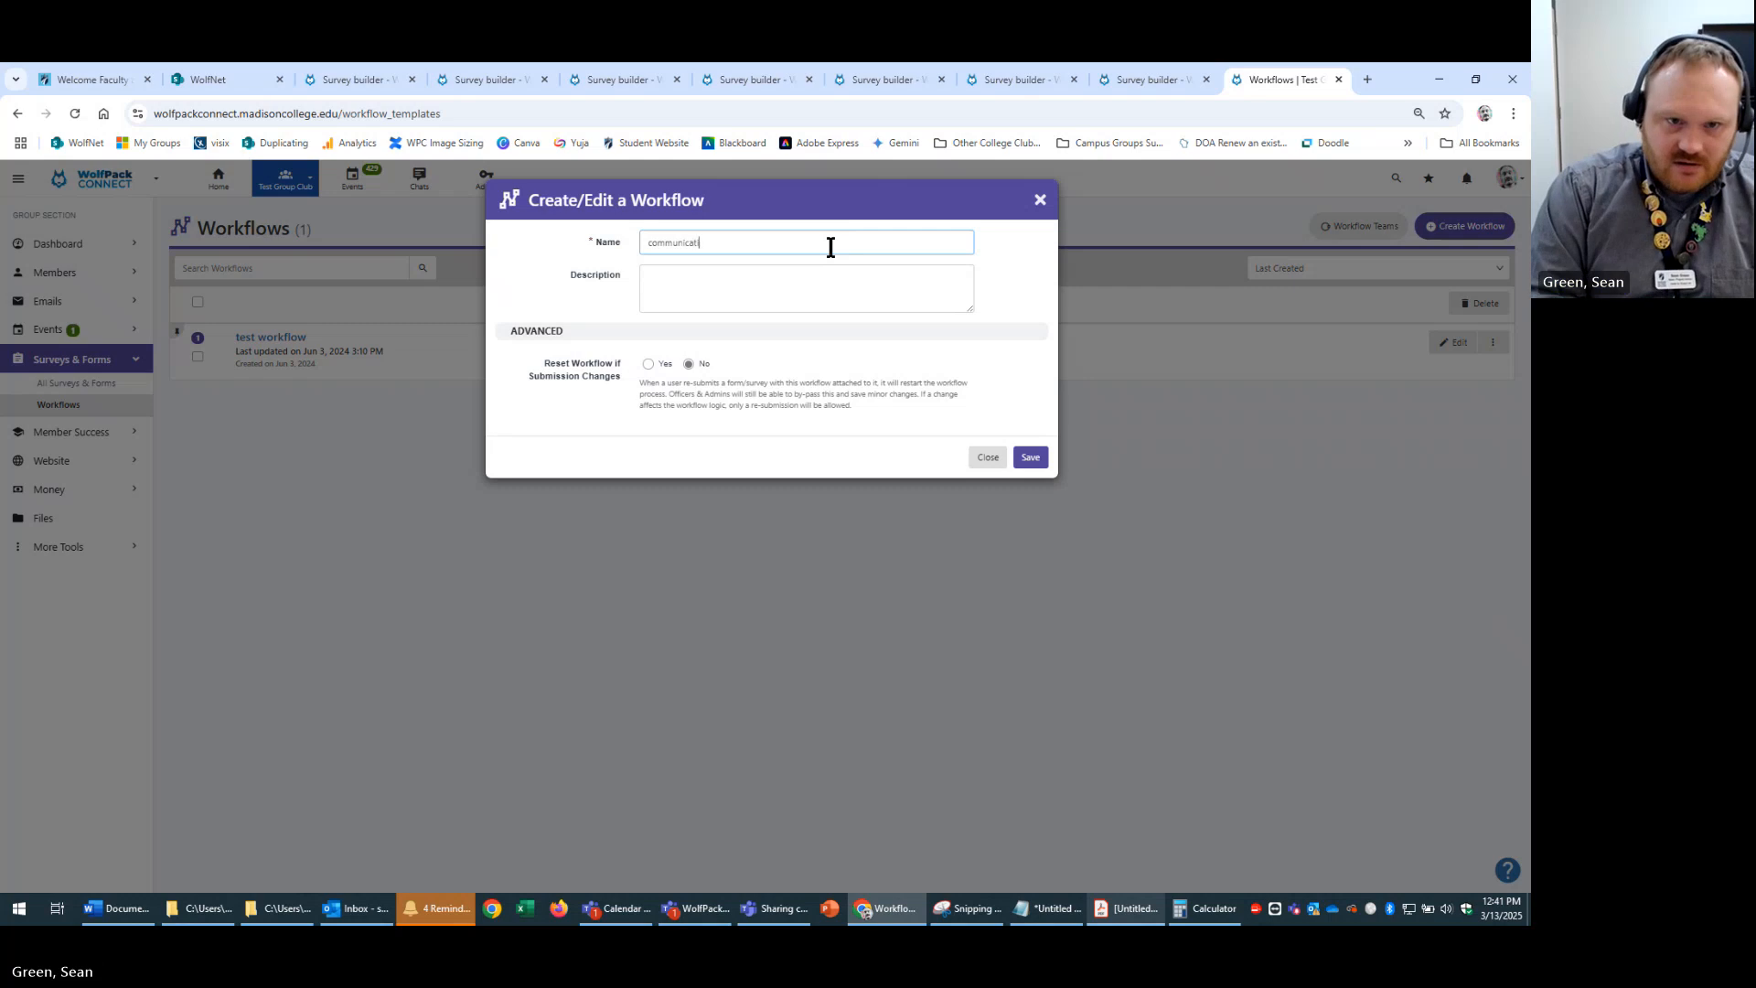
{"action": "type", "text": "ion wo"}
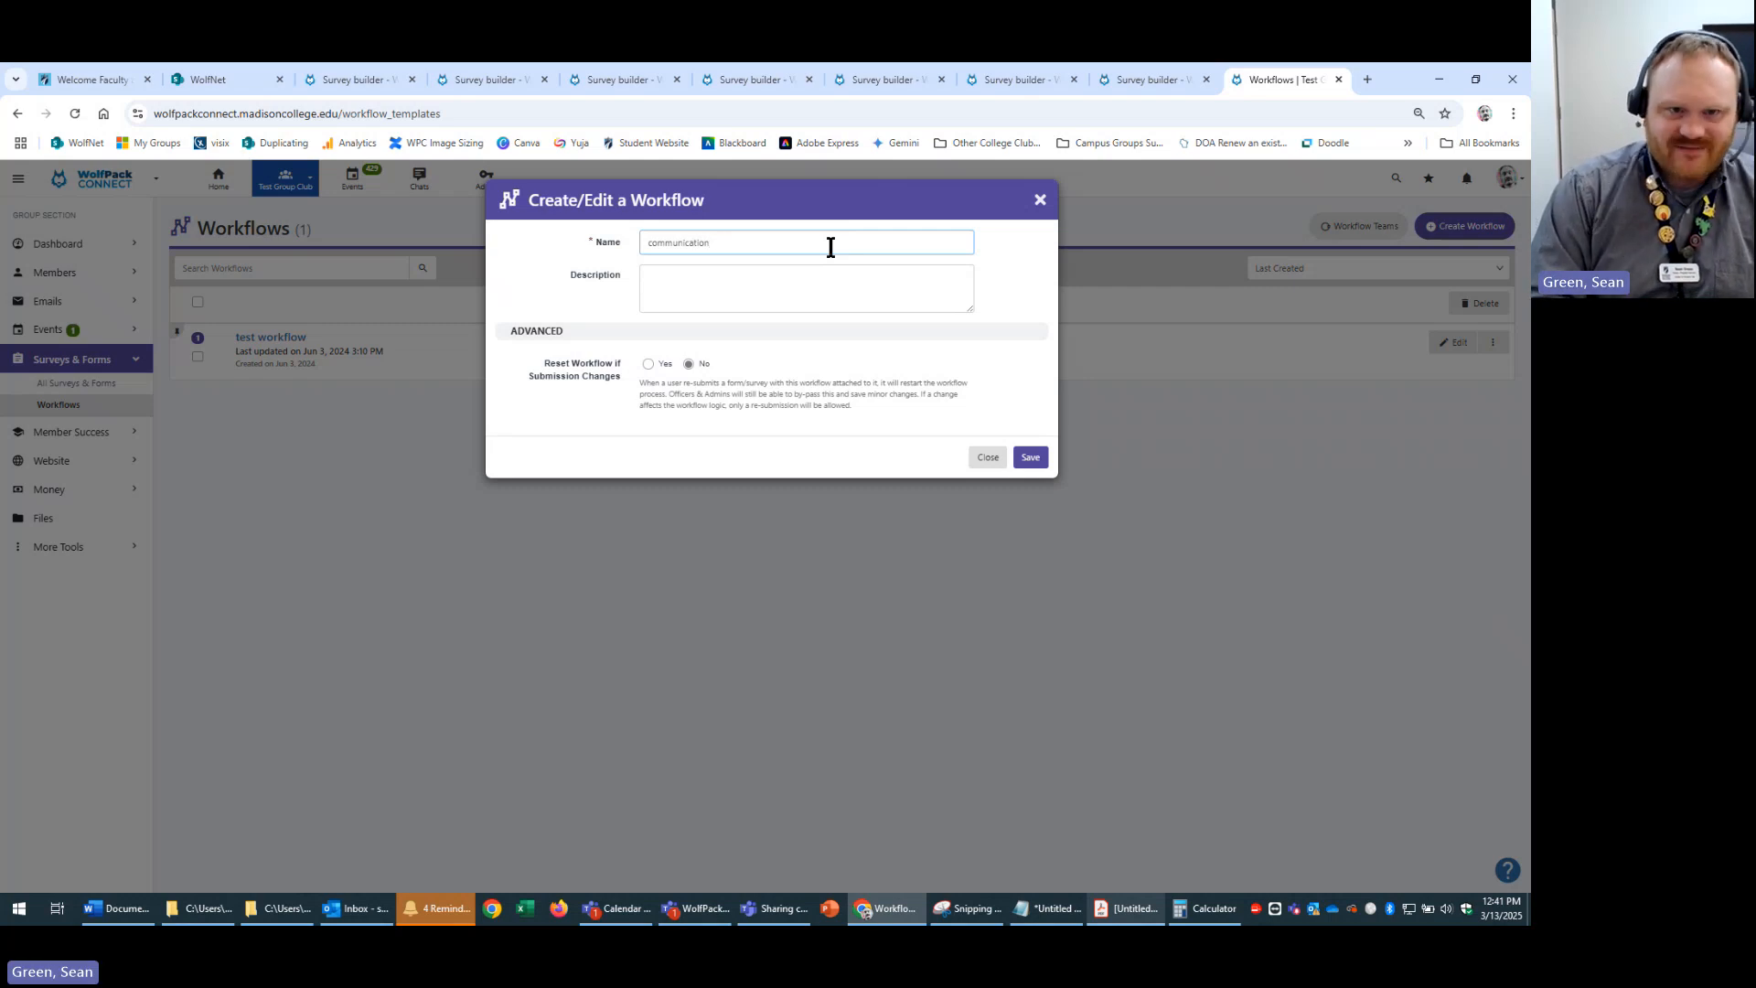
- Describe the workflow as "this is what happens when someone says yes to wanting to be contacted" and save it
{"action": "left_click", "coordinate": [906, 285]}
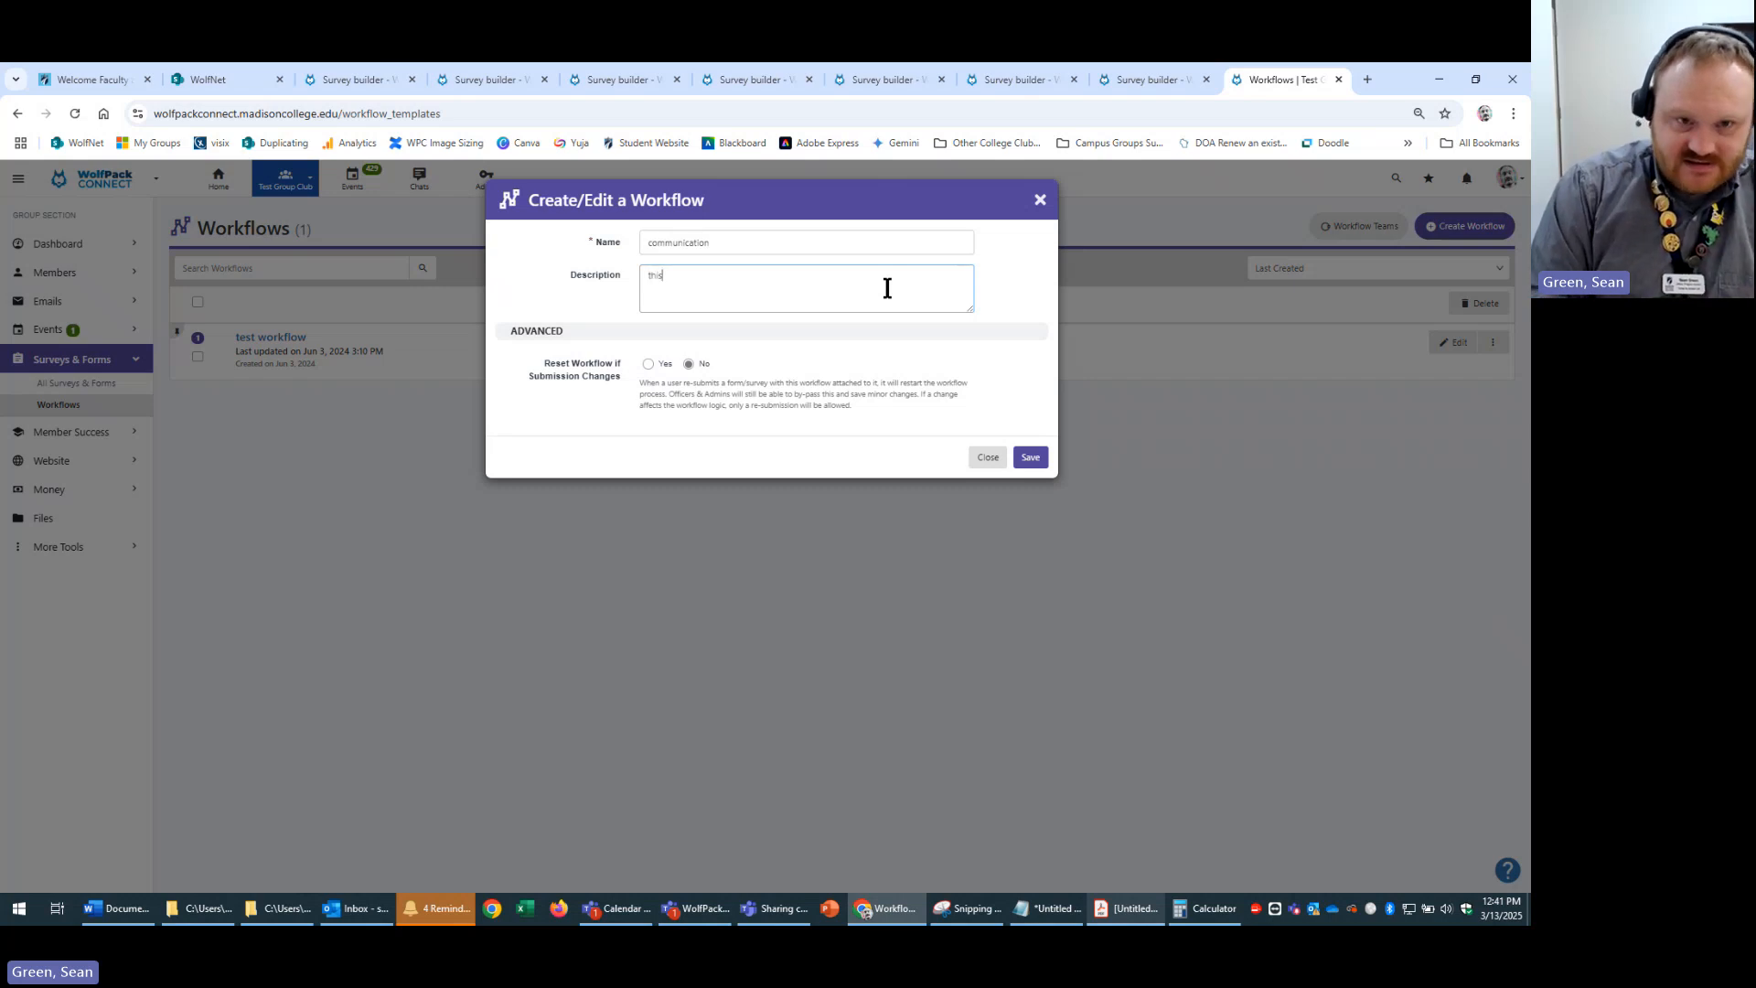
{"action": "type", "text": "this is what happens "}
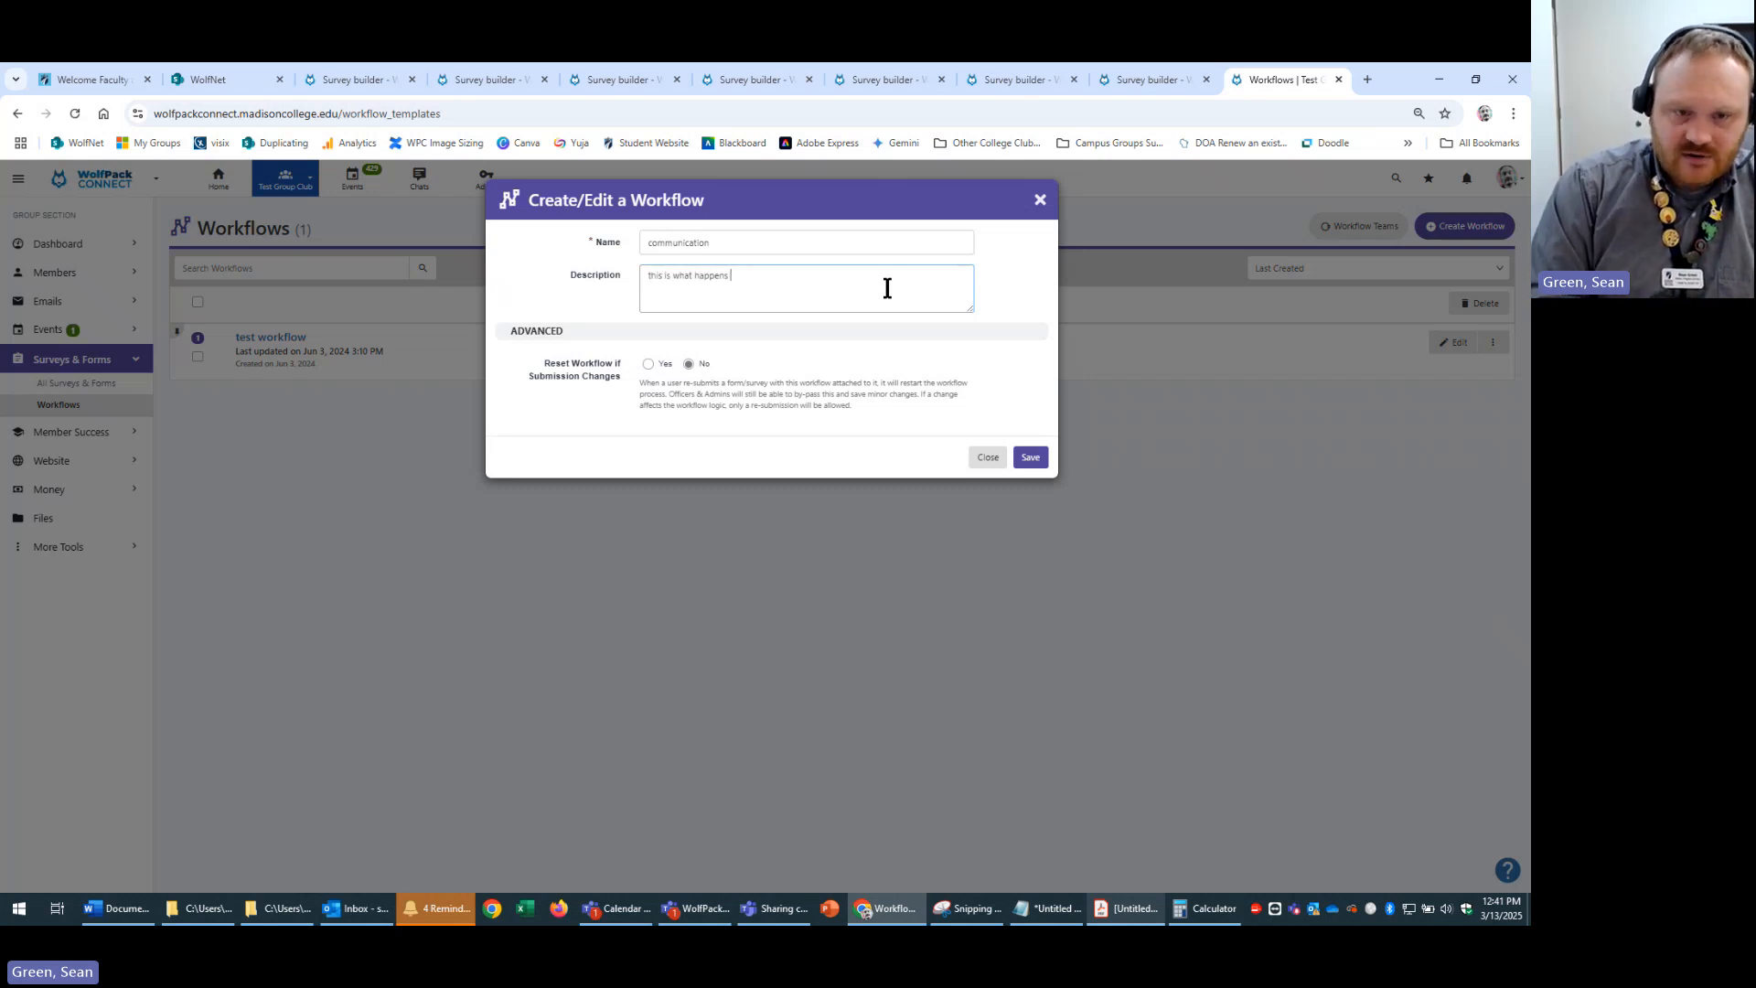
{"action": "type", "text": "when someone says yes to"}
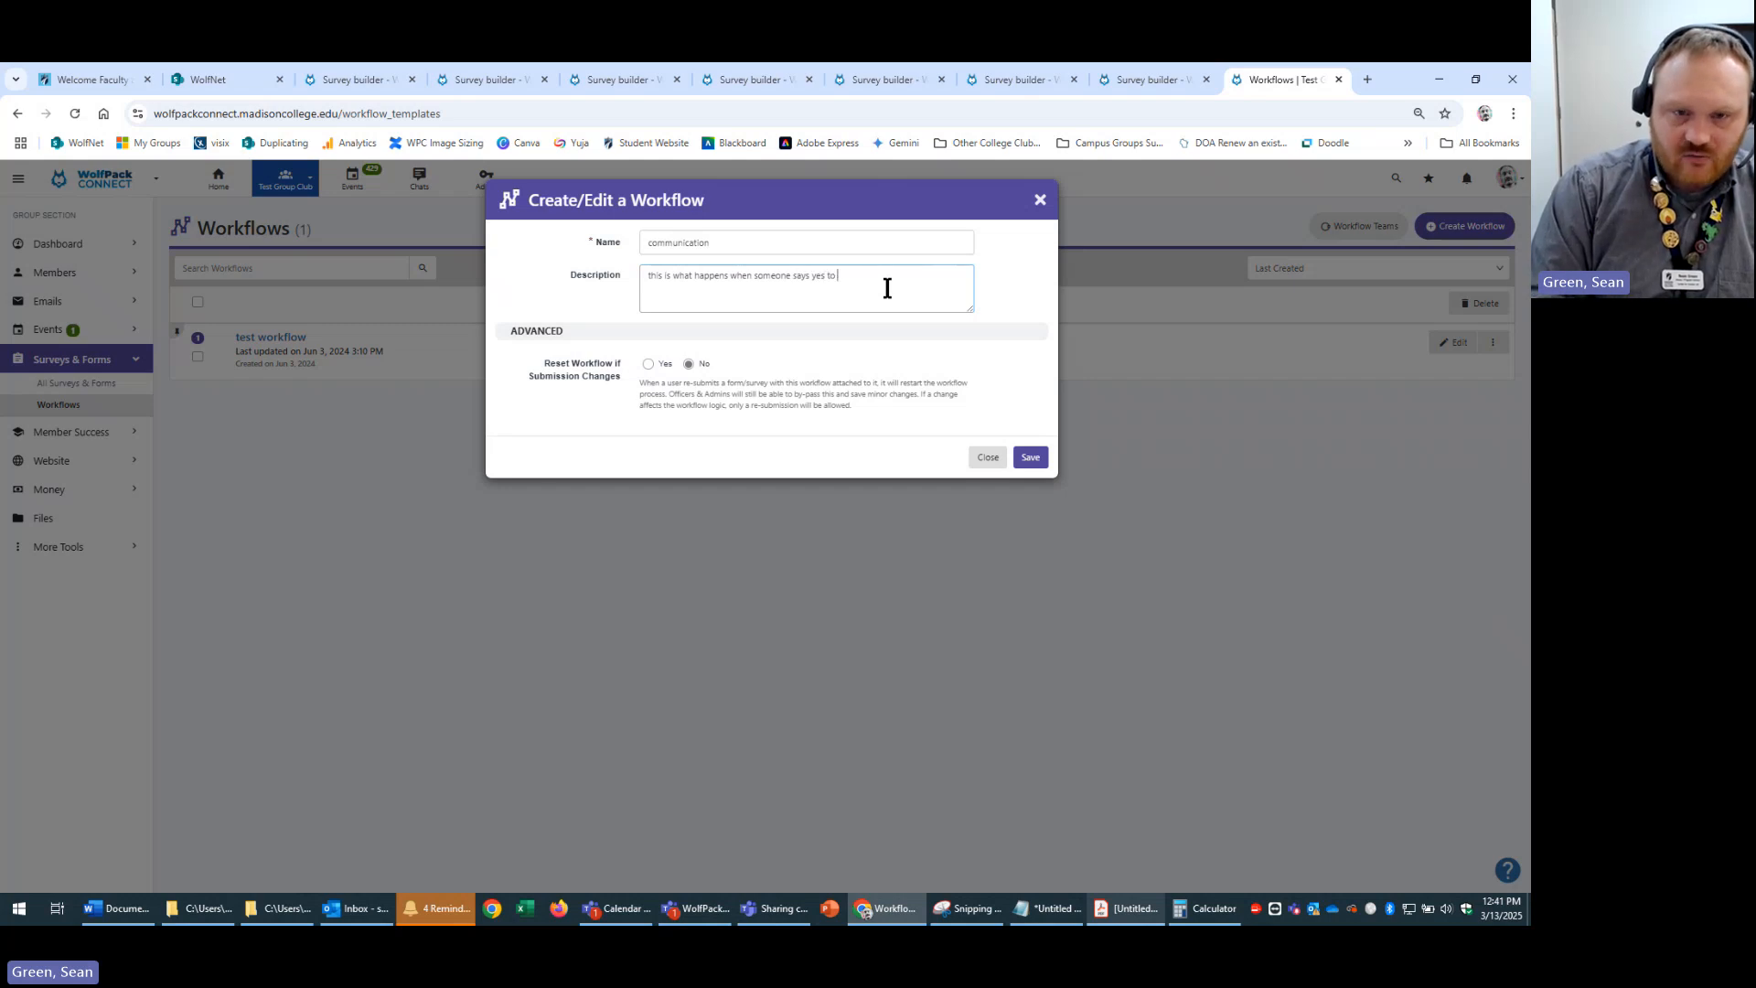
{"action": "type", "text": " wanting to be cont"}
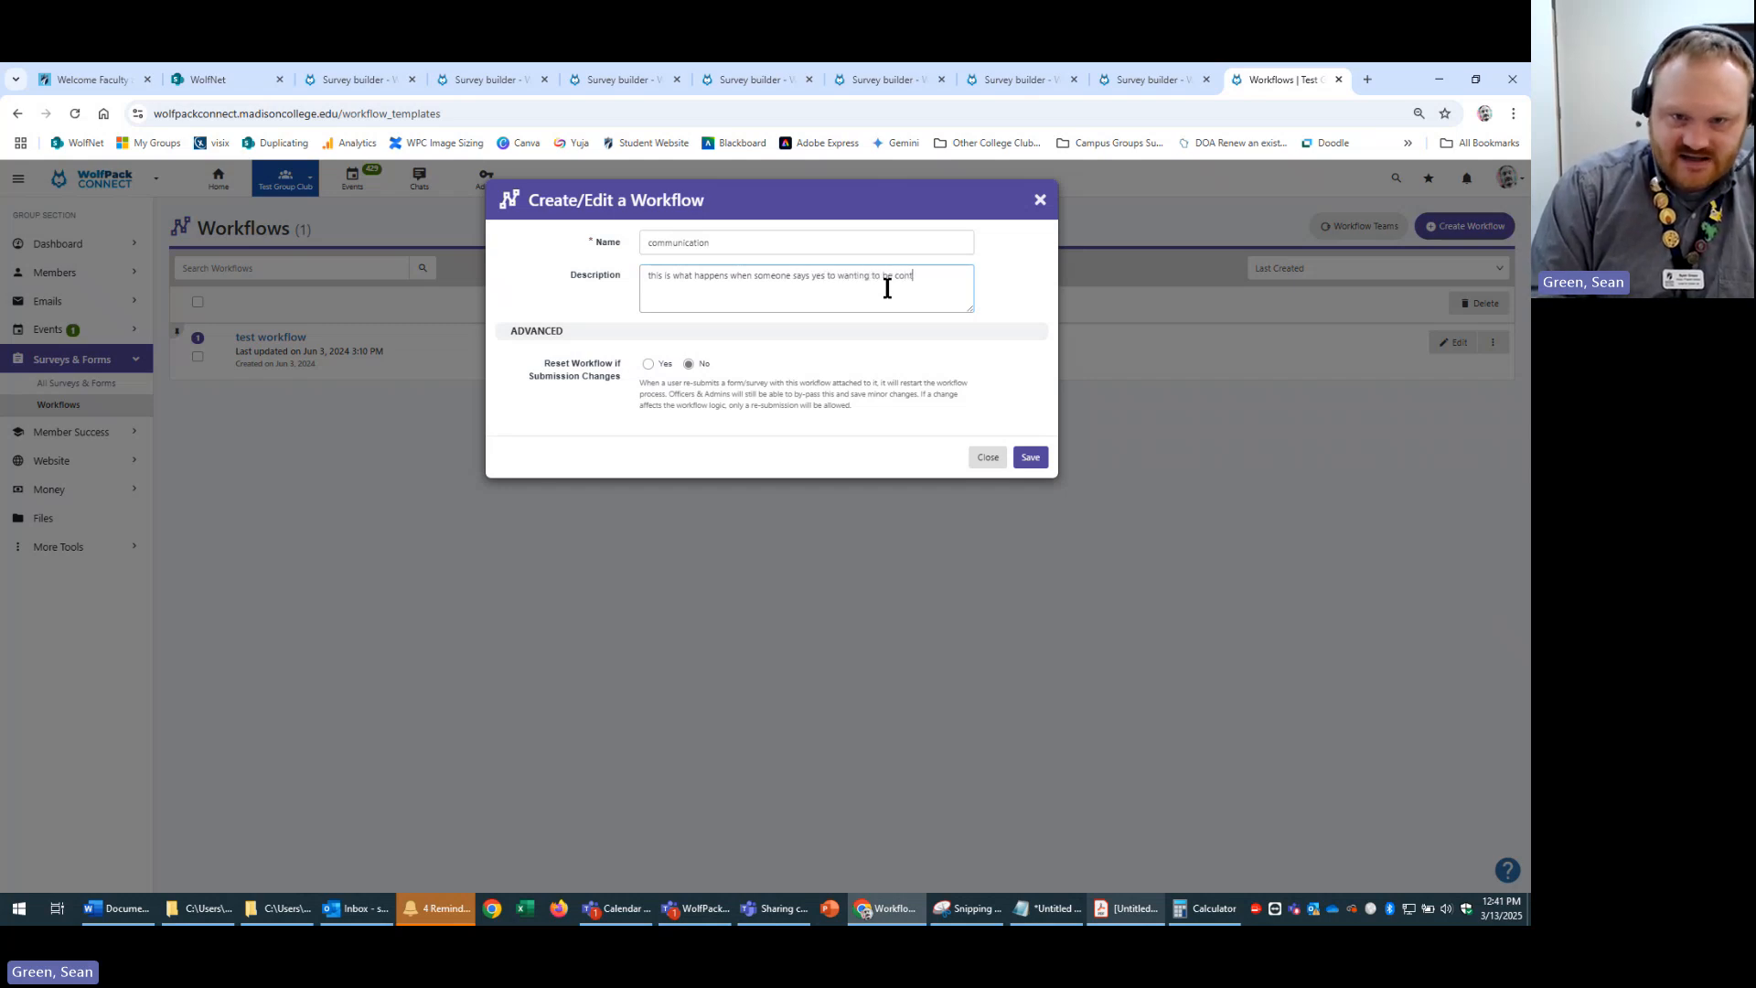
{"action": "type", "text": "acted"}
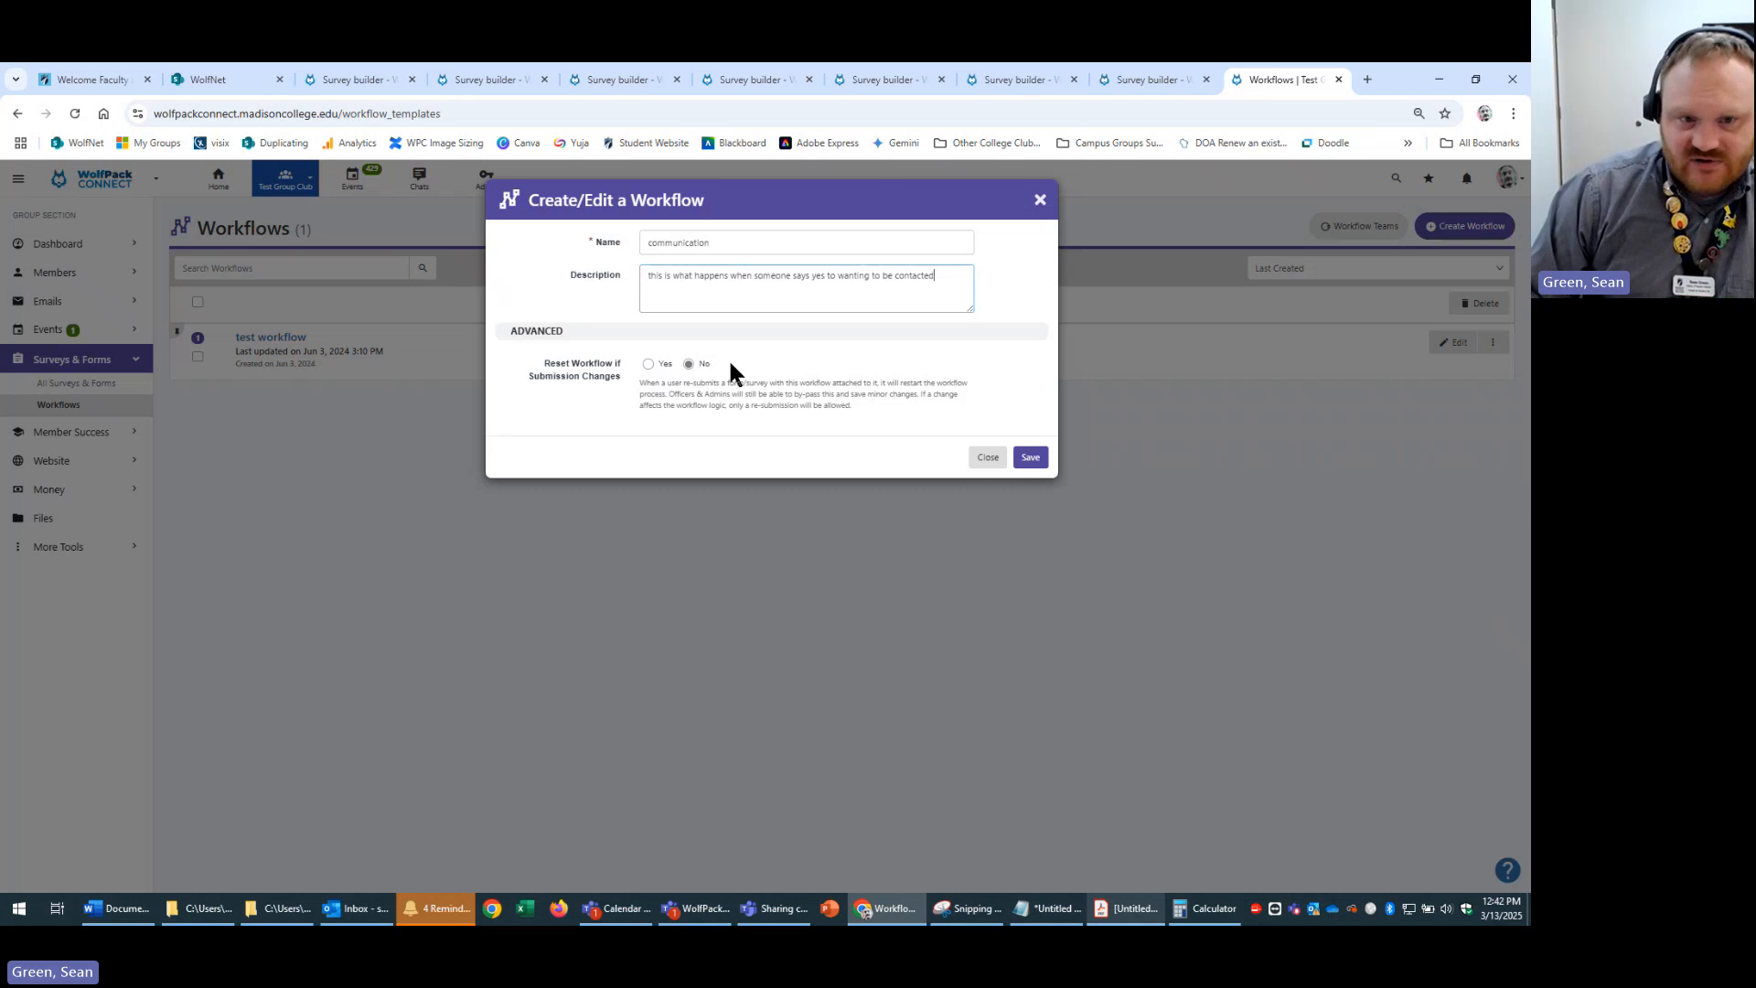
{"action": "left_click", "coordinate": [1028, 460]}
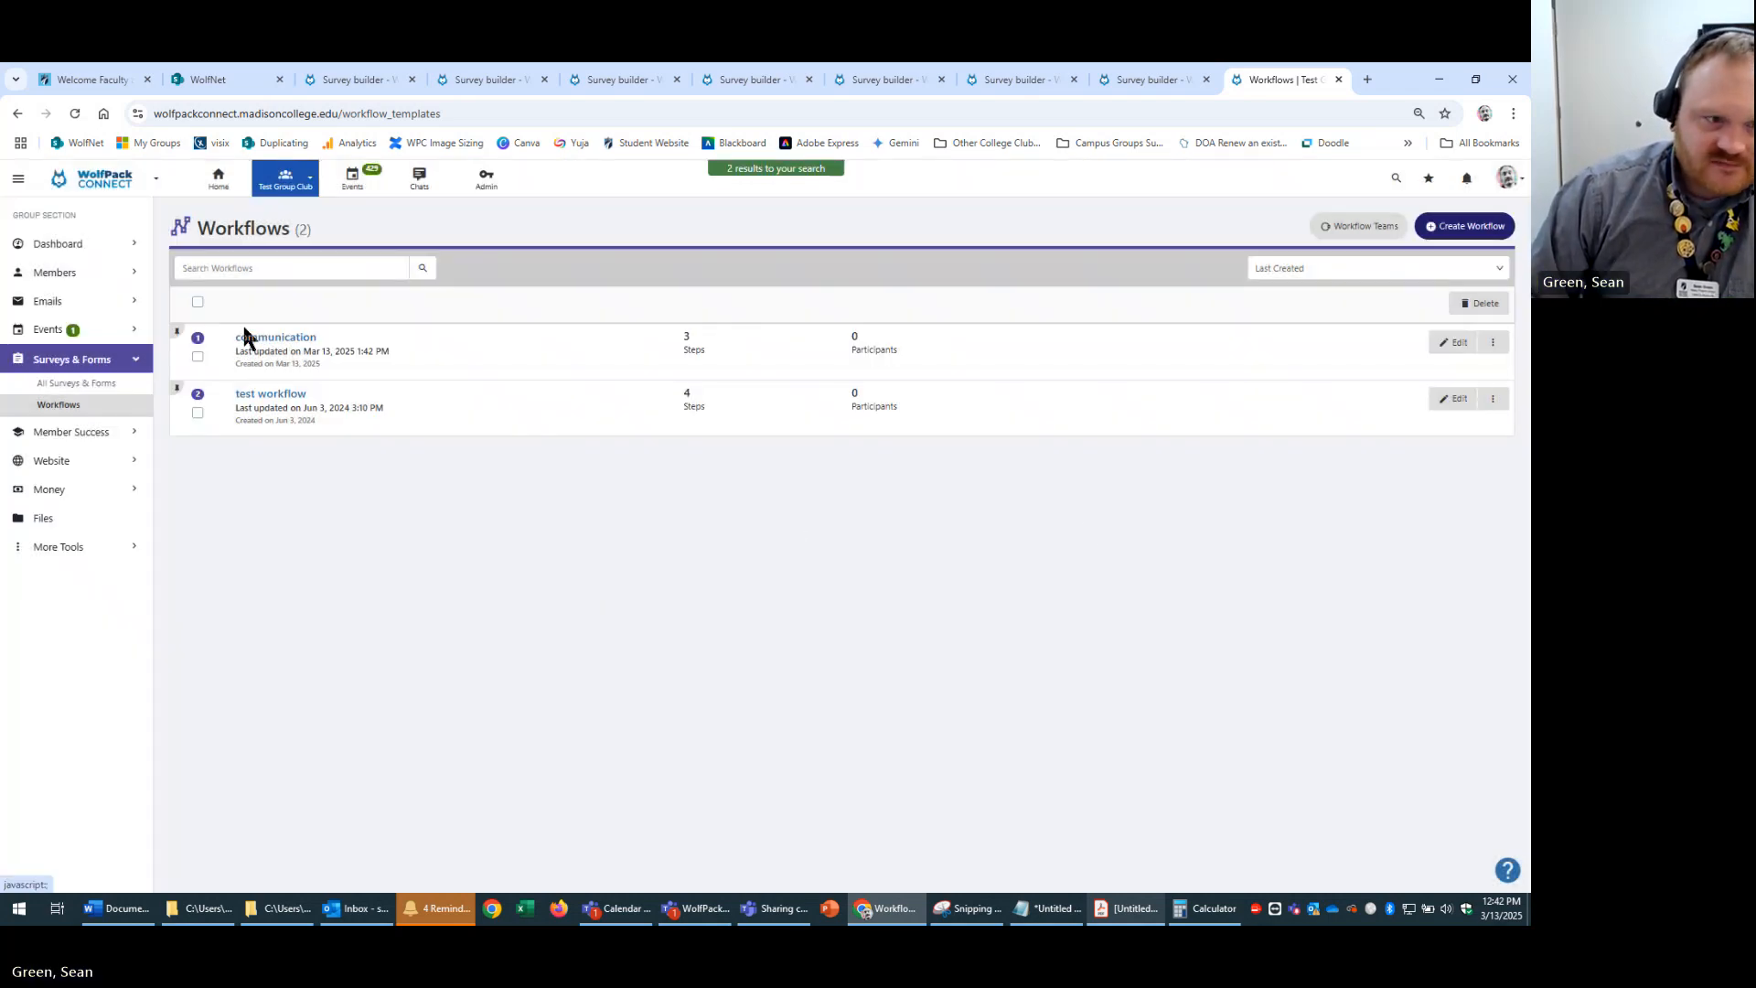
- Delete Step 3 and Step 2 from the communication workflow
{"action": "left_click", "coordinate": [305, 342]}
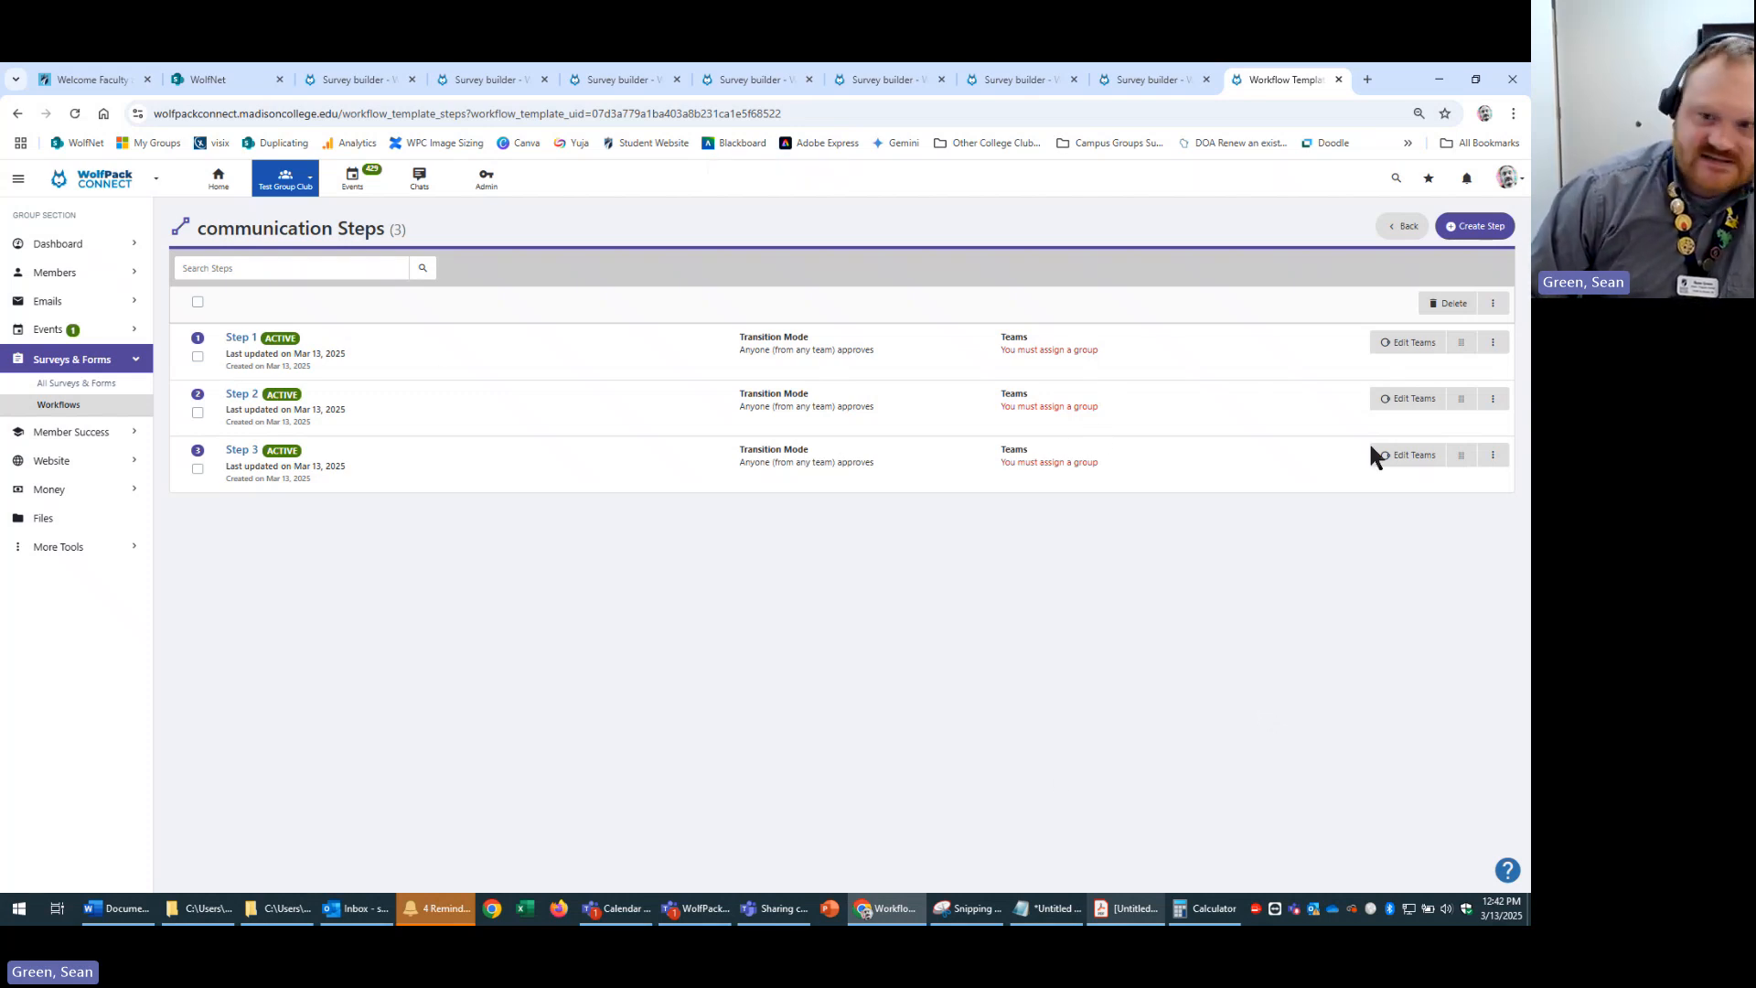
{"action": "left_click", "coordinate": [1493, 455]}
{"action": "left_click", "coordinate": [1433, 537]}
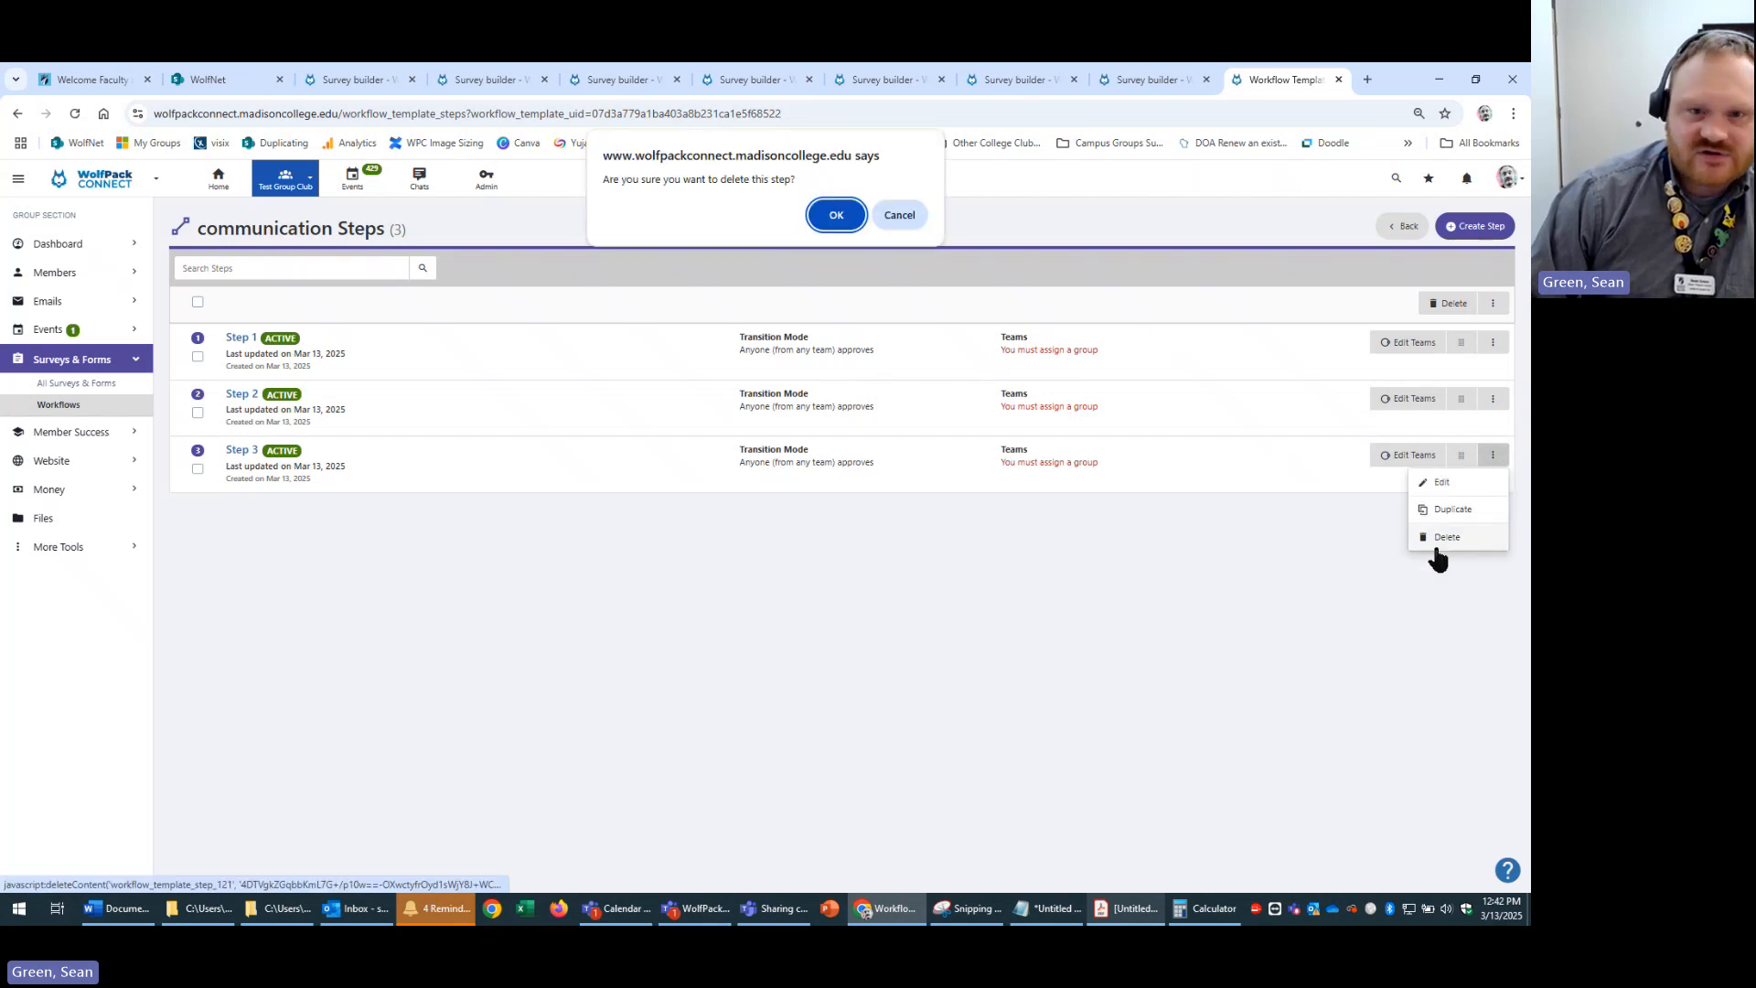
{"action": "left_click", "coordinate": [833, 216]}
{"action": "left_click", "coordinate": [1492, 398]}
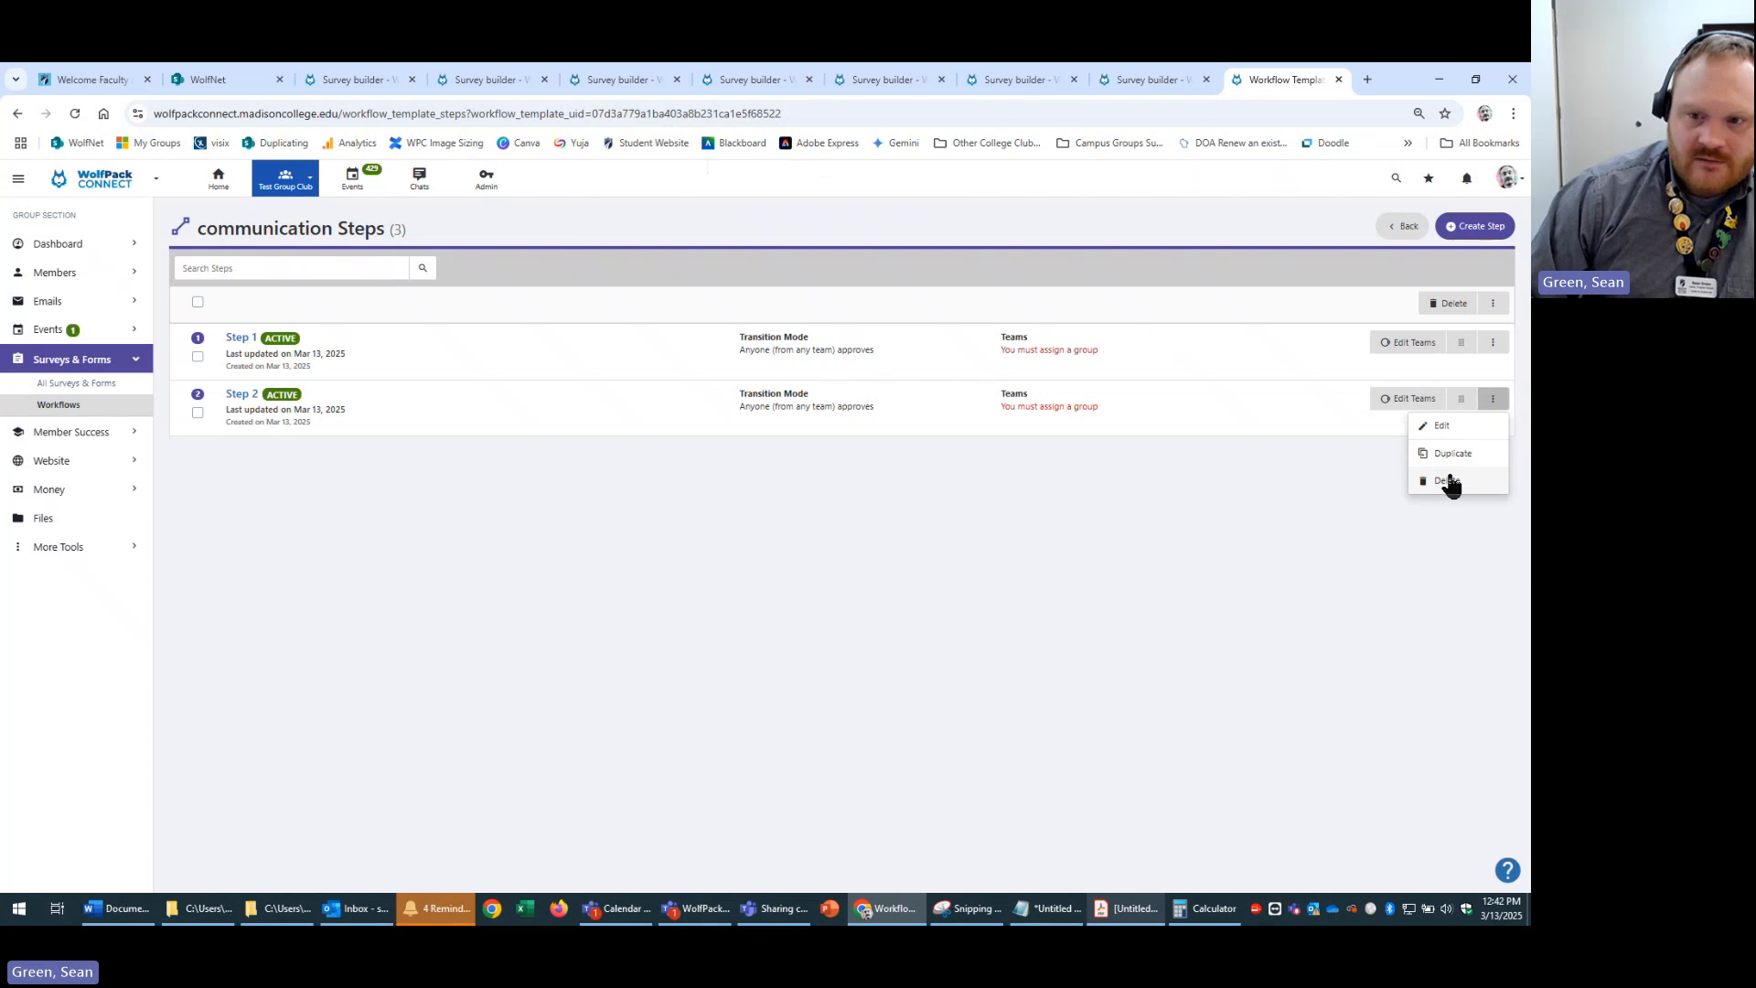
{"action": "left_click", "coordinate": [1447, 480]}
{"action": "left_click", "coordinate": [835, 219]}
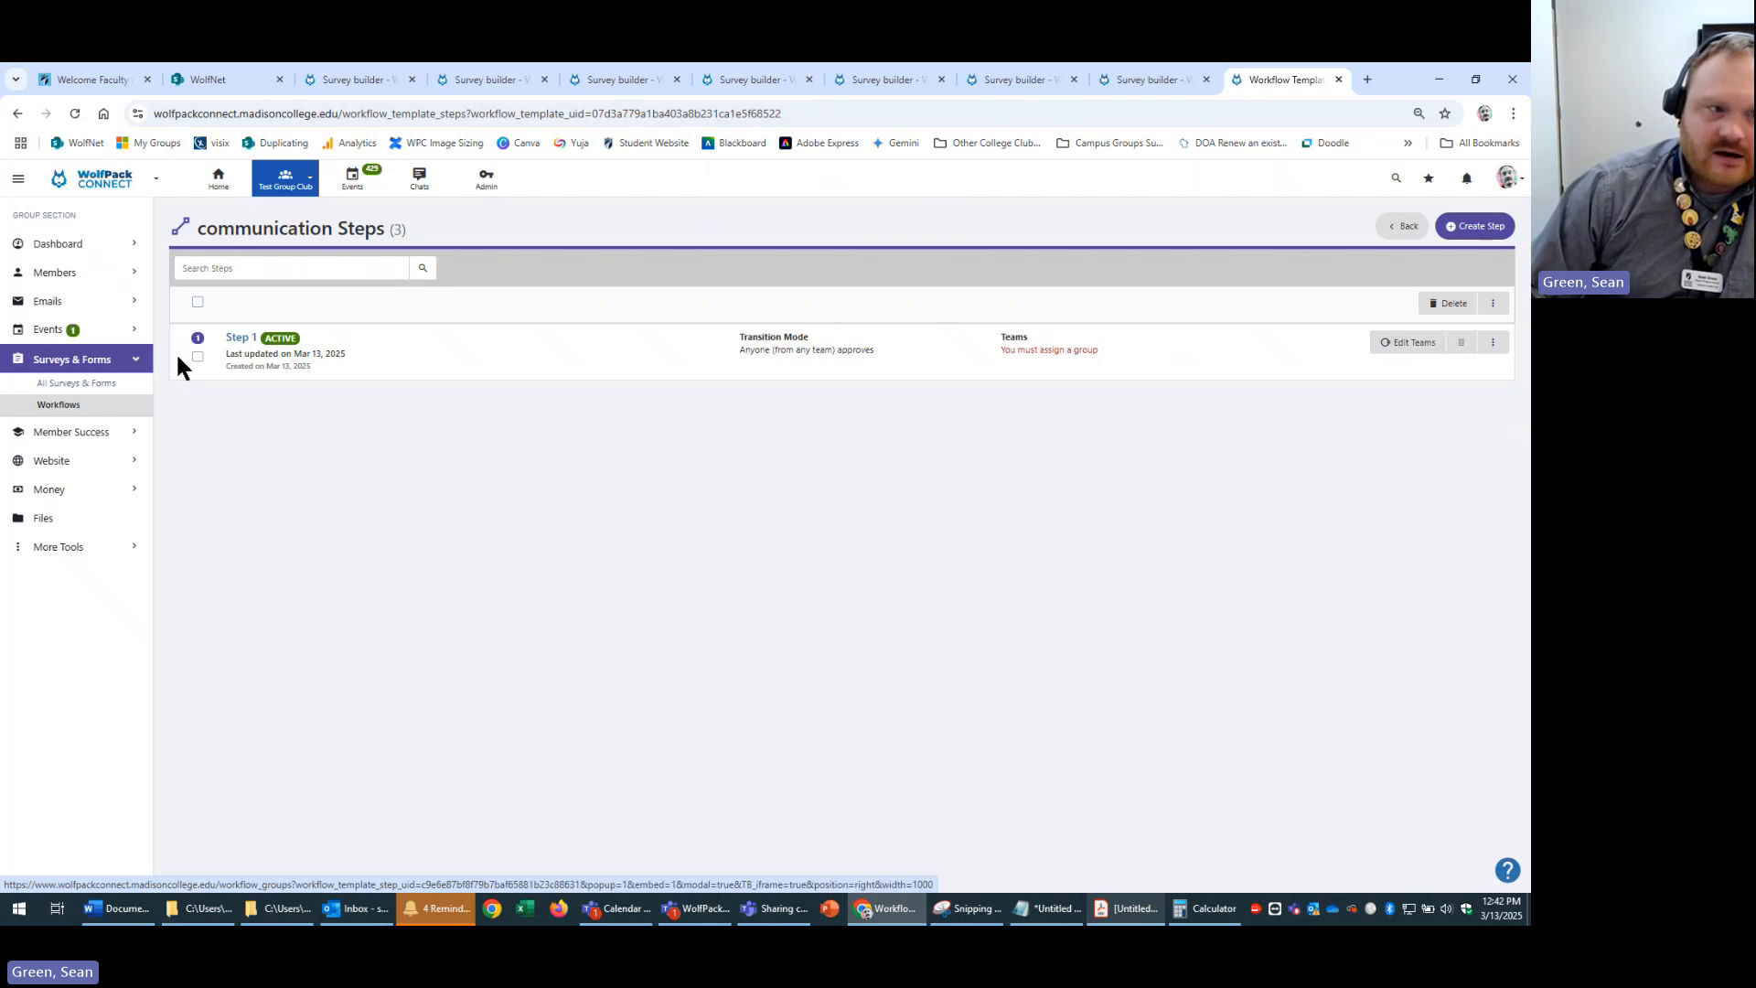
- Change the name of the communication workflow's Step 1 to "contact club officers"
{"action": "left_click", "coordinate": [1492, 342]}
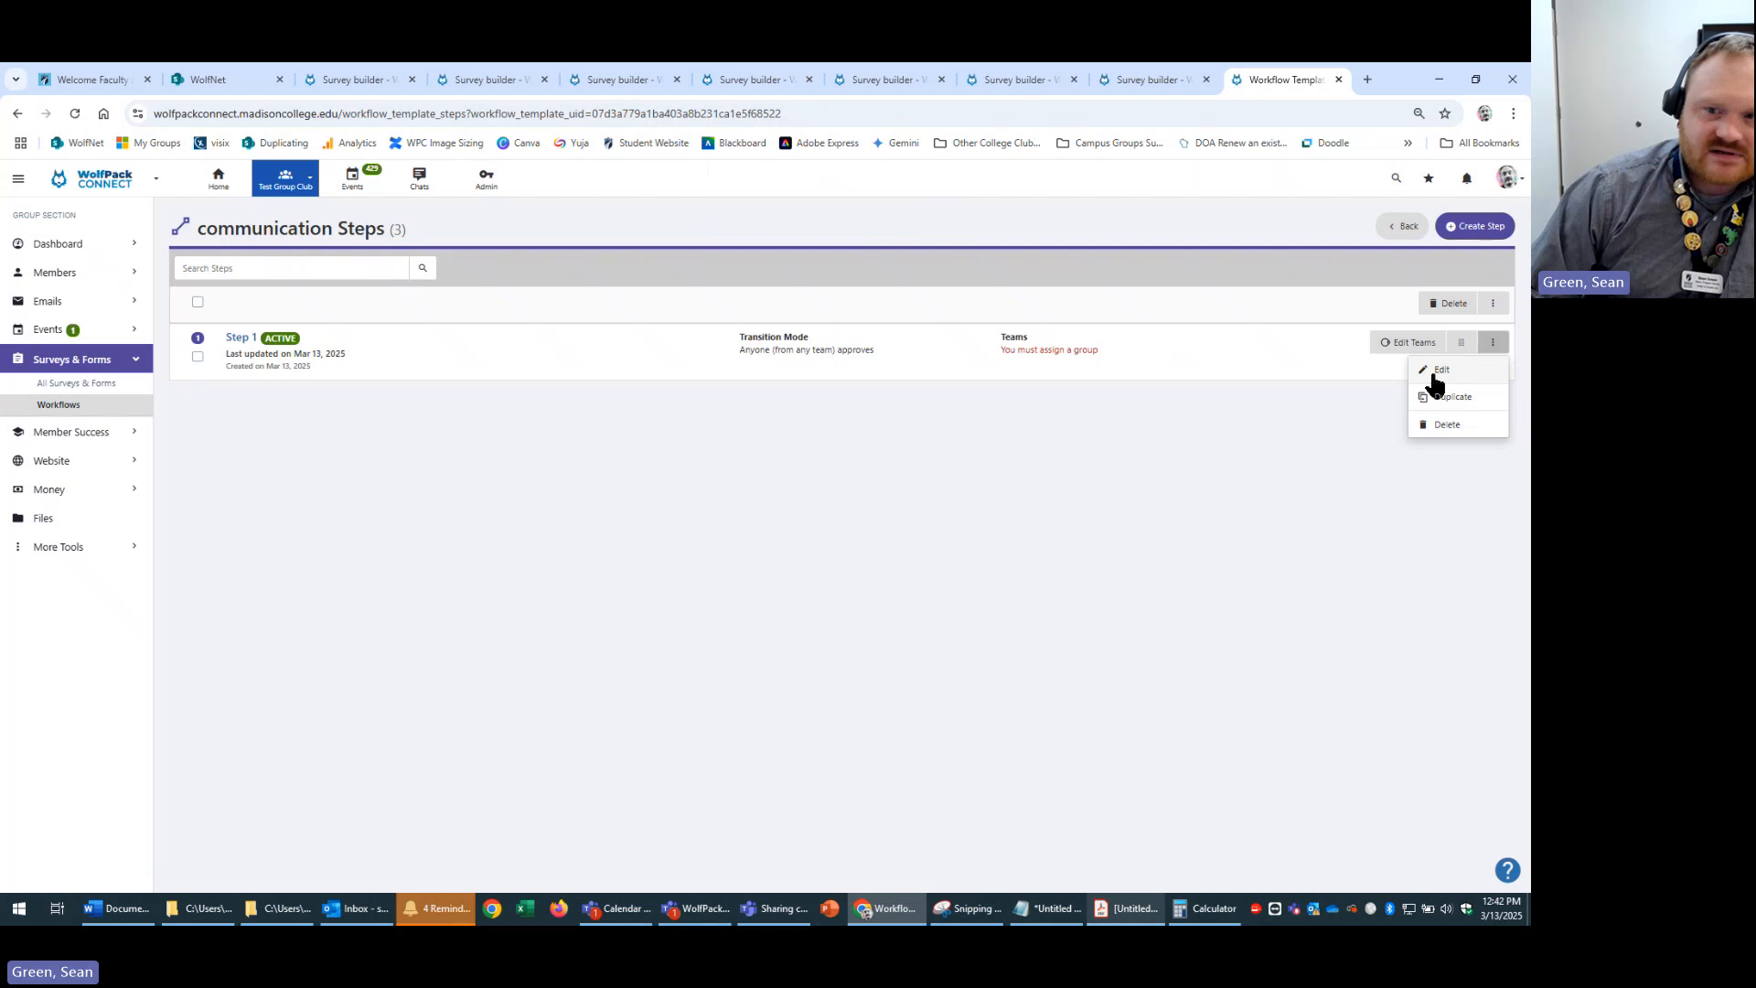
{"action": "left_click", "coordinate": [1437, 382]}
{"action": "left_click_drag", "start_coordinate": [798, 244], "coordinate": [274, 217]}
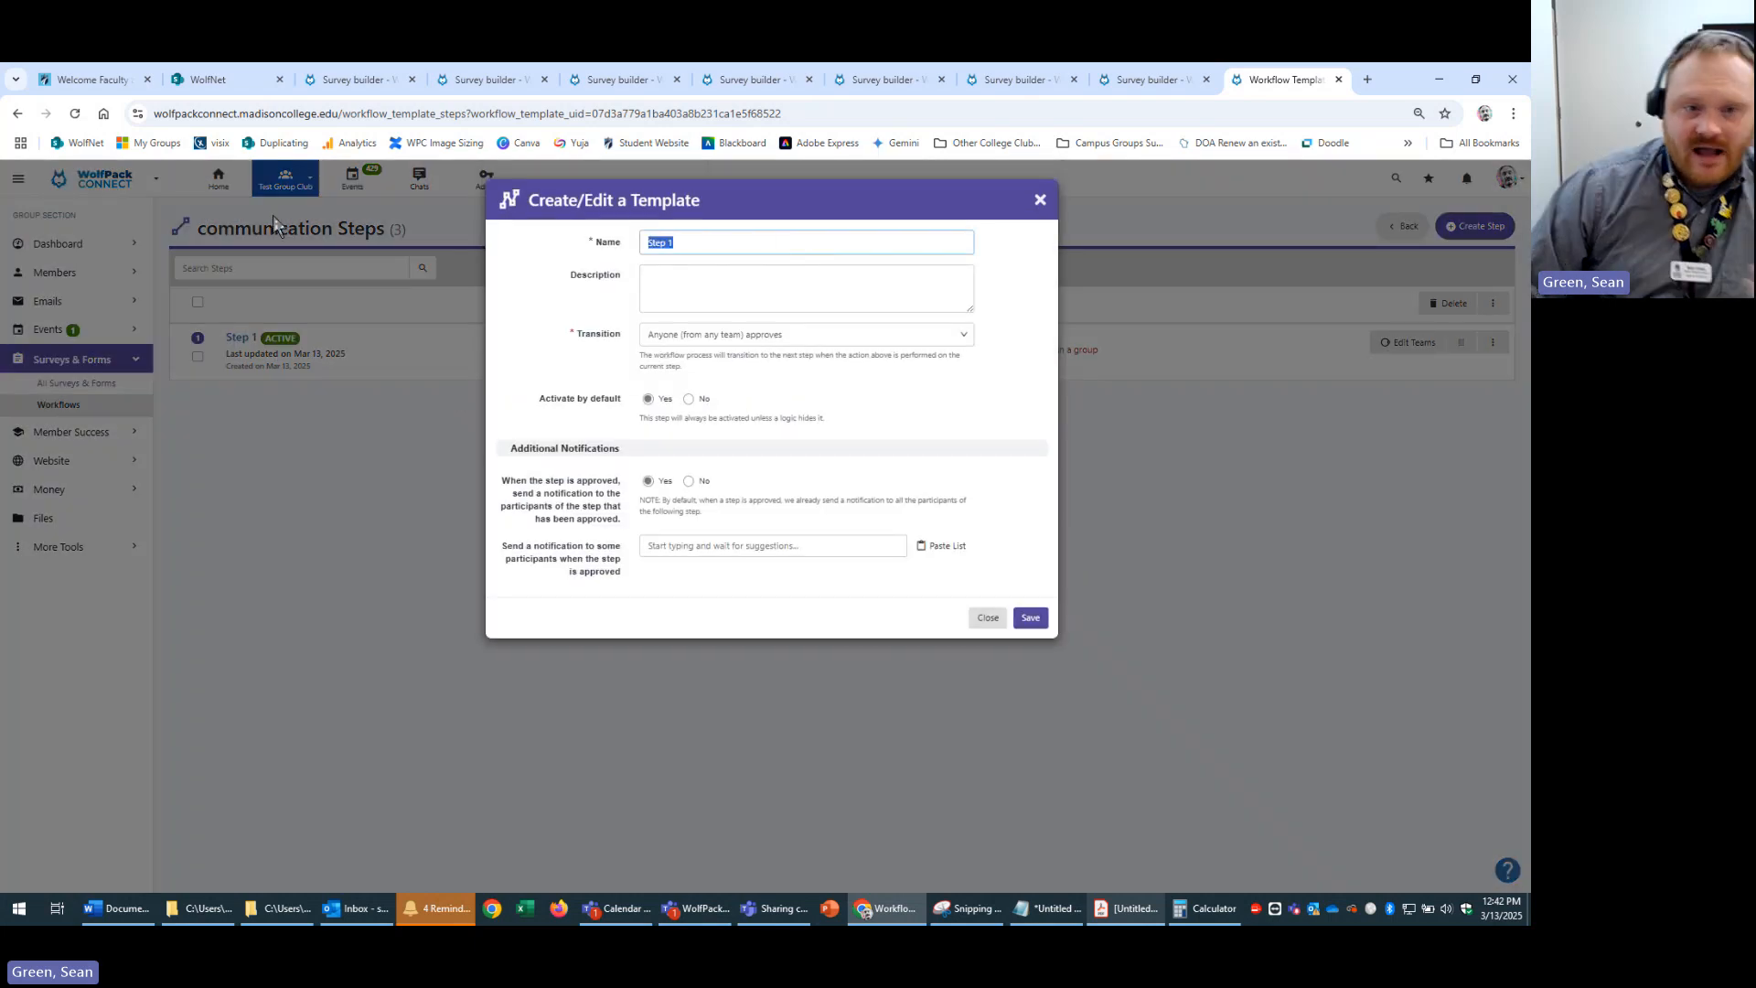
{"action": "type", "text": "contact c"}
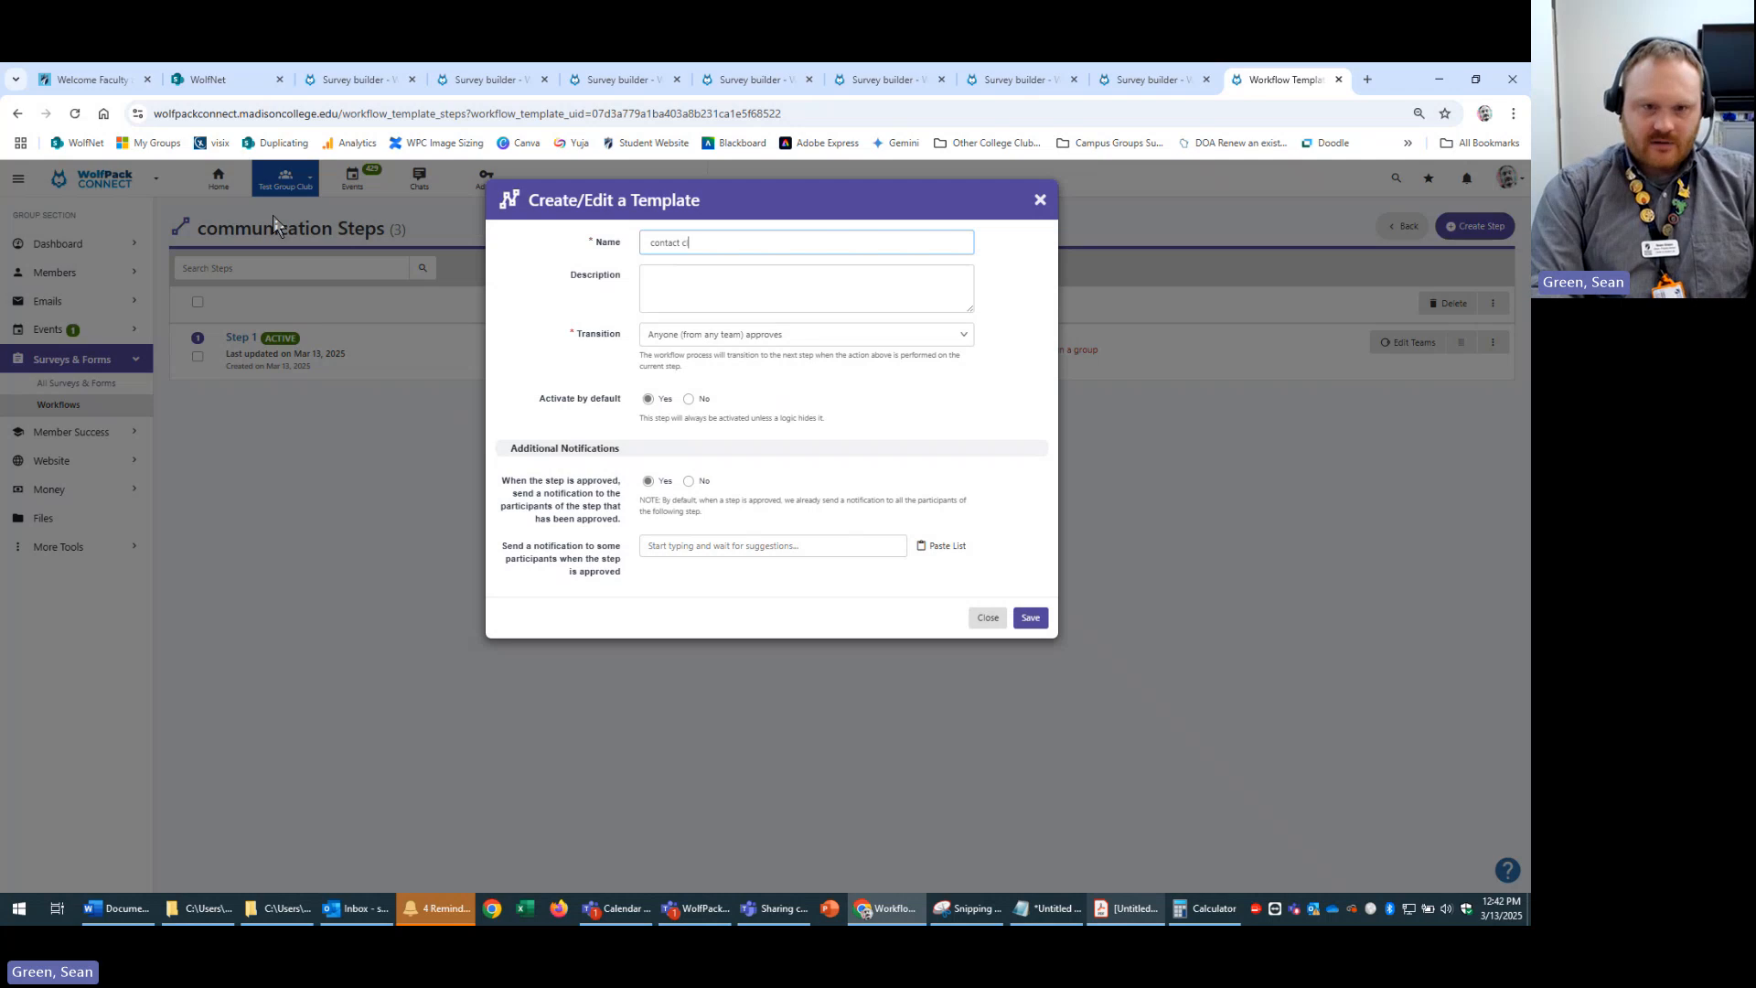
{"action": "type", "text": "lub officers"}
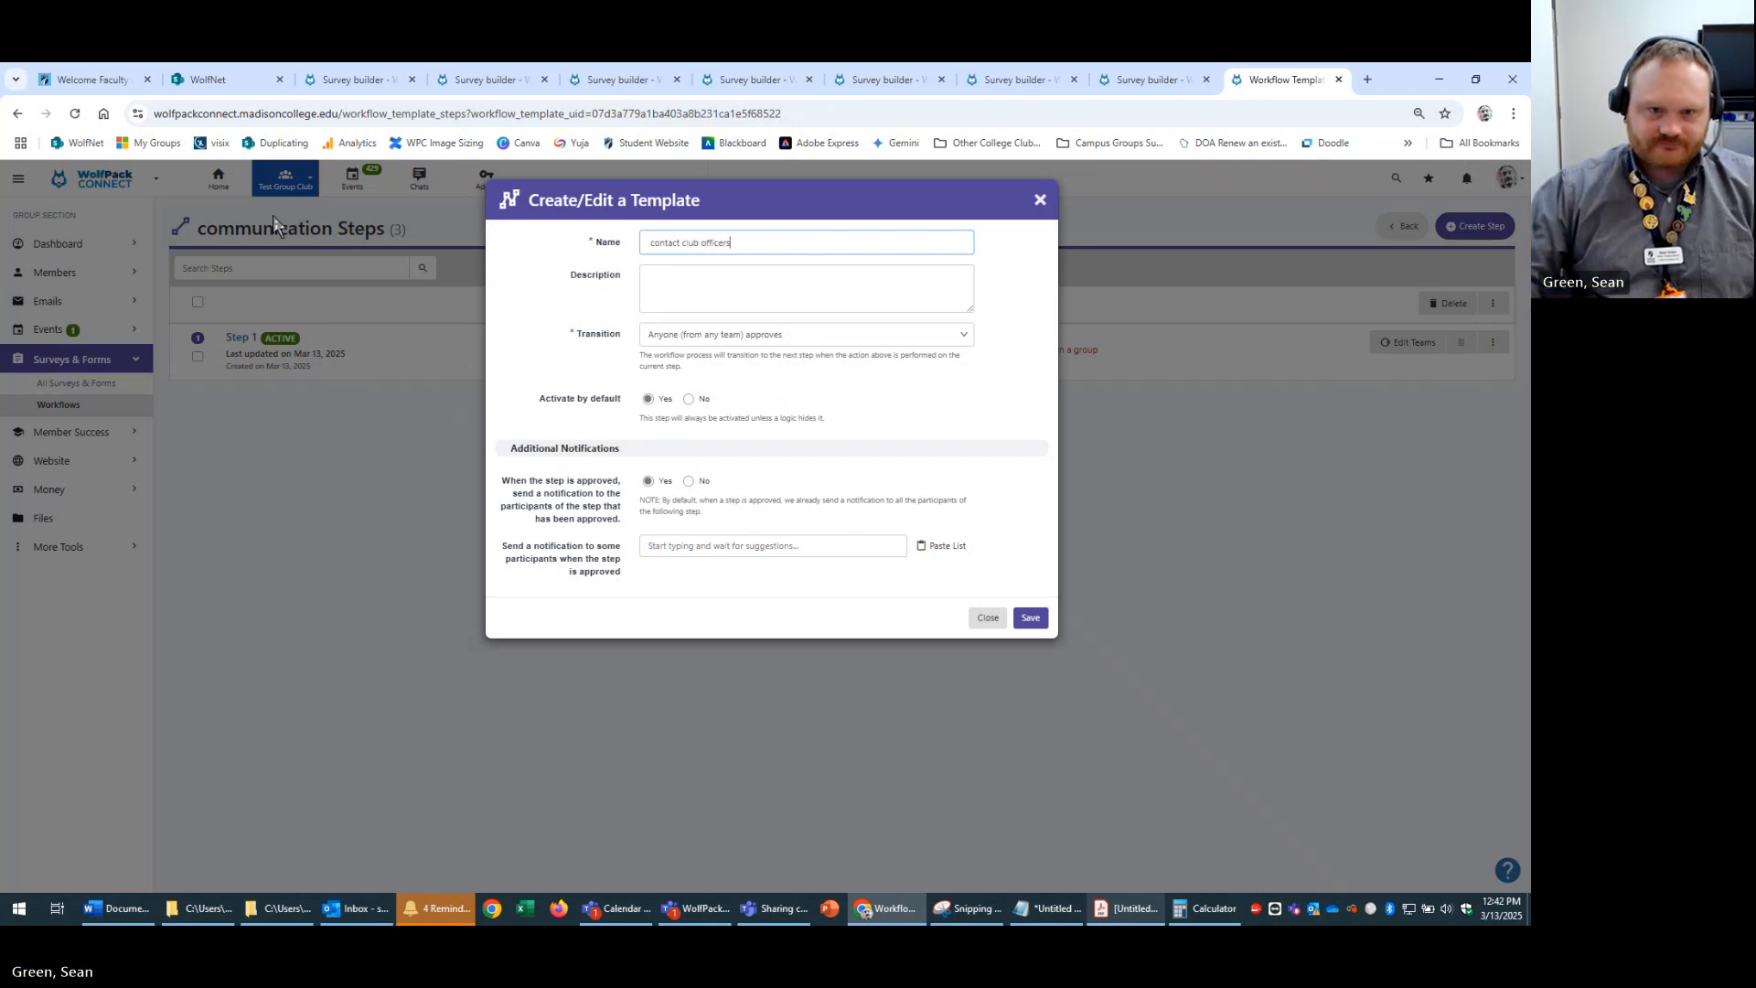
- Enter the step description "this step contacts any of the club officers so that they can get back to the submitter of the survey."
{"action": "left_click", "coordinate": [725, 297]}
{"action": "type", "text": "th"}
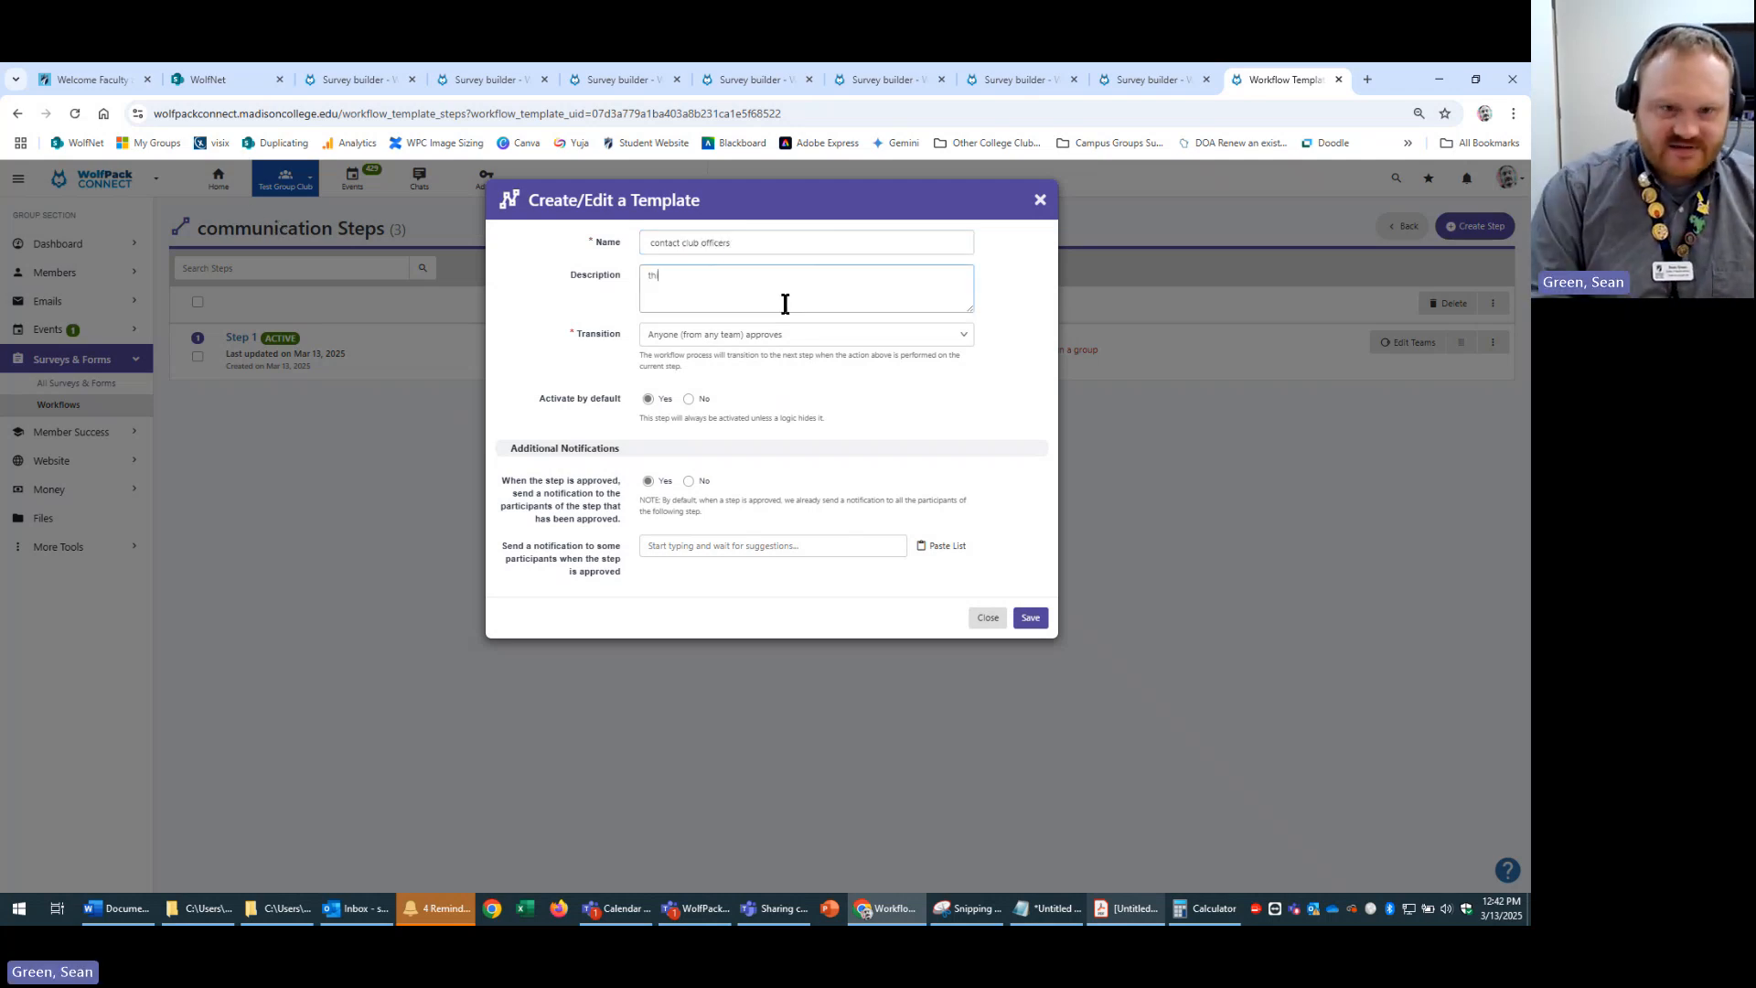
{"action": "key", "text": "BackSpace"}
{"action": "key", "text": "BackSpace"}
{"action": "key", "text": "BackSpace"}
{"action": "key", "text": "BackSpace"}
{"action": "type", "text": "tep c"}
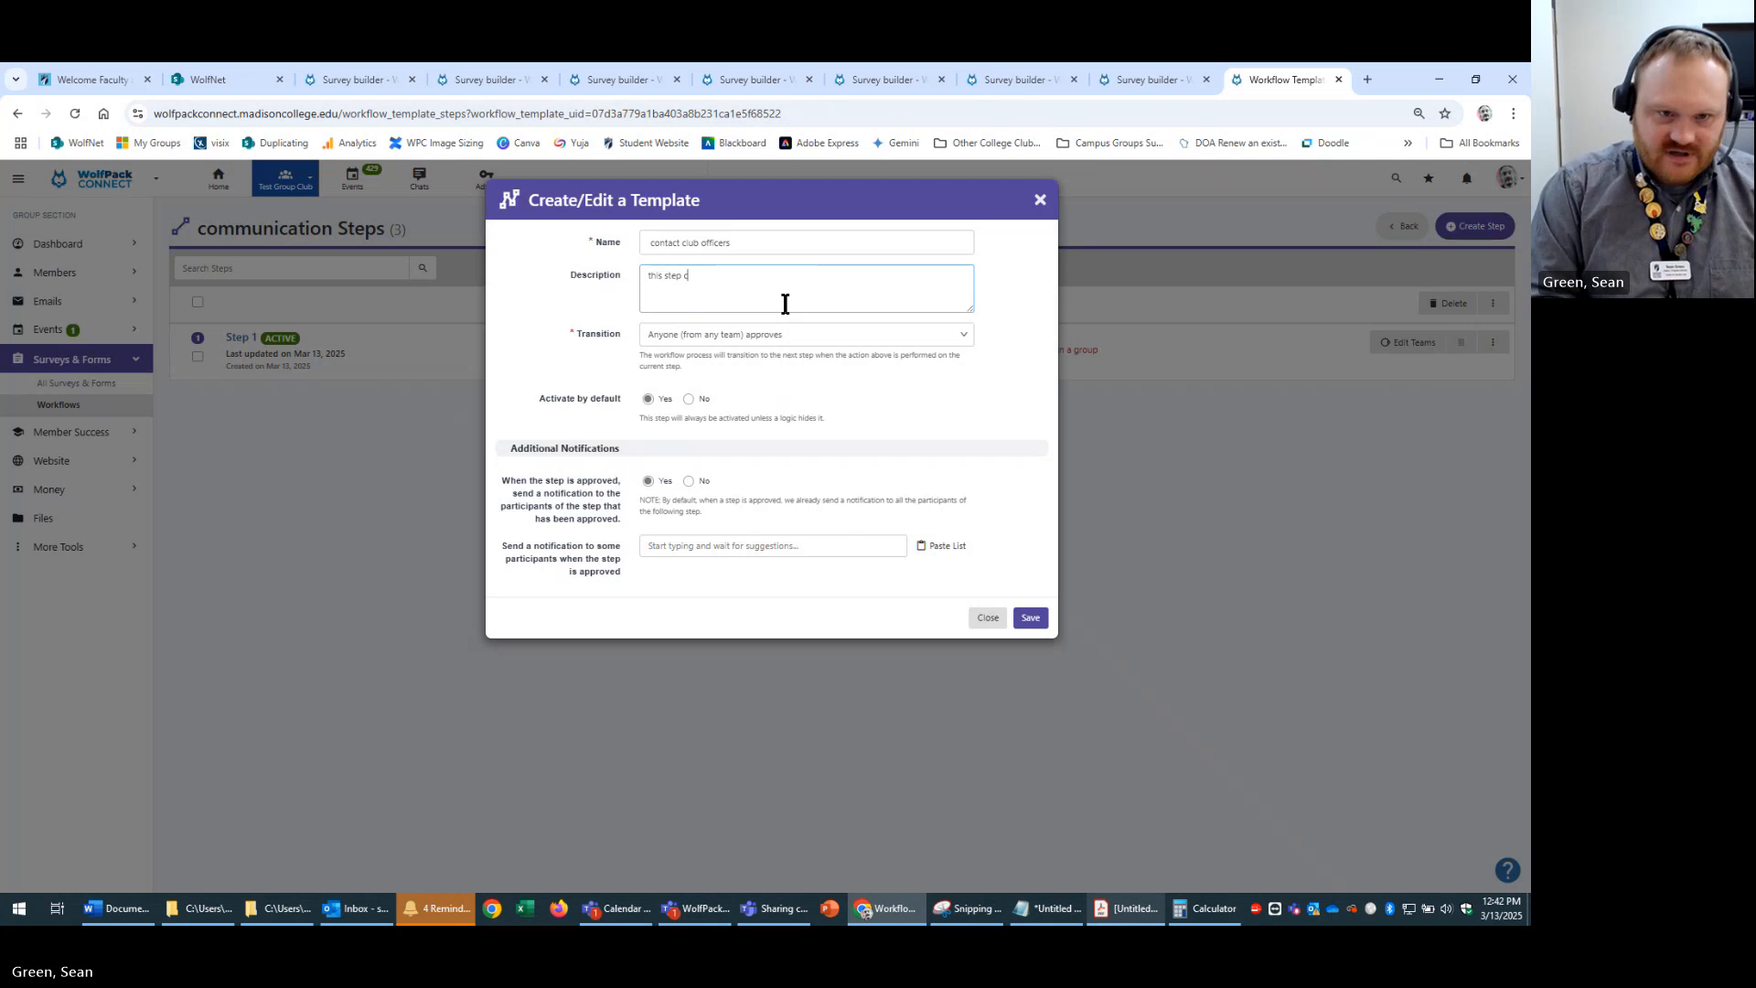
{"action": "type", "text": "ontacyts"}
{"action": "key", "text": "BackSpace"}
{"action": "key", "text": "BackSpace"}
{"action": "key", "text": "BackSpace"}
{"action": "type", "text": "ts any of the club"}
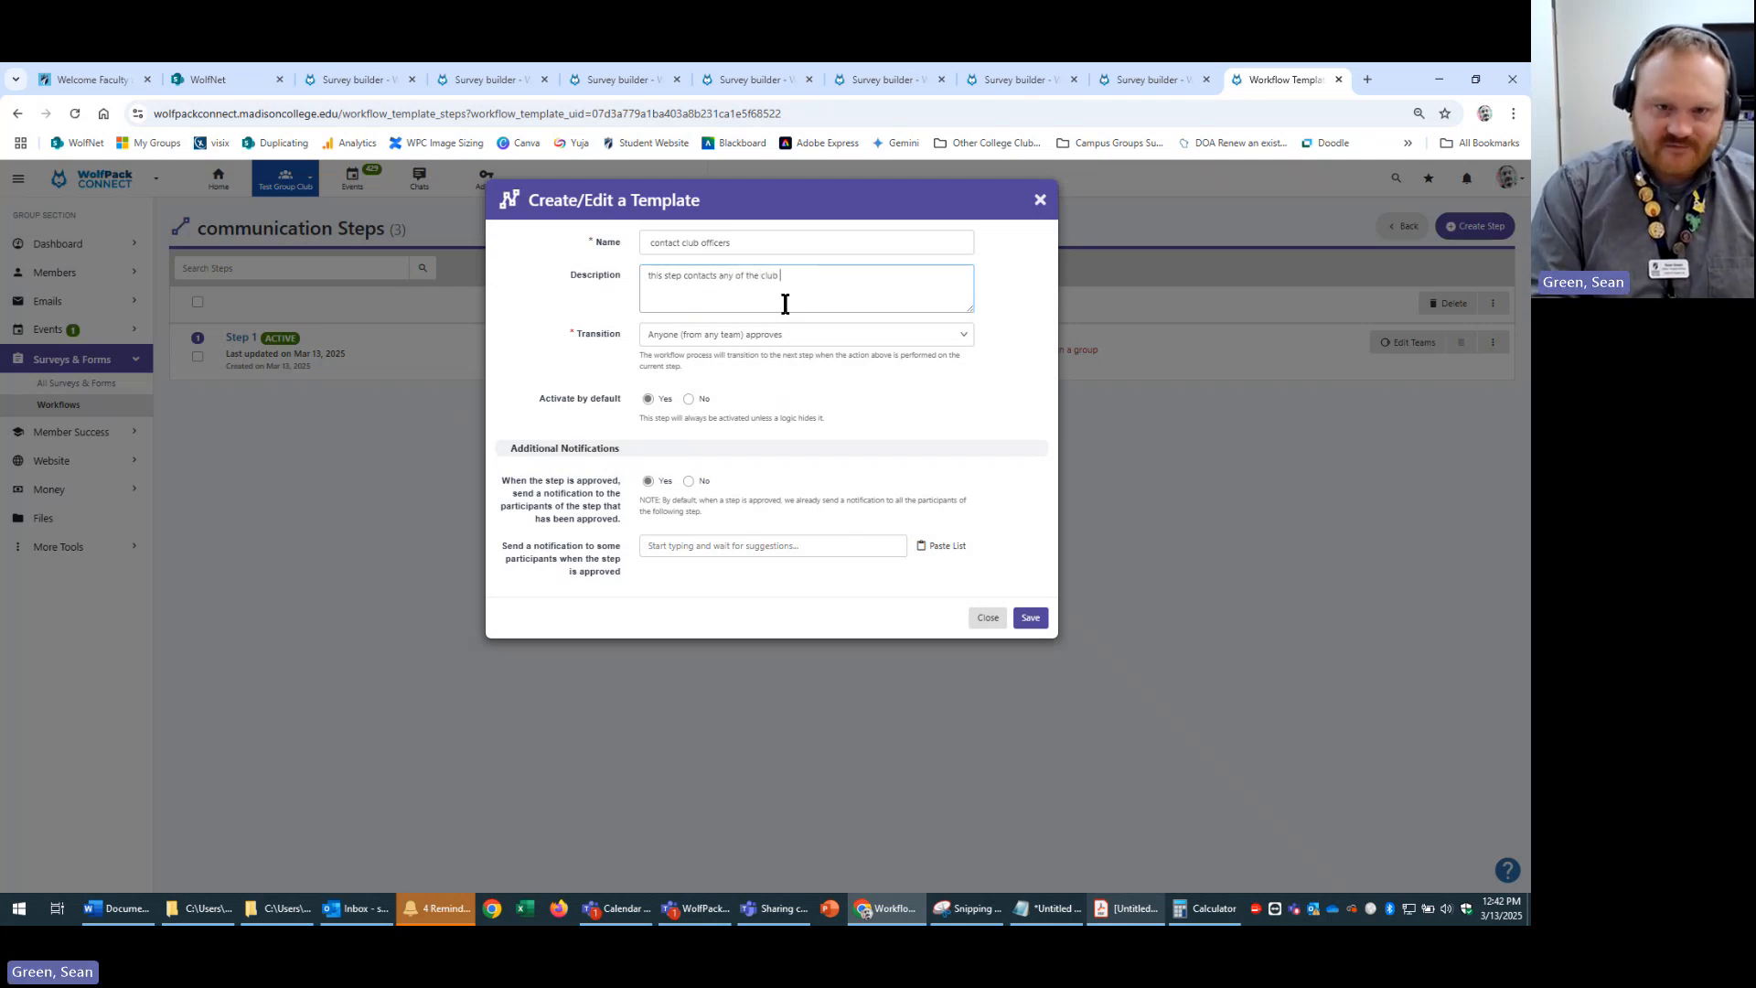
{"action": "type", "text": " officers so that they can"}
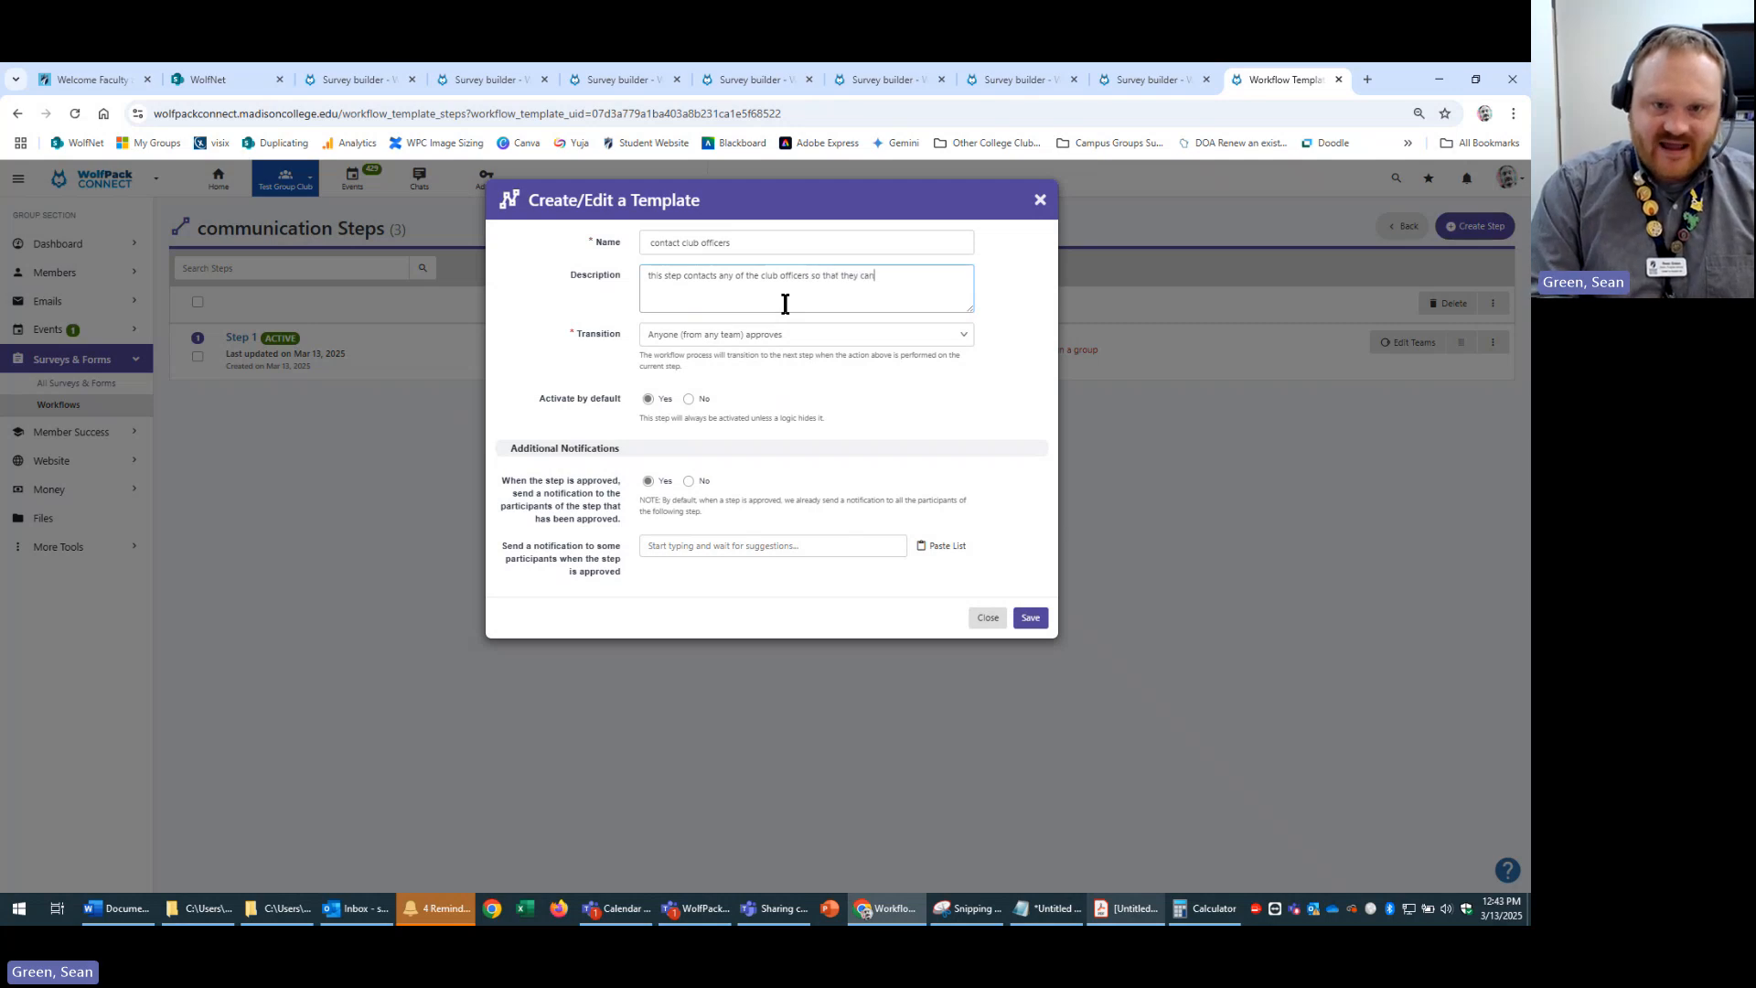
{"action": "type", "text": " get back to the"}
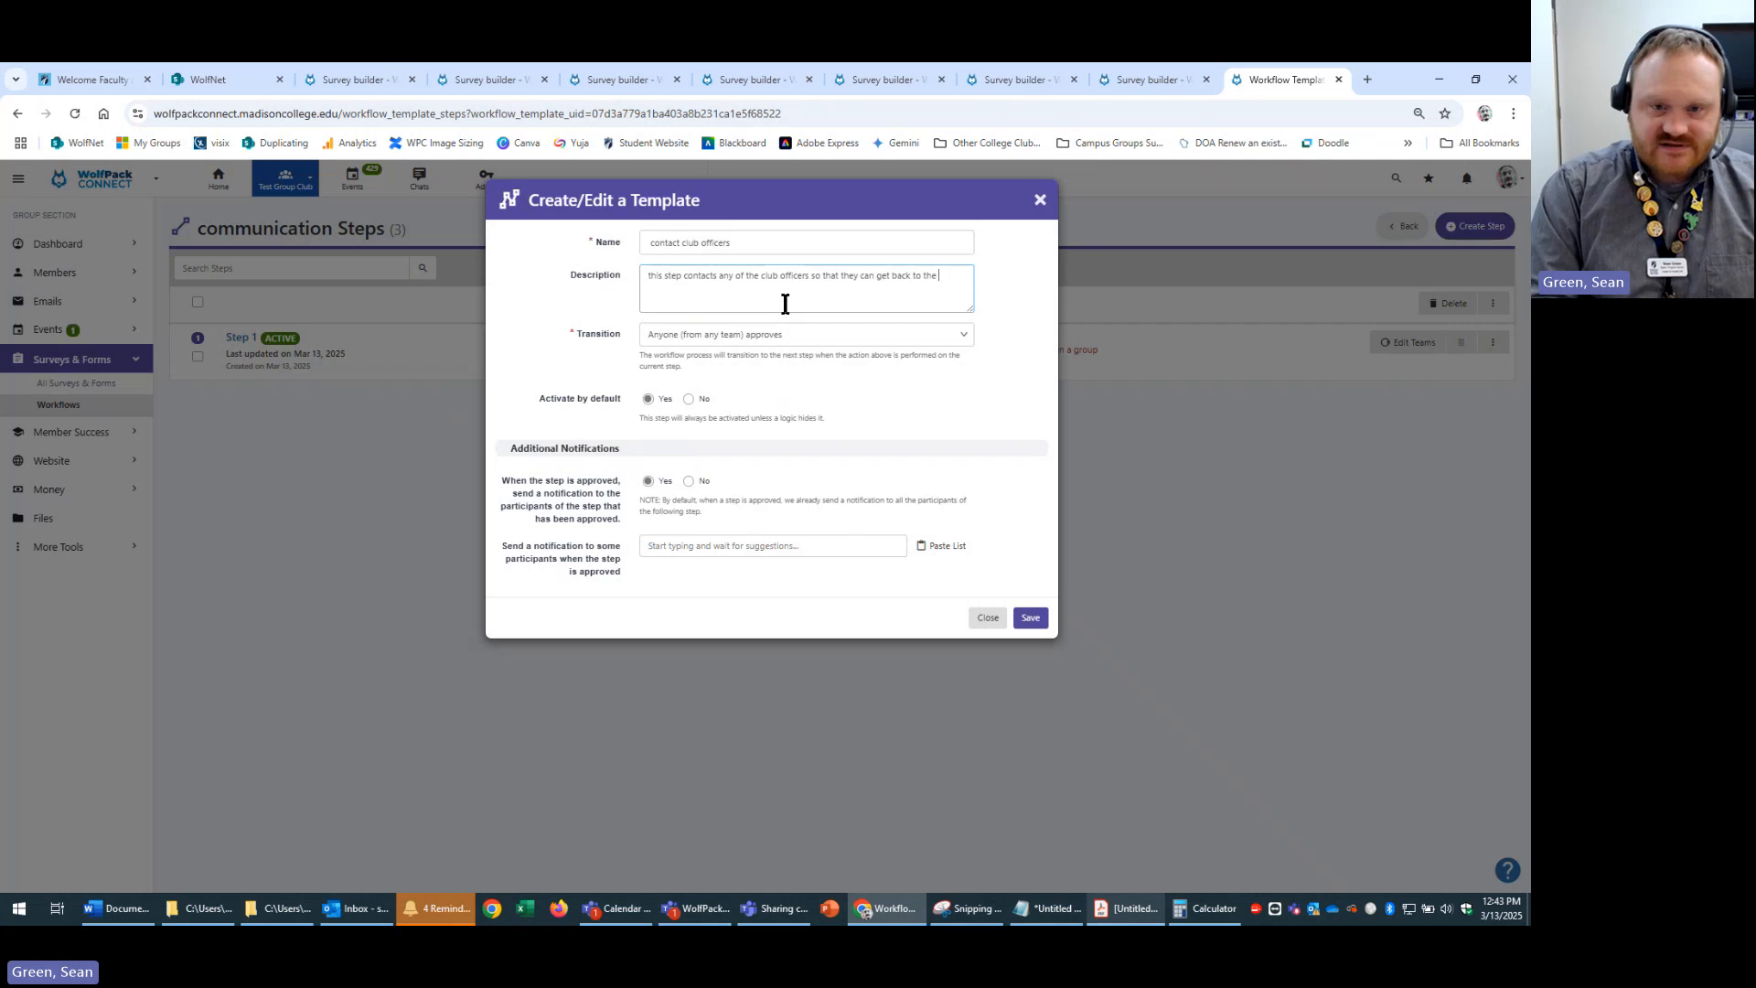
{"action": "type", "text": " submitter"}
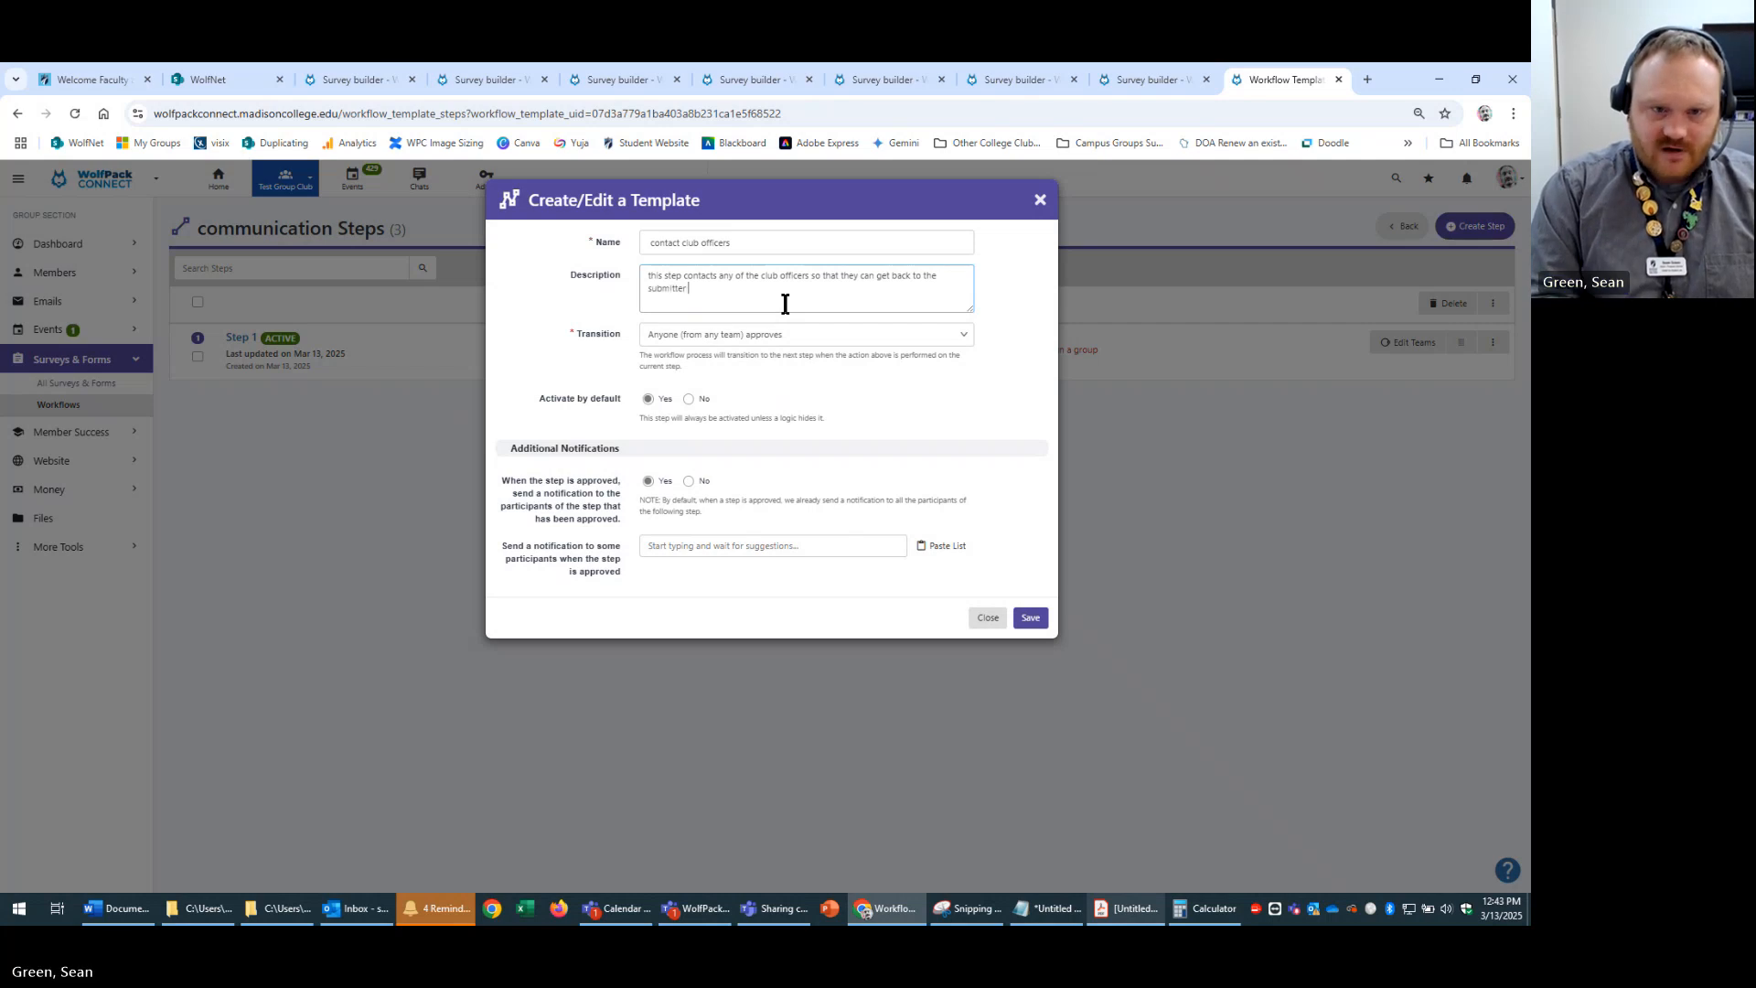
{"action": "type", "text": " of the sur"}
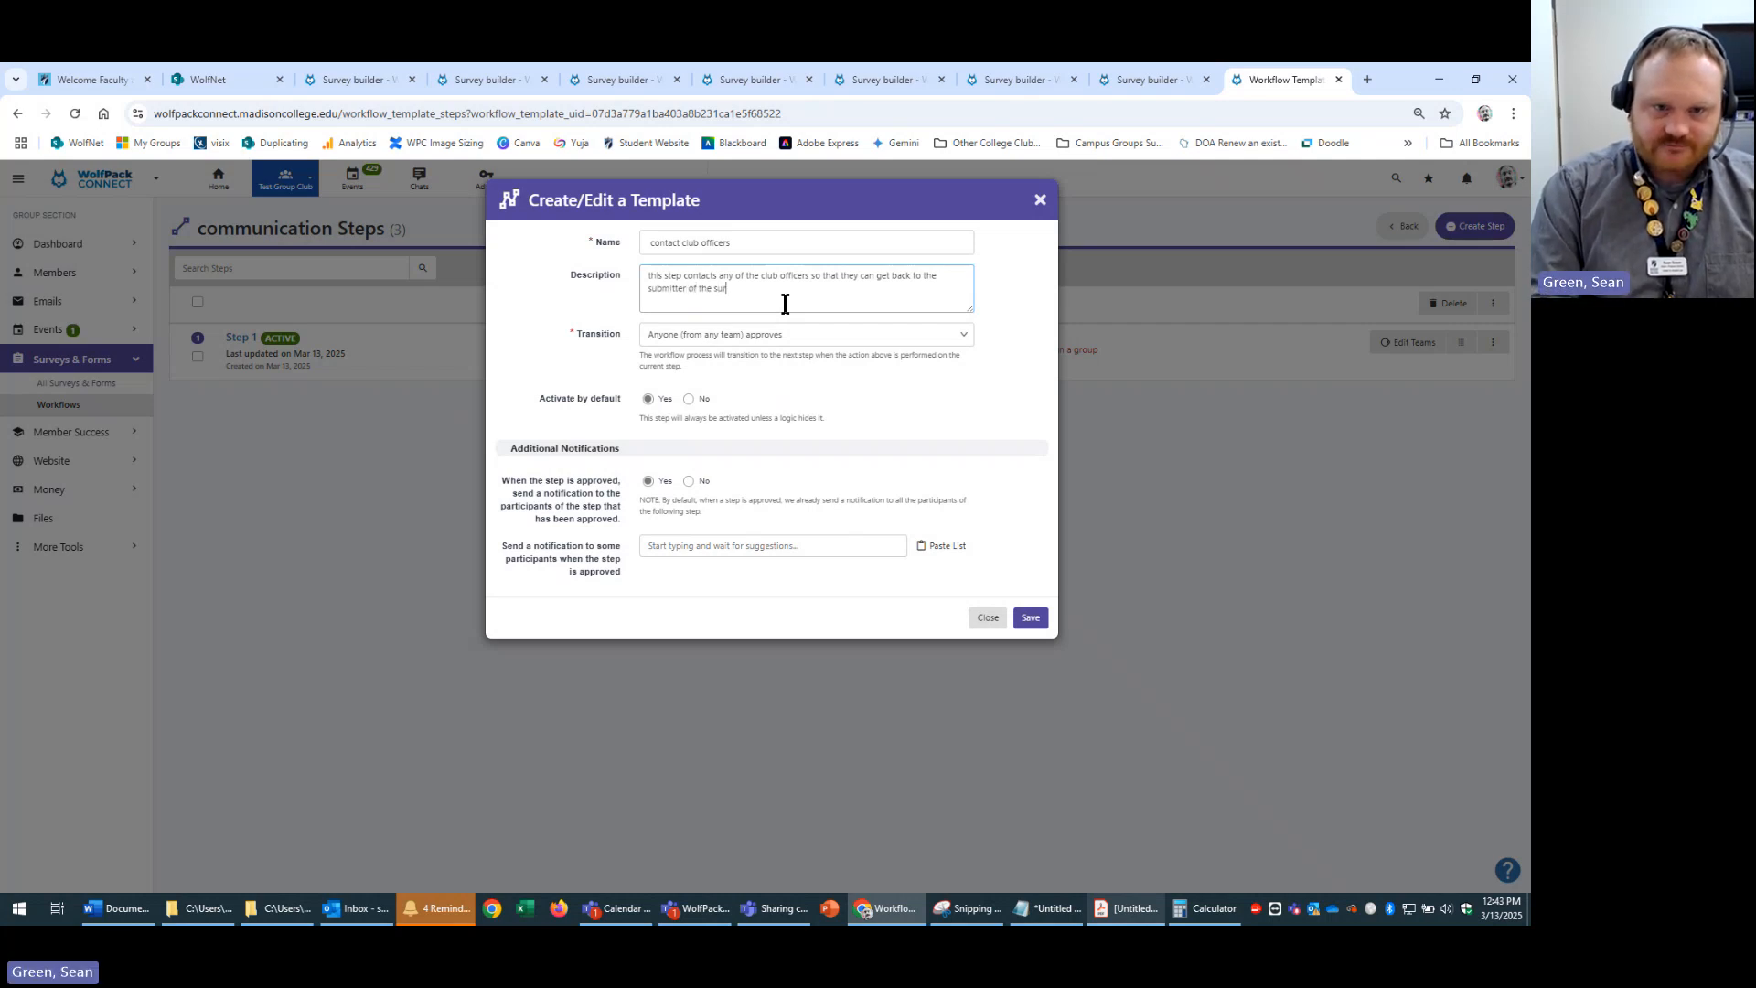
{"action": "type", "text": "vey."}
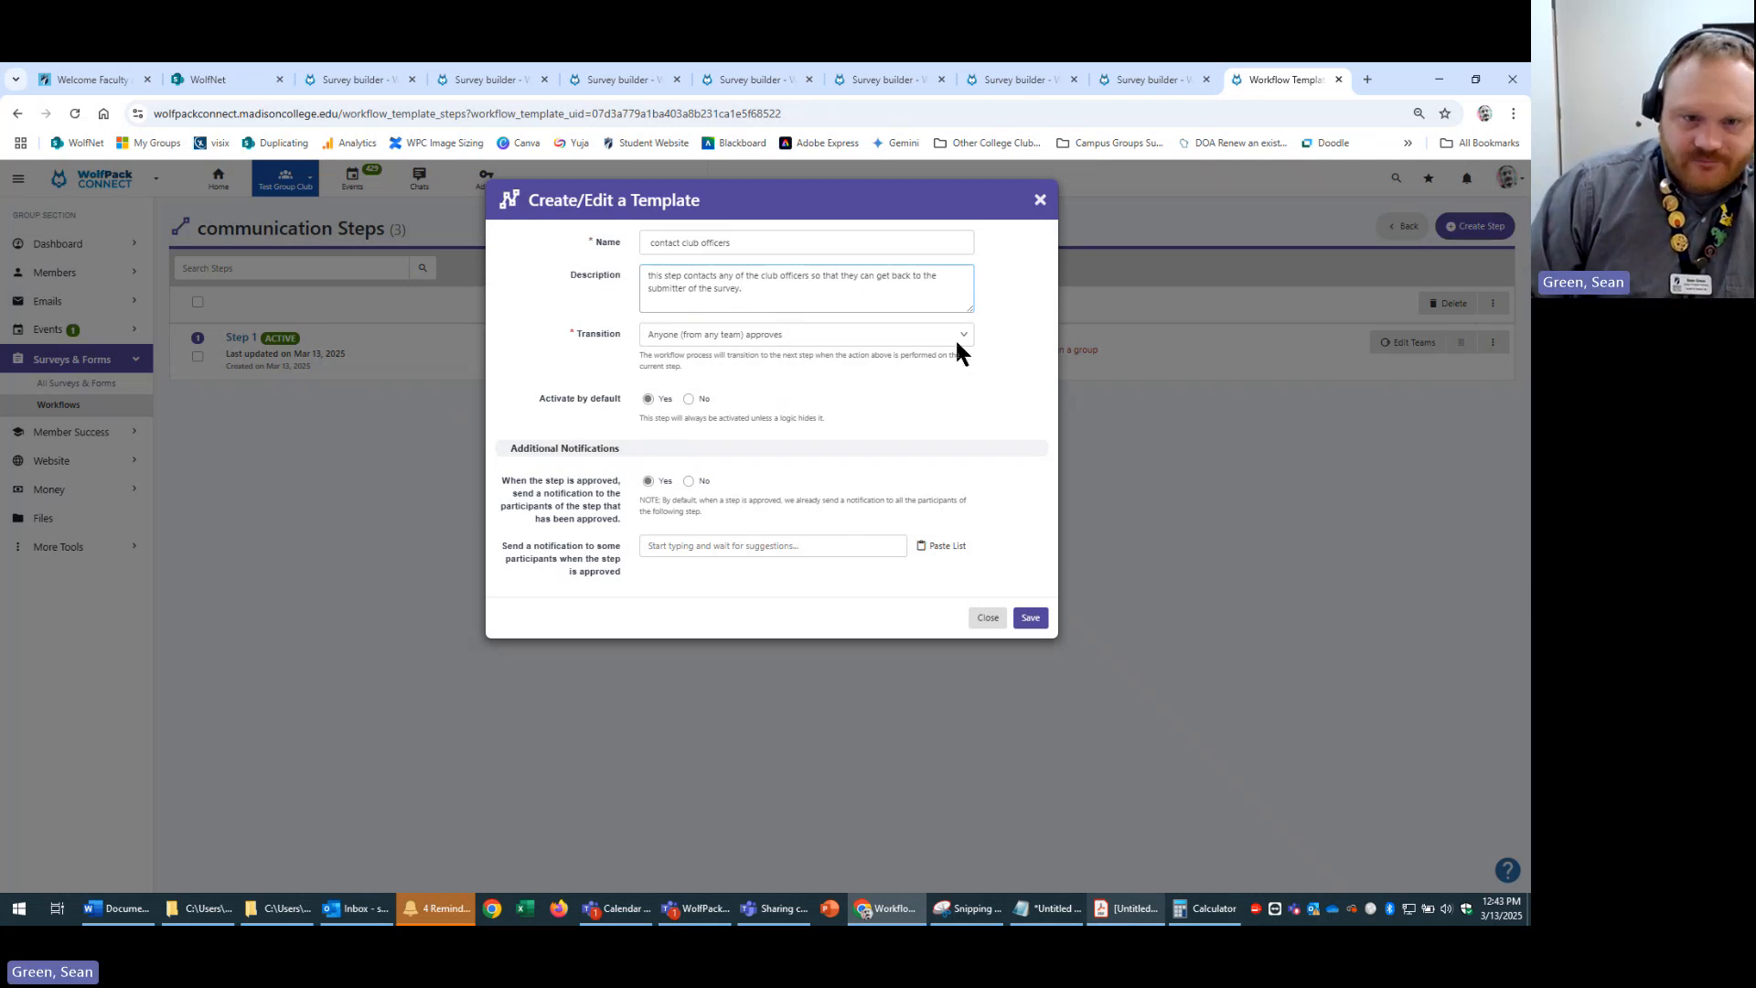
- Review the transition options for the contact club officers step and choose "Anyone (from any team) approves"
{"action": "left_click", "coordinate": [924, 337]}
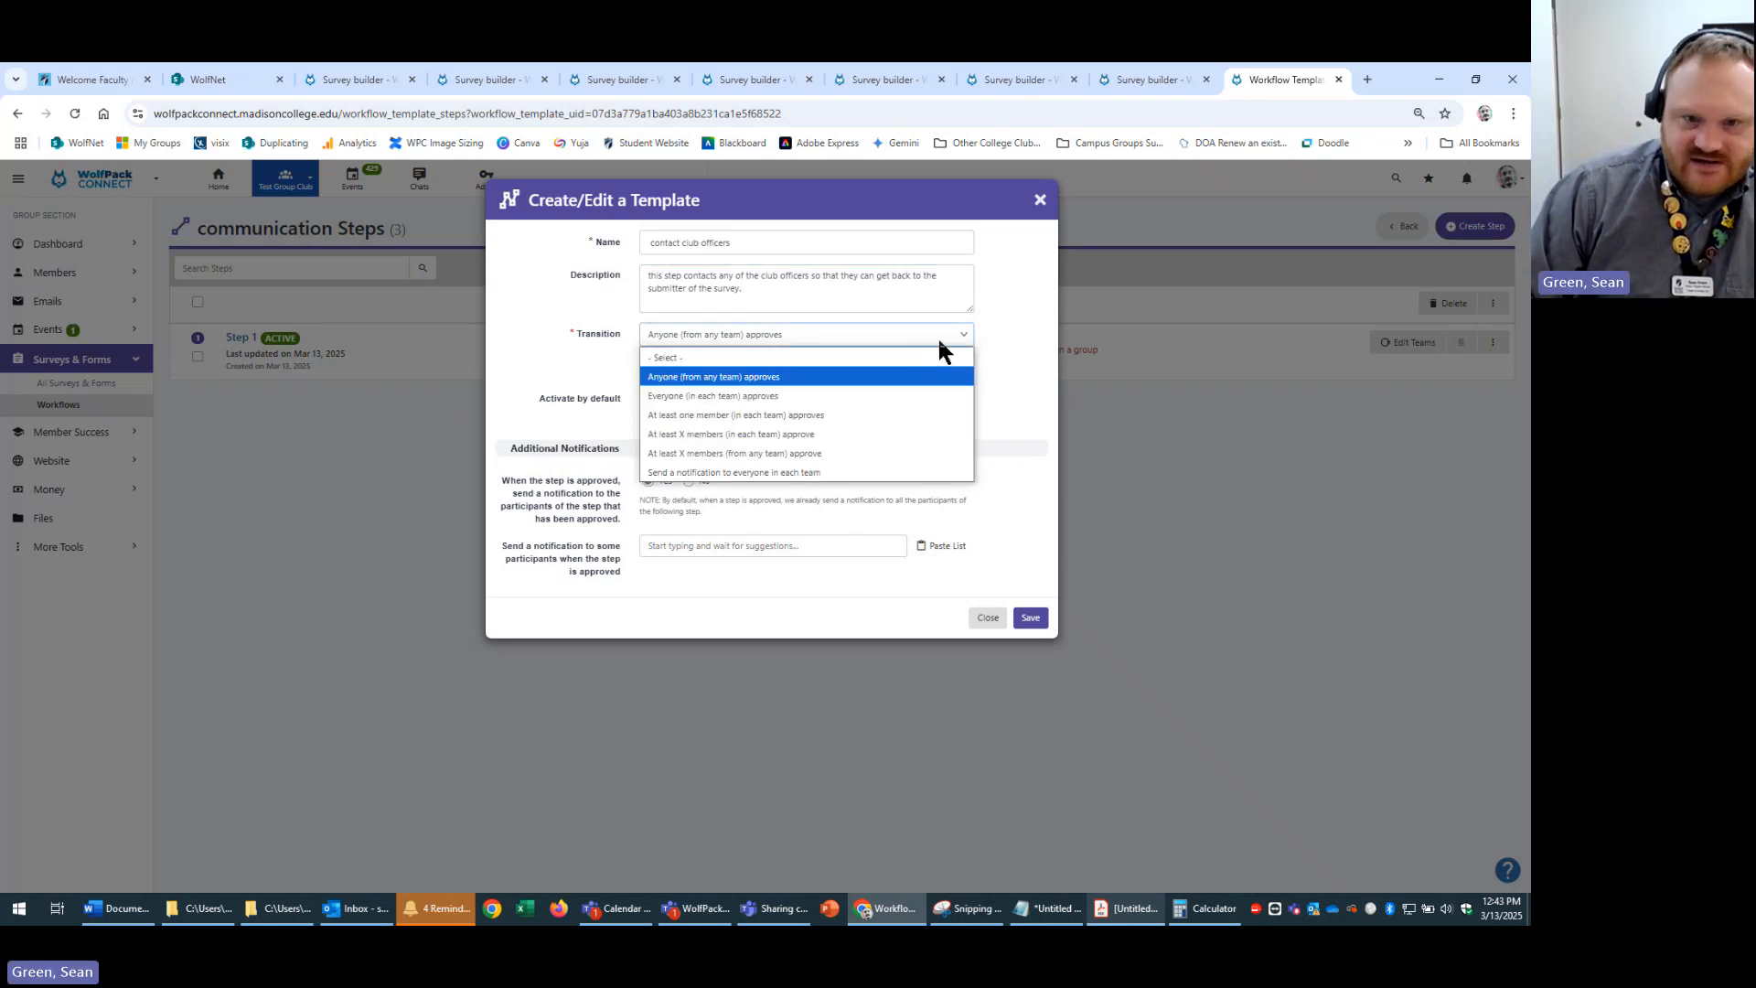
{"action": "left_click", "coordinate": [939, 340]}
{"action": "left_click", "coordinate": [970, 334]}
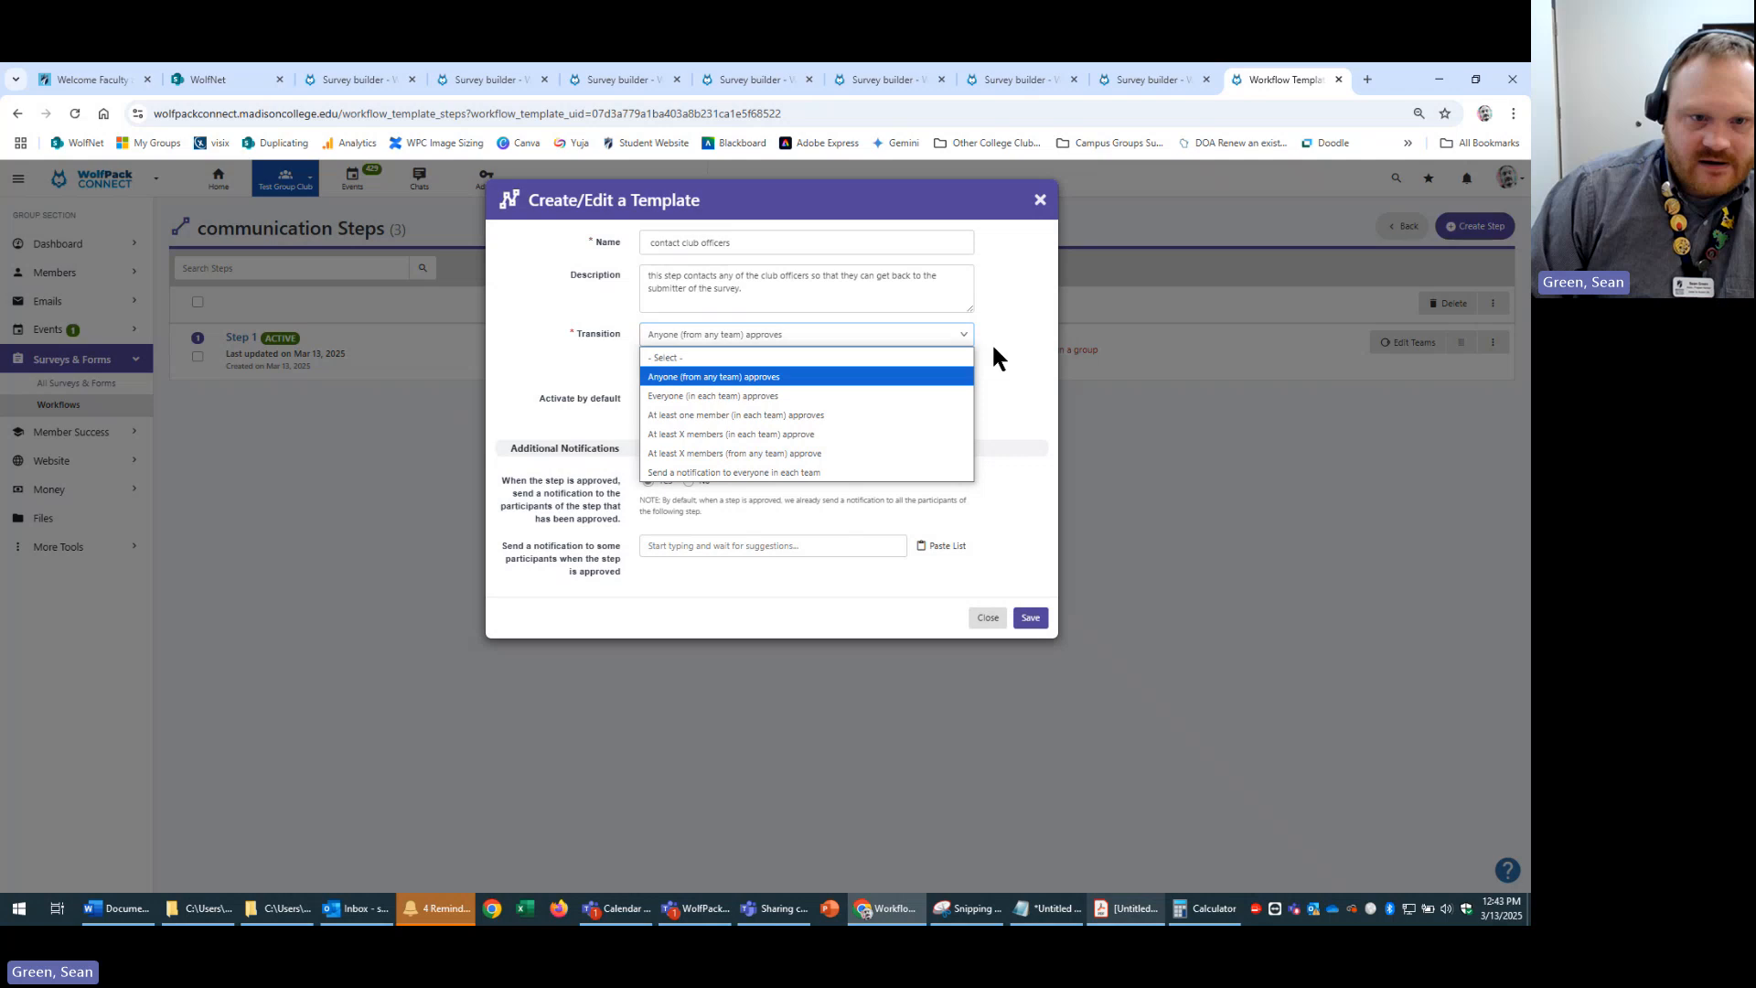
{"action": "left_click", "coordinate": [946, 327]}
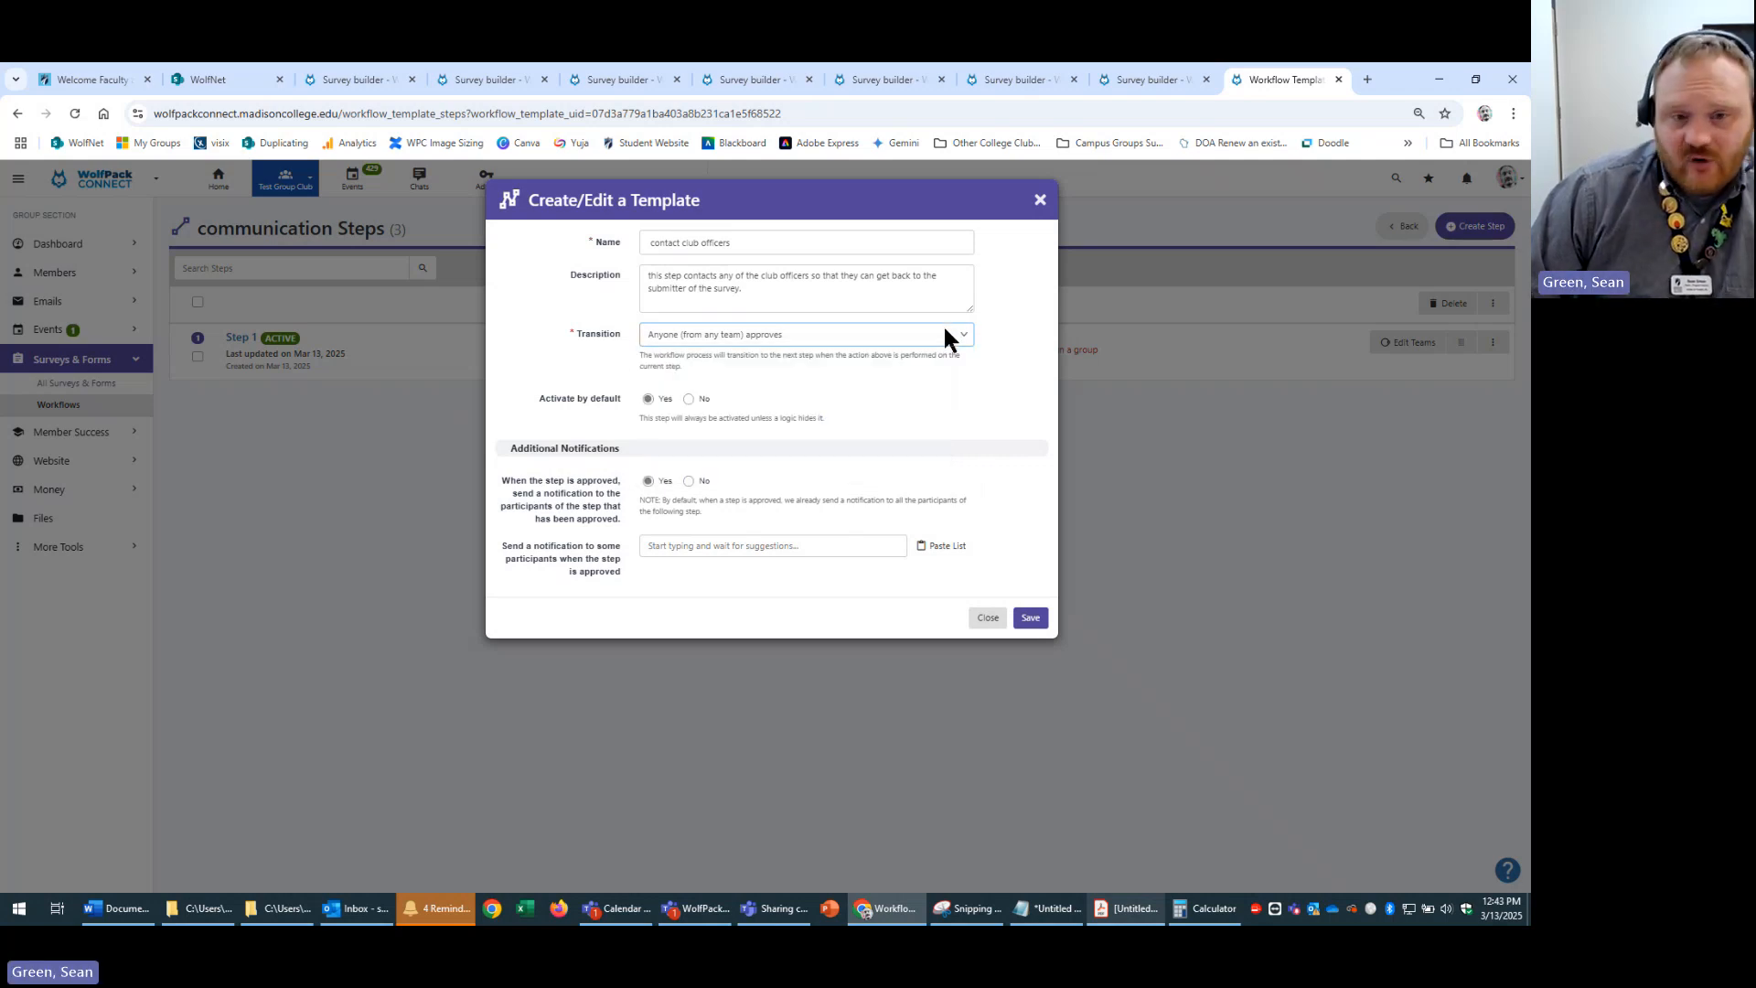
{"action": "left_click", "coordinate": [946, 331]}
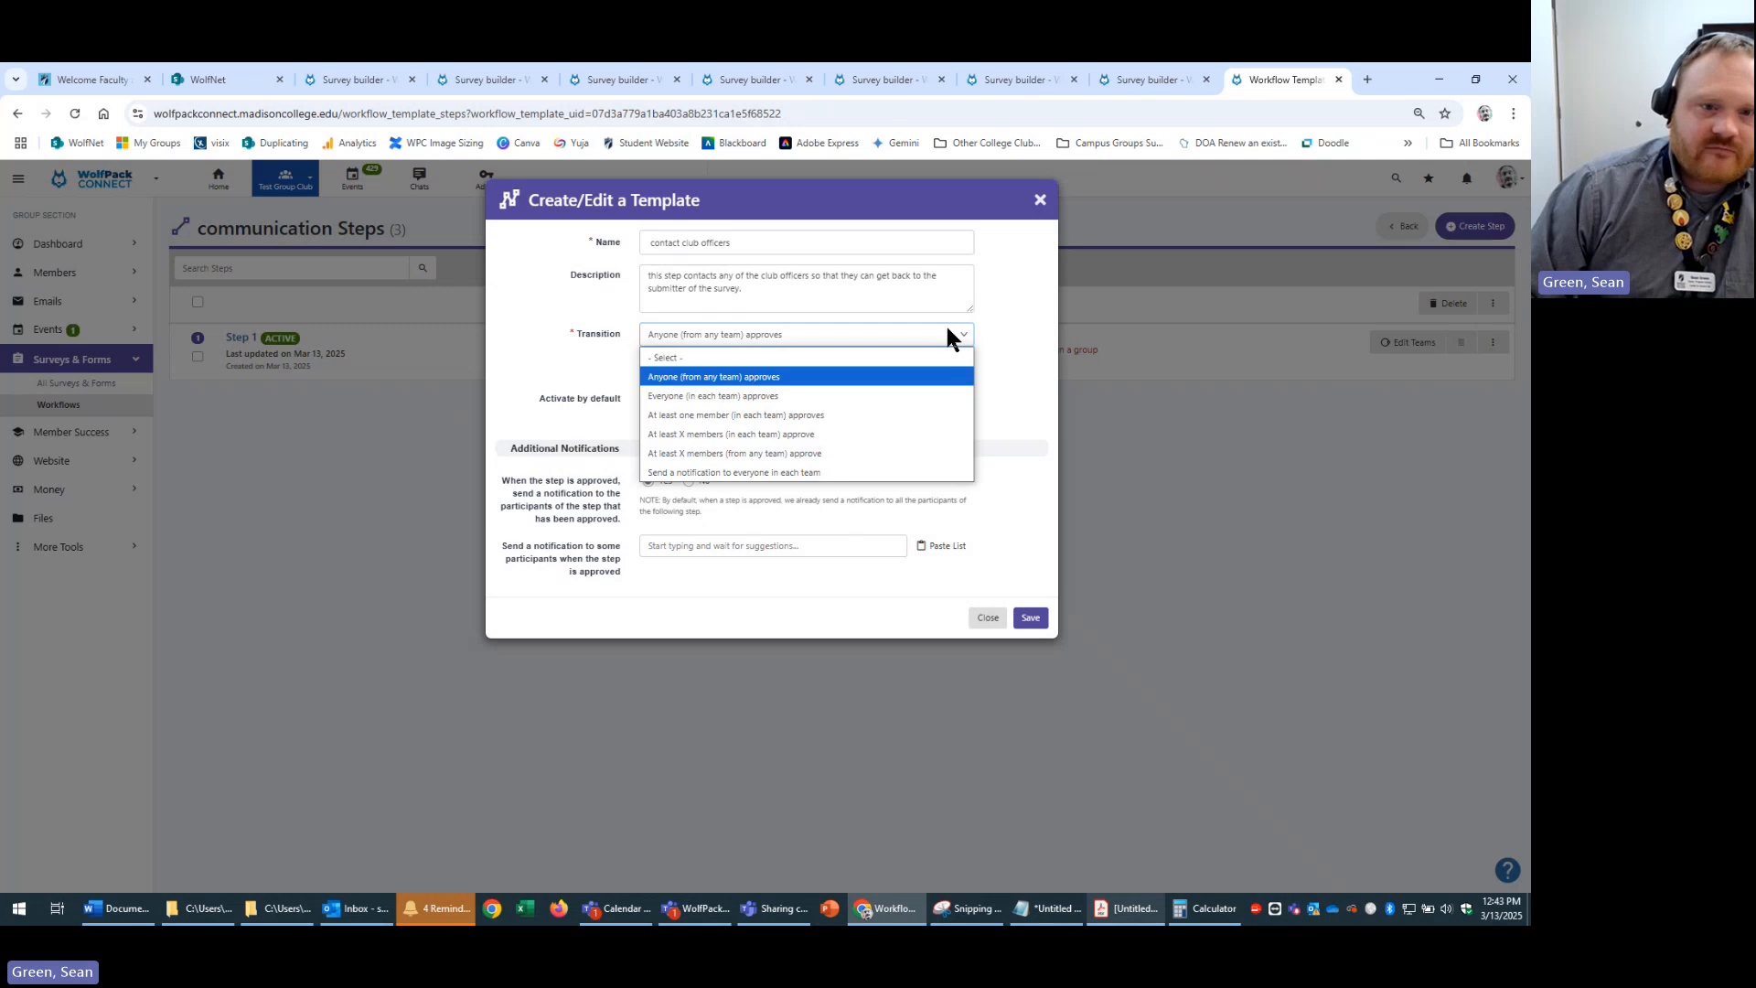
{"action": "left_click", "coordinate": [947, 331]}
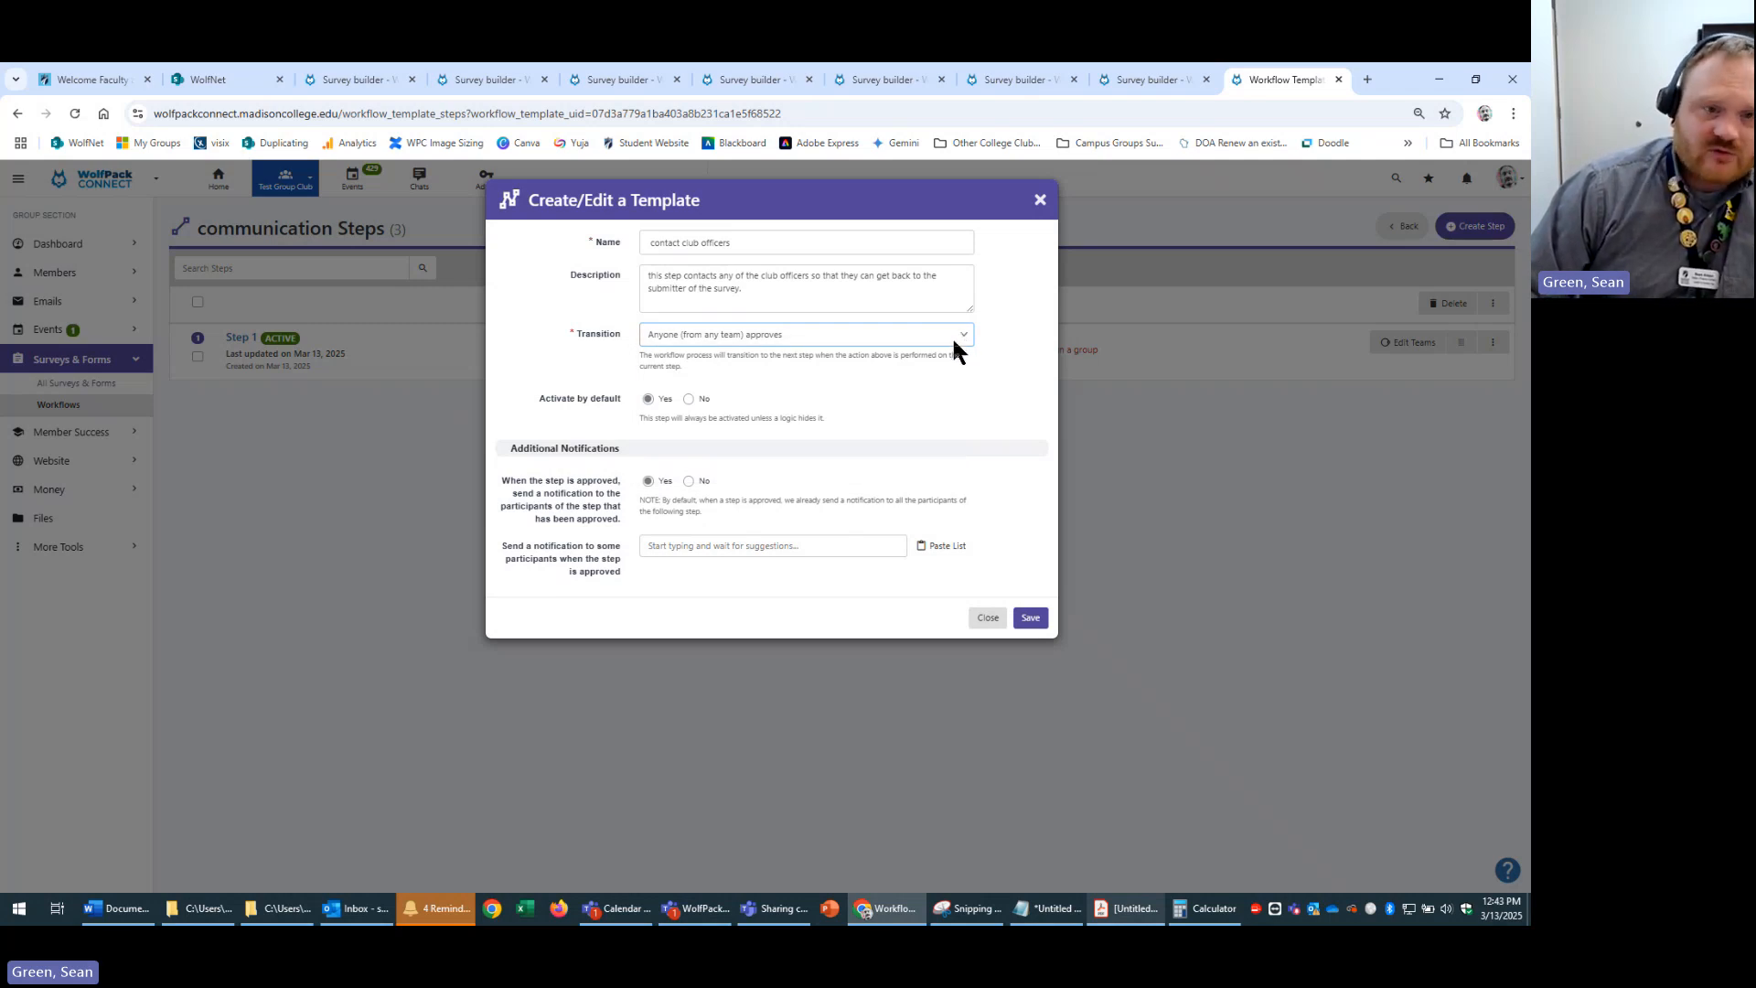
{"action": "left_click", "coordinate": [954, 337]}
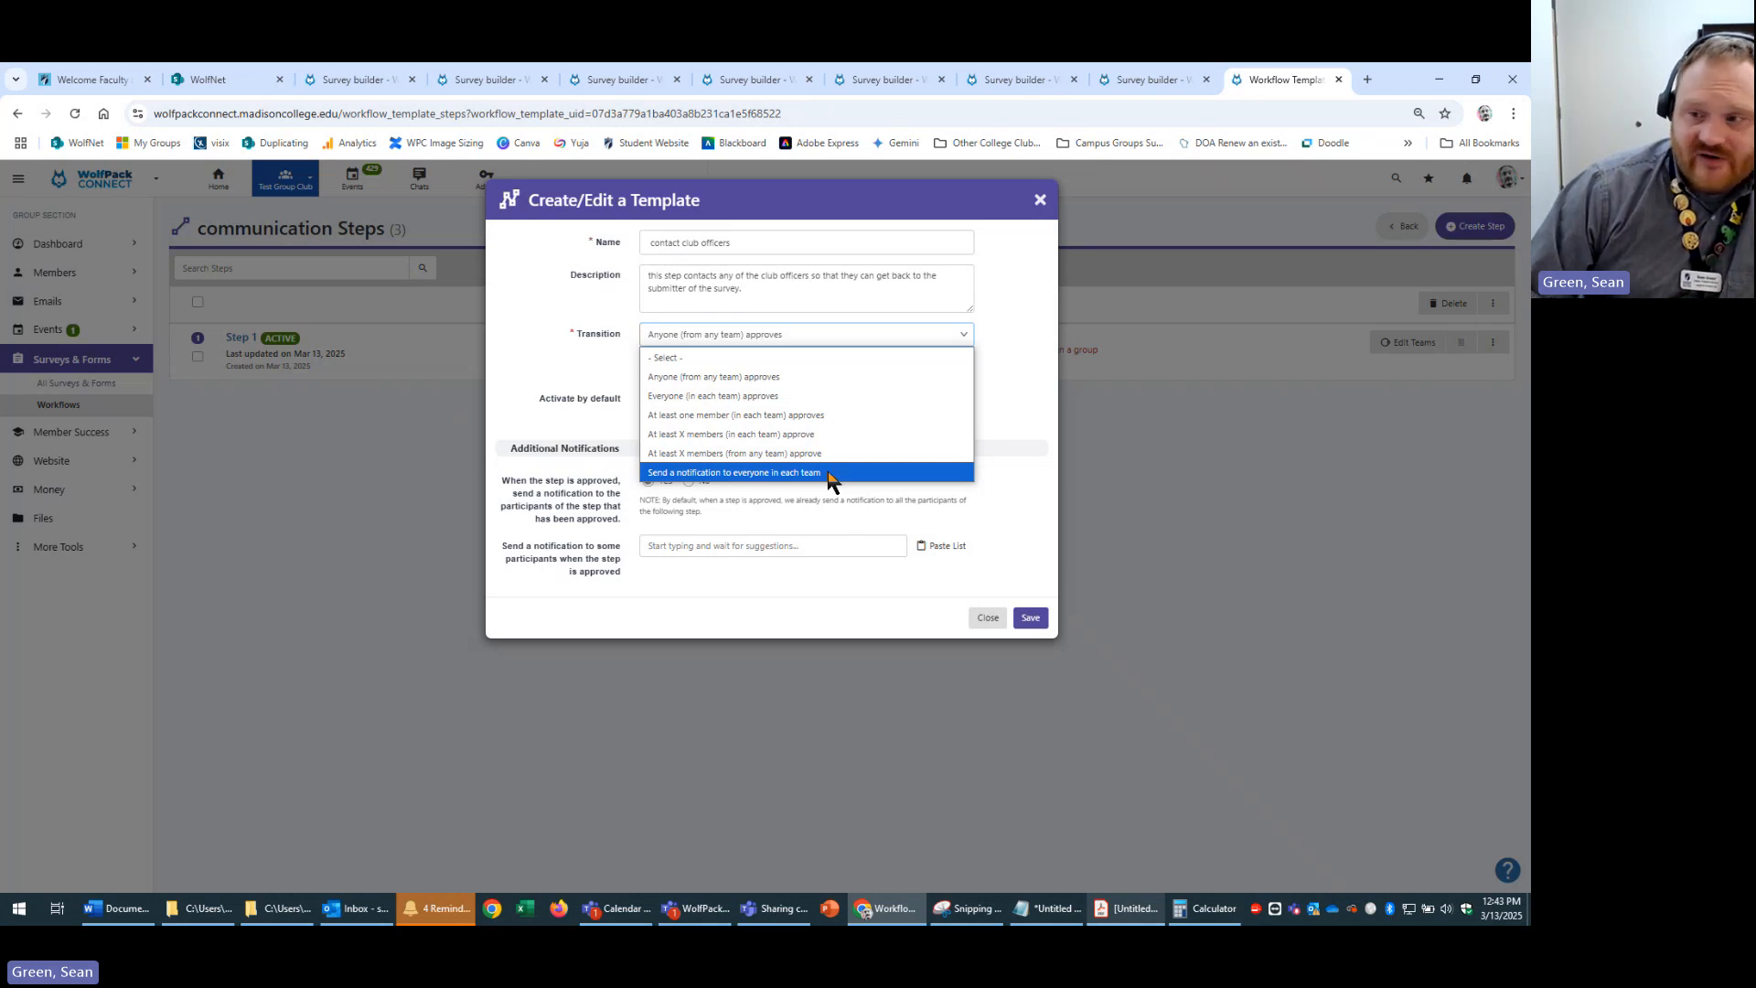
{"action": "left_click", "coordinate": [834, 376]}
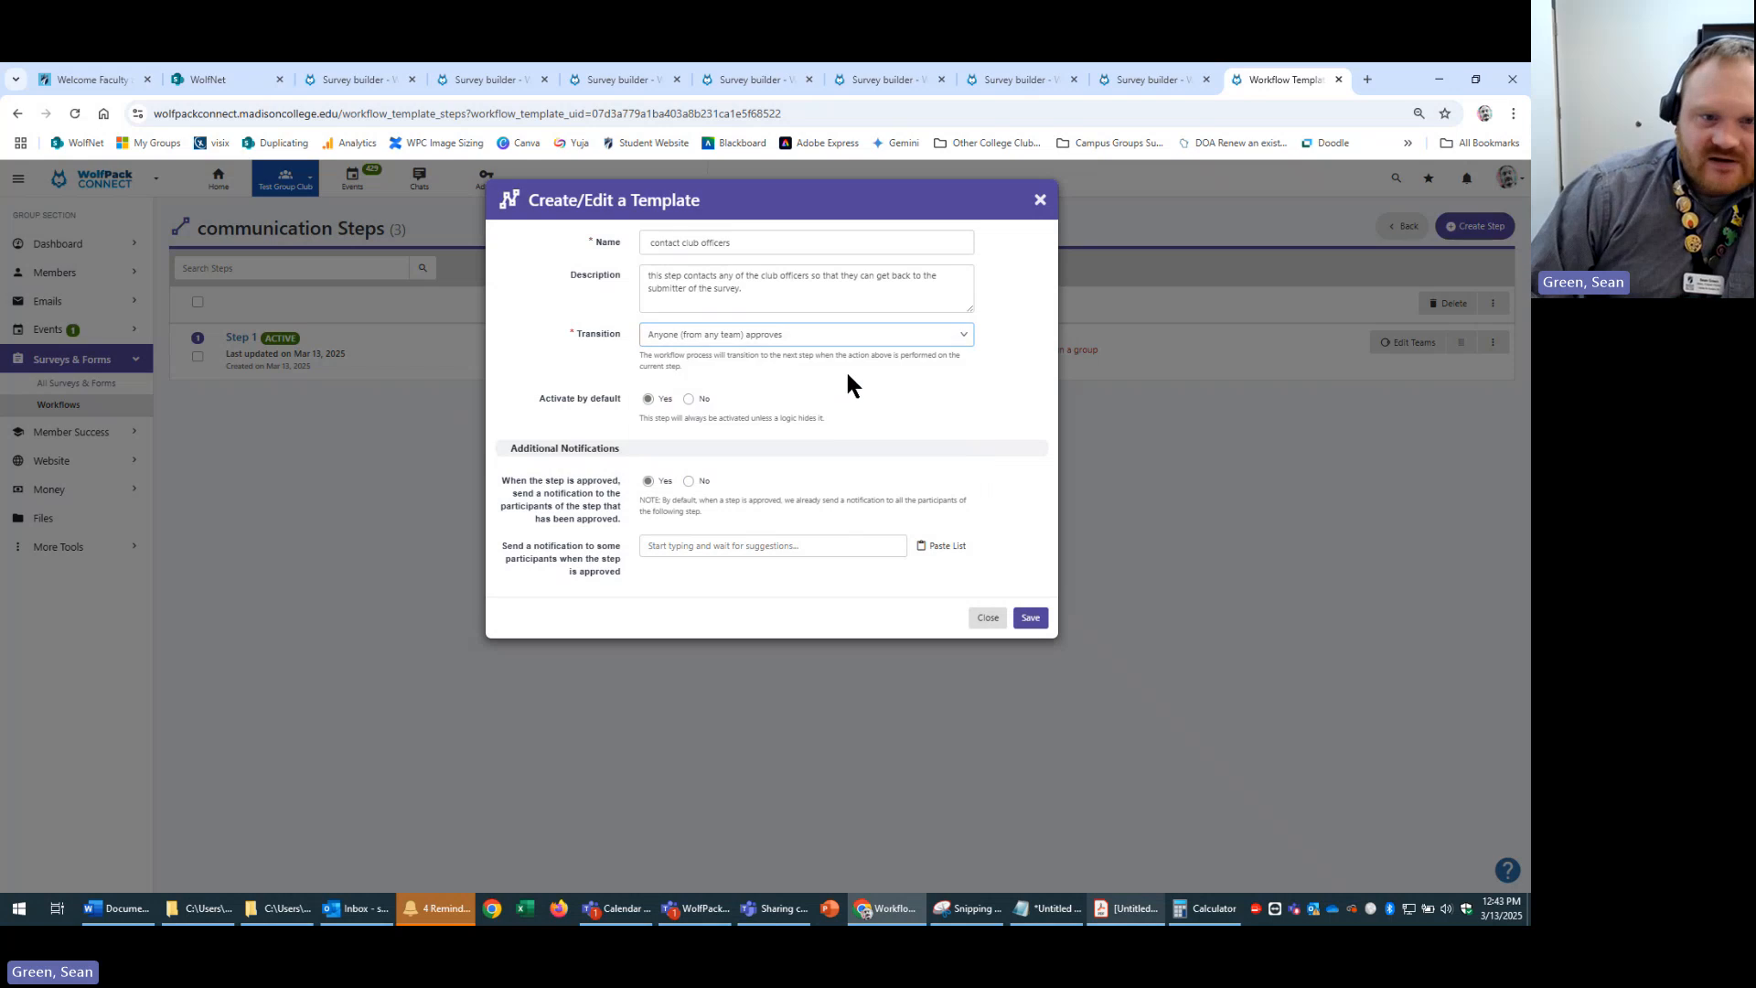
- Set Activate by default to No for the contact club officers step and save it
{"action": "left_click", "coordinate": [687, 399]}
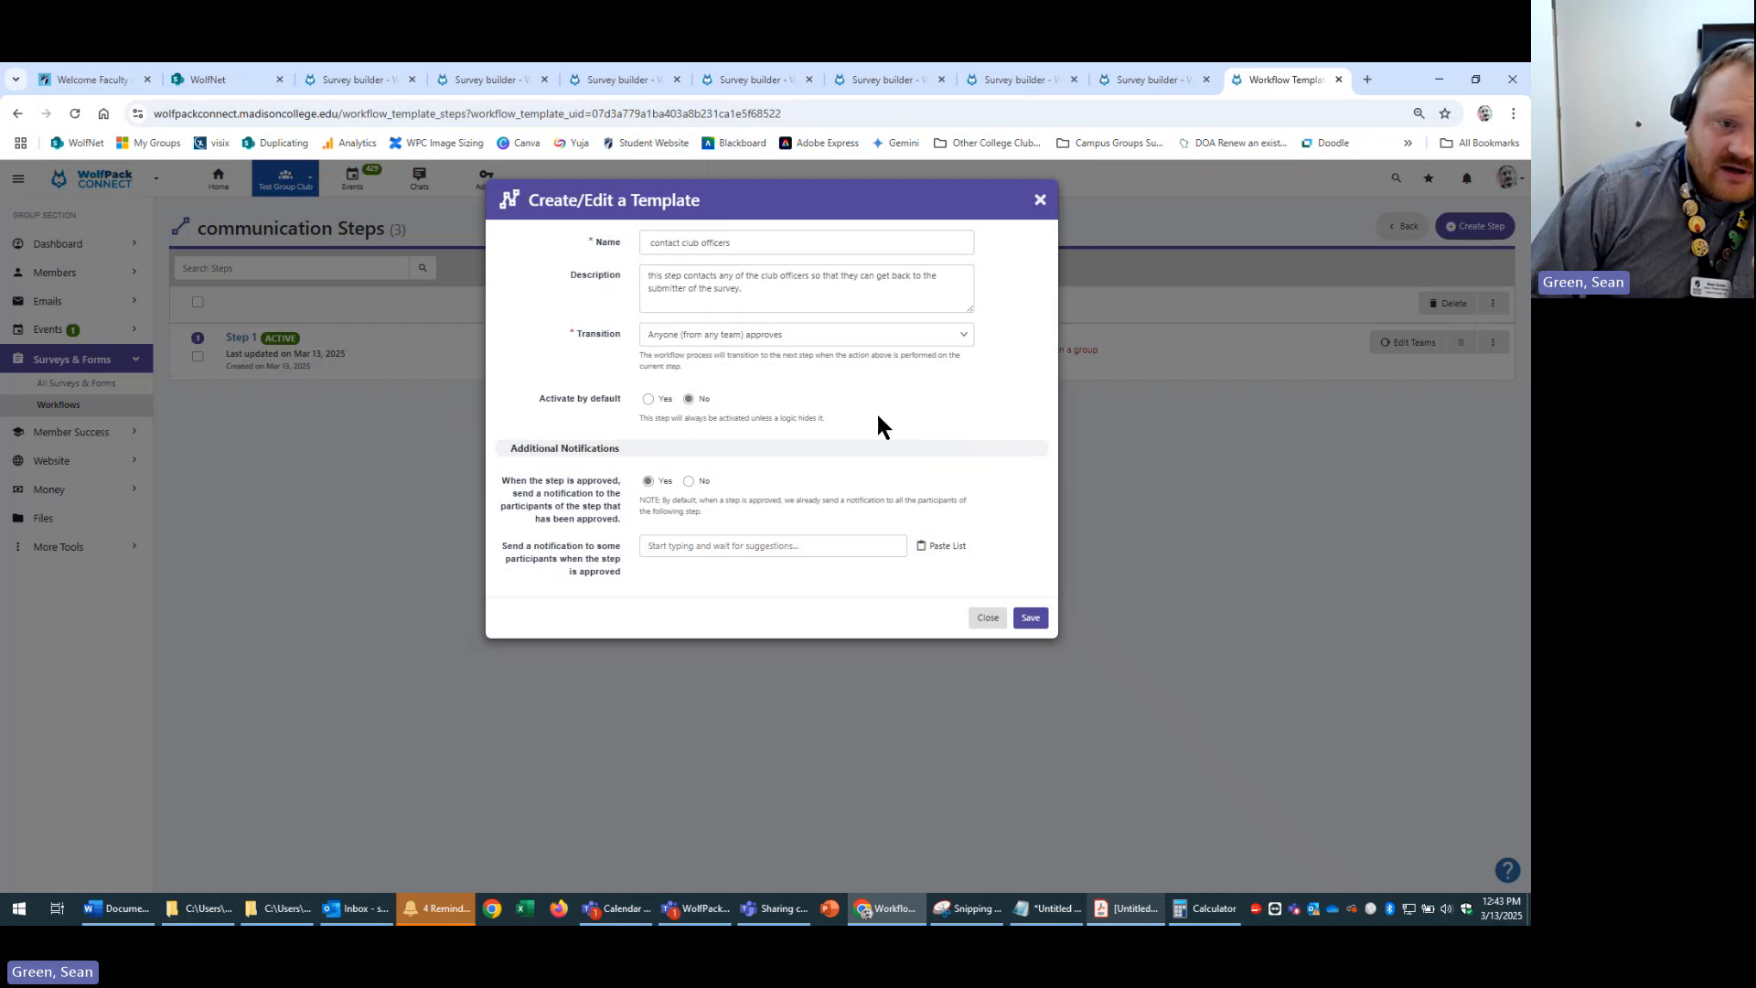
{"action": "left_click_drag", "start_coordinate": [876, 419], "coordinate": [660, 430]}
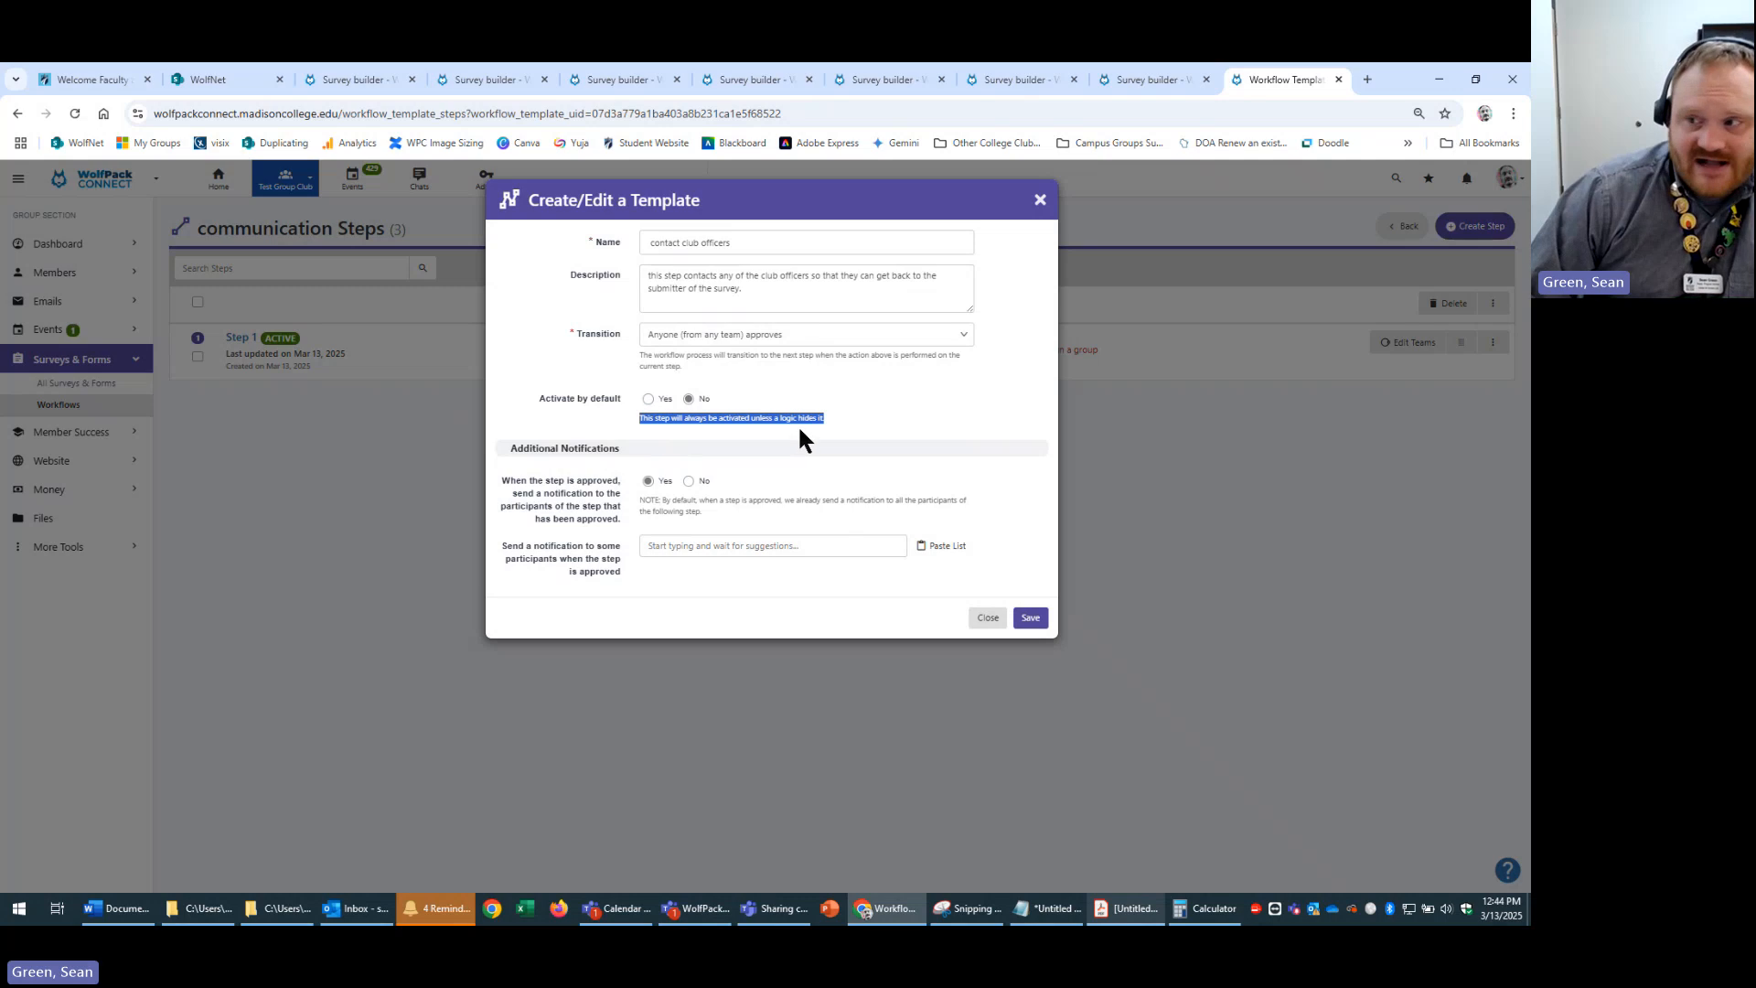
{"action": "left_click", "coordinate": [851, 421]}
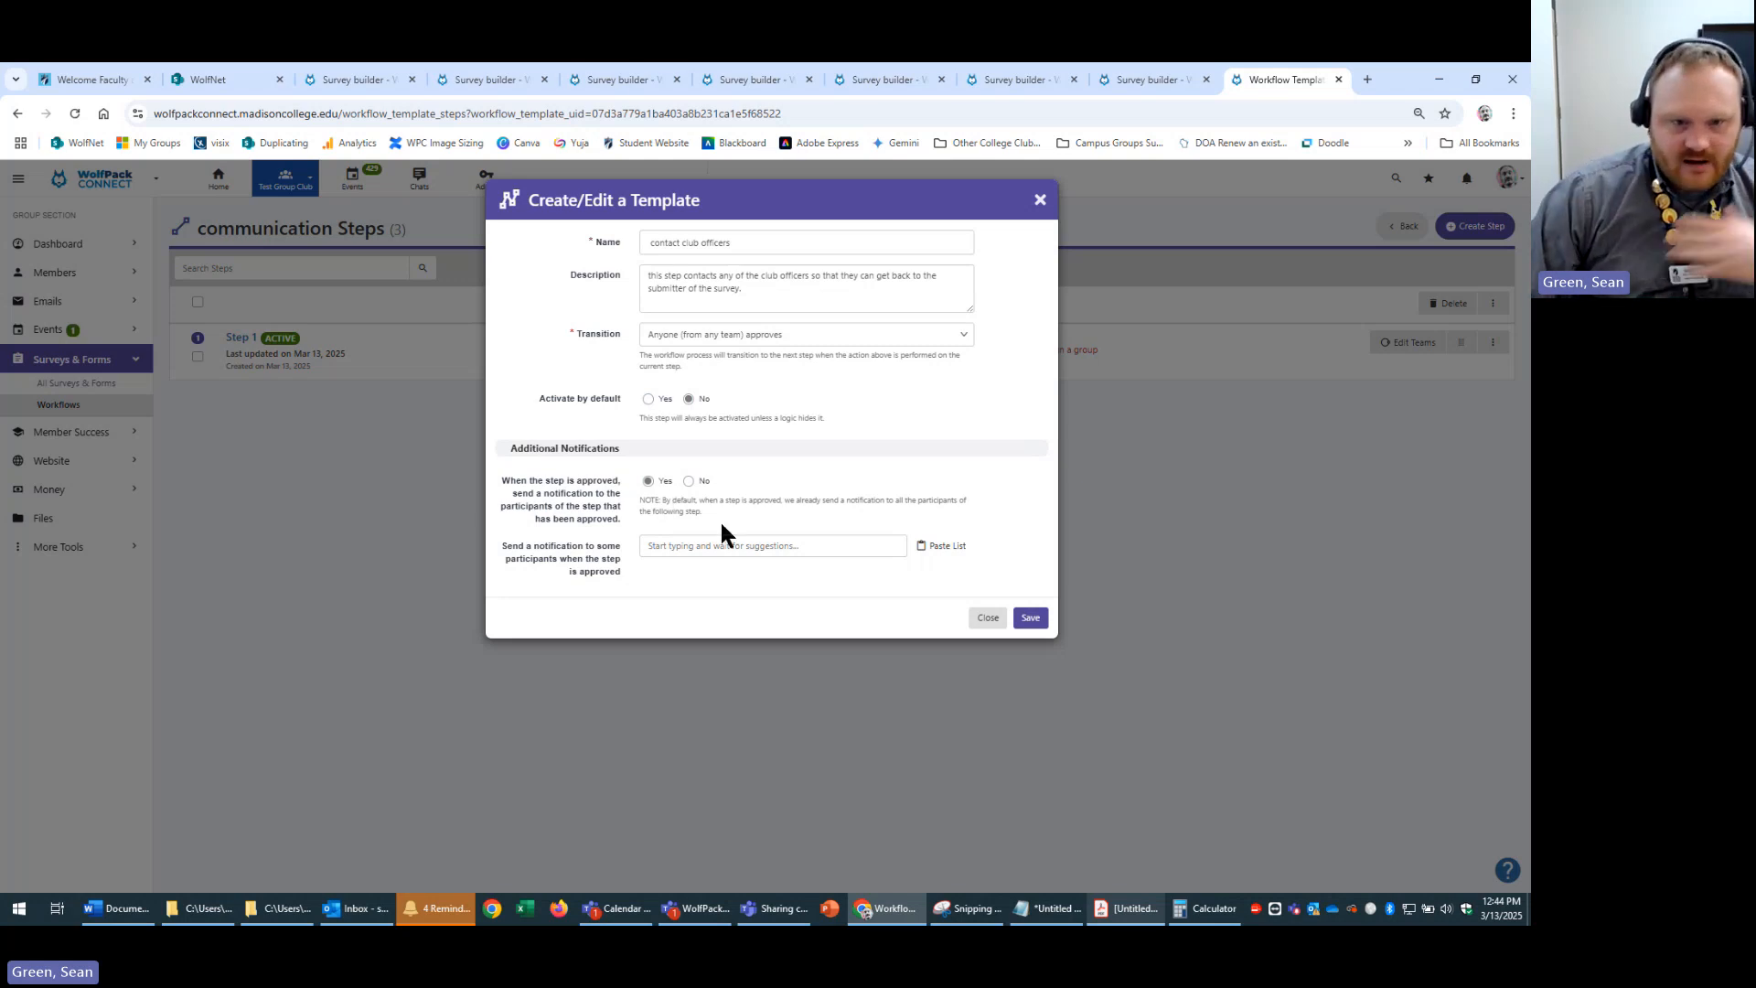
{"action": "left_click_drag", "start_coordinate": [674, 499], "coordinate": [844, 517]}
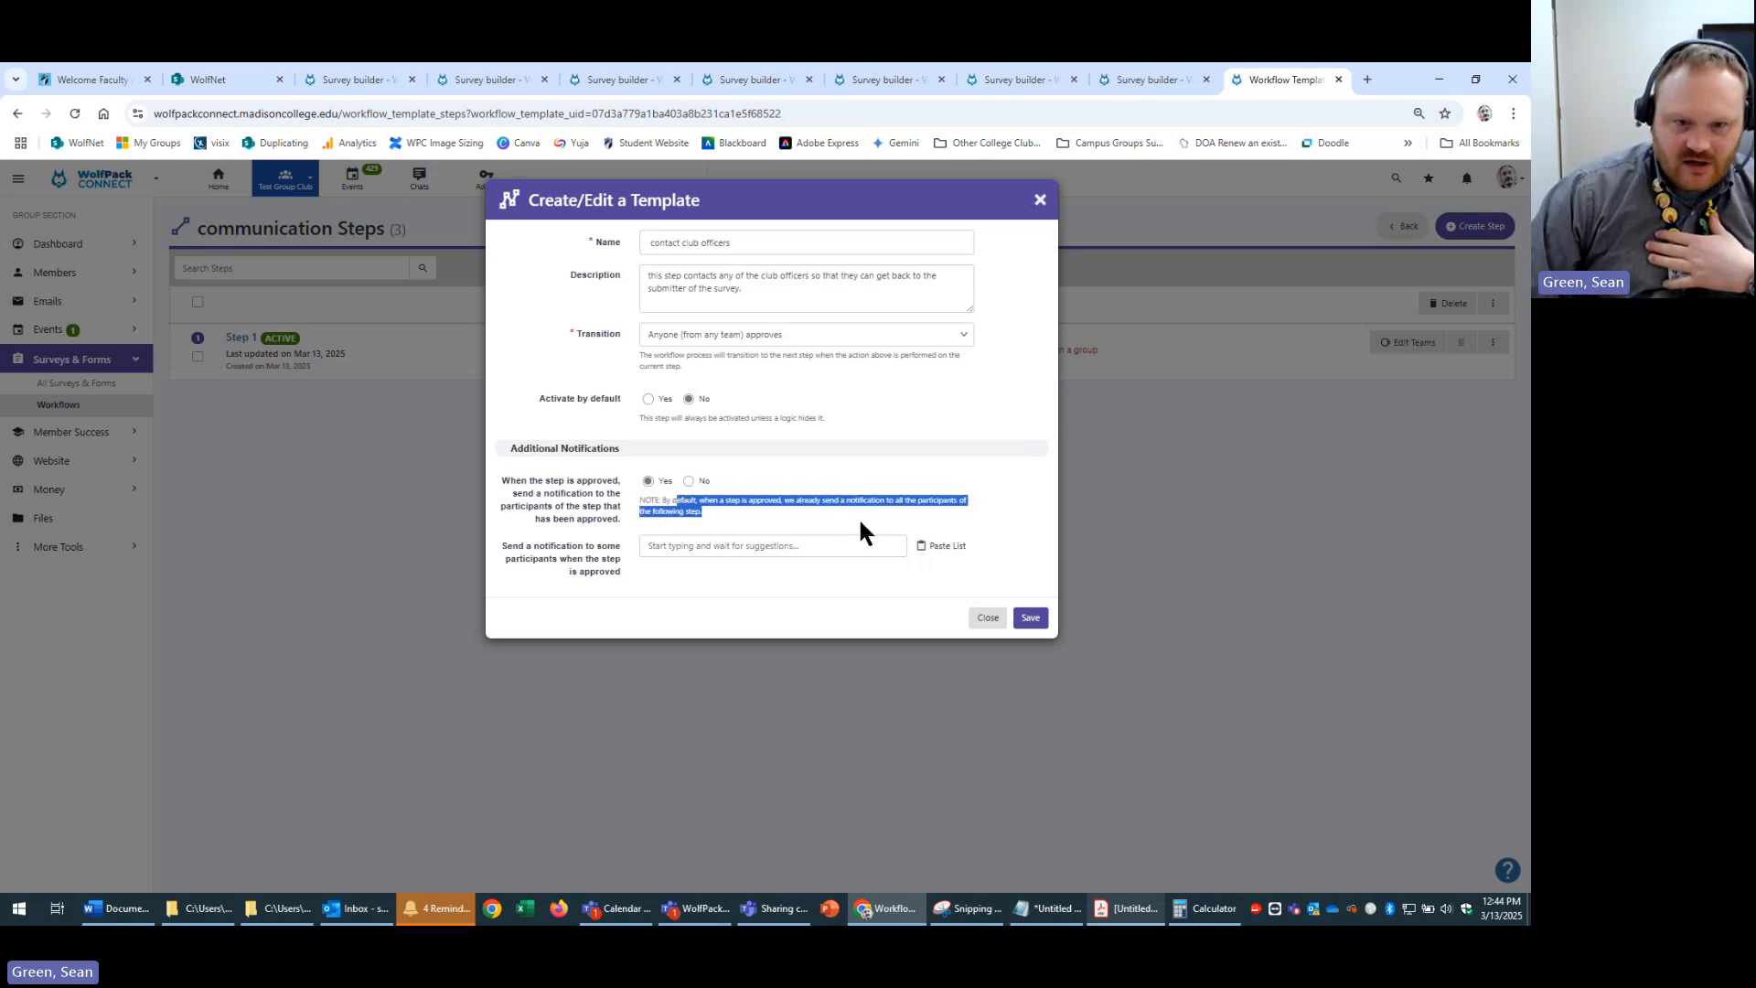
{"action": "left_click", "coordinate": [758, 514]}
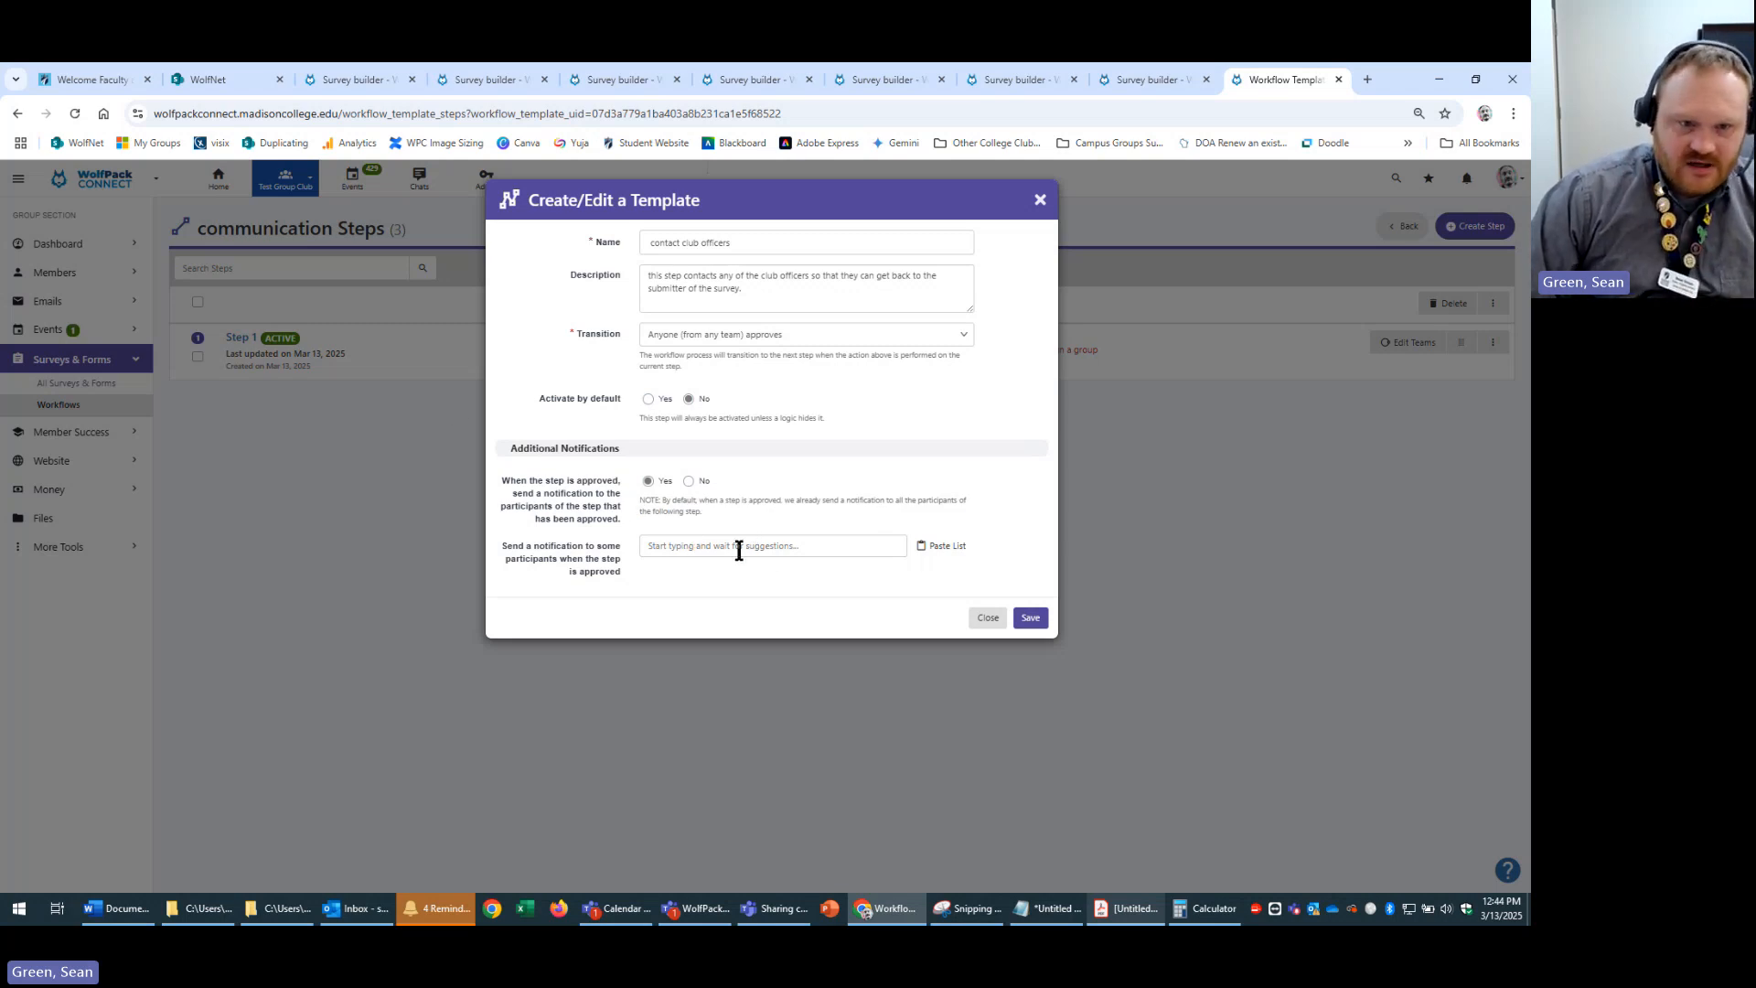
{"action": "left_click", "coordinate": [785, 549]}
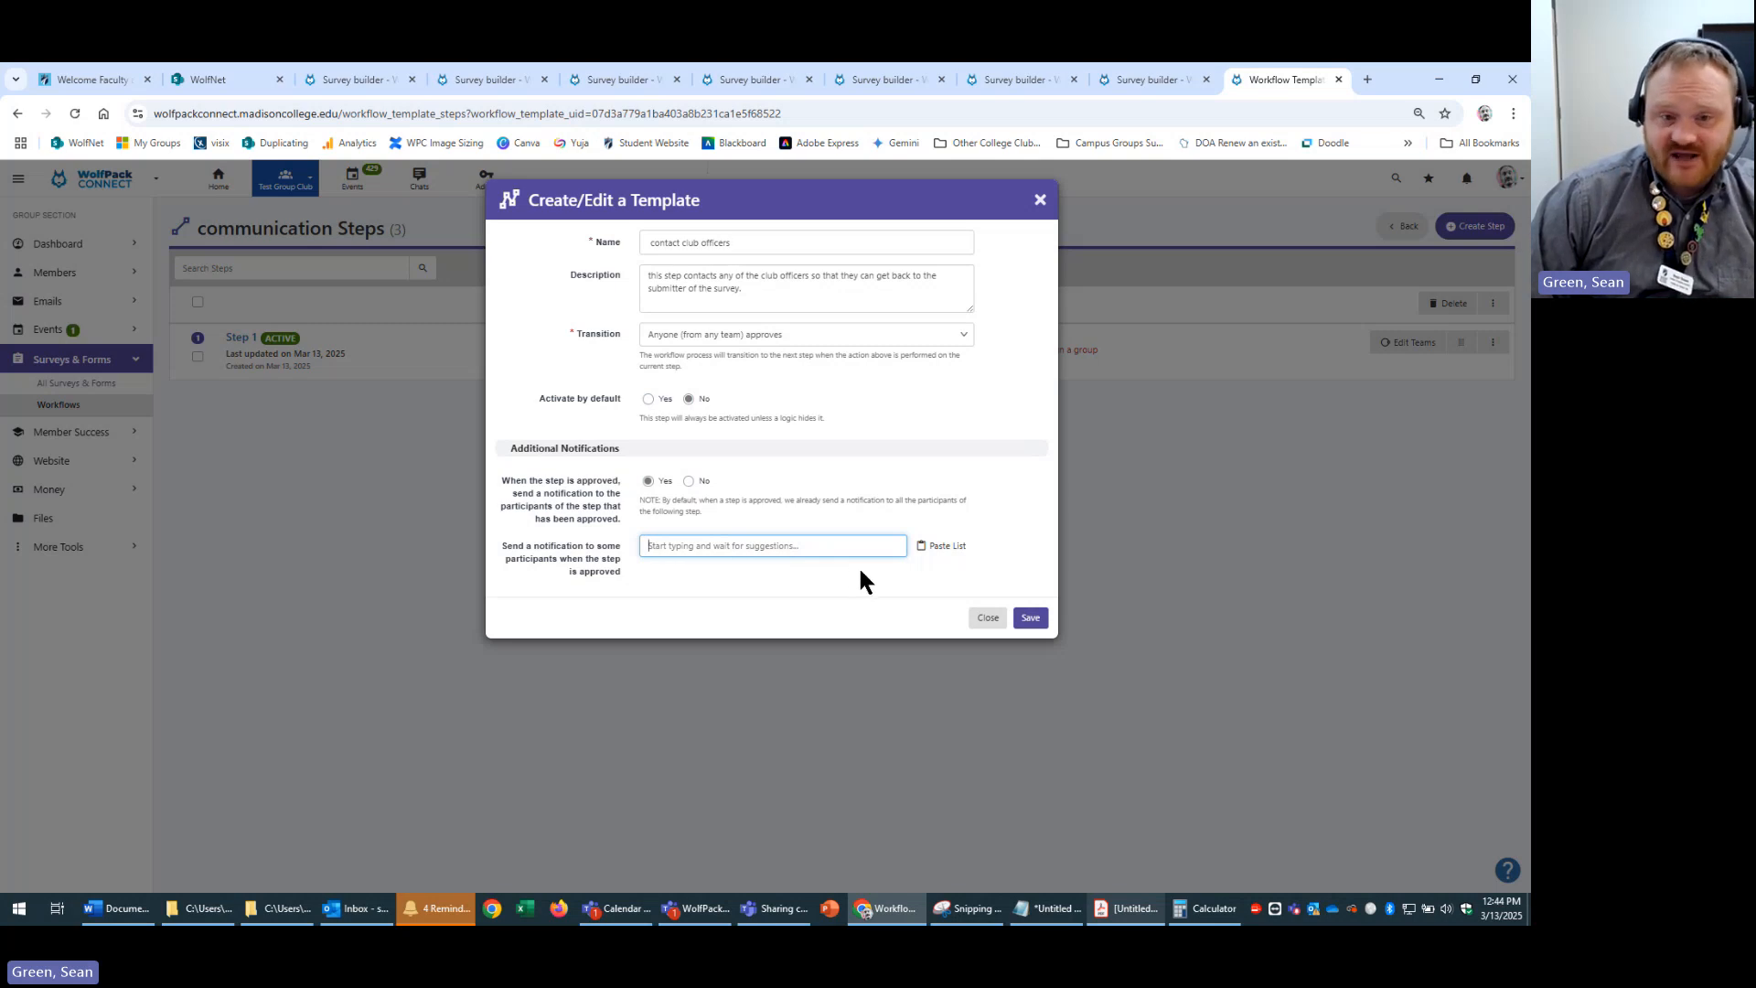
{"action": "left_click", "coordinate": [1030, 618]}
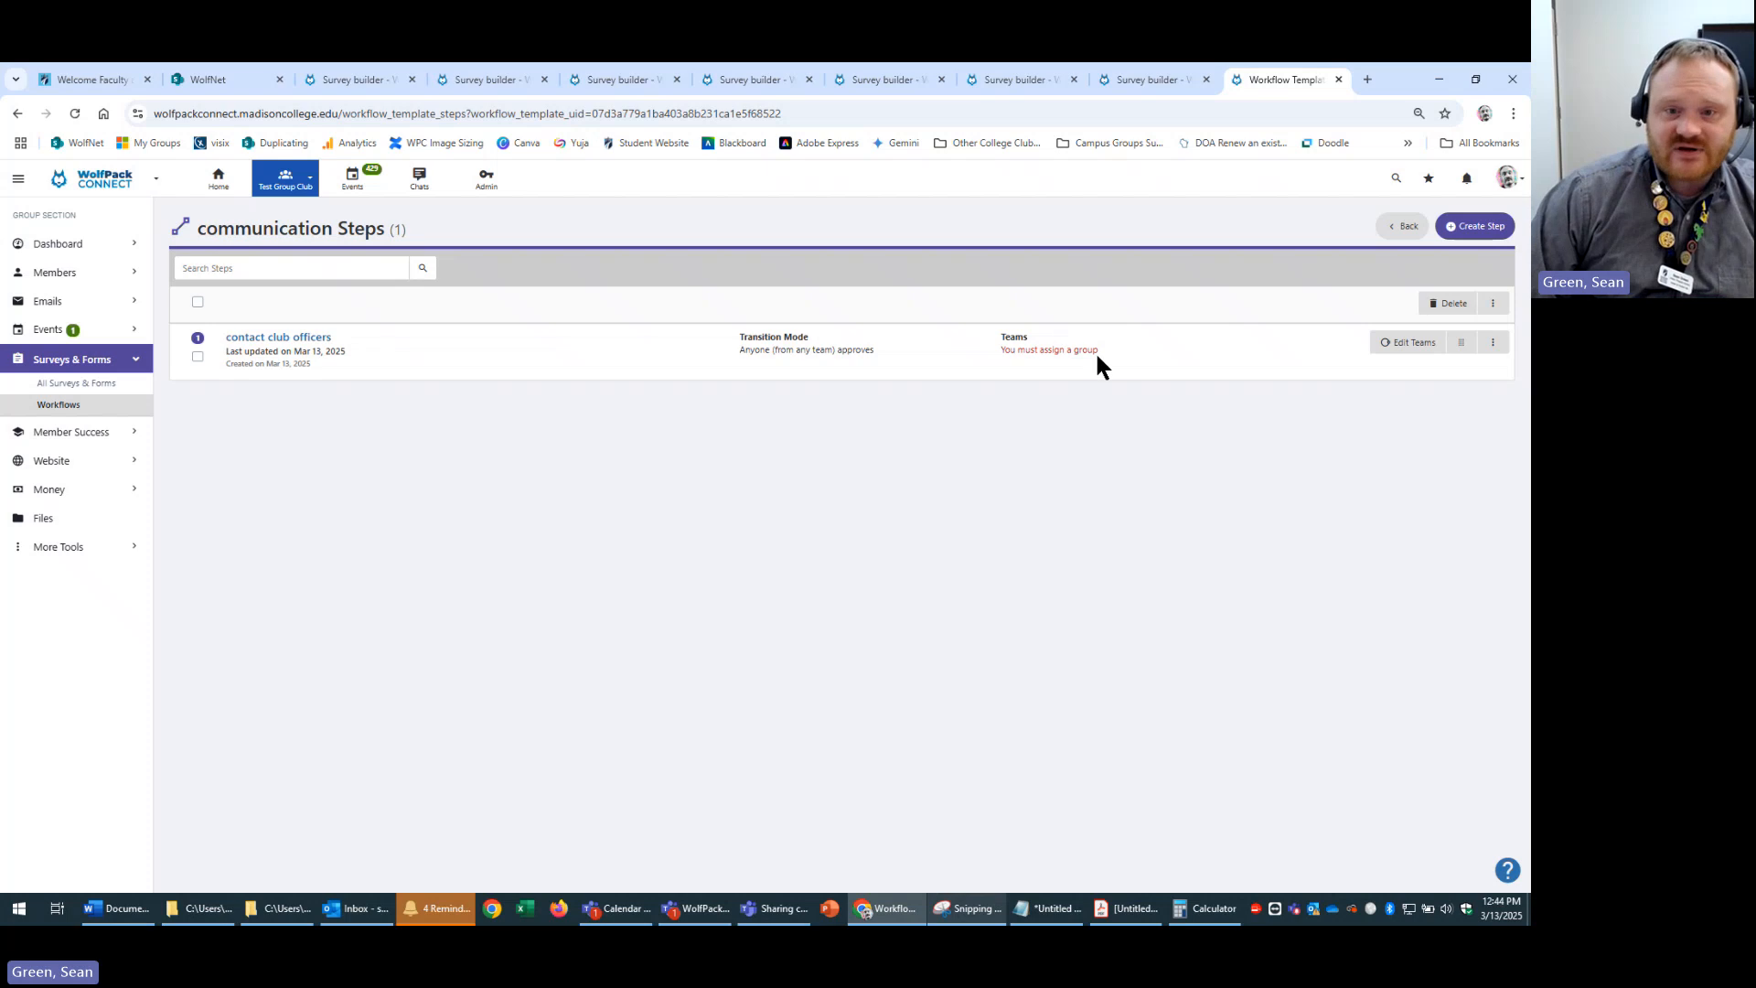
- Leave the communication workflow's steps and open the list of workflow teams
{"action": "left_click_drag", "start_coordinate": [1096, 351], "coordinate": [975, 357]}
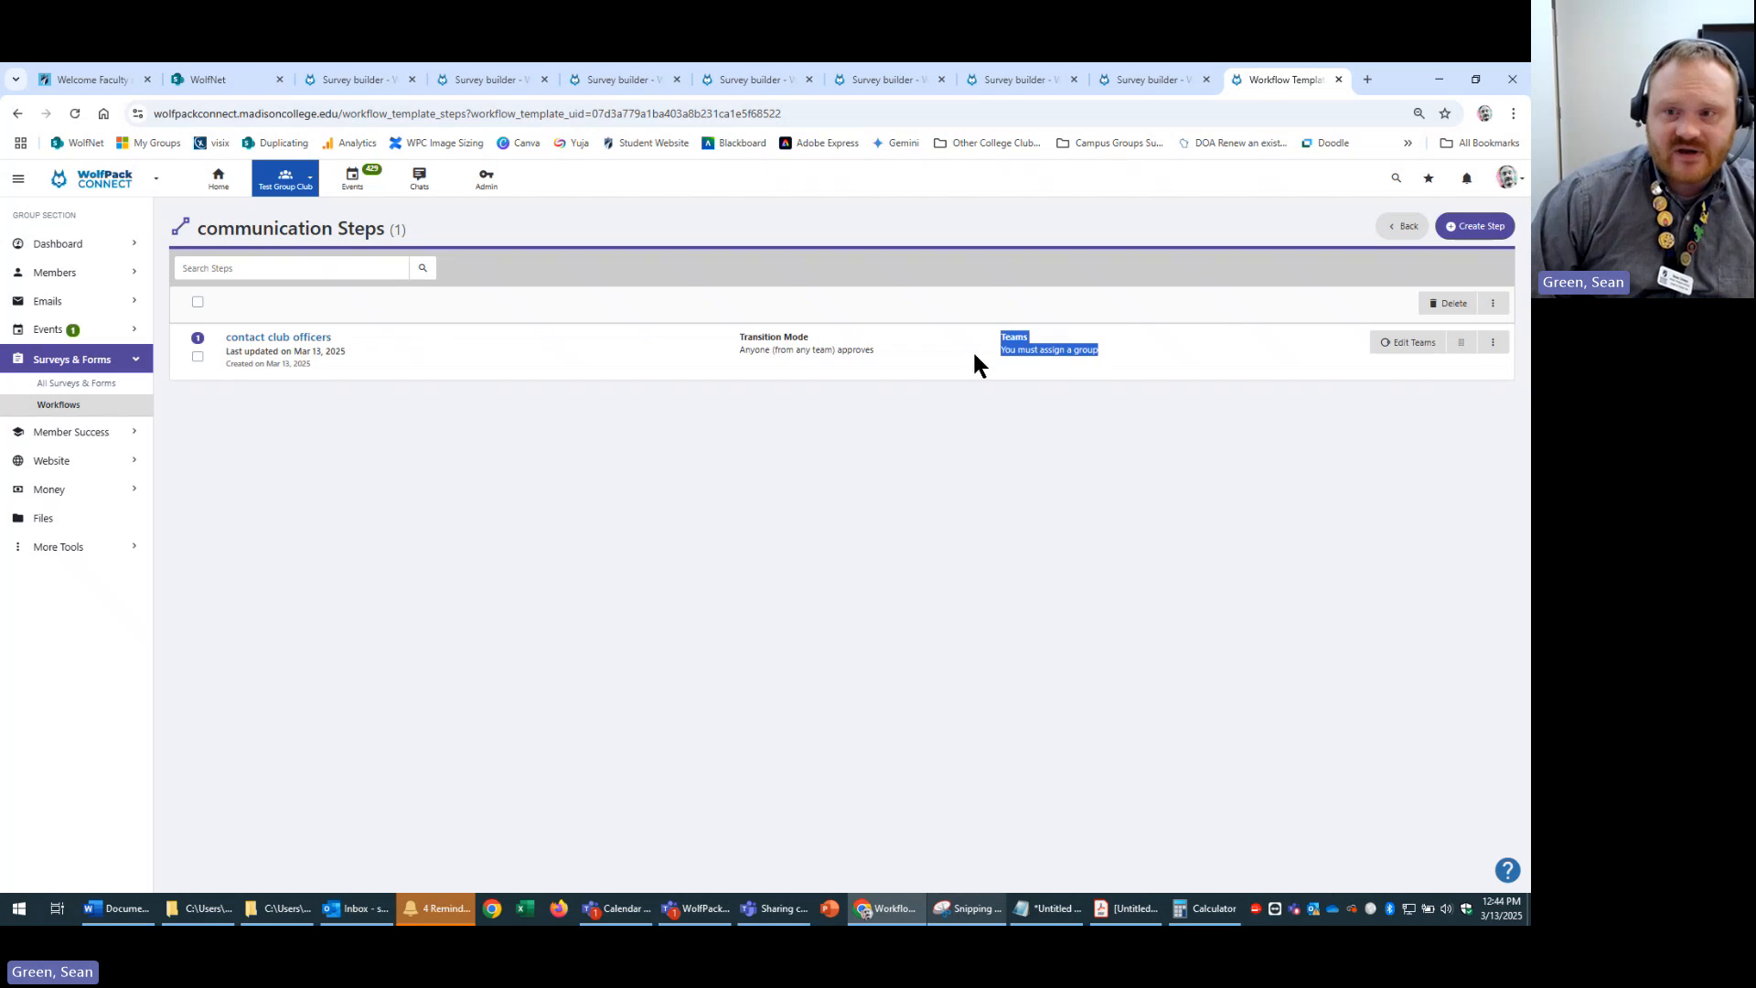
{"action": "left_click", "coordinate": [1280, 419]}
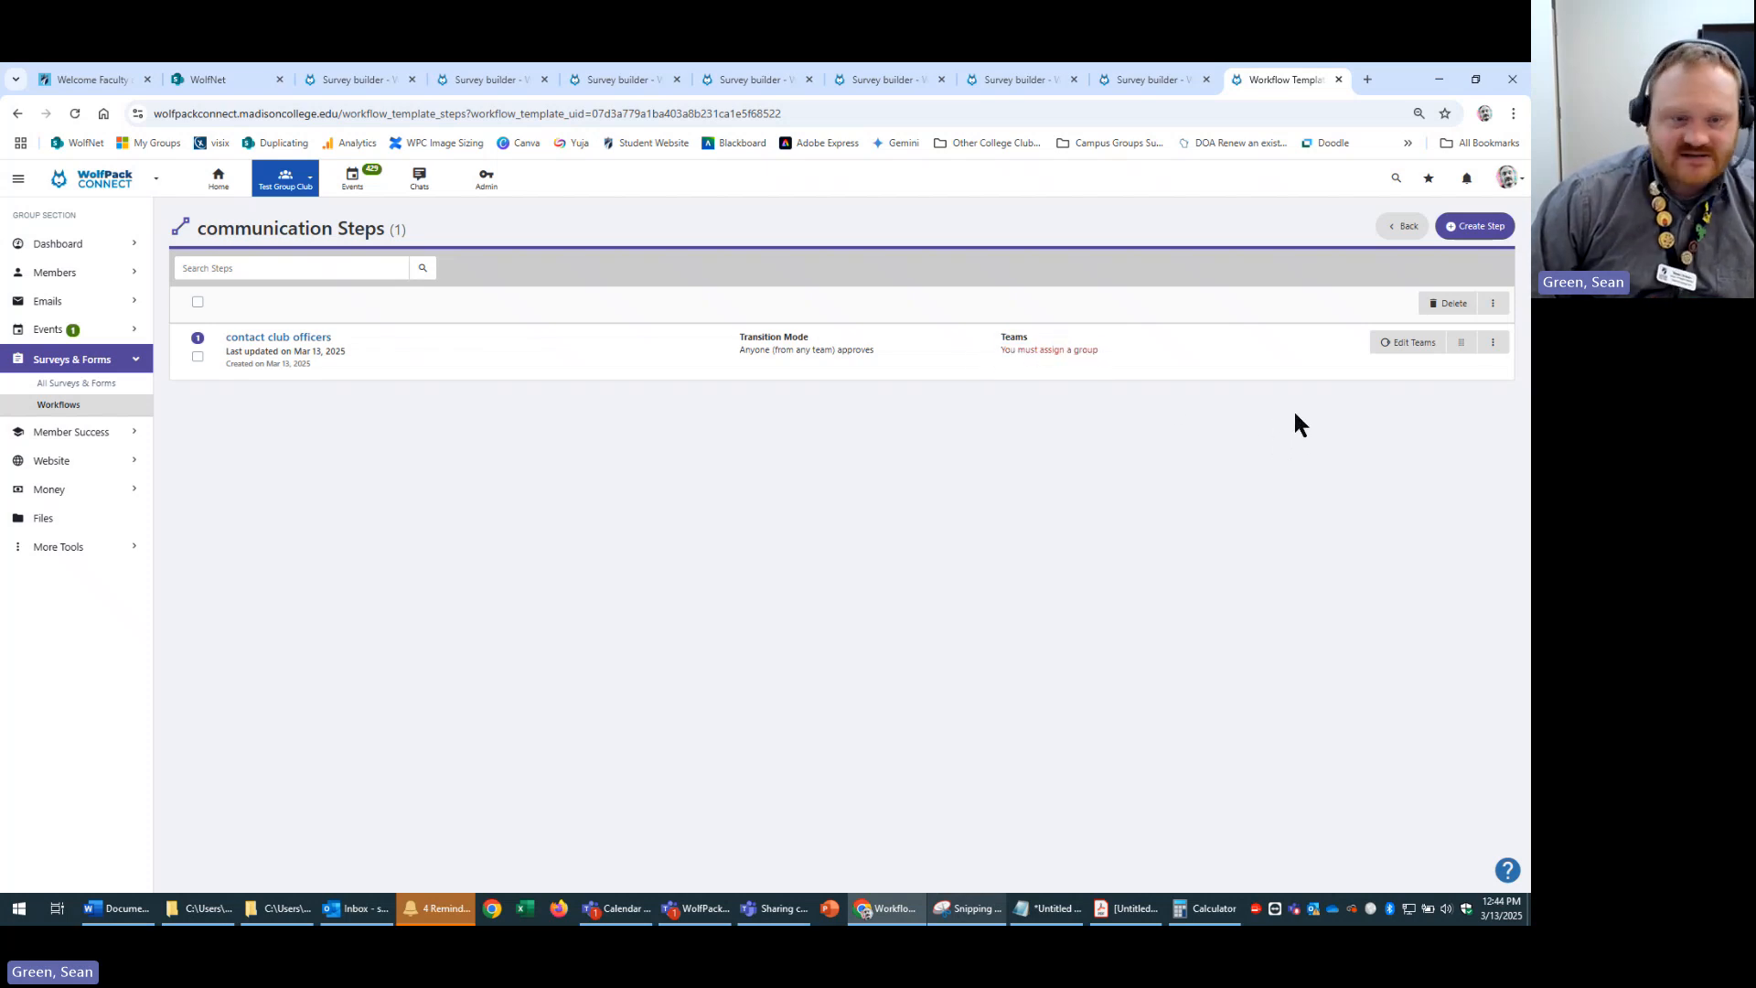
{"action": "left_click", "coordinate": [1389, 236]}
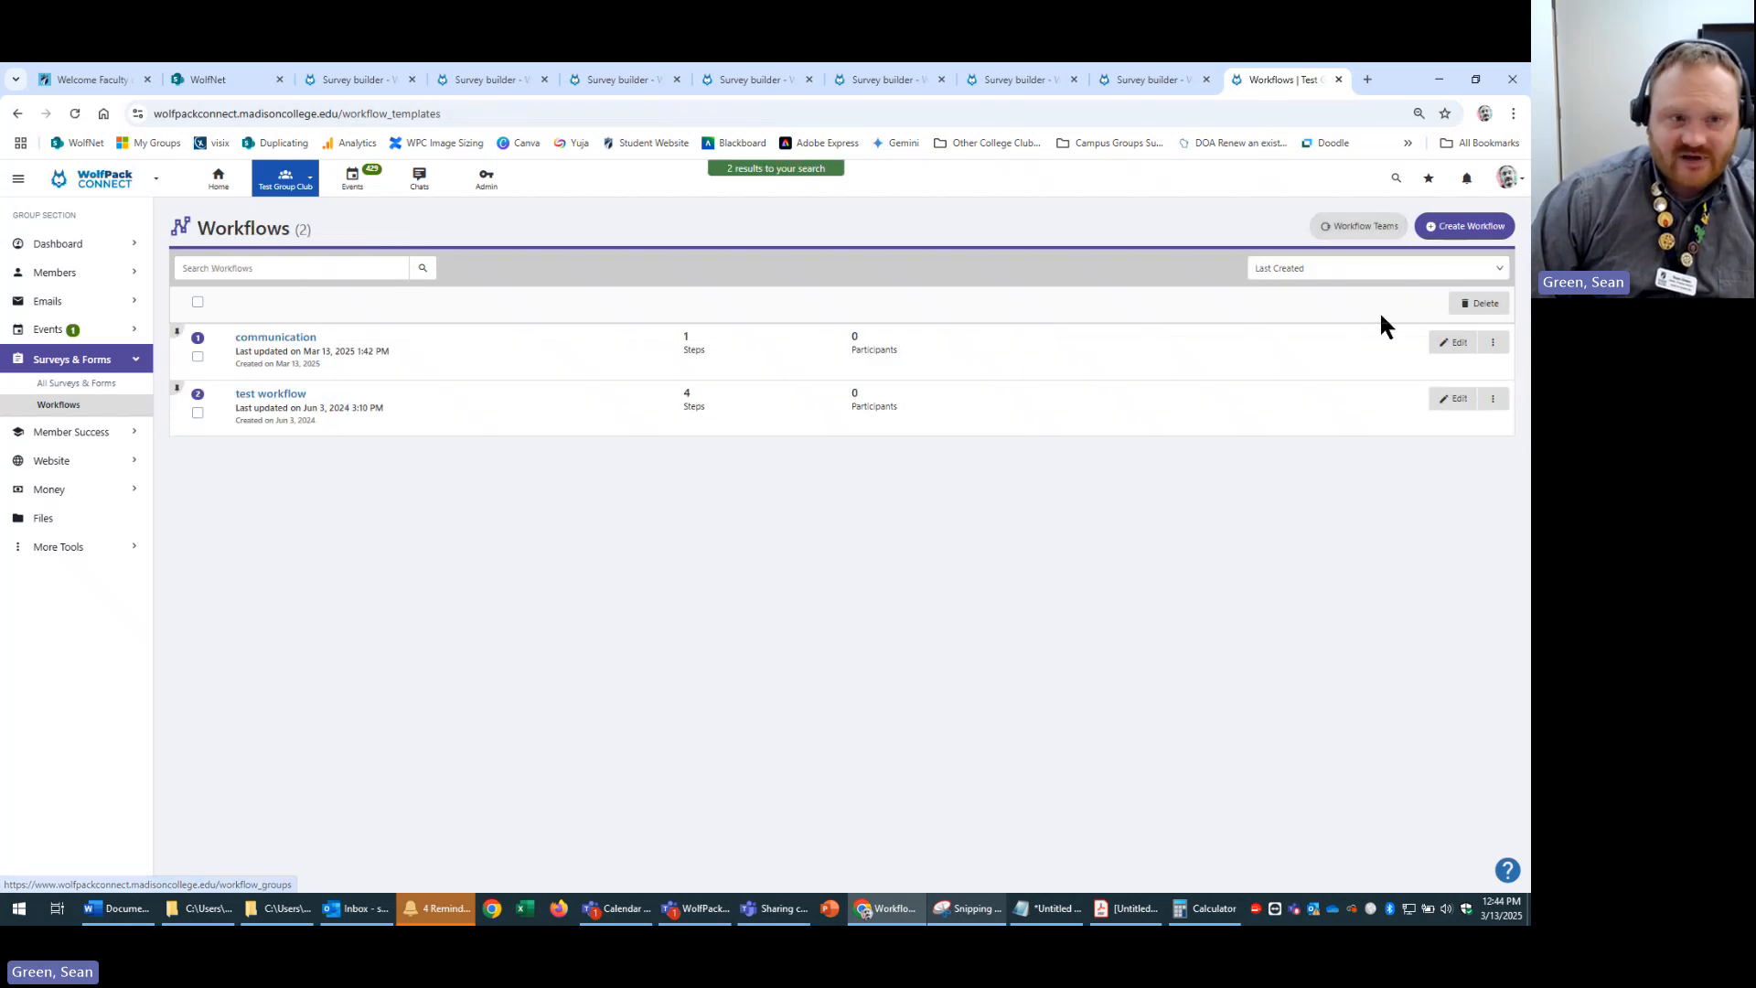
{"action": "left_click", "coordinate": [1362, 226]}
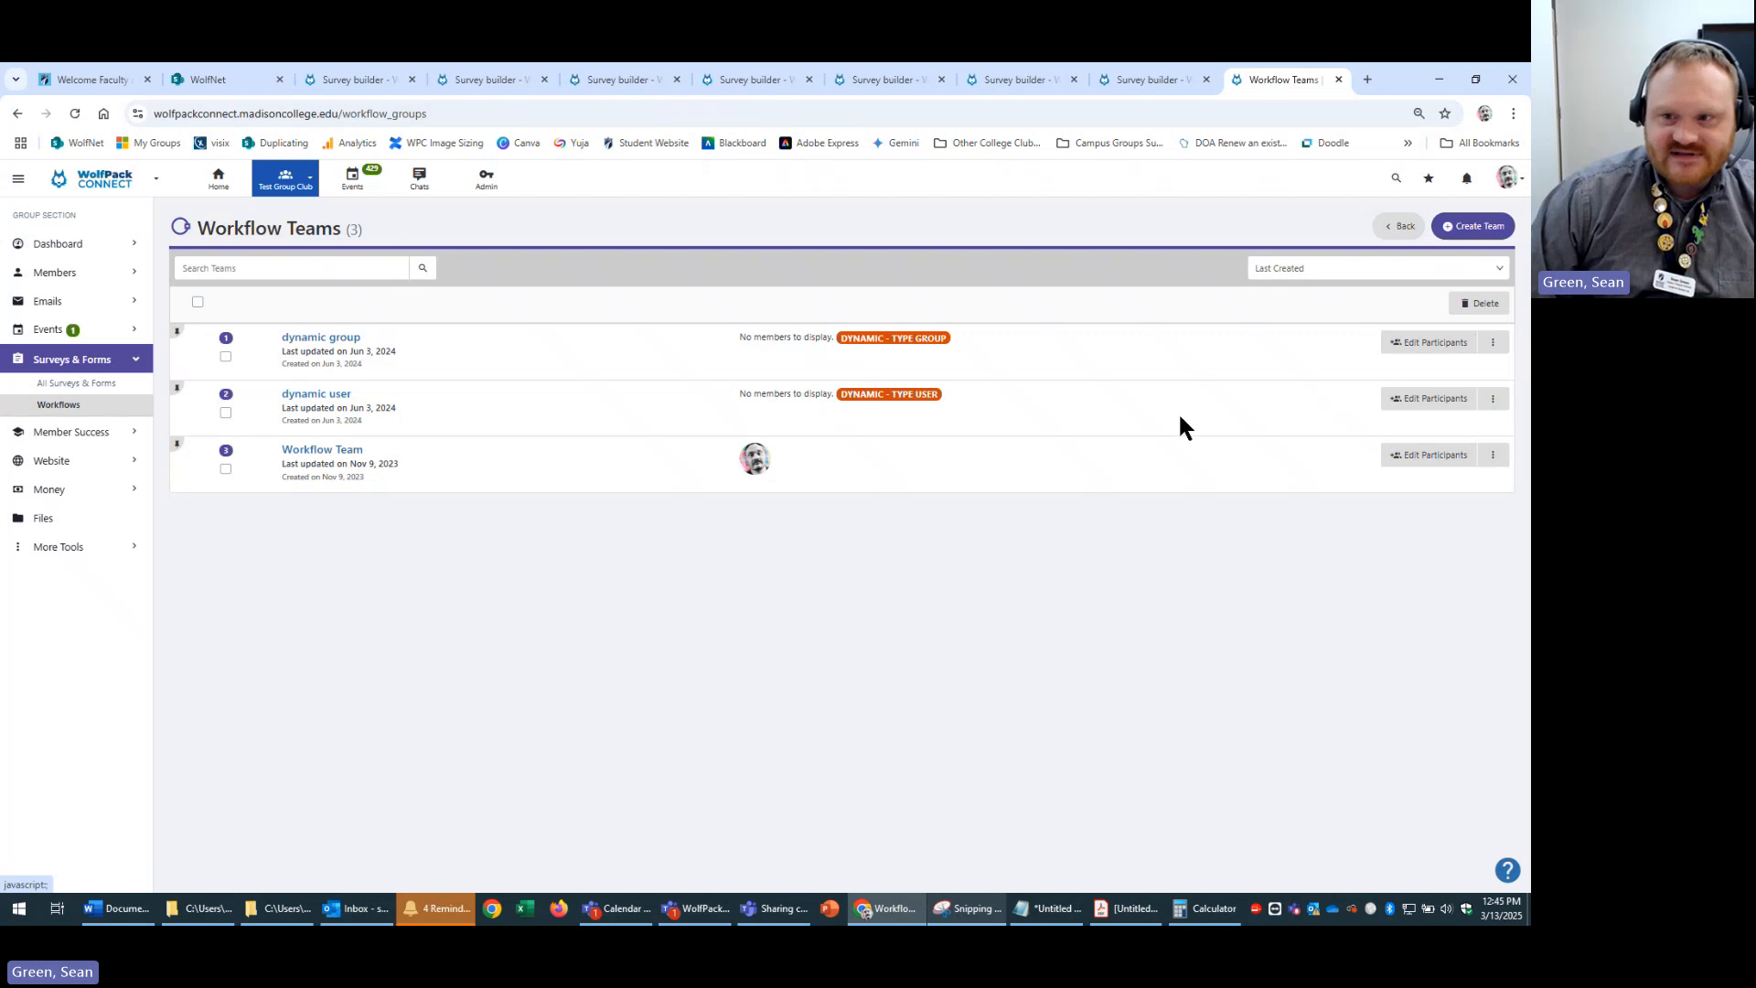
{"action": "left_click", "coordinate": [1395, 229]}
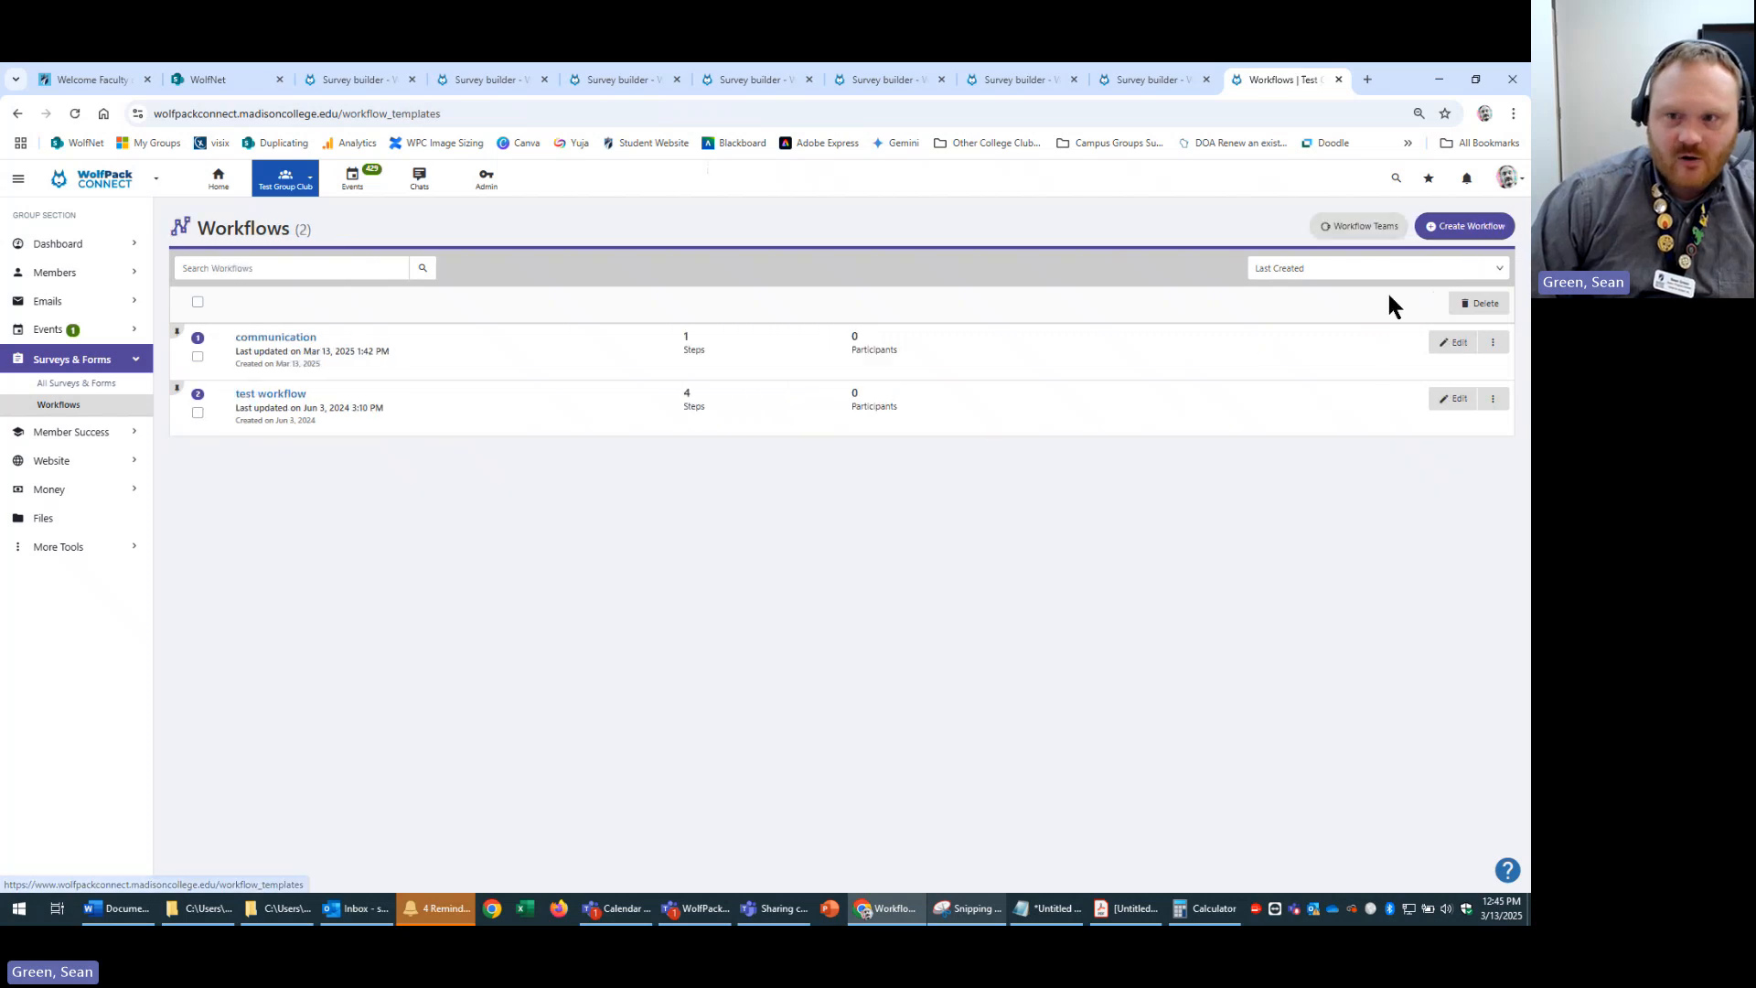
{"action": "left_click", "coordinate": [1363, 225]}
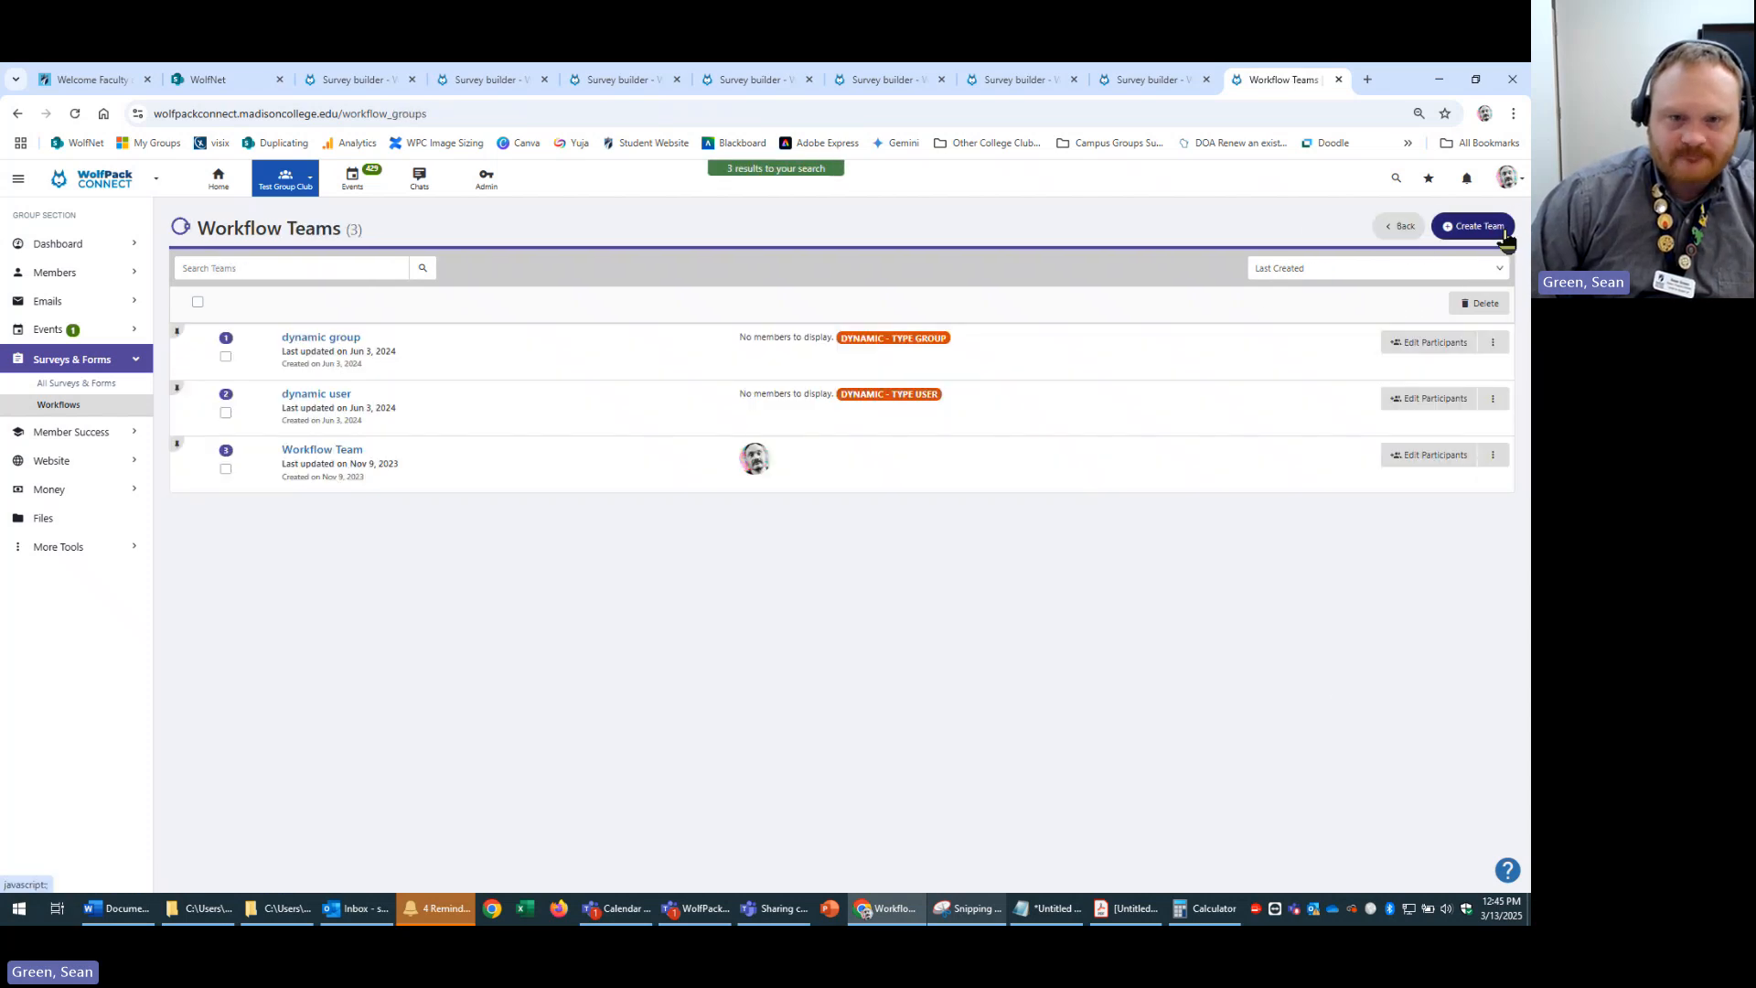
- Create a workflow team named "communication team" with the dynamic type left at None, and save it
{"action": "left_click", "coordinate": [1452, 229]}
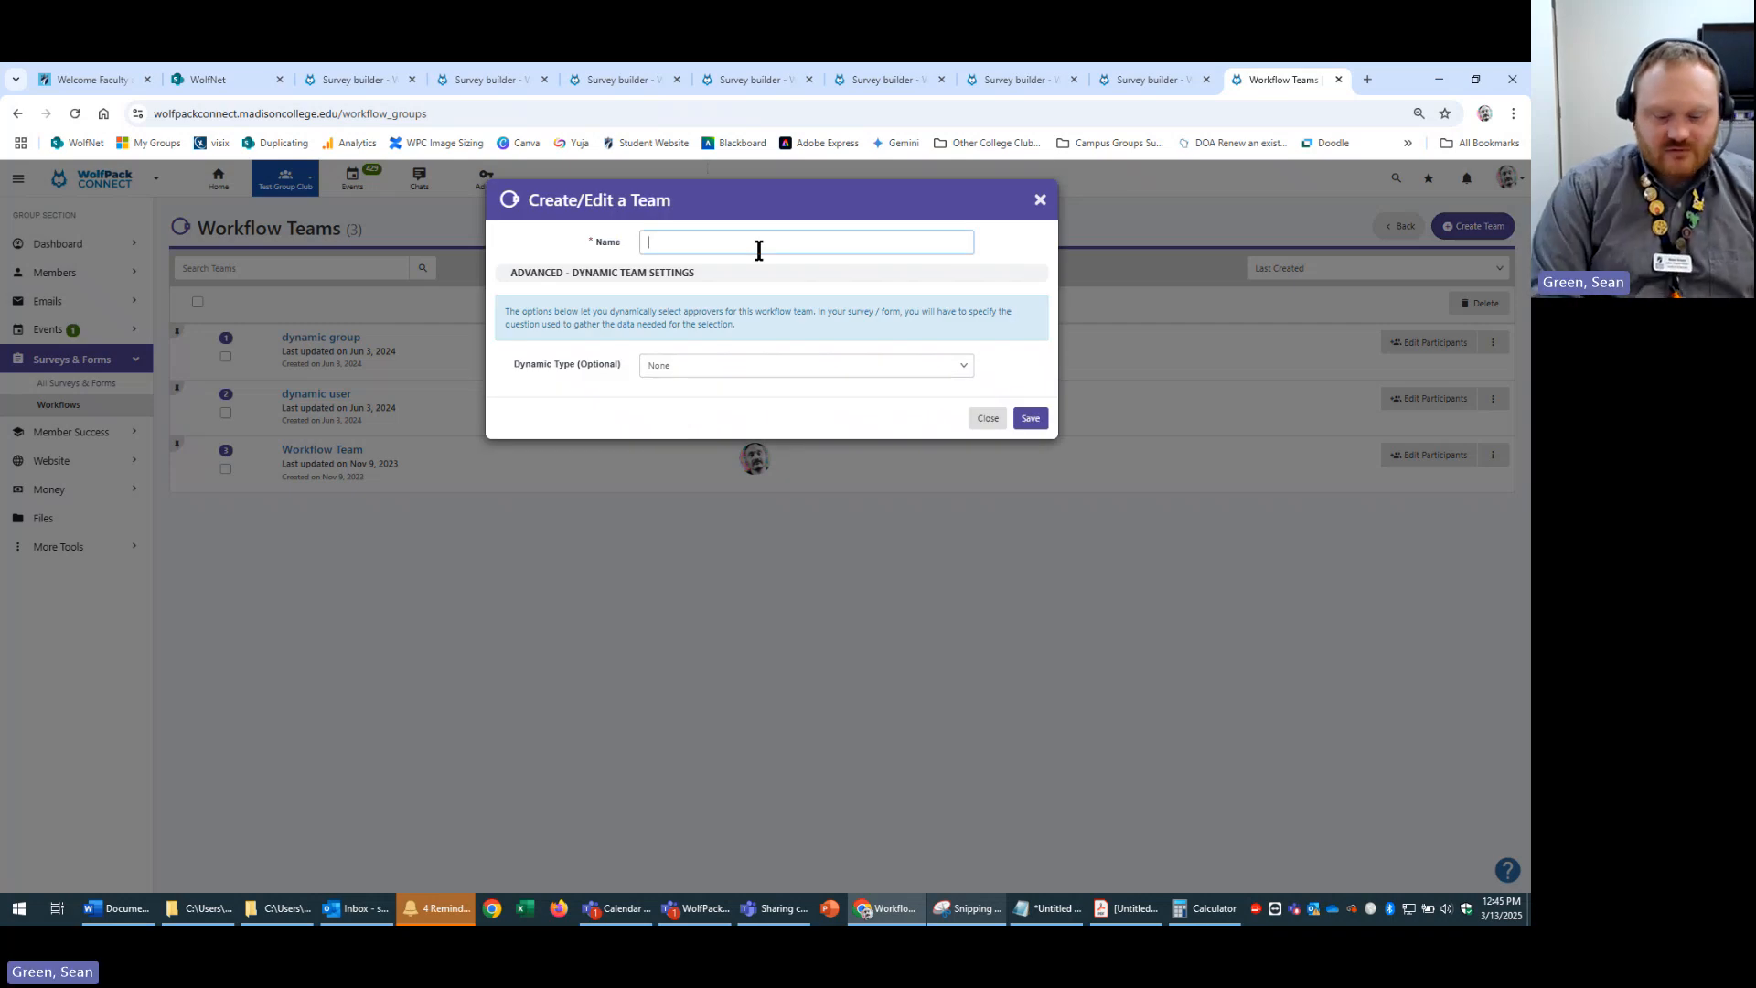
{"action": "type", "text": "communication tem"}
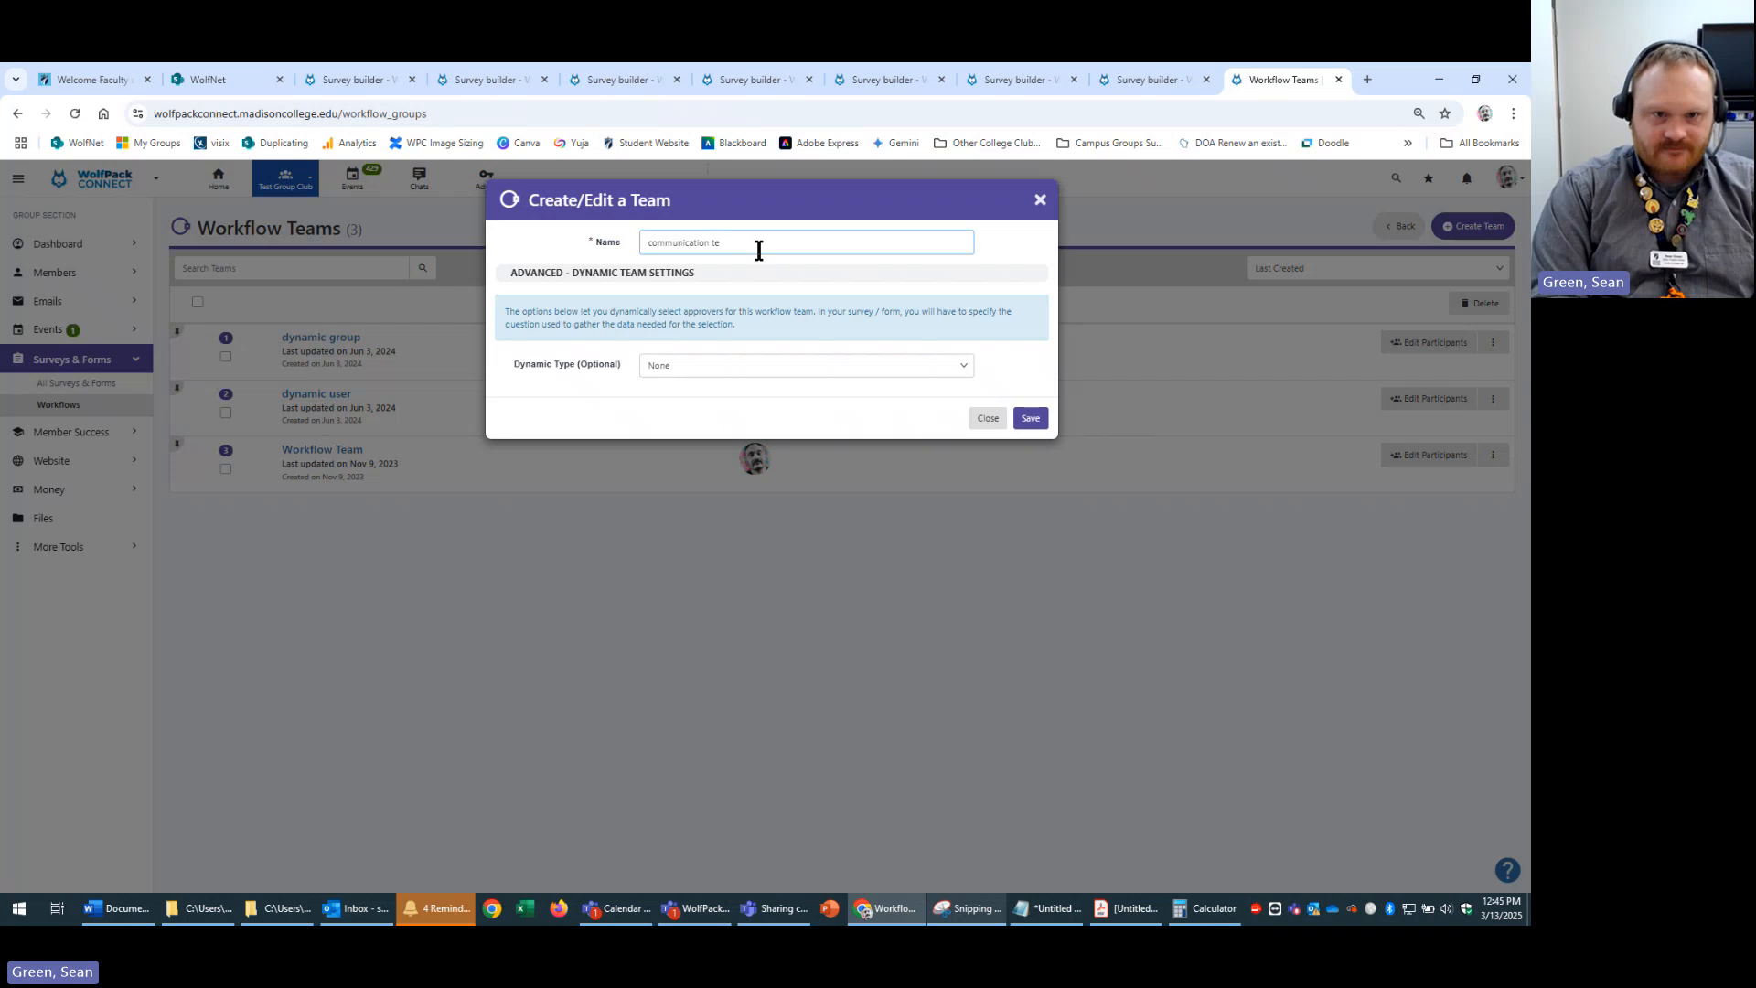
{"action": "key", "text": "BackSpace"}
{"action": "type", "text": "am"}
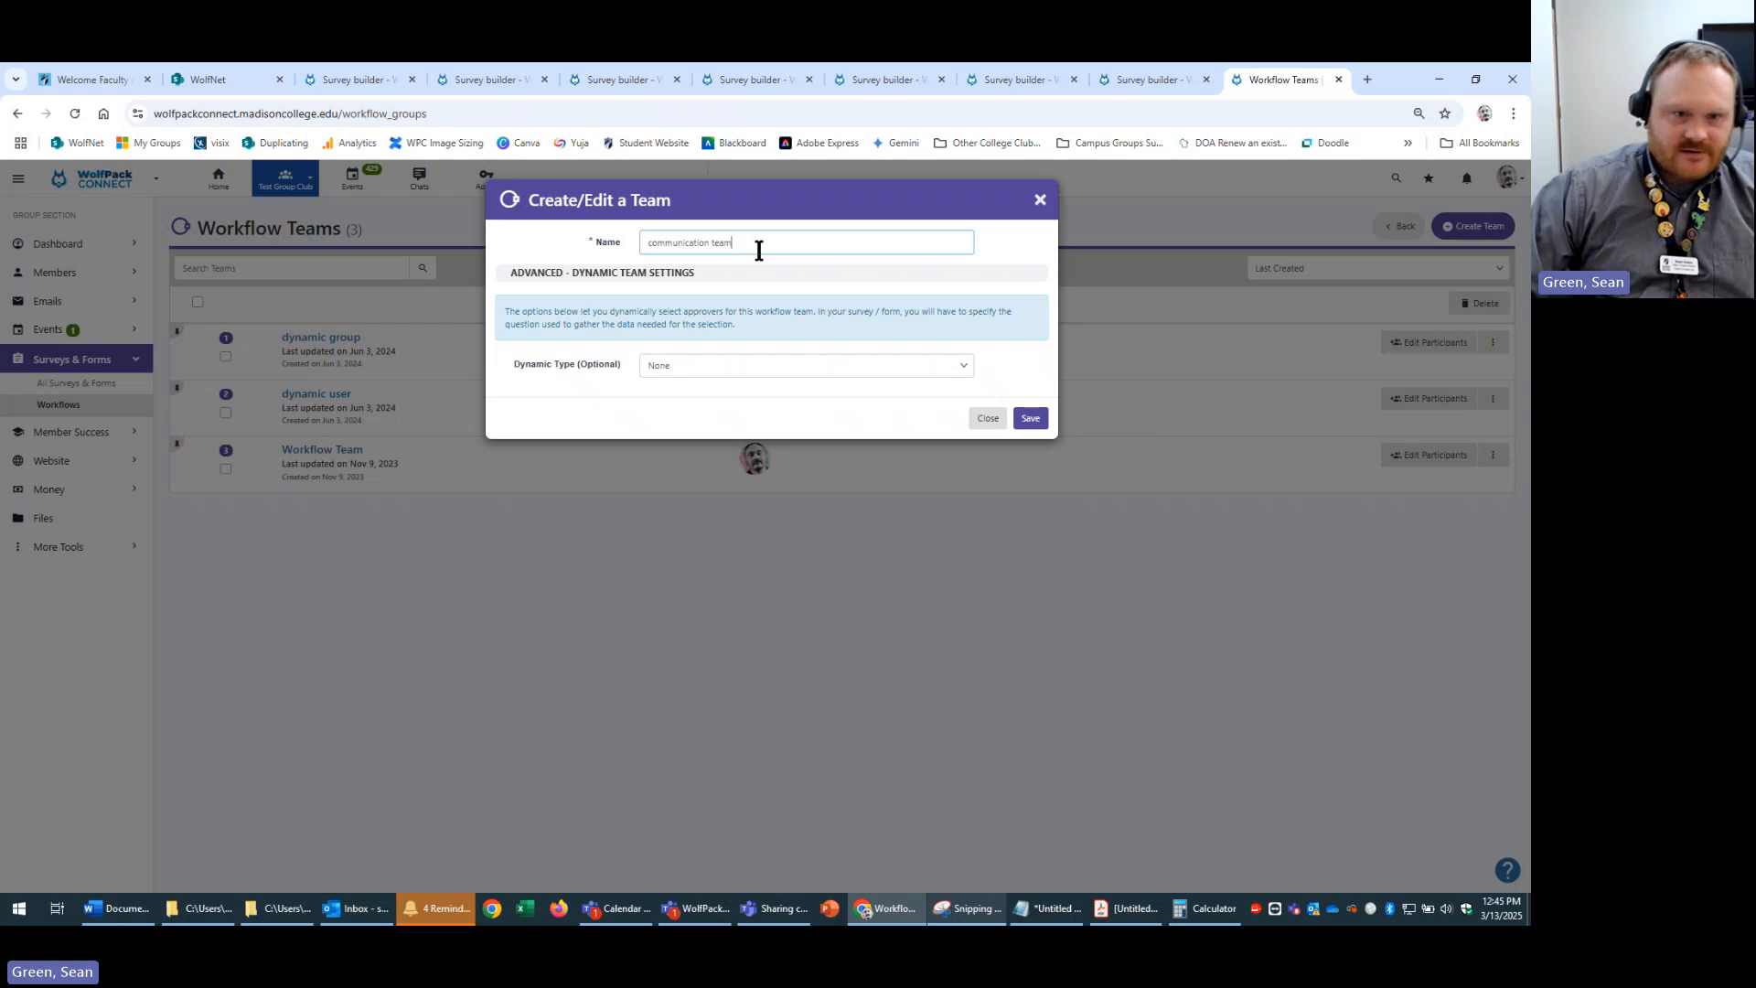
{"action": "left_click", "coordinate": [963, 367]}
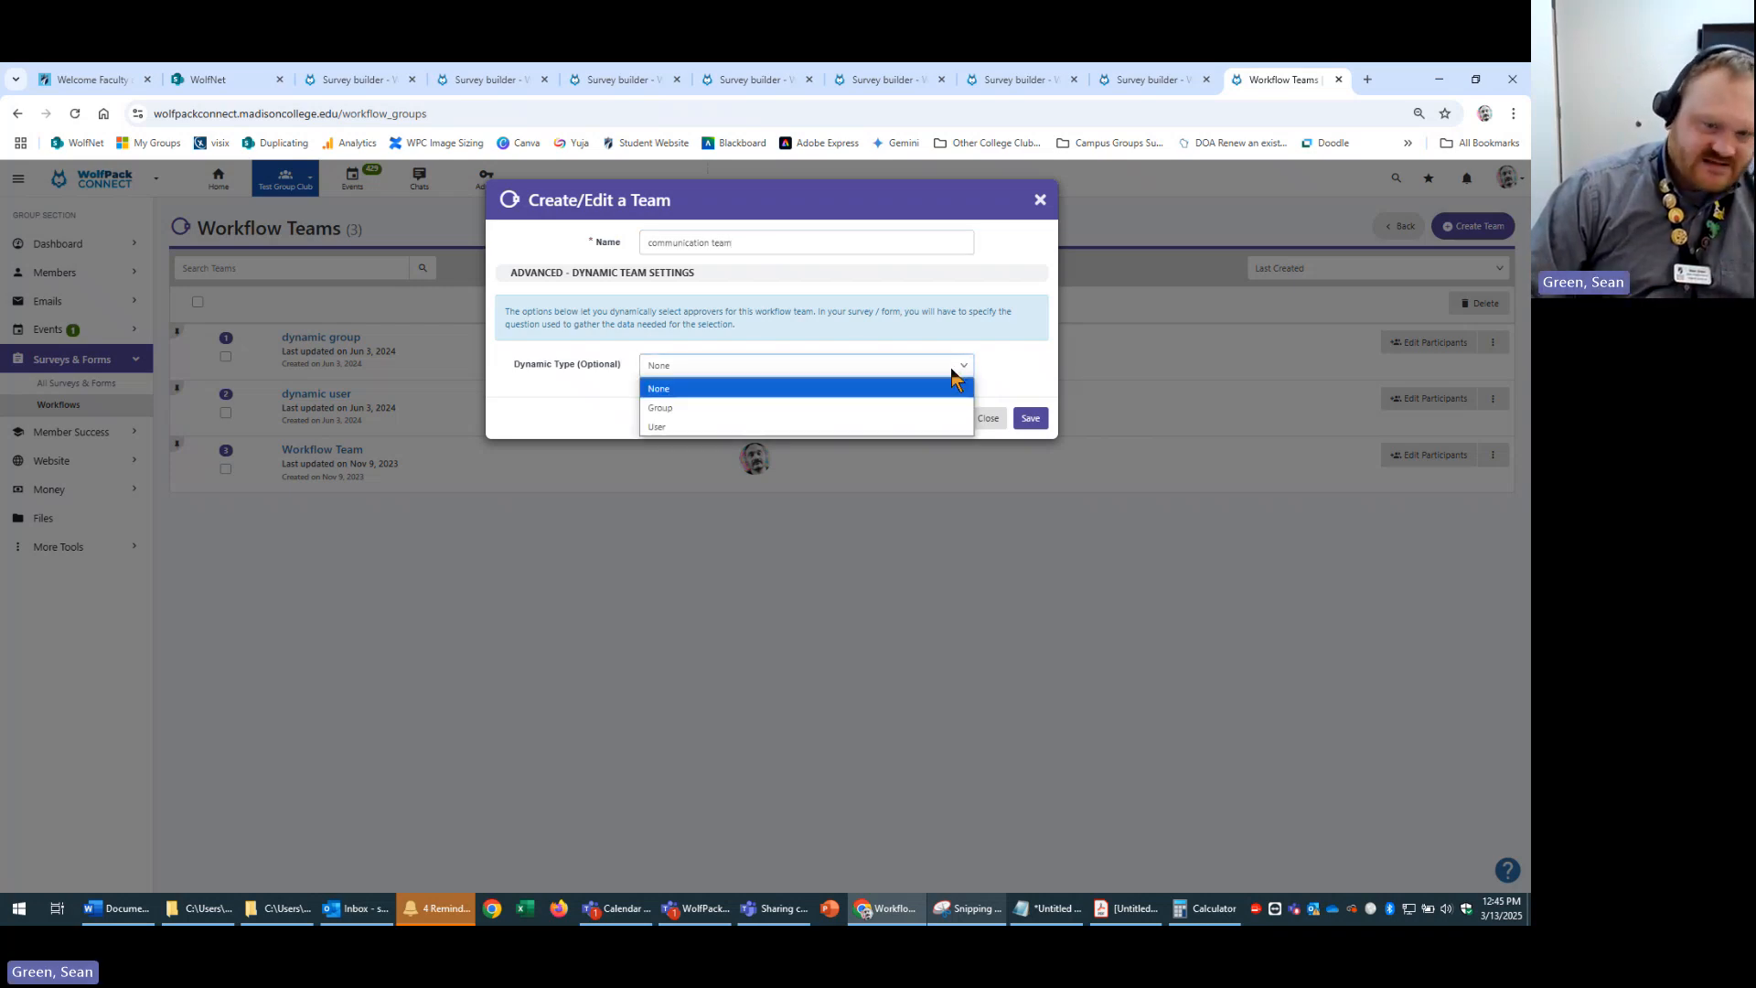
{"action": "left_click", "coordinate": [948, 370]}
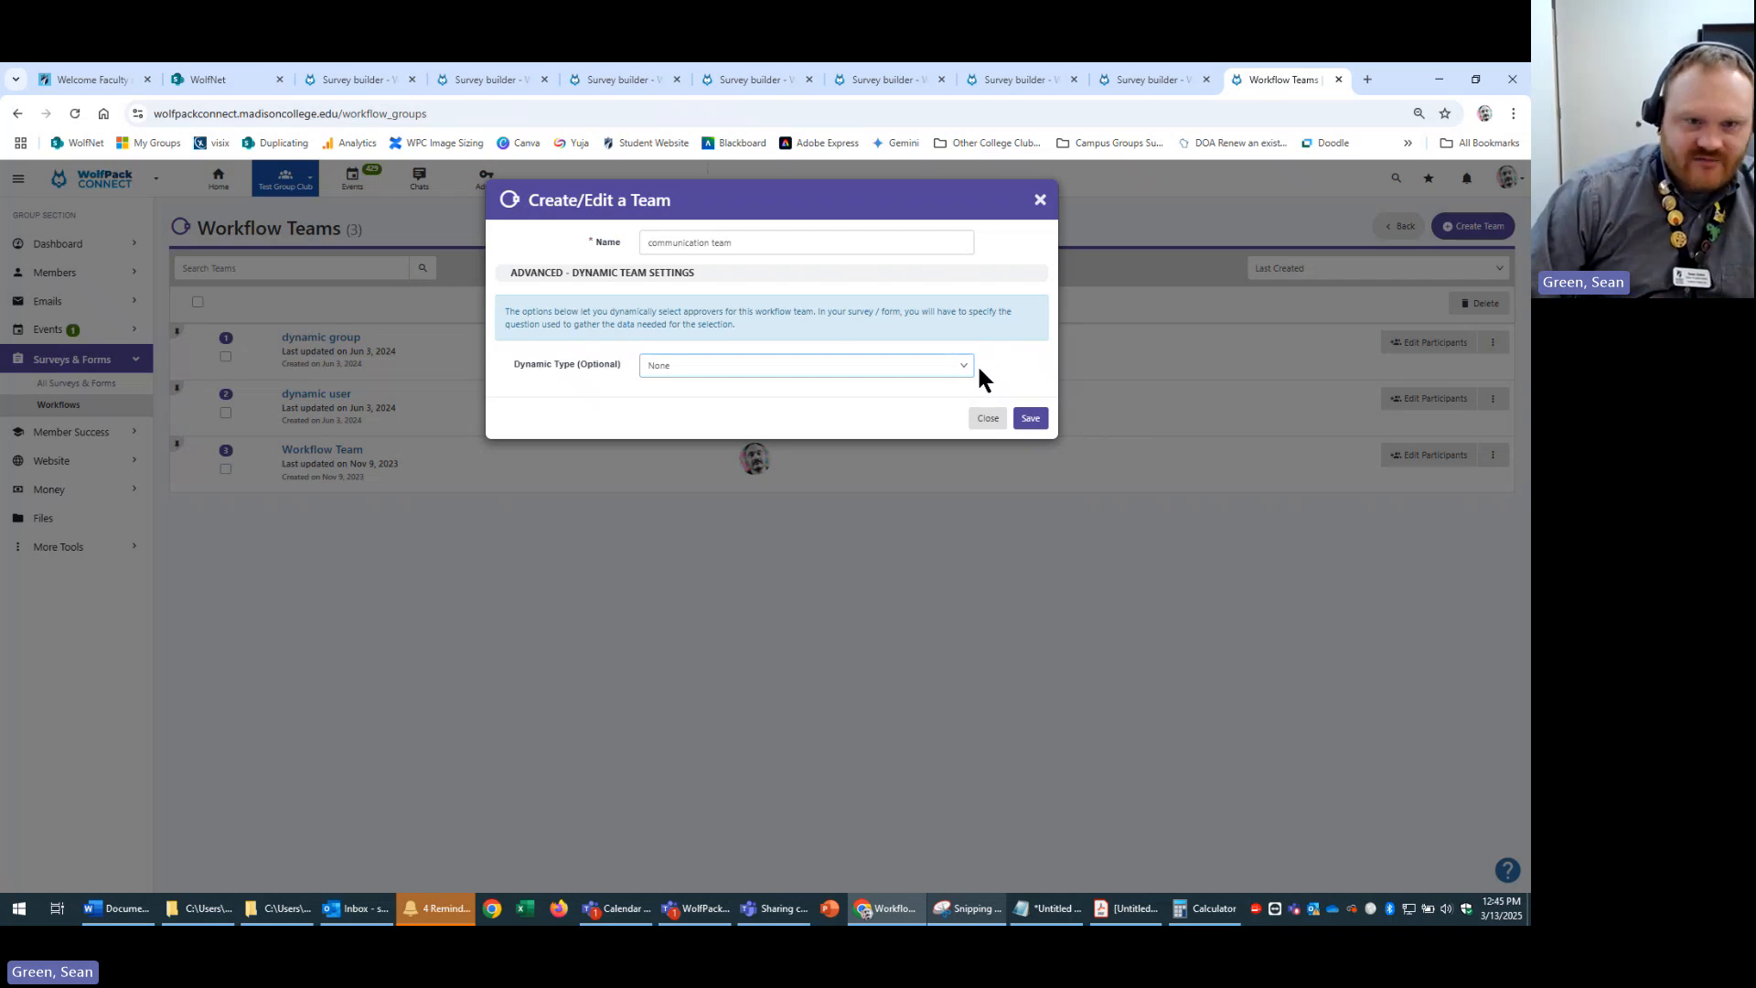
{"action": "left_click", "coordinate": [799, 366]}
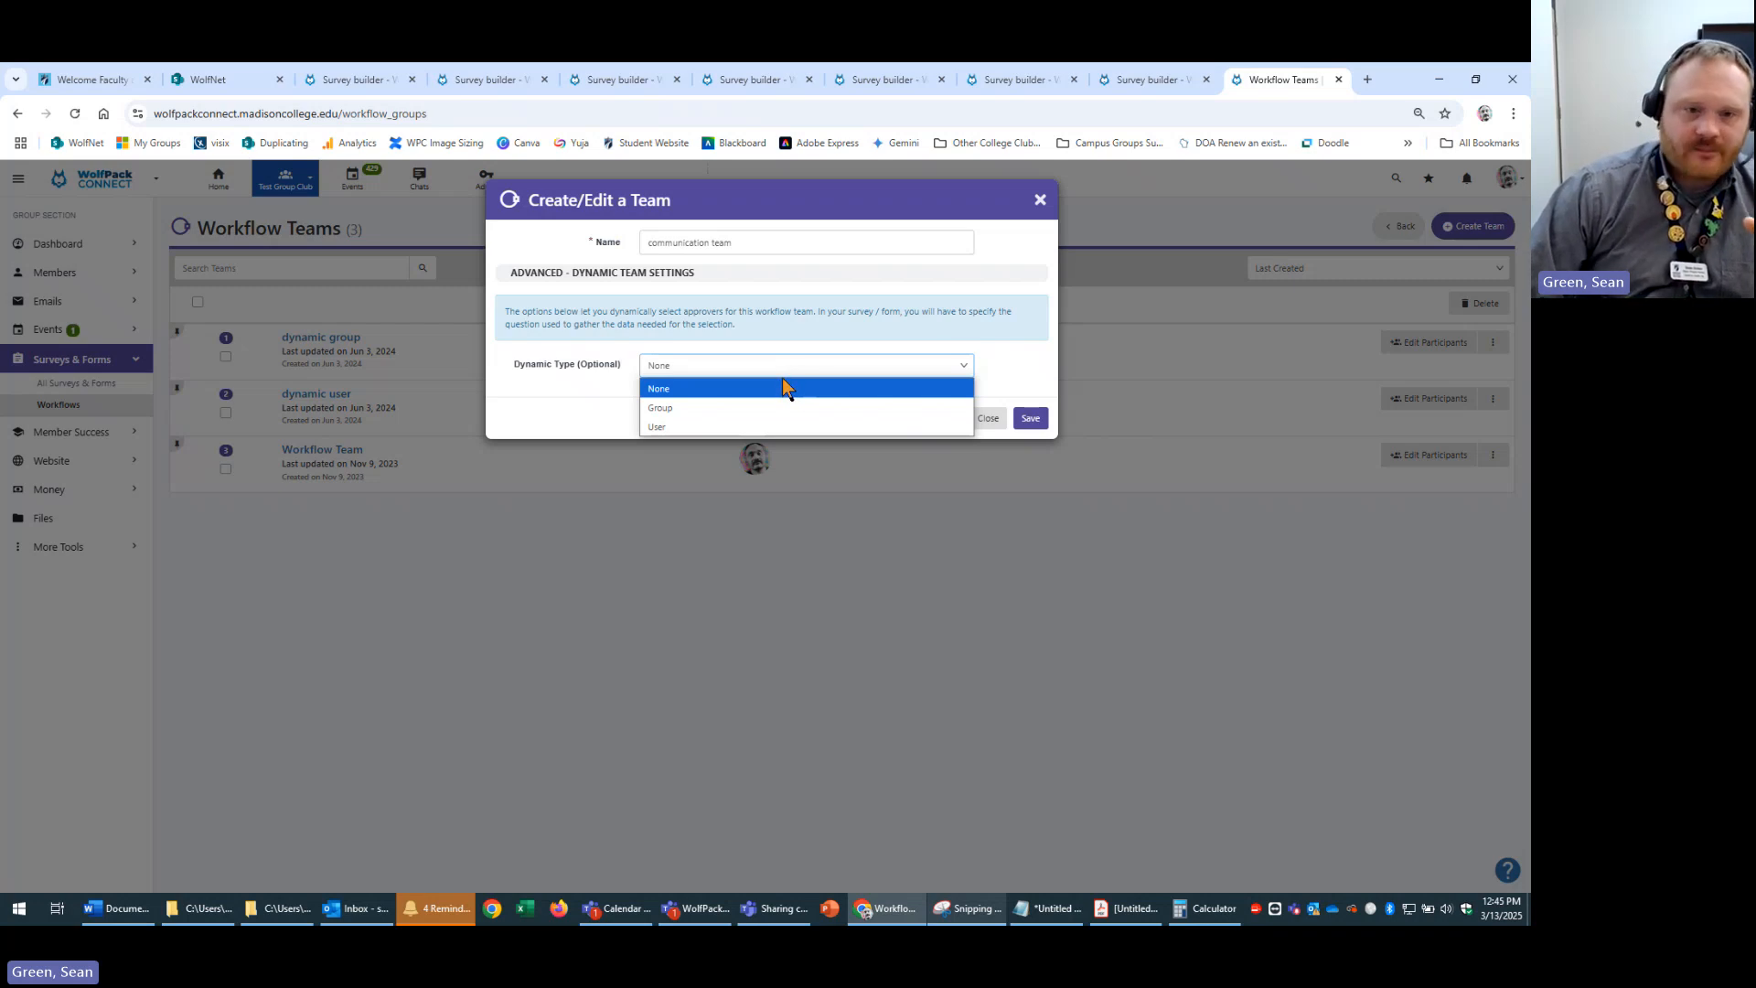
{"action": "left_click", "coordinate": [1022, 383]}
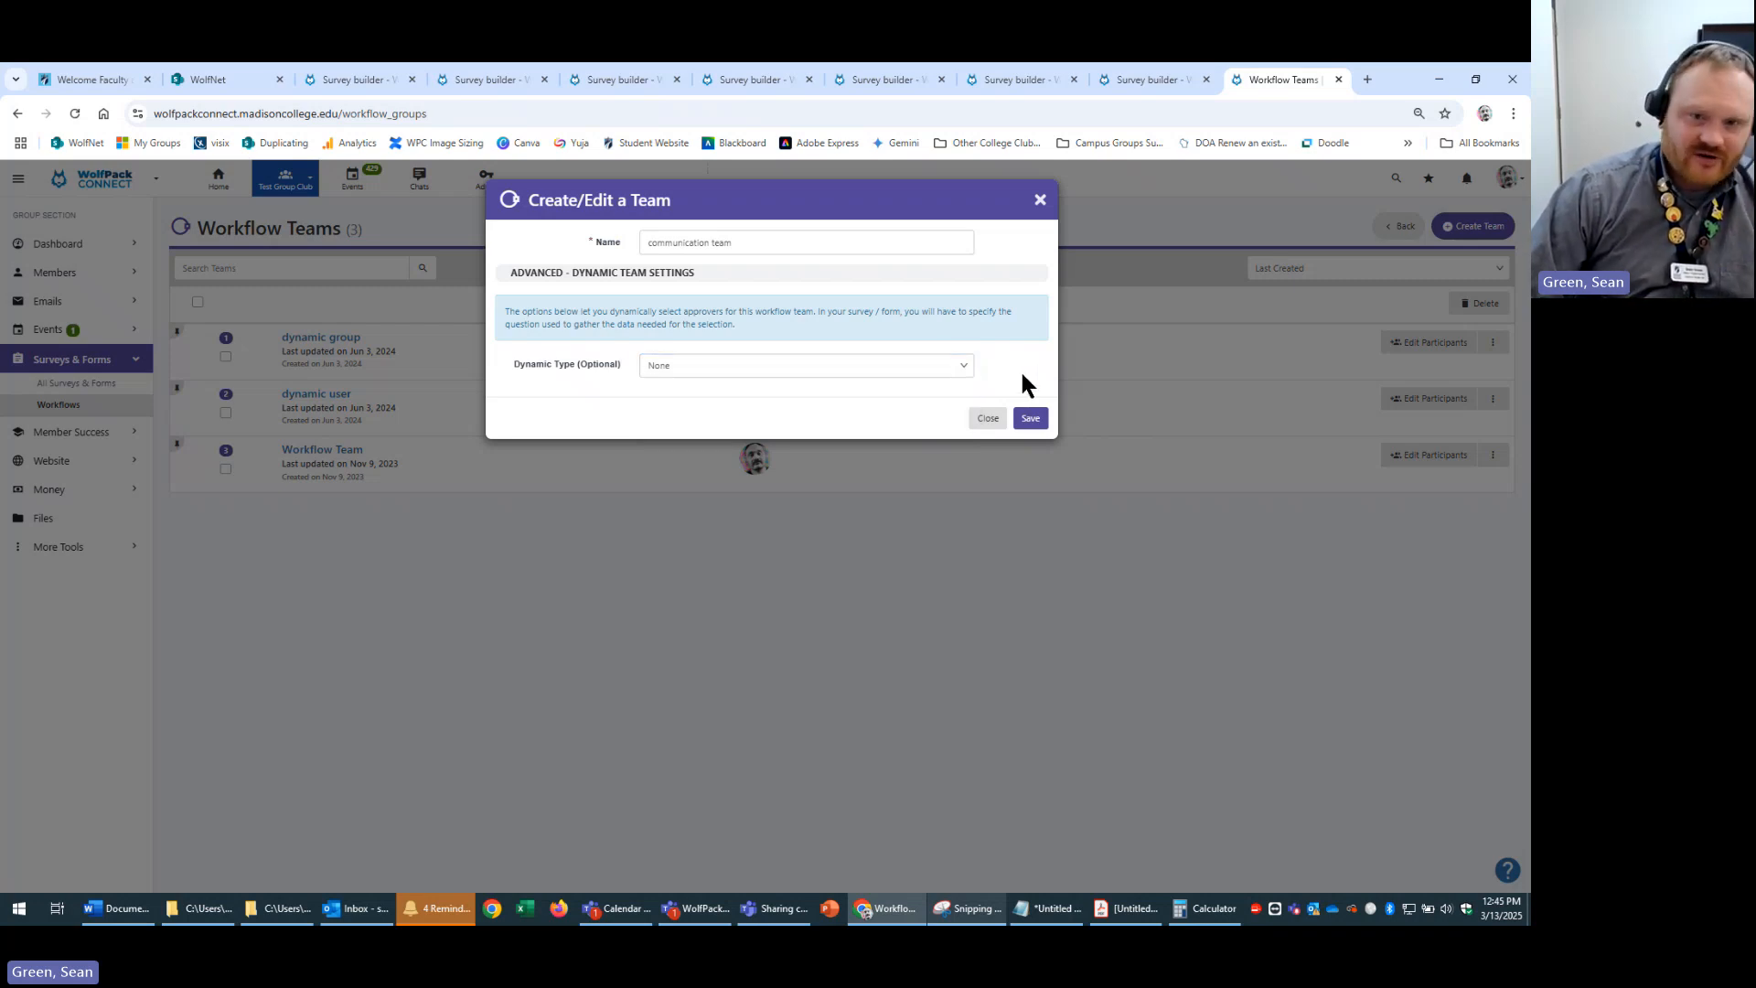
{"action": "left_click", "coordinate": [1030, 417]}
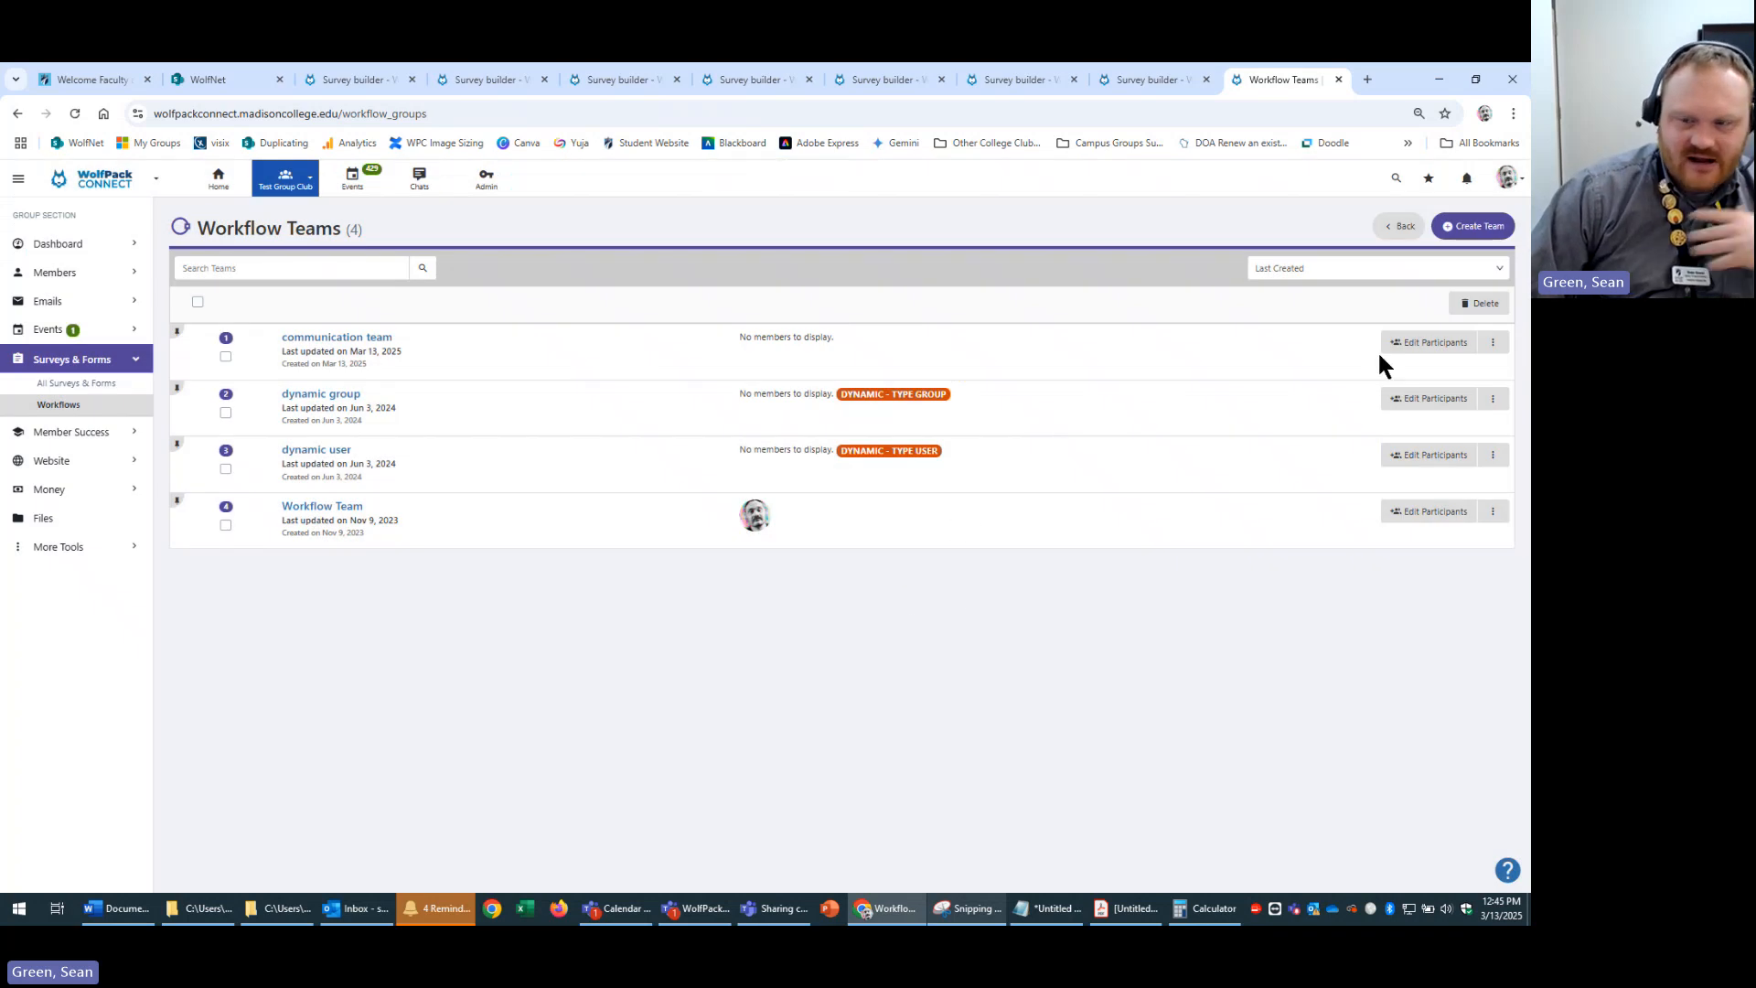
- Add the staff member's account as a participant of the communication team and confirm the selection
{"action": "left_click", "coordinate": [1399, 353]}
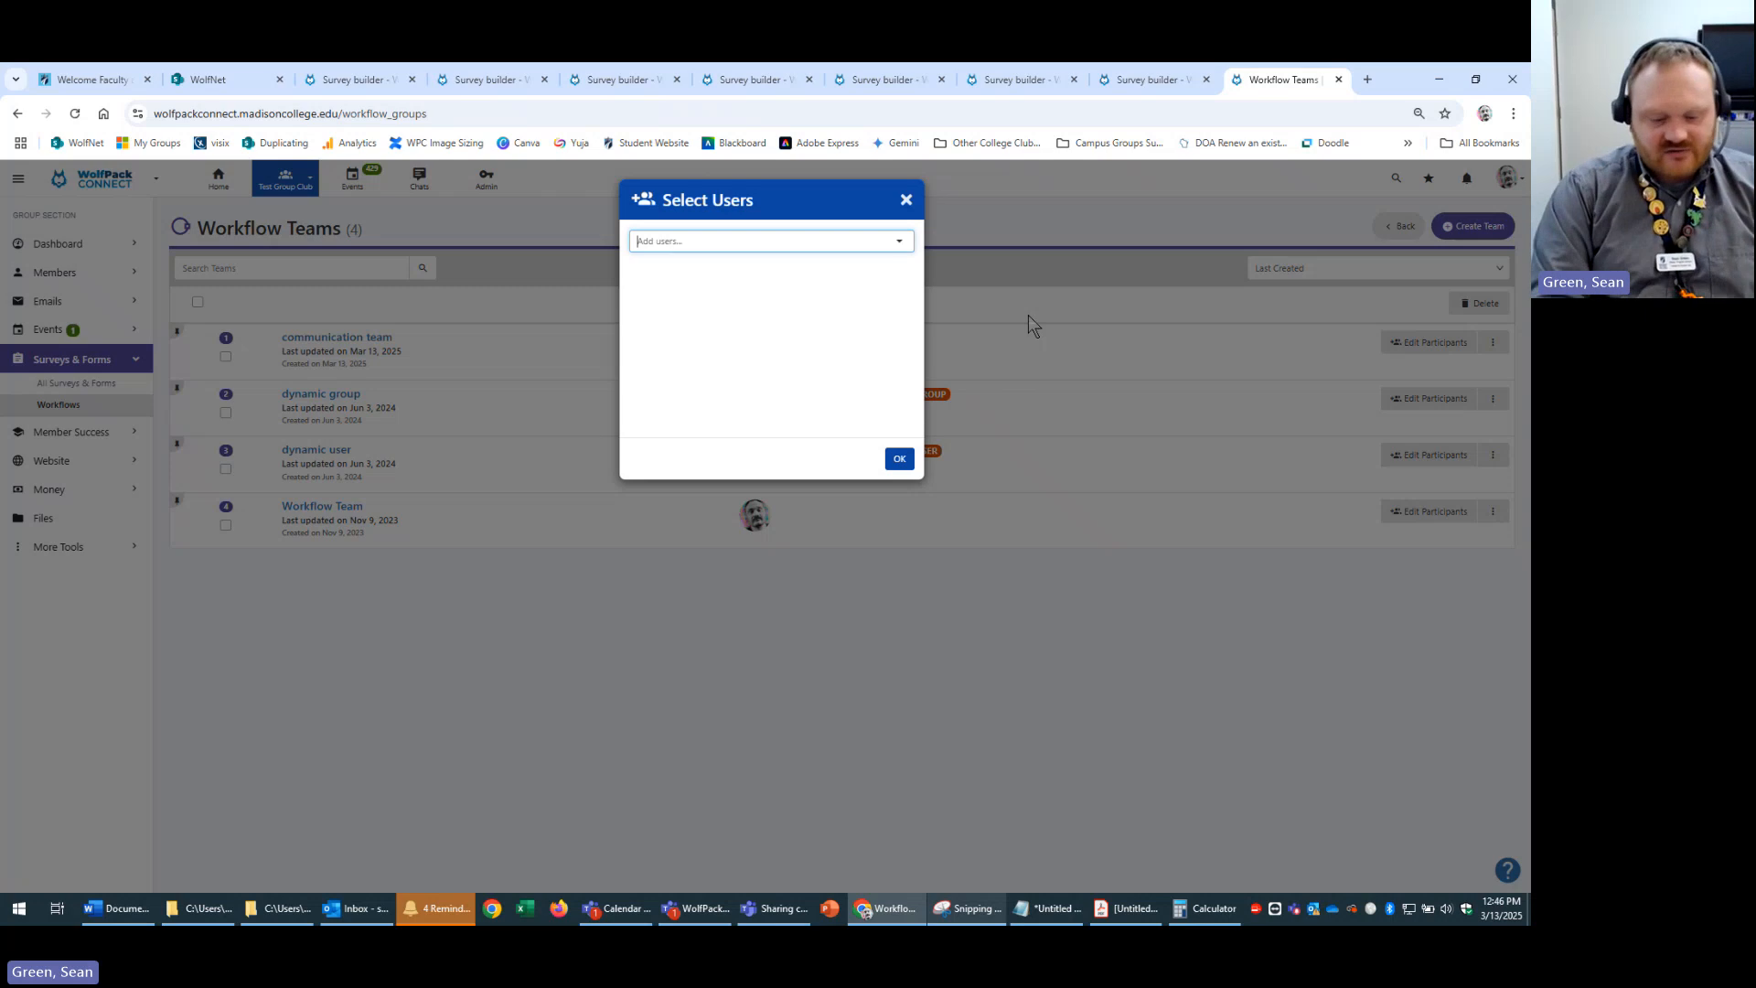
{"action": "type", "text": "sean"}
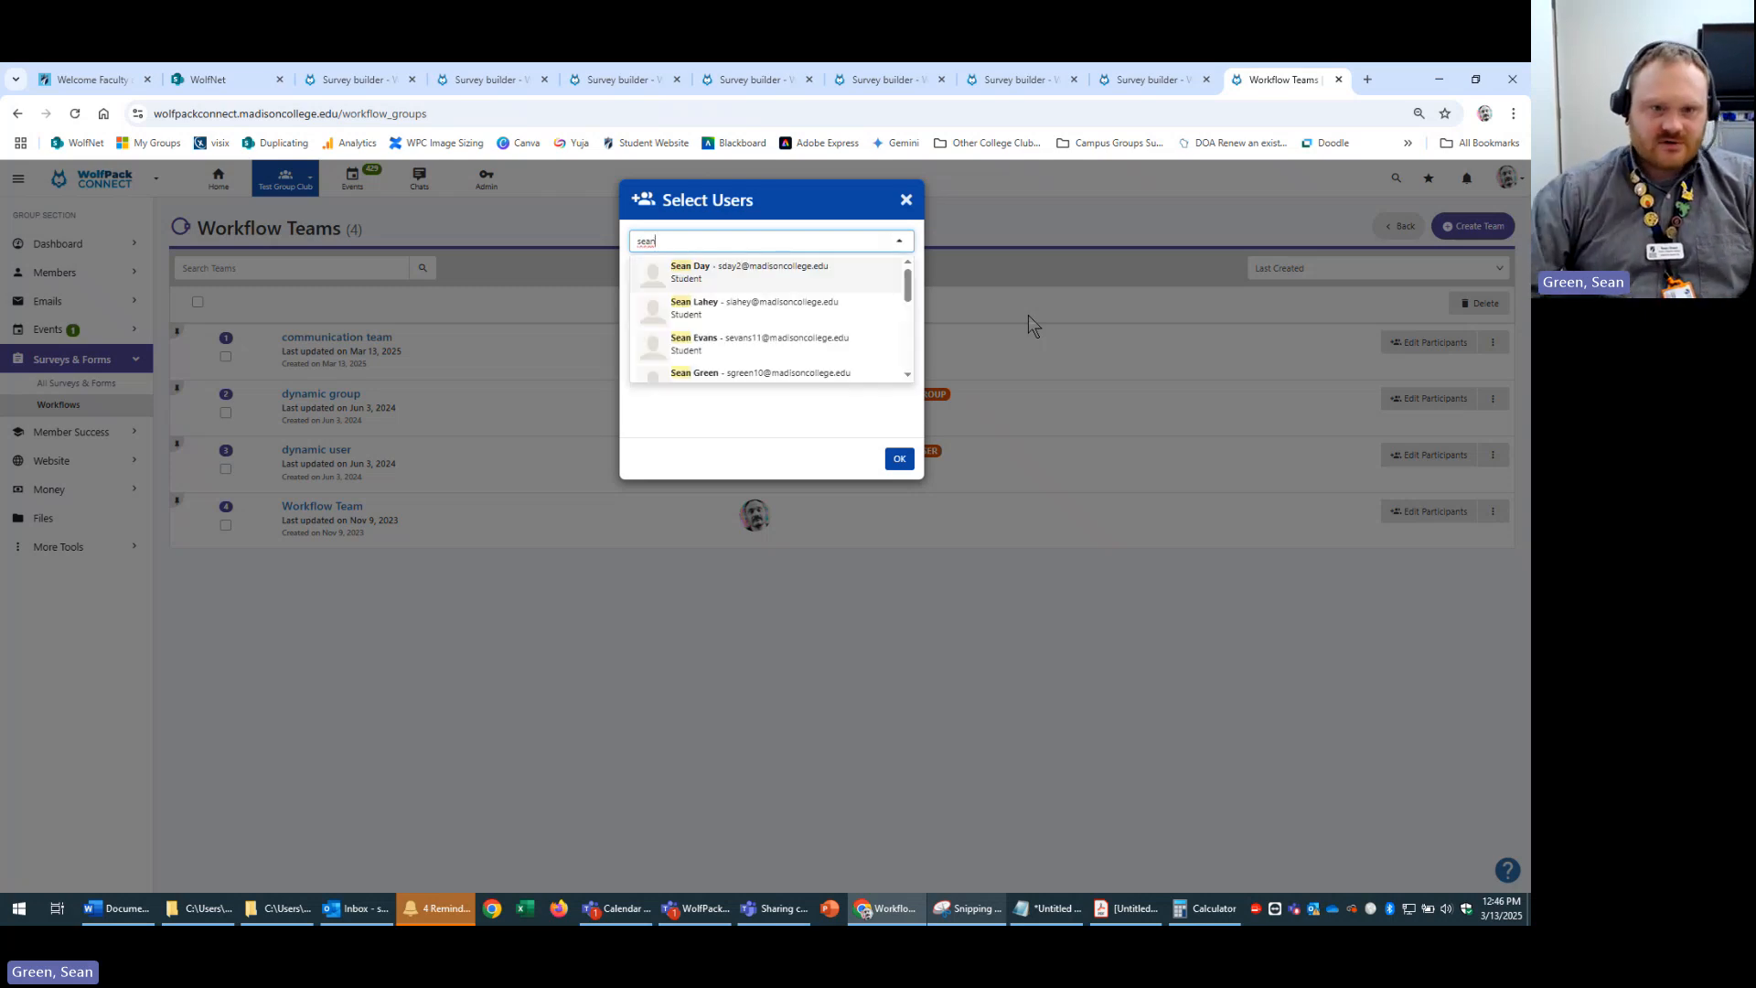
{"action": "type", "text": " gre"}
{"action": "left_click", "coordinate": [840, 309]}
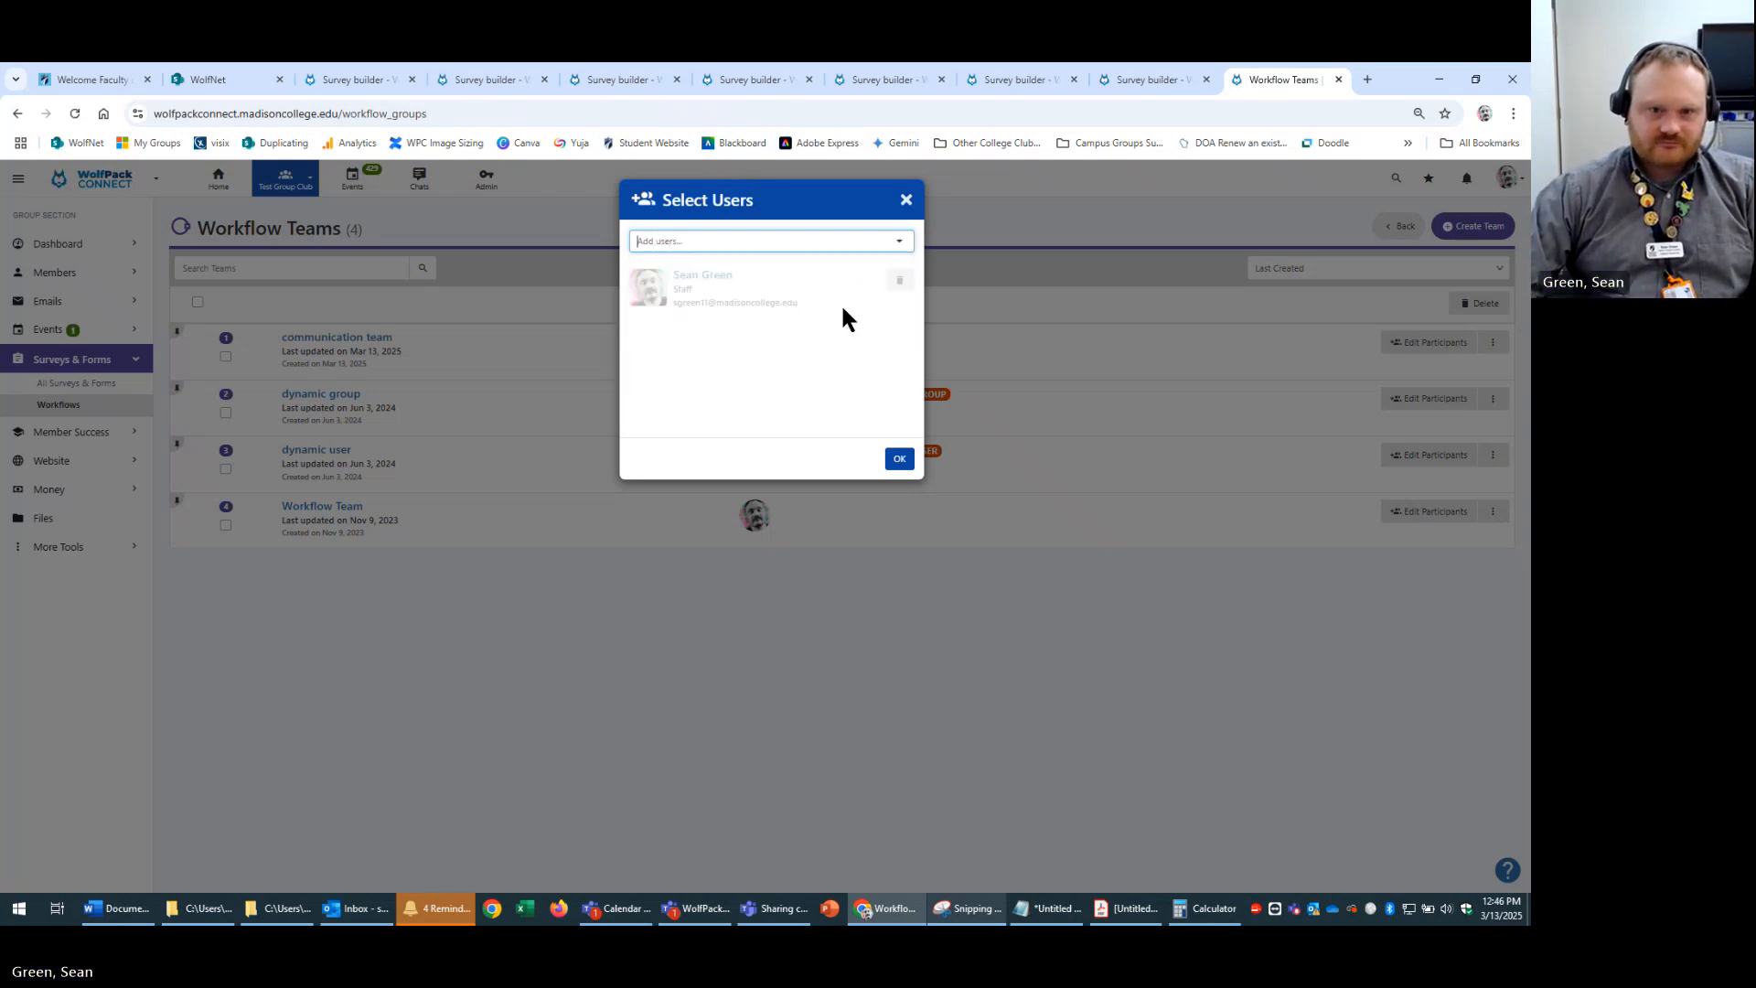
{"action": "left_click", "coordinate": [899, 458]}
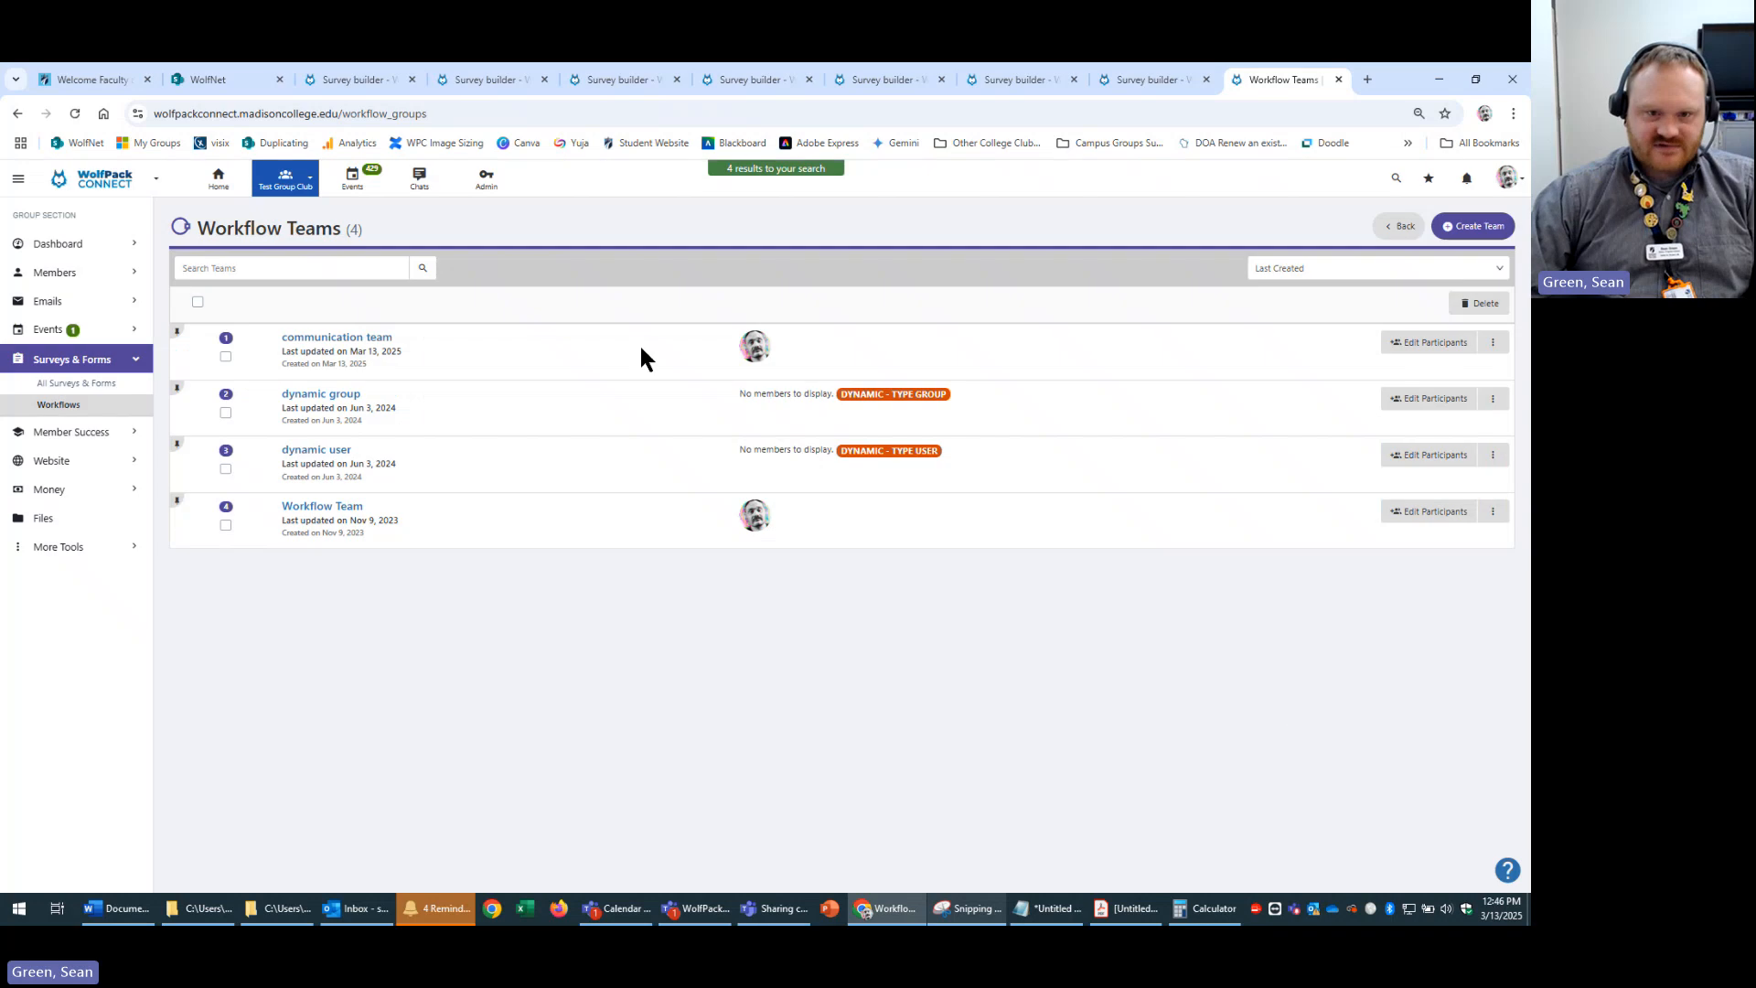
- Check the communication team's participant list and the further actions available for the team
{"action": "left_click", "coordinate": [1433, 348]}
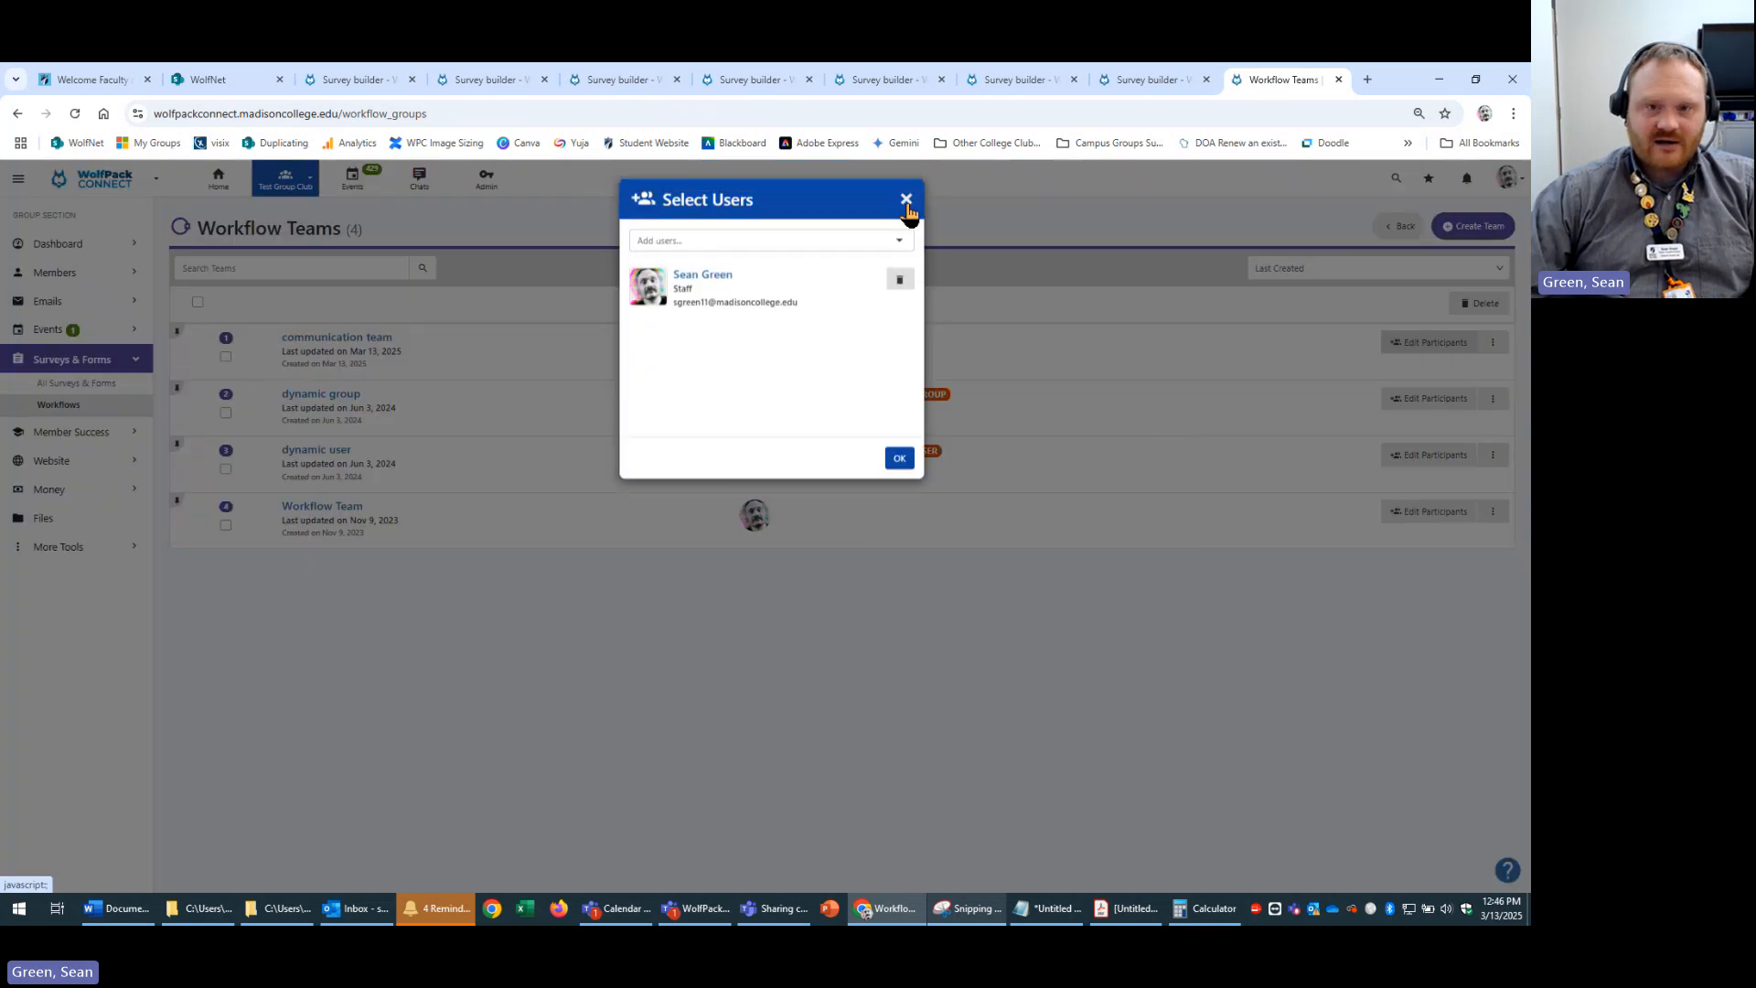
{"action": "left_click", "coordinate": [906, 192]}
{"action": "left_click", "coordinate": [1494, 344]}
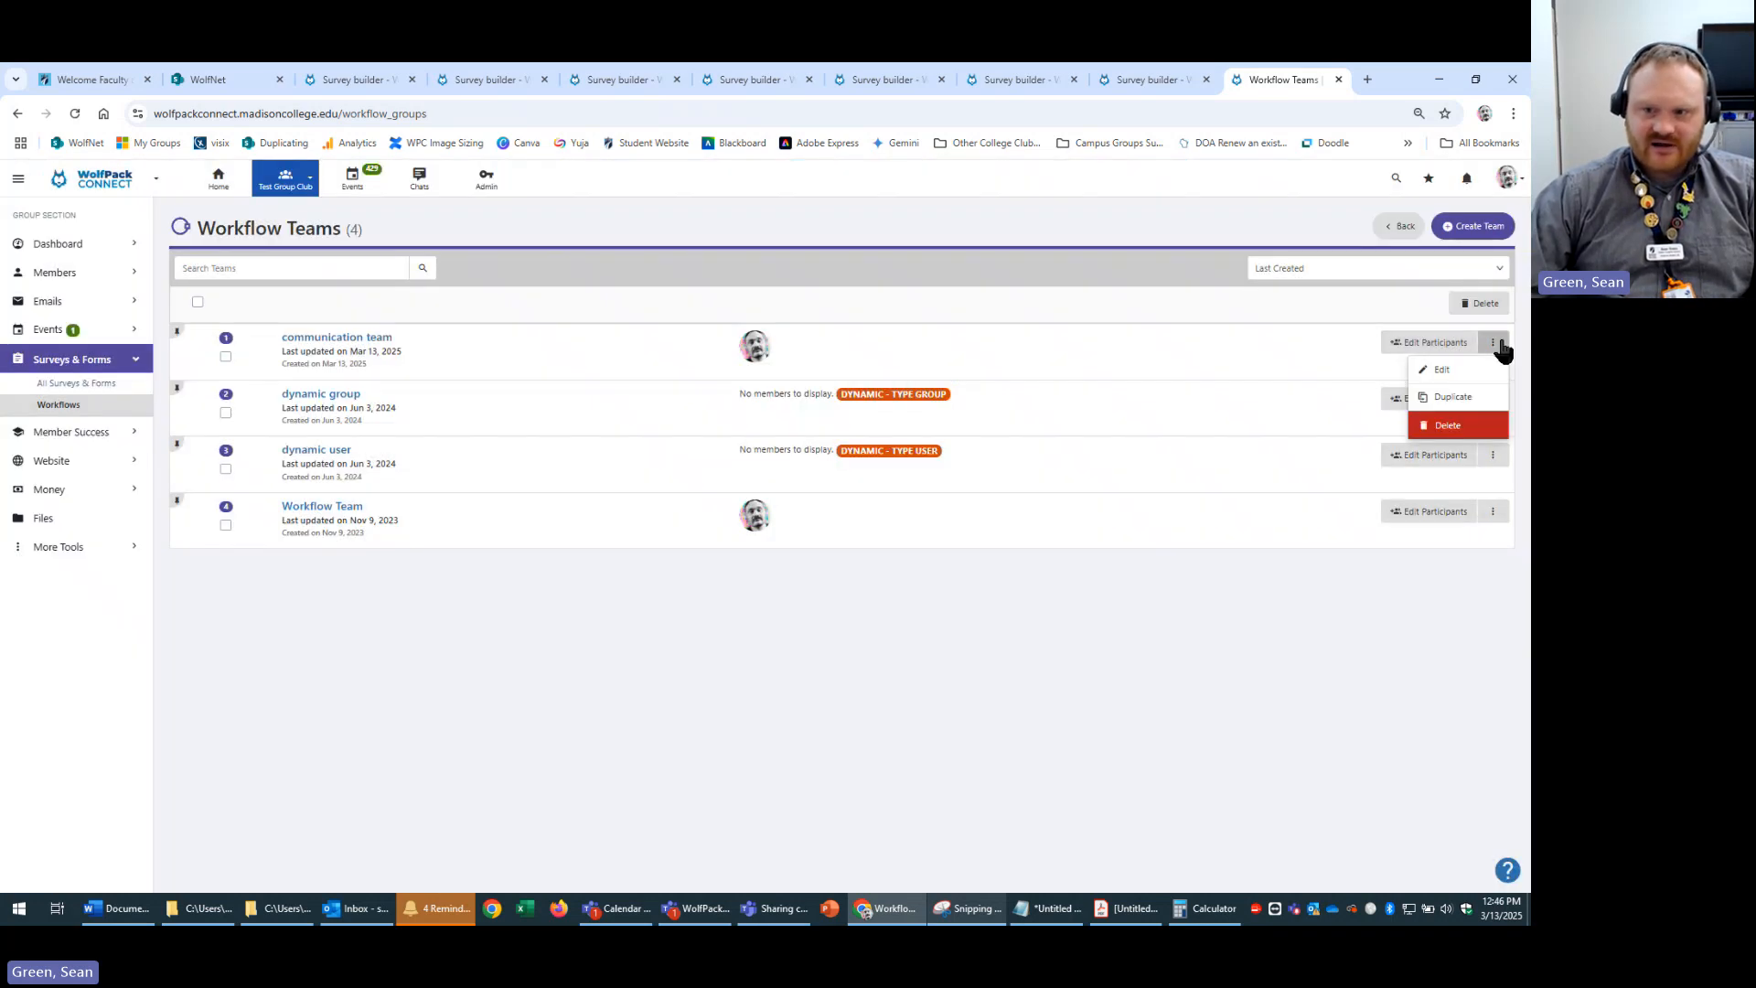
{"action": "left_click", "coordinate": [1494, 344]}
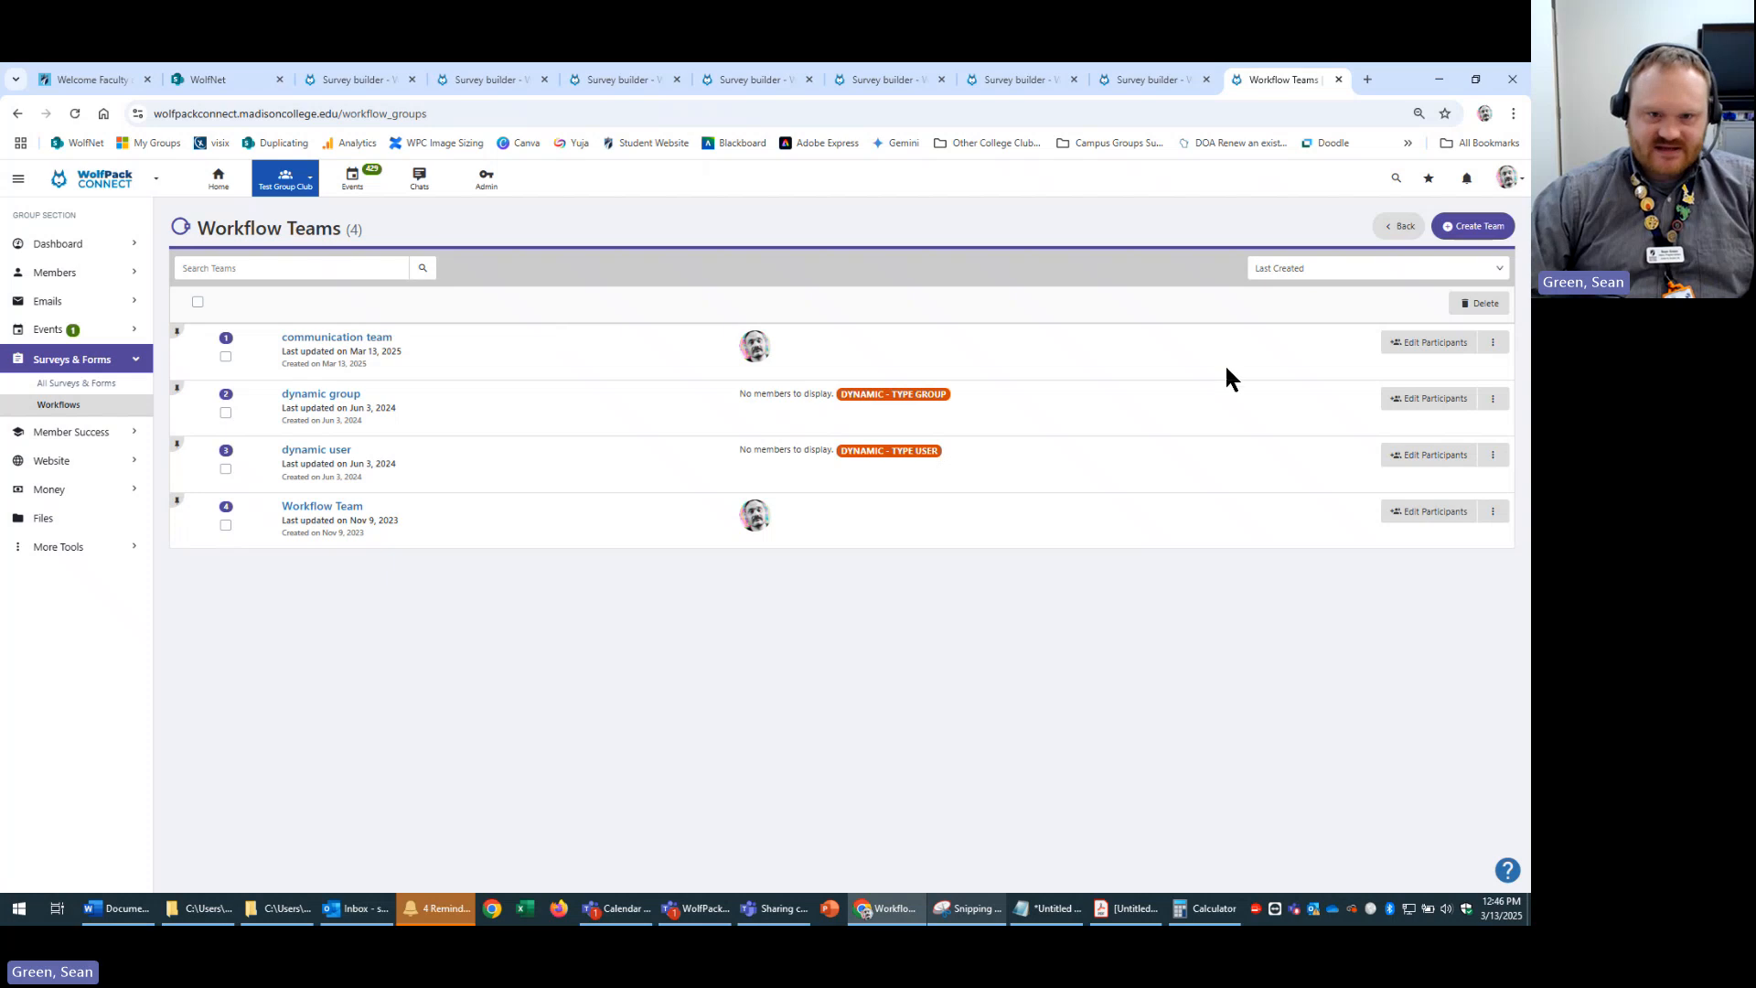
- Assign the communication team to the "contact club officers" step of the communication workflow and confirm
{"action": "left_click", "coordinate": [1397, 226]}
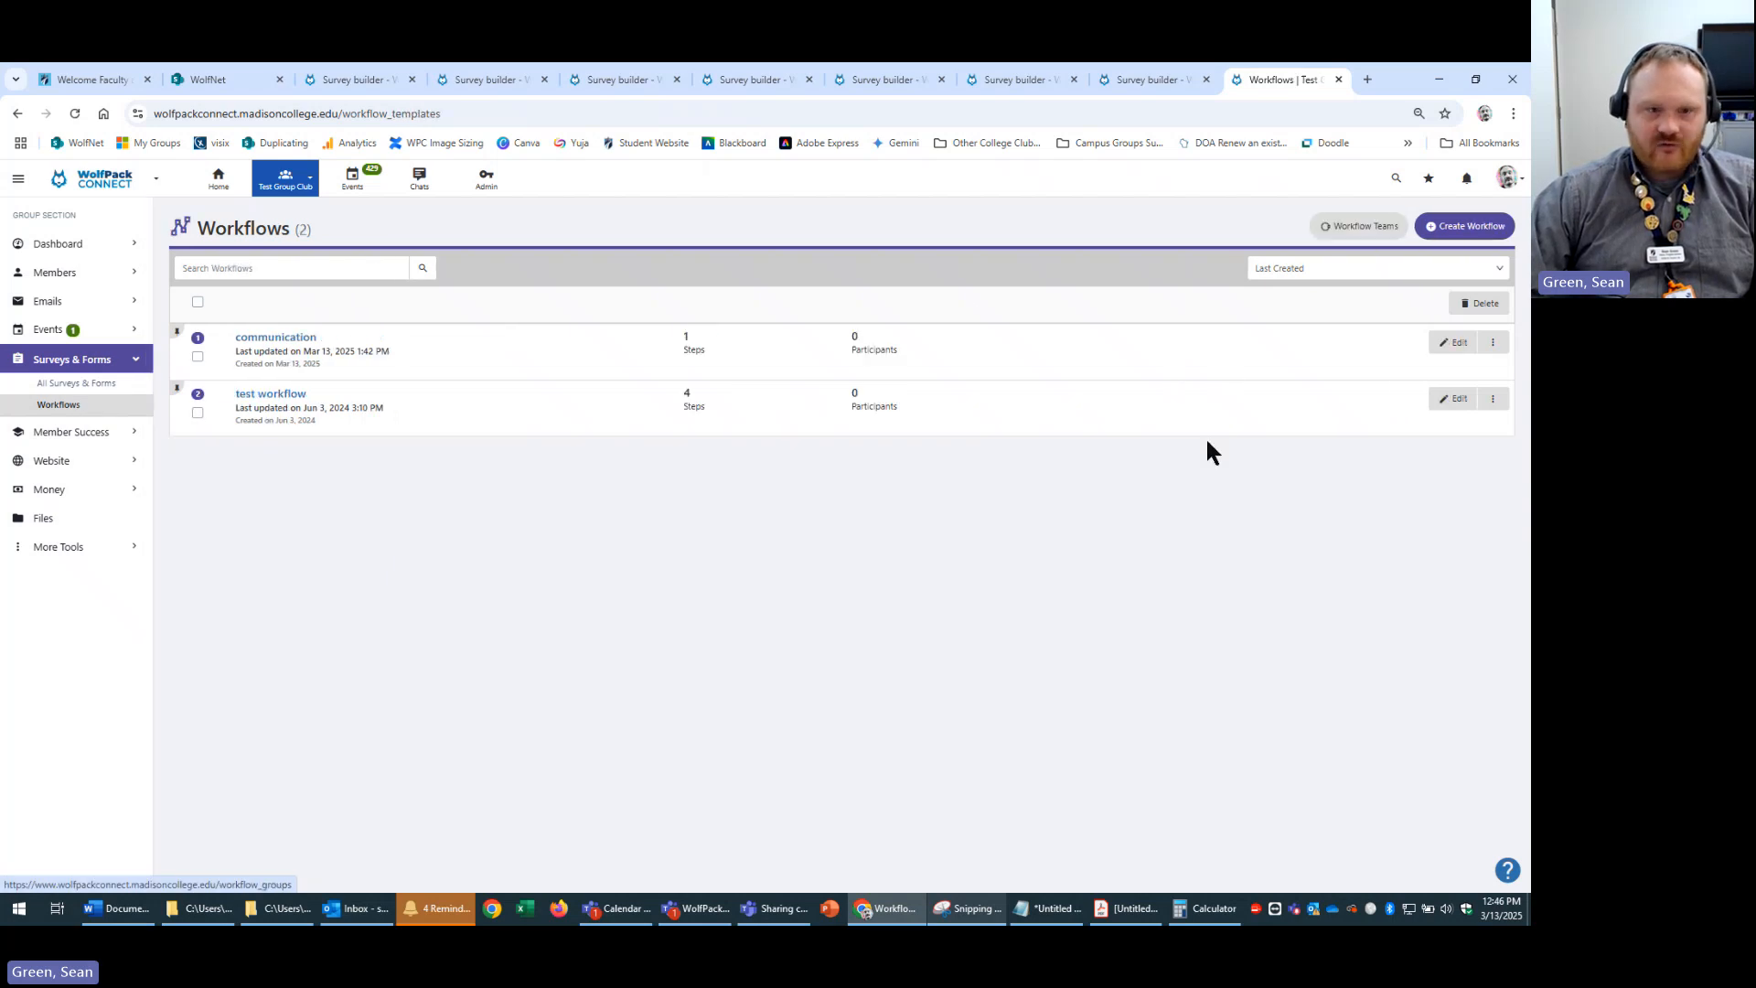
{"action": "left_click", "coordinate": [282, 342]}
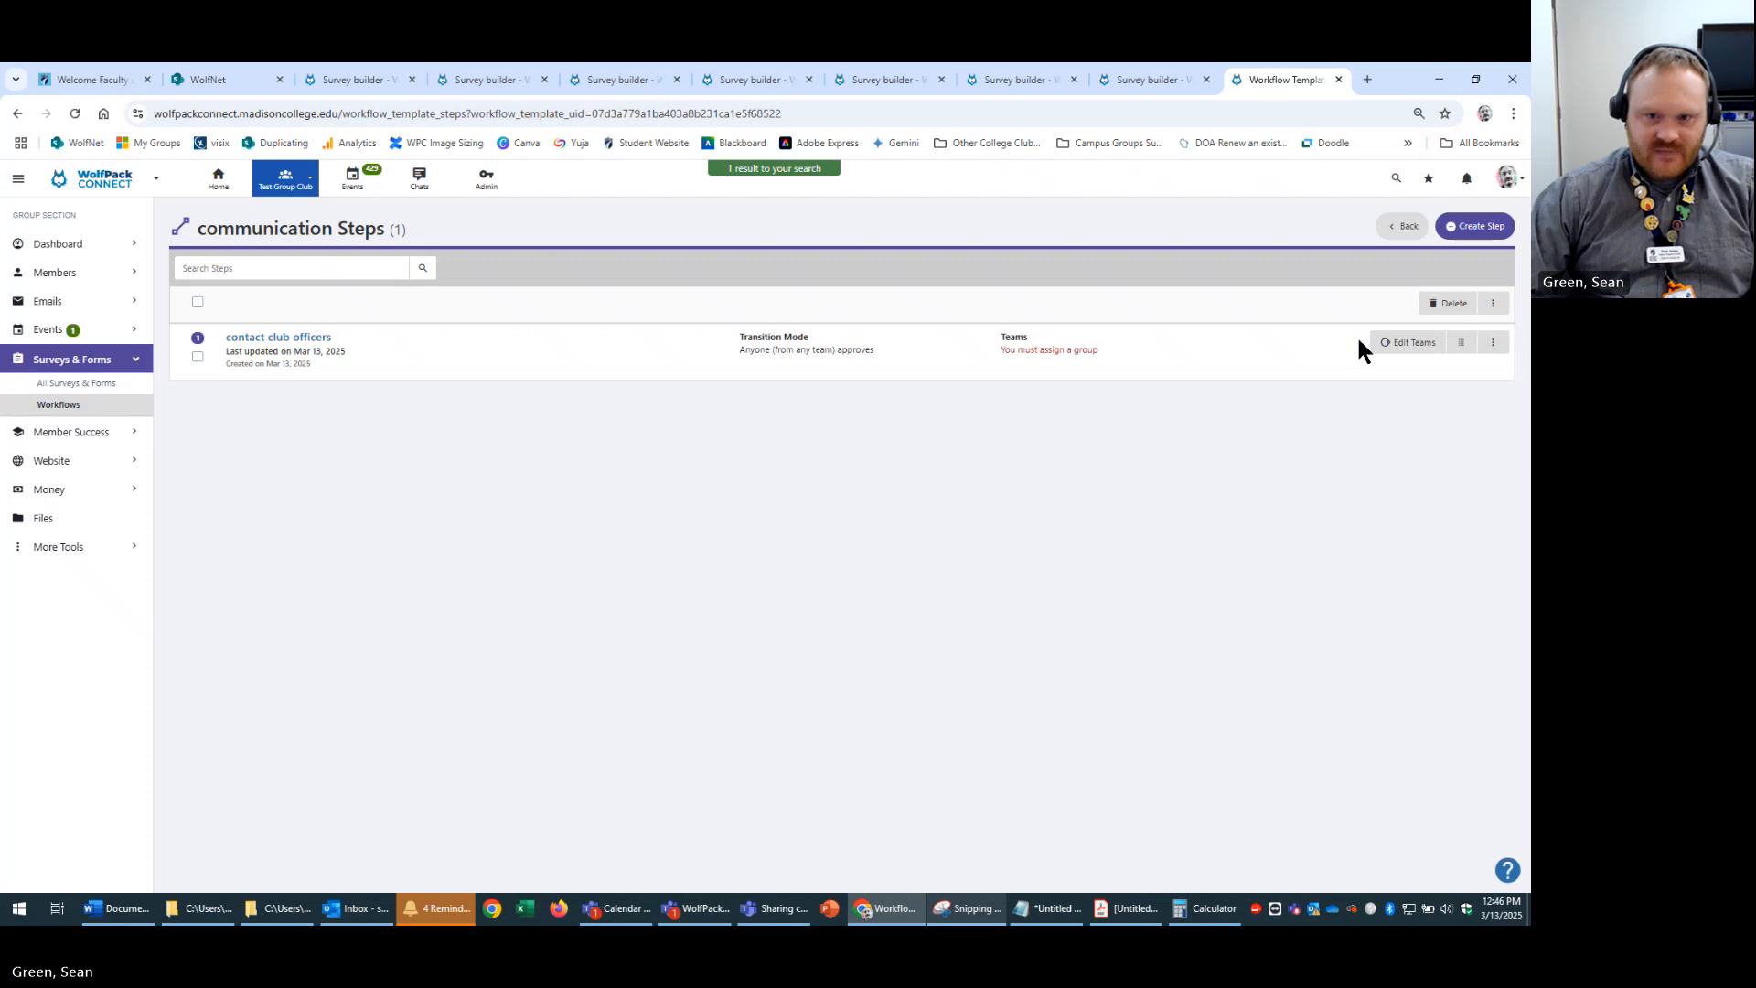
{"action": "left_click_drag", "start_coordinate": [995, 338], "coordinate": [1192, 349]}
{"action": "left_click", "coordinate": [1191, 362]}
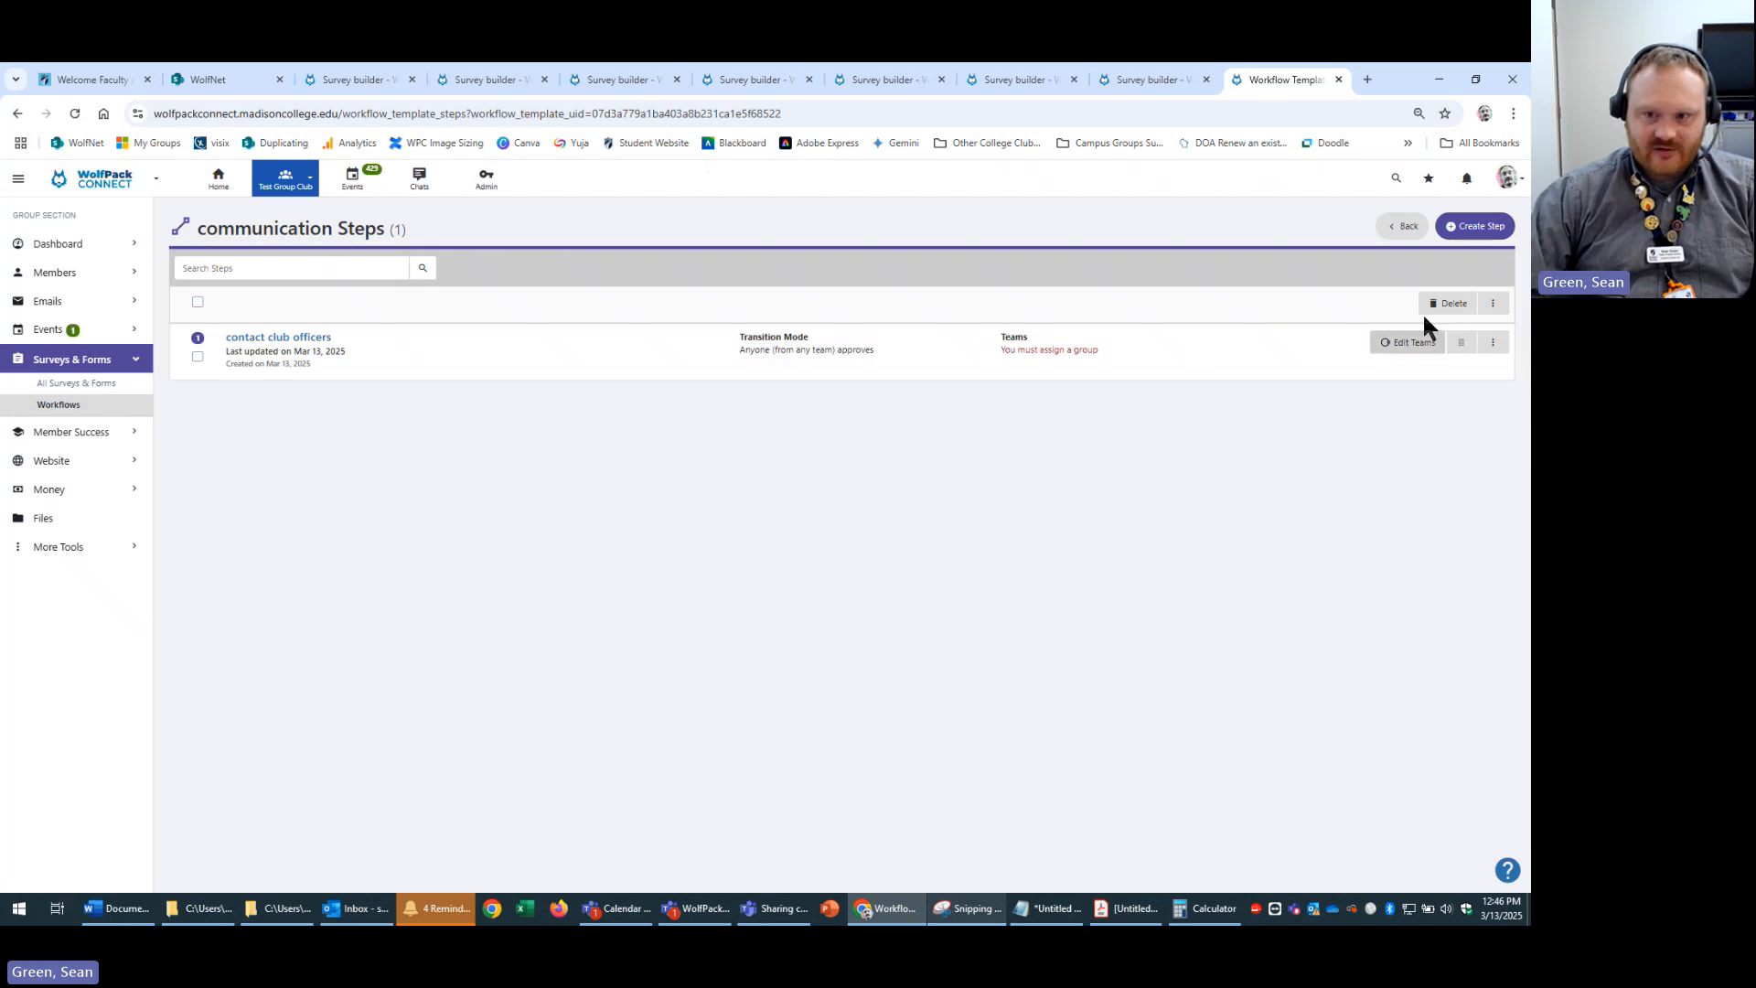
{"action": "left_click", "coordinate": [1417, 341]}
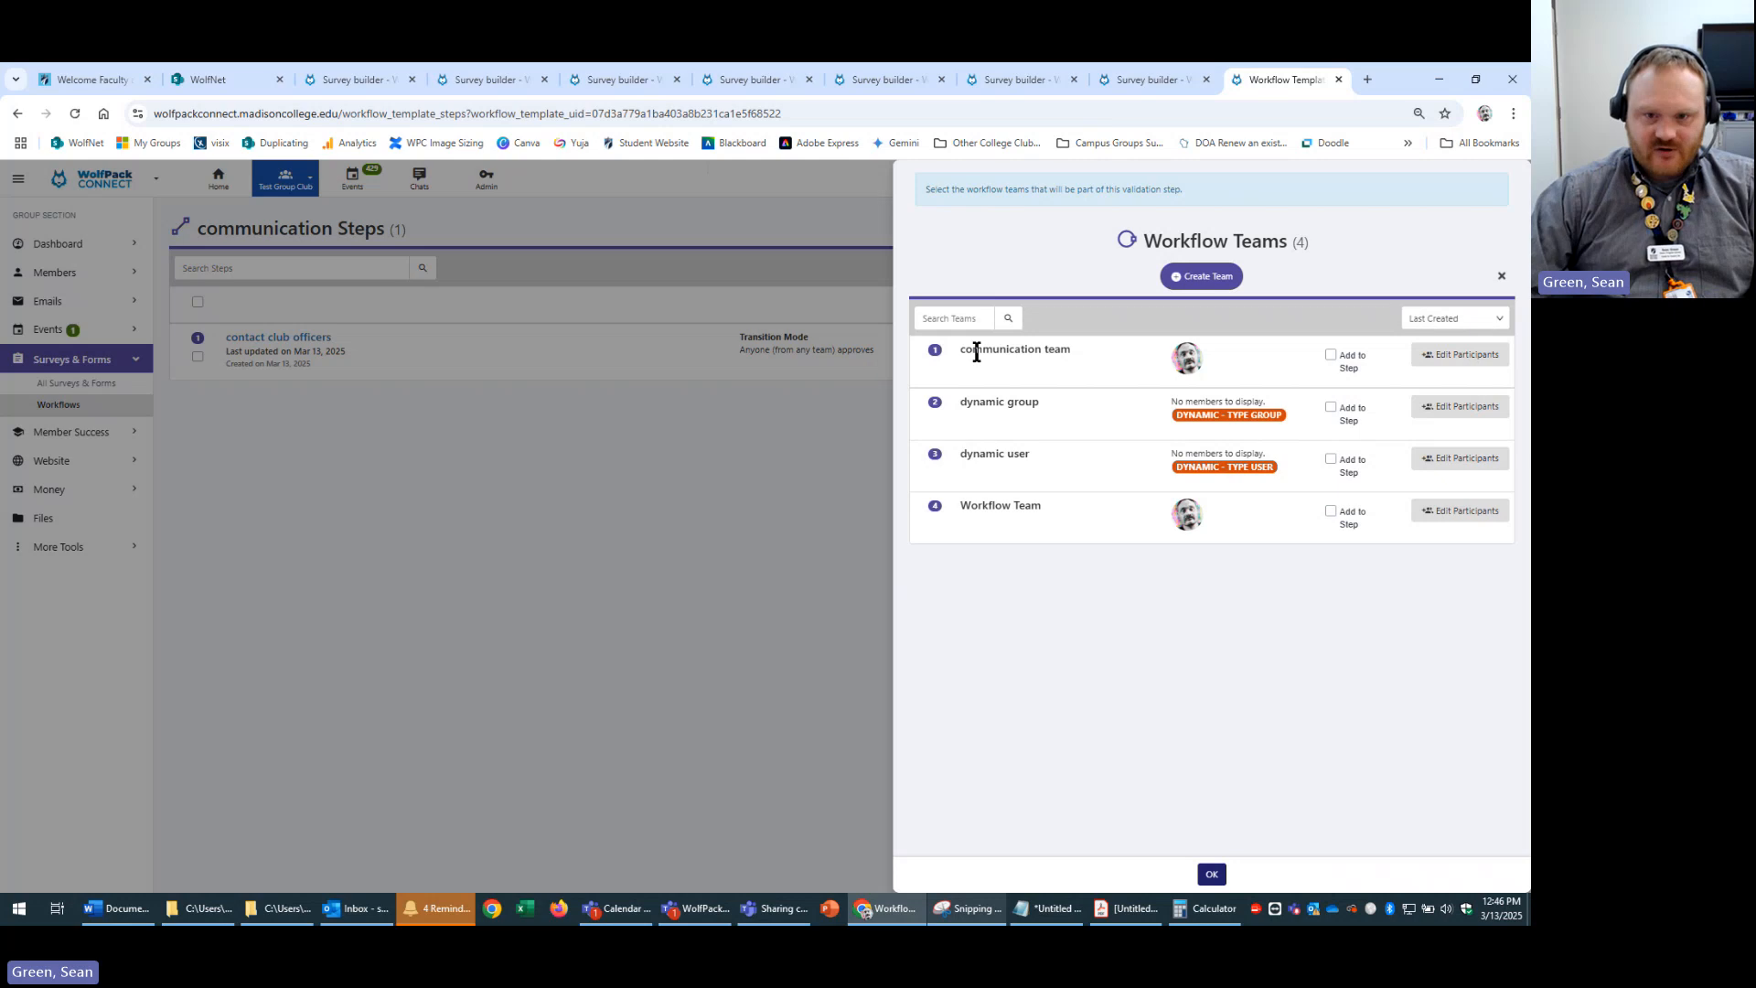
{"action": "left_click", "coordinate": [1330, 356]}
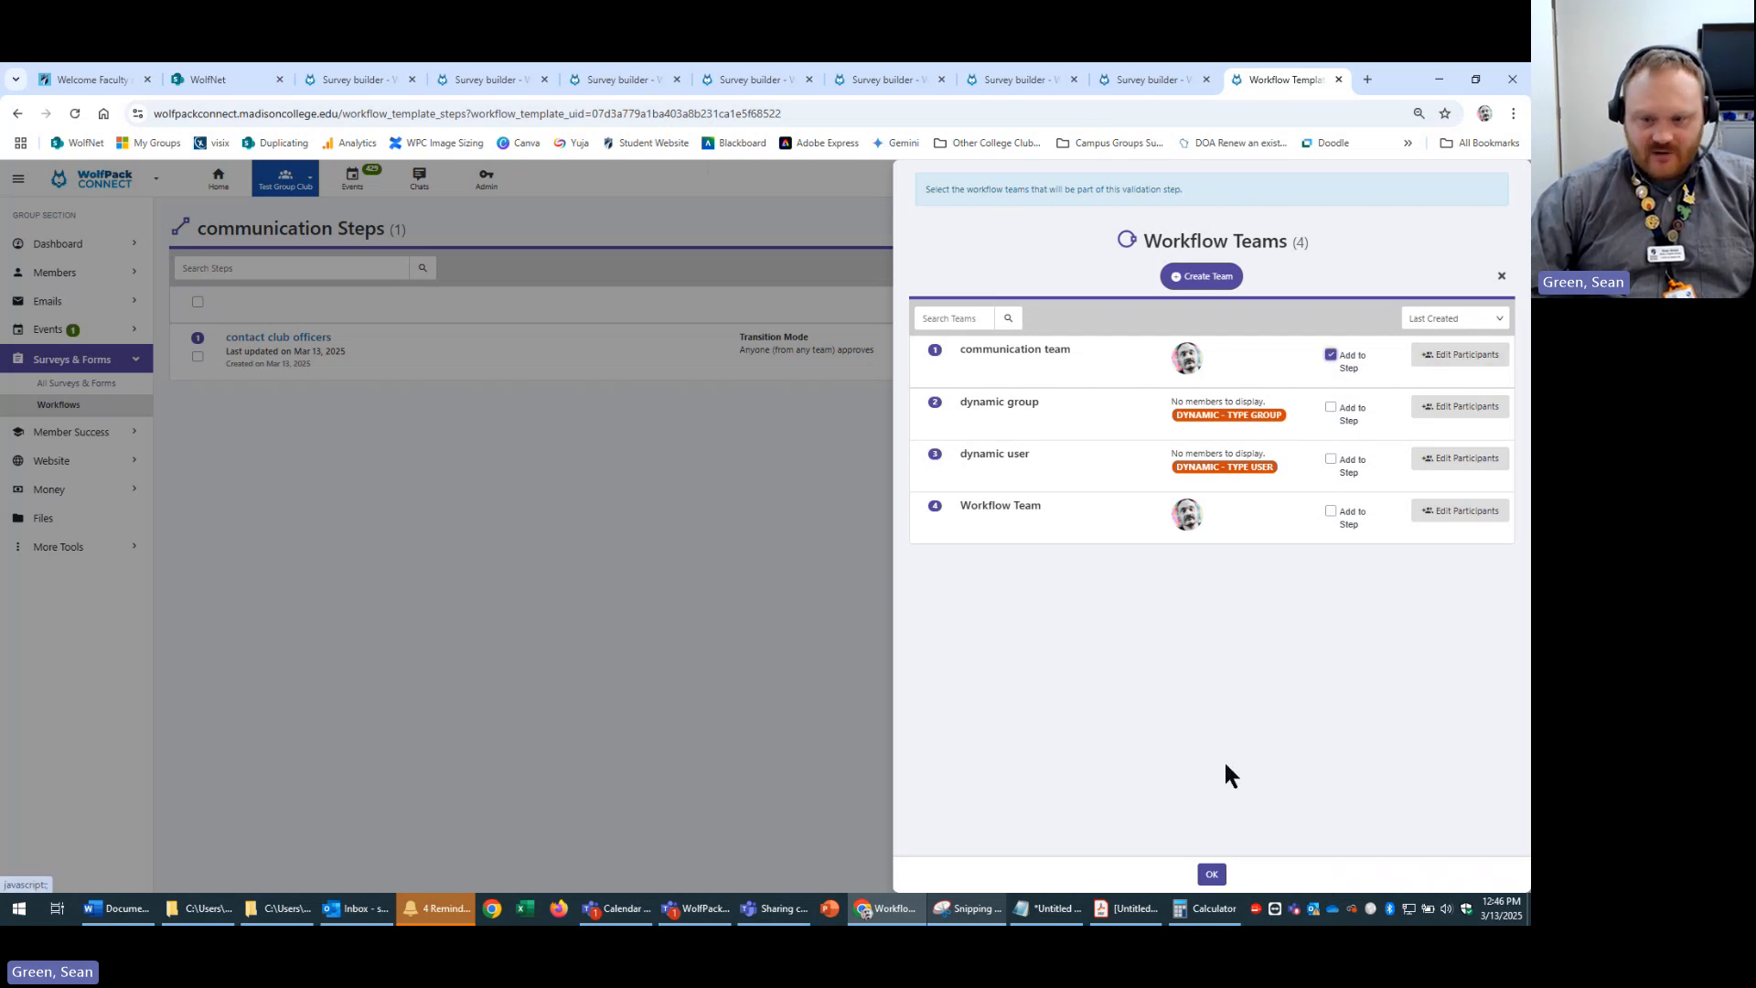
{"action": "left_click", "coordinate": [1211, 874]}
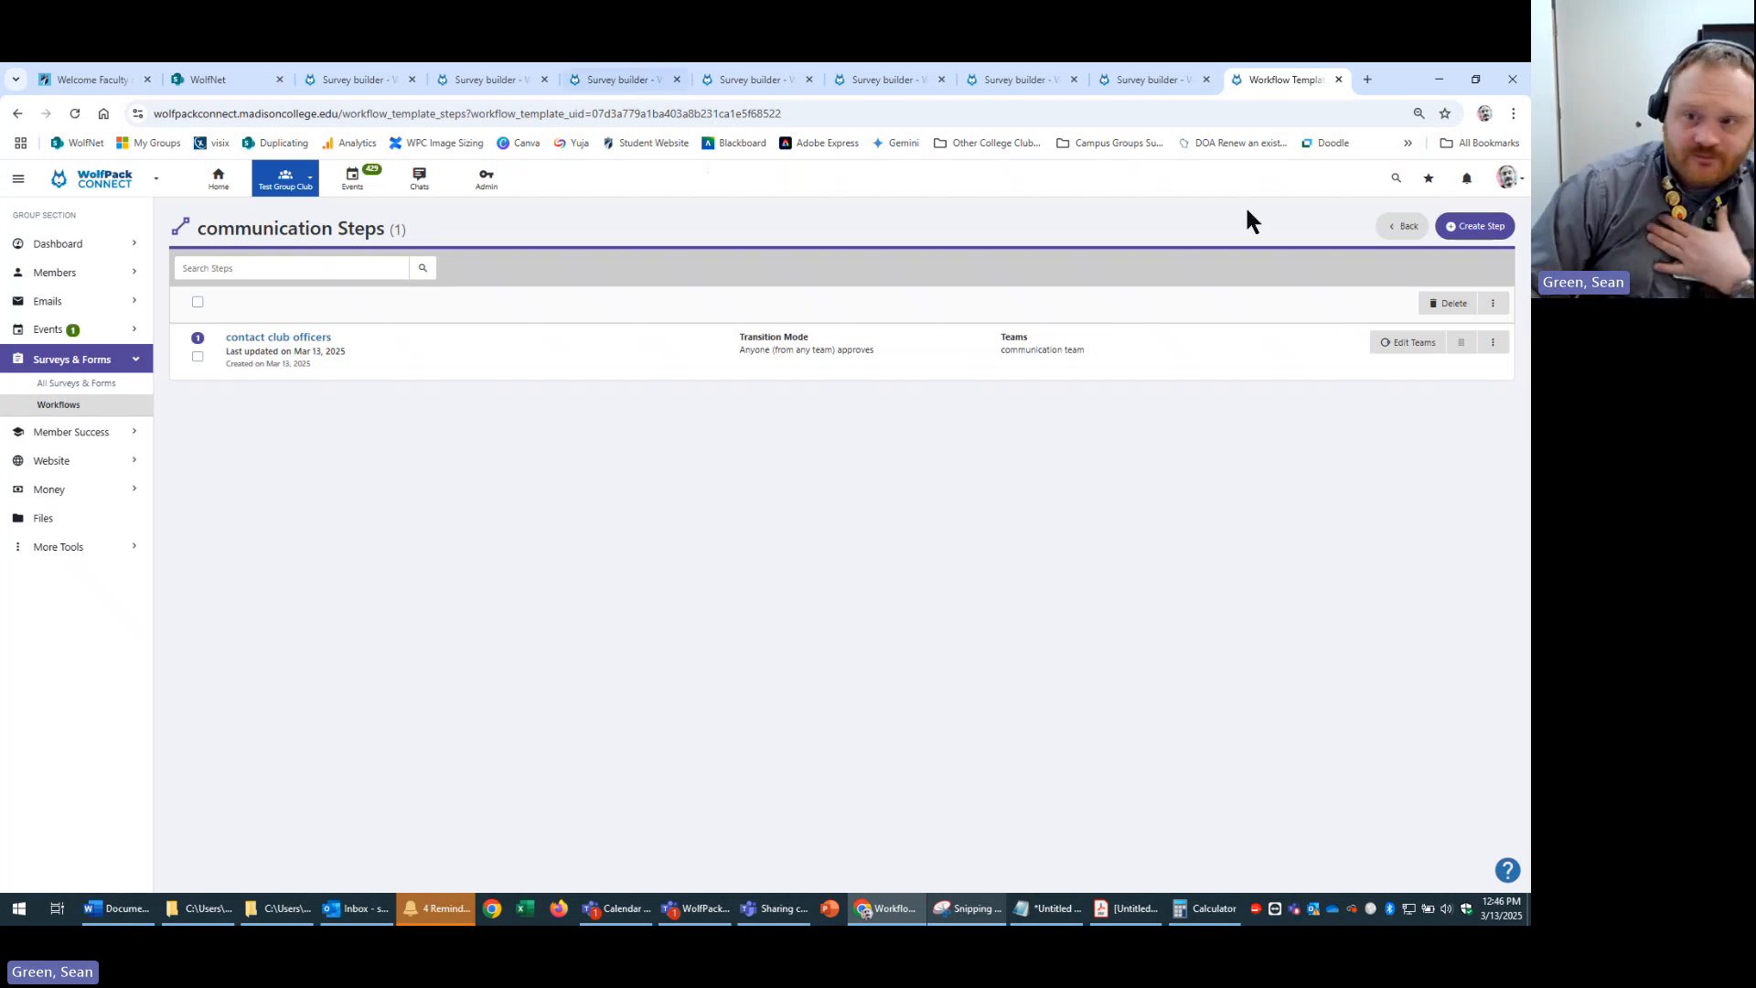
- Leave the workflow's steps, return to the list of all surveys and forms, and open Logic Survey for editing
{"action": "left_click", "coordinate": [1402, 230]}
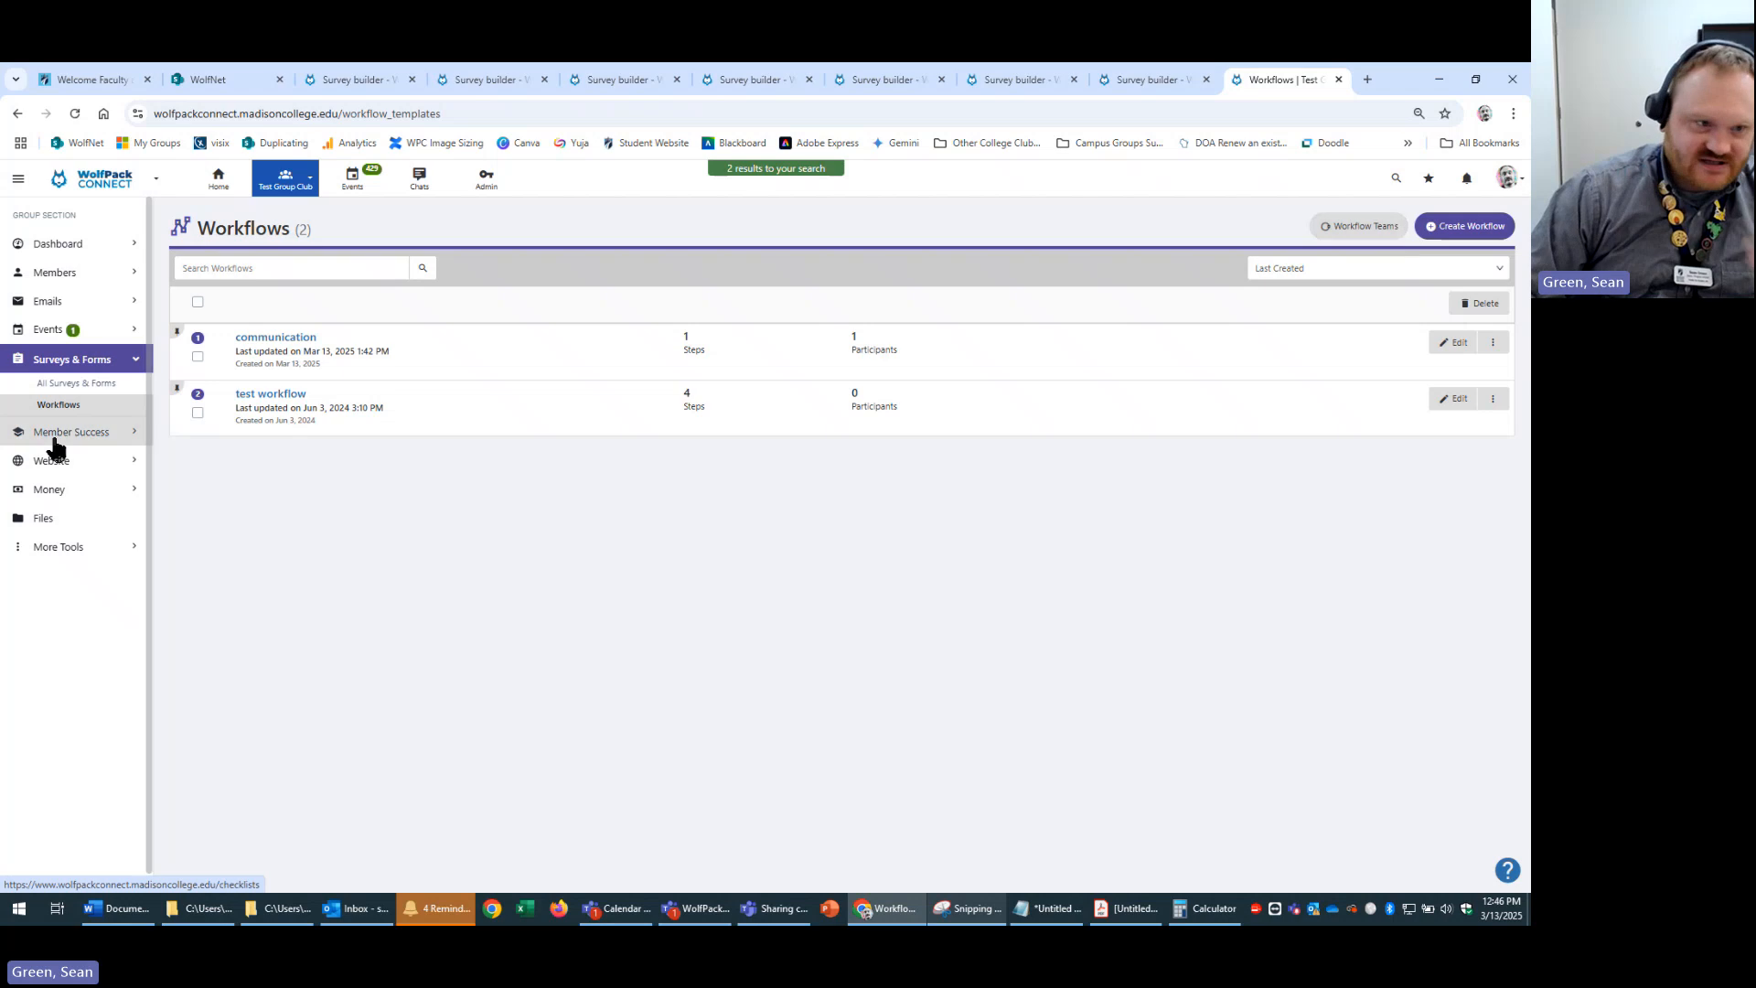
{"action": "left_click", "coordinate": [83, 389]}
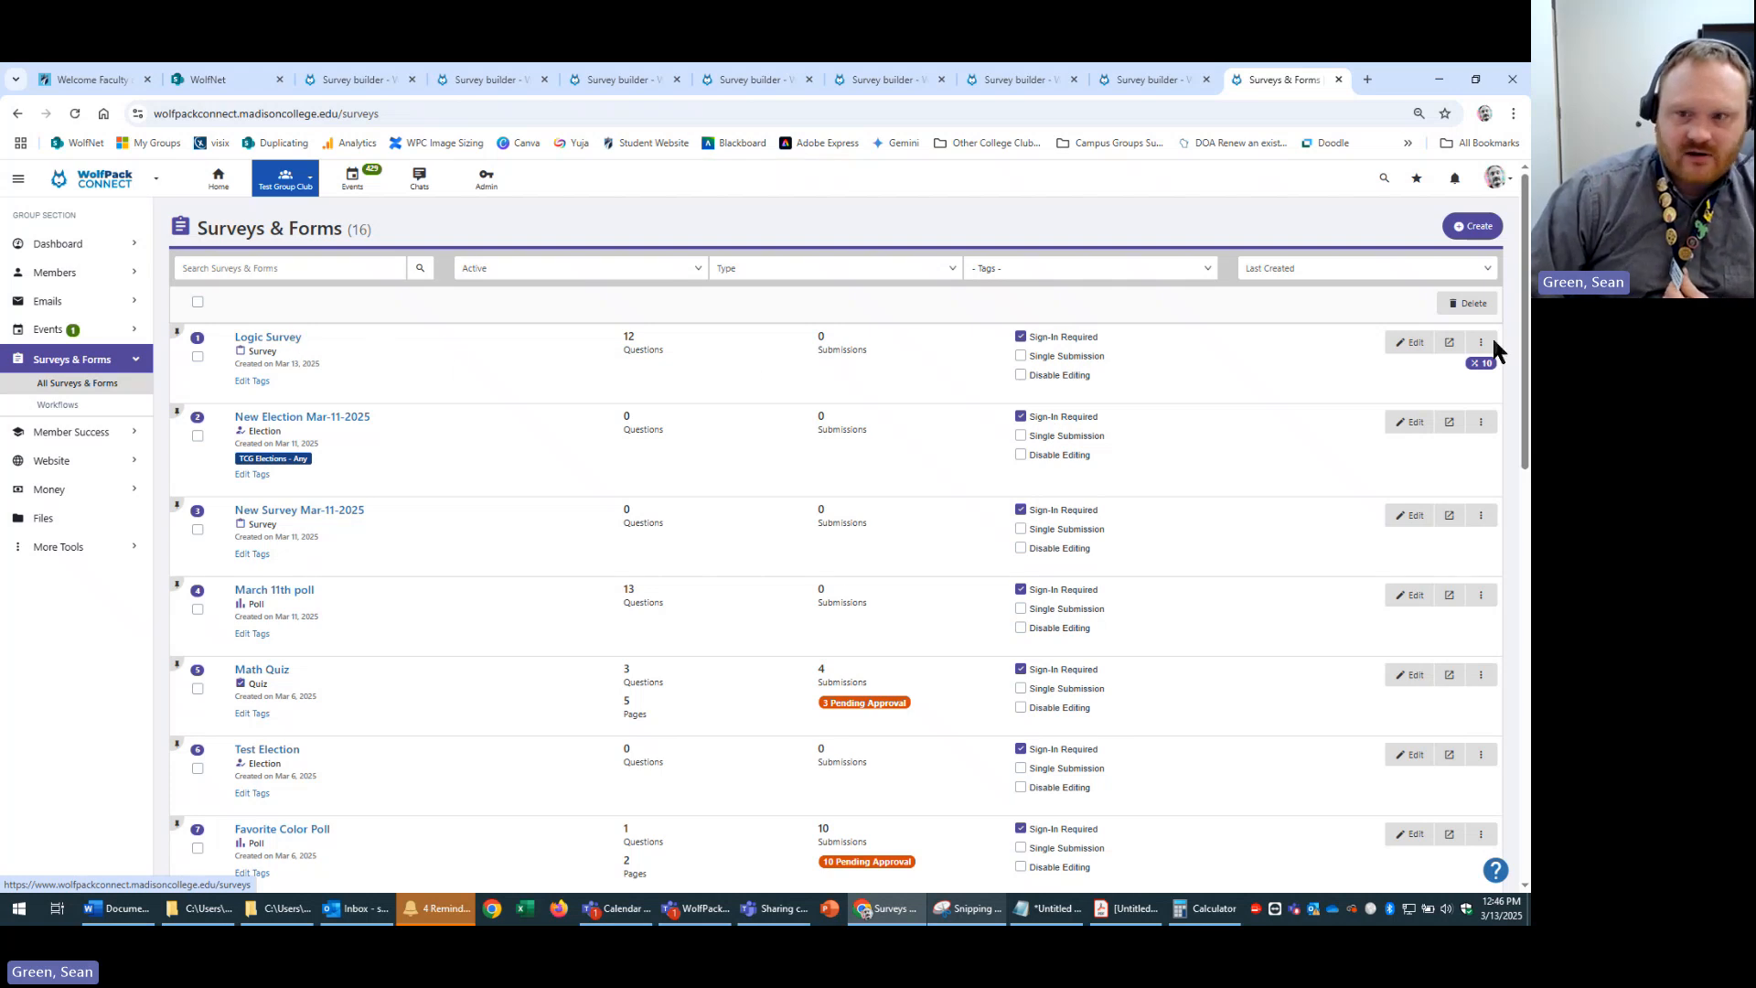
{"action": "left_click", "coordinate": [1406, 344]}
- Try to create a Workflow logic rule for a Yes answer to the question about being contacted by someone from the club
{"action": "scroll", "coordinate": [1155, 503], "scroll_direction": "down", "scroll_amount": 10}
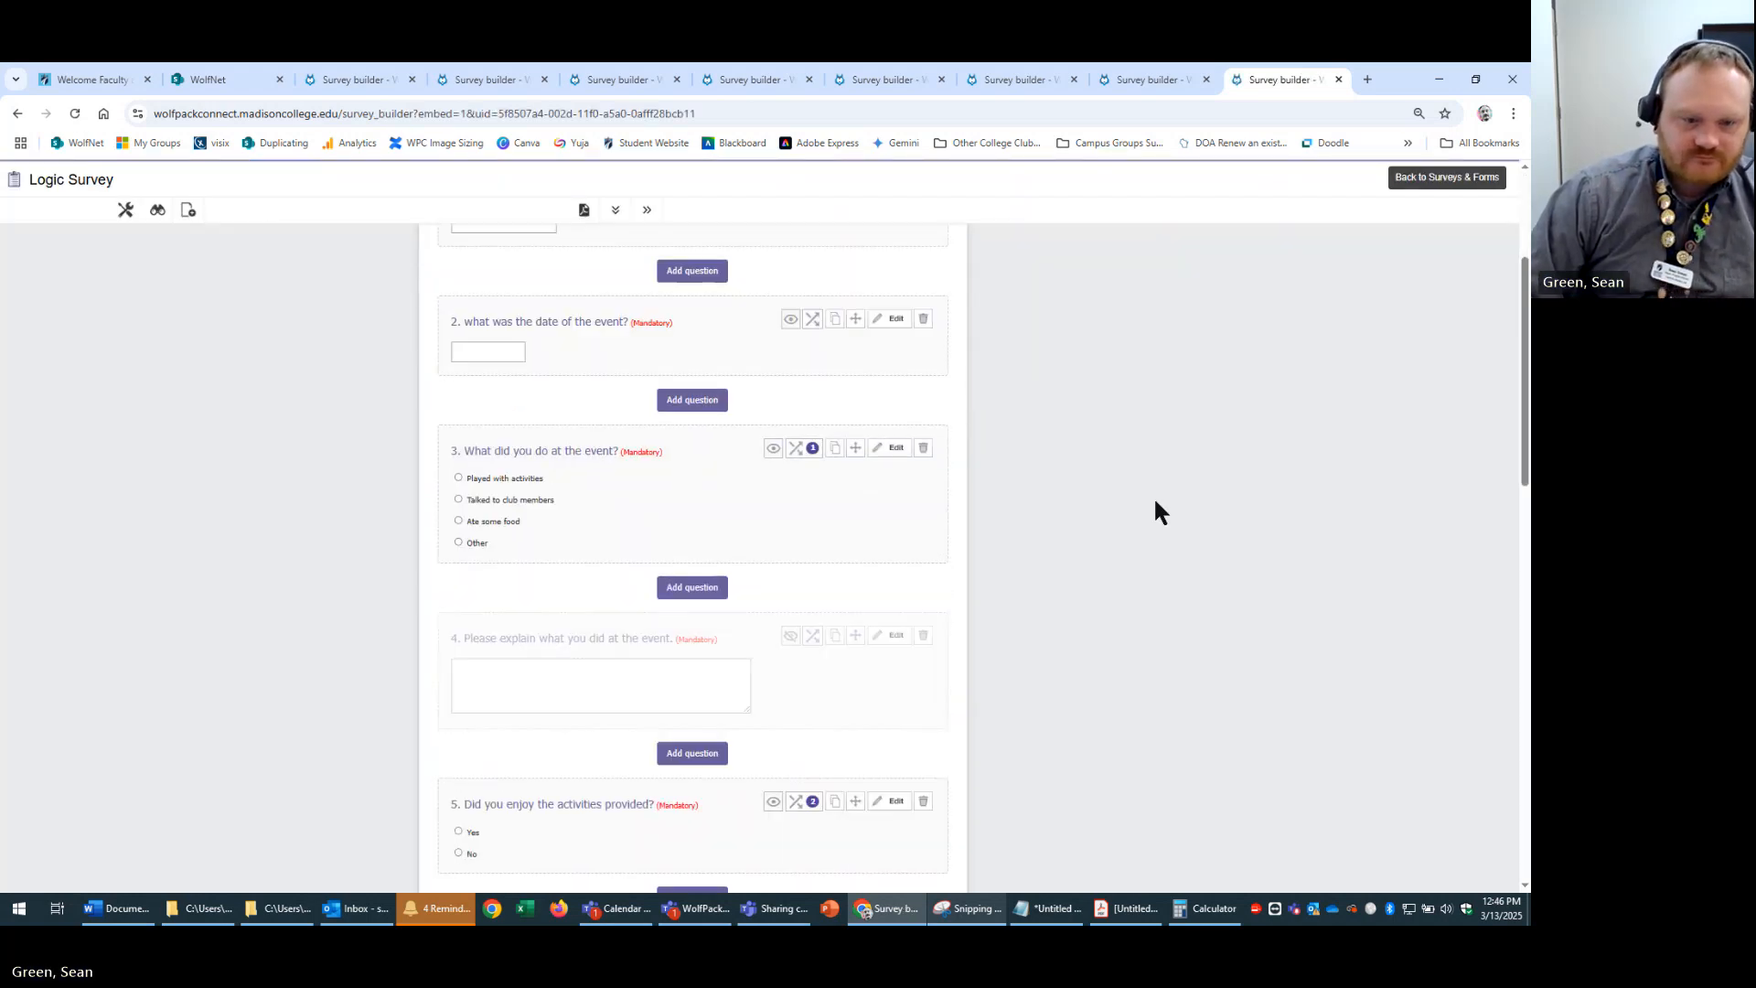
{"action": "scroll", "coordinate": [936, 610], "scroll_direction": "up", "scroll_amount": 3}
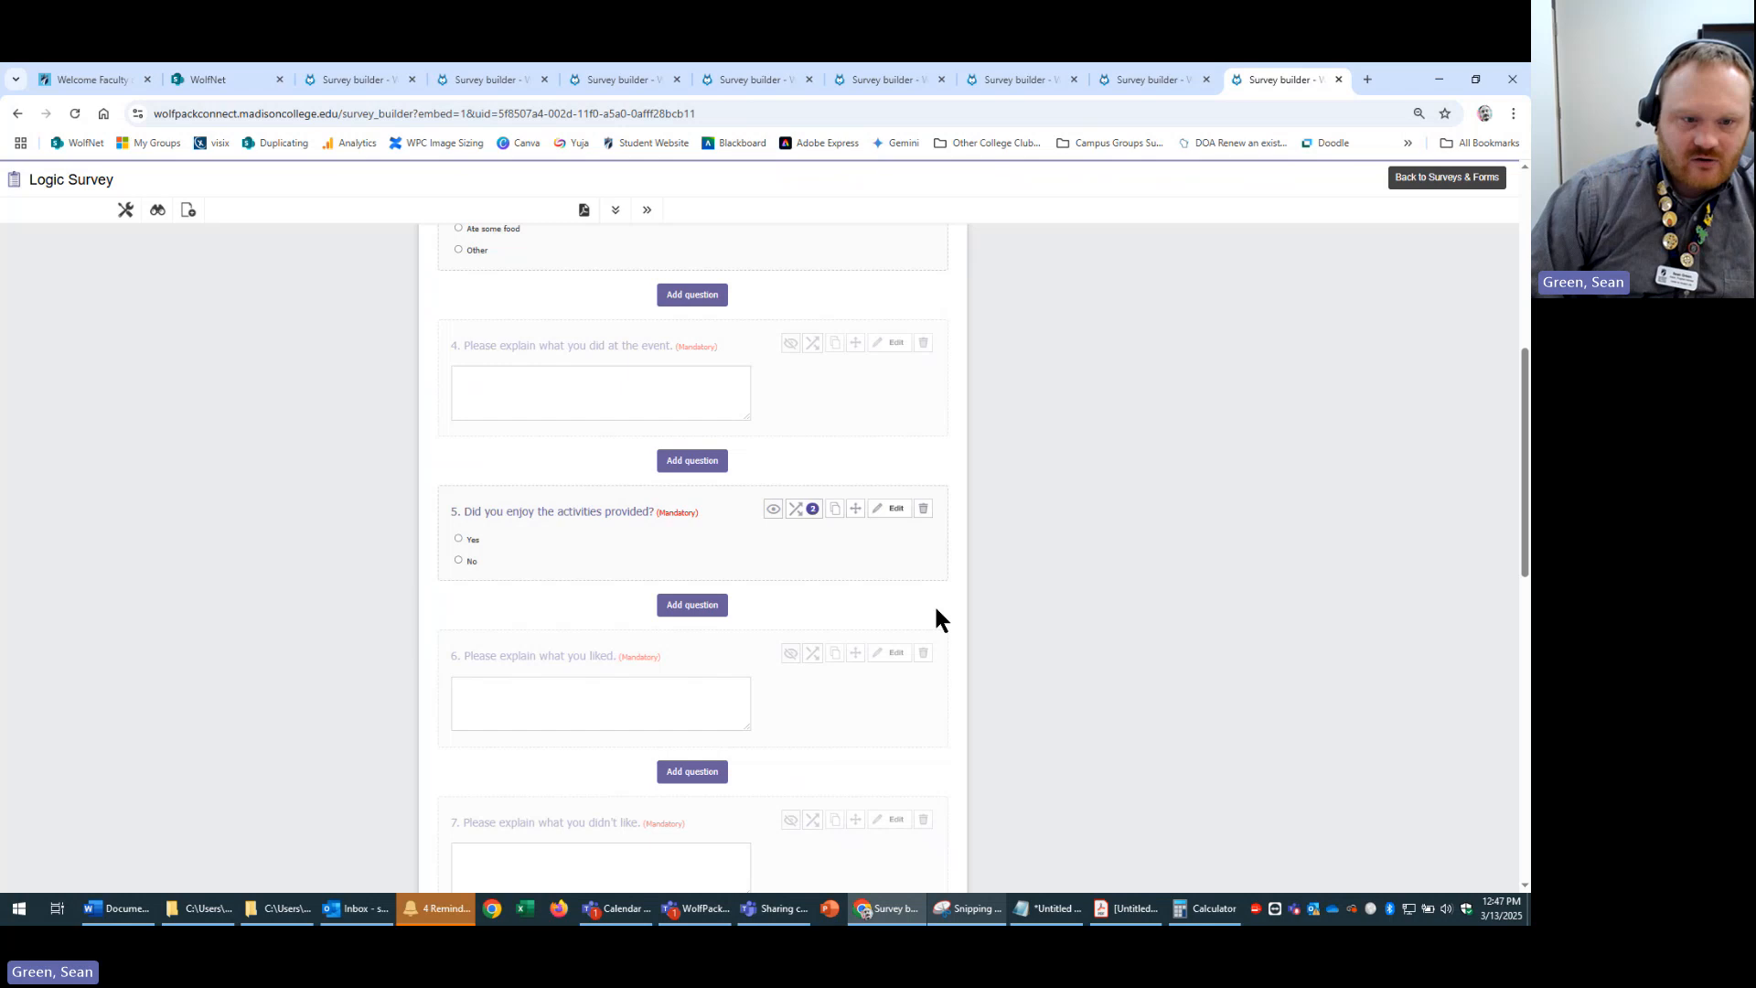
{"action": "scroll", "coordinate": [936, 610], "scroll_direction": "down", "scroll_amount": 5}
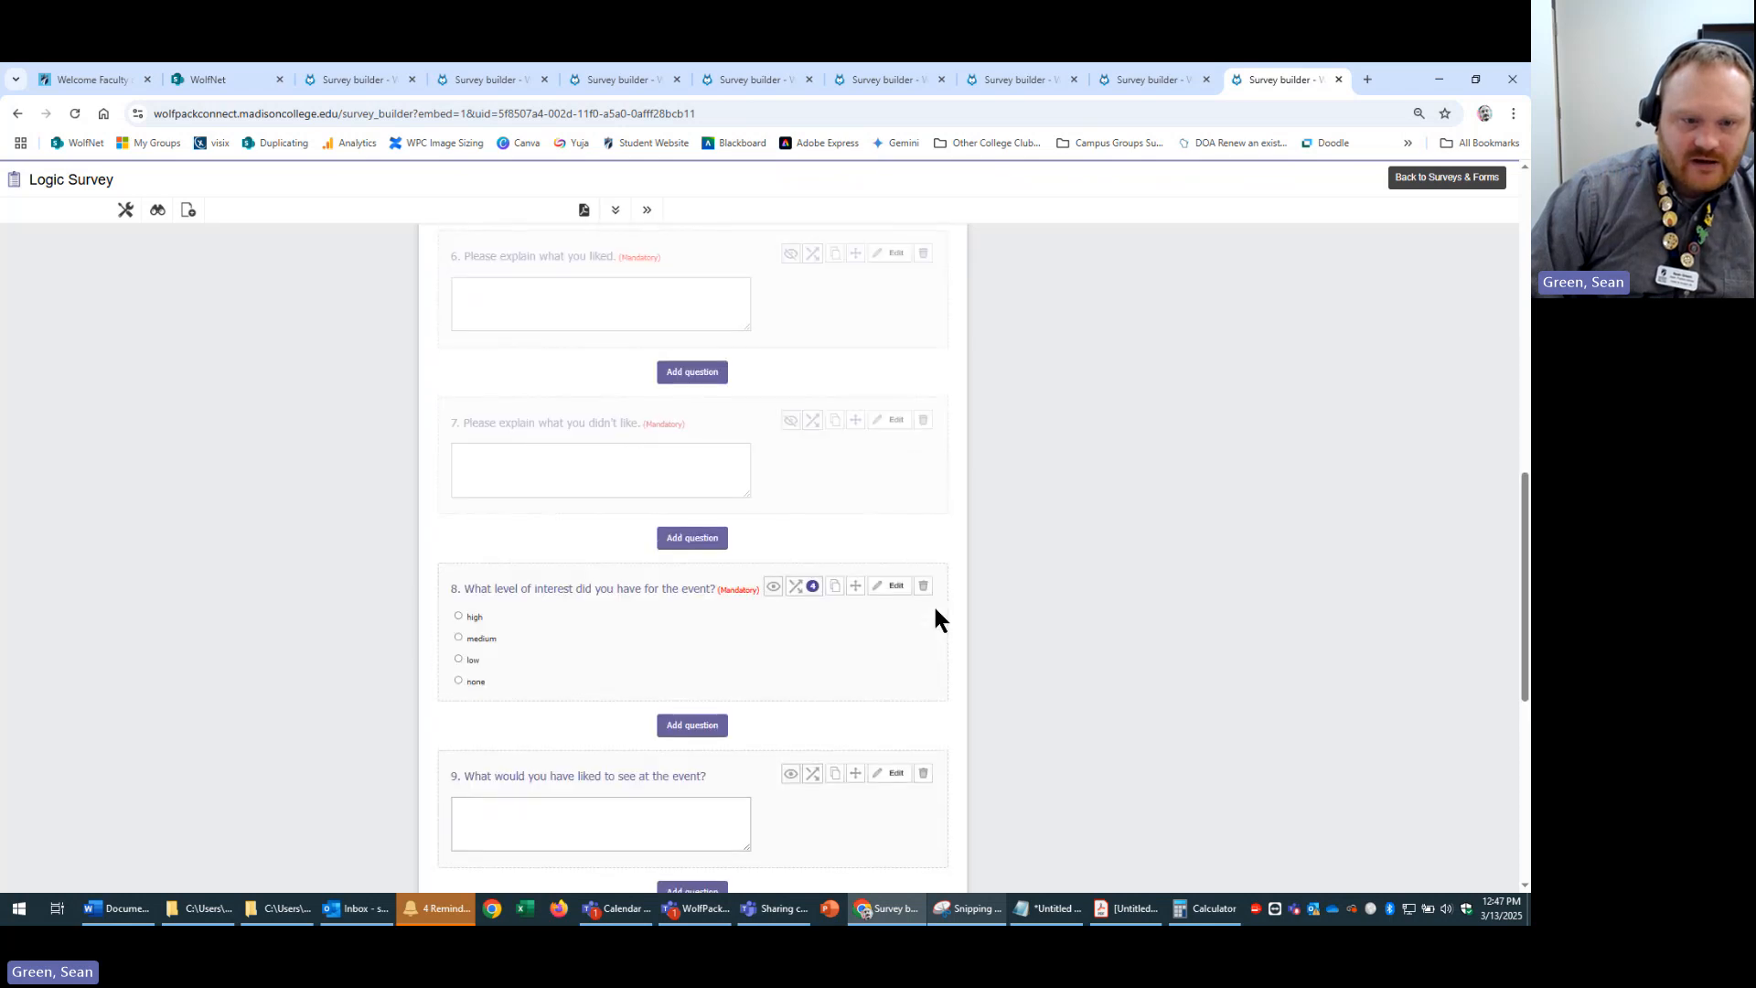
{"action": "scroll", "coordinate": [935, 610], "scroll_direction": "down", "scroll_amount": 7}
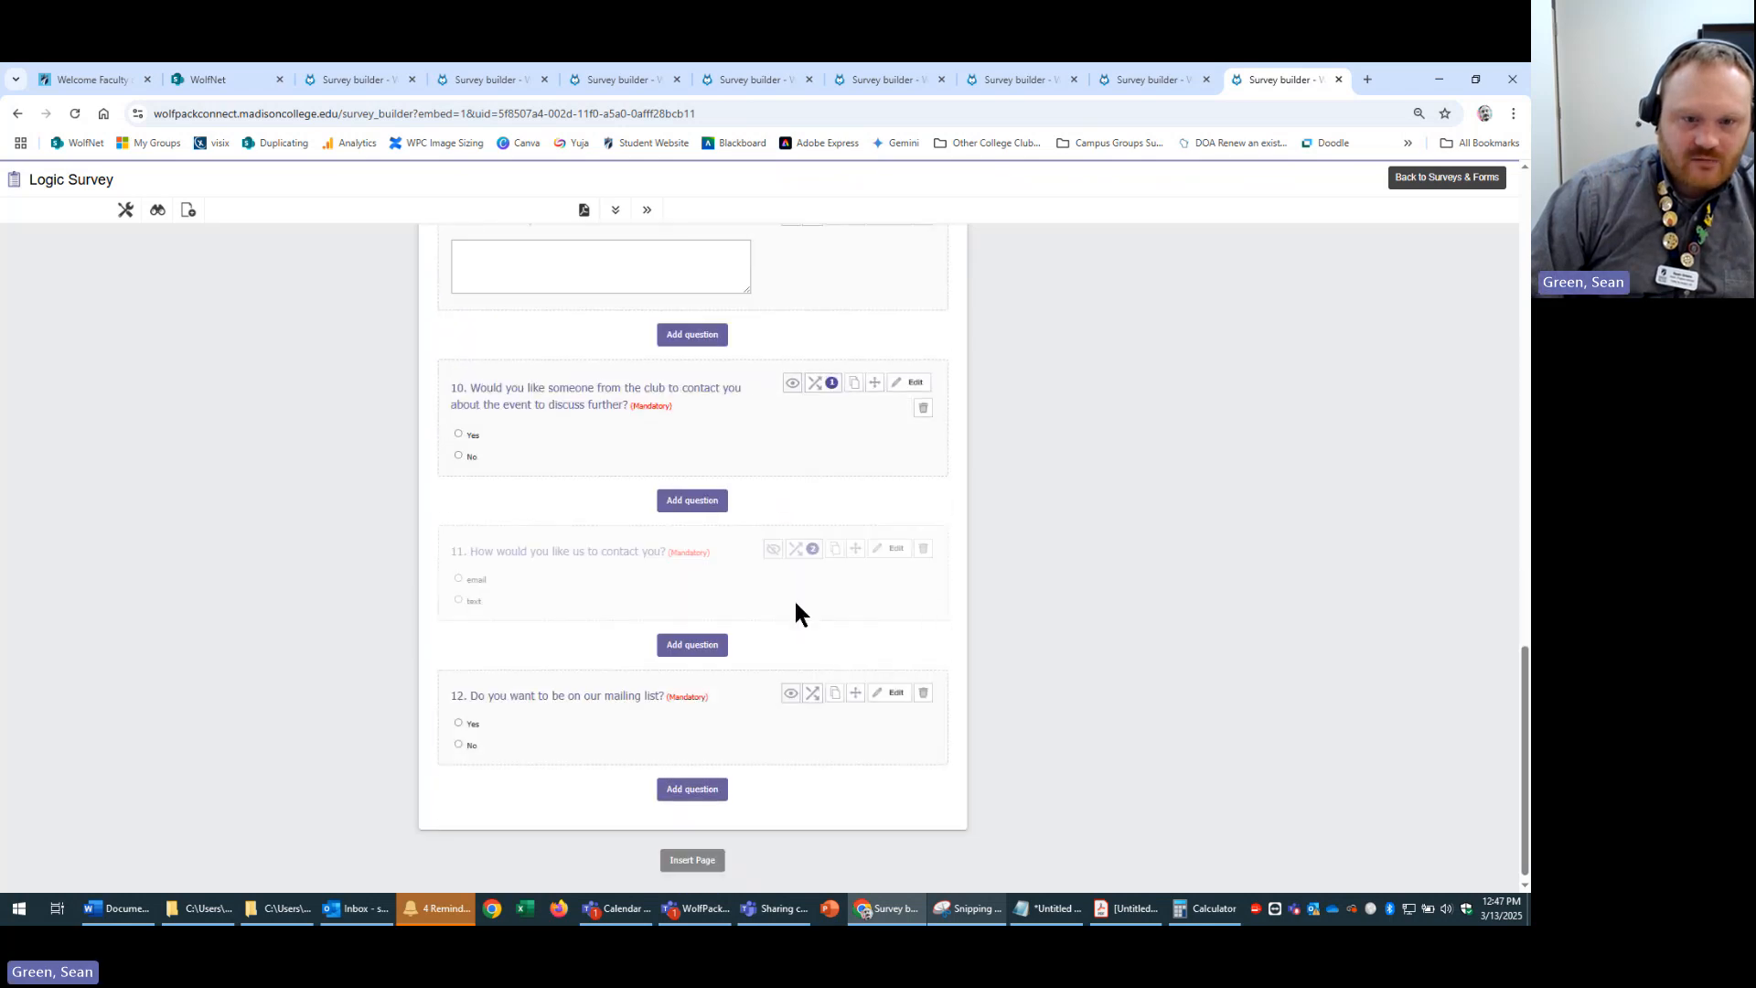
{"action": "left_click", "coordinate": [795, 554]}
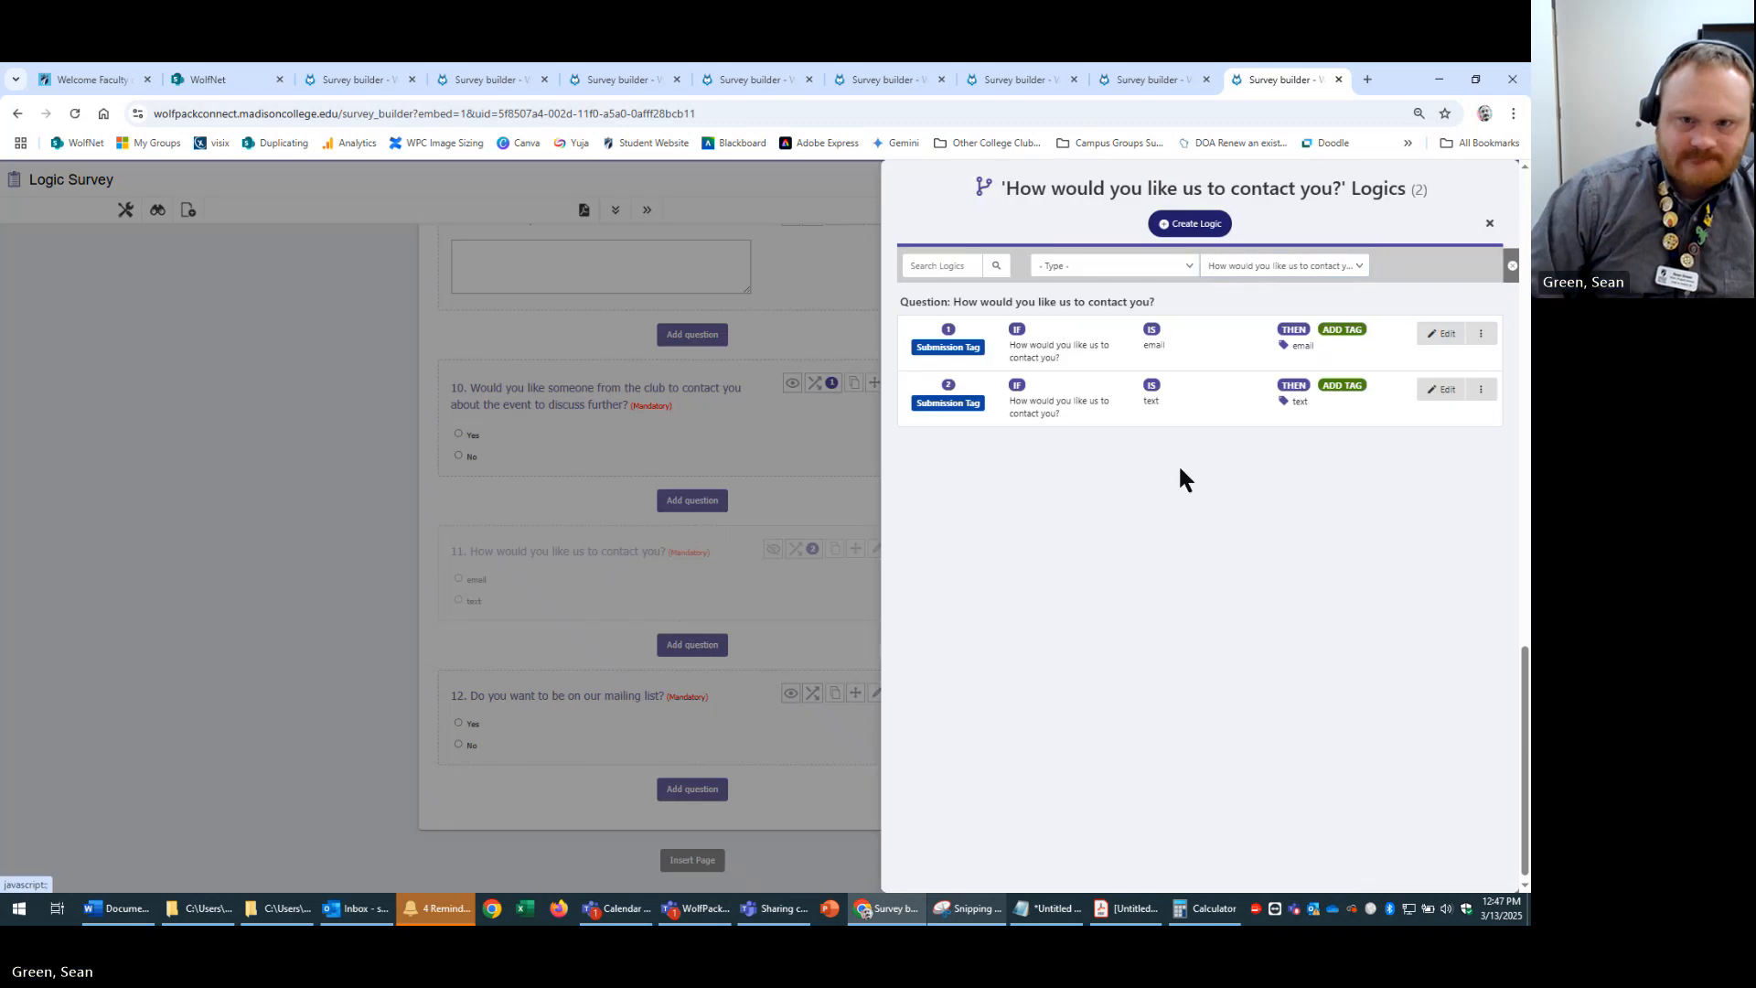
{"action": "left_click", "coordinate": [1215, 228]}
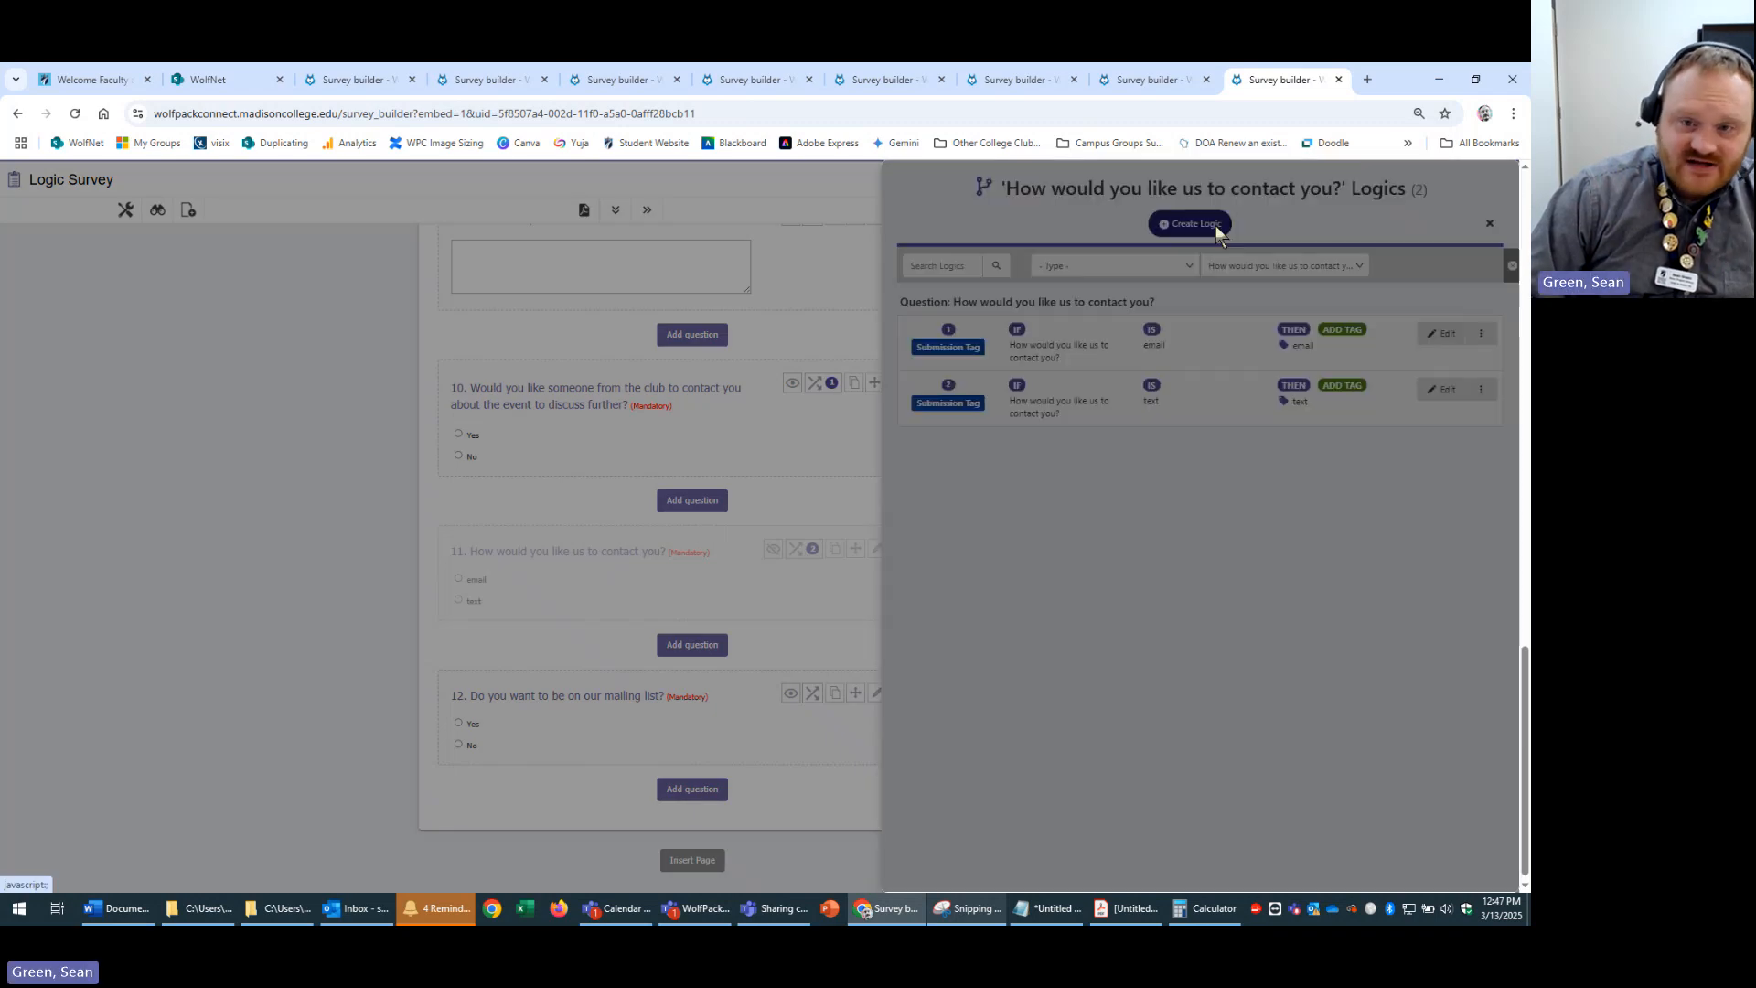
{"action": "left_click", "coordinate": [1249, 243]}
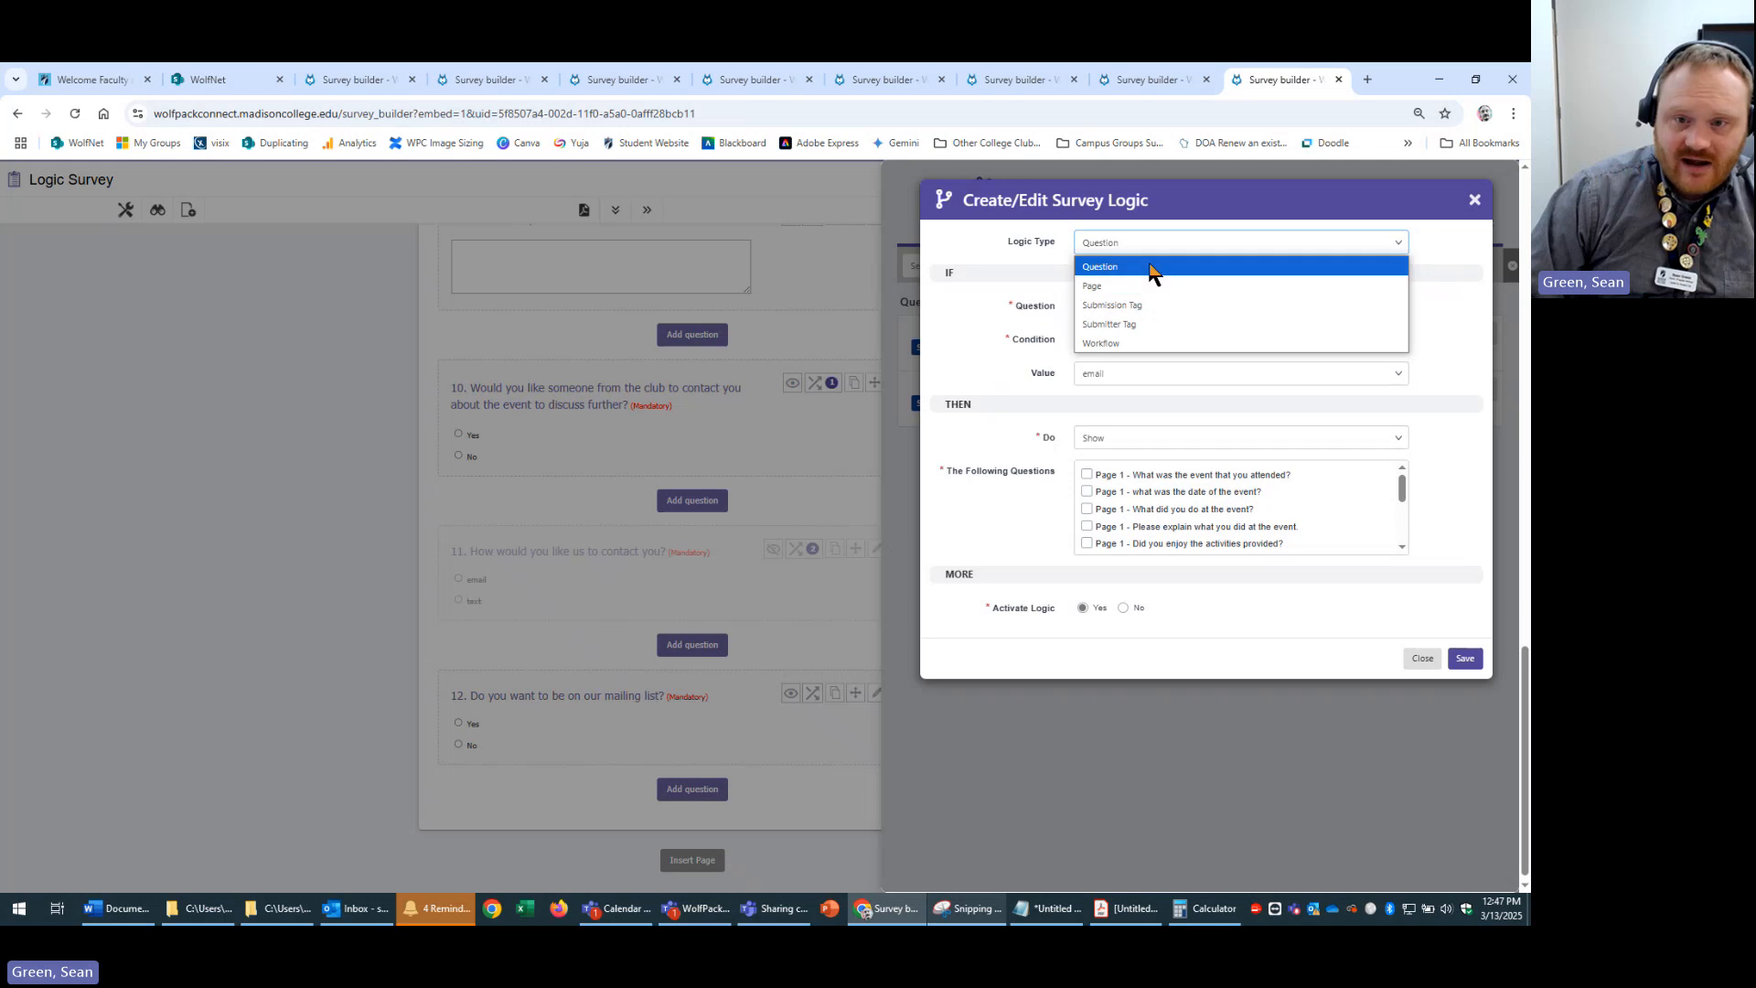
{"action": "left_click", "coordinate": [1131, 344]}
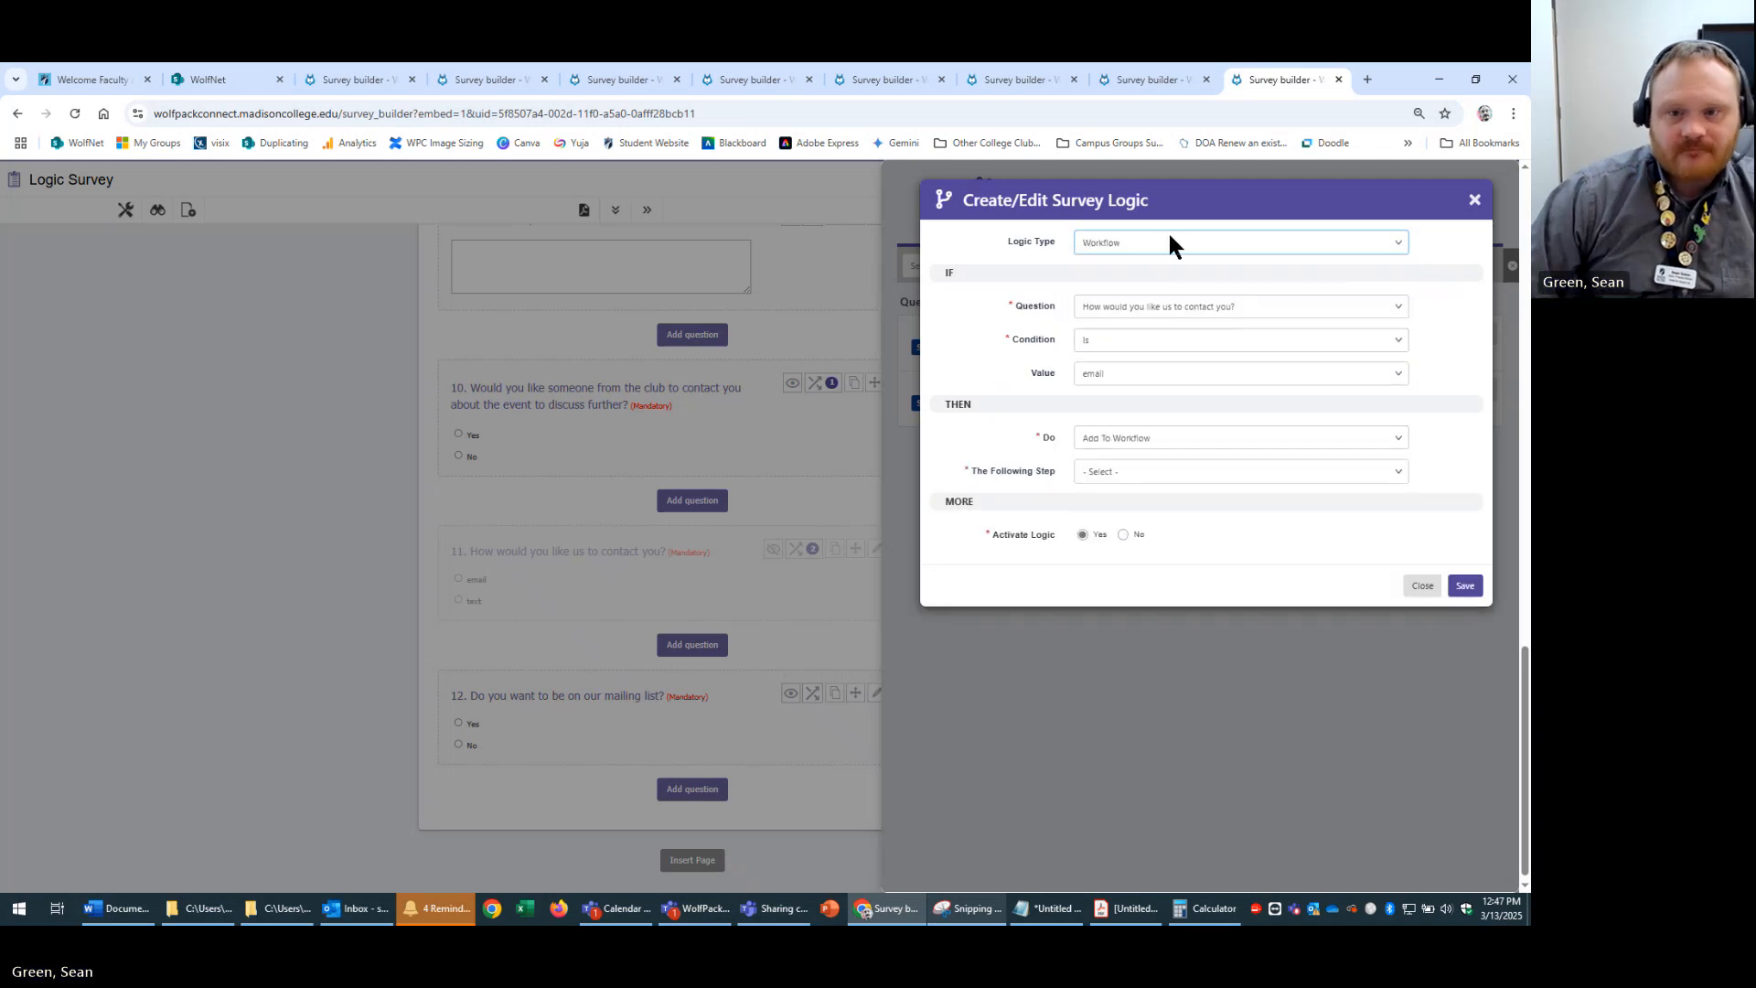
{"action": "left_click", "coordinate": [1295, 307]}
{"action": "left_click", "coordinate": [1298, 309]}
{"action": "left_click", "coordinate": [1297, 309]}
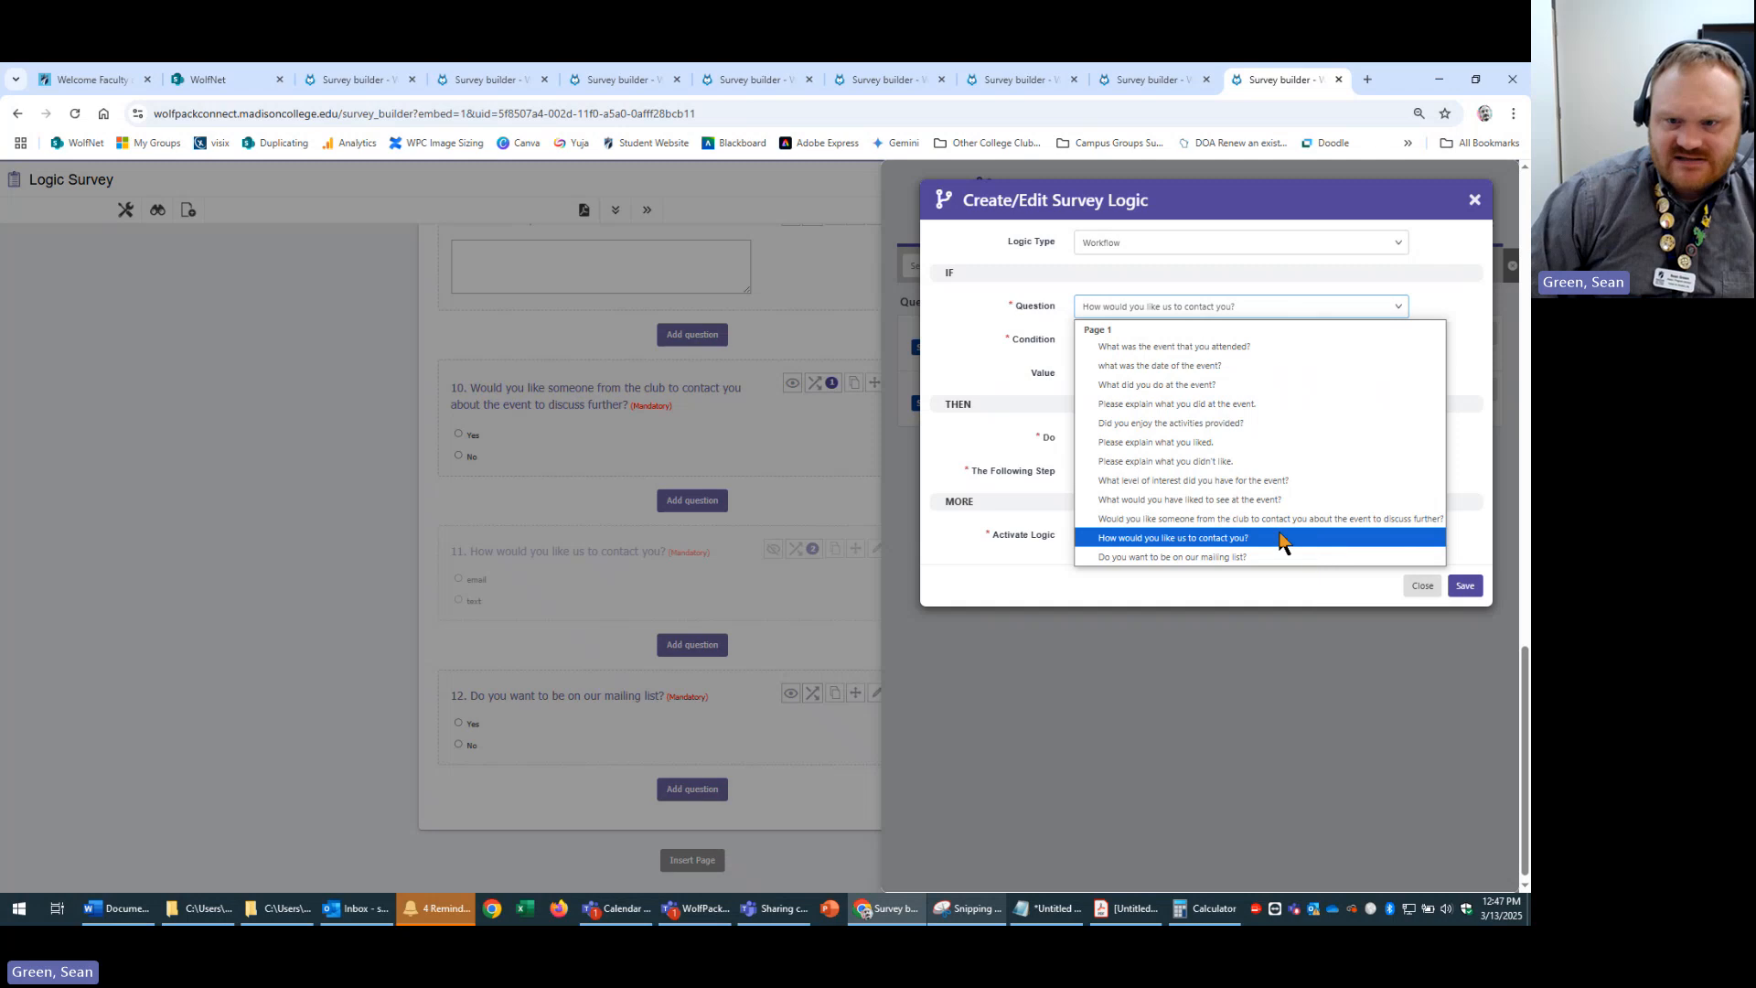
{"action": "left_click", "coordinate": [1311, 518]}
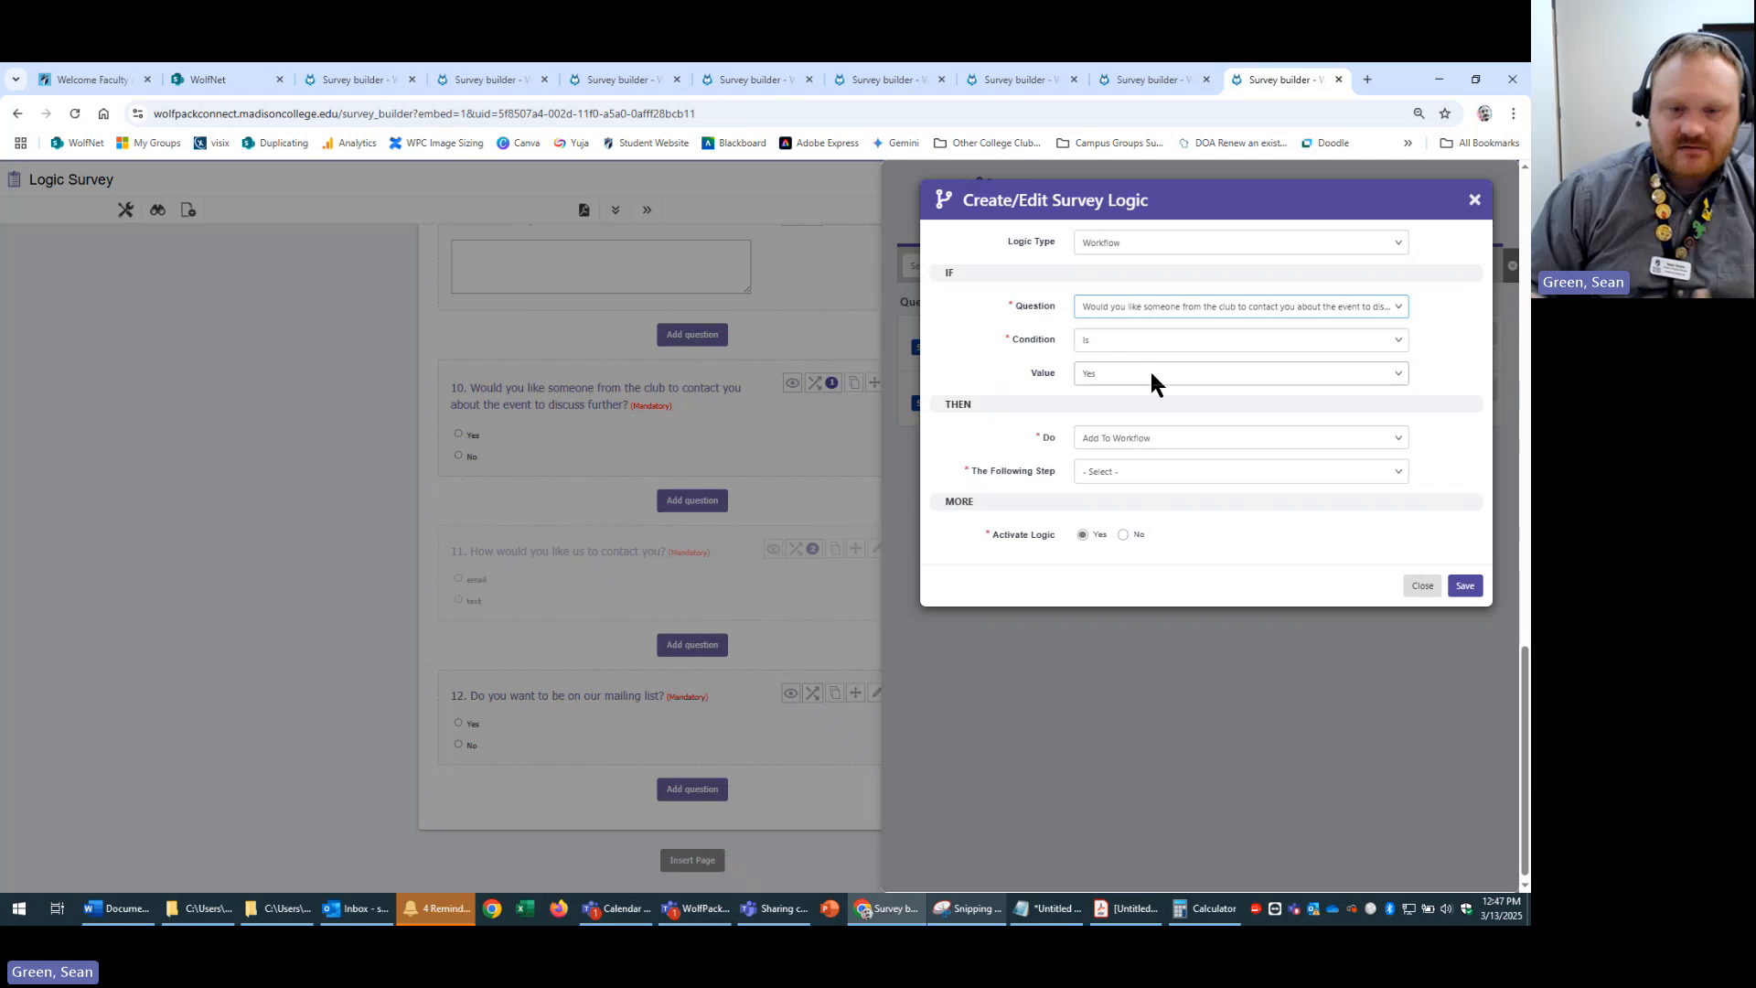
- Switch to the Word outline, check where the workflow trigger belongs under the club-contact question, and return to the survey
{"action": "left_click", "coordinate": [117, 908]}
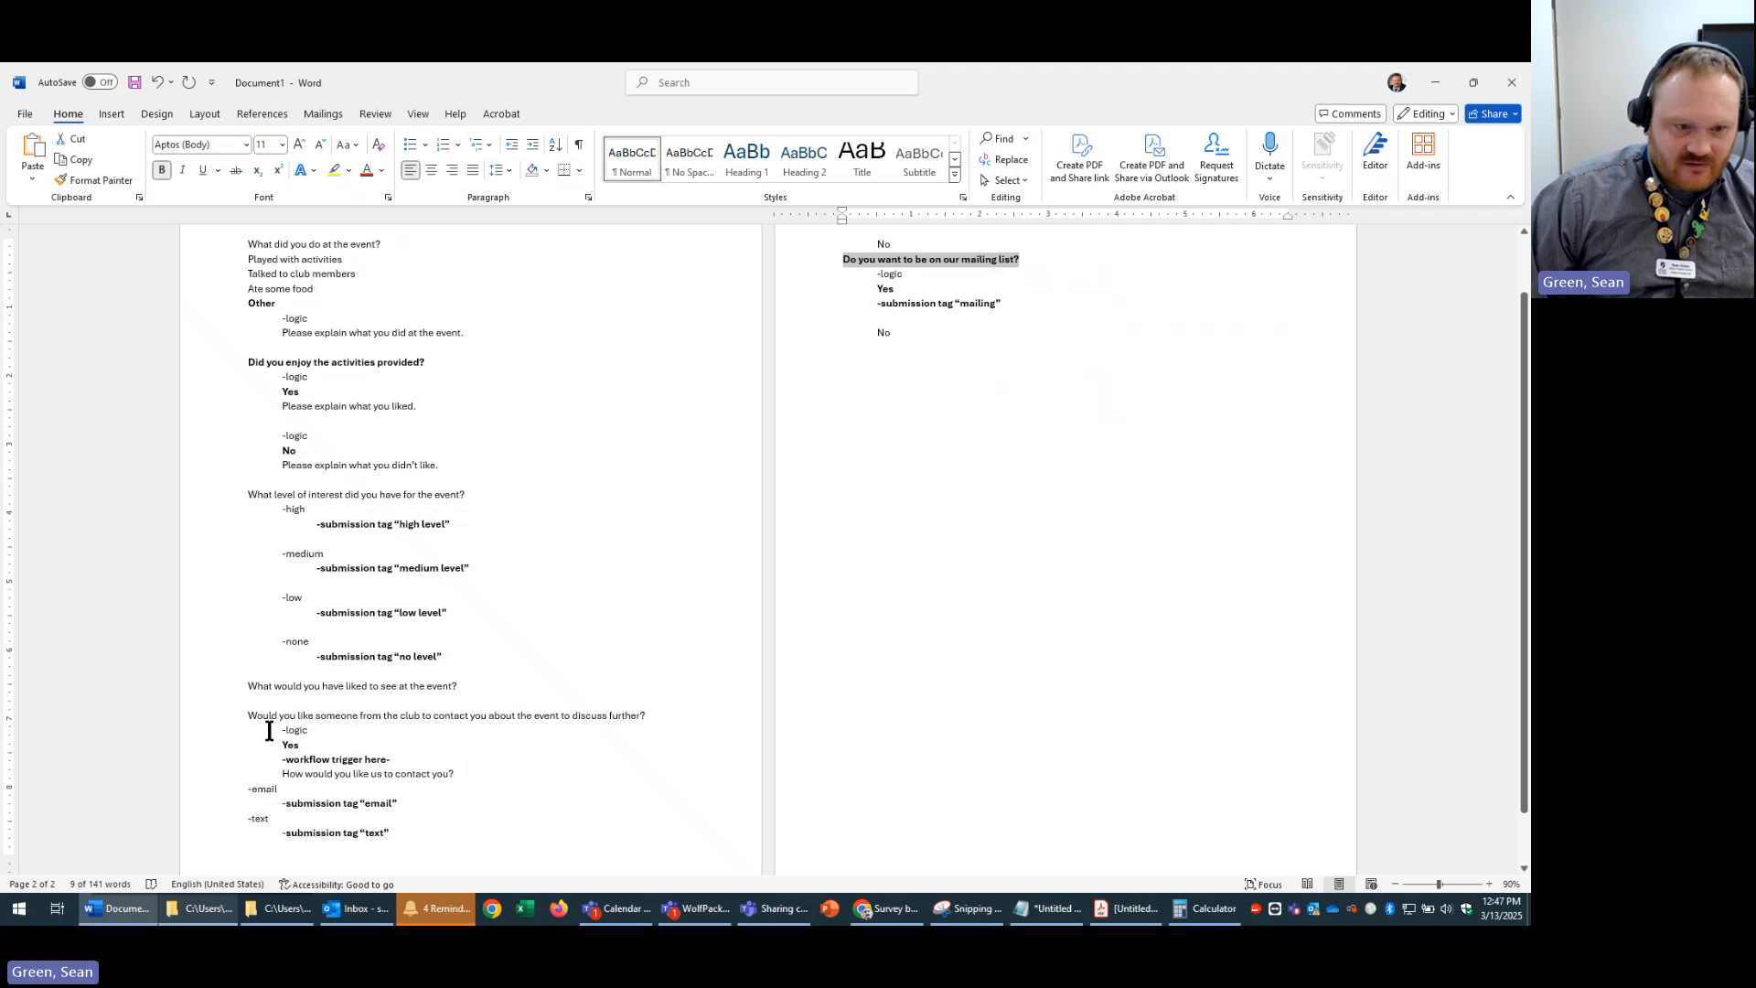
{"action": "left_click", "coordinate": [311, 748]}
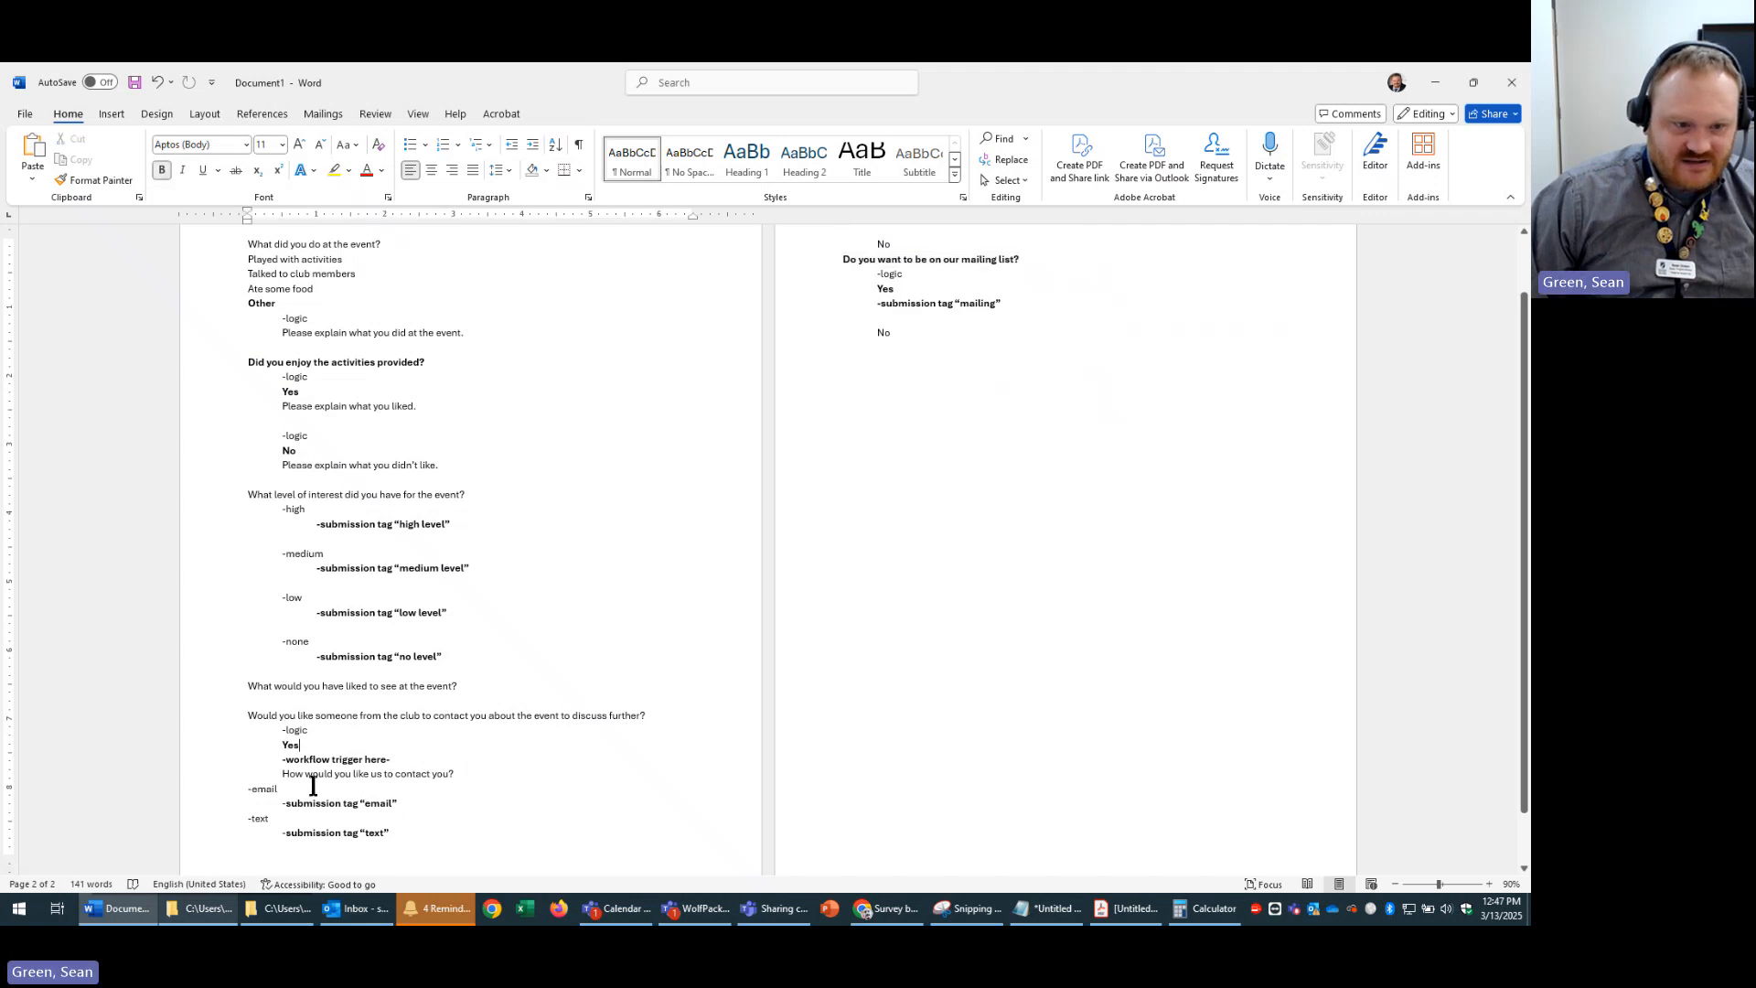
{"action": "left_click_drag", "start_coordinate": [287, 759], "coordinate": [402, 762]}
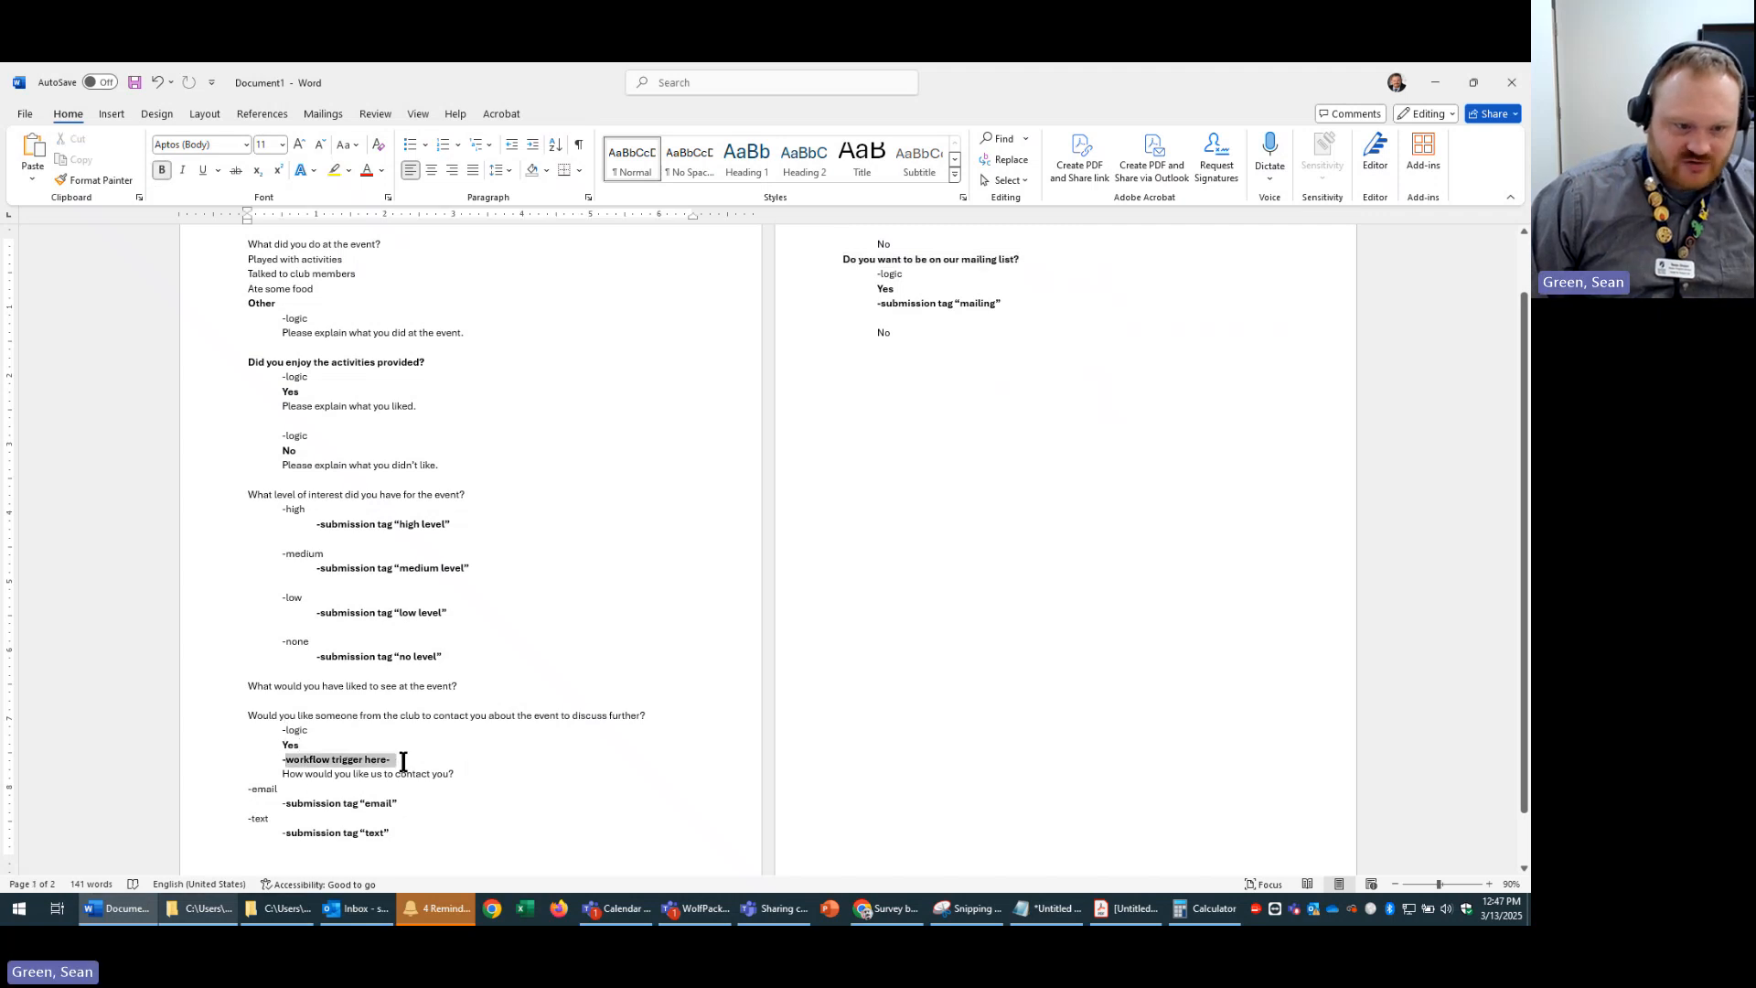
{"action": "left_click", "coordinate": [126, 911]}
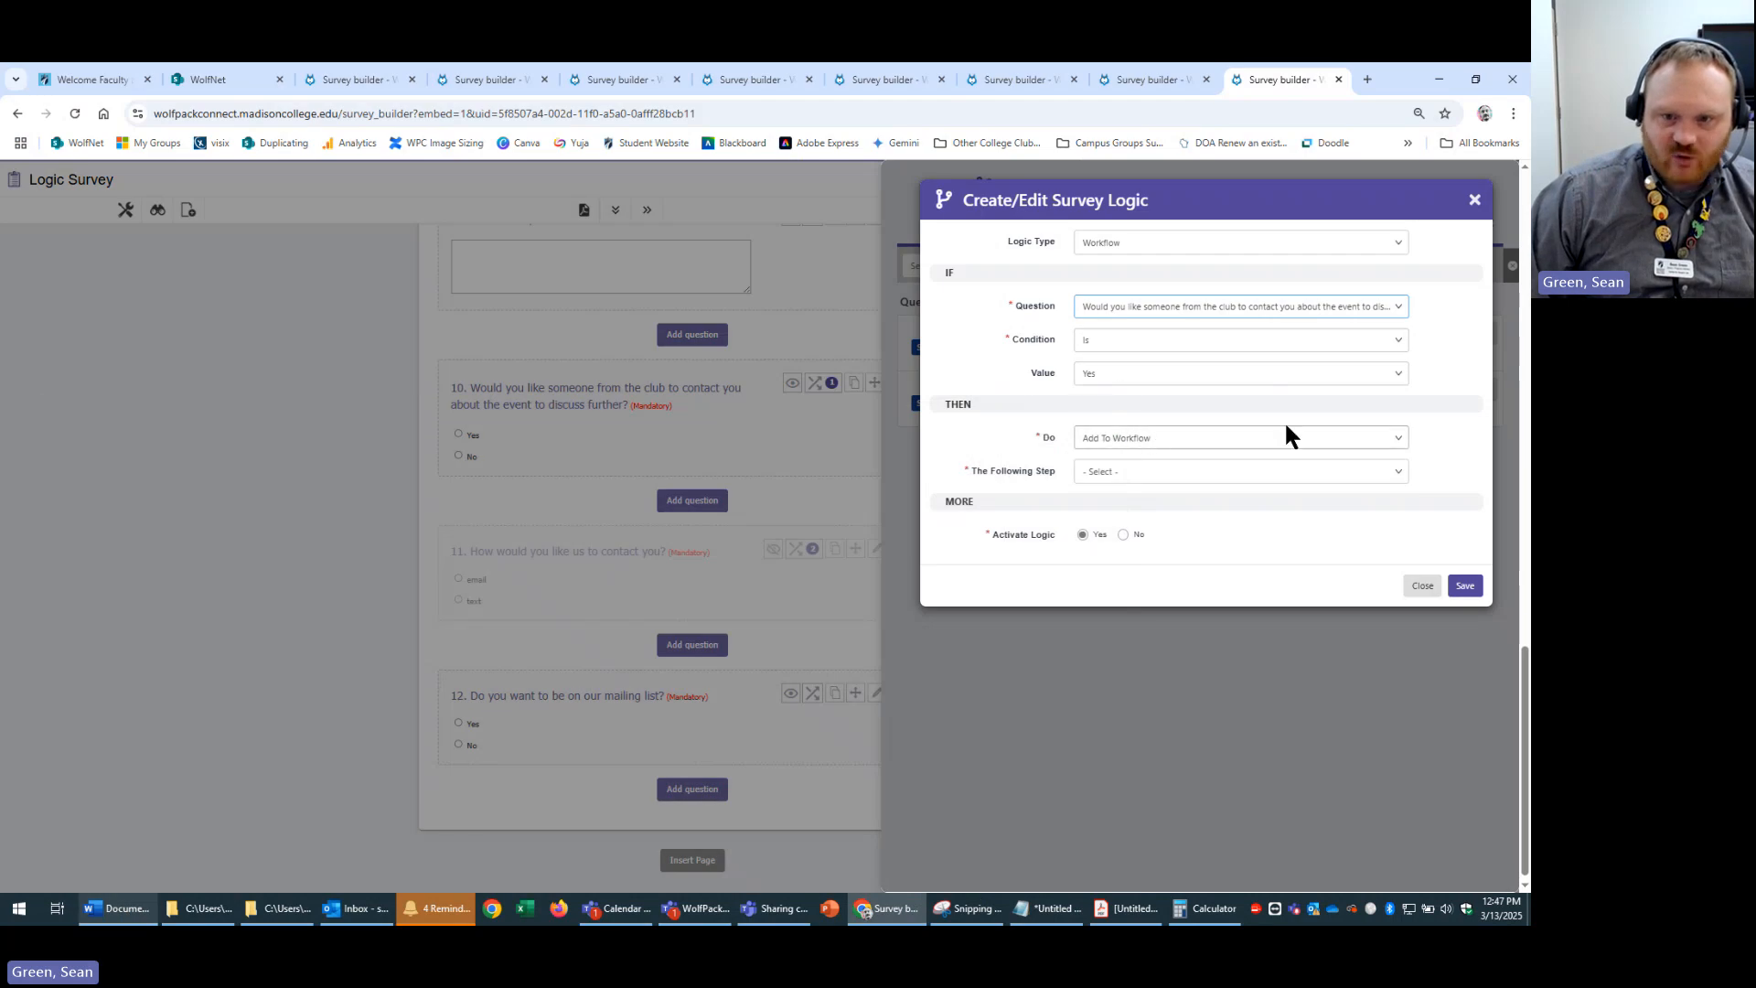
- Try to choose a step for the Add To Workflow action, and close the logic rule without saving
{"action": "left_click", "coordinate": [1253, 471]}
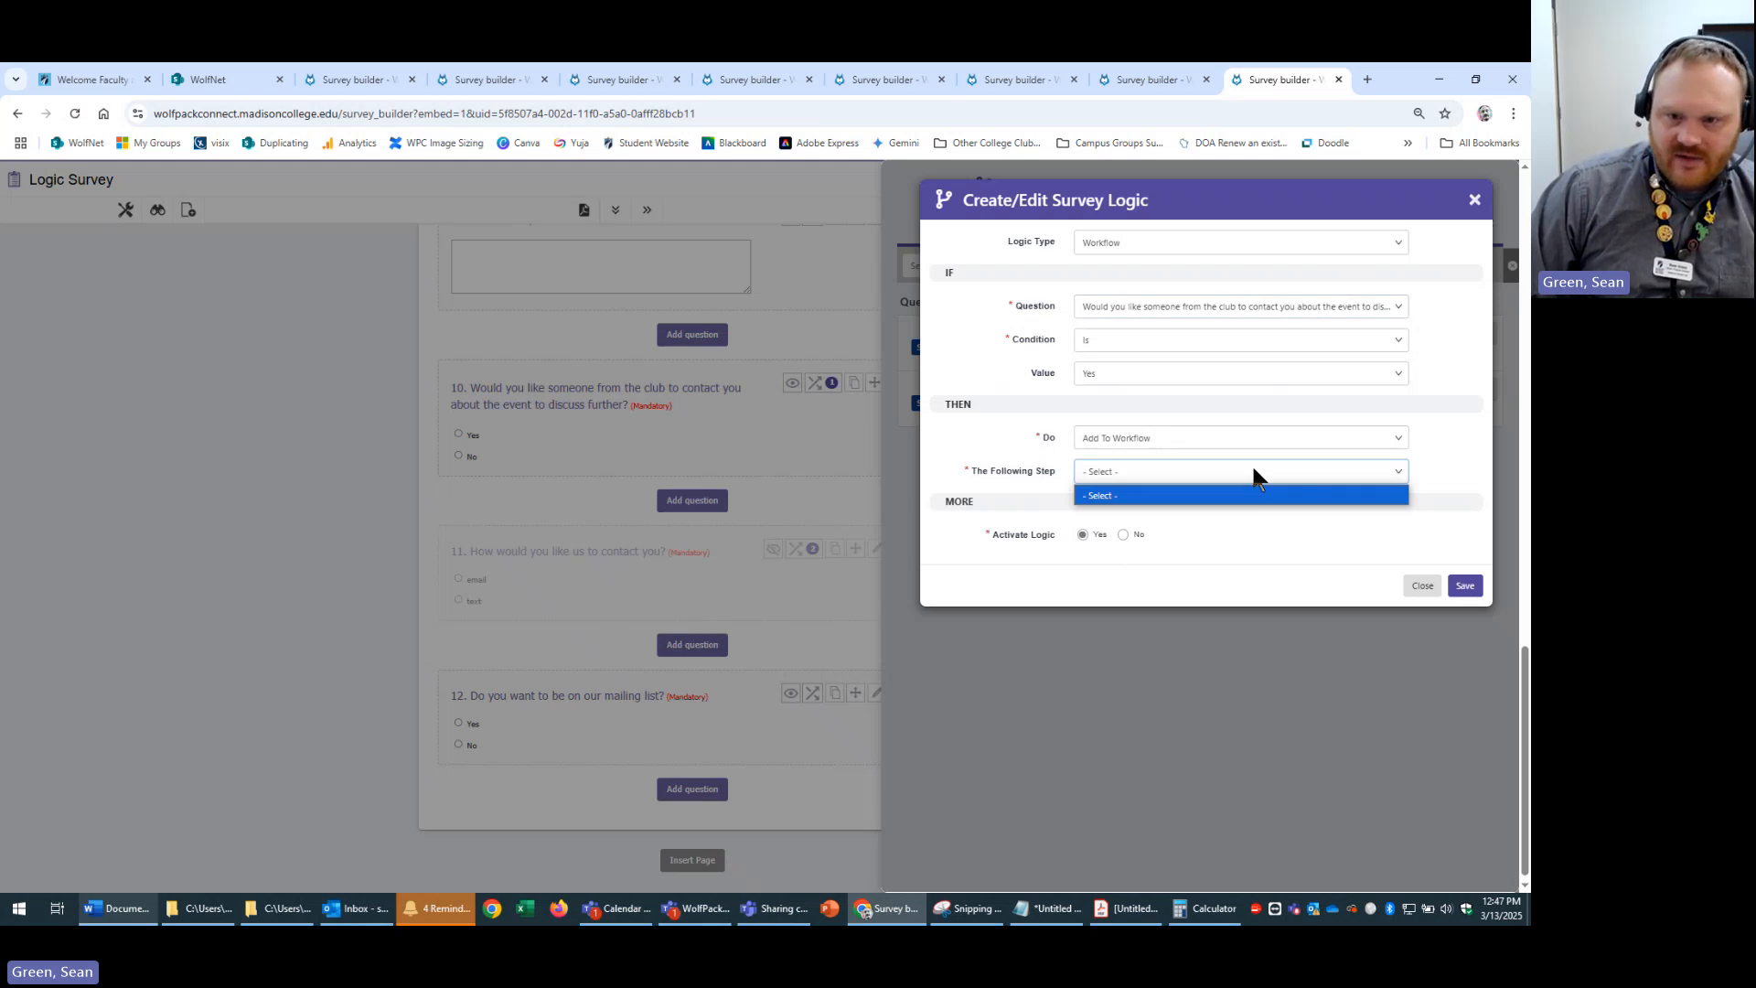
{"action": "left_click", "coordinate": [1258, 441]}
{"action": "left_click", "coordinate": [1215, 455]}
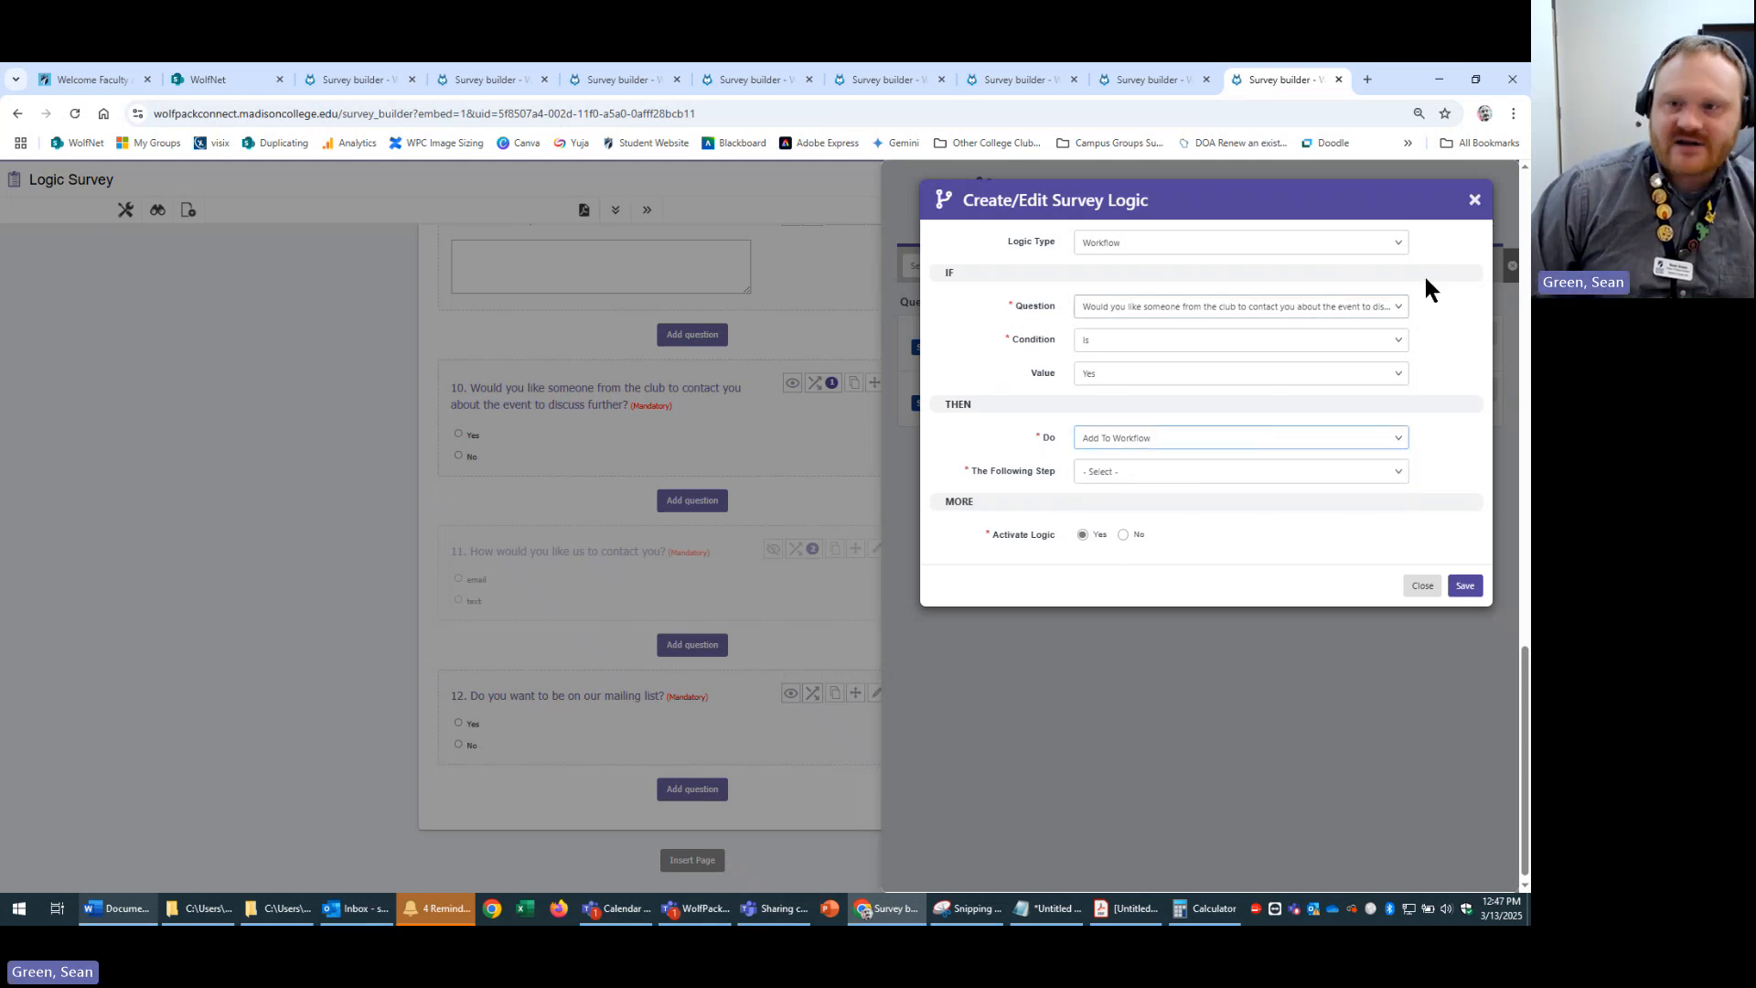
{"action": "left_click", "coordinate": [1473, 200]}
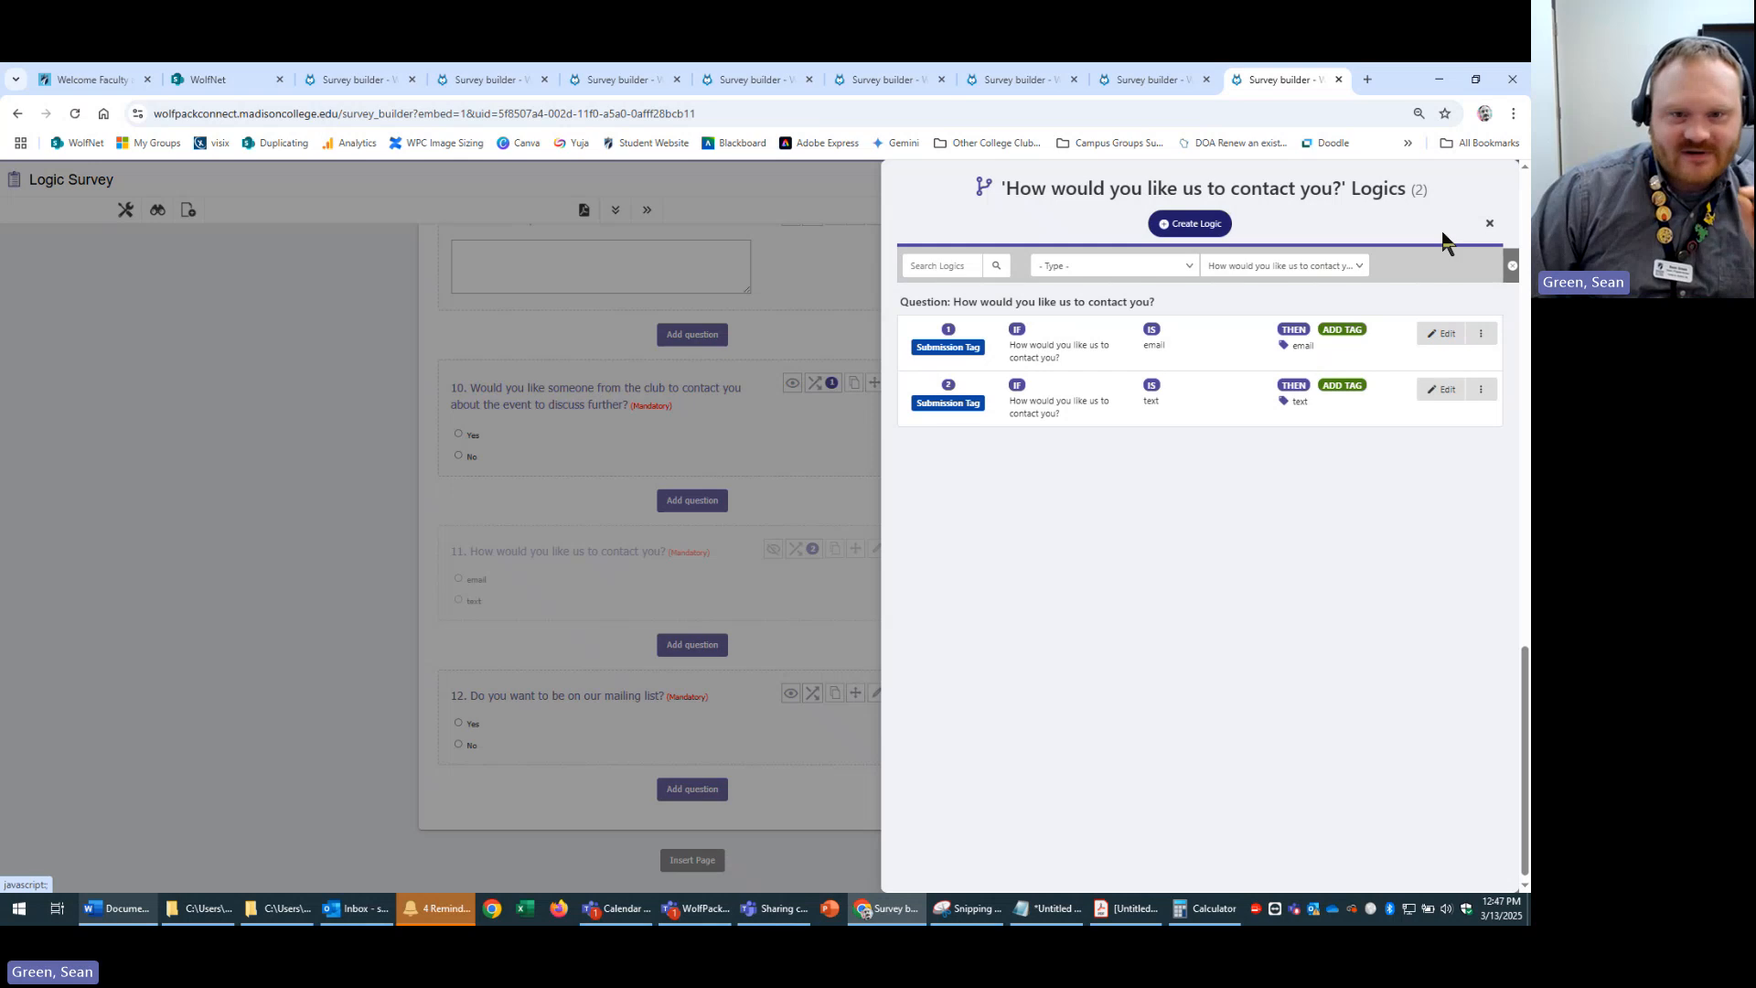
{"action": "left_click", "coordinate": [801, 492]}
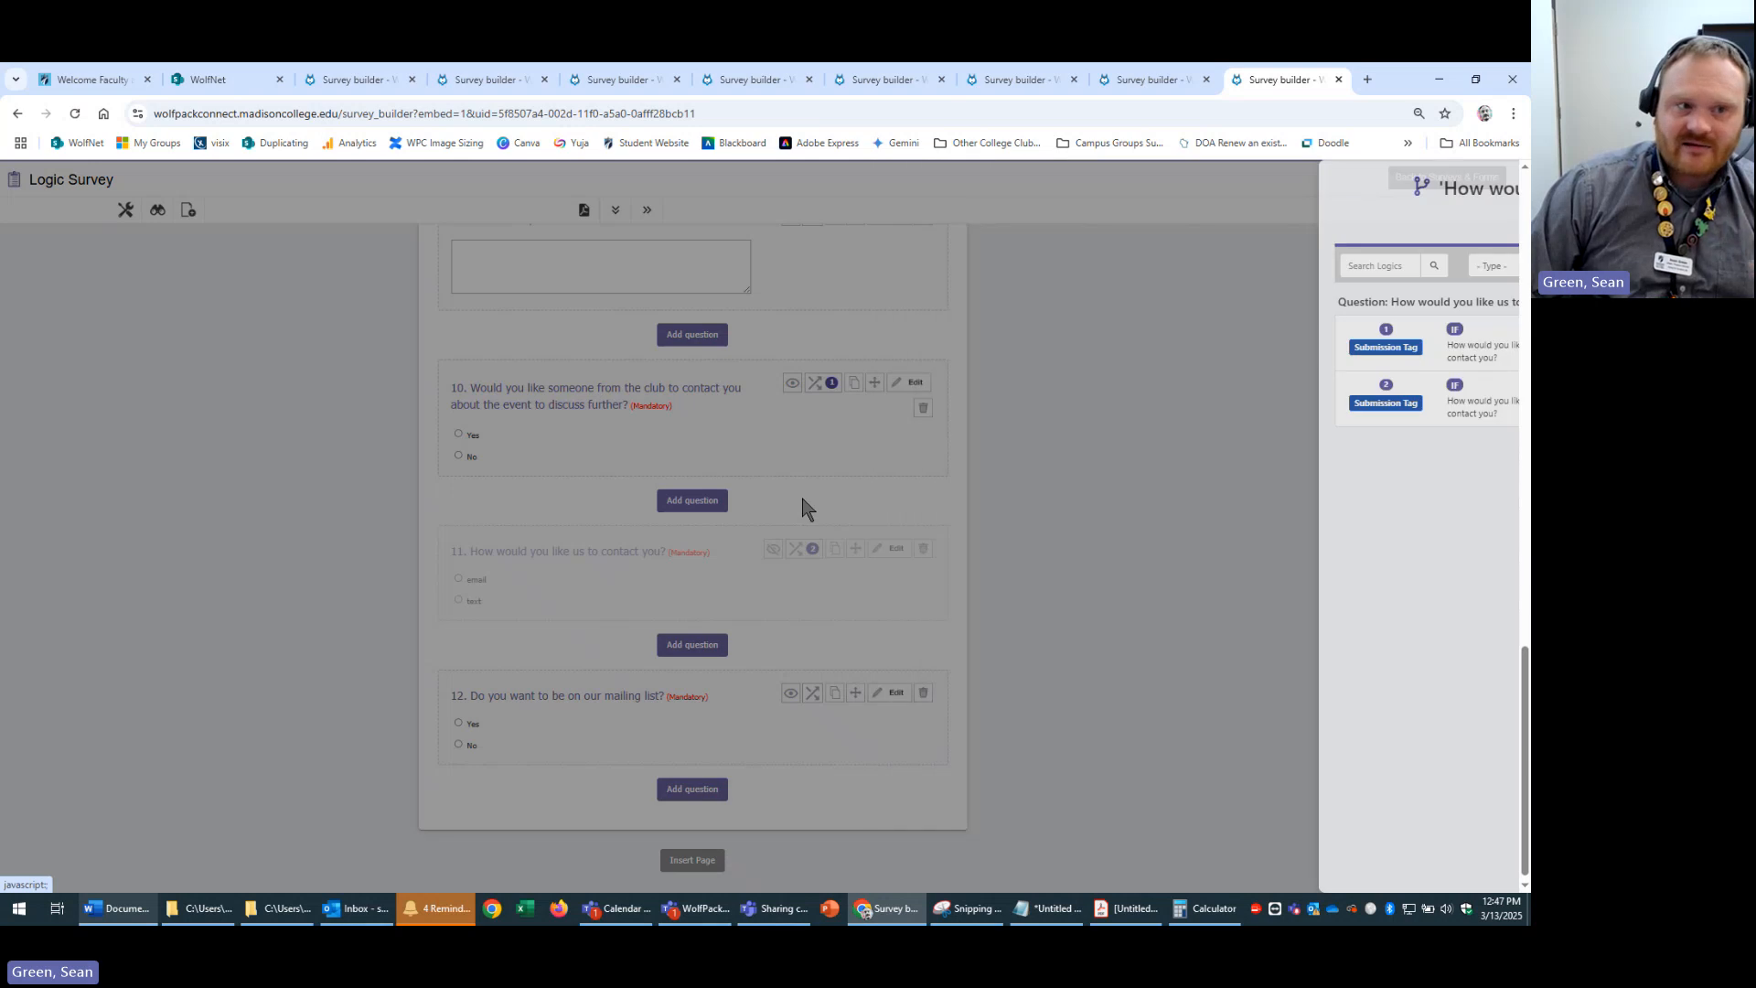
- Set the workflow template in Logic Survey's settings to communication, save, and close the settings
{"action": "left_click", "coordinate": [125, 211]}
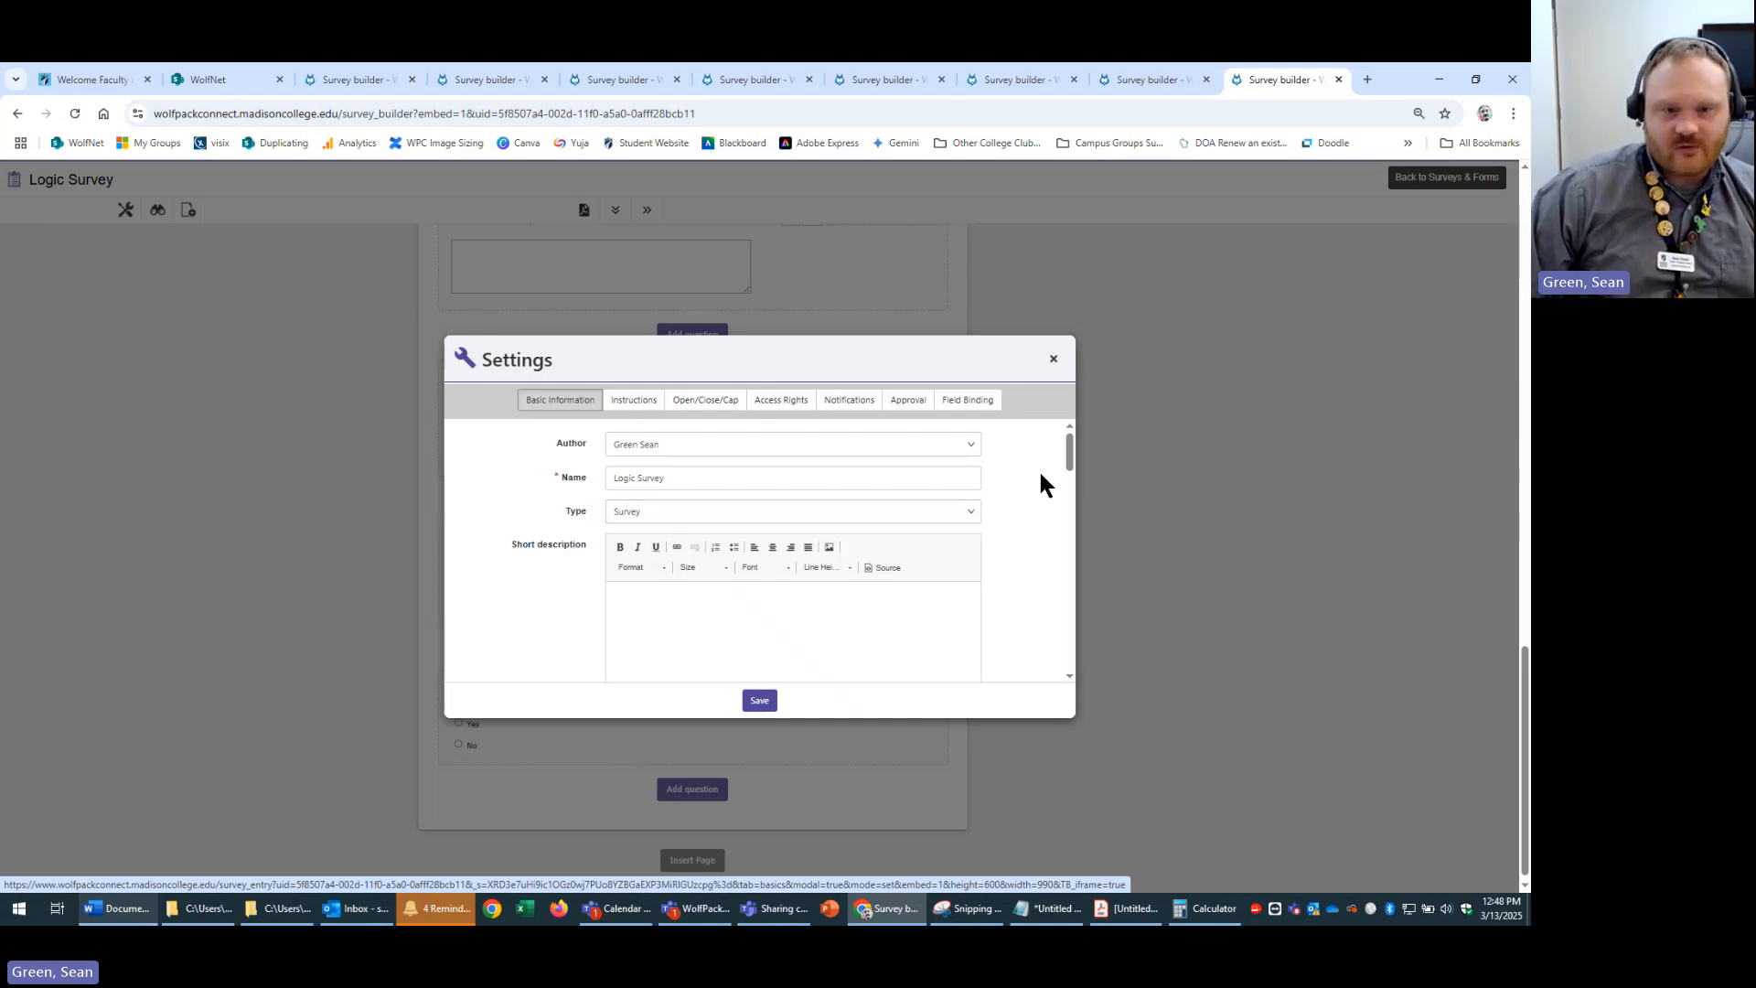
{"action": "scroll", "coordinate": [1041, 469], "scroll_direction": "down", "scroll_amount": 10}
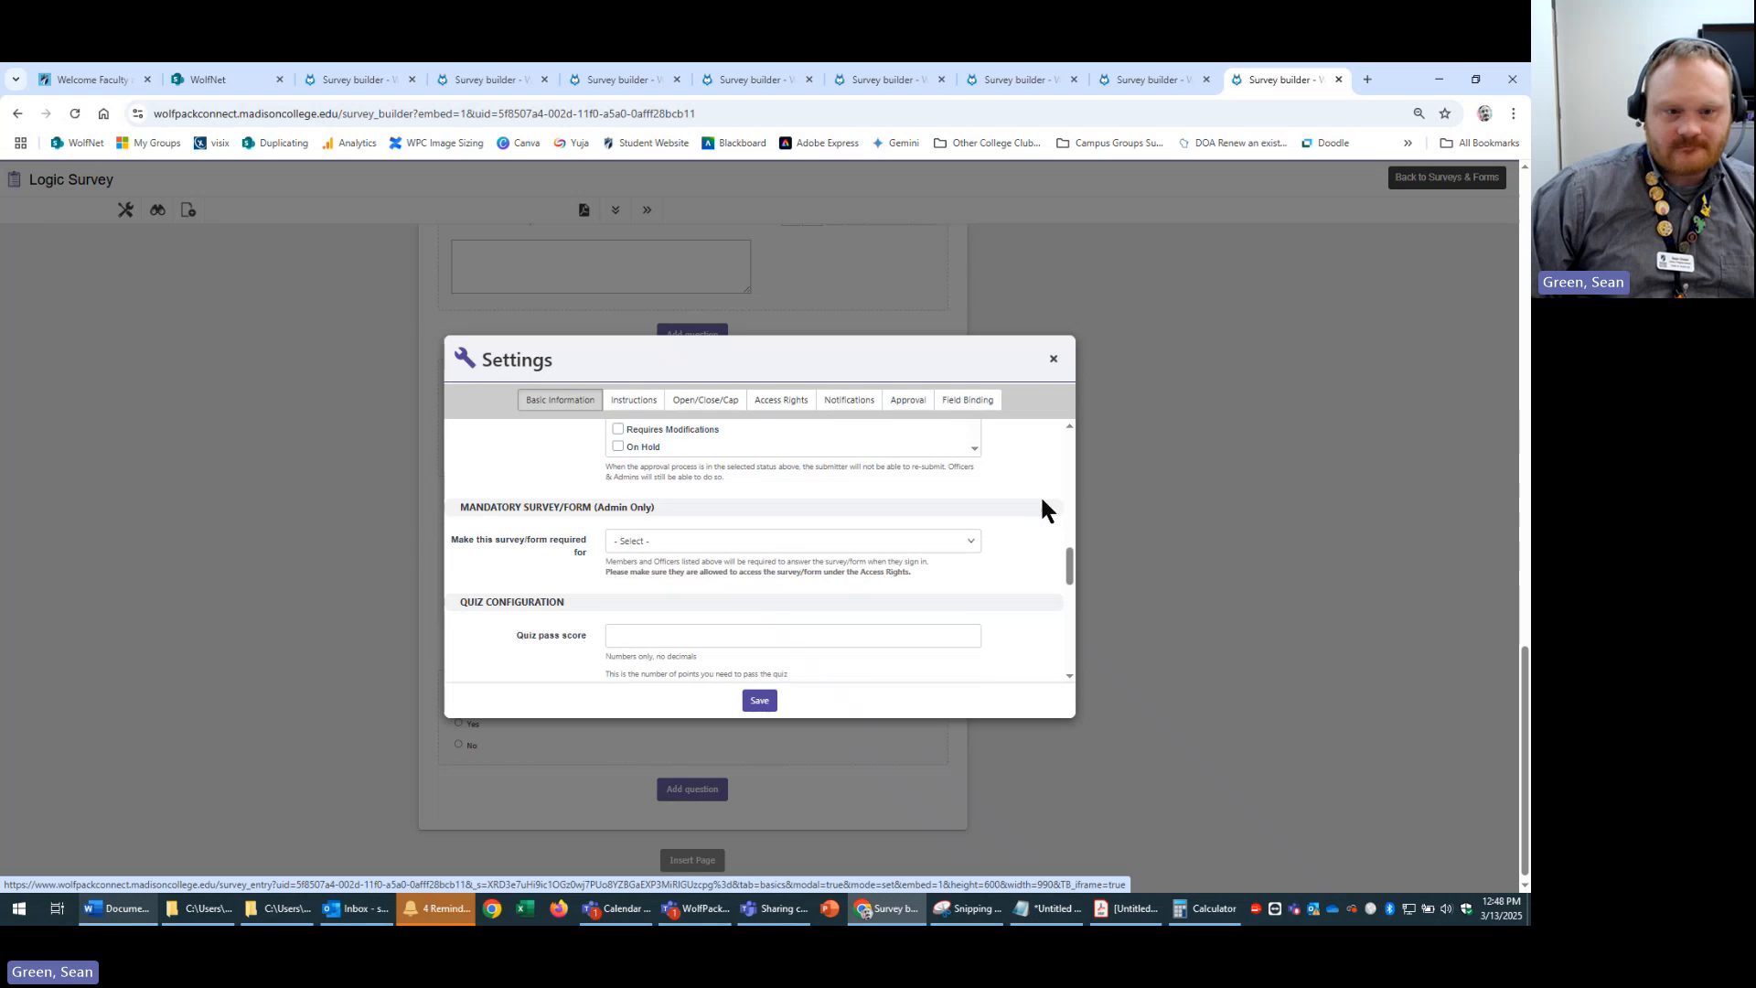
{"action": "scroll", "coordinate": [1027, 518], "scroll_direction": "up", "scroll_amount": 3}
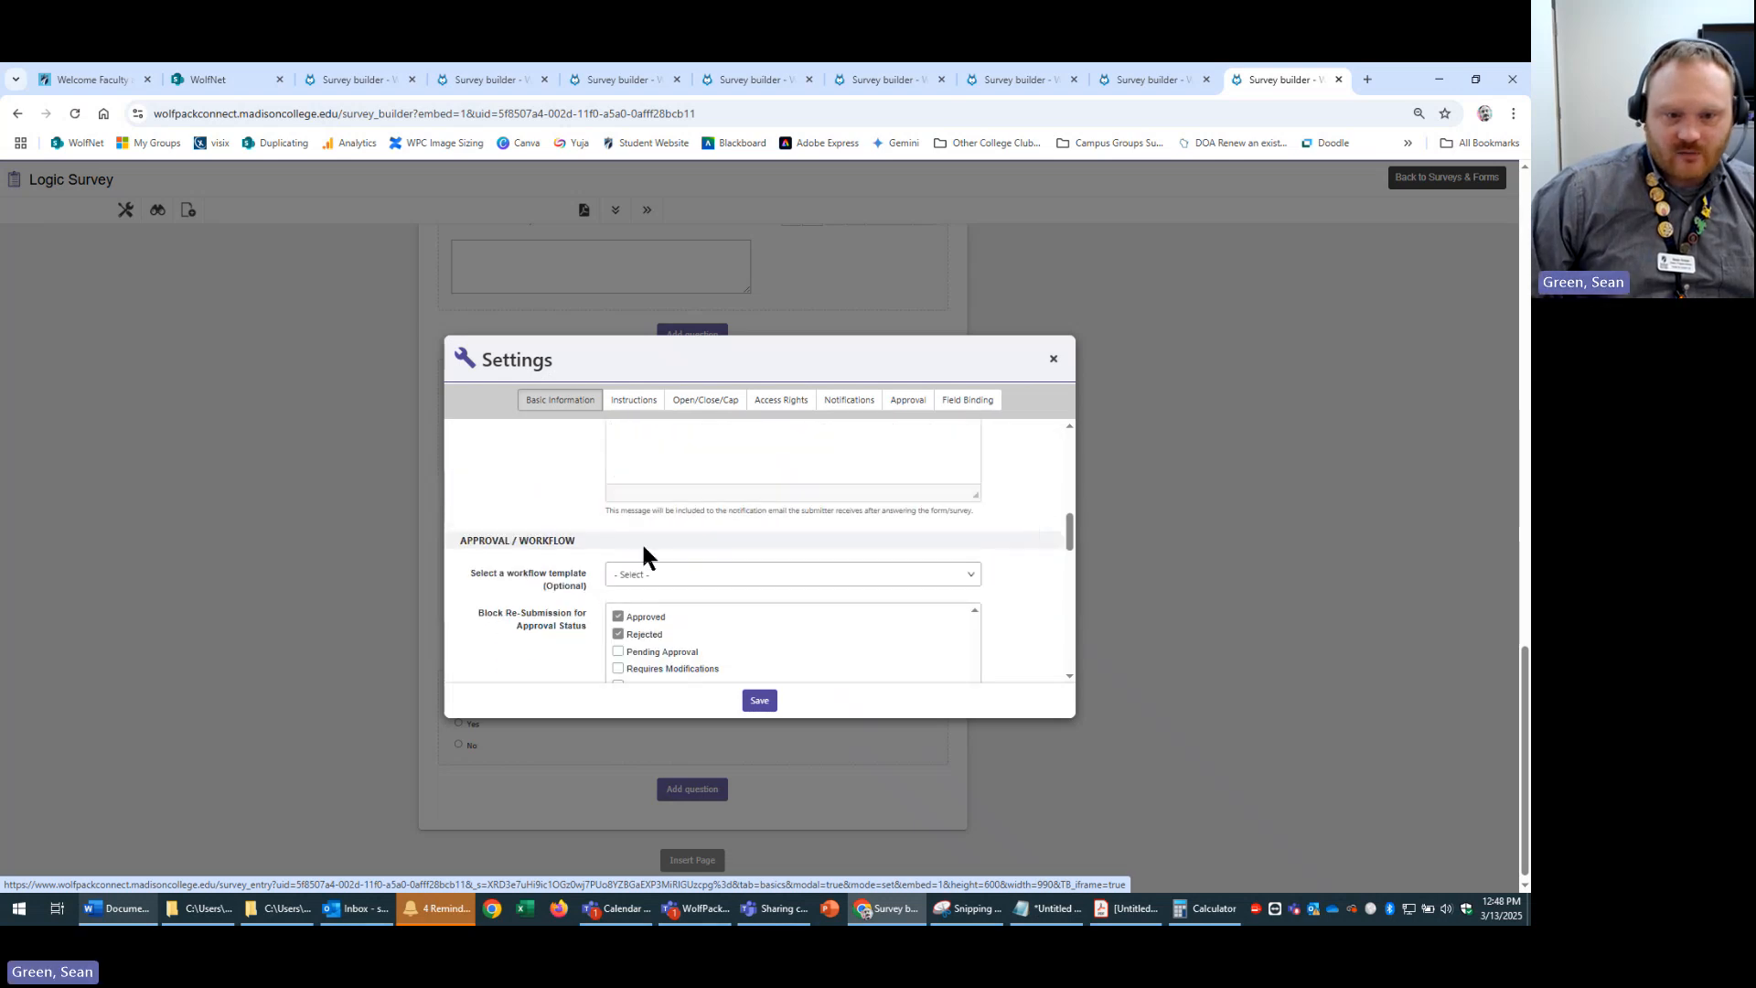
{"action": "scroll", "coordinate": [1024, 571], "scroll_direction": "down", "scroll_amount": 1}
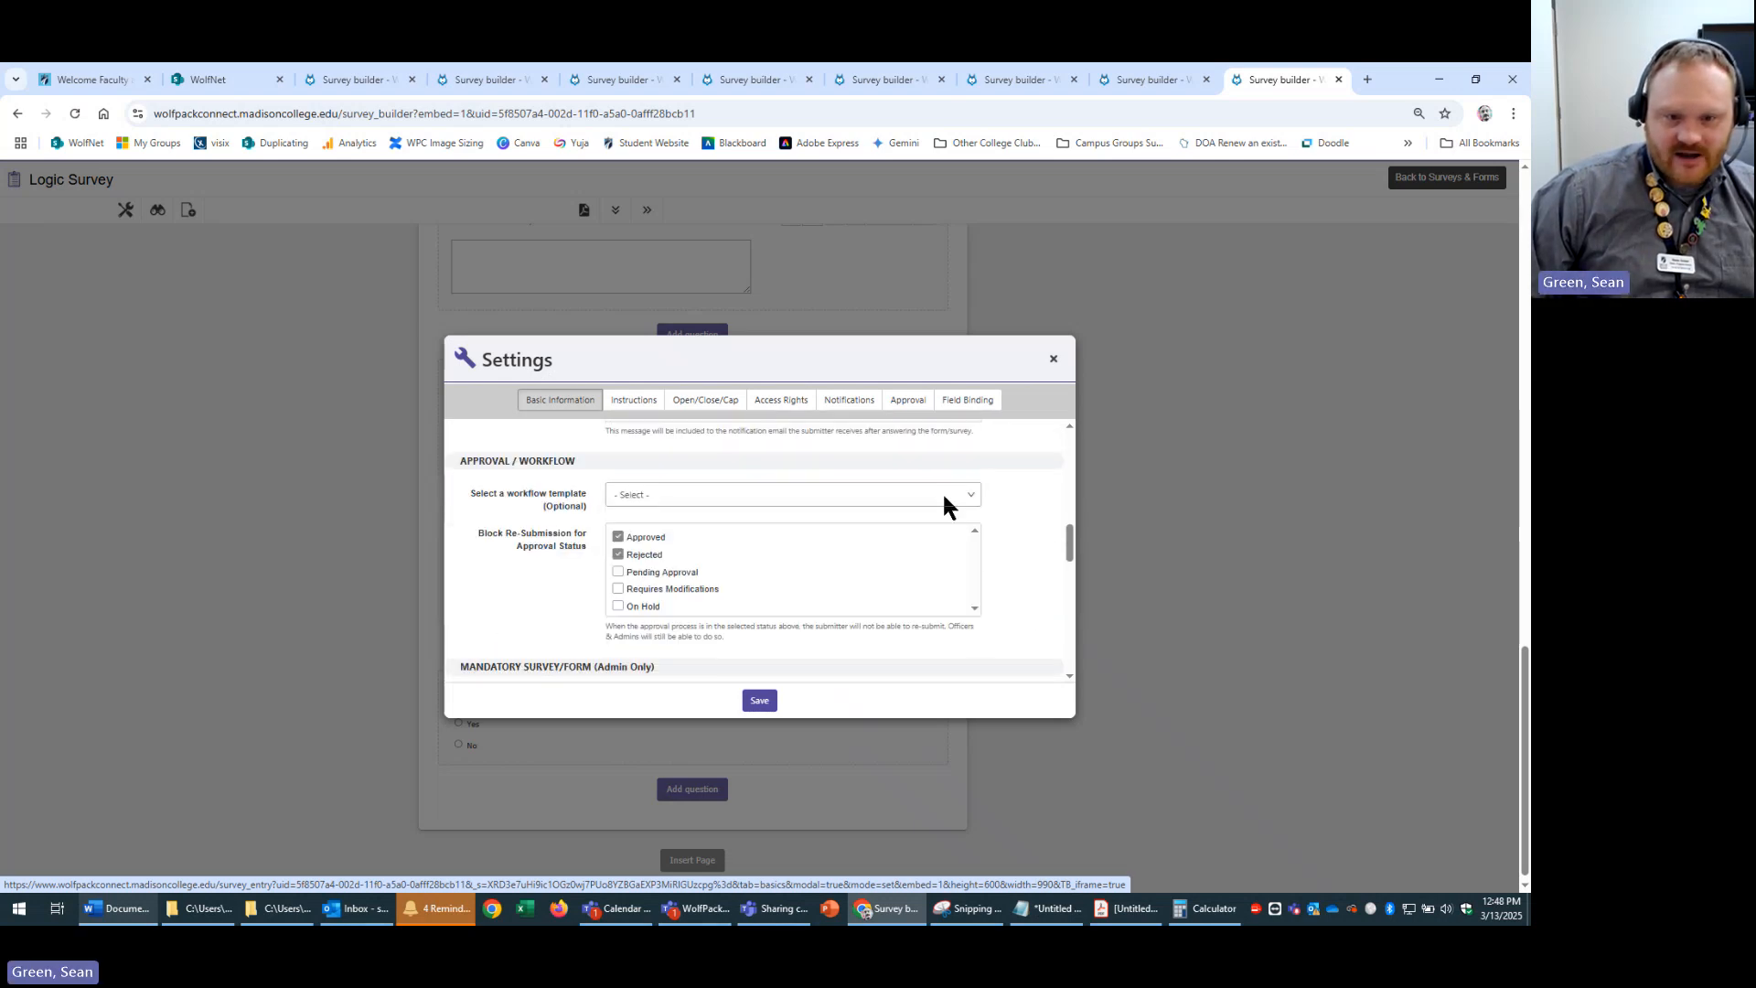
{"action": "left_click", "coordinate": [944, 496]}
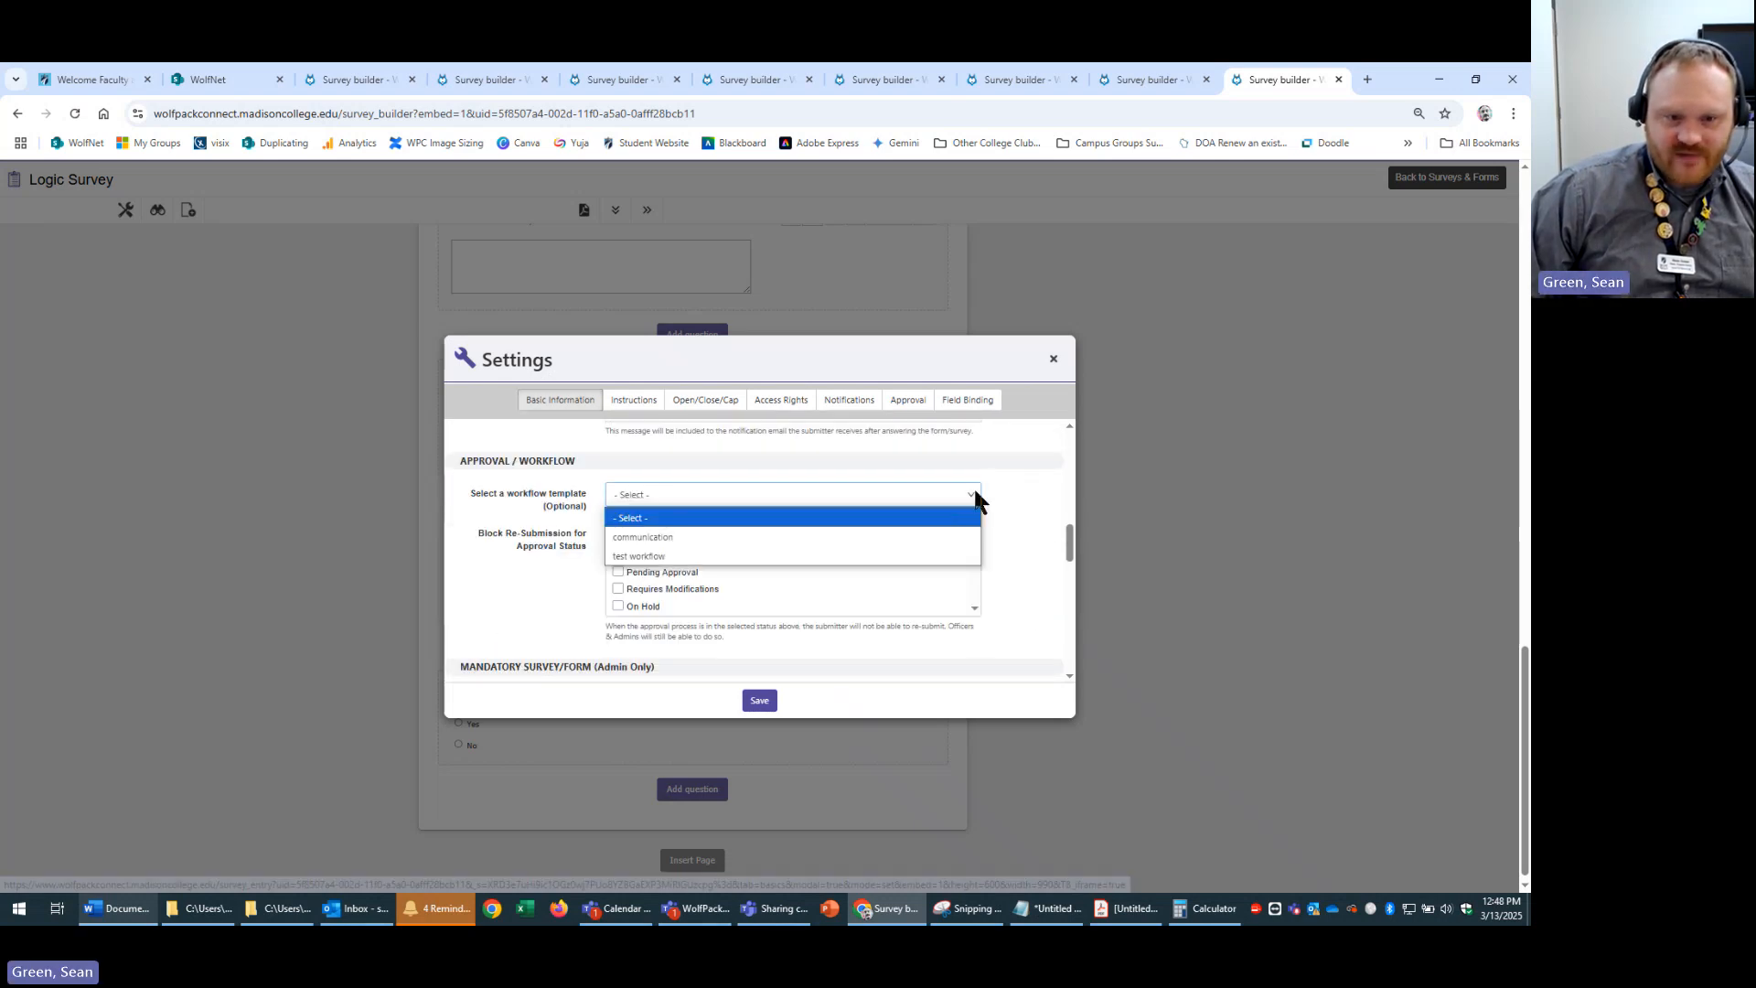
{"action": "left_click", "coordinate": [792, 538]}
{"action": "left_click", "coordinate": [759, 700]}
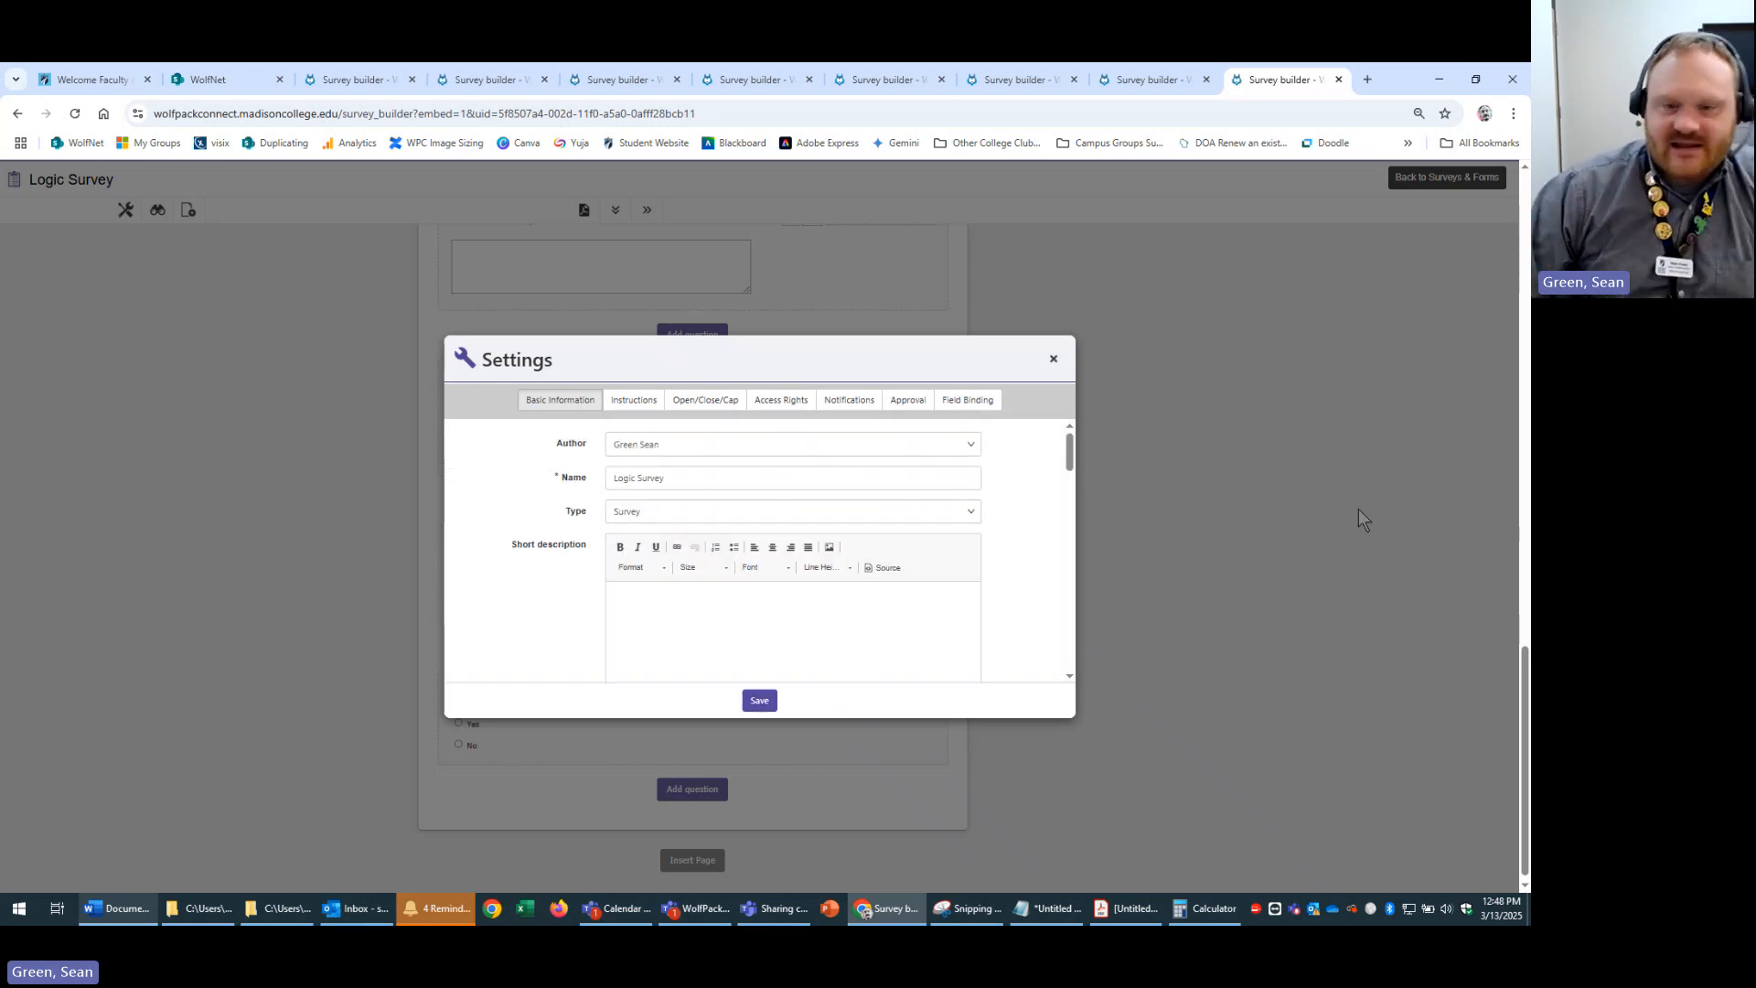
{"action": "left_click", "coordinate": [1053, 360]}
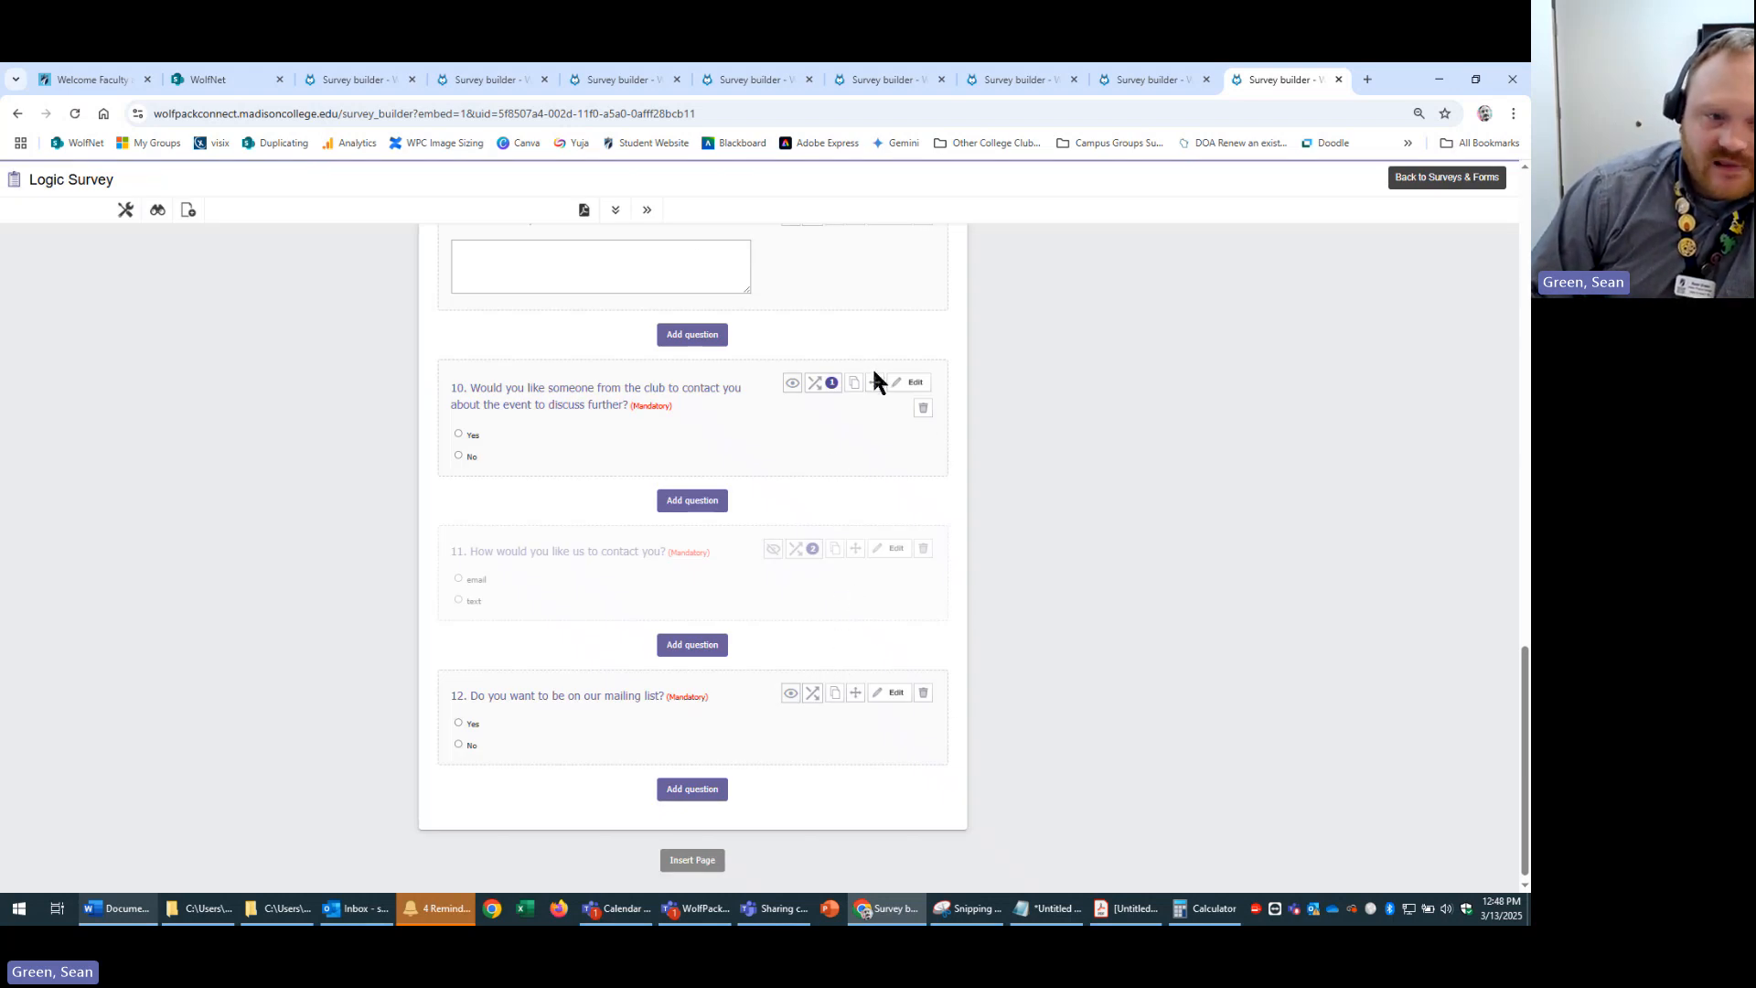
- Create and save a Workflow logic rule on the club-contact question that adds Yes answers to the "contact club officers" step
{"action": "left_click", "coordinate": [813, 382]}
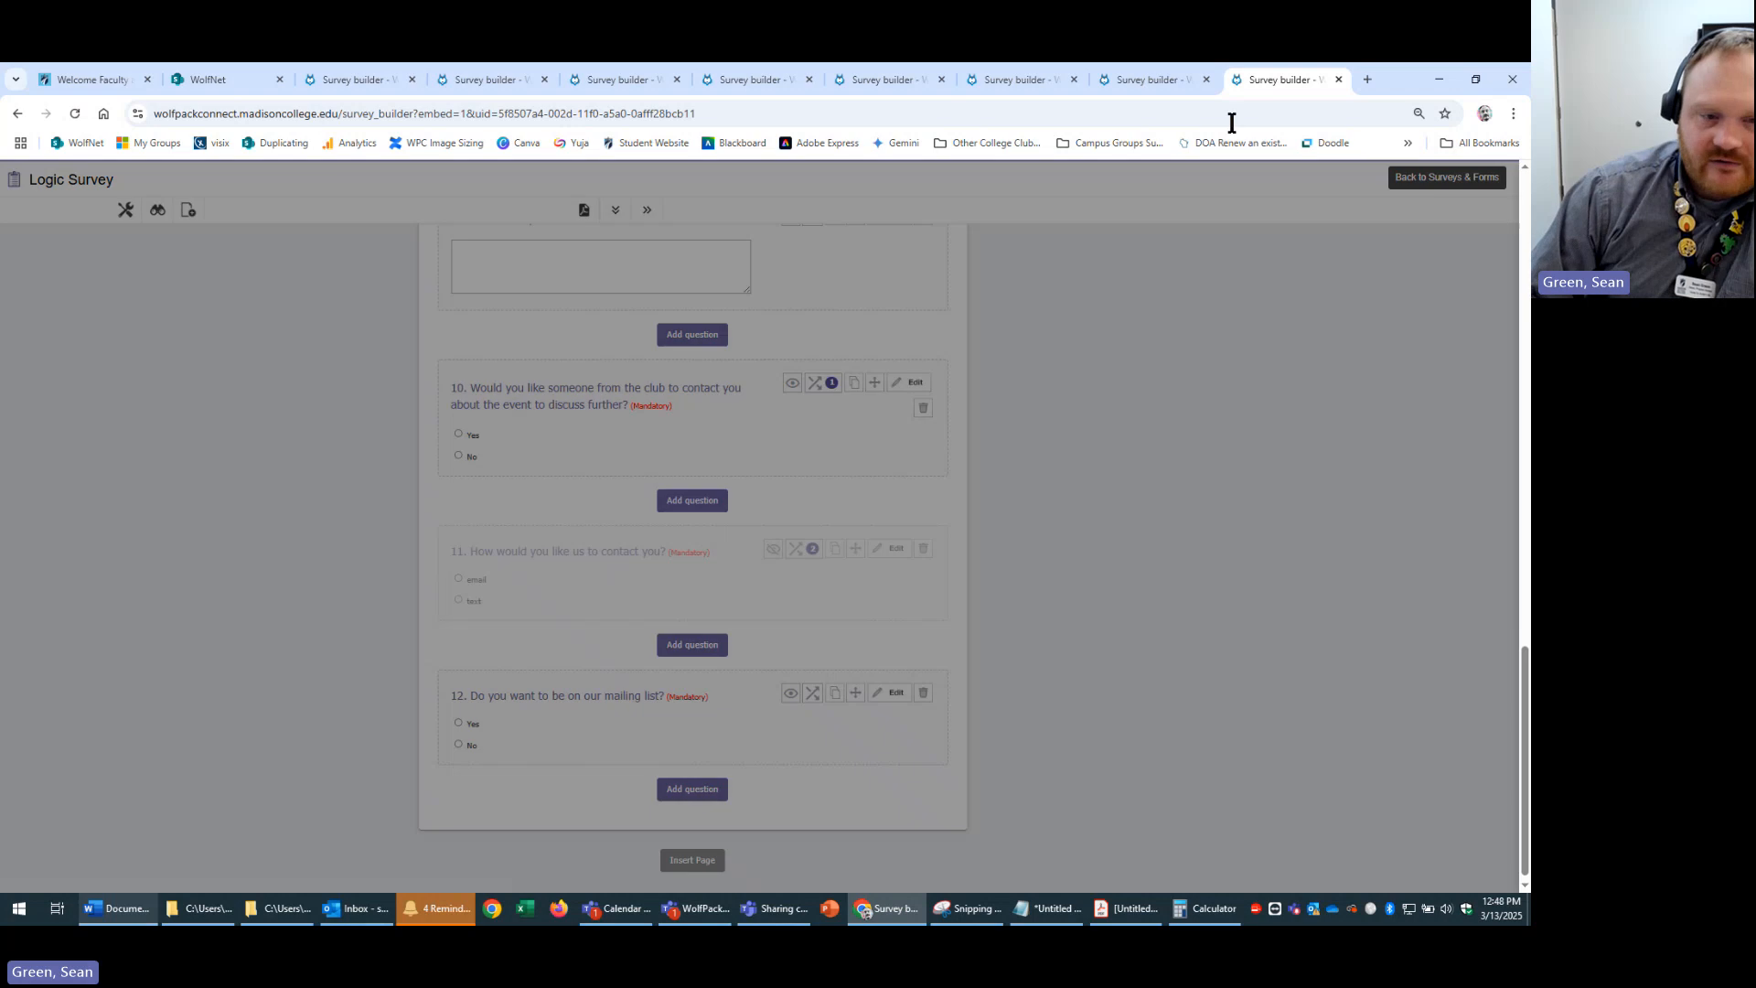
{"action": "left_click", "coordinate": [1193, 245]}
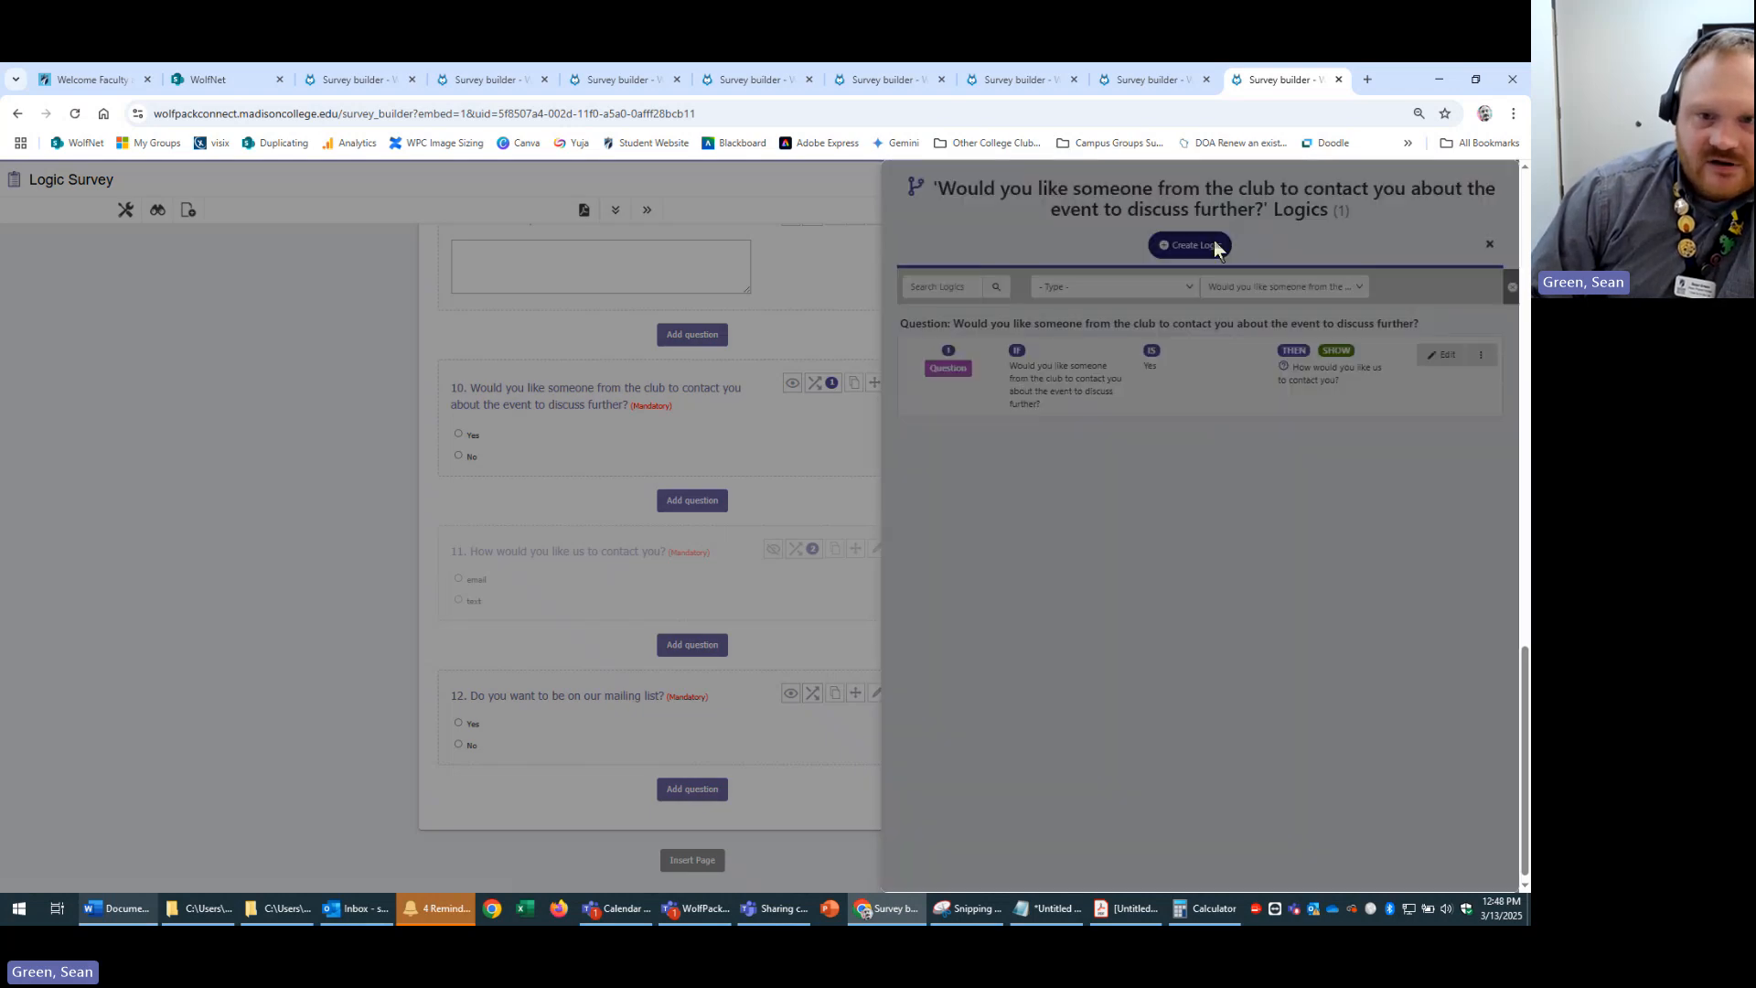
{"action": "left_click", "coordinate": [1271, 243]}
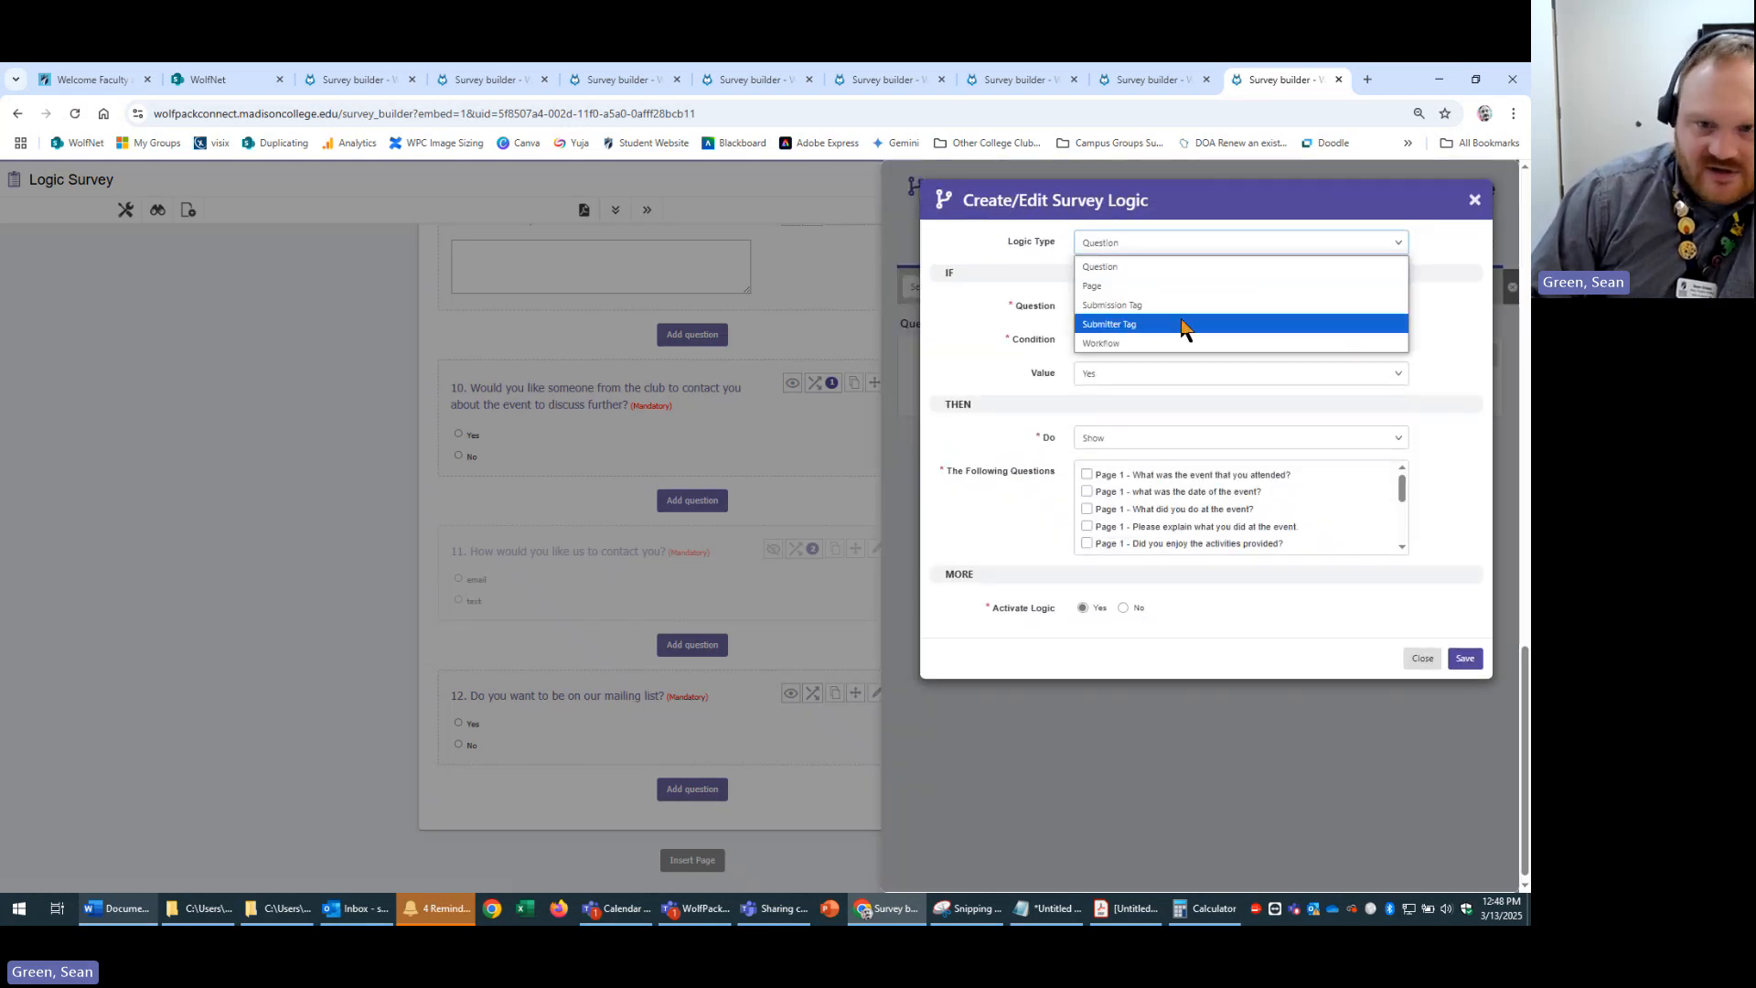
{"action": "left_click", "coordinate": [1161, 342]}
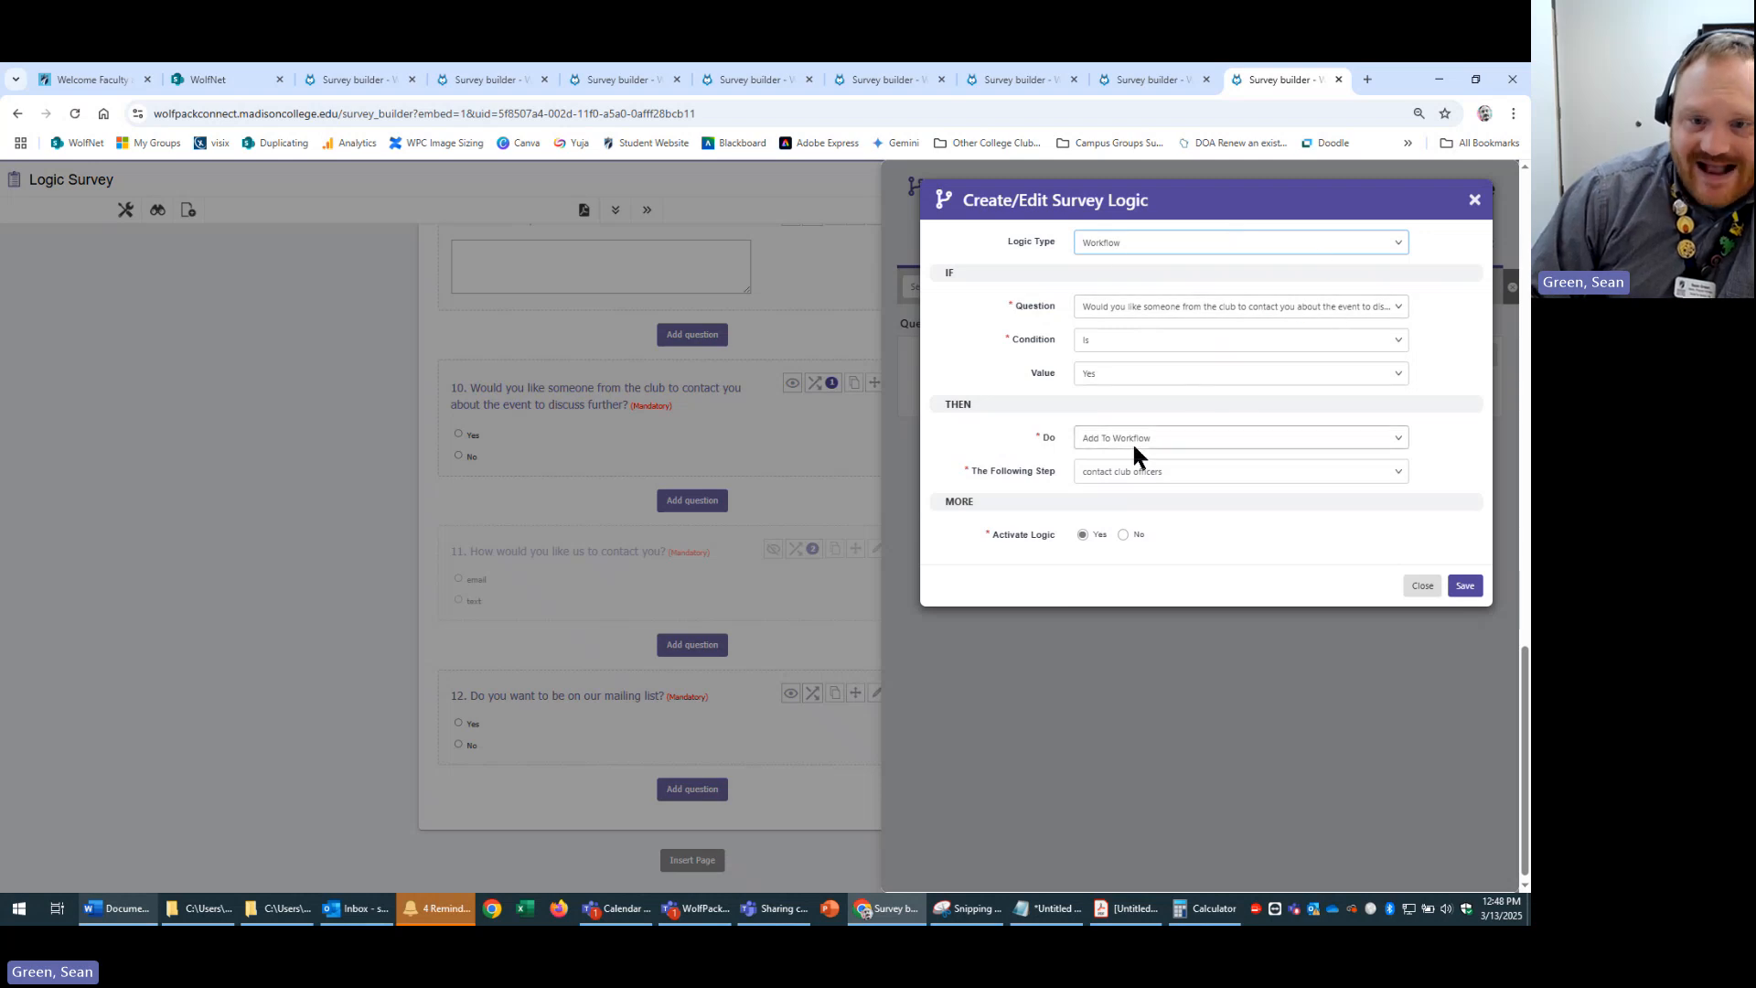
{"action": "left_click", "coordinate": [1181, 468]}
{"action": "left_click", "coordinate": [1224, 470]}
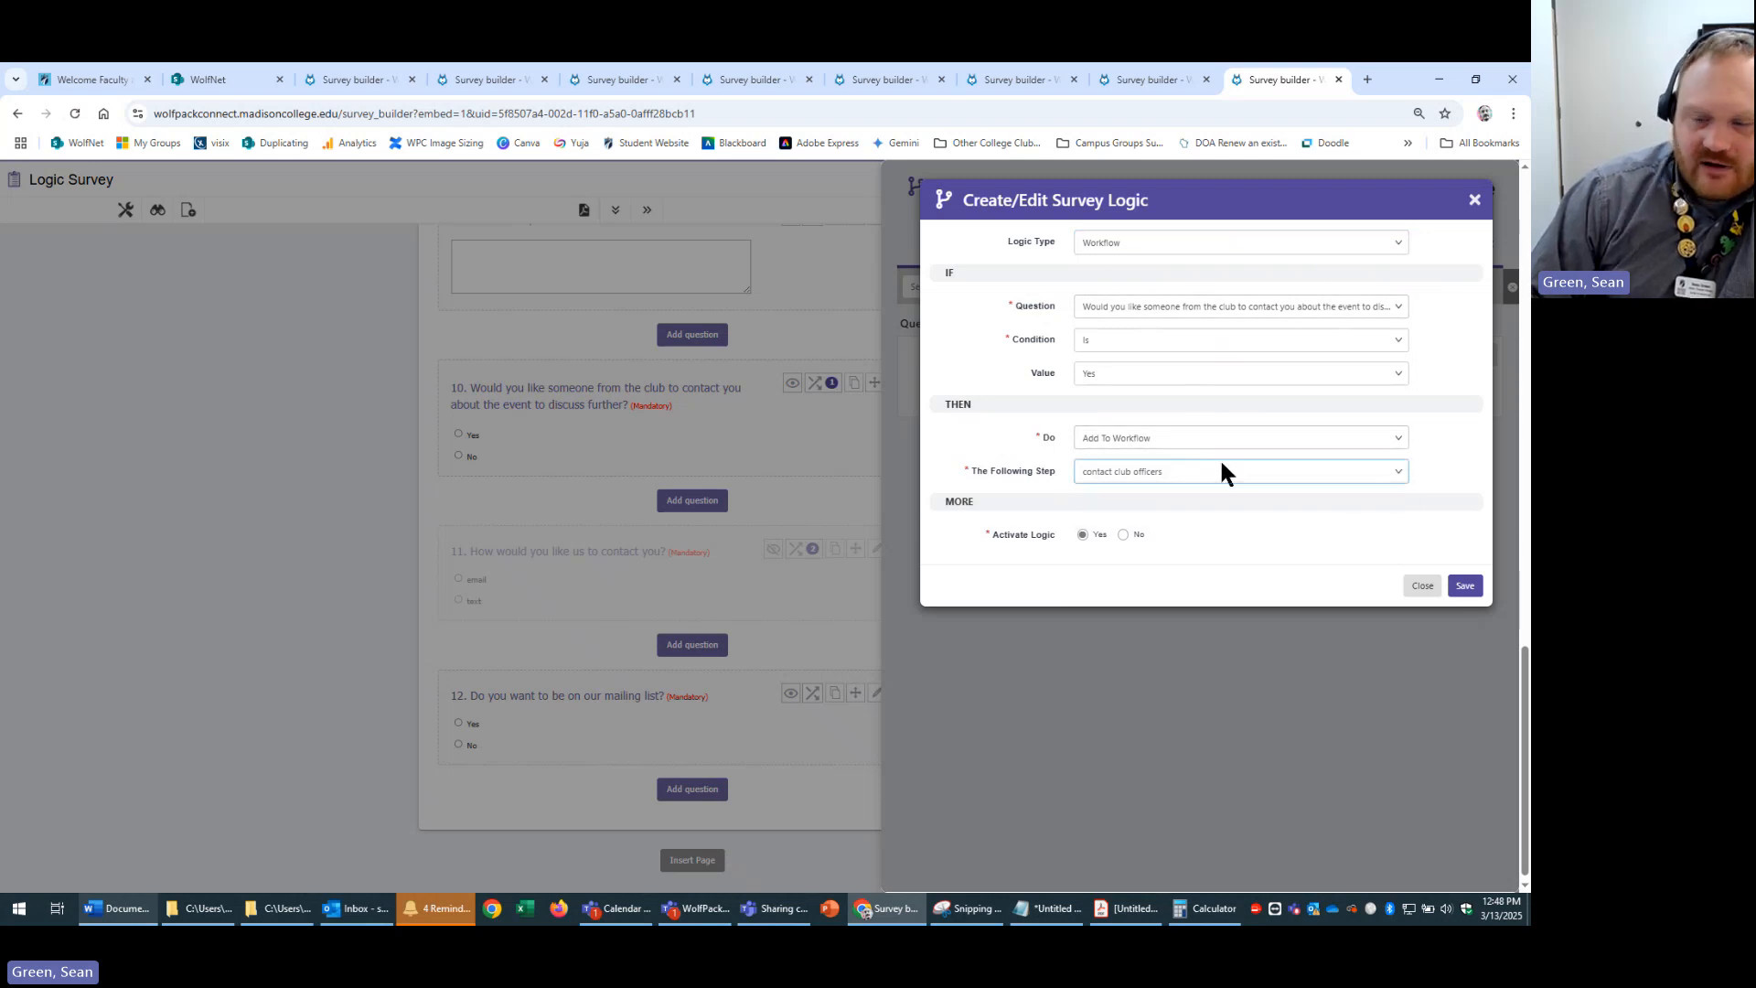
{"action": "left_click", "coordinate": [1465, 585]}
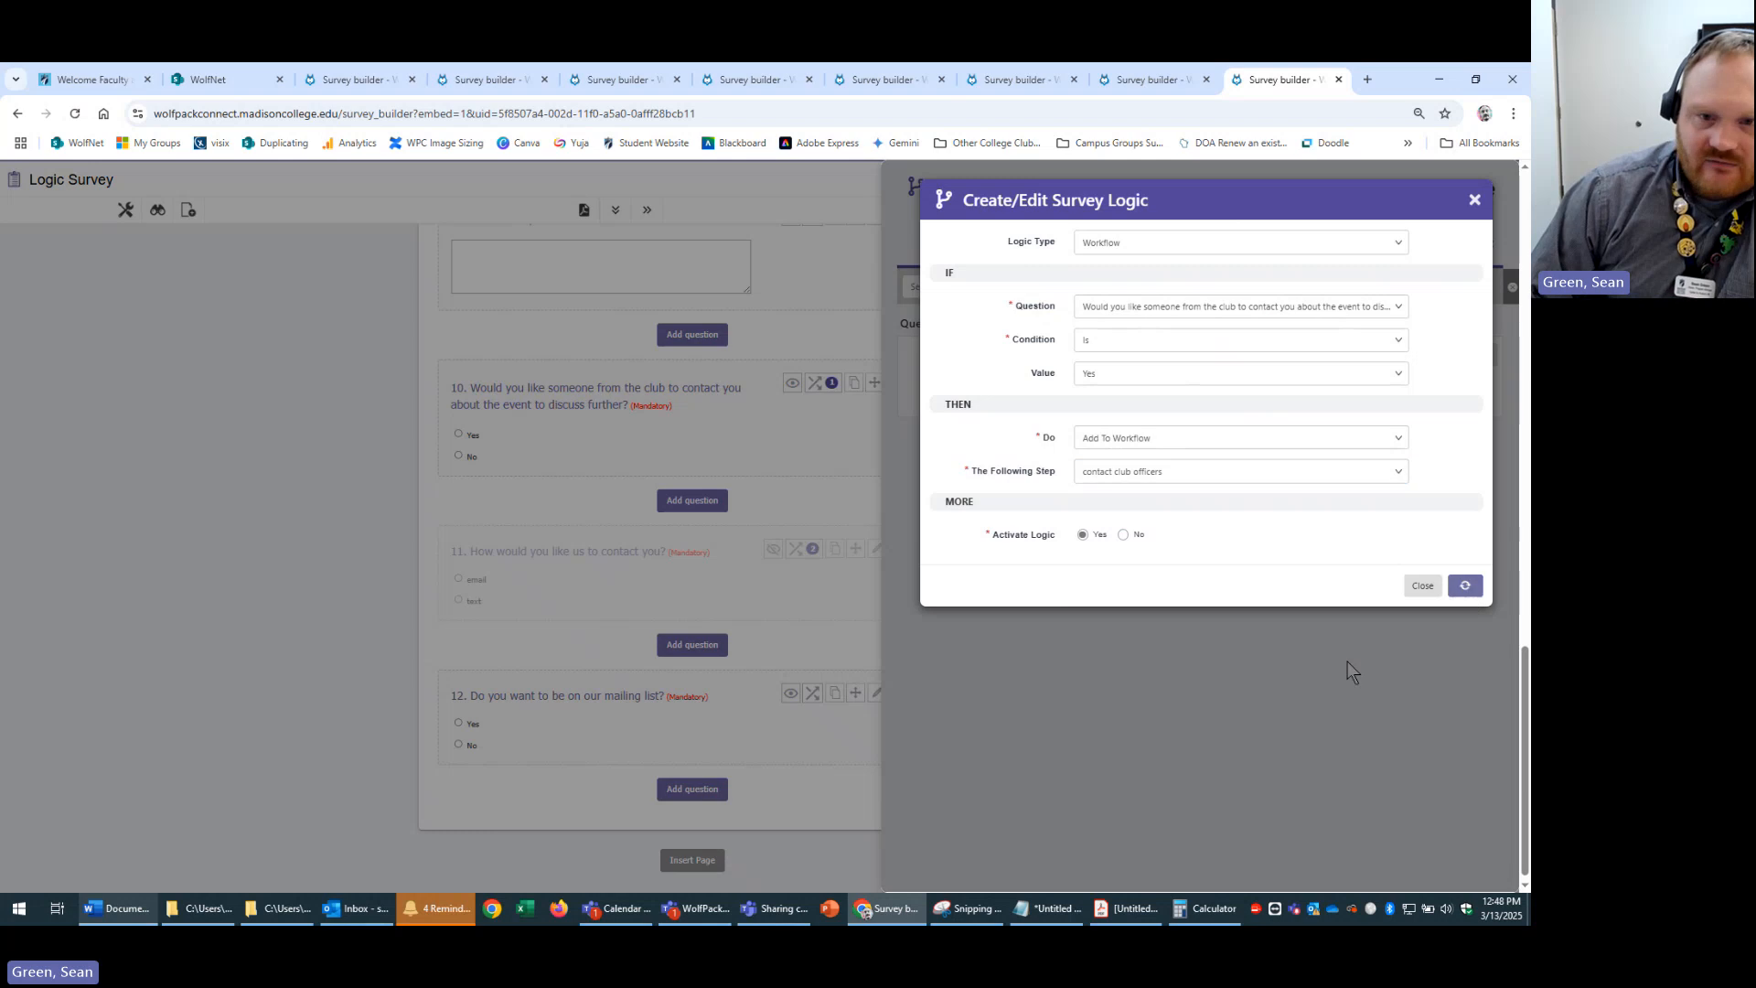
- Review the survey's logic rules, compare them with the Word outline, return to the survey, and close the logic list
{"action": "scroll", "coordinate": [1107, 649], "scroll_direction": "down", "scroll_amount": 5}
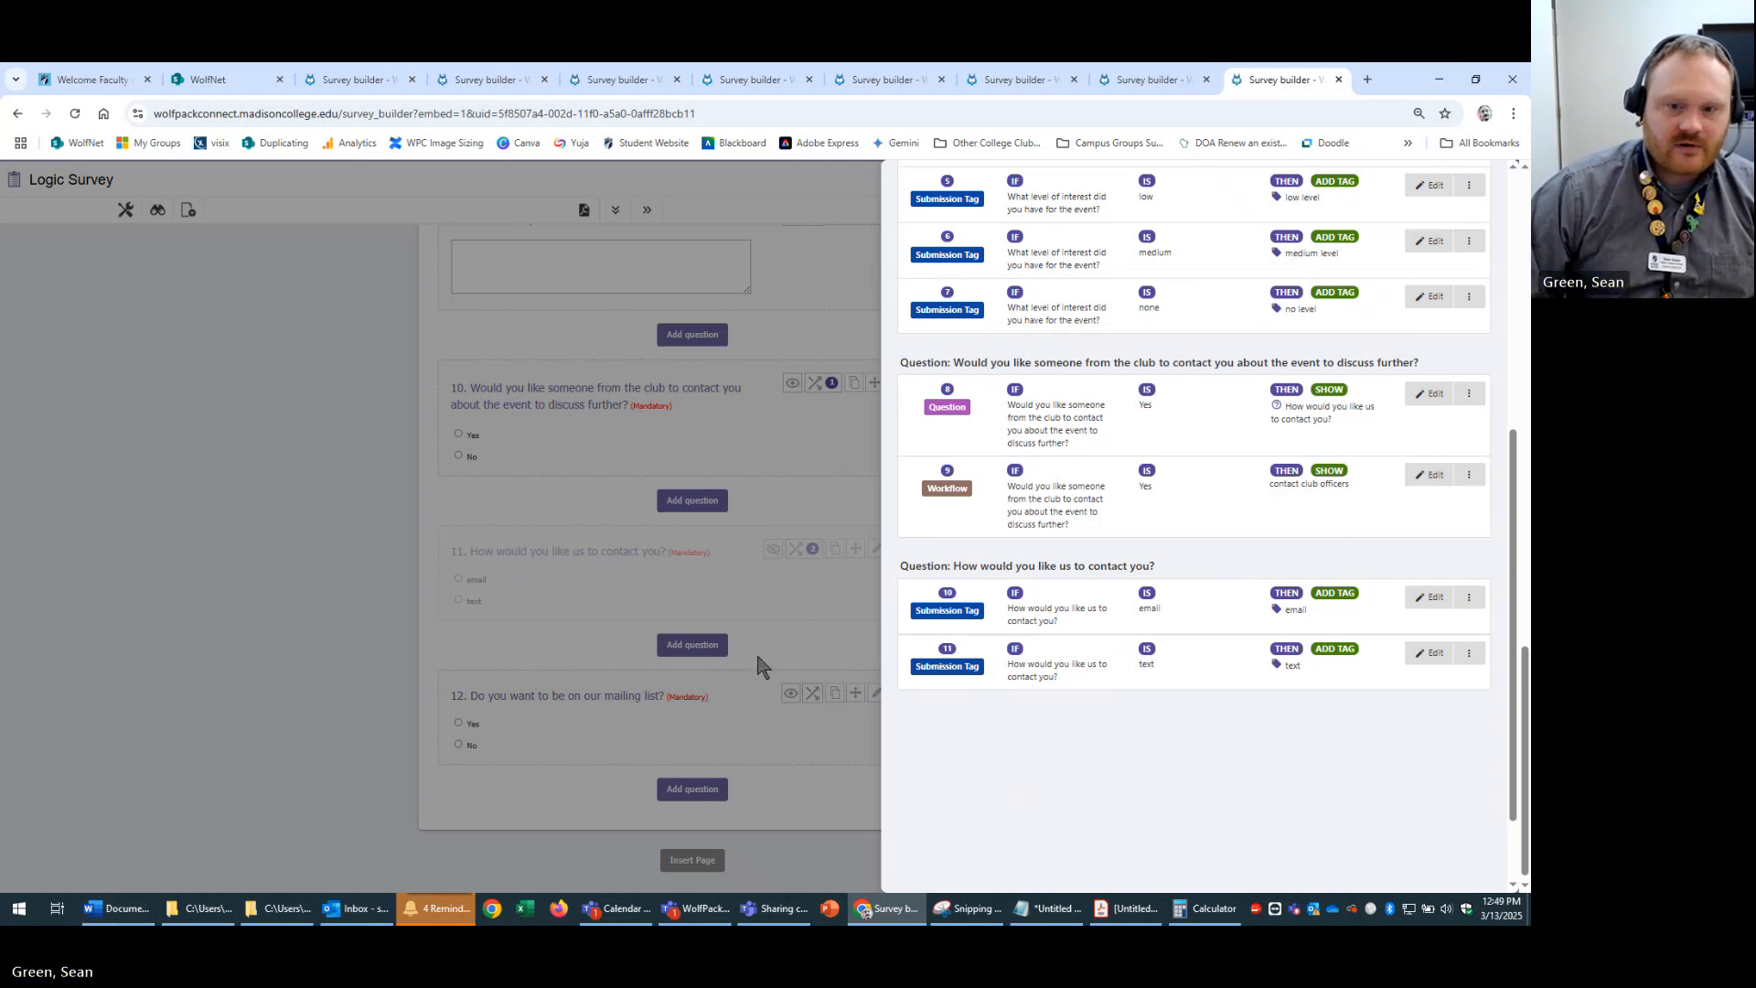
{"action": "left_click", "coordinate": [118, 914]}
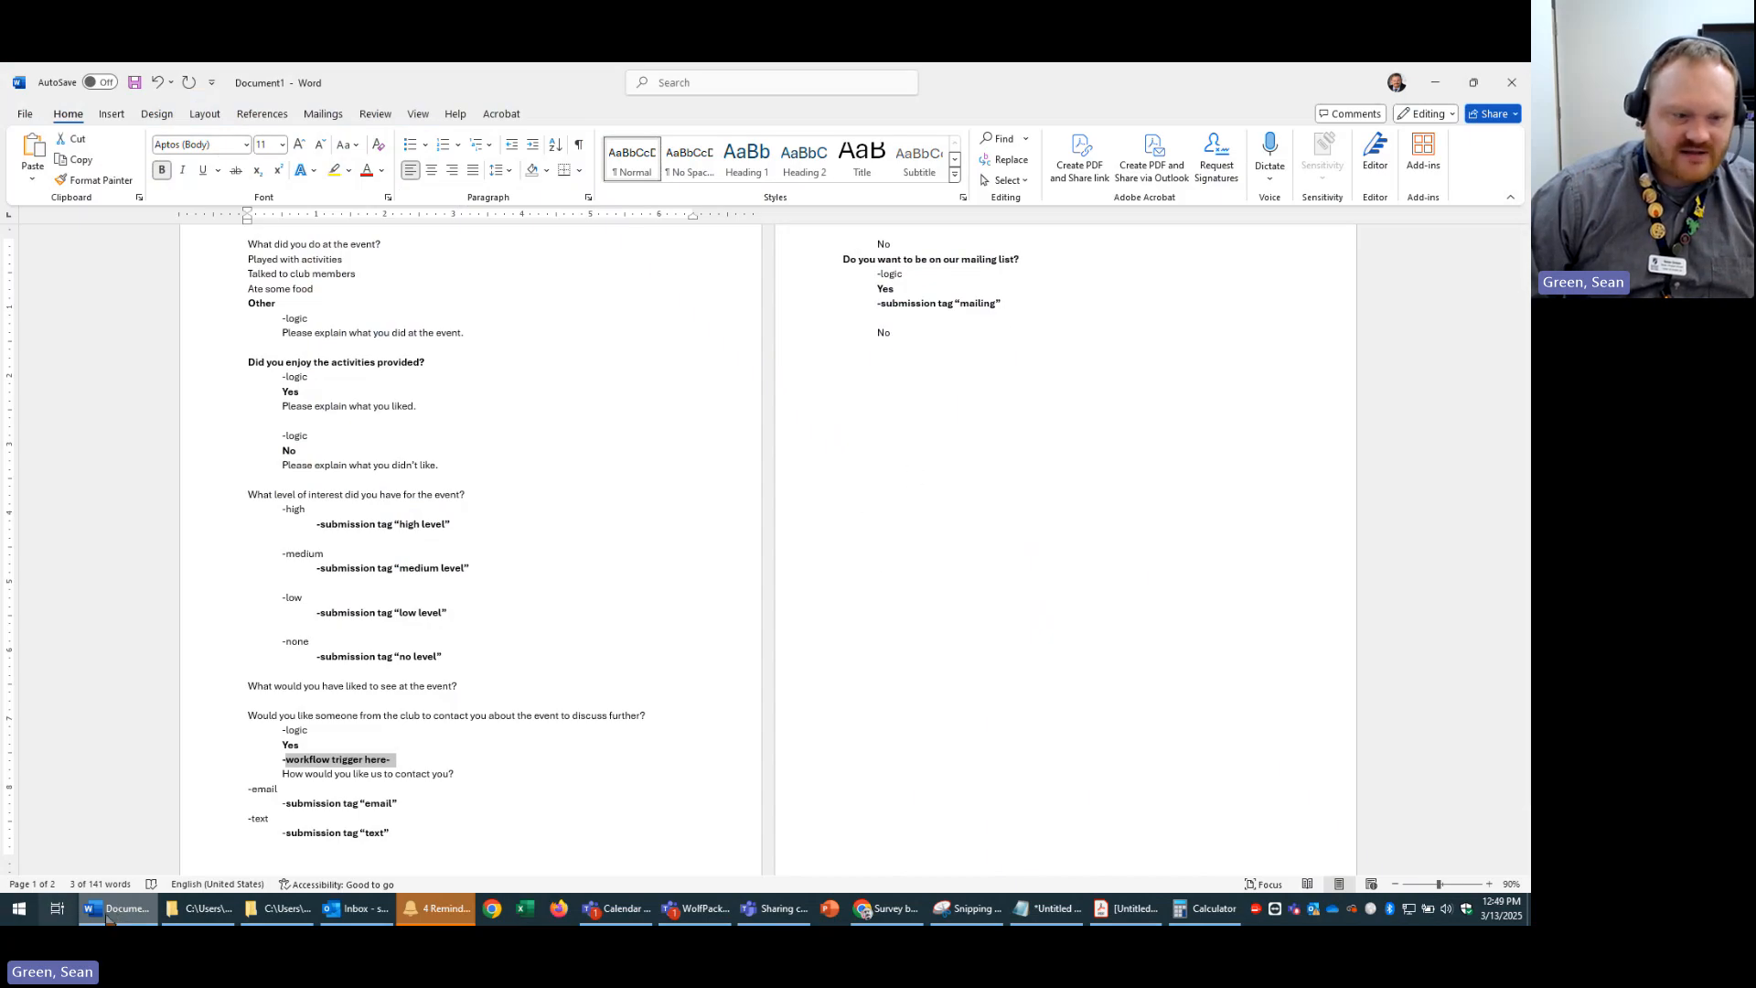
{"action": "left_click", "coordinate": [111, 916]}
{"action": "left_click", "coordinate": [123, 915]}
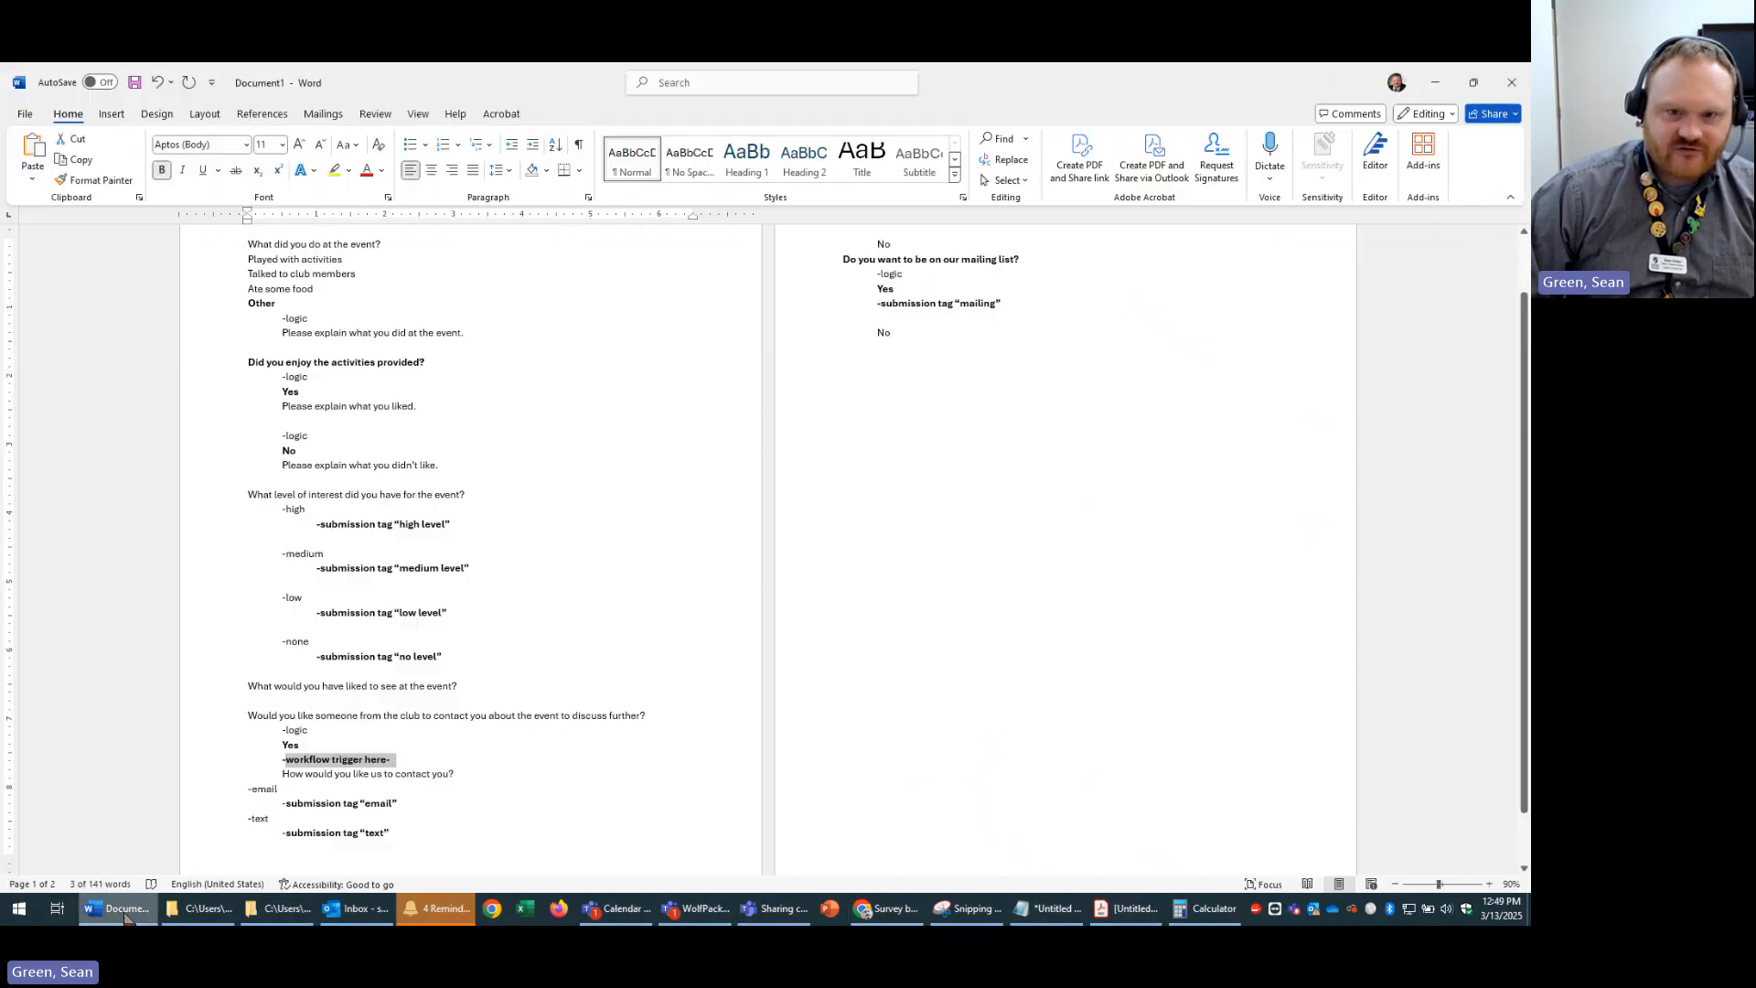
{"action": "left_click", "coordinate": [125, 914]}
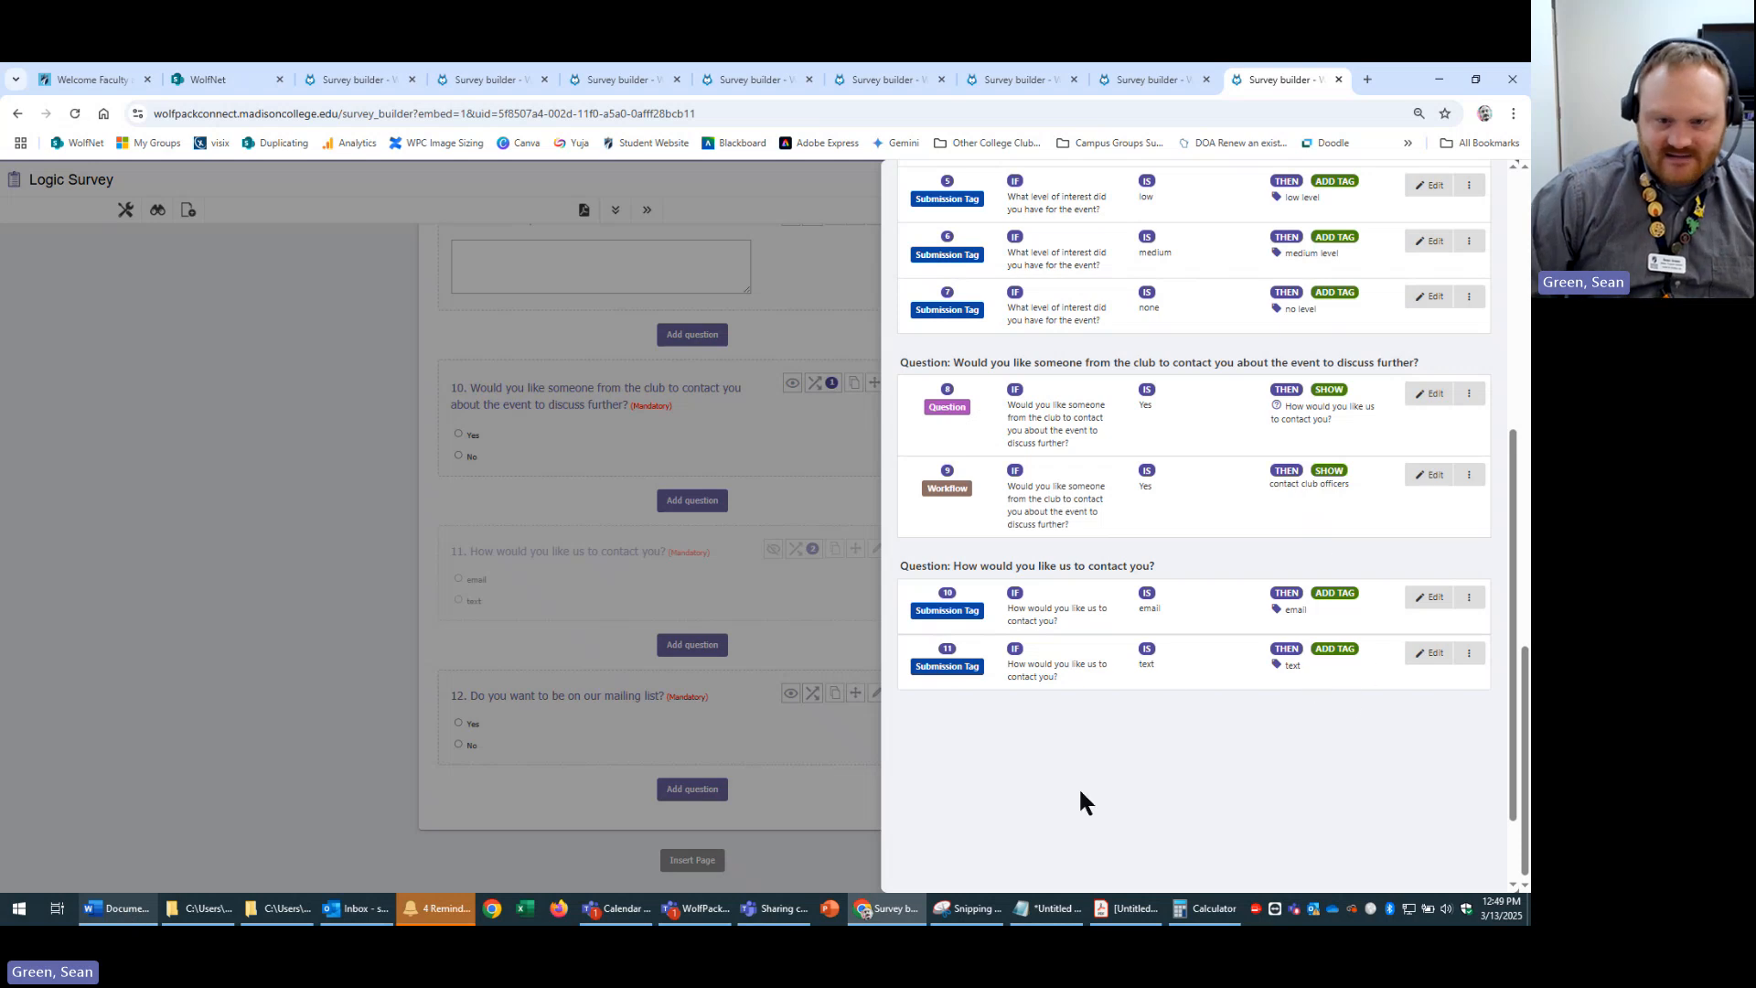
{"action": "left_click", "coordinate": [361, 495]}
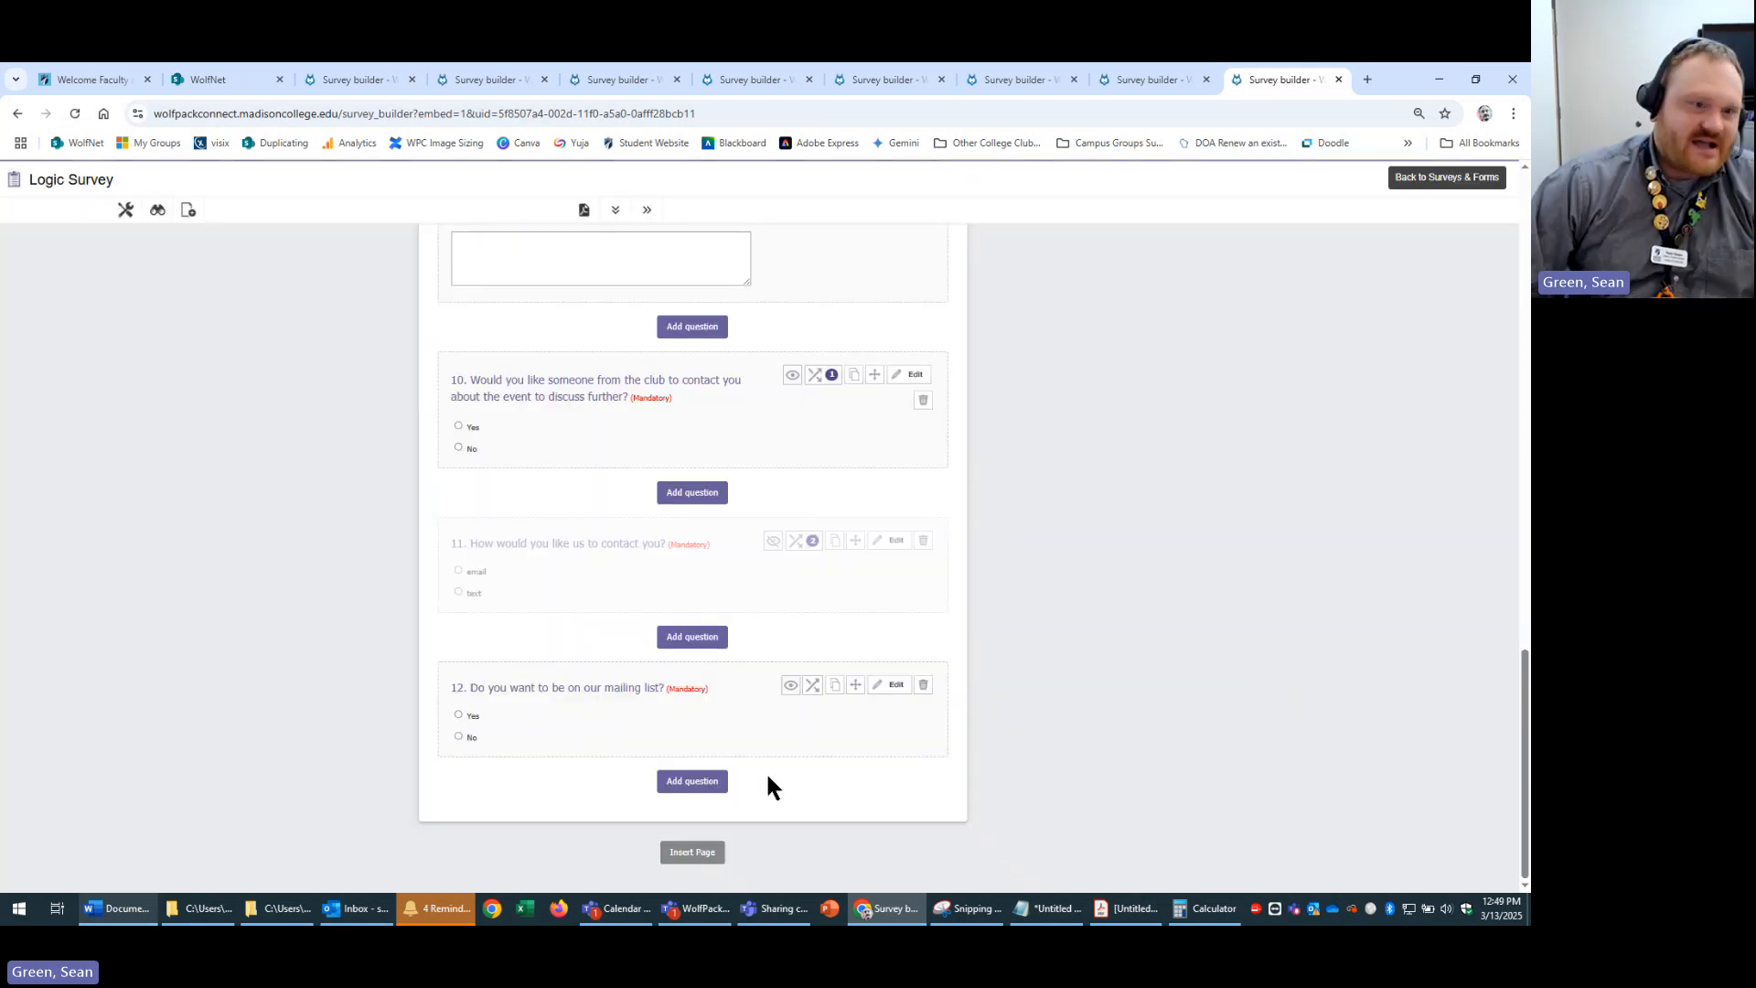
- Preview Logic Survey, enter "club event" as the event attended, and set the event date to 13 Mar 2025
{"action": "scroll", "coordinate": [1185, 684], "scroll_direction": "up", "scroll_amount": 12}
{"action": "scroll", "coordinate": [1170, 700], "scroll_direction": "up", "scroll_amount": 4}
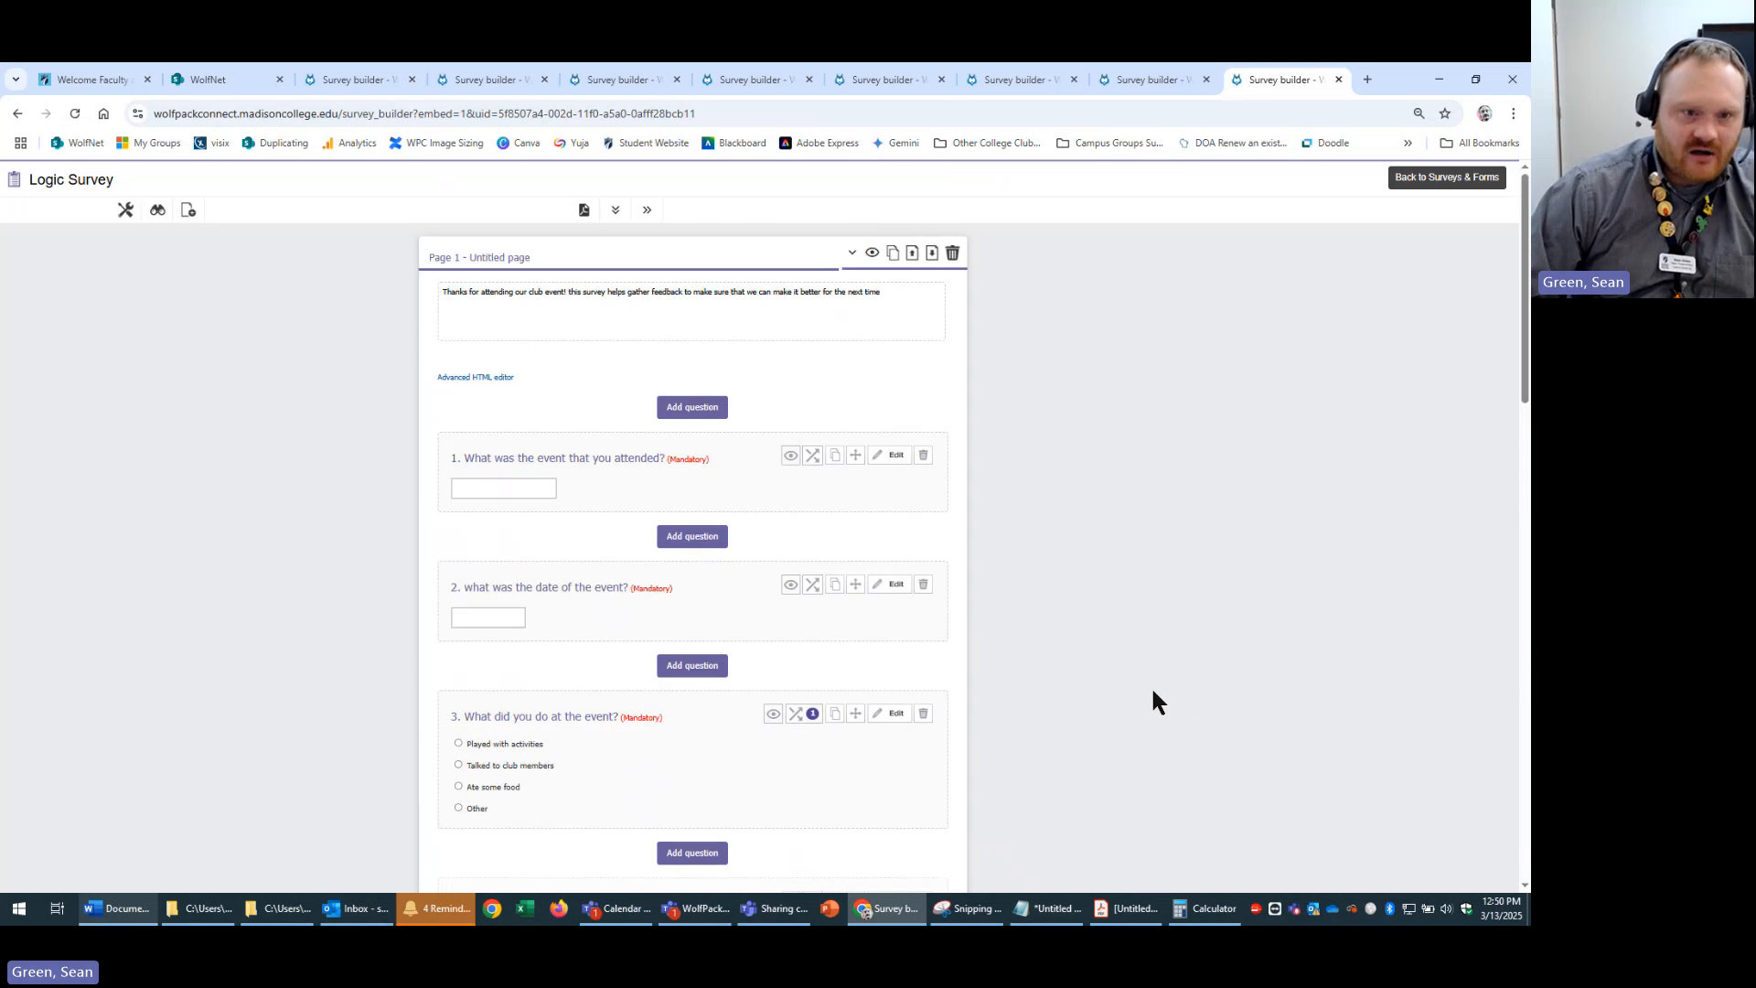
{"action": "left_click", "coordinate": [157, 217]}
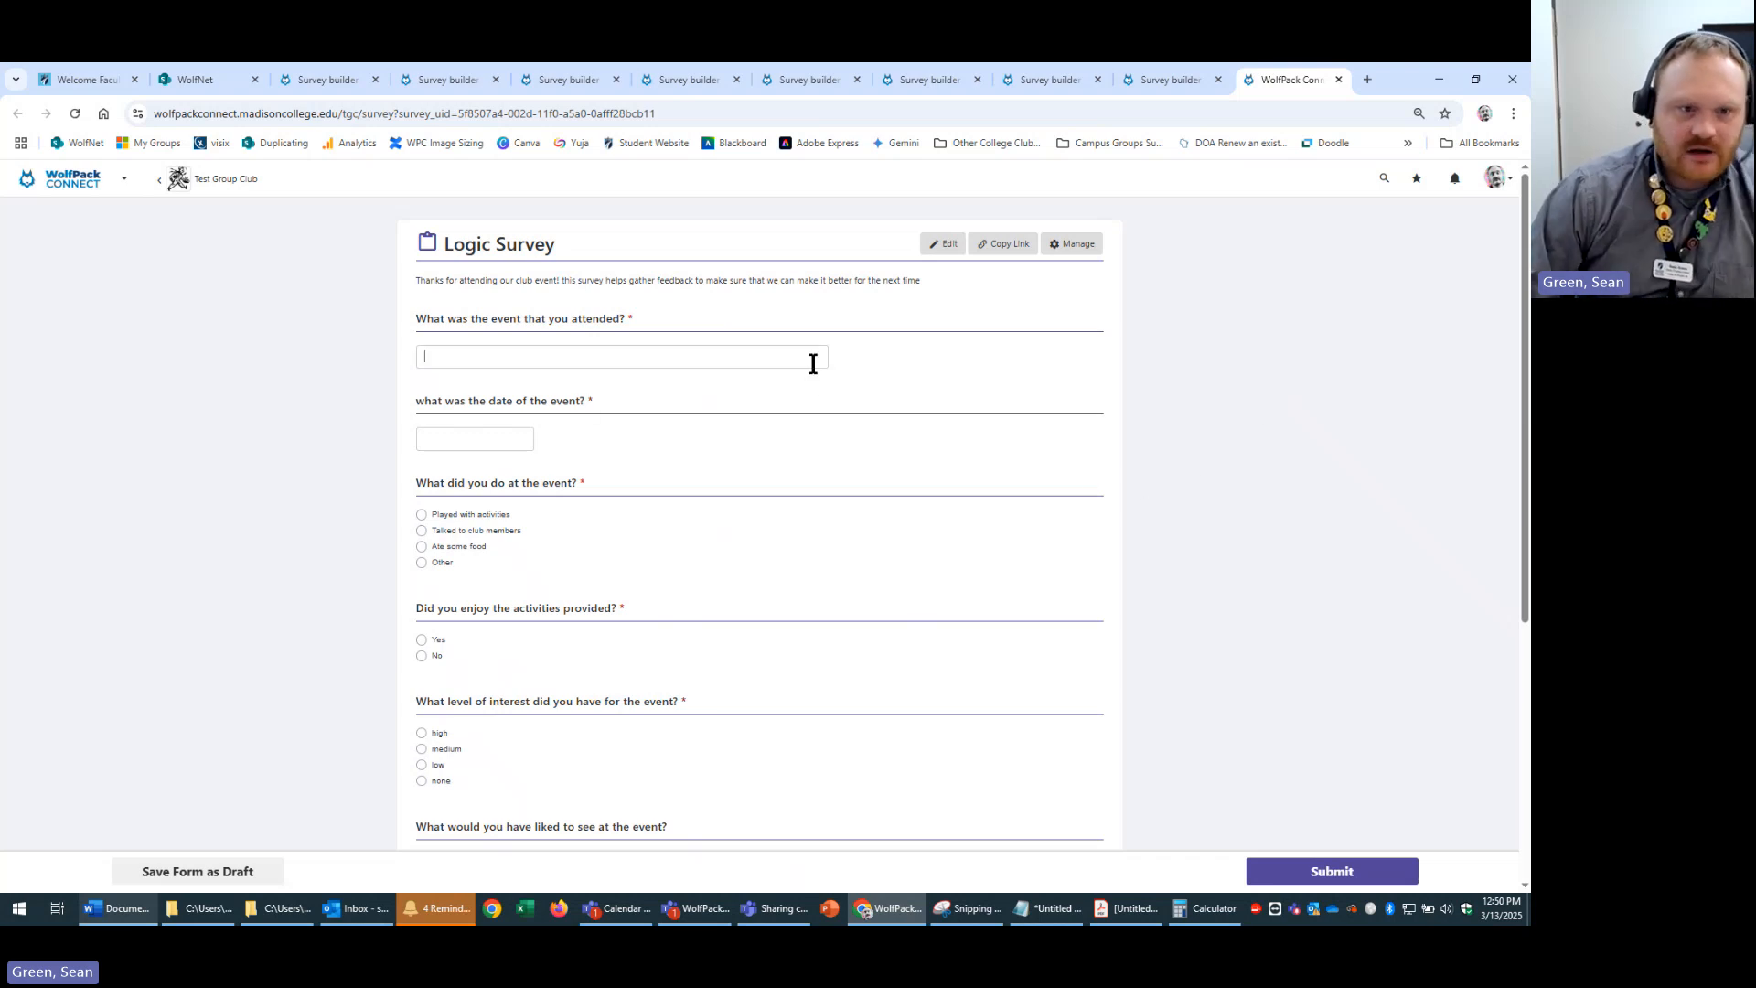
{"action": "scroll", "coordinate": [1187, 509], "scroll_direction": "down", "scroll_amount": 1}
{"action": "scroll", "coordinate": [1187, 510], "scroll_direction": "up", "scroll_amount": 1}
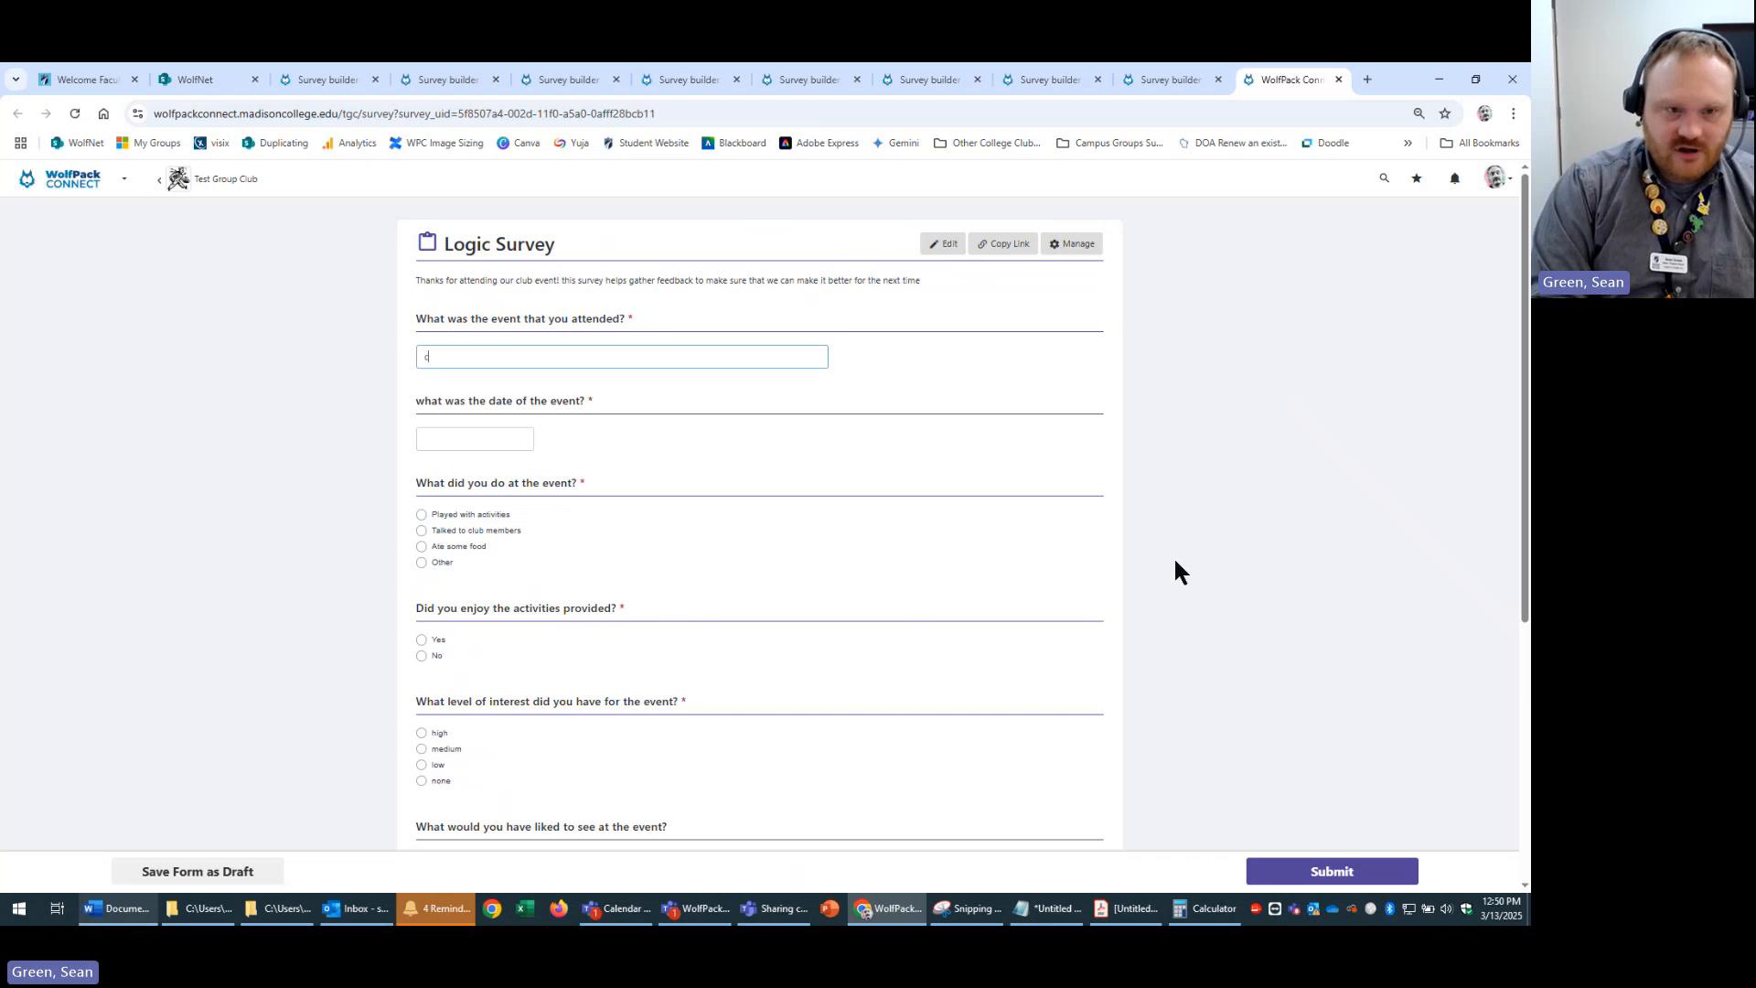
{"action": "type", "text": "lub event"}
{"action": "key", "text": "Tab"}
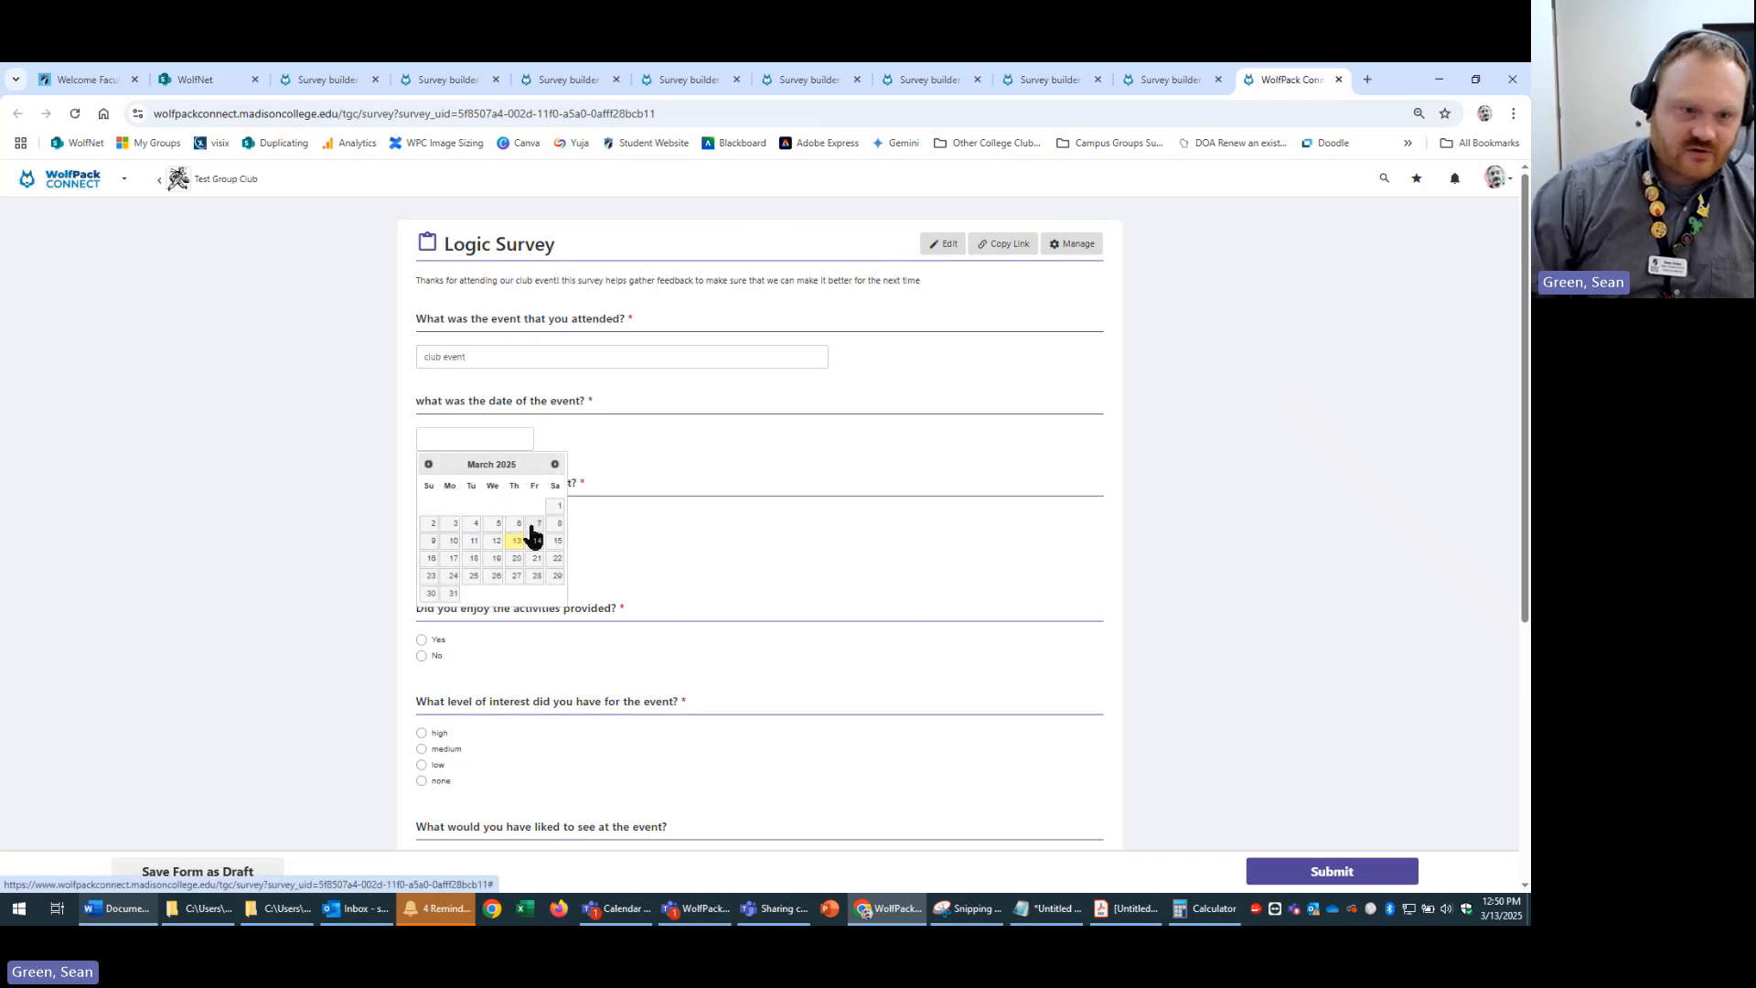
{"action": "left_click", "coordinate": [515, 541]}
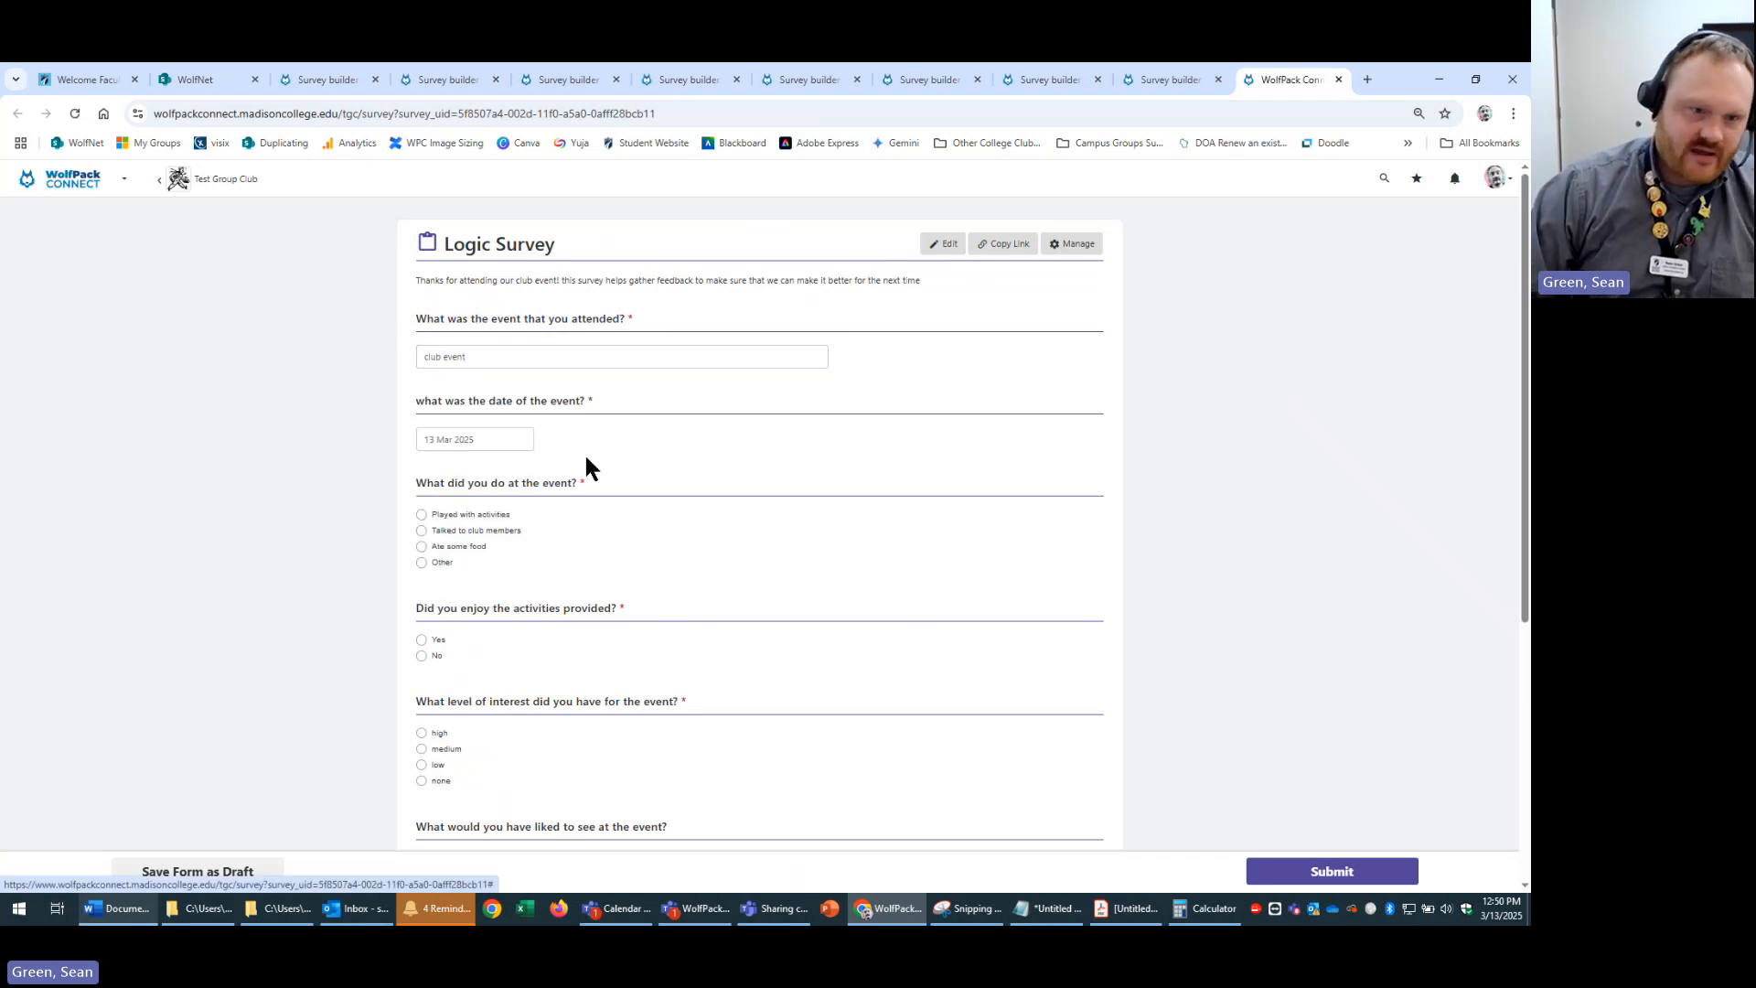
- Answer Other for what was done at the event and explain it with "listened to music"
{"action": "left_click", "coordinate": [422, 564]}
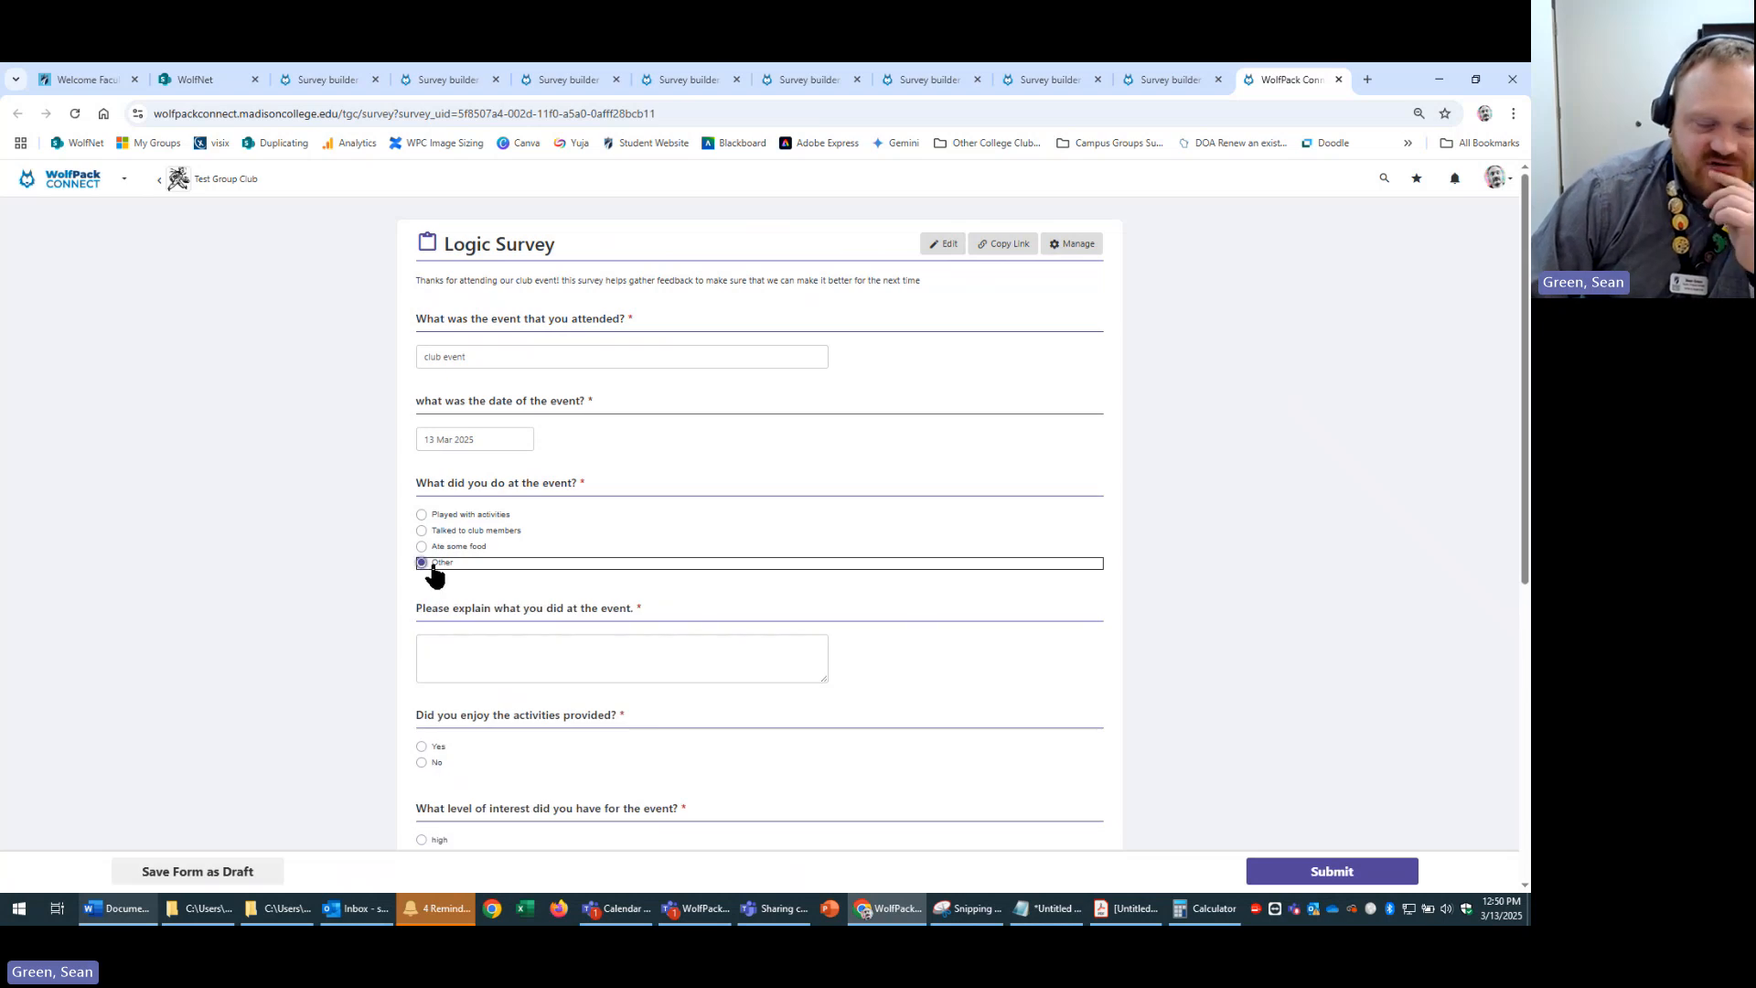
{"action": "left_click", "coordinate": [556, 648]}
{"action": "type", "text": "listened to music"}
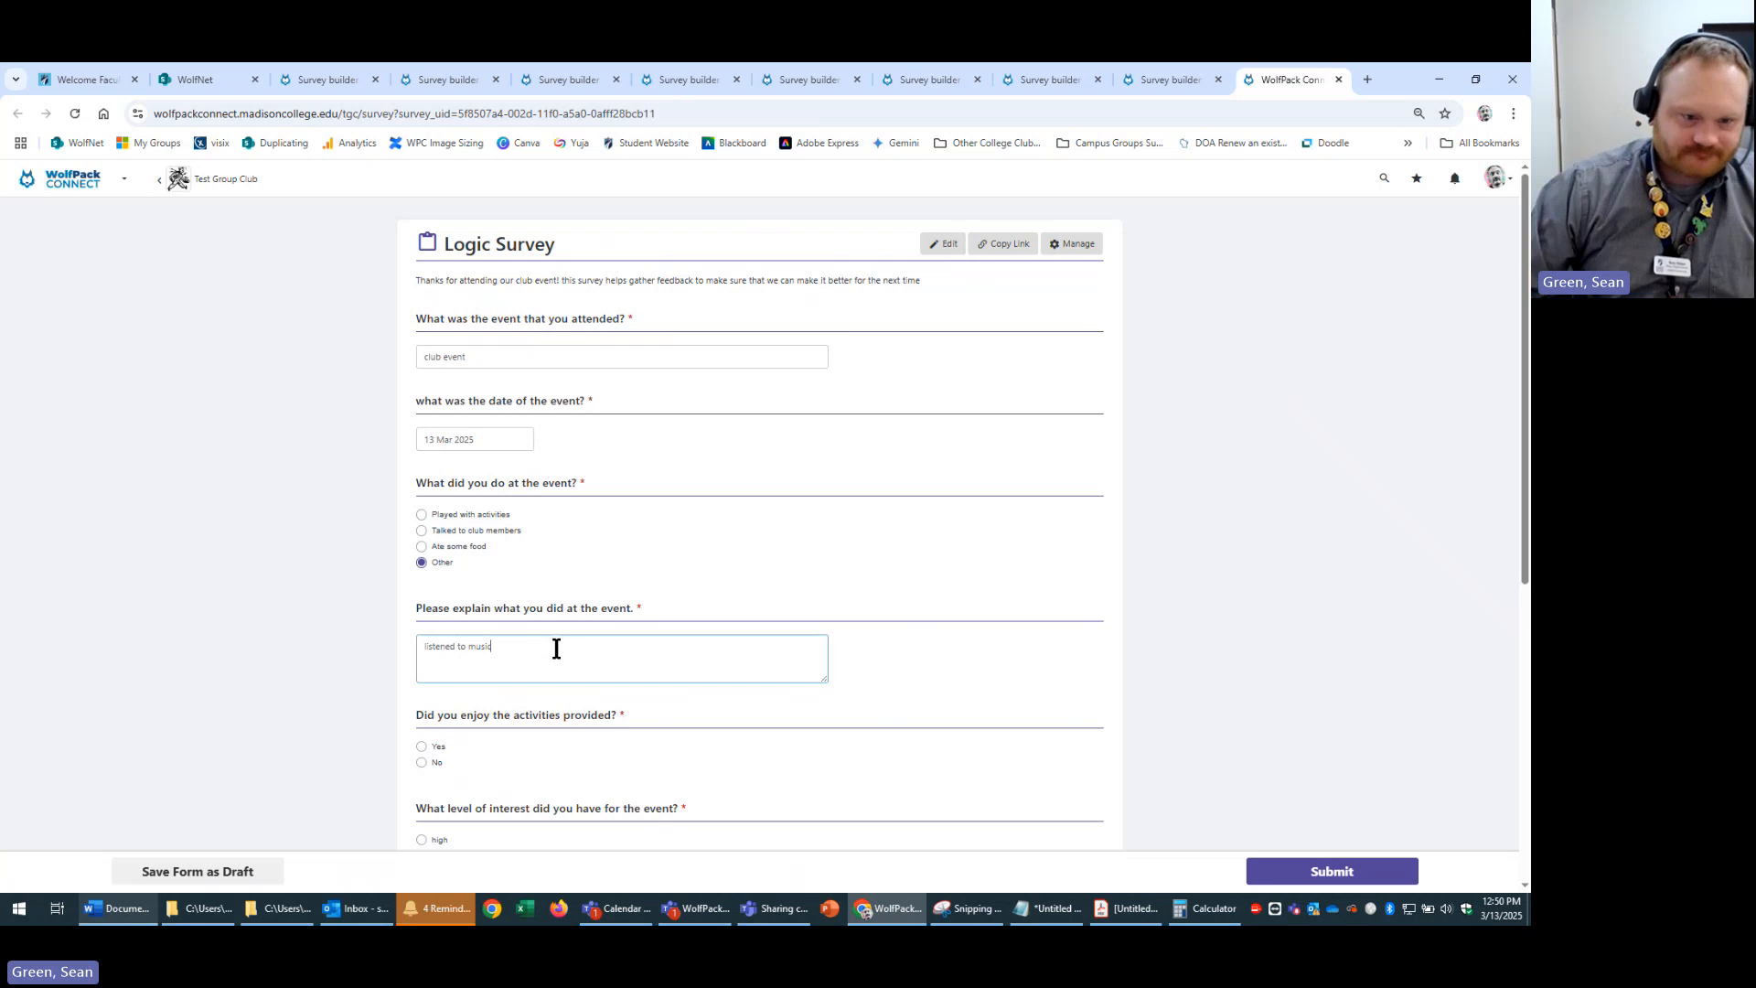
- Answer Yes to enjoying the activities and explain: "I thought the event overall was enjoyable. I look forward to the next event."
{"action": "scroll", "coordinate": [1025, 651], "scroll_direction": "down", "scroll_amount": 2}
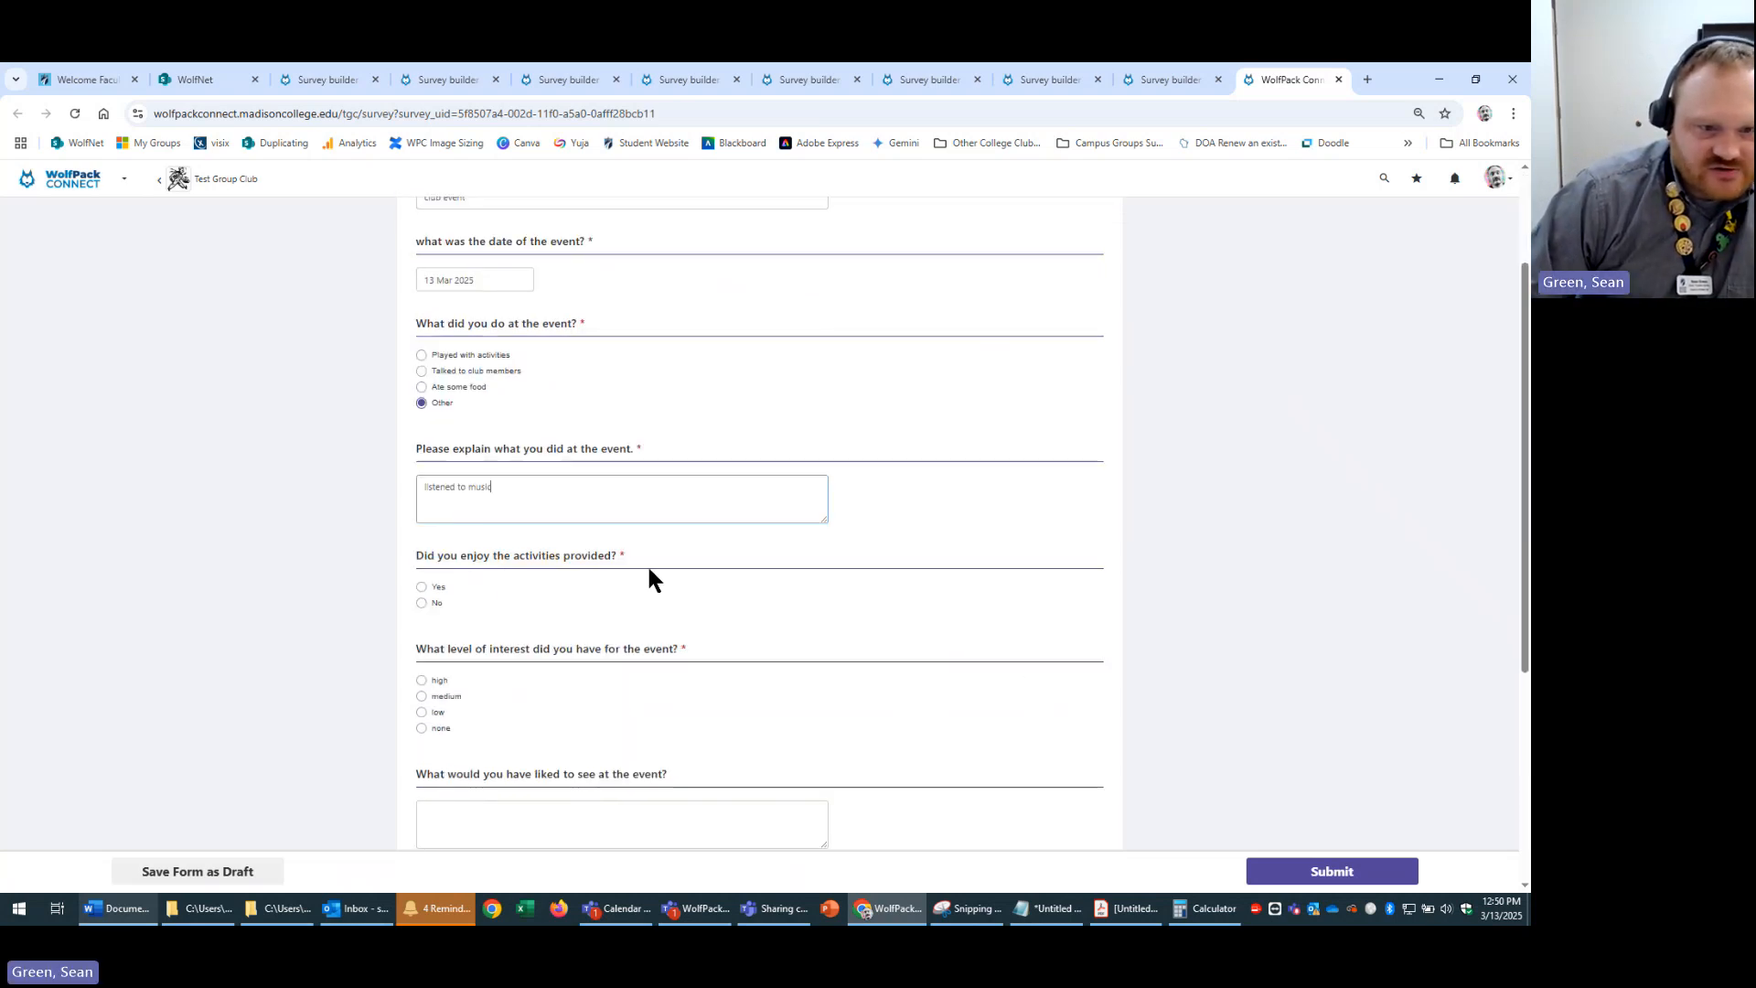
{"action": "left_click", "coordinate": [421, 587]}
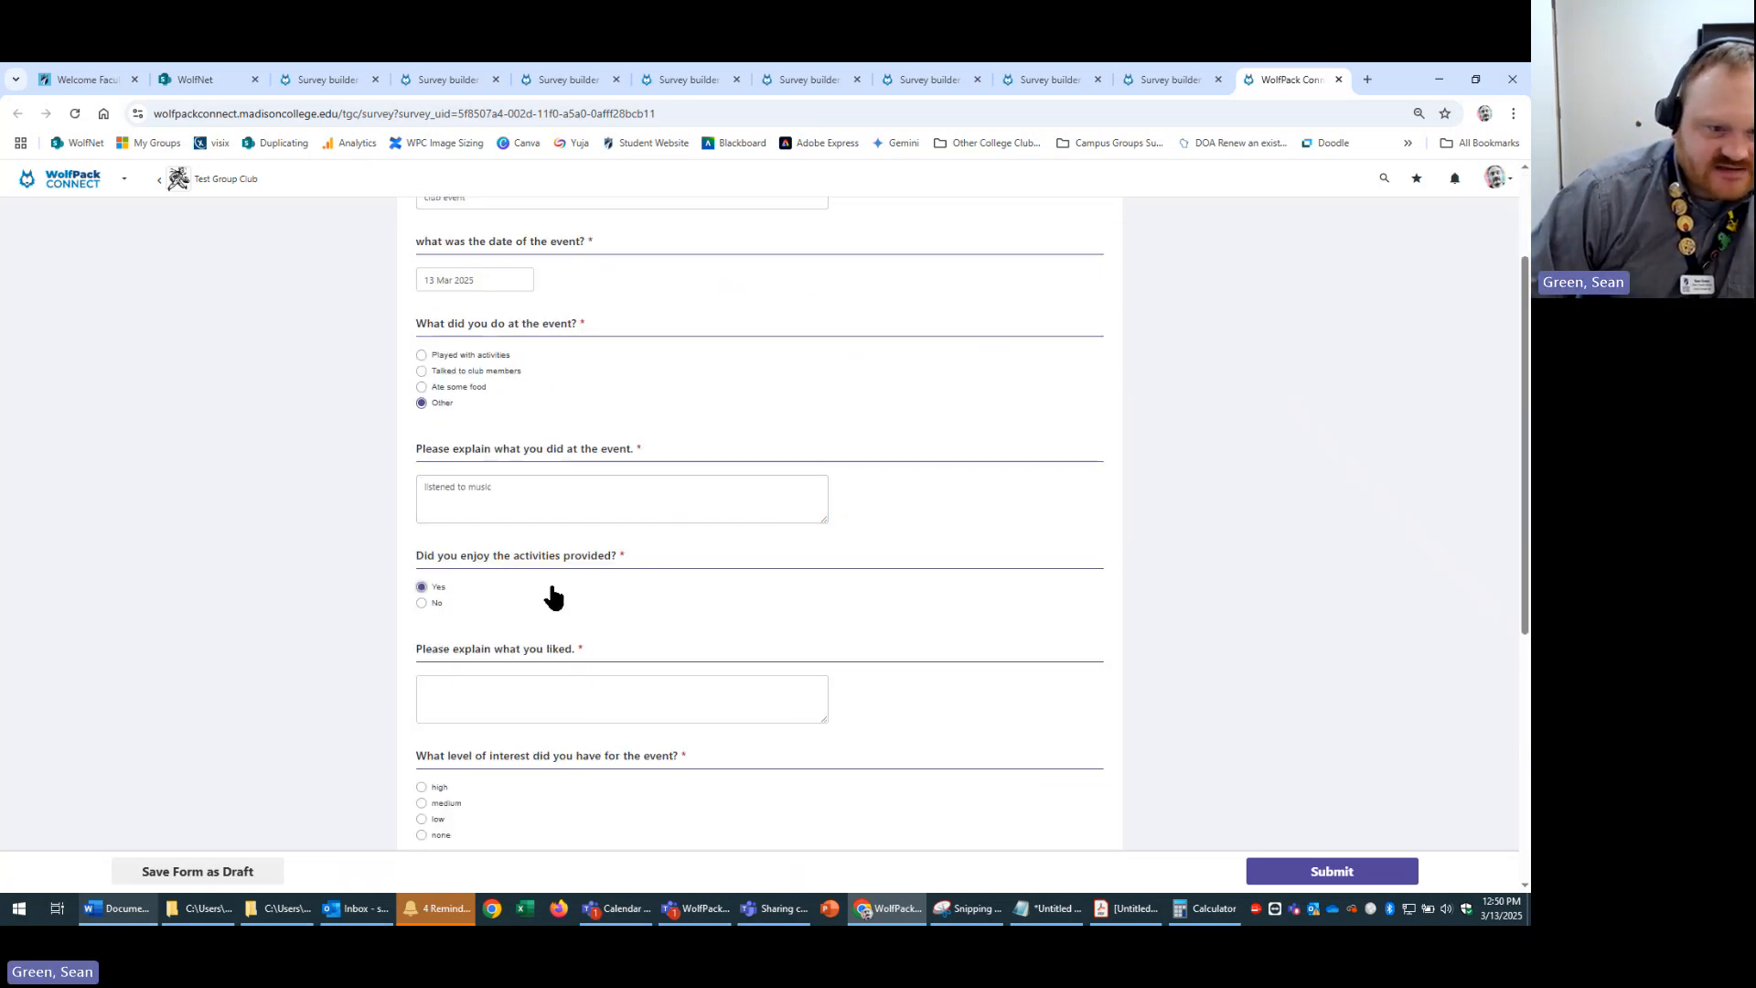
{"action": "left_click", "coordinate": [611, 694]}
{"action": "type", "text": "I t"}
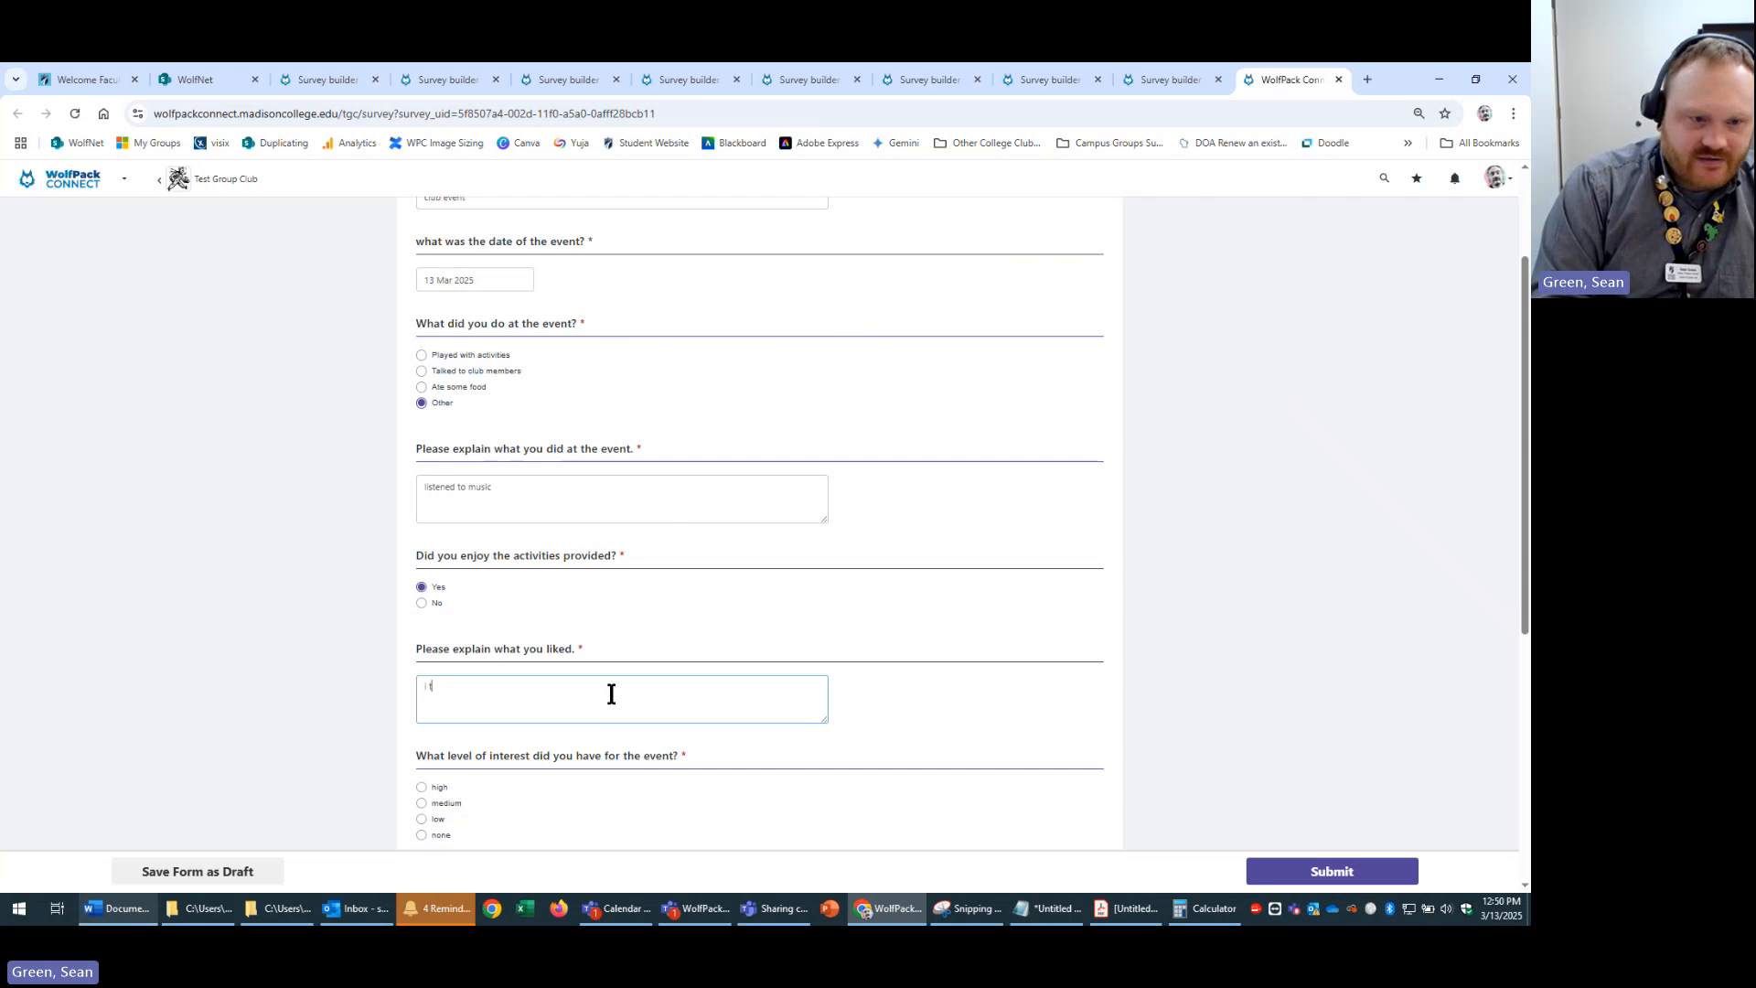
{"action": "type", "text": "hought th"}
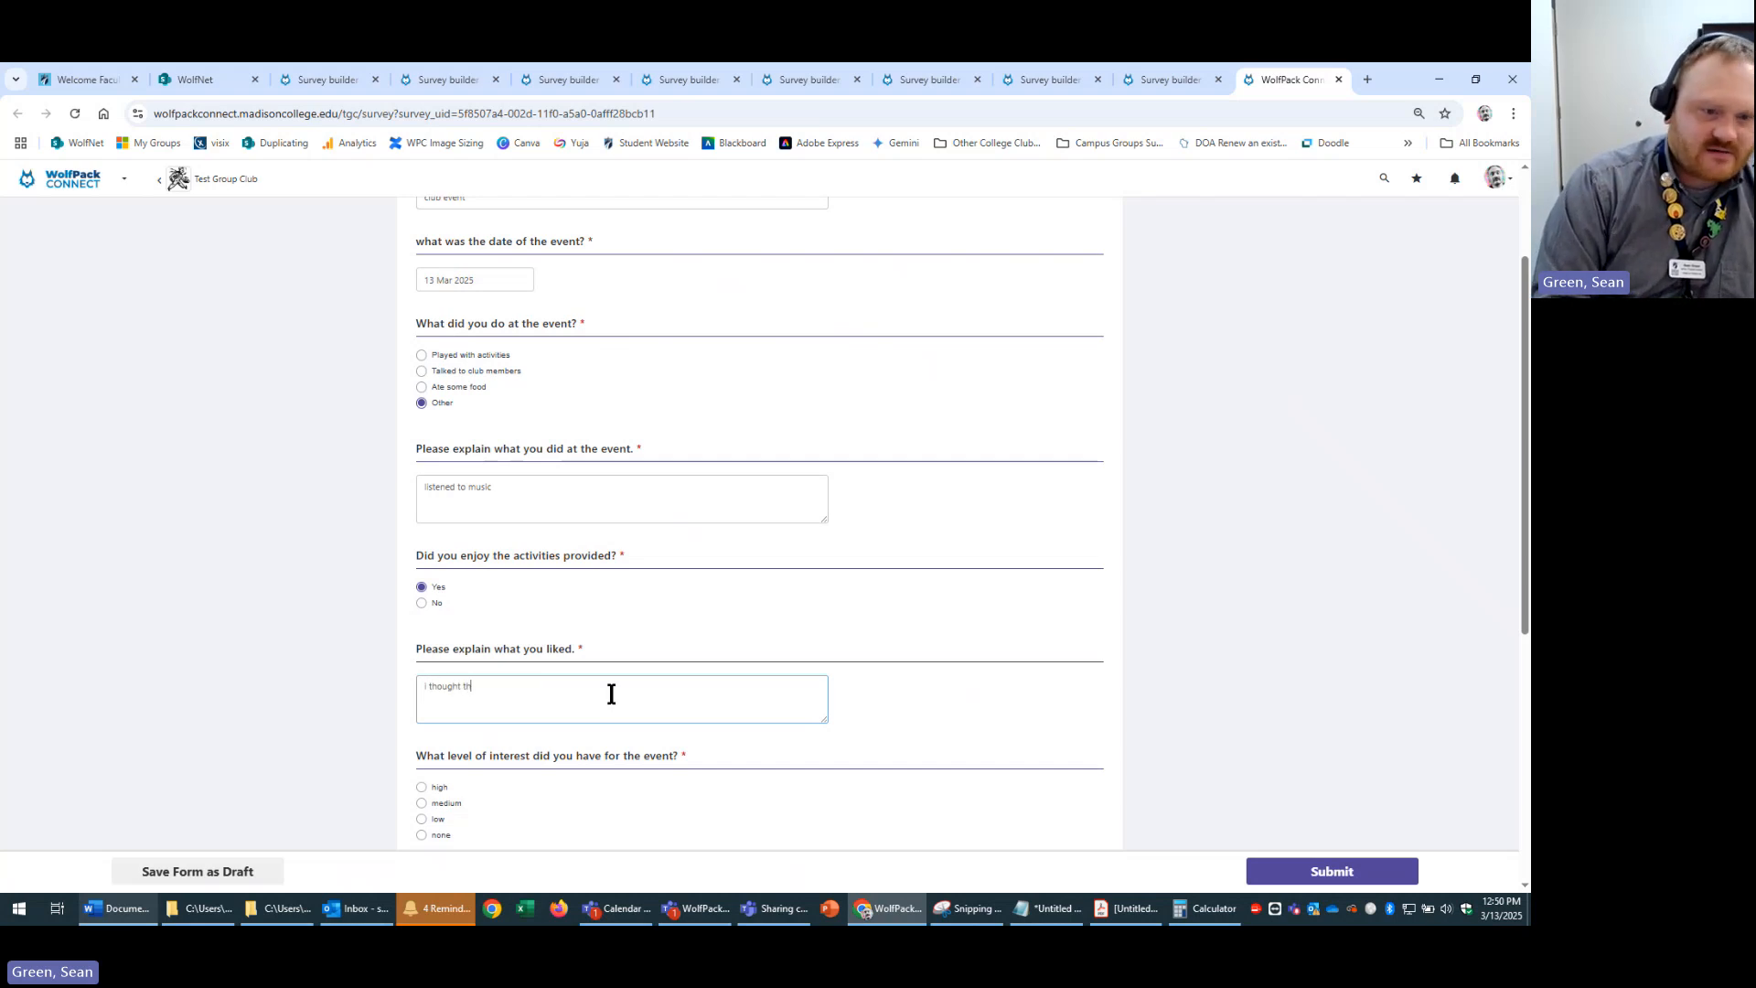
{"action": "type", "text": "e event overal"}
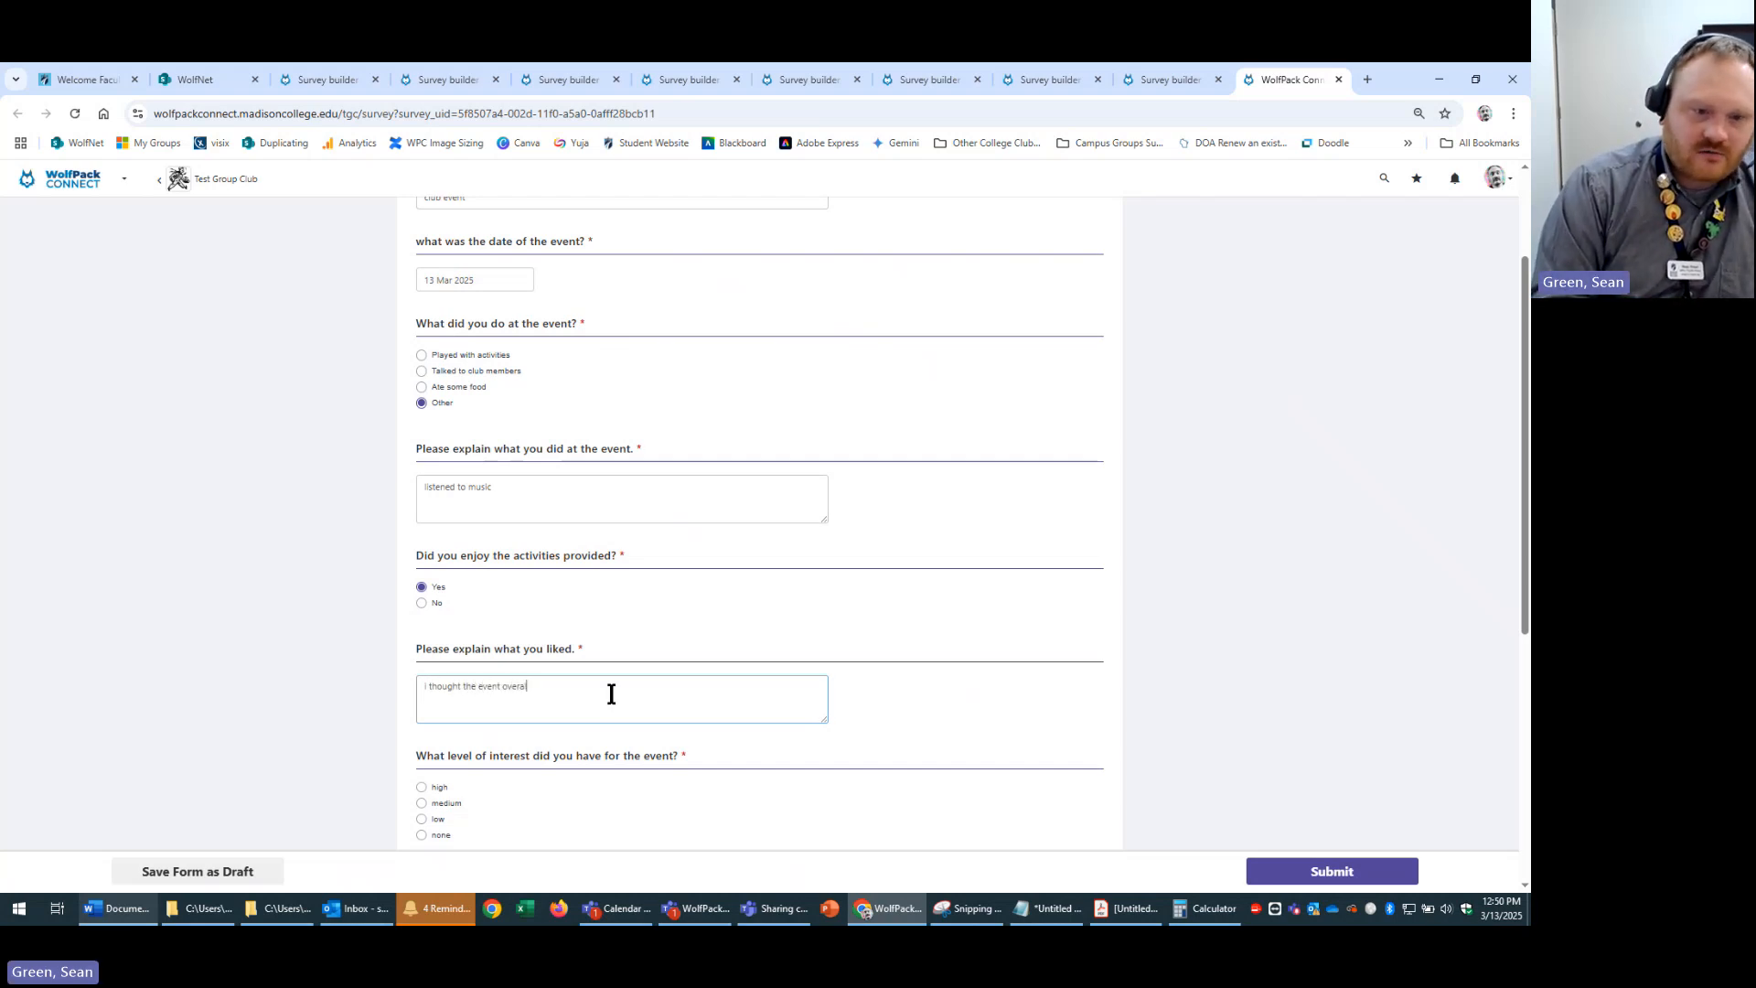
{"action": "type", "text": "l was enjo"}
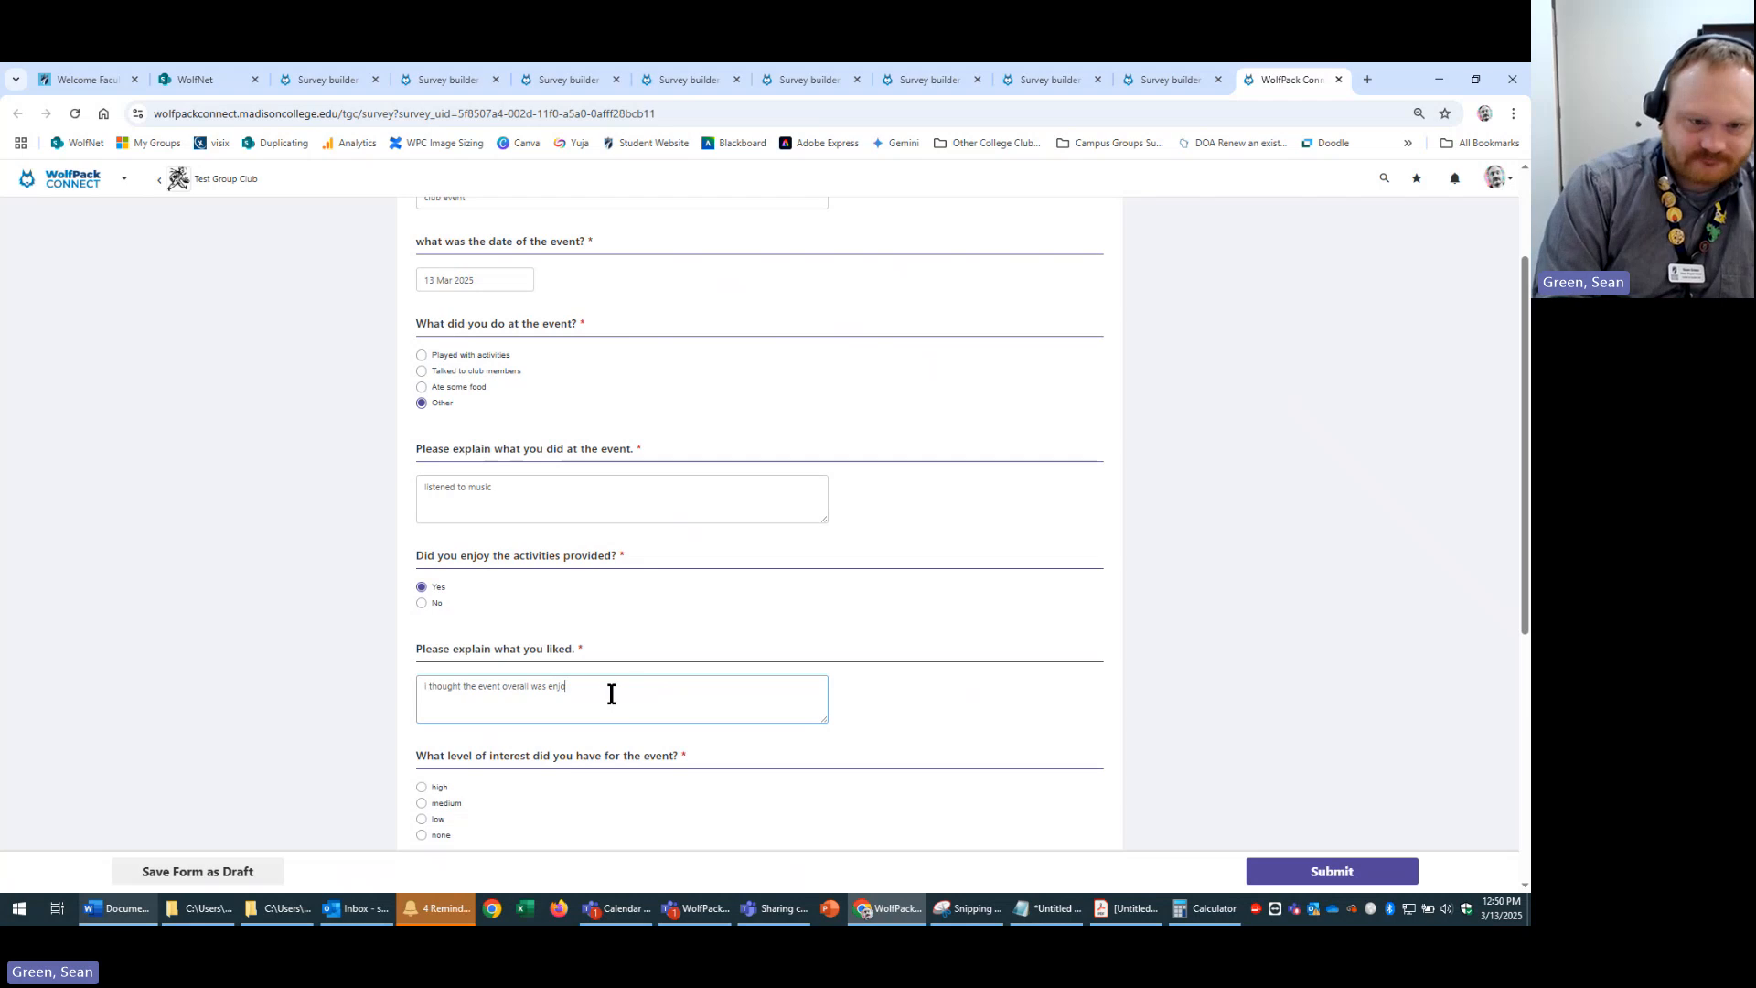
{"action": "type", "text": "yable. "}
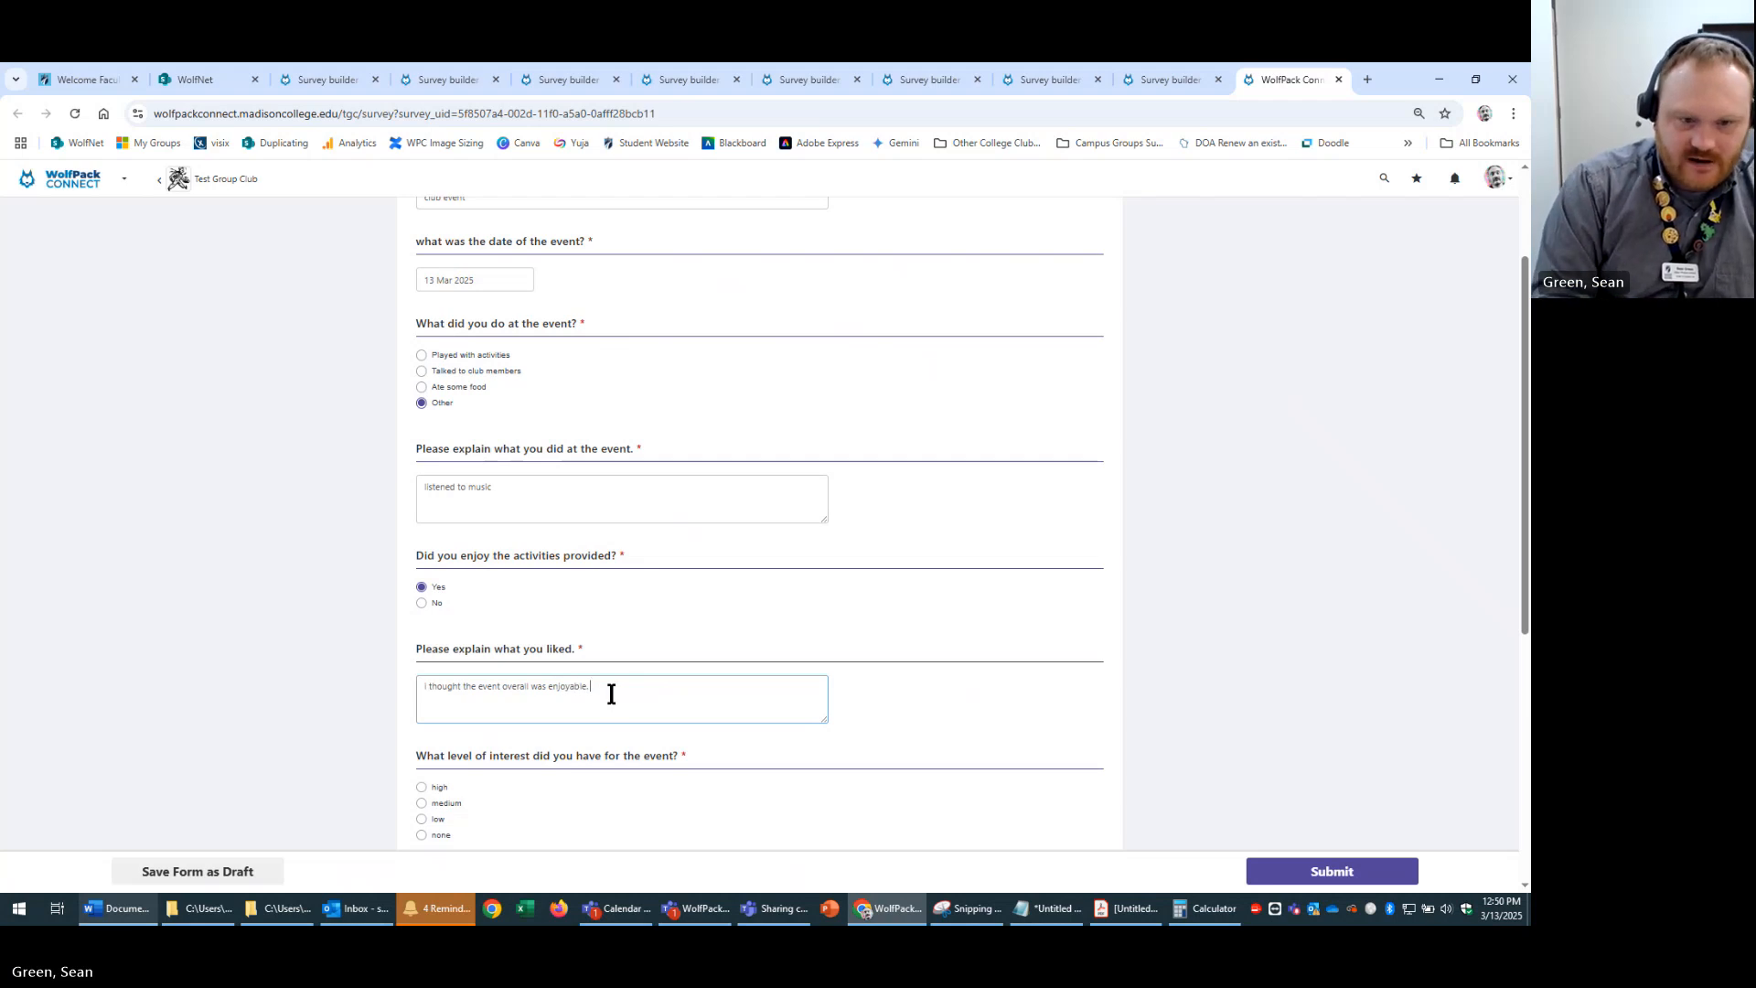
{"action": "type", "text": "I look forwar"}
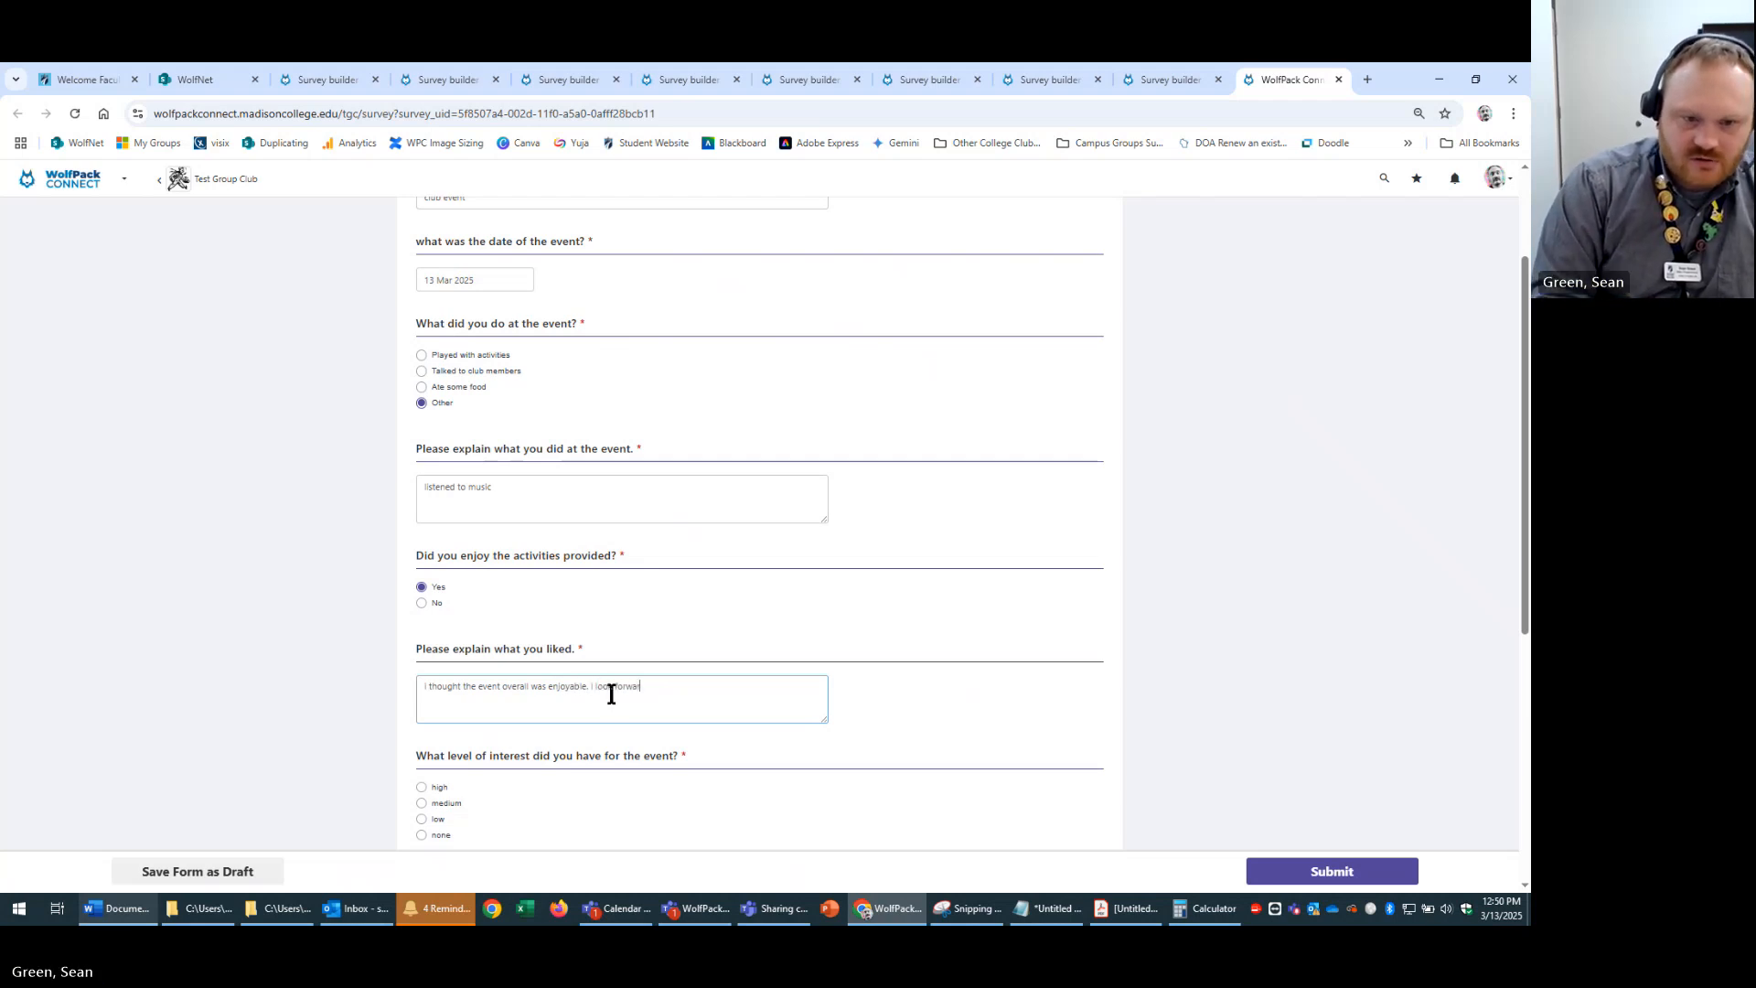
{"action": "type", "text": "d to the next event."}
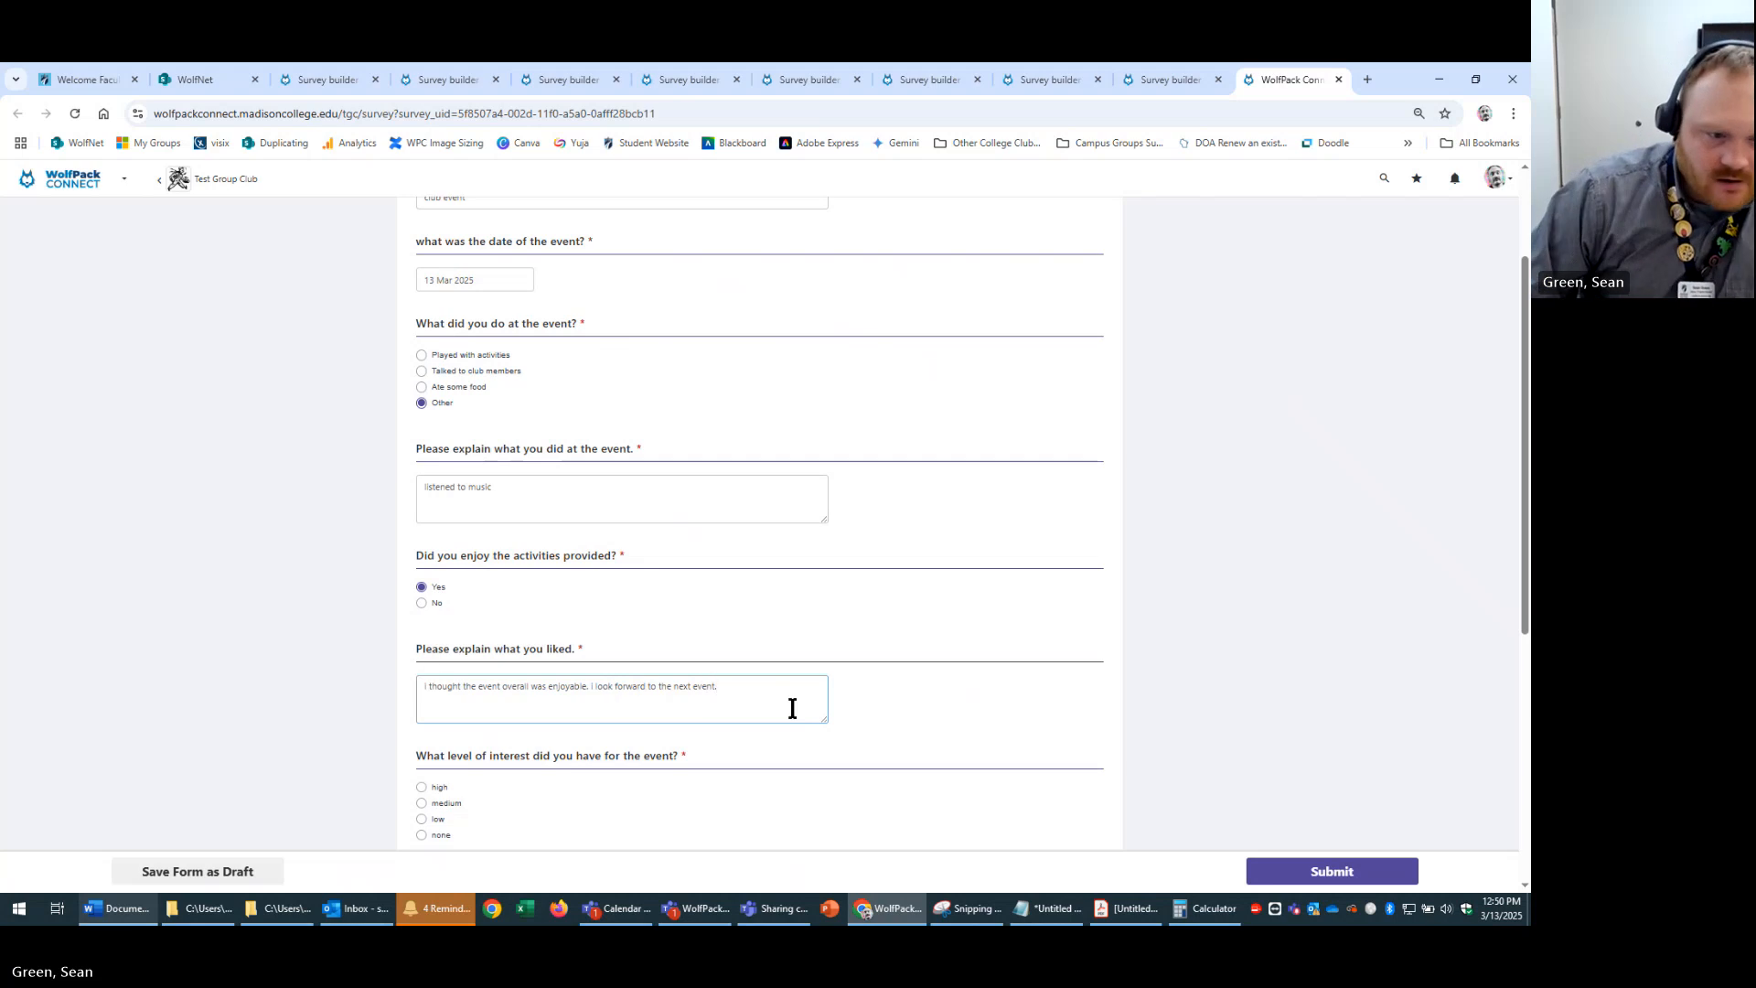
- Set the level of interest to medium and enter "im not sure, nothing at this time" for what would have been liked at the event
{"action": "scroll", "coordinate": [1066, 664], "scroll_direction": "down", "scroll_amount": 3}
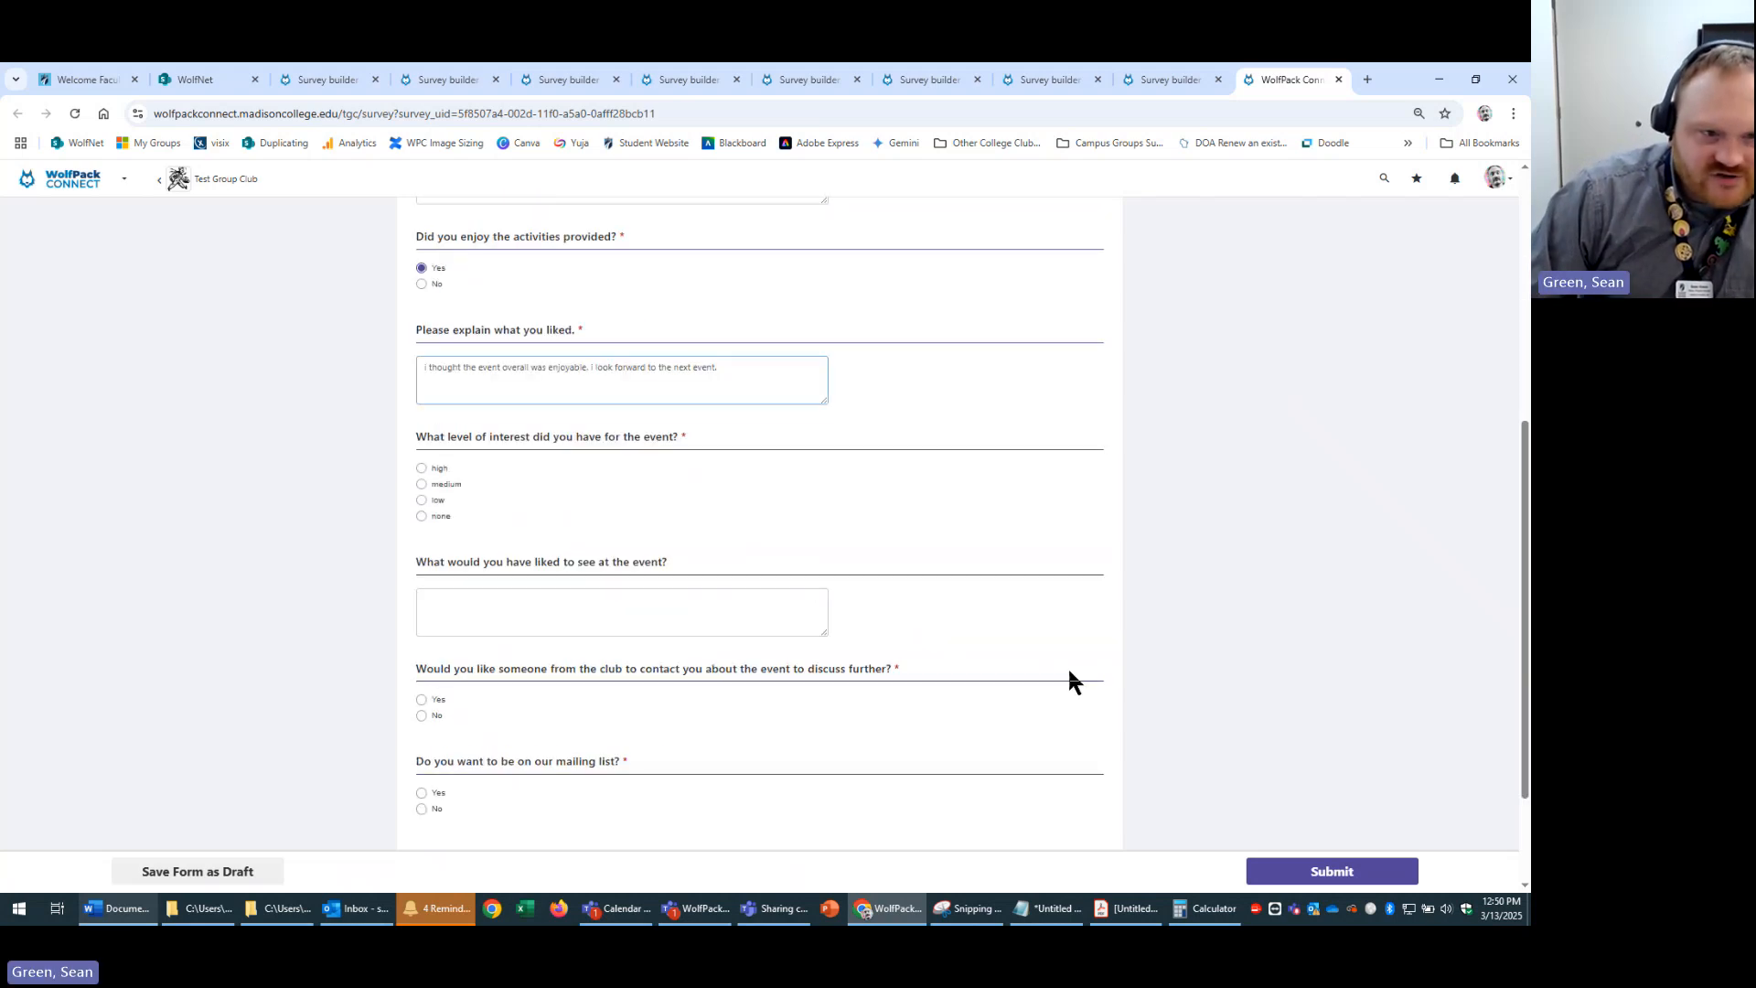
{"action": "left_click", "coordinate": [446, 485]}
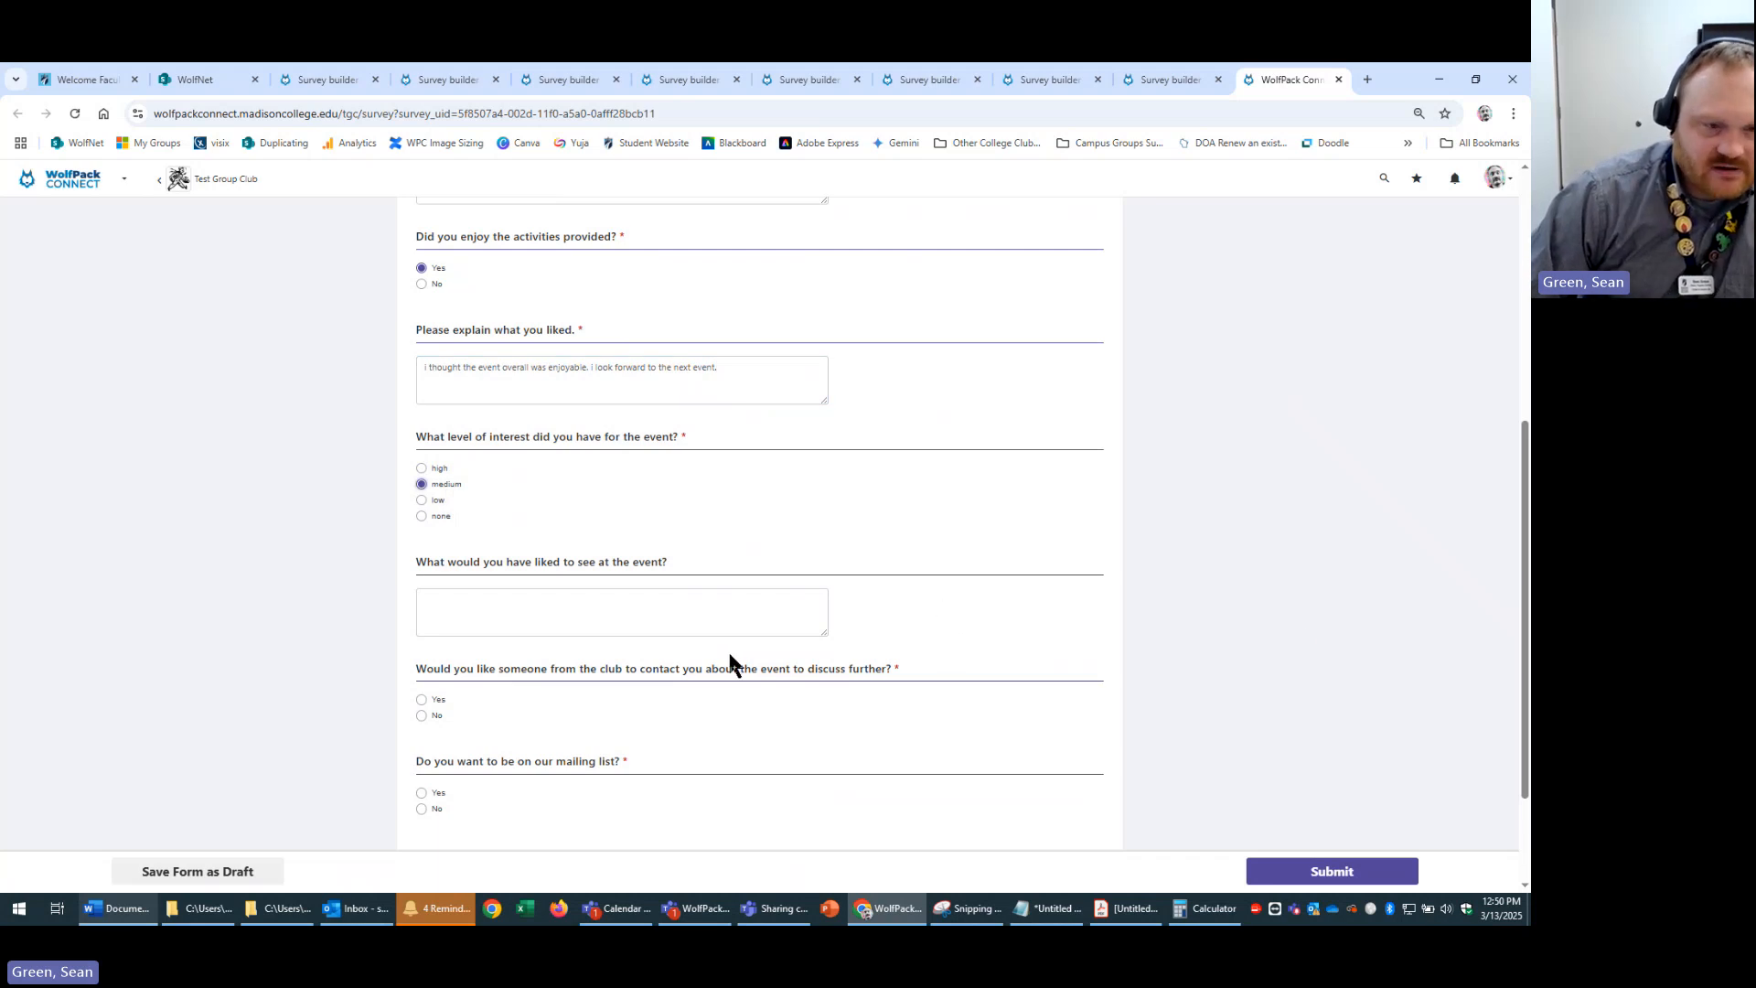
{"action": "left_click", "coordinate": [744, 627]}
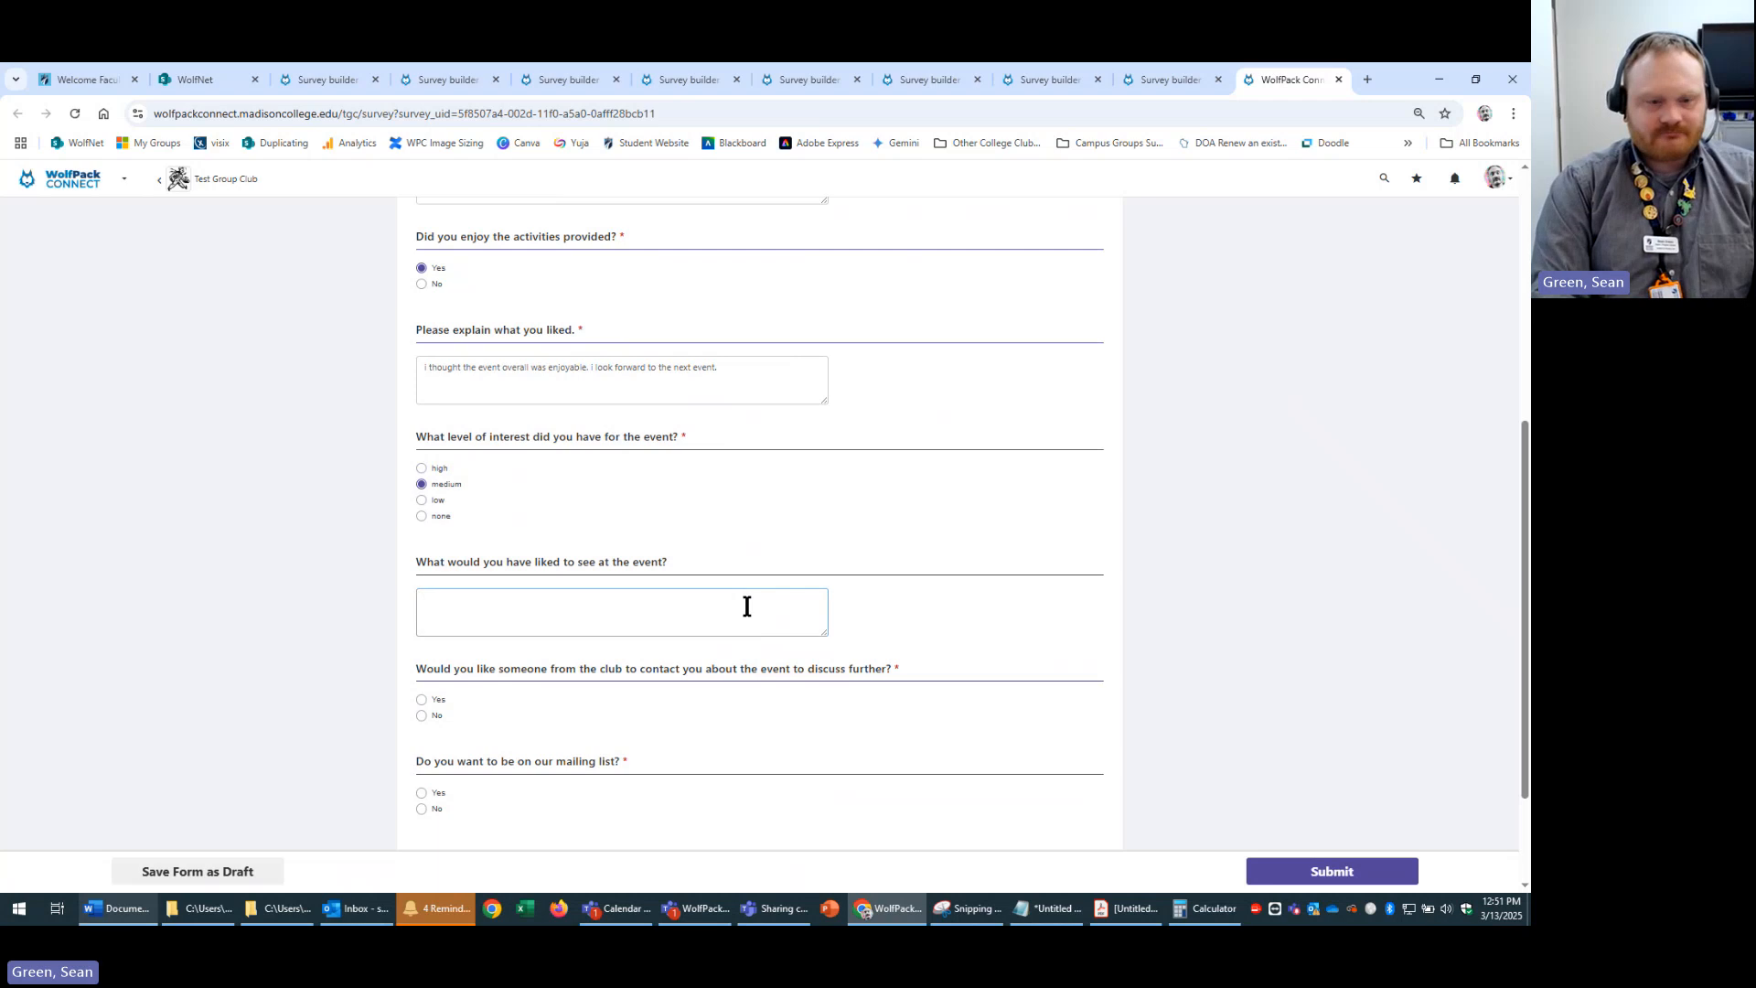
{"action": "type", "text": "im not sure"}
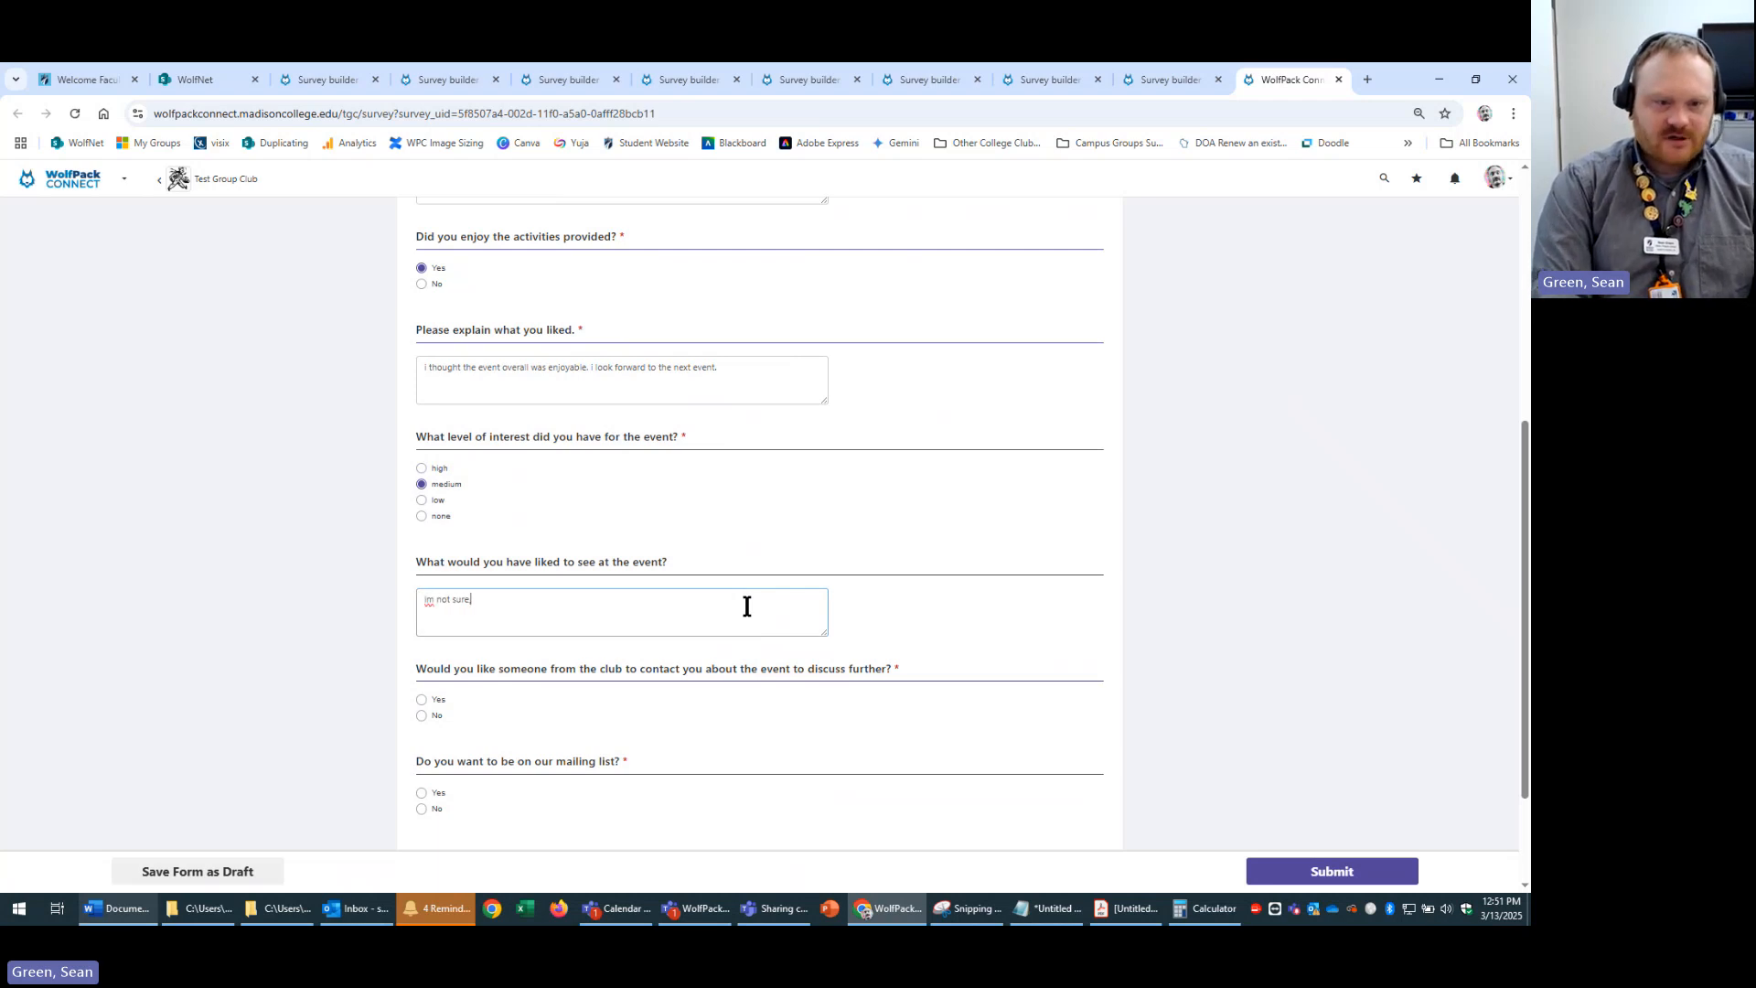
{"action": "type", "text": ","}
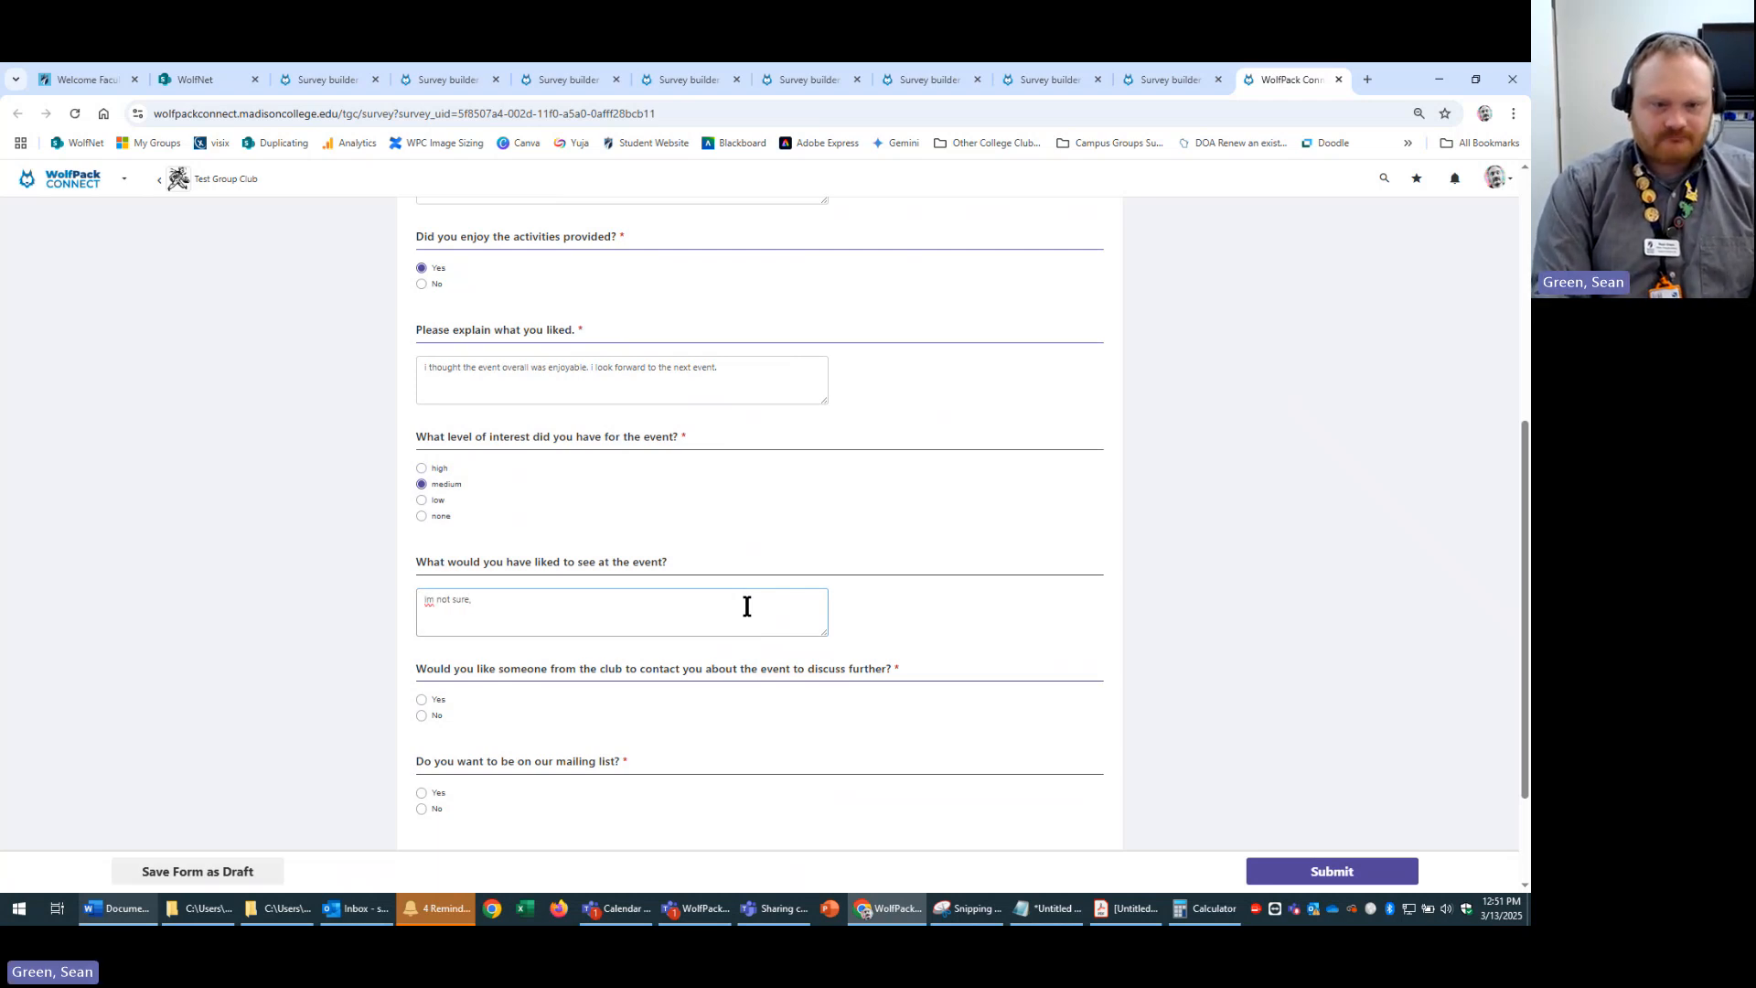
{"action": "type", "text": " nothing at"}
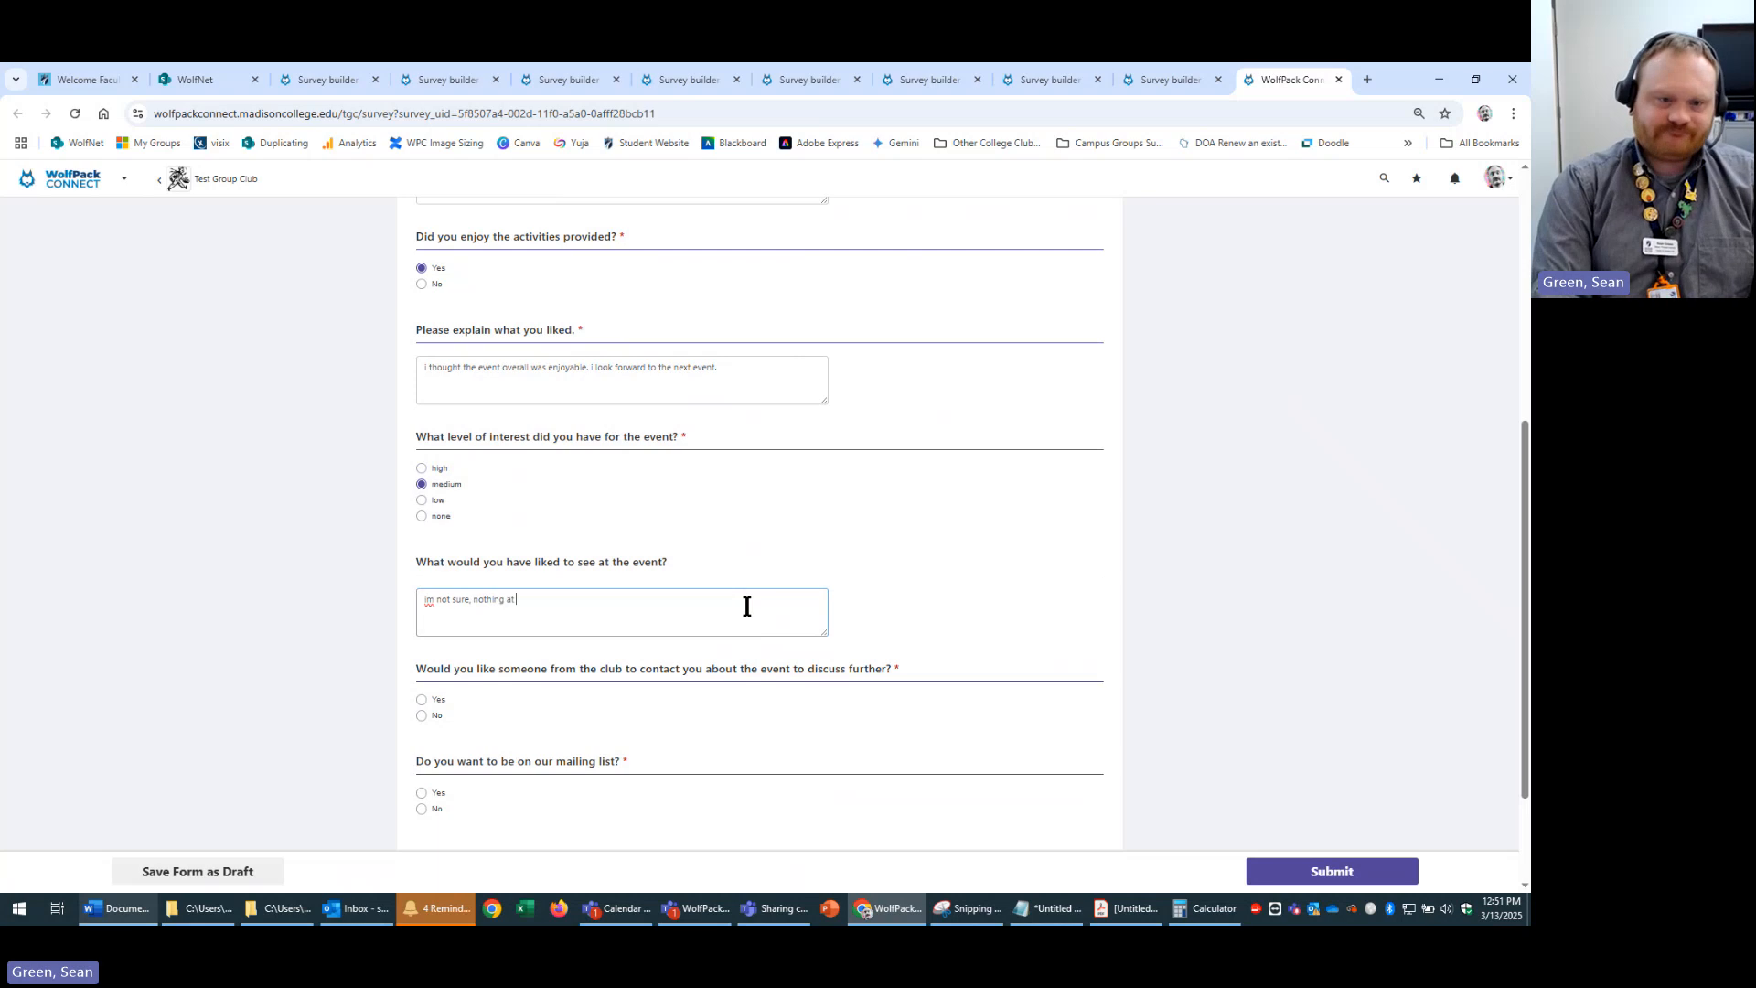
{"action": "type", "text": " this time"}
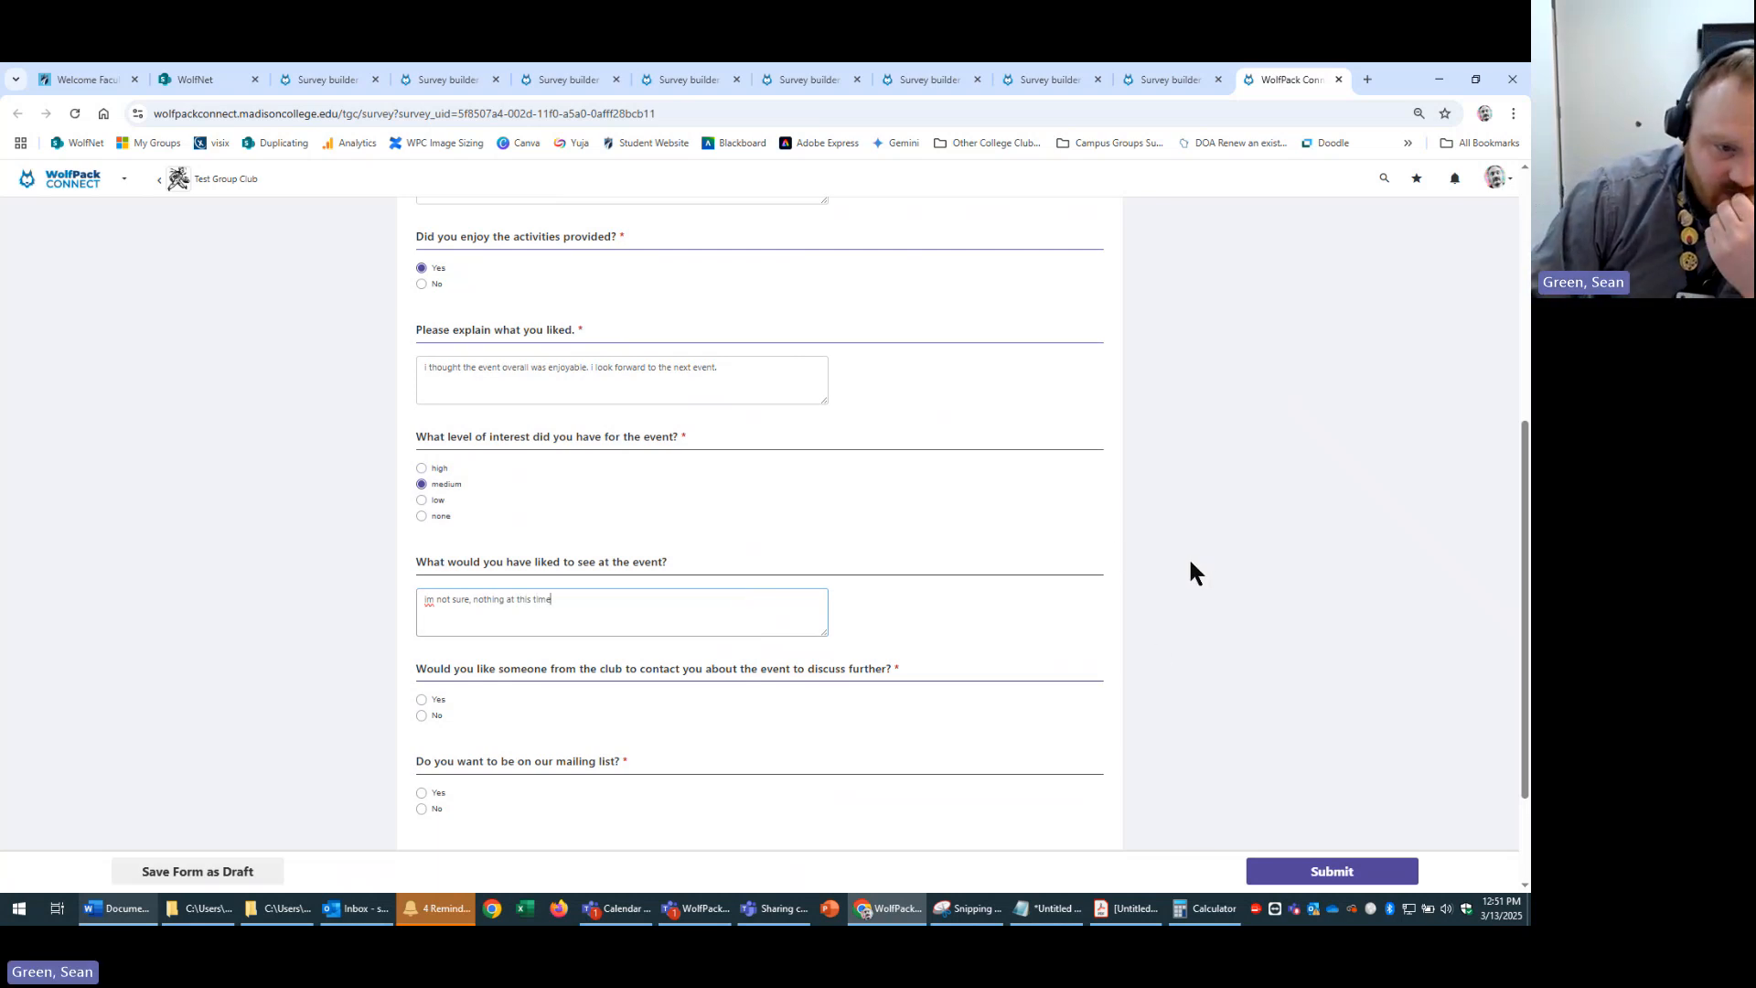
{"action": "scroll", "coordinate": [1188, 565], "scroll_direction": "down", "scroll_amount": 2}
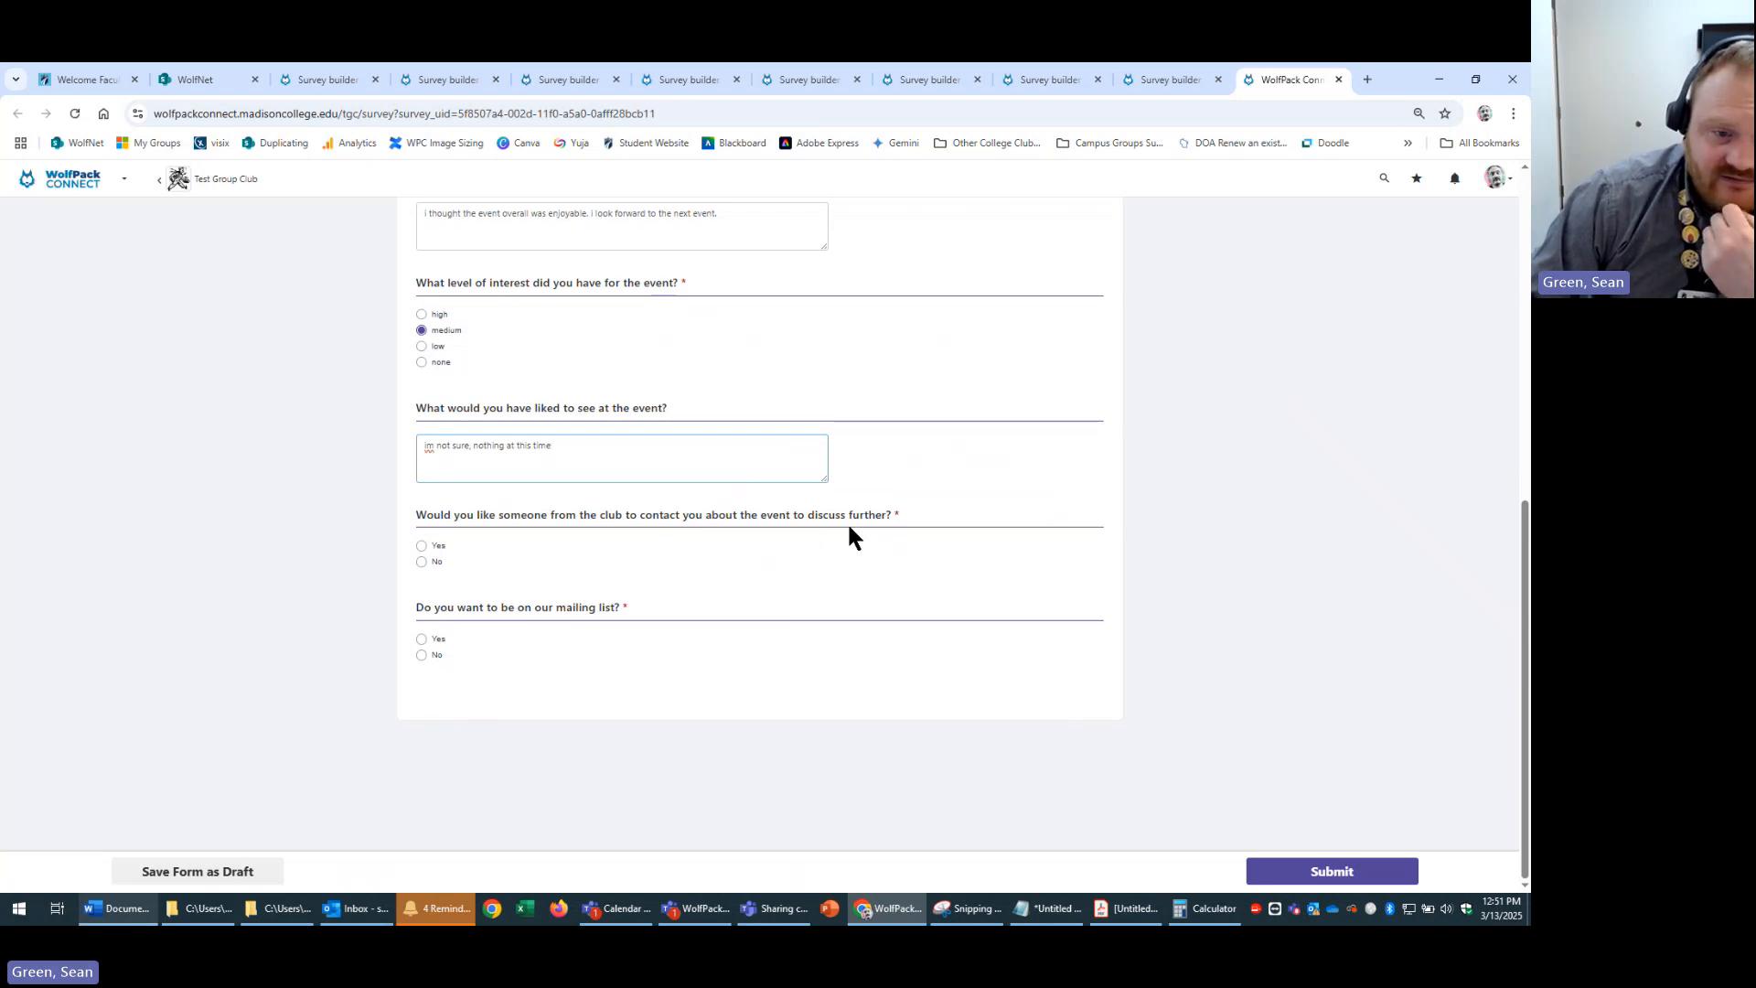
- Answer Yes to being contacted, choose email as the contact method, accept the mailing list with Yes, and submit the survey
{"action": "left_click", "coordinate": [422, 547]}
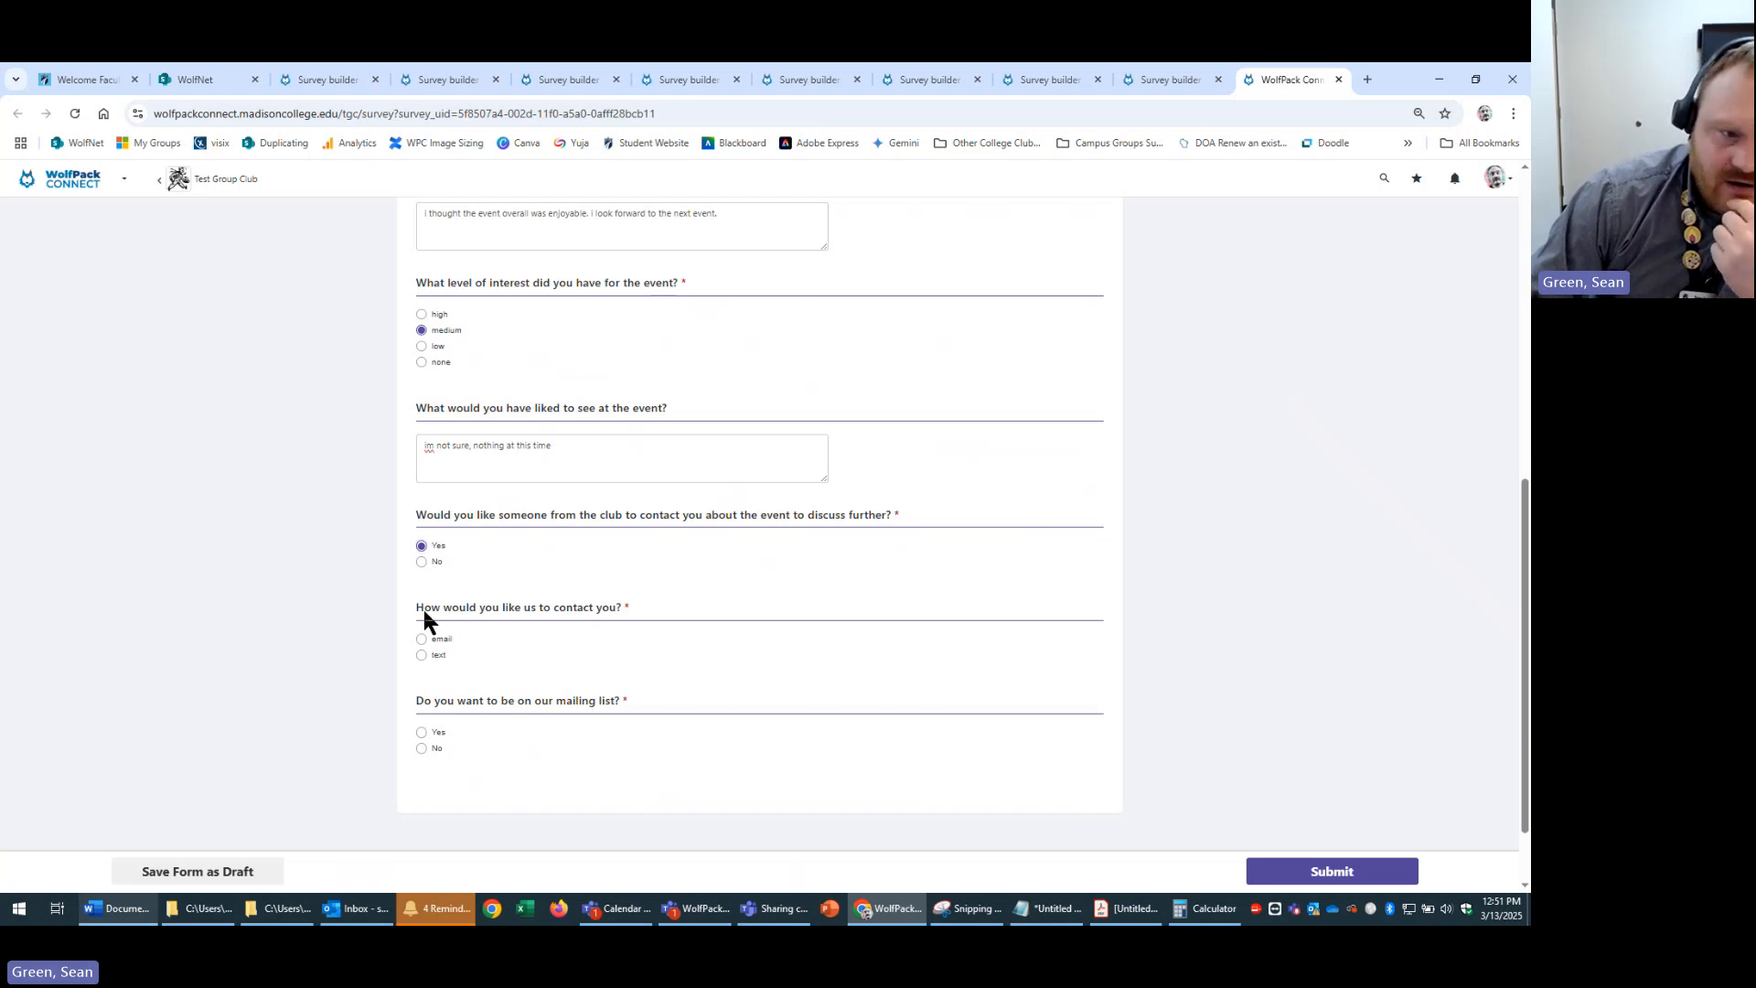
{"action": "left_click_drag", "start_coordinate": [418, 607], "coordinate": [630, 608]}
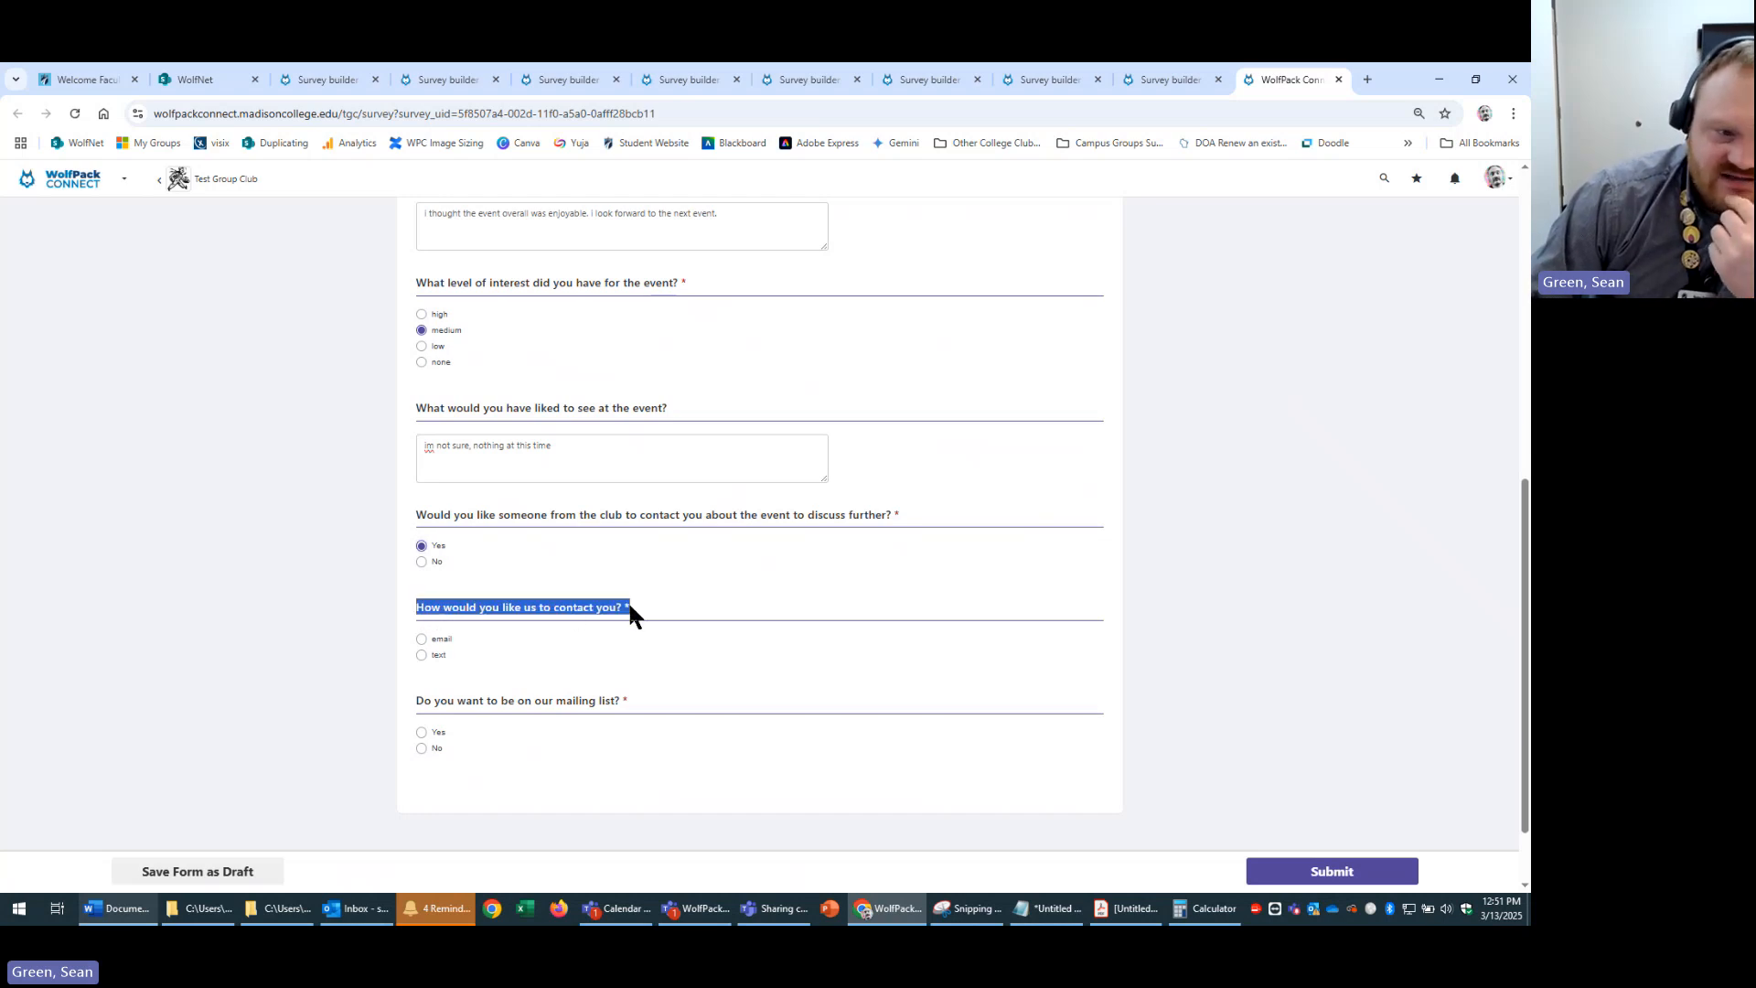
{"action": "left_click", "coordinate": [428, 640]}
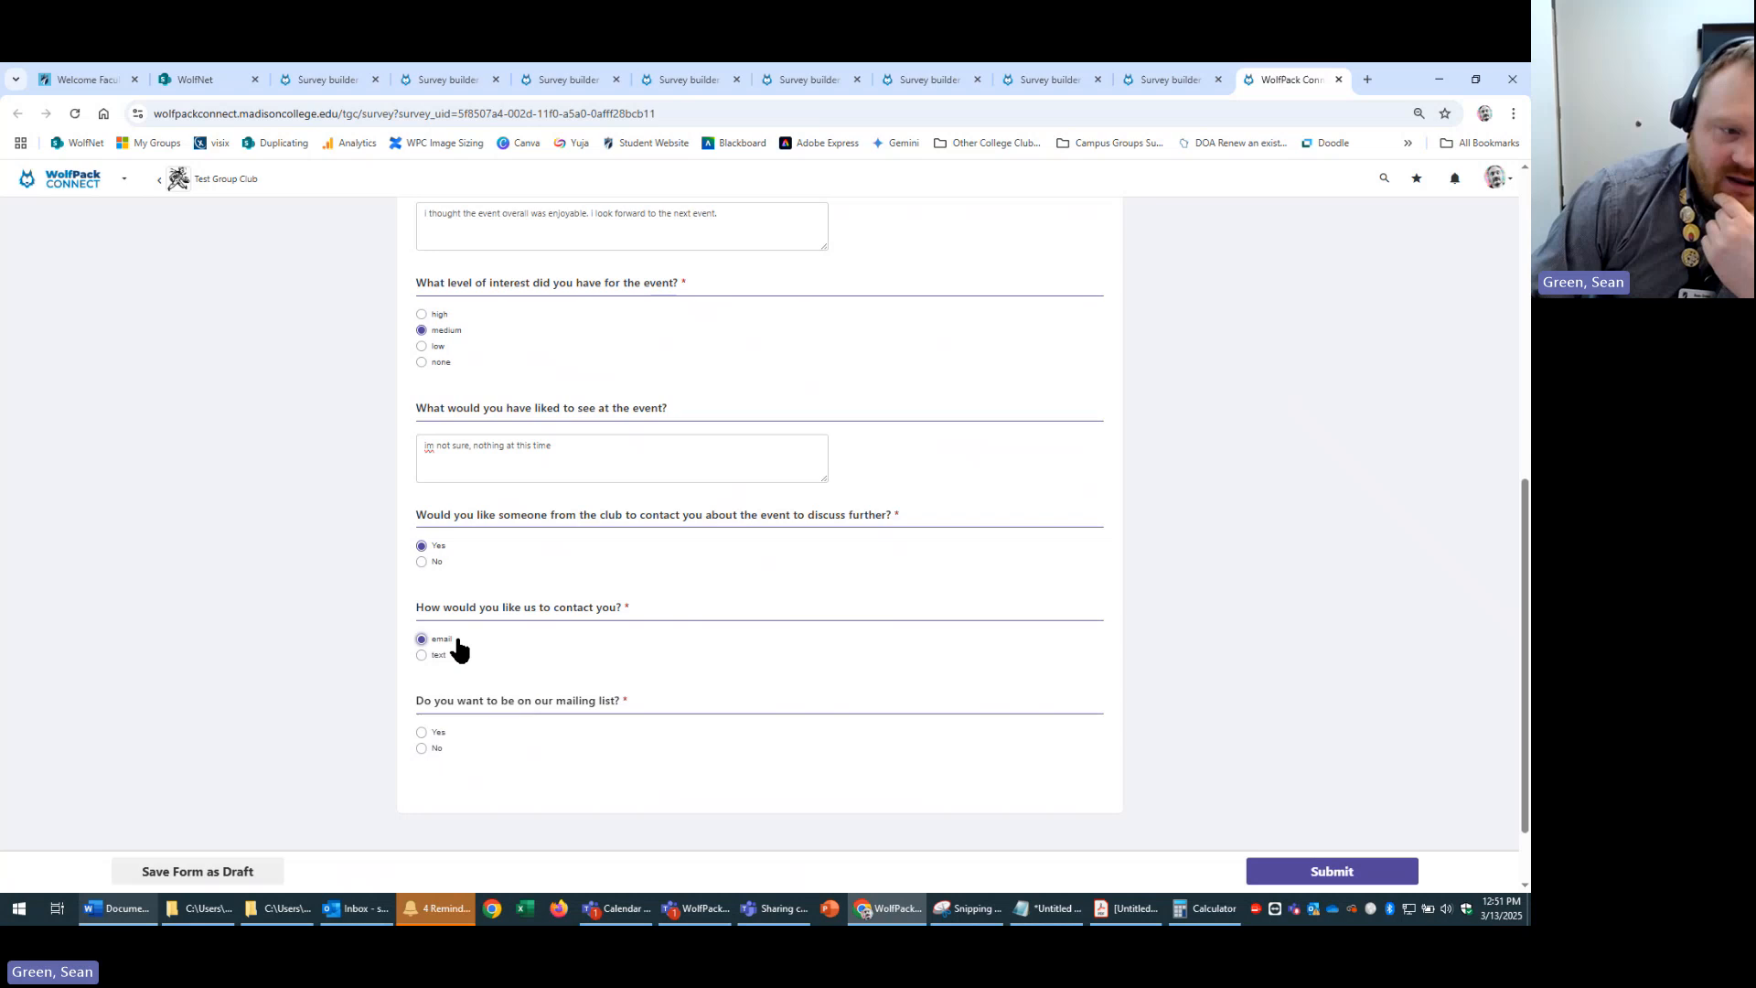
{"action": "left_click", "coordinate": [430, 733]}
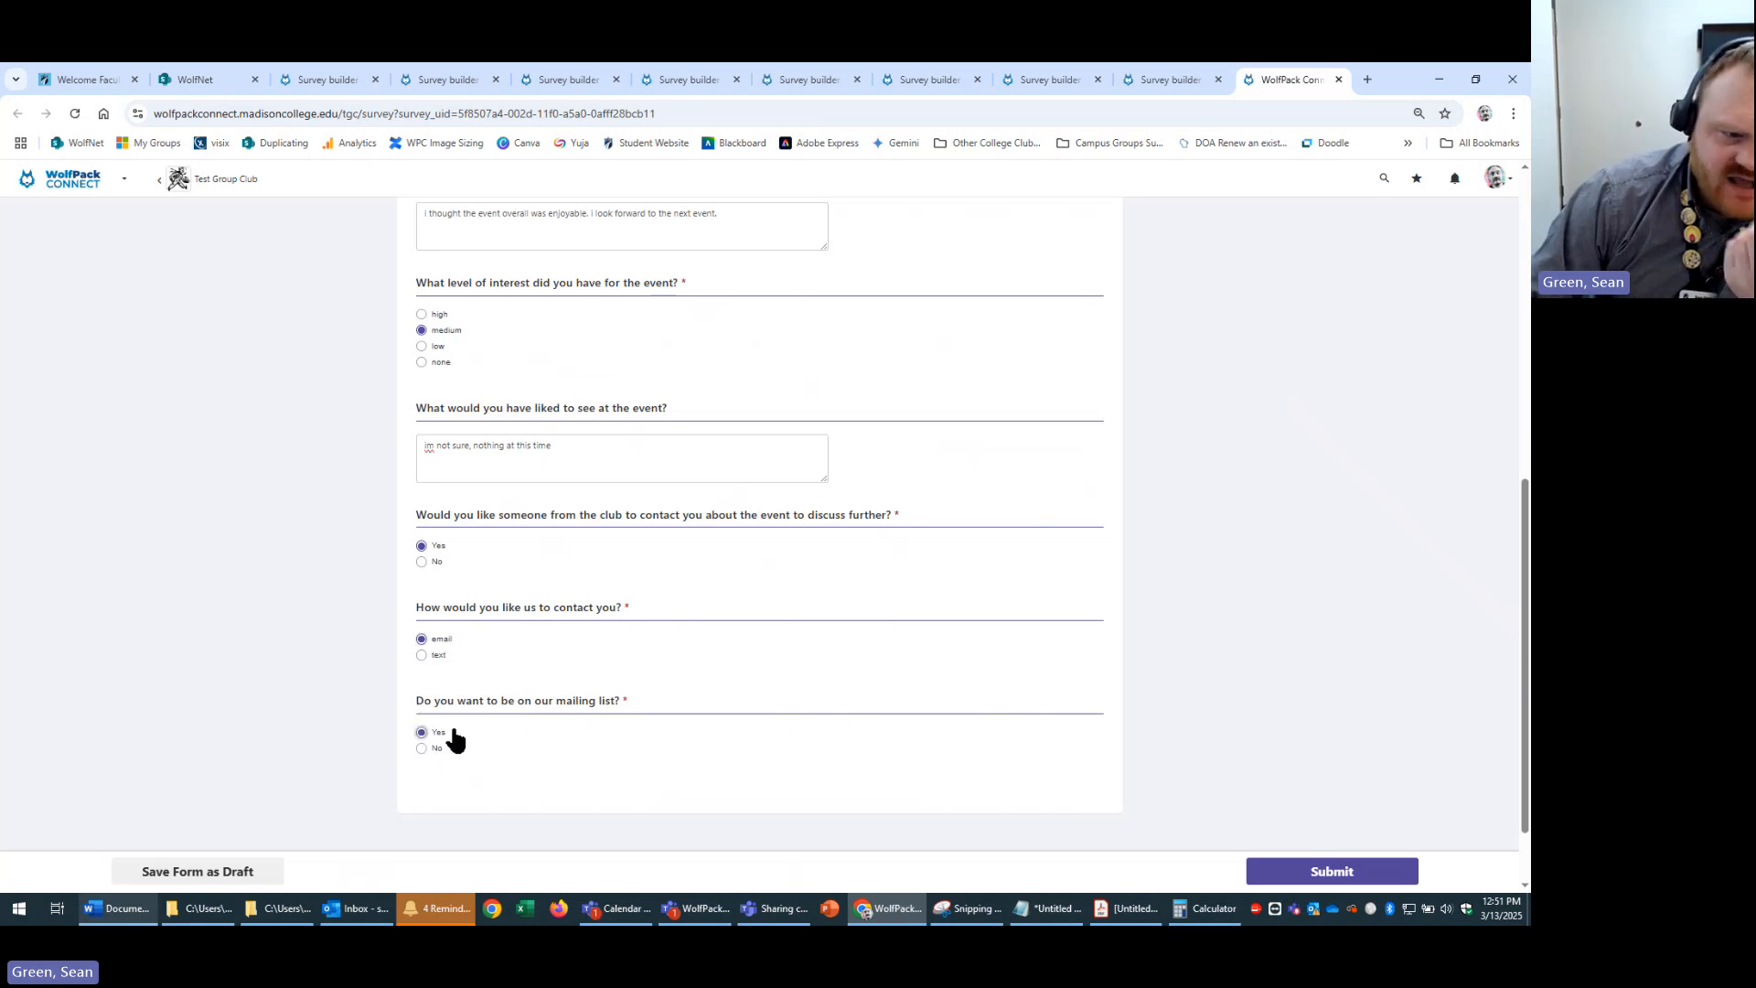
{"action": "left_click", "coordinate": [1358, 880]}
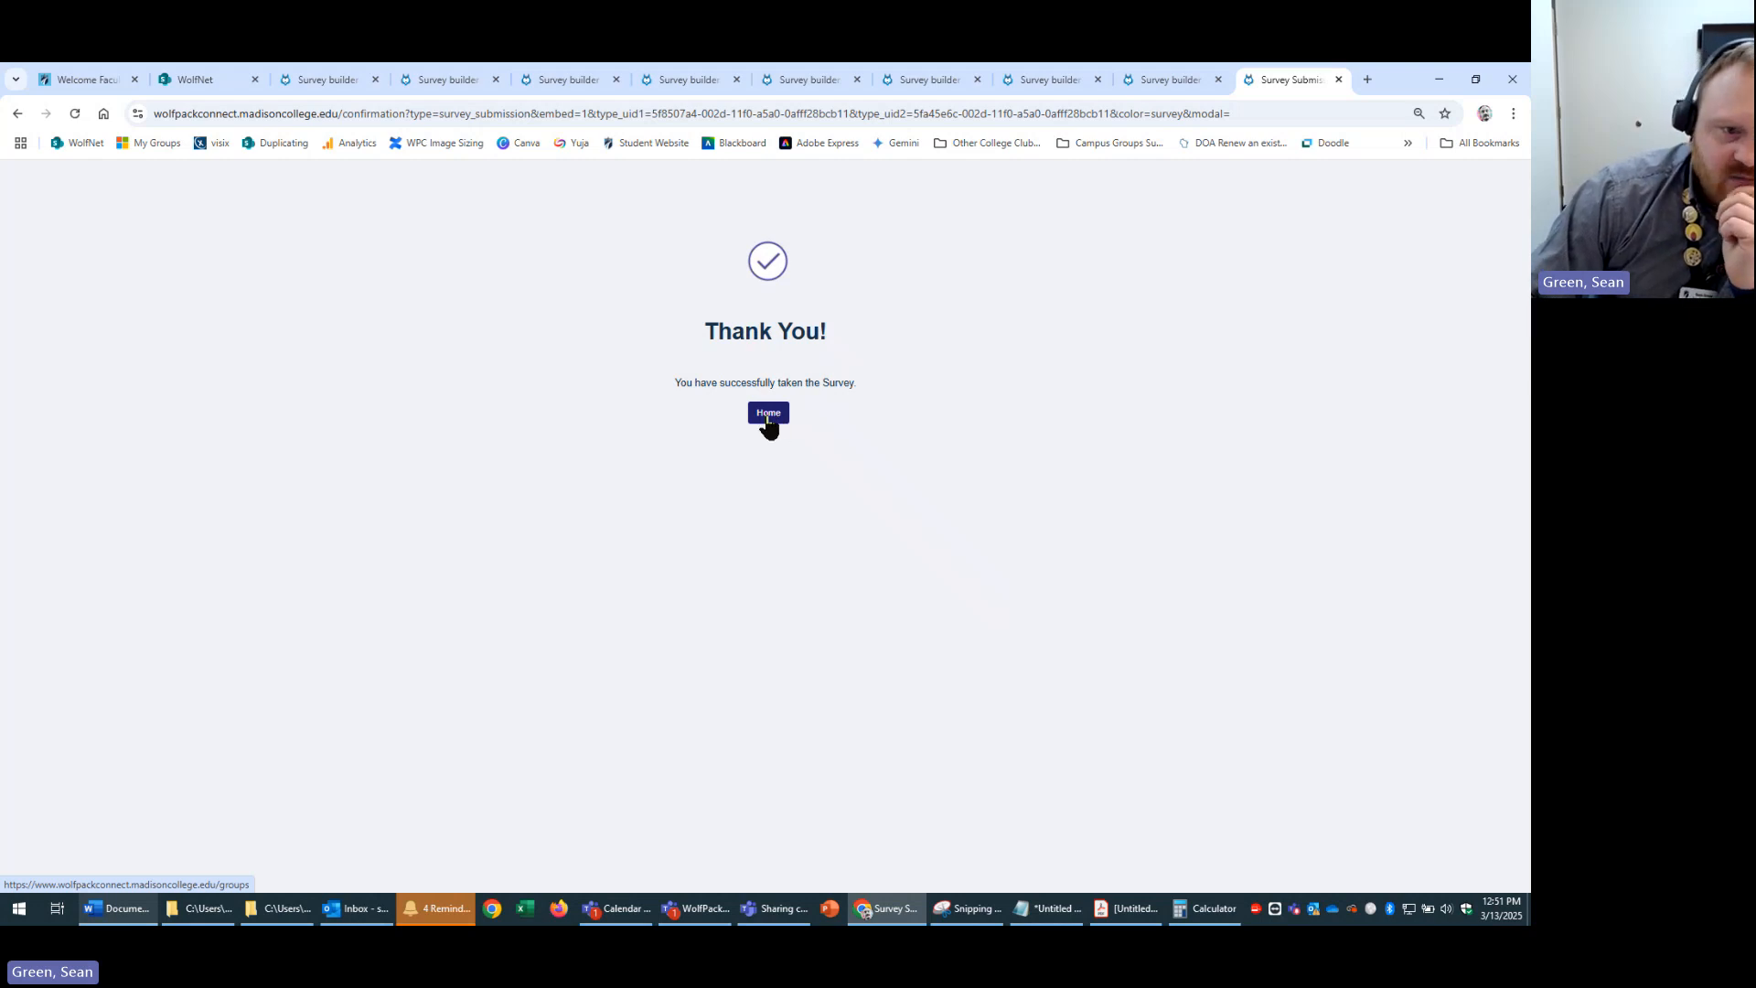
- Return to Test Group Club's list of surveys and forms and check the workflow and logic indicators on Logic Survey
{"action": "left_click", "coordinate": [770, 422]}
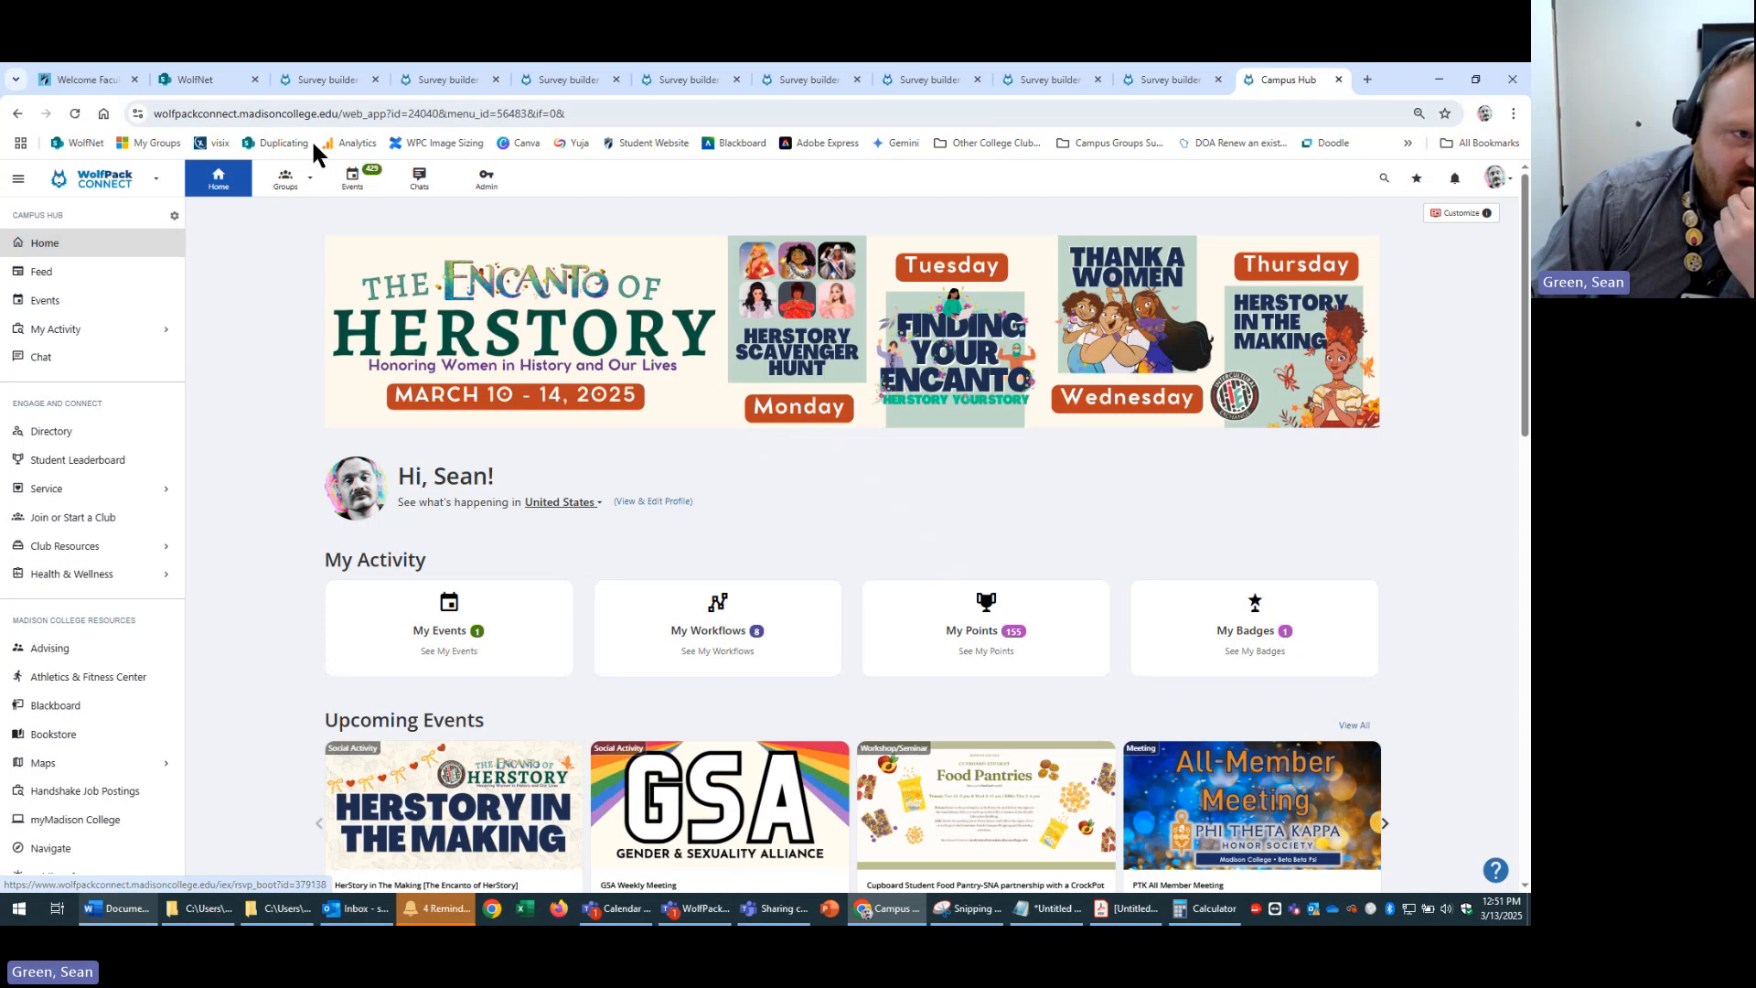
{"action": "left_click", "coordinate": [286, 179]}
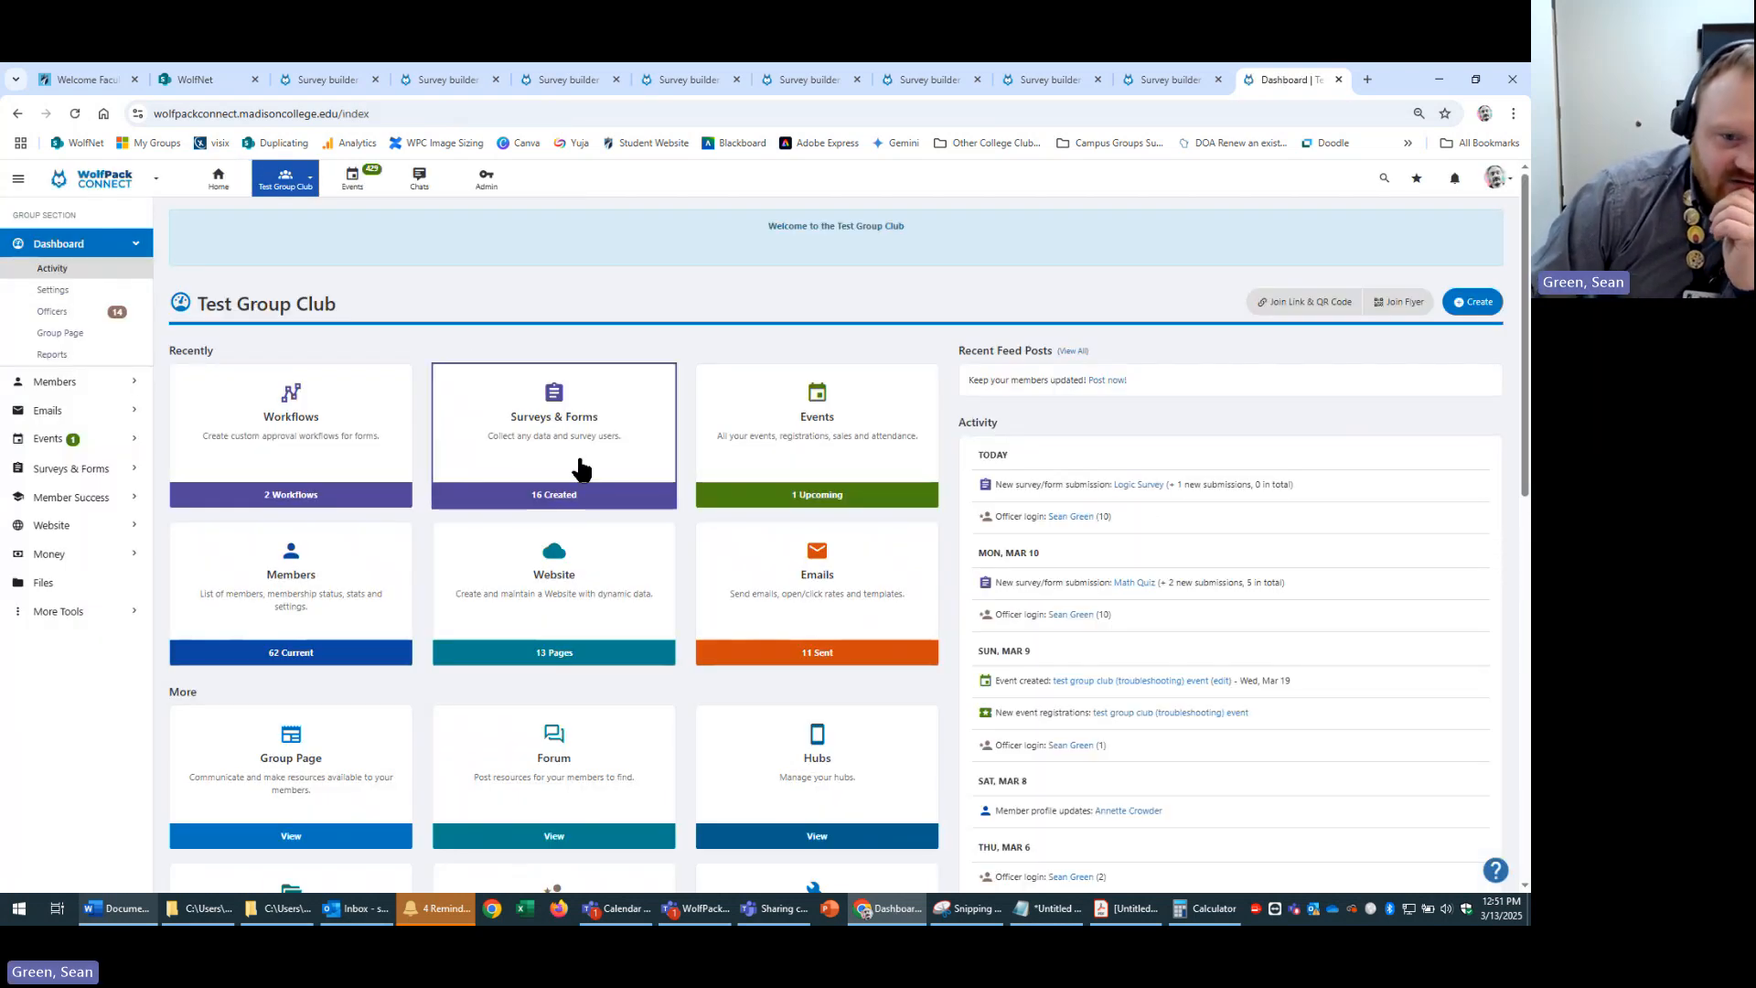
{"action": "left_click", "coordinate": [549, 416]}
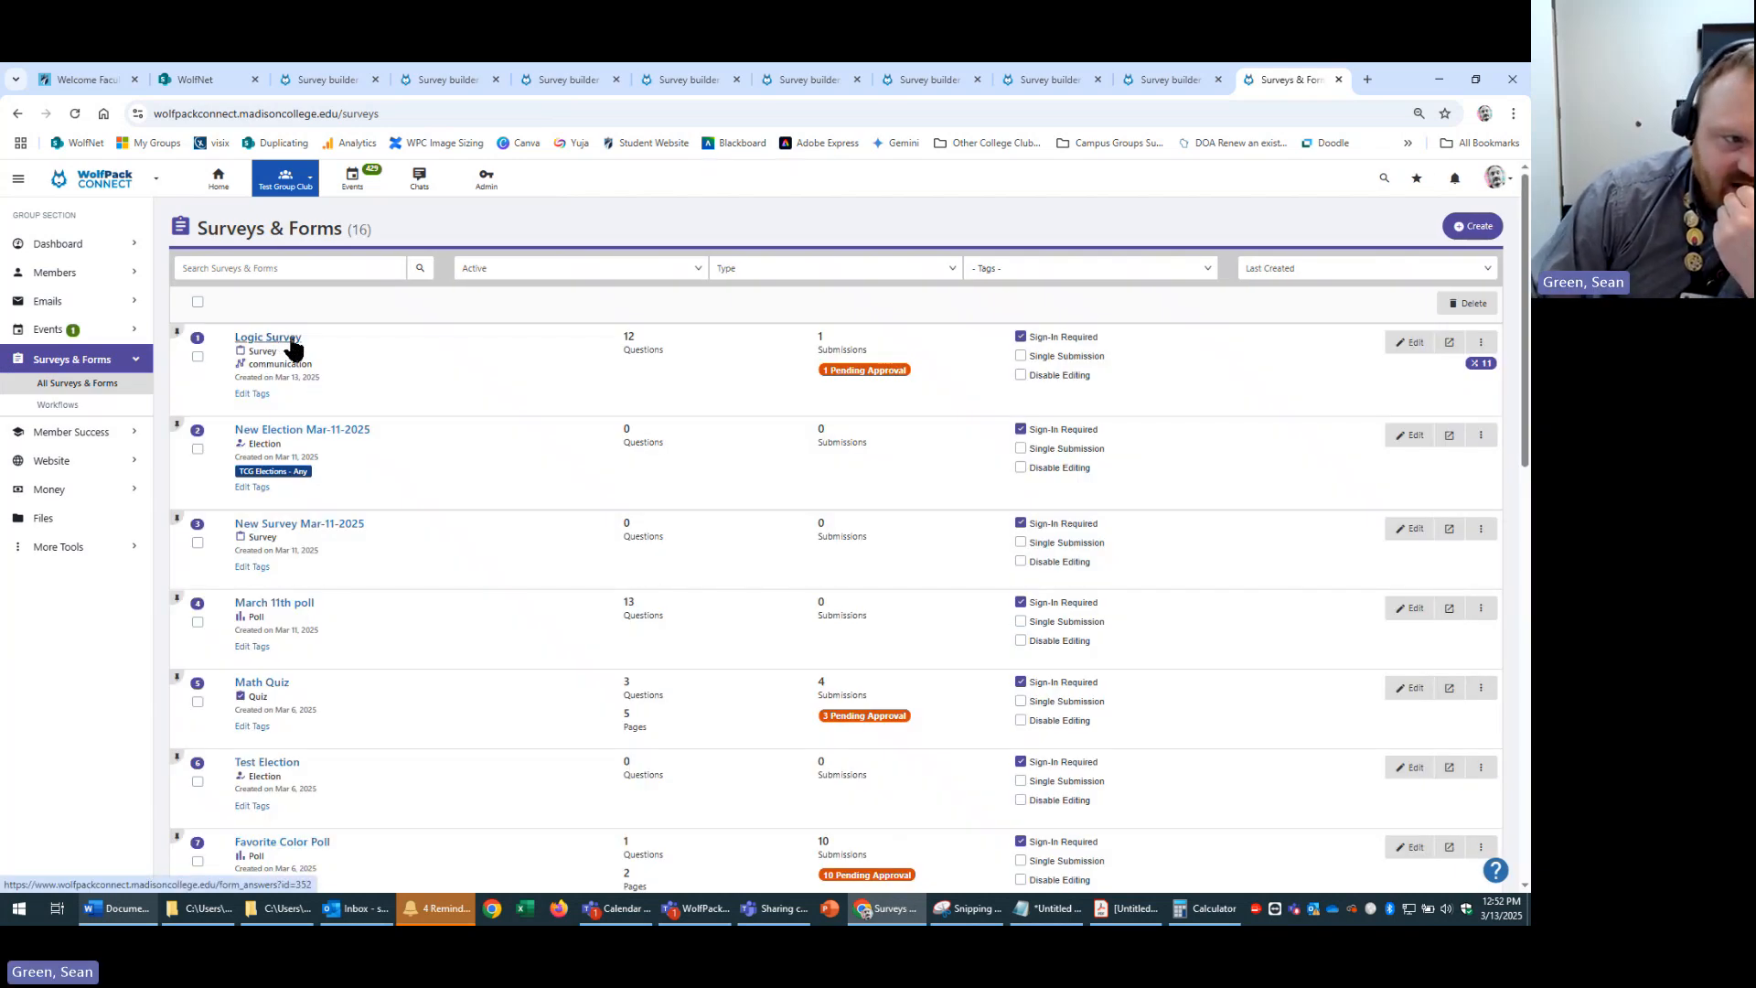
{"action": "left_click_drag", "start_coordinate": [238, 364], "coordinate": [326, 370]}
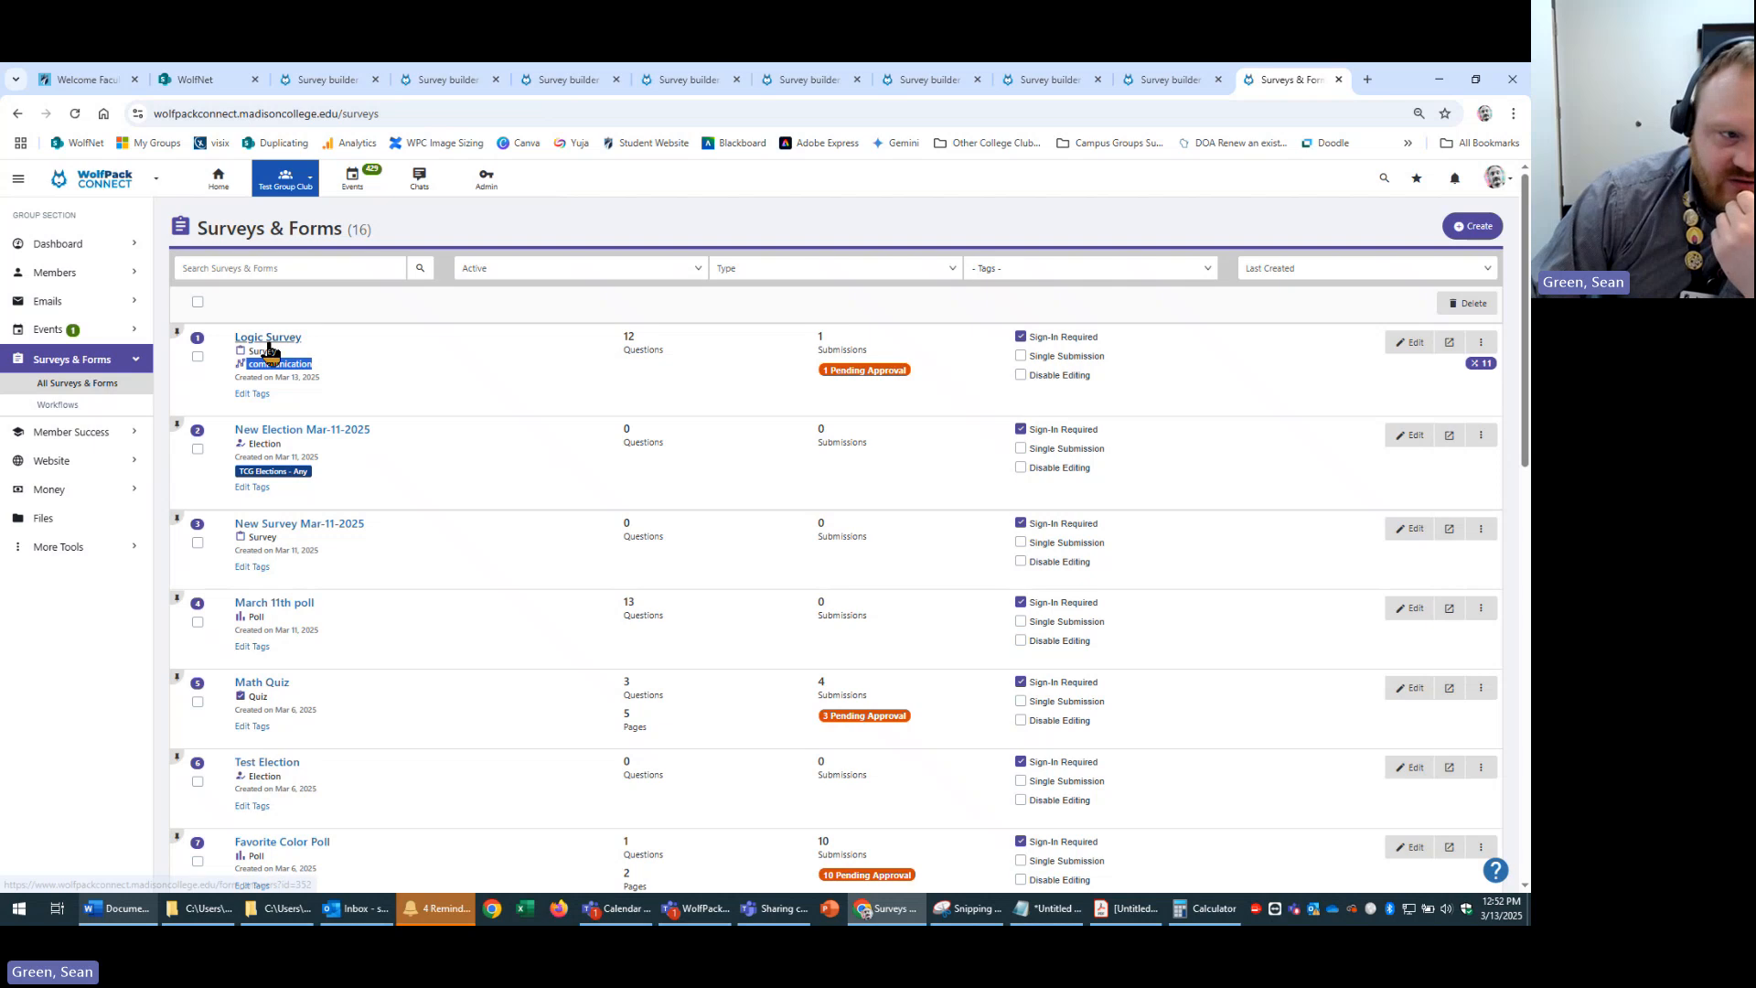
{"action": "left_click", "coordinate": [1454, 370]}
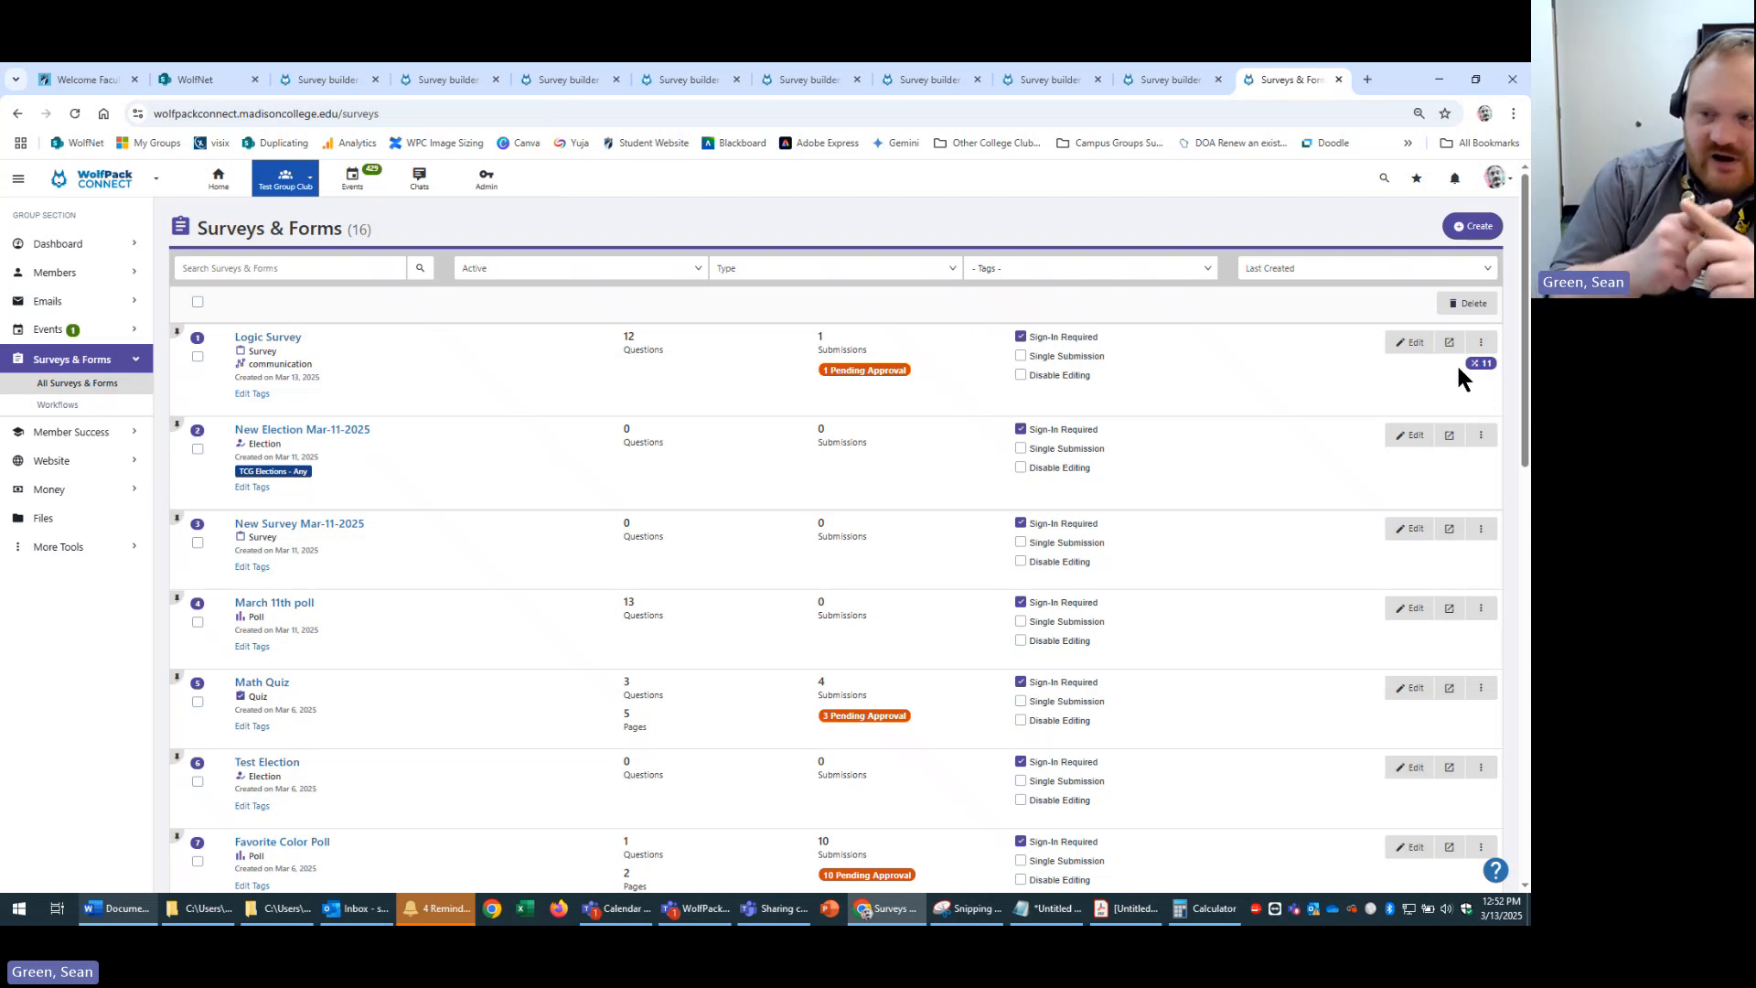
- Open the submissions to Logic Survey and examine the submission tags on the new response
{"action": "left_click", "coordinate": [289, 338]}
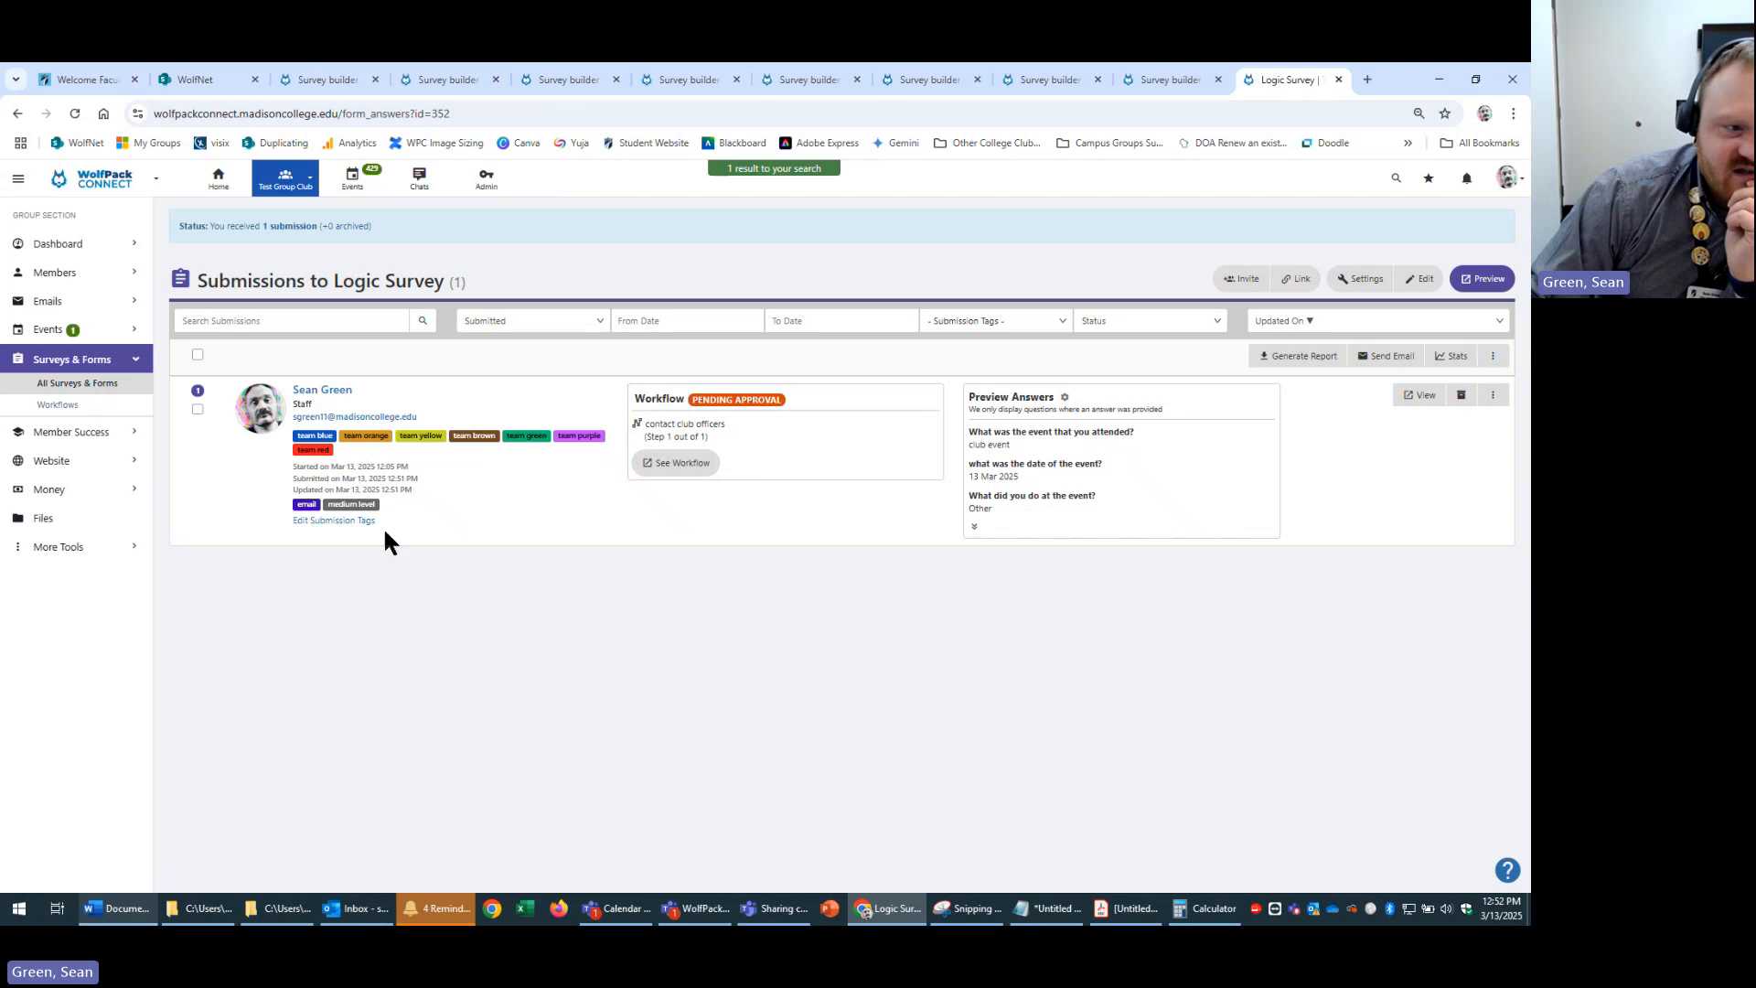
{"action": "left_click_drag", "start_coordinate": [278, 504], "coordinate": [494, 517]}
{"action": "left_click", "coordinate": [482, 515]}
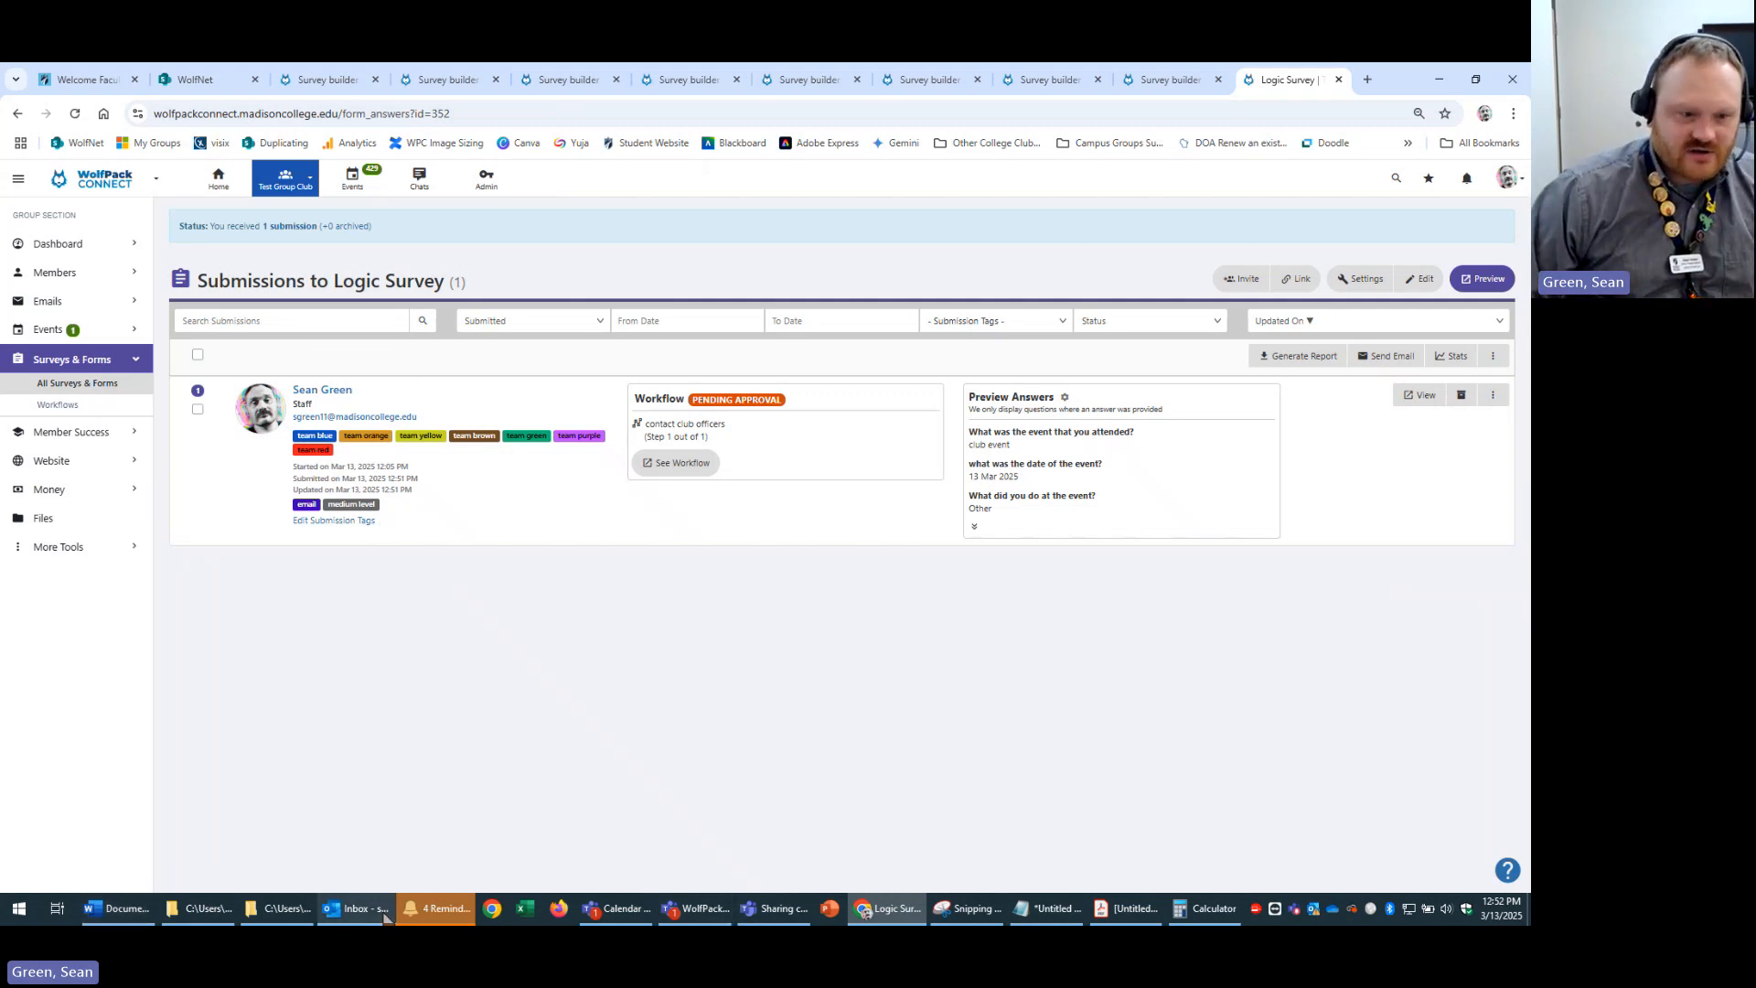
- Switch to Outlook, open the communication workflow's approval request e-mail, and view the workflow from it
{"action": "left_click", "coordinate": [351, 910]}
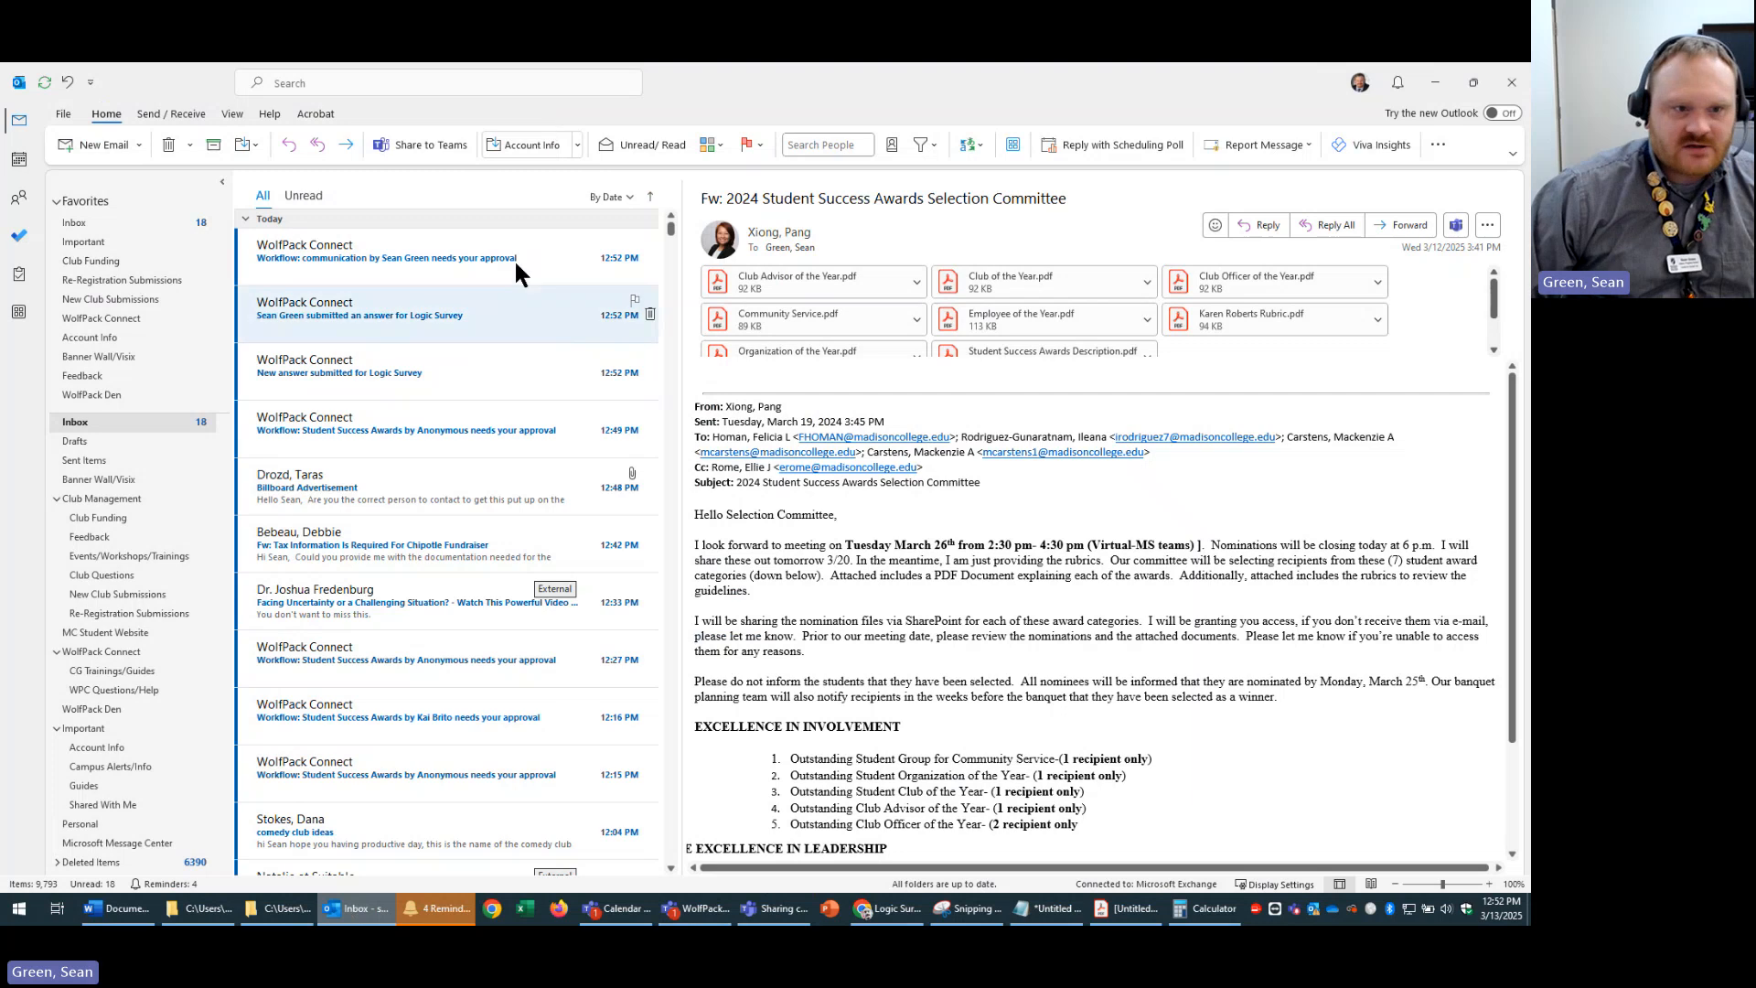
{"action": "left_click", "coordinate": [496, 236]}
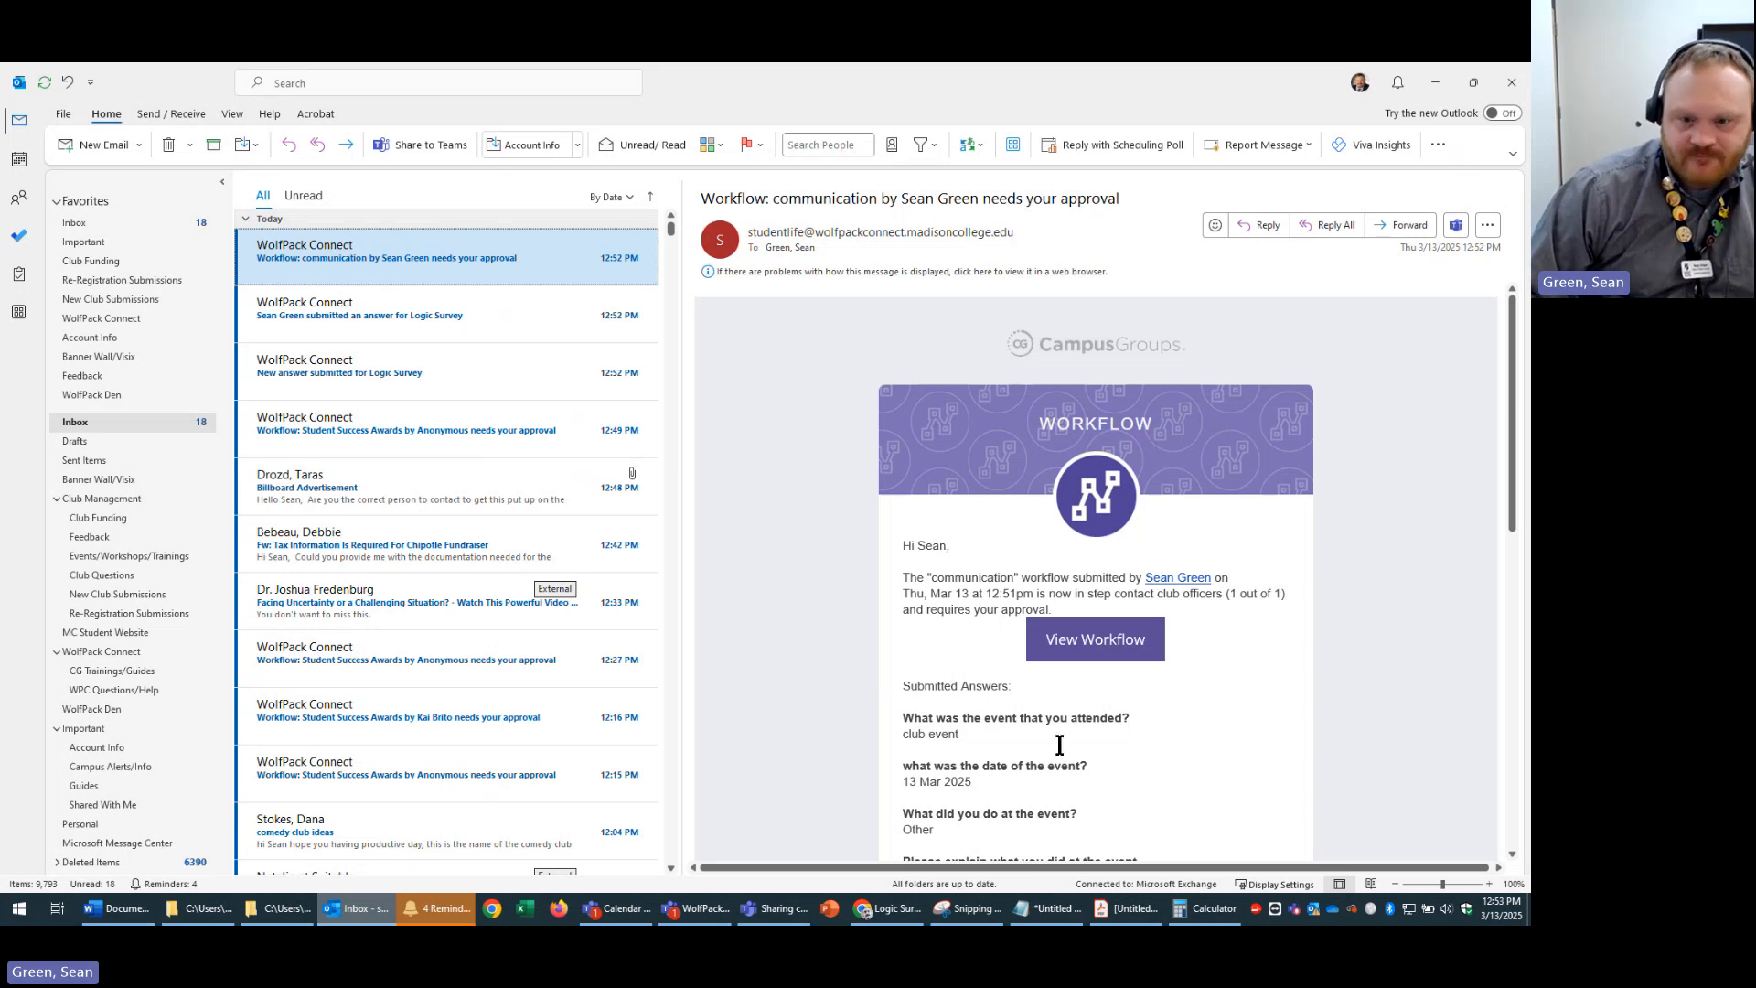
{"action": "left_click", "coordinate": [1141, 651]}
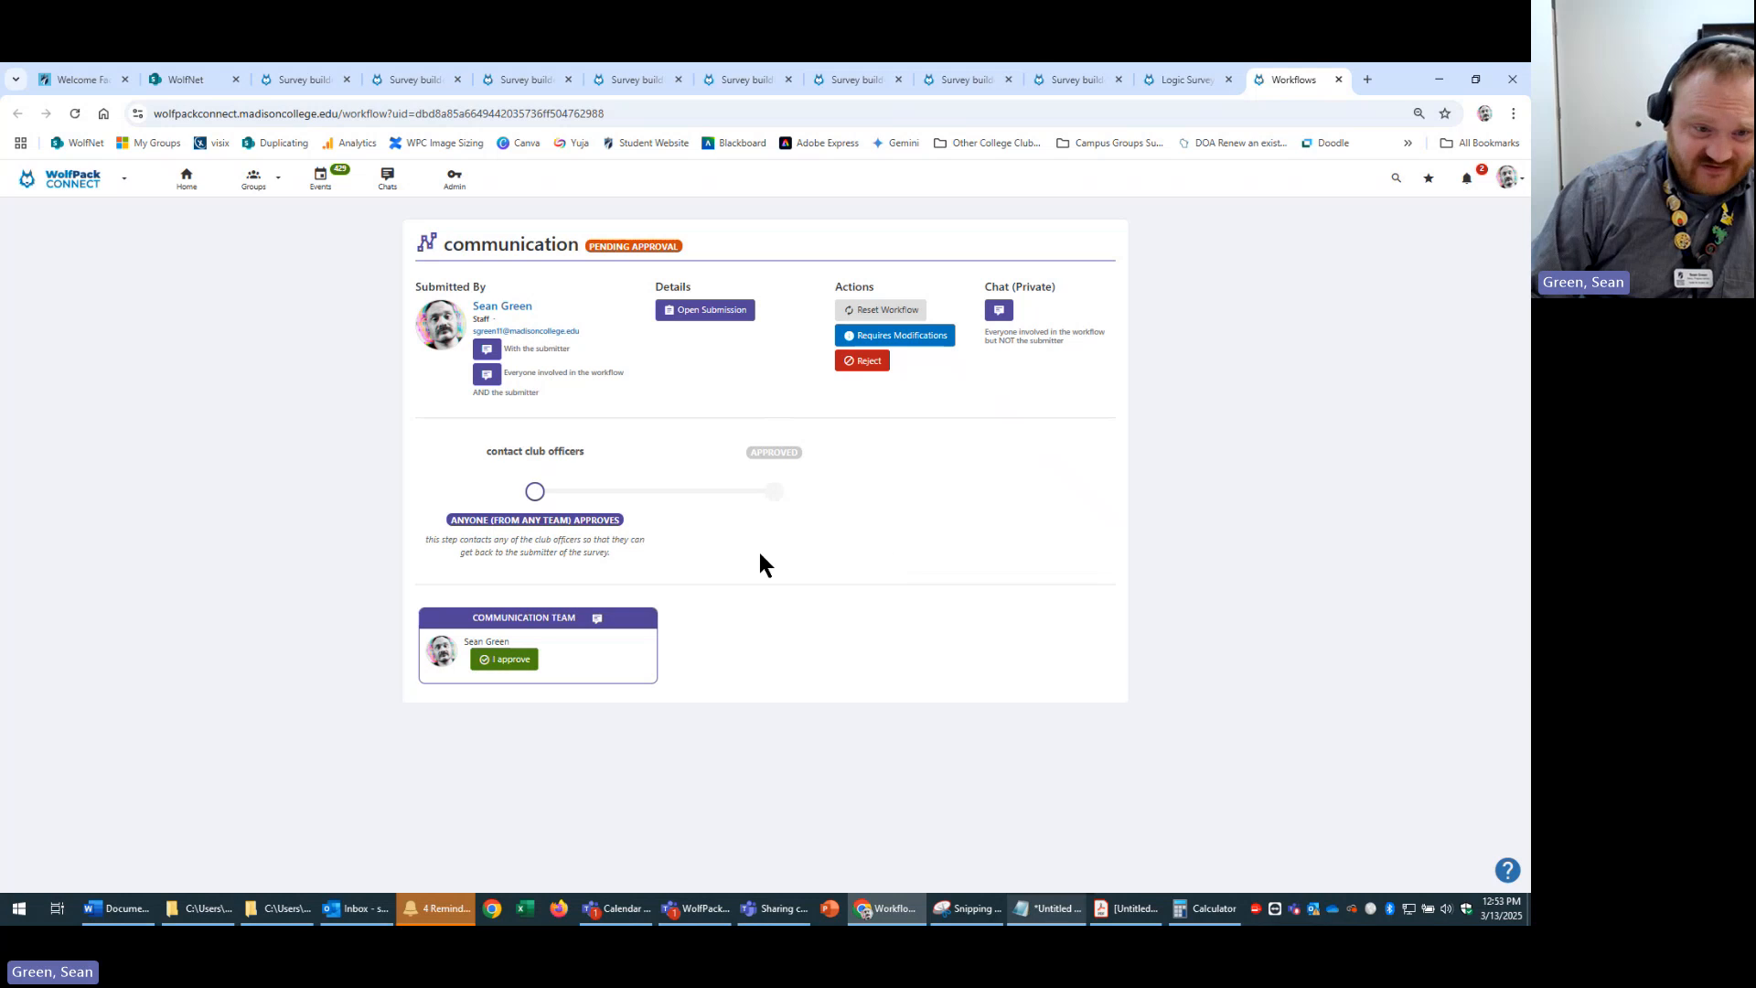
- Review the contact club officers step and its description in the communication workflow
{"action": "left_click_drag", "start_coordinate": [760, 554], "coordinate": [353, 457]}
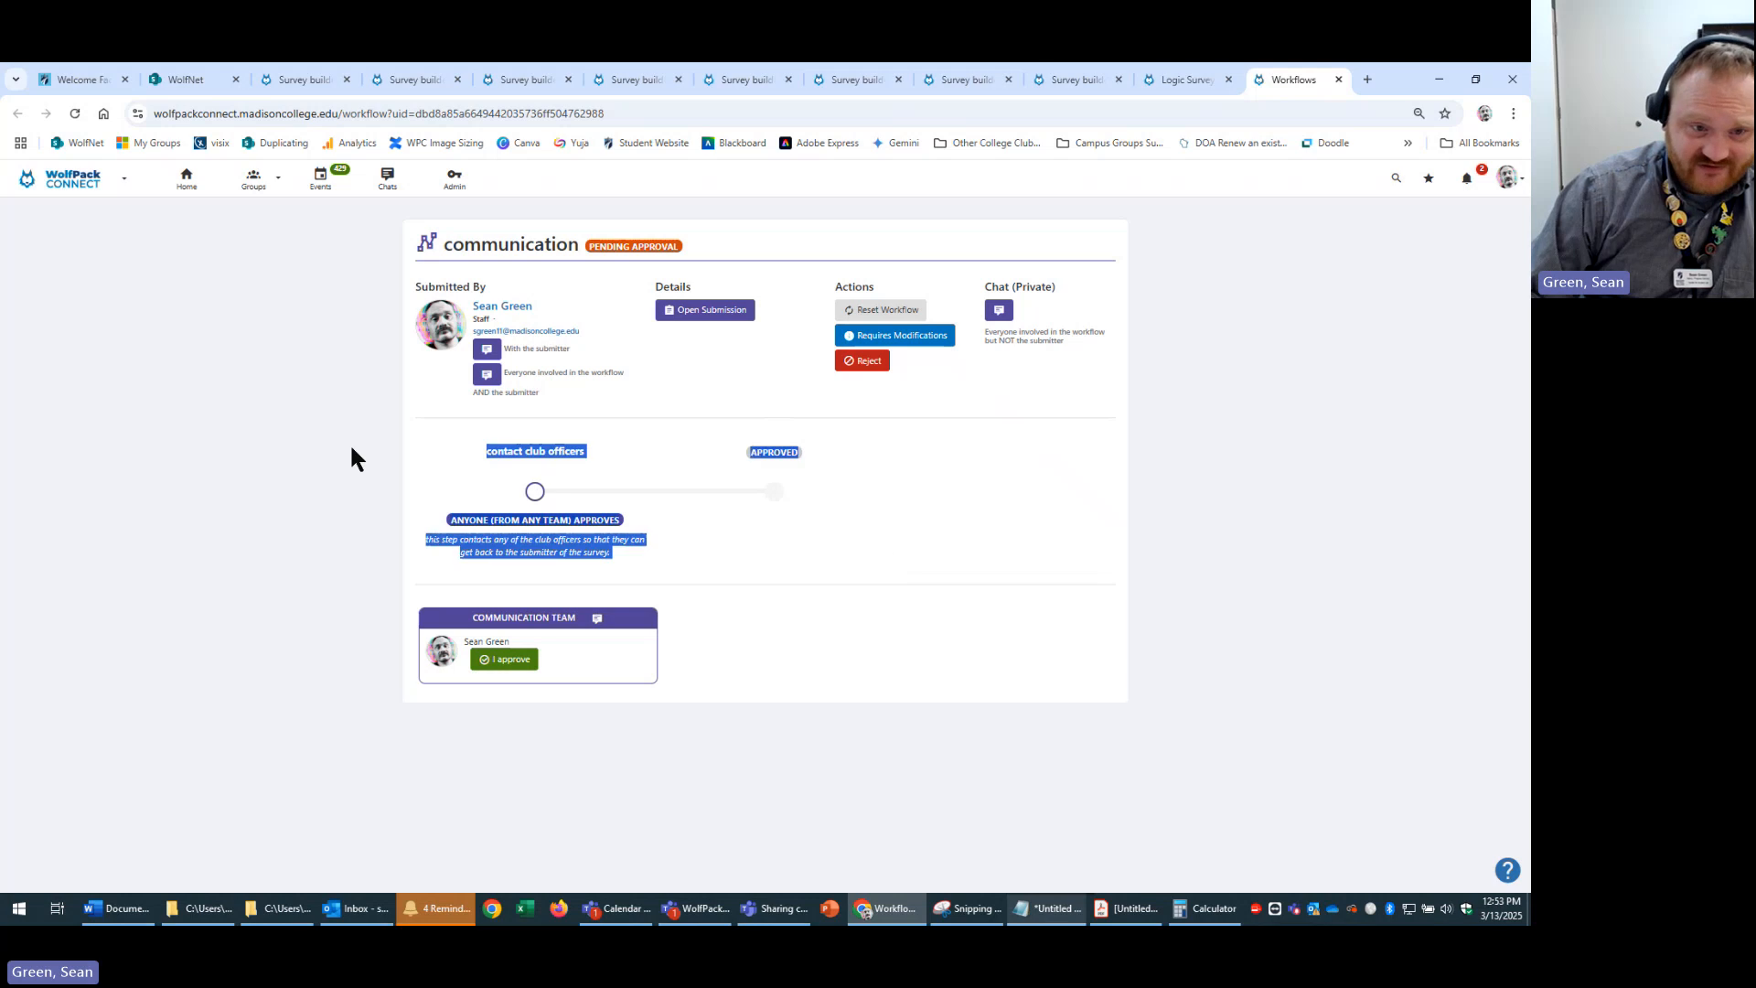
{"action": "left_click", "coordinate": [408, 440]}
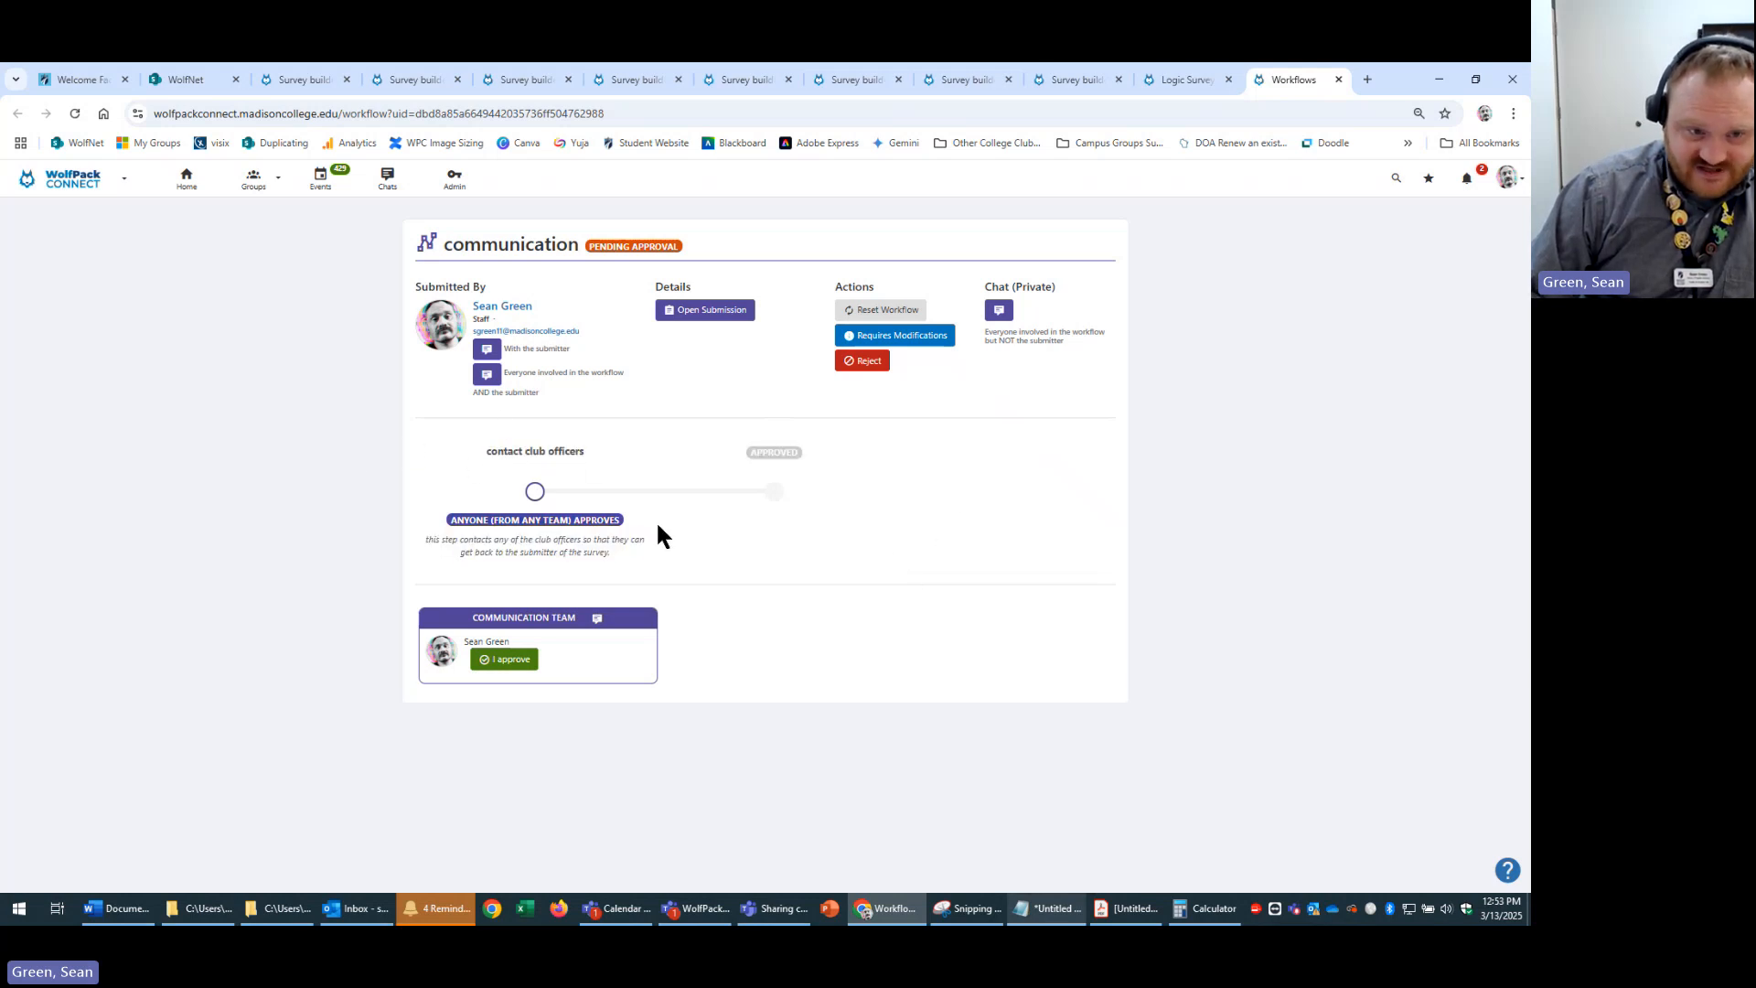
{"action": "left_click_drag", "start_coordinate": [428, 539], "coordinate": [644, 558]}
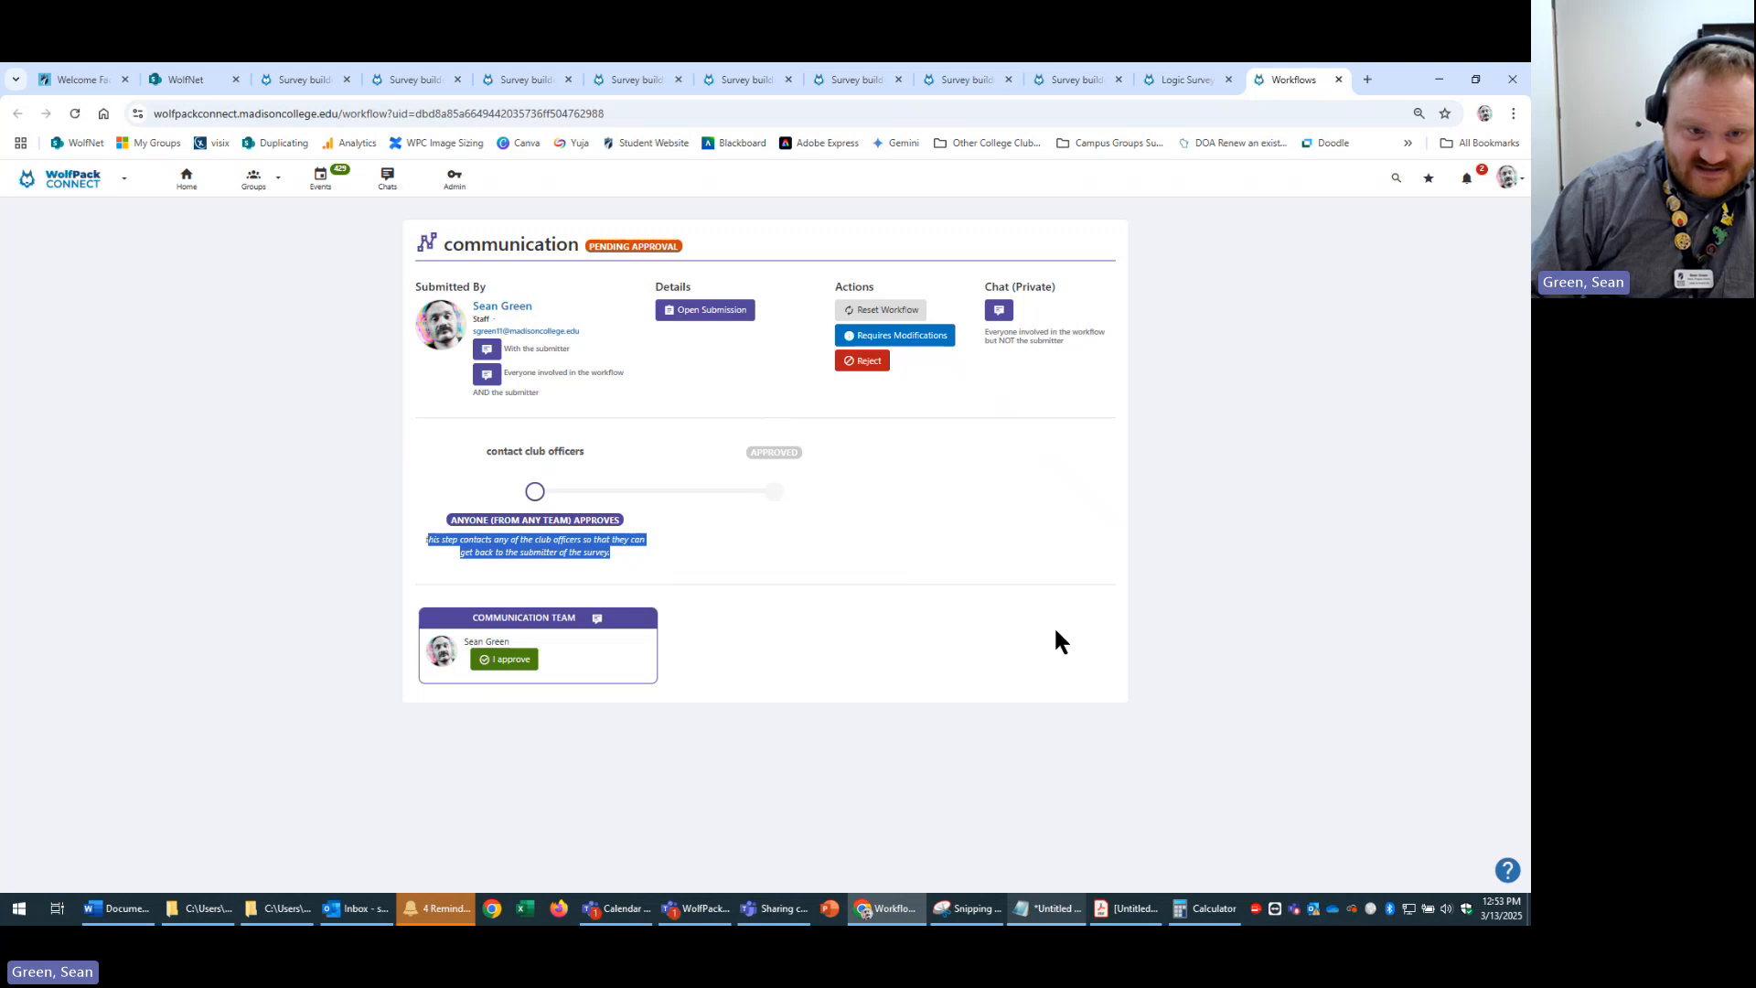
{"action": "left_click", "coordinate": [419, 505]}
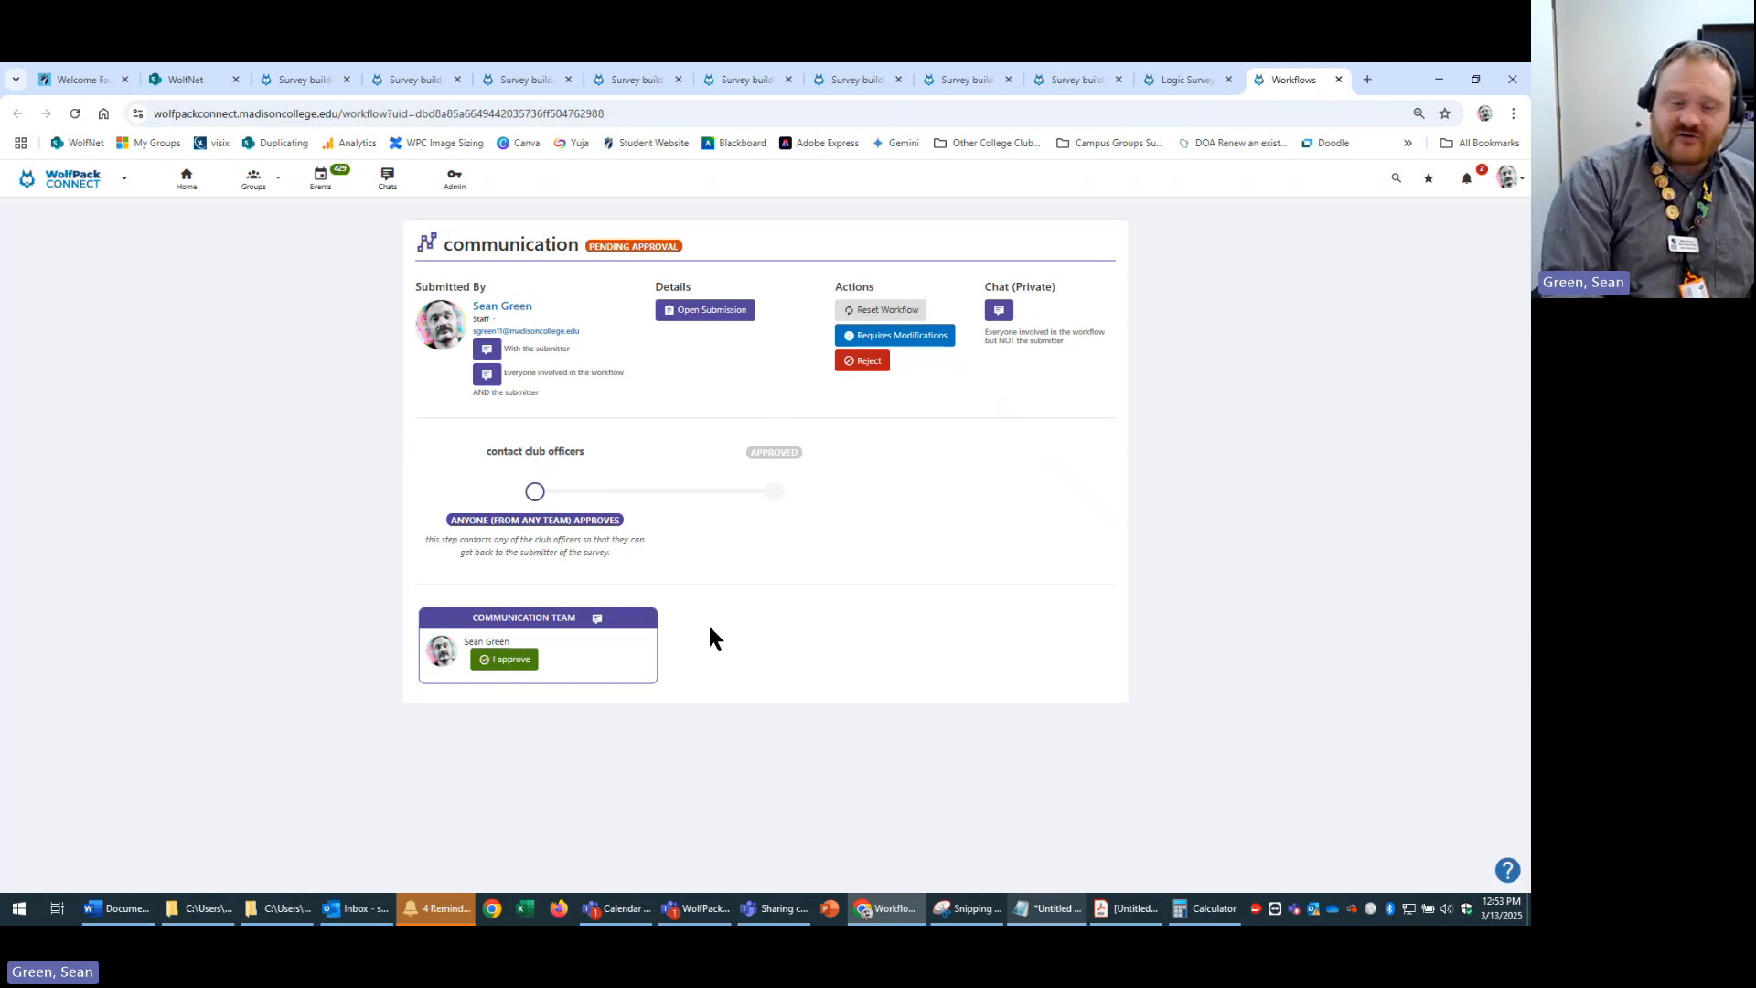
- Recheck the Logic Survey response's submission tags for the preferred contact method and interest level
{"action": "left_click", "coordinate": [1190, 75]}
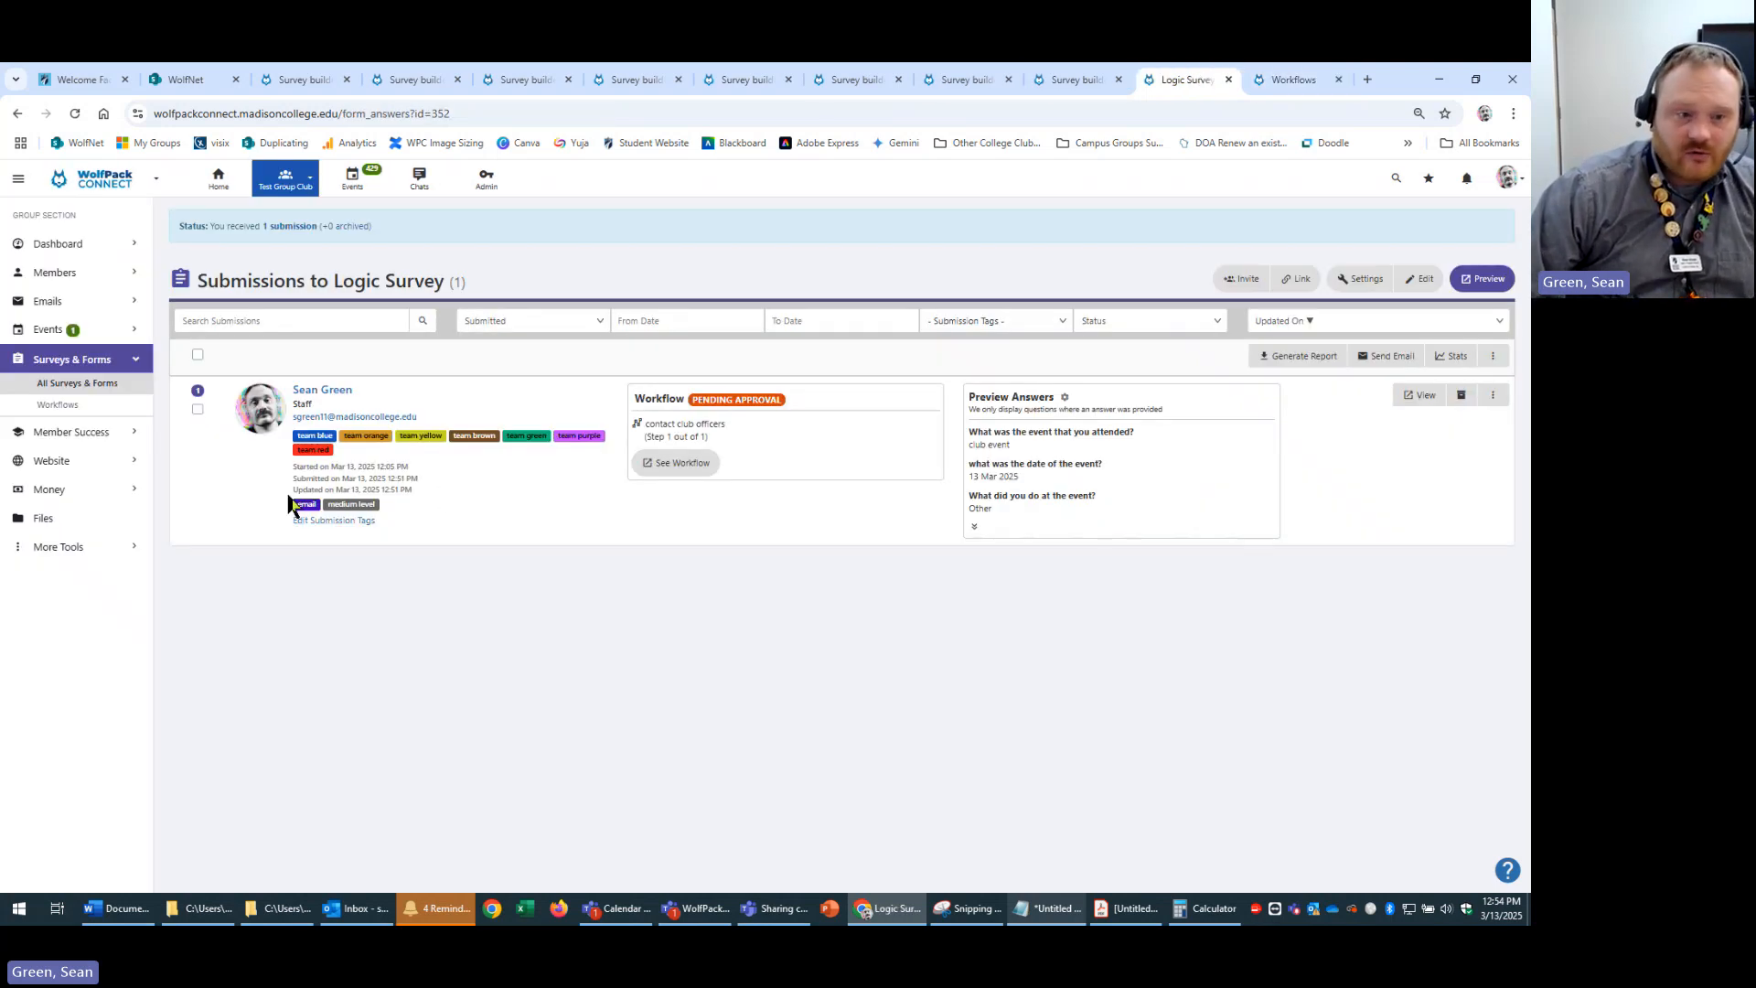
{"action": "left_click_drag", "start_coordinate": [287, 499], "coordinate": [348, 495]}
{"action": "left_click", "coordinate": [413, 507]}
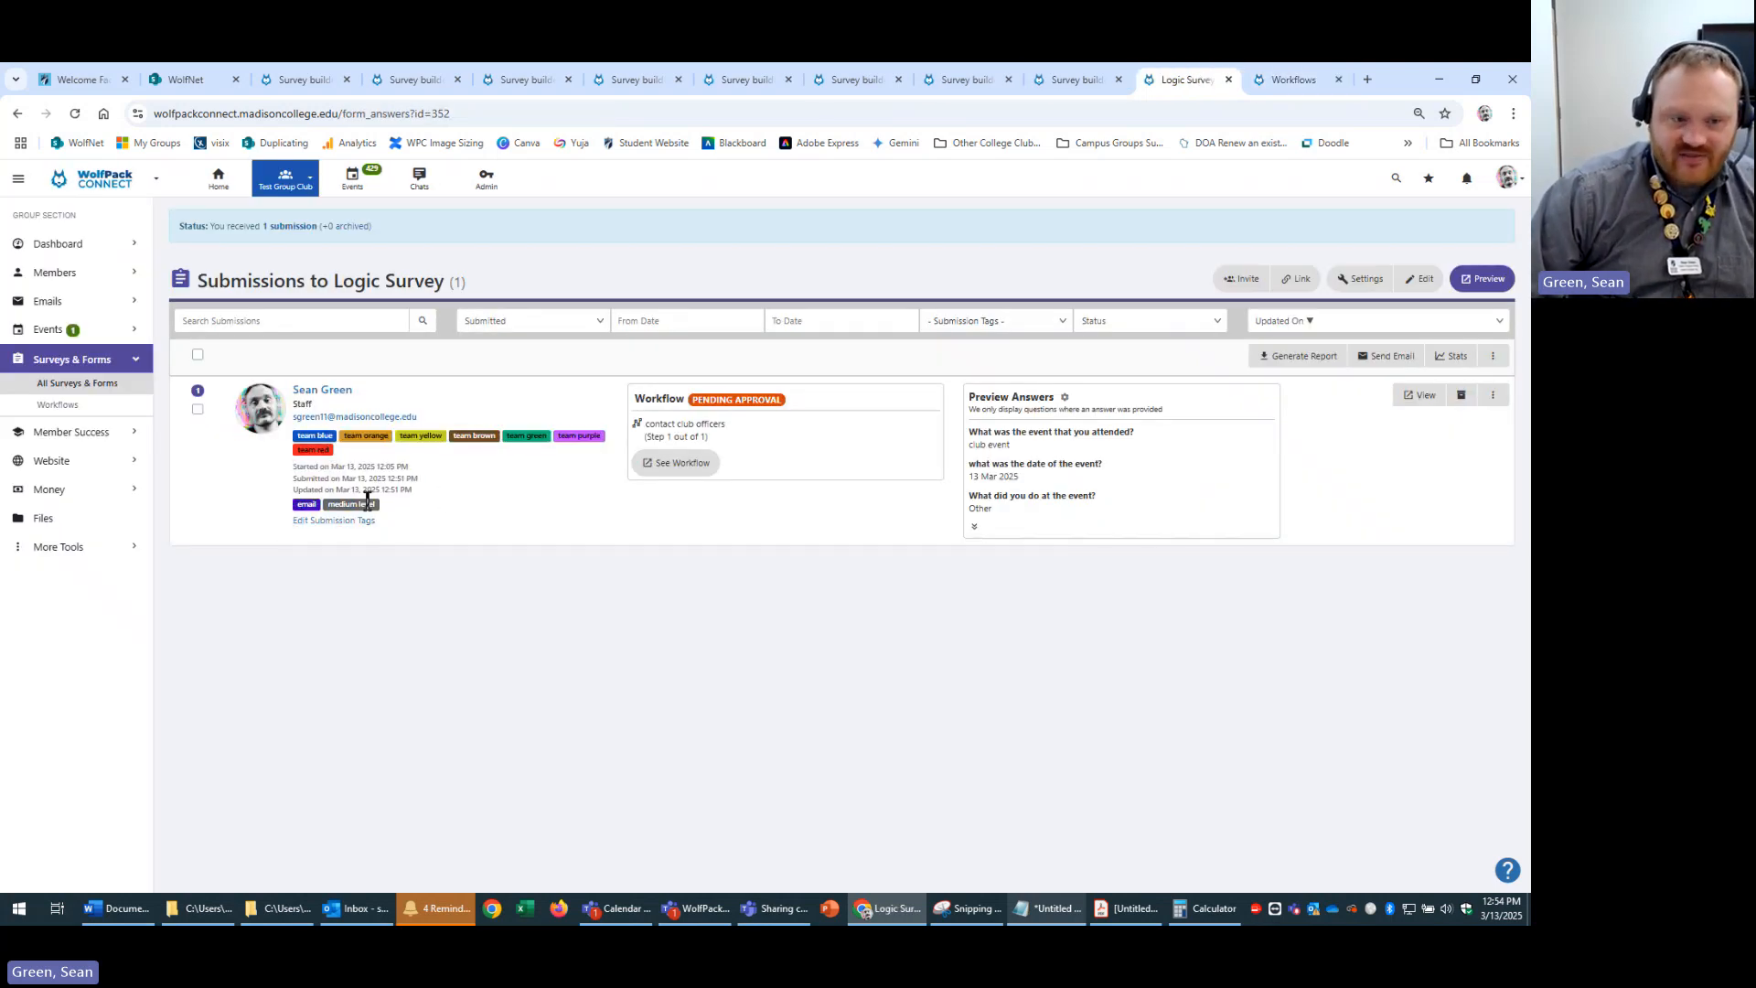
- Return to the communication workflow and approve its contact club officers step
{"action": "left_click", "coordinate": [1285, 77]}
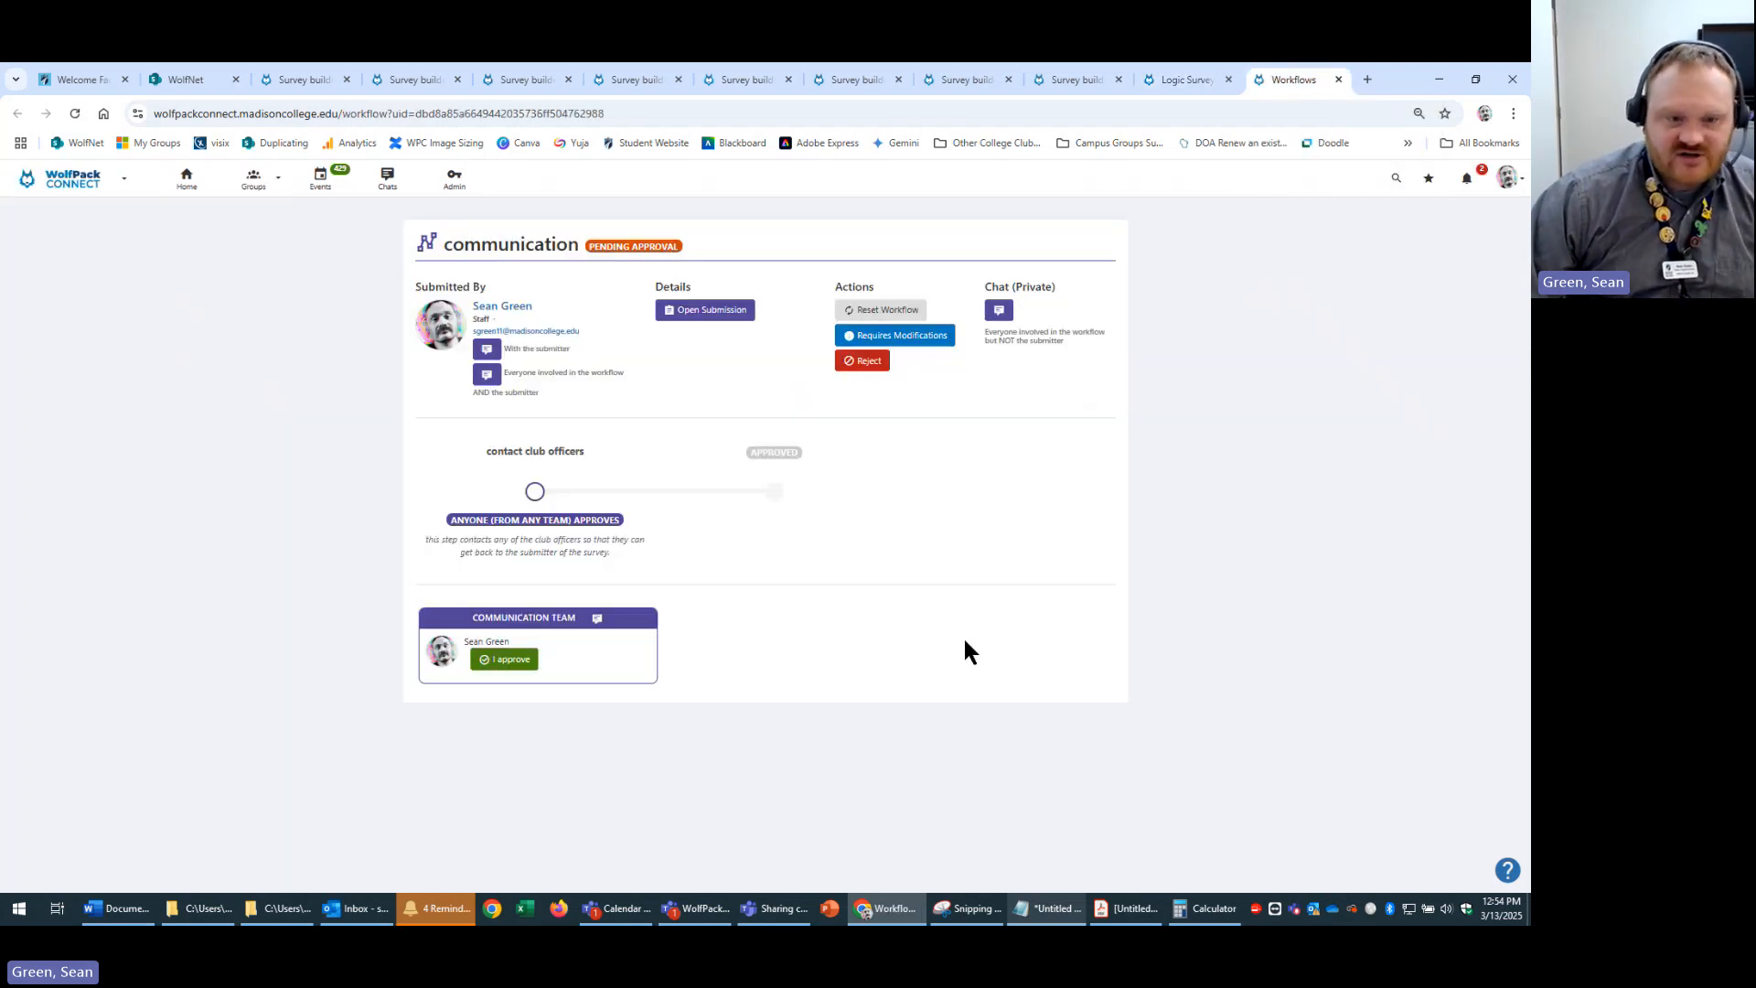
{"action": "left_click", "coordinate": [1181, 77]}
{"action": "left_click", "coordinate": [1276, 78]}
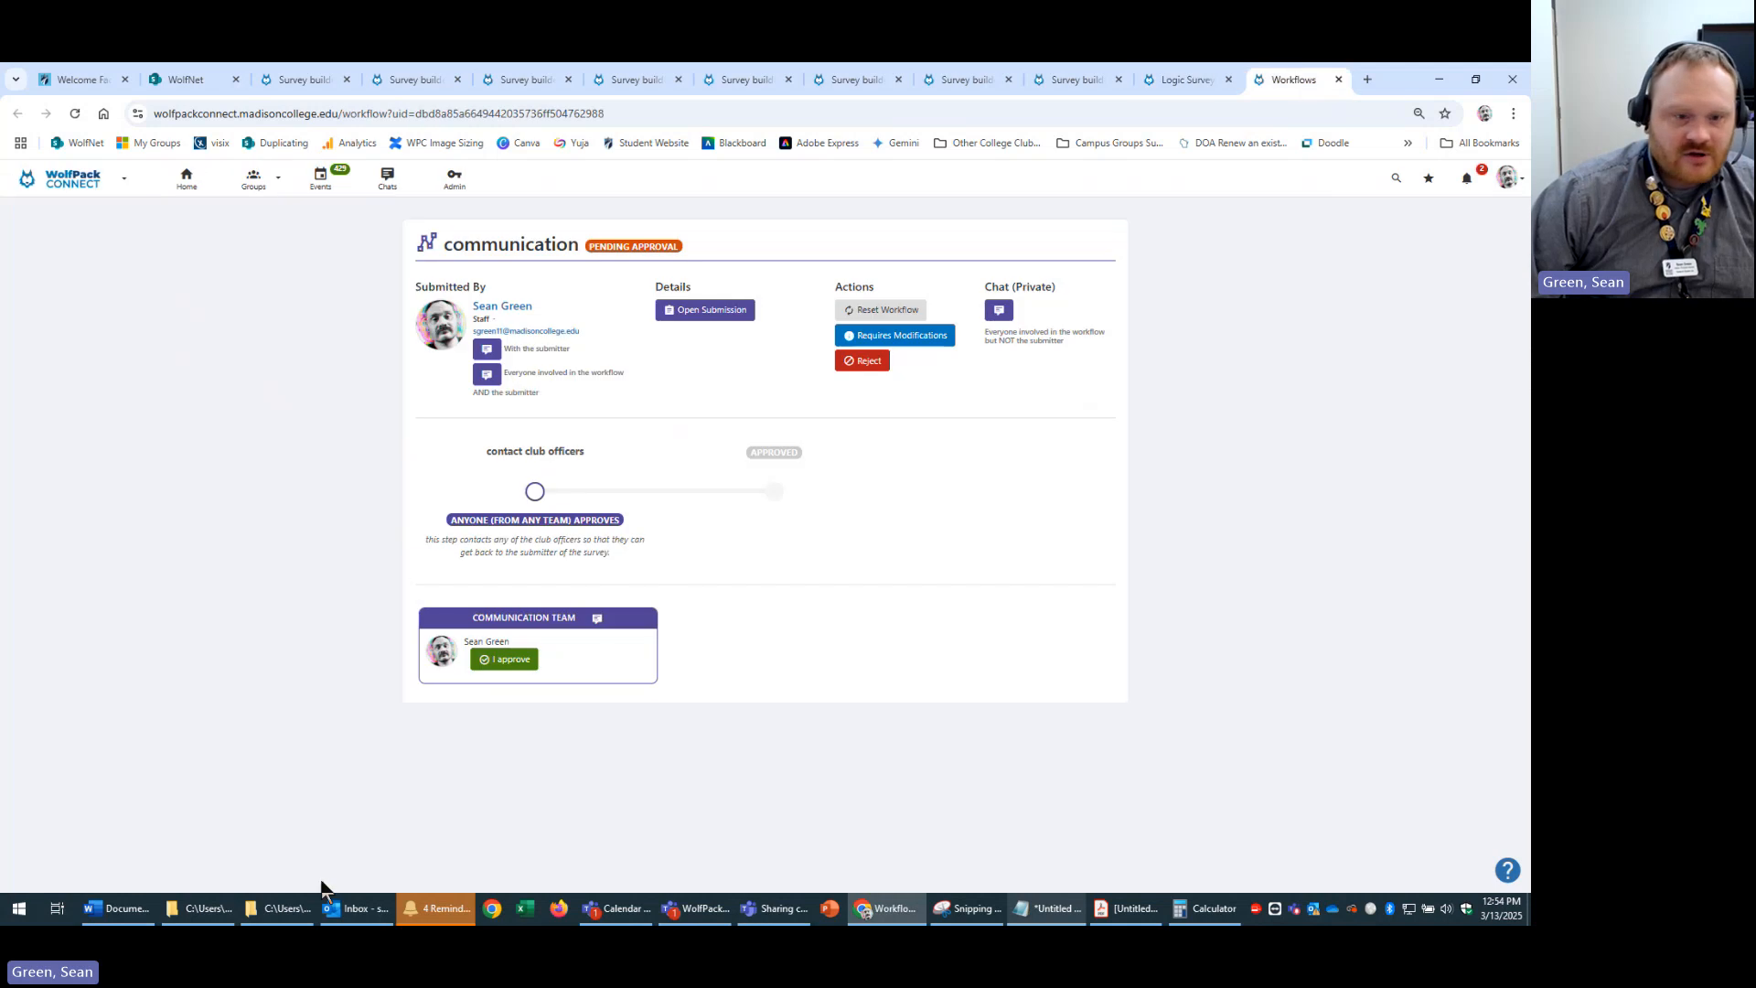
{"action": "left_click", "coordinate": [511, 667]}
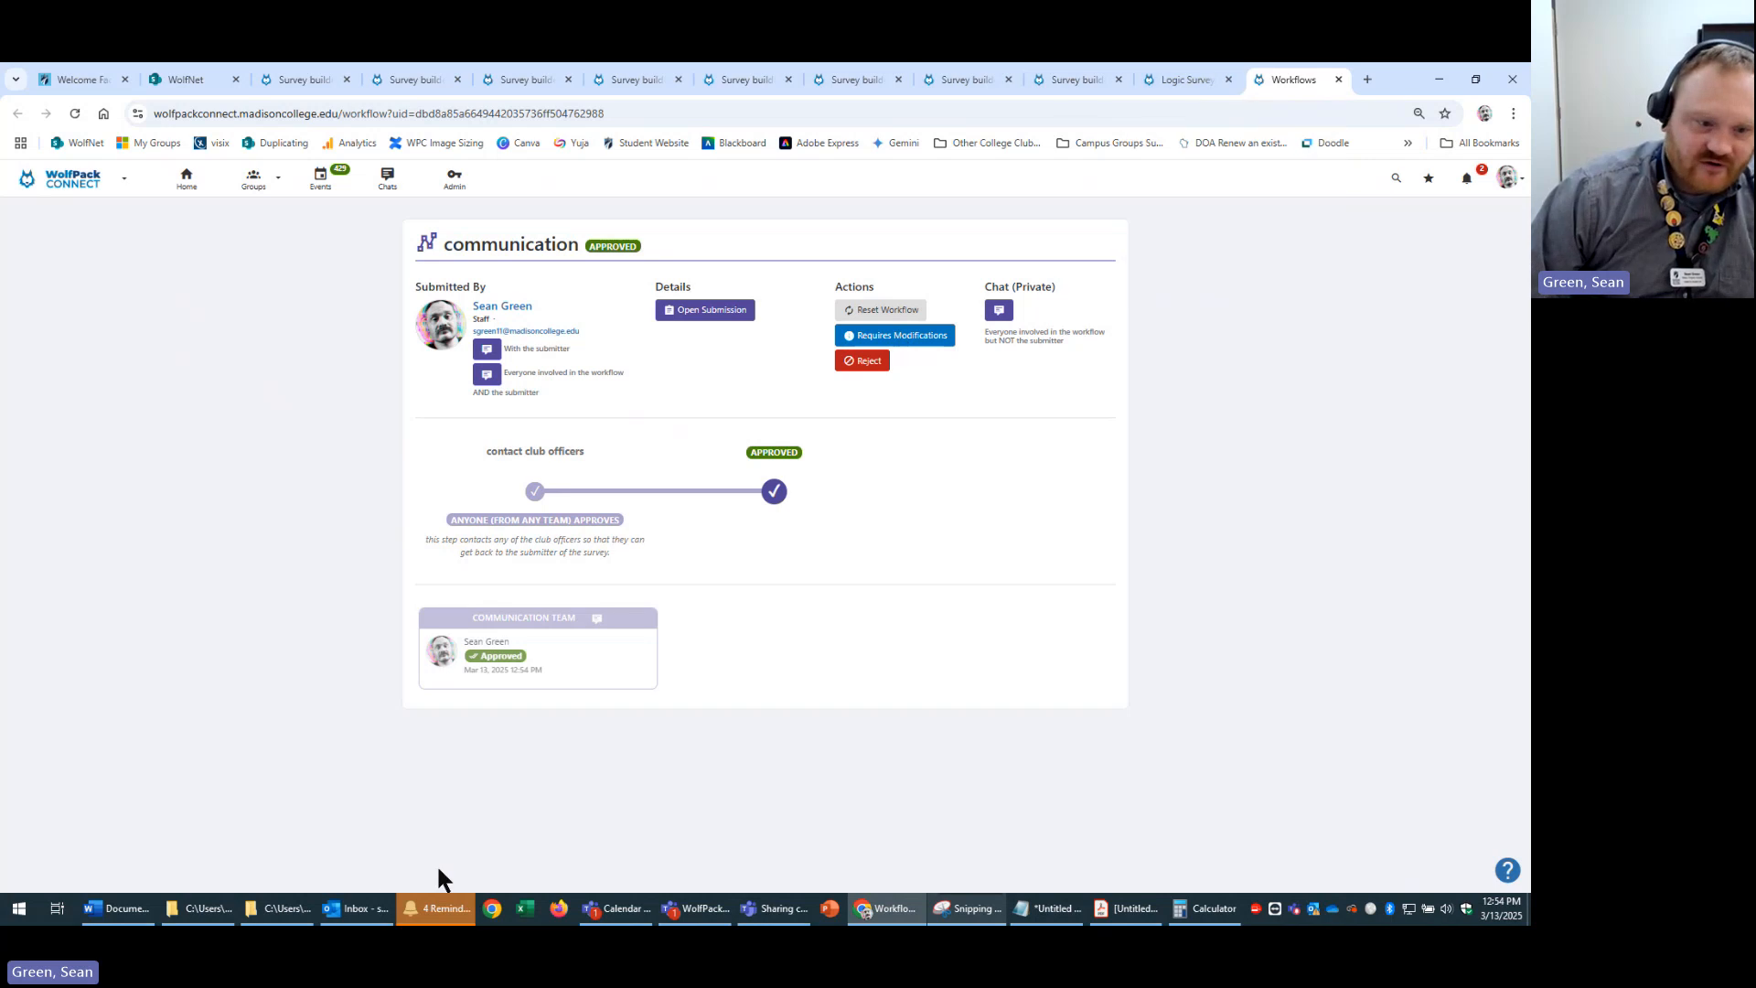
- Switch to Outlook and read the new approval notifications for the communication workflow and Logic Survey
{"action": "left_click", "coordinate": [357, 908]}
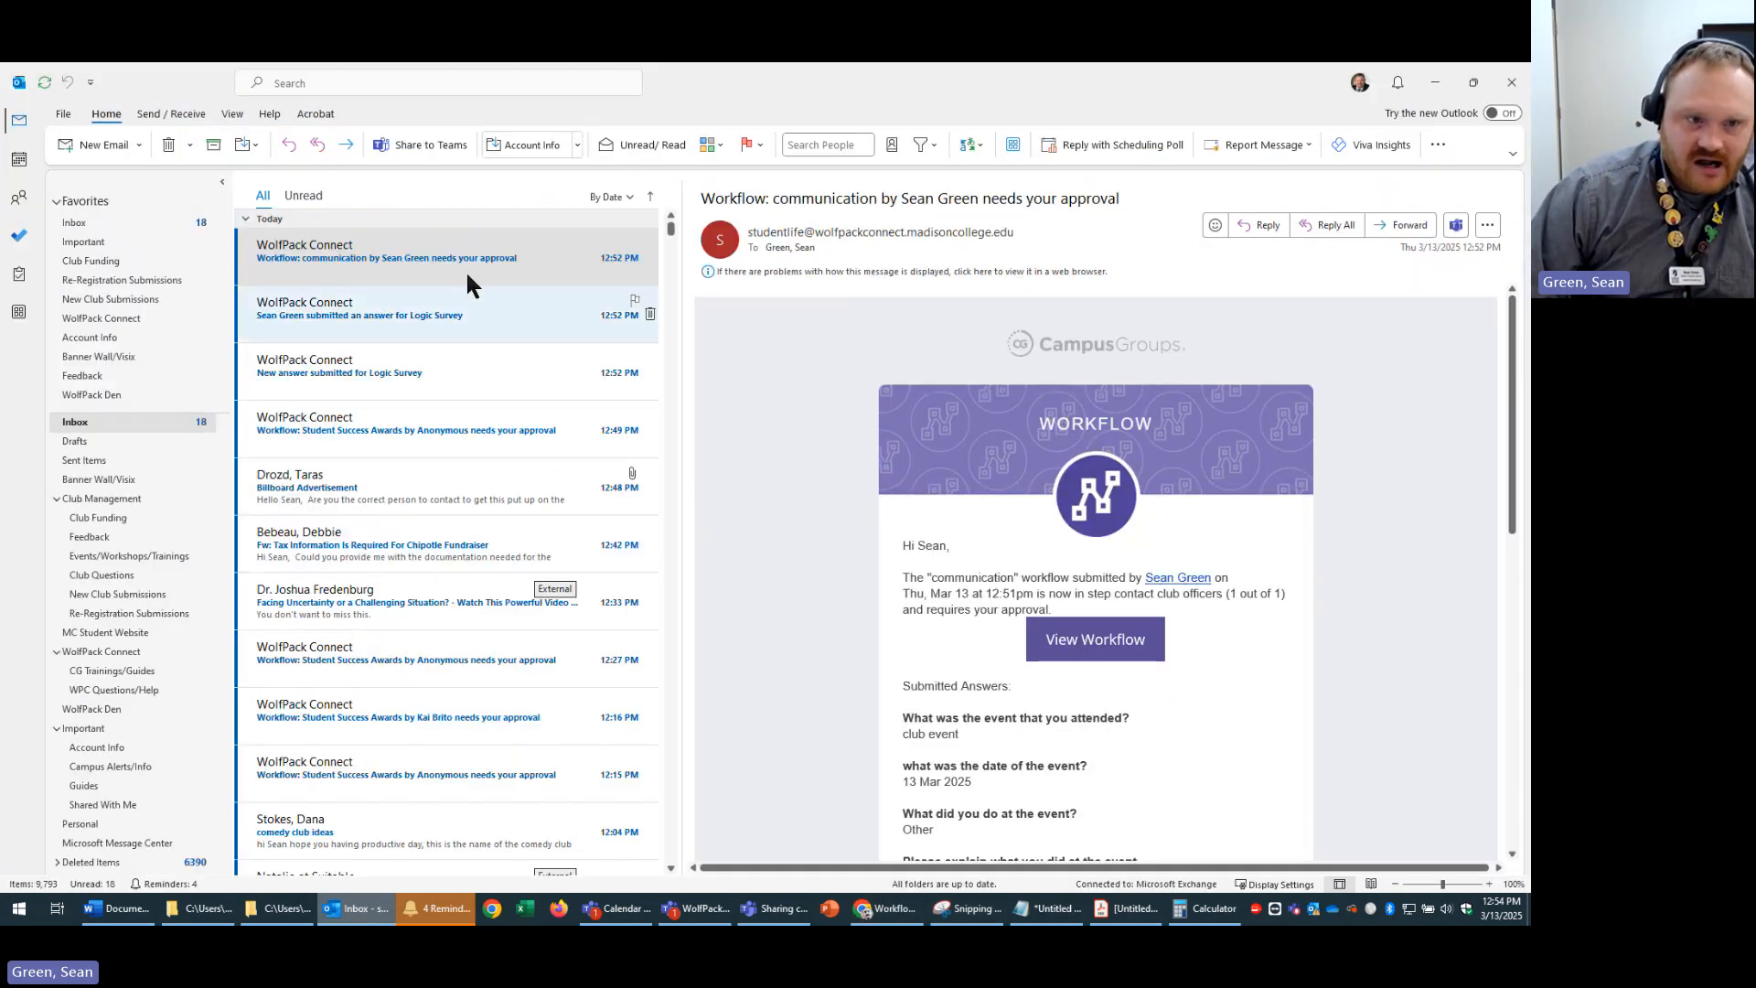
{"action": "left_click", "coordinate": [380, 910]}
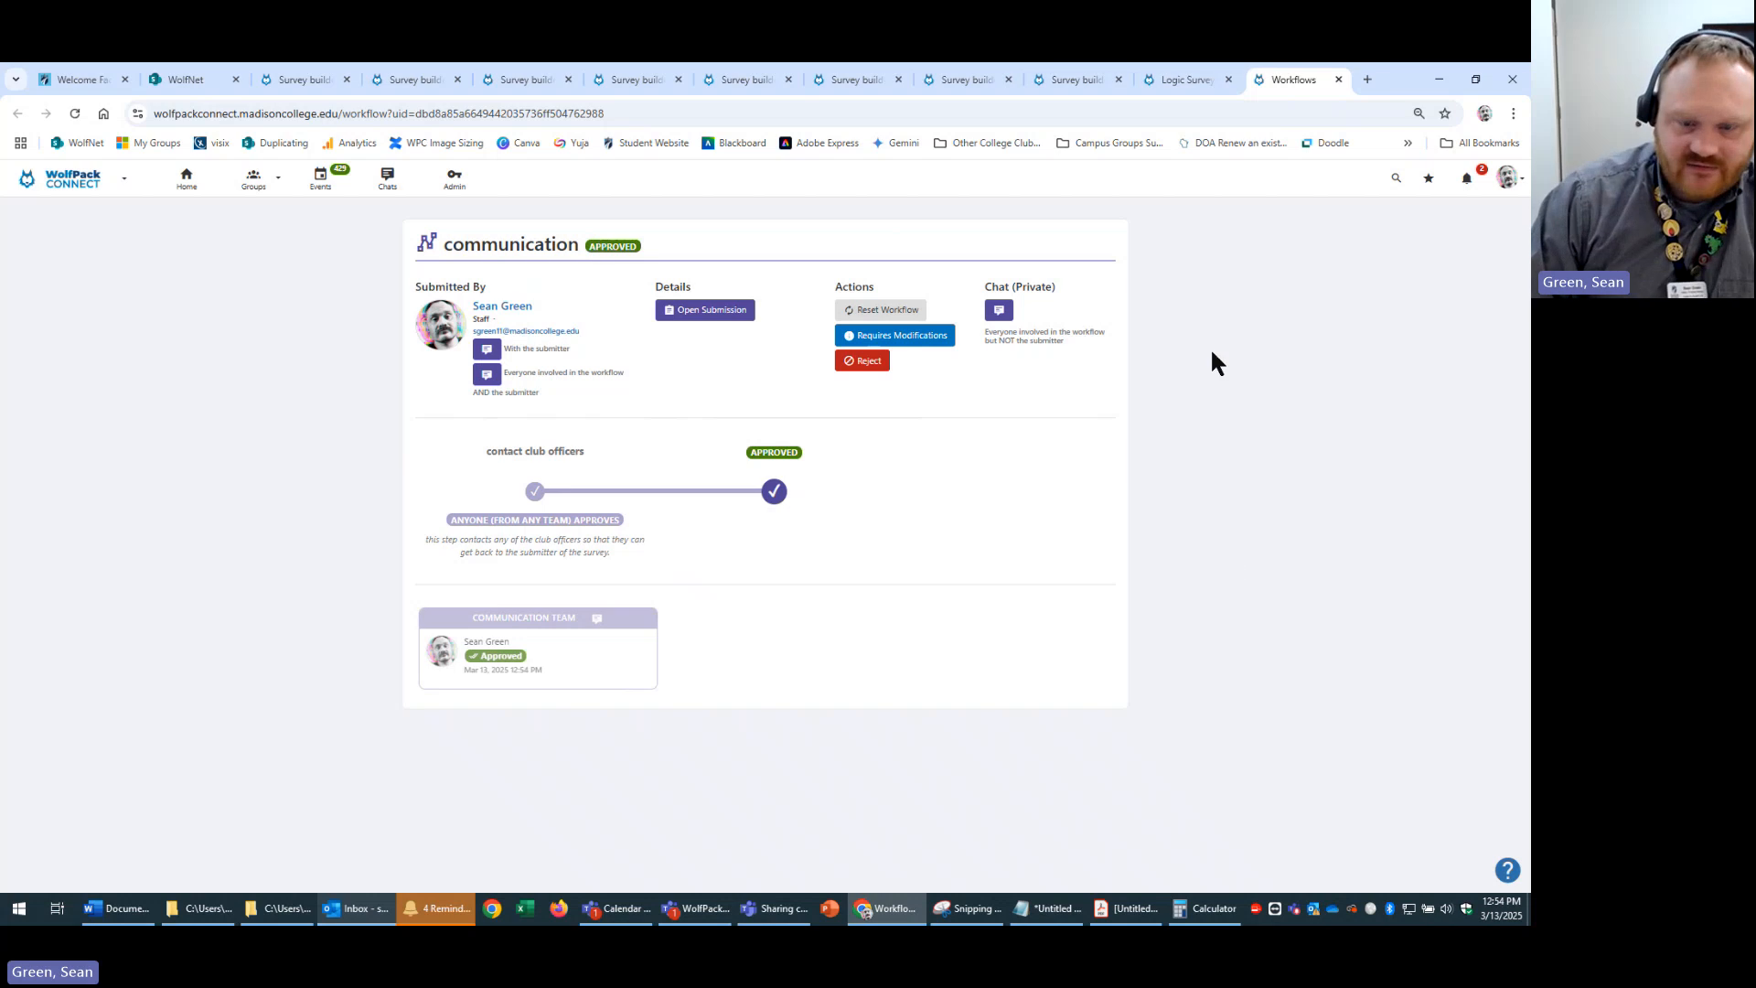
{"action": "left_click", "coordinate": [356, 915]}
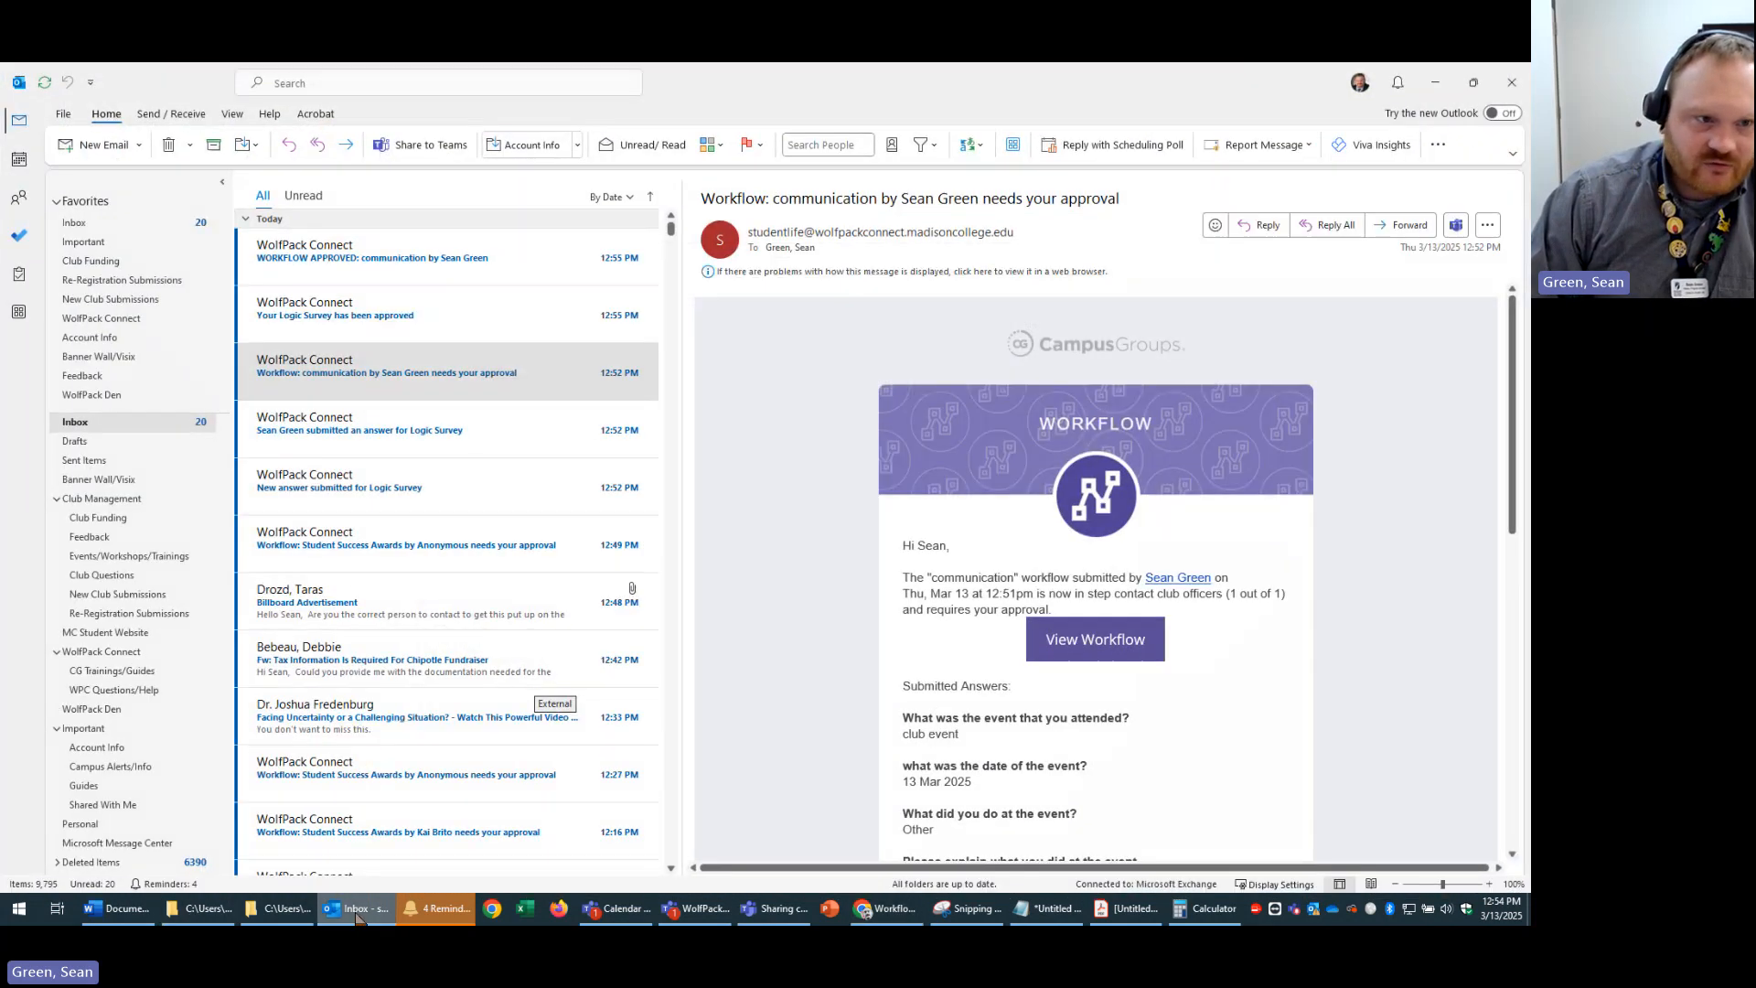
{"action": "left_click", "coordinate": [543, 275]}
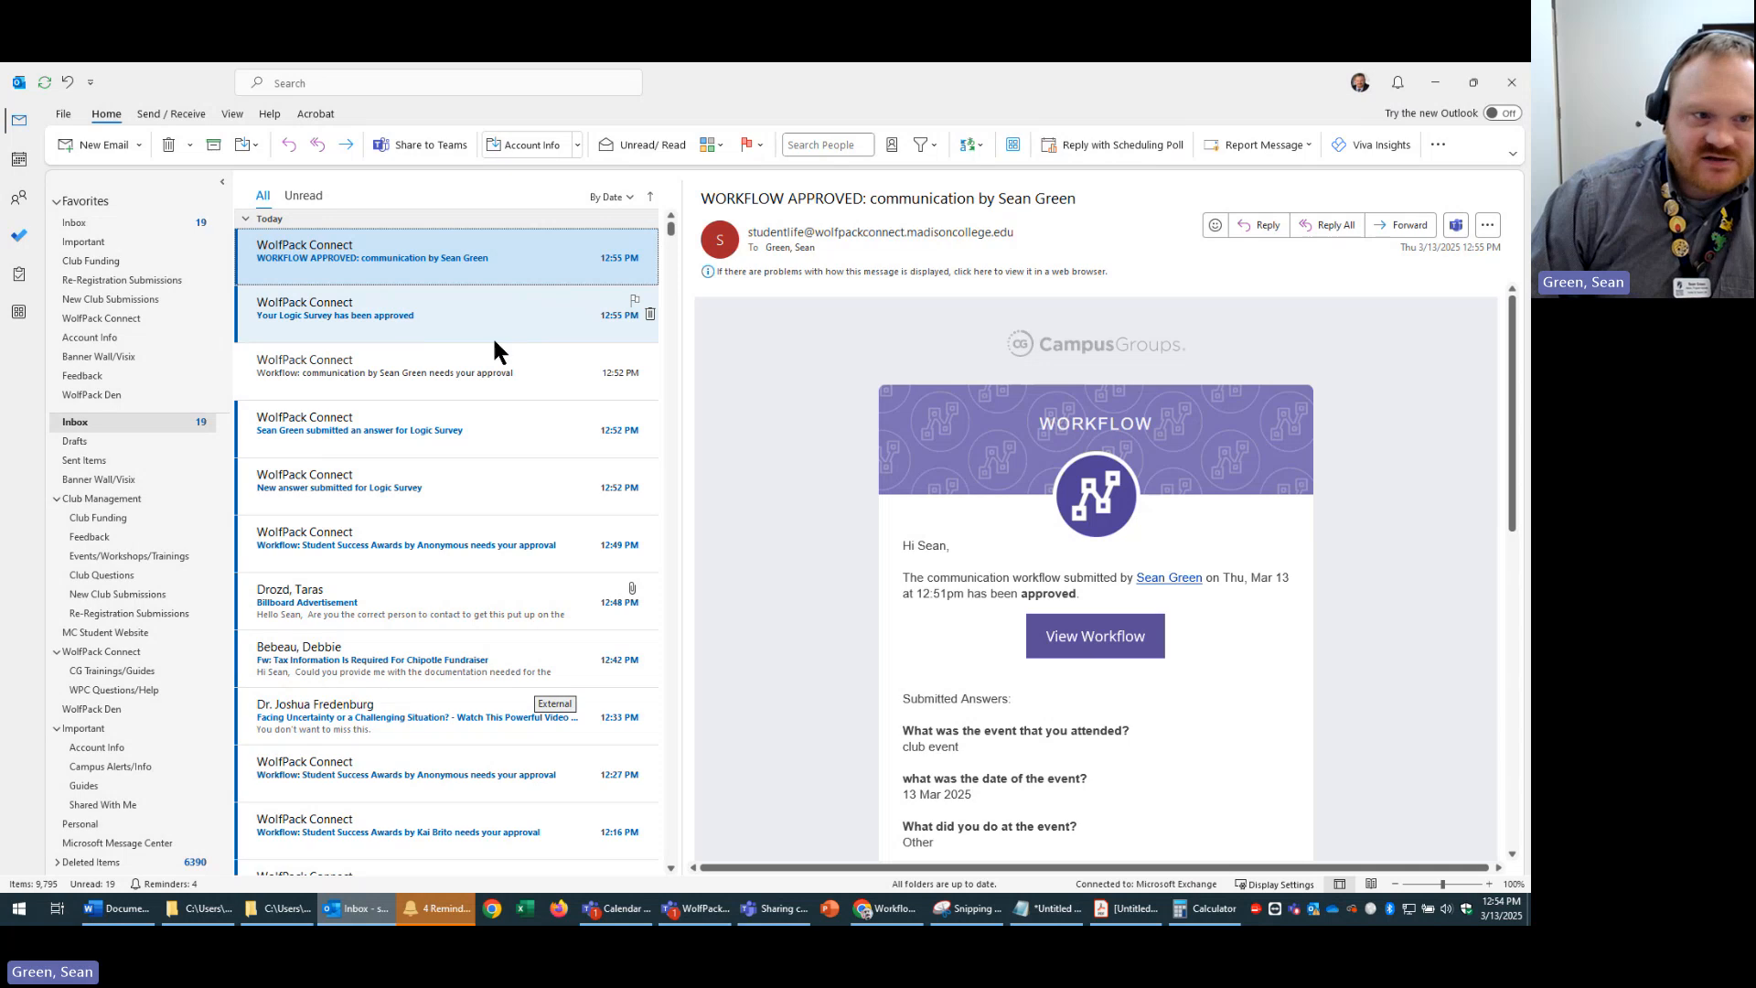
{"action": "left_click", "coordinate": [536, 336]}
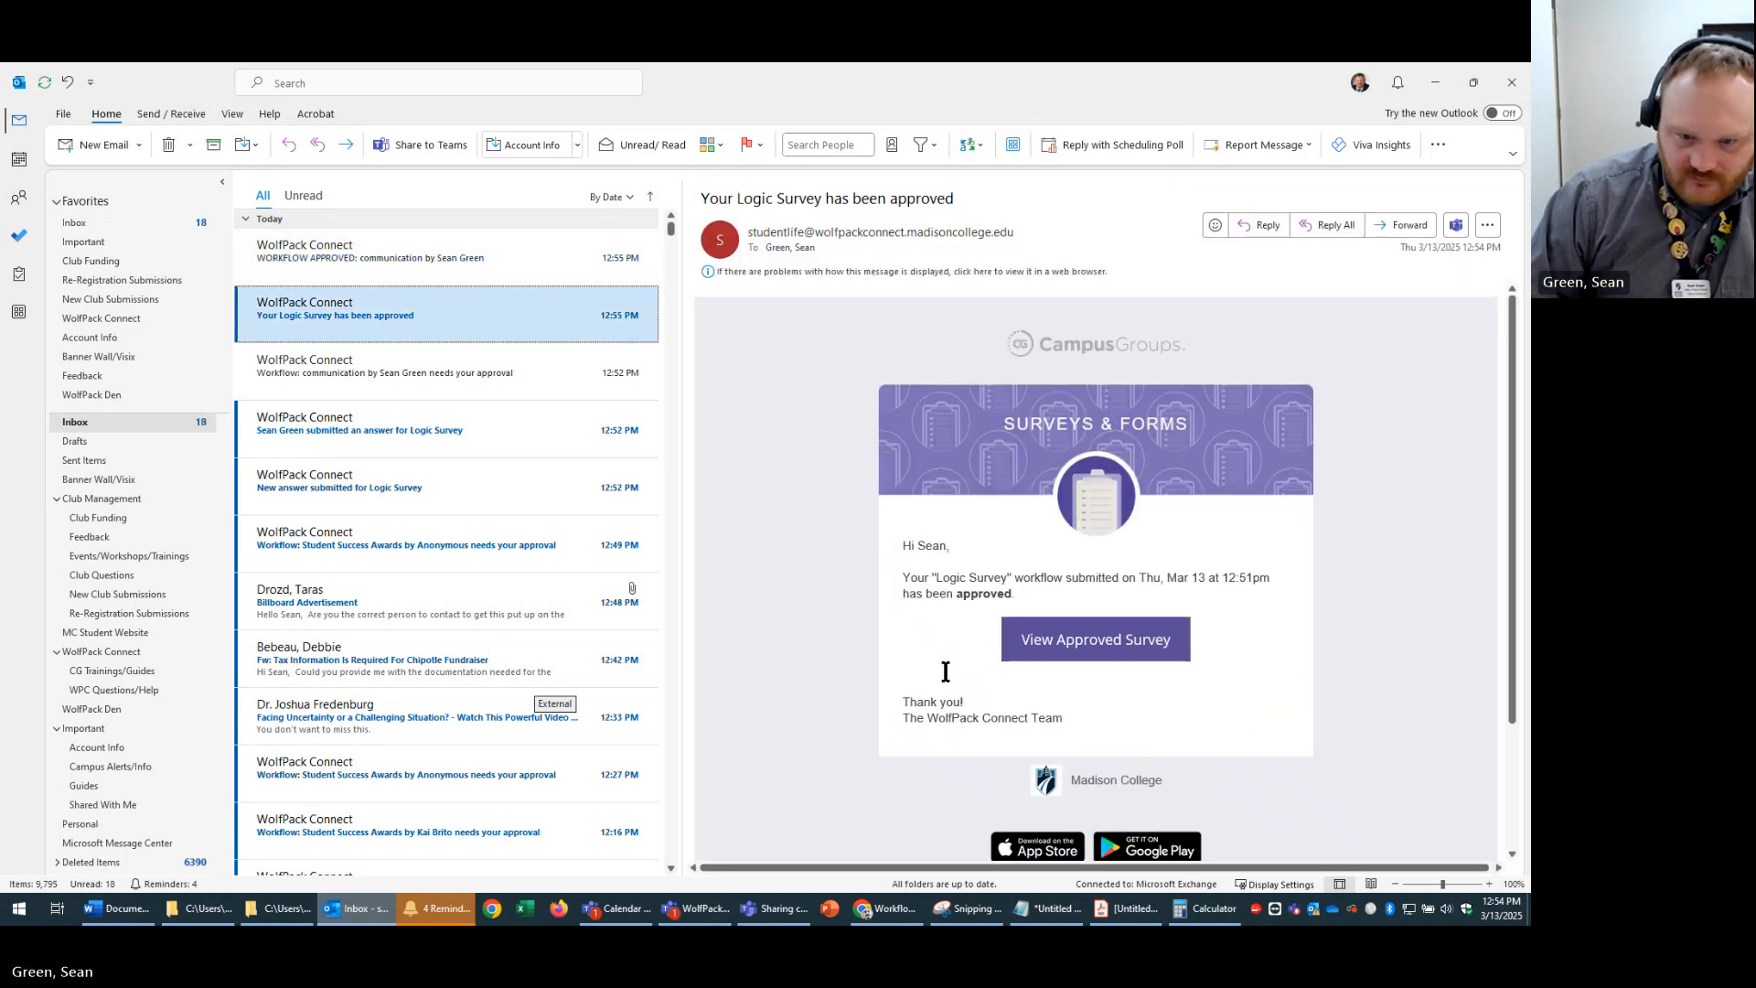
{"action": "left_click_drag", "start_coordinate": [906, 576], "coordinate": [1122, 581]}
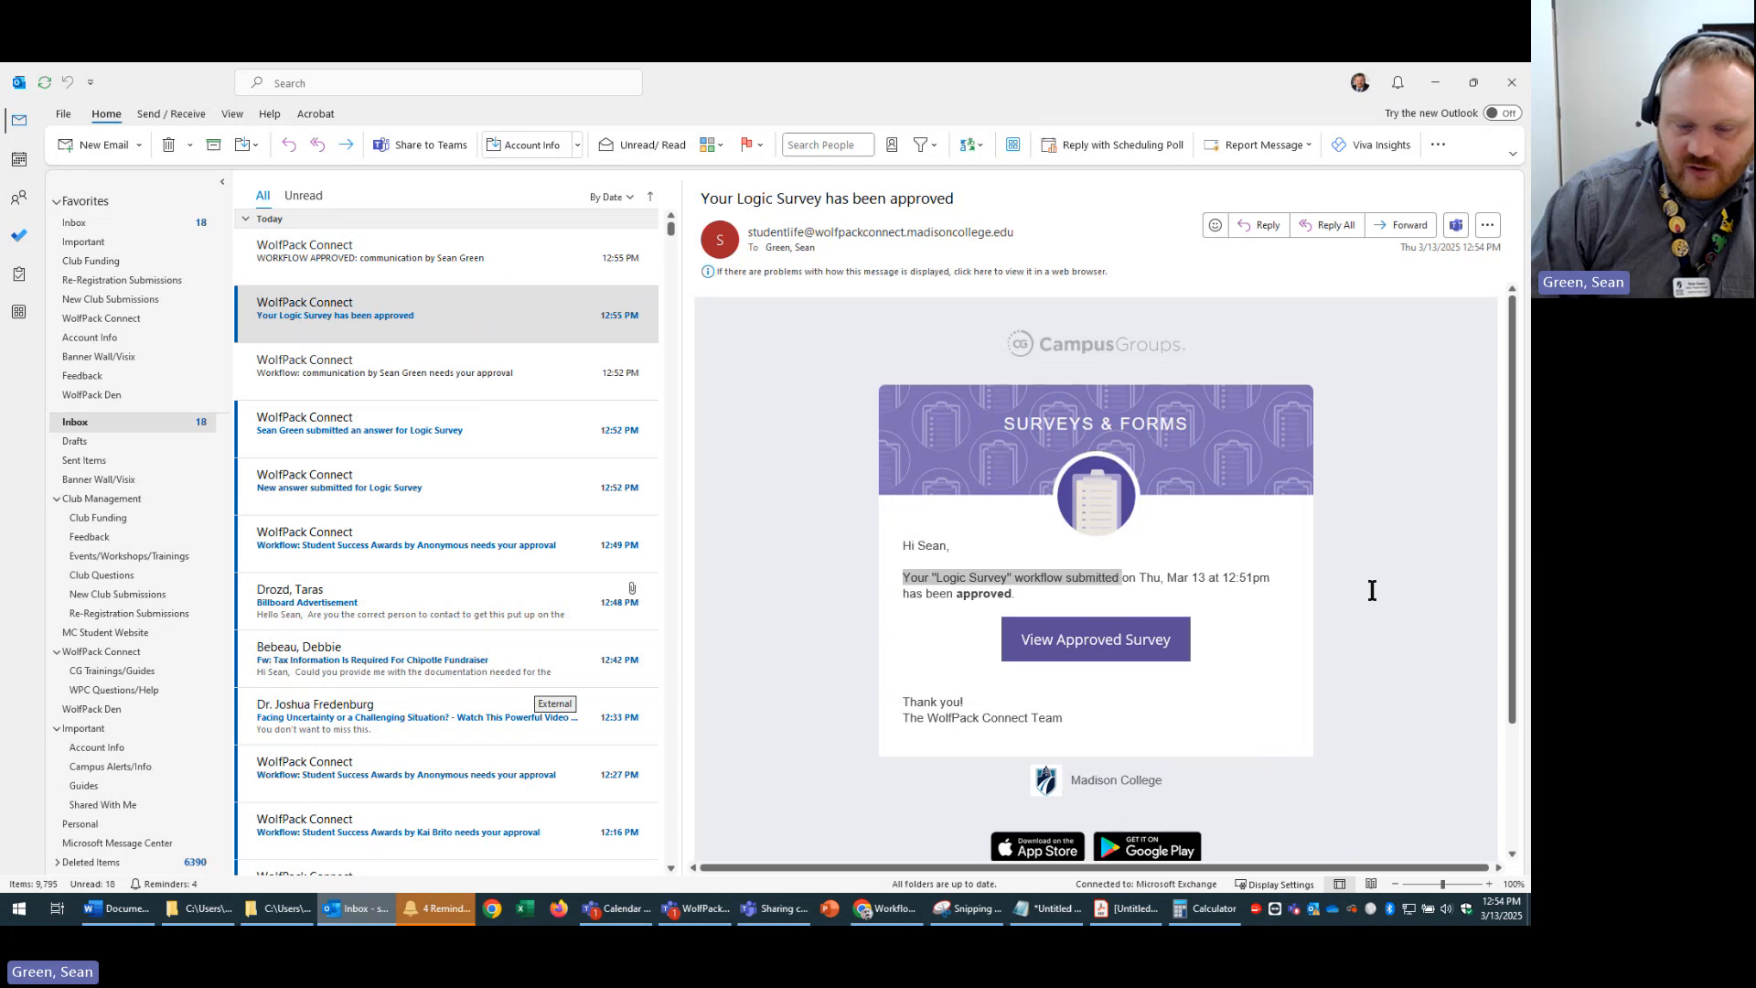
{"action": "left_click", "coordinate": [1300, 722]}
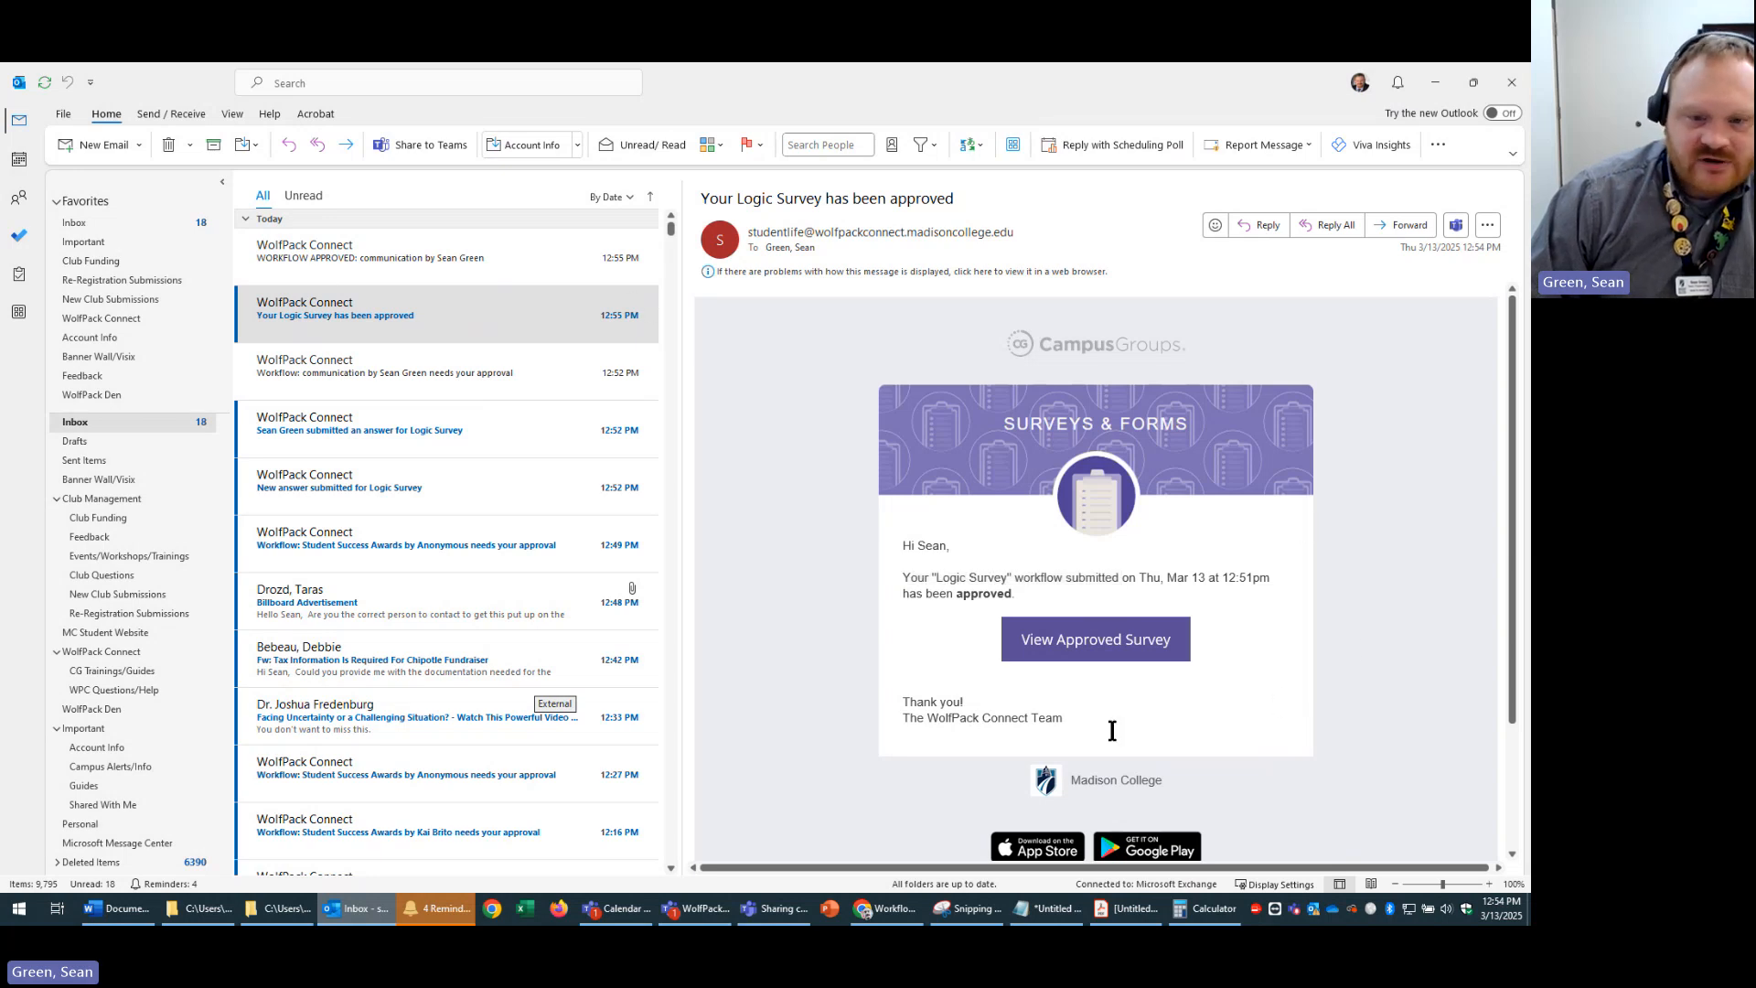
- Reopen the "WORKFLOW APPROVED" e-mail for the communication workflow and review its submitted answers
{"action": "left_click", "coordinate": [410, 272]}
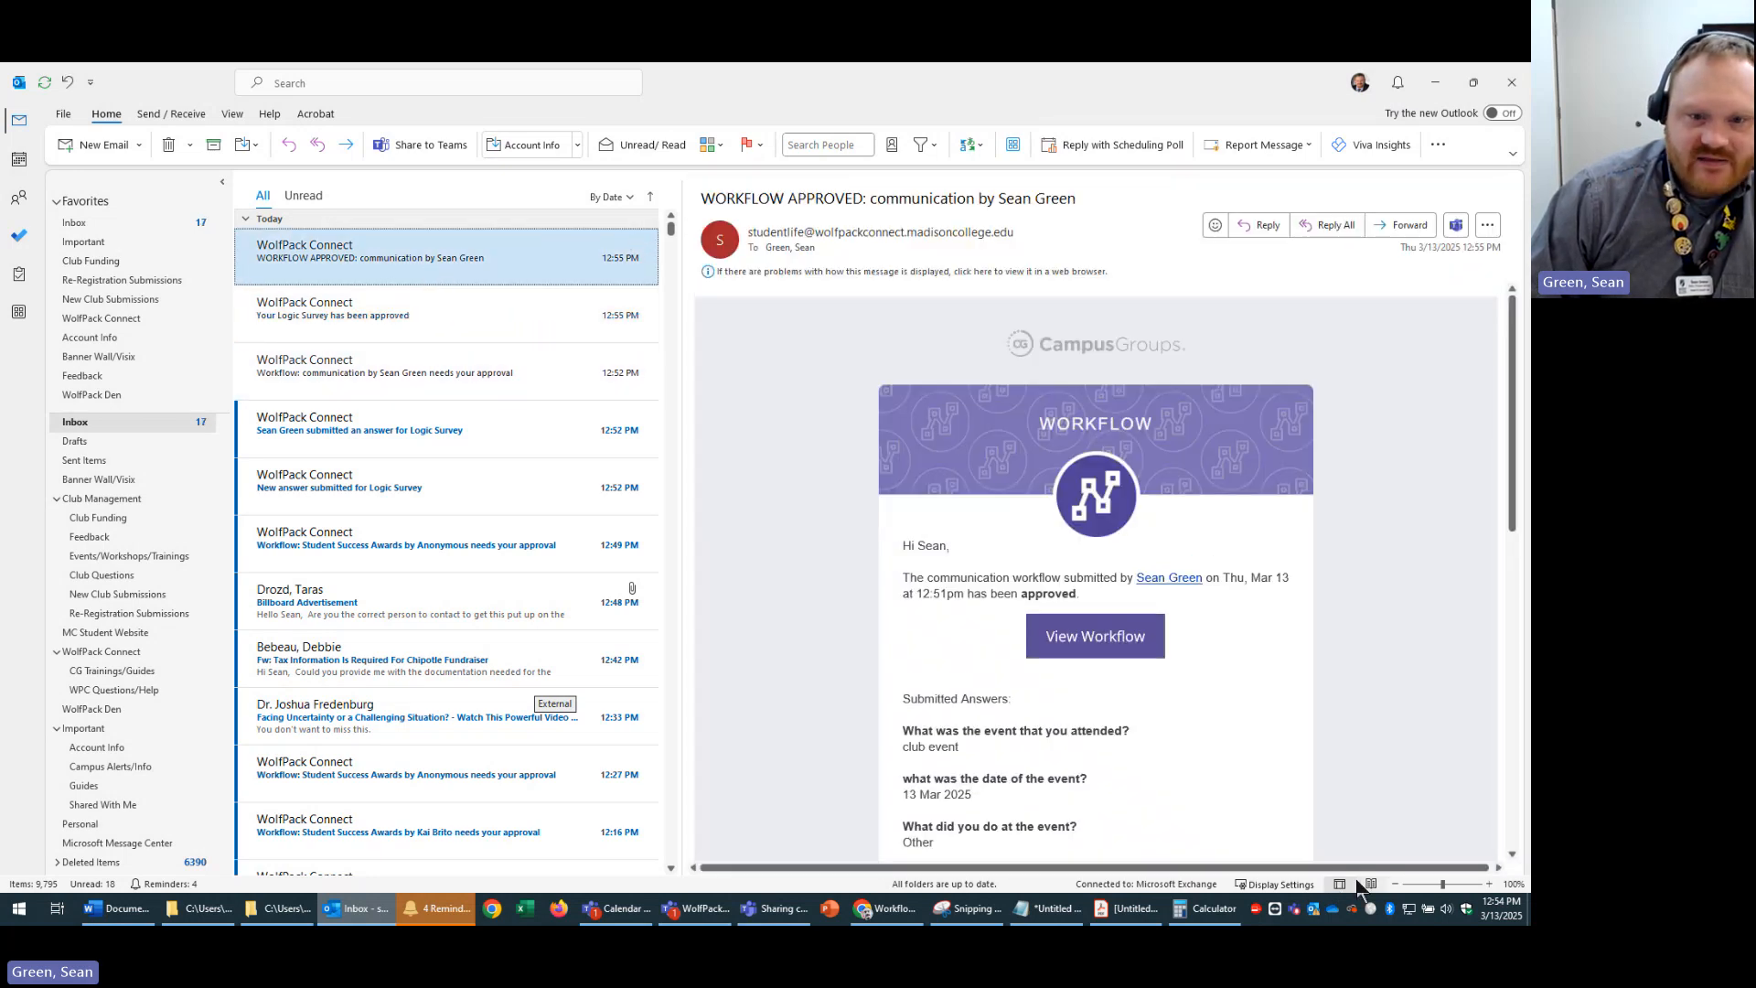
{"action": "left_click", "coordinate": [823, 384]}
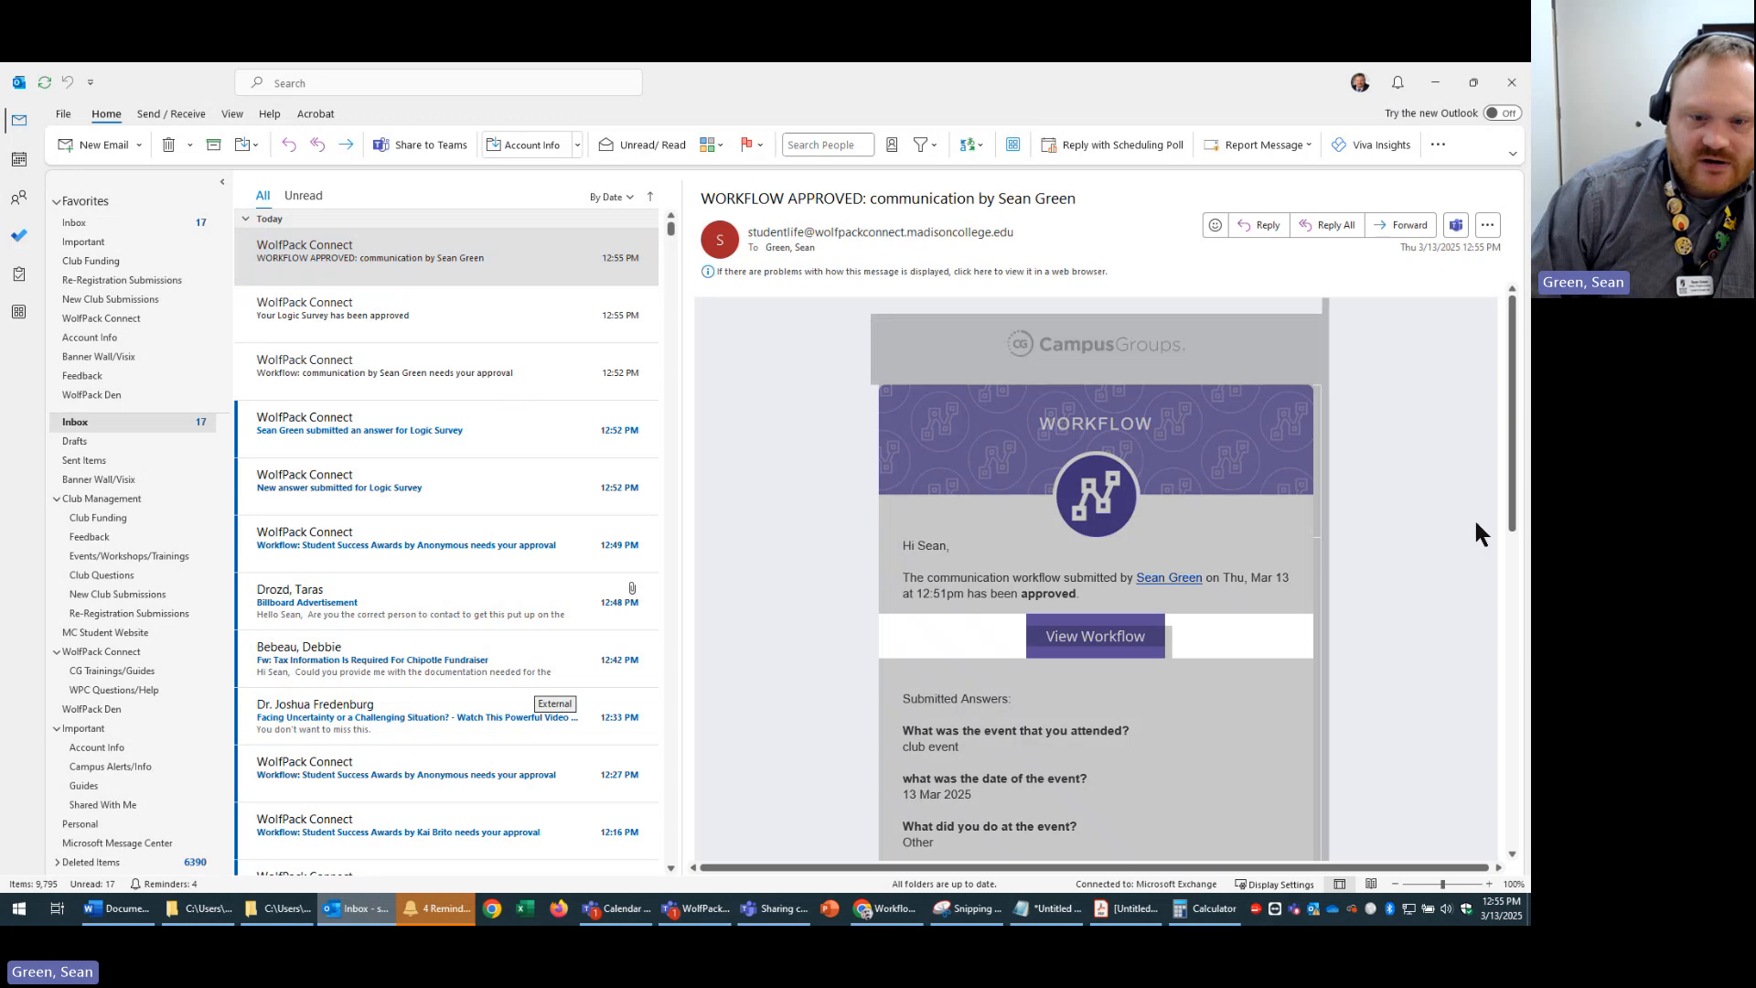
{"action": "left_click", "coordinate": [1210, 756]}
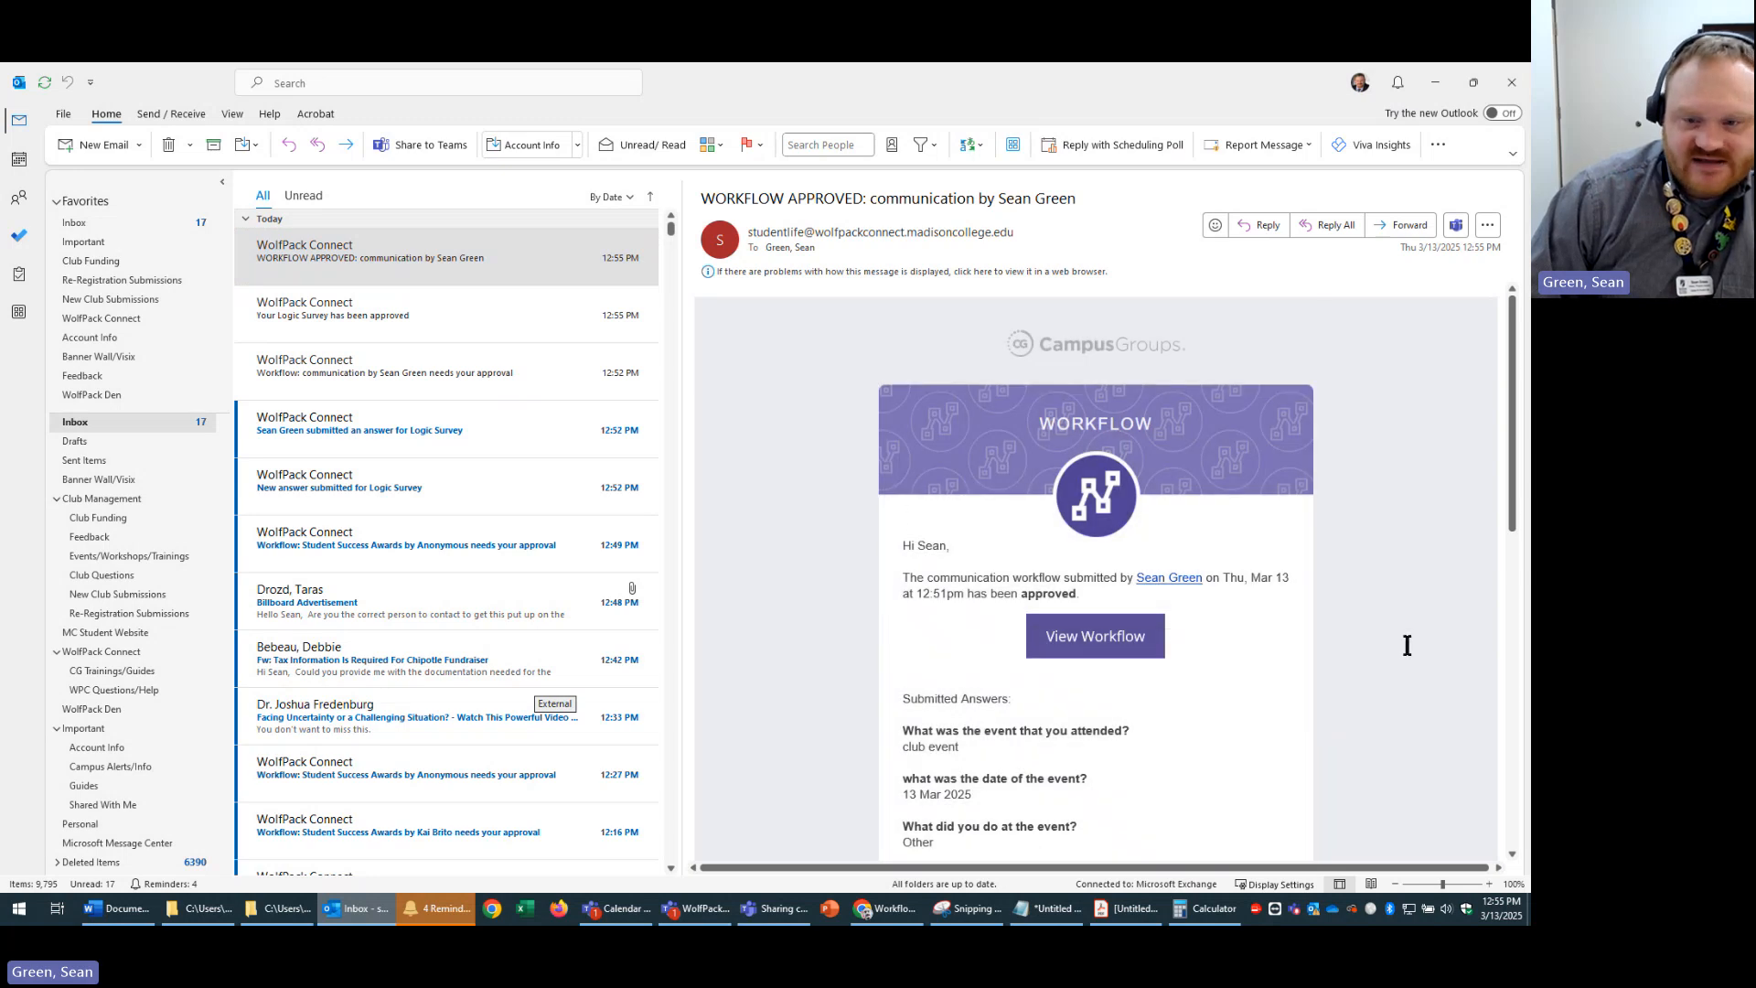
{"action": "scroll", "coordinate": [1384, 562], "scroll_direction": "down", "scroll_amount": 2}
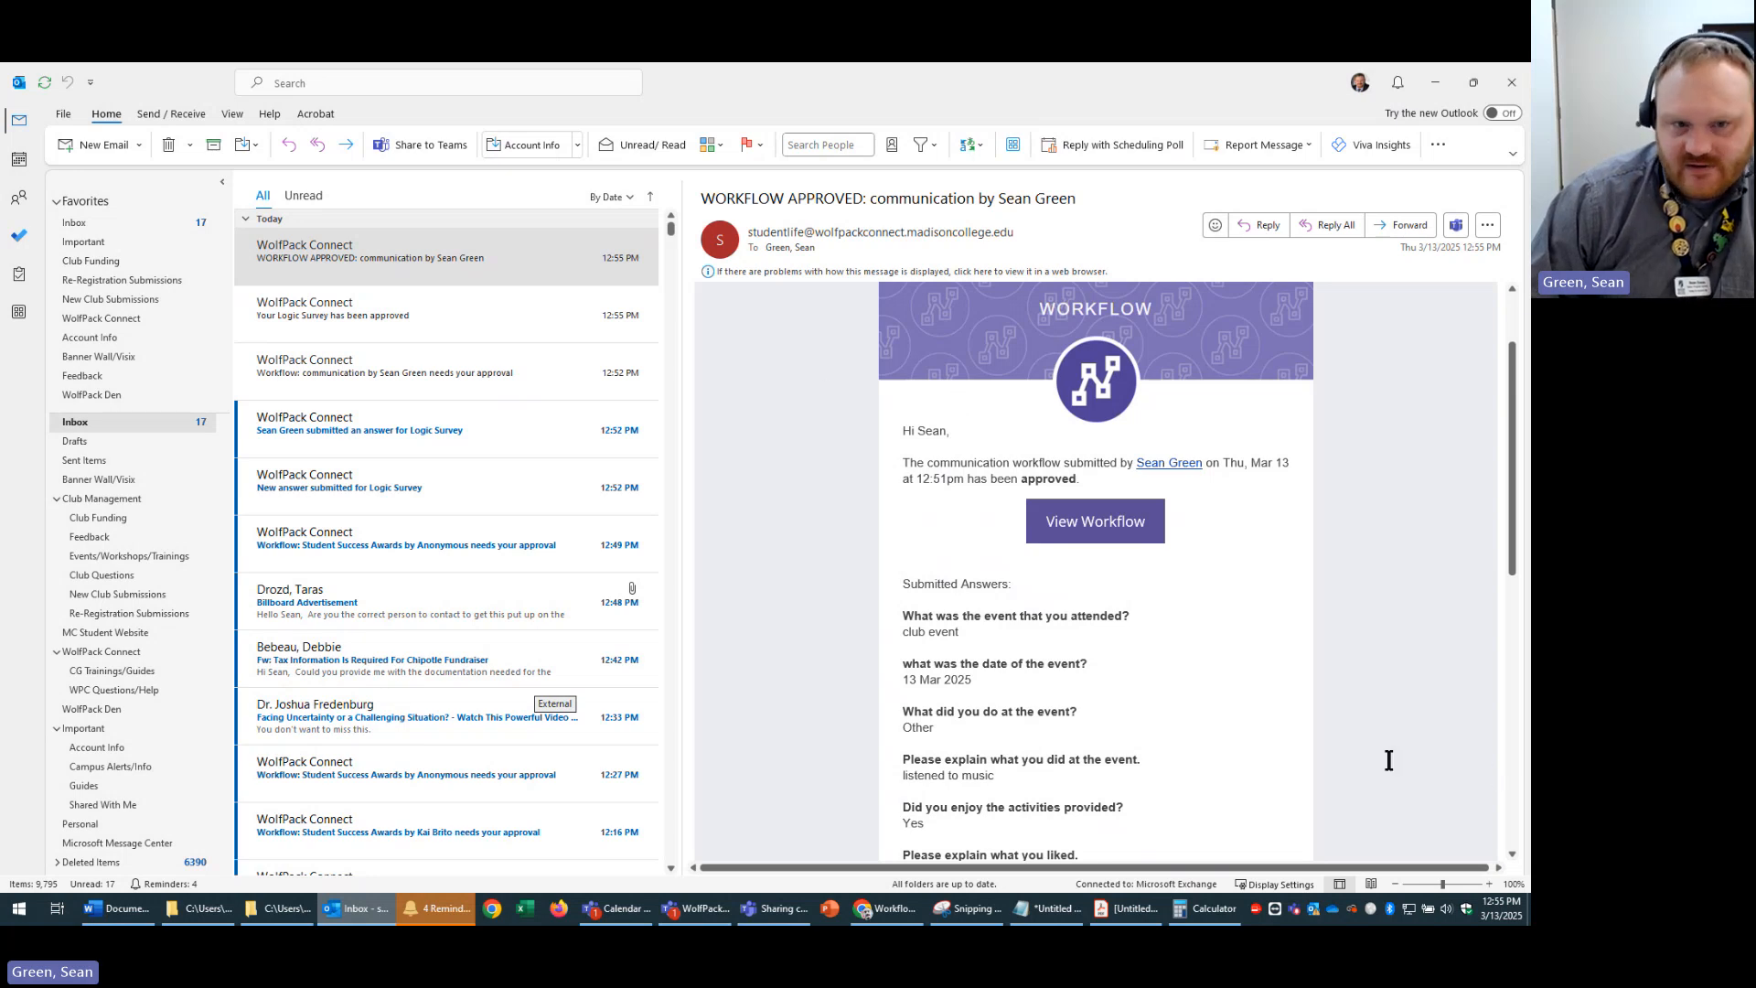
- Read the remaining submitted answers in the approval e-mail, then return to the communication workflow in the browser
{"action": "scroll", "coordinate": [1342, 760], "scroll_direction": "down", "scroll_amount": 2}
{"action": "scroll", "coordinate": [1238, 576], "scroll_direction": "down", "scroll_amount": 3}
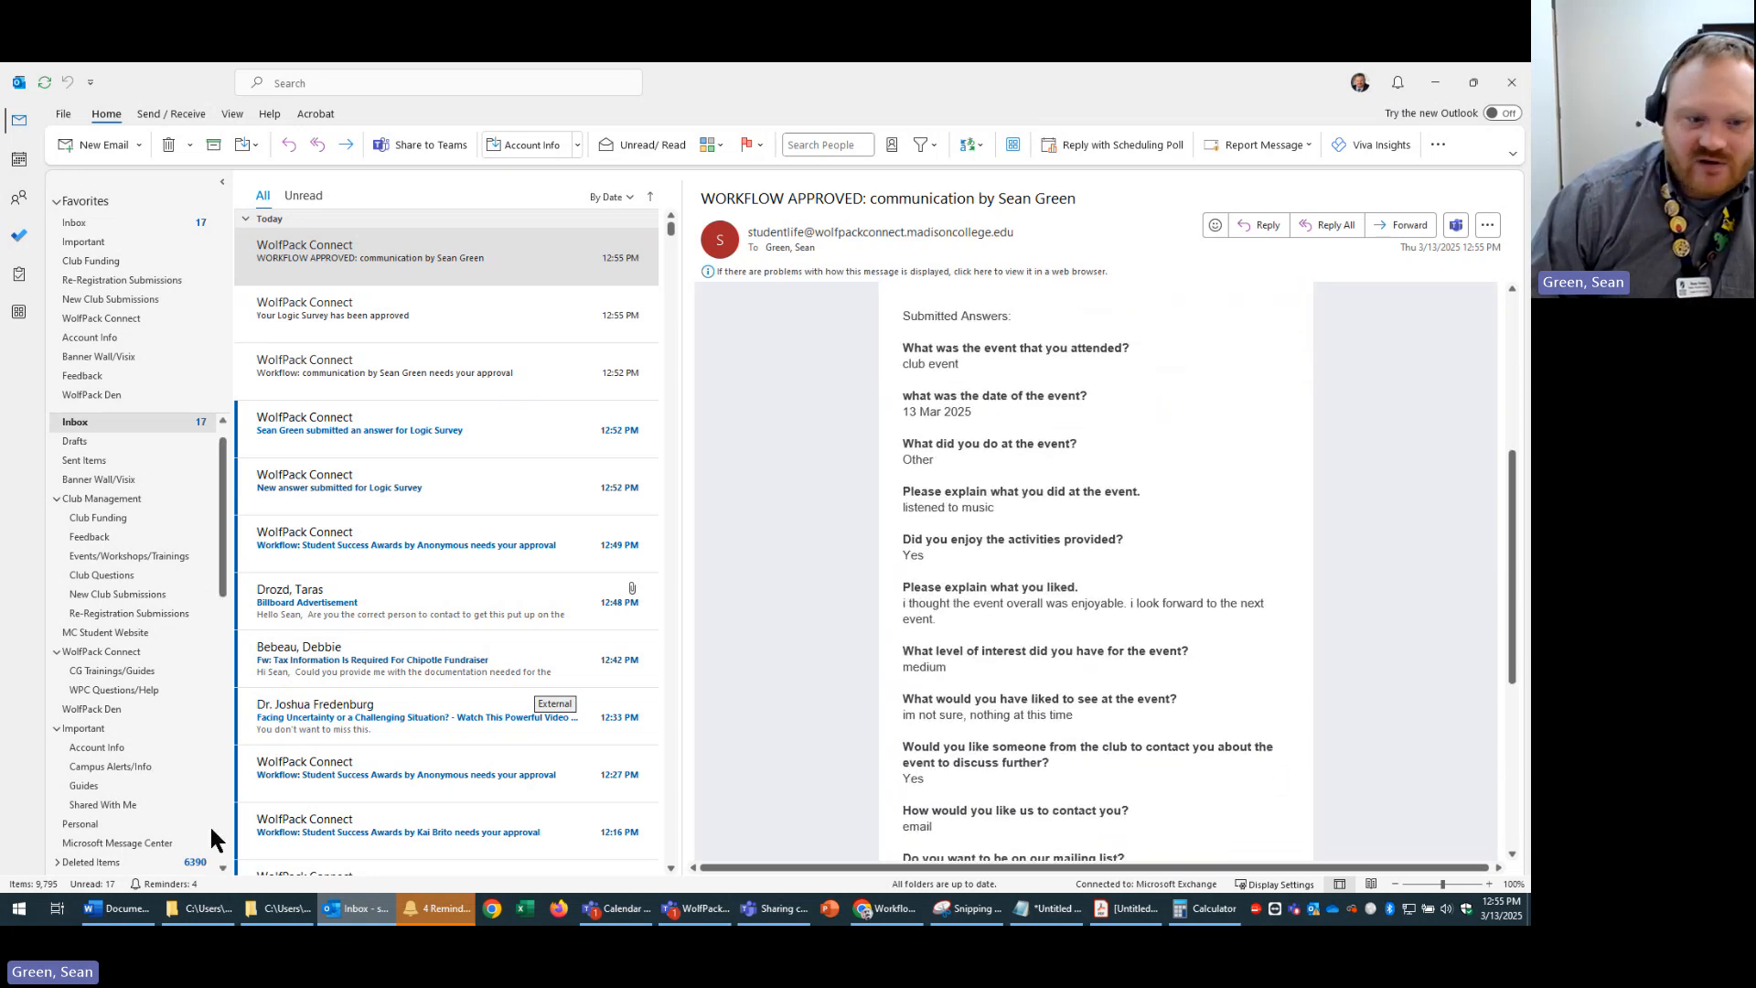
{"action": "left_click", "coordinate": [1435, 82]}
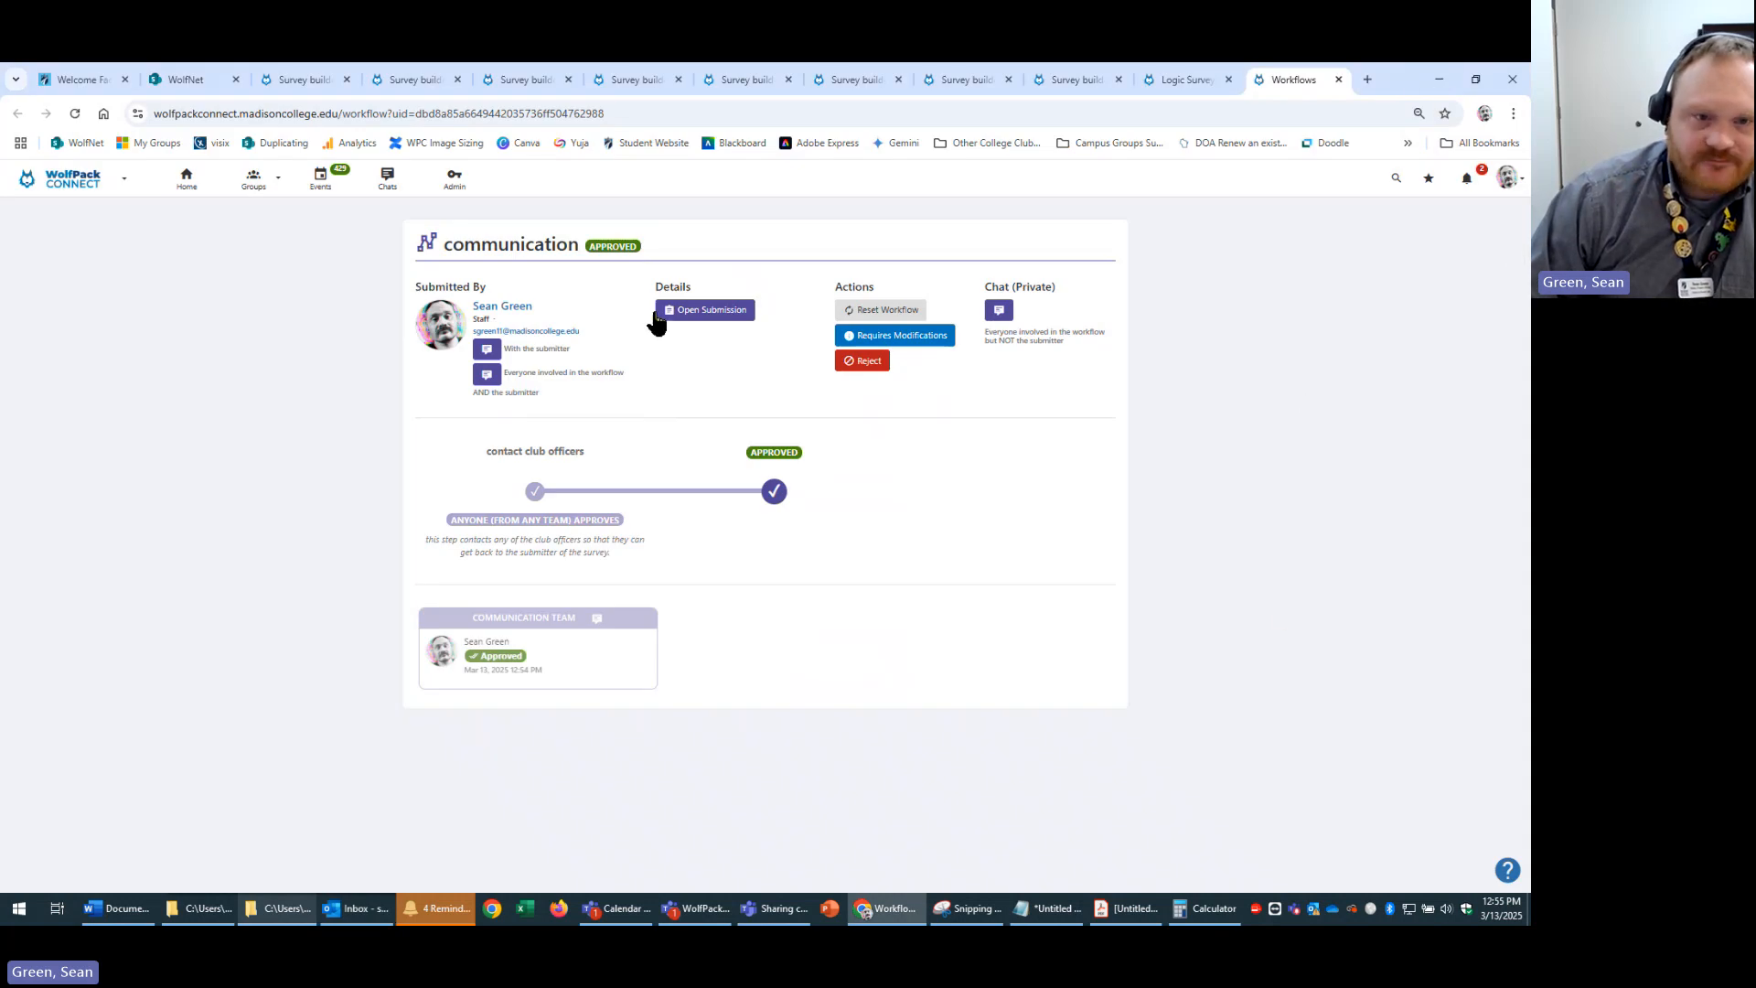
- Open the Logic Survey submission attached to the communication workflow and review its answers down to the mailing list question
{"action": "left_click", "coordinate": [687, 311]}
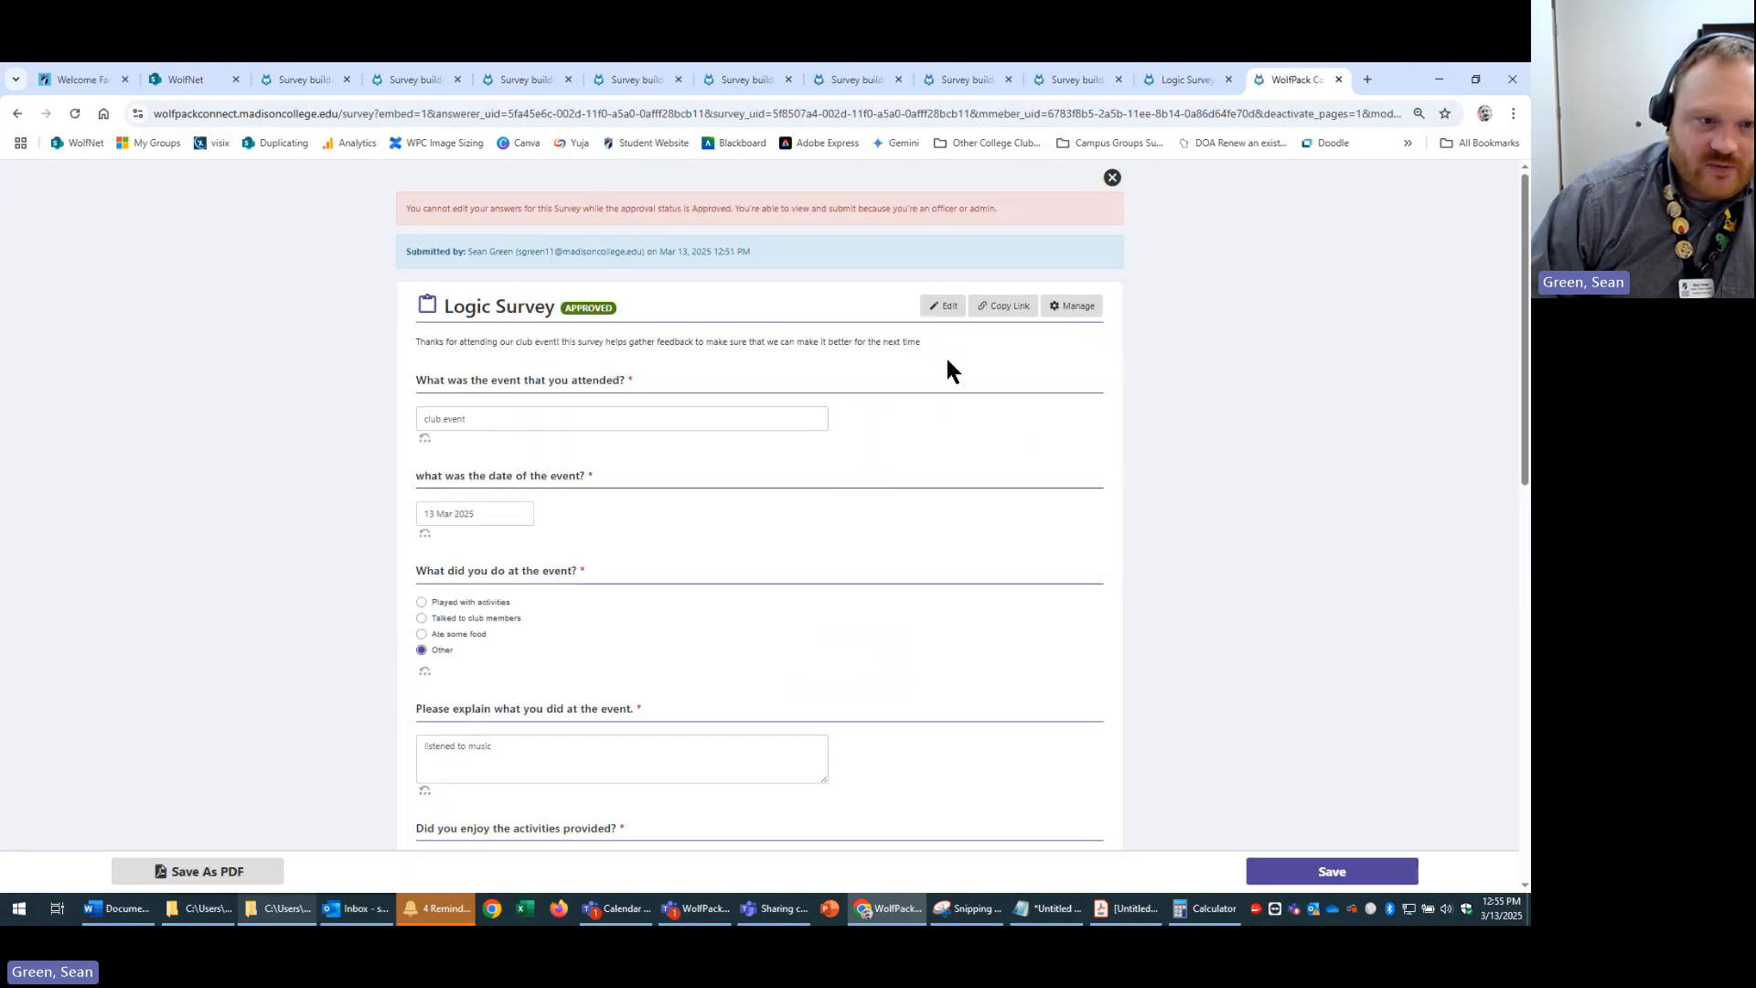
{"action": "scroll", "coordinate": [1004, 691], "scroll_direction": "down", "scroll_amount": 10}
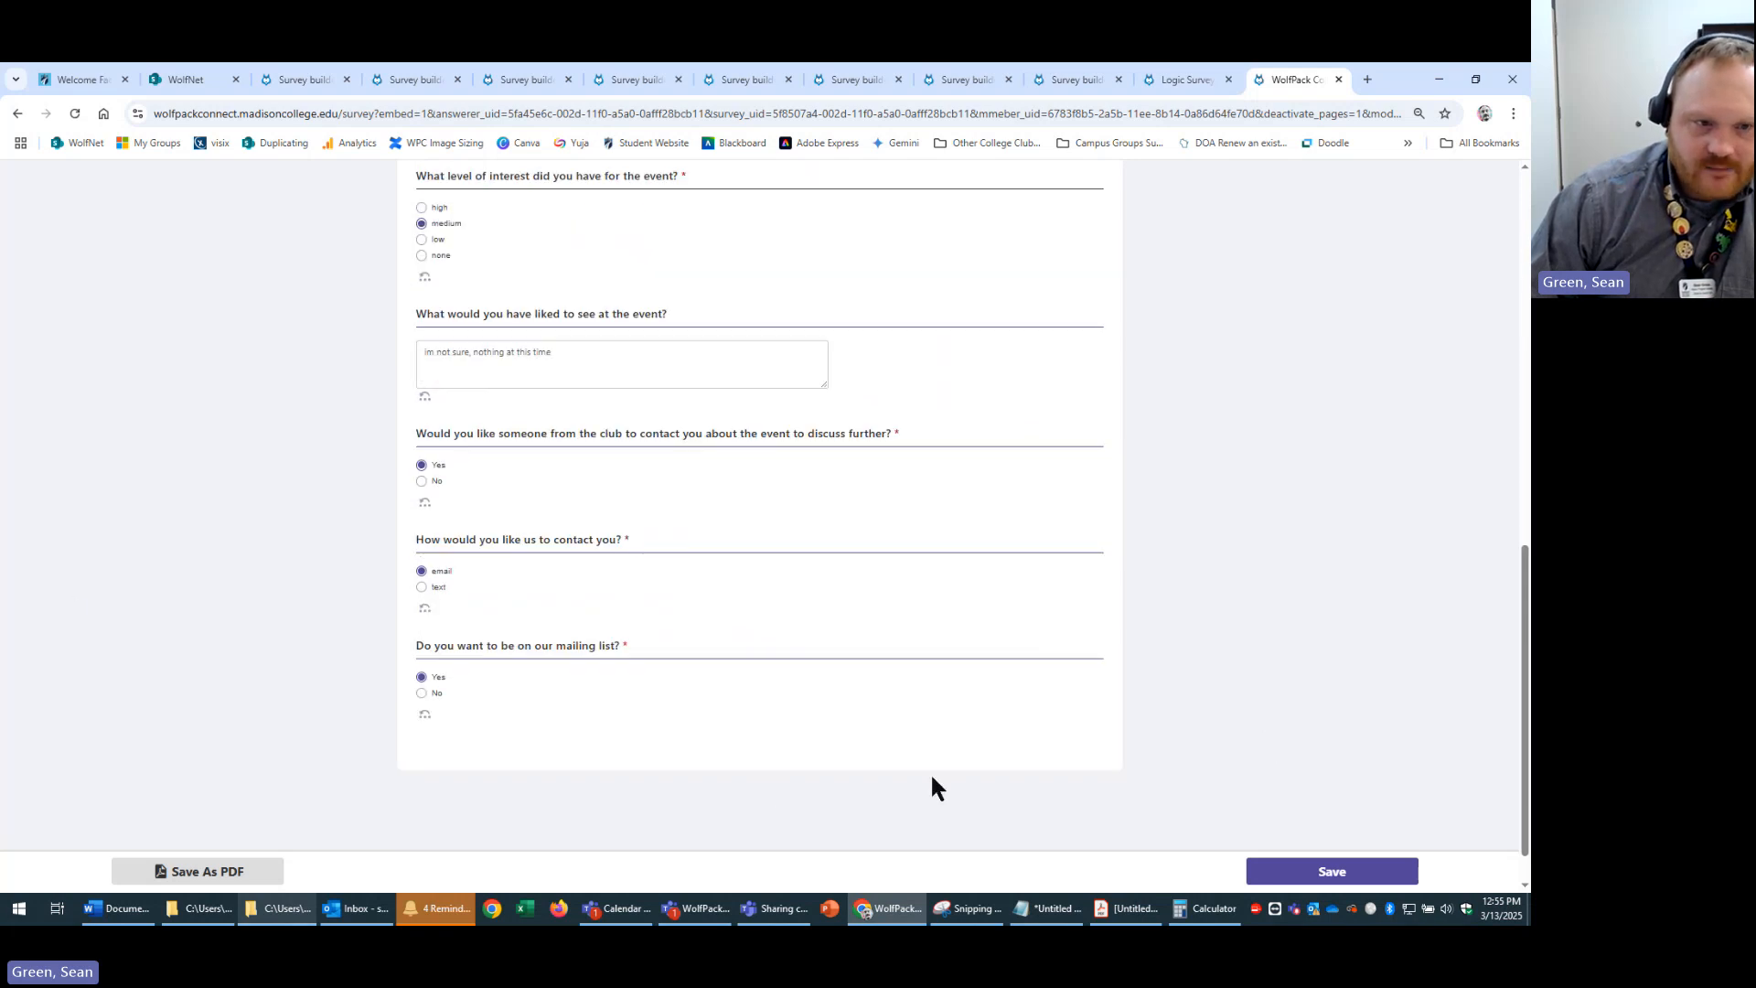
{"action": "scroll", "coordinate": [933, 778], "scroll_direction": "up", "scroll_amount": 1}
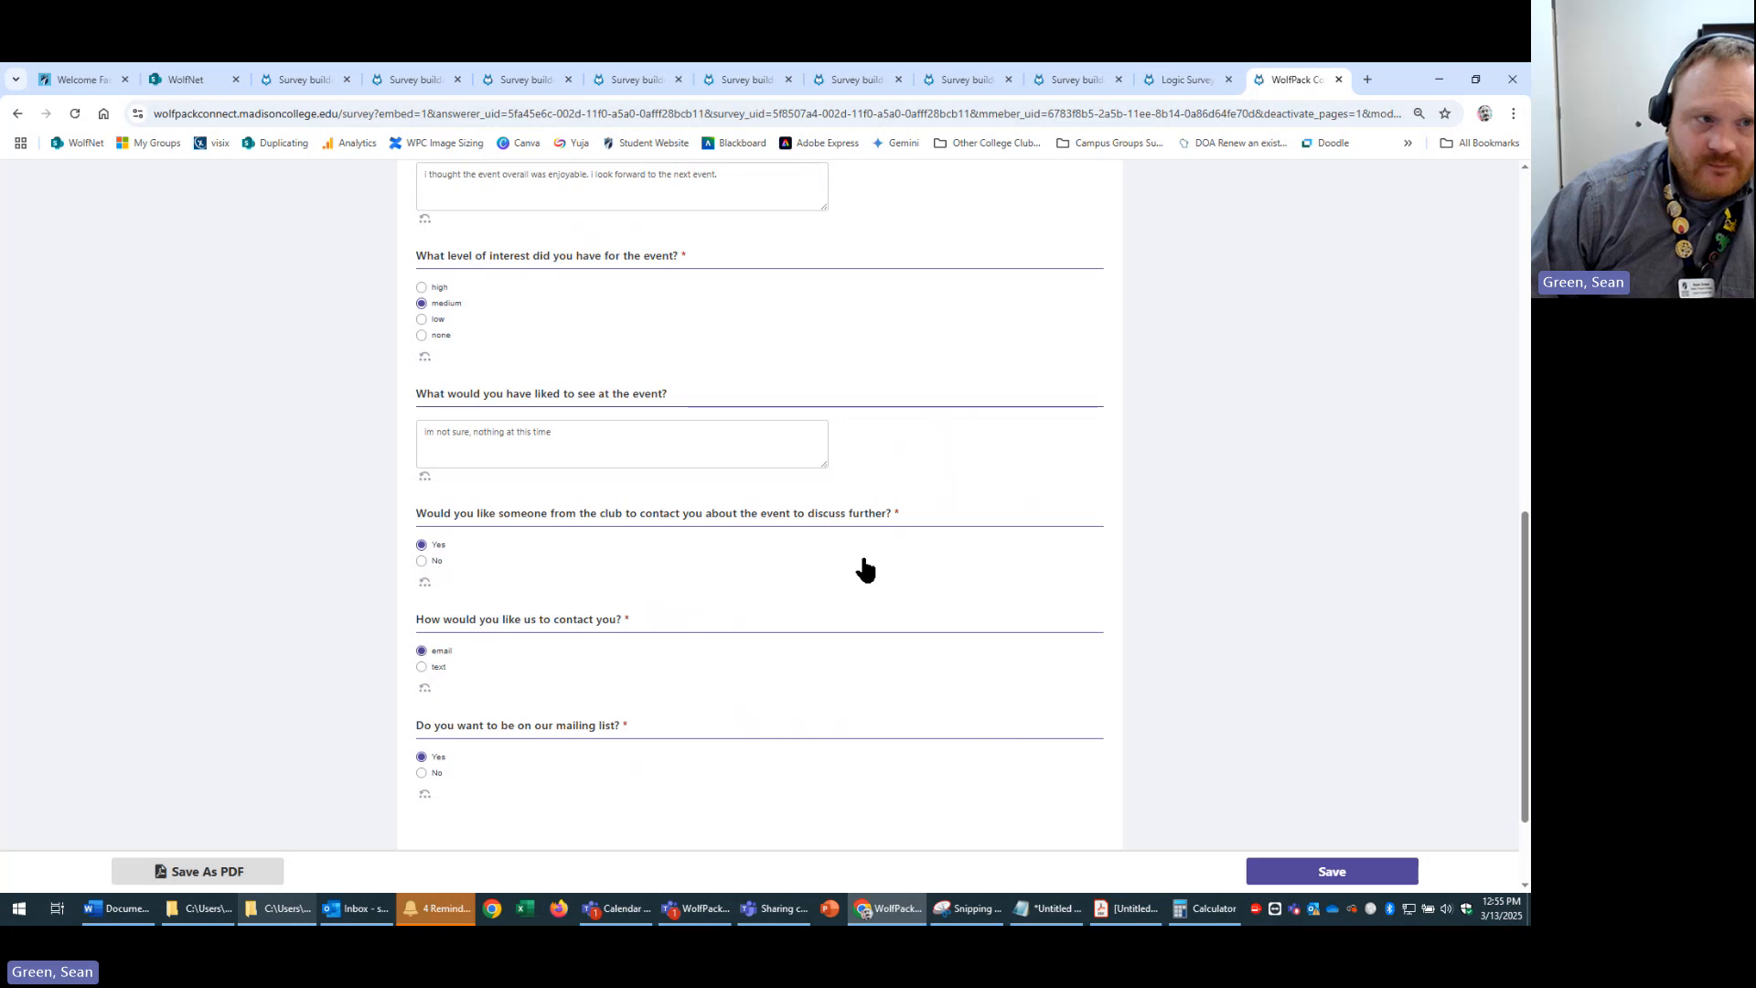
- Return to the Logic Survey submissions list and check the submission tags on the response
{"action": "left_click", "coordinate": [1184, 81]}
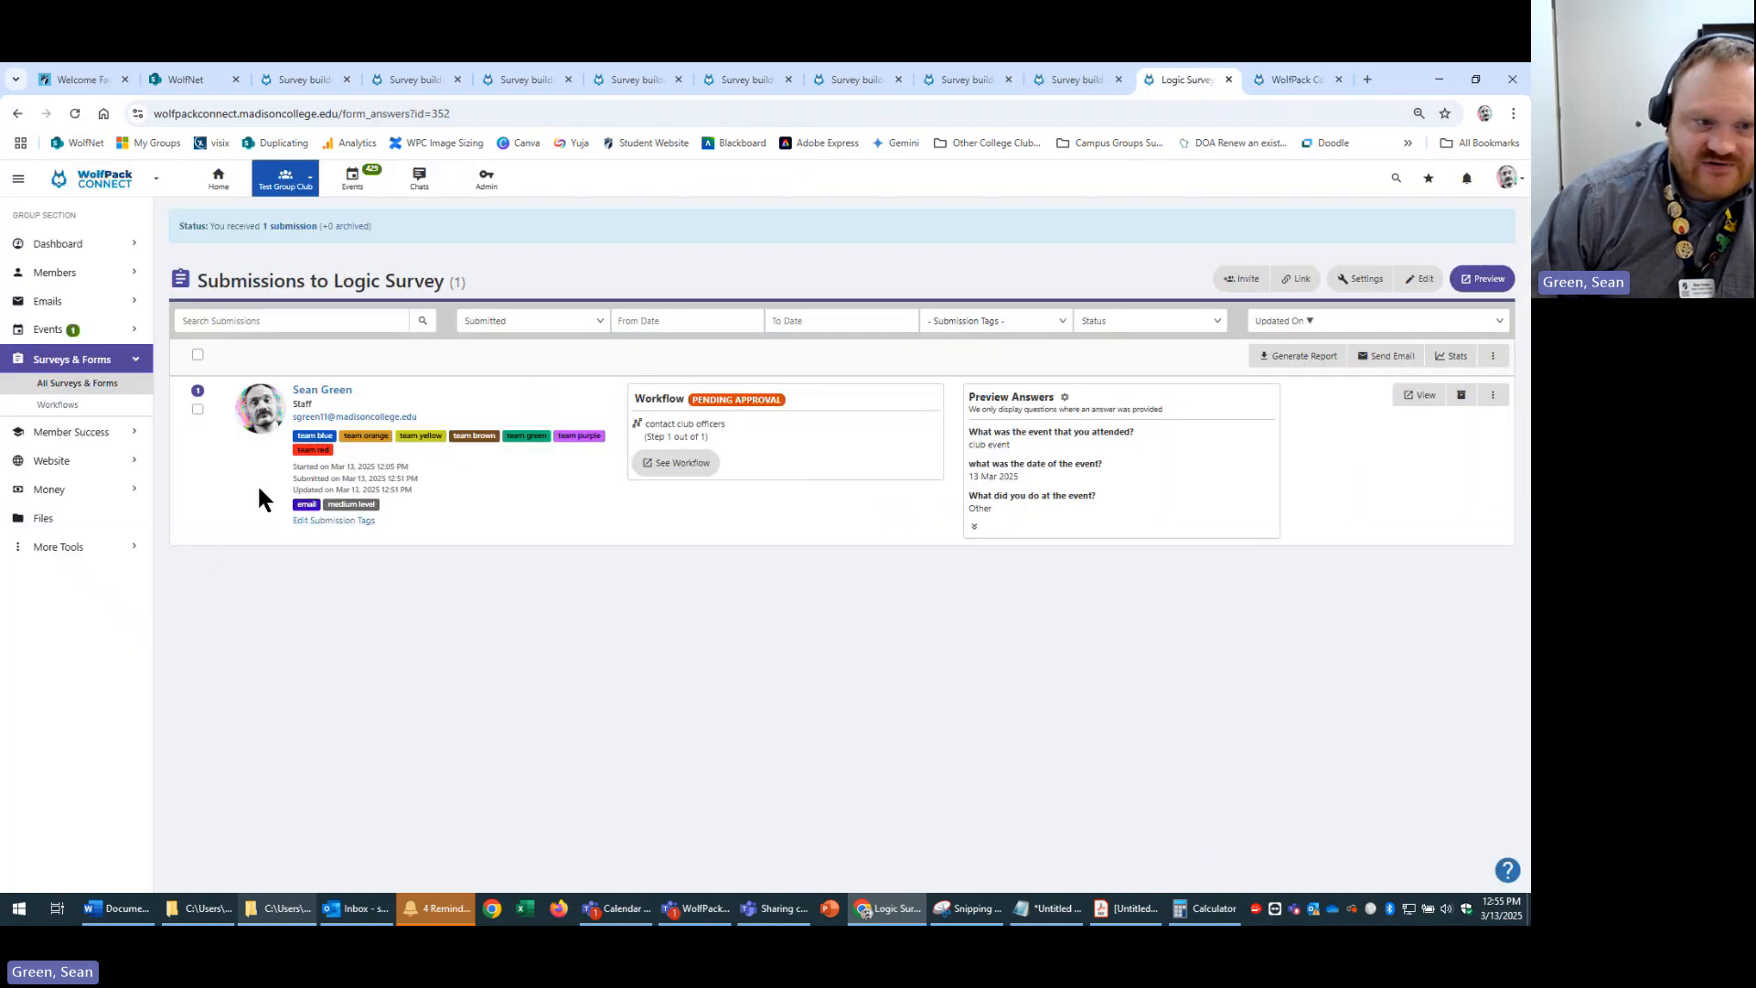
{"action": "left_click_drag", "start_coordinate": [261, 490], "coordinate": [473, 531]}
{"action": "left_click", "coordinate": [404, 503]}
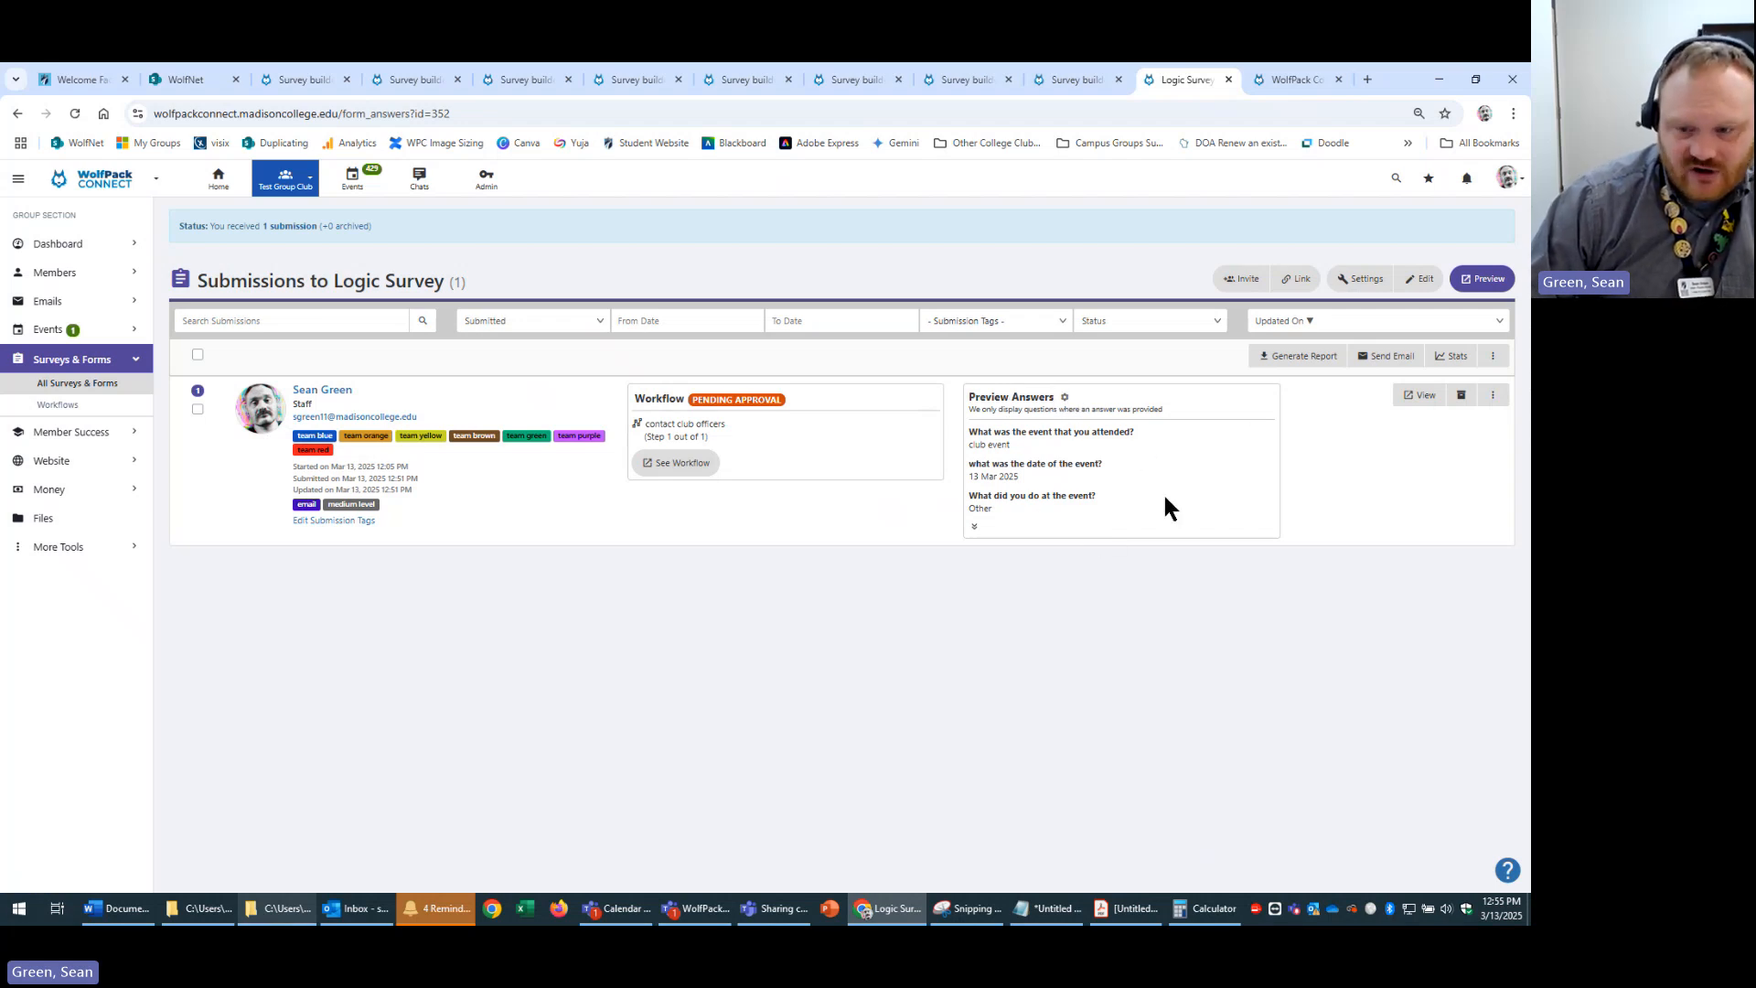
- Set the first three preview answers to the event attended, the date of the event and what the respondent did there
{"action": "left_click", "coordinate": [1065, 397]}
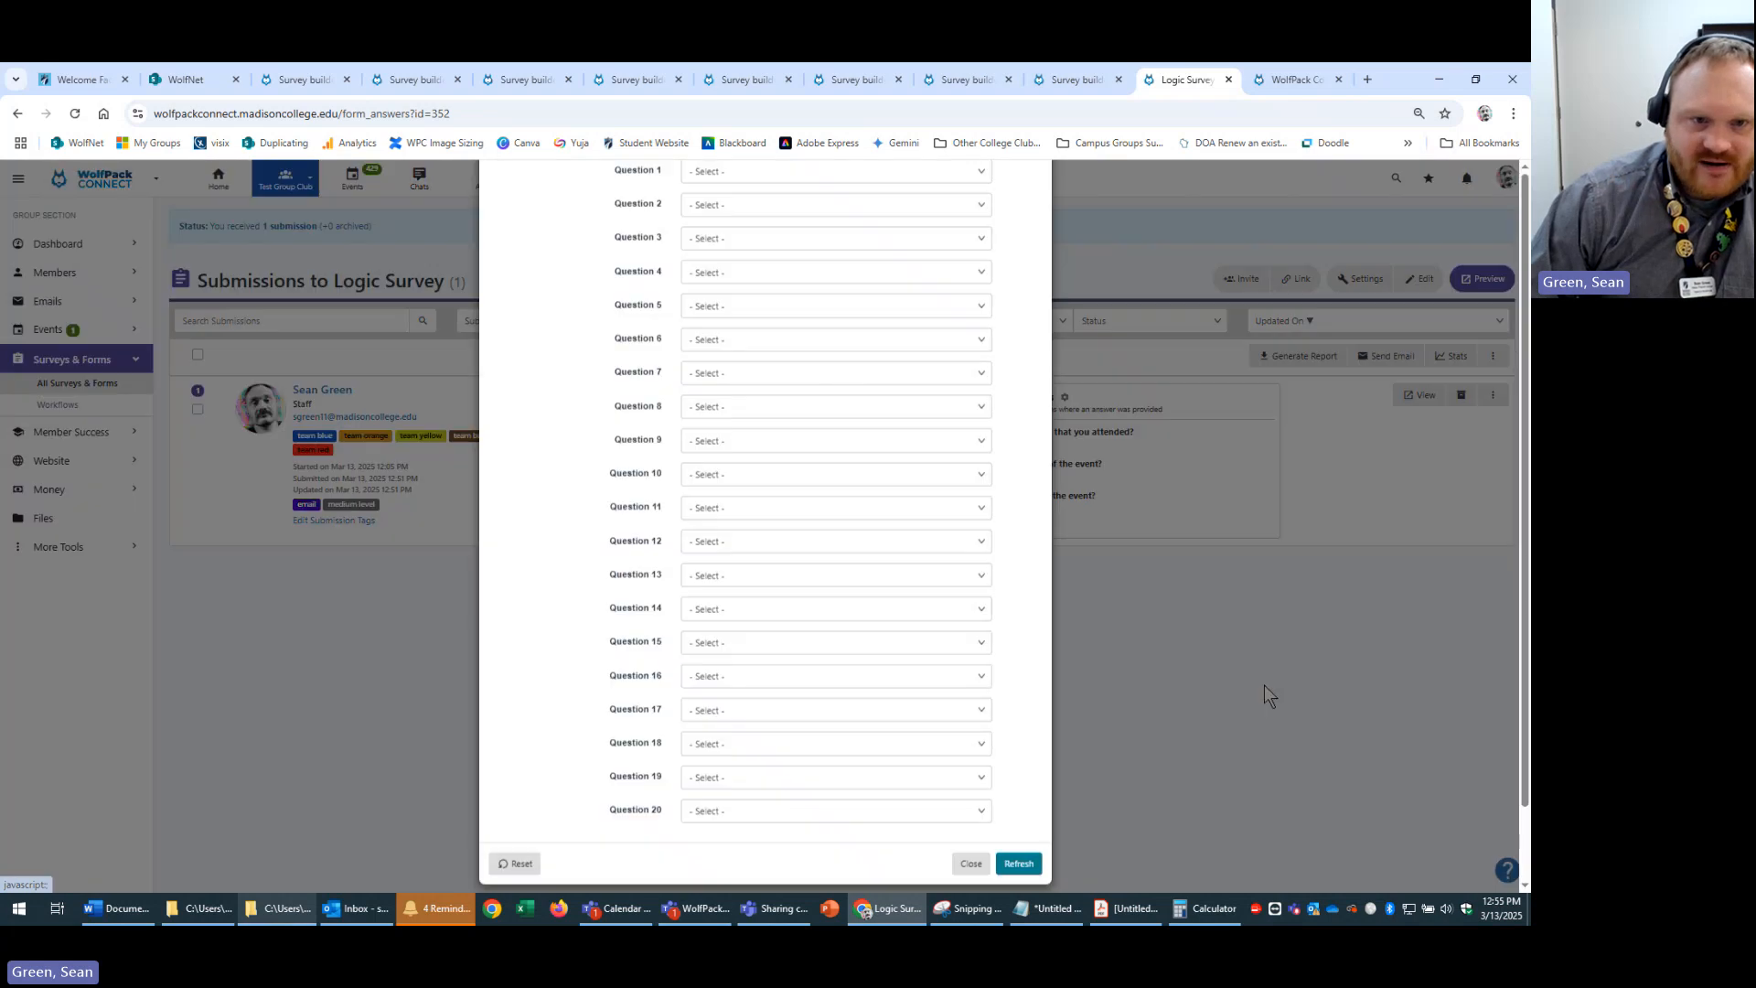
{"action": "left_click", "coordinate": [1232, 465]}
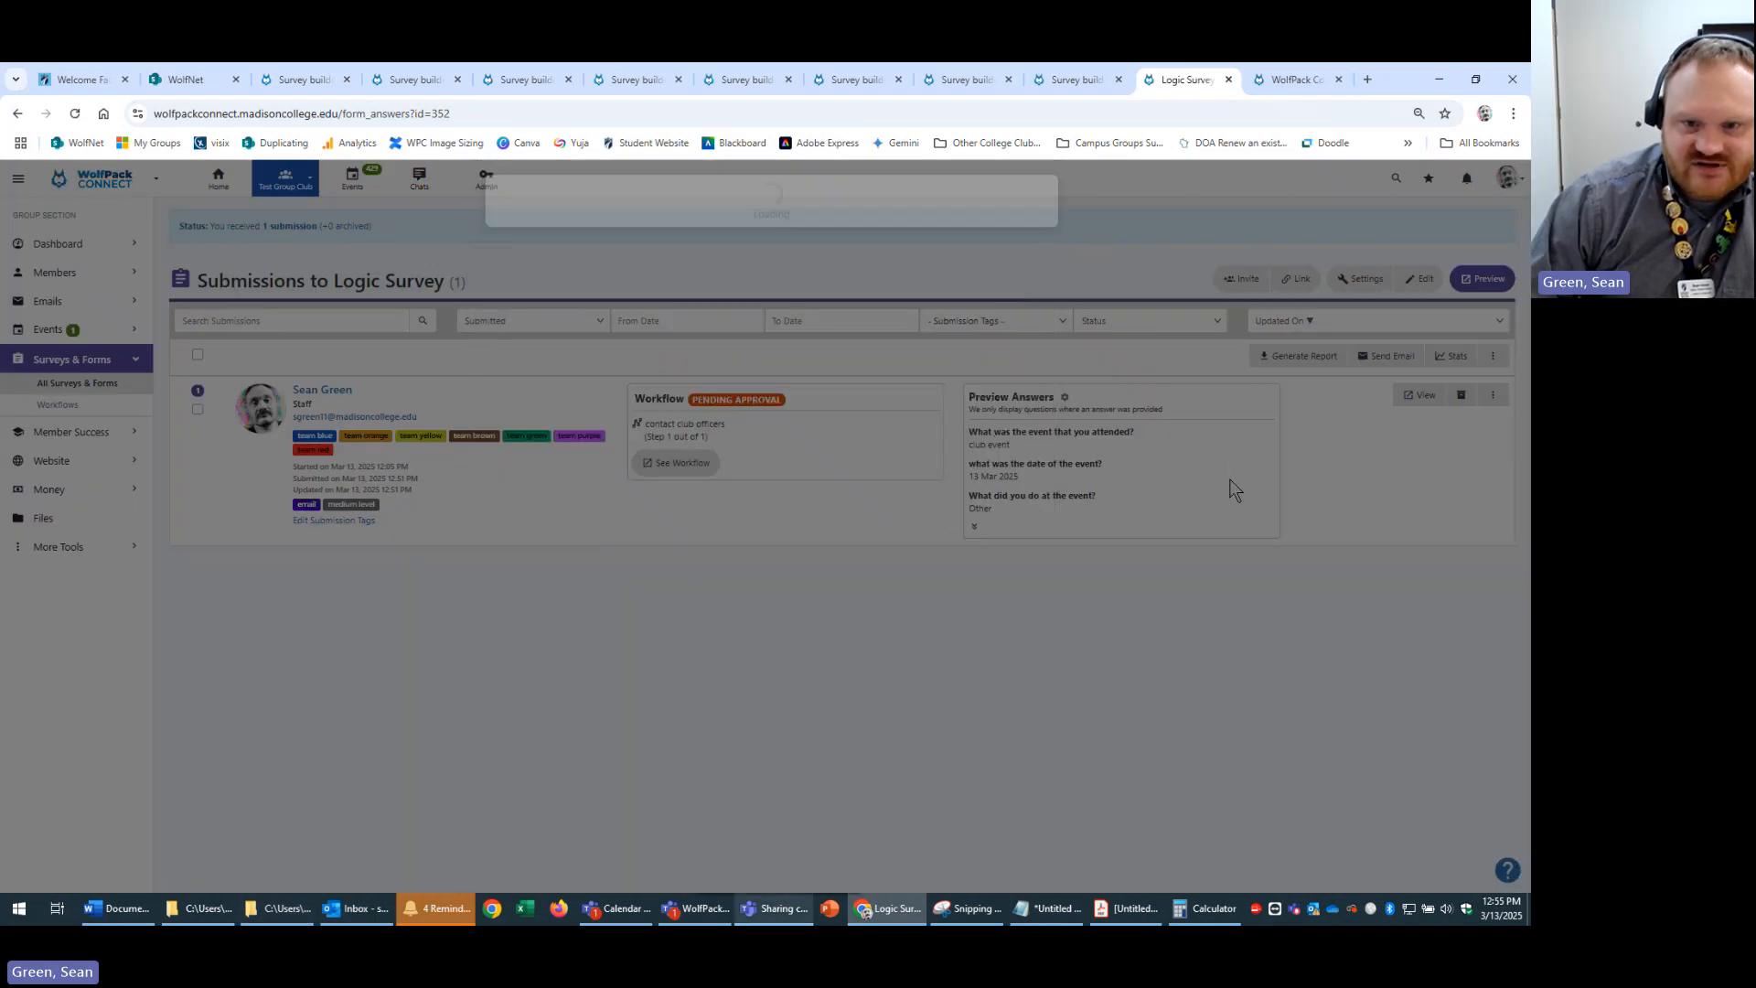
{"action": "left_click", "coordinate": [1065, 399]}
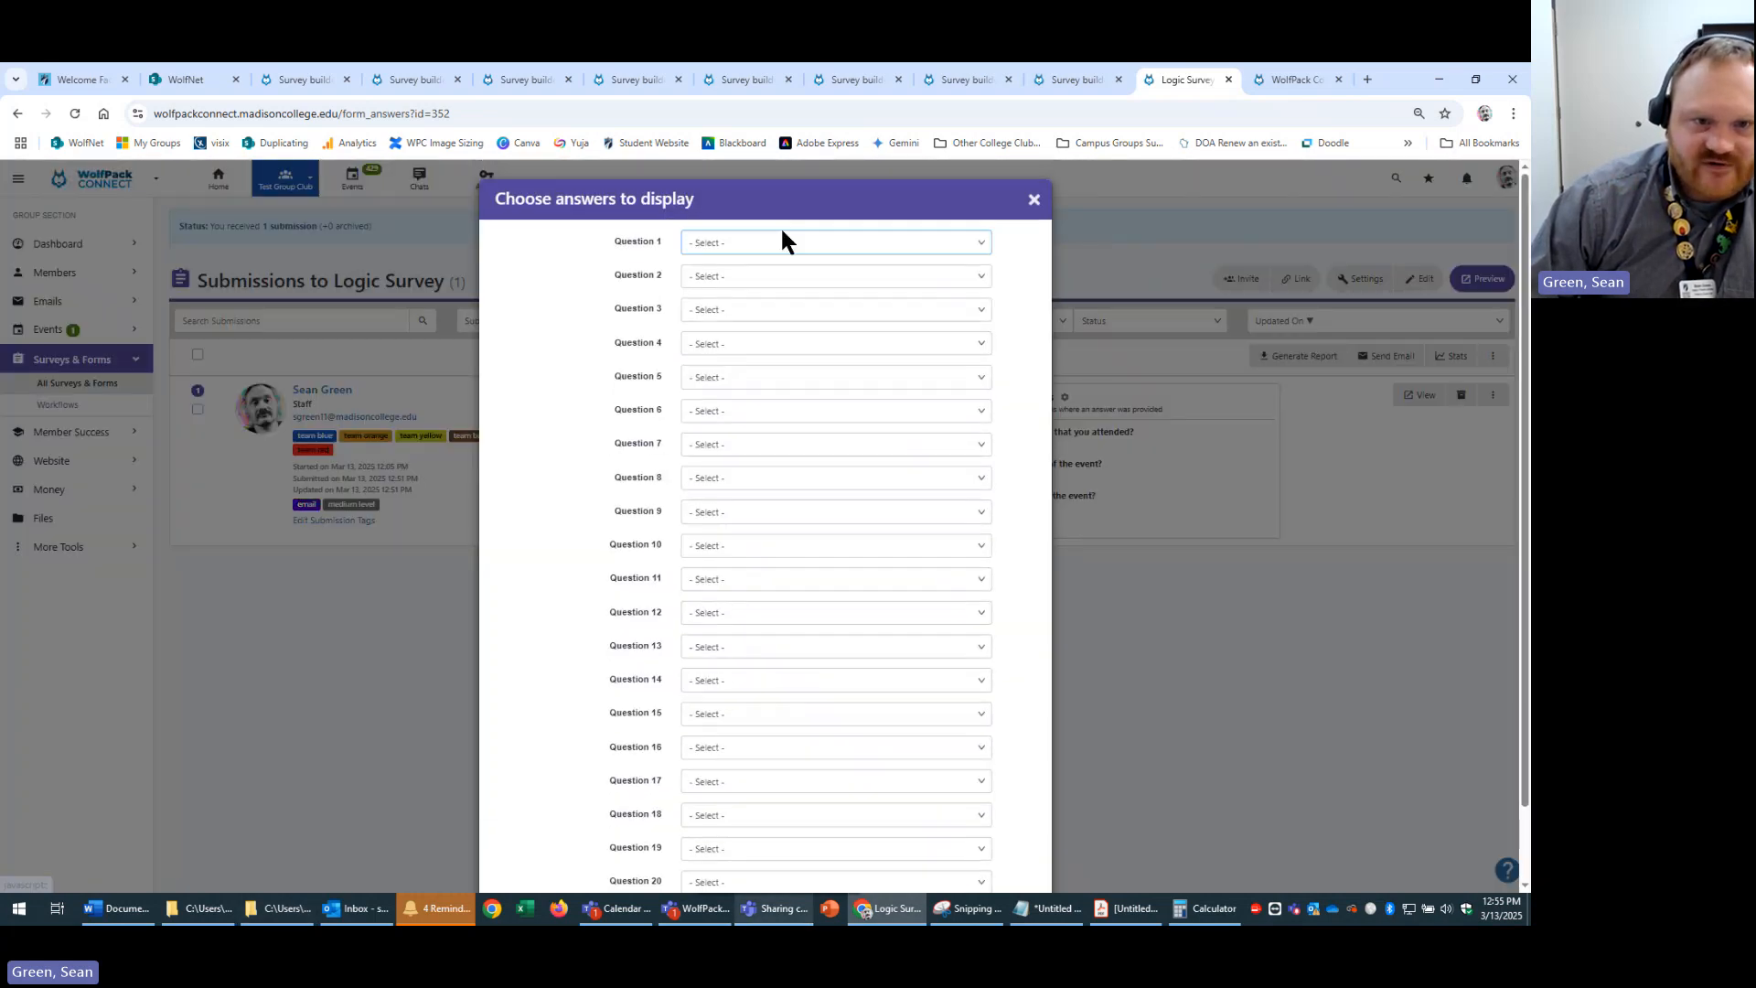
{"action": "left_click", "coordinate": [983, 242]}
{"action": "left_click", "coordinate": [880, 279]}
{"action": "left_click", "coordinate": [795, 276]}
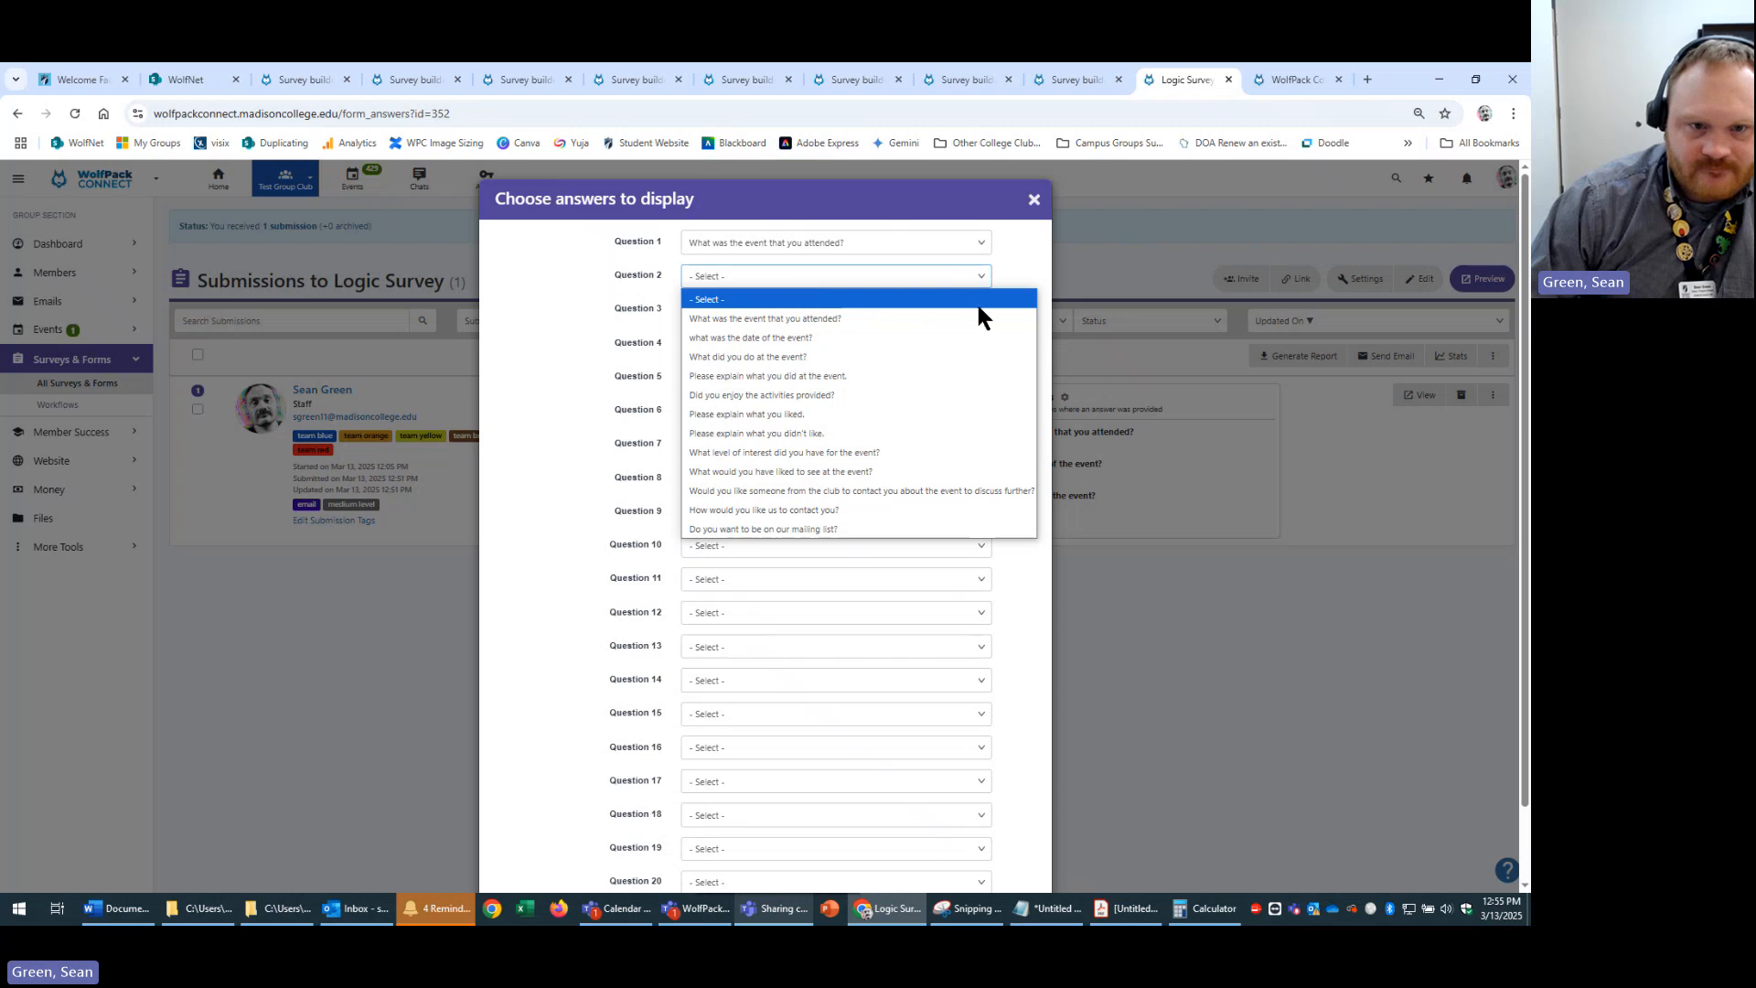
{"action": "left_click", "coordinate": [937, 337]}
{"action": "left_click", "coordinate": [804, 308]}
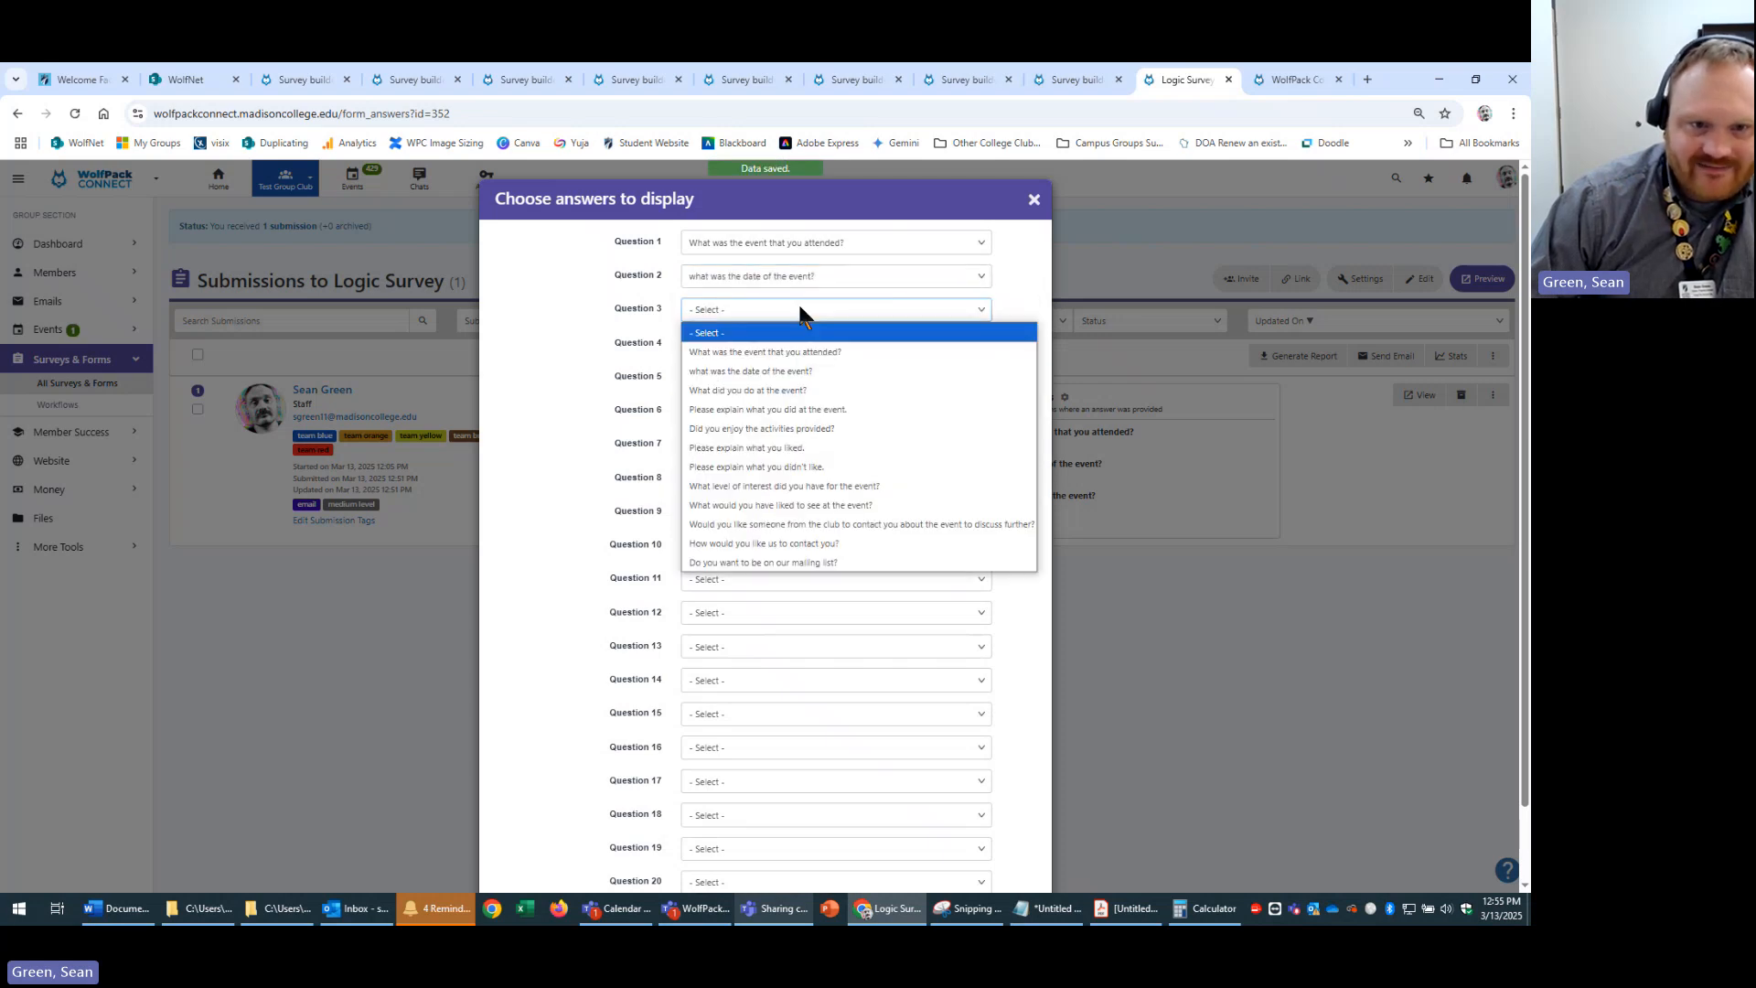
{"action": "left_click", "coordinate": [921, 390]}
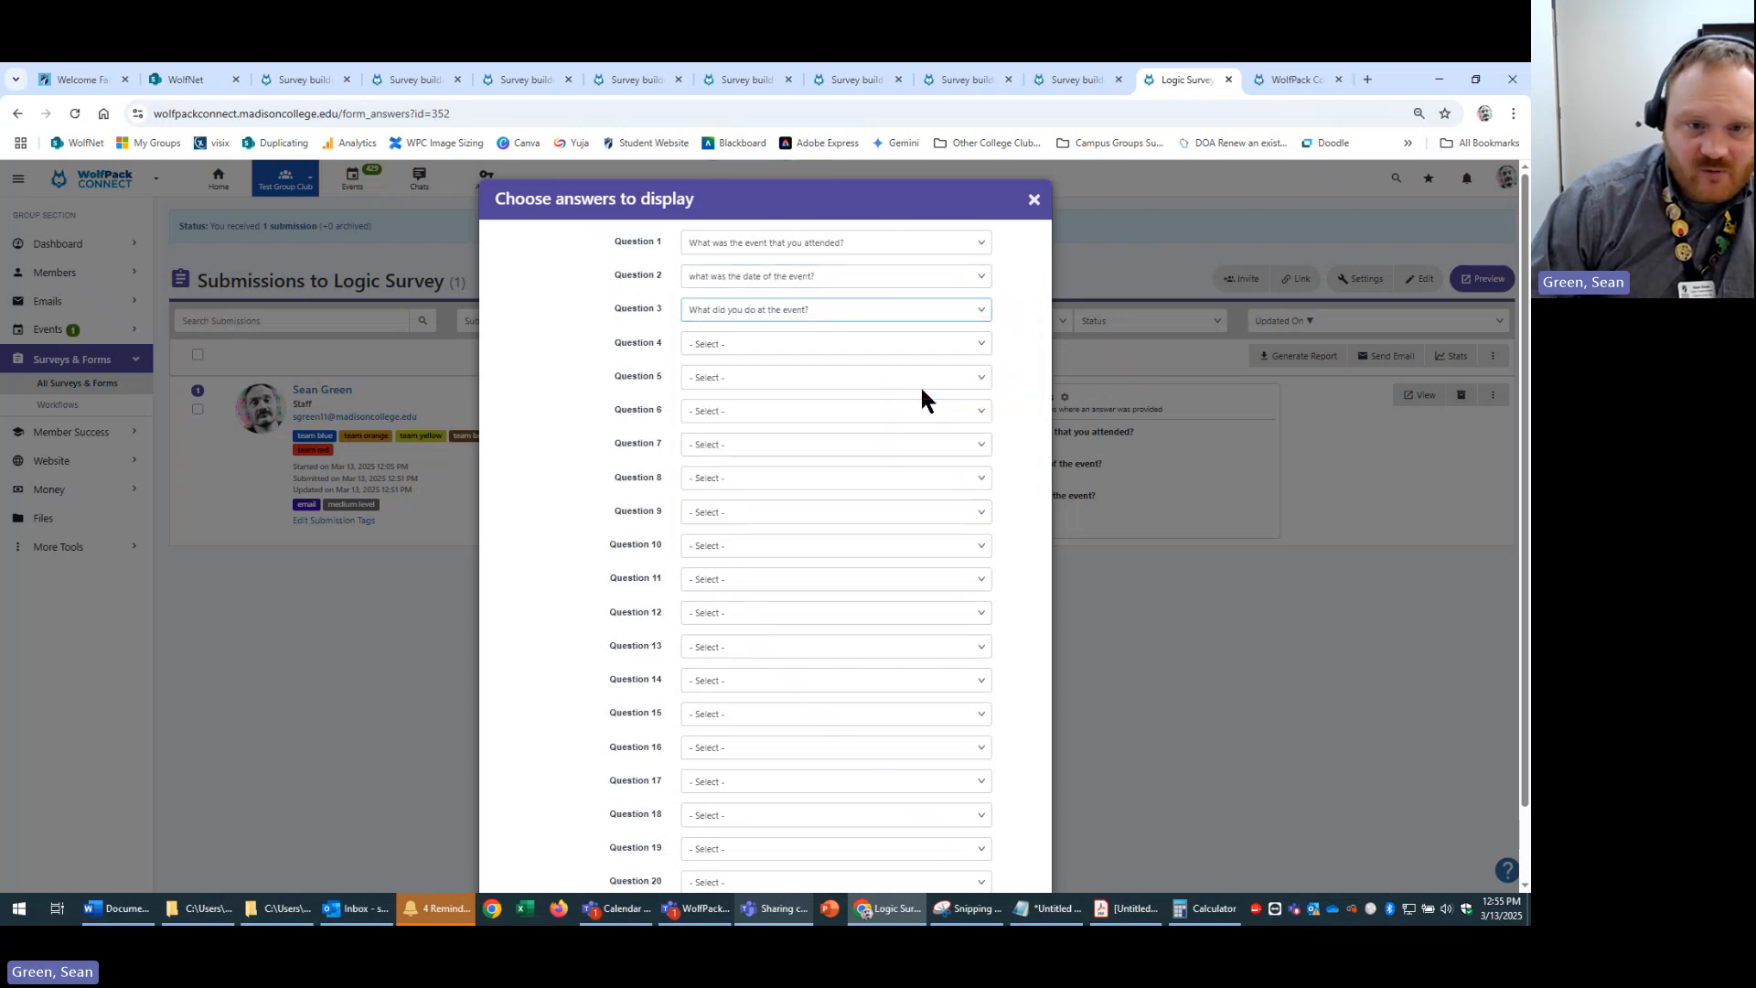
- Set preview questions 4 to 7 to interest level, contact method for both 5 and 6, and mailing list, then refresh the submissions
{"action": "left_click", "coordinate": [846, 345]}
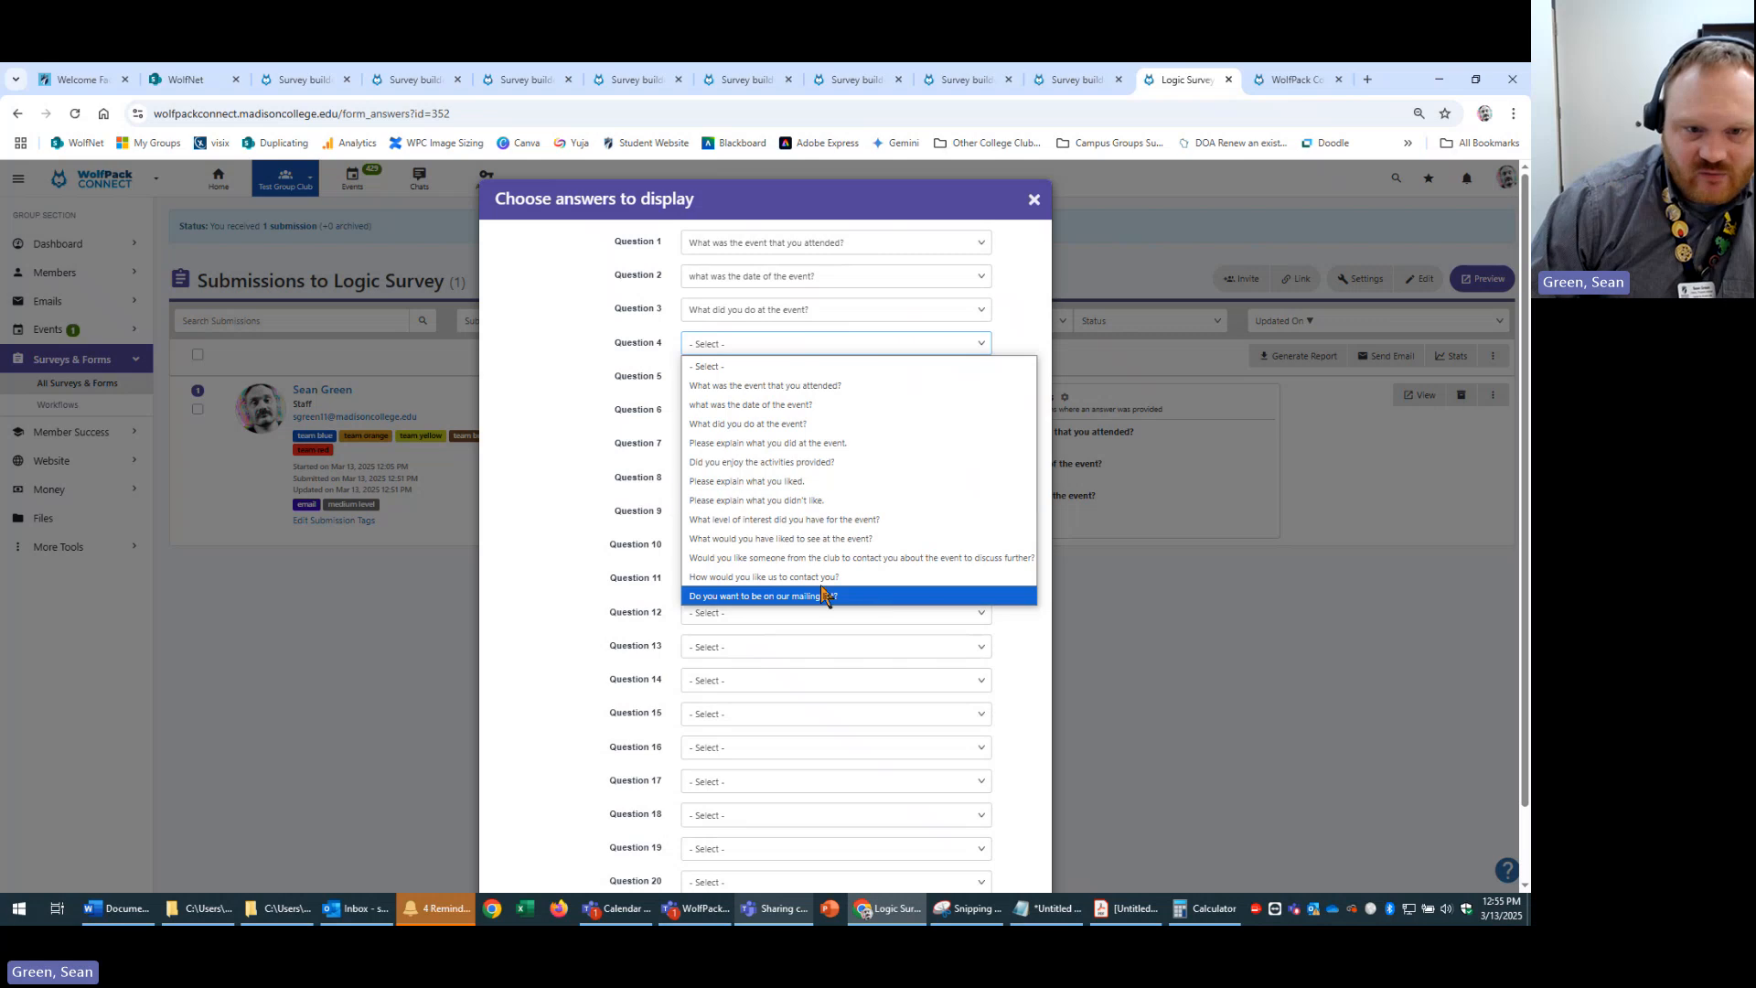
{"action": "left_click", "coordinate": [901, 520]}
{"action": "left_click", "coordinate": [804, 378]}
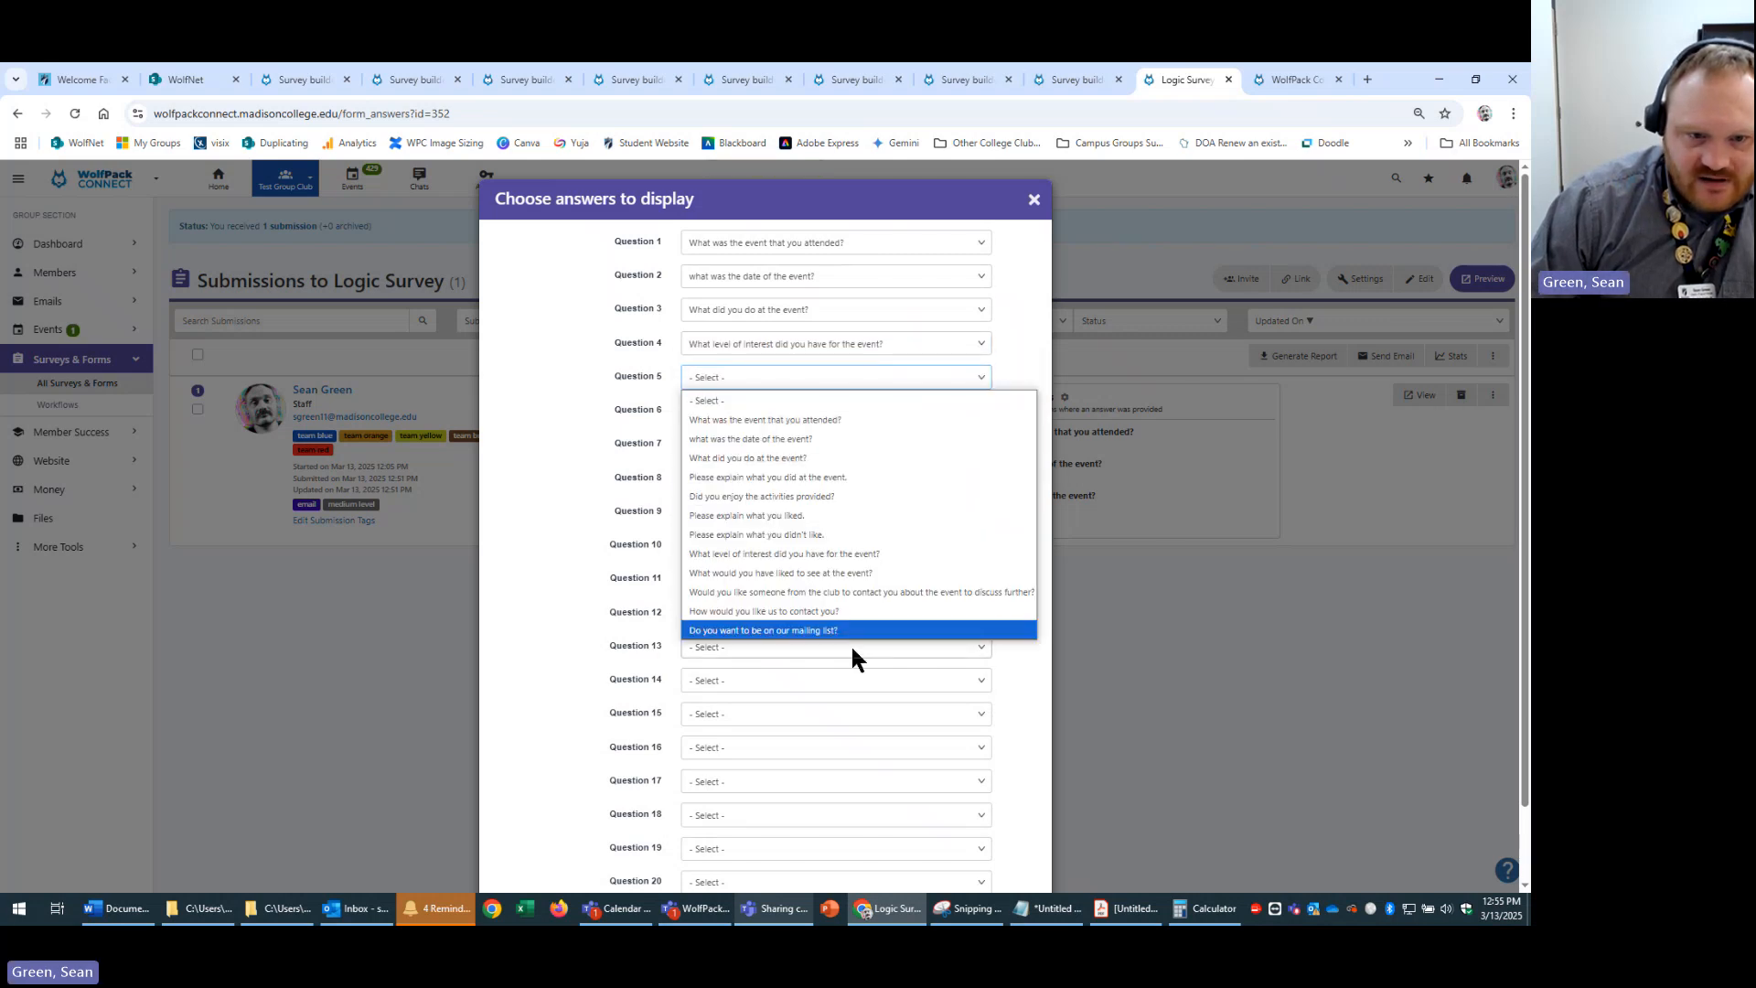
{"action": "left_click", "coordinate": [766, 612]}
{"action": "left_click", "coordinate": [757, 414]}
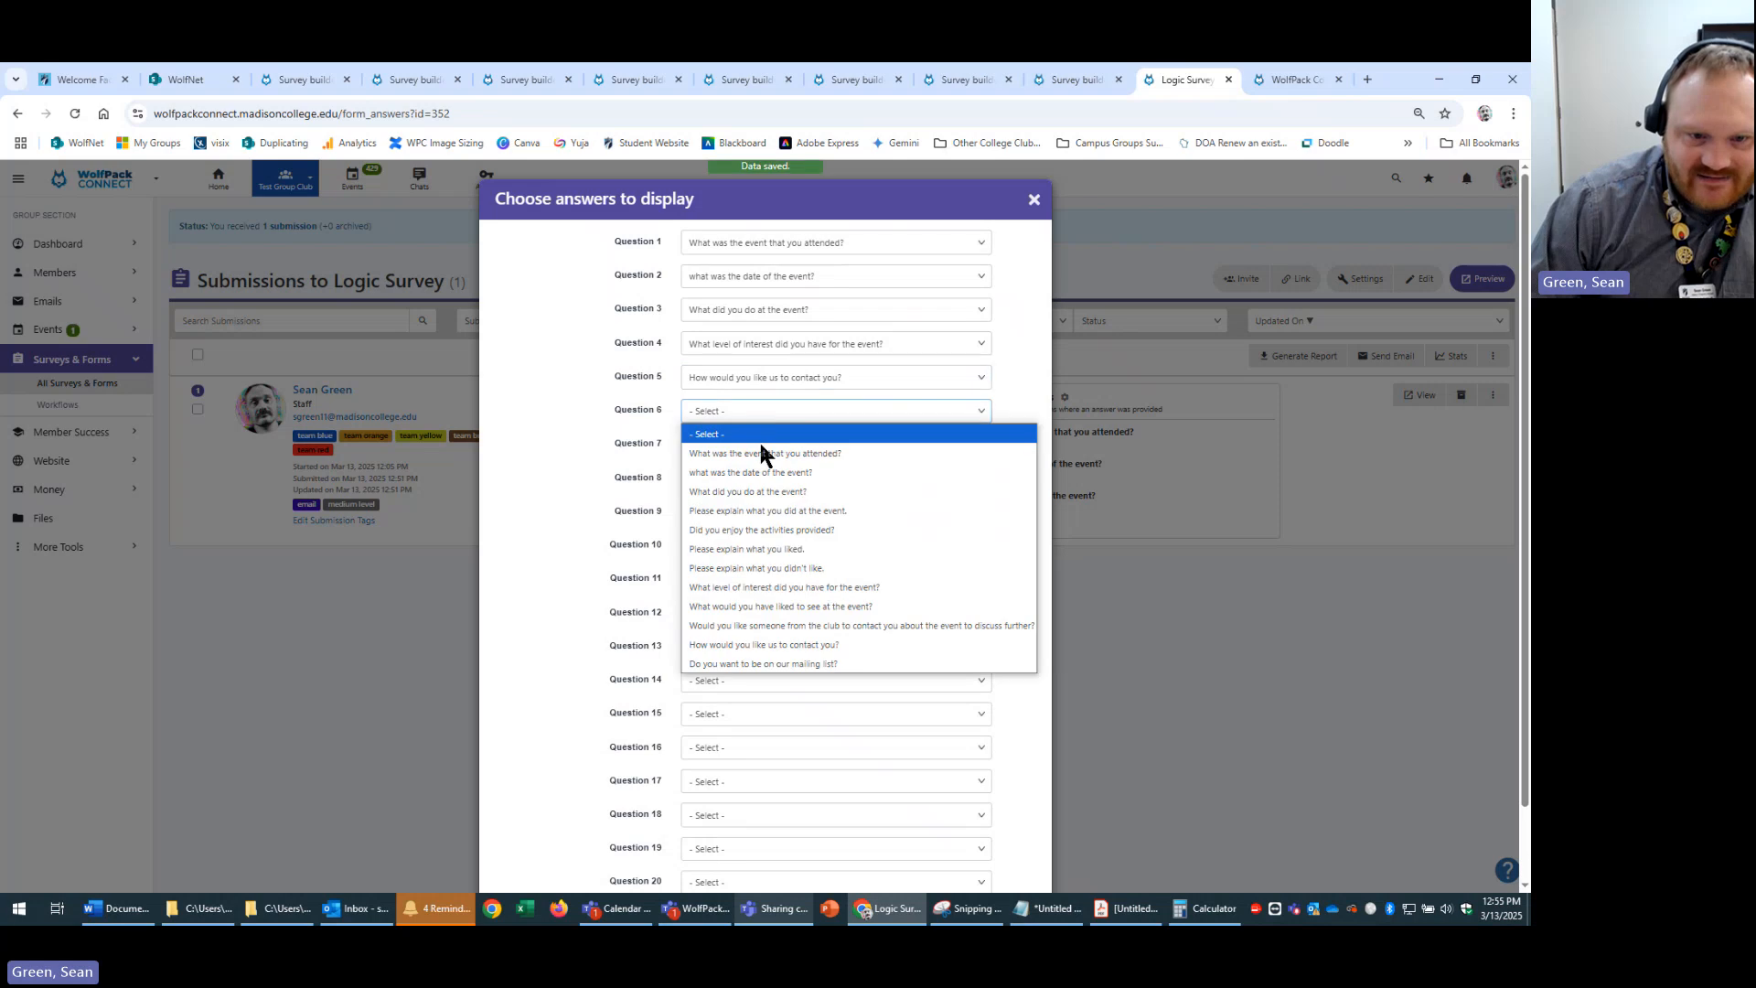
{"action": "left_click", "coordinate": [785, 645]}
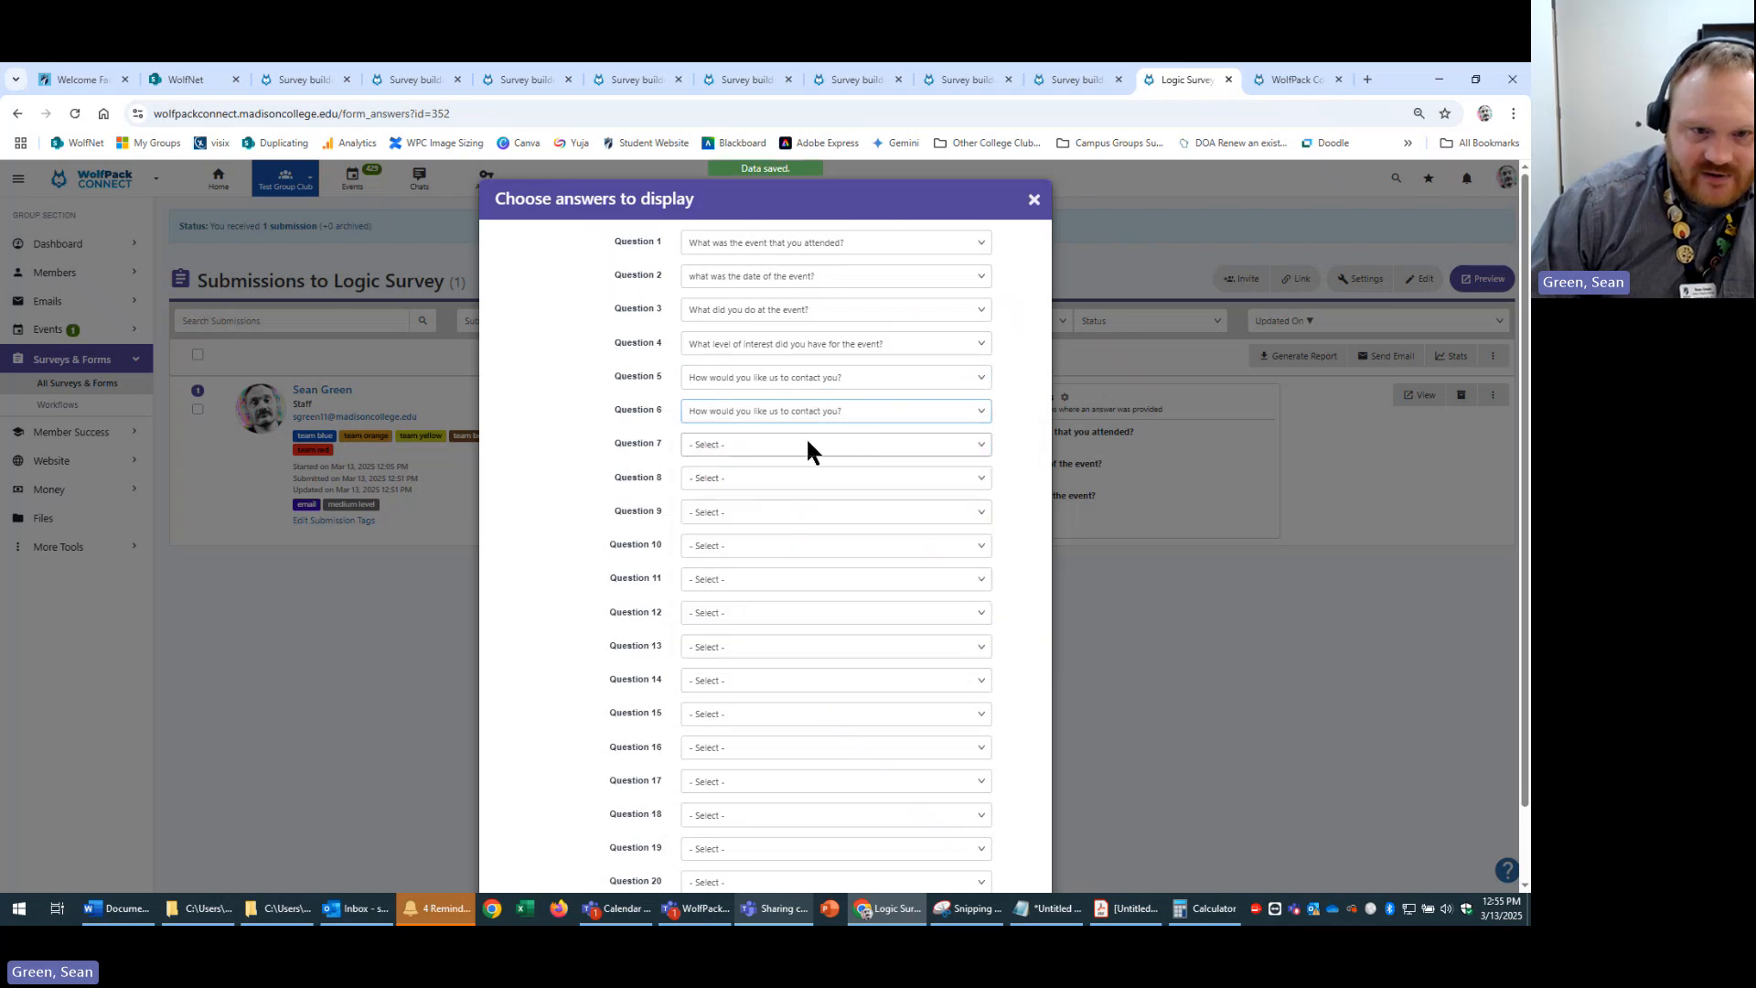
{"action": "left_click", "coordinate": [805, 442]}
{"action": "left_click", "coordinate": [817, 699]}
{"action": "scroll", "coordinate": [1039, 627], "scroll_direction": "down", "scroll_amount": 5}
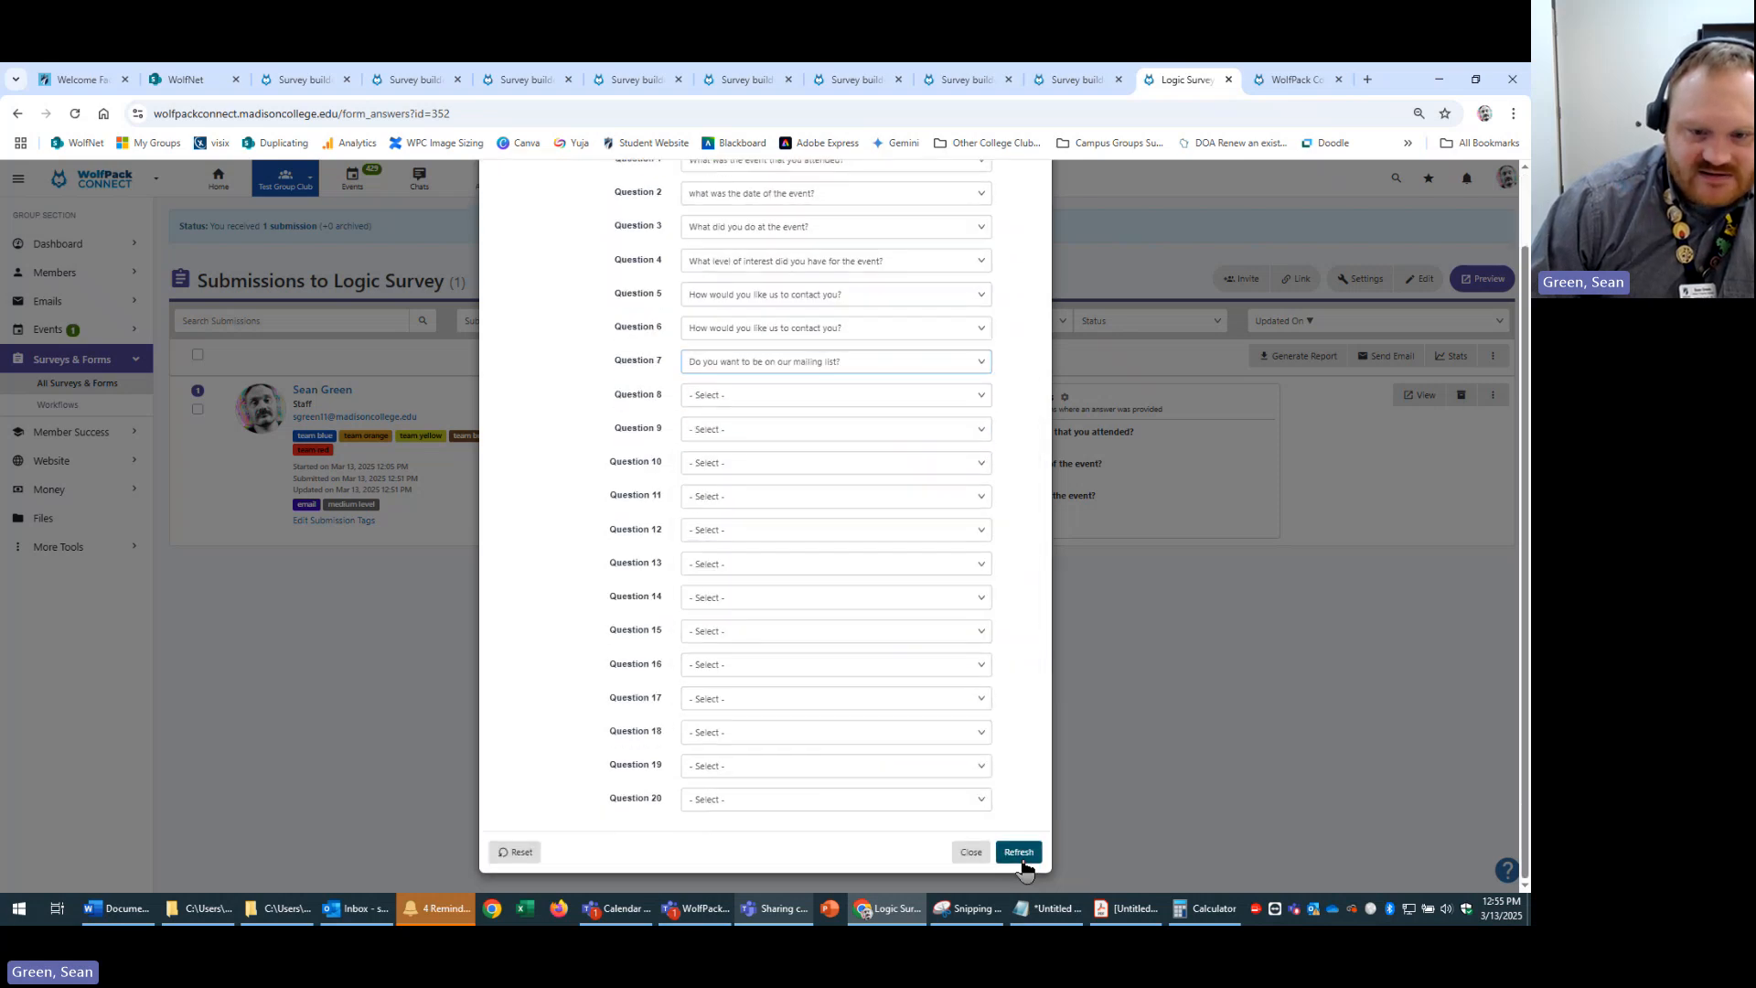
{"action": "left_click", "coordinate": [1017, 849]}
{"action": "left_click_drag", "start_coordinate": [970, 431], "coordinate": [1247, 576]}
{"action": "left_click", "coordinate": [1247, 577]}
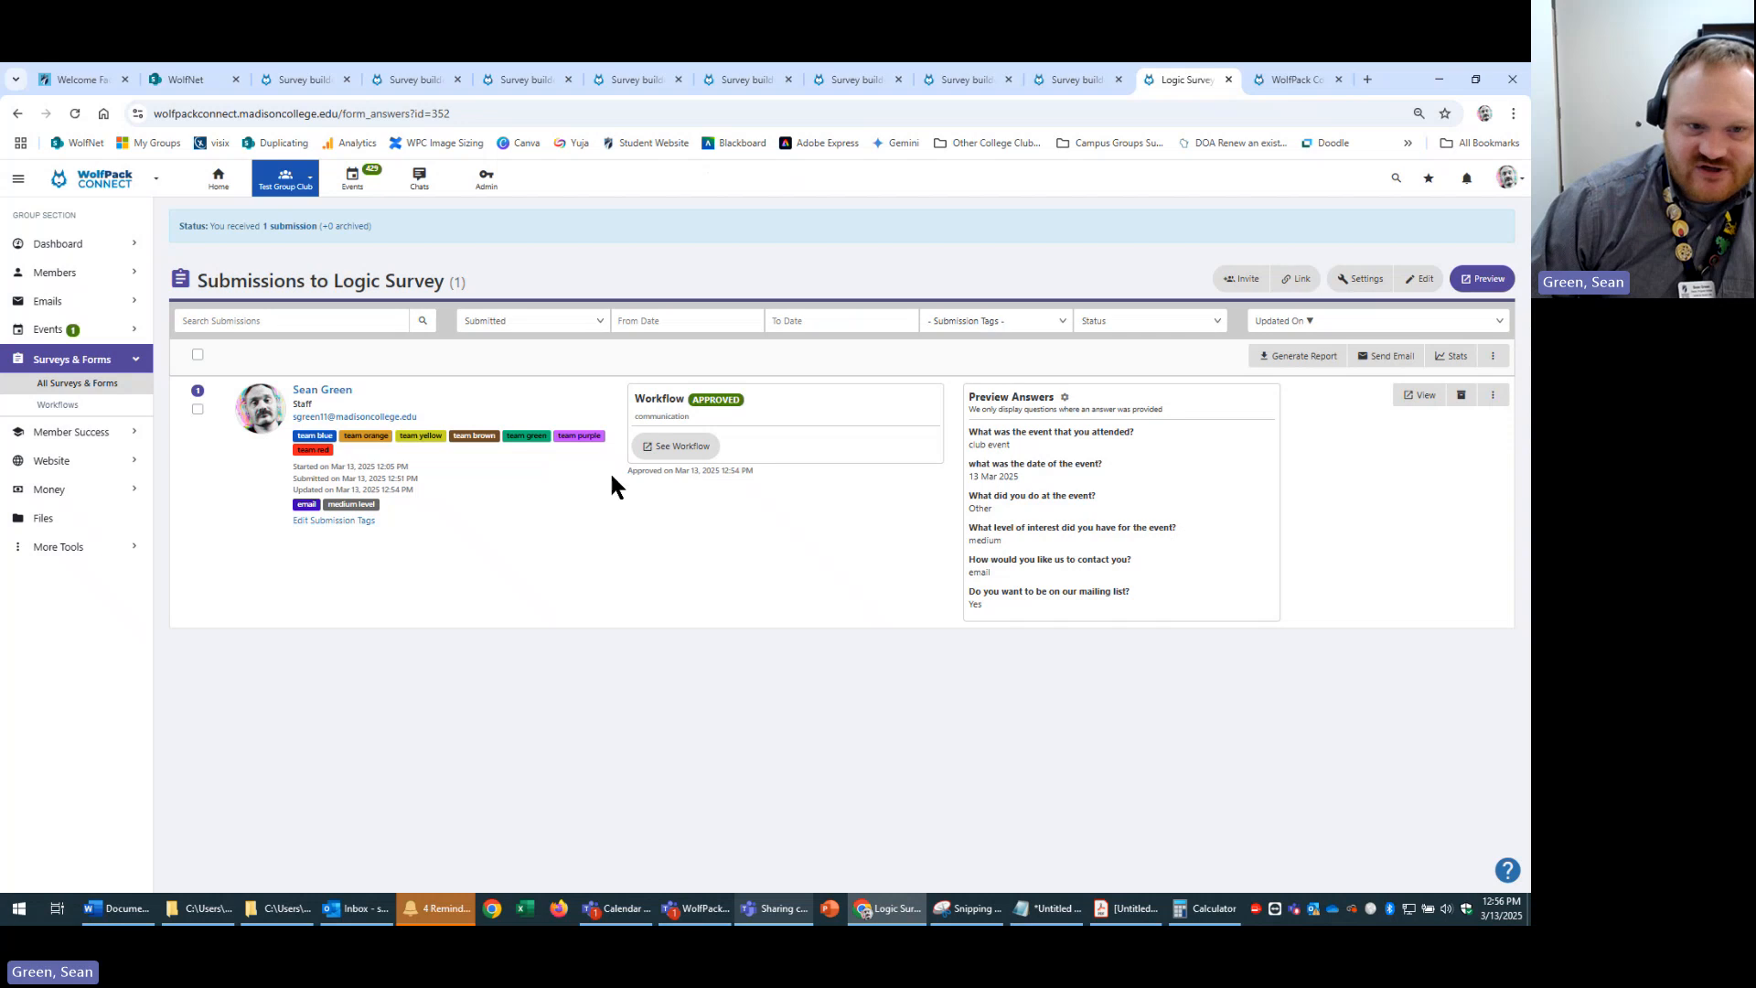
- View the communication workflow from the Logic Survey response, examine its approval status and submission access, and close it
{"action": "left_click", "coordinate": [695, 450]}
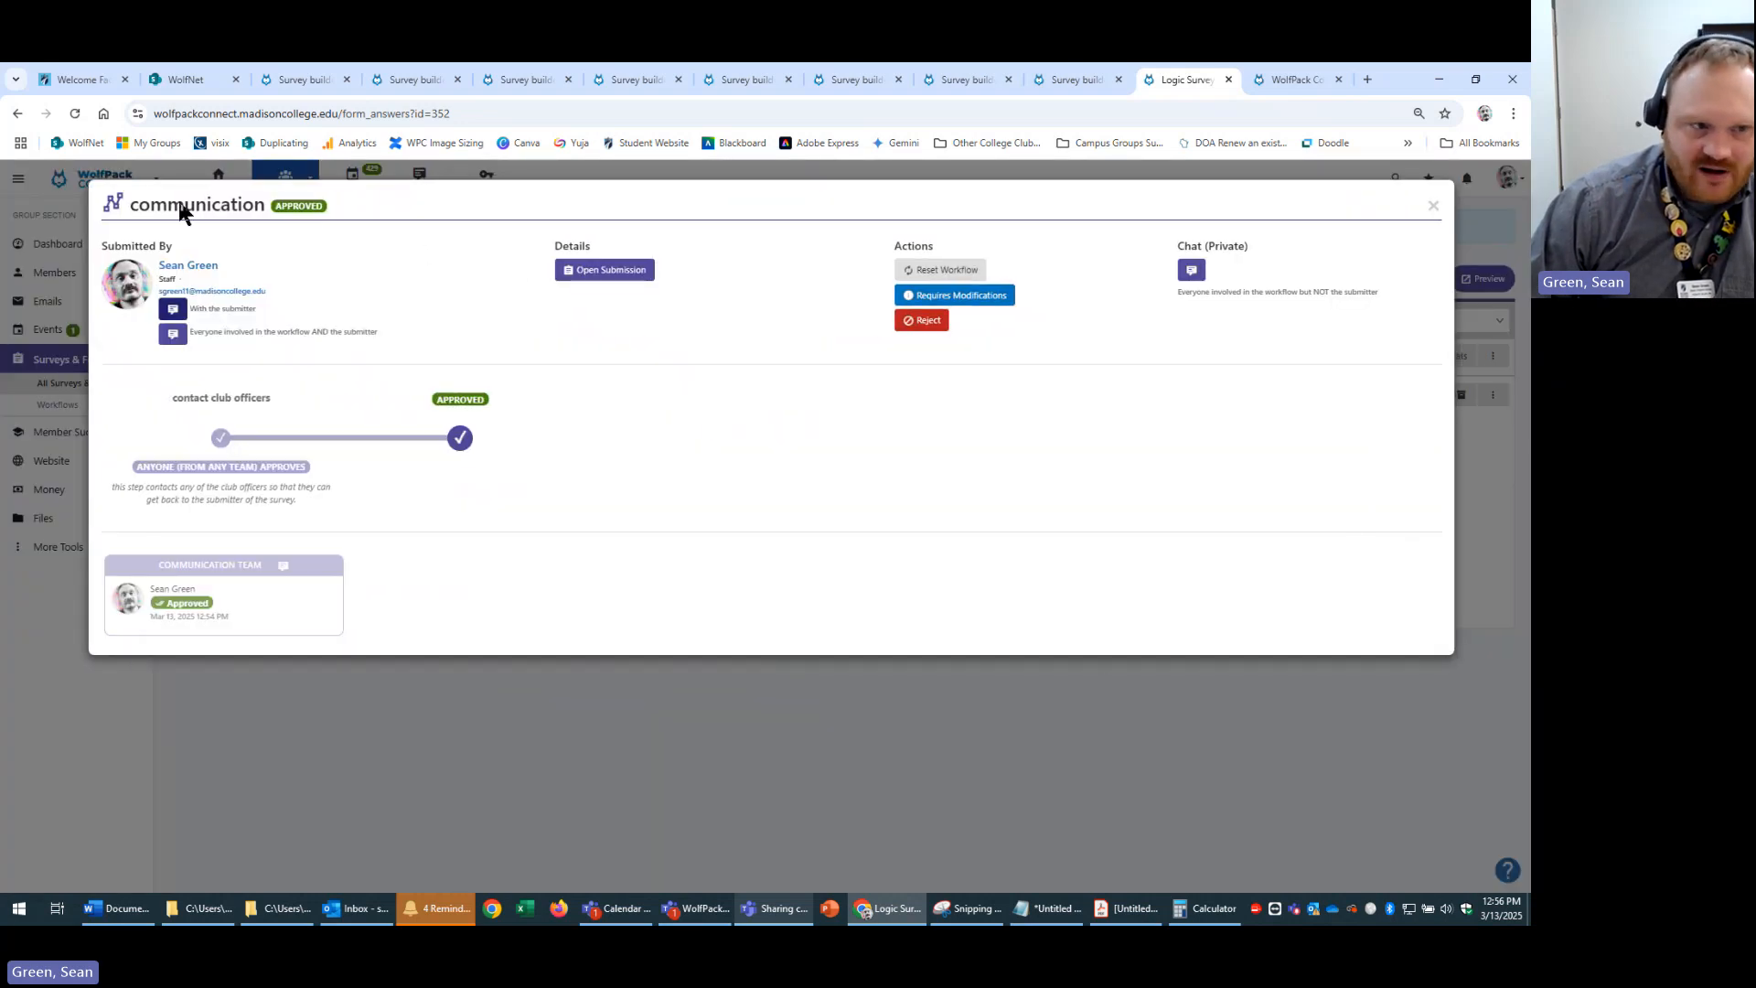
{"action": "left_click", "coordinate": [847, 712]}
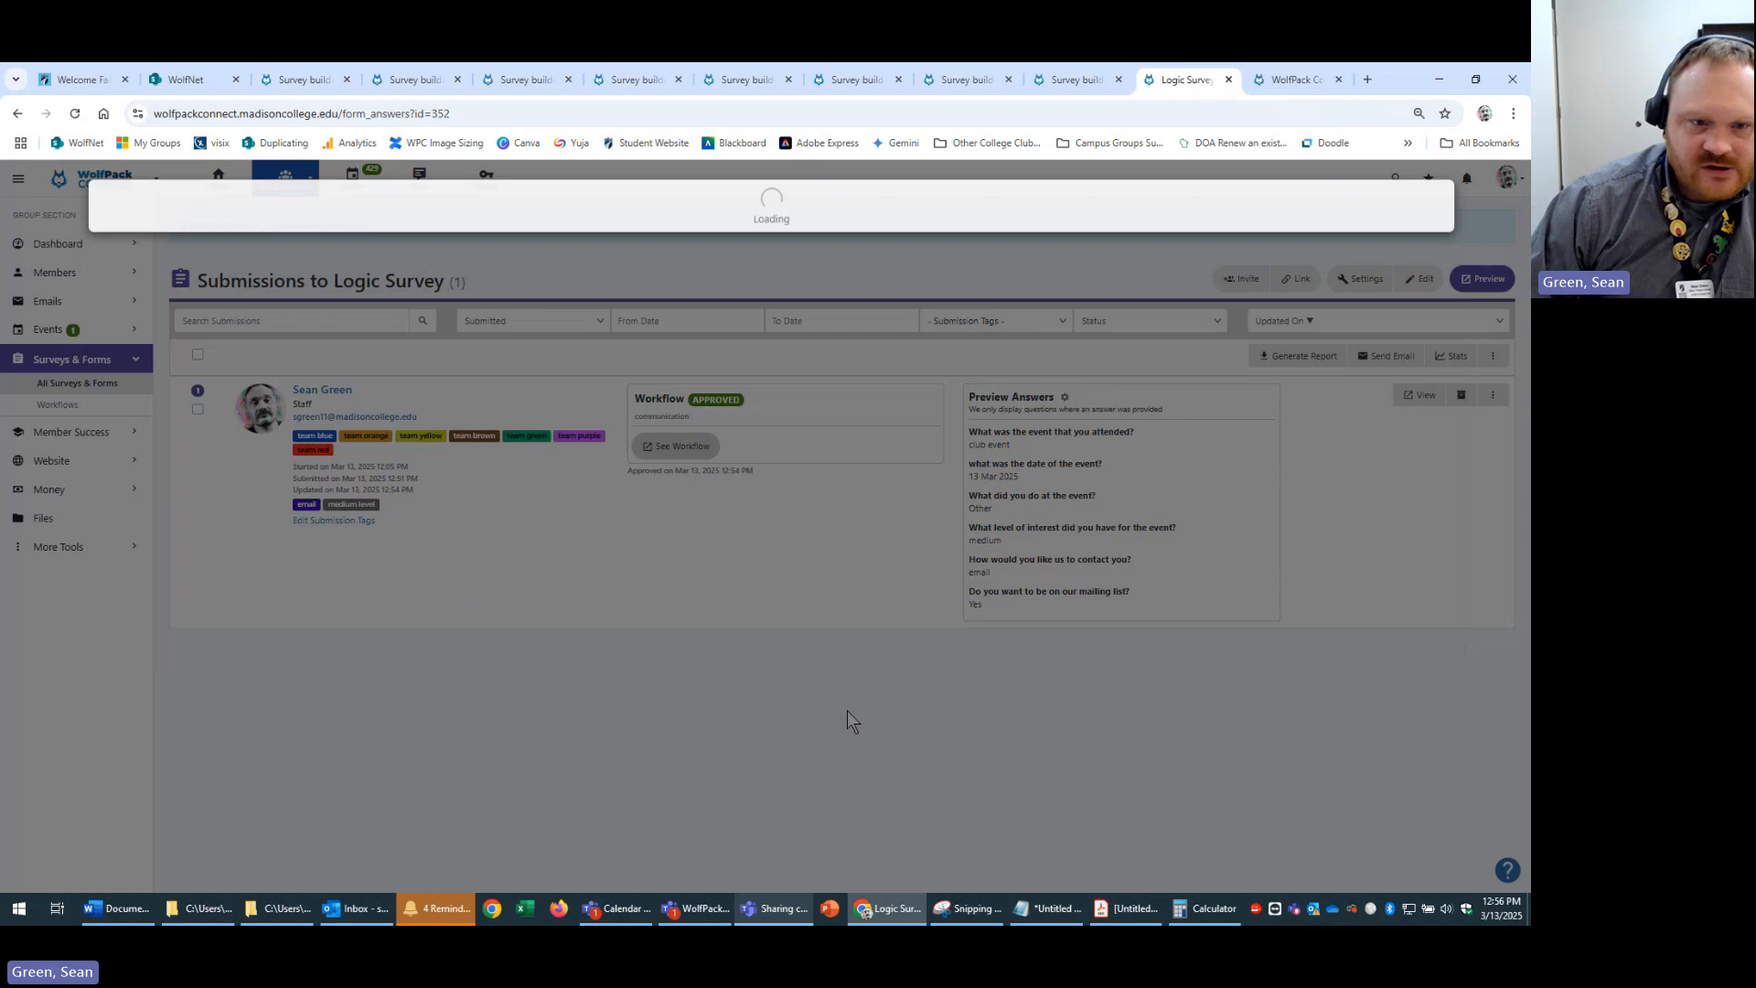
{"action": "left_click", "coordinate": [695, 446]}
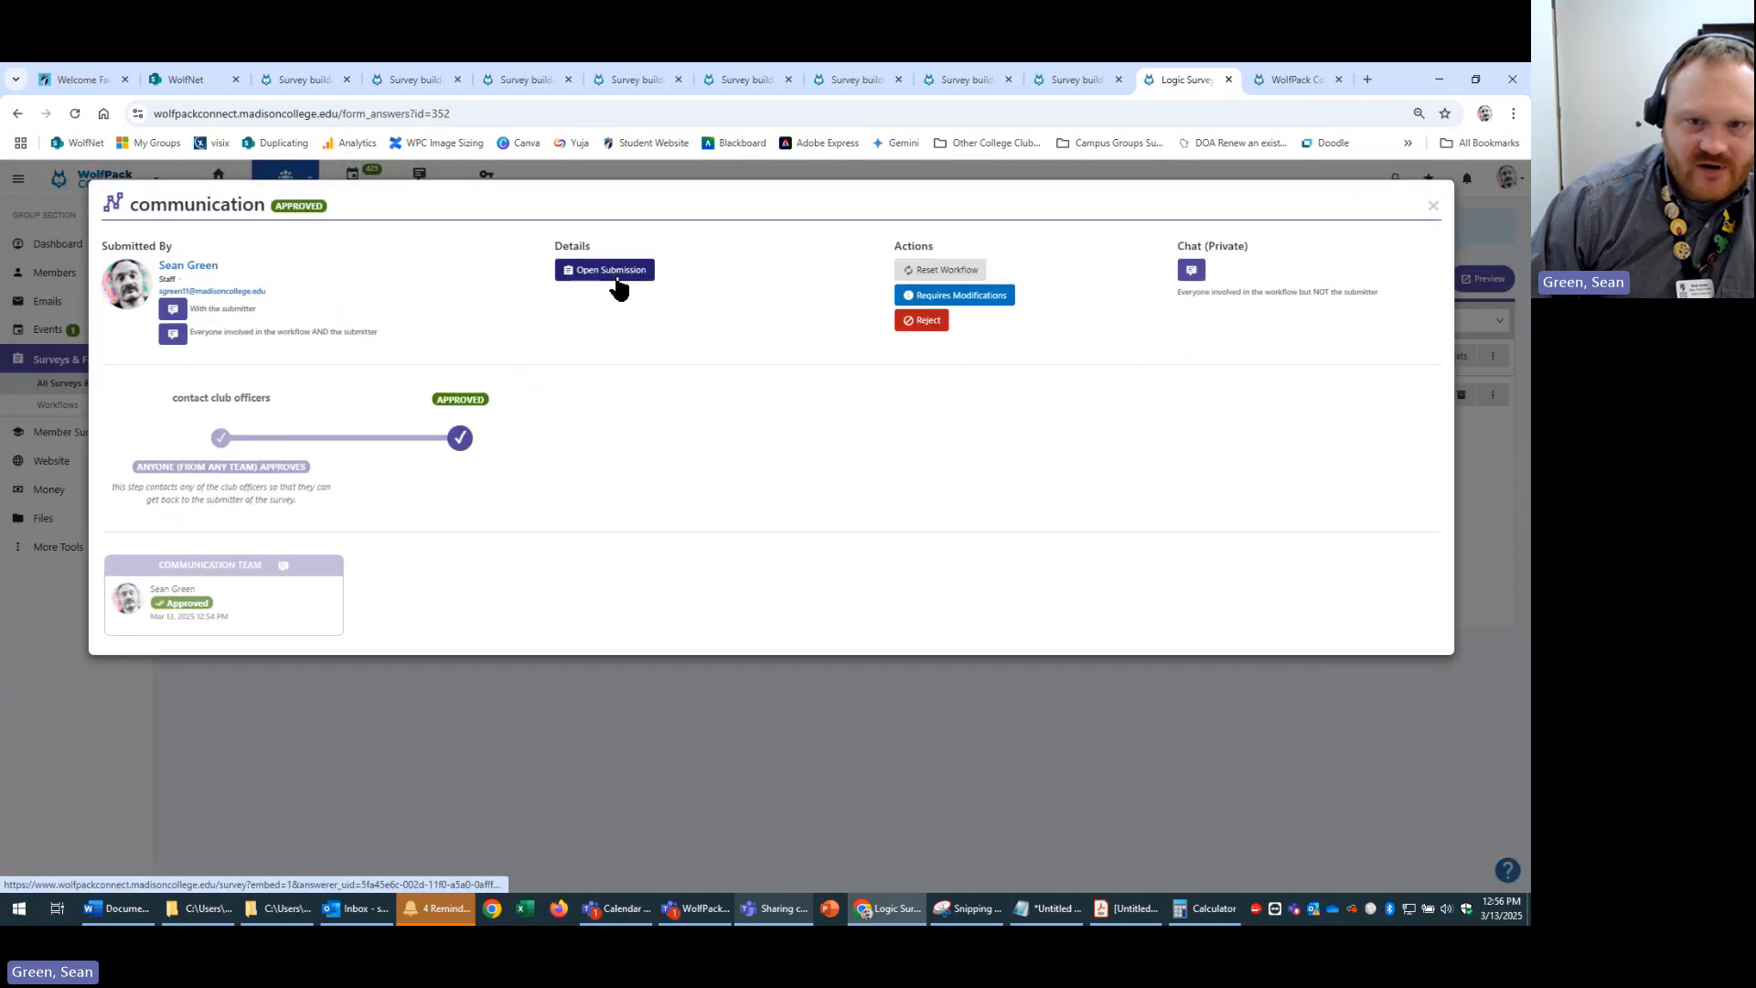
{"action": "left_click", "coordinate": [847, 811]}
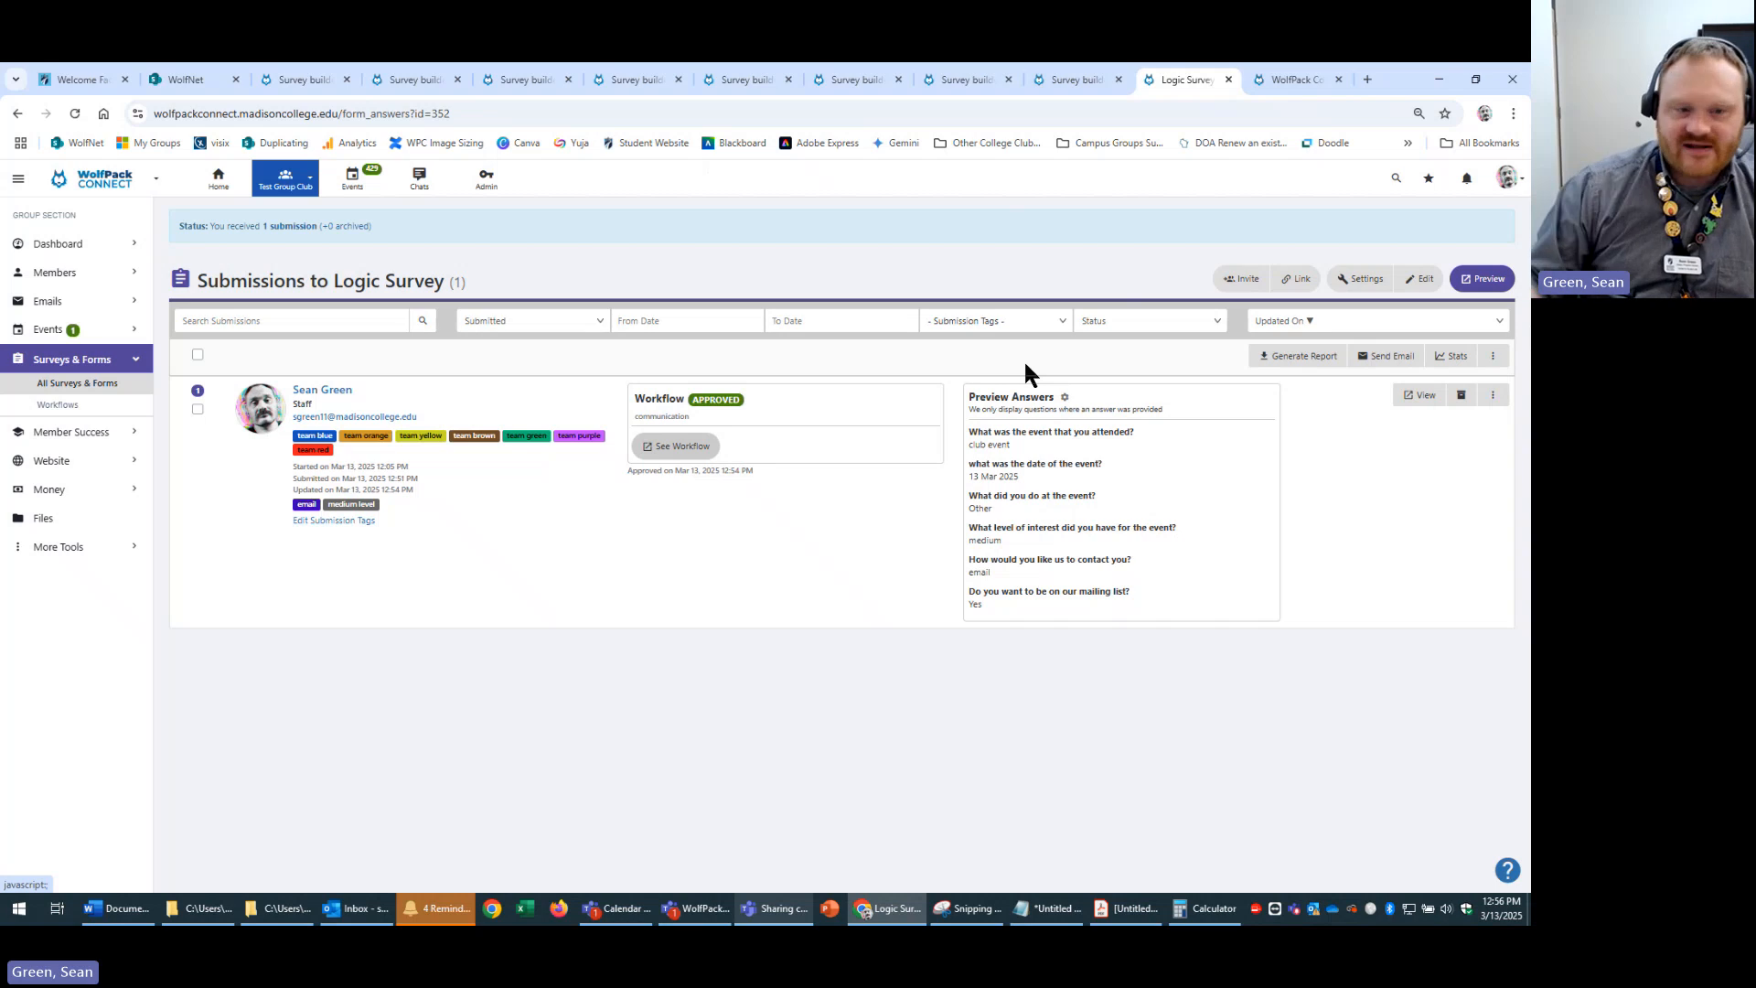
- Open the group's workflows, review the steps of test workflow, and return to the workflow list
{"action": "left_click", "coordinate": [58, 404]}
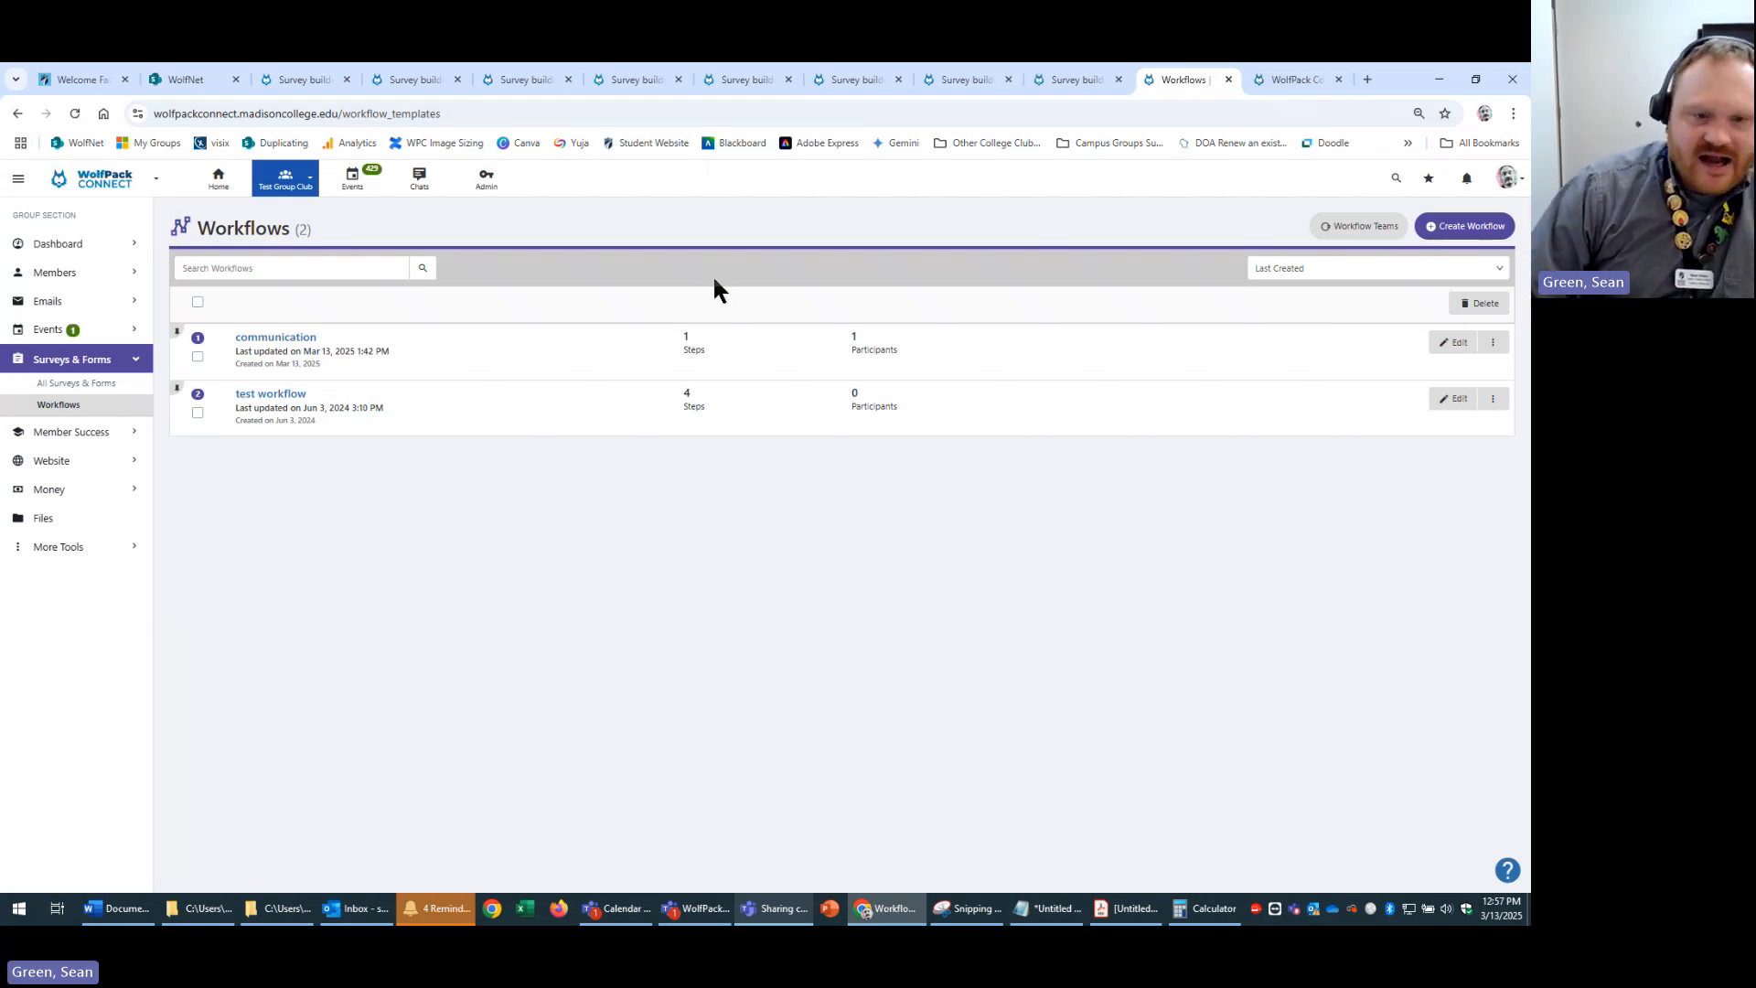
{"action": "left_click", "coordinate": [272, 395]}
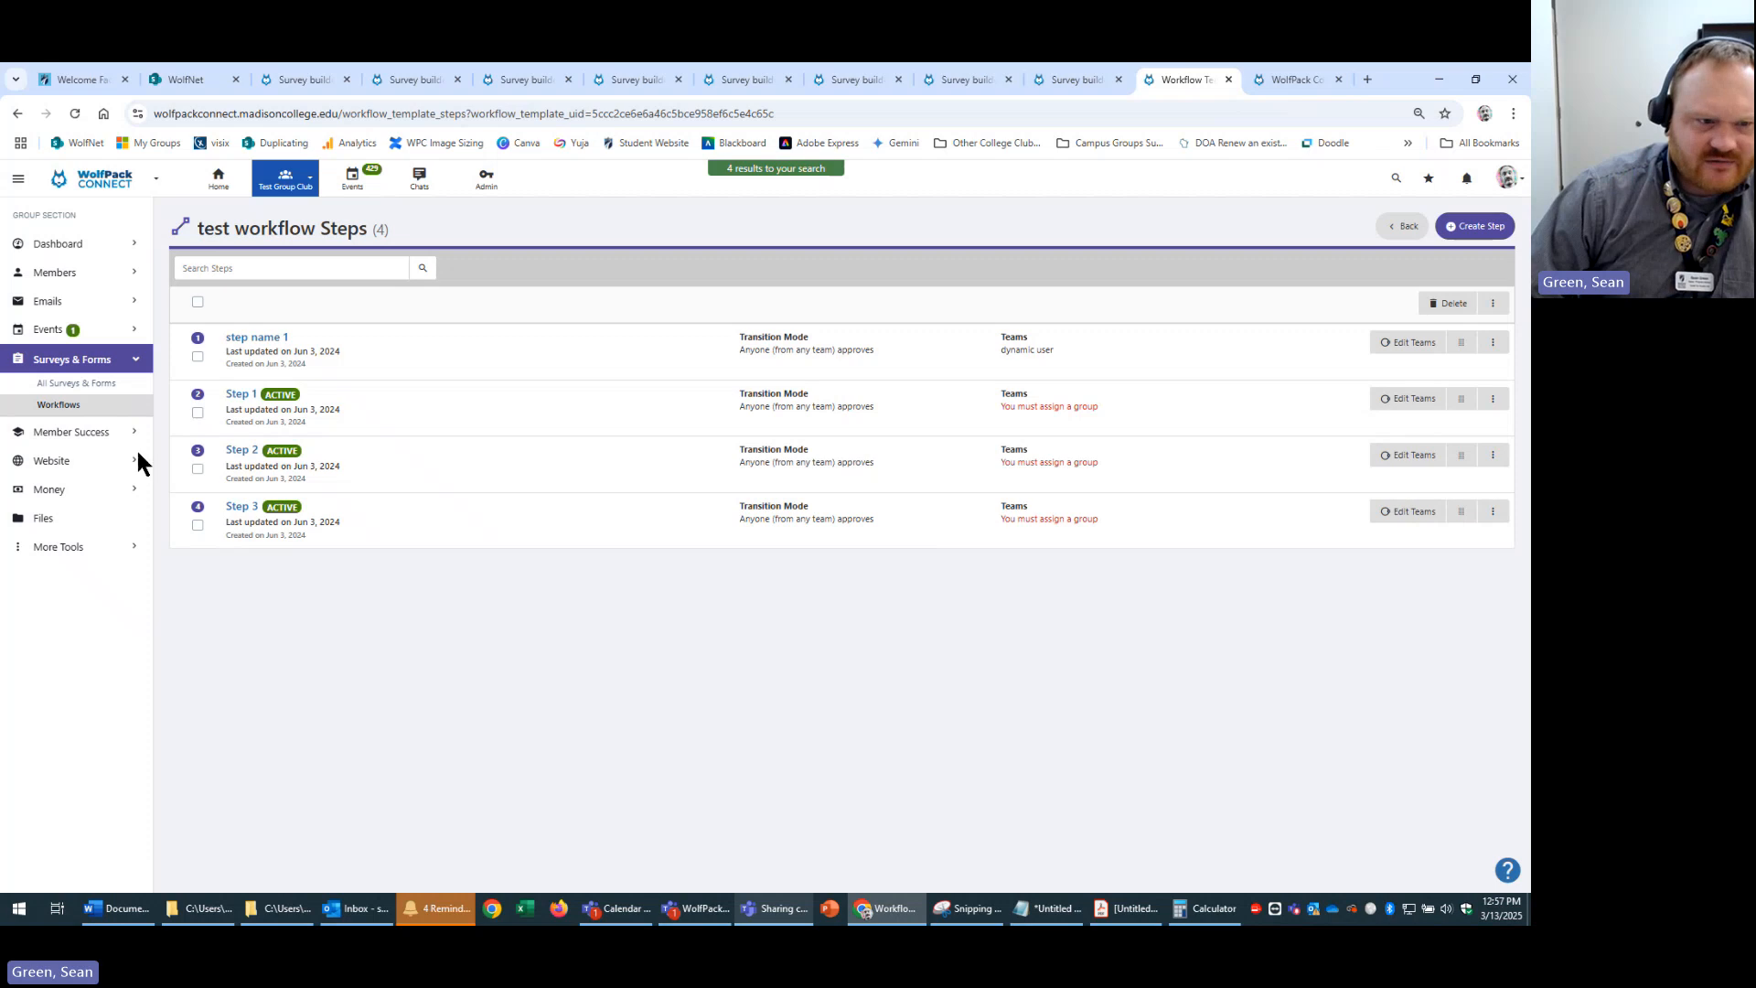
{"action": "left_click", "coordinate": [1385, 229]}
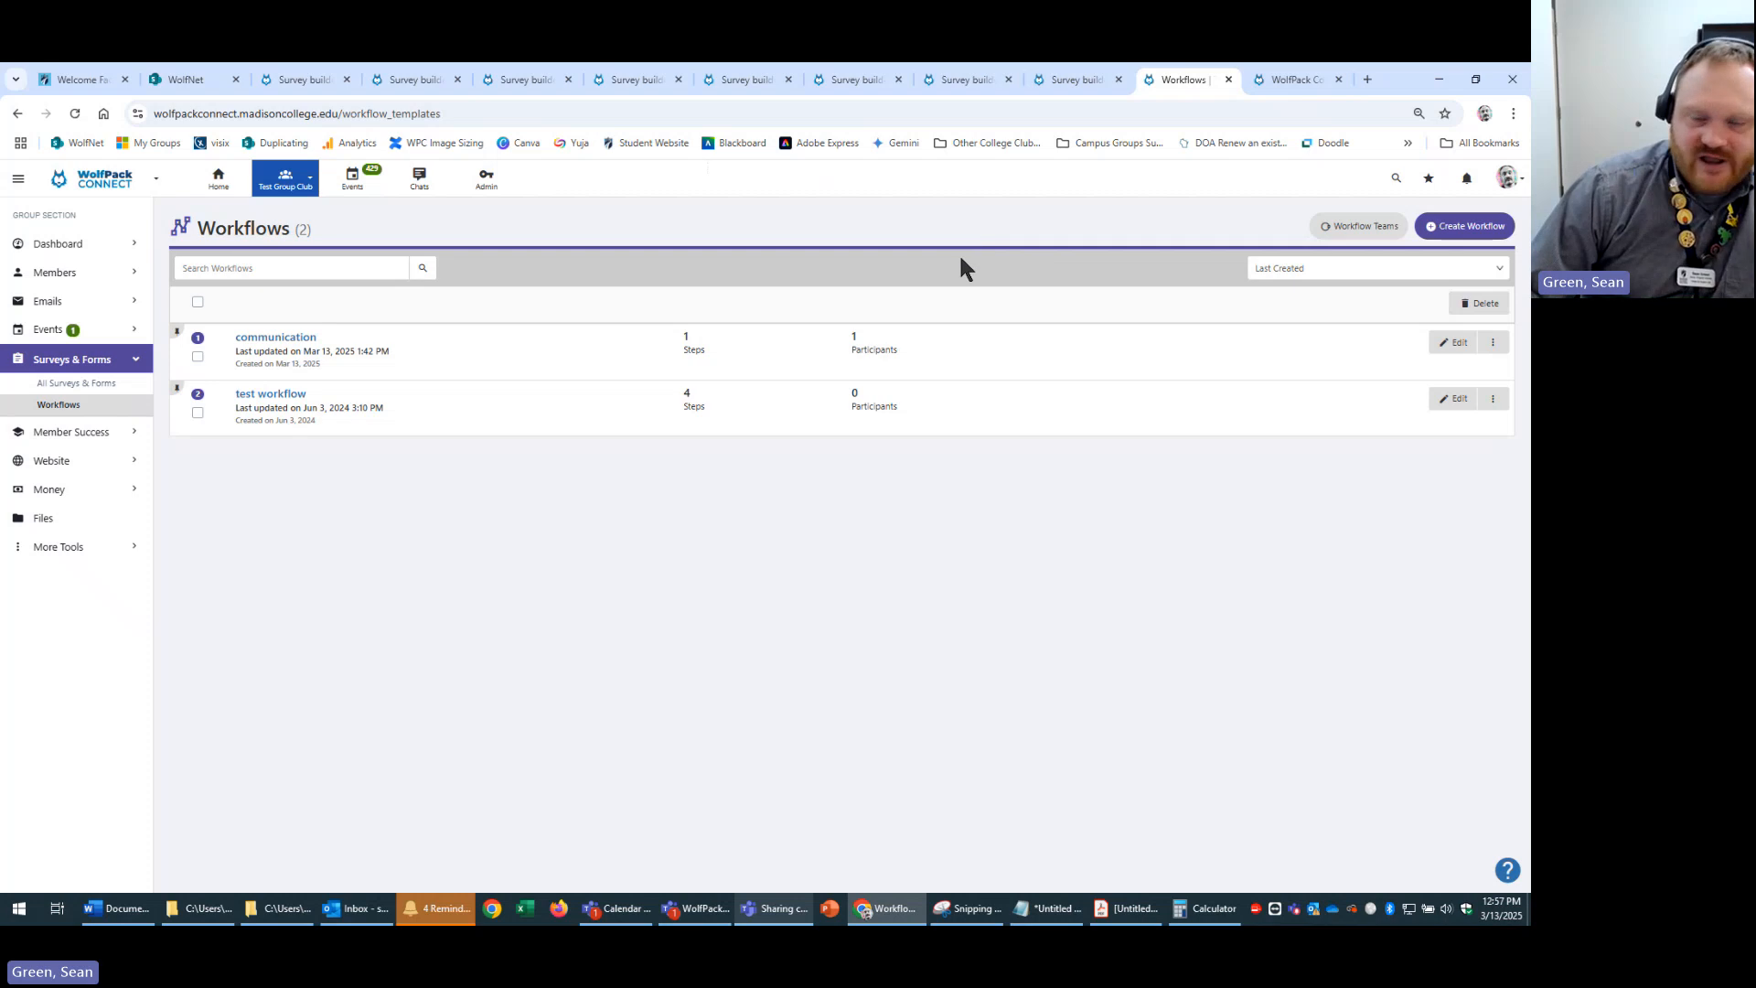
- Locate Logic Survey among all the group's surveys and forms and open its submissions
{"action": "left_click", "coordinate": [100, 384]}
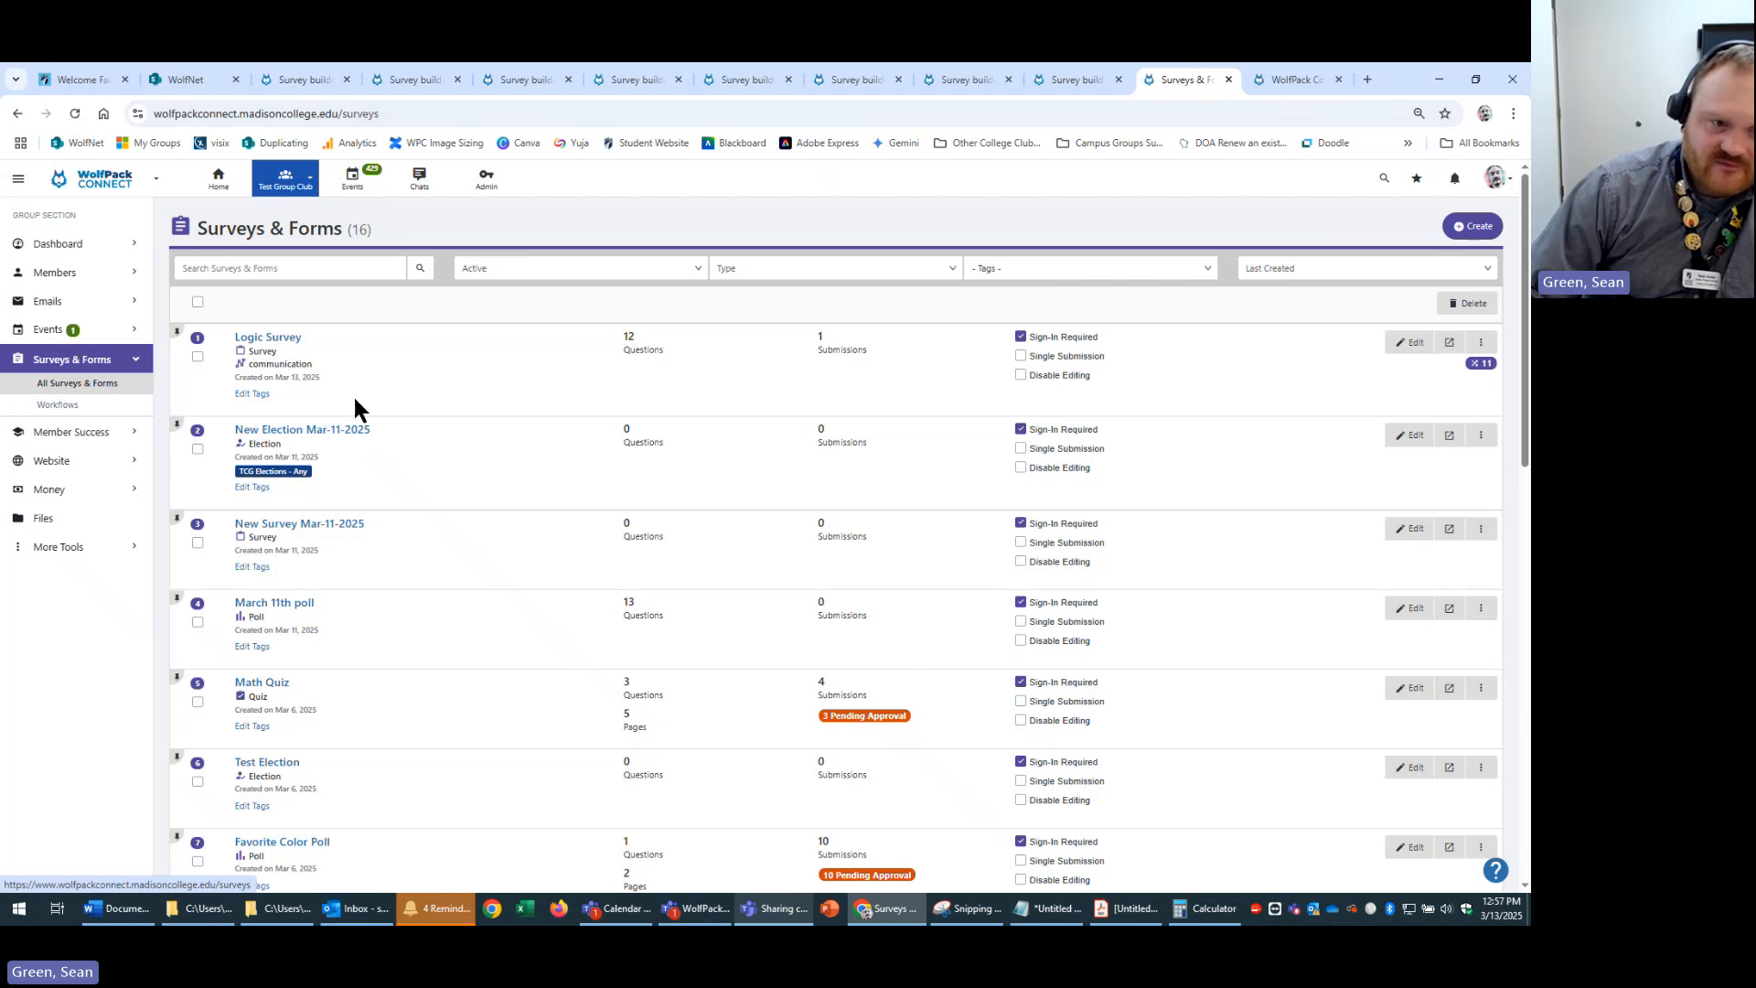
{"action": "left_click_drag", "start_coordinate": [834, 349], "coordinate": [220, 331]}
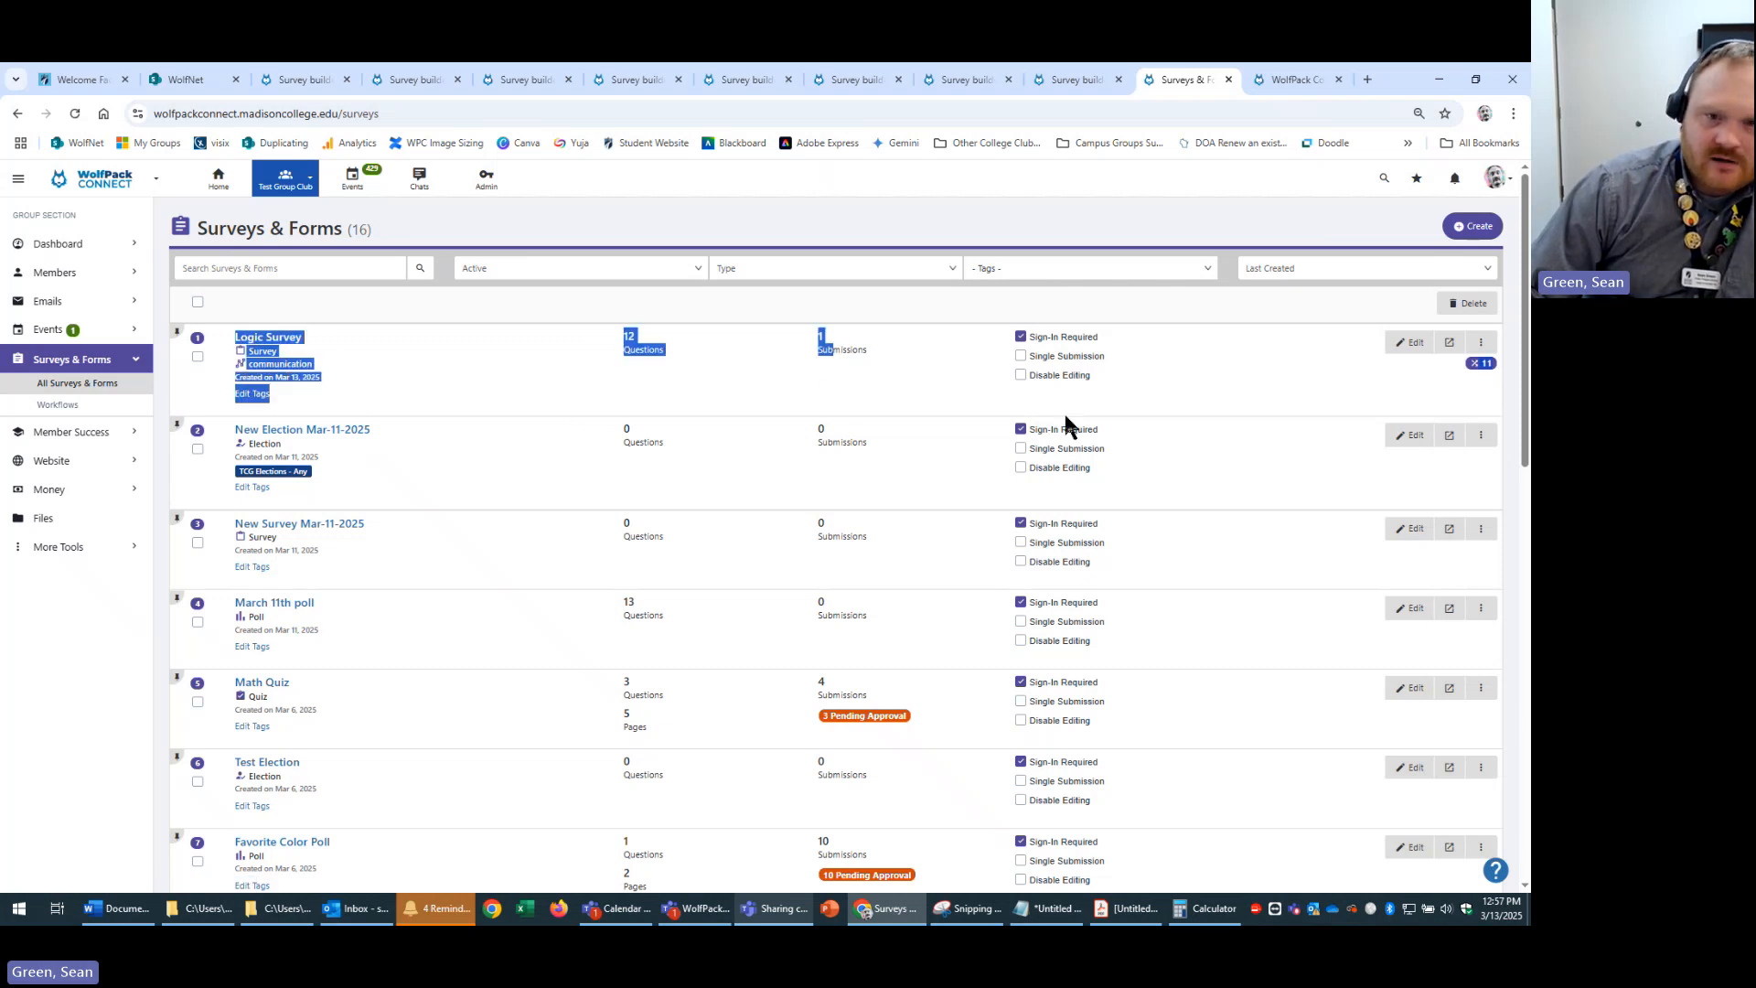
{"action": "left_click", "coordinate": [1292, 375]}
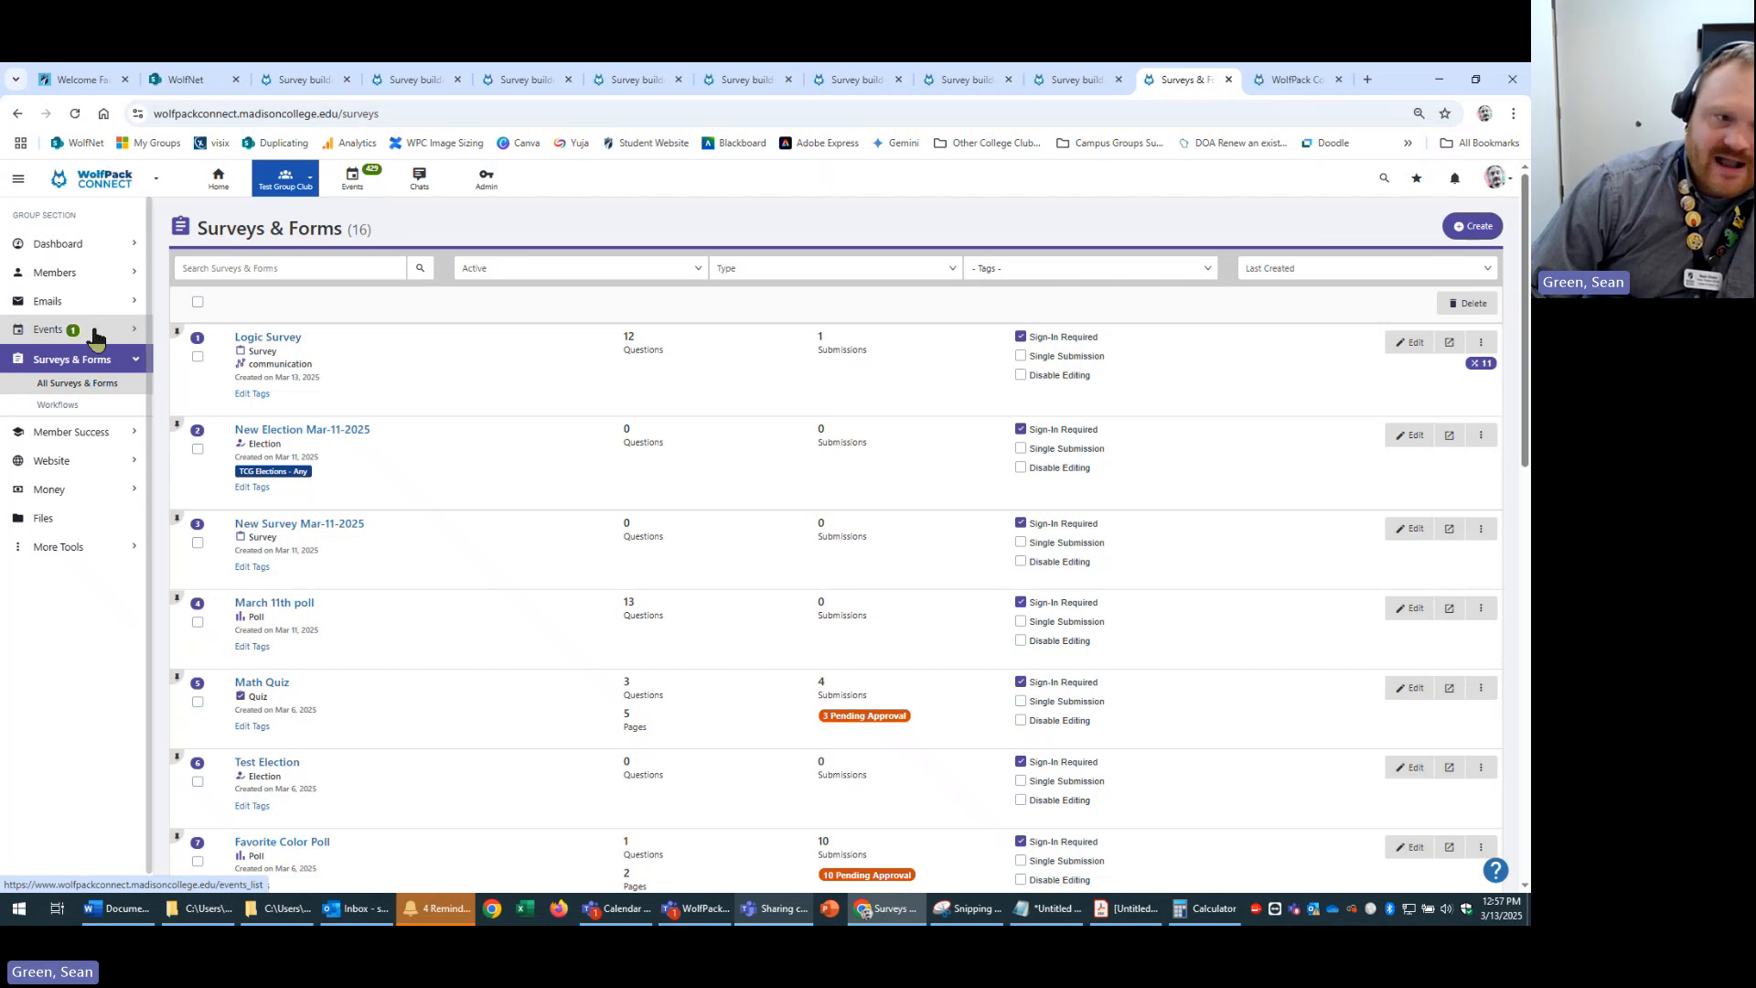
{"action": "left_click", "coordinate": [292, 343]}
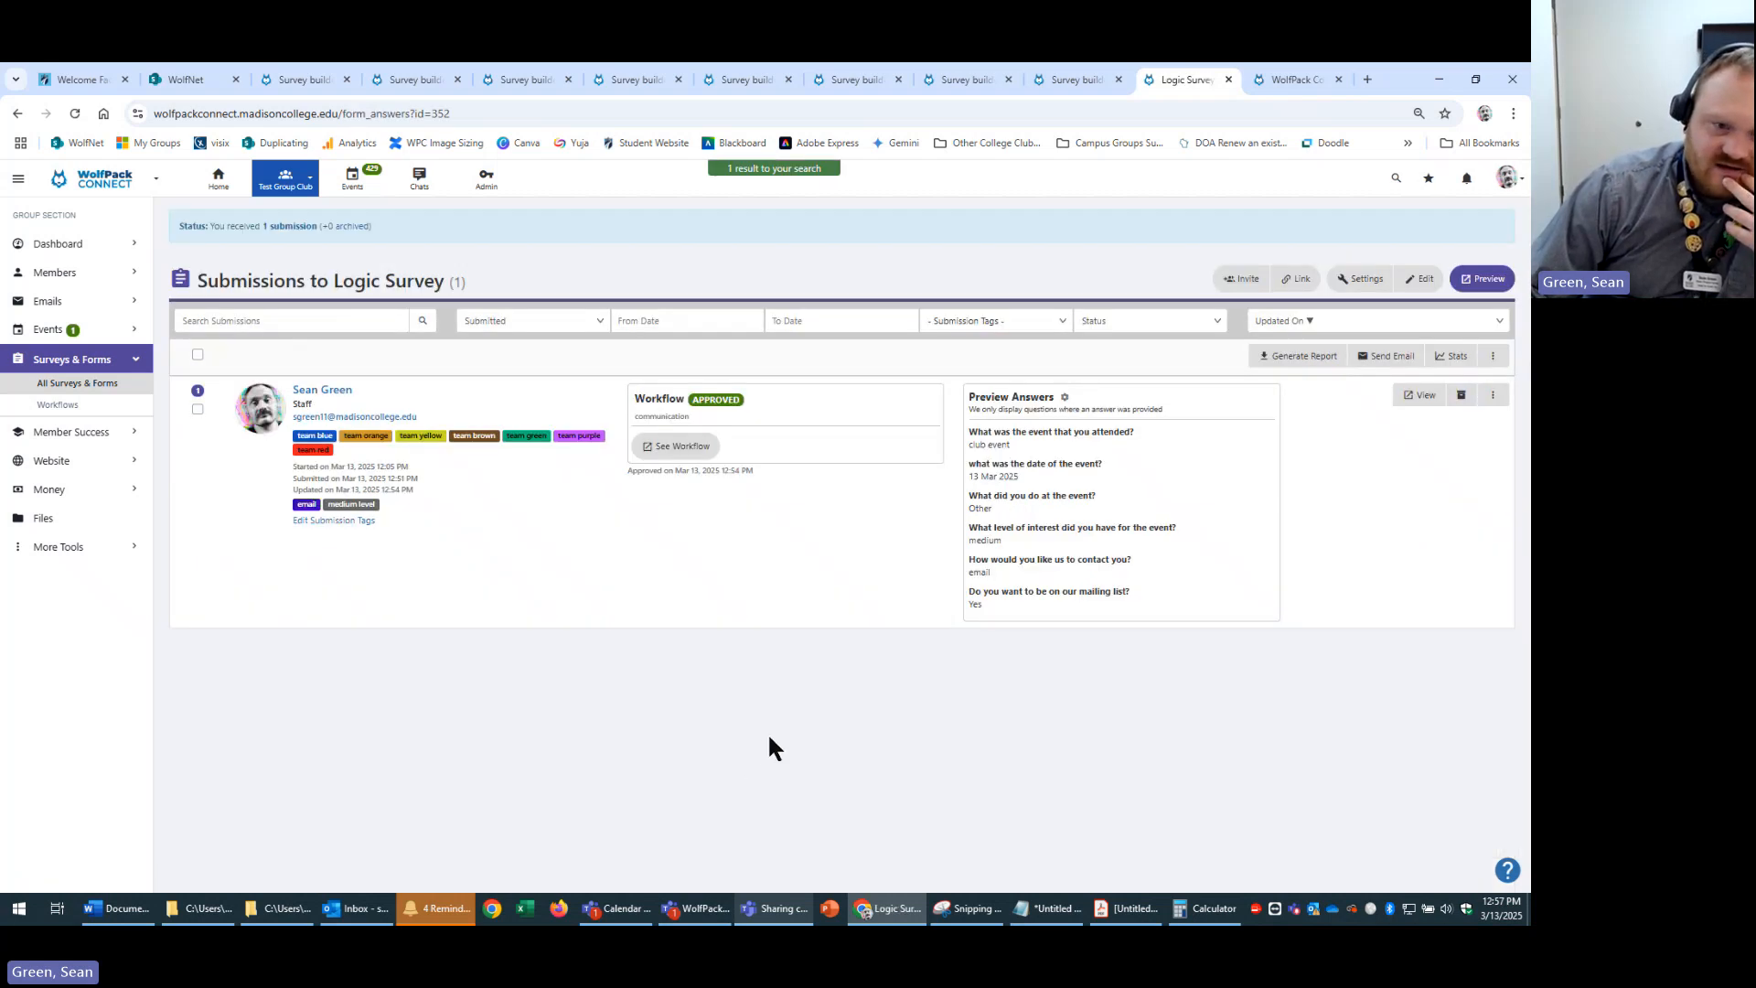